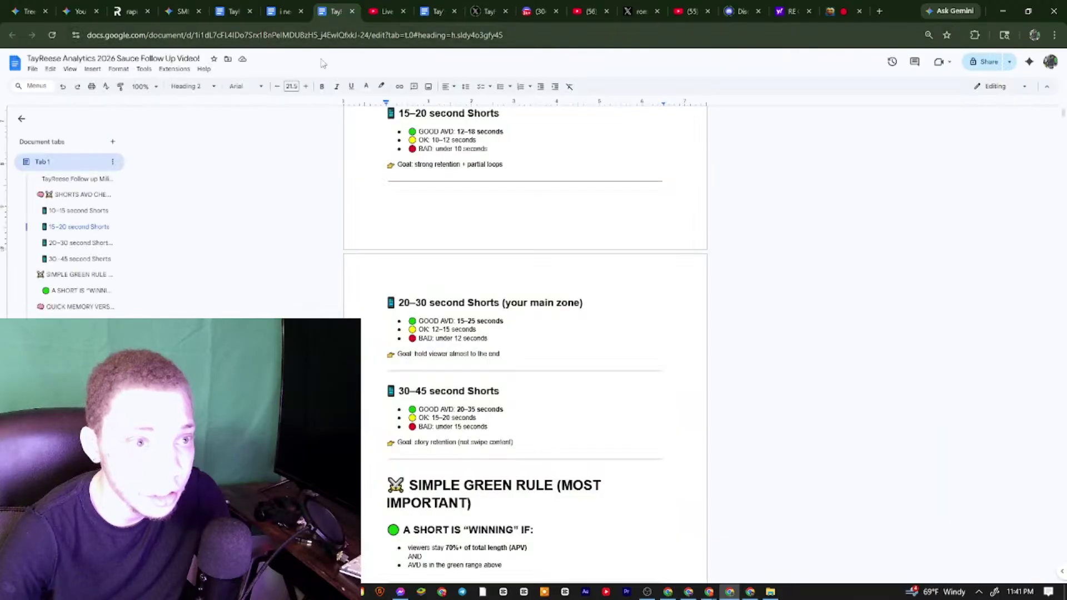
Look through the "TayReese Analytics 2026 Sauce Follow Up Video!" document, from the Shorts AVD cheat sheet to the decision graph and system rules
{"action": "scroll", "coordinate": [567, 194], "scroll_direction": "up", "scroll_amount": 6}
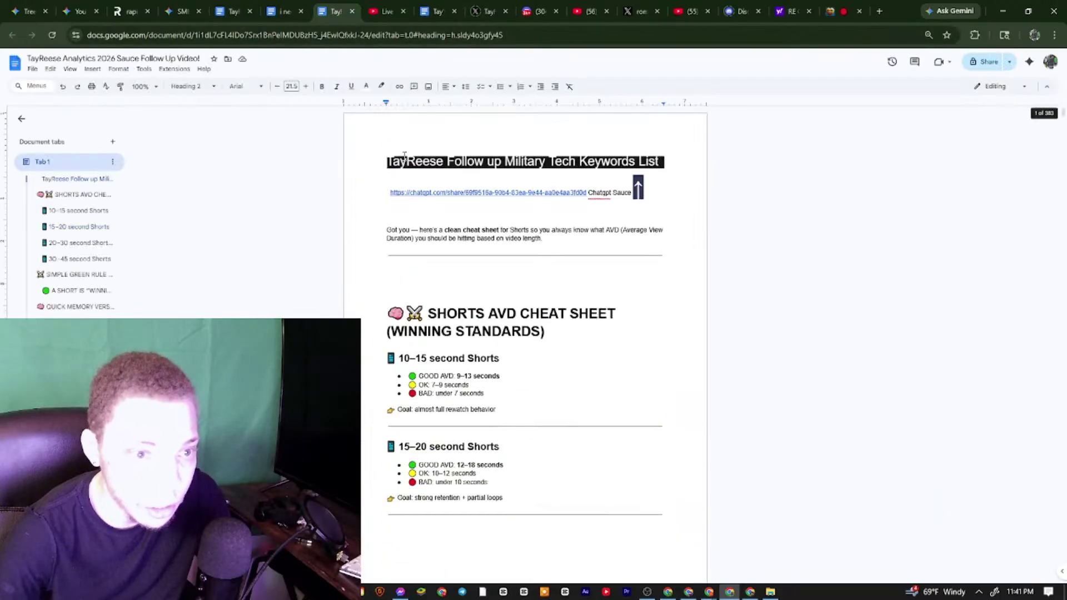
{"action": "left_click_drag", "start_coordinate": [387, 161], "coordinate": [680, 156]}
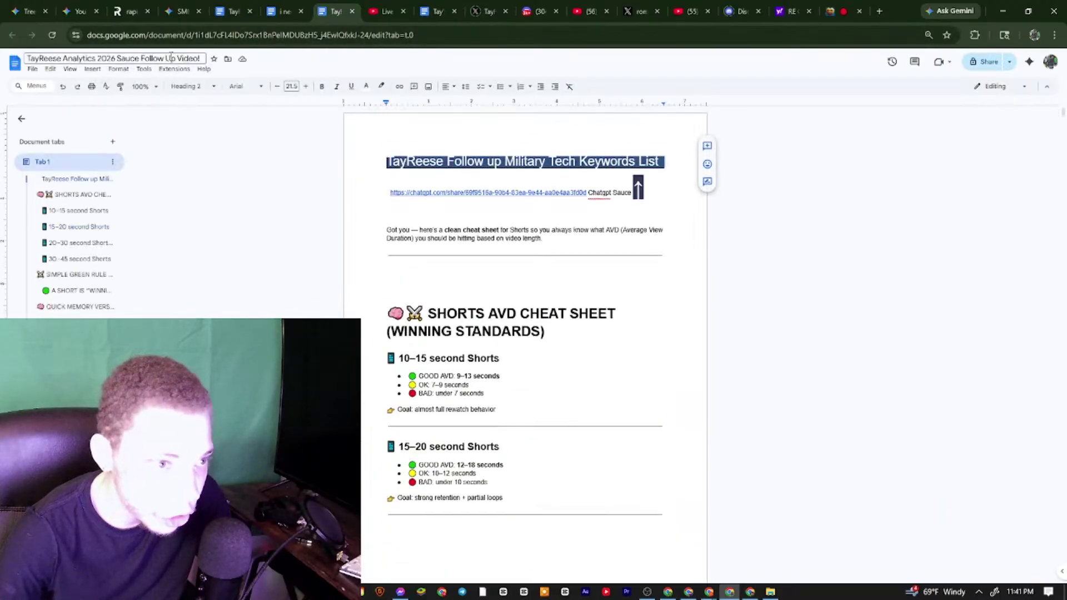
{"action": "scroll", "coordinate": [447, 311], "scroll_direction": "down", "scroll_amount": 15}
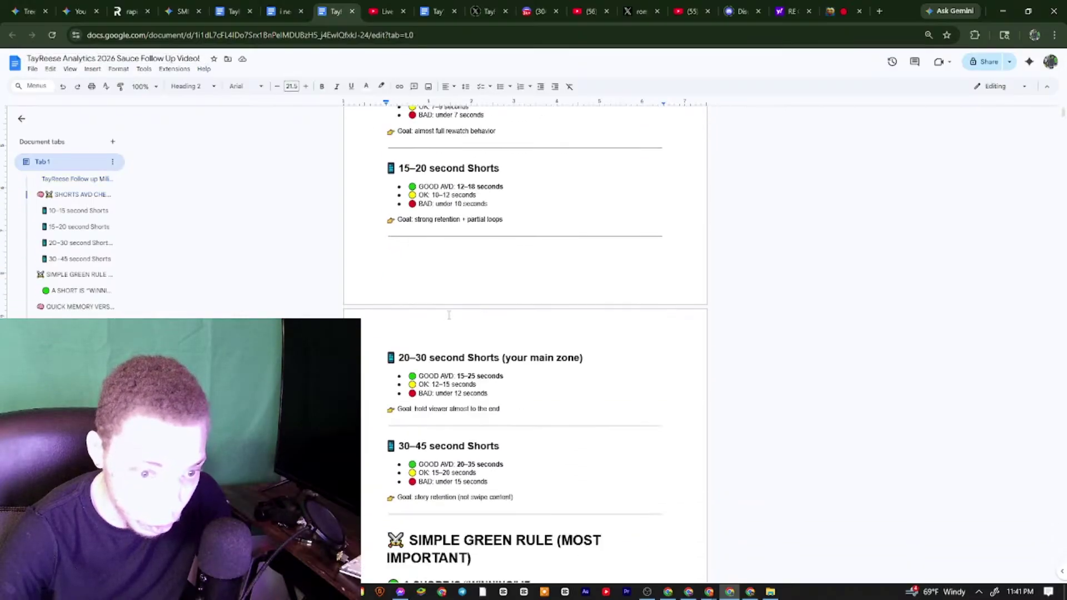
{"action": "scroll", "coordinate": [450, 314], "scroll_direction": "down", "scroll_amount": 20}
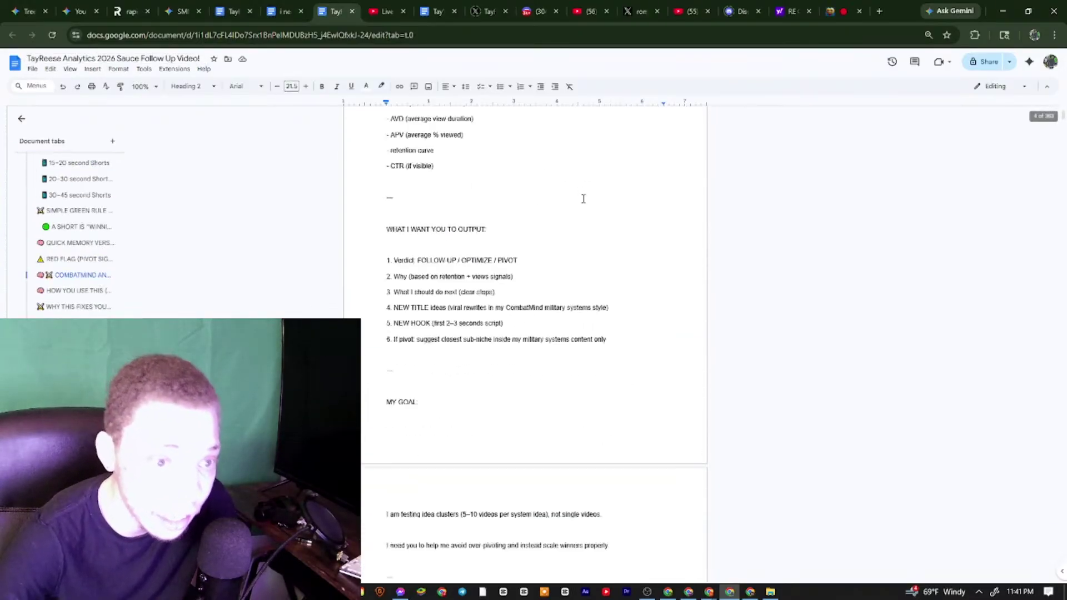
{"action": "scroll", "coordinate": [1046, 139], "scroll_direction": "down", "scroll_amount": 4}
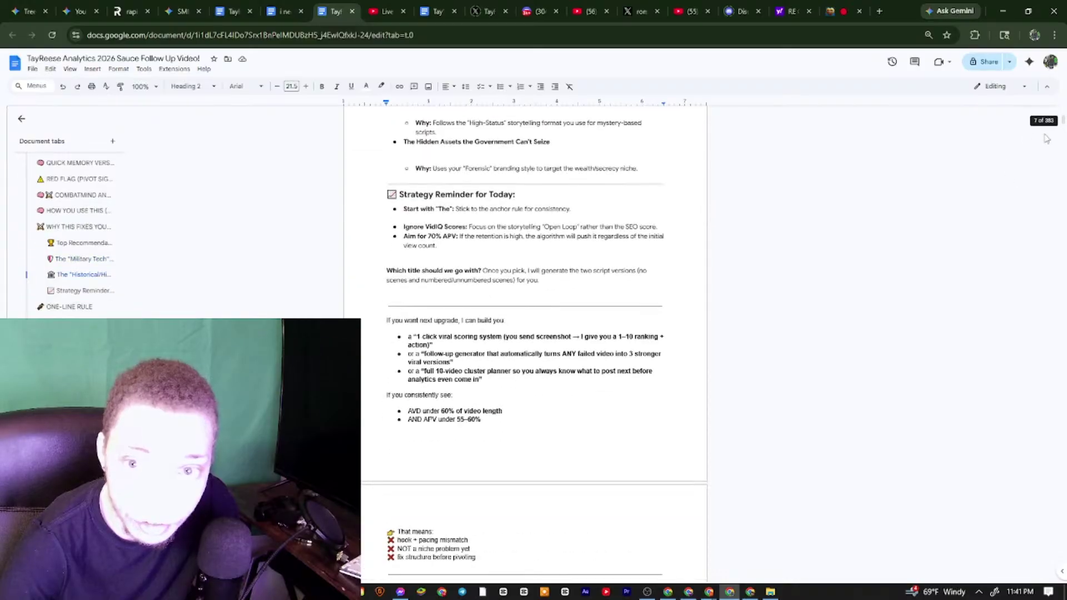
{"action": "left_click_drag", "start_coordinate": [1062, 120], "coordinate": [1062, 205]}
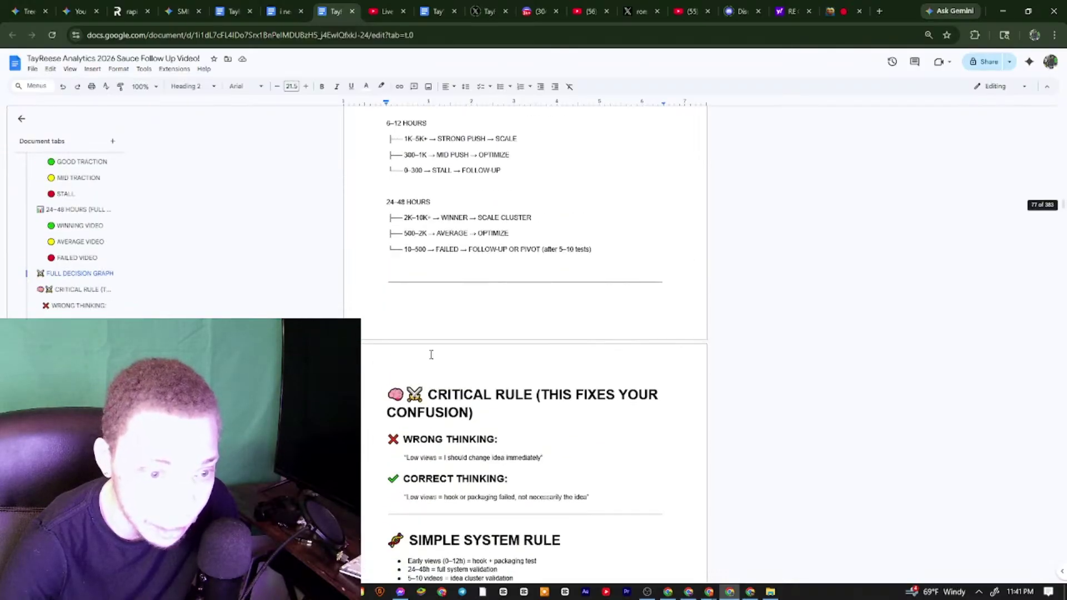
{"action": "scroll", "coordinate": [534, 436], "scroll_direction": "down", "scroll_amount": 4}
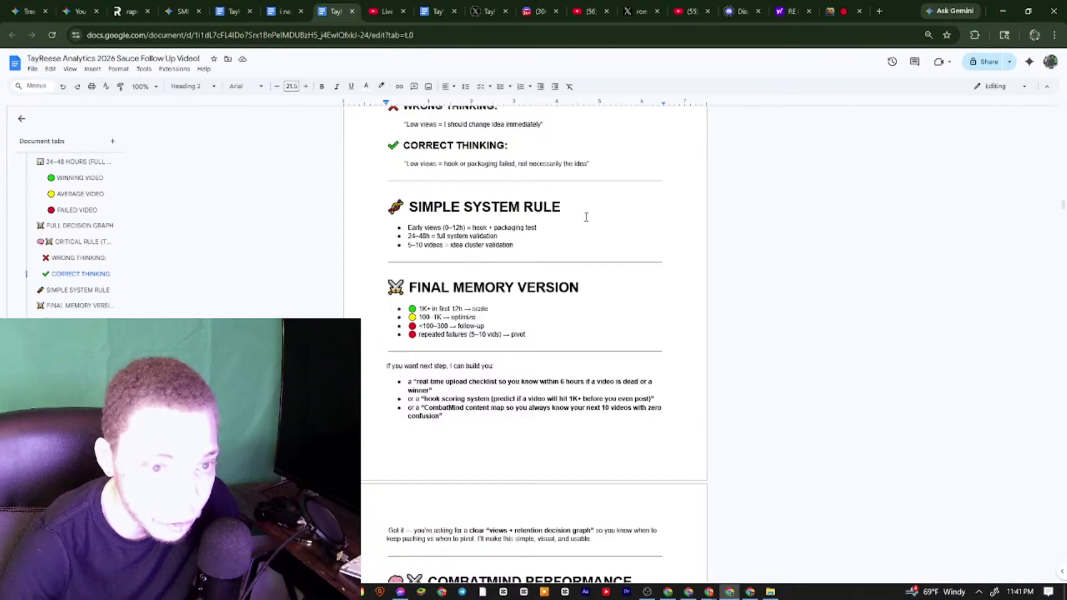
Switch to Gemini and open the chat "TayReese Channel Analytics and Content Strategy" with the side menu collapsed
{"action": "left_click", "coordinate": [182, 11]}
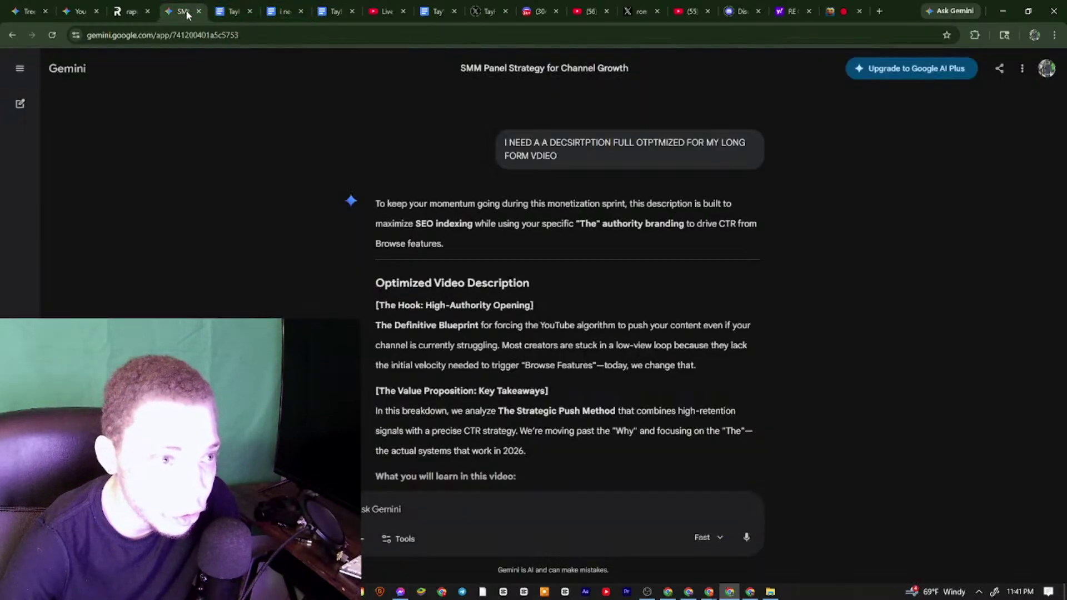
{"action": "scroll", "coordinate": [310, 169], "scroll_direction": "down", "scroll_amount": 2}
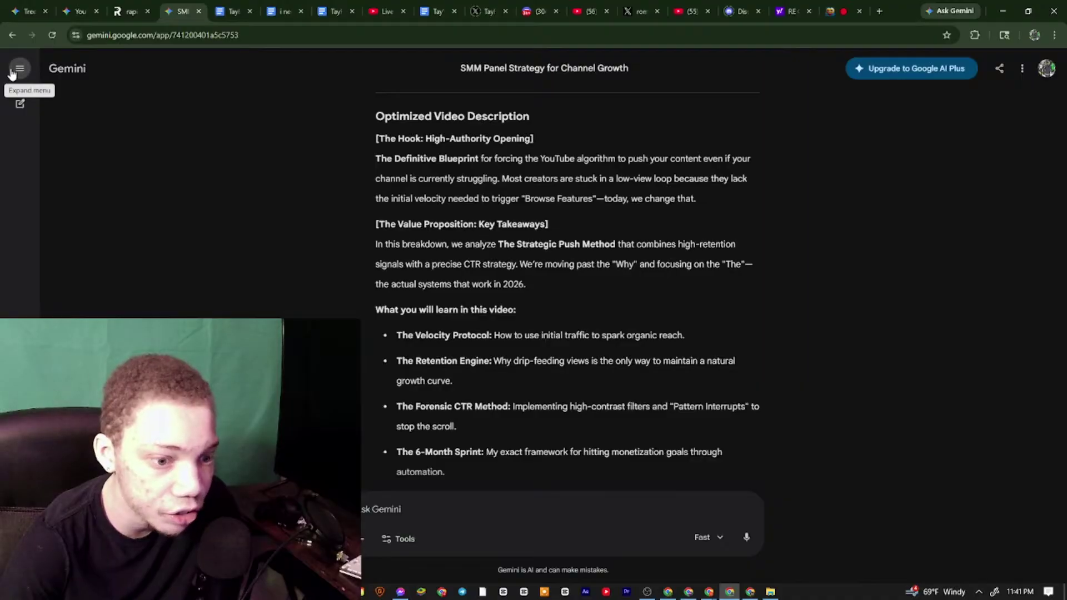
{"action": "left_click", "coordinate": [19, 67]}
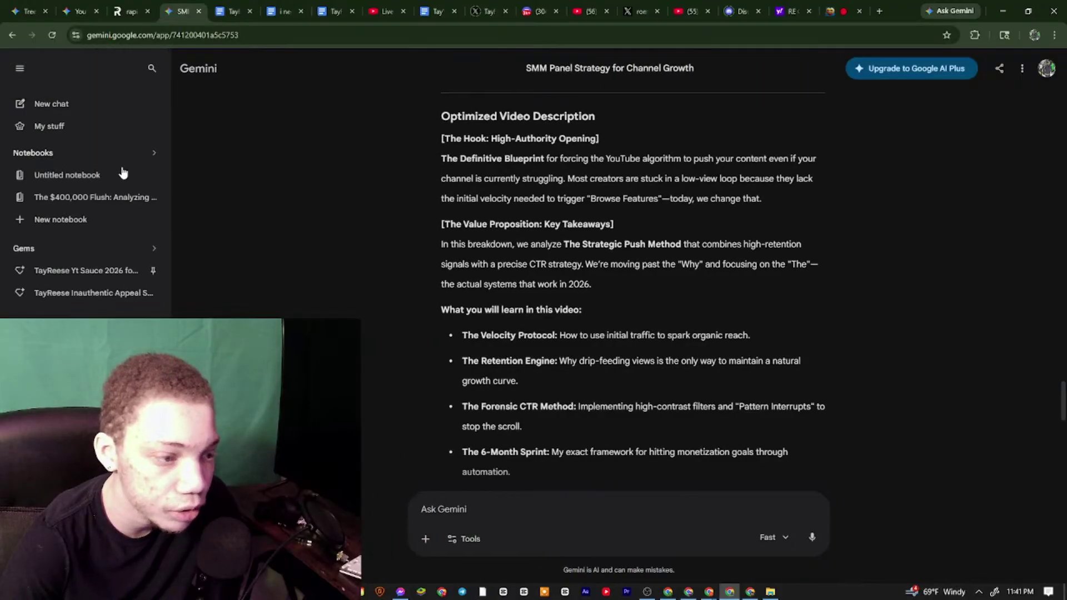
{"action": "left_click", "coordinate": [51, 39]}
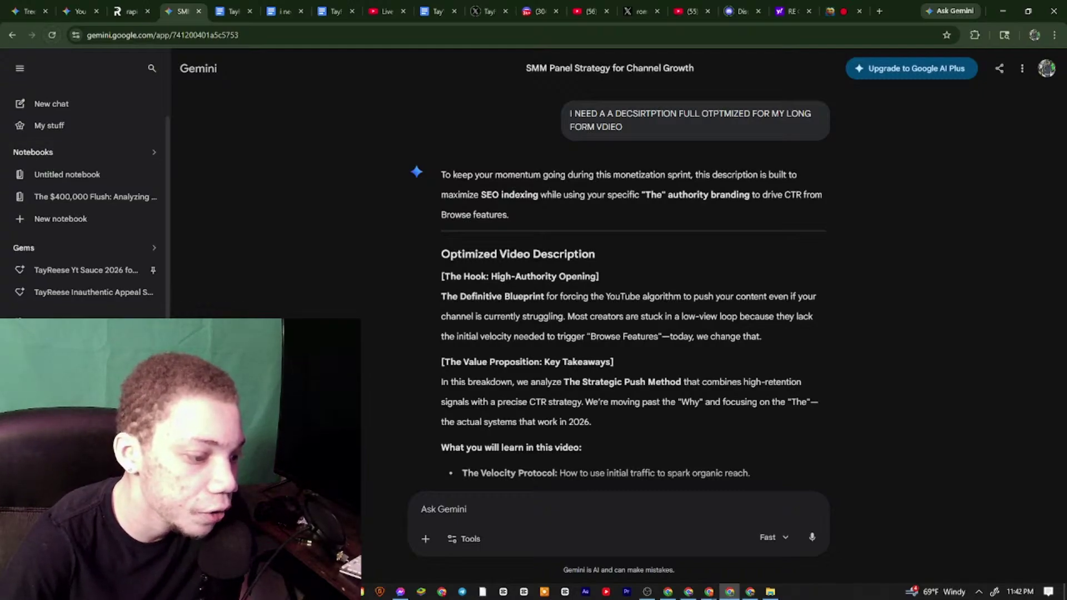
{"action": "scroll", "coordinate": [83, 211], "scroll_direction": "down", "scroll_amount": 1}
{"action": "key", "text": "alt+Left"}
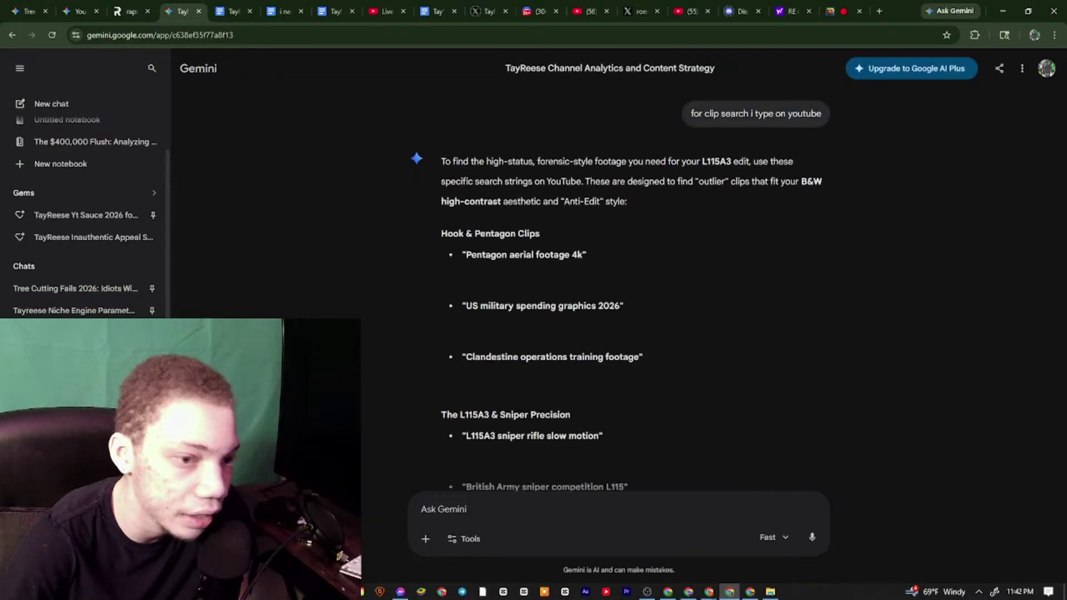
{"action": "left_click", "coordinate": [18, 70]}
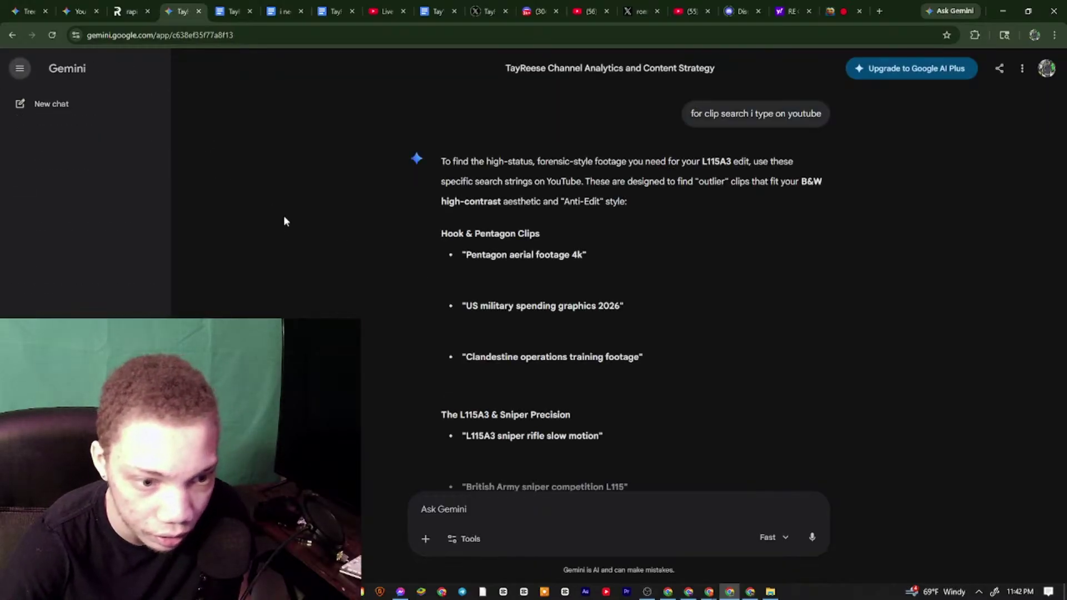
Find the earlier channel dashboard prompt in the chat and preview its attached analytics TXT file
{"action": "scroll", "coordinate": [499, 214], "scroll_direction": "down", "scroll_amount": 15}
{"action": "scroll", "coordinate": [498, 213], "scroll_direction": "up", "scroll_amount": 5}
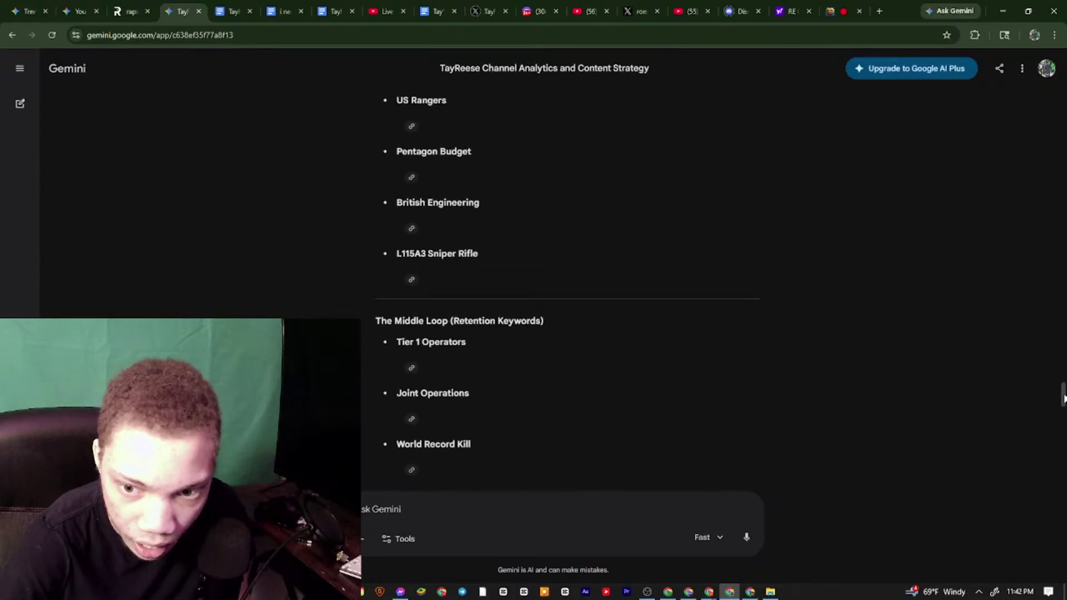
{"action": "scroll", "coordinate": [556, 214], "scroll_direction": "up", "scroll_amount": 10}
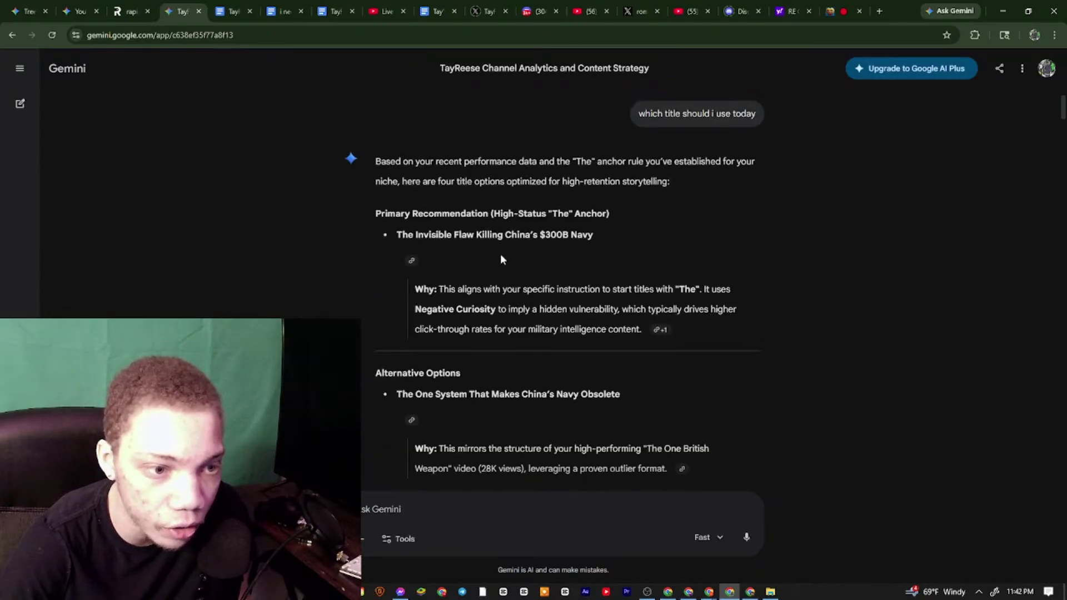
{"action": "scroll", "coordinate": [734, 268], "scroll_direction": "up", "scroll_amount": 10}
{"action": "scroll", "coordinate": [731, 264], "scroll_direction": "up", "scroll_amount": 15}
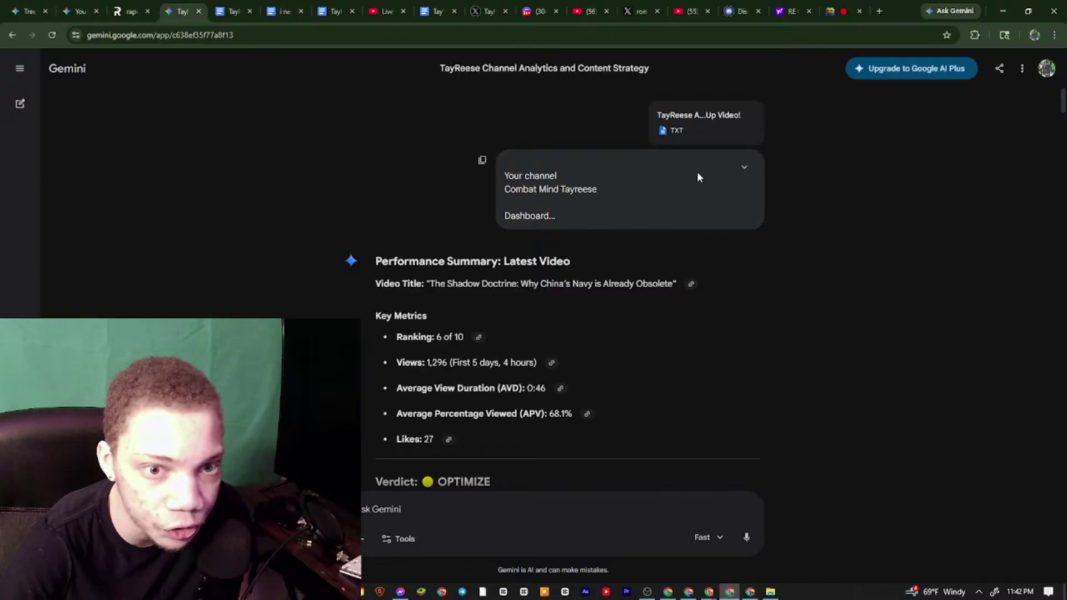
{"action": "left_click", "coordinate": [686, 119]}
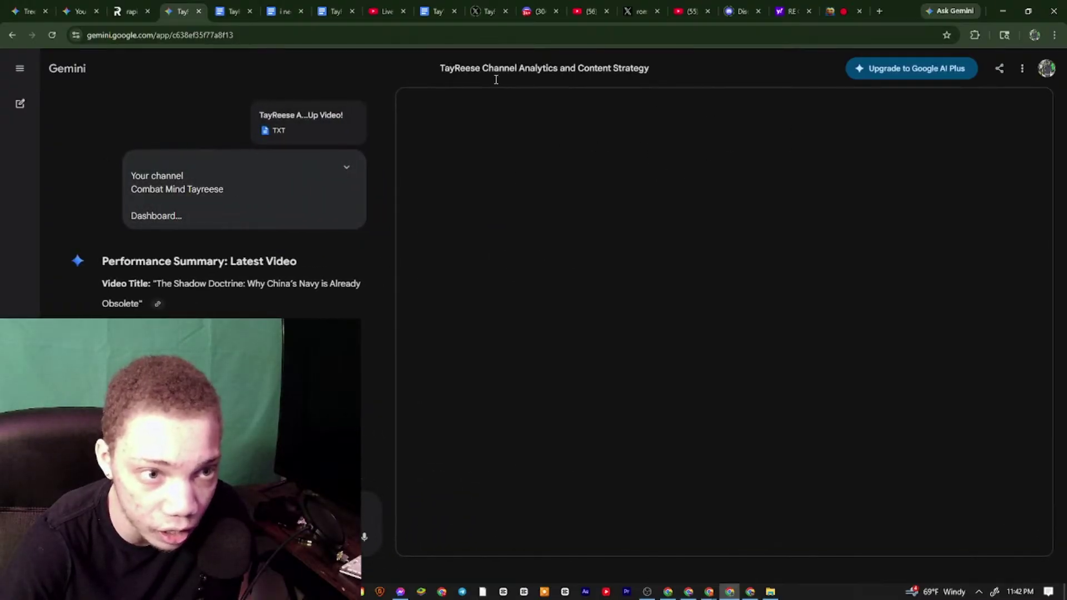
{"action": "left_click_drag", "start_coordinate": [681, 74], "coordinate": [522, 73]}
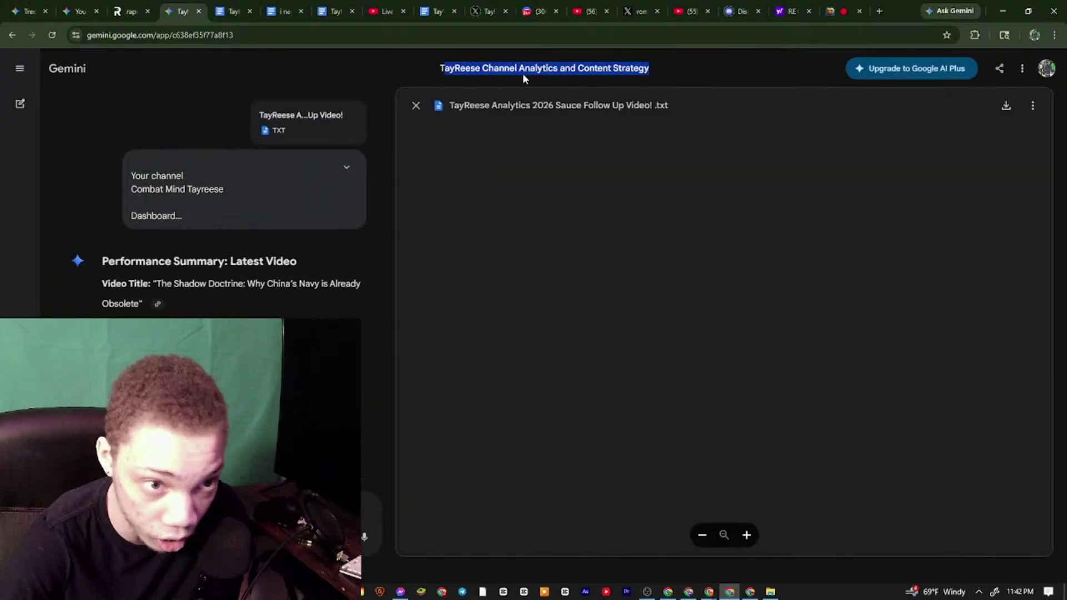
{"action": "left_click", "coordinate": [522, 73]}
{"action": "left_click", "coordinate": [414, 105]}
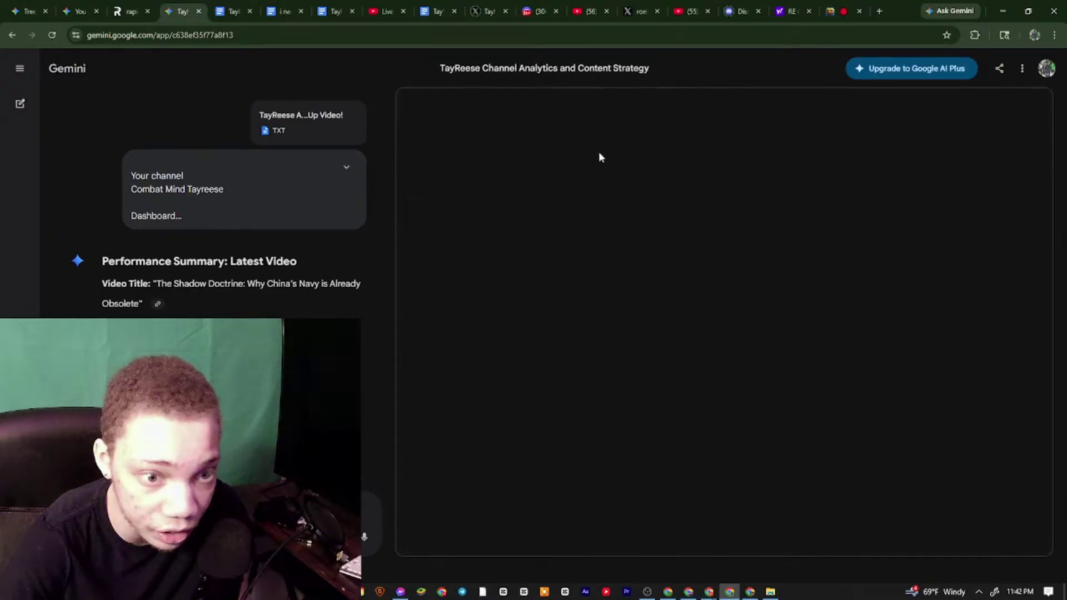
Examine the Performance Summary of the latest video: title, ranking, views, average view duration, average percentage viewed and likes
{"action": "left_click_drag", "start_coordinate": [385, 266], "coordinate": [570, 262]}
{"action": "left_click_drag", "start_coordinate": [374, 284], "coordinate": [680, 284]}
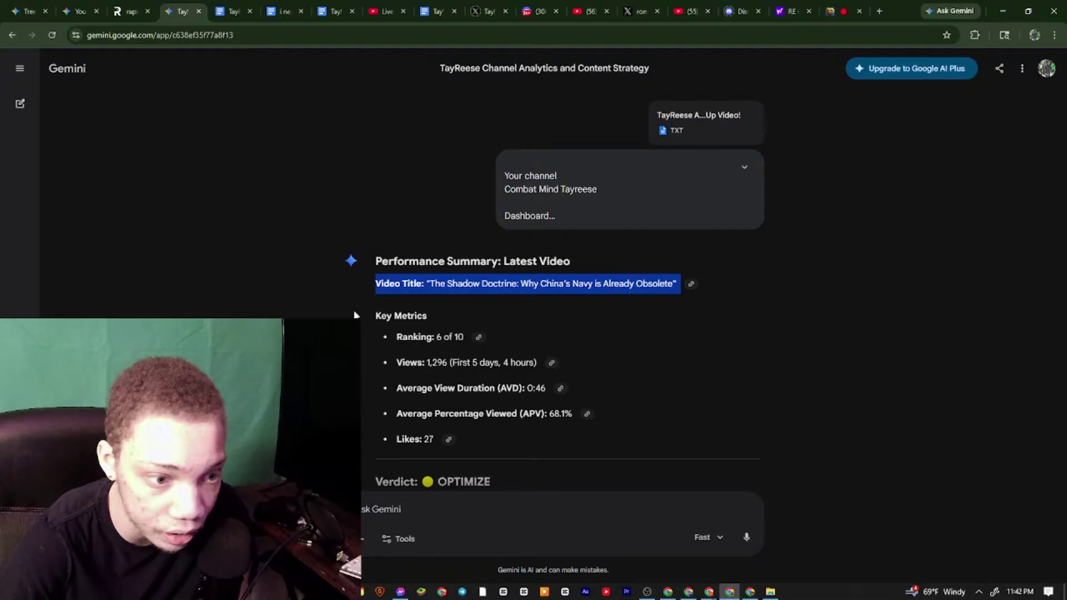
{"action": "scroll", "coordinate": [390, 204], "scroll_direction": "down", "scroll_amount": 2}
{"action": "left_click_drag", "start_coordinate": [399, 227], "coordinate": [466, 229]}
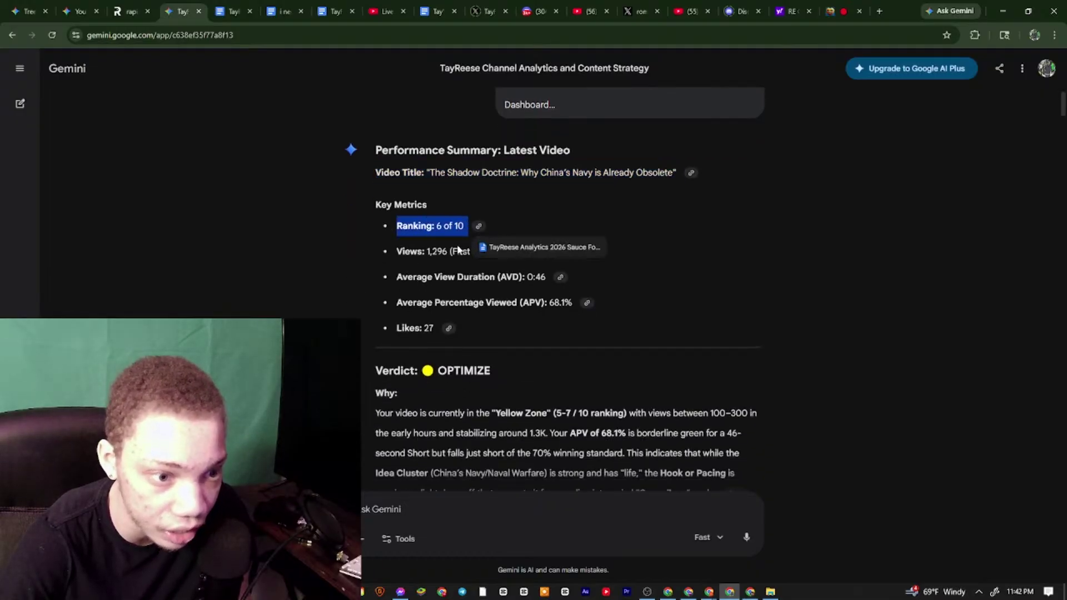
{"action": "left_click", "coordinate": [482, 242]}
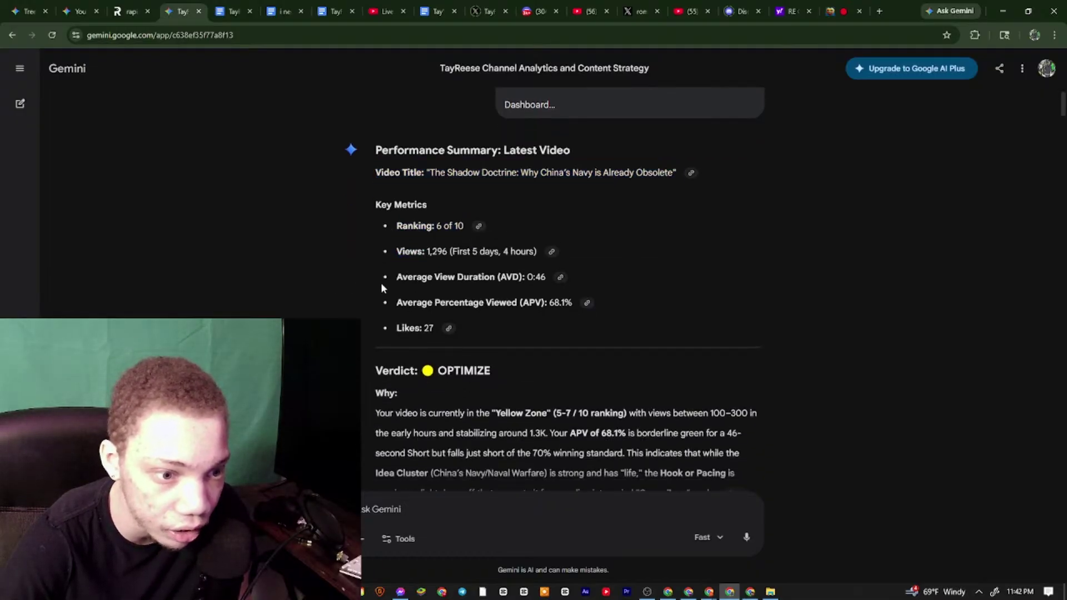
{"action": "left_click_drag", "start_coordinate": [385, 278], "coordinate": [547, 278]}
{"action": "left_click_drag", "start_coordinate": [385, 304], "coordinate": [375, 149]}
{"action": "left_click", "coordinate": [549, 296]}
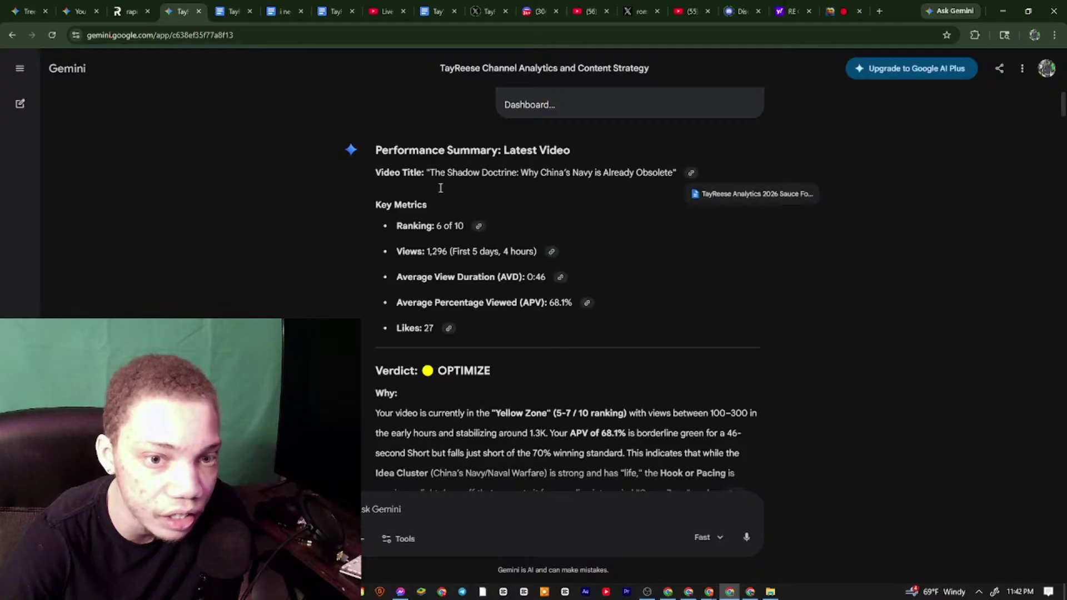
{"action": "scroll", "coordinate": [513, 239], "scroll_direction": "down", "scroll_amount": 1}
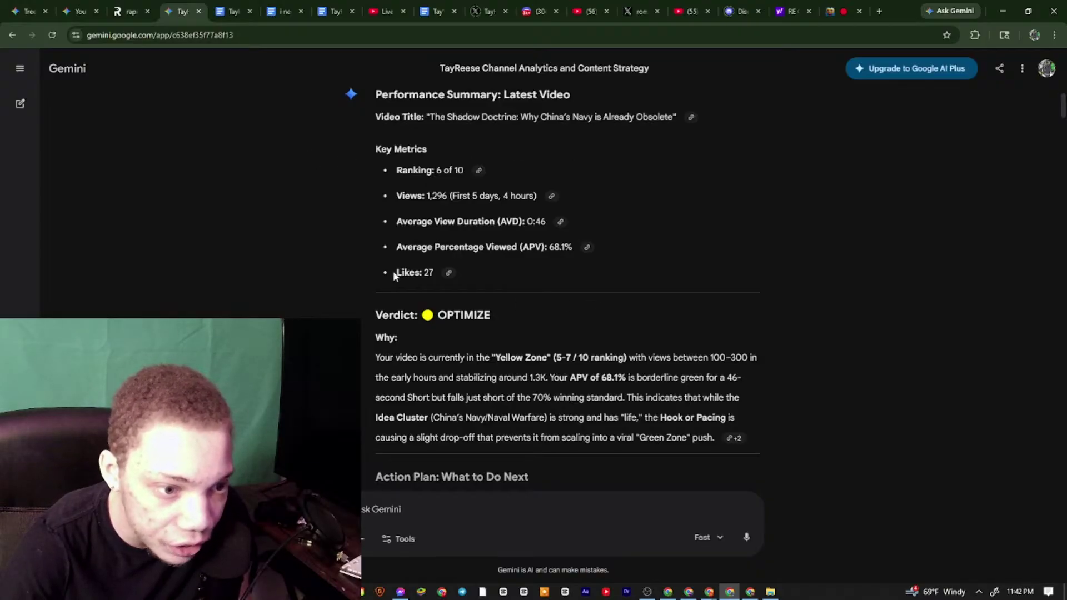
{"action": "left_click_drag", "start_coordinate": [392, 271], "coordinate": [440, 278]}
Review the verdict section and its explanation of the video's ranking zone, early views and APV
{"action": "left_click_drag", "start_coordinate": [500, 321], "coordinate": [375, 315]}
{"action": "scroll", "coordinate": [386, 224], "scroll_direction": "down", "scroll_amount": 2}
{"action": "left_click_drag", "start_coordinate": [377, 247], "coordinate": [751, 245]}
{"action": "left_click", "coordinate": [600, 240]}
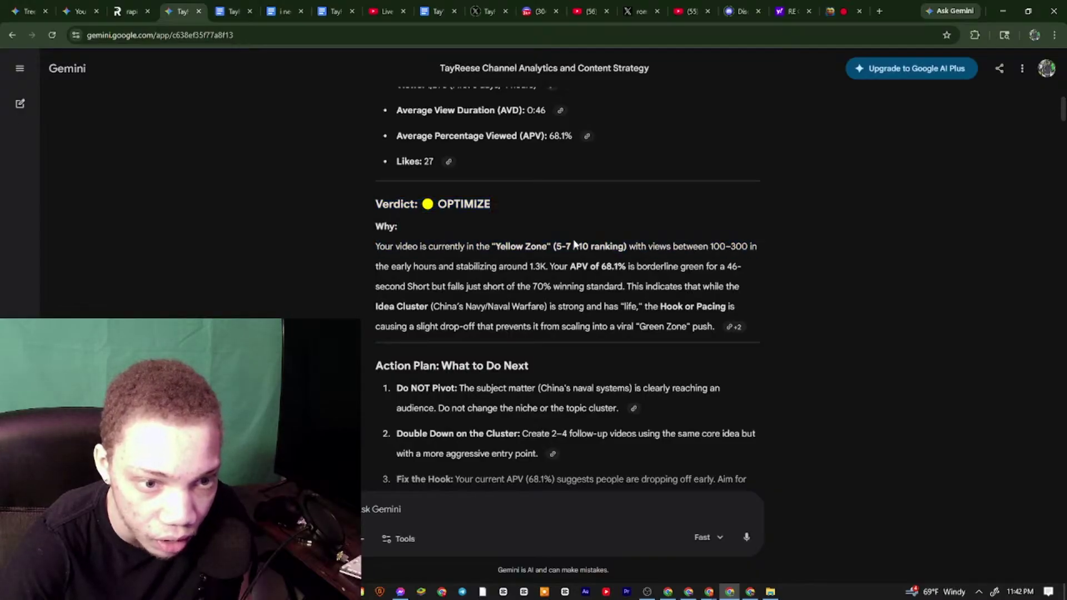
{"action": "left_click_drag", "start_coordinate": [547, 246], "coordinate": [742, 267]}
{"action": "left_click", "coordinate": [804, 243]}
{"action": "left_click", "coordinate": [348, 248]}
{"action": "left_click", "coordinate": [494, 264]}
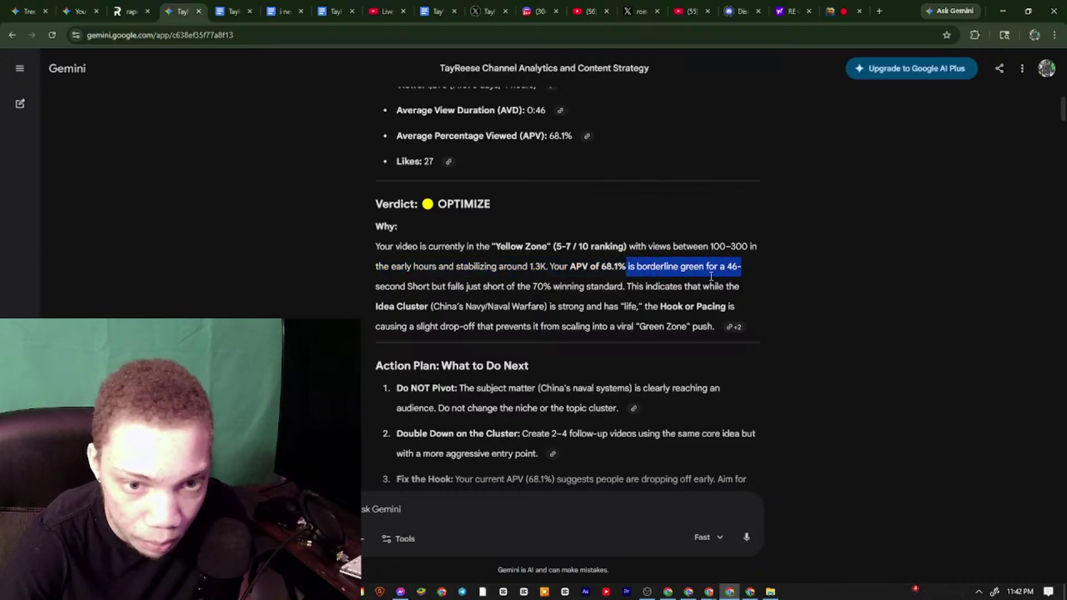
Read the rest of the verdict's reasoning about the winning retention standard, idea cluster and hook
{"action": "scroll", "coordinate": [742, 267], "scroll_direction": "down", "scroll_amount": 1}
{"action": "left_click_drag", "start_coordinate": [396, 84], "coordinate": [696, 226]}
{"action": "left_click", "coordinate": [485, 235]}
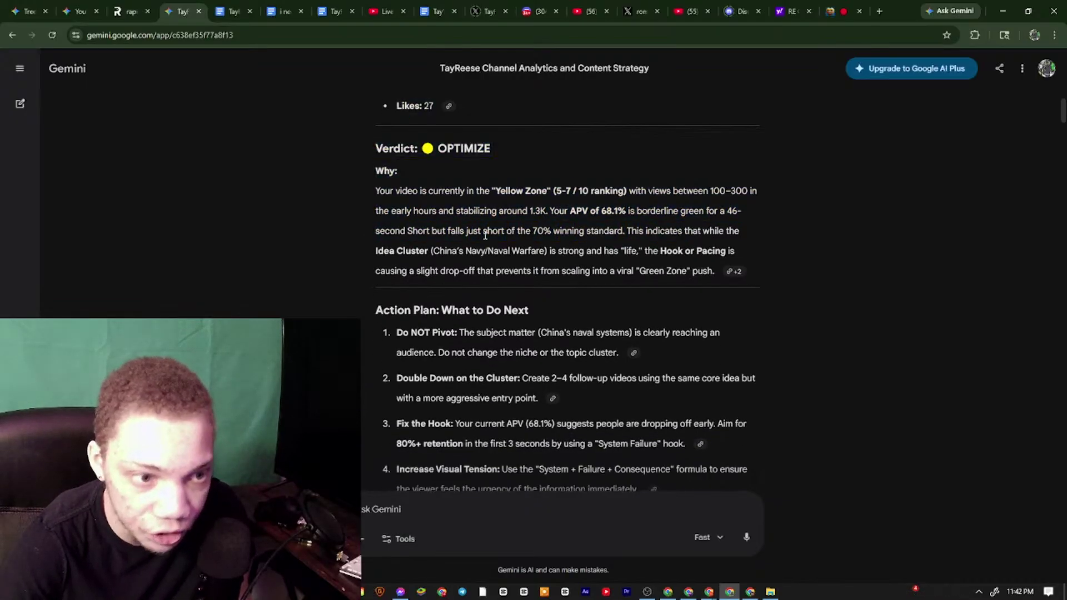
{"action": "left_click_drag", "start_coordinate": [375, 239], "coordinate": [894, 218]}
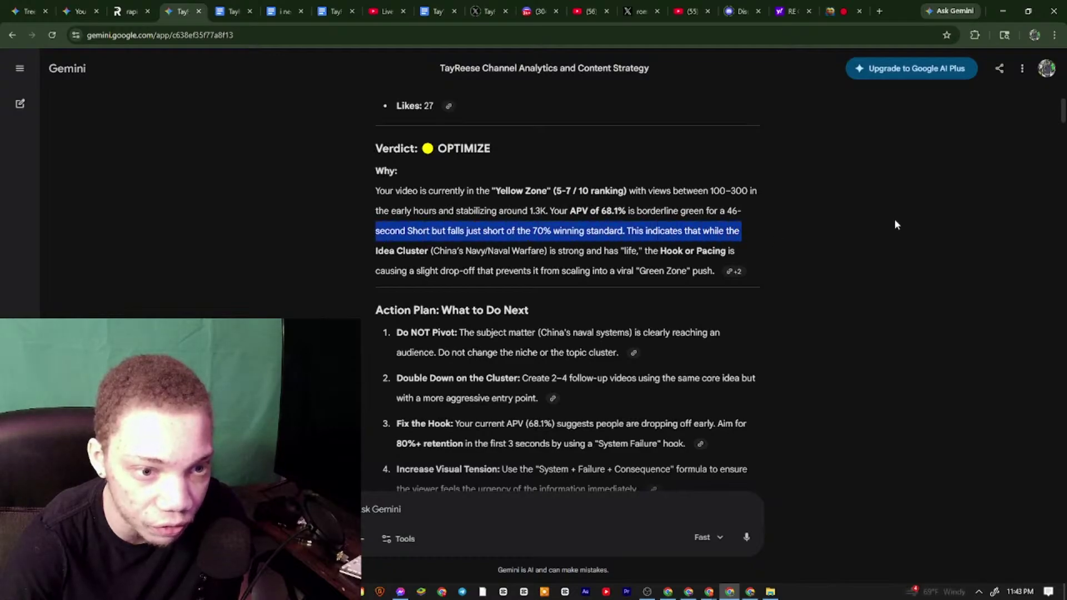
{"action": "left_click", "coordinate": [564, 247]}
{"action": "left_click_drag", "start_coordinate": [464, 231], "coordinate": [771, 225]}
{"action": "left_click", "coordinate": [703, 230]}
Study the first two Action Plan items, "Do NOT Pivot" and "Double Down on the Cluster"
{"action": "scroll", "coordinate": [716, 177], "scroll_direction": "down", "scroll_amount": 2}
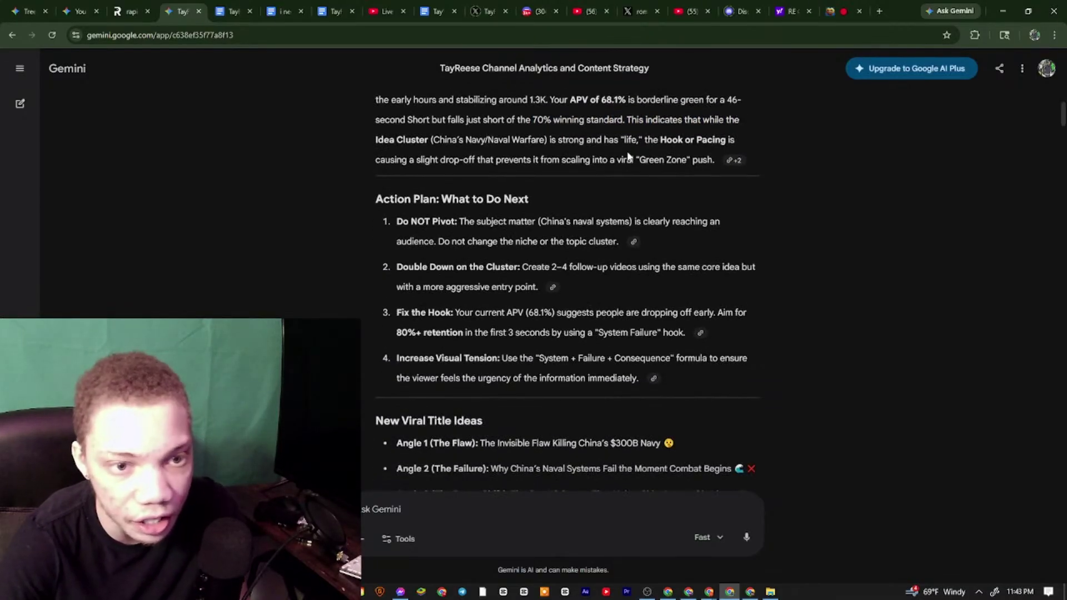
{"action": "scroll", "coordinate": [633, 165], "scroll_direction": "down", "scroll_amount": 2}
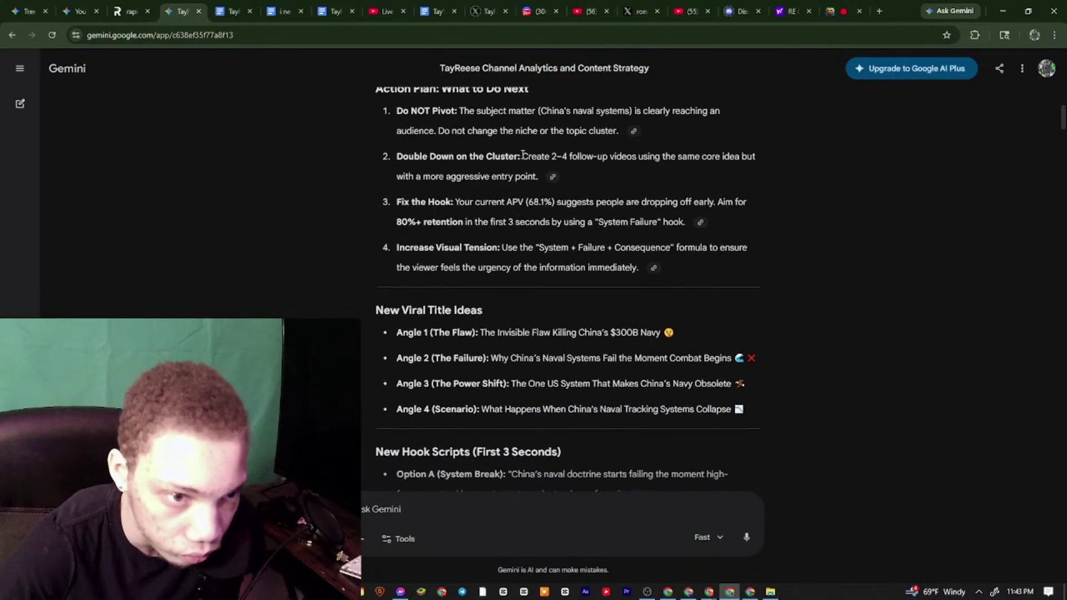
{"action": "scroll", "coordinate": [756, 246], "scroll_direction": "up", "scroll_amount": 1}
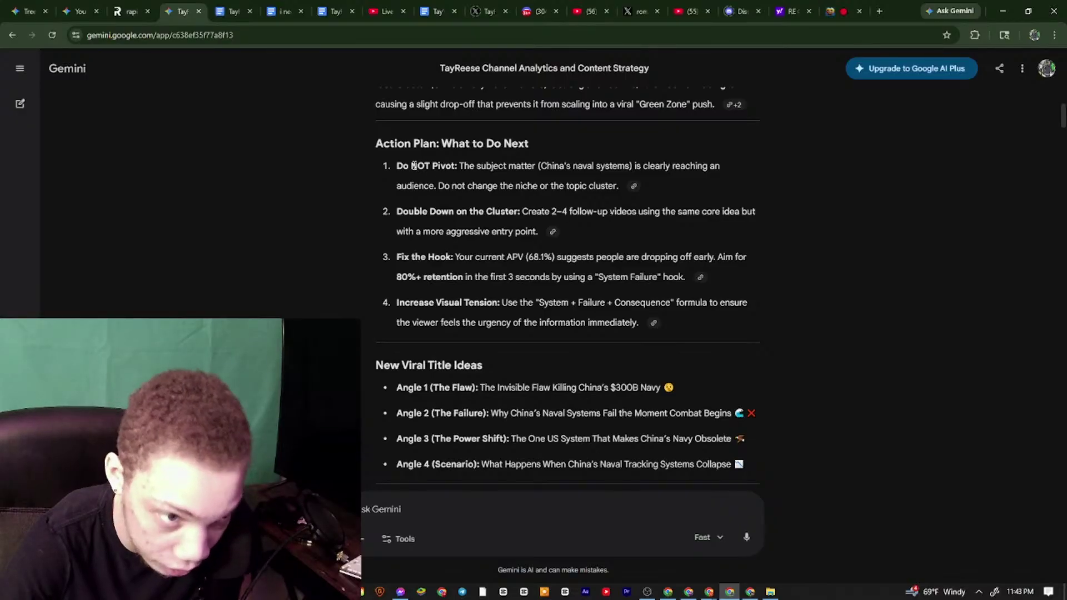
{"action": "triple_click", "coordinate": [460, 146]}
{"action": "left_click", "coordinate": [473, 149]}
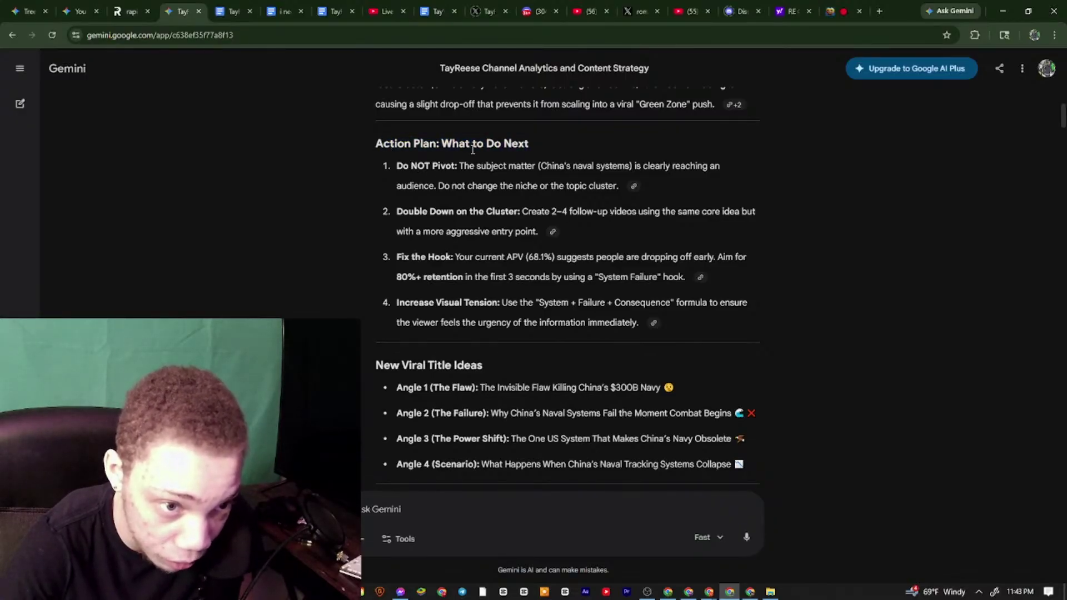
{"action": "left_click_drag", "start_coordinate": [398, 165], "coordinate": [503, 167]}
{"action": "left_click", "coordinate": [465, 168]}
{"action": "left_click", "coordinate": [578, 167]}
{"action": "left_click", "coordinate": [695, 165]}
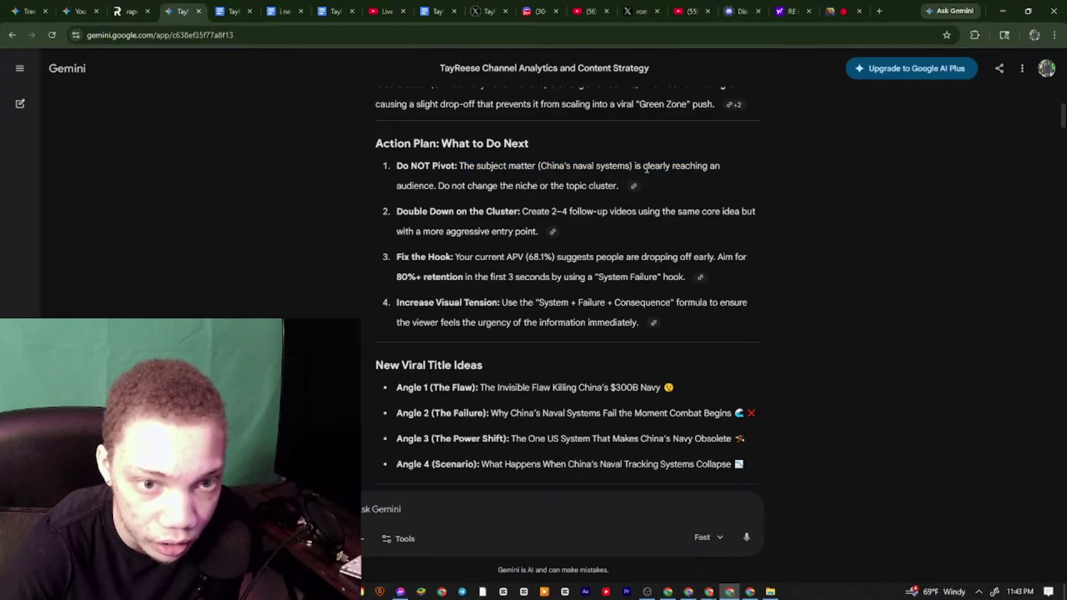
{"action": "left_click_drag", "start_coordinate": [648, 165], "coordinate": [450, 185]}
{"action": "mouse_move", "coordinate": [619, 185]}
{"action": "left_mouse_down"}
{"action": "mouse_move", "coordinate": [451, 185]}
{"action": "mouse_move", "coordinate": [619, 185]}
{"action": "left_mouse_up"}
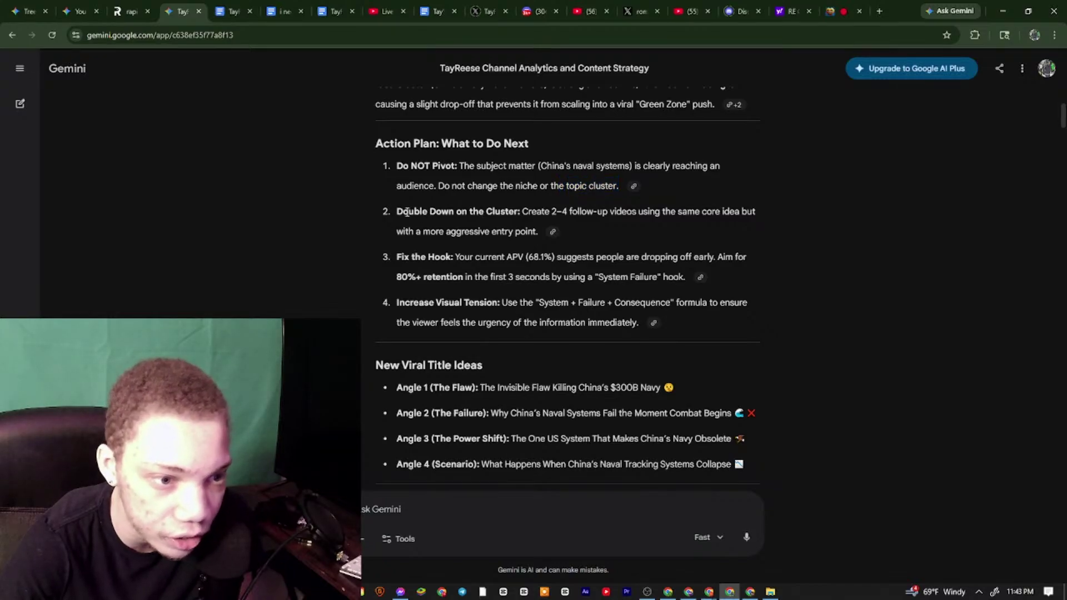
{"action": "left_click_drag", "start_coordinate": [405, 210], "coordinate": [756, 211]}
{"action": "left_click", "coordinate": [567, 210]}
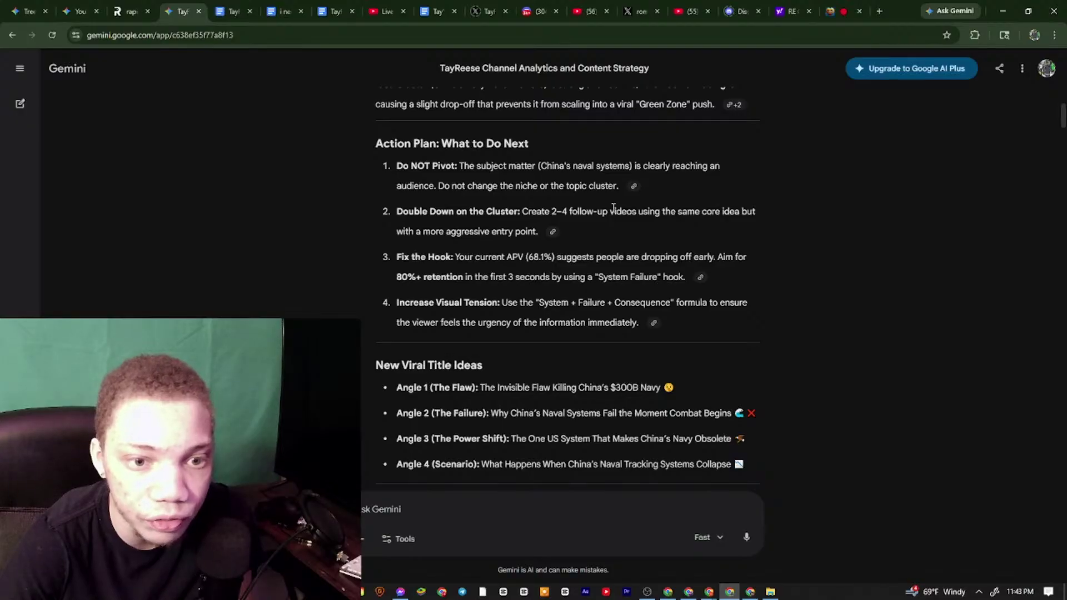
Read the rest of the Action Plan's "Double Down on the Cluster" item and the "Fix the Hook" item
{"action": "left_click_drag", "start_coordinate": [613, 210], "coordinate": [396, 211]}
{"action": "left_click_drag", "start_coordinate": [747, 216], "coordinate": [545, 227]}
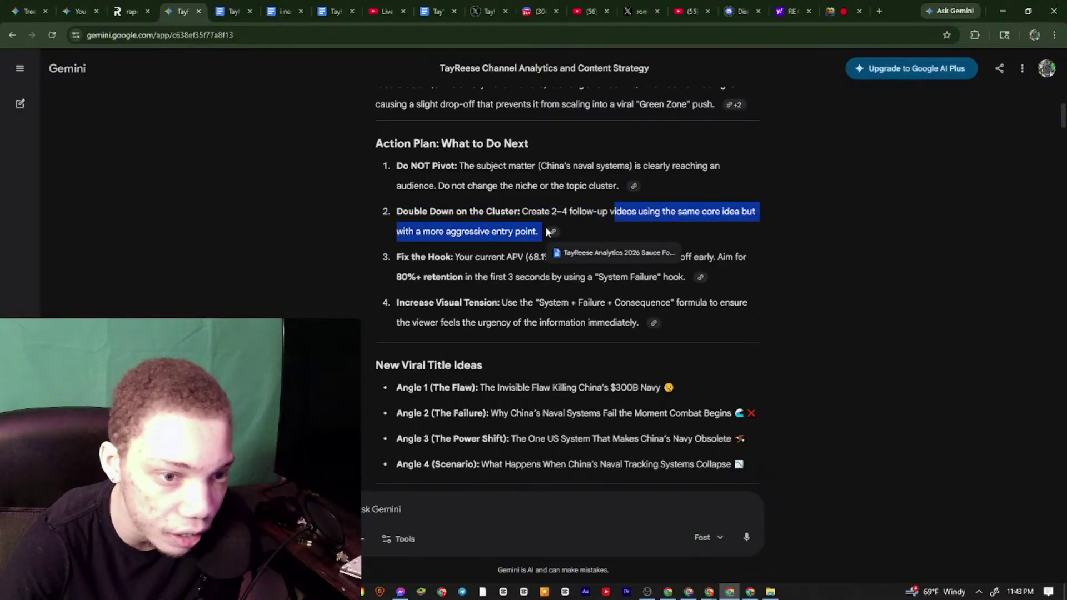
{"action": "left_click", "coordinate": [467, 272]}
{"action": "scroll", "coordinate": [459, 271], "scroll_direction": "down", "scroll_amount": 2}
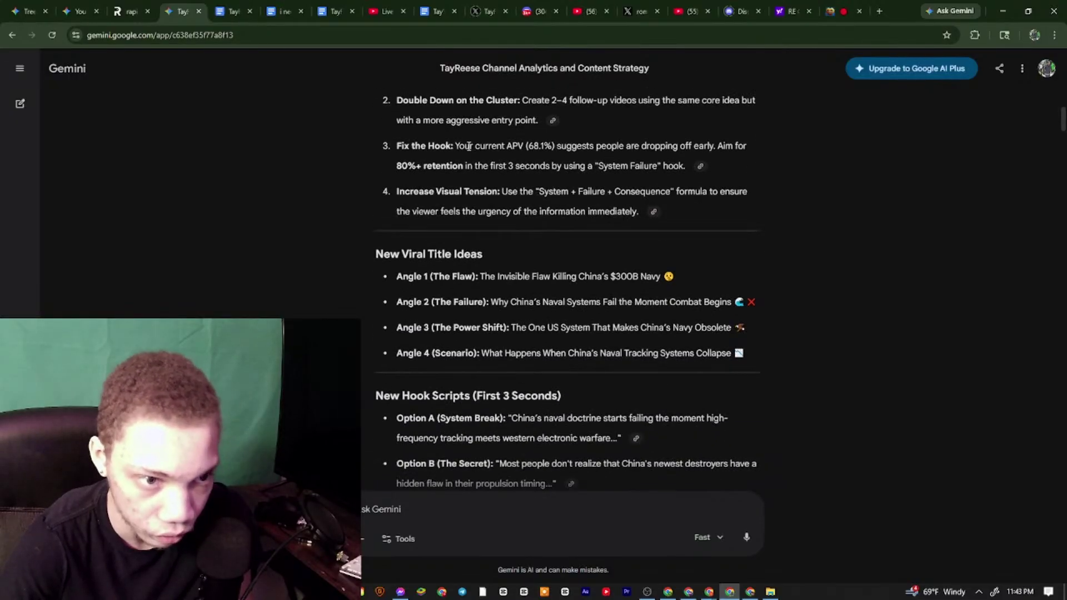
{"action": "left_click_drag", "start_coordinate": [455, 146], "coordinate": [396, 146]}
{"action": "scroll", "coordinate": [529, 139], "scroll_direction": "down", "scroll_amount": 2}
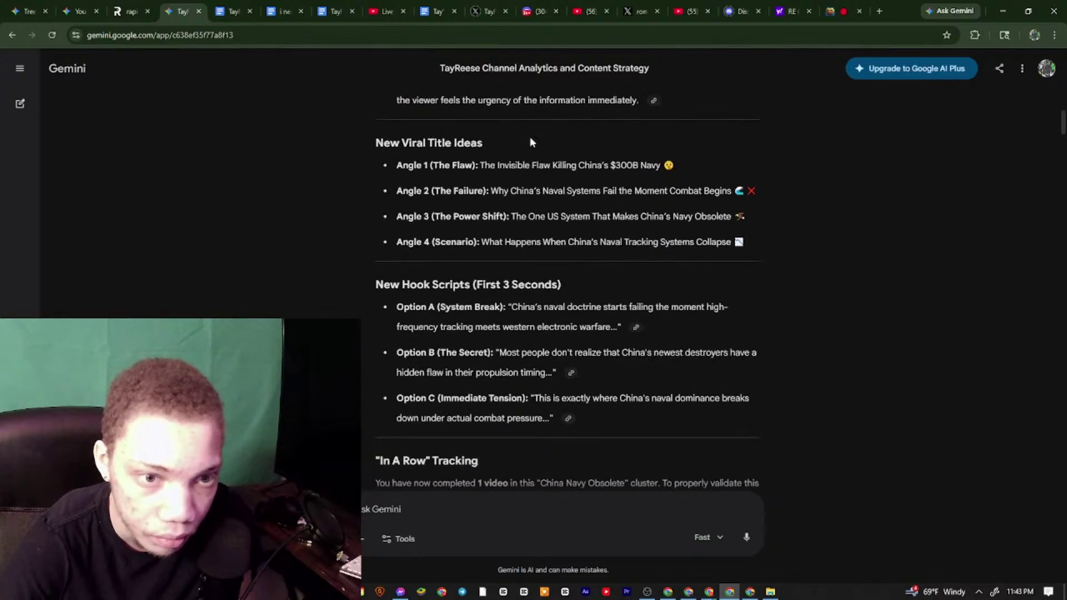
{"action": "scroll", "coordinate": [529, 139], "scroll_direction": "up", "scroll_amount": 2}
{"action": "right_click", "coordinate": [509, 139]}
{"action": "left_click", "coordinate": [509, 137]}
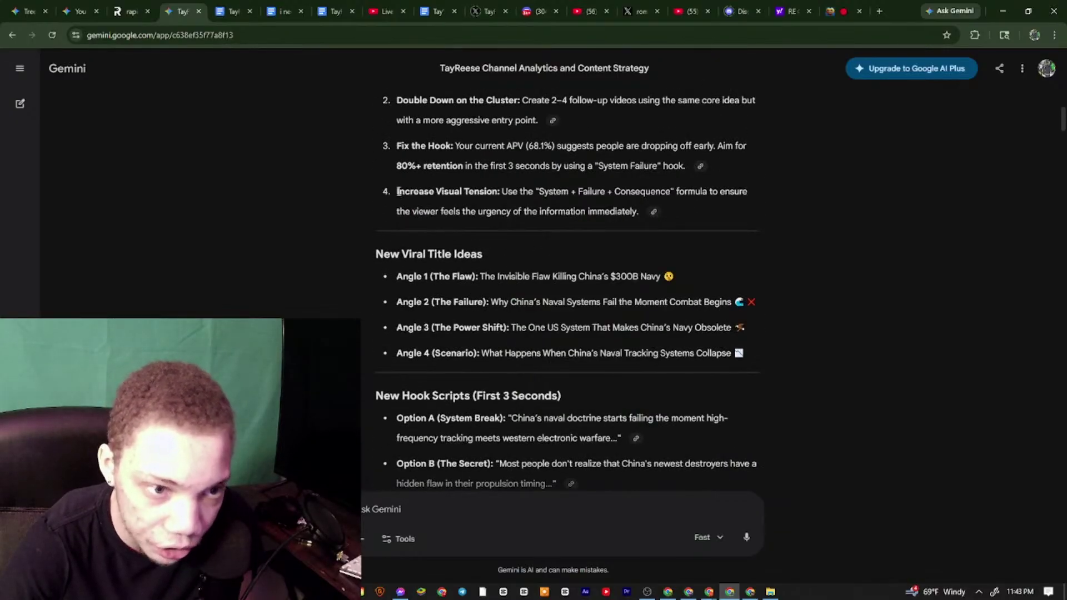
Read the fourth Action Plan item, "Increase Visual Tension", including its "System + Failure + Consequence" formula
{"action": "mouse_move", "coordinate": [397, 191]}
{"action": "left_mouse_down"}
{"action": "mouse_move", "coordinate": [668, 191]}
{"action": "mouse_move", "coordinate": [396, 191]}
{"action": "left_mouse_up"}
{"action": "left_click", "coordinate": [511, 191]}
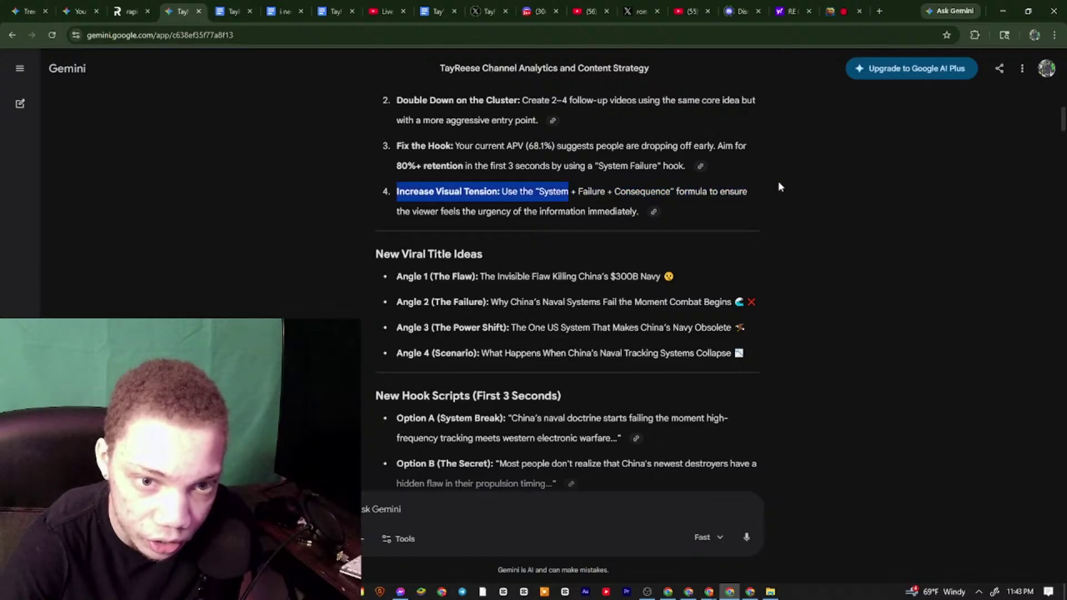
{"action": "left_click_drag", "start_coordinate": [748, 189], "coordinate": [388, 190]}
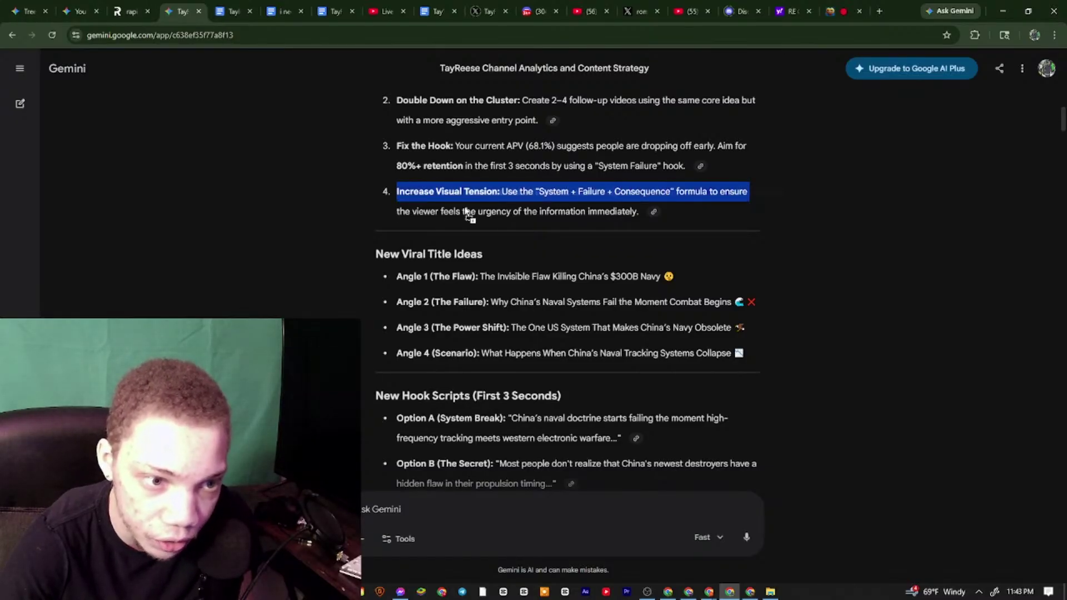
{"action": "left_click_drag", "start_coordinate": [638, 211], "coordinate": [389, 216]}
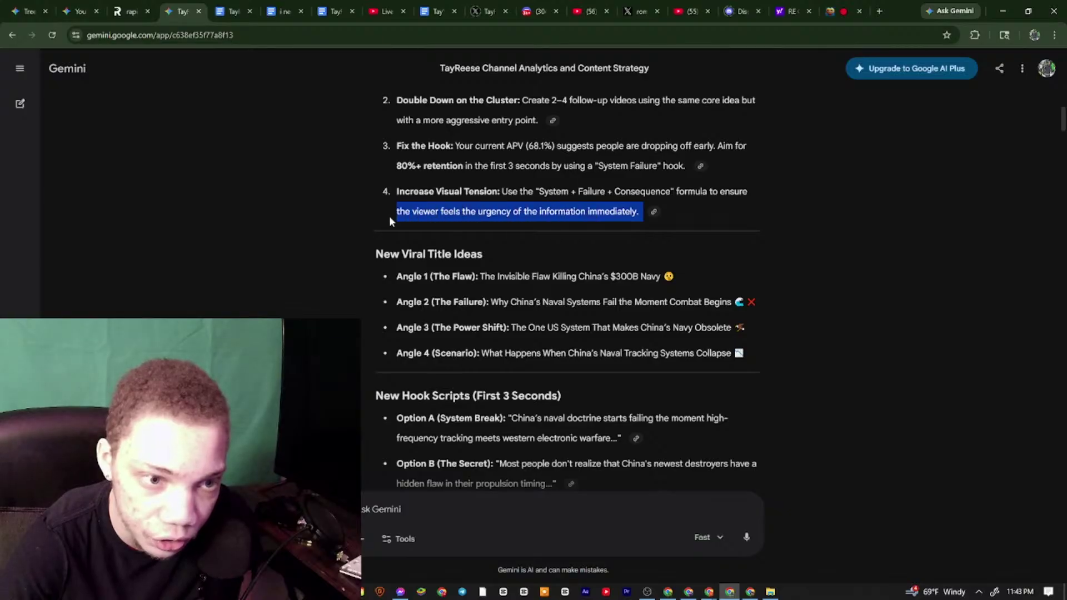
{"action": "left_click", "coordinate": [413, 209]}
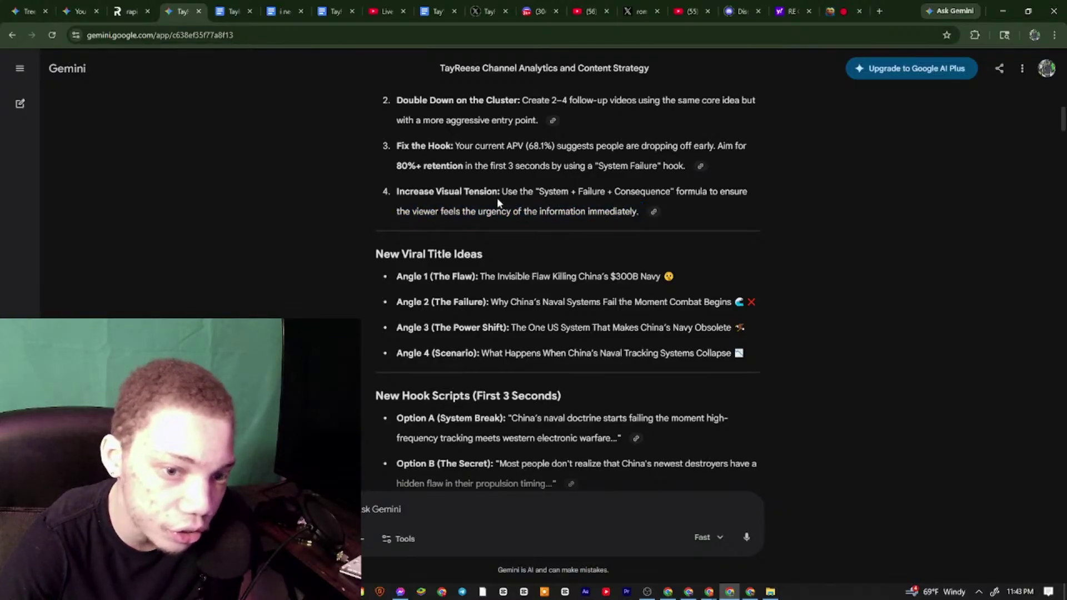
Review the New Viral Title Ideas and the System Break, Secret and Immediate Tension hook scripts
{"action": "scroll", "coordinate": [497, 197], "scroll_direction": "down", "scroll_amount": 7}
{"action": "scroll", "coordinate": [472, 181], "scroll_direction": "up", "scroll_amount": 4}
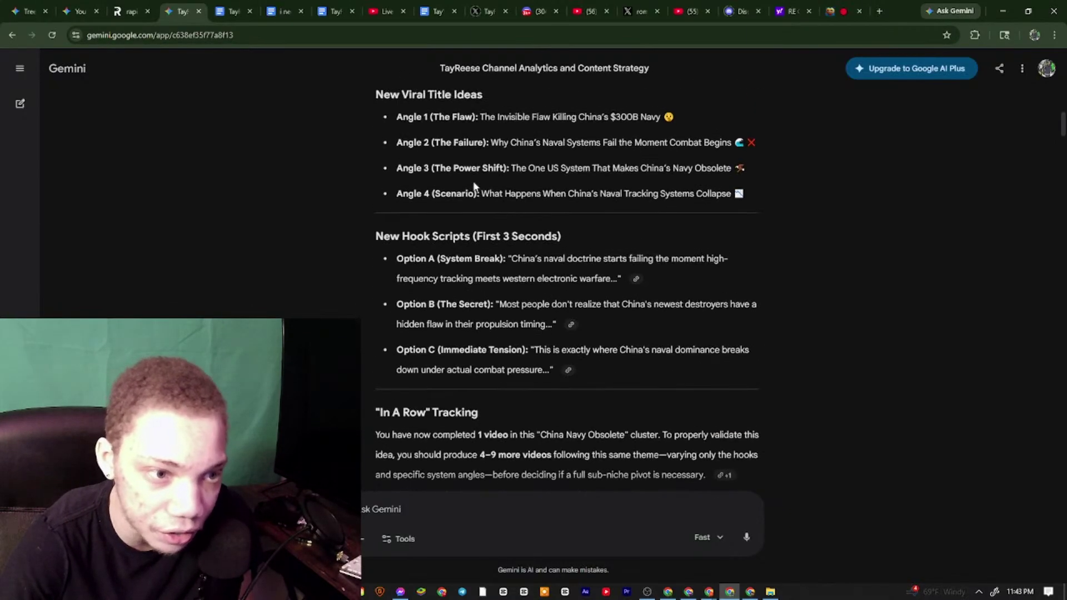
{"action": "scroll", "coordinate": [473, 183], "scroll_direction": "up", "scroll_amount": 3}
{"action": "scroll", "coordinate": [449, 264], "scroll_direction": "down", "scroll_amount": 3}
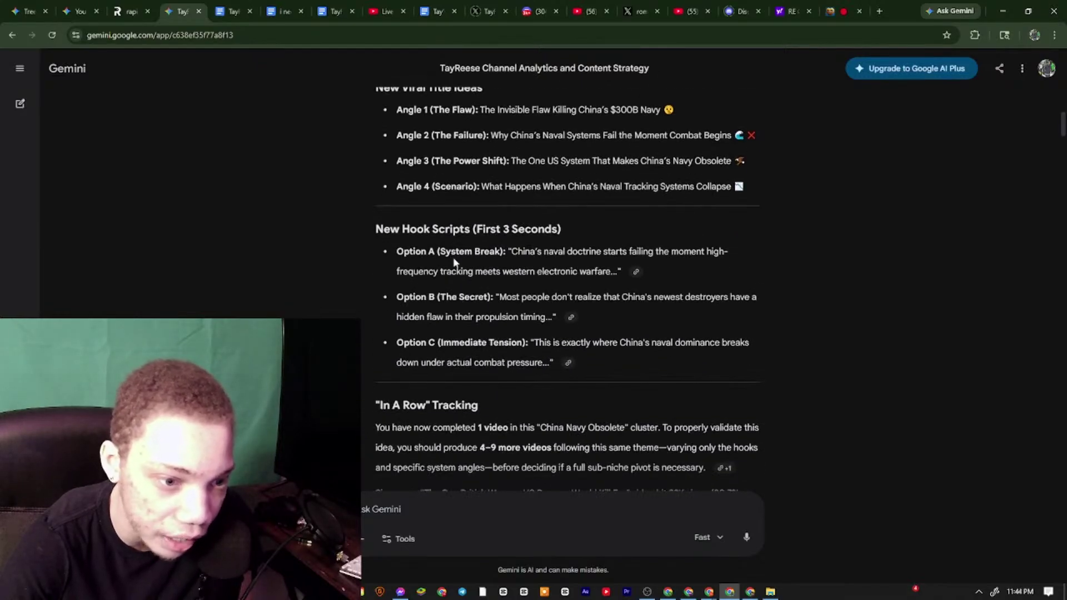
{"action": "left_click_drag", "start_coordinate": [389, 251], "coordinate": [729, 292]}
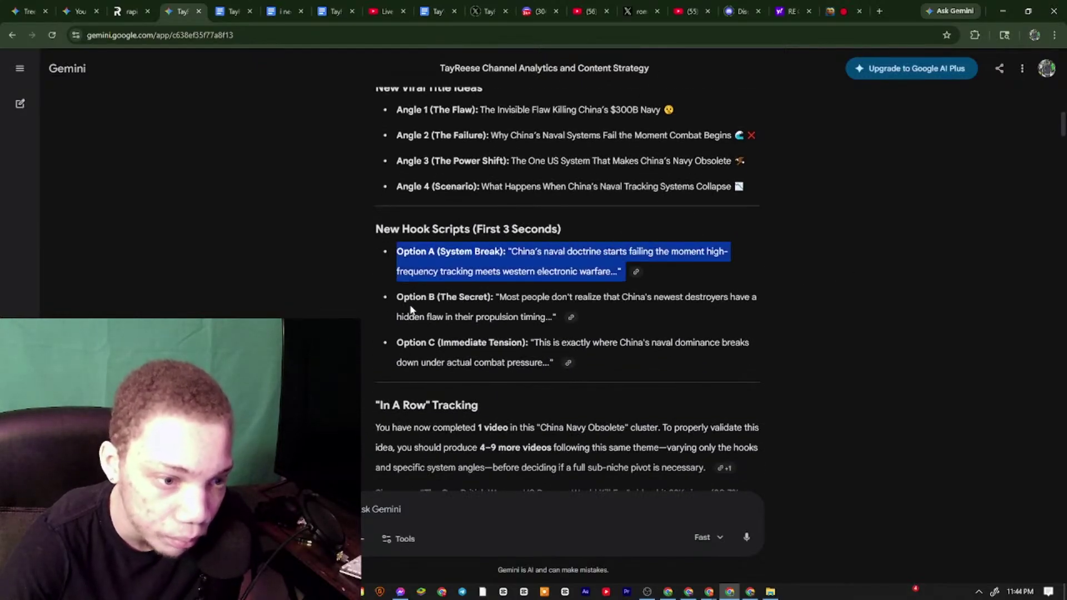
{"action": "left_click_drag", "start_coordinate": [393, 297], "coordinate": [715, 326]}
{"action": "left_click_drag", "start_coordinate": [389, 342], "coordinate": [656, 343]}
{"action": "scroll", "coordinate": [583, 369], "scroll_direction": "down", "scroll_amount": 3}
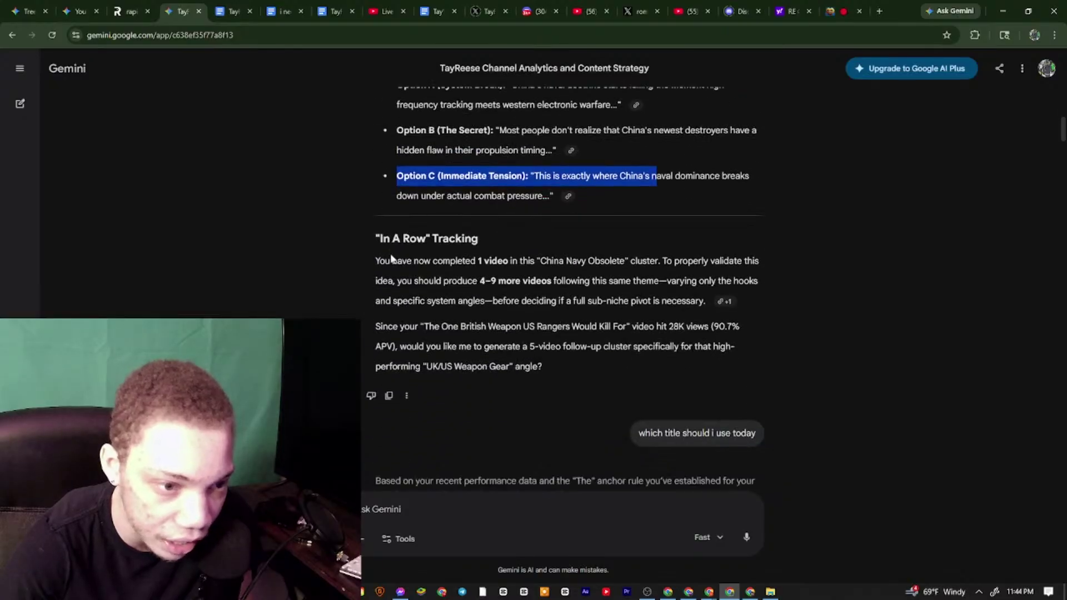
Read the "In A Row" Tracking section and its closing suggestion for a 5-video follow-up cluster
{"action": "left_click_drag", "start_coordinate": [379, 240], "coordinate": [720, 261]}
{"action": "left_click", "coordinate": [672, 278]}
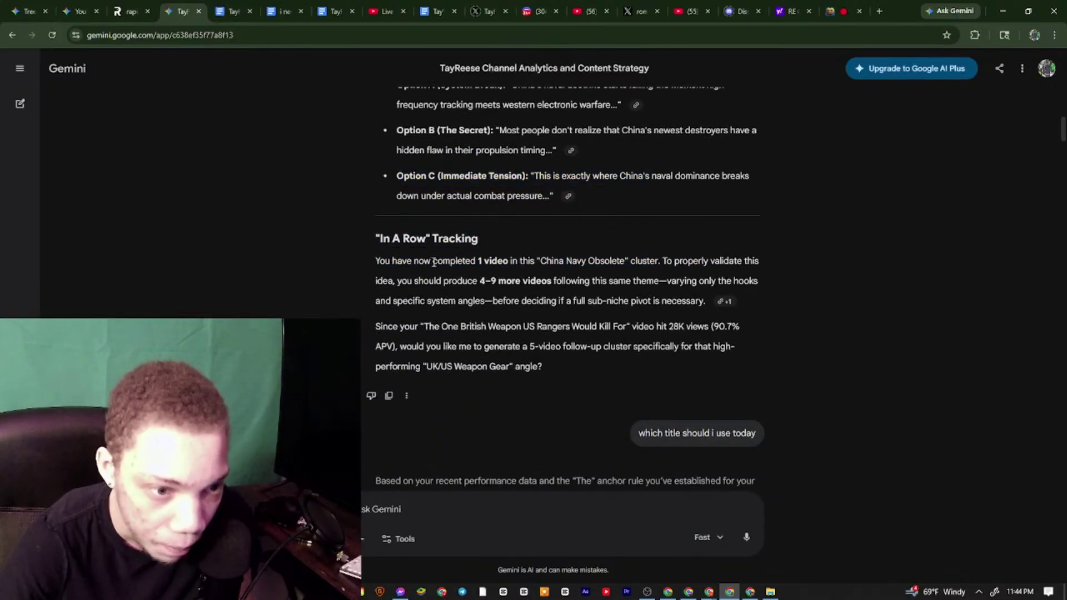
{"action": "left_click_drag", "start_coordinate": [377, 260], "coordinate": [832, 253]}
{"action": "left_click_drag", "start_coordinate": [745, 326], "coordinate": [372, 328]}
{"action": "scroll", "coordinate": [735, 575], "scroll_direction": "down", "scroll_amount": 4}
Switch to the channel analytics in YouTube Studio and examine the top content for the last 28 days
{"action": "left_click", "coordinate": [709, 592]}
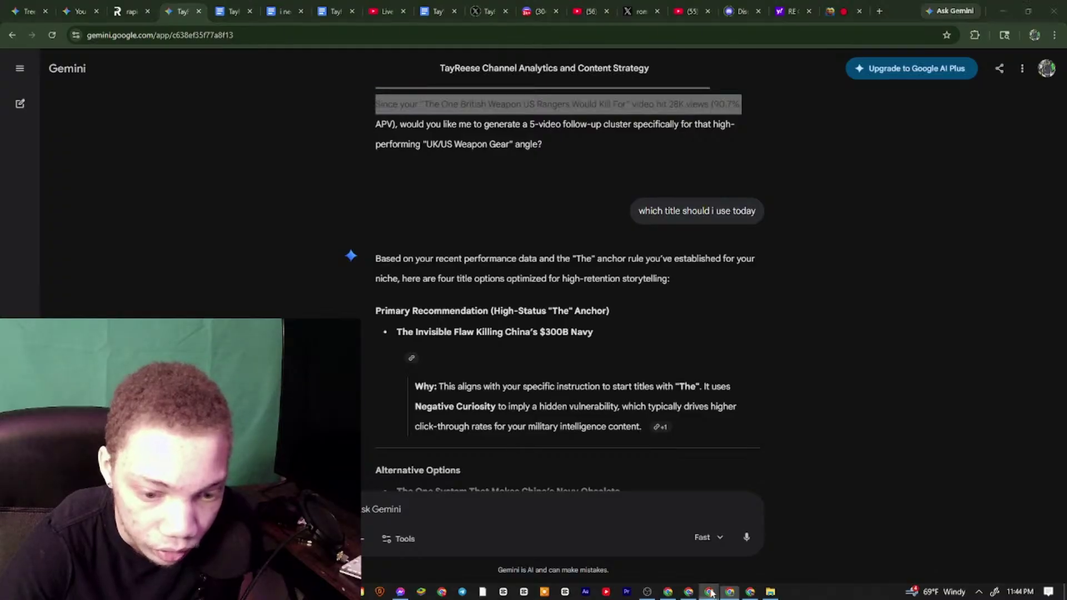
{"action": "left_click", "coordinate": [753, 534]}
{"action": "scroll", "coordinate": [468, 341], "scroll_direction": "up", "scroll_amount": 3}
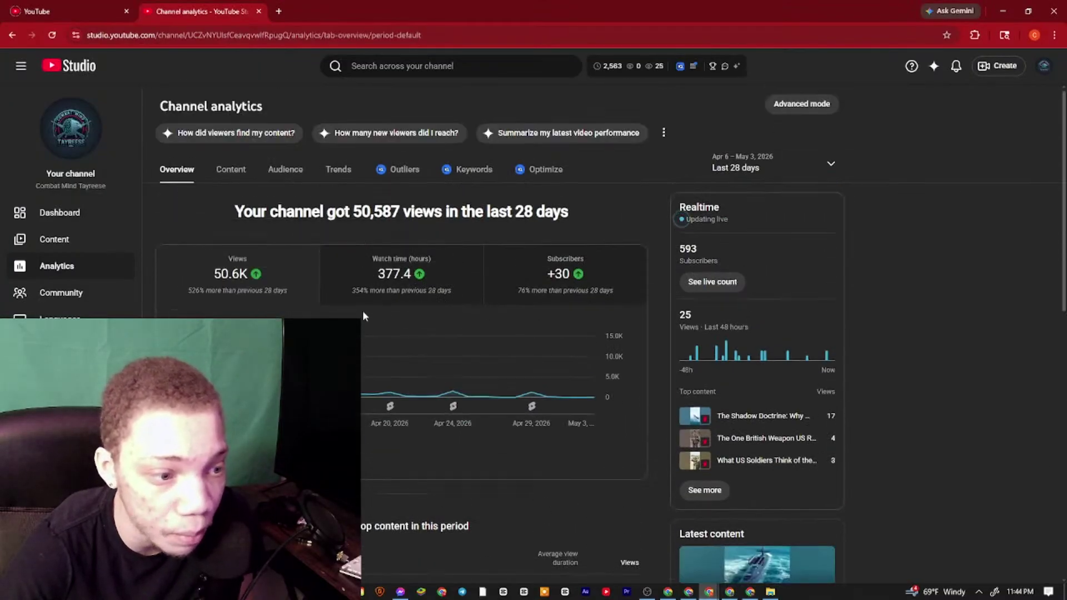
{"action": "scroll", "coordinate": [361, 312], "scroll_direction": "down", "scroll_amount": 5}
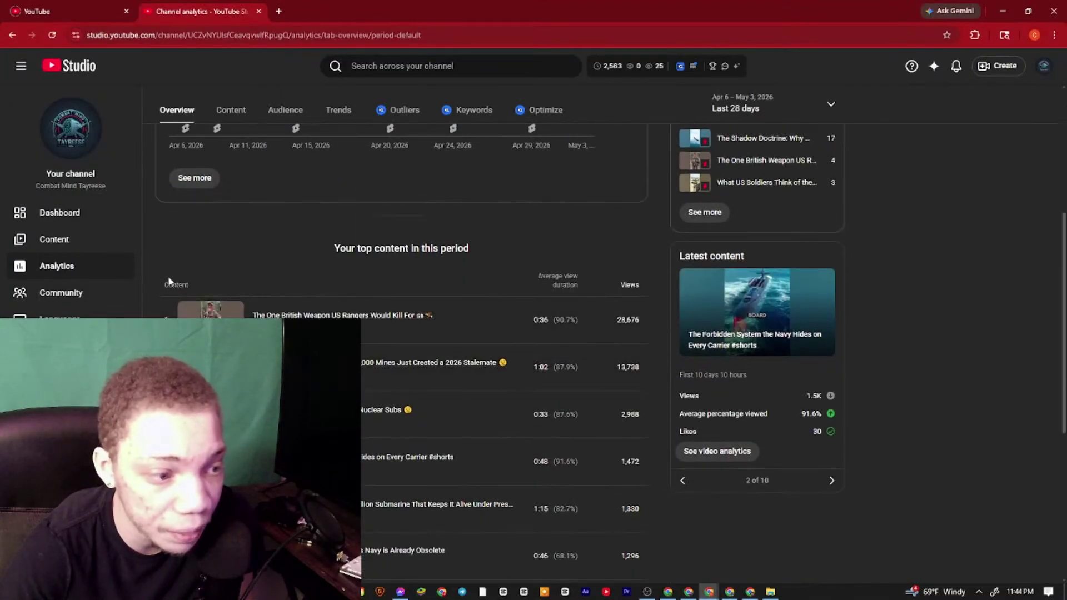
{"action": "left_click_drag", "start_coordinate": [169, 281], "coordinate": [719, 596]}
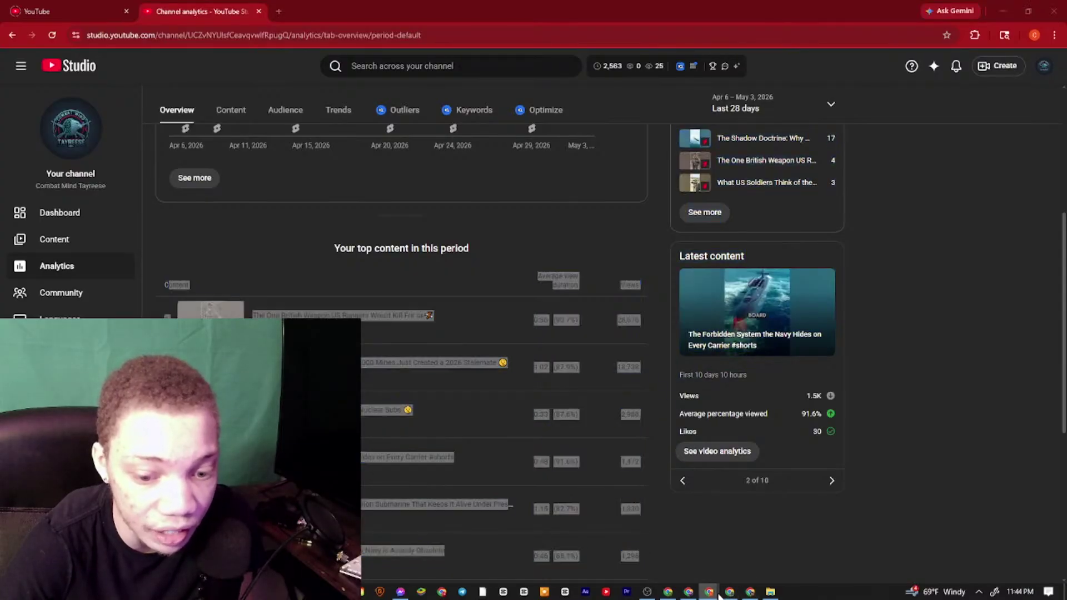
Return to the Gemini chat and read the Primary Recommendation for today's title
{"action": "mouse_move", "coordinate": [718, 595]}
{"action": "left_click", "coordinate": [646, 535]}
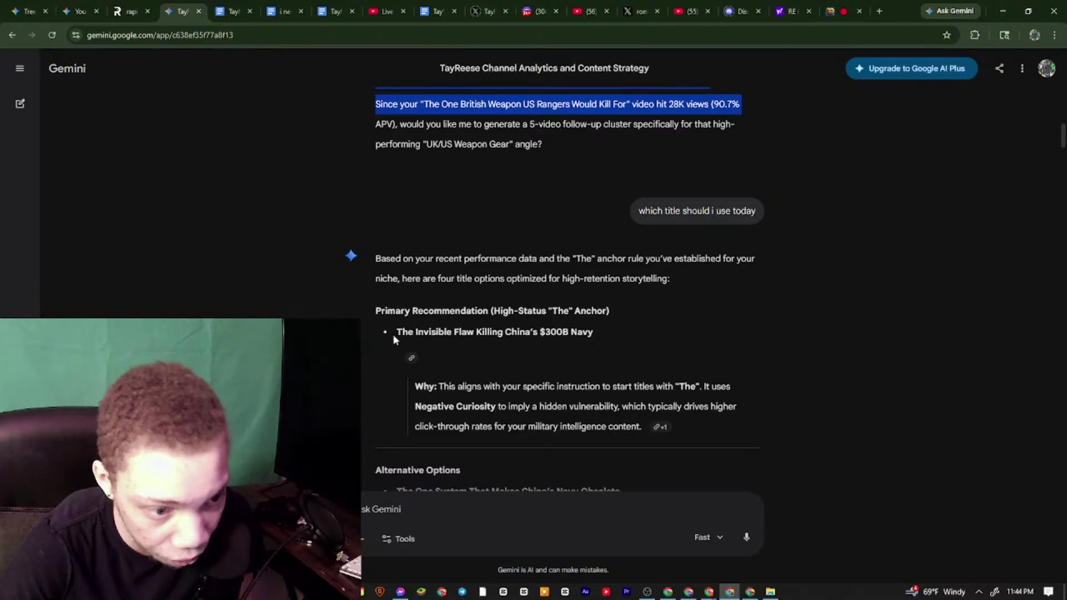
{"action": "left_click_drag", "start_coordinate": [395, 333], "coordinate": [373, 310]}
{"action": "left_click", "coordinate": [473, 332]}
{"action": "scroll", "coordinate": [451, 286], "scroll_direction": "down", "scroll_amount": 4}
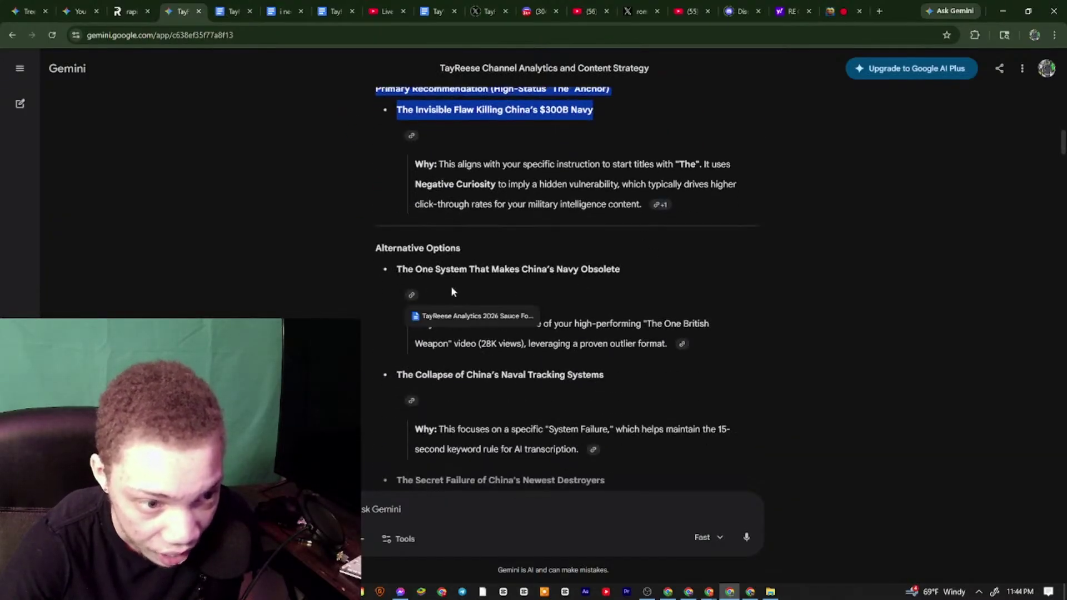
{"action": "scroll", "coordinate": [428, 185], "scroll_direction": "up", "scroll_amount": 2}
{"action": "left_click", "coordinate": [499, 197]}
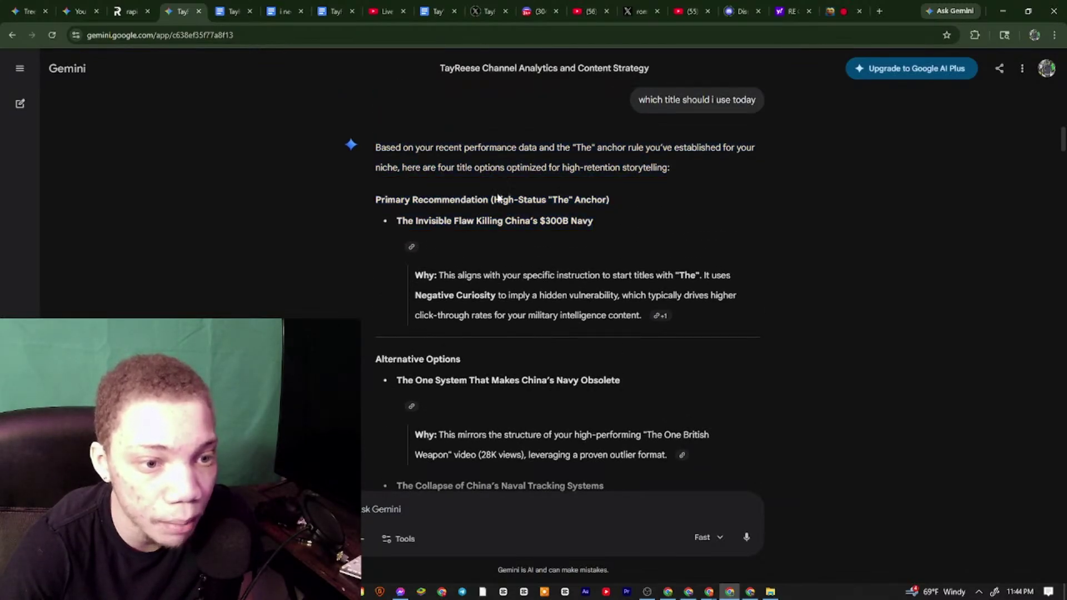
{"action": "left_click_drag", "start_coordinate": [617, 203], "coordinate": [384, 204]}
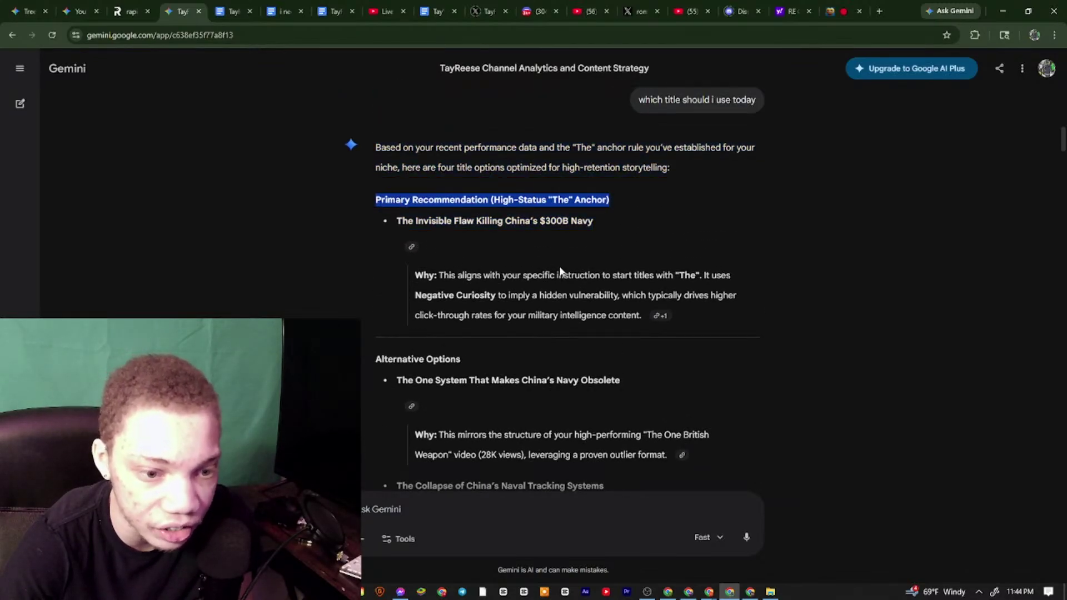
Review the Alternative Options for titles and the Strategy Note below them
{"action": "scroll", "coordinate": [560, 271], "scroll_direction": "down", "scroll_amount": 2}
{"action": "left_click_drag", "start_coordinate": [430, 269], "coordinate": [433, 245]}
{"action": "scroll", "coordinate": [556, 258], "scroll_direction": "down", "scroll_amount": 3}
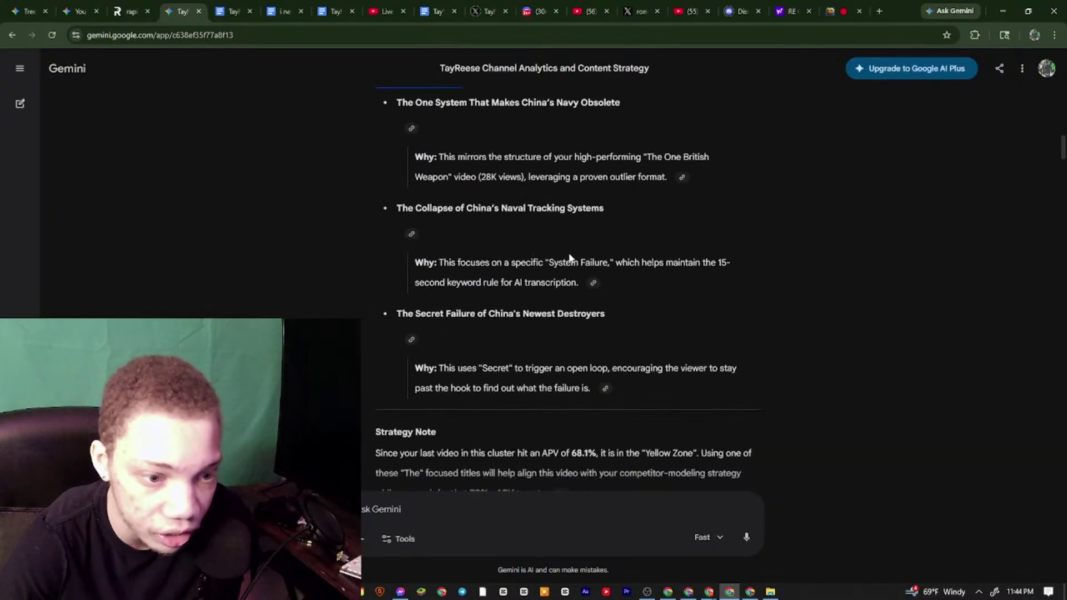
{"action": "left_click", "coordinate": [604, 208], "text": "shift"}
{"action": "scroll", "coordinate": [506, 308], "scroll_direction": "down", "scroll_amount": 9}
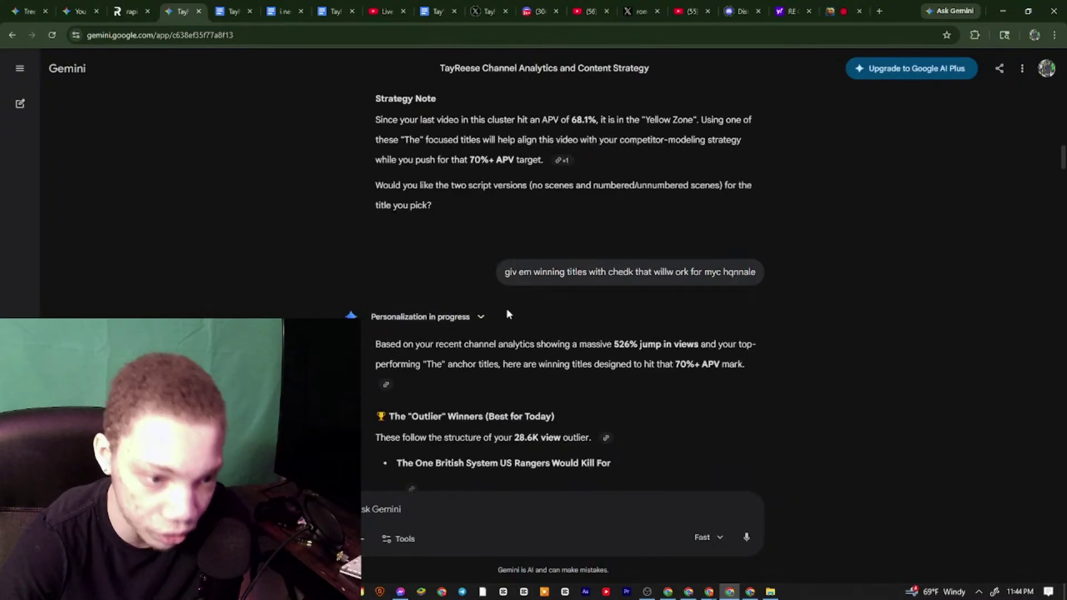
Copy the title "The One British System US Rangers Would Kill For" from the "Outlier" Winners list
{"action": "left_click_drag", "start_coordinate": [379, 264], "coordinate": [527, 253]}
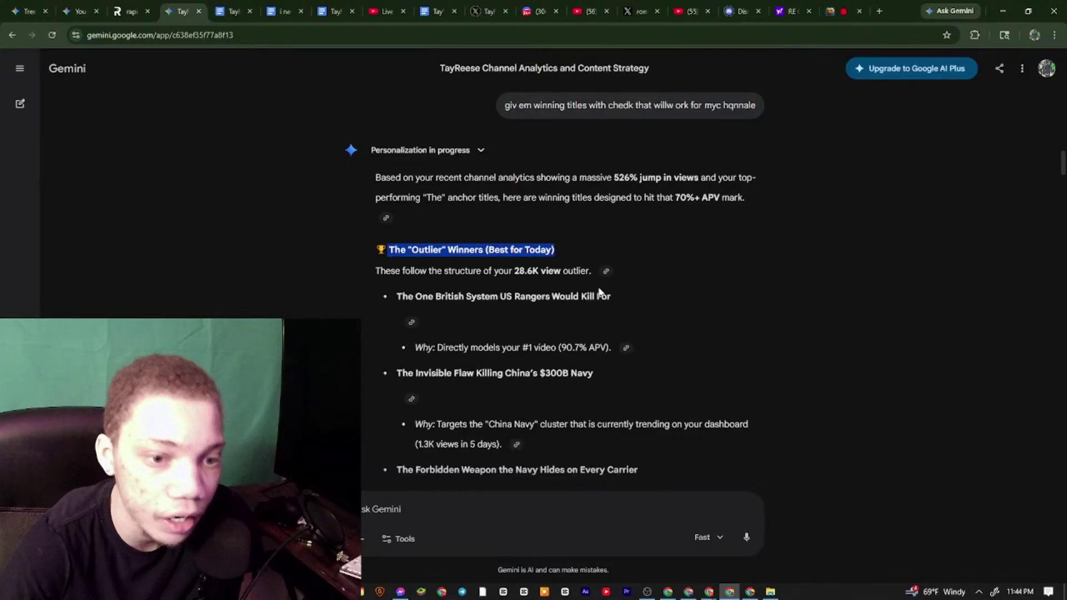
{"action": "left_click_drag", "start_coordinate": [611, 294], "coordinate": [435, 296]}
{"action": "left_click", "coordinate": [460, 296]}
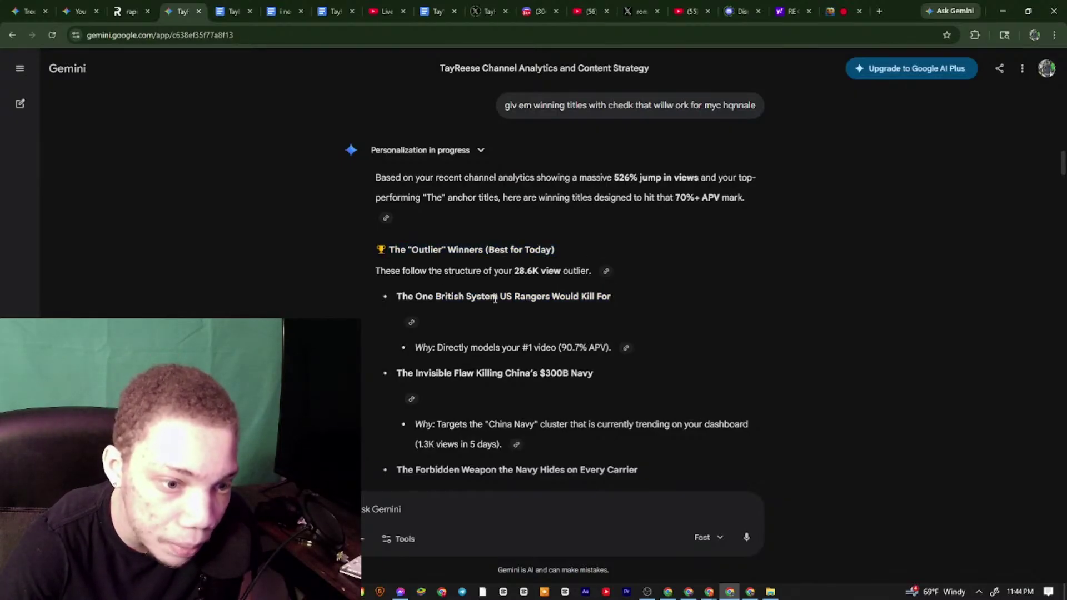
{"action": "left_click_drag", "start_coordinate": [611, 296], "coordinate": [407, 302]}
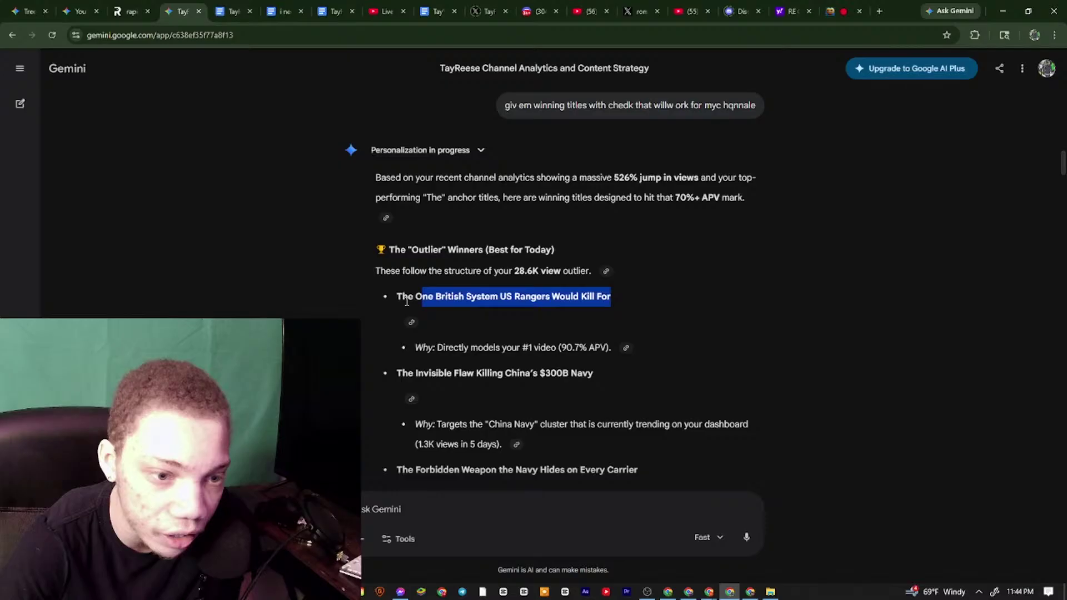
{"action": "right_click", "coordinate": [455, 305]}
{"action": "left_click", "coordinate": [467, 316]}
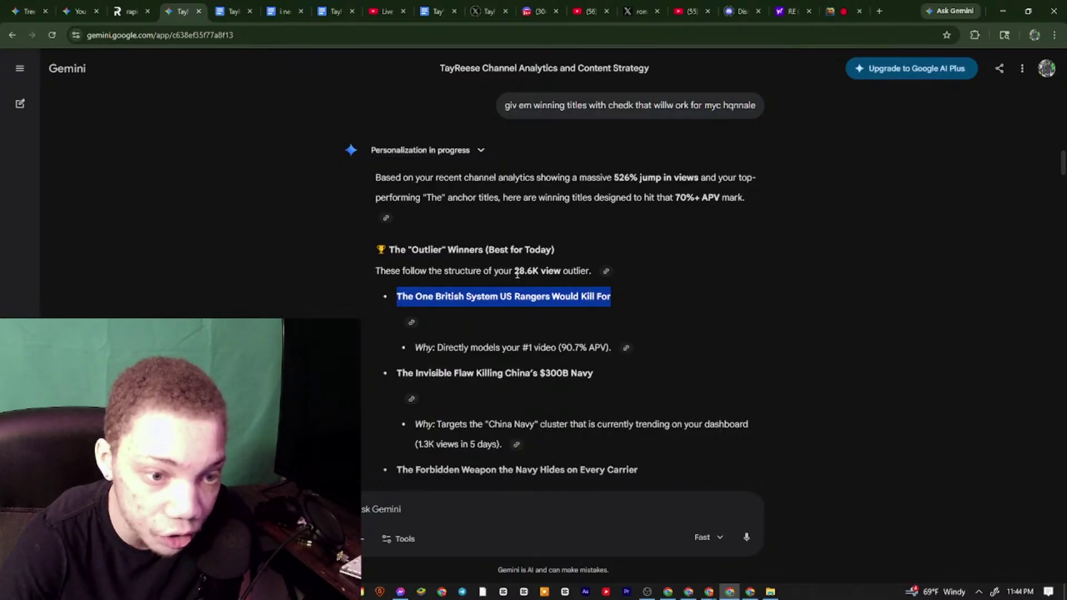
{"action": "left_click_drag", "start_coordinate": [515, 273], "coordinate": [543, 276]}
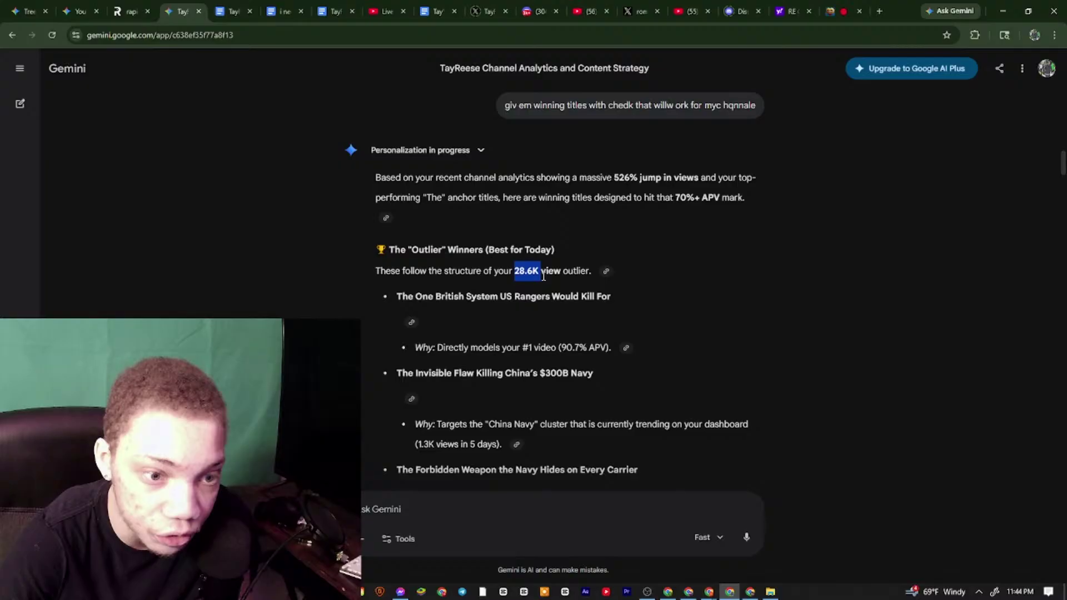
{"action": "left_click", "coordinate": [589, 278]}
{"action": "left_click", "coordinate": [708, 591]}
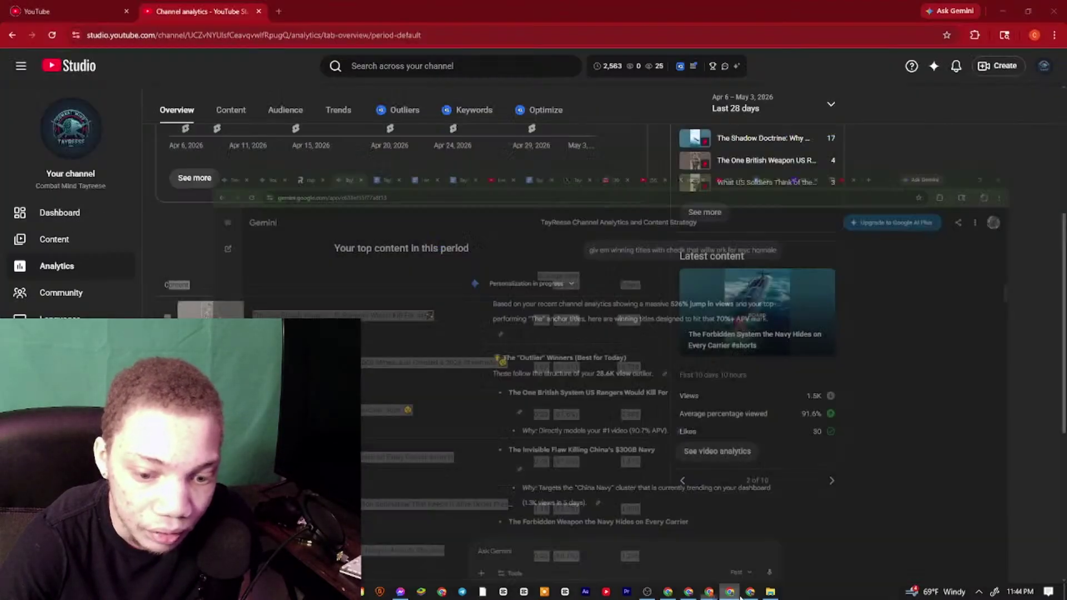
{"action": "left_click", "coordinate": [822, 490]}
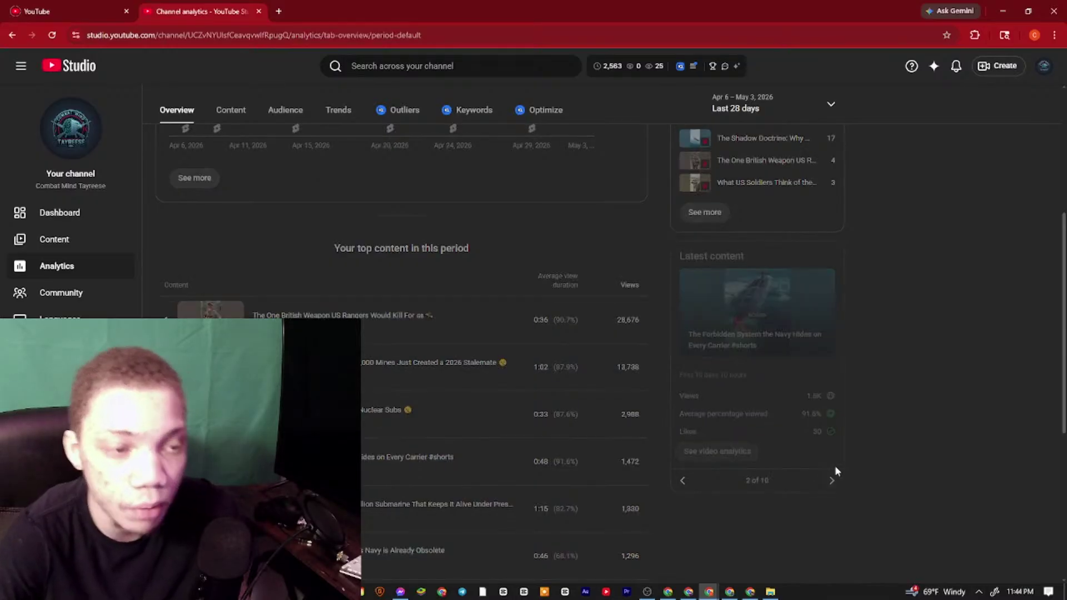
{"action": "mouse_move", "coordinate": [816, 423]}
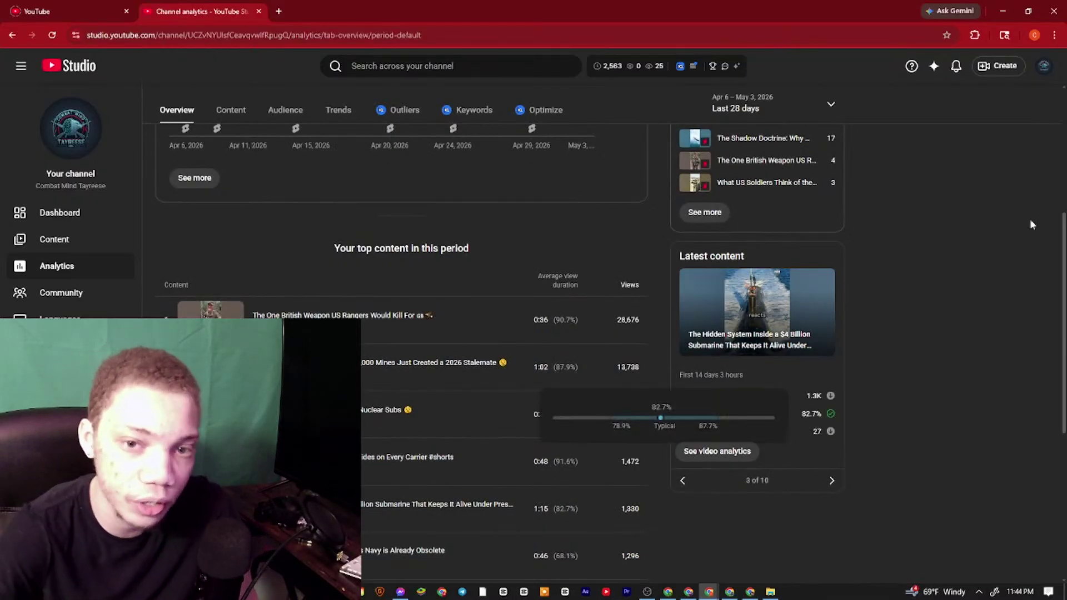
Open the channel's public YouTube page in a new tab and switch to it
{"action": "left_click", "coordinate": [1045, 65]}
{"action": "right_click", "coordinate": [956, 136]}
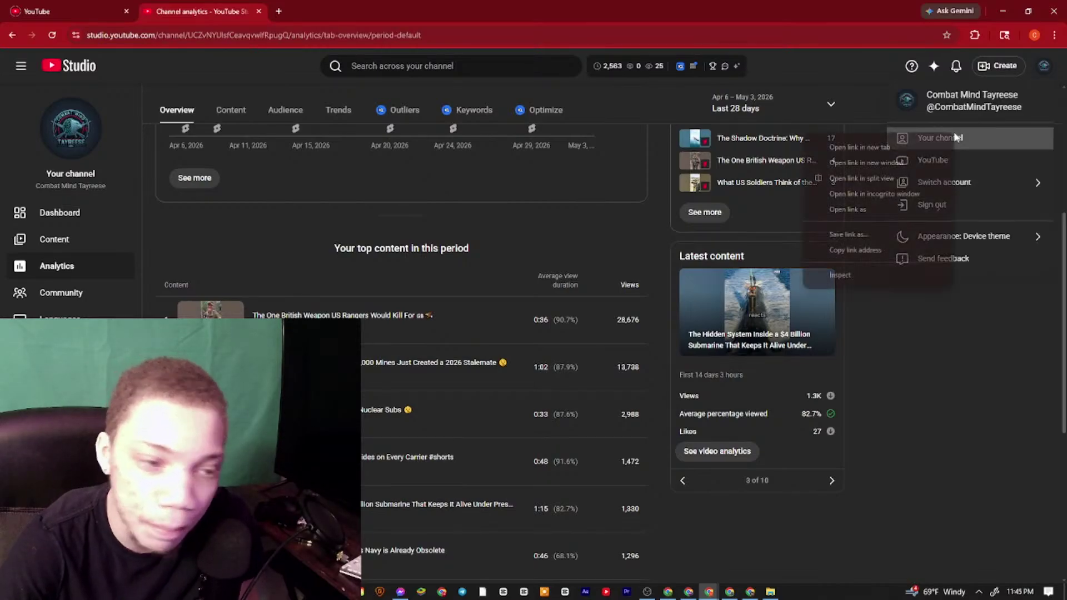
{"action": "left_click", "coordinate": [844, 145]}
{"action": "left_click", "coordinate": [339, 4]}
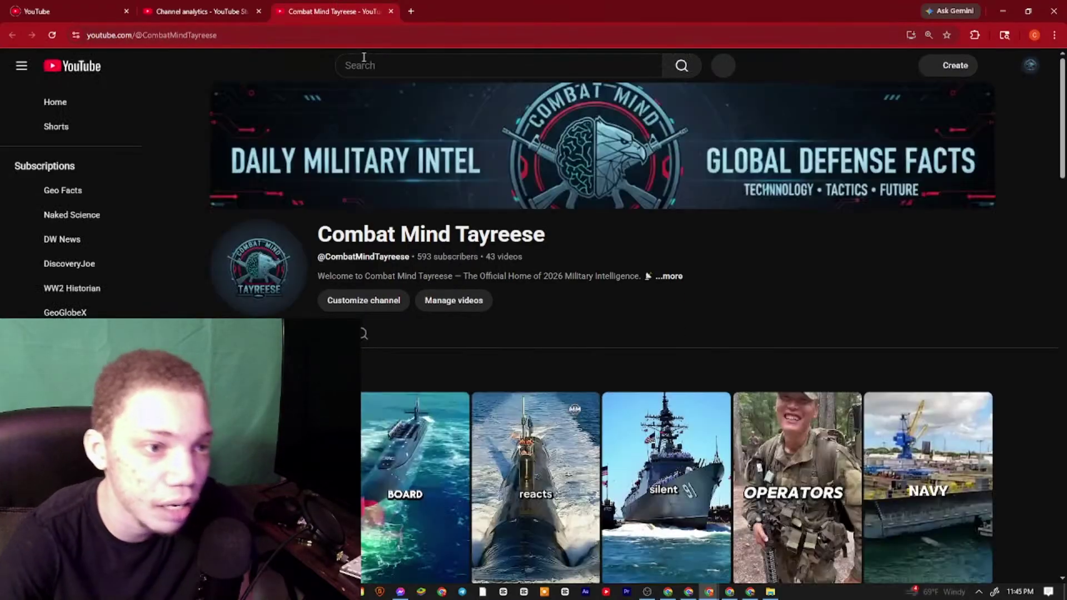
Search YouTube for "The One British System US Rangers Would Kill For", shrink the page zoom and look through the results
{"action": "left_click", "coordinate": [364, 57]}
{"action": "type", "text": "The One British System US Rangers Would Kill For"}
{"action": "key", "text": "Return"}
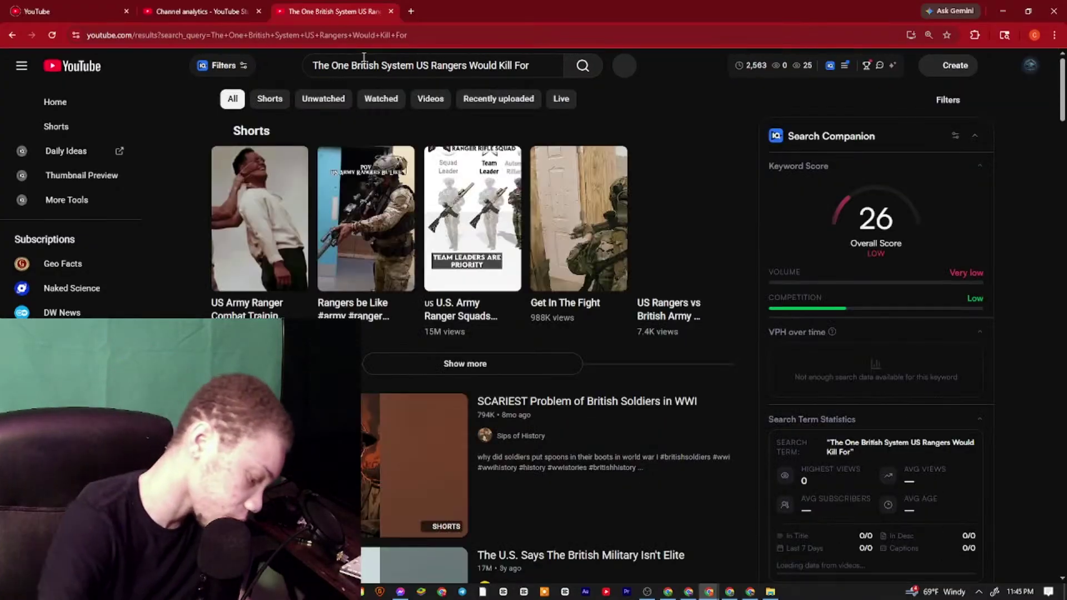
{"action": "key", "text": "ctrl+minus"}
{"action": "scroll", "coordinate": [697, 524], "scroll_direction": "down", "scroll_amount": 2}
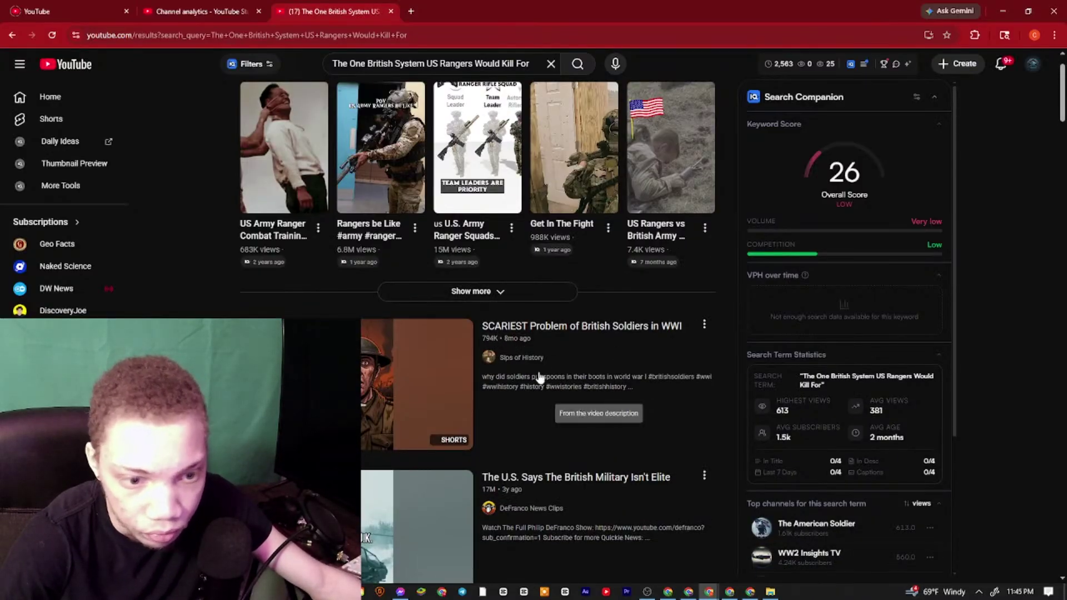
Open the Sips of History channel from the search results and look through its latest Shorts
{"action": "left_click", "coordinate": [491, 358]}
{"action": "scroll", "coordinate": [497, 210], "scroll_direction": "down", "scroll_amount": 6}
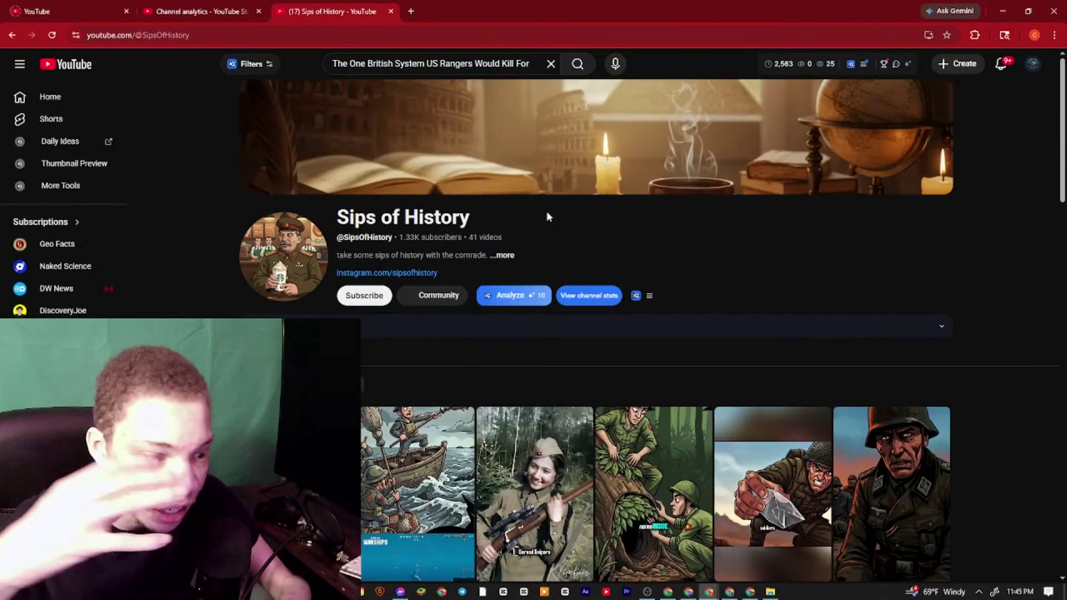
{"action": "scroll", "coordinate": [546, 212], "scroll_direction": "down", "scroll_amount": 2}
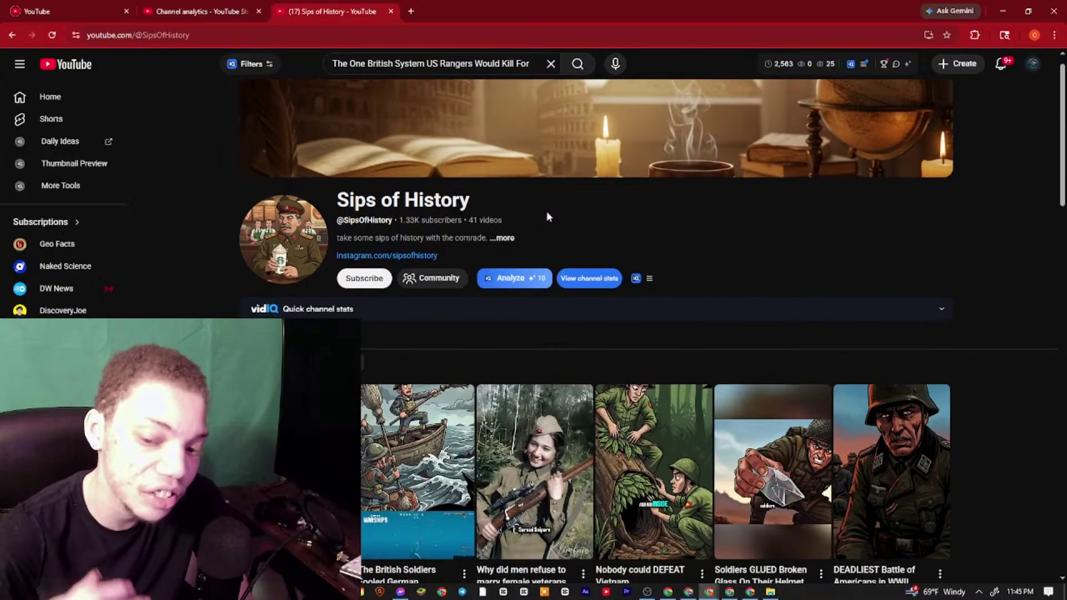
{"action": "scroll", "coordinate": [548, 217], "scroll_direction": "down", "scroll_amount": 3}
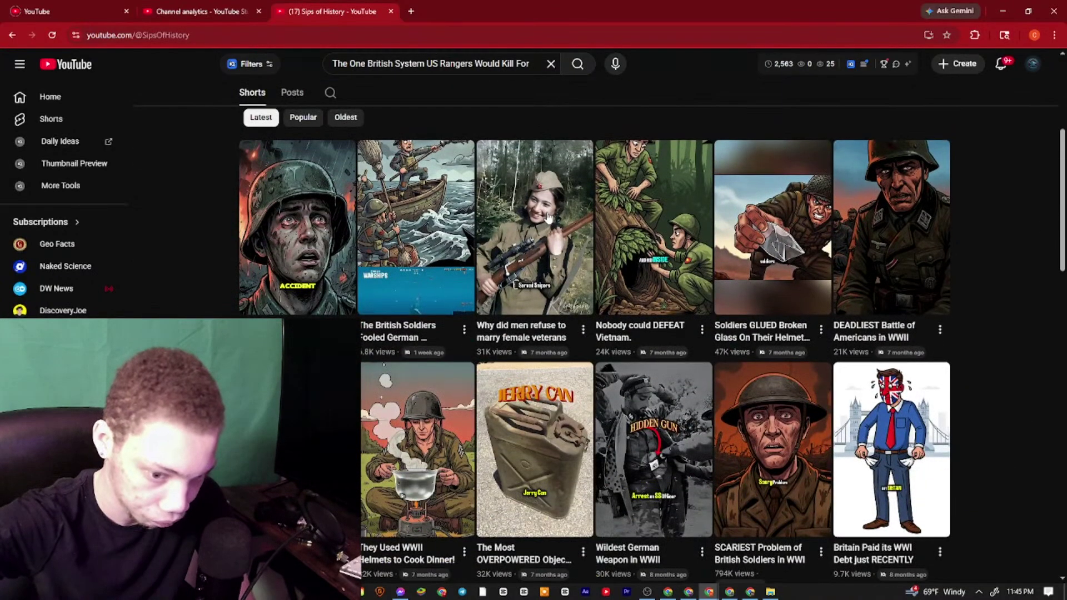
{"action": "scroll", "coordinate": [547, 217], "scroll_direction": "down", "scroll_amount": 3}
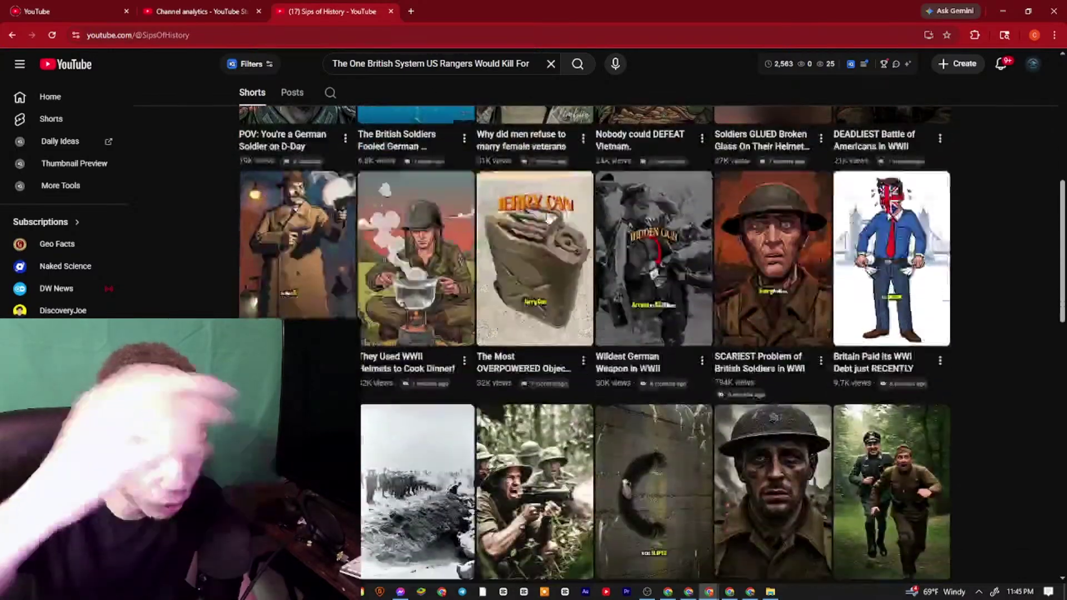
{"action": "scroll", "coordinate": [547, 217], "scroll_direction": "up", "scroll_amount": 7}
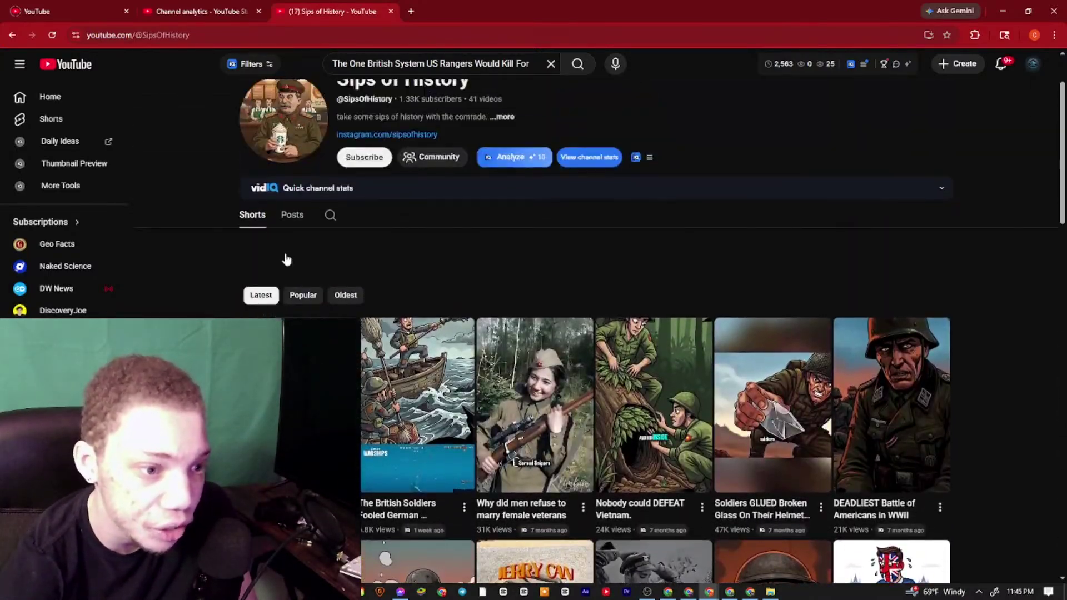
Sort the Sips of History Shorts by Popular, check the channel's details, and browse the sorted list
{"action": "left_click", "coordinate": [311, 294]}
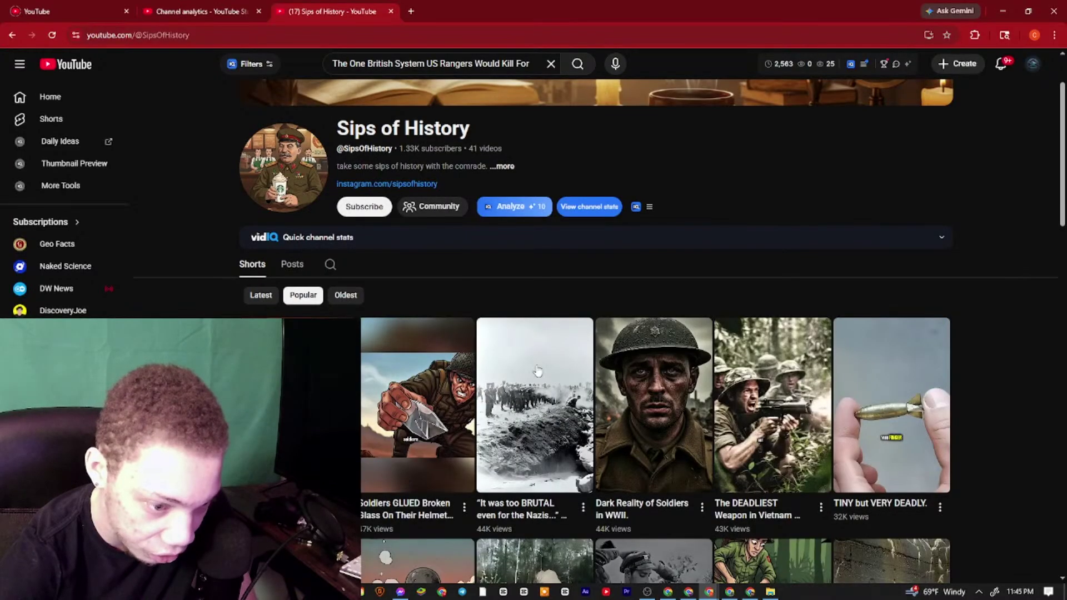
{"action": "left_click", "coordinate": [443, 168]}
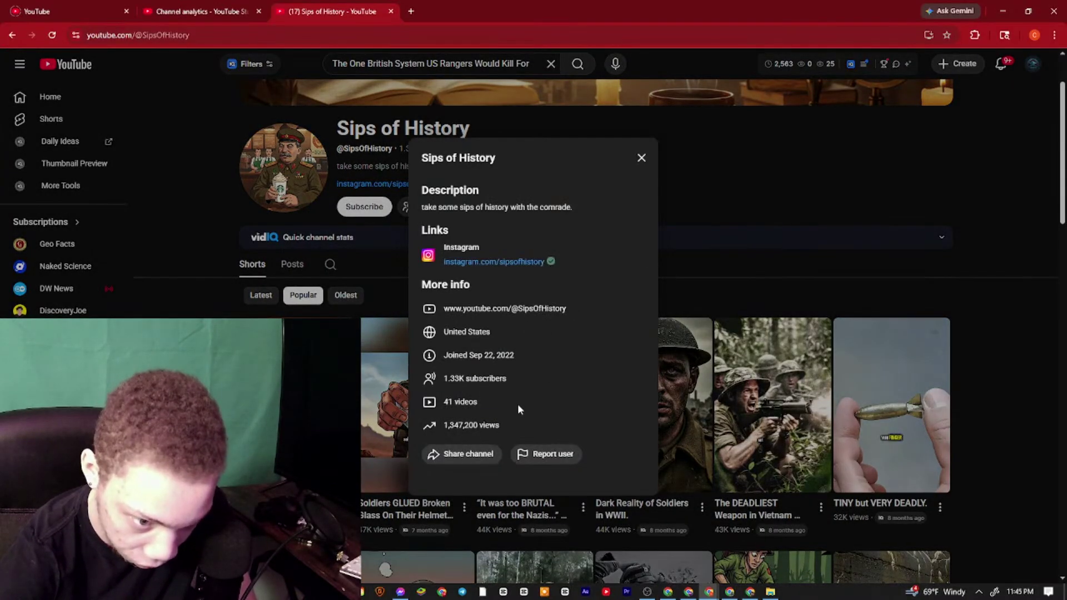
{"action": "left_click", "coordinate": [973, 225]}
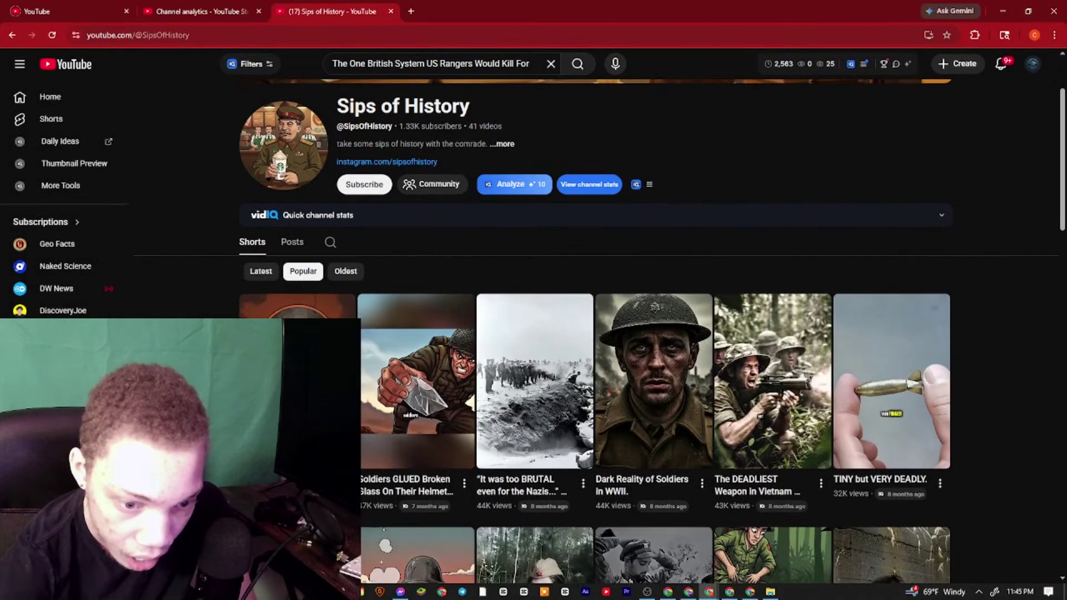
{"action": "scroll", "coordinate": [492, 319], "scroll_direction": "down", "scroll_amount": 8}
{"action": "scroll", "coordinate": [492, 320], "scroll_direction": "down", "scroll_amount": 6}
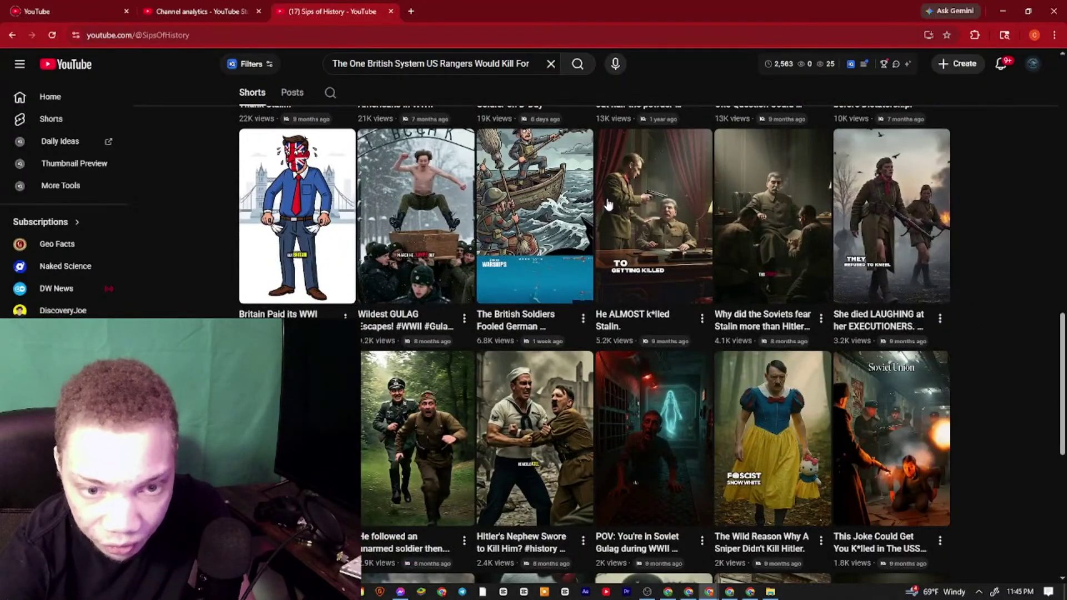
{"action": "scroll", "coordinate": [608, 204], "scroll_direction": "down", "scroll_amount": 5}
{"action": "scroll", "coordinate": [225, 104], "scroll_direction": "down", "scroll_amount": 1}
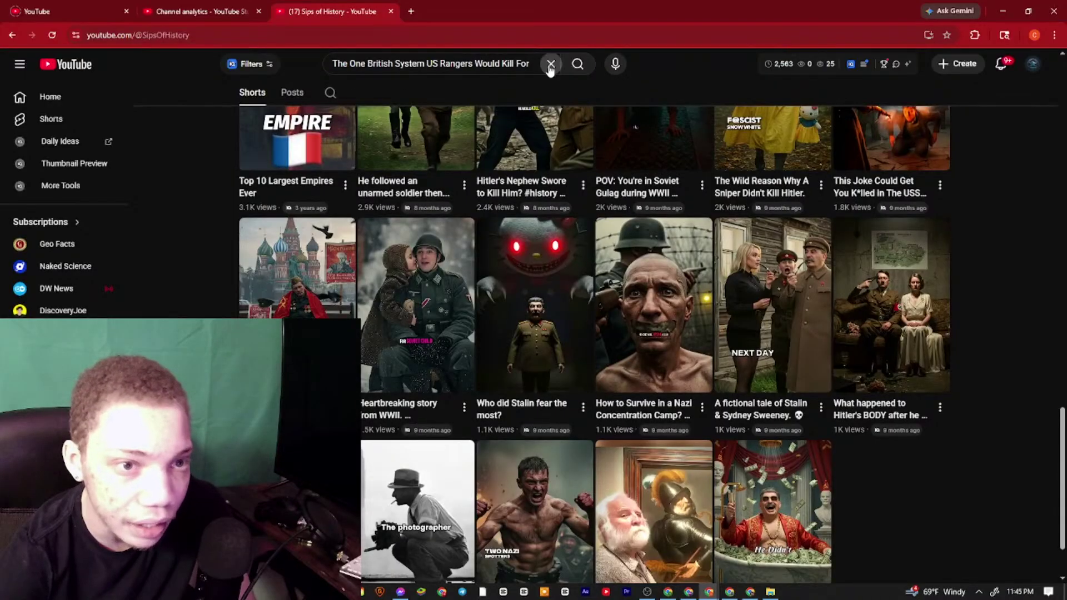
{"action": "left_click_drag", "start_coordinate": [530, 66], "coordinate": [338, 53]}
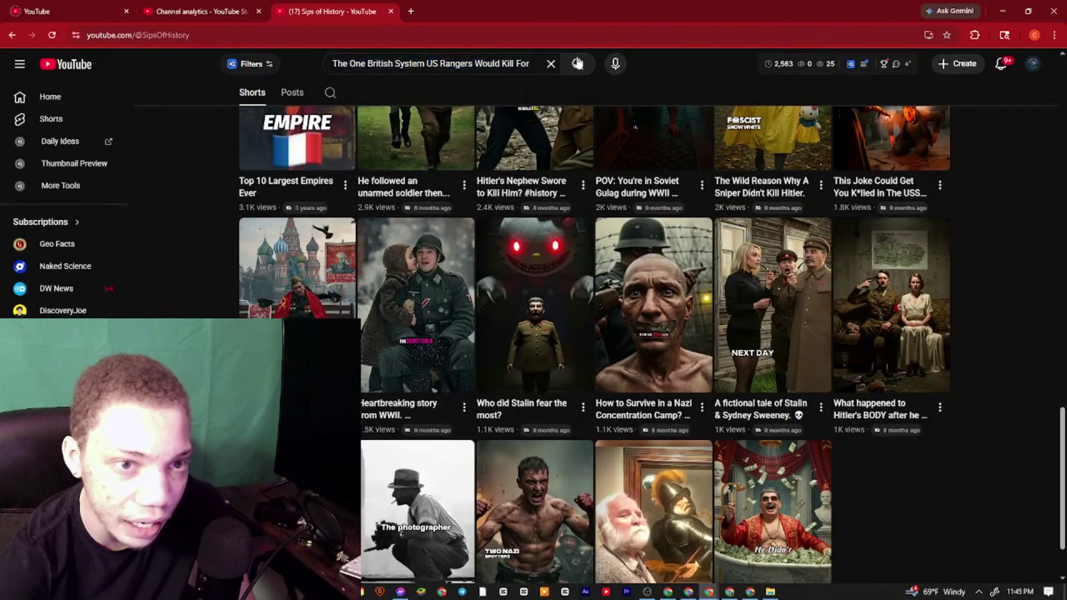
{"action": "key", "text": "ctrl+shift+Tab"}
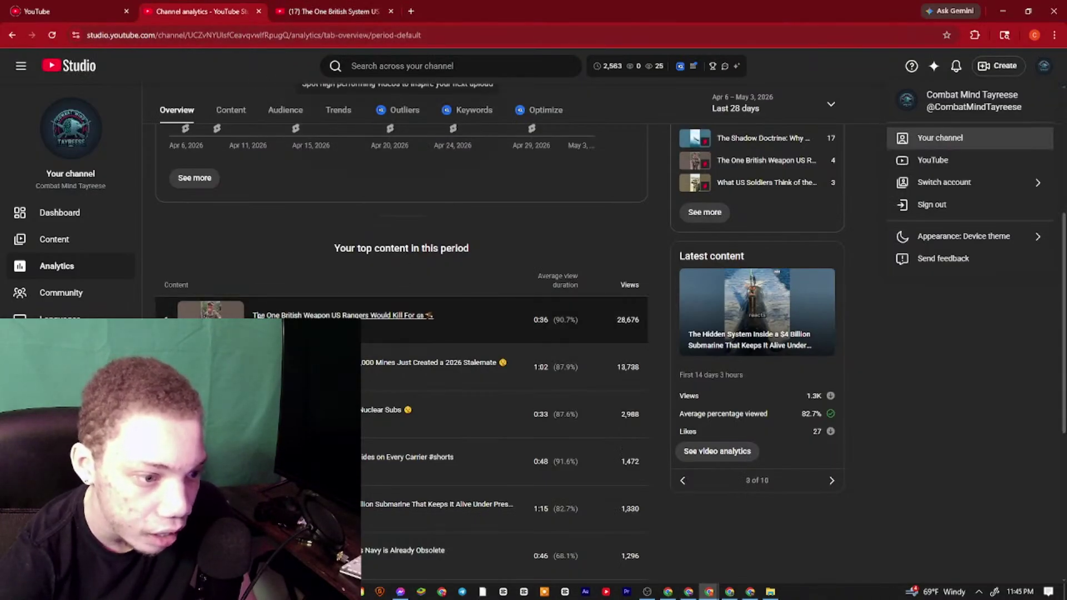
{"action": "left_click_drag", "start_coordinate": [249, 315], "coordinate": [436, 316]}
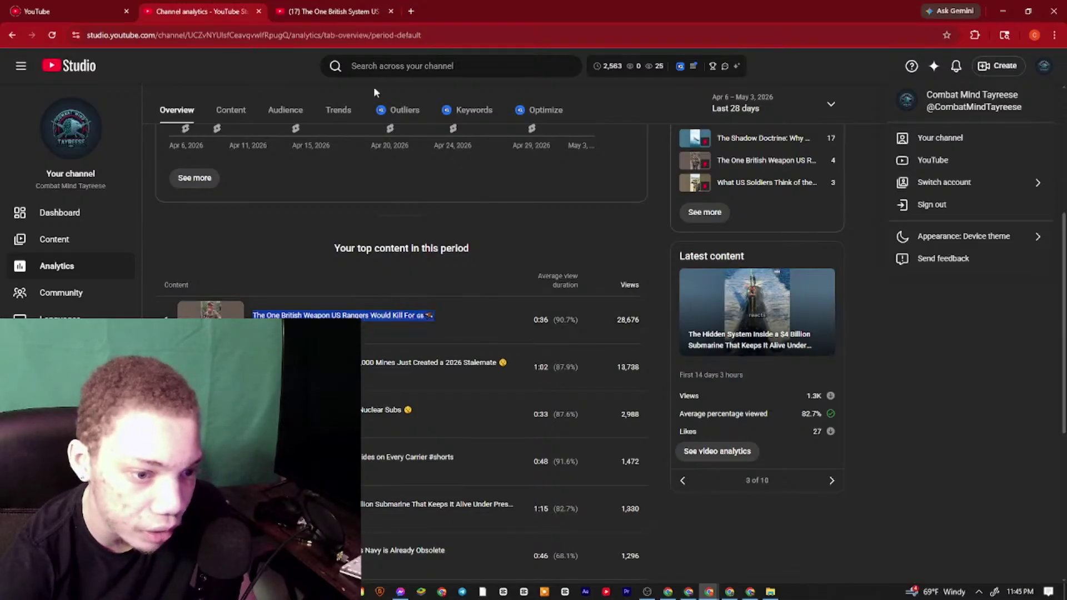
Return to the YouTube results for "The One British System US Rangers Would Kill For" and limit them to Shorts
{"action": "left_click", "coordinate": [377, 11]}
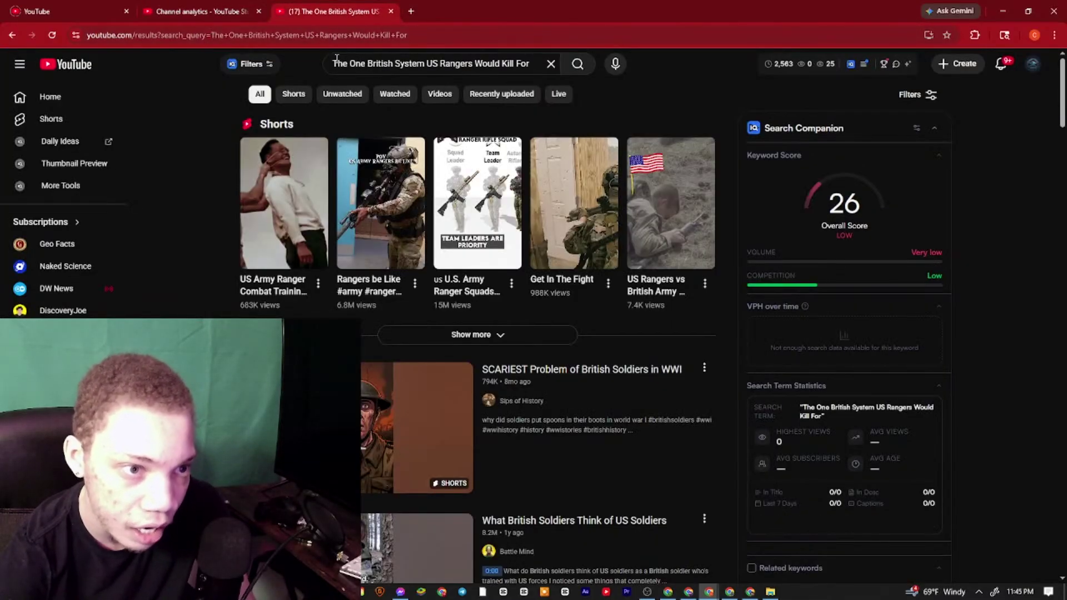
{"action": "triple_click", "coordinate": [336, 63]}
{"action": "mouse_move", "coordinate": [336, 62]}
{"action": "left_mouse_down"}
{"action": "mouse_move", "coordinate": [366, 59]}
{"action": "mouse_move", "coordinate": [355, 66]}
{"action": "left_mouse_up"}
{"action": "left_click", "coordinate": [290, 125]}
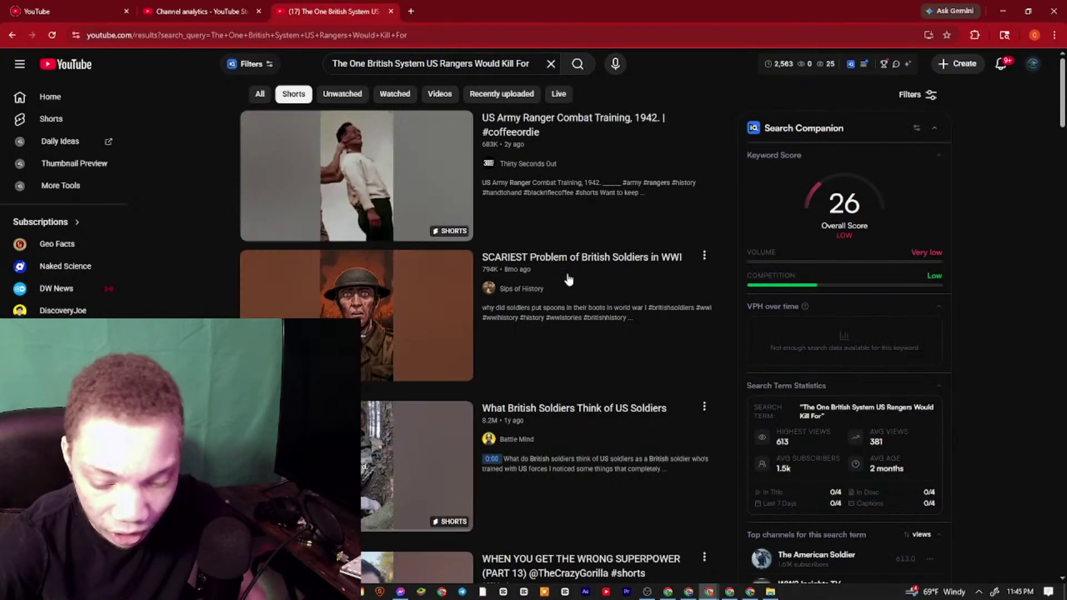
{"action": "mouse_move", "coordinate": [568, 279]}
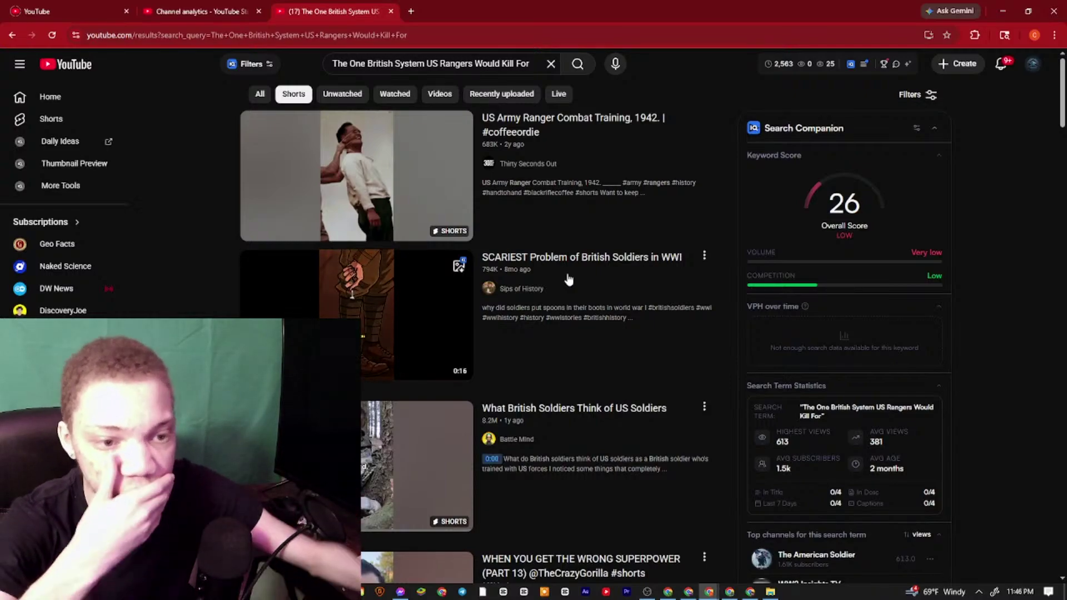
{"action": "scroll", "coordinate": [566, 267], "scroll_direction": "down", "scroll_amount": 3}
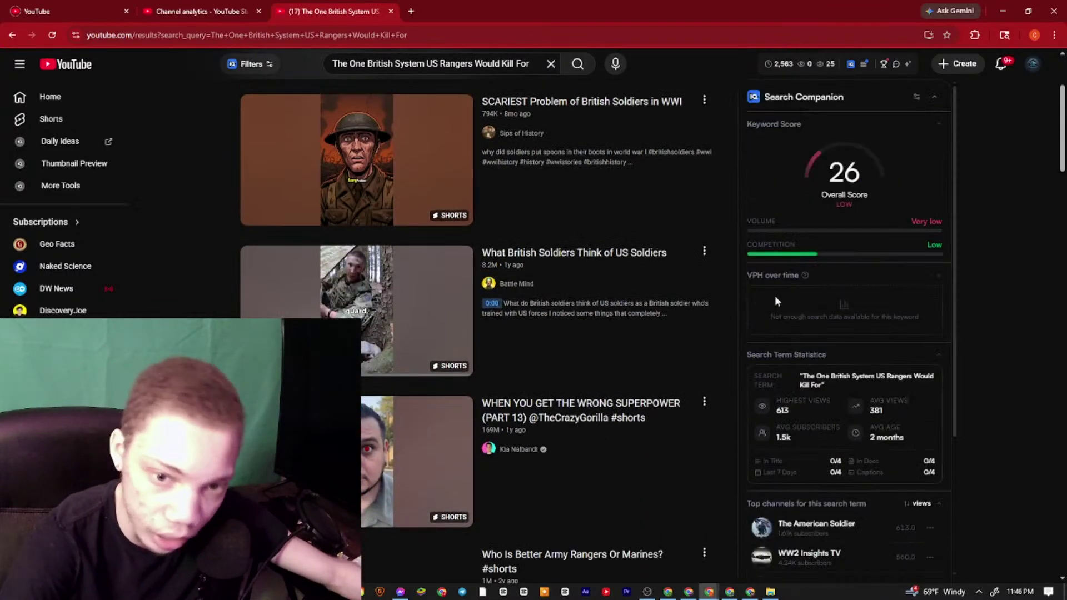
Switch to the Gemini chat and review the answer's Top Recommendation (Weapon/Gear Focus) for today's title
{"action": "left_click", "coordinate": [695, 592]}
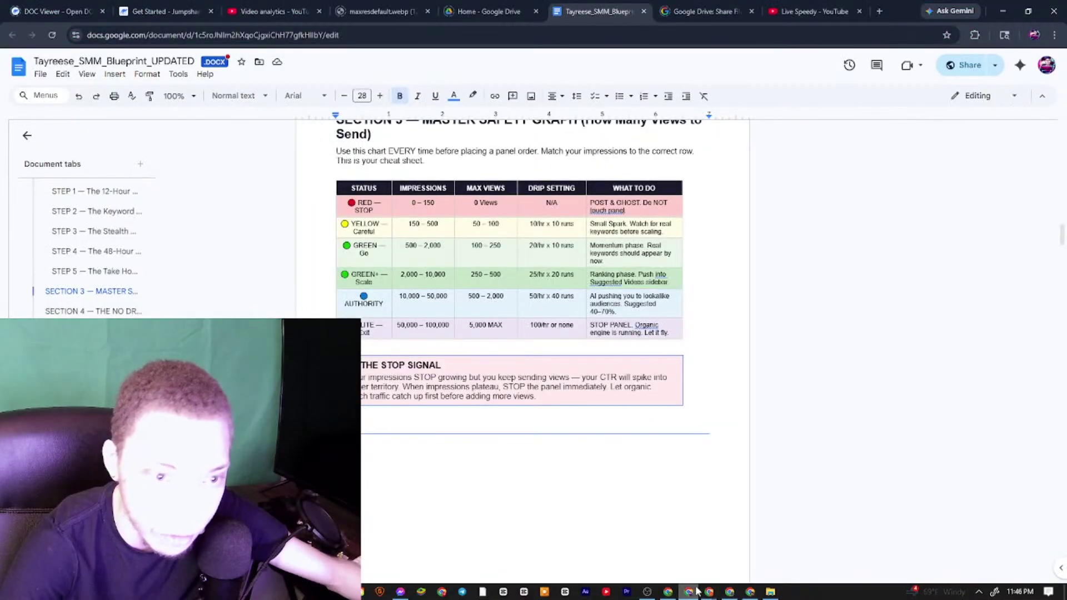
{"action": "left_click", "coordinate": [729, 592]}
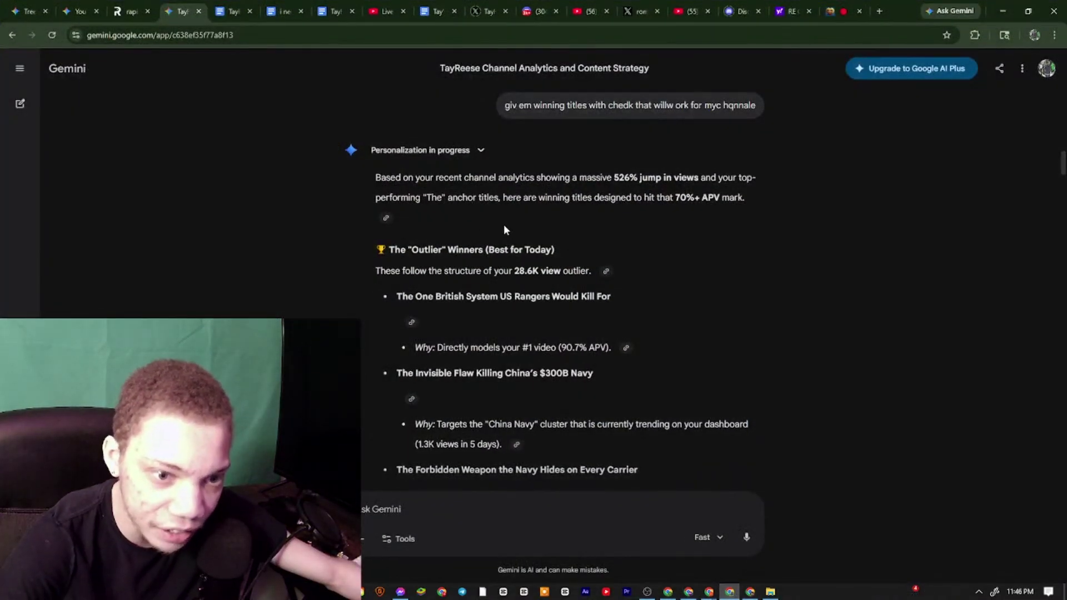
{"action": "scroll", "coordinate": [504, 224], "scroll_direction": "down", "scroll_amount": 6}
{"action": "scroll", "coordinate": [487, 162], "scroll_direction": "down", "scroll_amount": 15}
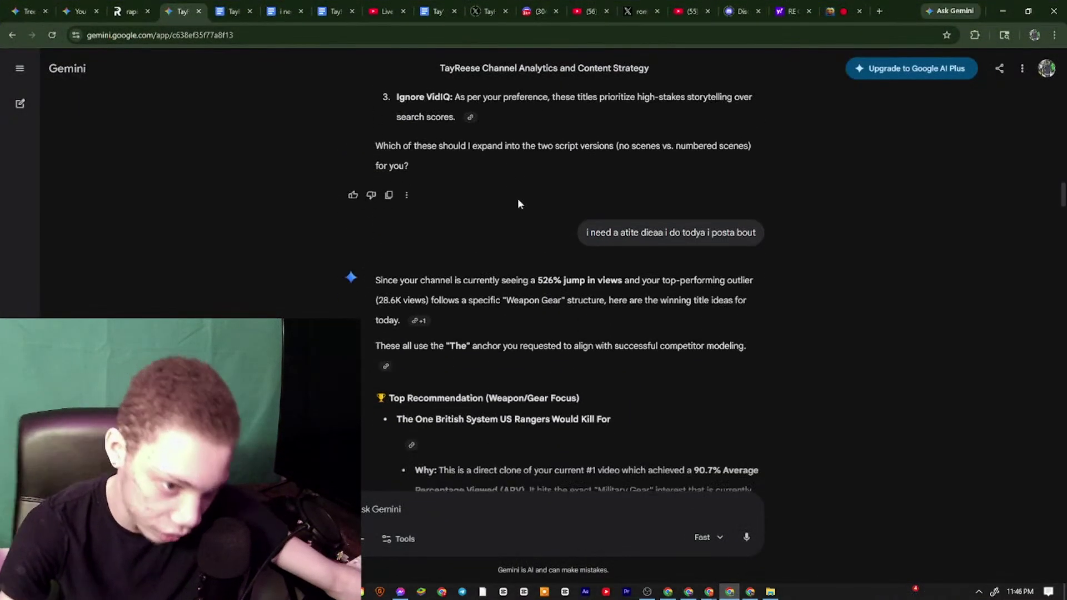
{"action": "scroll", "coordinate": [498, 188], "scroll_direction": "up", "scroll_amount": 5}
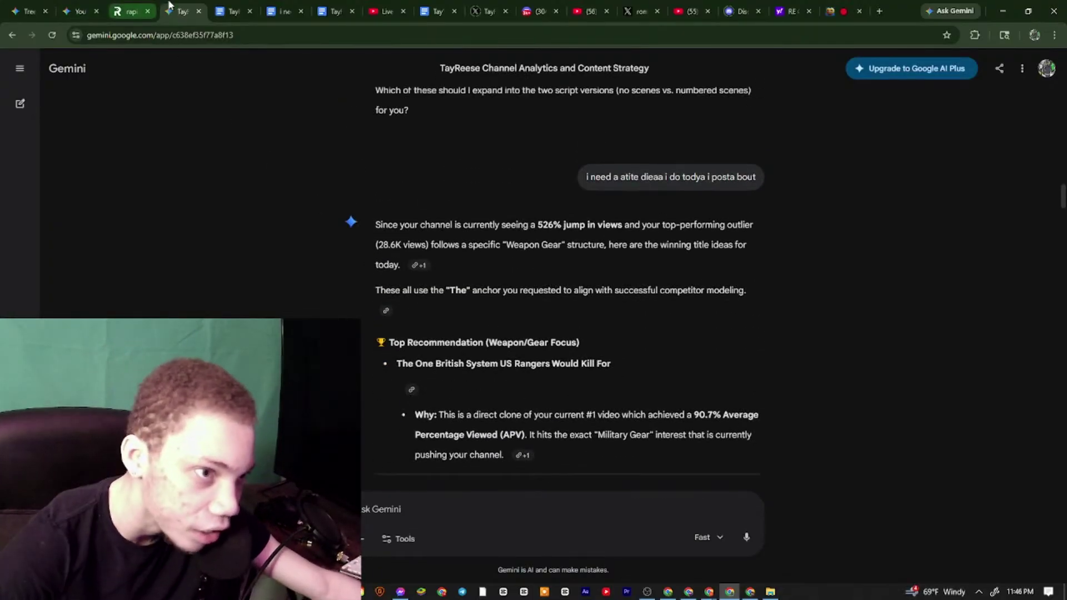
Open the "Gemini Sauce For Shorts Military" document in Google Docs and highlight the second "The Winning Title" heading with its title
{"action": "left_click", "coordinate": [280, 5]}
{"action": "left_click", "coordinate": [255, 6]}
{"action": "left_click", "coordinate": [270, 5]}
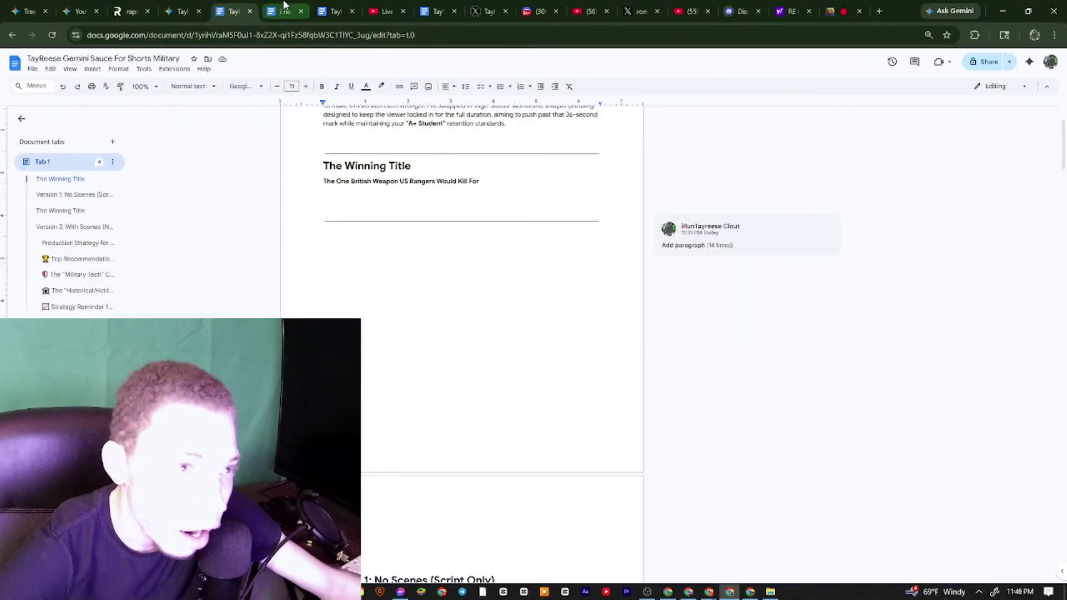
{"action": "left_click", "coordinate": [233, 11]}
{"action": "scroll", "coordinate": [357, 222], "scroll_direction": "up", "scroll_amount": 3}
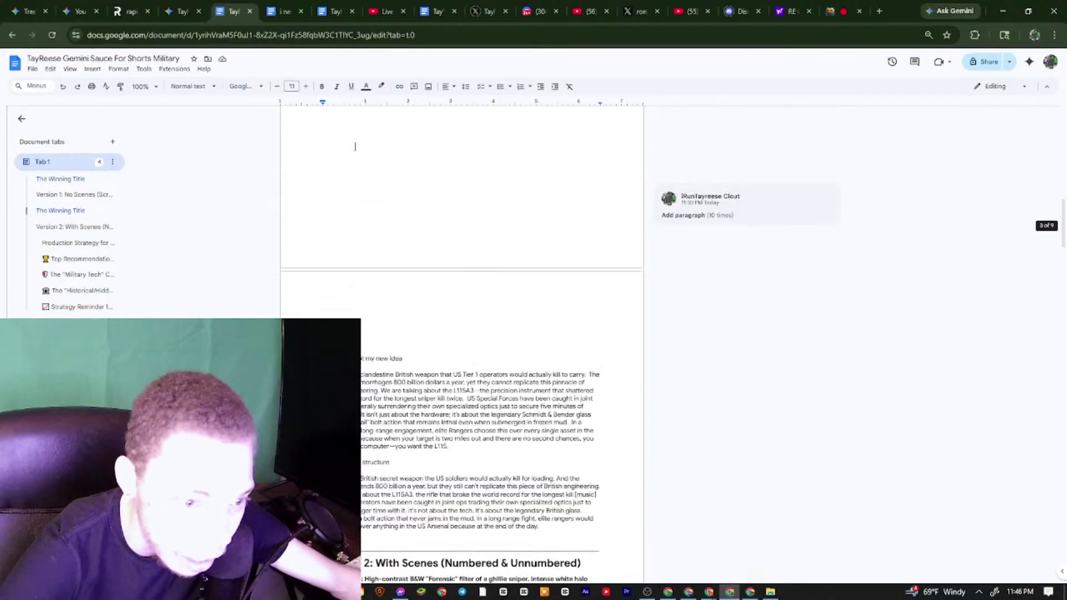
{"action": "scroll", "coordinate": [364, 216], "scroll_direction": "up", "scroll_amount": 1}
{"action": "left_click_drag", "start_coordinate": [319, 197], "coordinate": [489, 333]}
{"action": "scroll", "coordinate": [332, 160], "scroll_direction": "down", "scroll_amount": 3}
{"action": "mouse_move", "coordinate": [318, 144]}
{"action": "left_mouse_down"}
{"action": "mouse_move", "coordinate": [487, 169]}
{"action": "mouse_move", "coordinate": [320, 146]}
{"action": "left_mouse_up"}
{"action": "left_click", "coordinate": [483, 176]}
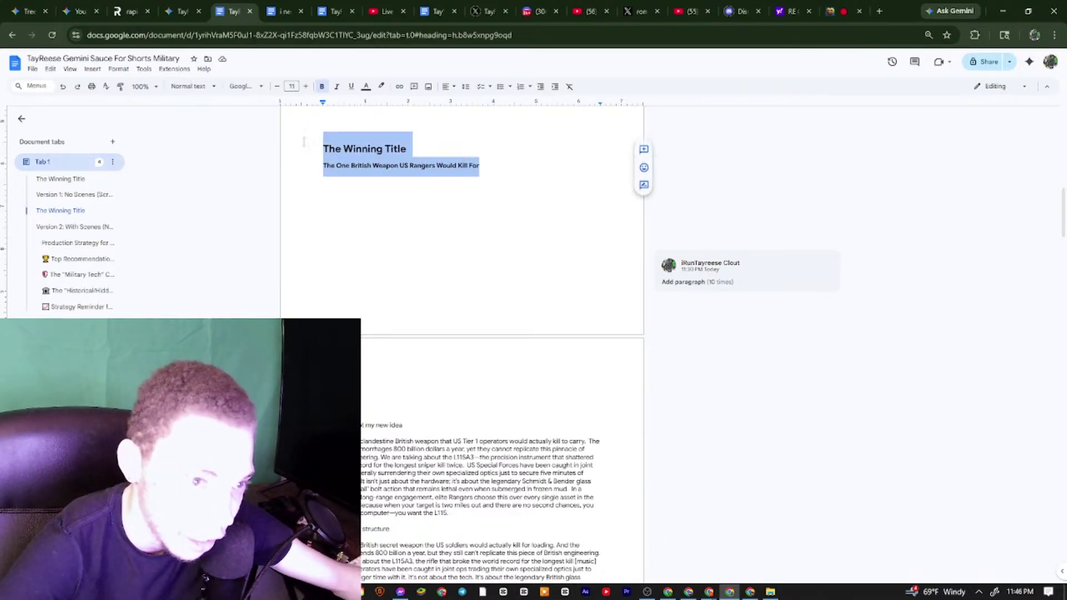
Enlarge the script page to 125% and highlight the opening lines under "My old script structure"
{"action": "scroll", "coordinate": [402, 250], "scroll_direction": "down", "scroll_amount": 3}
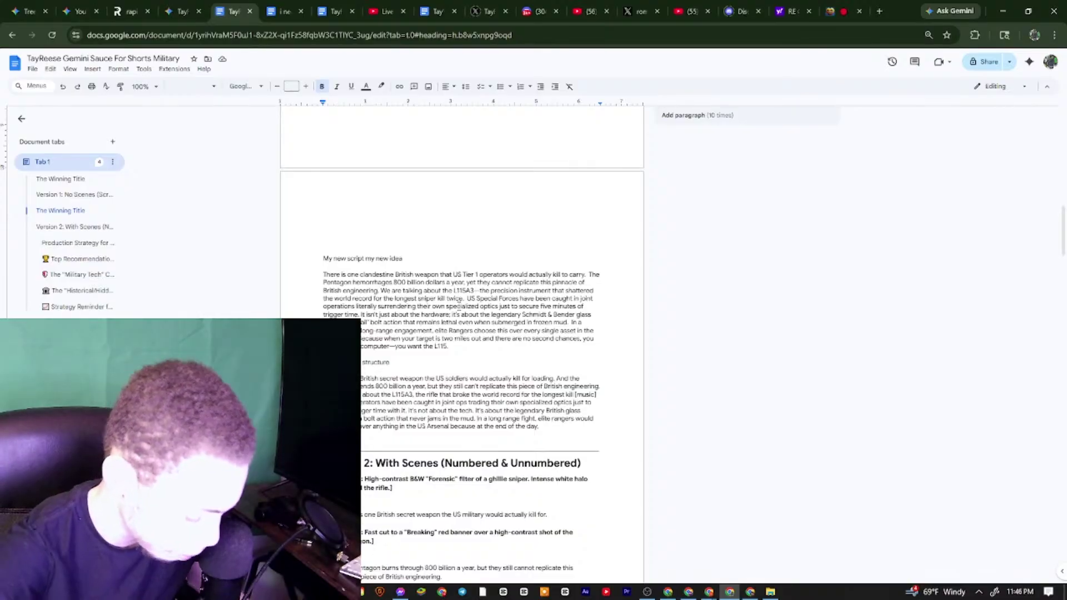
{"action": "scroll", "coordinate": [459, 304], "scroll_direction": "up", "scroll_amount": 1}
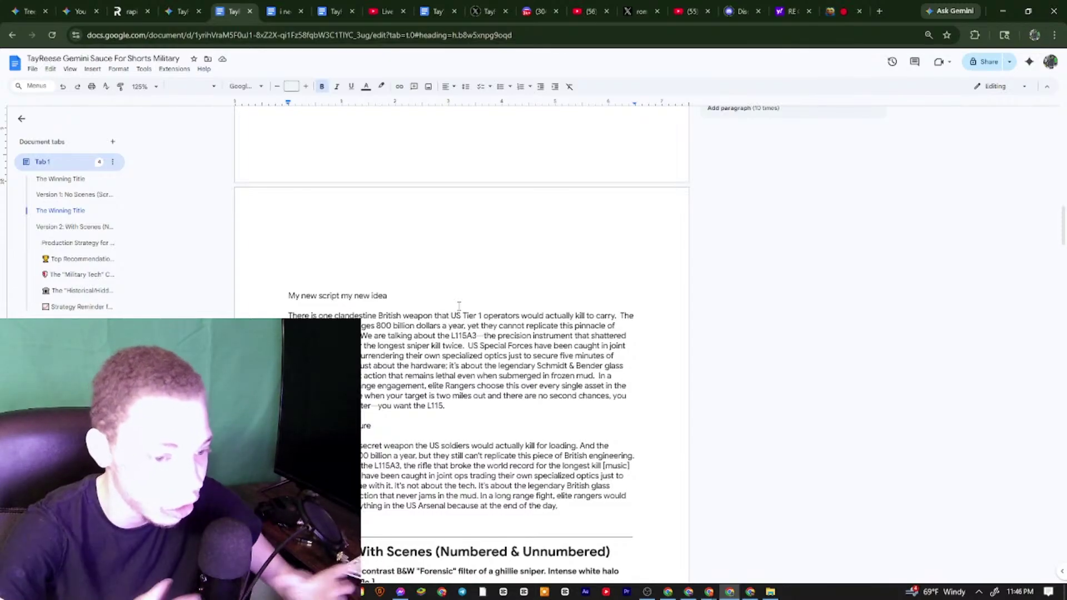
{"action": "left_click_drag", "start_coordinate": [289, 445], "coordinate": [604, 448]}
{"action": "left_click", "coordinate": [518, 465]}
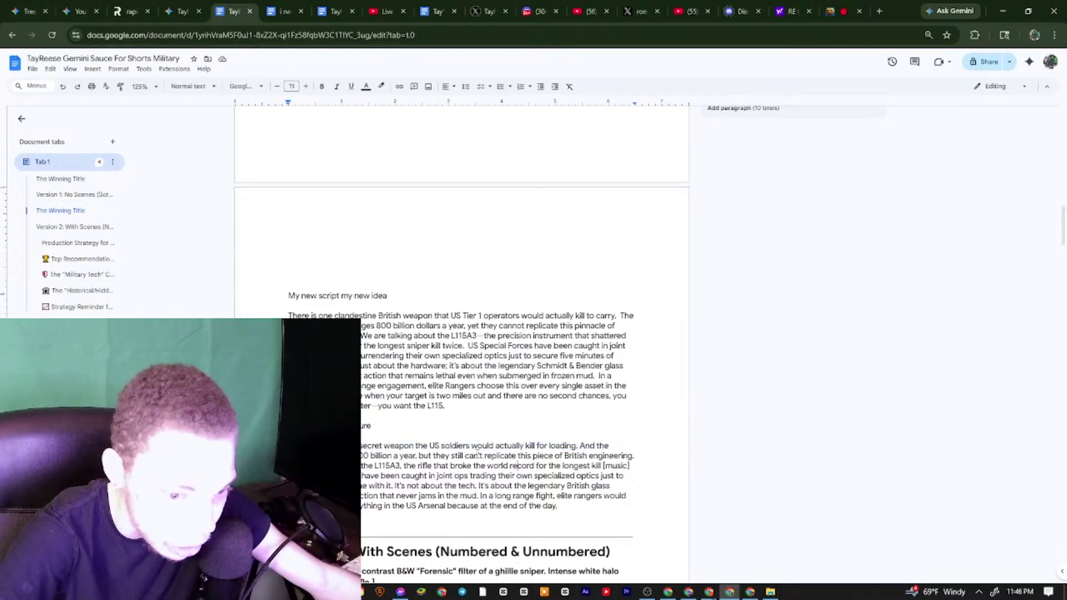
{"action": "left_click_drag", "start_coordinate": [468, 446], "coordinate": [654, 445]}
{"action": "left_click", "coordinate": [556, 456]}
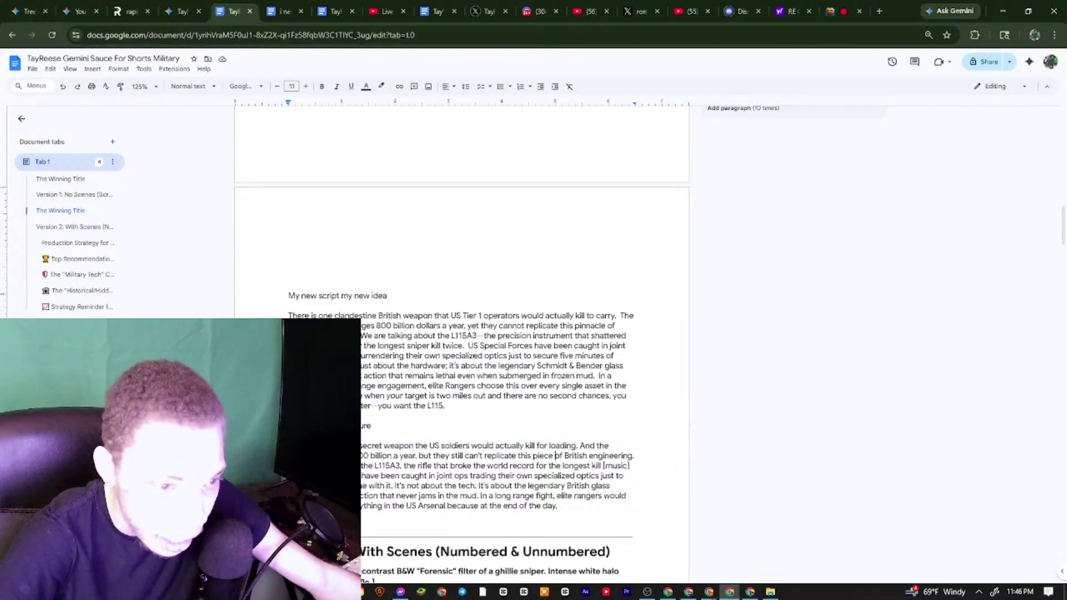
Highlight the opening sentences under "My new script my new idea" to compare their wording with the old script
{"action": "left_click_drag", "start_coordinate": [285, 315], "coordinate": [508, 314]}
{"action": "left_click", "coordinate": [380, 316]}
{"action": "double_click", "coordinate": [356, 315]}
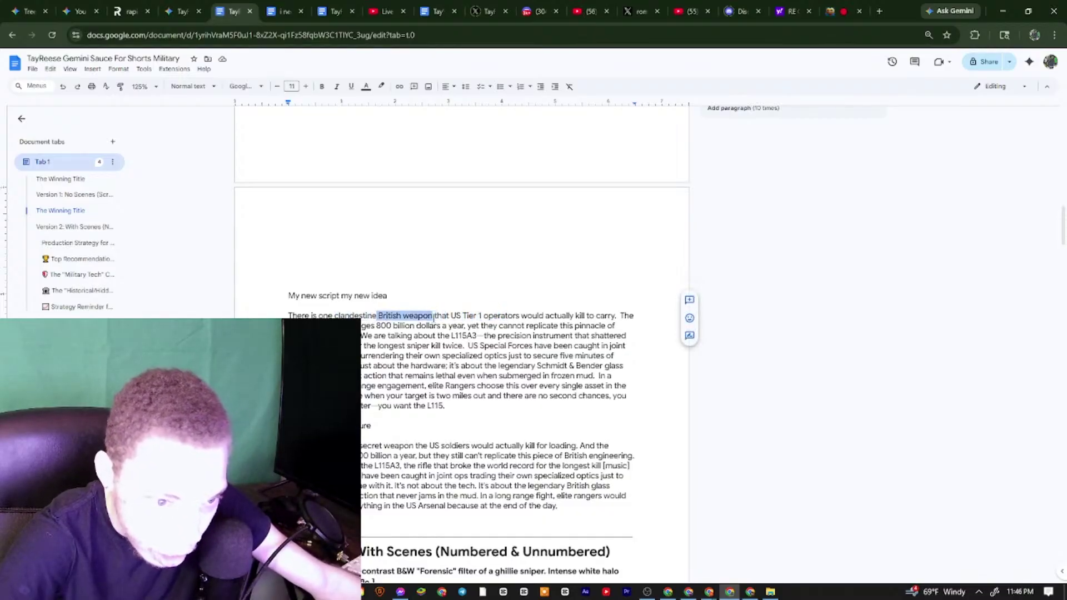
{"action": "left_click_drag", "start_coordinate": [434, 316], "coordinate": [665, 323]}
{"action": "left_click_drag", "start_coordinate": [575, 326], "coordinate": [439, 327]}
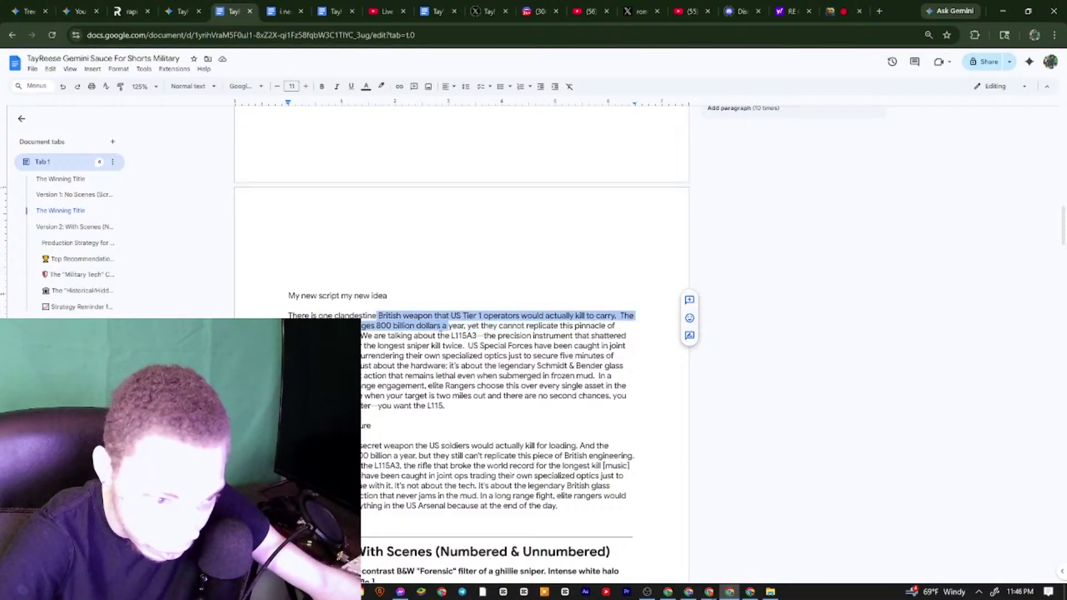
{"action": "left_click", "coordinate": [429, 326]}
Compare the full new script paragraph with the old script paragraph, finishing on the new script's closing lines
{"action": "left_click_drag", "start_coordinate": [282, 315], "coordinate": [435, 413]}
{"action": "left_click_drag", "start_coordinate": [289, 445], "coordinate": [633, 476]}
{"action": "left_click", "coordinate": [403, 345]}
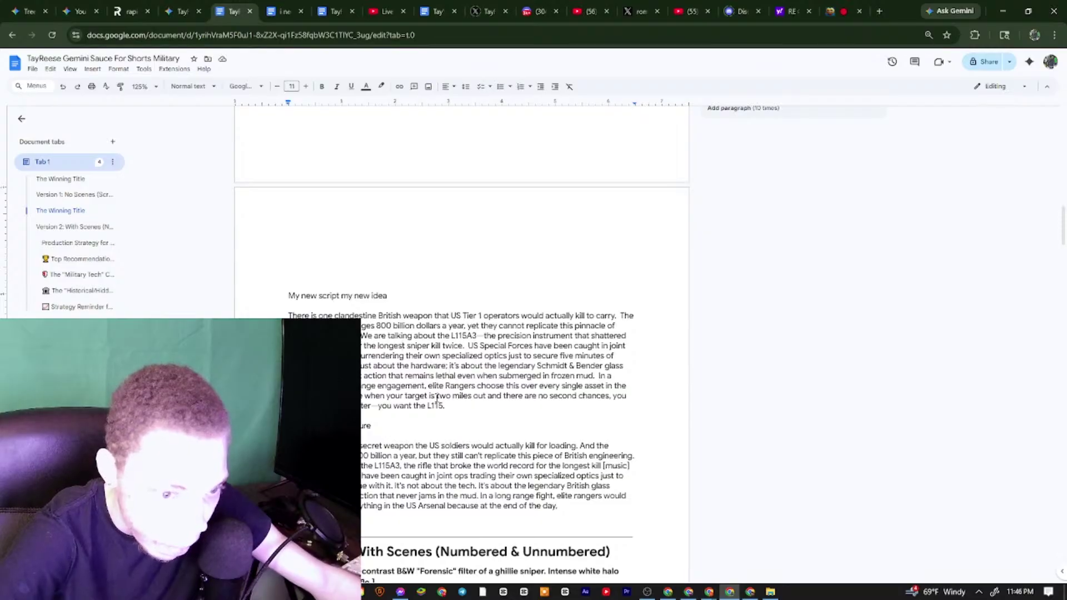
{"action": "left_click_drag", "start_coordinate": [448, 405], "coordinate": [392, 364]}
{"action": "left_click", "coordinate": [392, 373]}
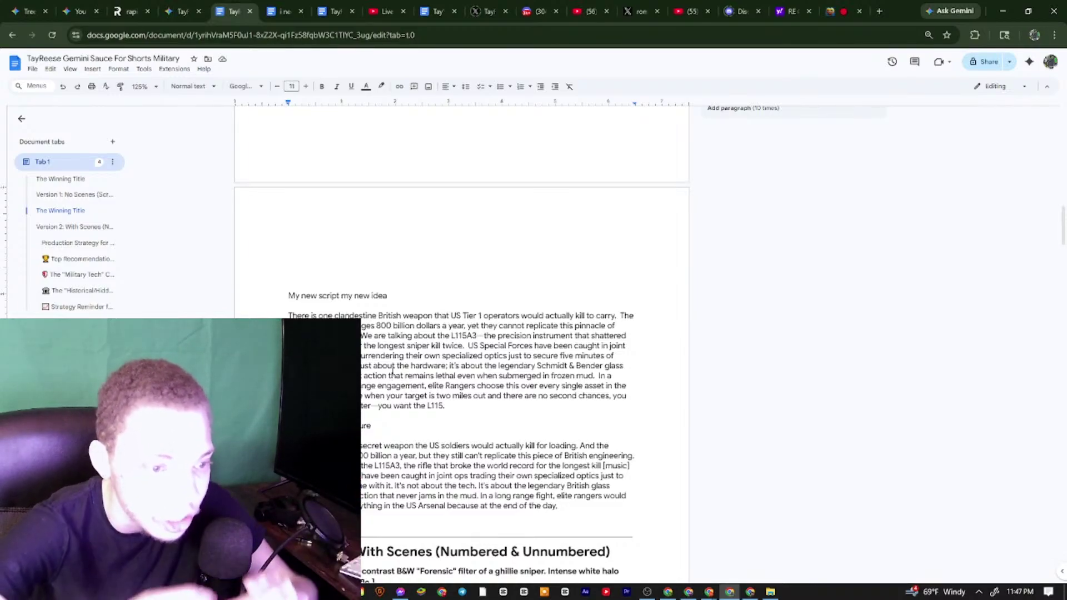
Look over the "Version 2: With Scenes" script and the title recommendations further down the script document
{"action": "scroll", "coordinate": [392, 374], "scroll_direction": "down", "scroll_amount": 7}
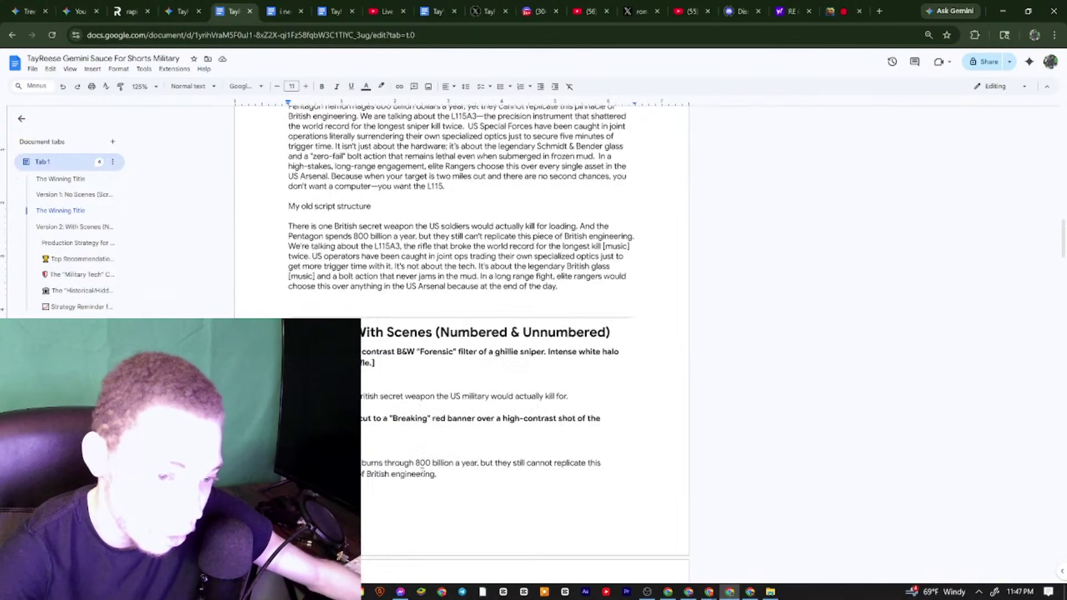
{"action": "scroll", "coordinate": [452, 317], "scroll_direction": "down", "scroll_amount": 20}
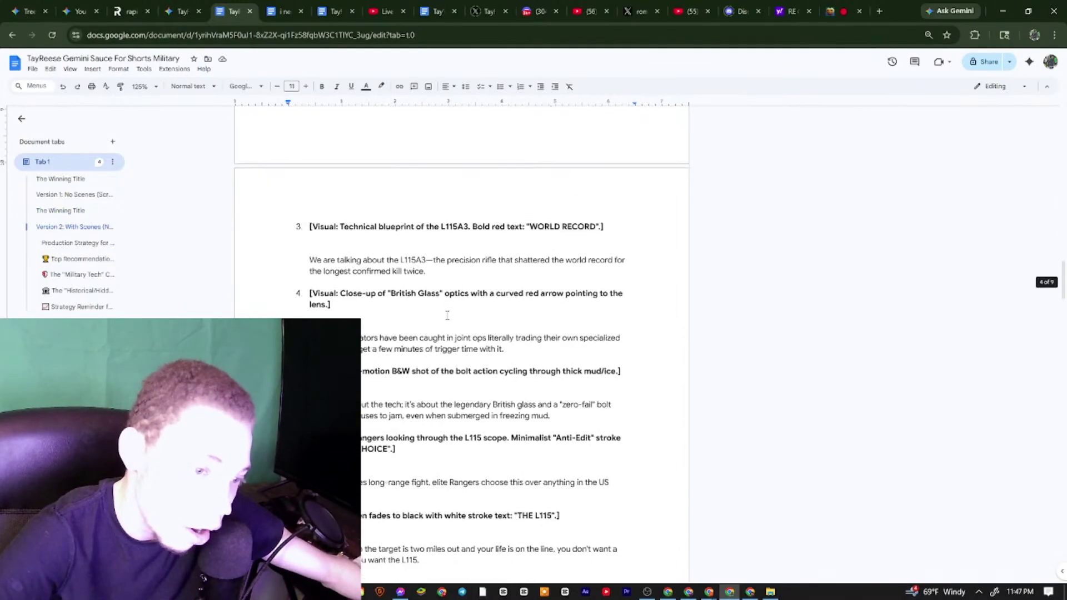
{"action": "scroll", "coordinate": [476, 426], "scroll_direction": "up", "scroll_amount": 20}
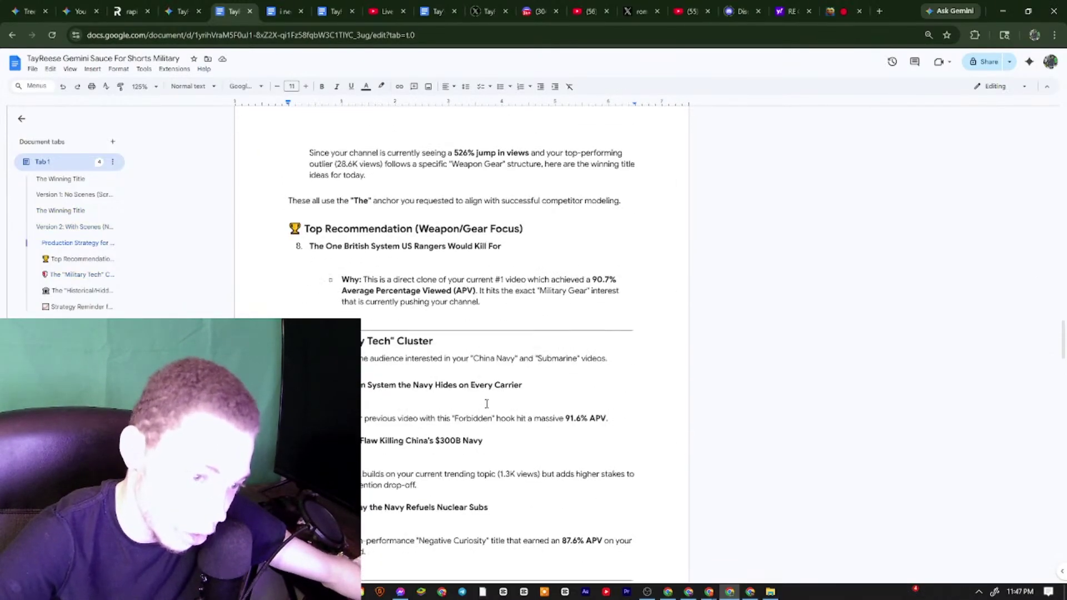
{"action": "scroll", "coordinate": [499, 400], "scroll_direction": "up", "scroll_amount": 2}
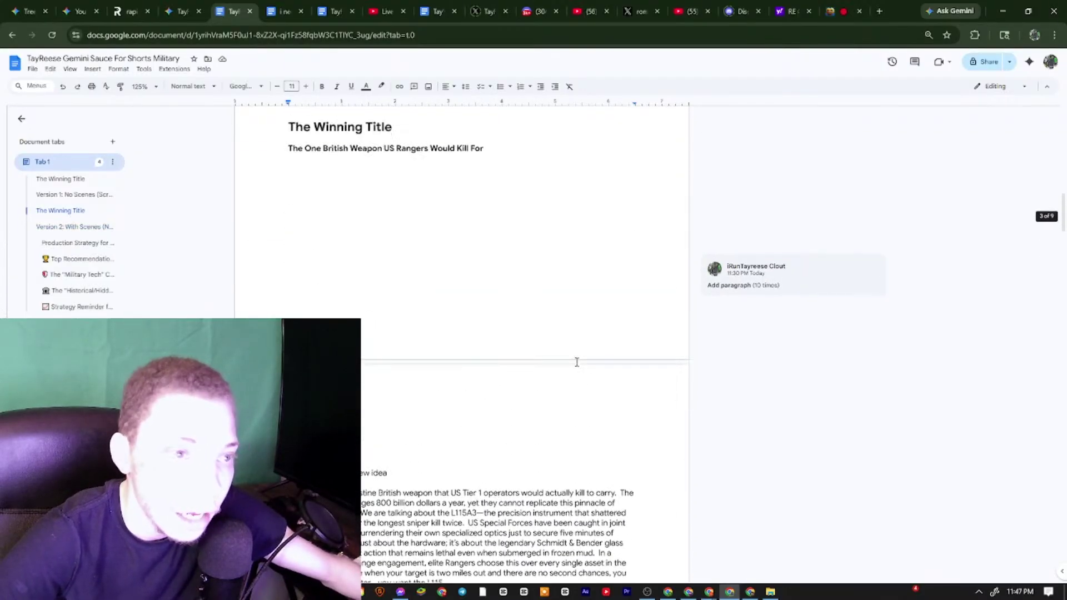
{"action": "scroll", "coordinate": [576, 362], "scroll_direction": "down", "scroll_amount": 2}
Return to the Gemini analytics chat and ask how many follow-up videos each title needs before pivoting
{"action": "left_click", "coordinate": [186, 12]}
{"action": "left_click", "coordinate": [214, 5]}
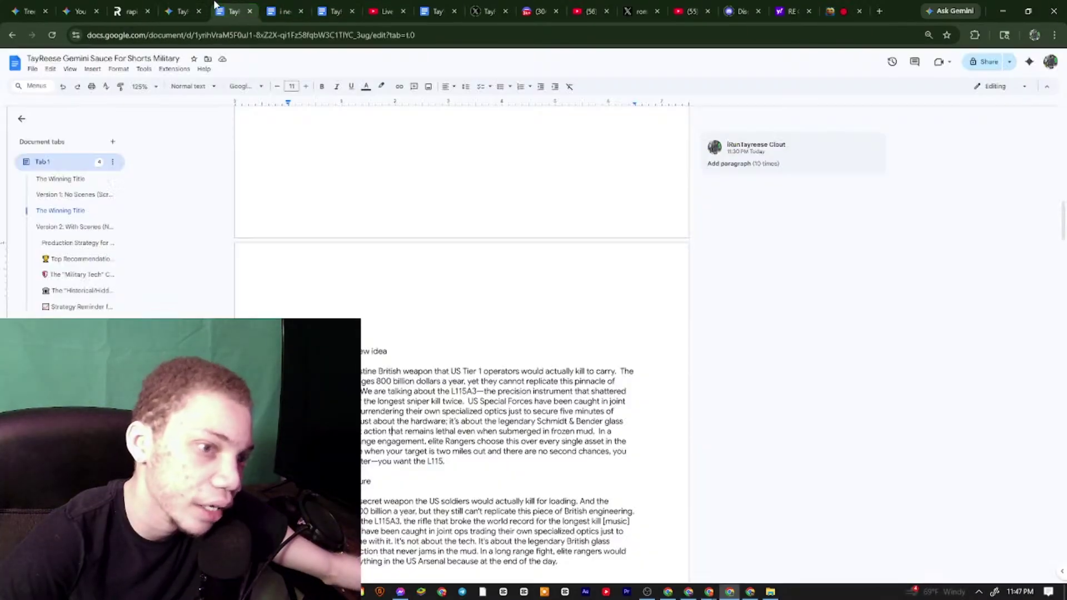
{"action": "left_click", "coordinate": [194, 6]}
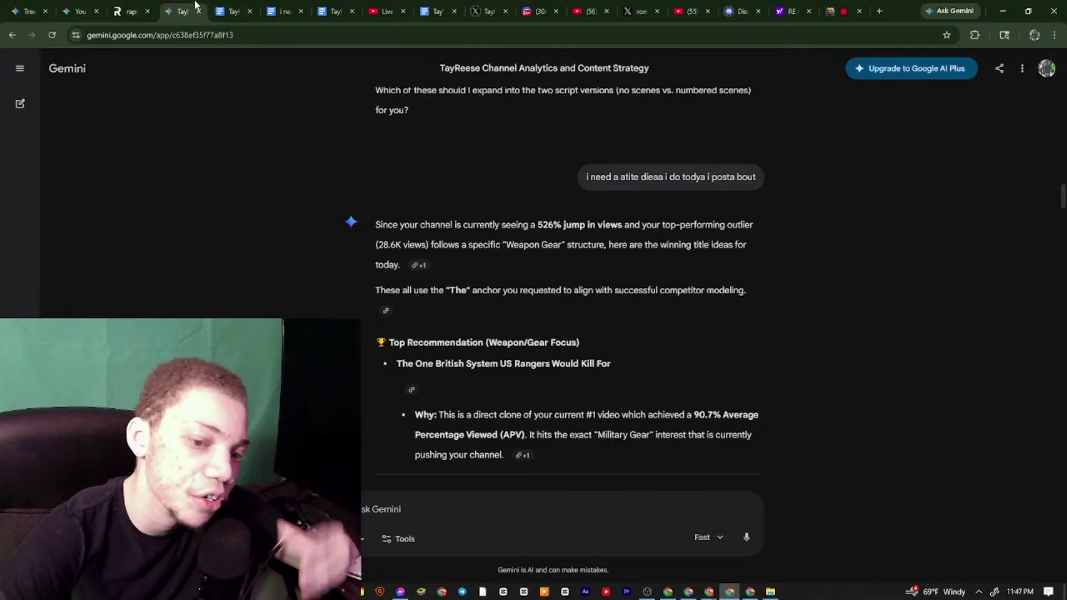
{"action": "scroll", "coordinate": [307, 228], "scroll_direction": "down", "scroll_amount": 7}
{"action": "scroll", "coordinate": [399, 299], "scroll_direction": "down", "scroll_amount": 6}
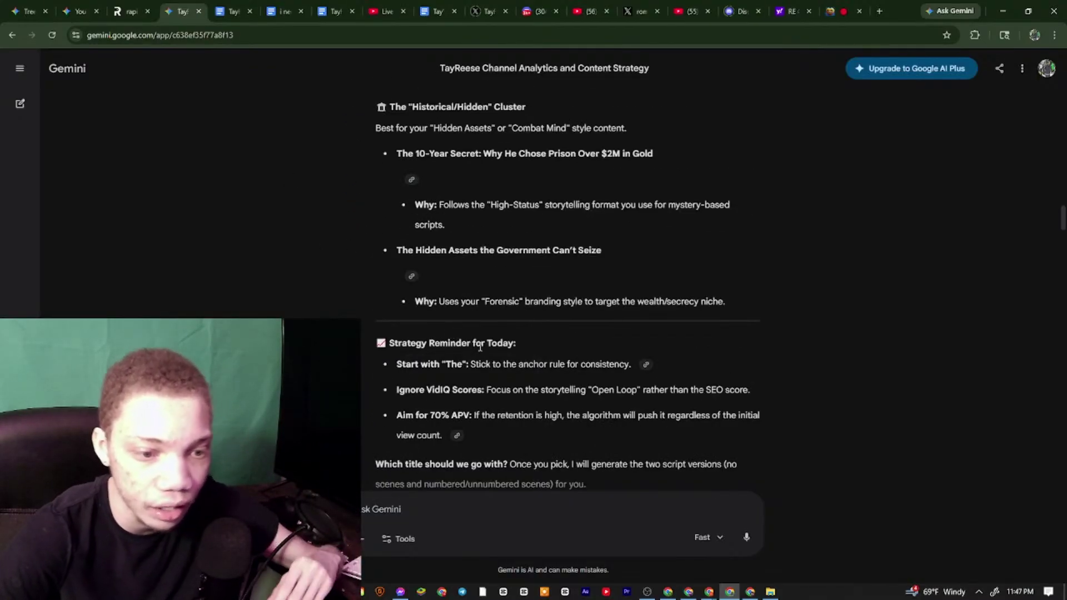
{"action": "type", "text": "Go"}
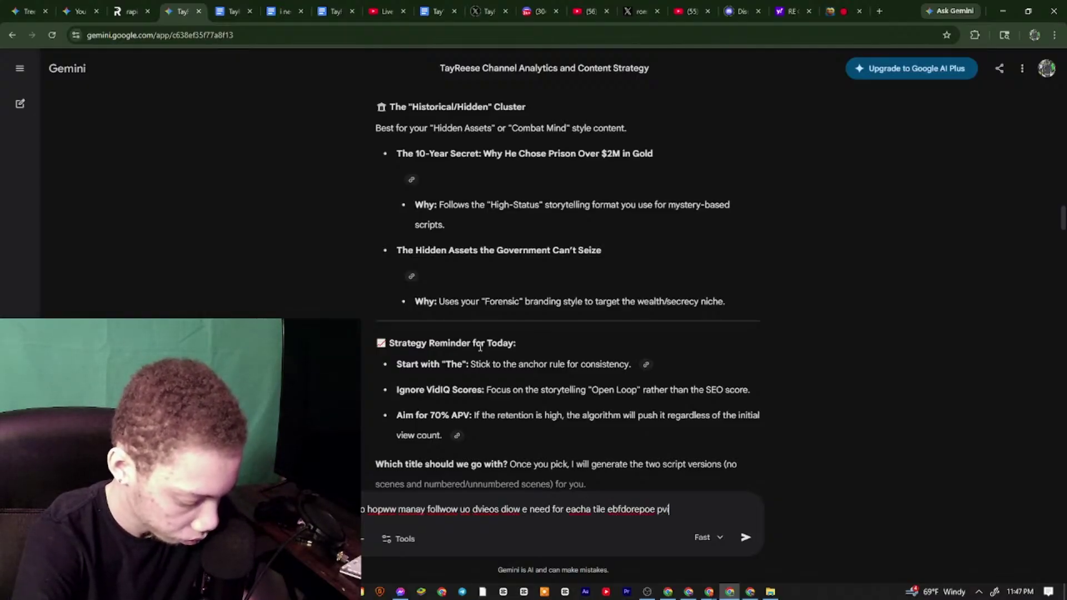
{"action": "key", "text": "Return"}
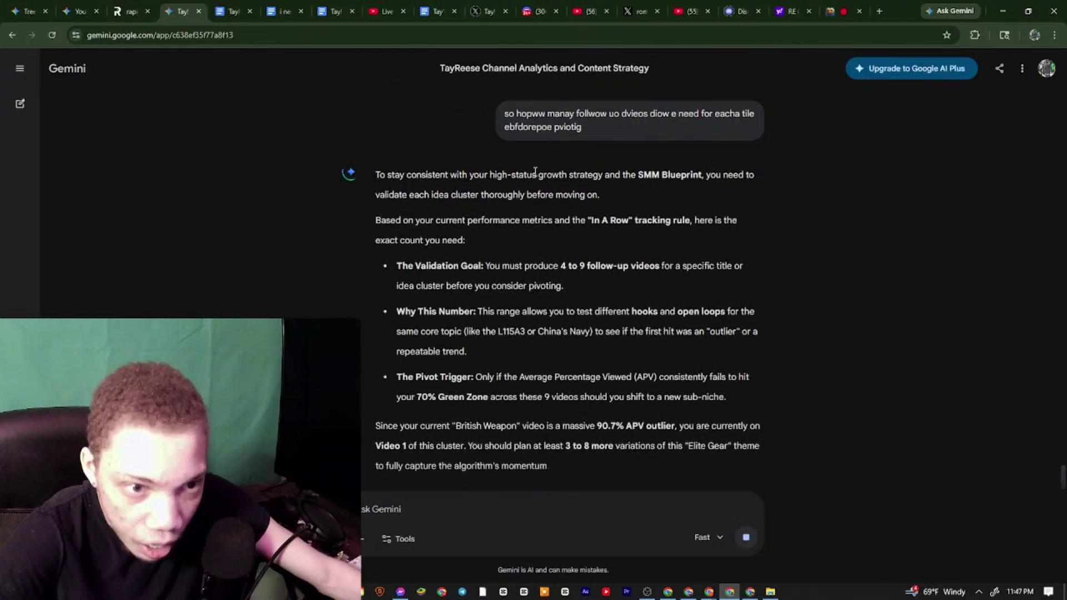
Highlight the reply's line about validating each idea cluster and read its "The Validation Goal" bullet
{"action": "left_click_drag", "start_coordinate": [571, 175], "coordinate": [703, 177]}
{"action": "left_click", "coordinate": [683, 182]}
{"action": "left_click_drag", "start_coordinate": [375, 196], "coordinate": [600, 195]}
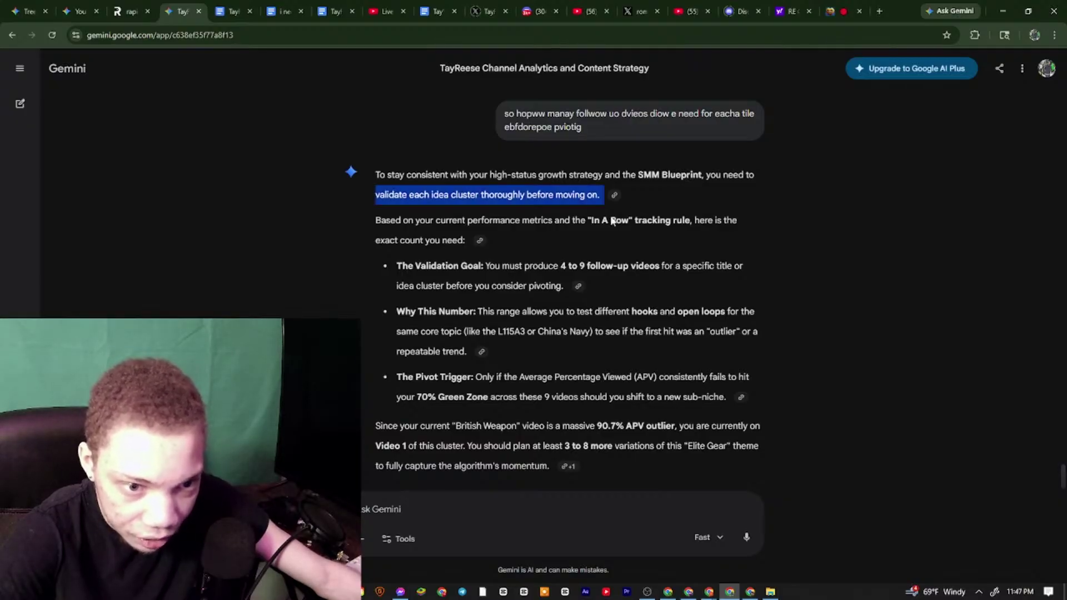
{"action": "left_click", "coordinate": [485, 277]}
{"action": "left_click_drag", "start_coordinate": [395, 265], "coordinate": [568, 286]}
{"action": "left_click", "coordinate": [390, 291]}
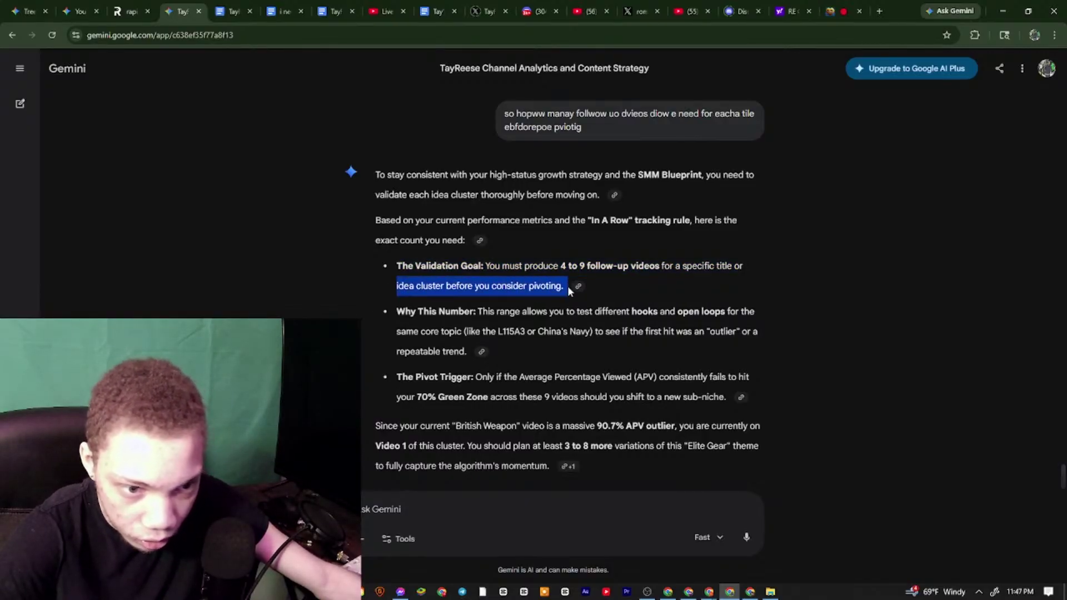
{"action": "left_click", "coordinate": [532, 269]}
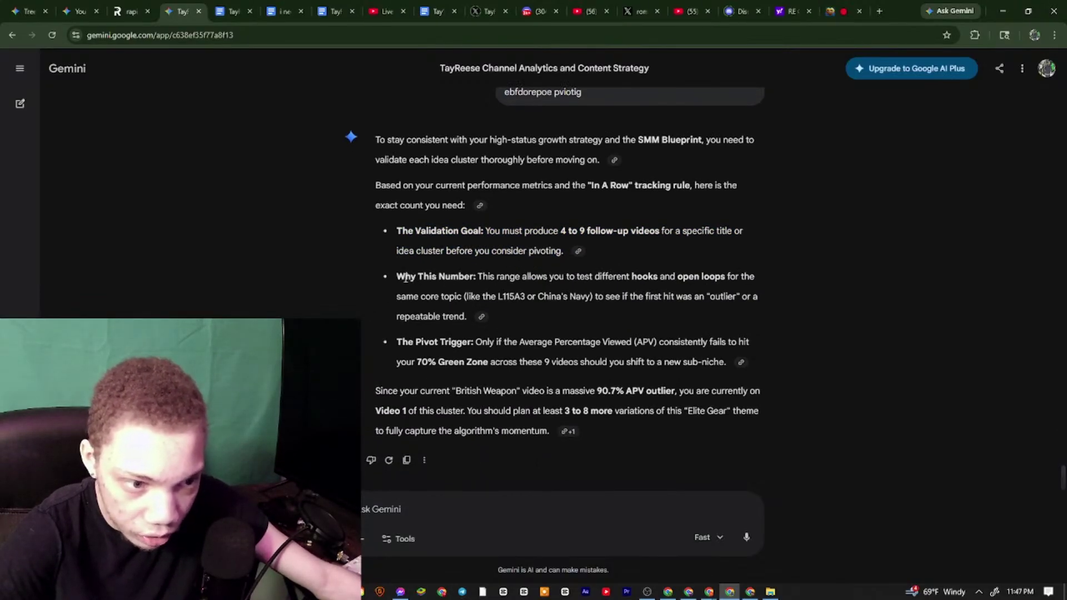
Highlight the "Why This Number" bullet about testing different hooks and open loops for the same core topic
{"action": "left_click_drag", "start_coordinate": [406, 277], "coordinate": [696, 290]}
{"action": "left_click", "coordinate": [501, 274]}
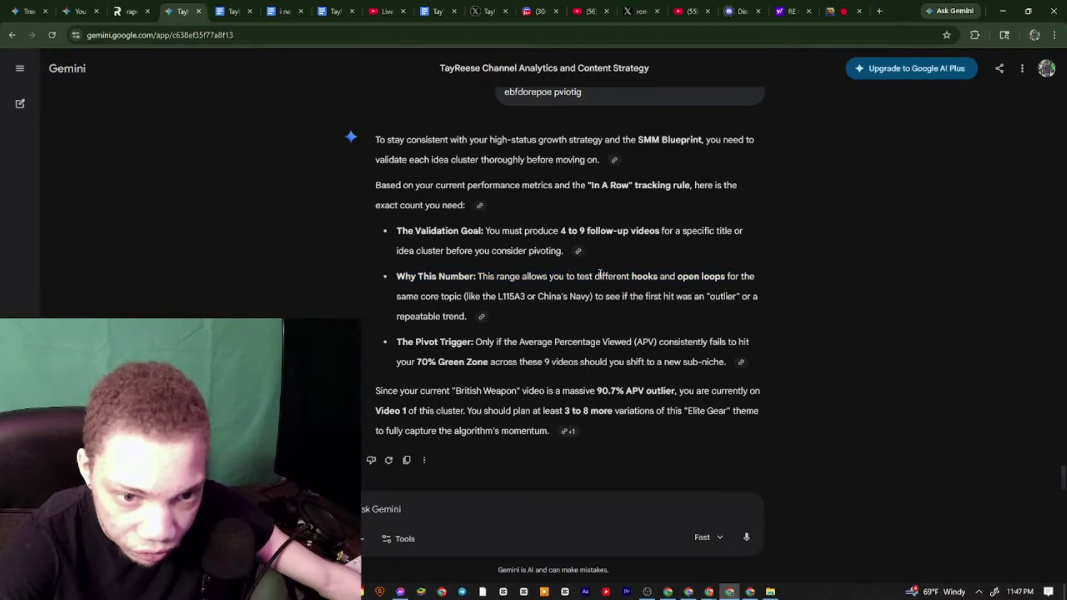
{"action": "left_click_drag", "start_coordinate": [727, 278], "coordinate": [661, 299]}
{"action": "left_click", "coordinate": [663, 314]}
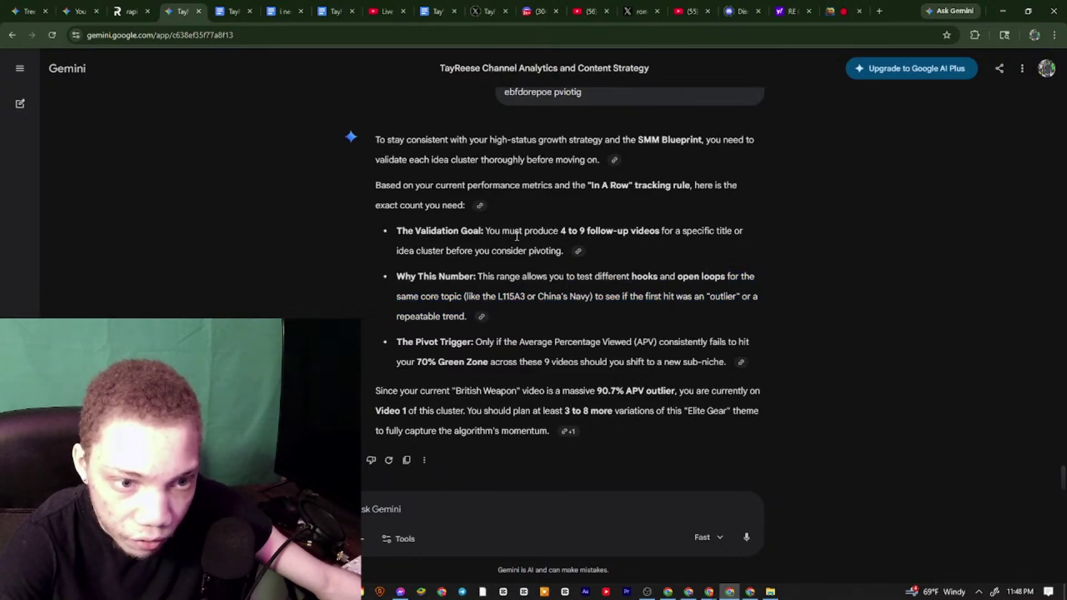
Copy the full "The Validation Goal" bullet from the reply and paste it into the Gemini prompt
{"action": "left_click_drag", "start_coordinate": [741, 232], "coordinate": [483, 231]}
{"action": "left_click", "coordinate": [406, 225]}
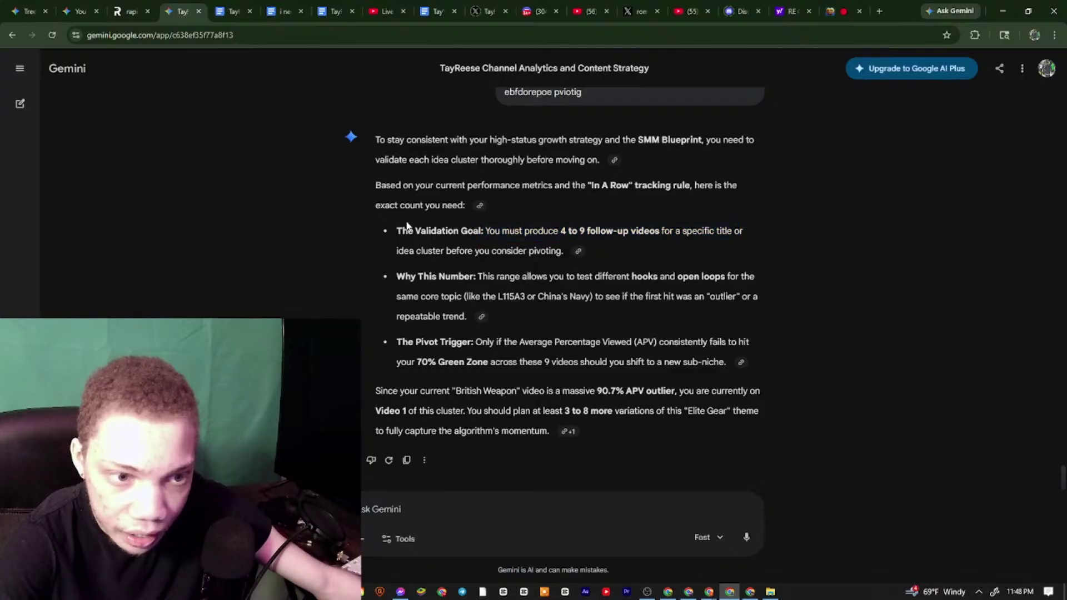
{"action": "left_click_drag", "start_coordinate": [395, 230], "coordinate": [563, 251]}
{"action": "right_click", "coordinate": [625, 222]}
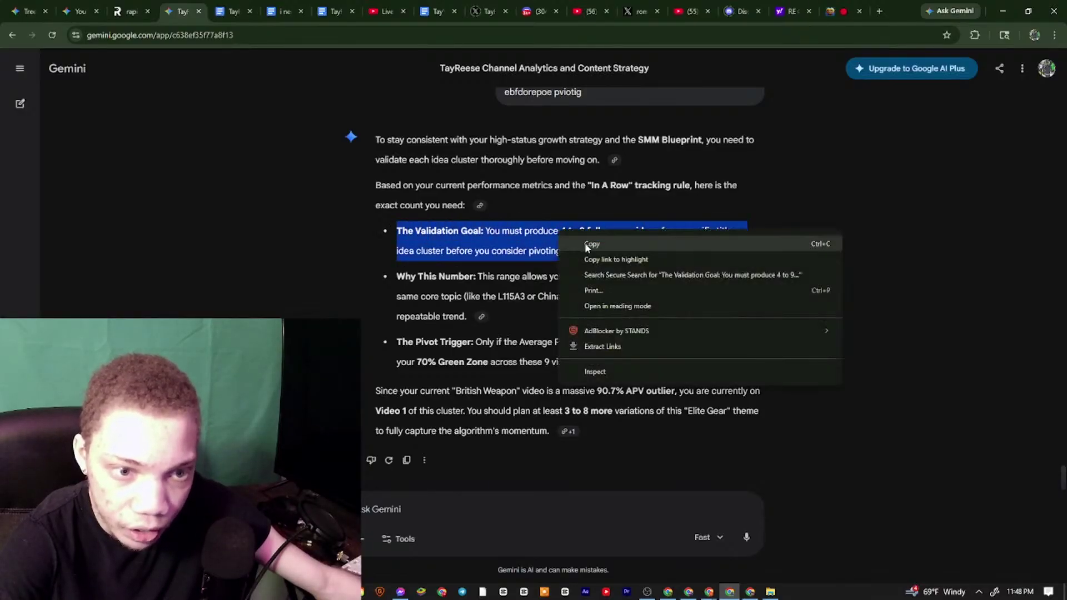
{"action": "left_click", "coordinate": [650, 236]}
{"action": "right_click", "coordinate": [398, 503]}
{"action": "left_click", "coordinate": [429, 383]}
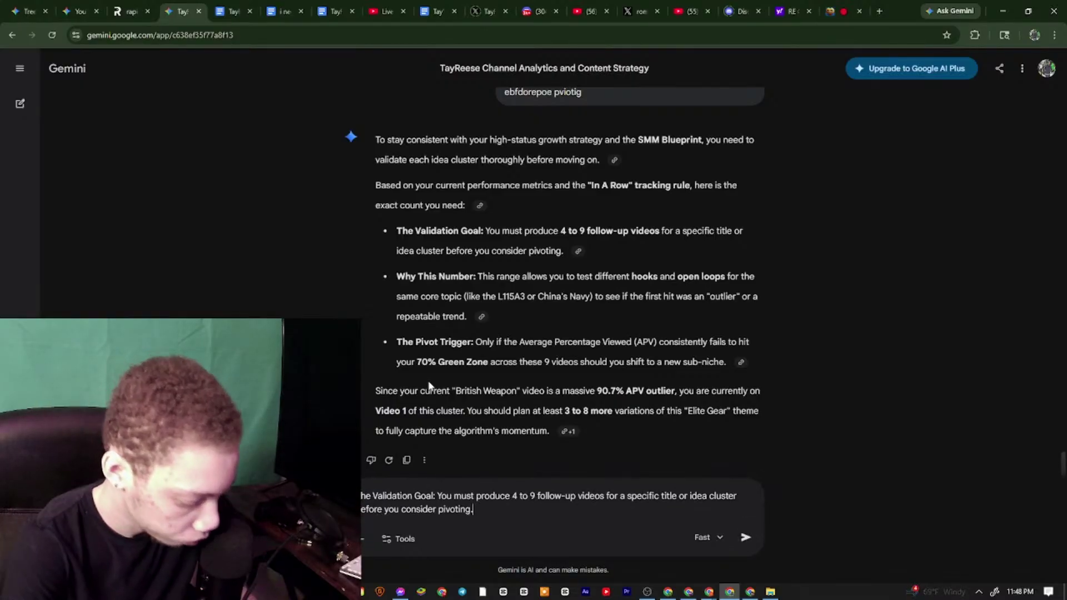
Append a question asking whether this rule applies to each winning one on the list, and send the prompt
{"action": "type", "text": "for asca"}
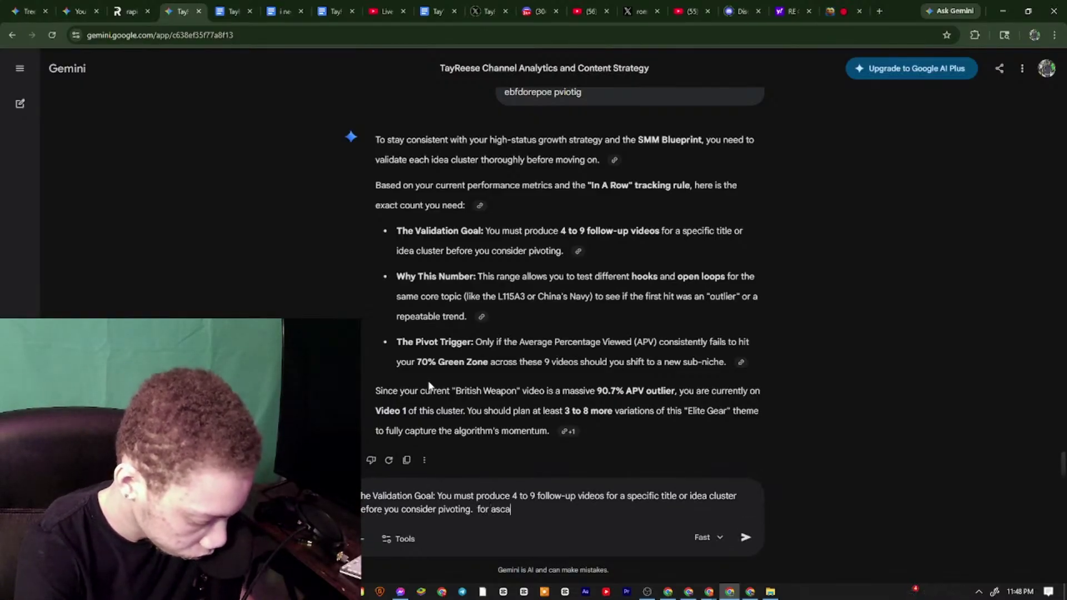
{"action": "type", "text": "h iene on e"}
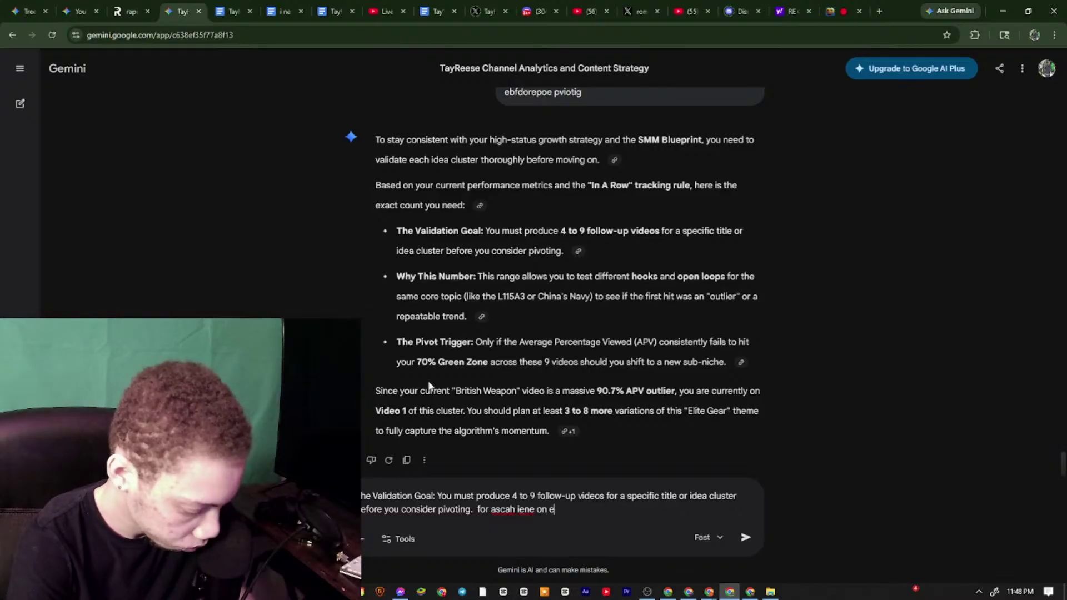
{"action": "type", "text": "the lsit for the iwnwning oens  irght"}
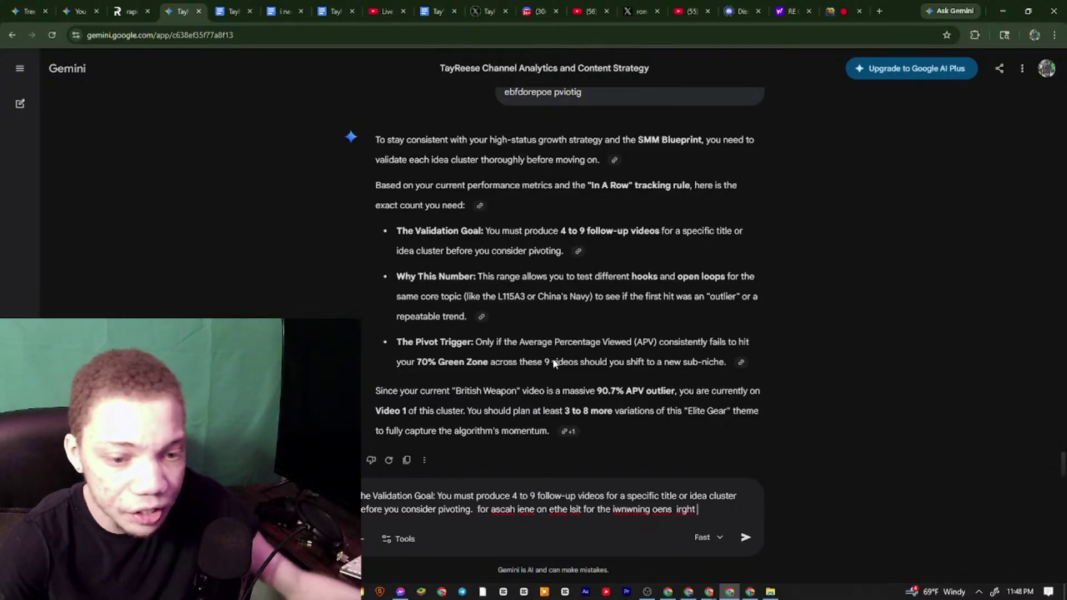
{"action": "key", "text": "Return"}
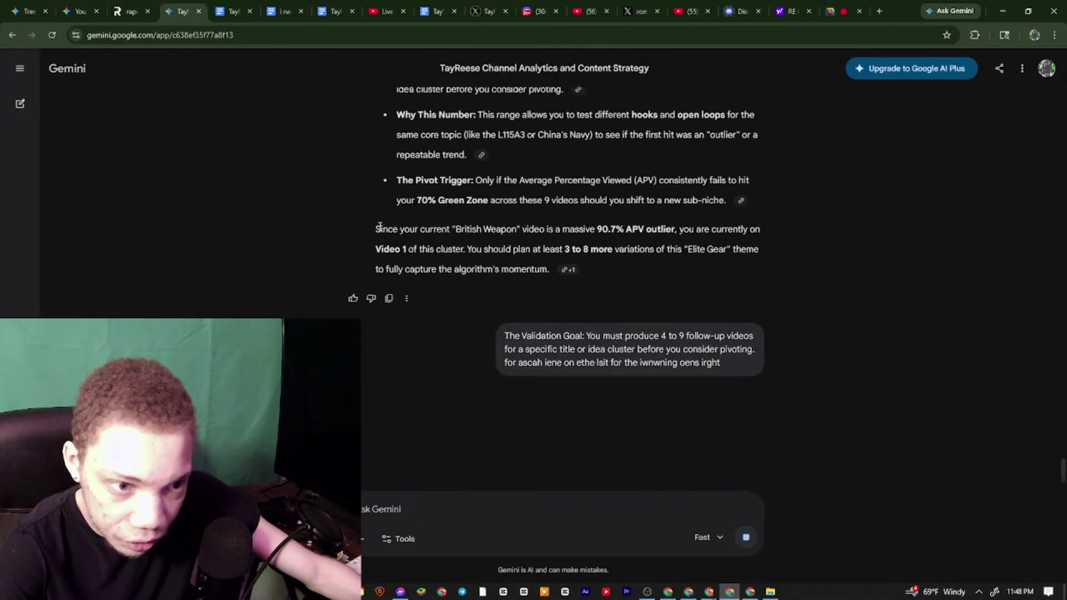
Highlight the earlier reply's closing paragraph on the "British Weapon" video and planning 3 to 8 more "Elite Gear" variations
{"action": "scroll", "coordinate": [598, 210], "scroll_direction": "up", "scroll_amount": 3}
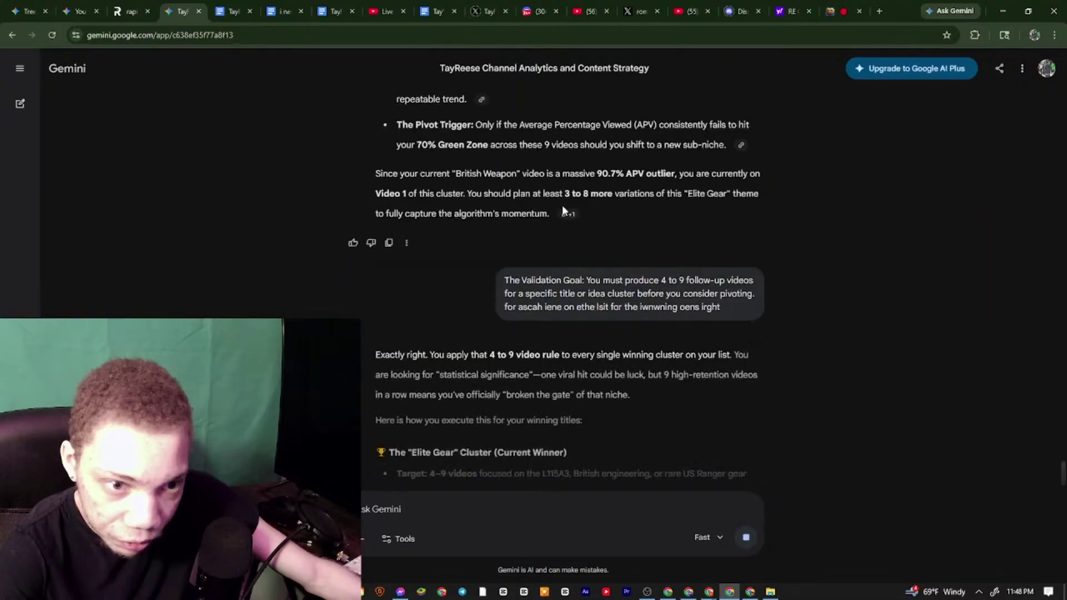
{"action": "mouse_move", "coordinate": [595, 176]}
{"action": "left_mouse_down"}
{"action": "mouse_move", "coordinate": [795, 177]}
{"action": "mouse_move", "coordinate": [597, 176]}
{"action": "left_mouse_up"}
{"action": "left_click_drag", "start_coordinate": [689, 177], "coordinate": [662, 193]}
{"action": "left_click", "coordinate": [493, 193]}
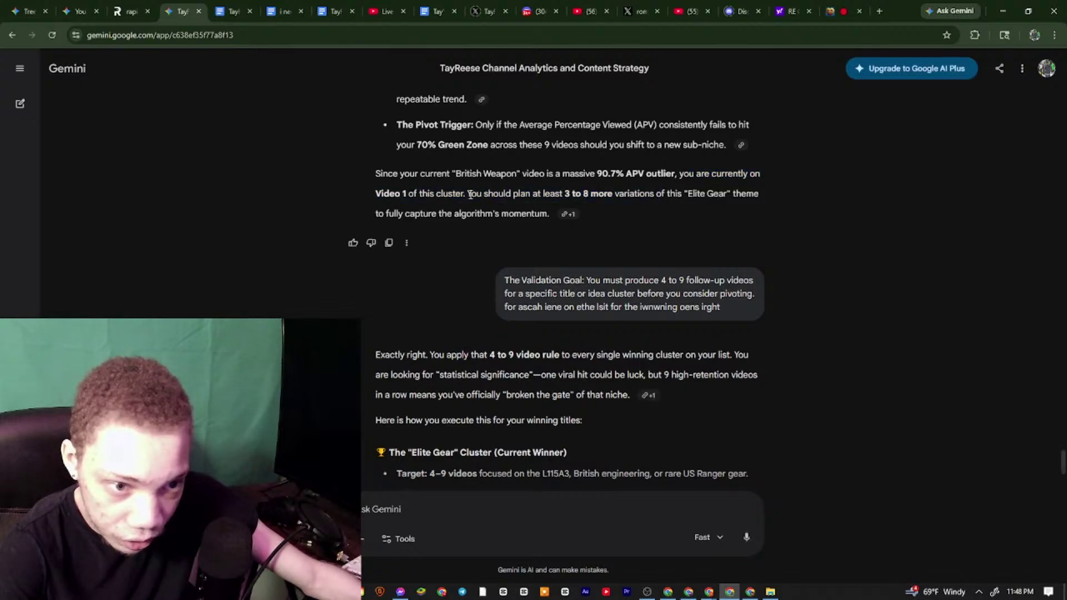
{"action": "left_click_drag", "start_coordinate": [467, 193], "coordinate": [733, 207]}
{"action": "left_click", "coordinate": [388, 177]}
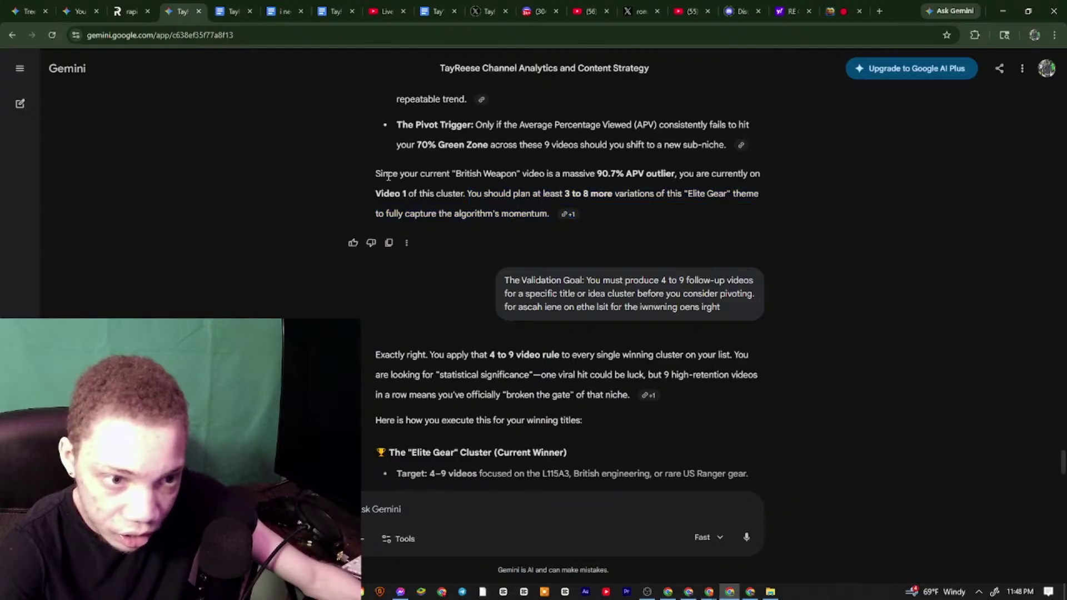
Copy the closing paragraph beginning "Since your current 'British Weapon' video" and paste it into the Gemini prompt
{"action": "left_click_drag", "start_coordinate": [373, 174], "coordinate": [561, 205]}
{"action": "right_click", "coordinate": [545, 201]}
{"action": "left_click", "coordinate": [546, 215]}
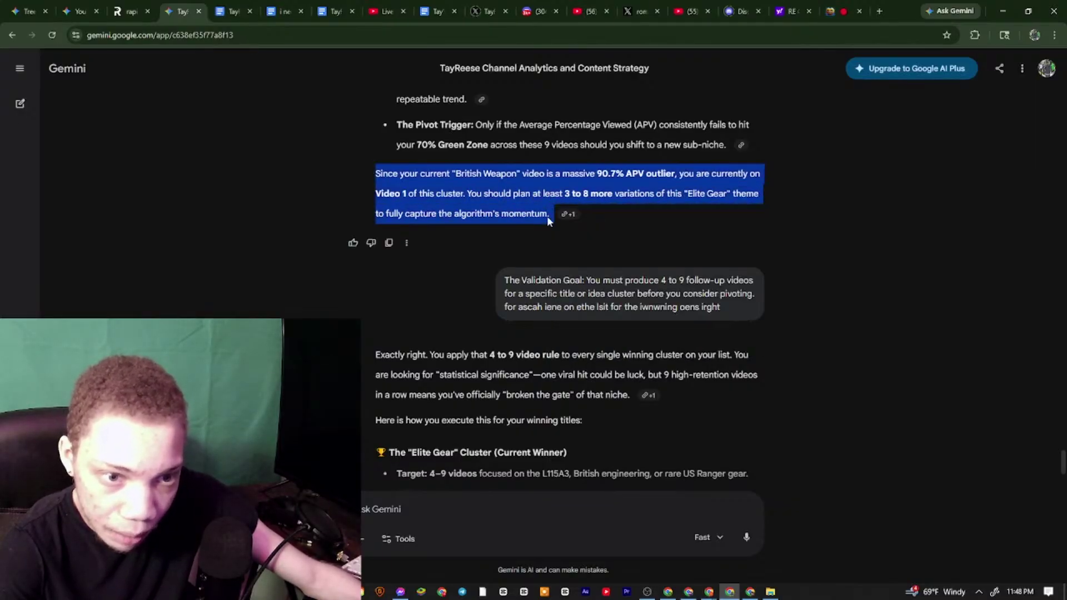
{"action": "scroll", "coordinate": [472, 462], "scroll_direction": "down", "scroll_amount": 5}
{"action": "right_click", "coordinate": [391, 509]}
{"action": "key", "text": "Escape"}
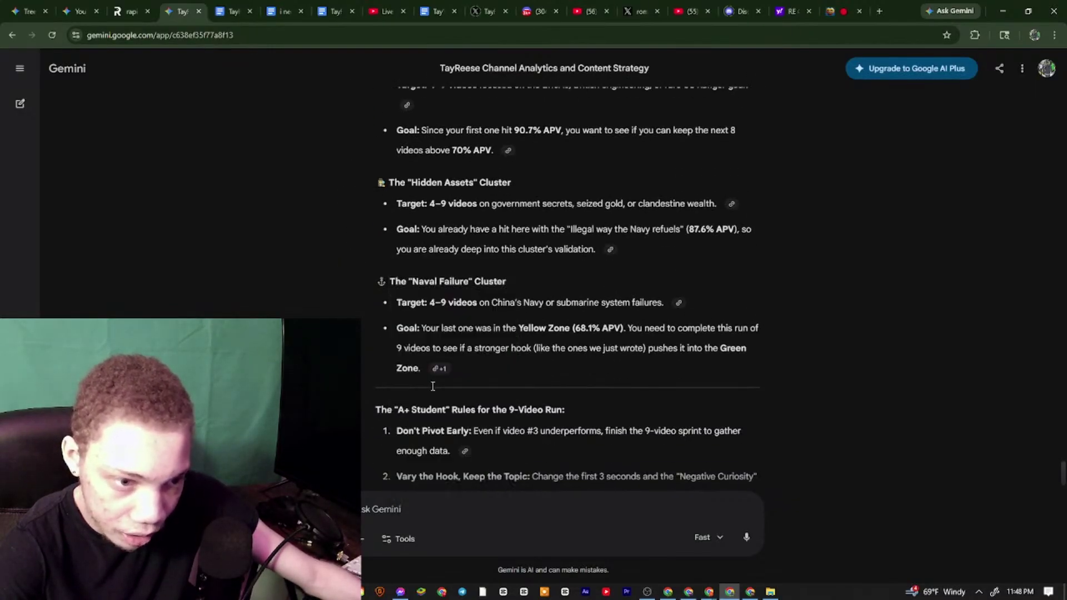
{"action": "type", "text": "Since your current \"British Weapon\" video is a massive 90.7% APV outlier, you are currently on video 1 of this cluster. You should plan at least 3 to 8 more variations of this \"Elite Gear\" theme to fully capture the algorithm's momentum."}
Highlight the "Target: 4–9 videos" line under "The 'Elite Gear' Cluster" in the new reply
{"action": "scroll", "coordinate": [509, 314], "scroll_direction": "up", "scroll_amount": 2}
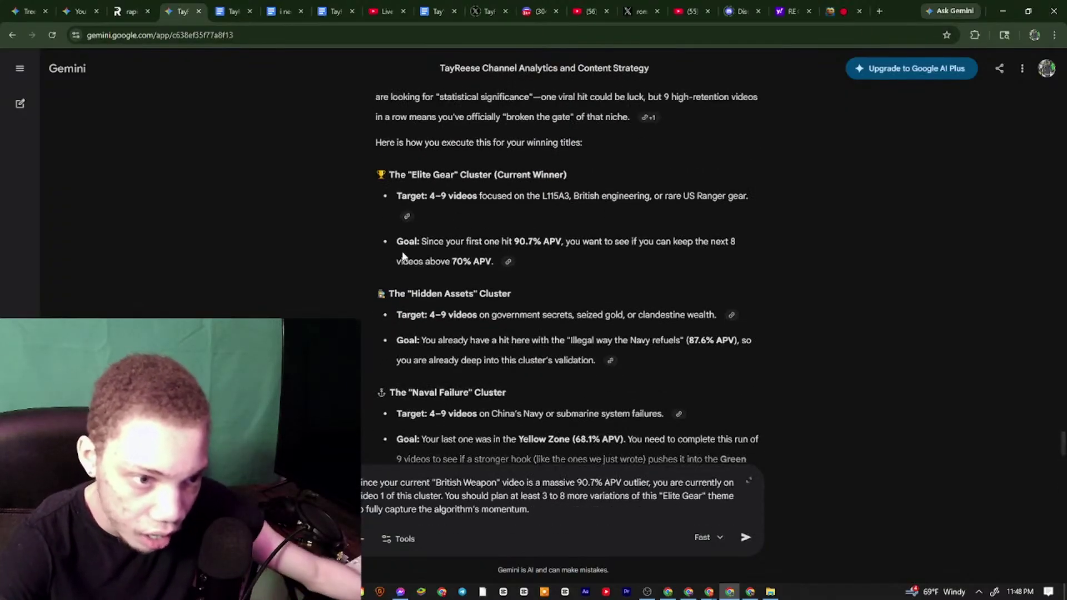
{"action": "left_click_drag", "start_coordinate": [392, 196], "coordinate": [365, 207]}
{"action": "left_click", "coordinate": [761, 192]}
{"action": "left_click", "coordinate": [364, 207]}
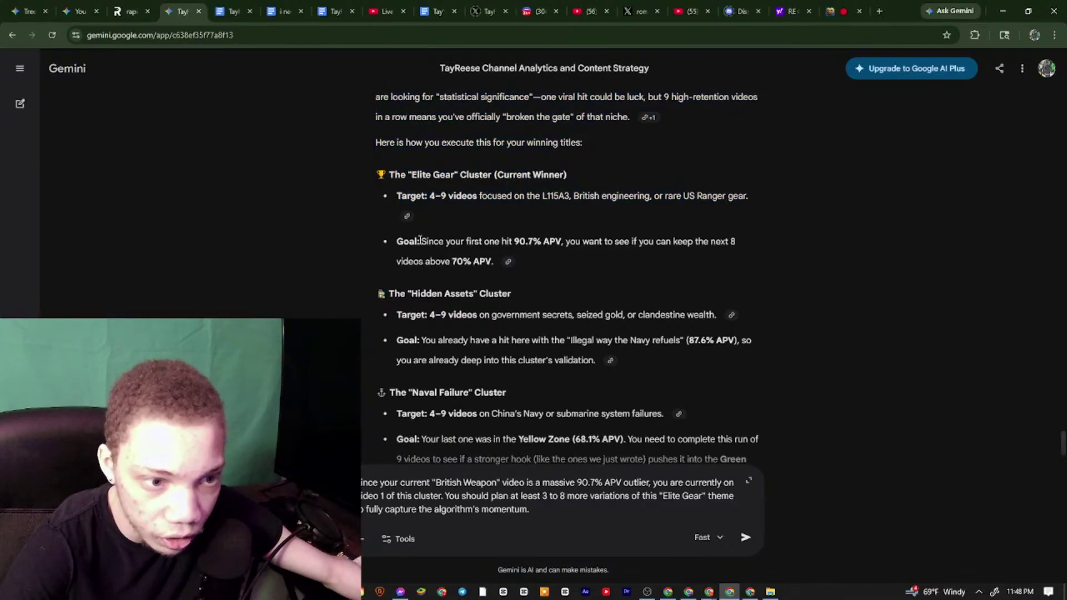
Highlight the "Elite Gear" cluster's Goal lines and read on to the "A+ Student" rules for the 9-video run
{"action": "left_click_drag", "start_coordinate": [397, 241], "coordinate": [437, 244]}
{"action": "left_click", "coordinate": [464, 245]}
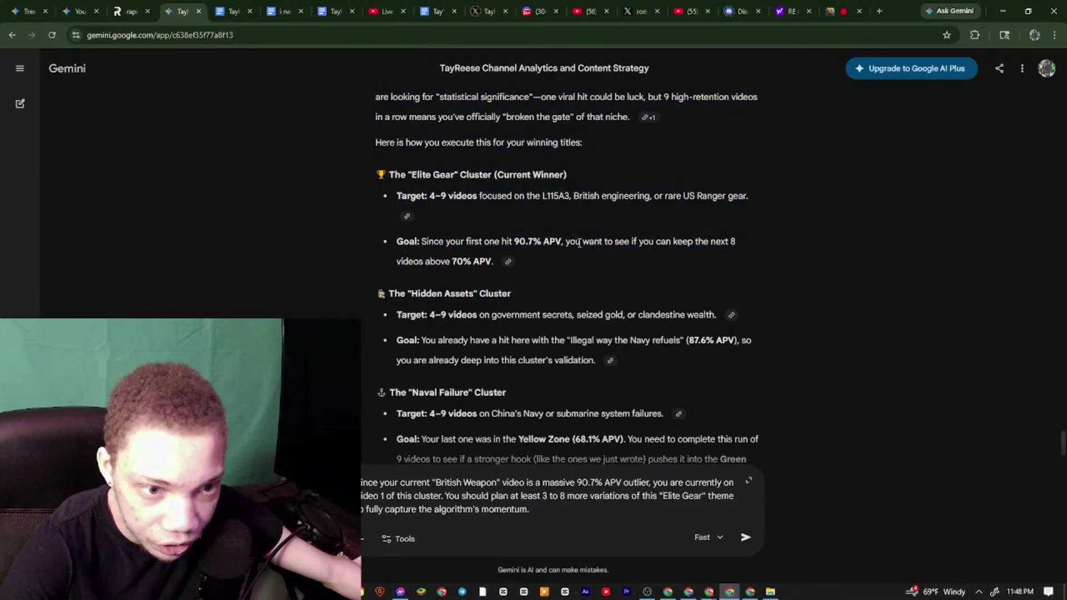
{"action": "left_click_drag", "start_coordinate": [510, 242], "coordinate": [396, 242]}
{"action": "left_click", "coordinate": [450, 280]}
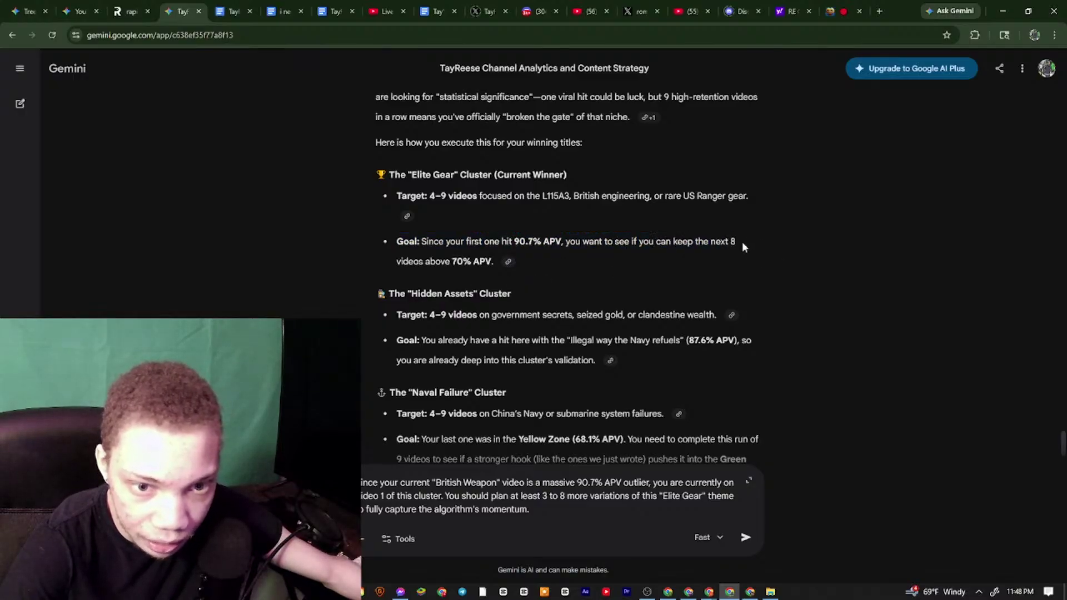
{"action": "left_click_drag", "start_coordinate": [744, 247], "coordinate": [384, 91]}
{"action": "left_click", "coordinate": [448, 267]}
{"action": "left_click_drag", "start_coordinate": [485, 261], "coordinate": [448, 259]}
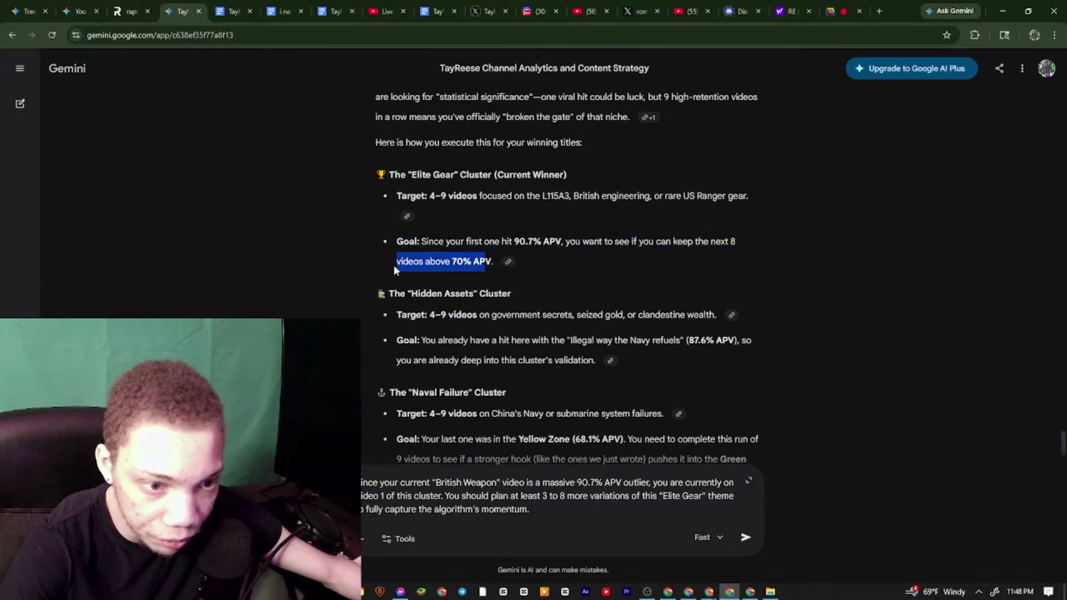
{"action": "left_click", "coordinate": [393, 270]}
{"action": "scroll", "coordinate": [429, 309], "scroll_direction": "down", "scroll_amount": 5}
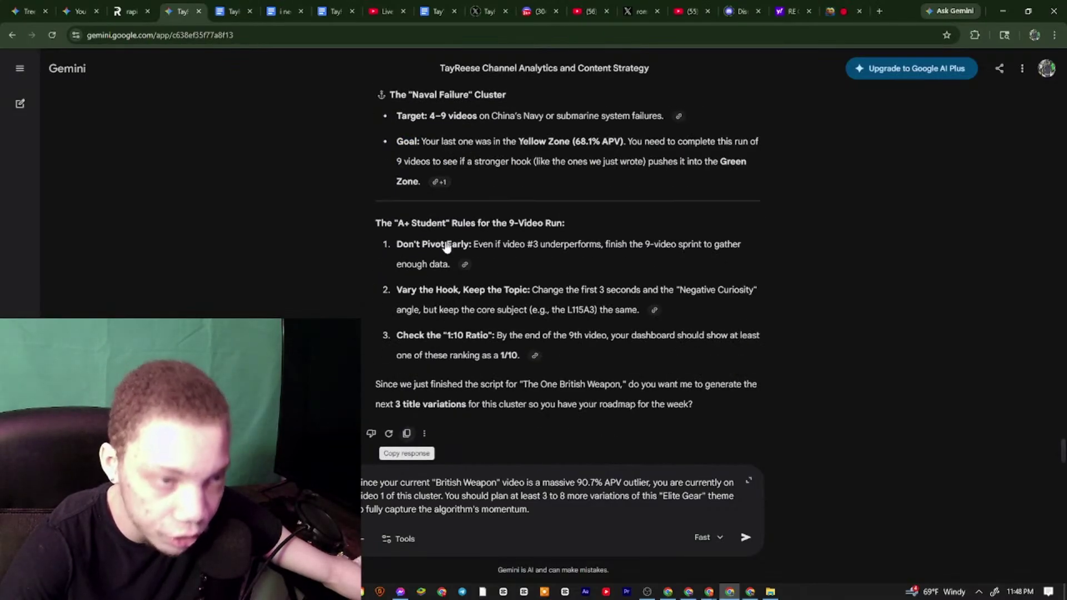
Switch to the "Gemini Sauce For Shorts Military" document and paste the copied Gemini reply below the "Which title should we go with?" paragraph
{"action": "left_click", "coordinate": [283, 12]}
{"action": "scroll", "coordinate": [437, 377], "scroll_direction": "down", "scroll_amount": 6}
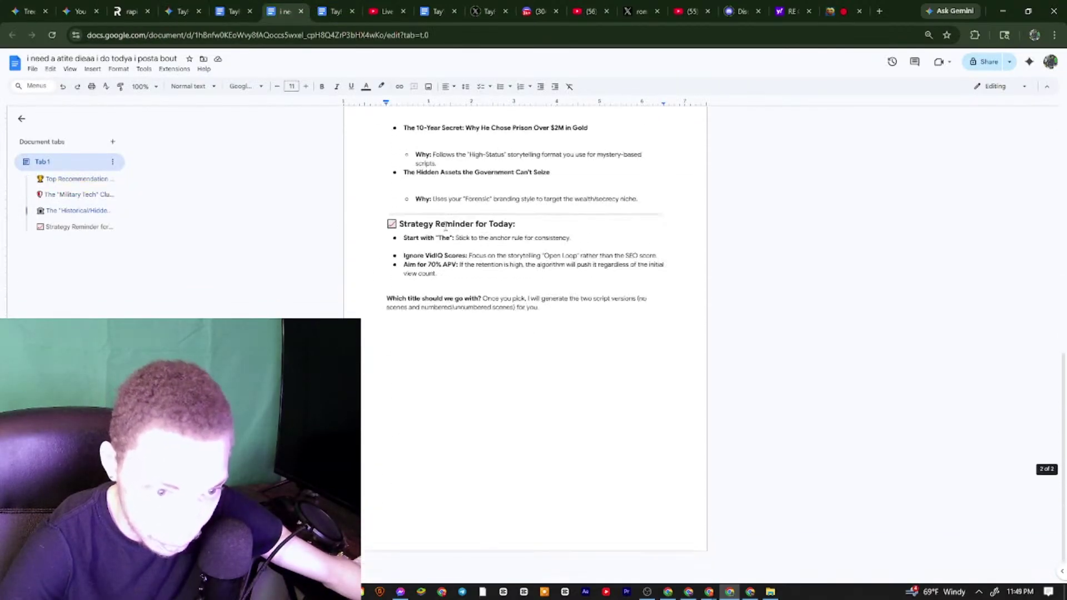
{"action": "scroll", "coordinate": [445, 227], "scroll_direction": "up", "scroll_amount": 8}
{"action": "left_click", "coordinate": [233, 11]}
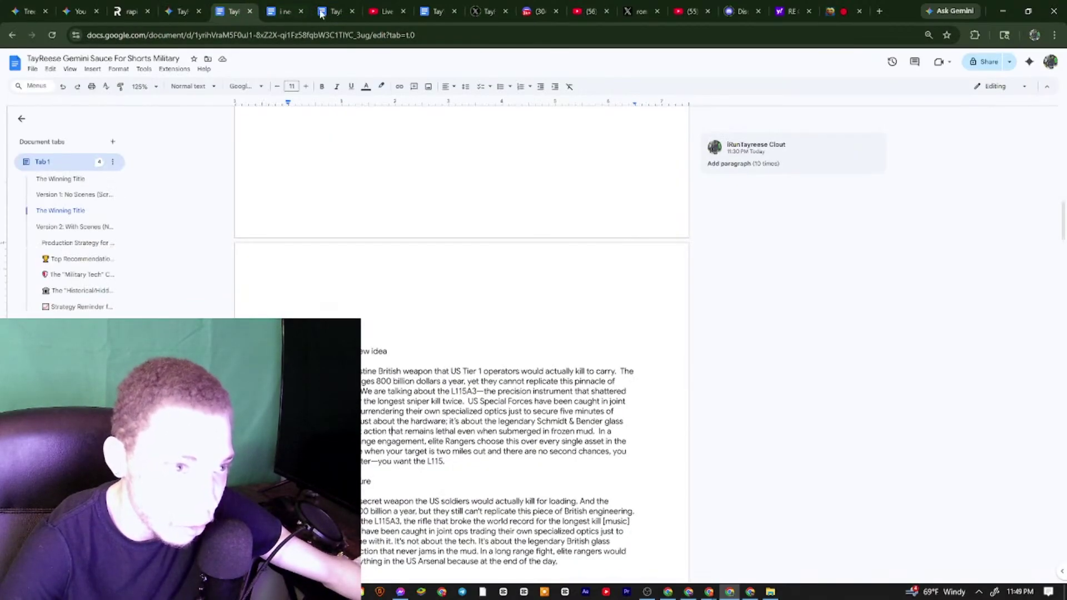
{"action": "scroll", "coordinate": [369, 211], "scroll_direction": "down", "scroll_amount": 8}
{"action": "scroll", "coordinate": [406, 310], "scroll_direction": "down", "scroll_amount": 20}
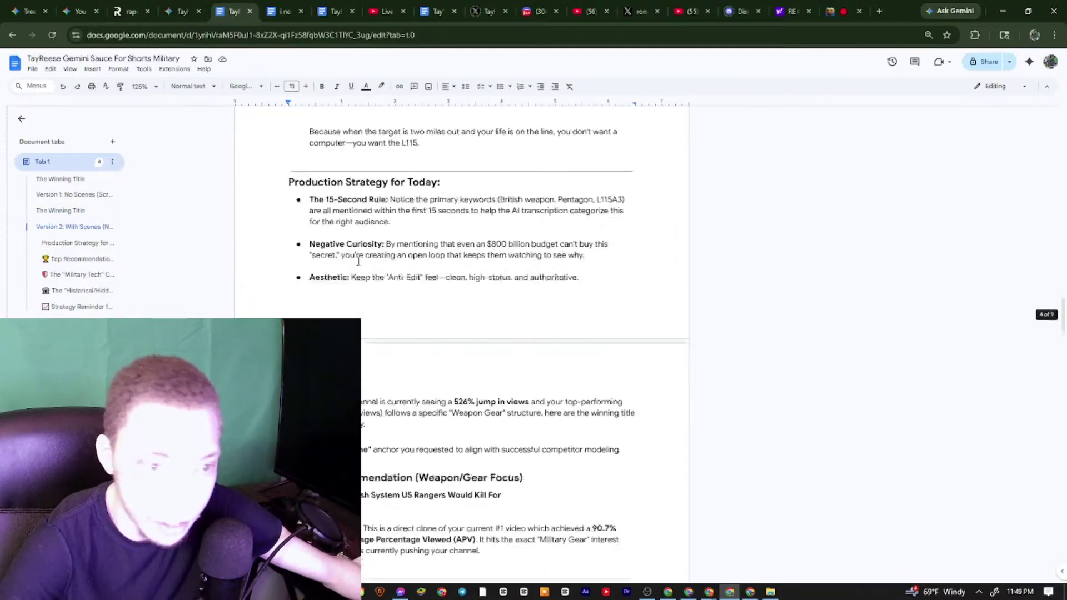
{"action": "scroll", "coordinate": [406, 311], "scroll_direction": "down", "scroll_amount": 15}
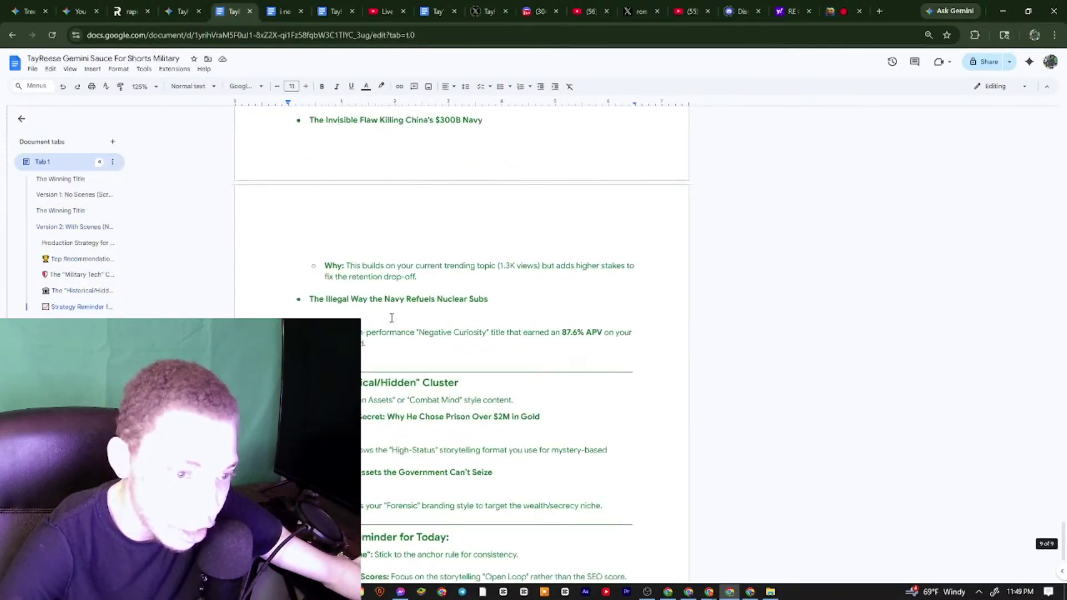
{"action": "right_click", "coordinate": [384, 457]}
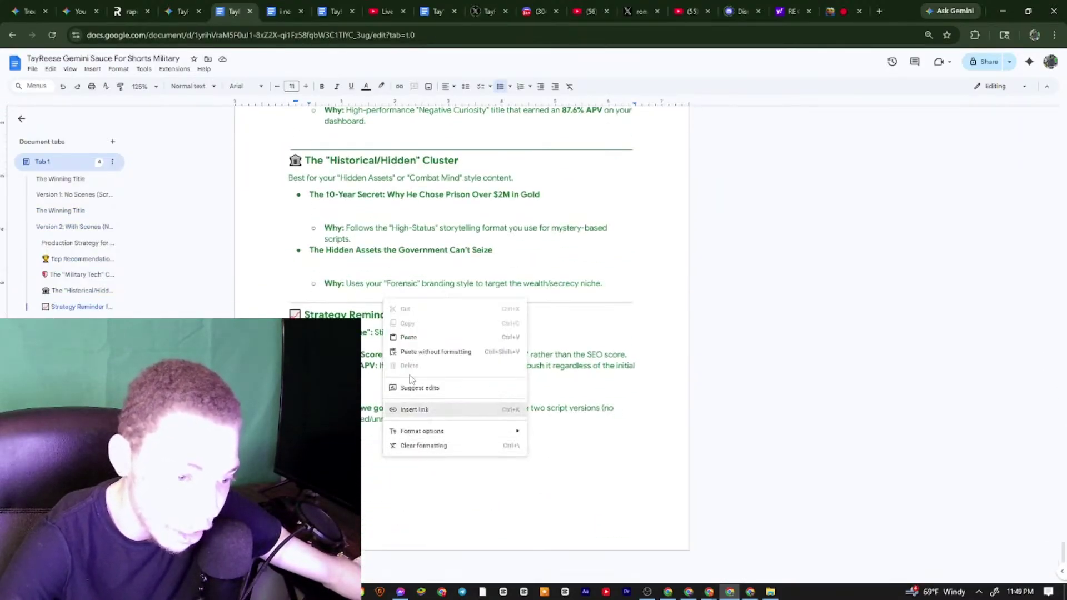
{"action": "left_click", "coordinate": [417, 338]}
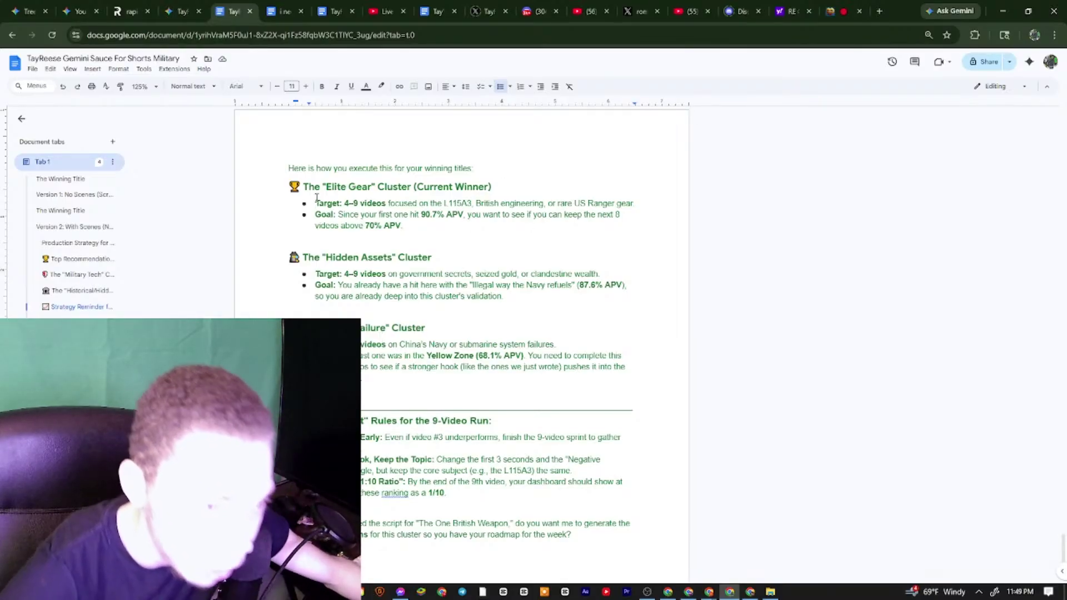
Highlight the "Elite Gear" cluster's Target line in the document, including "9" and "or rare US Ranger gear"
{"action": "left_click_drag", "start_coordinate": [319, 195], "coordinate": [493, 204]}
{"action": "left_click", "coordinate": [383, 204]}
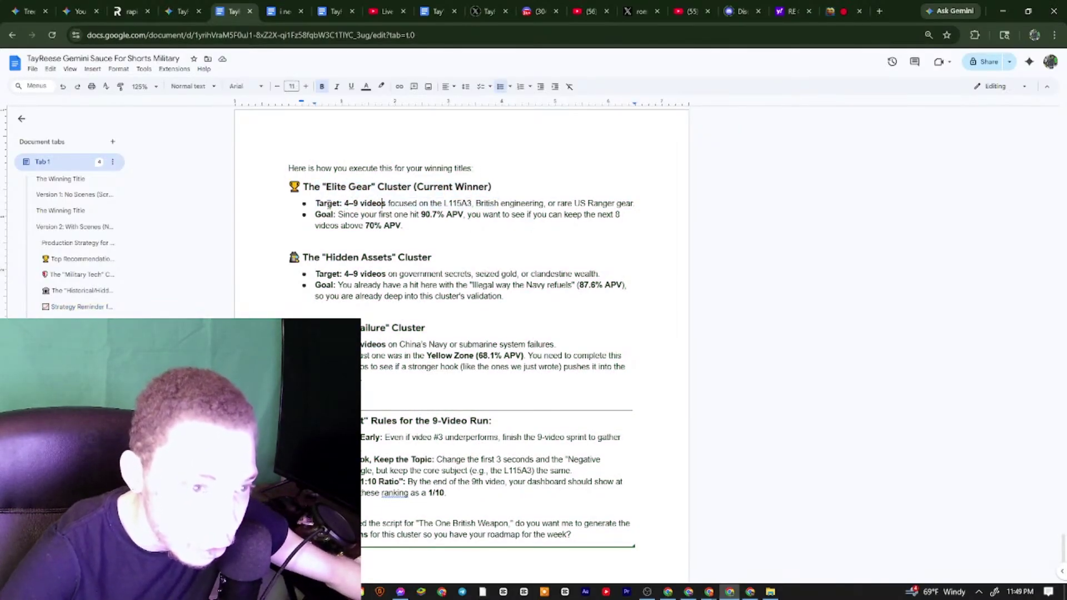
{"action": "left_click_drag", "start_coordinate": [318, 203], "coordinate": [674, 204]}
{"action": "double_click", "coordinate": [356, 204]}
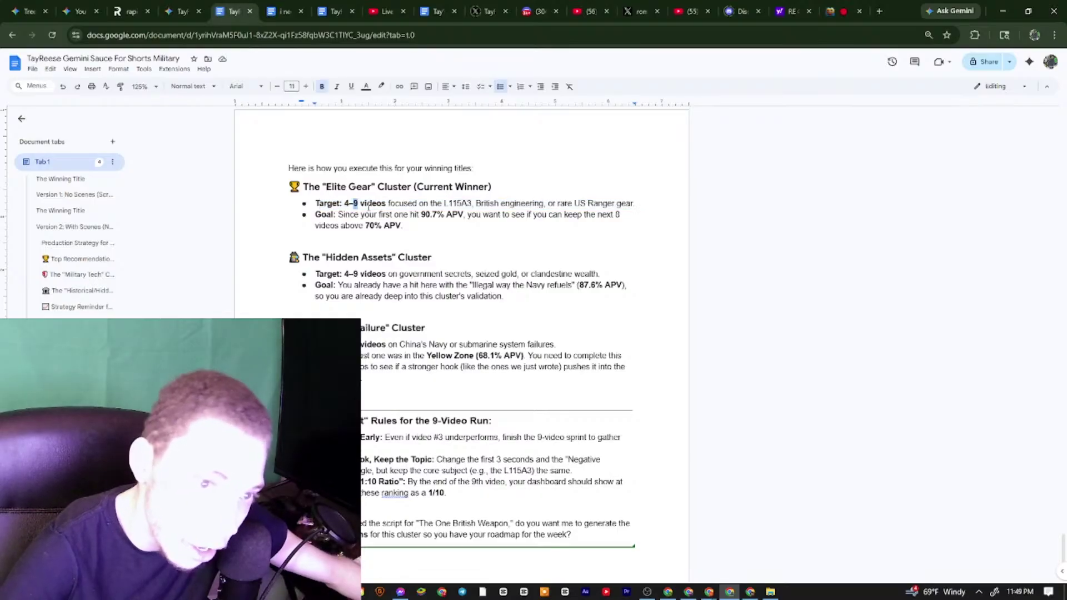
{"action": "left_click_drag", "start_coordinate": [550, 203], "coordinate": [639, 203]}
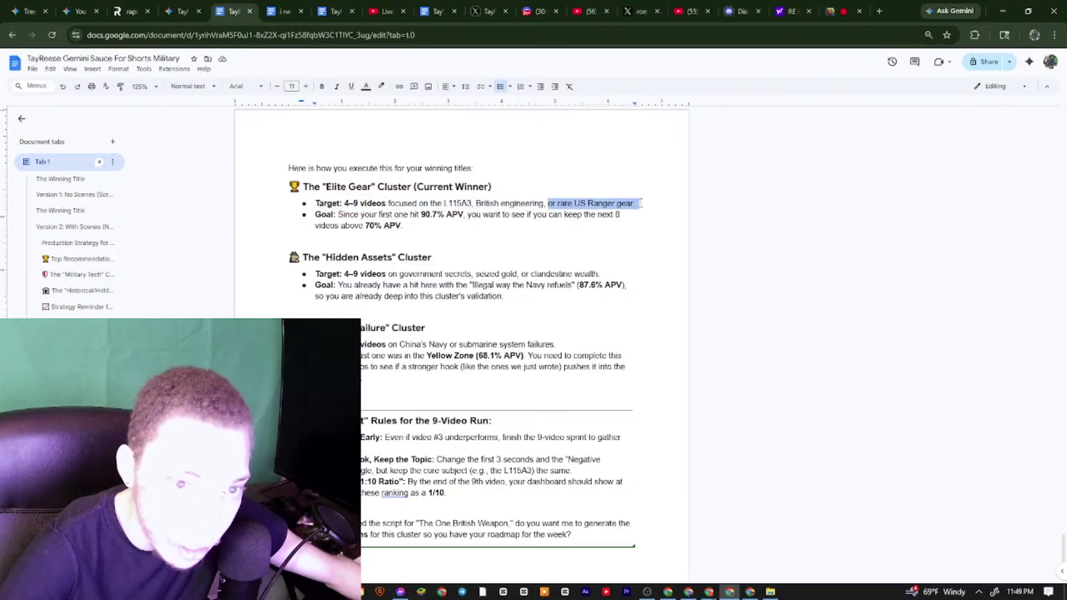
{"action": "left_click", "coordinate": [636, 203]}
Highlight the "Elite Gear" cluster's Goal lines about keeping the next 8 videos above 70% APV
{"action": "left_click_drag", "start_coordinate": [388, 215], "coordinate": [663, 215]}
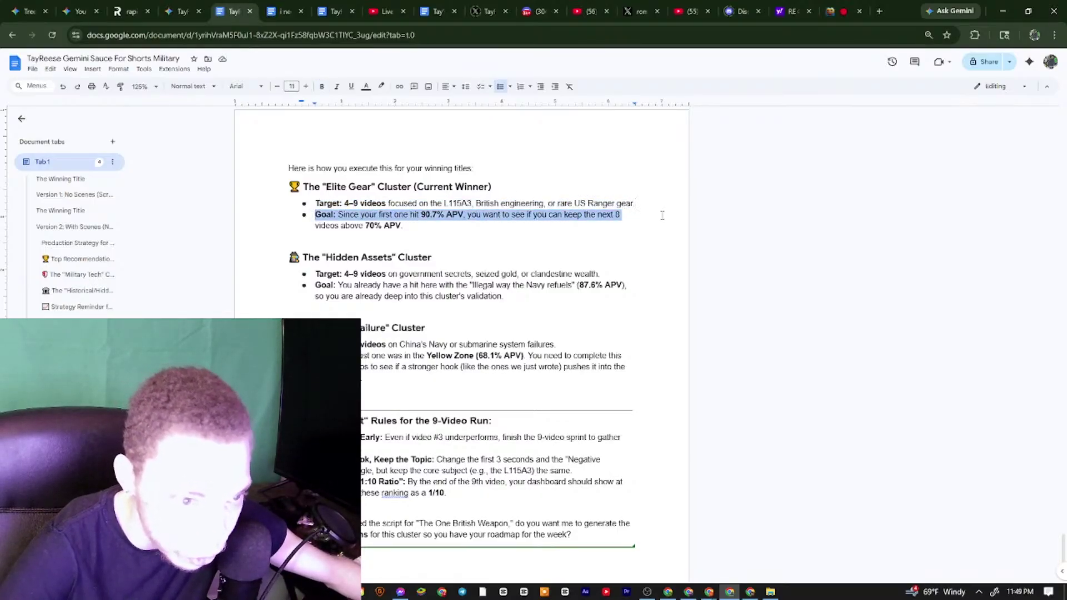
{"action": "left_click_drag", "start_coordinate": [415, 215], "coordinate": [618, 224]}
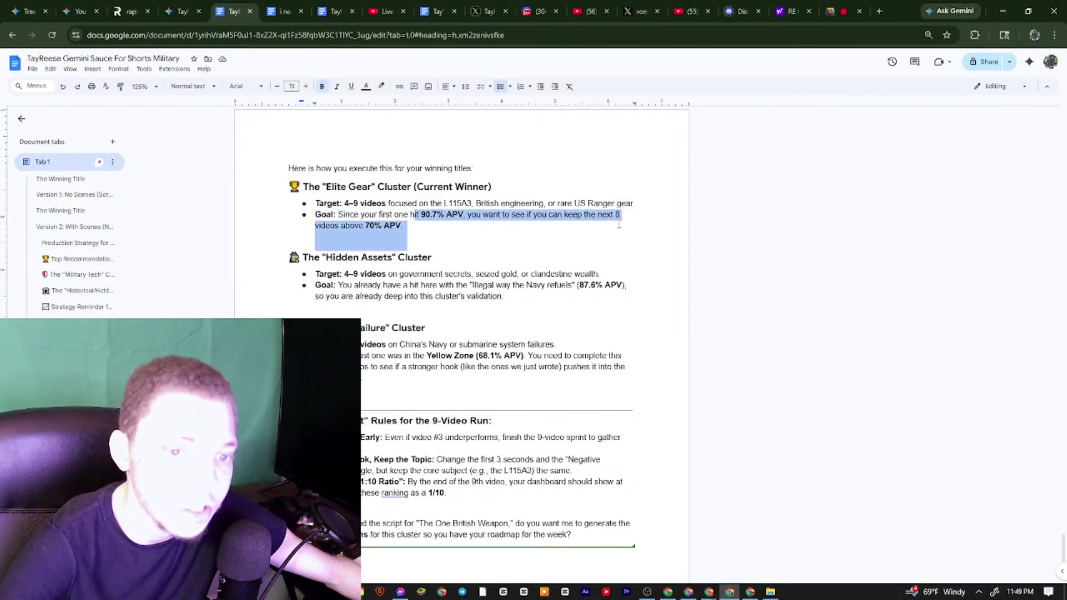
{"action": "left_click_drag", "start_coordinate": [522, 214], "coordinate": [499, 233]}
{"action": "left_click", "coordinate": [370, 293]}
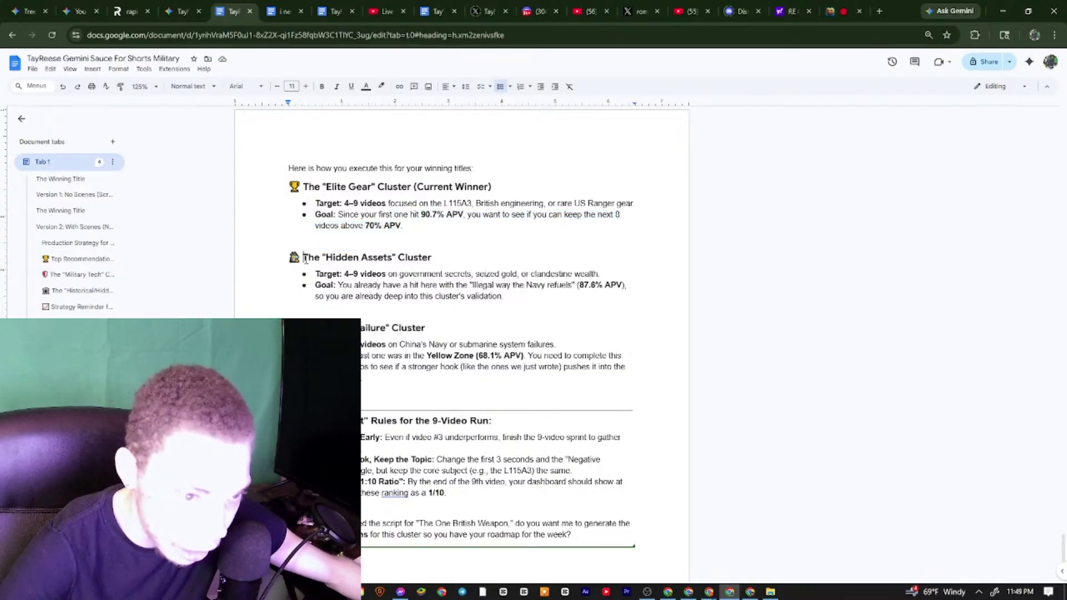
Highlight the "Hidden Assets" cluster's heading with its Target and Goal lines
{"action": "left_click_drag", "start_coordinate": [305, 259], "coordinate": [676, 296]}
{"action": "left_click", "coordinate": [658, 296]}
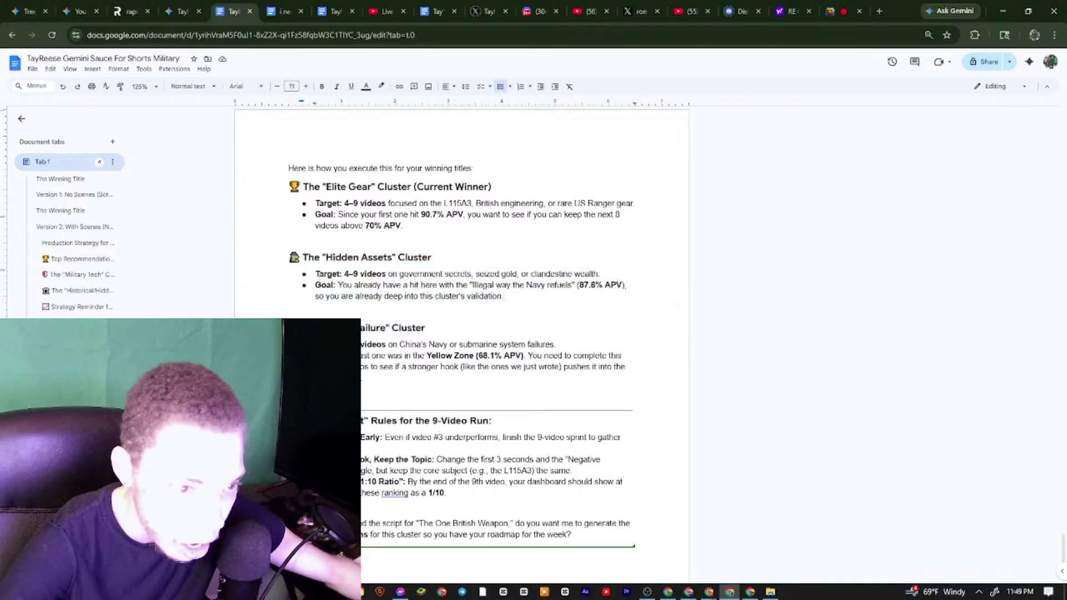
{"action": "left_click_drag", "start_coordinate": [314, 273], "coordinate": [709, 291]}
{"action": "scroll", "coordinate": [710, 290], "scroll_direction": "down", "scroll_amount": 1}
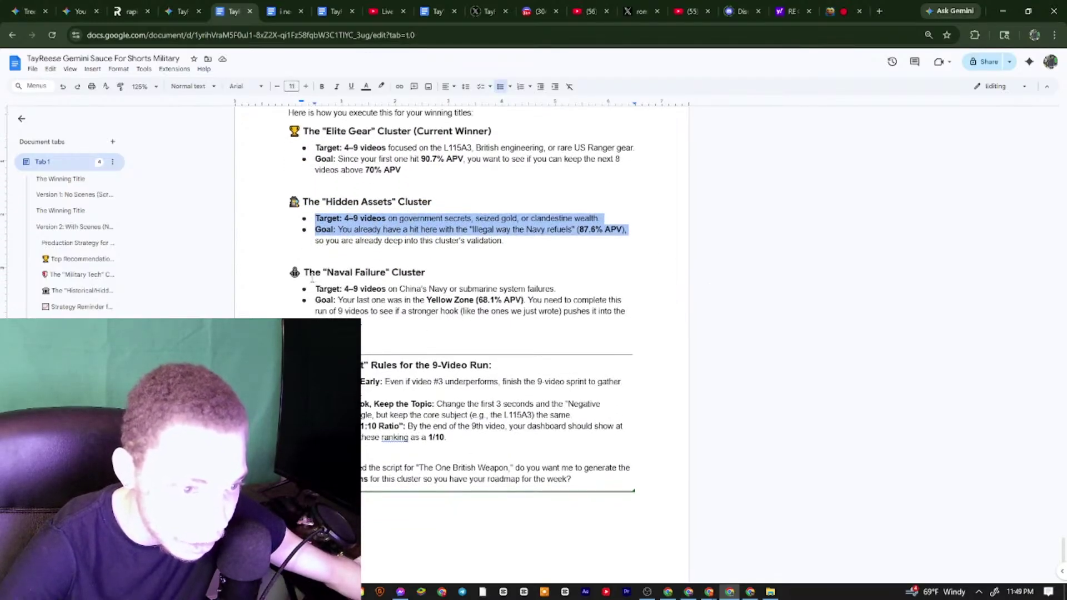
Highlight the "Naval Failure" cluster's heading with its Target and Goal lines, and look back over the pasted reply
{"action": "left_click_drag", "start_coordinate": [305, 272], "coordinate": [739, 319]}
{"action": "left_click", "coordinate": [445, 321]}
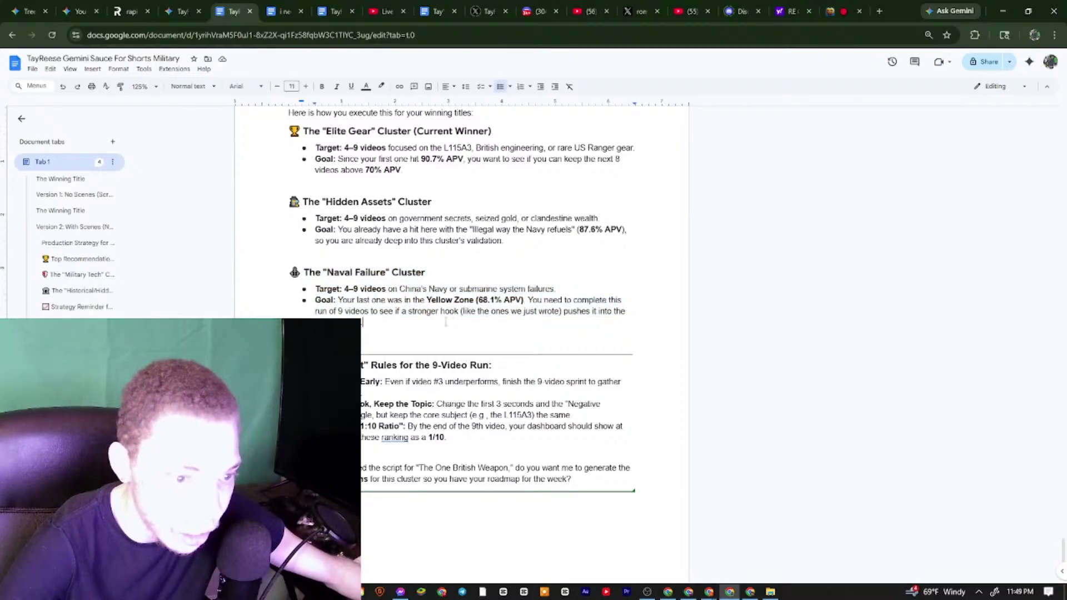
{"action": "left_click_drag", "start_coordinate": [418, 320], "coordinate": [305, 271]}
{"action": "left_click", "coordinate": [326, 273]}
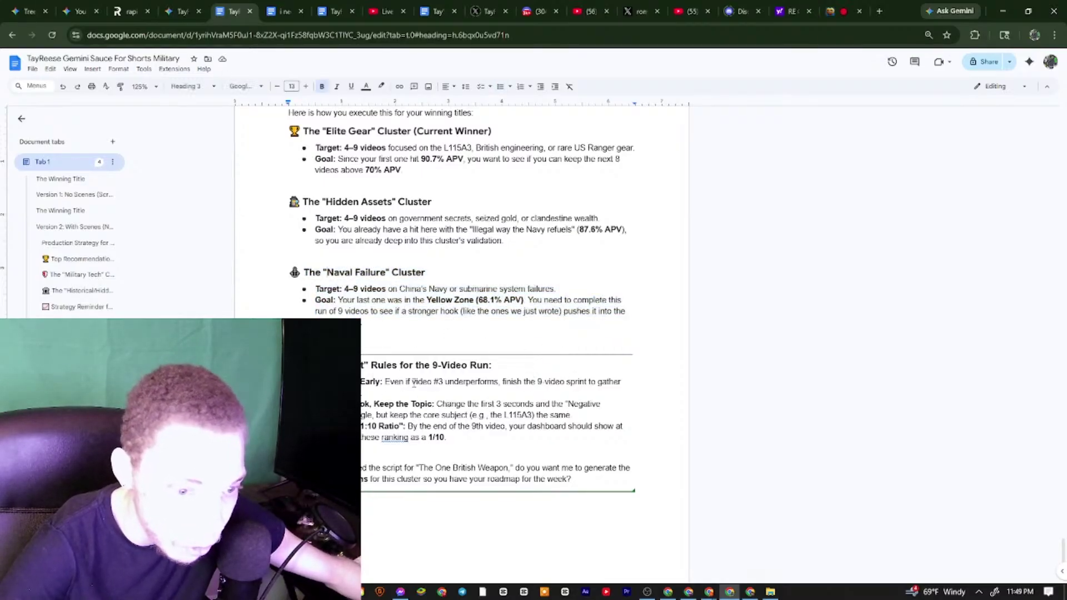
{"action": "scroll", "coordinate": [417, 383], "scroll_direction": "up", "scroll_amount": 1}
{"action": "scroll", "coordinate": [378, 416], "scroll_direction": "up", "scroll_amount": 3}
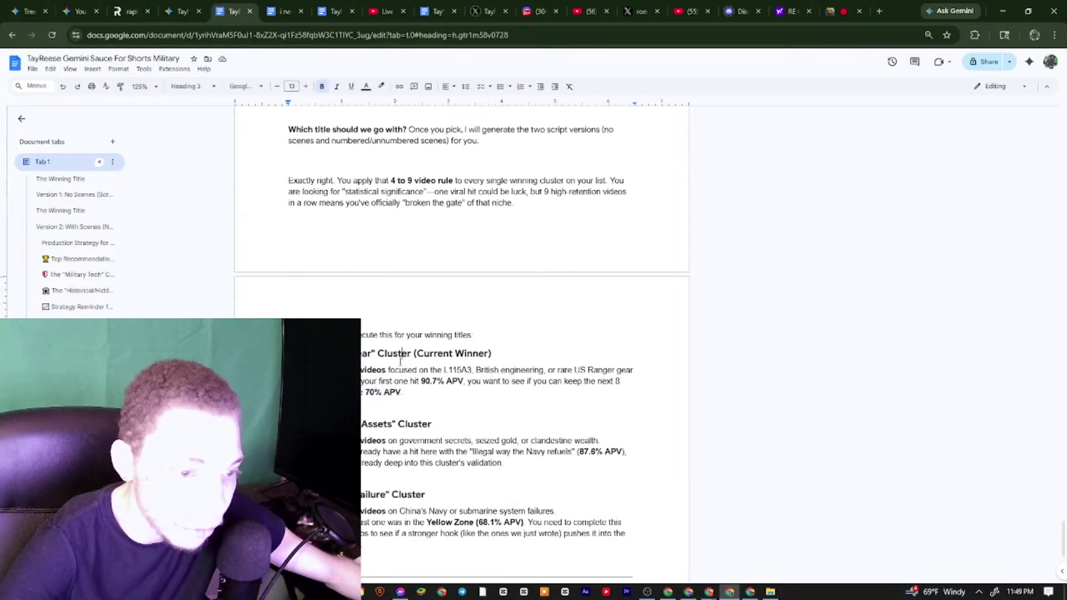
{"action": "scroll", "coordinate": [438, 446], "scroll_direction": "down", "scroll_amount": 4}
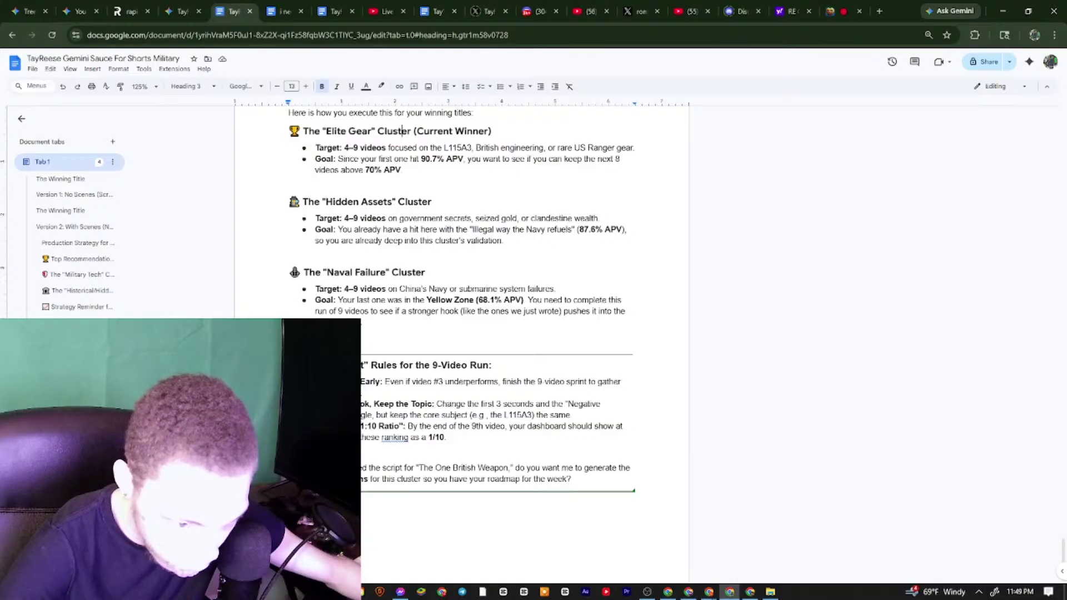
Highlight the "1:10 Ratio" rule about the dashboard ranking by the end of the 9th video
{"action": "left_click_drag", "start_coordinate": [333, 426], "coordinate": [656, 434]}
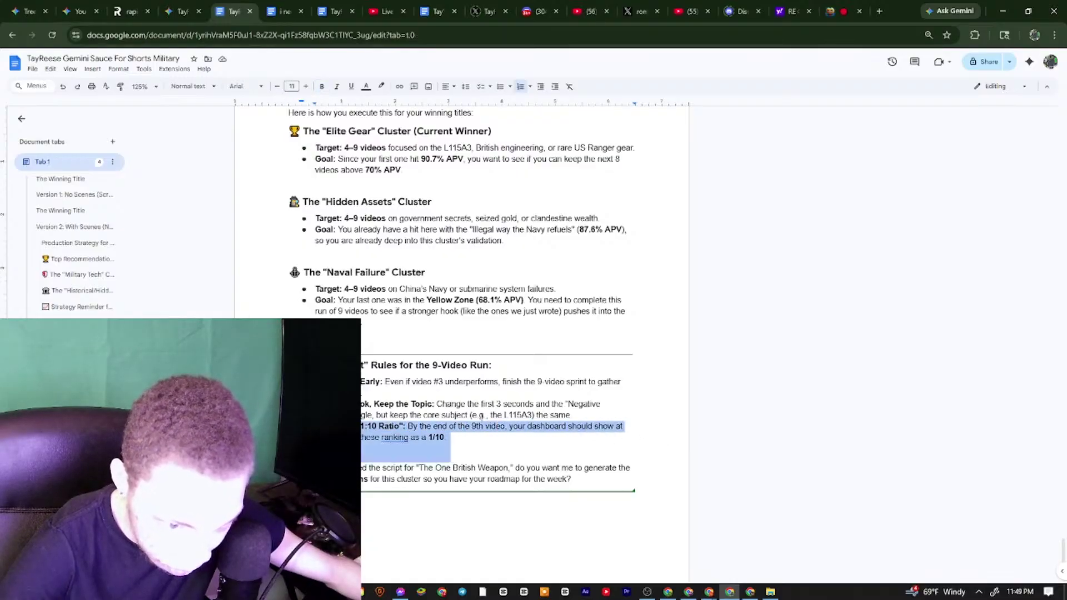
{"action": "left_click", "coordinate": [480, 415]}
{"action": "left_click", "coordinate": [487, 433]}
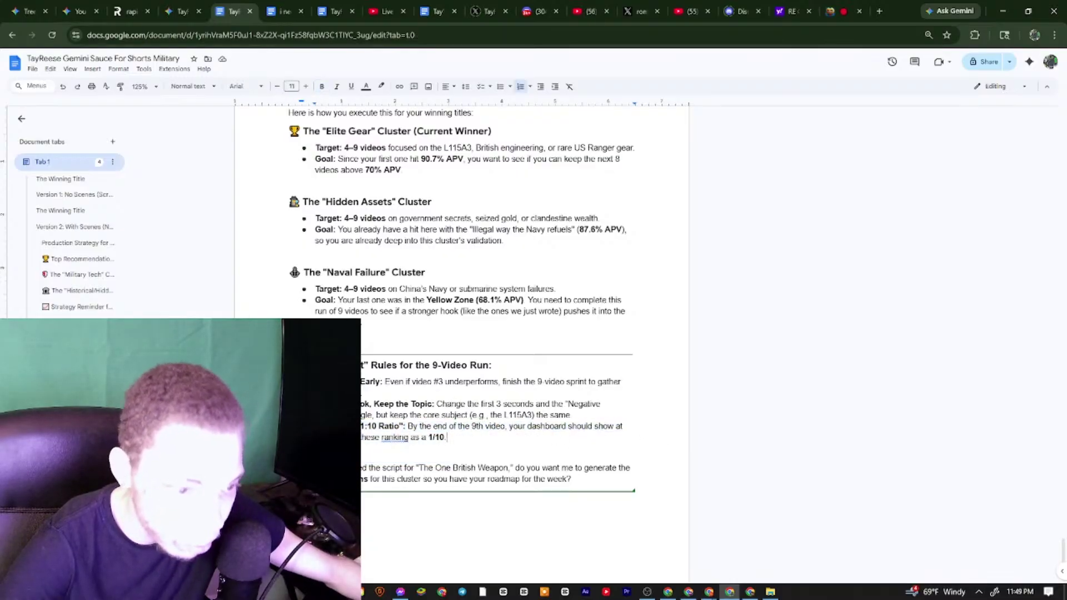
Copy the "A+ Student" rules through the closing roadmap question and paste them after the existing text in the Gemini prompt
{"action": "left_click_drag", "start_coordinate": [358, 364], "coordinate": [575, 483]}
{"action": "right_click", "coordinate": [575, 478]}
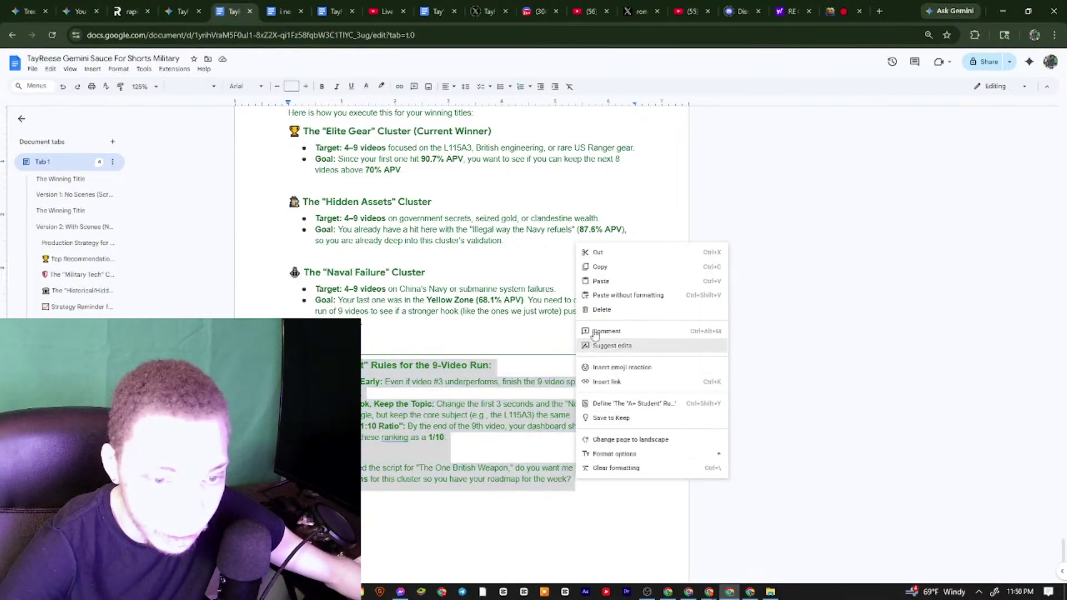
{"action": "left_click", "coordinate": [600, 267]}
{"action": "left_click", "coordinate": [179, 11]}
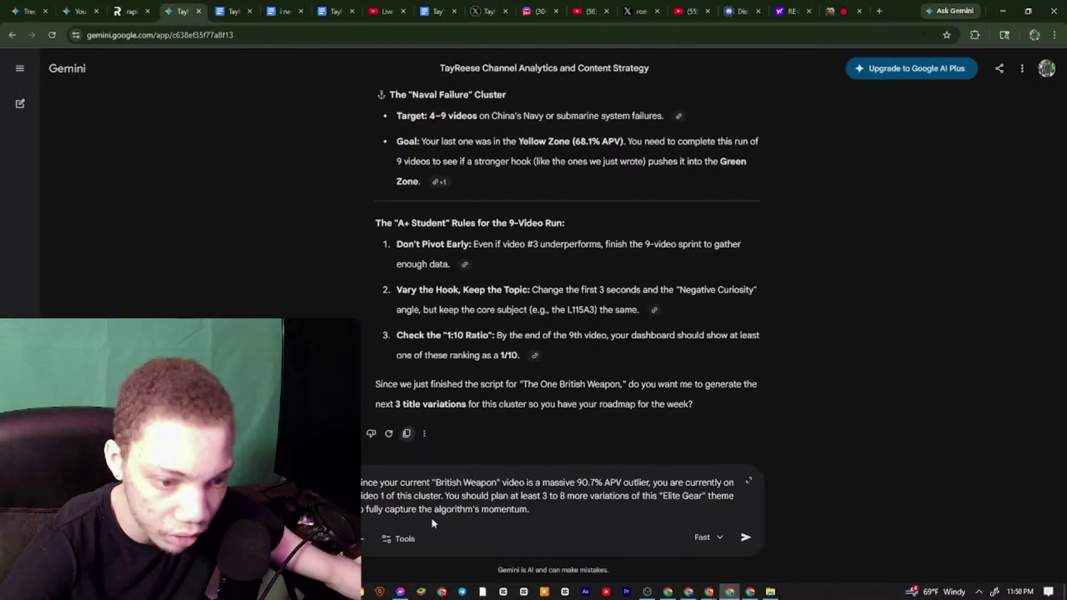
{"action": "right_click", "coordinate": [555, 510]}
{"action": "left_click", "coordinate": [574, 401]}
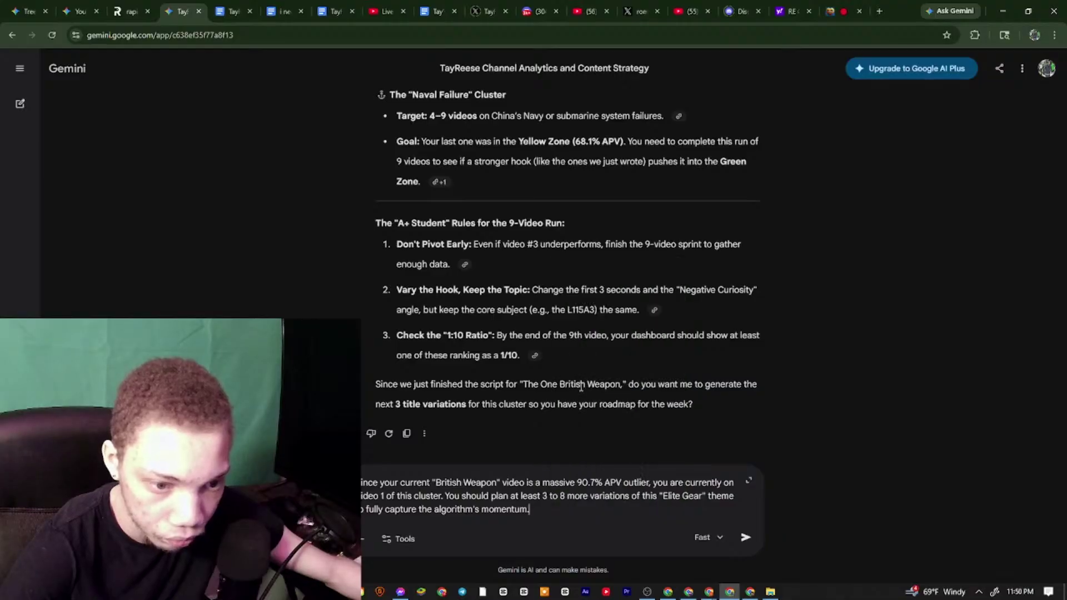
Add a request to tell more about this at the end of the Gemini prompt and send it
{"action": "type", "text": "Sele"}
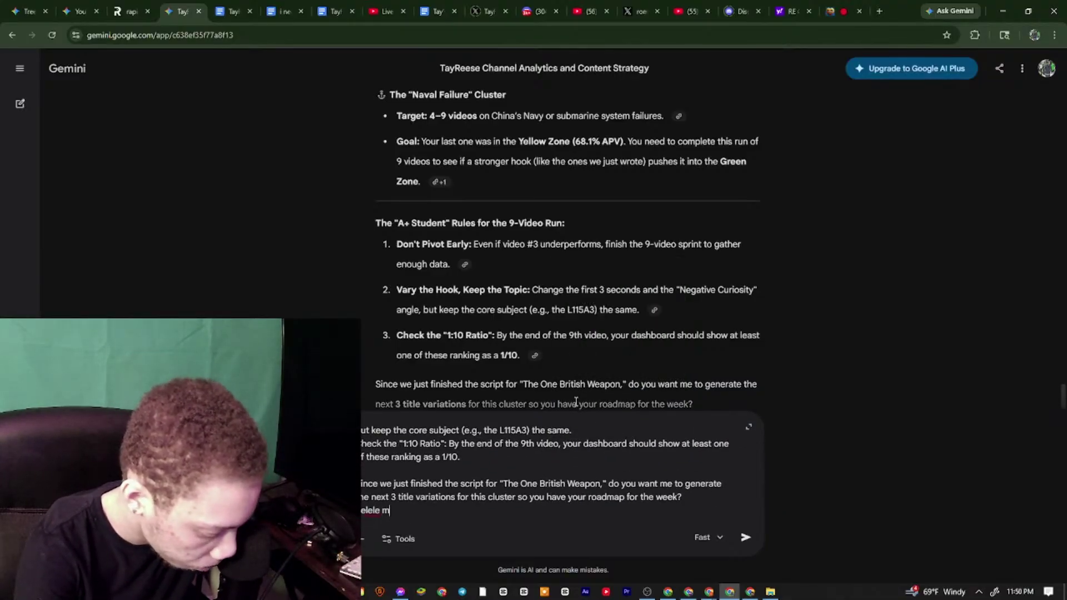
{"action": "type", "text": "le mro abotut this"}
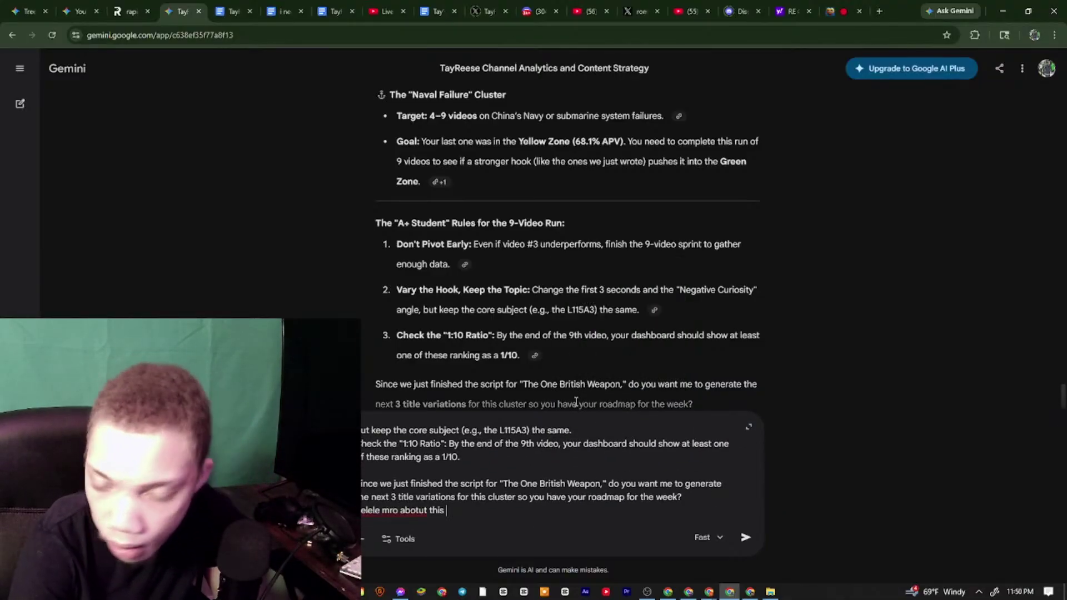
{"action": "key", "text": "Return"}
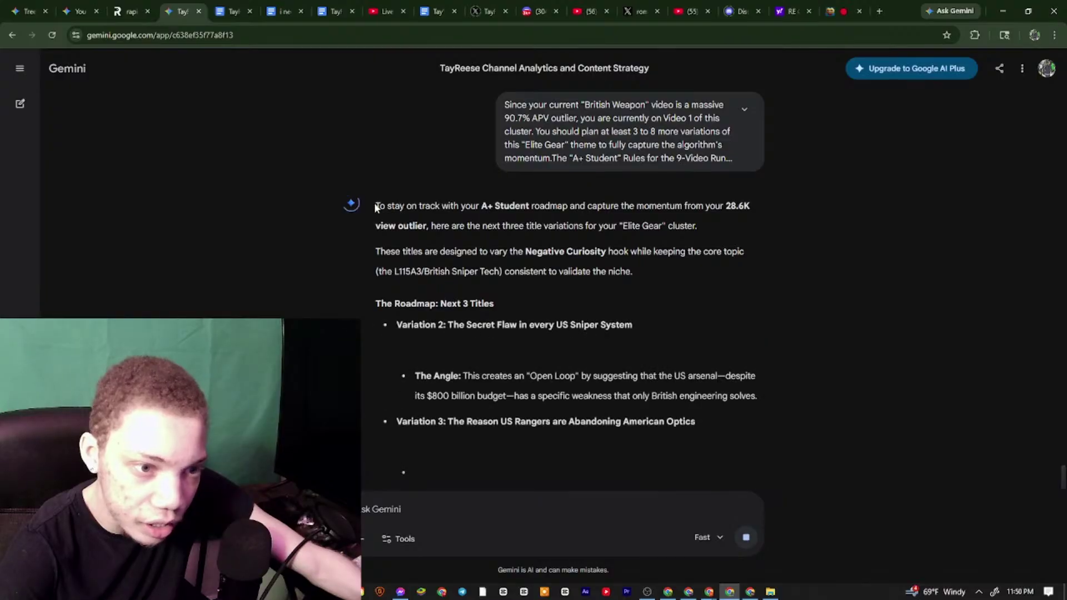
Highlight the new reply's two opening paragraphs on the "Elite Gear" title variations and read on to the Production Task
{"action": "left_click_drag", "start_coordinate": [374, 207], "coordinate": [402, 226]}
{"action": "left_click_drag", "start_coordinate": [648, 226], "coordinate": [731, 231]}
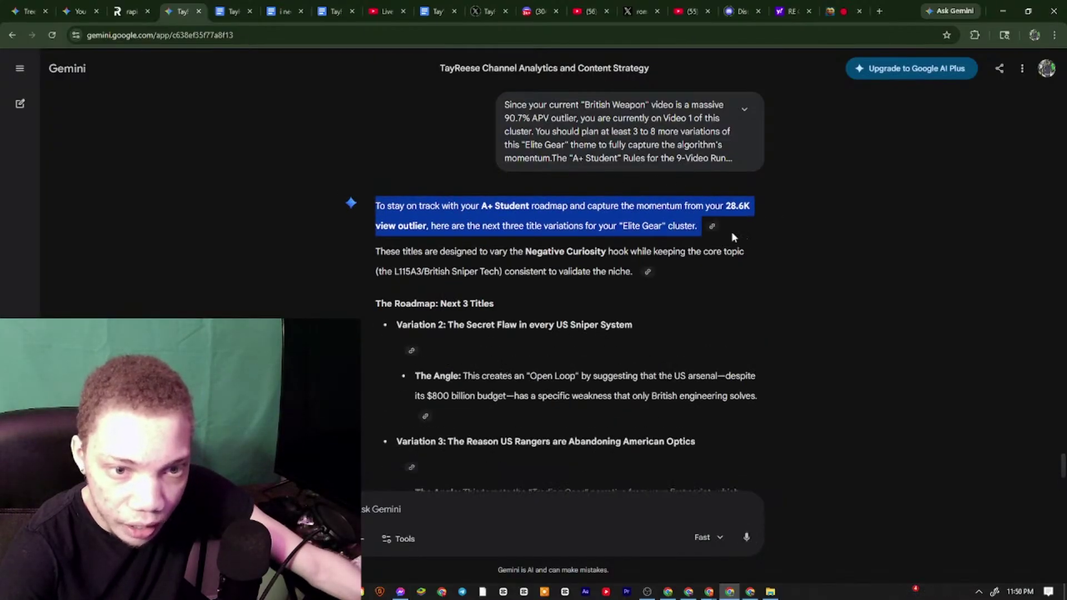
{"action": "left_click", "coordinate": [520, 222]}
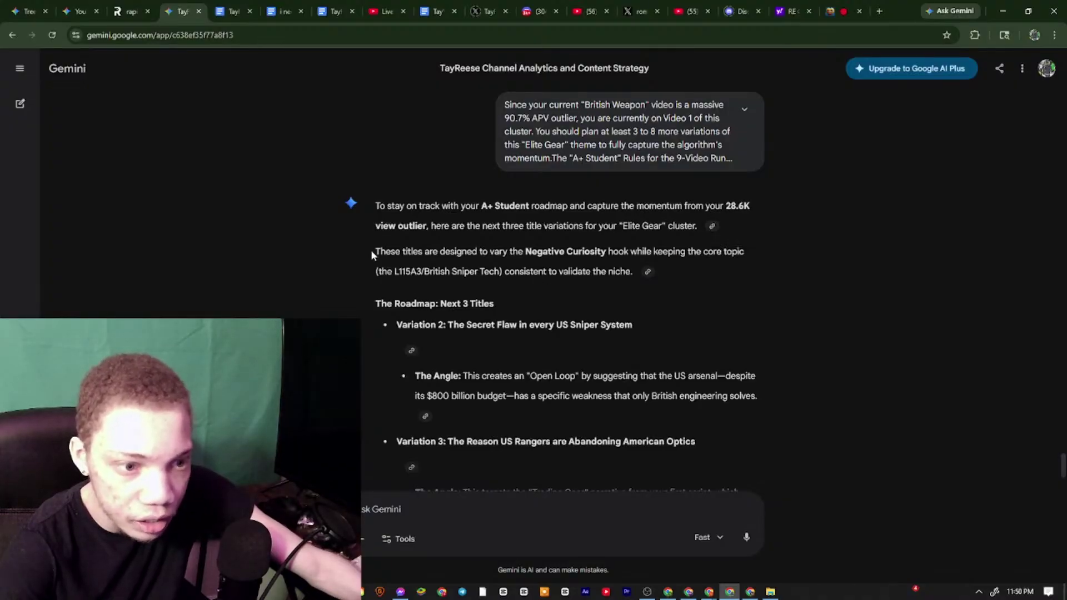
{"action": "left_click_drag", "start_coordinate": [372, 251], "coordinate": [829, 250]}
{"action": "left_click", "coordinate": [443, 264]}
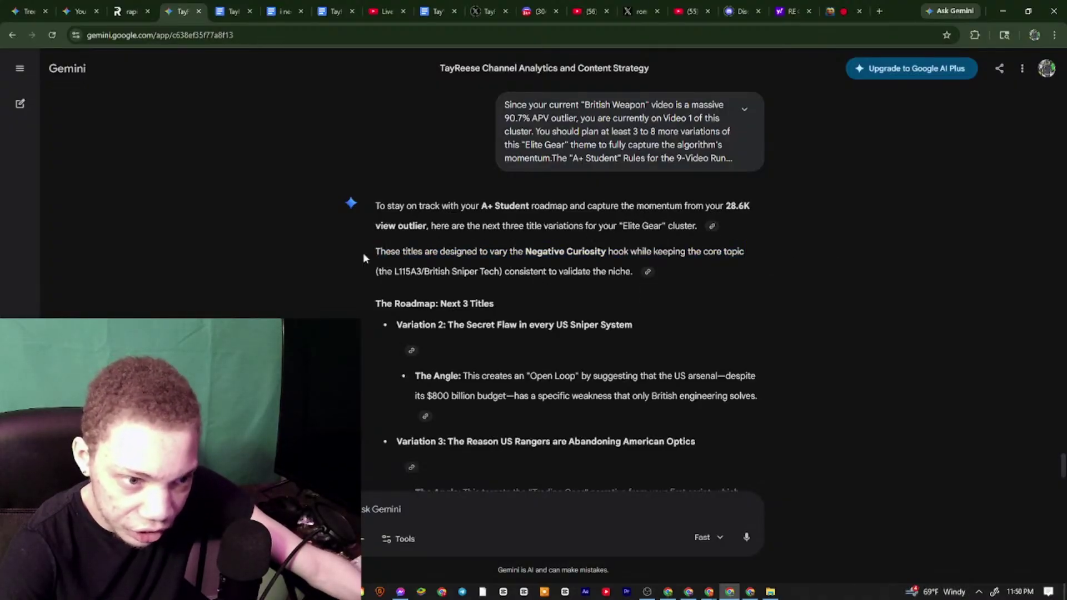
{"action": "left_click_drag", "start_coordinate": [364, 257], "coordinate": [682, 253]}
{"action": "left_click", "coordinate": [703, 250]}
{"action": "left_click_drag", "start_coordinate": [612, 254], "coordinate": [375, 206]}
{"action": "left_click", "coordinate": [784, 258]}
{"action": "scroll", "coordinate": [500, 250], "scroll_direction": "down", "scroll_amount": 6}
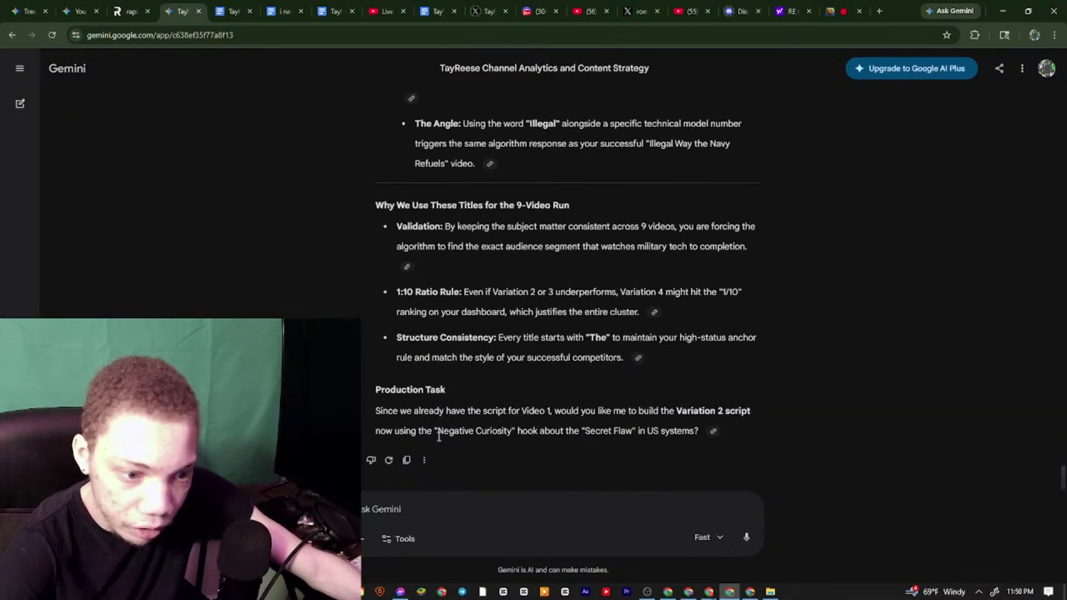
Paste the Gemini reply with the next three title variations into the document's closing roadmap question and review the pasted text
{"action": "left_click", "coordinate": [233, 11]}
{"action": "scroll", "coordinate": [423, 428], "scroll_direction": "down", "scroll_amount": 2}
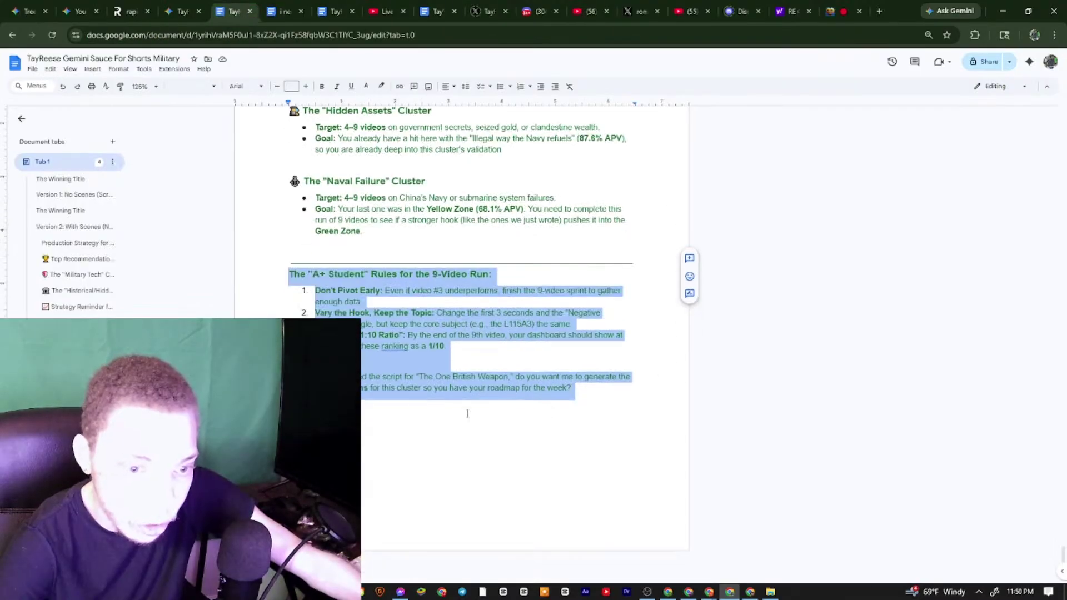
{"action": "left_click", "coordinate": [423, 428]}
{"action": "right_click", "coordinate": [364, 404]}
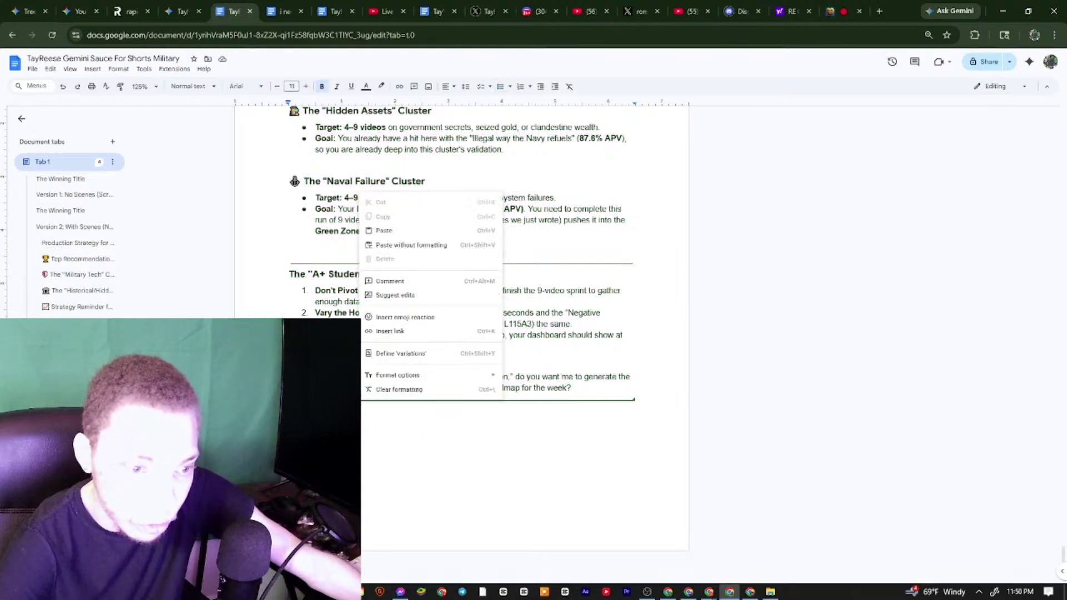
{"action": "left_click", "coordinate": [384, 233]}
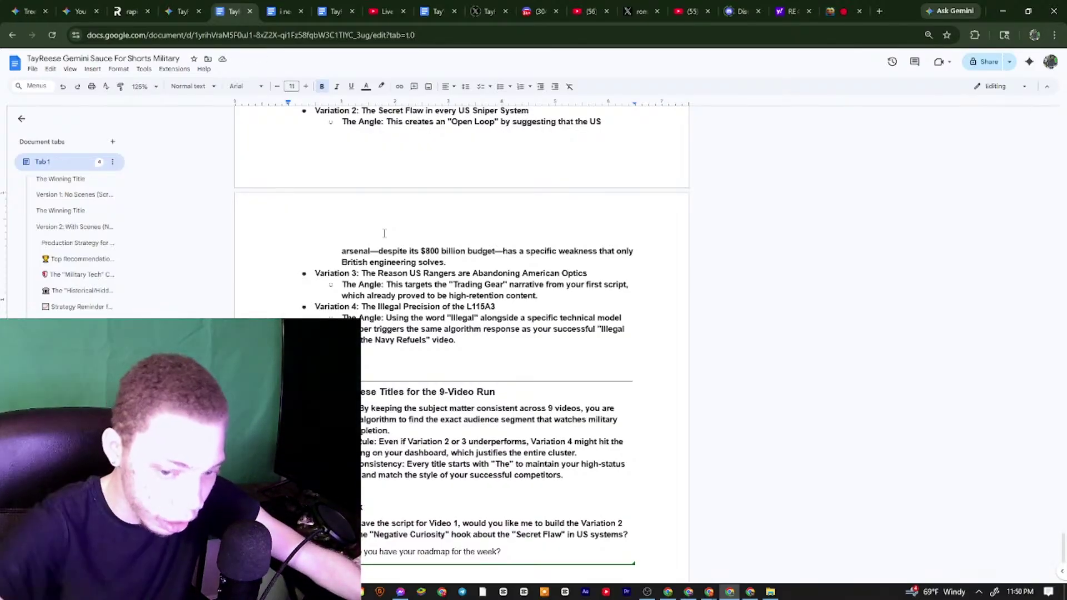
{"action": "scroll", "coordinate": [542, 393], "scroll_direction": "up", "scroll_amount": 12}
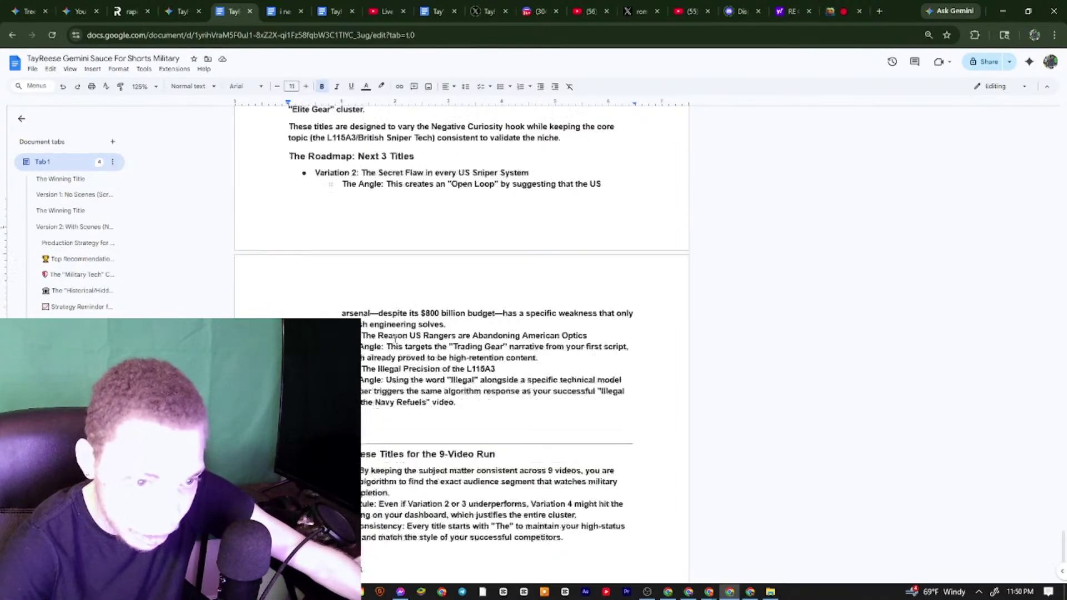
{"action": "scroll", "coordinate": [542, 393], "scroll_direction": "down", "scroll_amount": 5}
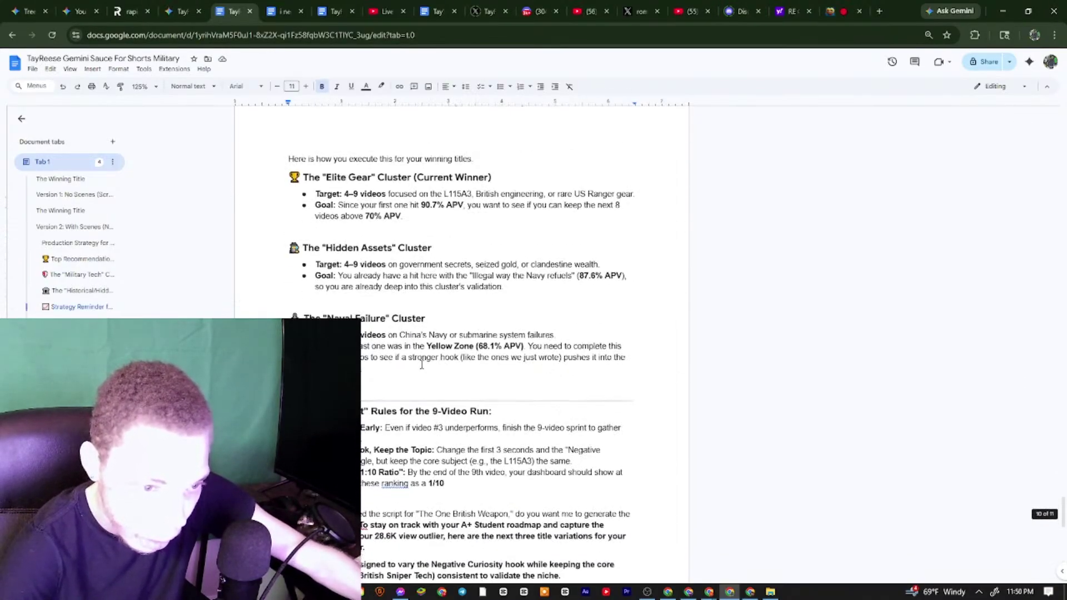
Highlight the Naval Failure and Hidden Assets cluster goals in the document and read on to its closing roadmap question
{"action": "left_click_drag", "start_coordinate": [360, 334], "coordinate": [628, 348]}
{"action": "left_click", "coordinate": [355, 334]}
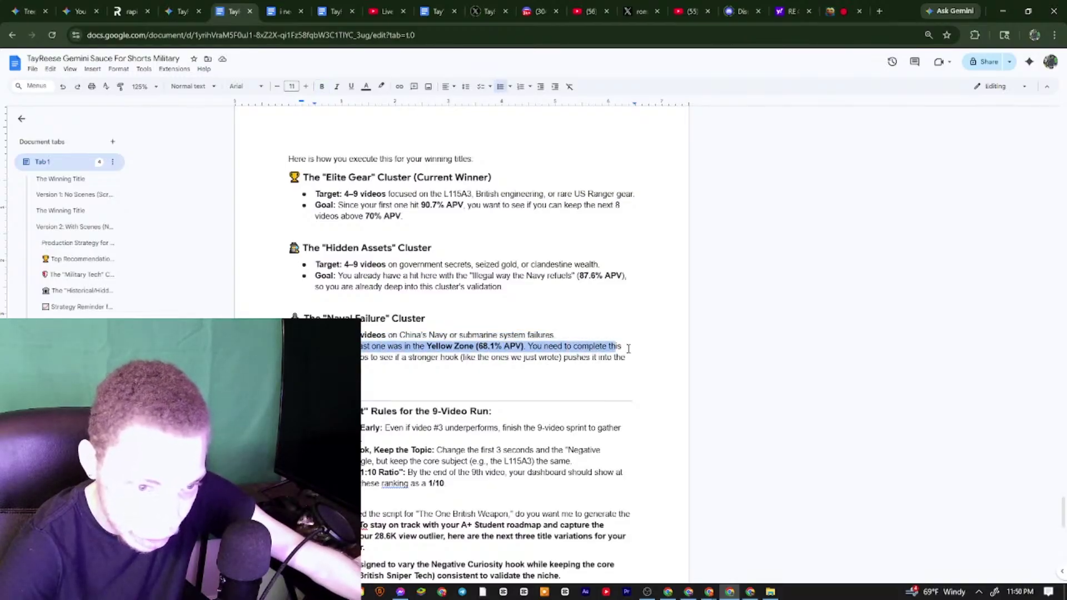
{"action": "left_click_drag", "start_coordinate": [360, 357], "coordinate": [557, 314]}
{"action": "mouse_move", "coordinate": [631, 275]}
{"action": "left_mouse_down"}
{"action": "mouse_move", "coordinate": [309, 273]}
{"action": "mouse_move", "coordinate": [629, 276]}
{"action": "left_mouse_up"}
{"action": "left_click", "coordinate": [310, 274]}
{"action": "scroll", "coordinate": [605, 302], "scroll_direction": "down", "scroll_amount": 5}
{"action": "scroll", "coordinate": [591, 315], "scroll_direction": "down", "scroll_amount": 5}
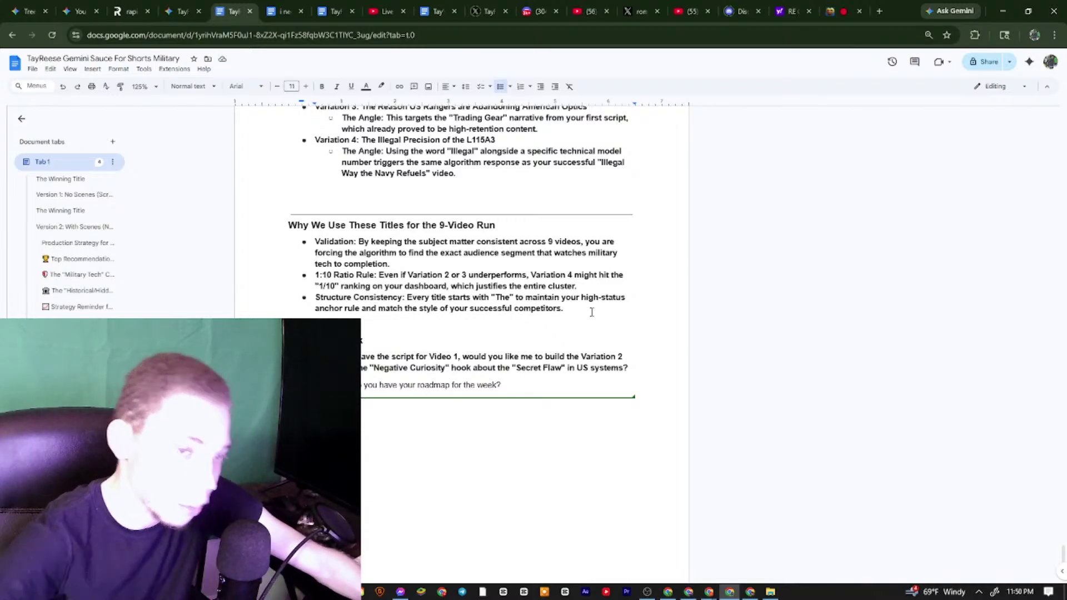
Switch to the Gemini chat and ask what APV to aim for on these ideas
{"action": "key", "text": "ctrl+shift+Tab"}
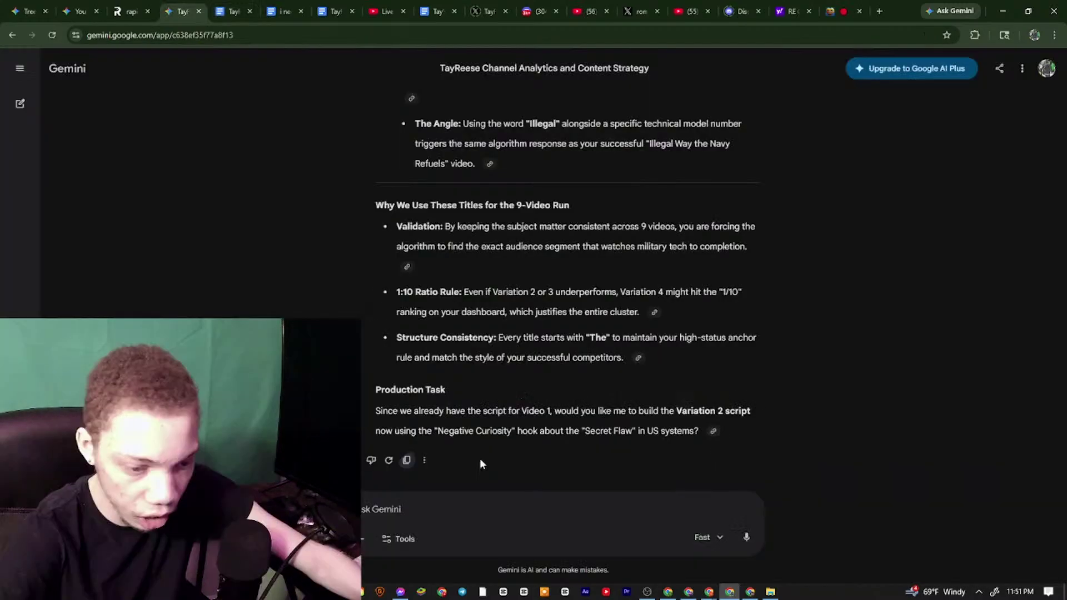
{"action": "type", "text": "whata a"}
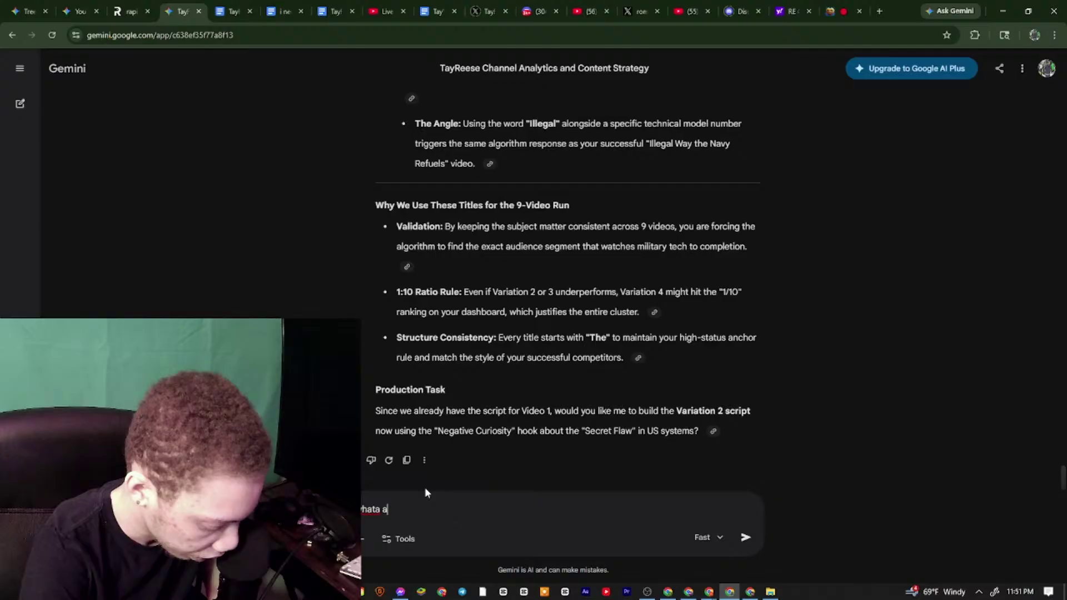
{"action": "type", "text": "pav shoudld i aim o"}
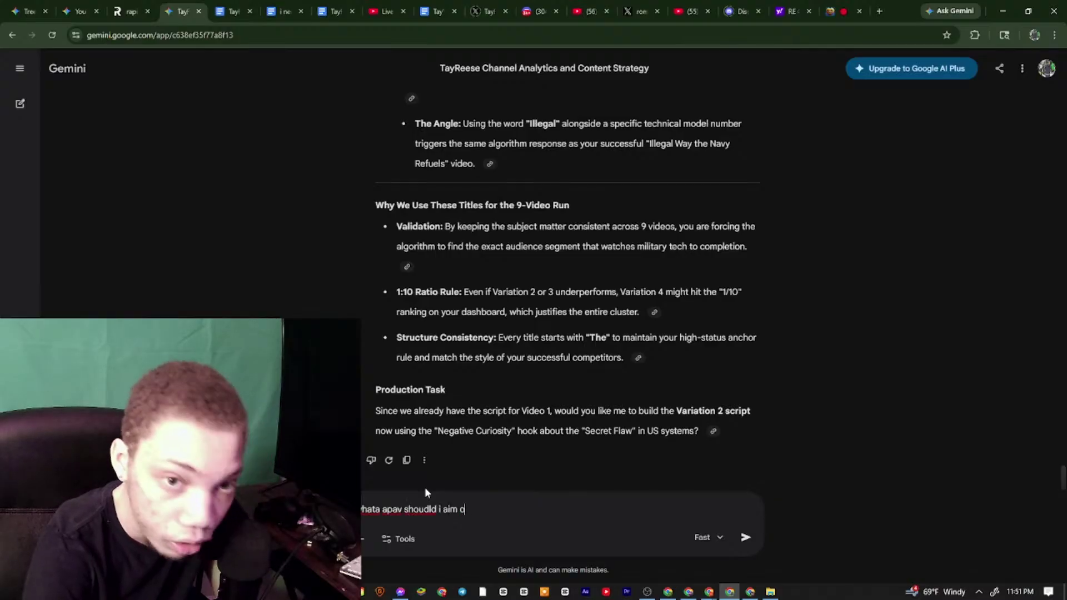
{"action": "type", "text": "nt hs oene dieas"}
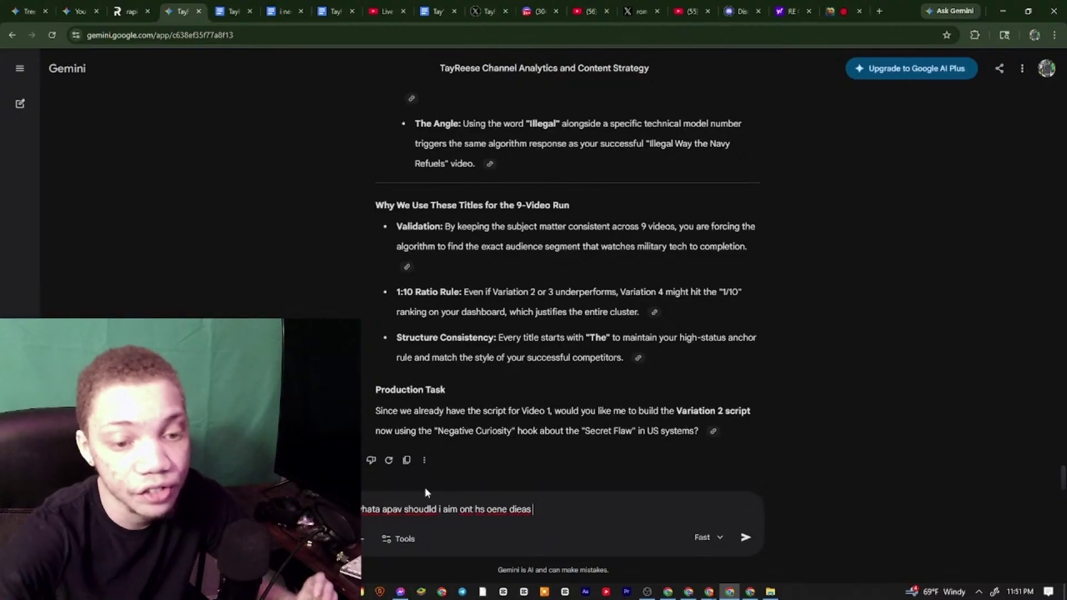
{"action": "key", "text": "Return"}
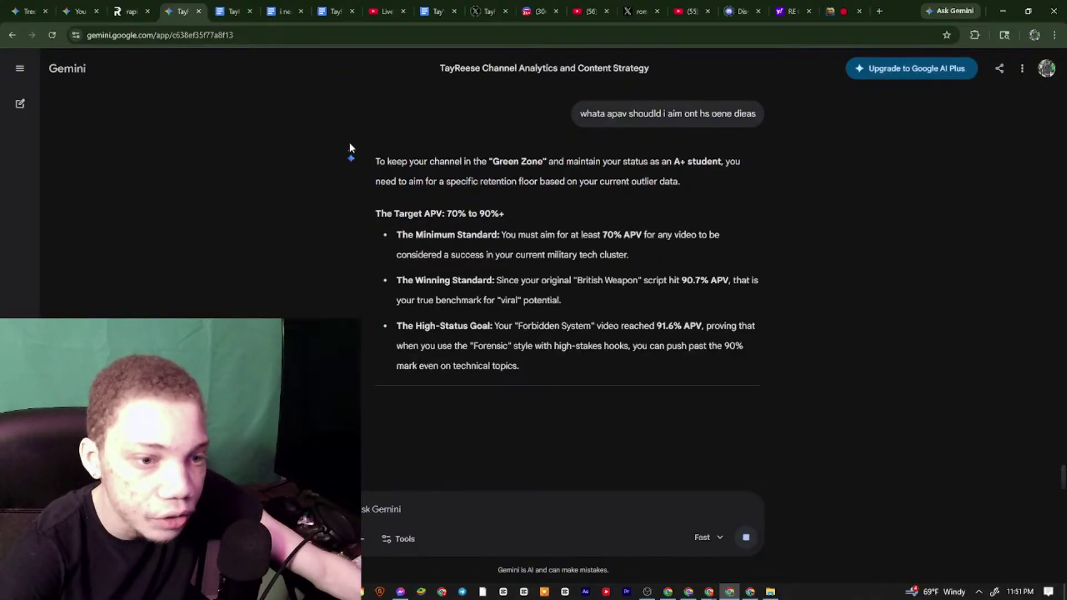
Highlight the target APV standards in Gemini's reply and read on through "How to Hit These Numbers Today"
{"action": "triple_click", "coordinate": [376, 214]}
{"action": "left_click", "coordinate": [456, 277]}
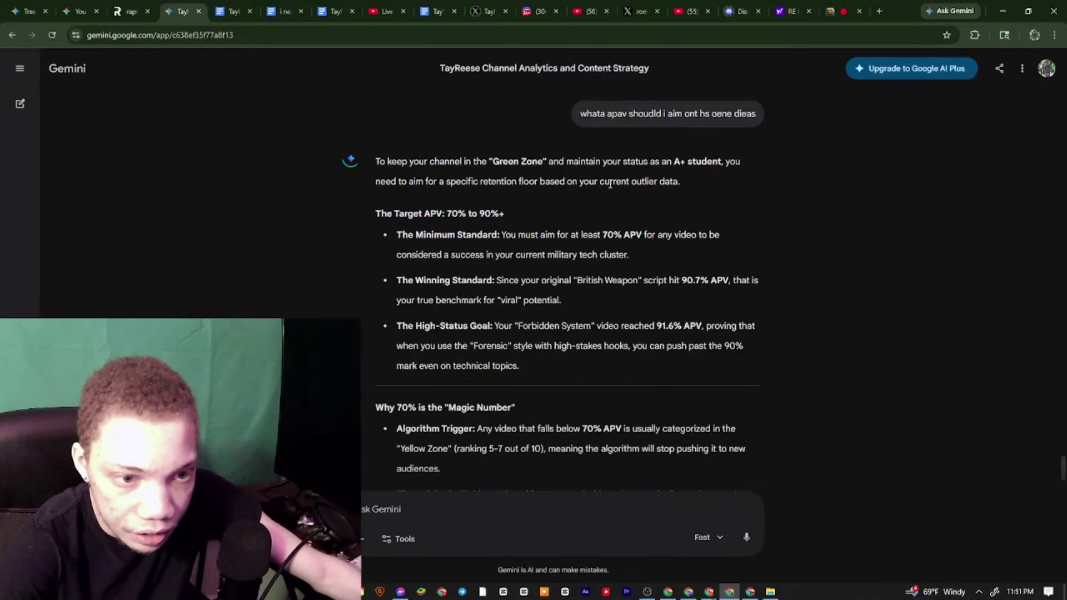
{"action": "left_click_drag", "start_coordinate": [510, 232], "coordinate": [681, 259]}
{"action": "scroll", "coordinate": [656, 266], "scroll_direction": "down", "scroll_amount": 2}
{"action": "left_click_drag", "start_coordinate": [397, 172], "coordinate": [728, 169]}
{"action": "left_click", "coordinate": [787, 176]}
{"action": "left_click", "coordinate": [875, 168]}
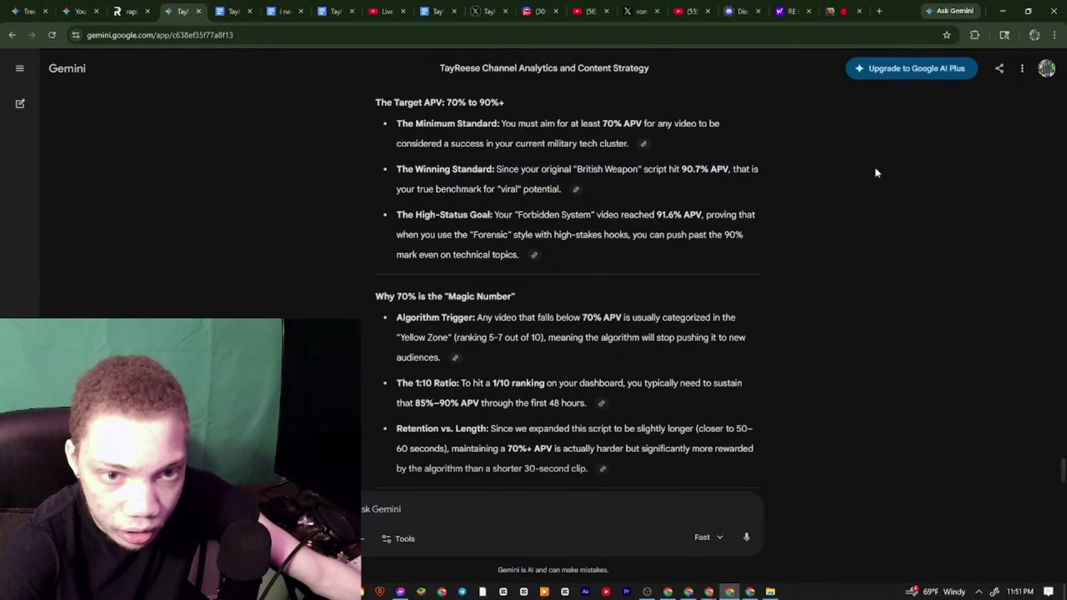
{"action": "triple_click", "coordinate": [615, 189]}
{"action": "left_click", "coordinate": [788, 164]}
{"action": "left_click_drag", "start_coordinate": [397, 169], "coordinate": [435, 210]}
{"action": "scroll", "coordinate": [445, 398], "scroll_direction": "down", "scroll_amount": 5}
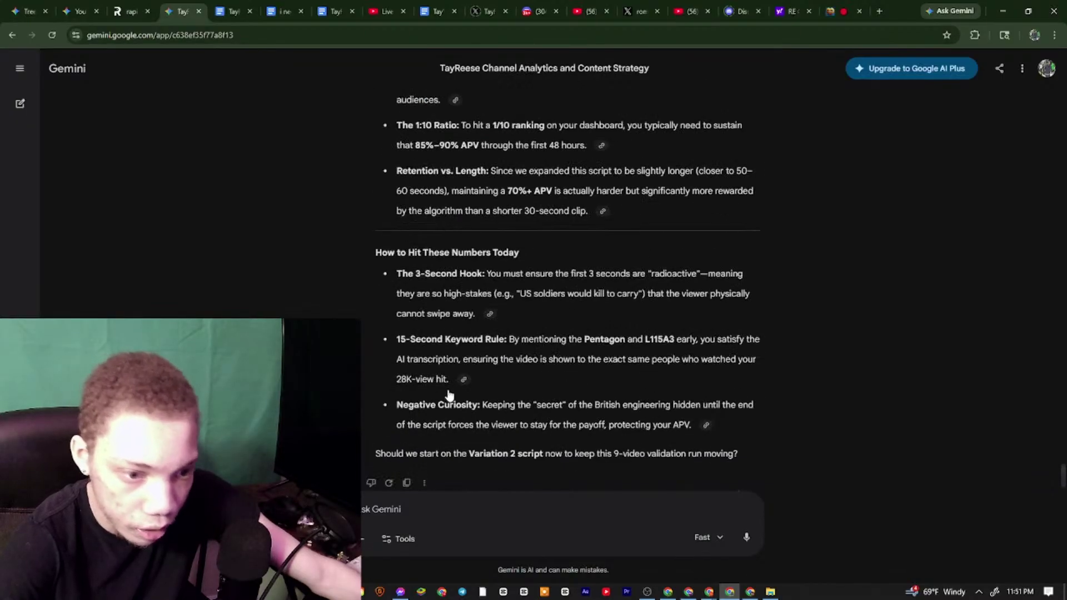
Return to the document and paste the Gemini reply with the next three title variations below the closing roadmap question
{"action": "left_click", "coordinate": [406, 460]}
{"action": "left_click", "coordinate": [234, 12]}
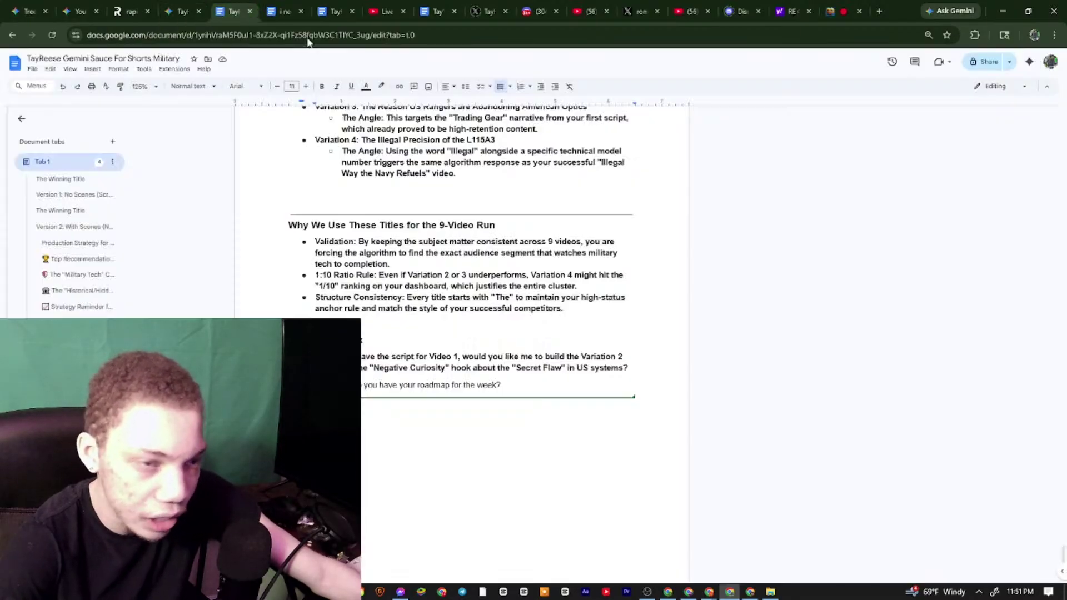
{"action": "right_click", "coordinate": [433, 352]}
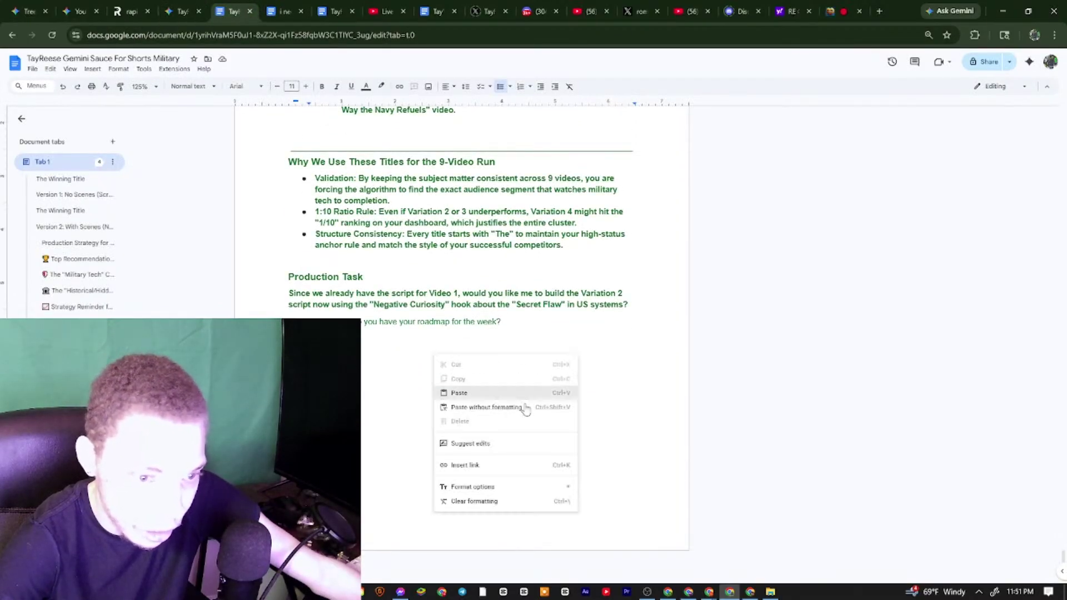
{"action": "left_click", "coordinate": [496, 396]}
Look back through the whole document, from its first winning title down to the newly pasted roadmap
{"action": "scroll", "coordinate": [326, 228], "scroll_direction": "up", "scroll_amount": 4}
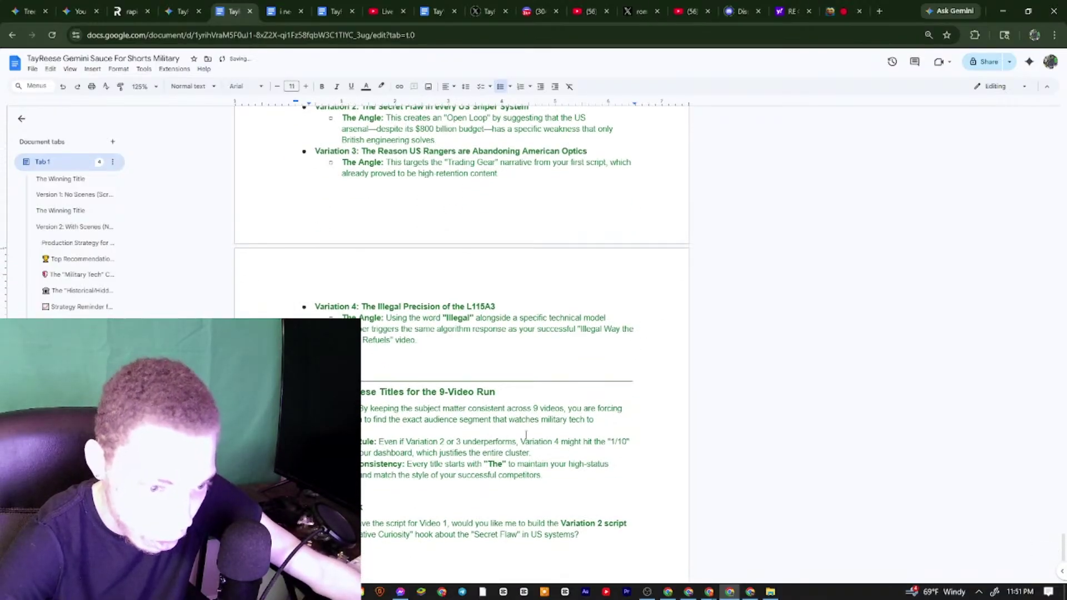
{"action": "scroll", "coordinate": [526, 434], "scroll_direction": "up", "scroll_amount": 20}
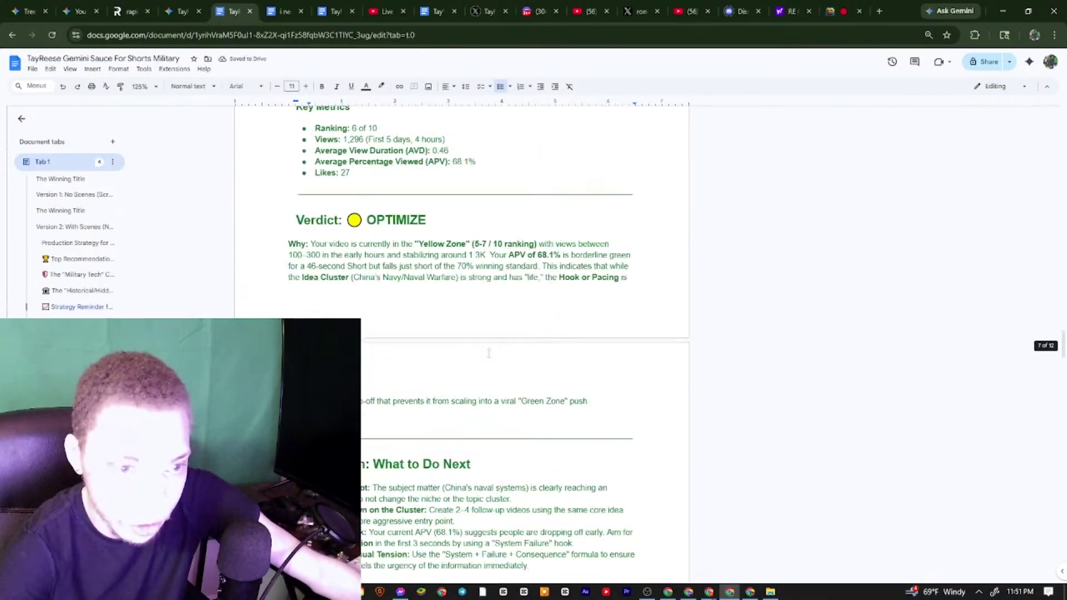
{"action": "scroll", "coordinate": [489, 353], "scroll_direction": "up", "scroll_amount": 20}
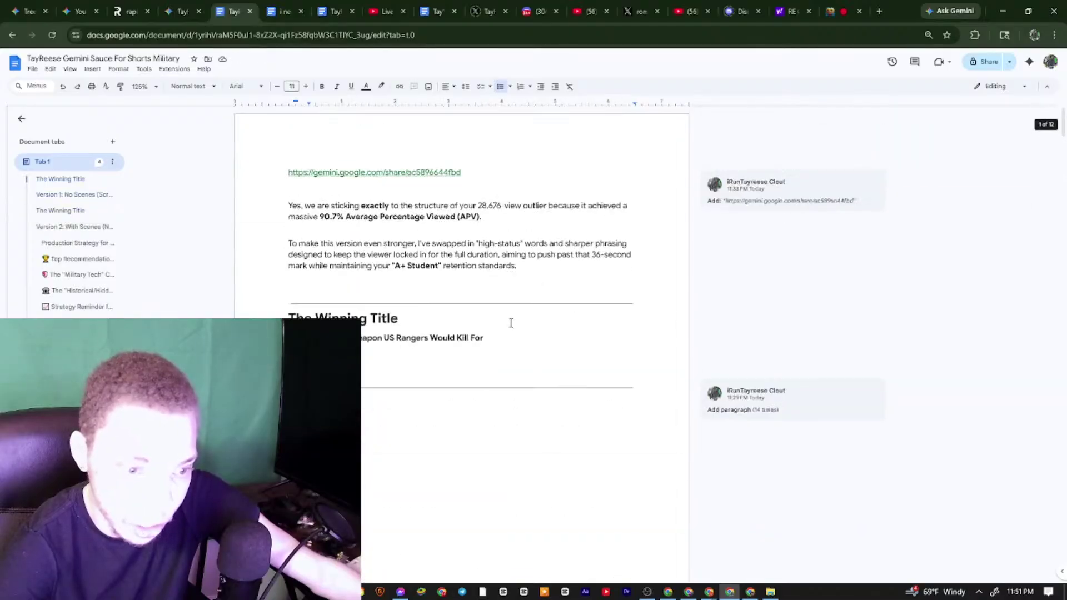
{"action": "scroll", "coordinate": [544, 298], "scroll_direction": "down", "scroll_amount": 20}
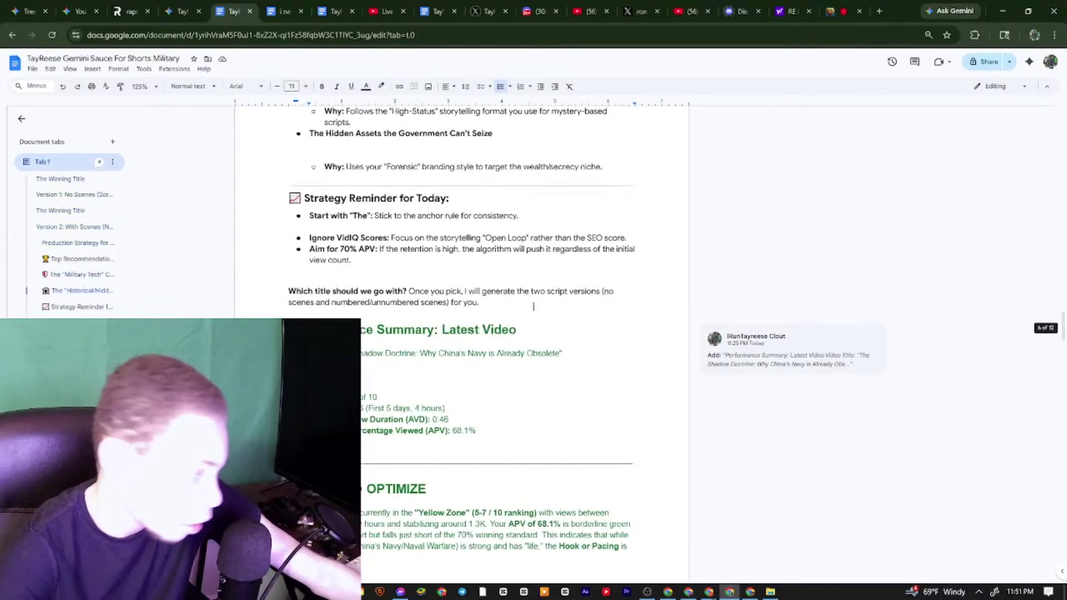
{"action": "scroll", "coordinate": [533, 306], "scroll_direction": "down", "scroll_amount": 20}
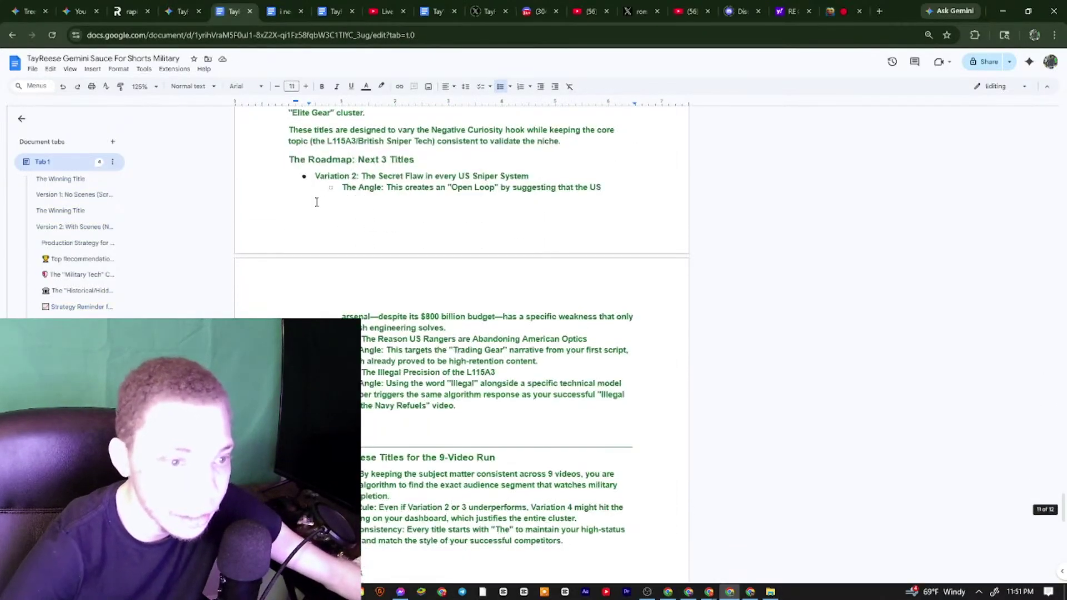
{"action": "scroll", "coordinate": [315, 193], "scroll_direction": "down", "scroll_amount": 4}
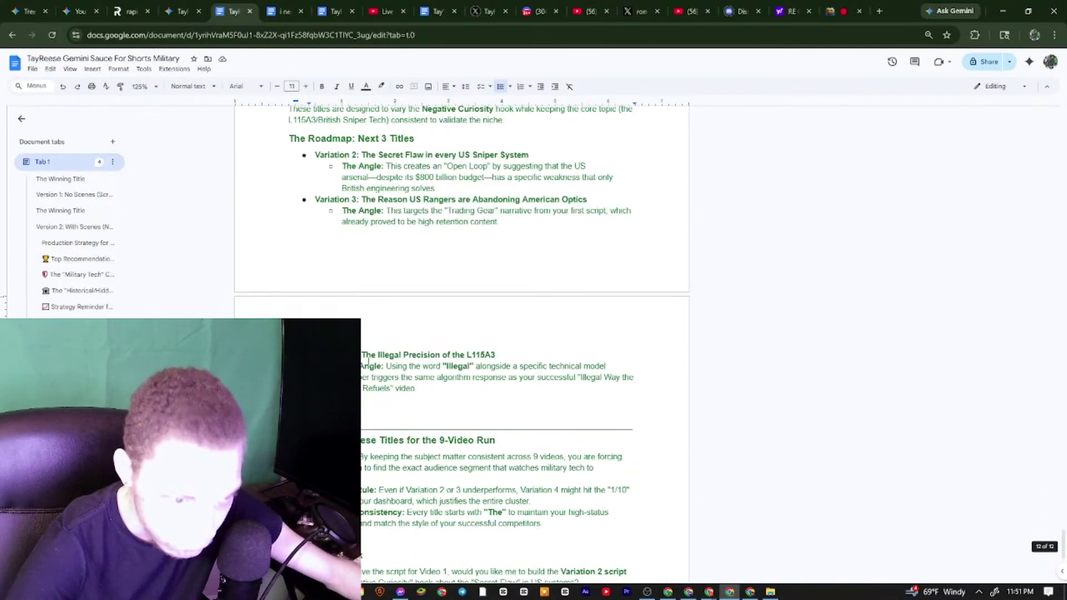
Highlight the validation, 1:10 ratio and structure consistency reasons for the 9-video run in the pasted text
{"action": "scroll", "coordinate": [461, 334], "scroll_direction": "down", "scroll_amount": 1}
{"action": "left_click_drag", "start_coordinate": [292, 384], "coordinate": [535, 382]}
{"action": "left_click", "coordinate": [443, 401]}
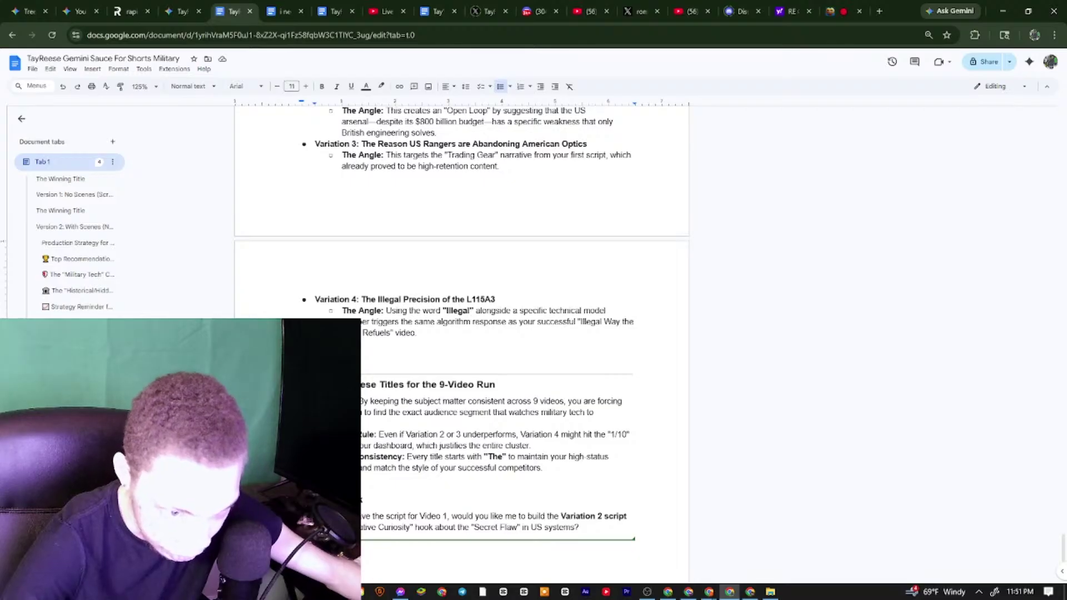
{"action": "left_click", "coordinate": [640, 385]}
{"action": "left_click_drag", "start_coordinate": [639, 386], "coordinate": [595, 413]}
{"action": "left_click", "coordinate": [595, 412]}
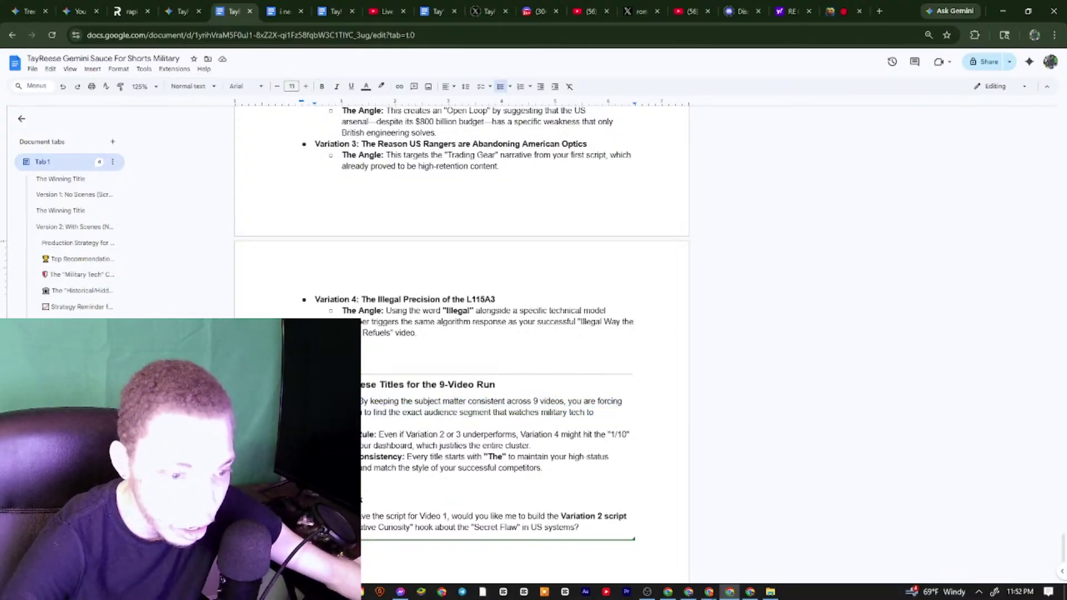
{"action": "mouse_move", "coordinate": [375, 433]}
{"action": "left_mouse_down"}
{"action": "mouse_move", "coordinate": [528, 446]}
{"action": "mouse_move", "coordinate": [360, 446]}
{"action": "left_mouse_up"}
{"action": "left_click", "coordinate": [476, 467]}
{"action": "scroll", "coordinate": [422, 335], "scroll_direction": "up", "scroll_amount": 2}
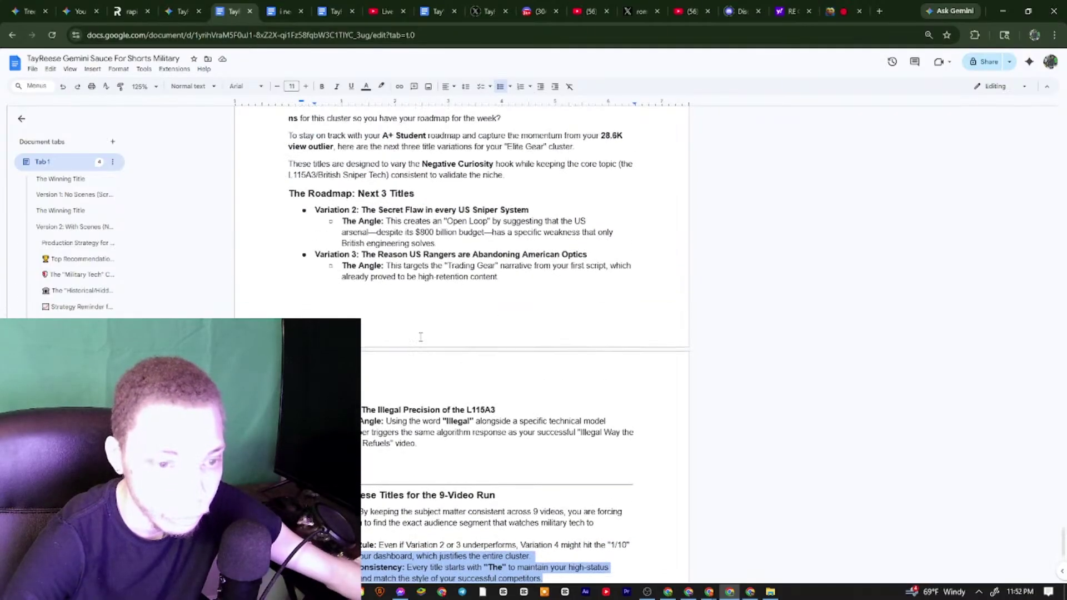
Add an empty sub-bullet below the Variation 2 angle in the second roadmap copy and undo the last edit
{"action": "scroll", "coordinate": [348, 271], "scroll_direction": "up", "scroll_amount": 1}
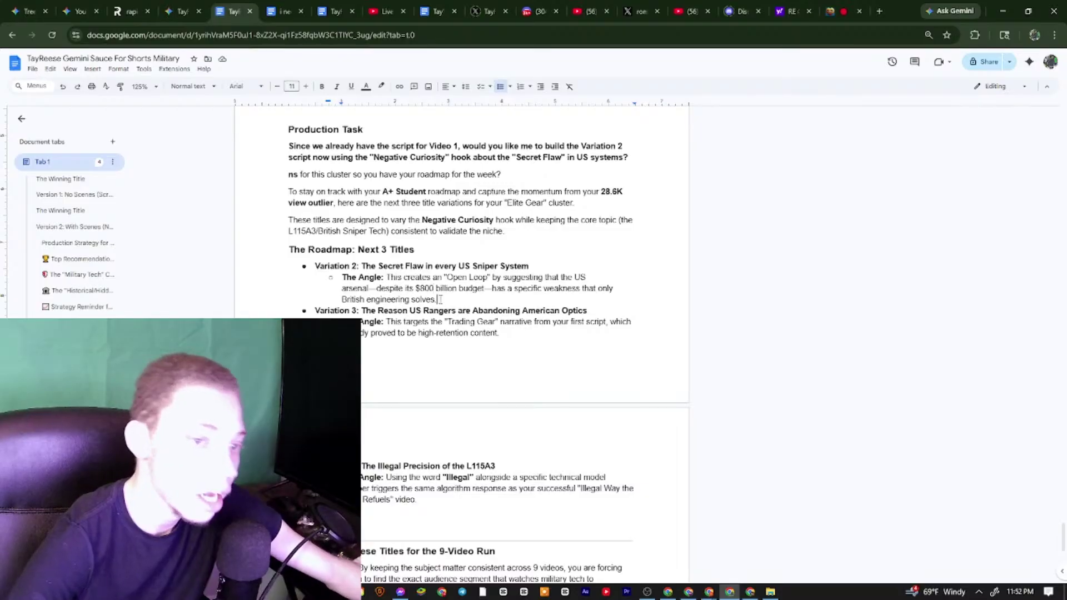
{"action": "key", "text": "Return"}
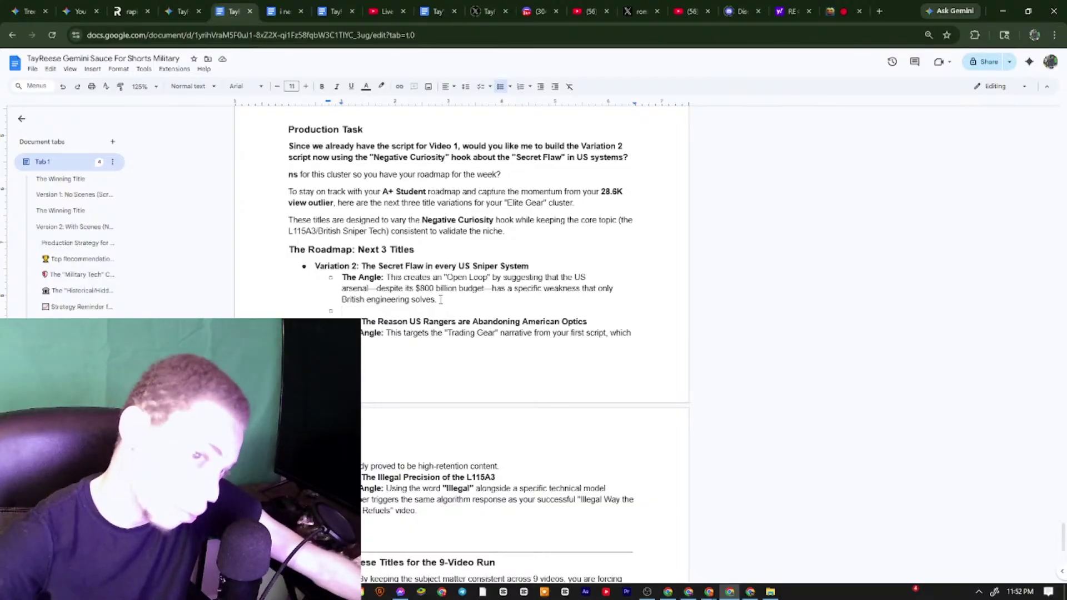
{"action": "key", "text": "ctrl+v"}
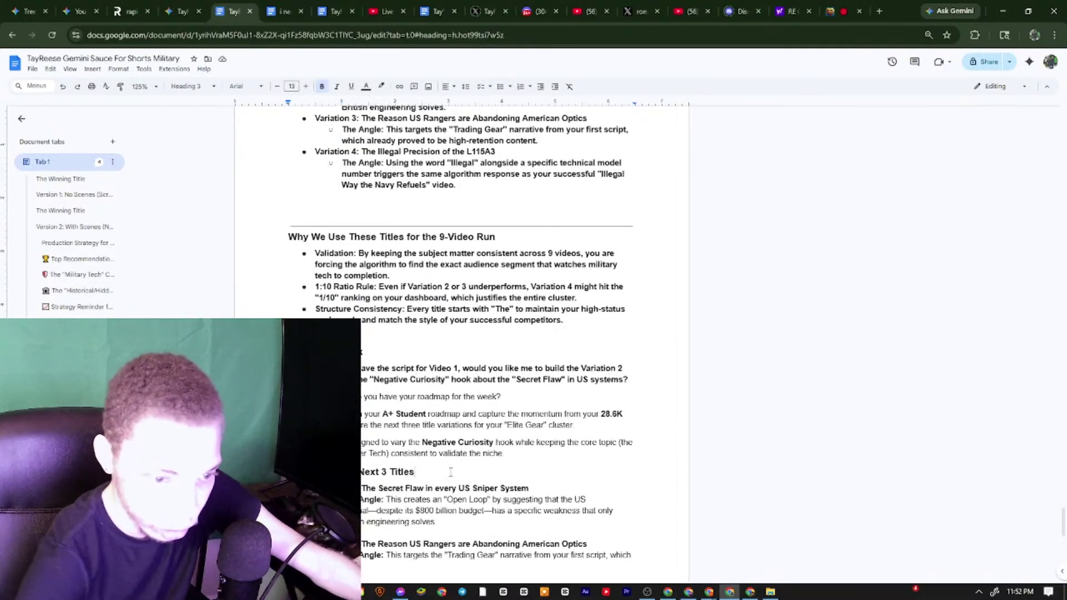
{"action": "key", "text": "Return"}
{"action": "key", "text": "ctrl+z"}
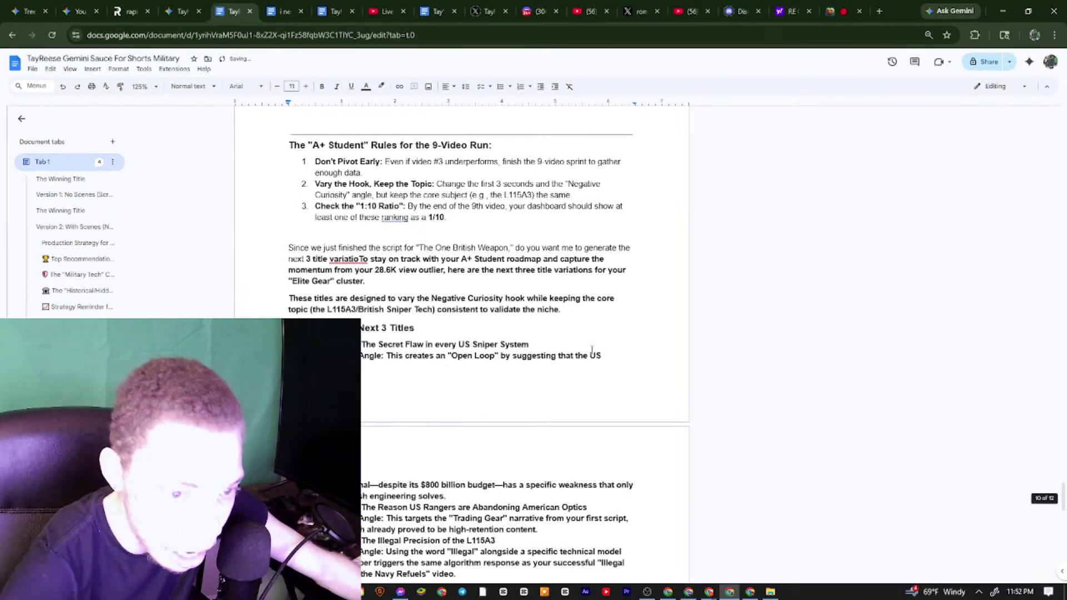
Review the Gemini chat from the APV reply back through the cluster targets to the 4 to 9 video validation goal
{"action": "left_click", "coordinate": [181, 11]}
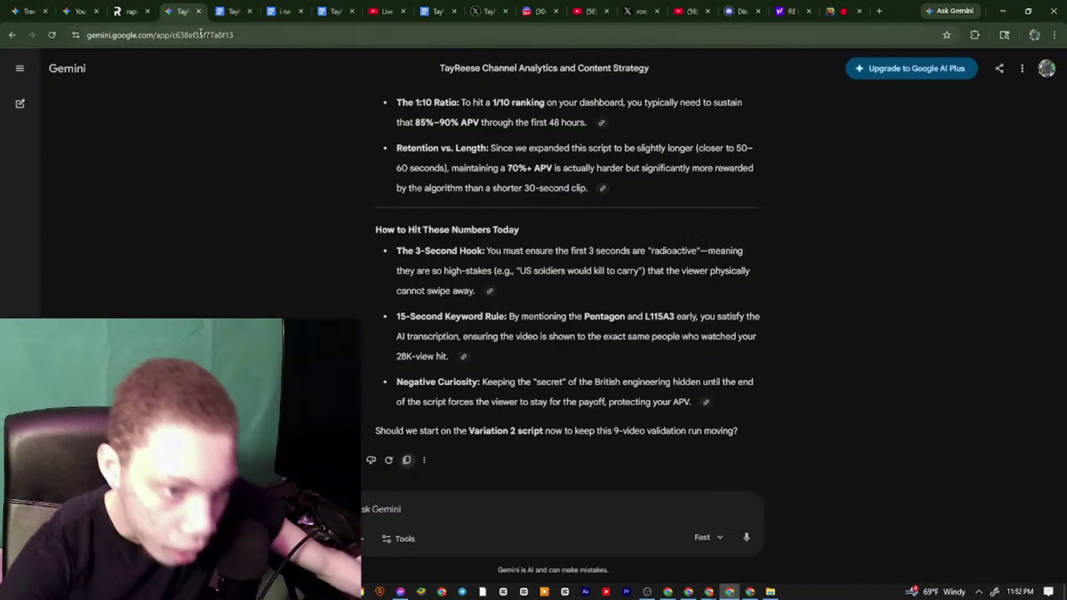
{"action": "scroll", "coordinate": [581, 231], "scroll_direction": "up", "scroll_amount": 3}
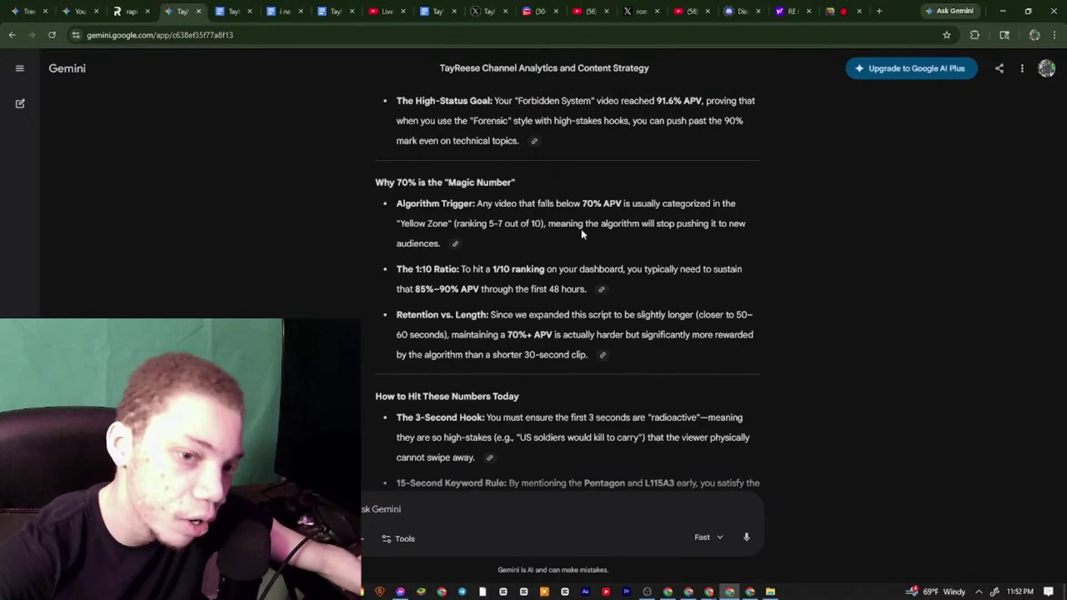
{"action": "scroll", "coordinate": [421, 194], "scroll_direction": "up", "scroll_amount": 7}
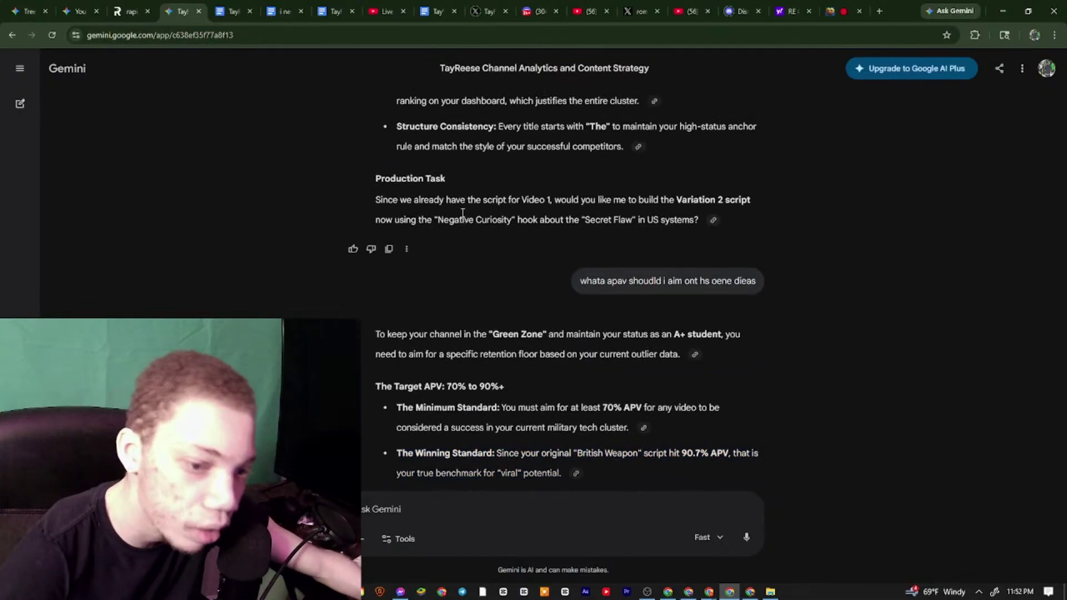
{"action": "scroll", "coordinate": [472, 222], "scroll_direction": "up", "scroll_amount": 15}
{"action": "scroll", "coordinate": [482, 231], "scroll_direction": "up", "scroll_amount": 6}
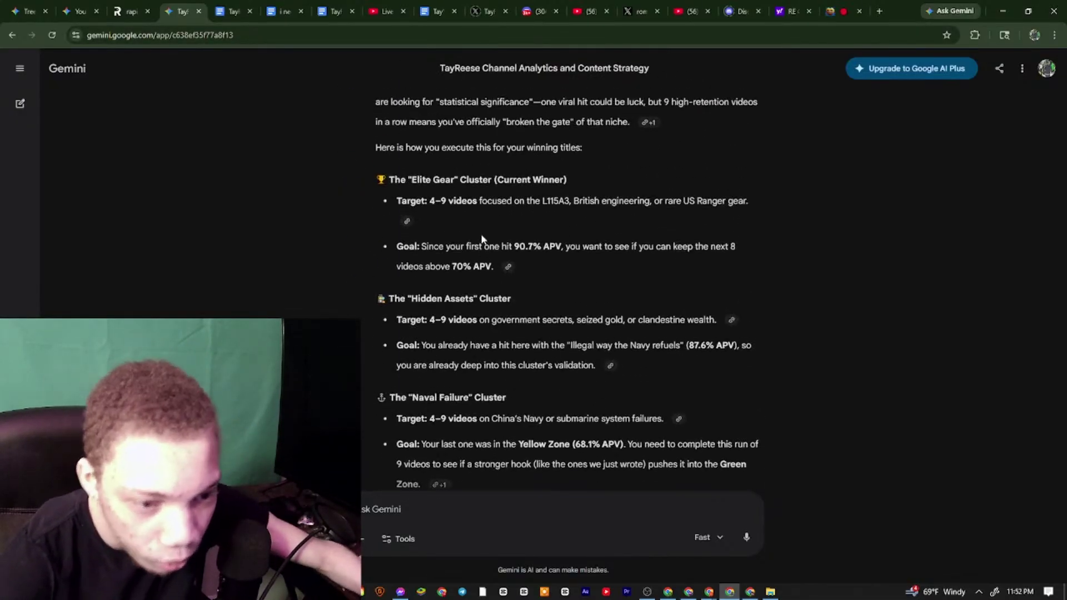
{"action": "scroll", "coordinate": [519, 343], "scroll_direction": "up", "scroll_amount": 10}
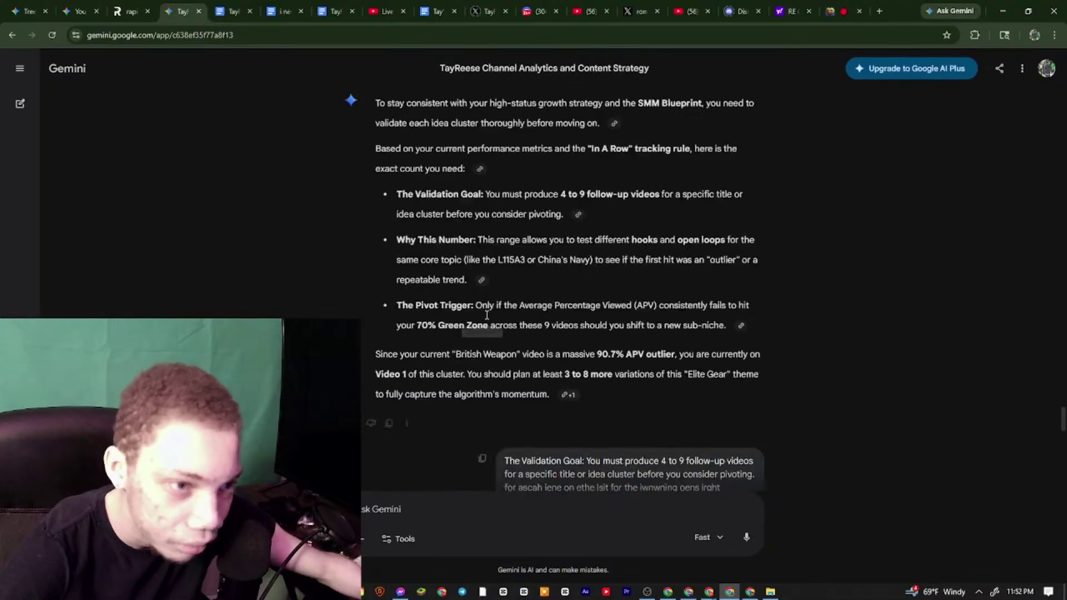
Switch to the YouTube search results and select the query "The One British System US Rangers Would Kill For"
{"action": "left_click", "coordinate": [245, 8]}
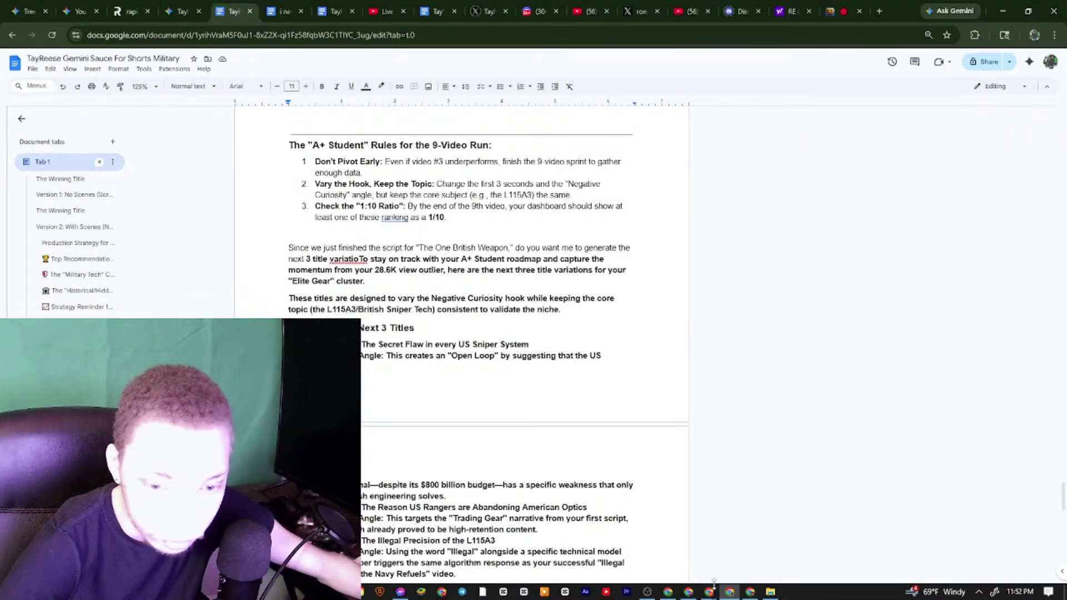
{"action": "left_click", "coordinate": [764, 547]}
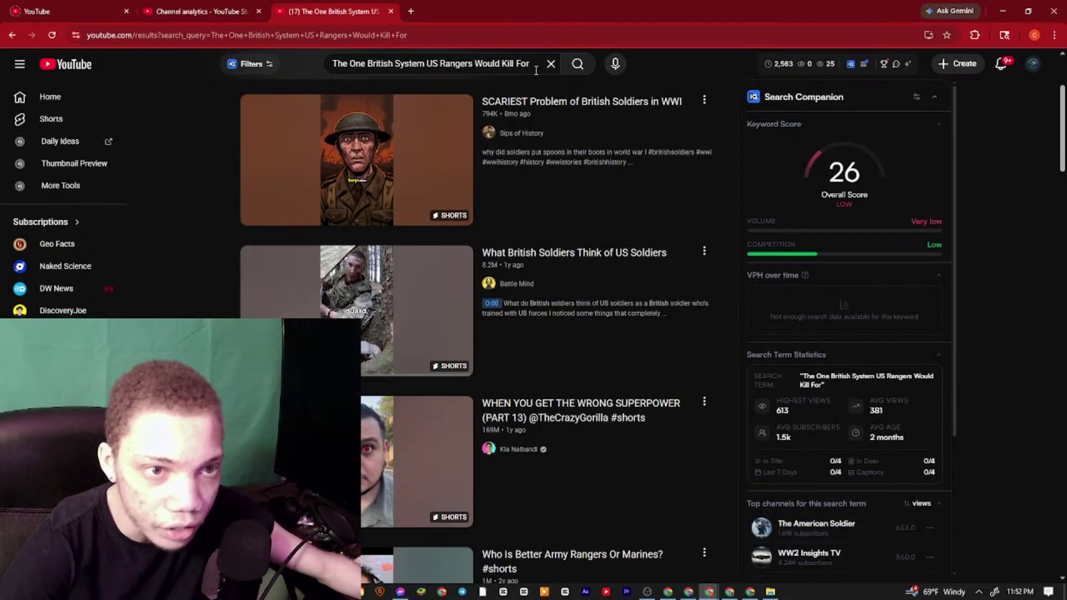
{"action": "triple_click", "coordinate": [533, 64]}
{"action": "right_click", "coordinate": [380, 66]}
{"action": "left_click", "coordinate": [412, 144]}
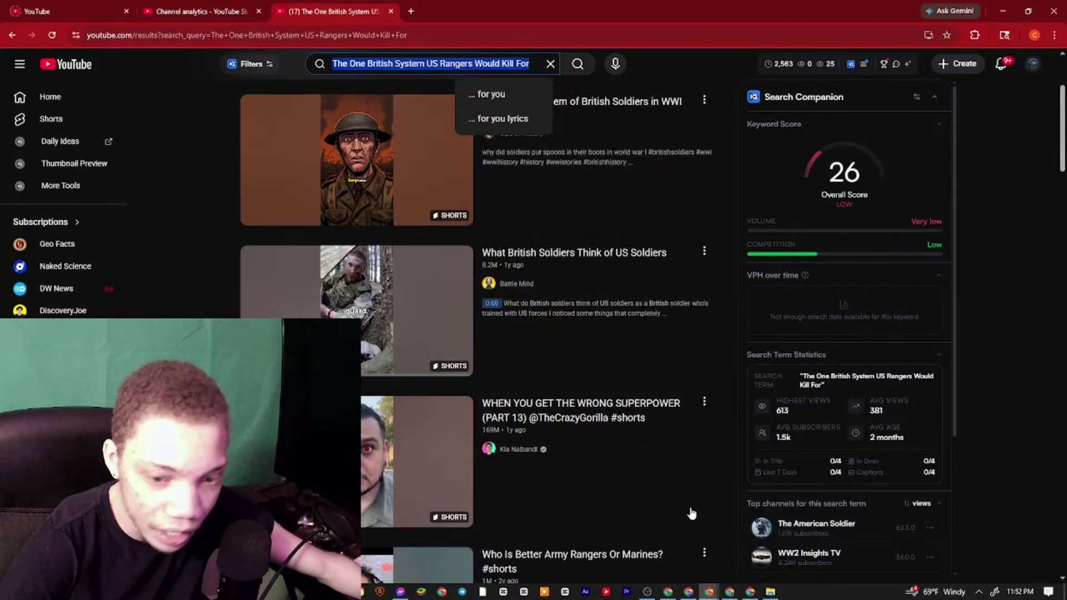
Switch back to the Shorts military document and find the "My new script my new idea" section
{"action": "left_click", "coordinate": [728, 591]}
{"action": "scroll", "coordinate": [432, 217], "scroll_direction": "up", "scroll_amount": 15}
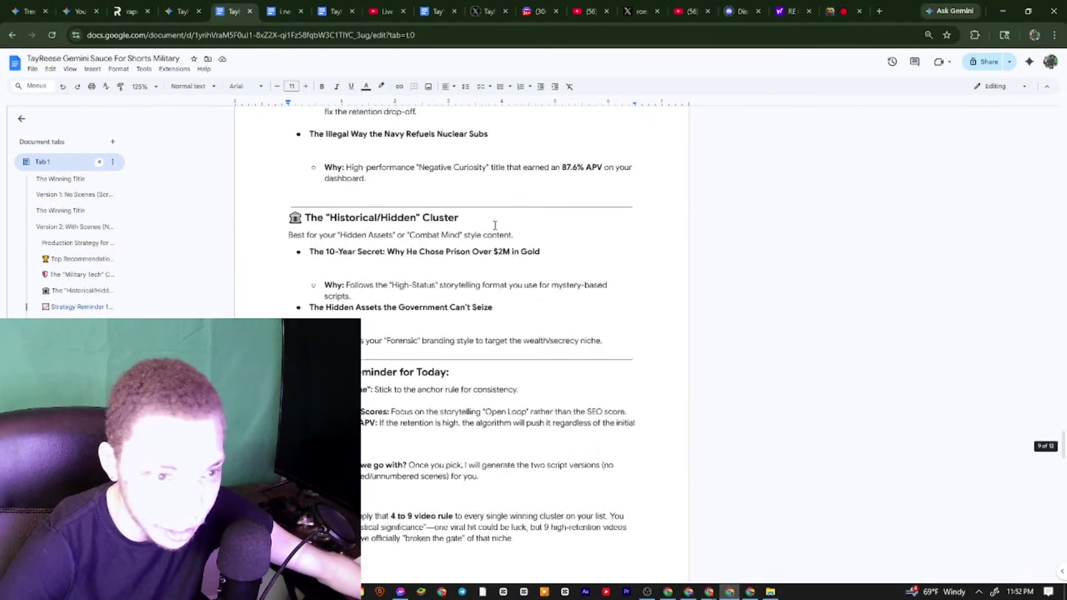
{"action": "scroll", "coordinate": [432, 216], "scroll_direction": "up", "scroll_amount": 20}
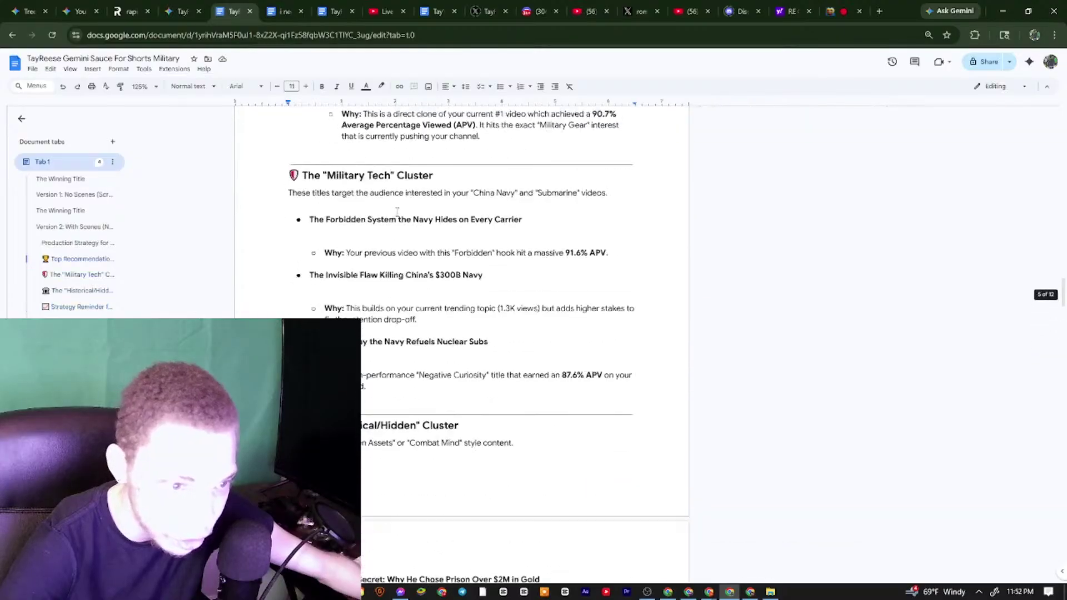
{"action": "scroll", "coordinate": [383, 197], "scroll_direction": "up", "scroll_amount": 15}
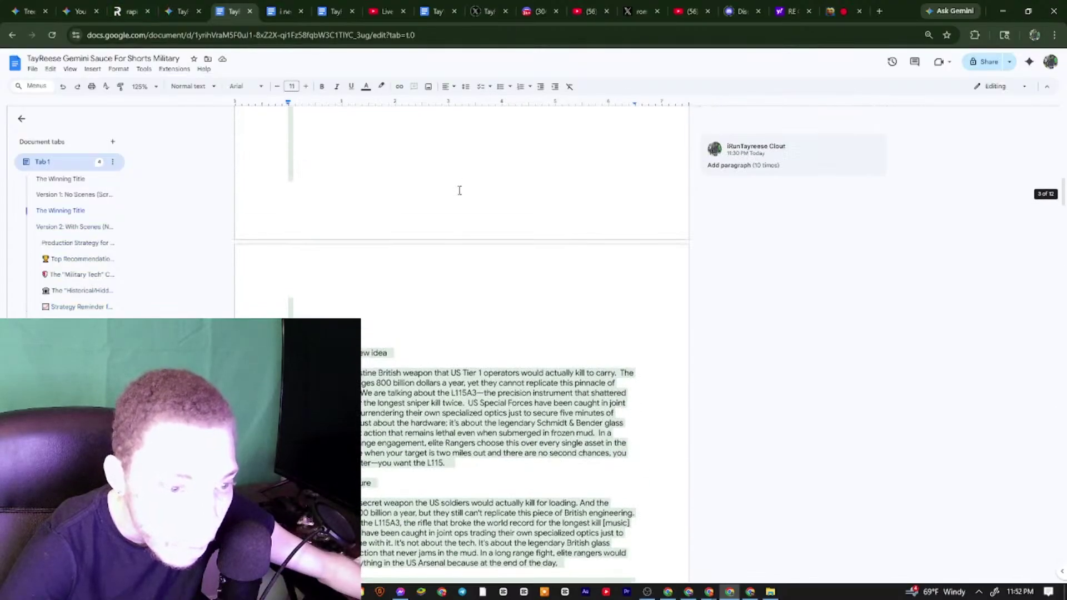
{"action": "scroll", "coordinate": [313, 255], "scroll_direction": "up", "scroll_amount": 3}
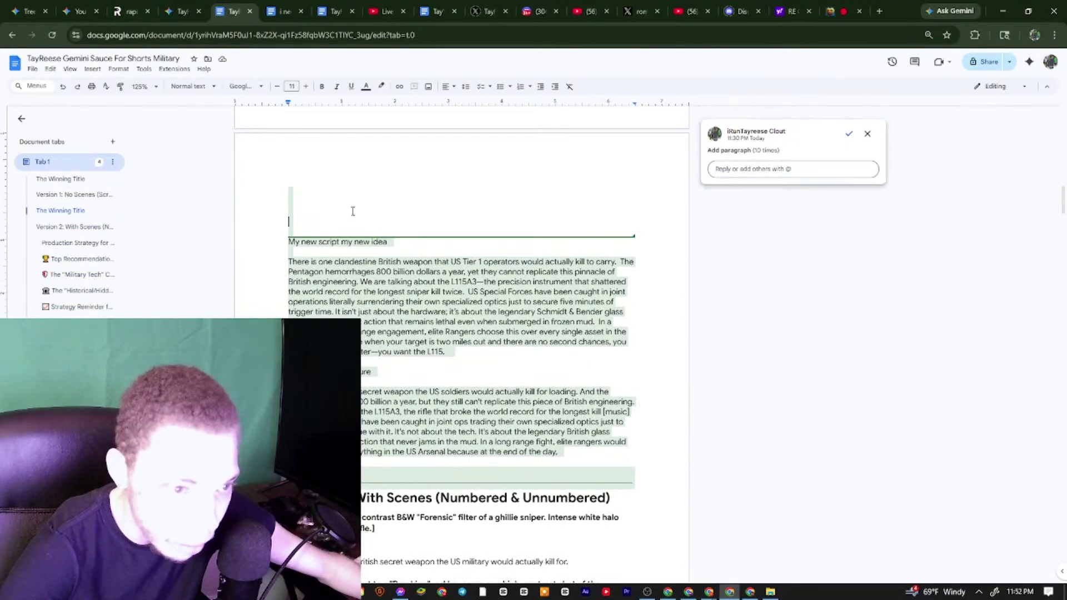
{"action": "left_click", "coordinate": [279, 206]}
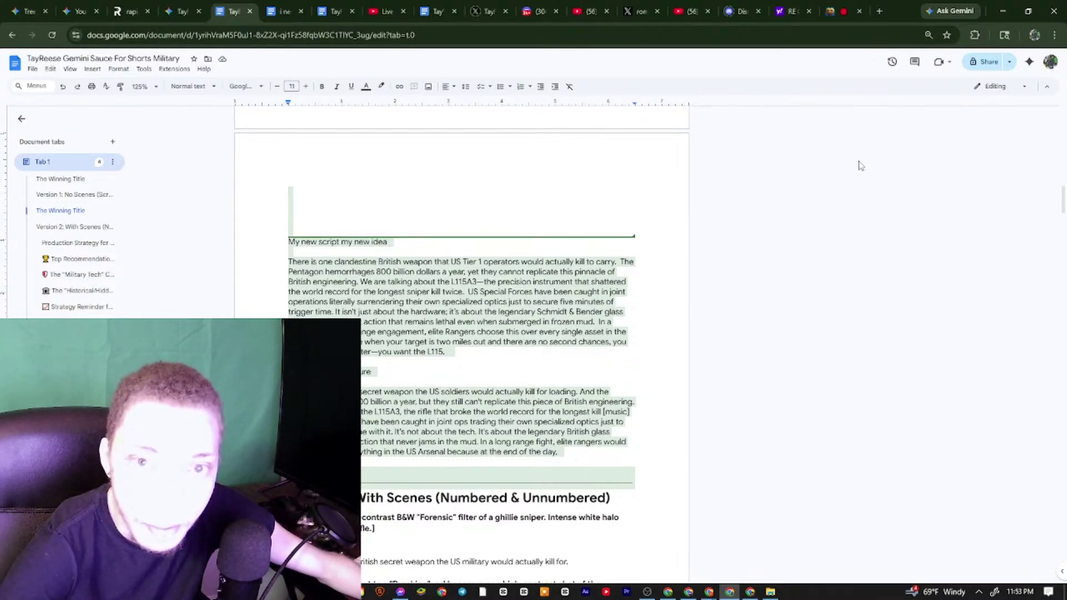
Highlight the new script paragraph, and the old script structure paragraph below it, for comparison
{"action": "scroll", "coordinate": [462, 416], "scroll_direction": "down", "scroll_amount": 3}
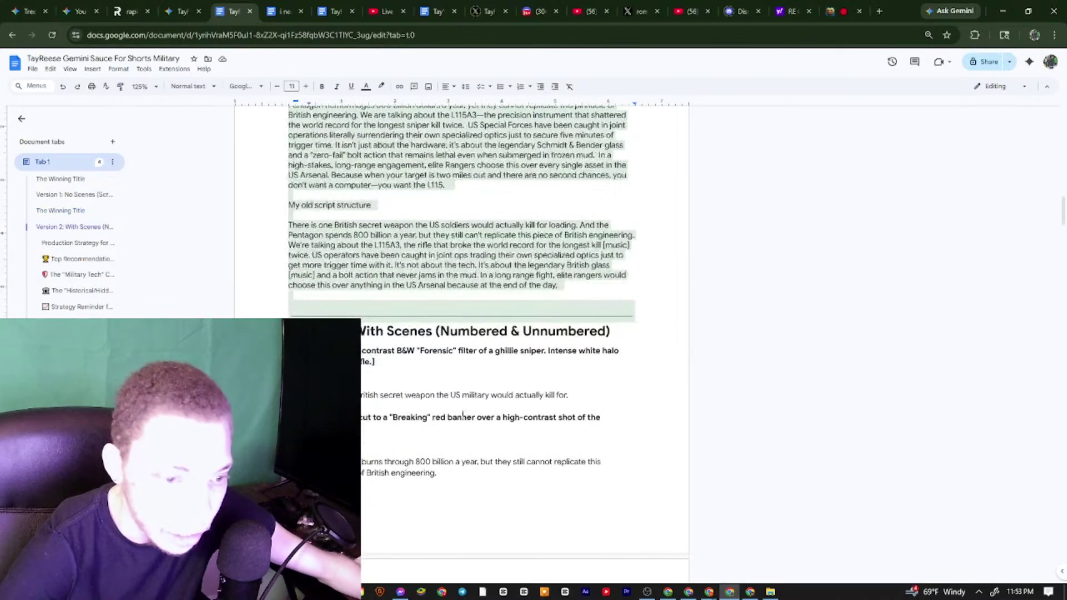
{"action": "scroll", "coordinate": [399, 405], "scroll_direction": "up", "scroll_amount": 5}
{"action": "scroll", "coordinate": [304, 266], "scroll_direction": "down", "scroll_amount": 2}
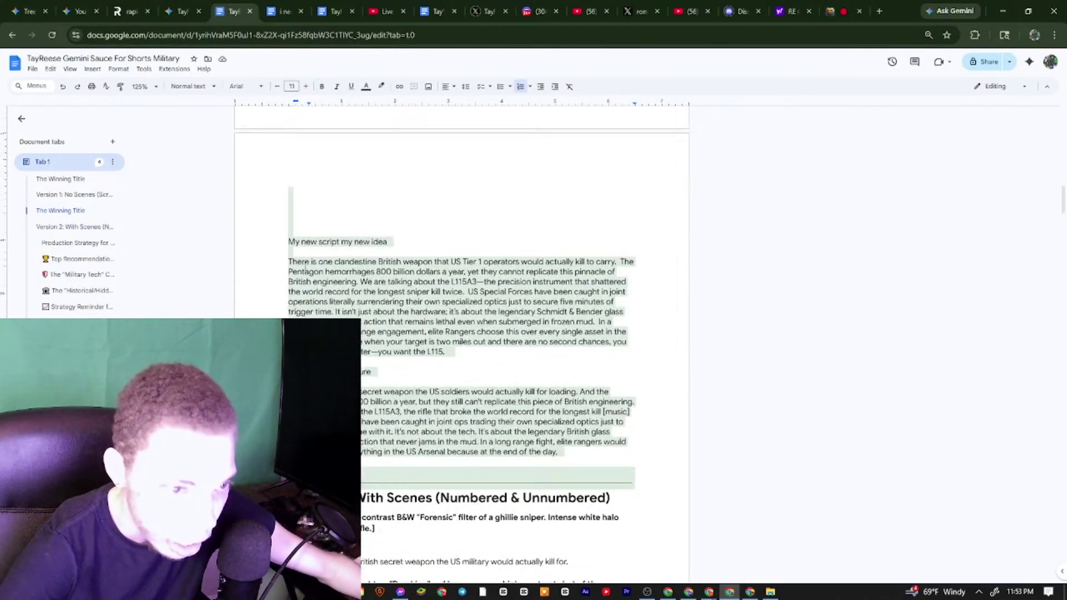
{"action": "left_click_drag", "start_coordinate": [288, 260], "coordinate": [406, 354]}
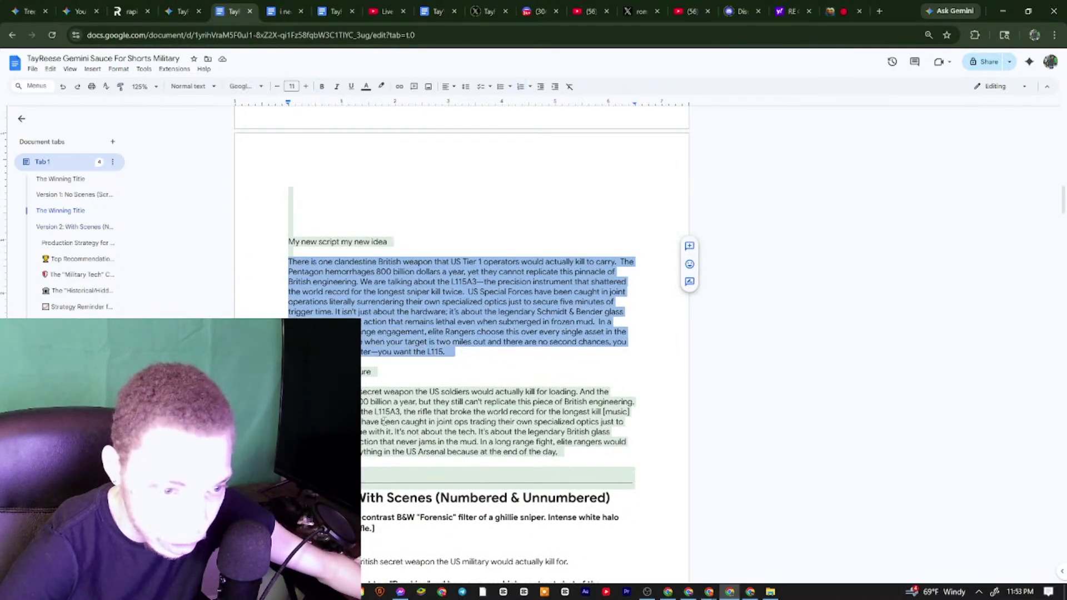
{"action": "left_click_drag", "start_coordinate": [288, 389], "coordinate": [613, 450]}
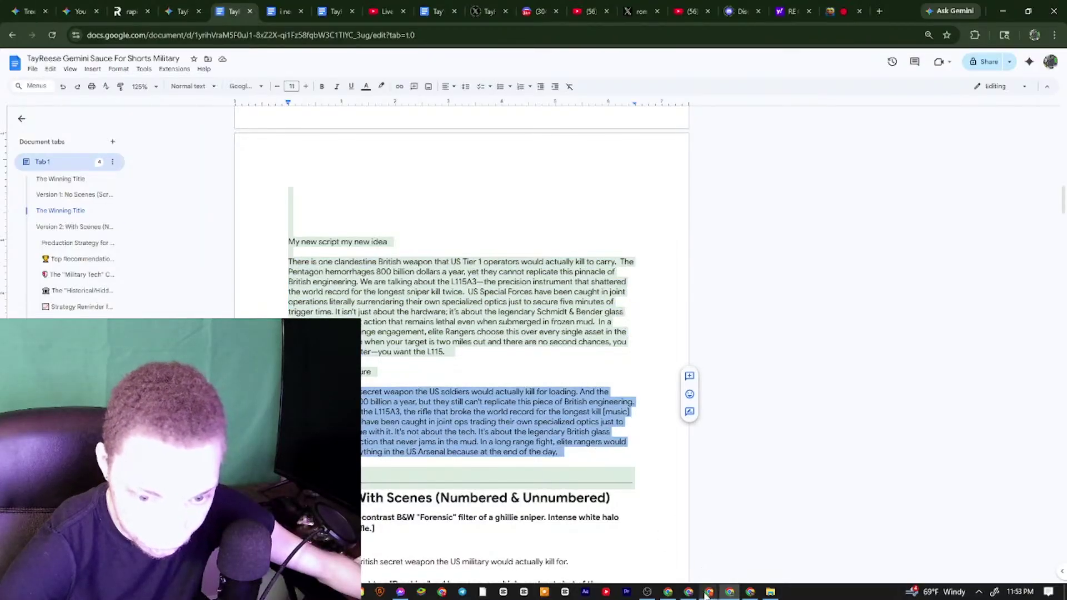
In YouTube Studio, open "The One British Weapon US Rangers Would Kill For" in the clip editor and highlight its transcript
{"action": "mouse_move", "coordinate": [706, 593]}
{"action": "left_click", "coordinate": [772, 536]}
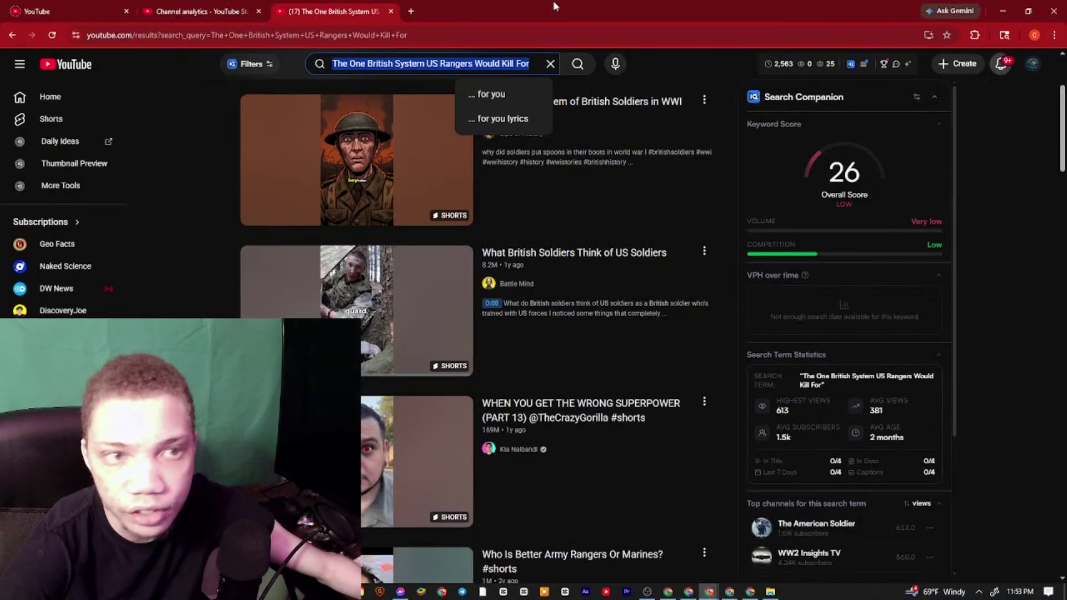
{"action": "left_click", "coordinate": [200, 11]}
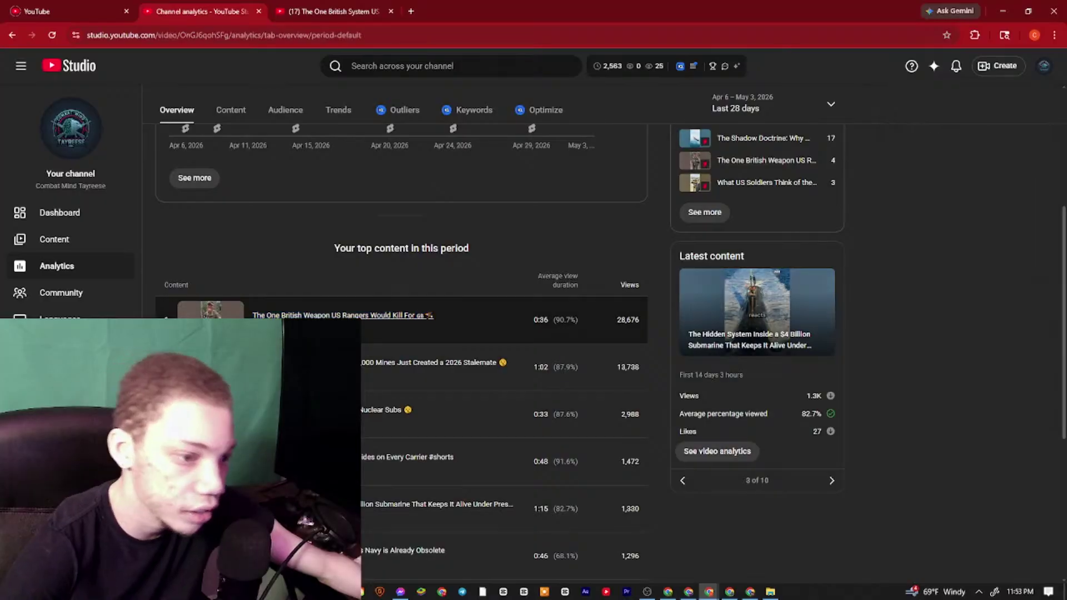
{"action": "left_click", "coordinate": [342, 315]}
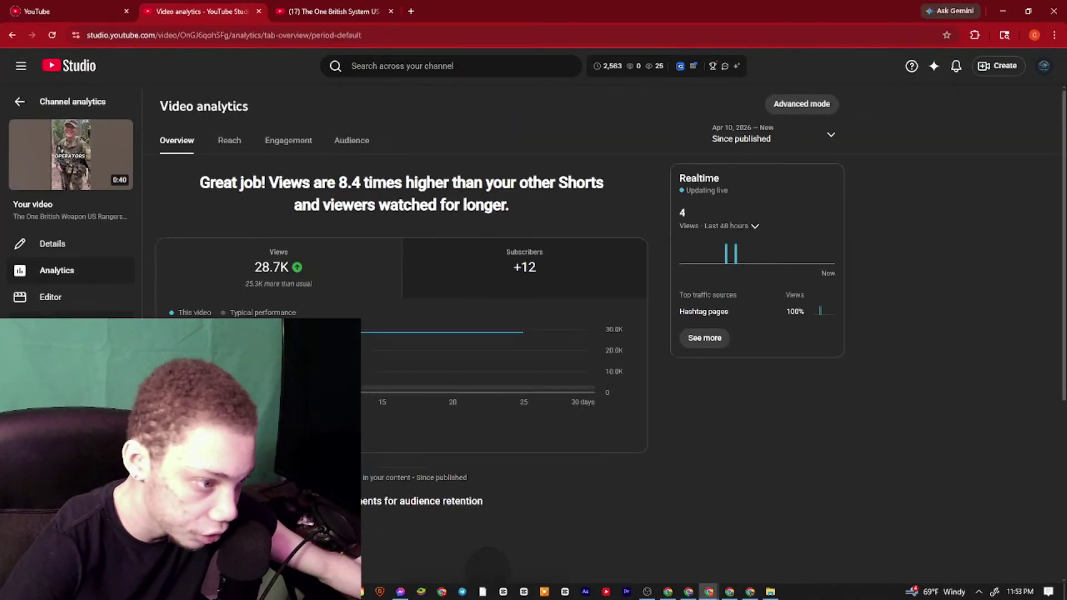
{"action": "left_click", "coordinate": [38, 300]}
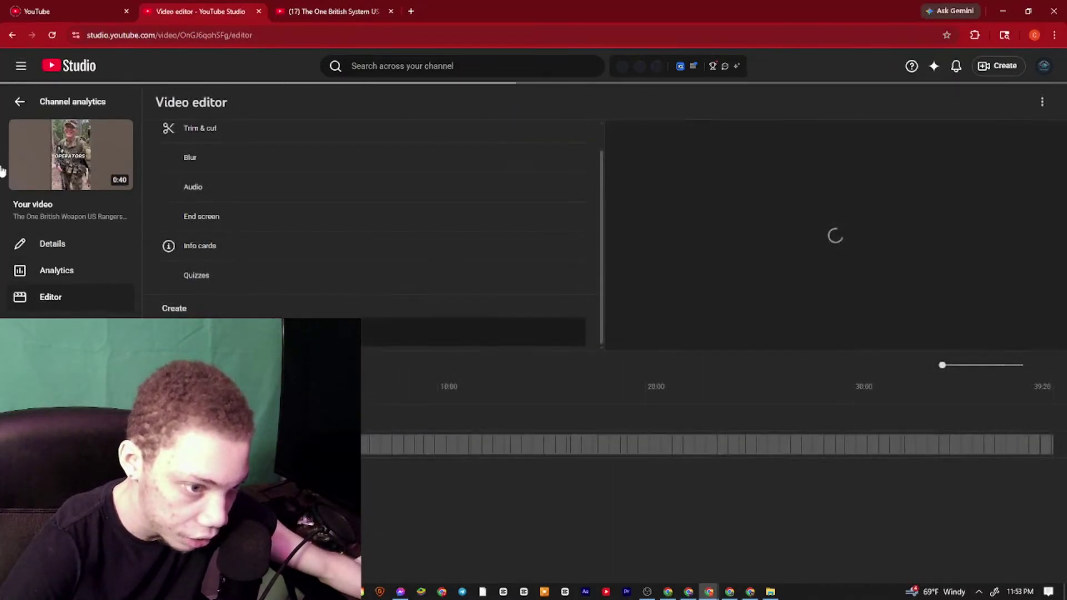
{"action": "left_click", "coordinate": [184, 336]}
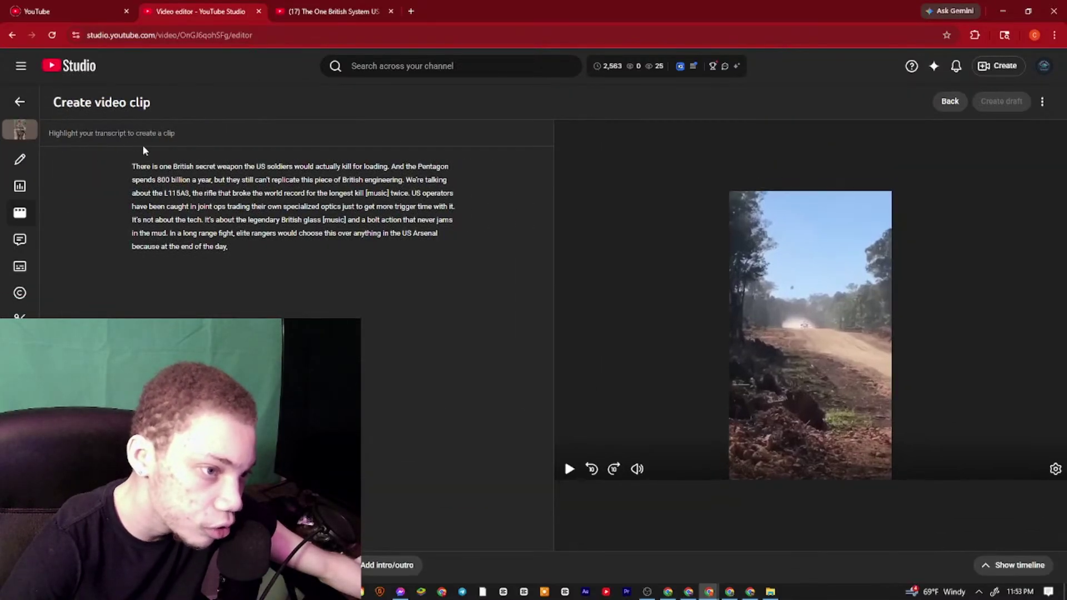
{"action": "left_click_drag", "start_coordinate": [143, 145], "coordinate": [444, 352]}
Return to the document and copy the whole section holding the new script idea and the old script structure
{"action": "left_click", "coordinate": [1009, 10]}
{"action": "scroll", "coordinate": [439, 347], "scroll_direction": "down", "scroll_amount": 7}
{"action": "scroll", "coordinate": [498, 276], "scroll_direction": "up", "scroll_amount": 4}
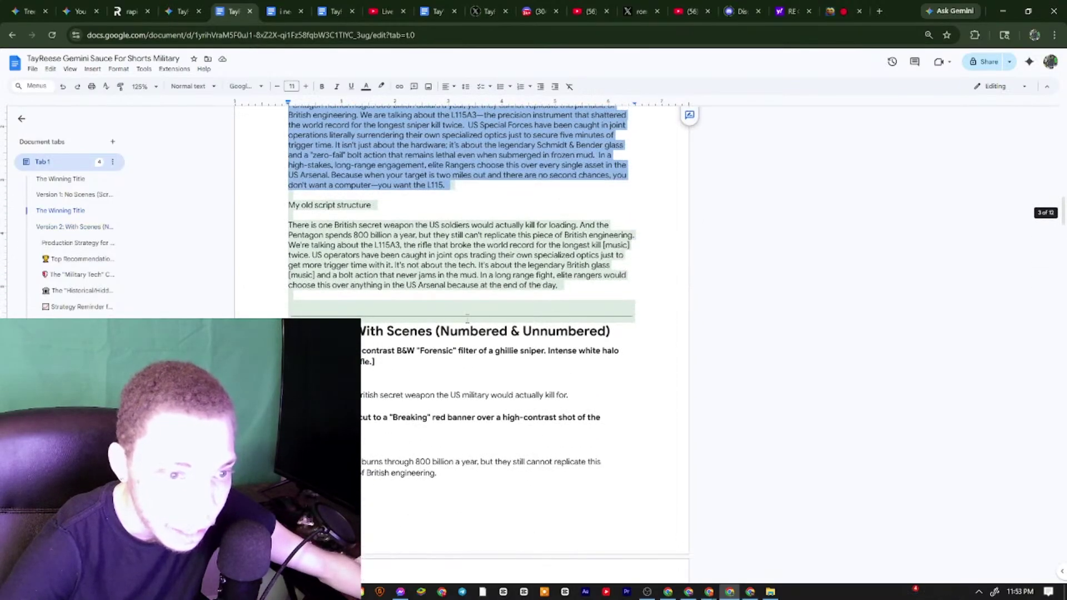
{"action": "scroll", "coordinate": [485, 253], "scroll_direction": "down", "scroll_amount": 3}
{"action": "scroll", "coordinate": [614, 346], "scroll_direction": "up", "scroll_amount": 4}
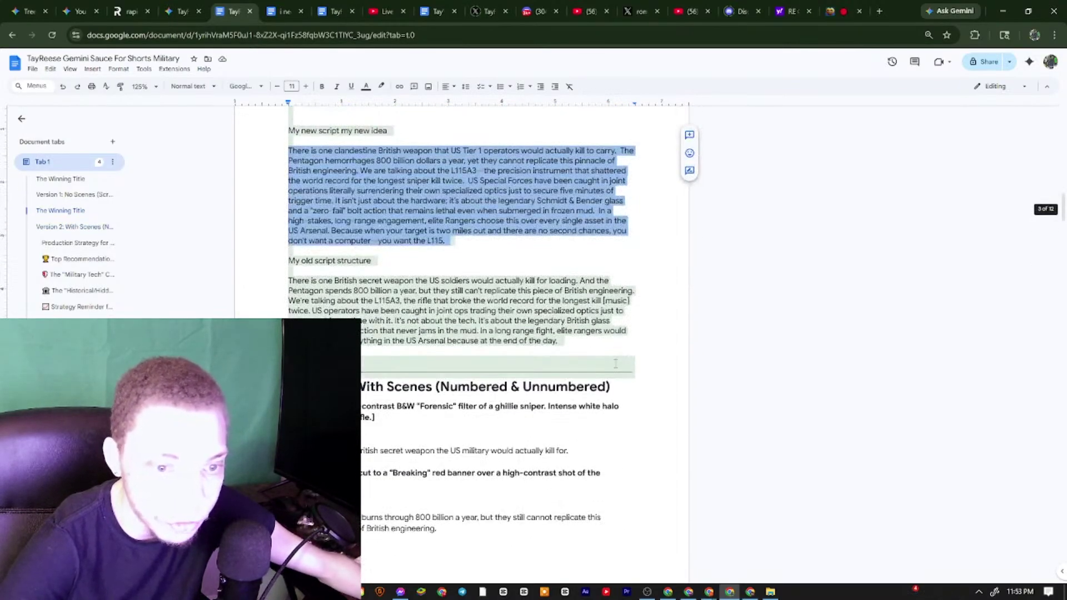
{"action": "left_click_drag", "start_coordinate": [645, 369], "coordinate": [289, 114]}
{"action": "right_click", "coordinate": [305, 174]}
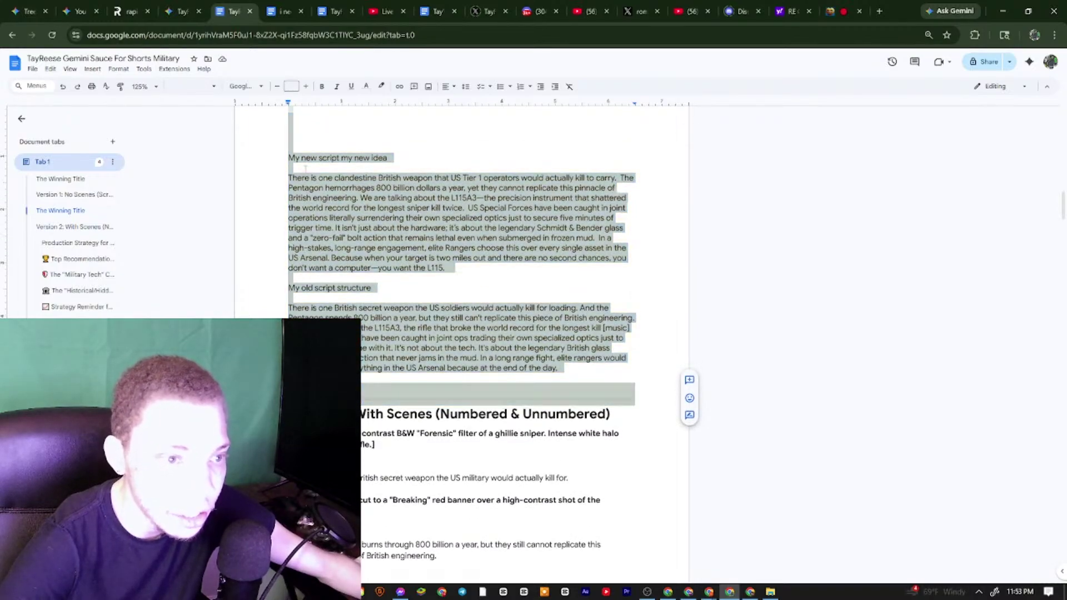
{"action": "left_click", "coordinate": [329, 194]}
Paste both scripts into the Gemini analytics chat and ask how many videos to use this structure for
{"action": "left_click", "coordinate": [284, 11]}
{"action": "left_click", "coordinate": [180, 11]}
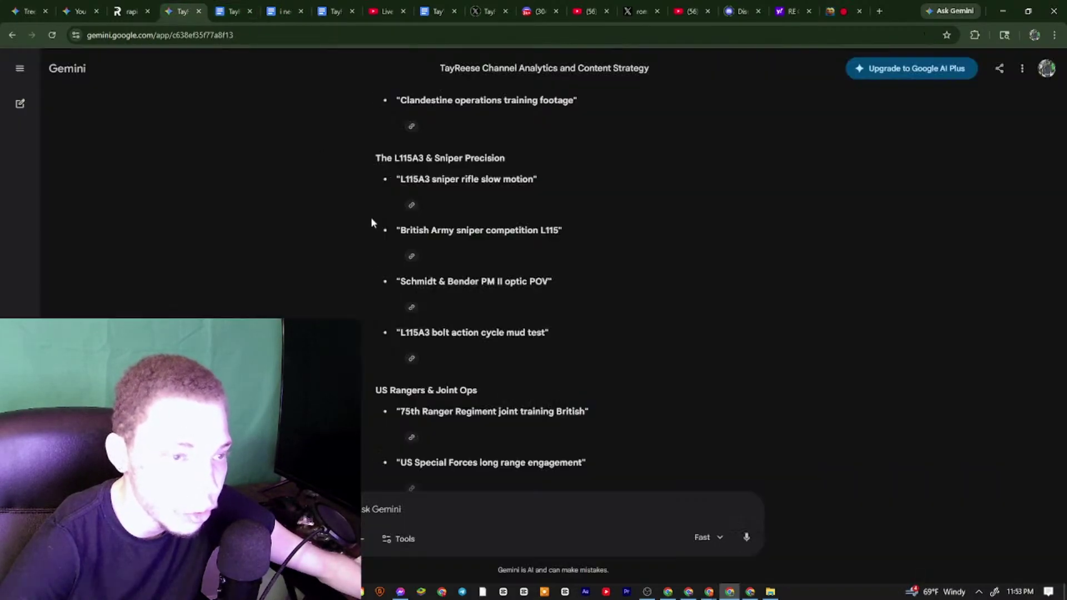
{"action": "right_click", "coordinate": [423, 509]}
{"action": "left_click", "coordinate": [458, 382]}
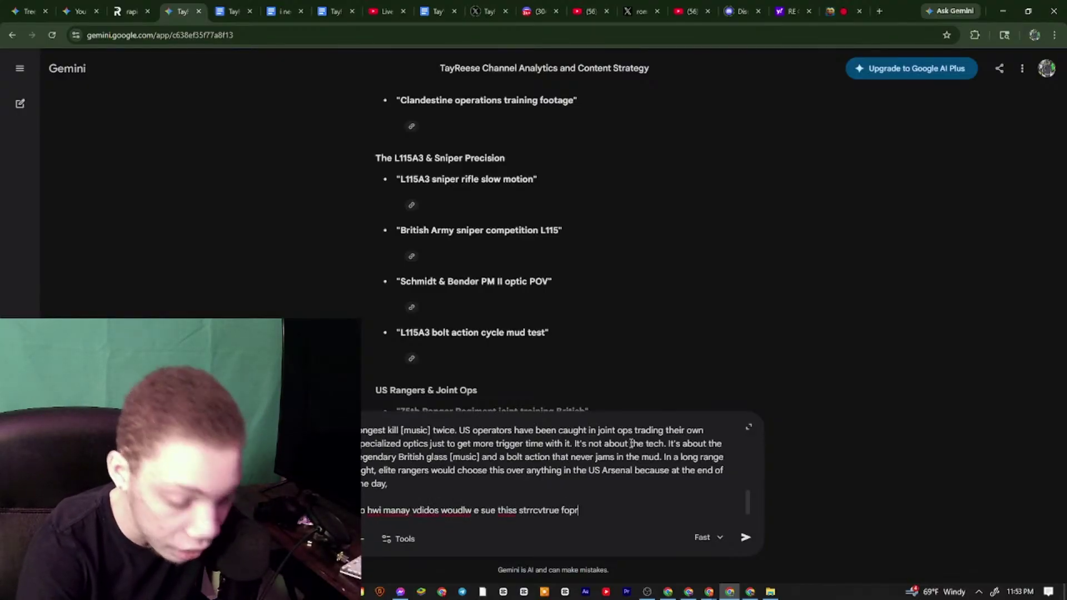
{"action": "key", "text": "Return"}
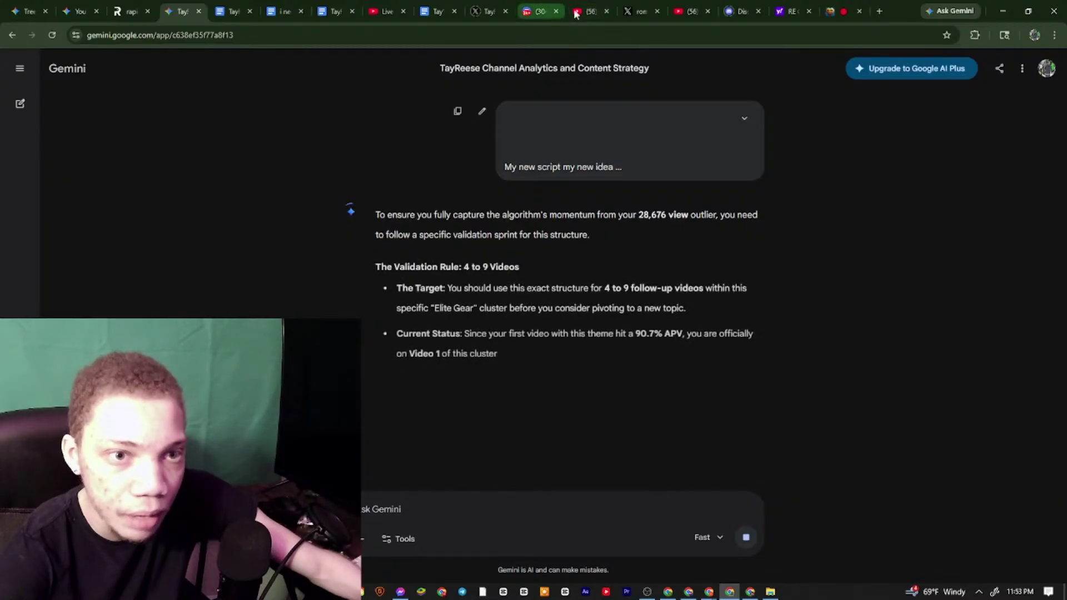
Place the X tab beside the document tab and search X for the Art Of War channel owner's profile
{"action": "left_click", "coordinate": [487, 11]}
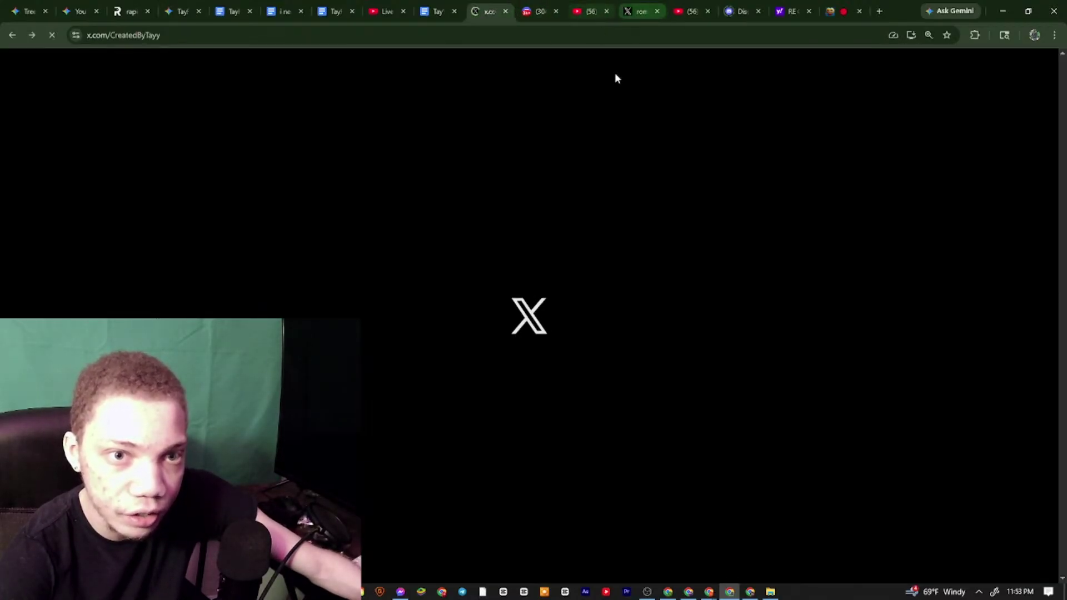
{"action": "left_click_drag", "start_coordinate": [486, 11], "coordinate": [272, 5]}
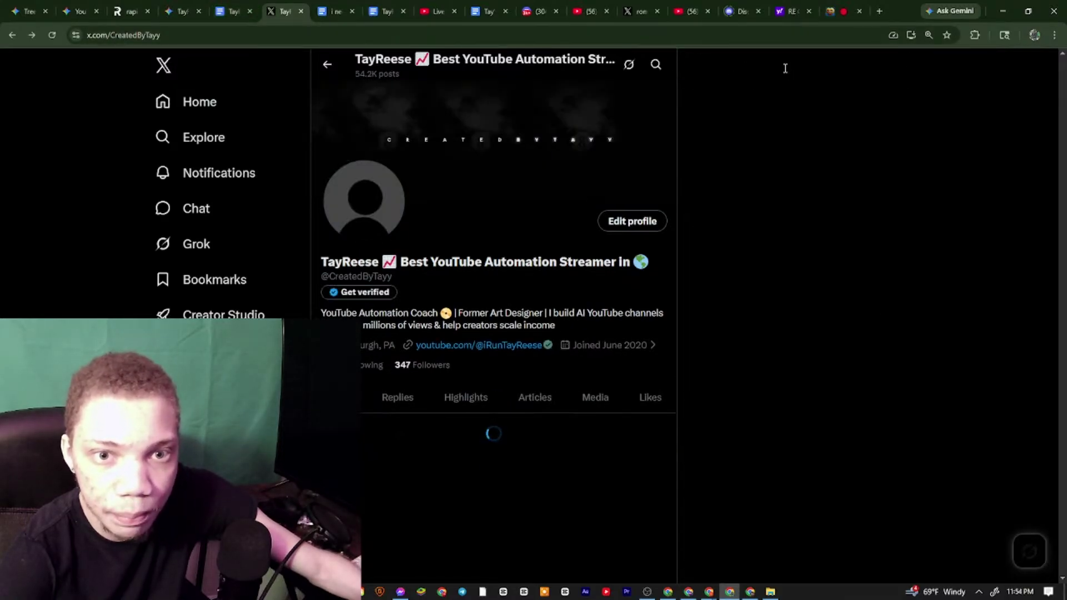
{"action": "left_click", "coordinate": [784, 64]}
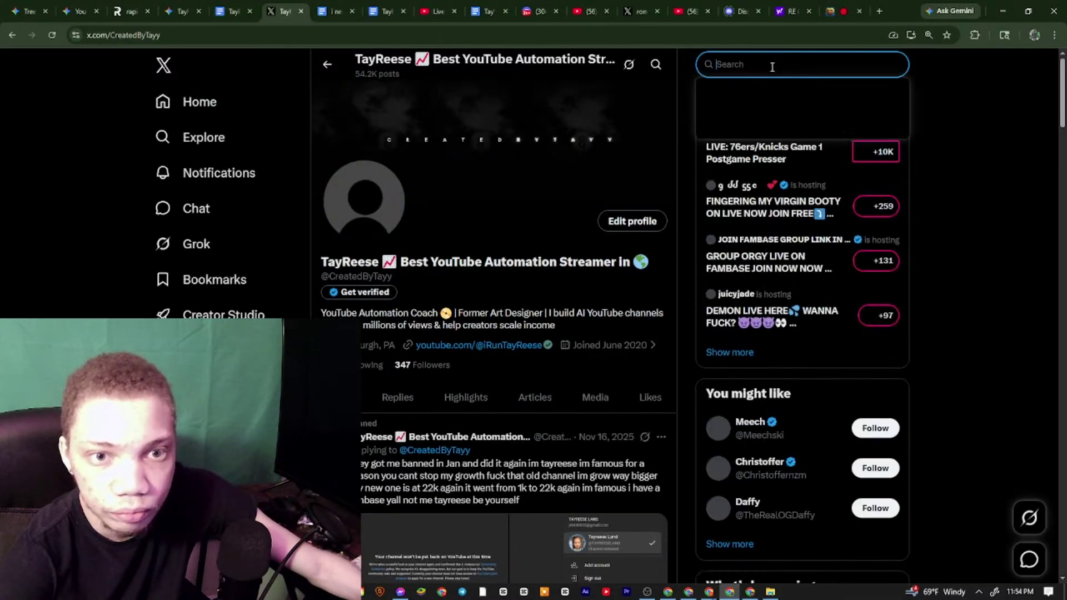
{"action": "type", "text": "tlm"}
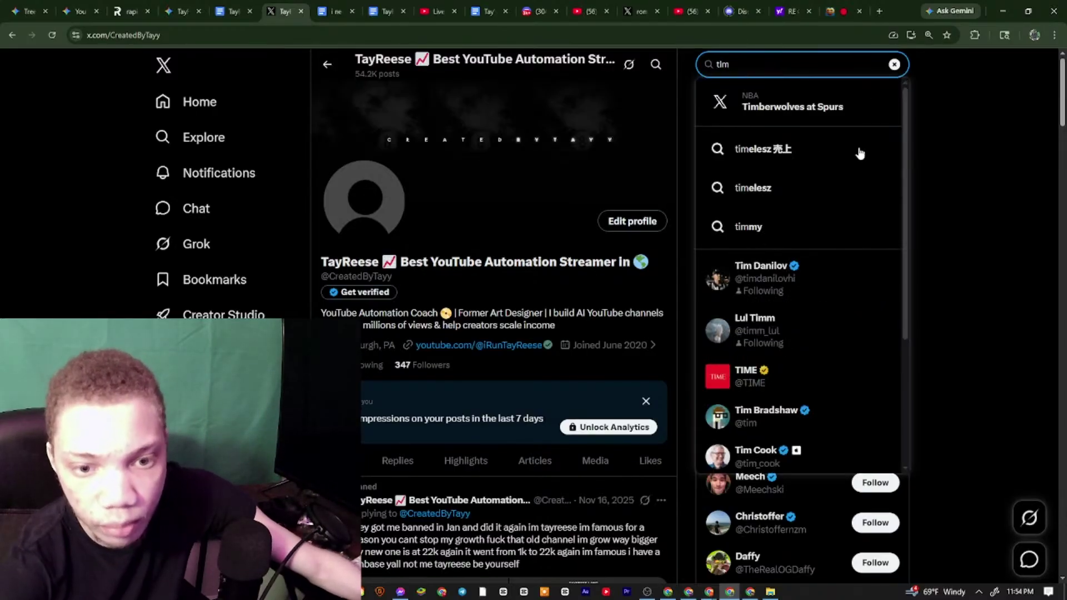
{"action": "left_click", "coordinate": [826, 280]}
Enlarge the analytics screenshot in the "18 days and 1 YouTube Short" post, then return to the profile feed
{"action": "scroll", "coordinate": [604, 328], "scroll_direction": "down", "scroll_amount": 3}
{"action": "scroll", "coordinate": [603, 331], "scroll_direction": "down", "scroll_amount": 8}
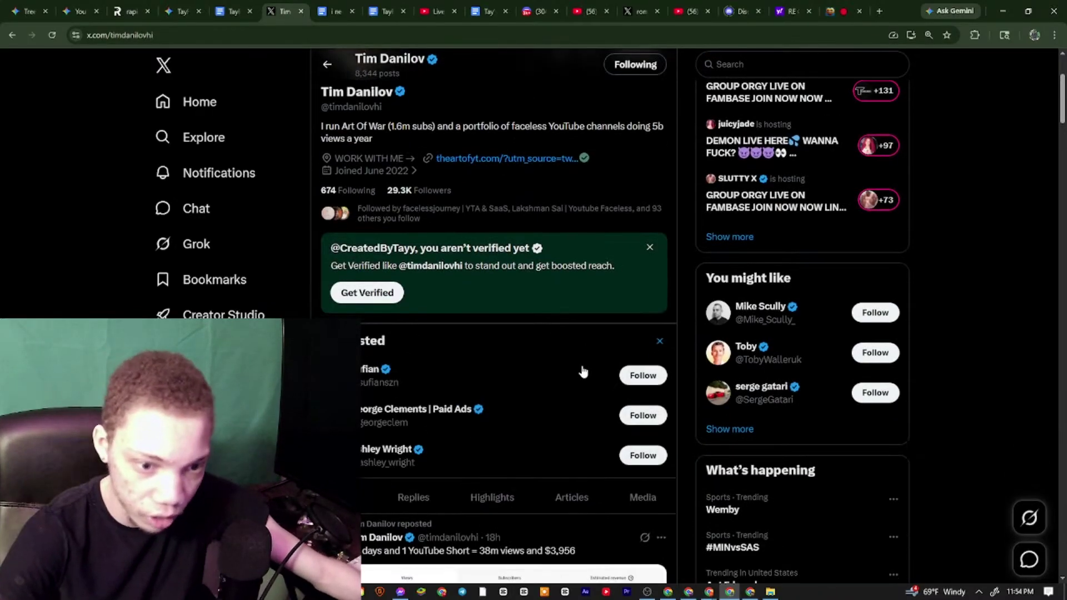
{"action": "scroll", "coordinate": [451, 256], "scroll_direction": "up", "scroll_amount": 3}
{"action": "left_click", "coordinate": [452, 256]}
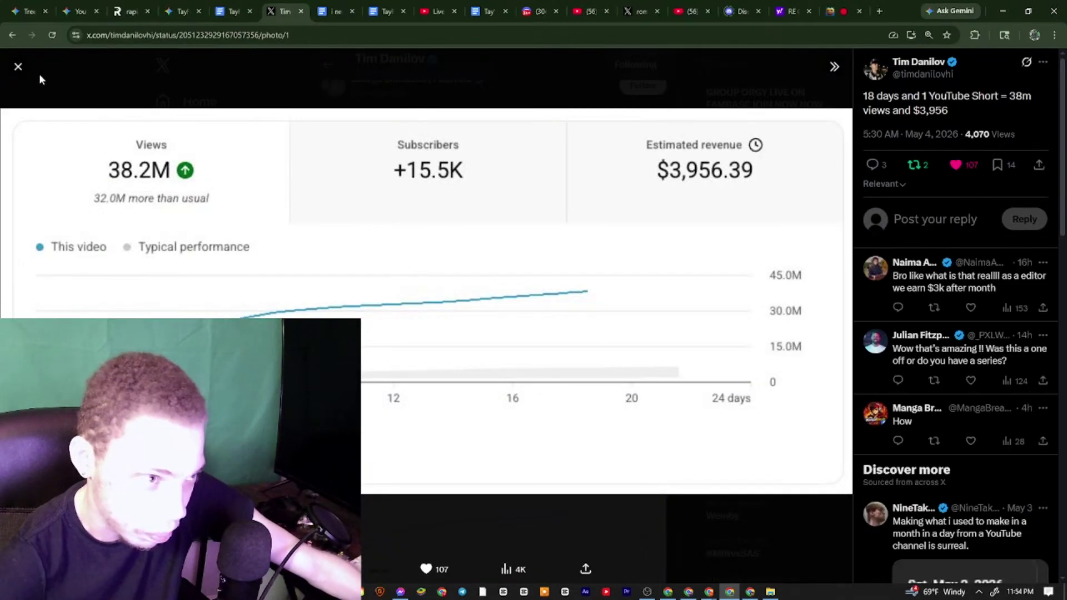
{"action": "left_click", "coordinate": [18, 66]}
Open the "You can easily Niche Bend it to" post and highlight its opening line and the cigarette boat example
{"action": "scroll", "coordinate": [389, 245], "scroll_direction": "down", "scroll_amount": 8}
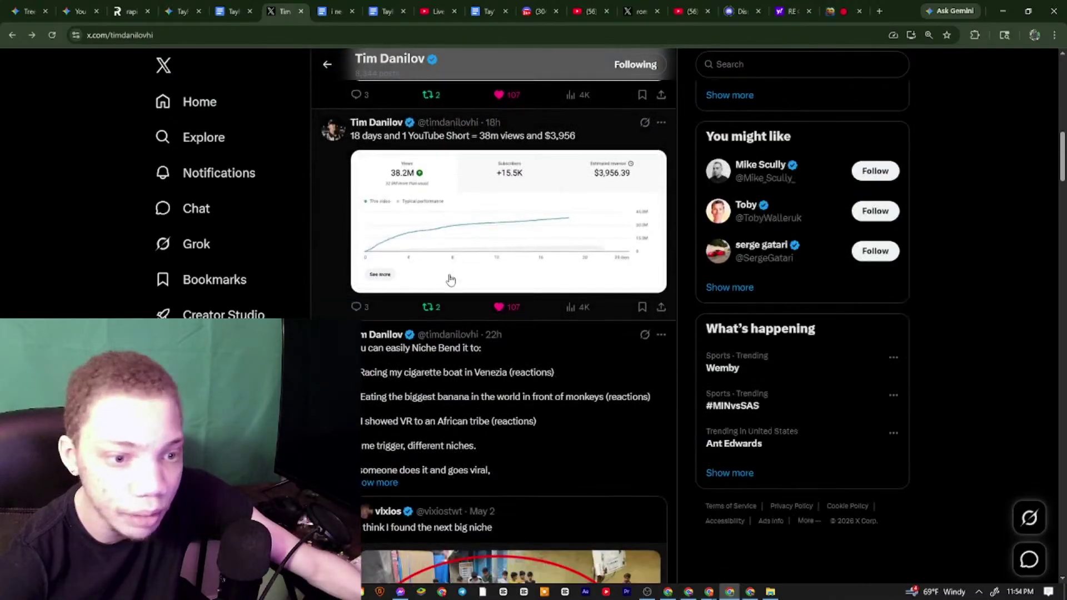
{"action": "scroll", "coordinate": [463, 224], "scroll_direction": "up", "scroll_amount": 3}
{"action": "left_click", "coordinate": [462, 224]}
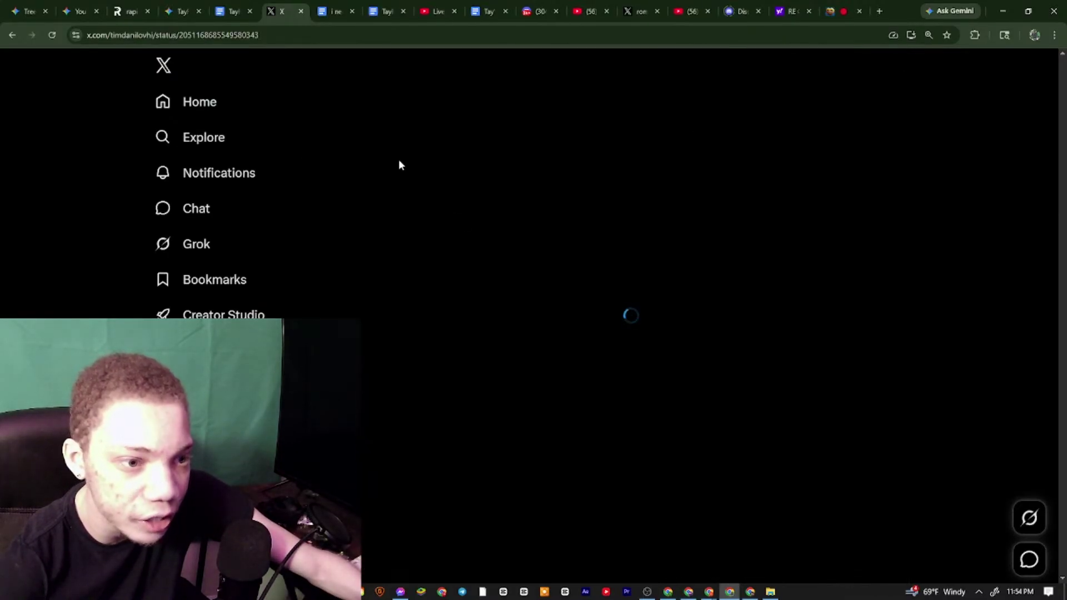
{"action": "left_click_drag", "start_coordinate": [328, 124], "coordinate": [509, 127]}
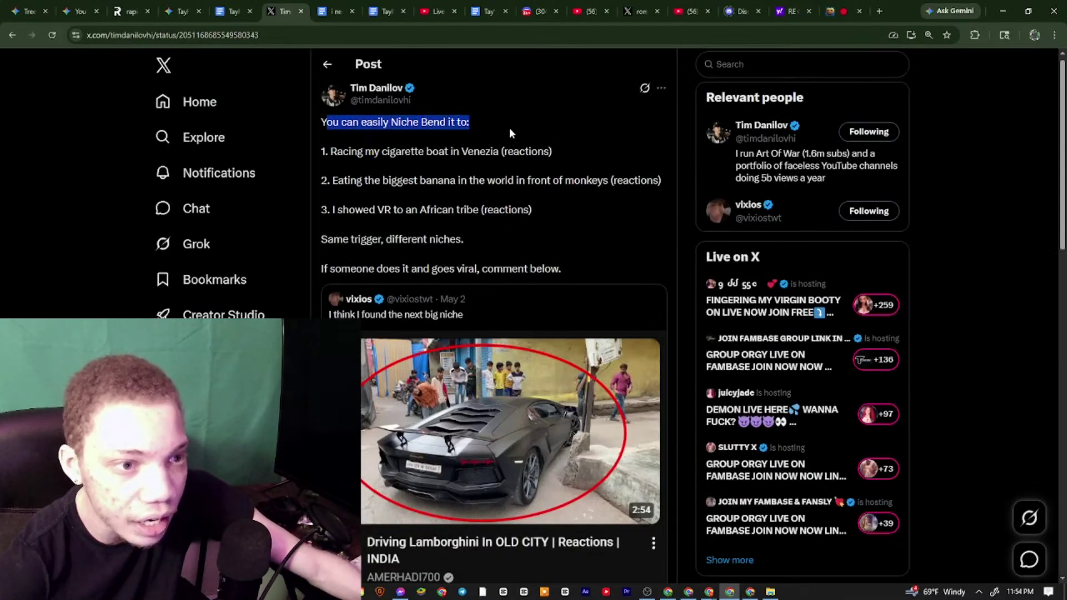
{"action": "left_click", "coordinate": [440, 146]}
{"action": "left_click_drag", "start_coordinate": [338, 149], "coordinate": [534, 150]}
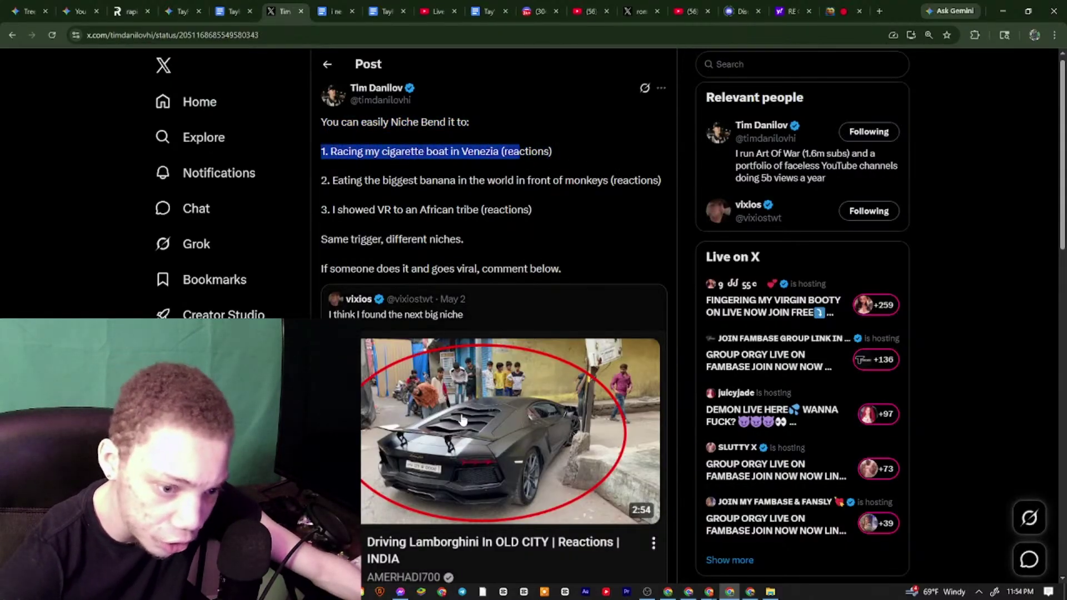
Check the quoted Lamborghini reactions post and highlight the cigarette boat and biggest banana examples in turn
{"action": "scroll", "coordinate": [499, 427], "scroll_direction": "down", "scroll_amount": 2}
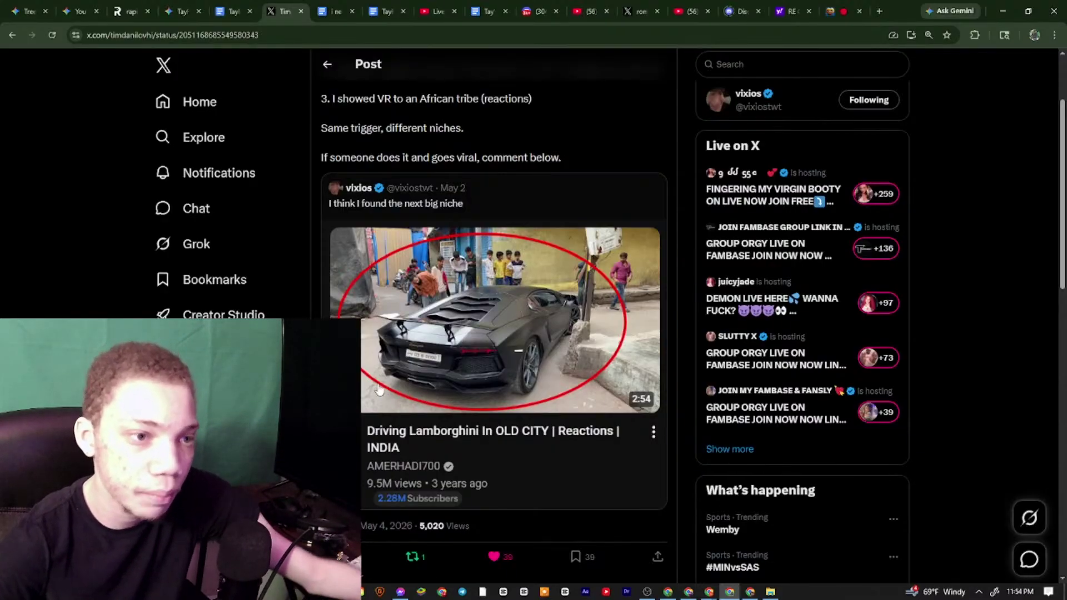
{"action": "scroll", "coordinate": [377, 391], "scroll_direction": "up", "scroll_amount": 2}
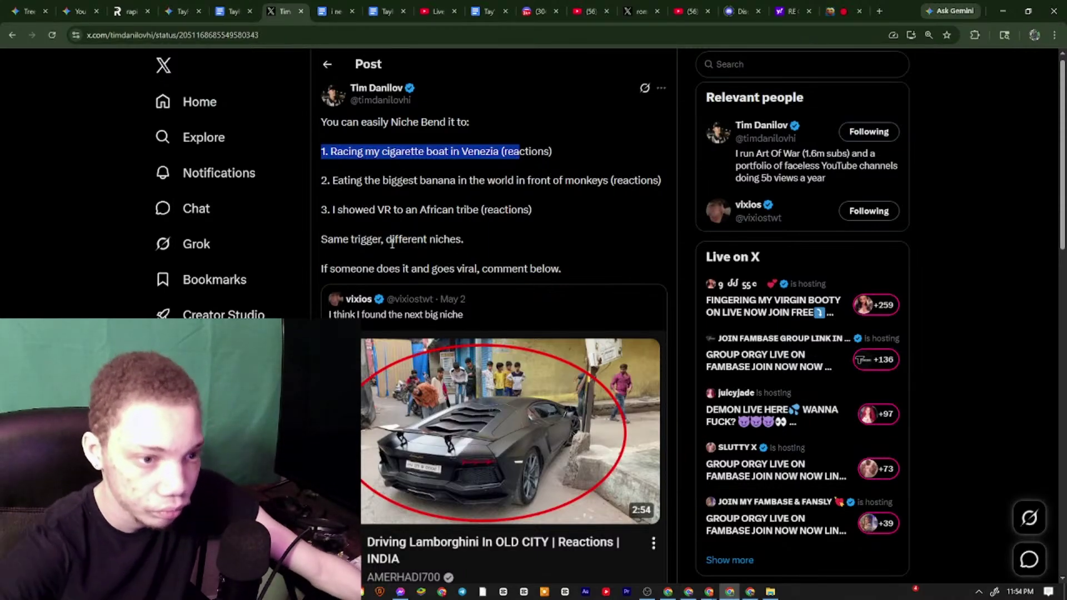
{"action": "left_click", "coordinate": [333, 149]}
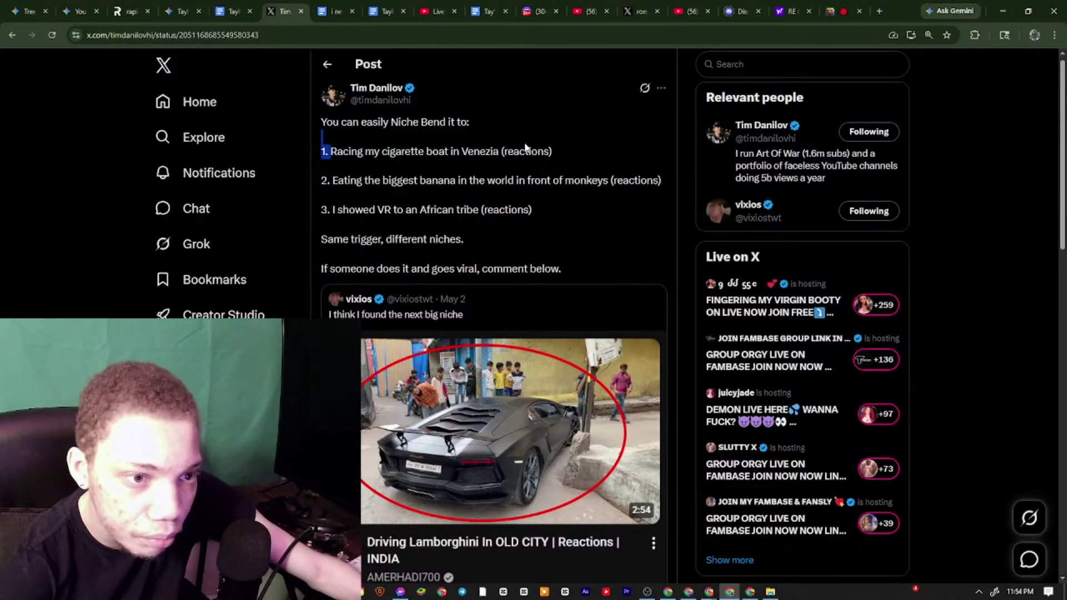
{"action": "left_click_drag", "start_coordinate": [525, 147], "coordinate": [552, 149]}
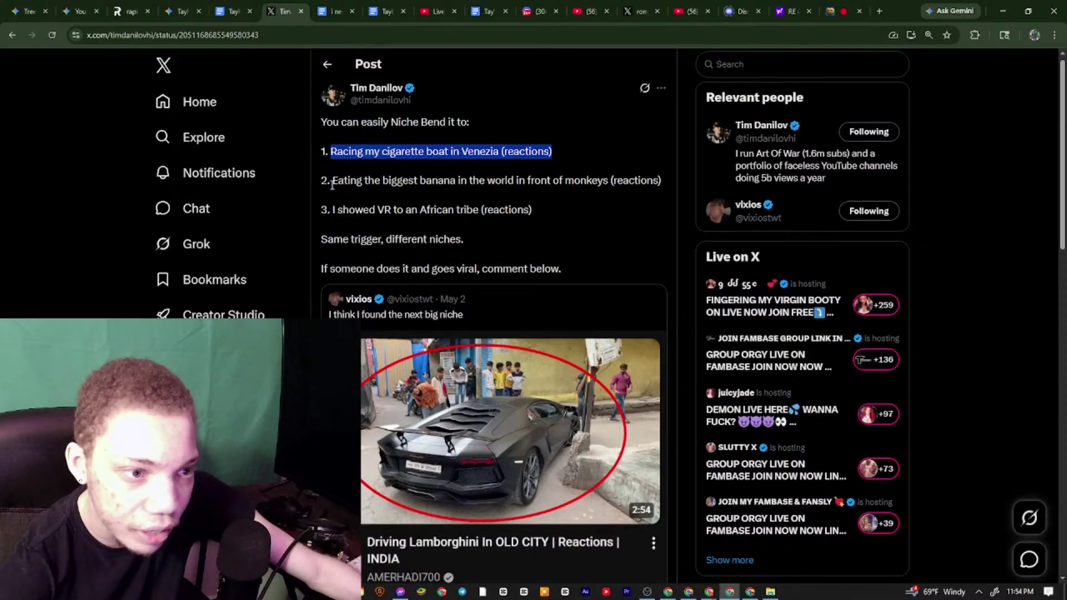
{"action": "left_click_drag", "start_coordinate": [331, 185], "coordinate": [632, 177]}
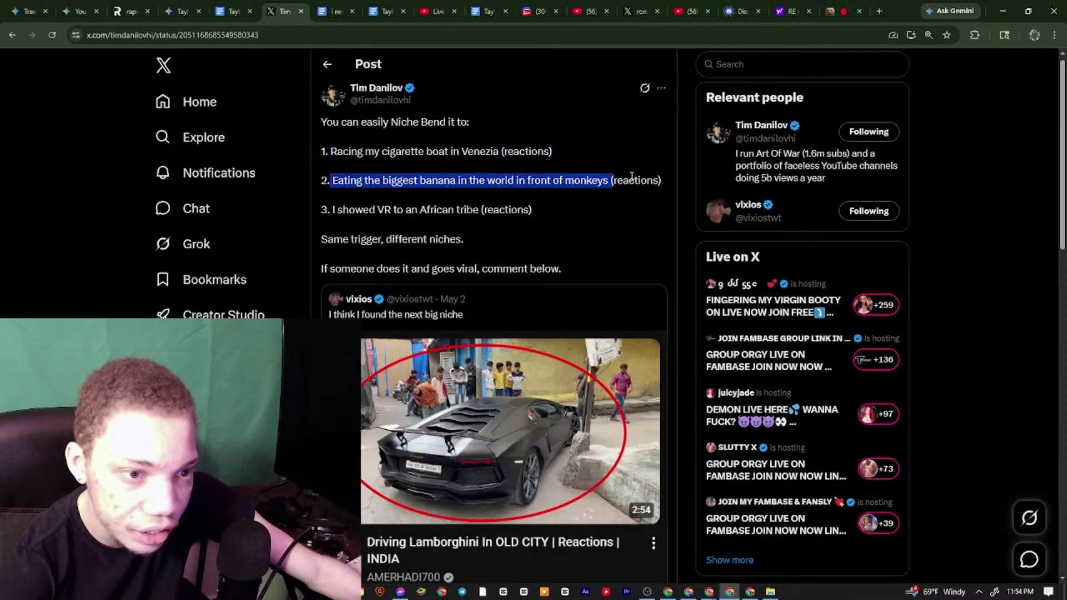
Highlight the niche-bending post's "Same trigger, different niches." line and its closing "If someone does it and goes viral, comment below." line in turn
{"action": "left_click", "coordinate": [420, 199]}
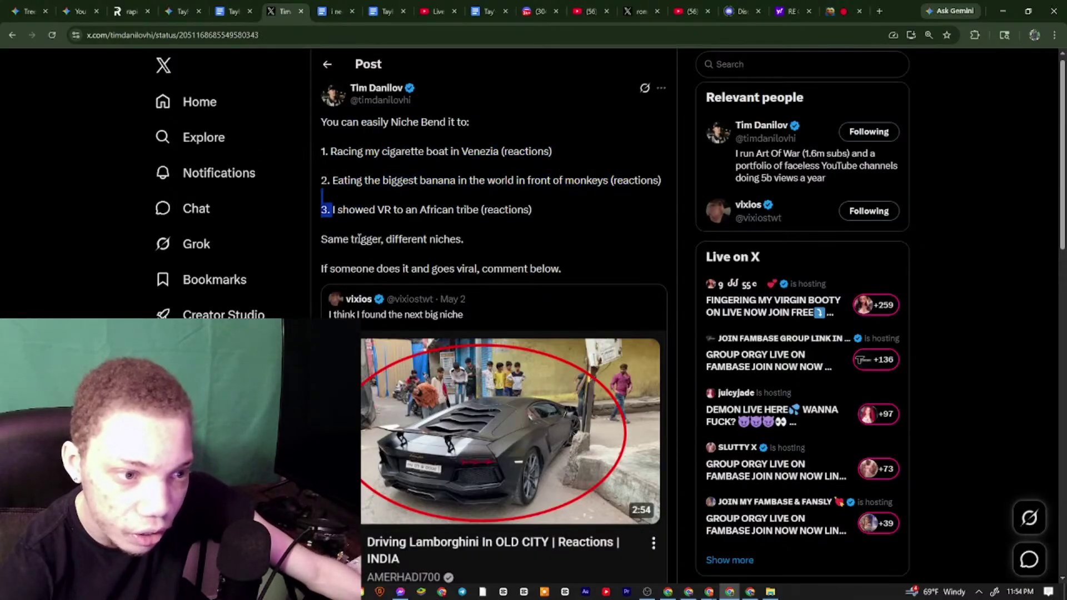
{"action": "left_click_drag", "start_coordinate": [329, 238], "coordinate": [515, 242]}
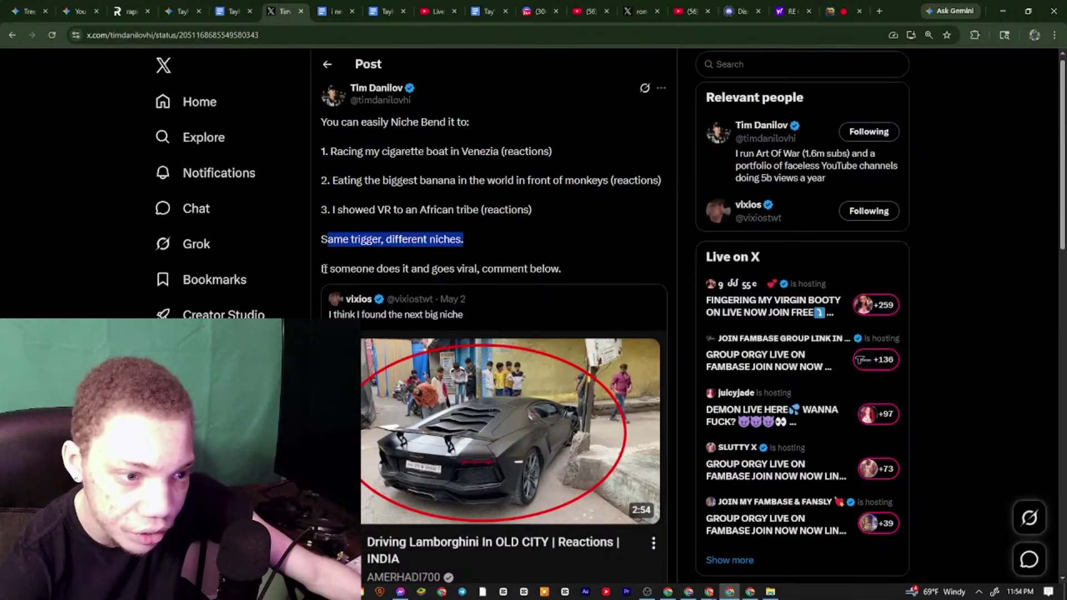
{"action": "left_click_drag", "start_coordinate": [321, 271], "coordinate": [582, 265]}
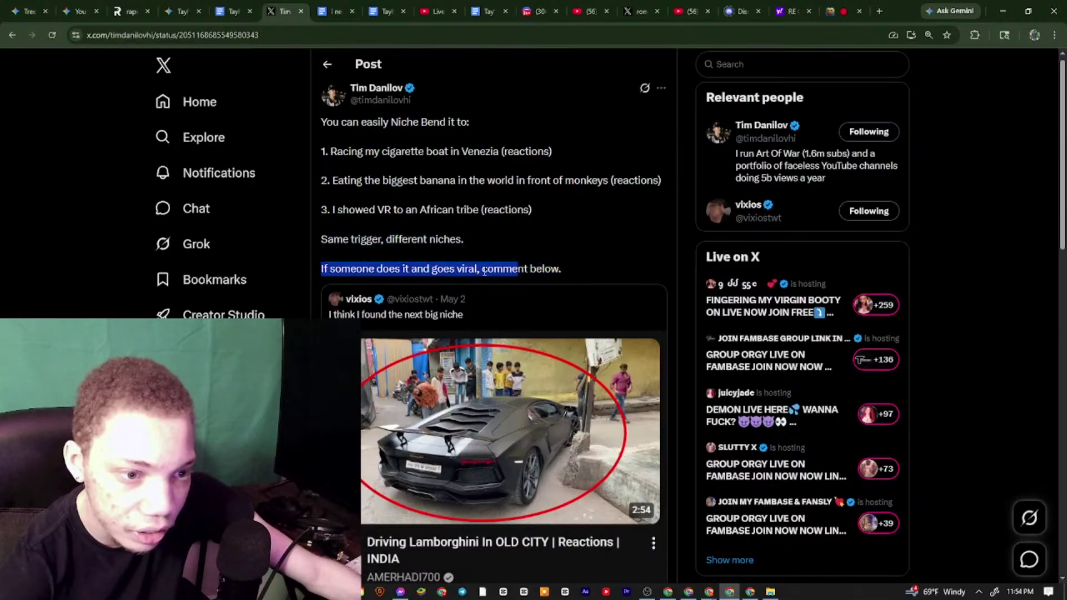
{"action": "left_click_drag", "start_coordinate": [485, 271], "coordinate": [561, 266]}
{"action": "left_click", "coordinate": [561, 265]}
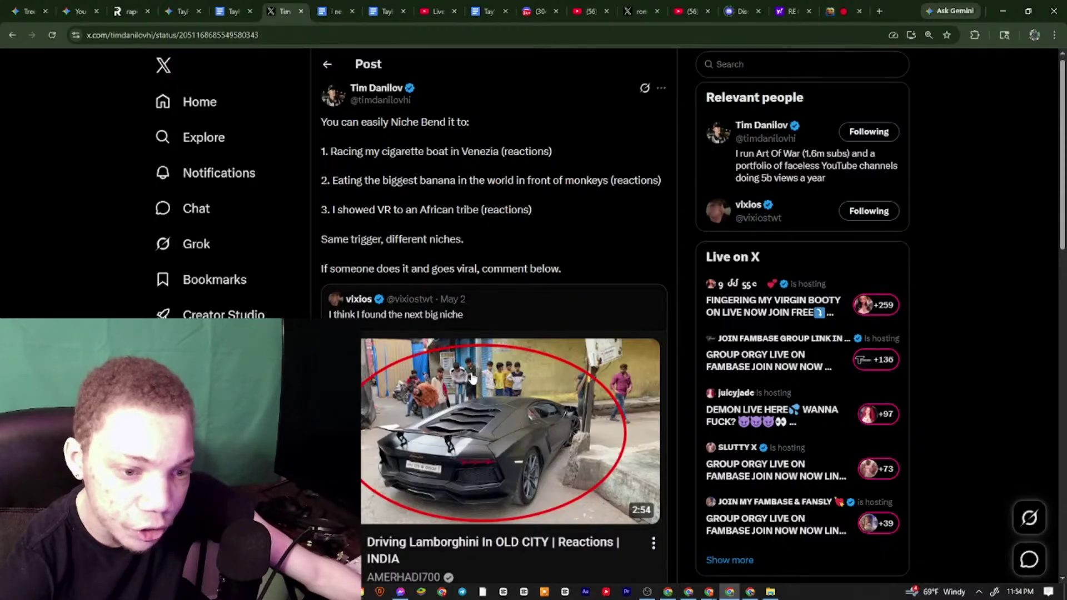
Enlarge the quoted Lamborghini reactions image, then open its poster's profile and look through the media gallery
{"action": "left_click", "coordinate": [522, 426]}
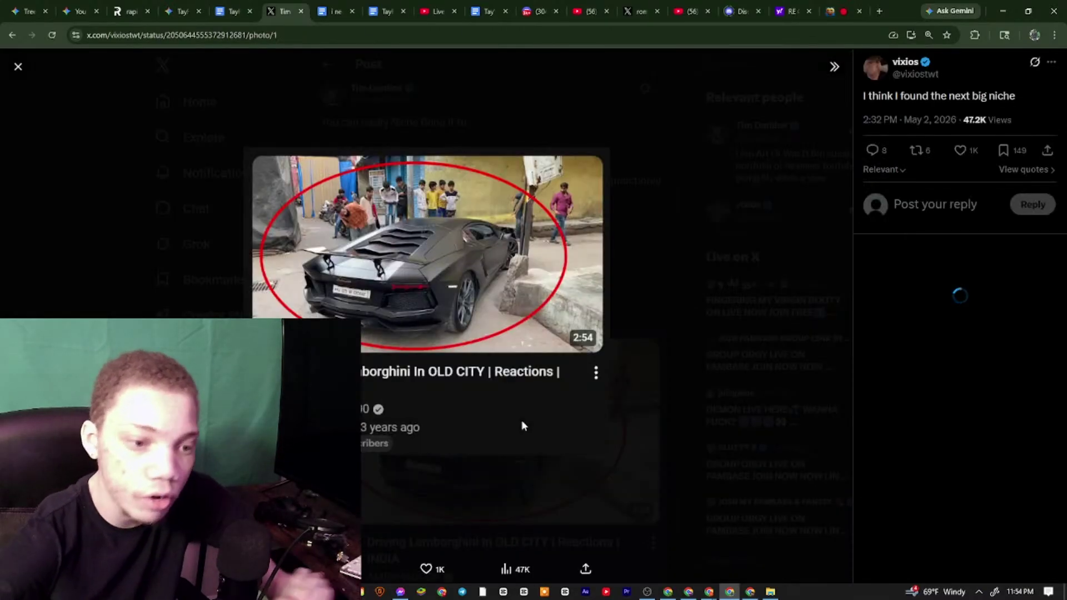
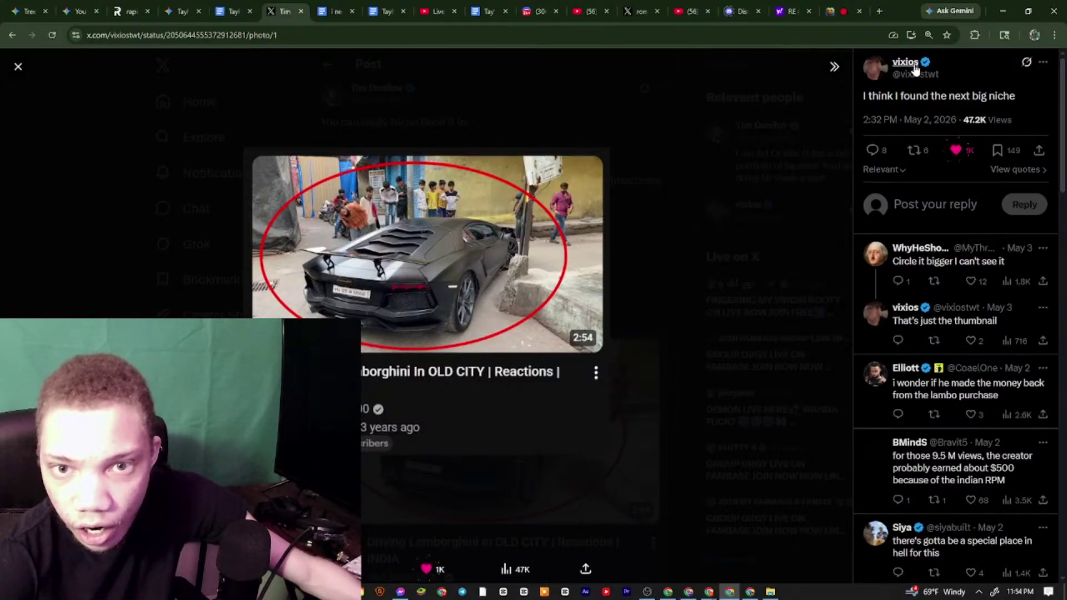
{"action": "left_click", "coordinate": [915, 68]}
{"action": "left_click", "coordinate": [630, 447]}
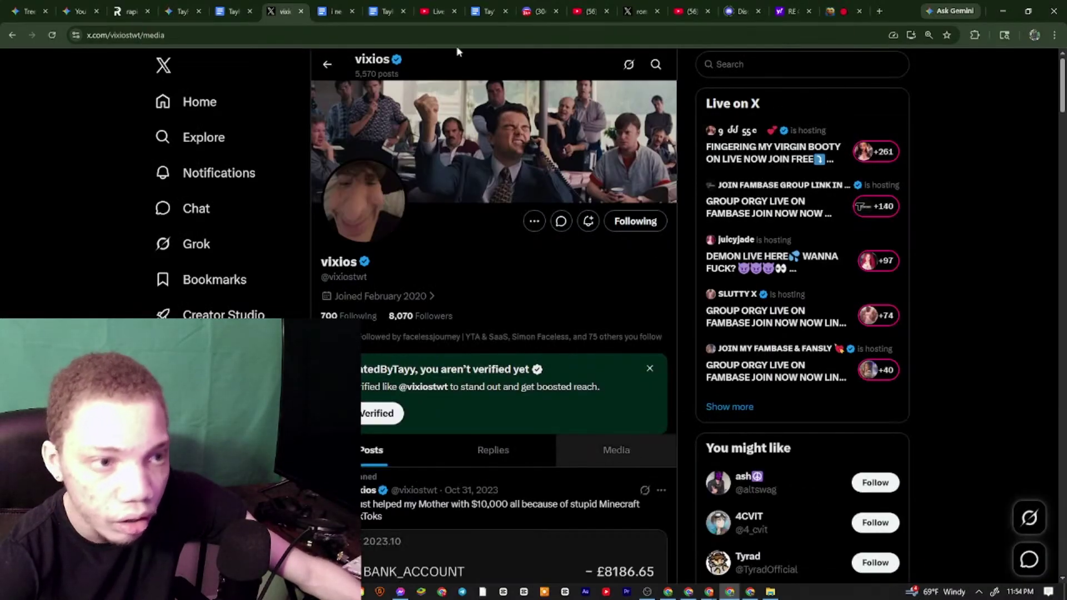
{"action": "scroll", "coordinate": [399, 161], "scroll_direction": "down", "scroll_amount": 3}
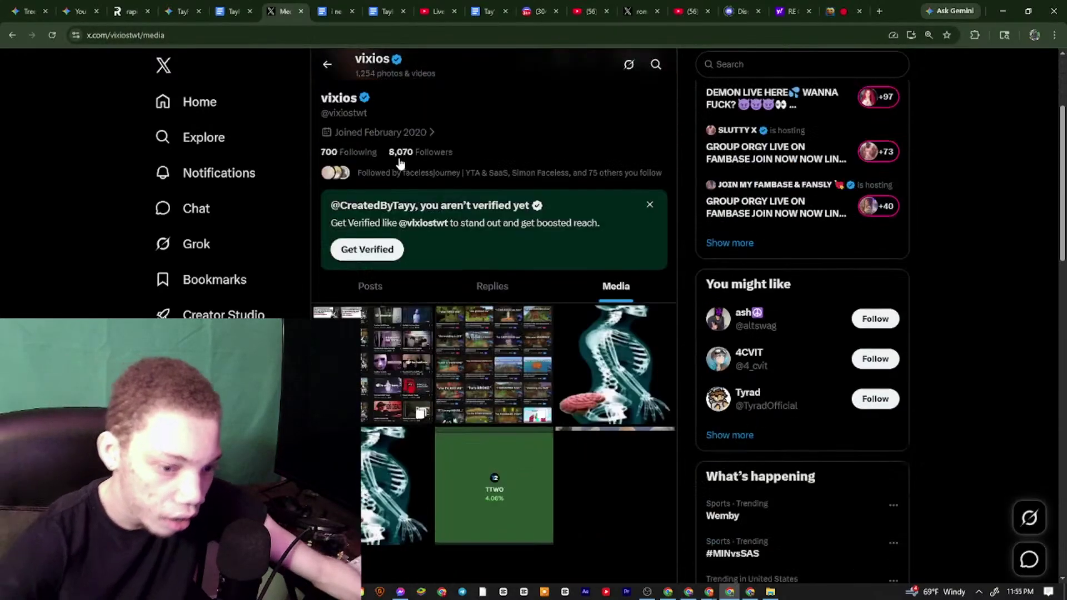
{"action": "scroll", "coordinate": [399, 161], "scroll_direction": "down", "scroll_amount": 10}
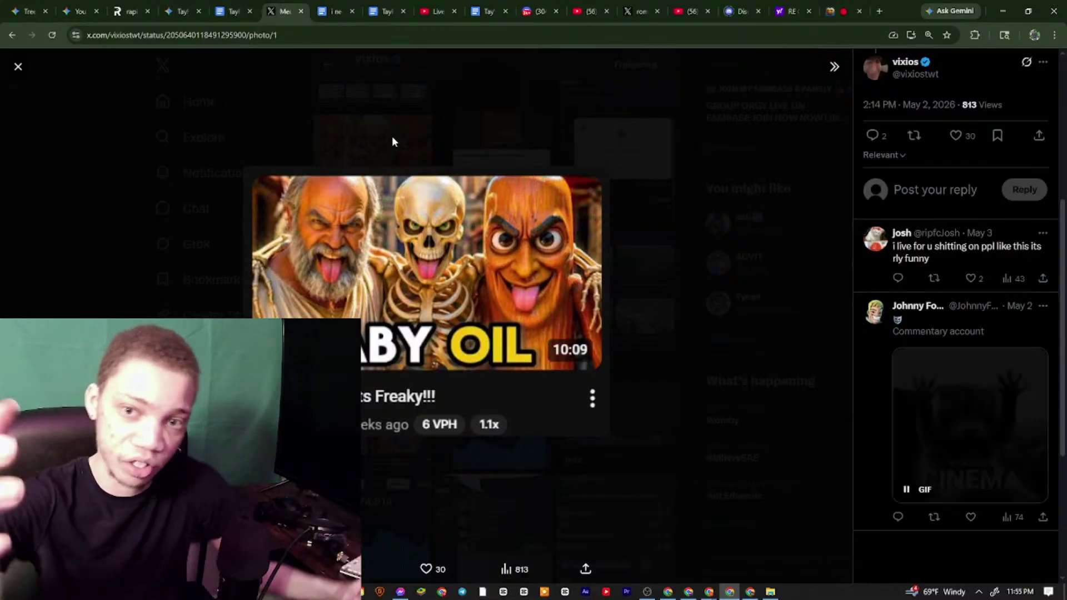
Close the enlarged baby oil thumbnail and open the "PLEASE HELP THIS GUY" screenshot further down the media gallery
{"action": "key", "text": "Escape"}
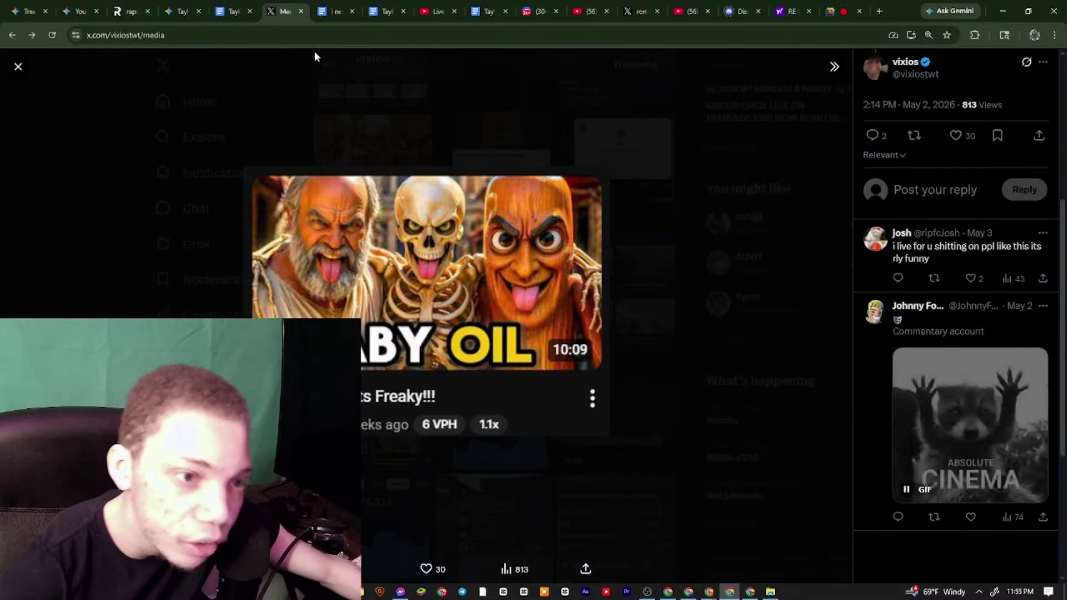
{"action": "scroll", "coordinate": [383, 135], "scroll_direction": "down", "scroll_amount": 6}
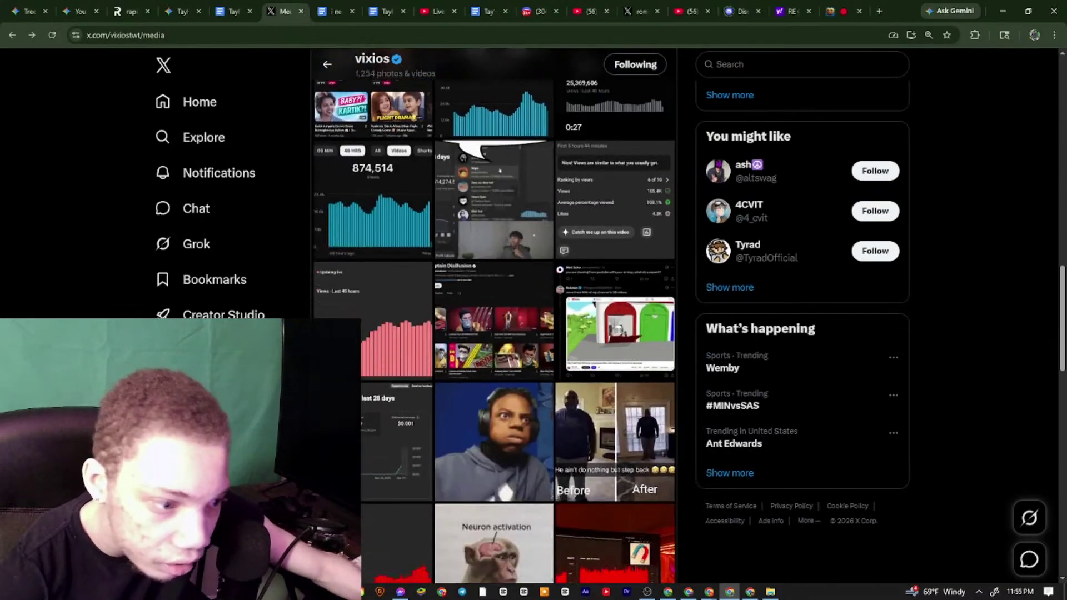
{"action": "middle_click", "coordinate": [488, 259]}
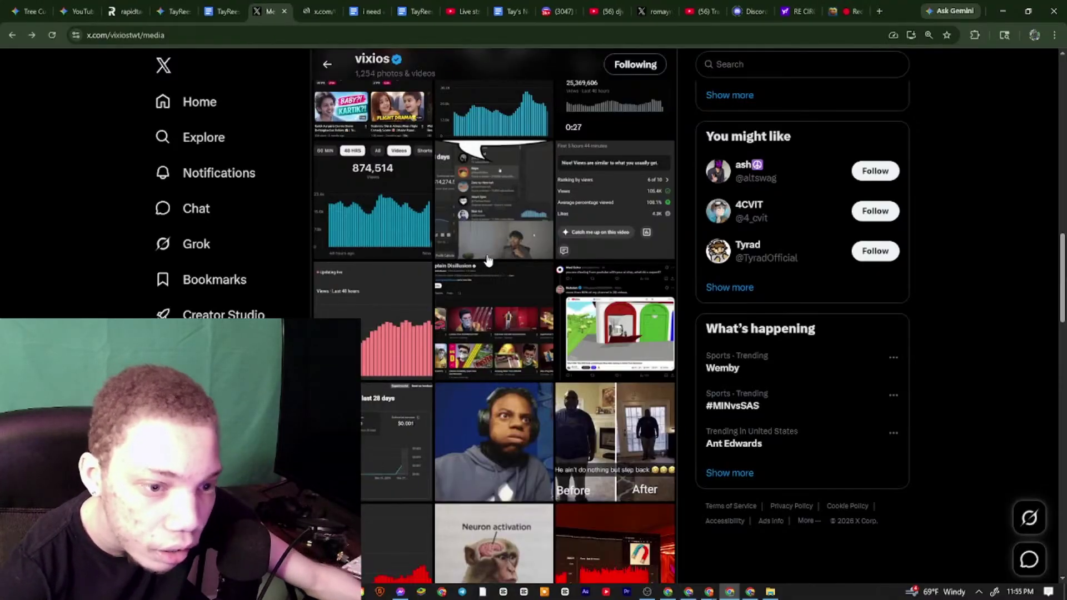
{"action": "left_click", "coordinate": [491, 225]}
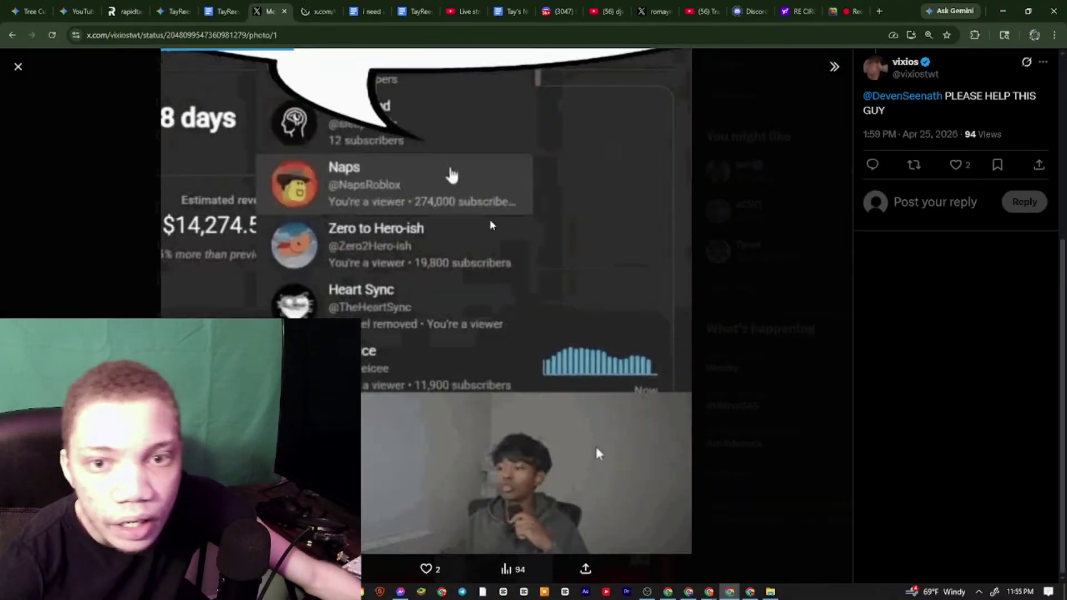
Like the "PLEASE HELP THIS GUY" reply and the two posts above it in the thread
{"action": "left_click", "coordinate": [957, 167]}
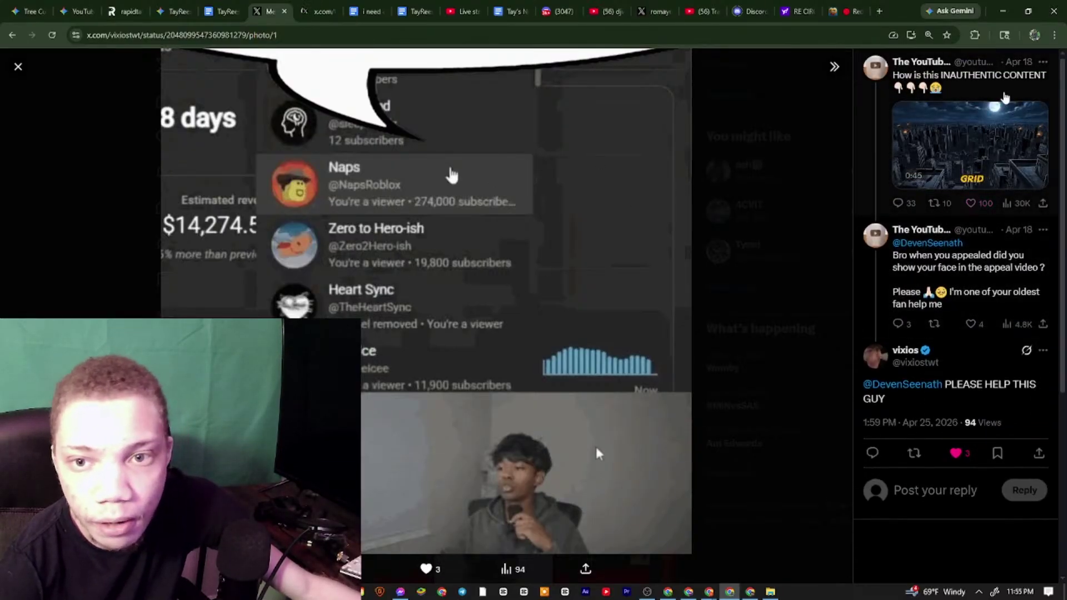
{"action": "left_click", "coordinate": [970, 203]}
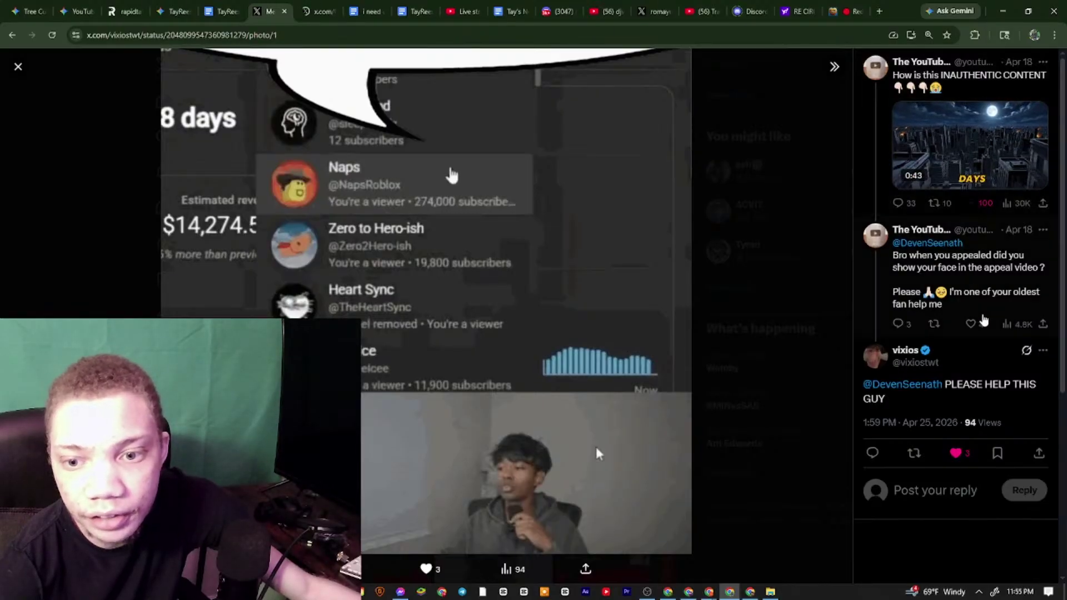
{"action": "left_click", "coordinate": [972, 324]}
{"action": "left_click", "coordinate": [18, 67]}
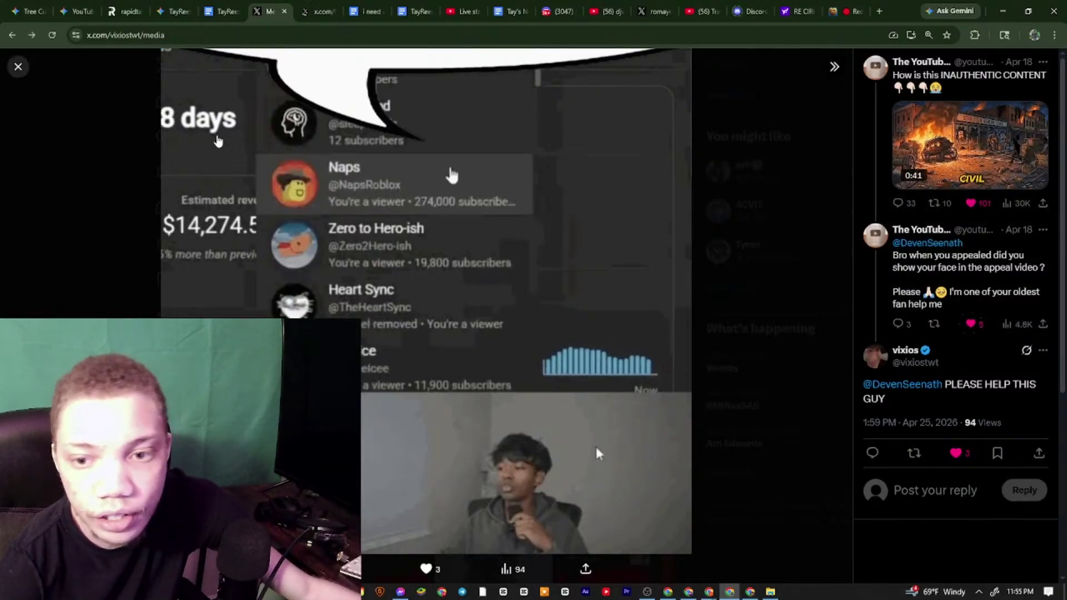
{"action": "left_click", "coordinate": [543, 229]}
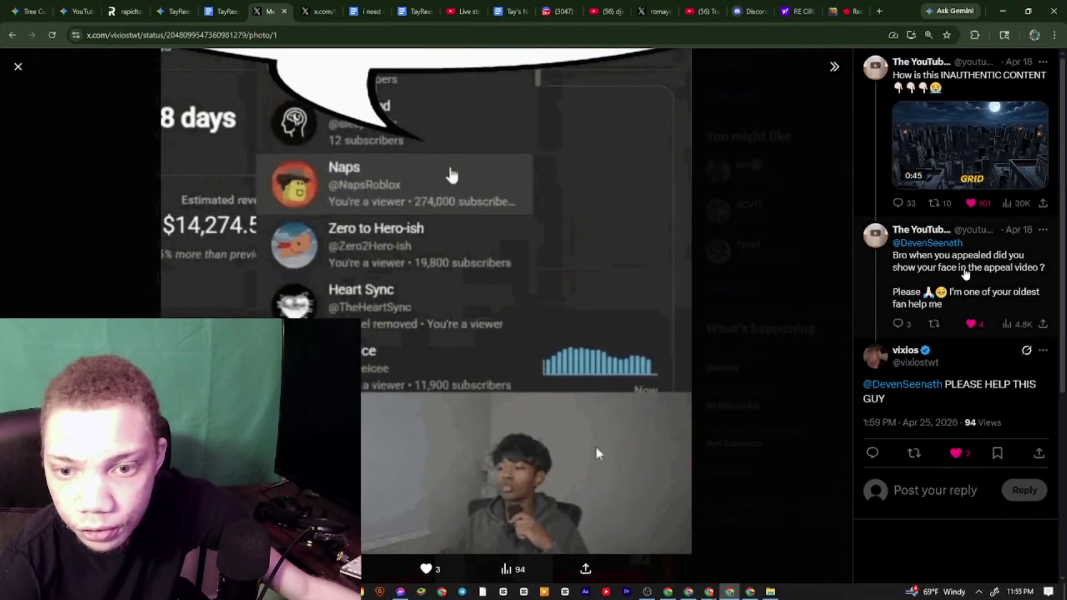
Open the post asking about showing a face in the appeal video and read its replies, highlighting "I can send you my appeal video"
{"action": "left_click", "coordinate": [969, 283]}
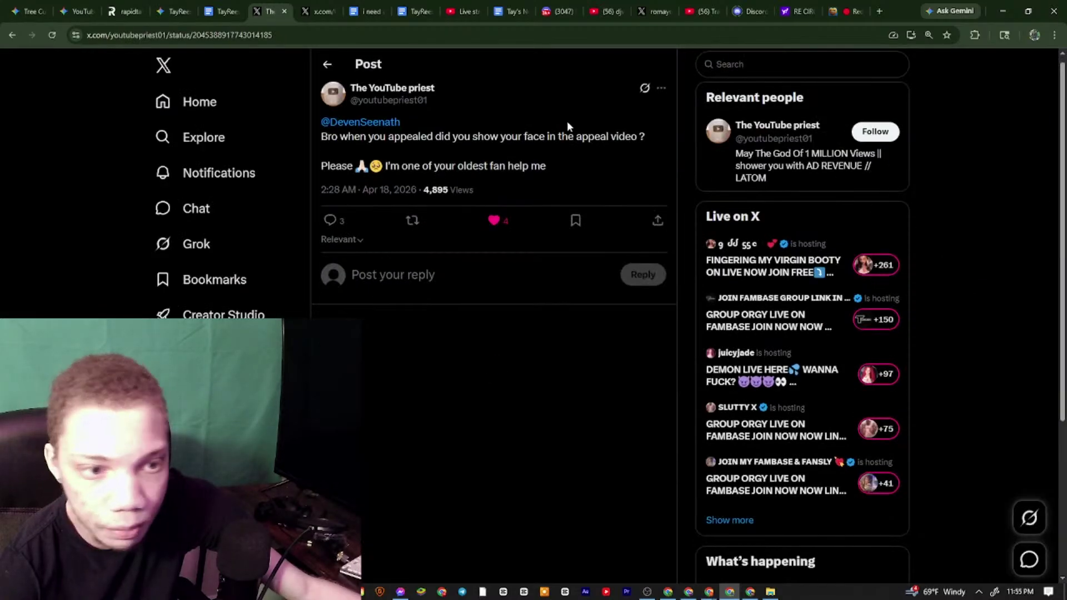
{"action": "scroll", "coordinate": [459, 238], "scroll_direction": "down", "scroll_amount": 5}
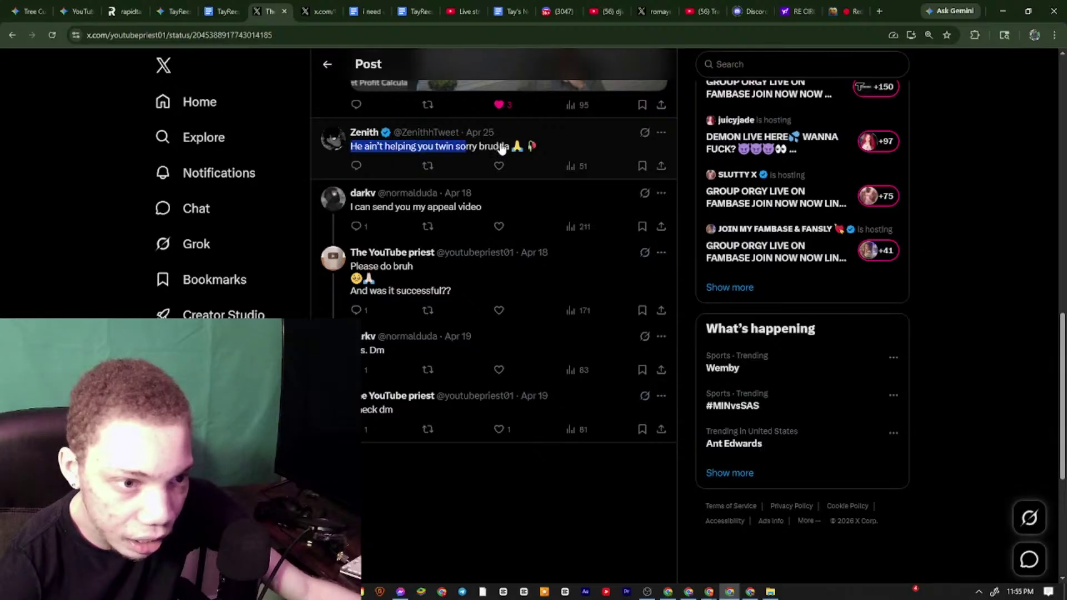
{"action": "left_click_drag", "start_coordinate": [351, 213], "coordinate": [508, 207]}
{"action": "left_click", "coordinate": [507, 208]}
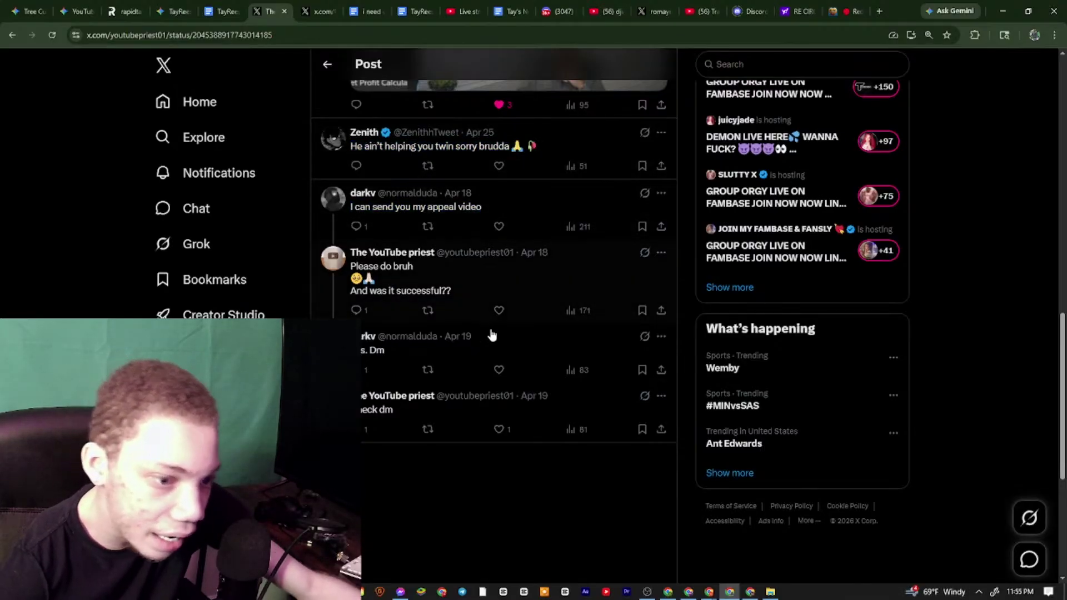
{"action": "scroll", "coordinate": [634, 291], "scroll_direction": "down", "scroll_amount": 3}
{"action": "scroll", "coordinate": [513, 270], "scroll_direction": "up", "scroll_amount": 10}
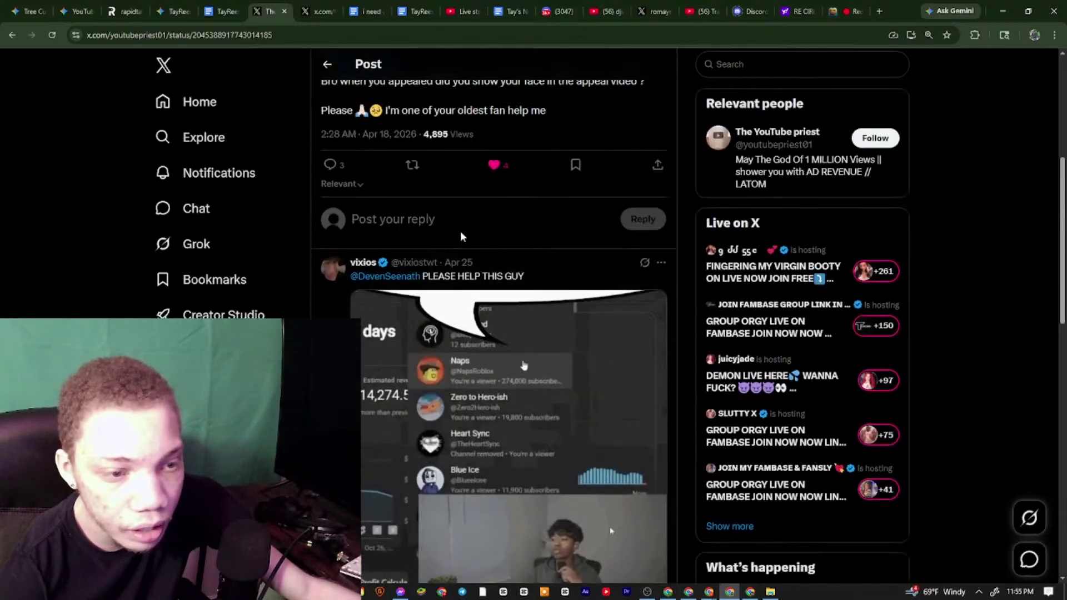
Repost the appeal video question and the "How is this INAUTHENTIC CONTENT" post, then return to the media gallery
{"action": "left_click", "coordinate": [420, 177]}
{"action": "left_click", "coordinate": [402, 162]}
{"action": "scroll", "coordinate": [411, 125], "scroll_direction": "up", "scroll_amount": 5}
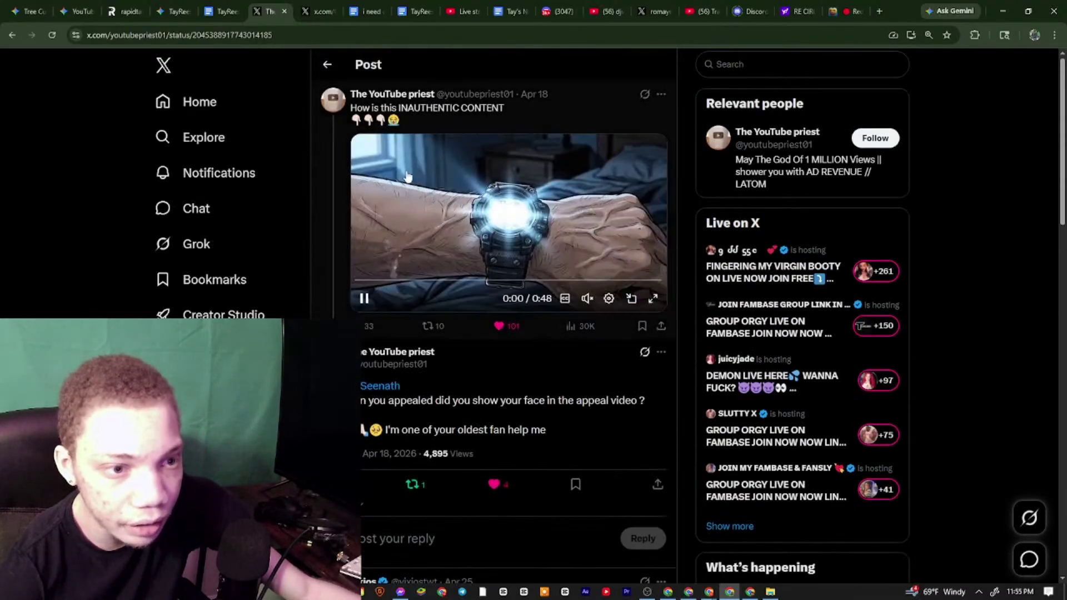
{"action": "key", "text": "alt+Left"}
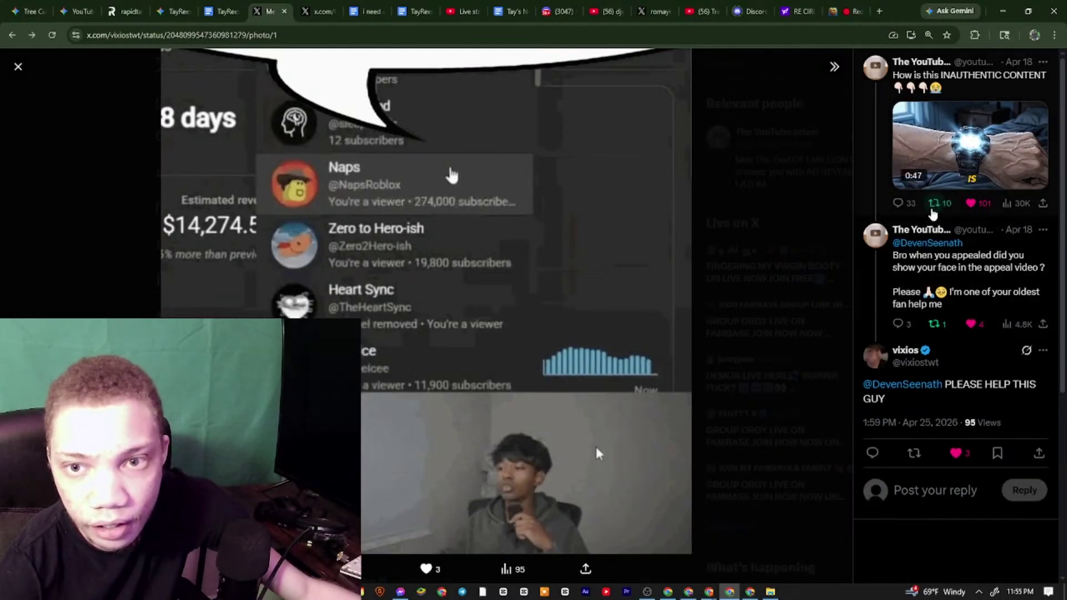
{"action": "left_click", "coordinate": [934, 210]}
{"action": "left_click", "coordinate": [922, 209]}
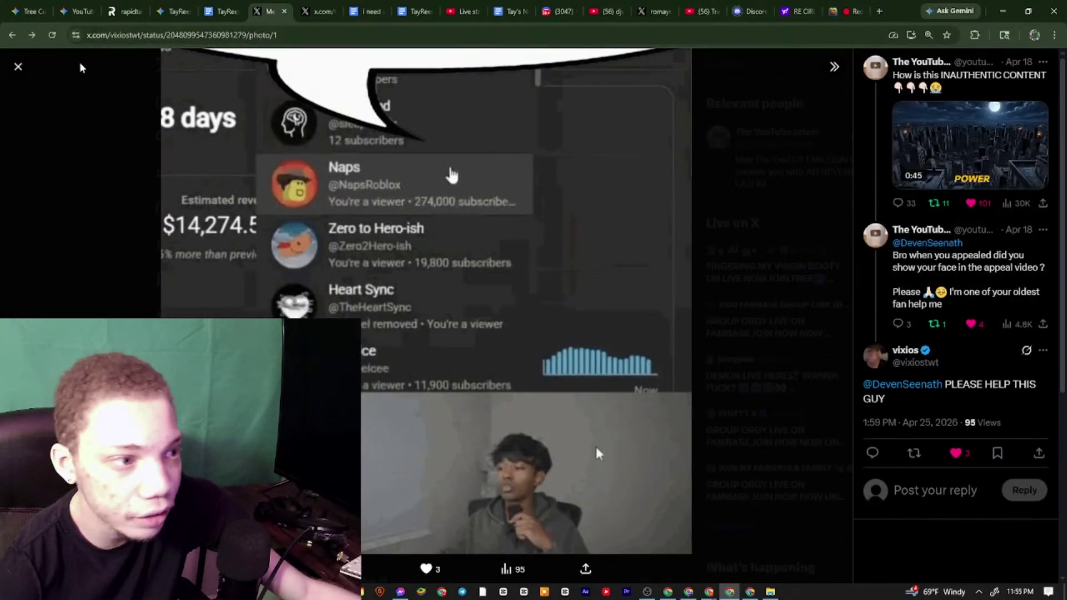
{"action": "left_click", "coordinate": [18, 66]}
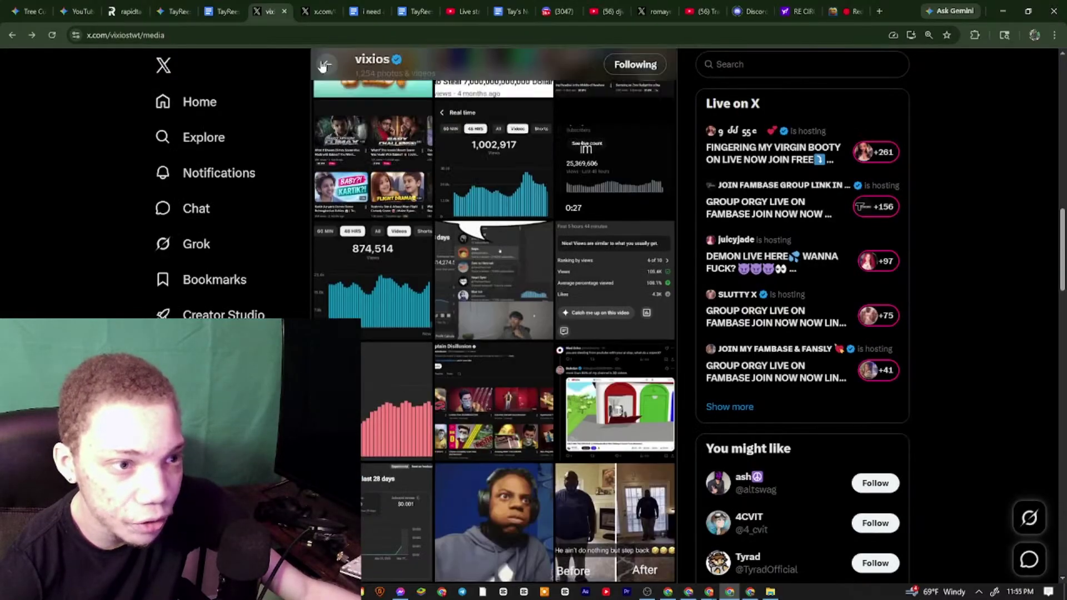
Look further down the media gallery, then open the account's own profile in a new tab and switch to an own-profile tab
{"action": "scroll", "coordinate": [325, 100], "scroll_direction": "down", "scroll_amount": 5}
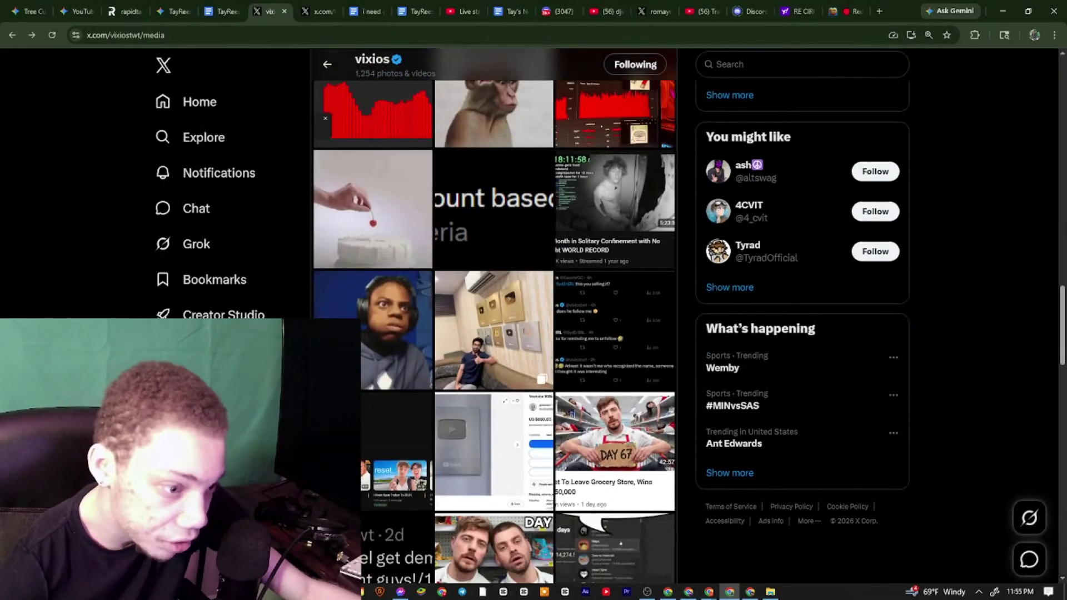
{"action": "middle_click", "coordinate": [340, 444]}
{"action": "left_click", "coordinate": [301, 11]}
{"action": "left_click", "coordinate": [250, 11]}
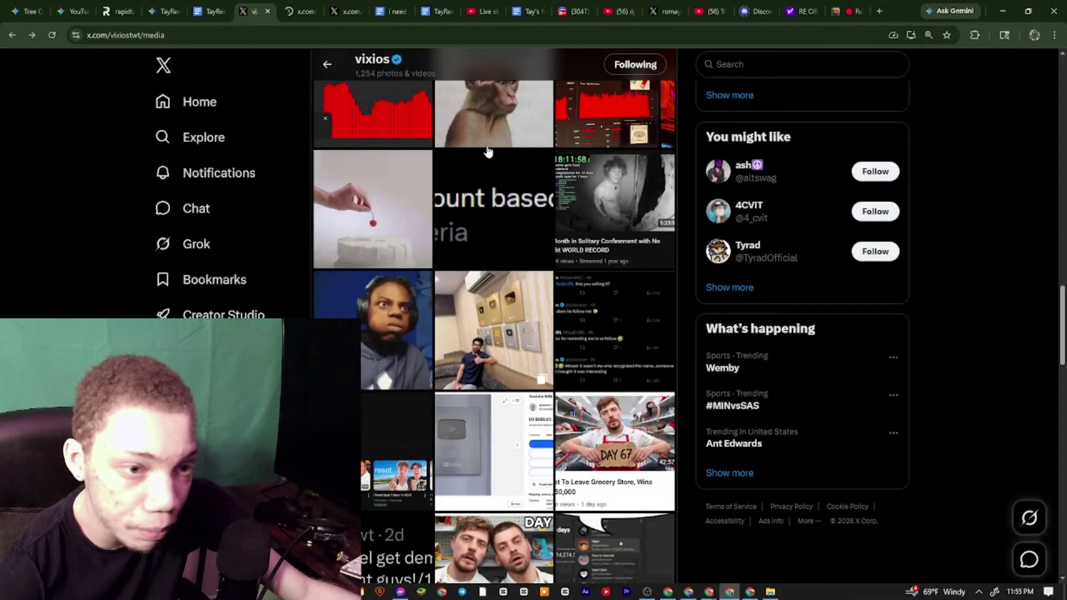
{"action": "left_click", "coordinate": [357, 15]}
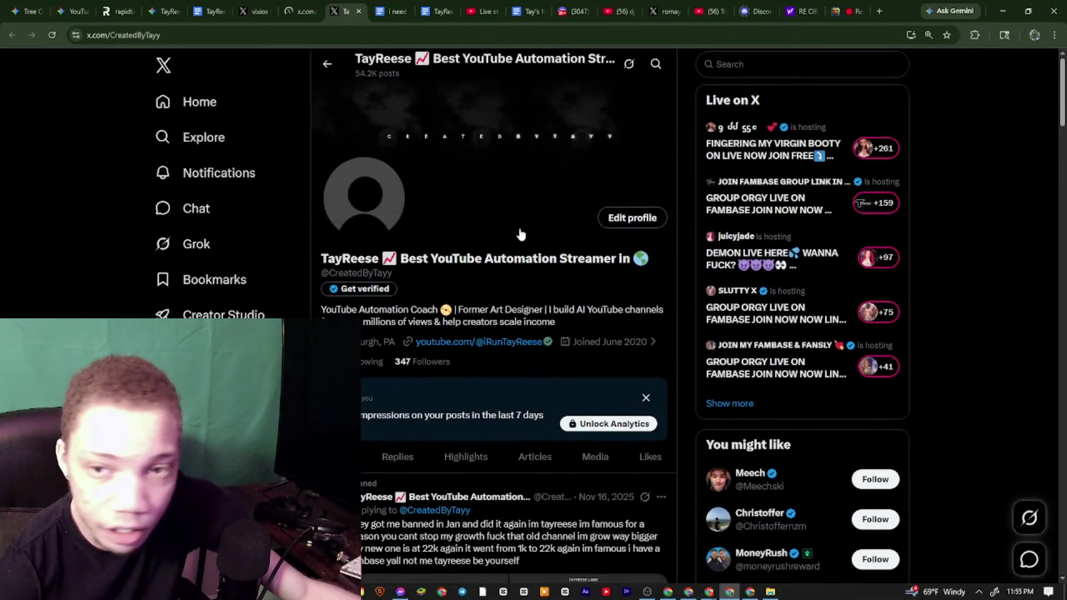
Look through the own profile's recent posts and its media gallery of YouTube strategy screenshots
{"action": "scroll", "coordinate": [520, 234], "scroll_direction": "down", "scroll_amount": 15}
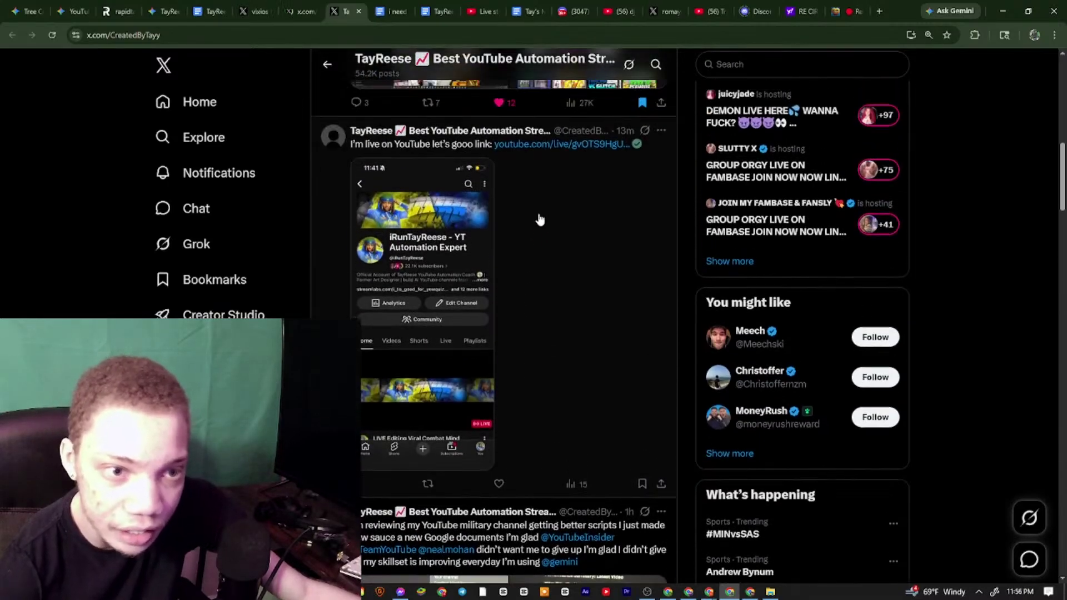
{"action": "scroll", "coordinate": [573, 189], "scroll_direction": "up", "scroll_amount": 6}
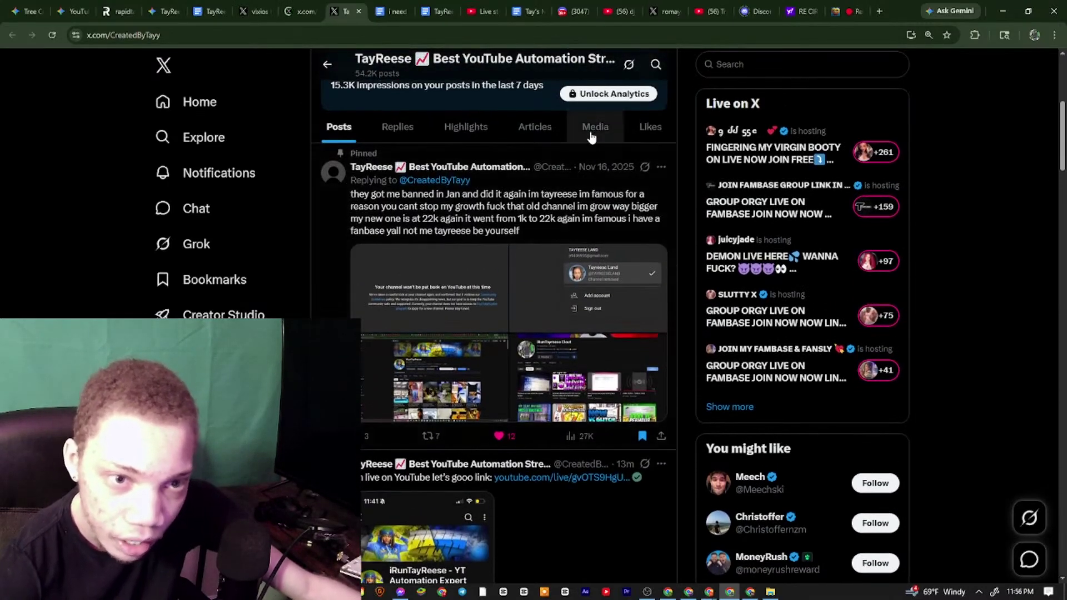
{"action": "left_click", "coordinate": [588, 135]}
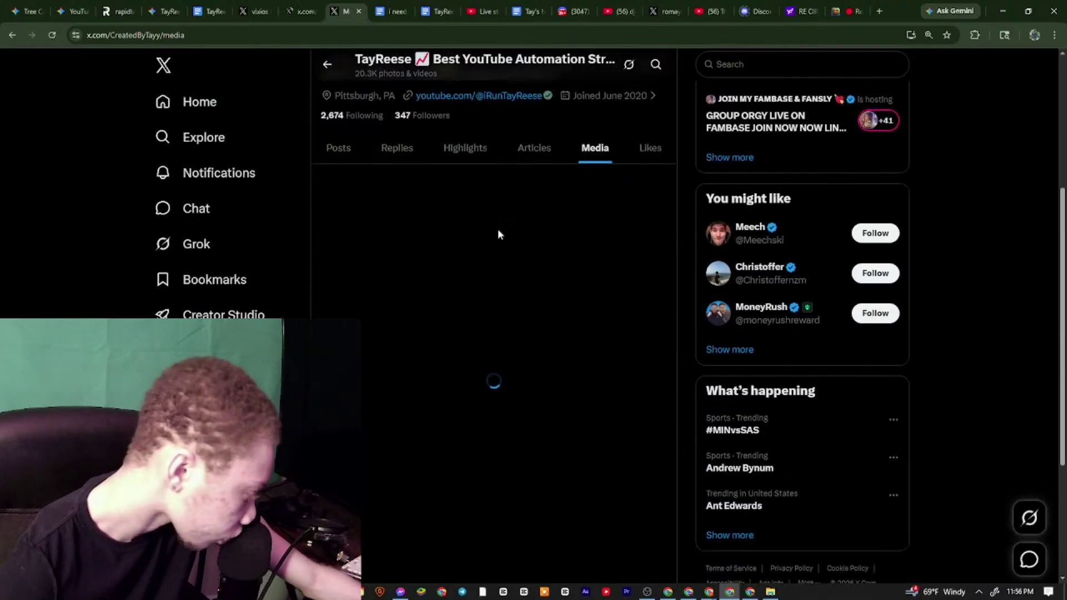
{"action": "scroll", "coordinate": [498, 224], "scroll_direction": "down", "scroll_amount": 6}
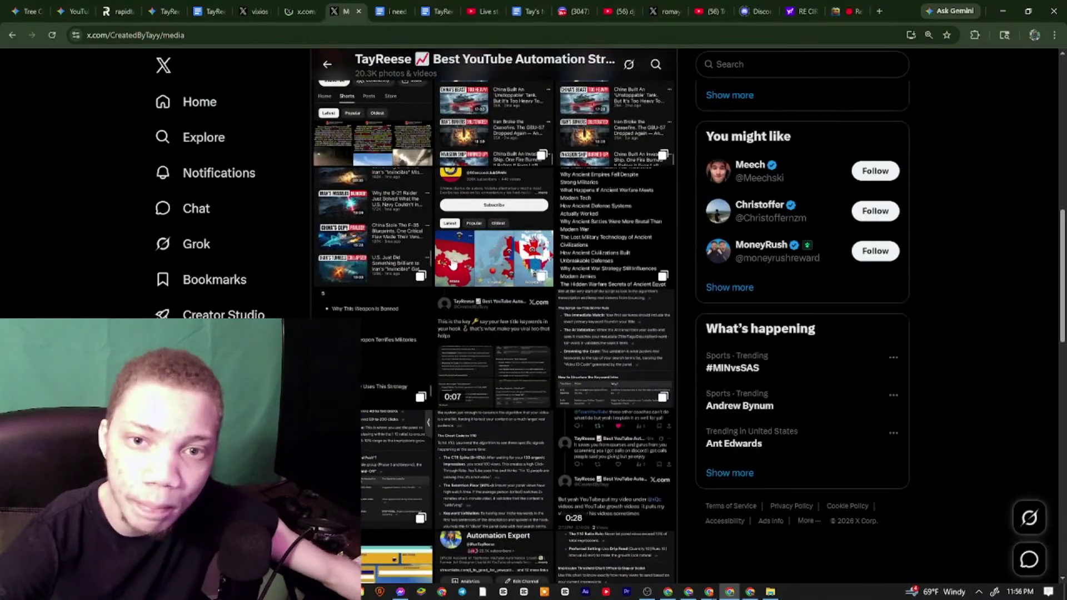
{"action": "scroll", "coordinate": [455, 261], "scroll_direction": "down", "scroll_amount": 8}
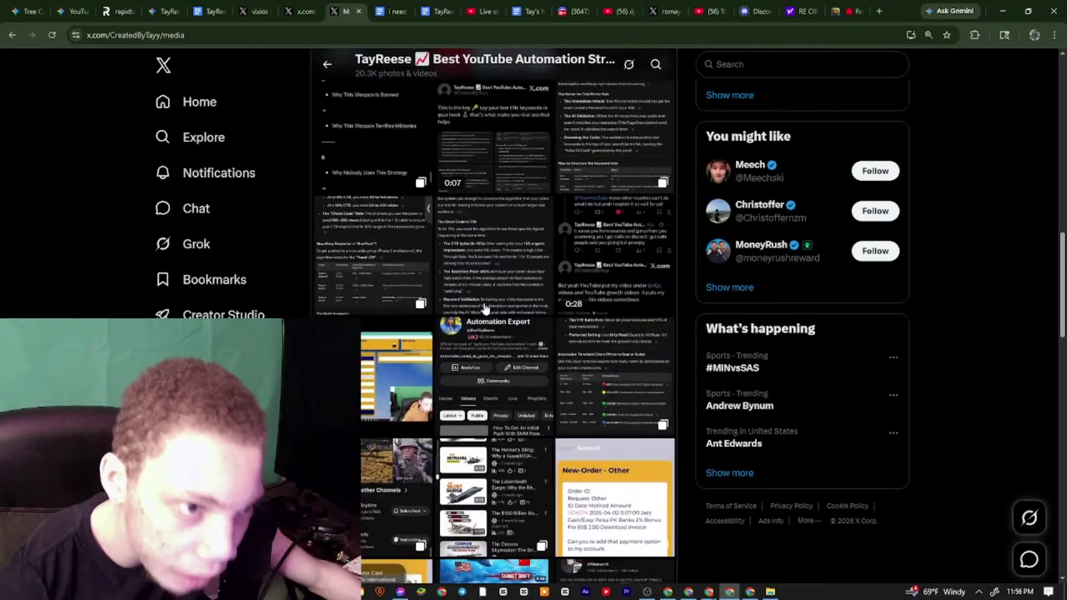
{"action": "scroll", "coordinate": [463, 257], "scroll_direction": "down", "scroll_amount": 5}
Open the Art of War creator's X profile from the recent searches, go to its media gallery and highlight the photo and video count
{"action": "left_click", "coordinate": [300, 13]}
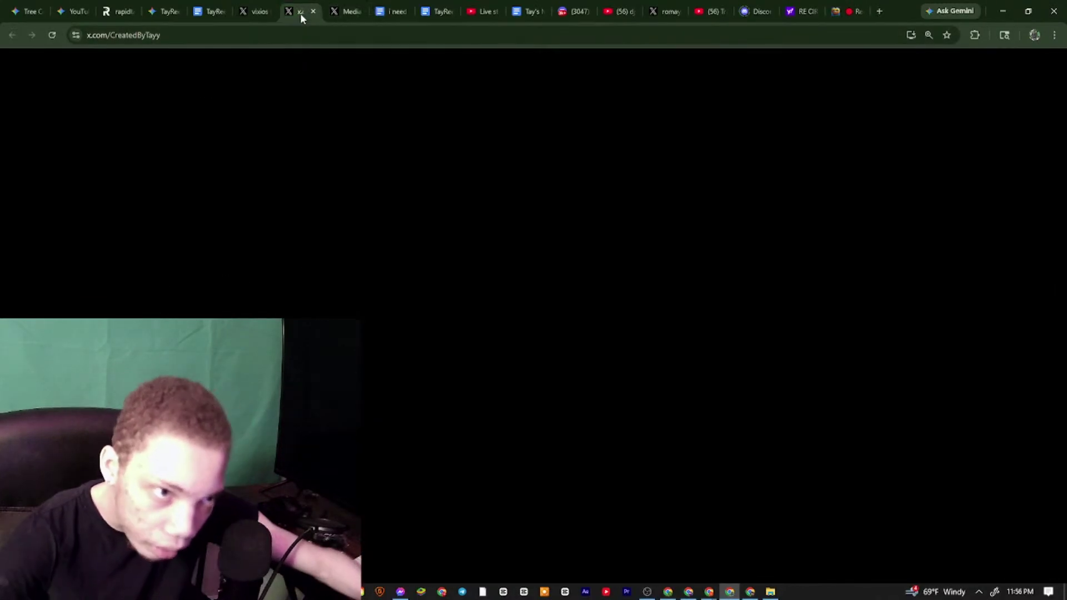
{"action": "scroll", "coordinate": [429, 212], "scroll_direction": "down", "scroll_amount": 1}
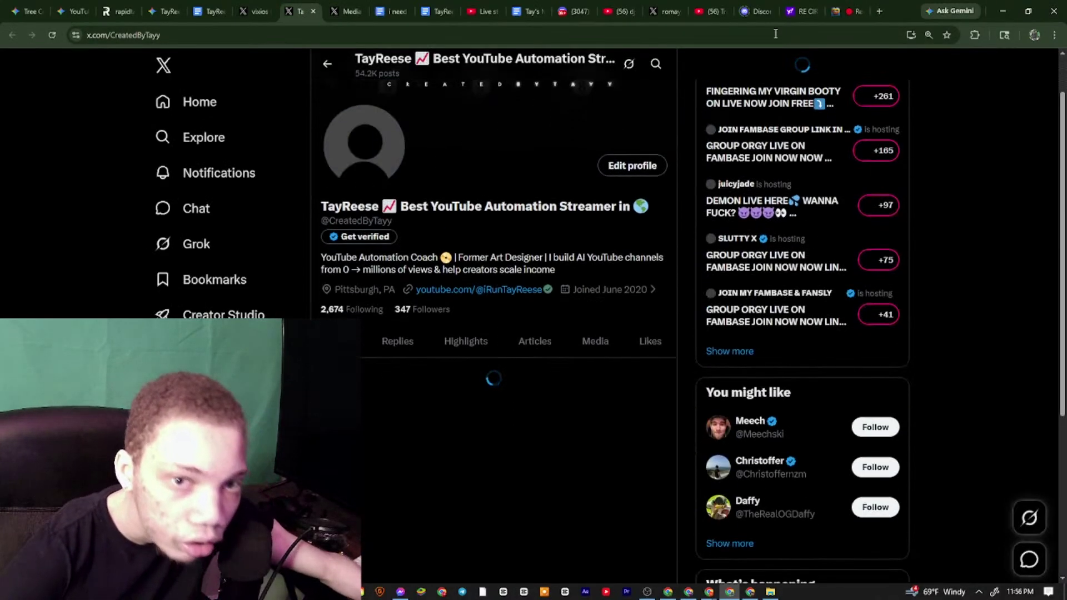
{"action": "left_click", "coordinate": [767, 63]}
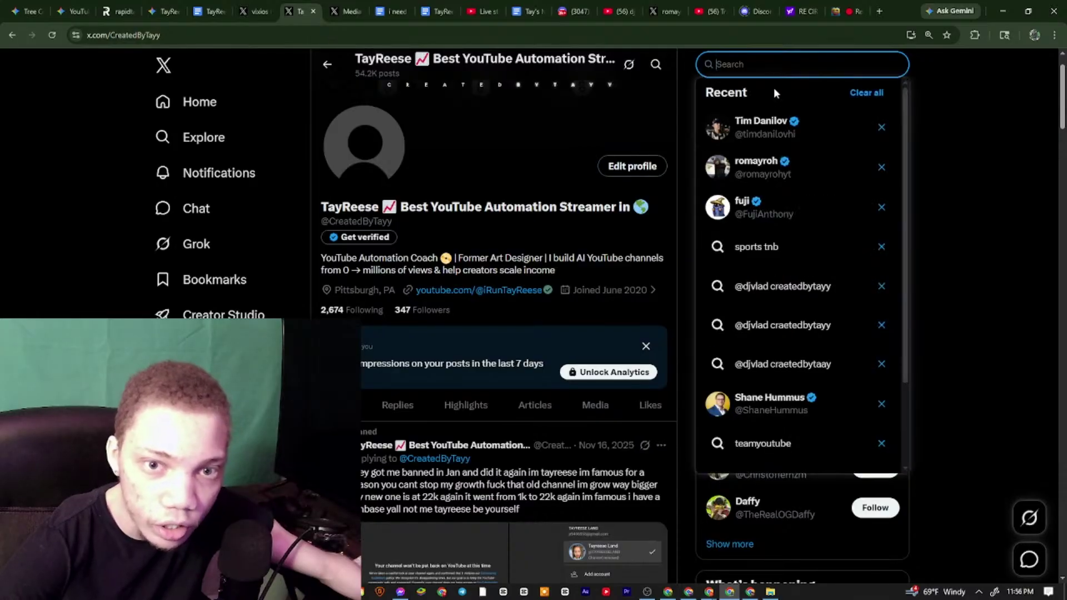
{"action": "left_click", "coordinate": [744, 131]}
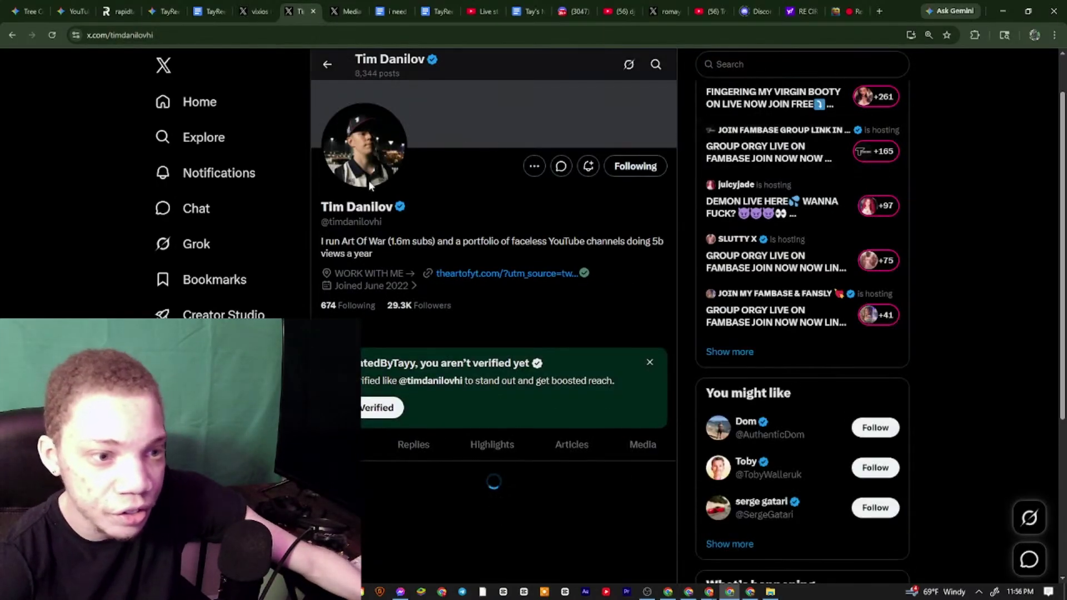
{"action": "scroll", "coordinate": [631, 470], "scroll_direction": "down", "scroll_amount": 3}
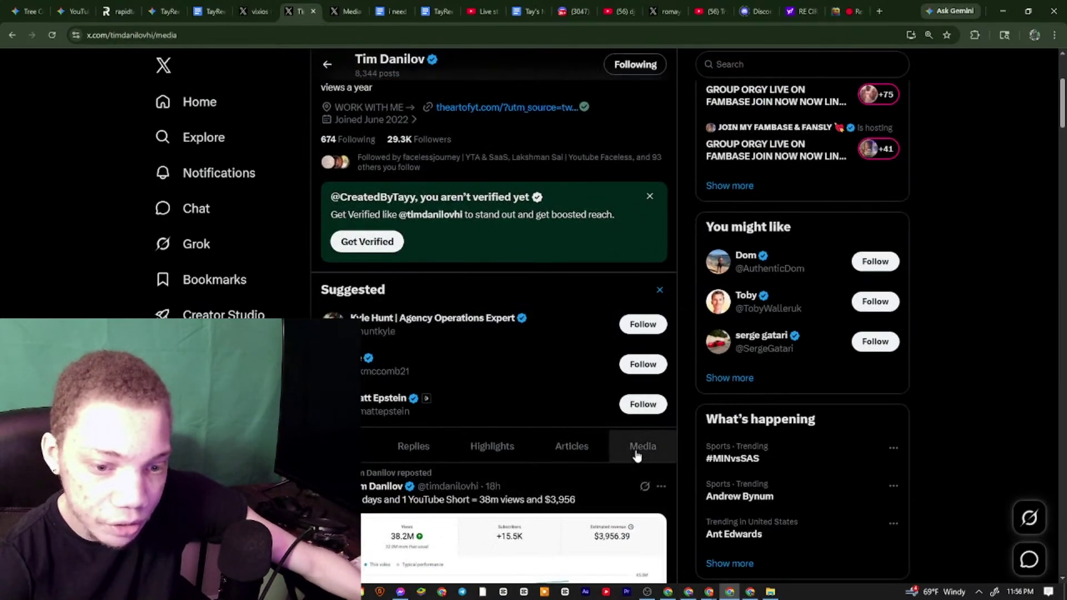
{"action": "left_click", "coordinate": [640, 447]}
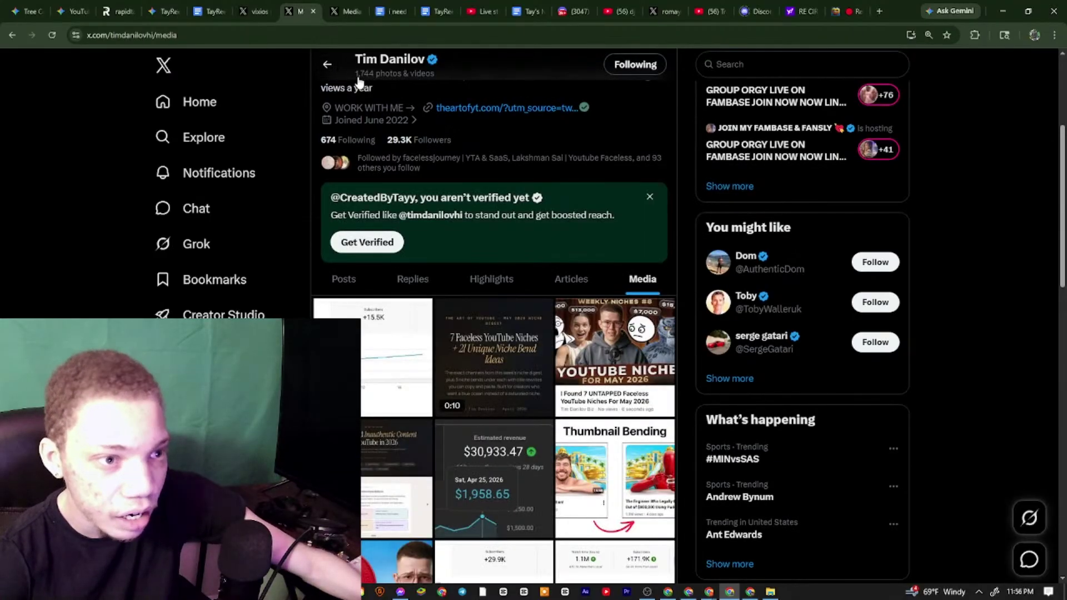
{"action": "left_click", "coordinate": [439, 78]}
Highlight the own account's name in its media gallery, look through the screenshots, and compare the gallery with the Art of War creator's
{"action": "key", "text": "ctrl+Tab"}
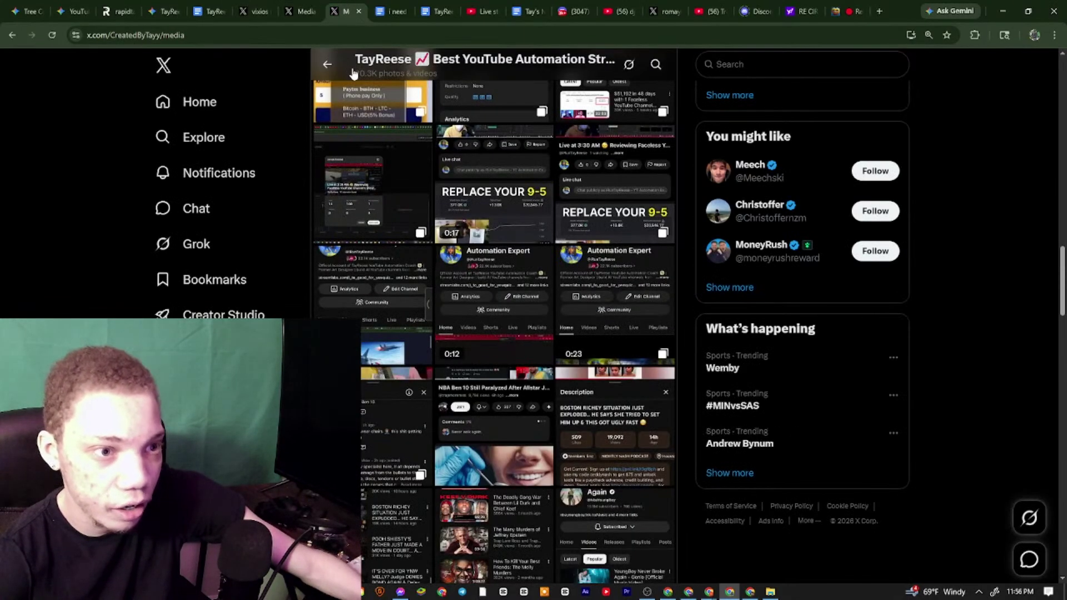
{"action": "scroll", "coordinate": [464, 184], "scroll_direction": "down", "scroll_amount": 15}
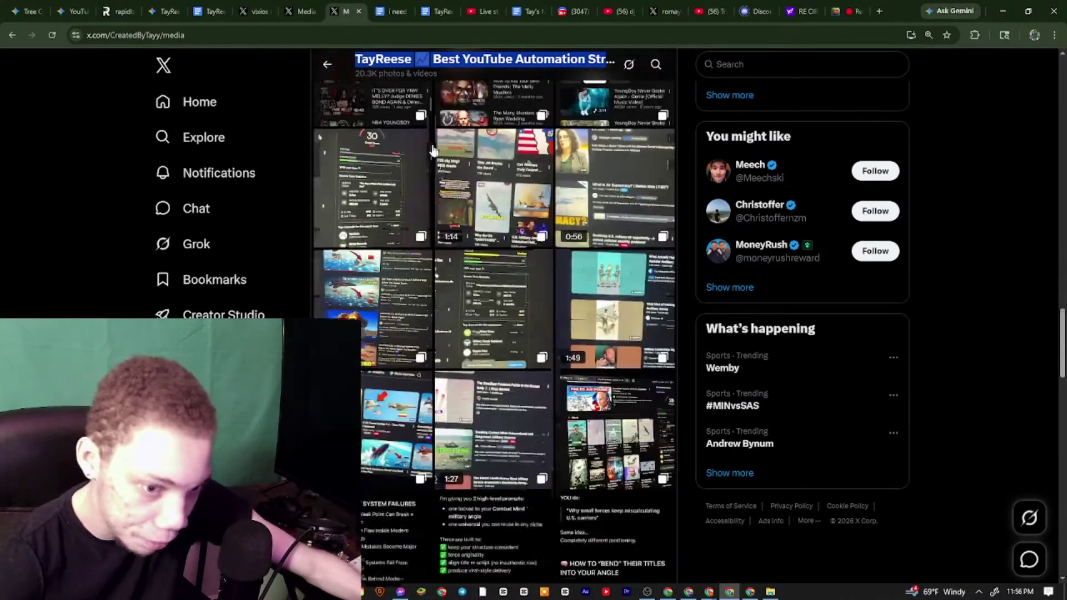
{"action": "scroll", "coordinate": [464, 183], "scroll_direction": "down", "scroll_amount": 10}
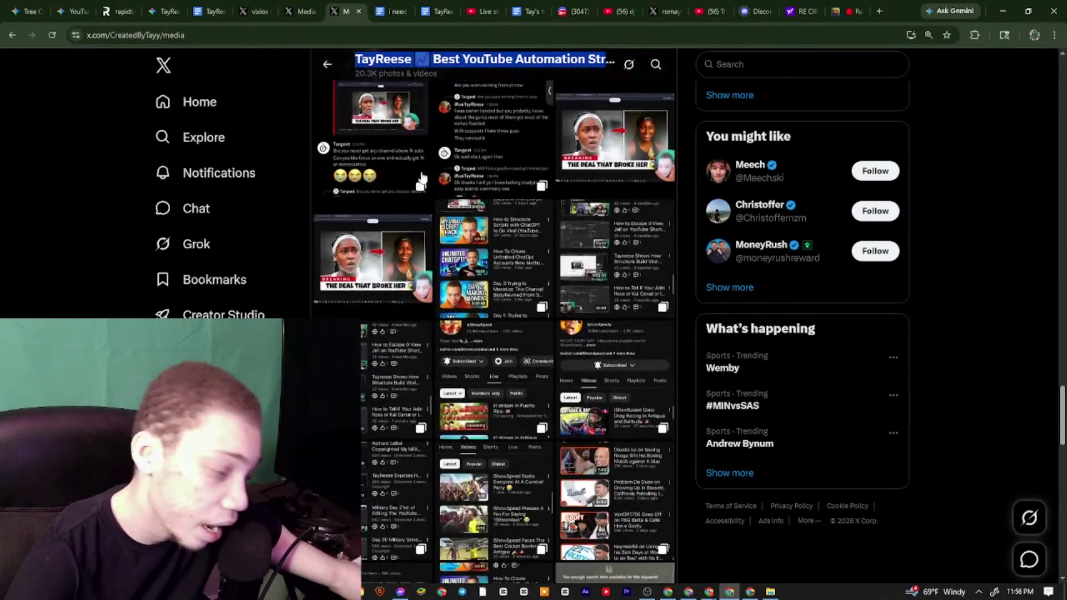
{"action": "scroll", "coordinate": [388, 234], "scroll_direction": "up", "scroll_amount": 5}
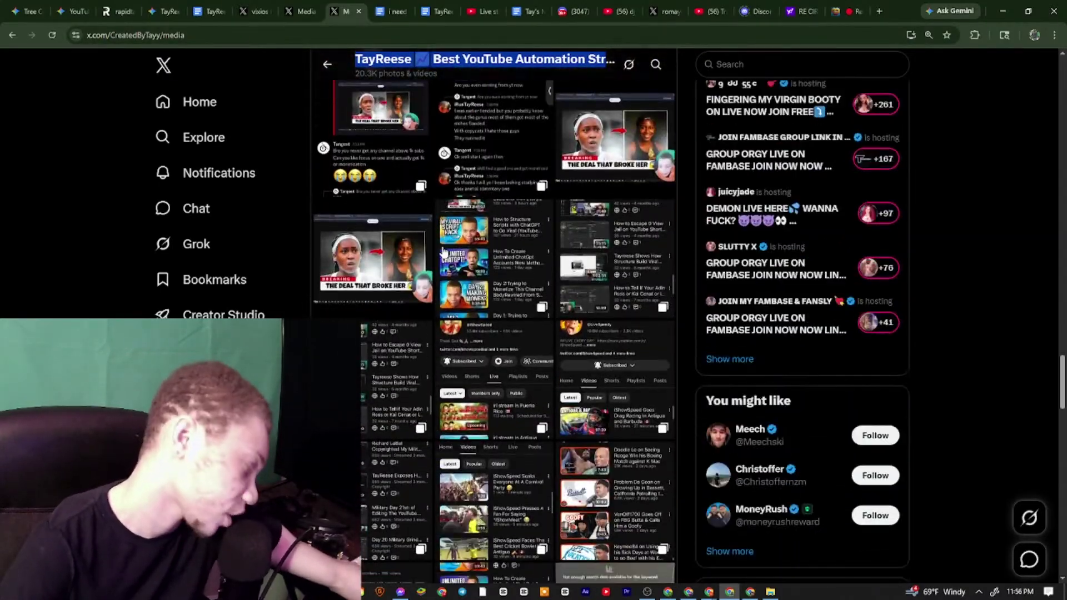
{"action": "scroll", "coordinate": [429, 255], "scroll_direction": "down", "scroll_amount": 5}
{"action": "left_click", "coordinate": [304, 8]}
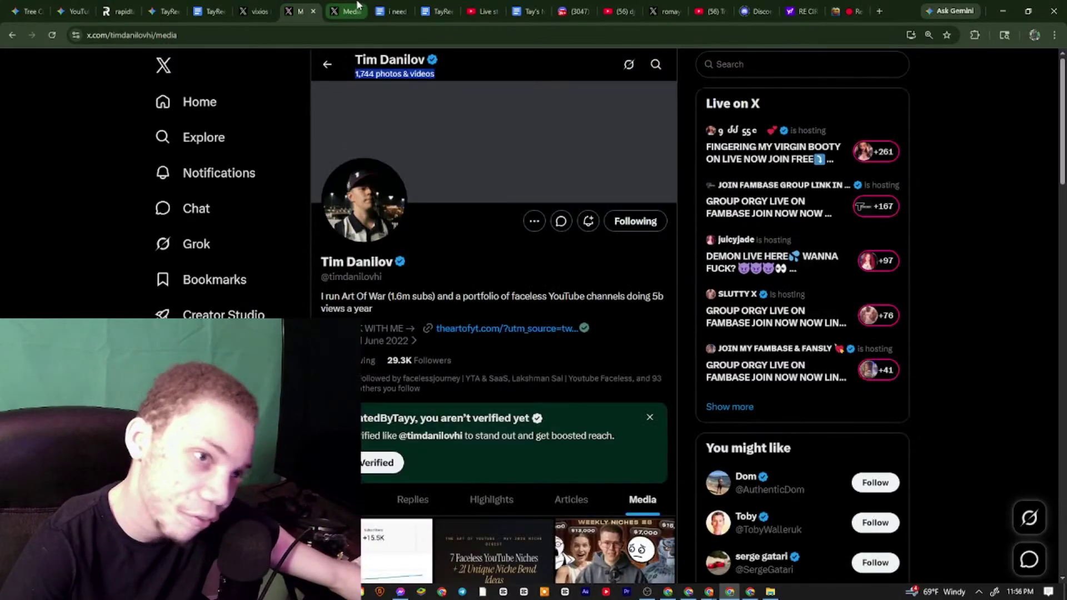
{"action": "left_click", "coordinate": [333, 6]}
{"action": "key", "text": "ctrl+Tab"}
{"action": "left_click", "coordinate": [333, 6]}
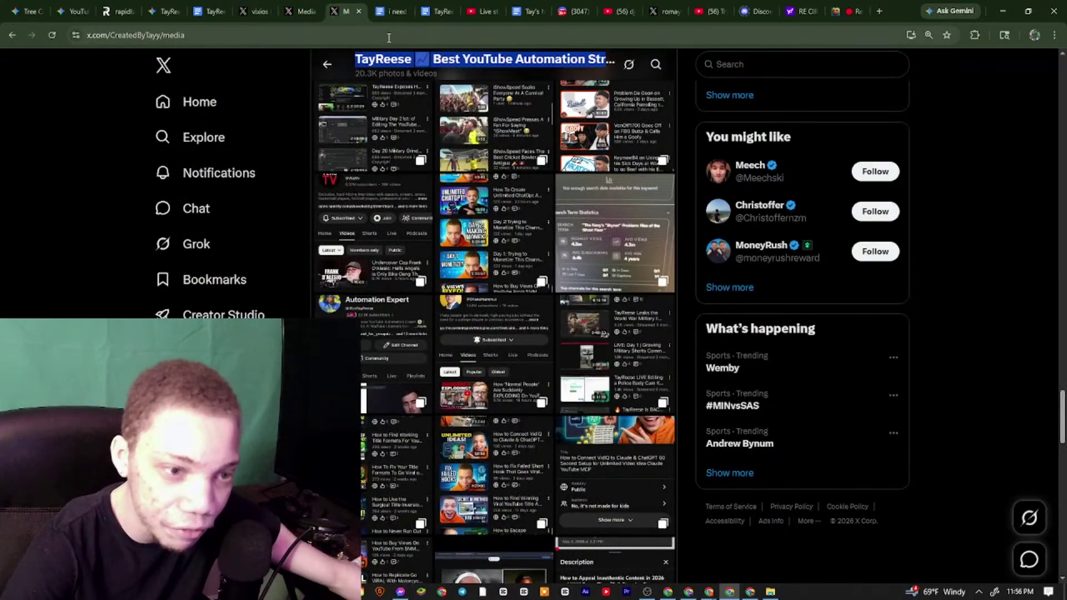
Move the "i need" document's tab directly after the rapidtags tab and open the TayReese Gemini Sauce For Shorts Military document
{"action": "left_click", "coordinate": [392, 8]}
{"action": "left_click", "coordinate": [418, 7]}
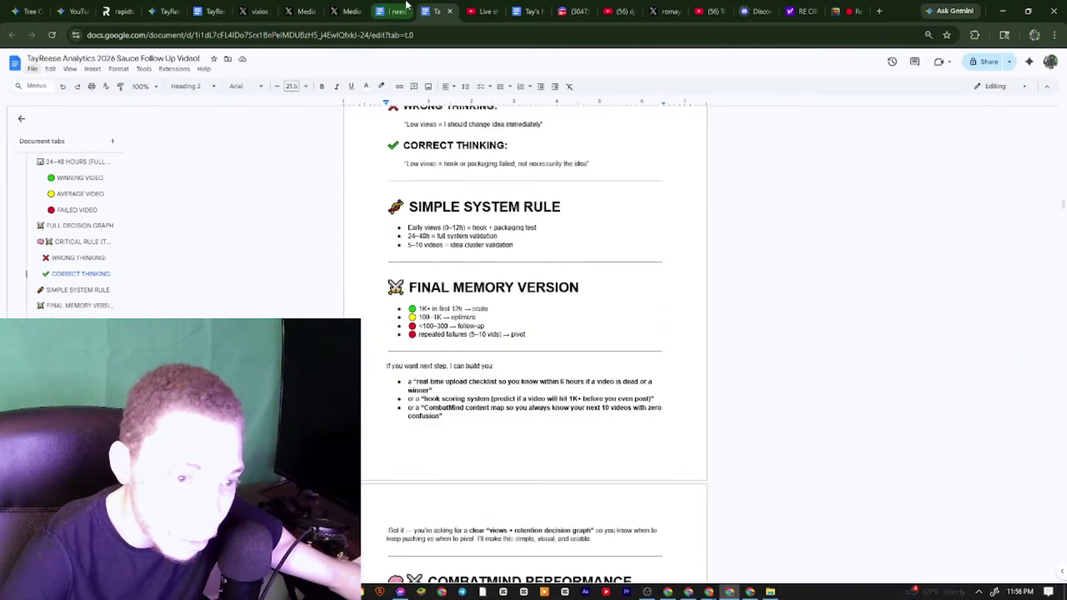
{"action": "left_click_drag", "start_coordinate": [392, 7], "coordinate": [161, 7]}
{"action": "left_click", "coordinate": [232, 5]}
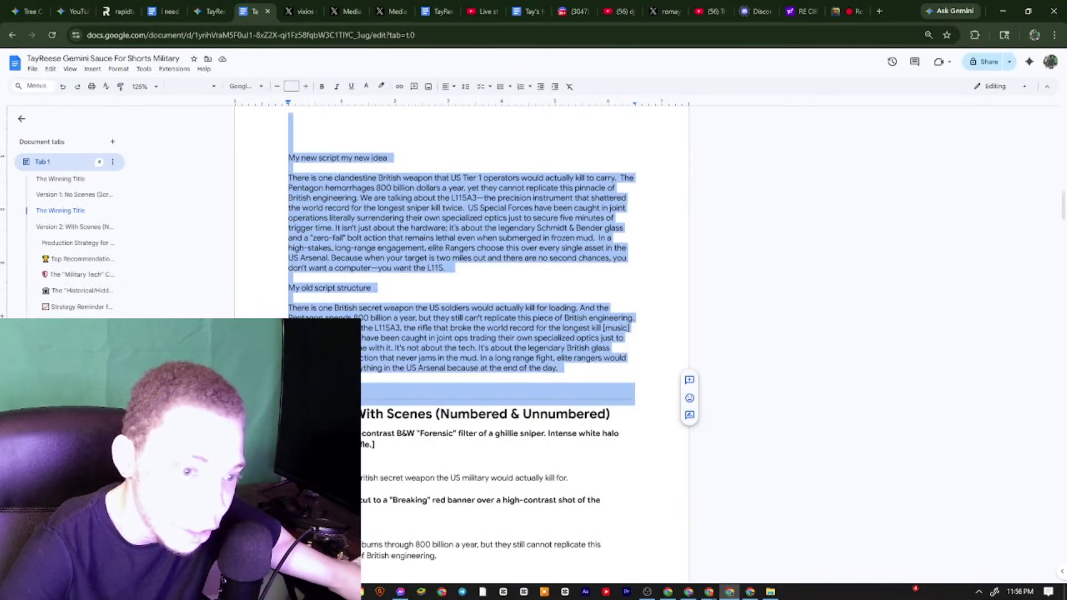
Highlight the British L115A3 script paragraph under "My new script my new idea"
{"action": "left_click", "coordinate": [484, 217]}
{"action": "left_click_drag", "start_coordinate": [288, 178], "coordinate": [456, 268]}
{"action": "right_click", "coordinate": [457, 233]}
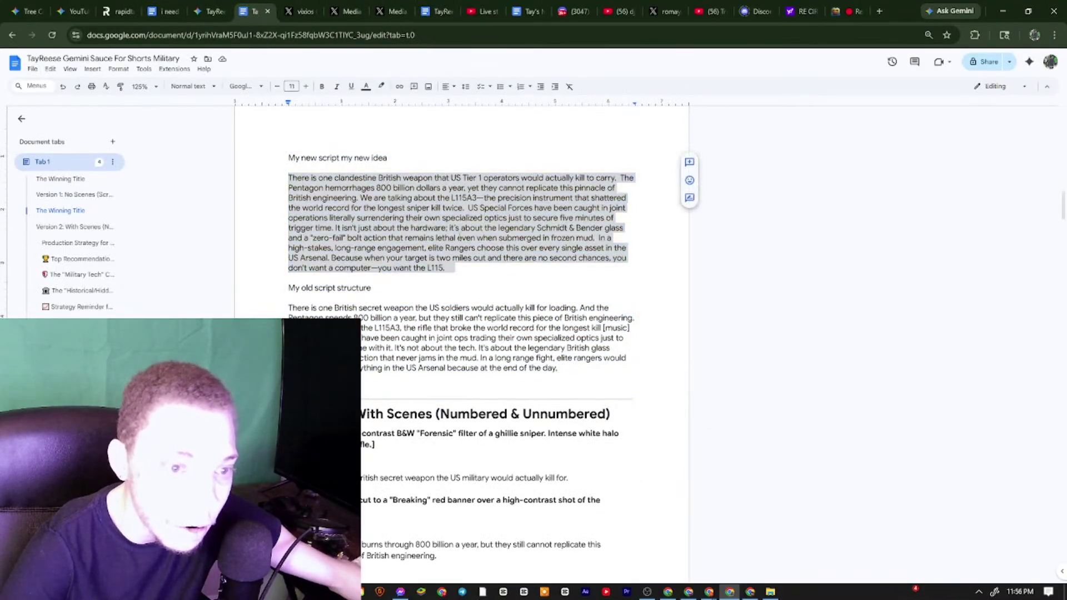
{"action": "left_click", "coordinate": [496, 260]}
{"action": "left_click", "coordinate": [689, 591]}
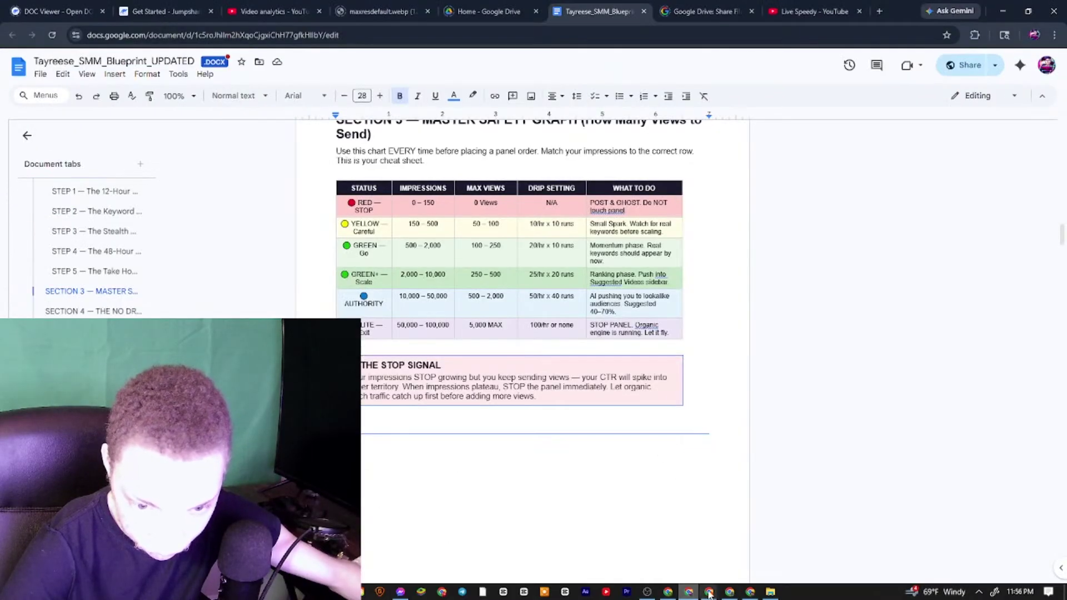
{"action": "left_click", "coordinate": [729, 591]}
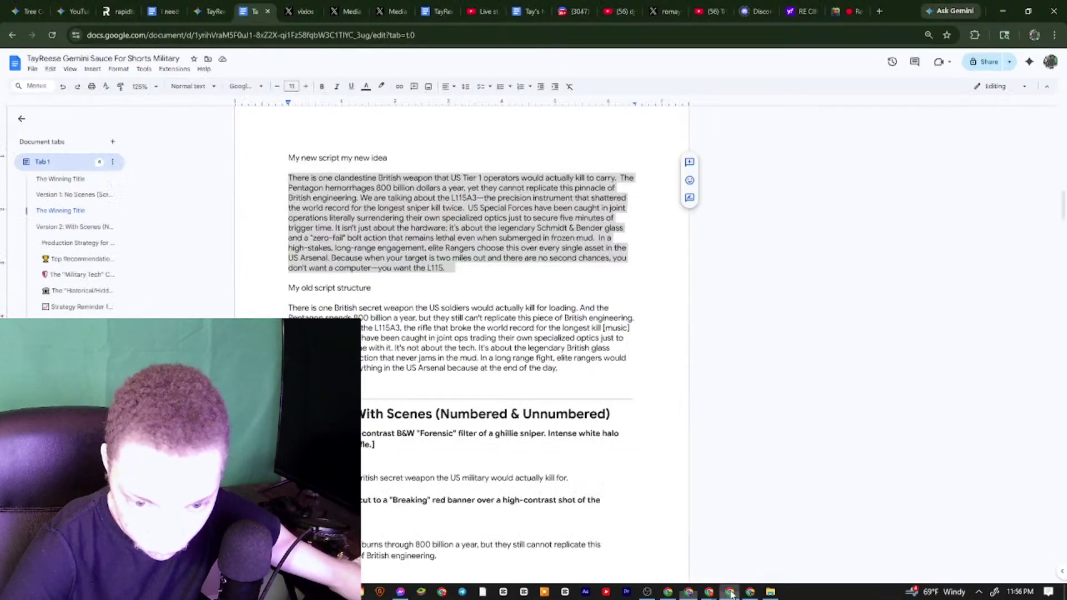
{"action": "left_click", "coordinate": [1034, 35]}
{"action": "scroll", "coordinate": [944, 250], "scroll_direction": "down", "scroll_amount": 5}
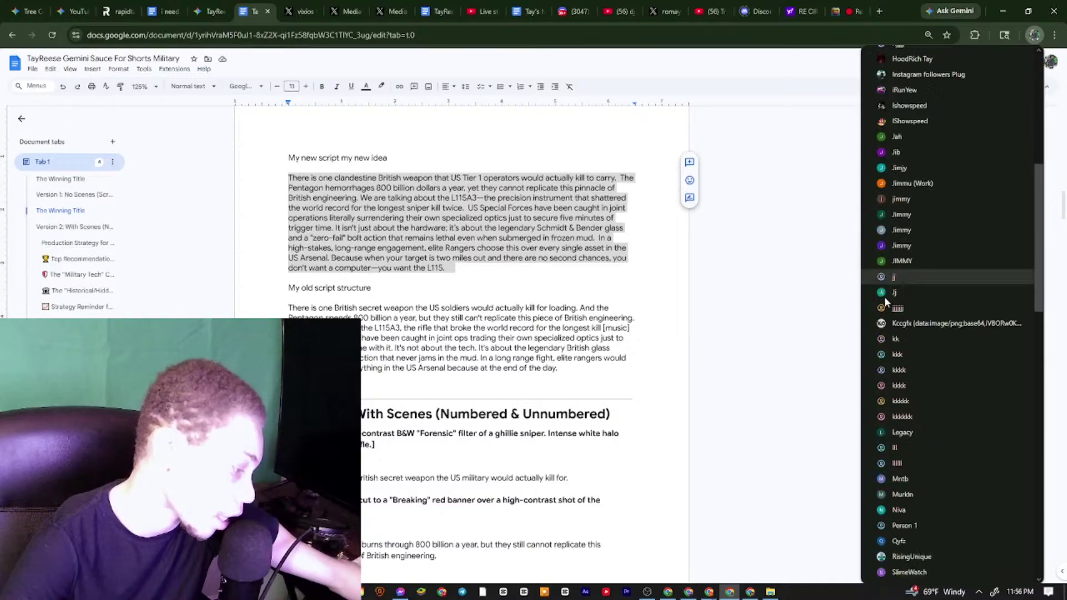
Return to the own account's media gallery and look through its strategy screenshots for the Eagle Eye Military posts
{"action": "key", "text": "ctrl+Tab"}
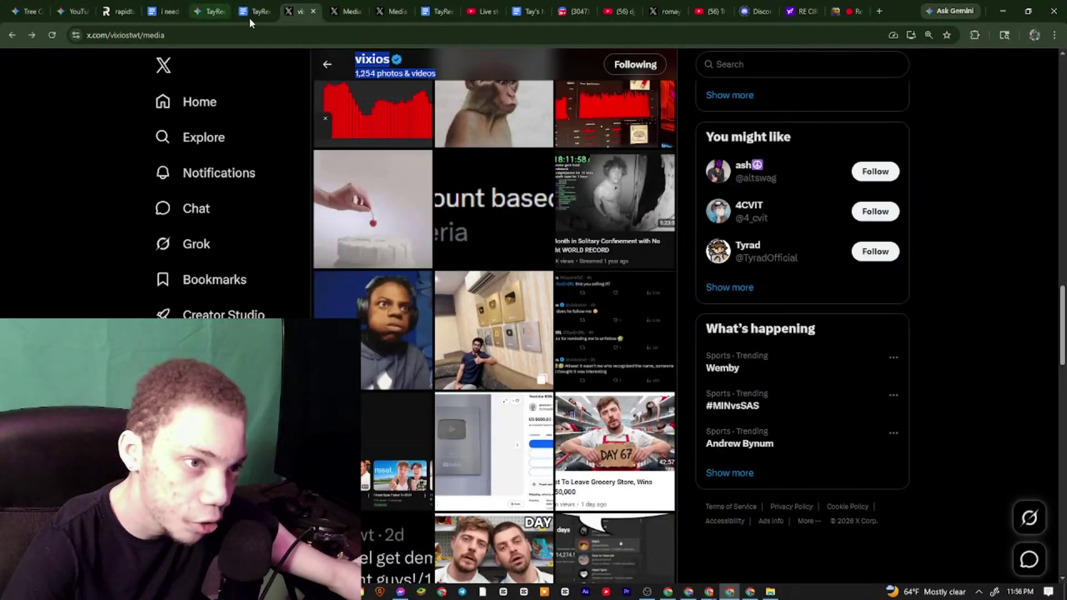
{"action": "key", "text": "ctrl+Tab"}
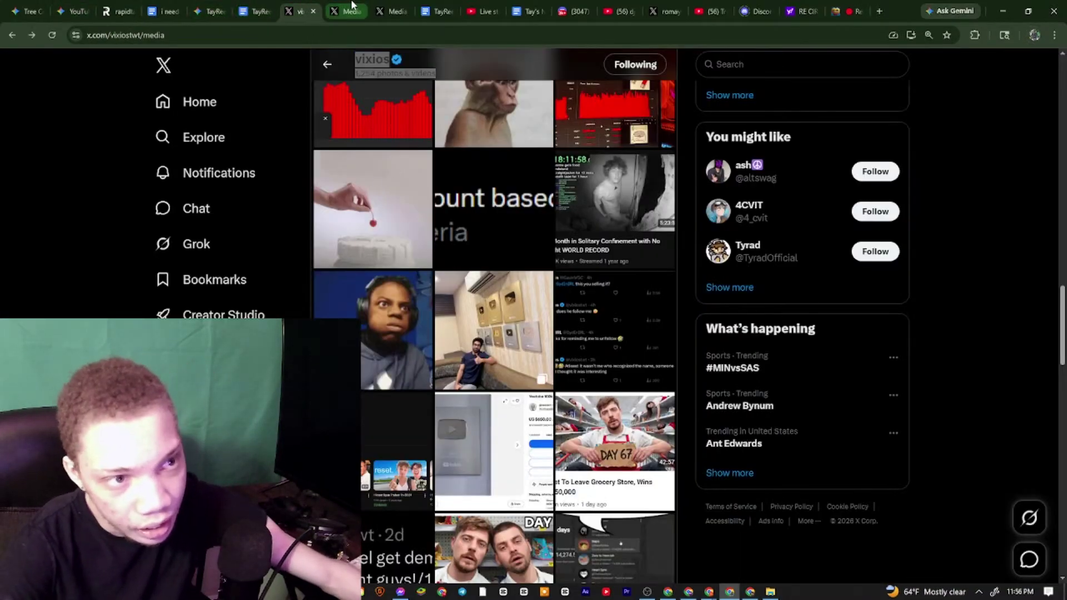
{"action": "key", "text": "ctrl+Tab"}
{"action": "scroll", "coordinate": [547, 256], "scroll_direction": "up", "scroll_amount": 10}
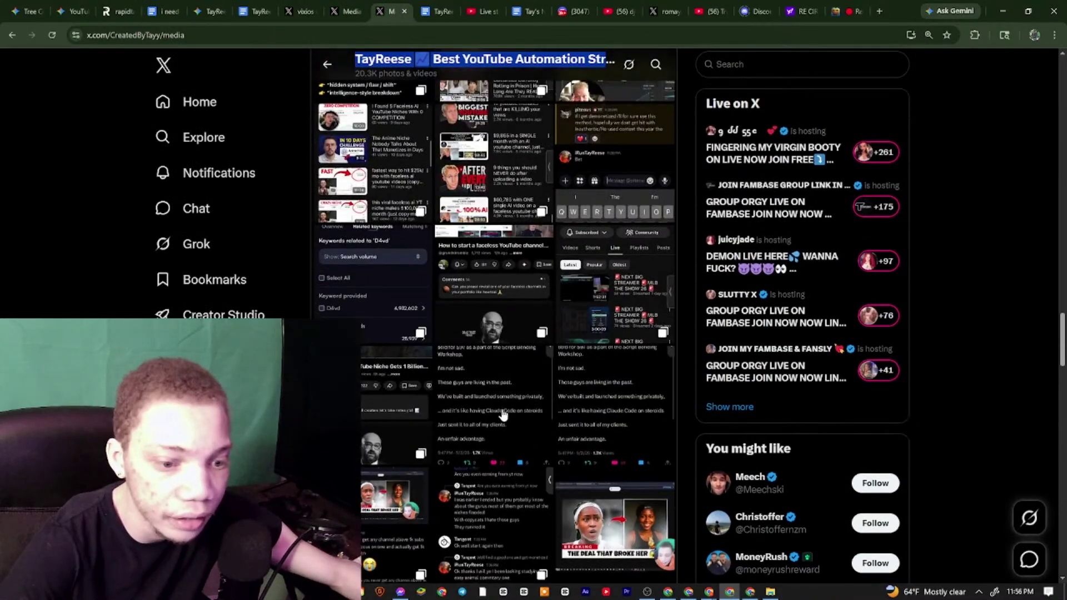
{"action": "scroll", "coordinate": [503, 414], "scroll_direction": "up", "scroll_amount": 3}
{"action": "left_click", "coordinate": [479, 533]}
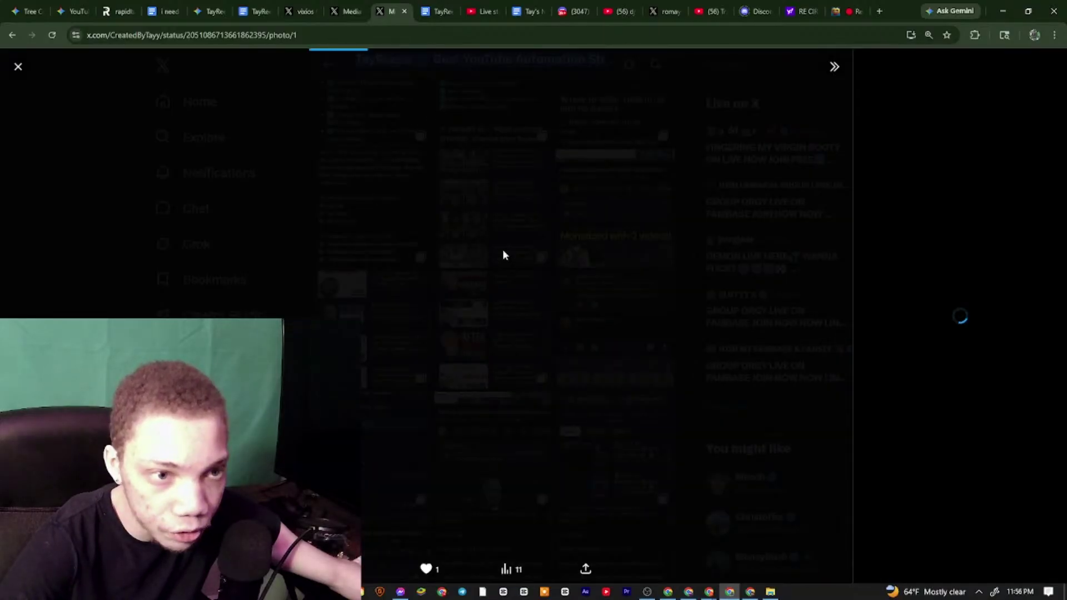
{"action": "left_click", "coordinate": [569, 173]}
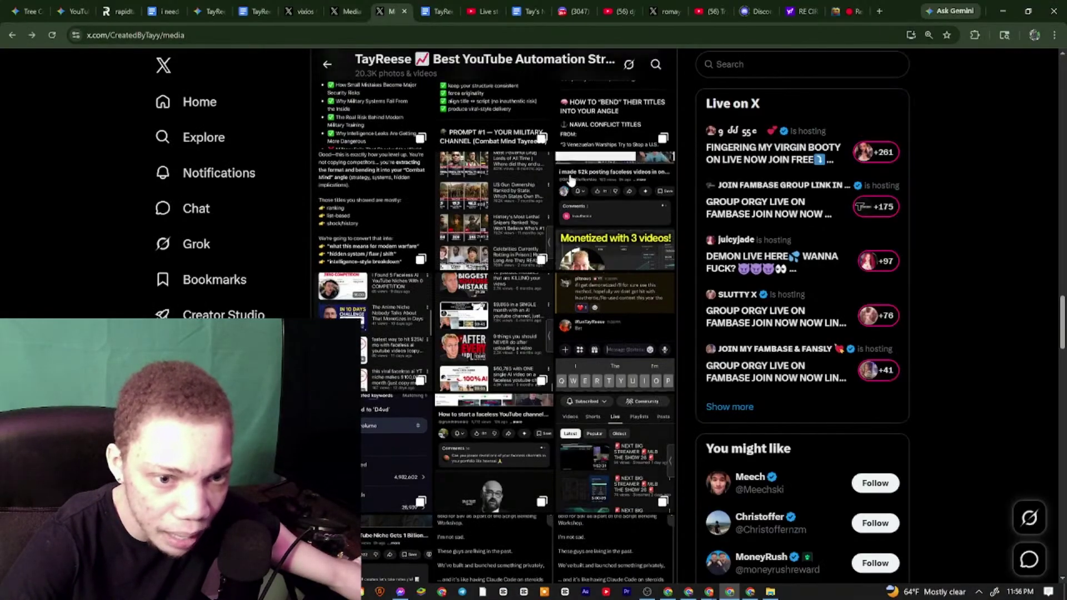
{"action": "scroll", "coordinate": [583, 167], "scroll_direction": "down", "scroll_amount": 5}
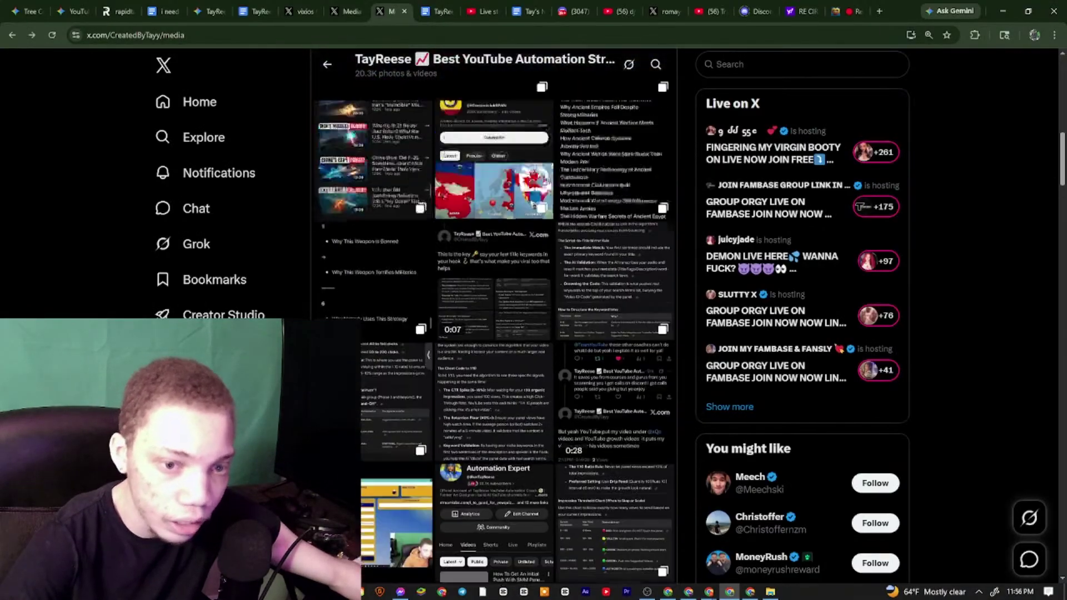
{"action": "scroll", "coordinate": [611, 159], "scroll_direction": "up", "scroll_amount": 3}
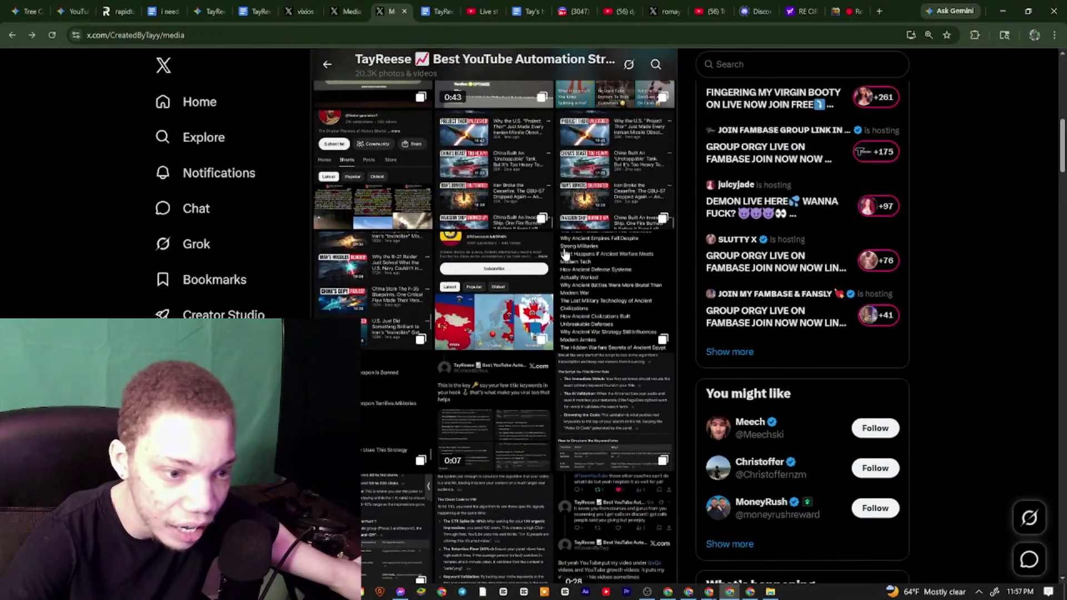
View the Eagle Eye Military niche post, then open the post about spamming the same thumbnail images and read its thread from the start
{"action": "left_click", "coordinate": [359, 271]}
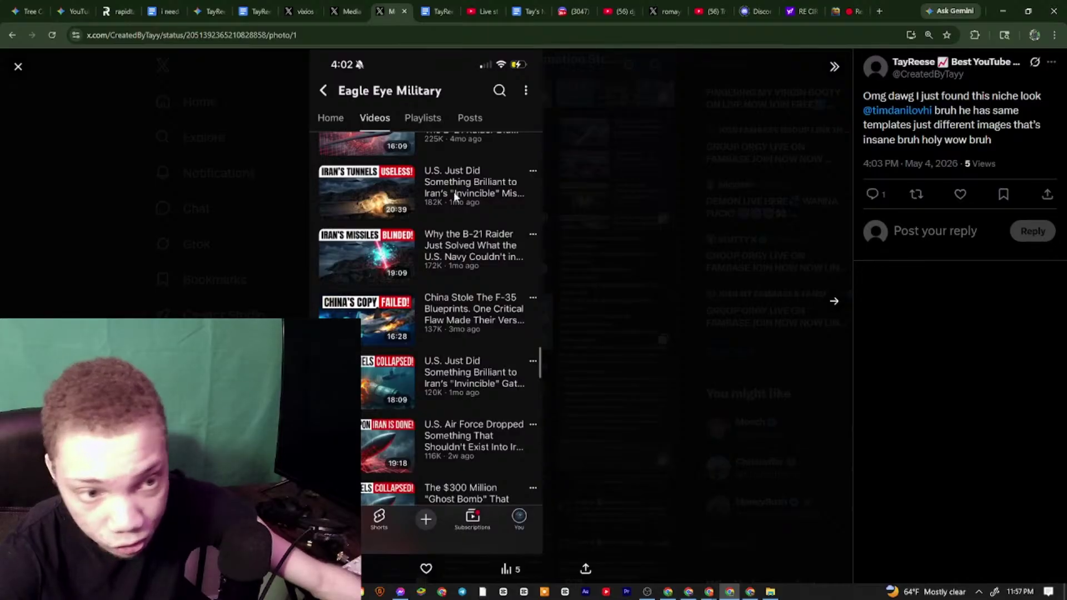
{"action": "key", "text": "Escape"}
{"action": "left_click", "coordinate": [508, 165]}
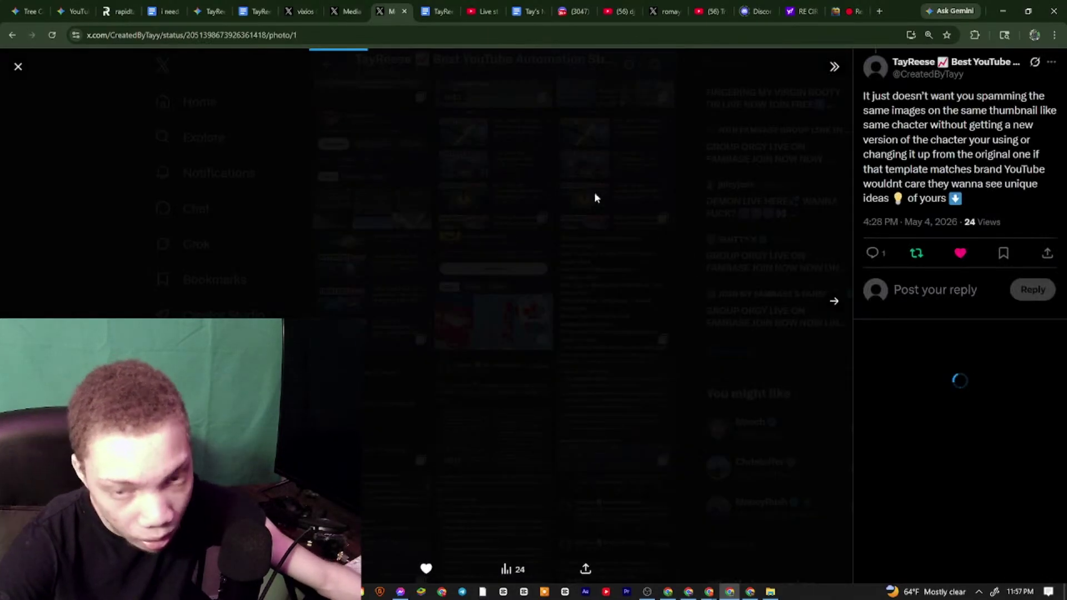
{"action": "scroll", "coordinate": [982, 165], "scroll_direction": "up", "scroll_amount": 5}
{"action": "scroll", "coordinate": [982, 165], "scroll_direction": "up", "scroll_amount": 5}
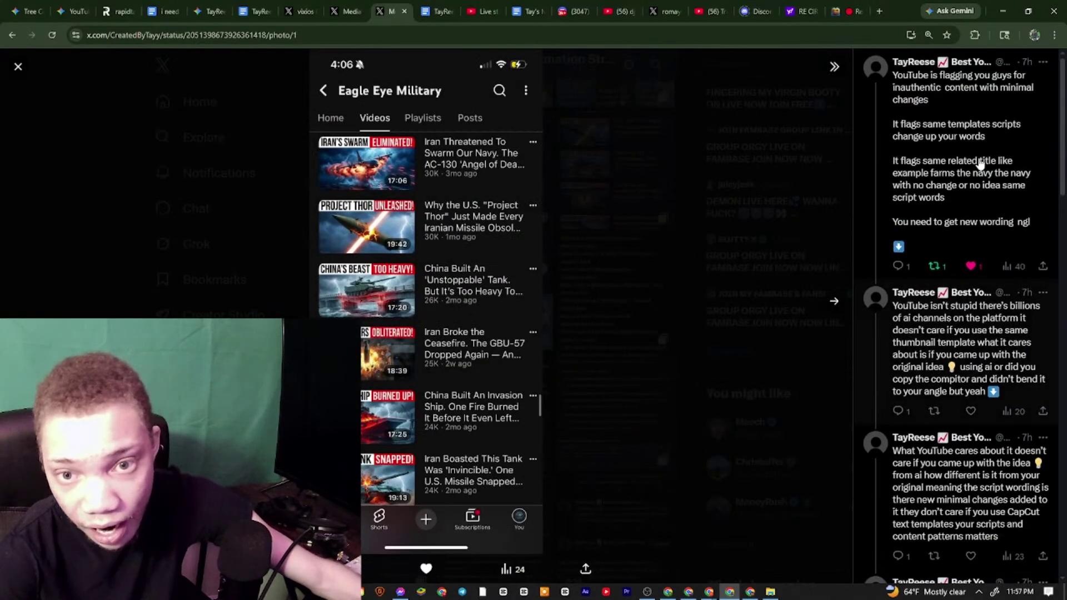
Open the thread's post on YouTube flagging inauthentic content, highlight its lines on minimal changes and same related titles, and return to the thread
{"action": "left_click", "coordinate": [949, 148]}
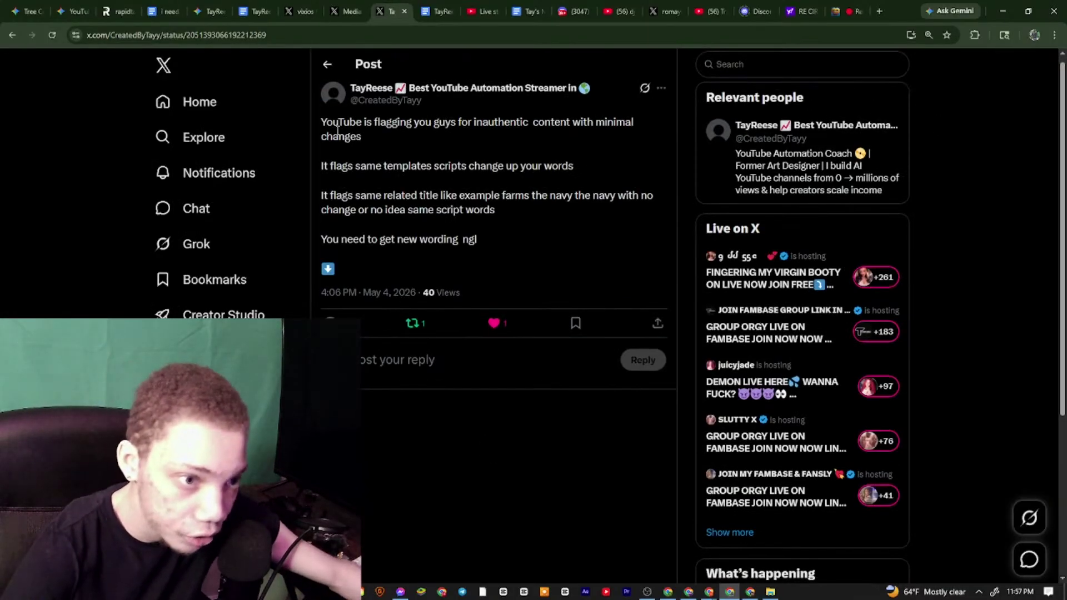
{"action": "left_click_drag", "start_coordinate": [322, 121], "coordinate": [572, 116]}
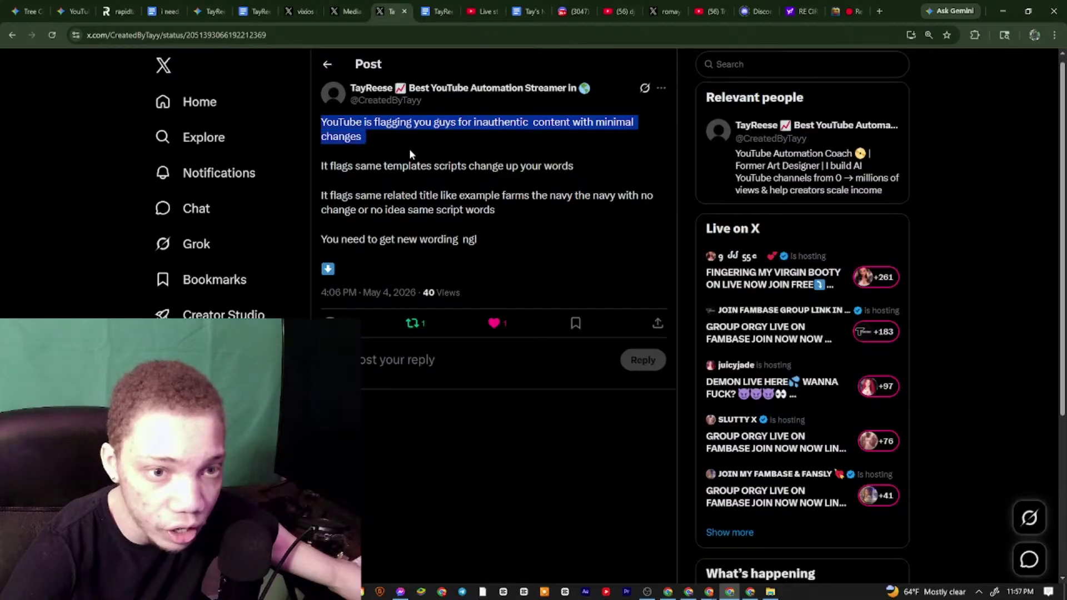
{"action": "left_click_drag", "start_coordinate": [334, 161], "coordinate": [354, 63]}
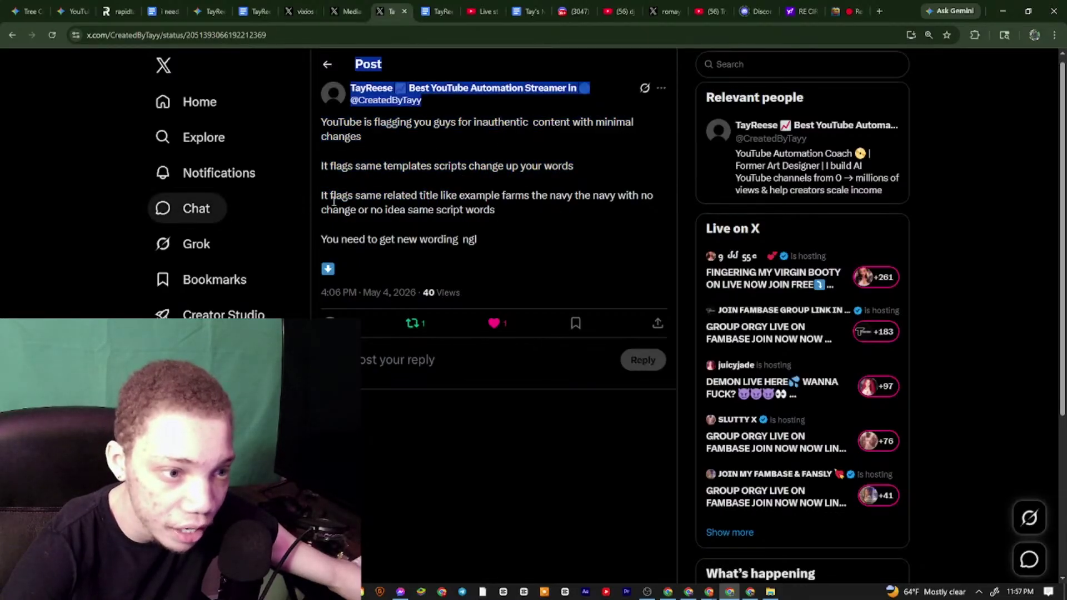
{"action": "left_click_drag", "start_coordinate": [321, 197], "coordinate": [511, 214]}
{"action": "left_click", "coordinate": [511, 214]}
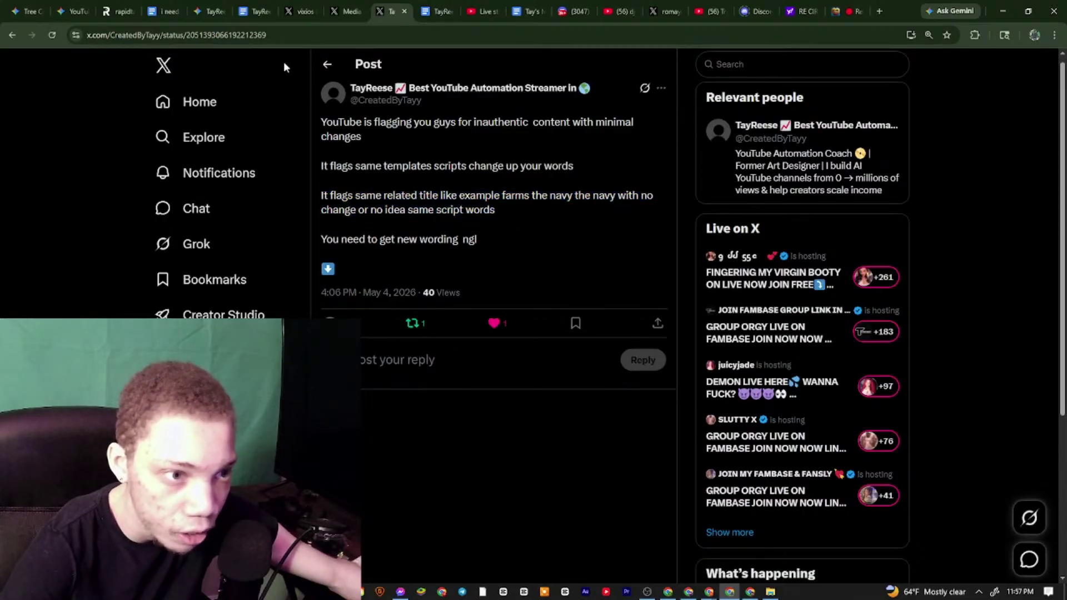
{"action": "left_click", "coordinate": [323, 65]}
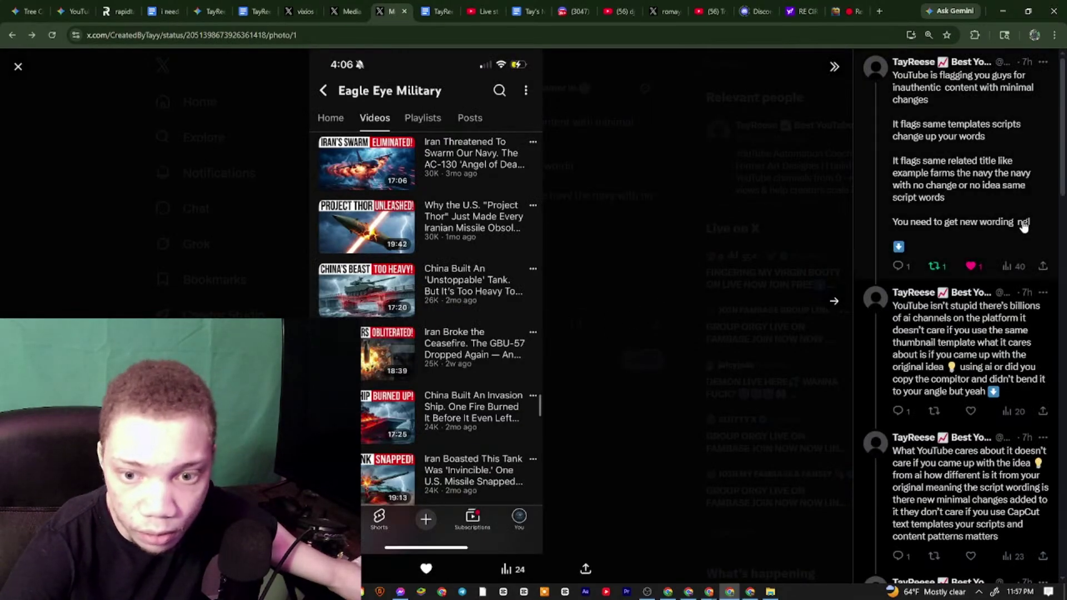
Open the "YouTube isn't stupid" post and highlight its passage on using the same thumbnail template
{"action": "left_click", "coordinate": [942, 343]}
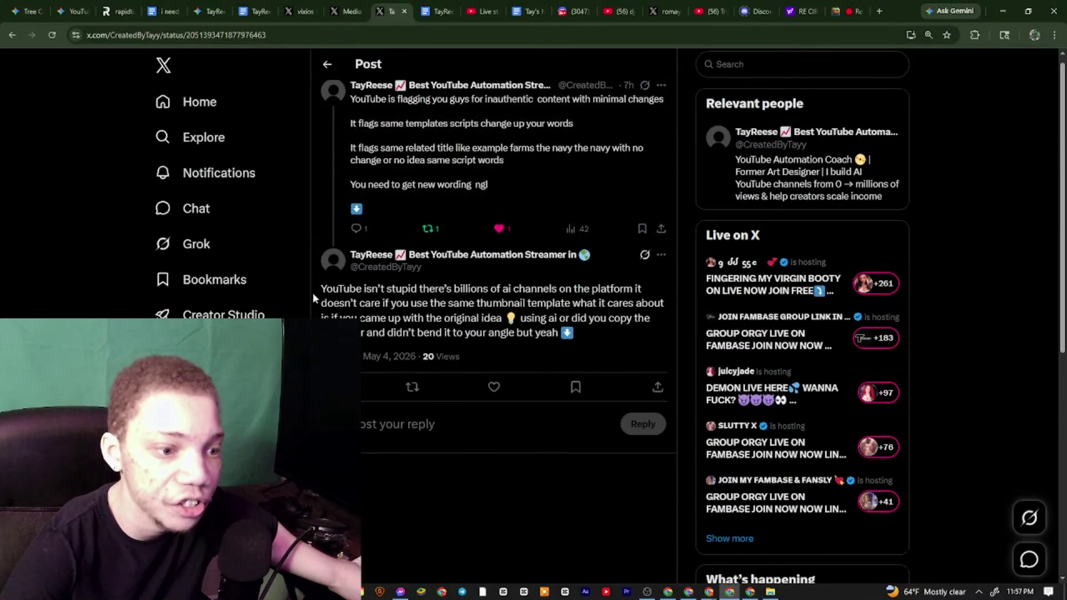
{"action": "left_click_drag", "start_coordinate": [439, 307], "coordinate": [661, 286]}
{"action": "left_click_drag", "start_coordinate": [544, 294], "coordinate": [608, 303]}
{"action": "left_click", "coordinate": [529, 304]}
{"action": "left_click_drag", "start_coordinate": [405, 304], "coordinate": [658, 304]}
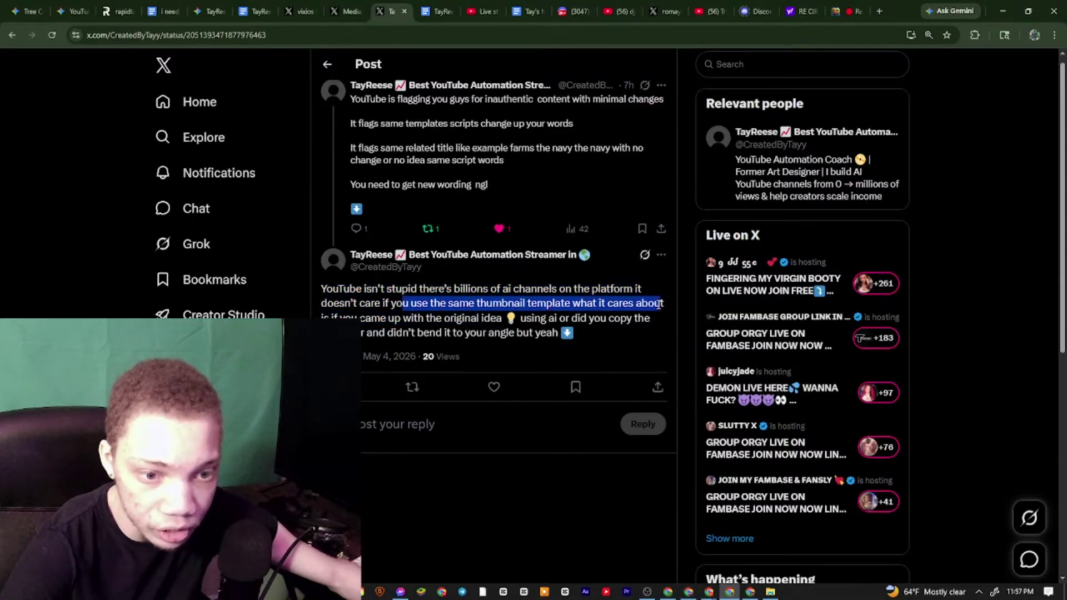
Highlight the "YouTube isn't stupid" post's passage on coming up with the original idea, clear the highlight and return to the thread
{"action": "left_click_drag", "start_coordinate": [485, 312], "coordinate": [637, 317]}
{"action": "left_click", "coordinate": [548, 324]}
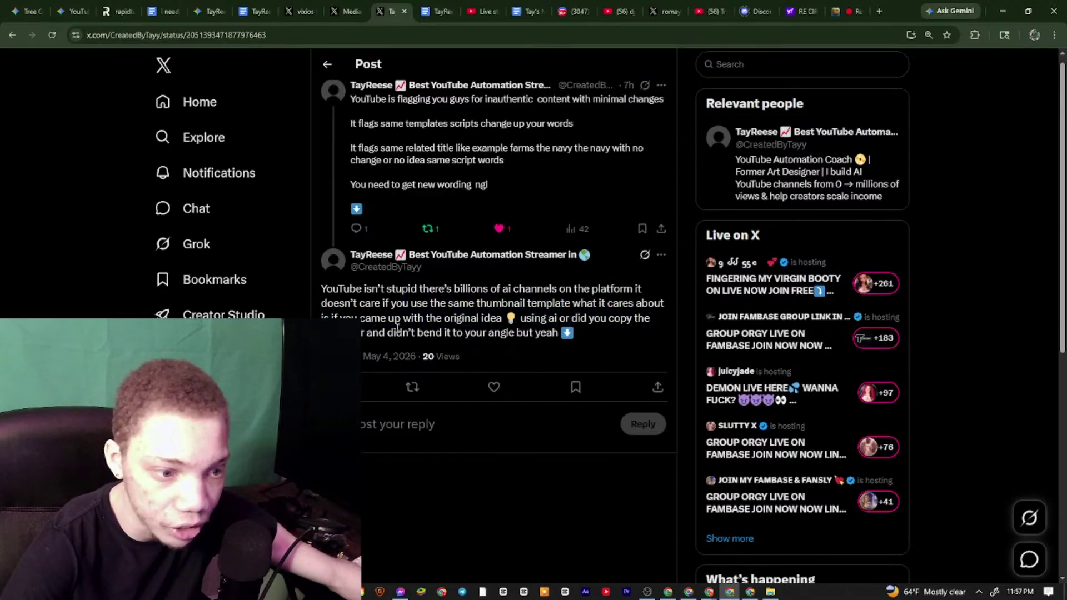
{"action": "left_click", "coordinate": [329, 66]}
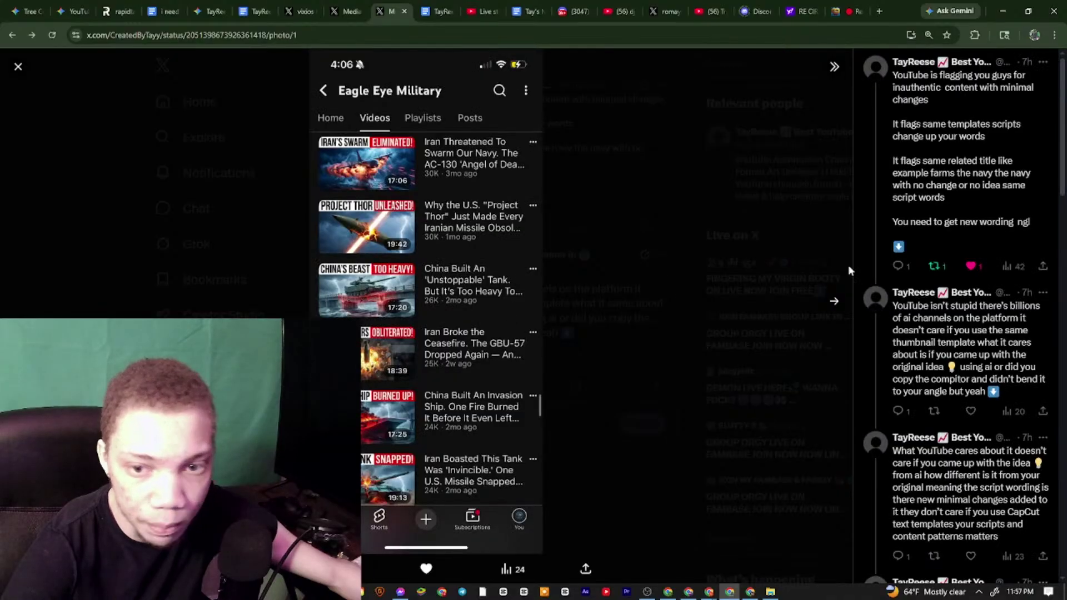
Open the "What YouTube cares about" post, highlight its lines on ideas from AI and differing script wording, and return to the thread
{"action": "scroll", "coordinate": [984, 375], "scroll_direction": "down", "scroll_amount": 2}
{"action": "left_click", "coordinate": [984, 375]}
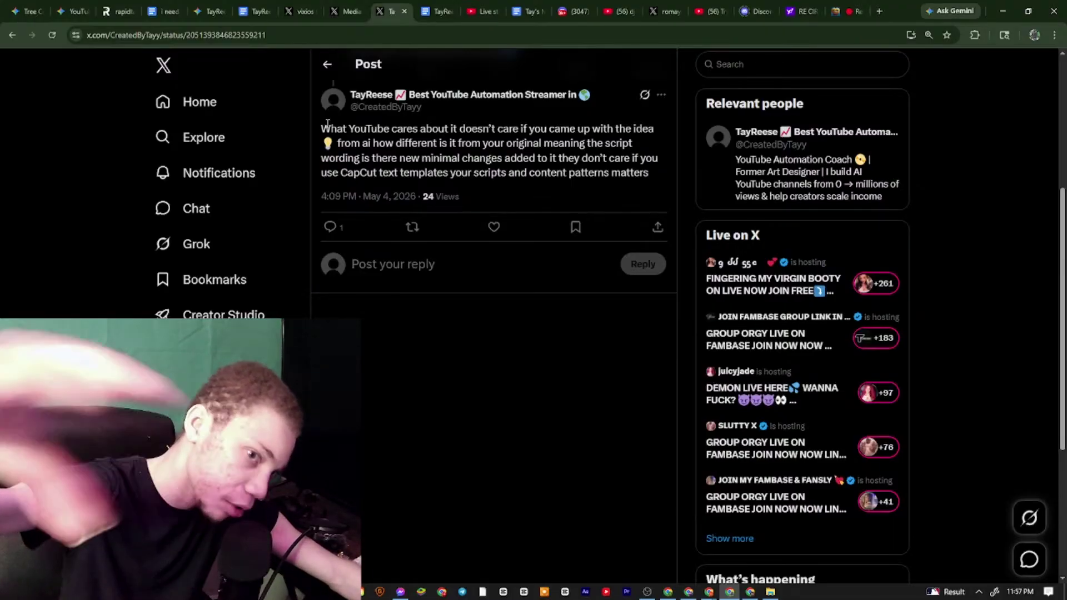
{"action": "scroll", "coordinate": [455, 97], "scroll_direction": "up", "scroll_amount": 3}
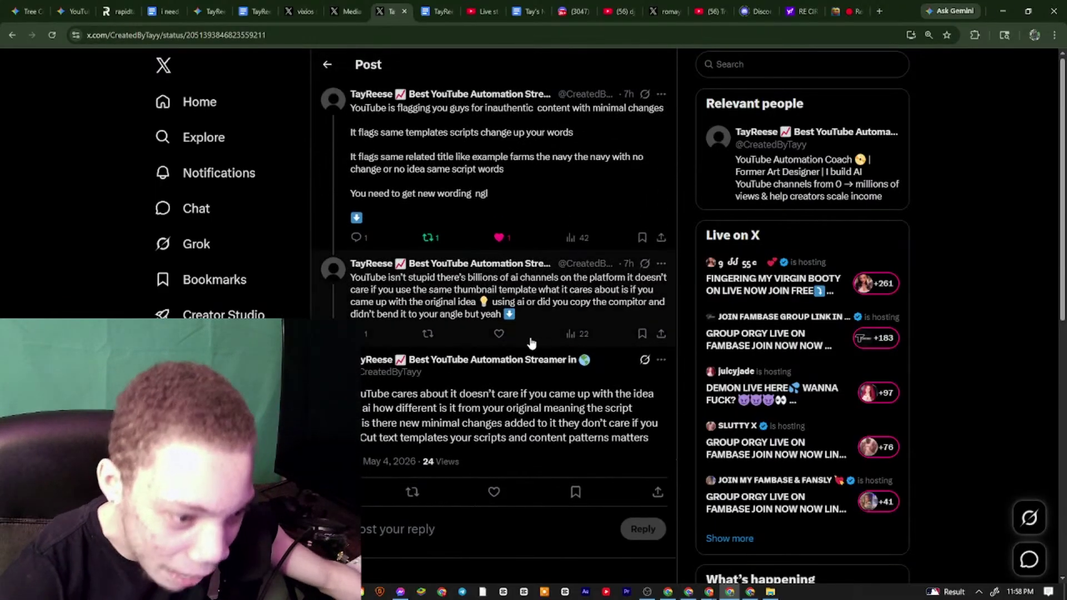
{"action": "scroll", "coordinate": [529, 331], "scroll_direction": "down", "scroll_amount": 2}
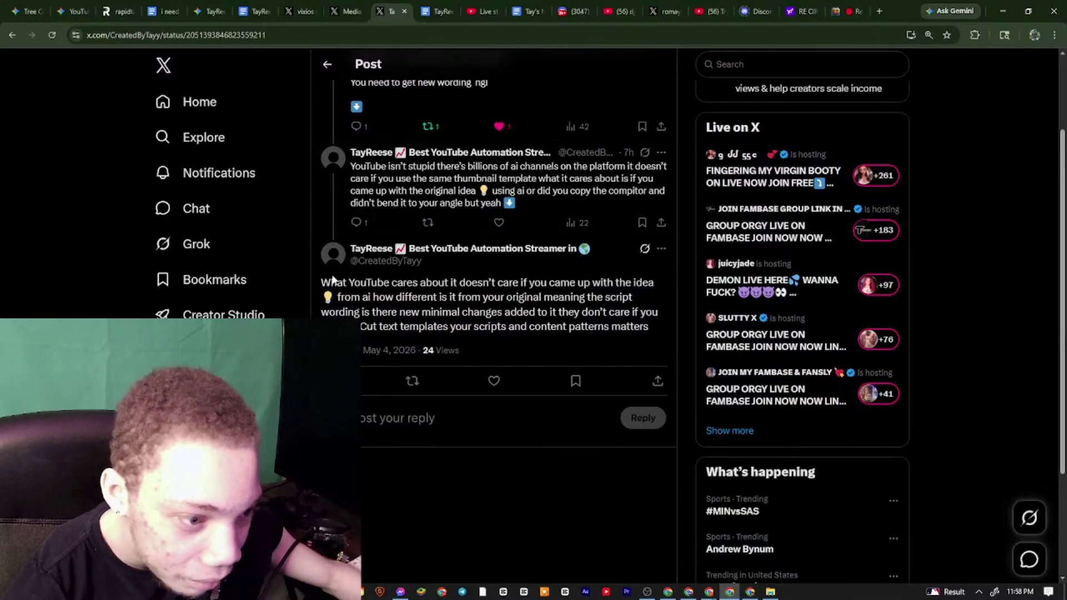
{"action": "left_click_drag", "start_coordinate": [321, 282], "coordinate": [592, 280]}
{"action": "left_click_drag", "start_coordinate": [450, 292], "coordinate": [528, 322]}
{"action": "left_click", "coordinate": [530, 317]}
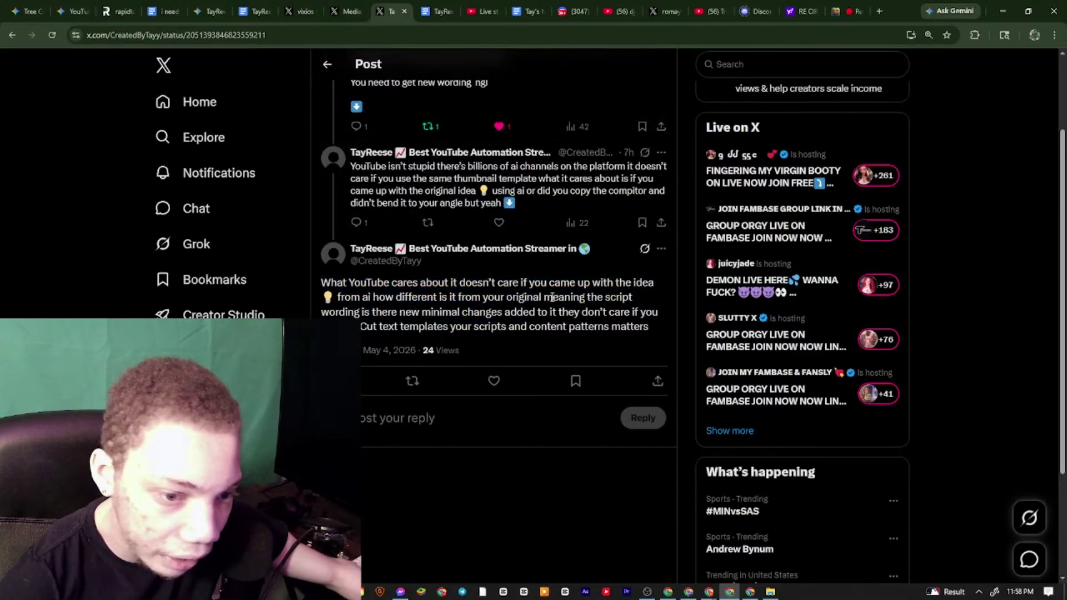
{"action": "left_click", "coordinate": [327, 64]}
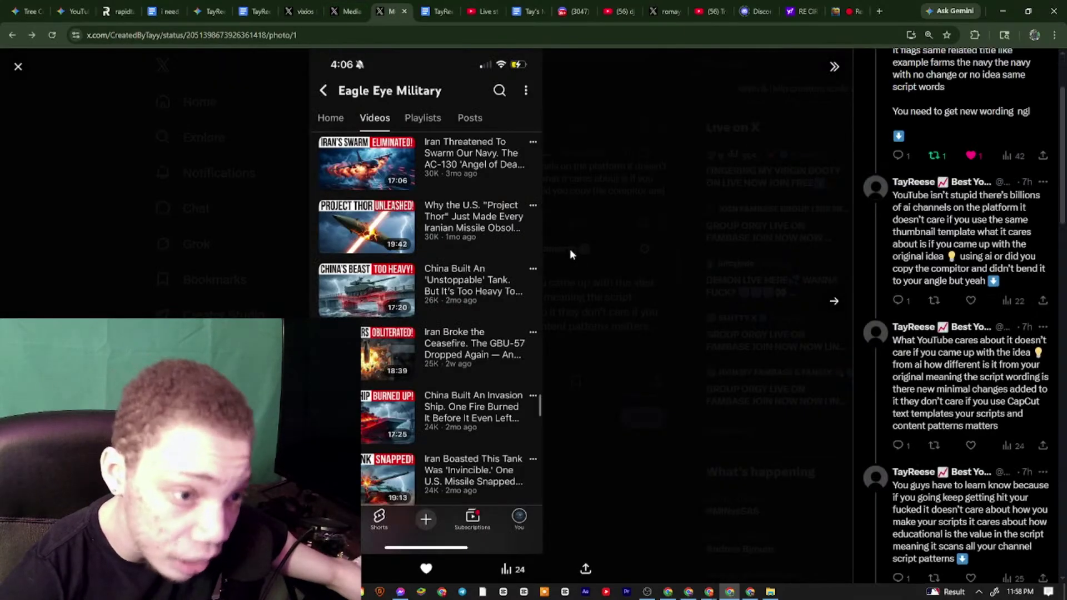
Revisit the "What YouTube cares about" post, and open the thread's post on how educational military niche scripts are
{"action": "scroll", "coordinate": [939, 355], "scroll_direction": "down", "scroll_amount": 4}
{"action": "scroll", "coordinate": [916, 286], "scroll_direction": "up", "scroll_amount": 1}
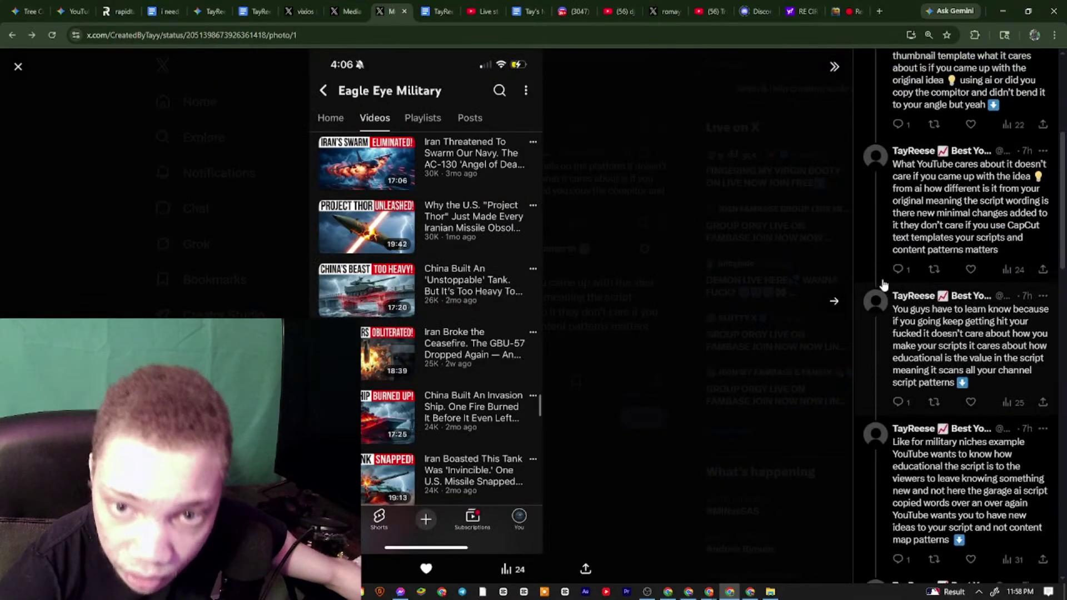
{"action": "left_click", "coordinate": [936, 236]}
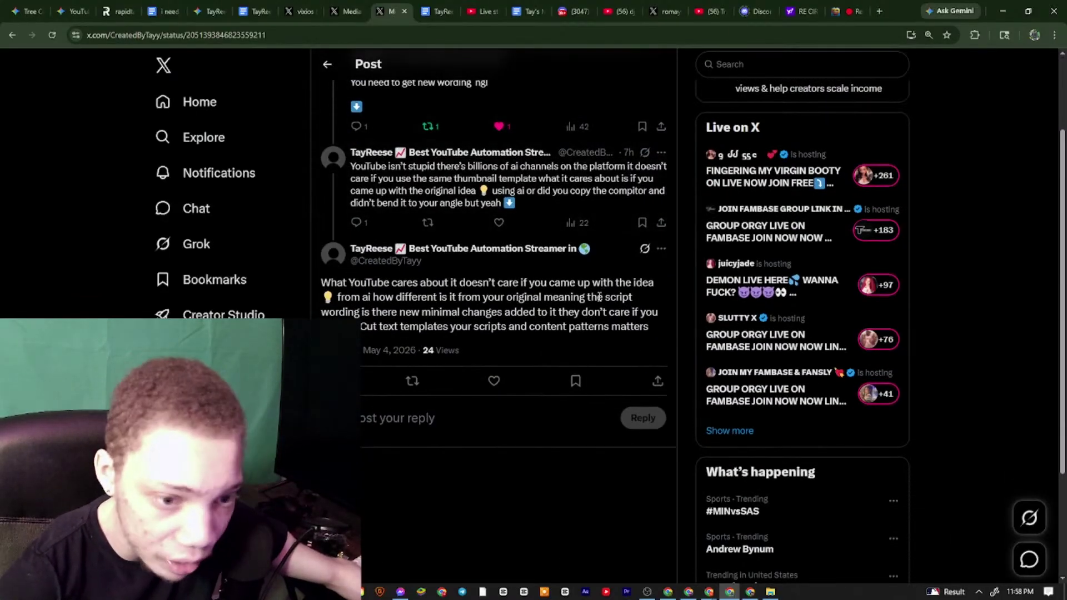
{"action": "left_click", "coordinate": [327, 64]}
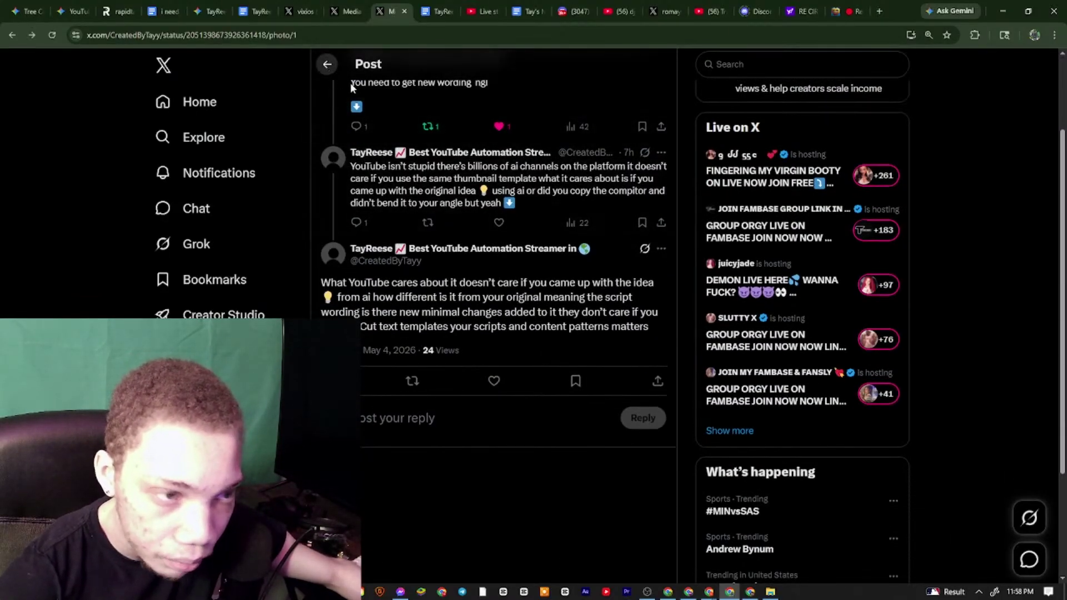
{"action": "scroll", "coordinate": [1003, 358], "scroll_direction": "down", "scroll_amount": 4}
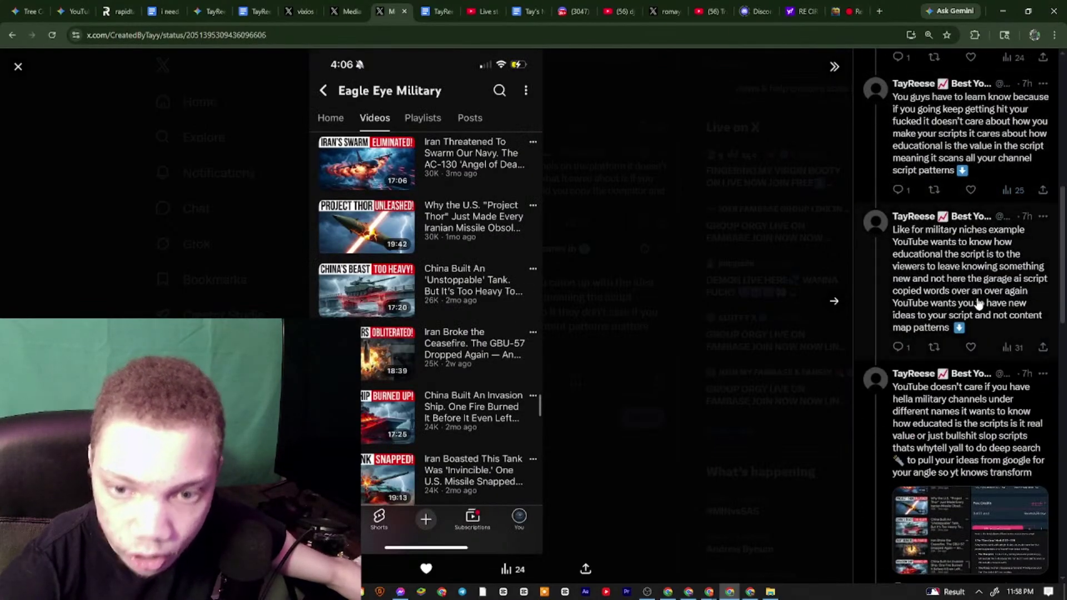
{"action": "left_click", "coordinate": [976, 304]}
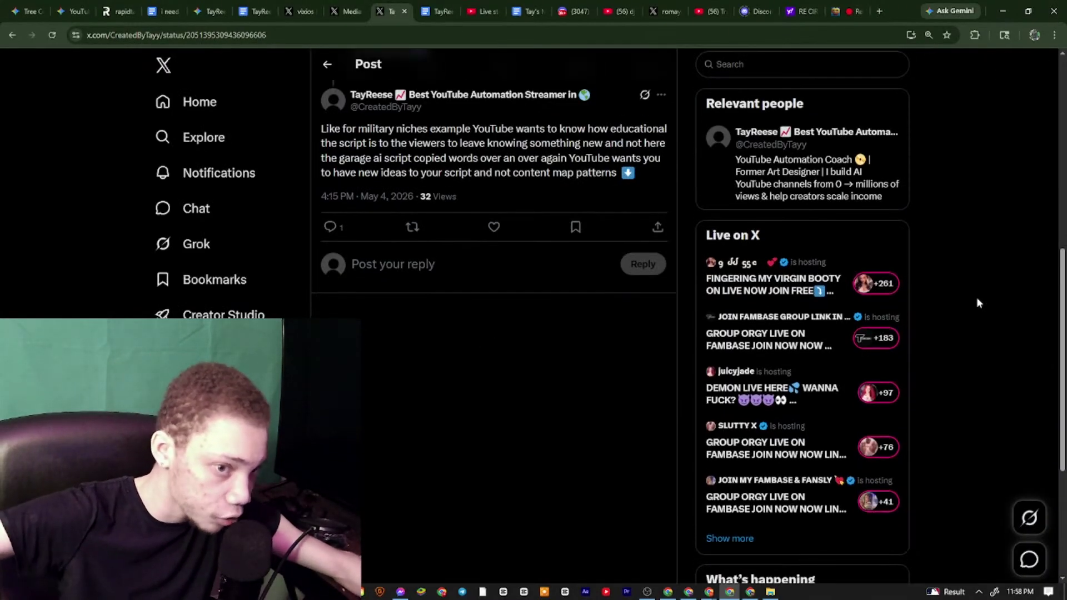
Switch to the "TayReese Gemini Sauce For Shorts Military" document and highlight the new idea script and the script below it for comparison
{"action": "left_click", "coordinate": [426, 5]}
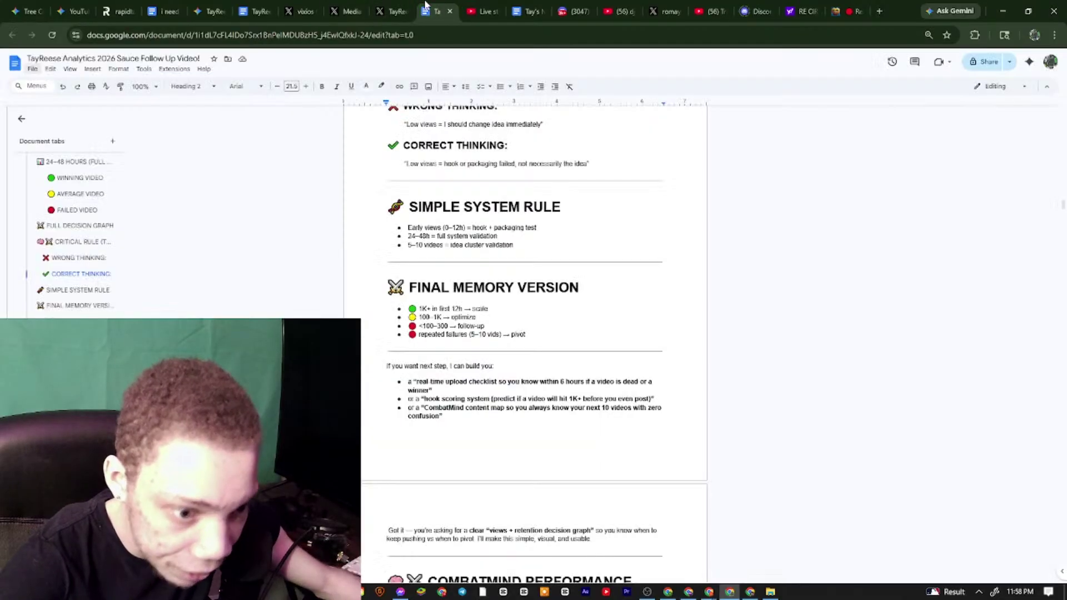
{"action": "left_click_drag", "start_coordinate": [389, 11], "coordinate": [339, 12]}
{"action": "left_click", "coordinate": [257, 10]}
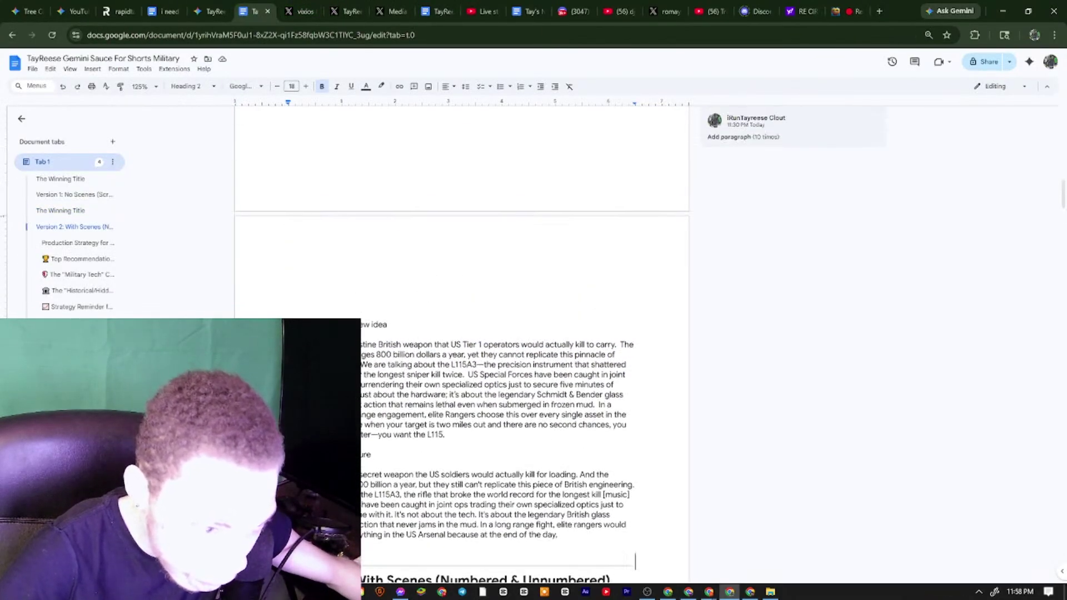
{"action": "left_click_drag", "start_coordinate": [289, 324], "coordinate": [481, 438]}
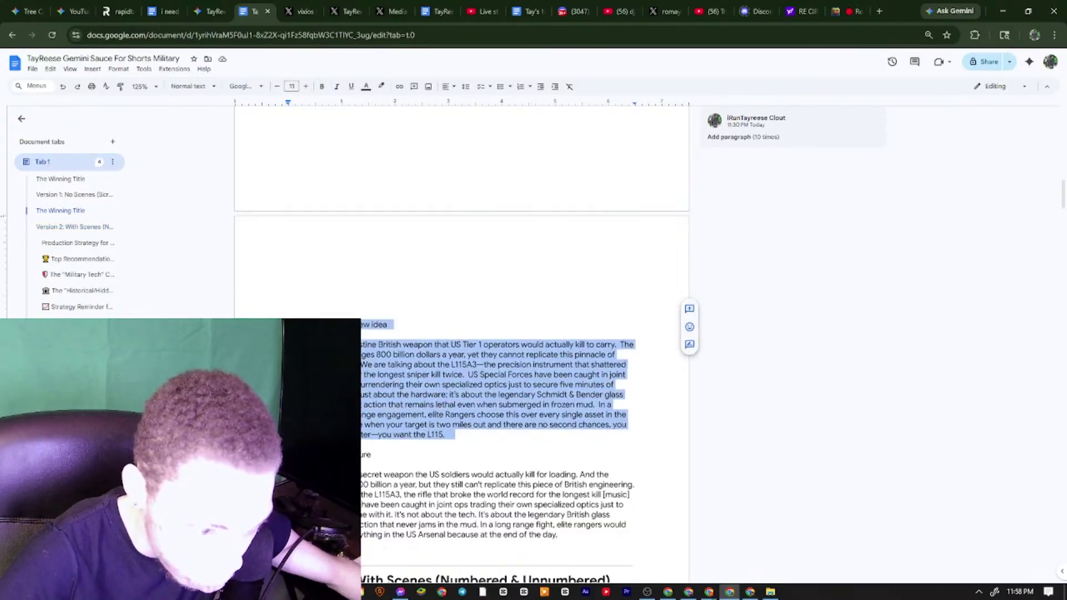
{"action": "left_click_drag", "start_coordinate": [289, 454], "coordinate": [350, 562]}
{"action": "left_click_drag", "start_coordinate": [288, 345], "coordinate": [626, 427]}
{"action": "left_click", "coordinate": [523, 394]}
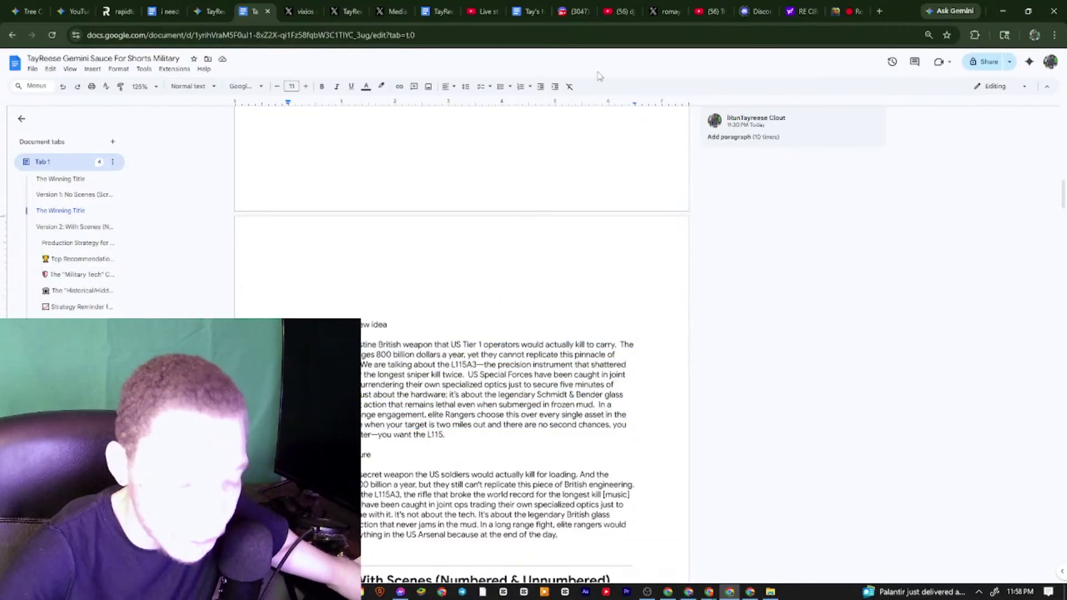
{"action": "left_click", "coordinate": [299, 11]}
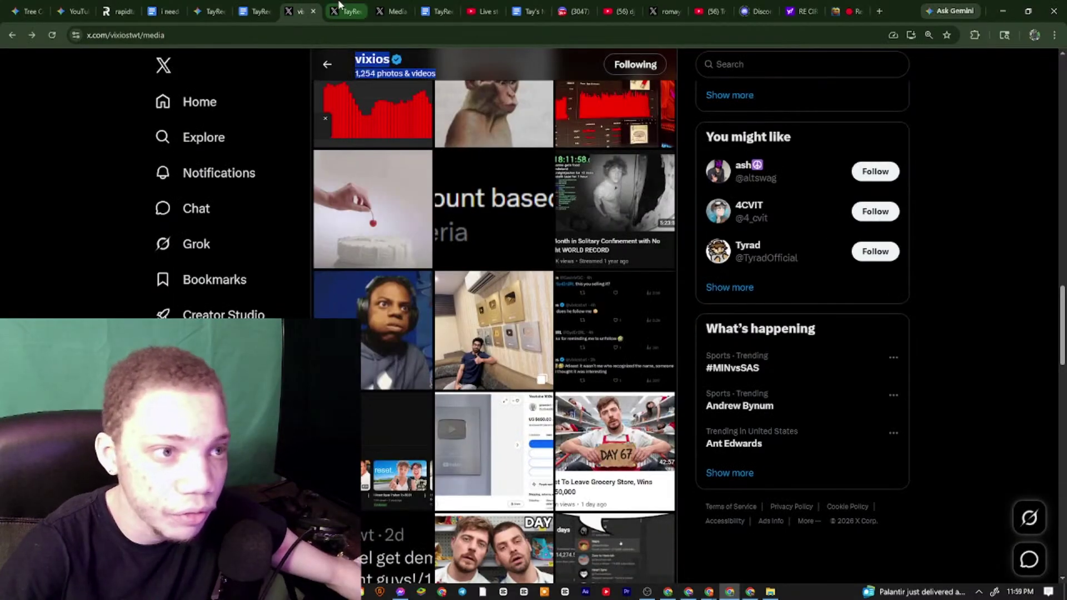
{"action": "left_click", "coordinate": [340, 5]}
{"action": "left_click", "coordinate": [376, 8]}
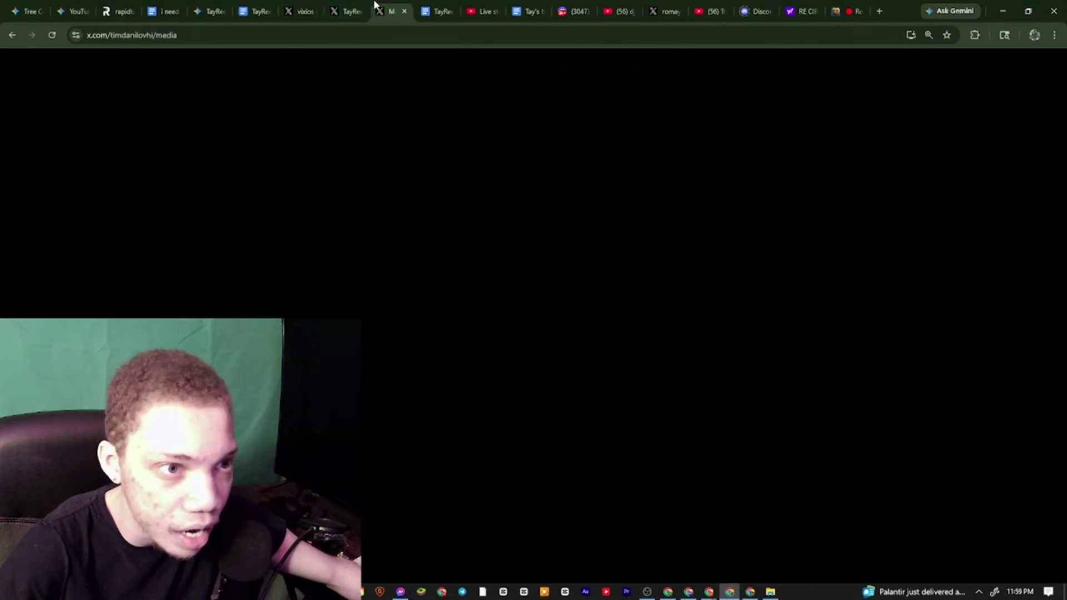
{"action": "key", "text": "ctrl+shift+Tab"}
{"action": "key", "text": "ctrl+shift+Tab"}
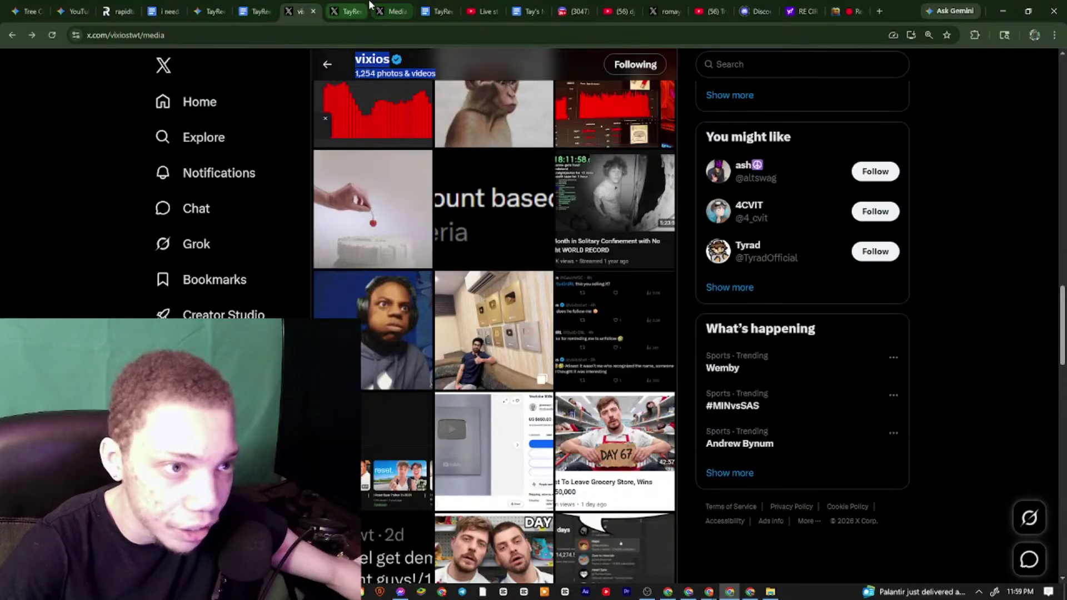
Return to the military niches post on X, go back to its thread and open the post about military channels under different names
{"action": "left_click", "coordinate": [345, 10]}
{"action": "scroll", "coordinate": [442, 403], "scroll_direction": "up", "scroll_amount": 7}
{"action": "scroll", "coordinate": [441, 402], "scroll_direction": "down", "scroll_amount": 3}
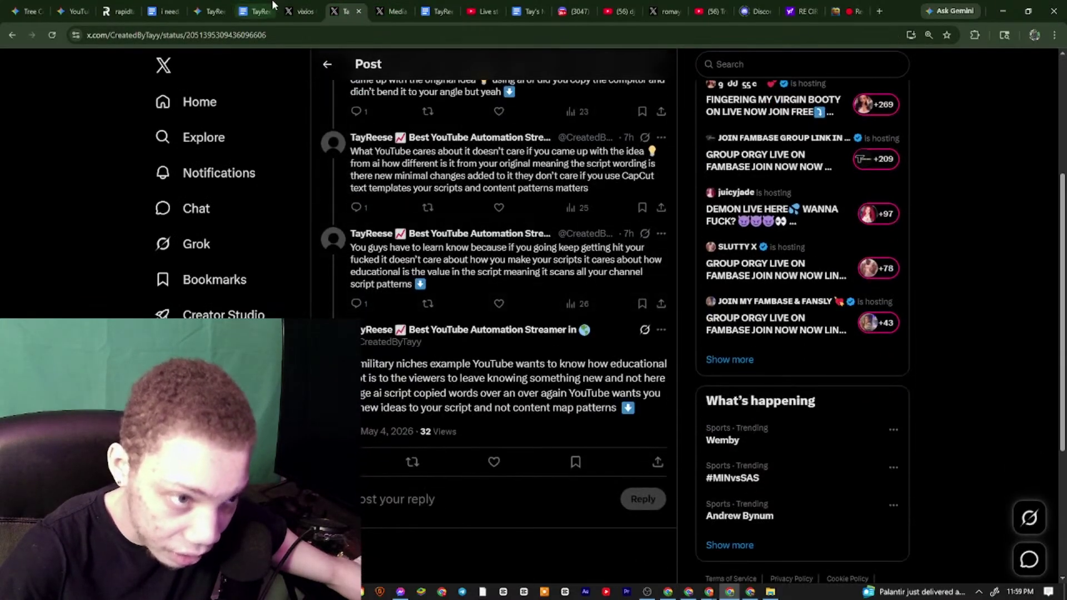
{"action": "left_click", "coordinate": [327, 64]}
{"action": "scroll", "coordinate": [961, 278], "scroll_direction": "down", "scroll_amount": 5}
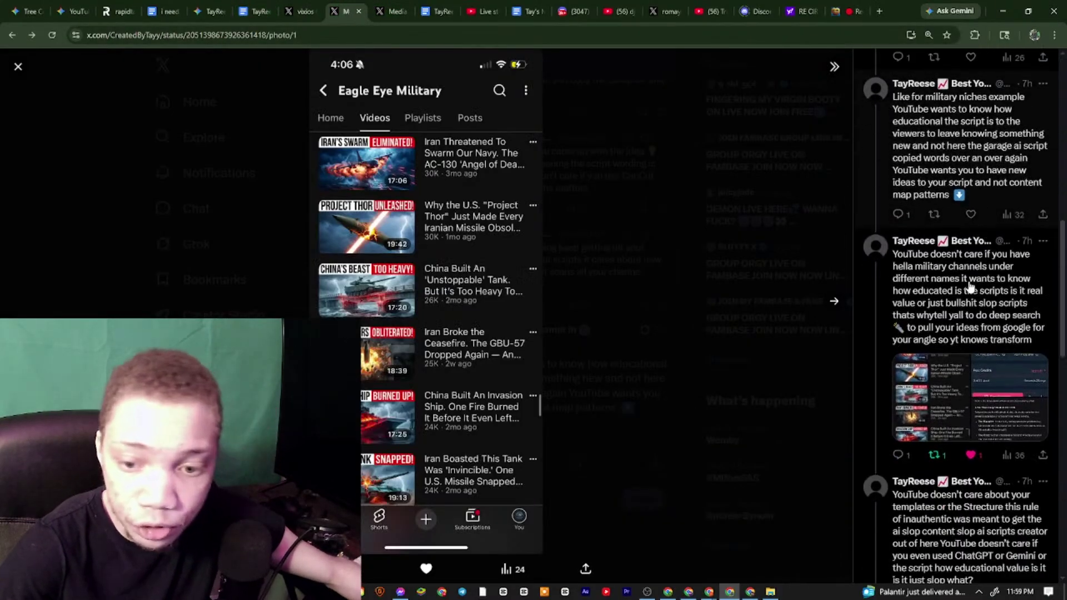
{"action": "key", "text": "Escape"}
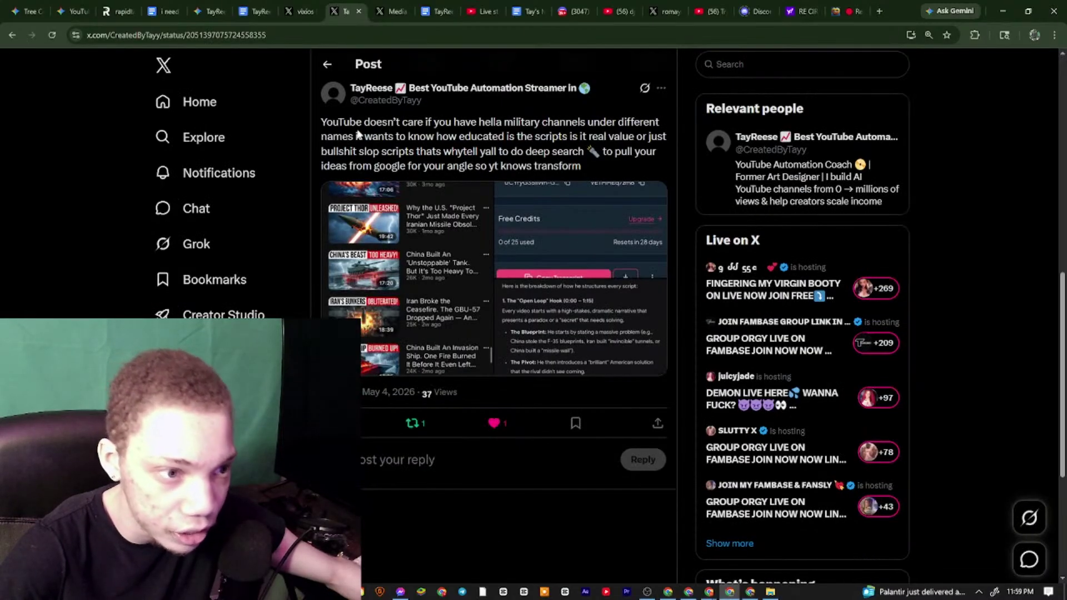
Highlight the post's lines on military channels under different names, real script value and deep search for ideas
{"action": "left_click_drag", "start_coordinate": [314, 122], "coordinate": [644, 133]}
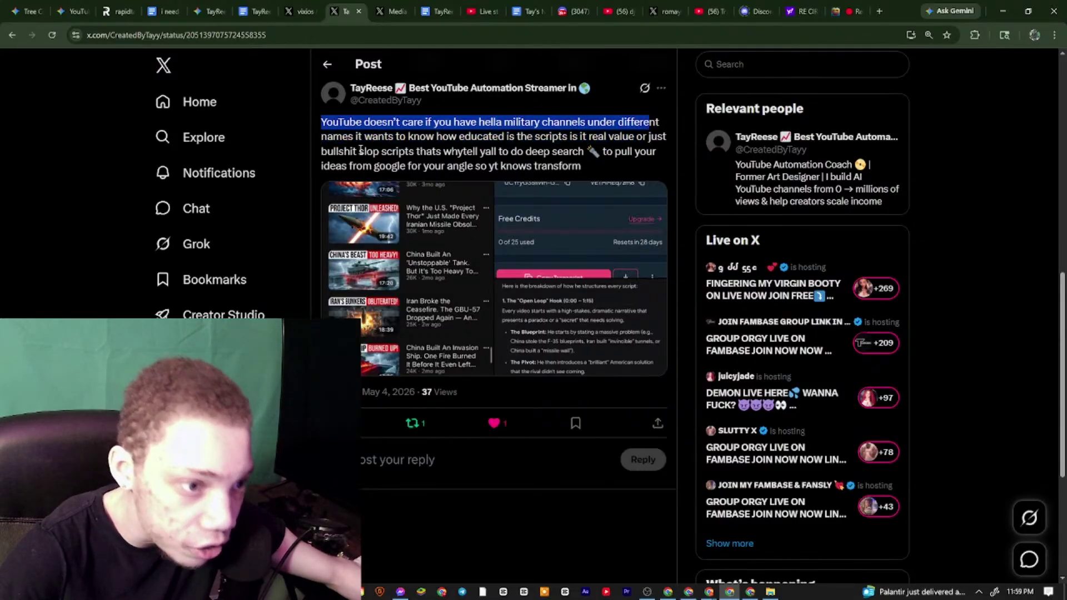
{"action": "left_click_drag", "start_coordinate": [322, 161], "coordinate": [474, 163]}
{"action": "left_click", "coordinate": [461, 164]}
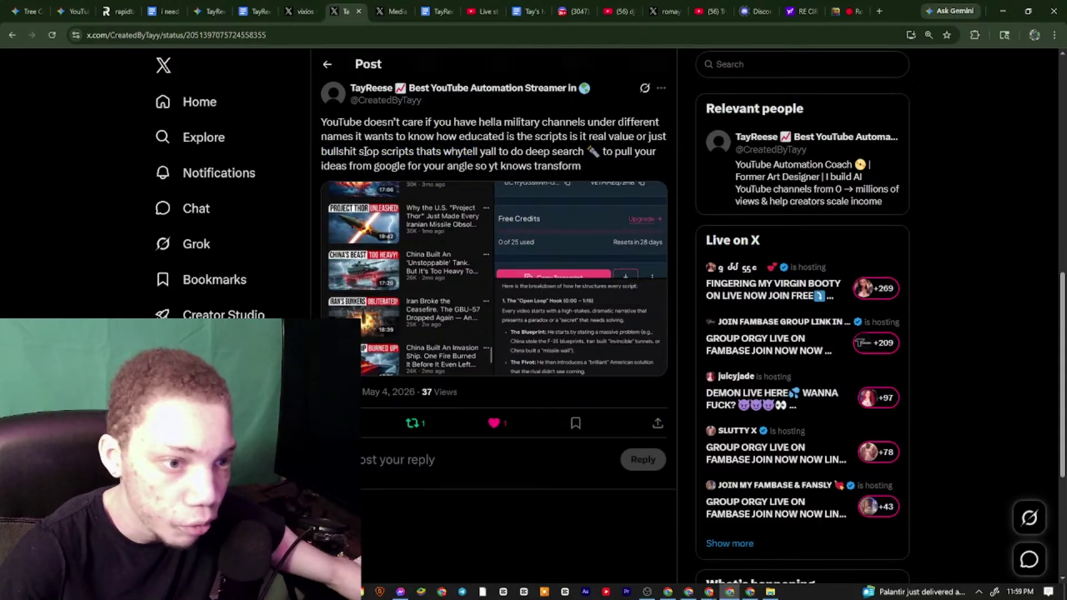
{"action": "left_click_drag", "start_coordinate": [591, 170], "coordinate": [505, 138]}
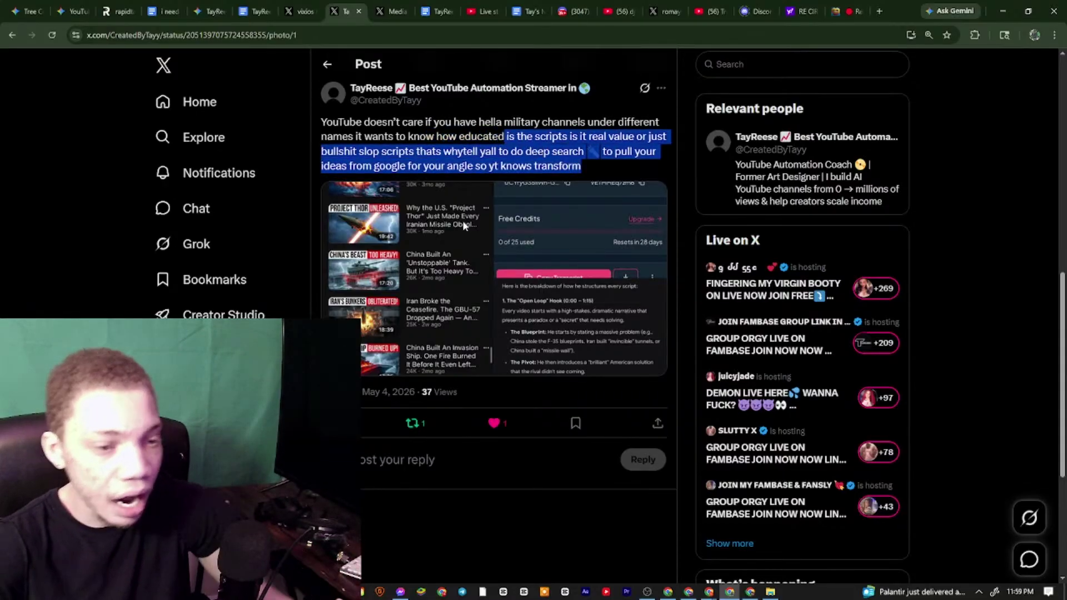
View the post's Eagle Eye Military and transcript screenshots, and open the Eagle Eye Military video list image in a new tab
{"action": "left_click", "coordinate": [426, 224]}
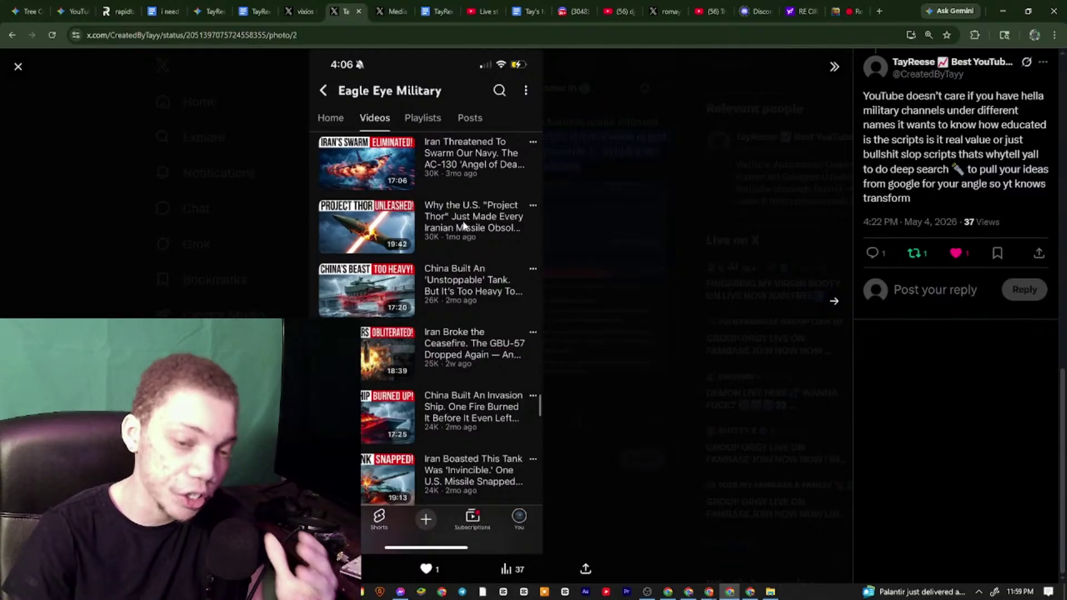
{"action": "key", "text": "Right"}
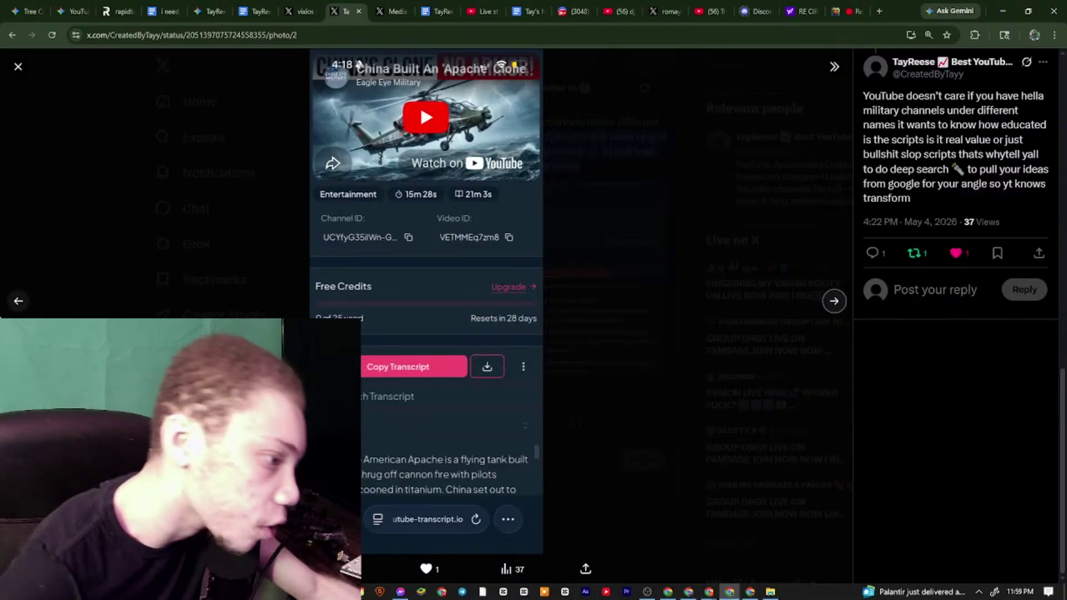
{"action": "left_click", "coordinate": [19, 301]}
{"action": "right_click", "coordinate": [369, 208]}
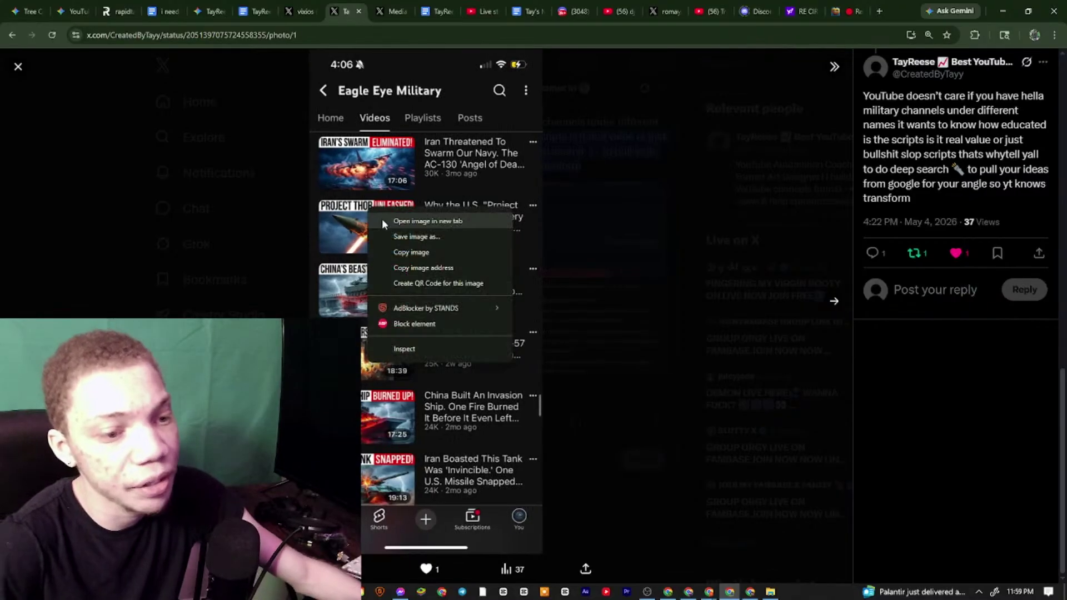
{"action": "left_click", "coordinate": [382, 218]}
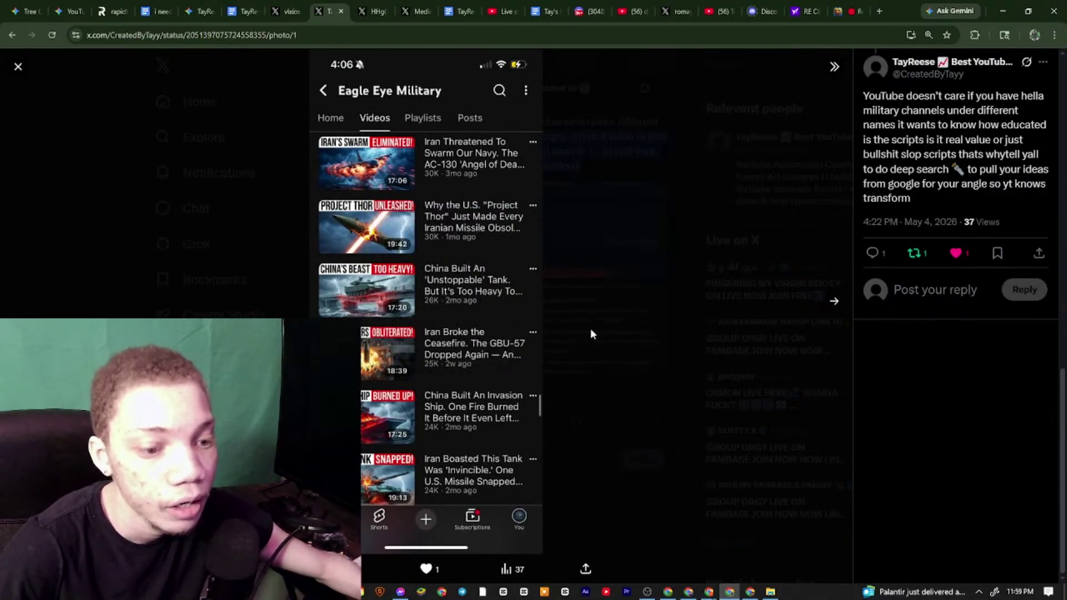
Close the photo view, return to the thread and open the "YouTube doesn't care about your templates" post
{"action": "left_click", "coordinate": [552, 115]}
{"action": "left_click", "coordinate": [330, 70]}
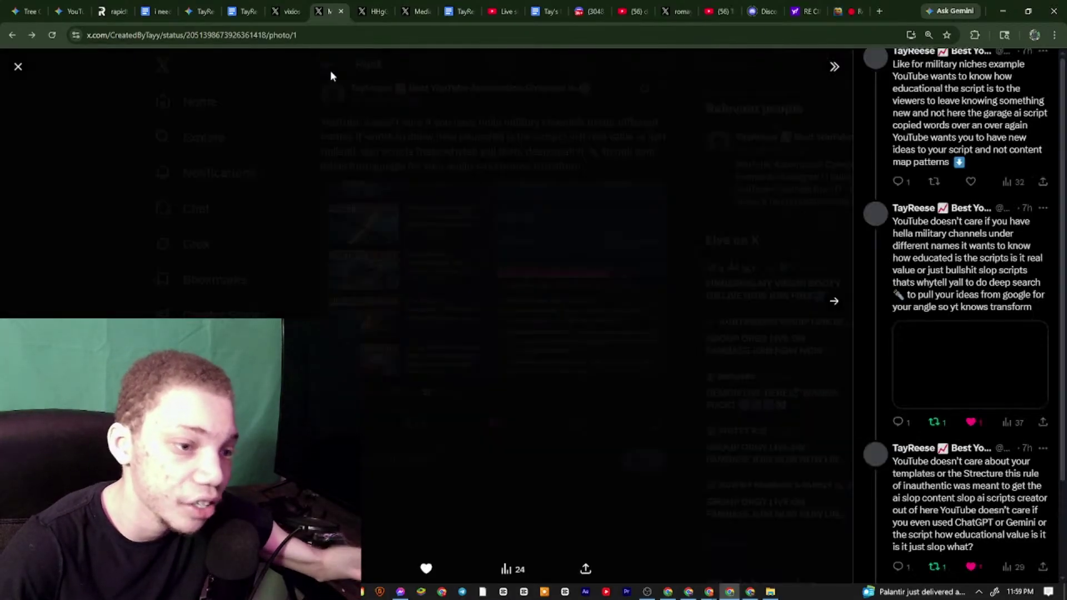
{"action": "scroll", "coordinate": [994, 269], "scroll_direction": "down", "scroll_amount": 4}
{"action": "left_click", "coordinate": [992, 267]}
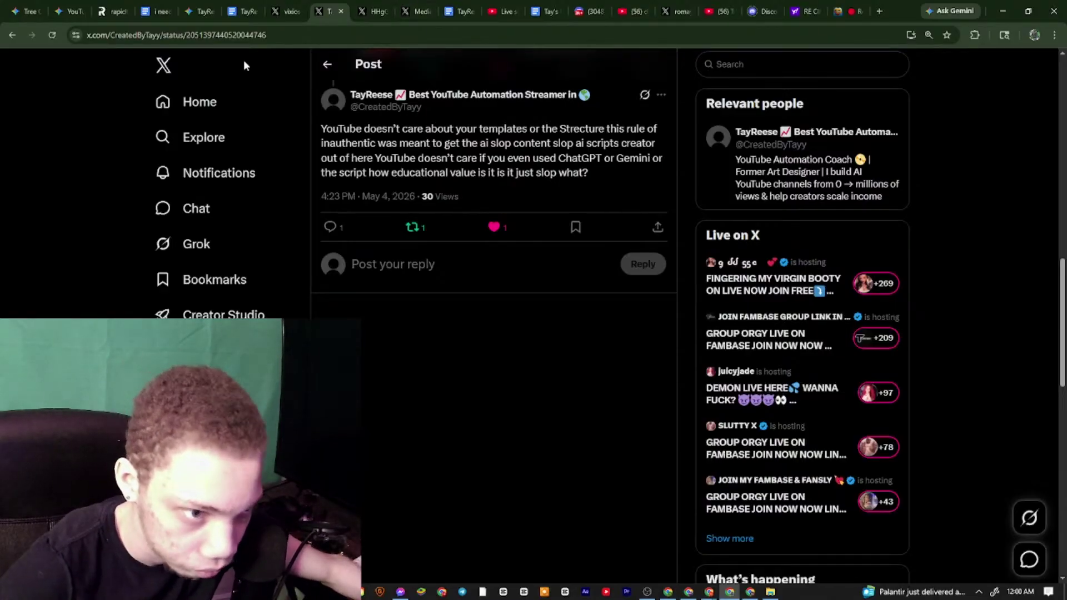
Highlight the post's lines on the inauthentic rule, ChatGPT or Gemini use and educational script value, and return to the thread
{"action": "scroll", "coordinate": [403, 245], "scroll_direction": "up", "scroll_amount": 2}
{"action": "left_click_drag", "start_coordinate": [323, 244], "coordinate": [638, 254]}
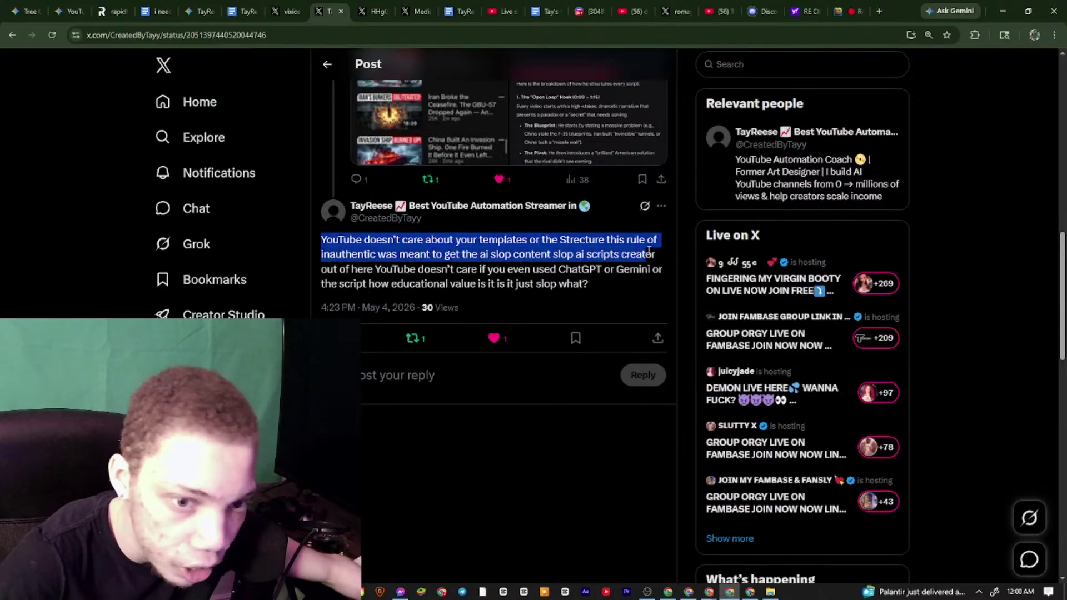
{"action": "left_click_drag", "start_coordinate": [327, 272], "coordinate": [549, 272]}
{"action": "left_click", "coordinate": [529, 272]}
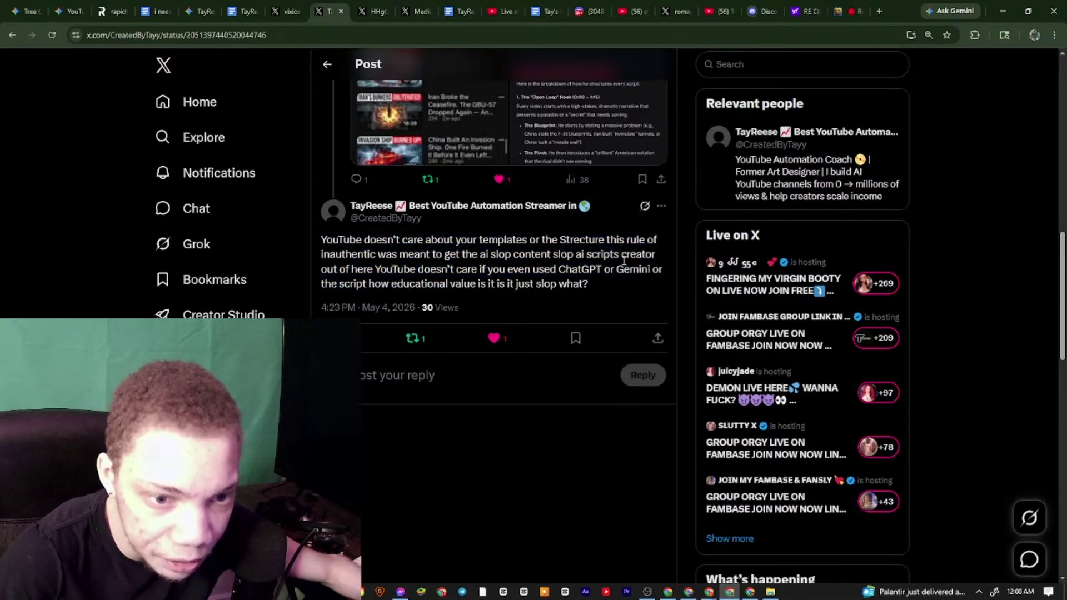
{"action": "left_click_drag", "start_coordinate": [323, 286], "coordinate": [558, 288]}
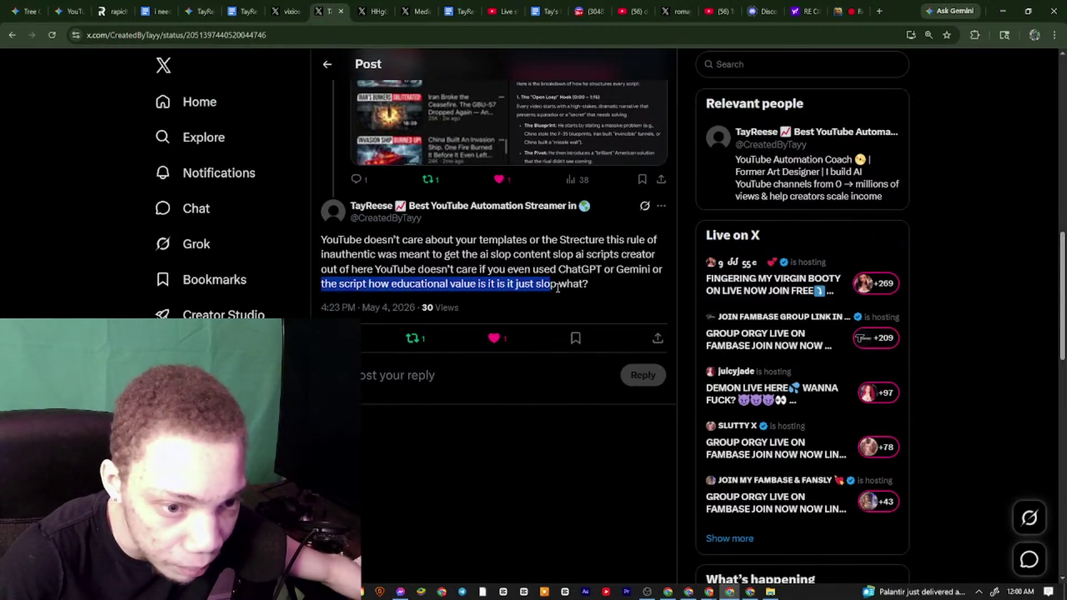
{"action": "left_click", "coordinate": [327, 64]}
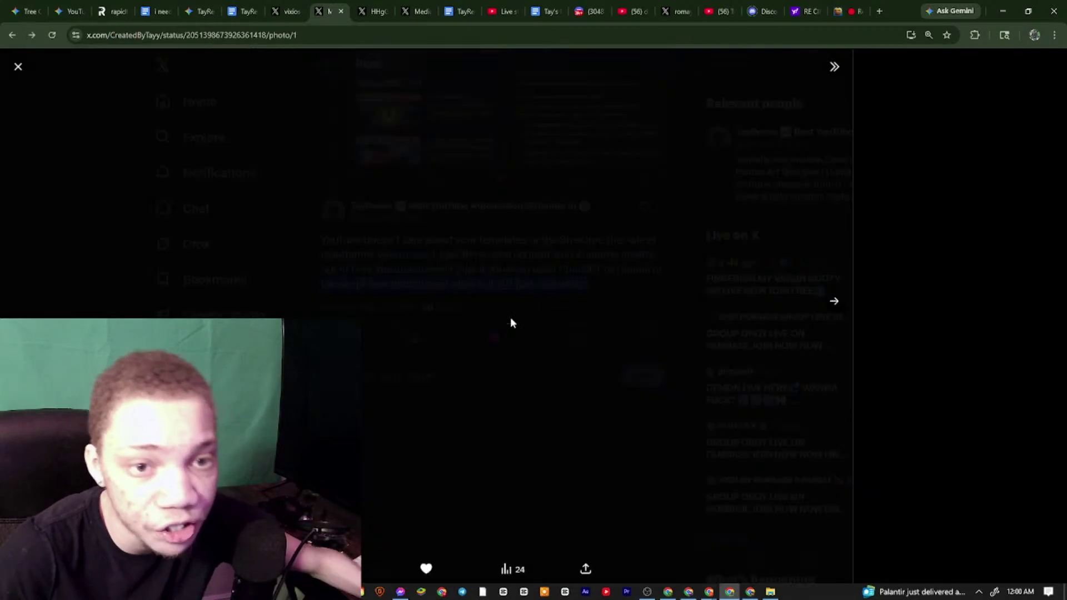
Open the thread's reply about how original the titles are, highlight its lines on title planning and educational value, and return to the photo view
{"action": "scroll", "coordinate": [966, 284], "scroll_direction": "down", "scroll_amount": 4}
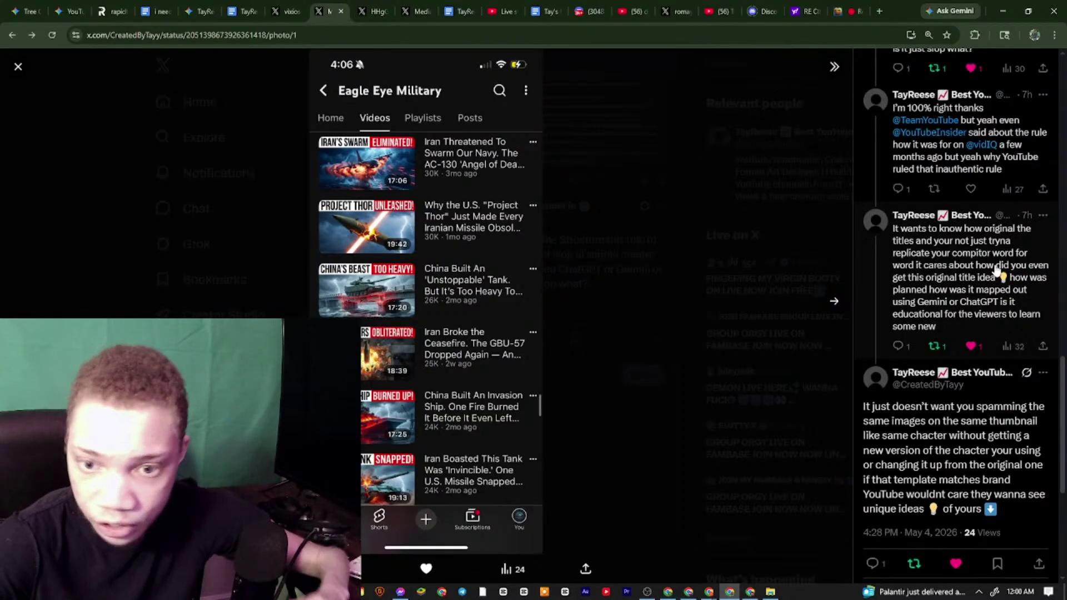
{"action": "left_click", "coordinate": [995, 270]}
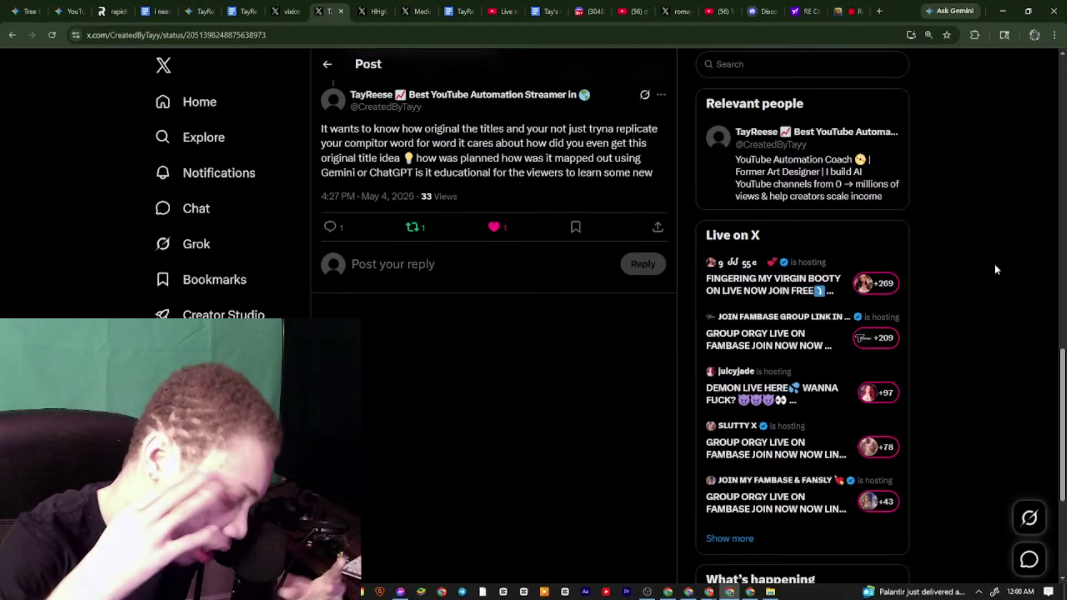
{"action": "scroll", "coordinate": [494, 120], "scroll_direction": "up", "scroll_amount": 2}
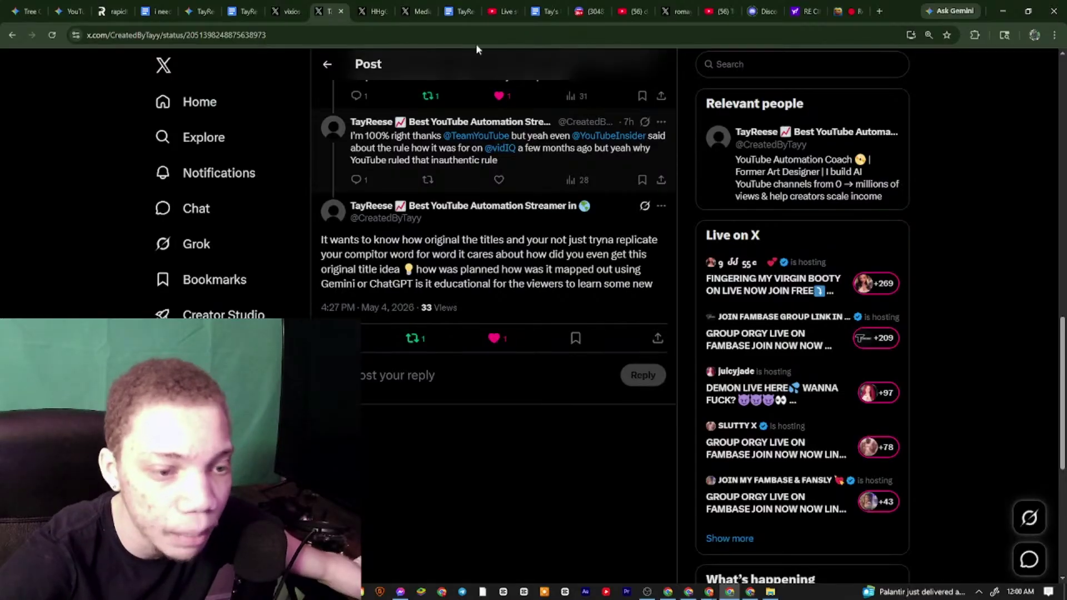
{"action": "left_click_drag", "start_coordinate": [323, 240], "coordinate": [615, 284]}
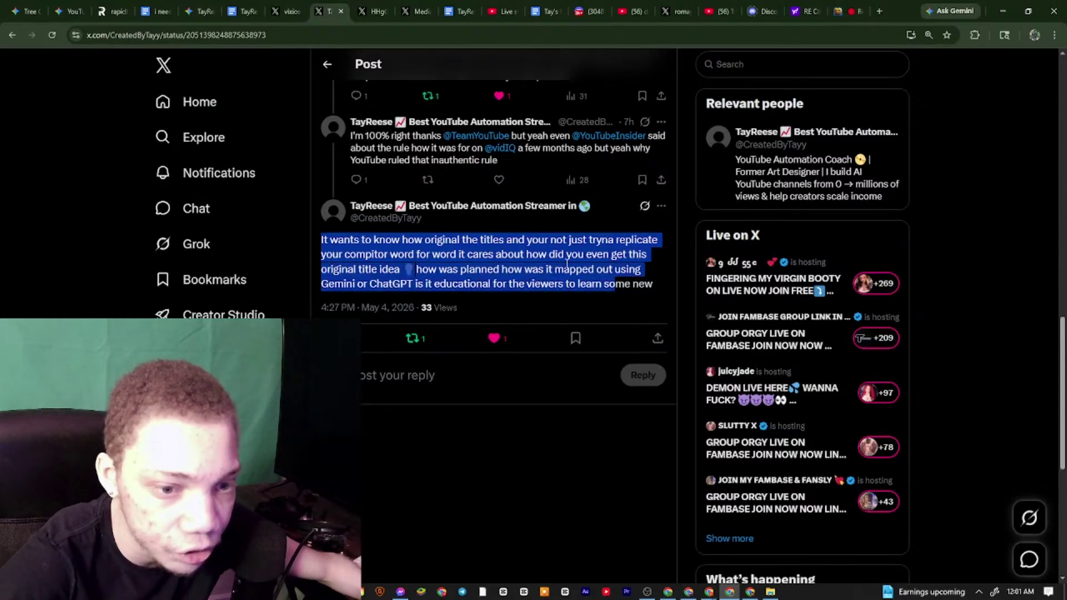
{"action": "left_click", "coordinate": [327, 64]}
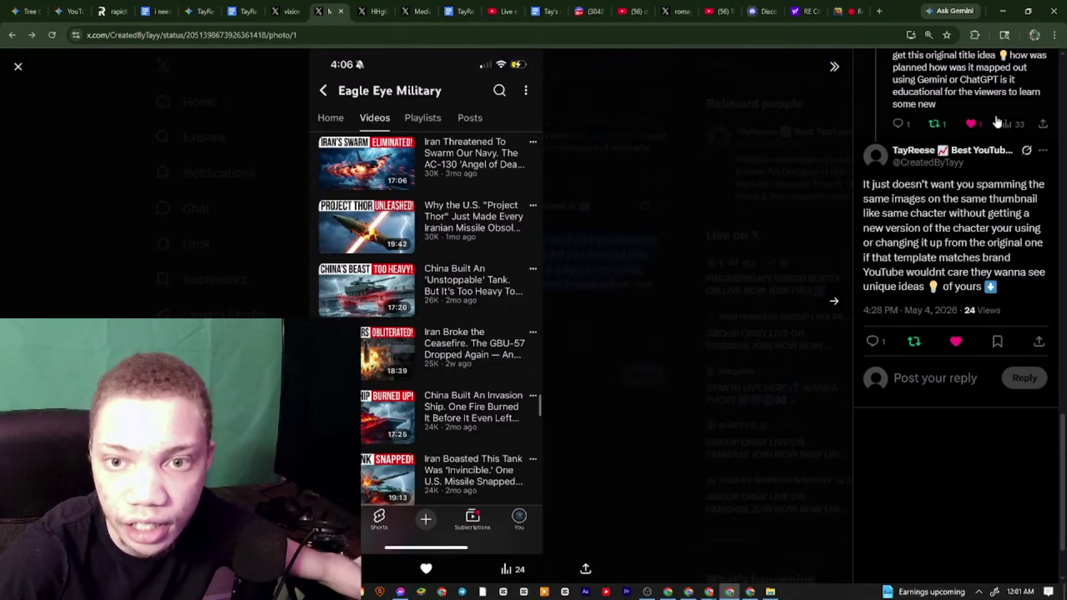
Highlight the post's lines on spamming the same thumbnail images, changing up the character and showing unique ideas
{"action": "left_click_drag", "start_coordinate": [865, 186], "coordinate": [1025, 189]}
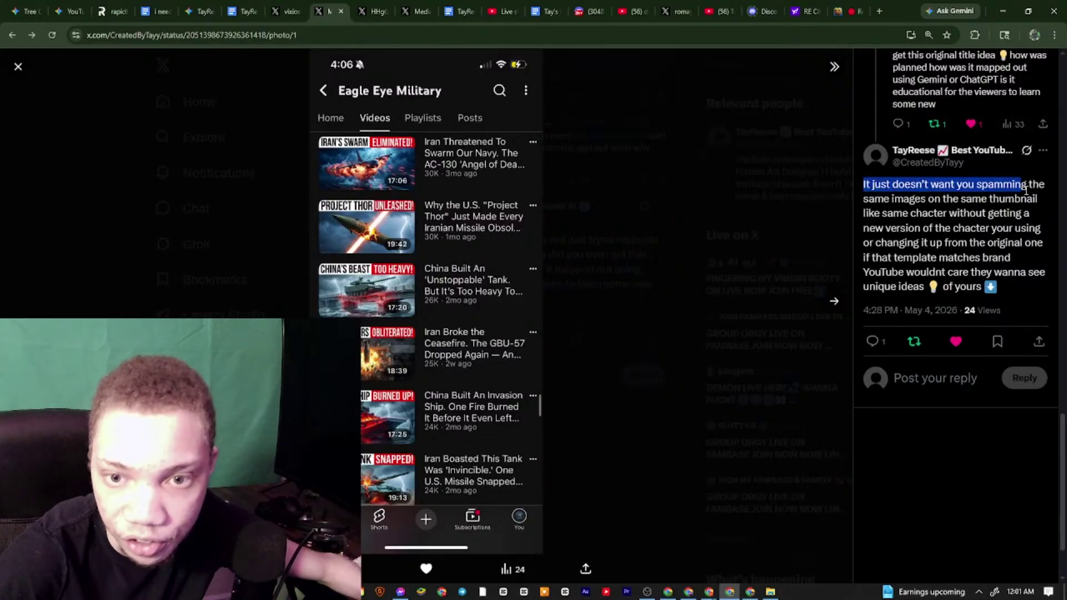
{"action": "left_click", "coordinate": [952, 217]}
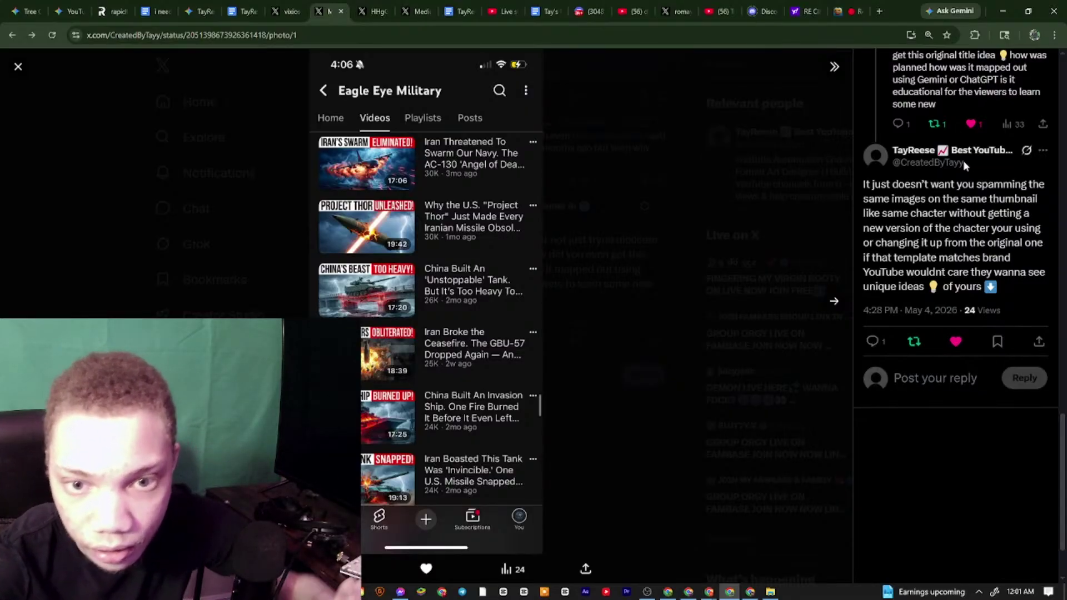
{"action": "left_click_drag", "start_coordinate": [865, 187], "coordinate": [1001, 280]}
{"action": "left_click", "coordinate": [1002, 280]}
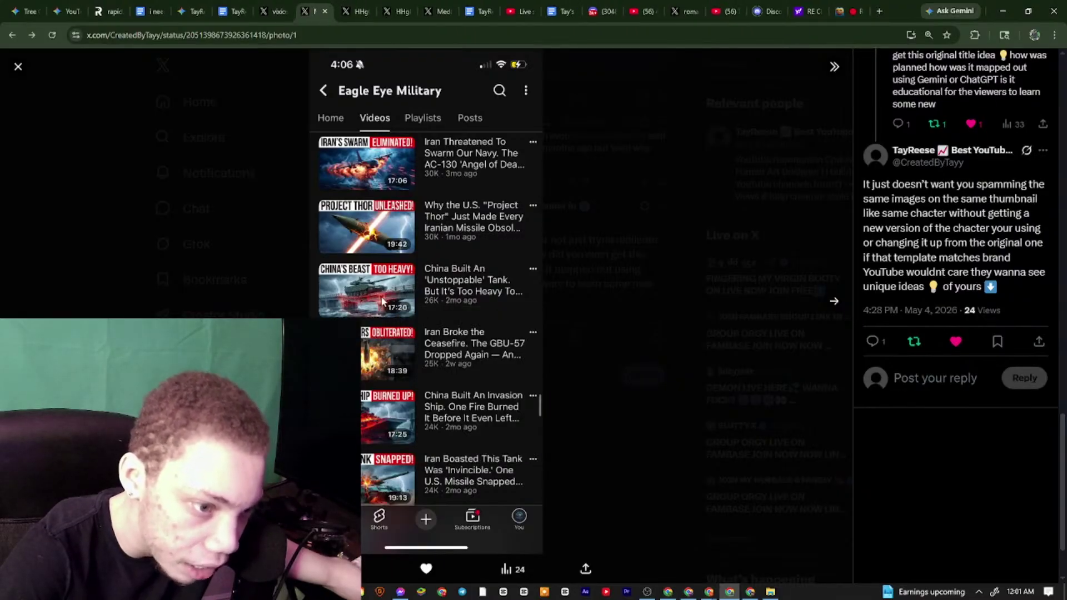
Open the History Paradox post from the media grid and highlight its lines on Reddit spammed templates, no viewer value and bad niche
{"action": "left_click", "coordinate": [568, 276]}
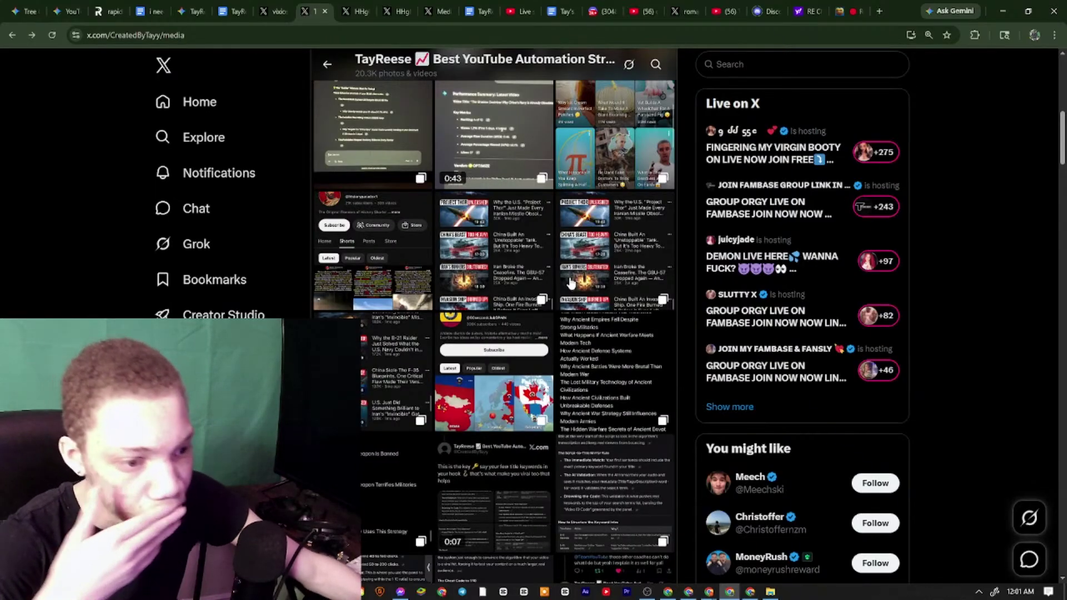
{"action": "left_click", "coordinate": [425, 289]}
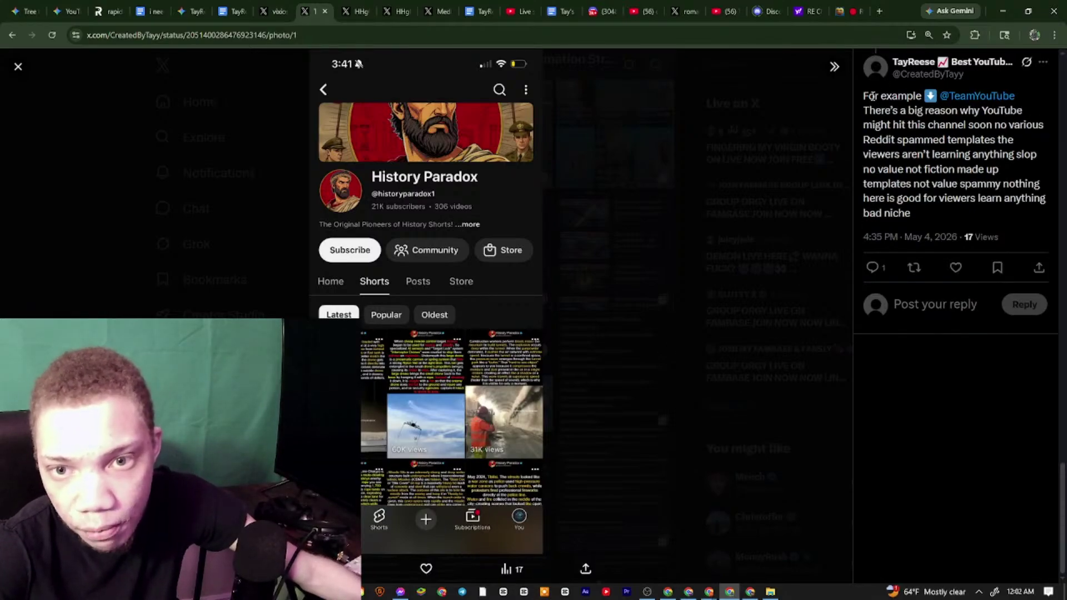
{"action": "left_click_drag", "start_coordinate": [891, 97], "coordinate": [1038, 125]}
{"action": "left_click", "coordinate": [948, 124]}
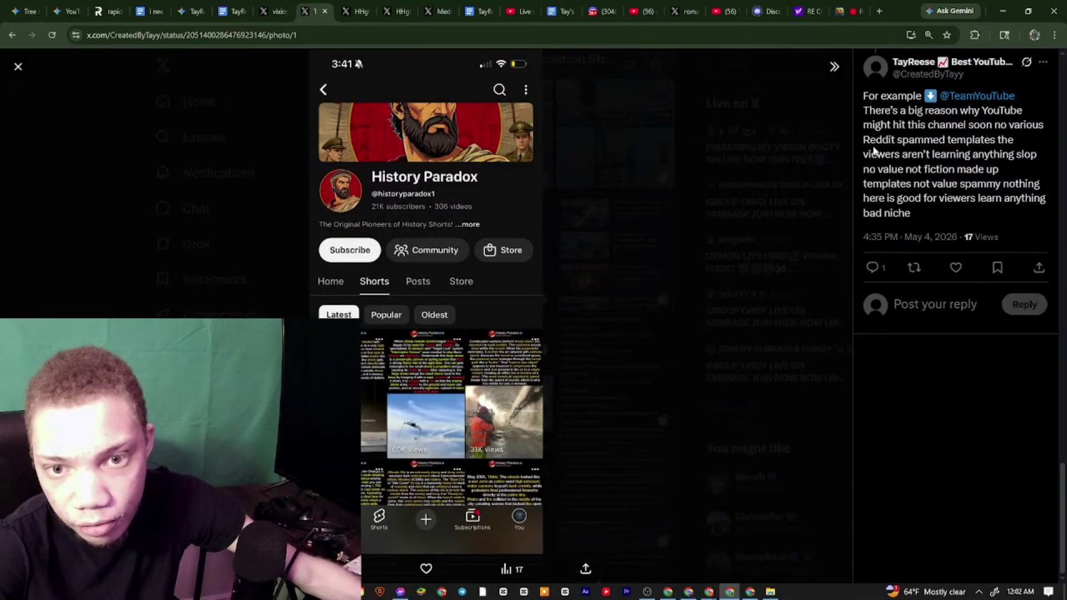
{"action": "left_click_drag", "start_coordinate": [864, 141], "coordinate": [1015, 140]}
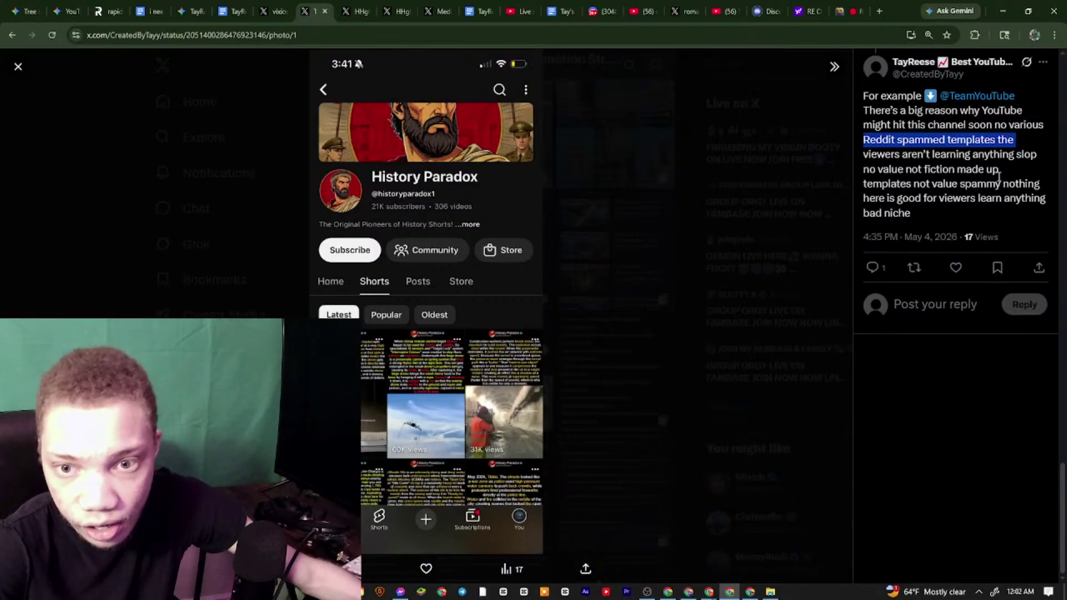
{"action": "left_click_drag", "start_coordinate": [984, 170], "coordinate": [876, 196]}
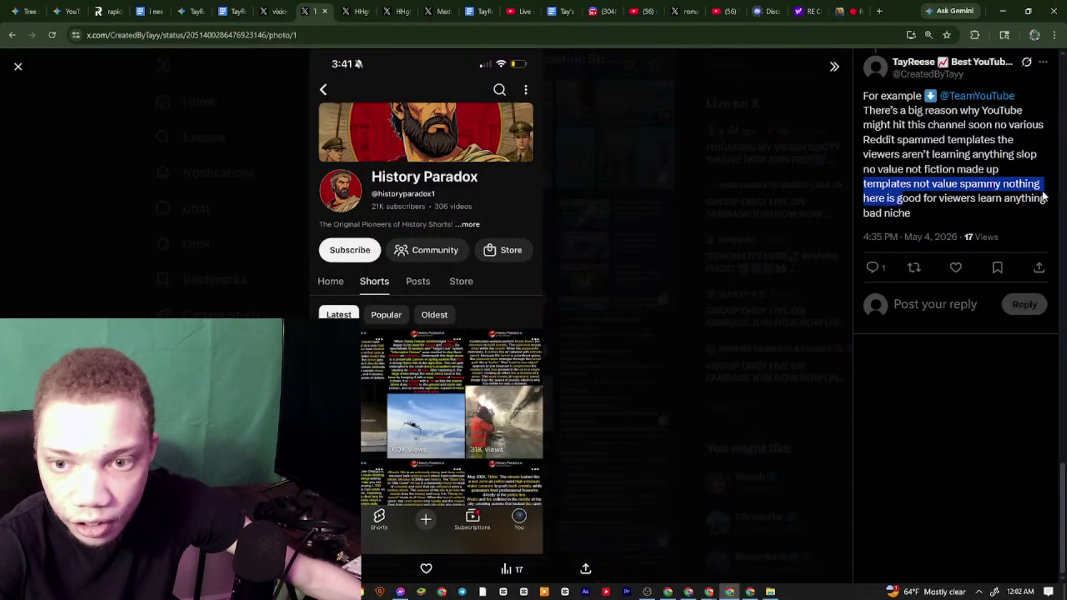
{"action": "left_click_drag", "start_coordinate": [1043, 195], "coordinate": [876, 196]}
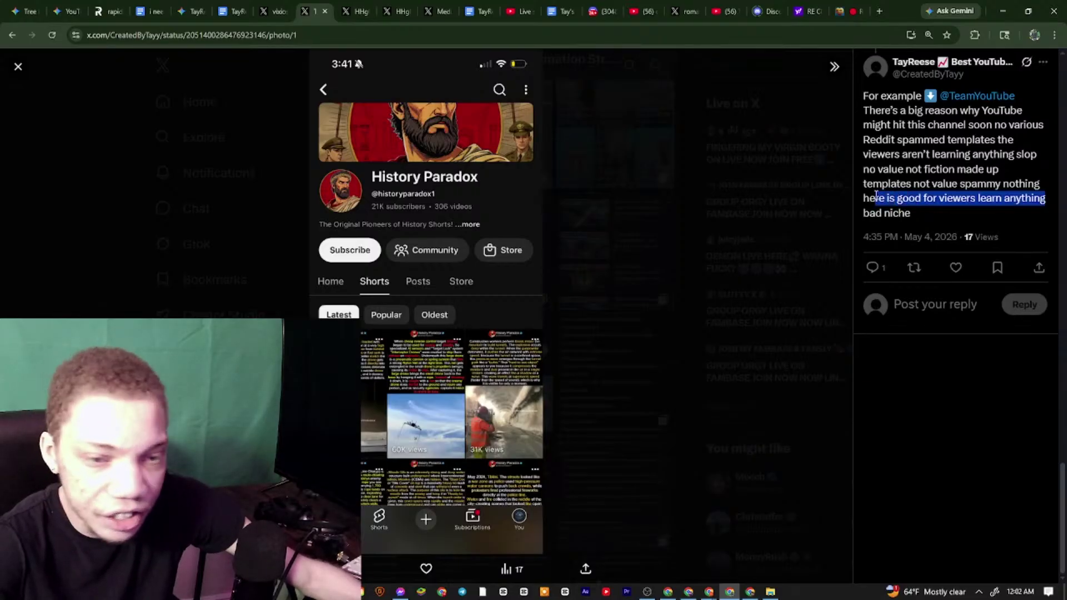
{"action": "left_click_drag", "start_coordinate": [955, 224], "coordinate": [877, 156]}
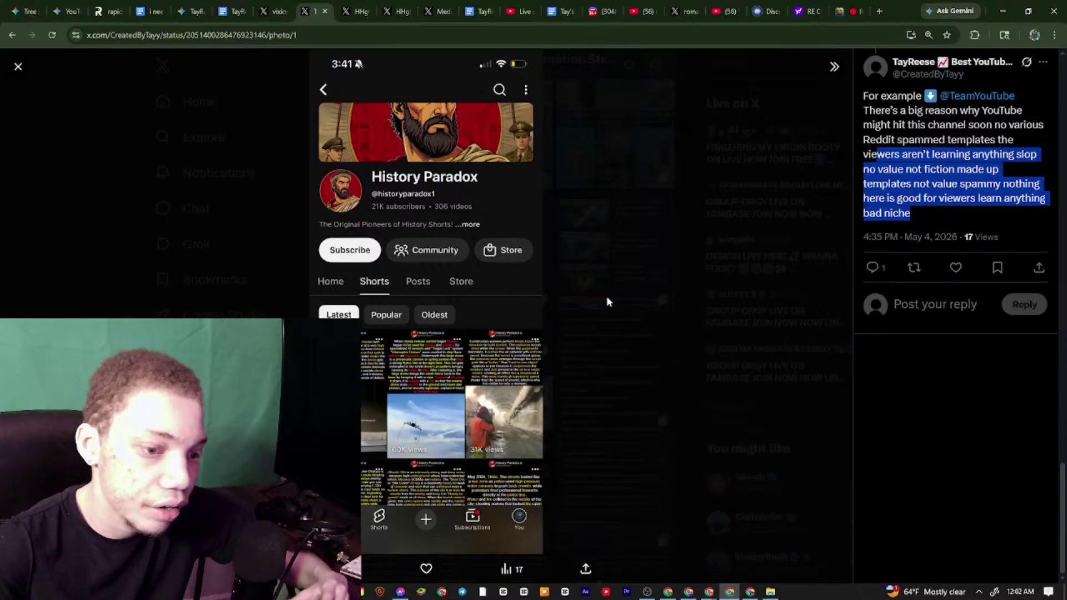
Return to the media grid, open the "YouTube wants original ideas" post and view its first three Shorts screenshots
{"action": "left_click", "coordinate": [612, 100]}
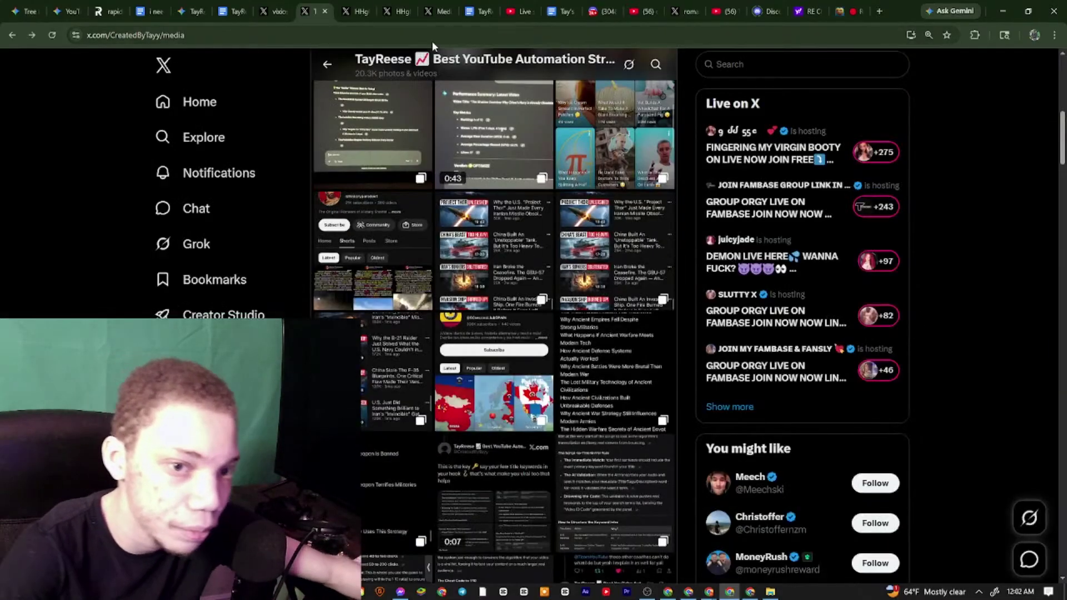
{"action": "scroll", "coordinate": [596, 174], "scroll_direction": "down", "scroll_amount": 2}
{"action": "left_click", "coordinate": [601, 345]}
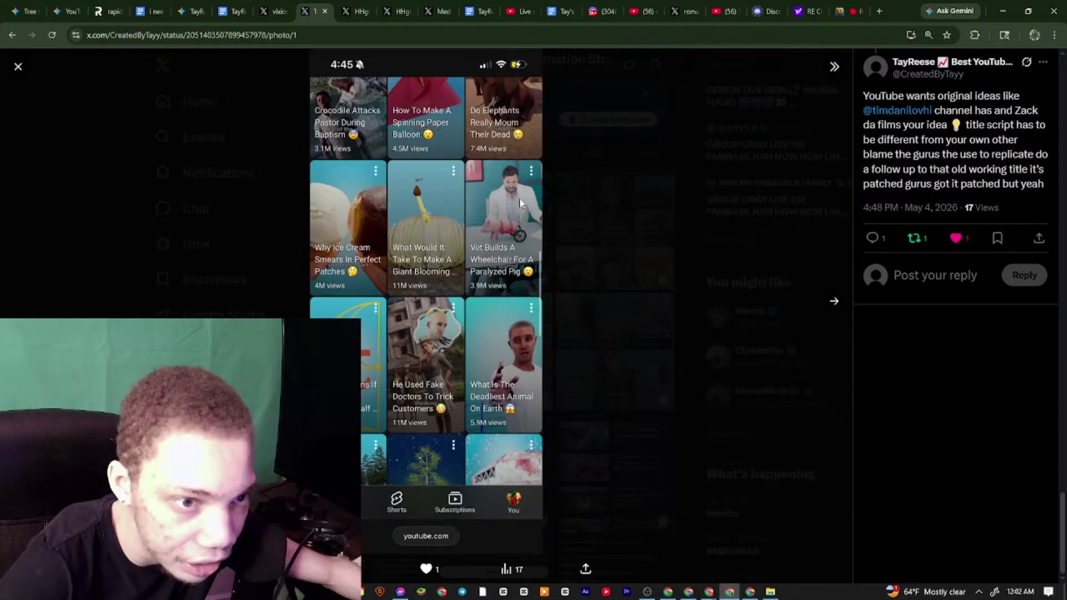
{"action": "left_click", "coordinate": [842, 305]}
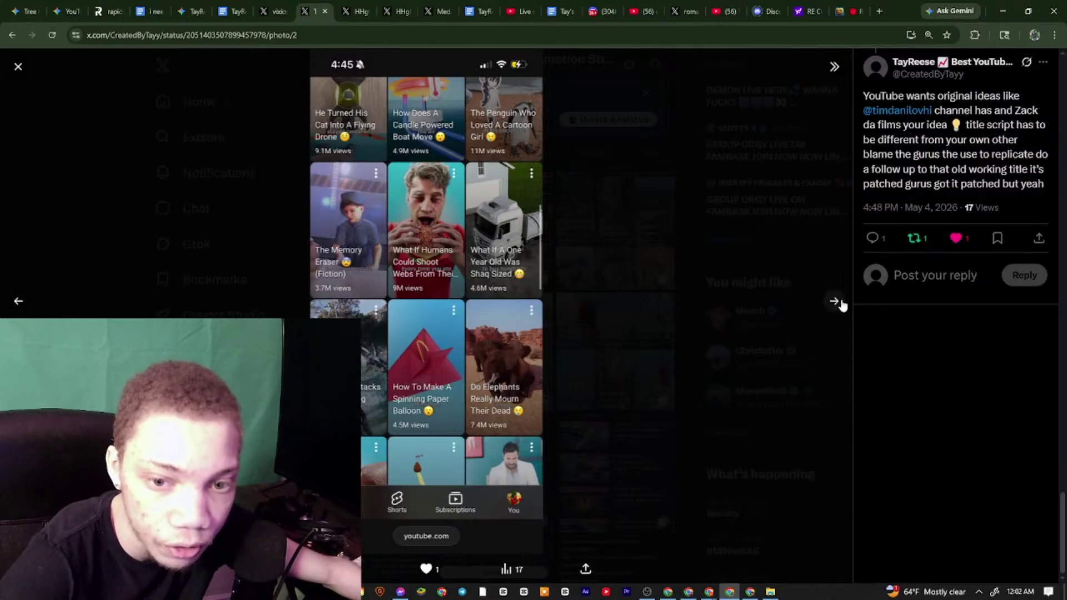
{"action": "key", "text": "Right"}
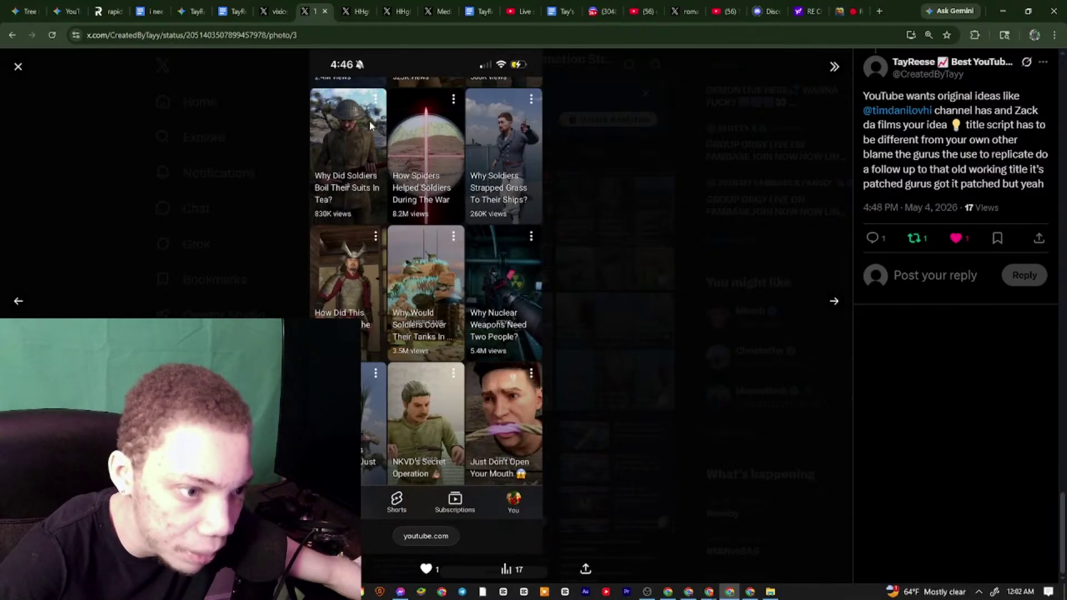
{"action": "left_click", "coordinate": [281, 6]}
{"action": "left_click", "coordinate": [310, 11]}
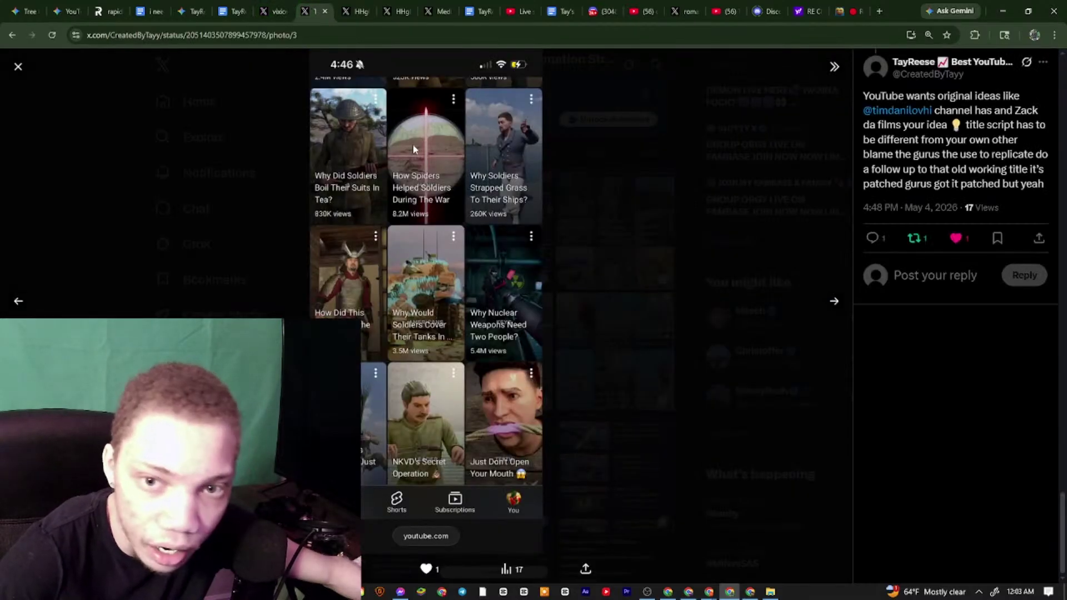
Open the post's screenshot of military Shorts as a full image in its own tab, and return to the post
{"action": "right_click", "coordinate": [413, 149]}
{"action": "left_click", "coordinate": [444, 159]}
{"action": "left_click", "coordinate": [412, 9]}
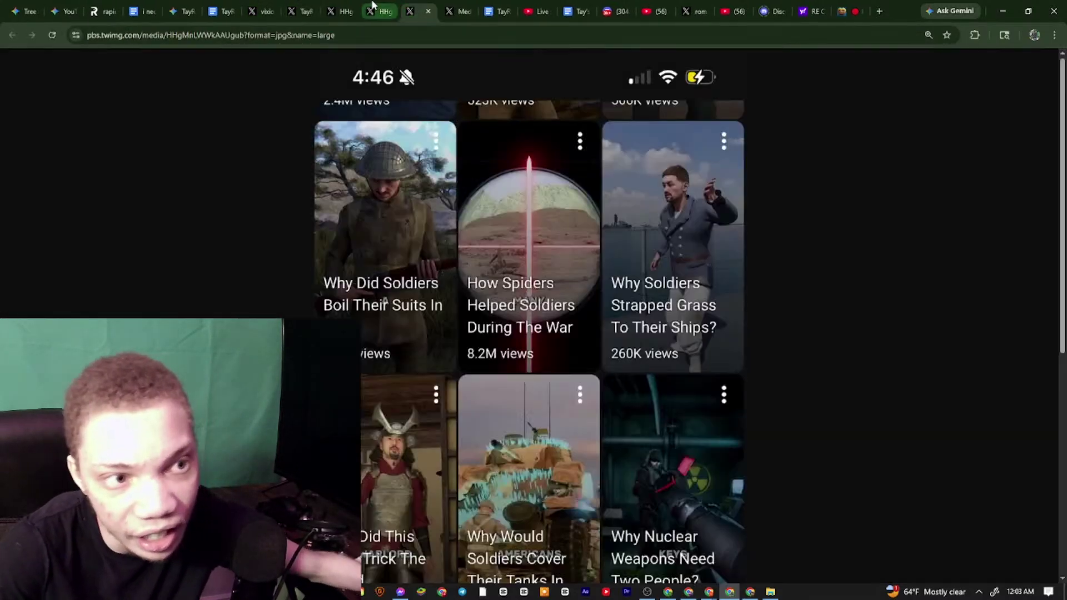
{"action": "left_click", "coordinate": [341, 7]}
{"action": "left_click", "coordinate": [310, 5]}
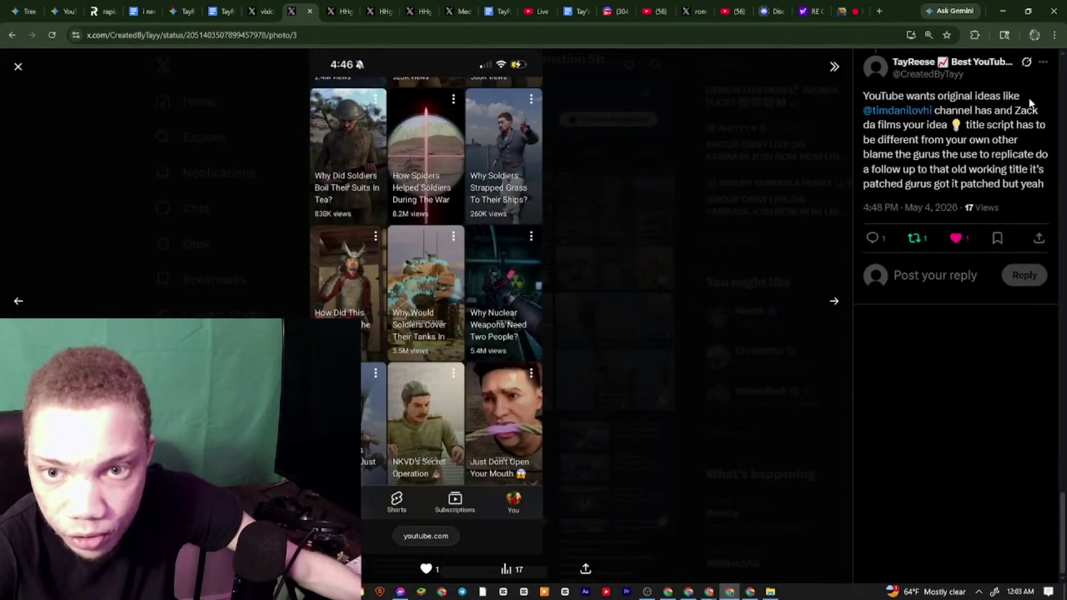
Highlight the post's text about original ideas and replicated titles while reading it
{"action": "left_click_drag", "start_coordinate": [1047, 113], "coordinate": [1018, 115]}
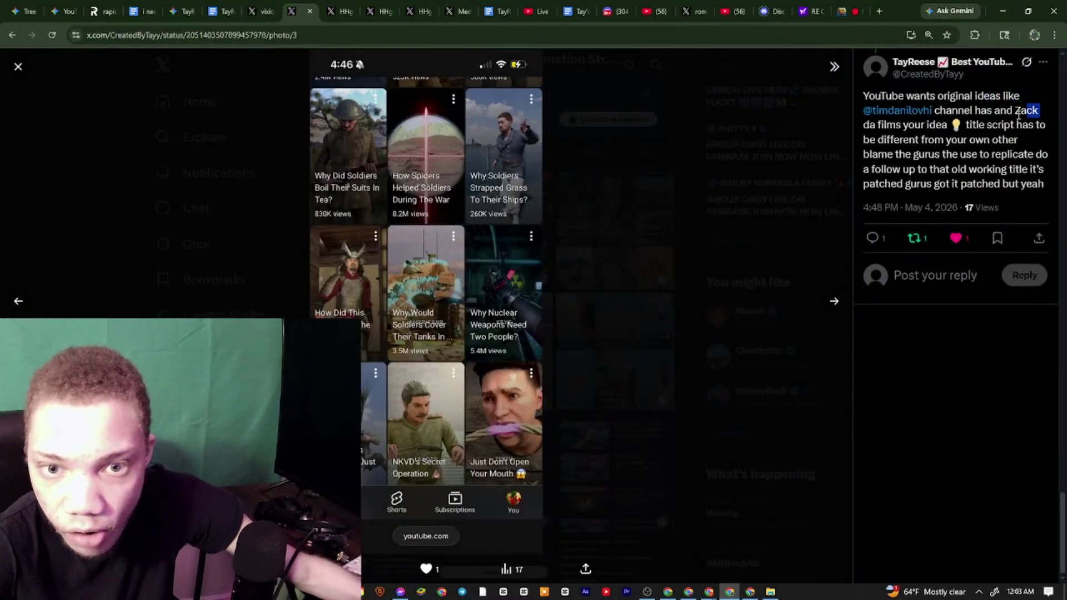
{"action": "left_click", "coordinate": [971, 125]}
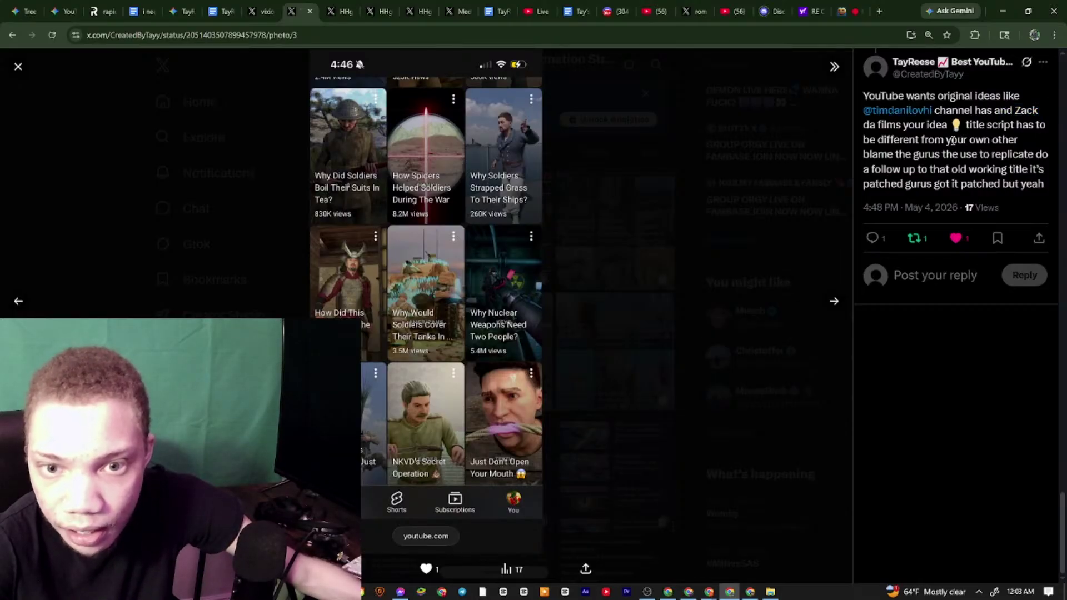
{"action": "left_click_drag", "start_coordinate": [857, 145], "coordinate": [1044, 185]}
Switch to the "TayReese Gemini Sauce For Shorts Military" document and look over its script versions
{"action": "left_click", "coordinate": [261, 11]}
{"action": "left_click", "coordinate": [213, 11]}
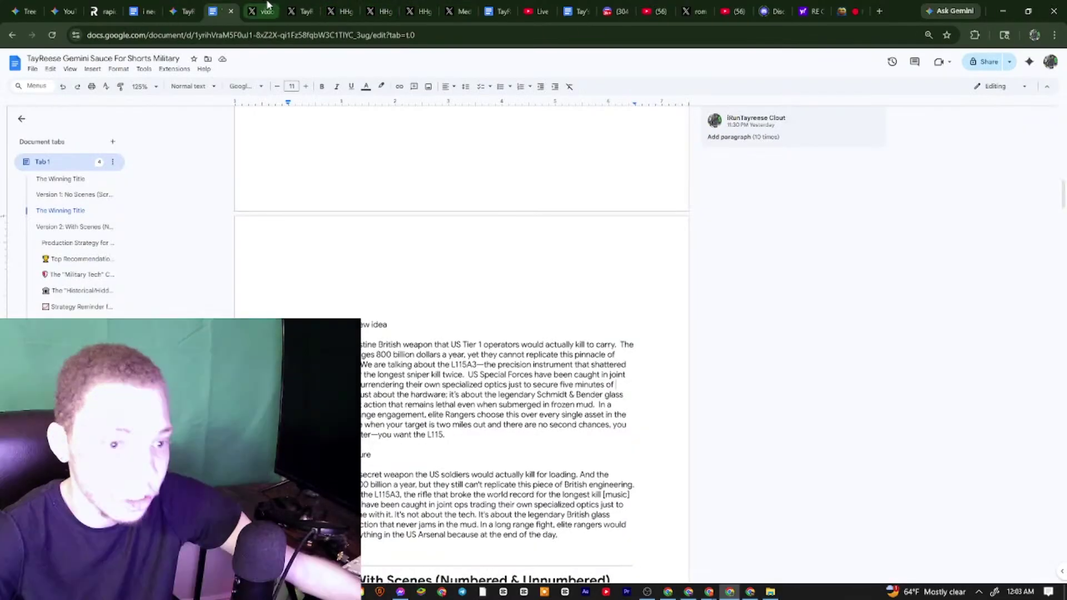
{"action": "scroll", "coordinate": [497, 233], "scroll_direction": "up", "scroll_amount": 4}
{"action": "scroll", "coordinate": [497, 233], "scroll_direction": "down", "scroll_amount": 6}
Bring up the "TayReese Analytics 2026 Sauce Follow Up Video!" document, move its tab ahead of the X post tabs, and skim the retention and pivot rules
{"action": "left_click", "coordinate": [483, 11]}
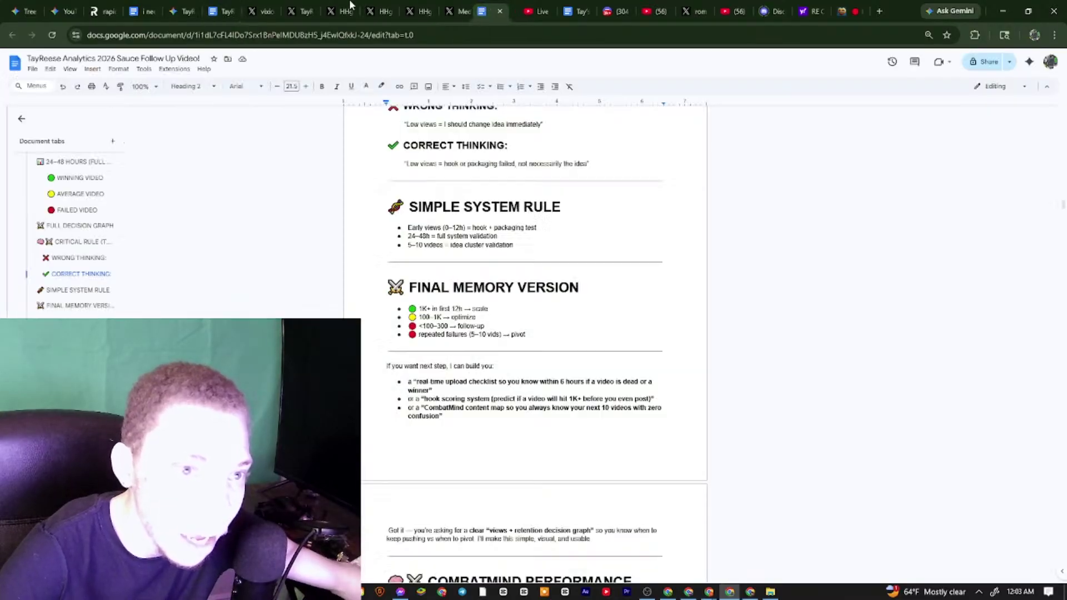
{"action": "left_click_drag", "start_coordinate": [350, 4], "coordinate": [303, 8]}
{"action": "scroll", "coordinate": [319, 211], "scroll_direction": "down", "scroll_amount": 15}
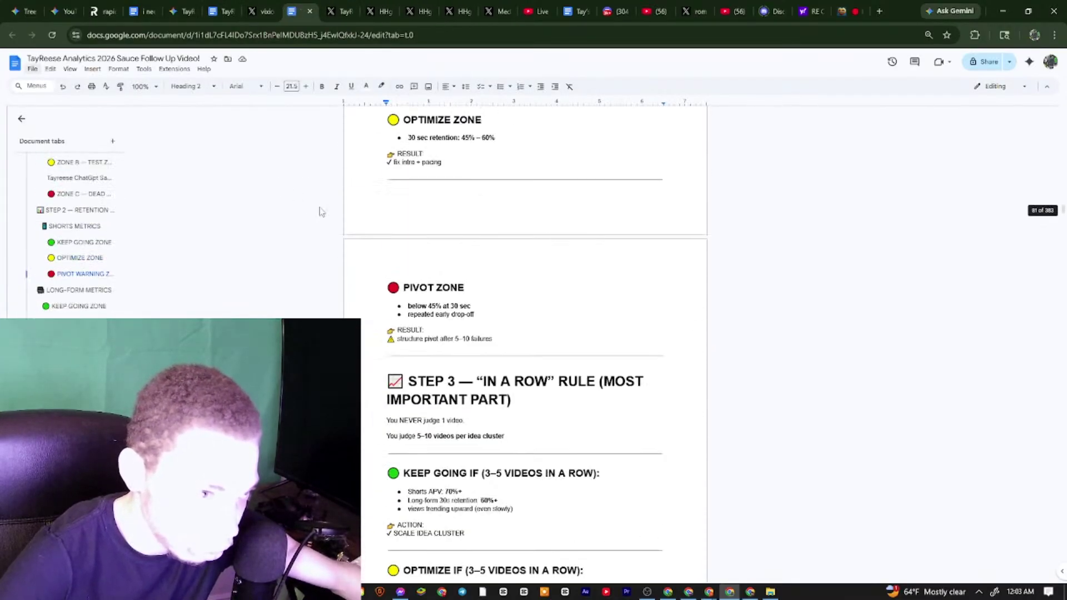
{"action": "scroll", "coordinate": [320, 212], "scroll_direction": "down", "scroll_amount": 10}
{"action": "scroll", "coordinate": [557, 217], "scroll_direction": "up", "scroll_amount": 12}
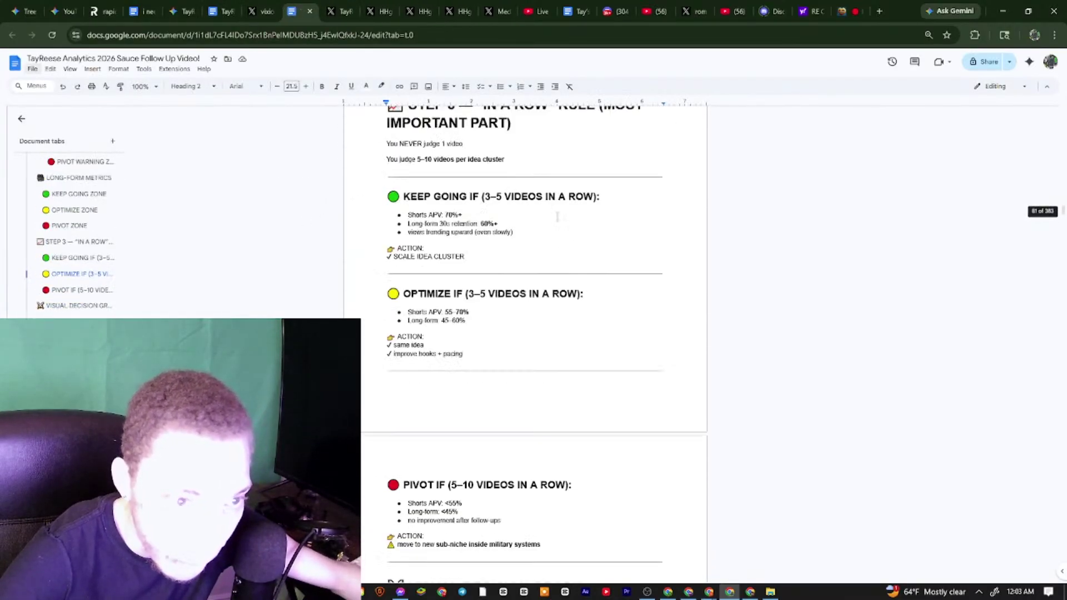
{"action": "scroll", "coordinate": [557, 217], "scroll_direction": "up", "scroll_amount": 2}
Read the analytics document from its beginning through the Shorts AVD, CTR, viral requirement and hook format sections
{"action": "left_click_drag", "start_coordinate": [1062, 211], "coordinate": [1062, 111]}
{"action": "scroll", "coordinate": [592, 317], "scroll_direction": "down", "scroll_amount": 20}
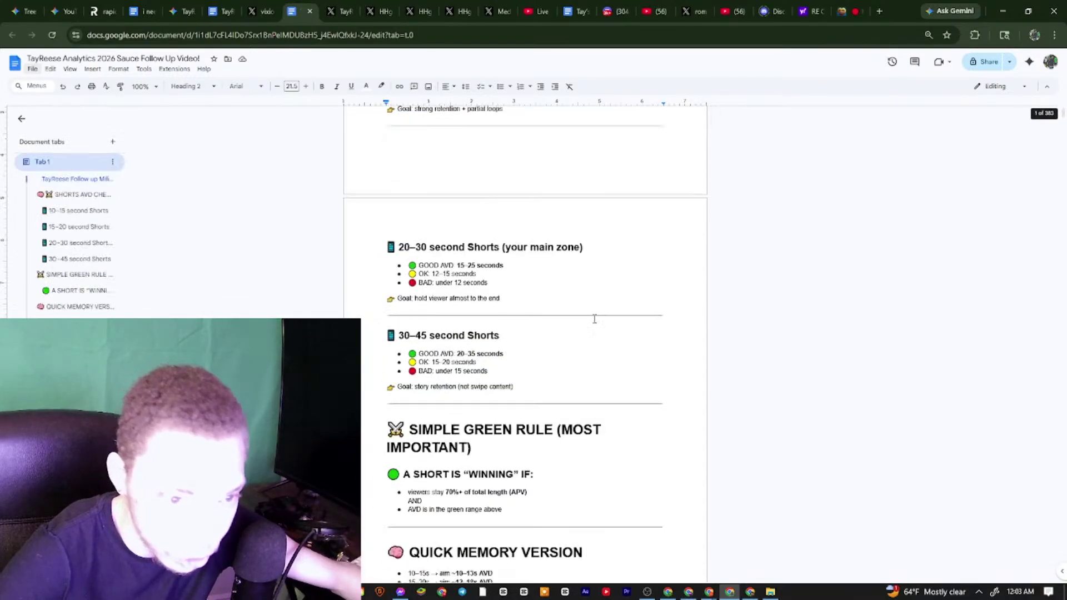
{"action": "scroll", "coordinate": [459, 312], "scroll_direction": "down", "scroll_amount": 20}
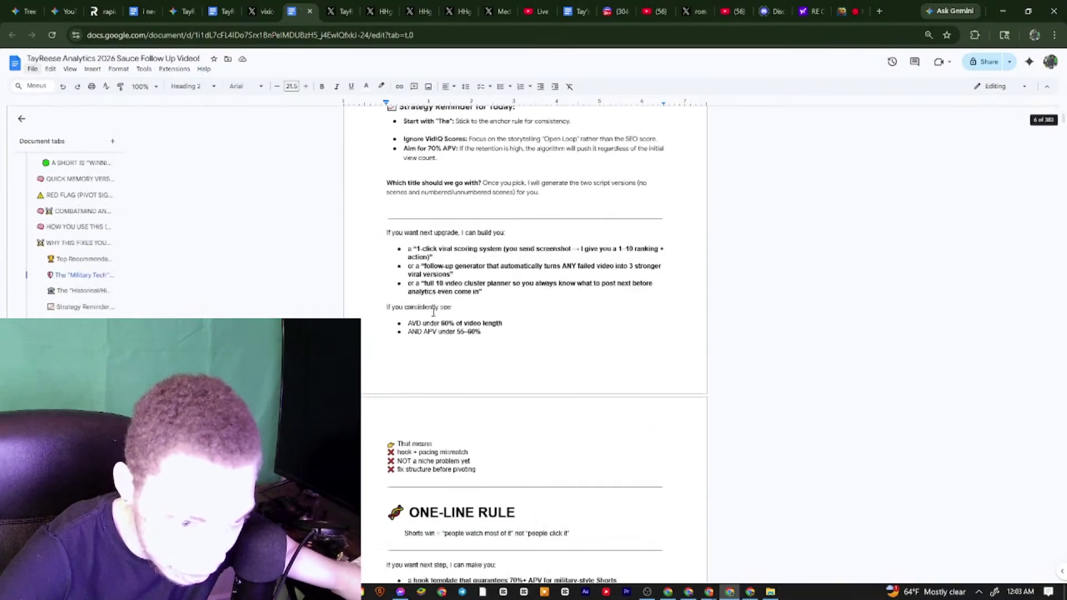
{"action": "scroll", "coordinate": [443, 294], "scroll_direction": "down", "scroll_amount": 10}
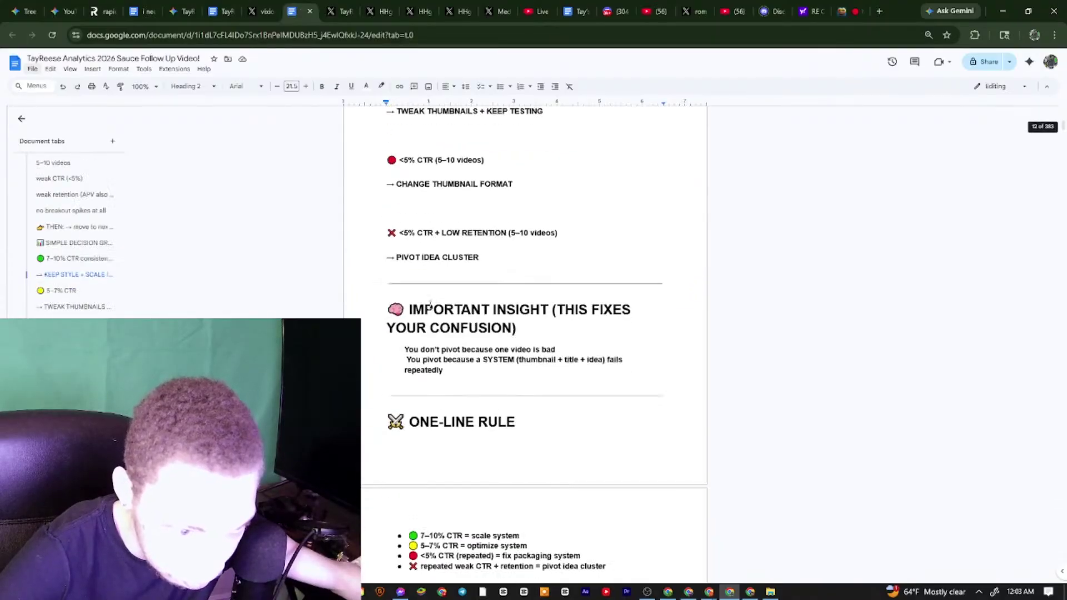
{"action": "scroll", "coordinate": [573, 288], "scroll_direction": "up", "scroll_amount": 2}
{"action": "scroll", "coordinate": [443, 256], "scroll_direction": "down", "scroll_amount": 20}
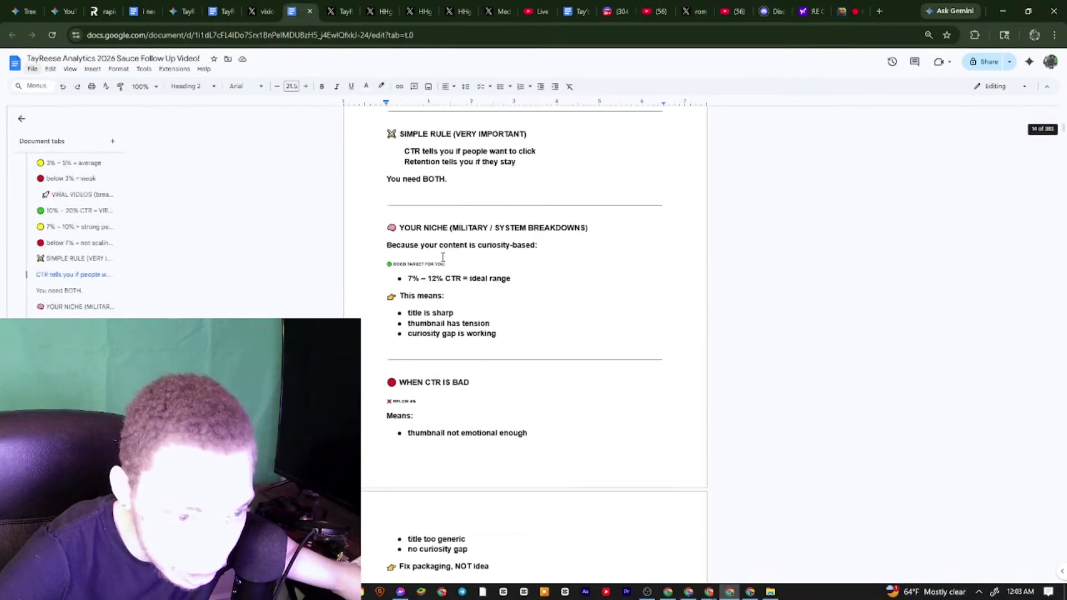
{"action": "scroll", "coordinate": [443, 256], "scroll_direction": "down", "scroll_amount": 20}
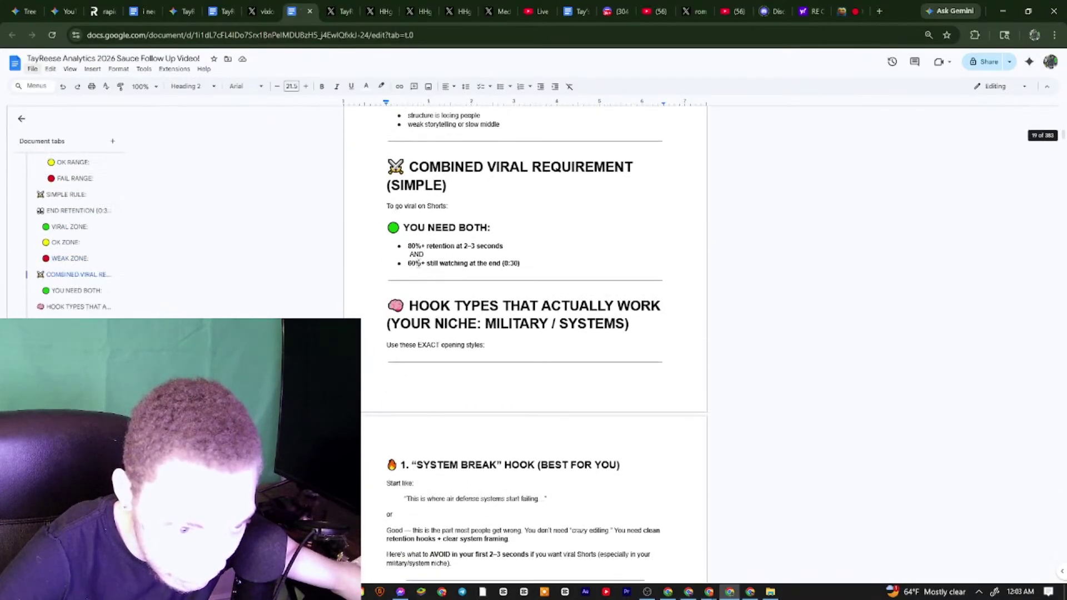
{"action": "scroll", "coordinate": [432, 278], "scroll_direction": "down", "scroll_amount": 15}
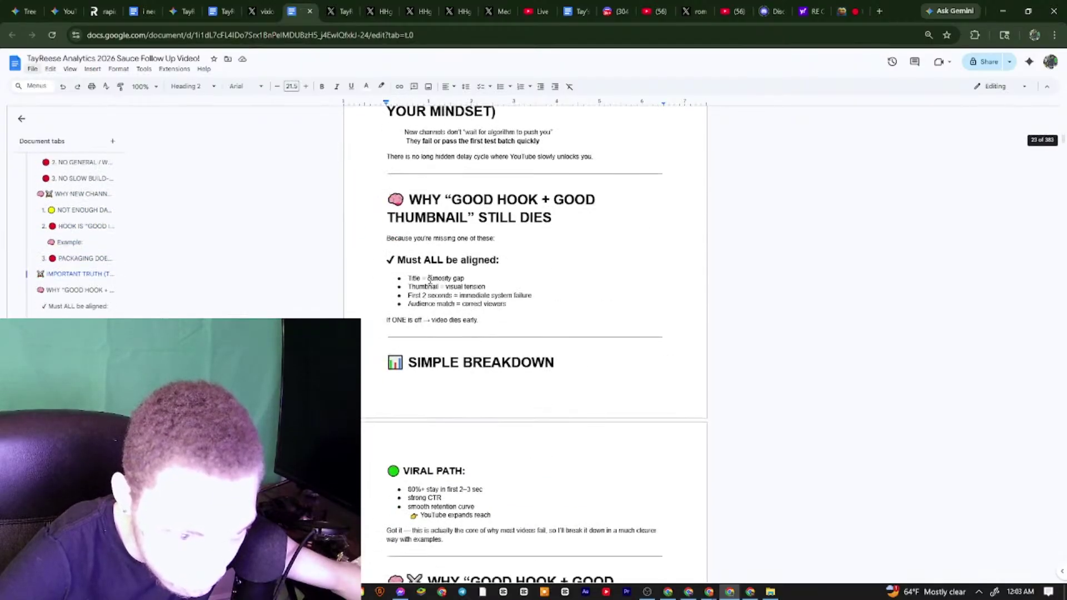
{"action": "scroll", "coordinate": [460, 318], "scroll_direction": "down", "scroll_amount": 20}
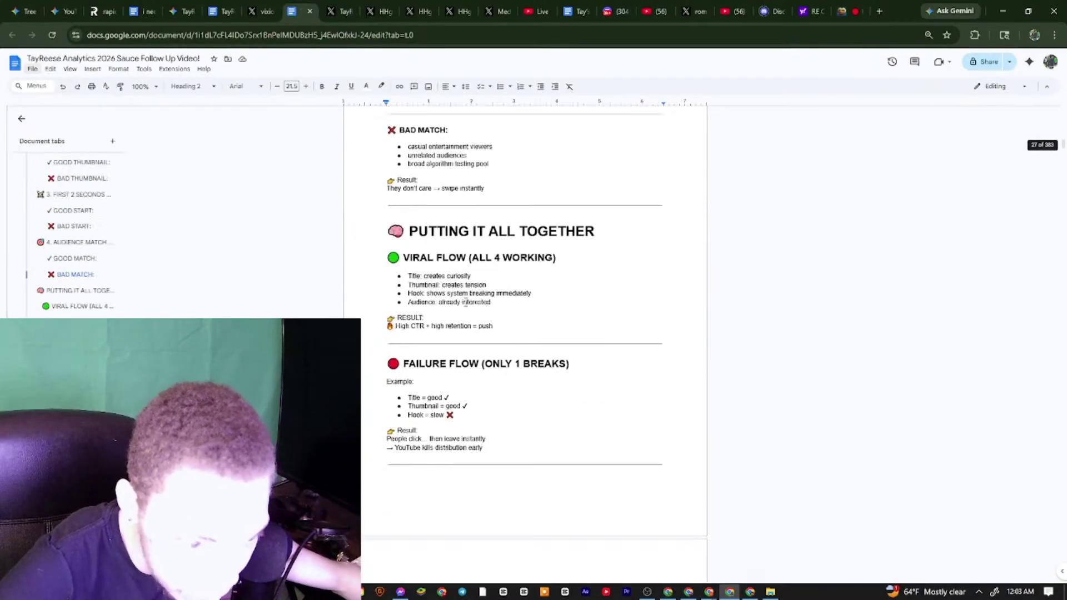
{"action": "scroll", "coordinate": [460, 318], "scroll_direction": "down", "scroll_amount": 20}
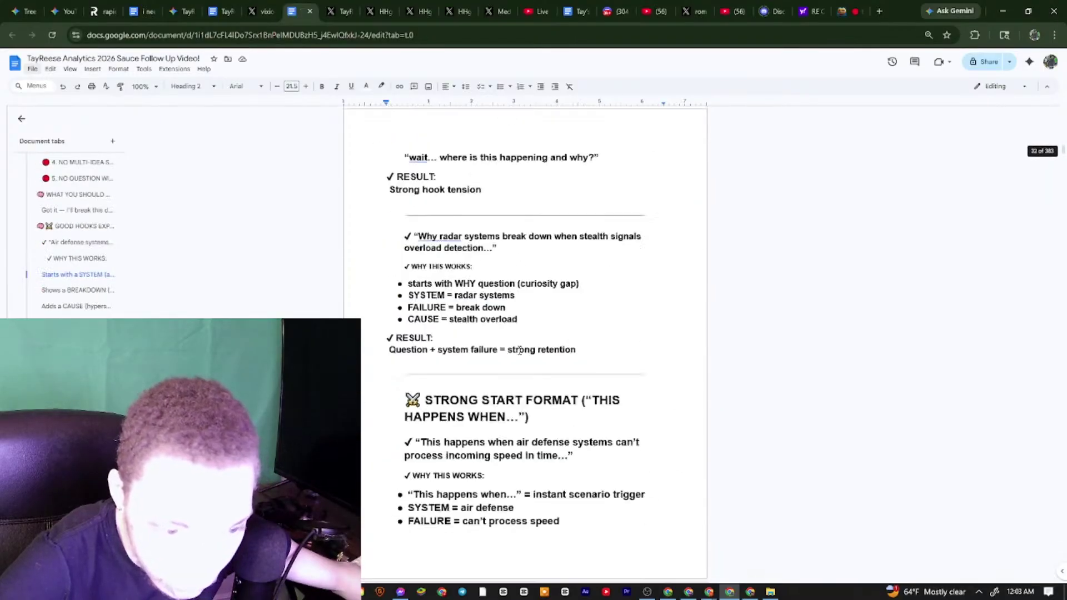
{"action": "scroll", "coordinate": [468, 370], "scroll_direction": "up", "scroll_amount": 8}
{"action": "scroll", "coordinate": [409, 329], "scroll_direction": "down", "scroll_amount": 3}
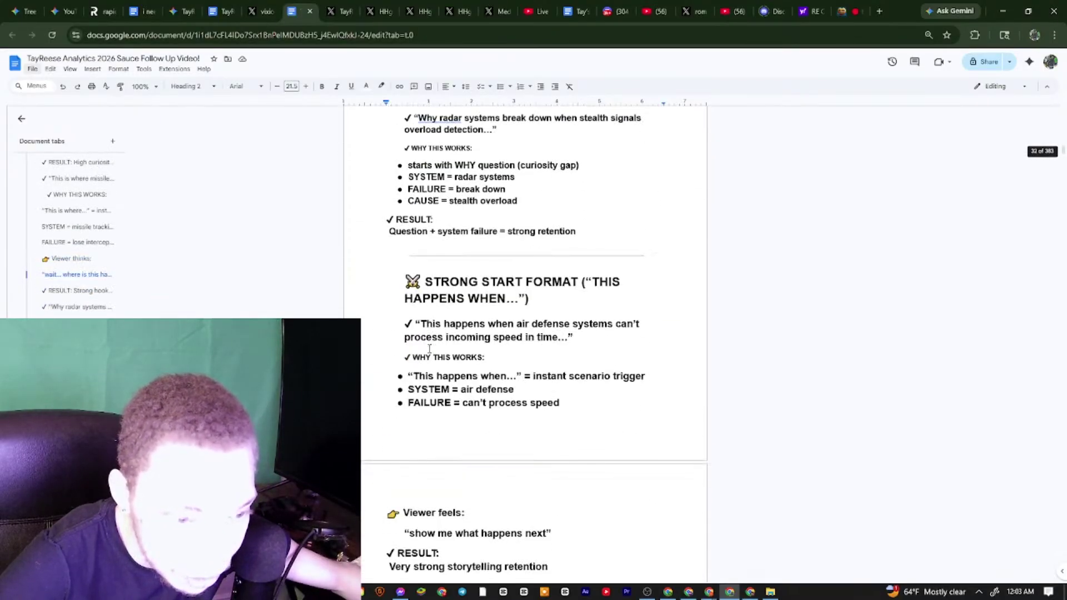
Switch to ChatGPT and open the "TayReese Follow up Military Tech Keywords List" chat in the TayReese YouTube Niches project
{"action": "left_click", "coordinate": [667, 591]}
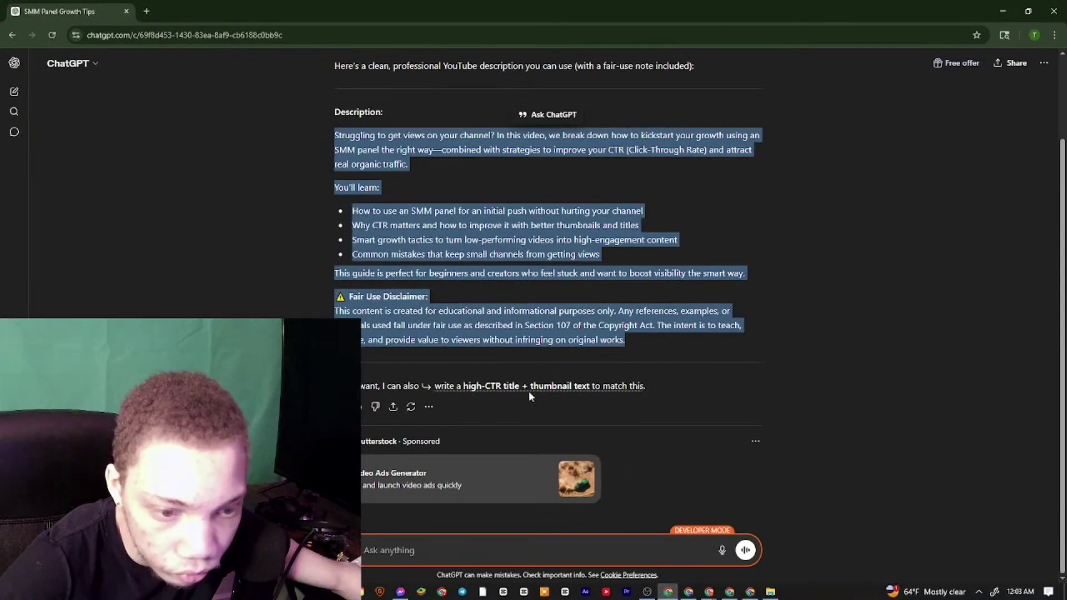
{"action": "scroll", "coordinate": [474, 340], "scroll_direction": "up", "scroll_amount": 2}
{"action": "left_click", "coordinate": [323, 240]}
{"action": "left_click", "coordinate": [15, 62]}
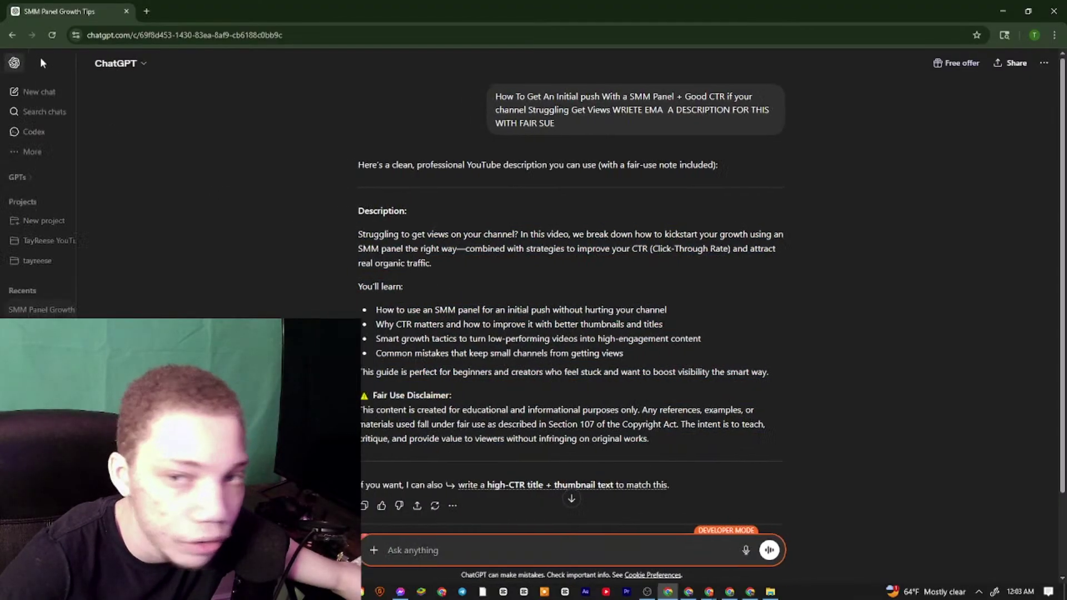
{"action": "left_click", "coordinate": [70, 241]}
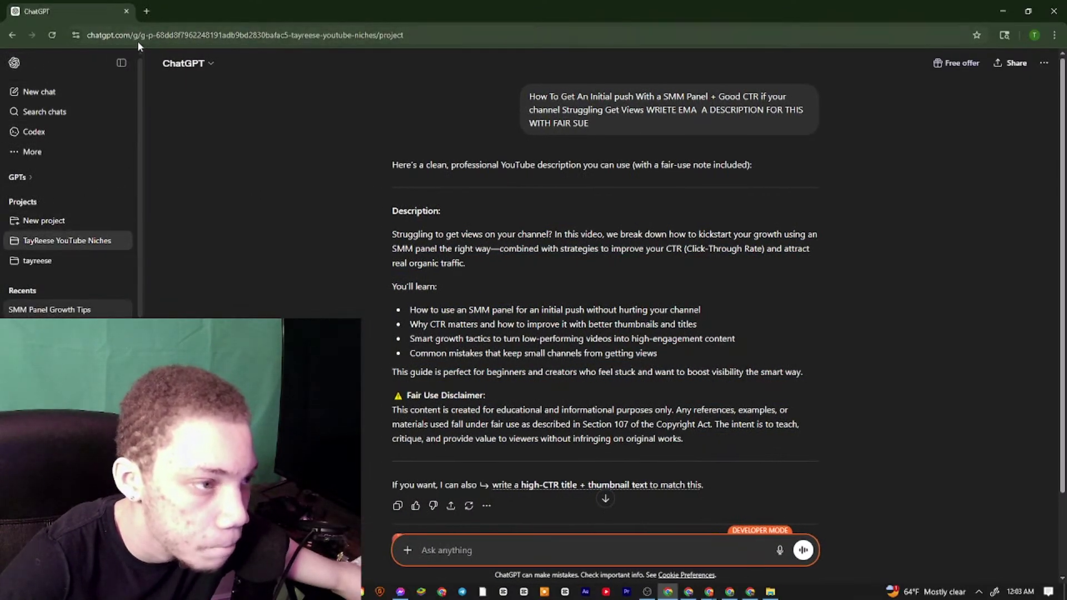
{"action": "left_click", "coordinate": [121, 62]}
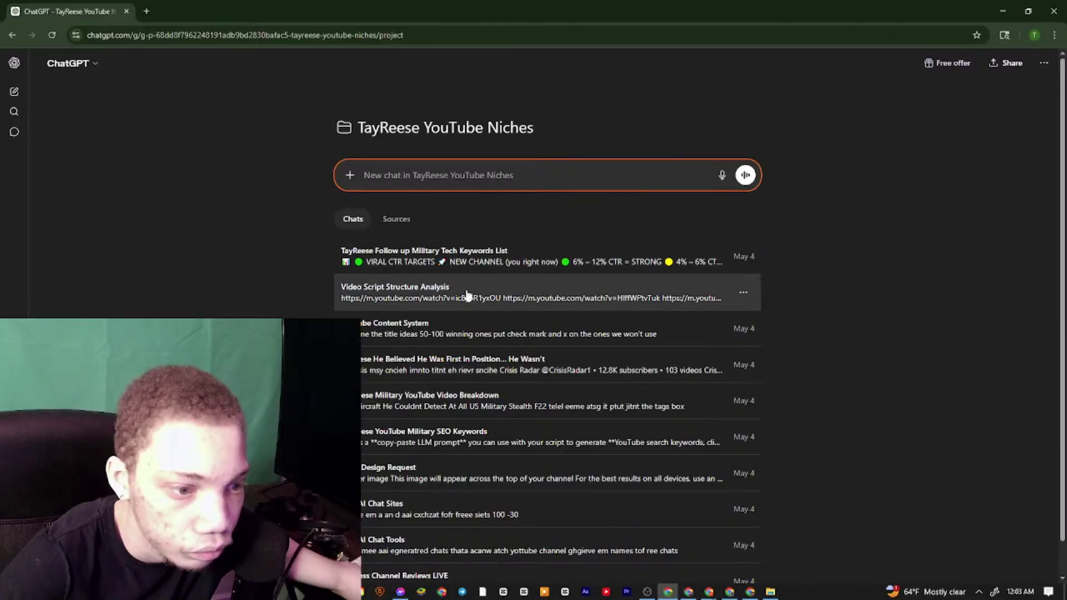
{"action": "left_click", "coordinate": [421, 260]}
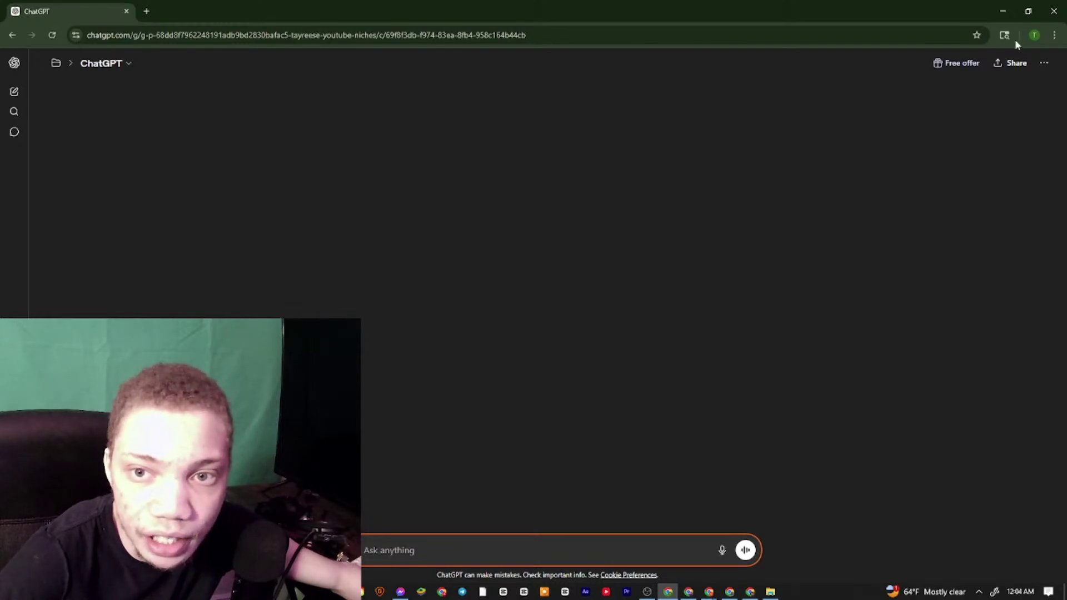
Browse the chat's title ideas and replication checklist to find the side-by-side competitor and CombatMind title examples
{"action": "scroll", "coordinate": [635, 247], "scroll_direction": "up", "scroll_amount": 15}
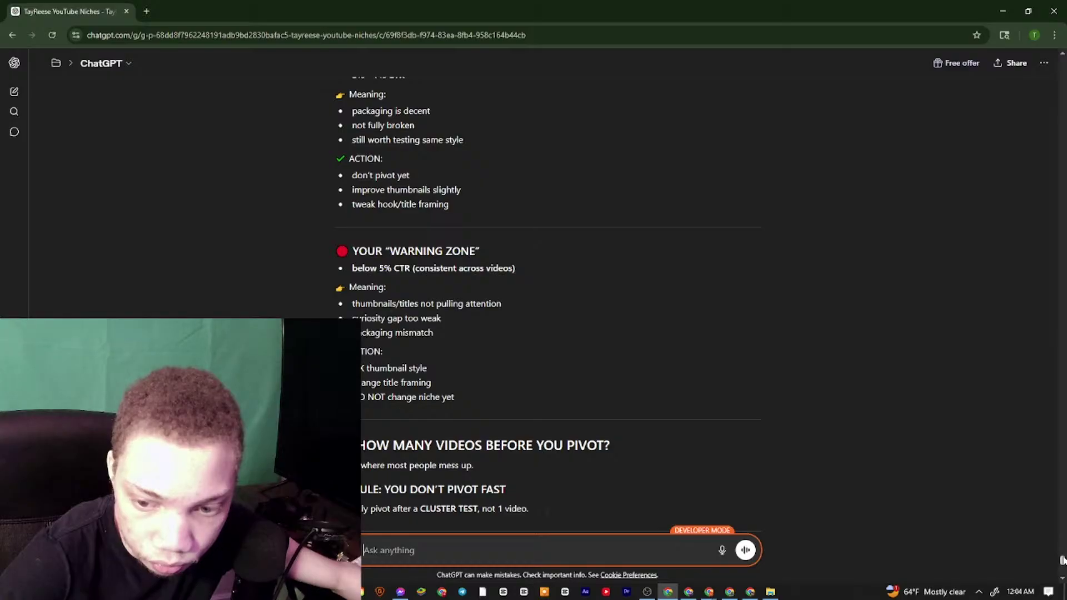
{"action": "left_click_drag", "start_coordinate": [1062, 560], "coordinate": [1062, 145]}
{"action": "scroll", "coordinate": [587, 269], "scroll_direction": "down", "scroll_amount": 12}
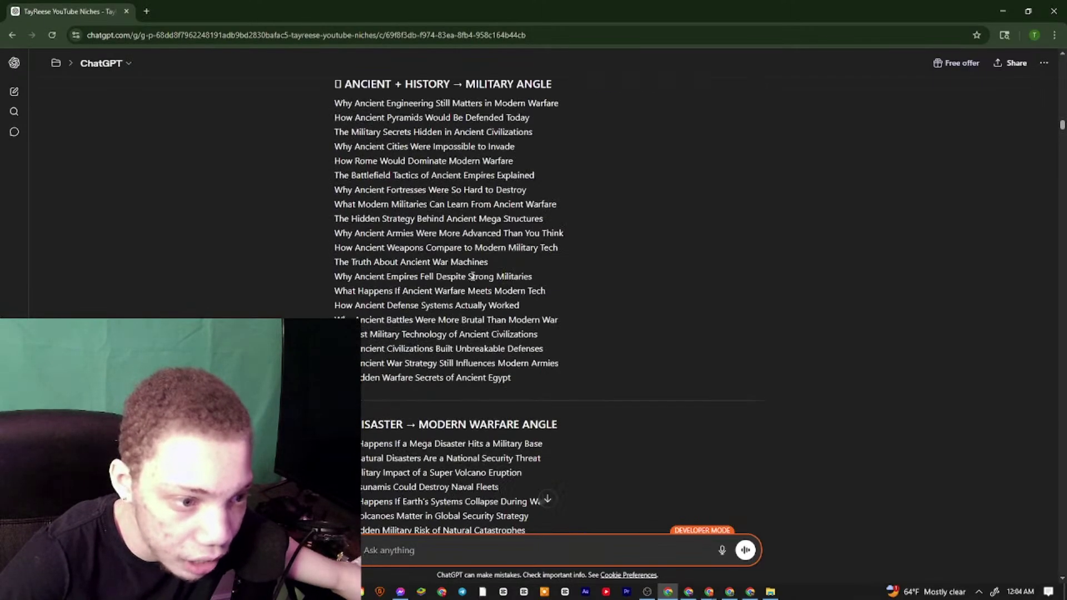
{"action": "scroll", "coordinate": [472, 276], "scroll_direction": "down", "scroll_amount": 20}
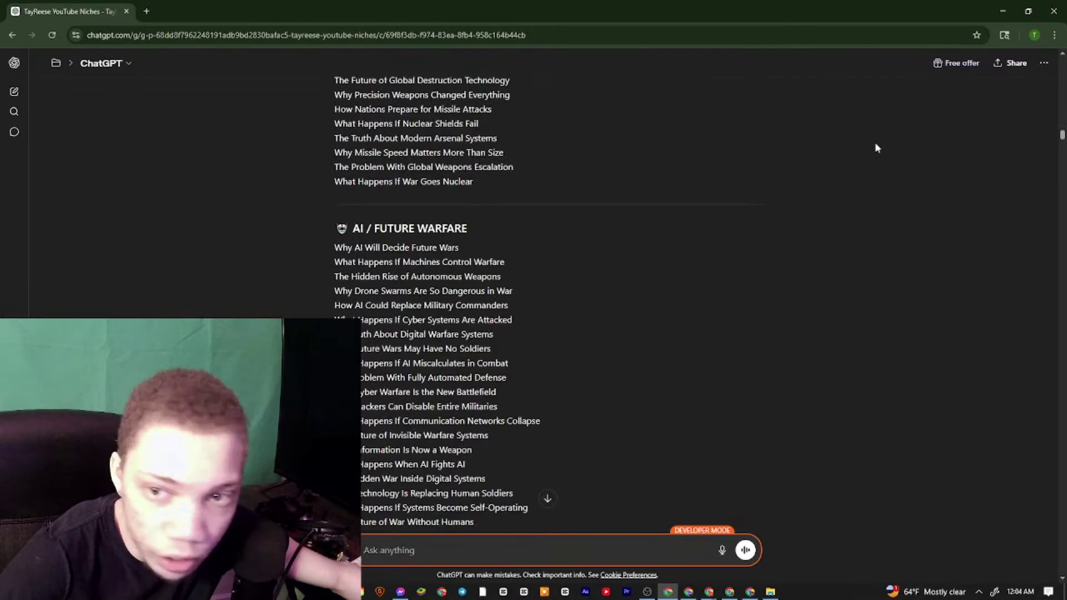
{"action": "scroll", "coordinate": [445, 193], "scroll_direction": "down", "scroll_amount": 20}
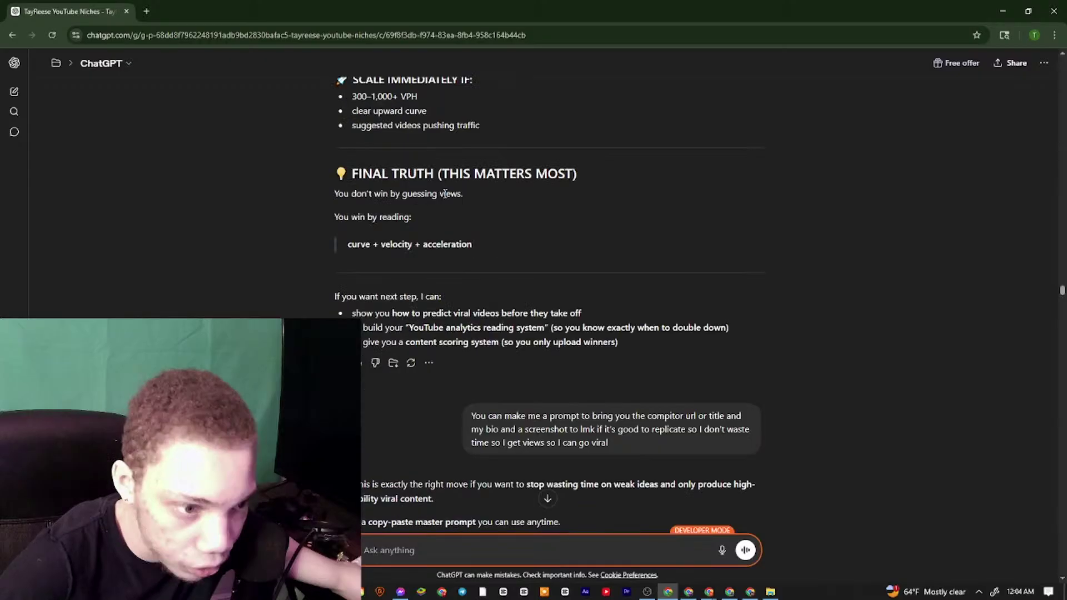
{"action": "scroll", "coordinate": [447, 186], "scroll_direction": "down", "scroll_amount": 15}
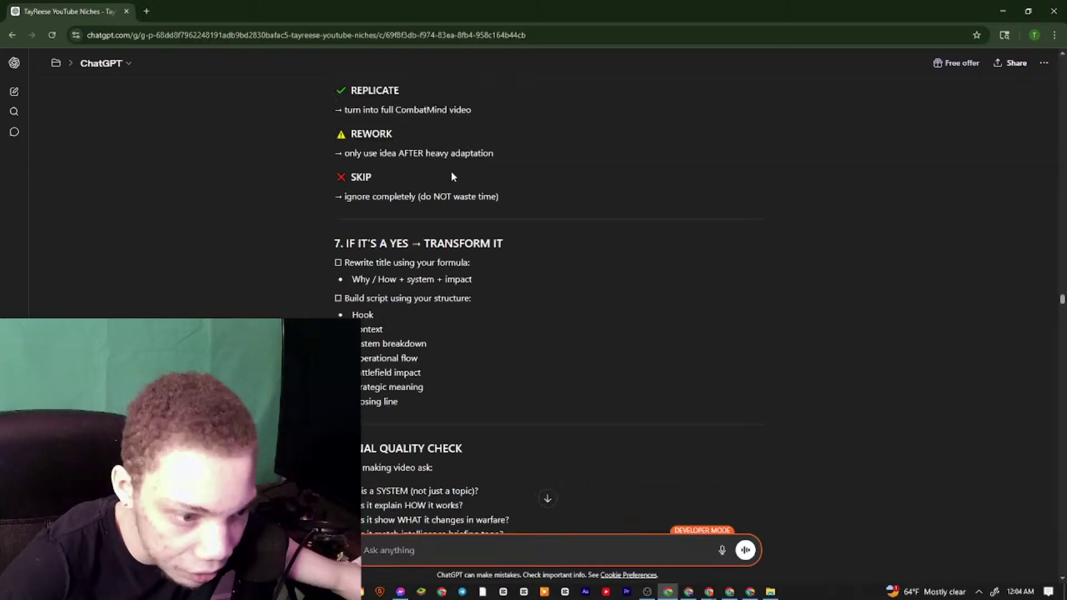
{"action": "scroll", "coordinate": [451, 171], "scroll_direction": "down", "scroll_amount": 15}
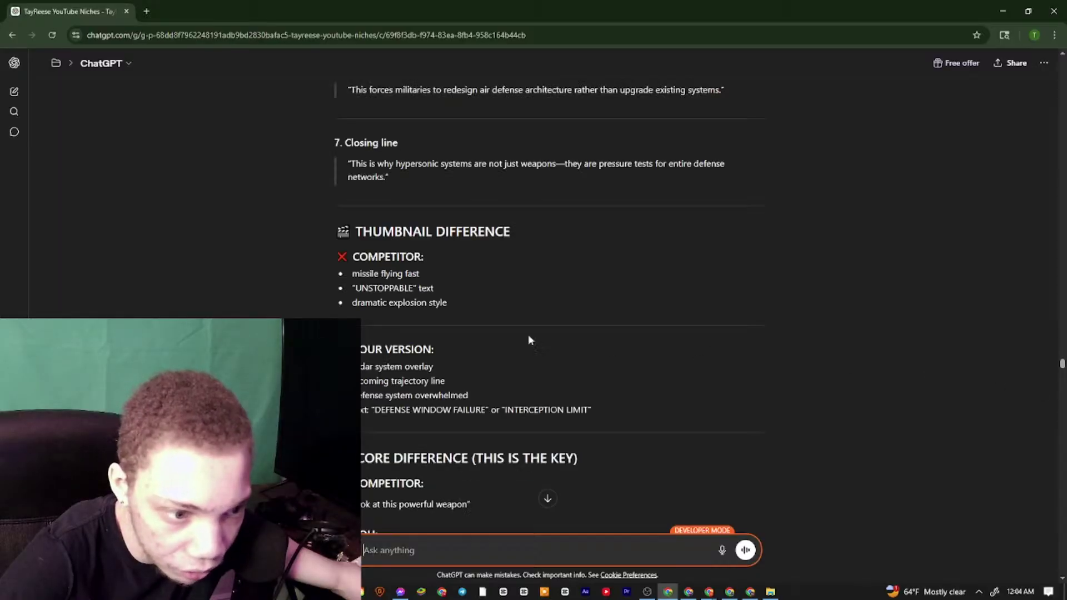
{"action": "scroll", "coordinate": [372, 312], "scroll_direction": "down", "scroll_amount": 10}
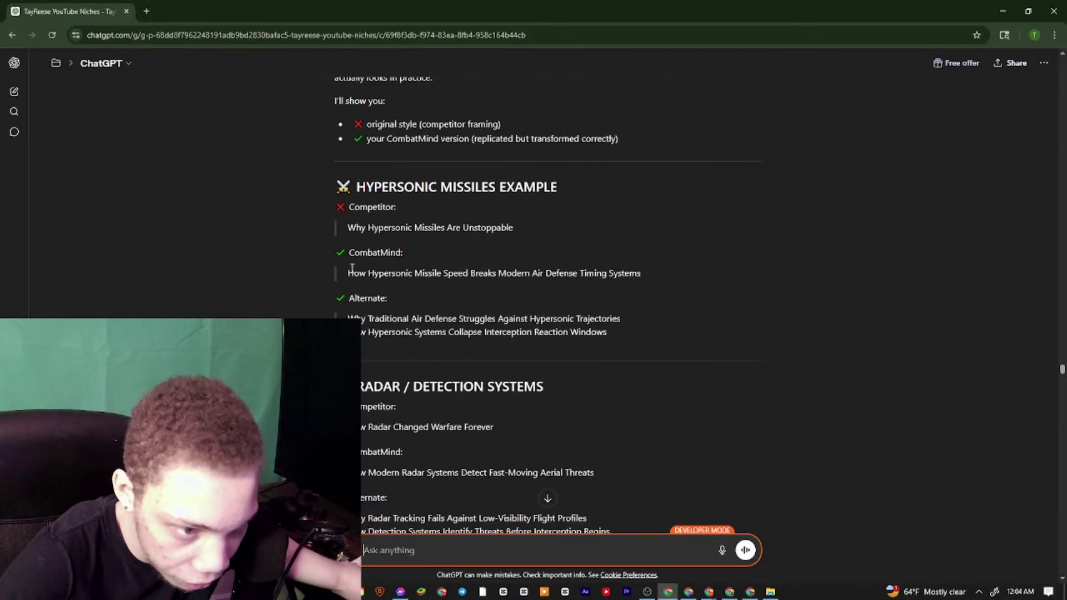
{"action": "scroll", "coordinate": [376, 259], "scroll_direction": "up", "scroll_amount": 1}
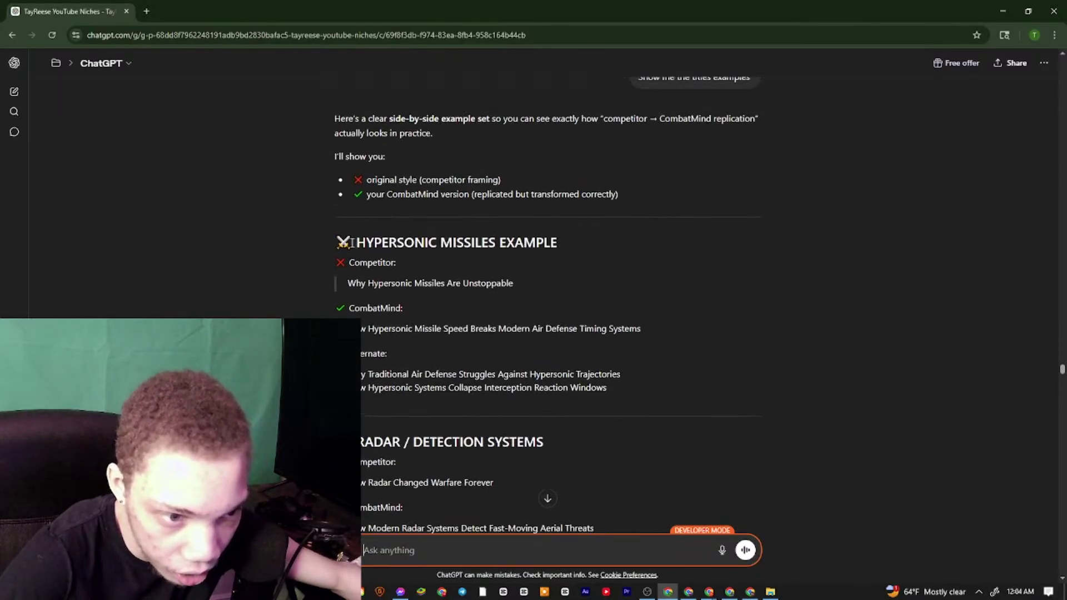
Examine the Hypersonic Missiles example, highlighting its heading, competitor label, CombatMind title and alternate titles
{"action": "left_click_drag", "start_coordinate": [352, 243], "coordinate": [584, 240]}
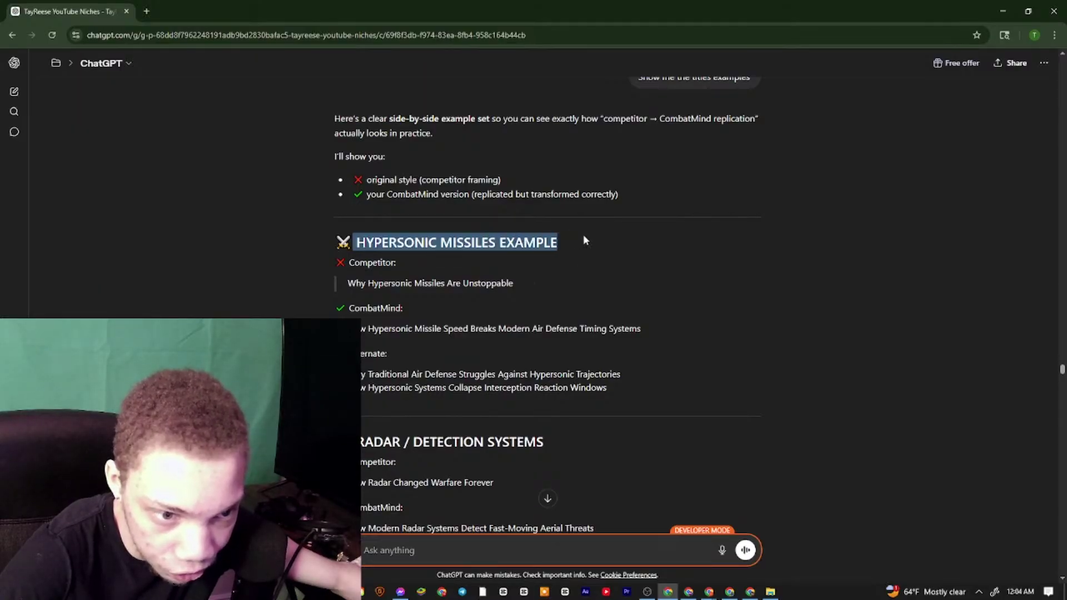
{"action": "left_click_drag", "start_coordinate": [348, 264], "coordinate": [551, 263]}
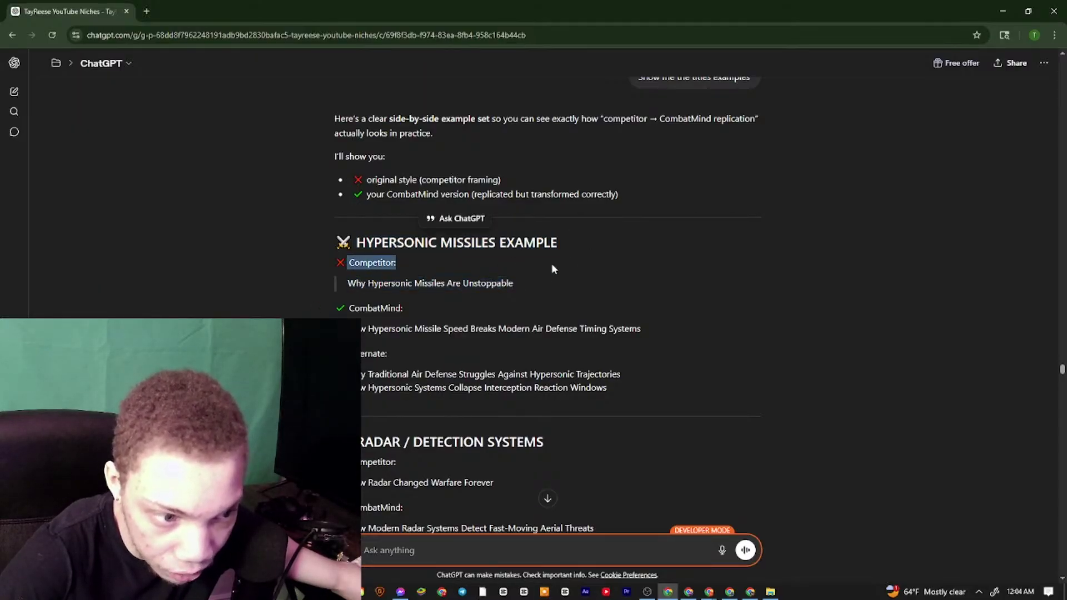
{"action": "left_click_drag", "start_coordinate": [348, 309], "coordinate": [405, 315]}
{"action": "left_click", "coordinate": [410, 325]}
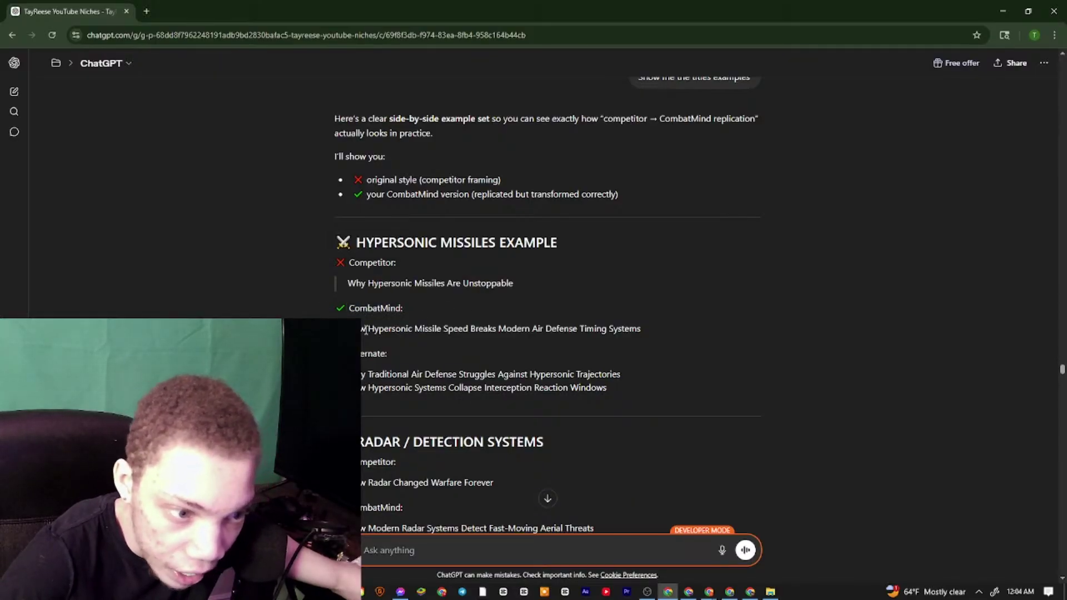
{"action": "left_click_drag", "start_coordinate": [393, 329], "coordinate": [644, 334]}
{"action": "left_click", "coordinate": [356, 355]}
{"action": "left_click_drag", "start_coordinate": [355, 332], "coordinate": [586, 356]}
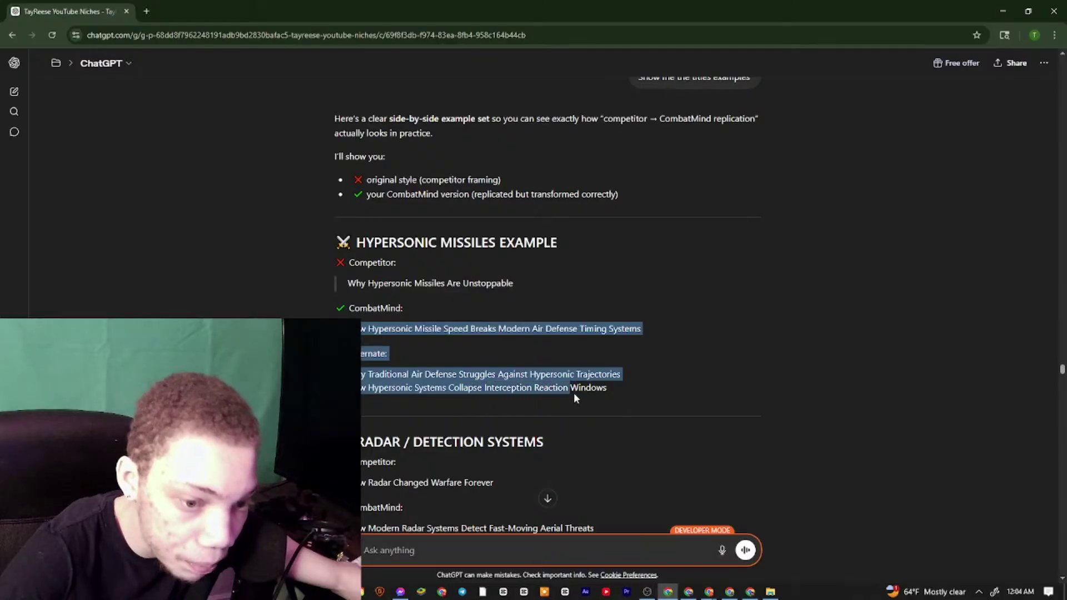
{"action": "left_click", "coordinate": [454, 262]}
{"action": "scroll", "coordinate": [454, 263], "scroll_direction": "up", "scroll_amount": 4}
{"action": "scroll", "coordinate": [468, 361], "scroll_direction": "down", "scroll_amount": 2}
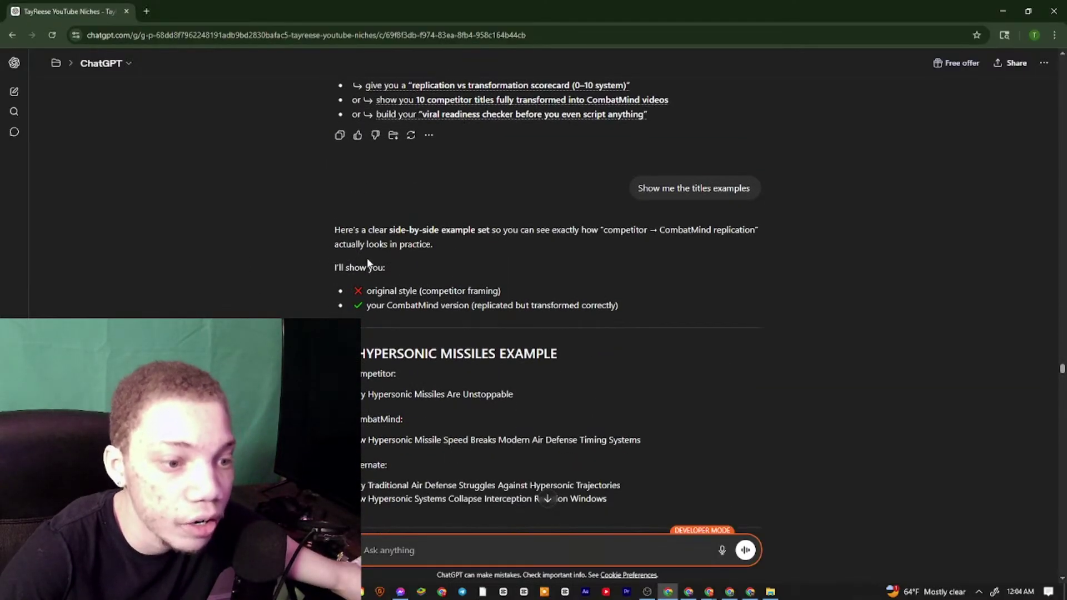
Compare the Hypersonic Missiles competitor title with its CombatMind version, highlighting the CombatMind label and title
{"action": "scroll", "coordinate": [465, 274], "scroll_direction": "up", "scroll_amount": 5}
{"action": "scroll", "coordinate": [447, 328], "scroll_direction": "down", "scroll_amount": 4}
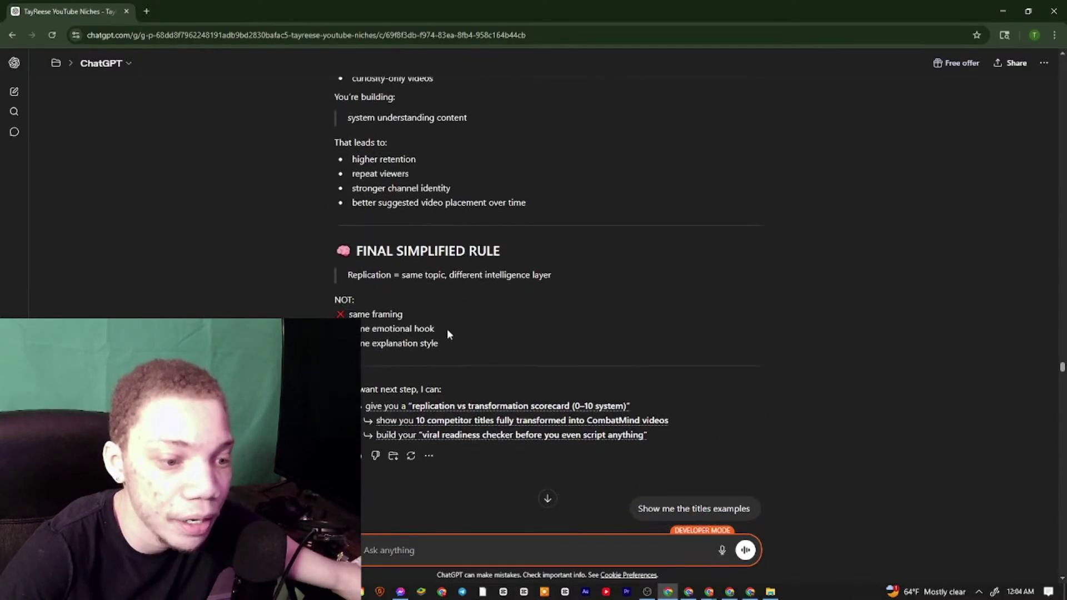
{"action": "scroll", "coordinate": [478, 316], "scroll_direction": "down", "scroll_amount": 3}
{"action": "left_click_drag", "start_coordinate": [547, 283], "coordinate": [538, 316]}
{"action": "left_click", "coordinate": [364, 286]}
{"action": "mouse_move", "coordinate": [639, 332]}
{"action": "left_mouse_down"}
{"action": "mouse_move", "coordinate": [360, 328]}
{"action": "mouse_move", "coordinate": [377, 308]}
{"action": "mouse_move", "coordinate": [658, 325]}
{"action": "left_mouse_up"}
{"action": "left_click", "coordinate": [347, 308]}
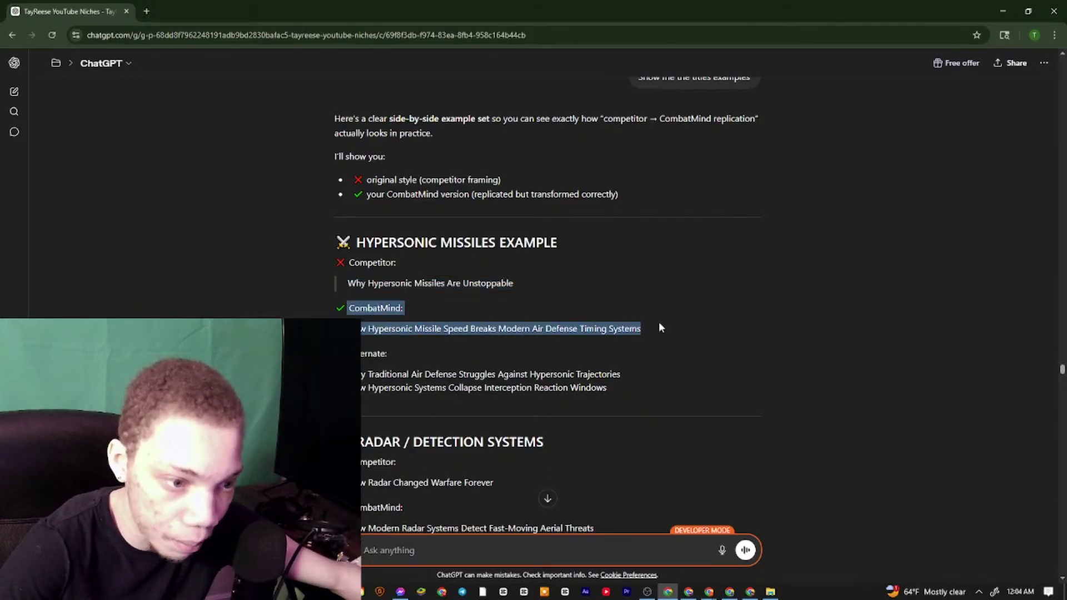
Examine the Radar / Detection Systems example, highlighting the competitor title and the CombatMind title "How Modern Radar Systems Detect Fast-Moving Aerial Threats"
{"action": "scroll", "coordinate": [435, 364], "scroll_direction": "down", "scroll_amount": 2}
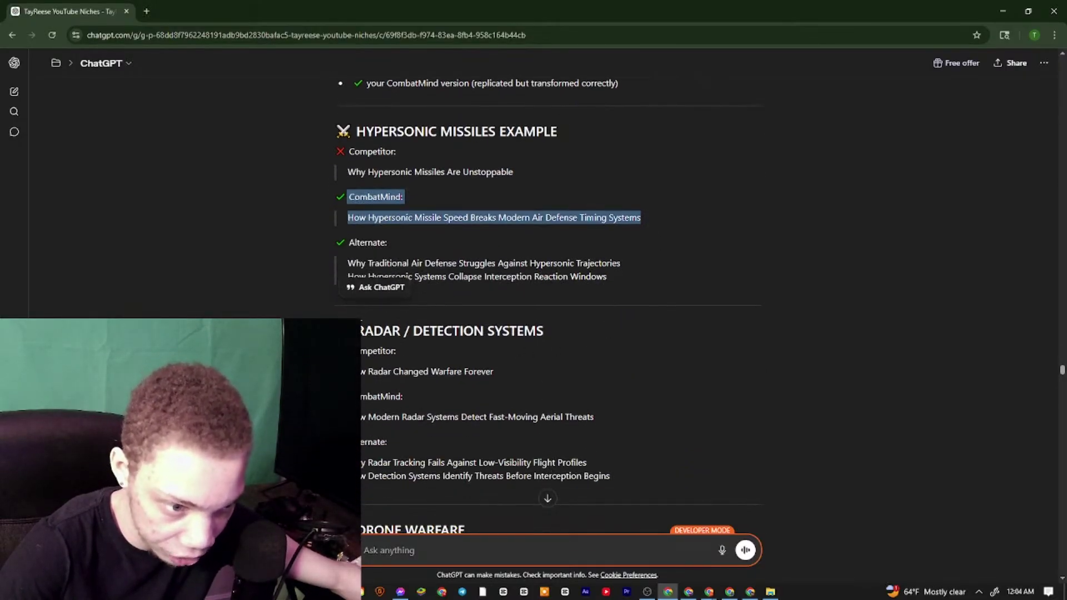
{"action": "left_click_drag", "start_coordinate": [349, 350], "coordinate": [426, 354]}
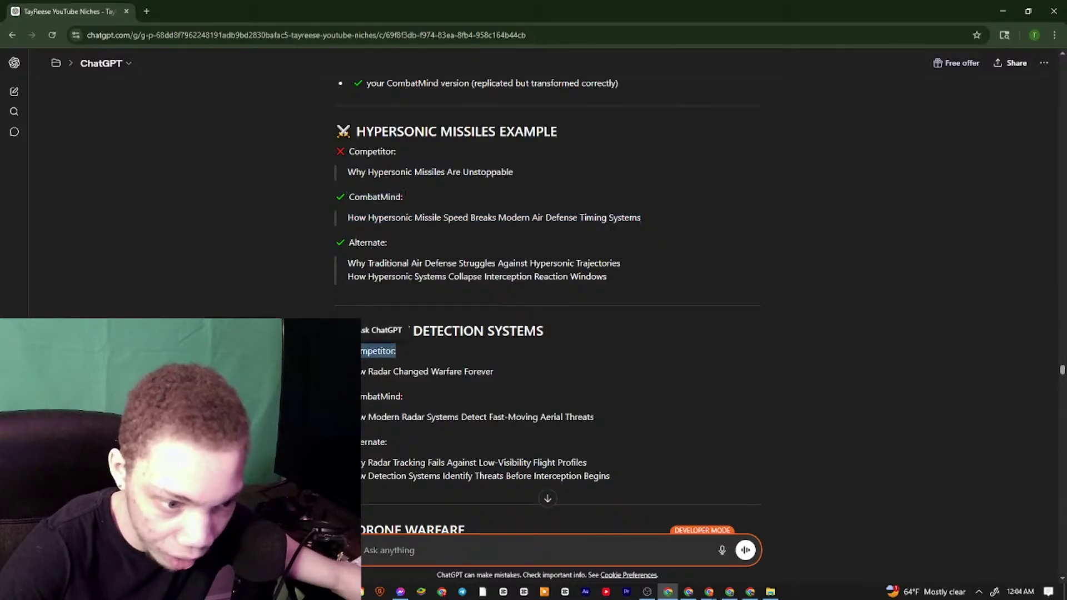
{"action": "left_click_drag", "start_coordinate": [347, 371], "coordinate": [492, 372]}
{"action": "scroll", "coordinate": [405, 395], "scroll_direction": "down", "scroll_amount": 1}
{"action": "left_click", "coordinate": [375, 346]}
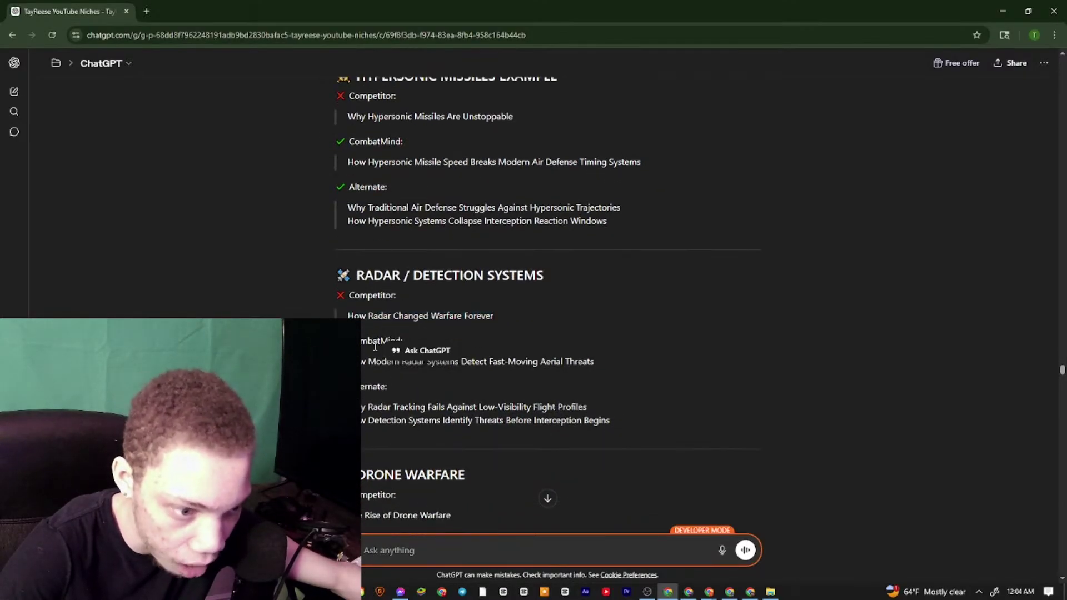
{"action": "scroll", "coordinate": [375, 346], "scroll_direction": "up", "scroll_amount": 1}
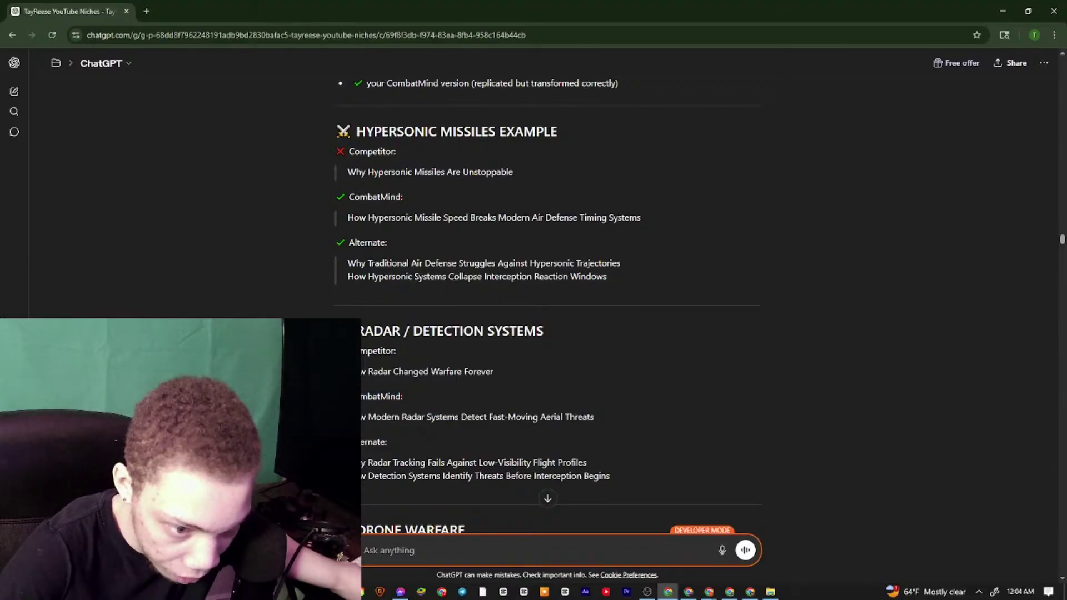
{"action": "left_click_drag", "start_coordinate": [348, 417], "coordinate": [606, 419]}
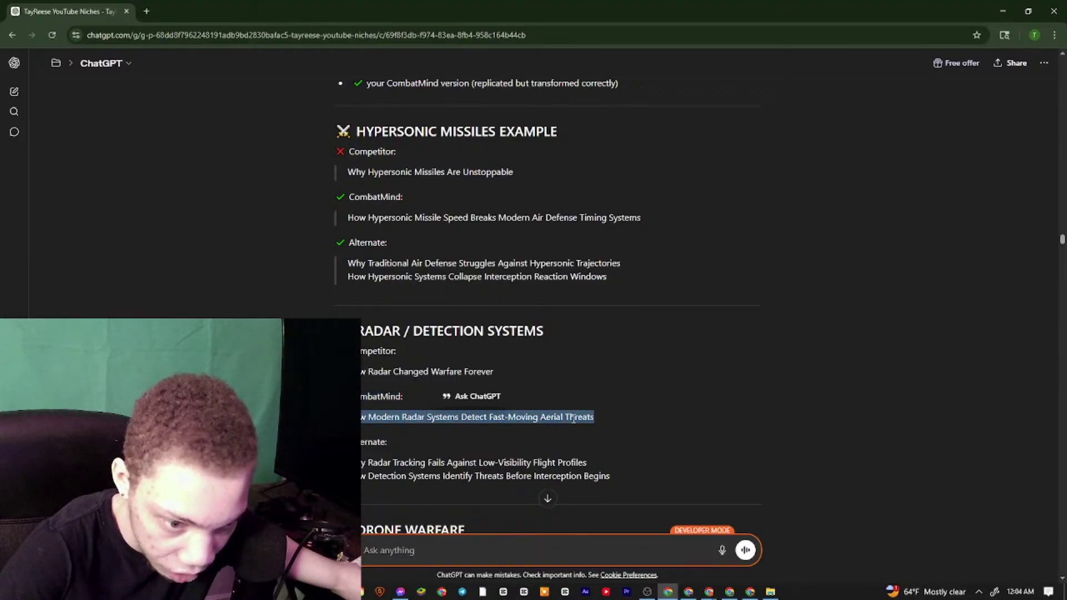
{"action": "left_click", "coordinate": [526, 416]}
{"action": "left_click_drag", "start_coordinate": [502, 416], "coordinate": [593, 417]}
{"action": "left_click", "coordinate": [560, 418]}
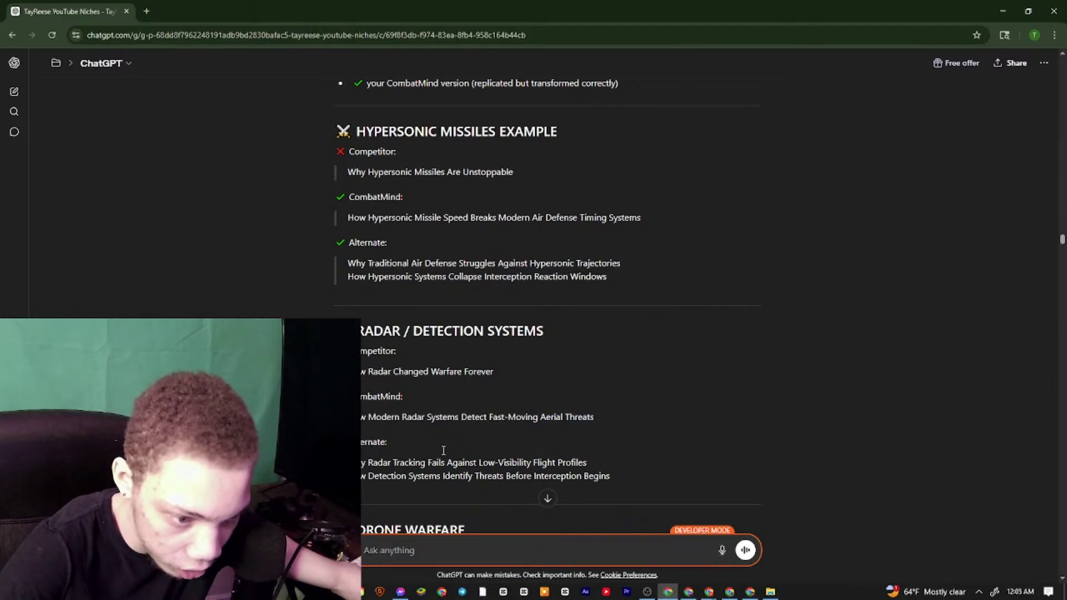
Read the two alternate titles in the Radar / Detection Systems example, highlighting each one and the phrase "Interception Begins"
{"action": "scroll", "coordinate": [443, 450], "scroll_direction": "down", "scroll_amount": 2}
{"action": "left_click_drag", "start_coordinate": [366, 348], "coordinate": [644, 353]}
{"action": "left_click", "coordinate": [469, 363]}
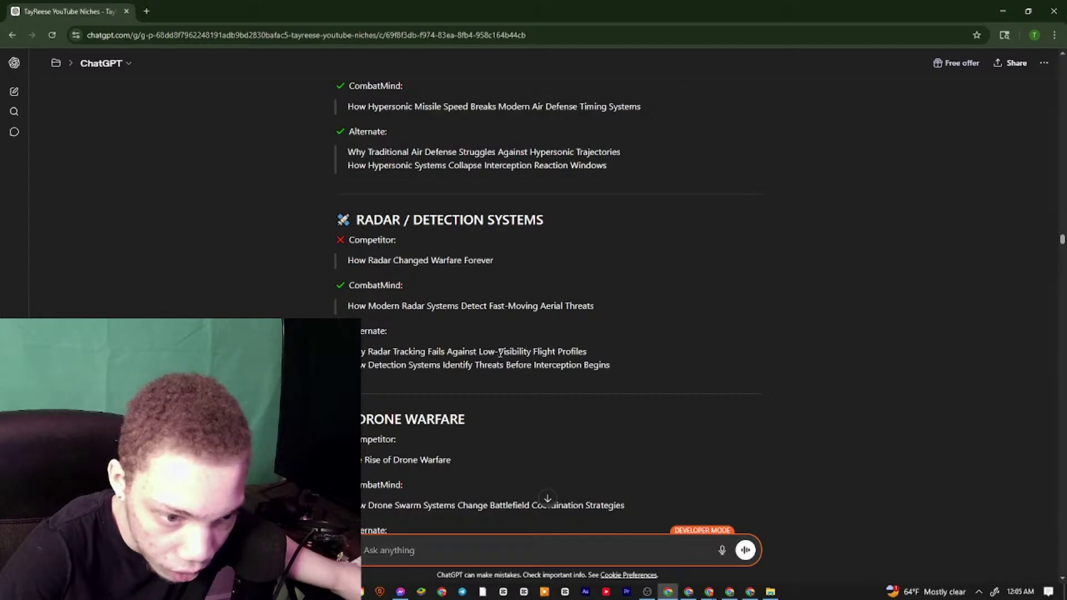
{"action": "left_click_drag", "start_coordinate": [499, 351], "coordinate": [607, 352]}
{"action": "left_click", "coordinate": [480, 364]}
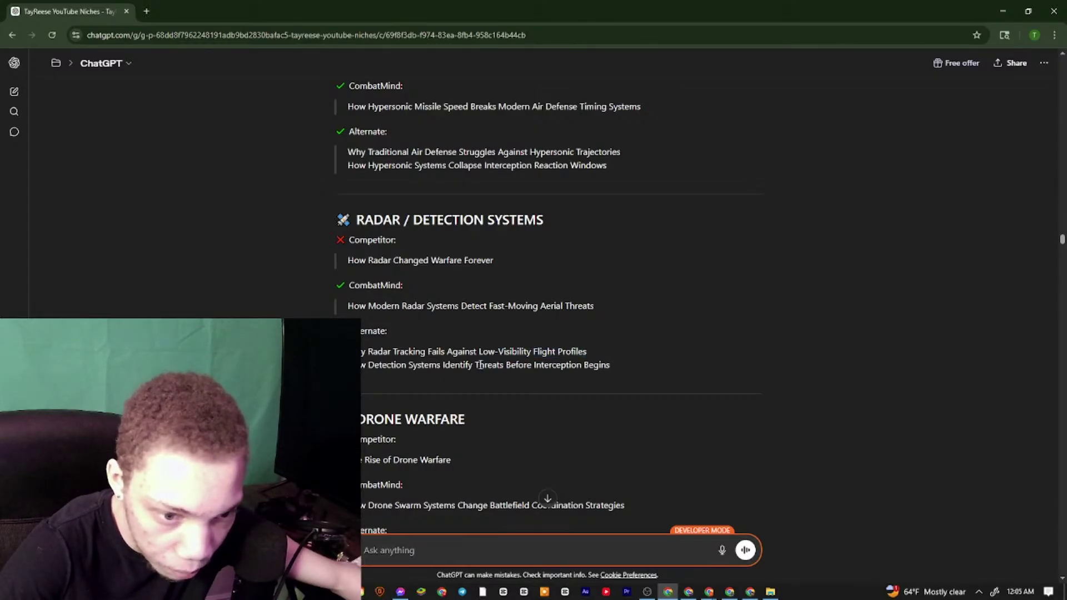
{"action": "left_click_drag", "start_coordinate": [355, 364], "coordinate": [621, 364]}
{"action": "left_click", "coordinate": [551, 367]}
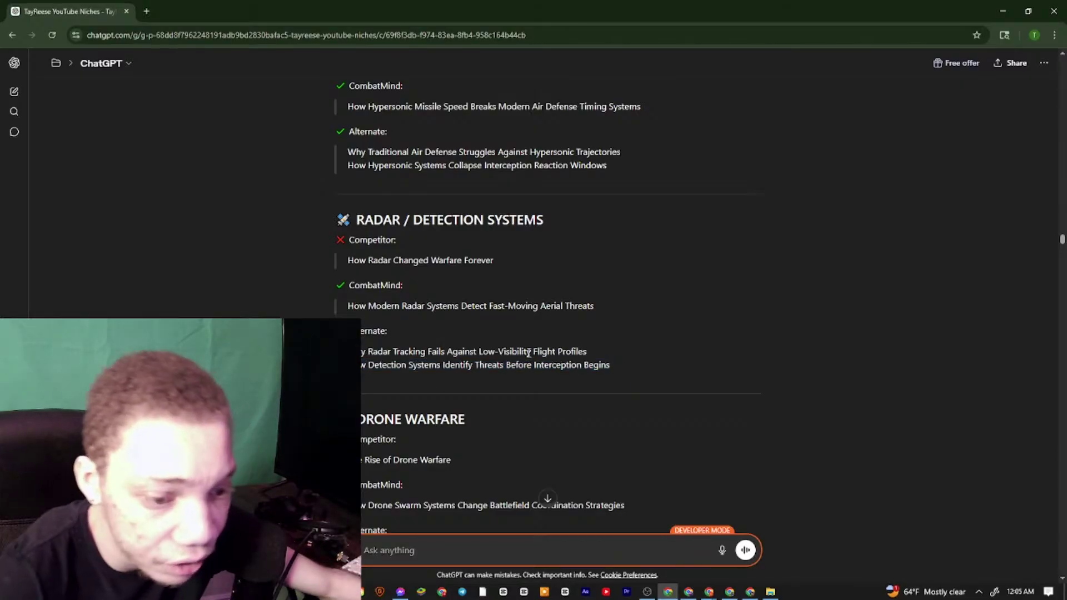
{"action": "left_click_drag", "start_coordinate": [535, 364], "coordinate": [610, 365]}
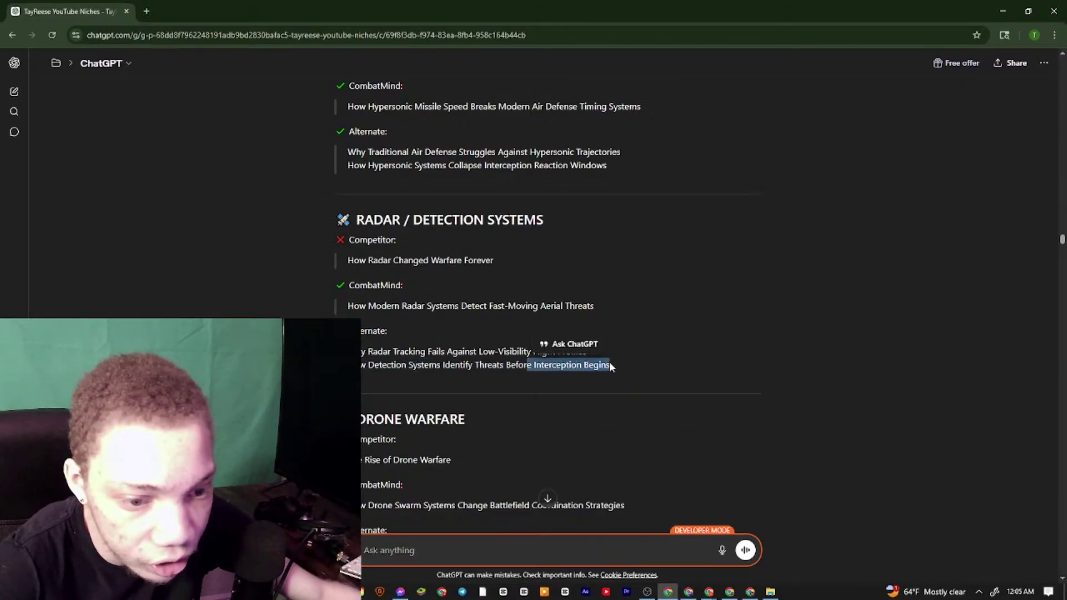
{"action": "left_click", "coordinate": [457, 392]}
Examine the Drone Warfare example, highlighting its competitor title and the rewritten titles below it
{"action": "scroll", "coordinate": [380, 268], "scroll_direction": "down", "scroll_amount": 2}
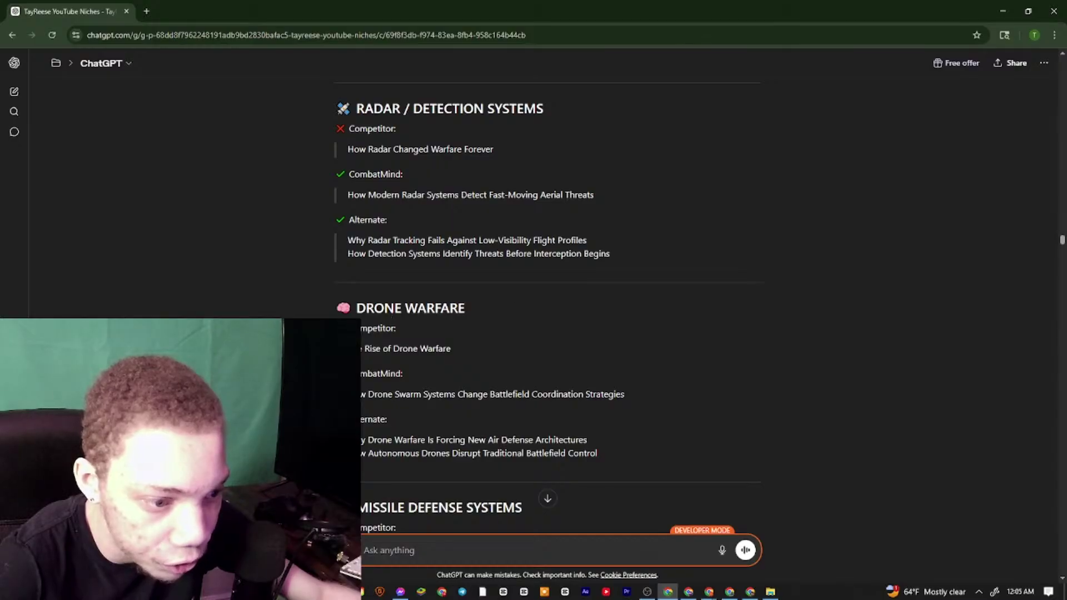
{"action": "left_click_drag", "start_coordinate": [345, 349], "coordinate": [496, 336]}
{"action": "scroll", "coordinate": [407, 355], "scroll_direction": "down", "scroll_amount": 3}
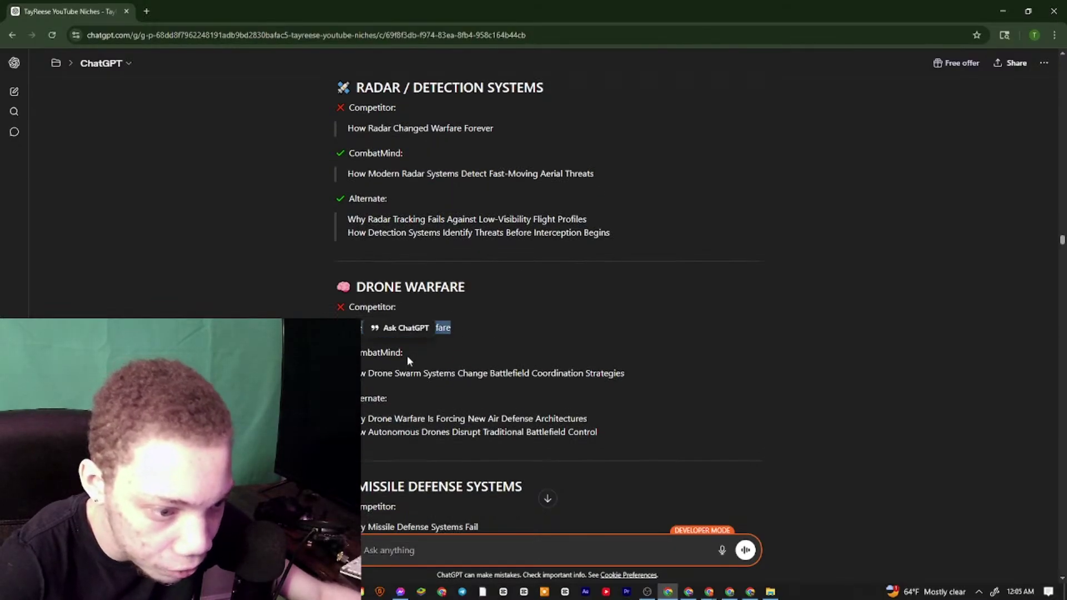
{"action": "left_click_drag", "start_coordinate": [346, 229], "coordinate": [582, 275]}
{"action": "left_click", "coordinate": [580, 275]}
Copy the chat from the prompt asking for a replicate-versus-competitor example through the opening of the "transformation checklist" reply
{"action": "scroll", "coordinate": [516, 215], "scroll_direction": "up", "scroll_amount": 15}
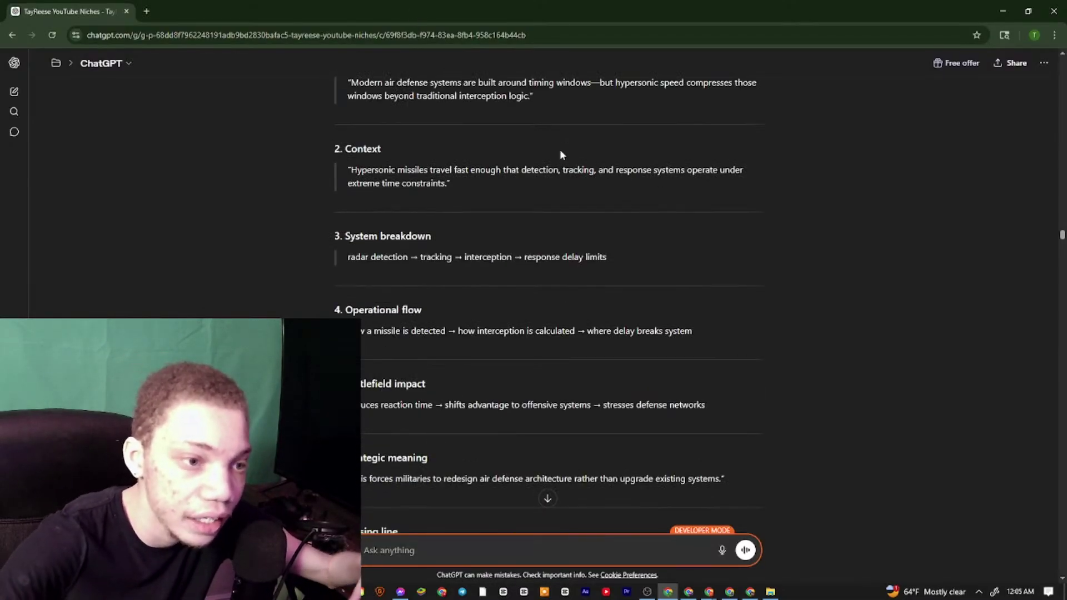
{"action": "scroll", "coordinate": [588, 161], "scroll_direction": "up", "scroll_amount": 7}
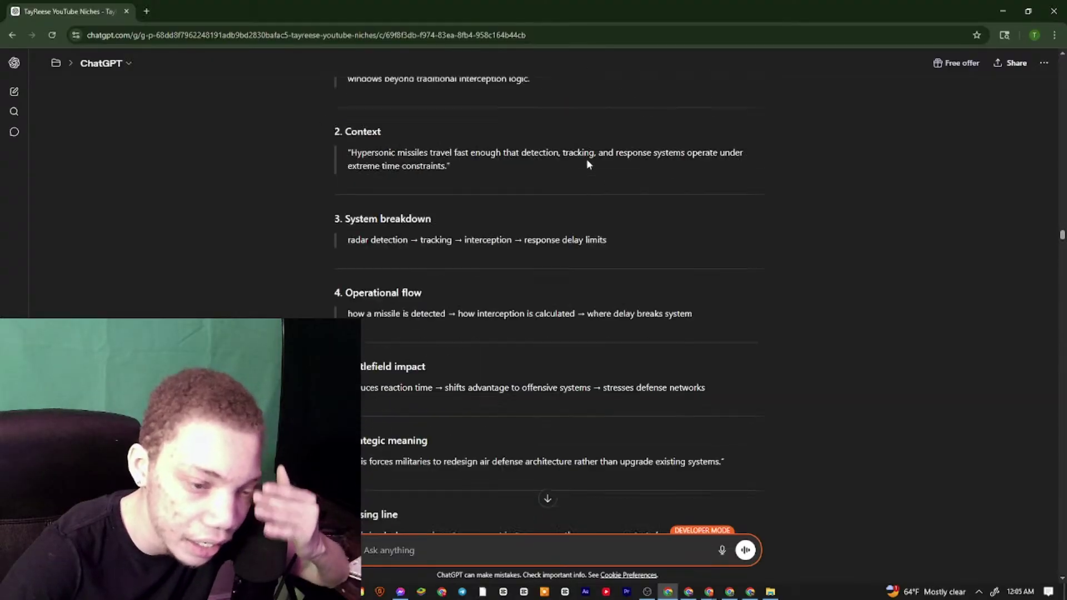
{"action": "scroll", "coordinate": [587, 159], "scroll_direction": "up", "scroll_amount": 10}
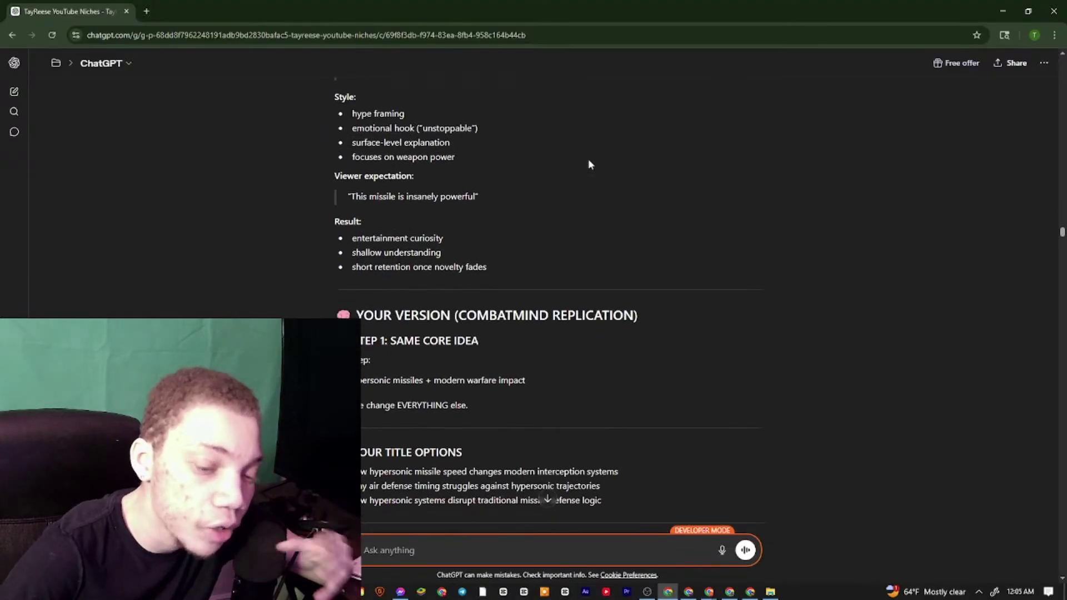
{"action": "scroll", "coordinate": [570, 171], "scroll_direction": "down", "scroll_amount": 6}
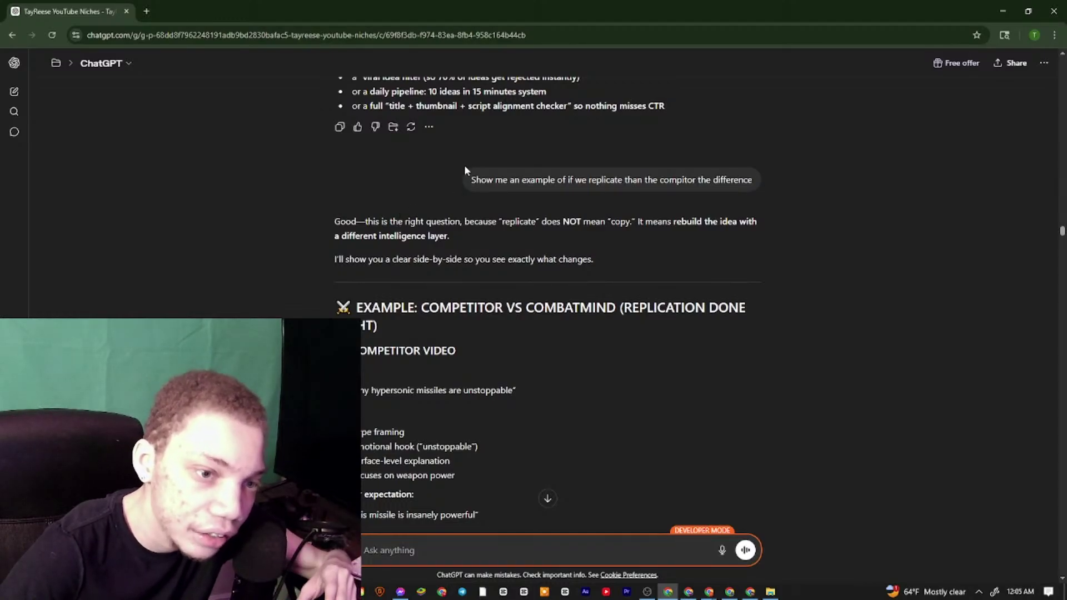
{"action": "left_click_drag", "start_coordinate": [464, 165], "coordinate": [495, 342]}
{"action": "scroll", "coordinate": [763, 389], "scroll_direction": "down", "scroll_amount": 12}
{"action": "scroll", "coordinate": [763, 389], "scroll_direction": "down", "scroll_amount": 20}
{"action": "scroll", "coordinate": [643, 423], "scroll_direction": "down", "scroll_amount": 8}
{"action": "scroll", "coordinate": [657, 451], "scroll_direction": "down", "scroll_amount": 8}
{"action": "scroll", "coordinate": [655, 448], "scroll_direction": "down", "scroll_amount": 12}
{"action": "scroll", "coordinate": [537, 409], "scroll_direction": "down", "scroll_amount": 6}
{"action": "scroll", "coordinate": [516, 405], "scroll_direction": "down", "scroll_amount": 7}
{"action": "scroll", "coordinate": [496, 342], "scroll_direction": "up", "scroll_amount": 3}
{"action": "right_click", "coordinate": [447, 262]}
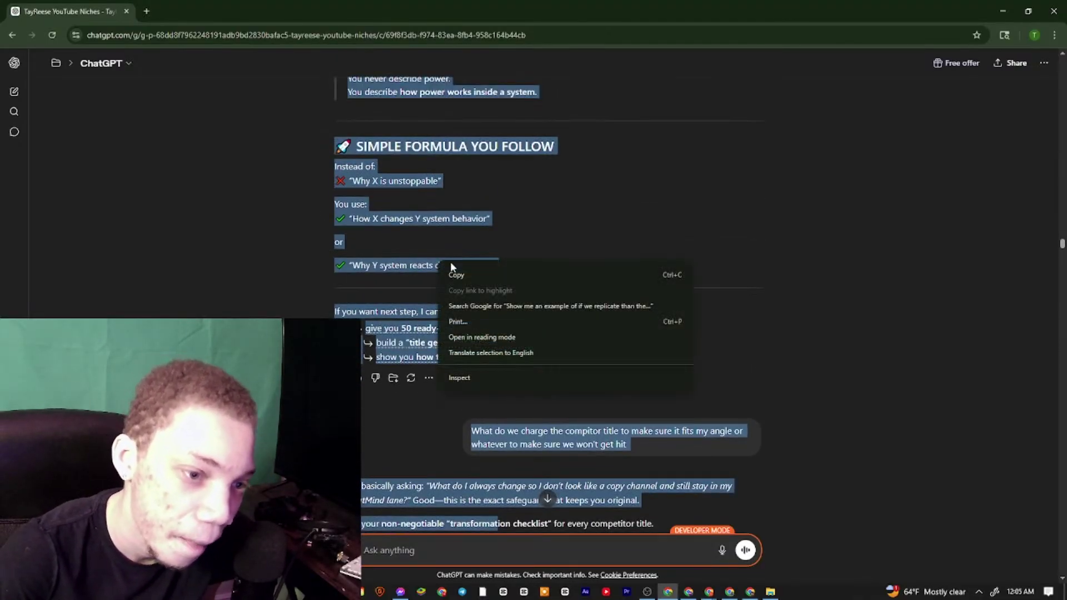
{"action": "left_click", "coordinate": [534, 274]}
Switch to the "TayReese Analytics 2026 Sauce Follow Up Video!" document and paste the copied chat section below its final bullet
{"action": "left_click", "coordinate": [709, 592]}
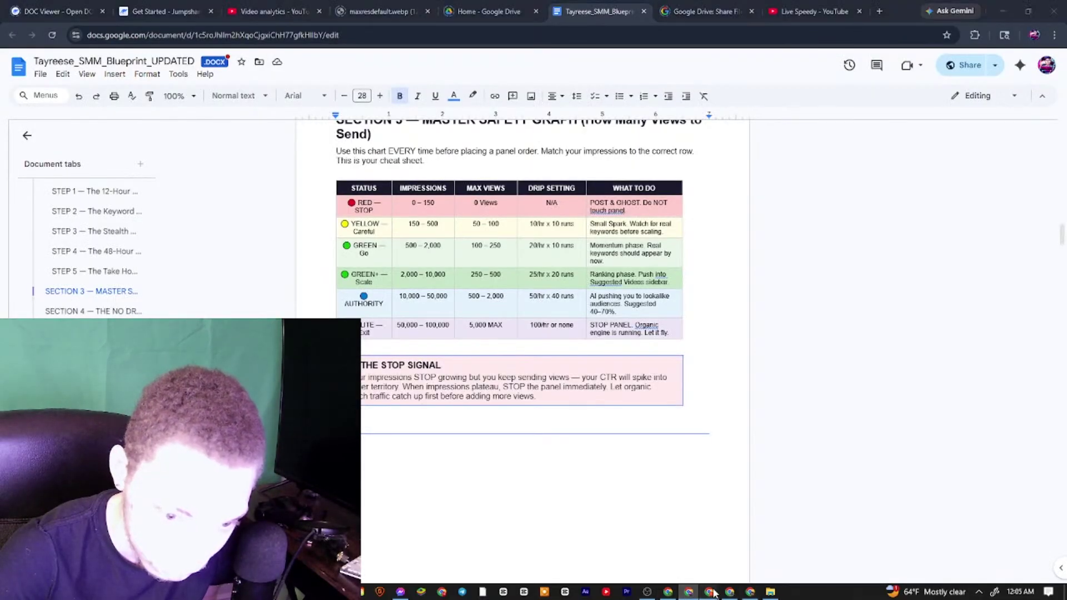
{"action": "left_click", "coordinate": [729, 593]}
{"action": "scroll", "coordinate": [953, 307], "scroll_direction": "down", "scroll_amount": 5}
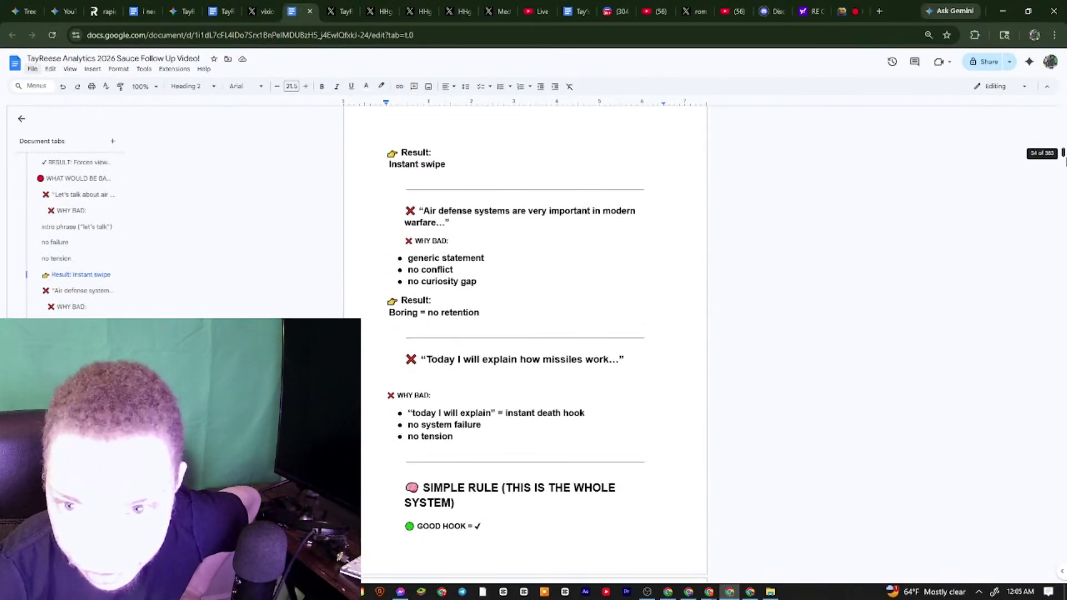
{"action": "left_click_drag", "start_coordinate": [1062, 152], "coordinate": [1063, 577]}
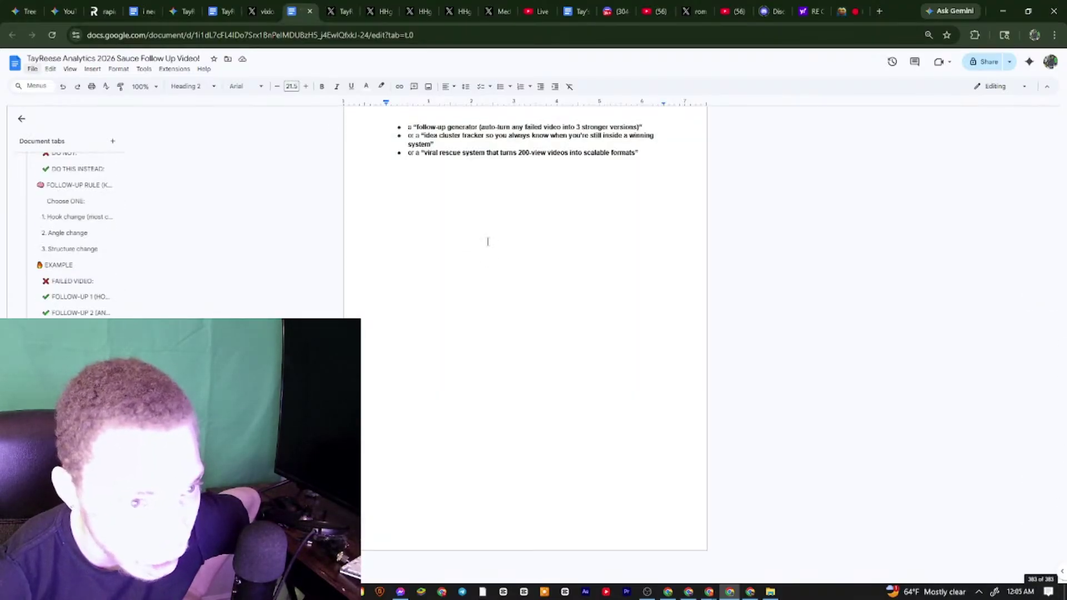
{"action": "left_click", "coordinate": [656, 160]}
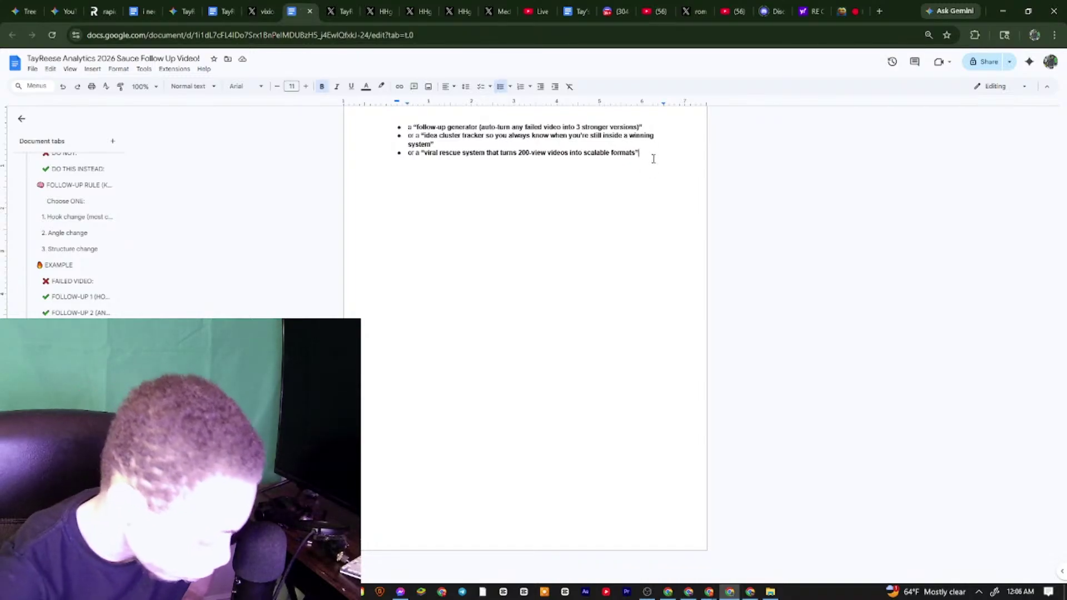
{"action": "key", "text": "Return"}
{"action": "key", "text": "Return"}
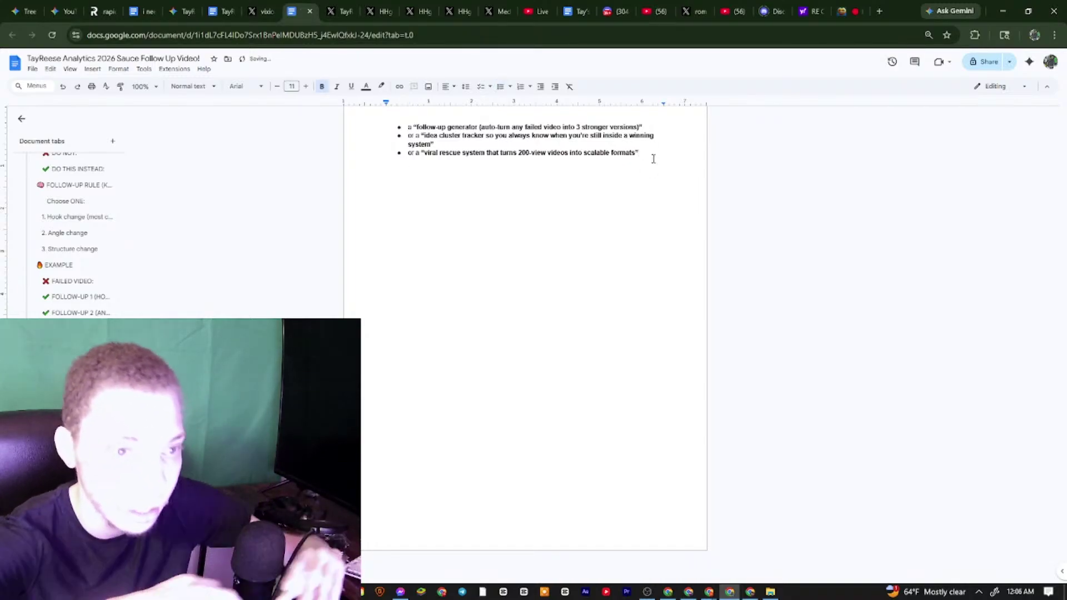
{"action": "left_click", "coordinate": [336, 12]}
{"action": "left_click", "coordinate": [308, 6]}
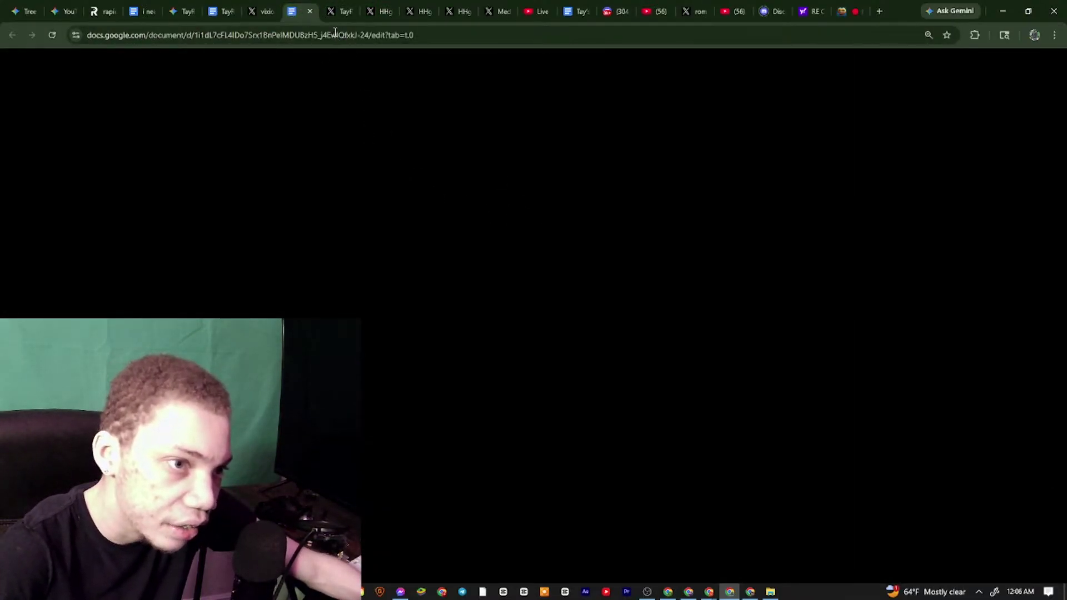
{"action": "scroll", "coordinate": [378, 256], "scroll_direction": "down", "scroll_amount": 4}
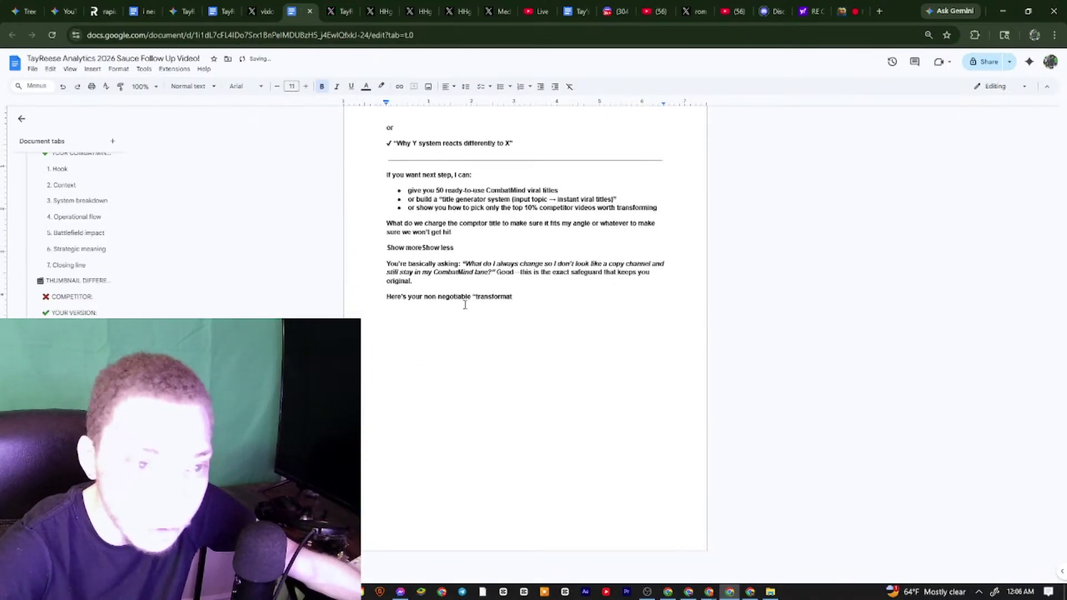
Review the pasted "What You Should Notice", "Gold Rule" and "Simple Formula You Follow" sections in the document
{"action": "scroll", "coordinate": [450, 267], "scroll_direction": "up", "scroll_amount": 9}
{"action": "scroll", "coordinate": [436, 228], "scroll_direction": "up", "scroll_amount": 3}
{"action": "scroll", "coordinate": [429, 245], "scroll_direction": "down", "scroll_amount": 3}
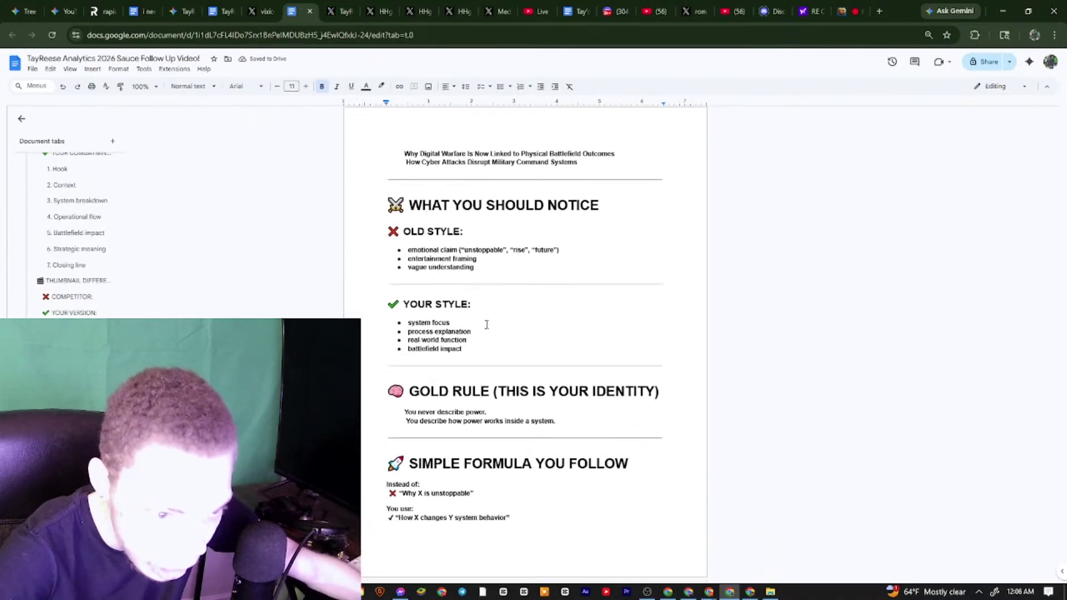
{"action": "scroll", "coordinate": [457, 307], "scroll_direction": "up", "scroll_amount": 3}
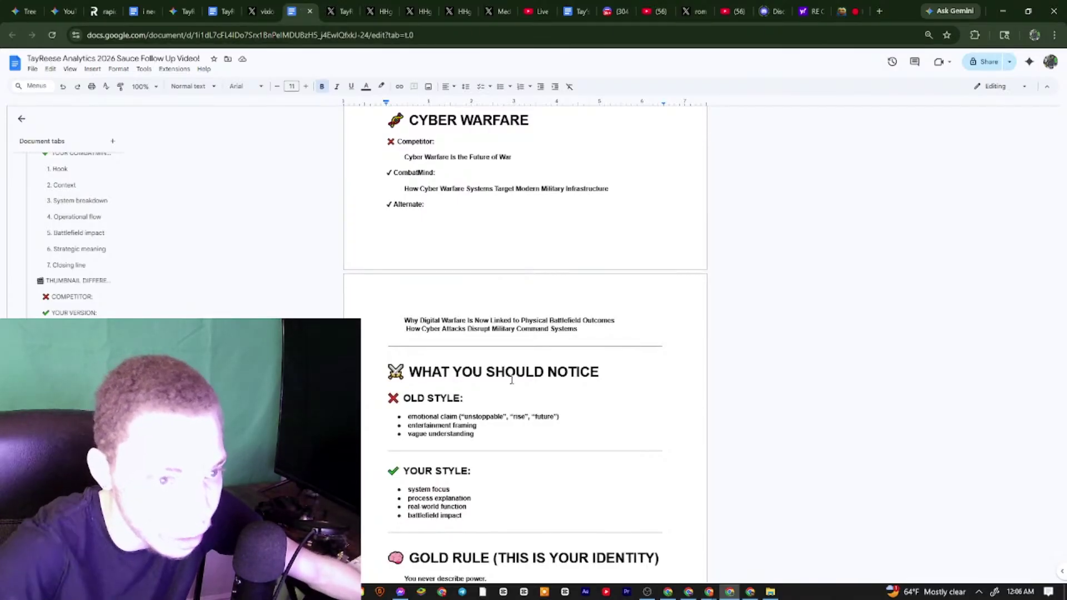
Examine the pasted Cyber Warfare example, highlighting its competitor title and its CombatMind title
{"action": "scroll", "coordinate": [483, 428], "scroll_direction": "up", "scroll_amount": 4}
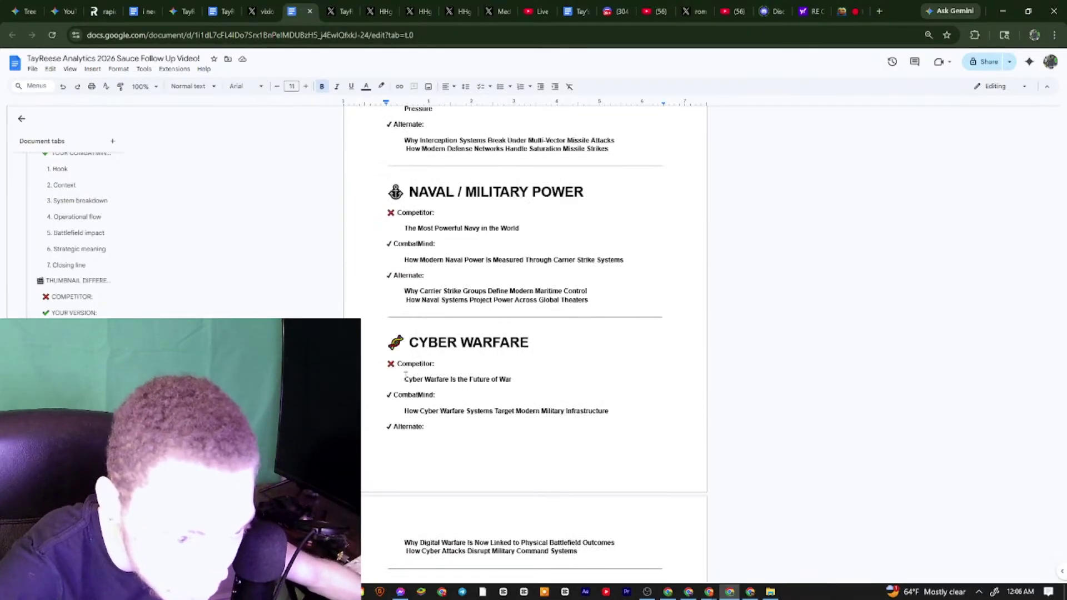
{"action": "left_click_drag", "start_coordinate": [406, 363], "coordinate": [515, 378]}
{"action": "left_click_drag", "start_coordinate": [404, 411], "coordinate": [610, 412]}
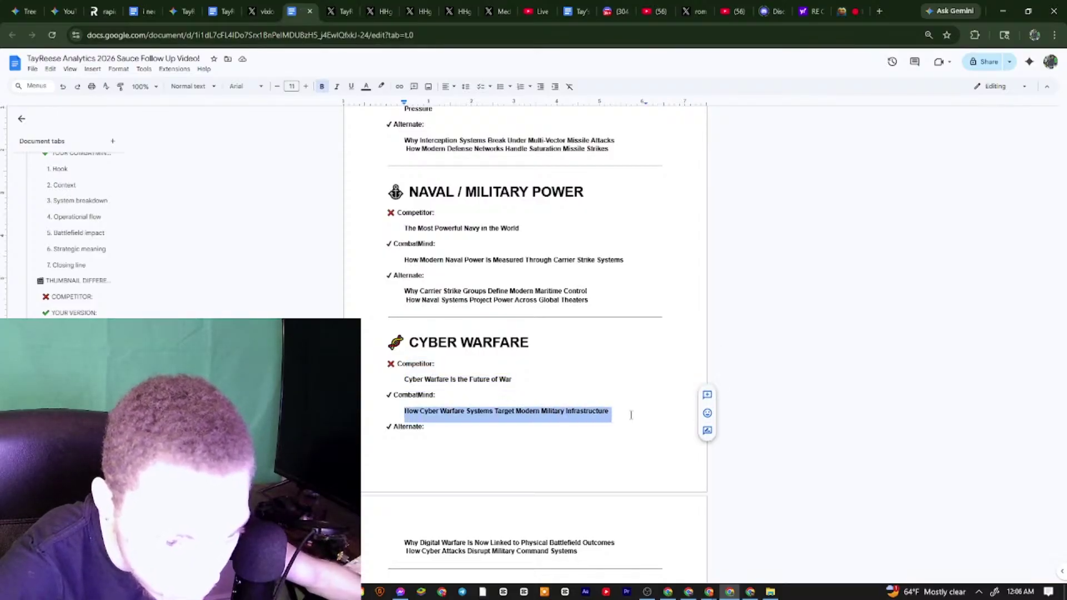
{"action": "left_click", "coordinate": [413, 404]}
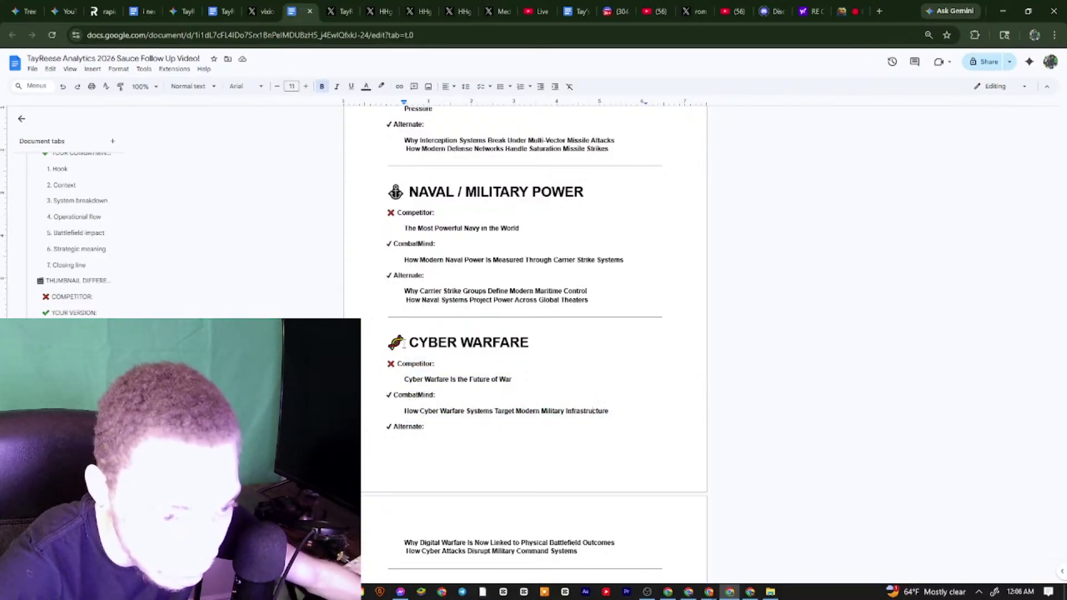
{"action": "left_click_drag", "start_coordinate": [388, 362], "coordinate": [389, 427]}
{"action": "left_click", "coordinate": [388, 396]}
{"action": "left_click", "coordinate": [389, 427]}
Switch back to the ChatGPT chat and paste the copied title section into the message box as plain text
{"action": "left_click", "coordinate": [724, 592]}
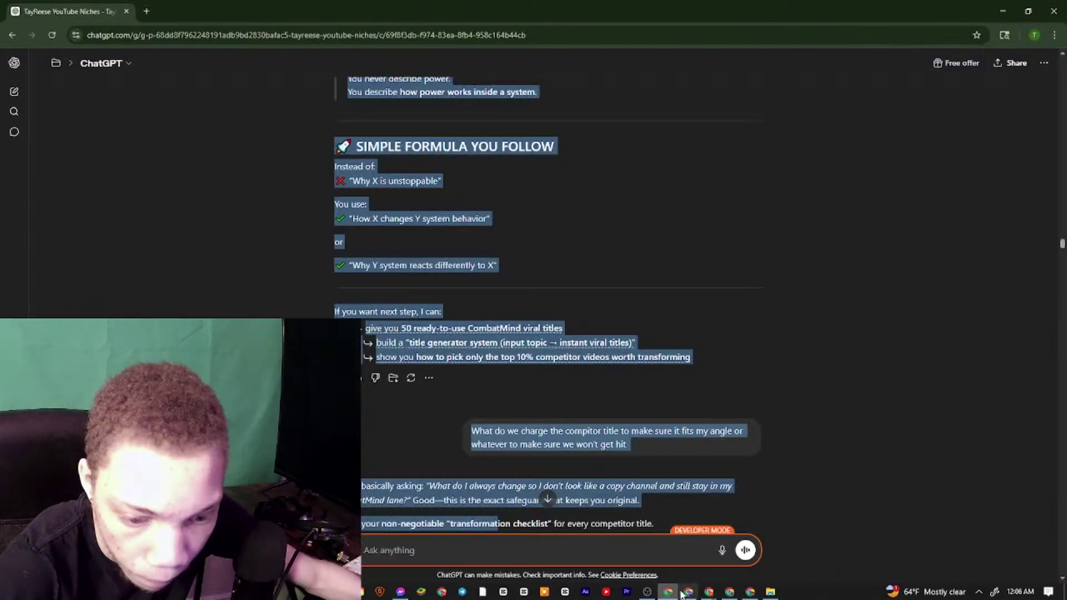
{"action": "left_click", "coordinate": [669, 593]}
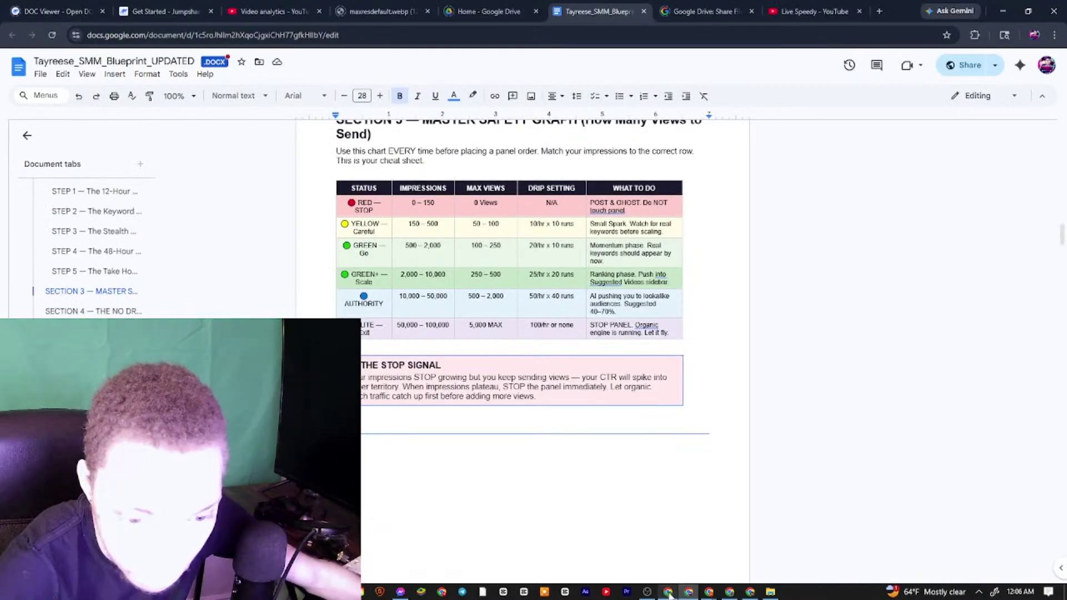
{"action": "left_click", "coordinate": [669, 594]}
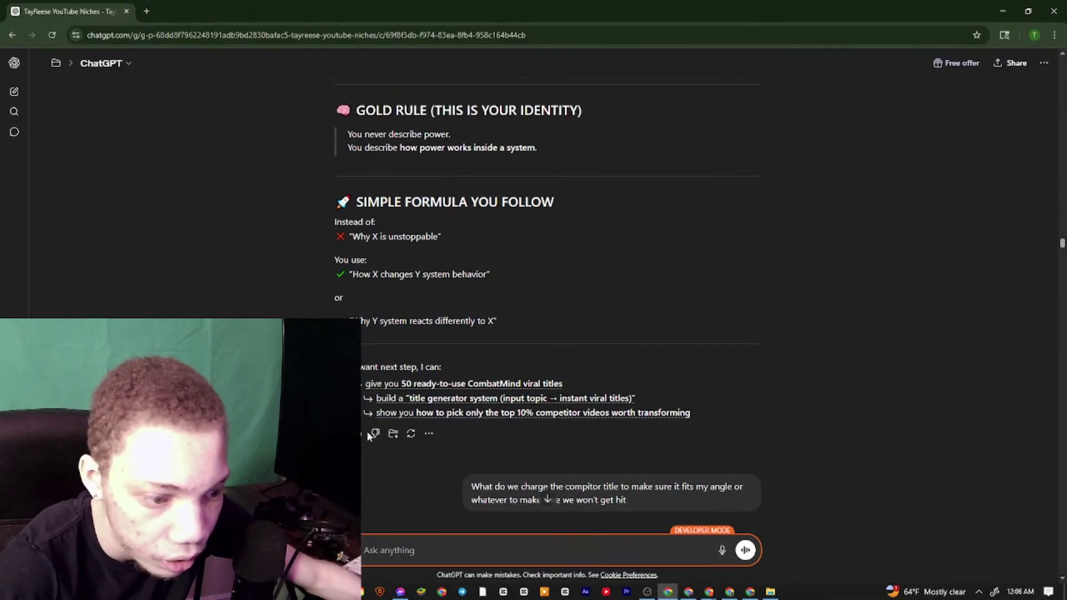
{"action": "right_click", "coordinate": [380, 544]}
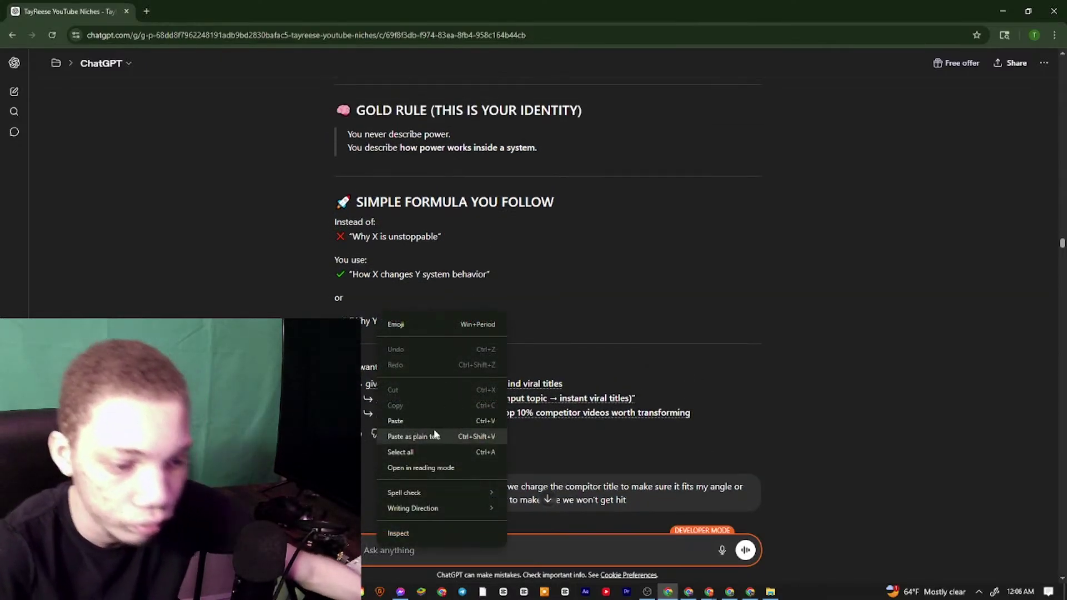
{"action": "left_click", "coordinate": [433, 433]}
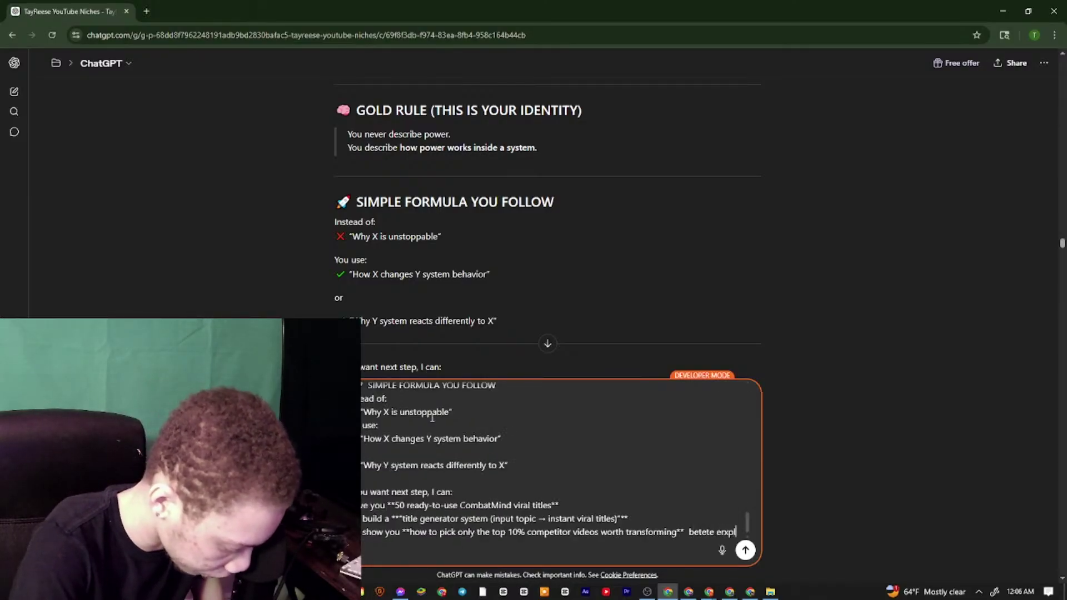
Add a request to better explain the safety part so replicated competitor ideas don't yield titles exactly like the competitor's, and send it
{"action": "key", "text": "shift+Return"}
{"action": "type", "text": "sfety apart fof this so when ir epkcuate a  acomptior die a ineebdn it to myanagel ri ake"}
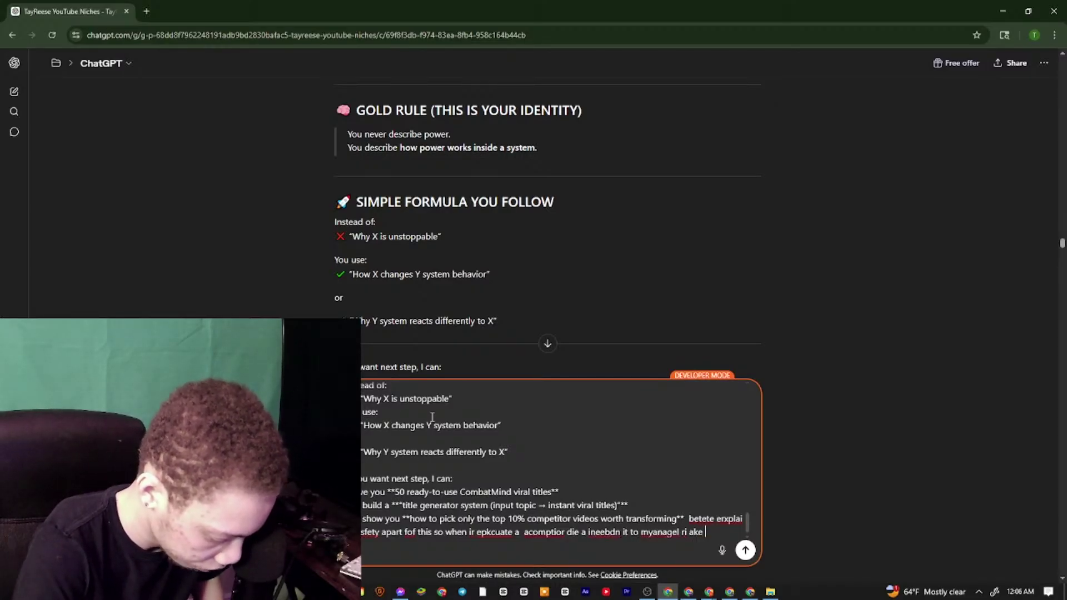
{"action": "type", "text": "nlsima"}
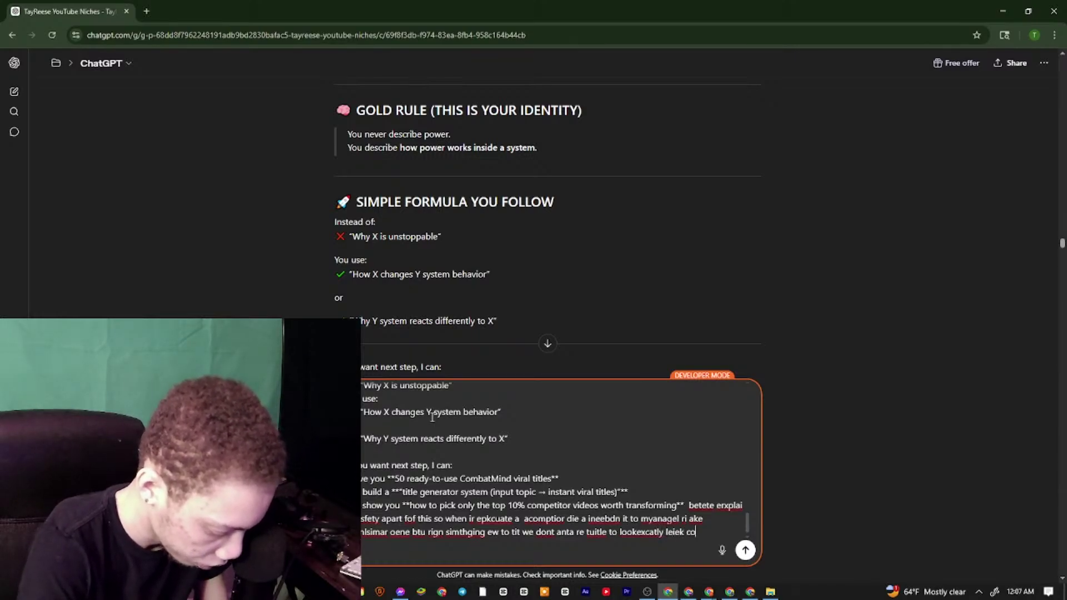
{"action": "key", "text": "shift+Return"}
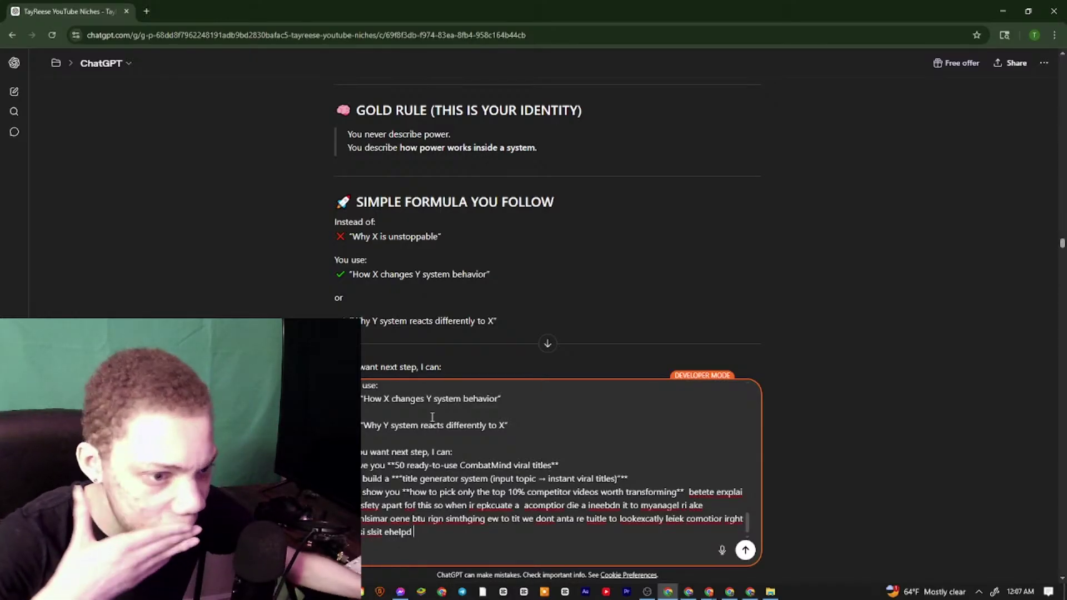
{"action": "key", "text": "Return"}
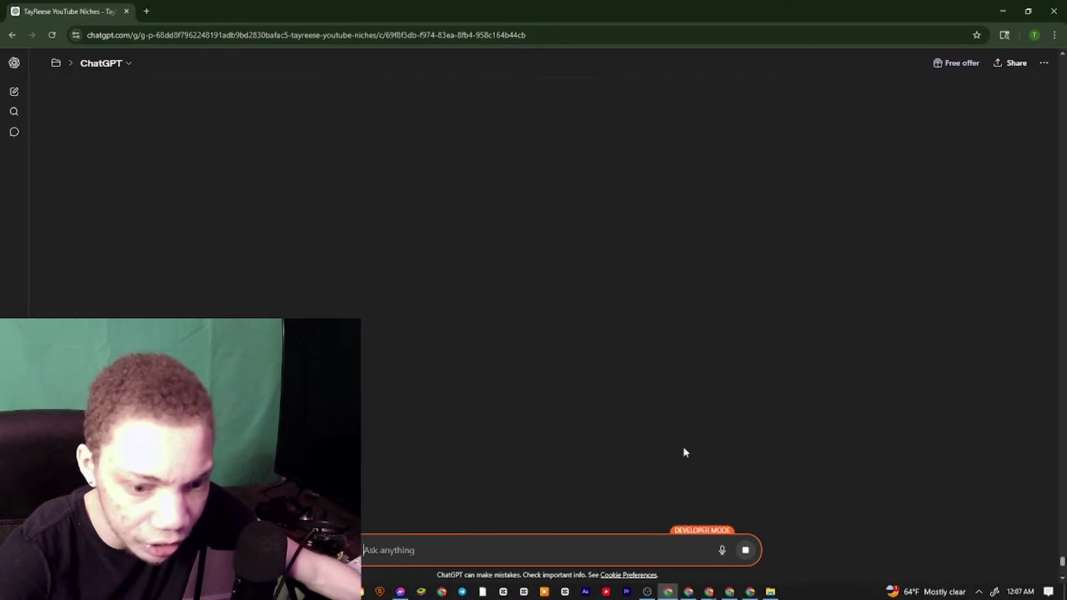
Switch to the YouTube Studio window, leave the video clip editor and bring up the channel analytics overview
{"action": "left_click", "coordinate": [689, 592]}
{"action": "left_click", "coordinate": [689, 592]}
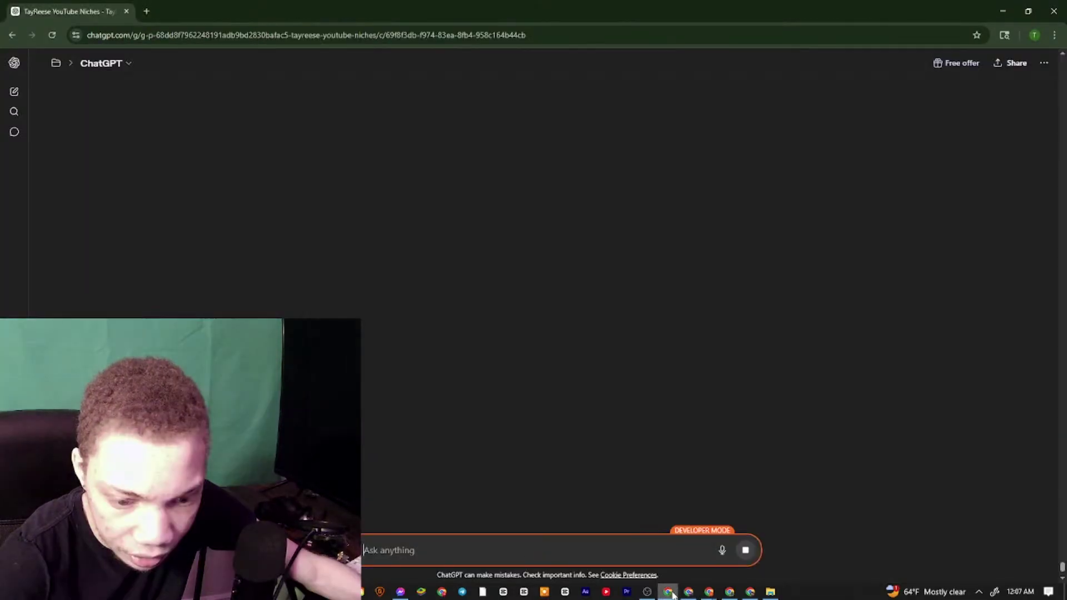
{"action": "left_click", "coordinate": [697, 561]}
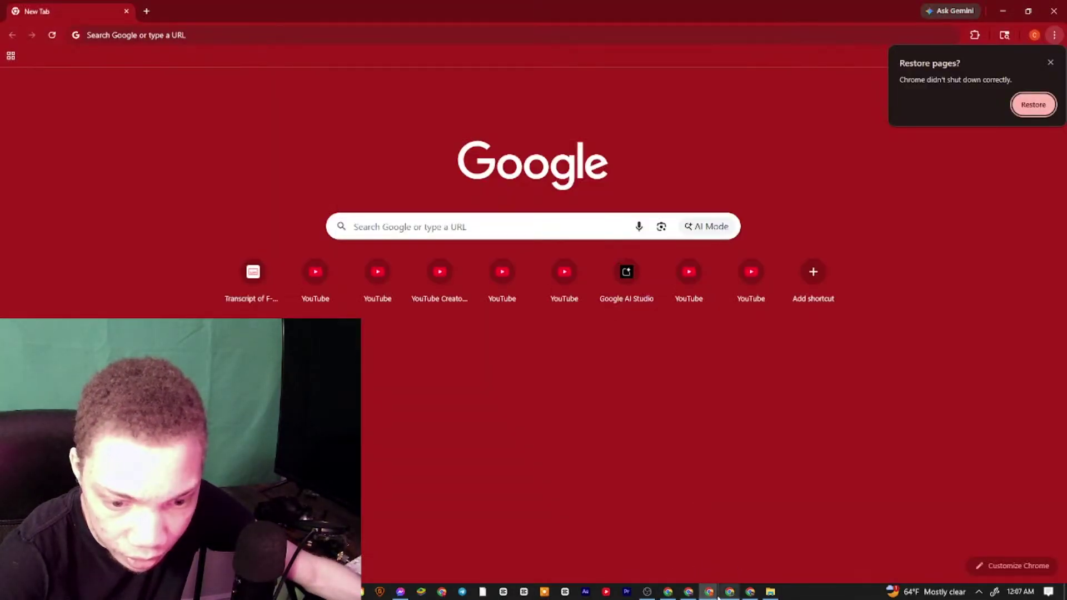
{"action": "mouse_move", "coordinate": [709, 592]}
{"action": "left_click", "coordinate": [741, 554]}
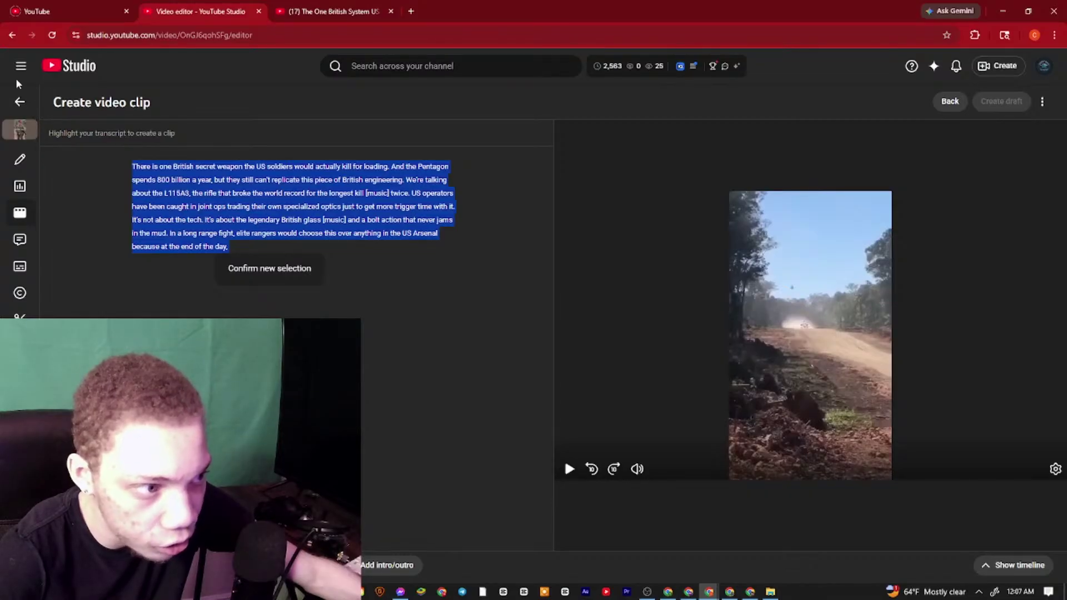
{"action": "left_click", "coordinate": [18, 102]}
{"action": "left_click", "coordinate": [689, 591]}
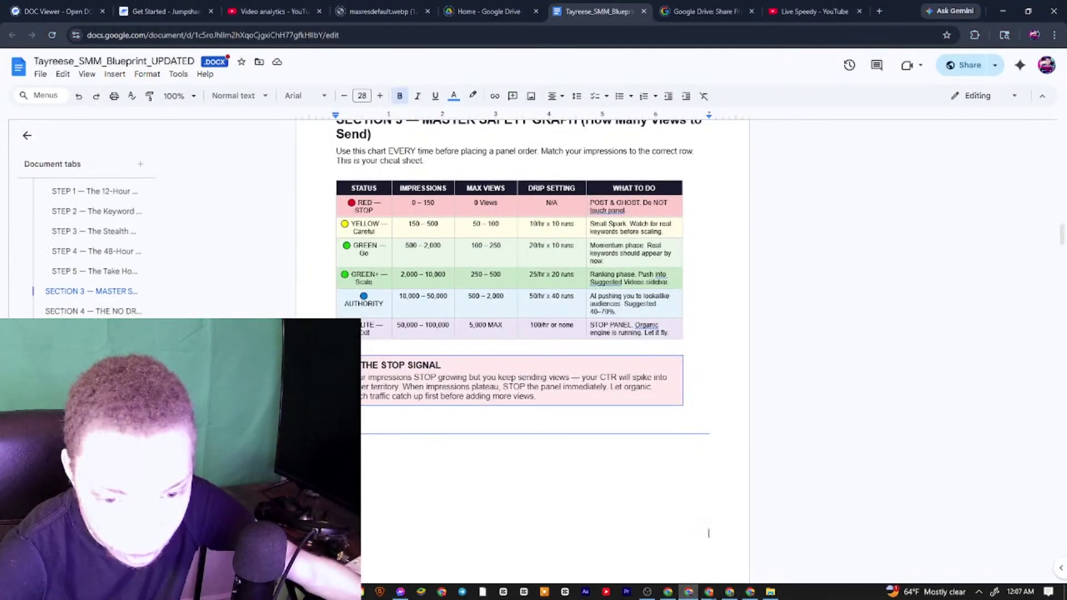
{"action": "key", "text": "alt+Tab"}
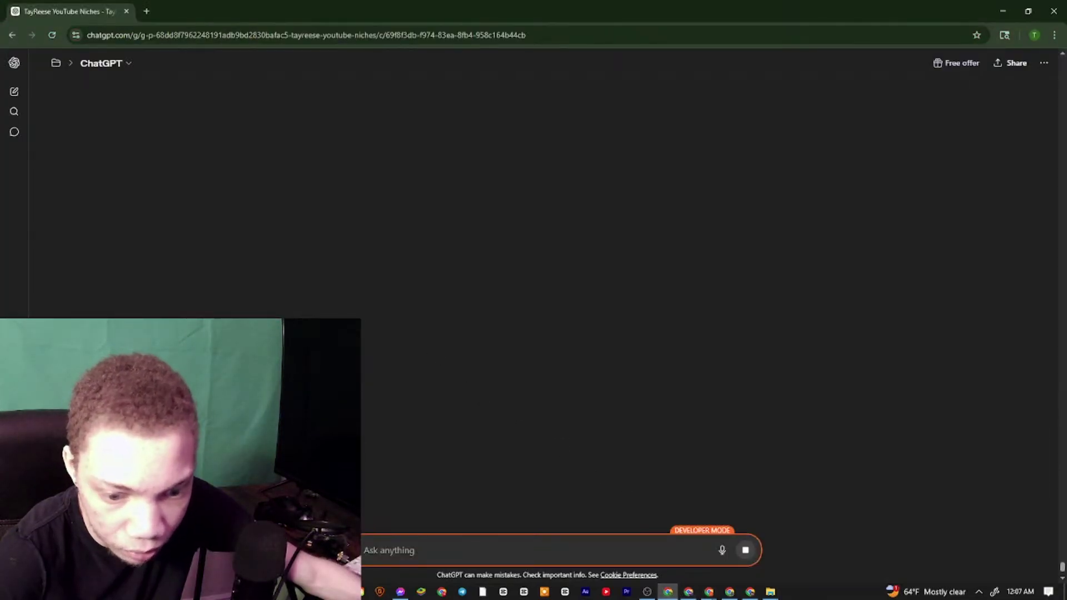
{"action": "mouse_move", "coordinate": [708, 591]}
{"action": "left_click", "coordinate": [777, 525]}
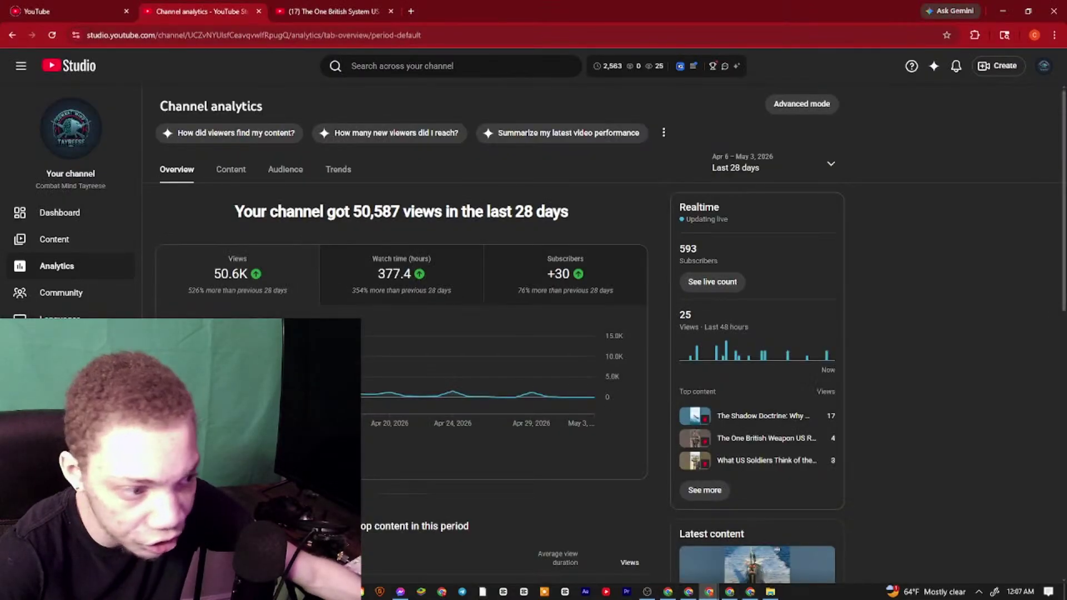
Examine the channel's top content for the period, highlighting the titles of the first two videos
{"action": "scroll", "coordinate": [190, 267], "scroll_direction": "down", "scroll_amount": 5}
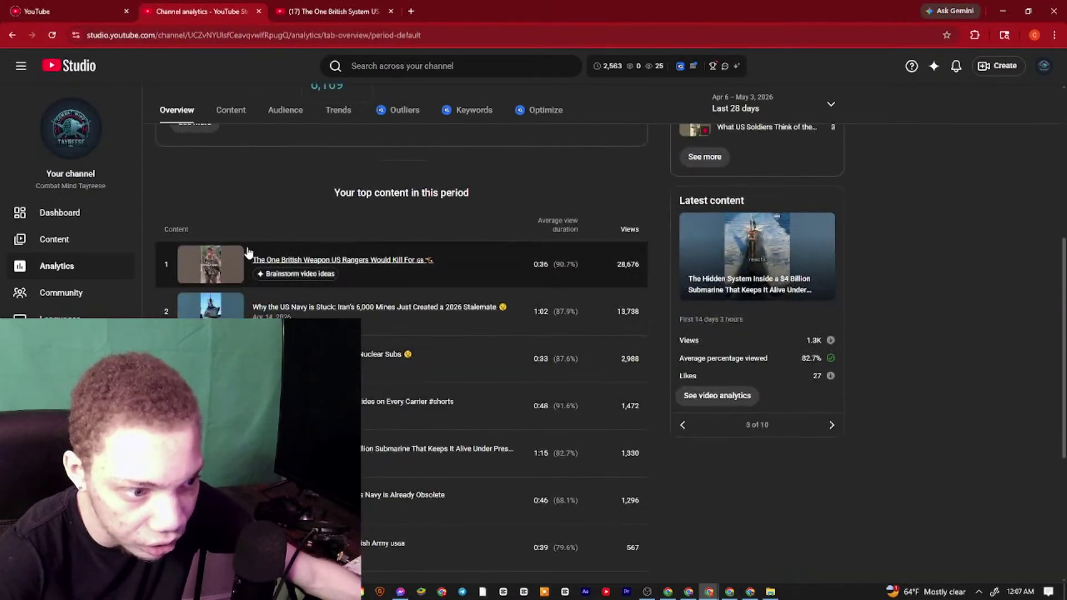
{"action": "left_click_drag", "start_coordinate": [248, 261], "coordinate": [531, 260]}
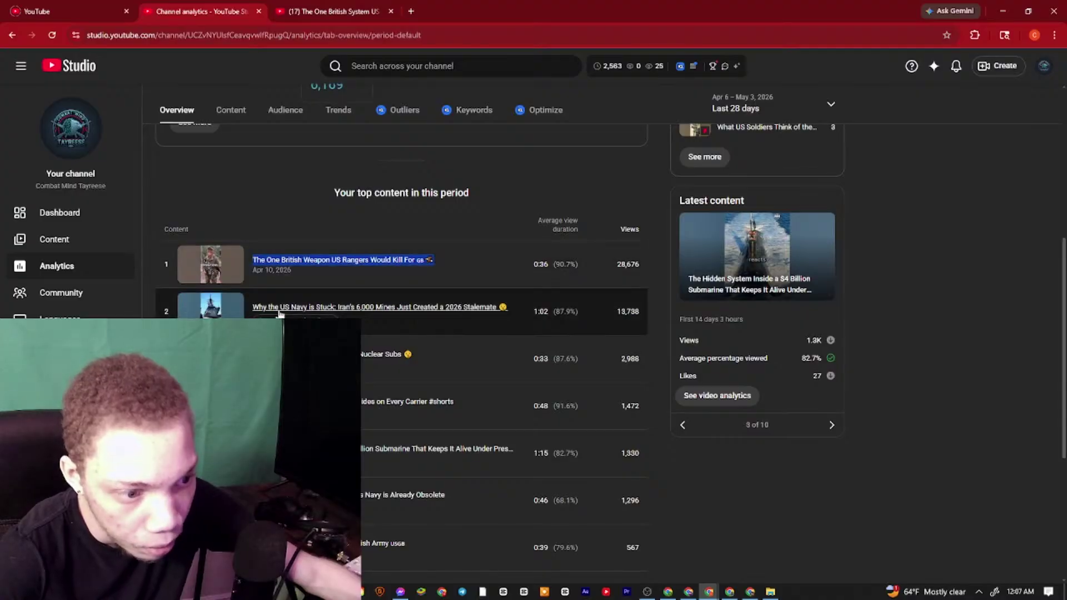
{"action": "left_click", "coordinate": [250, 305]}
{"action": "left_click_drag", "start_coordinate": [249, 305], "coordinate": [500, 307]}
Return to the ChatGPT reply and examine its "Copy Signals" list, highlighting the same emotional claim and same thumbnail idea points
{"action": "left_click", "coordinate": [698, 593]}
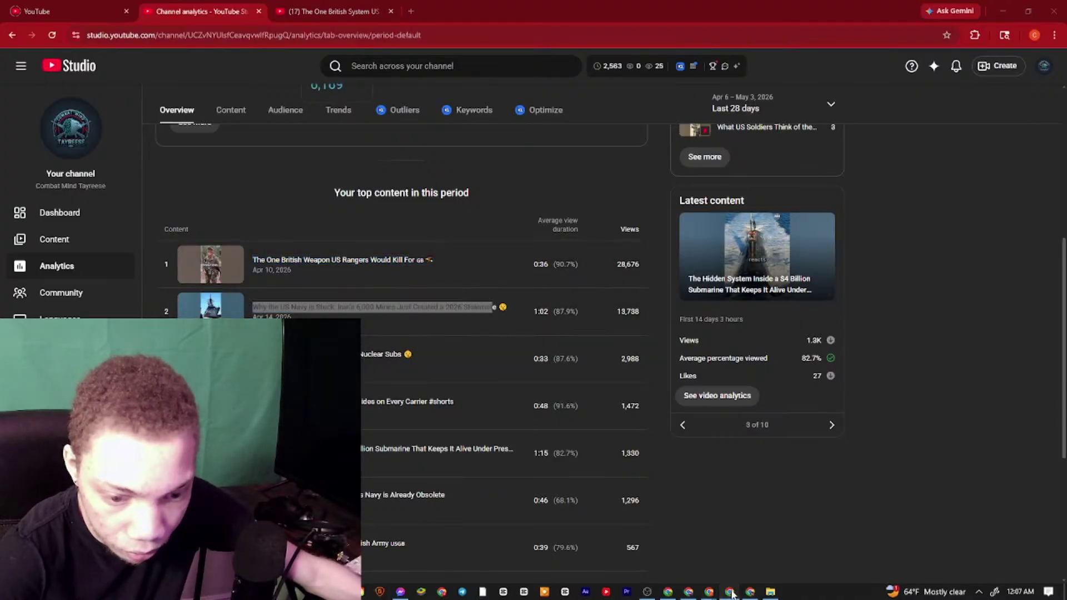
{"action": "left_click", "coordinate": [698, 593]}
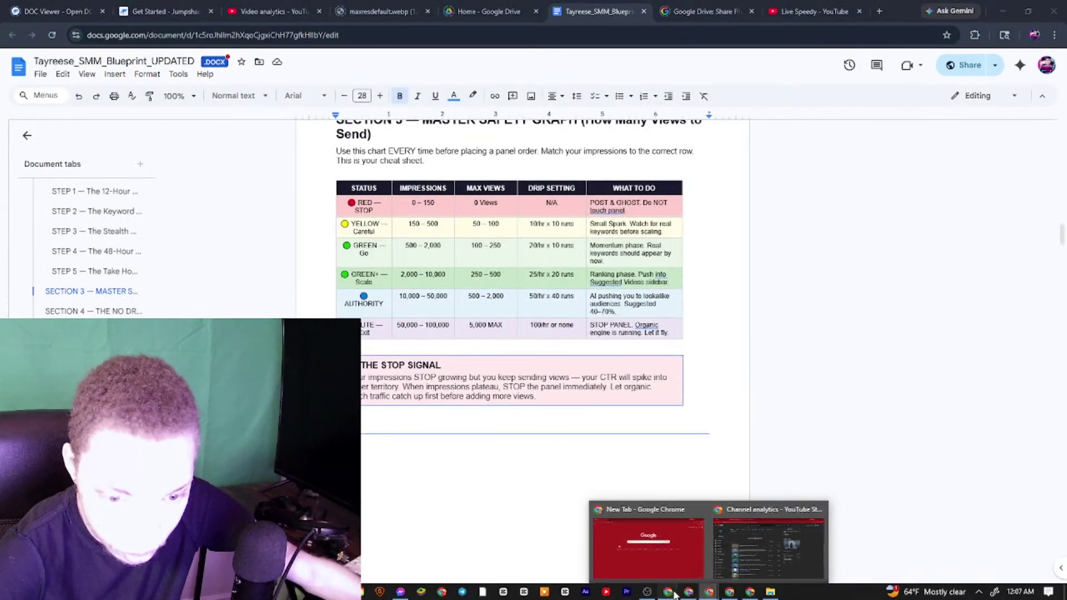
{"action": "left_click", "coordinate": [701, 594]}
{"action": "scroll", "coordinate": [417, 255], "scroll_direction": "down", "scroll_amount": 2}
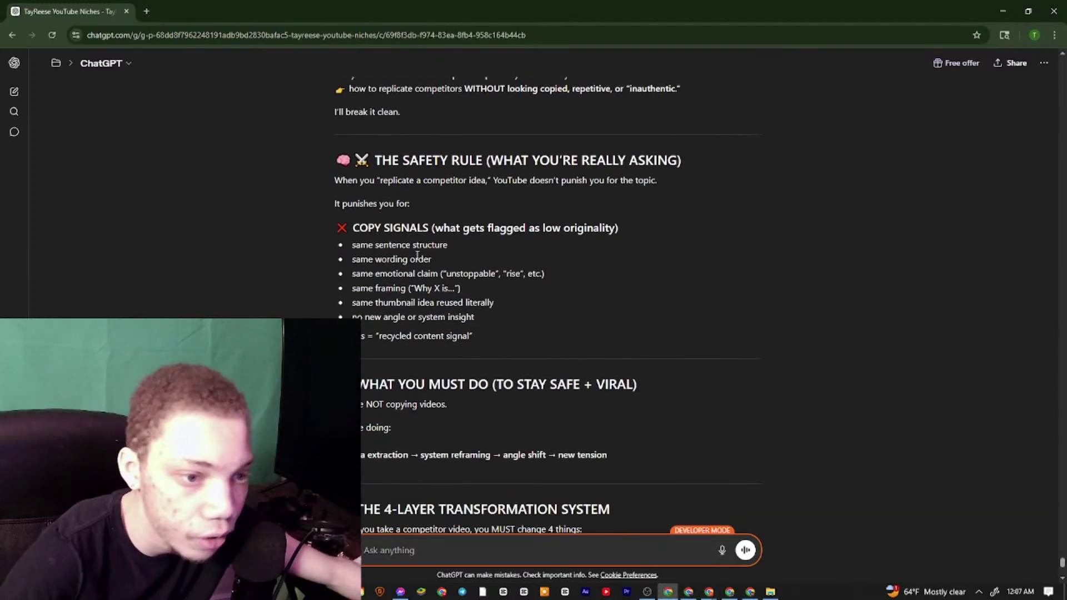
{"action": "left_click_drag", "start_coordinate": [345, 222], "coordinate": [543, 281]}
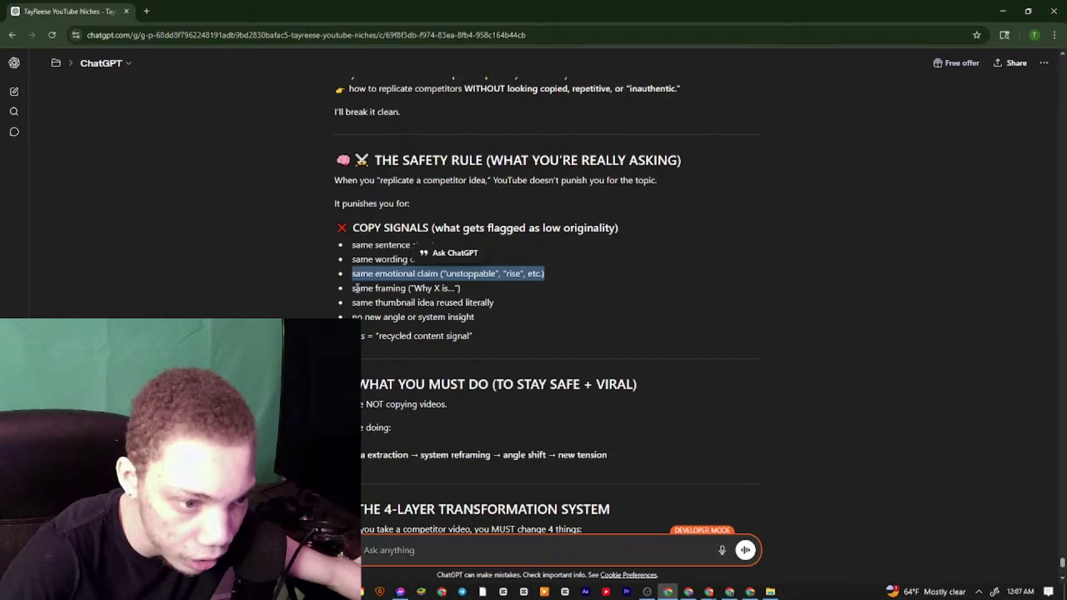
{"action": "left_click_drag", "start_coordinate": [347, 293], "coordinate": [495, 306]}
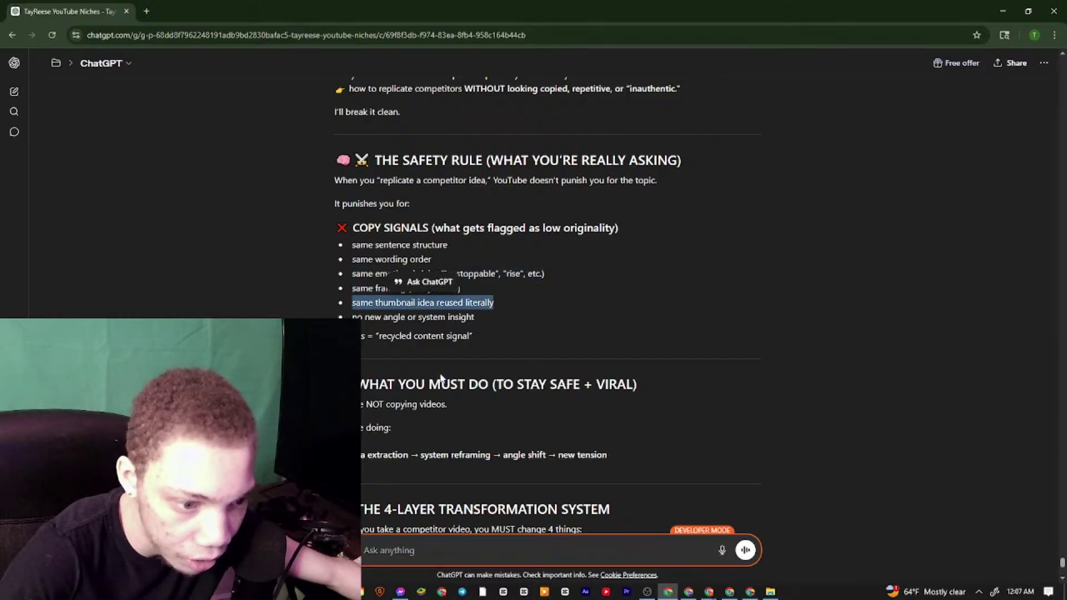
Examine the "What You Must Do" section, highlighting the line "Idea extraction → system reframing → angle shift → new tension"
{"action": "scroll", "coordinate": [441, 378], "scroll_direction": "down", "scroll_amount": 1}
{"action": "left_click_drag", "start_coordinate": [641, 329], "coordinate": [428, 400]}
{"action": "left_click", "coordinate": [437, 396]}
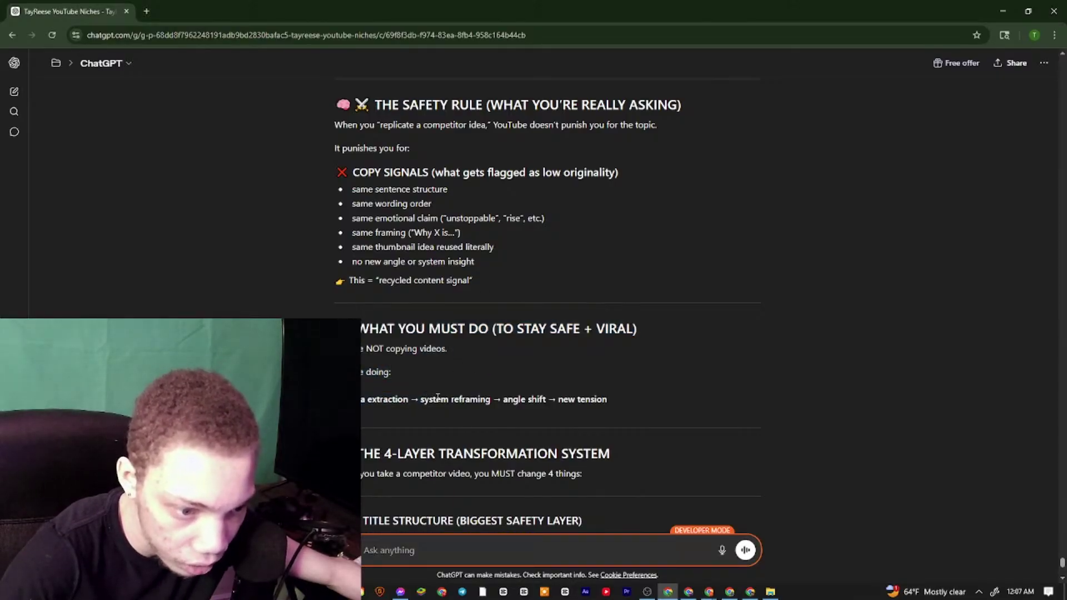
{"action": "left_click_drag", "start_coordinate": [501, 399], "coordinate": [401, 399]}
{"action": "left_click", "coordinate": [530, 399]}
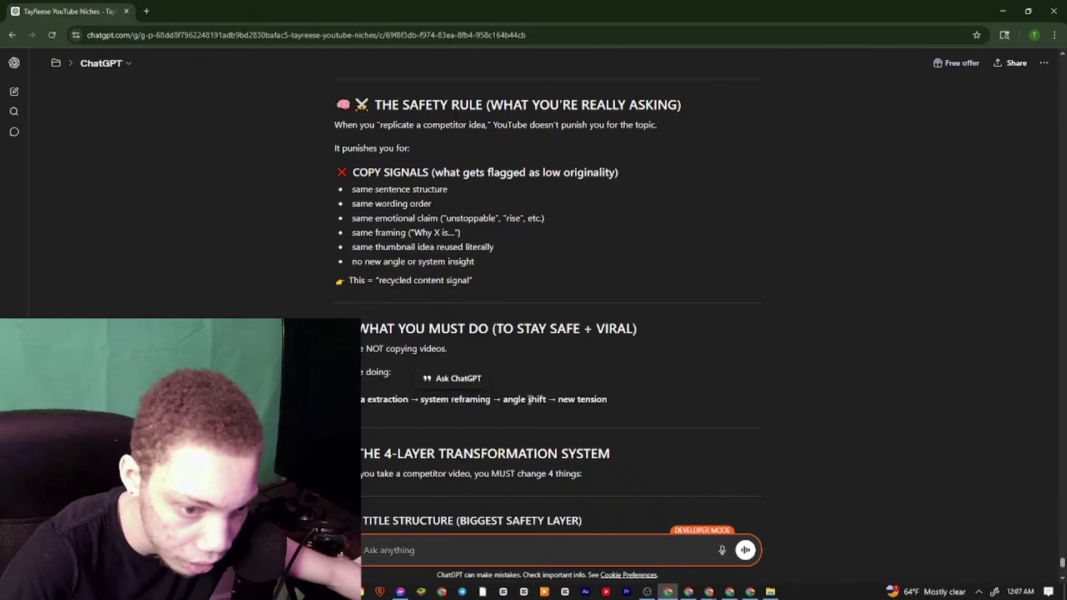
{"action": "left_click_drag", "start_coordinate": [530, 399], "coordinate": [607, 399]}
{"action": "triple_click", "coordinate": [607, 399]}
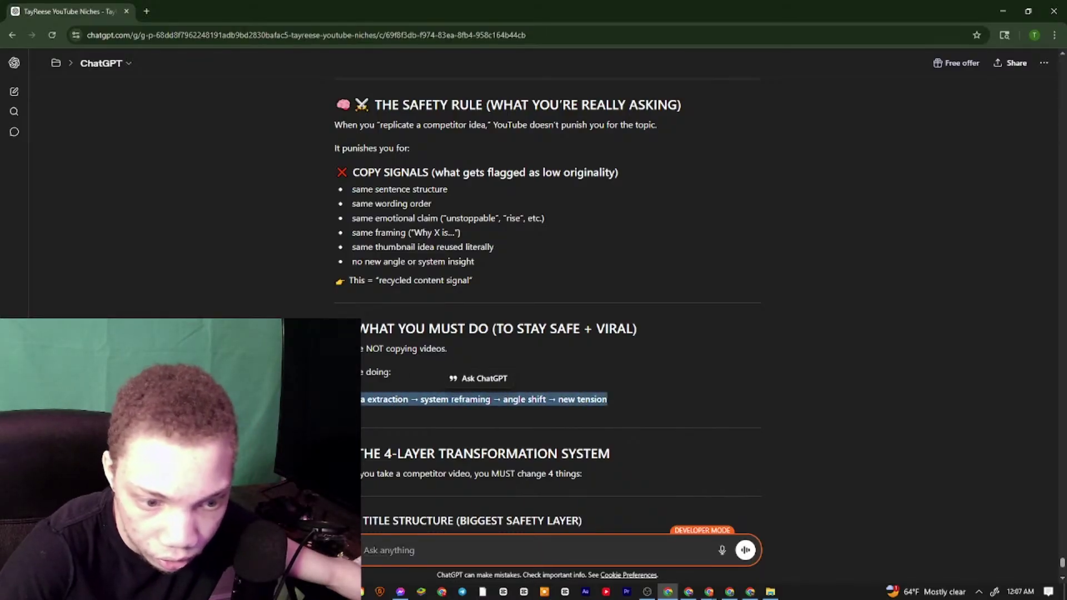
Review the 4-layer transformation system, highlighting the title structure rules, and read on through the keyword swap rule and safety filter
{"action": "scroll", "coordinate": [408, 298], "scroll_direction": "down", "scroll_amount": 4}
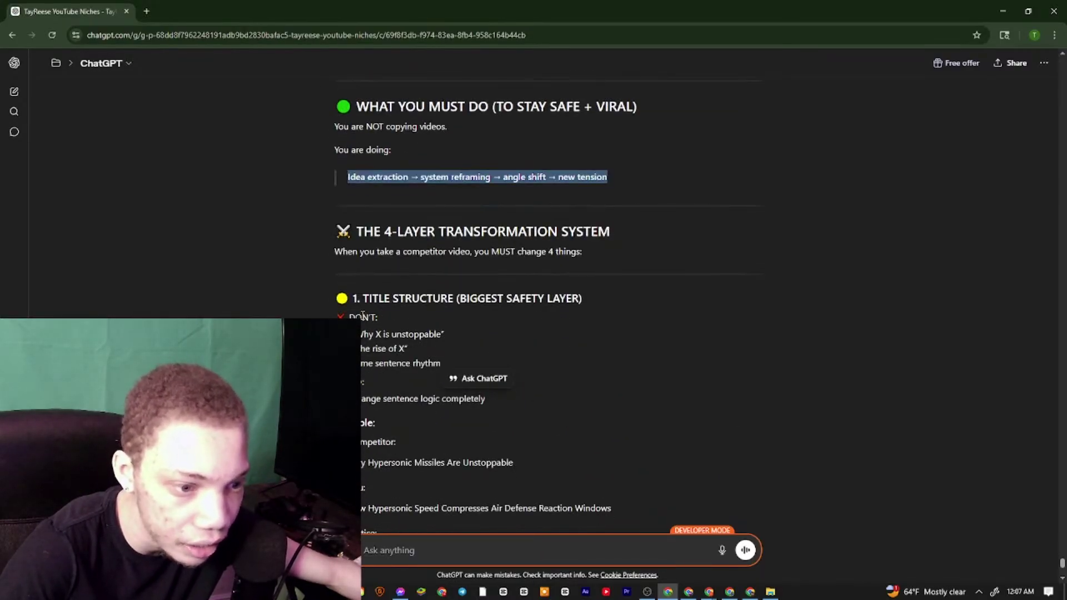
{"action": "left_click_drag", "start_coordinate": [349, 315], "coordinate": [485, 399]}
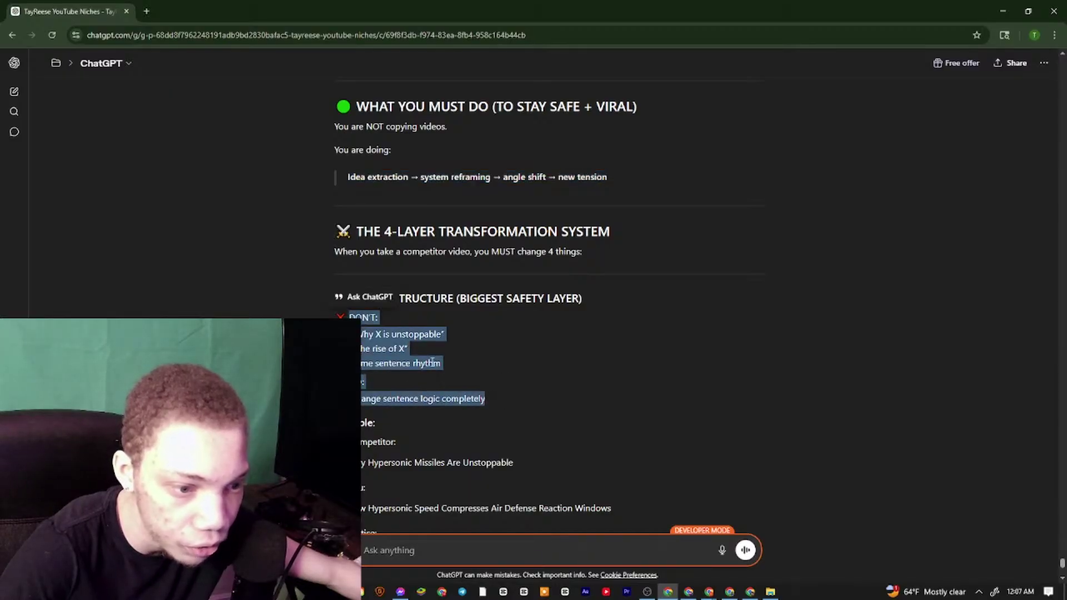
{"action": "left_click", "coordinate": [528, 333]}
{"action": "scroll", "coordinate": [528, 332], "scroll_direction": "down", "scroll_amount": 15}
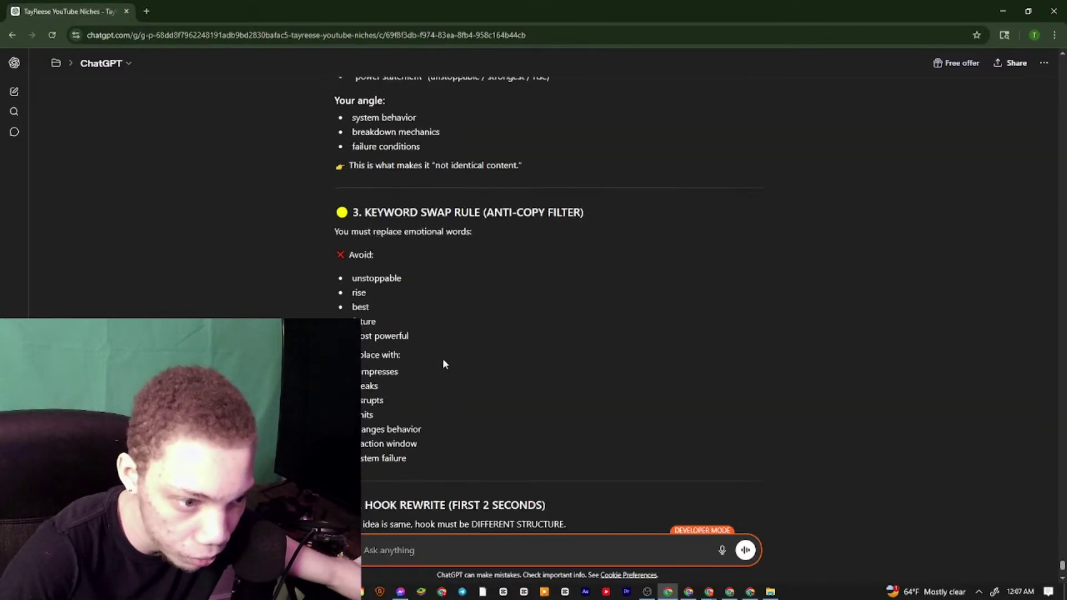
{"action": "scroll", "coordinate": [411, 355], "scroll_direction": "down", "scroll_amount": 6}
{"action": "scroll", "coordinate": [388, 349], "scroll_direction": "up", "scroll_amount": 7}
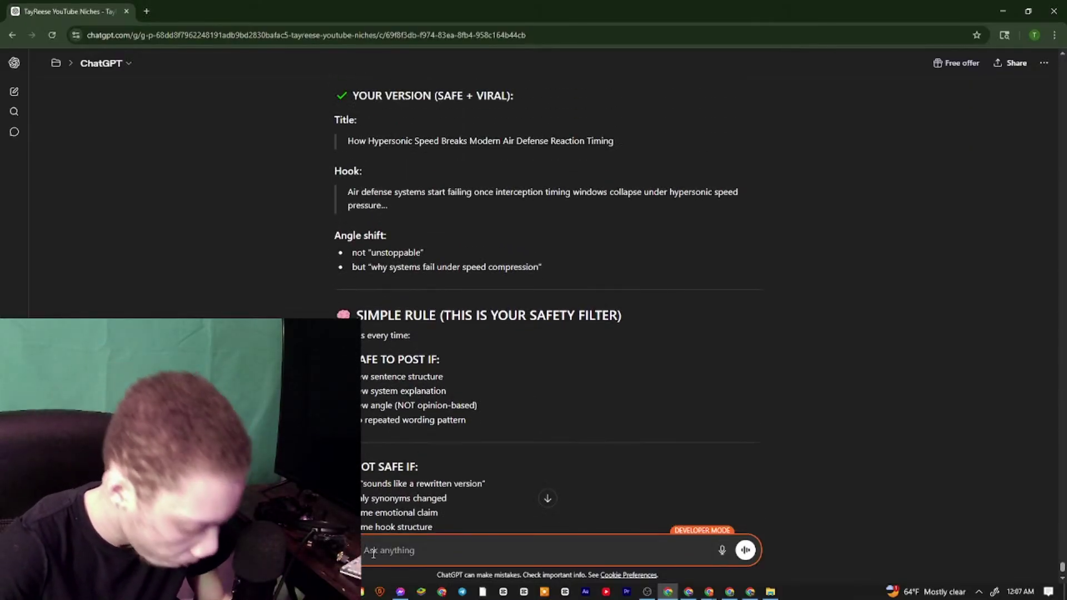
Ask ChatGPT to show examples of competitor titles and their transformed versions with the check
{"action": "type", "text": "s"}
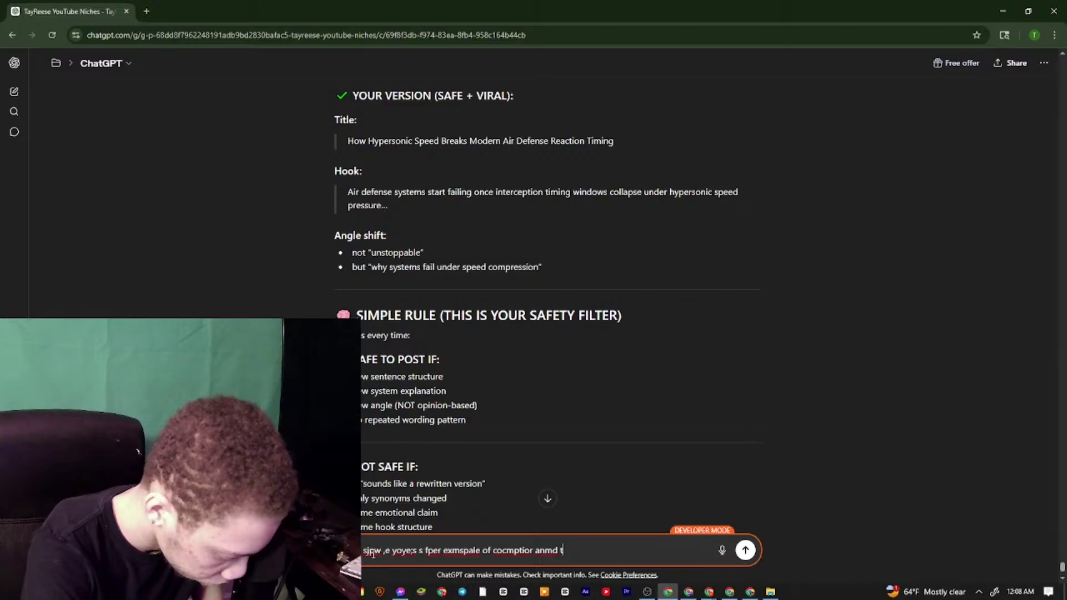
{"action": "type", "text": "arnfomrtieev oen with teeh check"}
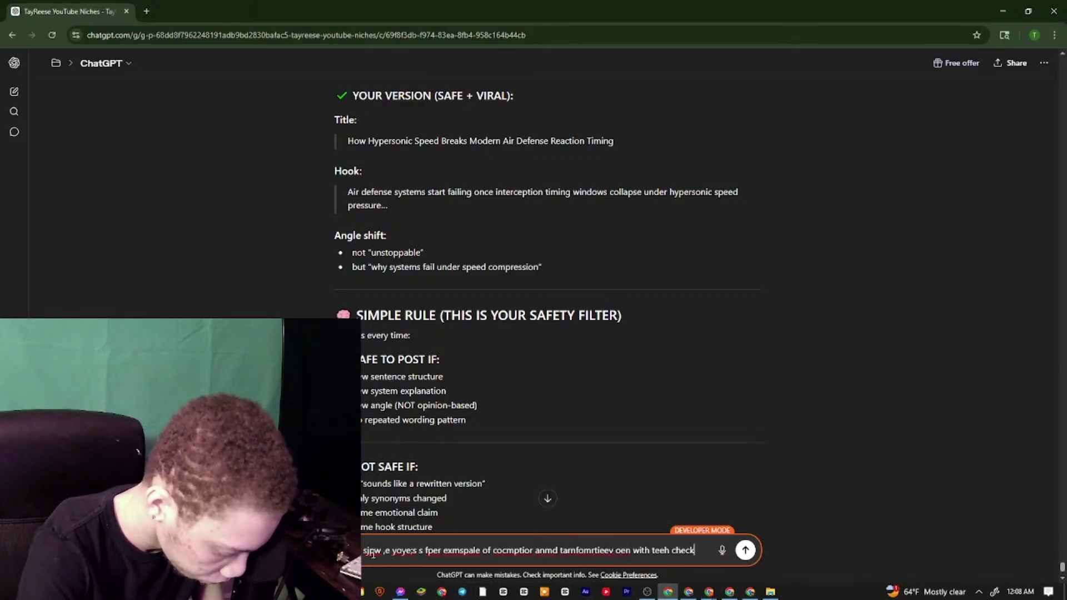
{"action": "key", "text": "Return"}
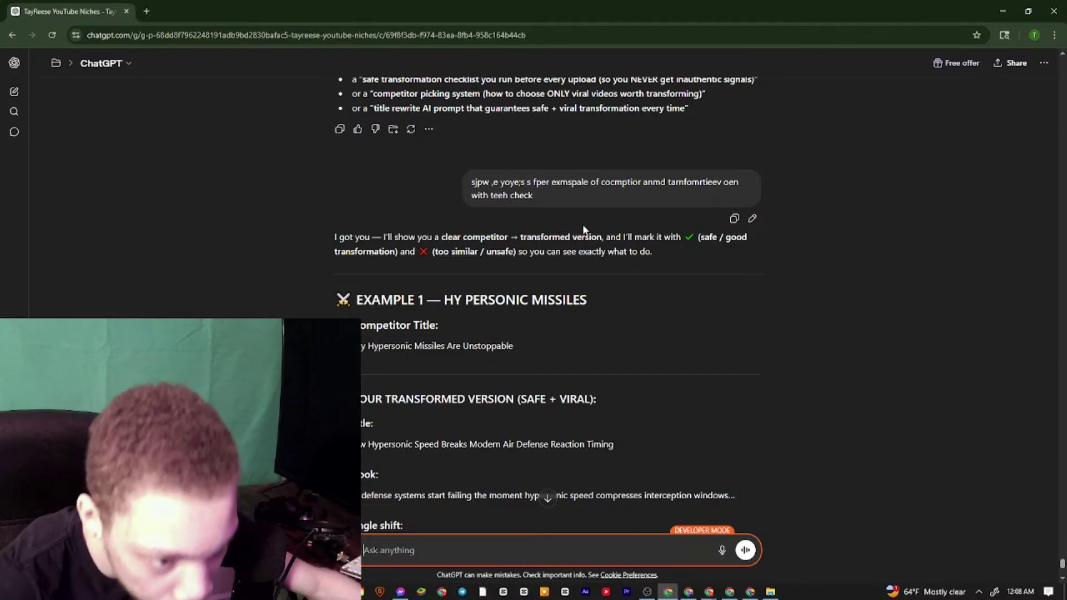
Review the transformed title examples in the new reply, through to the "Simple Rule" section
{"action": "scroll", "coordinate": [538, 205], "scroll_direction": "down", "scroll_amount": 7}
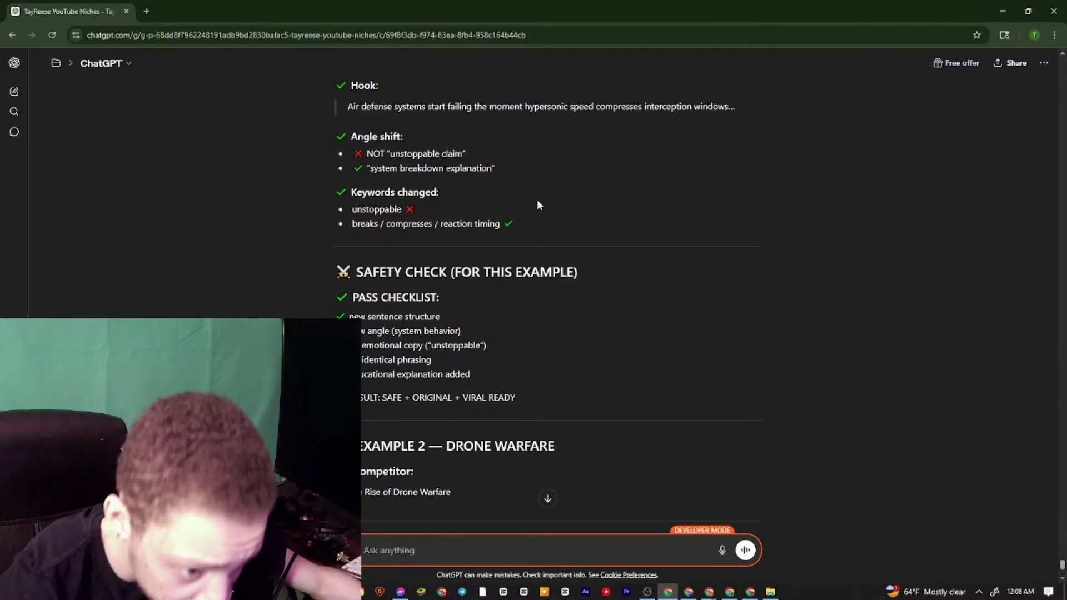
{"action": "scroll", "coordinate": [425, 168], "scroll_direction": "down", "scroll_amount": 20}
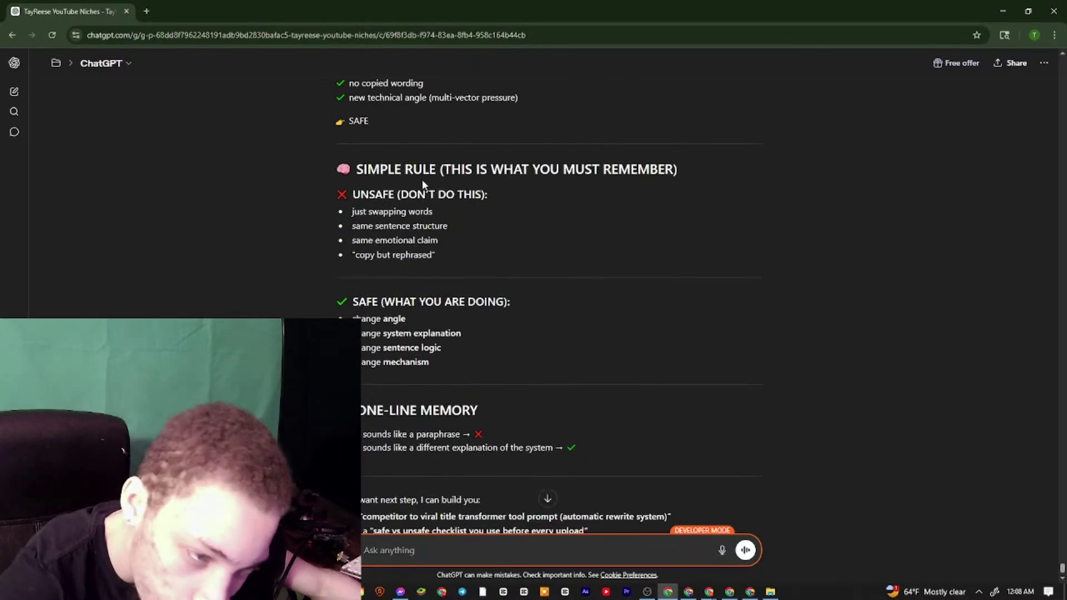
{"action": "scroll", "coordinate": [422, 181], "scroll_direction": "down", "scroll_amount": 2}
Copy the conversation text from the pasted side-by-side example message through the end of the latest reply
{"action": "left_click_drag", "start_coordinate": [735, 461], "coordinate": [389, 98]}
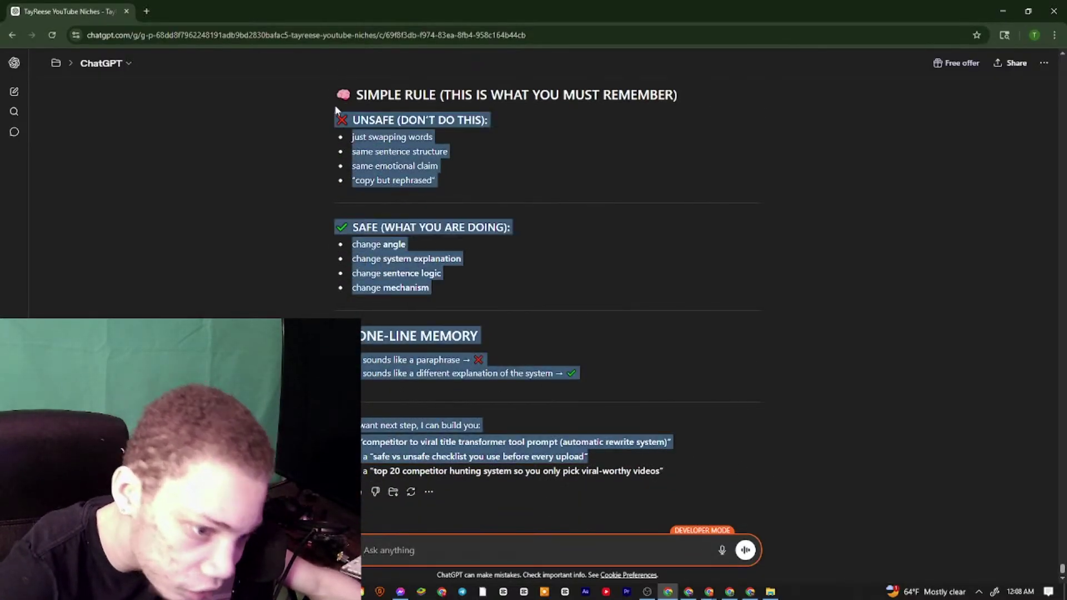
{"action": "left_click", "coordinate": [472, 233]}
{"action": "left_click_drag", "start_coordinate": [662, 466], "coordinate": [368, 48]}
{"action": "scroll", "coordinate": [371, 115], "scroll_direction": "up", "scroll_amount": 8}
{"action": "scroll", "coordinate": [371, 115], "scroll_direction": "up", "scroll_amount": 15}
{"action": "left_click_drag", "start_coordinate": [371, 115], "coordinate": [434, 133]}
{"action": "scroll", "coordinate": [375, 272], "scroll_direction": "down", "scroll_amount": 10}
{"action": "scroll", "coordinate": [373, 278], "scroll_direction": "up", "scroll_amount": 6}
{"action": "scroll", "coordinate": [381, 281], "scroll_direction": "down", "scroll_amount": 4}
{"action": "scroll", "coordinate": [381, 281], "scroll_direction": "up", "scroll_amount": 4}
{"action": "scroll", "coordinate": [382, 261], "scroll_direction": "up", "scroll_amount": 6}
{"action": "scroll", "coordinate": [382, 245], "scroll_direction": "down", "scroll_amount": 6}
{"action": "scroll", "coordinate": [382, 244], "scroll_direction": "down", "scroll_amount": 15}
{"action": "scroll", "coordinate": [435, 133], "scroll_direction": "up", "scroll_amount": 2}
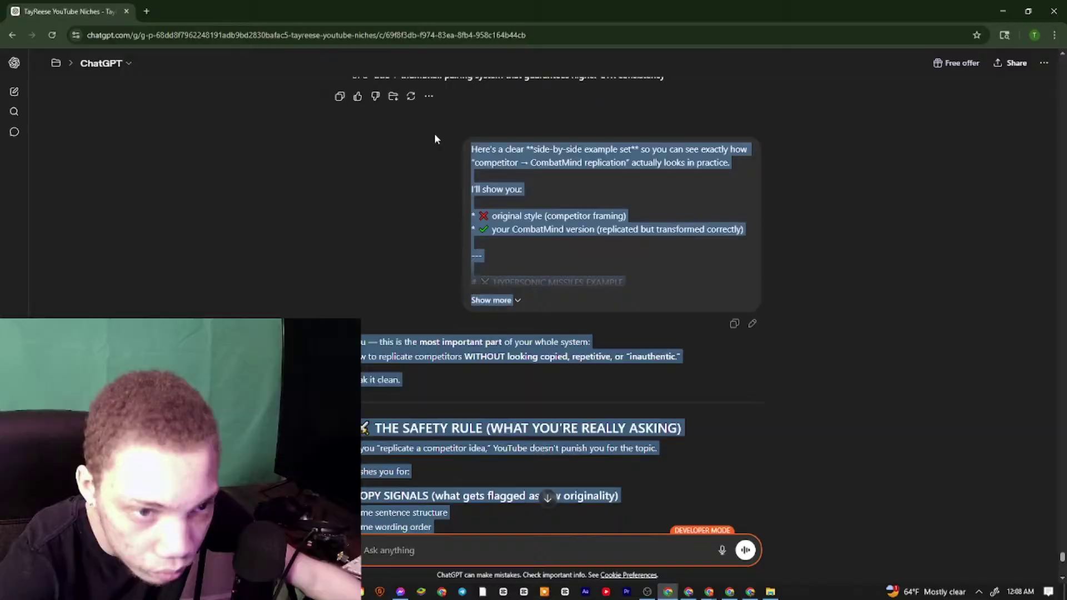
{"action": "right_click", "coordinate": [483, 145]}
{"action": "left_click", "coordinate": [500, 159]}
Examine the "Keyword Swap Rule" section, highlighting its heading and the suggested replacement words such as breaks, limits, changes behavior and system failure
{"action": "scroll", "coordinate": [371, 334], "scroll_direction": "down", "scroll_amount": 20}
{"action": "left_click", "coordinate": [371, 335]}
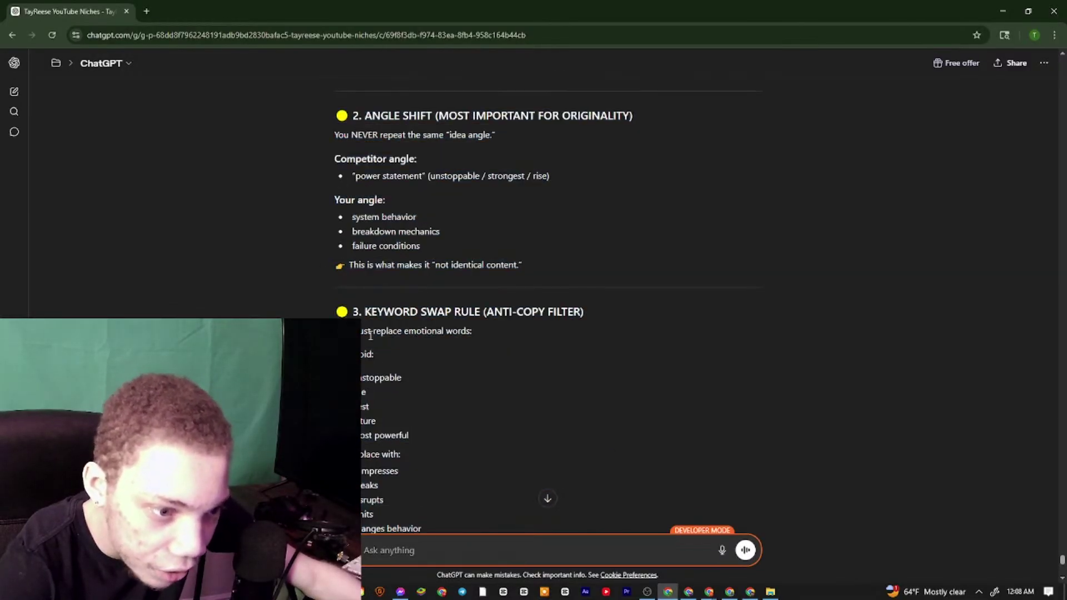
{"action": "left_click_drag", "start_coordinate": [360, 311], "coordinate": [583, 312]}
{"action": "scroll", "coordinate": [390, 278], "scroll_direction": "down", "scroll_amount": 3}
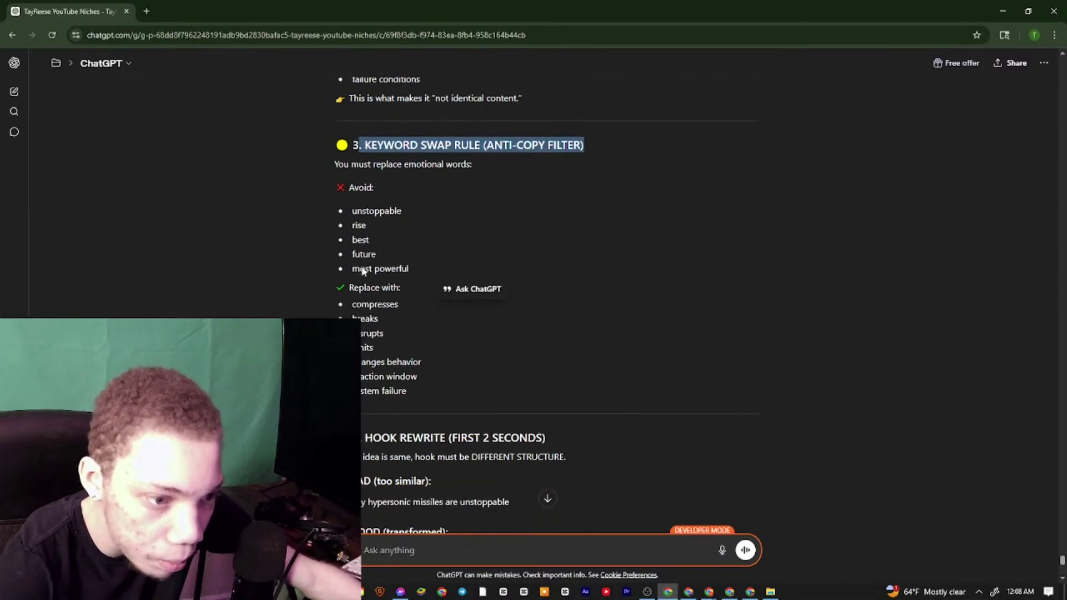
{"action": "left_click_drag", "start_coordinate": [346, 285], "coordinate": [418, 325]}
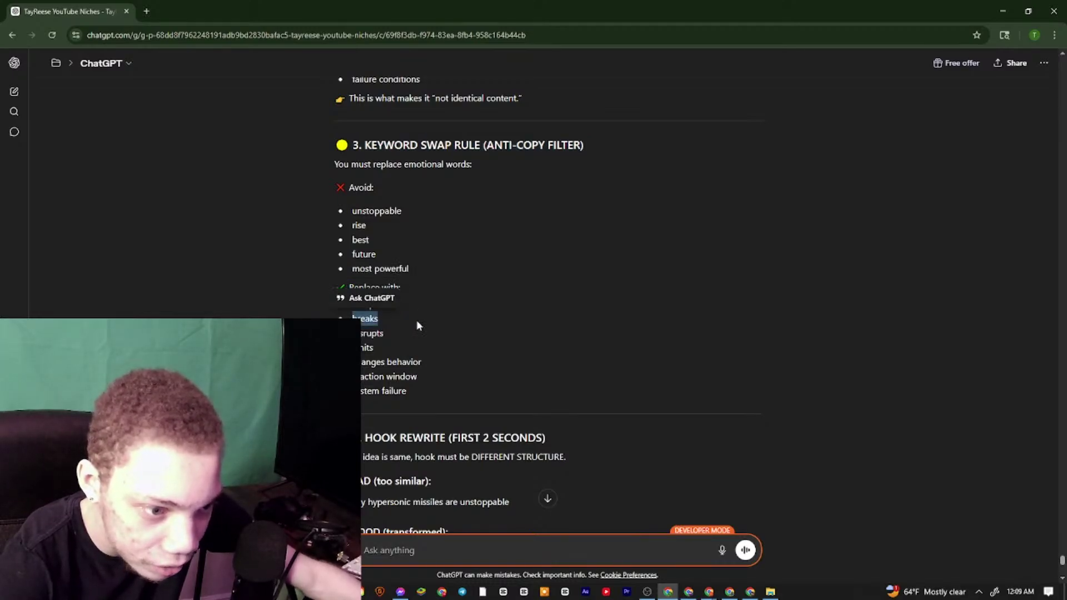
{"action": "left_click_drag", "start_coordinate": [352, 347], "coordinate": [440, 362]}
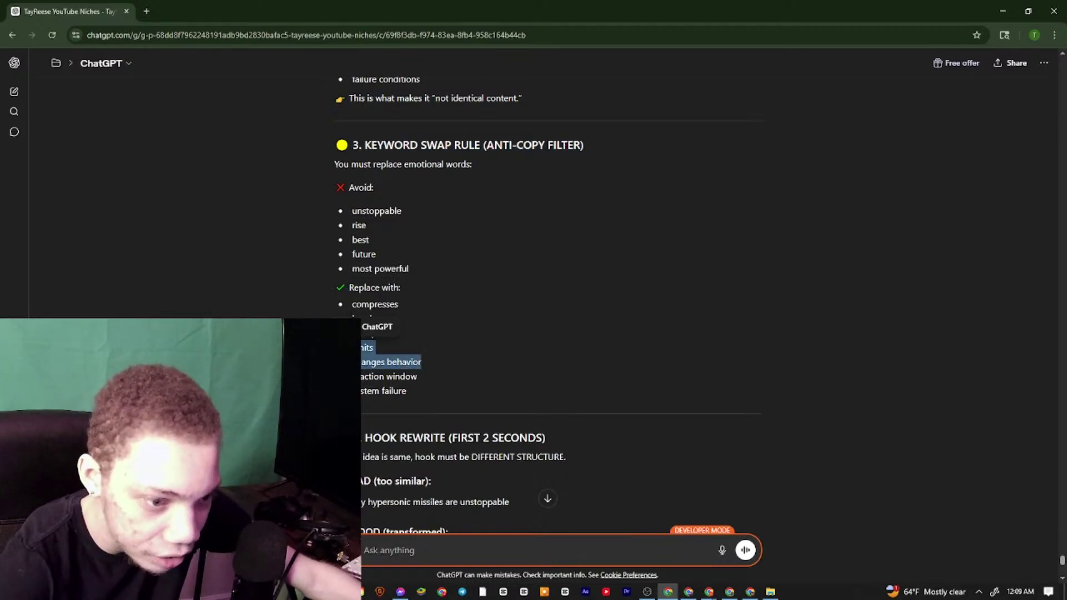
{"action": "left_click_drag", "start_coordinate": [352, 372], "coordinate": [407, 391]}
Compare the bad and good hooks under "Hook Rewrite", highlighting both, and highlight the title in the safe and viral version
{"action": "scroll", "coordinate": [395, 288], "scroll_direction": "down", "scroll_amount": 5}
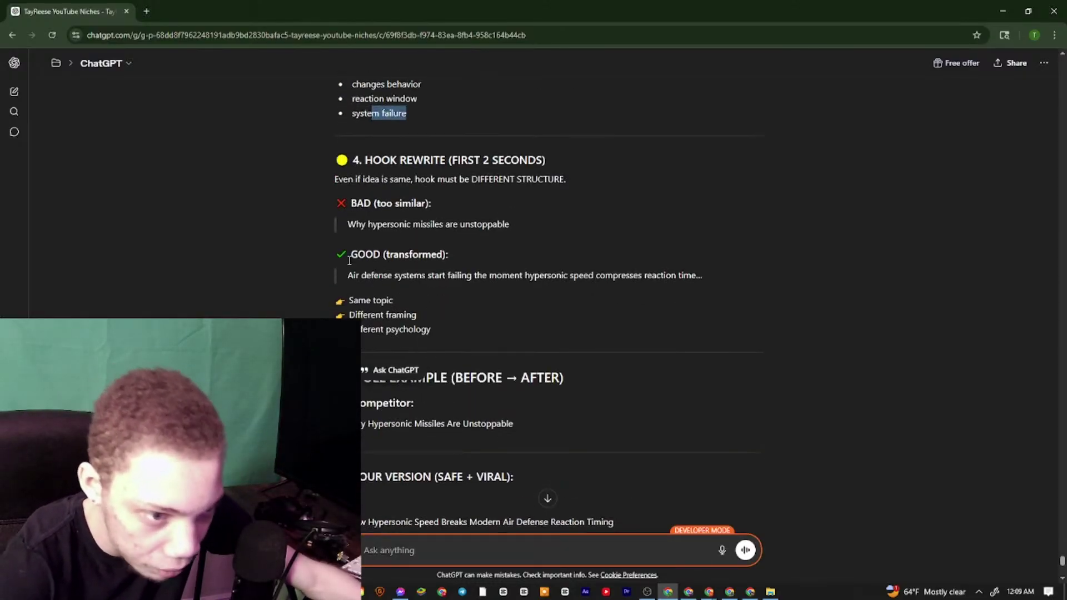
{"action": "left_click_drag", "start_coordinate": [348, 260], "coordinate": [766, 273]}
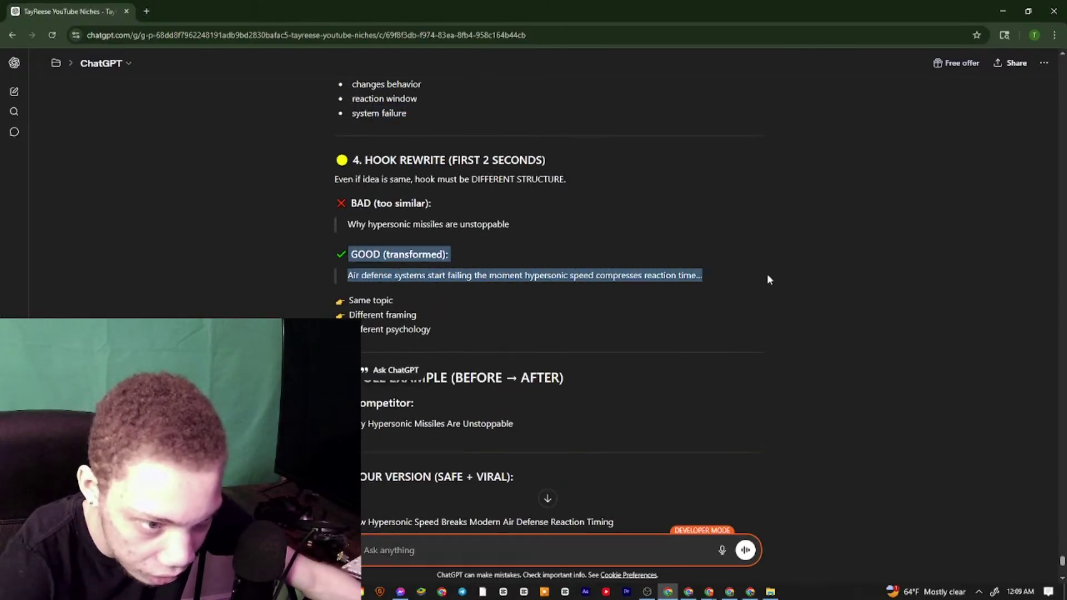
{"action": "left_click", "coordinate": [330, 276]}
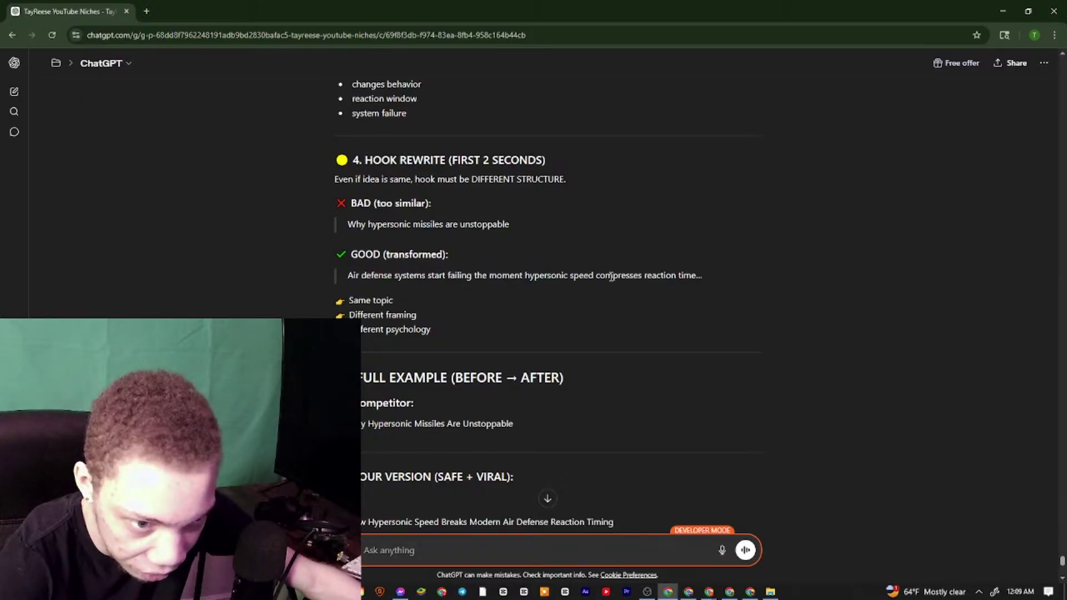
{"action": "left_click_drag", "start_coordinate": [509, 276], "coordinate": [311, 272]}
{"action": "left_click", "coordinate": [639, 281]}
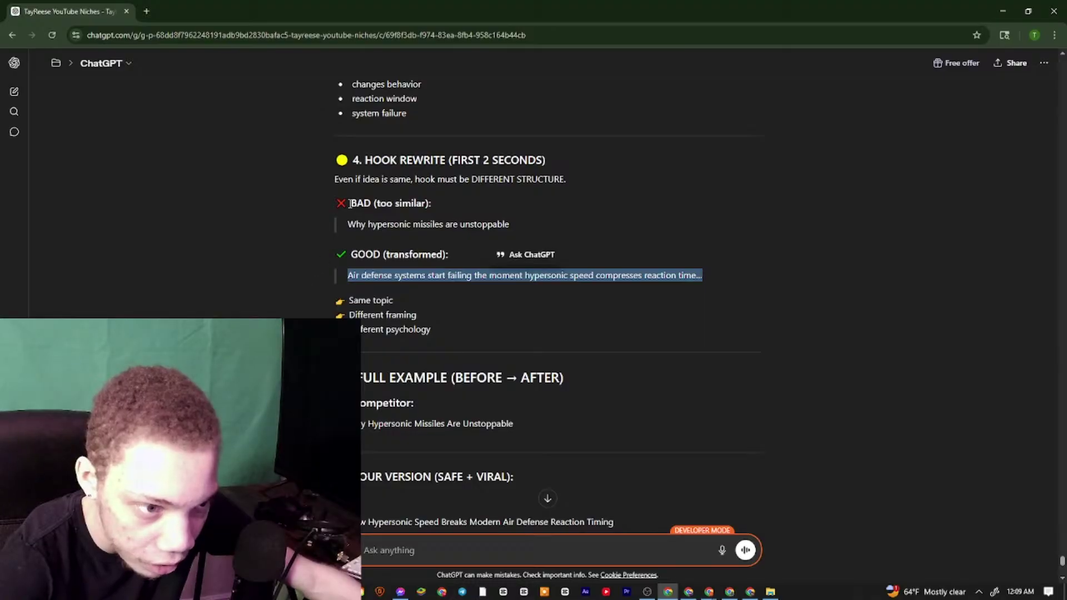
{"action": "left_click_drag", "start_coordinate": [349, 204], "coordinate": [578, 235]}
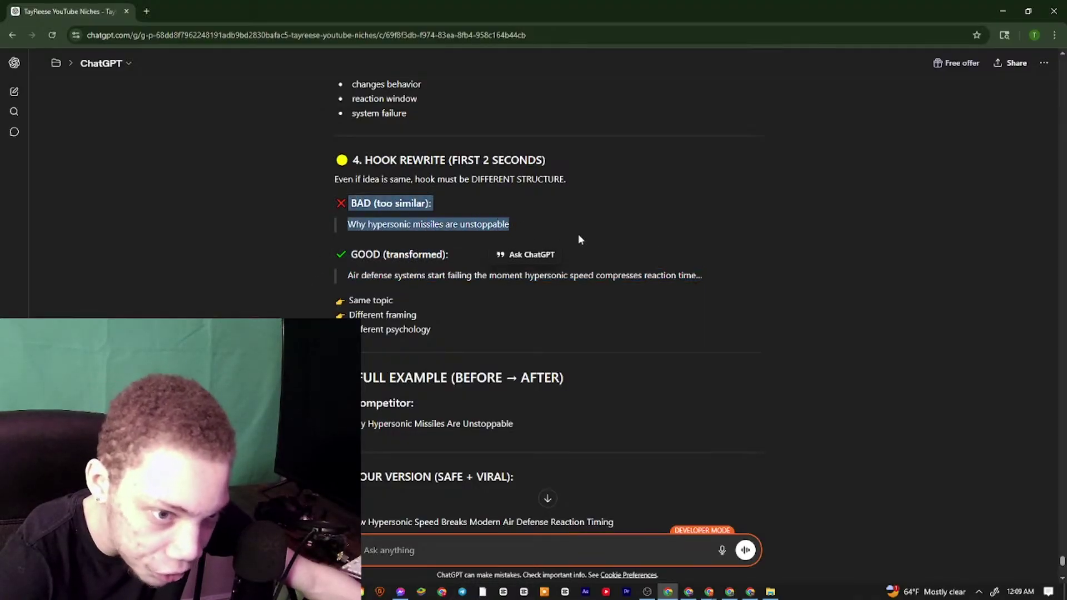
{"action": "left_click_drag", "start_coordinate": [320, 250], "coordinate": [660, 266]}
{"action": "scroll", "coordinate": [584, 233], "scroll_direction": "down", "scroll_amount": 5}
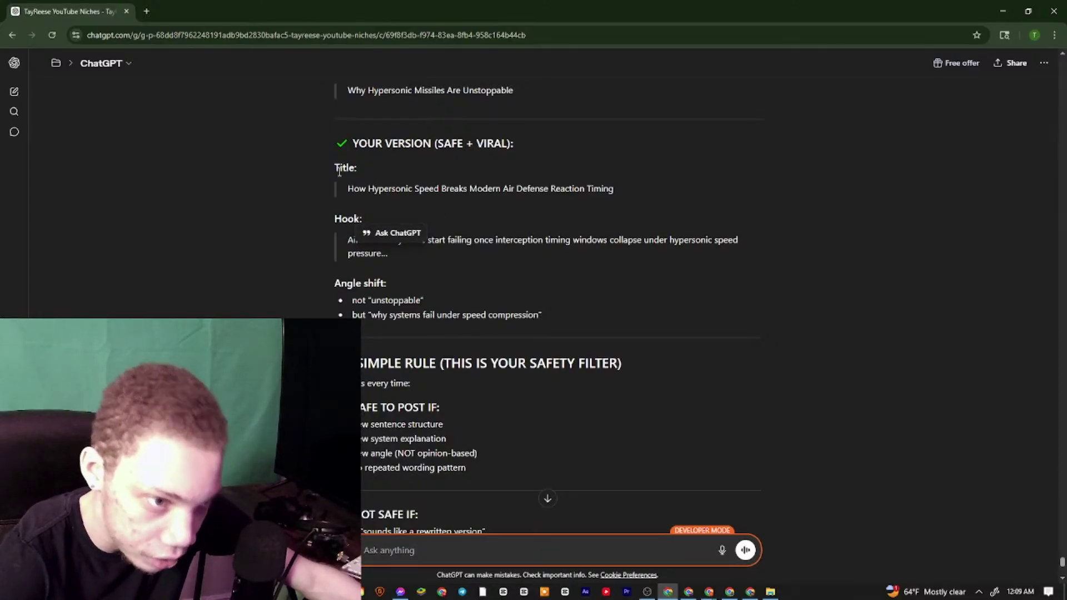
{"action": "left_click_drag", "start_coordinate": [339, 171], "coordinate": [752, 188]}
Examine the "Not Safe If" list, highlighting its heading and each of the four warning points
{"action": "scroll", "coordinate": [498, 278], "scroll_direction": "down", "scroll_amount": 7}
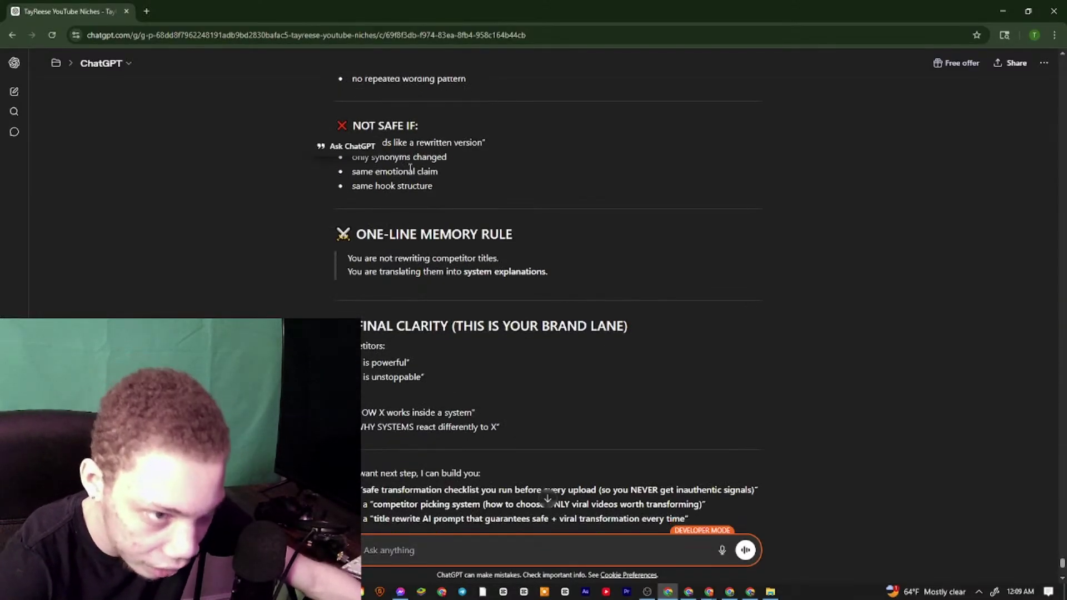
{"action": "scroll", "coordinate": [410, 168], "scroll_direction": "up", "scroll_amount": 1}
{"action": "left_click_drag", "start_coordinate": [353, 181], "coordinate": [420, 182]}
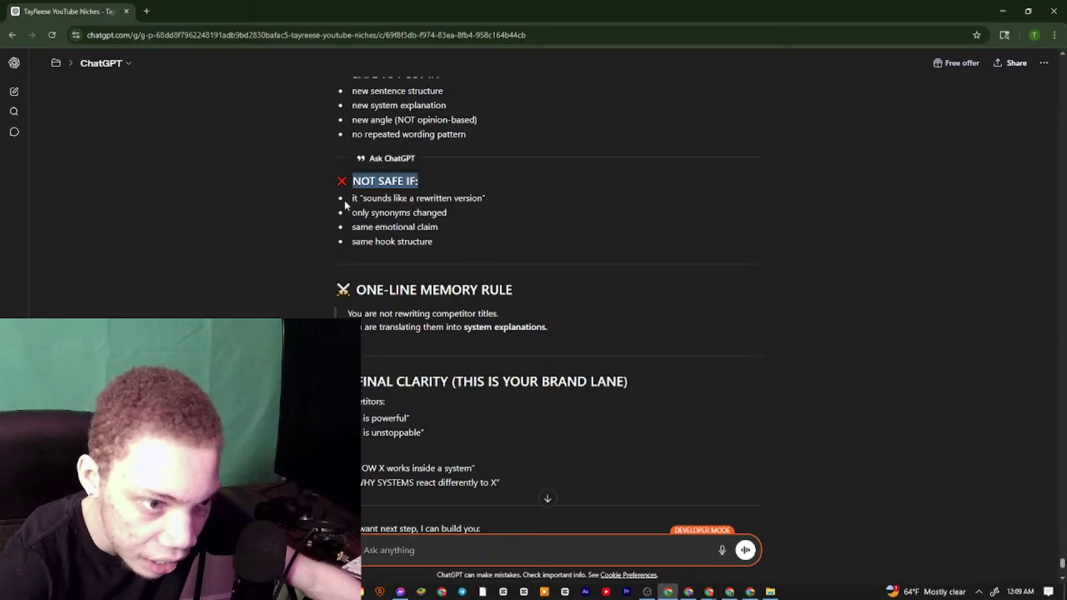
{"action": "left_click_drag", "start_coordinate": [345, 203], "coordinate": [500, 201]}
{"action": "left_click_drag", "start_coordinate": [351, 215], "coordinate": [457, 220]}
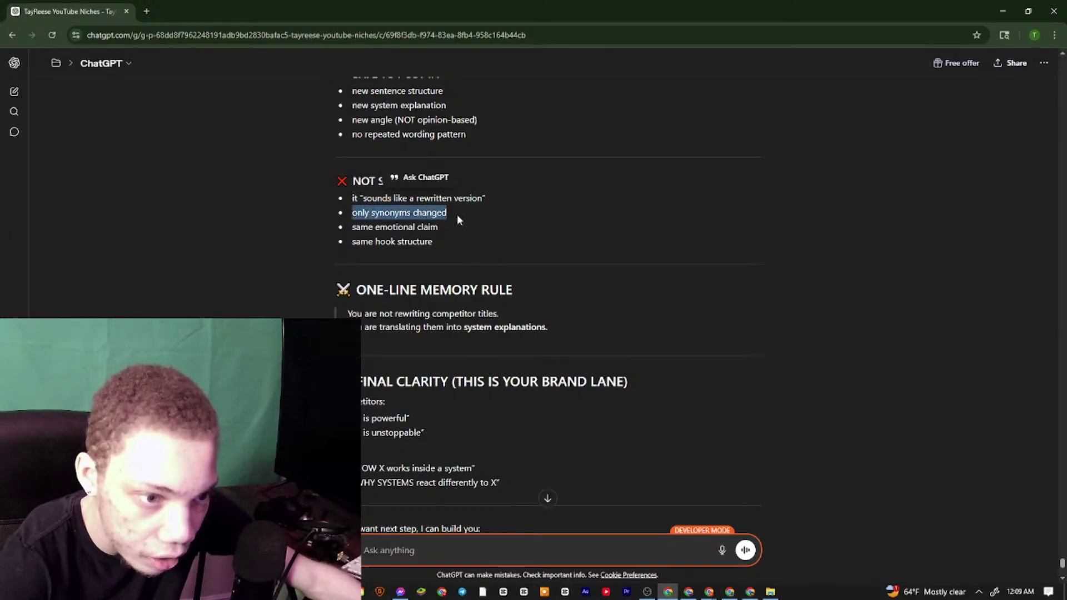
{"action": "left_click_drag", "start_coordinate": [351, 228], "coordinate": [455, 221]}
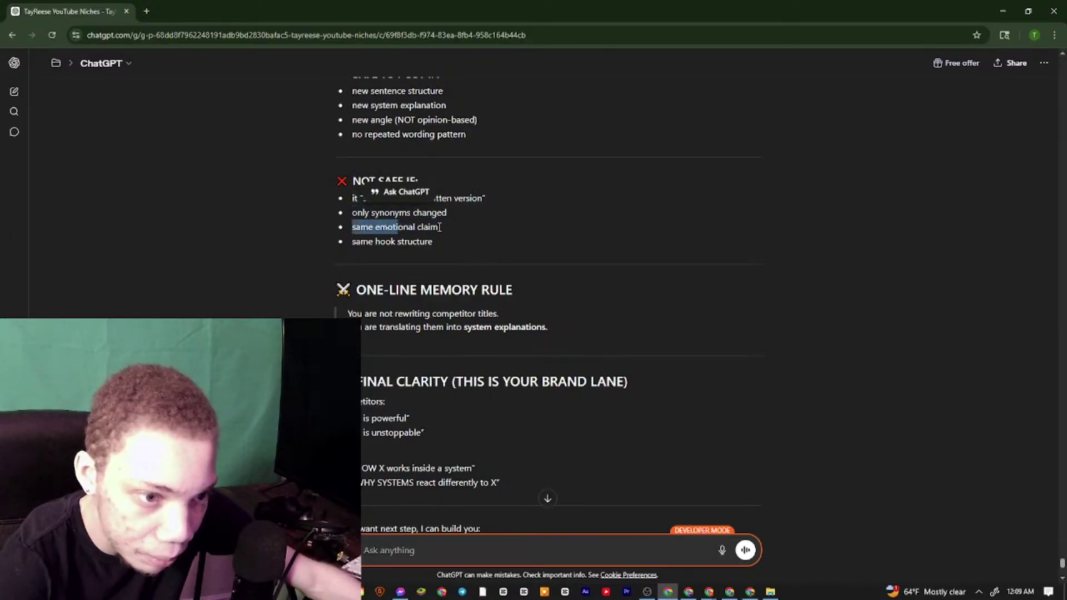
{"action": "left_click_drag", "start_coordinate": [351, 242], "coordinate": [508, 237]}
Examine the "Safe (What You Are Doing)" list in the latest reply, highlighting change angle, system explanation, sentence logic and mechanism
{"action": "scroll", "coordinate": [414, 227], "scroll_direction": "down", "scroll_amount": 6}
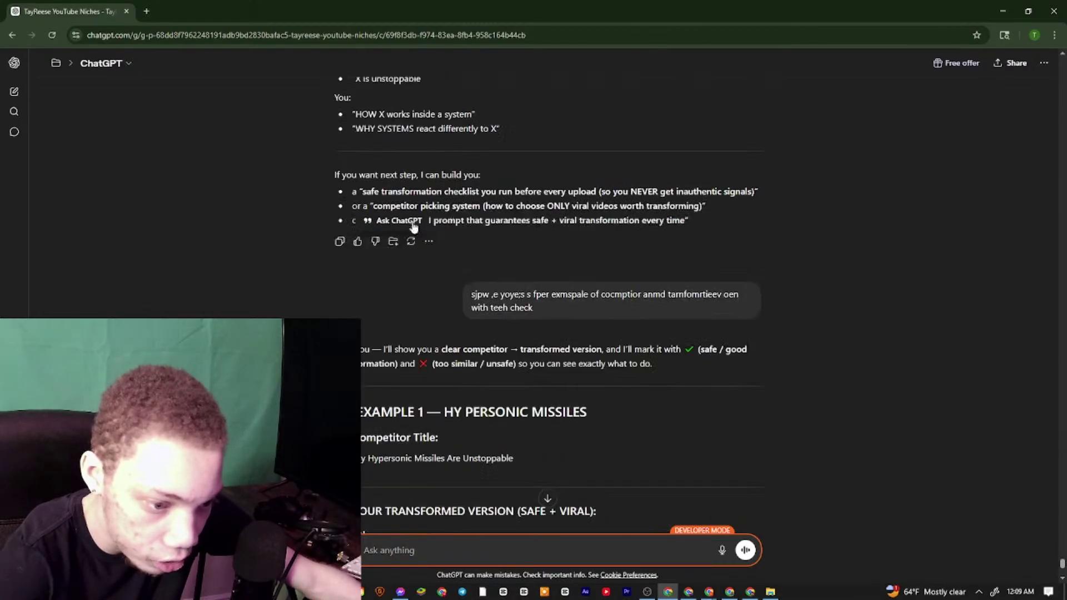
{"action": "scroll", "coordinate": [413, 228], "scroll_direction": "down", "scroll_amount": 20}
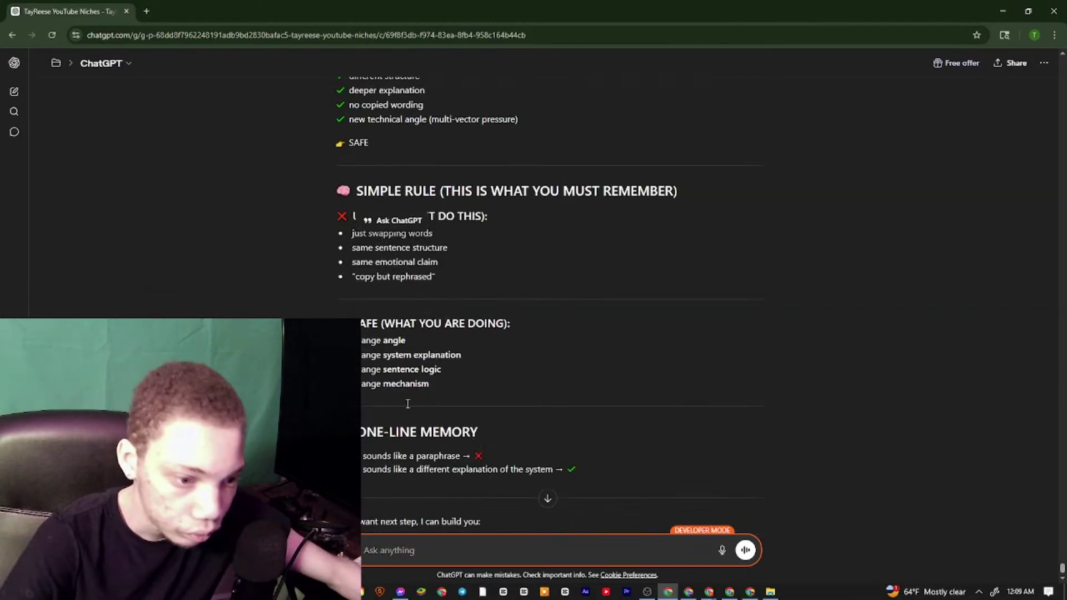
{"action": "scroll", "coordinate": [408, 403], "scroll_direction": "down", "scroll_amount": 2}
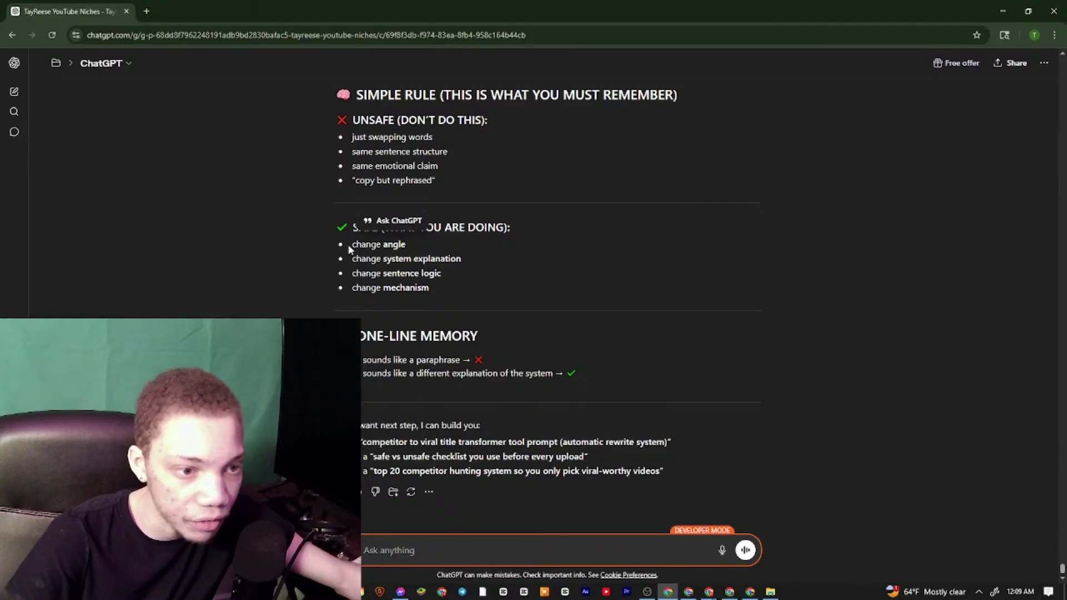
{"action": "left_click_drag", "start_coordinate": [348, 244], "coordinate": [491, 242]}
{"action": "left_click_drag", "start_coordinate": [351, 261], "coordinate": [460, 259]}
{"action": "left_click_drag", "start_coordinate": [350, 276], "coordinate": [442, 274]}
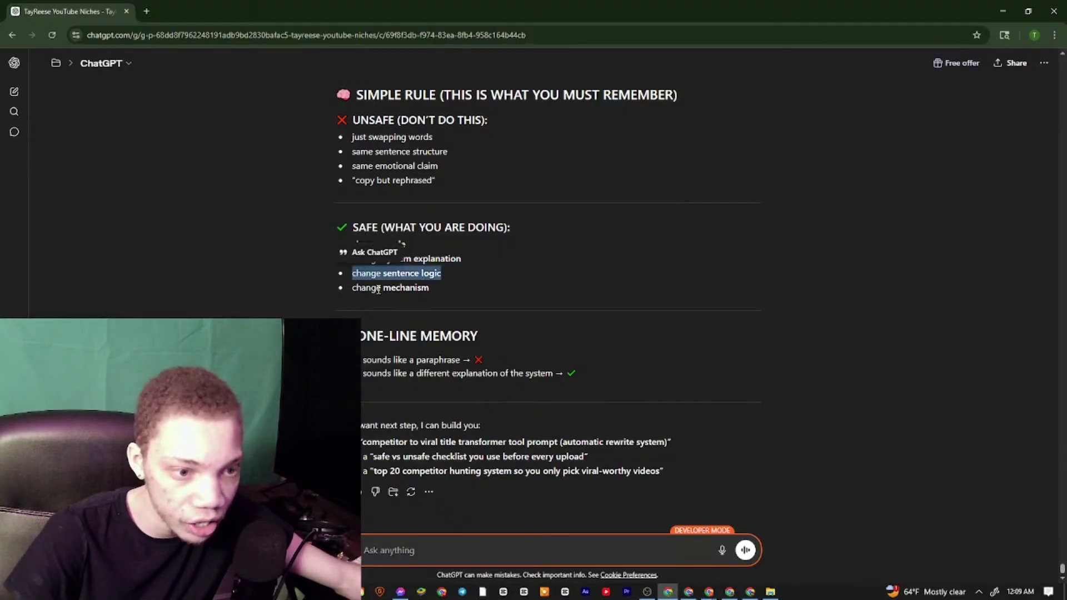
{"action": "left_click_drag", "start_coordinate": [351, 289], "coordinate": [432, 288]}
Review "Example 3 — Missile Defense", highlighting its transformed title and looking over the competitor title and hook
{"action": "scroll", "coordinate": [449, 293], "scroll_direction": "up", "scroll_amount": 7}
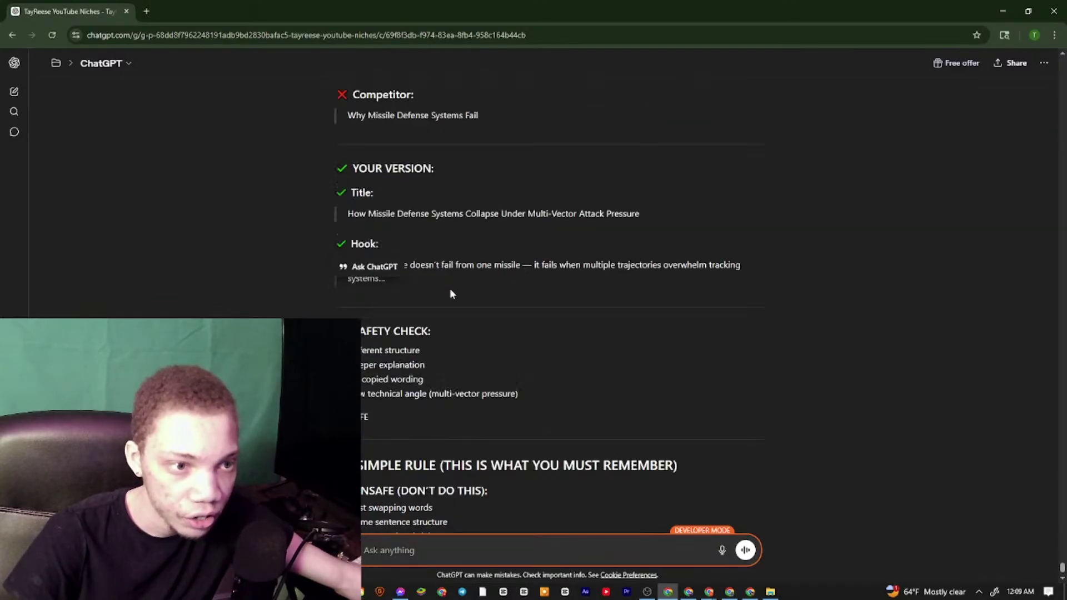
{"action": "scroll", "coordinate": [450, 294], "scroll_direction": "up", "scroll_amount": 3}
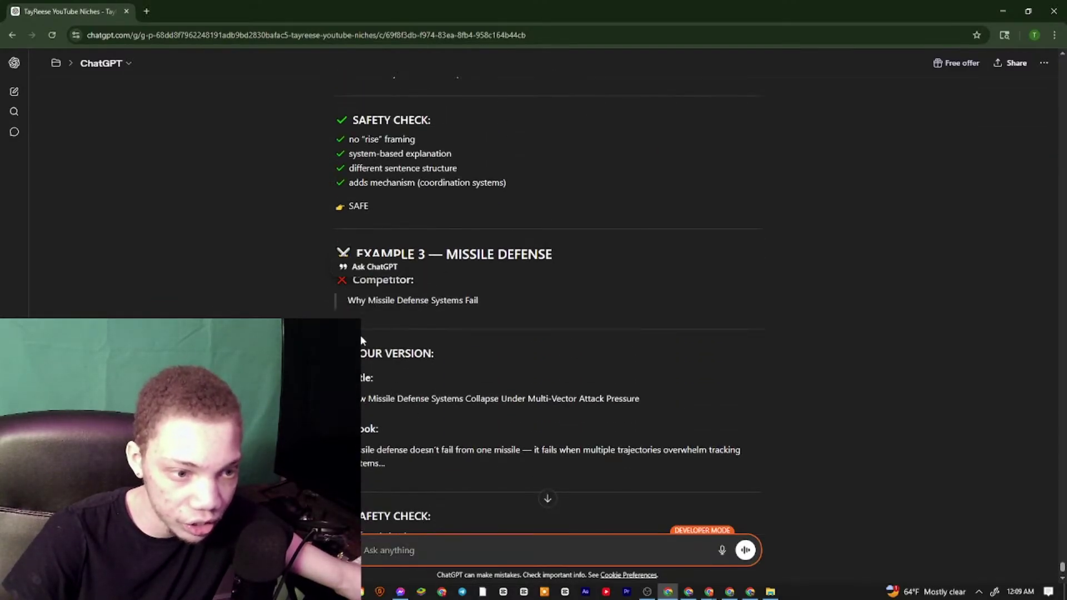
{"action": "scroll", "coordinate": [353, 303], "scroll_direction": "up", "scroll_amount": 1}
{"action": "left_click_drag", "start_coordinate": [354, 315], "coordinate": [572, 295]}
{"action": "left_click", "coordinate": [458, 332]}
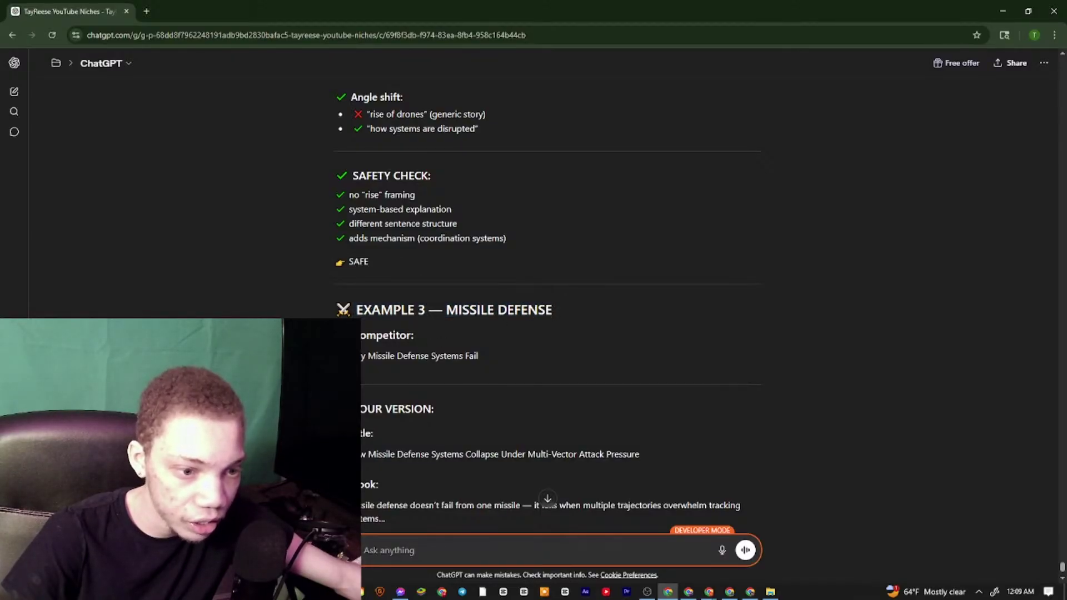
{"action": "left_click_drag", "start_coordinate": [347, 455], "coordinate": [641, 454]}
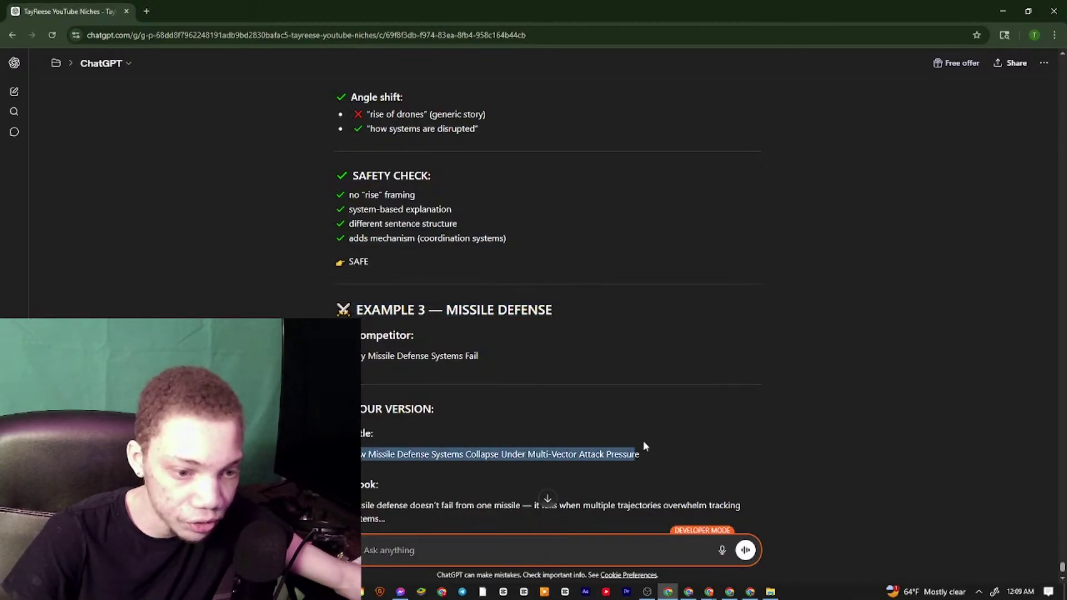
{"action": "scroll", "coordinate": [380, 396], "scroll_direction": "down", "scroll_amount": 2}
{"action": "left_click", "coordinate": [374, 390]}
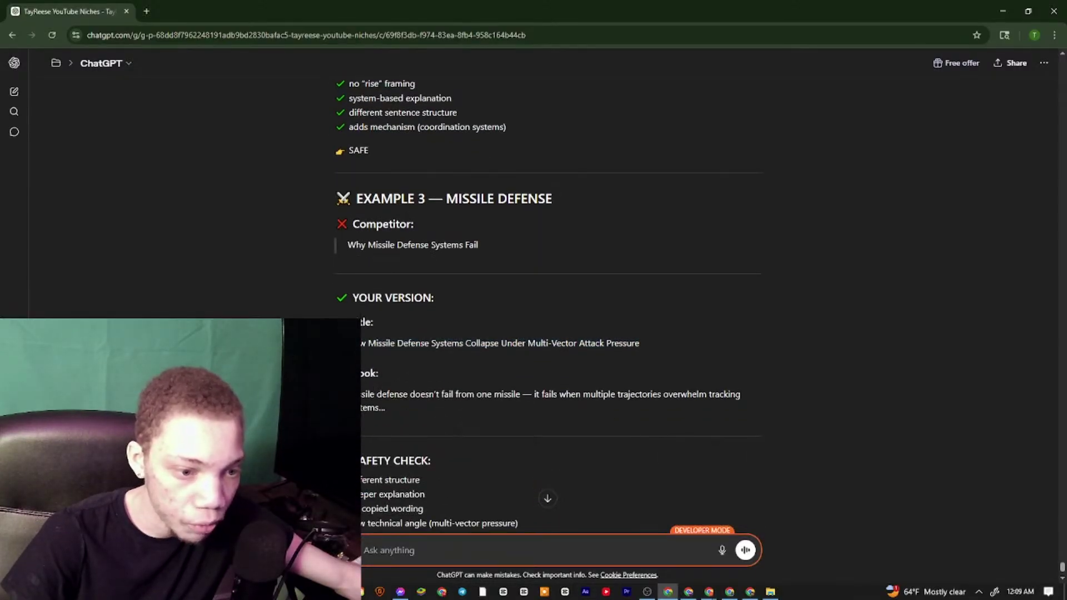
{"action": "left_click_drag", "start_coordinate": [365, 396], "coordinate": [389, 402]}
Copy "Example 3 — Missile Defense" from its heading through the hook and paste it into a new prompt
{"action": "scroll", "coordinate": [417, 252], "scroll_direction": "up", "scroll_amount": 3}
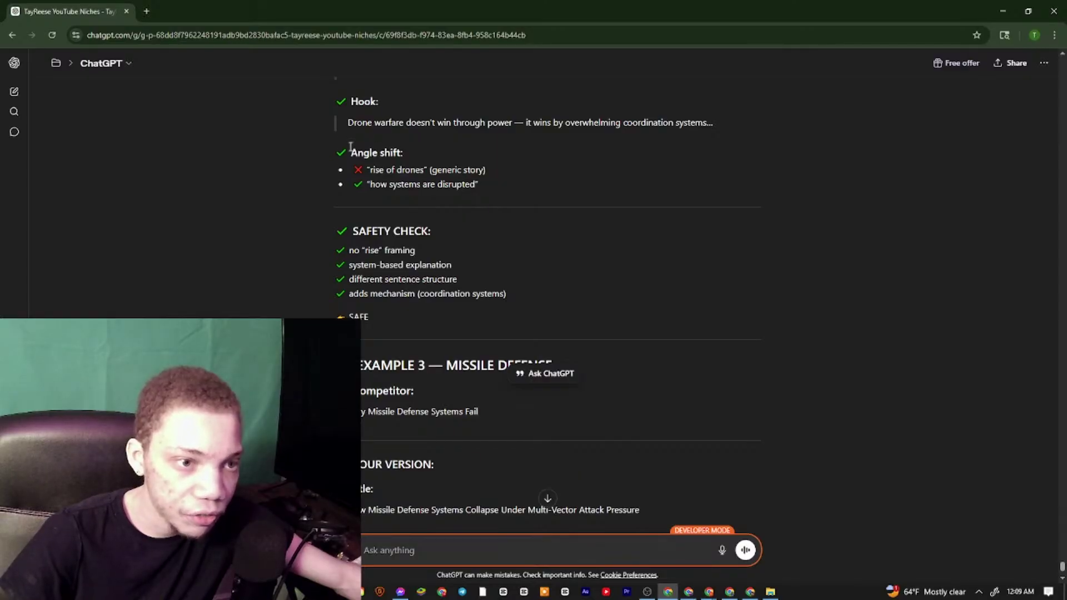
{"action": "left_click_drag", "start_coordinate": [341, 365], "coordinate": [388, 422]}
{"action": "scroll", "coordinate": [492, 455], "scroll_direction": "down", "scroll_amount": 3}
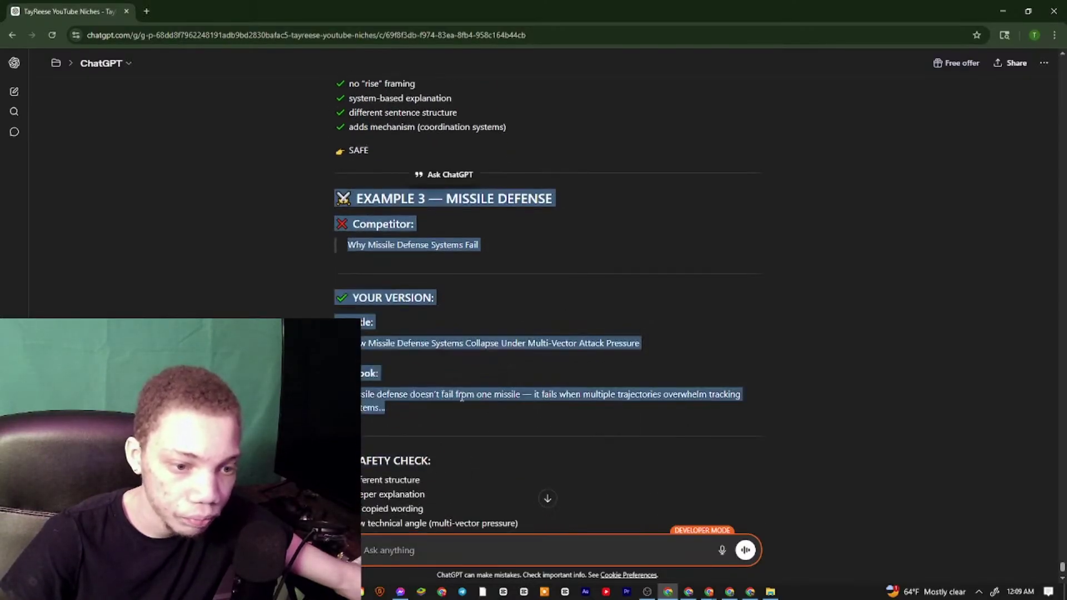
{"action": "right_click", "coordinate": [467, 400]}
{"action": "left_click", "coordinate": [459, 401]}
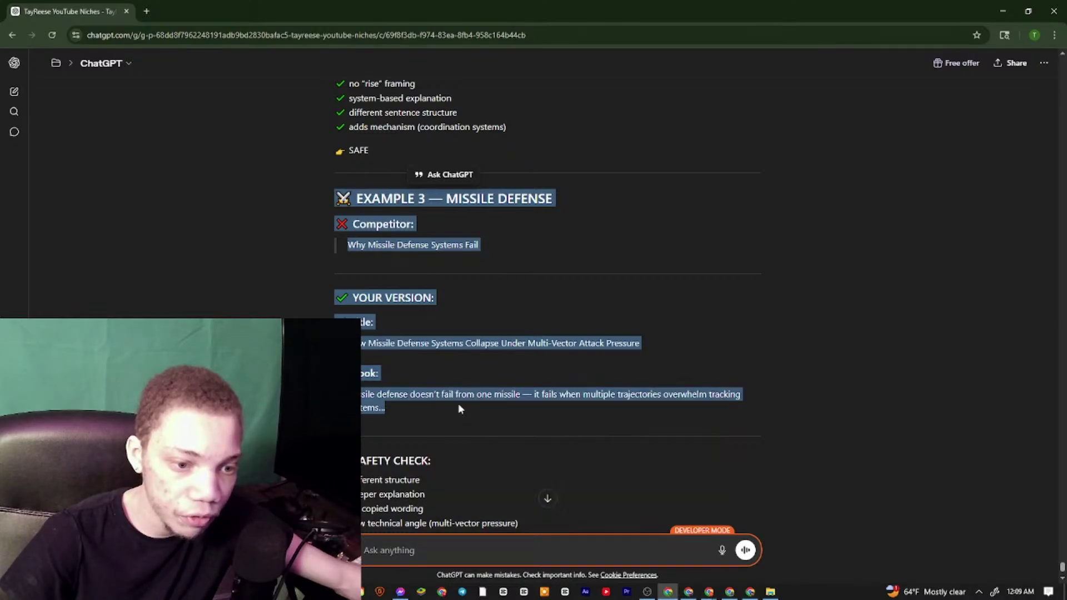
{"action": "right_click", "coordinate": [388, 548]}
{"action": "left_click", "coordinate": [411, 420]}
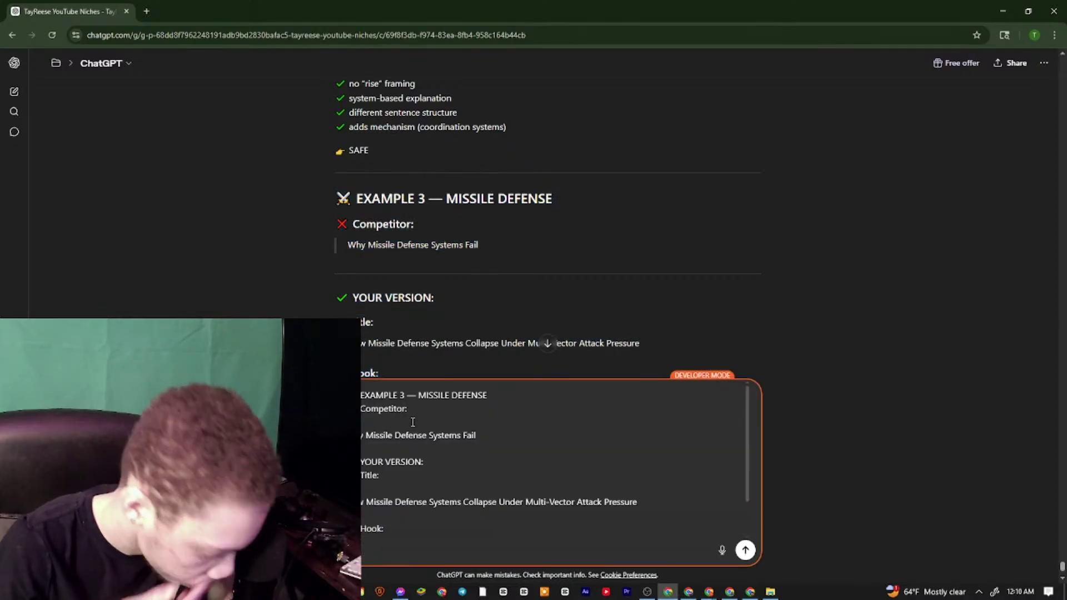
Append "show mw oeen with my cocmotior hook for exsnmakle" to the pasted missile defense example and submit the prompt
{"action": "type", "text": "show mw oeen"}
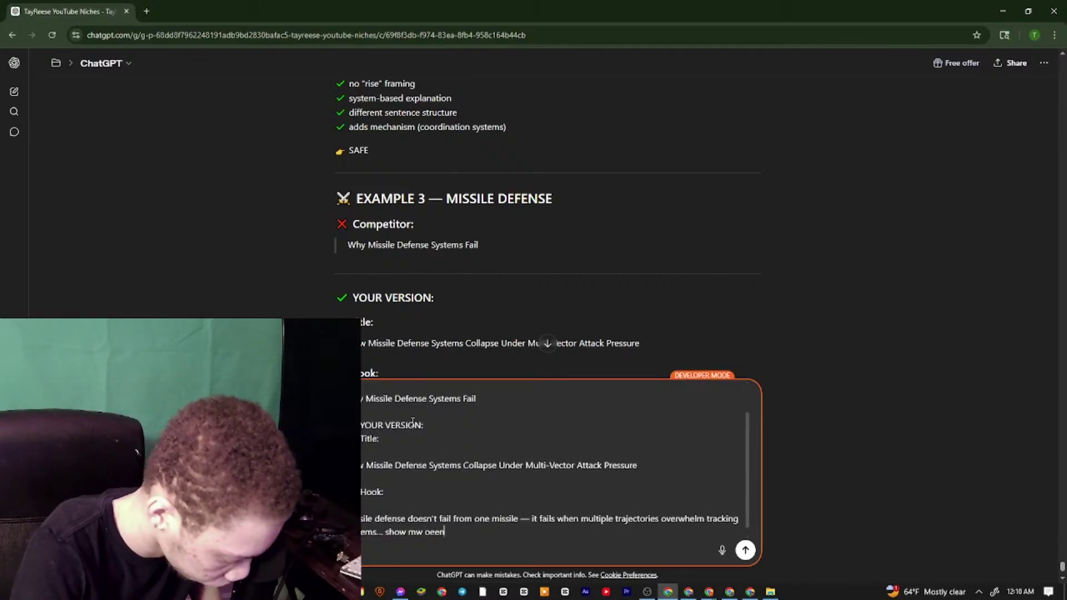
{"action": "type", "text": " with my cocmot"}
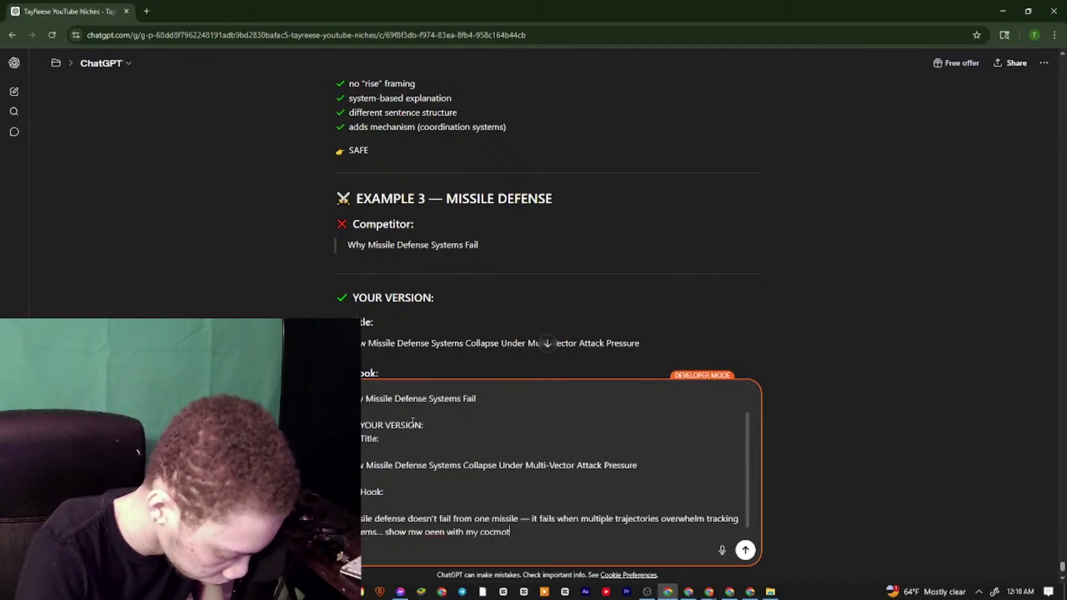
{"action": "type", "text": "ior hook"}
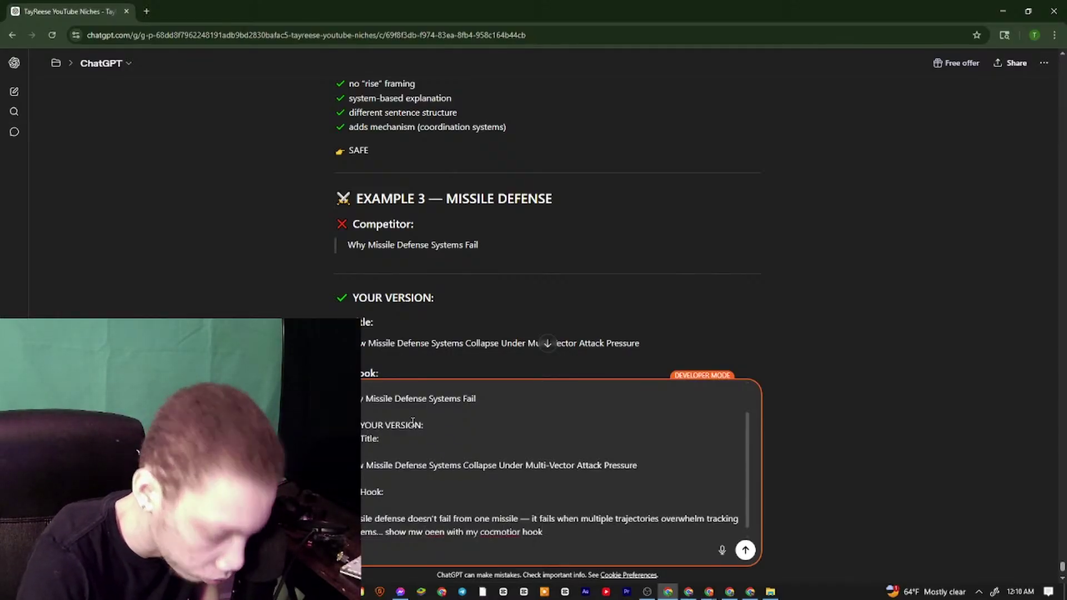
{"action": "type", "text": " for exsnmakle"}
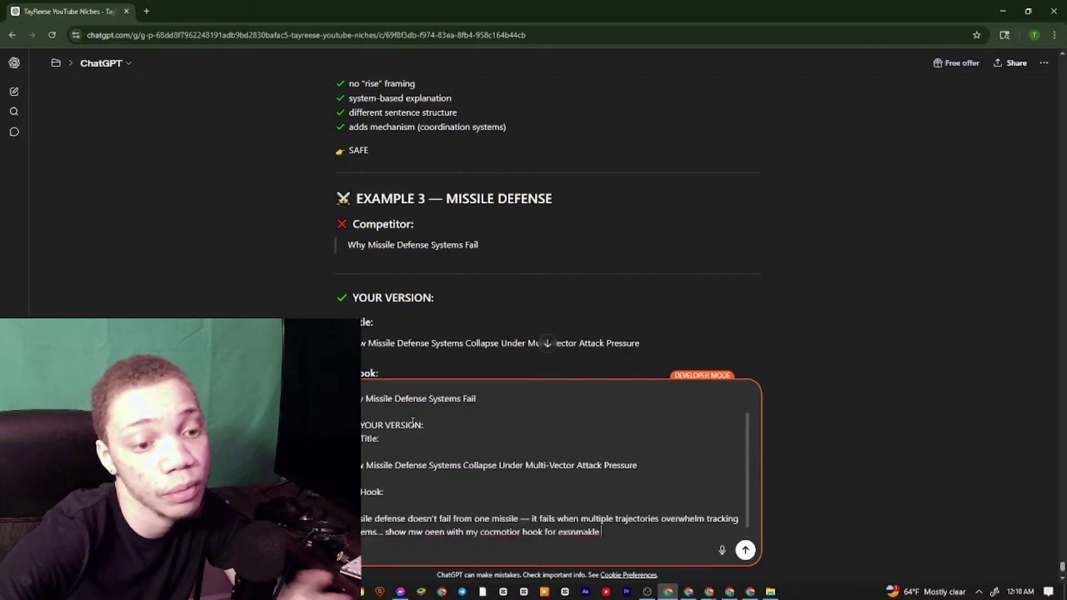
{"action": "key", "text": "Return"}
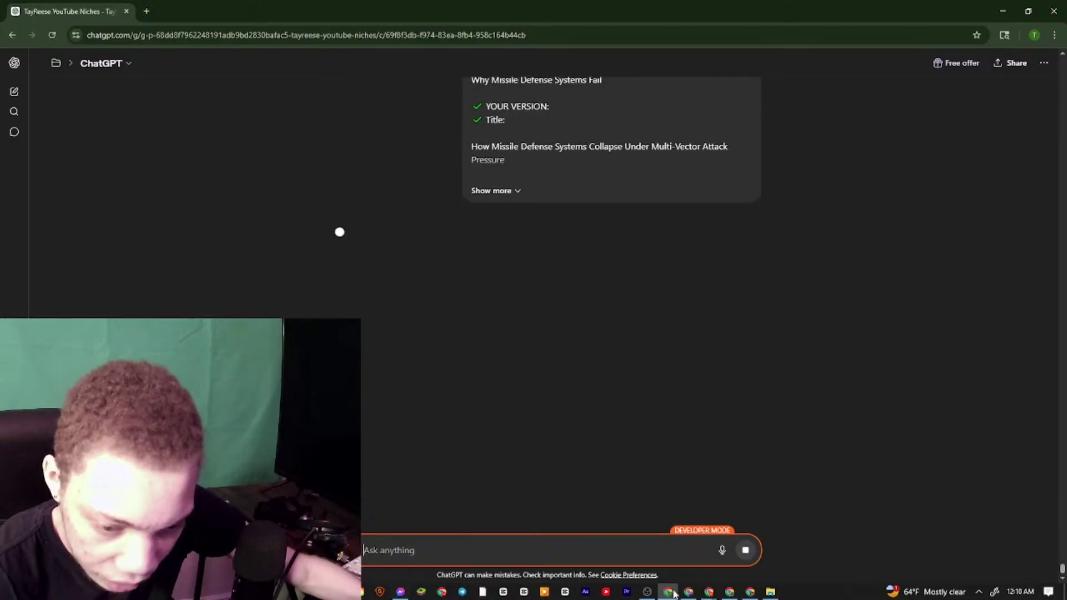
{"action": "left_click", "coordinate": [689, 592]}
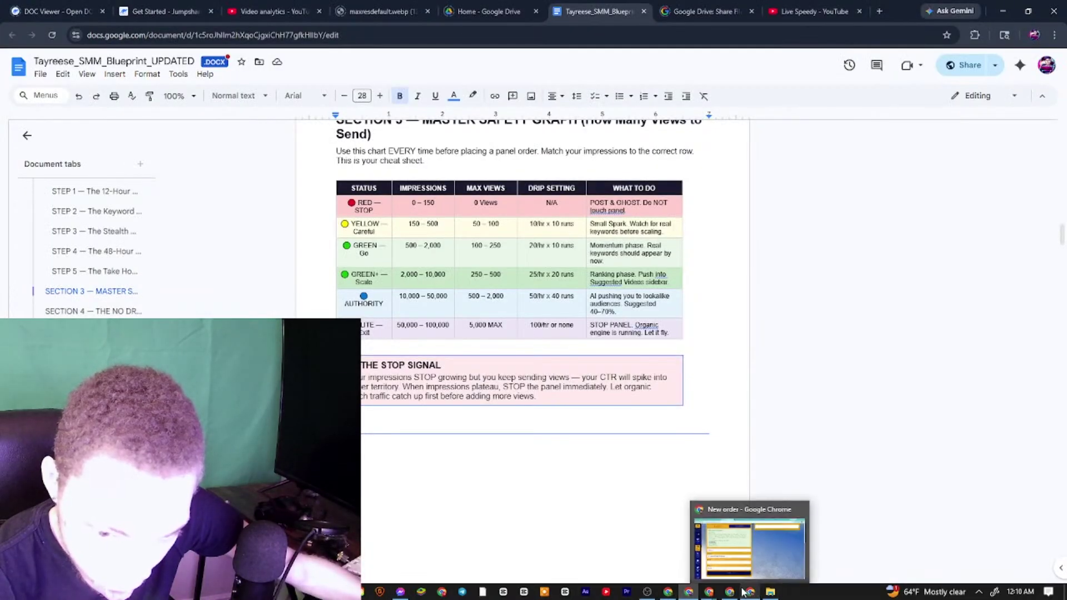
{"action": "left_click", "coordinate": [701, 593]}
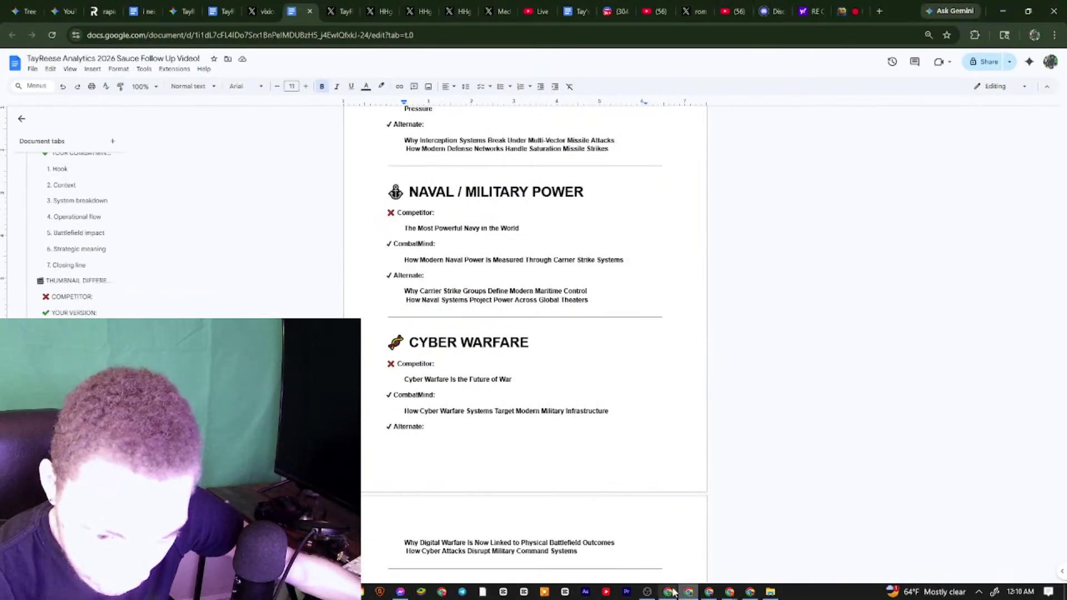
{"action": "left_click", "coordinate": [699, 593]}
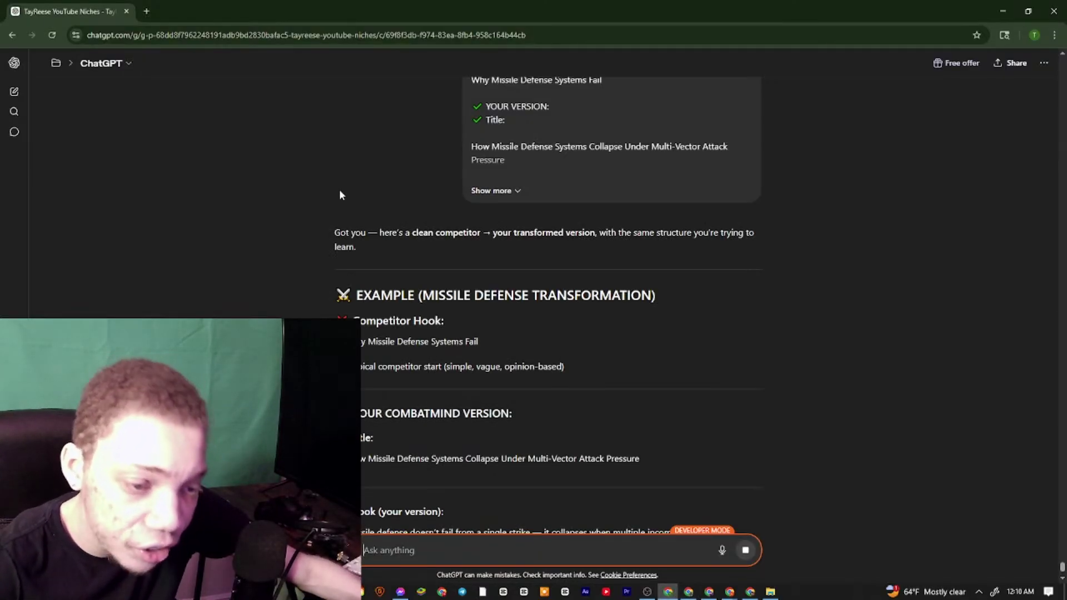
Review the hook breakdown in the new reply and highlight the "FINAL CHECK (SAFE + VIRAL)" points down to the high retention hook
{"action": "scroll", "coordinate": [548, 161], "scroll_direction": "down", "scroll_amount": 8}
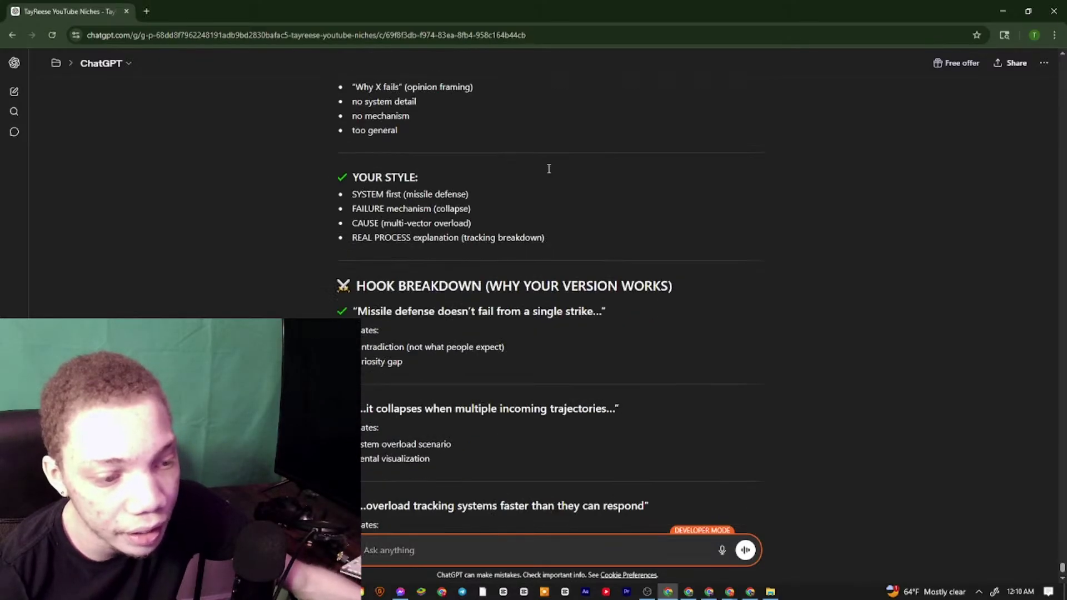
{"action": "scroll", "coordinate": [548, 168], "scroll_direction": "down", "scroll_amount": 7}
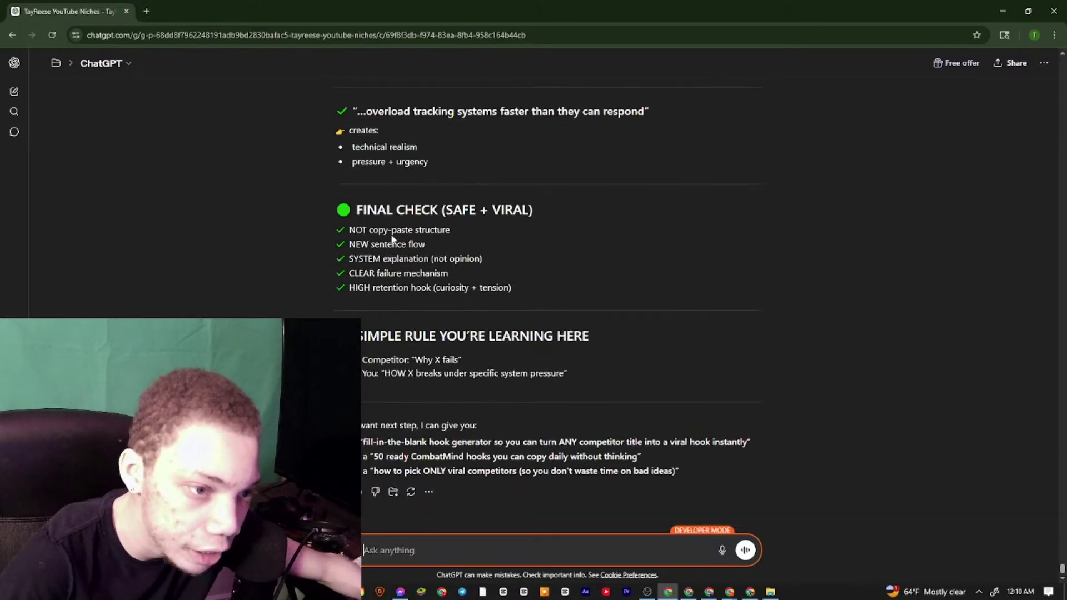
{"action": "scroll", "coordinate": [431, 199], "scroll_direction": "up", "scroll_amount": 2}
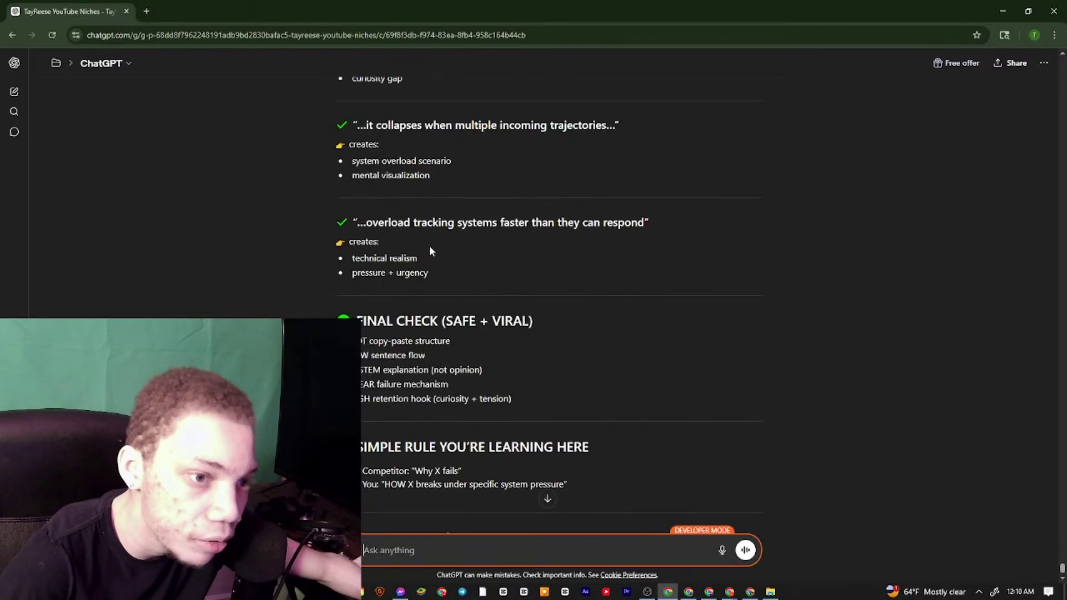
{"action": "scroll", "coordinate": [393, 260], "scroll_direction": "down", "scroll_amount": 2}
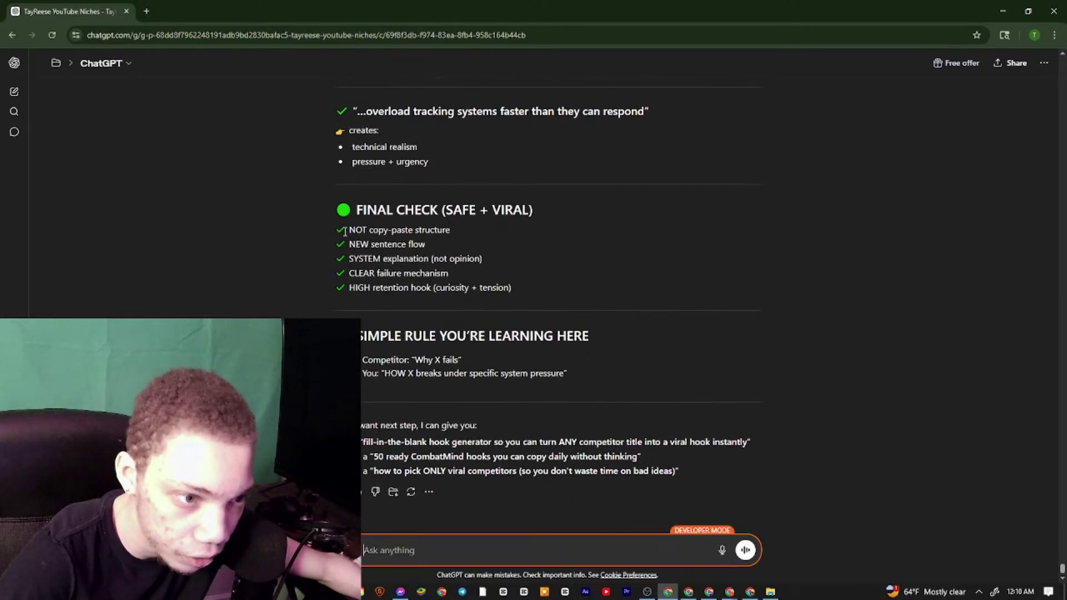
{"action": "left_click_drag", "start_coordinate": [344, 231], "coordinate": [451, 231]}
{"action": "left_click_drag", "start_coordinate": [347, 245], "coordinate": [505, 267]}
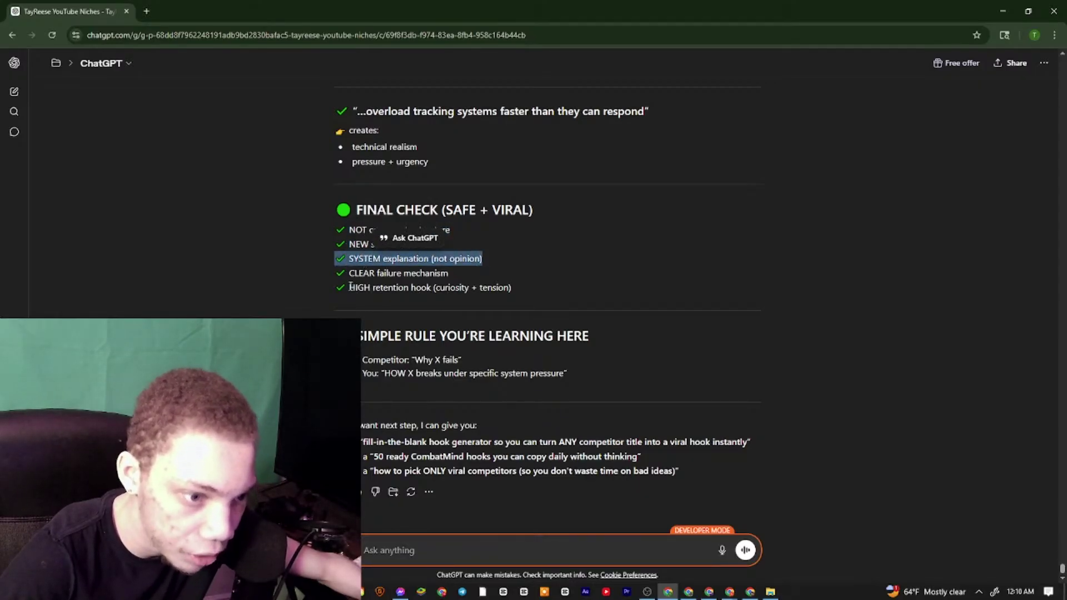
{"action": "left_click_drag", "start_coordinate": [347, 275], "coordinate": [457, 277]}
{"action": "left_click_drag", "start_coordinate": [344, 288], "coordinate": [557, 292]}
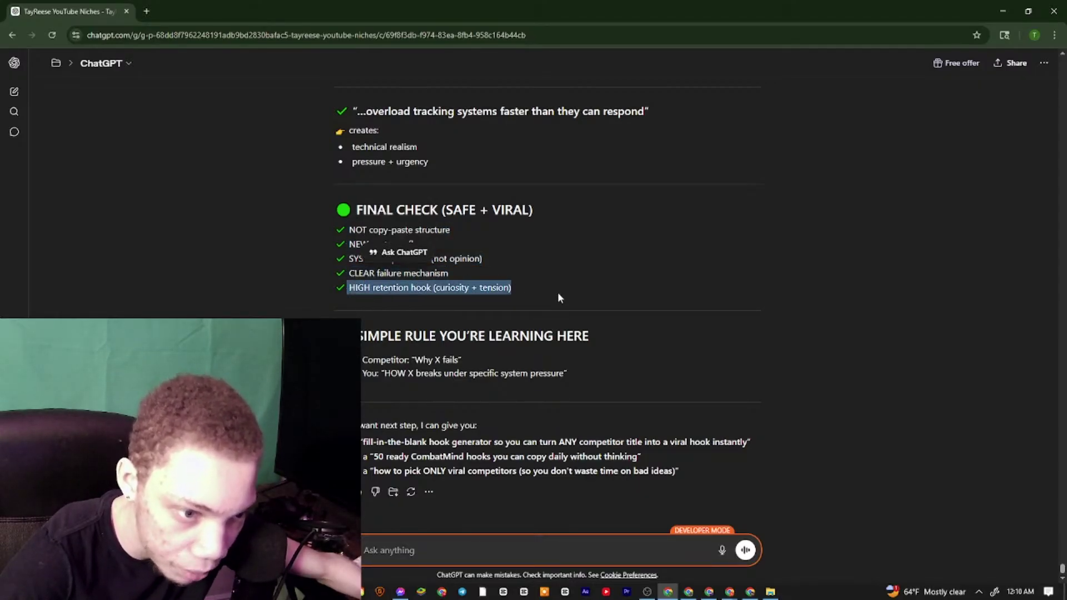
{"action": "left_click_drag", "start_coordinate": [676, 473], "coordinate": [207, 5]}
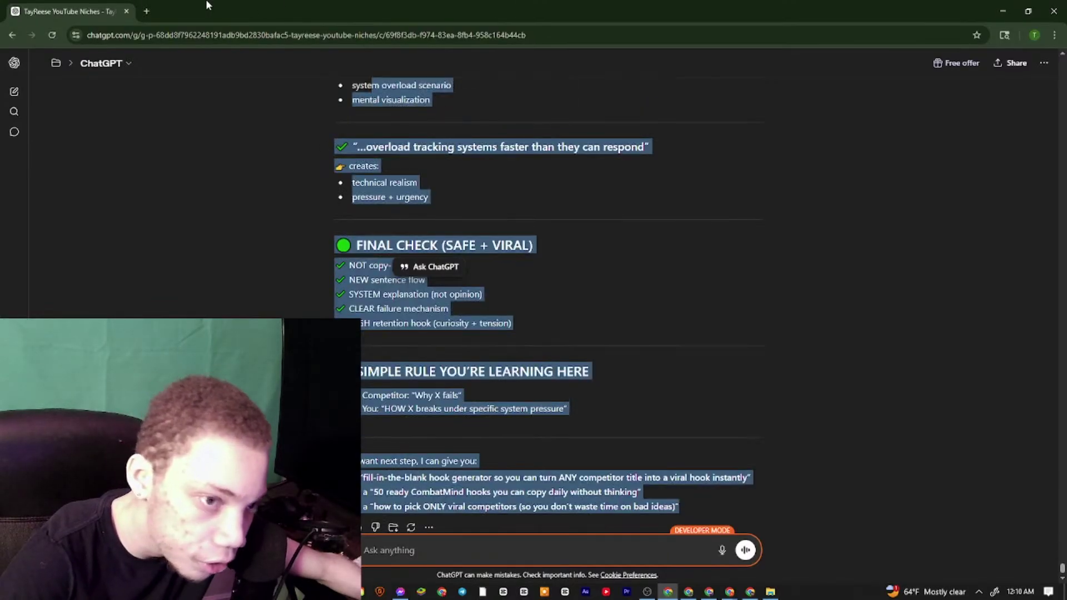
{"action": "scroll", "coordinate": [346, 187], "scroll_direction": "up", "scroll_amount": 20}
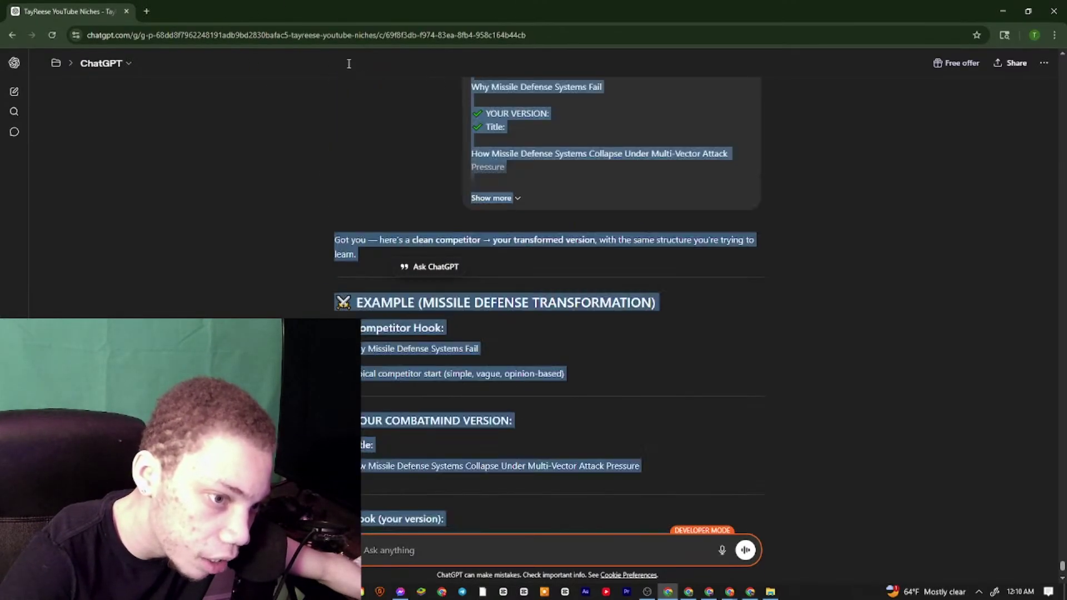
{"action": "scroll", "coordinate": [351, 86], "scroll_direction": "up", "scroll_amount": 2}
{"action": "scroll", "coordinate": [390, 268], "scroll_direction": "down", "scroll_amount": 15}
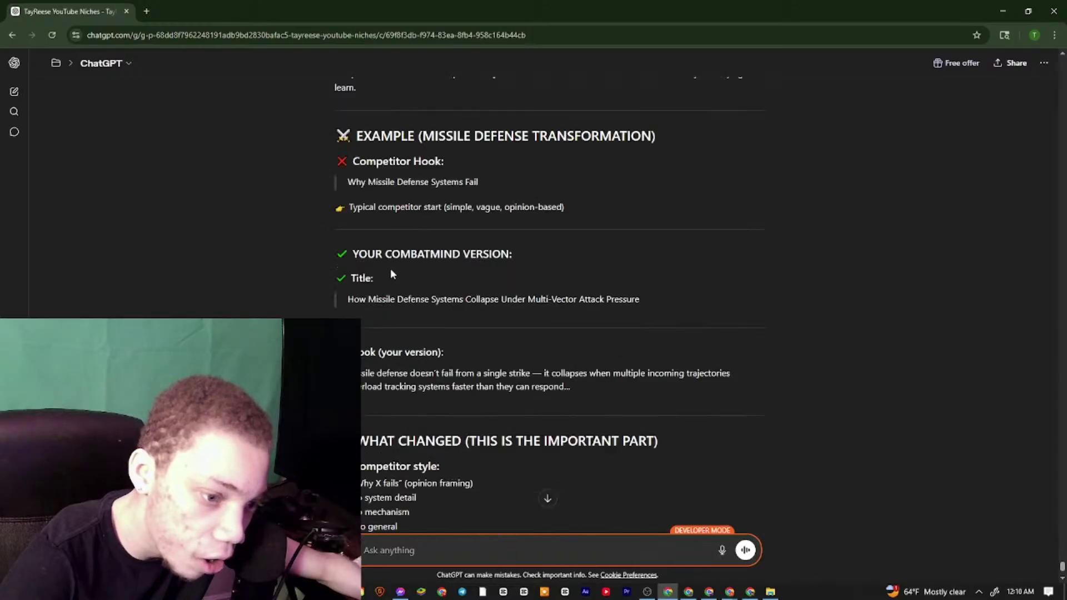
{"action": "scroll", "coordinate": [408, 299], "scroll_direction": "down", "scroll_amount": 1}
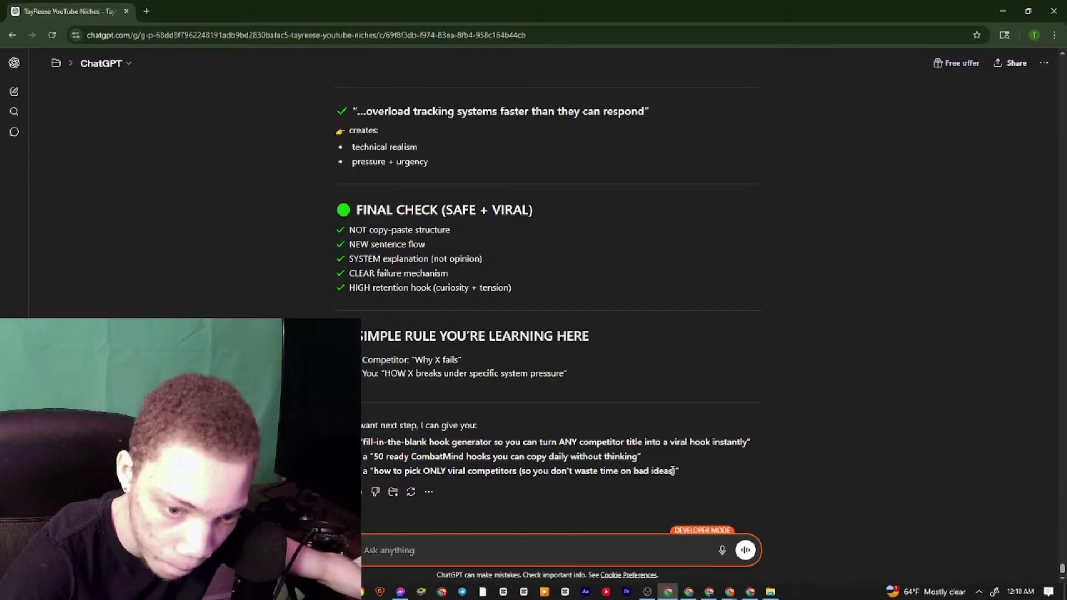
Copy the conversation from the "WHY 'GOOD HOOK + GOOD THUMBNAIL' STILL DIES" heading through the last line of the latest reply
{"action": "left_click_drag", "start_coordinate": [674, 471], "coordinate": [217, 4]}
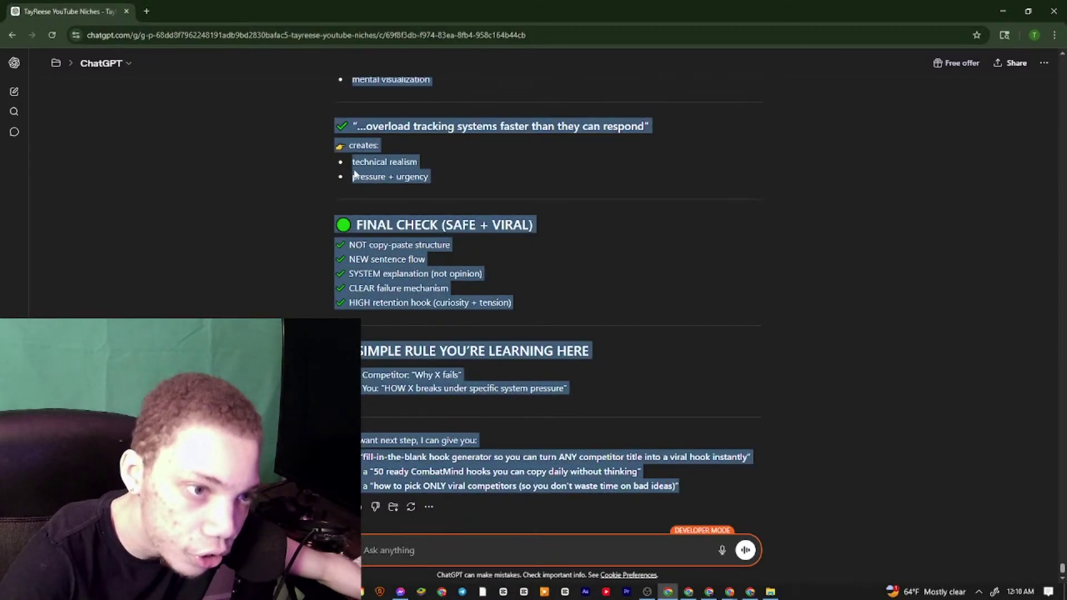
{"action": "scroll", "coordinate": [354, 166], "scroll_direction": "up", "scroll_amount": 20}
{"action": "scroll", "coordinate": [355, 152], "scroll_direction": "down", "scroll_amount": 20}
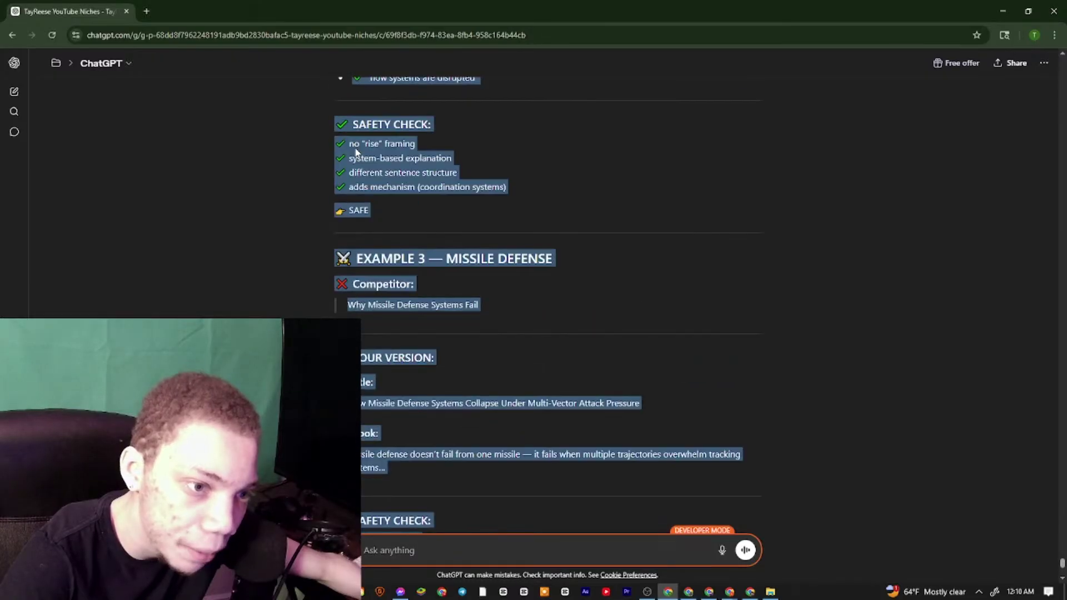
{"action": "scroll", "coordinate": [356, 153], "scroll_direction": "up", "scroll_amount": 20}
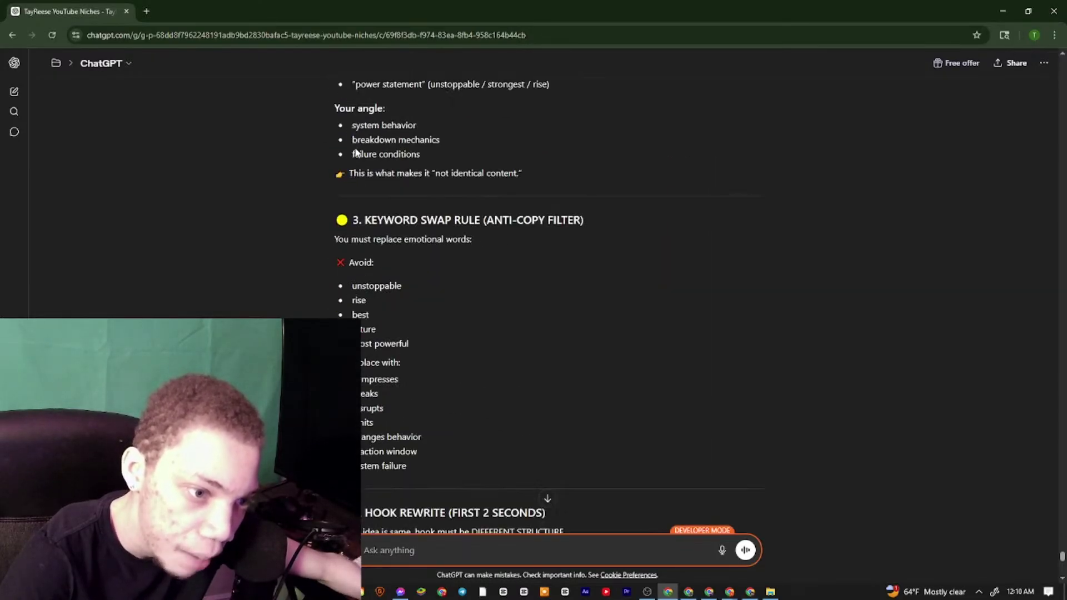
{"action": "scroll", "coordinate": [316, 200], "scroll_direction": "up", "scroll_amount": 15}
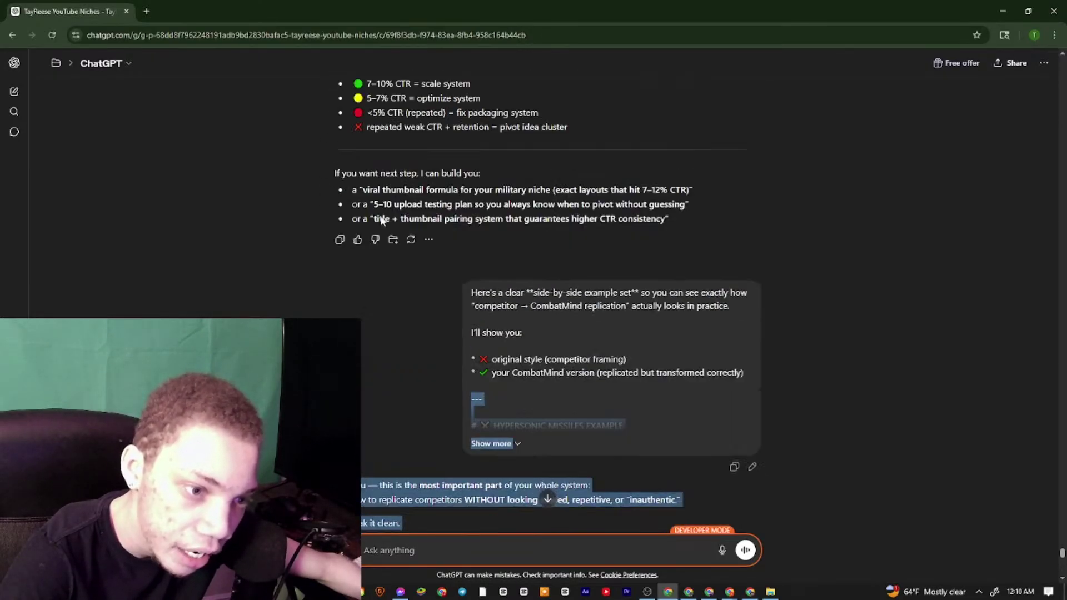
{"action": "scroll", "coordinate": [399, 206], "scroll_direction": "up", "scroll_amount": 10}
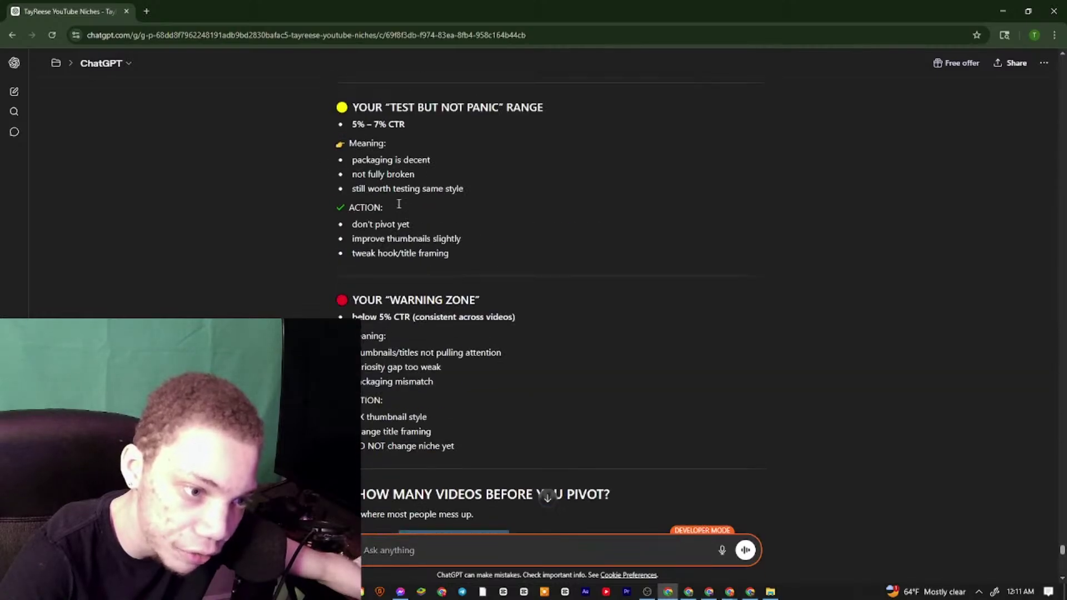
{"action": "left_click_drag", "start_coordinate": [397, 208], "coordinate": [352, 278]}
{"action": "scroll", "coordinate": [395, 211], "scroll_direction": "down", "scroll_amount": 10}
{"action": "scroll", "coordinate": [392, 215], "scroll_direction": "up", "scroll_amount": 5}
{"action": "scroll", "coordinate": [378, 141], "scroll_direction": "up", "scroll_amount": 15}
{"action": "scroll", "coordinate": [376, 153], "scroll_direction": "up", "scroll_amount": 20}
{"action": "scroll", "coordinate": [382, 102], "scroll_direction": "down", "scroll_amount": 5}
{"action": "right_click", "coordinate": [352, 278]}
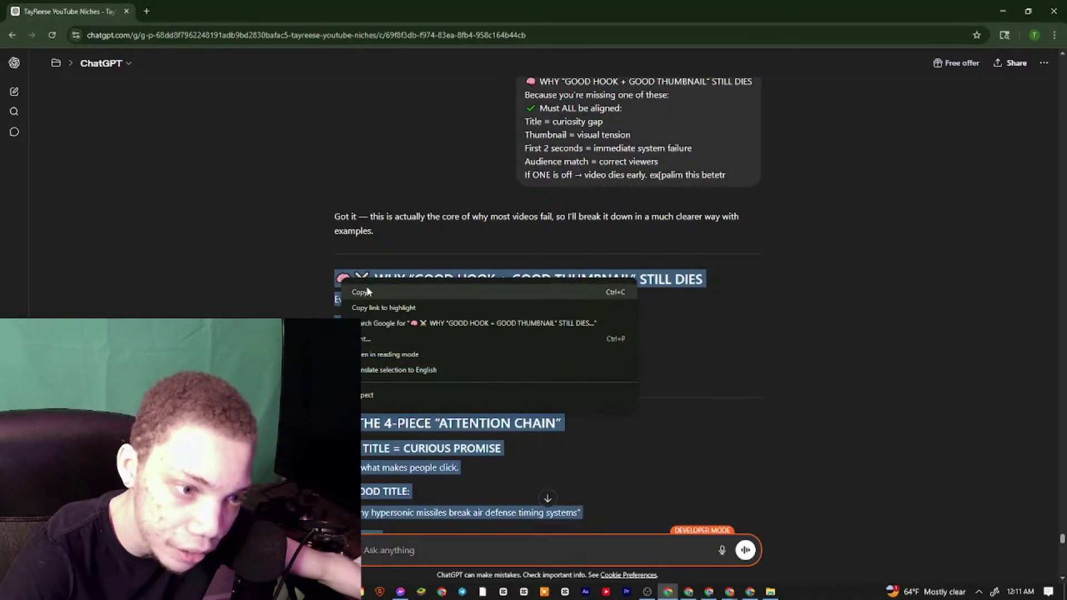
{"action": "left_click", "coordinate": [359, 293]}
{"action": "right_click", "coordinate": [595, 482]}
Go to the end of the "TayReese Analytics 2026 Sauce Follow Up Video!" document and move its browser tab ahead of the Gemini Sauce document
{"action": "left_click", "coordinate": [687, 593]}
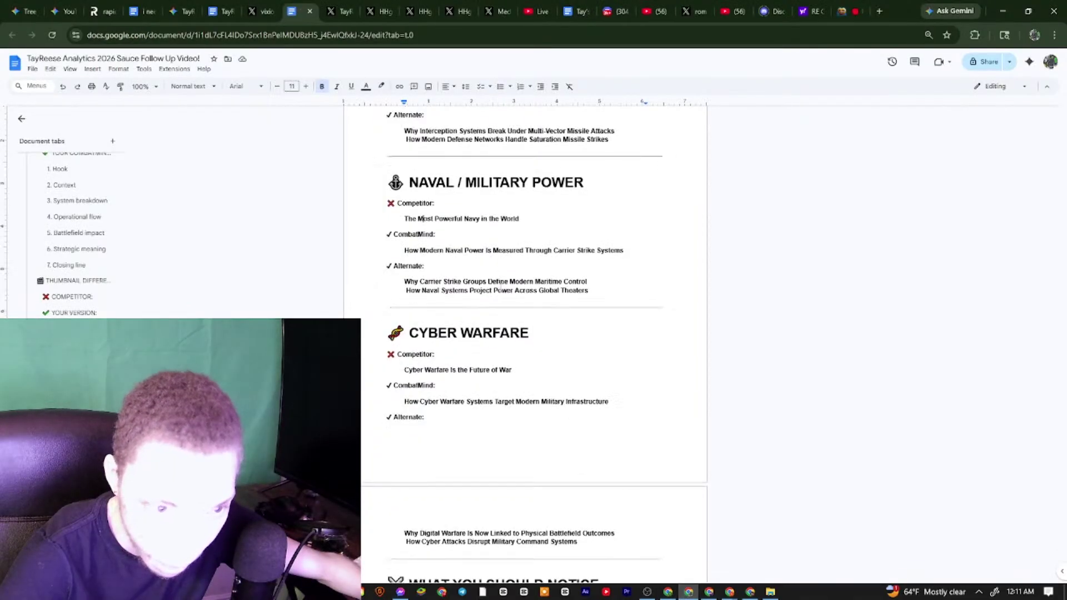
{"action": "key", "text": "ctrl+v"}
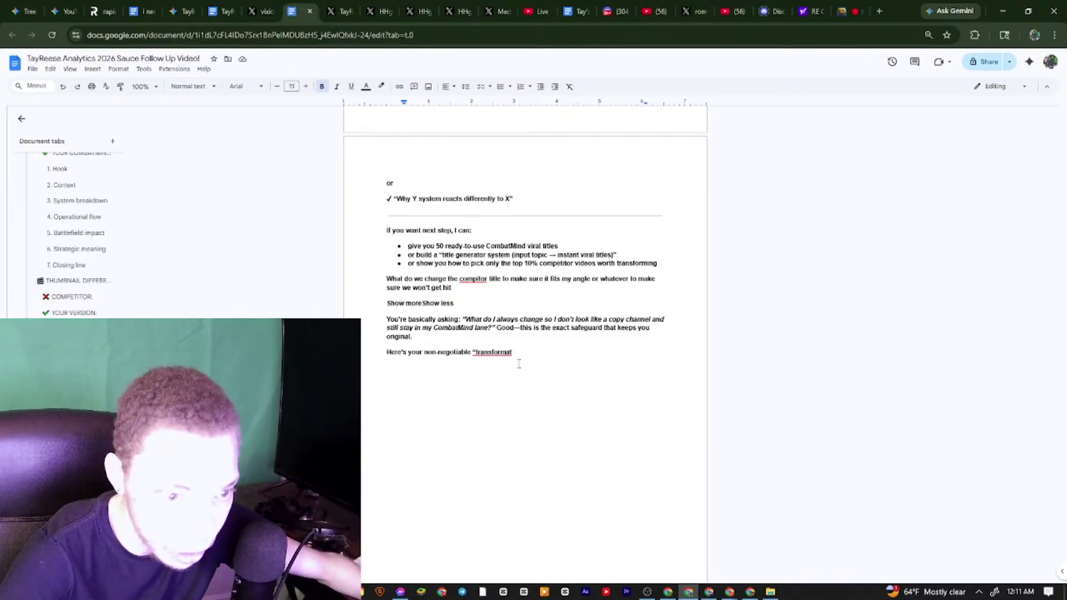
{"action": "left_click", "coordinate": [552, 364]}
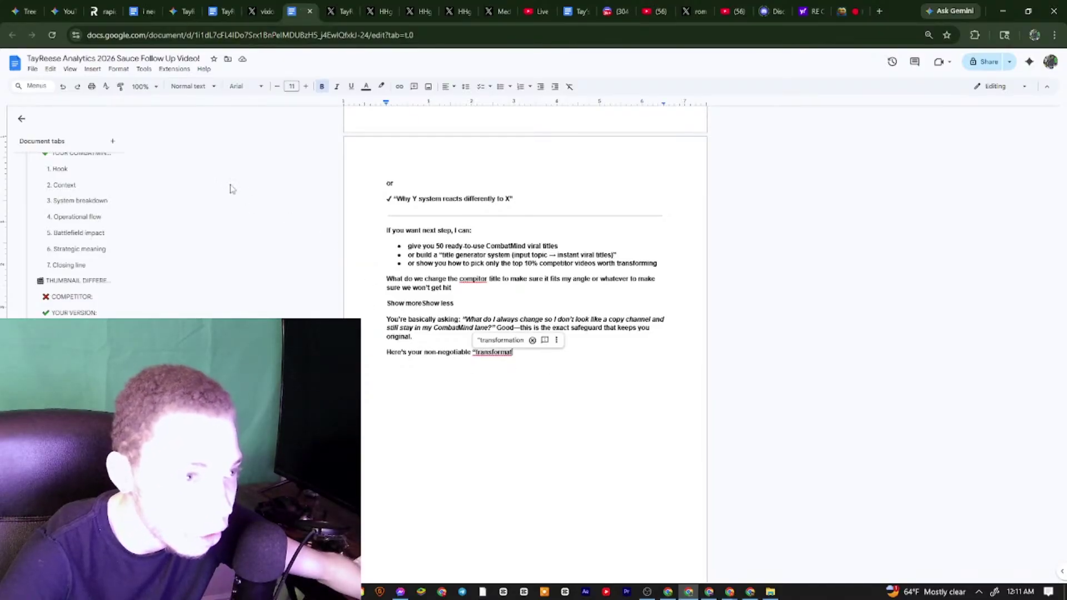
{"action": "left_click_drag", "start_coordinate": [286, 8], "coordinate": [214, 8]}
{"action": "left_click", "coordinate": [264, 9]}
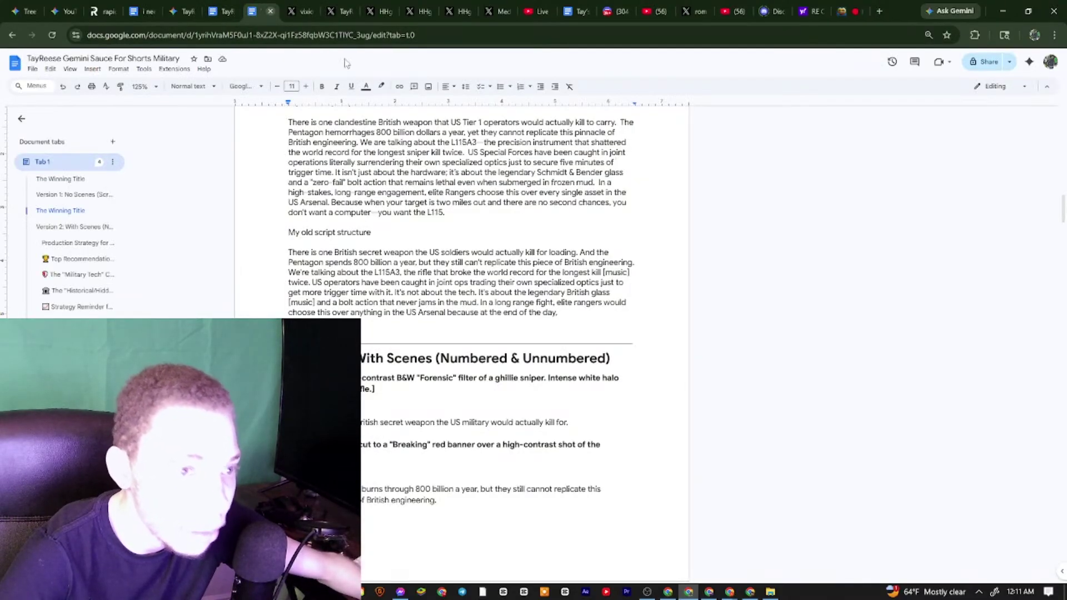
{"action": "left_click", "coordinate": [220, 10]}
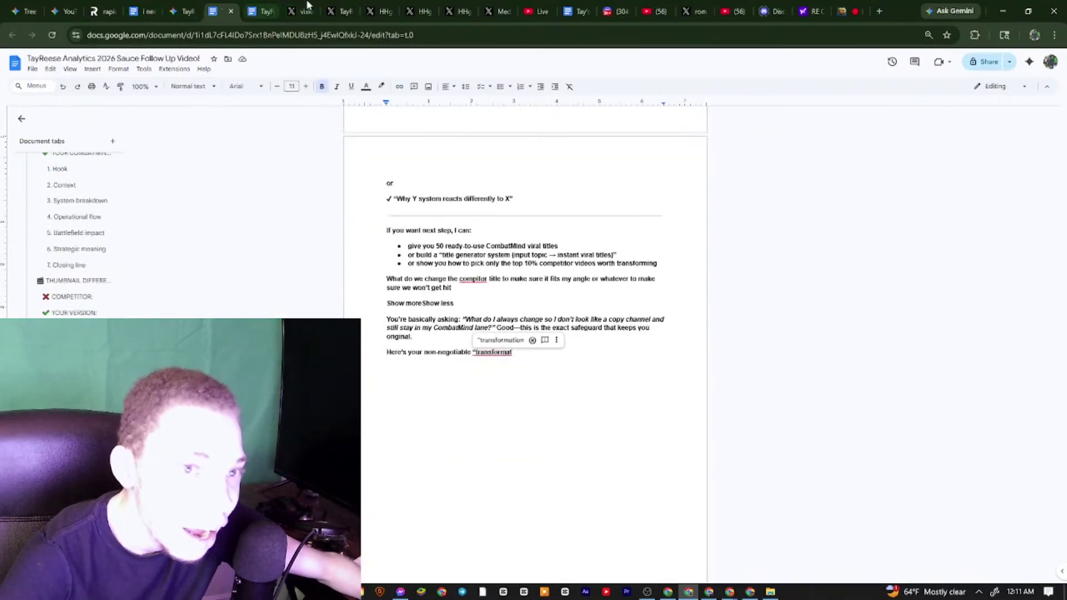
Paste the copied conversation on a new line below the unfinished "Here's your non-negotiable" sentence at the document's end
{"action": "scroll", "coordinate": [476, 367], "scroll_direction": "down", "scroll_amount": 1}
{"action": "key", "text": "Return"}
{"action": "key", "text": "Return"}
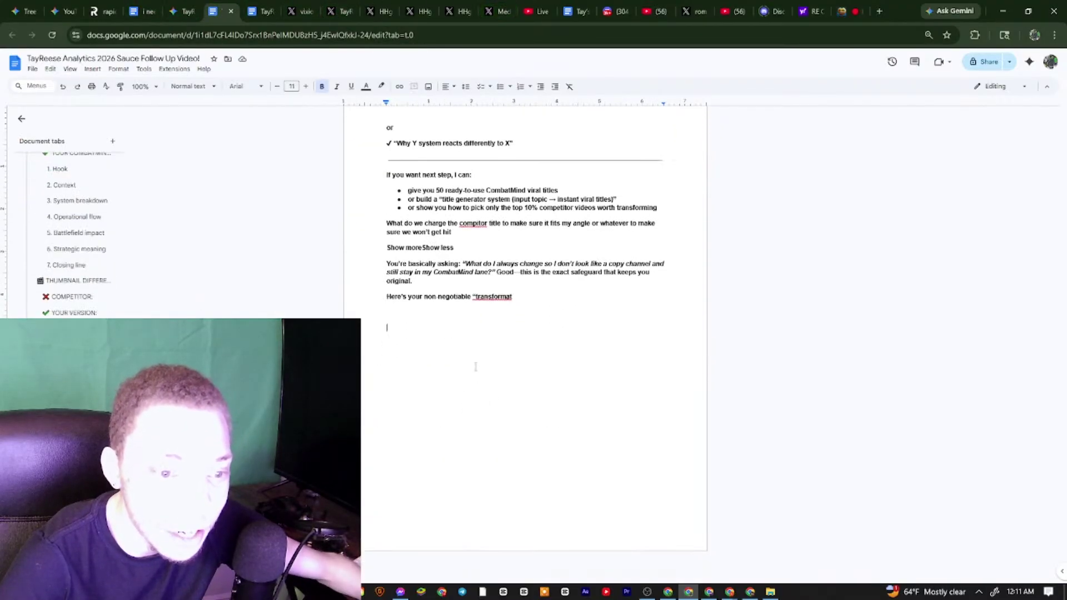
{"action": "right_click", "coordinate": [503, 340]}
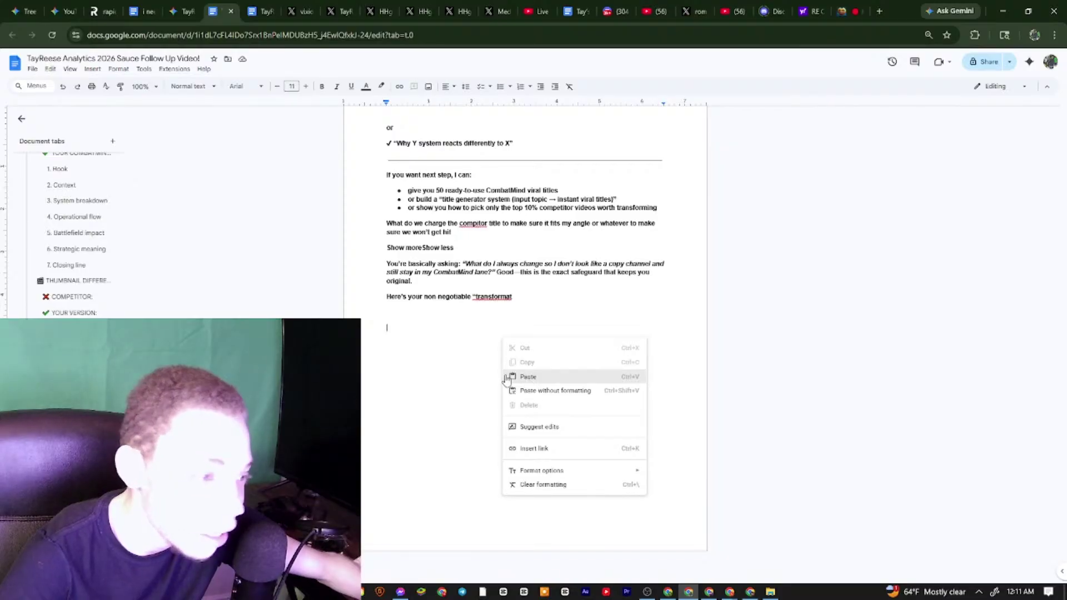
{"action": "left_click", "coordinate": [373, 379]}
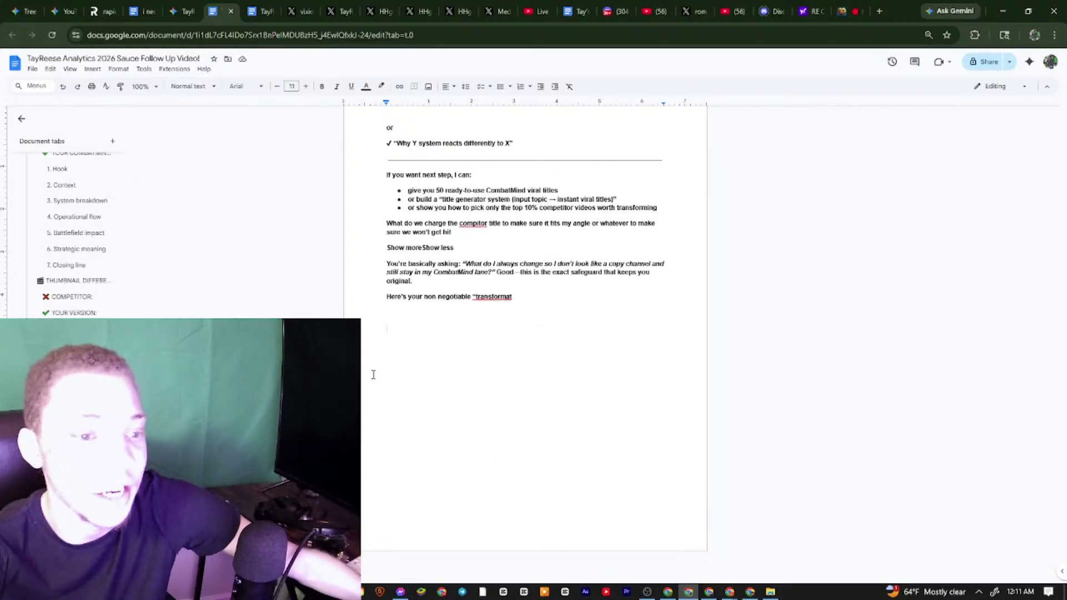
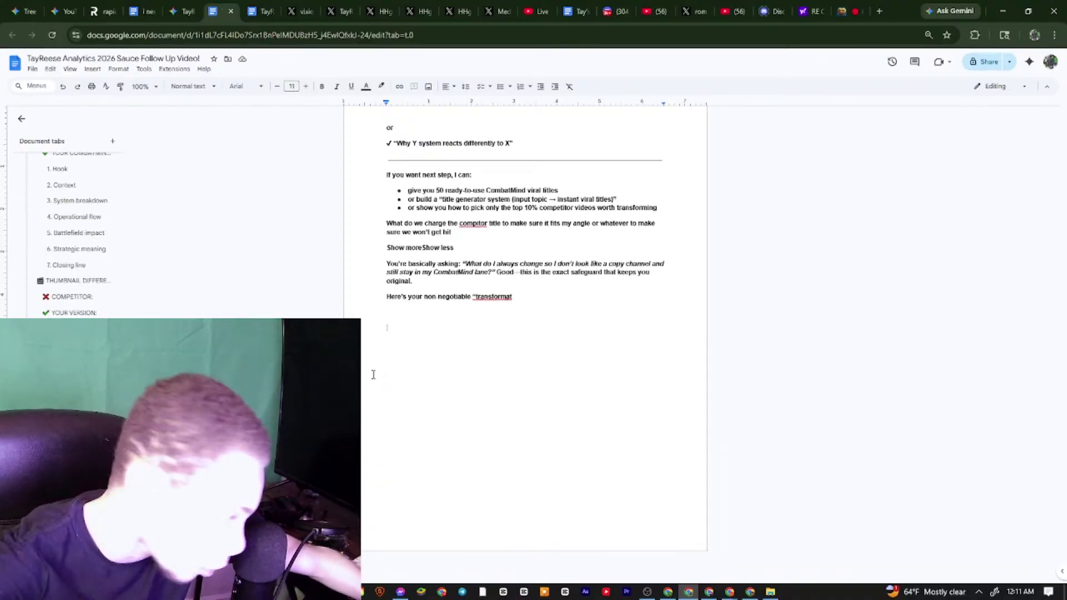
{"action": "key", "text": "ctrl+v"}
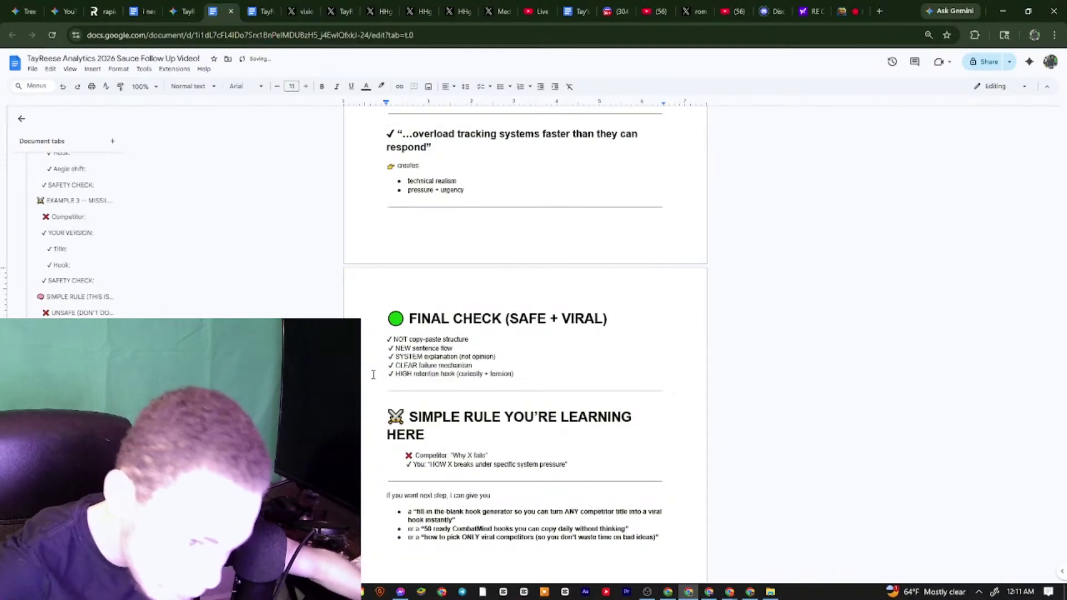
{"action": "scroll", "coordinate": [380, 375], "scroll_direction": "down", "scroll_amount": 3}
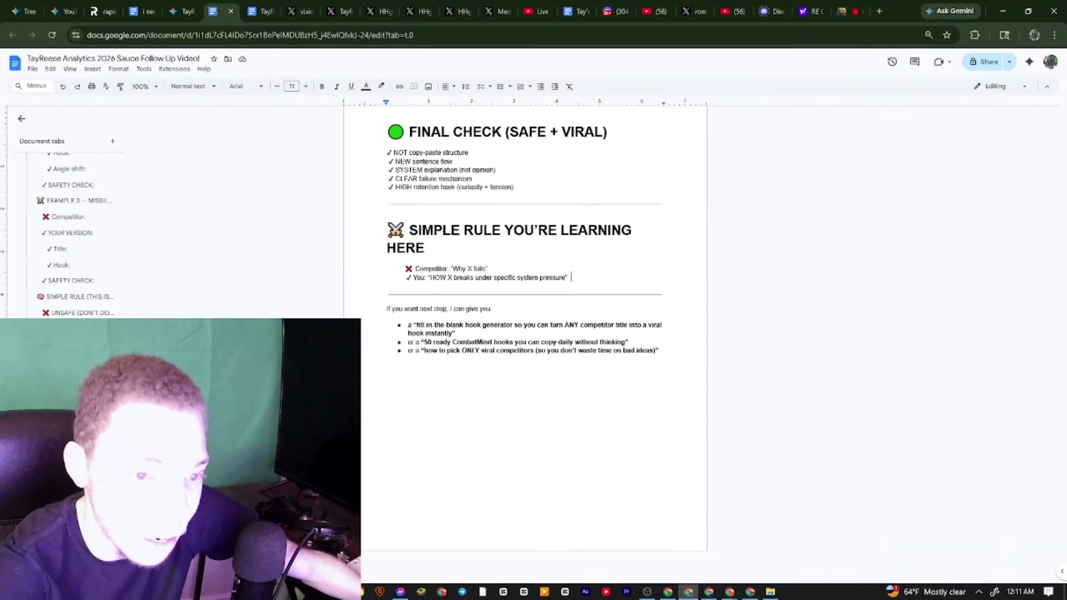
Review the hook breakdown near the document's end, highlighting the "…it collapses when multiple incoming trajectories…" line and going over what it creates
{"action": "left_click_drag", "start_coordinate": [571, 277], "coordinate": [566, 277]}
{"action": "scroll", "coordinate": [456, 253], "scroll_direction": "up", "scroll_amount": 2}
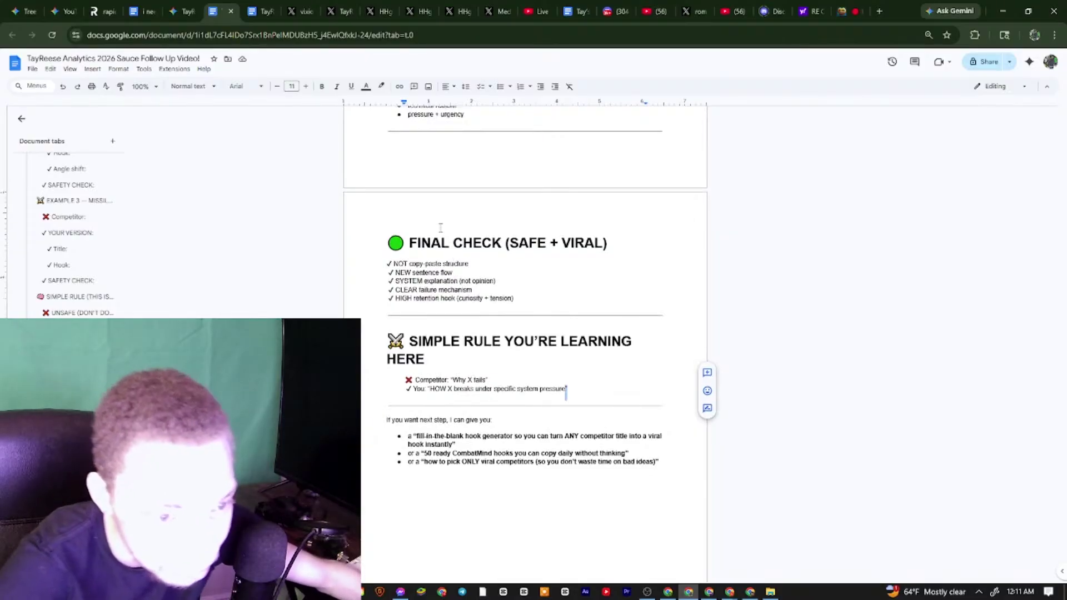
{"action": "scroll", "coordinate": [478, 305], "scroll_direction": "up", "scroll_amount": 6}
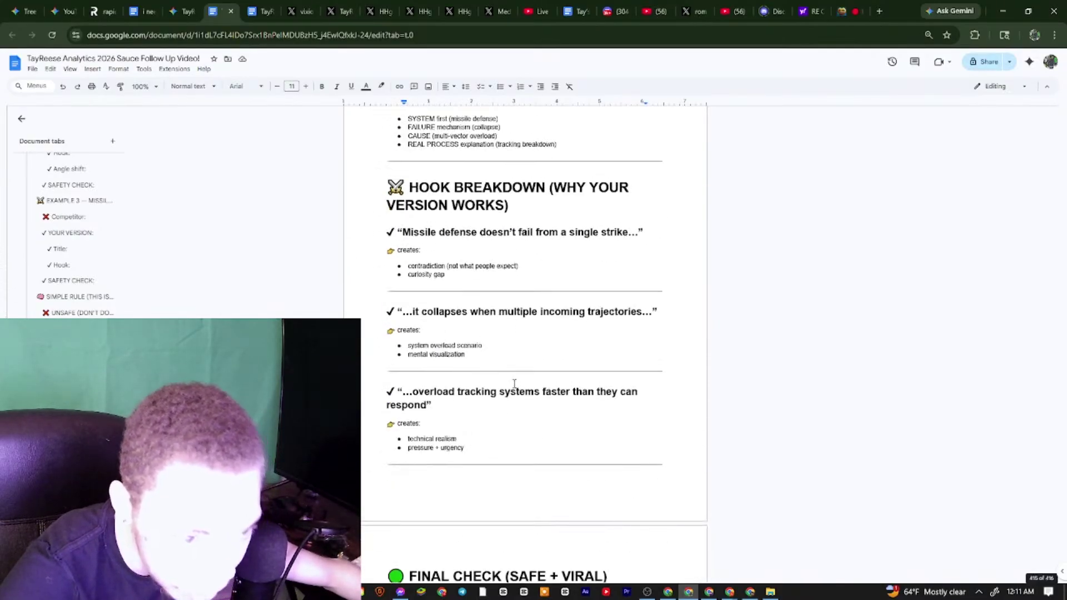
{"action": "scroll", "coordinate": [514, 383], "scroll_direction": "up", "scroll_amount": 1}
{"action": "left_click_drag", "start_coordinate": [404, 371], "coordinate": [652, 367]}
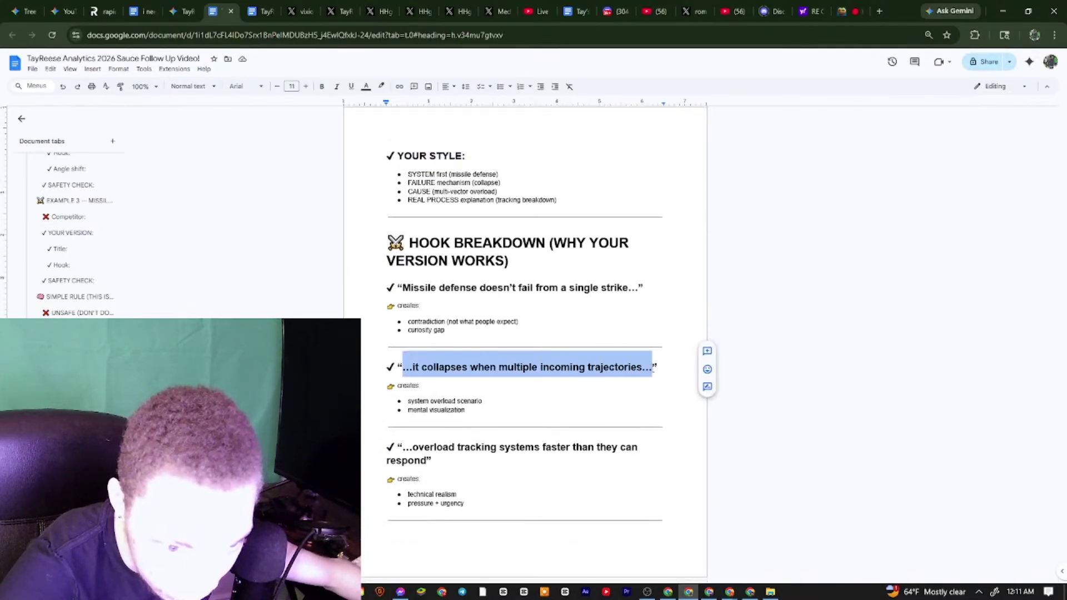
{"action": "left_click", "coordinate": [576, 368]}
{"action": "triple_click", "coordinate": [500, 367]}
{"action": "left_click", "coordinate": [421, 386]}
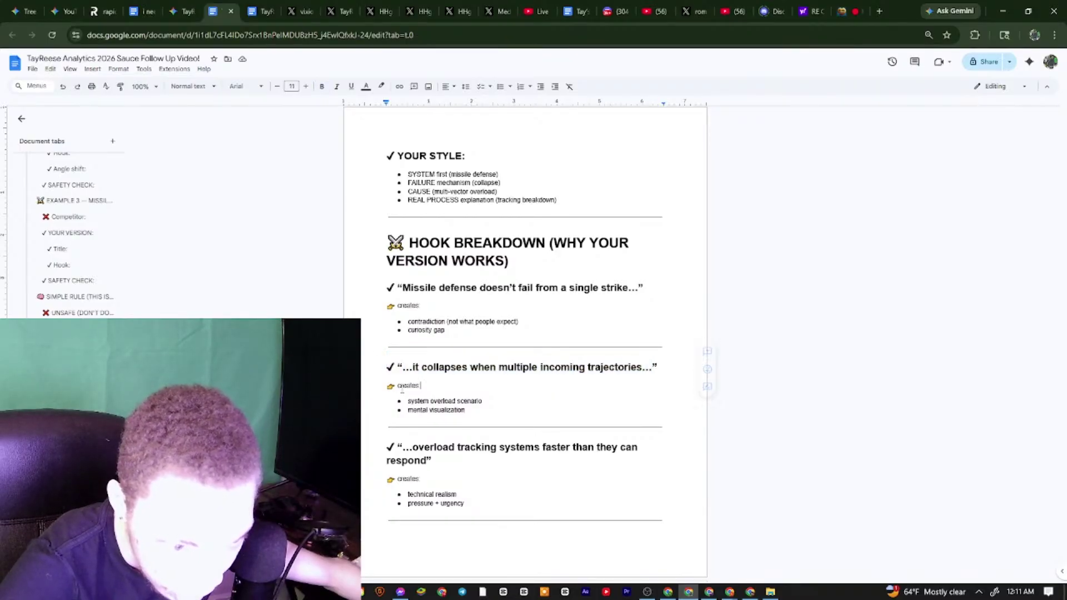
{"action": "left_click_drag", "start_coordinate": [479, 398], "coordinate": [566, 416]}
{"action": "left_click", "coordinate": [570, 461]}
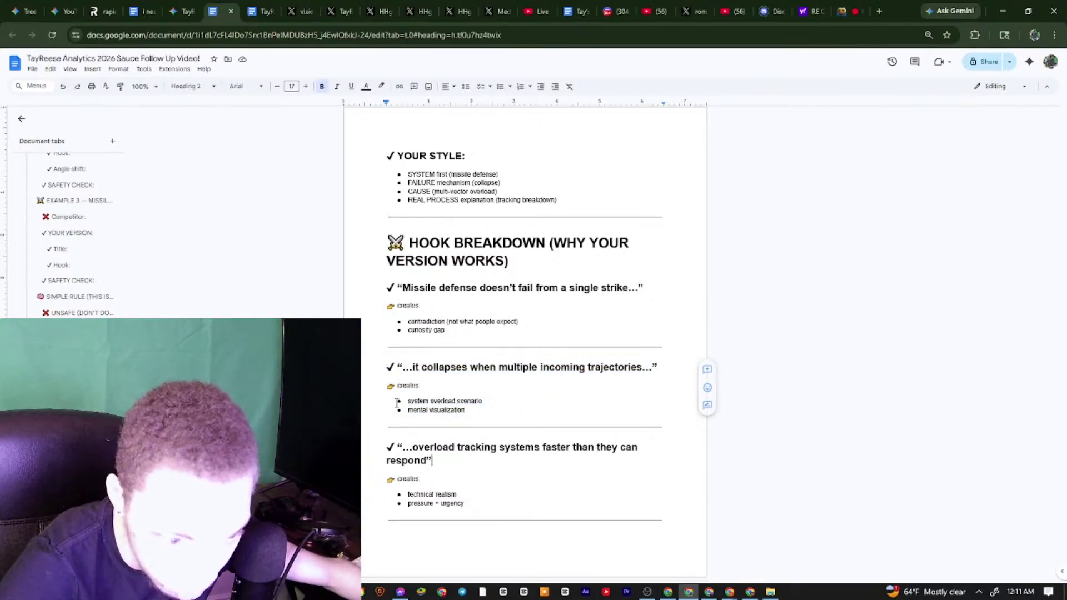
Review the document's missile defense transformation example, highlighting the competitor hook and the CombatMind title and hook
{"action": "left_click", "coordinate": [666, 593]}
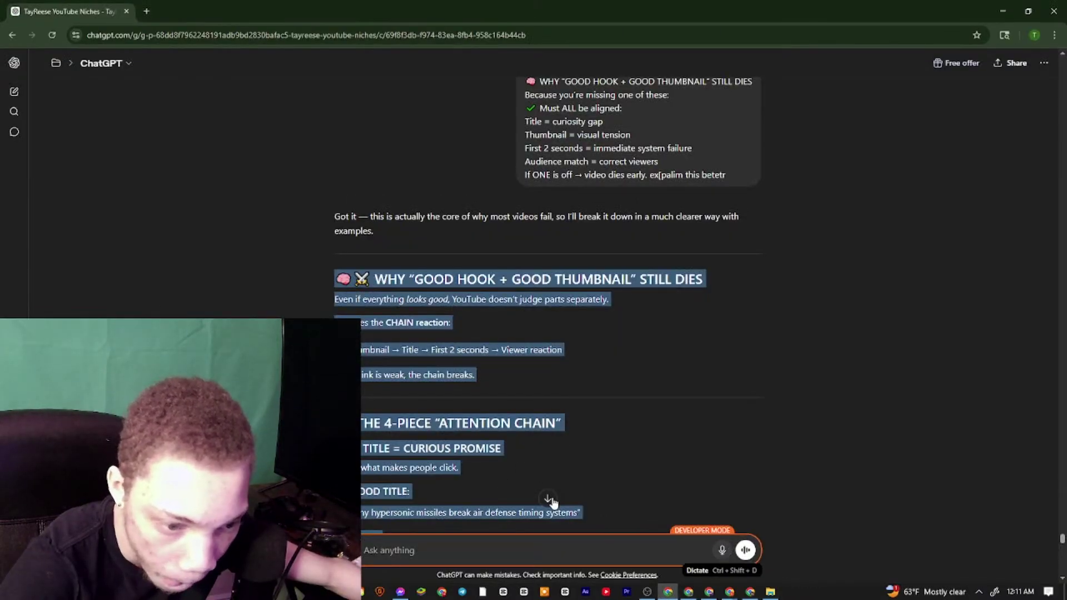
{"action": "left_click", "coordinate": [688, 592]}
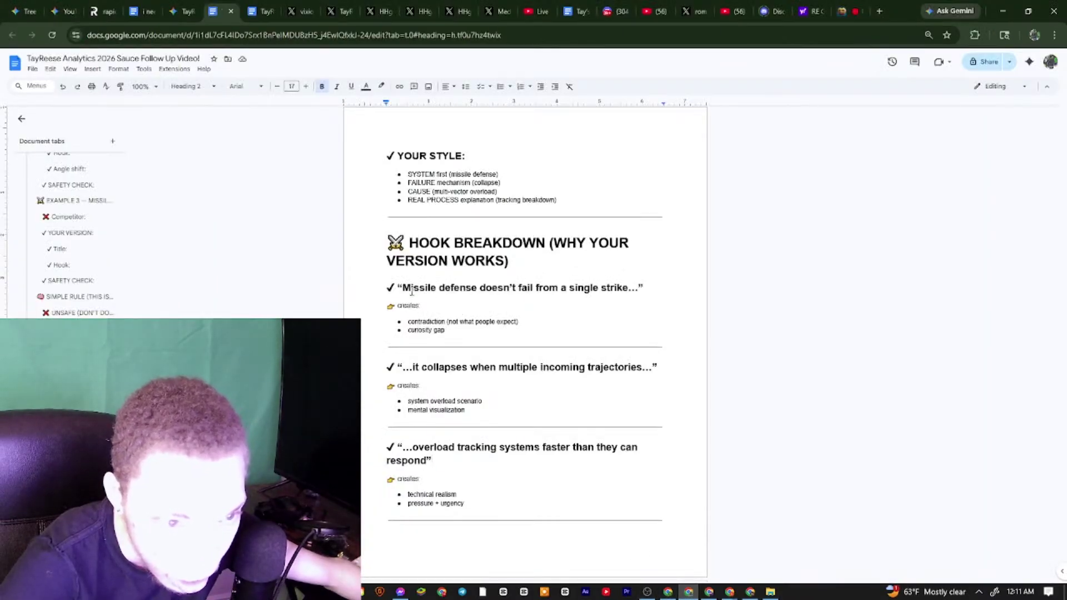
{"action": "triple_click", "coordinate": [404, 287]}
{"action": "left_click", "coordinate": [476, 258]}
{"action": "scroll", "coordinate": [478, 244], "scroll_direction": "up", "scroll_amount": 3}
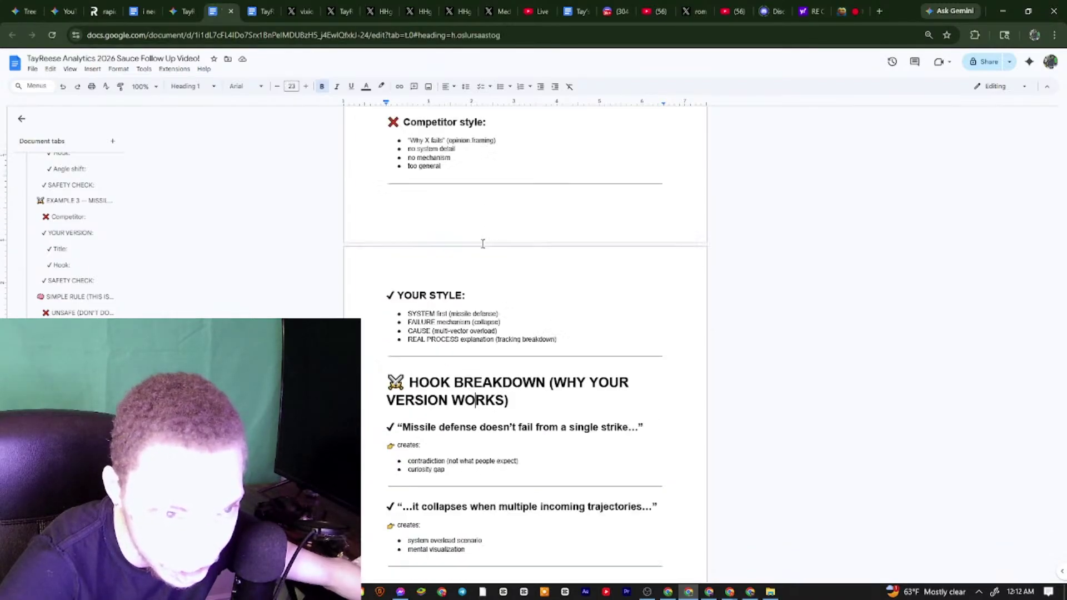
{"action": "scroll", "coordinate": [434, 213], "scroll_direction": "up", "scroll_amount": 5}
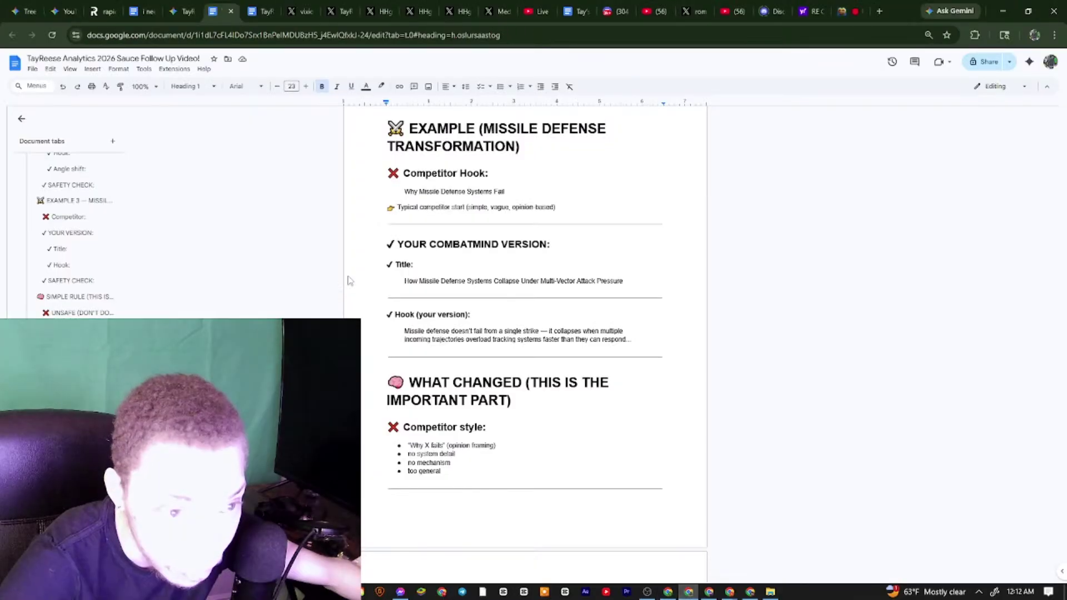
{"action": "scroll", "coordinate": [417, 218], "scroll_direction": "up", "scroll_amount": 1}
{"action": "scroll", "coordinate": [418, 218], "scroll_direction": "up", "scroll_amount": 1}
{"action": "left_click_drag", "start_coordinate": [460, 241], "coordinate": [610, 495]}
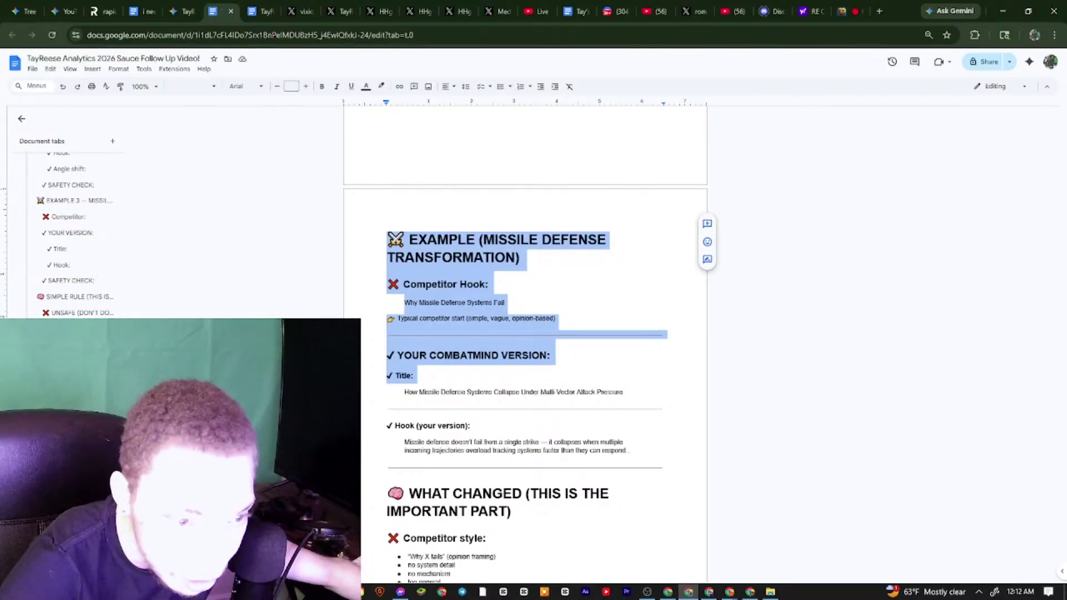
{"action": "left_click_drag", "start_coordinate": [395, 355], "coordinate": [624, 378]}
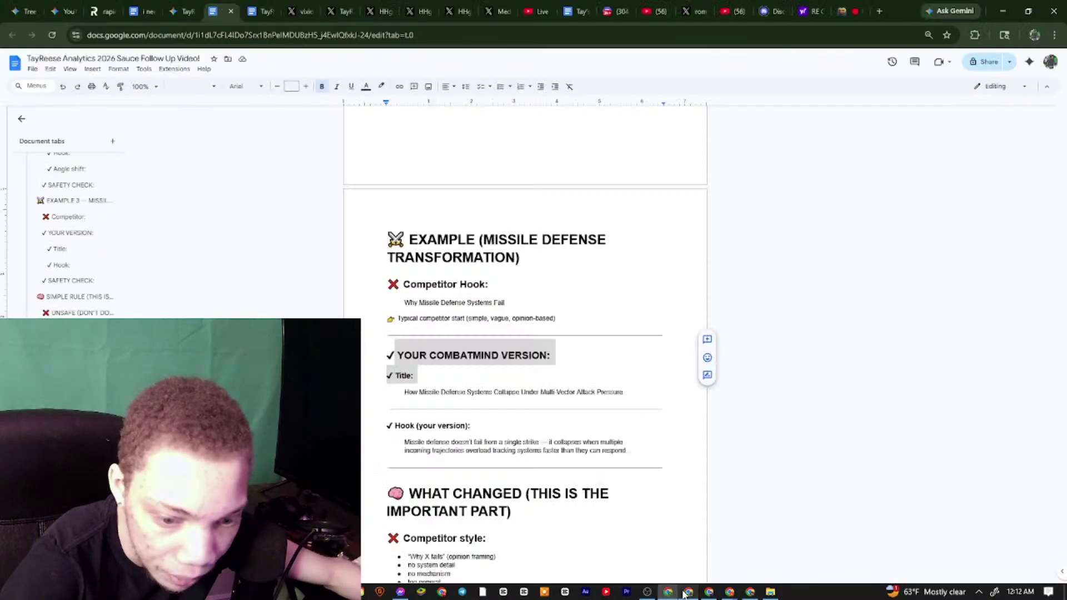
{"action": "left_click", "coordinate": [390, 365]}
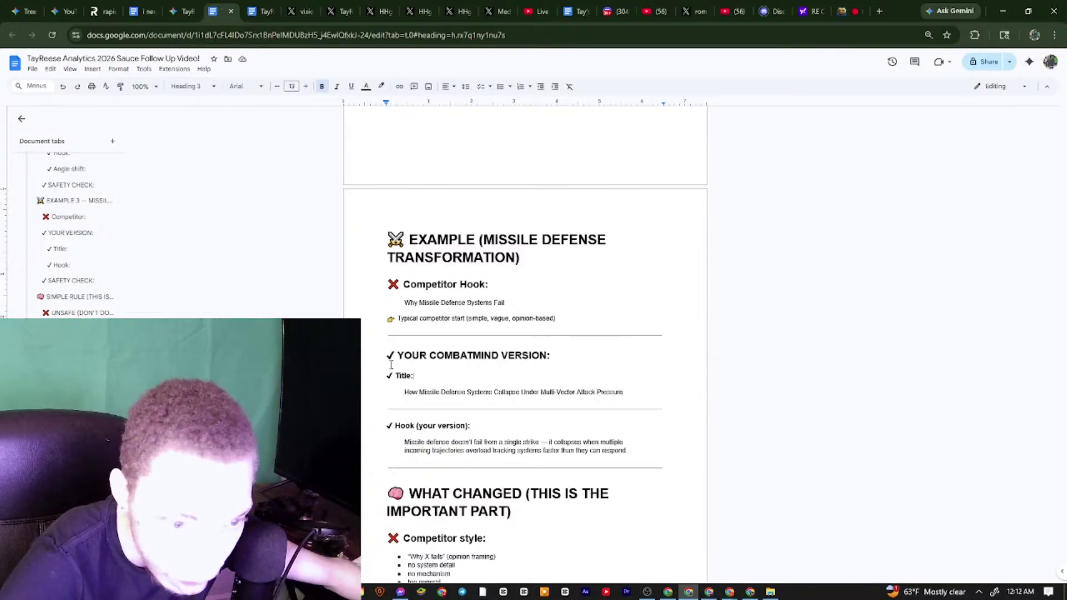
{"action": "left_click_drag", "start_coordinate": [375, 342], "coordinate": [652, 527]}
Switch to ChatGPT and send a dictated prompt asking for a new angle whenever searches show more than five channels replicating a competitor's title
{"action": "left_click", "coordinate": [669, 593]}
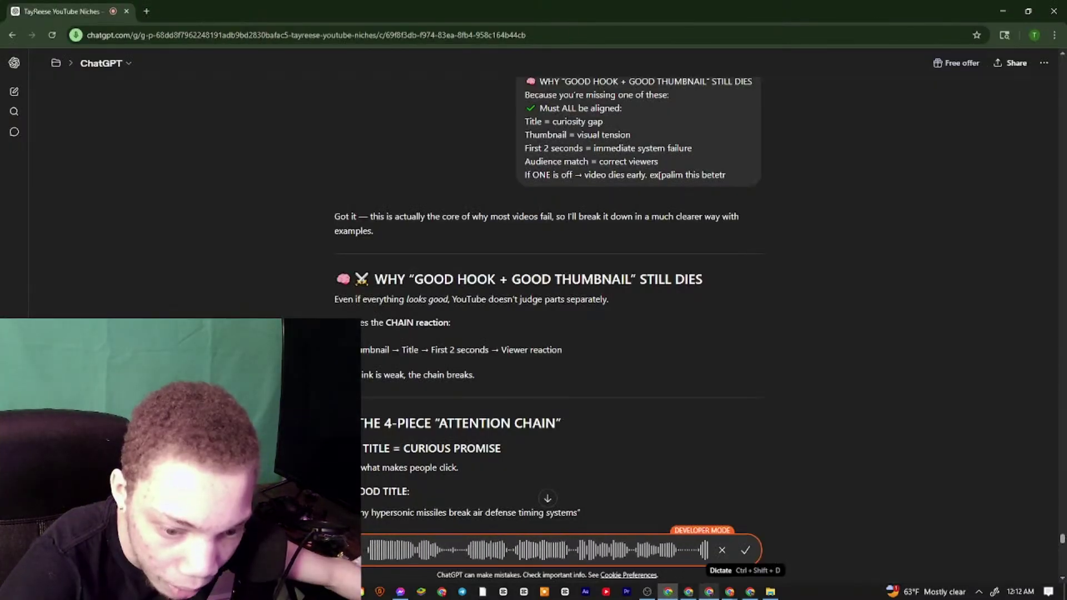
{"action": "left_click", "coordinate": [669, 592]}
{"action": "left_click", "coordinate": [668, 592]}
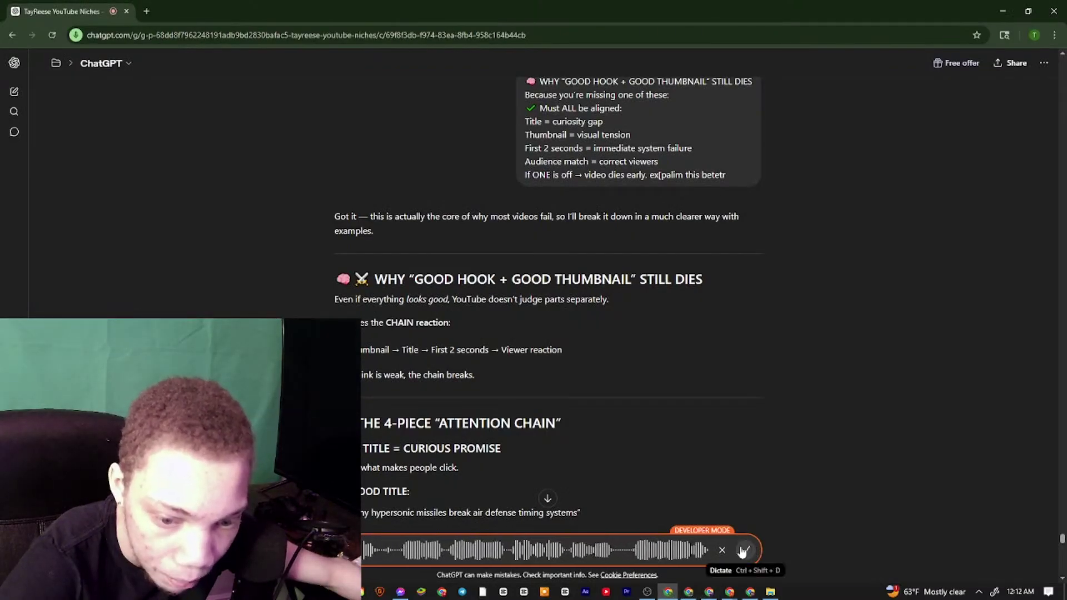
{"action": "left_click", "coordinate": [549, 499]}
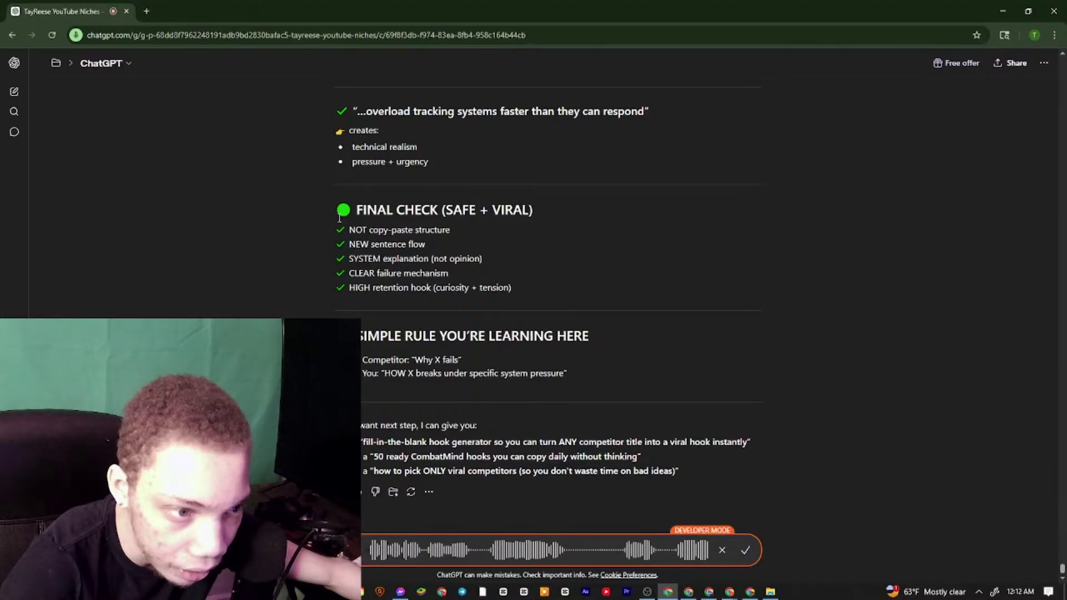
{"action": "left_click_drag", "start_coordinate": [336, 205], "coordinate": [398, 162]}
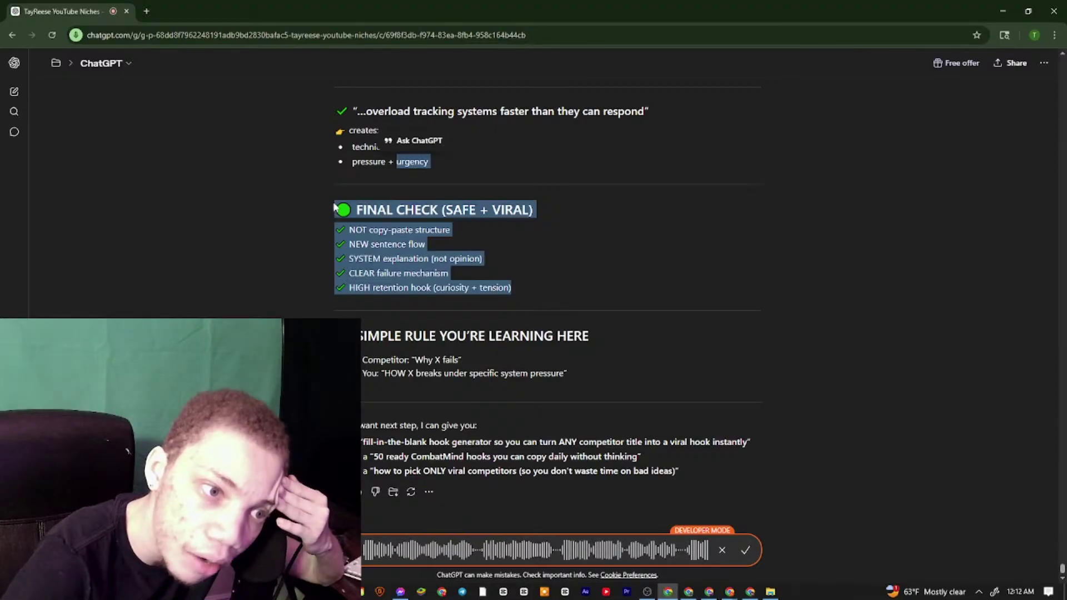
{"action": "left_click", "coordinate": [564, 259]}
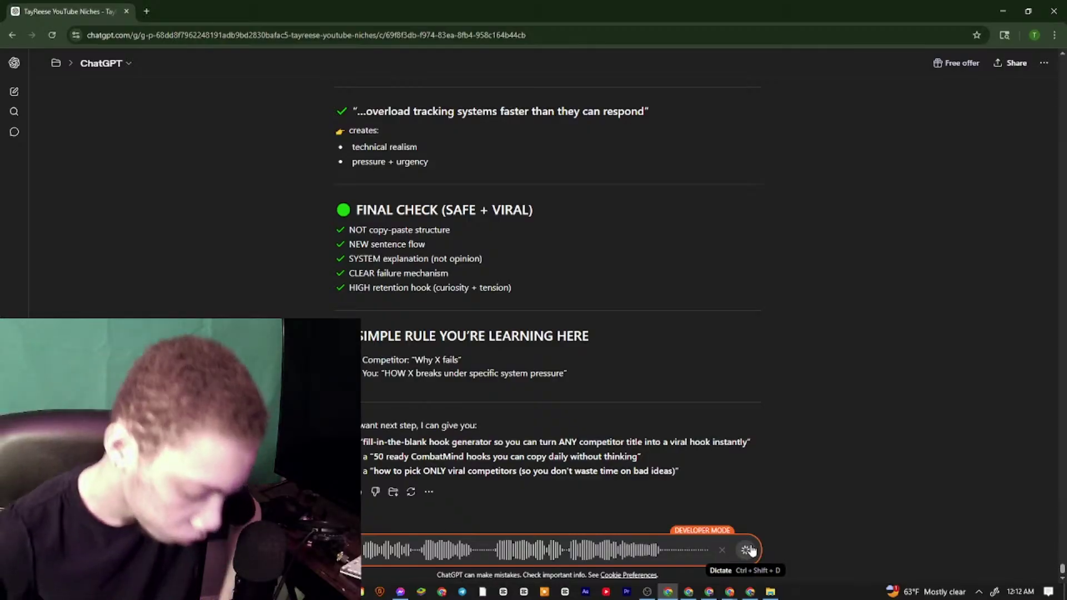
{"action": "left_click", "coordinate": [746, 550]}
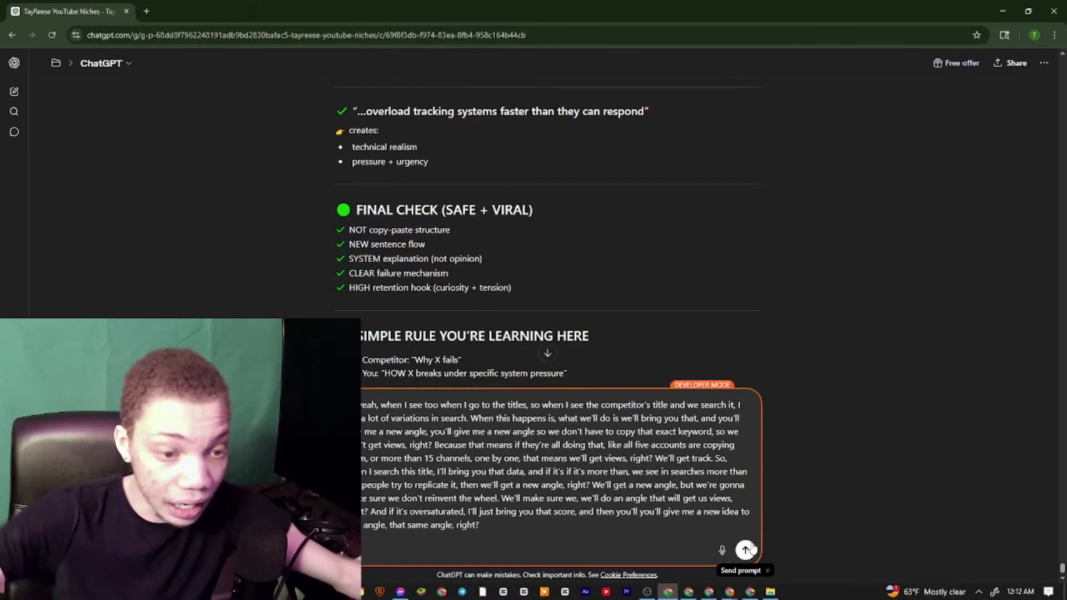
{"action": "left_click", "coordinate": [750, 548]}
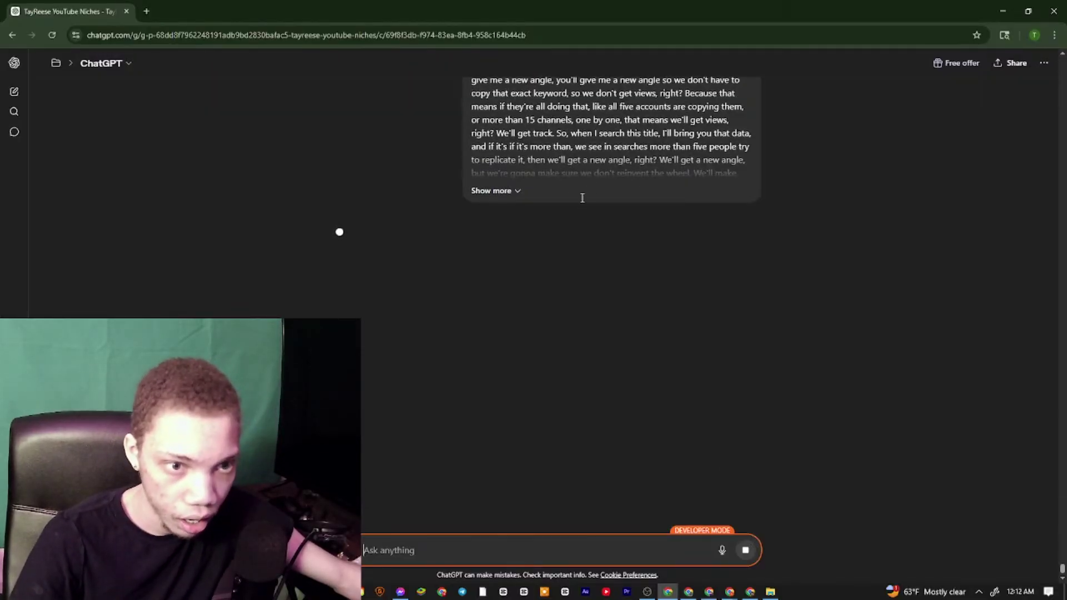
Return to the document, highlight the competitor style points under "WHAT CHANGED", and look back over the earlier safe transformation examples
{"action": "left_click", "coordinate": [692, 593]}
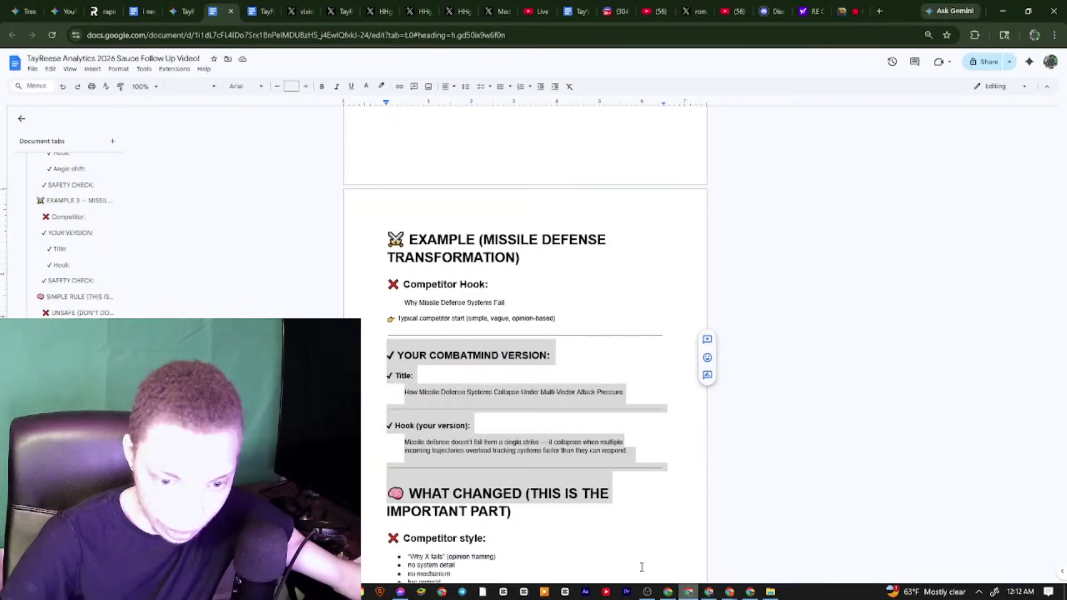
{"action": "scroll", "coordinate": [409, 327], "scroll_direction": "down", "scroll_amount": 3}
{"action": "left_click_drag", "start_coordinate": [409, 327], "coordinate": [527, 347]}
{"action": "left_click", "coordinate": [459, 344]}
{"action": "left_click_drag", "start_coordinate": [391, 373], "coordinate": [489, 372]}
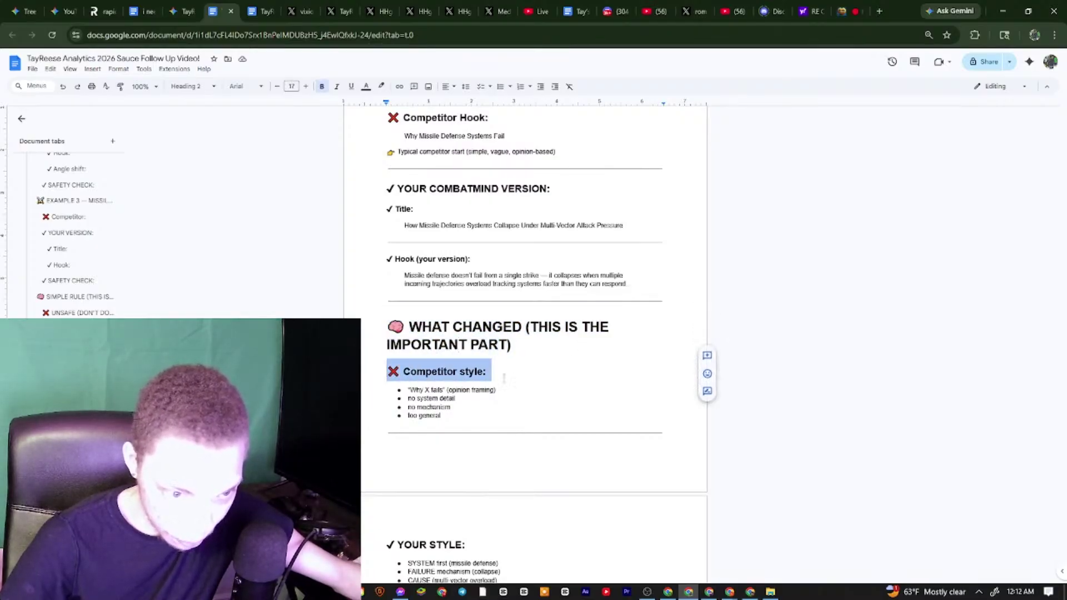
{"action": "left_click", "coordinate": [446, 390]}
{"action": "triple_click", "coordinate": [403, 391]}
{"action": "left_click", "coordinate": [396, 403]}
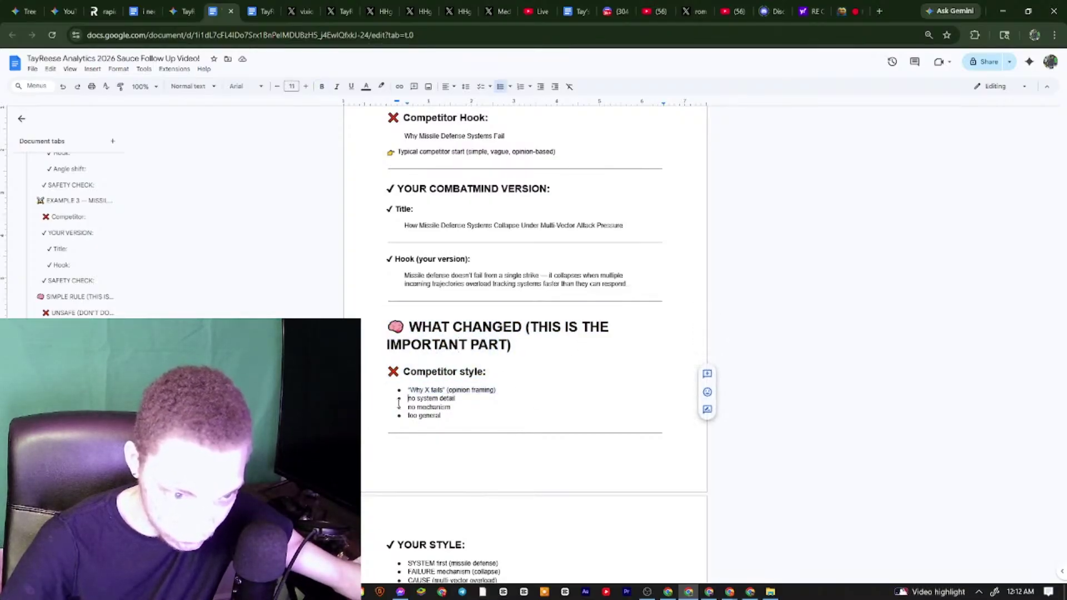
{"action": "left_click", "coordinate": [479, 389], "text": "shift"}
{"action": "left_click_drag", "start_coordinate": [408, 408], "coordinate": [442, 417]}
{"action": "scroll", "coordinate": [857, 362], "scroll_direction": "up", "scroll_amount": 15}
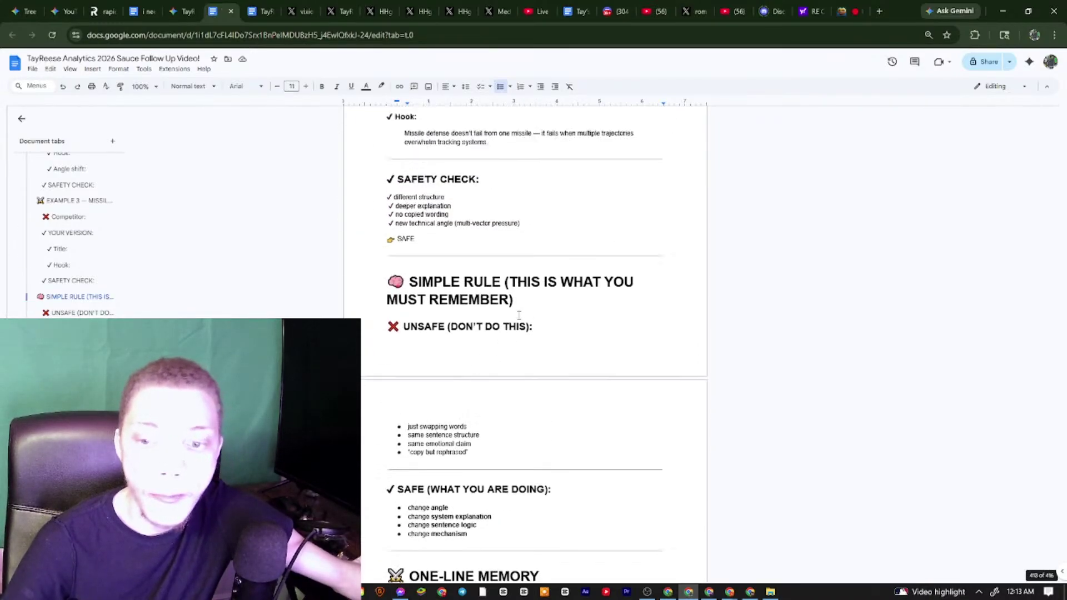
{"action": "scroll", "coordinate": [857, 362], "scroll_direction": "up", "scroll_amount": 10}
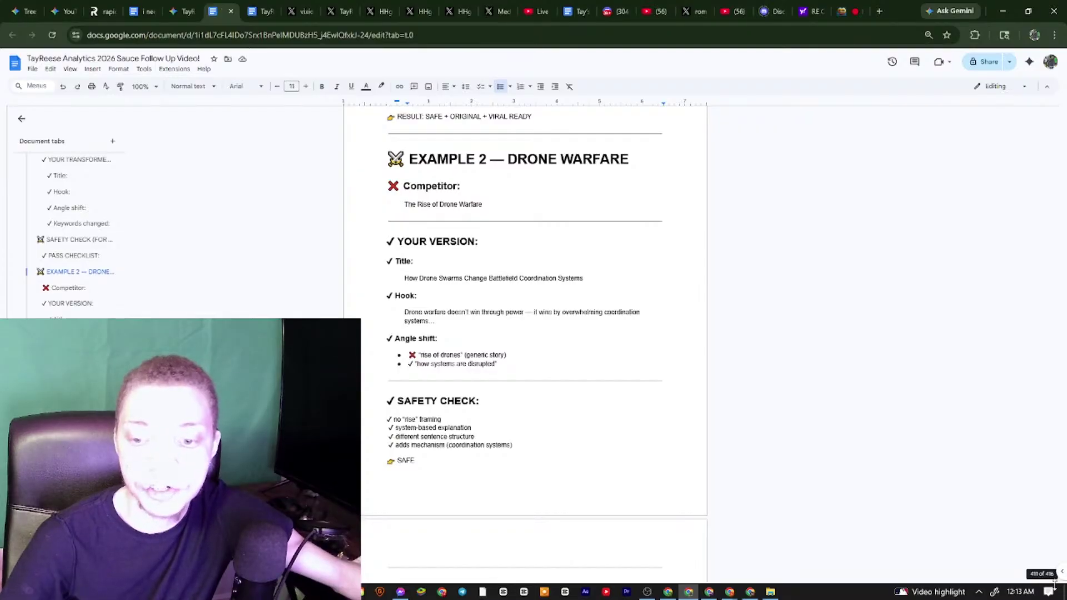
{"action": "scroll", "coordinate": [919, 528], "scroll_direction": "up", "scroll_amount": 10}
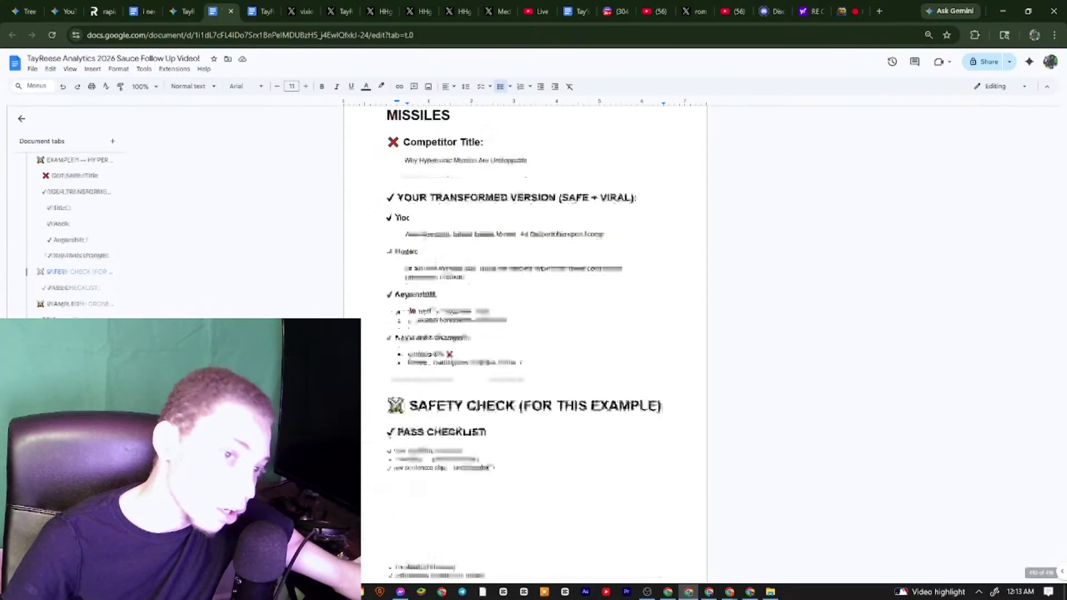
Read ChatGPT's new reply on competitor saturation and highlight the "Real truth" points through the angle repositioning line
{"action": "left_click", "coordinate": [667, 591]}
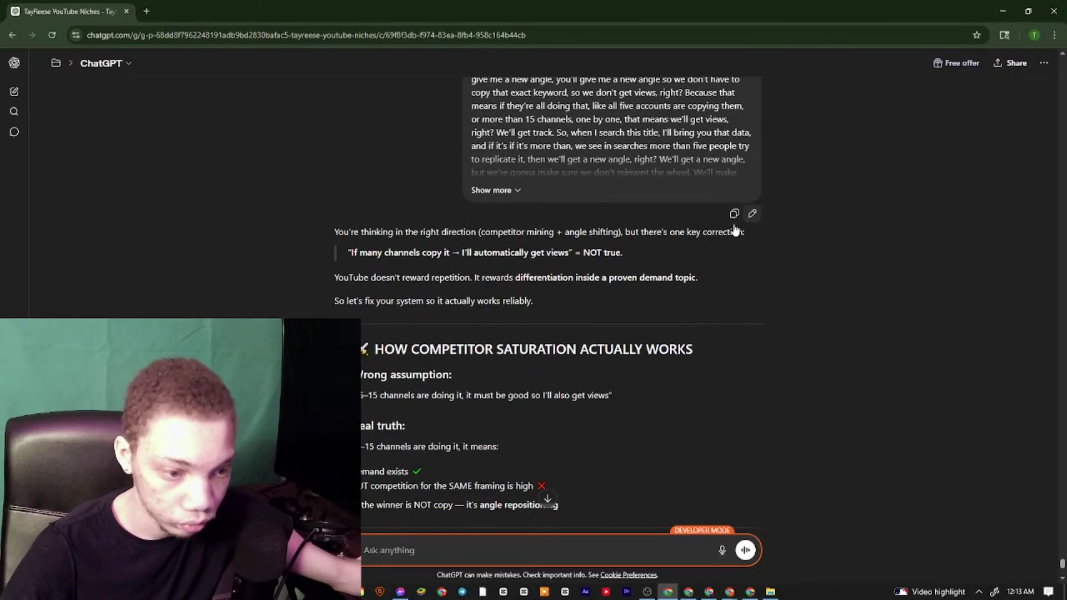
{"action": "scroll", "coordinate": [677, 214], "scroll_direction": "down", "scroll_amount": 4}
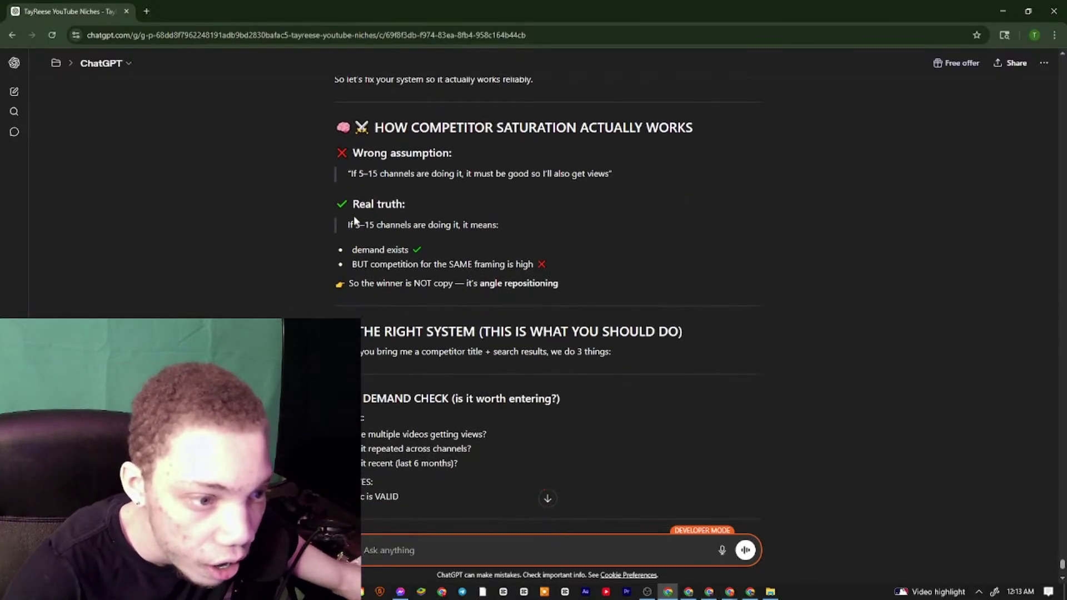
{"action": "left_click_drag", "start_coordinate": [339, 224], "coordinate": [582, 287]}
{"action": "left_click", "coordinate": [581, 287]}
{"action": "scroll", "coordinate": [500, 250], "scroll_direction": "down", "scroll_amount": 4}
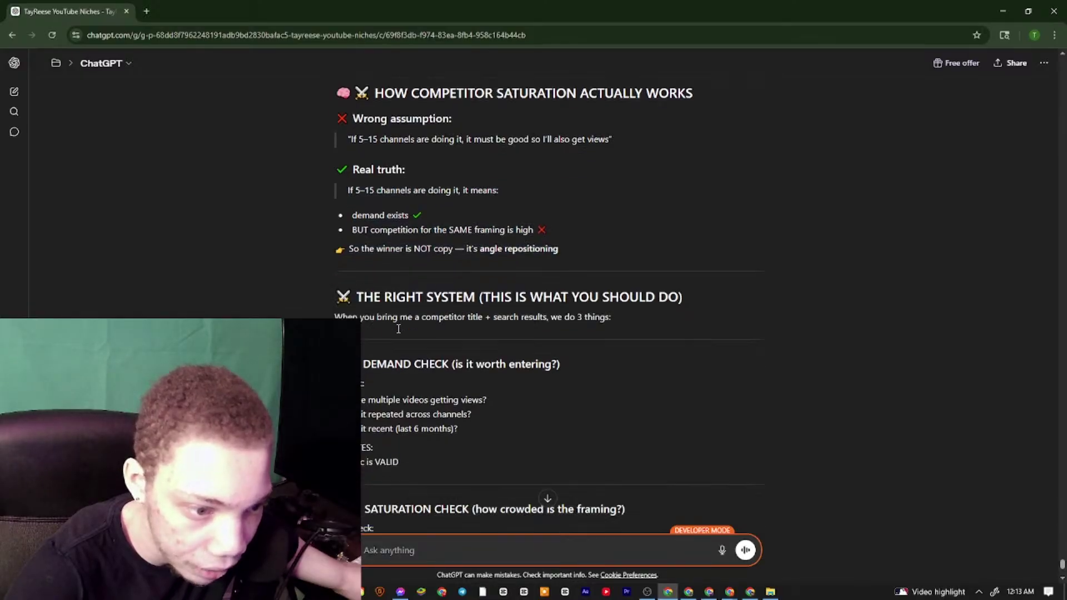
{"action": "scroll", "coordinate": [528, 228], "scroll_direction": "up", "scroll_amount": 3}
{"action": "left_click_drag", "start_coordinate": [589, 228], "coordinate": [348, 168]}
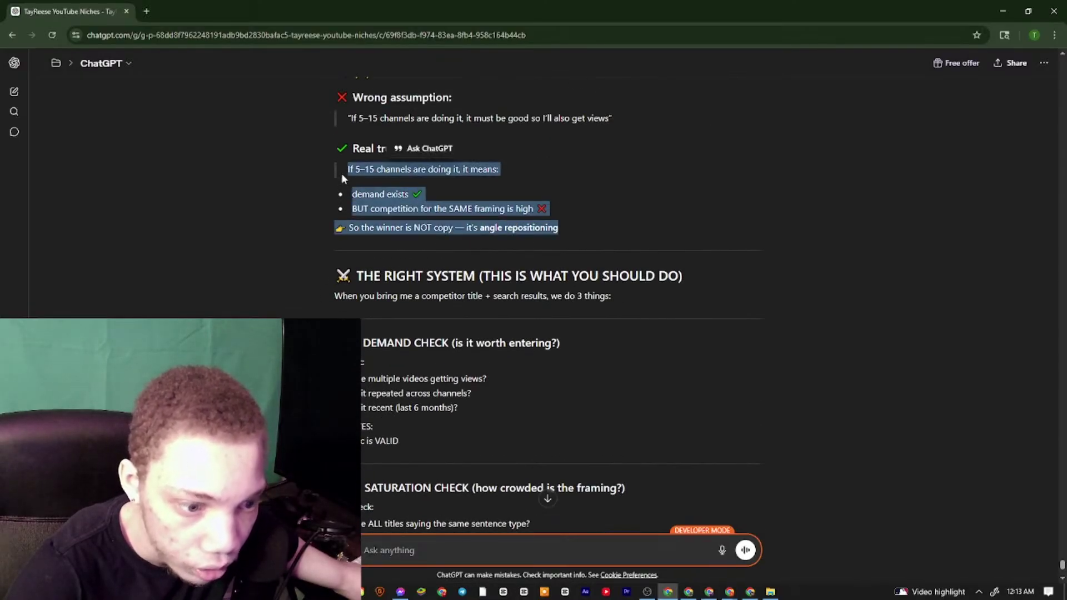
Ask ChatGPT for an example showing a competitor title, its variations and the winning version
{"action": "scroll", "coordinate": [426, 325], "scroll_direction": "down", "scroll_amount": 15}
{"action": "left_click", "coordinate": [379, 538]}
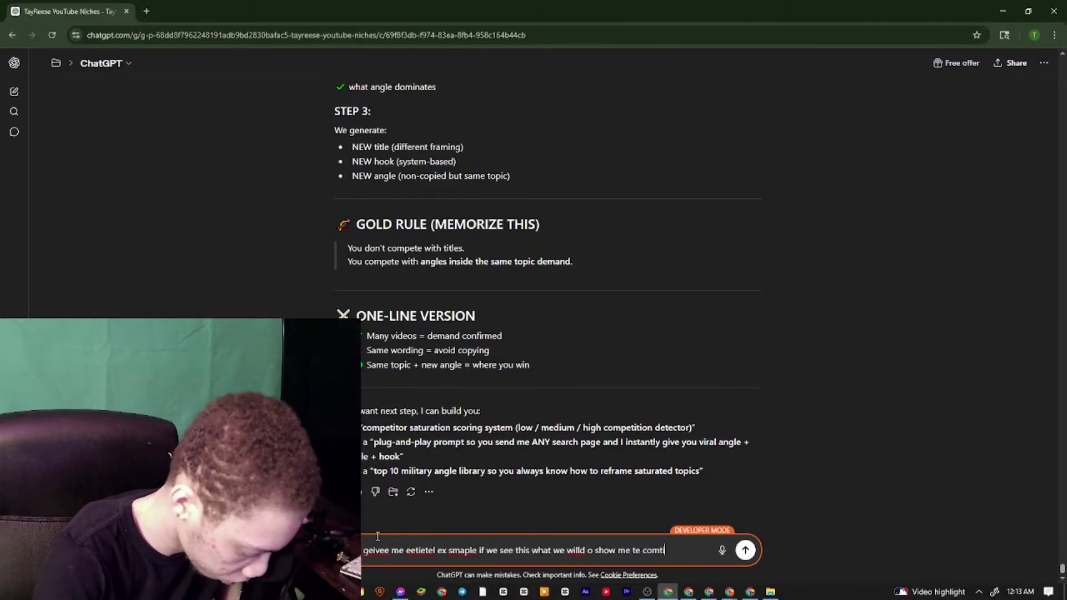
{"action": "type", "text": "ms"}
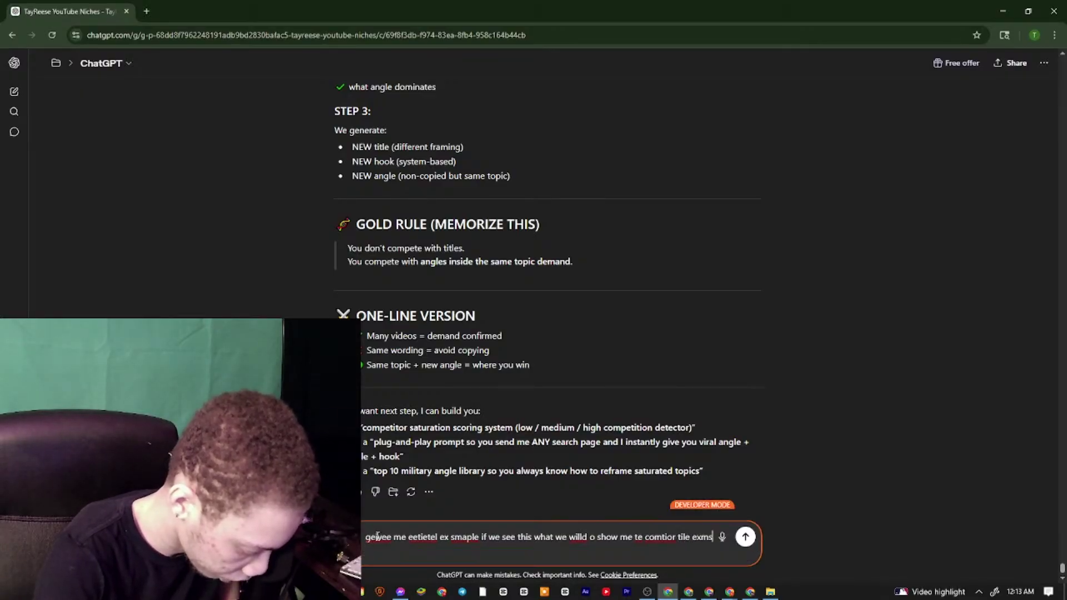
{"action": "type", "text": "oek and te enga"}
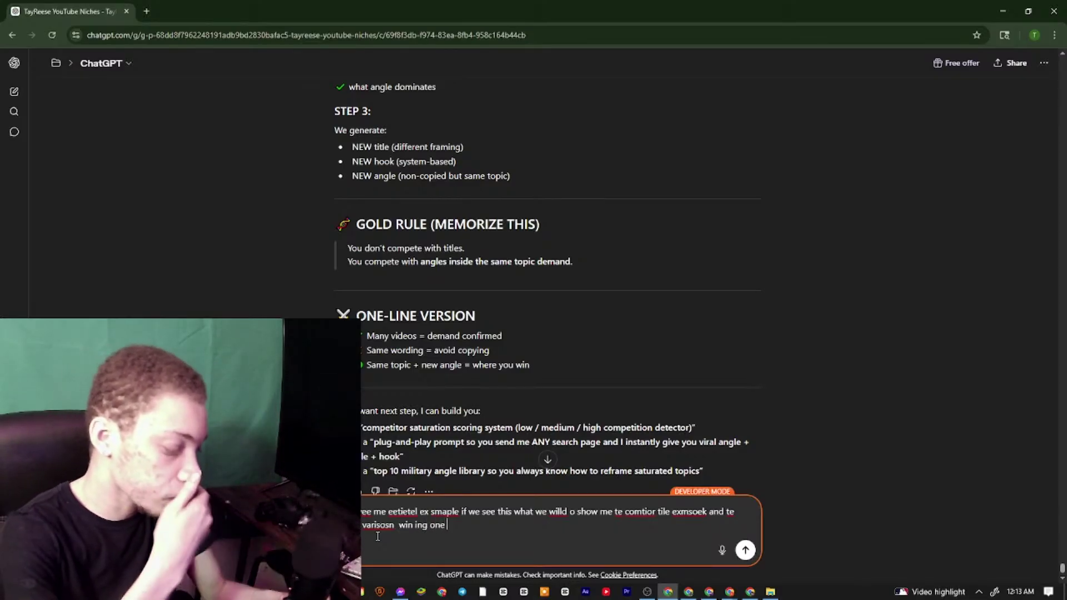
{"action": "key", "text": "Return"}
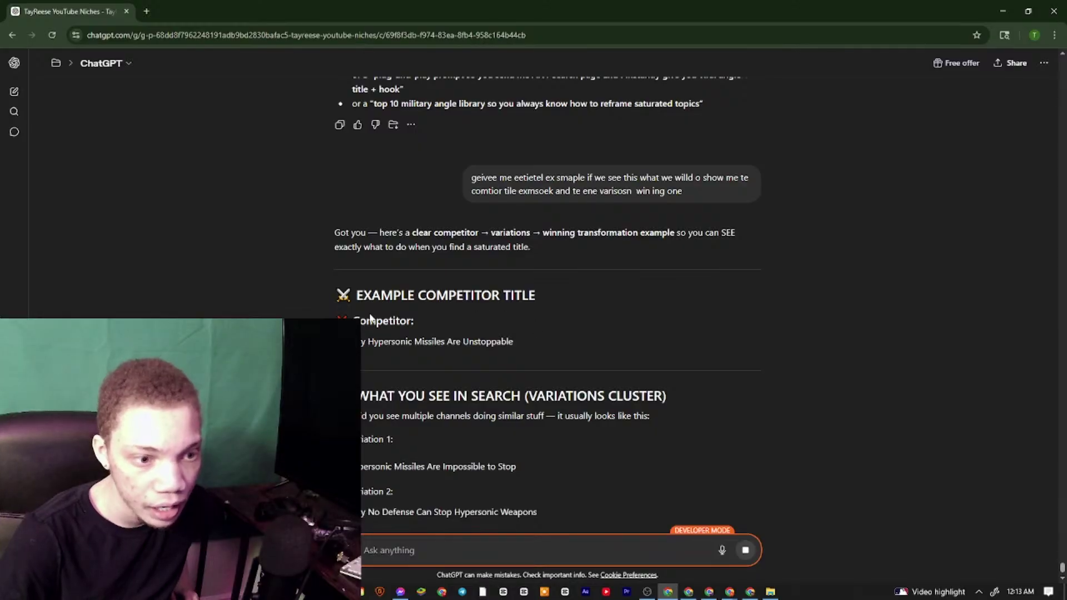
Highlight the "EXAMPLE COMPETITOR TITLE" heading and the "Why Hypersonic Missiles Are Unstoppable" title in the new reply
{"action": "left_click_drag", "start_coordinate": [348, 301], "coordinate": [513, 297]}
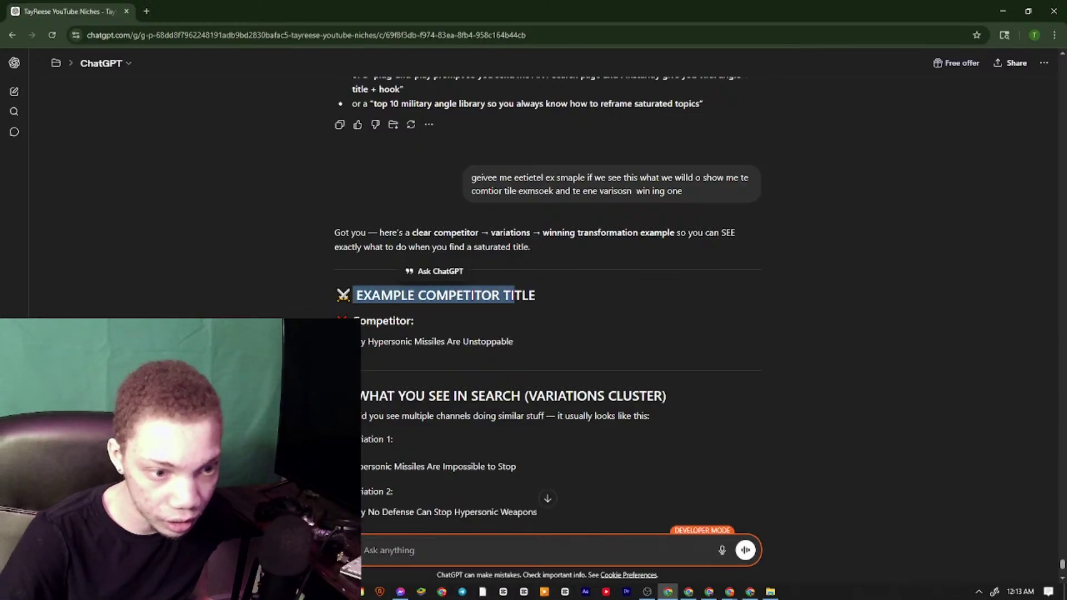
{"action": "left_click", "coordinate": [412, 316]}
{"action": "left_click_drag", "start_coordinate": [360, 341], "coordinate": [523, 350]}
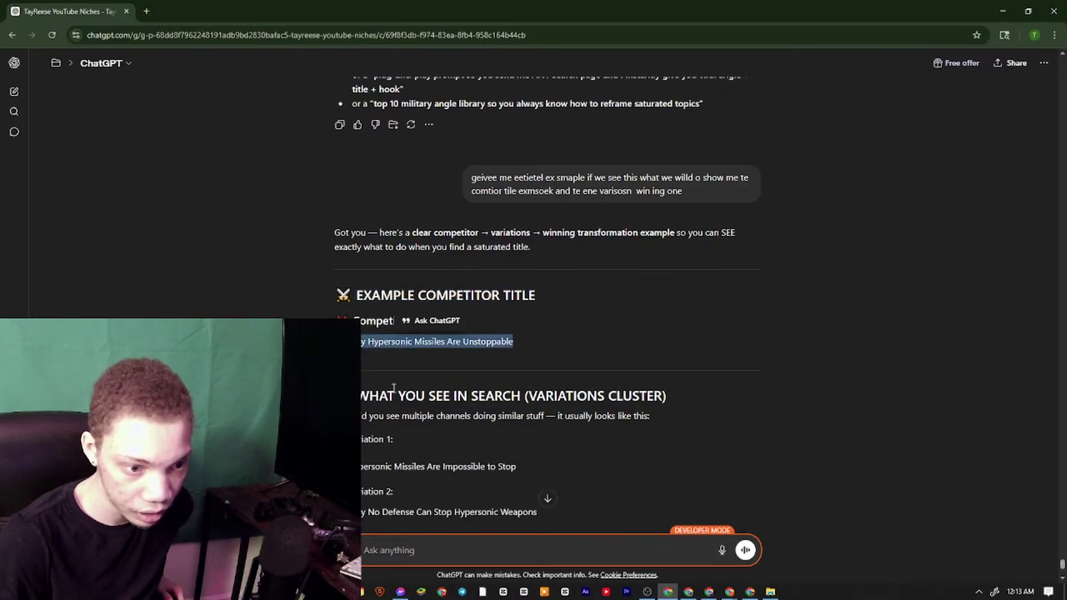
Highlight the winning title, the alternate winners and the "YOUR COMBATMIND TRANSFORMATION (WINNING VERSION)" section in ChatGPT's reply
{"action": "scroll", "coordinate": [455, 348], "scroll_direction": "down", "scroll_amount": 10}
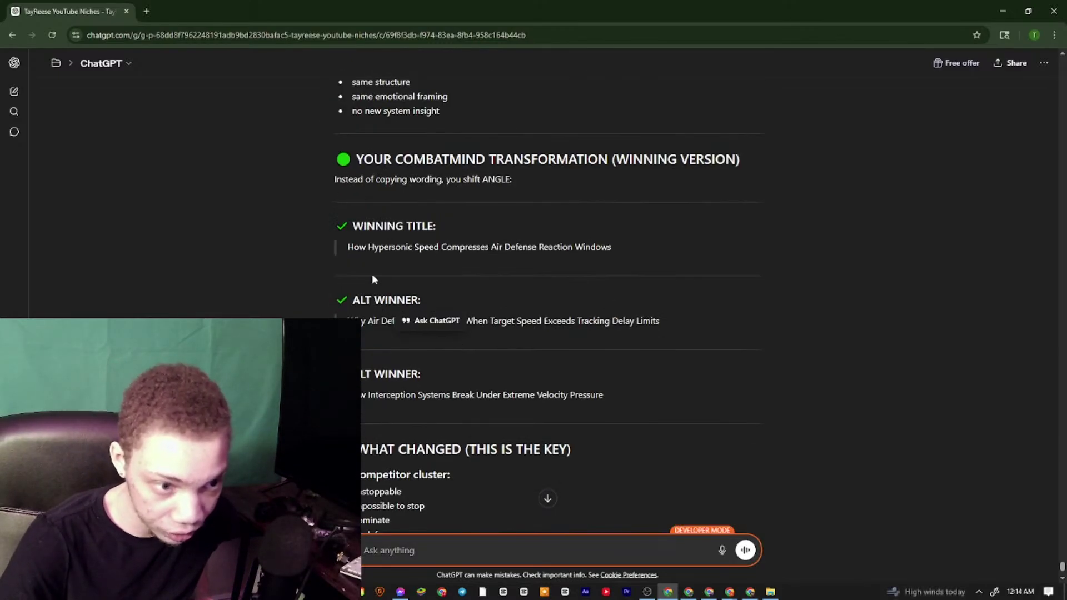
{"action": "left_click_drag", "start_coordinate": [345, 248], "coordinate": [633, 248]}
{"action": "left_click_drag", "start_coordinate": [347, 321], "coordinate": [680, 340]}
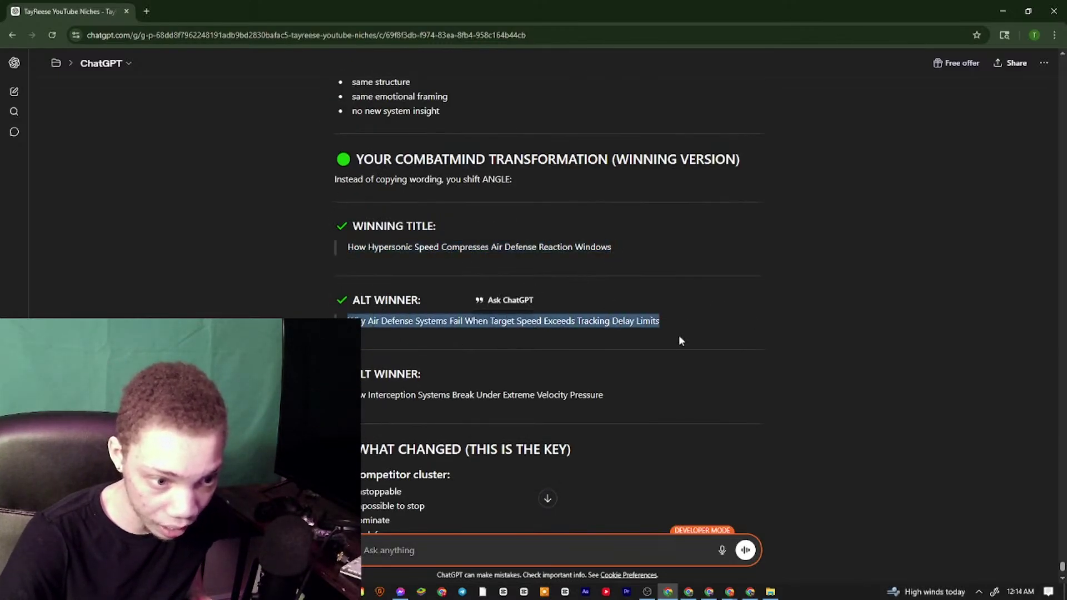
{"action": "left_click_drag", "start_coordinate": [769, 398], "coordinate": [419, 374]}
{"action": "left_click_drag", "start_coordinate": [672, 317], "coordinate": [348, 321]}
{"action": "left_click", "coordinate": [425, 335]}
{"action": "left_click_drag", "start_coordinate": [347, 247], "coordinate": [667, 257]}
{"action": "left_click_drag", "start_coordinate": [347, 321], "coordinate": [660, 321]}
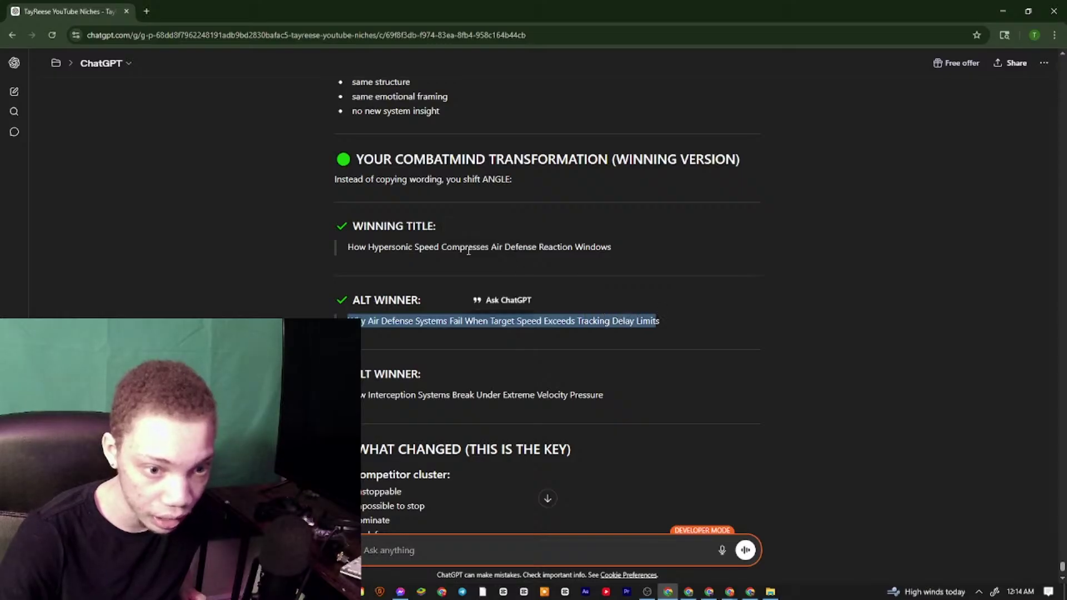
{"action": "left_click_drag", "start_coordinate": [651, 246], "coordinate": [381, 247]}
{"action": "left_click_drag", "start_coordinate": [335, 160], "coordinate": [489, 342]}
Copy the ChatGPT conversation from the end of the latest reply back to "Got you — this is the most important part of your whole system"
{"action": "scroll", "coordinate": [472, 350], "scroll_direction": "down", "scroll_amount": 10}
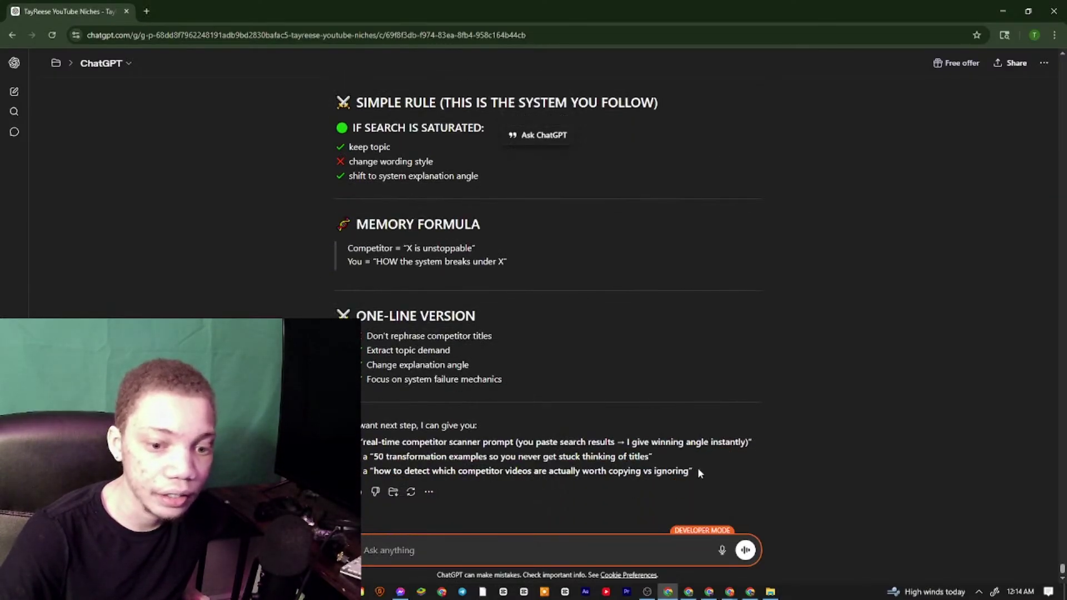
{"action": "left_click_drag", "start_coordinate": [699, 472], "coordinate": [414, 212]}
{"action": "scroll", "coordinate": [415, 212], "scroll_direction": "up", "scroll_amount": 14}
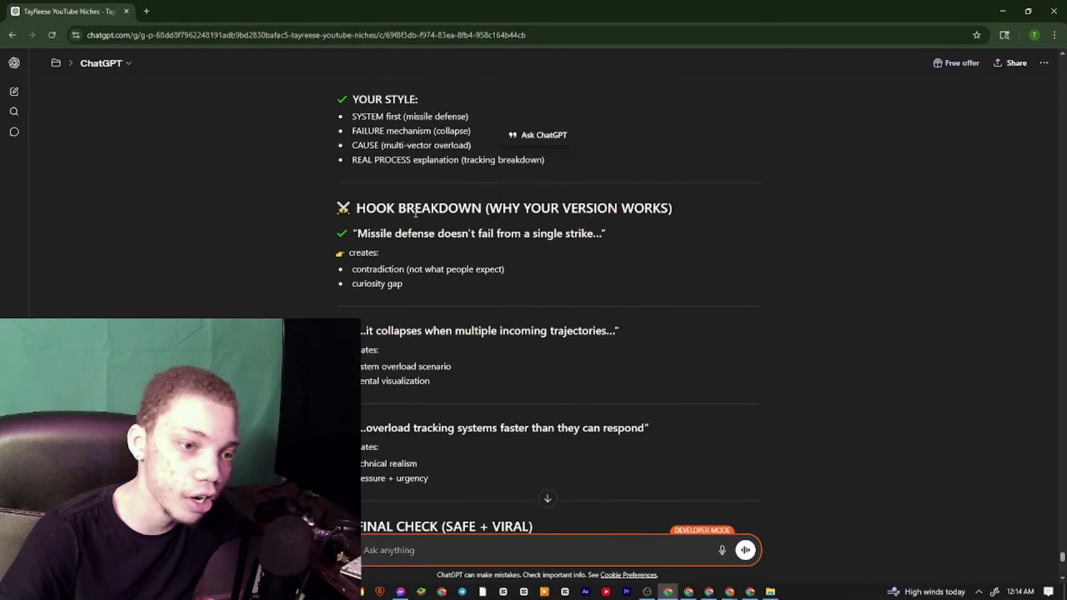
{"action": "scroll", "coordinate": [341, 152], "scroll_direction": "up", "scroll_amount": 15}
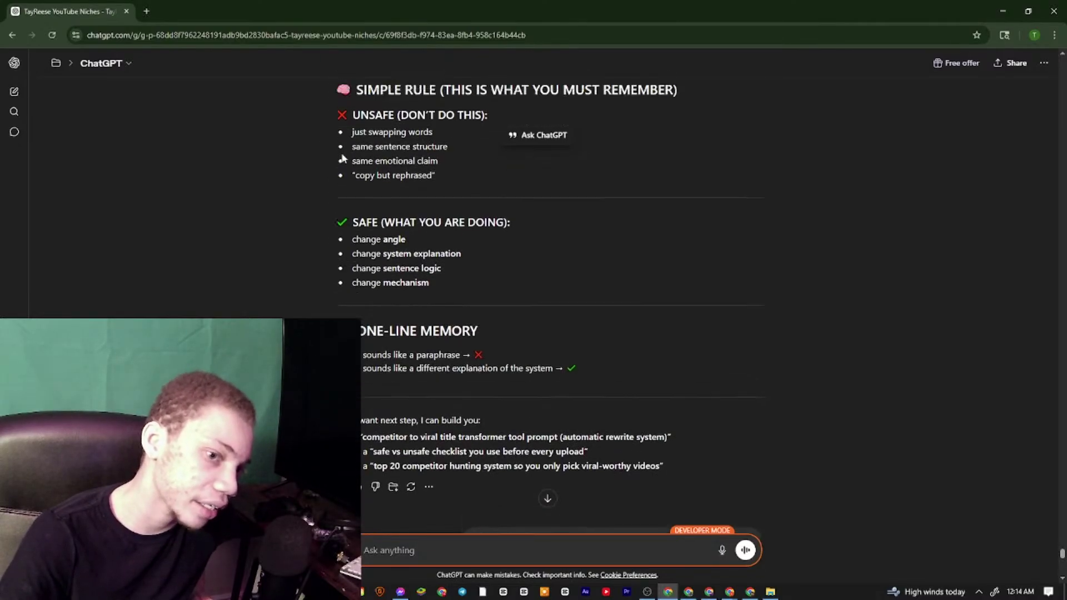
{"action": "left_click", "coordinate": [340, 155], "text": "shift"}
{"action": "scroll", "coordinate": [337, 150], "scroll_direction": "up", "scroll_amount": 12}
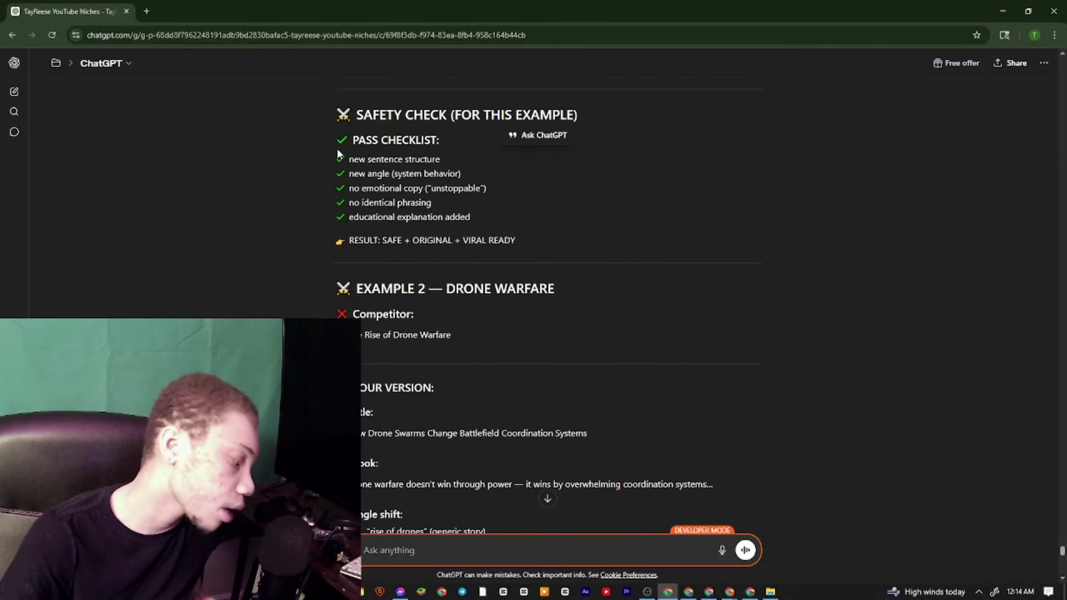
{"action": "scroll", "coordinate": [340, 156], "scroll_direction": "up", "scroll_amount": 3}
{"action": "left_click", "coordinate": [343, 142], "text": "shift"}
{"action": "scroll", "coordinate": [344, 141], "scroll_direction": "up", "scroll_amount": 10}
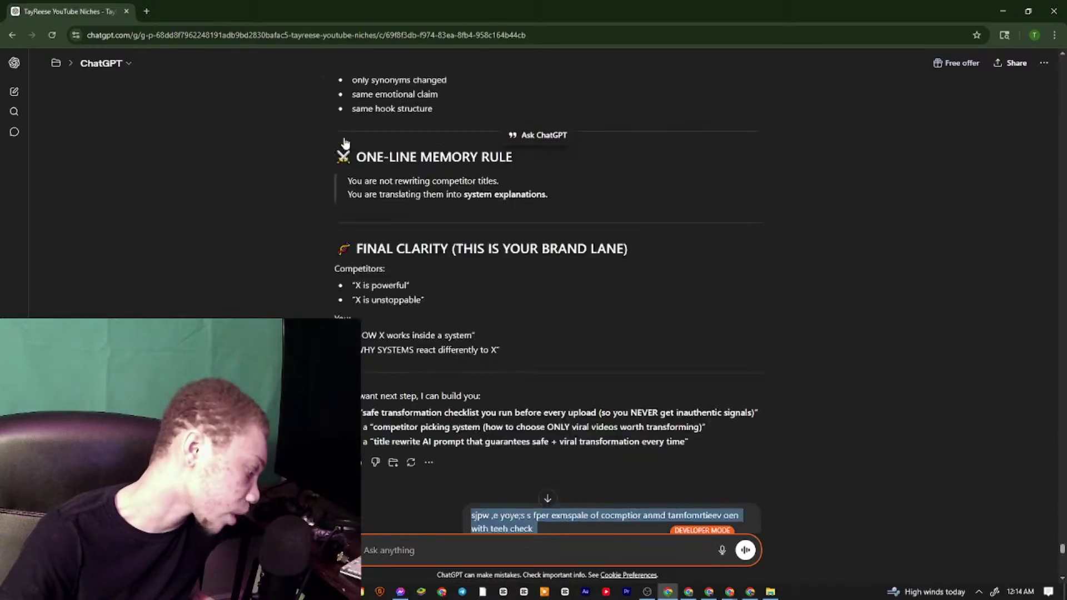
{"action": "left_click", "coordinate": [365, 199], "text": "shift"}
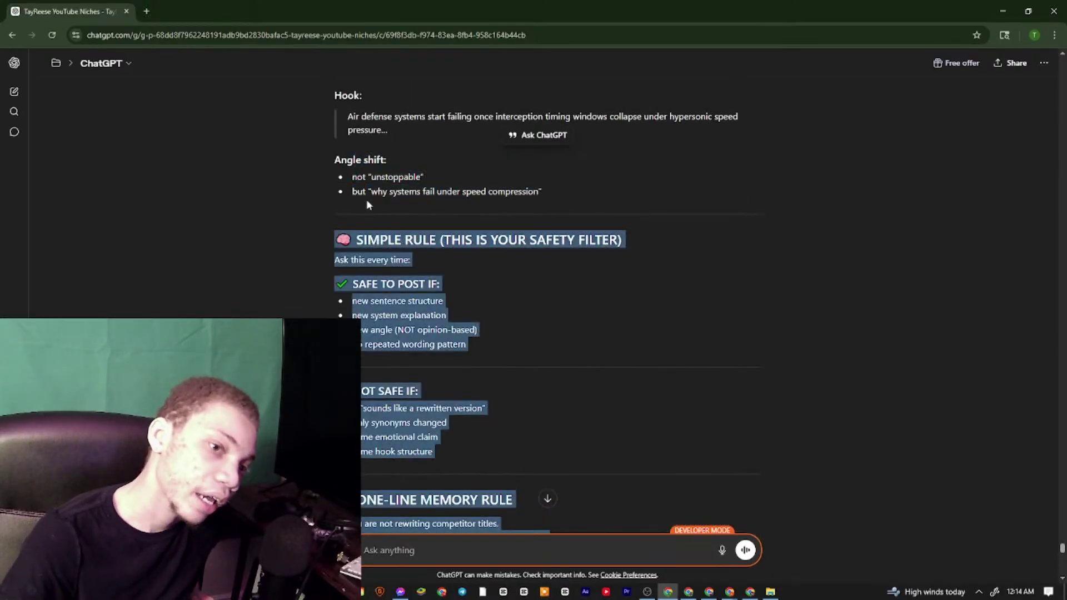
{"action": "scroll", "coordinate": [365, 198], "scroll_direction": "up", "scroll_amount": 10}
{"action": "left_click", "coordinate": [367, 204], "text": "shift"}
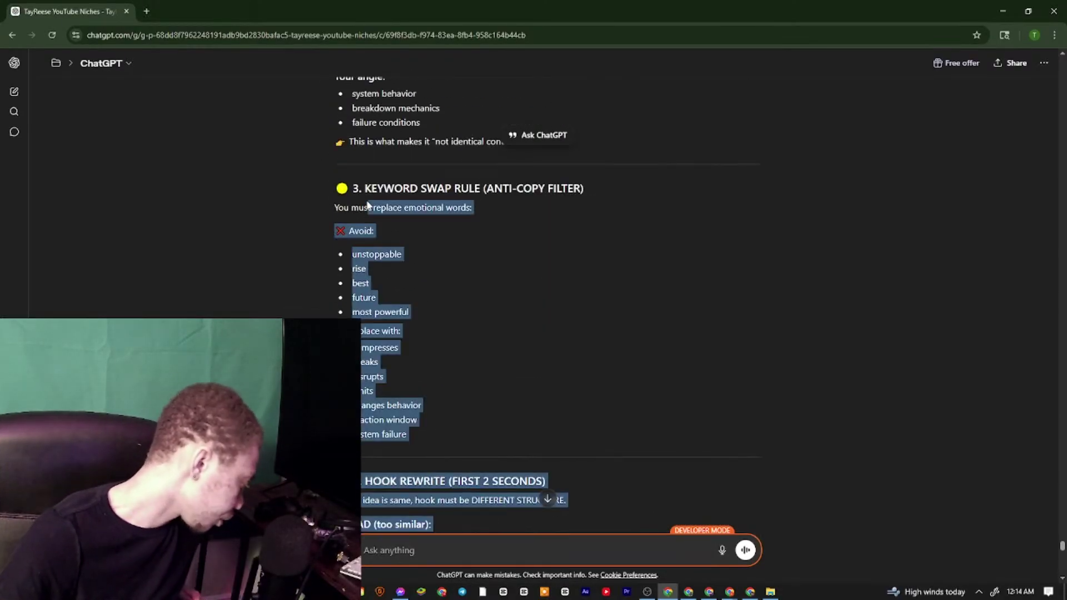
{"action": "scroll", "coordinate": [367, 205], "scroll_direction": "up", "scroll_amount": 3}
{"action": "left_click", "coordinate": [360, 201], "text": "shift"}
{"action": "left_click", "coordinate": [322, 168], "text": "shift"}
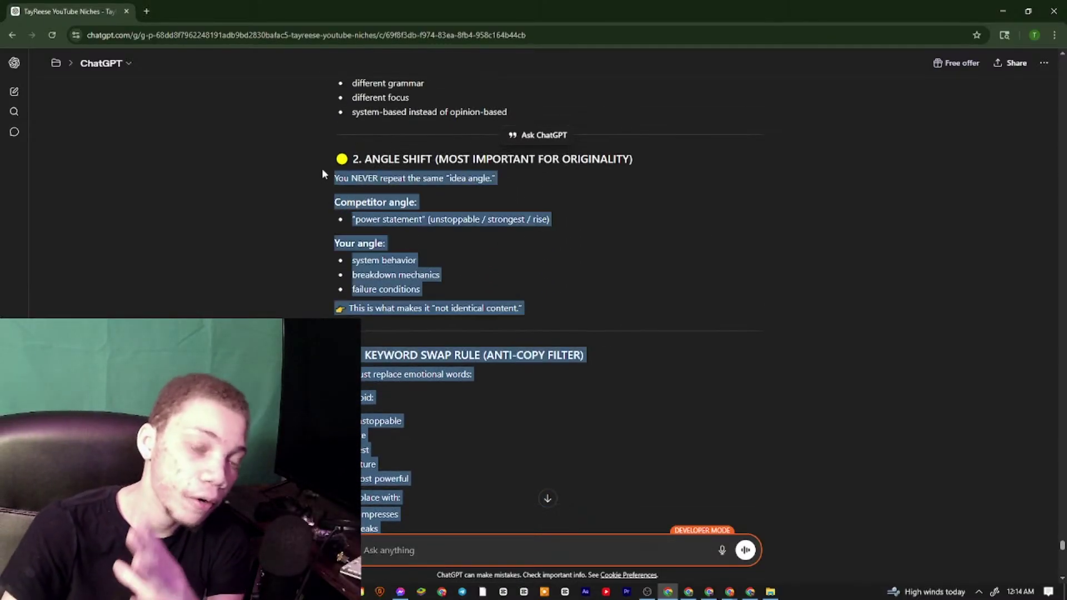
{"action": "scroll", "coordinate": [322, 168], "scroll_direction": "up", "scroll_amount": 5}
{"action": "scroll", "coordinate": [321, 168], "scroll_direction": "up", "scroll_amount": 9}
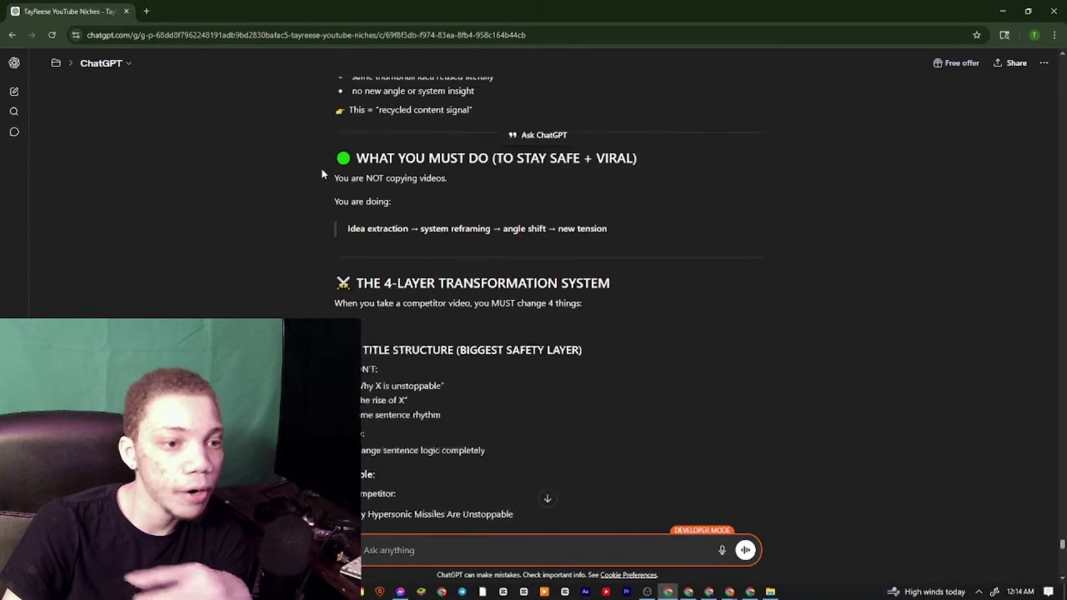
{"action": "scroll", "coordinate": [322, 168], "scroll_direction": "up", "scroll_amount": 1}
{"action": "left_click", "coordinate": [348, 155], "text": "shift"}
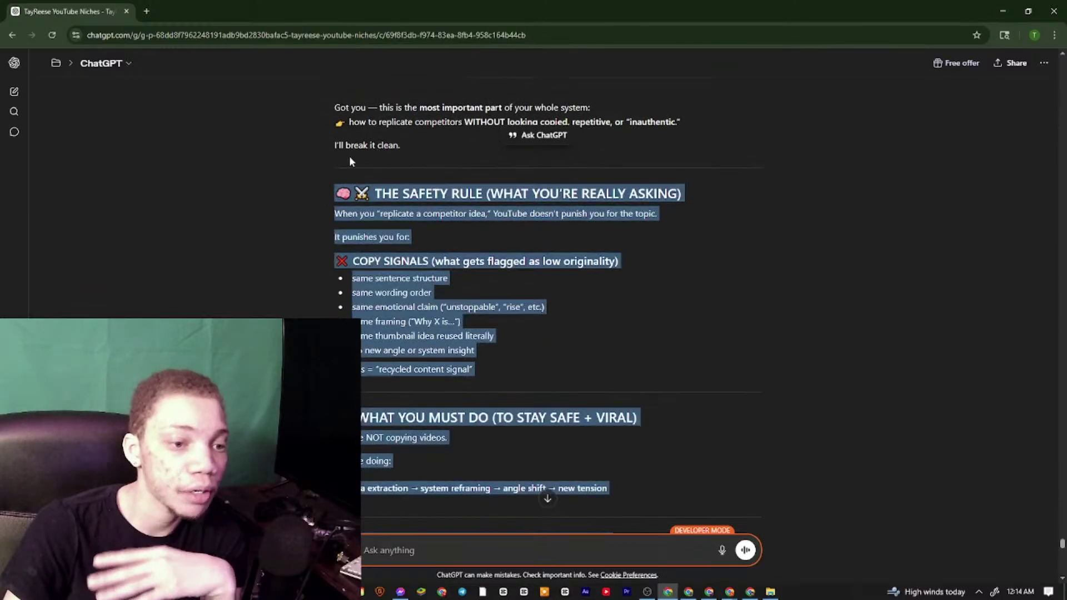
{"action": "scroll", "coordinate": [345, 161], "scroll_direction": "up", "scroll_amount": 2}
{"action": "left_click", "coordinate": [348, 192], "text": "shift"}
{"action": "scroll", "coordinate": [349, 192], "scroll_direction": "up", "scroll_amount": 15}
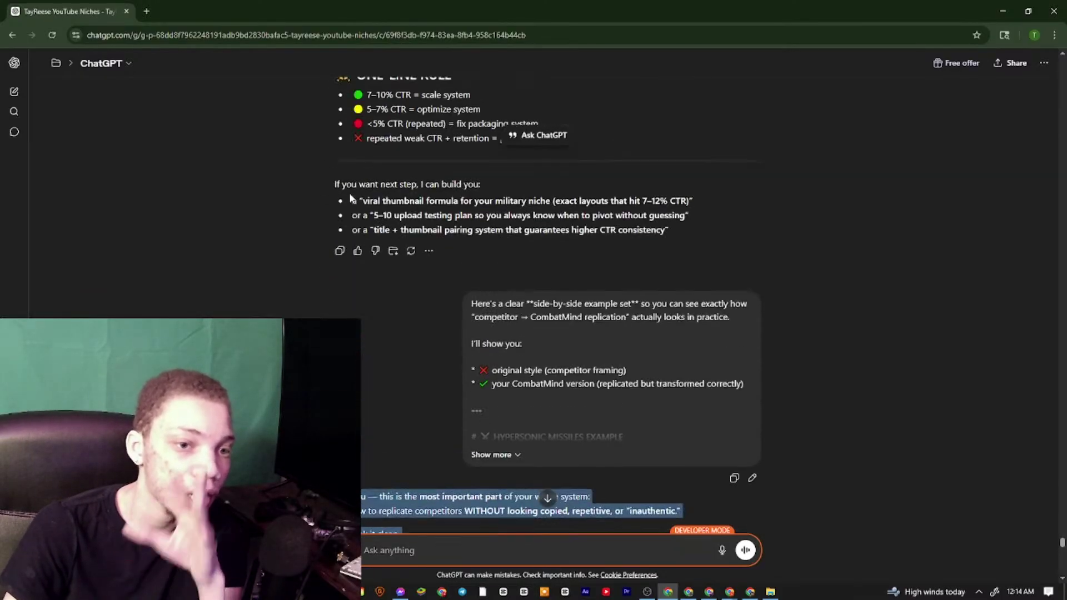
{"action": "left_click", "coordinate": [351, 200], "text": "shift"}
{"action": "scroll", "coordinate": [351, 200], "scroll_direction": "down", "scroll_amount": 15}
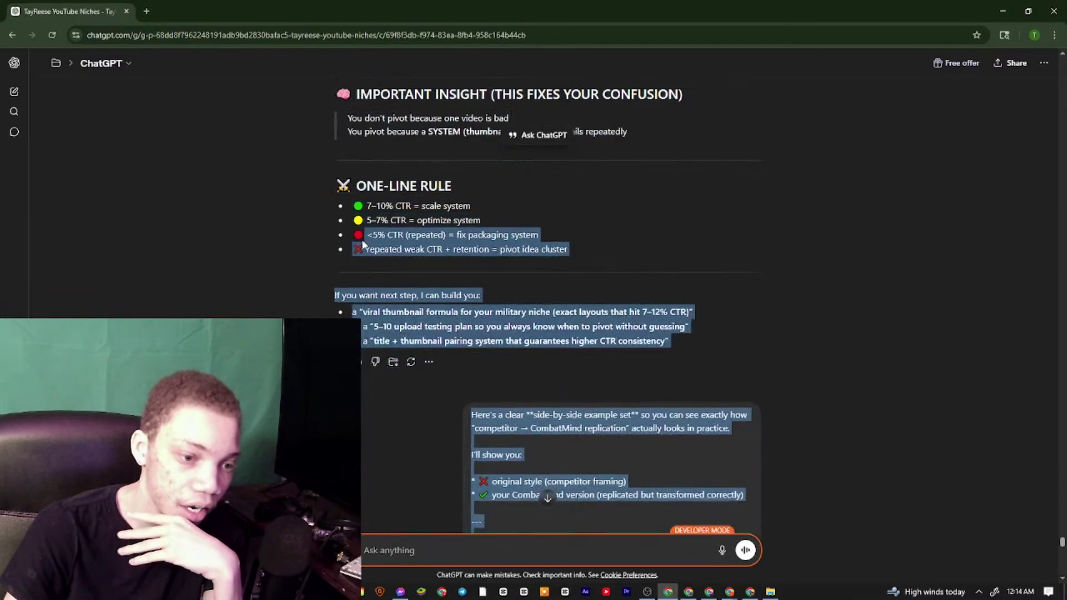
{"action": "left_click_drag", "start_coordinate": [411, 332], "coordinate": [335, 223]}
{"action": "right_click", "coordinate": [335, 222]}
{"action": "left_click", "coordinate": [355, 236]}
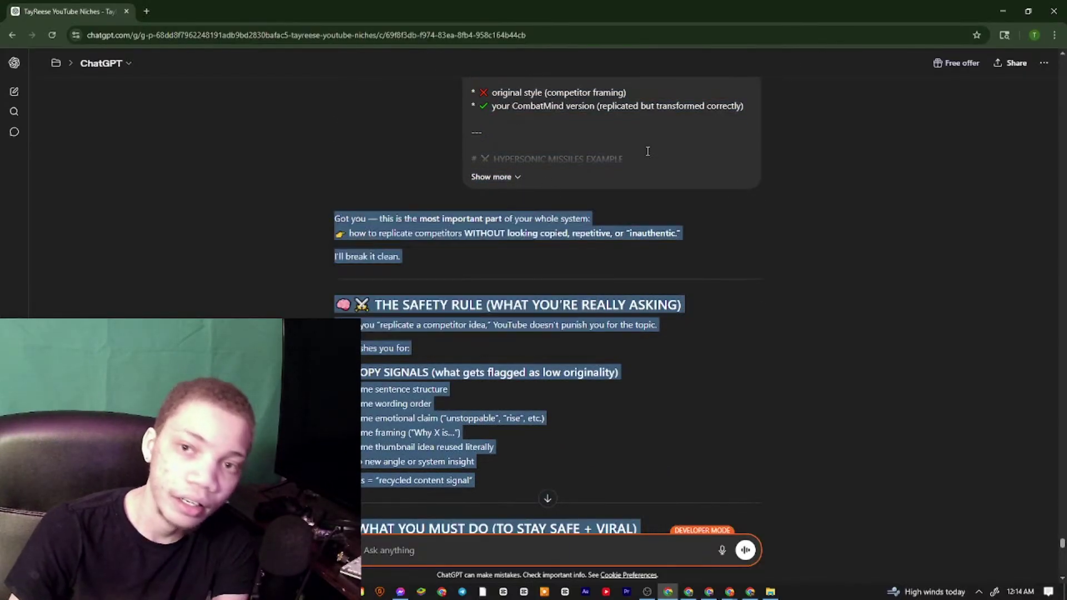
Switch to the planning document in Google Docs and paste the copied ChatGPT conversation after the final bullet
{"action": "left_click", "coordinate": [998, 6]}
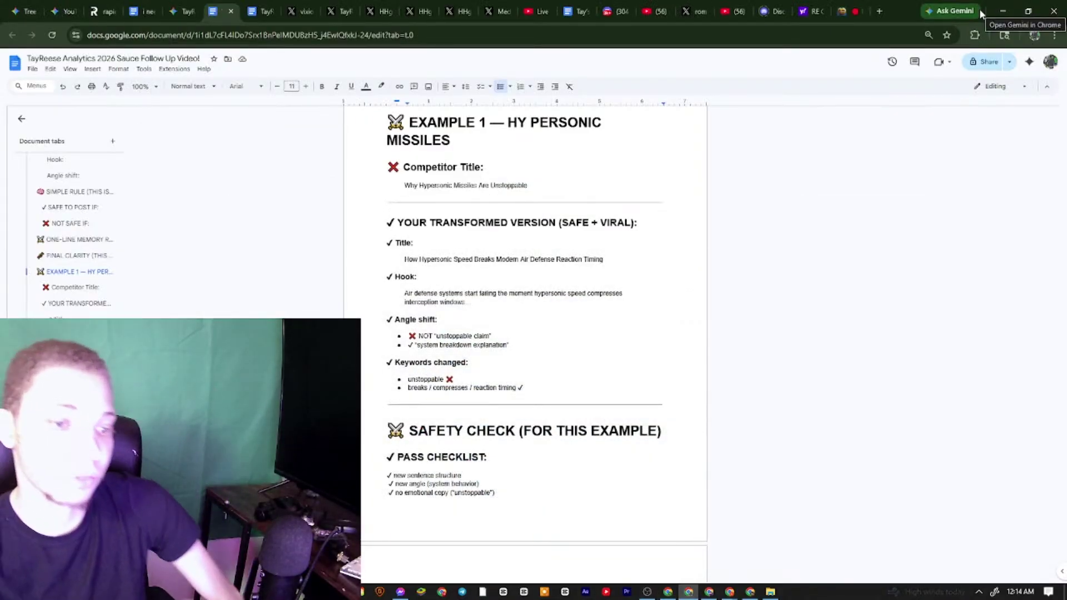
{"action": "scroll", "coordinate": [676, 314], "scroll_direction": "down", "scroll_amount": 15}
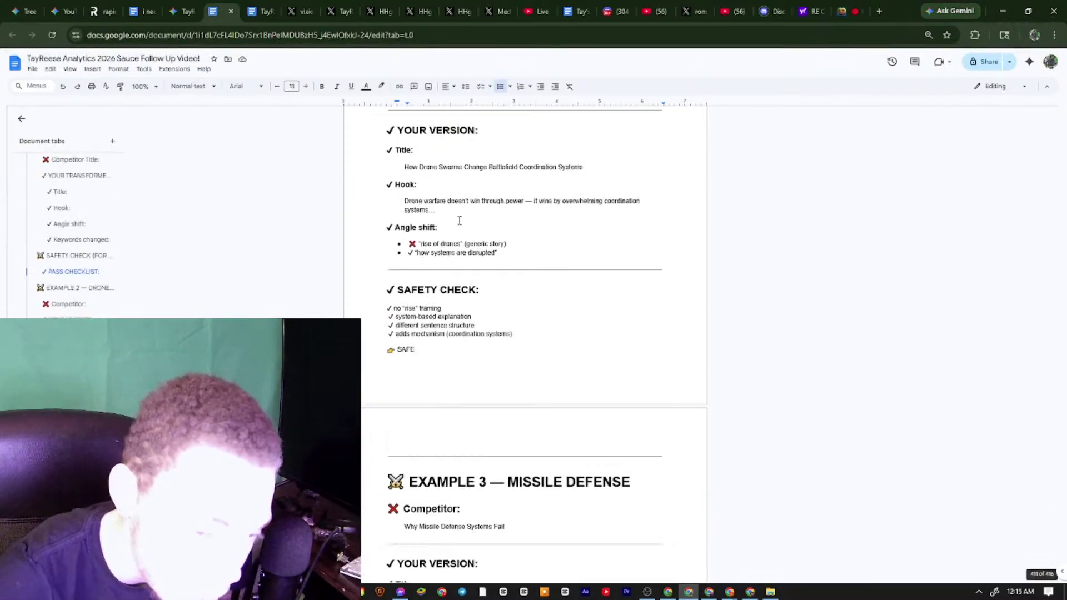
{"action": "scroll", "coordinate": [676, 315], "scroll_direction": "down", "scroll_amount": 20}
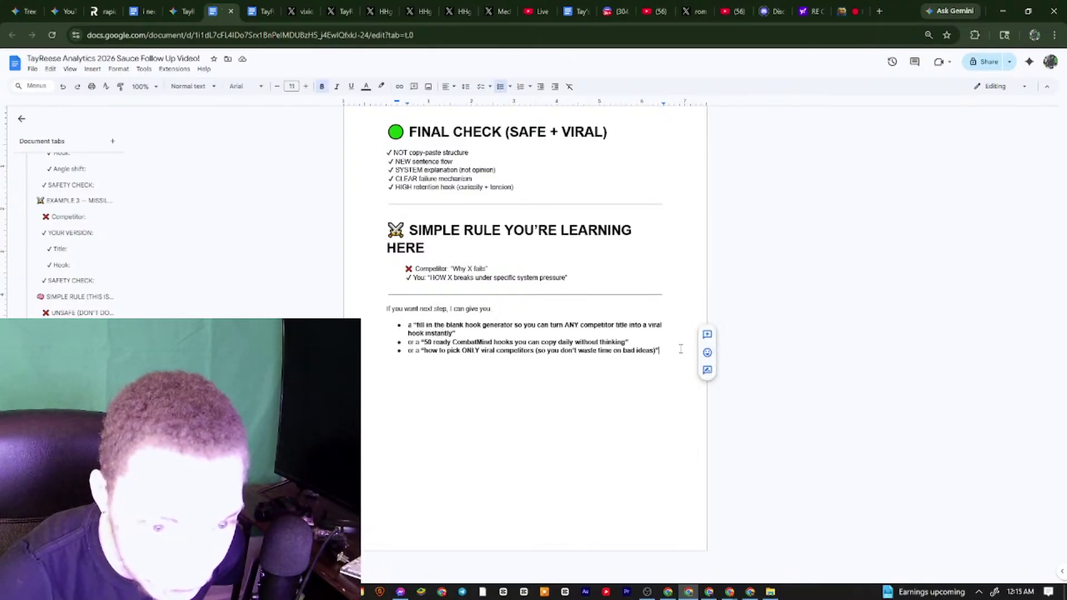
{"action": "right_click", "coordinate": [678, 351]}
{"action": "key", "text": "Escape"}
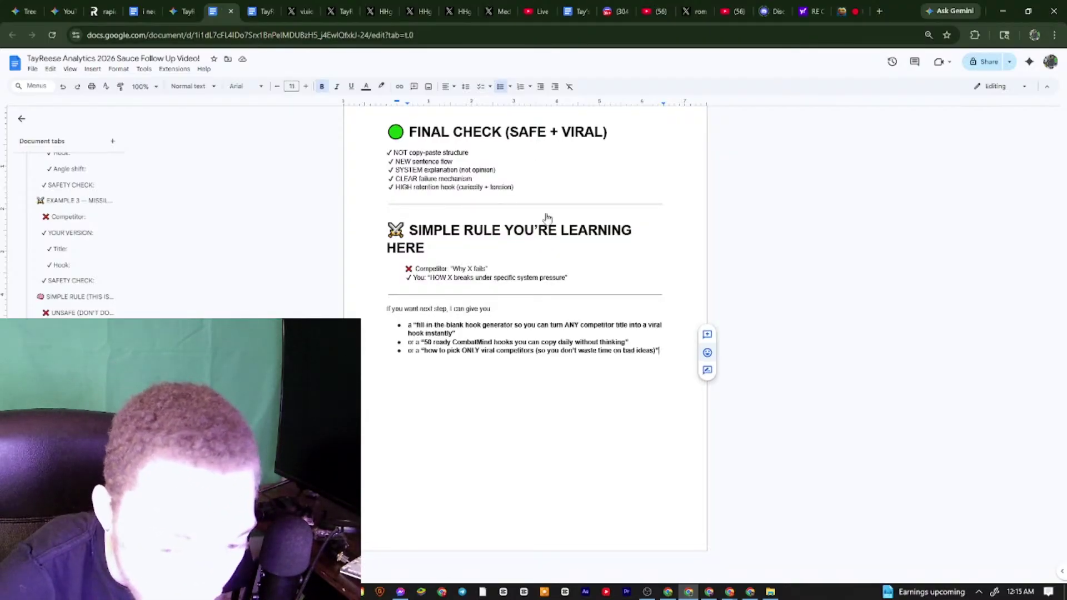
{"action": "left_click", "coordinate": [664, 592]}
{"action": "left_click", "coordinate": [689, 593]}
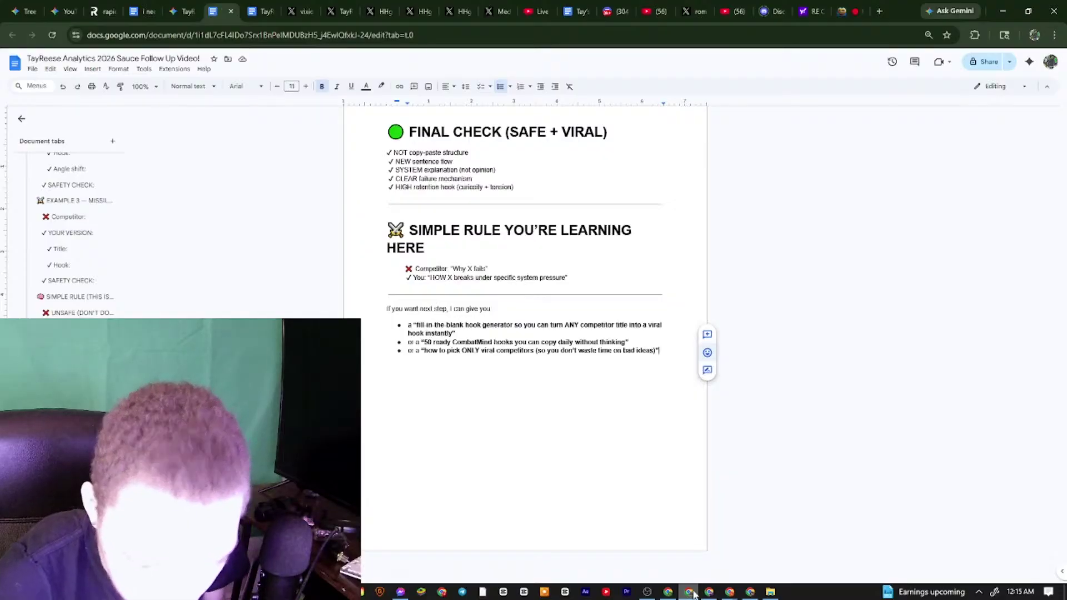
{"action": "key", "text": "ctrl+v"}
{"action": "left_click", "coordinate": [709, 593]}
{"action": "left_click", "coordinate": [692, 593]}
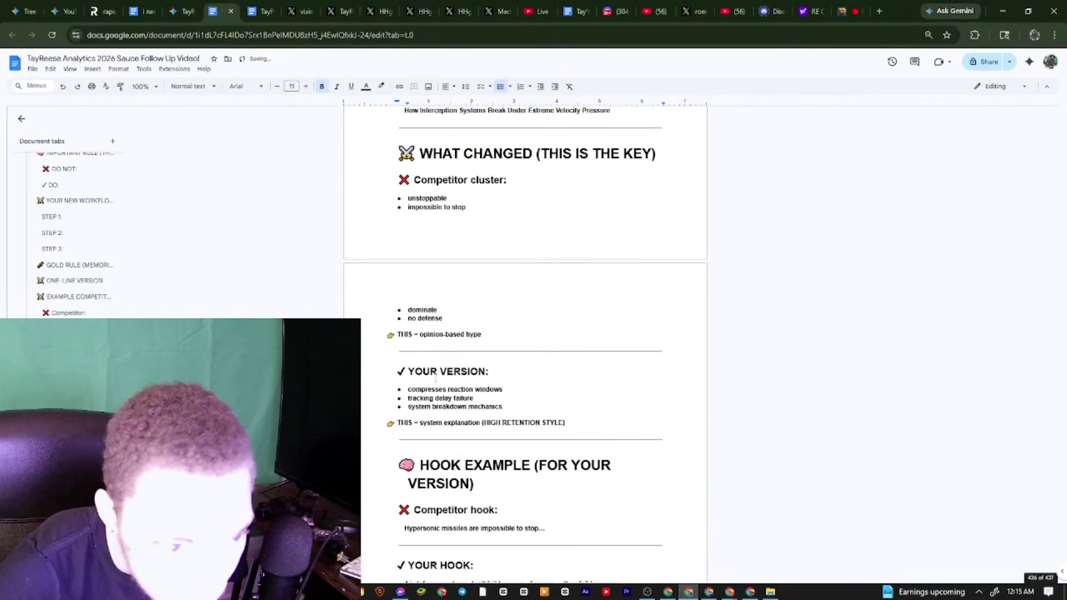
Highlight the "opinion-based hype" line, the "YOUR VERSION:" heading and its tracking delay and system breakdown bullets under "WHAT CHANGED"
{"action": "triple_click", "coordinate": [415, 319]}
{"action": "left_click_drag", "start_coordinate": [435, 335], "coordinate": [513, 331]}
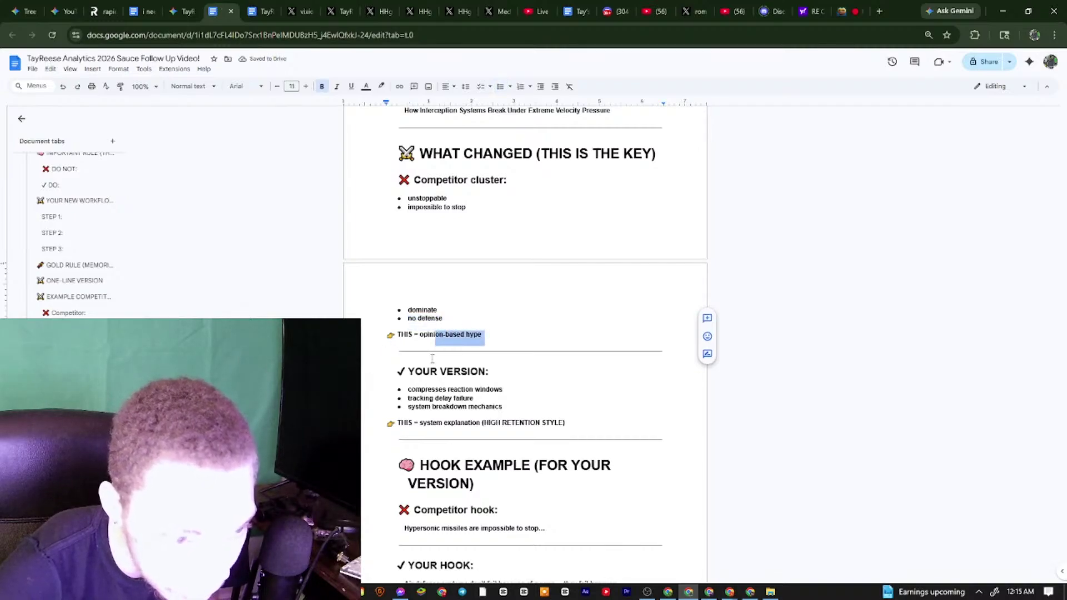
{"action": "left_click", "coordinate": [464, 352]}
{"action": "left_click_drag", "start_coordinate": [410, 371], "coordinate": [489, 371]}
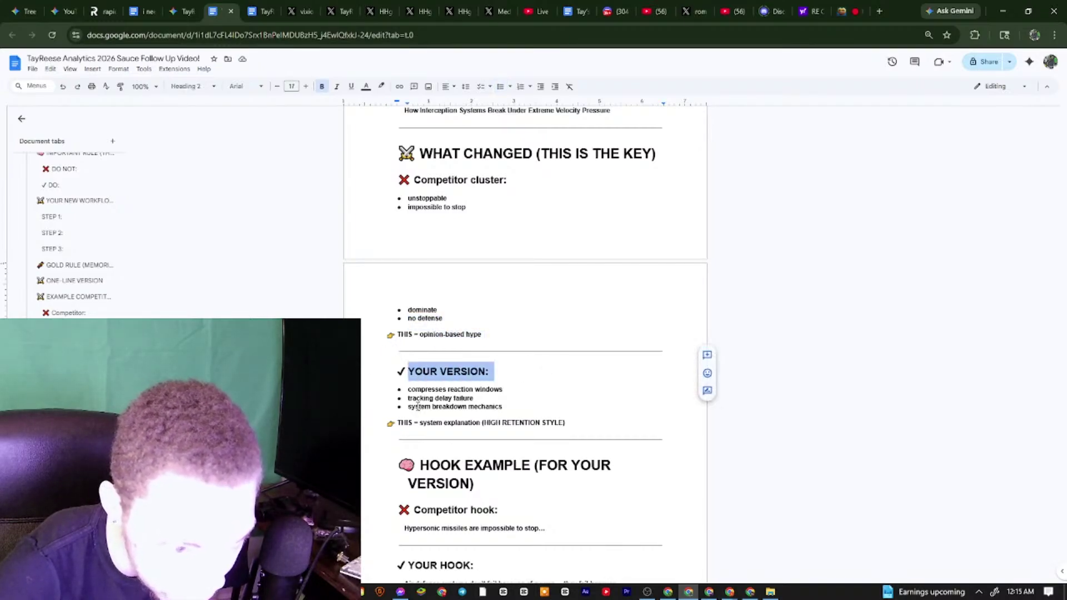
{"action": "left_click", "coordinate": [409, 398]}
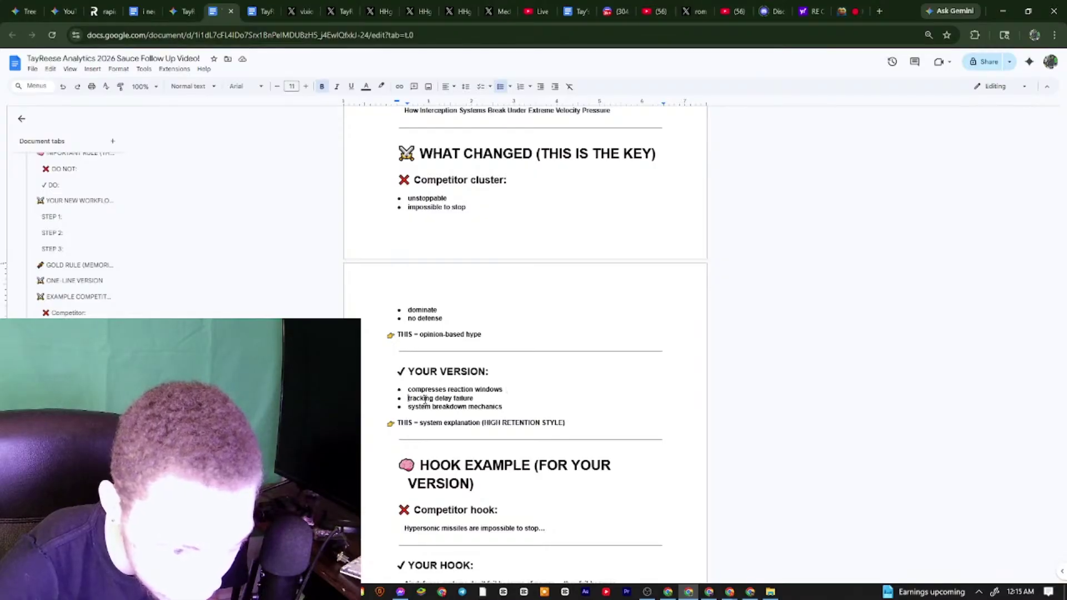
{"action": "left_click_drag", "start_coordinate": [424, 399], "coordinate": [479, 398]}
{"action": "left_click_drag", "start_coordinate": [406, 409], "coordinate": [560, 414]}
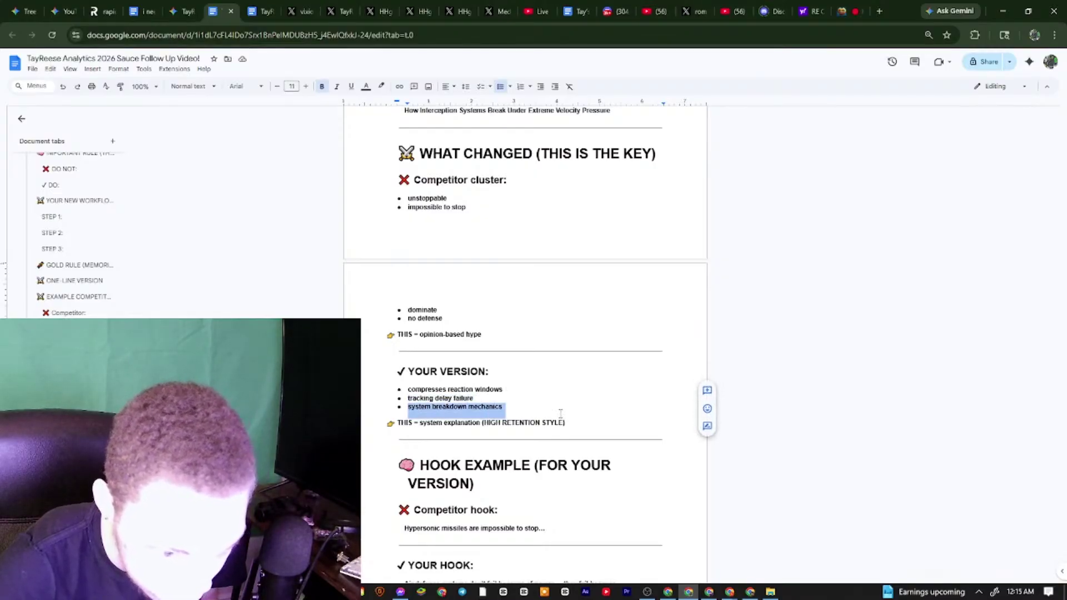
Highlight the "IF SEARCH IS SATURATED:" heading and review the memory formula and one-line version below it
{"action": "scroll", "coordinate": [515, 453], "scroll_direction": "down", "scroll_amount": 5}
{"action": "scroll", "coordinate": [489, 370], "scroll_direction": "down", "scroll_amount": 3}
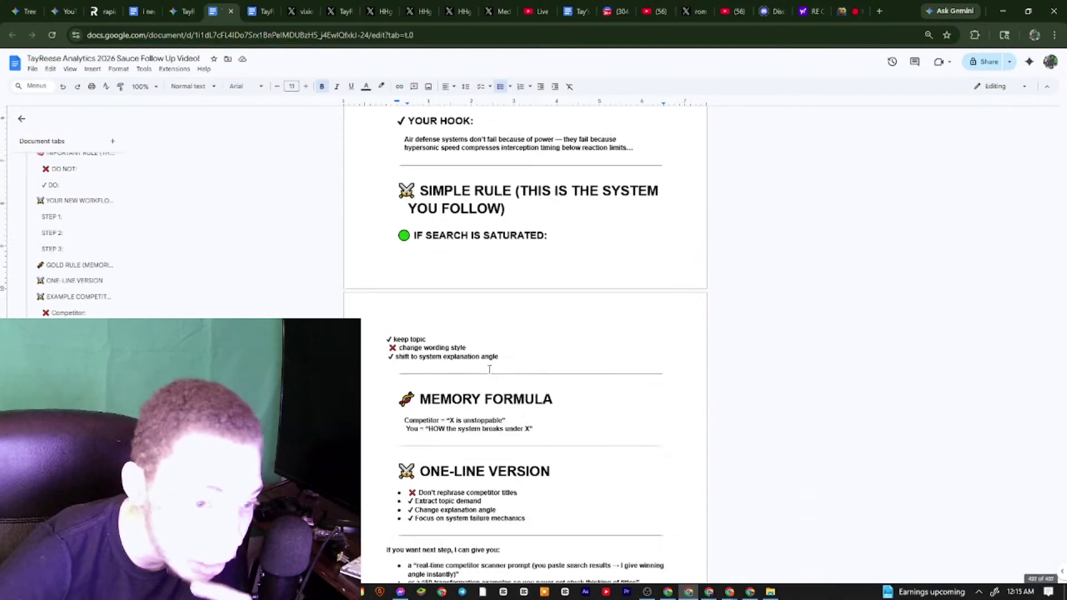
{"action": "left_click_drag", "start_coordinate": [566, 240], "coordinate": [415, 235]}
{"action": "left_click", "coordinate": [415, 235]}
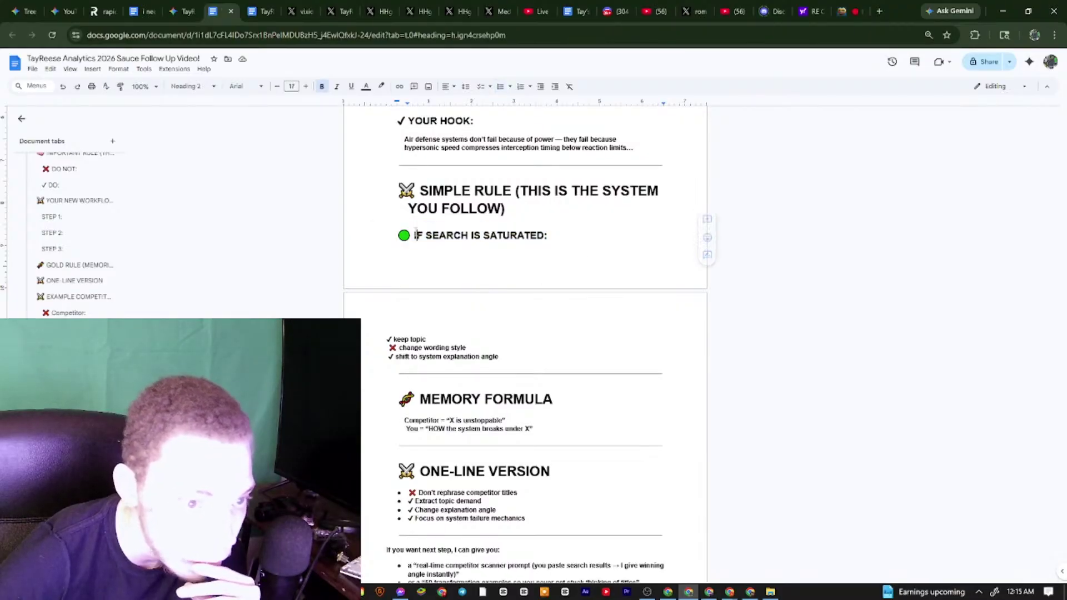
{"action": "key", "text": "shift+End"}
{"action": "scroll", "coordinate": [530, 283], "scroll_direction": "down", "scroll_amount": 4}
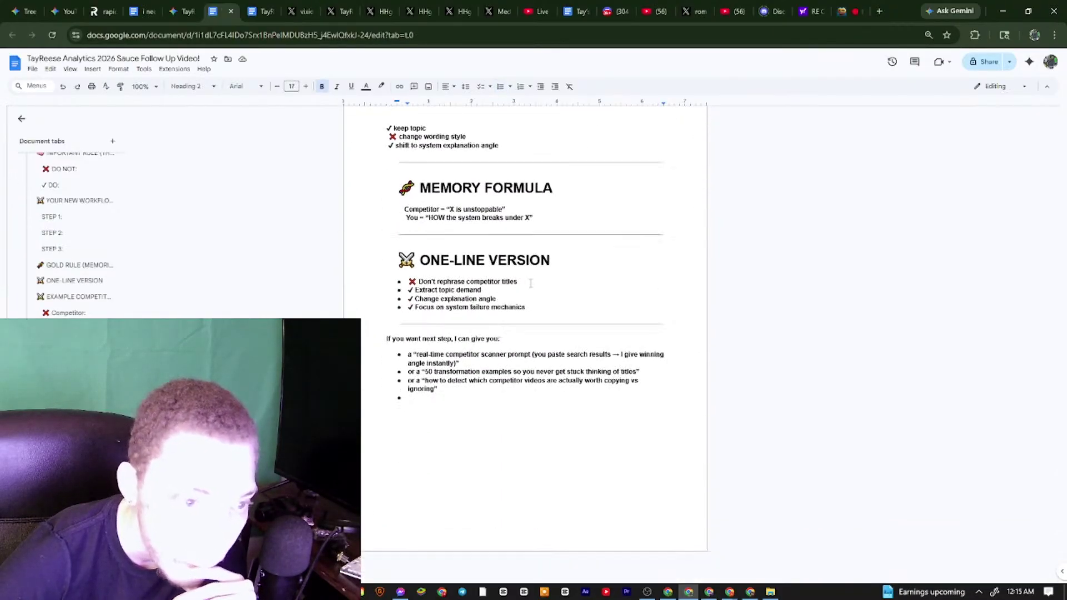
Go back to the "WHAT YOU SEE IN SEARCH (VARIATIONS CLUSTER)" section and highlight the "Variation 1" label
{"action": "scroll", "coordinate": [530, 283], "scroll_direction": "up", "scroll_amount": 10}
{"action": "scroll", "coordinate": [530, 283], "scroll_direction": "up", "scroll_amount": 15}
{"action": "scroll", "coordinate": [528, 286], "scroll_direction": "down", "scroll_amount": 4}
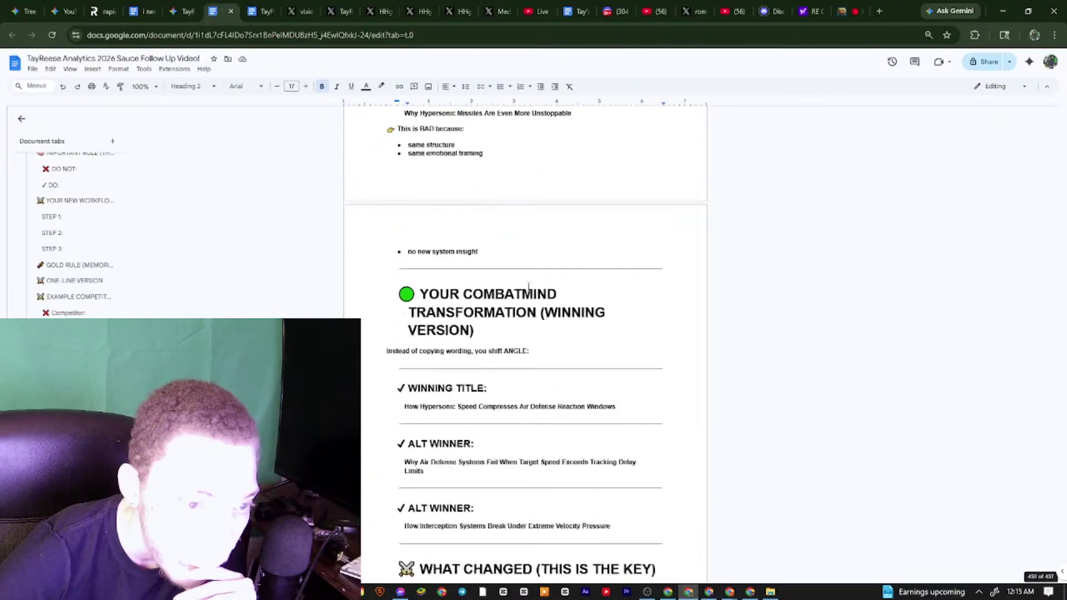
{"action": "scroll", "coordinate": [528, 286], "scroll_direction": "up", "scroll_amount": 9}
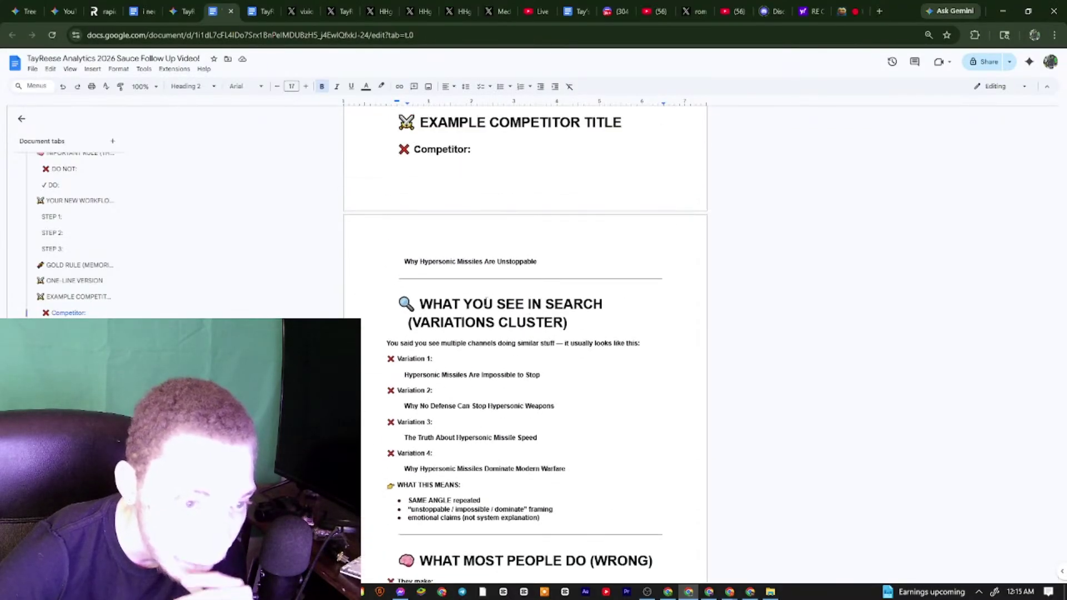
{"action": "scroll", "coordinate": [478, 387], "scroll_direction": "down", "scroll_amount": 1}
{"action": "left_click_drag", "start_coordinate": [397, 305], "coordinate": [425, 304]}
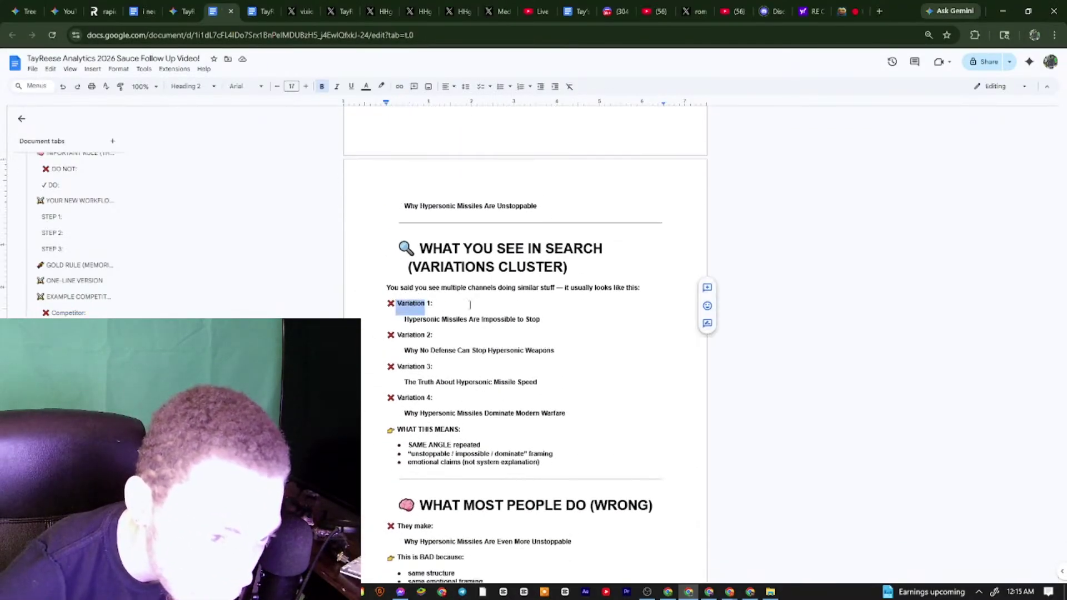
Highlight the "YOUR COMBATMIND TRANSFORMATION" heading and the winning title "How Hypersonic Speed Compresses Air Defense Reaction Windows" in the document
{"action": "scroll", "coordinate": [479, 346], "scroll_direction": "down", "scroll_amount": 10}
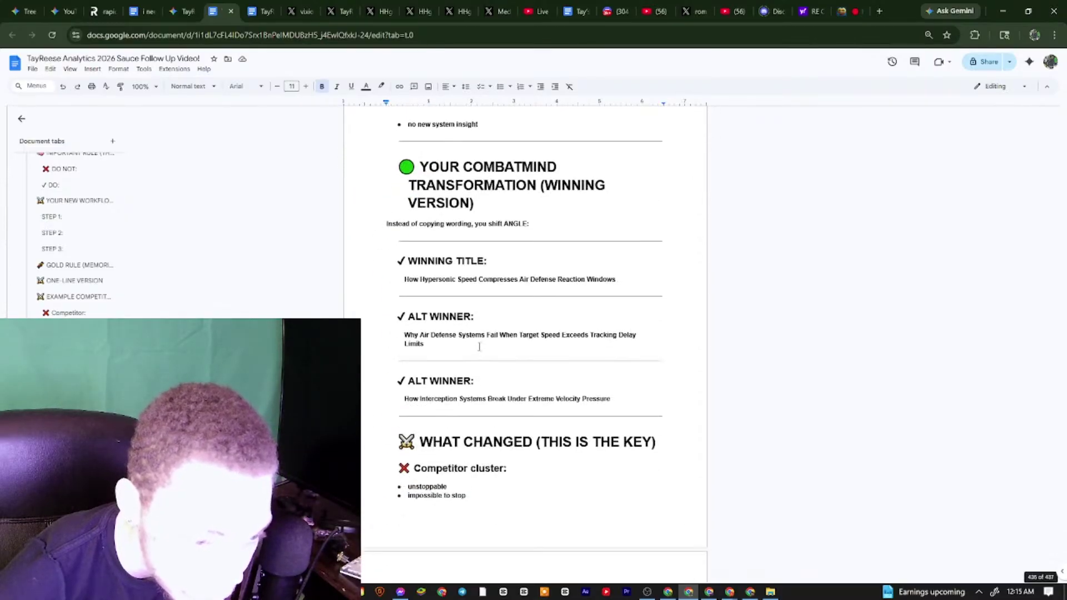
{"action": "left_click_drag", "start_coordinate": [403, 160], "coordinate": [466, 203]}
{"action": "left_click", "coordinate": [486, 208]}
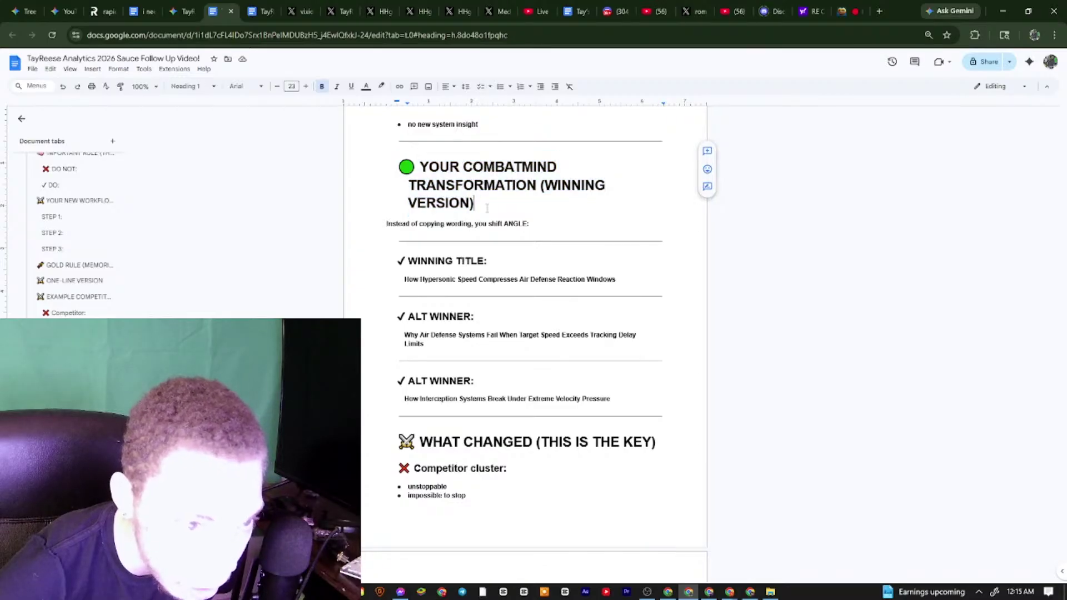
{"action": "left_click_drag", "start_coordinate": [403, 283], "coordinate": [626, 280]}
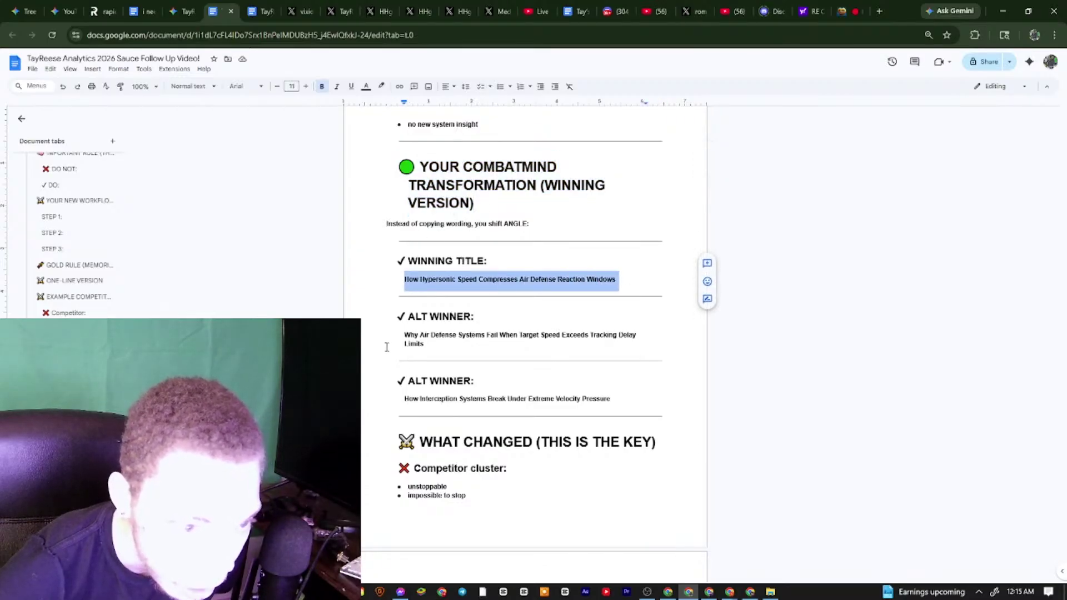
Highlight the two "ALT WINNER" titles on tracking delay limits and extreme velocity pressure, then continue to the "YOUR VERSION:" section
{"action": "left_click_drag", "start_coordinate": [386, 346], "coordinate": [424, 344]}
{"action": "left_click_drag", "start_coordinate": [403, 398], "coordinate": [614, 399]}
{"action": "scroll", "coordinate": [556, 333], "scroll_direction": "down", "scroll_amount": 5}
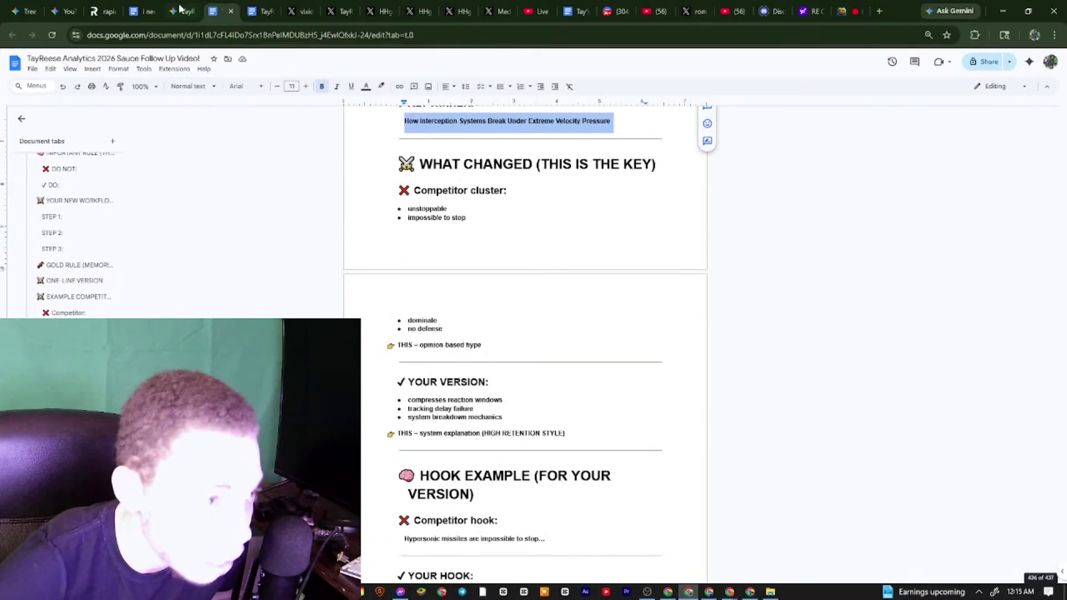
Return to the beginning of the planning document, at the "TayReese Follow up Military Tech Keywords List" title
{"action": "scroll", "coordinate": [584, 351], "scroll_direction": "up", "scroll_amount": 20}
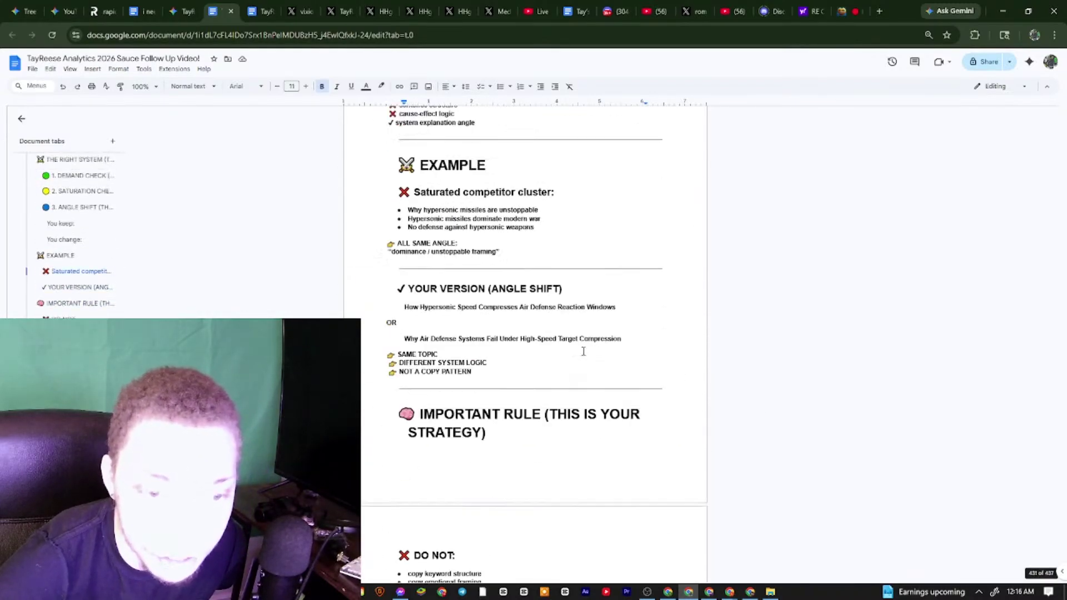
{"action": "scroll", "coordinate": [583, 351], "scroll_direction": "up", "scroll_amount": 15}
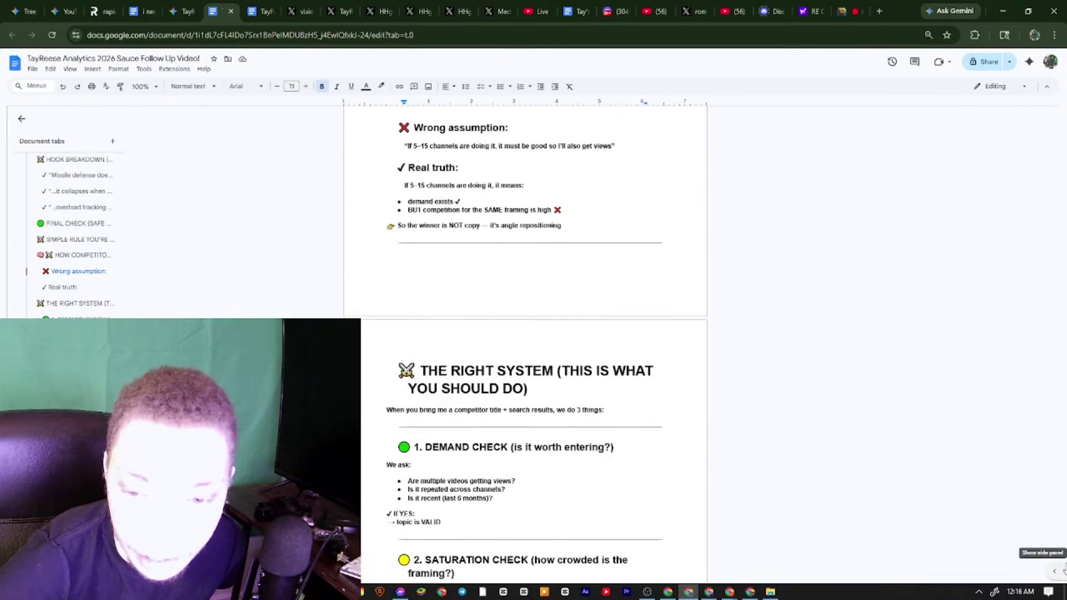
{"action": "scroll", "coordinate": [1064, 567], "scroll_direction": "up", "scroll_amount": 20}
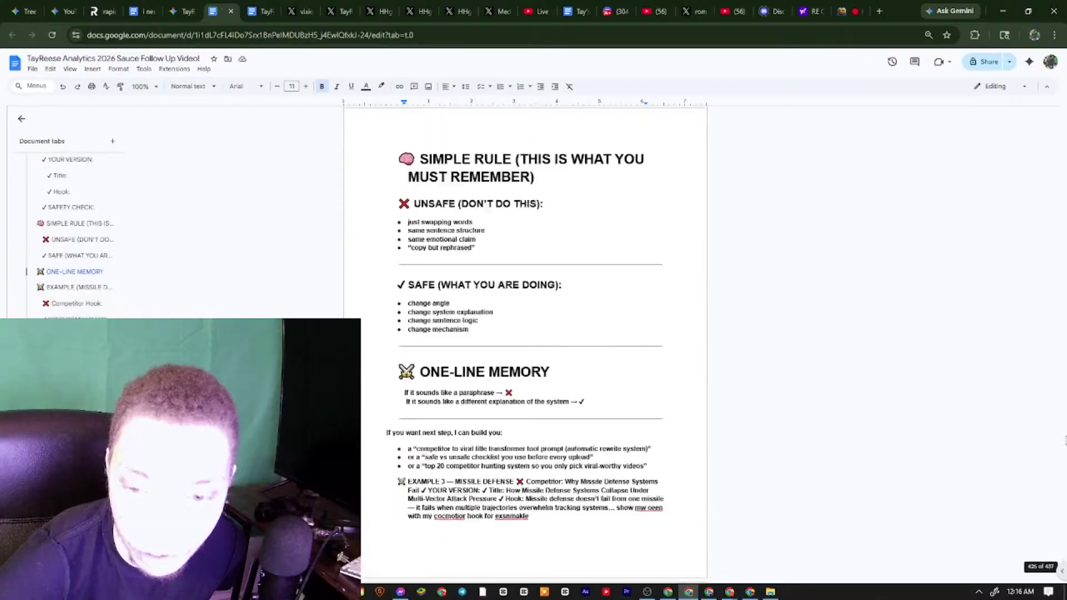
{"action": "scroll", "coordinate": [1064, 441], "scroll_direction": "up", "scroll_amount": 20}
{"action": "left_click_drag", "start_coordinate": [1063, 560], "coordinate": [1062, 113]}
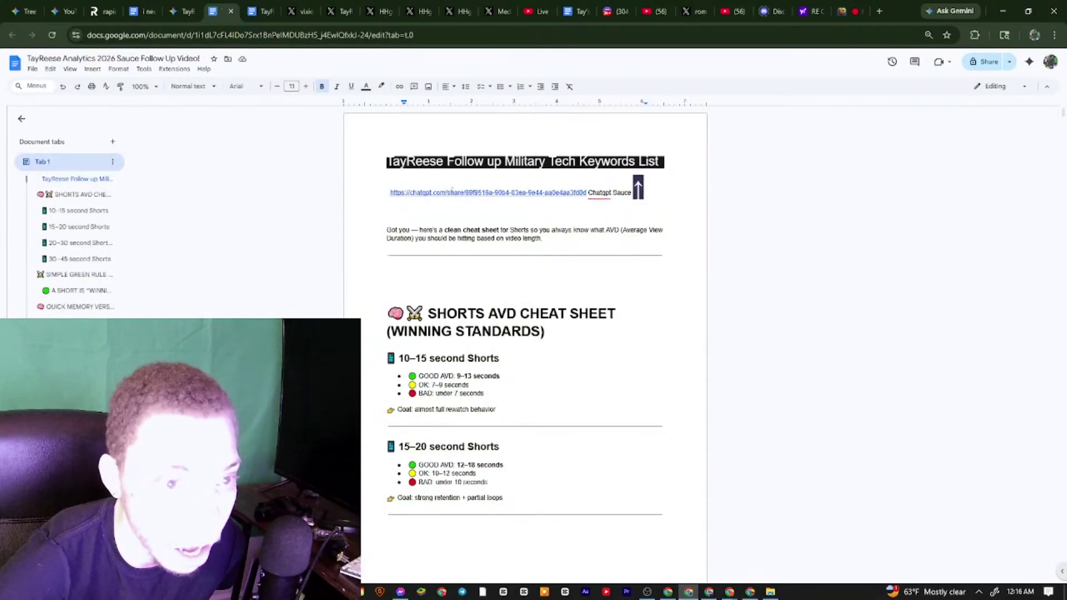
{"action": "left_click", "coordinate": [300, 11]}
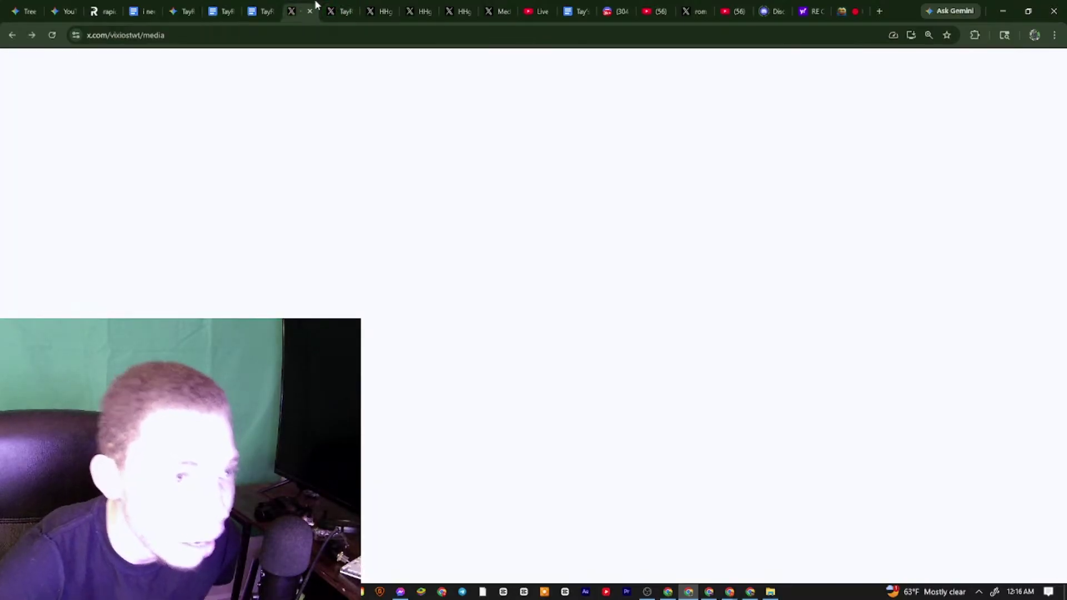
{"action": "scroll", "coordinate": [453, 200], "scroll_direction": "down", "scroll_amount": 15}
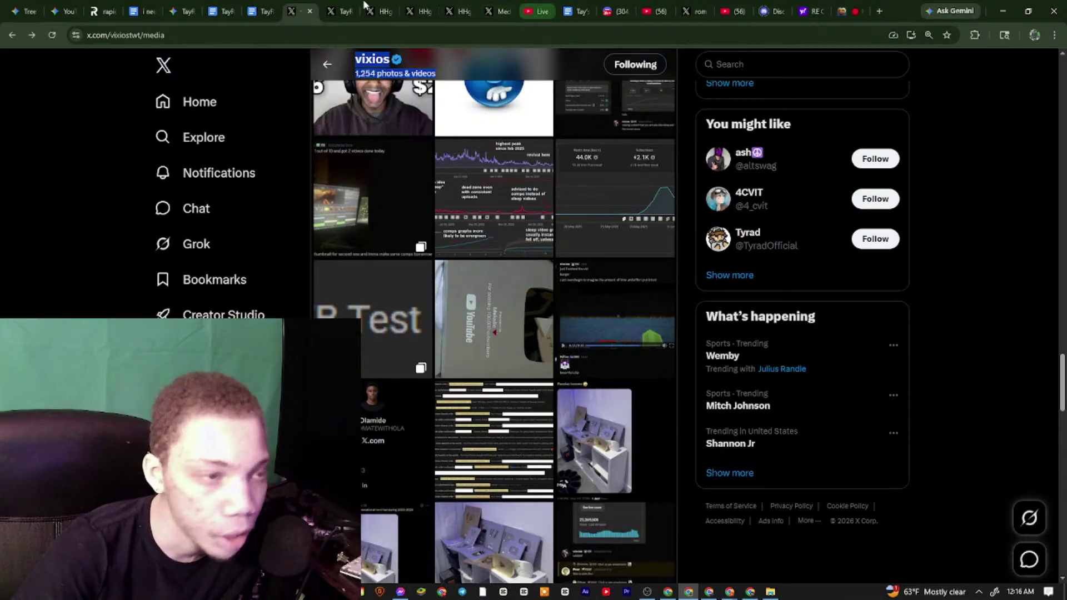
{"action": "left_click", "coordinate": [344, 10]}
{"action": "left_click", "coordinate": [303, 9]}
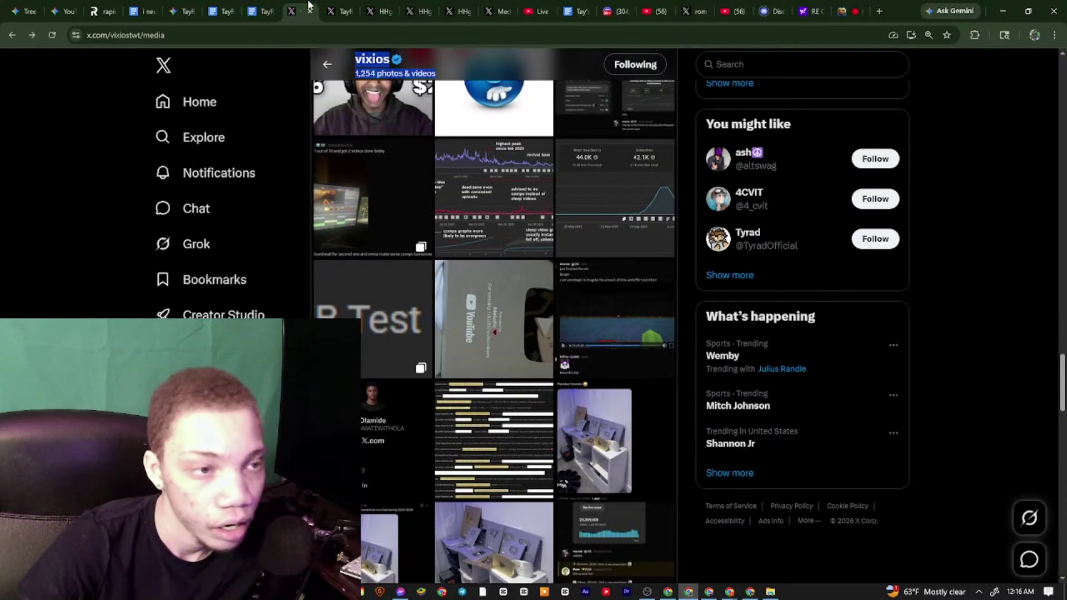
{"action": "left_click", "coordinate": [337, 8]}
{"action": "left_click", "coordinate": [550, 103]}
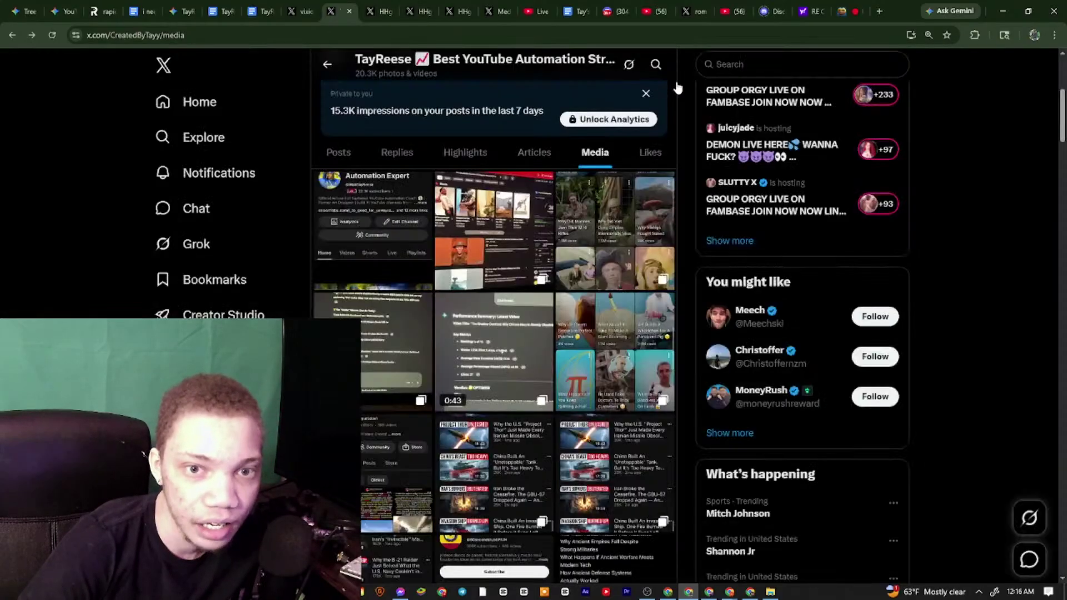
Enter "createdbyatyy realtime" as the X search query and copy the handle "CreatedByTayy" from the profile
{"action": "left_click", "coordinate": [727, 66]}
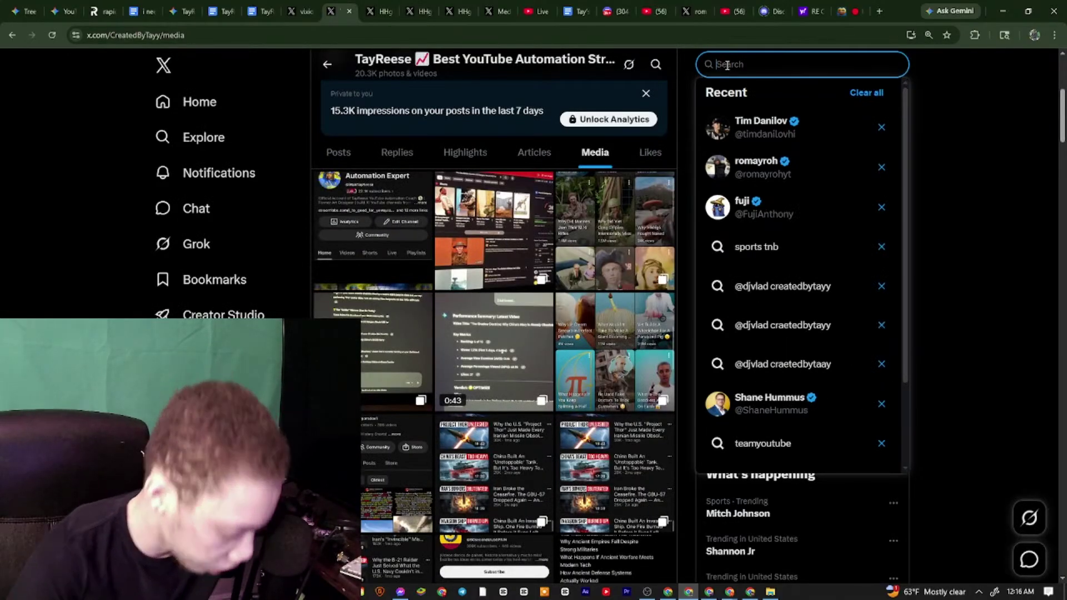
{"action": "type", "text": "dbyatyy realtime"}
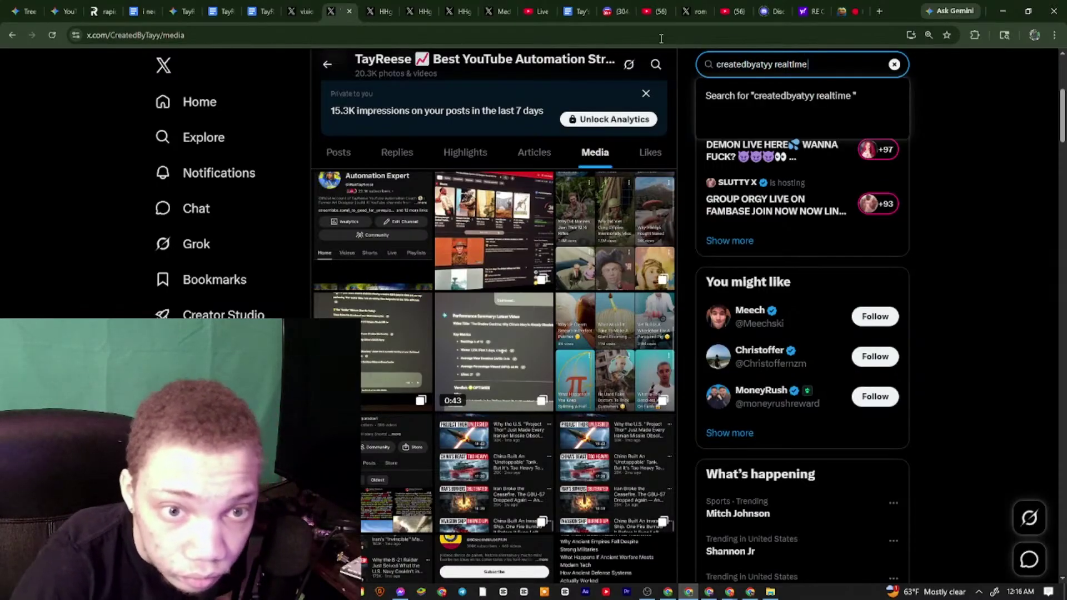
{"action": "scroll", "coordinate": [363, 149], "scroll_direction": "up", "scroll_amount": 5}
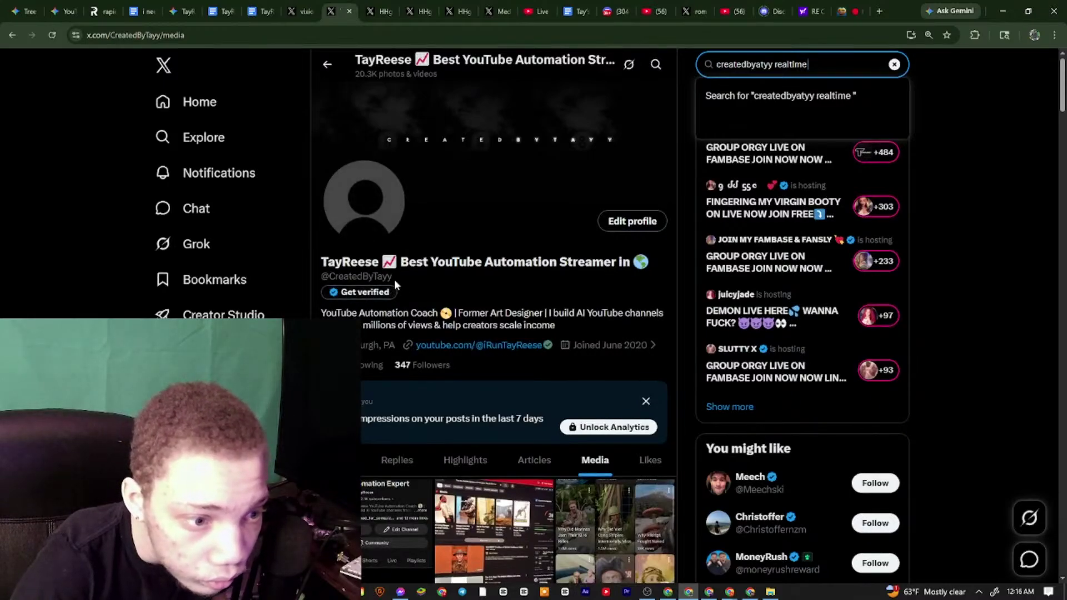
{"action": "left_click_drag", "start_coordinate": [394, 279], "coordinate": [329, 278]}
{"action": "right_click", "coordinate": [340, 285]}
{"action": "left_click", "coordinate": [355, 295]}
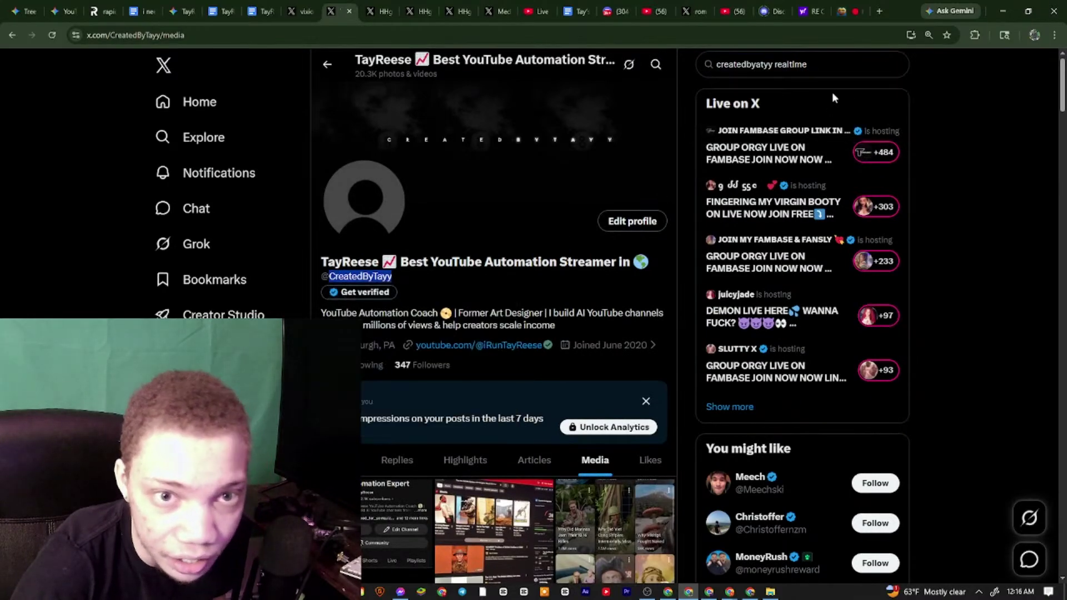
Replace the misspelled handle in the query with the copied one and search X for "CreatedByTayy realtime"
{"action": "left_click", "coordinate": [771, 67]}
{"action": "left_click_drag", "start_coordinate": [724, 67], "coordinate": [678, 71]}
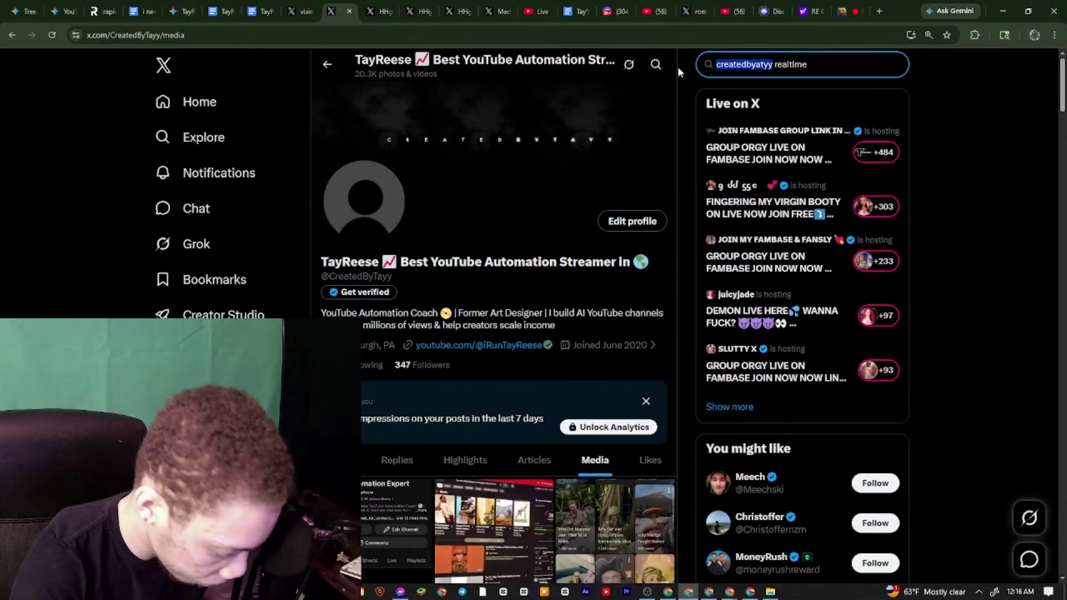
{"action": "key", "text": "BackSpace"}
{"action": "key", "text": "ctrl+v"}
{"action": "key", "text": "Return"}
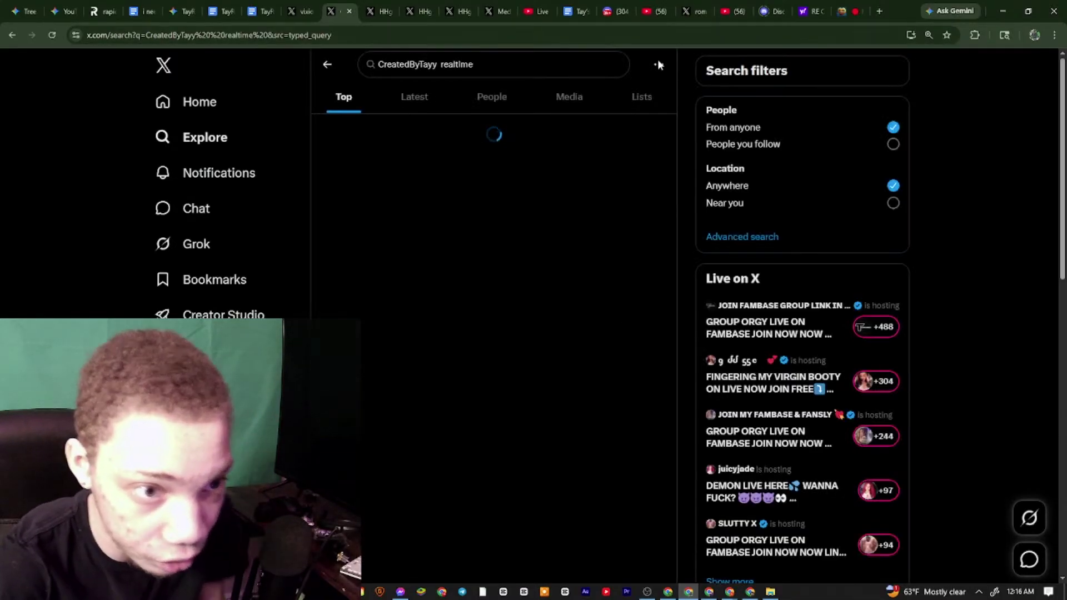
Limit the X search results to media and rerun the search
{"action": "left_click", "coordinate": [580, 96]}
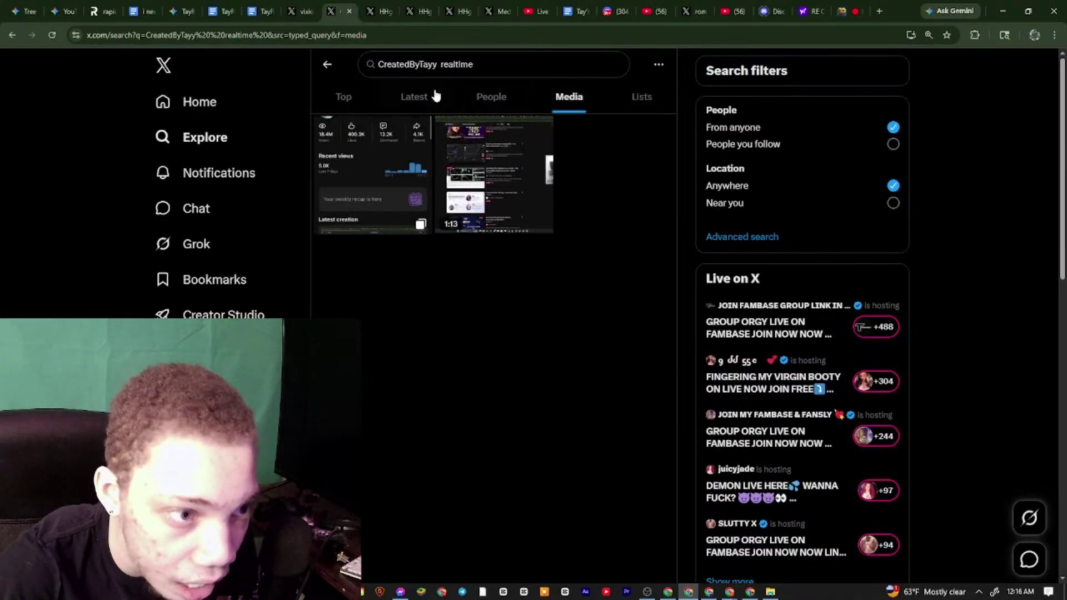
{"action": "left_click", "coordinate": [443, 65]}
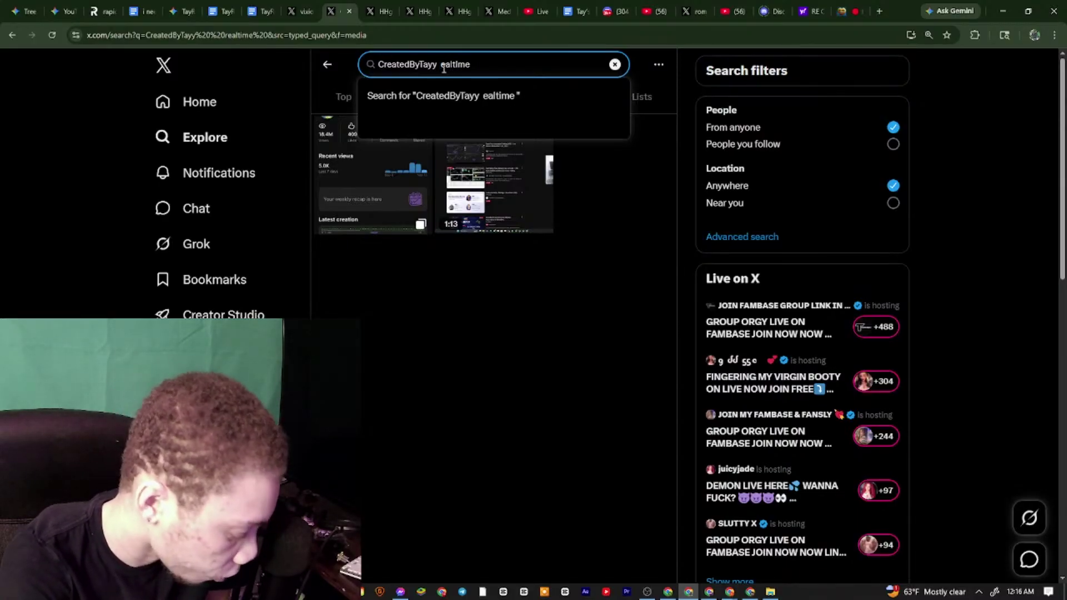
{"action": "key", "text": "Return"}
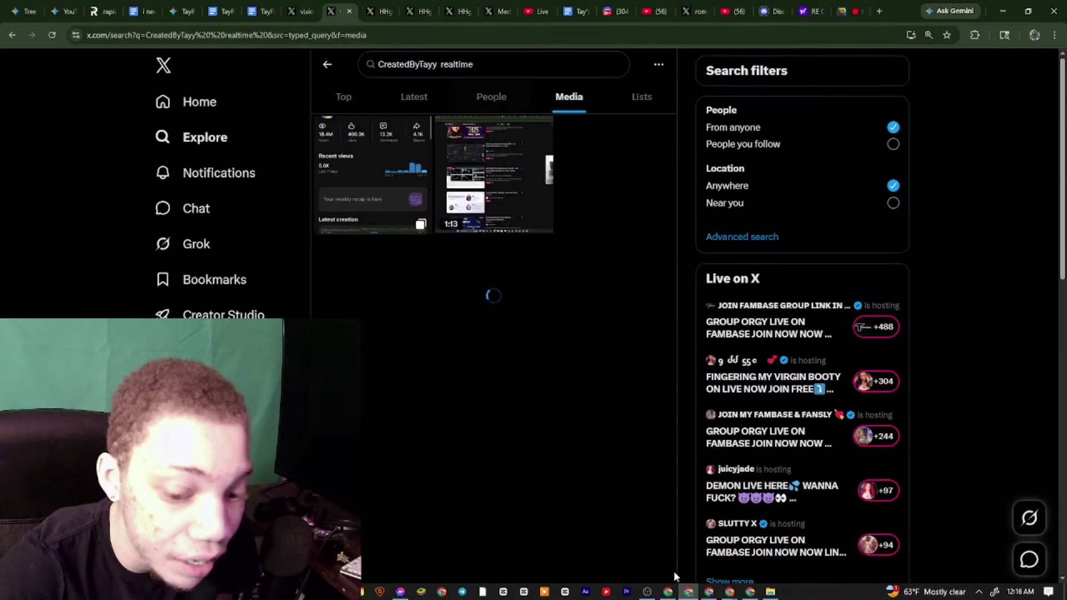
Switch to the ChatGPT conversation, start dictating a message and review the reply down to "FULL EXAMPLE (BEFORE → AFTER)"
{"action": "left_click", "coordinate": [710, 592]}
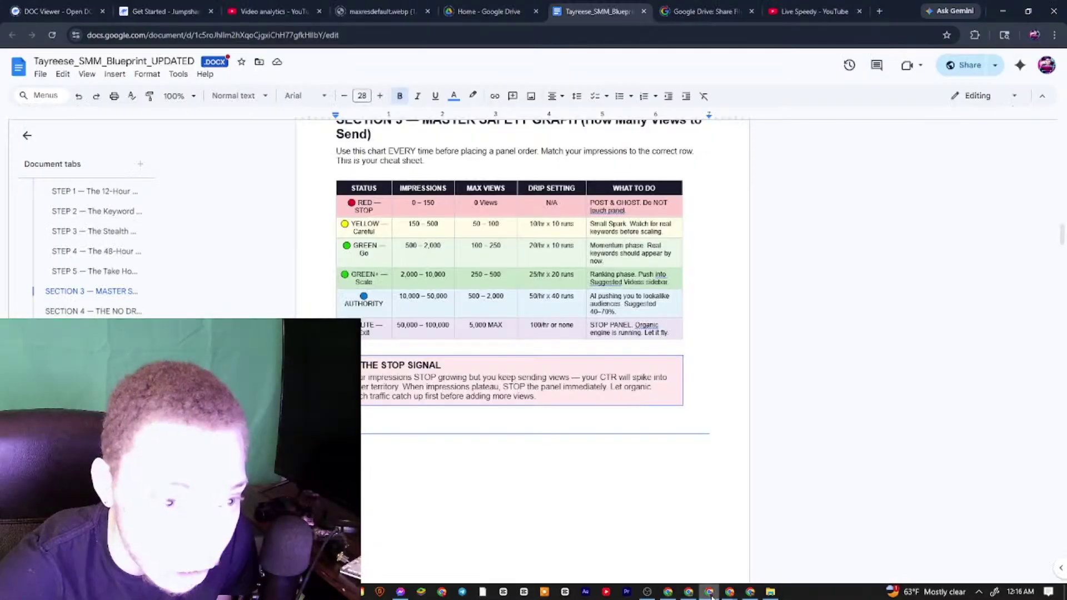
{"action": "left_click", "coordinate": [750, 592]}
{"action": "left_click", "coordinate": [710, 592]}
{"action": "left_click", "coordinate": [689, 593]}
{"action": "left_click", "coordinate": [668, 592]}
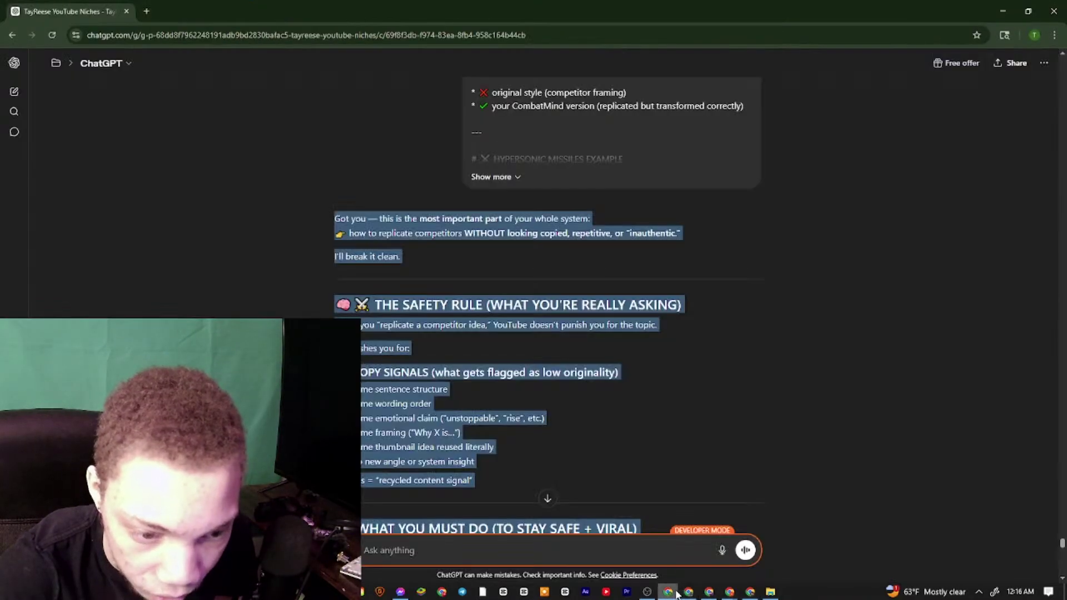
{"action": "left_click", "coordinate": [722, 550]}
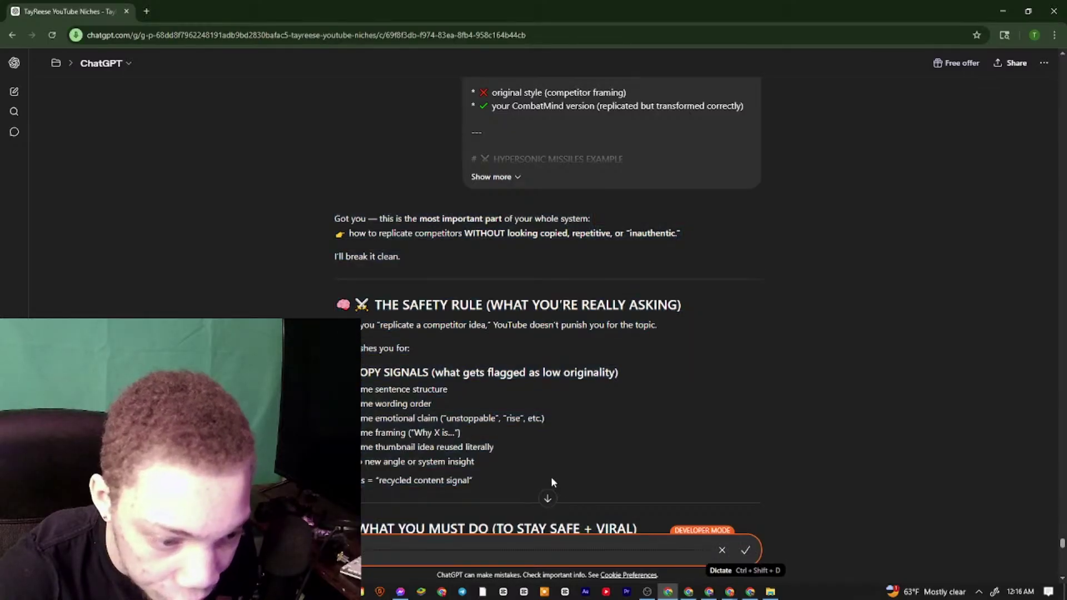
{"action": "scroll", "coordinate": [481, 442], "scroll_direction": "down", "scroll_amount": 18}
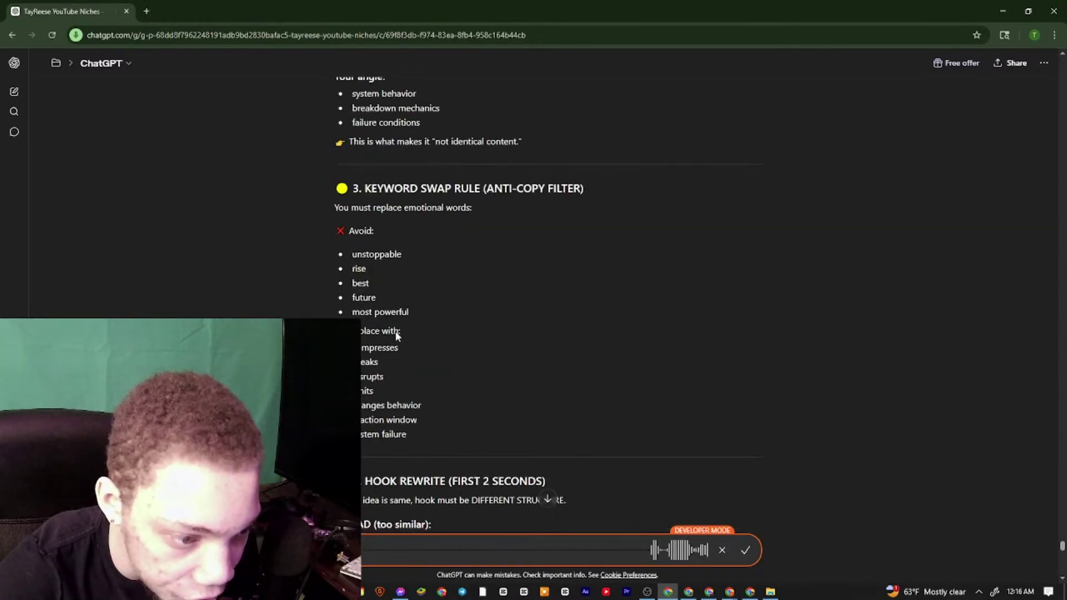
{"action": "scroll", "coordinate": [407, 354], "scroll_direction": "down", "scroll_amount": 5}
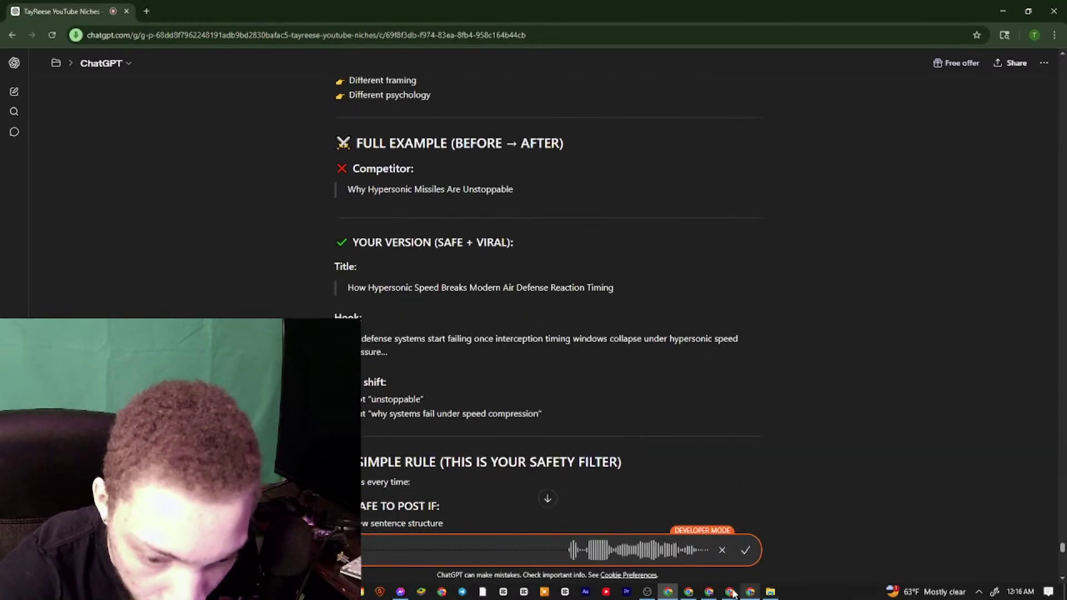
Switch to the YouTube Studio channel analytics overview and examine the realtime views for the last 48 hours
{"action": "mouse_move", "coordinate": [704, 590]}
{"action": "left_click", "coordinate": [781, 555]}
{"action": "scroll", "coordinate": [716, 311], "scroll_direction": "up", "scroll_amount": 5}
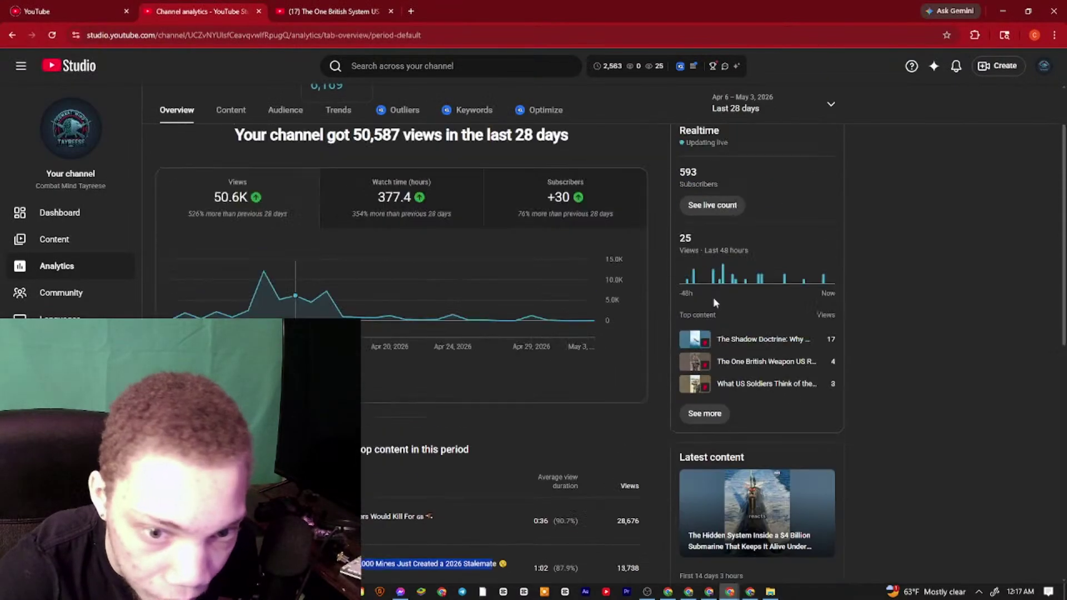
Return to the channel analytics overview and highlight the first top video's row and the "top content in this period" heading
{"action": "left_click", "coordinate": [689, 596]}
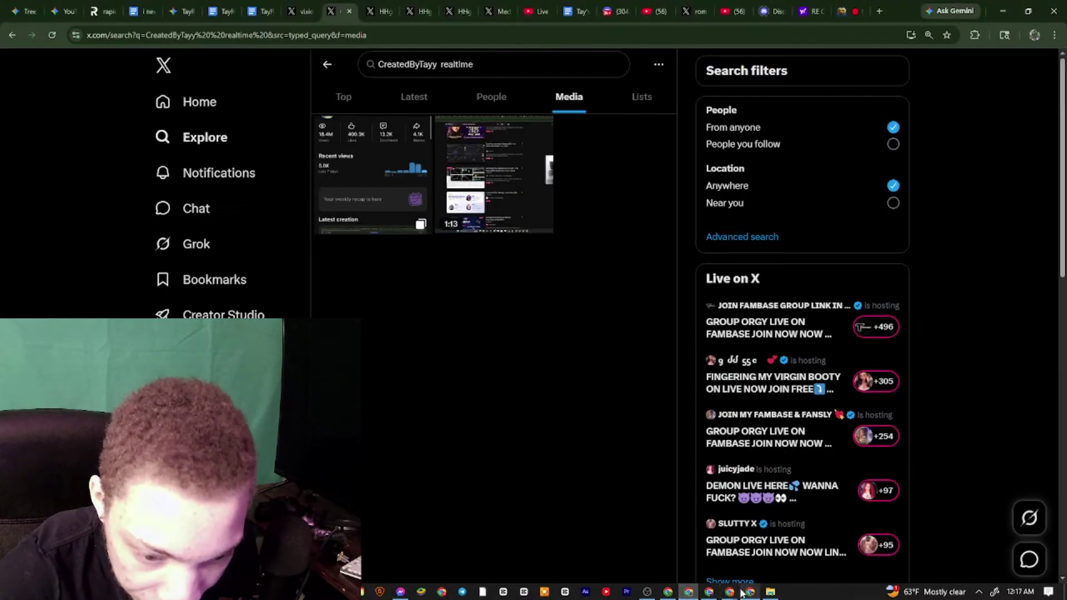
{"action": "left_click", "coordinate": [709, 595]}
{"action": "left_click", "coordinate": [670, 593]}
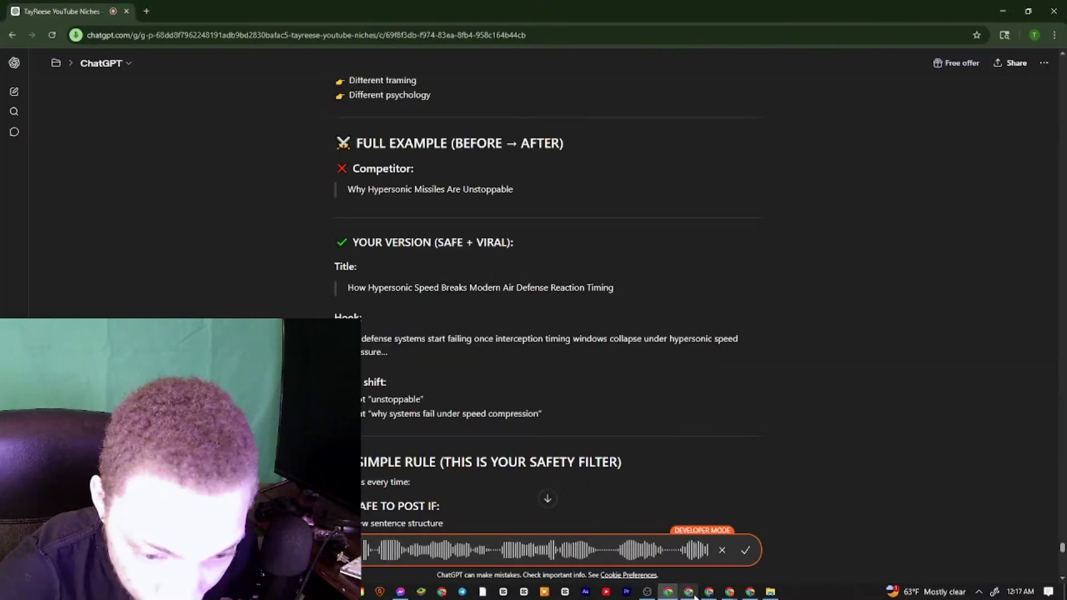
{"action": "mouse_move", "coordinate": [729, 592]}
{"action": "left_click", "coordinate": [781, 574]}
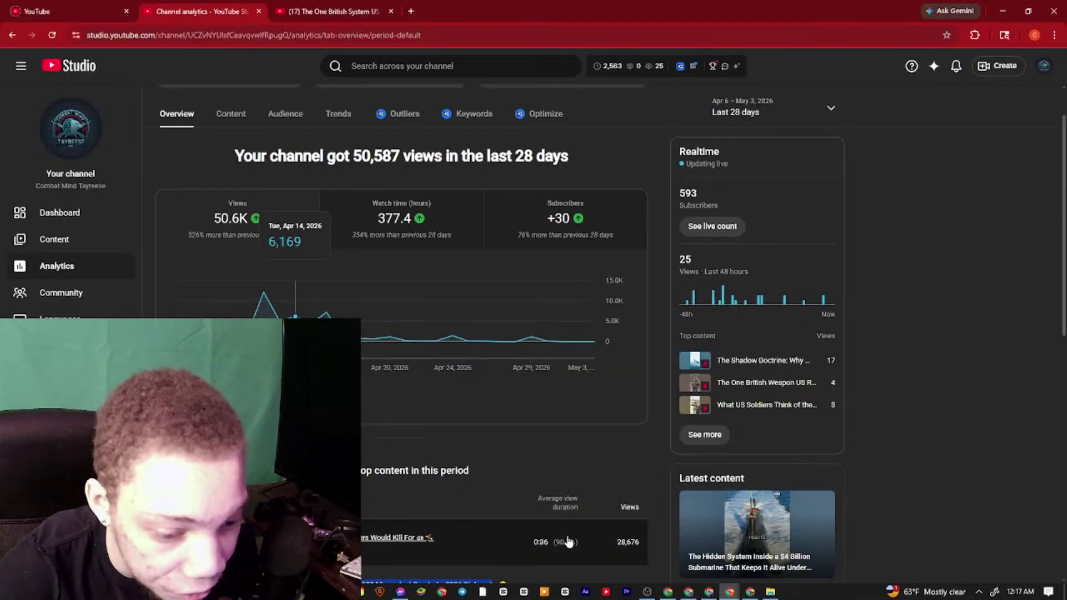
{"action": "left_click_drag", "start_coordinate": [639, 539], "coordinate": [344, 533]}
{"action": "left_click_drag", "start_coordinate": [336, 471], "coordinate": [469, 468]}
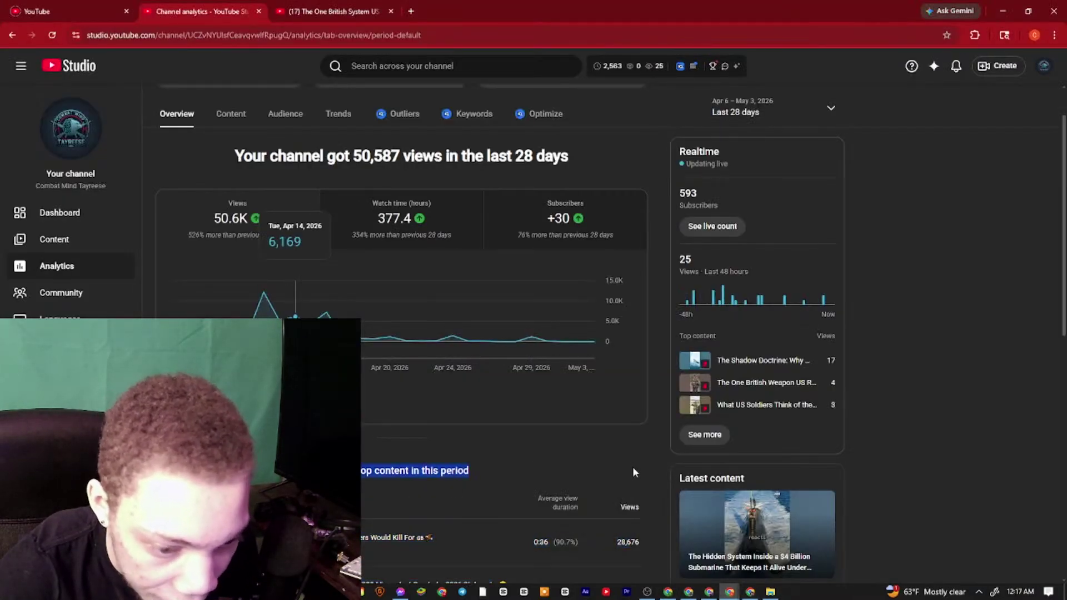
Go back to the ChatGPT conversation and highlight the "YOUR VERSION" example text and the "NOT SAFE IF:" list
{"action": "left_click", "coordinate": [689, 595]}
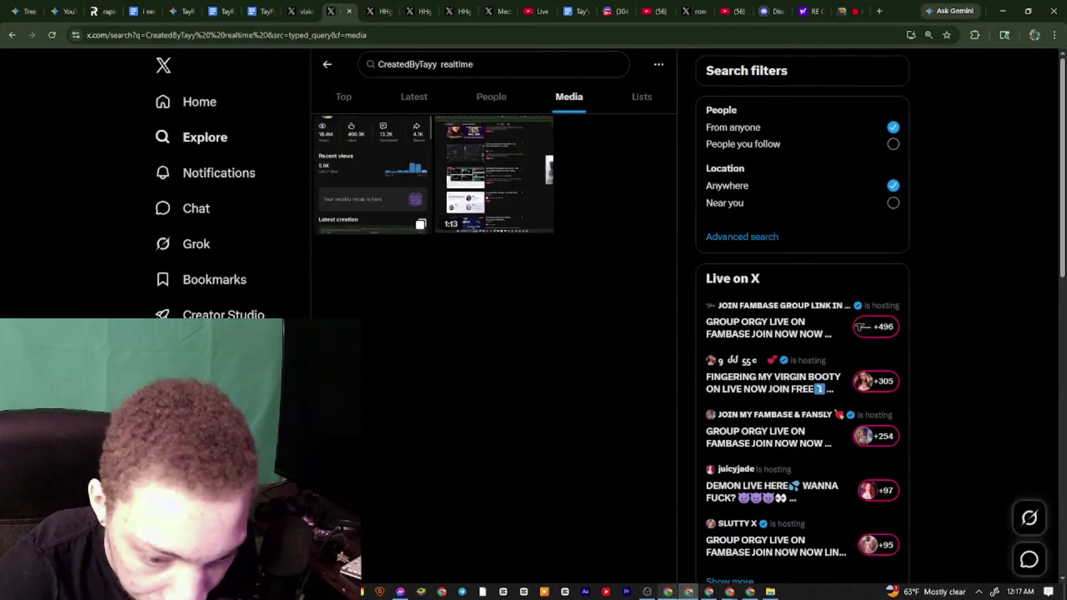
{"action": "left_click", "coordinate": [670, 593]}
{"action": "left_click", "coordinate": [708, 593]}
{"action": "left_click", "coordinate": [688, 593]}
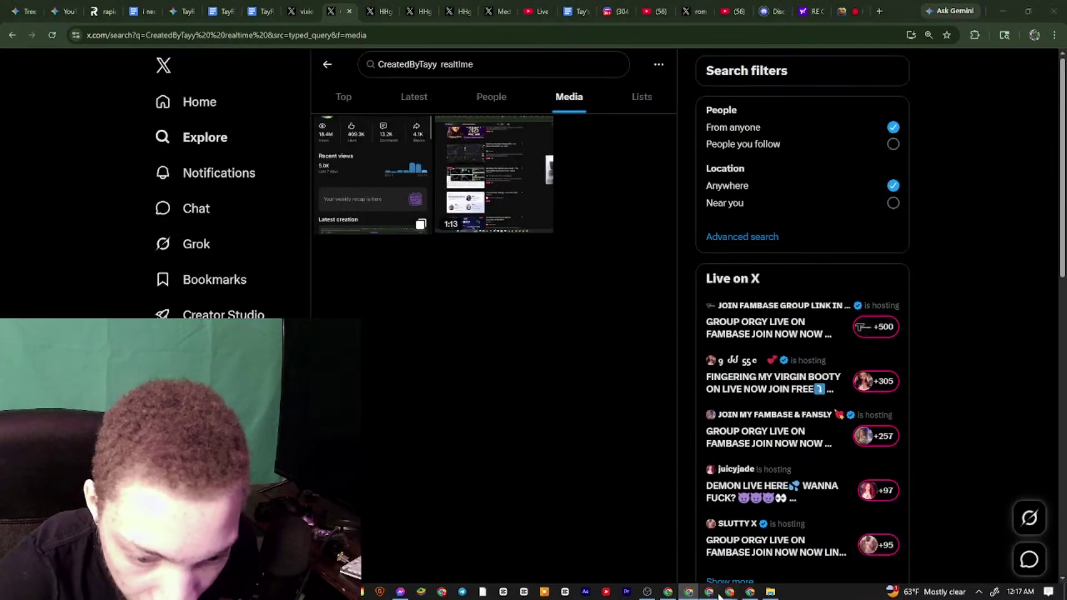
{"action": "left_click", "coordinate": [709, 594]}
{"action": "left_click", "coordinate": [688, 593]}
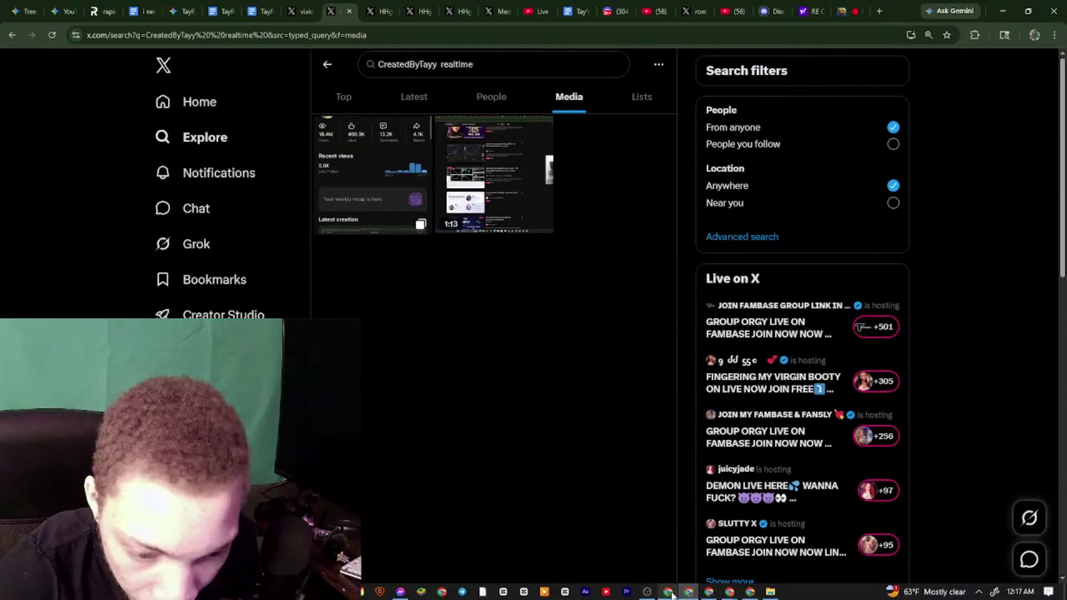
{"action": "left_click", "coordinate": [669, 594]}
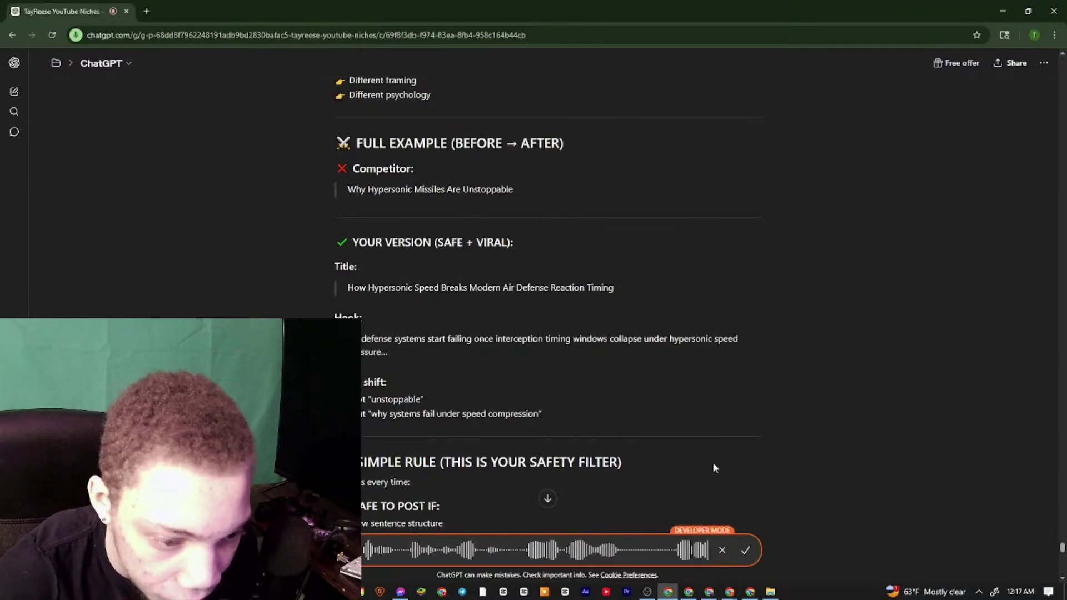
{"action": "left_click_drag", "start_coordinate": [712, 462], "coordinate": [346, 286]}
{"action": "scroll", "coordinate": [455, 369], "scroll_direction": "down", "scroll_amount": 4}
{"action": "left_click", "coordinate": [379, 366]}
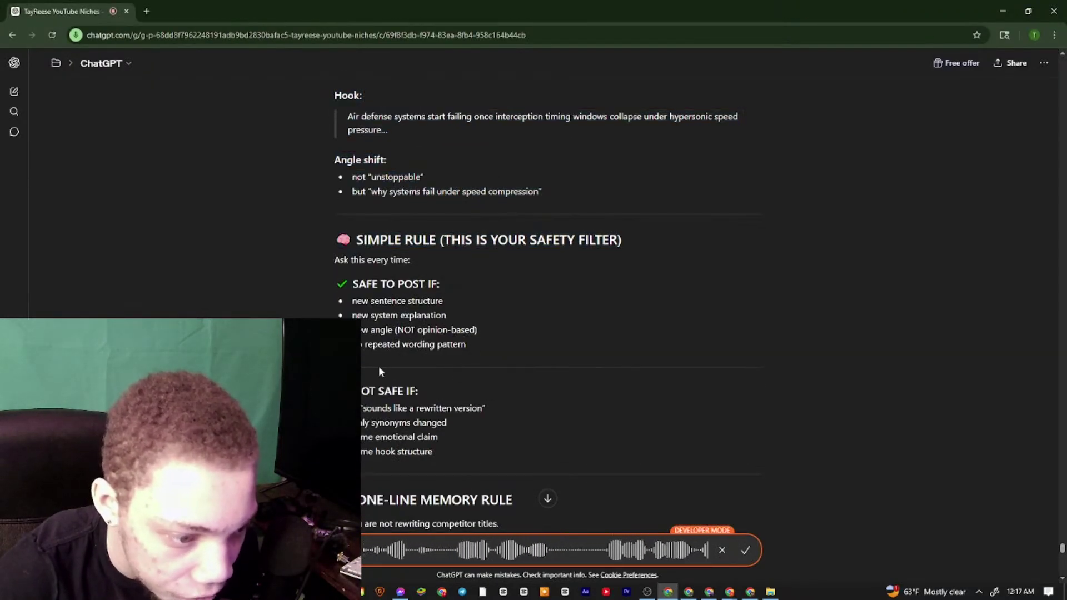
{"action": "left_click_drag", "start_coordinate": [350, 391], "coordinate": [364, 439]}
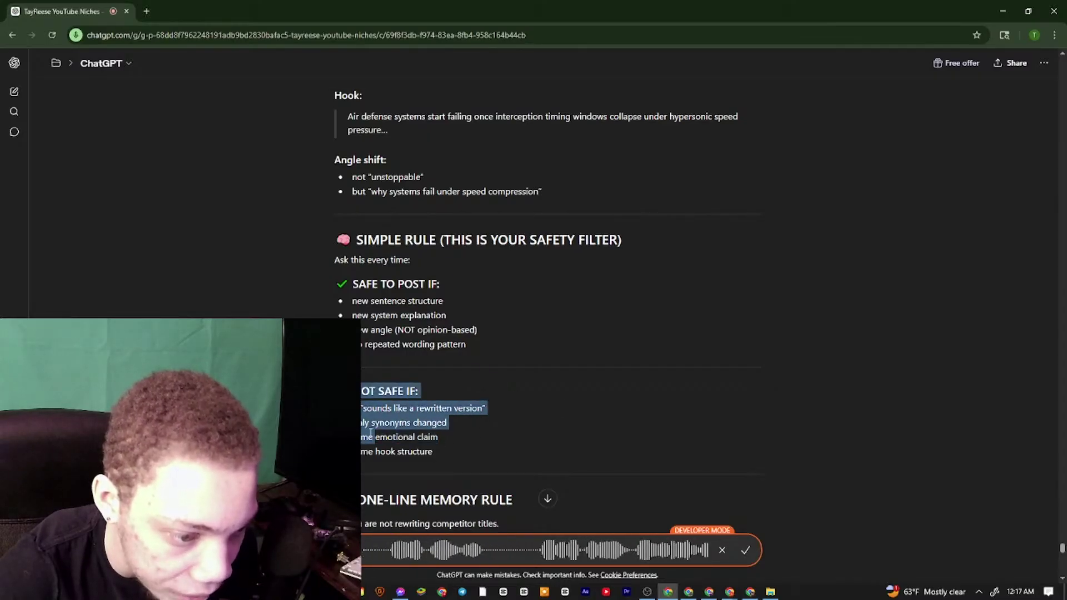
Highlight the examples request and the reply's introduction above the "EXAMPLE 1" hypersonic missiles section
{"action": "scroll", "coordinate": [438, 445], "scroll_direction": "down", "scroll_amount": 5}
{"action": "left_click_drag", "start_coordinate": [519, 438], "coordinate": [596, 461]}
{"action": "scroll", "coordinate": [731, 438], "scroll_direction": "down", "scroll_amount": 1}
{"action": "scroll", "coordinate": [589, 453], "scroll_direction": "down", "scroll_amount": 2}
{"action": "left_click_drag", "start_coordinate": [333, 419], "coordinate": [349, 289]}
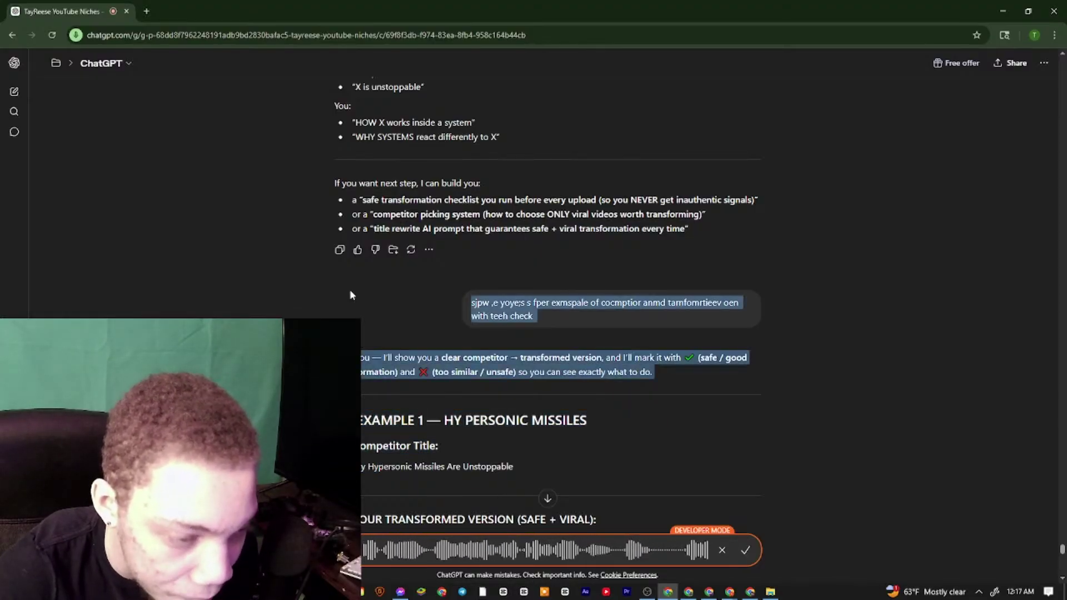
Finish dictating a ChatGPT prompt asking for a cheat sheet of daily post counts per real-time view range, with examples
{"action": "scroll", "coordinate": [385, 328], "scroll_direction": "up", "scroll_amount": 5}
{"action": "scroll", "coordinate": [541, 325], "scroll_direction": "down", "scroll_amount": 14}
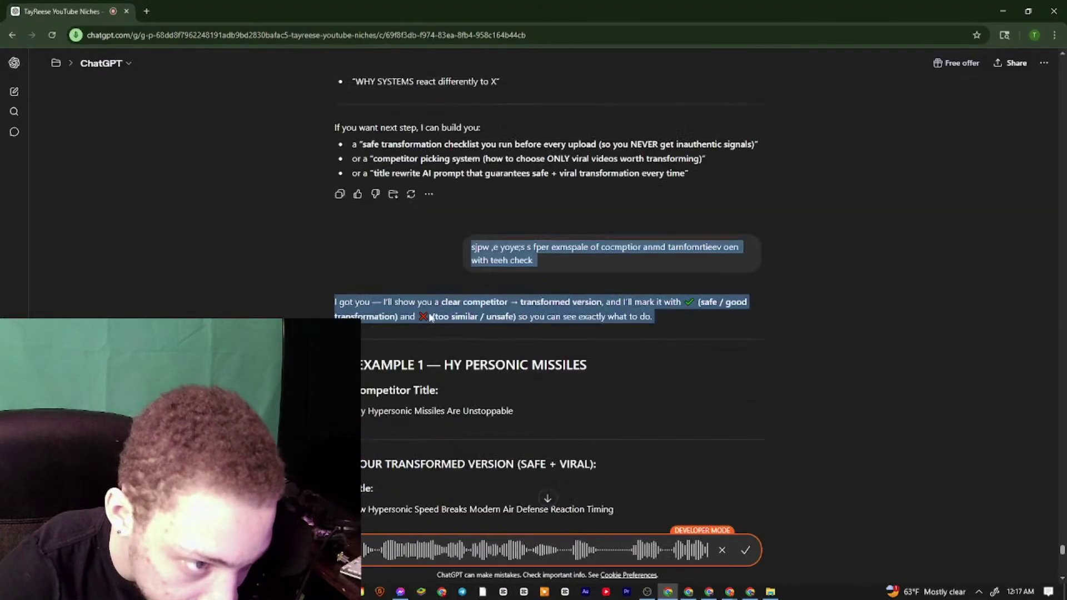
{"action": "scroll", "coordinate": [542, 325], "scroll_direction": "down", "scroll_amount": 4}
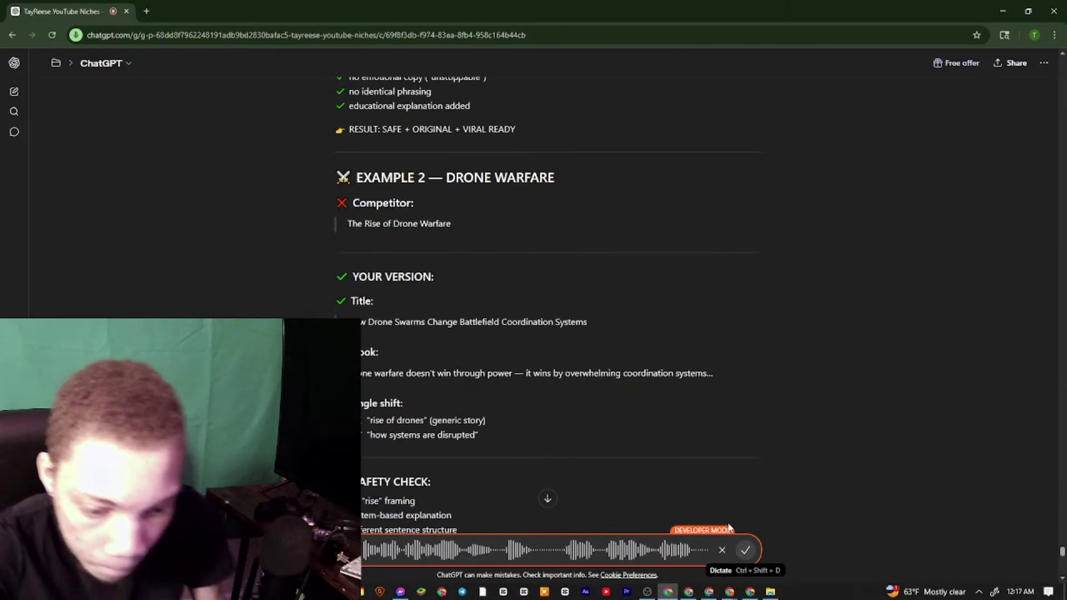
{"action": "key", "text": "ctrl+shift+d"}
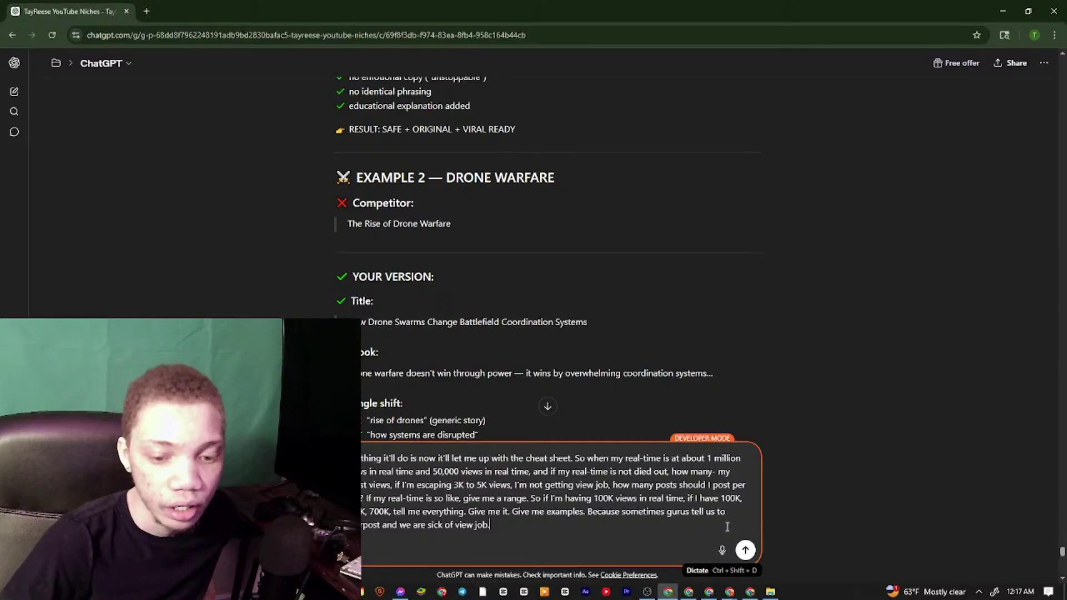
Start dictating an addition to the prompt, and clear the text selection on the YouTube Studio analytics overview before returning to ChatGPT
{"action": "left_click", "coordinate": [719, 550]}
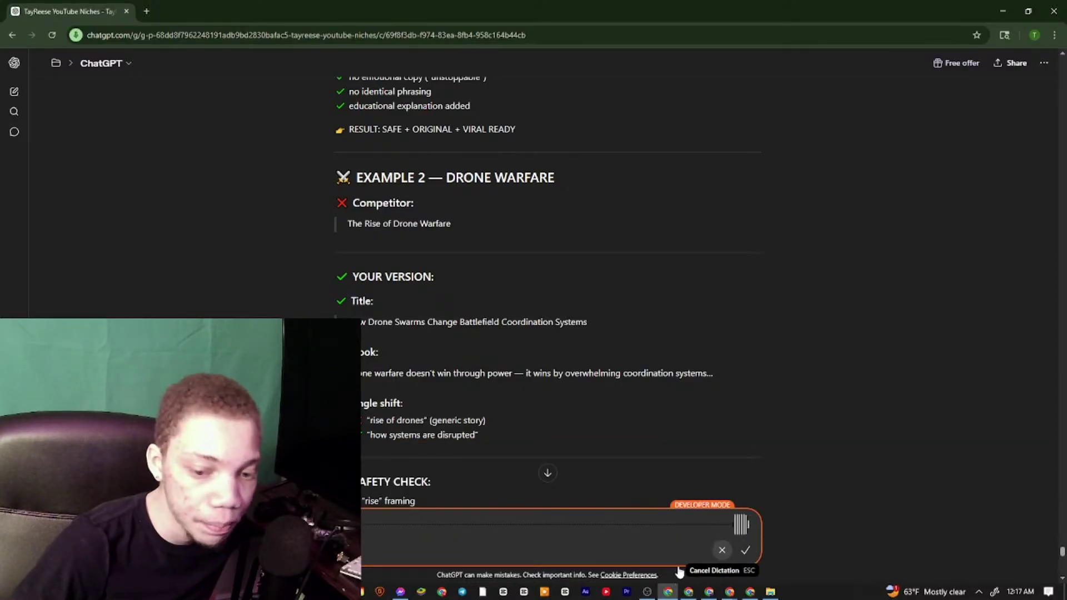
{"action": "left_click", "coordinate": [711, 592]}
{"action": "left_click", "coordinate": [715, 593]}
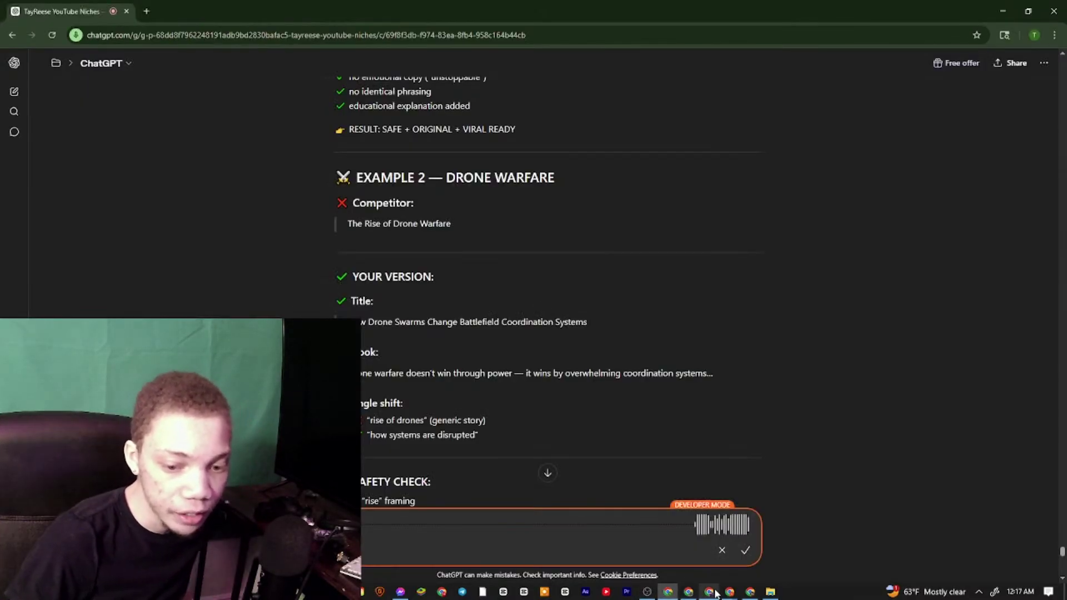
{"action": "left_click", "coordinate": [715, 593]}
{"action": "mouse_move", "coordinate": [729, 592]}
{"action": "left_click", "coordinate": [762, 560]}
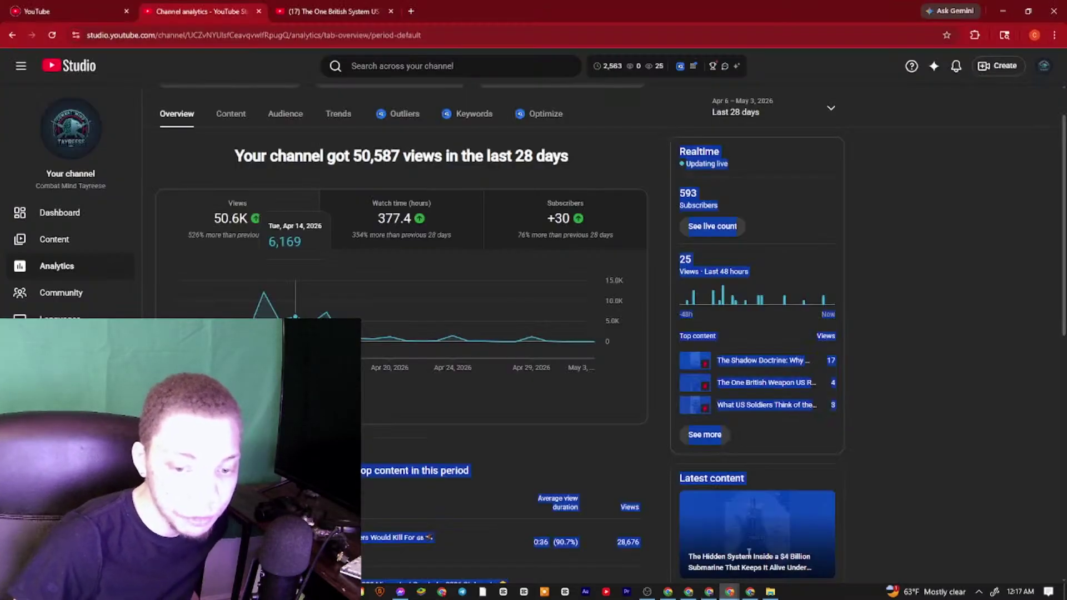
{"action": "left_click", "coordinate": [421, 391]}
{"action": "left_click", "coordinate": [668, 592]}
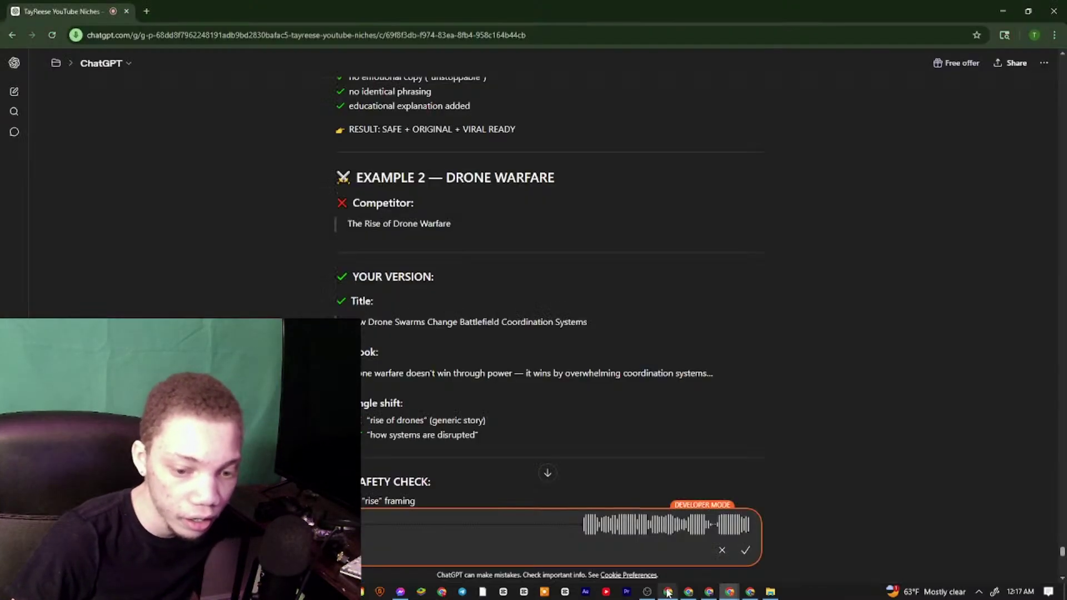
Revisit the channel in YouTube Studio, and bring up the planning document's Master Safety Graph
{"action": "mouse_move", "coordinate": [730, 592]}
{"action": "left_click", "coordinate": [755, 556]}
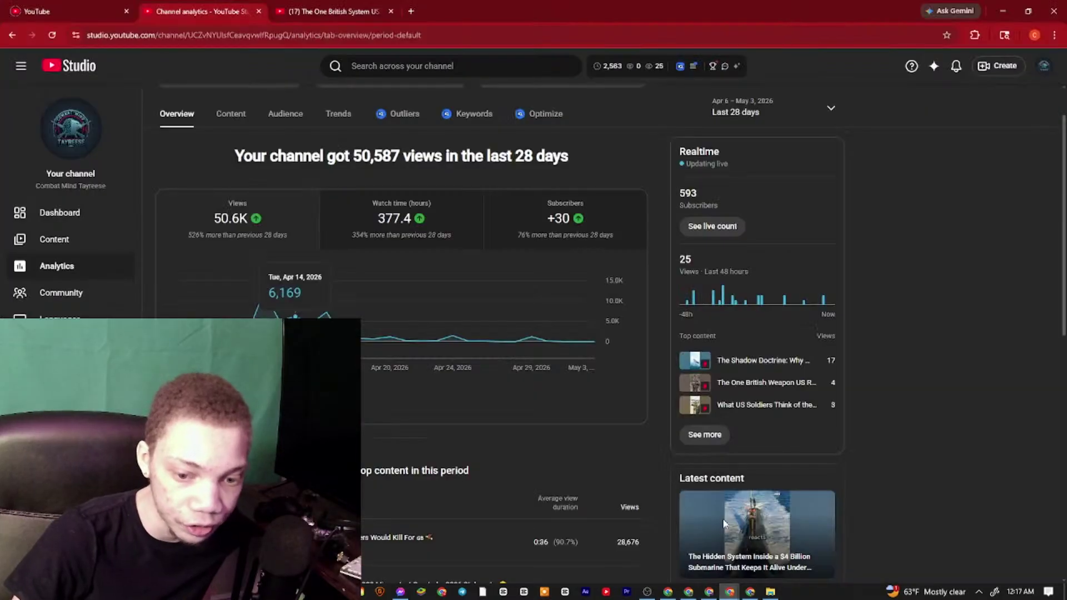
{"action": "scroll", "coordinate": [444, 311], "scroll_direction": "up", "scroll_amount": 1}
{"action": "left_click", "coordinate": [234, 170]}
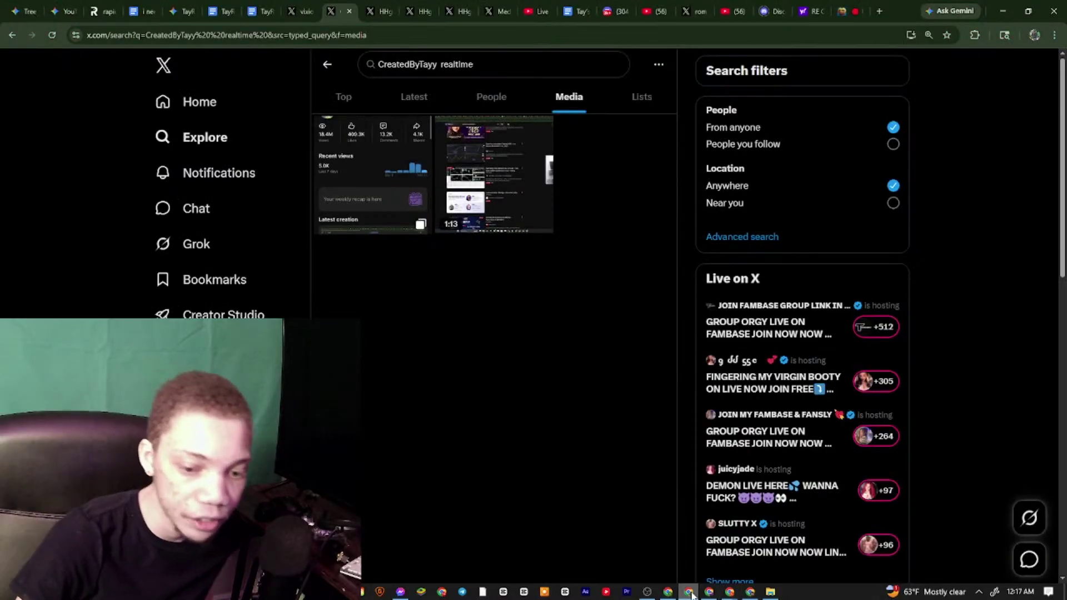
{"action": "left_click", "coordinate": [710, 592]}
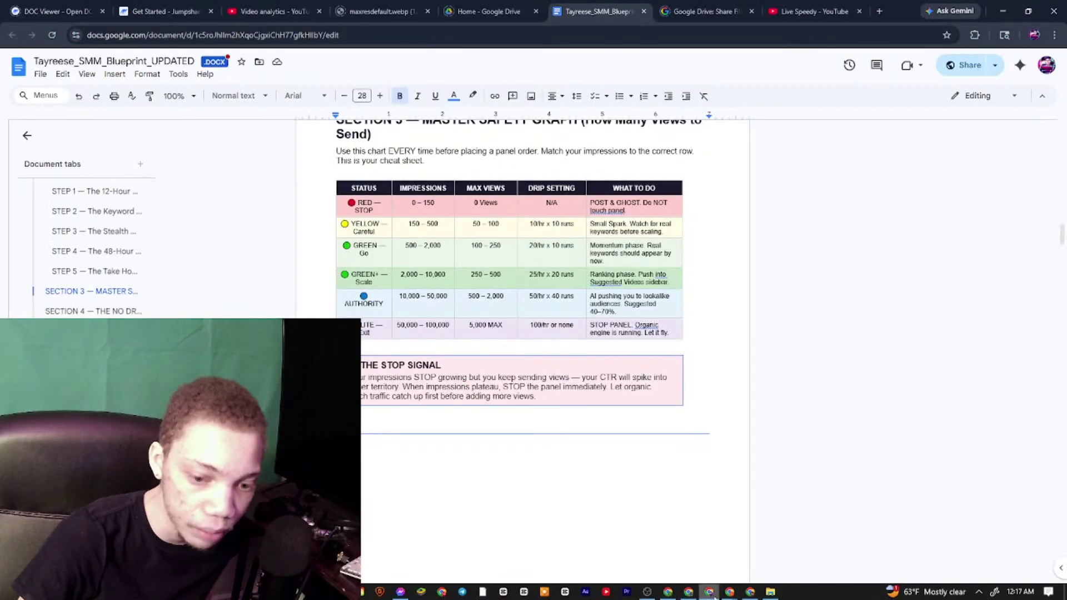
Finish the dictated addition about green and red marks, 30-day channel views and views per upload, and send the ChatGPT prompt
{"action": "mouse_move", "coordinate": [668, 592]}
{"action": "left_click", "coordinate": [714, 566]}
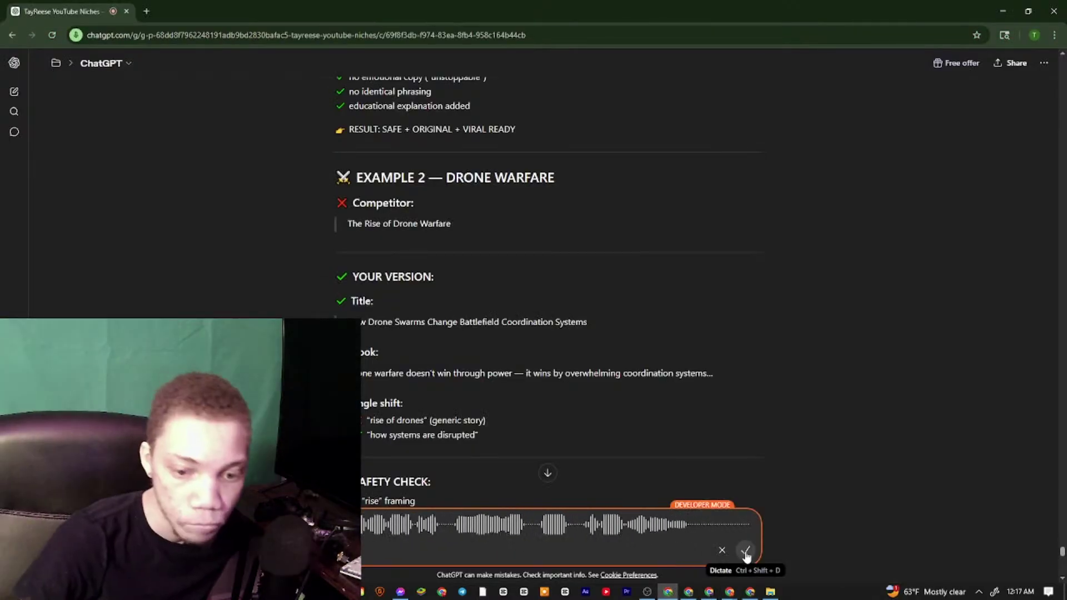
{"action": "left_click", "coordinate": [745, 551]}
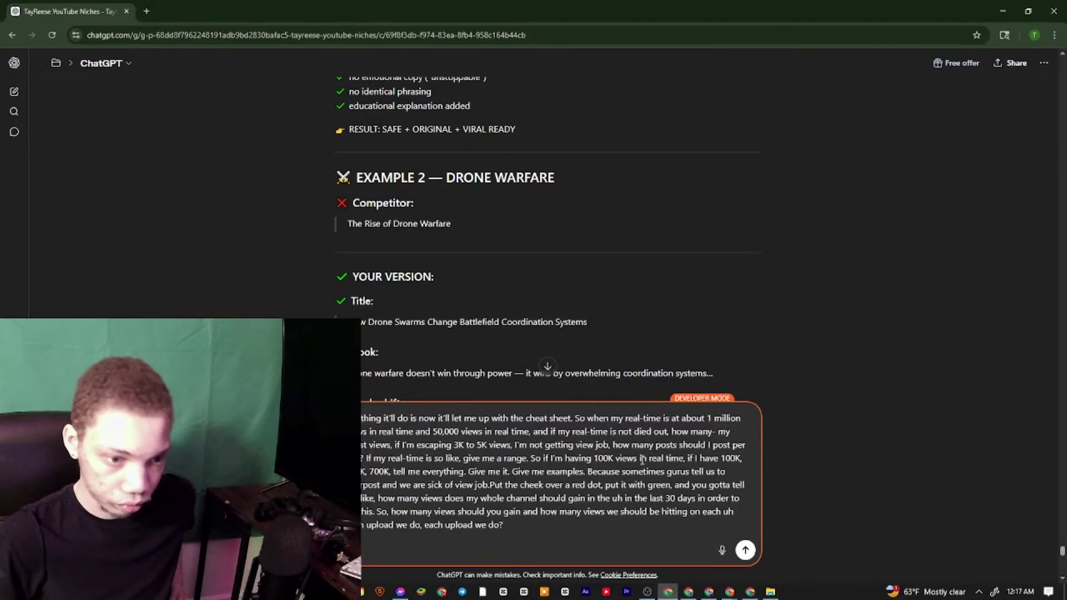
{"action": "key", "text": "Return"}
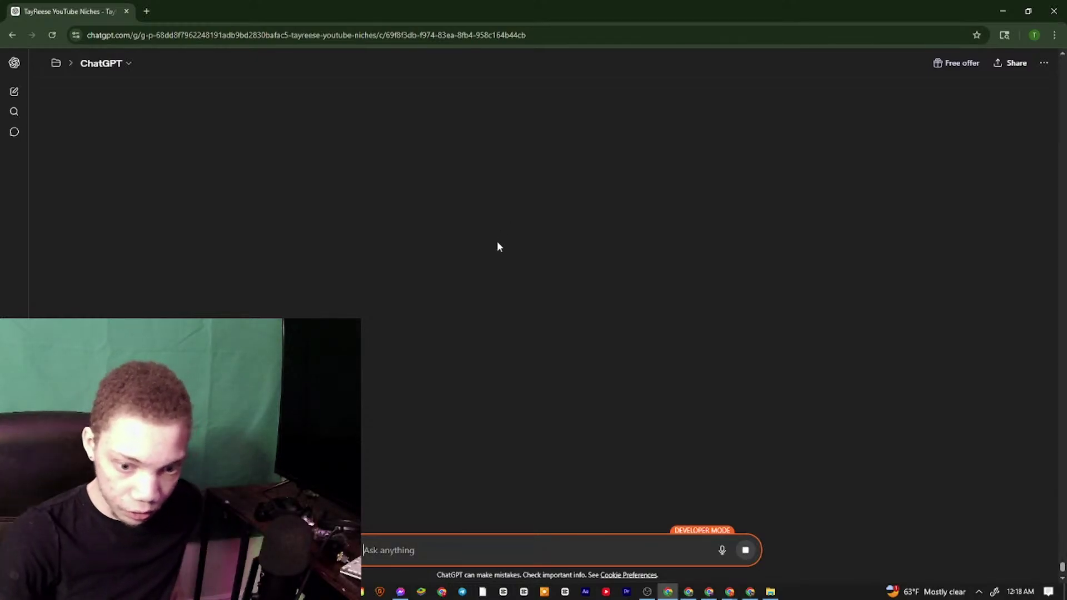
Switch to YouTube Studio and show the channel content list of Shorts
{"action": "left_click", "coordinate": [681, 594]}
{"action": "left_click", "coordinate": [668, 593]}
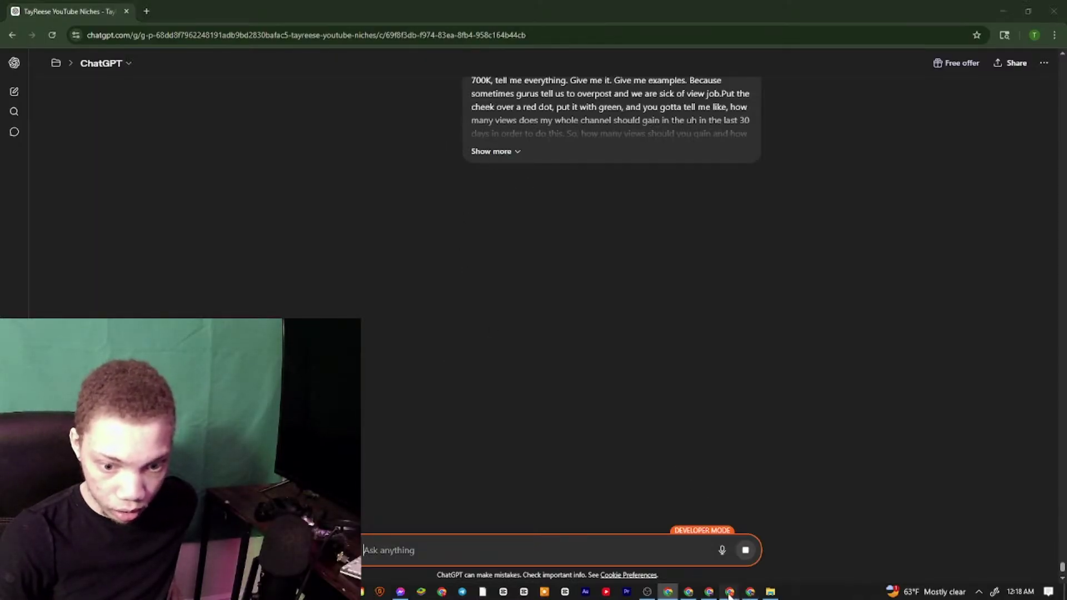
{"action": "mouse_move", "coordinate": [730, 591]}
{"action": "left_click", "coordinate": [755, 553]}
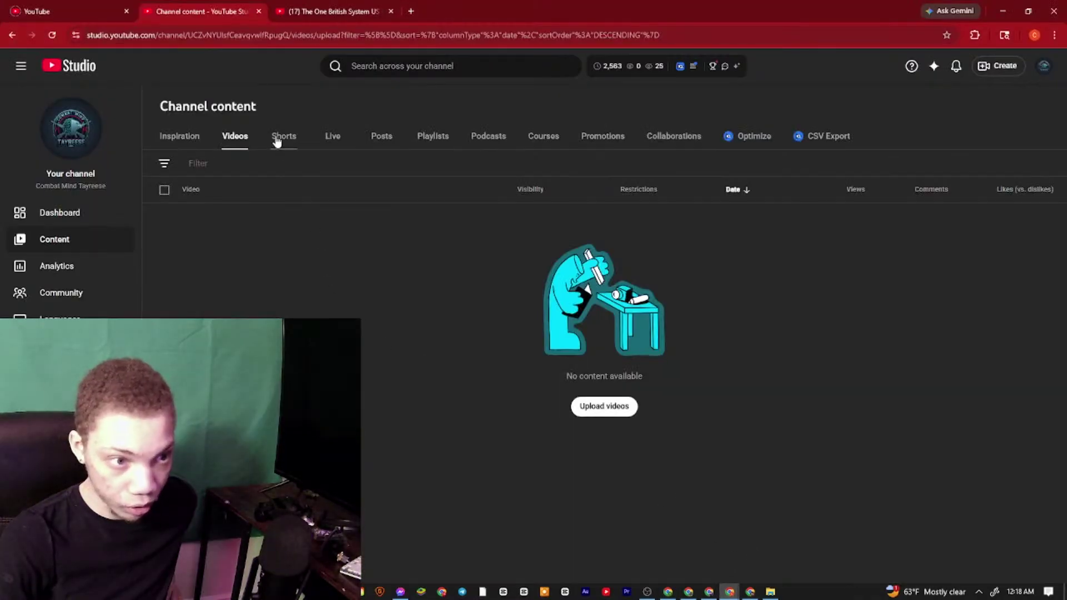
{"action": "left_click", "coordinate": [281, 138]}
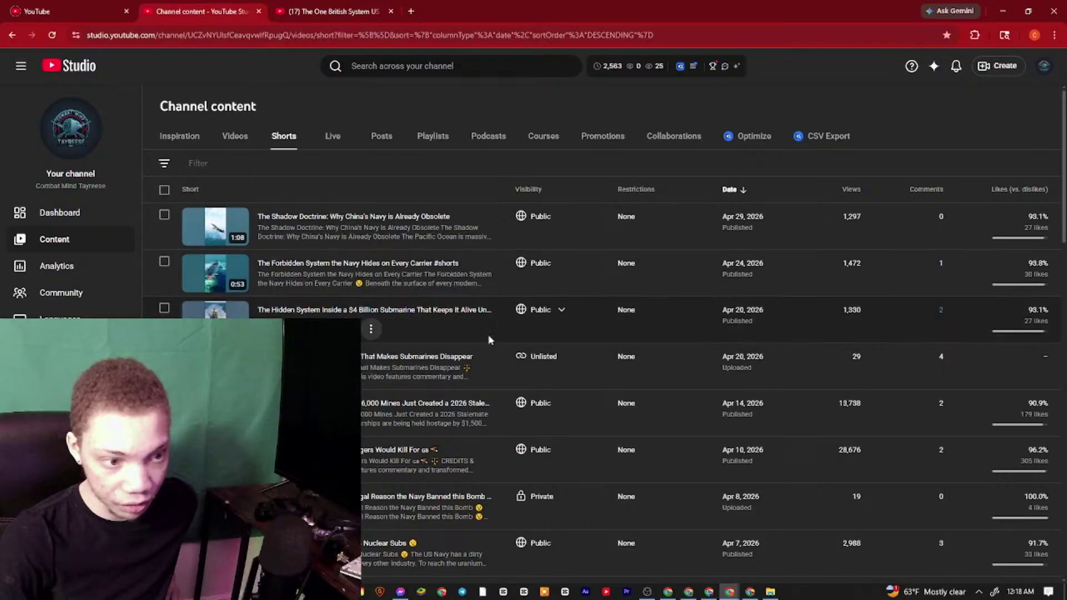
Return to the ChatGPT conversation and find the reply's section on real-time views as a strategy signal
{"action": "left_click", "coordinate": [710, 593]}
{"action": "left_click", "coordinate": [690, 593]}
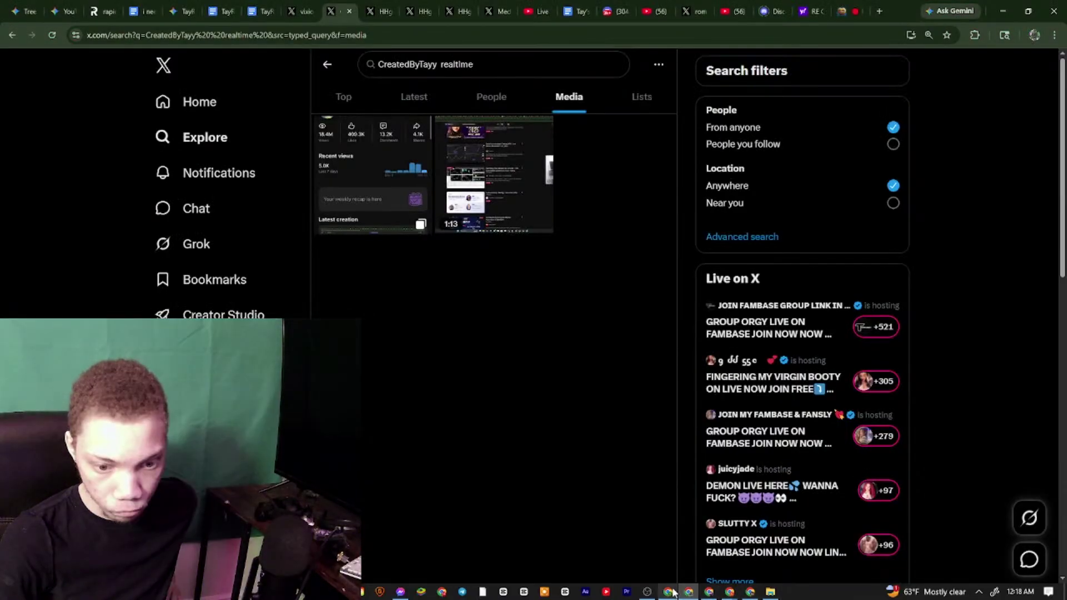
{"action": "left_click", "coordinate": [683, 593]}
{"action": "scroll", "coordinate": [483, 462], "scroll_direction": "down", "scroll_amount": 4}
{"action": "scroll", "coordinate": [475, 461], "scroll_direction": "up", "scroll_amount": 1}
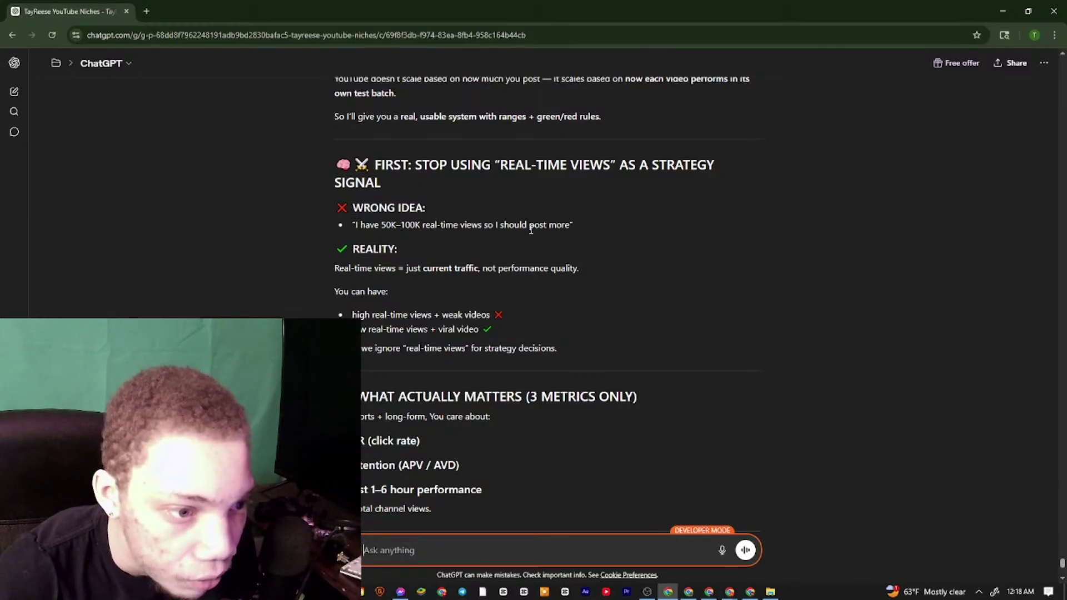
Highlight the "WRONG IDEA" text and read through the three metrics and the green, test and red zones
{"action": "left_click_drag", "start_coordinate": [349, 207], "coordinate": [588, 235]}
{"action": "scroll", "coordinate": [459, 259], "scroll_direction": "down", "scroll_amount": 5}
{"action": "scroll", "coordinate": [362, 225], "scroll_direction": "up", "scroll_amount": 1}
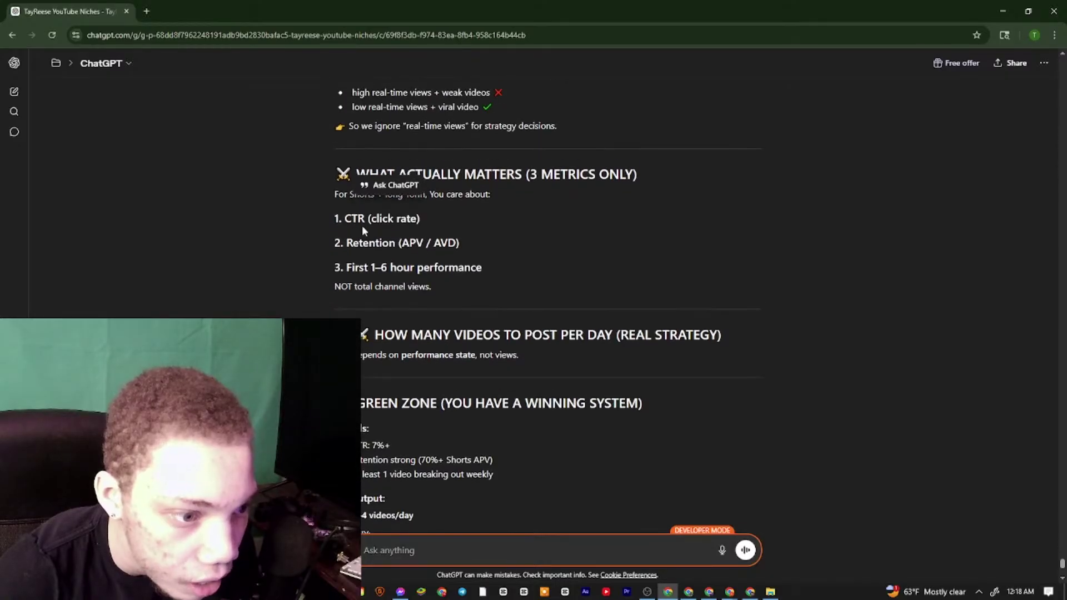
{"action": "scroll", "coordinate": [362, 227], "scroll_direction": "down", "scroll_amount": 3}
{"action": "scroll", "coordinate": [377, 319], "scroll_direction": "down", "scroll_amount": 13}
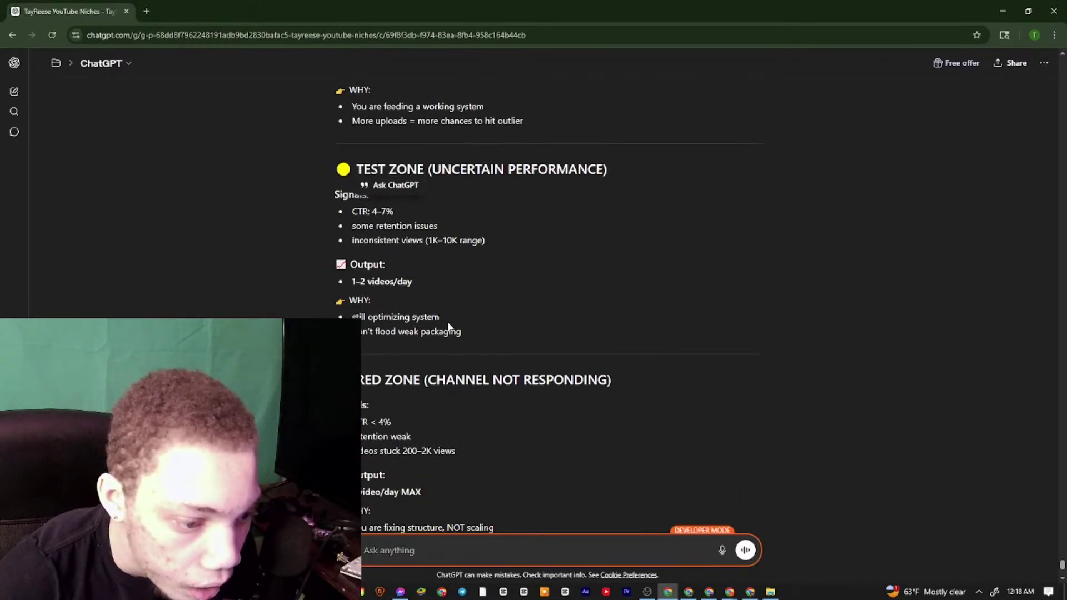
{"action": "scroll", "coordinate": [520, 433], "scroll_direction": "down", "scroll_amount": 3}
{"action": "scroll", "coordinate": [426, 315], "scroll_direction": "up", "scroll_amount": 2}
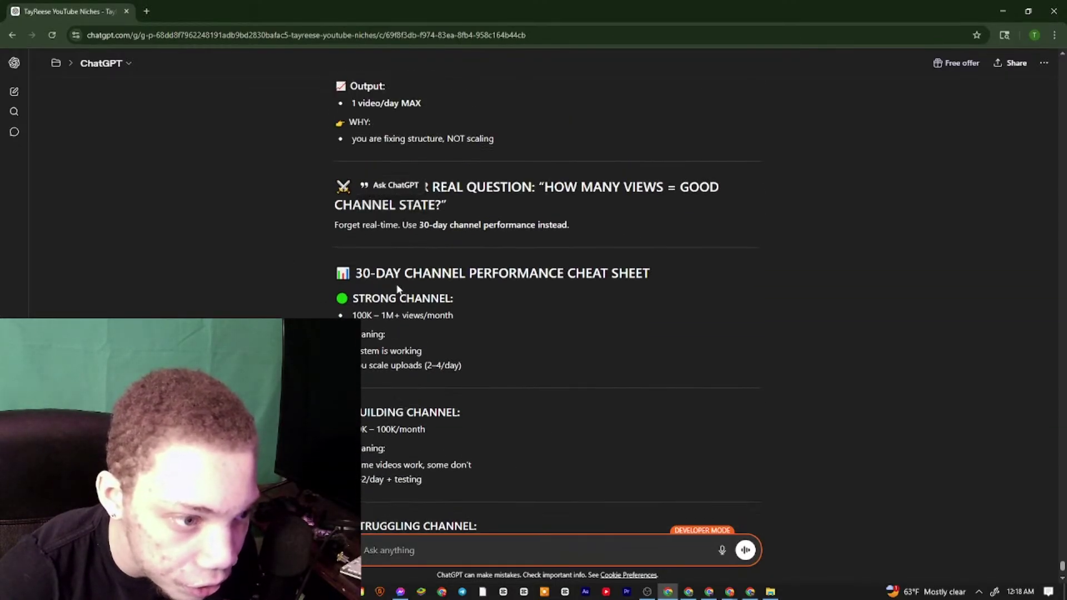
Highlight the "30-DAY CHANNEL PERFORMANCE CHEAT SHEET" heading and the "STRONG CHANNEL" view range and upload advice
{"action": "left_click_drag", "start_coordinate": [356, 272], "coordinate": [581, 293]}
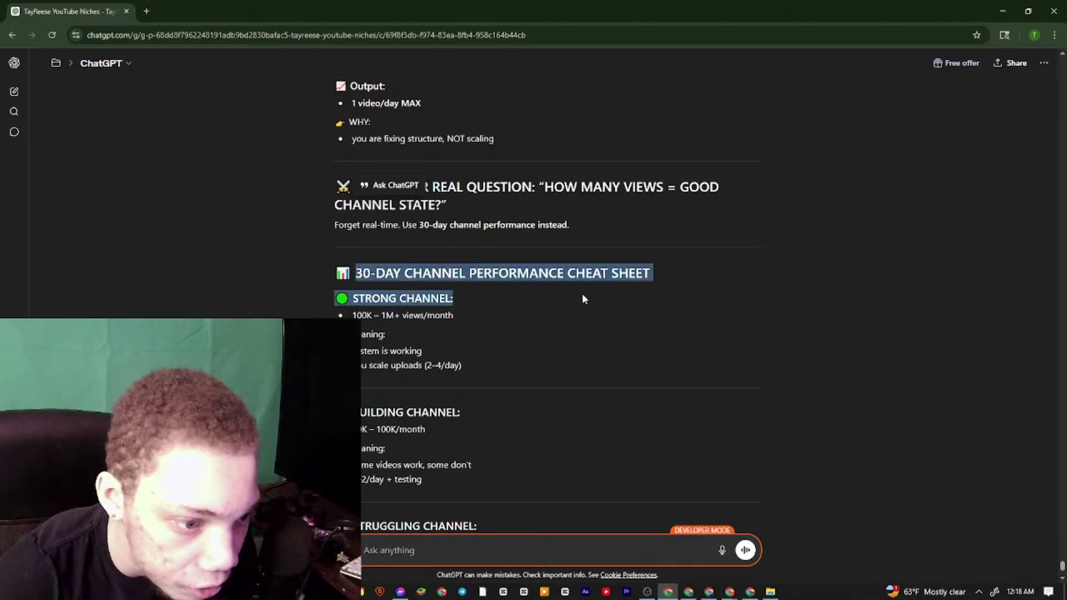
{"action": "left_click", "coordinate": [527, 301]}
{"action": "triple_click", "coordinate": [391, 300]}
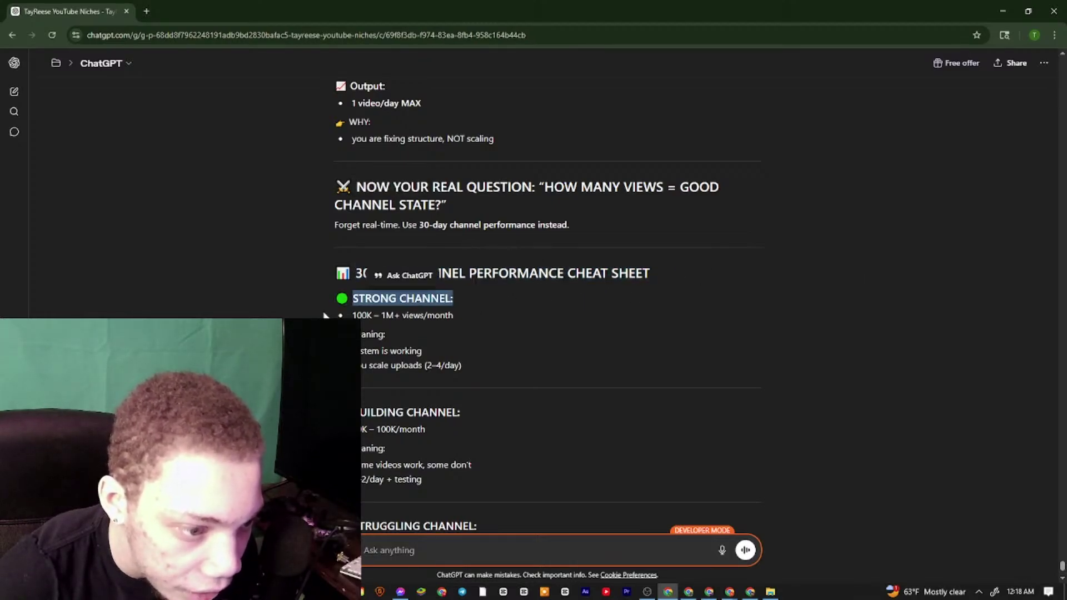
{"action": "left_click_drag", "start_coordinate": [353, 315], "coordinate": [455, 317]}
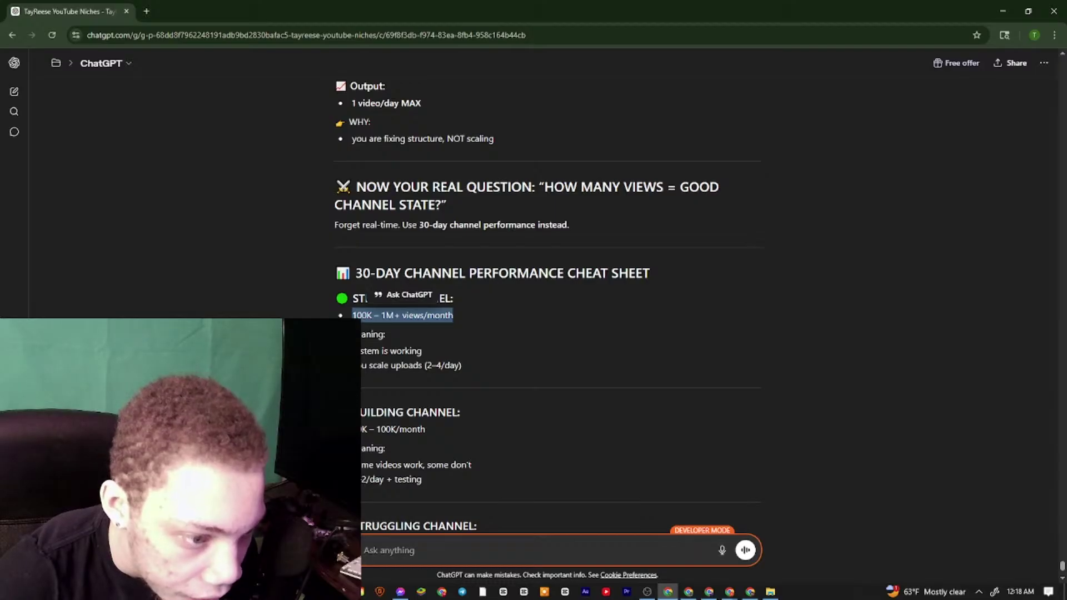
{"action": "left_click_drag", "start_coordinate": [345, 366], "coordinate": [449, 302]}
Highlight the "BUILDING CHANNEL" heading with its monthly view range and the "1–2/day + testing" line
{"action": "scroll", "coordinate": [369, 357], "scroll_direction": "down", "scroll_amount": 1}
{"action": "scroll", "coordinate": [368, 359], "scroll_direction": "down", "scroll_amount": 1}
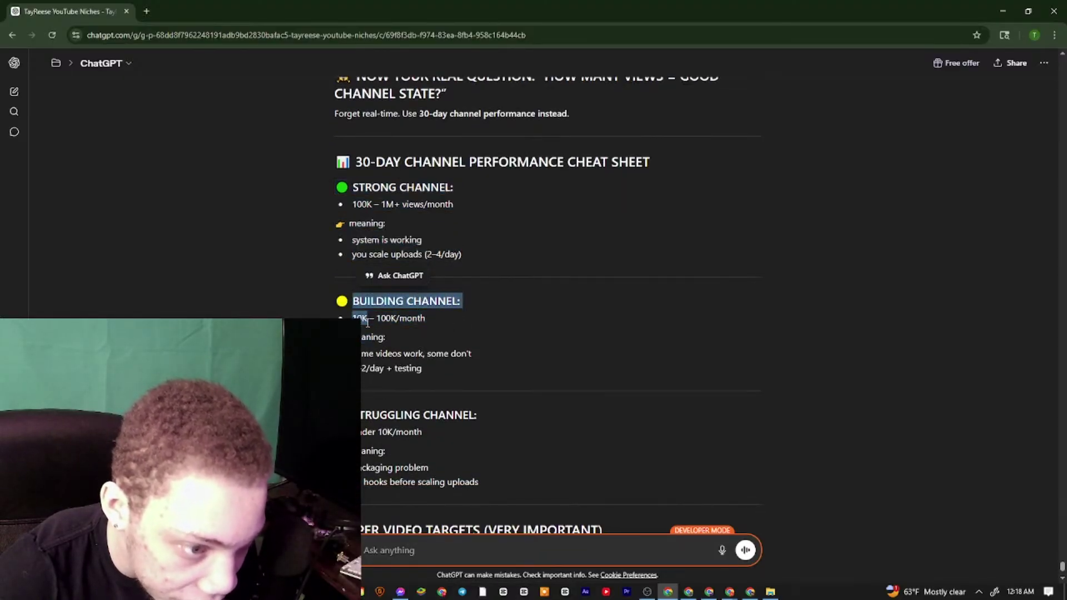
{"action": "left_click", "coordinate": [378, 349]}
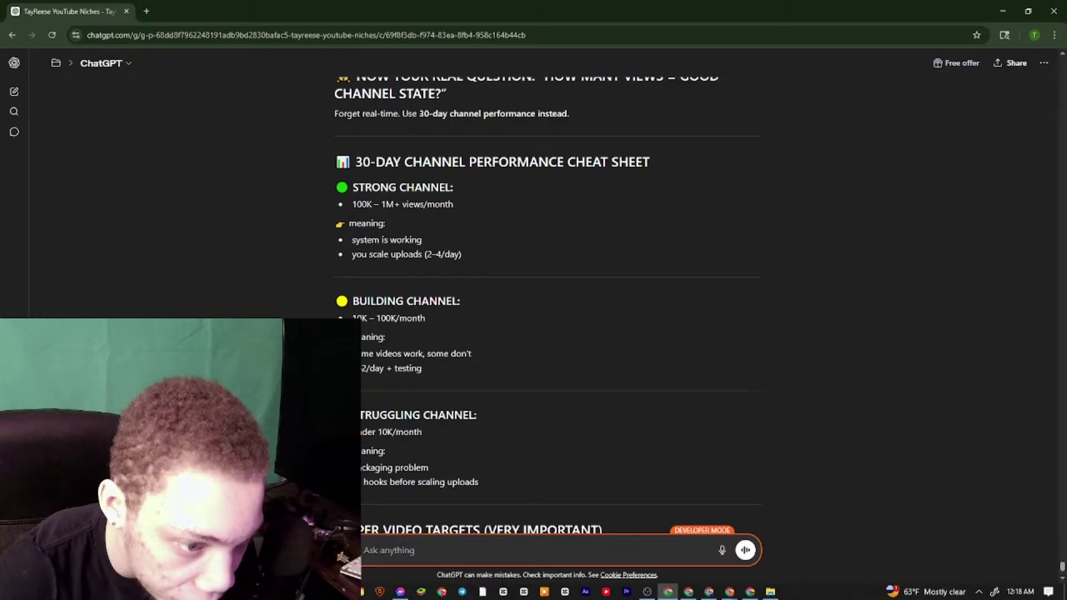
{"action": "left_click_drag", "start_coordinate": [425, 364], "coordinate": [349, 315]}
{"action": "scroll", "coordinate": [411, 370], "scroll_direction": "down", "scroll_amount": 1}
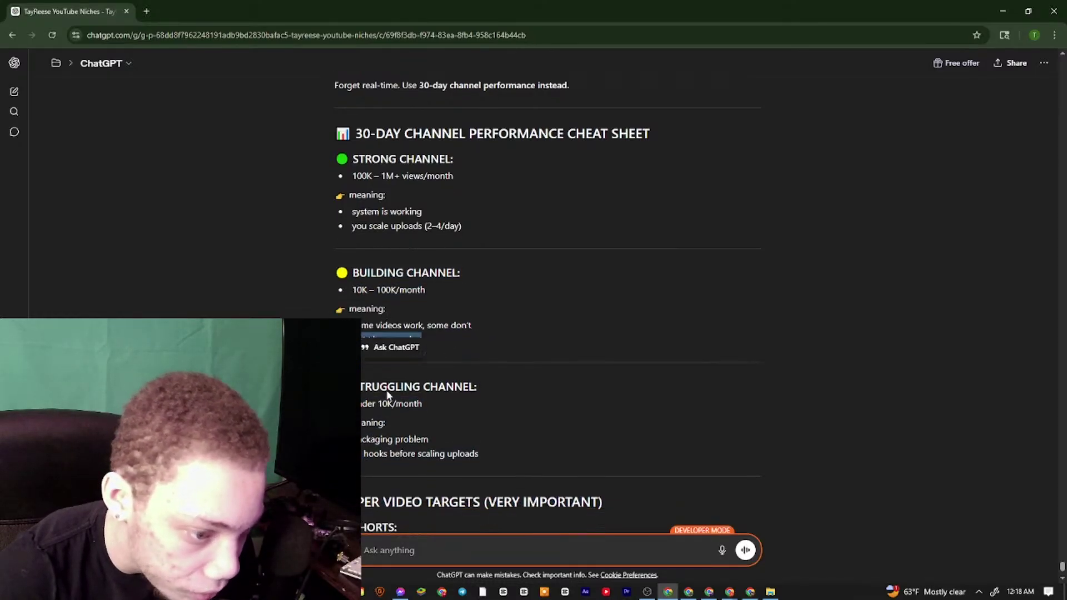
Highlight the "STRUGGLING CHANNEL" heading, its monthly view range and the "fix hooks before scaling uploads" advice
{"action": "mouse_move", "coordinate": [359, 360]}
{"action": "left_mouse_down"}
{"action": "mouse_move", "coordinate": [431, 364]}
{"action": "mouse_move", "coordinate": [422, 382]}
{"action": "mouse_move", "coordinate": [350, 359]}
{"action": "left_mouse_up"}
{"action": "left_click", "coordinate": [422, 383]}
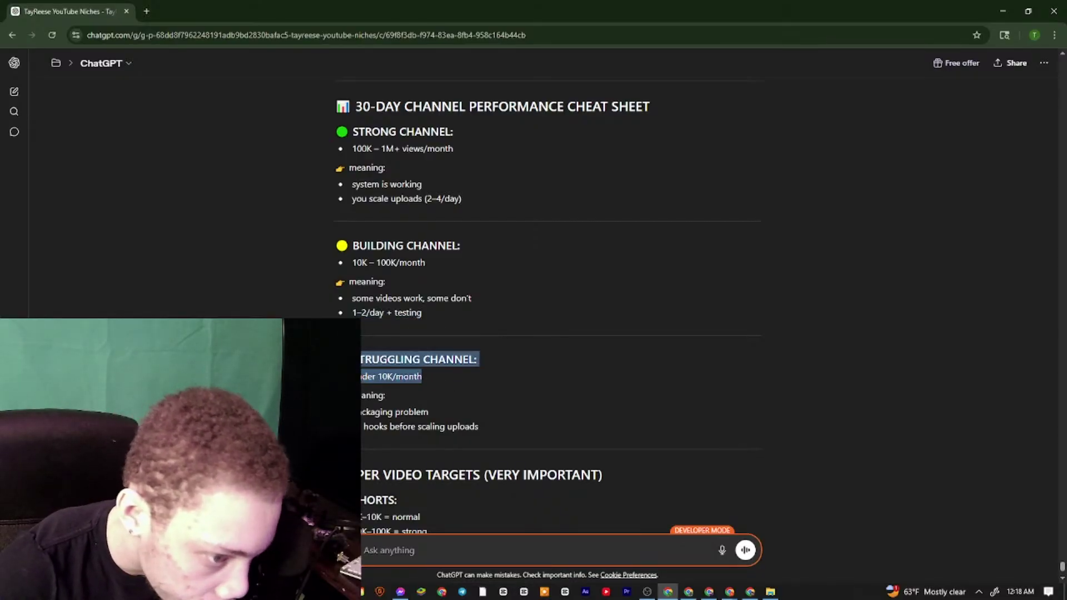
{"action": "scroll", "coordinate": [349, 289], "scroll_direction": "down", "scroll_amount": 2}
{"action": "left_click", "coordinate": [350, 288]}
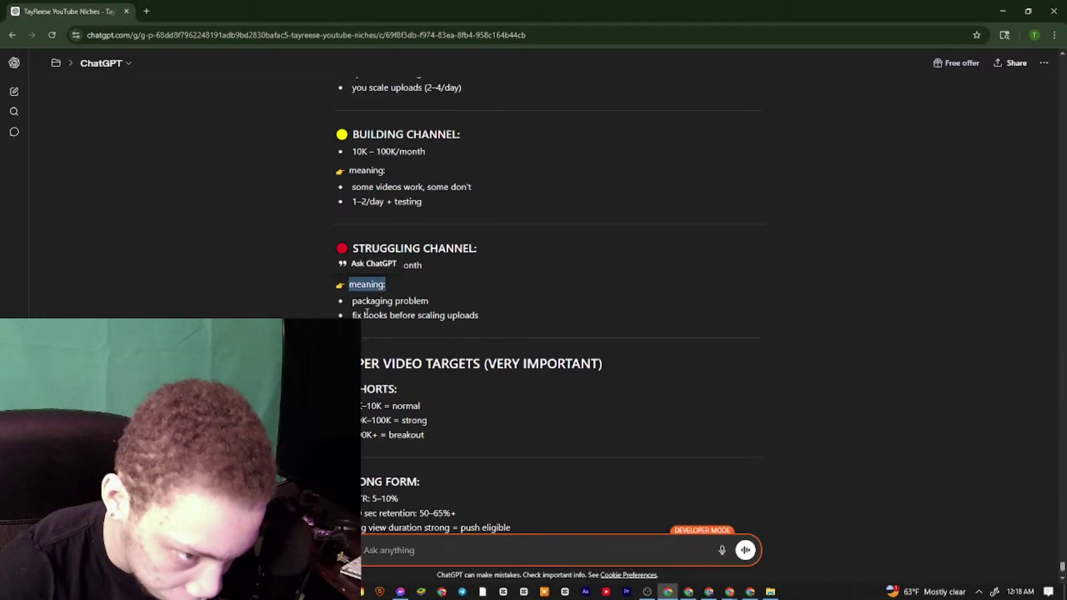
{"action": "left_click_drag", "start_coordinate": [350, 301], "coordinate": [527, 336]}
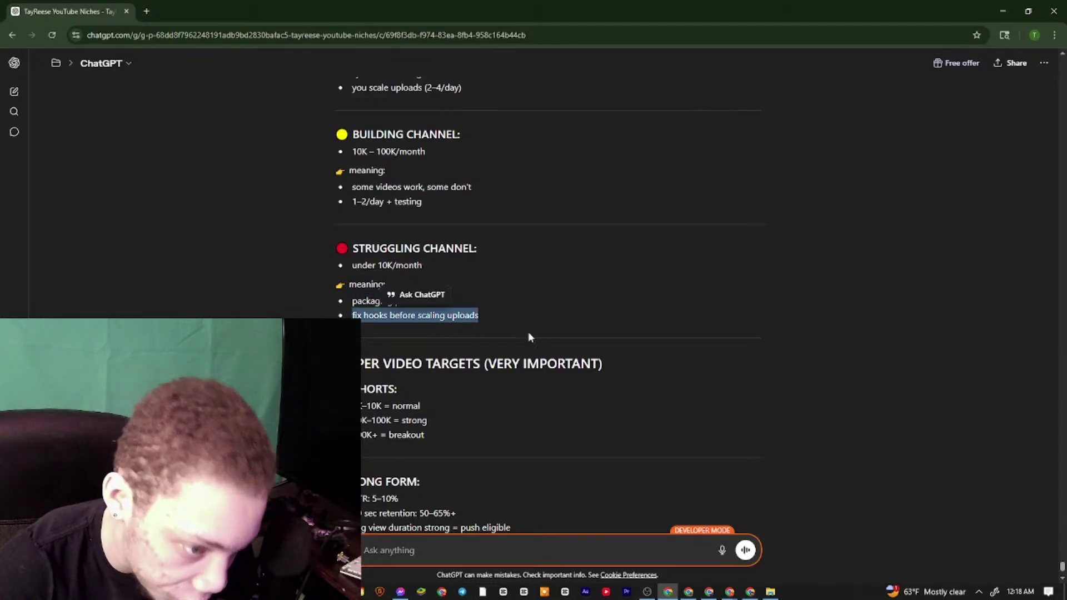
Highlight the "PER VIDEO TARGETS" heading and the normal and strong view targets for Shorts
{"action": "scroll", "coordinate": [410, 374], "scroll_direction": "down", "scroll_amount": 2}
{"action": "left_click_drag", "start_coordinate": [354, 248], "coordinate": [546, 251]}
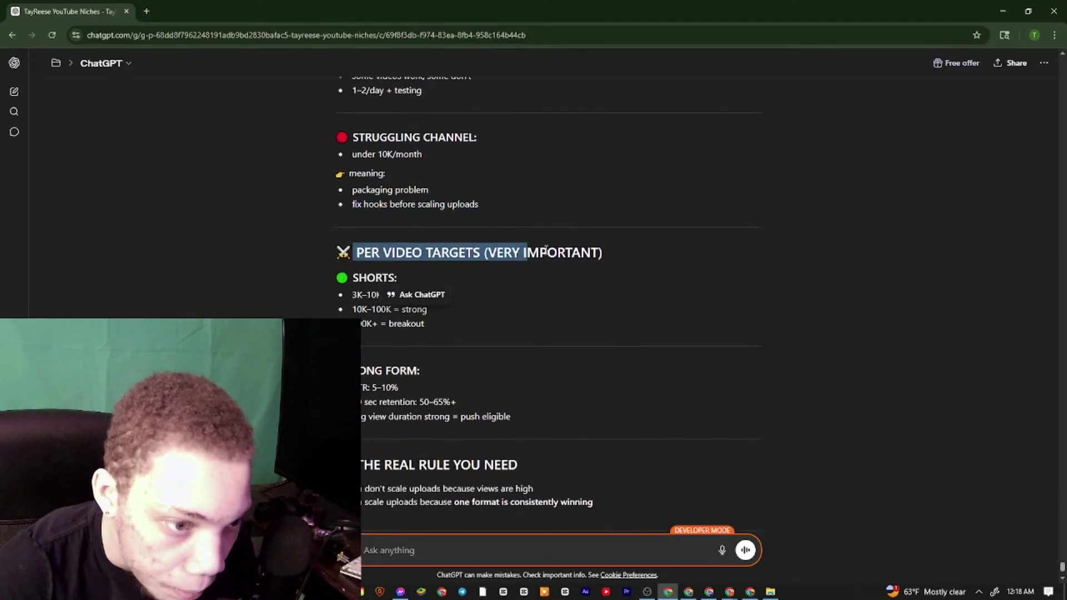
{"action": "left_click_drag", "start_coordinate": [617, 253], "coordinate": [285, 248]}
{"action": "left_click", "coordinate": [396, 277]}
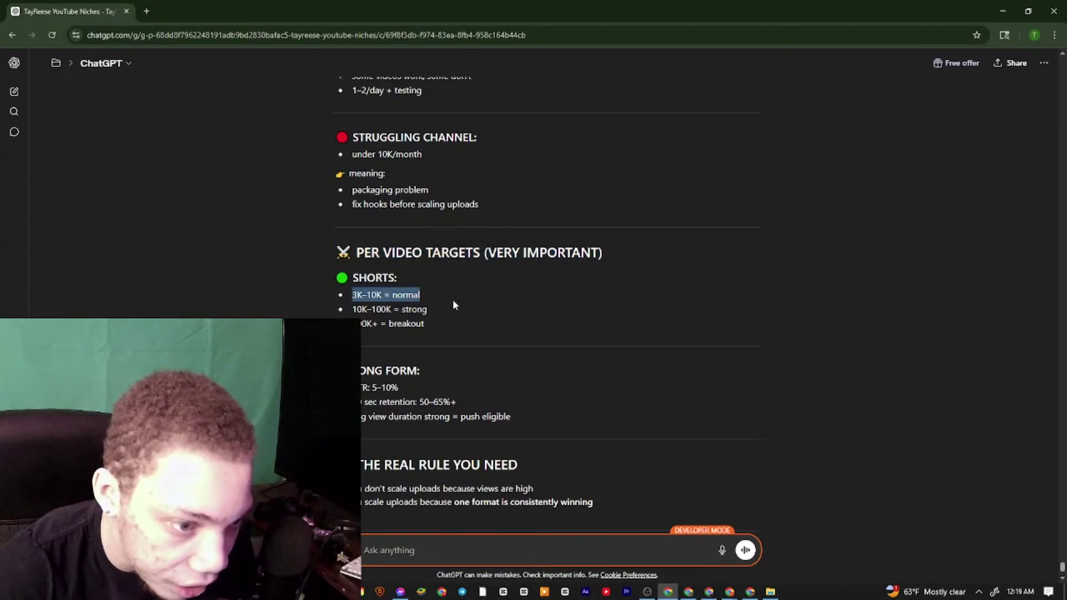
{"action": "left_click_drag", "start_coordinate": [427, 310], "coordinate": [405, 310]}
{"action": "triple_click", "coordinate": [400, 311]}
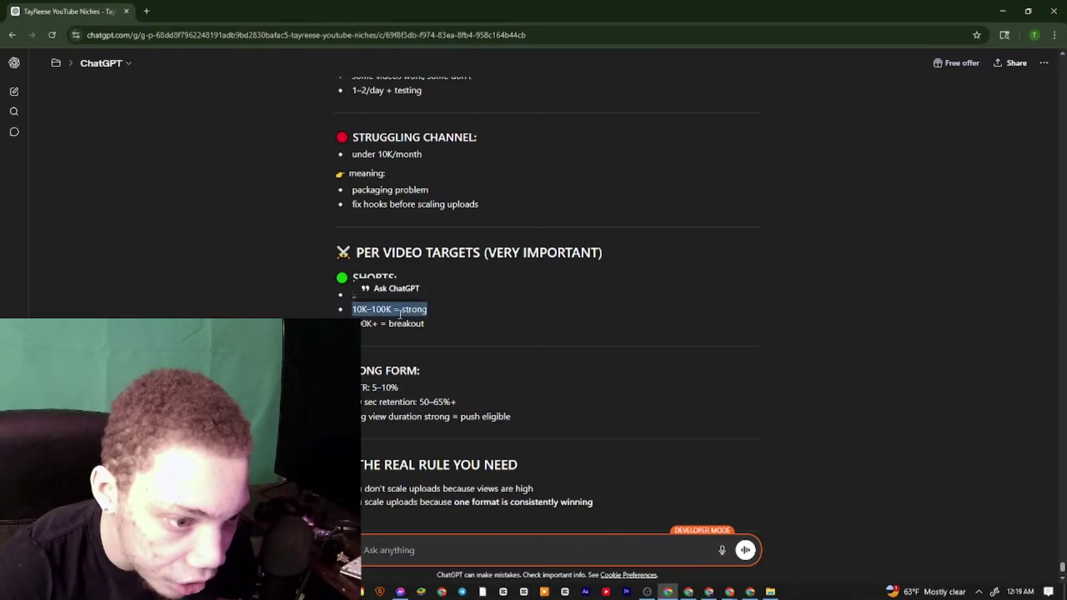
Switch to YouTube Studio, open the channel's analytics overview and copy the realtime "Views · Last 48 hours" figure
{"action": "scroll", "coordinate": [404, 375], "scroll_direction": "down", "scroll_amount": 15}
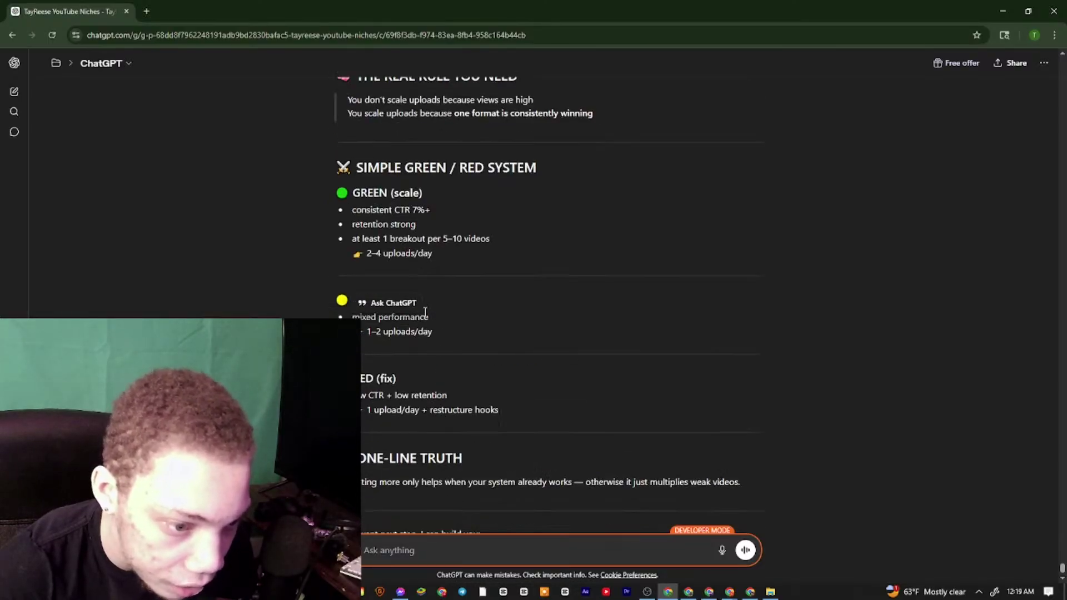
{"action": "left_click", "coordinate": [708, 591]}
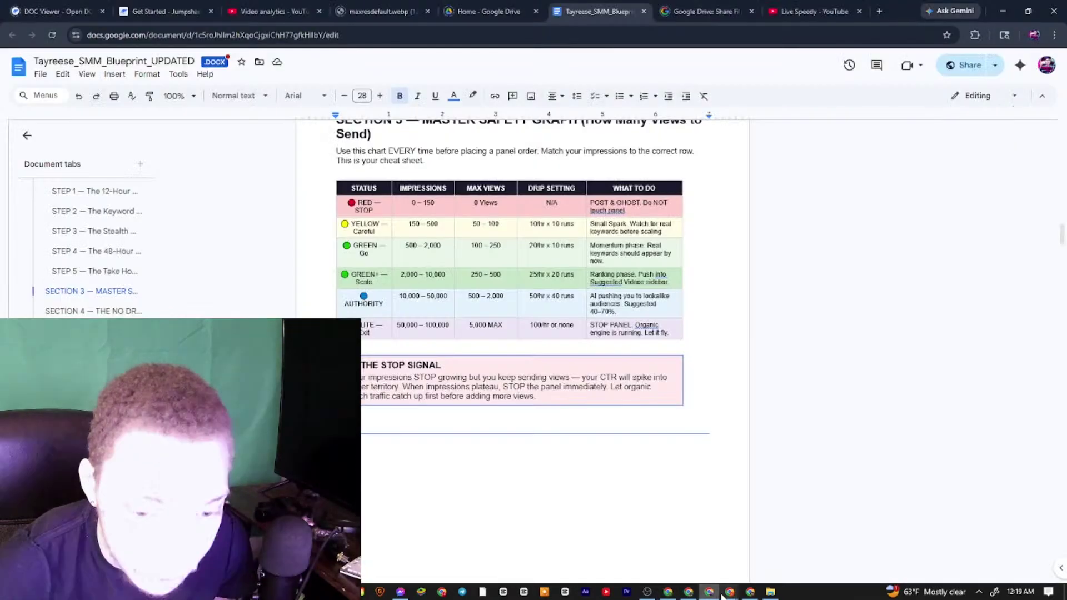
{"action": "mouse_move", "coordinate": [729, 591]}
{"action": "left_click", "coordinate": [765, 561]}
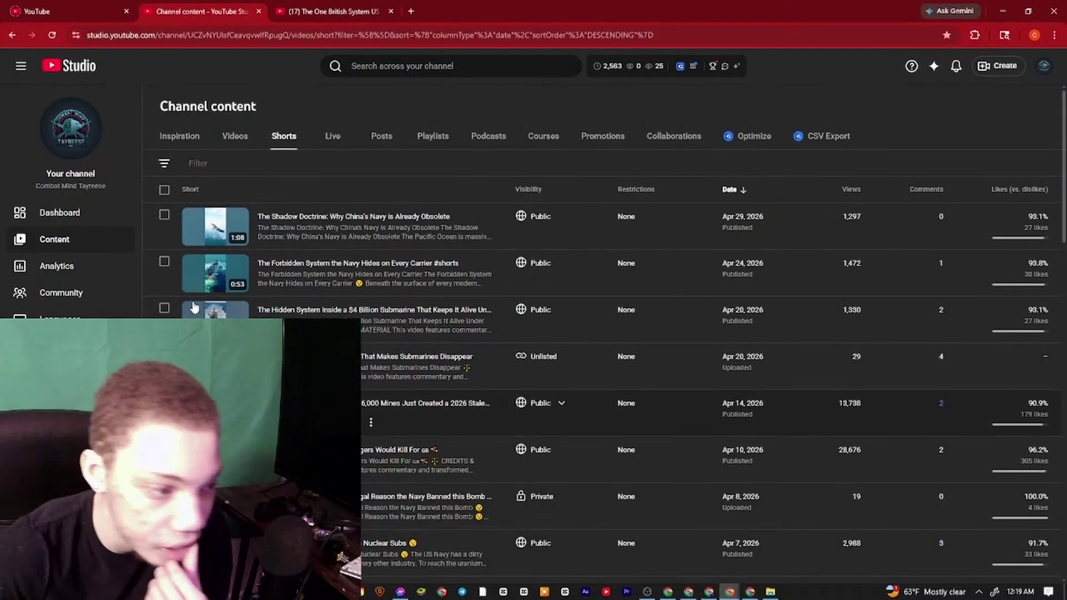
{"action": "left_click", "coordinate": [73, 273]}
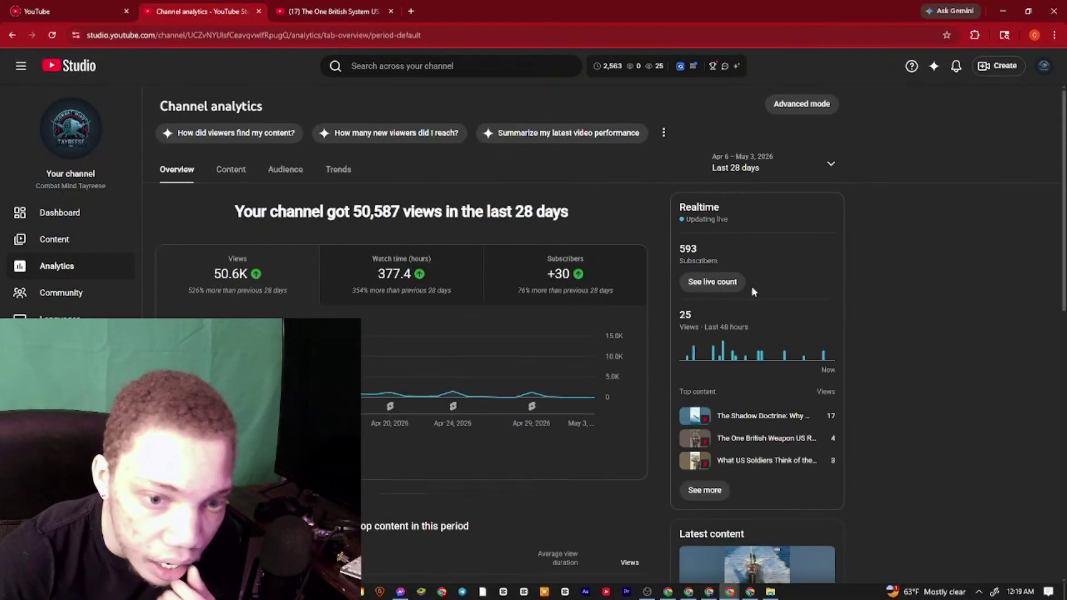
{"action": "right_click", "coordinate": [756, 335]}
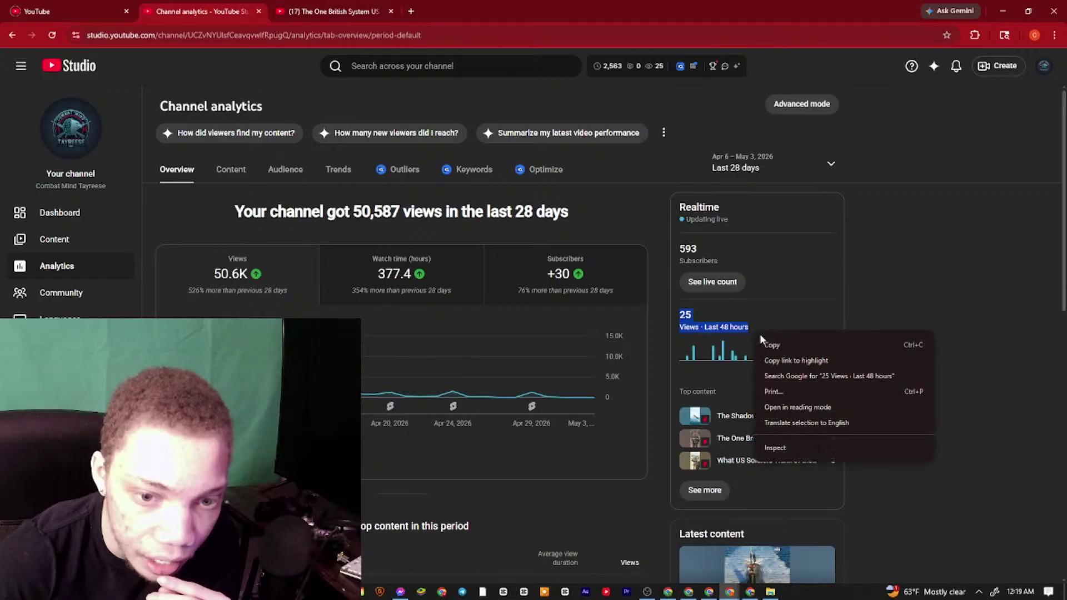
{"action": "left_click", "coordinate": [769, 344]}
Return to ChatGPT and dictate a prompt requesting a cheat sheet of 40-hour views to look for before doing two or three Shorts per day
{"action": "left_click", "coordinate": [688, 591]}
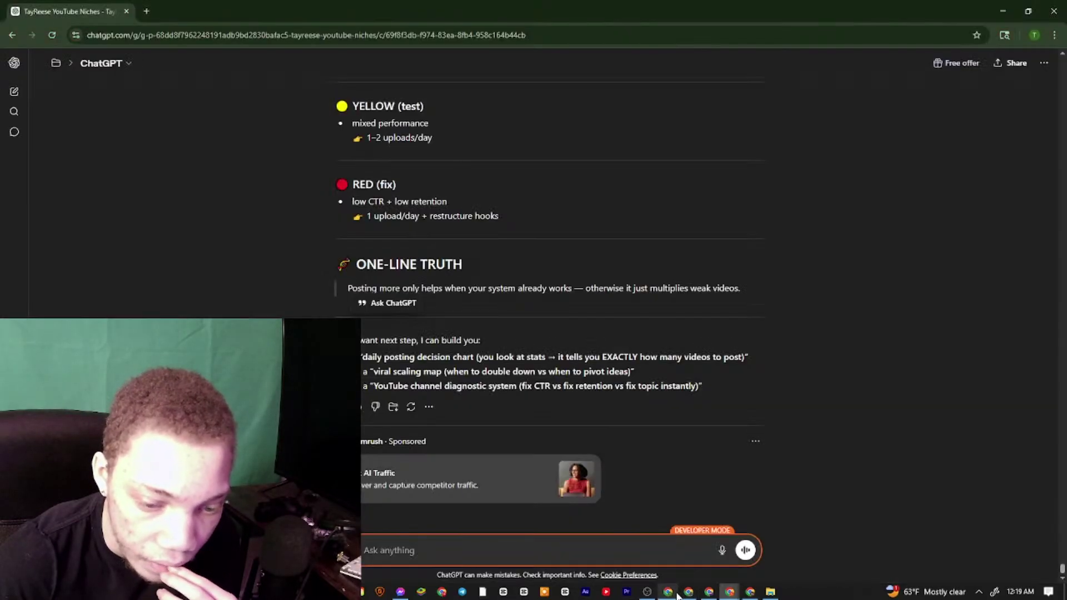
{"action": "left_click", "coordinate": [722, 550]}
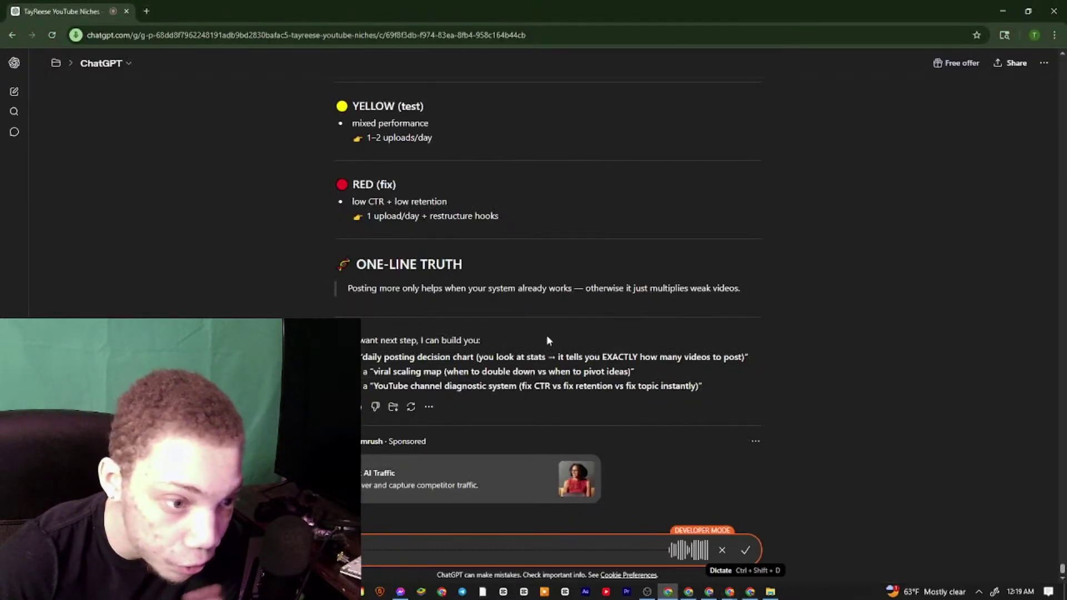
{"action": "left_click", "coordinate": [738, 594]}
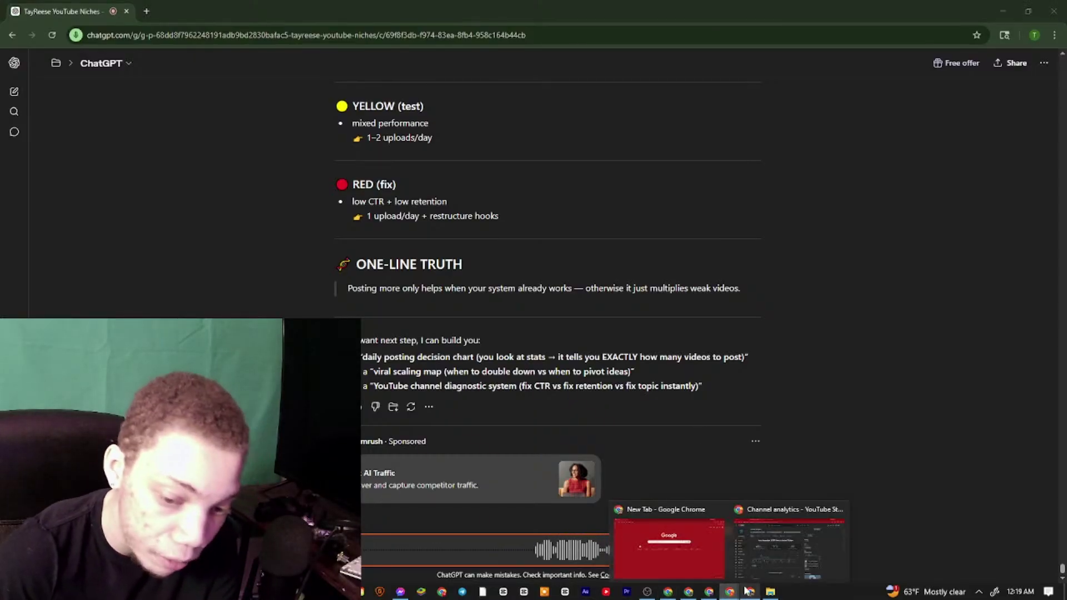
{"action": "left_click", "coordinate": [708, 591]}
{"action": "left_click", "coordinate": [693, 592]}
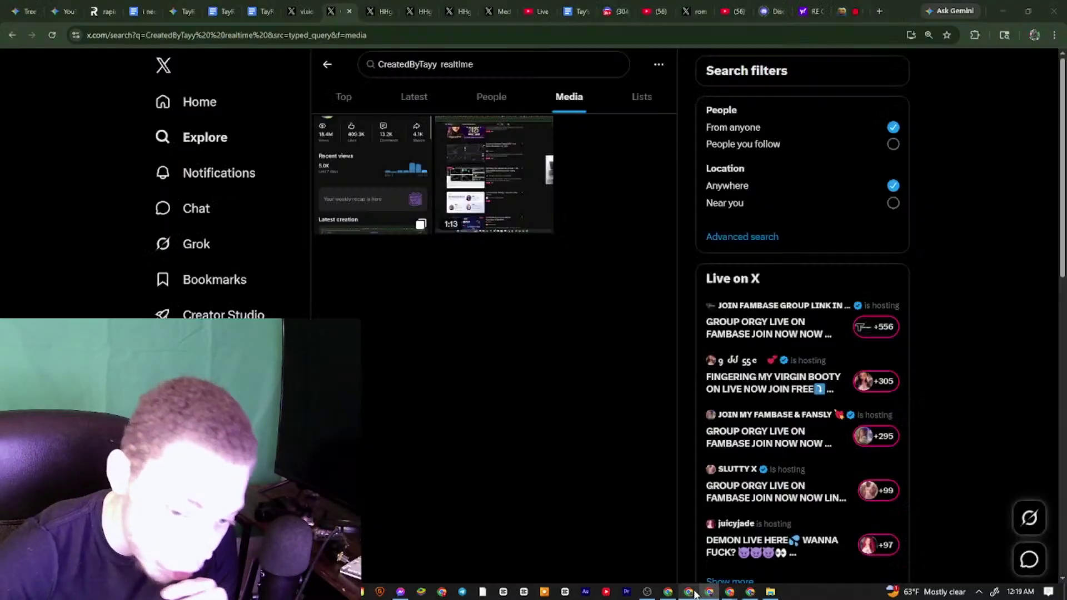
{"action": "left_click", "coordinate": [676, 593]}
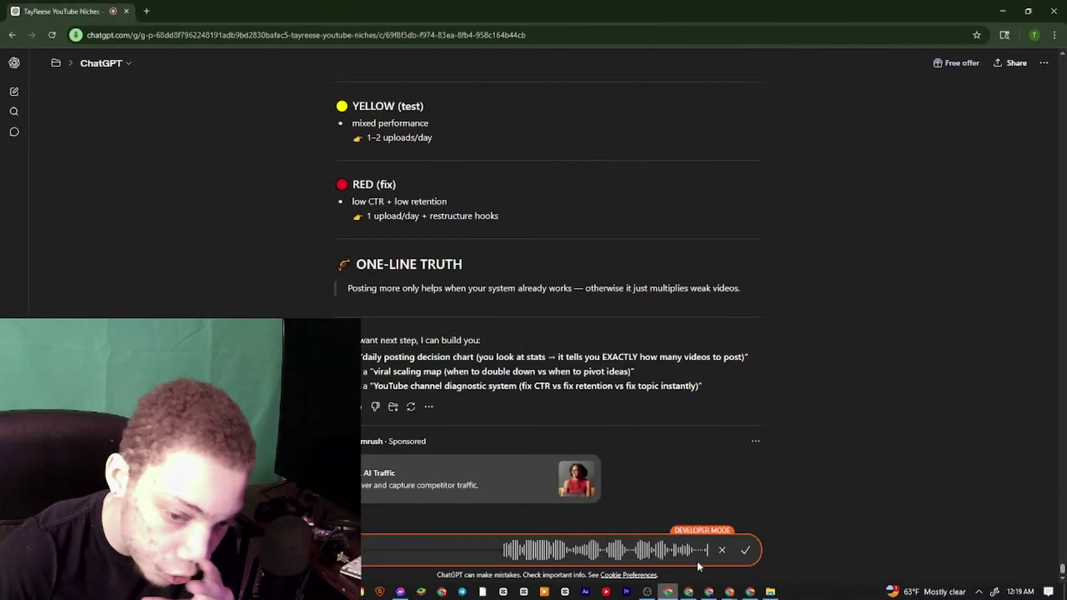
{"action": "left_click", "coordinate": [744, 551]}
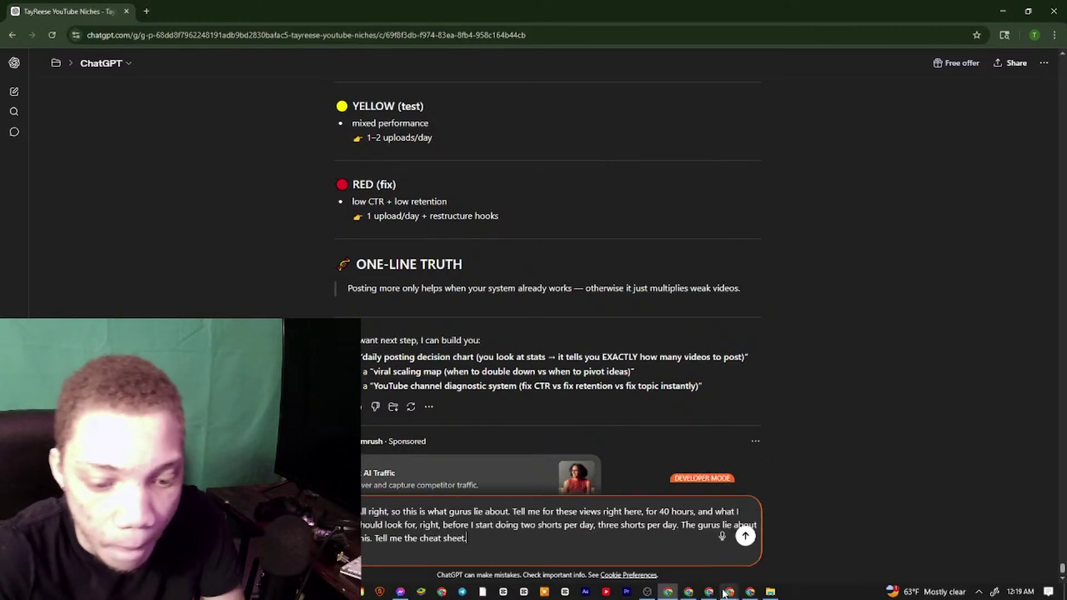
Append the copied "Views · Last 48 hours" figure to the dictated prompt and send it
{"action": "right_click", "coordinate": [640, 525]}
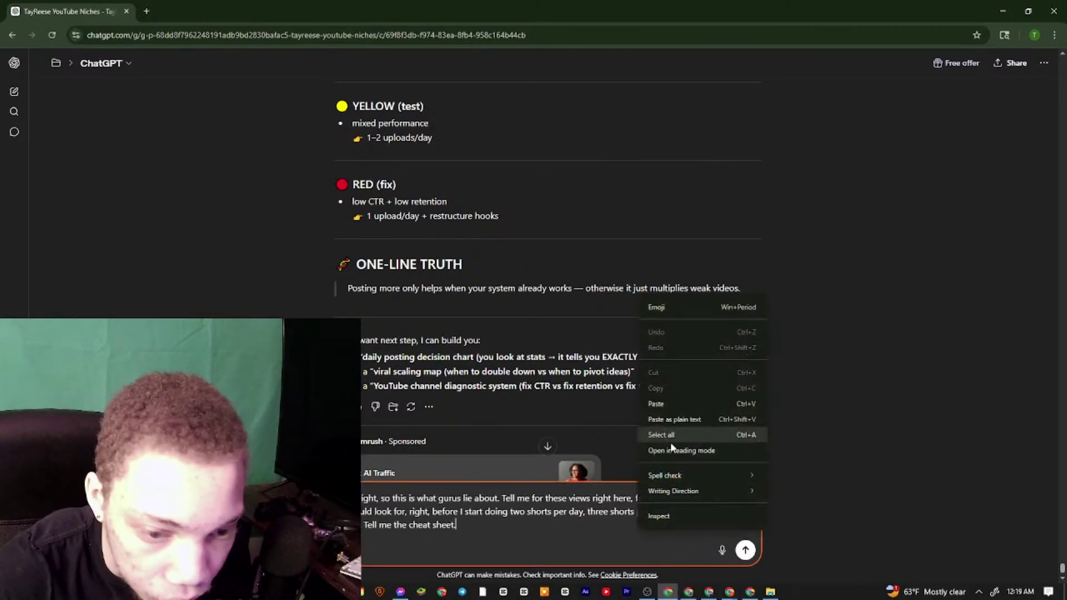
{"action": "left_click", "coordinate": [662, 404]}
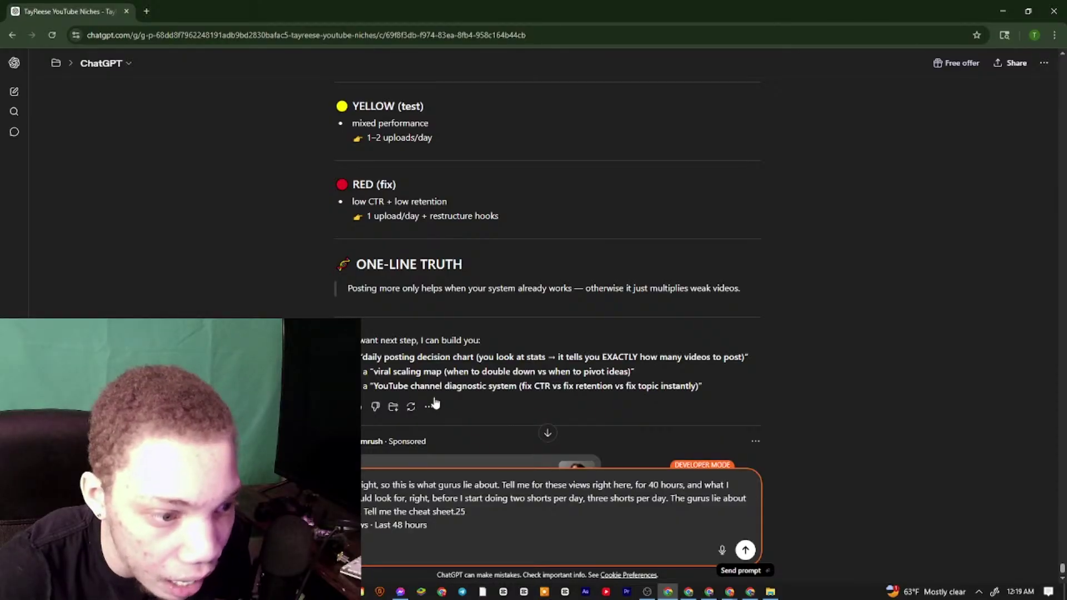
{"action": "scroll", "coordinate": [417, 257], "scroll_direction": "up", "scroll_amount": 2}
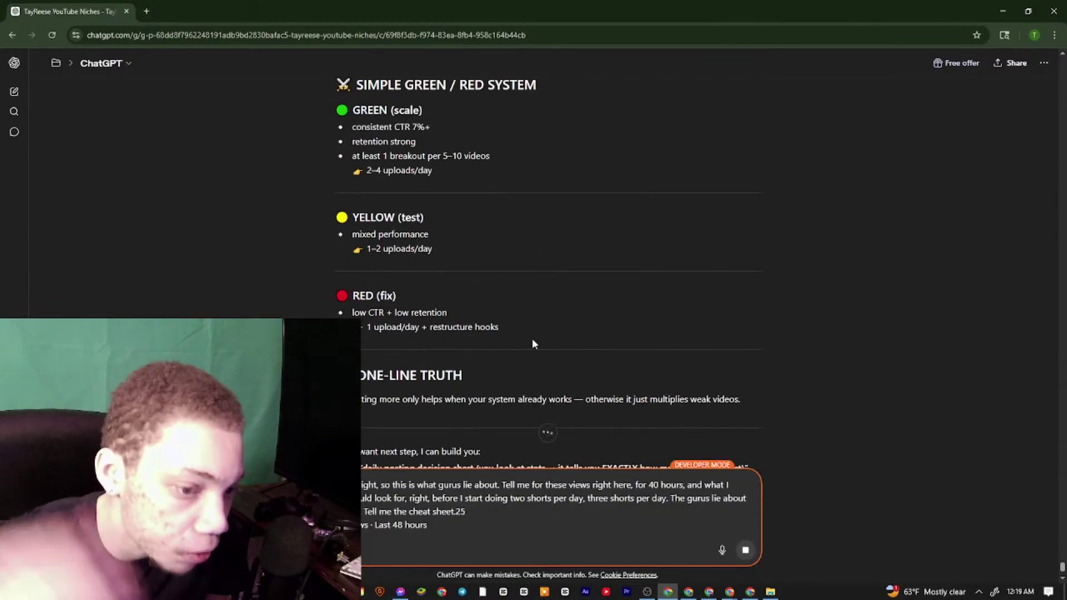
{"action": "key", "text": "Return"}
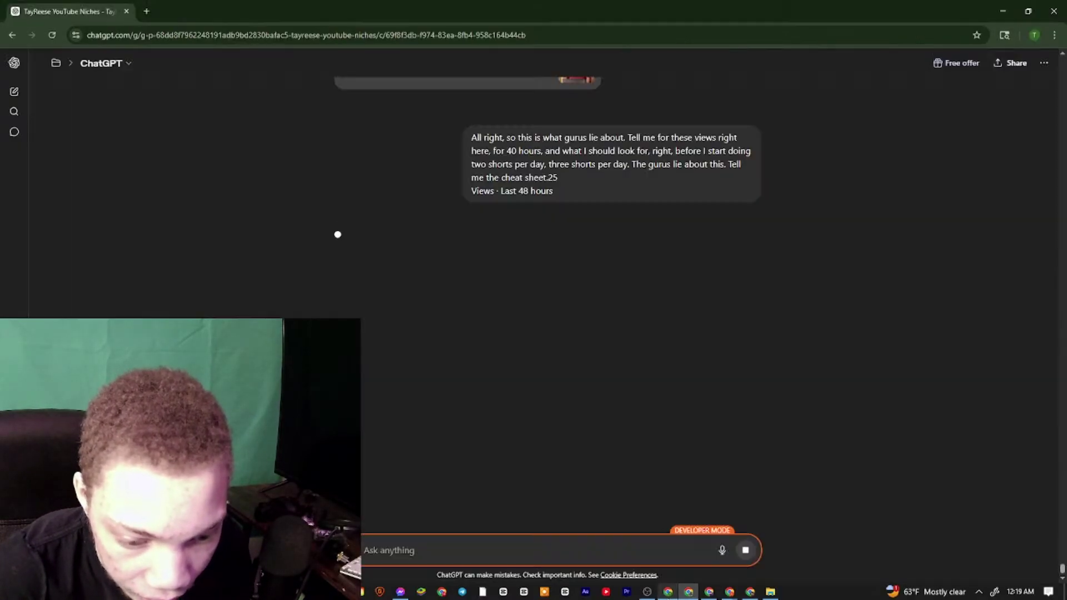
Select the earlier ChatGPT replies from the "If you want next step" list up through the title-transformation examples, and copy them
{"action": "scroll", "coordinate": [482, 258], "scroll_direction": "up", "scroll_amount": 5}
{"action": "left_click_drag", "start_coordinate": [718, 254], "coordinate": [334, 203]}
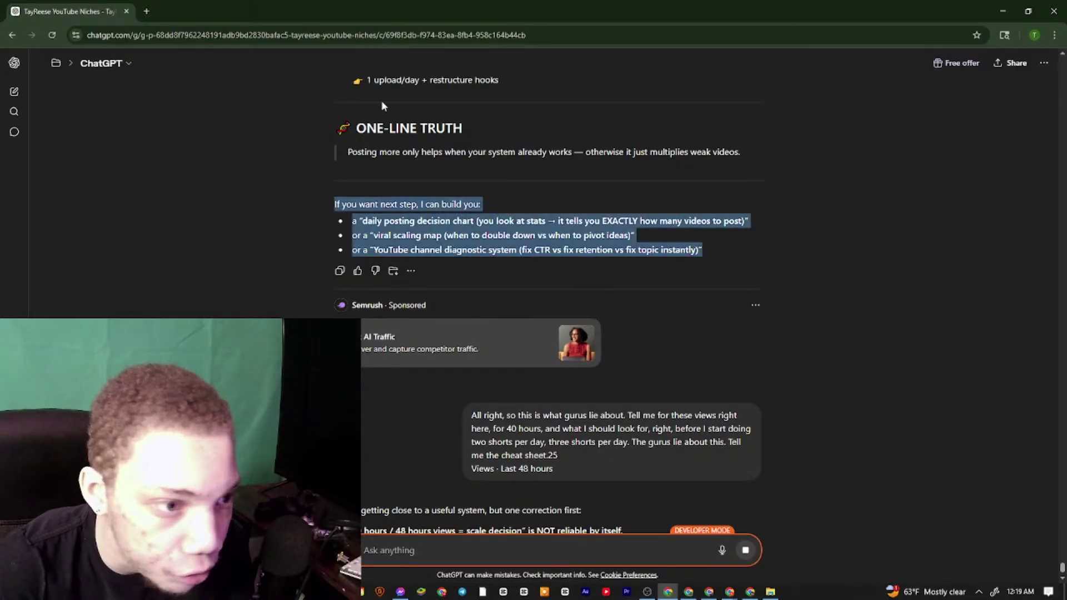
{"action": "scroll", "coordinate": [381, 101], "scroll_direction": "up", "scroll_amount": 20}
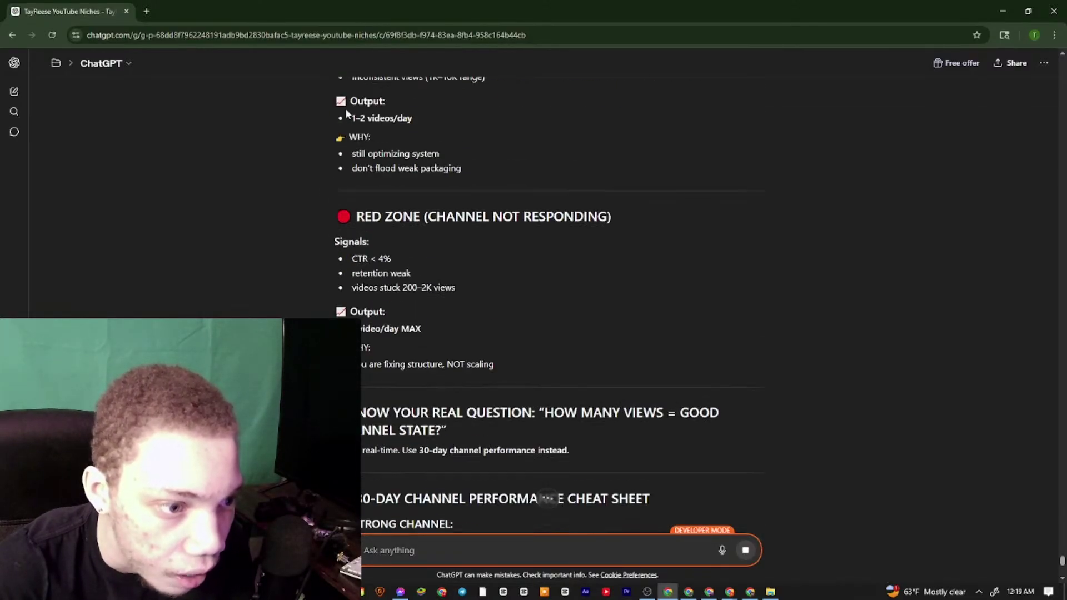
{"action": "left_click_drag", "start_coordinate": [345, 111], "coordinate": [333, 57]}
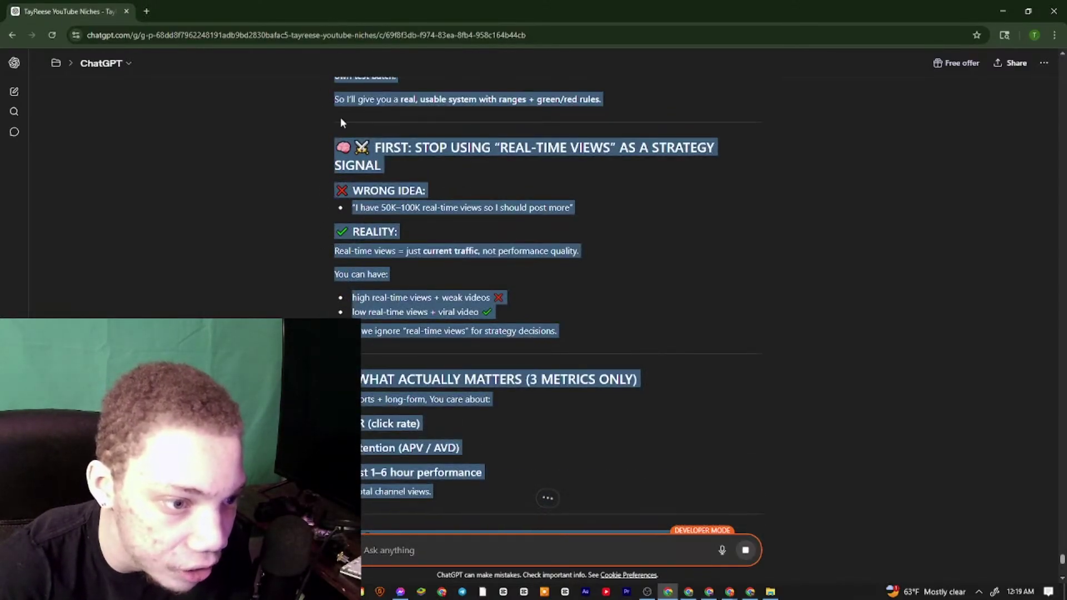
{"action": "scroll", "coordinate": [363, 147], "scroll_direction": "down", "scroll_amount": 5}
{"action": "scroll", "coordinate": [371, 161], "scroll_direction": "up", "scroll_amount": 10}
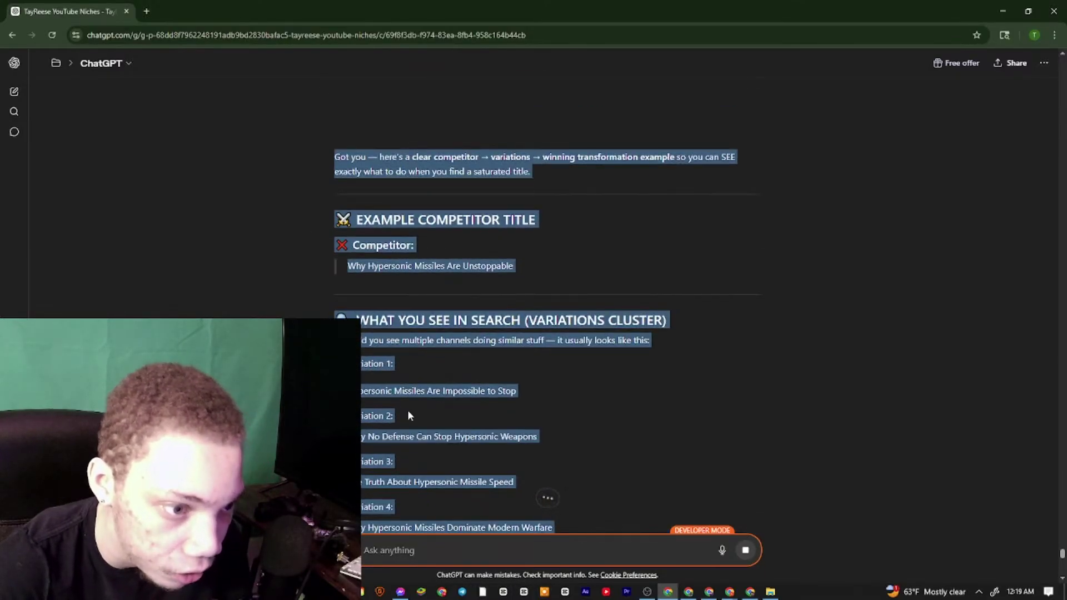
{"action": "scroll", "coordinate": [356, 233], "scroll_direction": "up", "scroll_amount": 5}
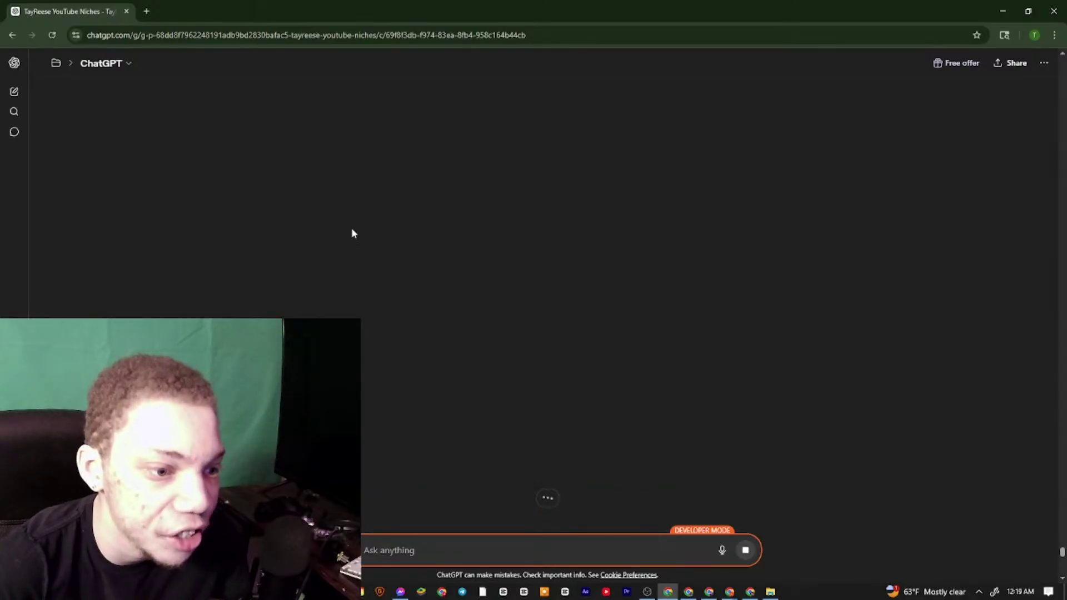
{"action": "scroll", "coordinate": [357, 240], "scroll_direction": "down", "scroll_amount": 3}
{"action": "left_click_drag", "start_coordinate": [356, 239], "coordinate": [350, 268]}
{"action": "scroll", "coordinate": [359, 231], "scroll_direction": "up", "scroll_amount": 3}
{"action": "scroll", "coordinate": [359, 230], "scroll_direction": "down", "scroll_amount": 4}
{"action": "scroll", "coordinate": [349, 268], "scroll_direction": "up", "scroll_amount": 15}
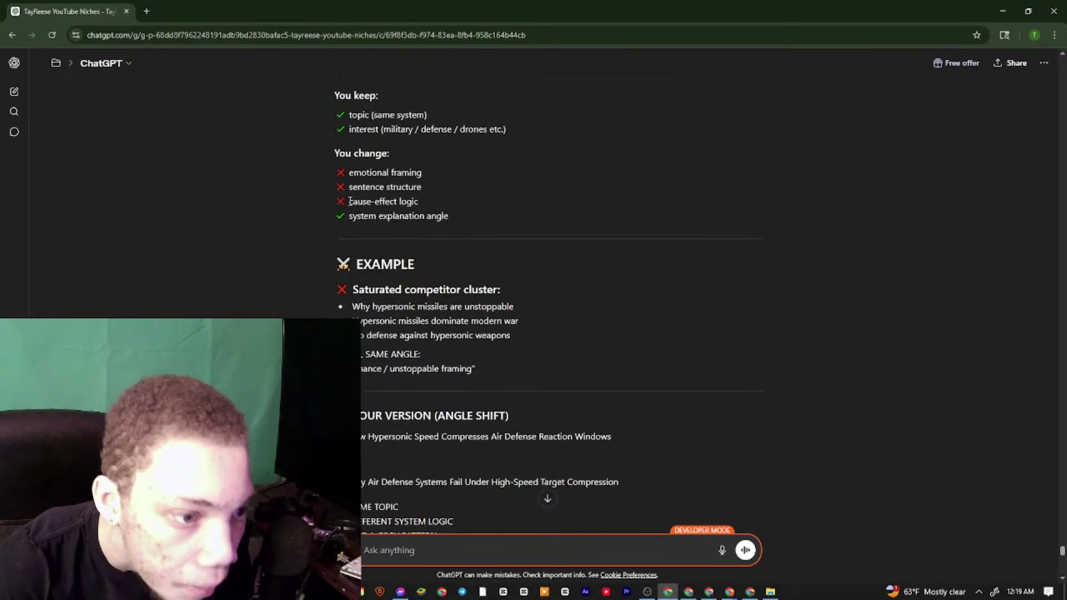
{"action": "left_click", "coordinate": [349, 200]}
{"action": "scroll", "coordinate": [349, 200], "scroll_direction": "up", "scroll_amount": 15}
{"action": "left_click_drag", "start_coordinate": [349, 200], "coordinate": [336, 269]}
{"action": "scroll", "coordinate": [358, 216], "scroll_direction": "down", "scroll_amount": 10}
{"action": "scroll", "coordinate": [355, 210], "scroll_direction": "up", "scroll_amount": 7}
{"action": "scroll", "coordinate": [358, 200], "scroll_direction": "up", "scroll_amount": 1}
{"action": "scroll", "coordinate": [363, 190], "scroll_direction": "up", "scroll_amount": 10}
{"action": "scroll", "coordinate": [383, 270], "scroll_direction": "down", "scroll_amount": 4}
{"action": "right_click", "coordinate": [337, 269]}
{"action": "left_click", "coordinate": [357, 277]}
Examine the new reply's "SIMPLE SCALE RULE", "RED ZONE" and "48-HOUR SHORTS CHEAT SHEET" sections
{"action": "scroll", "coordinate": [568, 357], "scroll_direction": "down", "scroll_amount": 20}
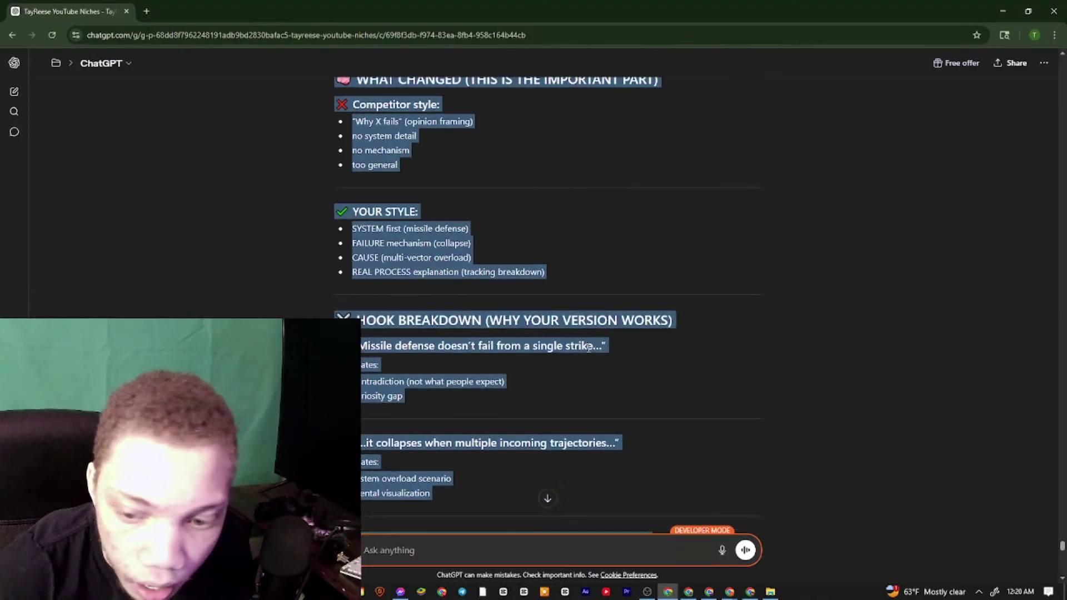
{"action": "scroll", "coordinate": [752, 414], "scroll_direction": "down", "scroll_amount": 20}
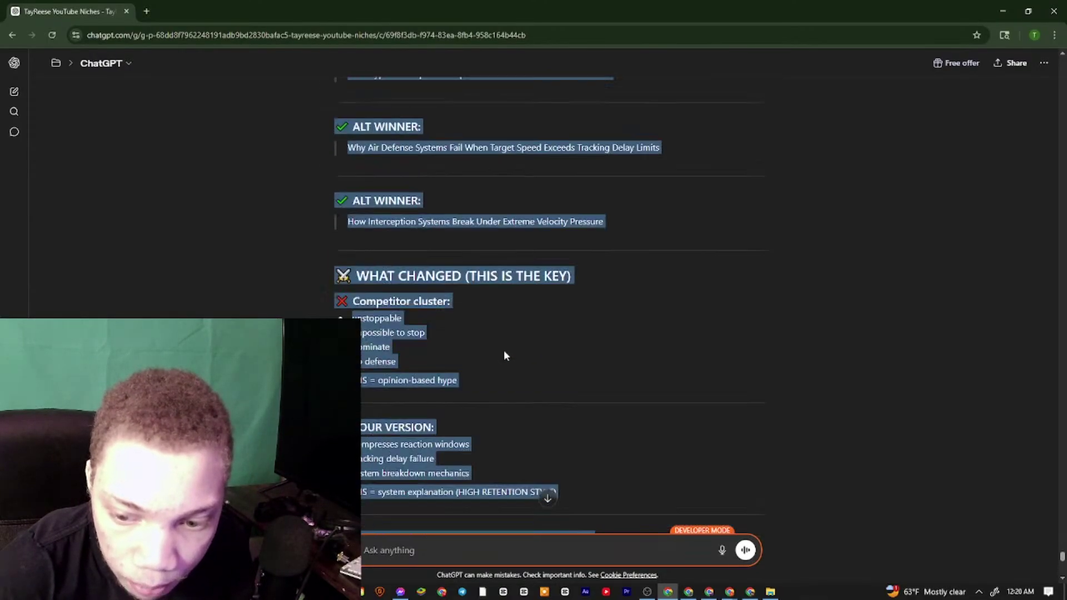
{"action": "scroll", "coordinate": [491, 361], "scroll_direction": "down", "scroll_amount": 20}
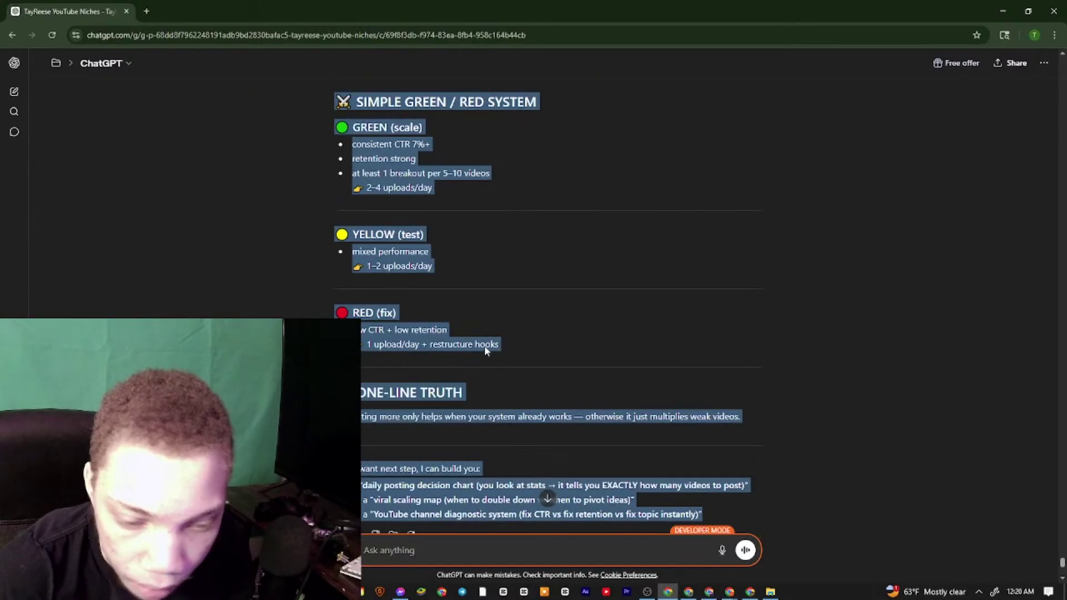
{"action": "scroll", "coordinate": [424, 350], "scroll_direction": "down", "scroll_amount": 15}
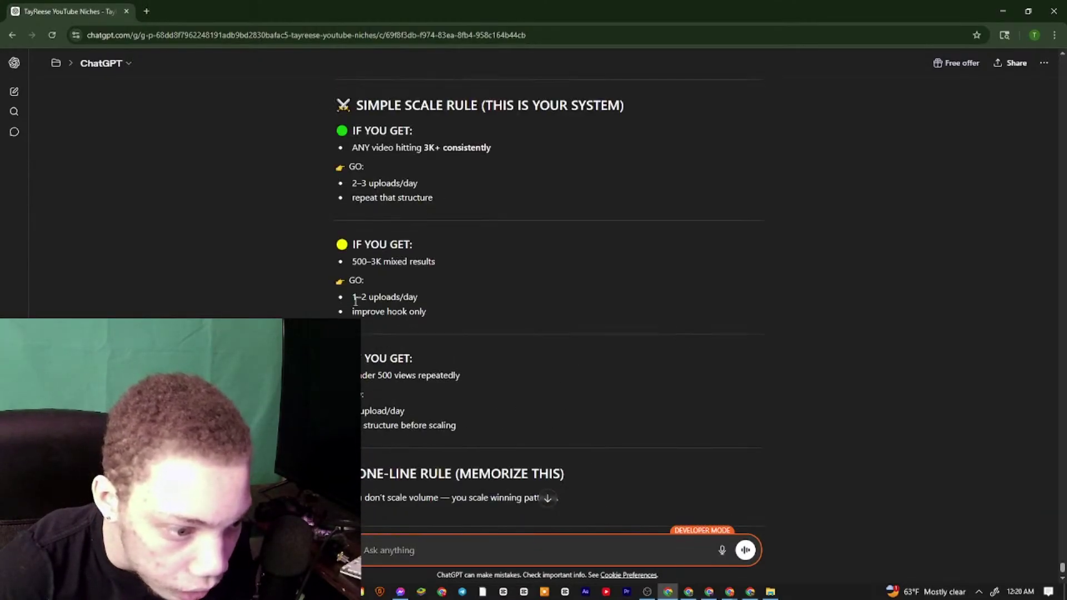
{"action": "scroll", "coordinate": [465, 325], "scroll_direction": "up", "scroll_amount": 5}
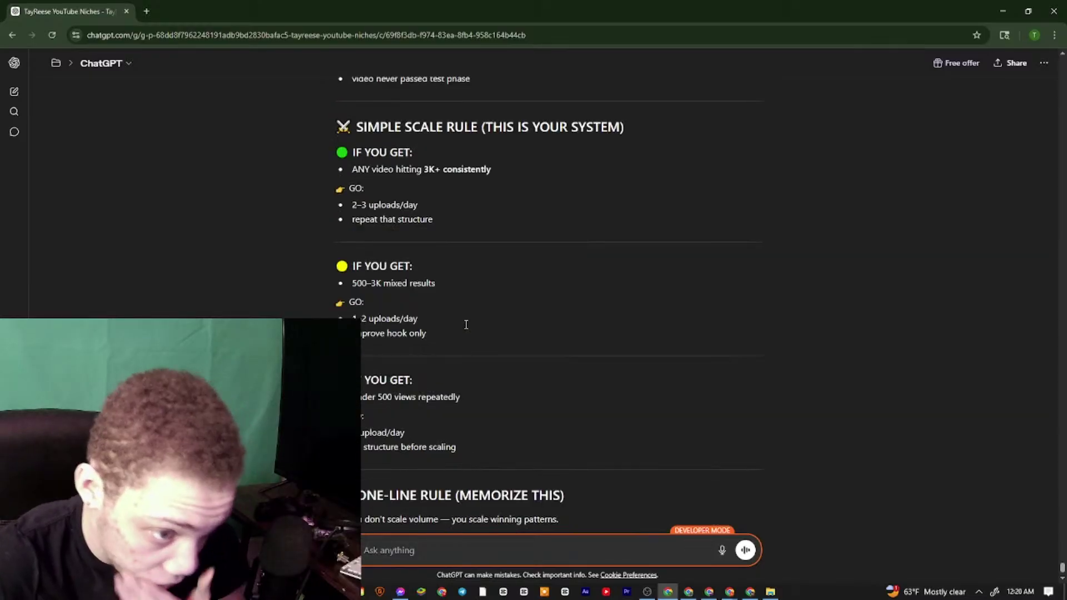
{"action": "scroll", "coordinate": [411, 261], "scroll_direction": "up", "scroll_amount": 4}
{"action": "scroll", "coordinate": [422, 258], "scroll_direction": "up", "scroll_amount": 18}
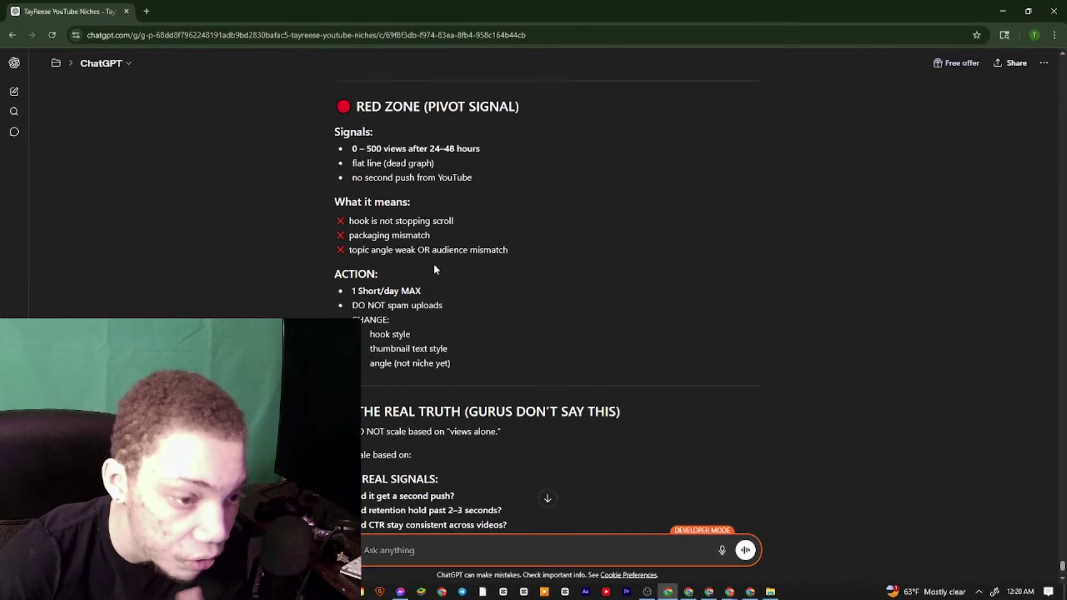
{"action": "scroll", "coordinate": [440, 265], "scroll_direction": "up", "scroll_amount": 5}
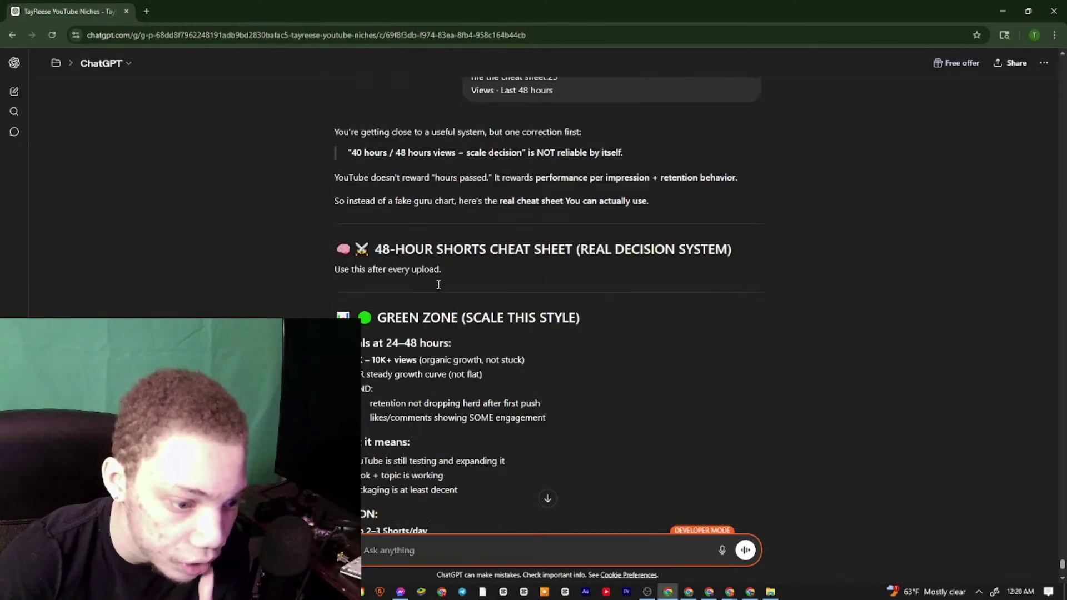
Highlight the "GREEN ZONE" signals at 24–48 hours, including the "3K – 10K+ views" line and the steady growth curve
{"action": "scroll", "coordinate": [428, 233], "scroll_direction": "down", "scroll_amount": 2}
{"action": "left_click_drag", "start_coordinate": [451, 230], "coordinate": [528, 247]}
{"action": "left_click_drag", "start_coordinate": [357, 273], "coordinate": [482, 263]}
{"action": "left_click", "coordinate": [358, 264]}
{"action": "left_click_drag", "start_coordinate": [353, 246], "coordinate": [537, 254]}
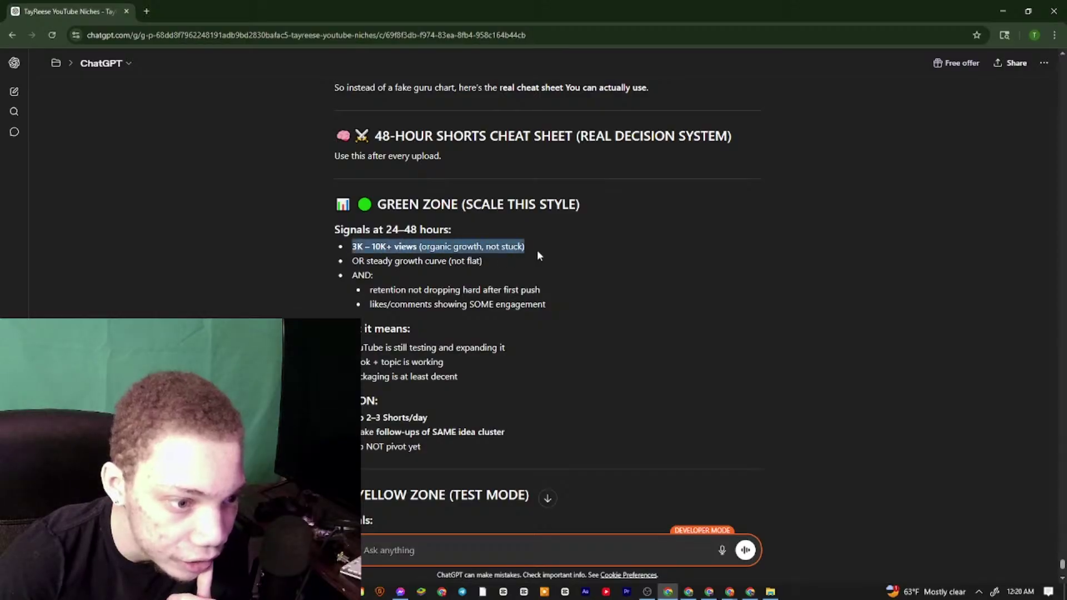
{"action": "left_click_drag", "start_coordinate": [361, 274], "coordinate": [466, 265]}
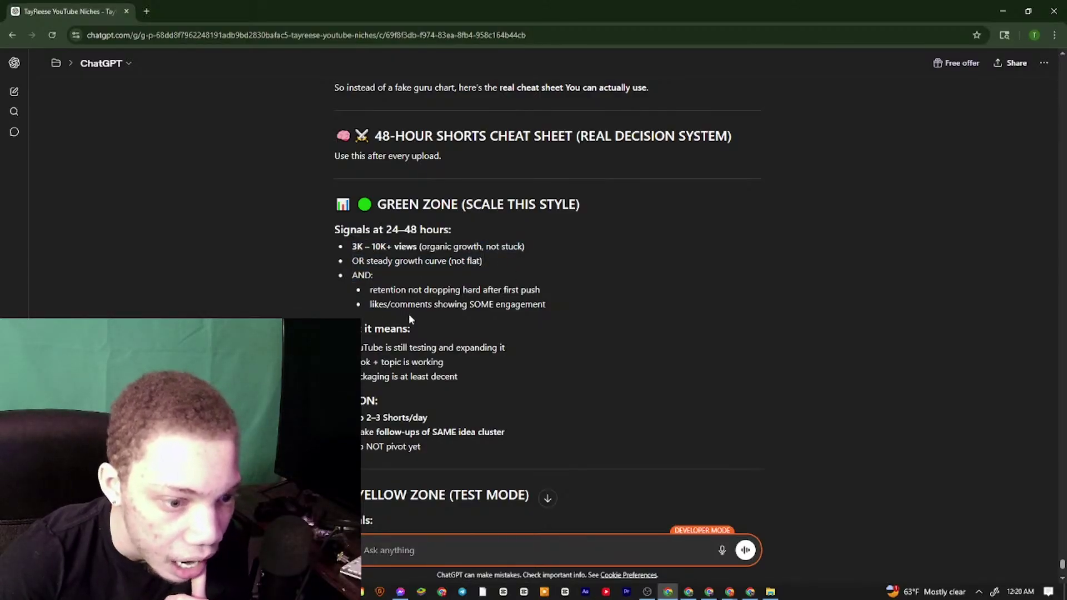
Highlight the green zone action "Make follow-ups of SAME idea cluster" below the 2–3 Shorts/day advice
{"action": "scroll", "coordinate": [381, 300], "scroll_direction": "down", "scroll_amount": 2}
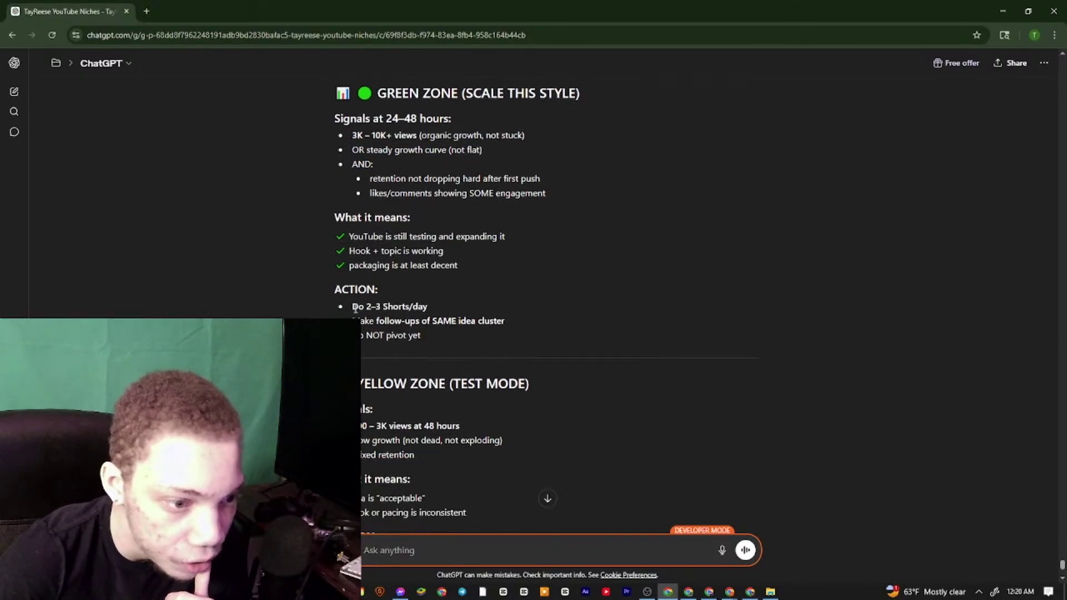
{"action": "left_click_drag", "start_coordinate": [353, 321], "coordinate": [439, 320]}
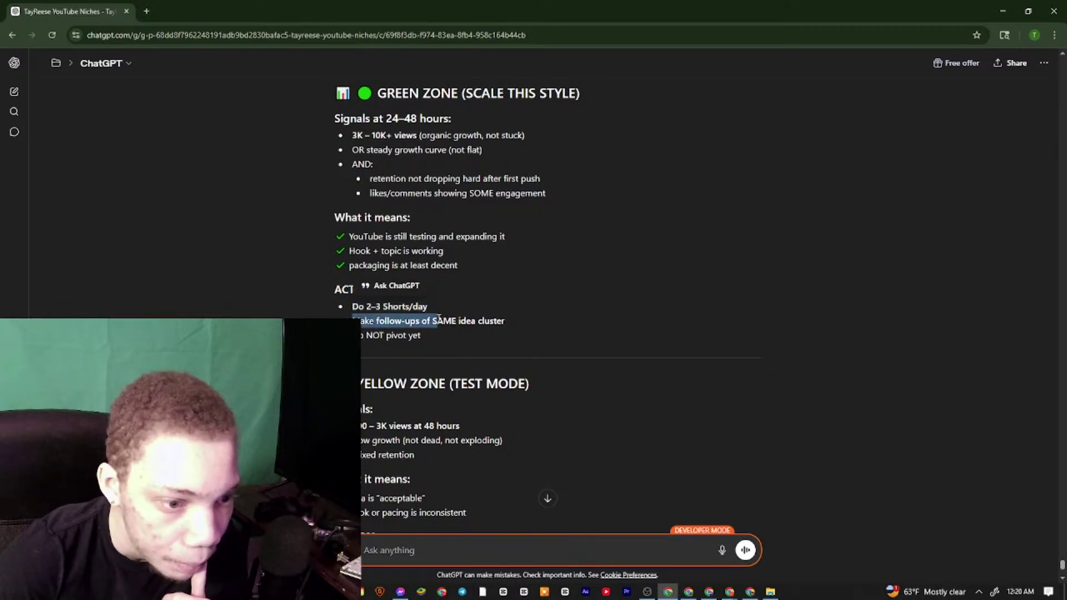
{"action": "left_click", "coordinate": [491, 334]}
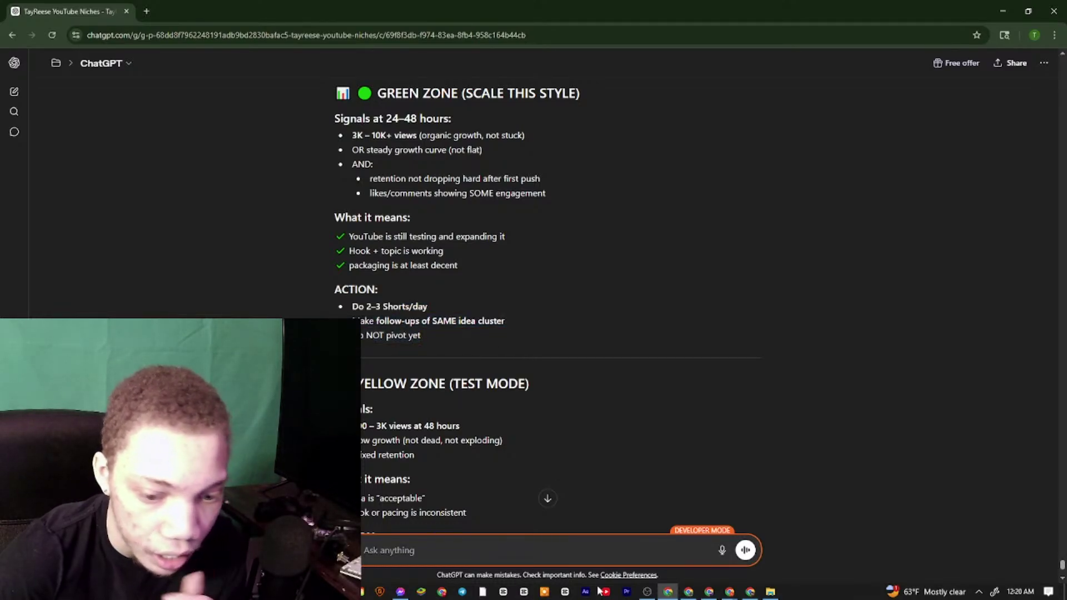
Switch to the Google Docs file "TayReese Analytics 2026 Sauce Follow Up Video!" and paste the copied ChatGPT replies at its very end
{"action": "right_click", "coordinate": [616, 547]}
{"action": "left_click", "coordinate": [667, 592]}
{"action": "left_click", "coordinate": [689, 593]}
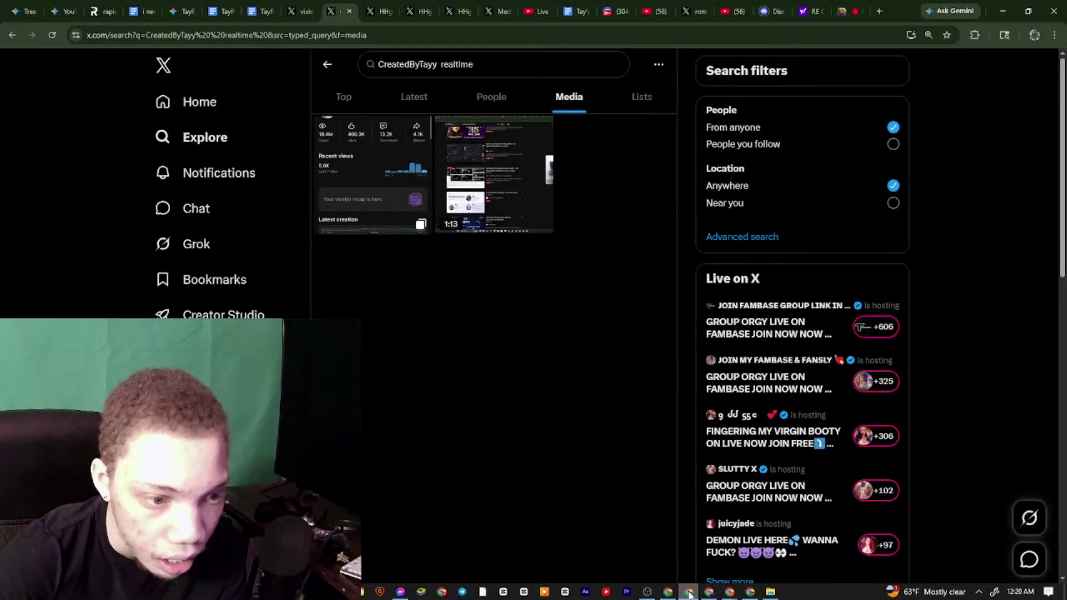
{"action": "left_click", "coordinate": [238, 6]}
{"action": "scroll", "coordinate": [467, 138], "scroll_direction": "down", "scroll_amount": 10}
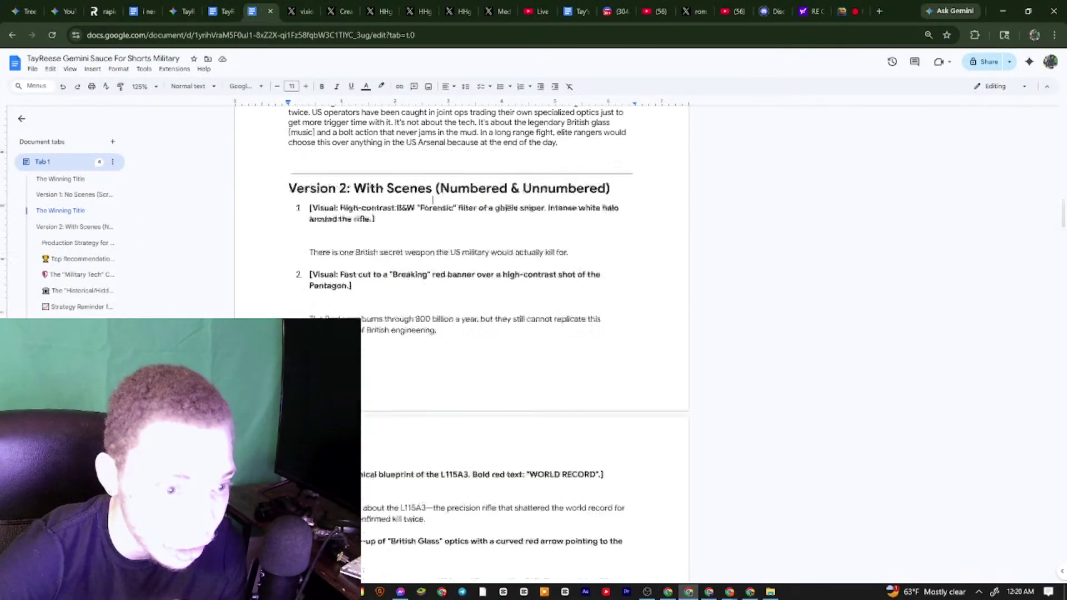
{"action": "scroll", "coordinate": [467, 139], "scroll_direction": "down", "scroll_amount": 15}
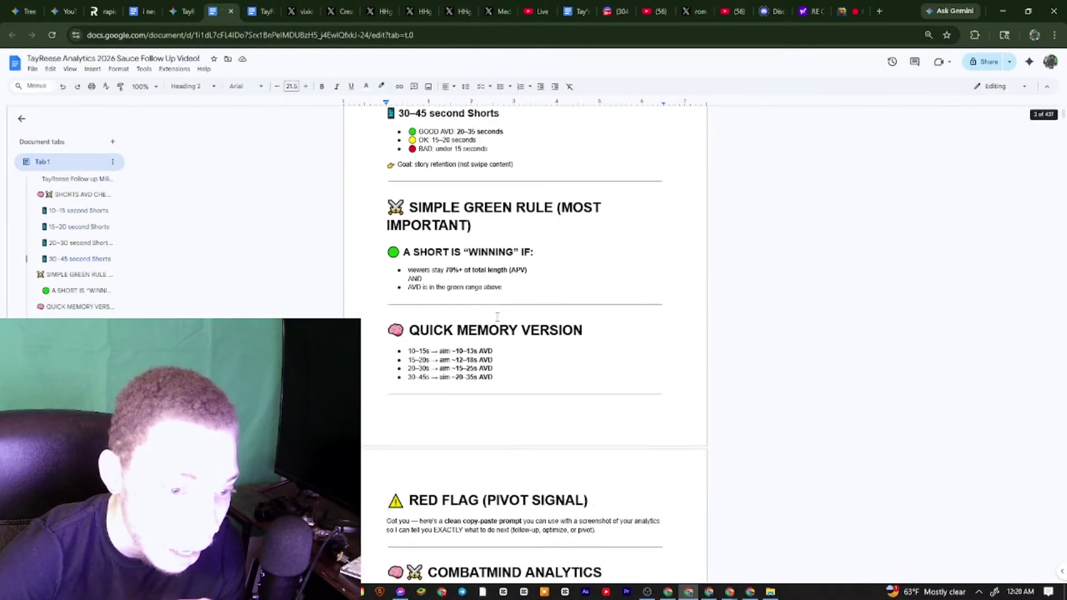
{"action": "scroll", "coordinate": [565, 171], "scroll_direction": "down", "scroll_amount": 3}
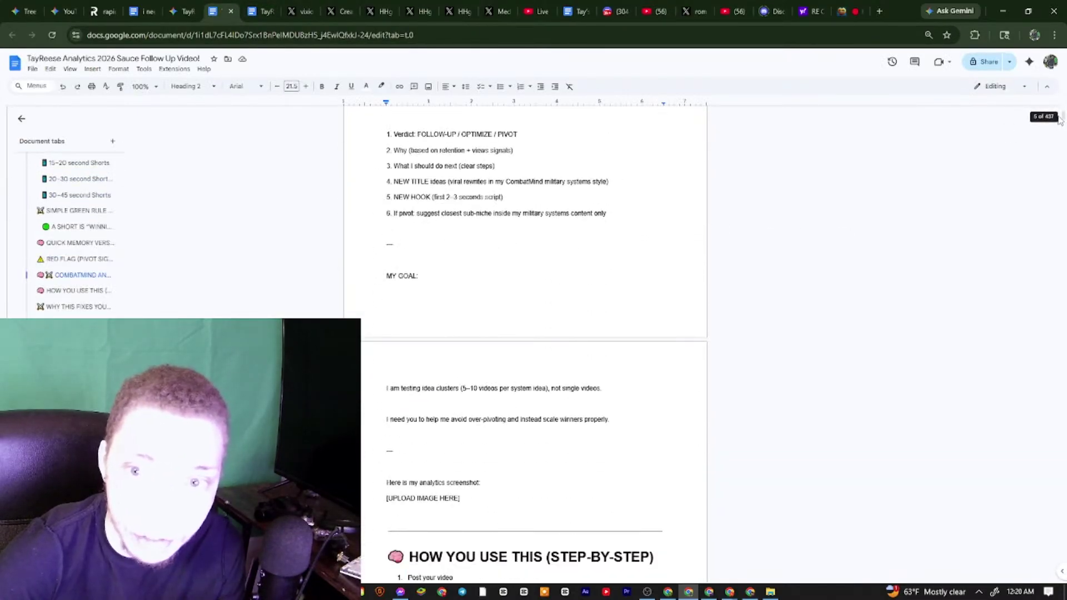
{"action": "left_click_drag", "start_coordinate": [1062, 118], "coordinate": [1024, 526]}
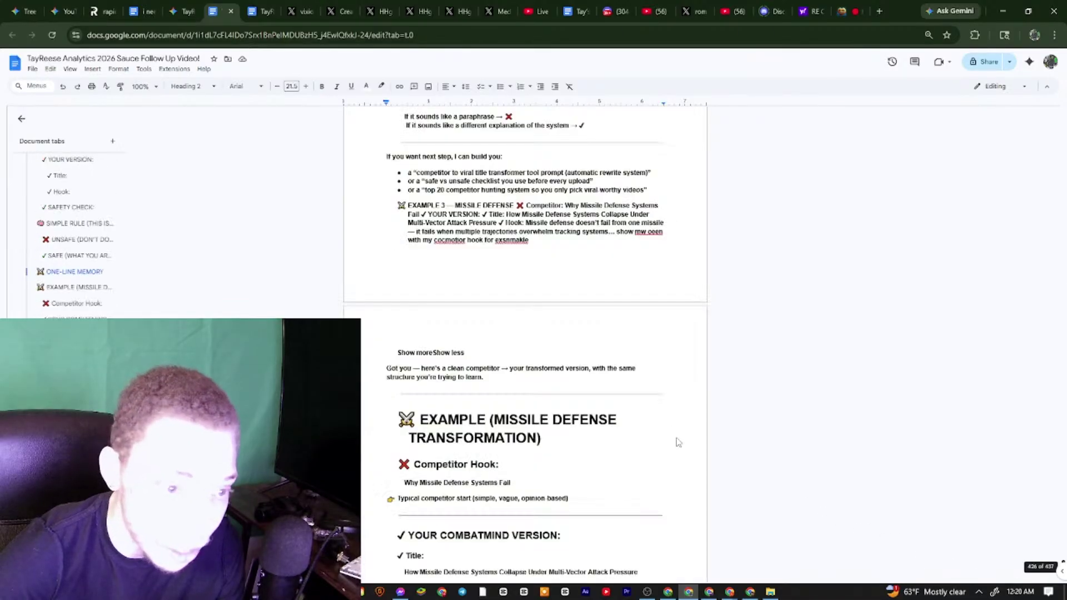
{"action": "scroll", "coordinate": [507, 426], "scroll_direction": "down", "scroll_amount": 20}
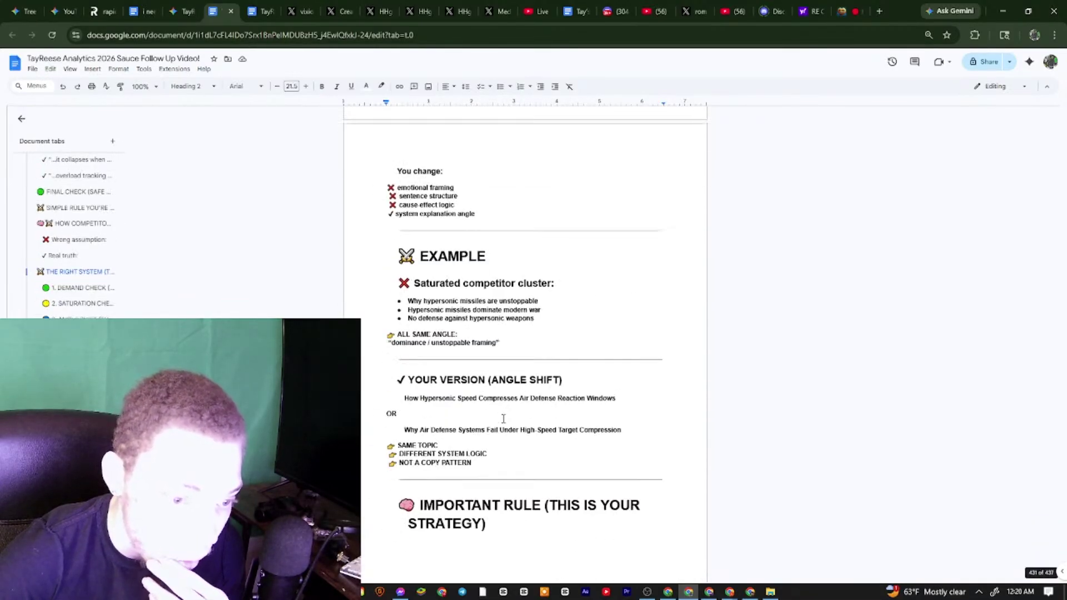
{"action": "scroll", "coordinate": [463, 413], "scroll_direction": "down", "scroll_amount": 8}
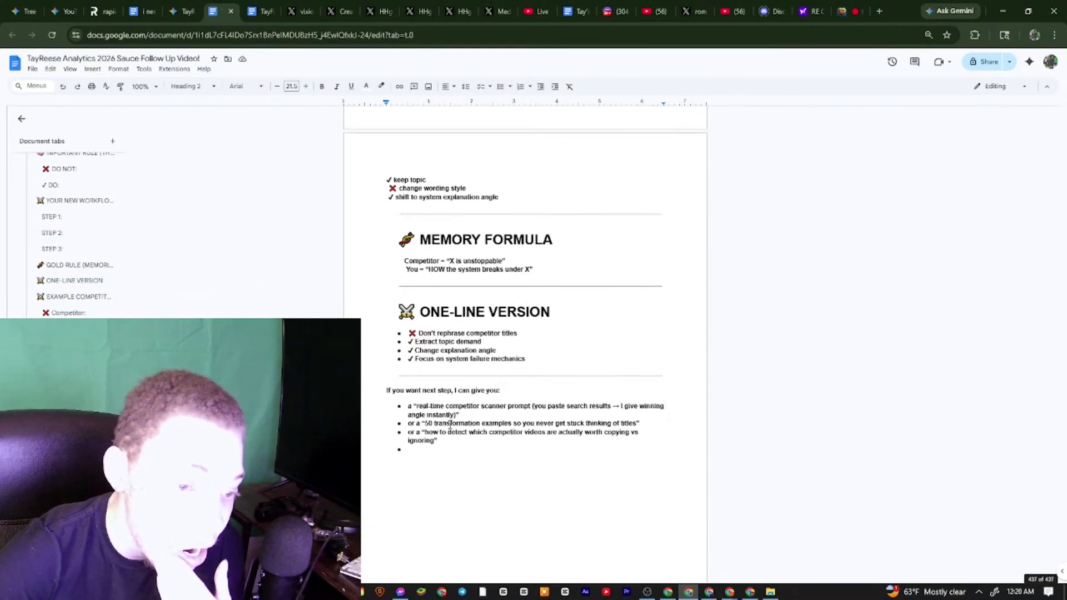
{"action": "right_click", "coordinate": [446, 451]}
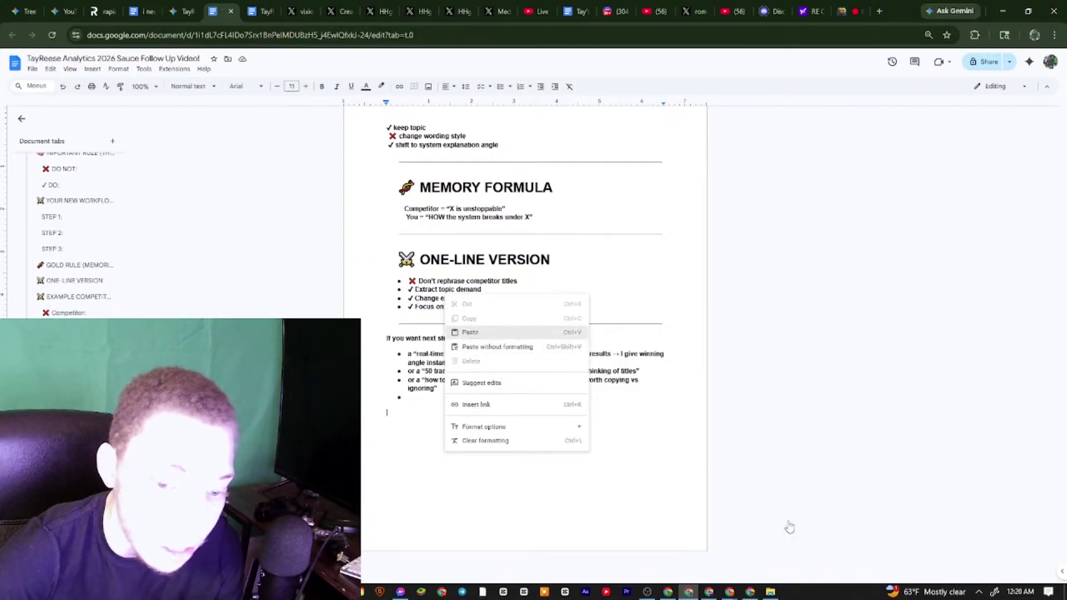
{"action": "left_click", "coordinate": [744, 596]}
{"action": "left_click", "coordinate": [756, 578]}
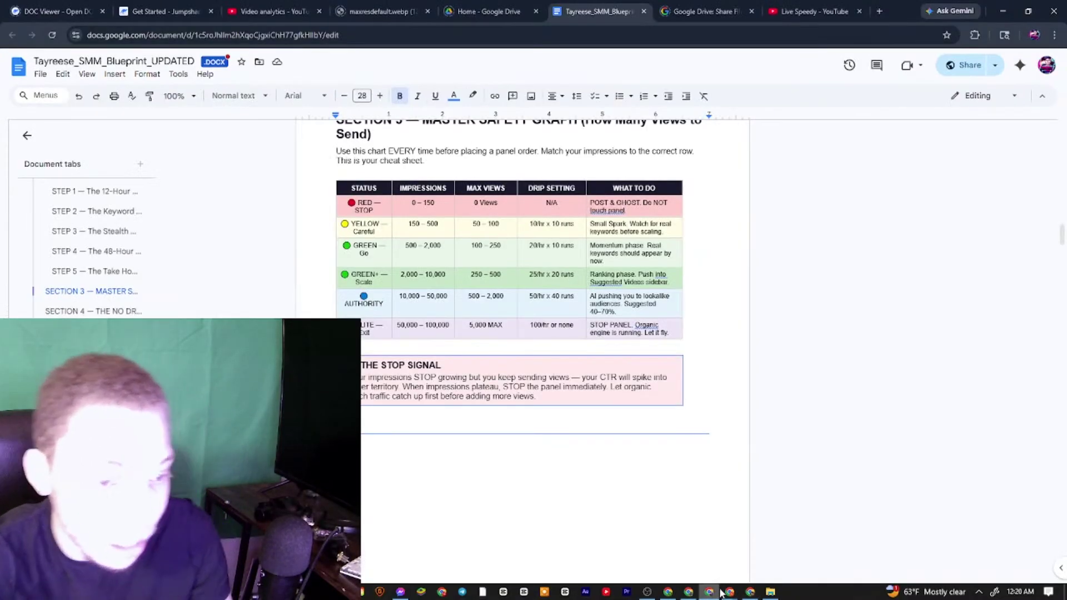
{"action": "left_click", "coordinate": [731, 592]}
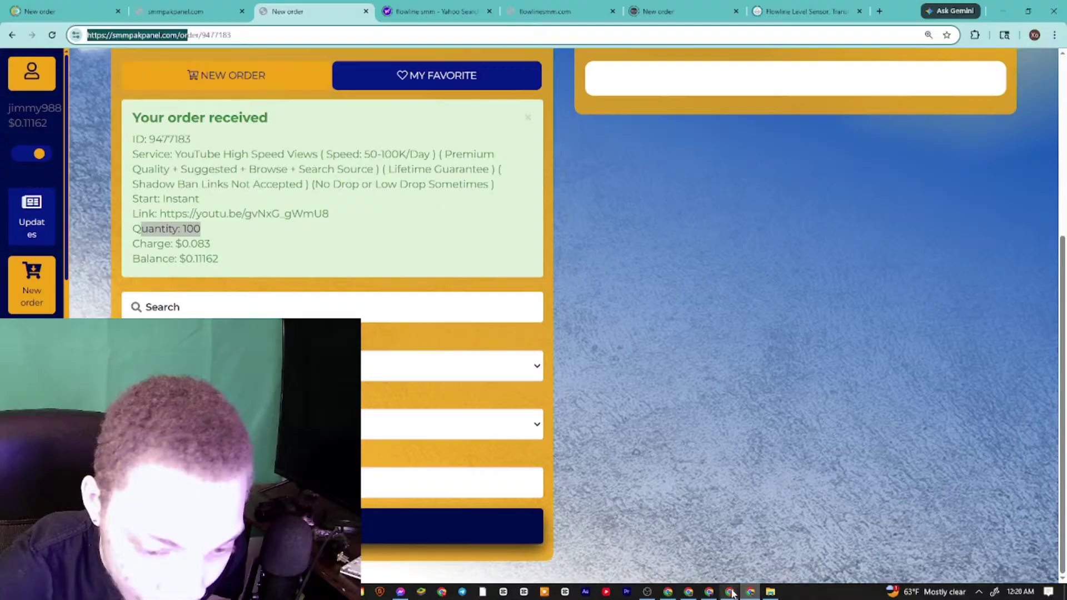
{"action": "left_click", "coordinate": [688, 592]}
Return to the ChatGPT chat and examine the yellow zone, red zone, "SIMPLE SCALE RULE", "FINAL CLARITY" and "48-HOUR SHORTS CHEAT SHEET" sections
{"action": "left_click", "coordinate": [668, 593]}
{"action": "scroll", "coordinate": [391, 383], "scroll_direction": "down", "scroll_amount": 6}
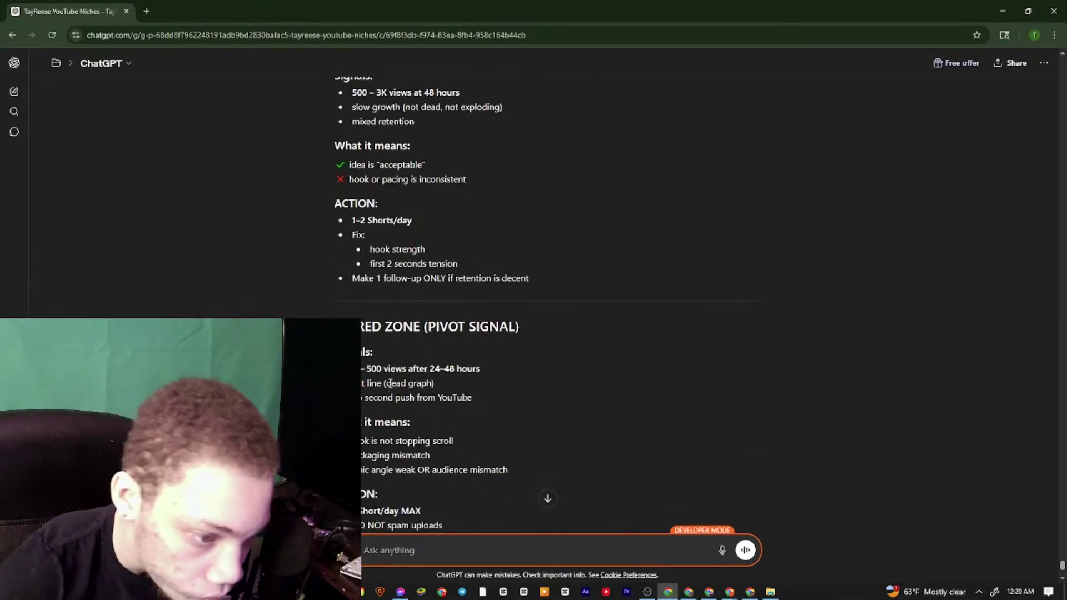
{"action": "scroll", "coordinate": [391, 383], "scroll_direction": "down", "scroll_amount": 15}
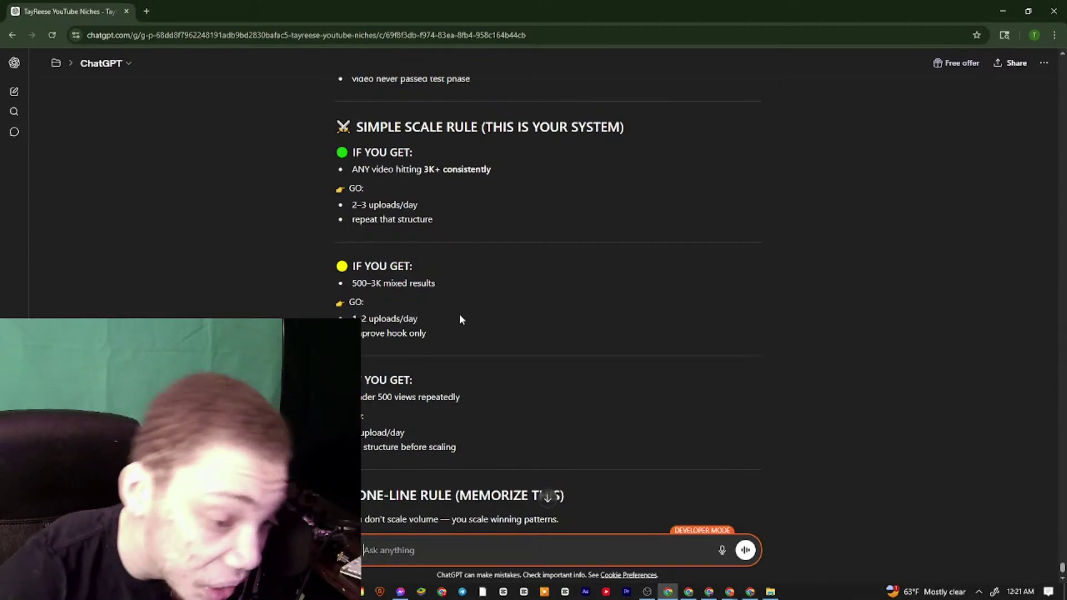
{"action": "scroll", "coordinate": [564, 289], "scroll_direction": "up", "scroll_amount": 1}
{"action": "scroll", "coordinate": [460, 337], "scroll_direction": "down", "scroll_amount": 4}
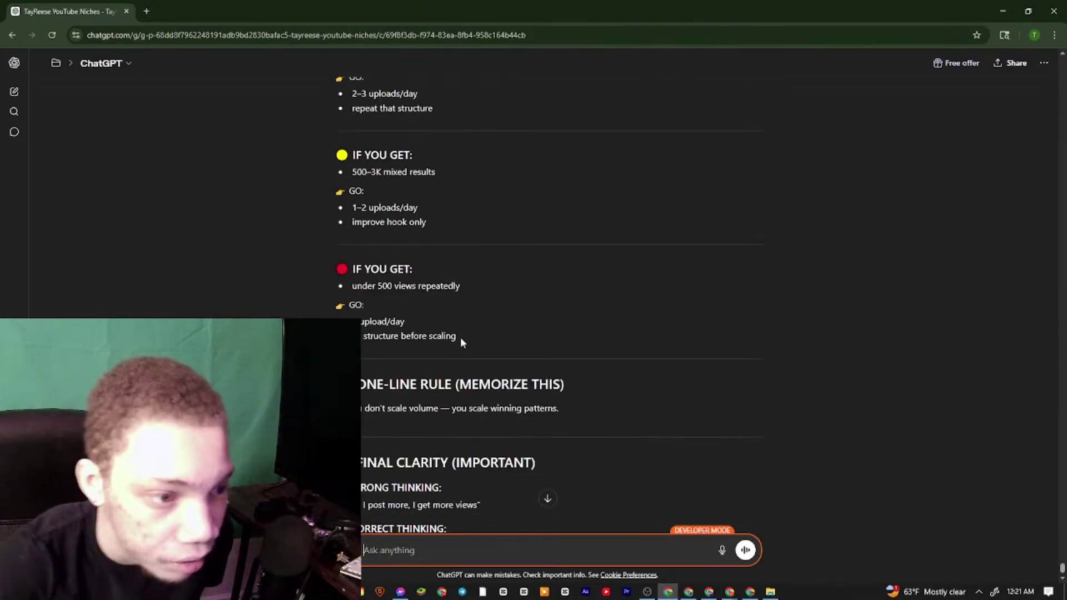
{"action": "scroll", "coordinate": [480, 299], "scroll_direction": "up", "scroll_amount": 5}
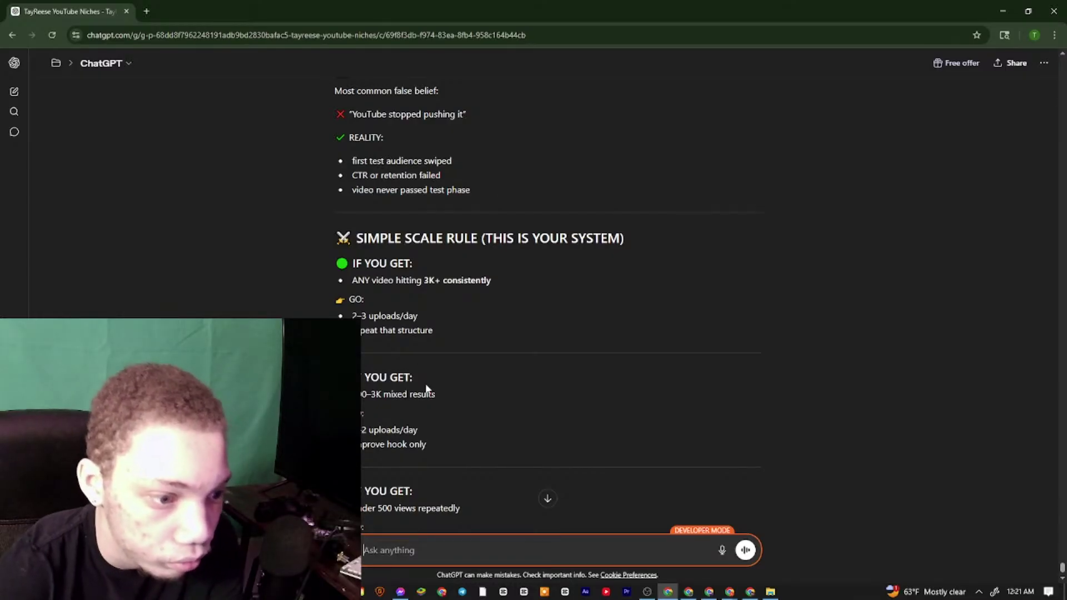
{"action": "scroll", "coordinate": [428, 402], "scroll_direction": "down", "scroll_amount": 7}
{"action": "scroll", "coordinate": [433, 407], "scroll_direction": "up", "scroll_amount": 15}
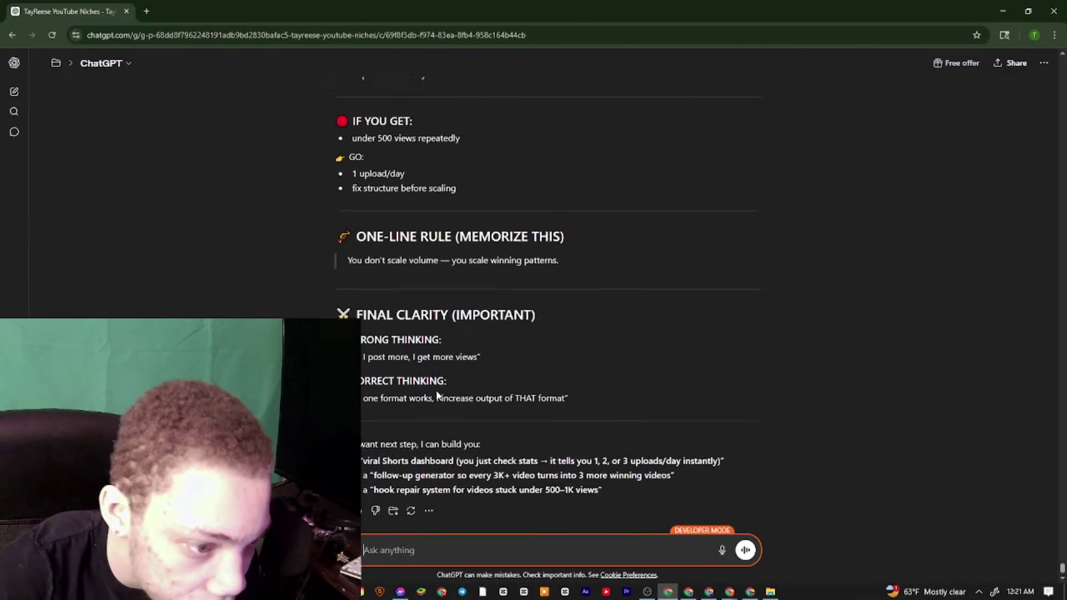
{"action": "scroll", "coordinate": [432, 336], "scroll_direction": "up", "scroll_amount": 6}
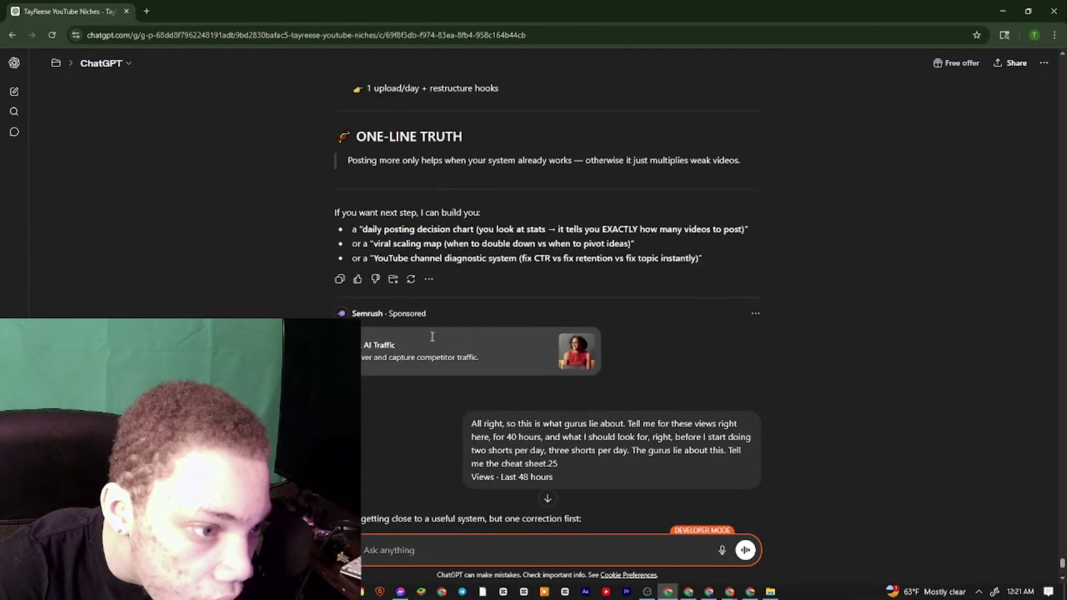
{"action": "scroll", "coordinate": [432, 337], "scroll_direction": "down", "scroll_amount": 6}
{"action": "scroll", "coordinate": [389, 300], "scroll_direction": "down", "scroll_amount": 3}
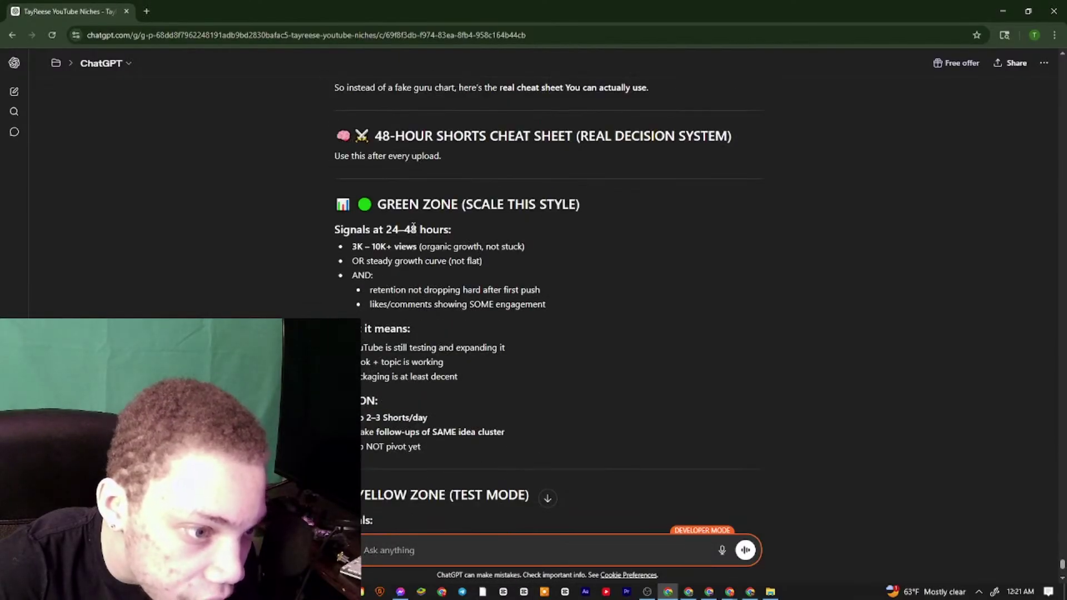
Highlight the green zone's 24–48 hours heading, its retention and likes/comments signals, and the "What it means" lines on hook and packaging
{"action": "left_click_drag", "start_coordinate": [370, 229], "coordinate": [451, 230]}
{"action": "left_click", "coordinate": [353, 251]}
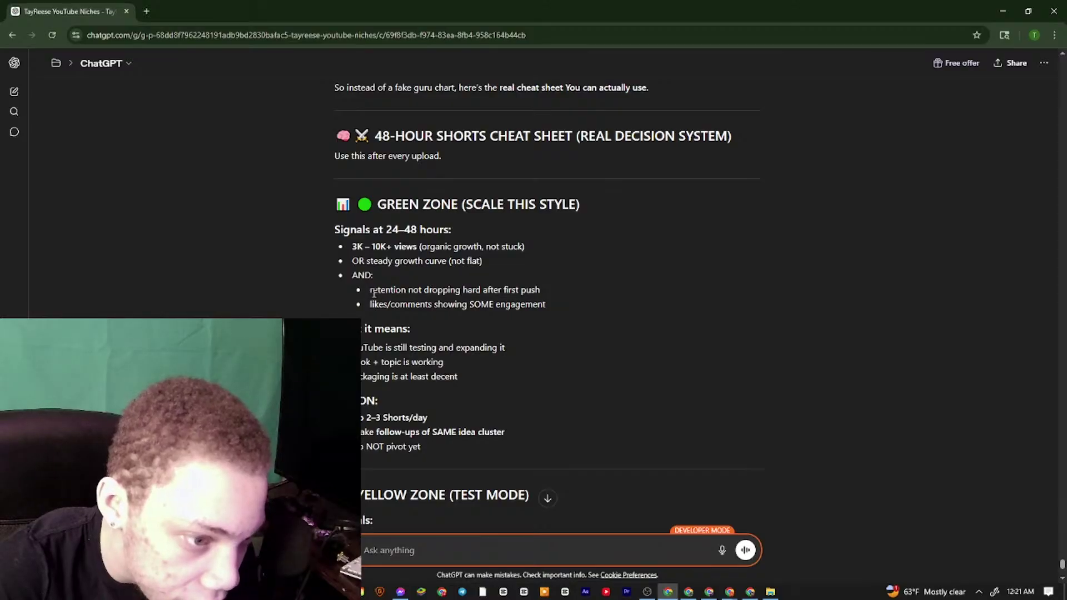
{"action": "left_click_drag", "start_coordinate": [418, 290], "coordinate": [541, 289]}
{"action": "left_click_drag", "start_coordinate": [370, 304], "coordinate": [546, 304]}
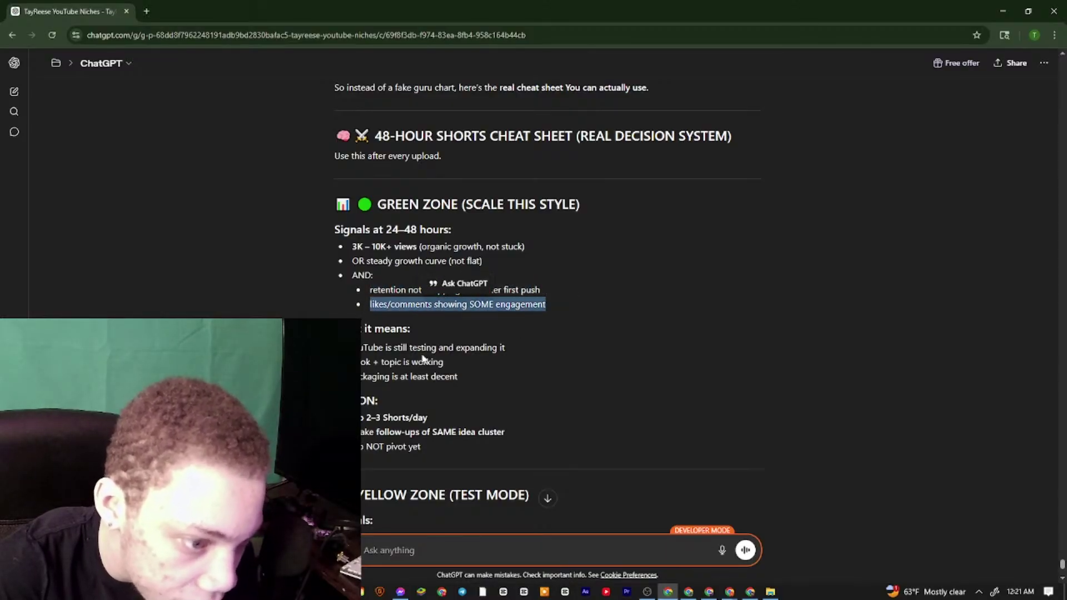
{"action": "left_click", "coordinate": [489, 382]}
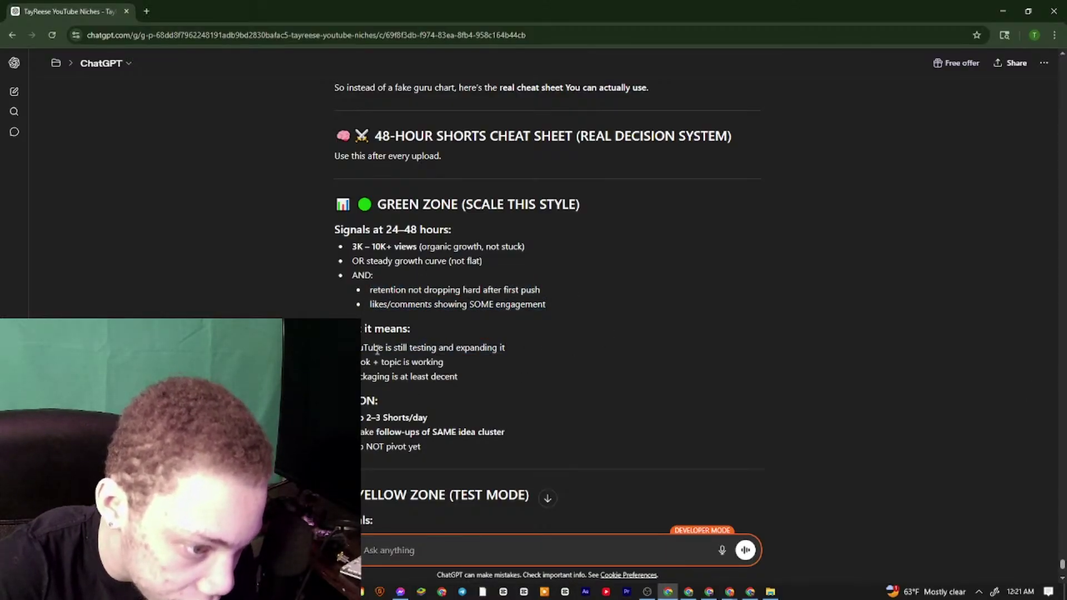
{"action": "left_click_drag", "start_coordinate": [459, 360], "coordinate": [364, 362]}
{"action": "left_click_drag", "start_coordinate": [459, 377], "coordinate": [376, 382]}
Copy the green zone "ACTION" block into a new prompt, ask what an idea cluster means with example titles and follow-ups, and send it
{"action": "scroll", "coordinate": [376, 383], "scroll_direction": "down", "scroll_amount": 3}
{"action": "mouse_move", "coordinate": [335, 237]}
{"action": "left_mouse_down"}
{"action": "mouse_move", "coordinate": [434, 276]}
{"action": "mouse_move", "coordinate": [330, 238]}
{"action": "left_mouse_up"}
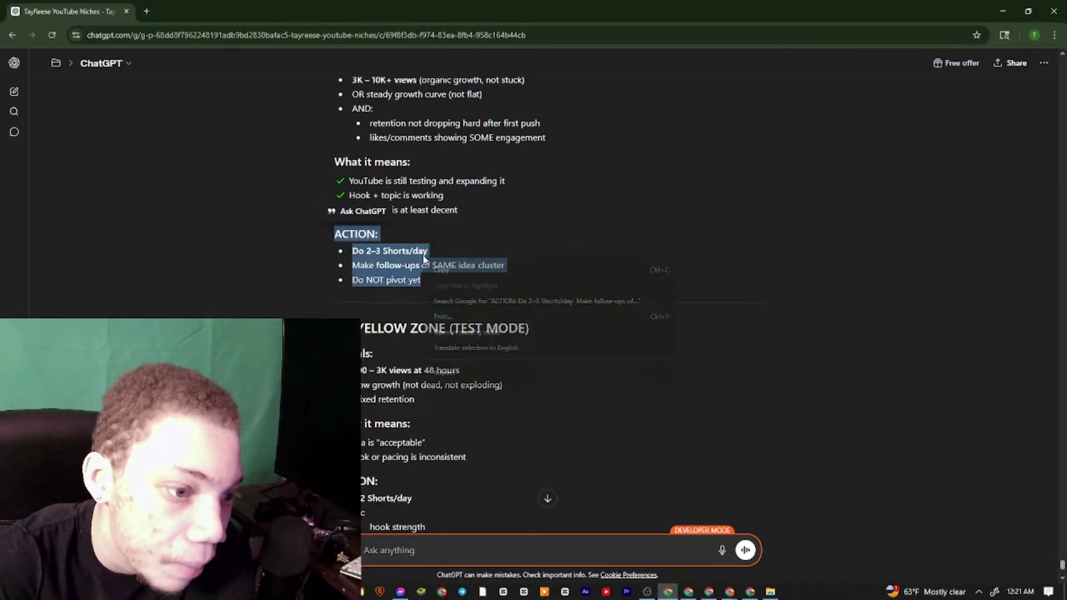
{"action": "right_click", "coordinate": [388, 560]}
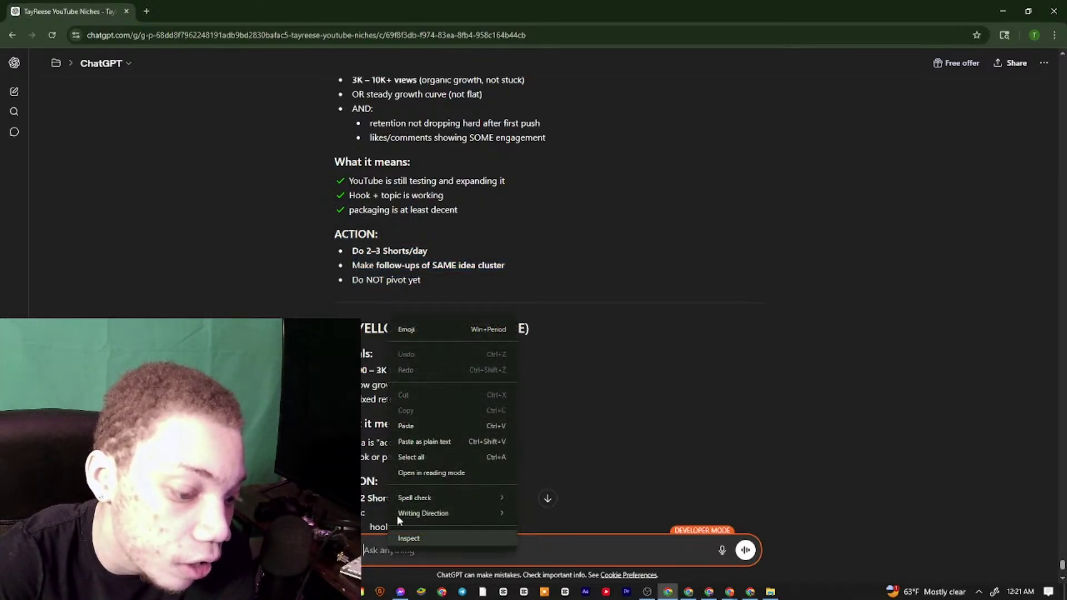
{"action": "left_click", "coordinate": [413, 431]}
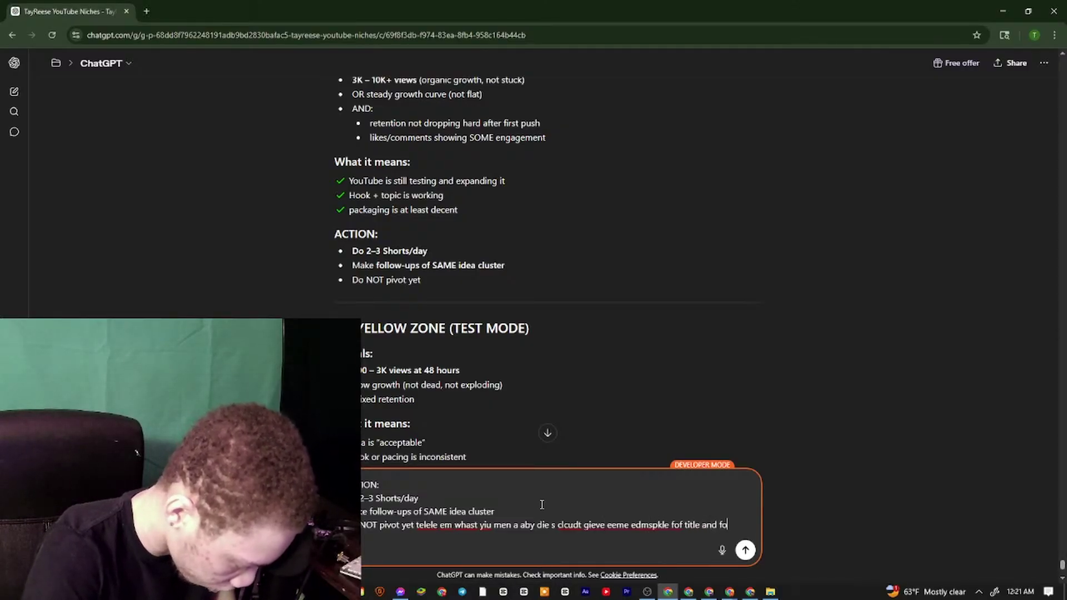
{"action": "type", "text": "ux"}
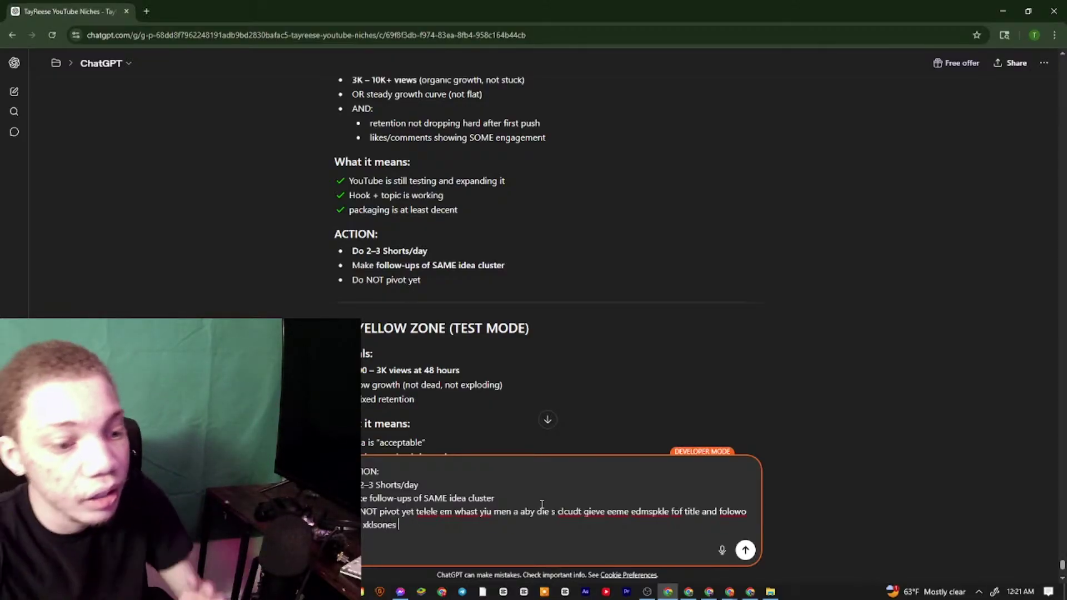
{"action": "key", "text": "Return"}
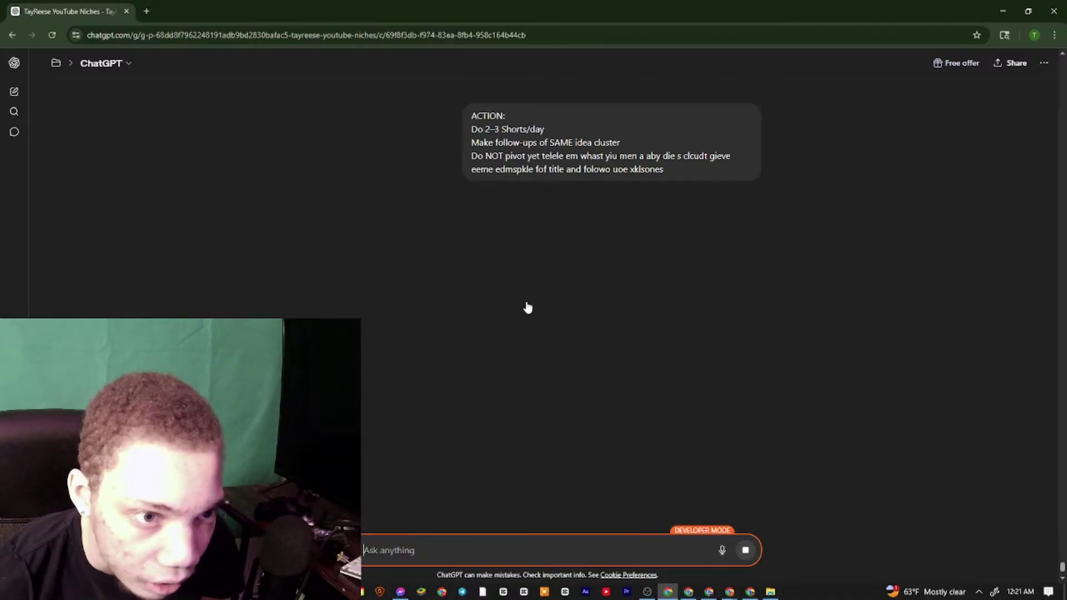
Examine ChatGPT's explanation of an idea cluster, including the base video titles and the first follow-up's title, hook and angle
{"action": "left_click", "coordinate": [689, 592]}
{"action": "left_click", "coordinate": [668, 591]}
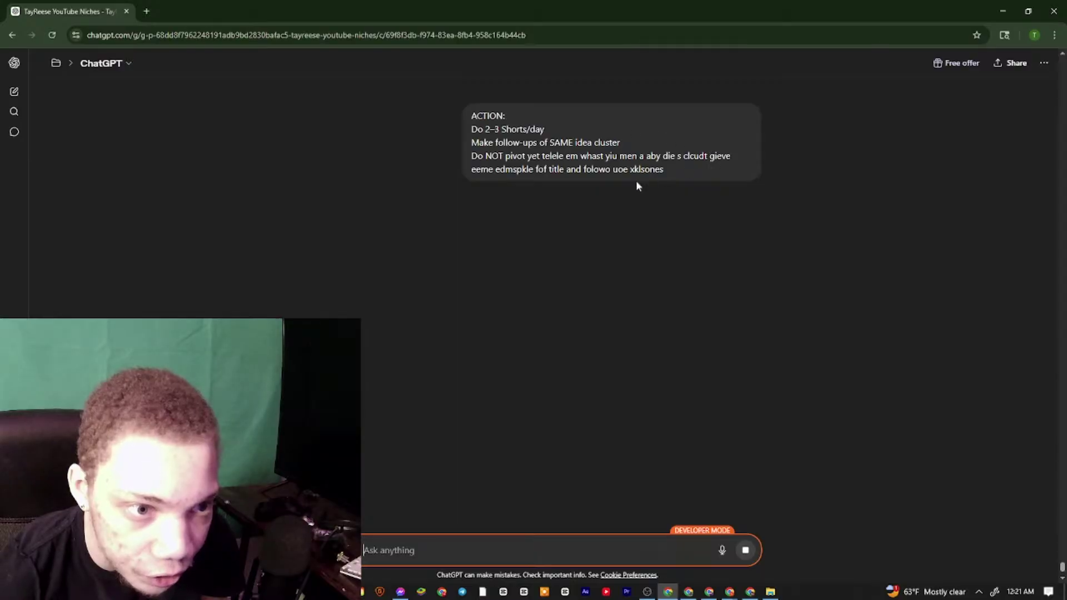
{"action": "left_click_drag", "start_coordinate": [710, 158], "coordinate": [473, 133]}
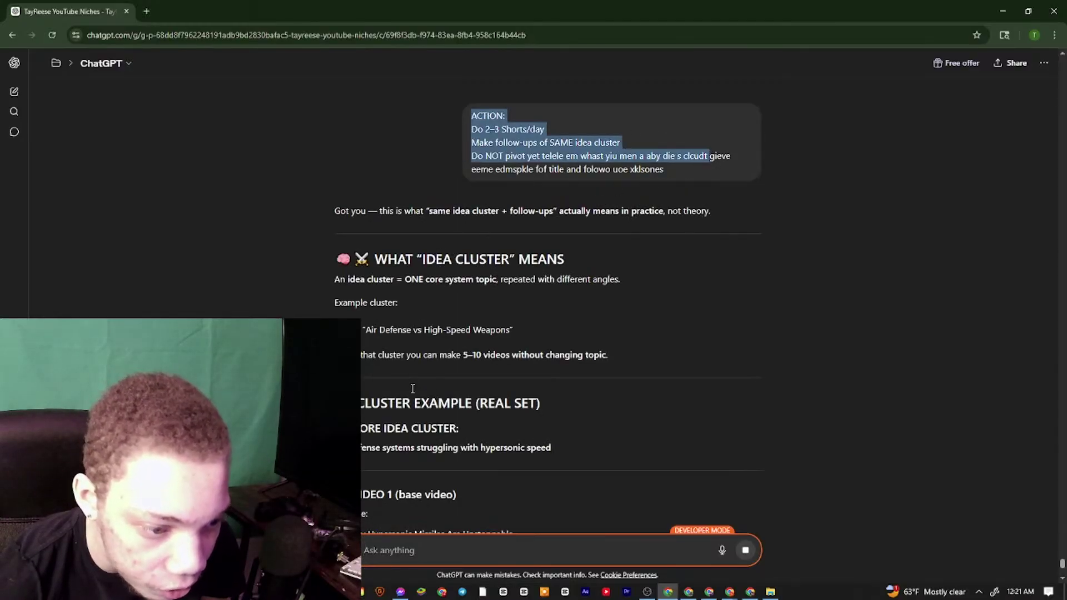
{"action": "scroll", "coordinate": [413, 388], "scroll_direction": "down", "scroll_amount": 3}
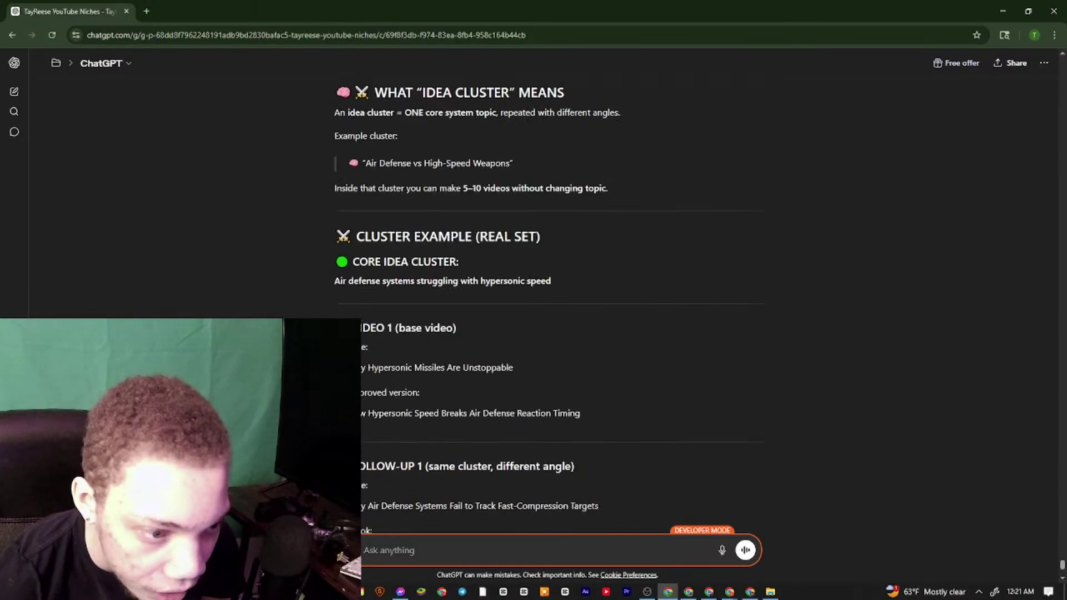
{"action": "left_click_drag", "start_coordinate": [340, 328], "coordinate": [534, 367]}
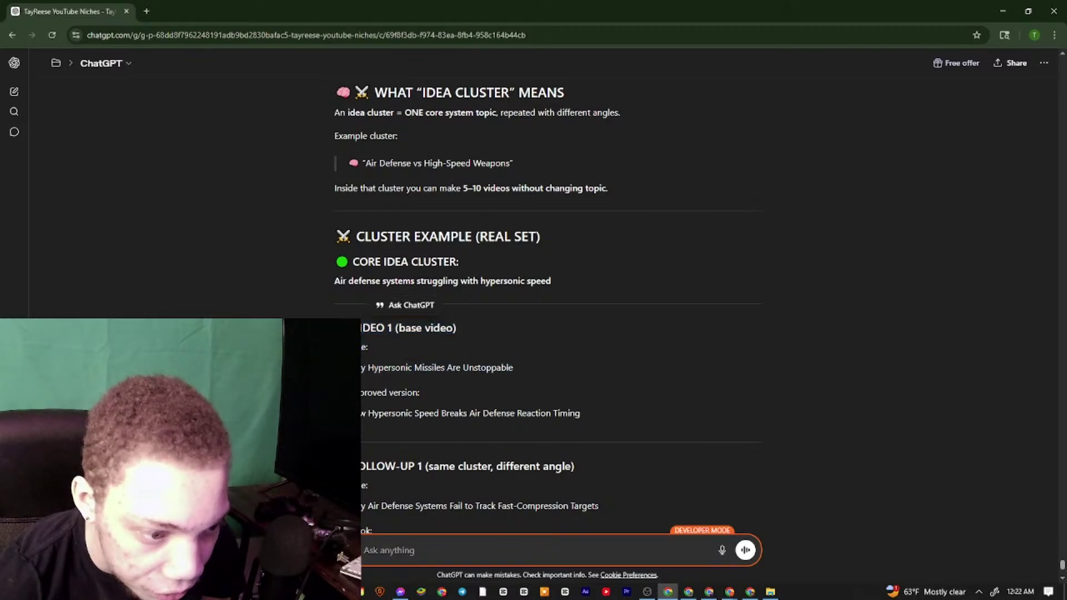
{"action": "left_click_drag", "start_coordinate": [347, 392], "coordinate": [633, 408]}
{"action": "scroll", "coordinate": [413, 359], "scroll_direction": "down", "scroll_amount": 2}
{"action": "left_click", "coordinate": [413, 358]}
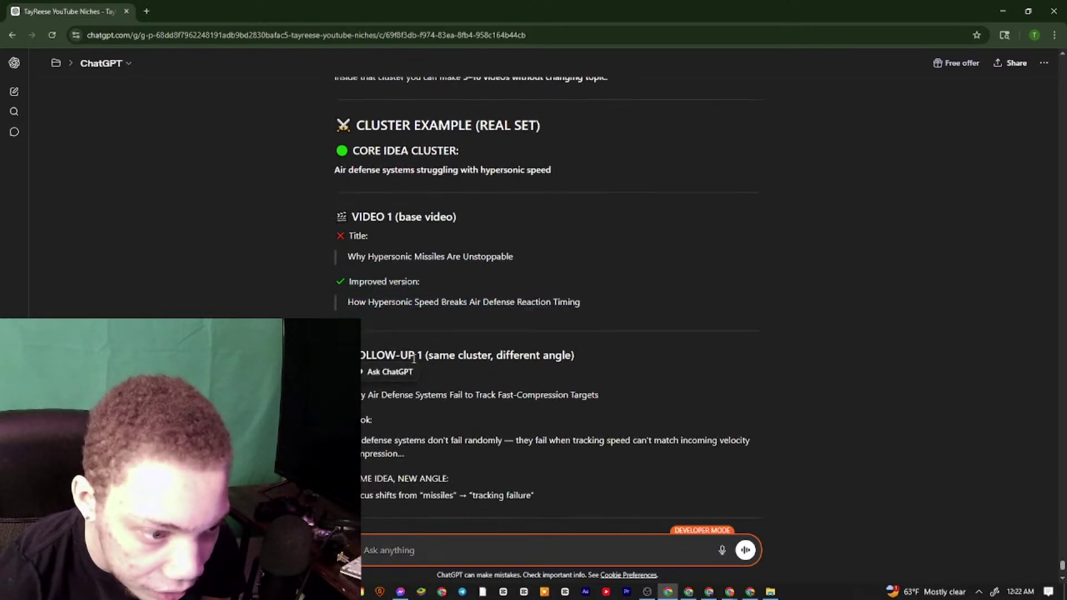
{"action": "left_click_drag", "start_coordinate": [352, 356], "coordinate": [600, 395]}
{"action": "scroll", "coordinate": [403, 360], "scroll_direction": "down", "scroll_amount": 2}
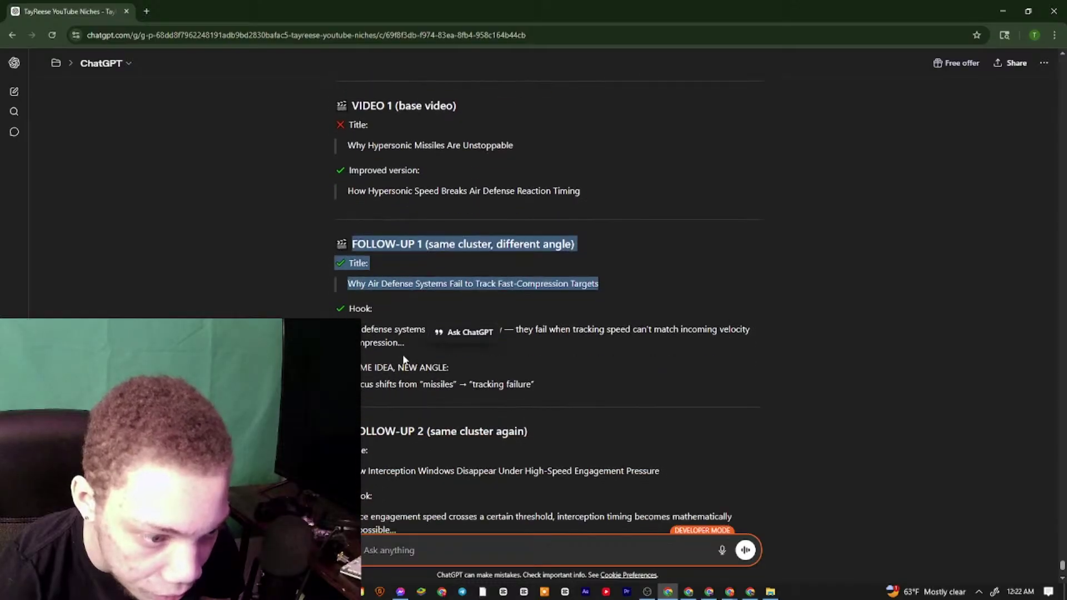
{"action": "left_click", "coordinate": [404, 360]}
{"action": "left_click_drag", "start_coordinate": [348, 308], "coordinate": [535, 385]}
{"action": "scroll", "coordinate": [409, 362], "scroll_direction": "down", "scroll_amount": 3}
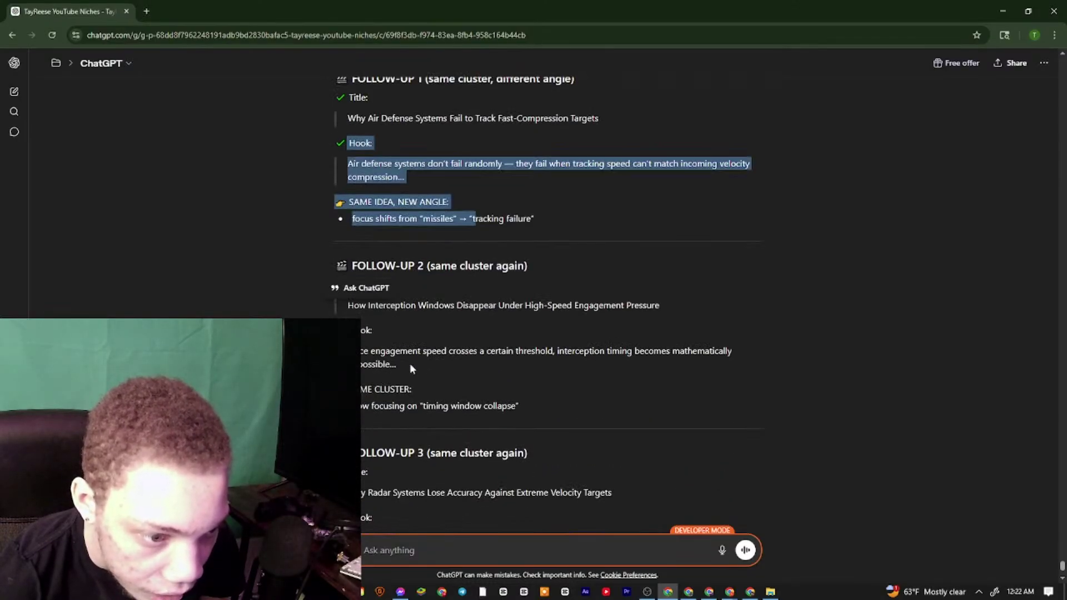
Review the second follow-up example and the rest of the reply through the videos-per-cluster rule and the suggested next steps
{"action": "left_click", "coordinate": [408, 362]}
{"action": "left_click_drag", "start_coordinate": [344, 268], "coordinate": [389, 286]}
{"action": "left_click_drag", "start_coordinate": [358, 328], "coordinate": [478, 382]}
{"action": "left_click", "coordinate": [376, 402]}
{"action": "left_click_drag", "start_coordinate": [355, 389], "coordinate": [520, 408]}
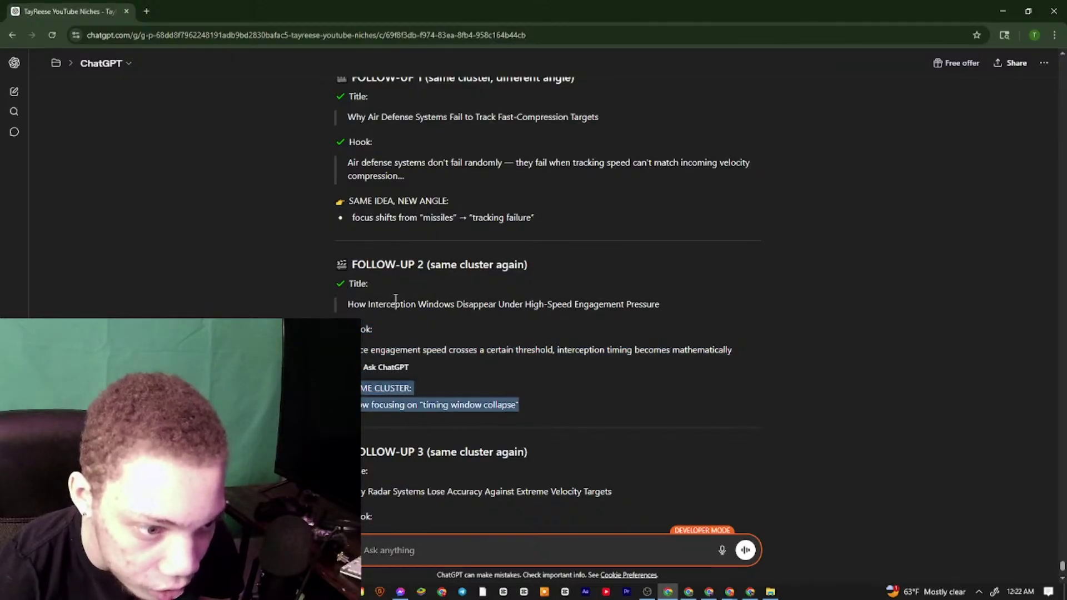
{"action": "left_click", "coordinate": [523, 385]}
{"action": "scroll", "coordinate": [575, 331], "scroll_direction": "down", "scroll_amount": 8}
{"action": "scroll", "coordinate": [416, 408], "scroll_direction": "down", "scroll_amount": 10}
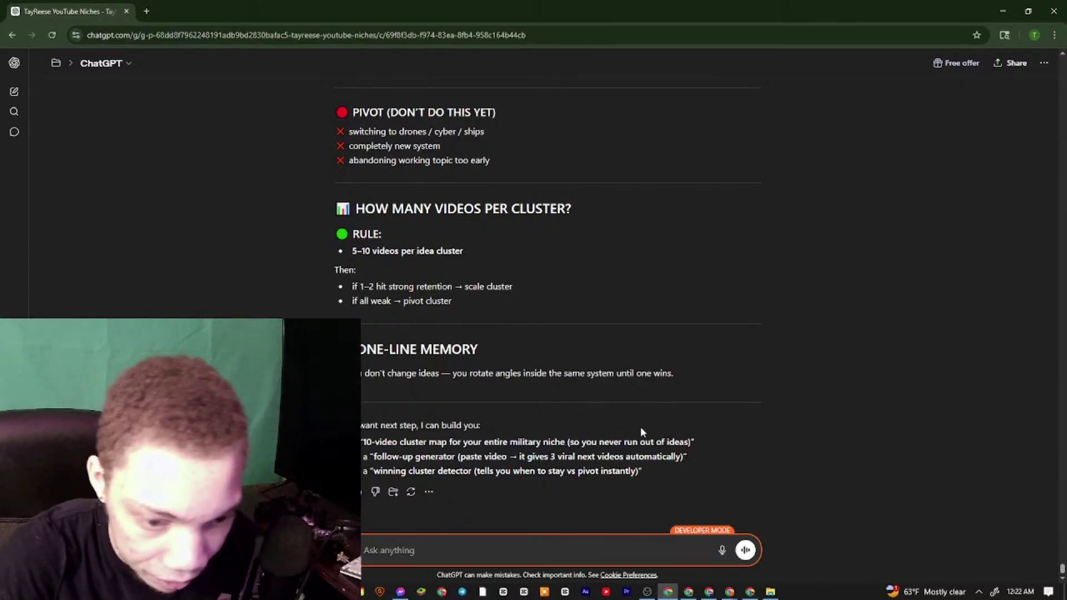
Copy the conversation from the 48-hour views cheat sheet prompt through the end of the latest ChatGPT reply
{"action": "left_click", "coordinate": [689, 591]}
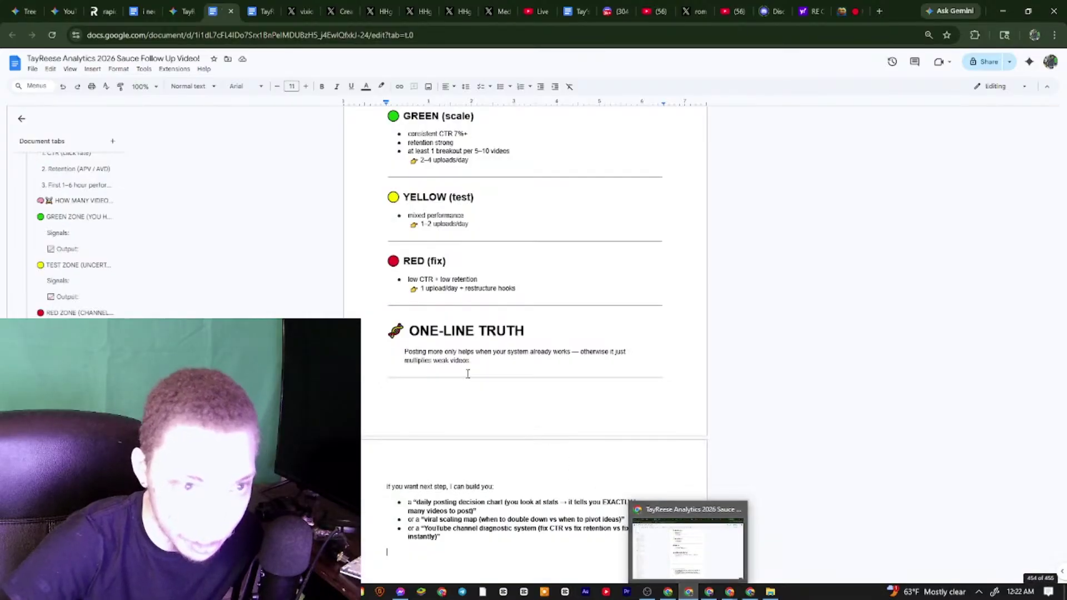
{"action": "left_click", "coordinate": [669, 591]}
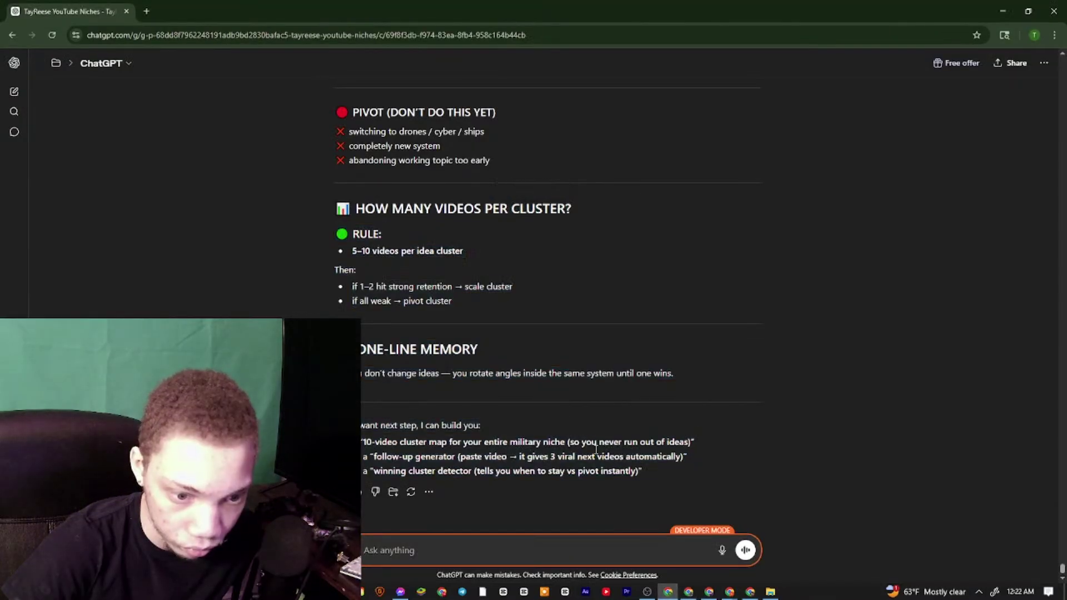
{"action": "left_click_drag", "start_coordinate": [638, 470], "coordinate": [471, 119]}
{"action": "left_click", "coordinate": [338, 141]}
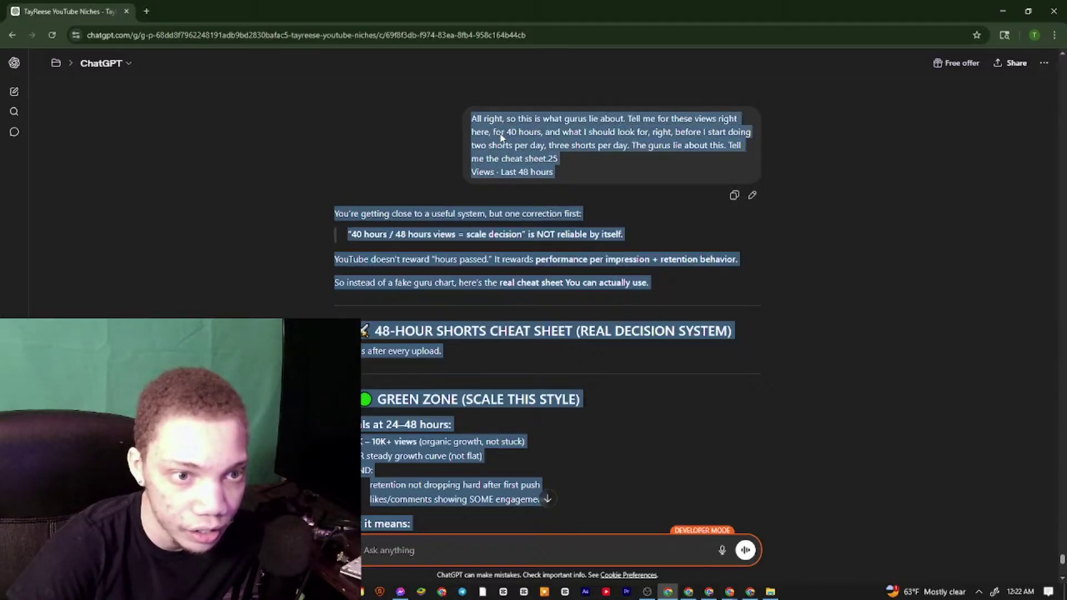
{"action": "right_click", "coordinate": [538, 126]}
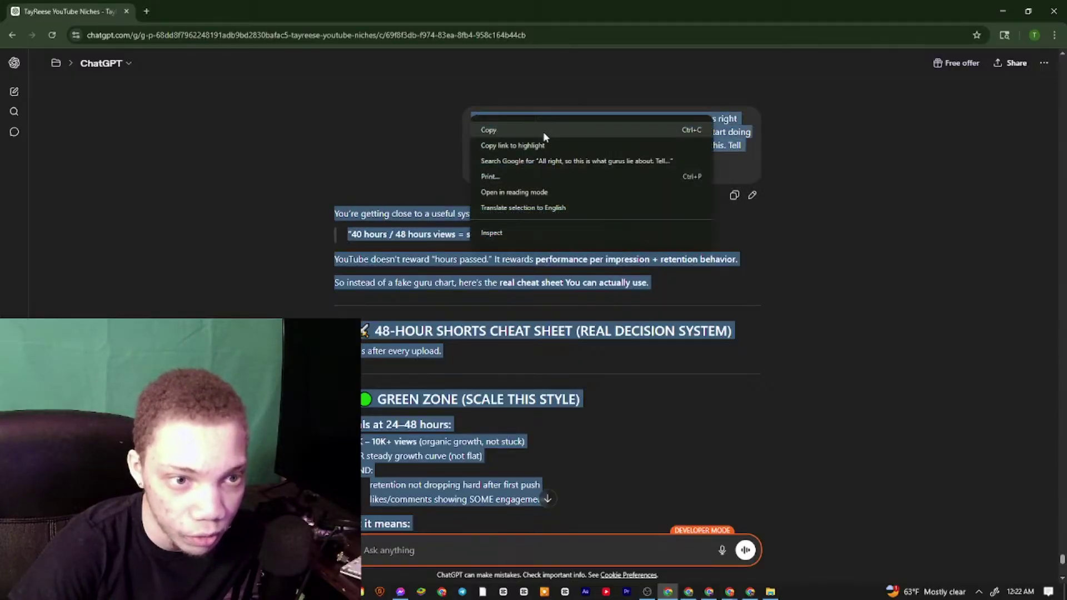
{"action": "left_click", "coordinate": [542, 132]}
Switch to the "Analytics 2026 Sauce Follow Up Video!" Google Doc and paste the copied conversation at the end
{"action": "left_click", "coordinate": [689, 592]}
{"action": "scroll", "coordinate": [469, 376], "scroll_direction": "down", "scroll_amount": 5}
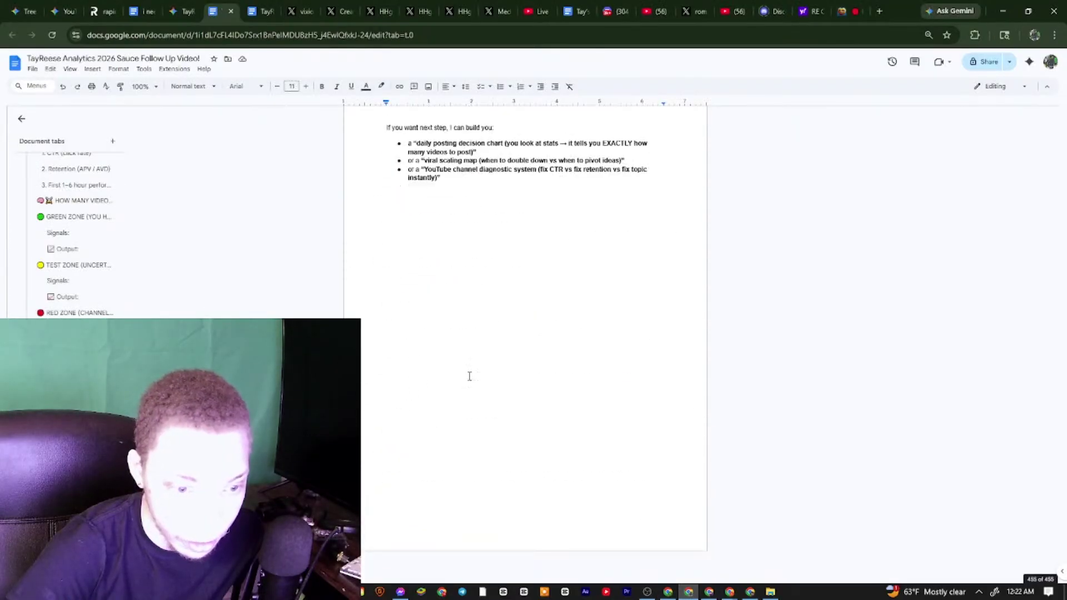
{"action": "right_click", "coordinate": [441, 250]}
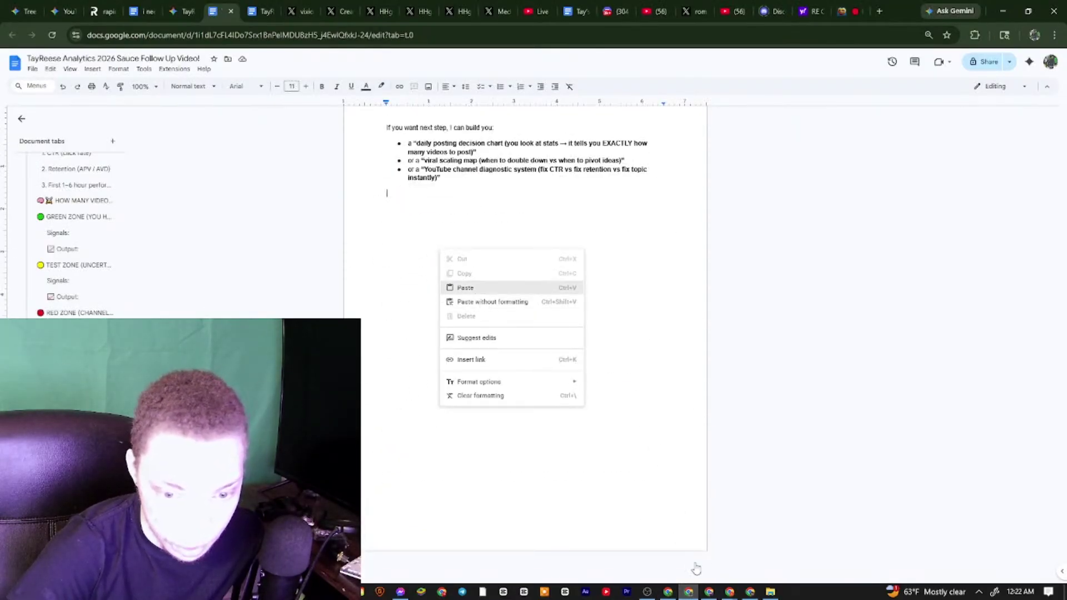
Switch to the YouTube Studio channel analytics and set the overview period to Last 7 days
{"action": "left_click", "coordinate": [729, 592]}
{"action": "left_click", "coordinate": [710, 592]}
{"action": "left_click", "coordinate": [729, 592]}
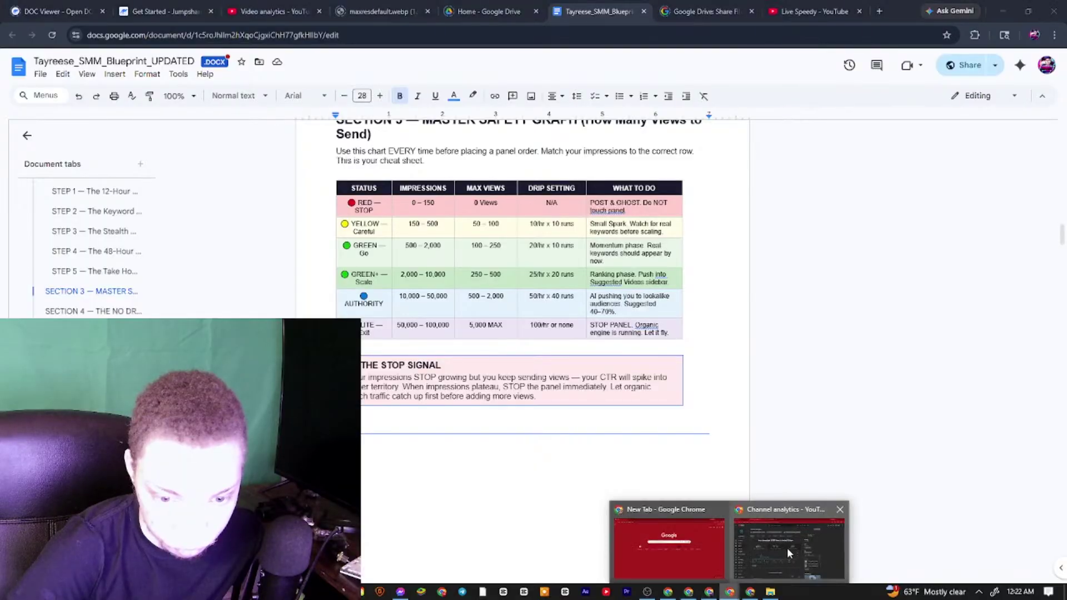
{"action": "left_click", "coordinate": [788, 553]}
{"action": "left_click_drag", "start_coordinate": [211, 276], "coordinate": [249, 278]}
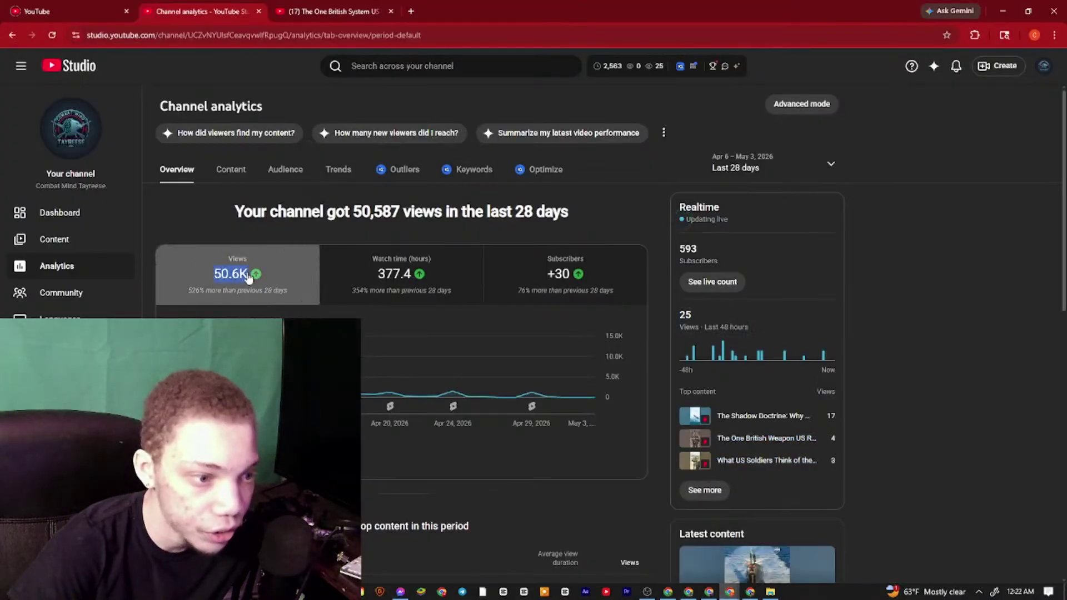
{"action": "left_click", "coordinate": [783, 166]}
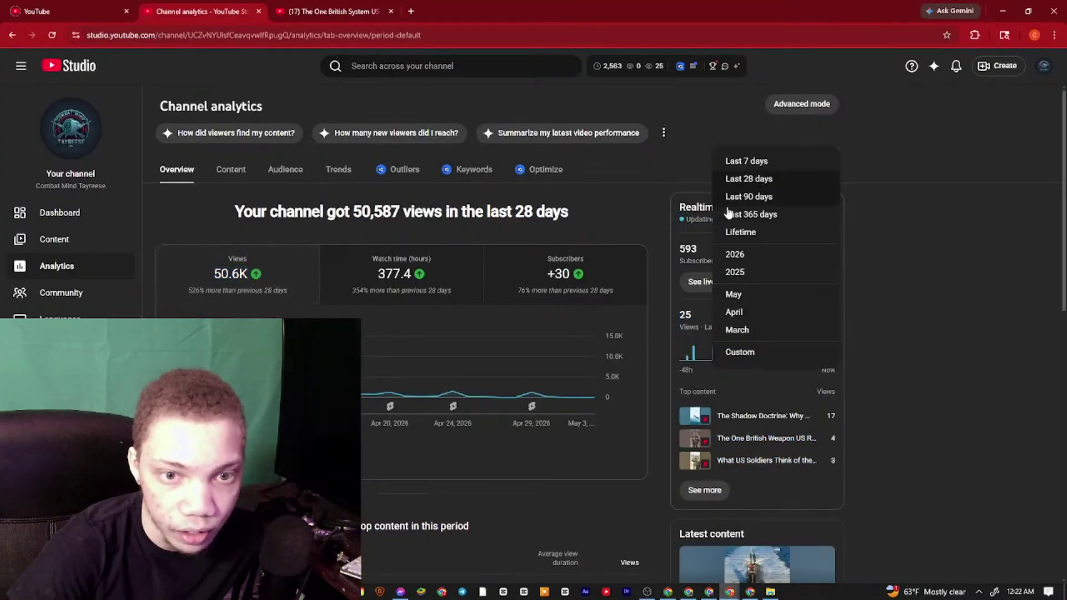
{"action": "left_click", "coordinate": [757, 161]}
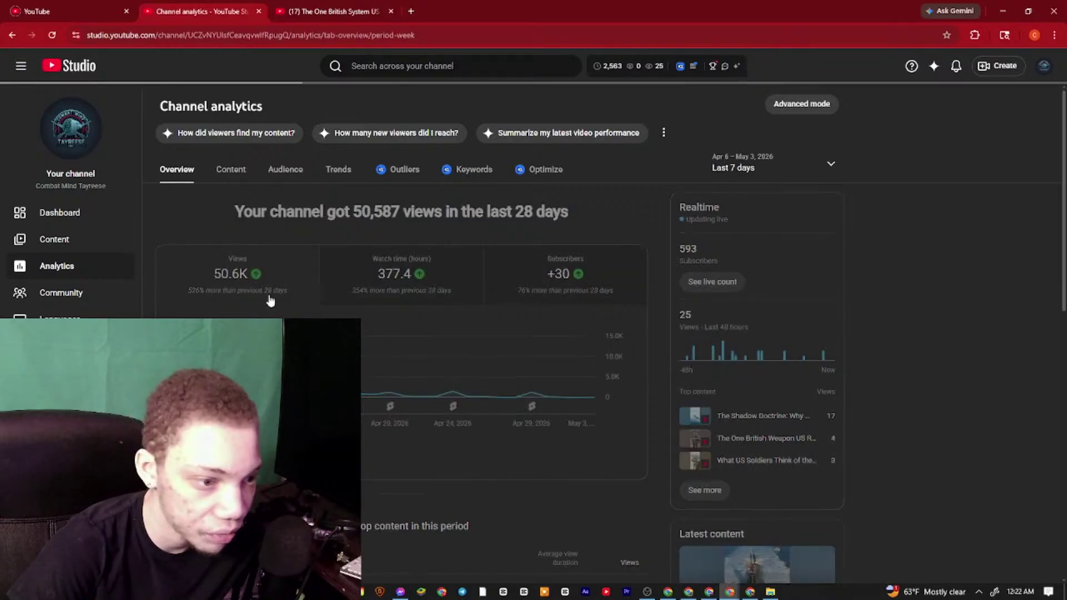
{"action": "mouse_move", "coordinate": [248, 284]}
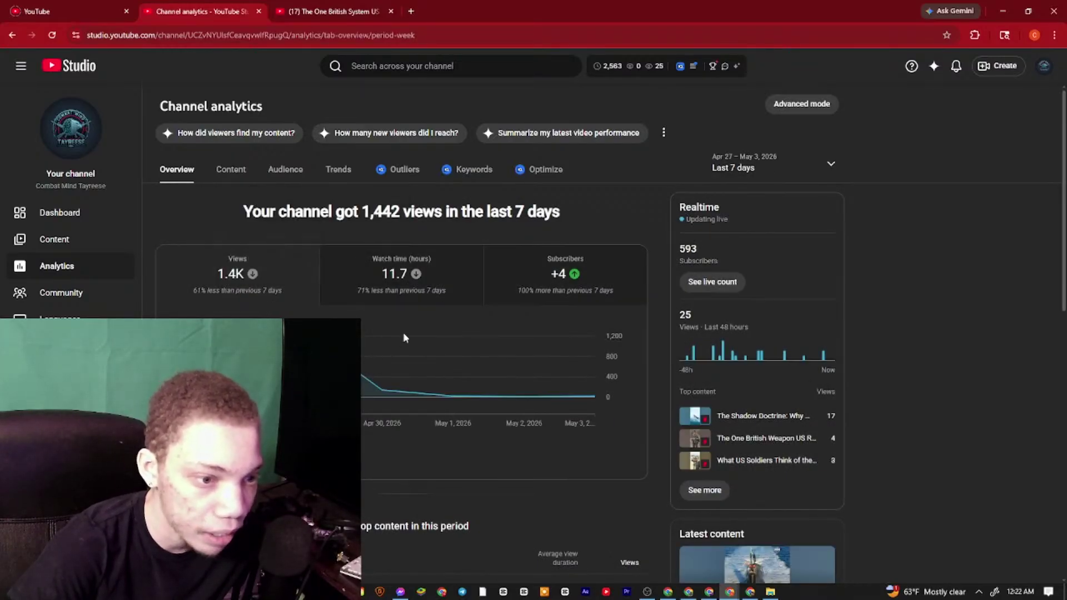
Examine the channel's seven-day view figures and the list of top content in this period
{"action": "left_click_drag", "start_coordinate": [236, 275], "coordinate": [172, 297]}
{"action": "left_click", "coordinate": [172, 297]}
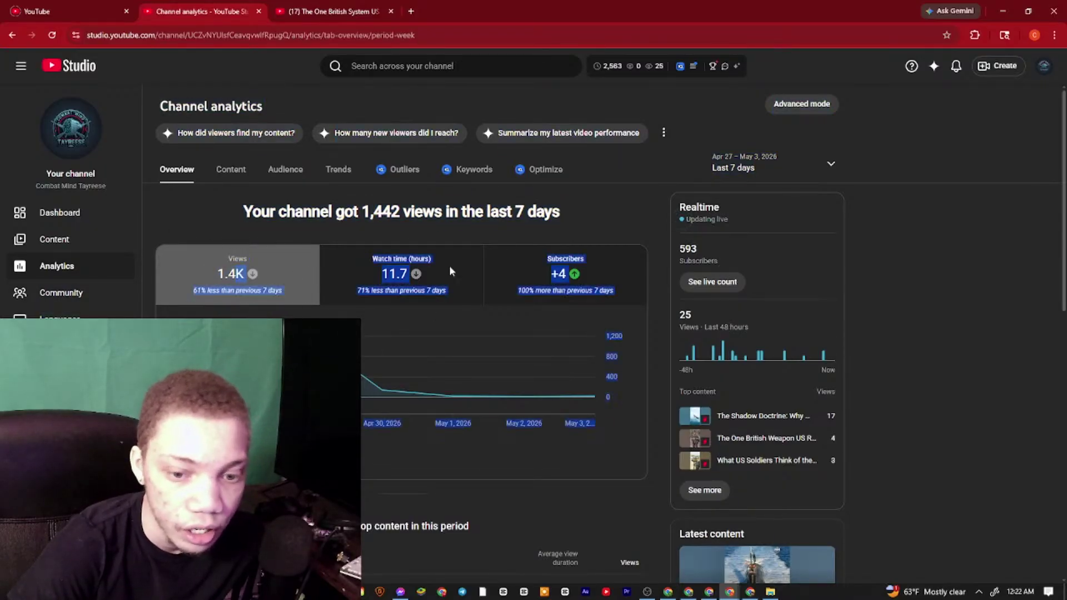
{"action": "scroll", "coordinate": [555, 360], "scroll_direction": "down", "scroll_amount": 8}
{"action": "scroll", "coordinate": [538, 379], "scroll_direction": "up", "scroll_amount": 1}
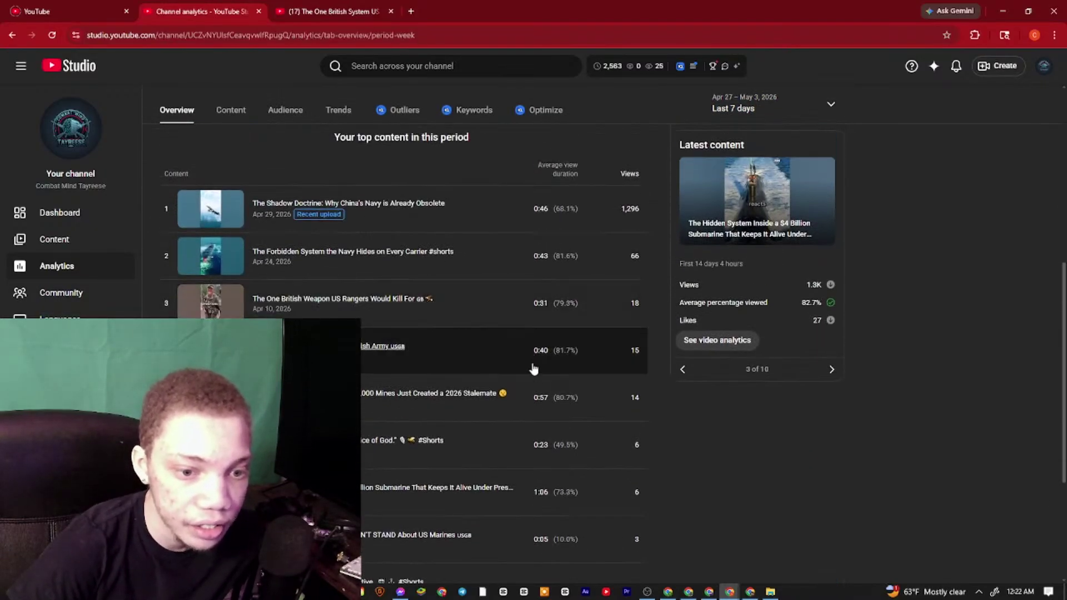
Return to the Google Doc and copy the "Then" scale-or-pivot rule under "HOW MANY VIDEOS PER CLUSTER?"
{"action": "left_click", "coordinate": [700, 593]}
{"action": "left_click", "coordinate": [708, 592]}
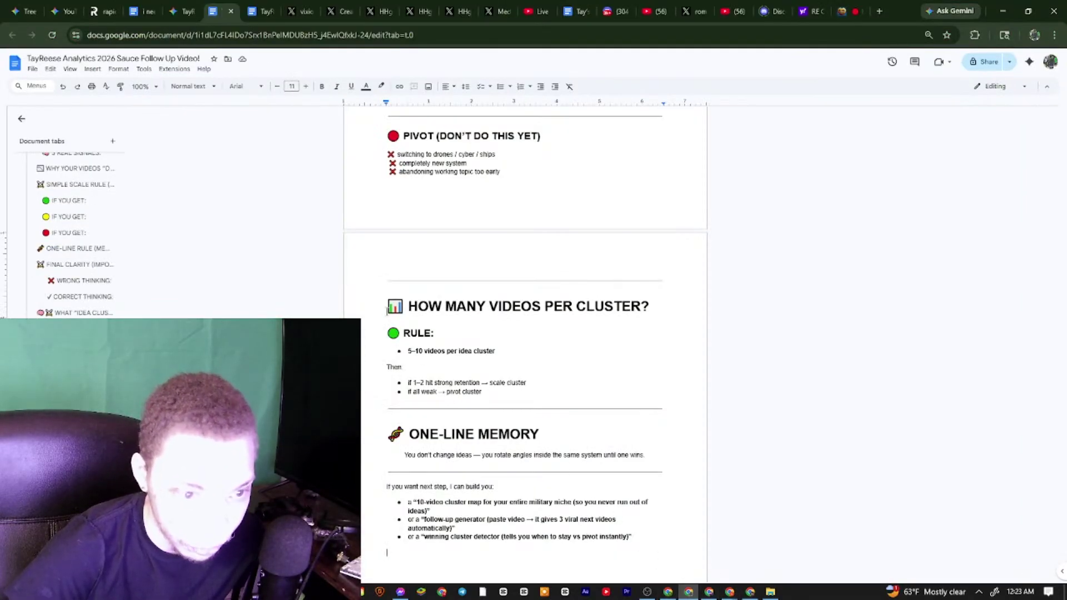
{"action": "left_click_drag", "start_coordinate": [387, 311], "coordinate": [506, 353]}
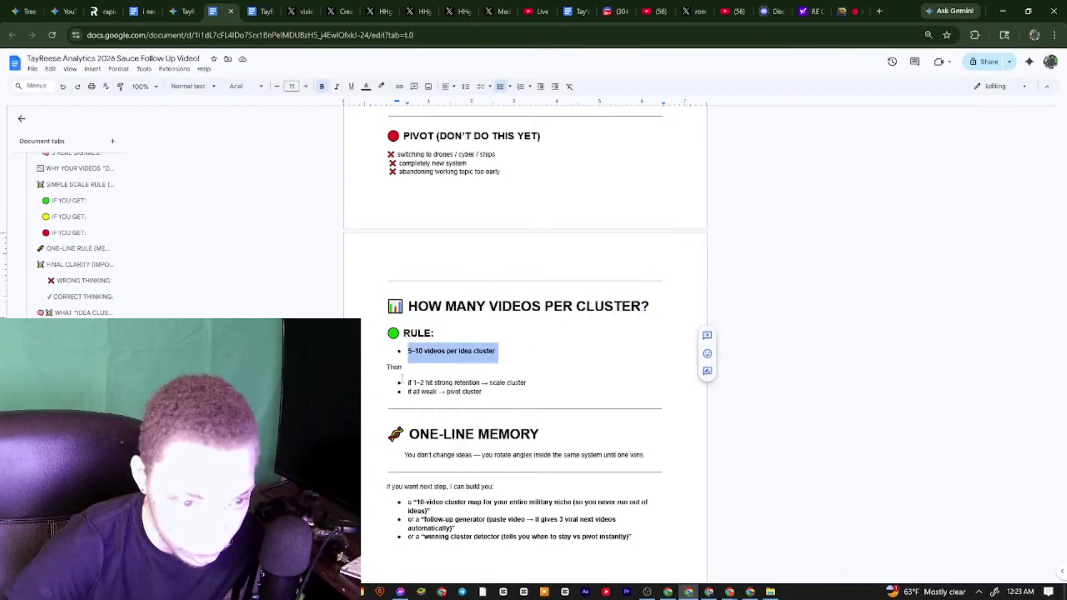
{"action": "left_click_drag", "start_coordinate": [420, 383], "coordinate": [536, 381]}
{"action": "left_click_drag", "start_coordinate": [408, 383], "coordinate": [371, 368]}
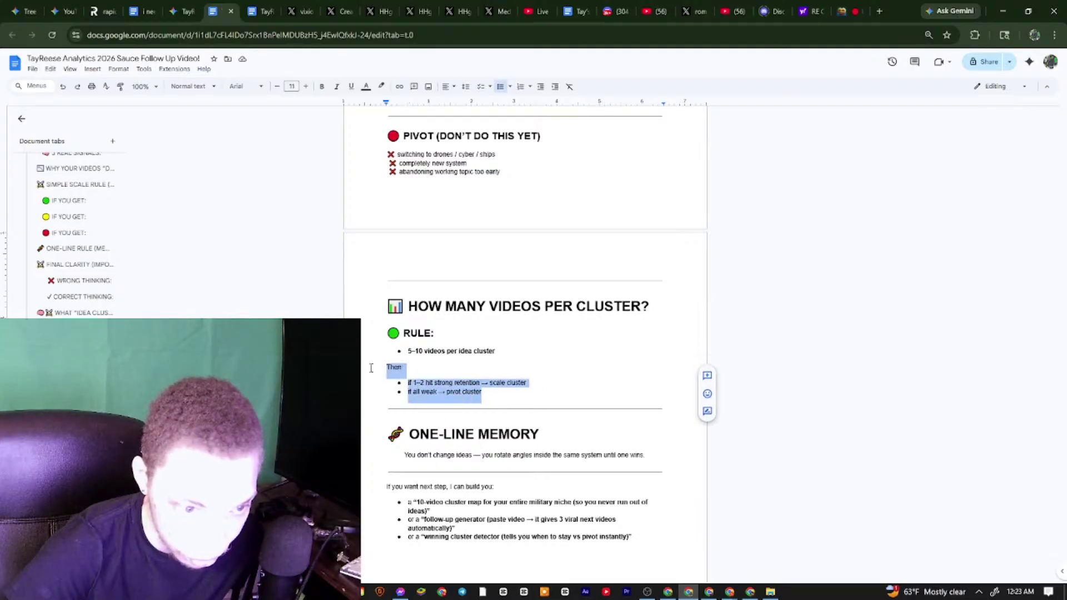
{"action": "right_click", "coordinate": [408, 369]}
{"action": "scroll", "coordinate": [610, 508], "scroll_direction": "down", "scroll_amount": 3}
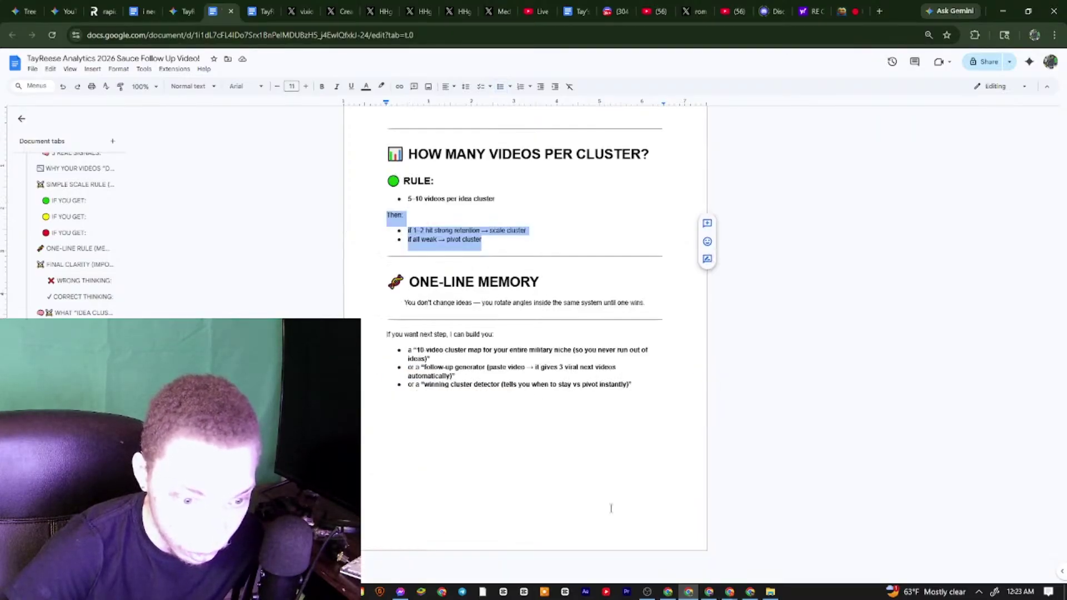
Switch to ChatGPT and paste the copied scale-or-pivot rule into the message prompt
{"action": "left_click", "coordinate": [708, 591]}
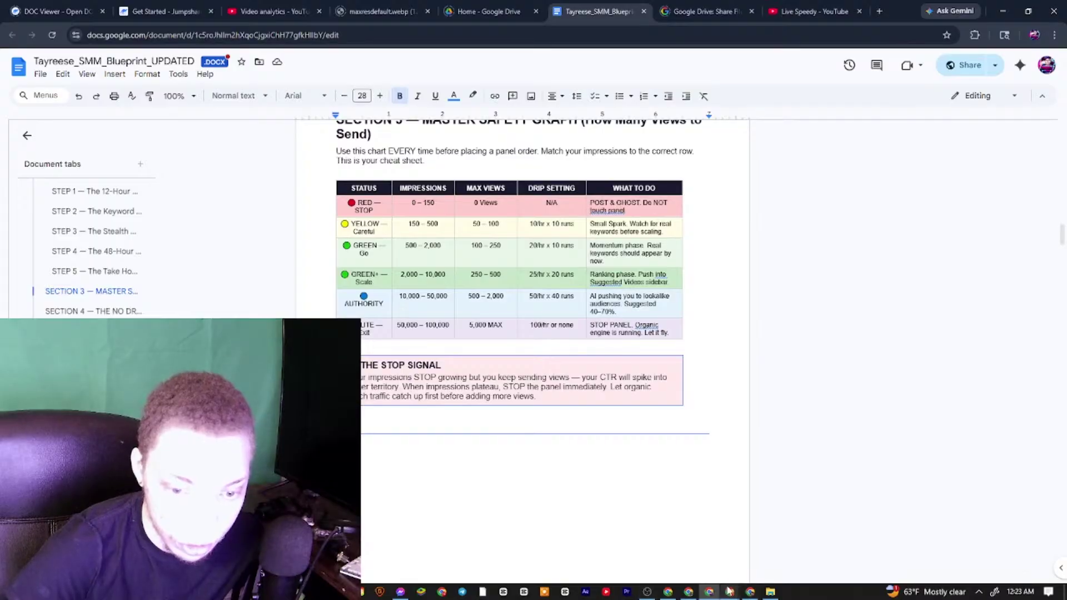
{"action": "left_click", "coordinate": [667, 591]}
{"action": "left_click", "coordinate": [572, 547]}
{"action": "right_click", "coordinate": [568, 536]}
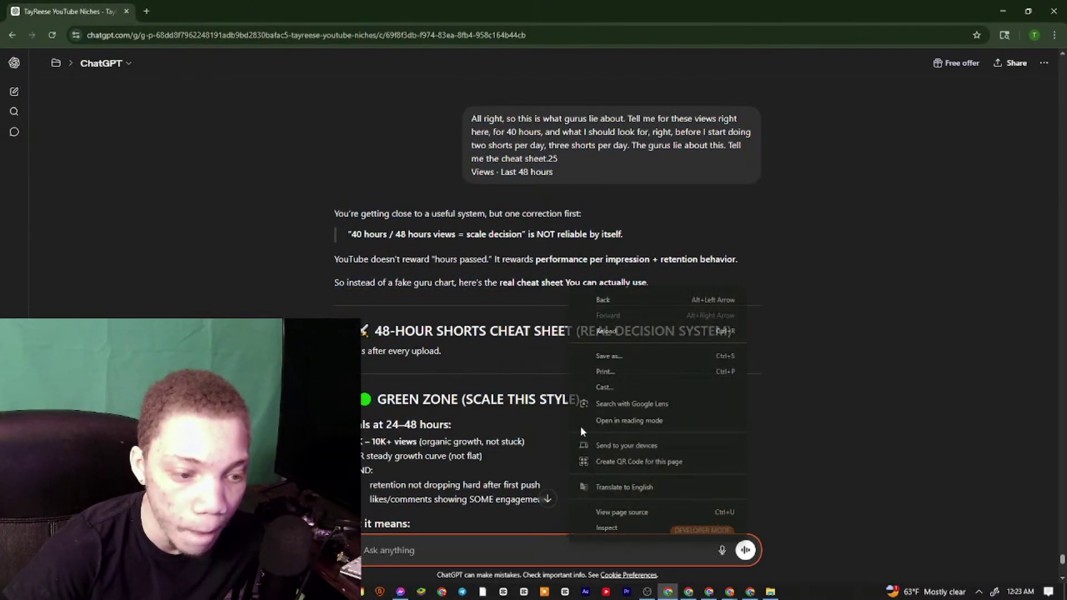
{"action": "left_click", "coordinate": [439, 550]}
{"action": "right_click", "coordinate": [438, 551]}
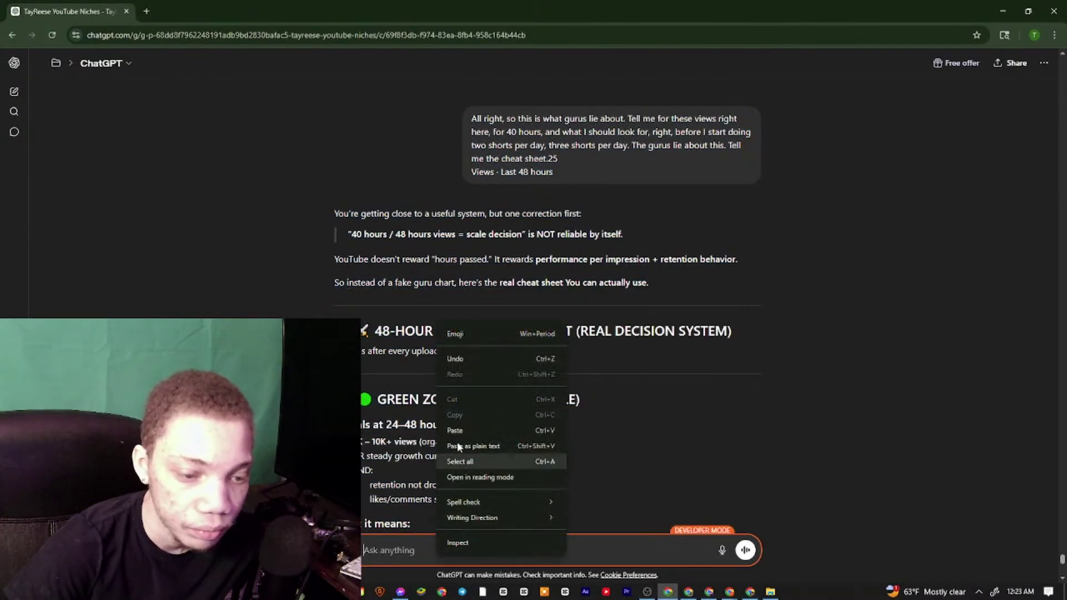
{"action": "left_click", "coordinate": [455, 430]}
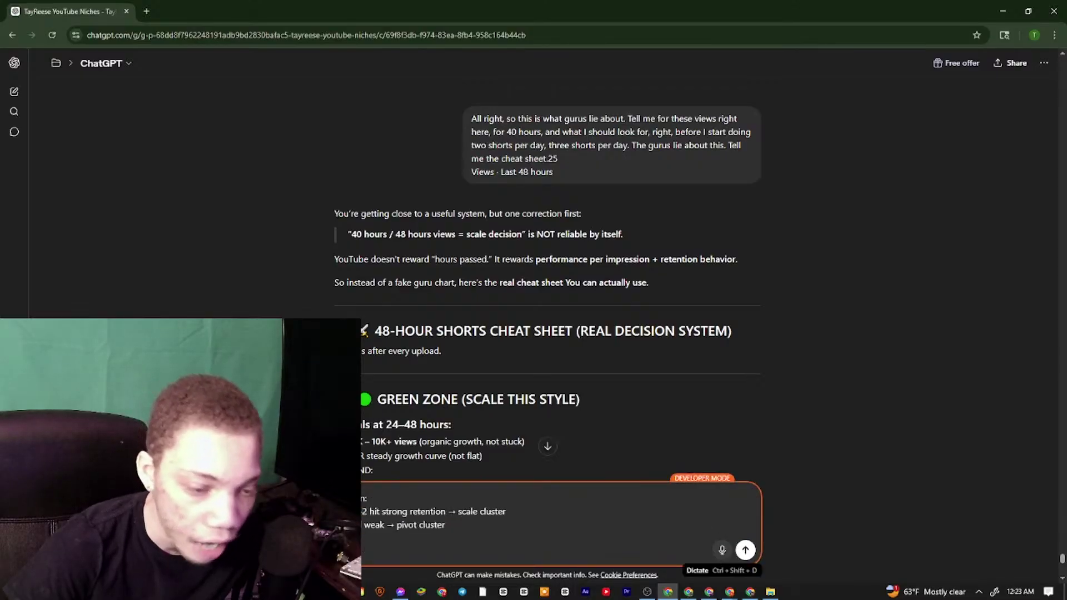
Dictate a question after the pasted rule asking how to know if a video is strong and will go viral, and send it
{"action": "scroll", "coordinate": [489, 455], "scroll_direction": "down", "scroll_amount": 6}
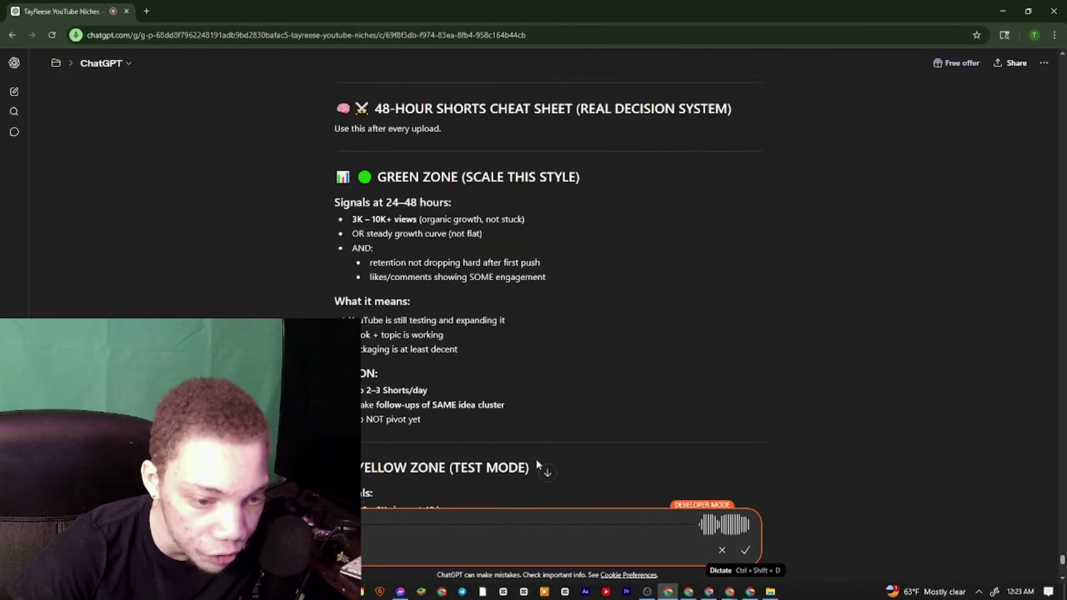
{"action": "scroll", "coordinate": [444, 384], "scroll_direction": "down", "scroll_amount": 18}
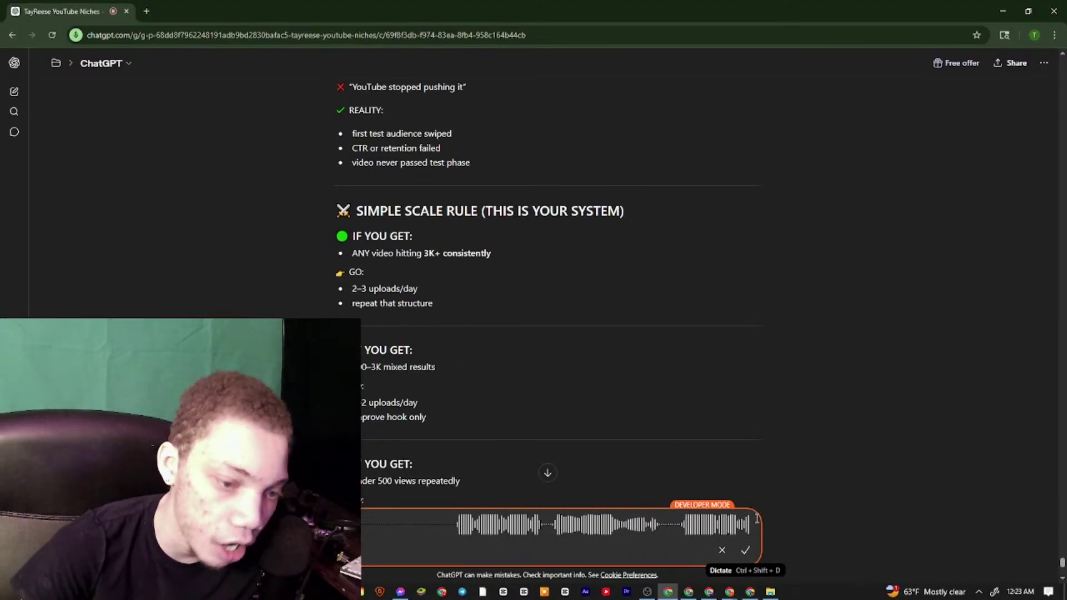
{"action": "left_click", "coordinate": [744, 548]}
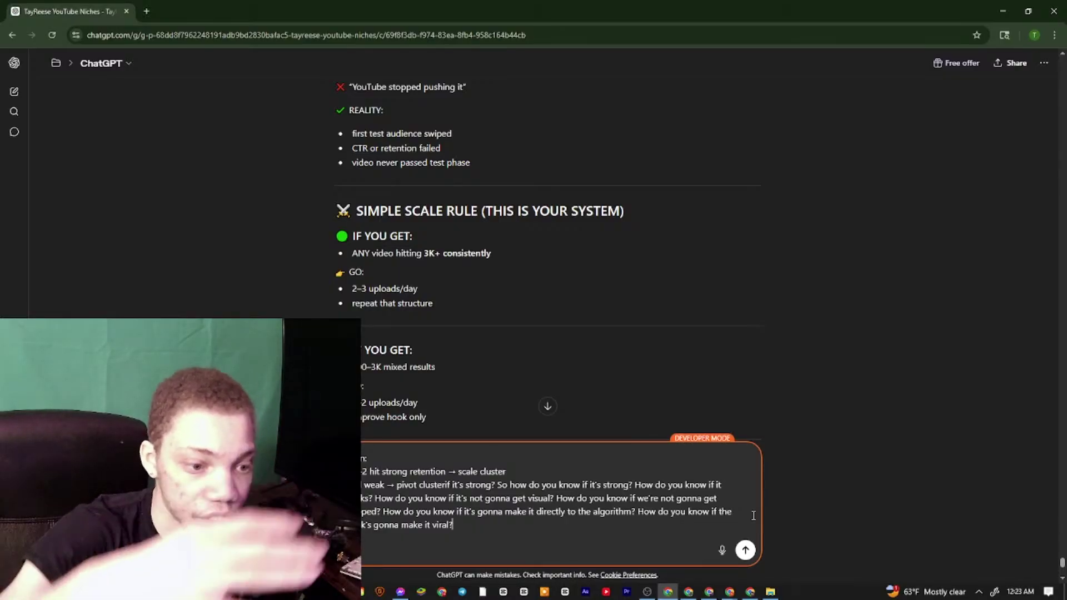
{"action": "key", "text": "Return"}
{"action": "left_click", "coordinate": [670, 592]}
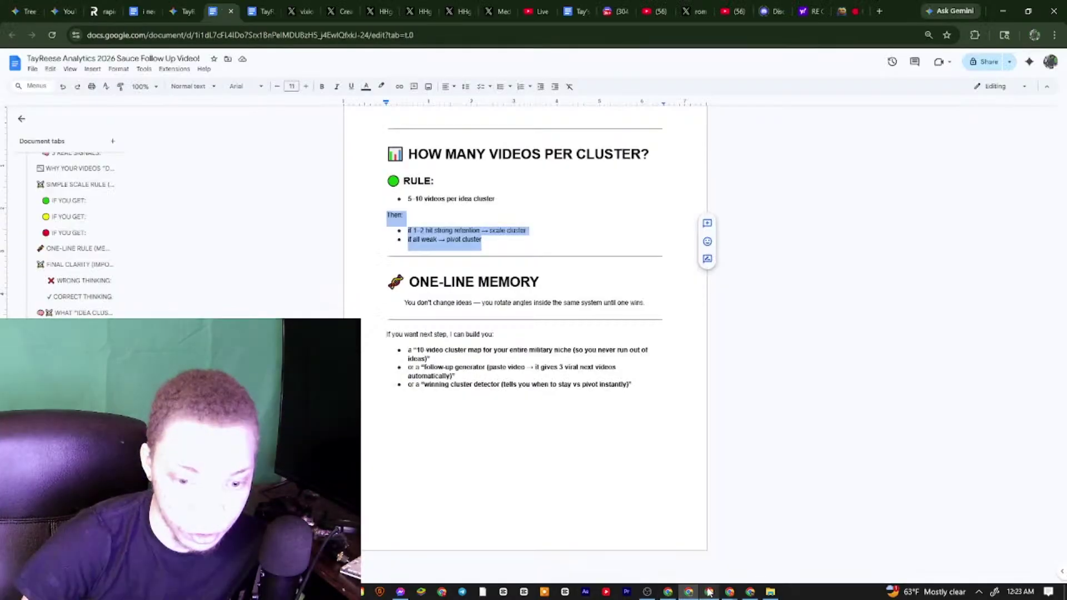
{"action": "left_click", "coordinate": [674, 593]}
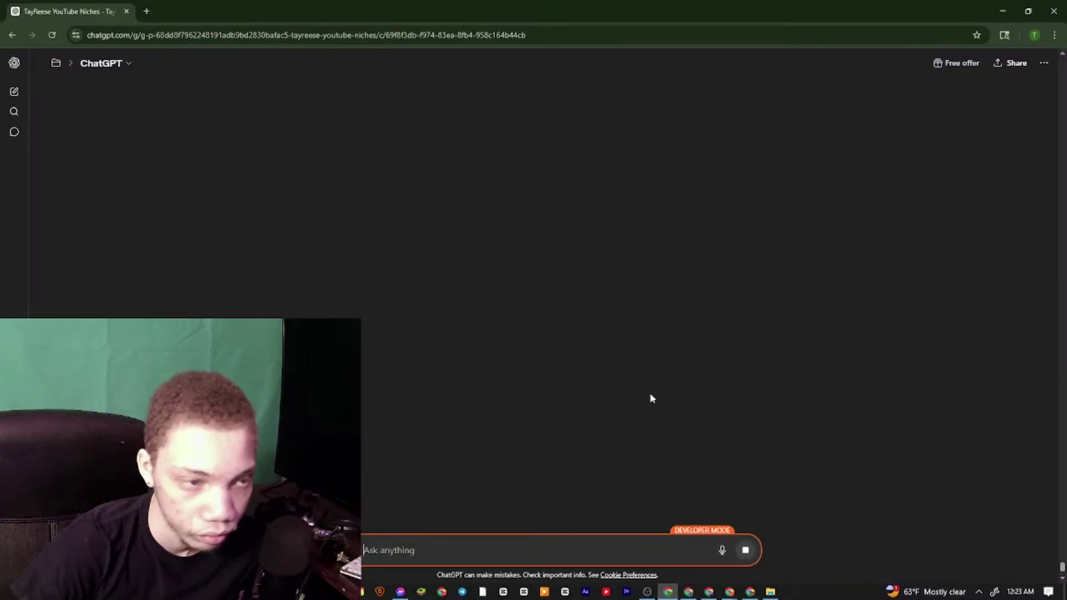
Switch to YouTube Studio and check the retention figures of the top content from the last 7 days
{"action": "left_click", "coordinate": [668, 592]}
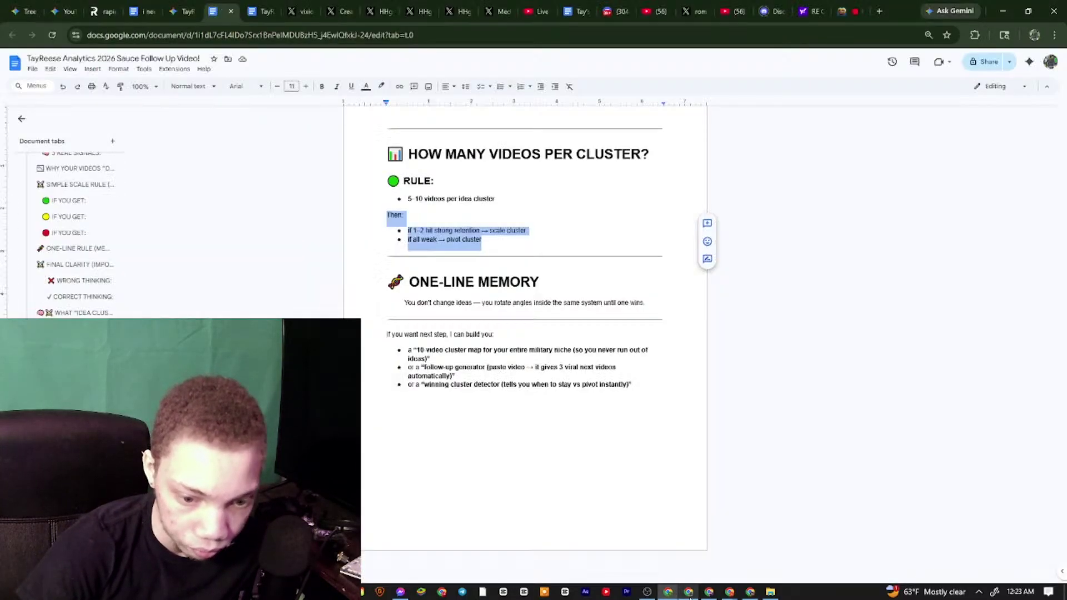
{"action": "left_click", "coordinate": [668, 593]}
{"action": "left_click", "coordinate": [689, 593]}
{"action": "left_click", "coordinate": [692, 593]}
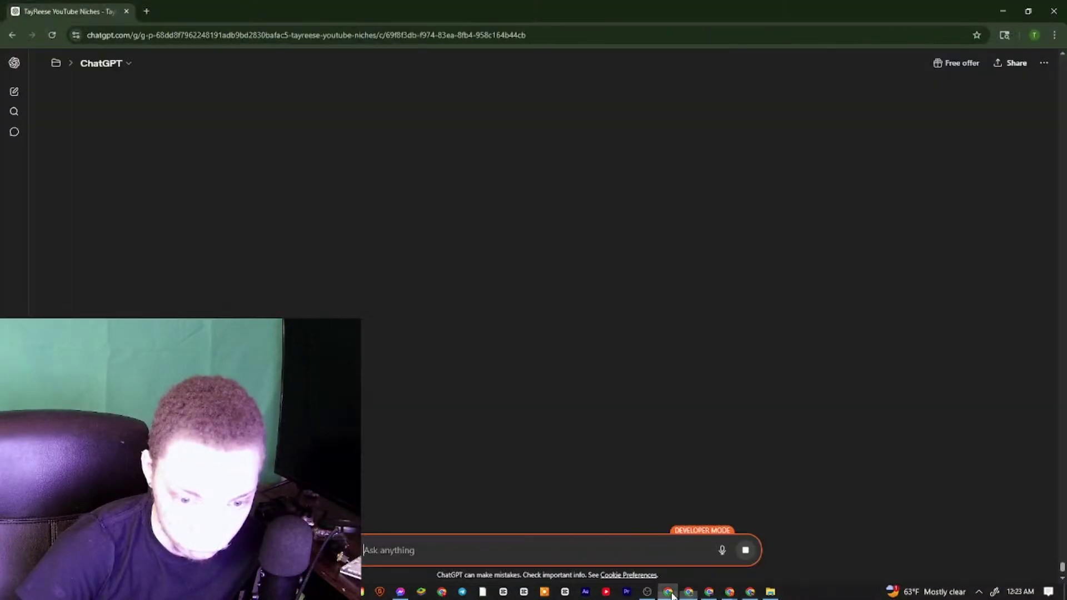
{"action": "left_click", "coordinate": [712, 592]}
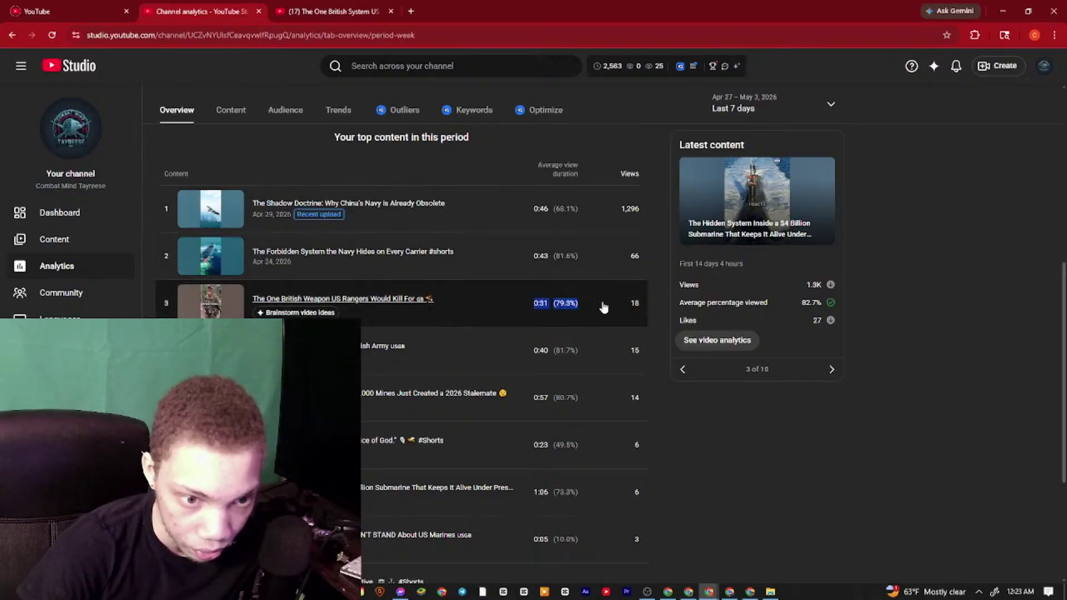
{"action": "left_click", "coordinate": [580, 310]}
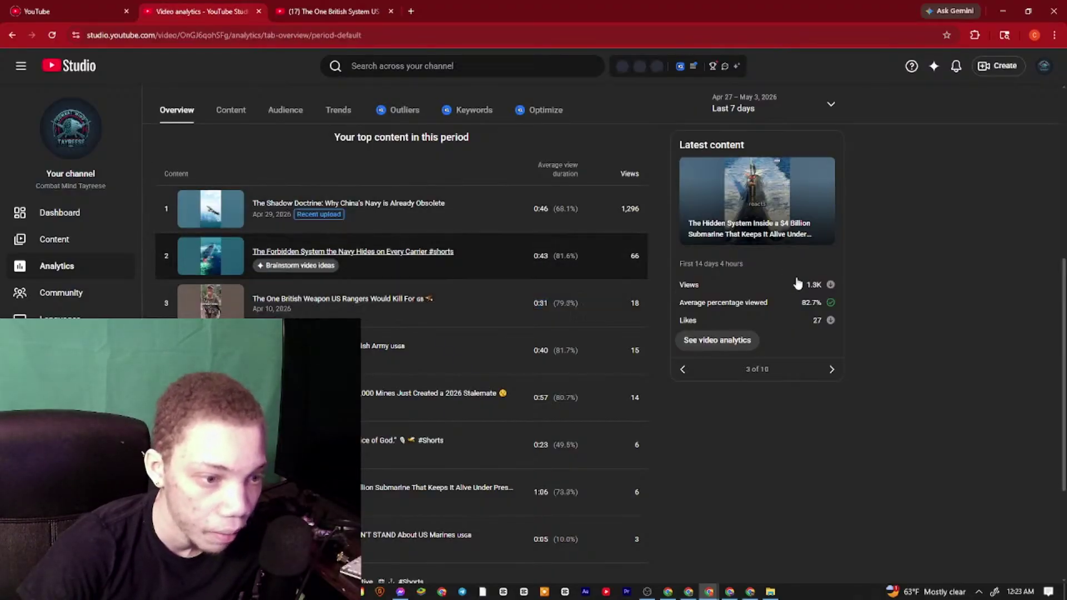
{"action": "left_click", "coordinate": [718, 577]}
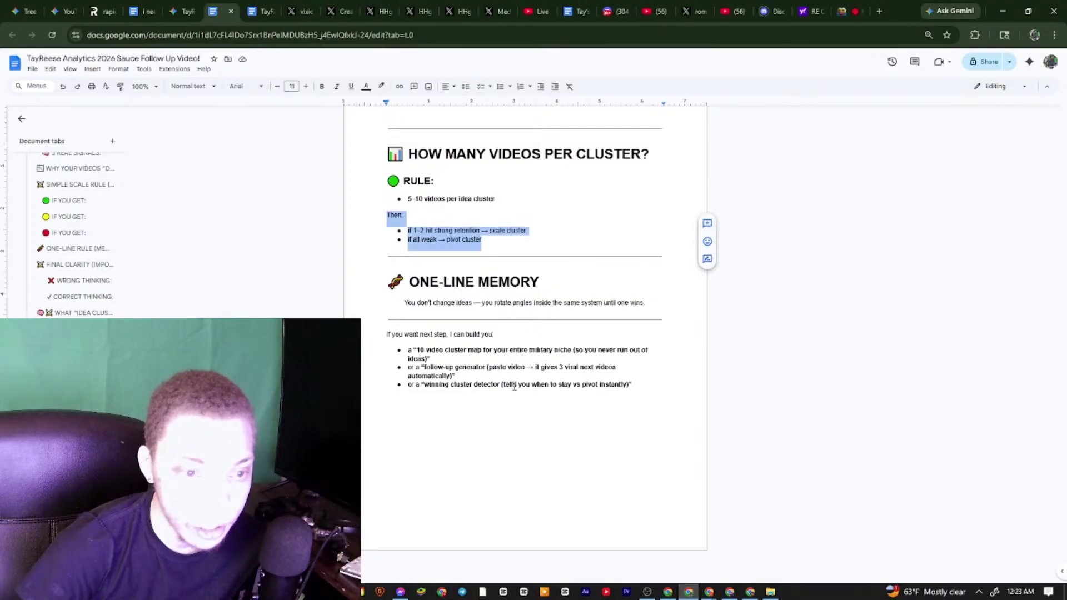
Return to ChatGPT and read the three-stage answer on how to know if a video or cluster is strong
{"action": "left_click", "coordinate": [668, 592]}
{"action": "scroll", "coordinate": [311, 315], "scroll_direction": "down", "scroll_amount": 20}
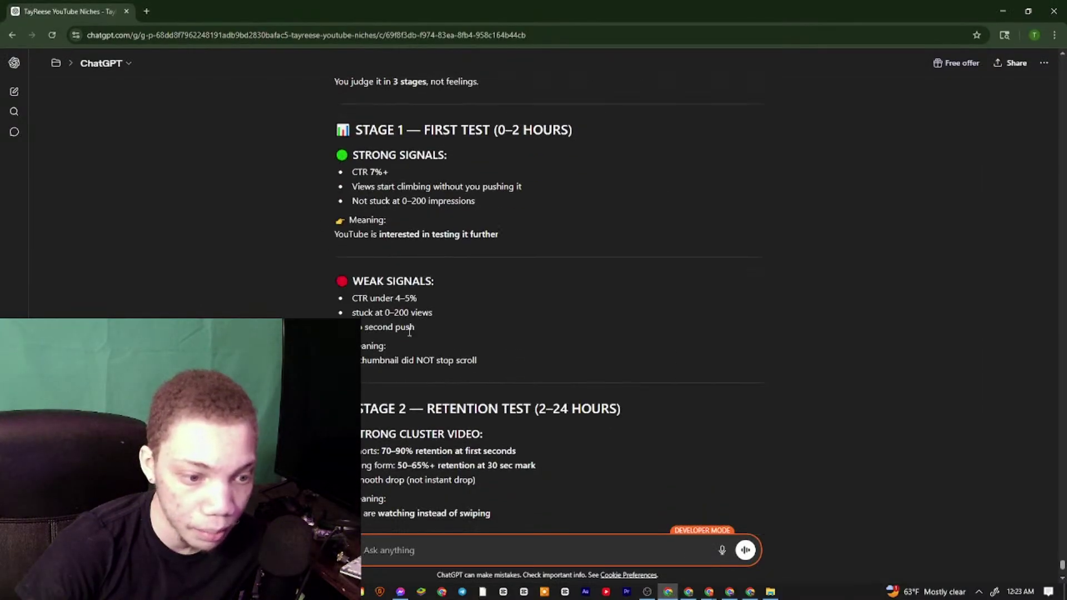
{"action": "scroll", "coordinate": [409, 334], "scroll_direction": "down", "scroll_amount": 3}
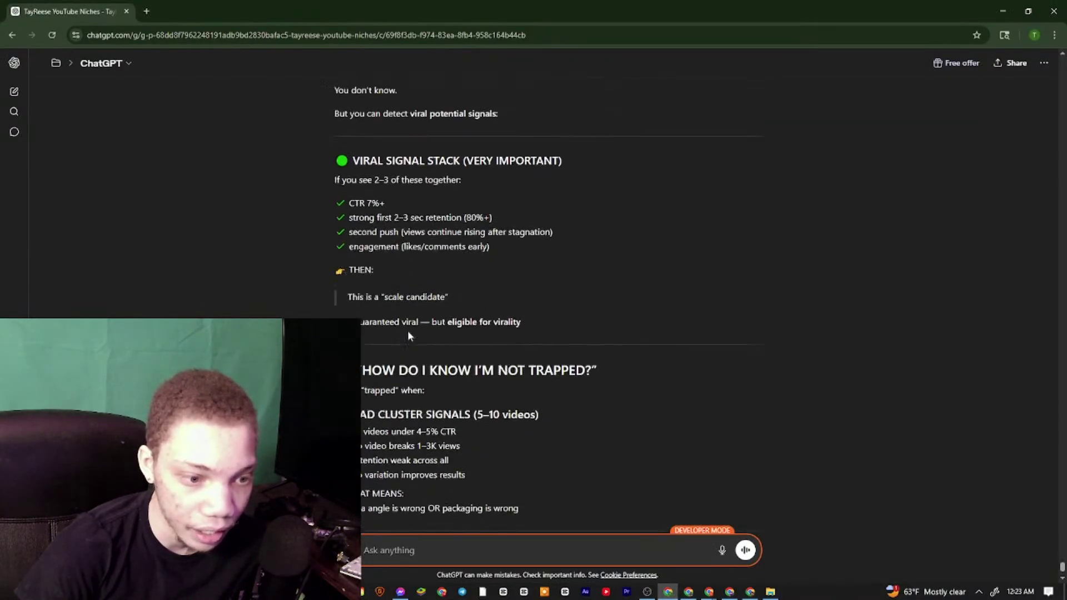
{"action": "scroll", "coordinate": [383, 311], "scroll_direction": "up", "scroll_amount": 20}
{"action": "scroll", "coordinate": [358, 291], "scroll_direction": "down", "scroll_amount": 5}
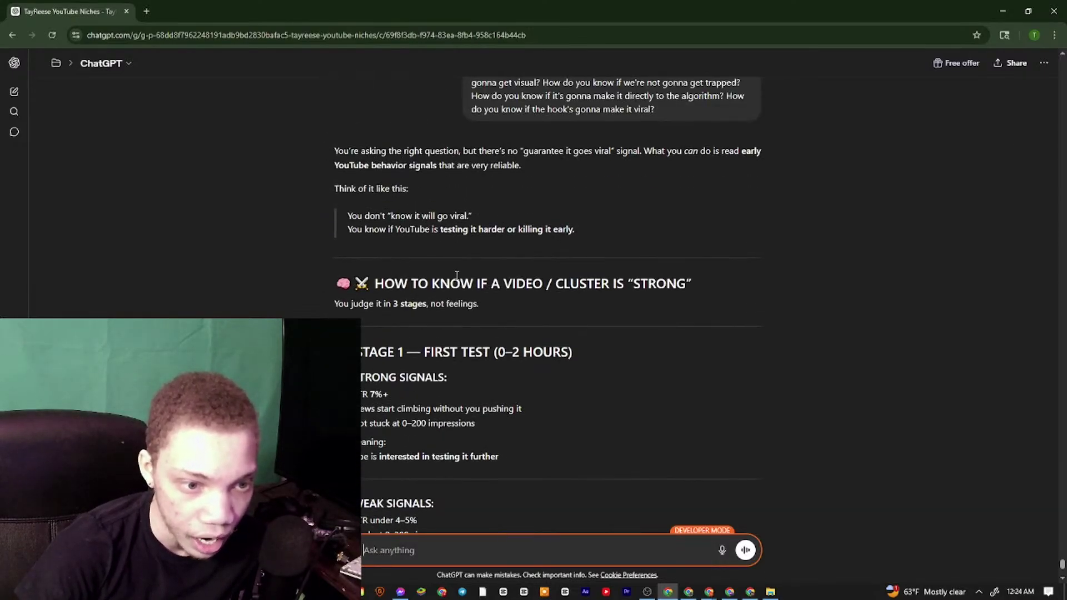
{"action": "left_click_drag", "start_coordinate": [352, 283], "coordinate": [516, 302]}
{"action": "left_click_drag", "start_coordinate": [359, 350], "coordinate": [393, 294]}
{"action": "scroll", "coordinate": [384, 334], "scroll_direction": "down", "scroll_amount": 7}
{"action": "scroll", "coordinate": [411, 384], "scroll_direction": "down", "scroll_amount": 15}
{"action": "scroll", "coordinate": [411, 388], "scroll_direction": "up", "scroll_amount": 5}
{"action": "scroll", "coordinate": [409, 379], "scroll_direction": "up", "scroll_amount": 4}
{"action": "left_click", "coordinate": [394, 293]}
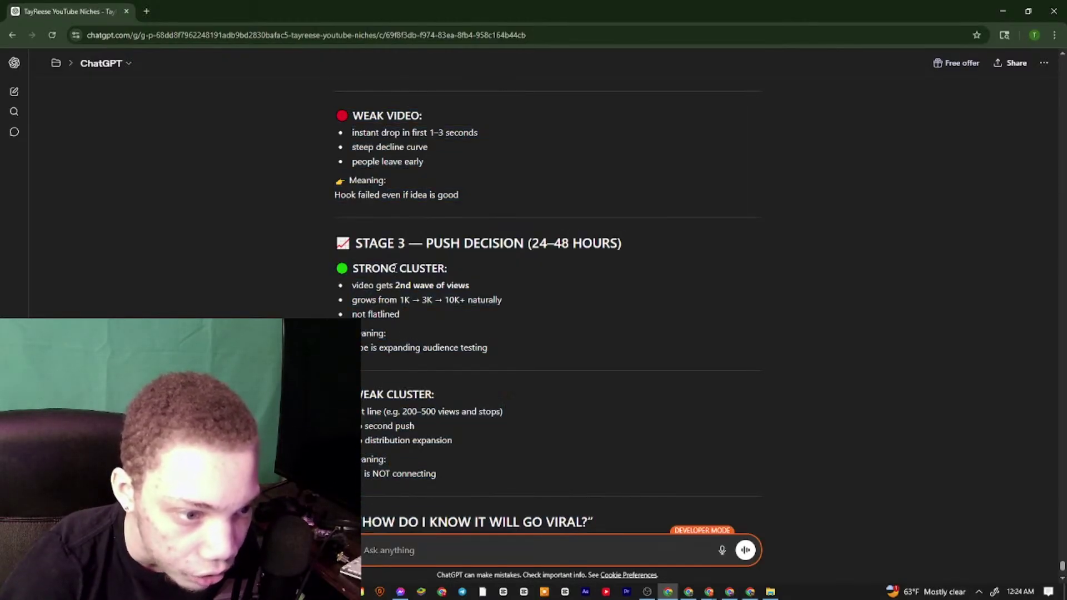
{"action": "scroll", "coordinate": [396, 267], "scroll_direction": "up", "scroll_amount": 1}
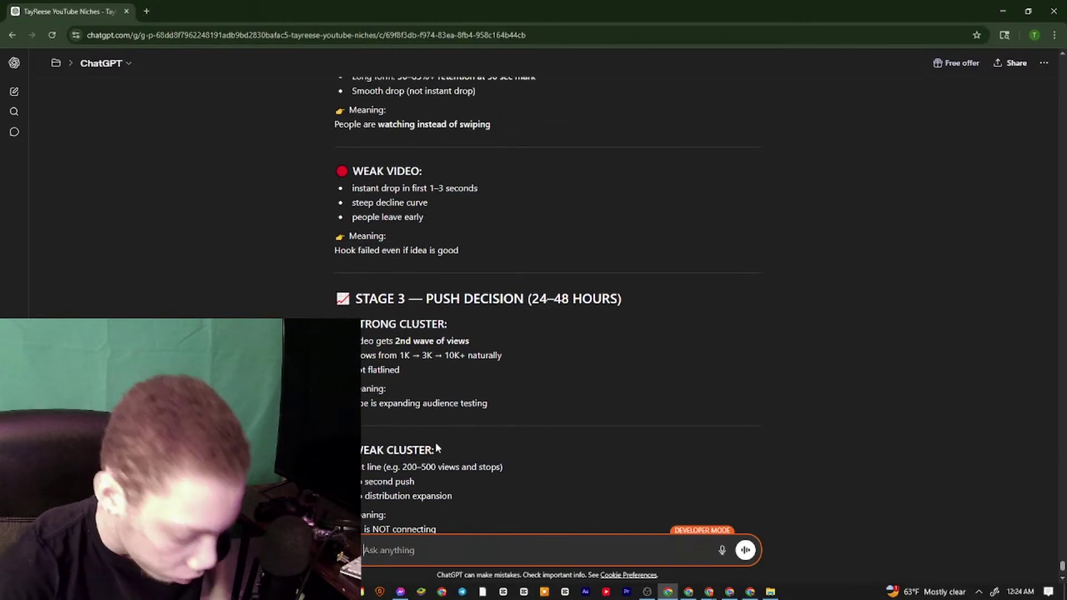
Send ChatGPT the follow-up question "whay botu sshorts"
{"action": "type", "text": "whay botu sshorts"}
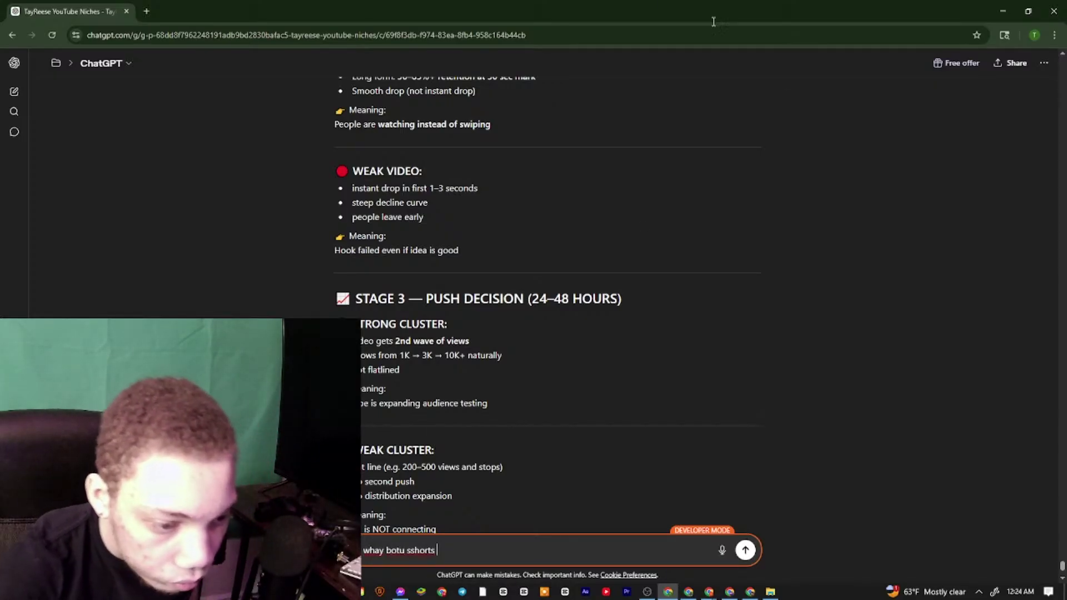
{"action": "scroll", "coordinate": [505, 307], "scroll_direction": "down", "scroll_amount": 9}
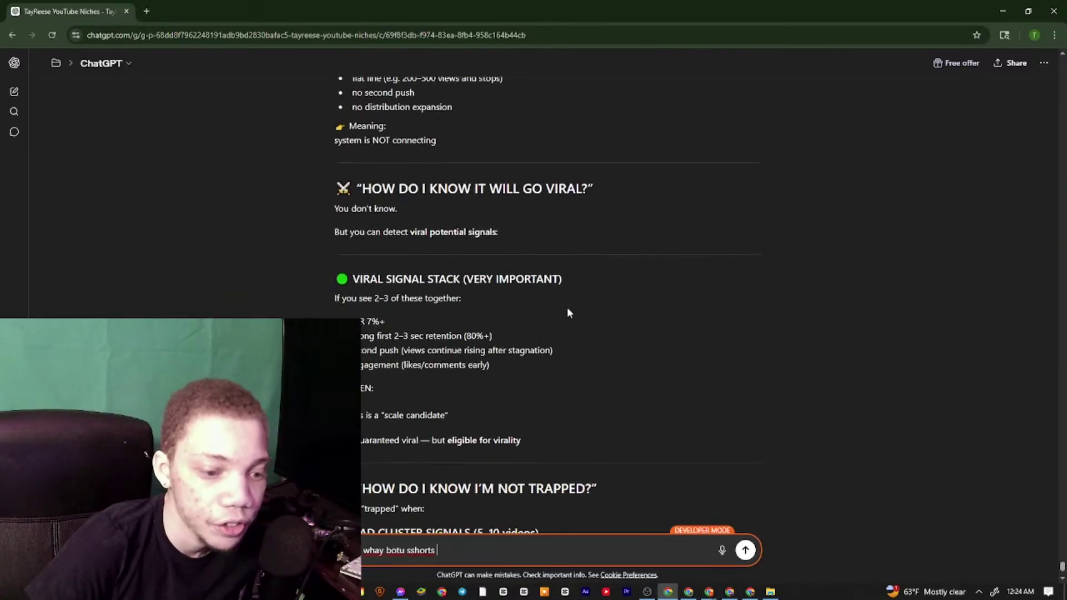
{"action": "key", "text": "Return"}
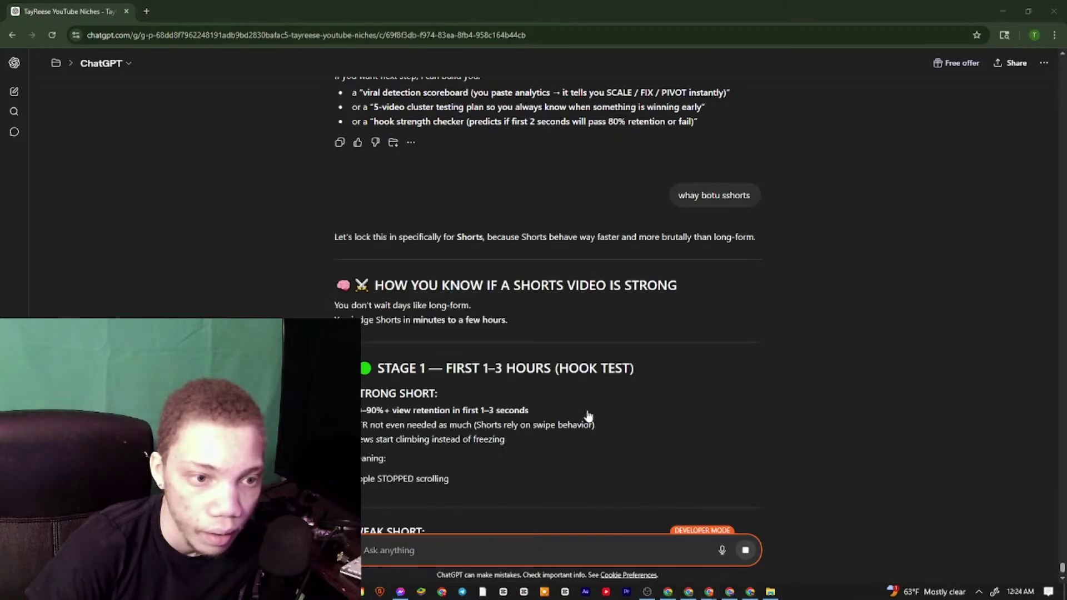
Read the previous answer's SIMPLE DECISION RULE, including the scale and pivot conditions, through to the ONE-LINE MEMORY section
{"action": "scroll", "coordinate": [588, 416], "scroll_direction": "up", "scroll_amount": 3}
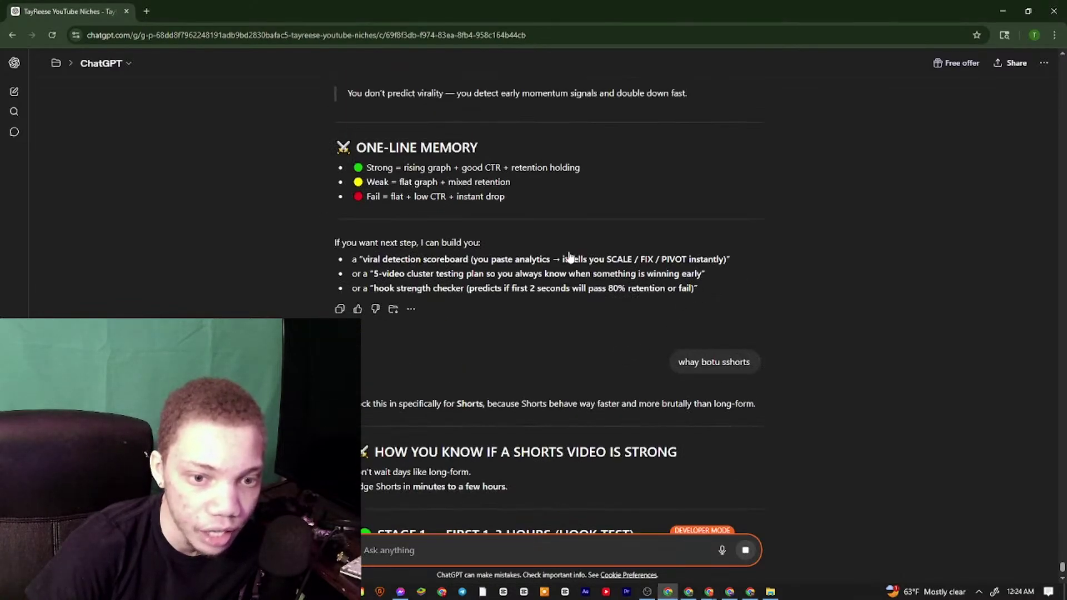
{"action": "left_click_drag", "start_coordinate": [567, 257], "coordinate": [371, 77]}
{"action": "scroll", "coordinate": [362, 106], "scroll_direction": "up", "scroll_amount": 5}
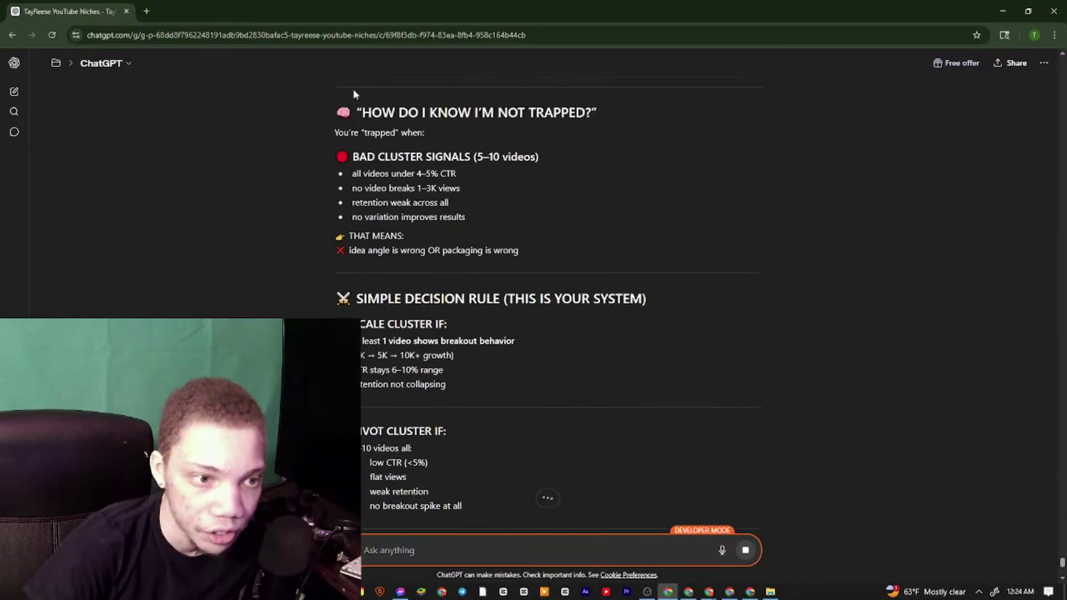
{"action": "scroll", "coordinate": [392, 461], "scroll_direction": "up", "scroll_amount": 1}
{"action": "left_click_drag", "start_coordinate": [387, 470], "coordinate": [380, 451]}
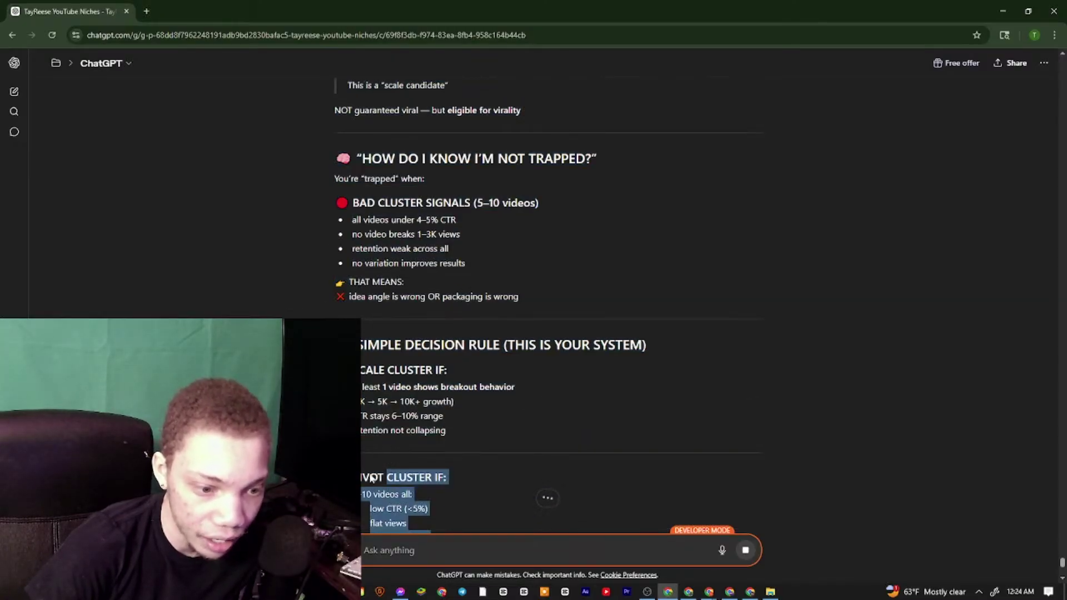
{"action": "scroll", "coordinate": [379, 477], "scroll_direction": "down", "scroll_amount": 2}
{"action": "left_click", "coordinate": [411, 405]}
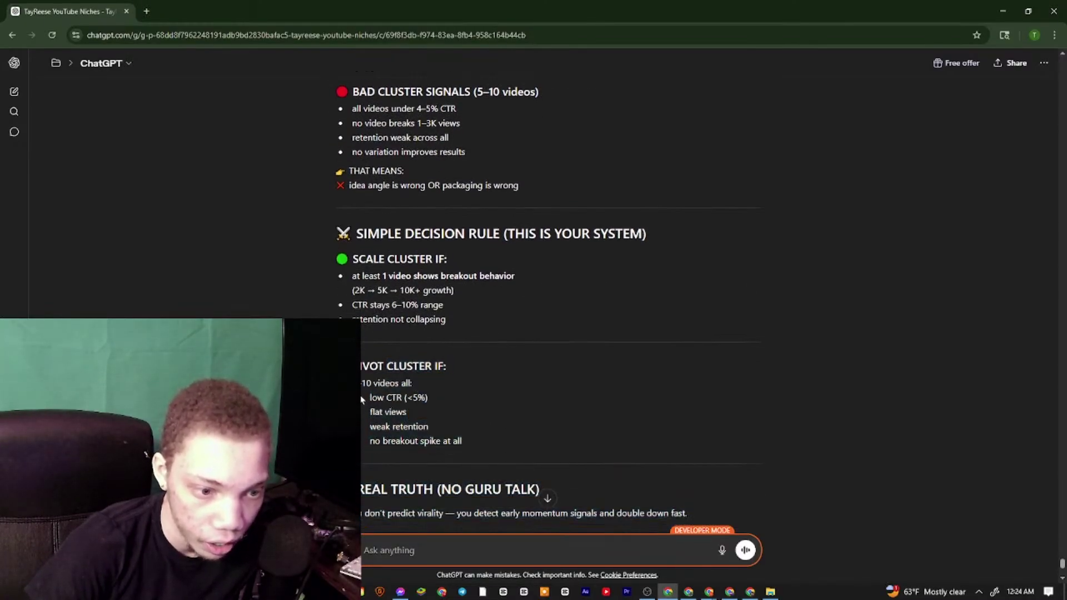
{"action": "left_click_drag", "start_coordinate": [369, 413], "coordinate": [461, 426]}
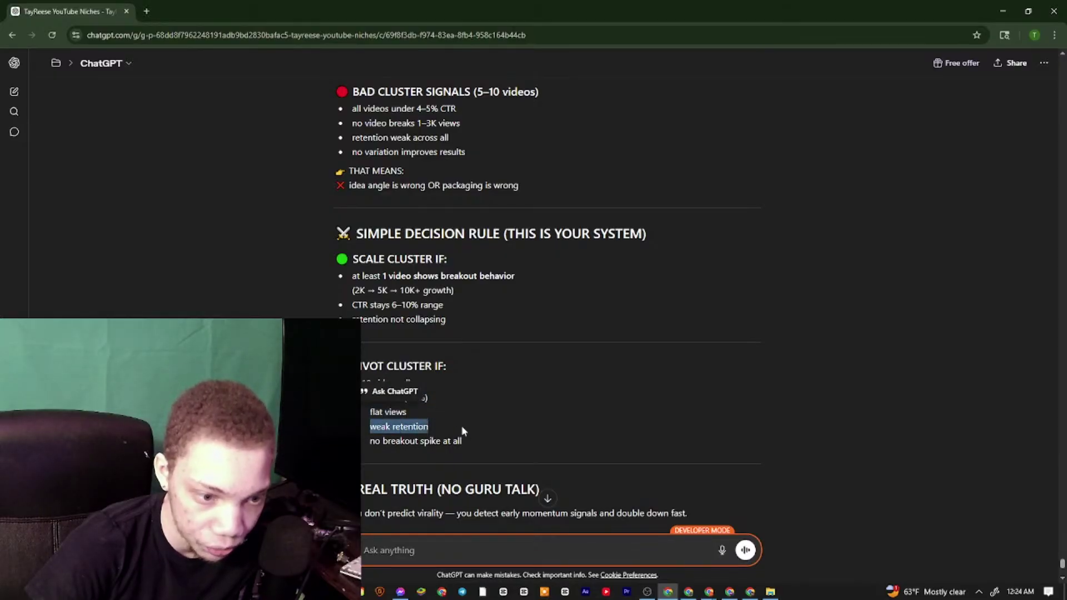
{"action": "left_click_drag", "start_coordinate": [364, 444], "coordinate": [489, 442]}
{"action": "scroll", "coordinate": [345, 221], "scroll_direction": "down", "scroll_amount": 2}
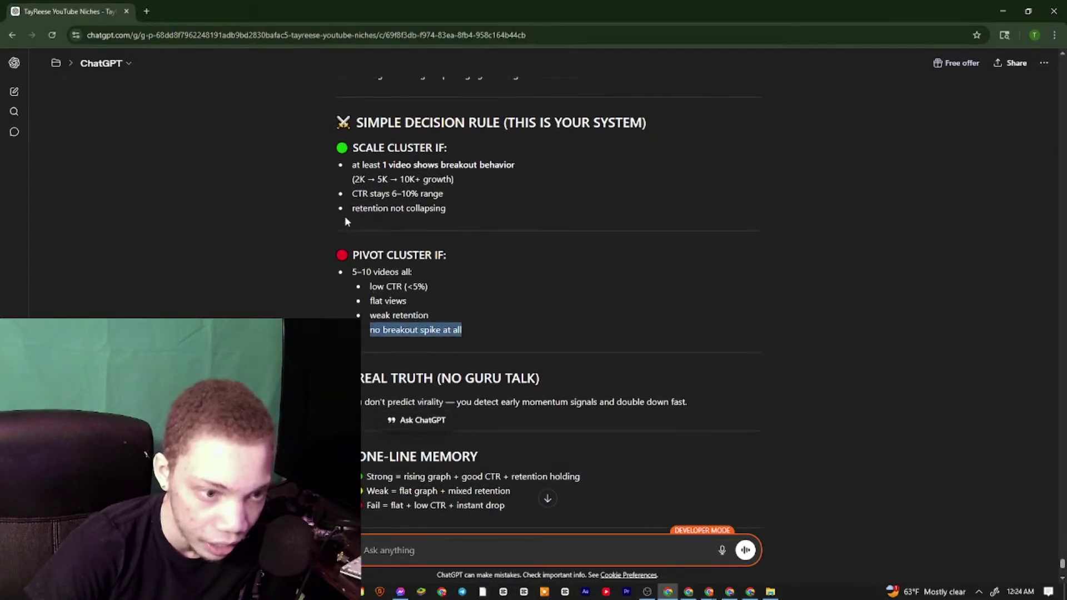
{"action": "scroll", "coordinate": [434, 333], "scroll_direction": "down", "scroll_amount": 4}
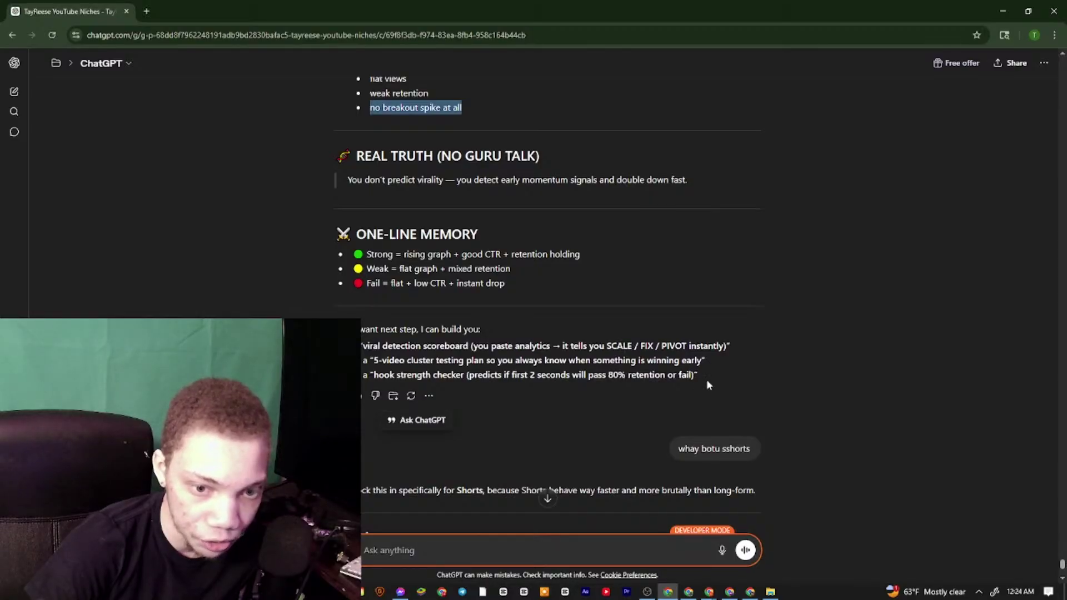
Select and copy ChatGPT's whole answer on judging strong videos and clusters, from its closing suggestions back to its beginning
{"action": "left_click_drag", "start_coordinate": [706, 383], "coordinate": [352, 3]}
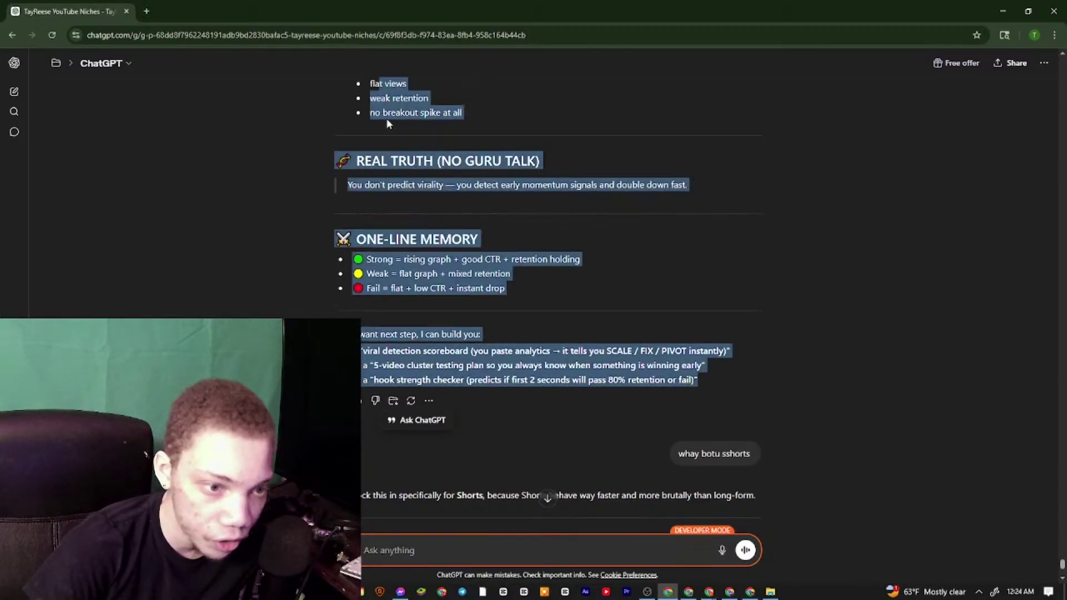
{"action": "left_click_drag", "start_coordinate": [387, 122], "coordinate": [328, 203]}
{"action": "scroll", "coordinate": [405, 250], "scroll_direction": "up", "scroll_amount": 15}
{"action": "scroll", "coordinate": [358, 264], "scroll_direction": "up", "scroll_amount": 15}
{"action": "scroll", "coordinate": [371, 286], "scroll_direction": "down", "scroll_amount": 9}
{"action": "scroll", "coordinate": [525, 300], "scroll_direction": "down", "scroll_amount": 10}
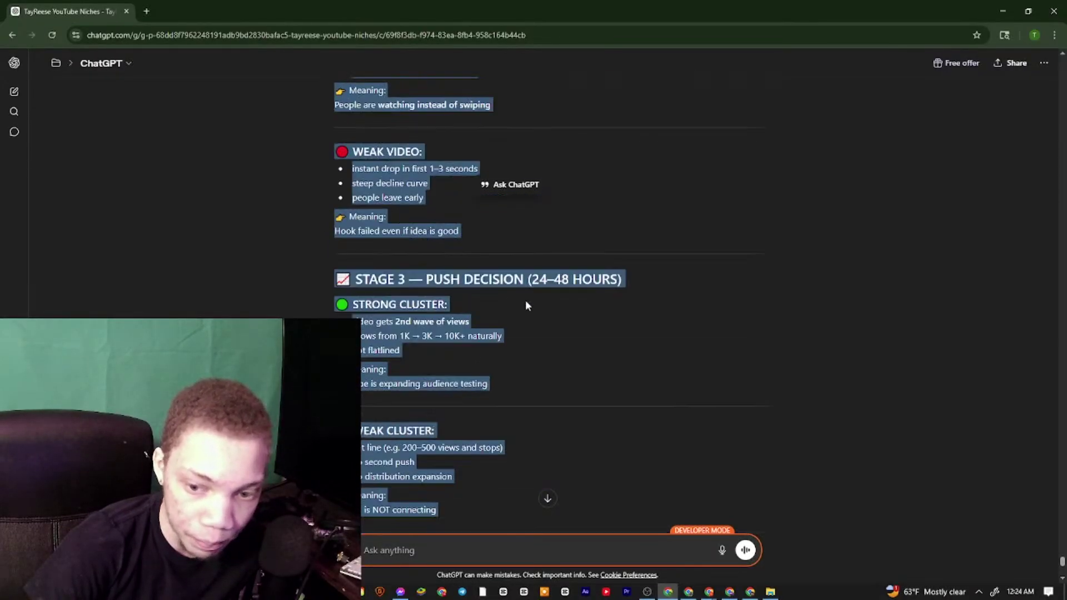
{"action": "scroll", "coordinate": [542, 312], "scroll_direction": "down", "scroll_amount": 10}
{"action": "scroll", "coordinate": [543, 312], "scroll_direction": "up", "scroll_amount": 12}
Switch to the Google Doc and paste the copied answer below the last bullet list
{"action": "left_click", "coordinate": [688, 592]}
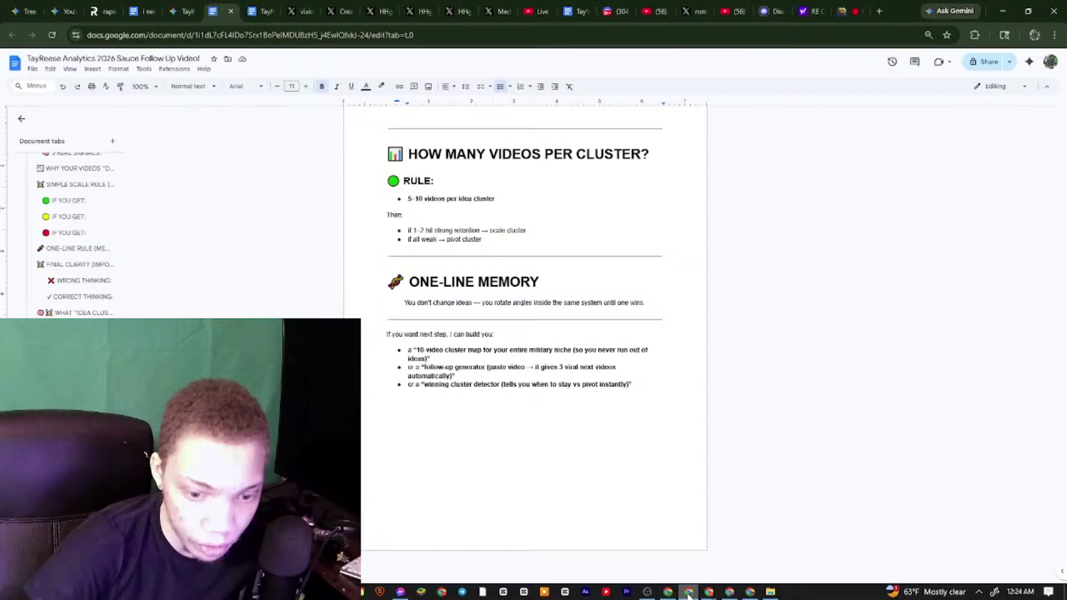
{"action": "left_click", "coordinate": [487, 415]}
{"action": "right_click", "coordinate": [487, 417]}
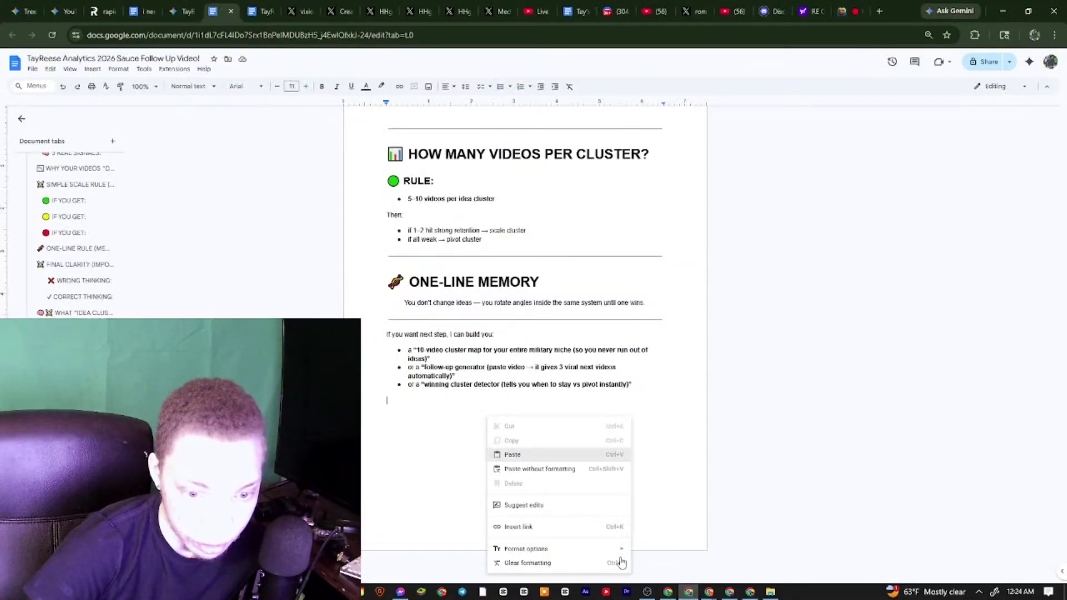
Return to ChatGPT's Shorts answer and start dictating a question about what it means by pivot
{"action": "left_click", "coordinate": [667, 592]}
{"action": "scroll", "coordinate": [417, 313], "scroll_direction": "up", "scroll_amount": 10}
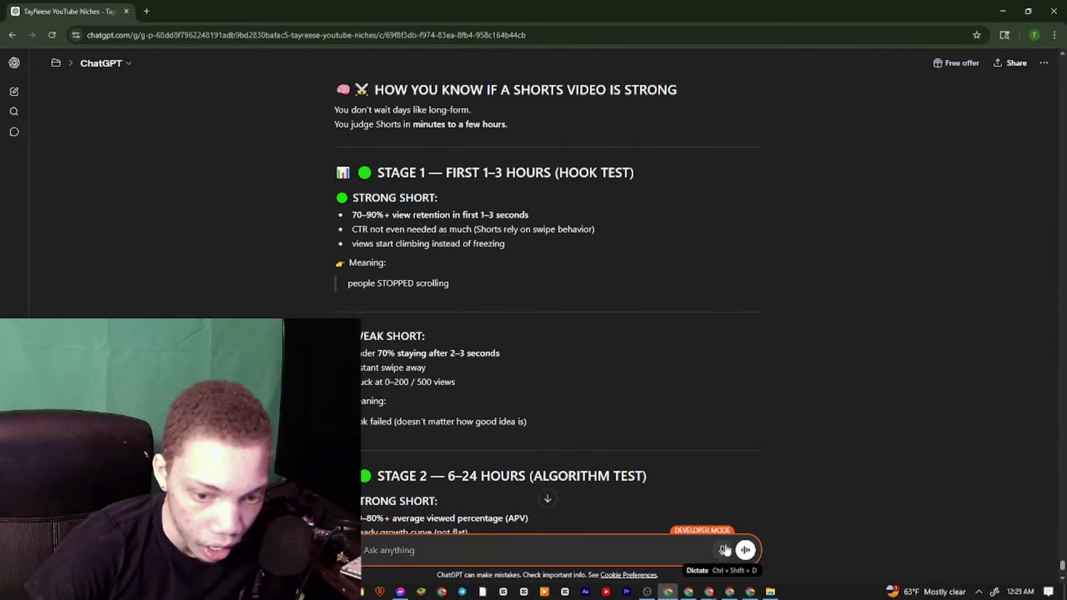
{"action": "key", "text": "ctrl+shift+d"}
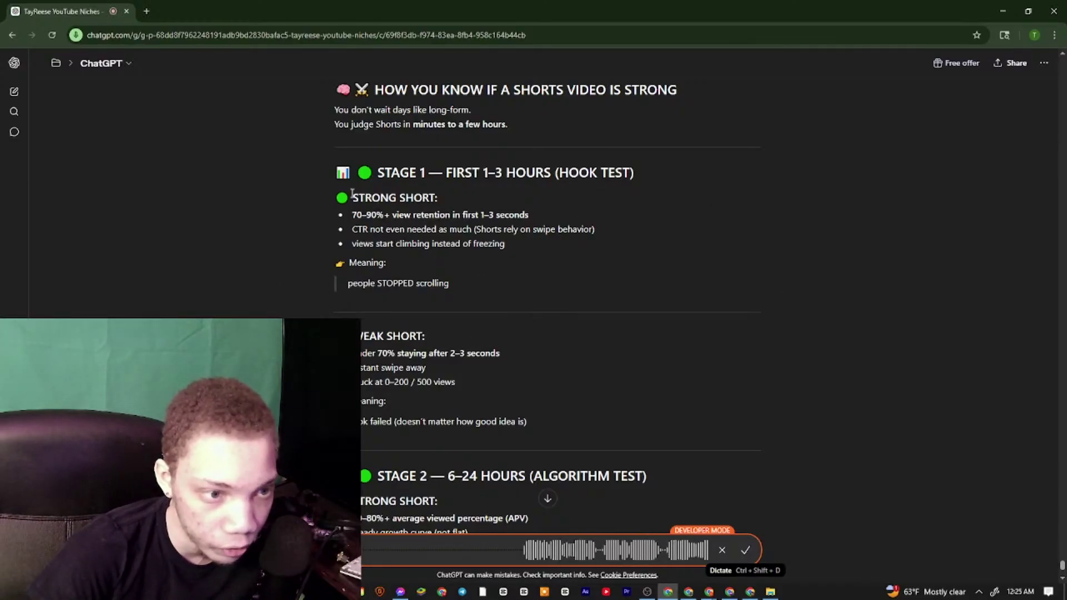
Try to copy the Shorts answer from "Let's lock this in specifically for Shorts" through the ONE-LINE VERSION section
{"action": "left_click_drag", "start_coordinate": [350, 198], "coordinate": [575, 212]}
{"action": "scroll", "coordinate": [394, 235], "scroll_direction": "up", "scroll_amount": 3}
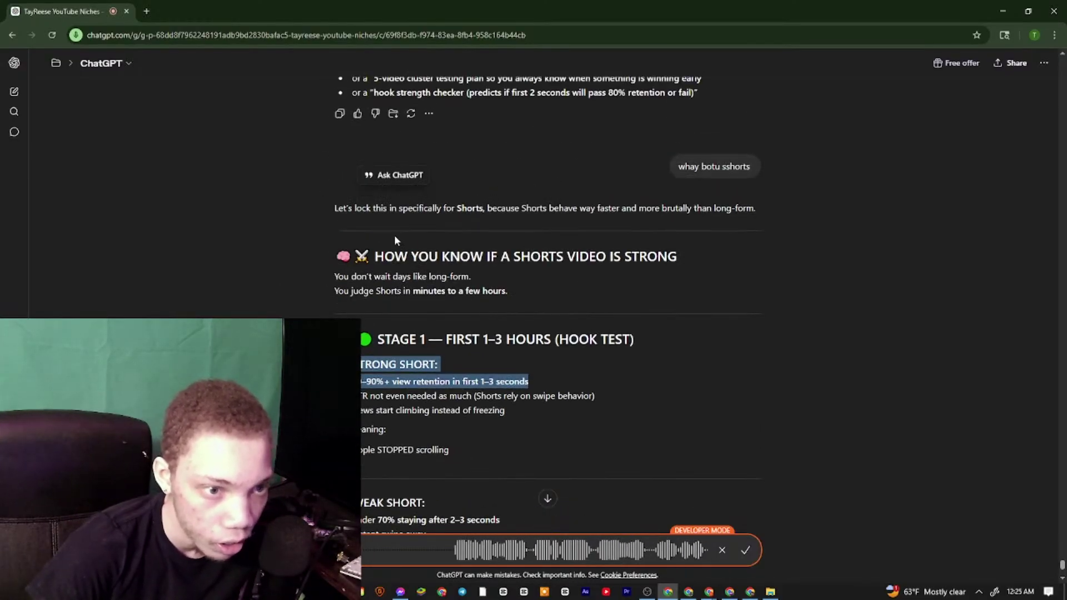
{"action": "left_click_drag", "start_coordinate": [333, 208], "coordinate": [633, 392]}
{"action": "scroll", "coordinate": [483, 369], "scroll_direction": "down", "scroll_amount": 5}
{"action": "scroll", "coordinate": [489, 372], "scroll_direction": "down", "scroll_amount": 4}
{"action": "scroll", "coordinate": [500, 372], "scroll_direction": "down", "scroll_amount": 5}
{"action": "scroll", "coordinate": [501, 392], "scroll_direction": "down", "scroll_amount": 8}
{"action": "scroll", "coordinate": [451, 405], "scroll_direction": "down", "scroll_amount": 1}
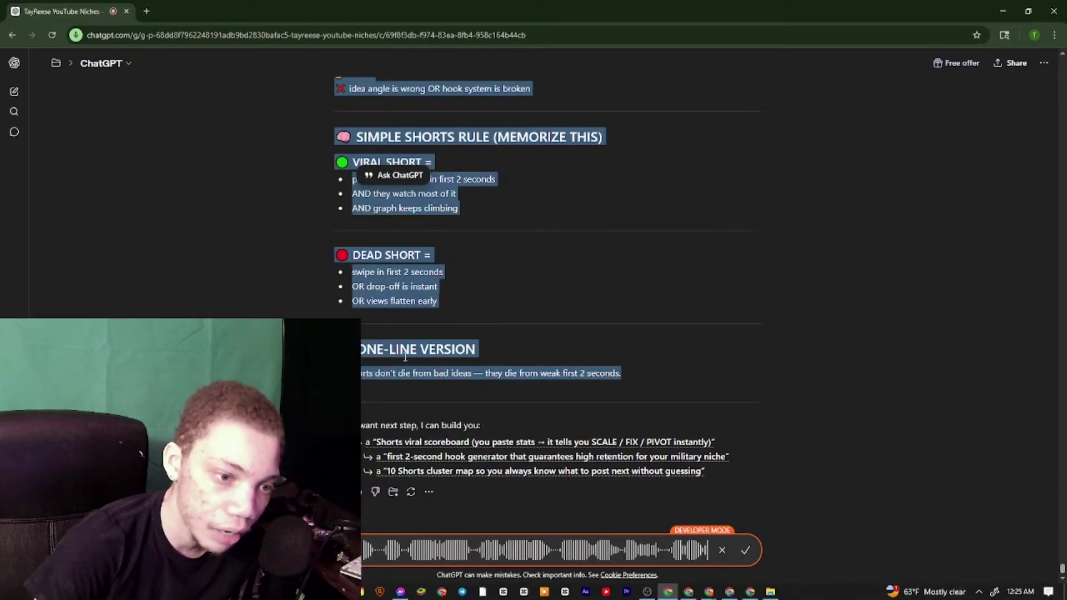
{"action": "right_click", "coordinate": [604, 377]}
Finish the dictation and send the question asking for pivot examples and whether it means a new idea, angle or competitor outlier
{"action": "left_click", "coordinate": [745, 551]}
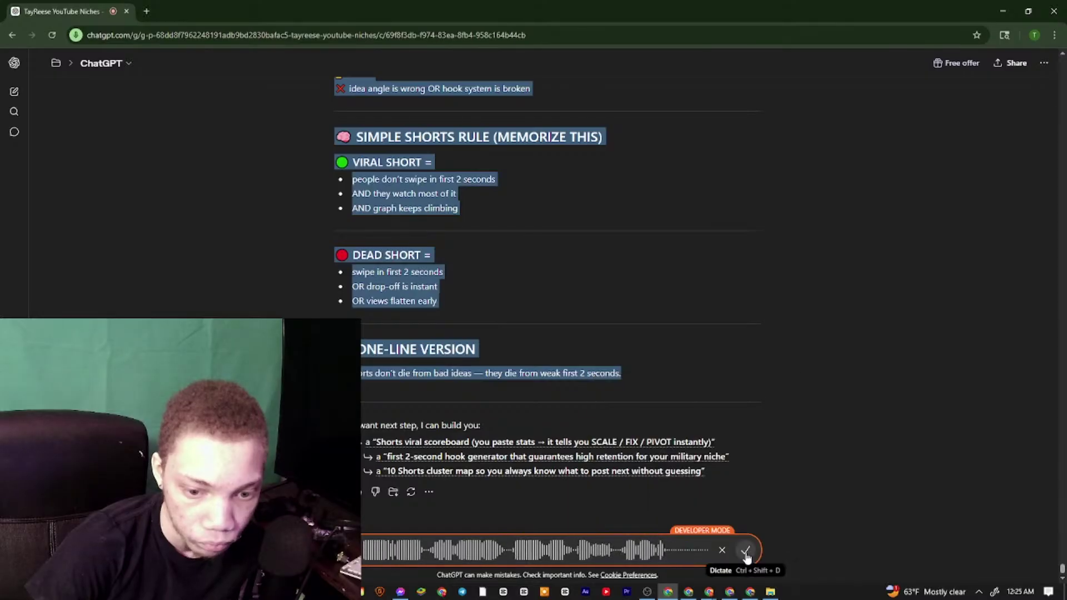
{"action": "left_click", "coordinate": [746, 553]}
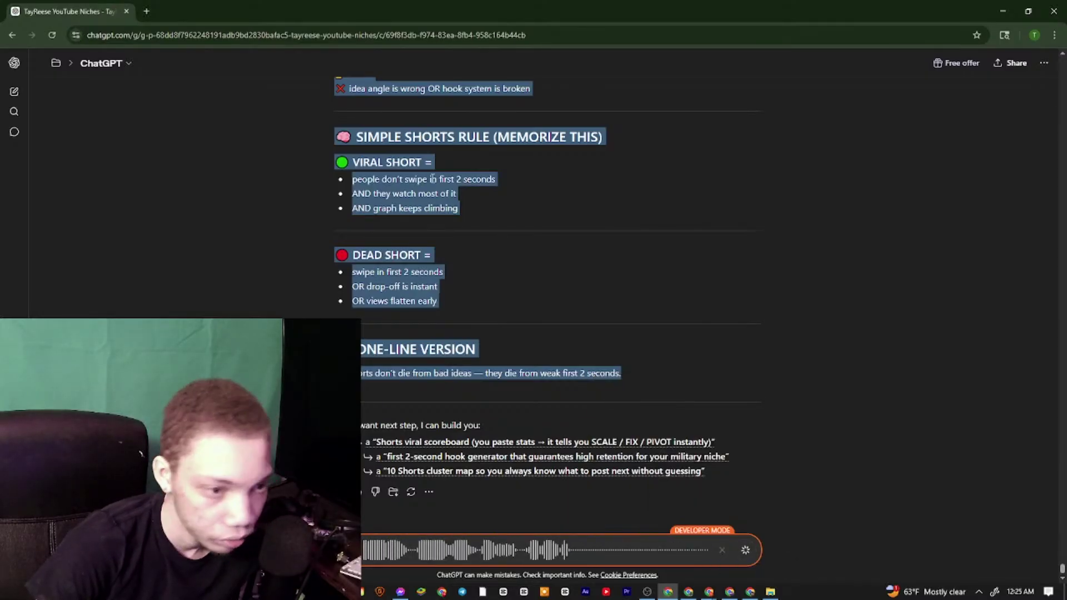
{"action": "right_click", "coordinate": [443, 265]}
{"action": "left_click", "coordinate": [345, 269]}
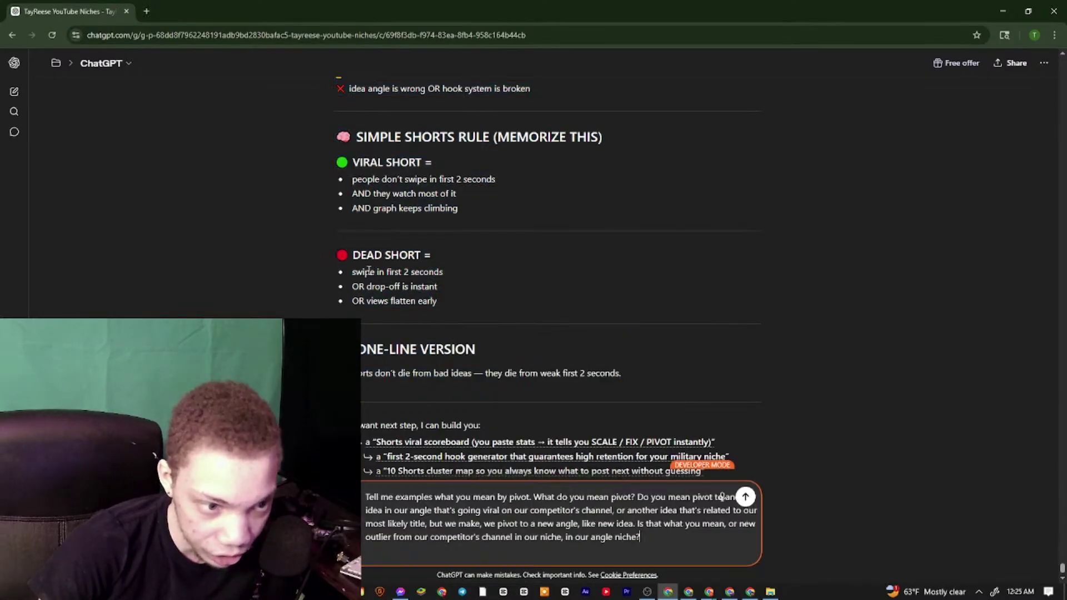
{"action": "left_click_drag", "start_coordinate": [353, 275], "coordinate": [442, 273]}
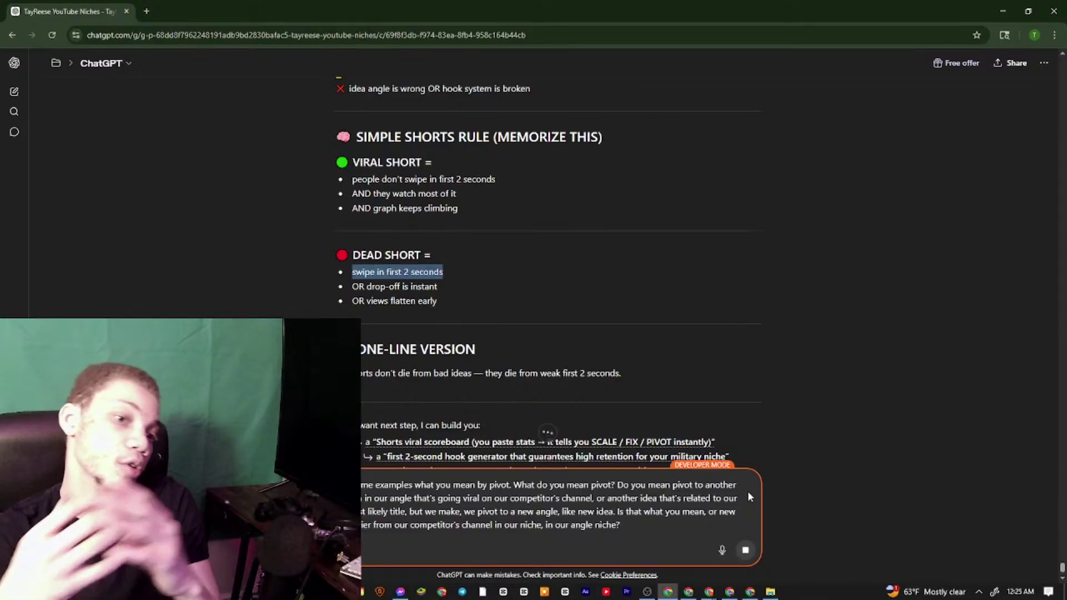
{"action": "key", "text": "Return"}
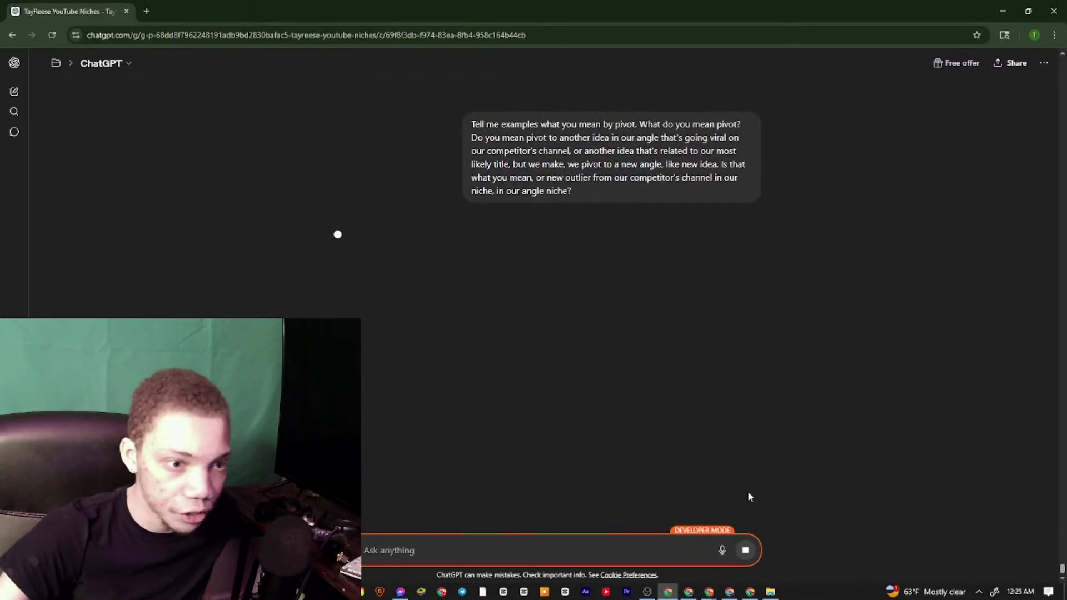
{"action": "scroll", "coordinate": [610, 278], "scroll_direction": "up", "scroll_amount": 20}
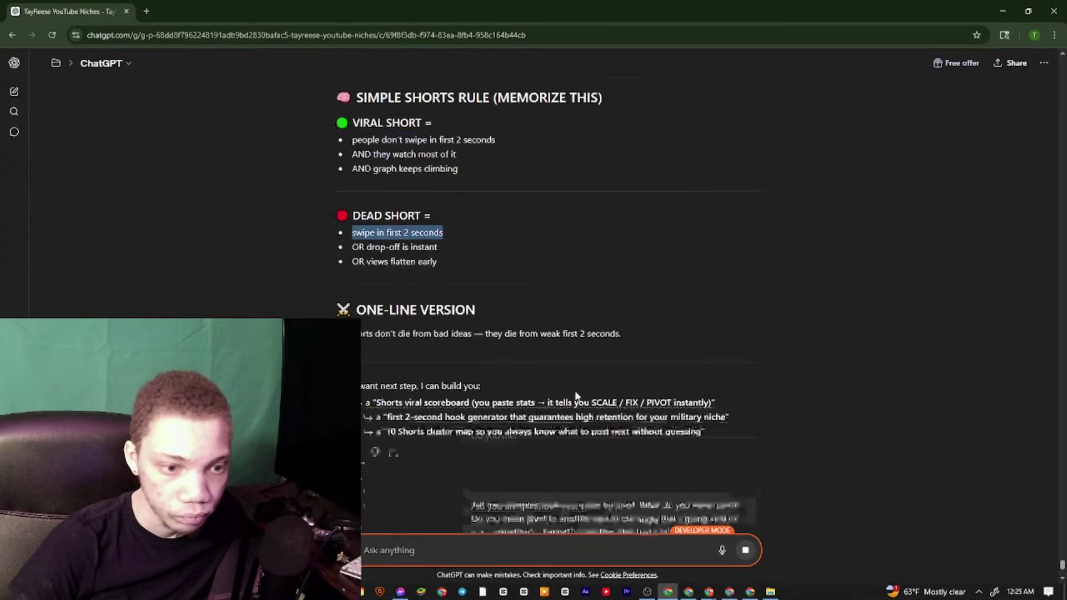
{"action": "scroll", "coordinate": [556, 361], "scroll_direction": "up", "scroll_amount": 7}
{"action": "scroll", "coordinate": [539, 406], "scroll_direction": "down", "scroll_amount": 3}
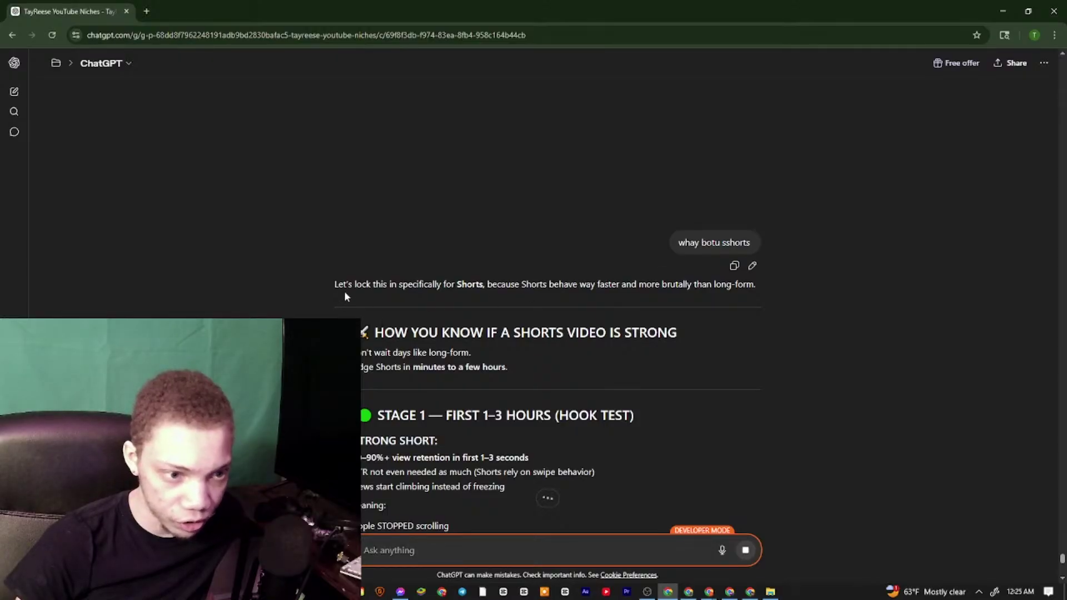
{"action": "left_click_drag", "start_coordinate": [707, 279], "coordinate": [671, 405]}
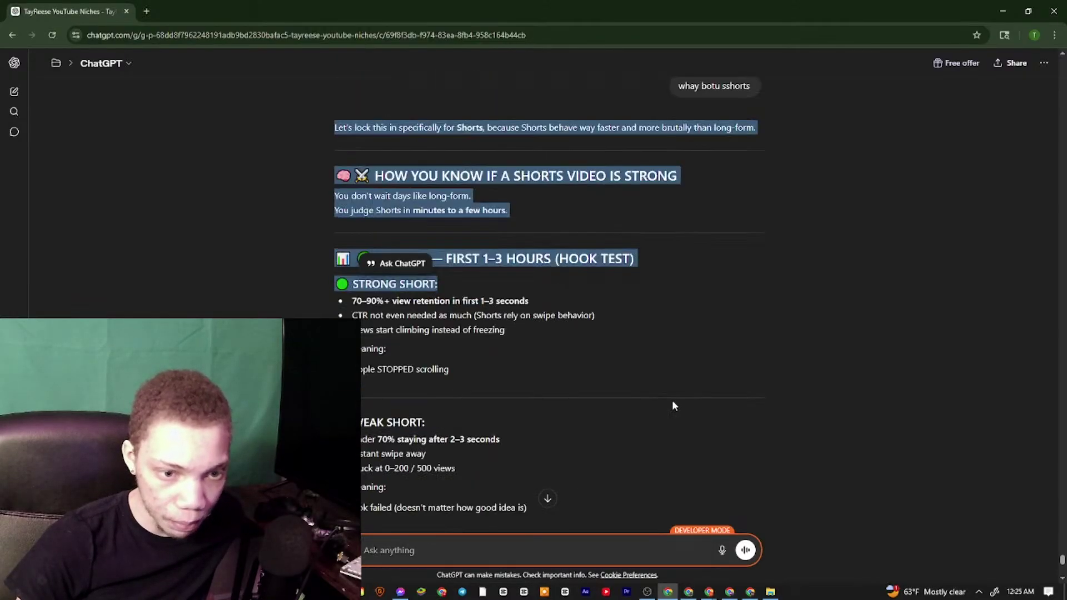
{"action": "scroll", "coordinate": [611, 451], "scroll_direction": "down", "scroll_amount": 10}
{"action": "scroll", "coordinate": [445, 421], "scroll_direction": "down", "scroll_amount": 15}
Copy the whole Shorts answer from its closing suggestions up to "Let's lock this in" and paste it below the Google Doc's last bullet list
{"action": "left_click_drag", "start_coordinate": [611, 451], "coordinate": [708, 225]}
{"action": "right_click", "coordinate": [709, 224]}
{"action": "key", "text": "Escape"}
{"action": "scroll", "coordinate": [387, 62], "scroll_direction": "up", "scroll_amount": 2}
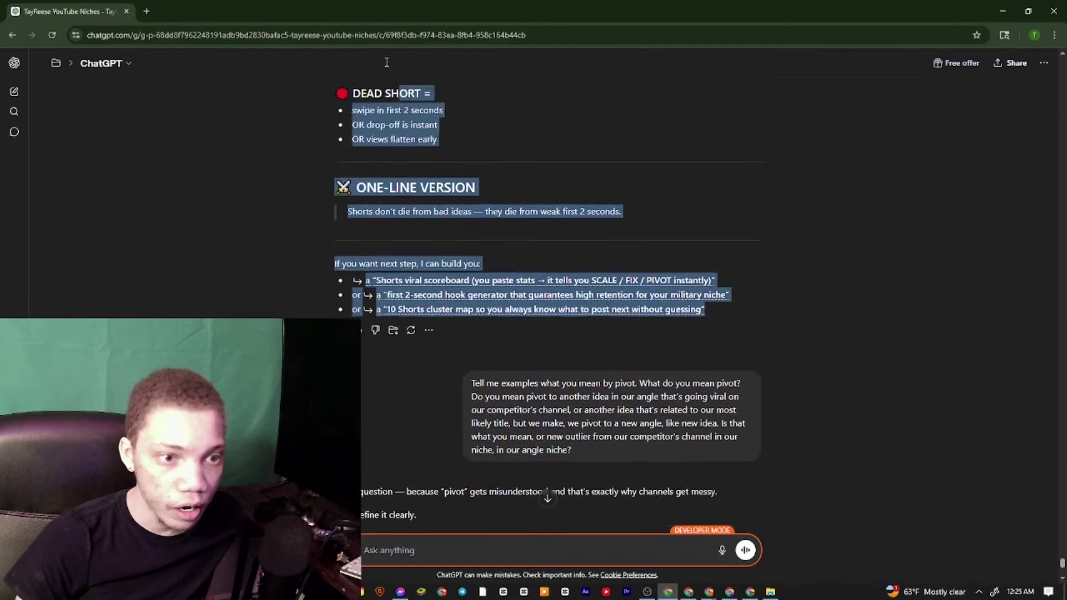
{"action": "scroll", "coordinate": [387, 62], "scroll_direction": "up", "scroll_amount": 20}
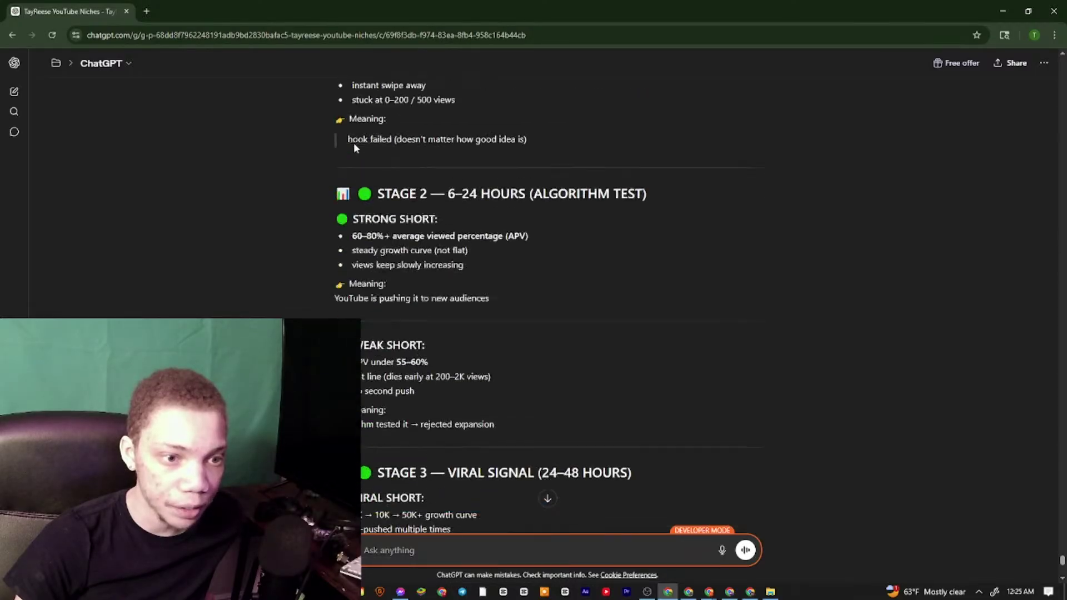
{"action": "scroll", "coordinate": [353, 142], "scroll_direction": "up", "scroll_amount": 6}
{"action": "left_click_drag", "start_coordinate": [528, 483], "coordinate": [338, 135]}
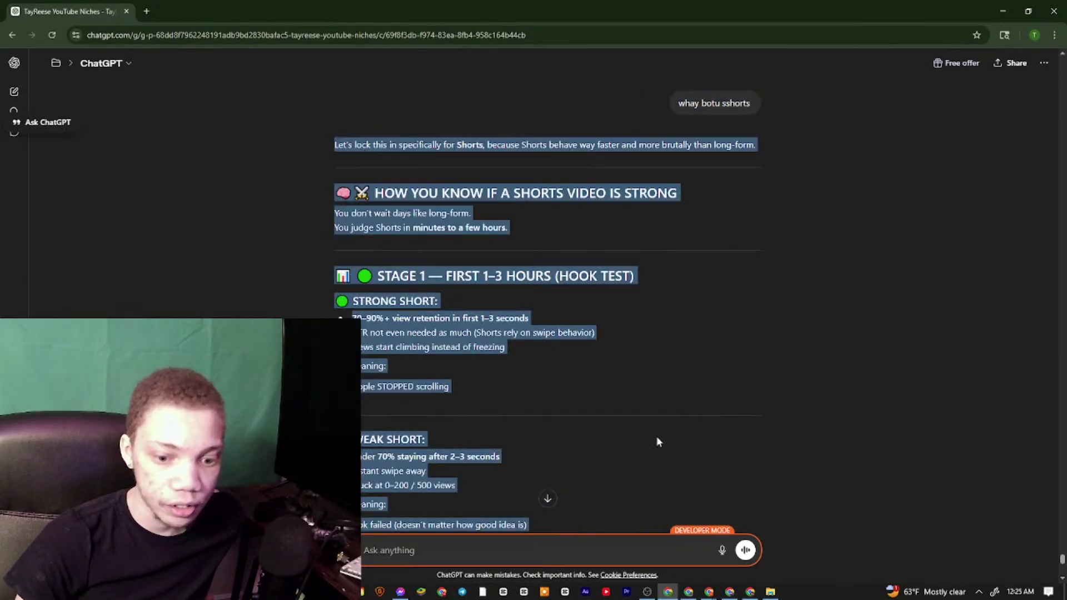
{"action": "left_click", "coordinate": [689, 591]}
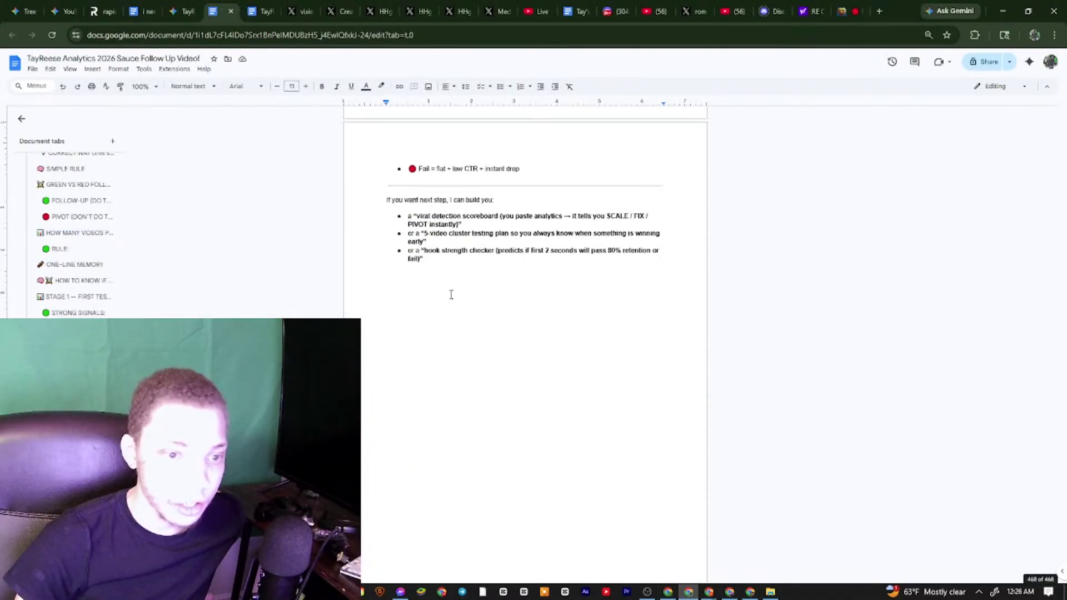
{"action": "right_click", "coordinate": [451, 295]}
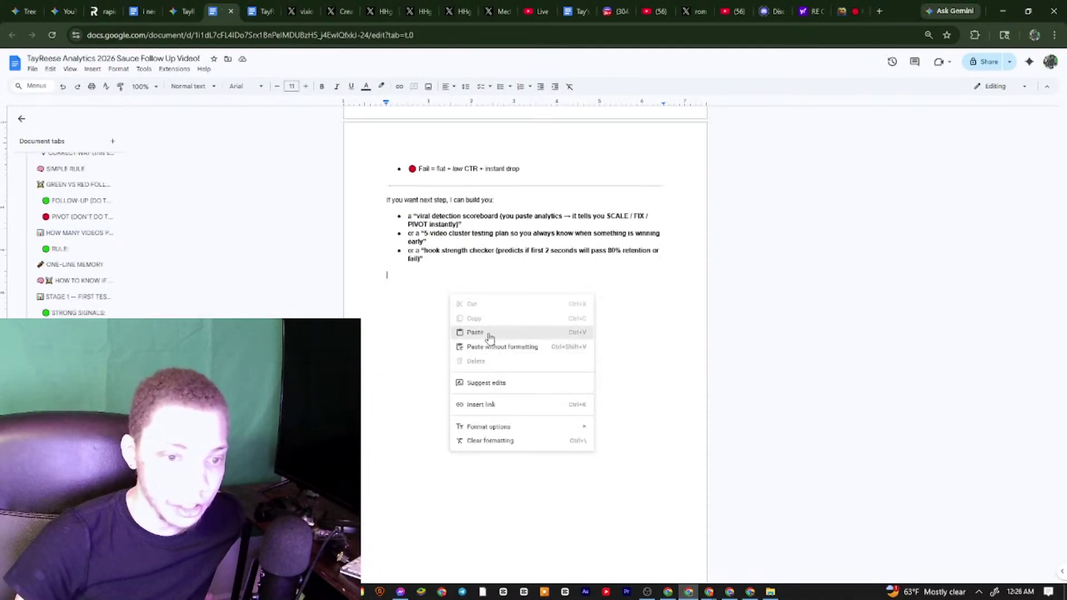
Return to ChatGPT and read the WHAT "PIVOT" ACTUALLY MEANS section of the newest answer, highlighting its definition lines
{"action": "left_click", "coordinate": [669, 593]}
{"action": "scroll", "coordinate": [621, 452], "scroll_direction": "down", "scroll_amount": 15}
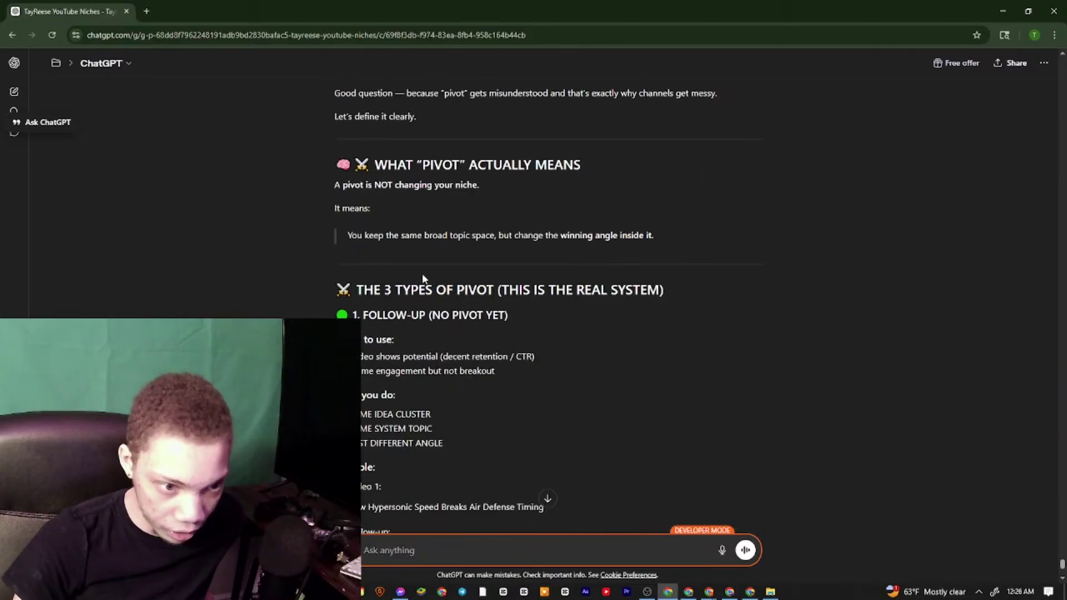
{"action": "scroll", "coordinate": [422, 278], "scroll_direction": "up", "scroll_amount": 2}
{"action": "left_click_drag", "start_coordinate": [329, 261], "coordinate": [643, 253]}
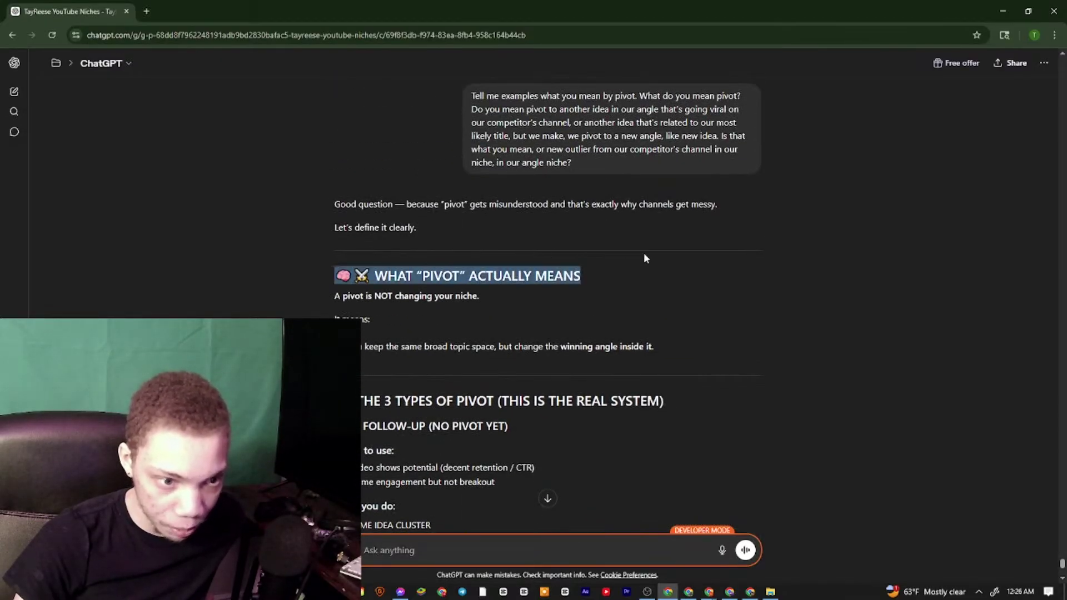
{"action": "left_click", "coordinate": [335, 299]}
{"action": "left_click_drag", "start_coordinate": [505, 303], "coordinate": [492, 294]}
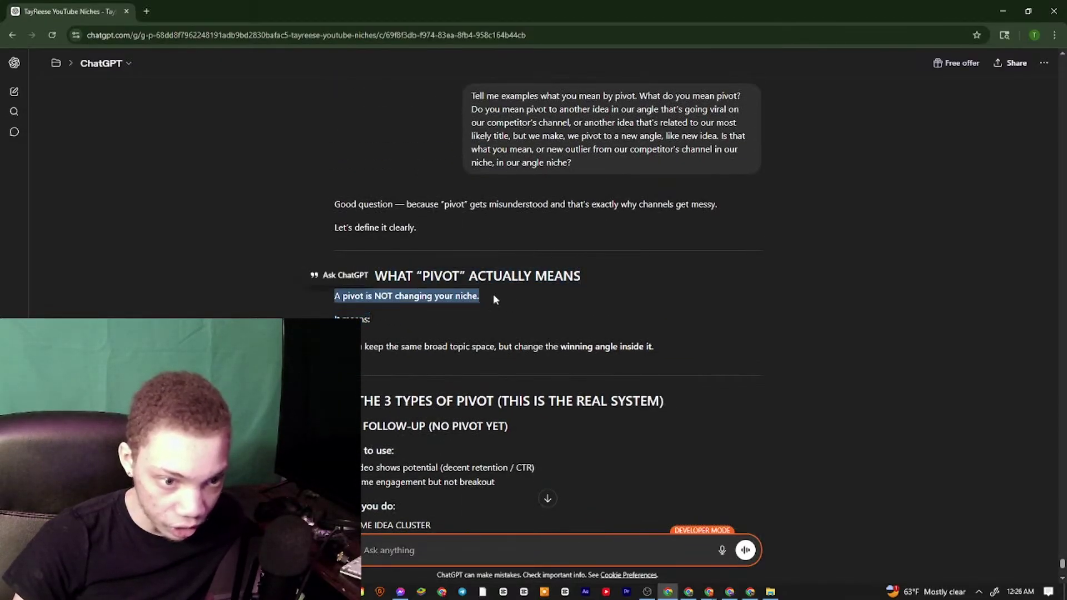
{"action": "left_click", "coordinate": [492, 294]}
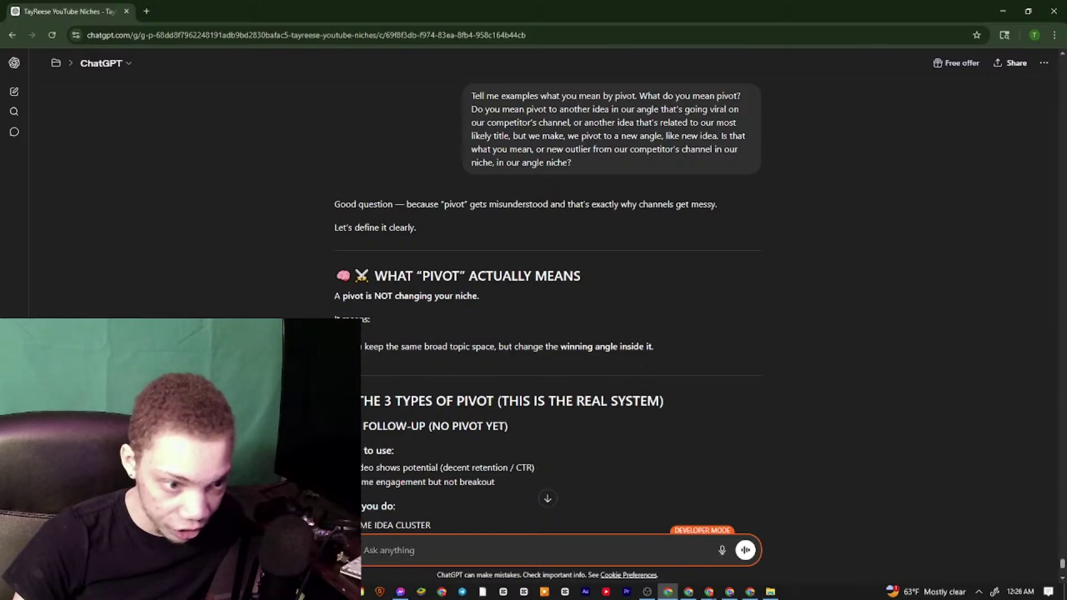
{"action": "left_click_drag", "start_coordinate": [655, 346], "coordinate": [358, 346]}
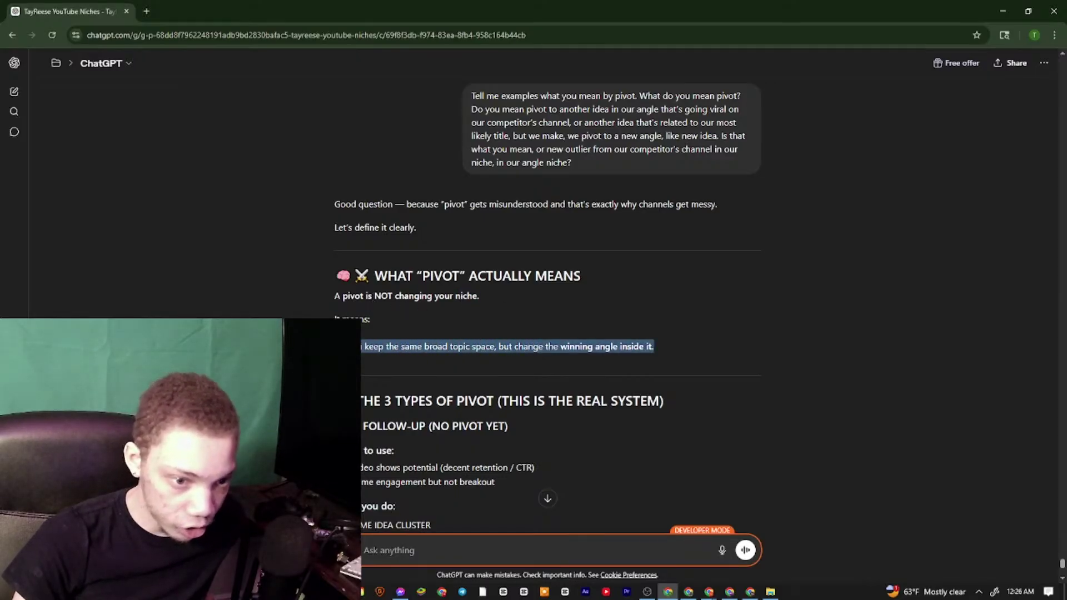
{"action": "left_click", "coordinate": [511, 344]}
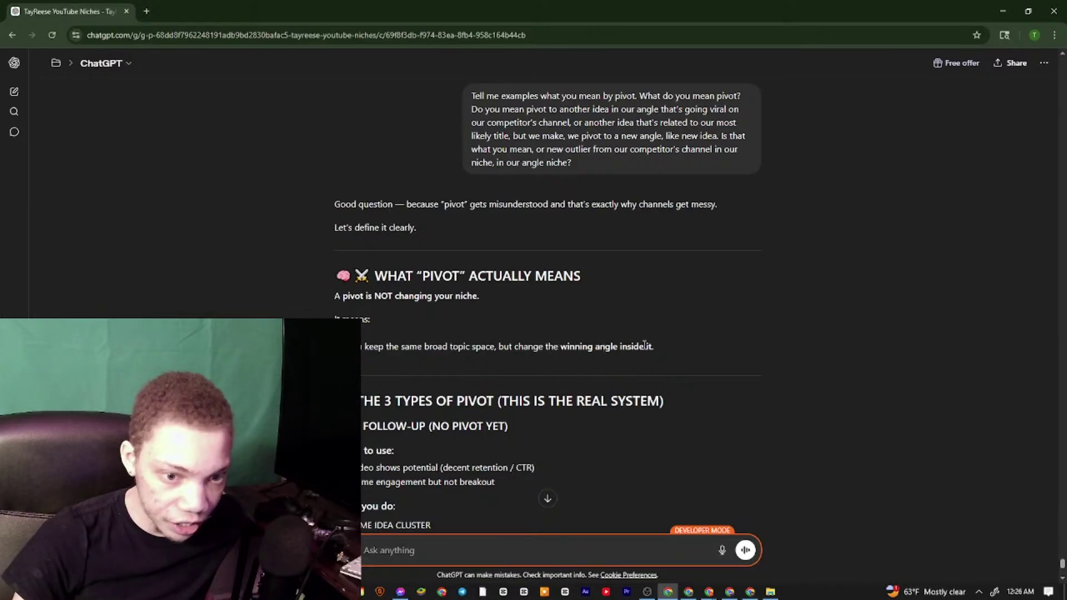
{"action": "left_click_drag", "start_coordinate": [654, 345], "coordinate": [555, 367]}
{"action": "scroll", "coordinate": [372, 339], "scroll_direction": "down", "scroll_amount": 1}
{"action": "left_click", "coordinate": [589, 351]}
Read THE 3 TYPES OF PIVOT section, highlighting the follow-up conditions and the Video 1 and Follow-up examples, and skim to the answer's end
{"action": "scroll", "coordinate": [315, 300], "scroll_direction": "down", "scroll_amount": 2}
{"action": "left_click_drag", "start_coordinate": [343, 283], "coordinate": [563, 303]}
{"action": "left_click", "coordinate": [550, 301]}
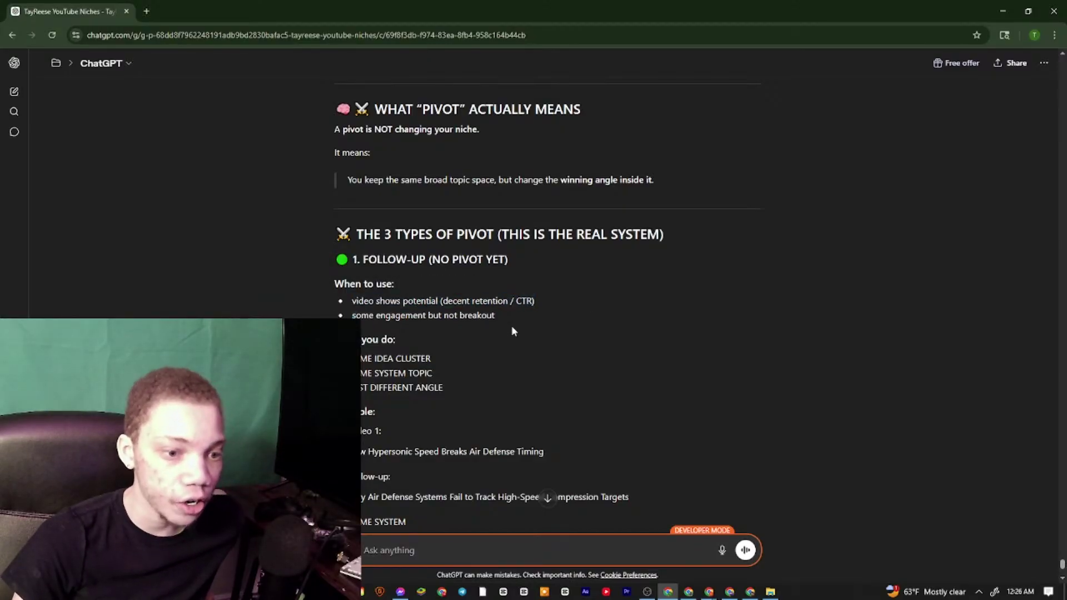
{"action": "scroll", "coordinate": [513, 332], "scroll_direction": "down", "scroll_amount": 2}
{"action": "left_click_drag", "start_coordinate": [336, 250], "coordinate": [467, 272]}
{"action": "triple_click", "coordinate": [362, 264]}
{"action": "left_click", "coordinate": [348, 316]}
{"action": "left_click_drag", "start_coordinate": [347, 315], "coordinate": [381, 321]}
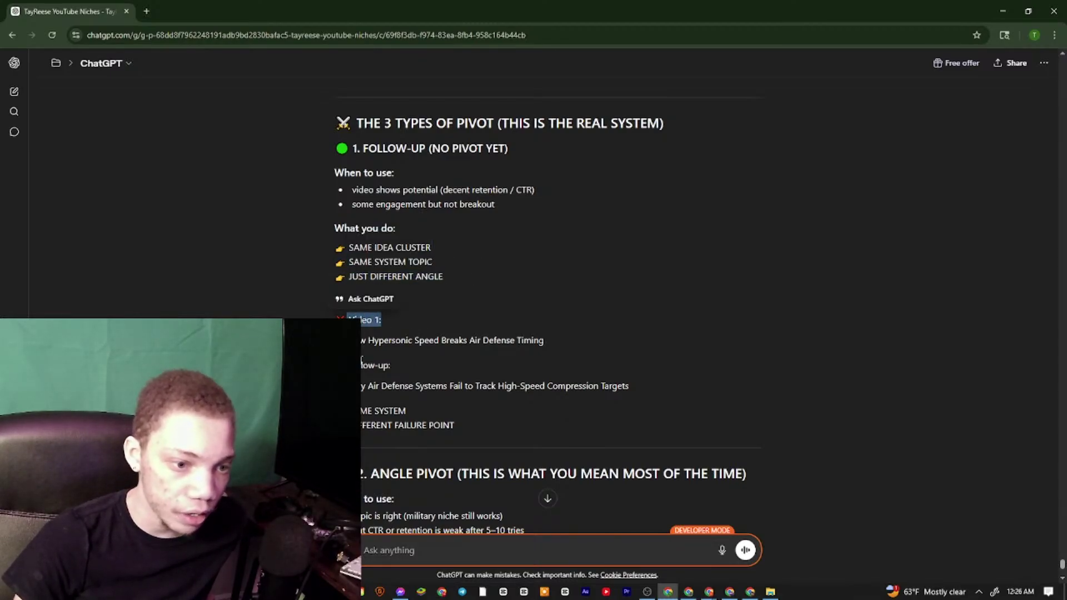
{"action": "left_click_drag", "start_coordinate": [350, 365], "coordinate": [629, 385]}
{"action": "left_click", "coordinate": [490, 348]}
{"action": "scroll", "coordinate": [468, 398], "scroll_direction": "down", "scroll_amount": 10}
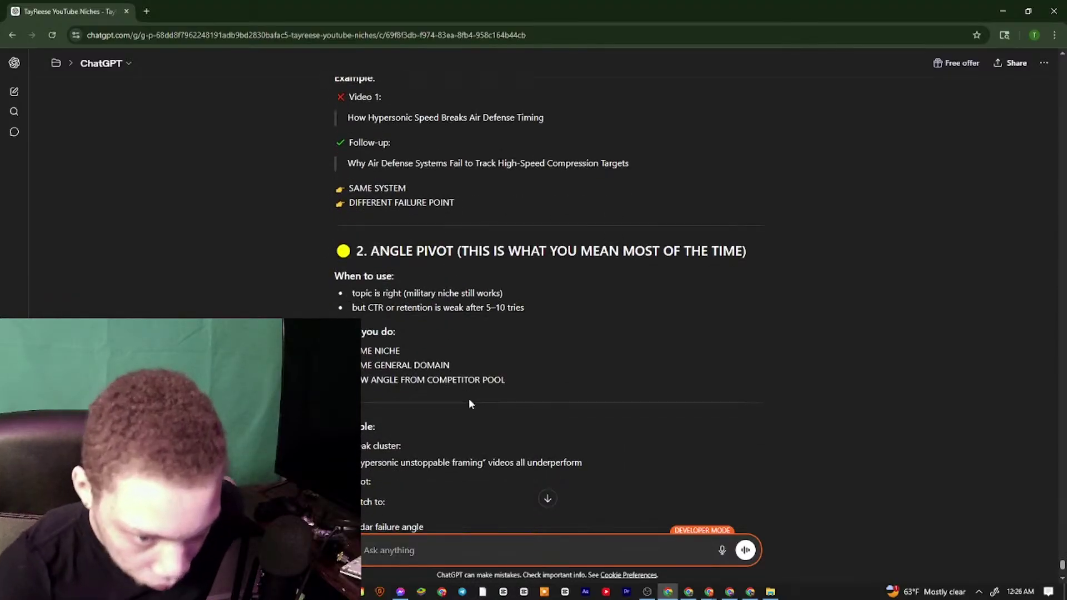
{"action": "scroll", "coordinate": [489, 357], "scroll_direction": "down", "scroll_amount": 10}
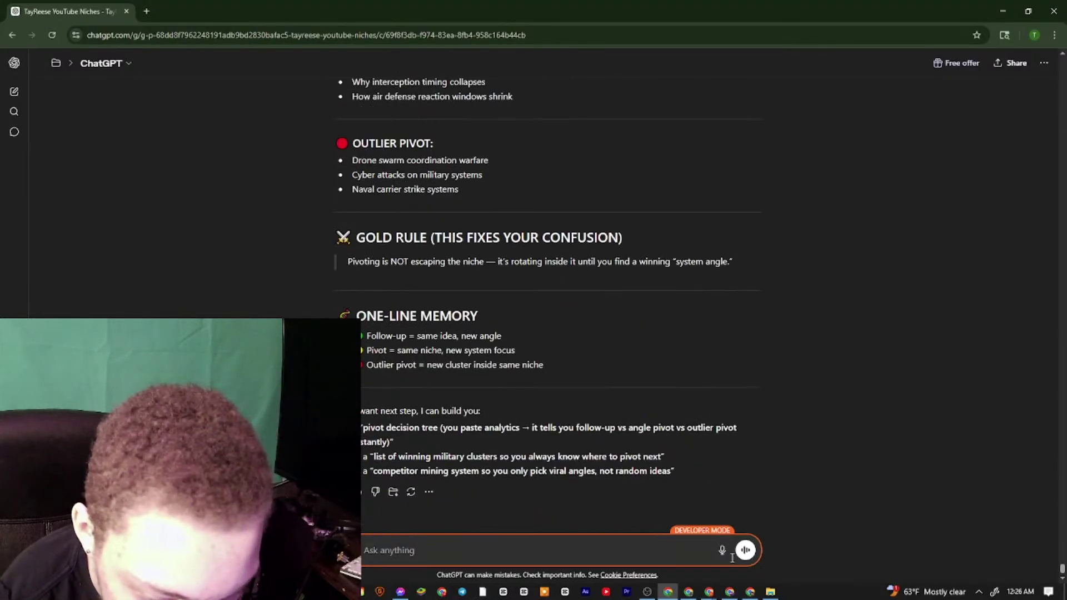
Start dictating a question about when to pivot to a new outlier, and copy the entire pivot answer starting from "Good question"
{"action": "left_click", "coordinate": [721, 554]}
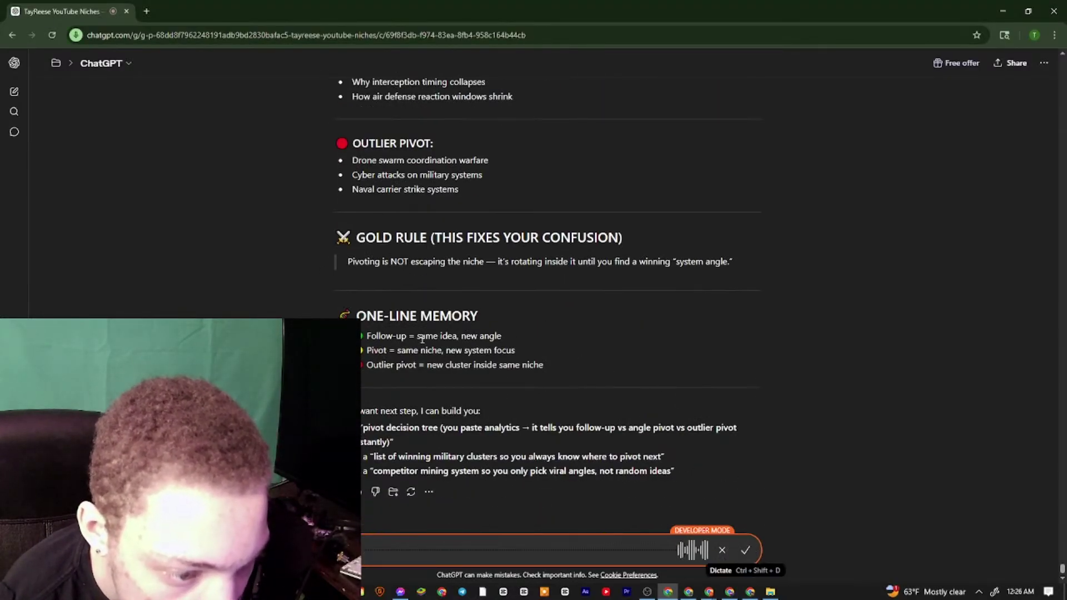
{"action": "left_click_drag", "start_coordinate": [343, 116], "coordinate": [389, 330]}
{"action": "scroll", "coordinate": [377, 145], "scroll_direction": "up", "scroll_amount": 10}
{"action": "scroll", "coordinate": [395, 205], "scroll_direction": "up", "scroll_amount": 10}
{"action": "scroll", "coordinate": [396, 261], "scroll_direction": "down", "scroll_amount": 5}
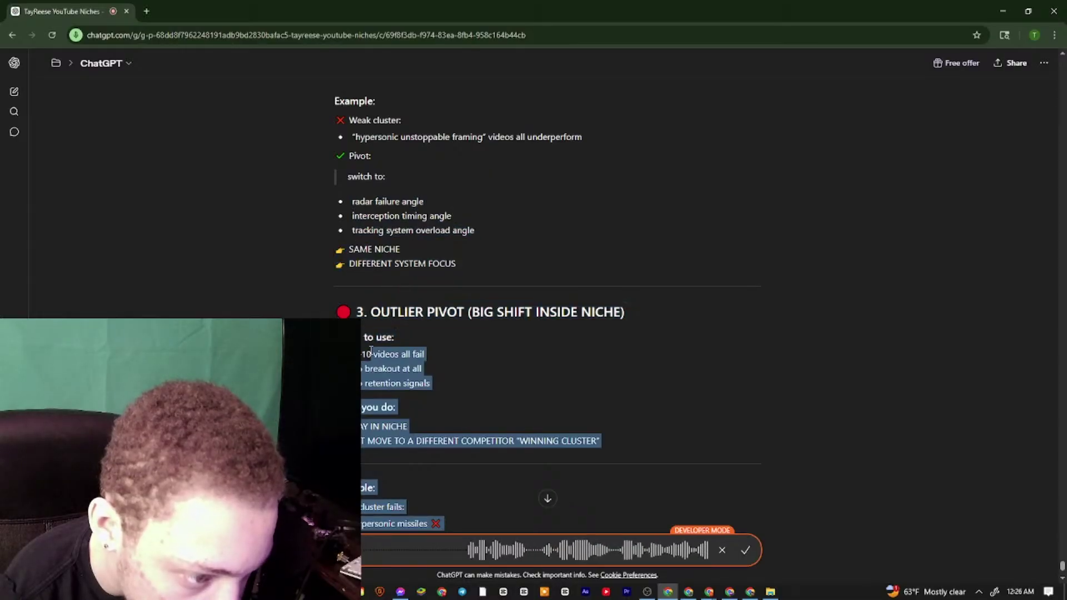
{"action": "scroll", "coordinate": [355, 291], "scroll_direction": "up", "scroll_amount": 8}
{"action": "scroll", "coordinate": [356, 295], "scroll_direction": "up", "scroll_amount": 10}
{"action": "left_click_drag", "start_coordinate": [357, 294], "coordinate": [360, 378]}
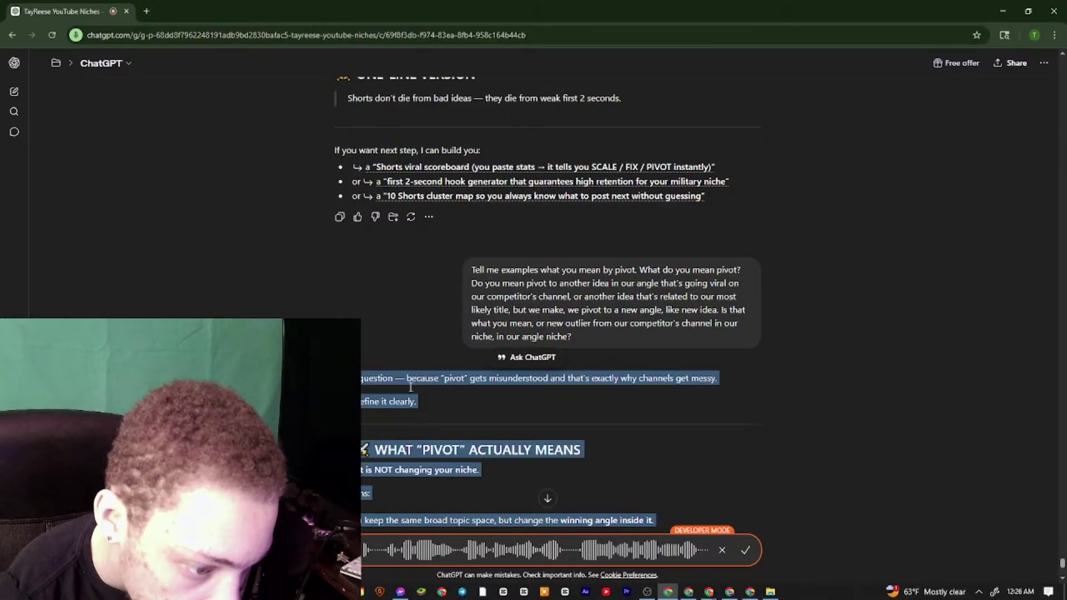
{"action": "scroll", "coordinate": [414, 388], "scroll_direction": "down", "scroll_amount": 5}
{"action": "right_click", "coordinate": [449, 338]}
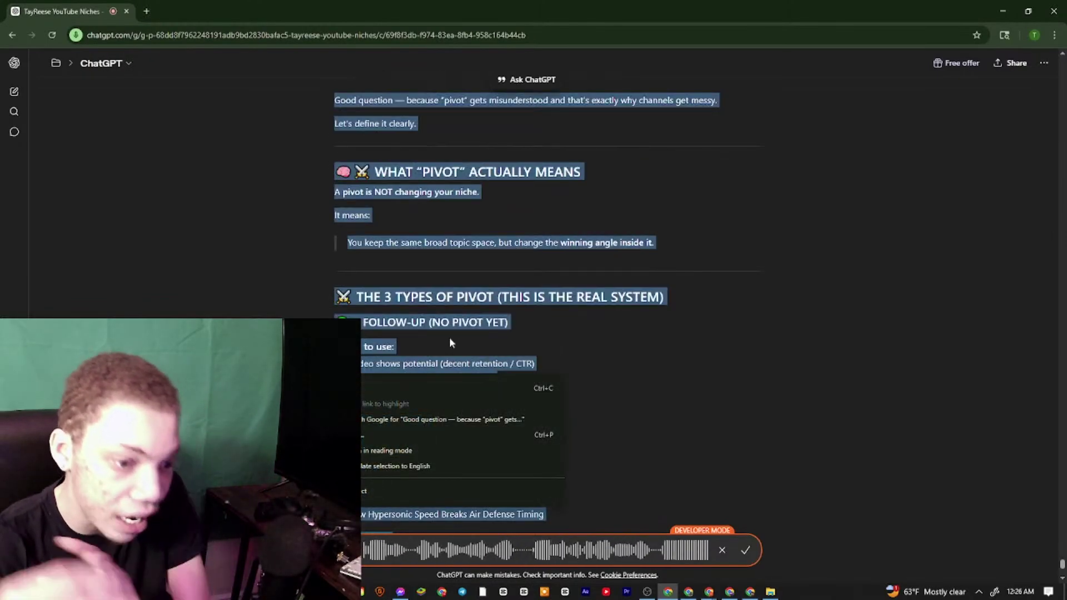
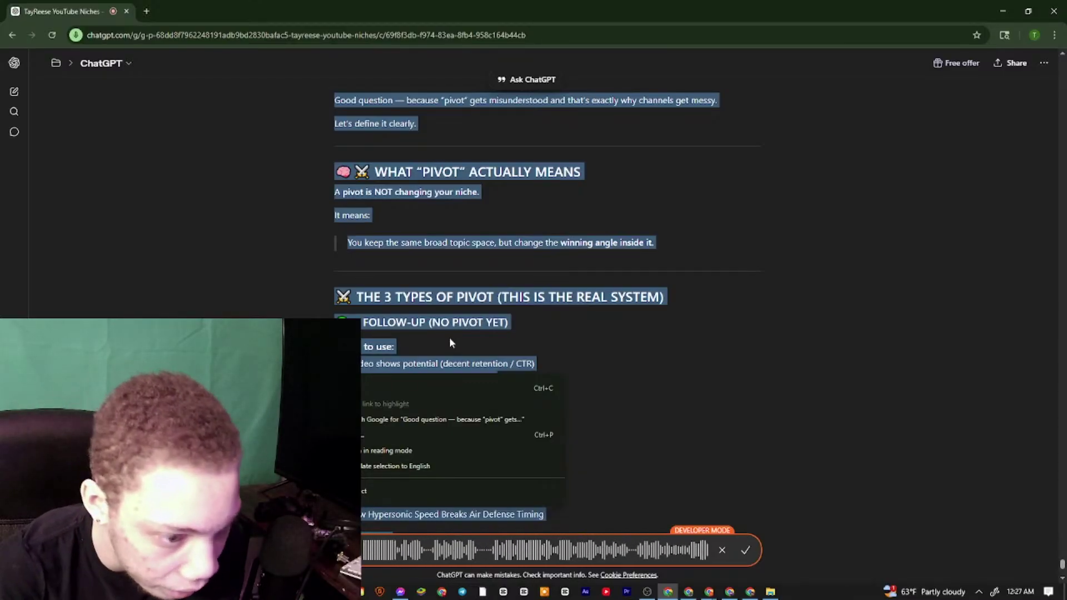
{"action": "left_click", "coordinate": [464, 387]}
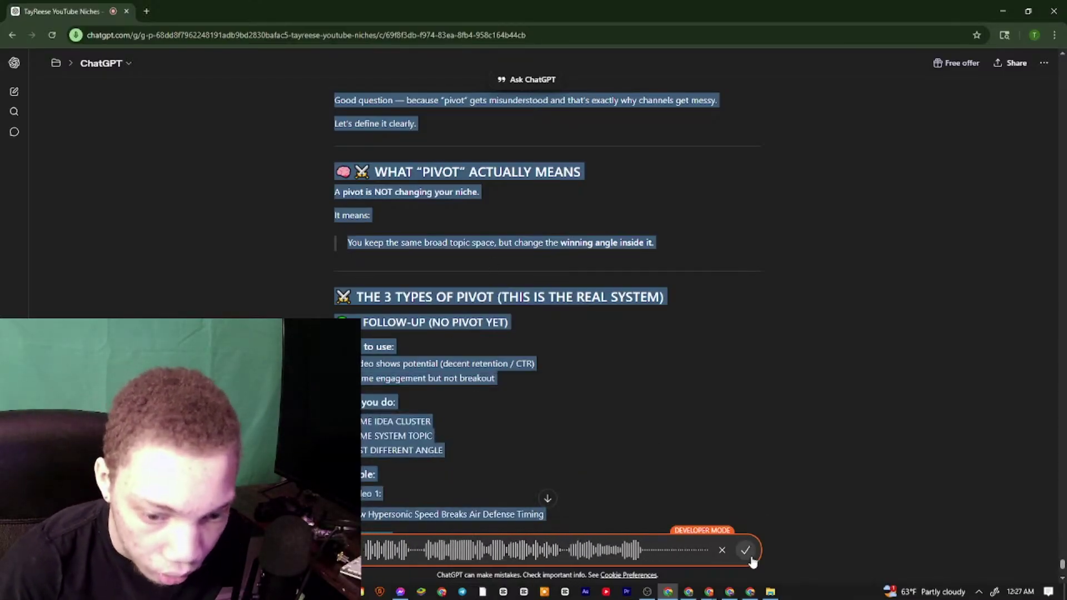
Switch to the Google Doc and paste the copied pivot answer below the Shorts answer's closing bullet list
{"action": "left_click", "coordinate": [689, 591]}
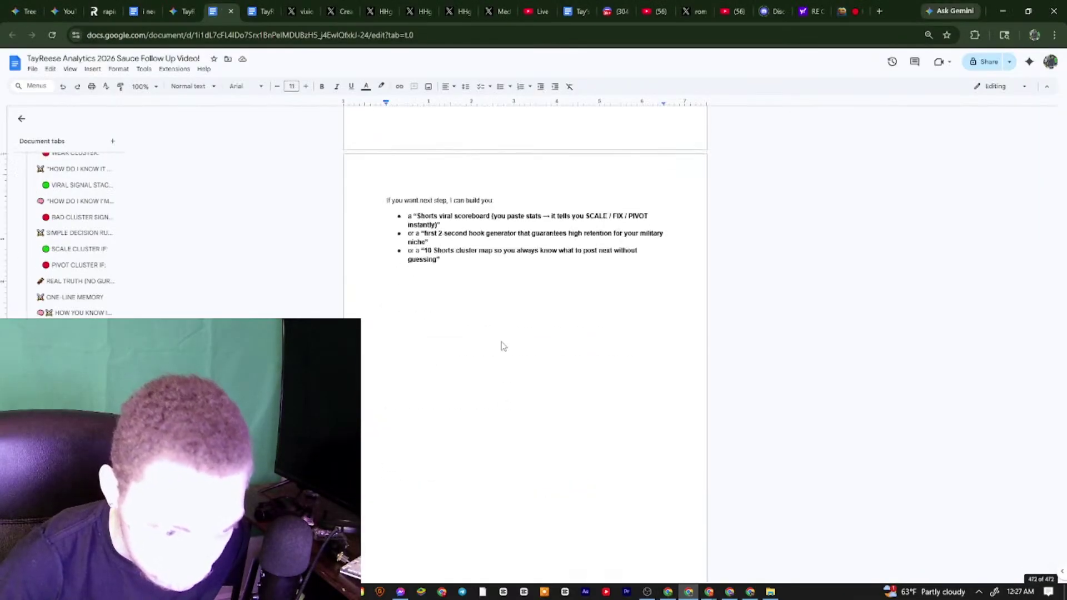
{"action": "right_click", "coordinate": [455, 245]}
{"action": "left_click", "coordinate": [412, 281]}
{"action": "right_click", "coordinate": [412, 282]}
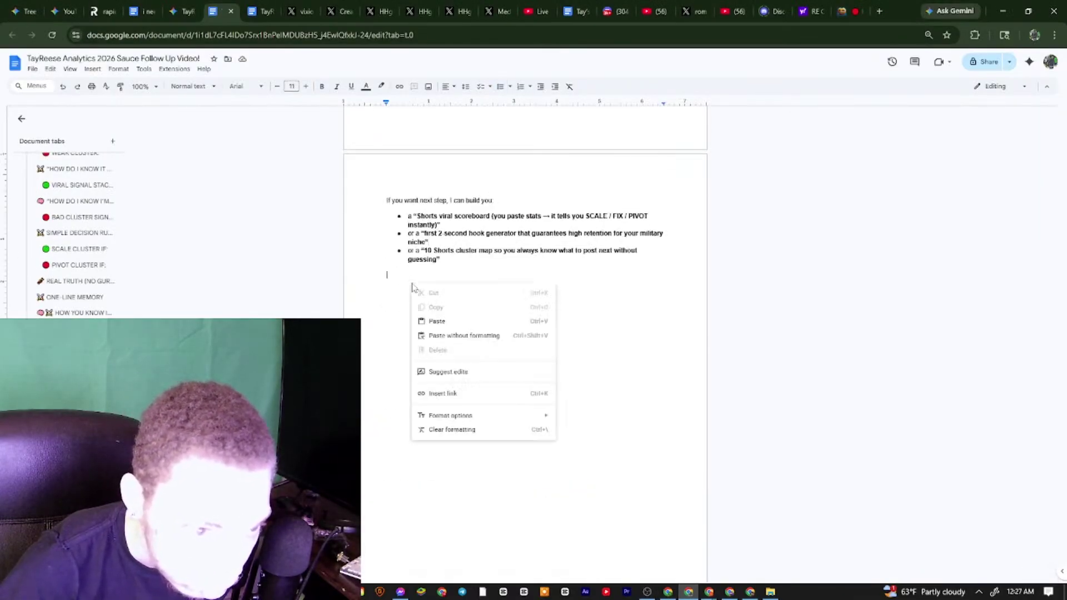
Return to ChatGPT and send the dictated question about pivoting to a competitor outlier after 5 to 10 videos go nowhere
{"action": "left_click", "coordinate": [688, 591]}
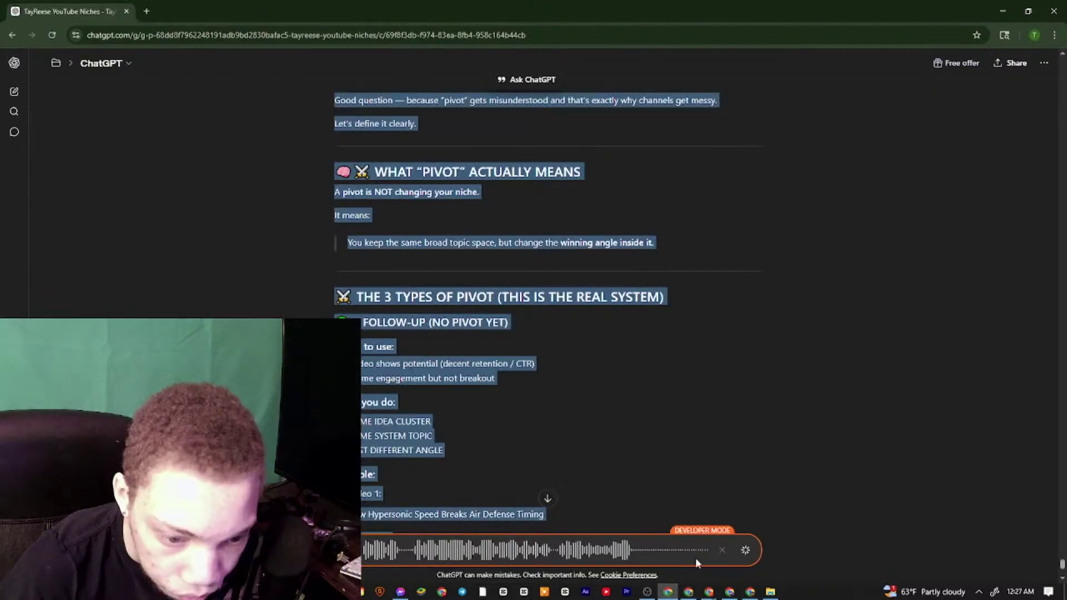
{"action": "left_click", "coordinate": [751, 551]}
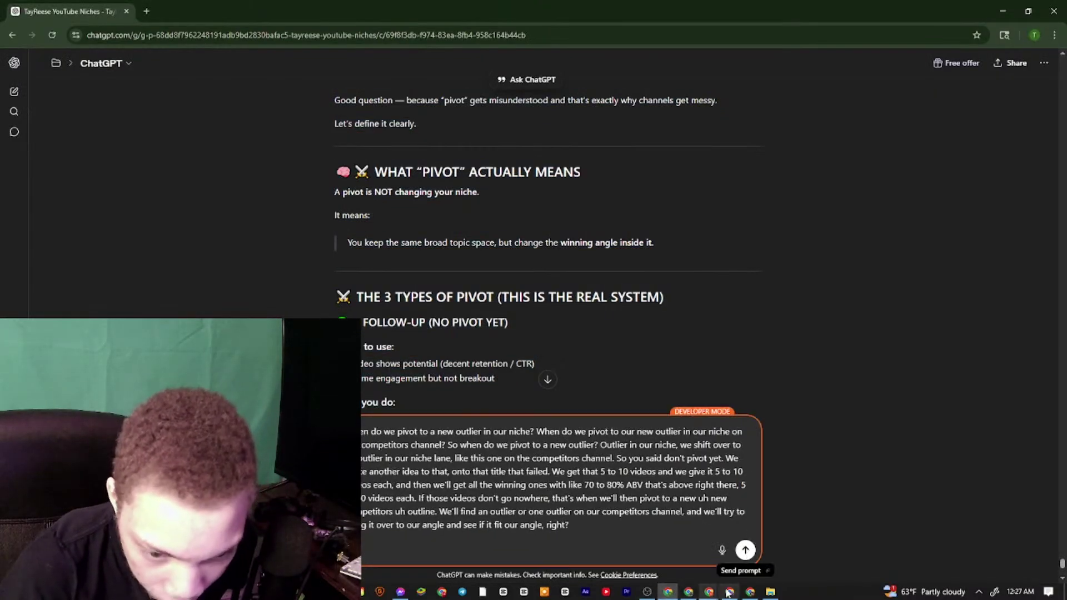
{"action": "left_click", "coordinate": [688, 591]}
{"action": "left_click", "coordinate": [669, 592]}
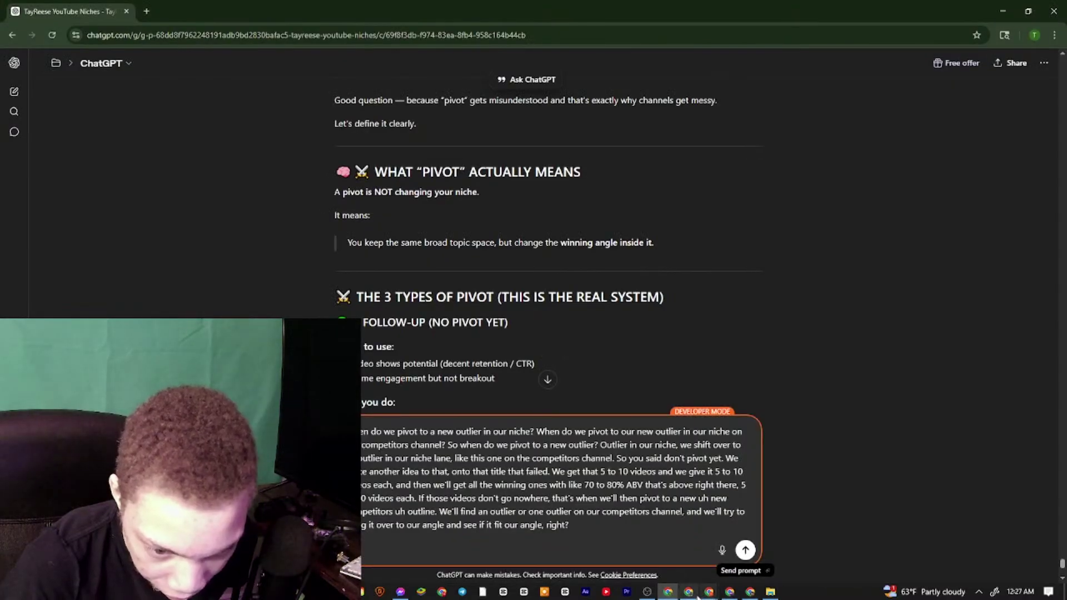
{"action": "left_click", "coordinate": [690, 593]}
{"action": "left_click", "coordinate": [689, 593]}
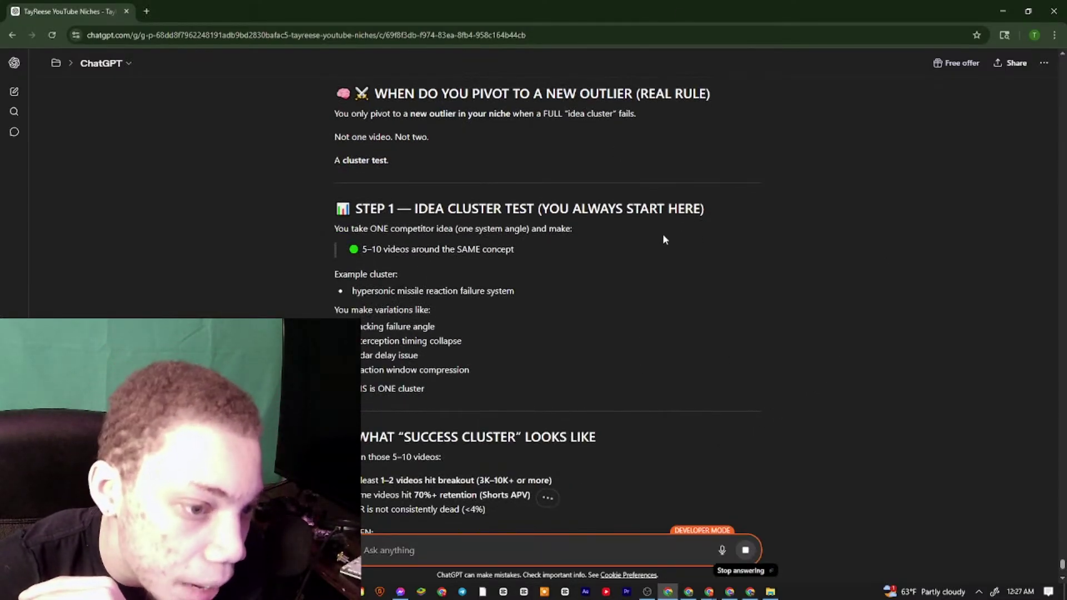
Copy ChatGPT's whole new-outlier answer from "You're very close" through the closing next-step suggestions
{"action": "scroll", "coordinate": [641, 240], "scroll_direction": "up", "scroll_amount": 3}
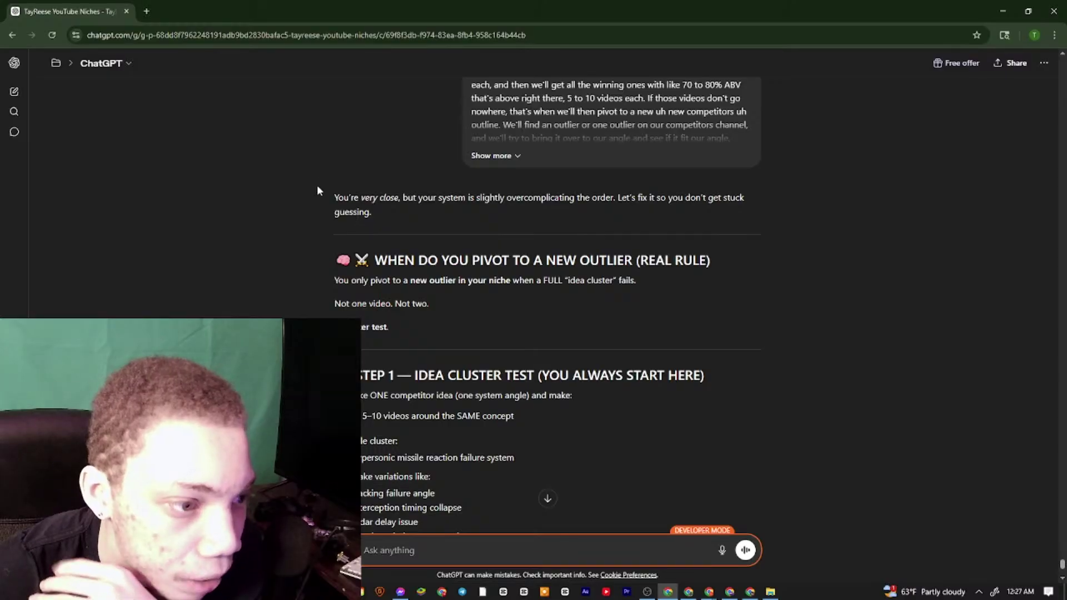
{"action": "left_click_drag", "start_coordinate": [317, 188], "coordinate": [488, 220]}
{"action": "scroll", "coordinate": [562, 361], "scroll_direction": "down", "scroll_amount": 9}
{"action": "scroll", "coordinate": [491, 428], "scroll_direction": "down", "scroll_amount": 12}
{"action": "scroll", "coordinate": [444, 431], "scroll_direction": "down", "scroll_amount": 5}
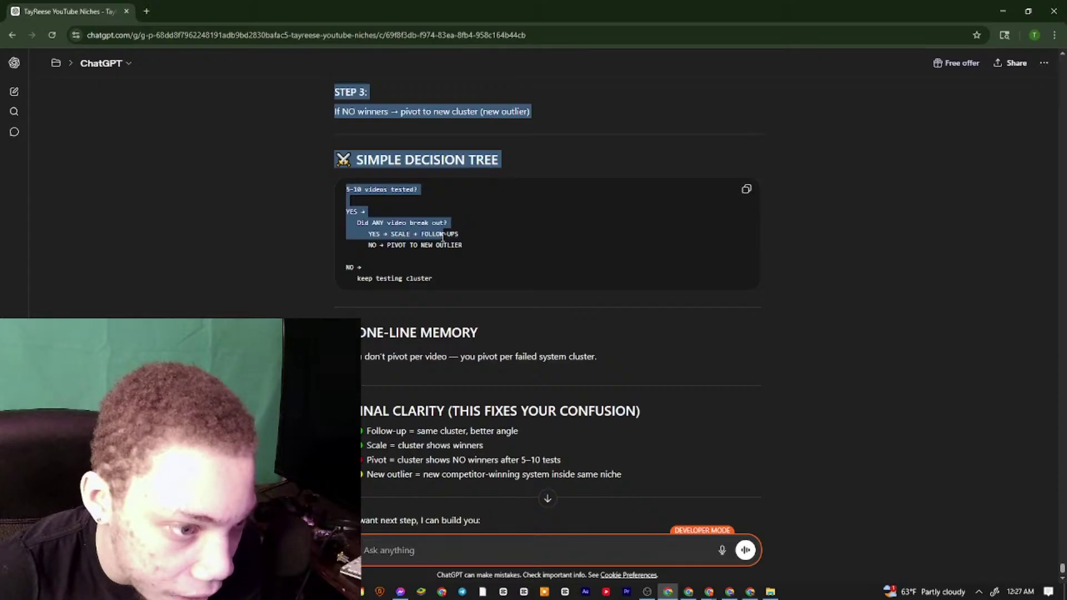
{"action": "left_click_drag", "start_coordinate": [443, 236], "coordinate": [704, 472]}
{"action": "scroll", "coordinate": [478, 416], "scroll_direction": "down", "scroll_amount": 2}
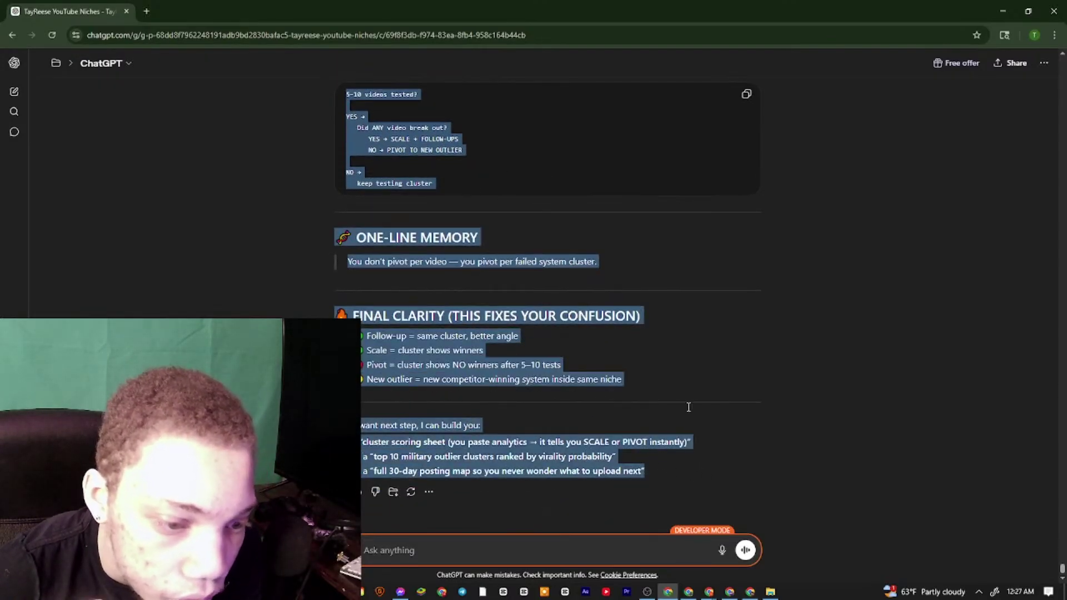
{"action": "right_click", "coordinate": [488, 334]}
{"action": "left_click", "coordinate": [511, 346]}
Switch to the Google Doc and paste the copied new-outlier answer below the pivot answer's closing bullet list
{"action": "left_click", "coordinate": [688, 591]}
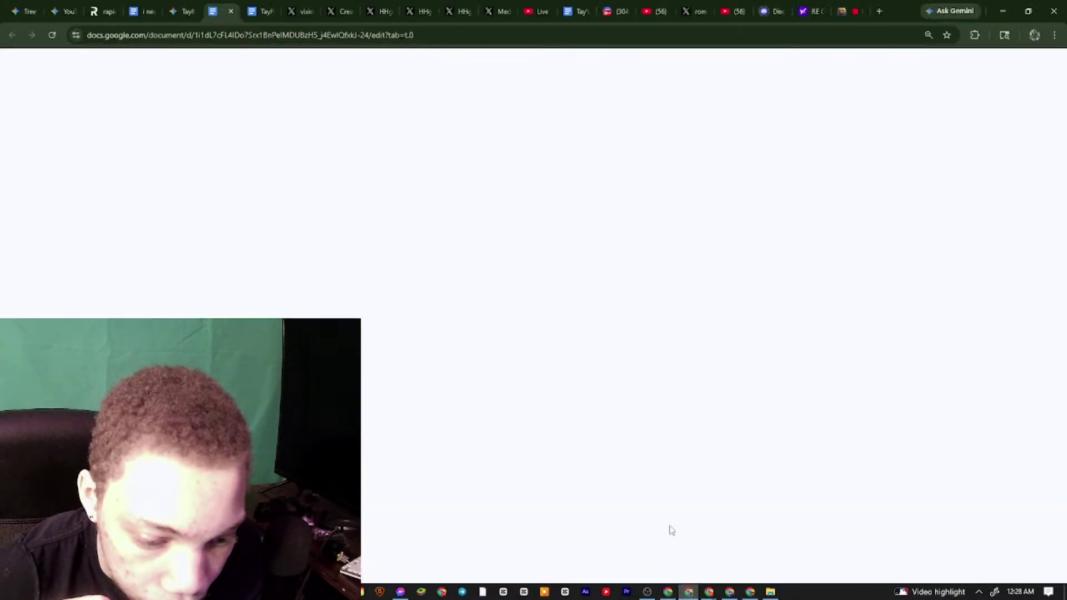
{"action": "scroll", "coordinate": [524, 421], "scroll_direction": "down", "scroll_amount": 1}
{"action": "right_click", "coordinate": [500, 533]}
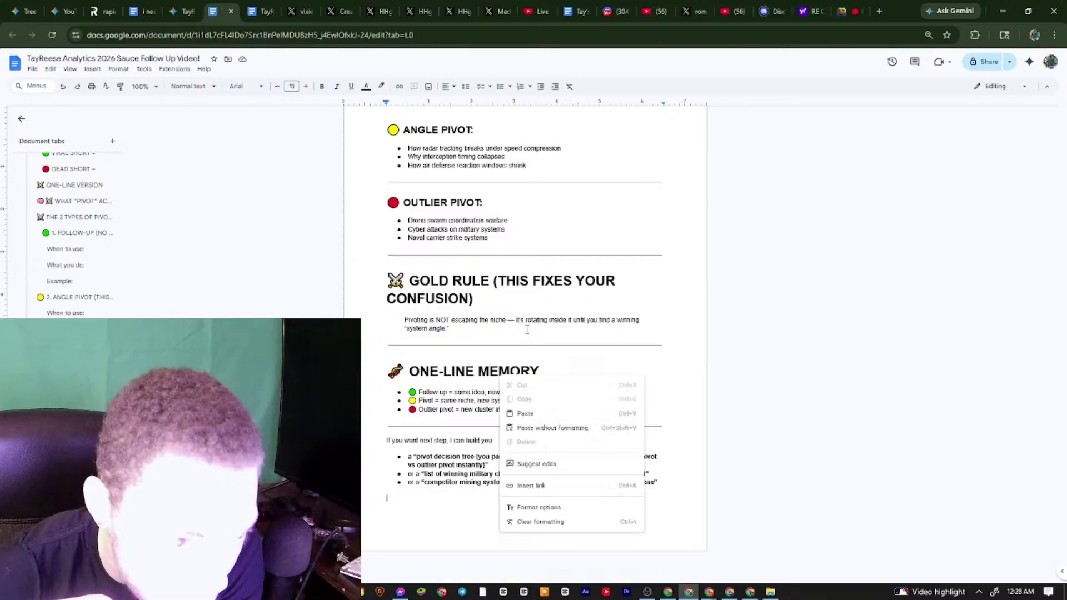
{"action": "key", "text": "Escape"}
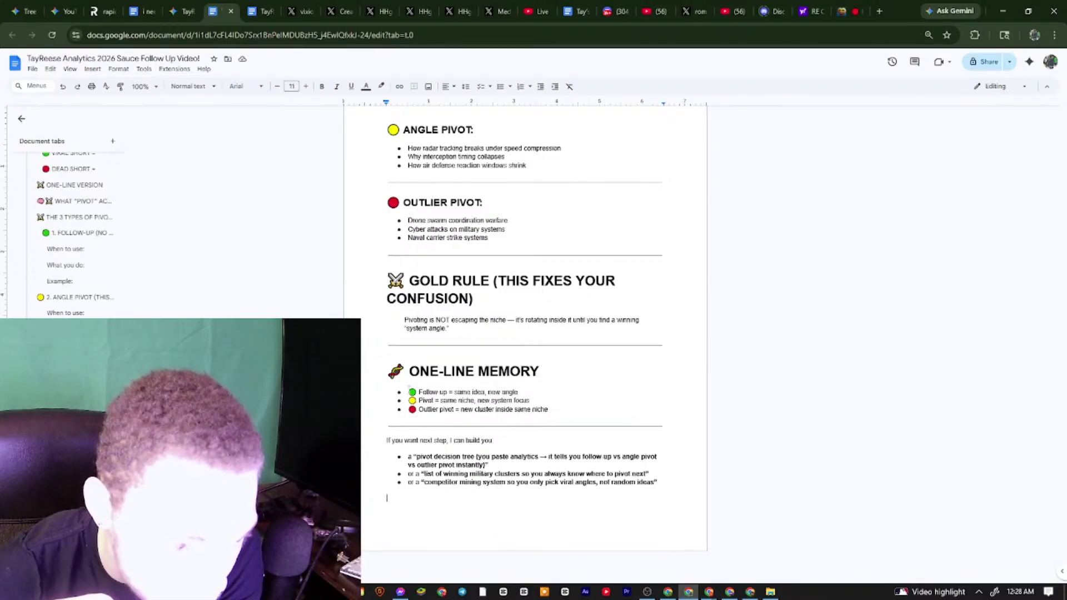
{"action": "key", "text": "ctrl+v"}
{"action": "scroll", "coordinate": [427, 260], "scroll_direction": "down", "scroll_amount": 4}
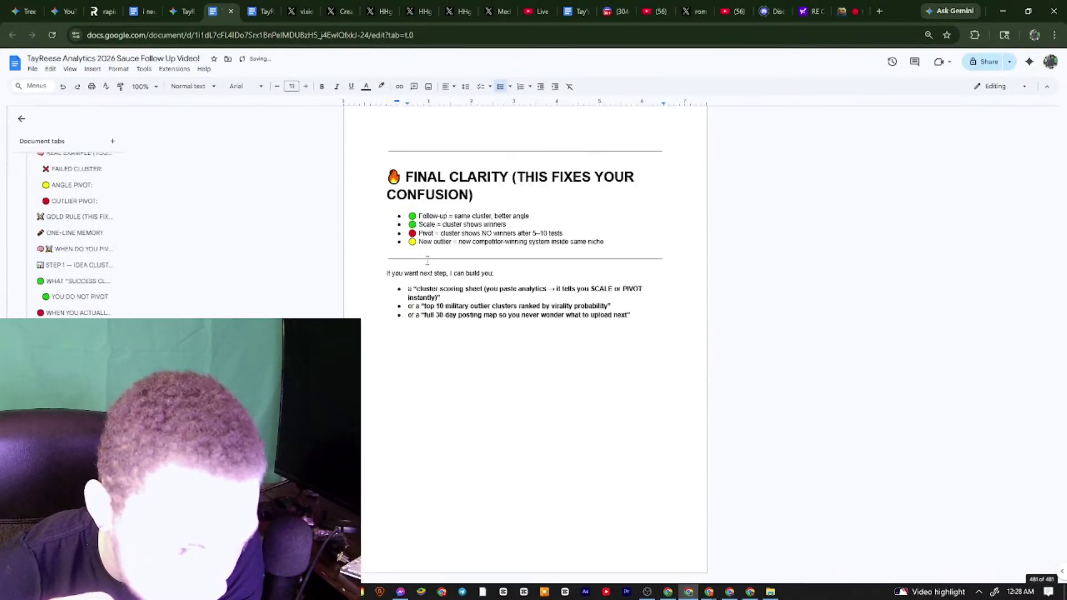
Copy the "New outlier = new competitor-winning system inside same niche" bullet from the pasted FINAL CLARITY list
{"action": "left_click_drag", "start_coordinate": [409, 215], "coordinate": [558, 212]}
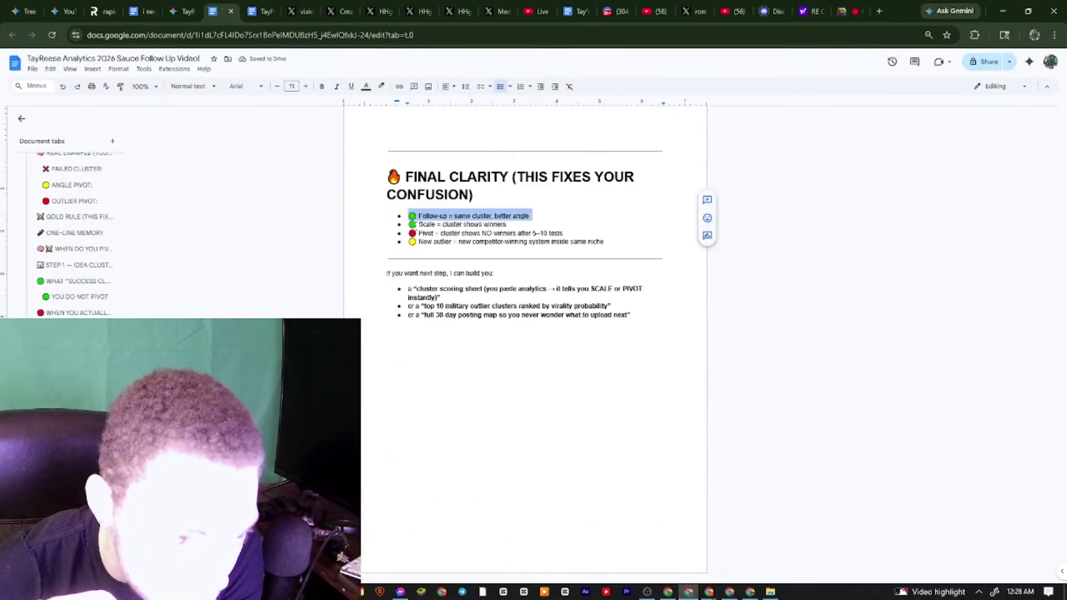
{"action": "left_click_drag", "start_coordinate": [415, 224], "coordinate": [508, 224]}
{"action": "left_click_drag", "start_coordinate": [412, 233], "coordinate": [541, 236]}
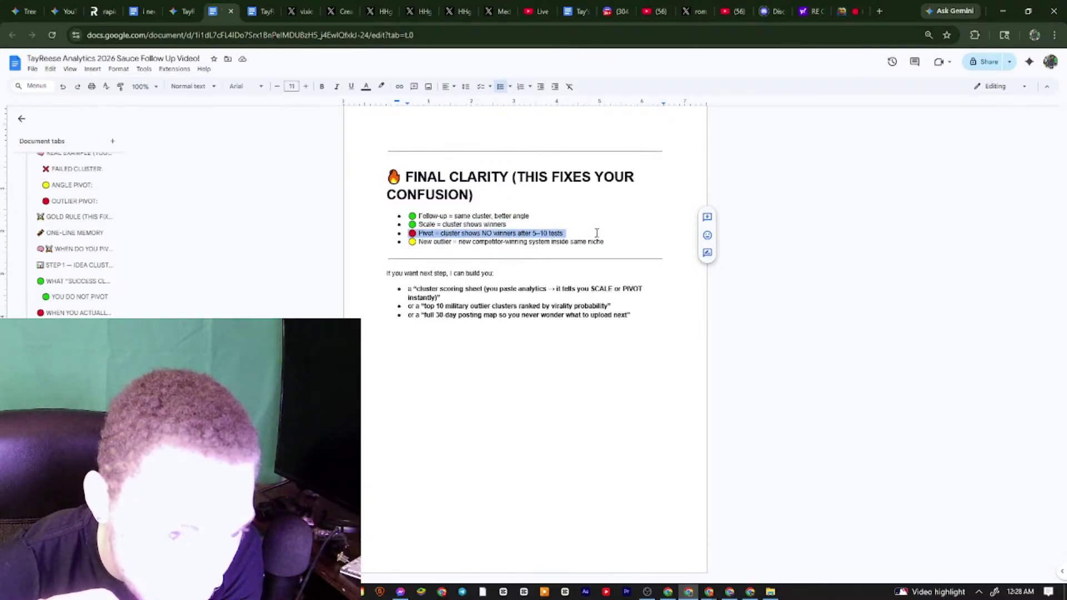
{"action": "left_click_drag", "start_coordinate": [609, 243], "coordinate": [406, 241]}
{"action": "right_click", "coordinate": [410, 243]}
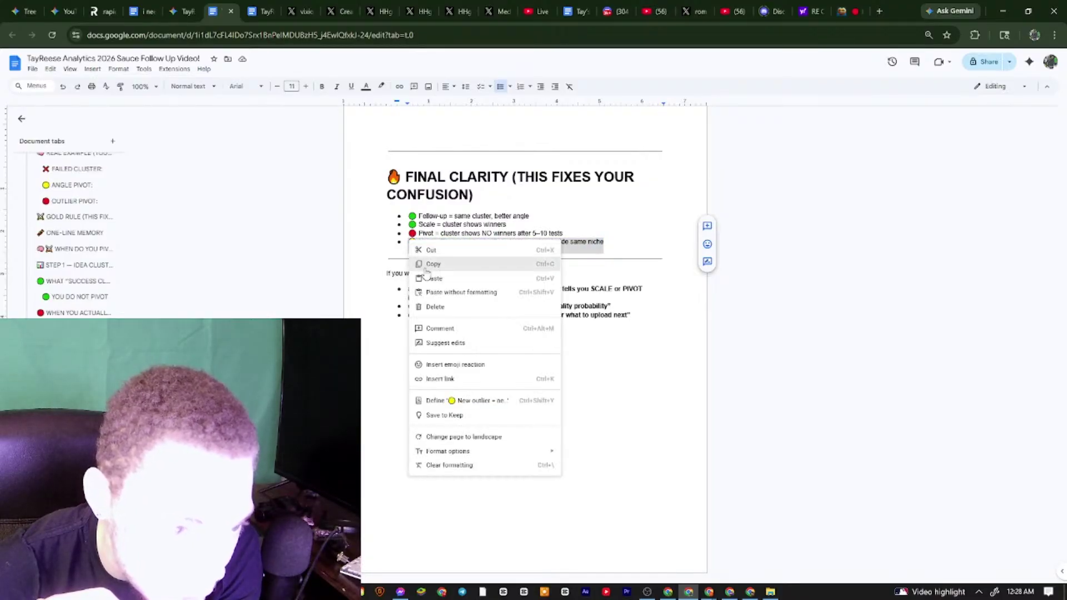
{"action": "left_click", "coordinate": [427, 265]}
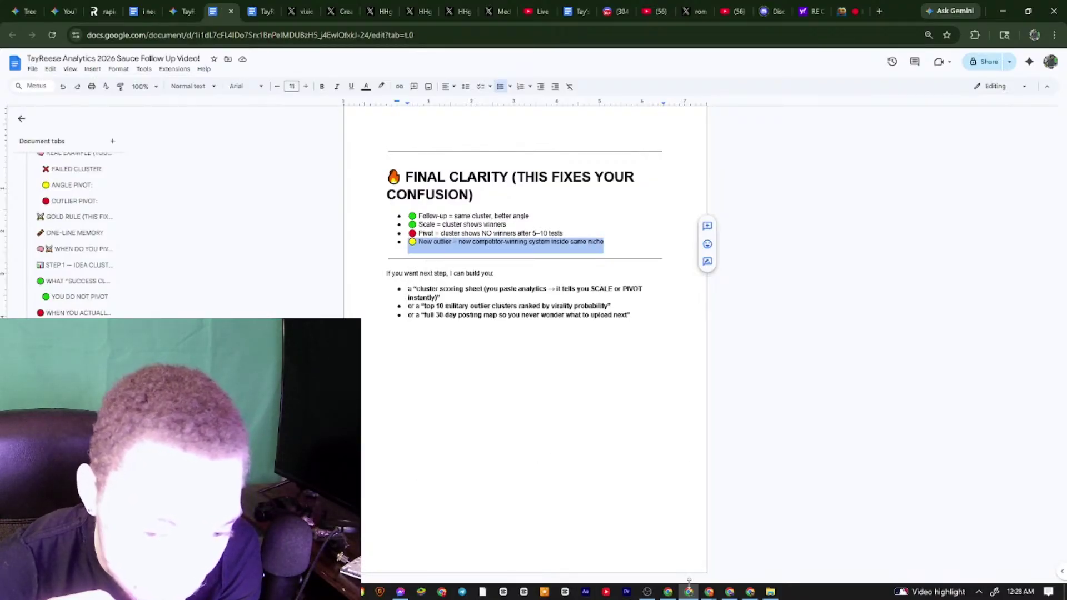
Return to ChatGPT, paste the new-outlier line into the prompt, and send it with a question asking when to pivot to another outlier
{"action": "left_click", "coordinate": [667, 591]}
{"action": "right_click", "coordinate": [620, 550]}
{"action": "left_click", "coordinate": [651, 441]}
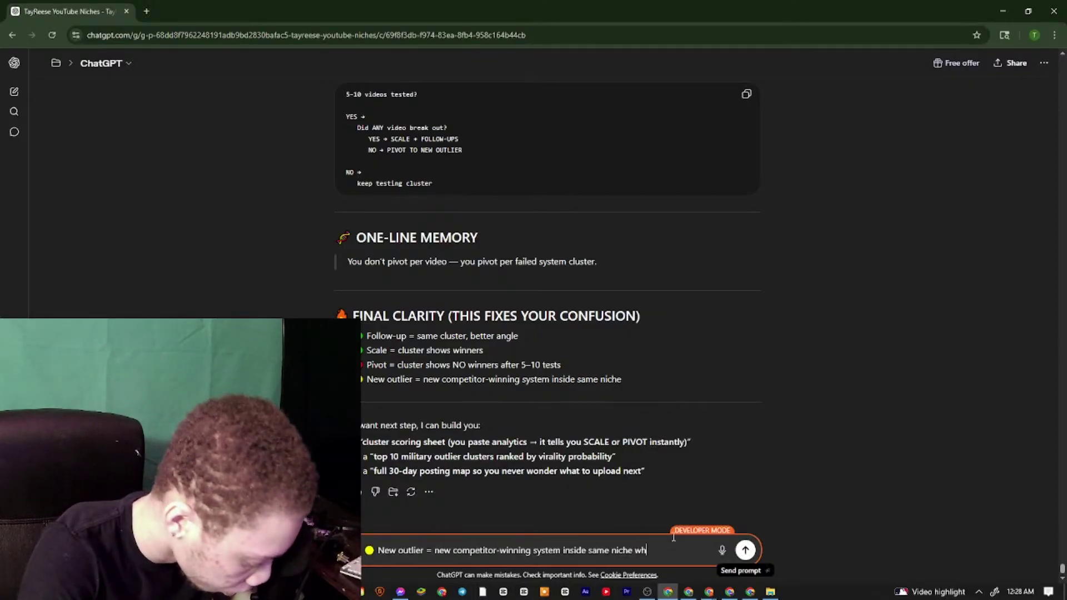
{"action": "type", "text": "when d do i pviotg"}
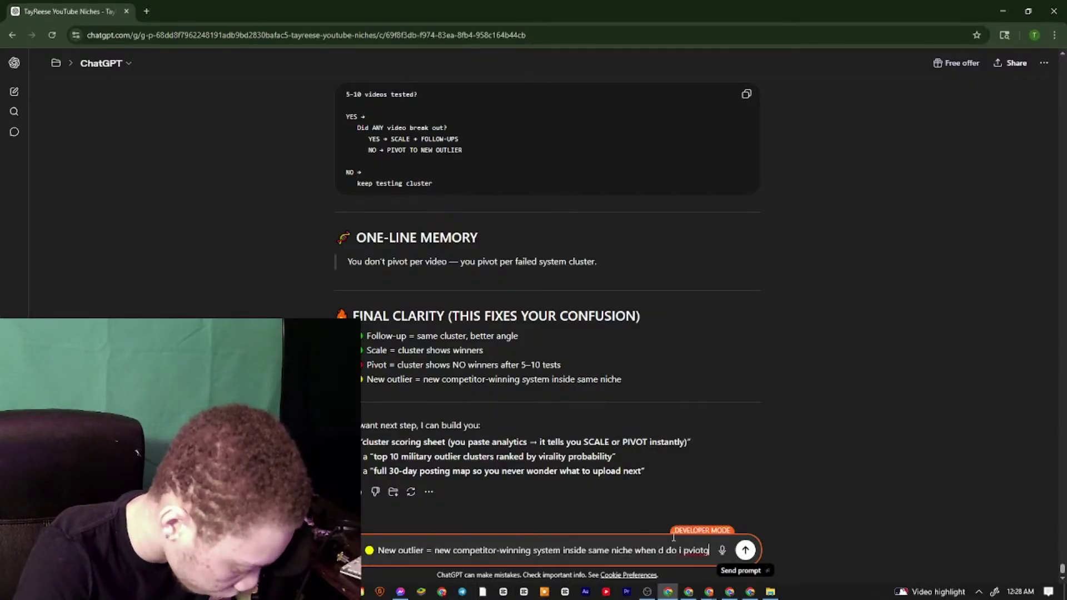
{"action": "type", "text": " to anoedthr ni"}
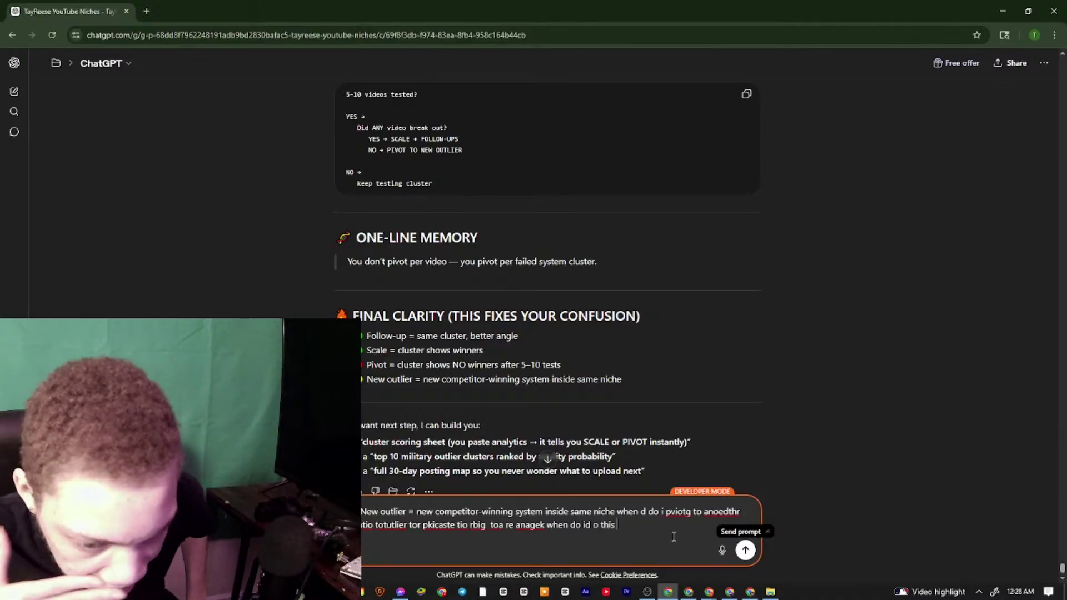
{"action": "key", "text": "Return"}
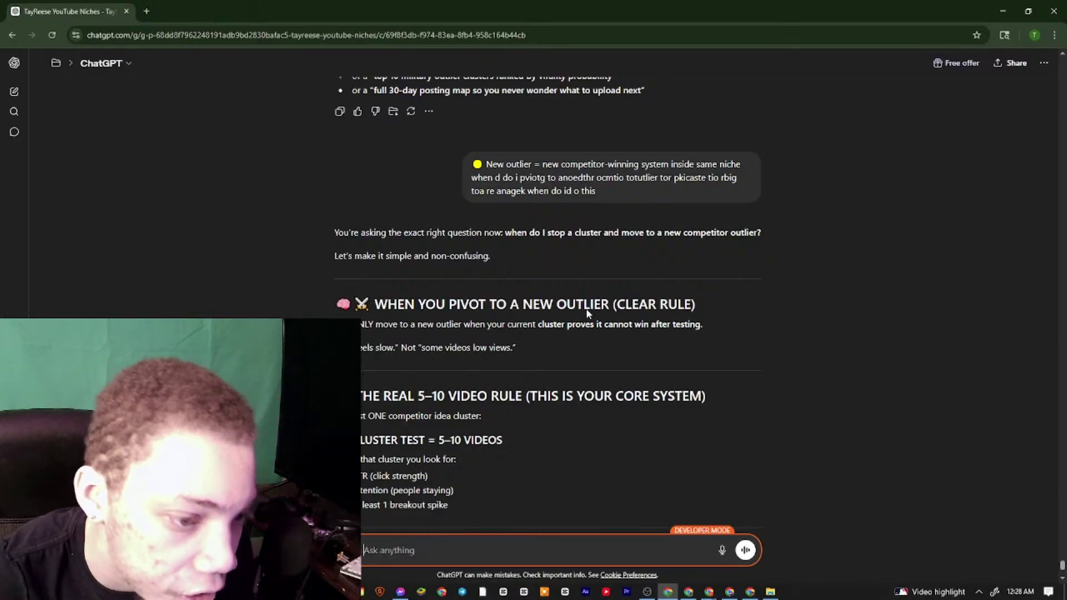
Read ChatGPT's answer on when to pivot to a new outlier, from the 5–10 video rule to its closing suggestions
{"action": "scroll", "coordinate": [587, 314], "scroll_direction": "down", "scroll_amount": 3}
{"action": "scroll", "coordinate": [554, 269], "scroll_direction": "up", "scroll_amount": 1}
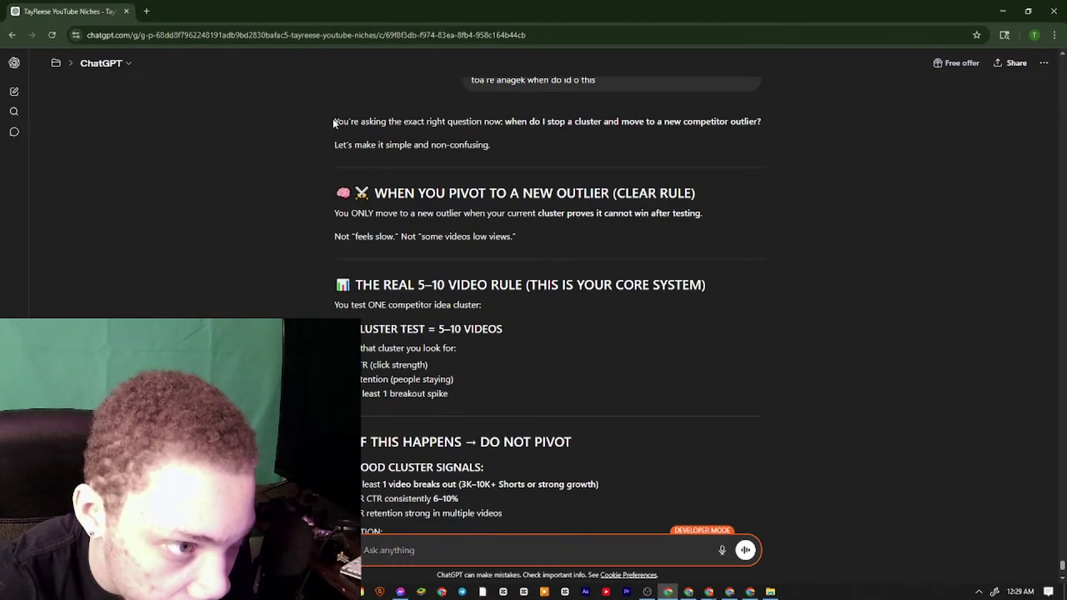
{"action": "left_click_drag", "start_coordinate": [334, 123], "coordinate": [625, 488]}
{"action": "scroll", "coordinate": [635, 232], "scroll_direction": "down", "scroll_amount": 4}
{"action": "scroll", "coordinate": [556, 178], "scroll_direction": "up", "scroll_amount": 1}
{"action": "scroll", "coordinate": [394, 119], "scroll_direction": "up", "scroll_amount": 3}
{"action": "scroll", "coordinate": [380, 444], "scroll_direction": "down", "scroll_amount": 5}
{"action": "scroll", "coordinate": [378, 445], "scroll_direction": "down", "scroll_amount": 3}
{"action": "scroll", "coordinate": [431, 432], "scroll_direction": "down", "scroll_amount": 10}
{"action": "left_click", "coordinate": [459, 392]}
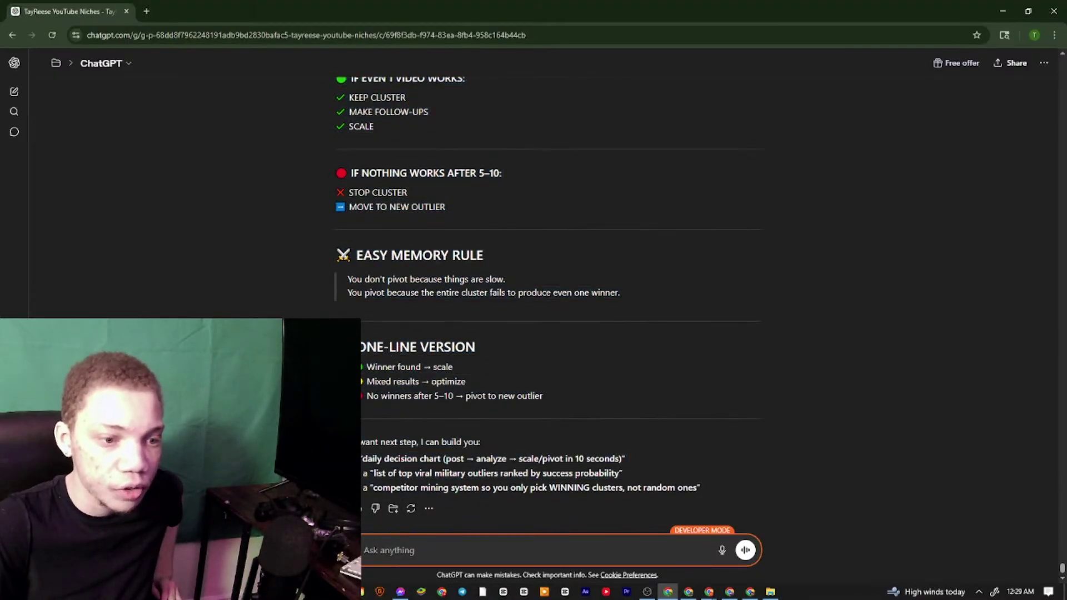
Copy the ONE-LINE VERSION heading and its three bullets from the end of the answer
{"action": "mouse_move", "coordinate": [368, 333]}
{"action": "left_mouse_down"}
{"action": "mouse_move", "coordinate": [530, 396]}
{"action": "mouse_move", "coordinate": [357, 342]}
{"action": "left_mouse_up"}
{"action": "right_click", "coordinate": [542, 398]}
{"action": "left_click", "coordinate": [550, 400]}
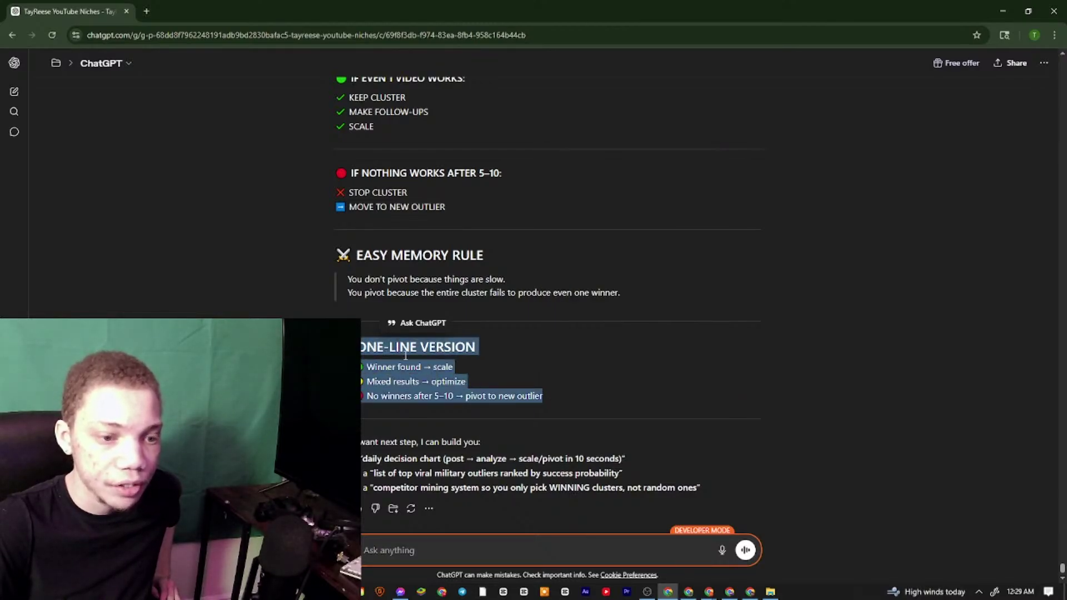
{"action": "right_click", "coordinate": [361, 343]}
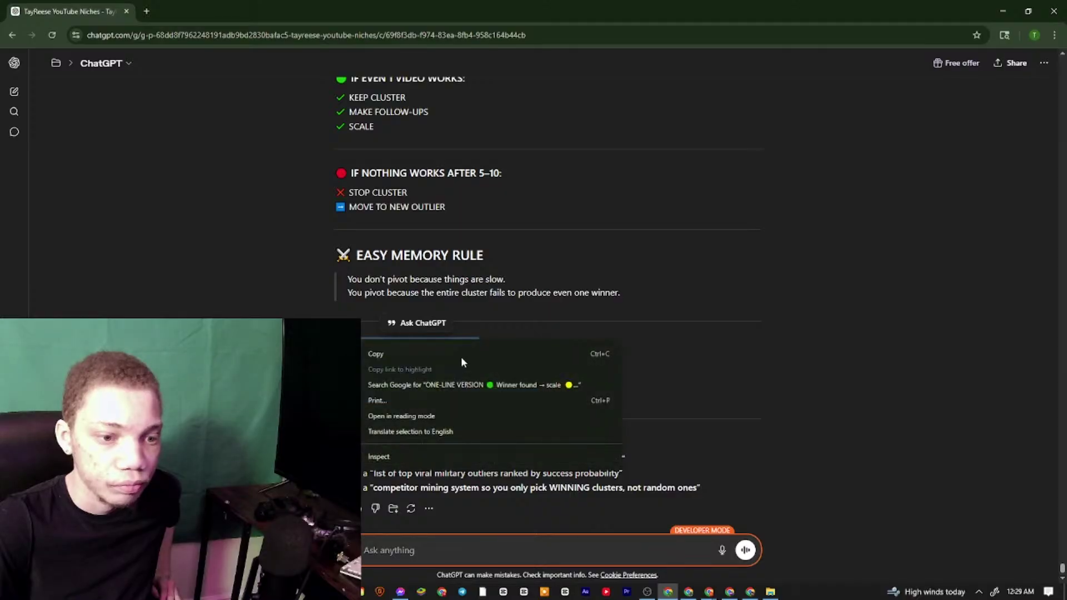
{"action": "left_click", "coordinate": [461, 357]}
Paste the ONE-LINE VERSION text into the prompt and send it with a question about how this applies on YouTube Shorts
{"action": "left_click", "coordinate": [426, 537]}
{"action": "right_click", "coordinate": [425, 538]}
{"action": "left_click", "coordinate": [421, 542]}
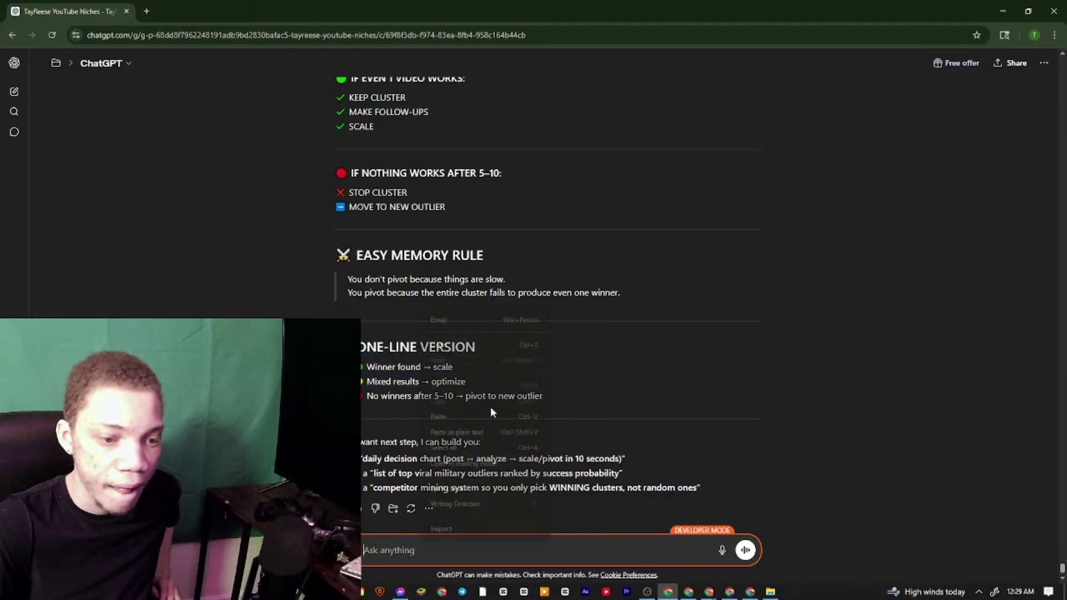
{"action": "right_click", "coordinate": [425, 541]}
{"action": "left_click", "coordinate": [445, 415]}
{"action": "type", "text": "how "}
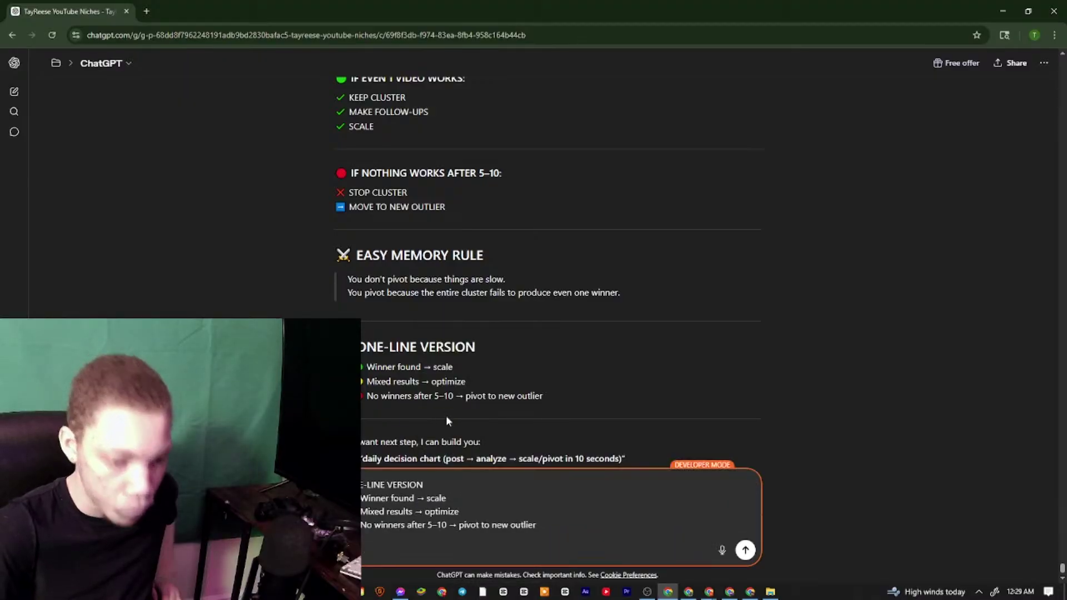
{"action": "type", "text": "dod "}
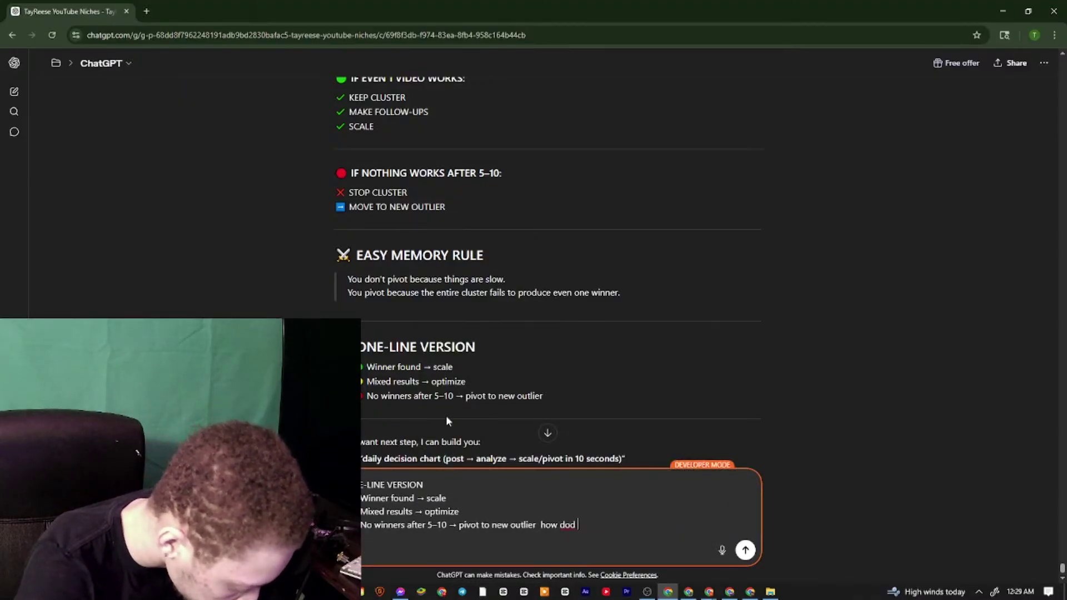
{"action": "type", "text": "is ee thssi on "}
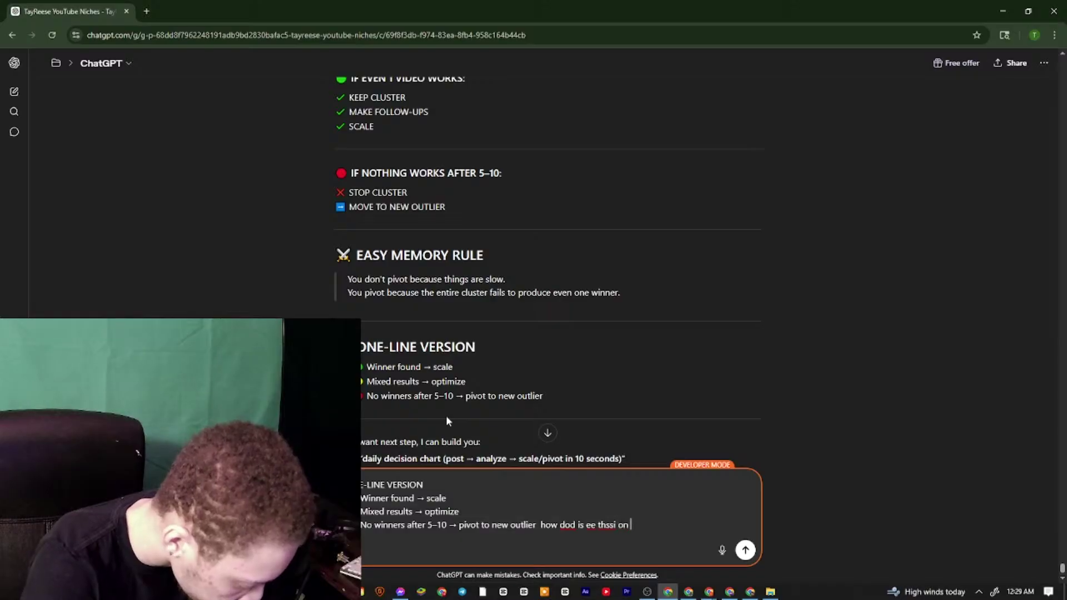
{"action": "type", "text": "tyoueb shorts doe"}
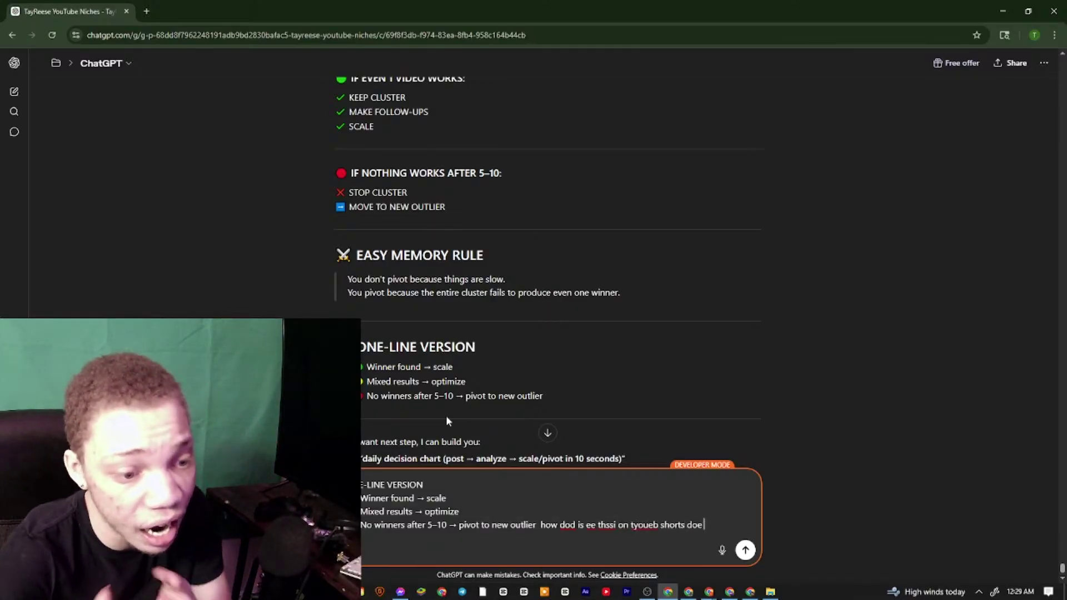
{"action": "key", "text": "Return"}
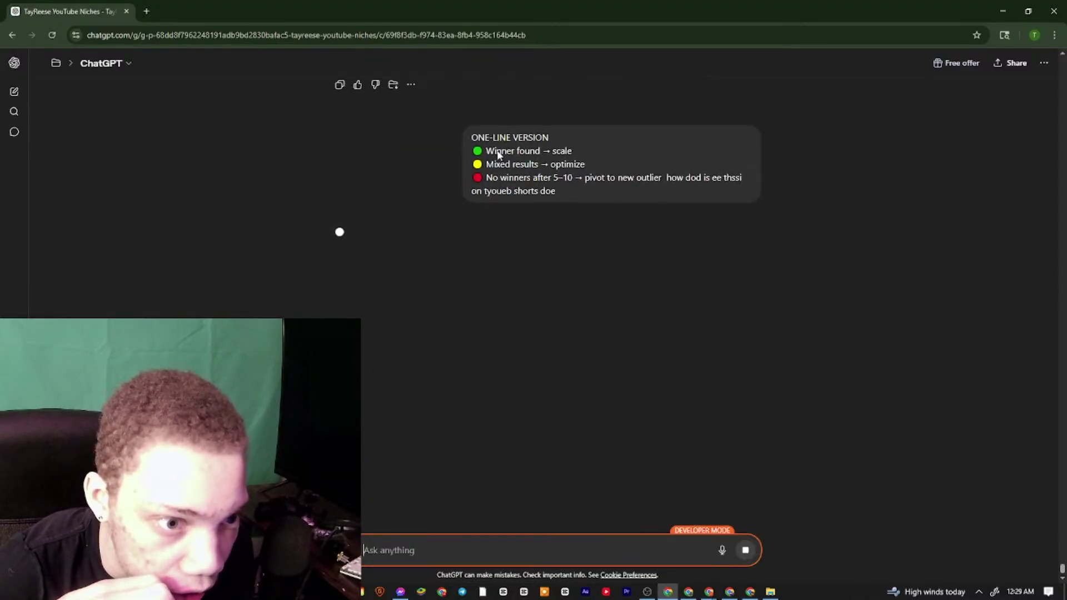
Read the YouTube Shorts answer, covering its scale, optimize and pivot sections, the simple Shorts graph and the closing suggestions
{"action": "scroll", "coordinate": [516, 211], "scroll_direction": "up", "scroll_amount": 4}
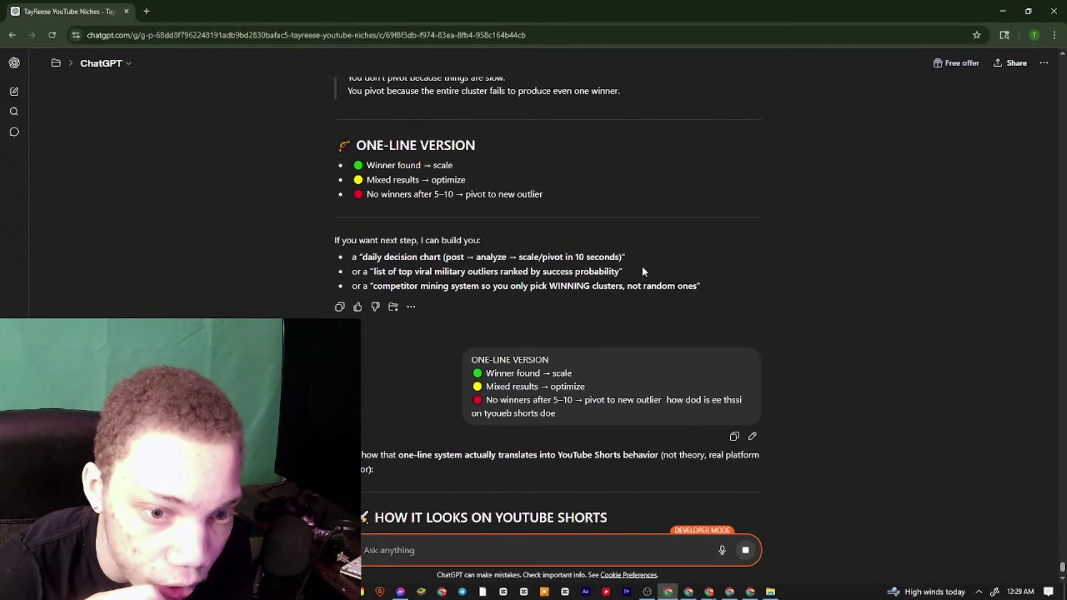
{"action": "key", "text": "alt+Tab"}
{"action": "key", "text": "alt+Tab"}
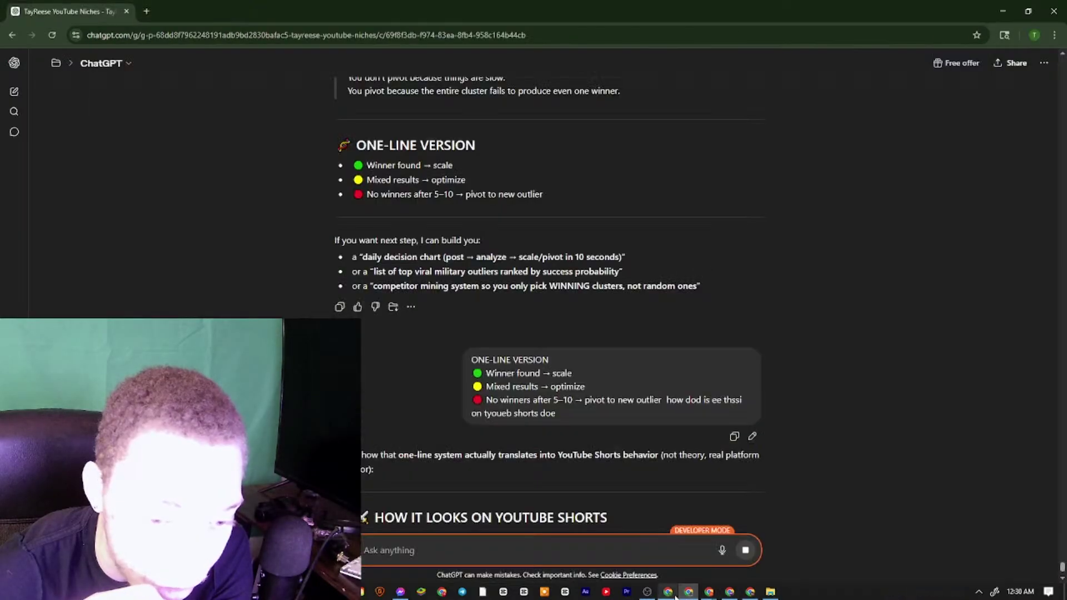
{"action": "scroll", "coordinate": [620, 294], "scroll_direction": "down", "scroll_amount": 5}
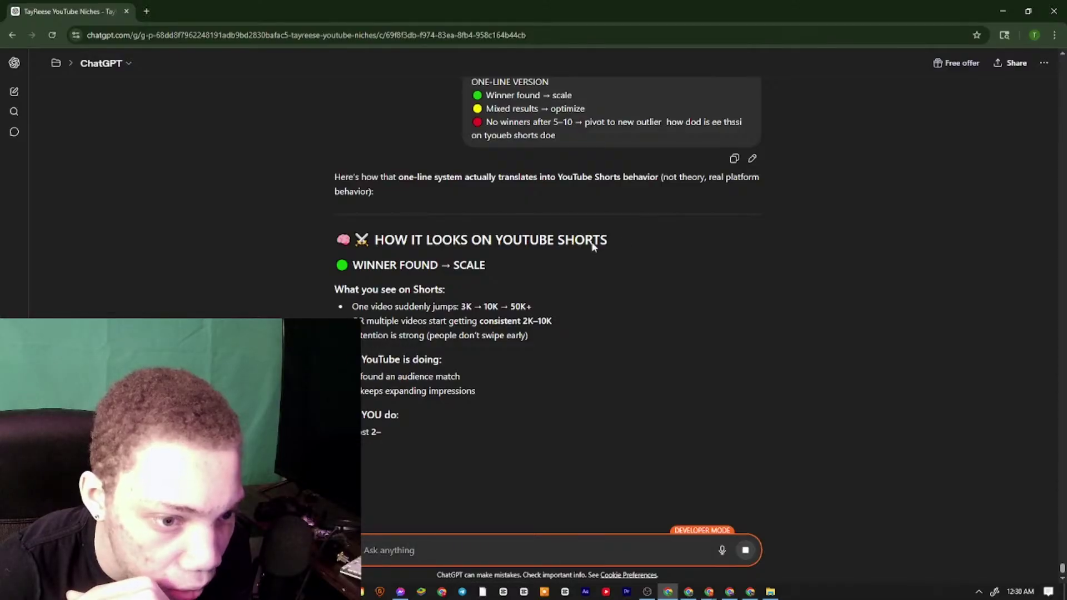
{"action": "left_click_drag", "start_coordinate": [379, 273], "coordinate": [470, 81]}
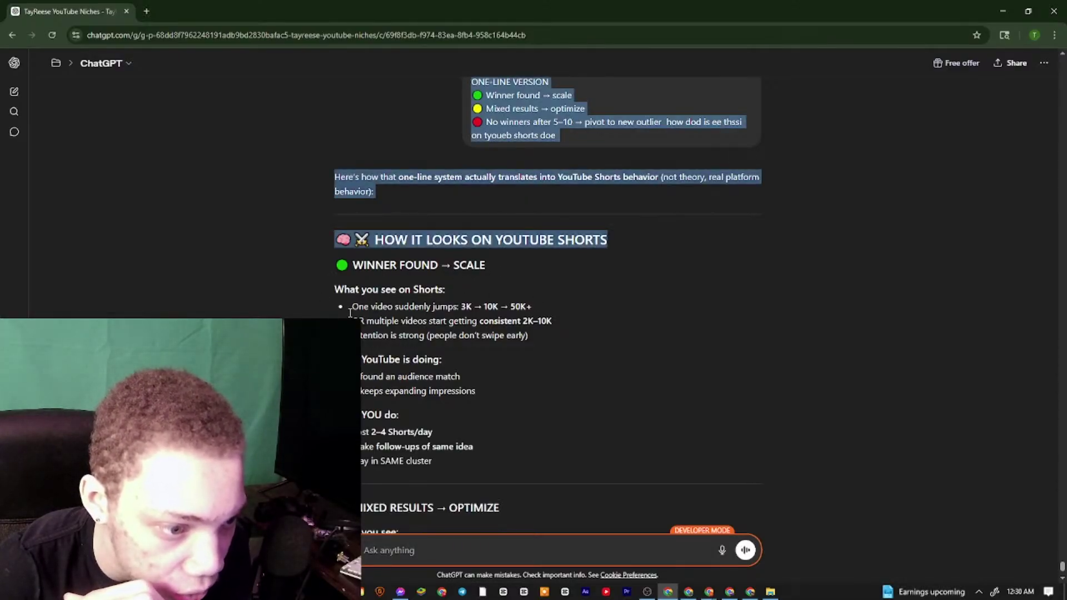
{"action": "left_click_drag", "start_coordinate": [349, 309], "coordinate": [415, 335]}
{"action": "left_click_drag", "start_coordinate": [346, 266], "coordinate": [499, 428]}
{"action": "scroll", "coordinate": [493, 421], "scroll_direction": "down", "scroll_amount": 5}
{"action": "scroll", "coordinate": [498, 428], "scroll_direction": "down", "scroll_amount": 2}
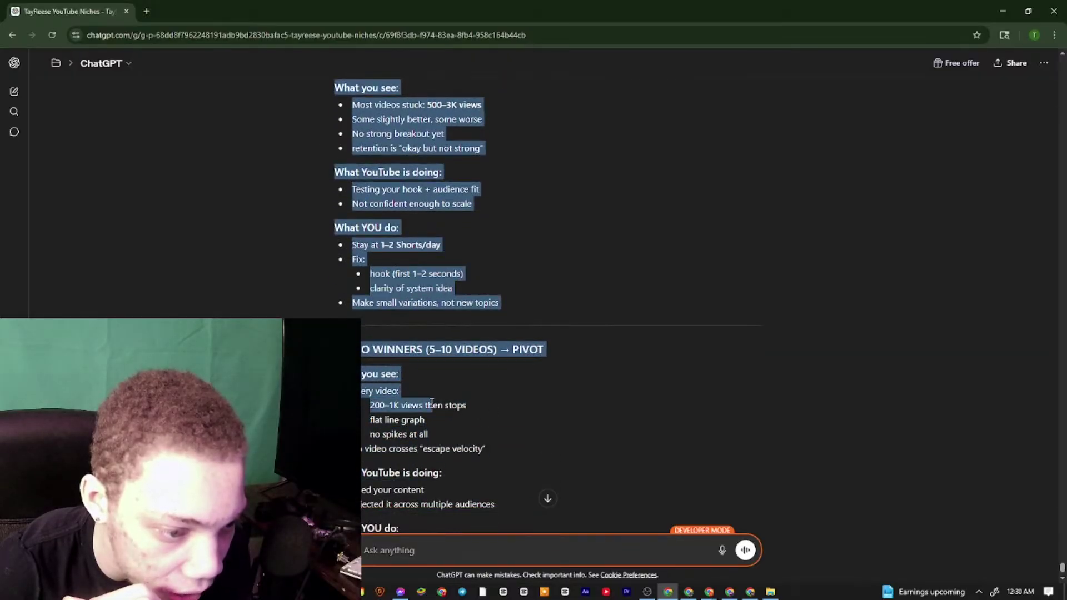
{"action": "left_click", "coordinate": [525, 379]}
{"action": "left_click_drag", "start_coordinate": [347, 391], "coordinate": [543, 289]}
{"action": "scroll", "coordinate": [521, 418], "scroll_direction": "down", "scroll_amount": 1}
{"action": "scroll", "coordinate": [448, 397], "scroll_direction": "down", "scroll_amount": 3}
{"action": "left_click_drag", "start_coordinate": [338, 309], "coordinate": [488, 409]}
{"action": "scroll", "coordinate": [384, 311], "scroll_direction": "down", "scroll_amount": 1}
{"action": "scroll", "coordinate": [494, 508], "scroll_direction": "down", "scroll_amount": 3}
{"action": "left_click", "coordinate": [620, 468]}
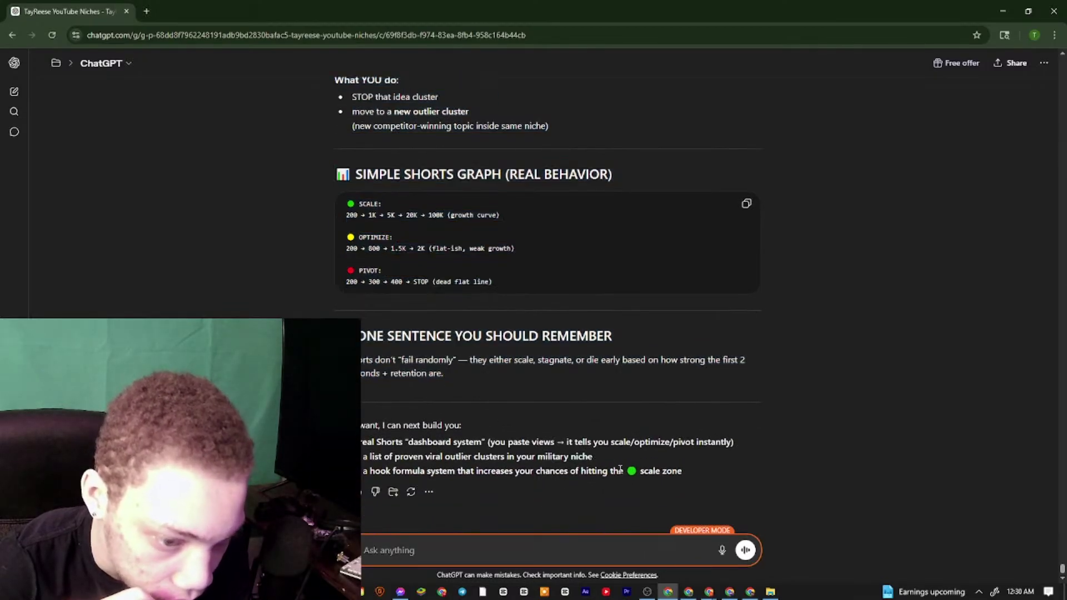
Copy the conversation from "You're very close" through the last answer's "scale zone" suggestion, and switch to the Google Doc window
{"action": "left_click_drag", "start_coordinate": [682, 473], "coordinate": [358, 4]}
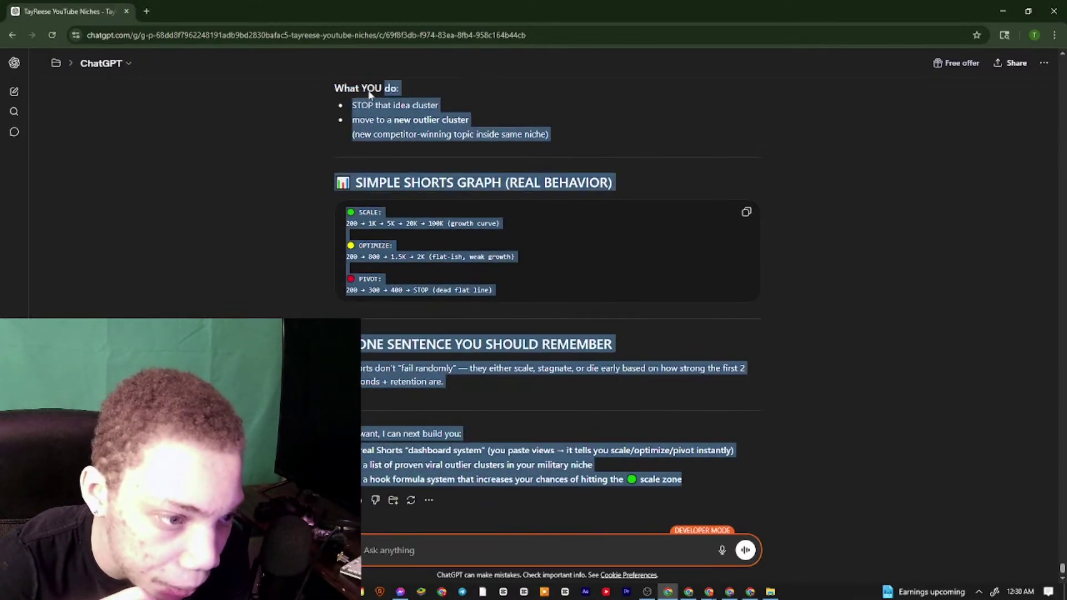
{"action": "scroll", "coordinate": [535, 151], "scroll_direction": "up", "scroll_amount": 9}
{"action": "left_click_drag", "start_coordinate": [421, 134], "coordinate": [377, 139]}
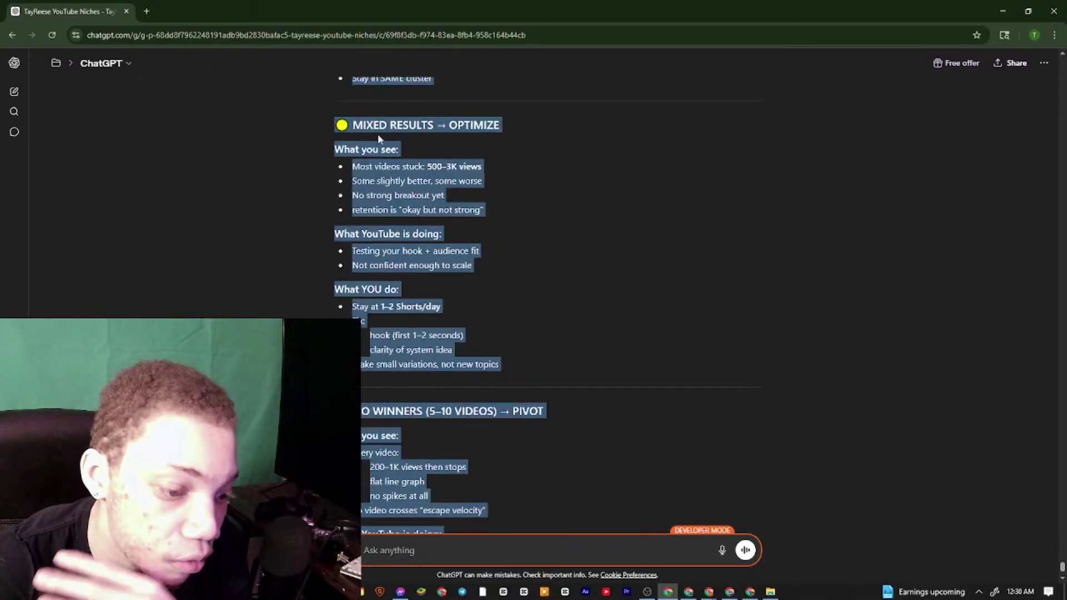
{"action": "scroll", "coordinate": [378, 139], "scroll_direction": "down", "scroll_amount": 20}
{"action": "scroll", "coordinate": [378, 139], "scroll_direction": "up", "scroll_amount": 9}
{"action": "left_click_drag", "start_coordinate": [378, 139], "coordinate": [387, 157]}
{"action": "scroll", "coordinate": [385, 152], "scroll_direction": "up", "scroll_amount": 17}
{"action": "left_click", "coordinate": [386, 153]}
{"action": "scroll", "coordinate": [387, 157], "scroll_direction": "up", "scroll_amount": 9}
{"action": "scroll", "coordinate": [399, 179], "scroll_direction": "down", "scroll_amount": 18}
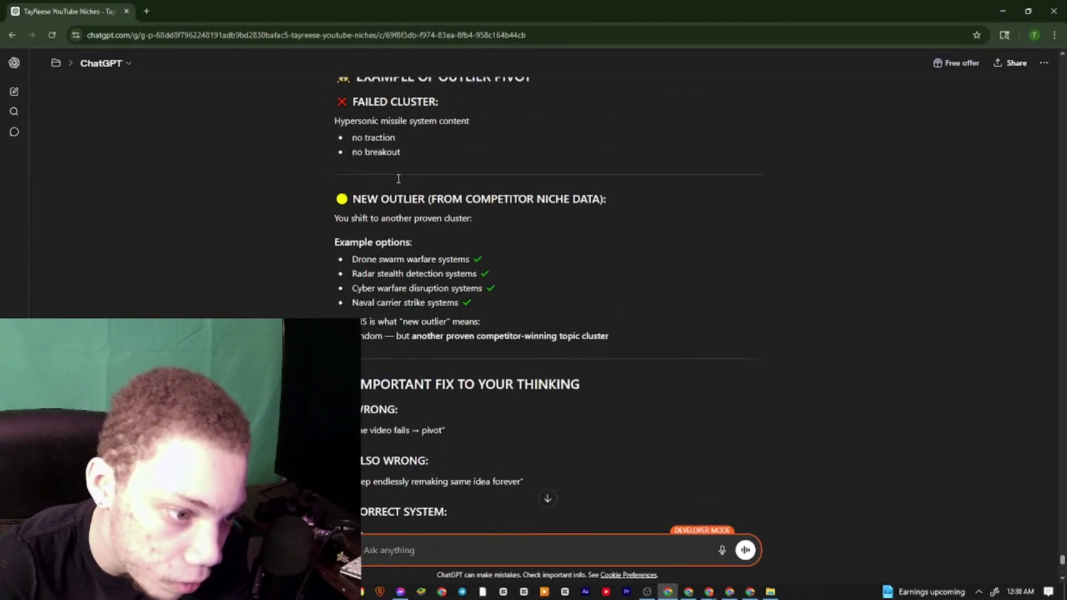
{"action": "scroll", "coordinate": [399, 179], "scroll_direction": "up", "scroll_amount": 20}
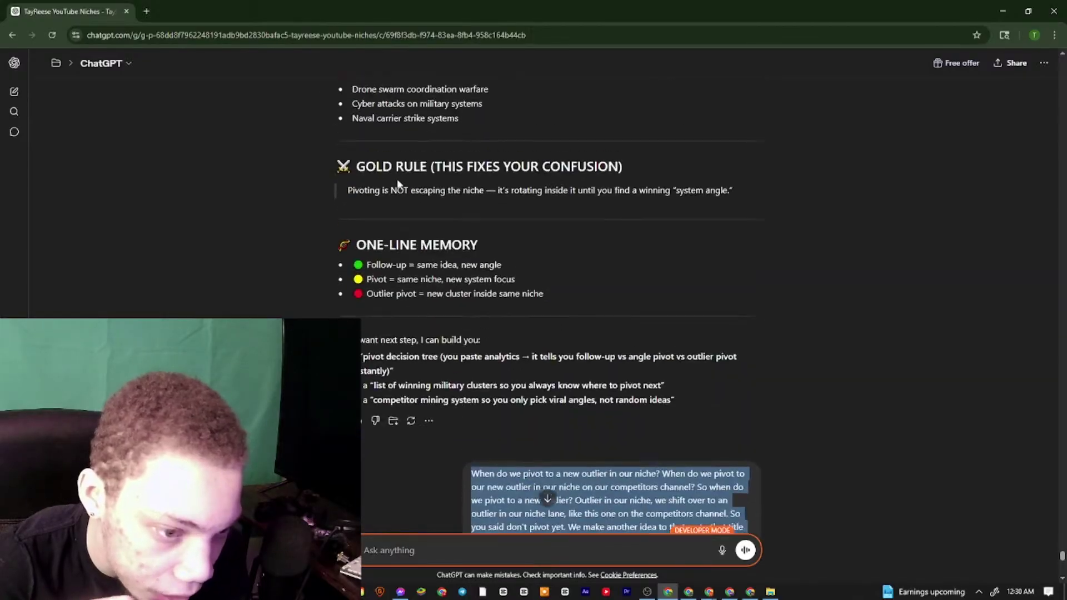
{"action": "left_click_drag", "start_coordinate": [398, 183], "coordinate": [402, 202]}
{"action": "scroll", "coordinate": [402, 202], "scroll_direction": "up", "scroll_amount": 7}
{"action": "scroll", "coordinate": [393, 282], "scroll_direction": "down", "scroll_amount": 7}
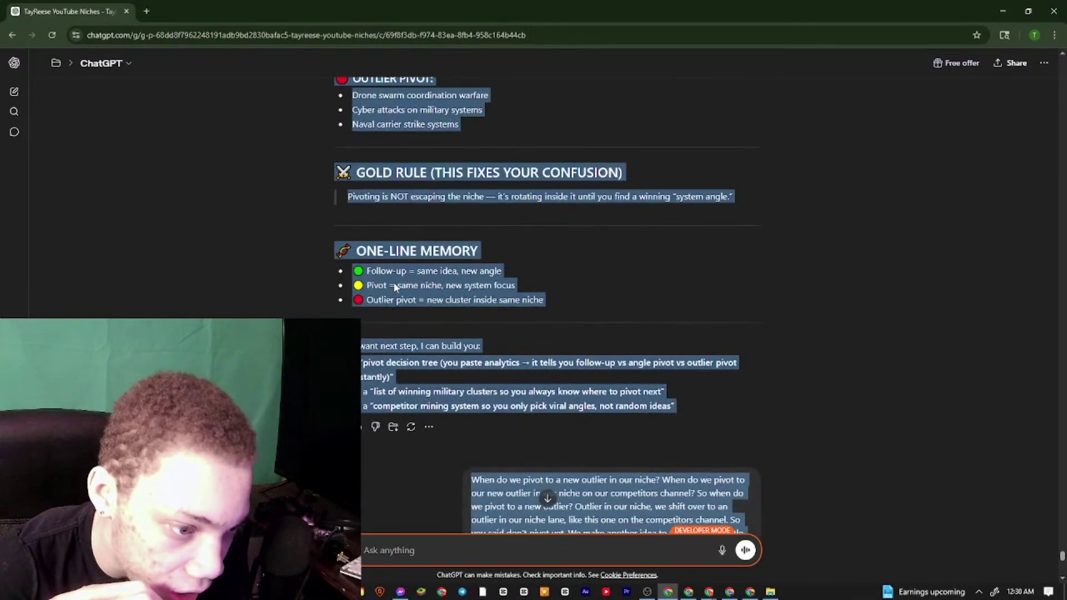
{"action": "scroll", "coordinate": [382, 261], "scroll_direction": "up", "scroll_amount": 20}
{"action": "left_click_drag", "start_coordinate": [393, 282], "coordinate": [407, 340]}
{"action": "left_click", "coordinate": [381, 261]}
{"action": "scroll", "coordinate": [382, 244], "scroll_direction": "down", "scroll_amount": 20}
{"action": "scroll", "coordinate": [381, 293], "scroll_direction": "down", "scroll_amount": 7}
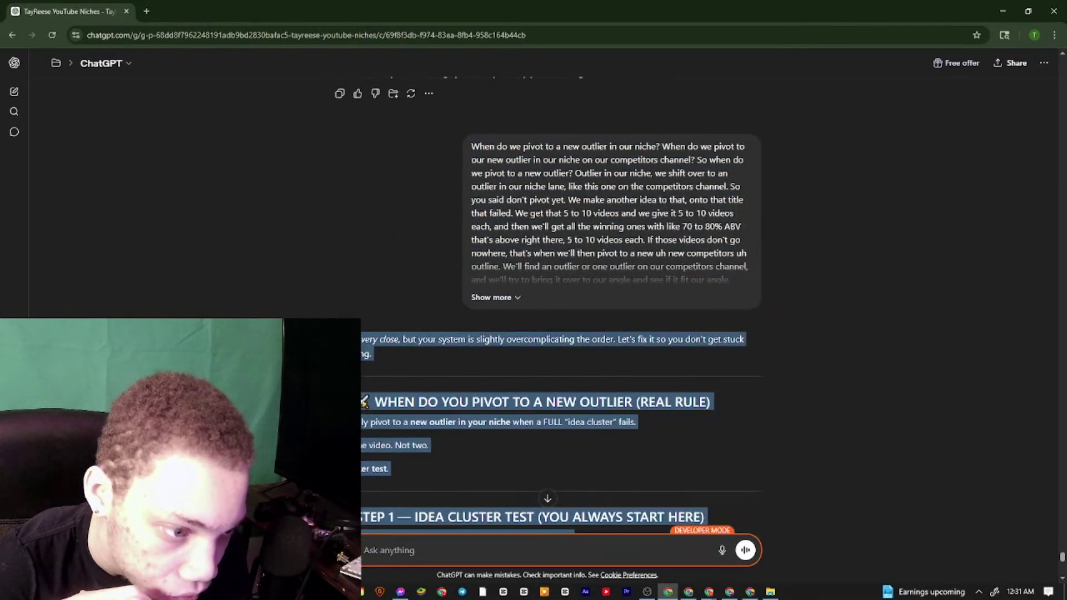
{"action": "right_click", "coordinate": [329, 340]}
{"action": "left_click", "coordinate": [351, 354]}
{"action": "left_click", "coordinate": [688, 591]}
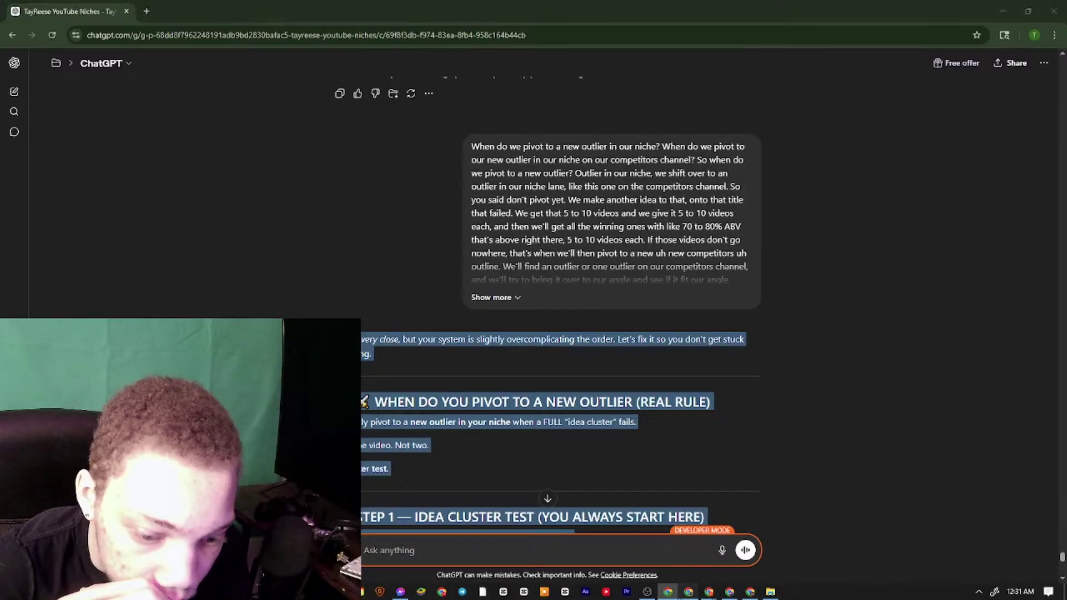
Paste the copied conversation at the end of the Google Doc and return to the ChatGPT window
{"action": "left_click", "coordinate": [463, 344]}
{"action": "right_click", "coordinate": [462, 343]}
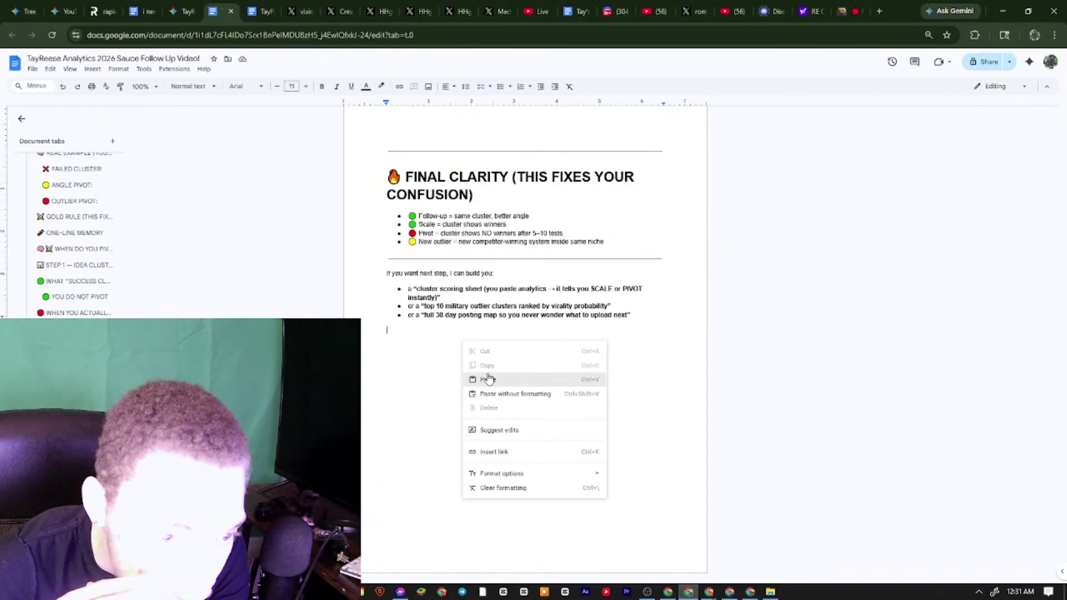
{"action": "left_click", "coordinate": [668, 591]}
Start dictating a prompt and go through the success cluster criteria on breakout views, retention and CTR within 5–10 videos
{"action": "scroll", "coordinate": [609, 404], "scroll_direction": "down", "scroll_amount": 10}
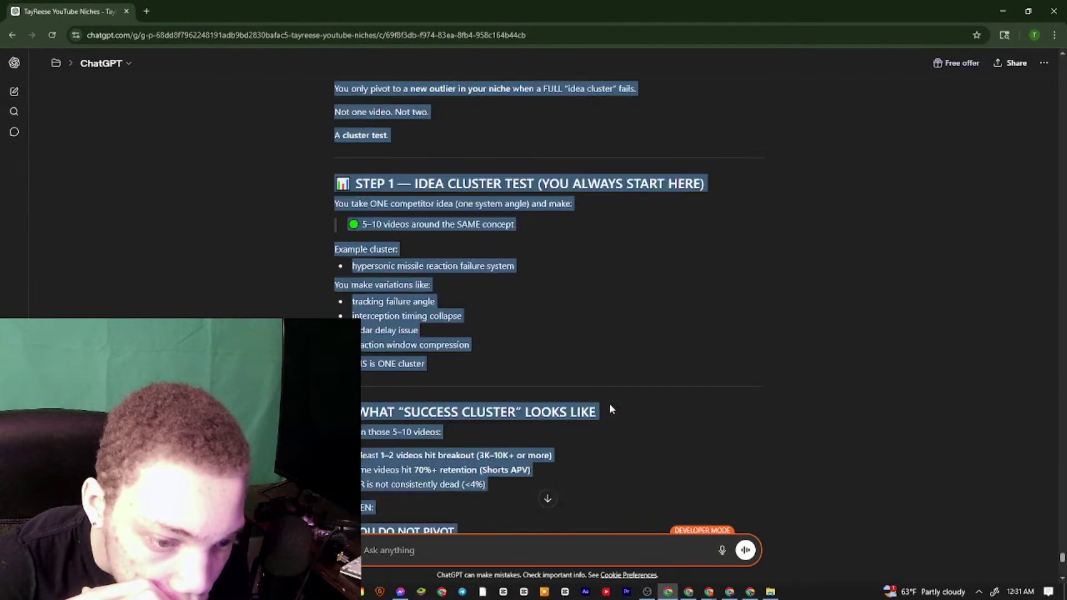
{"action": "left_click", "coordinate": [722, 550]}
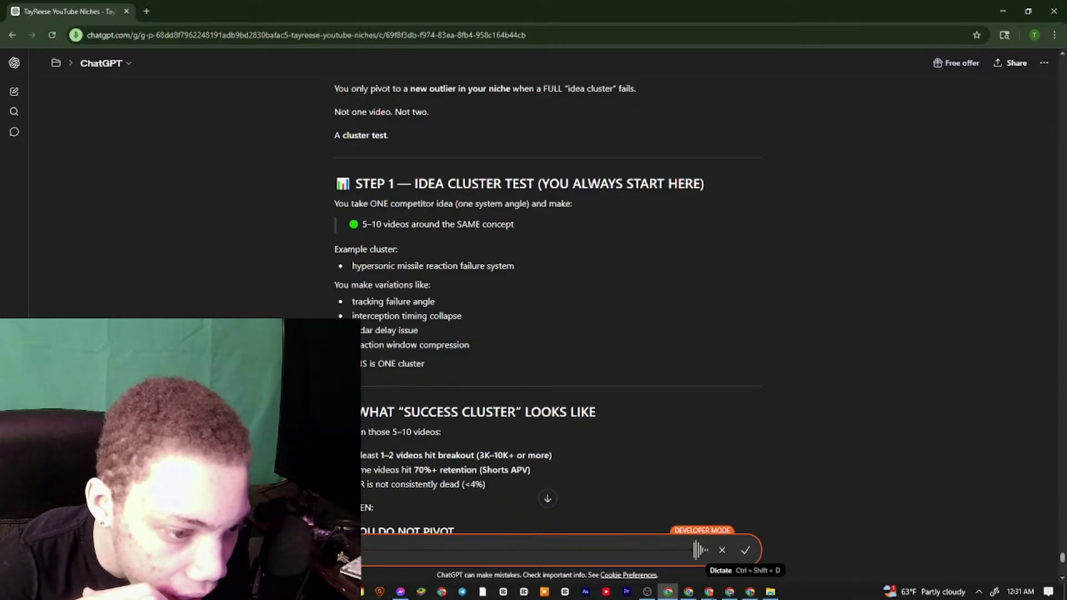
{"action": "scroll", "coordinate": [444, 250], "scroll_direction": "down", "scroll_amount": 10}
{"action": "scroll", "coordinate": [500, 233], "scroll_direction": "up", "scroll_amount": 1}
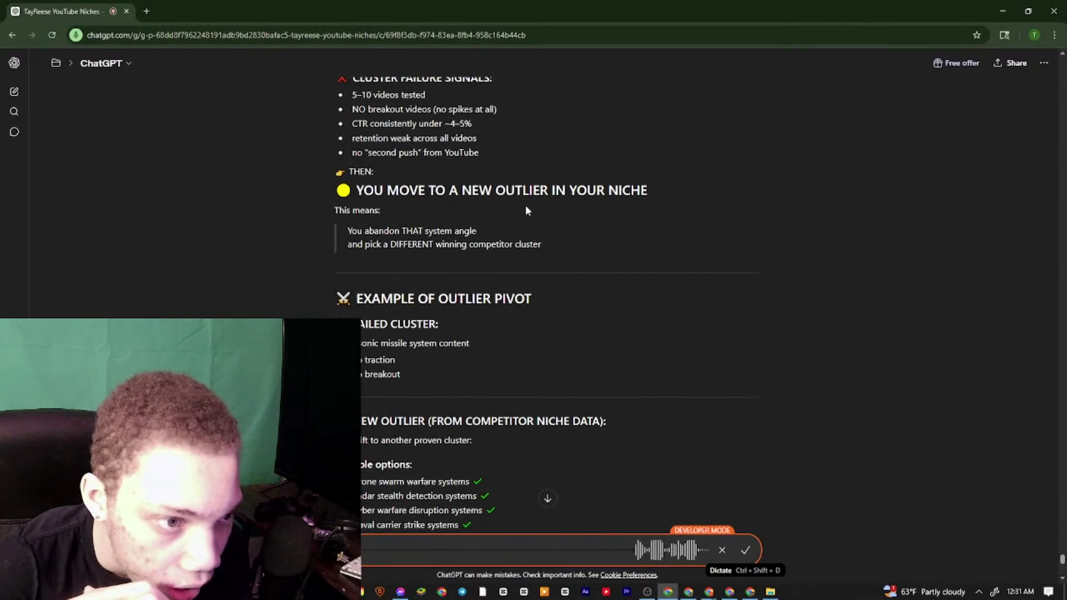
{"action": "scroll", "coordinate": [478, 228], "scroll_direction": "up", "scroll_amount": 3}
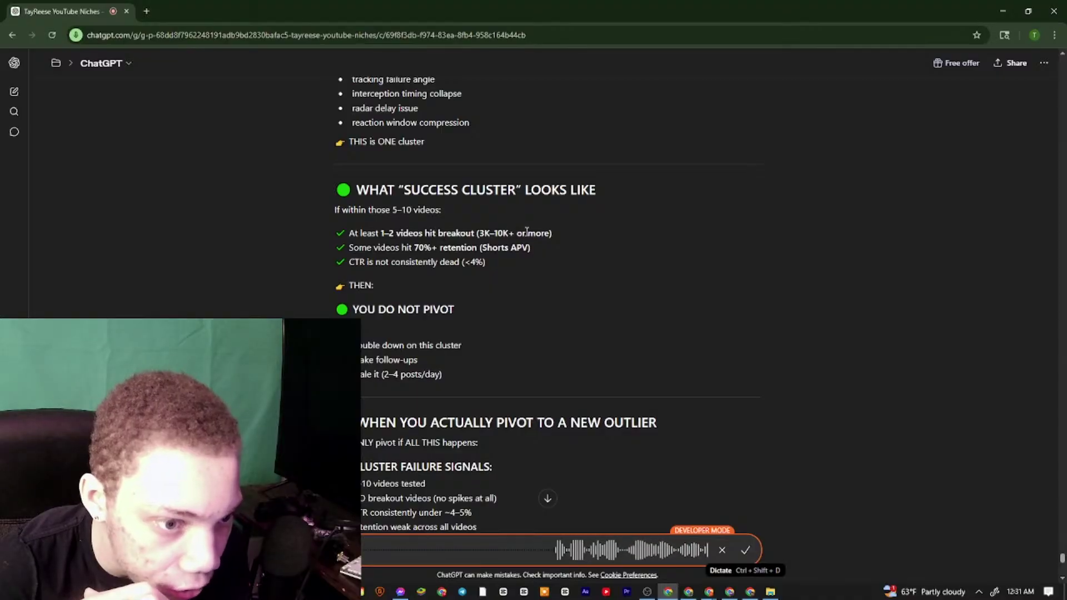
{"action": "left_click_drag", "start_coordinate": [552, 232], "coordinate": [531, 248]}
{"action": "left_click", "coordinate": [349, 248]}
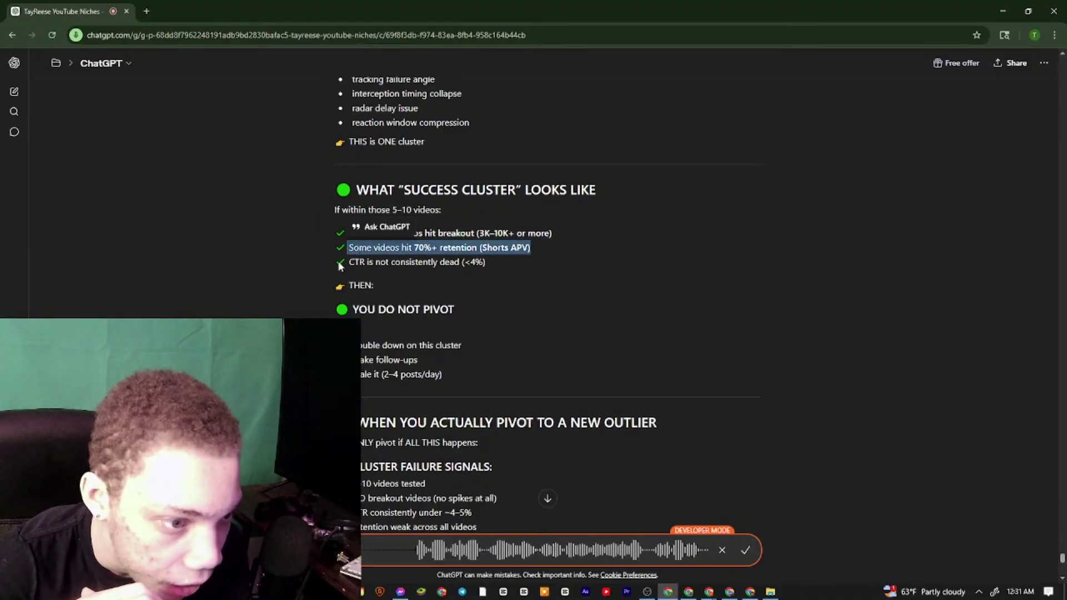
{"action": "mouse_move", "coordinate": [337, 261]}
{"action": "left_mouse_down"}
{"action": "mouse_move", "coordinate": [488, 262]}
{"action": "mouse_move", "coordinate": [350, 263]}
{"action": "mouse_move", "coordinate": [435, 261]}
{"action": "mouse_move", "coordinate": [356, 262]}
{"action": "mouse_move", "coordinate": [522, 280]}
{"action": "mouse_move", "coordinate": [340, 263]}
{"action": "mouse_move", "coordinate": [371, 284]}
{"action": "mouse_move", "coordinate": [337, 262]}
{"action": "mouse_move", "coordinate": [339, 247]}
{"action": "left_mouse_up"}
{"action": "left_click", "coordinate": [489, 263]}
{"action": "scroll", "coordinate": [504, 228], "scroll_direction": "up", "scroll_amount": 1}
{"action": "left_click_drag", "start_coordinate": [442, 265], "coordinate": [349, 260]}
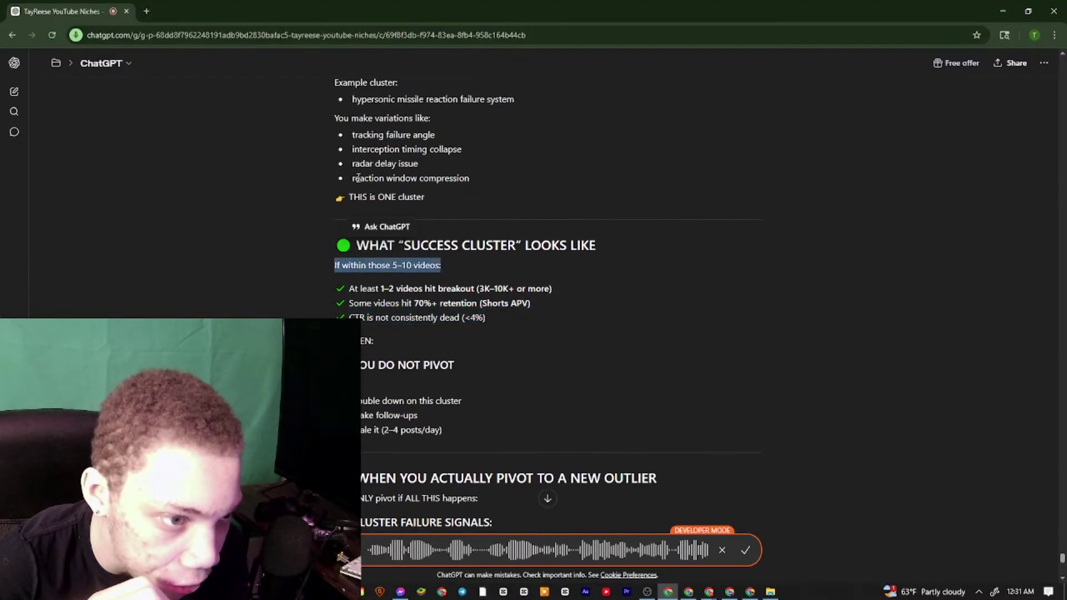
While dictating, review the decision tree and the real 5–10 video rule, marking its do-not-pivot, follow-up and scale actions
{"action": "scroll", "coordinate": [439, 234], "scroll_direction": "down", "scroll_amount": 8}
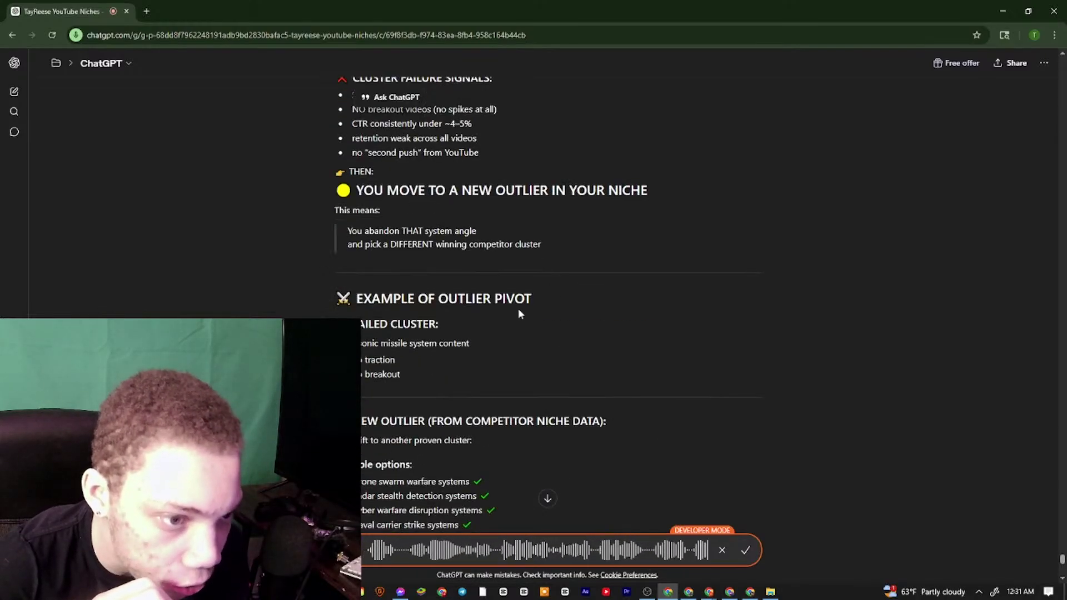
{"action": "scroll", "coordinate": [517, 308], "scroll_direction": "down", "scroll_amount": 4}
{"action": "scroll", "coordinate": [432, 377], "scroll_direction": "down", "scroll_amount": 7}
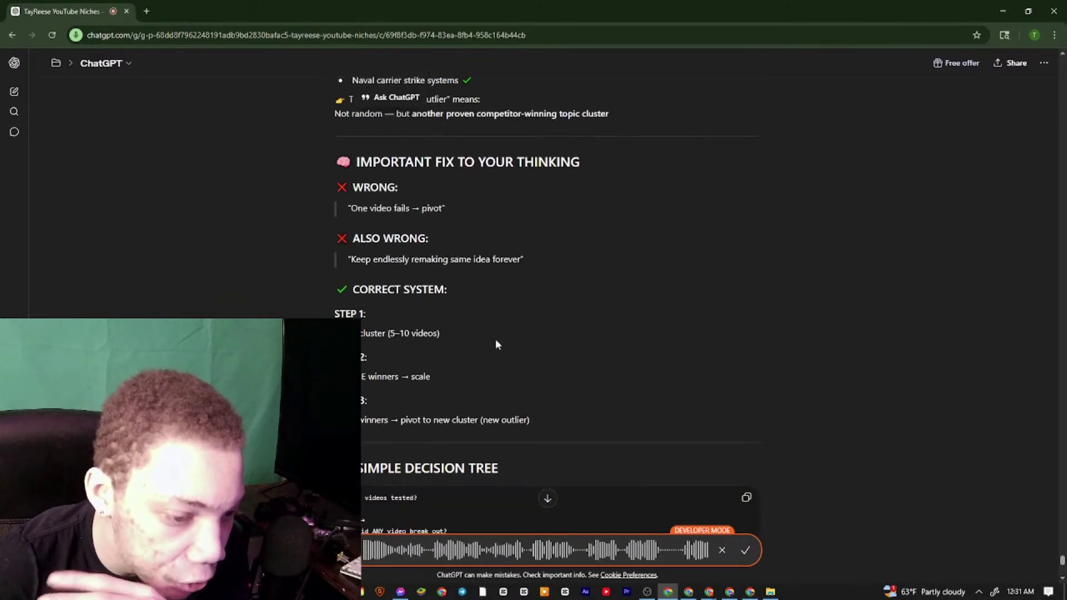
{"action": "scroll", "coordinate": [417, 376], "scroll_direction": "down", "scroll_amount": 4}
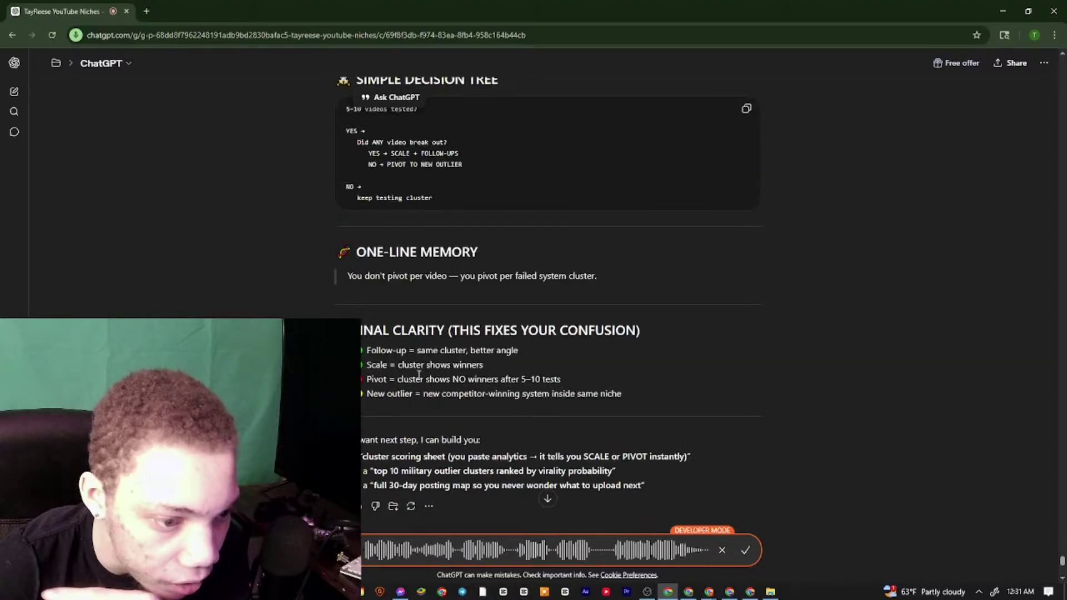
{"action": "scroll", "coordinate": [397, 379], "scroll_direction": "down", "scroll_amount": 12}
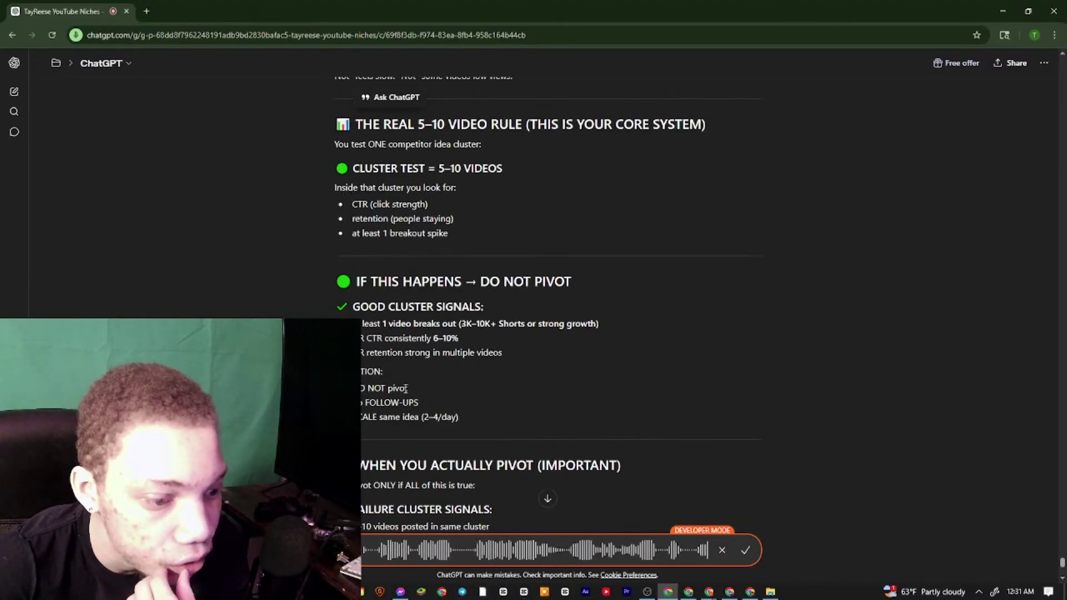
{"action": "triple_click", "coordinate": [406, 388]}
{"action": "triple_click", "coordinate": [389, 402]}
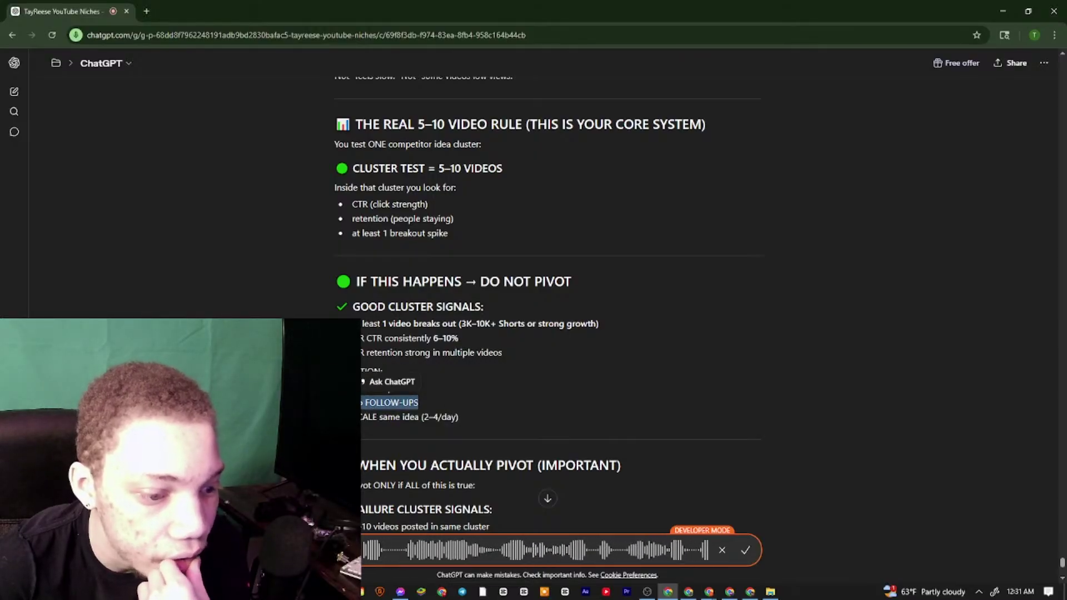
{"action": "triple_click", "coordinate": [422, 417]}
{"action": "triple_click", "coordinate": [439, 417]}
{"action": "scroll", "coordinate": [459, 418], "scroll_direction": "down", "scroll_amount": 1}
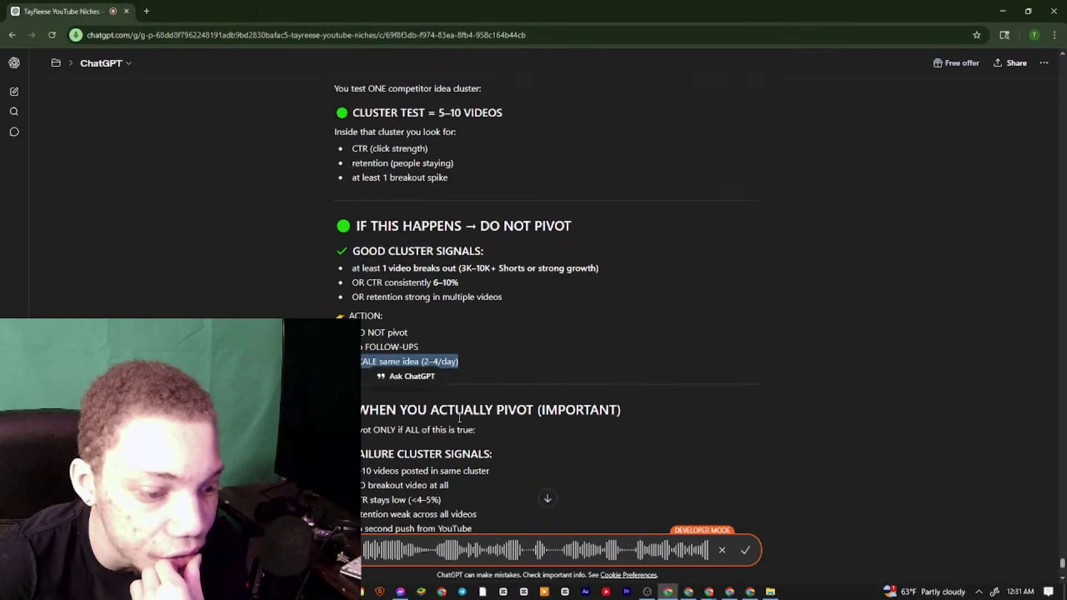
Go through the failure cluster signals under WHEN YOU ACTUALLY PIVOT, highlighting the video count, breakout and CTR conditions
{"action": "scroll", "coordinate": [459, 417], "scroll_direction": "down", "scroll_amount": 3}
{"action": "left_click_drag", "start_coordinate": [357, 288], "coordinate": [519, 285]}
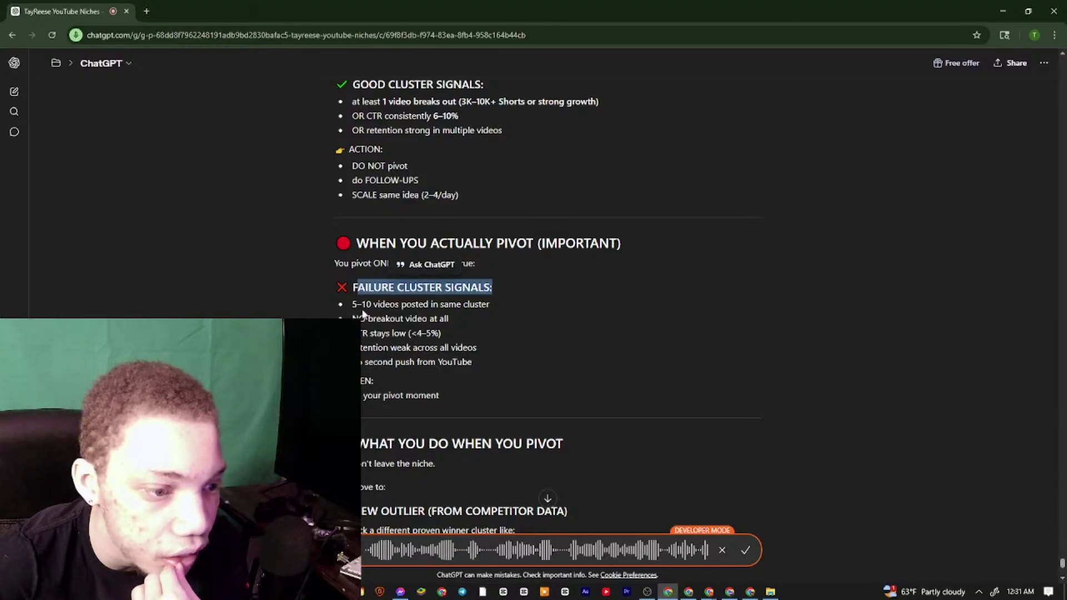
{"action": "left_click_drag", "start_coordinate": [354, 305], "coordinate": [494, 304]}
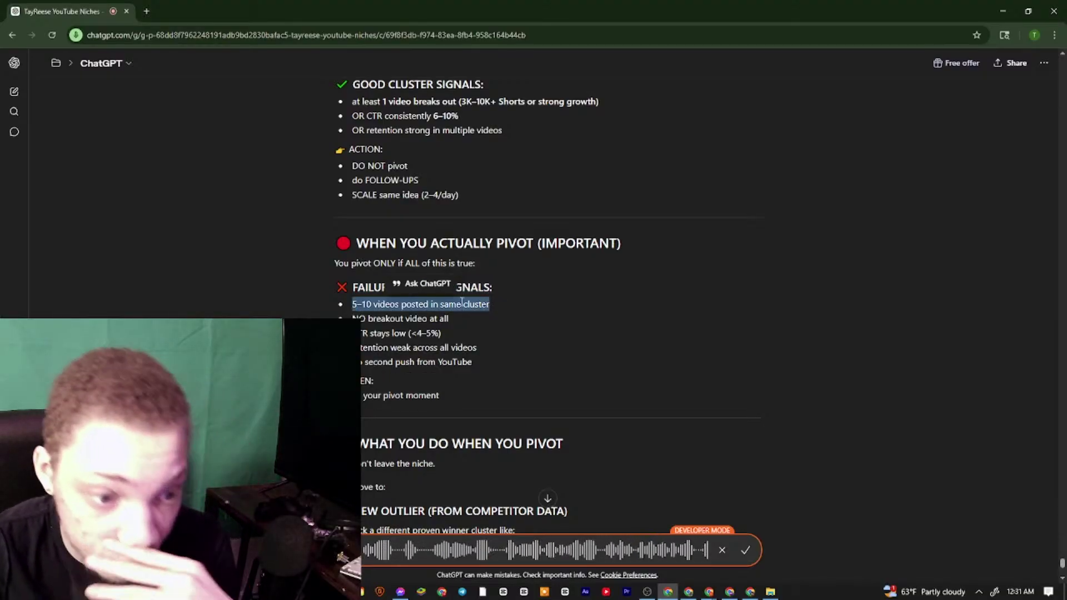
{"action": "left_click", "coordinate": [408, 303]}
{"action": "left_click_drag", "start_coordinate": [353, 304], "coordinate": [461, 342]}
{"action": "left_click", "coordinate": [460, 316]}
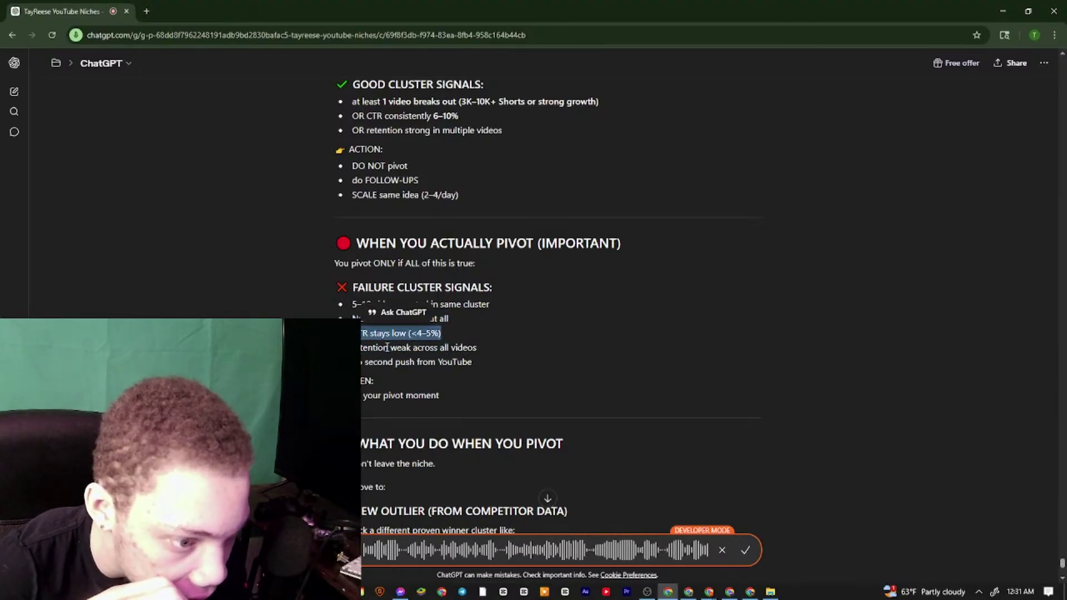
Review the simple timeline and the Shorts answer, highlighting the ONE SENTENCE YOU SHOULD REMEMBER section
{"action": "scroll", "coordinate": [400, 347], "scroll_direction": "down", "scroll_amount": 5}
{"action": "scroll", "coordinate": [726, 304], "scroll_direction": "down", "scroll_amount": 7}
{"action": "scroll", "coordinate": [479, 265], "scroll_direction": "up", "scroll_amount": 2}
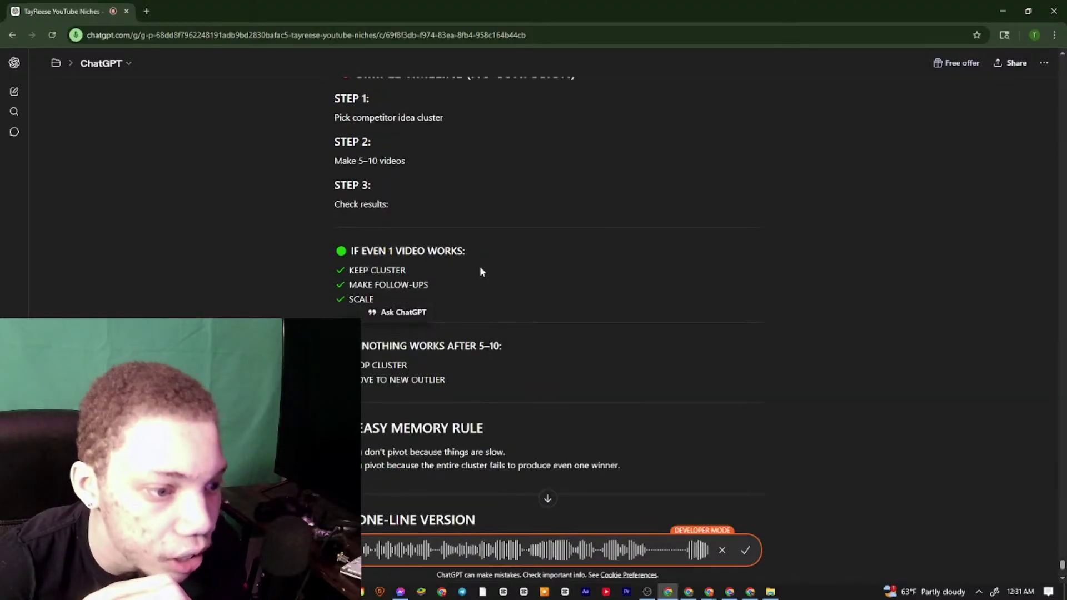
{"action": "scroll", "coordinate": [491, 317], "scroll_direction": "down", "scroll_amount": 3}
{"action": "scroll", "coordinate": [491, 324], "scroll_direction": "down", "scroll_amount": 20}
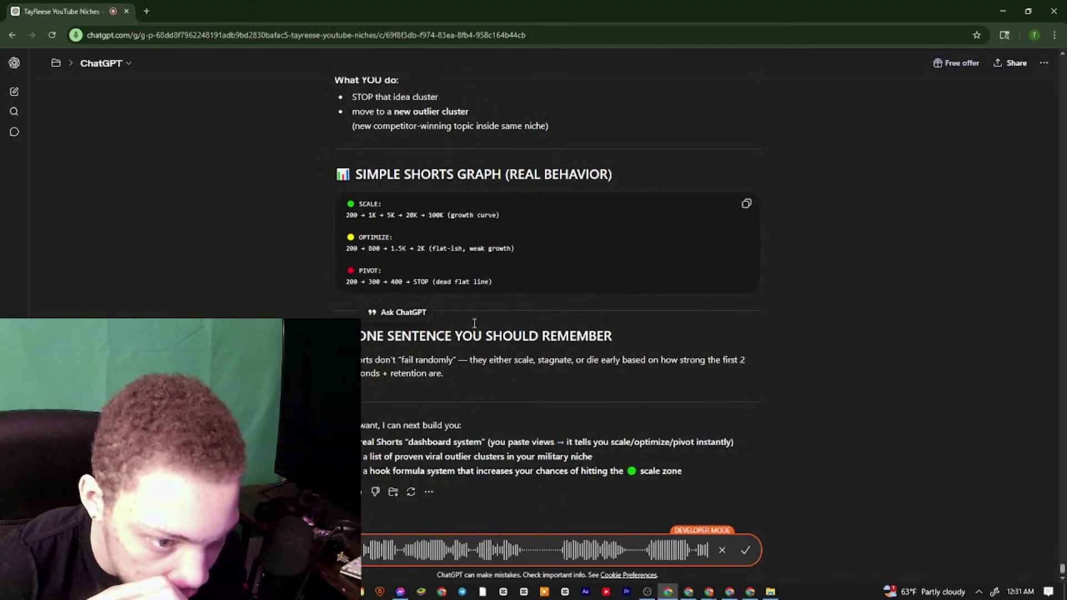
{"action": "left_click_drag", "start_coordinate": [474, 323], "coordinate": [431, 368]}
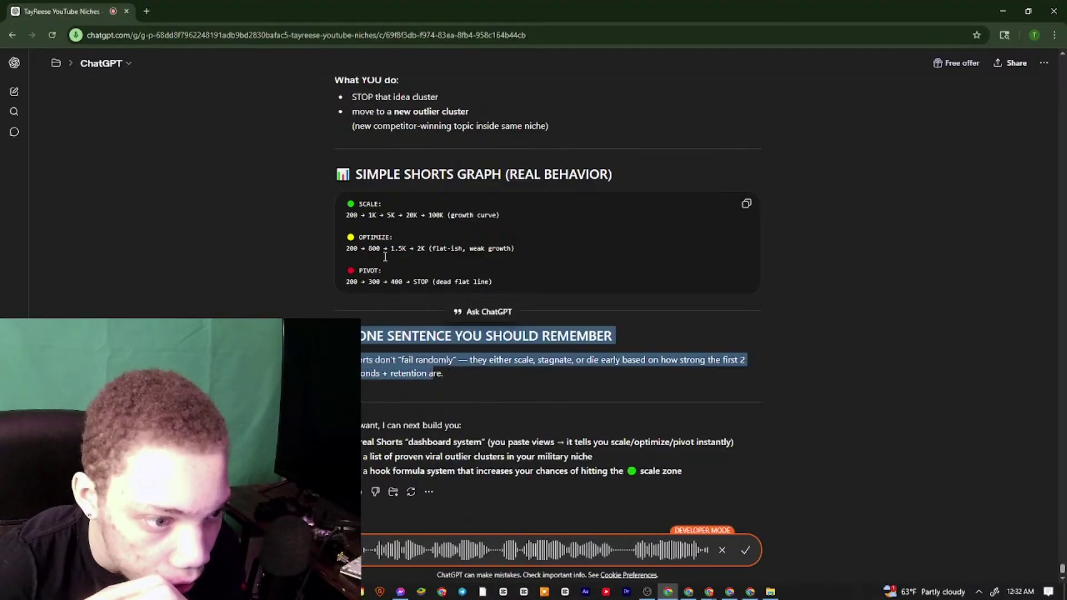
Quote the graph's SCALE growth curve line in the prompt and copy the whole SIMPLE SHORTS GRAPH section
{"action": "scroll", "coordinate": [382, 257], "scroll_direction": "up", "scroll_amount": 2}
{"action": "left_click_drag", "start_coordinate": [354, 285], "coordinate": [651, 287]}
{"action": "left_click_drag", "start_coordinate": [452, 300], "coordinate": [617, 287]}
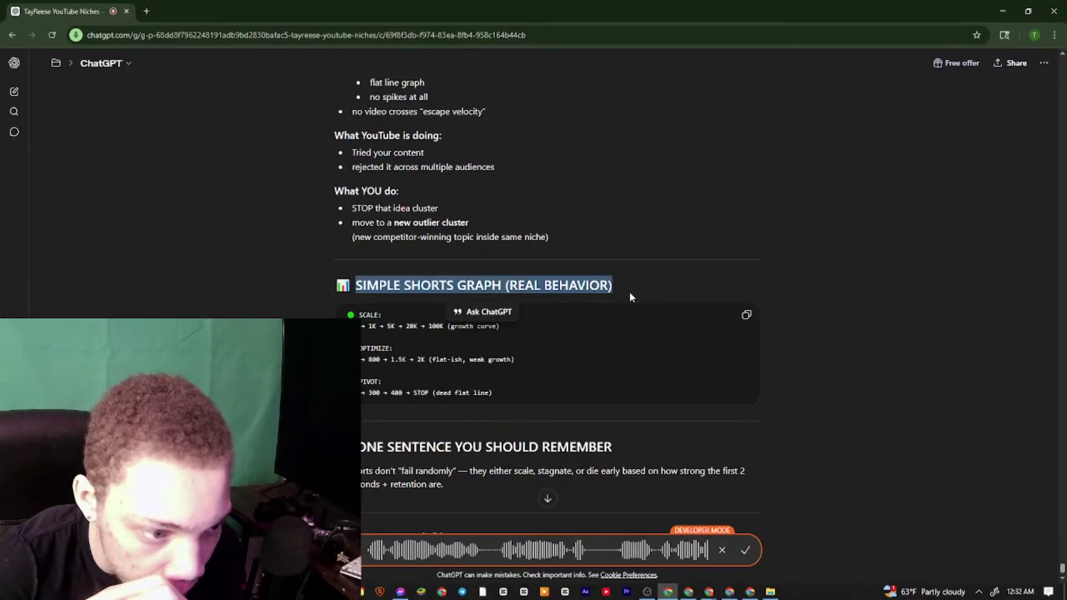
{"action": "left_click_drag", "start_coordinate": [360, 312], "coordinate": [511, 325]}
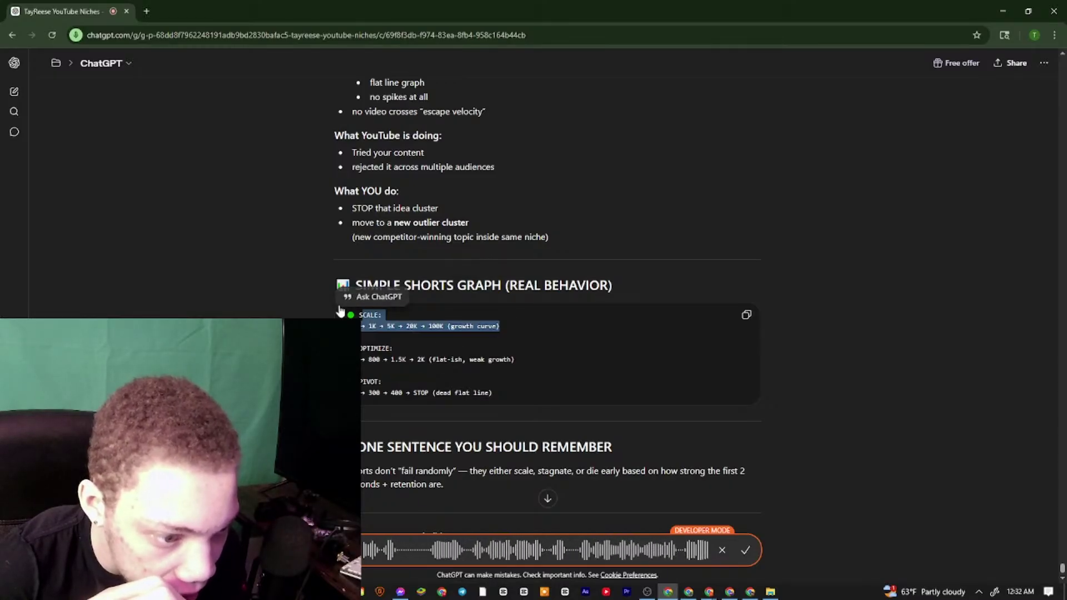
{"action": "left_click_drag", "start_coordinate": [334, 275], "coordinate": [484, 390]}
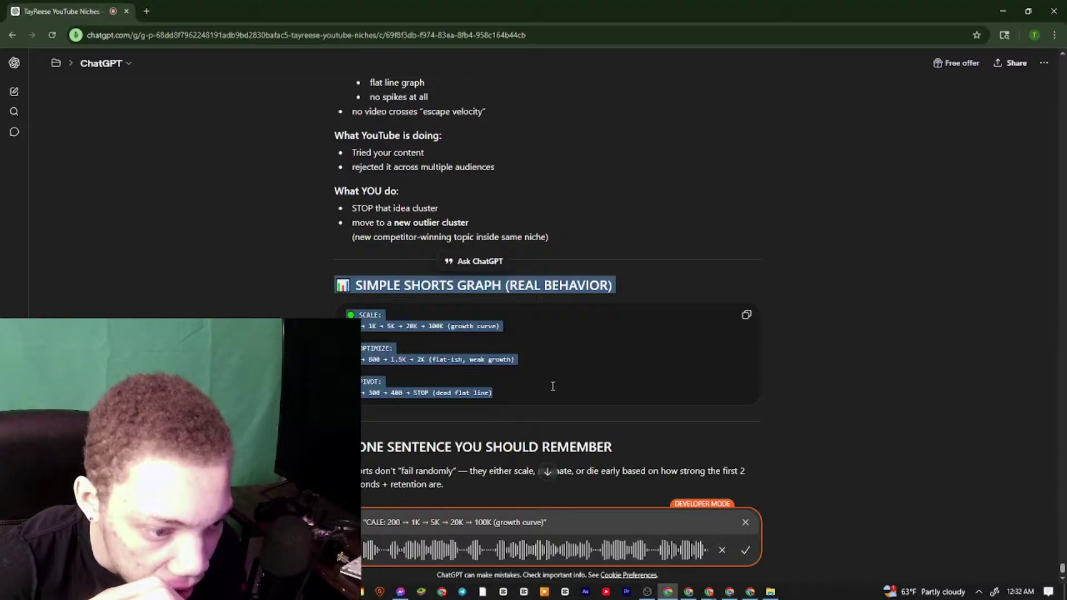
{"action": "right_click", "coordinate": [476, 384]}
{"action": "left_click", "coordinate": [495, 391]}
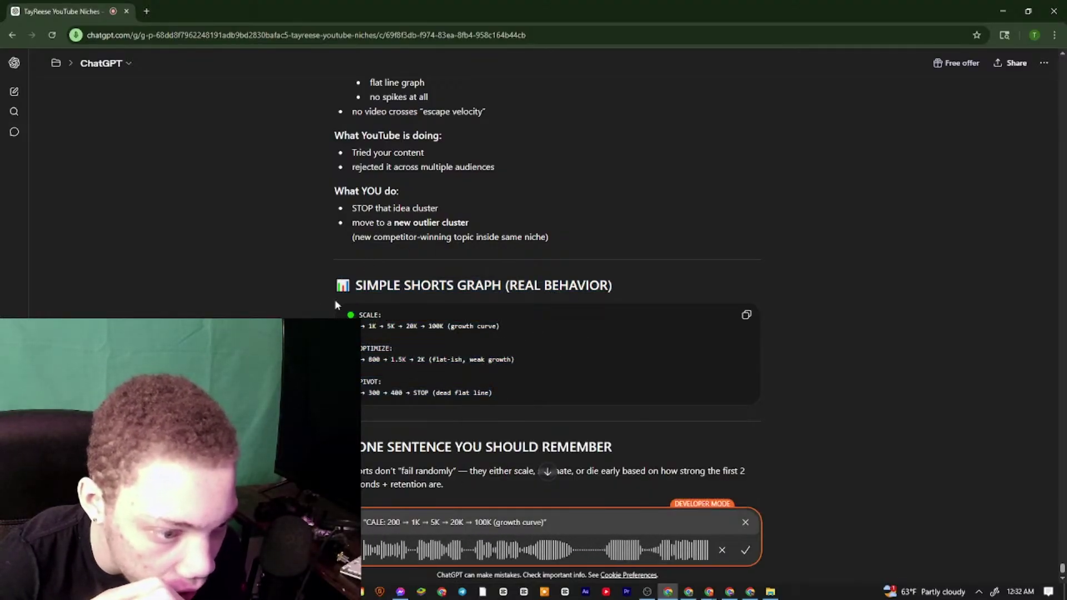
Finish the dictated question about when to pivot and which curve calls for a follow-up video, append the copied Shorts graph, and send it
{"action": "scroll", "coordinate": [498, 287], "scroll_direction": "up", "scroll_amount": 5}
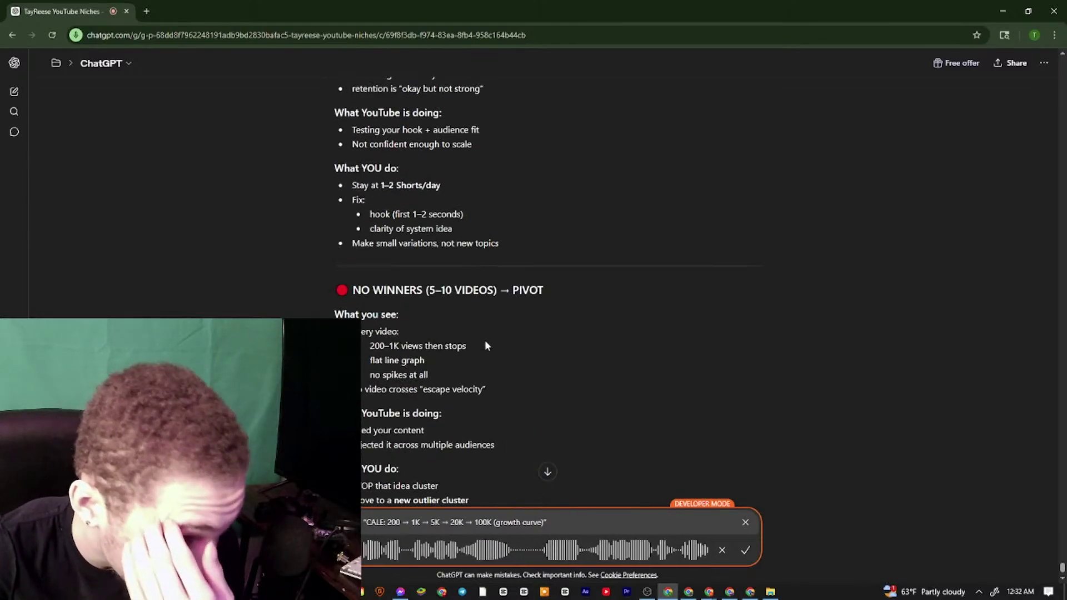
{"action": "scroll", "coordinate": [484, 340], "scroll_direction": "down", "scroll_amount": 4}
{"action": "left_click", "coordinate": [745, 550]}
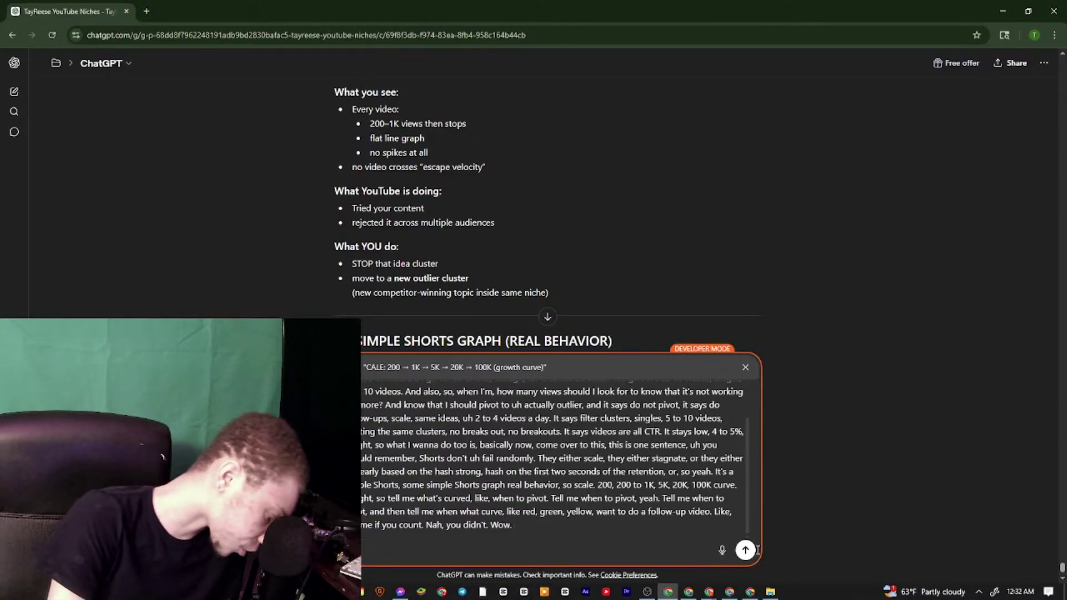
{"action": "type", "text": "📊 SIMPLE SHORTS GRAPH (REAL BEHAVIOR) SCALE: 200 → 1K → 5K → 20K → 100K (growth curve)  OPTIMIZE: 200 → 800 → 1.5K → 2K (flat-ish, weak growth)  PIVOT: 200 → 300 → 400 → STOP (dead flat line)"}
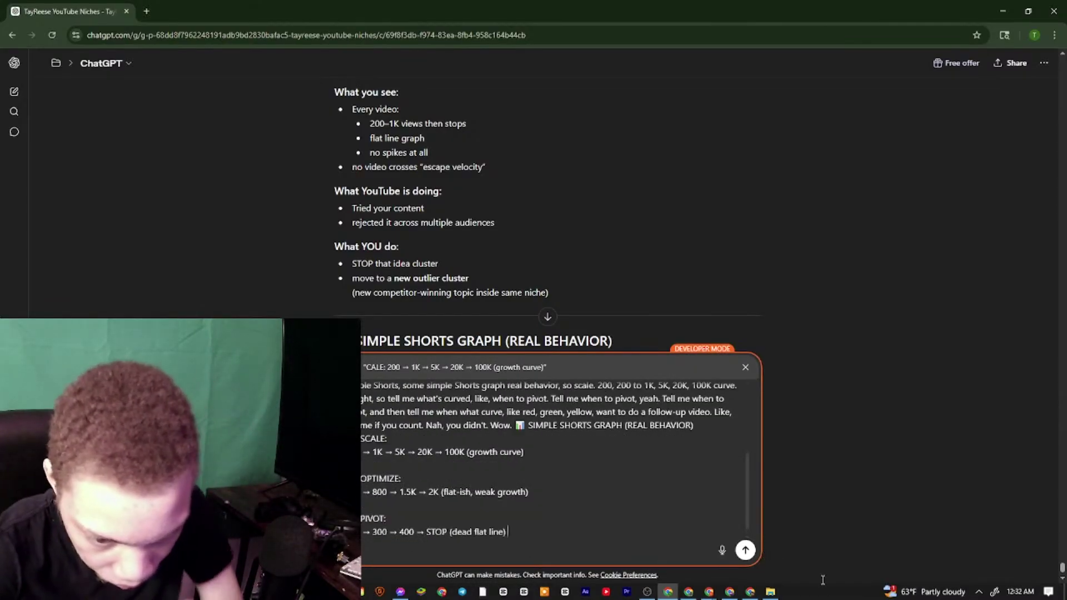
{"action": "key", "text": "Return"}
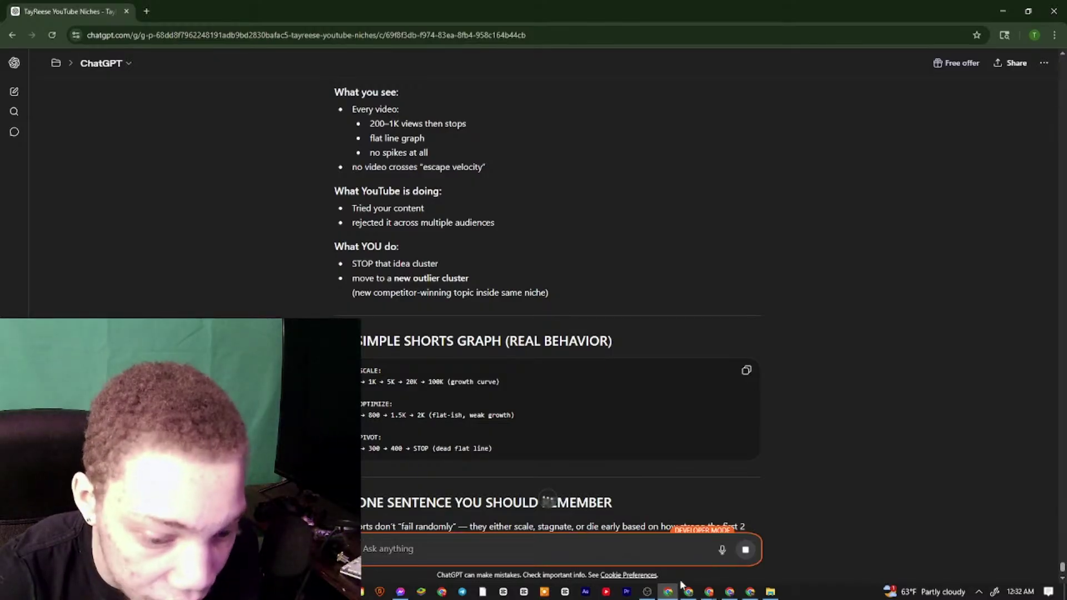
Check the pasted Shorts material in the Google Doc, from the NO WINNERS section through the graph and closing suggestions
{"action": "left_click", "coordinate": [686, 590]}
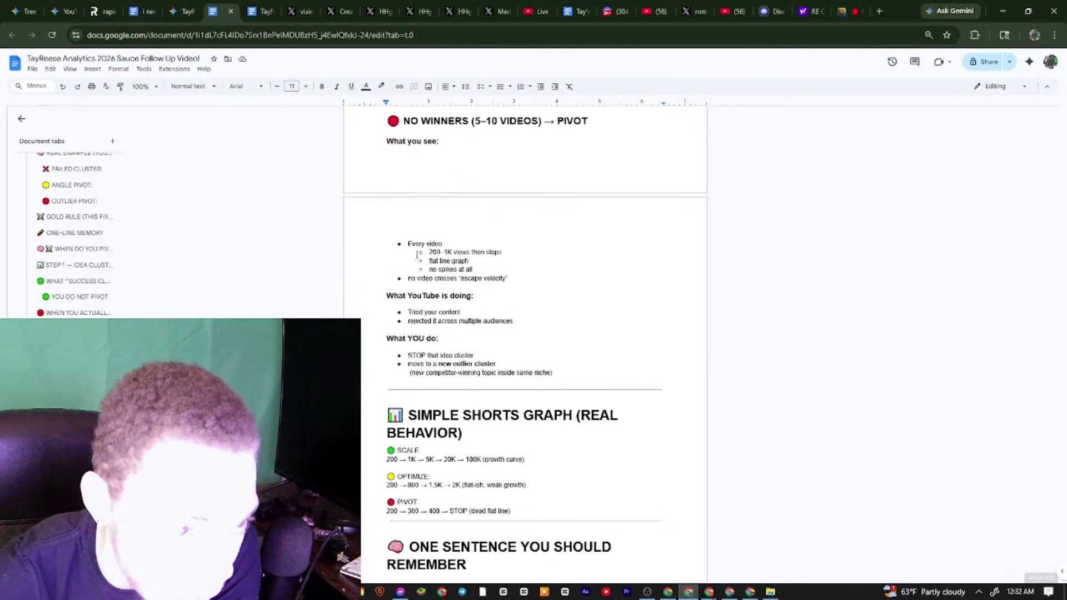
{"action": "left_click_drag", "start_coordinate": [409, 244], "coordinate": [516, 322]}
{"action": "left_click", "coordinate": [399, 312]}
{"action": "triple_click", "coordinate": [436, 312]}
{"action": "scroll", "coordinate": [445, 294], "scroll_direction": "down", "scroll_amount": 4}
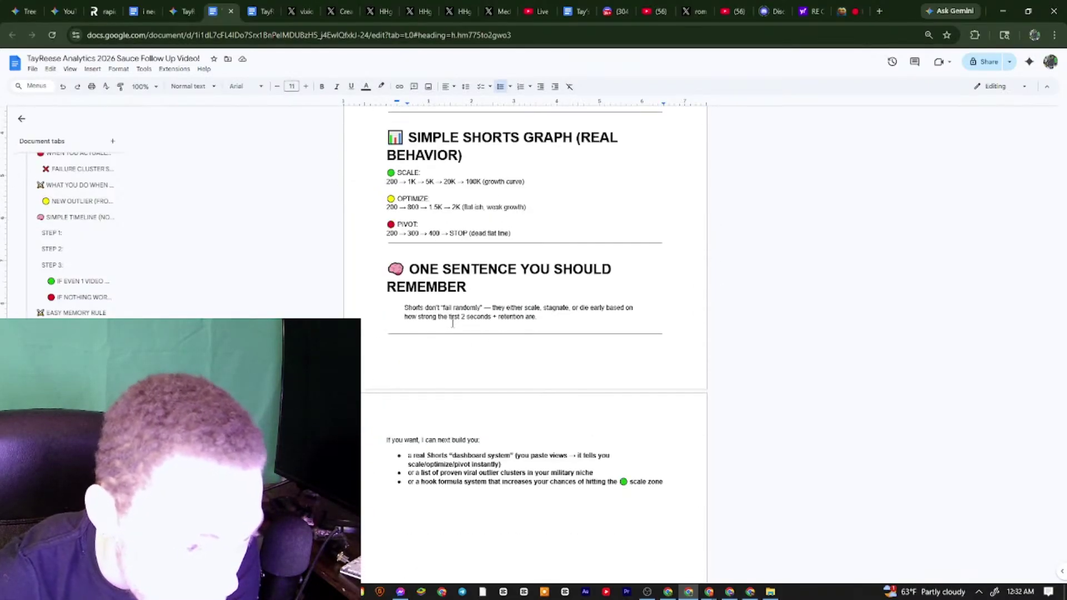
{"action": "scroll", "coordinate": [445, 294], "scroll_direction": "up", "scroll_amount": 1}
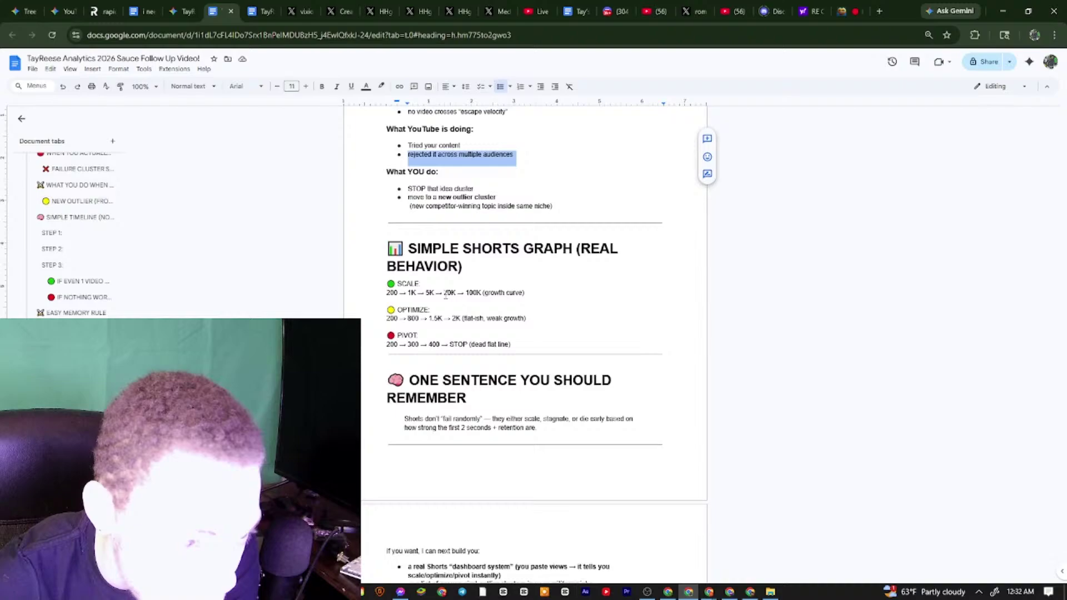
Switch to ChatGPT and review the new pivot answer, from the Shorts CTR benchmarks to the SCALE CURVE (KEEP CLUSTER) section
{"action": "left_click", "coordinate": [689, 593]}
{"action": "scroll", "coordinate": [535, 403], "scroll_direction": "down", "scroll_amount": 10}
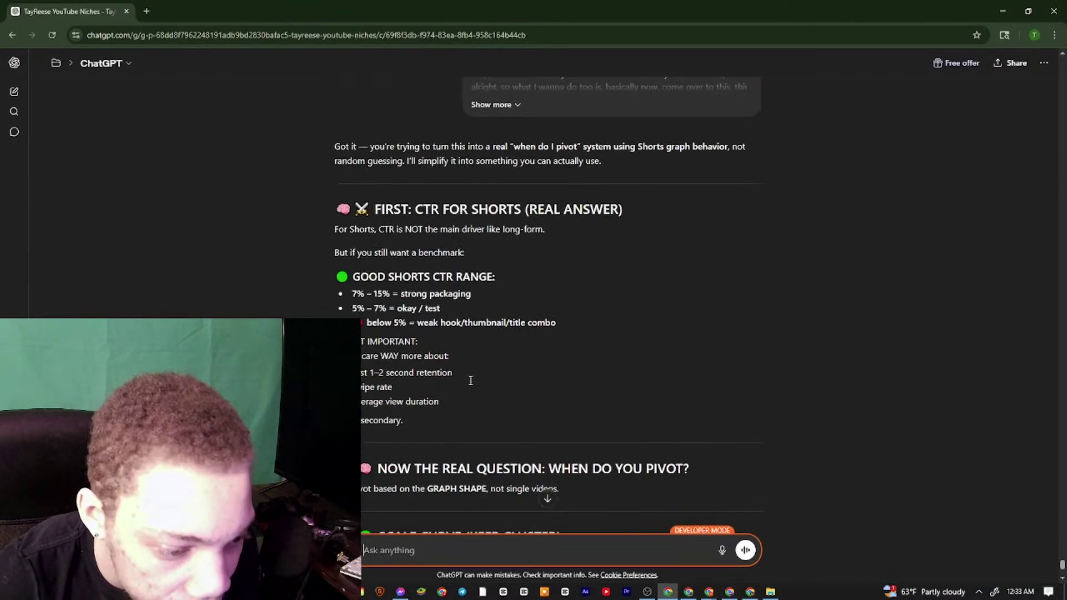
{"action": "scroll", "coordinate": [468, 347], "scroll_direction": "down", "scroll_amount": 9}
{"action": "scroll", "coordinate": [303, 310], "scroll_direction": "up", "scroll_amount": 4}
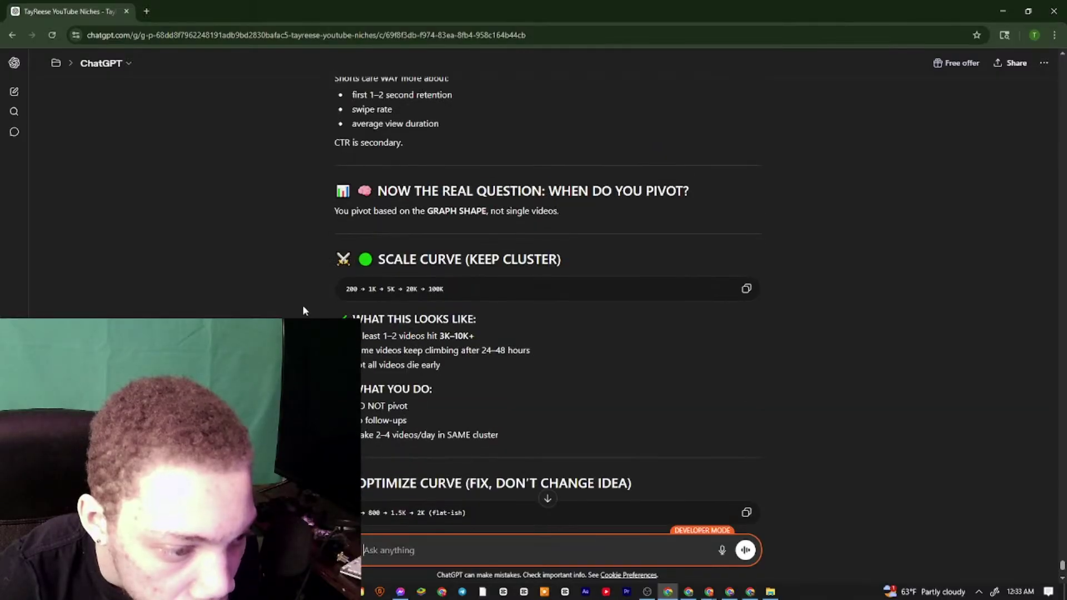
{"action": "left_click_drag", "start_coordinate": [379, 260], "coordinate": [618, 253]}
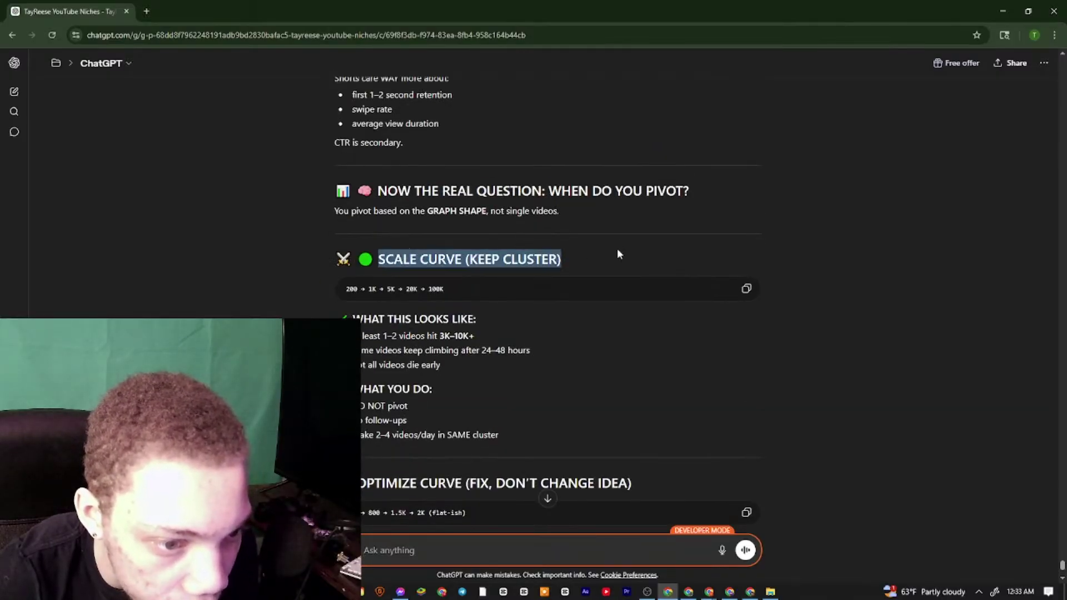
{"action": "triple_click", "coordinate": [371, 289]}
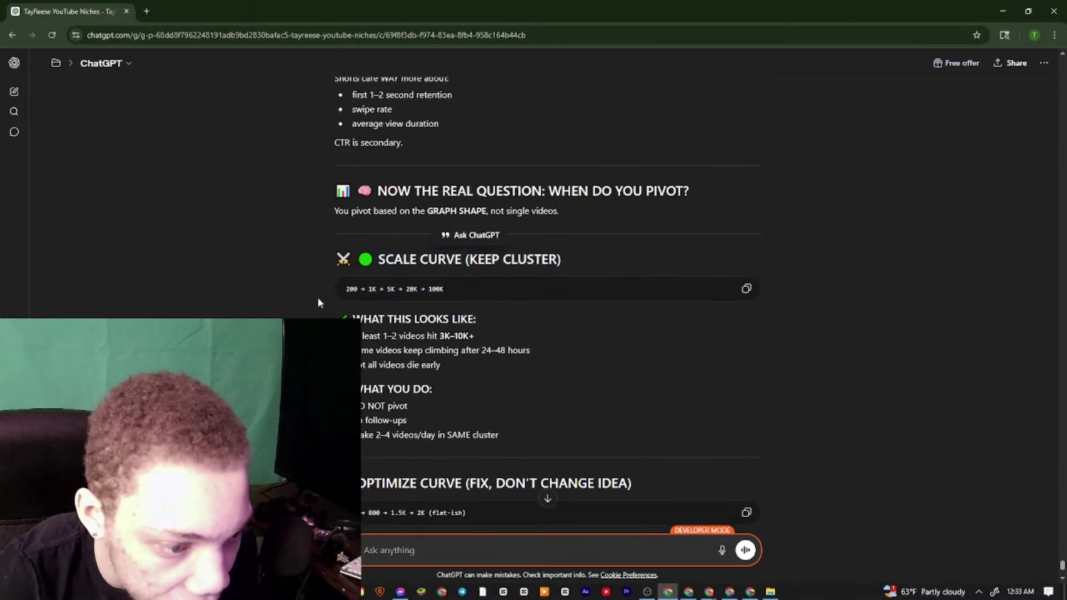
{"action": "left_click_drag", "start_coordinate": [318, 297], "coordinate": [391, 337]}
{"action": "left_click", "coordinate": [390, 337]}
Copy the whole pivot answer, from the "Got it" opening line through the closing next-step suggestions
{"action": "scroll", "coordinate": [433, 281], "scroll_direction": "up", "scroll_amount": 8}
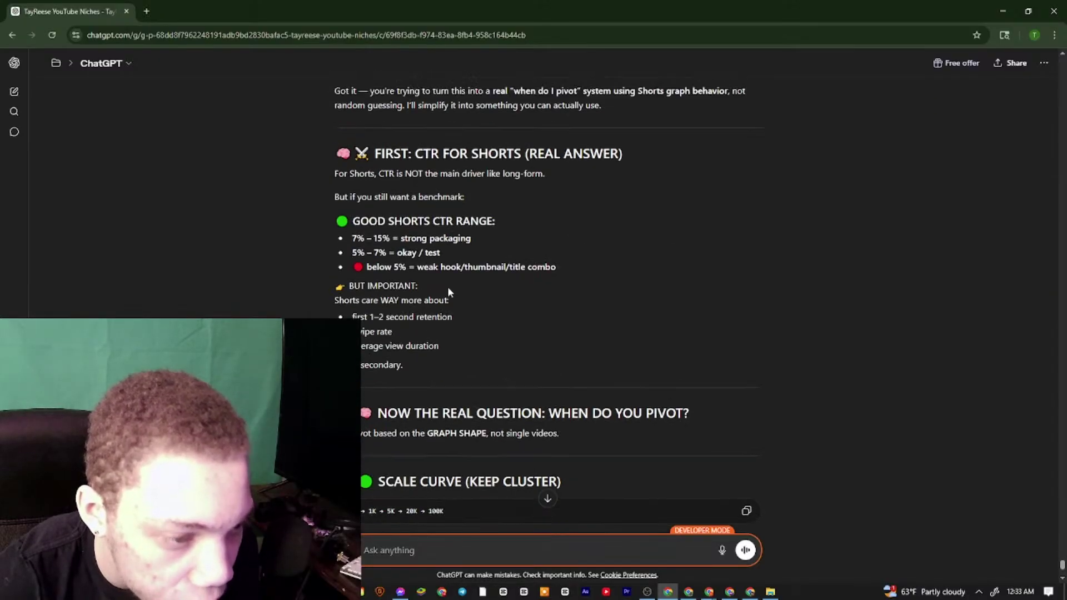
{"action": "scroll", "coordinate": [400, 300], "scroll_direction": "down", "scroll_amount": 2}
{"action": "left_click_drag", "start_coordinate": [334, 257], "coordinate": [602, 272]}
{"action": "scroll", "coordinate": [525, 417], "scroll_direction": "down", "scroll_amount": 15}
{"action": "left_click_drag", "start_coordinate": [529, 385], "coordinate": [733, 472]}
{"action": "scroll", "coordinate": [527, 455], "scroll_direction": "down", "scroll_amount": 7}
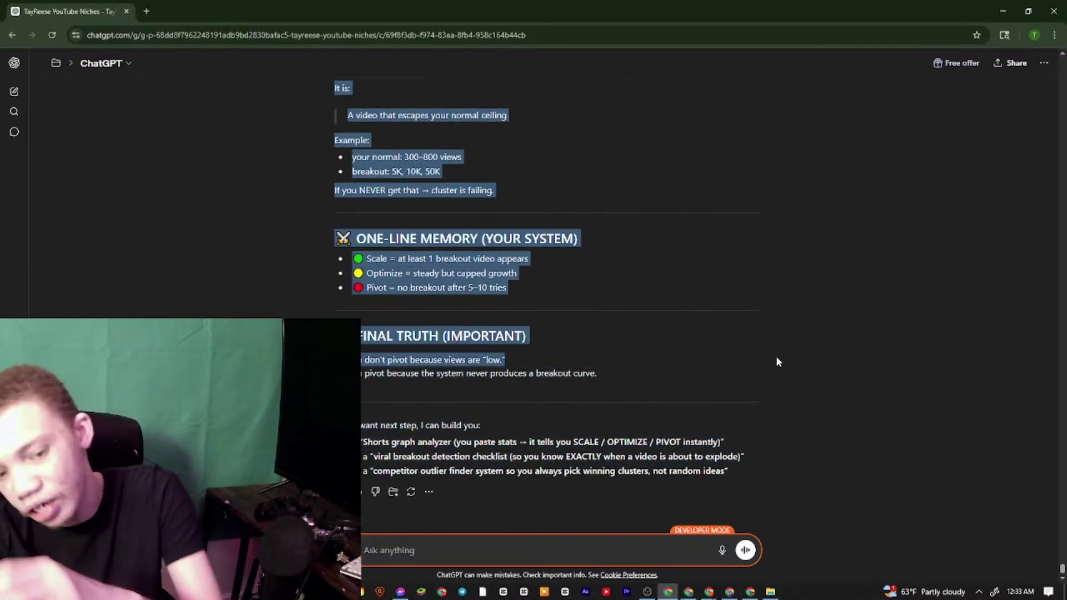
{"action": "left_click_drag", "start_coordinate": [795, 417], "coordinate": [751, 476]}
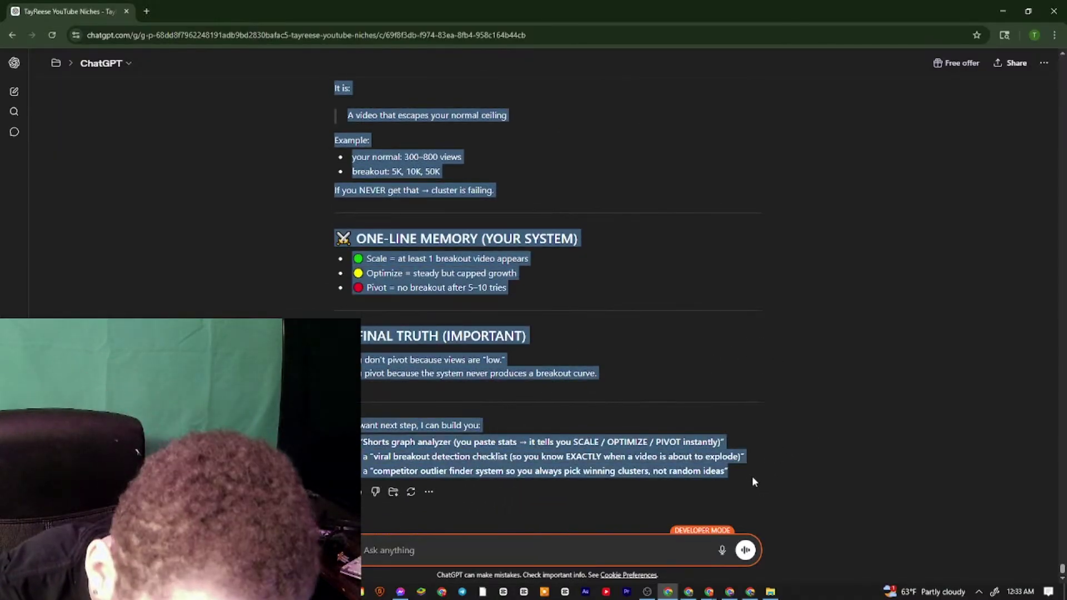
{"action": "right_click", "coordinate": [691, 456]}
{"action": "left_click", "coordinate": [713, 341]}
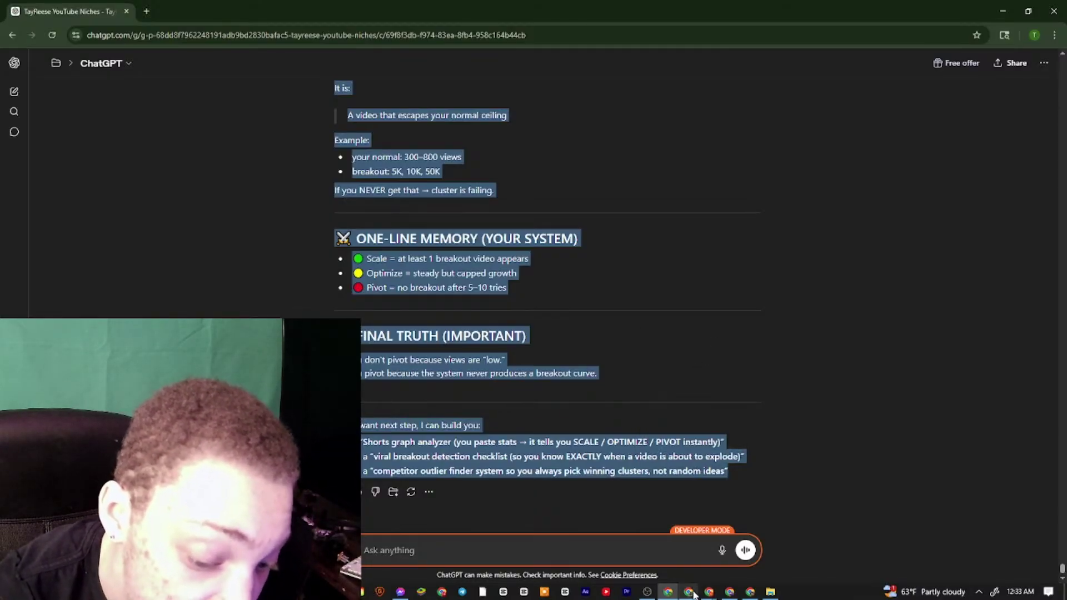
Switch to the Google Doc and paste the copied answer at the end of the document, below the last suggestion list
{"action": "left_click", "coordinate": [689, 592]}
{"action": "scroll", "coordinate": [442, 453], "scroll_direction": "down", "scroll_amount": 8}
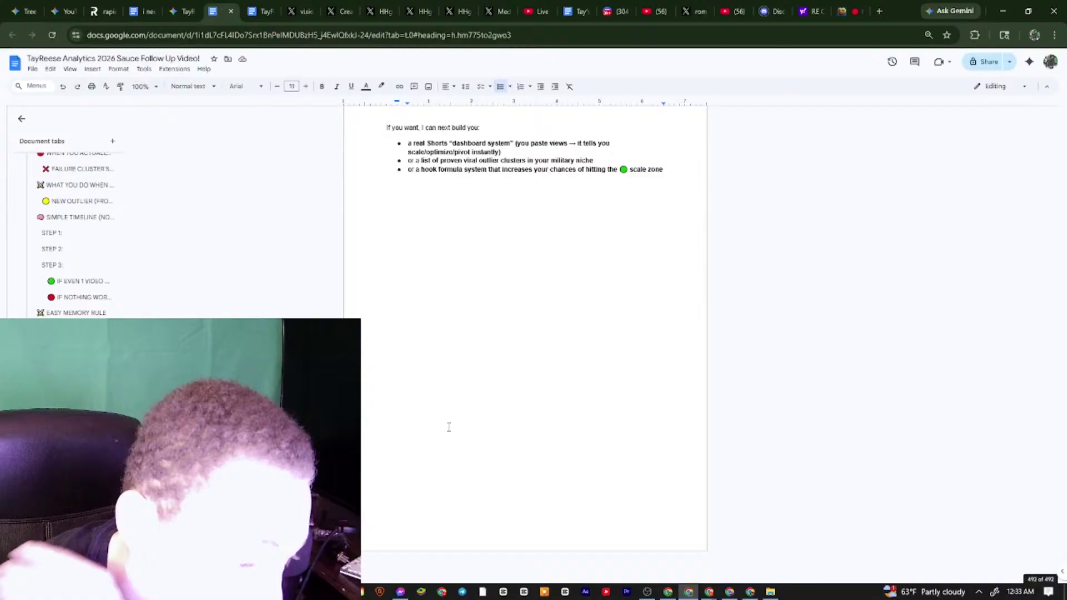
{"action": "right_click", "coordinate": [477, 313]}
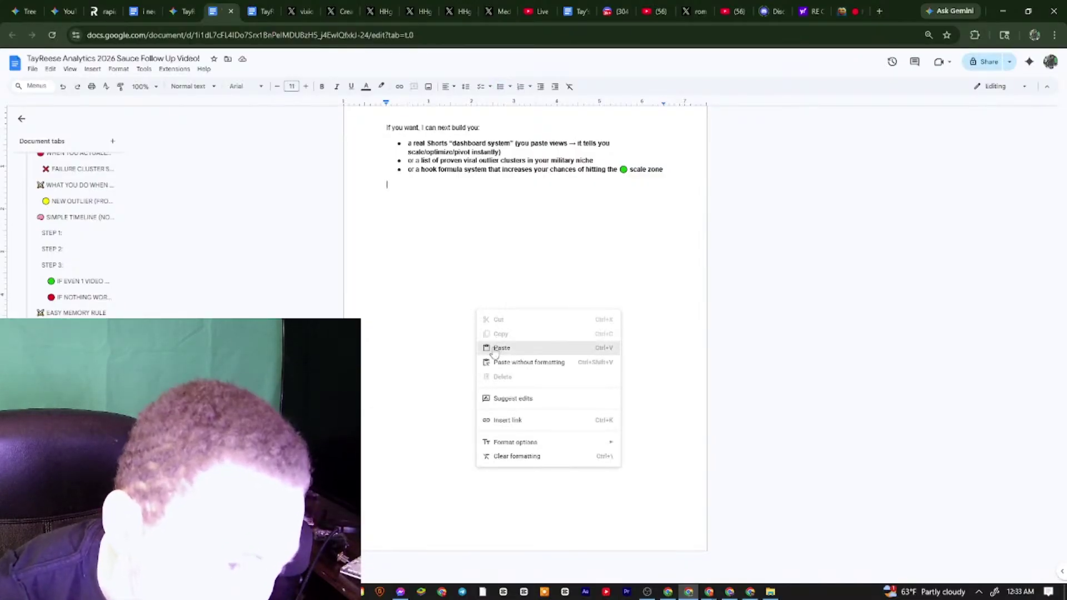
{"action": "left_click", "coordinate": [476, 334]}
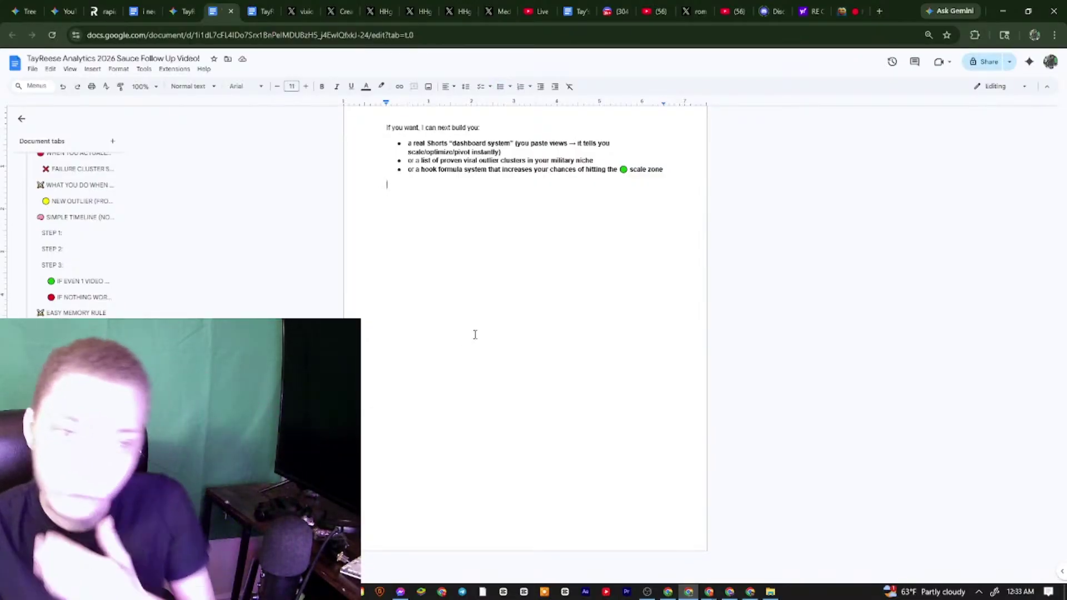
{"action": "key", "text": "ctrl+v"}
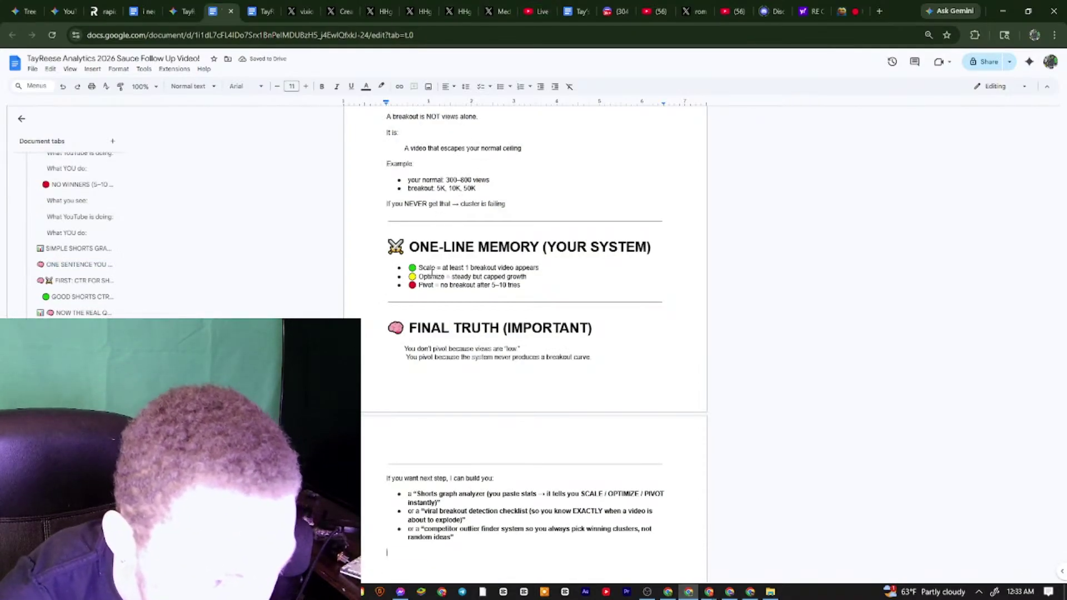
Read through the pasted ONE-LINE MEMORY rules and the example of normal versus breakout views, highlighting lines along the way
{"action": "left_click_drag", "start_coordinate": [492, 264], "coordinate": [564, 263]}
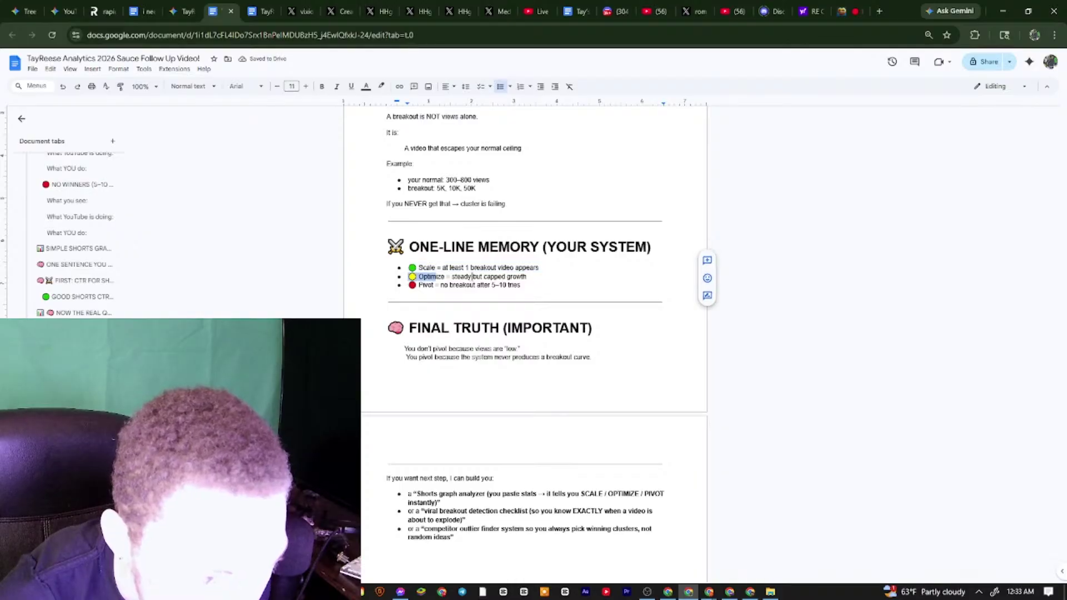
{"action": "mouse_move", "coordinate": [435, 276]}
{"action": "left_mouse_down"}
{"action": "mouse_move", "coordinate": [523, 277]}
{"action": "mouse_move", "coordinate": [444, 285]}
{"action": "left_mouse_up"}
{"action": "scroll", "coordinate": [394, 294], "scroll_direction": "down", "scroll_amount": 1}
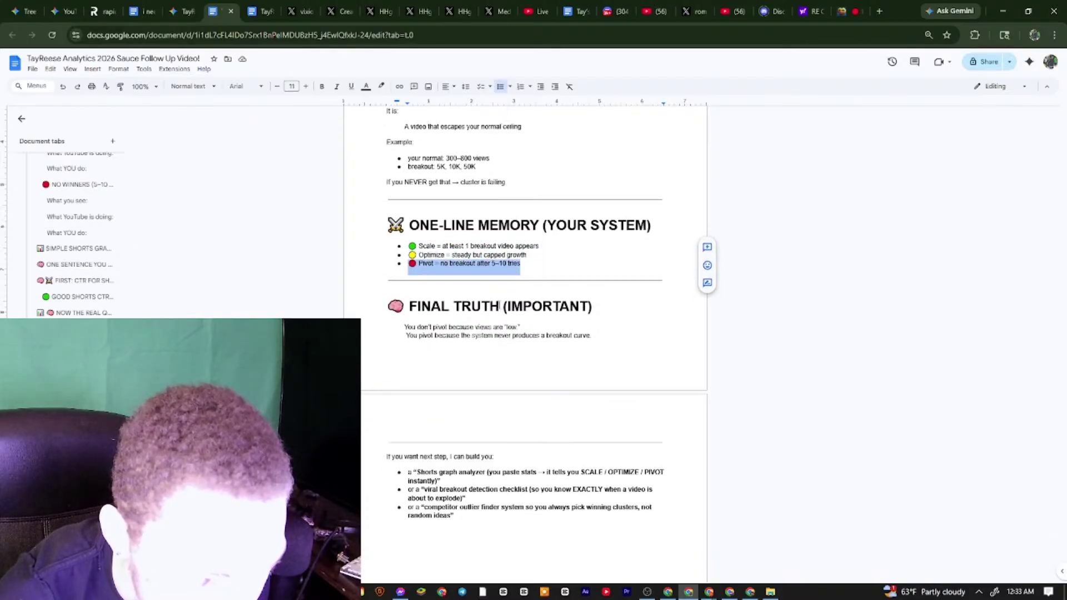
{"action": "scroll", "coordinate": [539, 278], "scroll_direction": "up", "scroll_amount": 4}
{"action": "scroll", "coordinate": [487, 294], "scroll_direction": "up", "scroll_amount": 2}
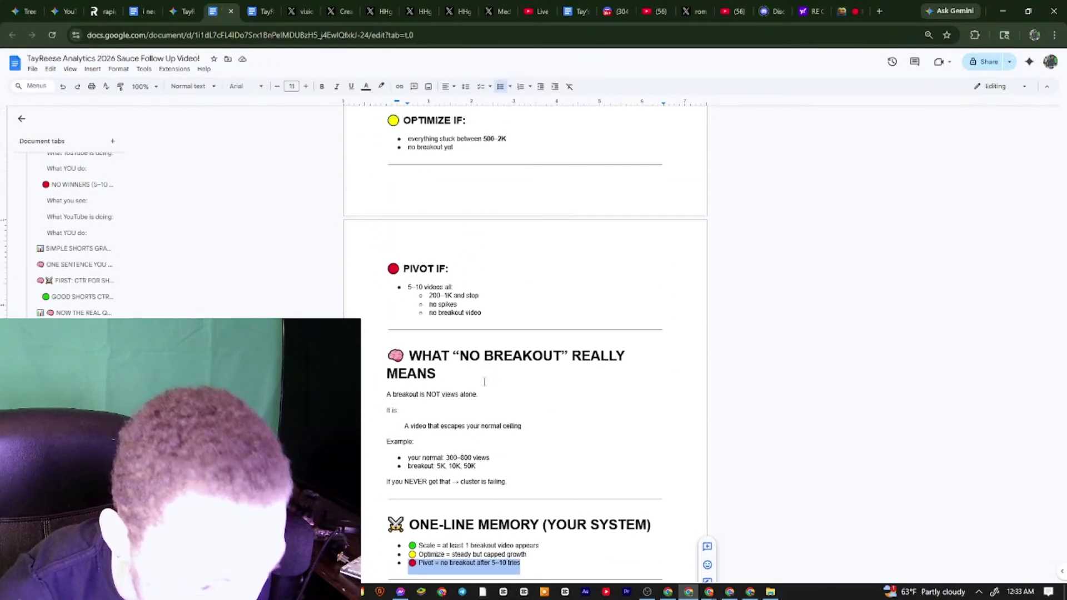
{"action": "left_click_drag", "start_coordinate": [481, 457], "coordinate": [529, 455]}
{"action": "left_click", "coordinate": [494, 457]}
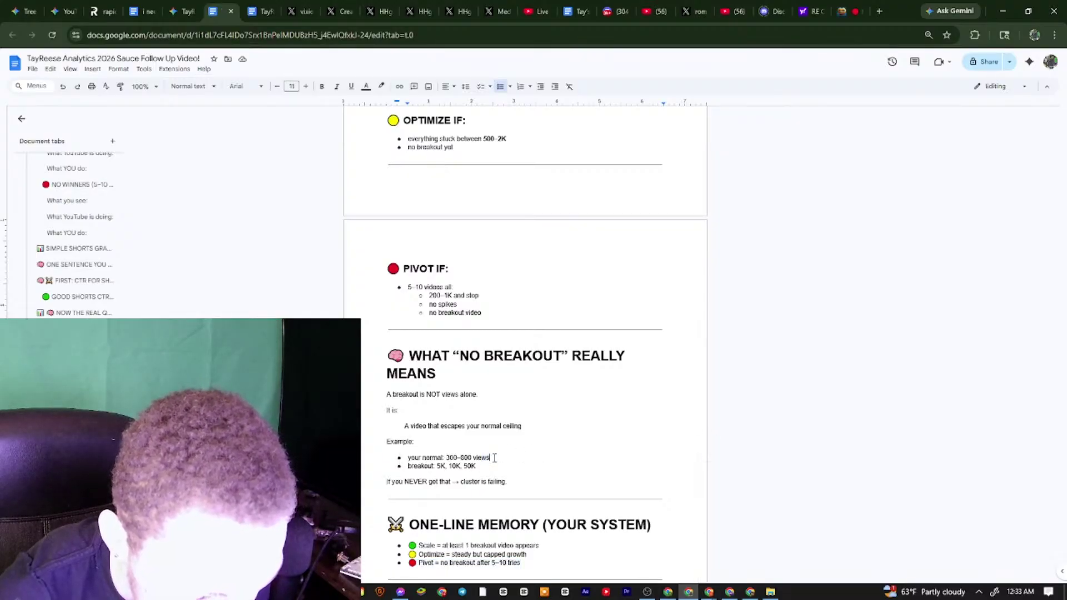
{"action": "left_click_drag", "start_coordinate": [408, 472], "coordinate": [499, 478]}
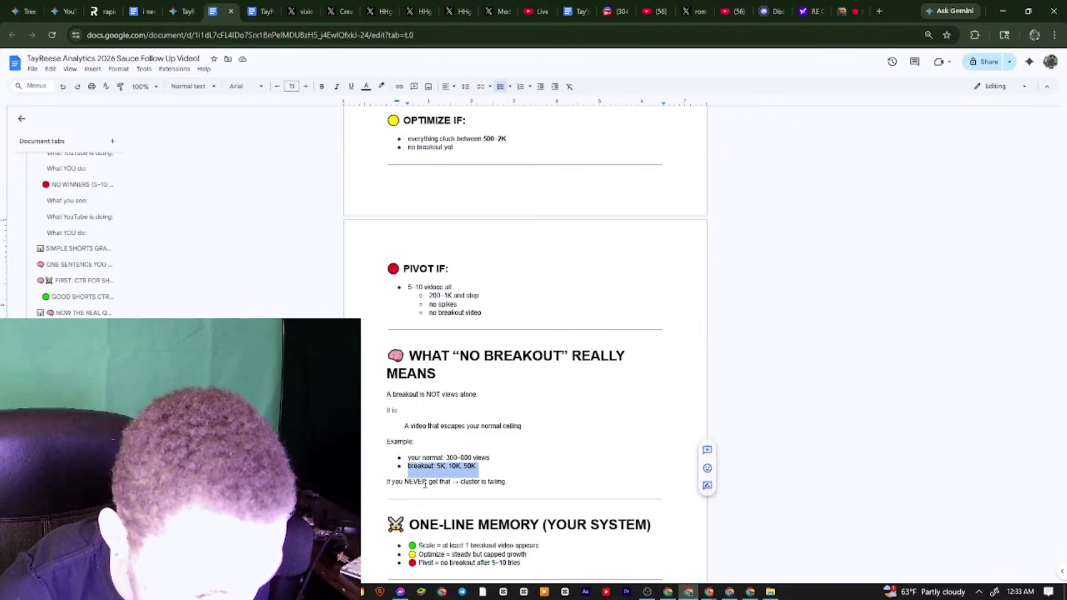
{"action": "mouse_move", "coordinate": [389, 483]}
{"action": "left_mouse_down"}
{"action": "mouse_move", "coordinate": [507, 482]}
{"action": "mouse_move", "coordinate": [399, 474]}
{"action": "left_mouse_up"}
{"action": "left_click", "coordinate": [408, 471]}
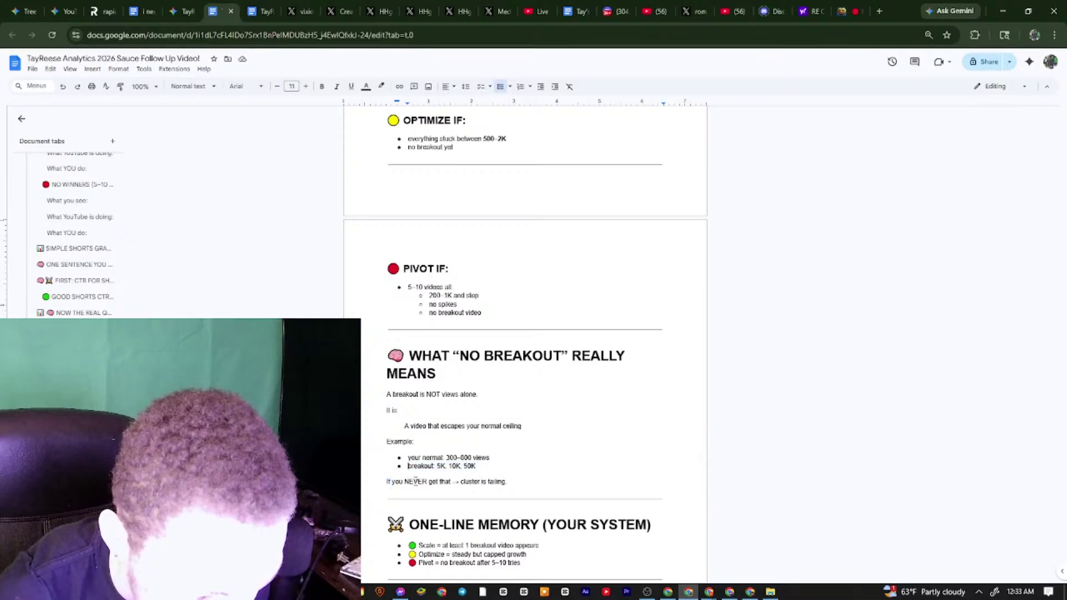
{"action": "left_click_drag", "start_coordinate": [464, 483], "coordinate": [389, 482]}
{"action": "left_click", "coordinate": [490, 458]}
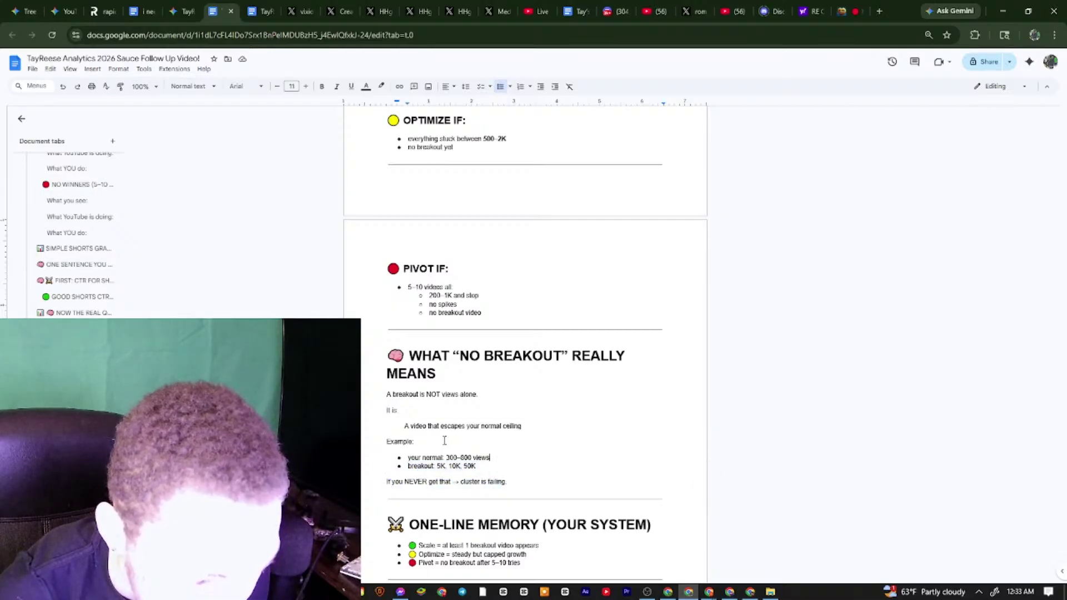
Copy the WHAT "NO BREAKOUT" REALLY MEANS section, from its heading through the line about a failing cluster
{"action": "key", "text": "shift+Down"}
{"action": "key", "text": "shift+Down"}
{"action": "key", "text": "shift+Down"}
{"action": "key", "text": "shift+Down"}
{"action": "key", "text": "shift+Down"}
{"action": "key", "text": "shift+Down"}
{"action": "key", "text": "shift+Down"}
{"action": "key", "text": "shift+Down"}
{"action": "key", "text": "shift+Down"}
{"action": "key", "text": "super+c"}
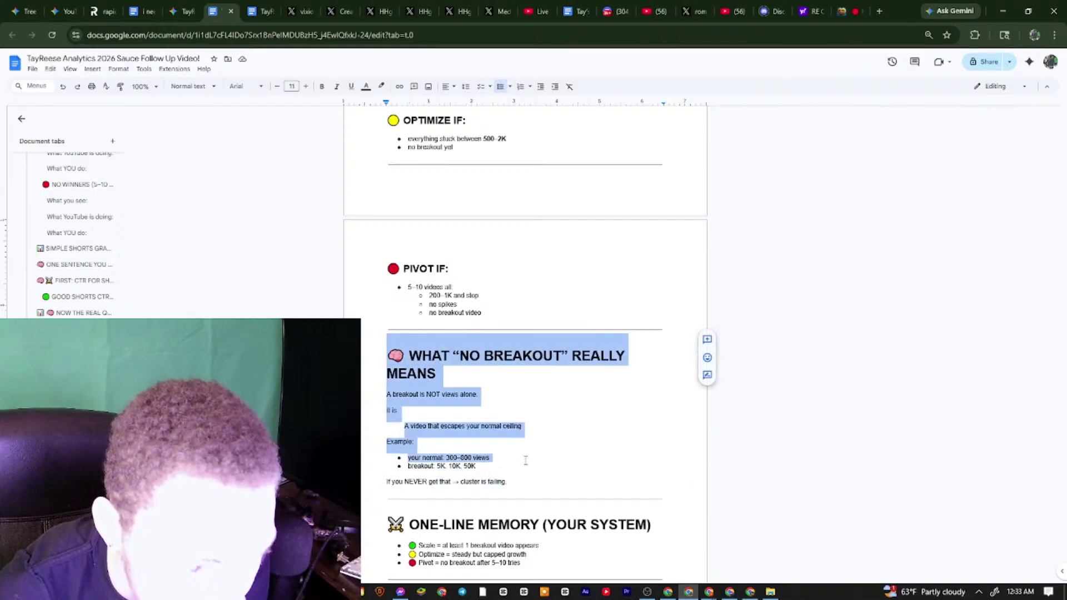
{"action": "right_click", "coordinate": [473, 358]}
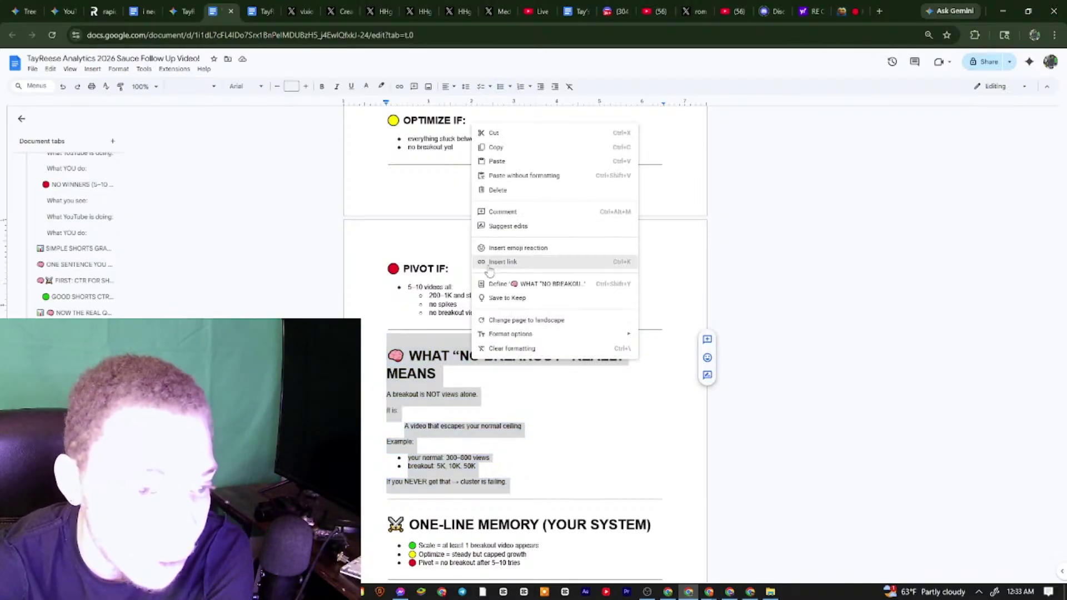
Review the PIVOT IF and SCALE IF rules, the PIVOT CURVE section and the SCALE CURVE section, highlighting key lines
{"action": "left_click", "coordinate": [411, 281]}
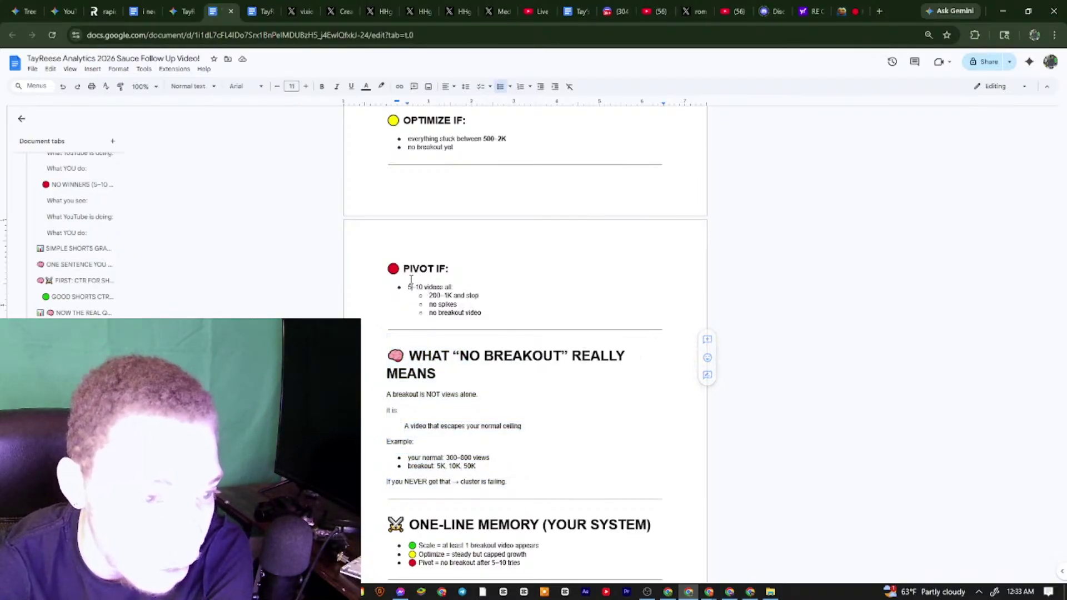
{"action": "left_click_drag", "start_coordinate": [511, 296], "coordinate": [423, 296]}
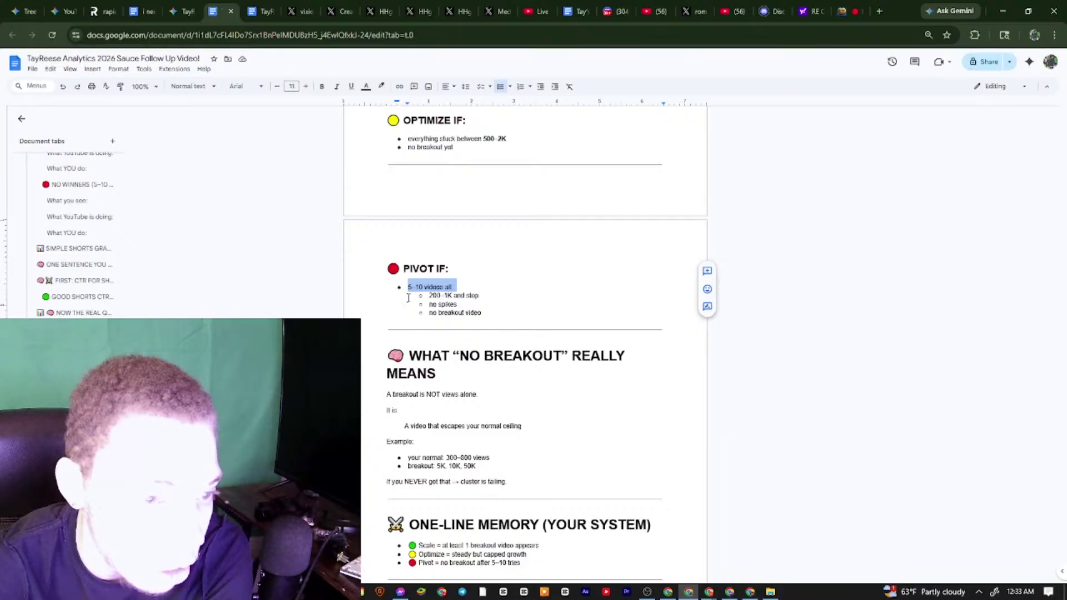
{"action": "left_click_drag", "start_coordinate": [411, 314], "coordinate": [496, 312]}
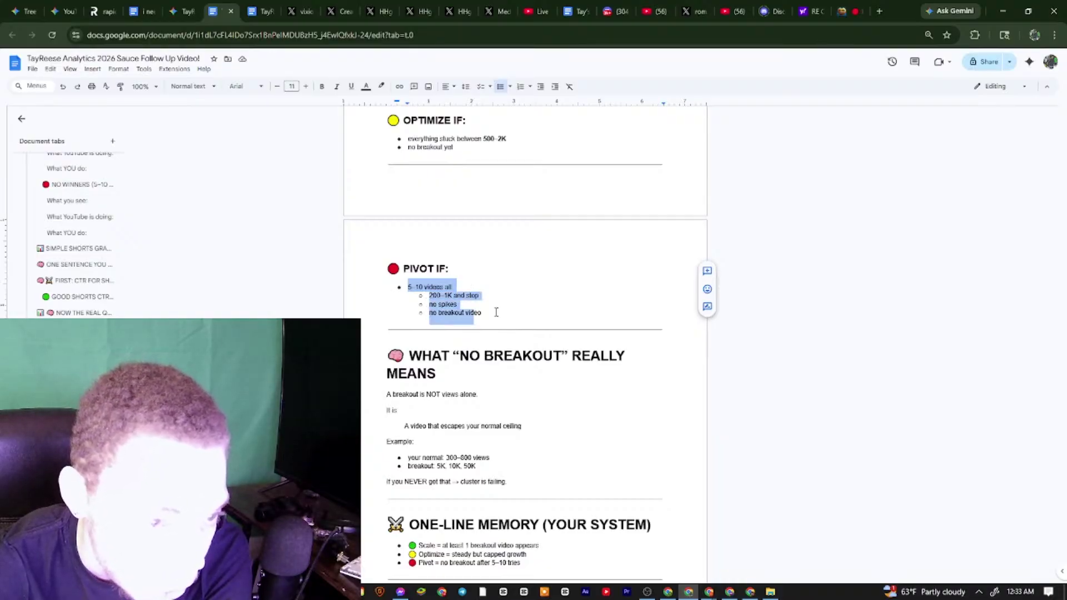
{"action": "scroll", "coordinate": [479, 287], "scroll_direction": "up", "scroll_amount": 5}
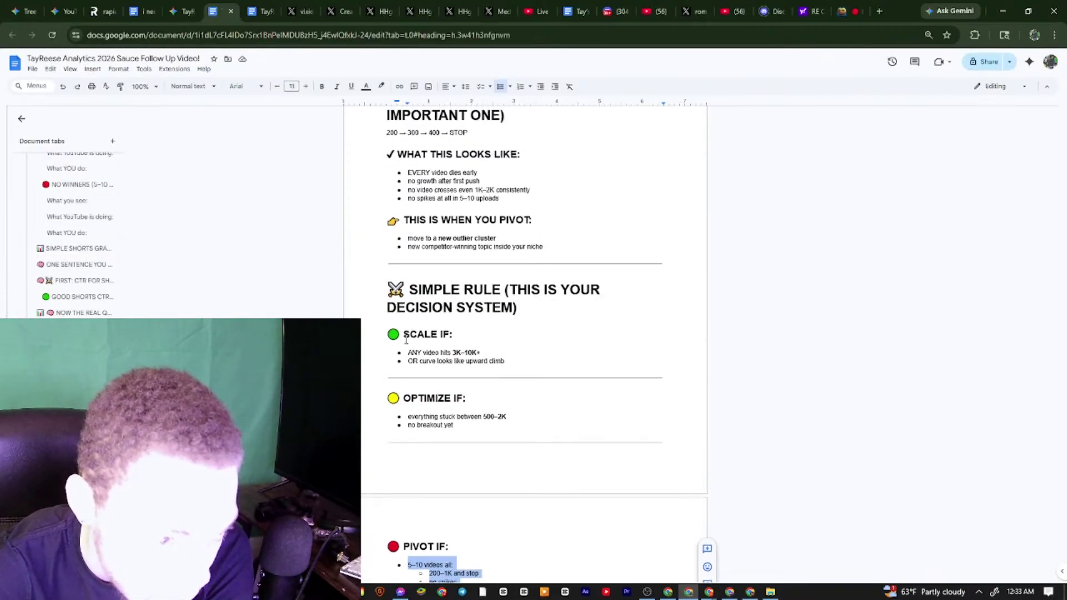
{"action": "left_click_drag", "start_coordinate": [404, 334], "coordinate": [517, 368]}
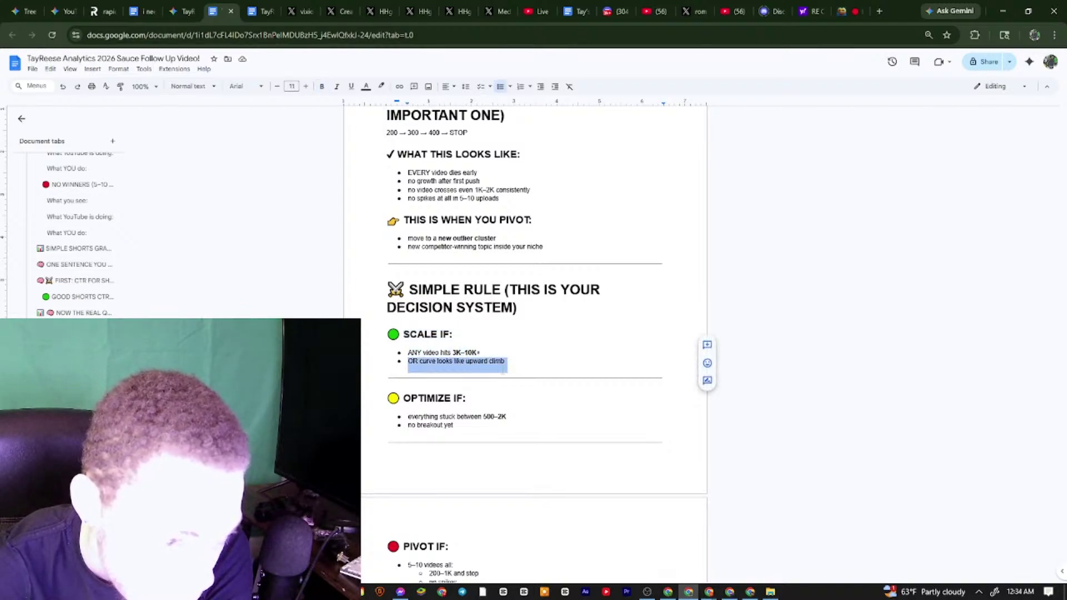
{"action": "scroll", "coordinate": [525, 371], "scroll_direction": "up", "scroll_amount": 2}
{"action": "left_click_drag", "start_coordinate": [520, 420], "coordinate": [409, 401]}
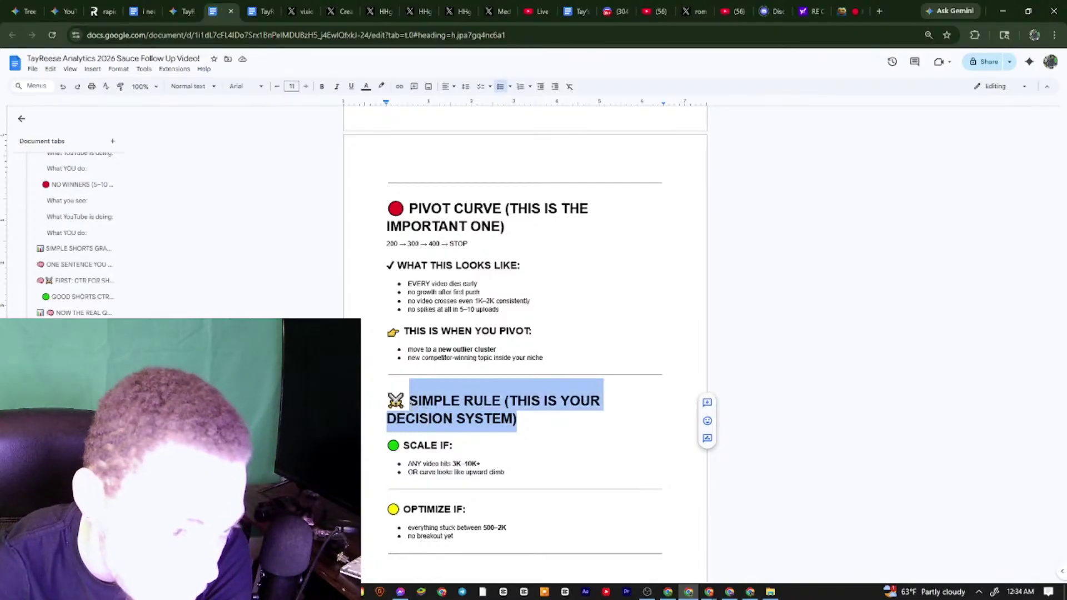
{"action": "scroll", "coordinate": [411, 399], "scroll_direction": "up", "scroll_amount": 2}
{"action": "left_click_drag", "start_coordinate": [425, 439], "coordinate": [553, 442]}
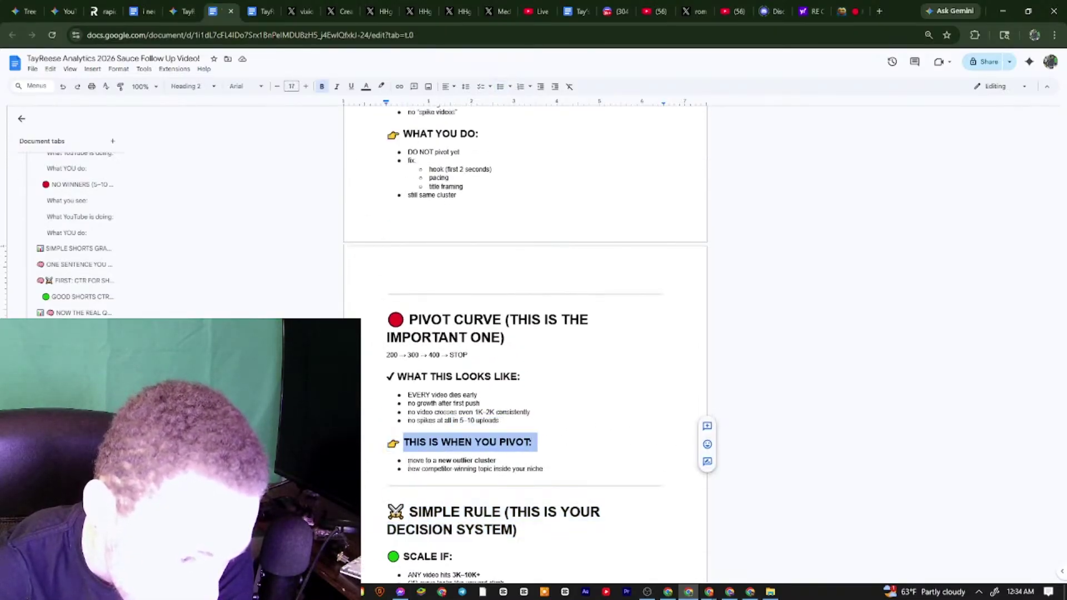
{"action": "left_click_drag", "start_coordinate": [408, 460], "coordinate": [521, 456]}
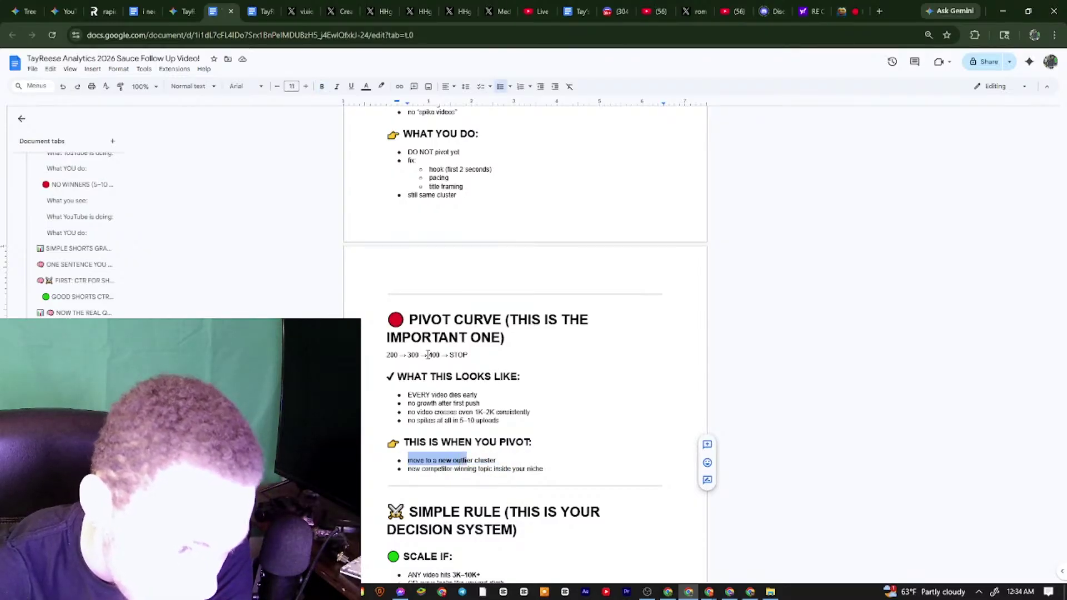
{"action": "left_click_drag", "start_coordinate": [402, 309], "coordinate": [530, 421]}
{"action": "scroll", "coordinate": [446, 351], "scroll_direction": "up", "scroll_amount": 8}
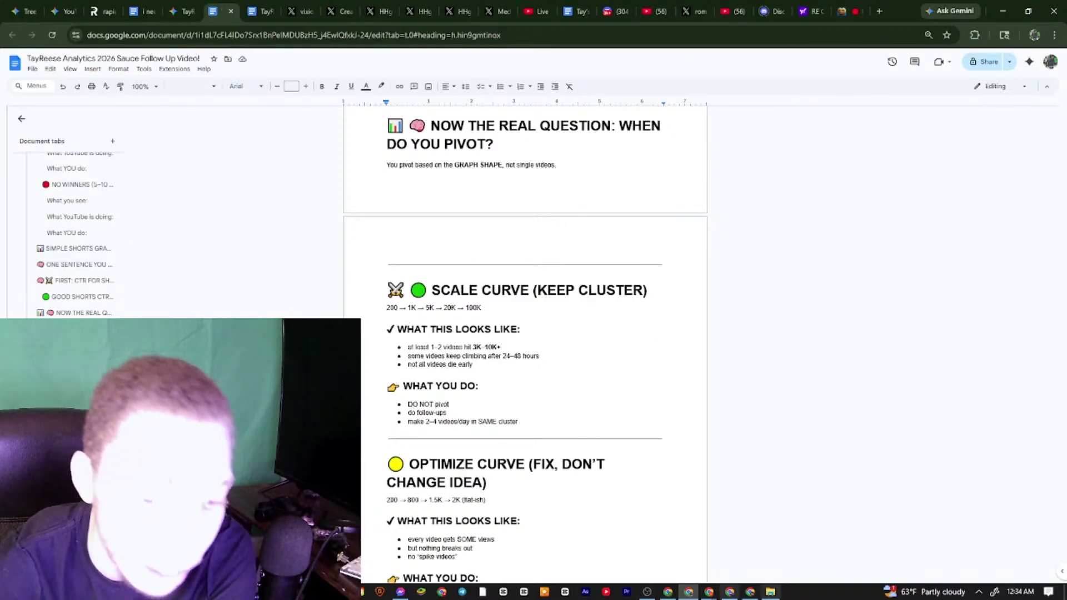
Switch to ChatGPT, paste the copied WHAT "NO BREAKOUT" REALLY MEANS section into a new message, and start voice dictation
{"action": "left_click", "coordinate": [669, 590]}
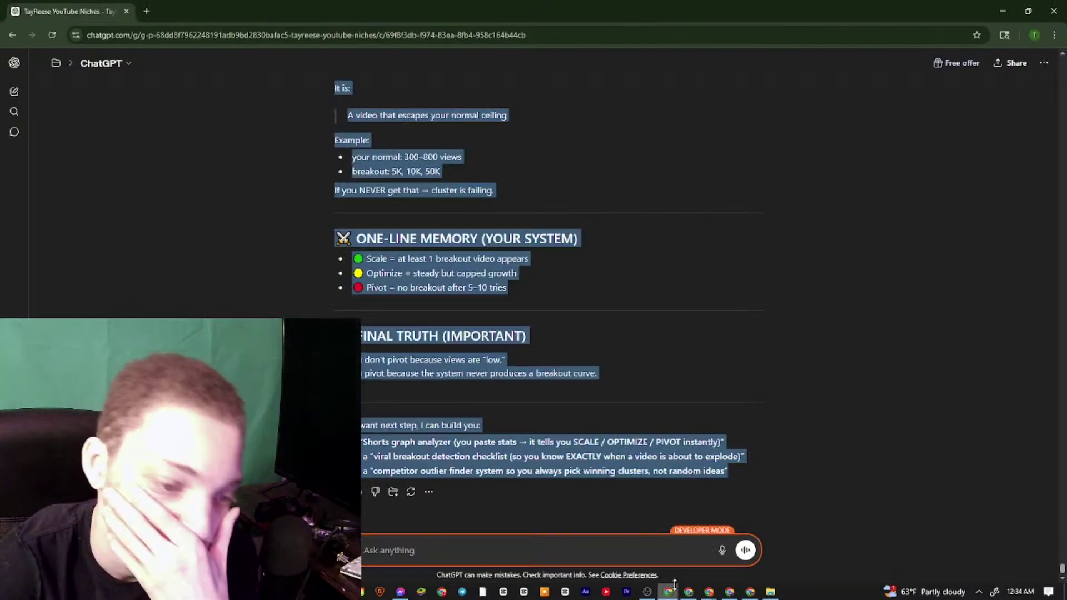
{"action": "right_click", "coordinate": [477, 551]}
{"action": "left_click", "coordinate": [488, 436]}
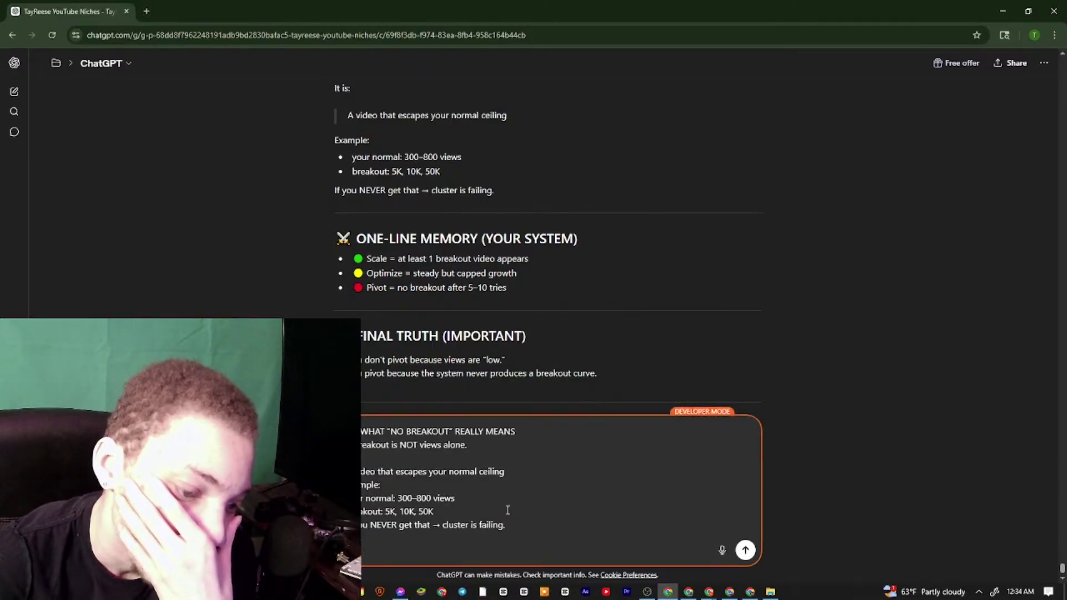
{"action": "key", "text": "ctrl+shift+d"}
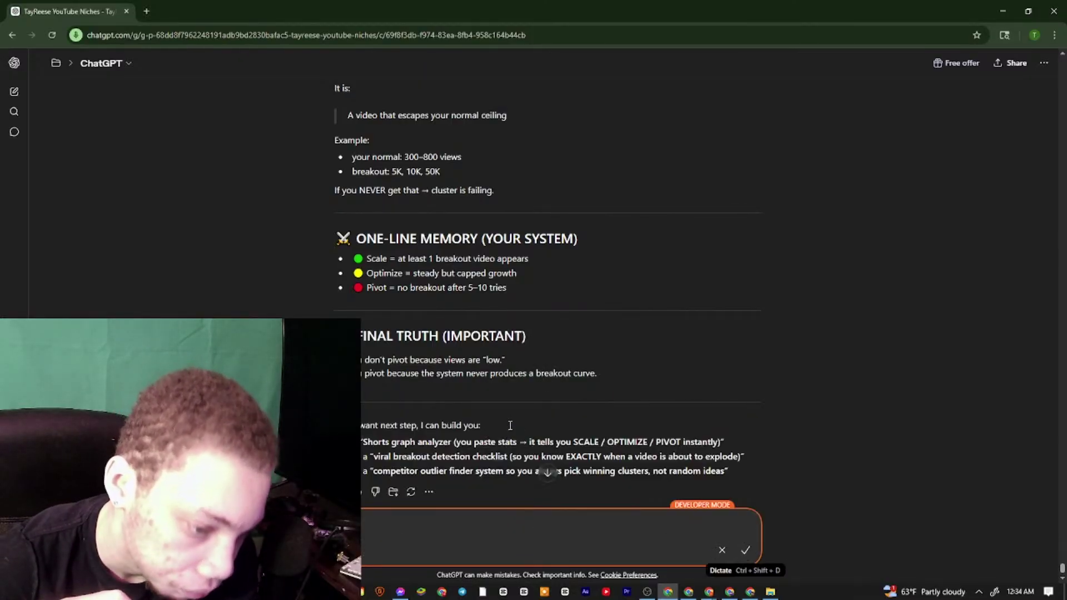
Dictate a request to be lined up with the sauce and told more, while reviewing the GOOD SHORTS CTR RANGE section in the Google Doc
{"action": "left_click", "coordinate": [688, 592]}
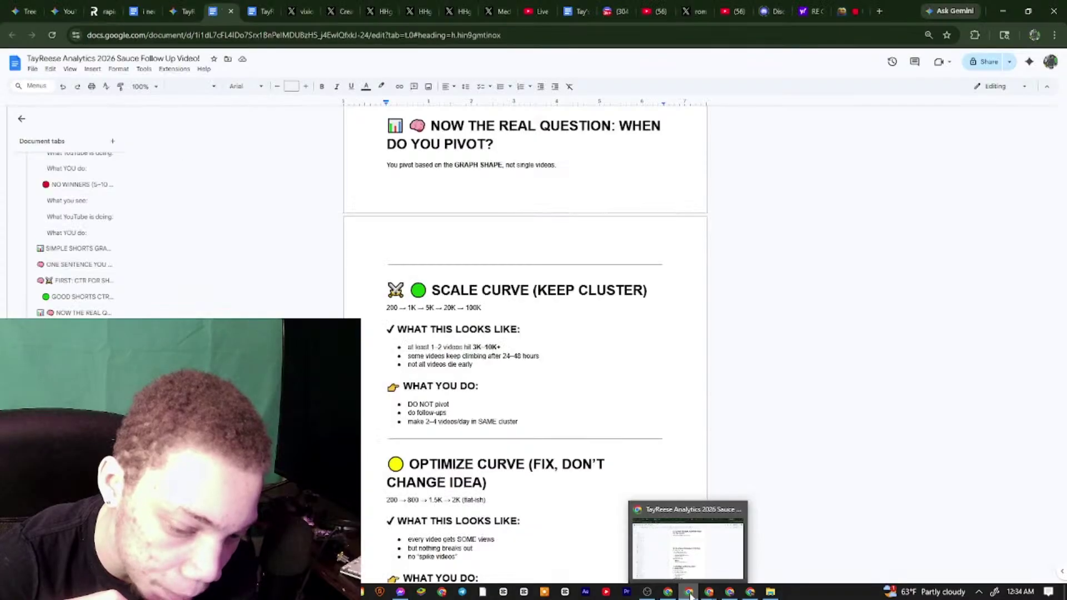
{"action": "scroll", "coordinate": [529, 403], "scroll_direction": "up", "scroll_amount": 8}
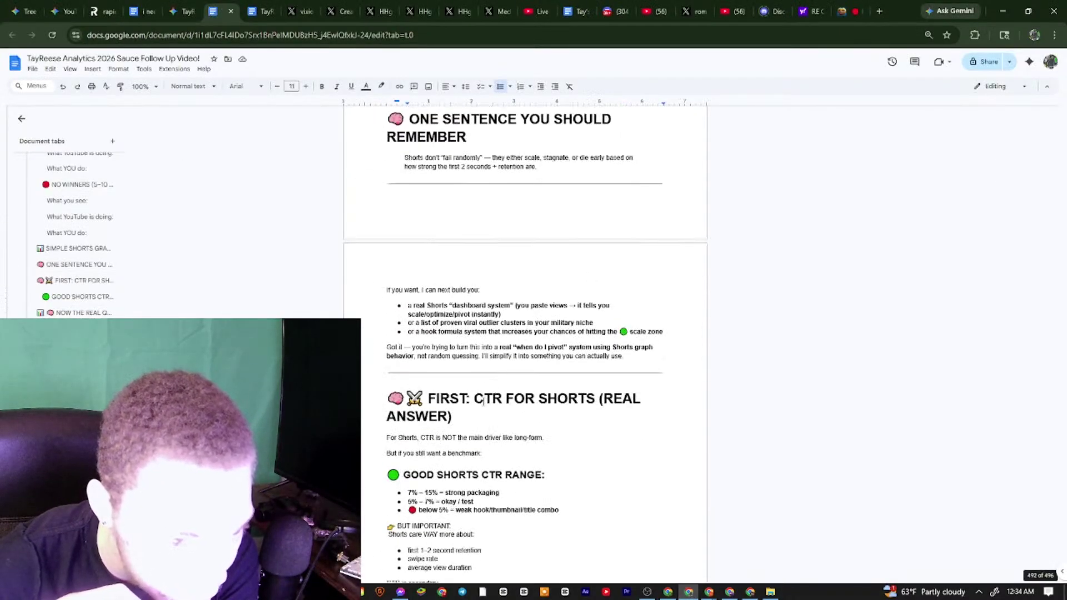
{"action": "triple_click", "coordinate": [409, 437]}
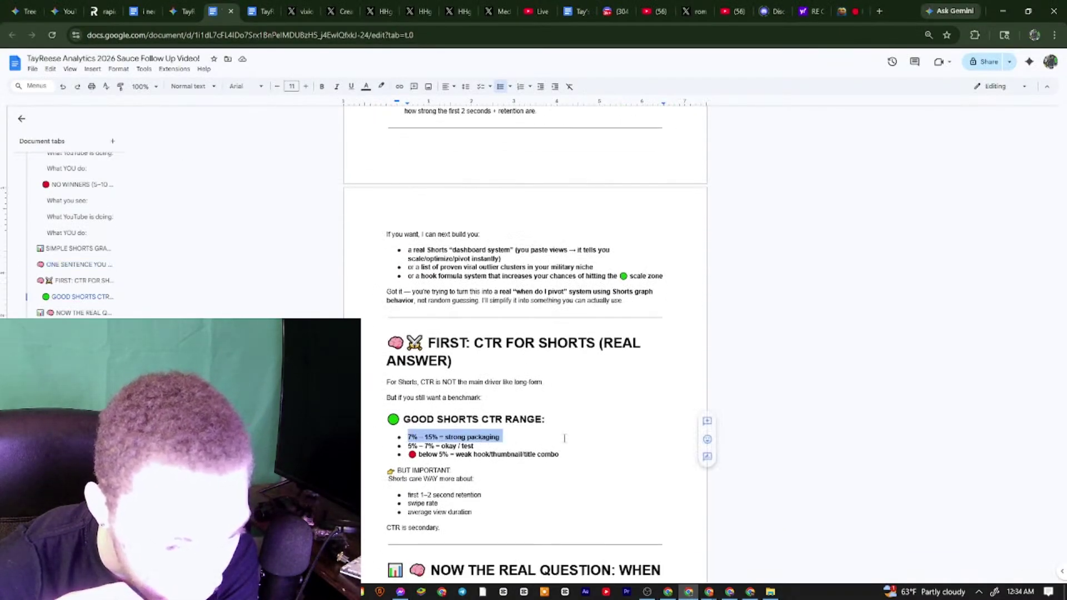
{"action": "left_click_drag", "start_coordinate": [544, 433], "coordinate": [475, 514]}
{"action": "left_click", "coordinate": [689, 590]}
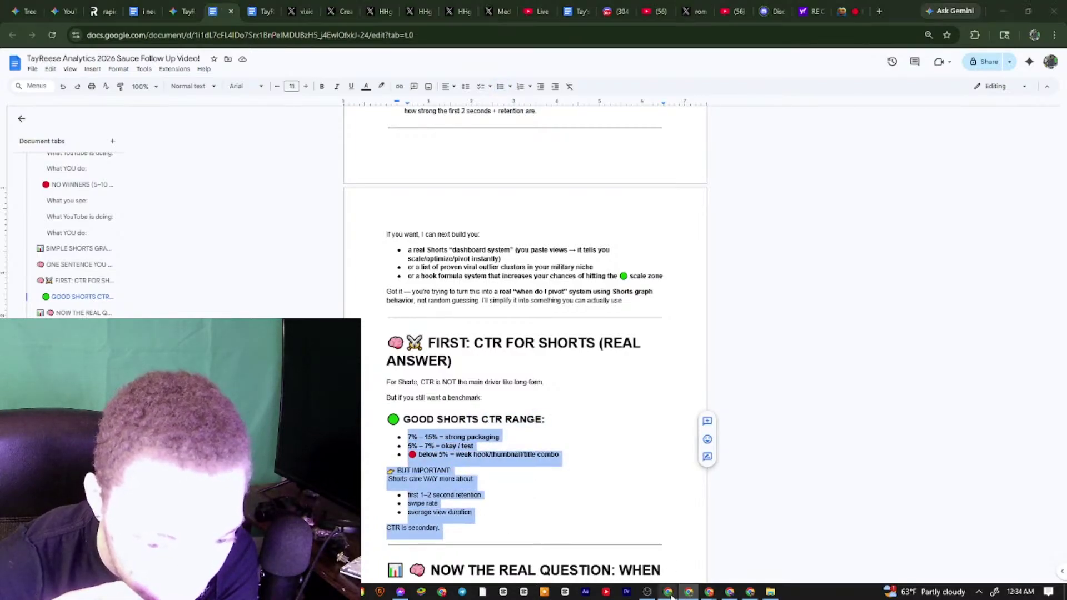
{"action": "left_click", "coordinate": [707, 593]}
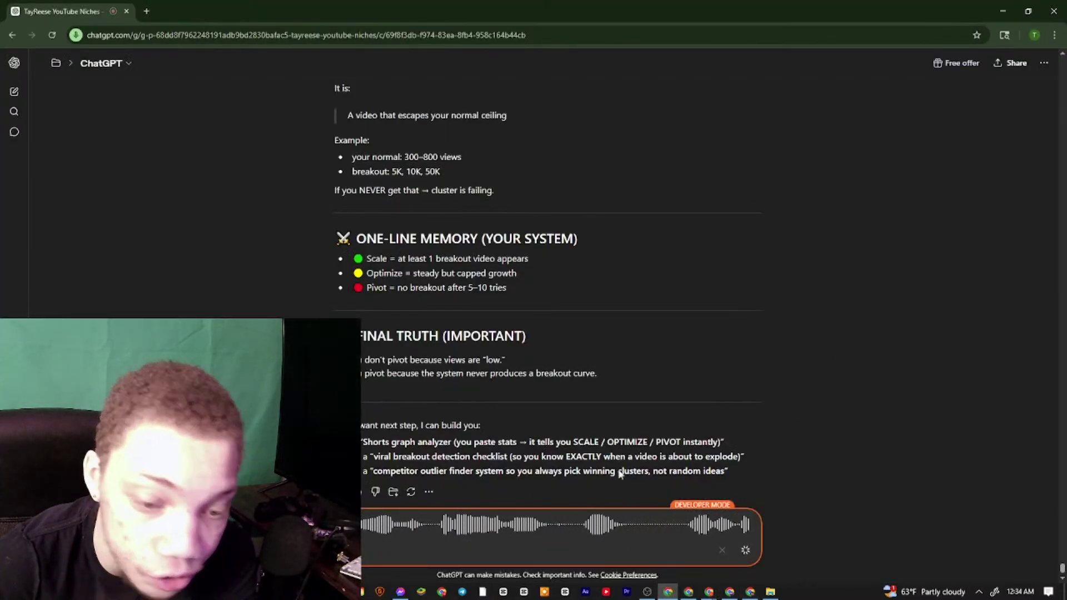
Reread the suggestion list and the FIRST: CTR FOR SHORTS section in the Google Doc, highlighting the GOOD SHORTS CTR RANGE heading
{"action": "left_click", "coordinate": [688, 593]}
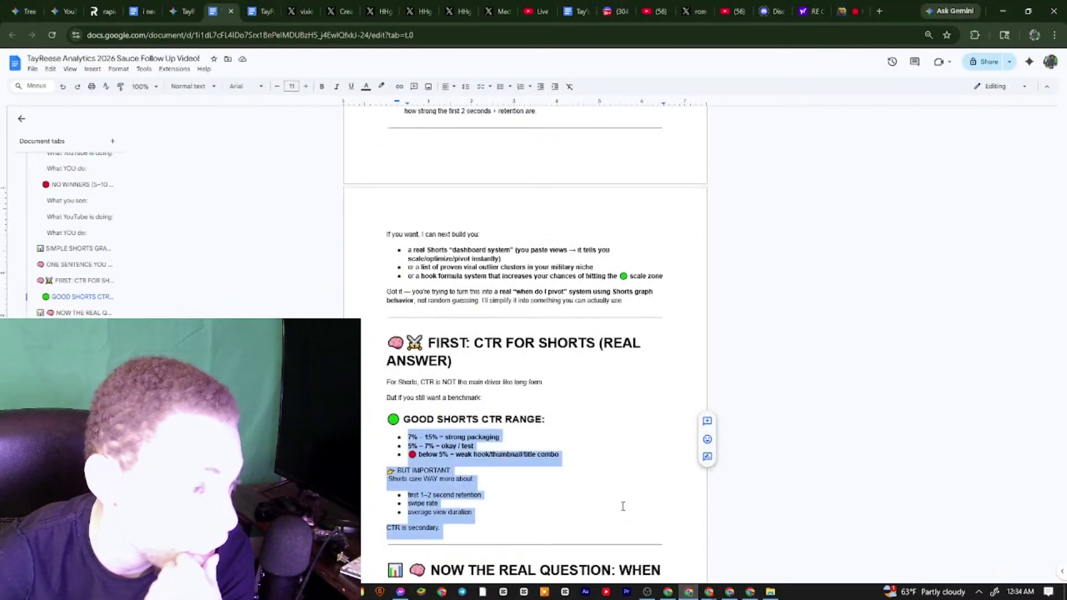
{"action": "scroll", "coordinate": [414, 224], "scroll_direction": "up", "scroll_amount": 2}
{"action": "scroll", "coordinate": [424, 239], "scroll_direction": "down", "scroll_amount": 5}
{"action": "scroll", "coordinate": [534, 284], "scroll_direction": "up", "scroll_amount": 4}
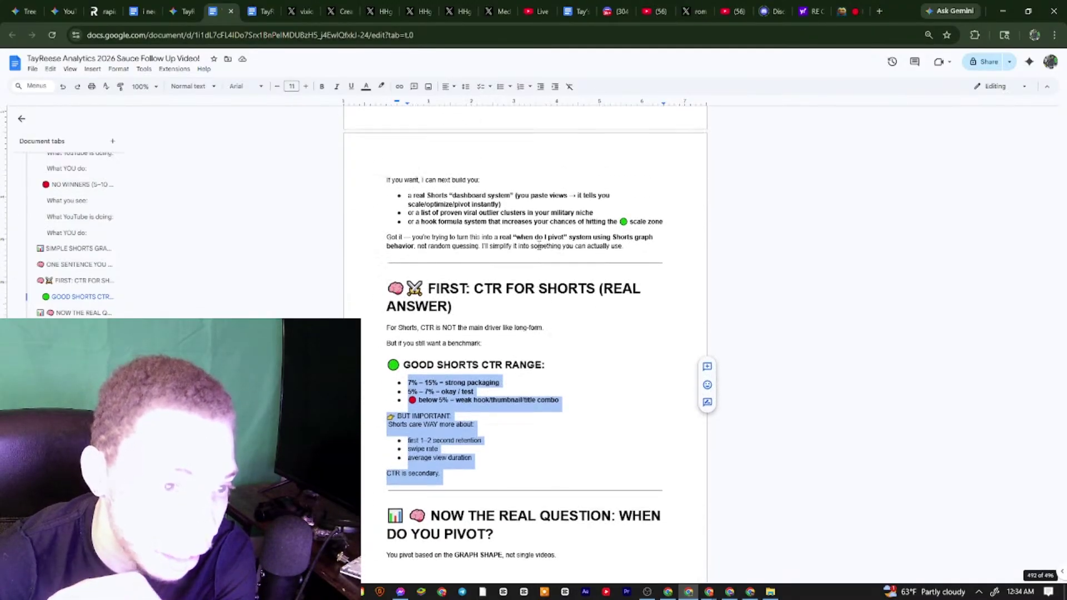
{"action": "left_click", "coordinate": [665, 593]}
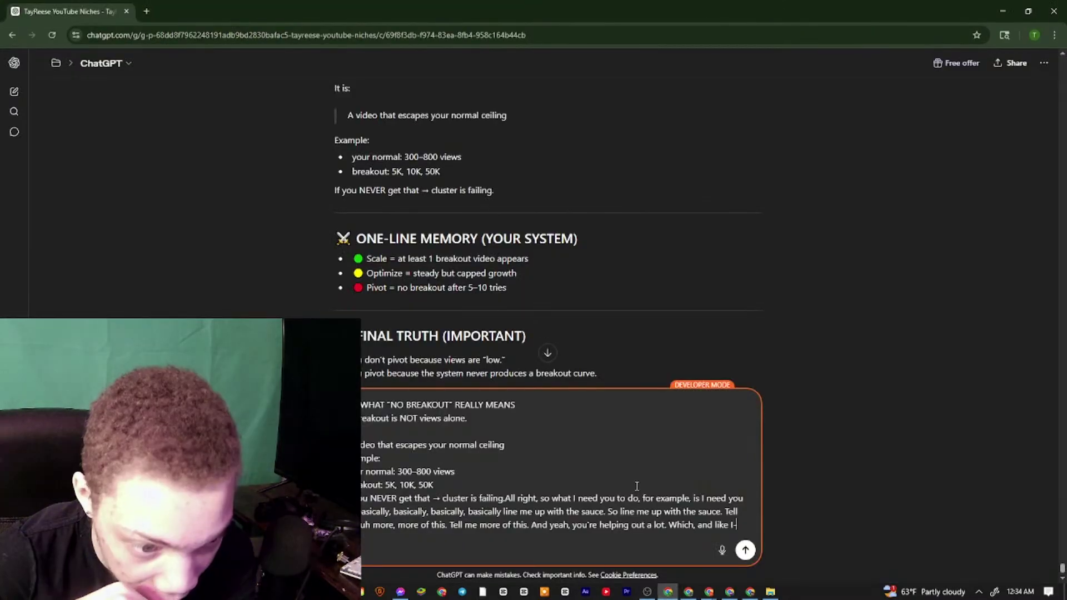
{"action": "left_click", "coordinate": [689, 593]}
{"action": "left_click", "coordinate": [667, 592]}
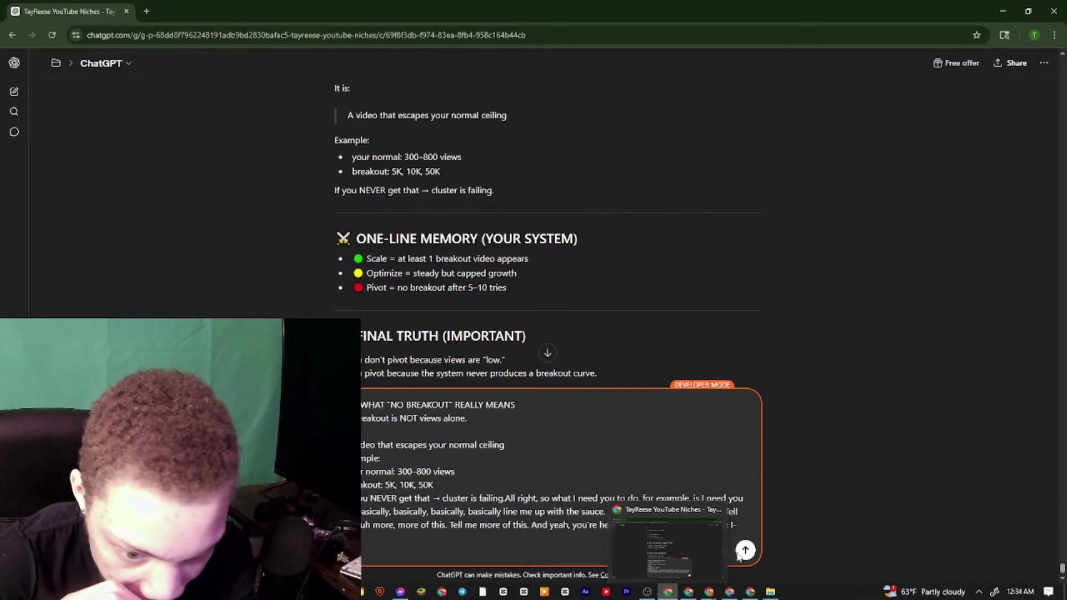
{"action": "left_click", "coordinate": [689, 592]}
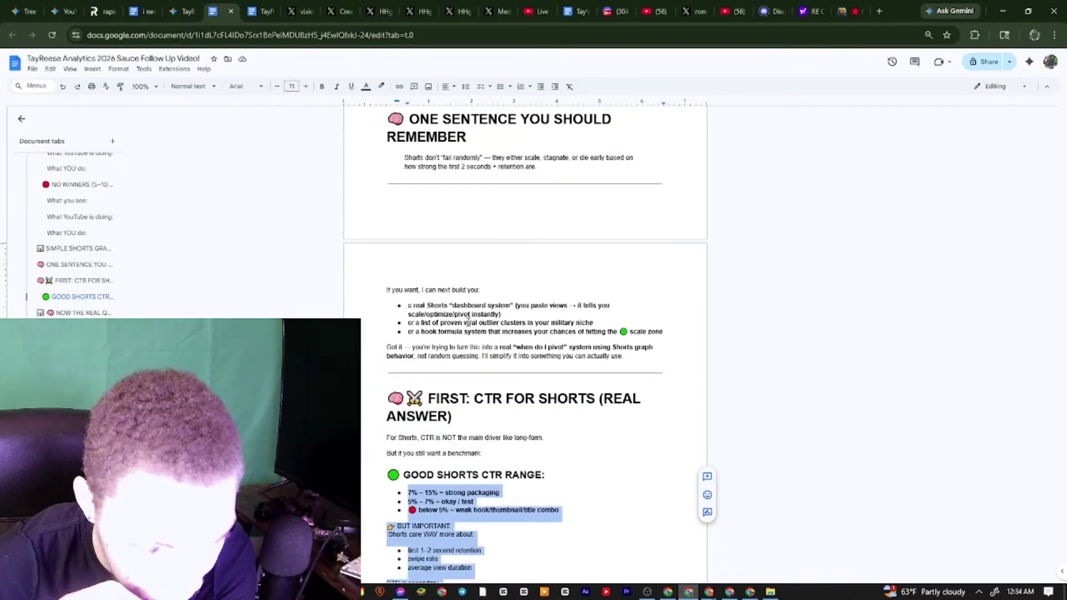
{"action": "triple_click", "coordinate": [425, 314]}
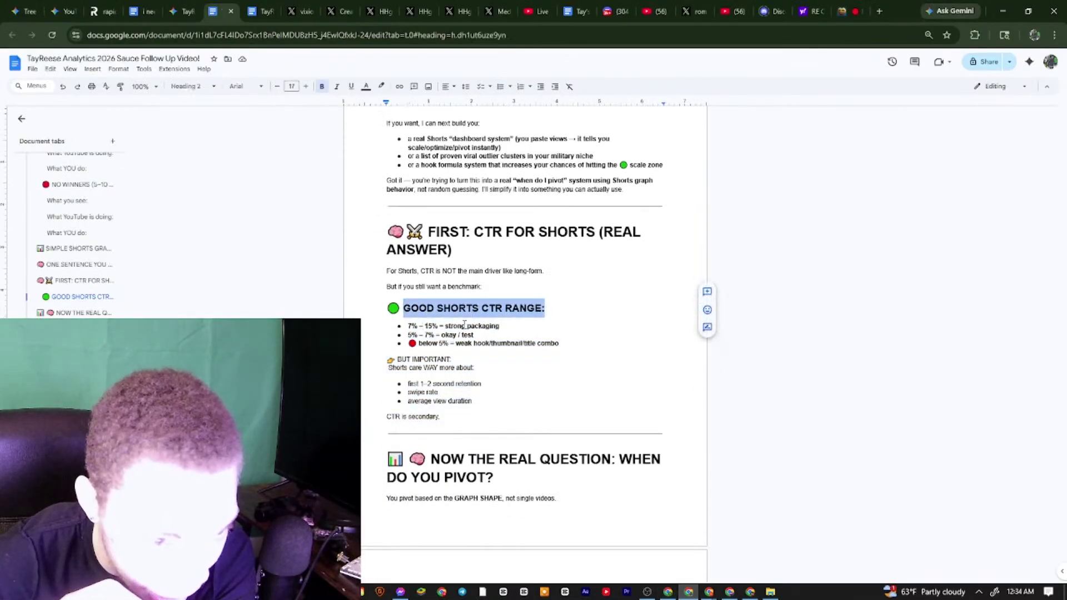
{"action": "scroll", "coordinate": [538, 350], "scroll_direction": "down", "scroll_amount": 4}
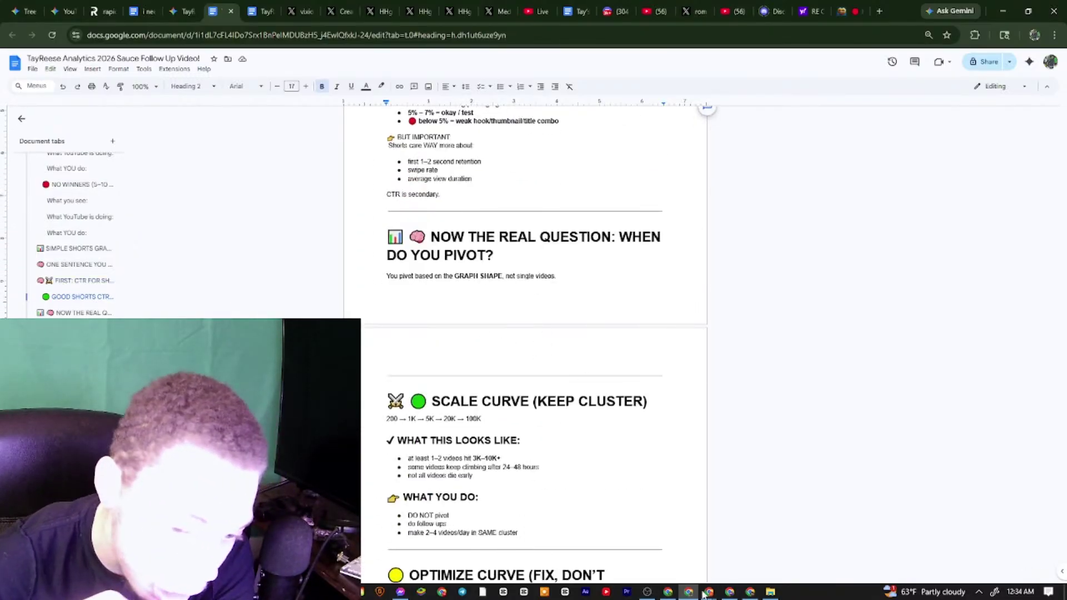
Return to ChatGPT and send the message containing the pasted no-breakout section and the dictated request
{"action": "left_click", "coordinate": [676, 593]}
{"action": "left_click", "coordinate": [689, 593]}
{"action": "left_click", "coordinate": [698, 595]}
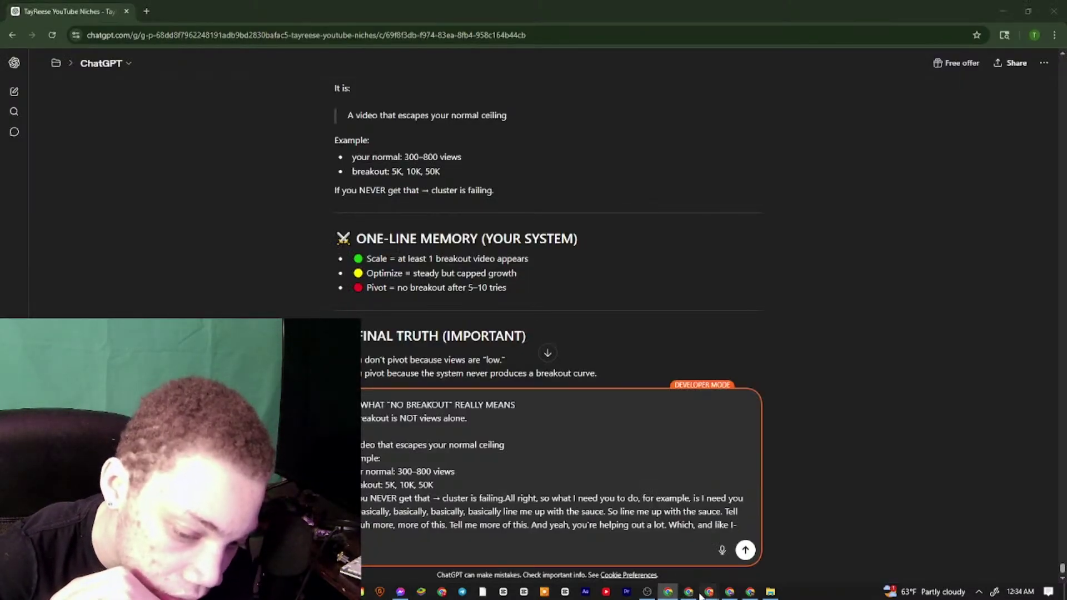
{"action": "left_click", "coordinate": [689, 594]}
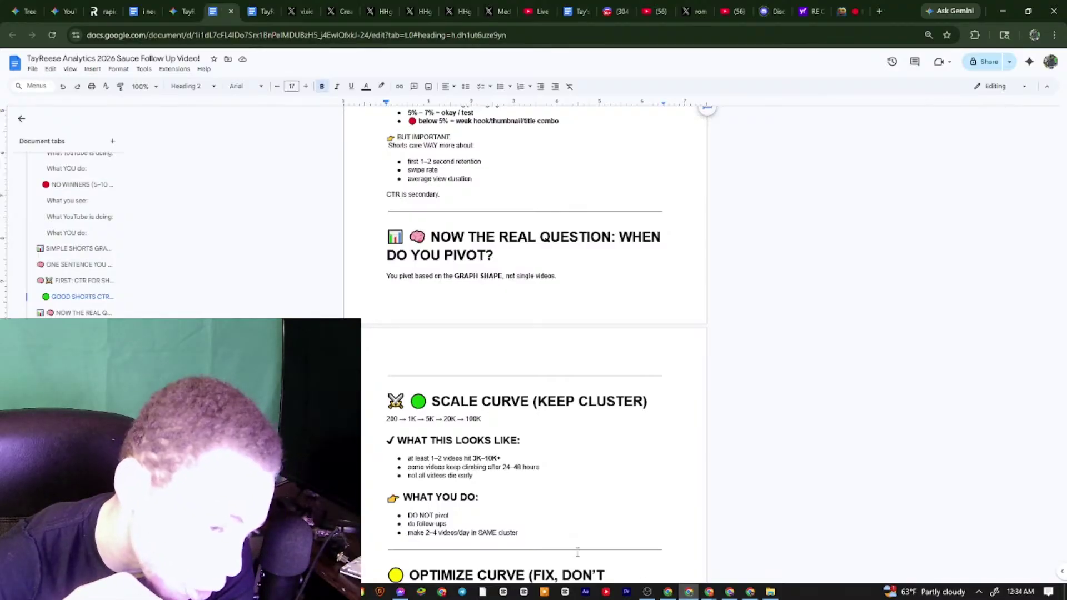
{"action": "left_click", "coordinate": [701, 594]}
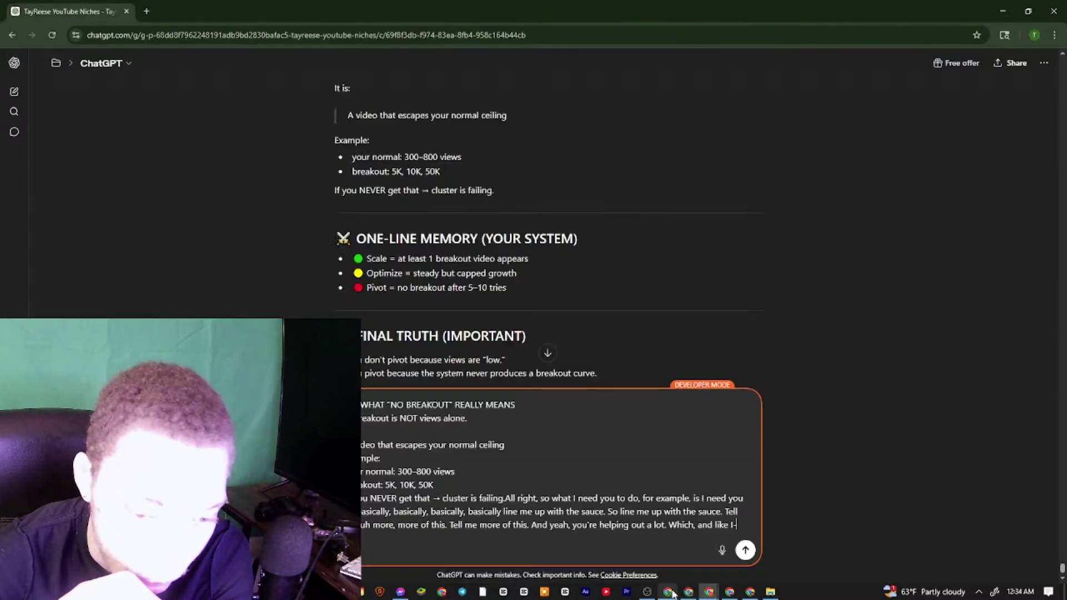
{"action": "left_click", "coordinate": [702, 594]}
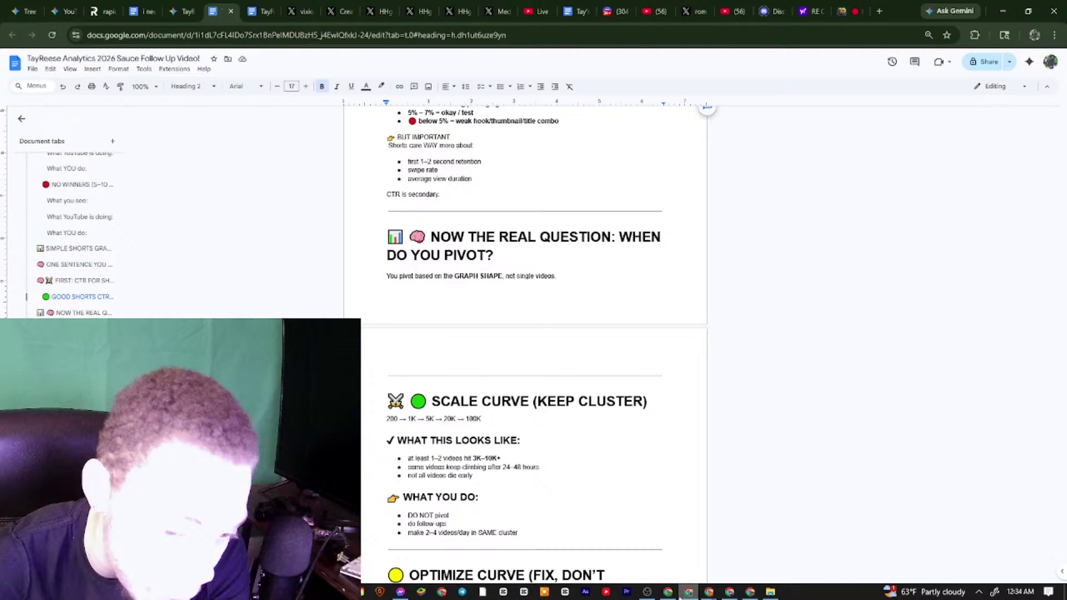
{"action": "left_click", "coordinate": [670, 593]}
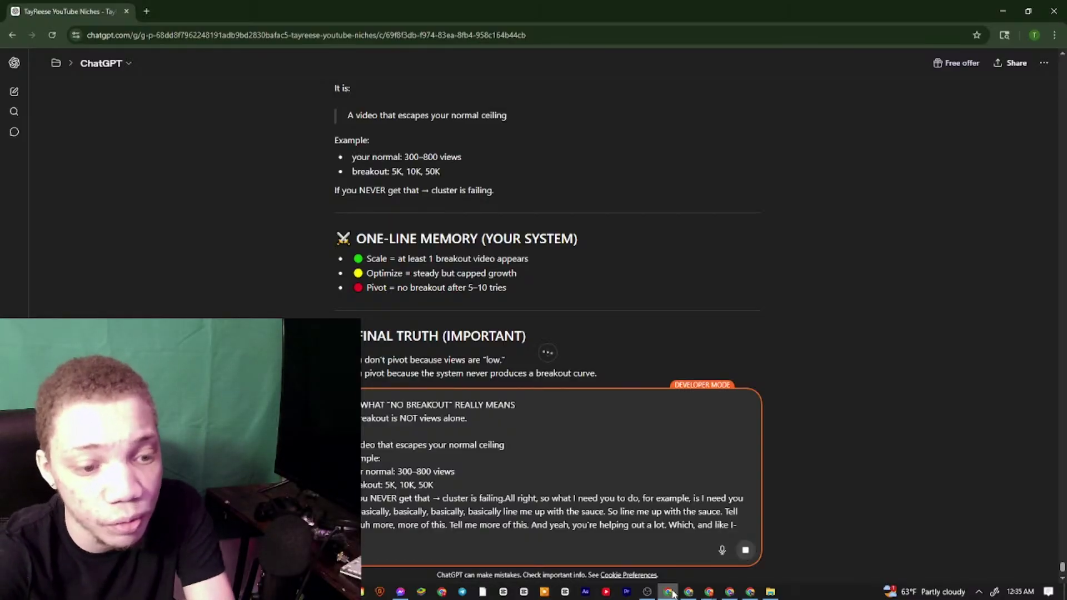
{"action": "key", "text": "Return"}
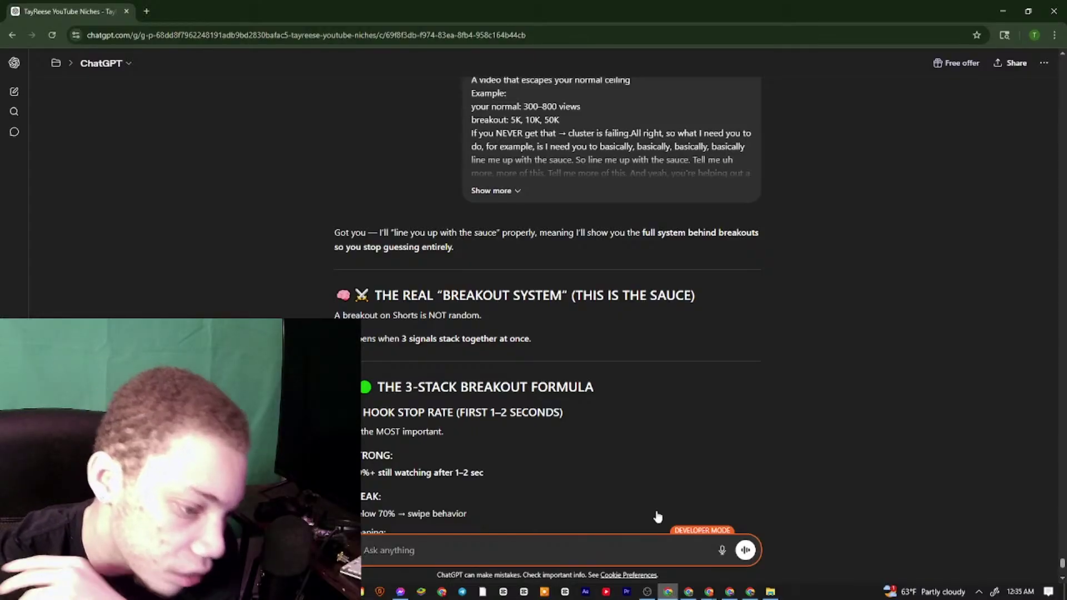
Skim the new answer and go back through the previous answer's no-breakout, ONE-LINE MEMORY and FINAL TRUTH sections
{"action": "scroll", "coordinate": [566, 295], "scroll_direction": "down", "scroll_amount": 8}
{"action": "scroll", "coordinate": [461, 414], "scroll_direction": "up", "scroll_amount": 11}
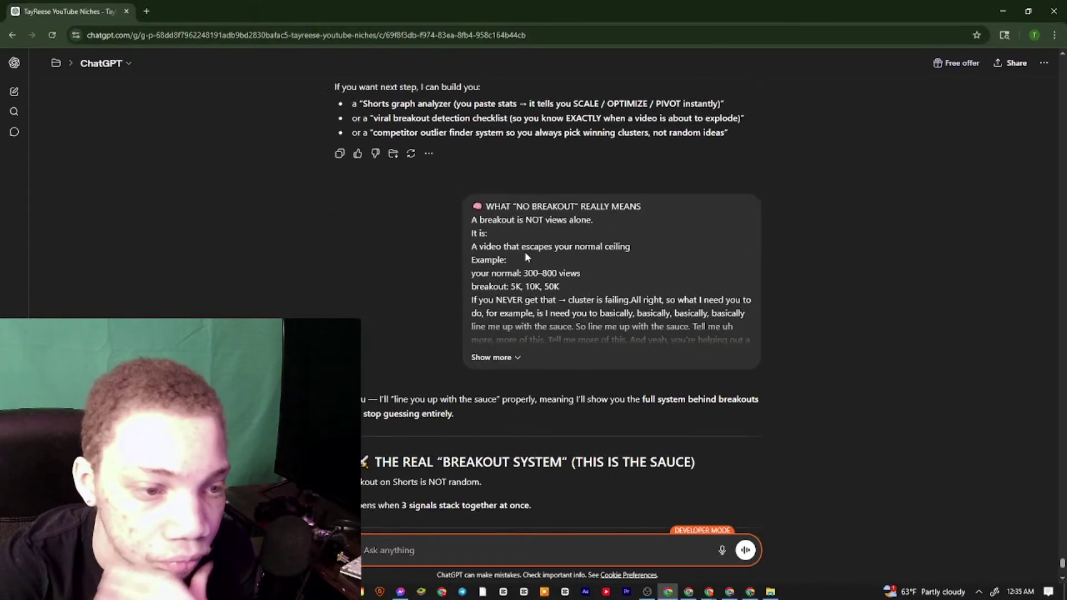
{"action": "scroll", "coordinate": [539, 211], "scroll_direction": "up", "scroll_amount": 1}
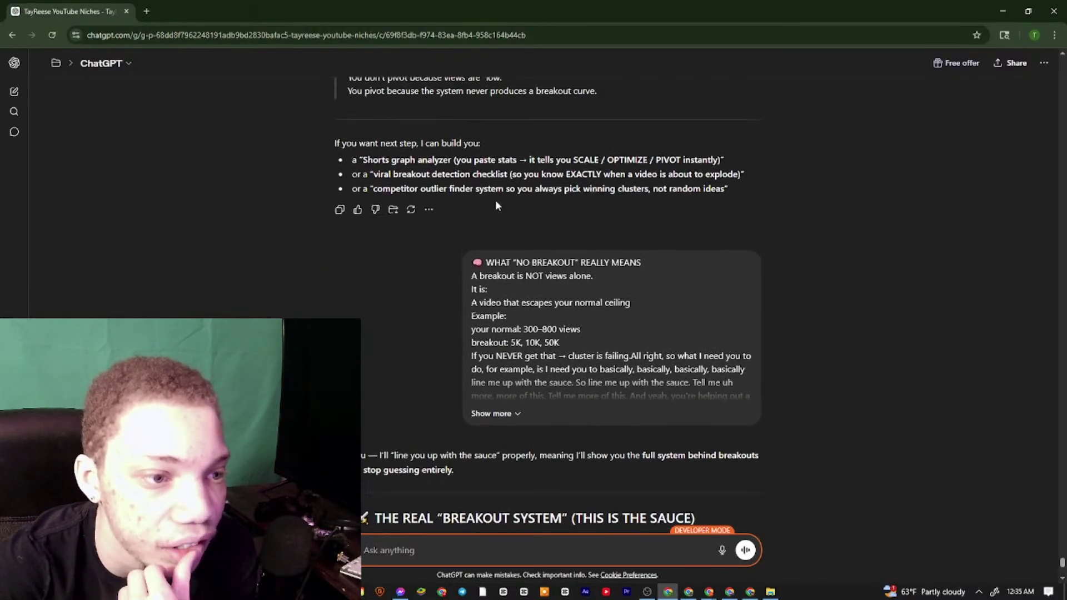
{"action": "scroll", "coordinate": [496, 206], "scroll_direction": "up", "scroll_amount": 7}
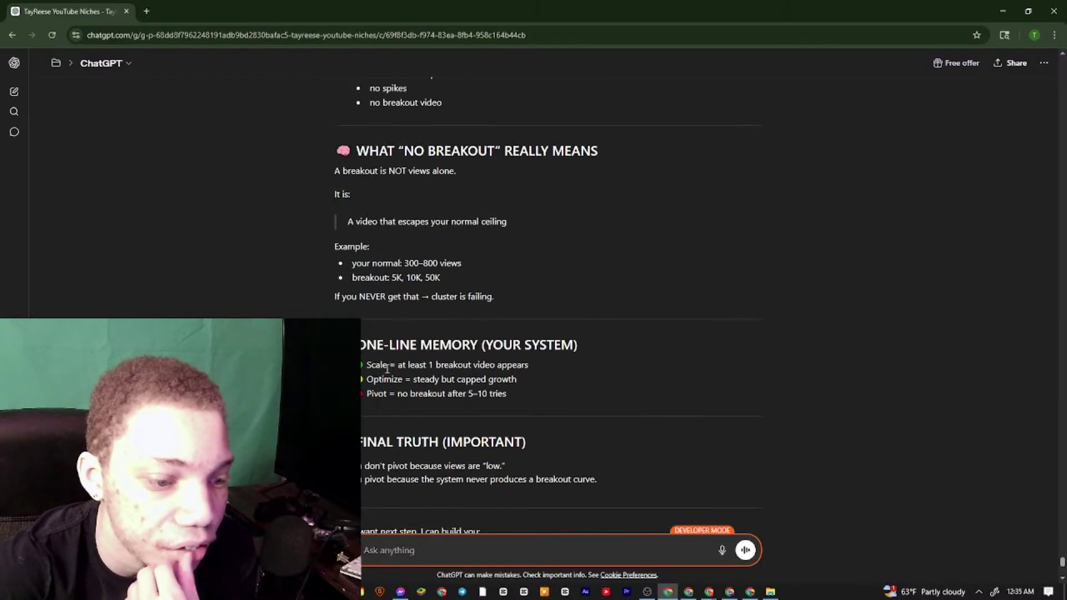
{"action": "scroll", "coordinate": [476, 363], "scroll_direction": "down", "scroll_amount": 2}
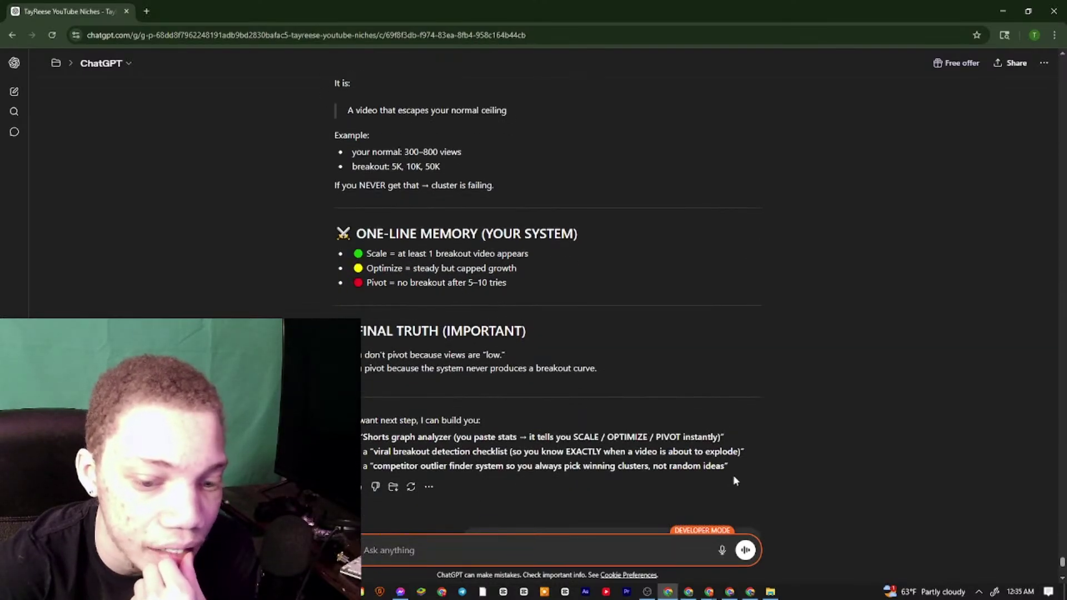
Copy the previous ChatGPT answer, from its "Got it" opening through the closing list of suggested next builds
{"action": "left_click_drag", "start_coordinate": [733, 481], "coordinate": [340, 252]}
{"action": "scroll", "coordinate": [369, 154], "scroll_direction": "up", "scroll_amount": 8}
{"action": "scroll", "coordinate": [369, 155], "scroll_direction": "up", "scroll_amount": 5}
{"action": "scroll", "coordinate": [373, 155], "scroll_direction": "up", "scroll_amount": 14}
{"action": "scroll", "coordinate": [386, 283], "scroll_direction": "down", "scroll_amount": 2}
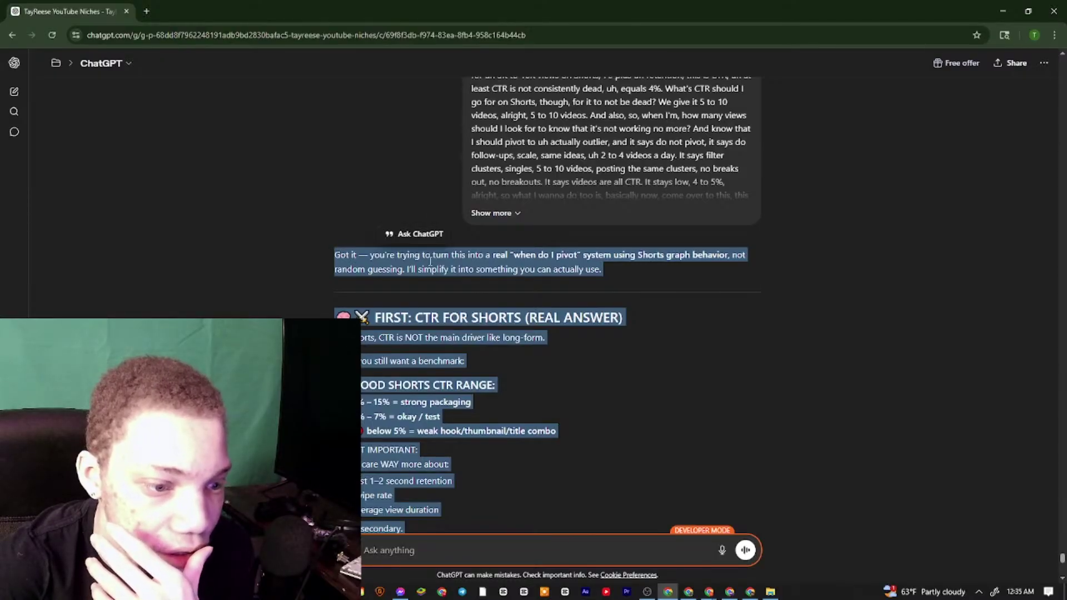
{"action": "right_click", "coordinate": [538, 275]}
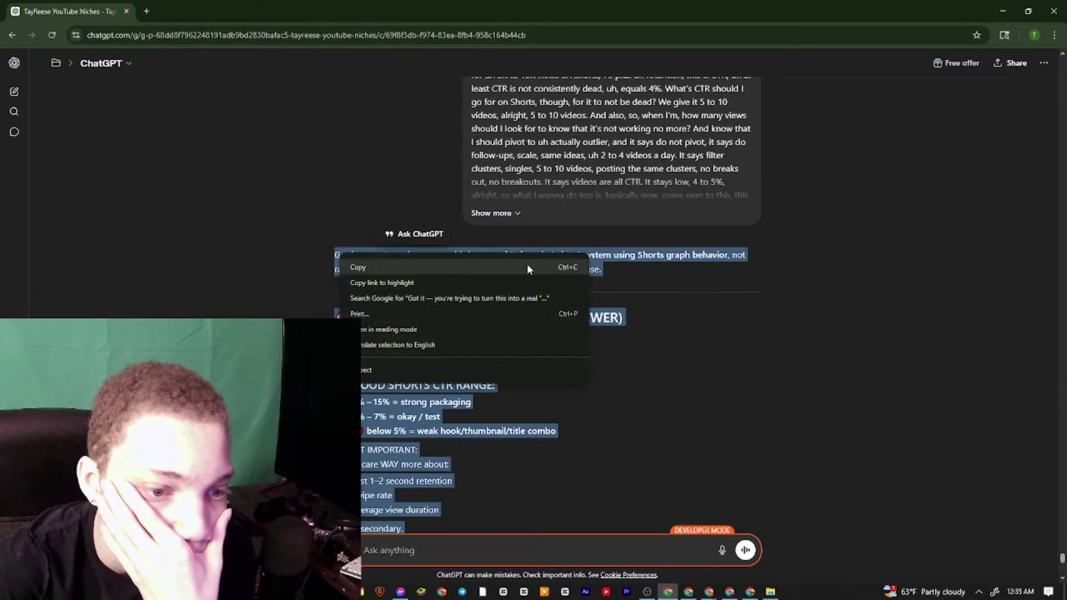
{"action": "left_click", "coordinate": [527, 264]}
Switch to the Google Doc, place the cursor below the last suggestion list, and open the paste options
{"action": "left_click", "coordinate": [689, 591]}
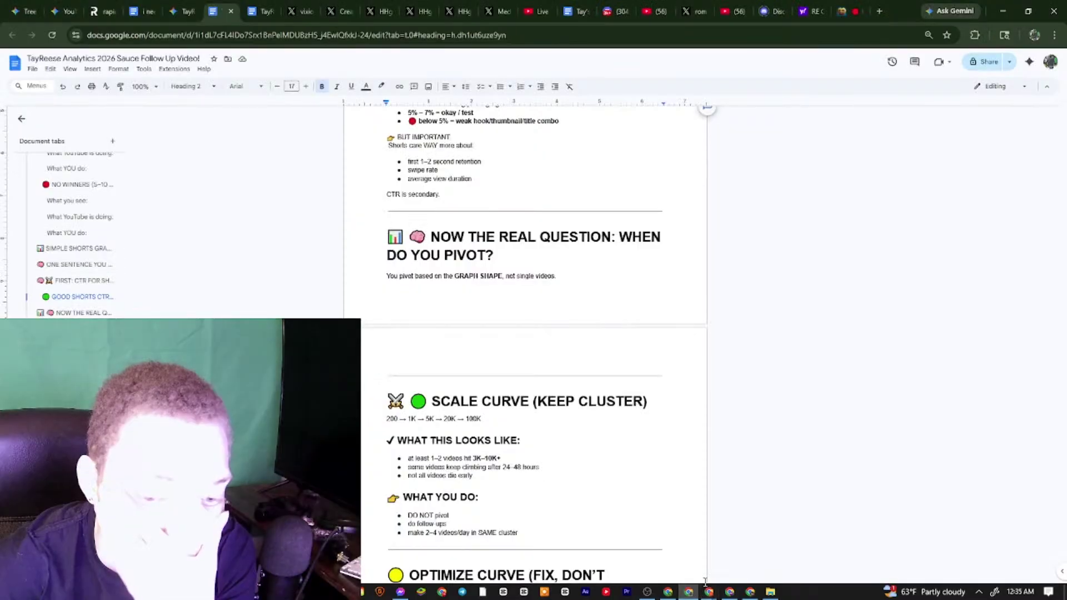
{"action": "scroll", "coordinate": [481, 431], "scroll_direction": "down", "scroll_amount": 11}
{"action": "scroll", "coordinate": [479, 430], "scroll_direction": "down", "scroll_amount": 8}
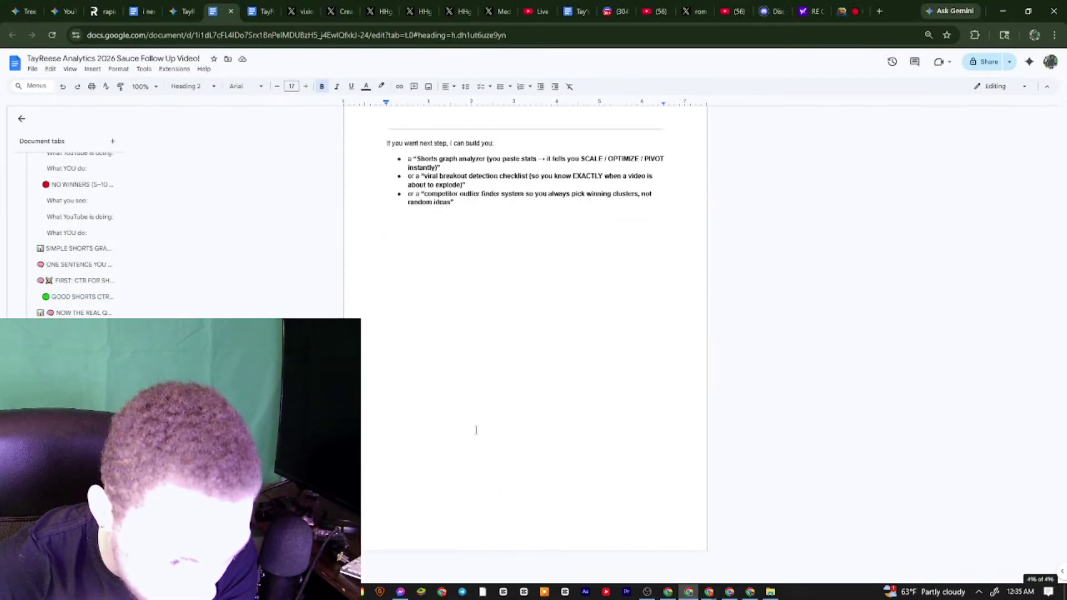
{"action": "left_click", "coordinate": [465, 313]}
{"action": "right_click", "coordinate": [465, 312]}
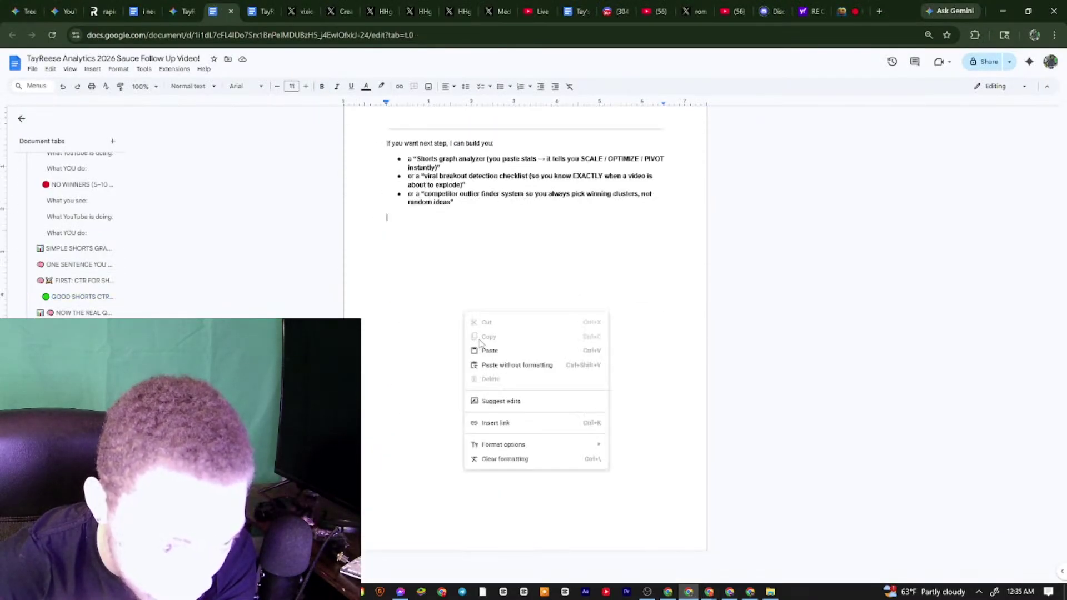
Return to the newest ChatGPT answer and read THE REAL "BREAKOUT SYSTEM" section, highlighting the line about three stacked signals
{"action": "left_click", "coordinate": [667, 590]}
{"action": "scroll", "coordinate": [497, 323], "scroll_direction": "down", "scroll_amount": 15}
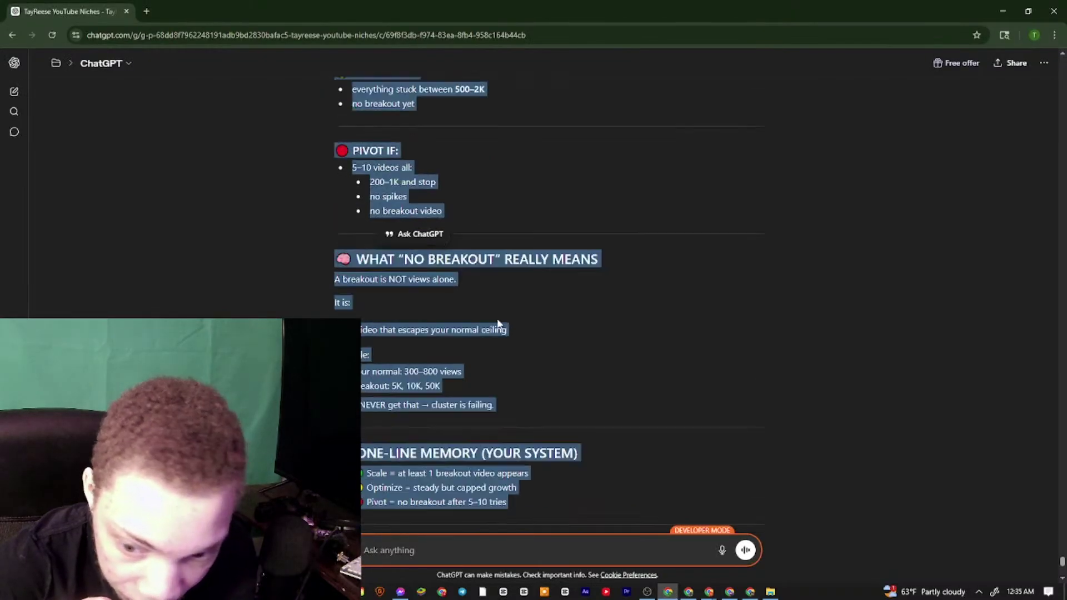
{"action": "scroll", "coordinate": [497, 323], "scroll_direction": "down", "scroll_amount": 10}
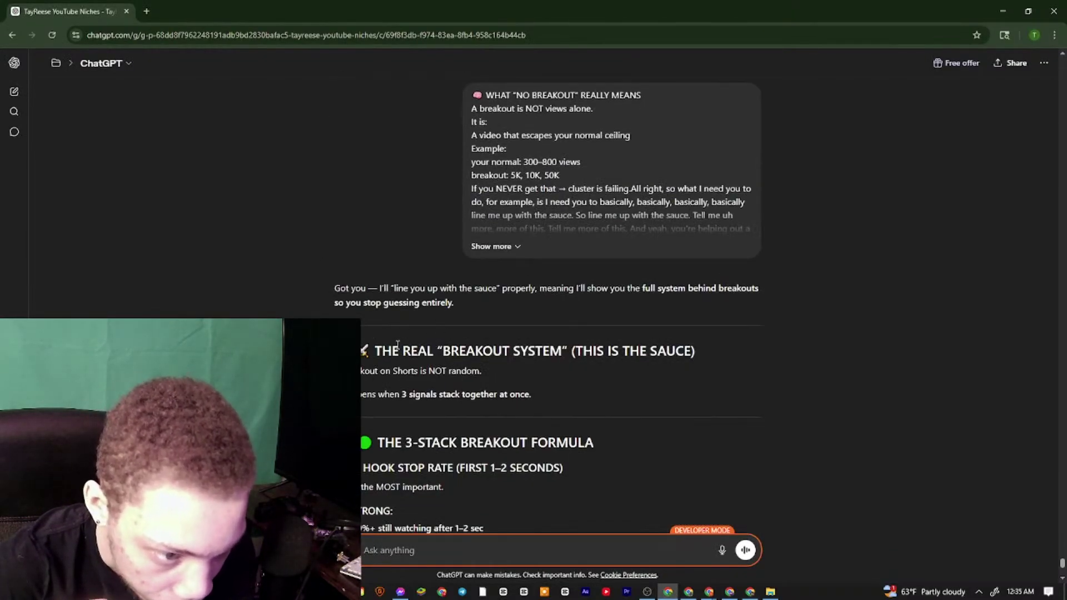
{"action": "left_click_drag", "start_coordinate": [371, 350], "coordinate": [559, 370]}
{"action": "left_click_drag", "start_coordinate": [360, 370], "coordinate": [517, 372]}
{"action": "left_click", "coordinate": [400, 394]}
{"action": "left_click_drag", "start_coordinate": [361, 394], "coordinate": [535, 392]}
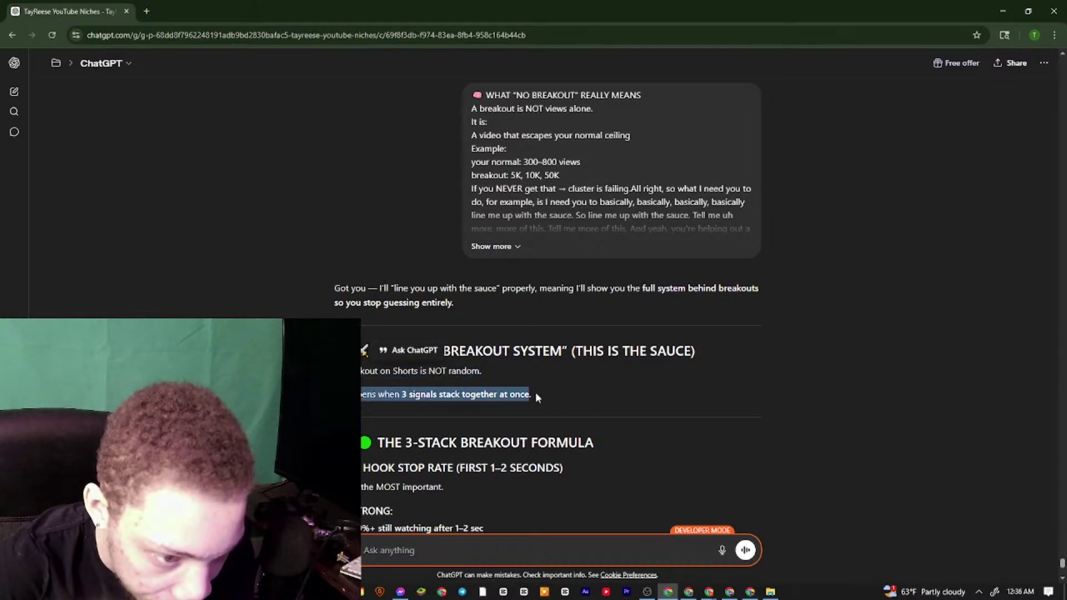
{"action": "left_click_drag", "start_coordinate": [362, 394], "coordinate": [560, 400]}
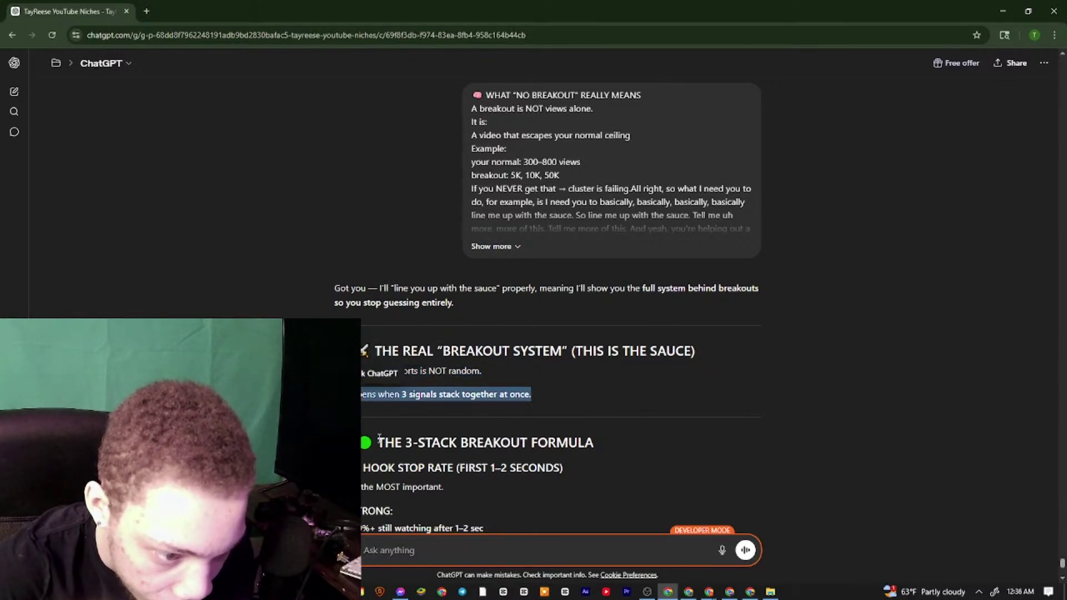
Read the 3-STACK BREAKOUT FORMULA's hook stop rate section, highlighting the strong threshold of 80%+ still watching after 1–2 sec
{"action": "left_click_drag", "start_coordinate": [378, 442], "coordinate": [645, 331]}
{"action": "scroll", "coordinate": [432, 425], "scroll_direction": "down", "scroll_amount": 2}
{"action": "scroll", "coordinate": [386, 339], "scroll_direction": "down", "scroll_amount": 1}
{"action": "left_click_drag", "start_coordinate": [352, 303], "coordinate": [576, 307]}
{"action": "left_click", "coordinate": [440, 300]}
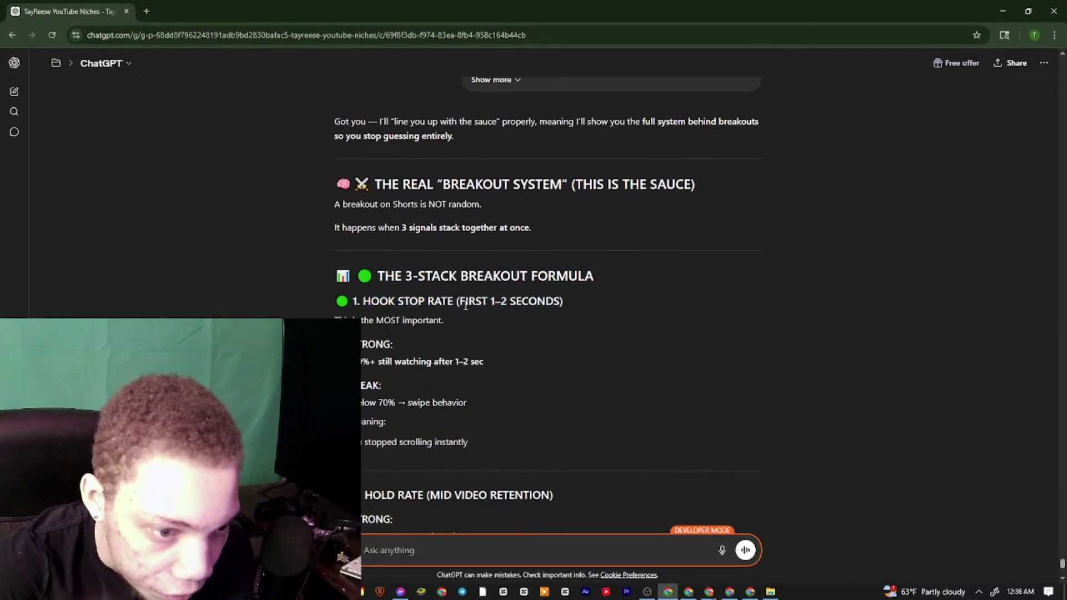
{"action": "left_click_drag", "start_coordinate": [465, 301], "coordinate": [499, 318]}
{"action": "double_click", "coordinate": [411, 349]}
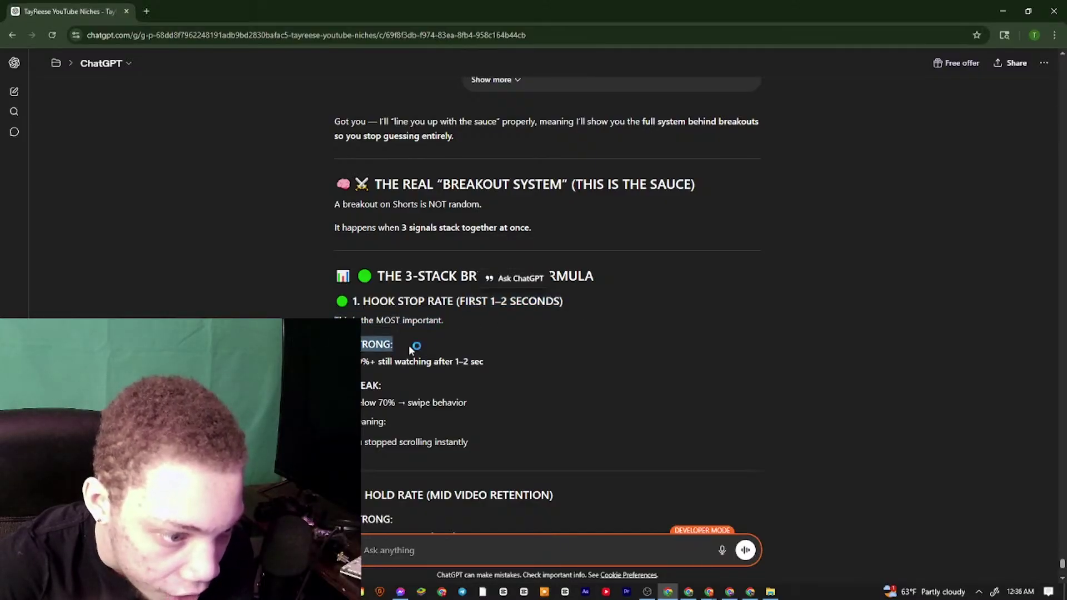
{"action": "left_click_drag", "start_coordinate": [335, 361], "coordinate": [485, 364]}
Switch to YouTube Studio and check the British weapon Short's analytics, going through its editor and details pages and back to analytics
{"action": "left_click", "coordinate": [708, 591]}
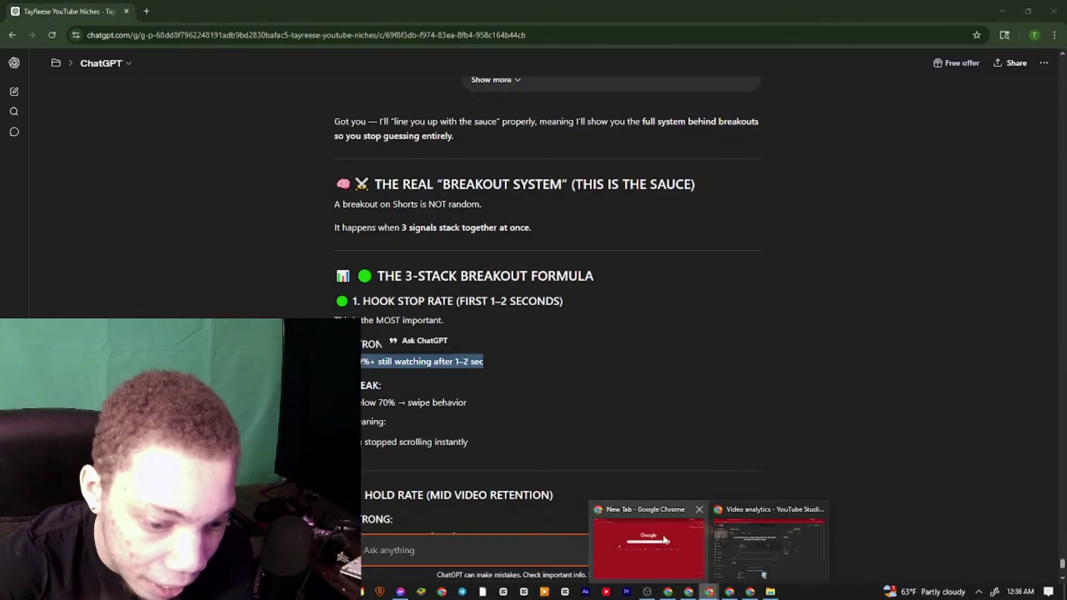
{"action": "left_click", "coordinate": [761, 534]}
{"action": "scroll", "coordinate": [362, 378], "scroll_direction": "down", "scroll_amount": 5}
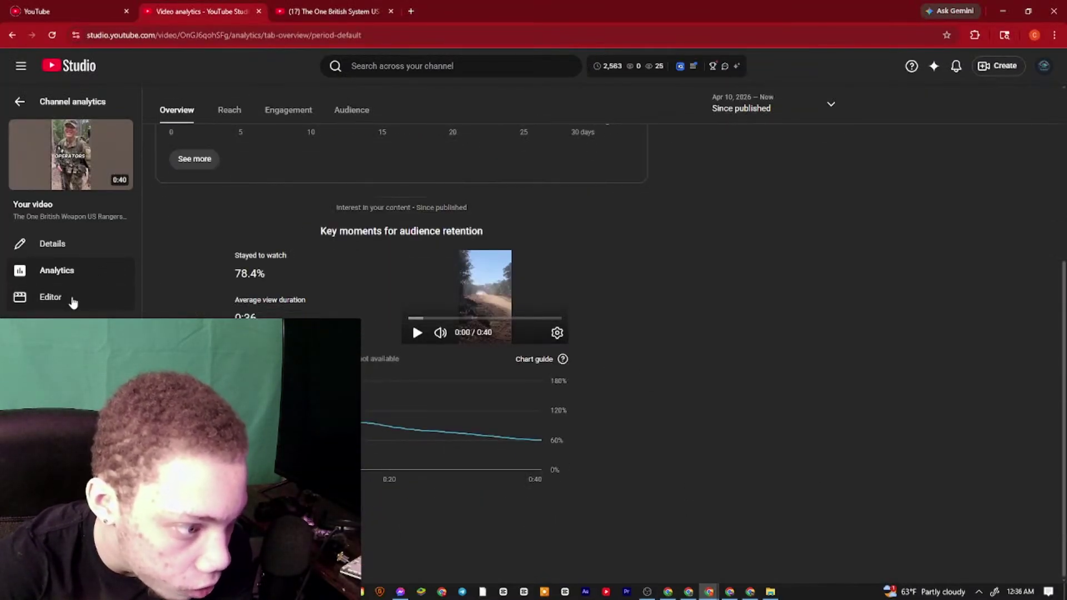
{"action": "left_click", "coordinate": [73, 301]}
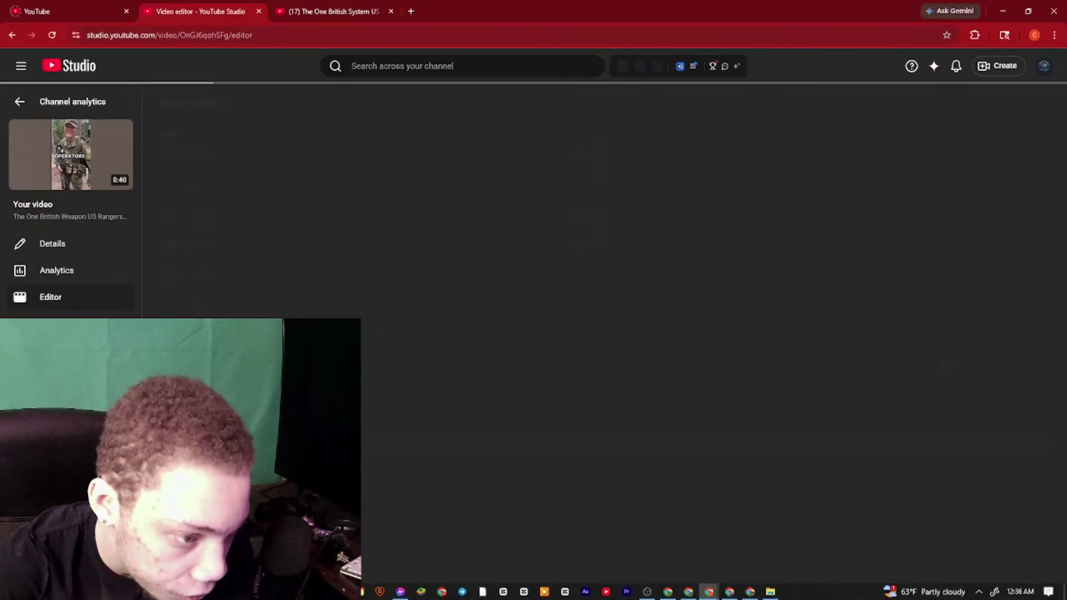
{"action": "left_click", "coordinate": [108, 251]}
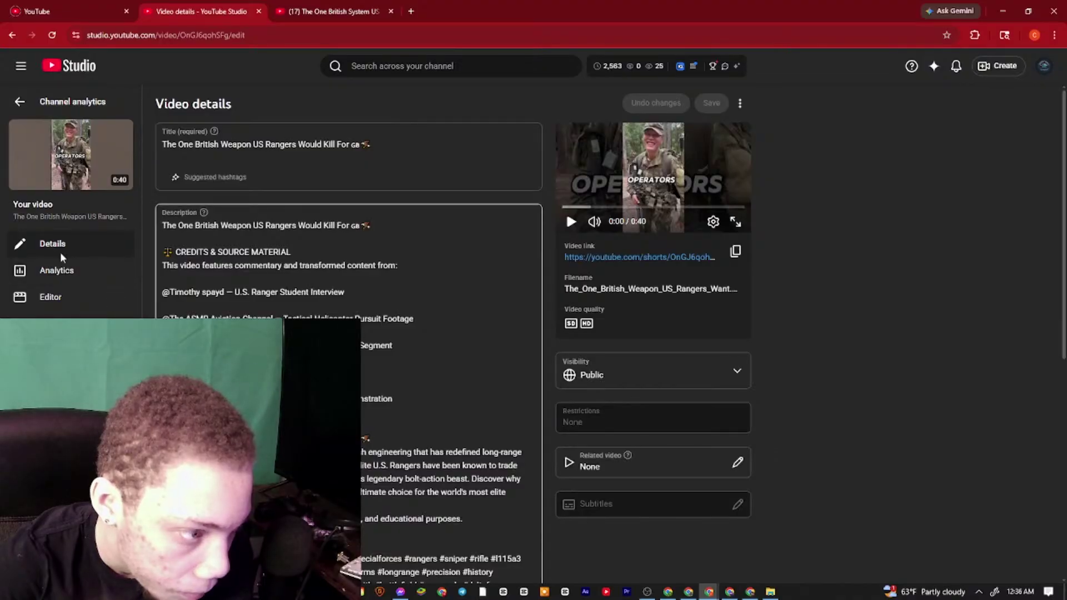
{"action": "left_click", "coordinate": [55, 270]}
Switch to OBS and place the webcam source, at a smaller size, in the lower-right corner of the scene
{"action": "left_click", "coordinate": [647, 591]}
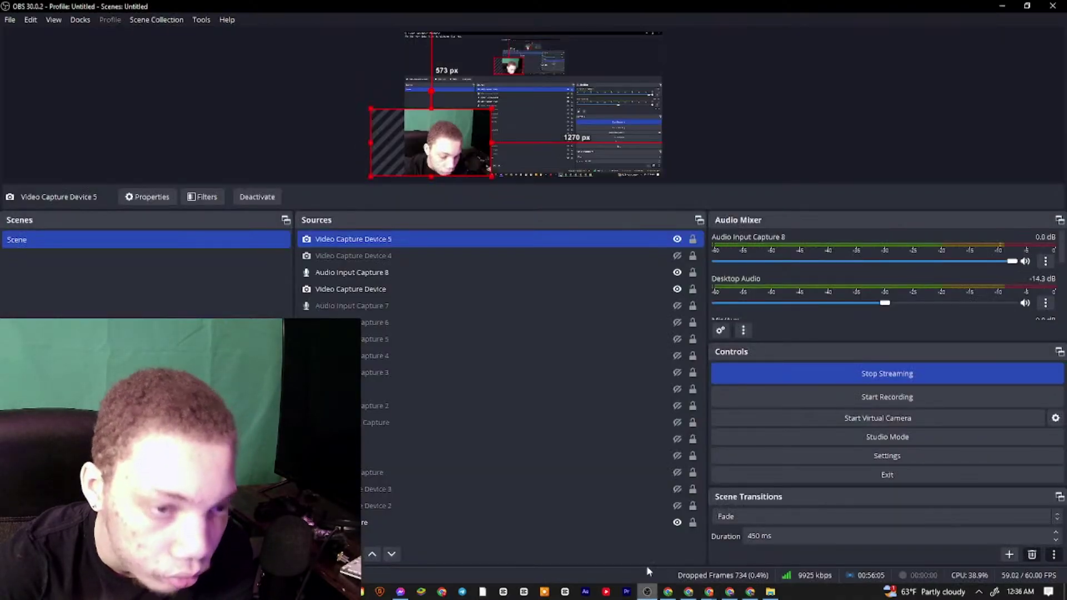
{"action": "left_click_drag", "start_coordinate": [371, 107], "coordinate": [617, 134]}
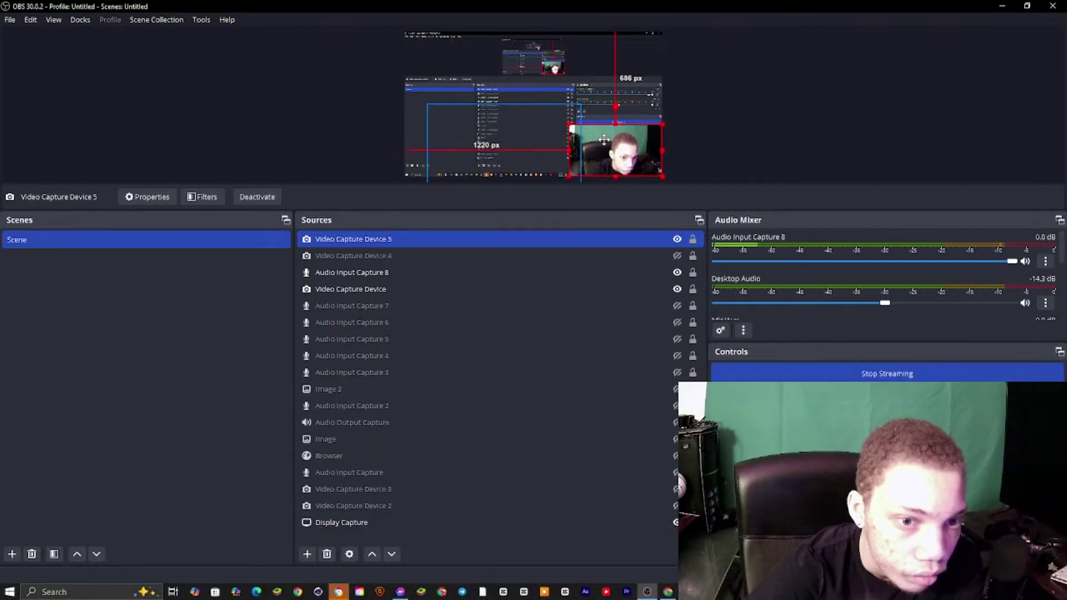
{"action": "double_click", "coordinate": [493, 236]}
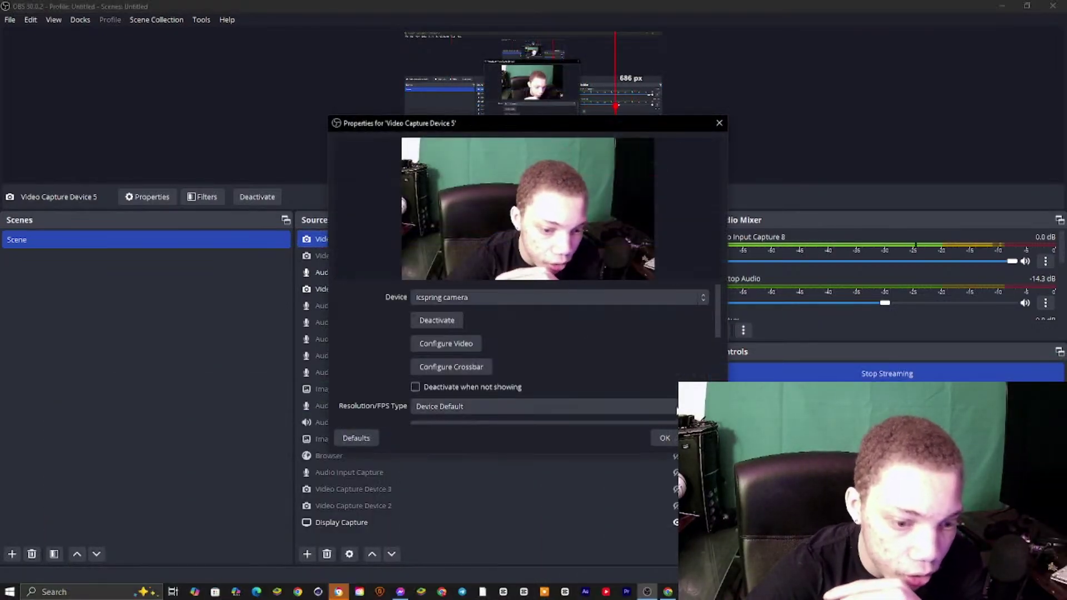
{"action": "key", "text": "Escape"}
{"action": "right_click", "coordinate": [595, 266]}
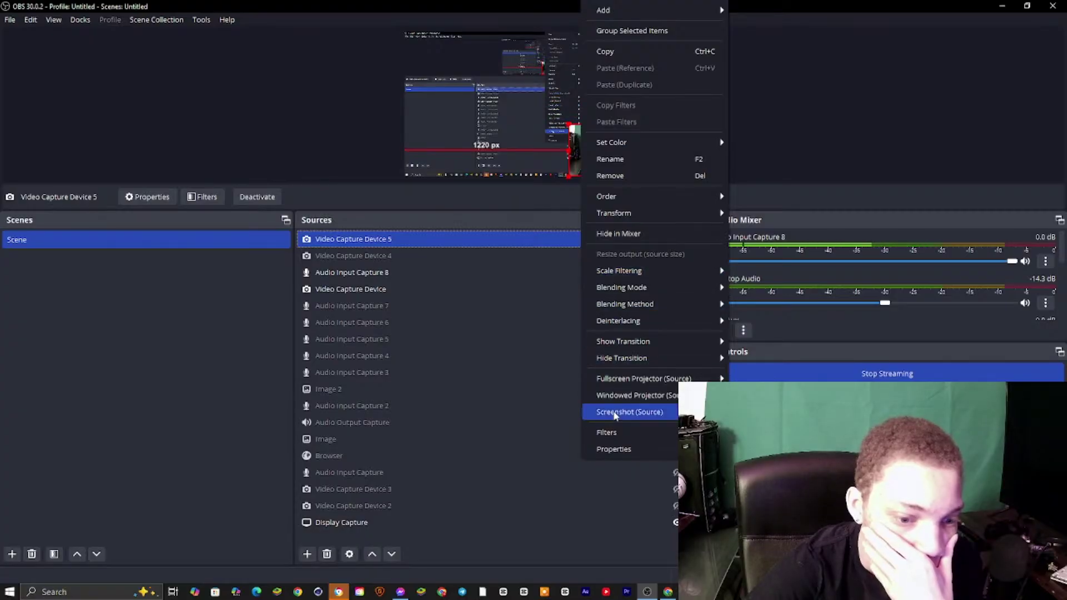
{"action": "left_click", "coordinate": [611, 414]}
Add an Image Mask/Blend effect filter with its default name to the Video Capture Device 5 source
{"action": "right_click", "coordinate": [601, 244]}
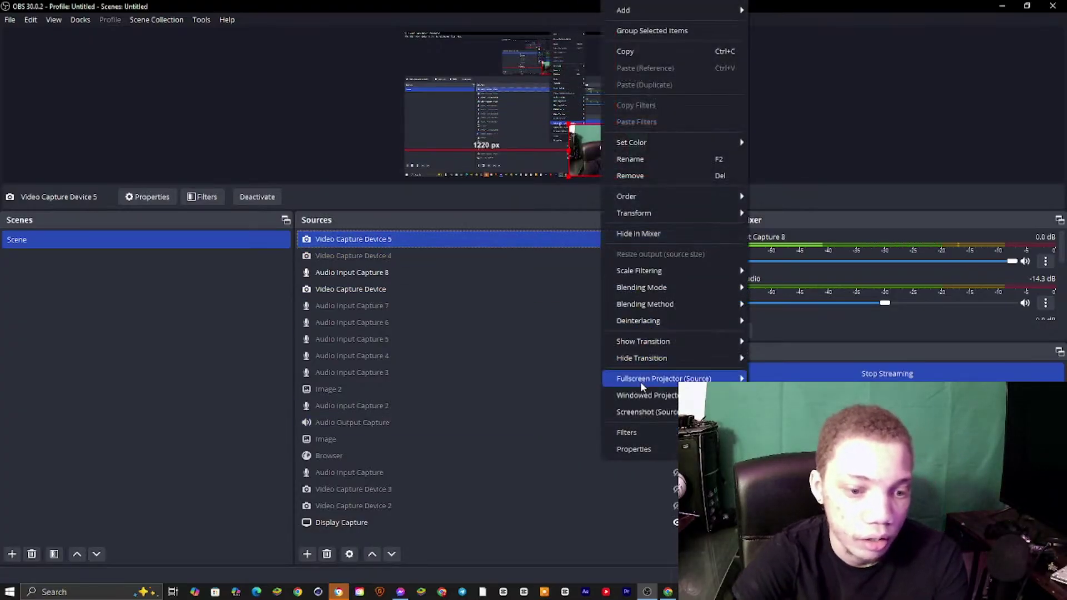
{"action": "left_click", "coordinate": [631, 431]}
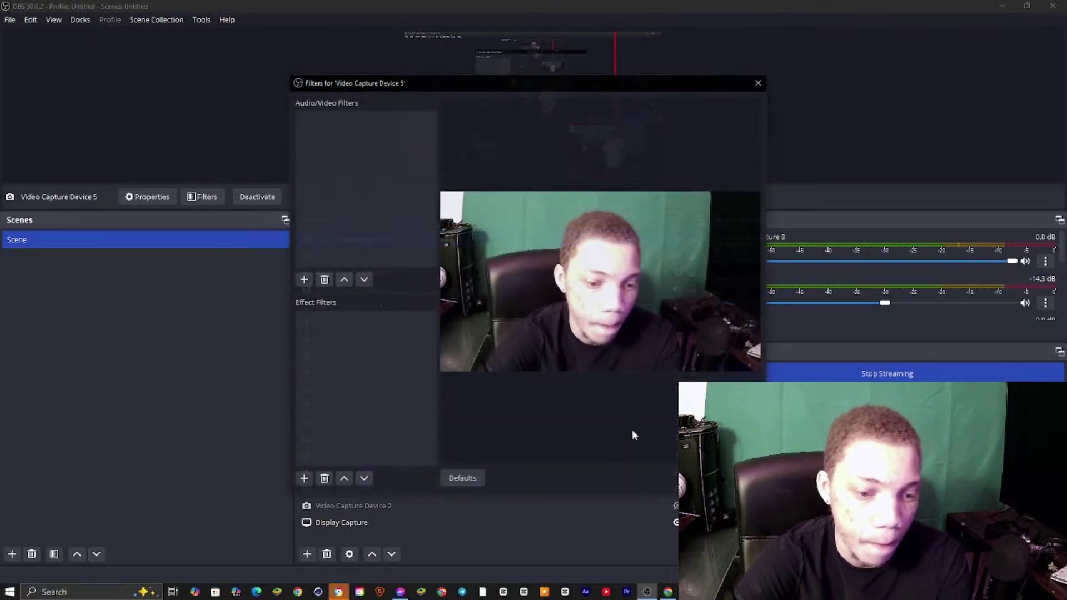
{"action": "left_click", "coordinate": [304, 478]}
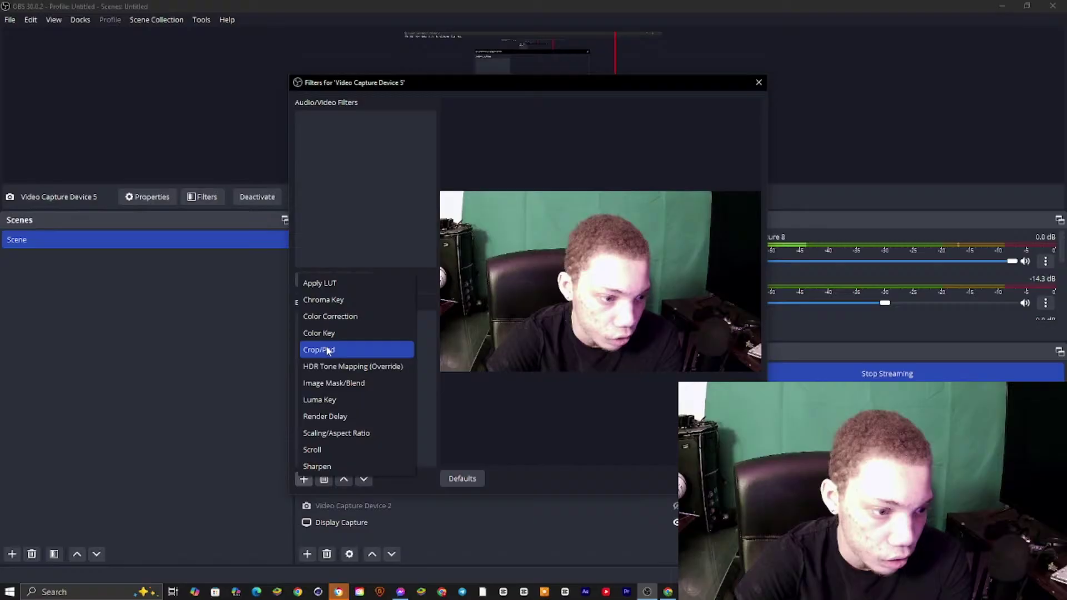
{"action": "left_click", "coordinate": [347, 383]}
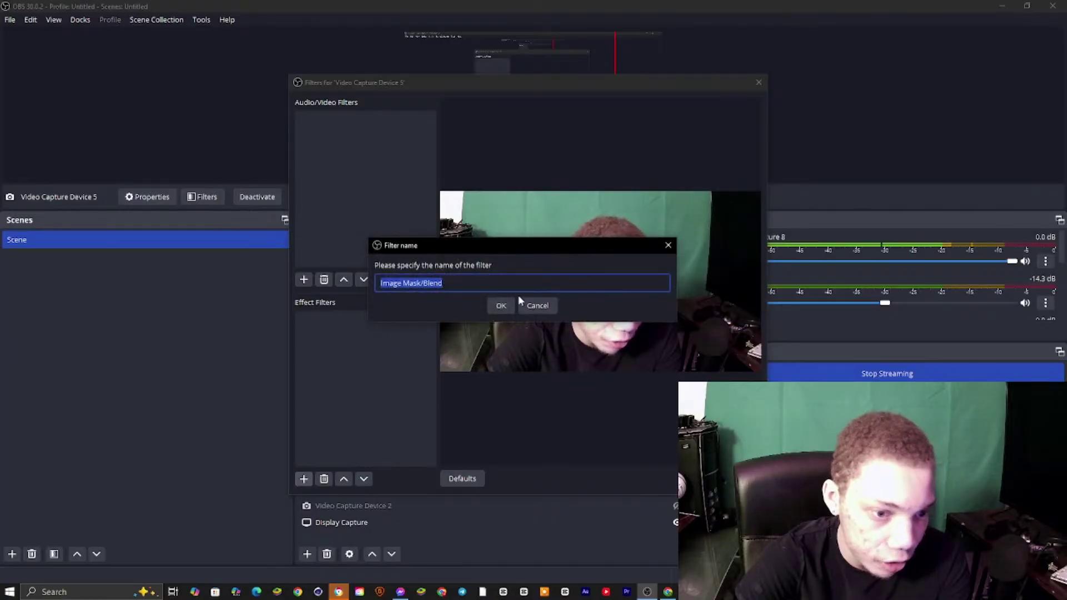
{"action": "left_click", "coordinate": [502, 304]}
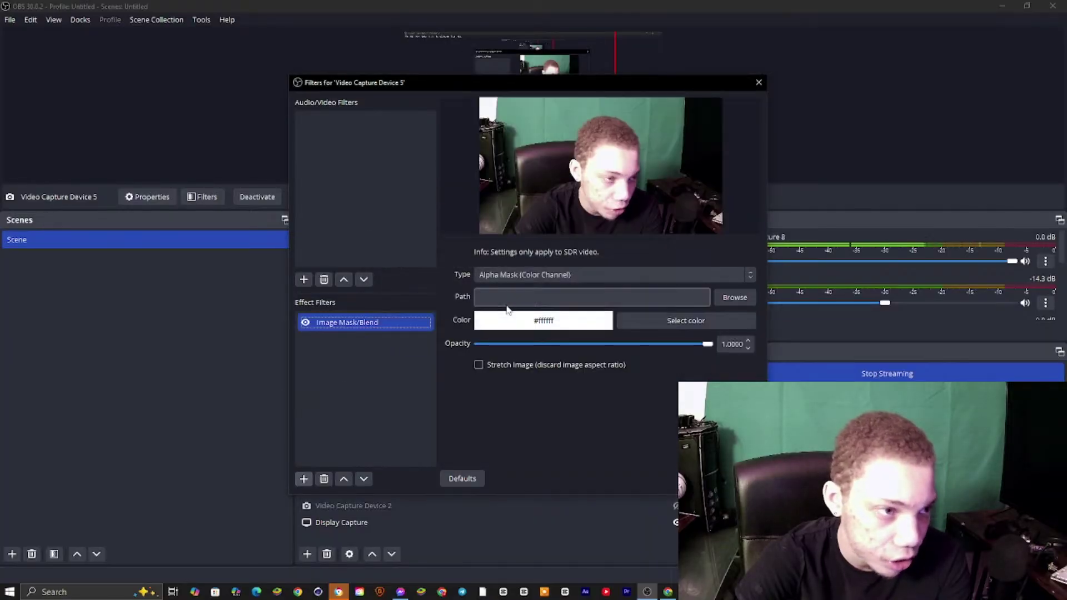
Browse the Desktop, Documents, Downloads and Music folders for a mask image for the filter
{"action": "left_click", "coordinate": [734, 297]}
{"action": "left_click", "coordinate": [405, 206]}
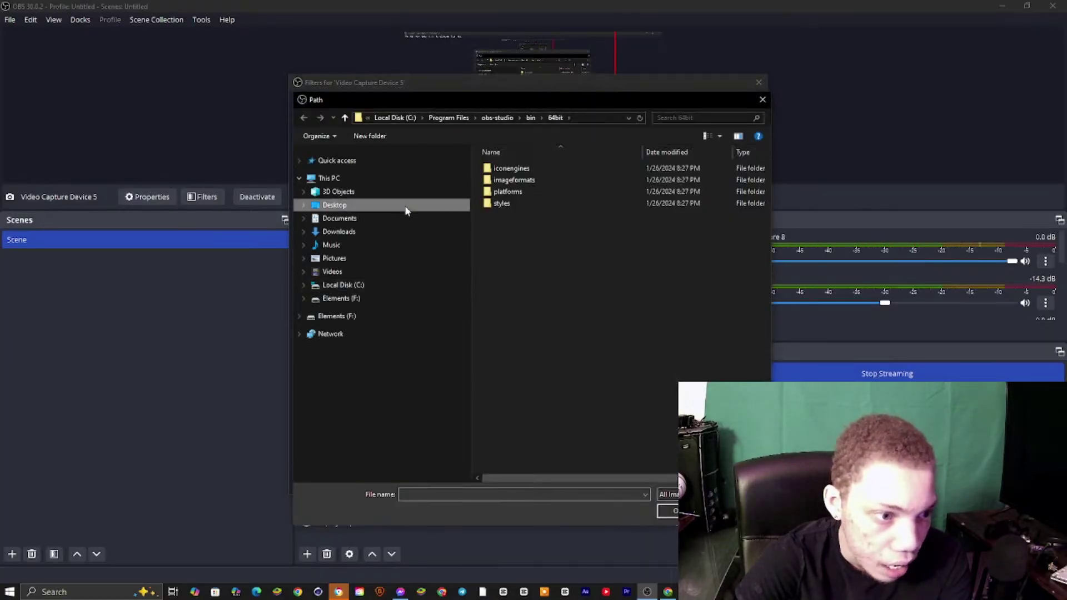
{"action": "scroll", "coordinate": [496, 257], "scroll_direction": "down", "scroll_amount": 8}
{"action": "scroll", "coordinate": [496, 257], "scroll_direction": "up", "scroll_amount": 10}
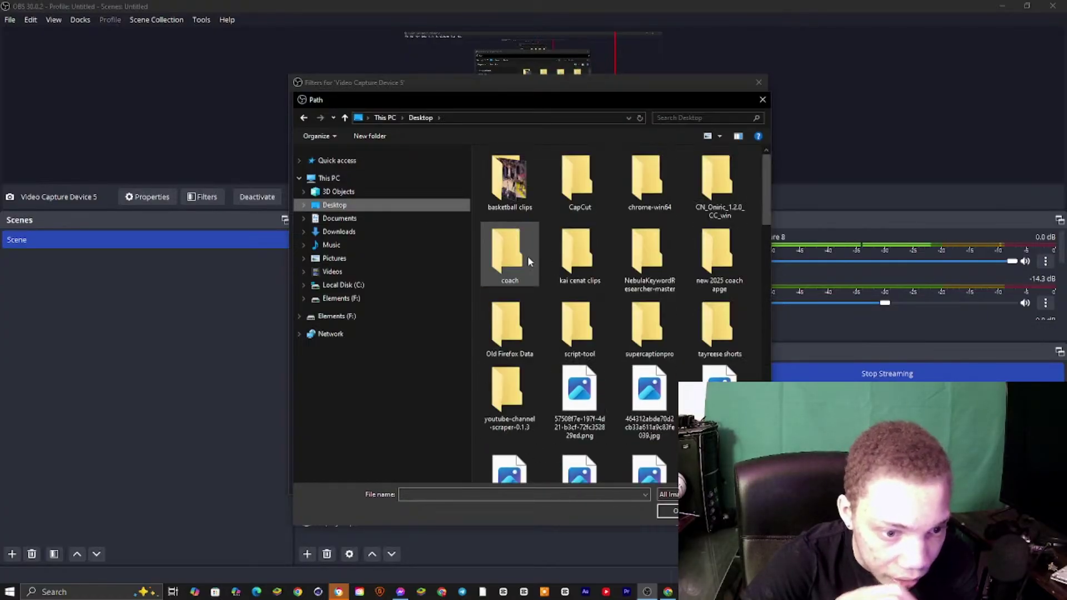
{"action": "scroll", "coordinate": [528, 256], "scroll_direction": "down", "scroll_amount": 4}
{"action": "left_click", "coordinate": [396, 219]}
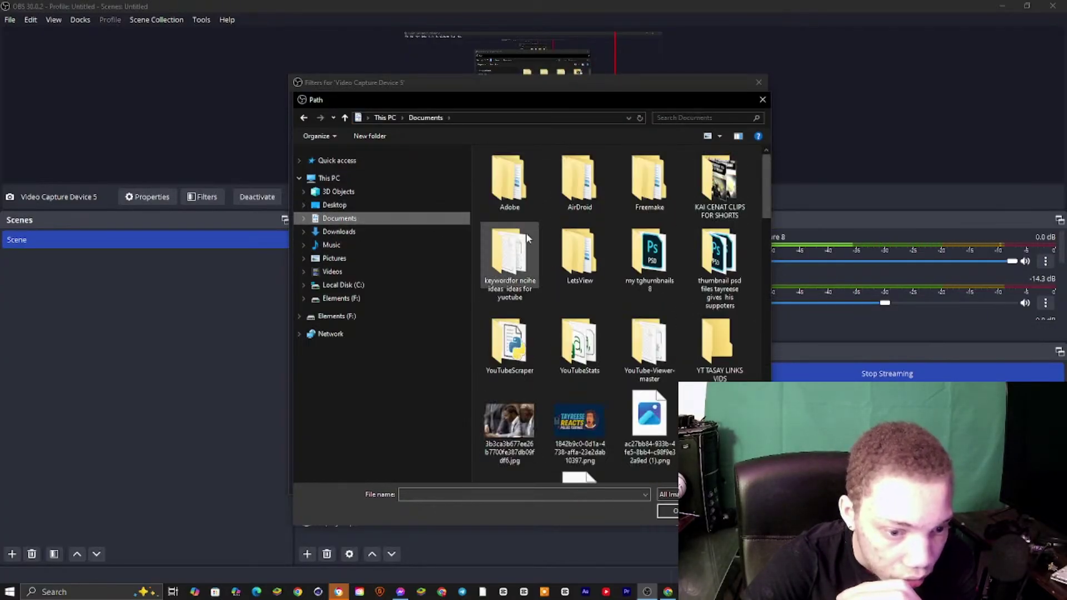
{"action": "scroll", "coordinate": [593, 253], "scroll_direction": "down", "scroll_amount": 10}
{"action": "scroll", "coordinate": [583, 256], "scroll_direction": "up", "scroll_amount": 3}
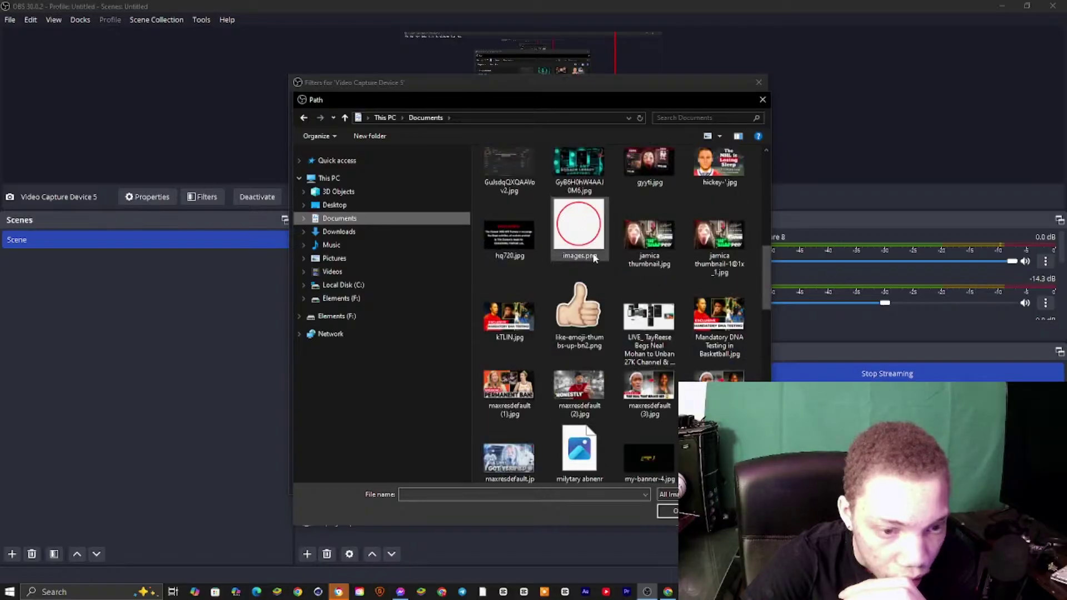
{"action": "scroll", "coordinate": [573, 258], "scroll_direction": "up", "scroll_amount": 5}
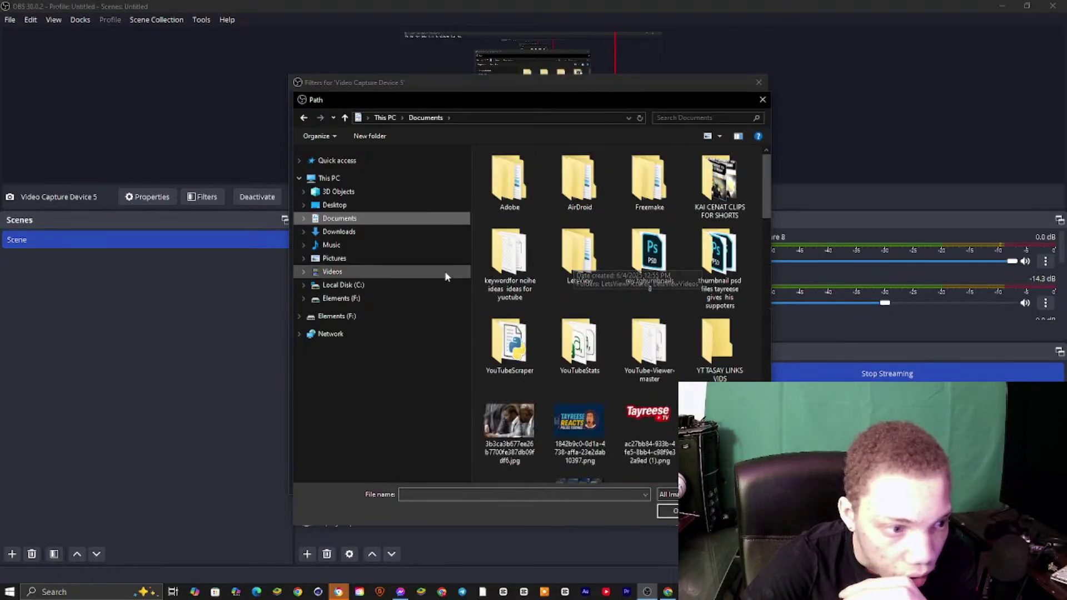
{"action": "left_click", "coordinate": [415, 233]}
{"action": "left_click", "coordinate": [409, 244]}
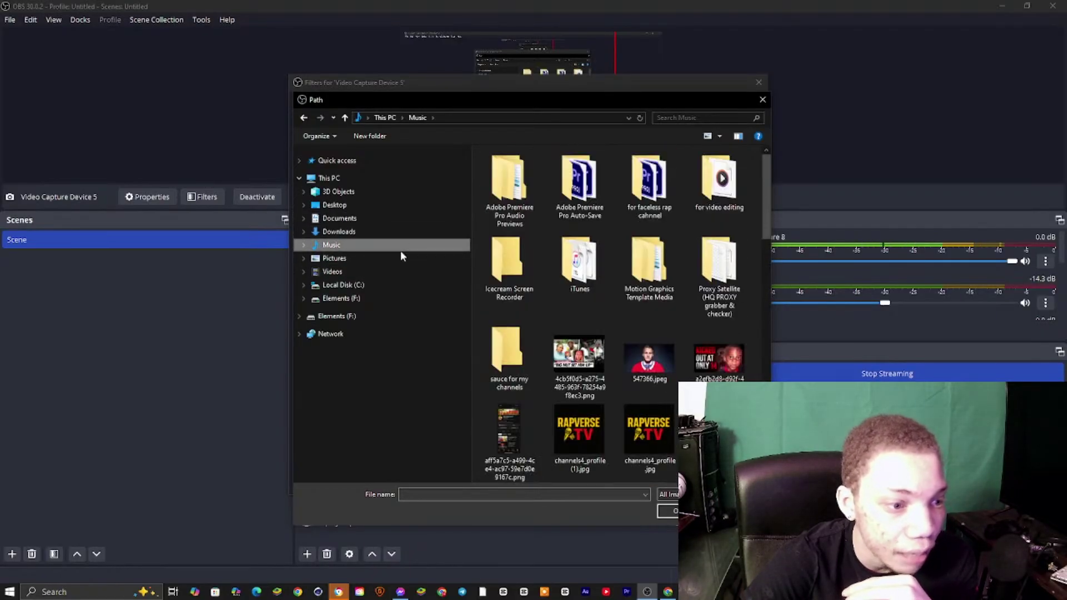
Load circ_mask.png from the Pictures folder as the filter's mask image
{"action": "left_click", "coordinate": [400, 257]}
{"action": "scroll", "coordinate": [598, 296], "scroll_direction": "down", "scroll_amount": 10}
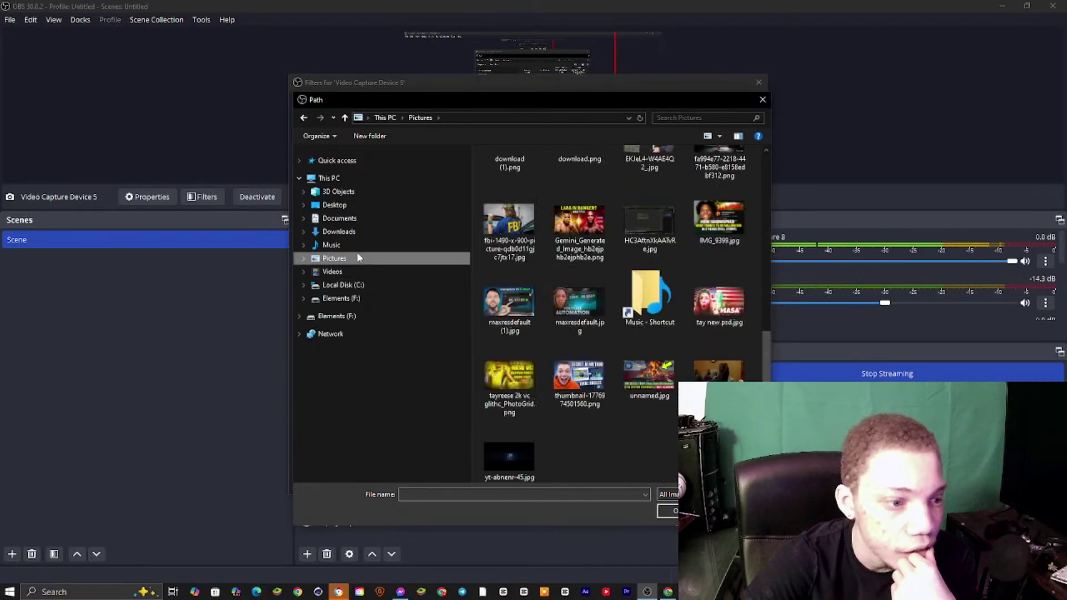
{"action": "scroll", "coordinate": [567, 260], "scroll_direction": "up", "scroll_amount": 10}
{"action": "scroll", "coordinate": [531, 281], "scroll_direction": "down", "scroll_amount": 5}
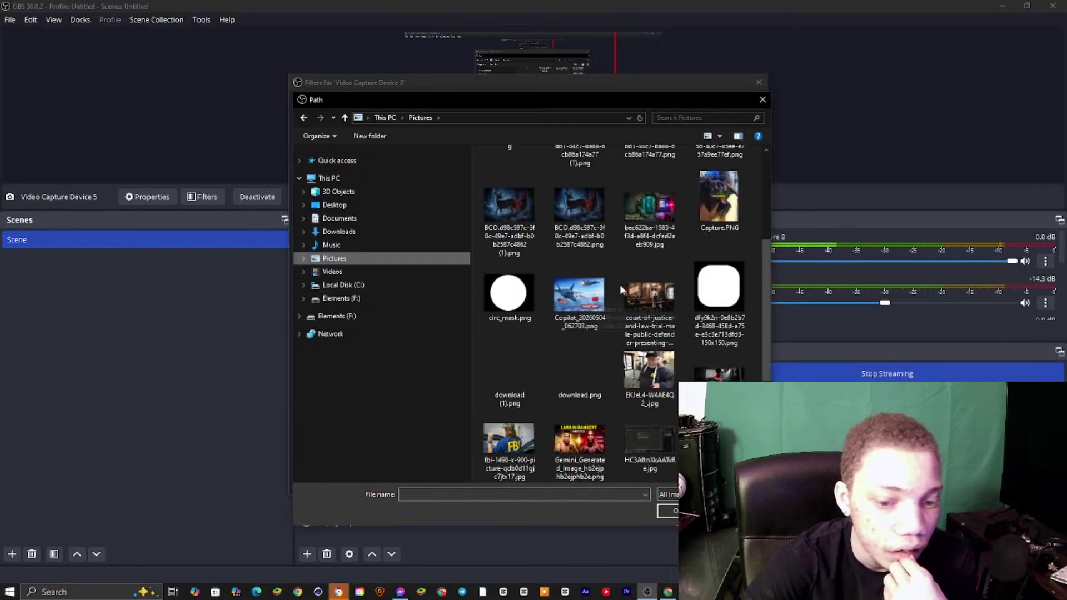
{"action": "double_click", "coordinate": [510, 292]}
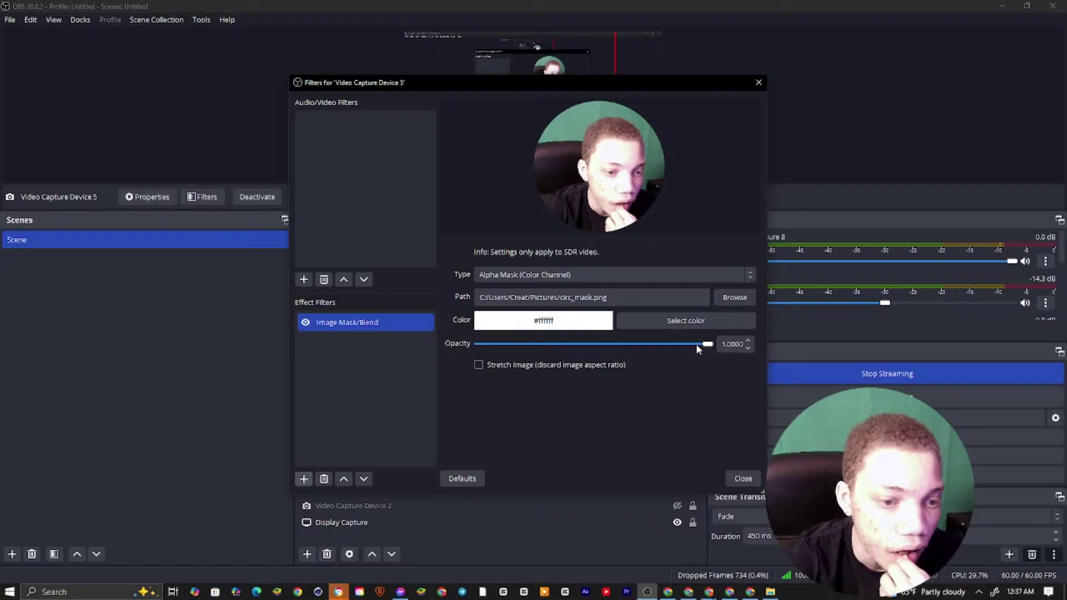
Close the filter settings, enlarge the masked webcam source slightly in the scene, and return to YouTube Studio
{"action": "left_click", "coordinate": [743, 478]}
{"action": "left_click_drag", "start_coordinate": [663, 124], "coordinate": [674, 114]}
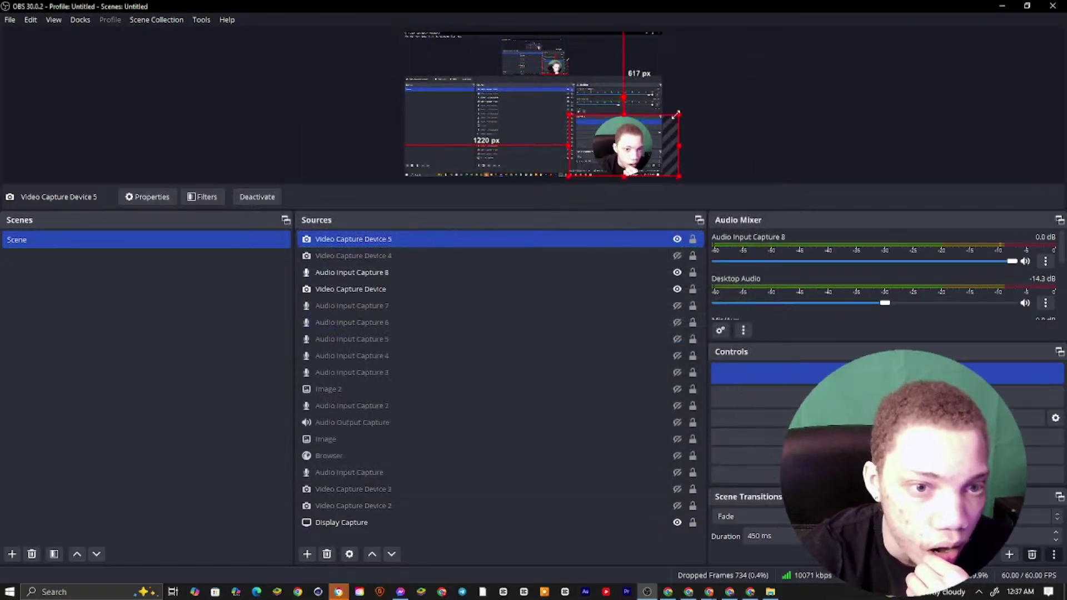
{"action": "left_click", "coordinate": [1001, 6]}
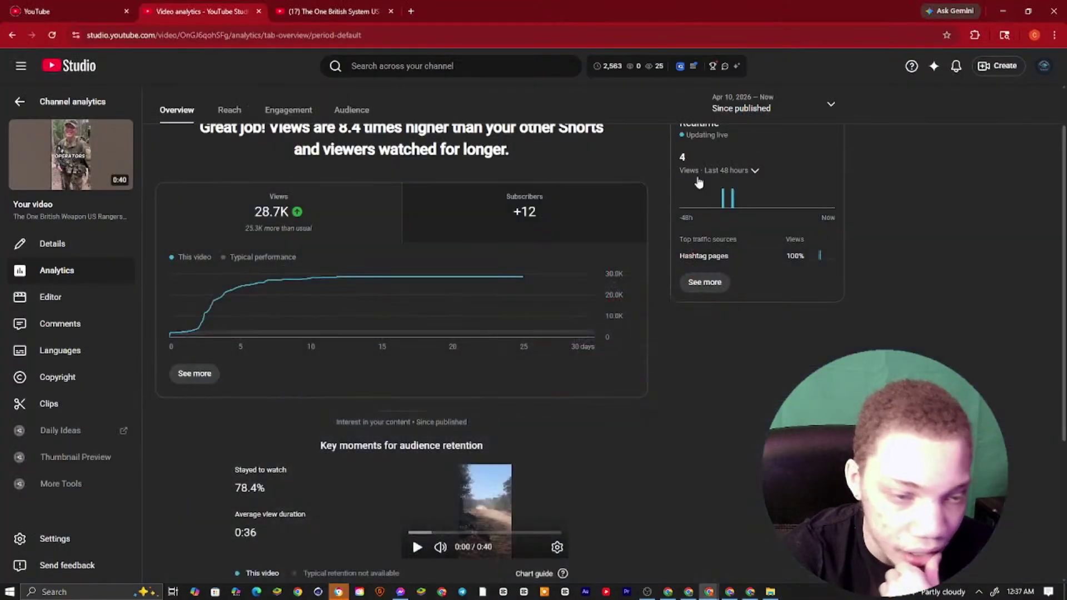
Check the Short's stayed-to-watch rate, and examine the first seconds of the audience retention graph in its engagement analytics
{"action": "scroll", "coordinate": [462, 274], "scroll_direction": "down", "scroll_amount": 4}
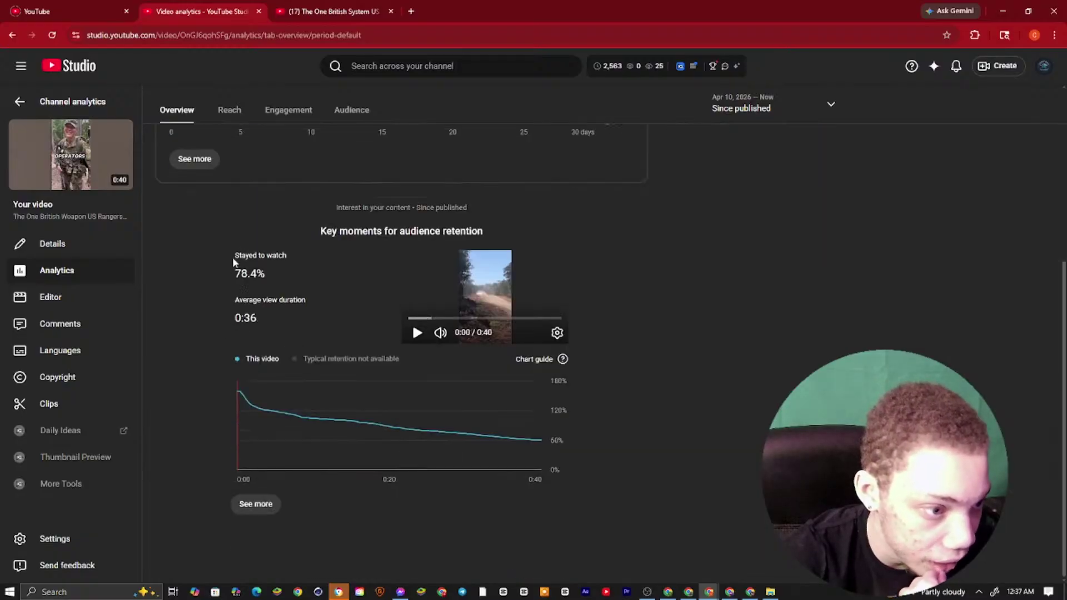
{"action": "left_click_drag", "start_coordinate": [233, 262], "coordinate": [269, 280]}
{"action": "left_click", "coordinate": [267, 283]}
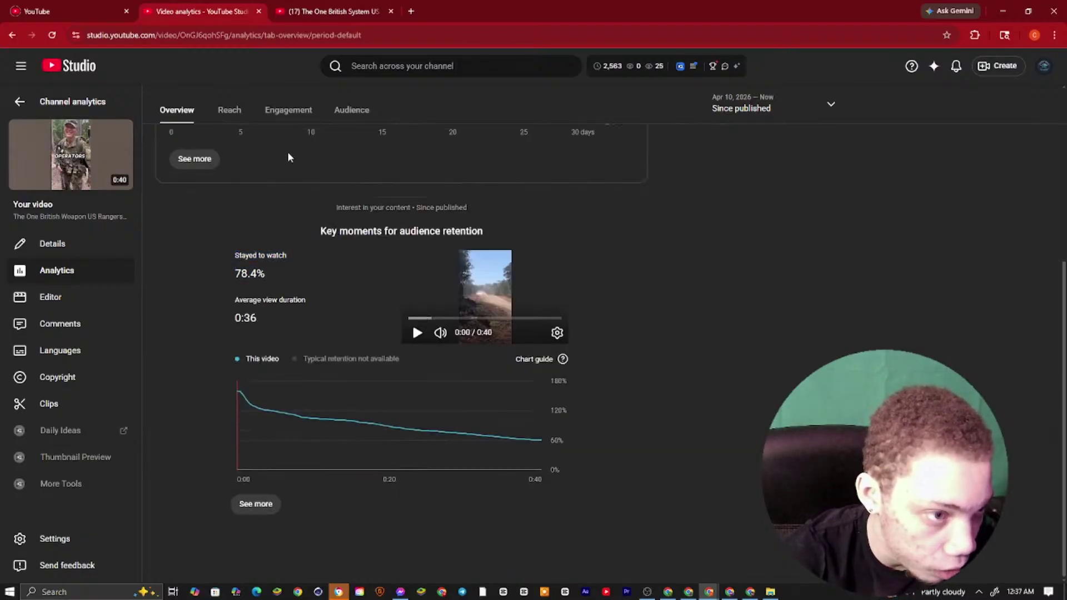
{"action": "left_click", "coordinate": [288, 111]}
{"action": "scroll", "coordinate": [383, 433], "scroll_direction": "down", "scroll_amount": 5}
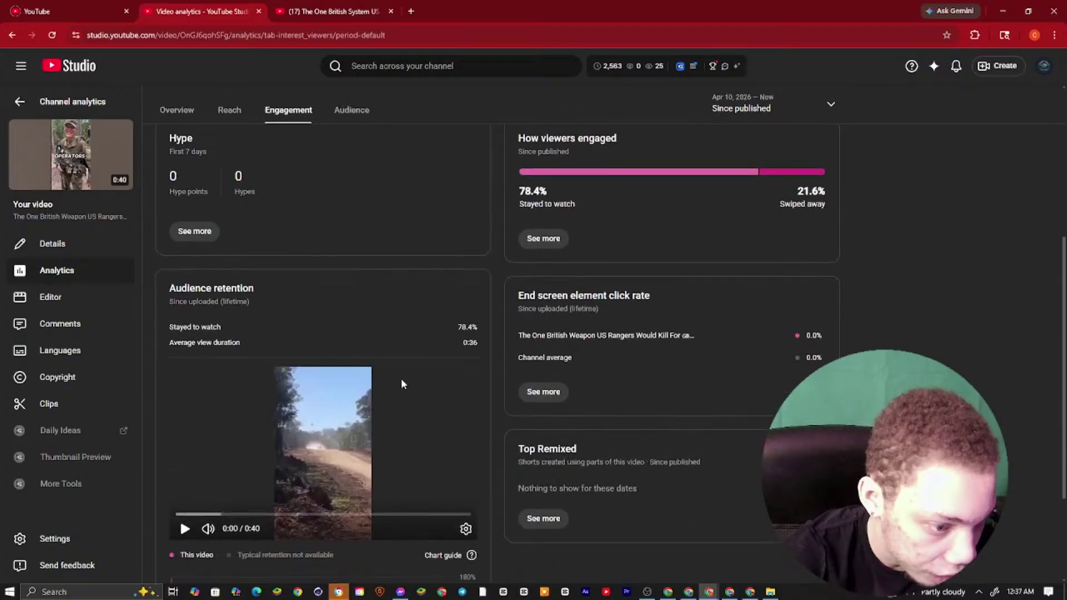
{"action": "scroll", "coordinate": [401, 384], "scroll_direction": "down", "scroll_amount": 3}
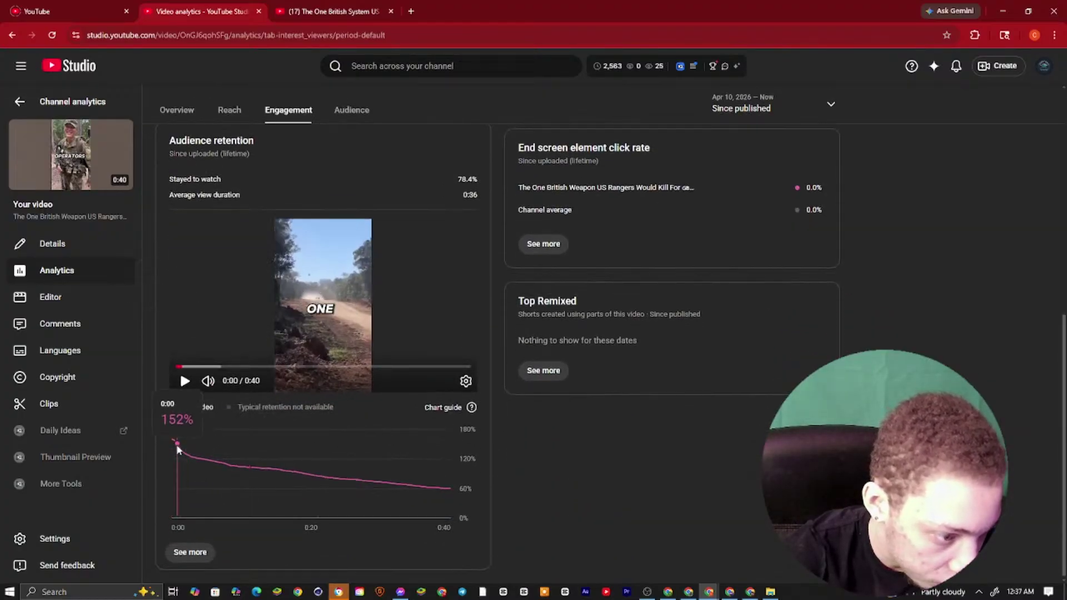
{"action": "left_click", "coordinate": [205, 460]}
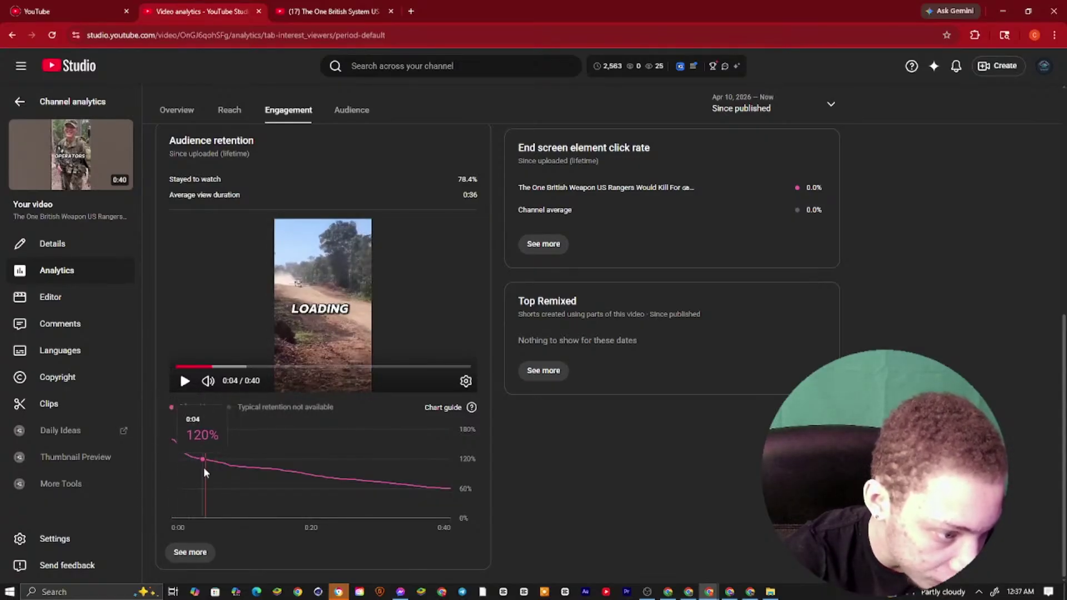
Return to the ChatGPT answer and highlight the hook stop rate's 80%+ still watching line again
{"action": "left_click", "coordinate": [667, 592]}
{"action": "left_click", "coordinate": [687, 592]}
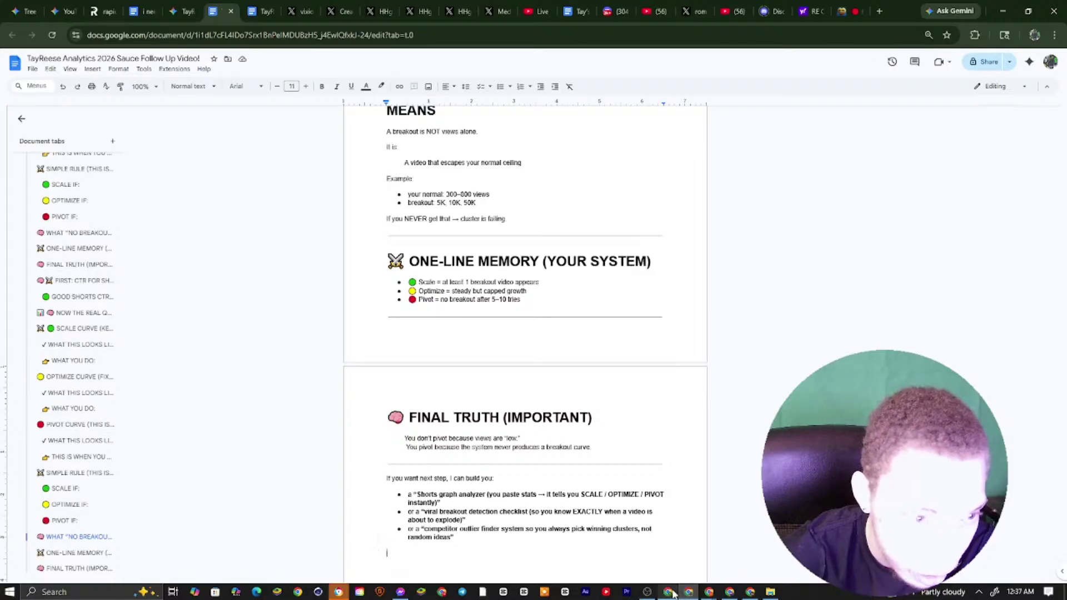
{"action": "left_click", "coordinate": [667, 592]}
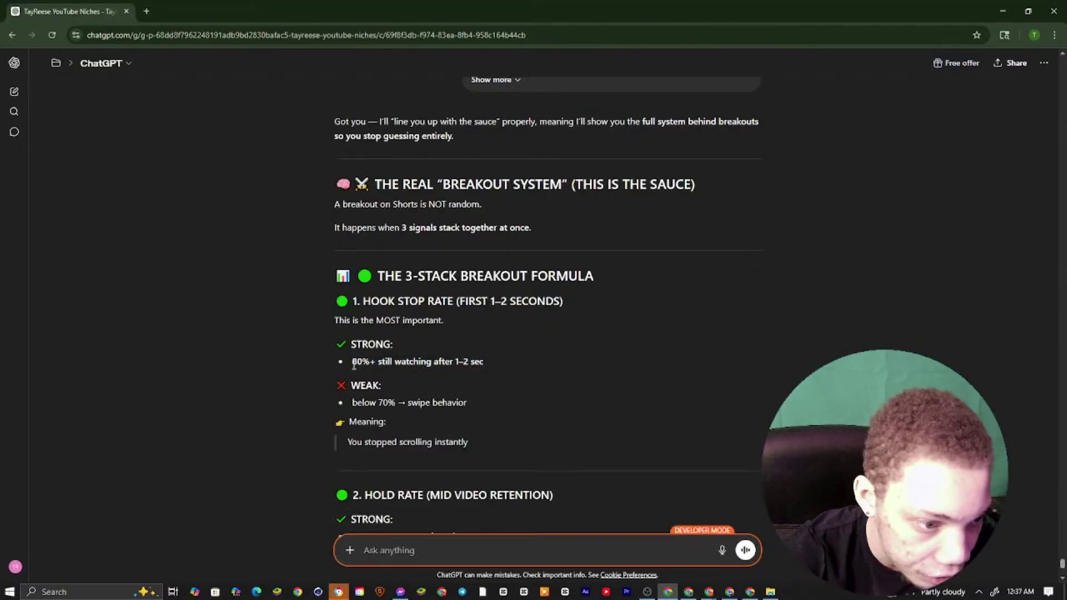
{"action": "left_click_drag", "start_coordinate": [456, 368], "coordinate": [495, 369]}
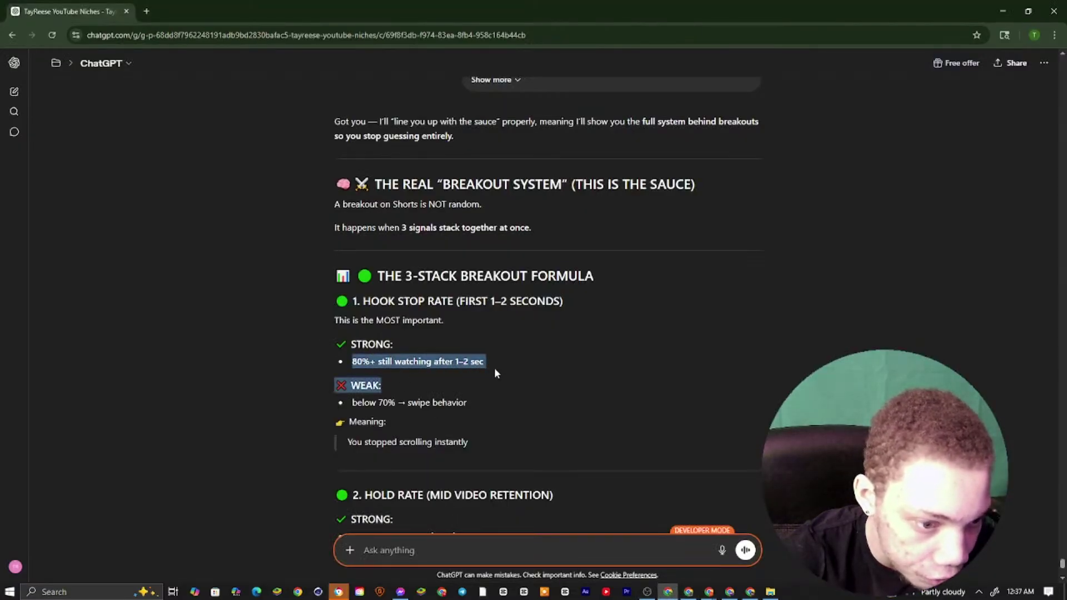
Switch back to YouTube Studio and examine the Short's retention curve around the 0:08 mark
{"action": "left_click", "coordinate": [729, 592]}
{"action": "mouse_move", "coordinate": [709, 596]}
{"action": "left_click", "coordinate": [656, 550]}
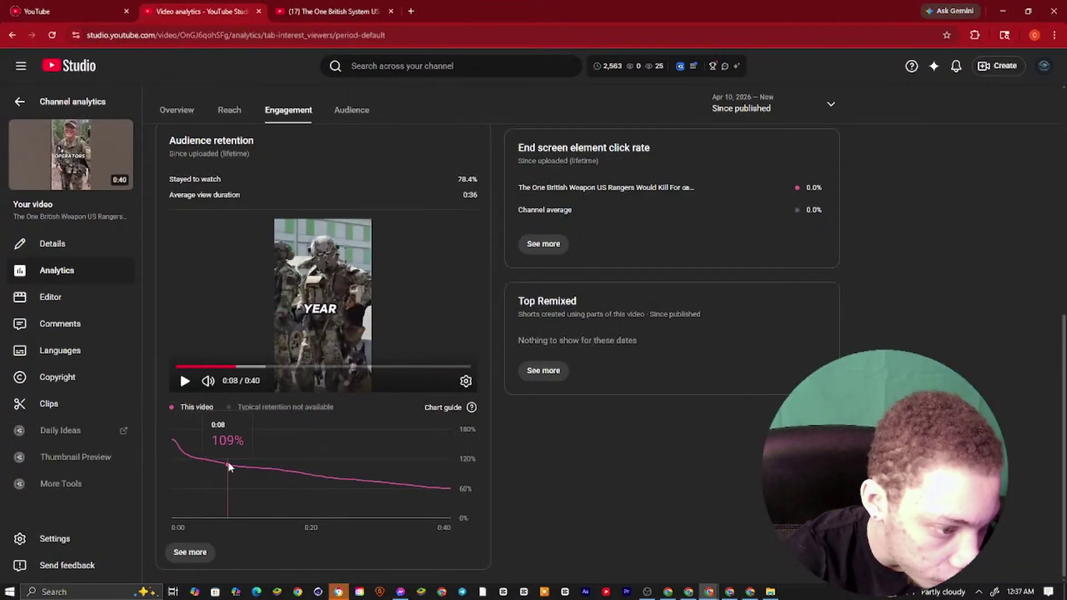
Examine the Short's audience retention curve from its opening seconds to its end, and compare it with the overview's key moments graph
{"action": "mouse_move", "coordinate": [178, 446]}
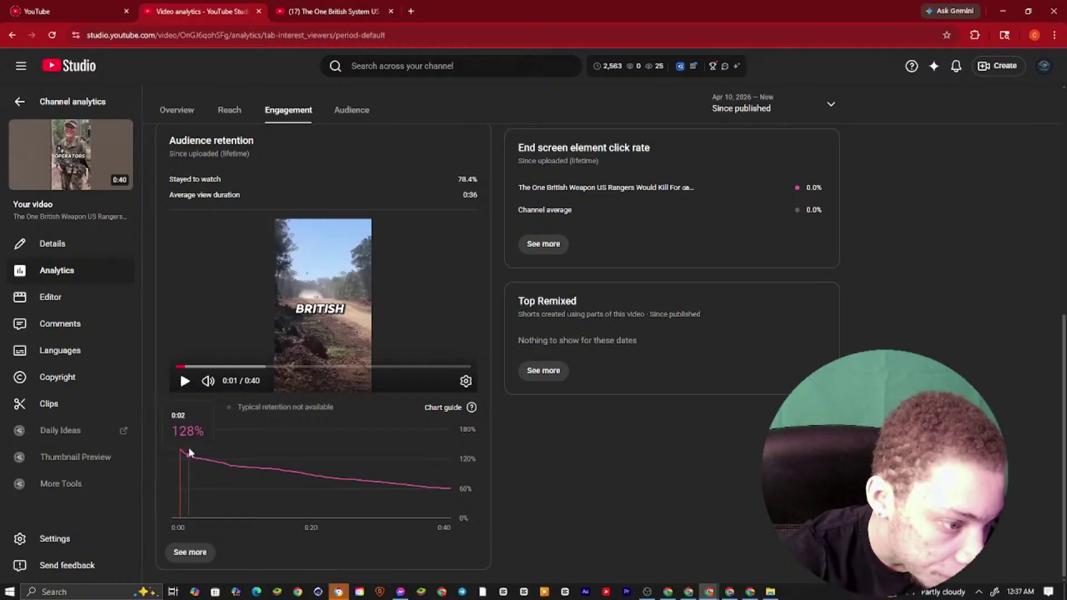
{"action": "left_click", "coordinate": [432, 477]}
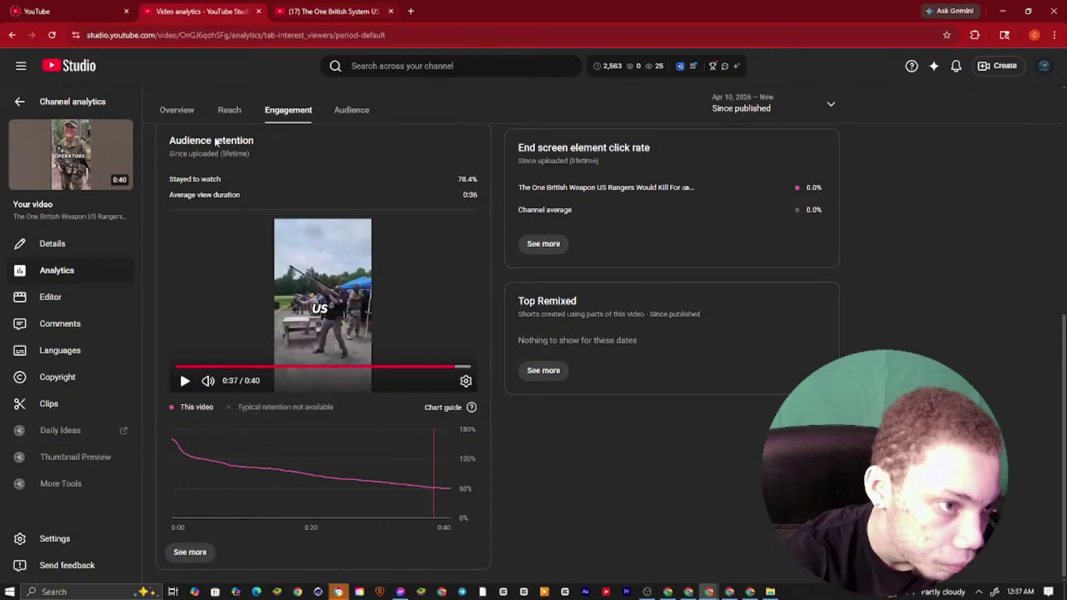
{"action": "left_click", "coordinate": [185, 107]}
{"action": "scroll", "coordinate": [317, 384], "scroll_direction": "down", "scroll_amount": 5}
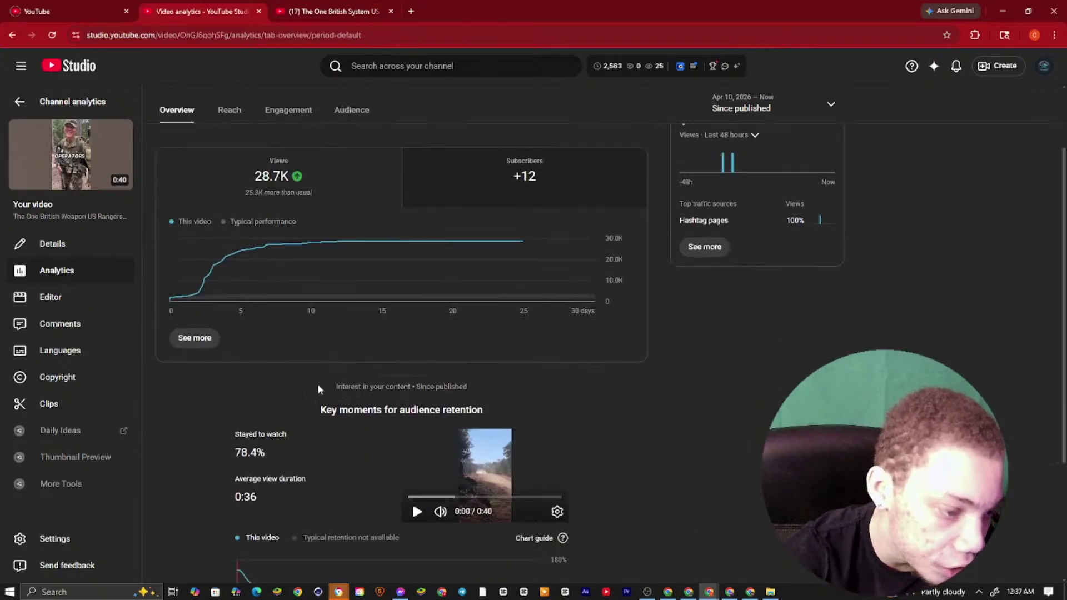
{"action": "left_click", "coordinate": [367, 428]}
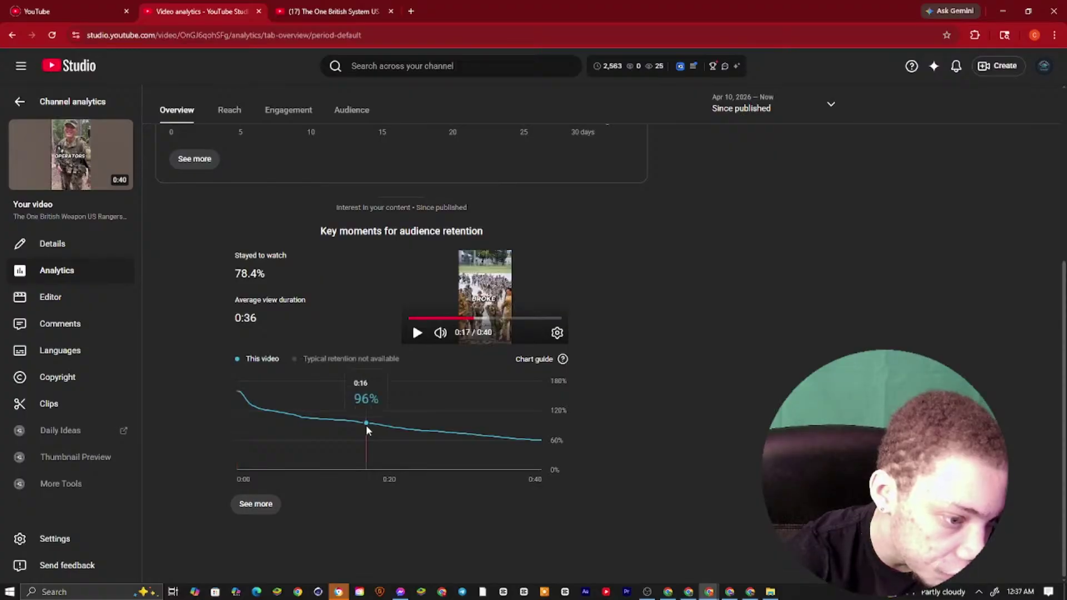
{"action": "left_click", "coordinate": [418, 442]}
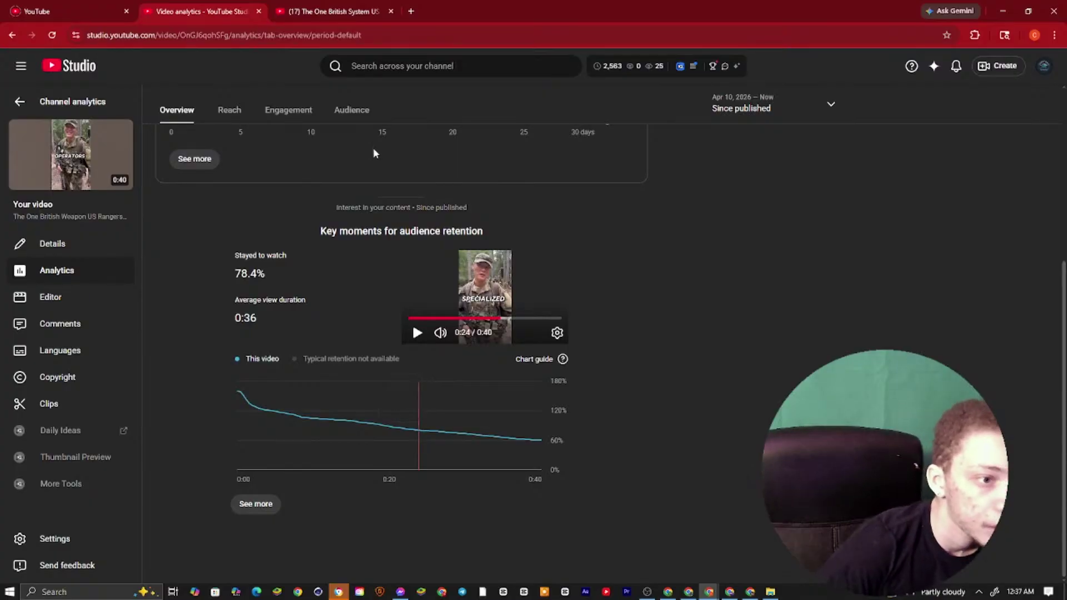
Chart the average view duration in the Short's engagement analytics and highlight that metric
{"action": "left_click", "coordinate": [288, 109]}
{"action": "left_click", "coordinate": [734, 195]}
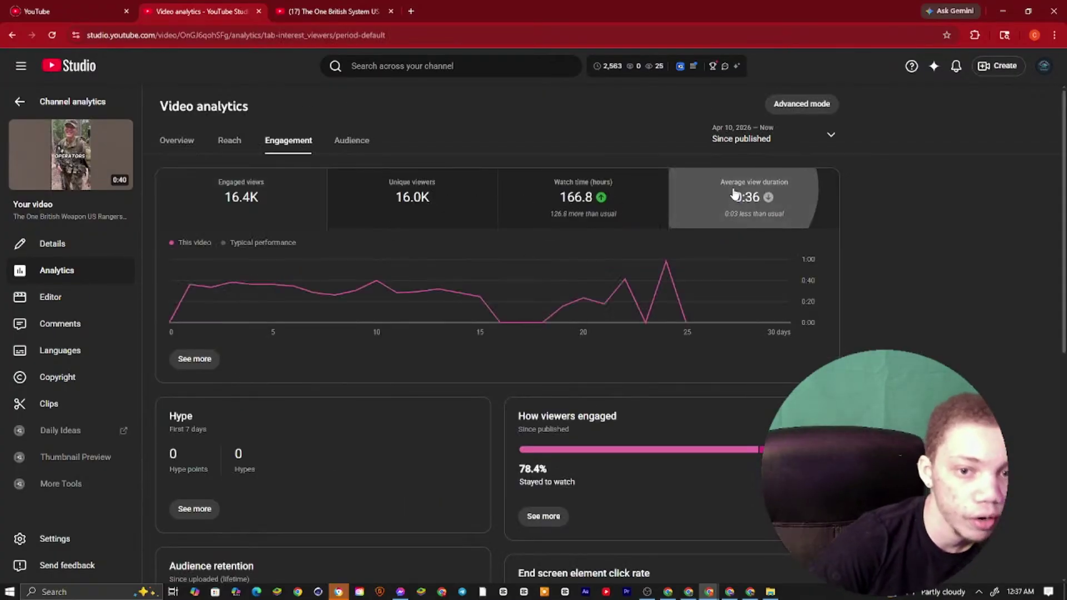
{"action": "left_click", "coordinate": [286, 181]}
{"action": "left_click", "coordinate": [704, 192]}
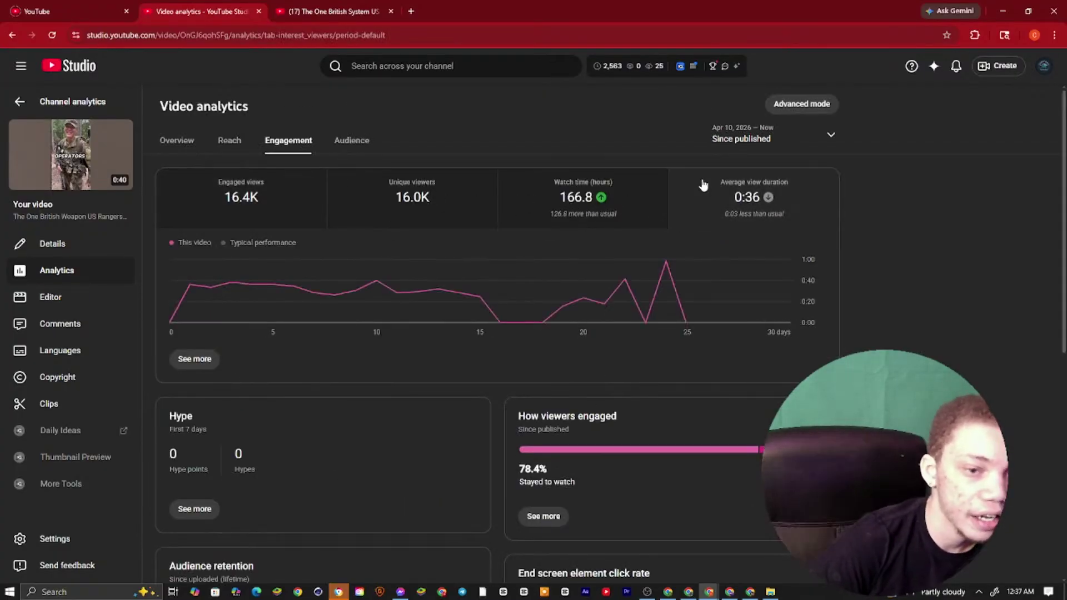
{"action": "mouse_move", "coordinate": [131, 186]}
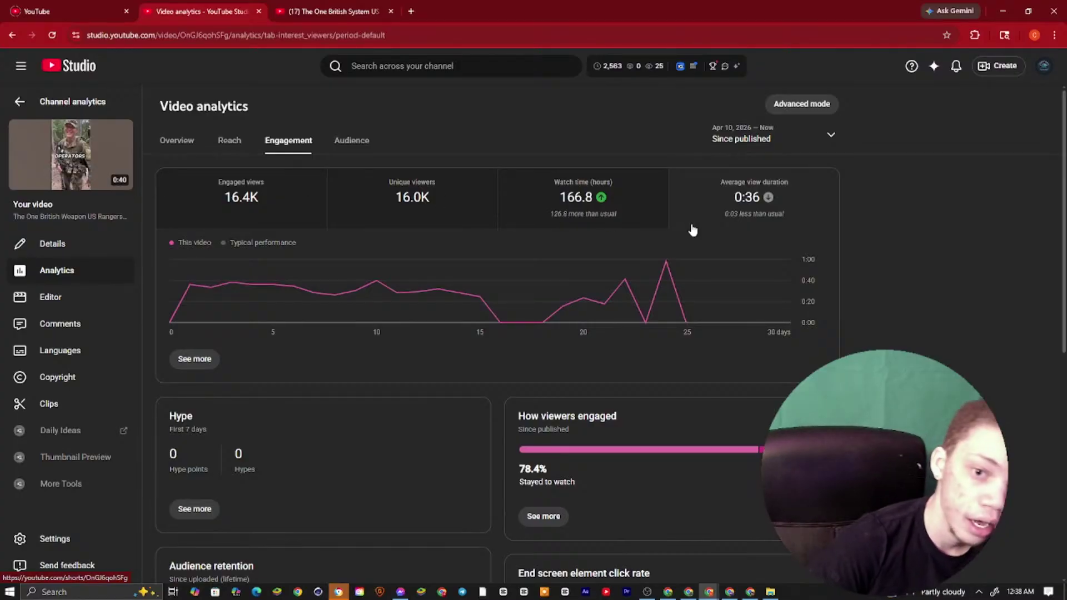
{"action": "left_click_drag", "start_coordinate": [703, 183], "coordinate": [757, 219]}
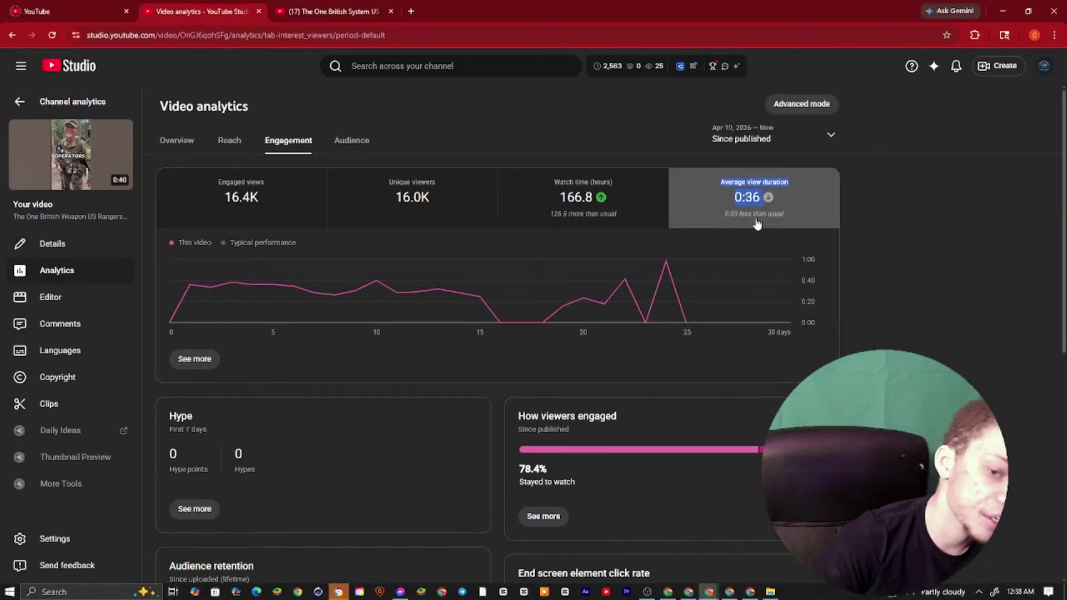
Return to ChatGPT and copy the entire breakout system answer, starting from its "Got you" opening line
{"action": "left_click", "coordinate": [711, 593]}
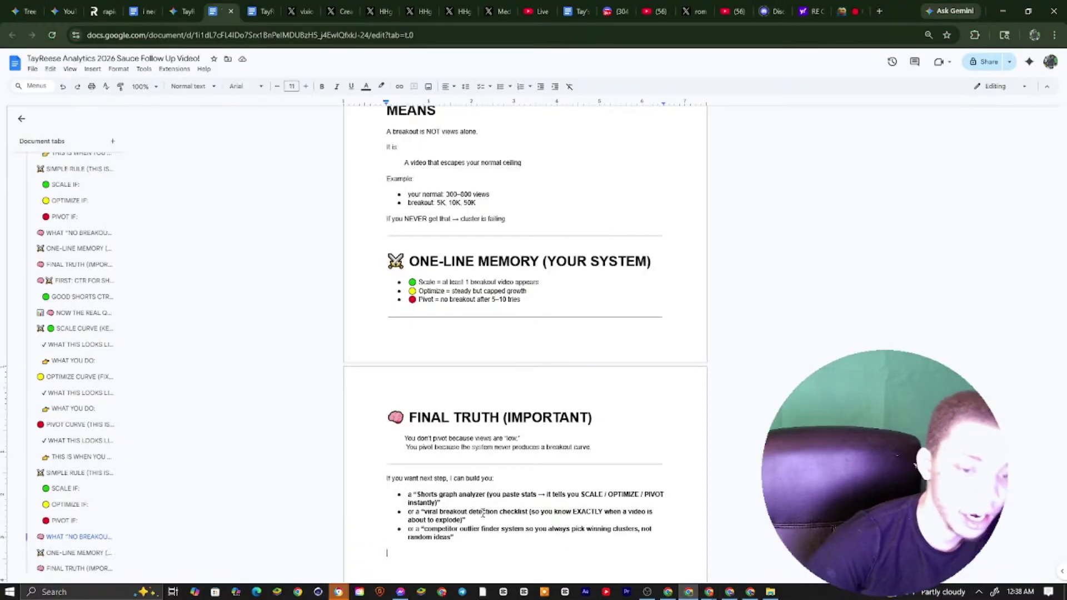
{"action": "left_click", "coordinate": [717, 595]}
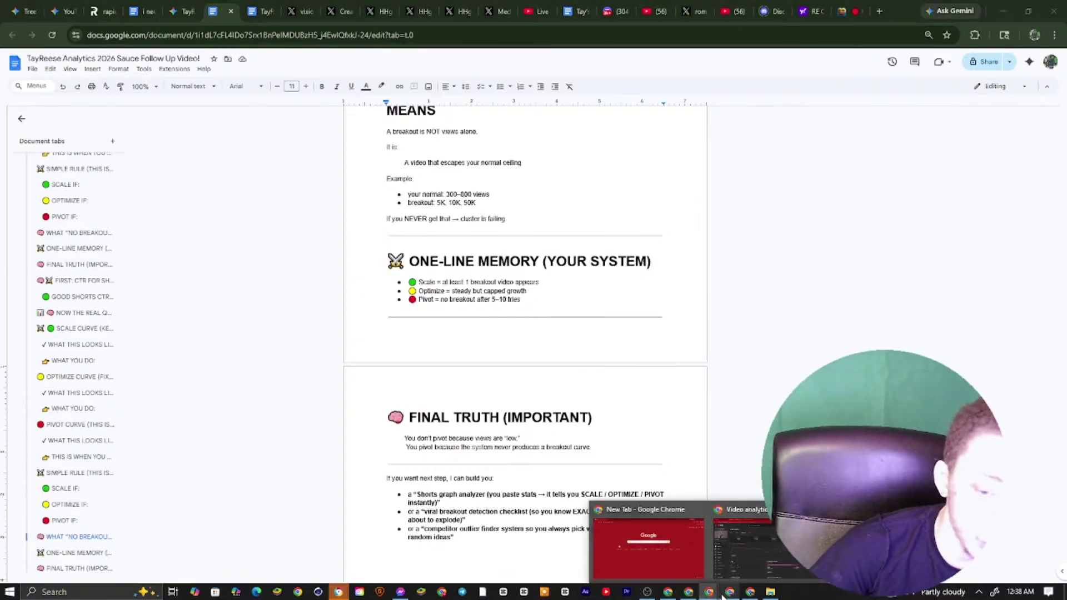
{"action": "left_click", "coordinate": [662, 594]}
{"action": "scroll", "coordinate": [480, 398], "scroll_direction": "down", "scroll_amount": 4}
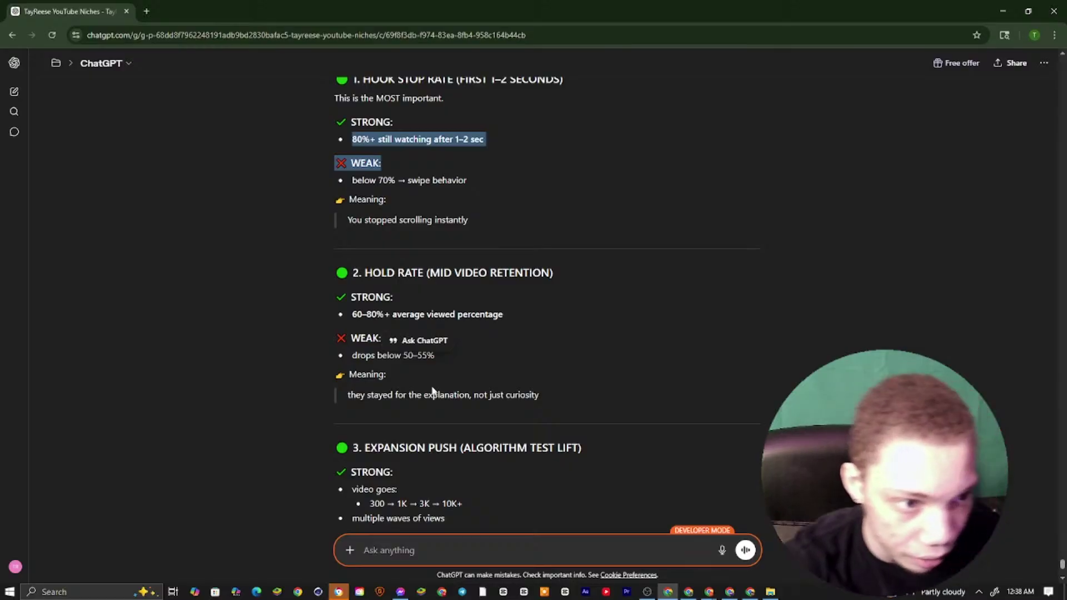
{"action": "scroll", "coordinate": [432, 391], "scroll_direction": "down", "scroll_amount": 3}
{"action": "scroll", "coordinate": [386, 385], "scroll_direction": "down", "scroll_amount": 20}
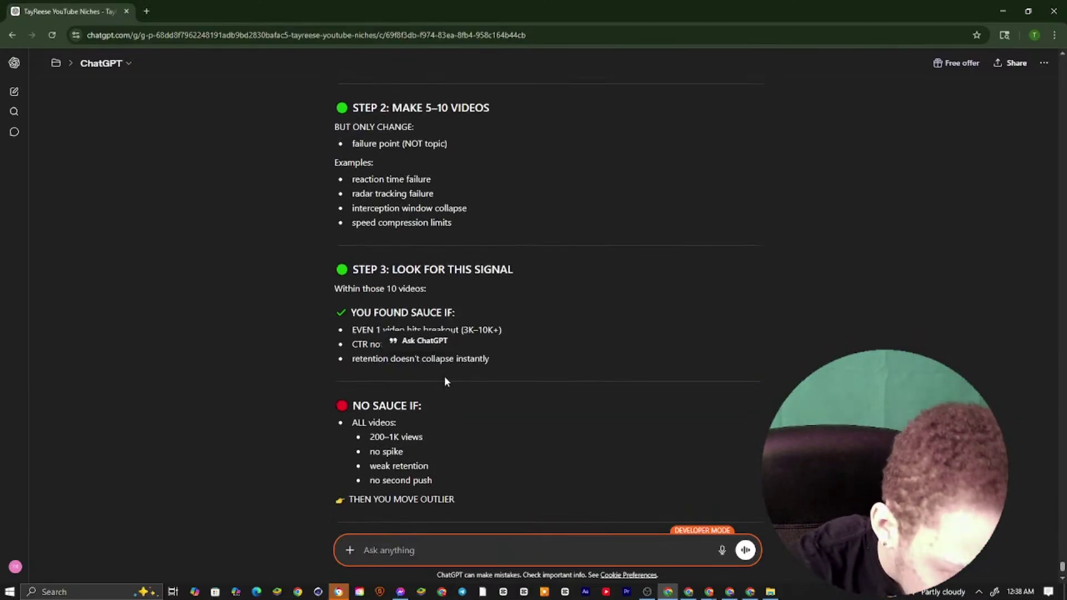
{"action": "left_click_drag", "start_coordinate": [690, 383], "coordinate": [342, 115]}
{"action": "scroll", "coordinate": [350, 119], "scroll_direction": "up", "scroll_amount": 10}
{"action": "scroll", "coordinate": [343, 115], "scroll_direction": "up", "scroll_amount": 20}
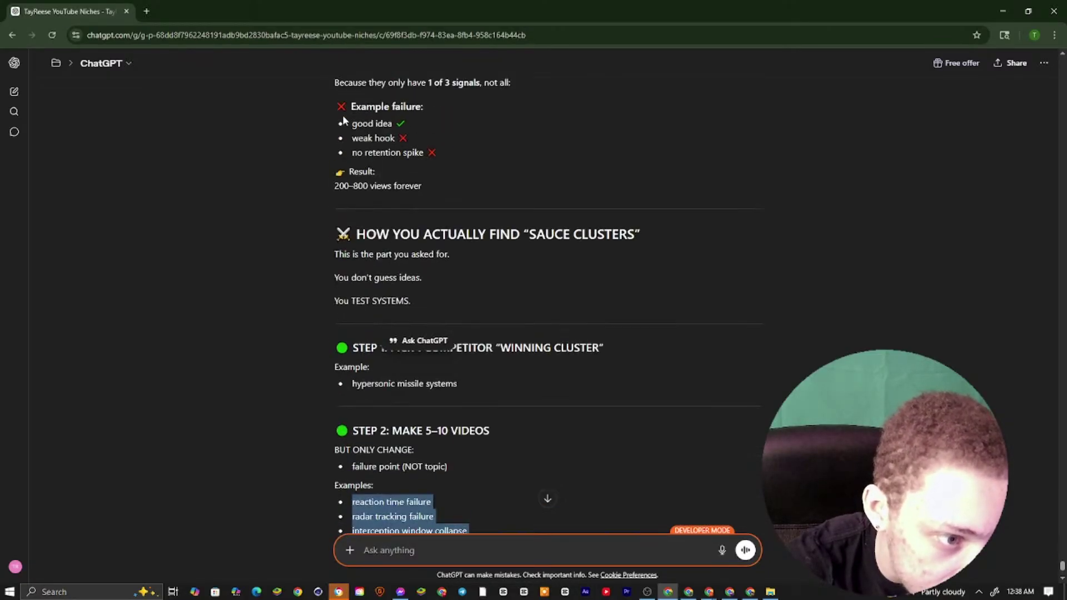
{"action": "left_click_drag", "start_coordinate": [410, 218], "coordinate": [340, 262]}
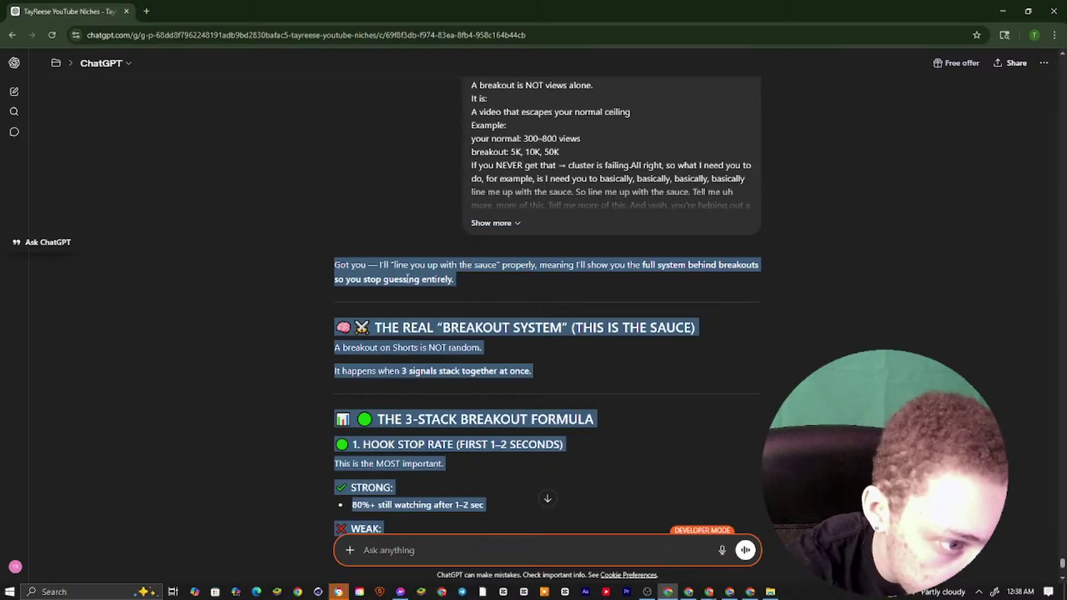
{"action": "right_click", "coordinate": [432, 282]}
{"action": "left_click", "coordinate": [437, 277]}
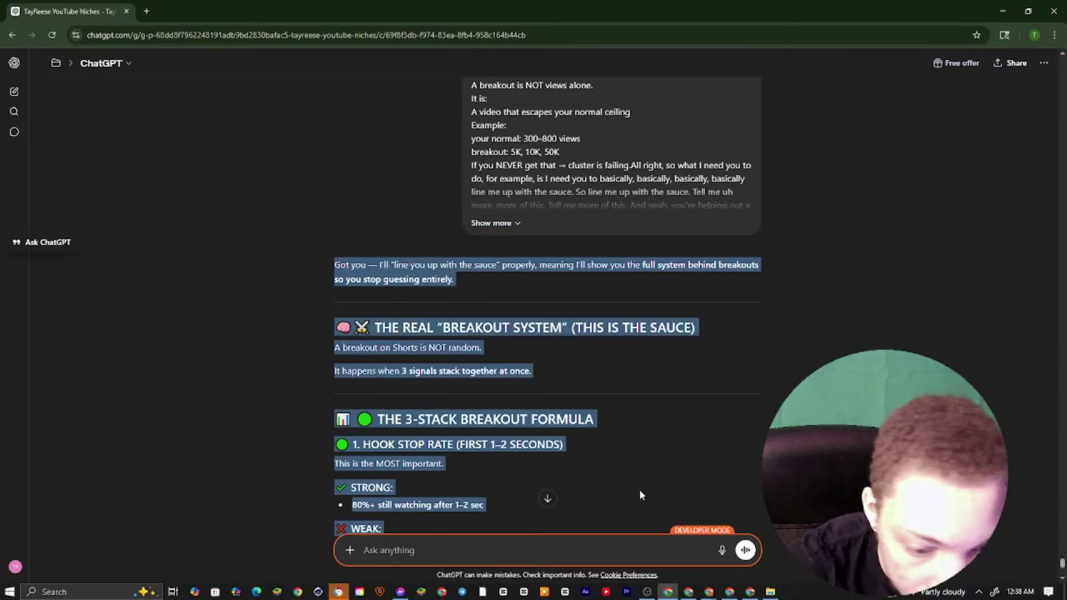
Paste the copied breakout system answer at the end of the Analytics 2026 Sauce Follow Up Video! Google Doc
{"action": "left_click", "coordinate": [687, 591]}
{"action": "scroll", "coordinate": [441, 355], "scroll_direction": "down", "scroll_amount": 5}
{"action": "right_click", "coordinate": [440, 354]}
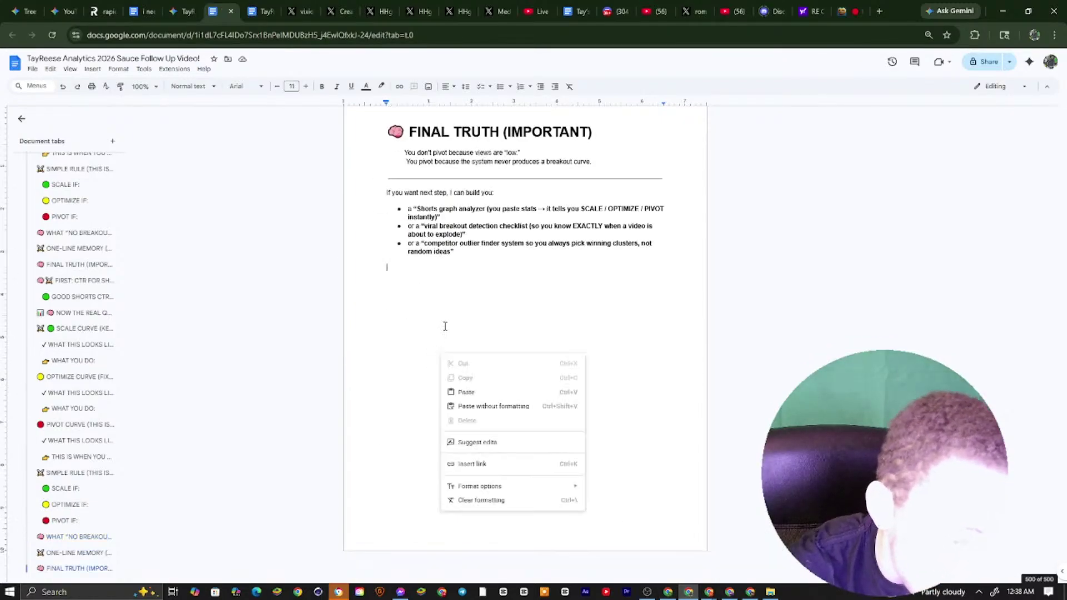
{"action": "left_click", "coordinate": [457, 392]}
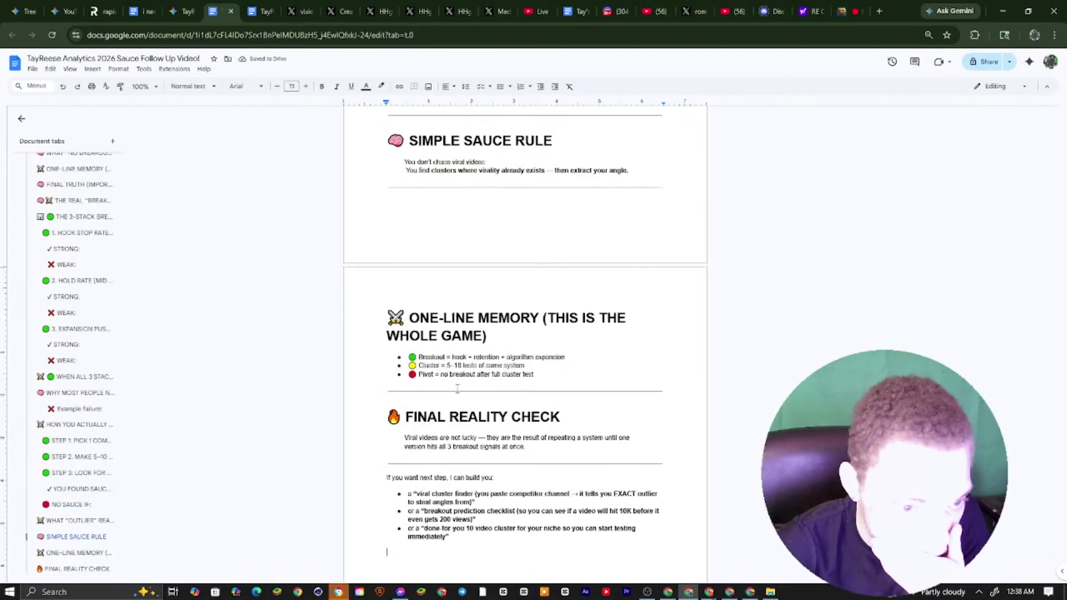
Review the pasted outlier examples and the winning-cluster steps, highlighting the niche examples and the "failure point (NOT topic)" rule
{"action": "scroll", "coordinate": [517, 272], "scroll_direction": "up", "scroll_amount": 4}
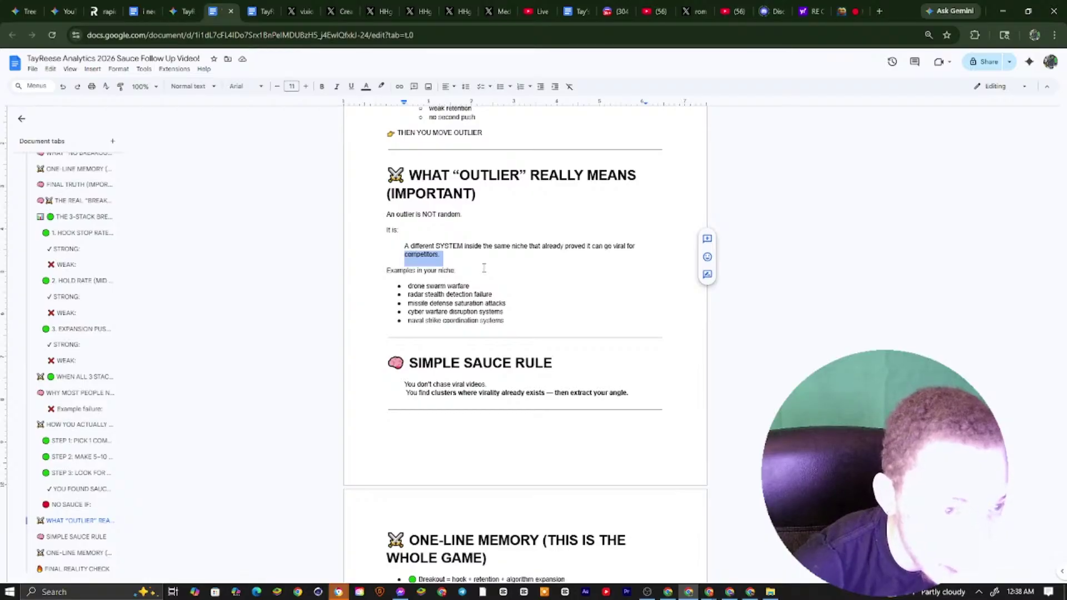
{"action": "left_click_drag", "start_coordinate": [484, 267], "coordinate": [506, 323]}
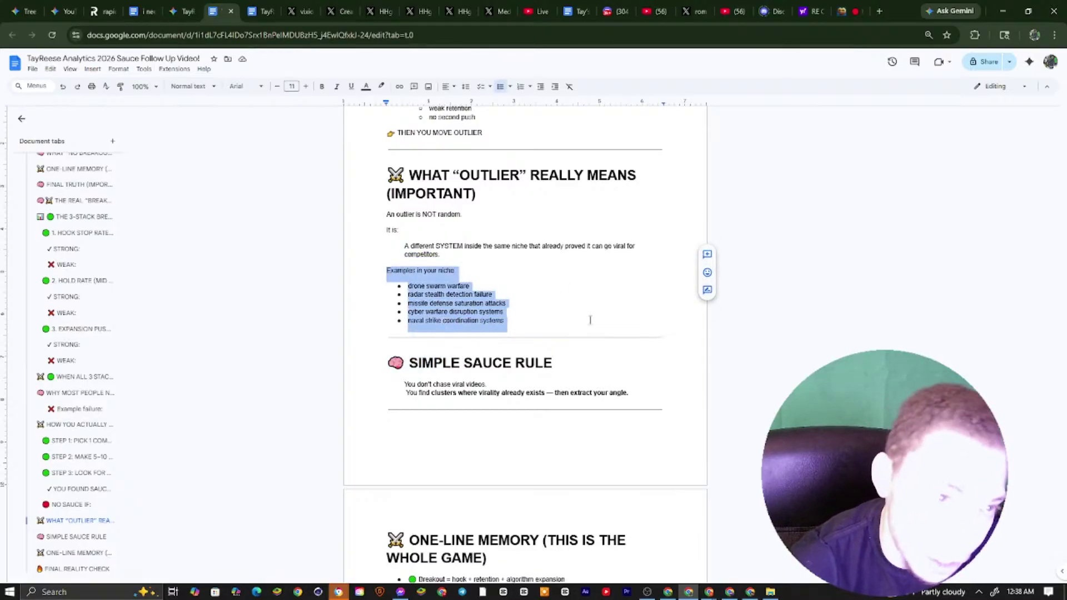
{"action": "scroll", "coordinate": [563, 328], "scroll_direction": "up", "scroll_amount": 4}
{"action": "scroll", "coordinate": [563, 328], "scroll_direction": "up", "scroll_amount": 6}
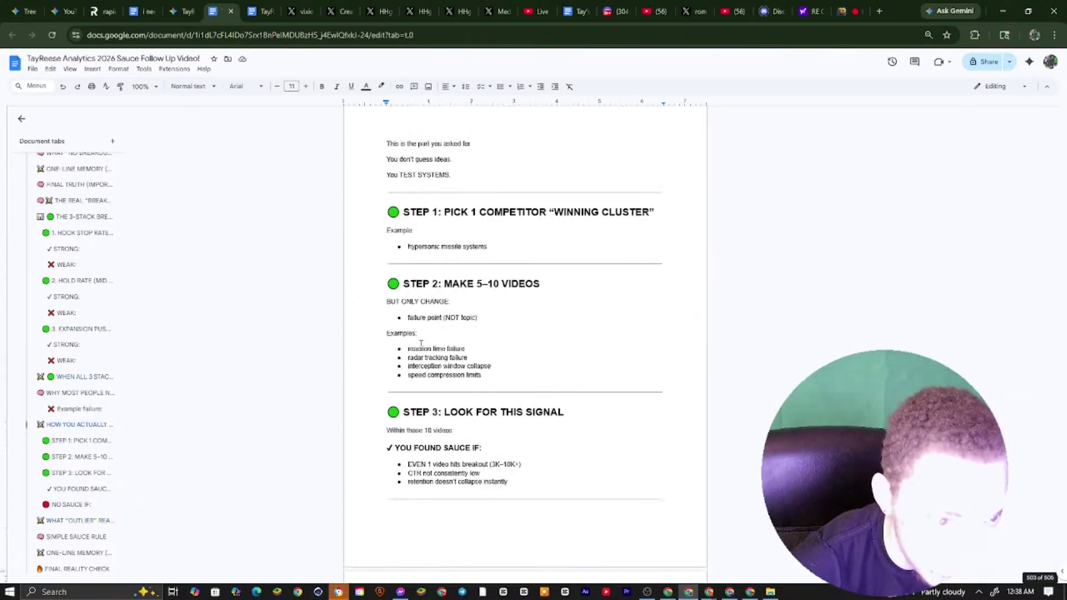
{"action": "left_click_drag", "start_coordinate": [397, 219], "coordinate": [550, 254]}
{"action": "left_click", "coordinate": [508, 285]}
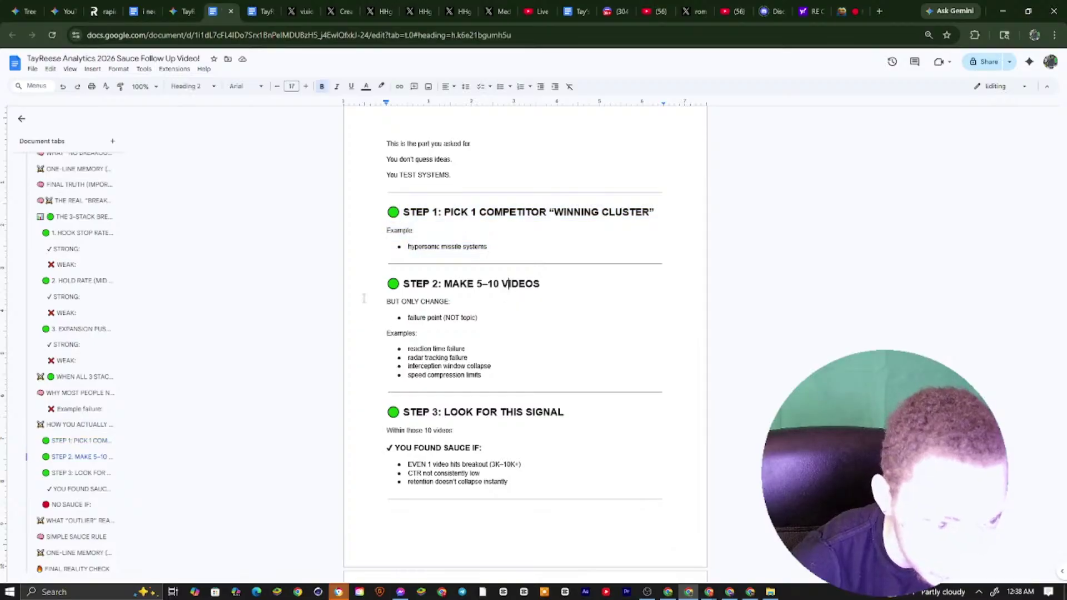
{"action": "left_click_drag", "start_coordinate": [452, 303], "coordinate": [548, 329]}
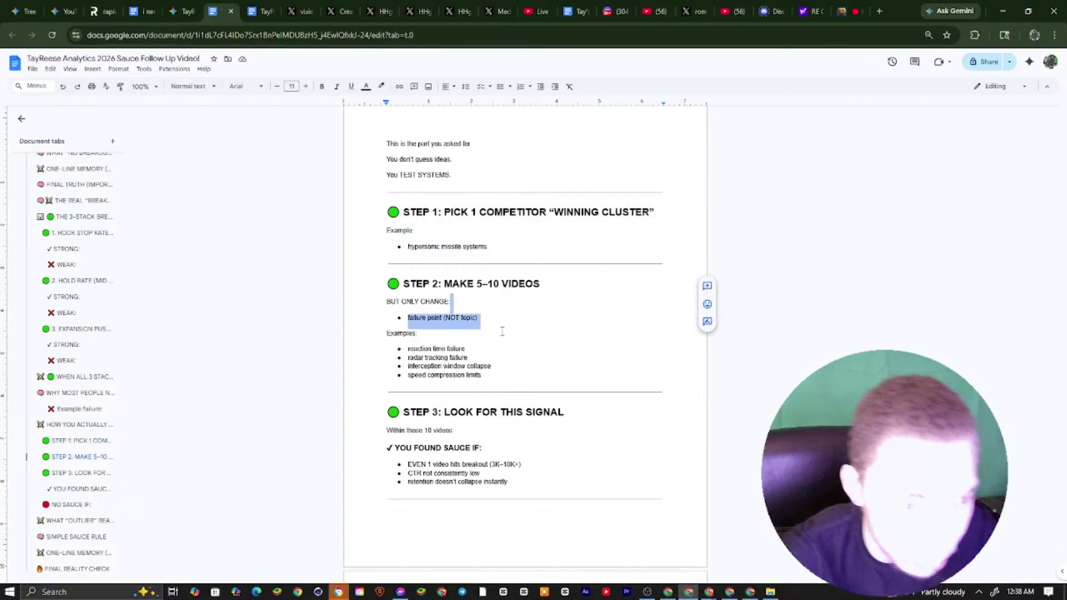
{"action": "mouse_move", "coordinate": [709, 591]}
{"action": "left_click", "coordinate": [749, 545]}
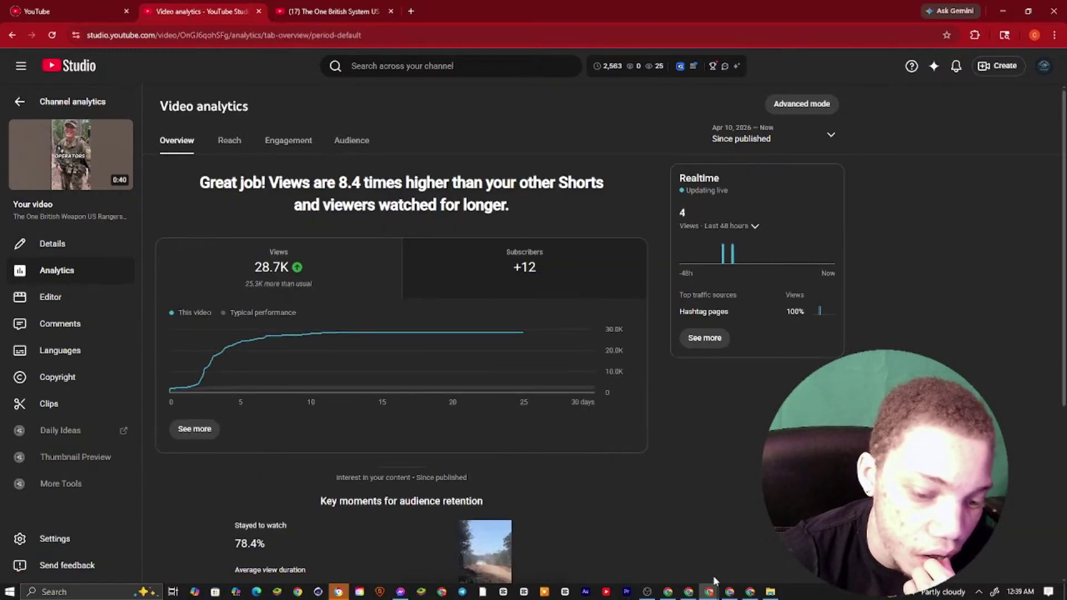
{"action": "left_click", "coordinate": [688, 592]}
{"action": "left_click", "coordinate": [669, 592]}
{"action": "left_click", "coordinate": [689, 592]}
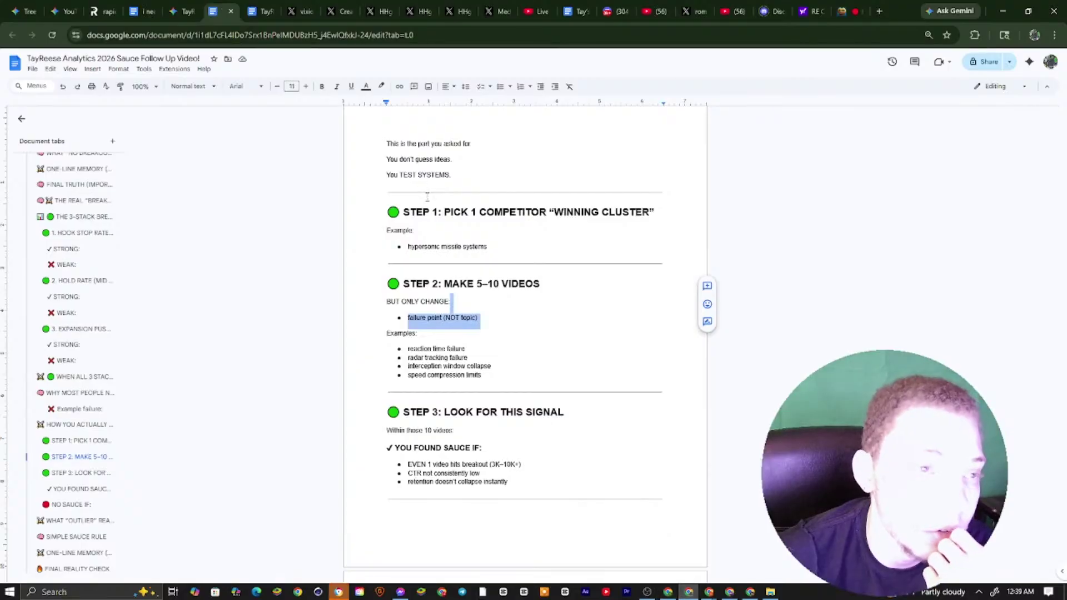
Open the Gemini Sauce For Shorts Military document and copy the script paragraph under "My new script my new idea"
{"action": "left_click", "coordinate": [260, 11]}
{"action": "scroll", "coordinate": [498, 173], "scroll_direction": "down", "scroll_amount": 15}
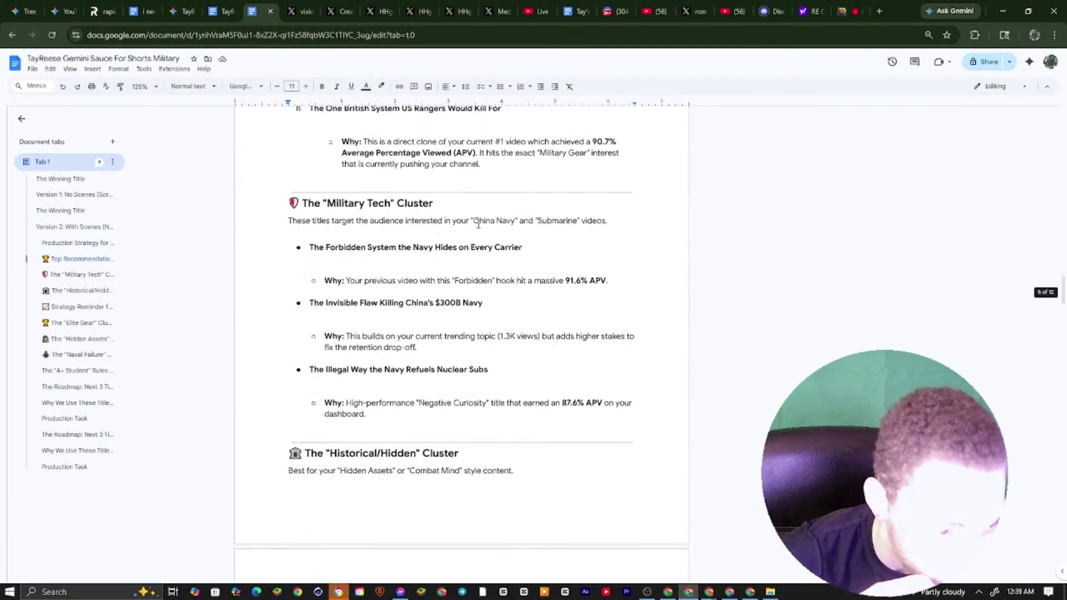
{"action": "scroll", "coordinate": [477, 225], "scroll_direction": "up", "scroll_amount": 16}
{"action": "scroll", "coordinate": [478, 224], "scroll_direction": "up", "scroll_amount": 7}
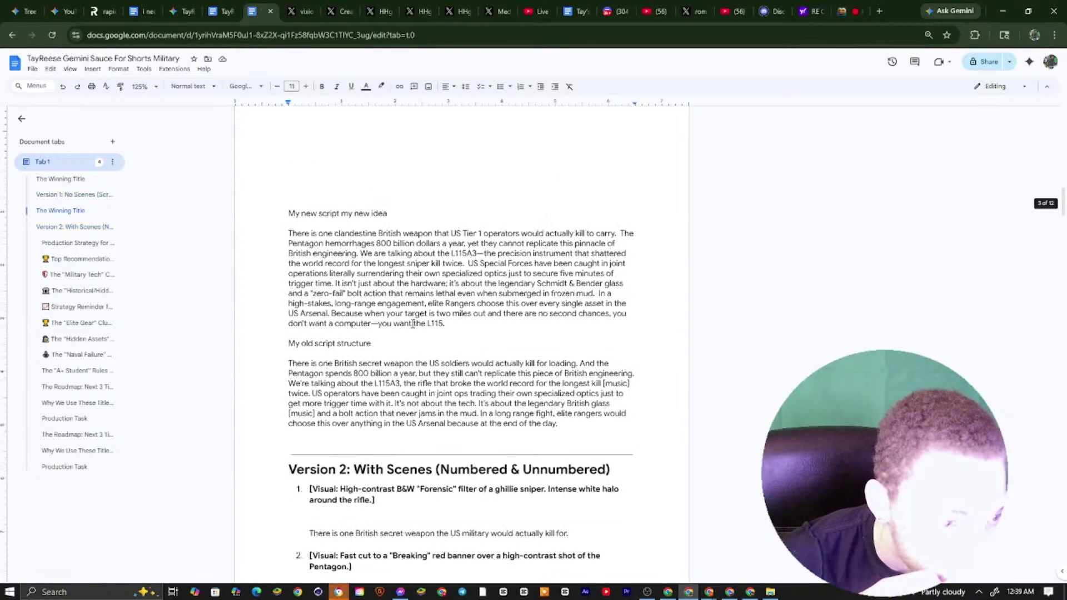
{"action": "left_click_drag", "start_coordinate": [458, 223], "coordinate": [383, 234]}
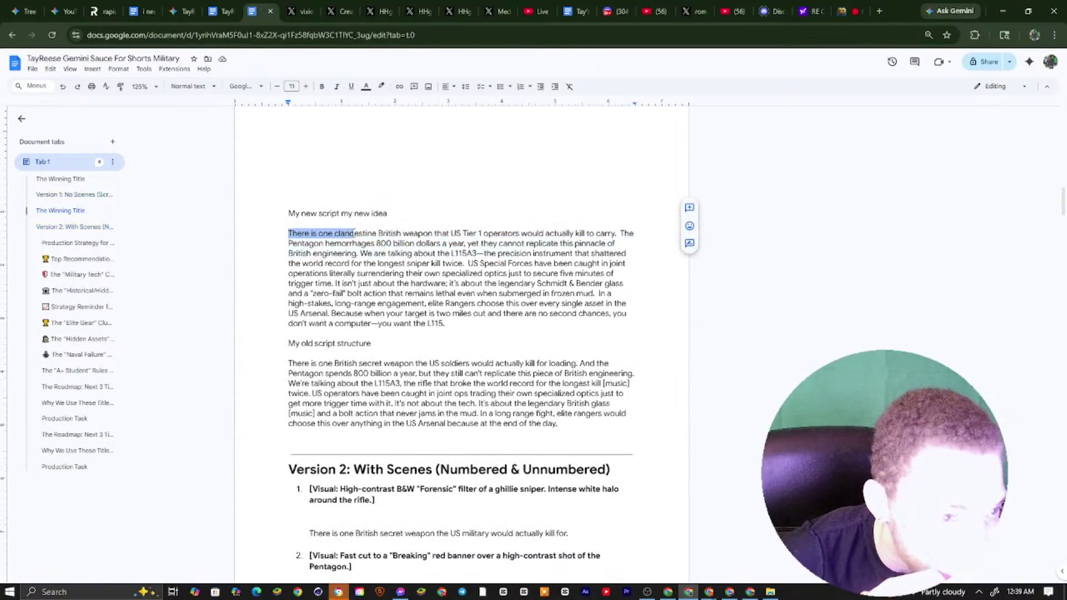
{"action": "mouse_move", "coordinate": [288, 233]}
{"action": "left_mouse_down"}
{"action": "mouse_move", "coordinate": [453, 323]}
{"action": "mouse_move", "coordinate": [280, 233]}
{"action": "left_mouse_up"}
{"action": "key", "text": "super+c"}
{"action": "right_click", "coordinate": [453, 323]}
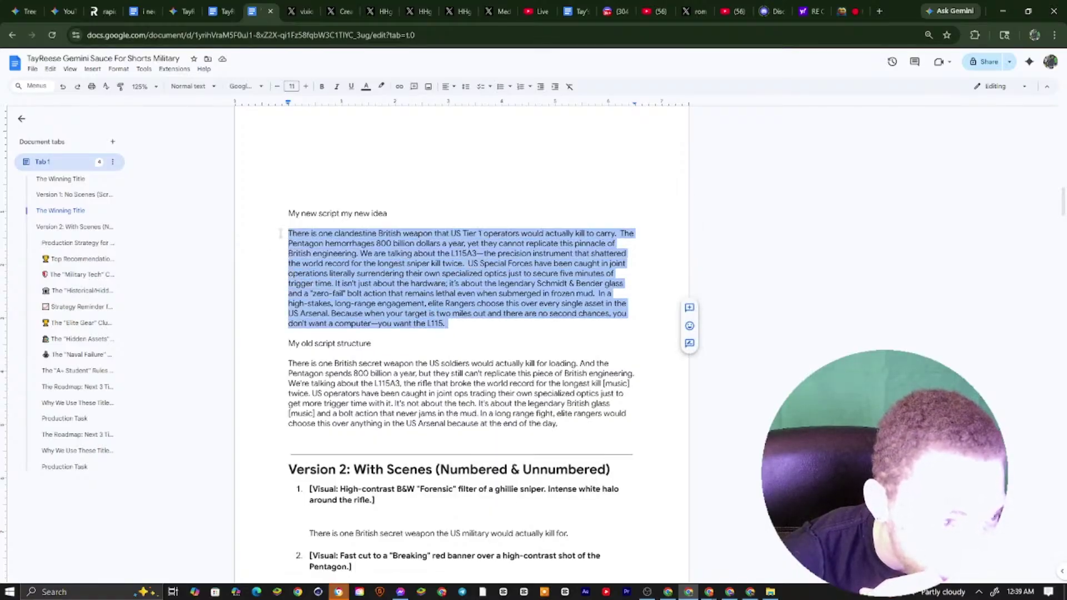
{"action": "right_click", "coordinate": [315, 251]}
{"action": "left_click", "coordinate": [331, 264]}
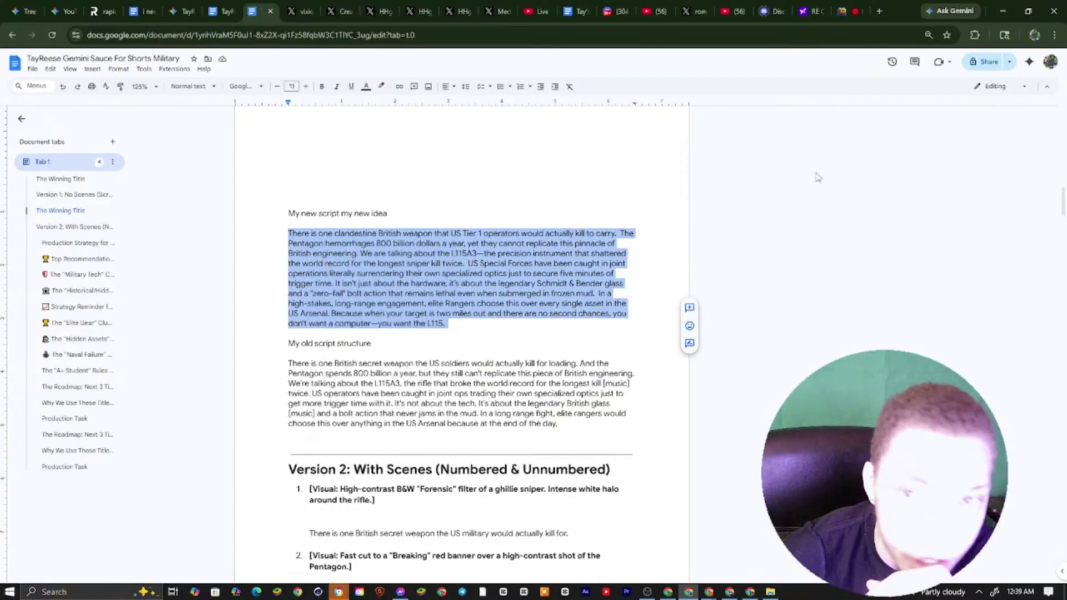
Open a new browser window under a different profile, dismiss the offer to restore pages, and bring up its Google account details
{"action": "left_click", "coordinate": [1034, 34]}
{"action": "scroll", "coordinate": [978, 223], "scroll_direction": "down", "scroll_amount": 10}
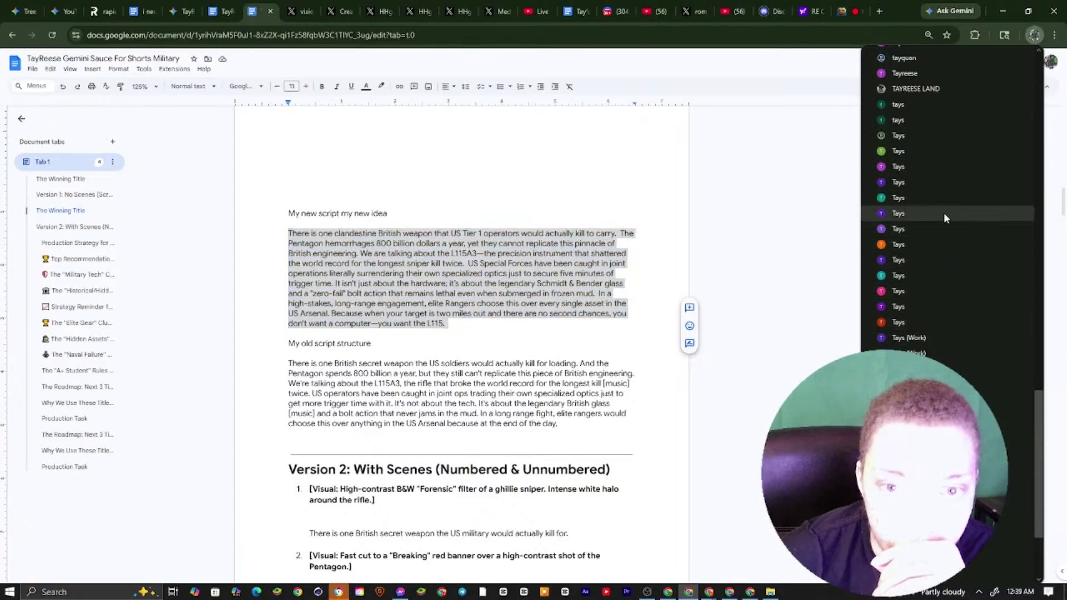
{"action": "left_click", "coordinate": [923, 104]}
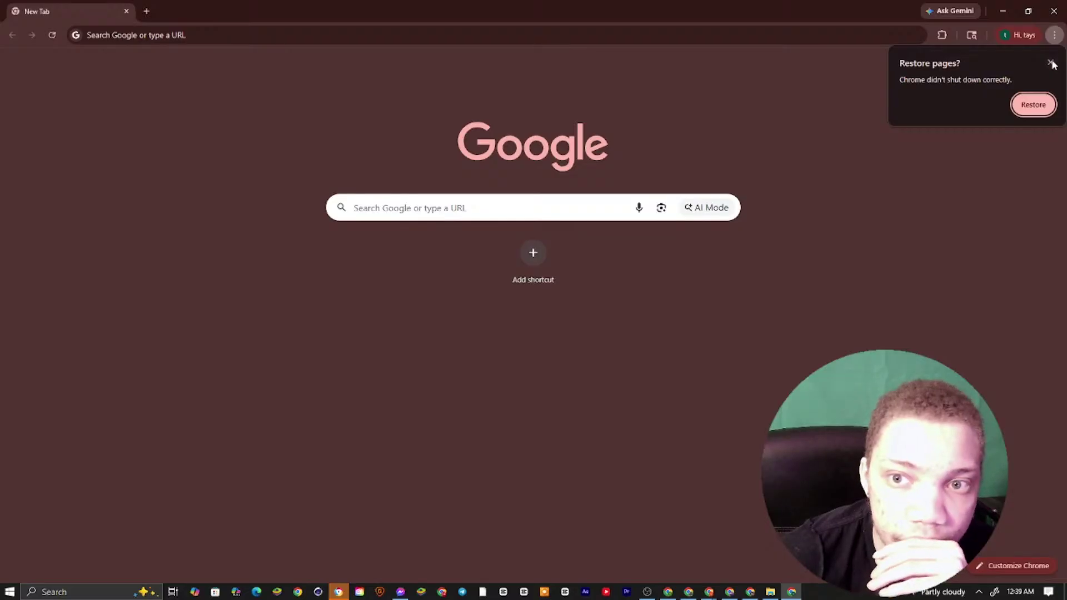
{"action": "left_click", "coordinate": [1051, 64]}
{"action": "left_click", "coordinate": [1047, 66]}
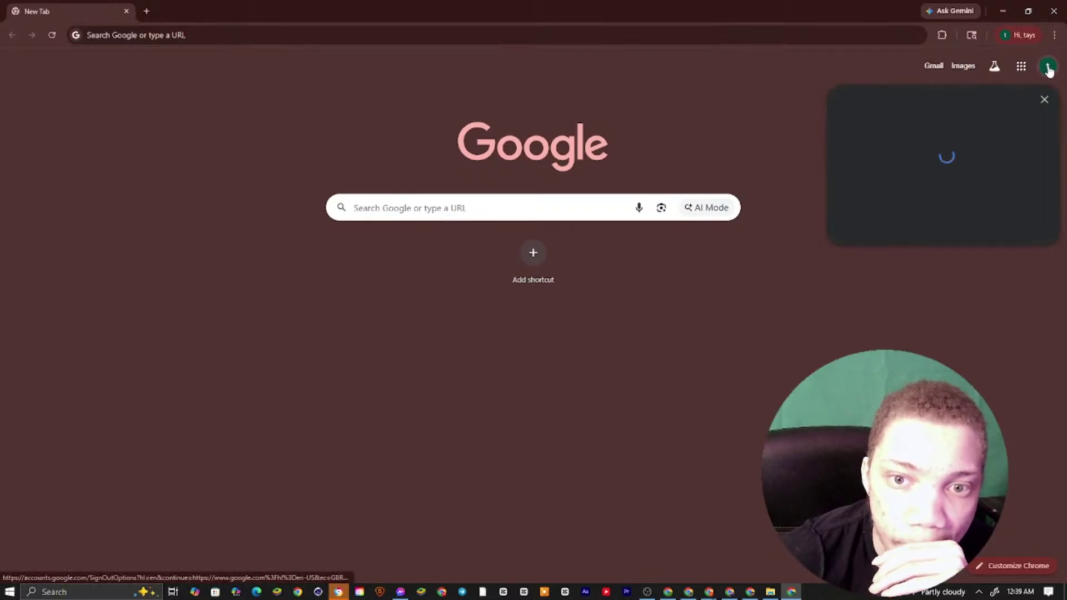
Search Google for "google ai" and open Google AI Studio from the results
{"action": "left_click", "coordinate": [372, 30]}
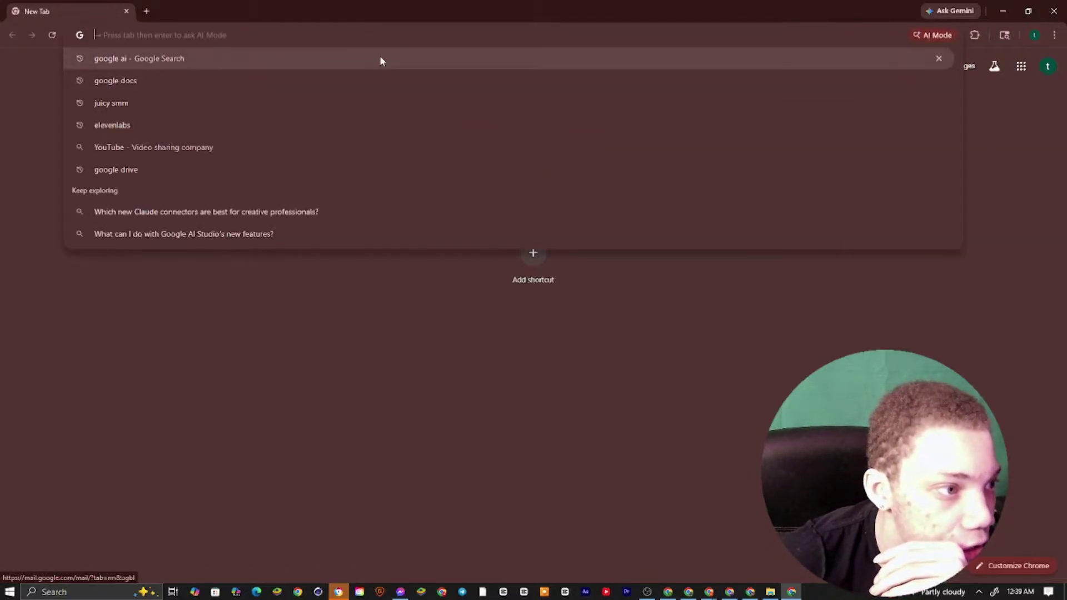
{"action": "left_click", "coordinate": [380, 60]}
{"action": "left_click", "coordinate": [177, 214]}
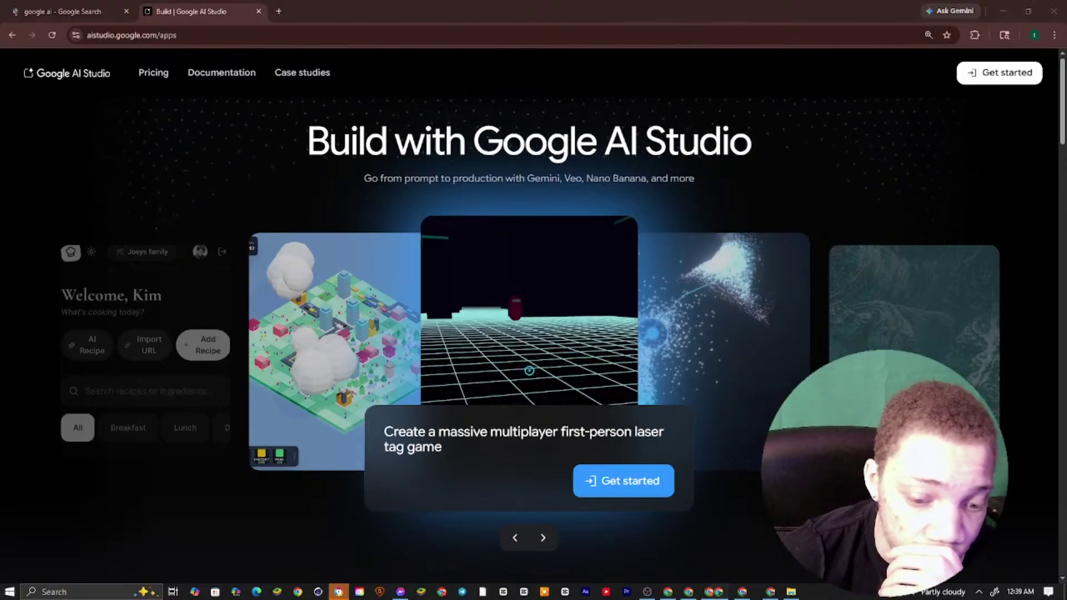
Get started in Google AI Studio and open the list of your own apps under Build
{"action": "left_click", "coordinate": [633, 480]}
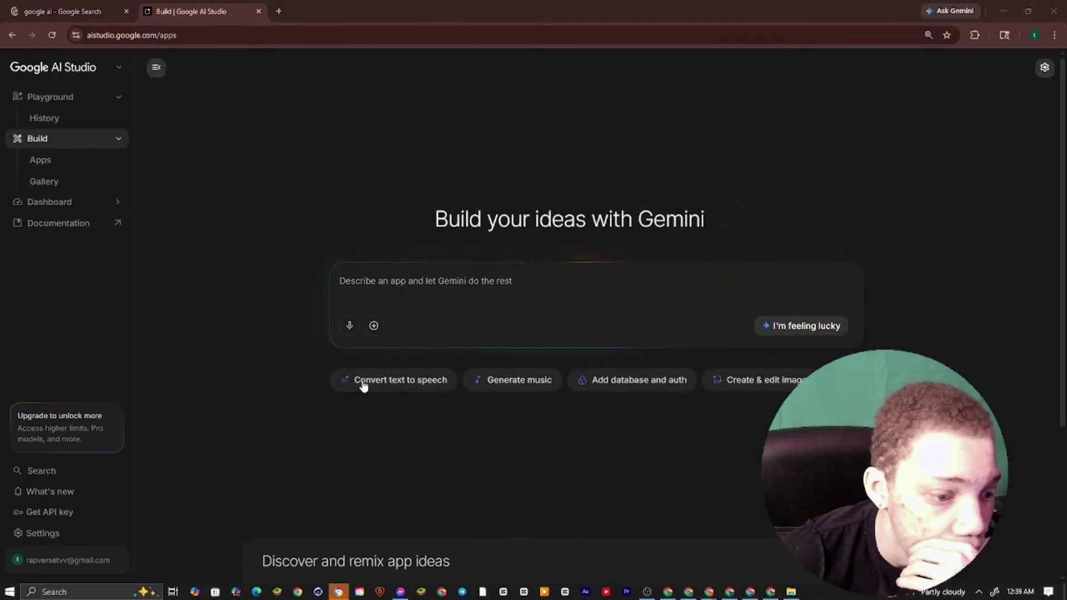
{"action": "left_click", "coordinate": [95, 162]}
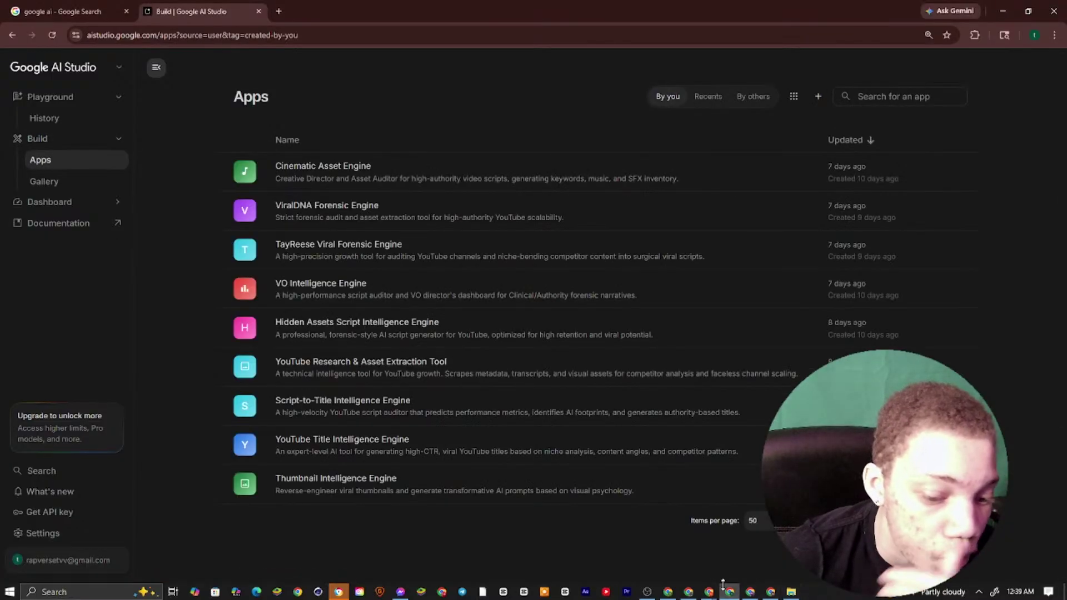
Review Version 2 in the Gemini Sauce For Shorts Military document and the winning-cluster steps in the Analytics 2026 Sauce Follow Up Video document
{"action": "left_click", "coordinate": [689, 590]}
{"action": "scroll", "coordinate": [448, 396], "scroll_direction": "down", "scroll_amount": 6}
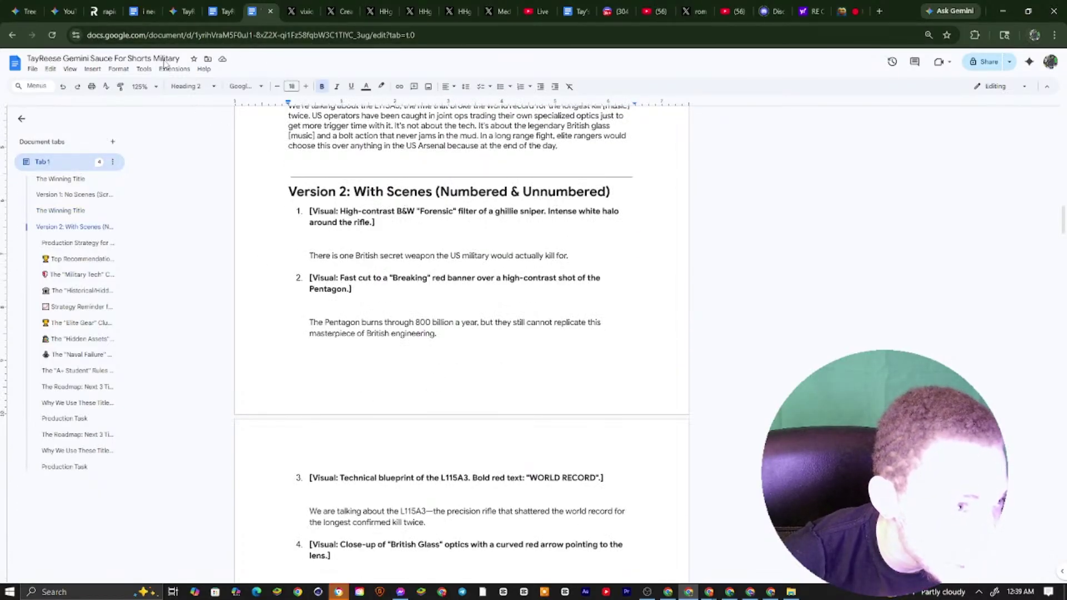
{"action": "left_click", "coordinate": [220, 11]}
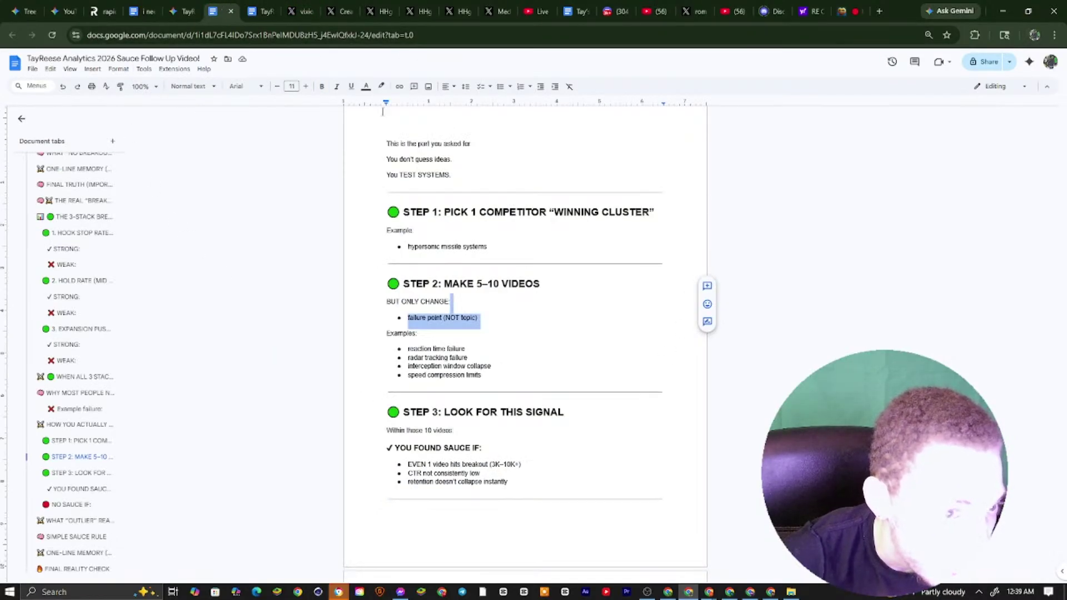
{"action": "left_click_drag", "start_coordinate": [413, 212], "coordinate": [547, 431]}
{"action": "left_click", "coordinate": [558, 234]}
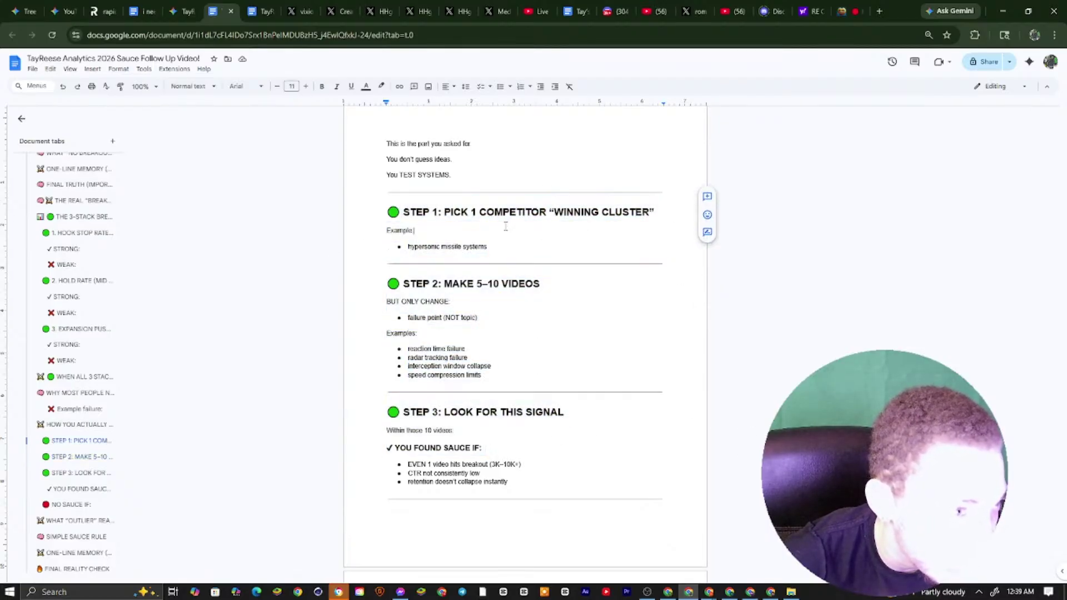
{"action": "scroll", "coordinate": [605, 241], "scroll_direction": "up", "scroll_amount": 10}
{"action": "scroll", "coordinate": [412, 206], "scroll_direction": "down", "scroll_amount": 3}
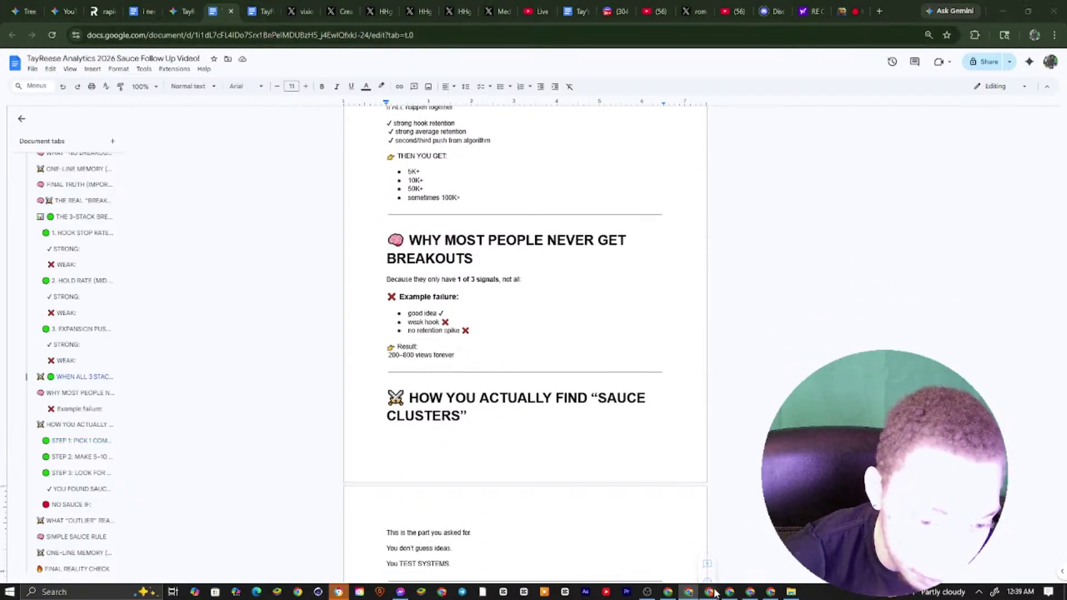
Return to Google AI Studio and look through its Dashboard, Playground, Build and Apps pages for a text-to-speech option
{"action": "left_click", "coordinate": [773, 582]}
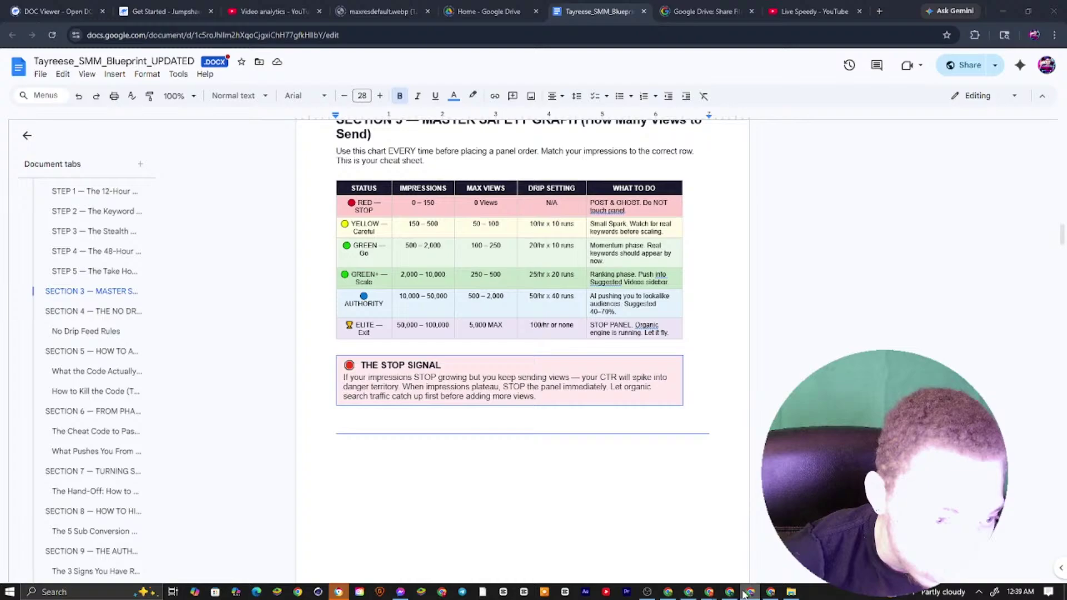
{"action": "left_click", "coordinate": [730, 591]}
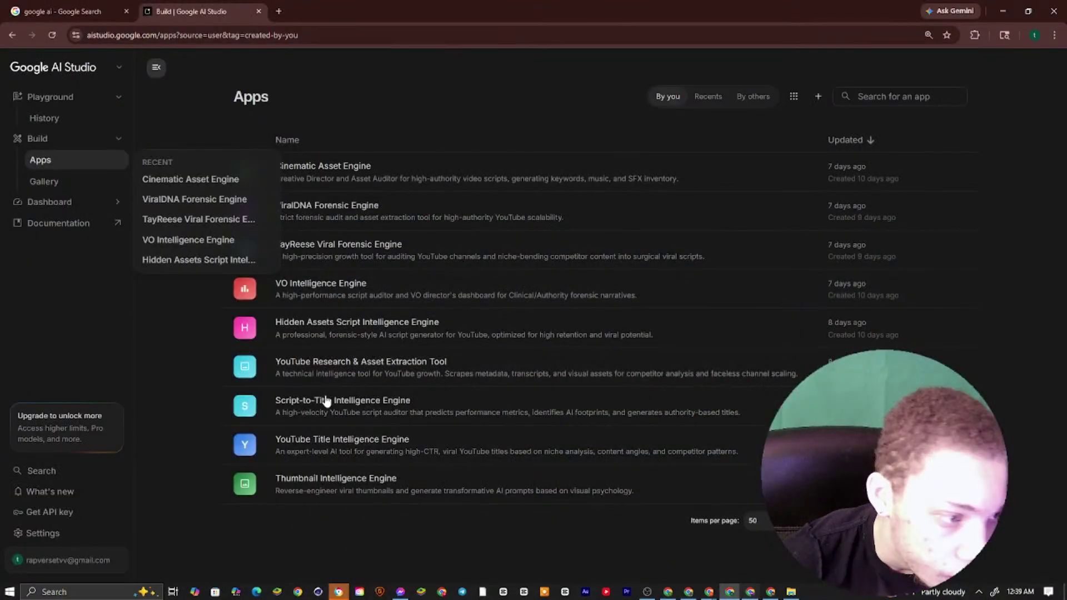
{"action": "left_click", "coordinate": [75, 201]}
{"action": "left_click", "coordinate": [14, 97]}
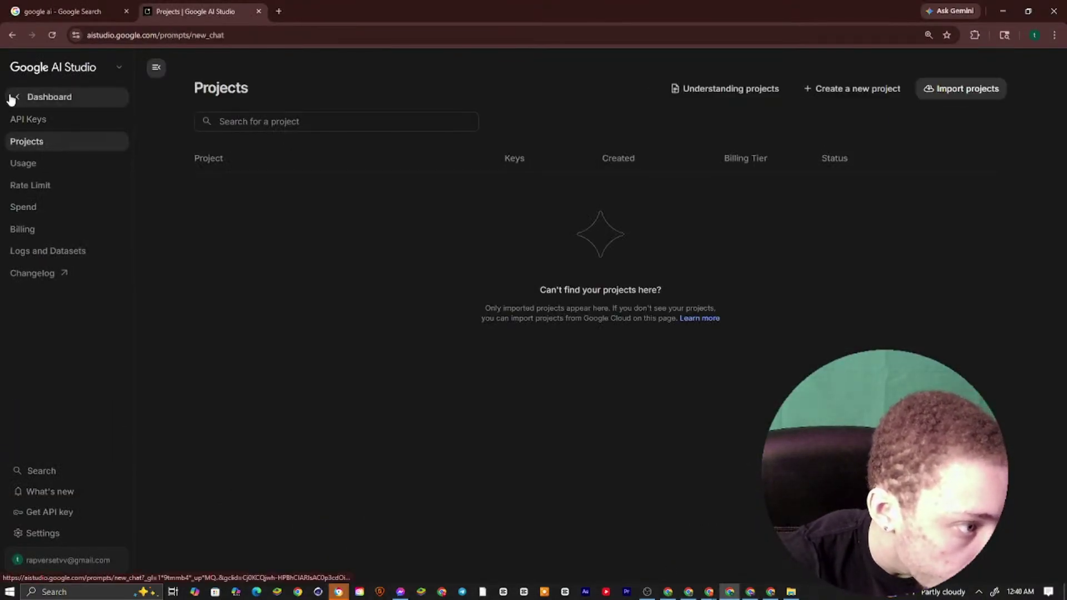
{"action": "mouse_move", "coordinate": [40, 121]}
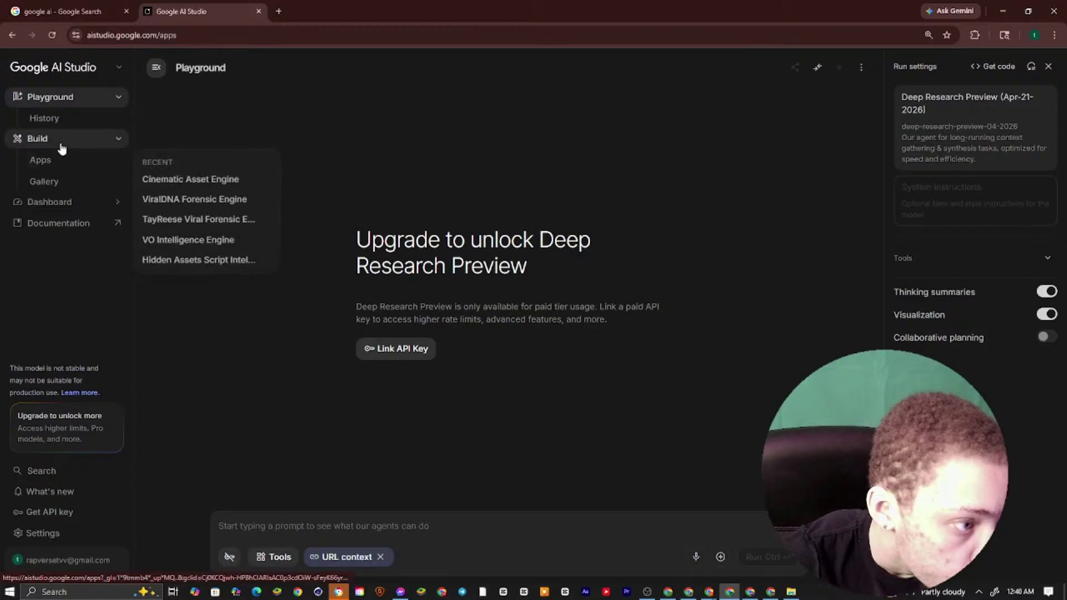
{"action": "left_click", "coordinate": [60, 140]}
{"action": "left_click", "coordinate": [59, 100]}
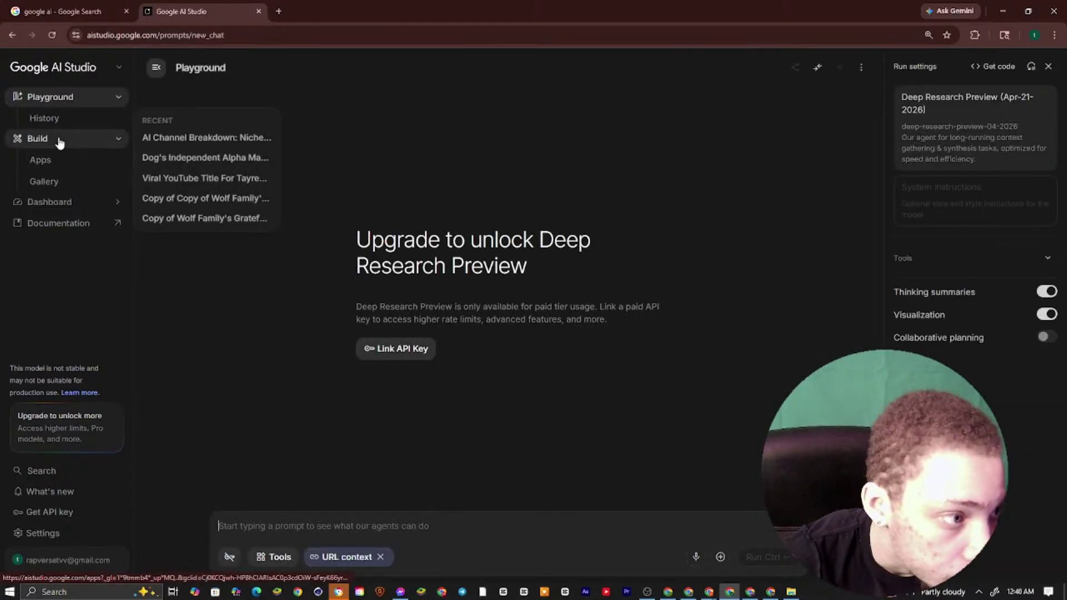
{"action": "left_click", "coordinate": [58, 139]}
{"action": "left_click", "coordinate": [400, 379]}
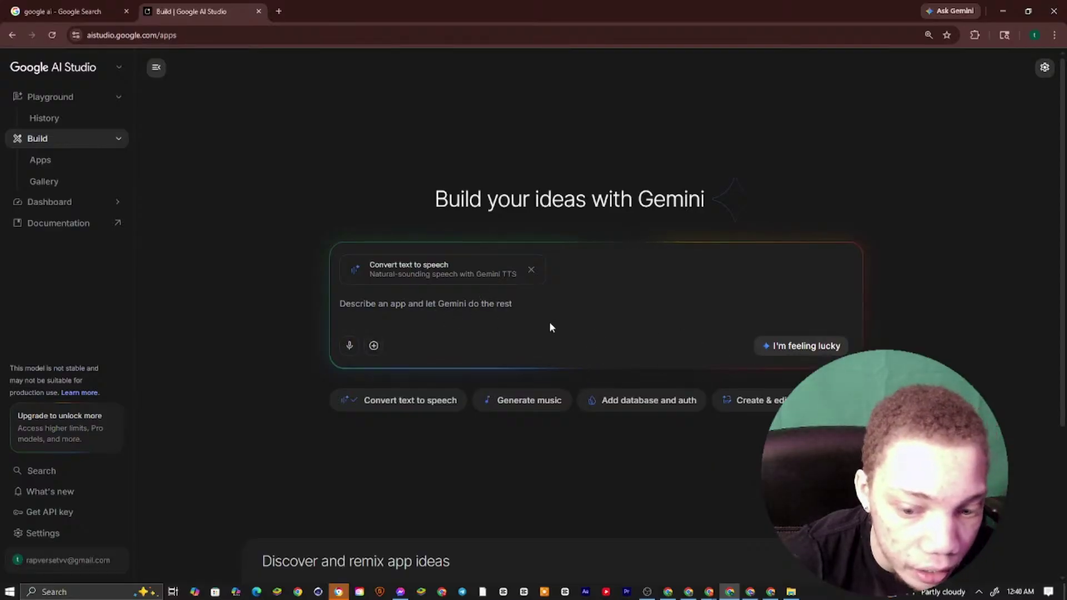
{"action": "left_click", "coordinate": [47, 164]}
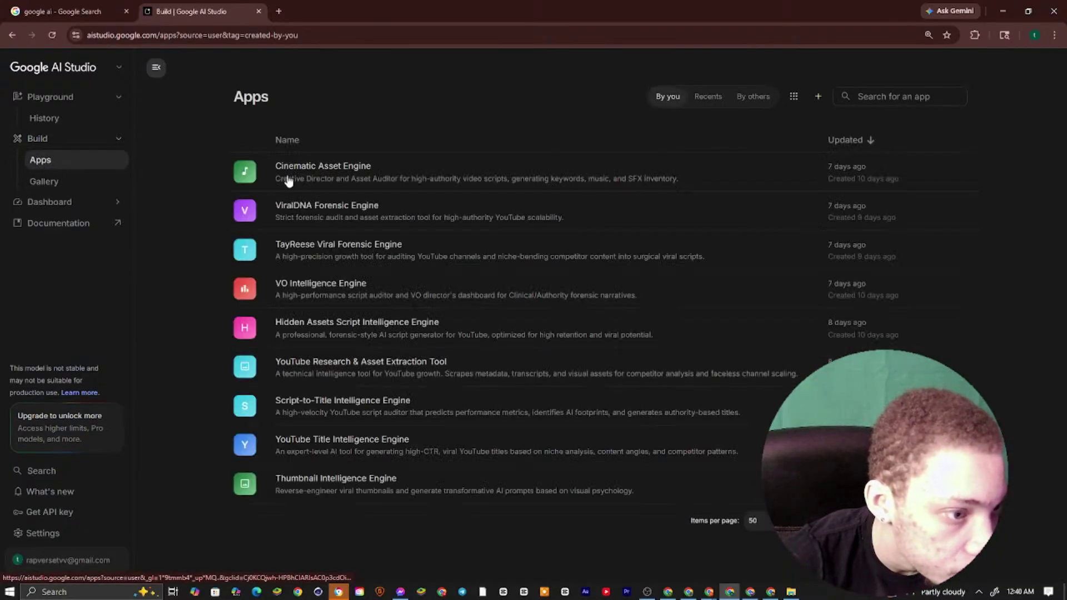
{"action": "left_click", "coordinate": [85, 211]}
Select the Gemini 3.1 Flash TTS Preview audio model in the Playground and load The Ad Voiceover template
{"action": "left_click", "coordinate": [67, 96]}
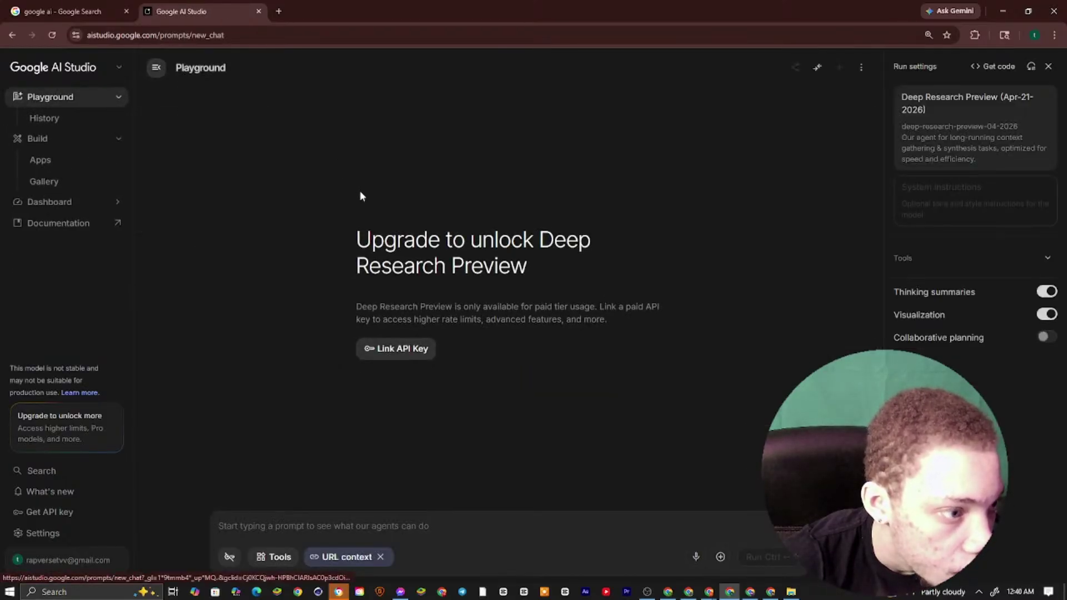
{"action": "left_click", "coordinate": [959, 143]}
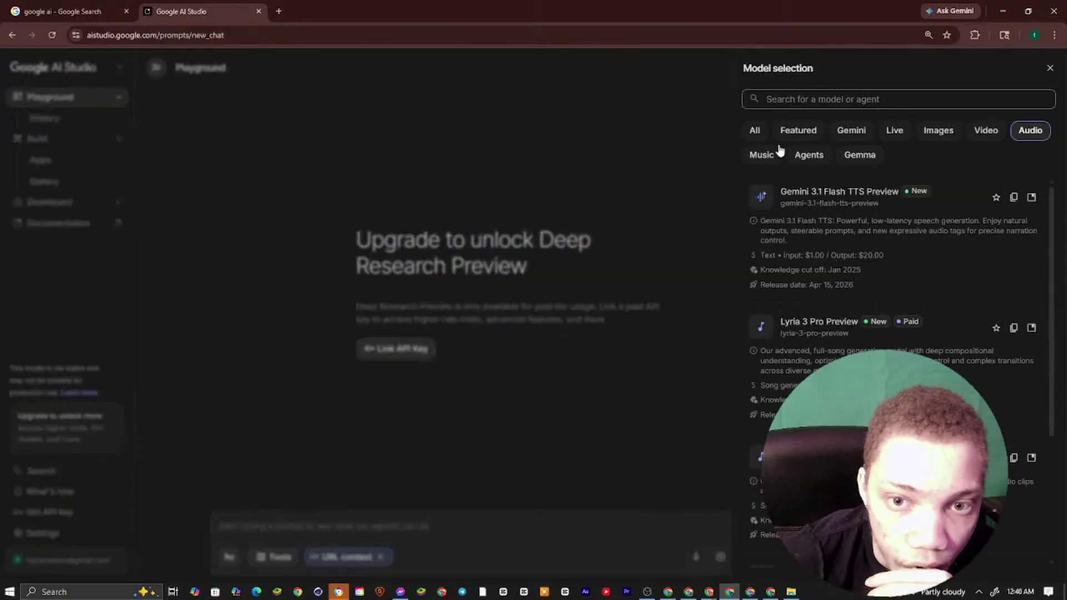
{"action": "left_click", "coordinate": [812, 218]}
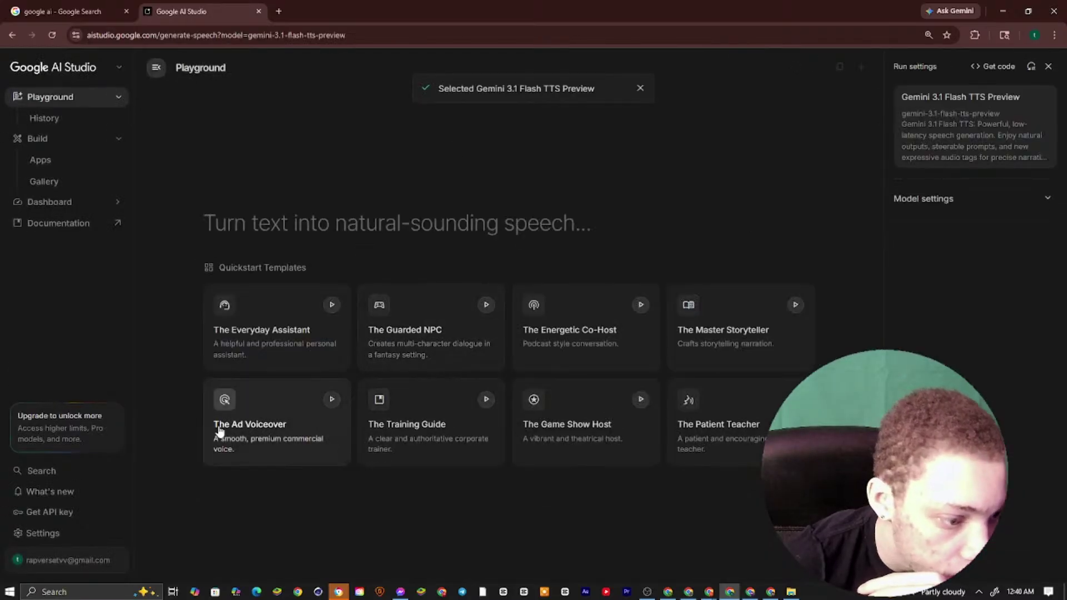
{"action": "left_click", "coordinate": [220, 431]}
Replace the template's sample speech with the copied L115A3 sniper script and use the Achird voice for Speaker 1
{"action": "triple_click", "coordinate": [490, 285]}
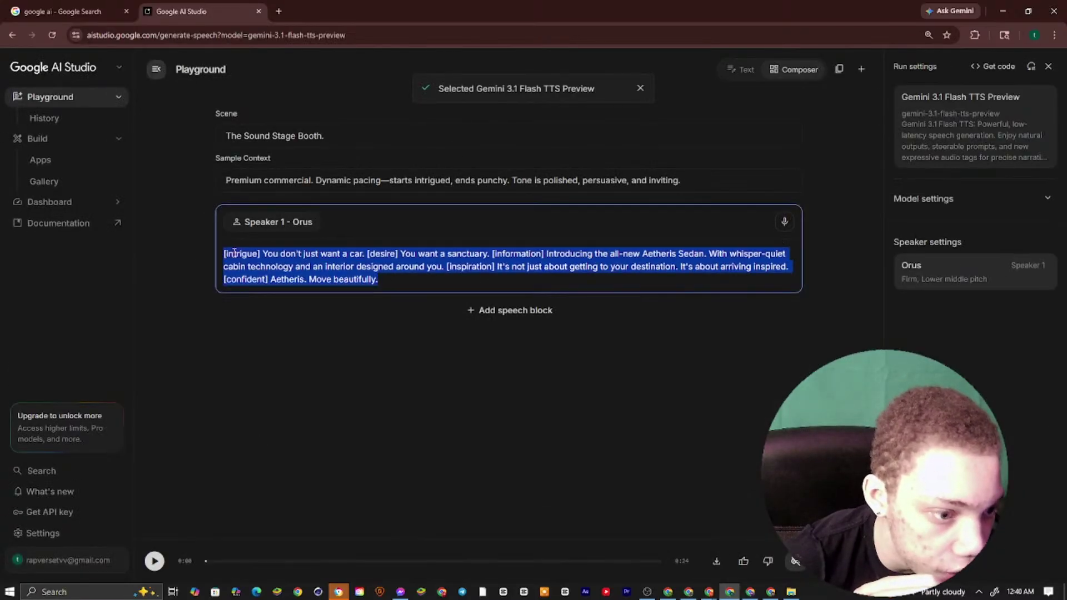
{"action": "right_click", "coordinate": [408, 280]}
{"action": "left_click", "coordinate": [424, 331]}
{"action": "left_click_drag", "start_coordinate": [451, 321], "coordinate": [648, 243]}
{"action": "left_click", "coordinate": [911, 267]}
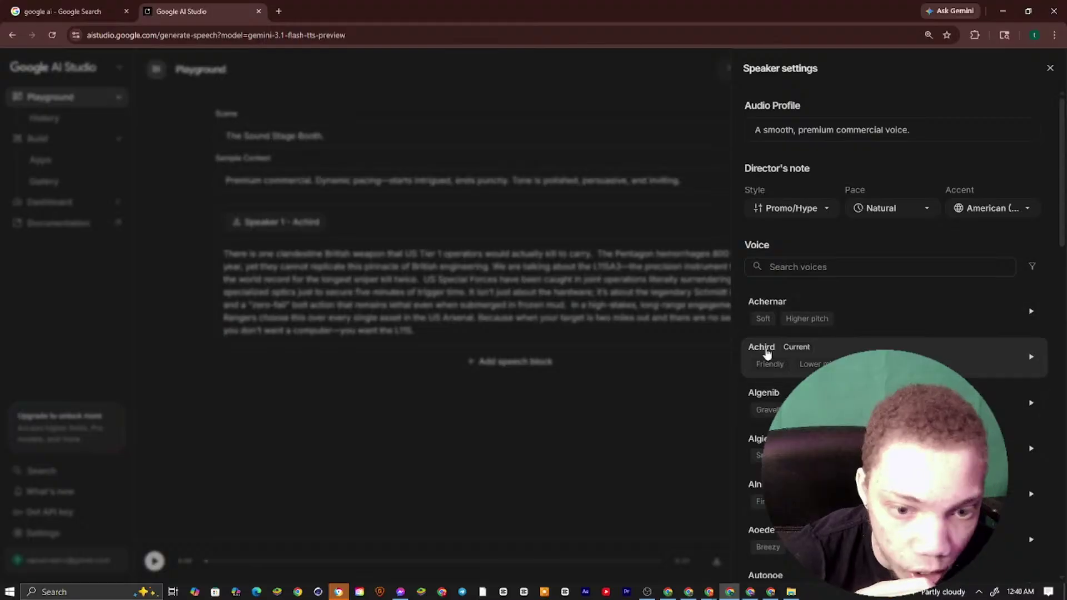
{"action": "left_click", "coordinate": [552, 437]}
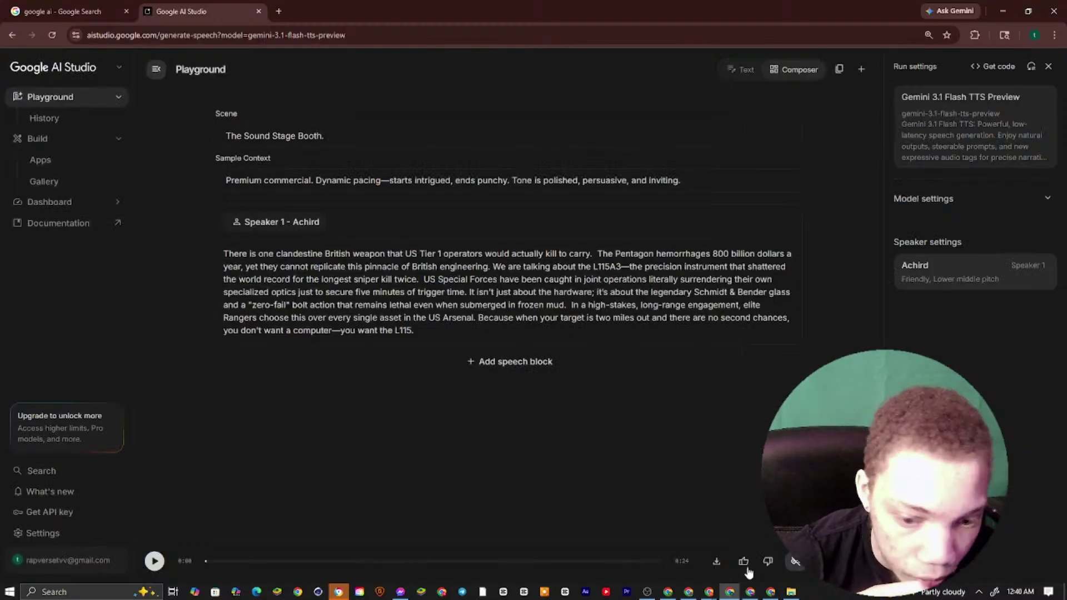
Switch to the Analytics 2026 Sauce Follow Up Video document and read its sections on outliers and the Simple Sauce Rule through to the end
{"action": "left_click", "coordinate": [688, 592]}
{"action": "scroll", "coordinate": [397, 232], "scroll_direction": "down", "scroll_amount": 4}
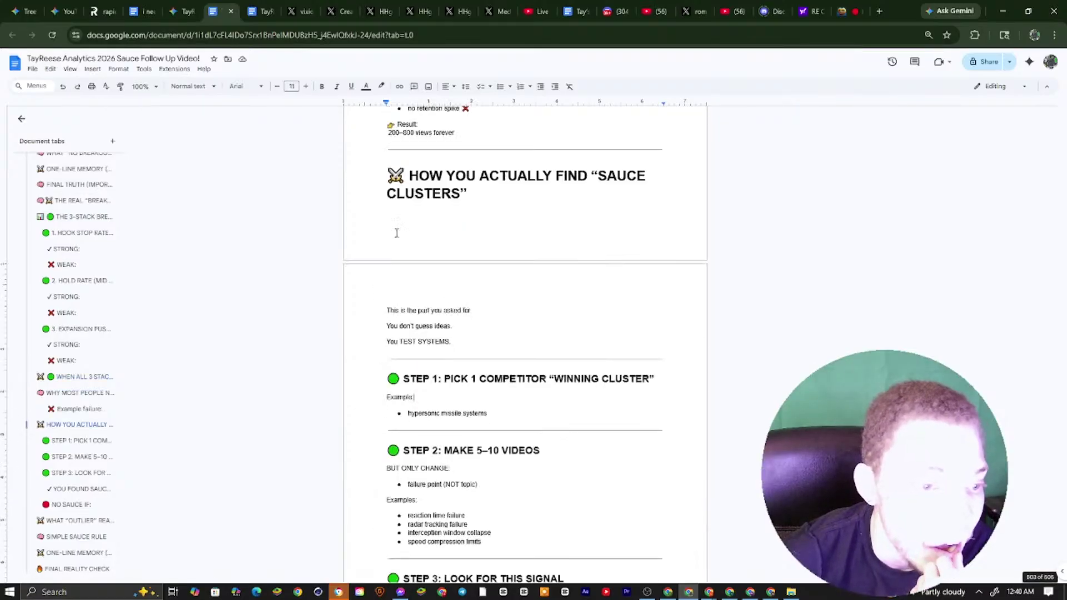
{"action": "scroll", "coordinate": [478, 321], "scroll_direction": "down", "scroll_amount": 5}
{"action": "scroll", "coordinate": [479, 294], "scroll_direction": "down", "scroll_amount": 15}
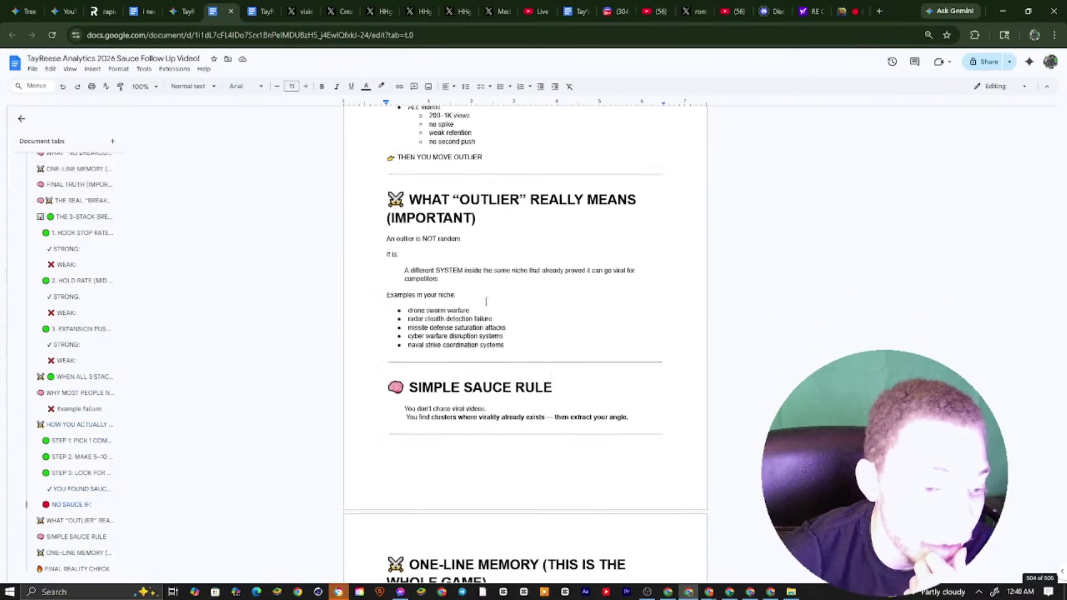
{"action": "left_click", "coordinate": [724, 594]}
Switch to the YouTube Niches chat in ChatGPT and start dictating a new prompt
{"action": "left_click", "coordinate": [689, 593]}
{"action": "left_click", "coordinate": [668, 592]}
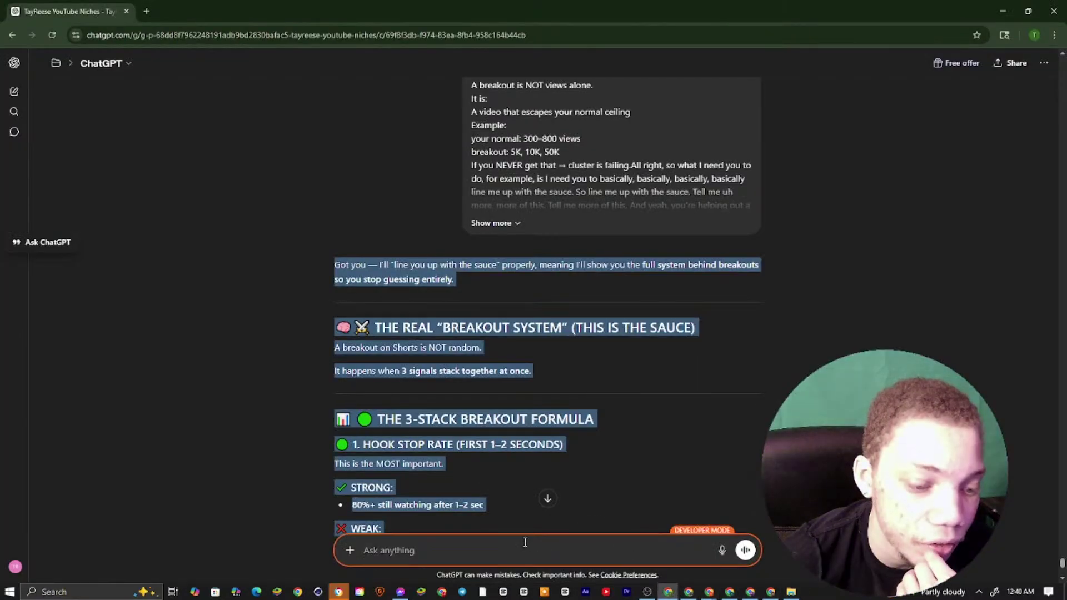
{"action": "right_click", "coordinate": [523, 547]}
{"action": "key", "text": "Escape"}
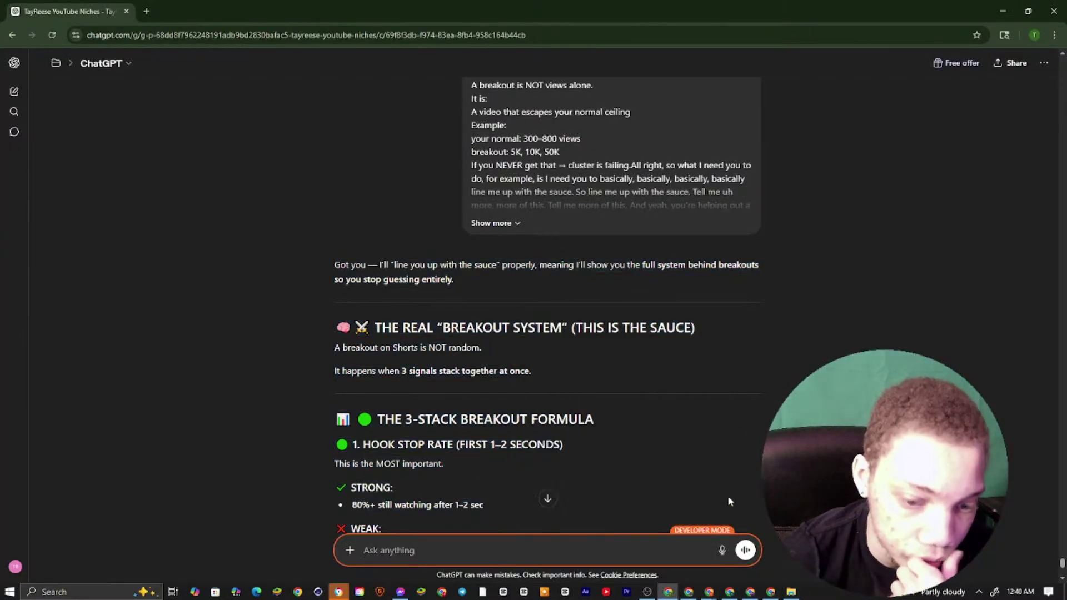
{"action": "left_click", "coordinate": [721, 550]}
{"action": "left_click", "coordinate": [736, 592]}
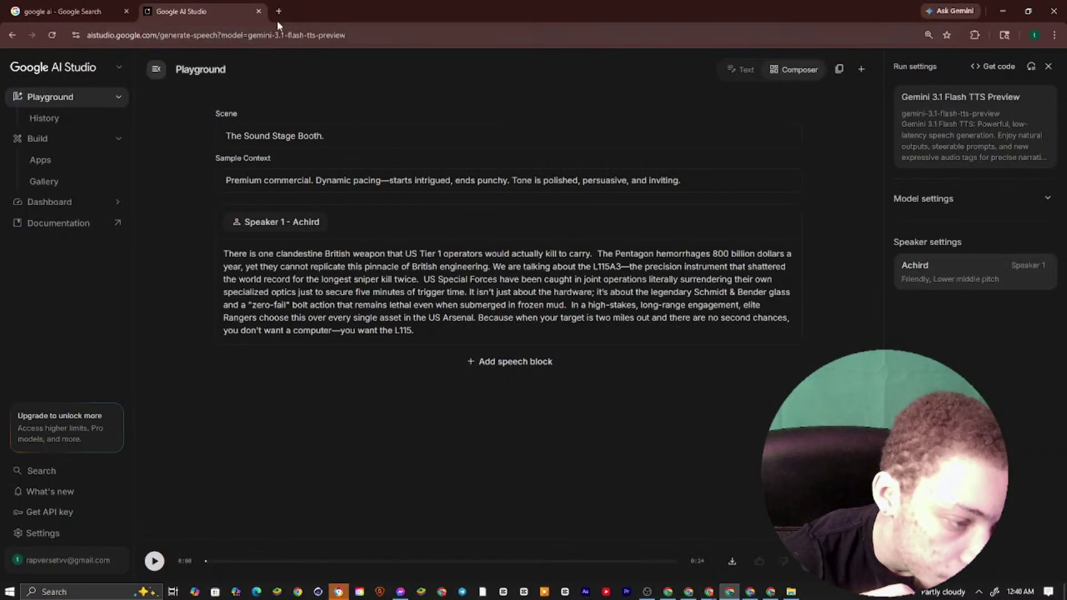
{"action": "right_click", "coordinate": [208, 11]}
{"action": "left_click", "coordinate": [371, 214]}
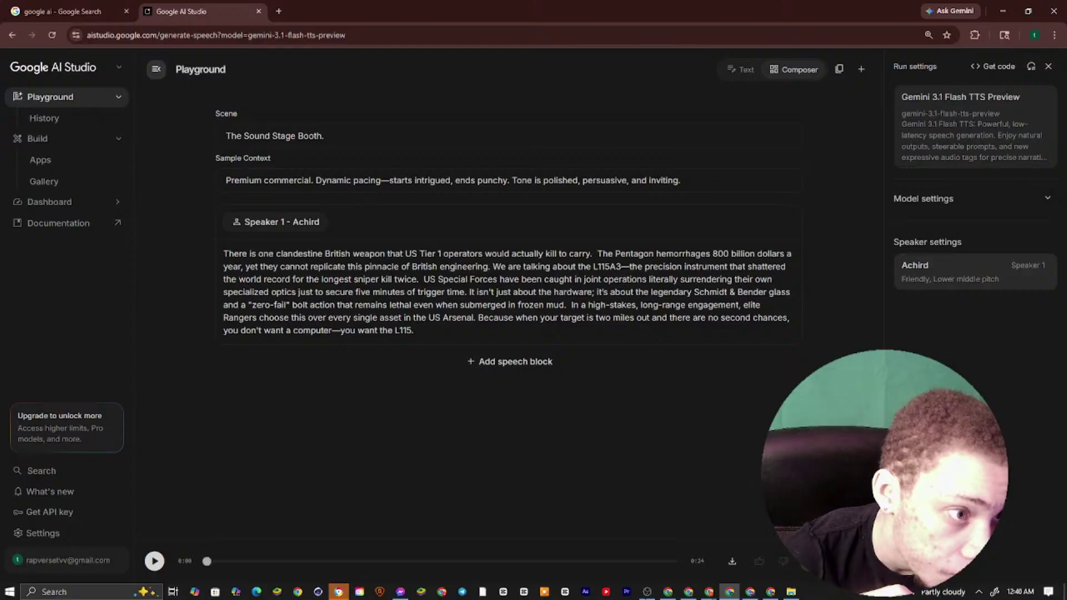
{"action": "left_click", "coordinate": [688, 592]}
Review the end of the last ChatGPT answer while dictating, highlighting the next-step offers and the One-Line Memory breakout rule
{"action": "left_click", "coordinate": [667, 592]}
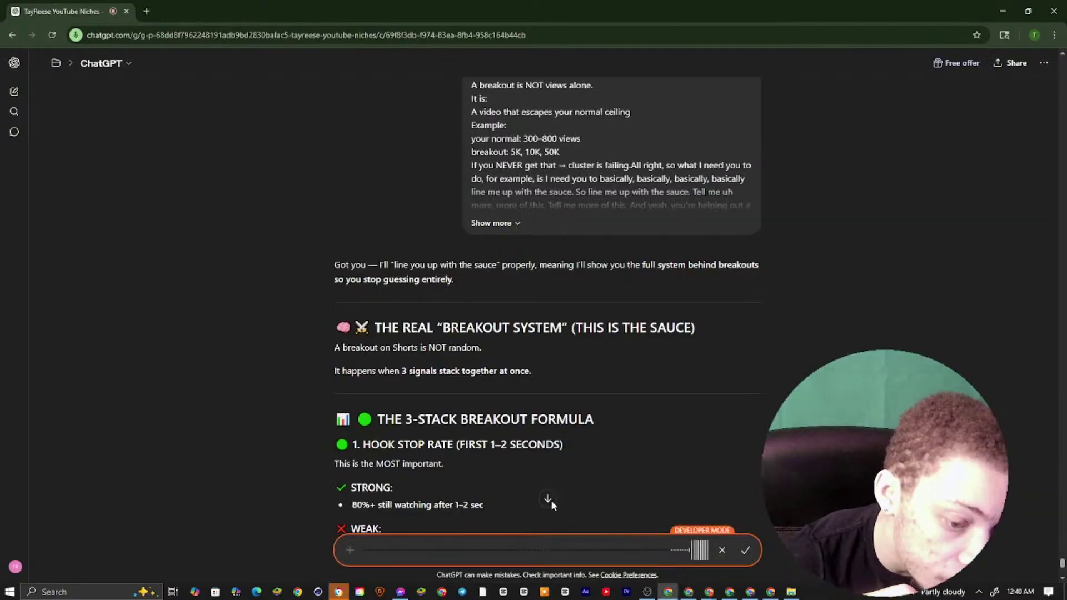
{"action": "scroll", "coordinate": [549, 498], "scroll_direction": "down", "scroll_amount": 8}
{"action": "scroll", "coordinate": [515, 392], "scroll_direction": "down", "scroll_amount": 20}
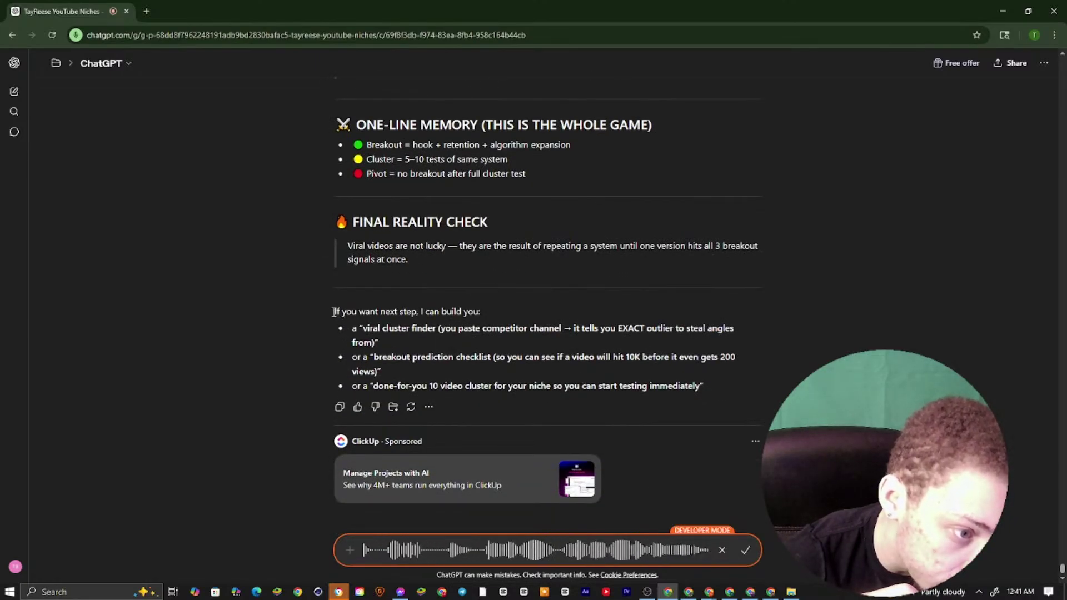
{"action": "left_click_drag", "start_coordinate": [335, 311], "coordinate": [556, 400]}
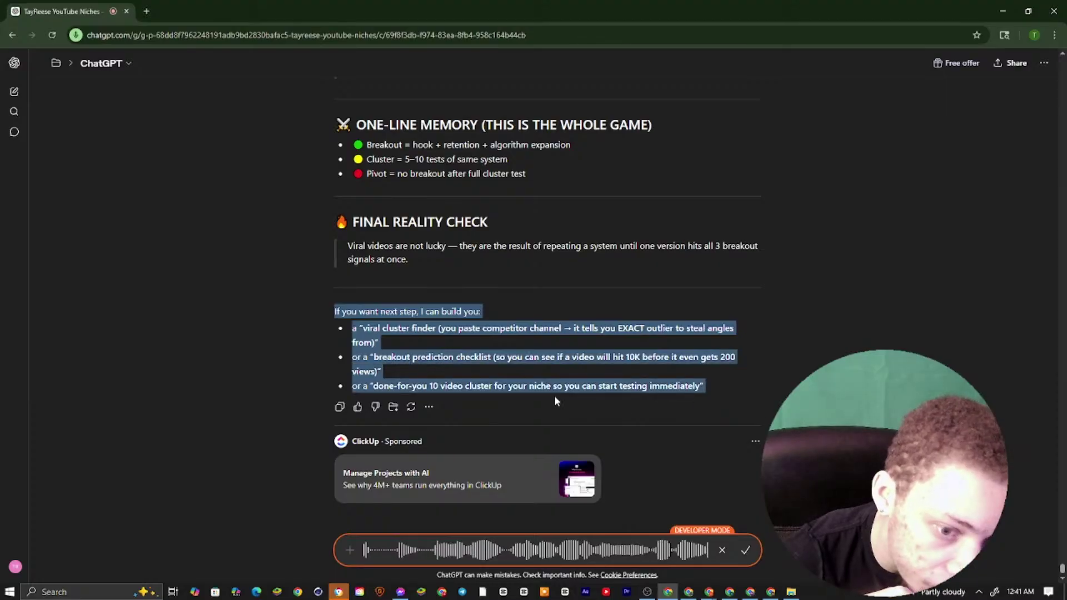
{"action": "scroll", "coordinate": [458, 204], "scroll_direction": "up", "scroll_amount": 4}
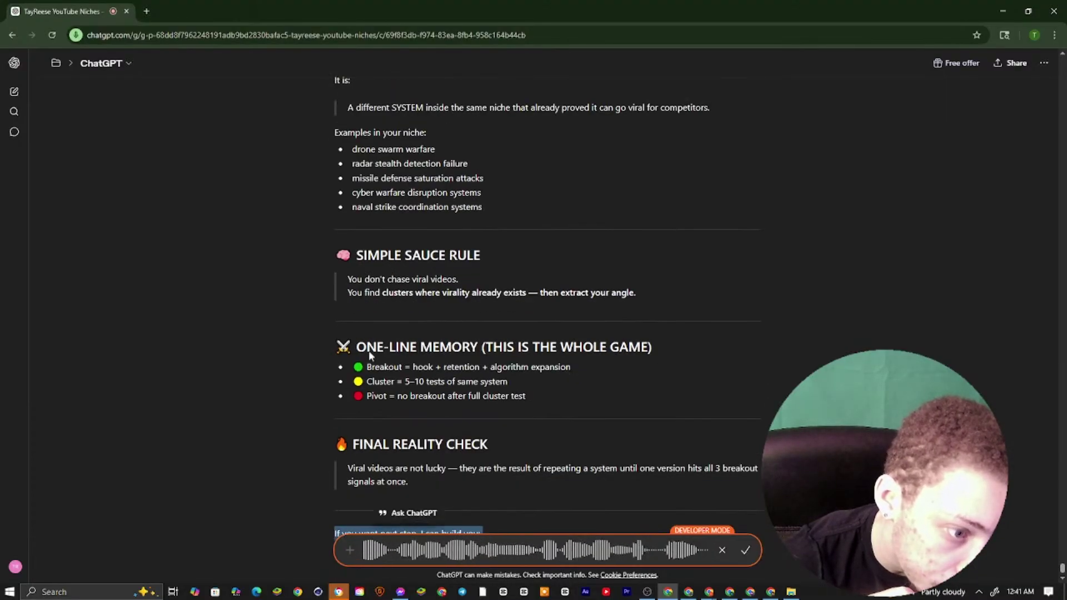
{"action": "left_click_drag", "start_coordinate": [353, 341], "coordinate": [543, 372]}
{"action": "left_click", "coordinate": [542, 368]}
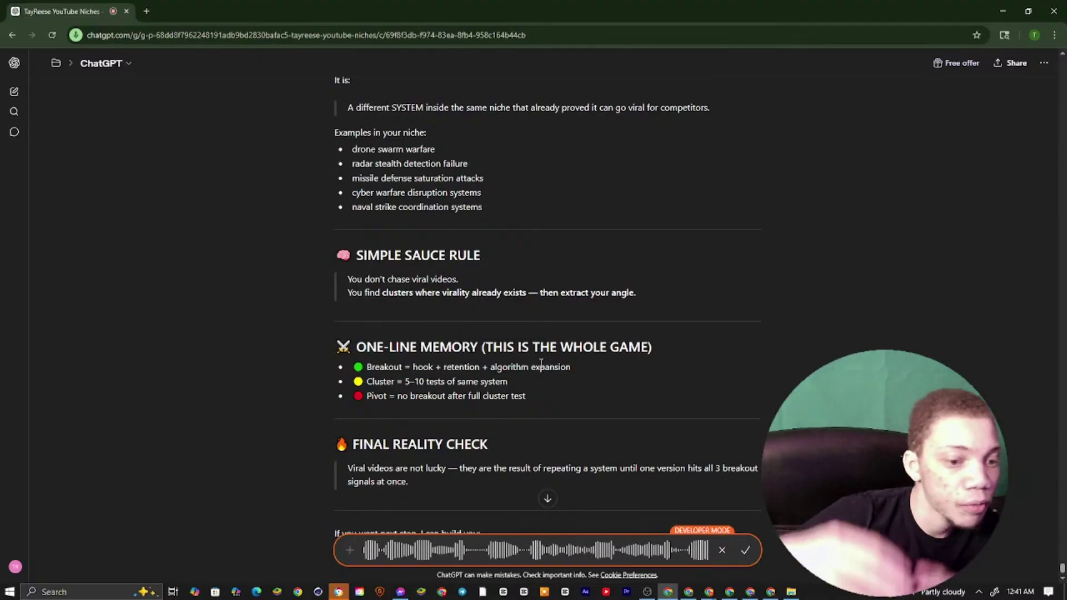
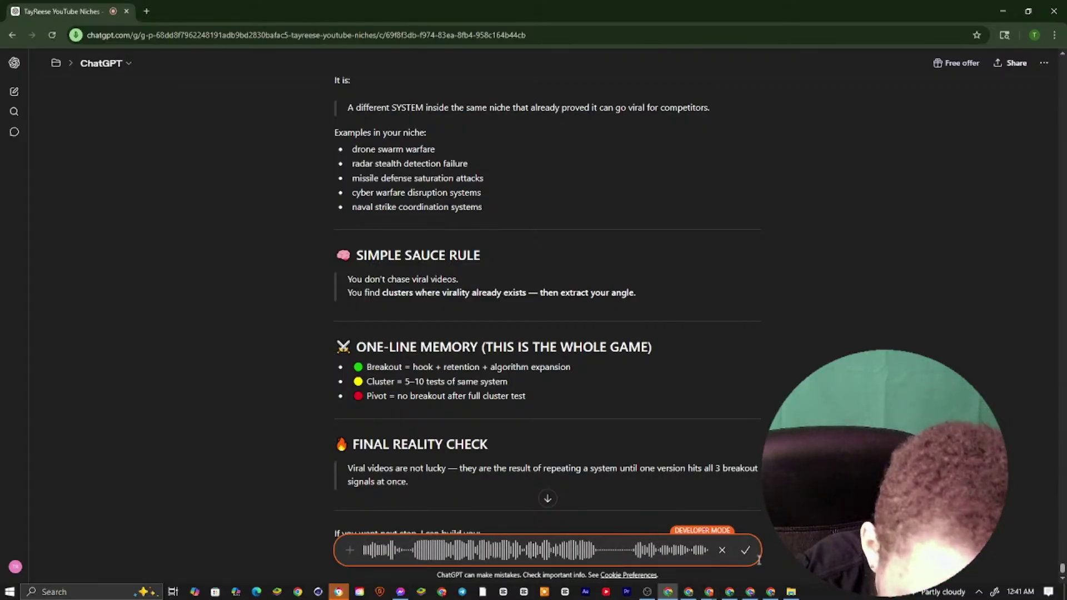
Finish the dictated ChatGPT prompt requesting a ClipSerts prompt that turns a script into rows of 100 to 300 YouTube search keywords, and return to the document
{"action": "left_click", "coordinate": [745, 550]}
{"action": "left_click", "coordinate": [692, 591]}
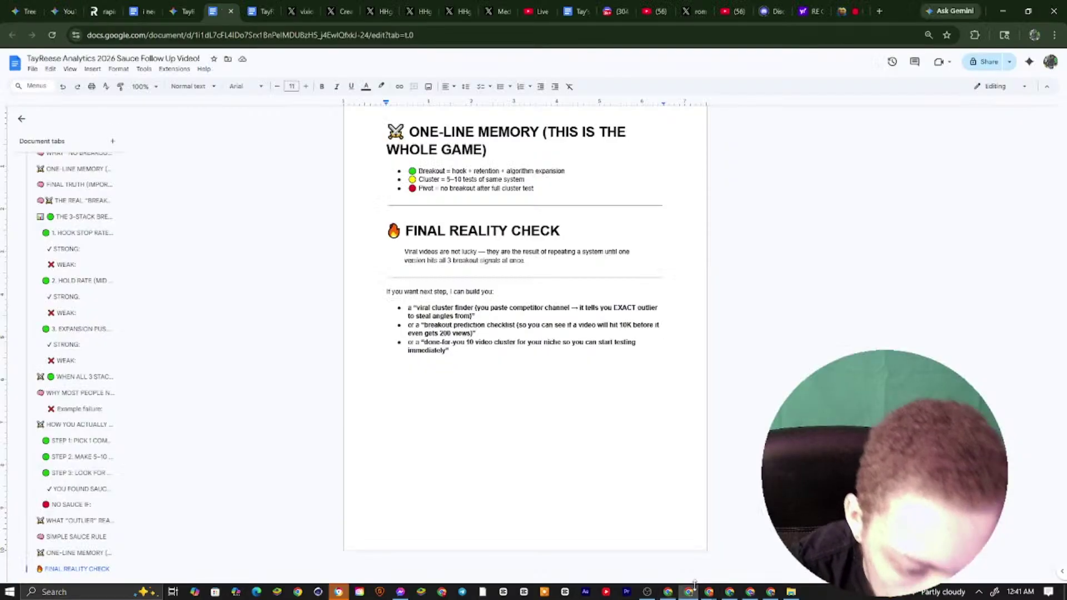
{"action": "left_click", "coordinate": [669, 592]}
{"action": "left_click", "coordinate": [671, 592]}
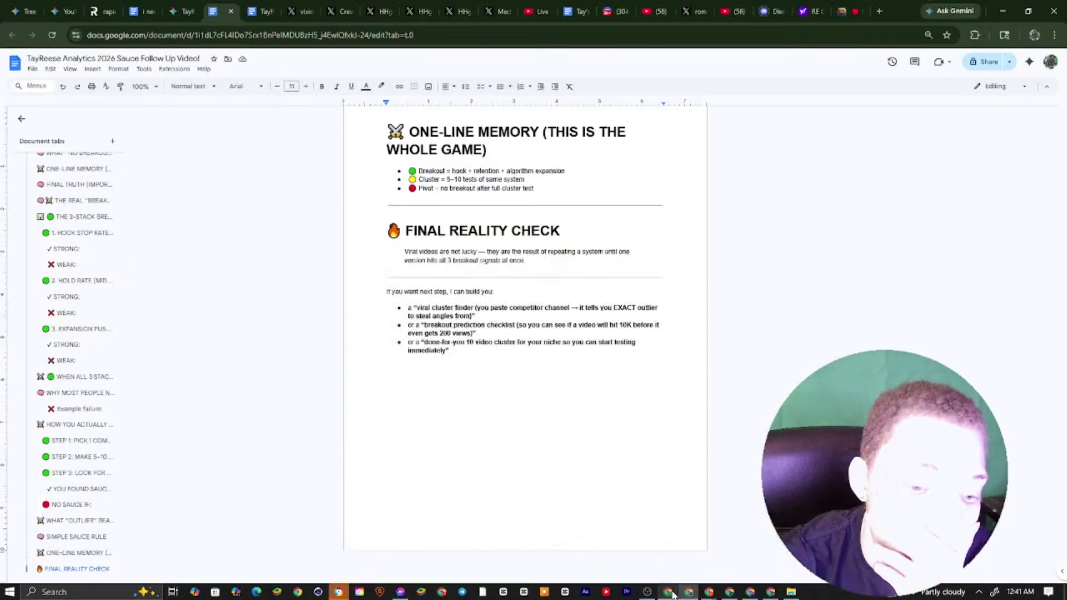
{"action": "left_click", "coordinate": [671, 592]}
{"action": "left_click", "coordinate": [673, 593]}
{"action": "left_click", "coordinate": [674, 592]}
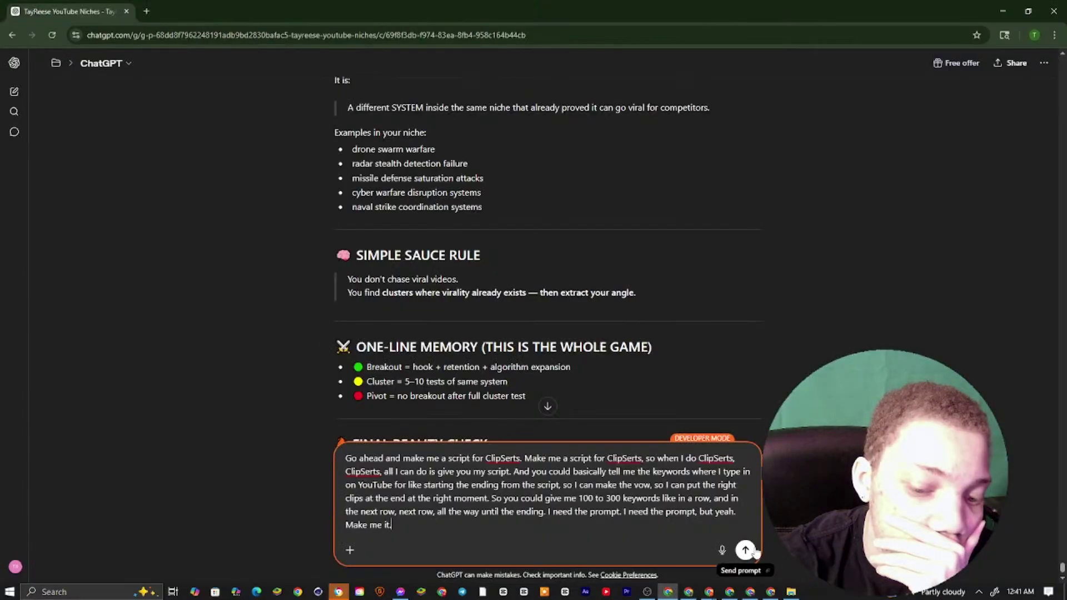
{"action": "left_click", "coordinate": [692, 593]}
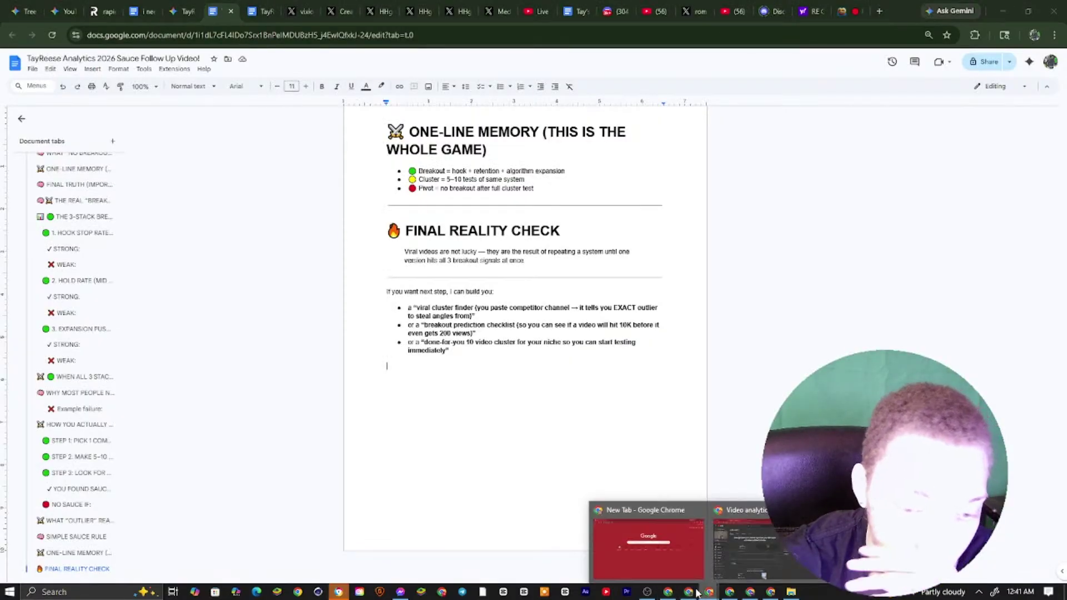
Switch to the YouTube Niches chat in ChatGPT and send the dictated ClipSerts keyword prompt
{"action": "left_click", "coordinate": [694, 594]}
{"action": "left_click", "coordinate": [692, 594]}
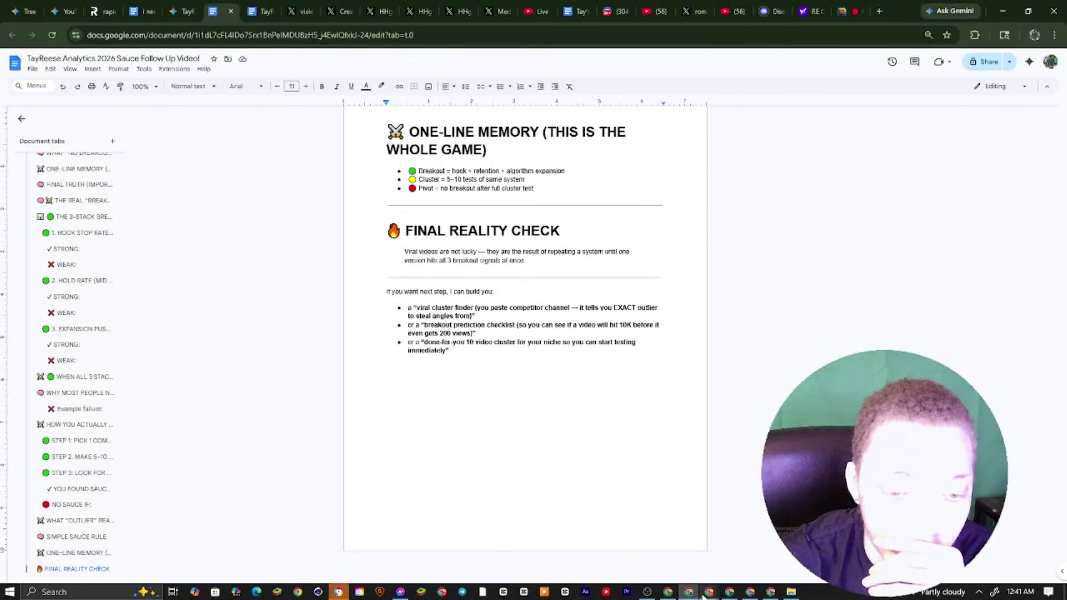
{"action": "left_click", "coordinate": [674, 593]}
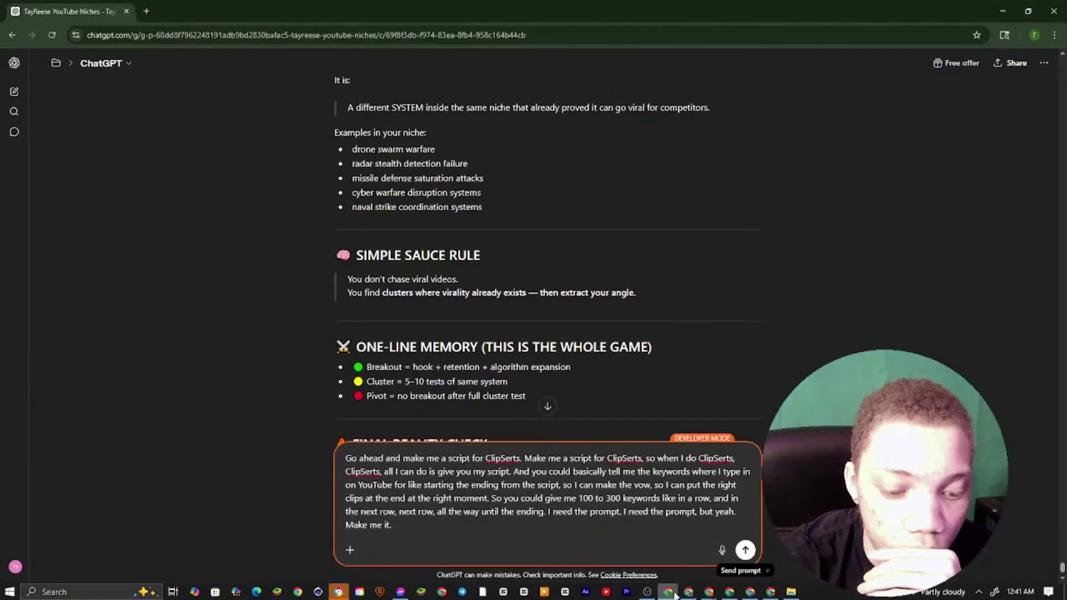
{"action": "left_click", "coordinate": [745, 551]}
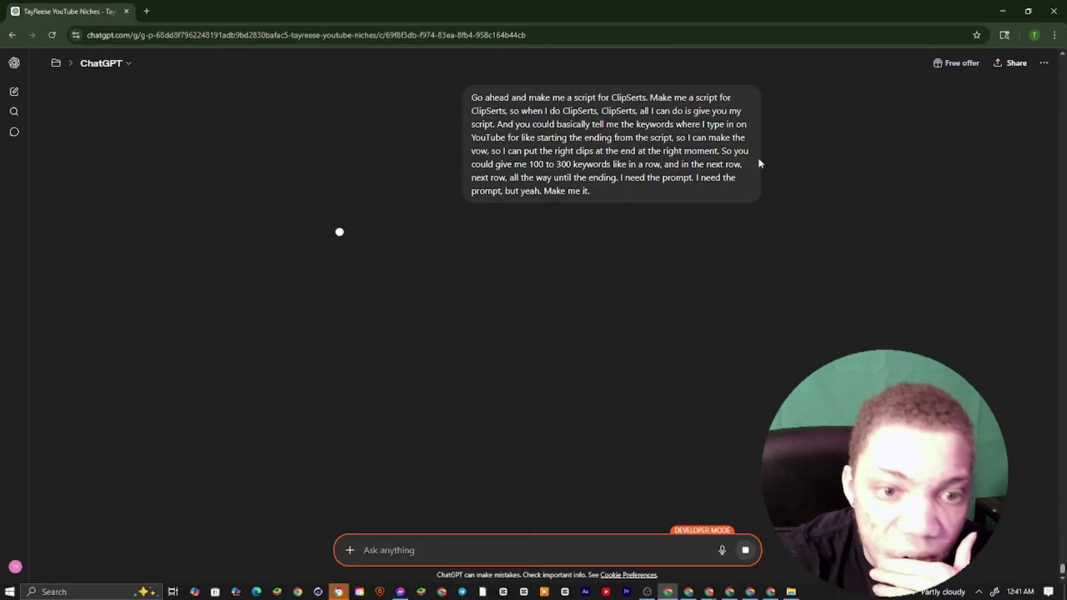
Highlight the Breakout line under One-Line Memory in the Analytics 2026 Sauce document and return to the ChatGPT chat
{"action": "left_click", "coordinate": [710, 592]}
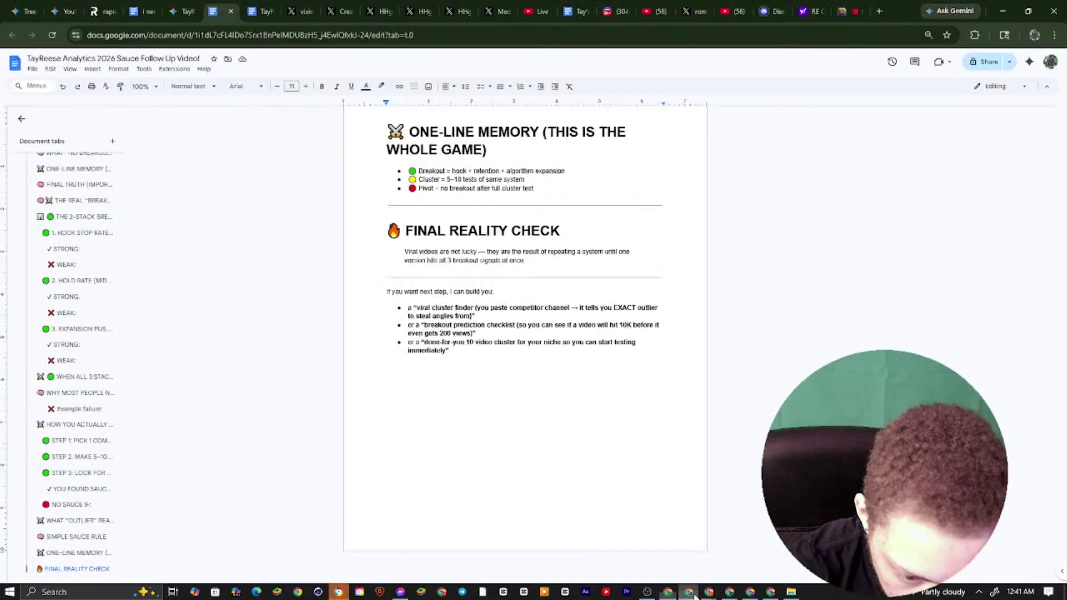
{"action": "scroll", "coordinate": [418, 353], "scroll_direction": "up", "scroll_amount": 2}
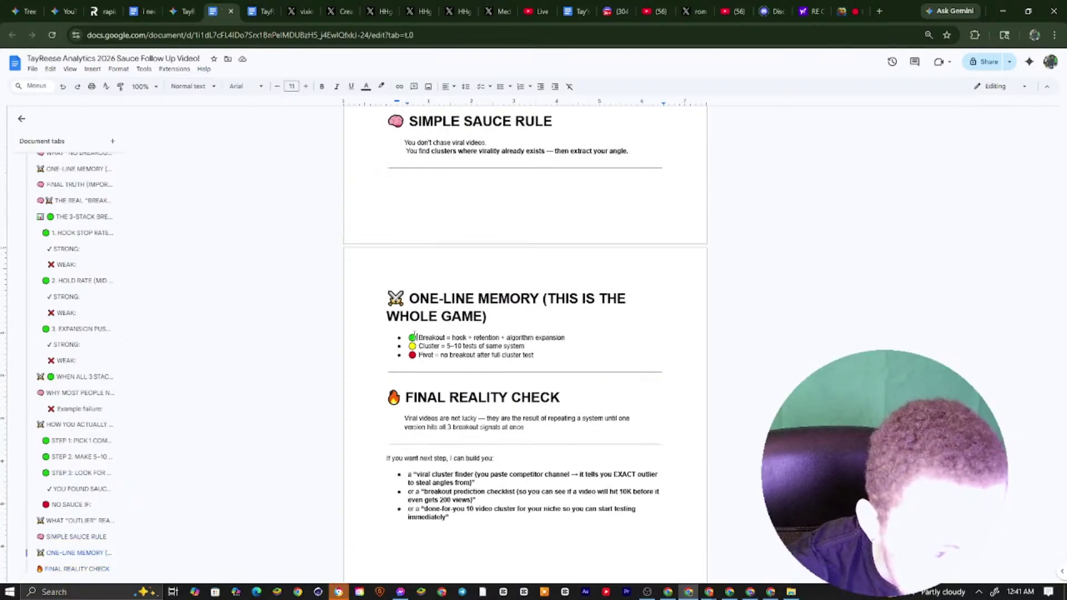
{"action": "mouse_move", "coordinate": [416, 335]}
{"action": "left_mouse_down"}
{"action": "mouse_move", "coordinate": [576, 336]}
{"action": "mouse_move", "coordinate": [409, 339]}
{"action": "mouse_move", "coordinate": [484, 345]}
{"action": "mouse_move", "coordinate": [405, 333]}
{"action": "left_mouse_up"}
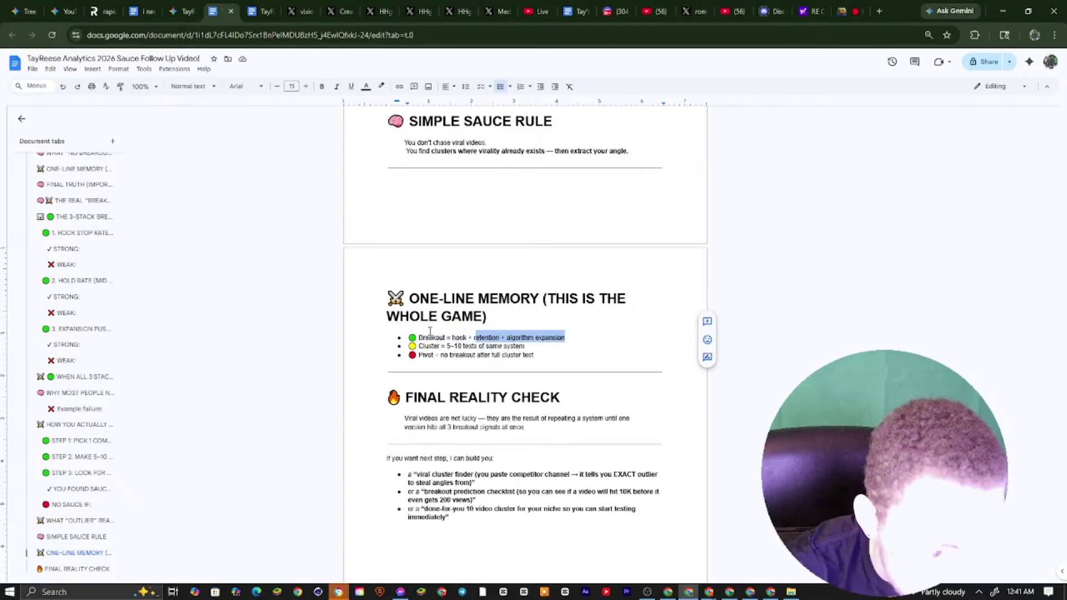
{"action": "left_click_drag", "start_coordinate": [484, 332], "coordinate": [401, 336]}
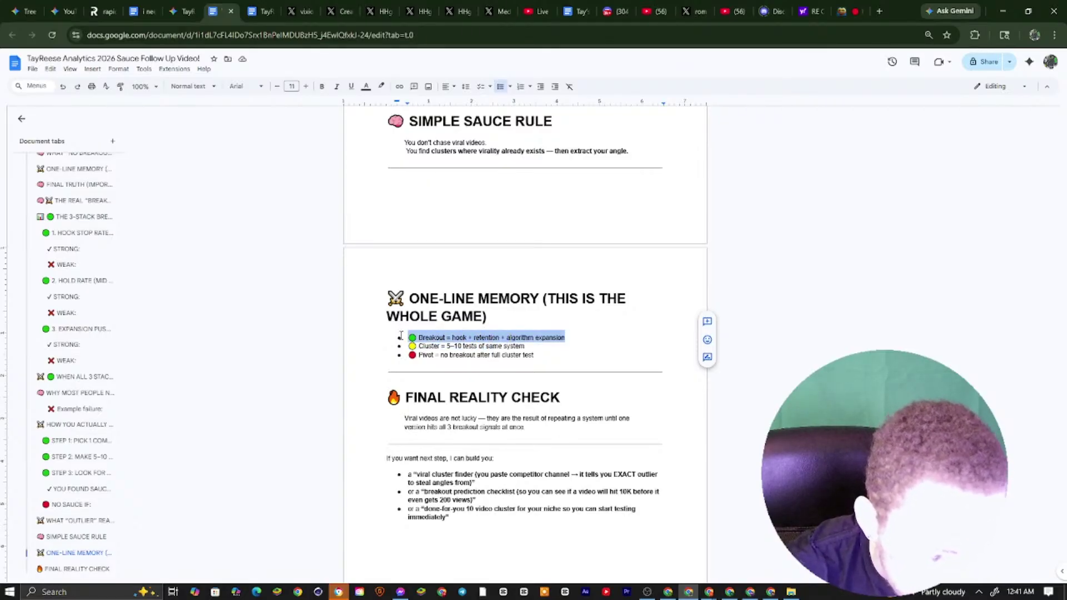
{"action": "left_click", "coordinate": [666, 593]}
{"action": "left_click", "coordinate": [688, 593]}
{"action": "left_click", "coordinate": [669, 592]}
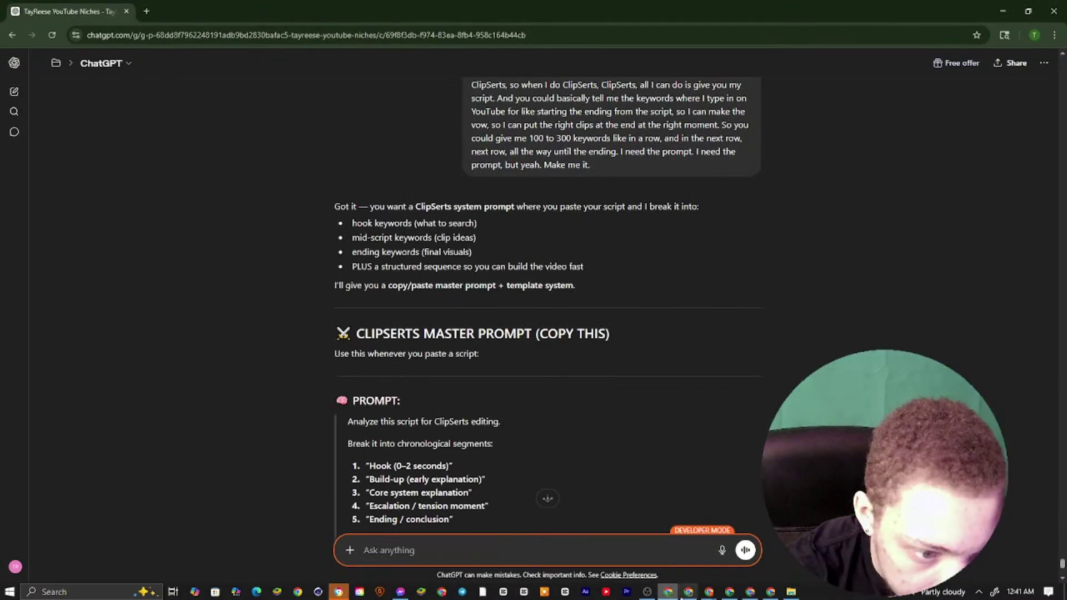
{"action": "left_click", "coordinate": [684, 593]}
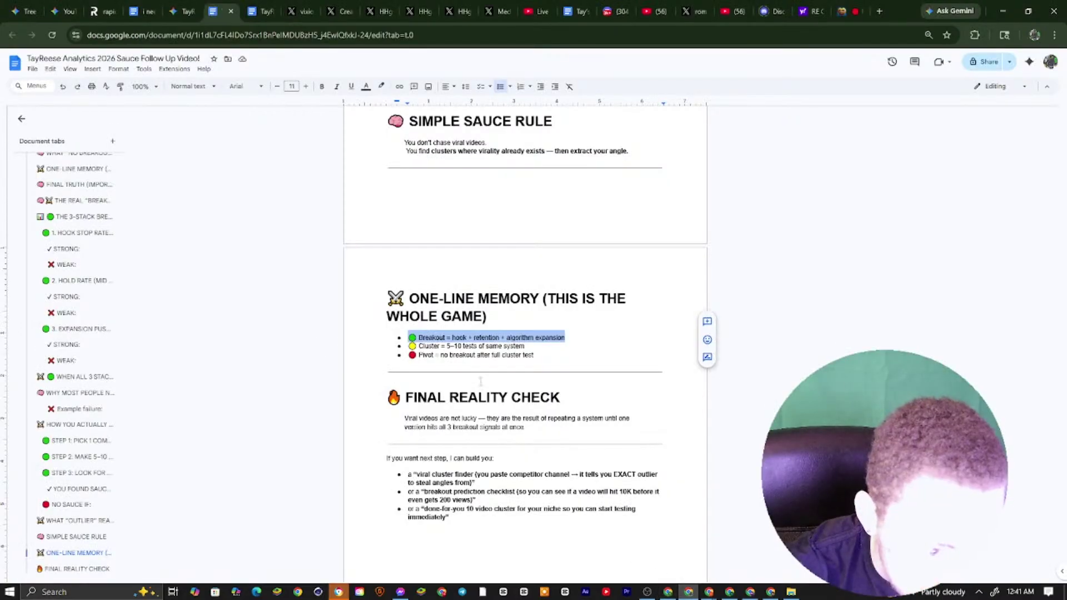
{"action": "left_click", "coordinate": [669, 592]}
{"action": "left_click_drag", "start_coordinate": [363, 330], "coordinate": [517, 374]}
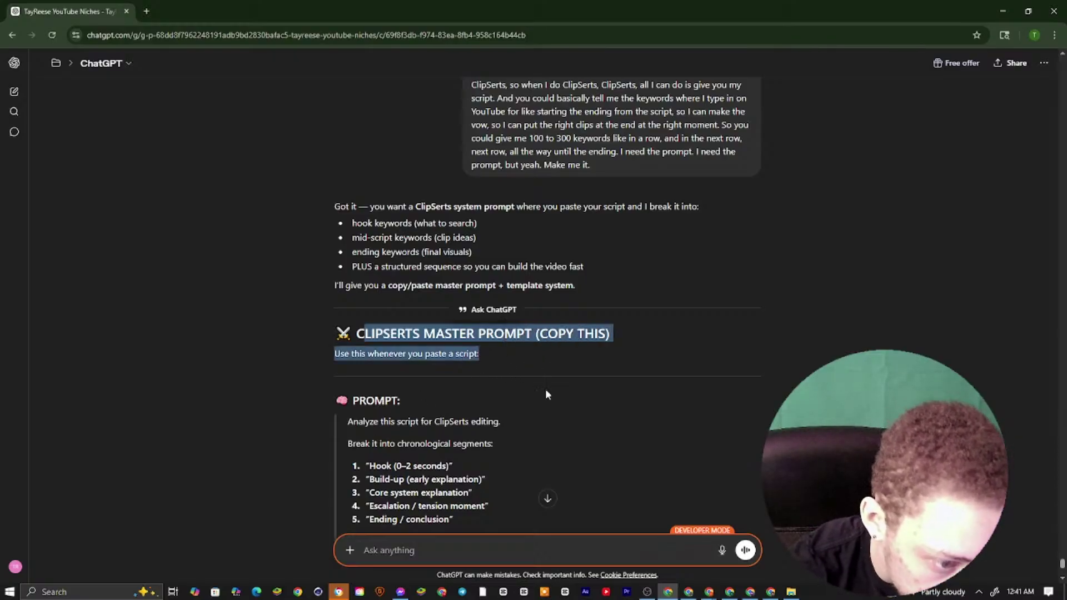
{"action": "left_click", "coordinate": [337, 204]}
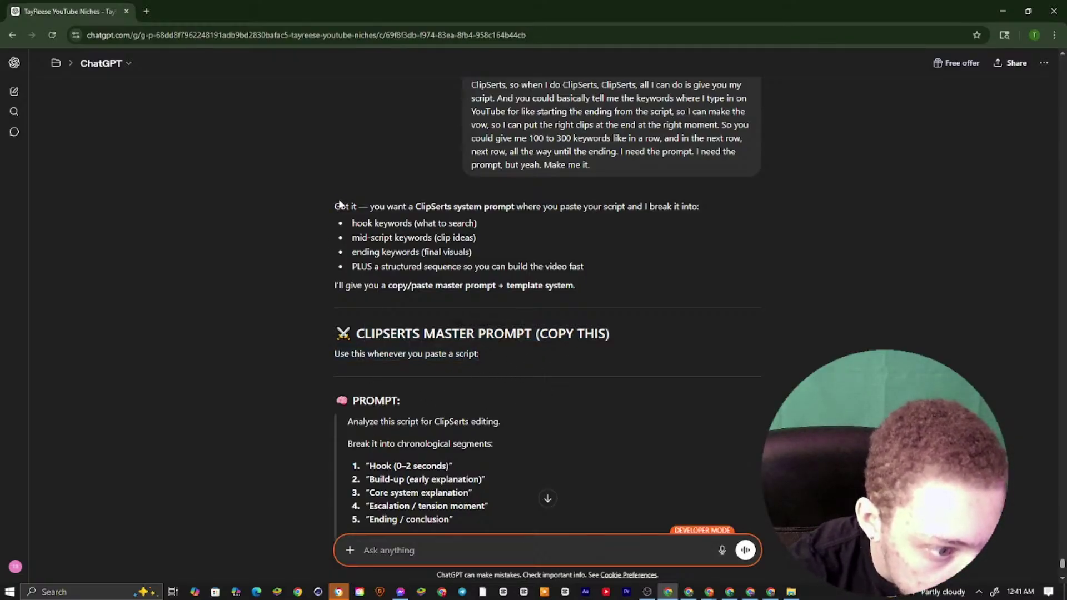
{"action": "left_click_drag", "start_coordinate": [339, 204], "coordinate": [445, 533]}
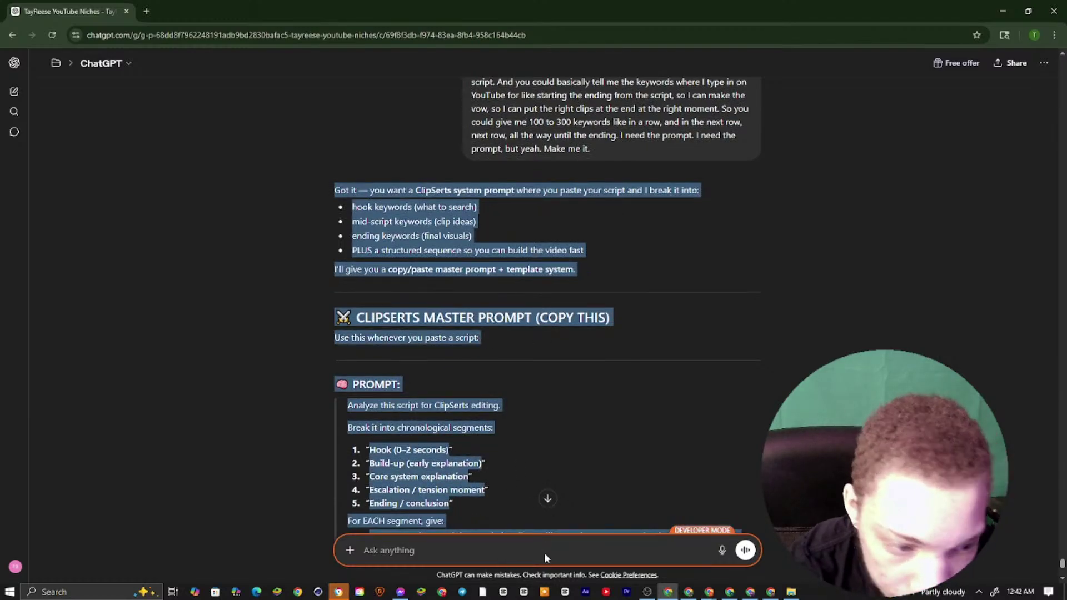
{"action": "scroll", "coordinate": [545, 554], "scroll_direction": "down", "scroll_amount": 10}
{"action": "scroll", "coordinate": [371, 350], "scroll_direction": "down", "scroll_amount": 15}
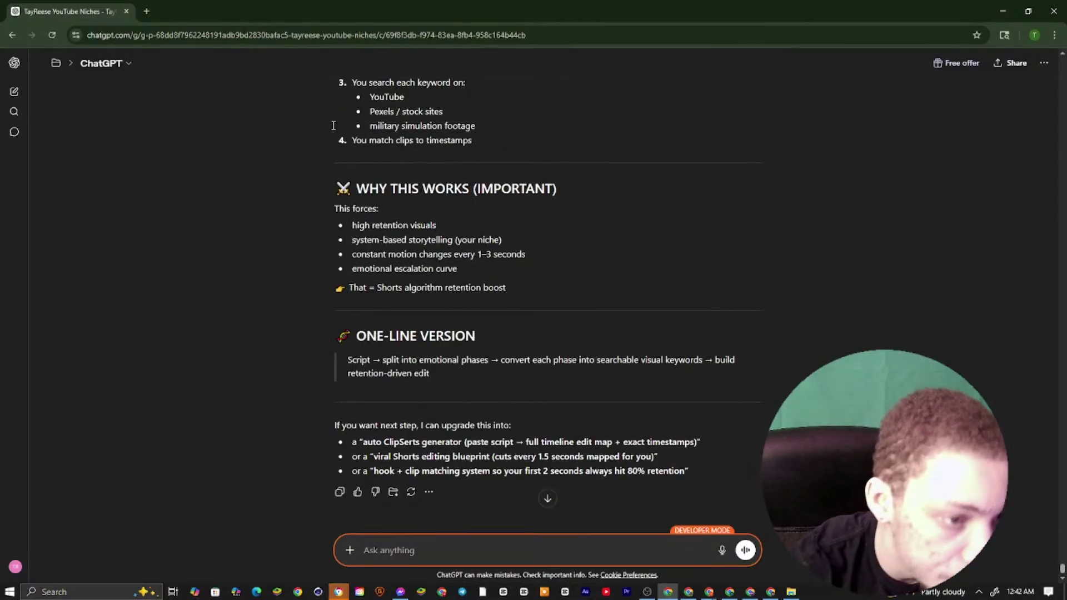
{"action": "scroll", "coordinate": [333, 125], "scroll_direction": "up", "scroll_amount": 5}
{"action": "left_click_drag", "start_coordinate": [390, 416], "coordinate": [422, 533]}
{"action": "scroll", "coordinate": [436, 217], "scroll_direction": "down", "scroll_amount": 5}
{"action": "left_click", "coordinate": [532, 287]}
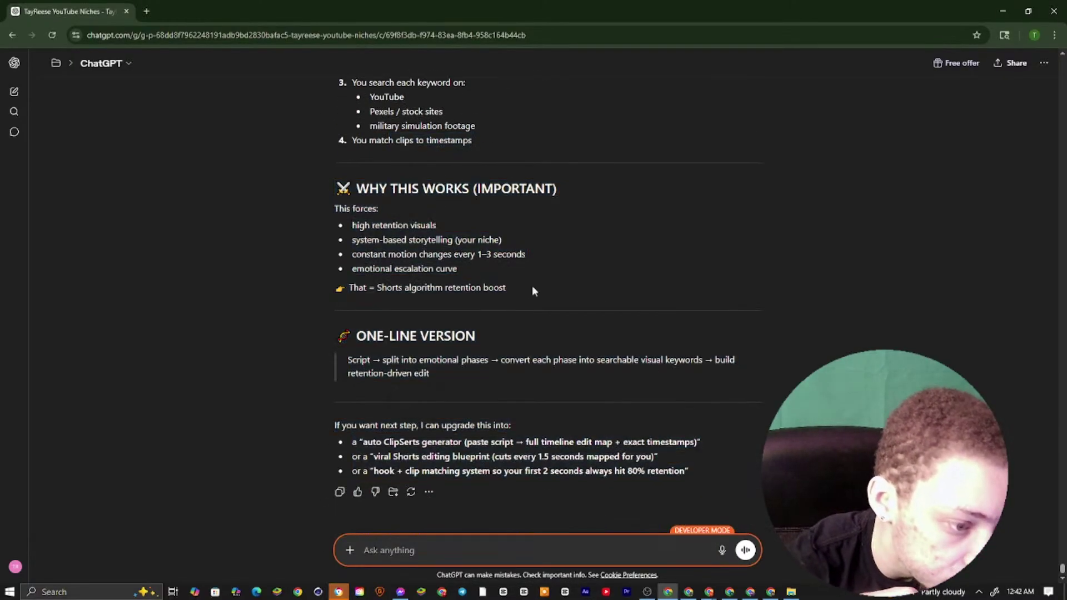
Select the entire ClipSerts answer from its final next-step offer up to the opening "Got it" line and copy it
{"action": "left_click_drag", "start_coordinate": [698, 475], "coordinate": [352, 225]}
{"action": "scroll", "coordinate": [393, 200], "scroll_direction": "up", "scroll_amount": 5}
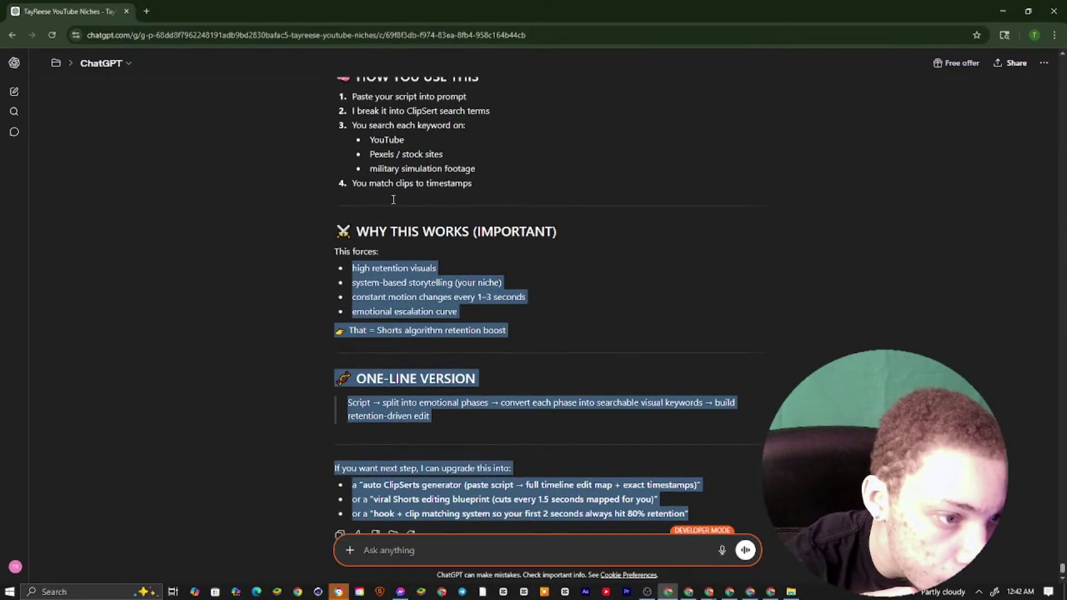
{"action": "scroll", "coordinate": [393, 200], "scroll_direction": "up", "scroll_amount": 12}
{"action": "left_click", "coordinate": [388, 226], "text": "shift"}
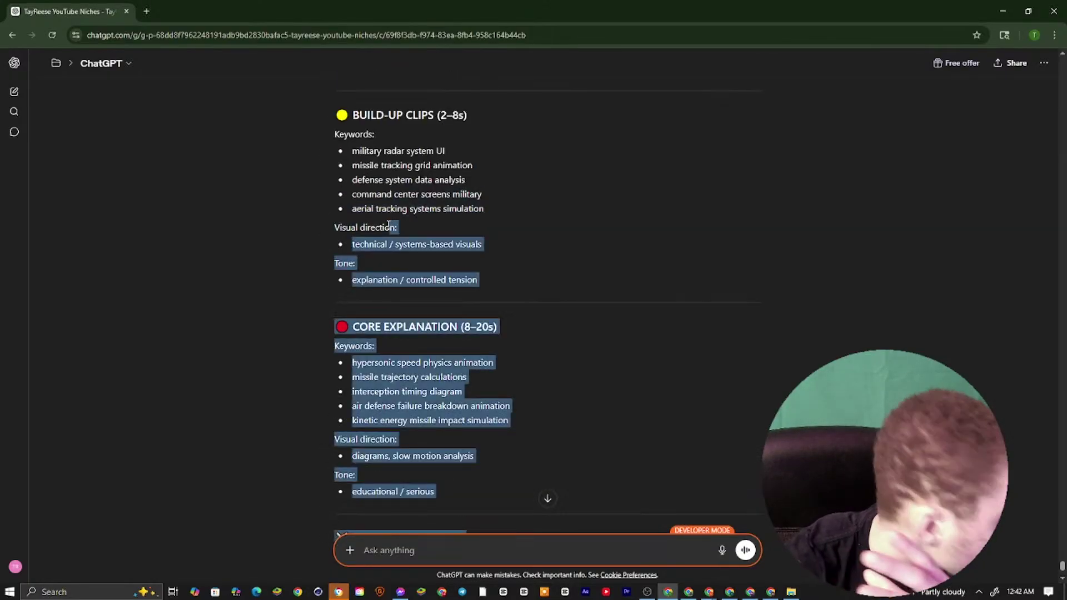
{"action": "scroll", "coordinate": [388, 225], "scroll_direction": "up", "scroll_amount": 4}
{"action": "scroll", "coordinate": [389, 225], "scroll_direction": "up", "scroll_amount": 10}
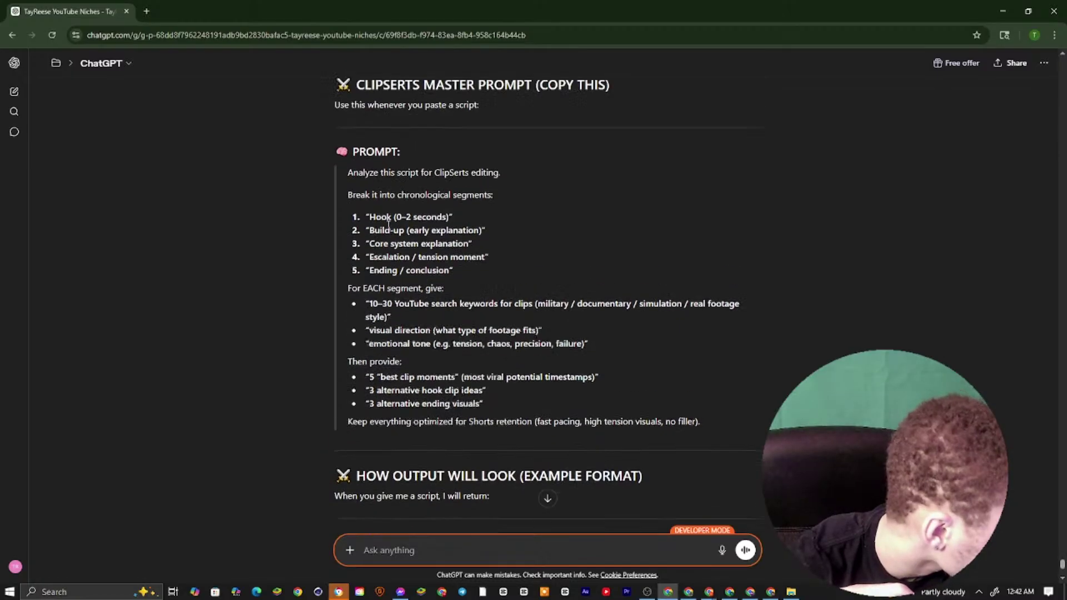
{"action": "left_click", "coordinate": [384, 229], "text": "shift"}
{"action": "scroll", "coordinate": [383, 229], "scroll_direction": "up", "scroll_amount": 5}
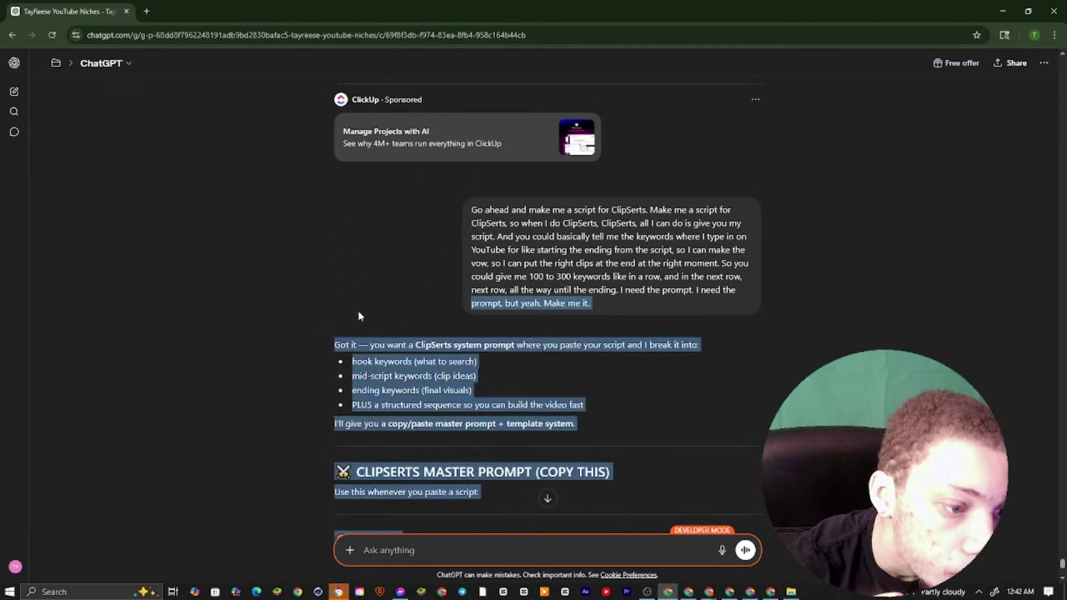
{"action": "left_click", "coordinate": [341, 345], "text": "shift"}
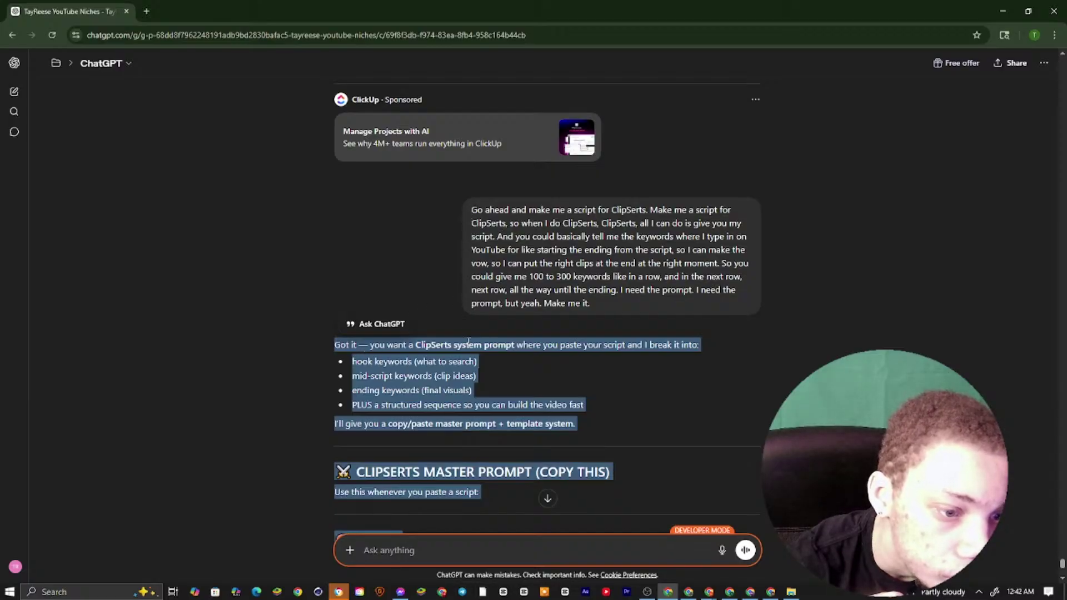
{"action": "right_click", "coordinate": [345, 352]}
{"action": "left_click", "coordinate": [479, 360]}
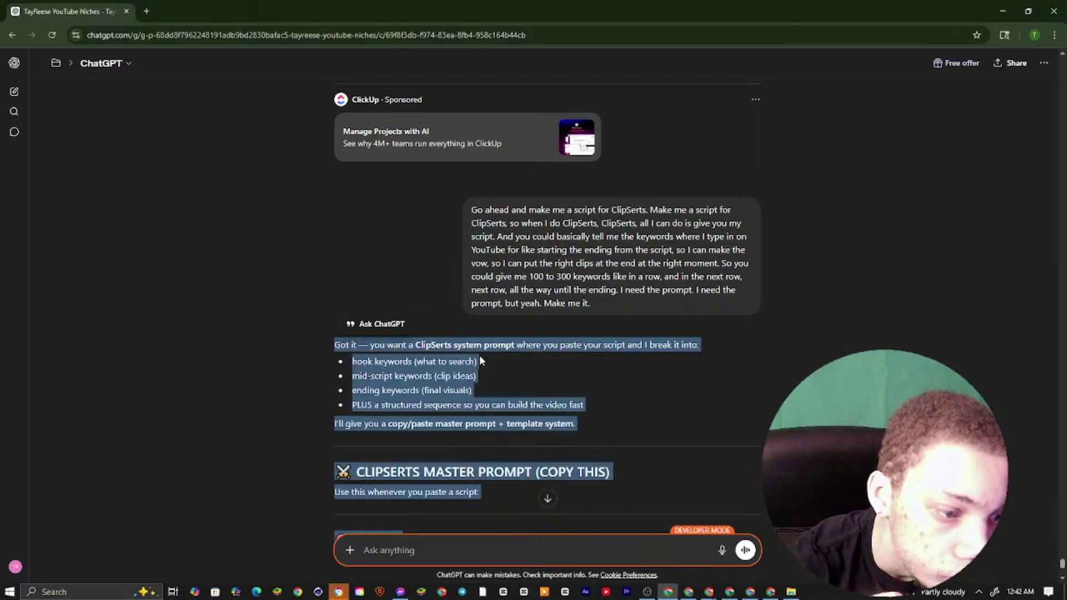
{"action": "left_click", "coordinate": [688, 592]}
{"action": "scroll", "coordinate": [513, 387], "scroll_direction": "down", "scroll_amount": 3}
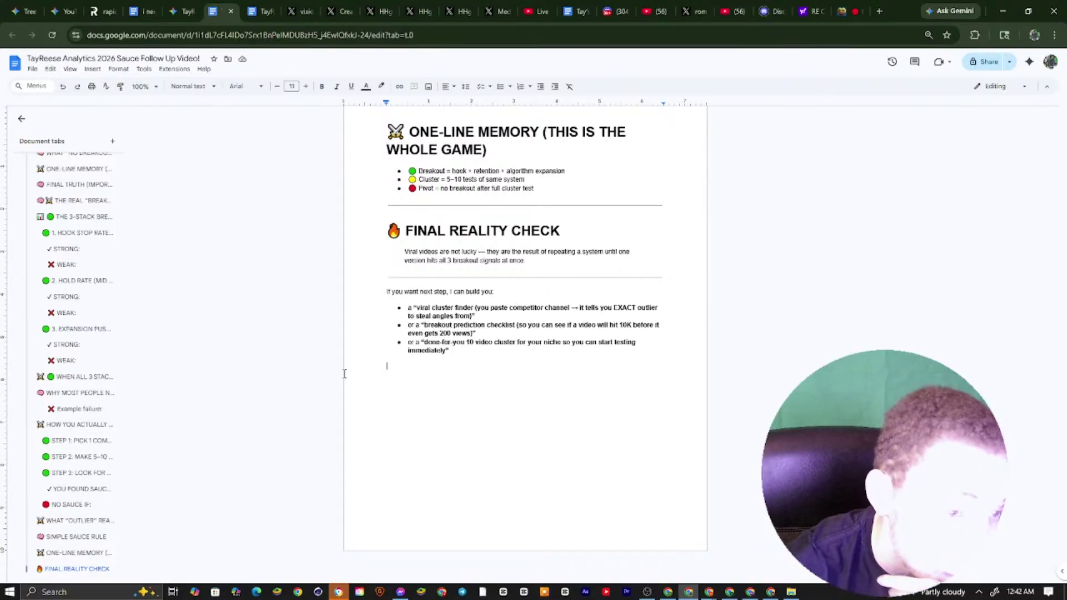
{"action": "right_click", "coordinate": [403, 365]}
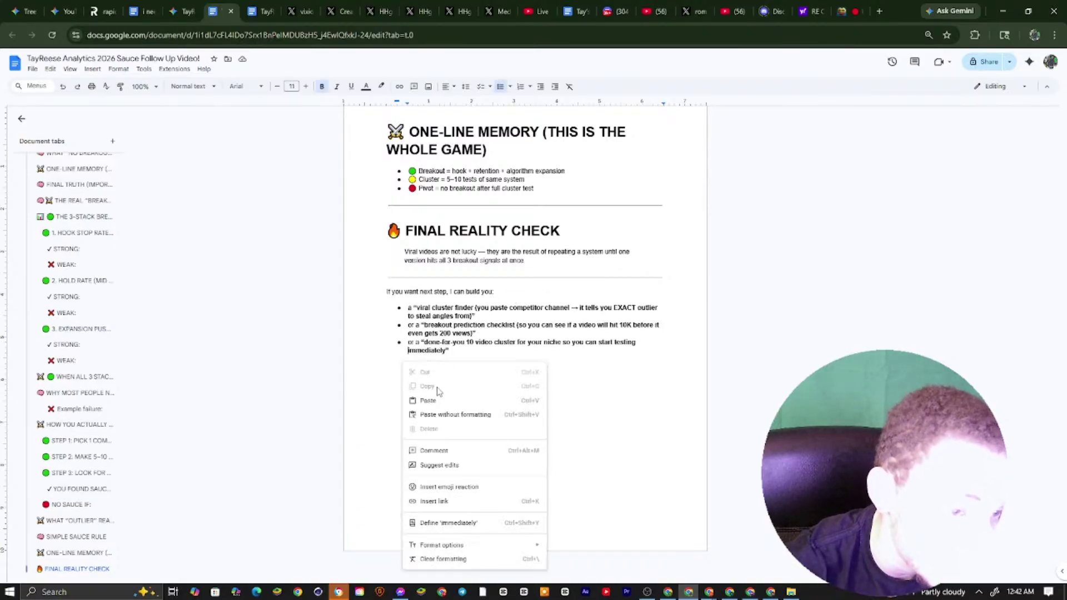
{"action": "left_click", "coordinate": [769, 411]}
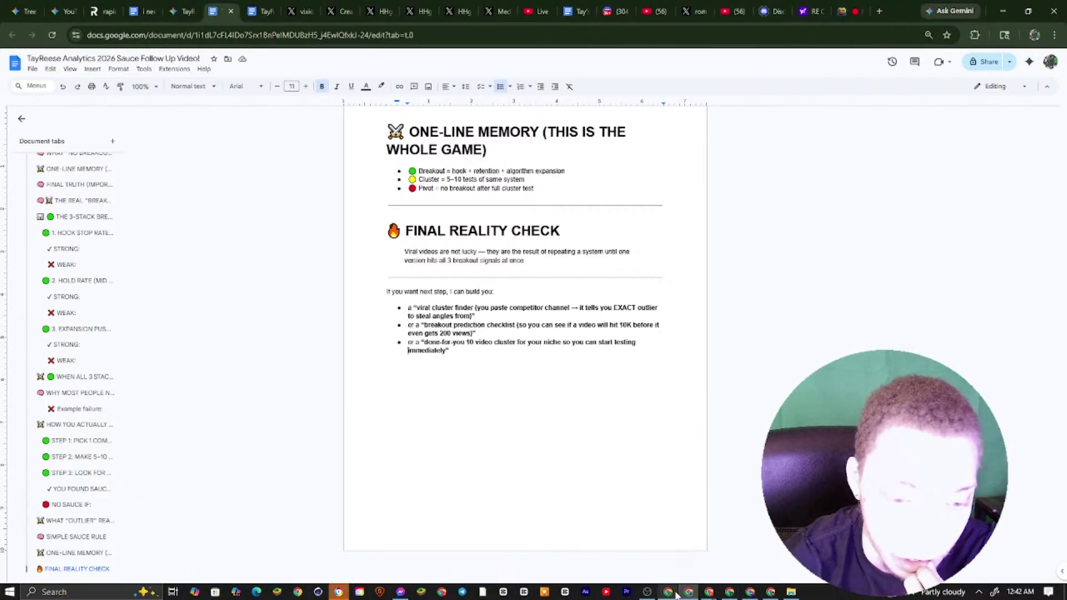
{"action": "left_click", "coordinate": [694, 593]}
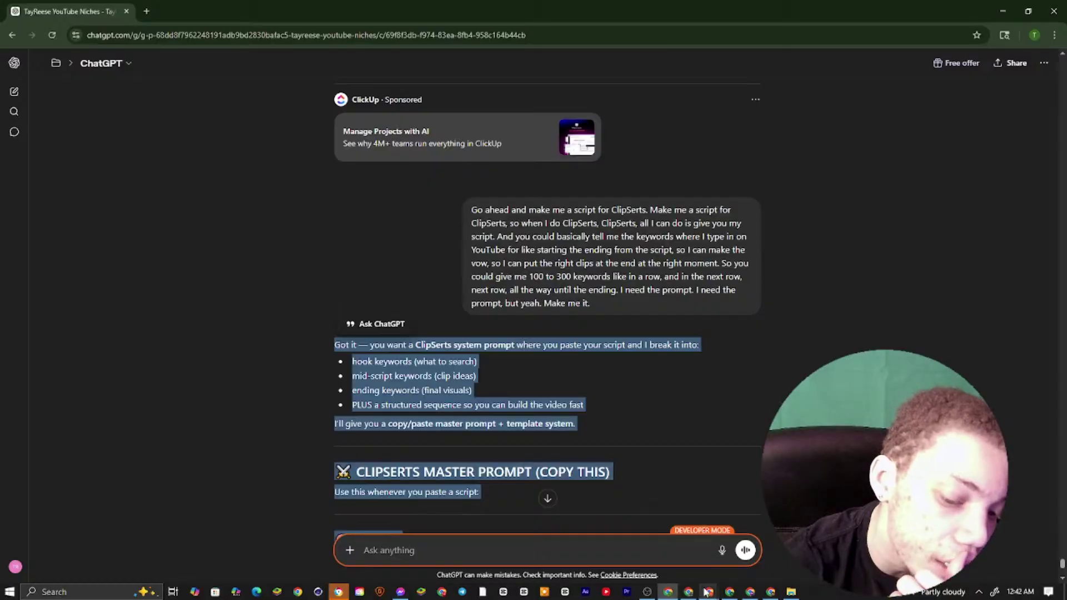
{"action": "left_click", "coordinate": [689, 592]}
{"action": "left_click", "coordinate": [669, 593]}
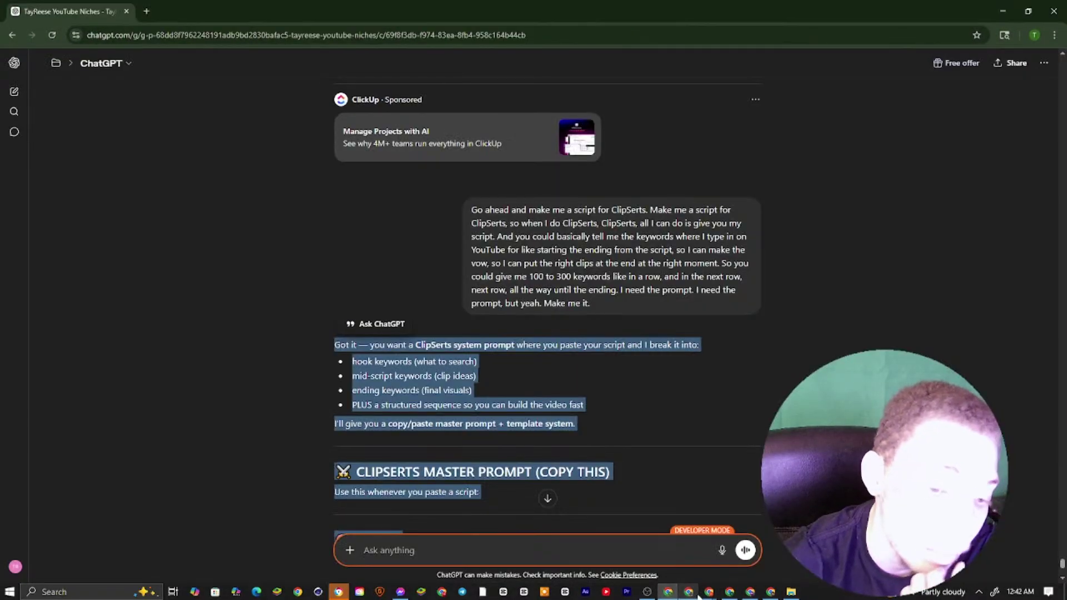
Switch to the Google Docs document and review the pasted ClipSerts material back up to the Final Reality Check section
{"action": "left_click", "coordinate": [688, 593]}
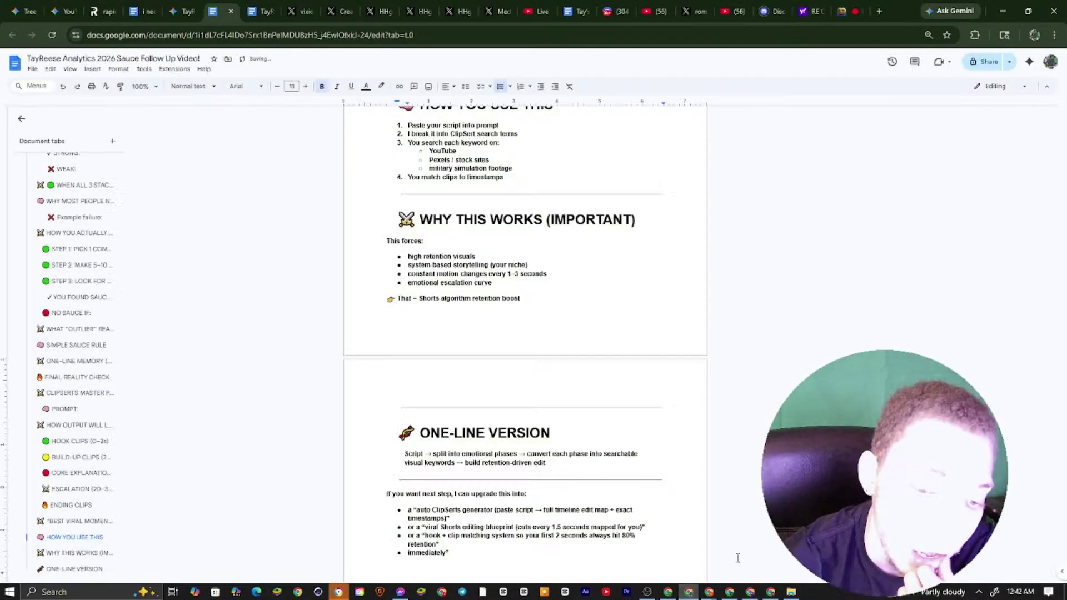
{"action": "scroll", "coordinate": [412, 400], "scroll_direction": "down", "scroll_amount": 5}
{"action": "scroll", "coordinate": [455, 365], "scroll_direction": "up", "scroll_amount": 9}
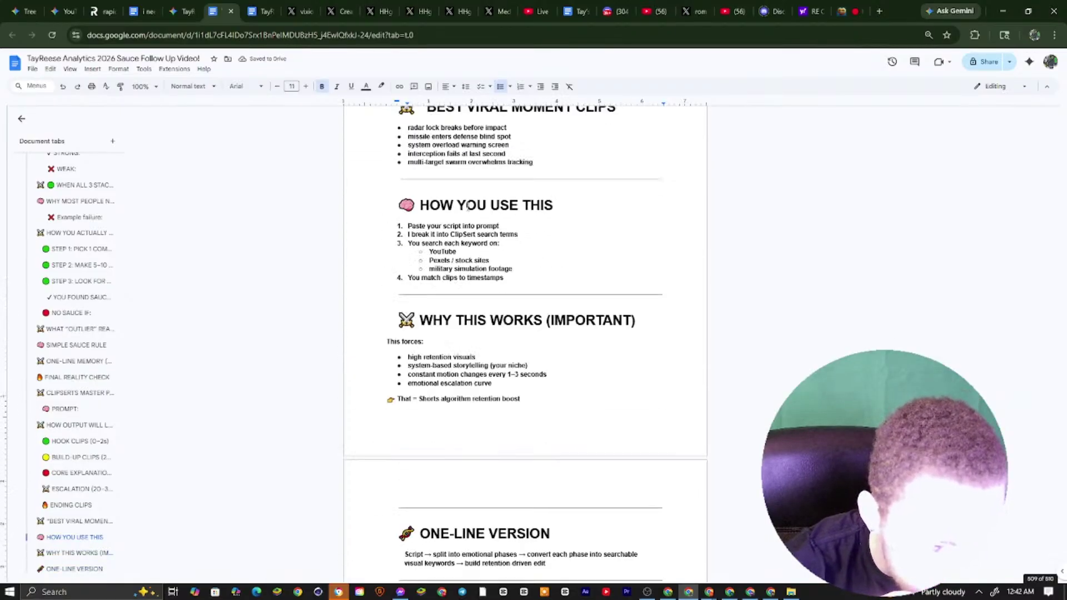
{"action": "scroll", "coordinate": [584, 408], "scroll_direction": "up", "scroll_amount": 3}
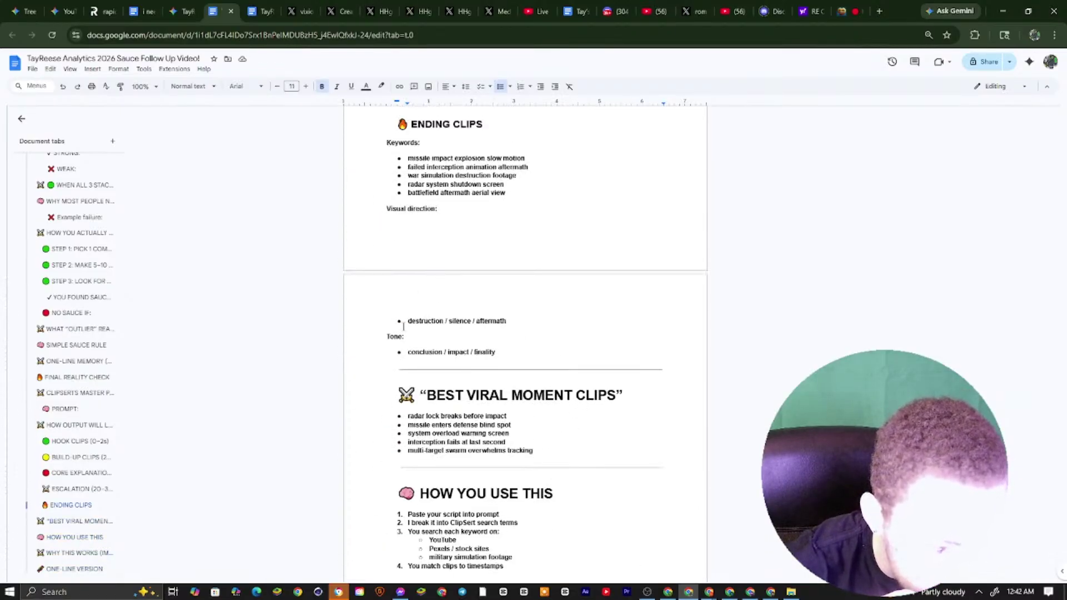
{"action": "left_click_drag", "start_coordinate": [403, 326], "coordinate": [500, 514]}
{"action": "scroll", "coordinate": [464, 313], "scroll_direction": "up", "scroll_amount": 4}
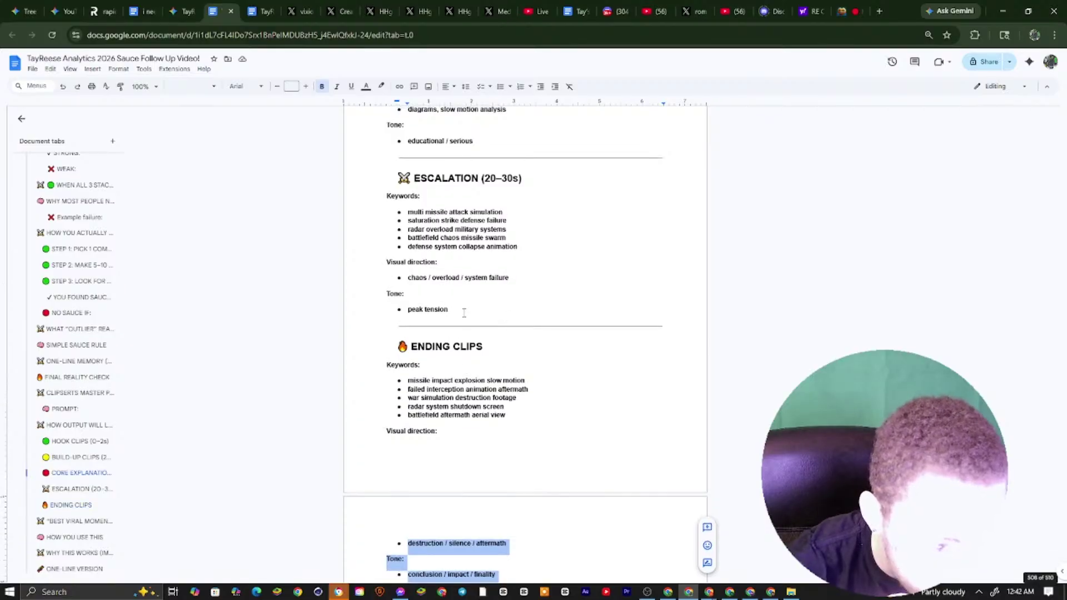
{"action": "scroll", "coordinate": [464, 313], "scroll_direction": "up", "scroll_amount": 11}
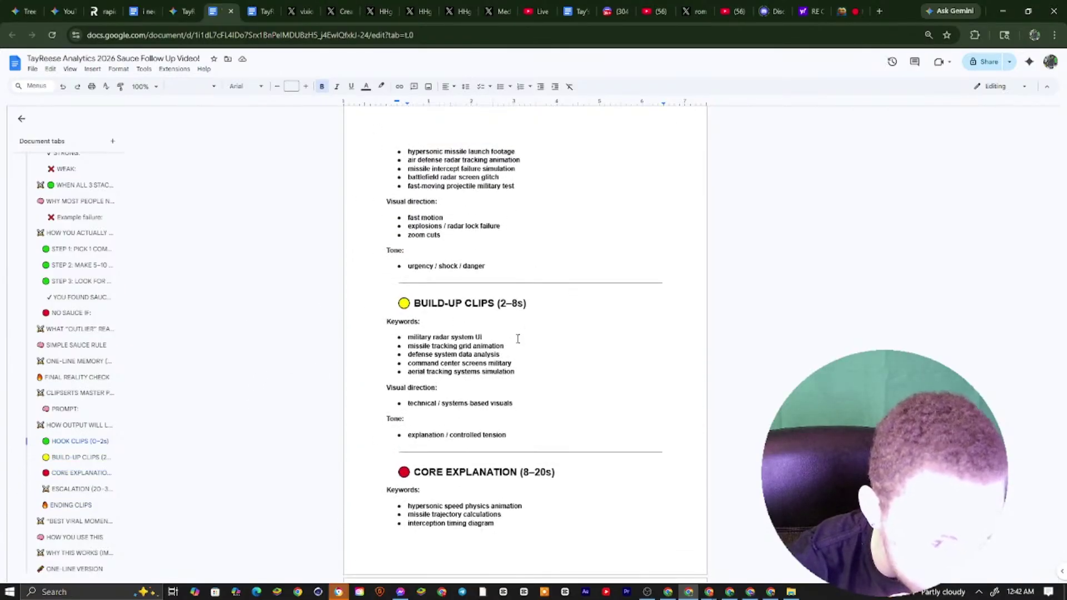
{"action": "scroll", "coordinate": [517, 338], "scroll_direction": "up", "scroll_amount": 20}
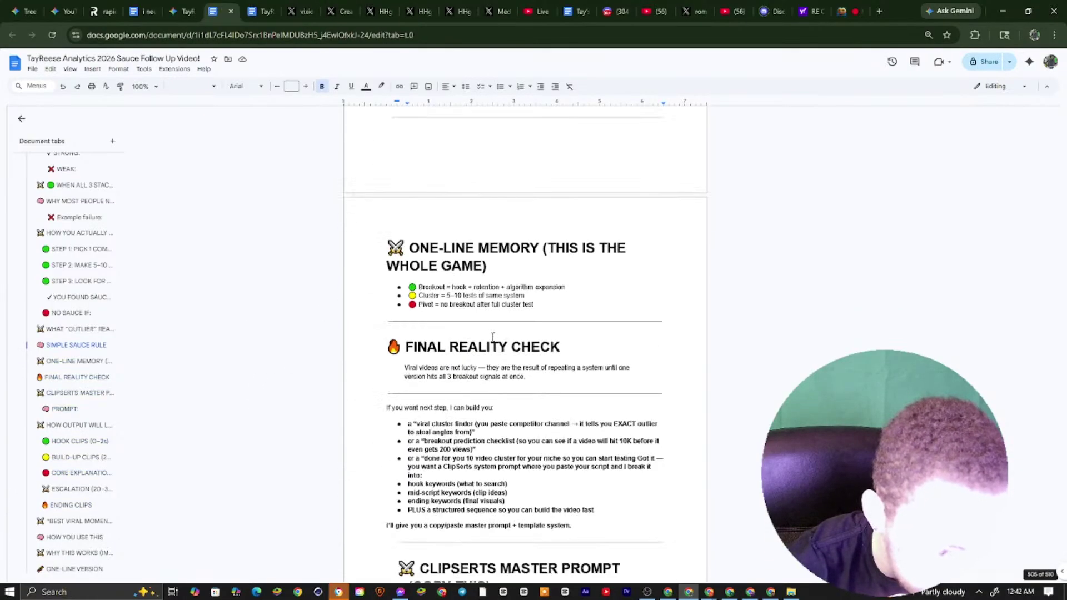
{"action": "scroll", "coordinate": [492, 337], "scroll_direction": "down", "scroll_amount": 4}
{"action": "scroll", "coordinate": [455, 243], "scroll_direction": "up", "scroll_amount": 4}
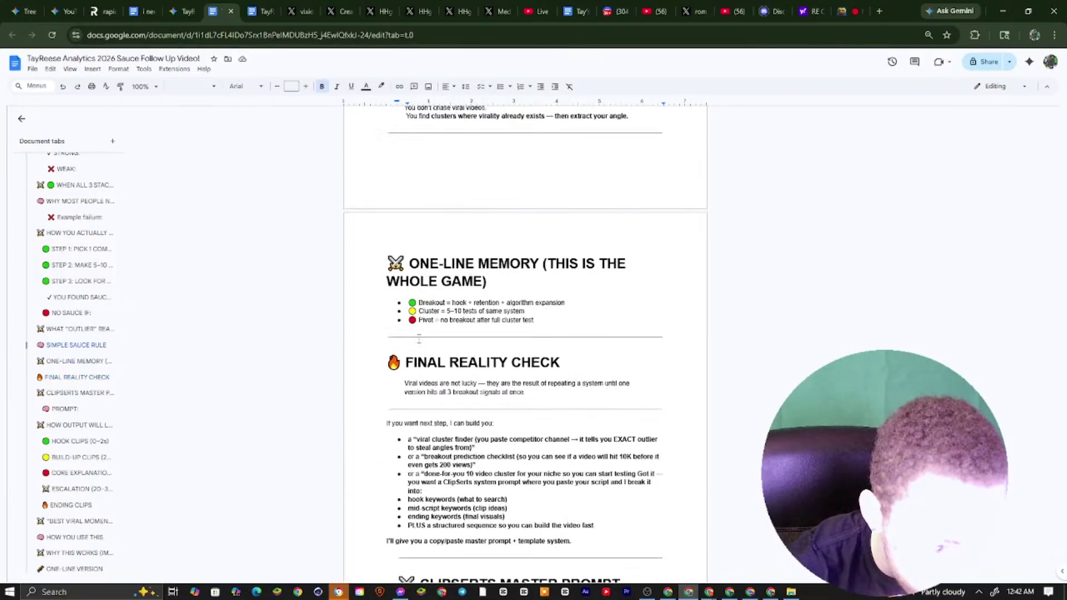
{"action": "scroll", "coordinate": [468, 251], "scroll_direction": "down", "scroll_amount": 2}
{"action": "left_click_drag", "start_coordinate": [382, 314], "coordinate": [563, 314]}
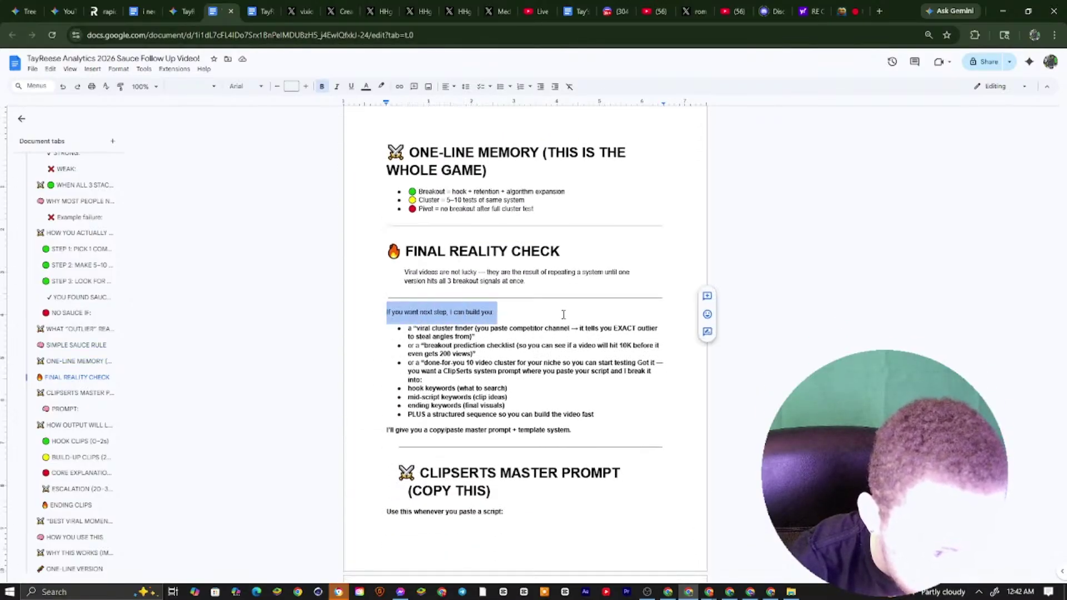
{"action": "left_click_drag", "start_coordinate": [408, 329], "coordinate": [611, 328]}
{"action": "scroll", "coordinate": [448, 285], "scroll_direction": "up", "scroll_amount": 4}
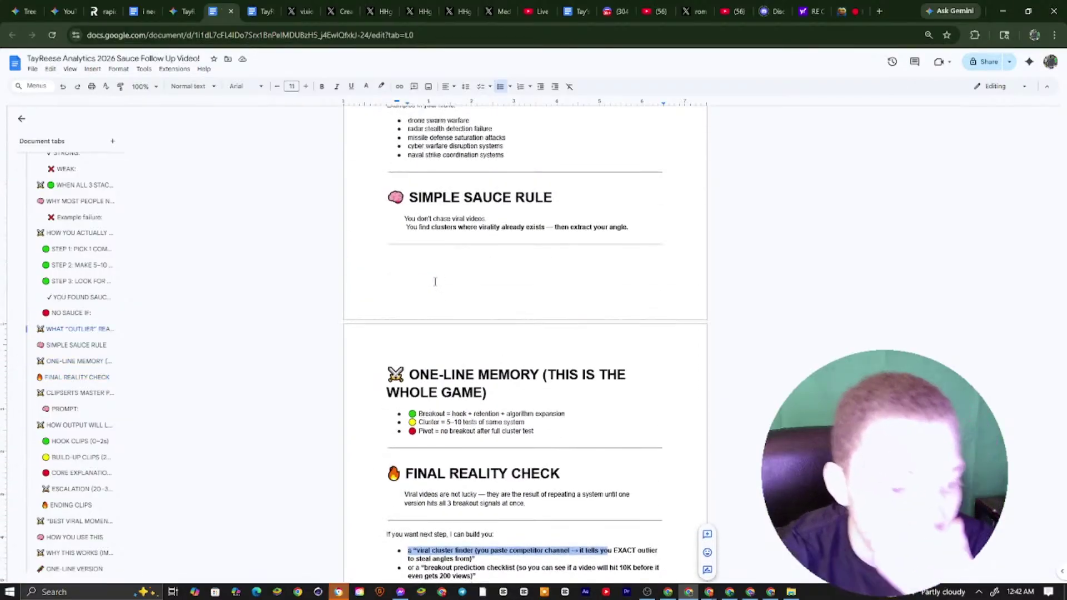
Insert a page break before the "CLIPSERTS MASTER PROMPT (COPY THIS)" heading
{"action": "scroll", "coordinate": [449, 285], "scroll_direction": "down", "scroll_amount": 4}
{"action": "scroll", "coordinate": [449, 285], "scroll_direction": "down", "scroll_amount": 2}
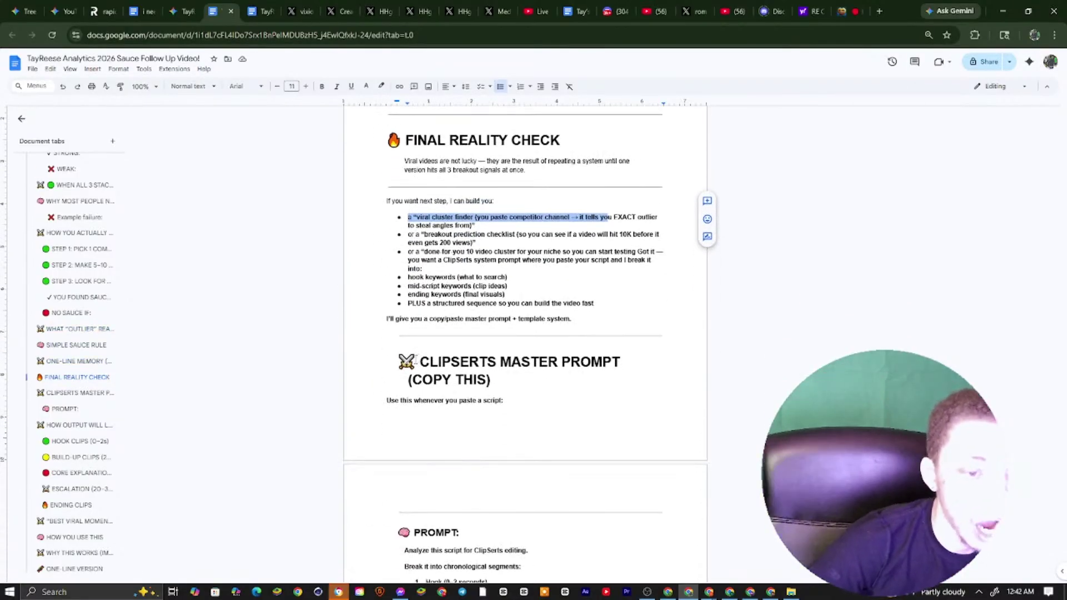
{"action": "left_click", "coordinate": [396, 350]}
{"action": "key", "text": "ctrl+Return"}
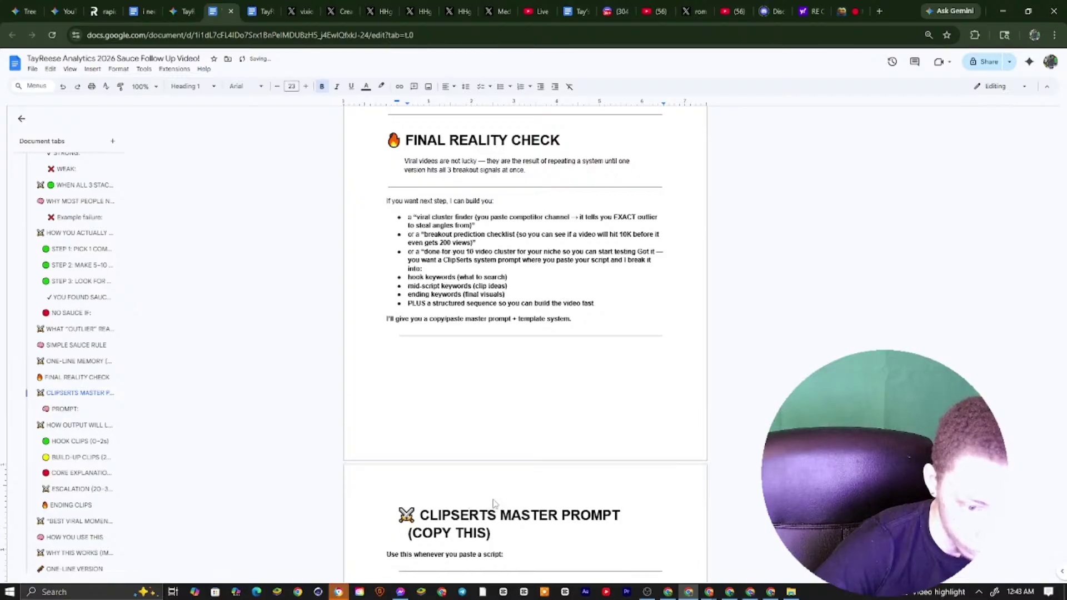
{"action": "double_click", "coordinate": [468, 521]}
{"action": "scroll", "coordinate": [505, 533], "scroll_direction": "down", "scroll_amount": 5}
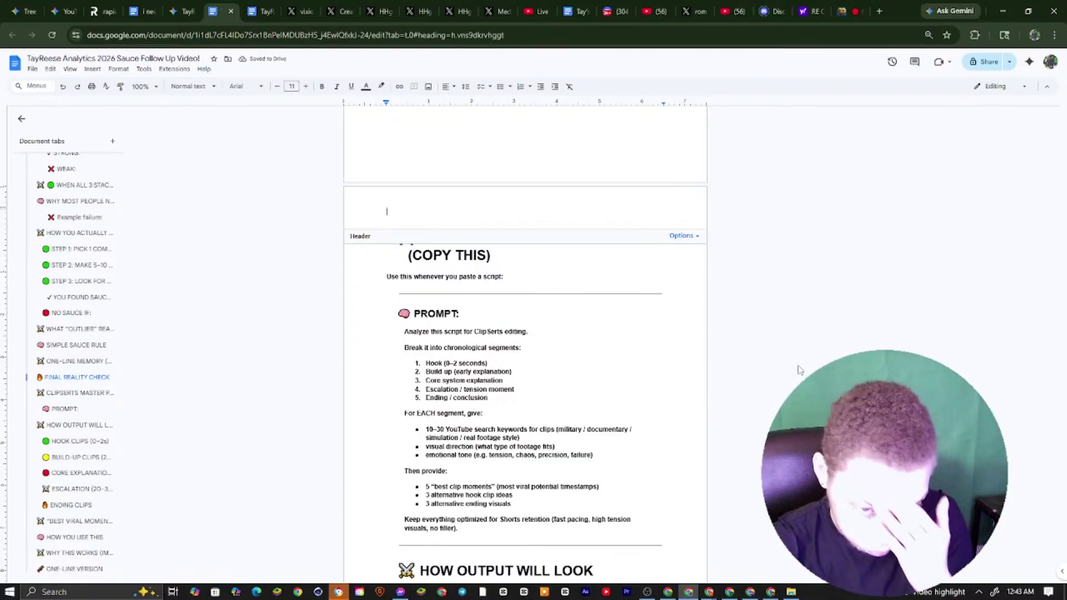
{"action": "key", "text": "Escape"}
{"action": "scroll", "coordinate": [789, 344], "scroll_direction": "down", "scroll_amount": 5}
{"action": "scroll", "coordinate": [664, 331], "scroll_direction": "up", "scroll_amount": 5}
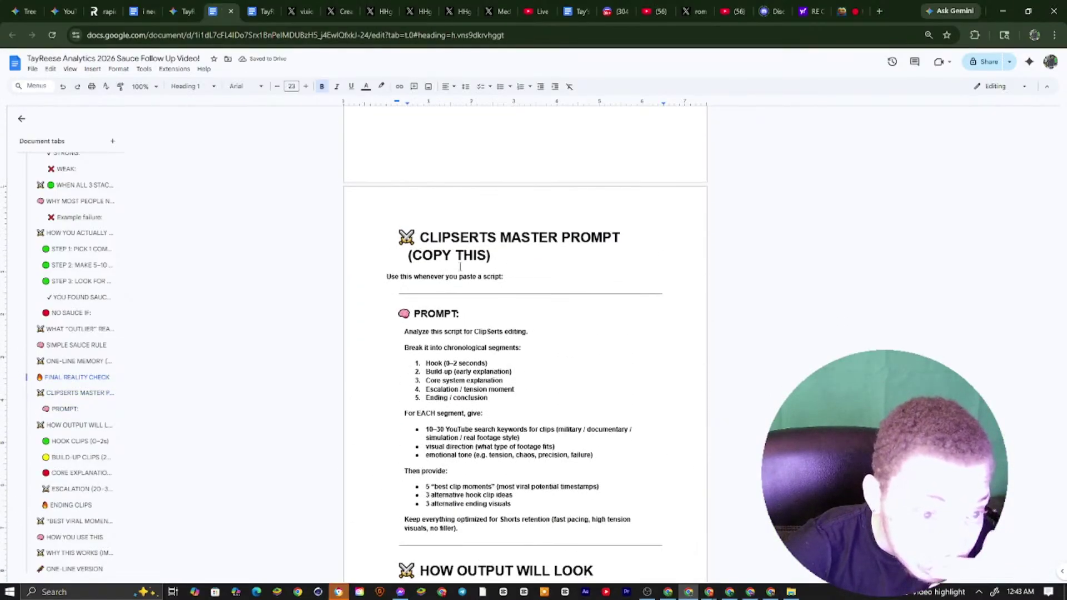
Change the word CLIPSERTS in the master prompt heading to "CLIPSearch"
{"action": "double_click", "coordinate": [471, 236]}
{"action": "left_click", "coordinate": [472, 236]}
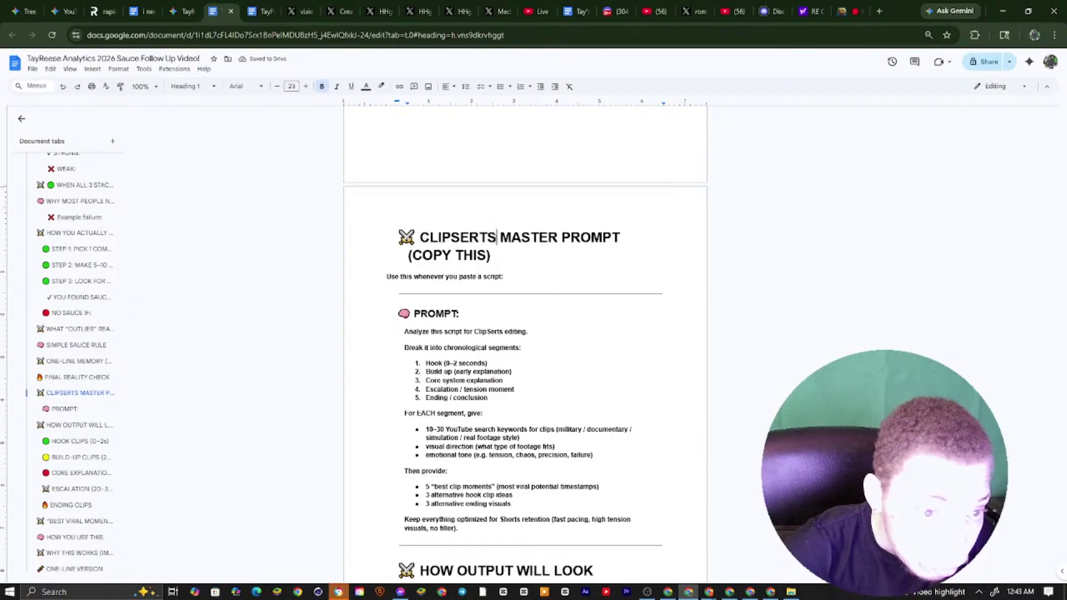
{"action": "left_click_drag", "start_coordinate": [496, 238], "coordinate": [456, 239]}
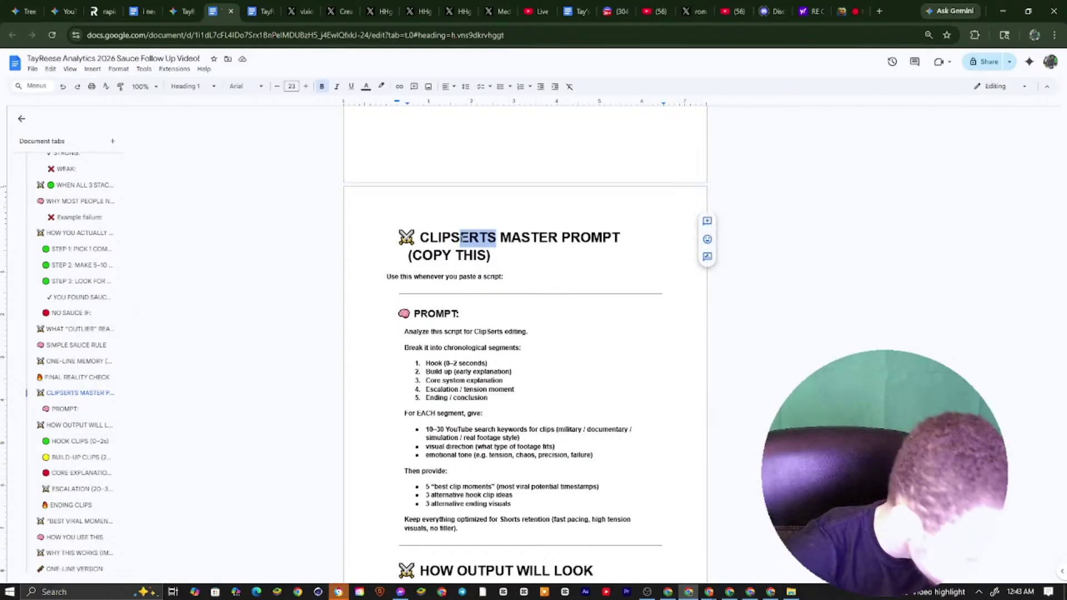
{"action": "type", "text": "earch"}
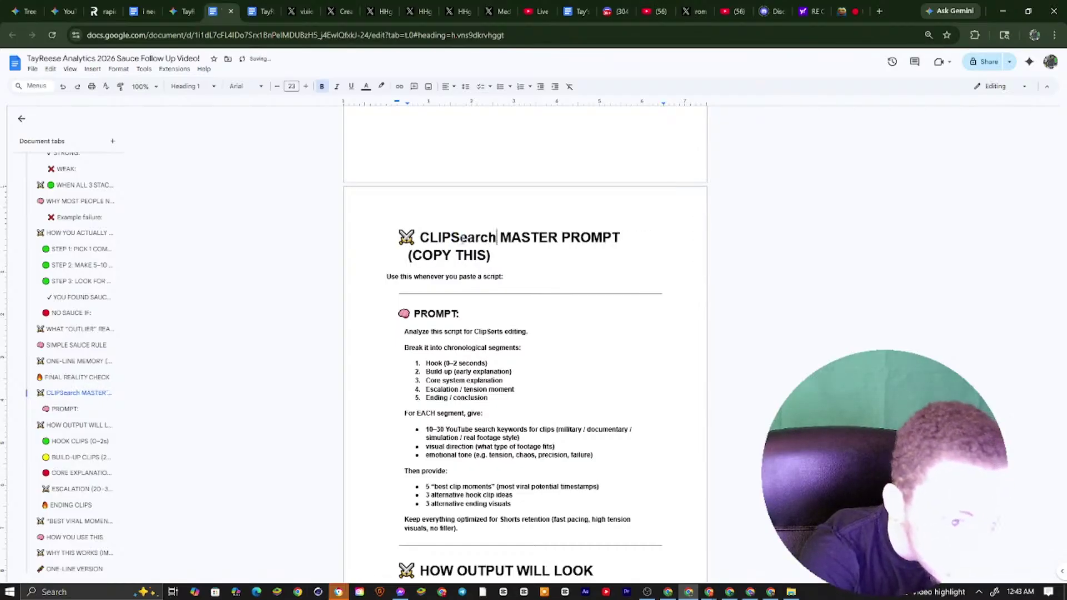
Copy everything from the "CLIPSearch MASTER PROMPT" heading through the end of the document
{"action": "scroll", "coordinate": [462, 240], "scroll_direction": "down", "scroll_amount": 4}
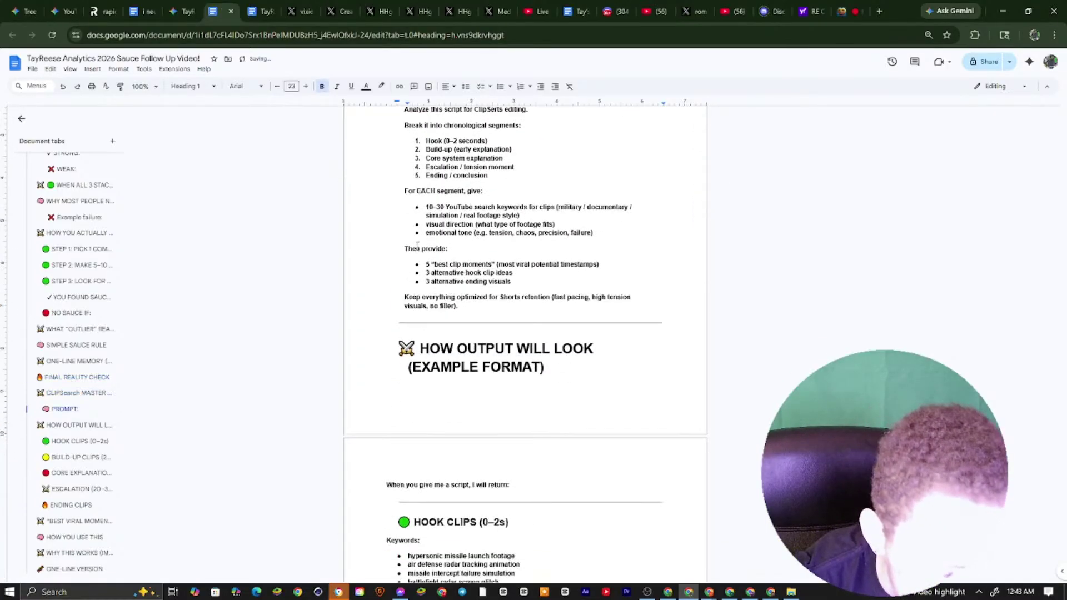
{"action": "left_click", "coordinate": [427, 236]}
{"action": "scroll", "coordinate": [435, 240], "scroll_direction": "up", "scroll_amount": 3}
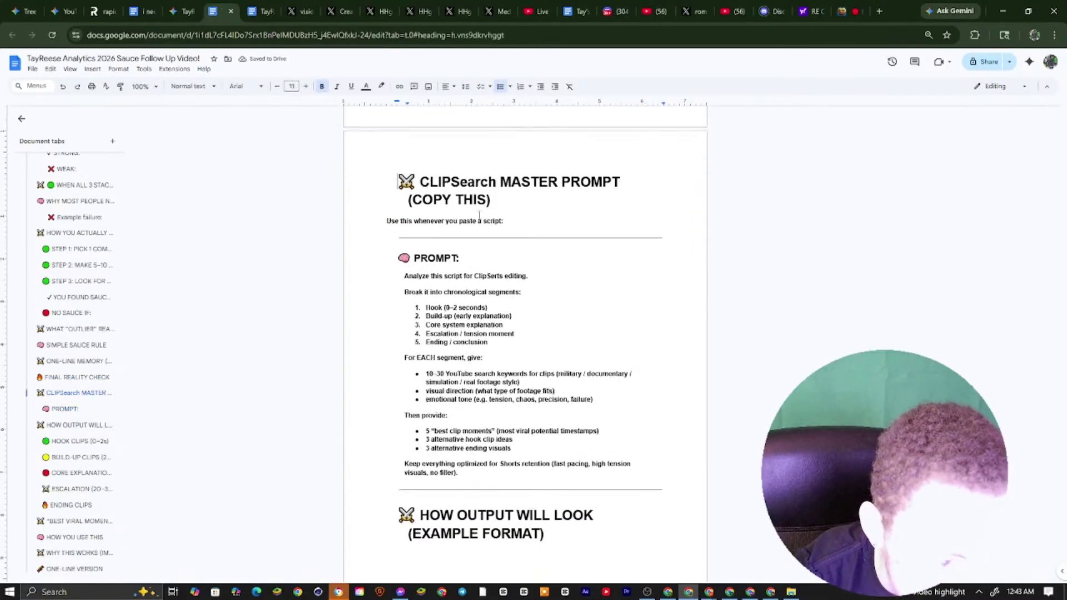
{"action": "left_click_drag", "start_coordinate": [479, 215], "coordinate": [541, 451]}
{"action": "scroll", "coordinate": [586, 481], "scroll_direction": "down", "scroll_amount": 17}
{"action": "scroll", "coordinate": [553, 494], "scroll_direction": "down", "scroll_amount": 15}
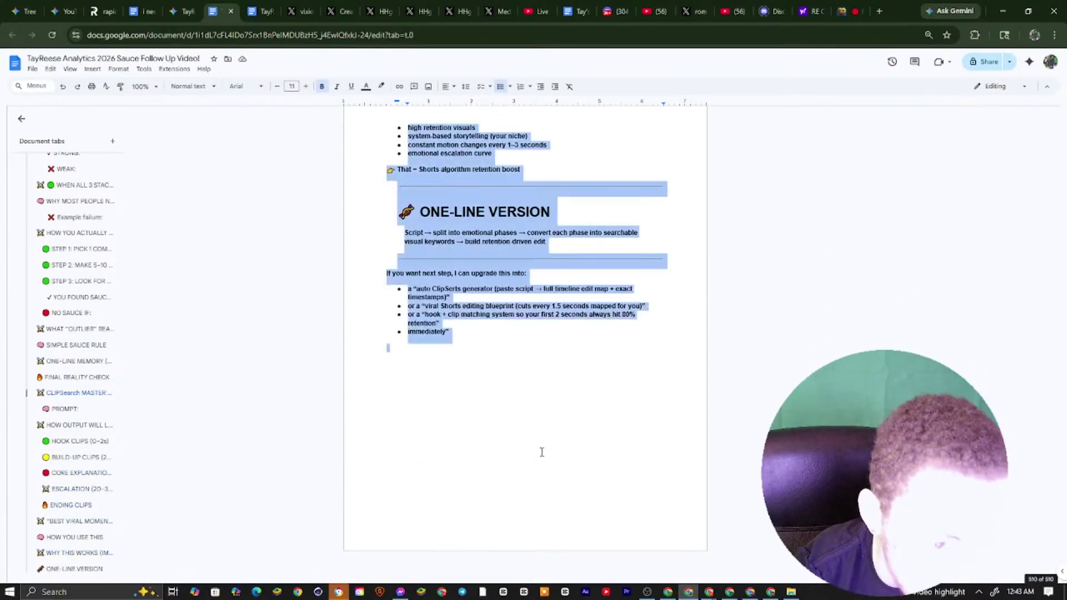
{"action": "right_click", "coordinate": [455, 236]}
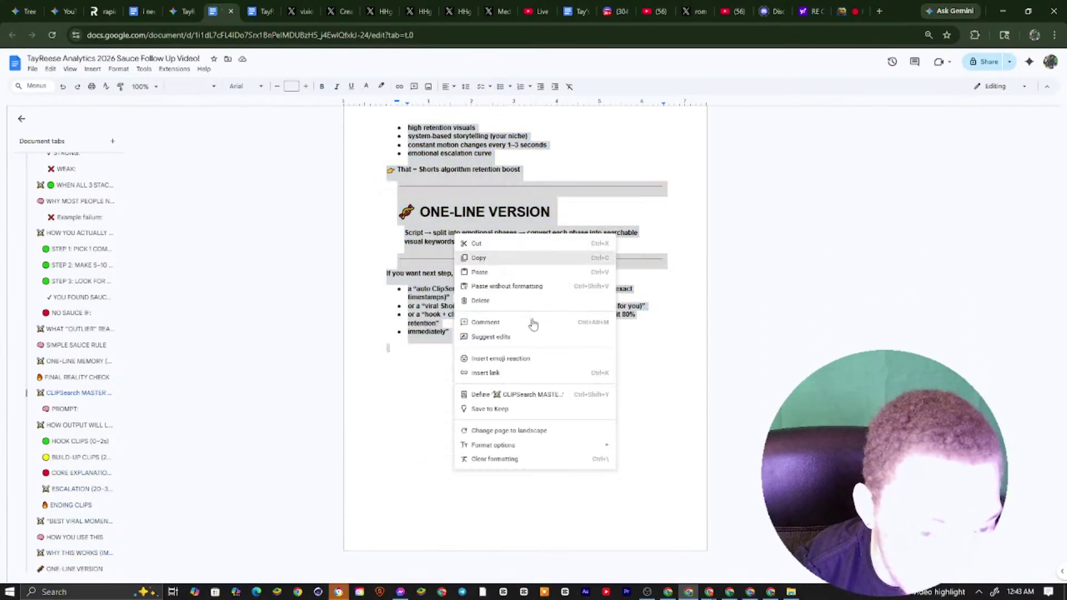
Switch to ChatGPT, open the YouTube Niches project in a new tab, and paste the copied master prompt into its new chat
{"action": "left_click", "coordinate": [673, 592]}
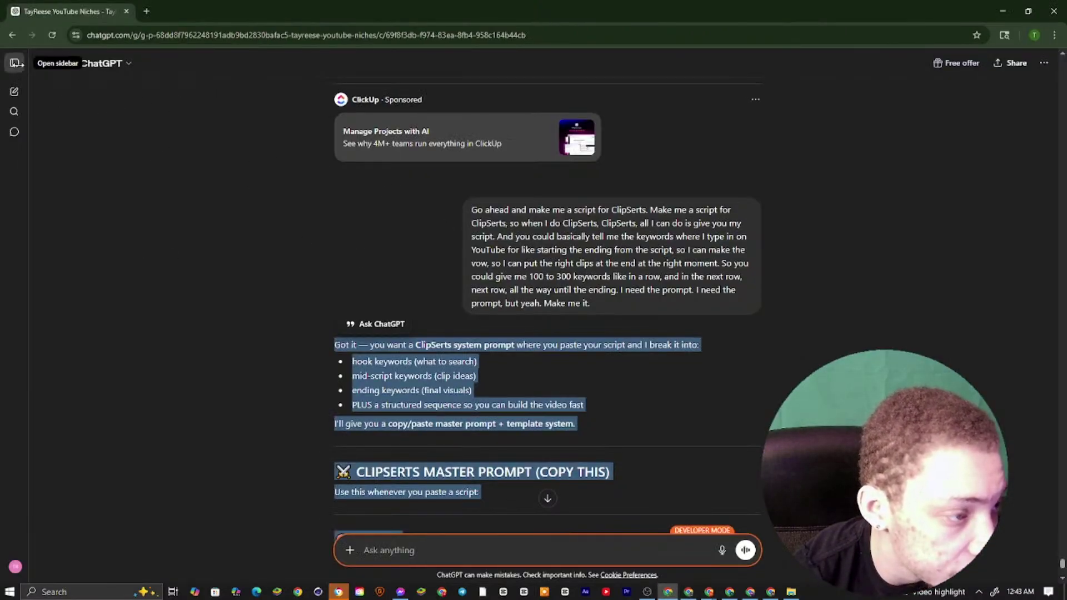
{"action": "left_click", "coordinate": [15, 62]}
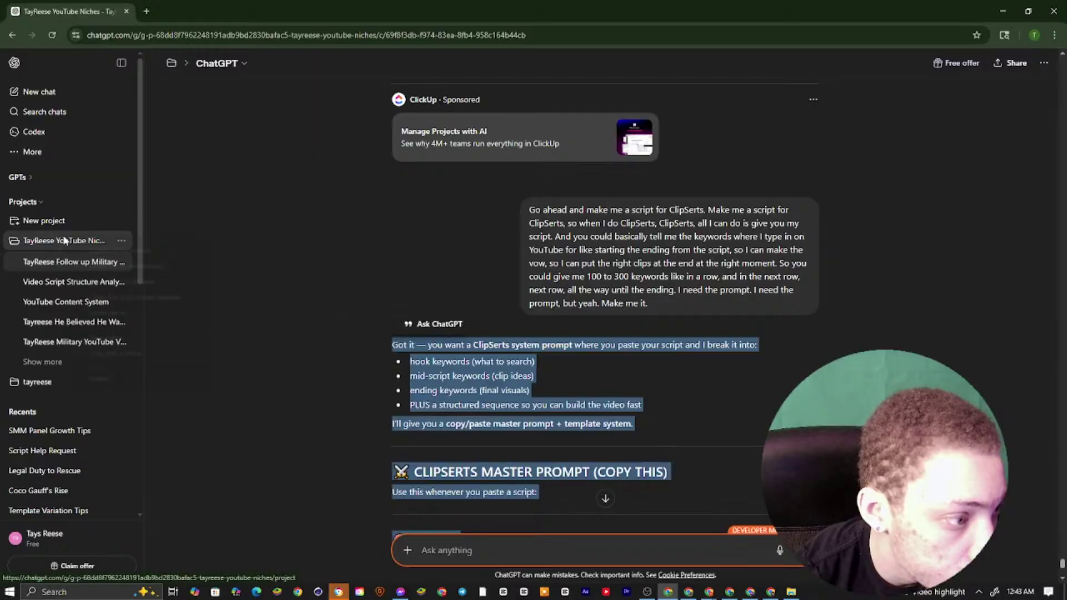
{"action": "middle_click", "coordinate": [83, 244]}
{"action": "left_click", "coordinate": [167, 11]}
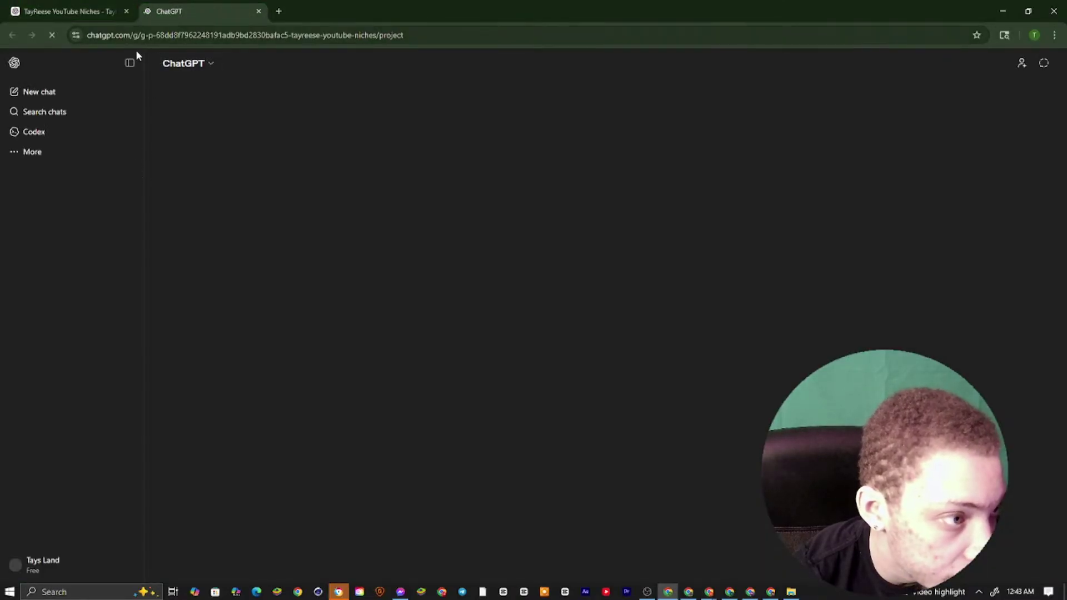
{"action": "left_click", "coordinate": [83, 7]}
{"action": "left_click", "coordinate": [174, 11]}
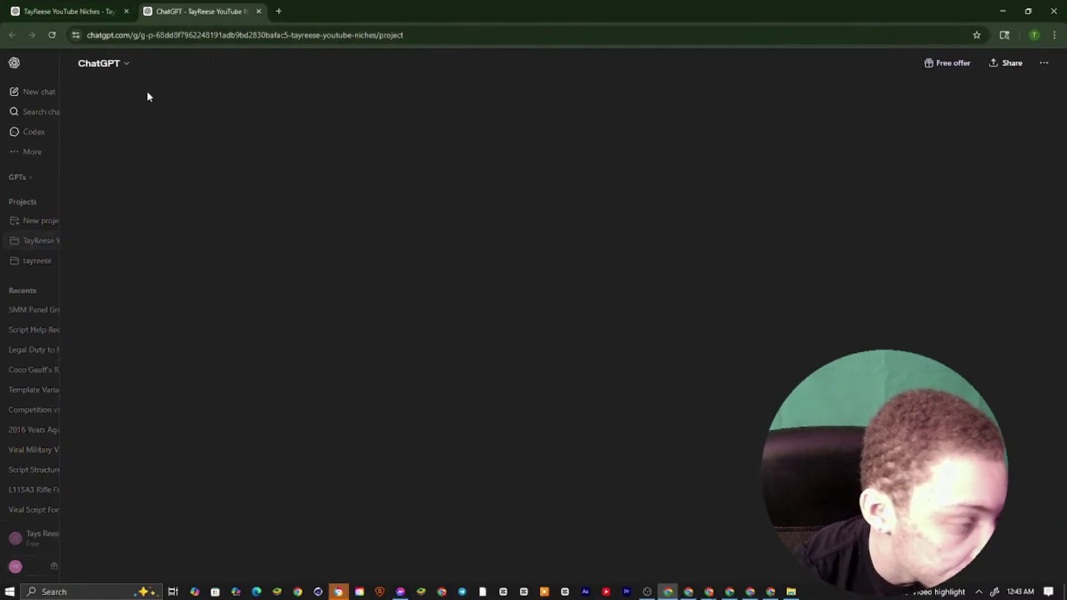
{"action": "left_click", "coordinate": [146, 92]}
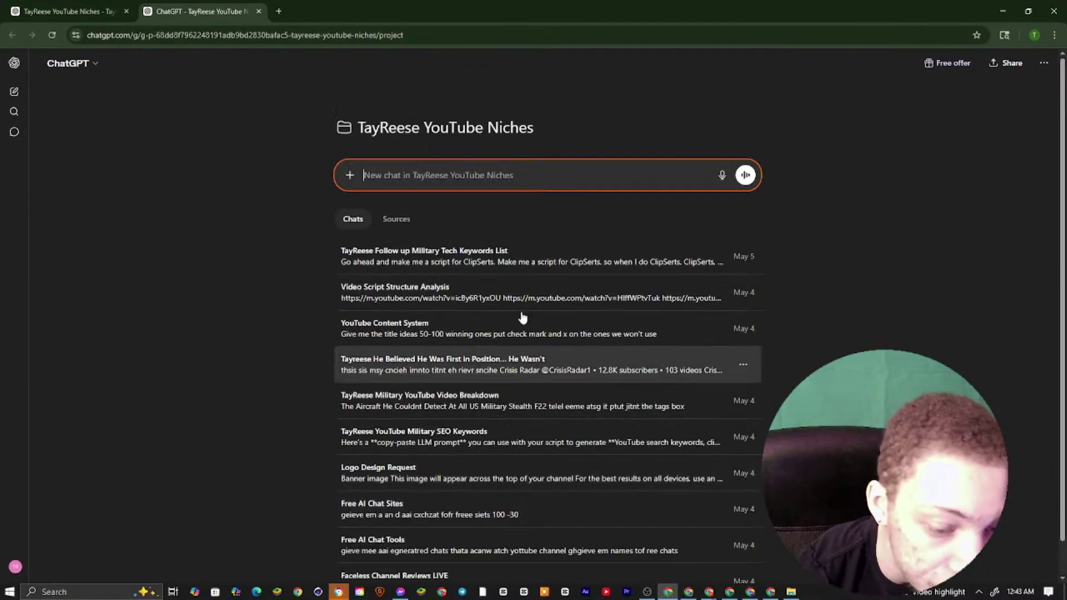
{"action": "right_click", "coordinate": [419, 181]}
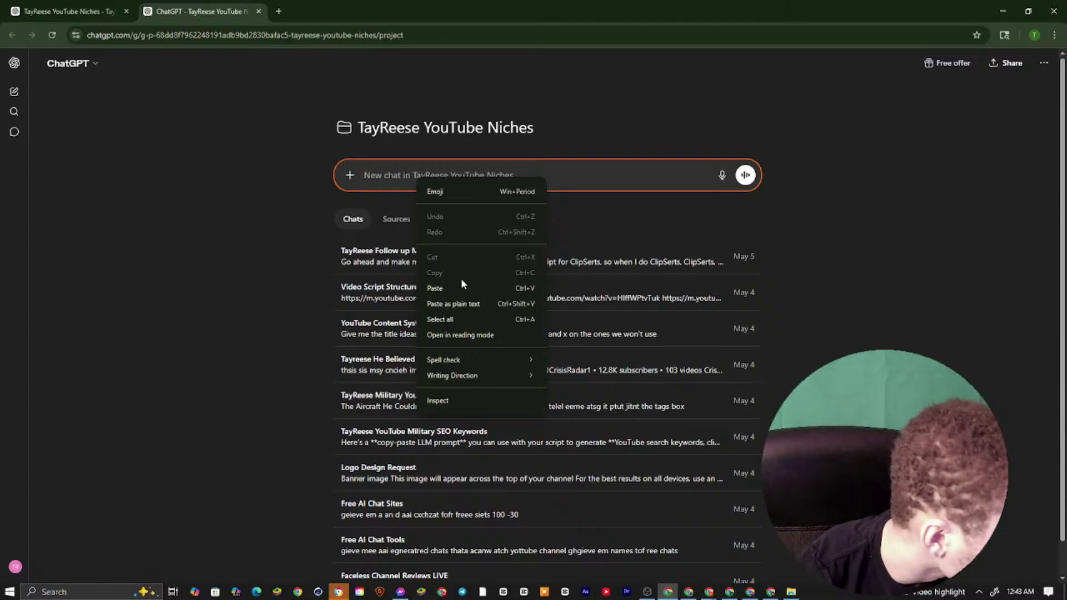
{"action": "left_click", "coordinate": [494, 287]}
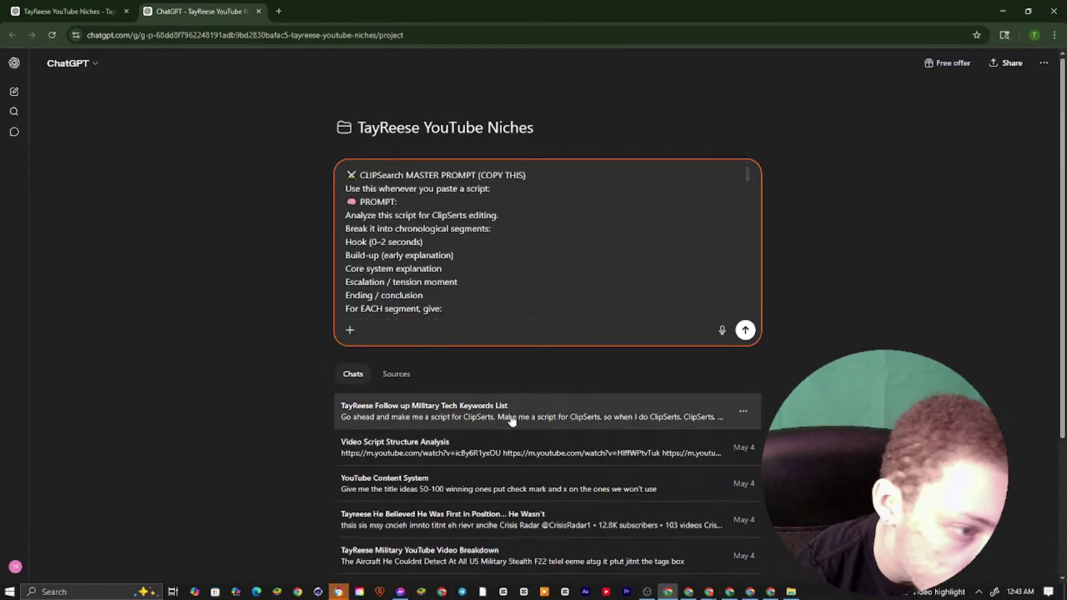
Switch to Google AI Studio and copy the full L115A3 script from the Speaker 1 speech block
{"action": "left_click", "coordinate": [744, 595]}
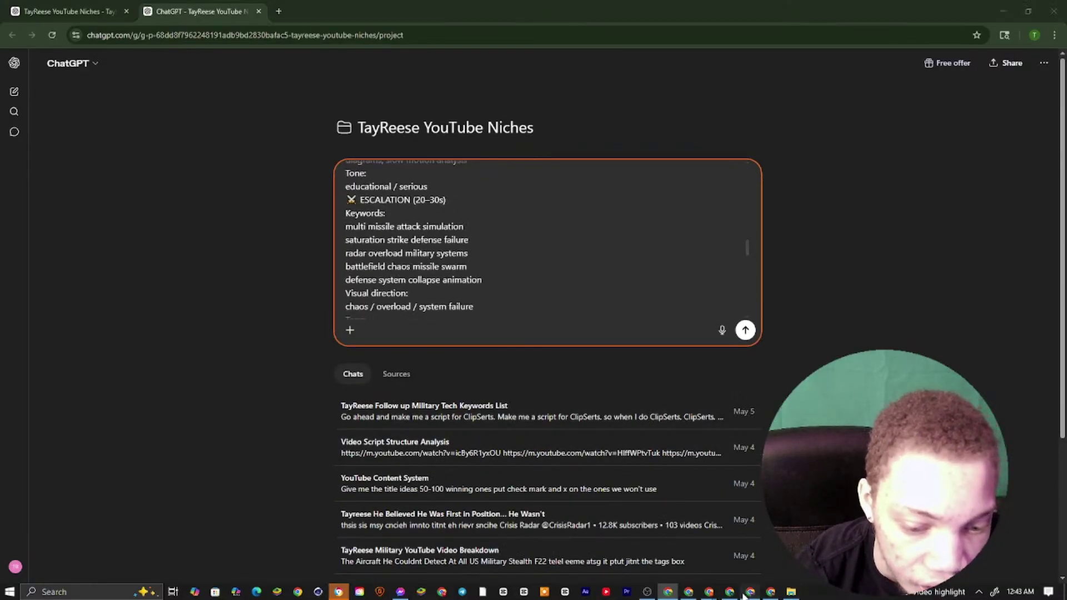
{"action": "left_click_drag", "start_coordinate": [525, 332], "coordinate": [219, 251]}
{"action": "right_click", "coordinate": [396, 287]}
{"action": "left_click", "coordinate": [431, 350]}
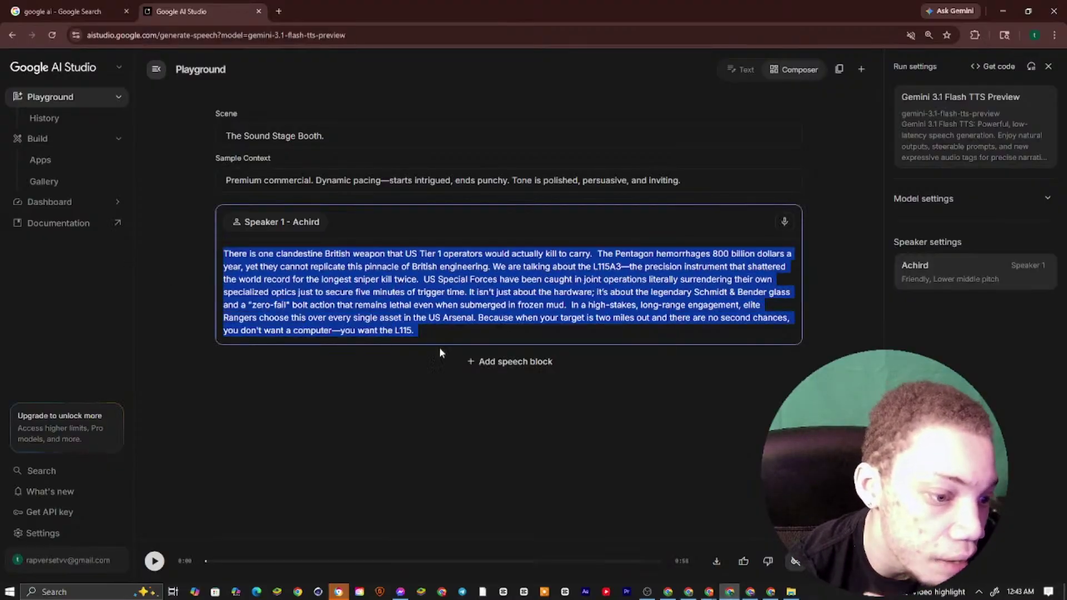
Return to ChatGPT, paste the L115A3 script at the end of the master prompt, and send the message
{"action": "left_click", "coordinate": [689, 590]}
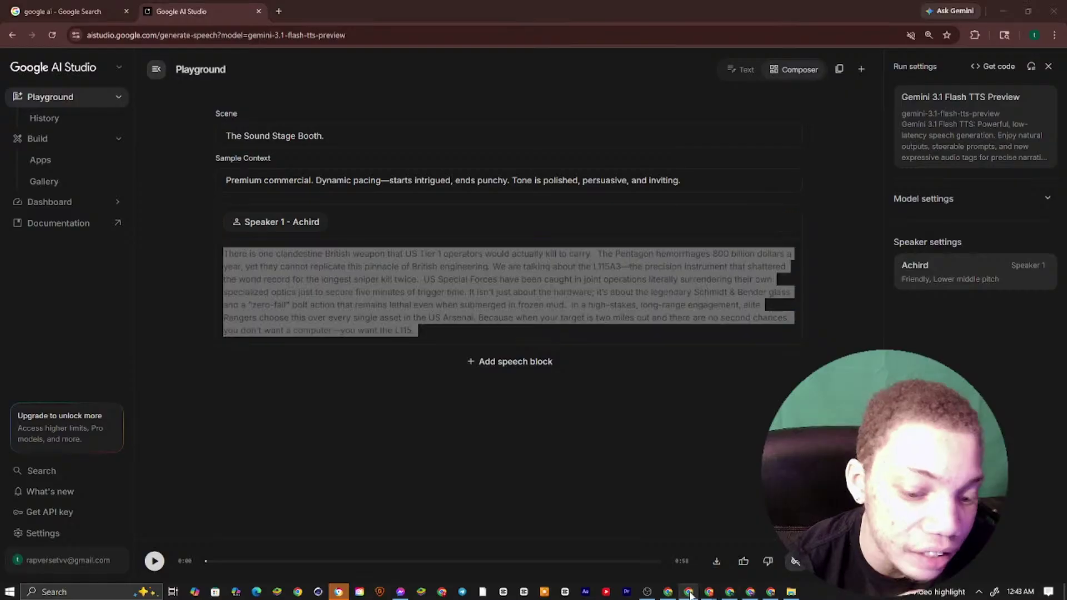
{"action": "left_click", "coordinate": [675, 593]}
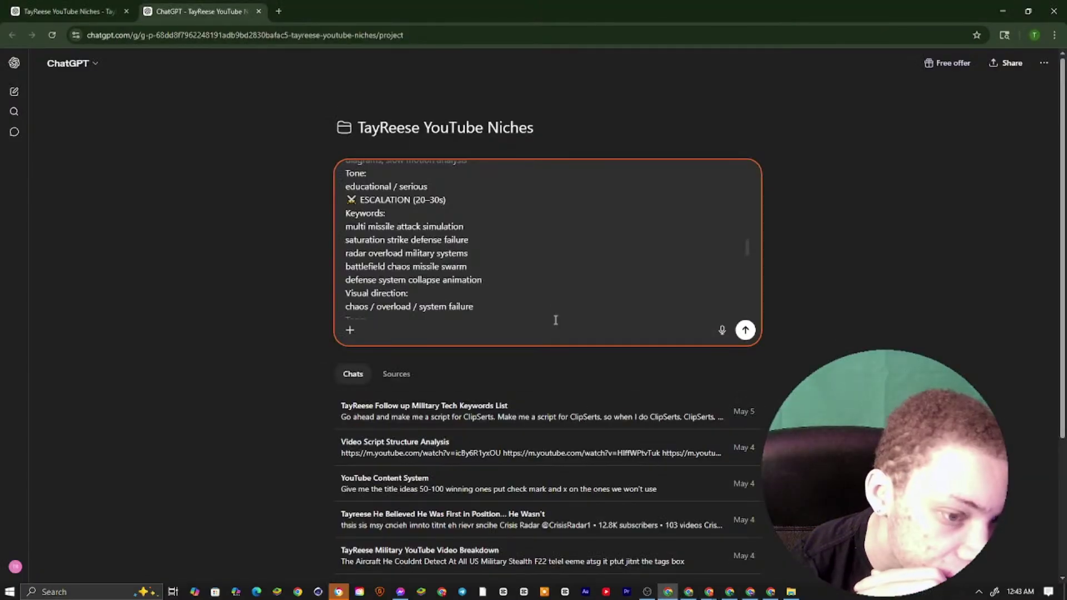
{"action": "key", "text": "ctrl+v"}
{"action": "scroll", "coordinate": [533, 291], "scroll_direction": "down", "scroll_amount": 3}
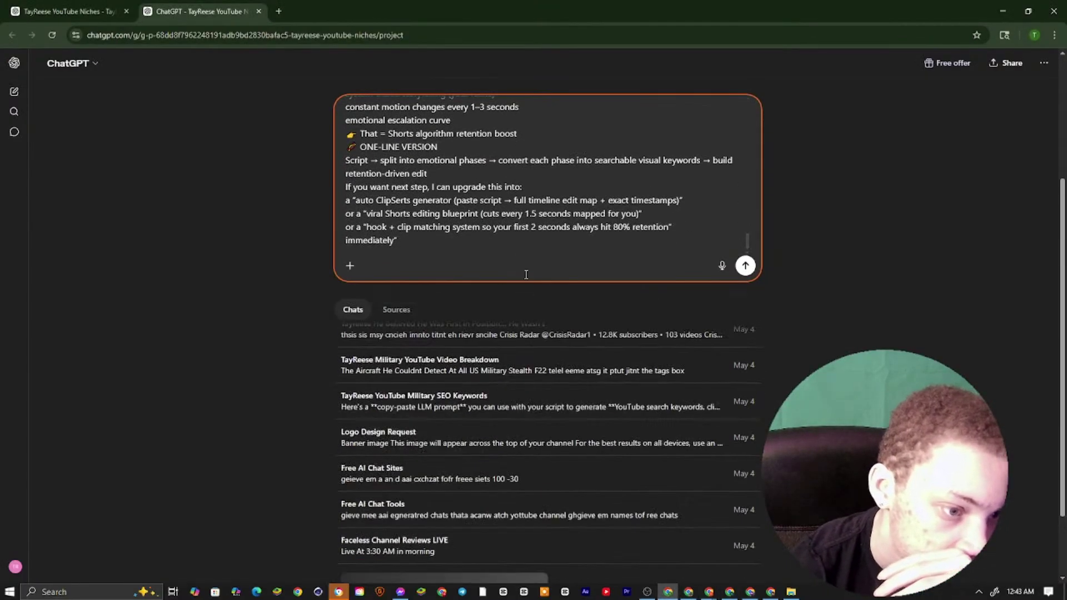
{"action": "right_click", "coordinate": [404, 240]}
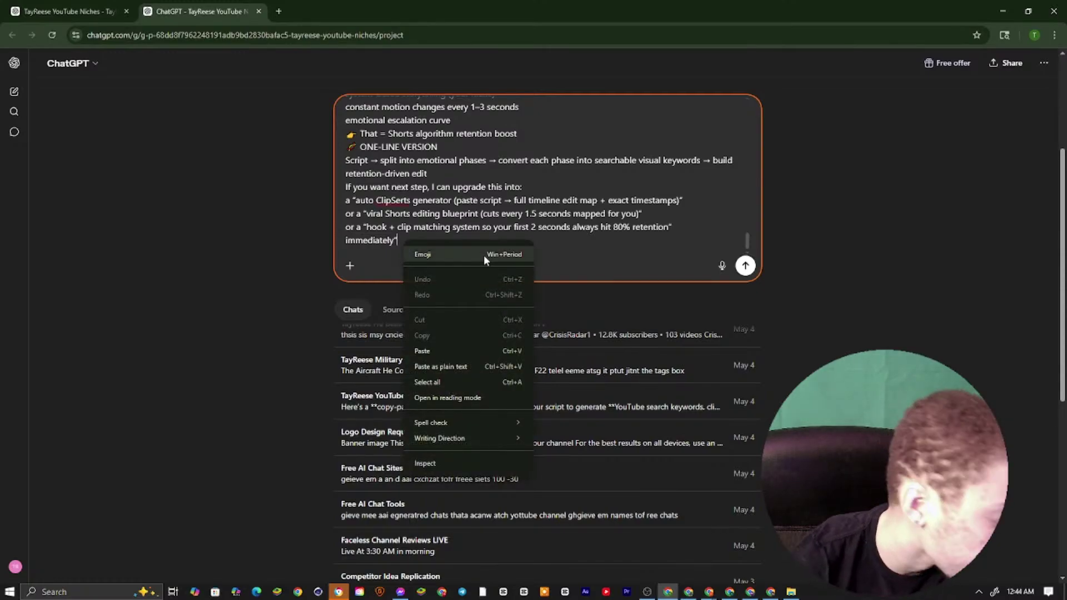
{"action": "left_click", "coordinate": [432, 348]}
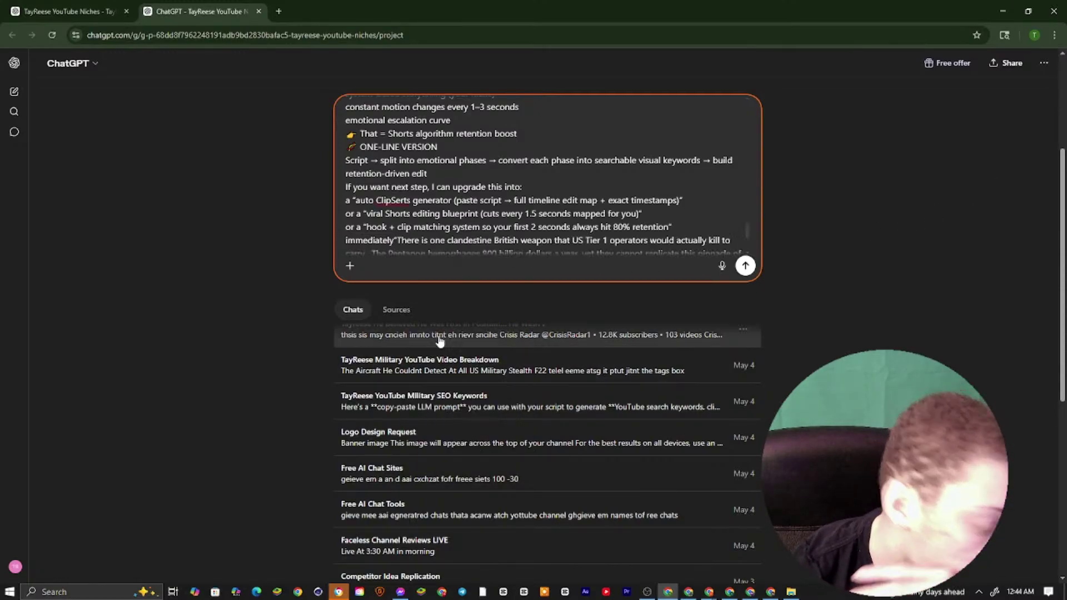
{"action": "left_click", "coordinate": [744, 267]}
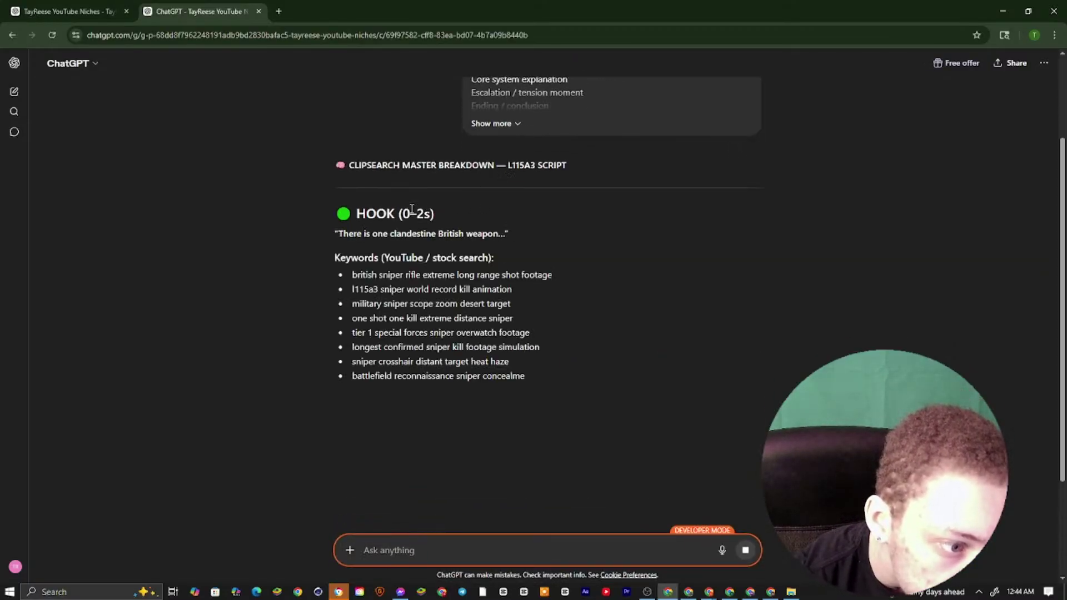
Copy the generated clip search breakdown from the "HOOK (0–2s)" heading through the end of the response
{"action": "scroll", "coordinate": [412, 214], "scroll_direction": "down", "scroll_amount": 5}
{"action": "scroll", "coordinate": [410, 225], "scroll_direction": "up", "scroll_amount": 4}
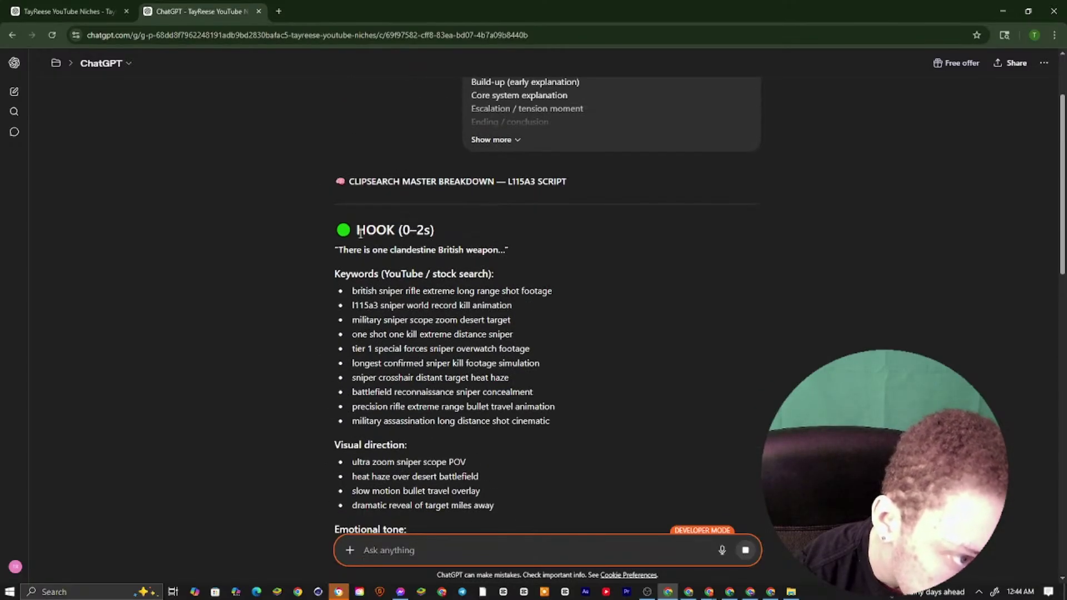
{"action": "left_click_drag", "start_coordinate": [336, 228], "coordinate": [572, 478]}
{"action": "scroll", "coordinate": [531, 350], "scroll_direction": "down", "scroll_amount": 5}
{"action": "scroll", "coordinate": [453, 381], "scroll_direction": "down", "scroll_amount": 20}
{"action": "scroll", "coordinate": [476, 457], "scroll_direction": "down", "scroll_amount": 12}
{"action": "right_click", "coordinate": [527, 462]}
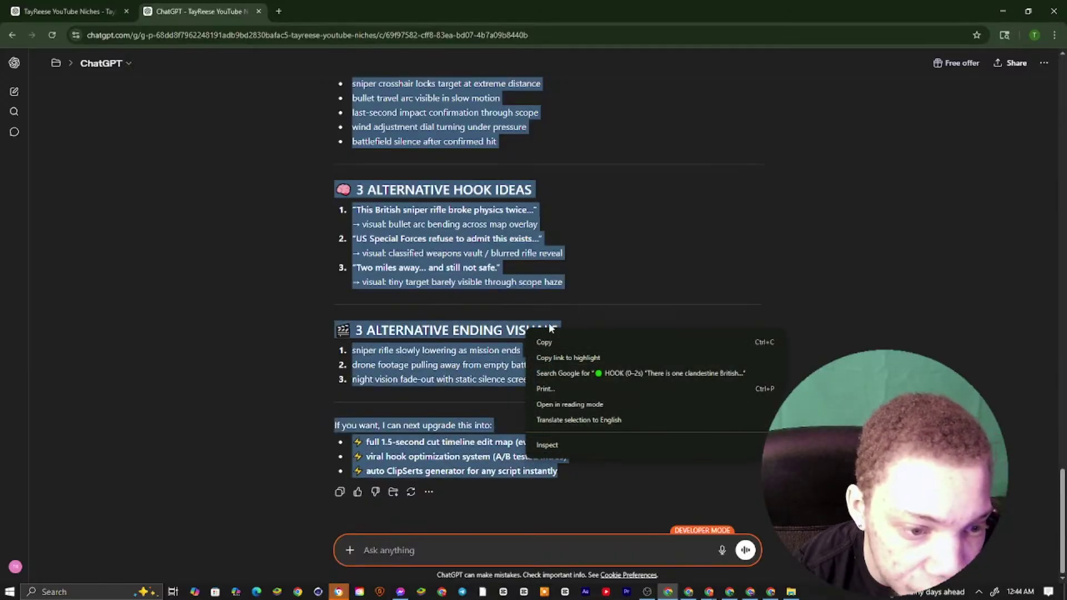
{"action": "left_click", "coordinate": [544, 342]}
Switch to the Google Docs document and paste the copied breakdown on the empty line after its last bullet
{"action": "left_click", "coordinate": [689, 591]}
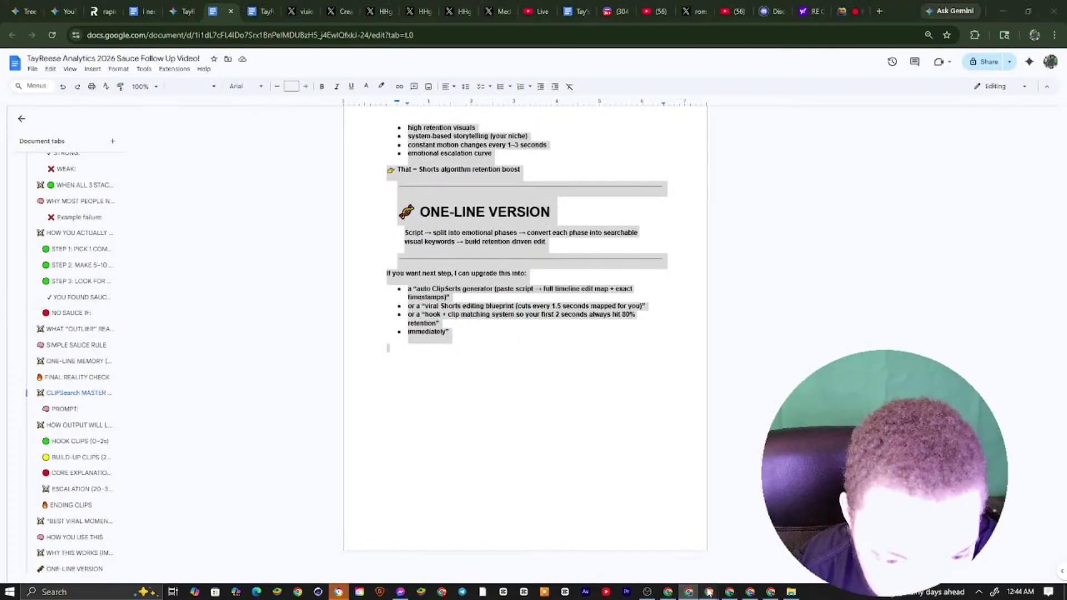
{"action": "left_click", "coordinate": [444, 347]}
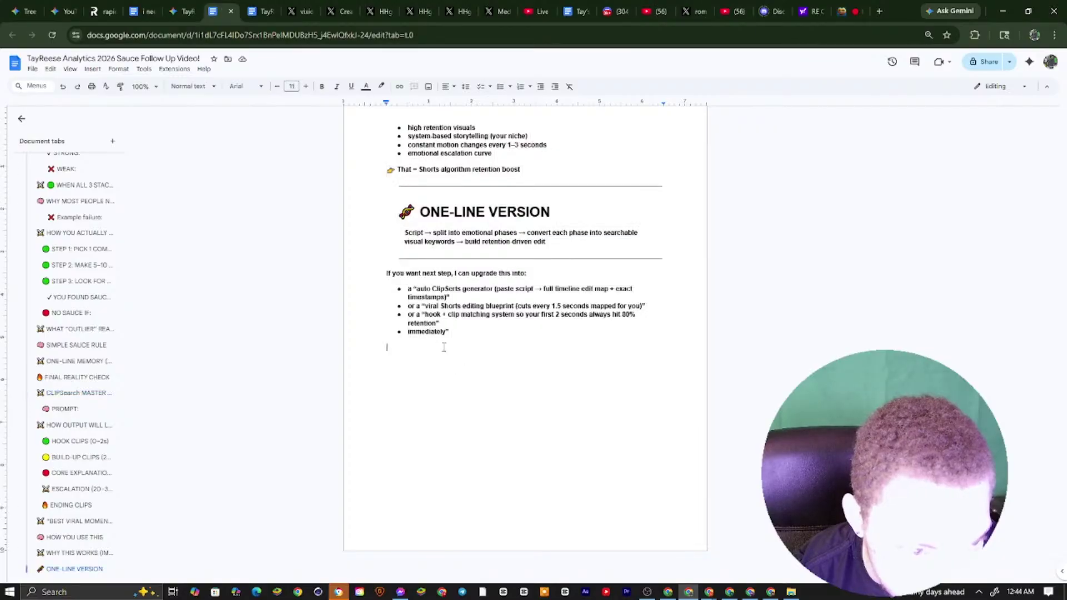
{"action": "right_click", "coordinate": [434, 355]}
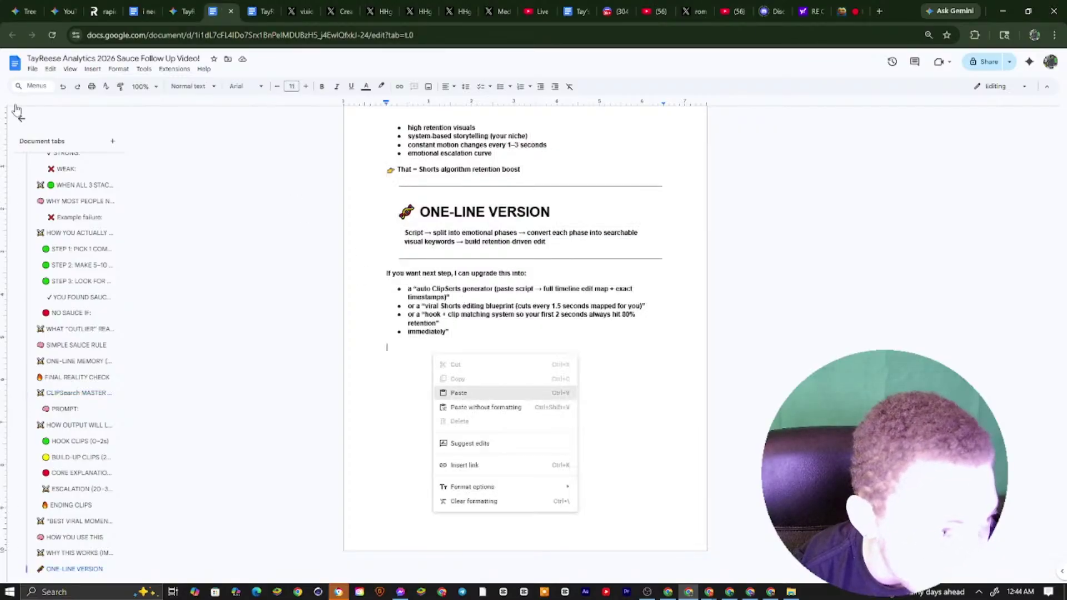
{"action": "key", "text": "Escape"}
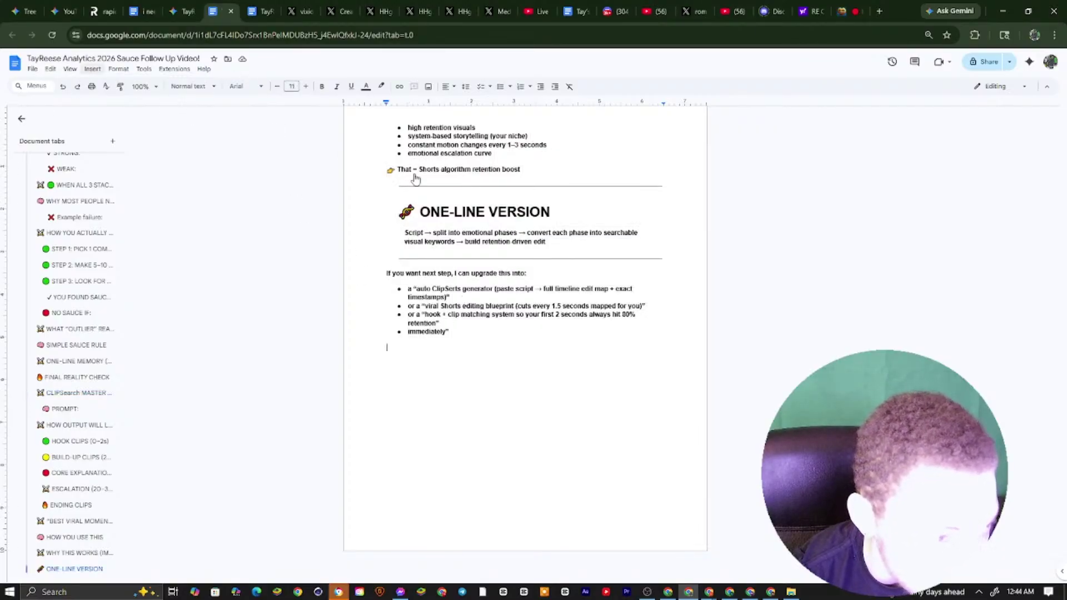
Return to ChatGPT and copy the first Hook keyword, "british sniper rifle extreme long range shot footage"
{"action": "left_click", "coordinate": [667, 591]}
{"action": "scroll", "coordinate": [508, 312], "scroll_direction": "up", "scroll_amount": 20}
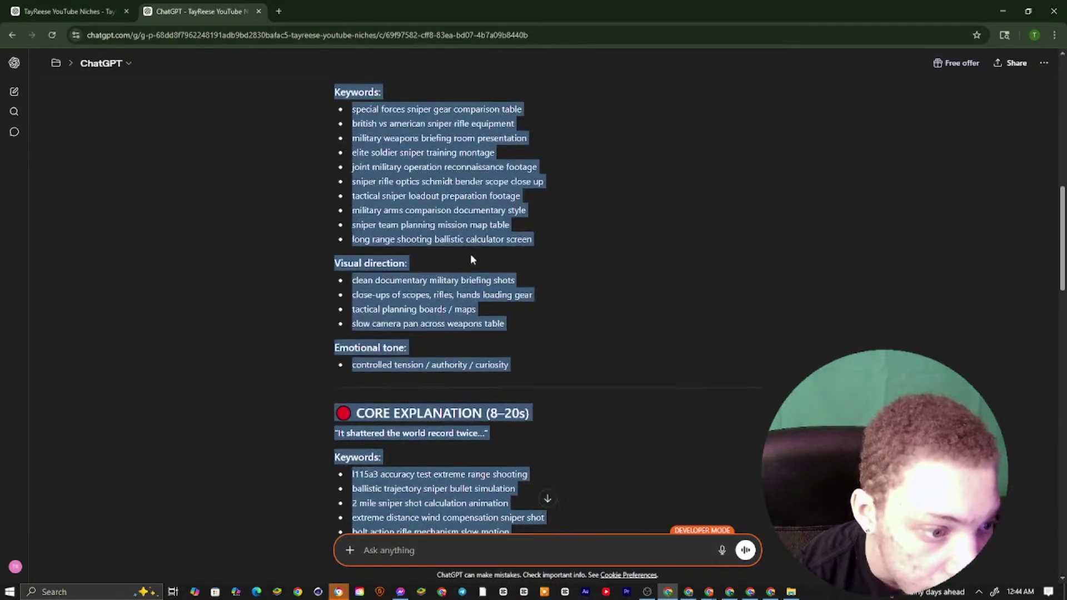
{"action": "scroll", "coordinate": [470, 260], "scroll_direction": "up", "scroll_amount": 10}
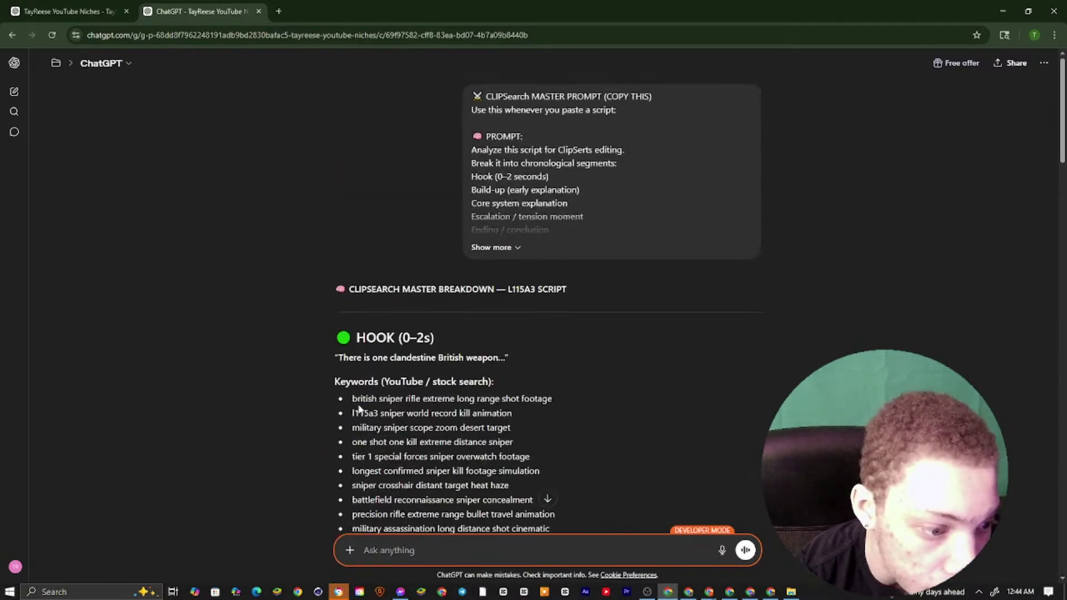
{"action": "left_click_drag", "start_coordinate": [452, 396], "coordinate": [556, 398]}
{"action": "right_click", "coordinate": [547, 403]}
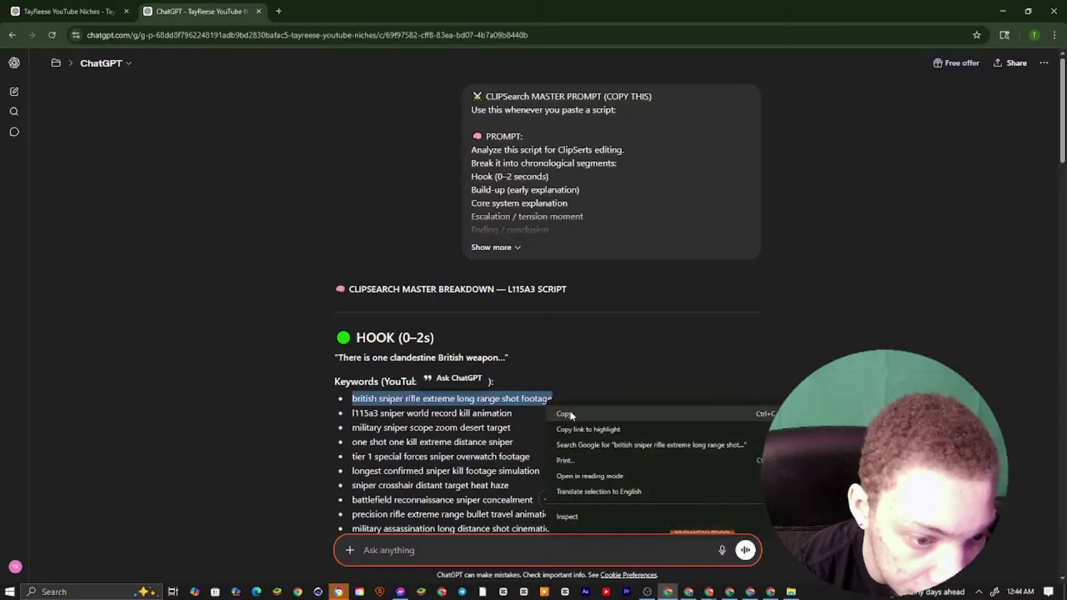
{"action": "left_click", "coordinate": [572, 414]}
Switch to the YouTube search results page and replace its query with the copied keyword, running the search
{"action": "left_click", "coordinate": [709, 592]}
{"action": "mouse_move", "coordinate": [710, 594]}
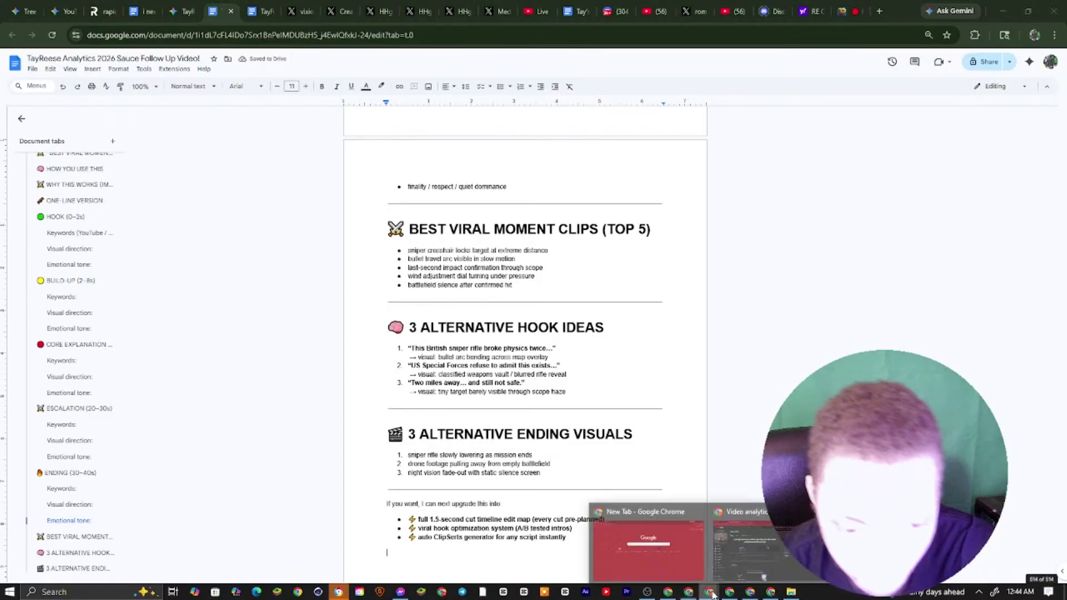
{"action": "left_click", "coordinate": [668, 564]}
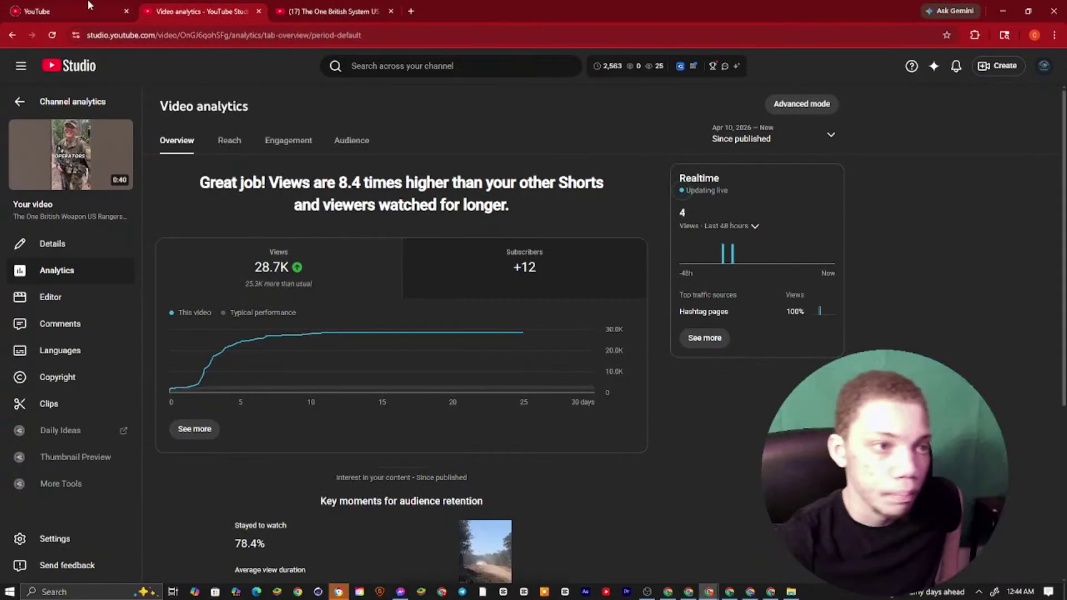
{"action": "left_click", "coordinate": [328, 10]}
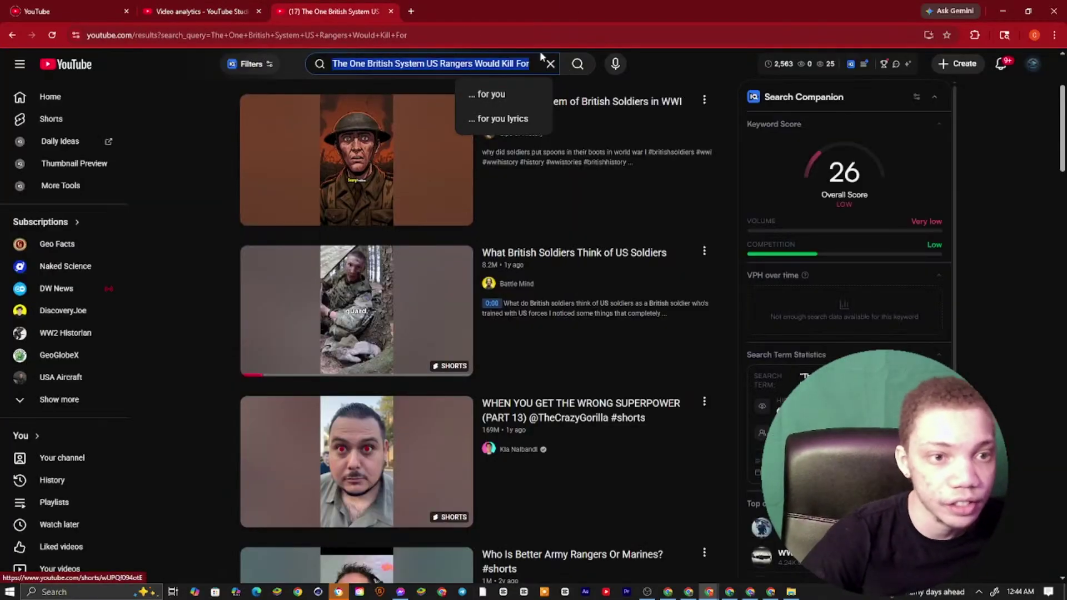
{"action": "left_click", "coordinate": [550, 64]}
{"action": "right_click", "coordinate": [553, 68]}
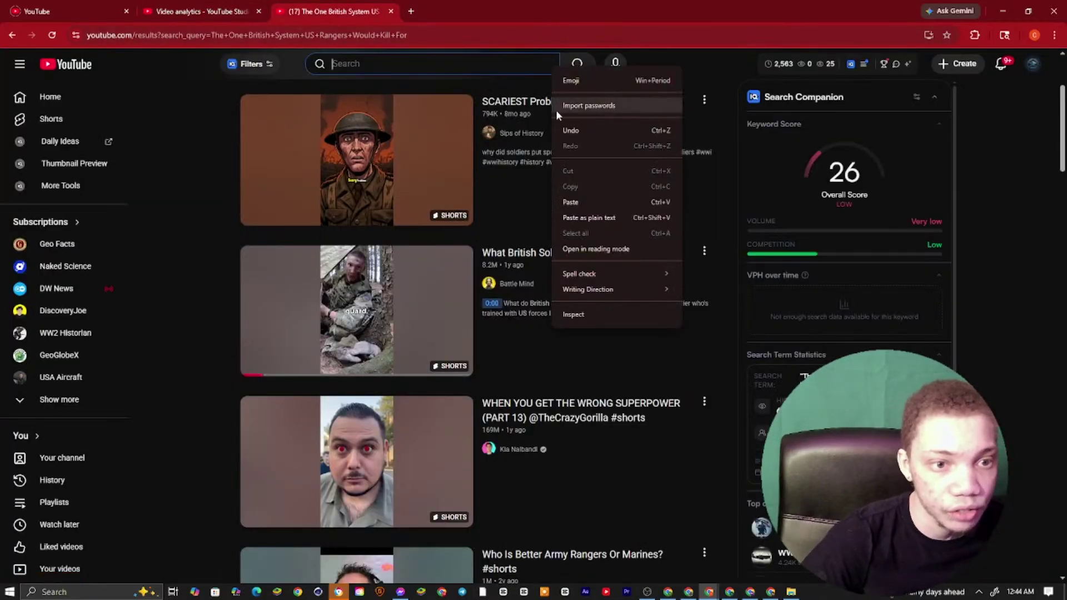
{"action": "left_click", "coordinate": [570, 202]}
{"action": "left_click", "coordinate": [577, 65]}
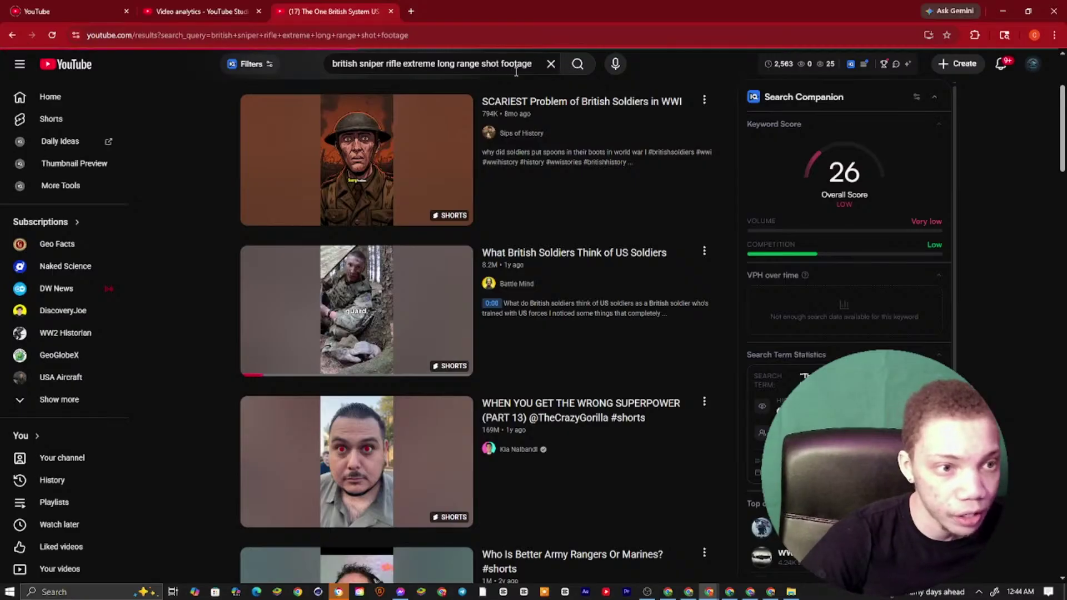
Examine the YouTube search results and Shorts previews for usable sniper rifle clips
{"action": "left_click", "coordinate": [335, 72]}
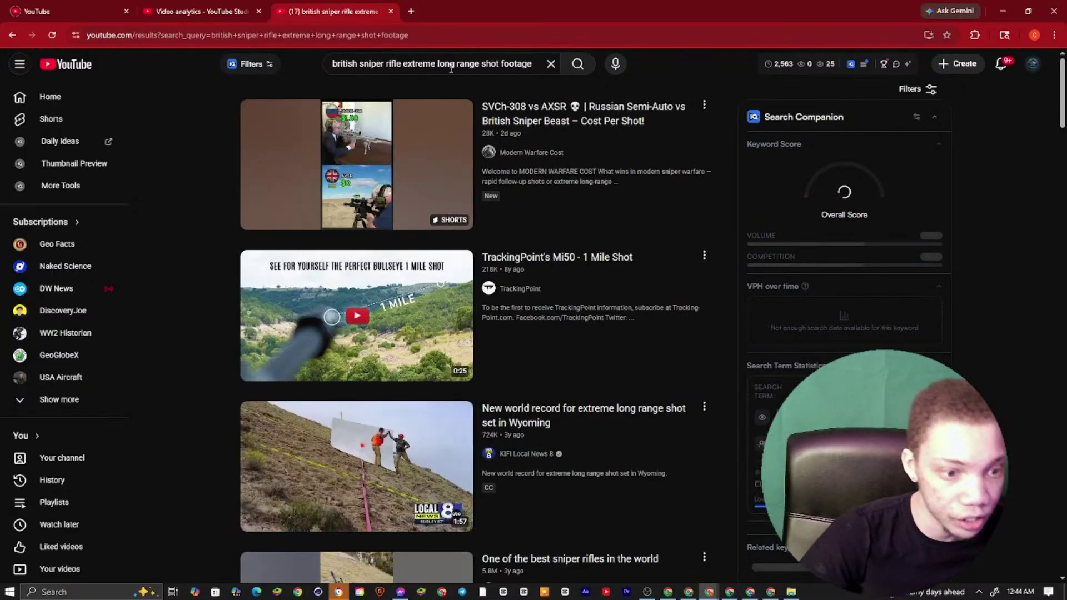
{"action": "scroll", "coordinate": [584, 341], "scroll_direction": "down", "scroll_amount": 7}
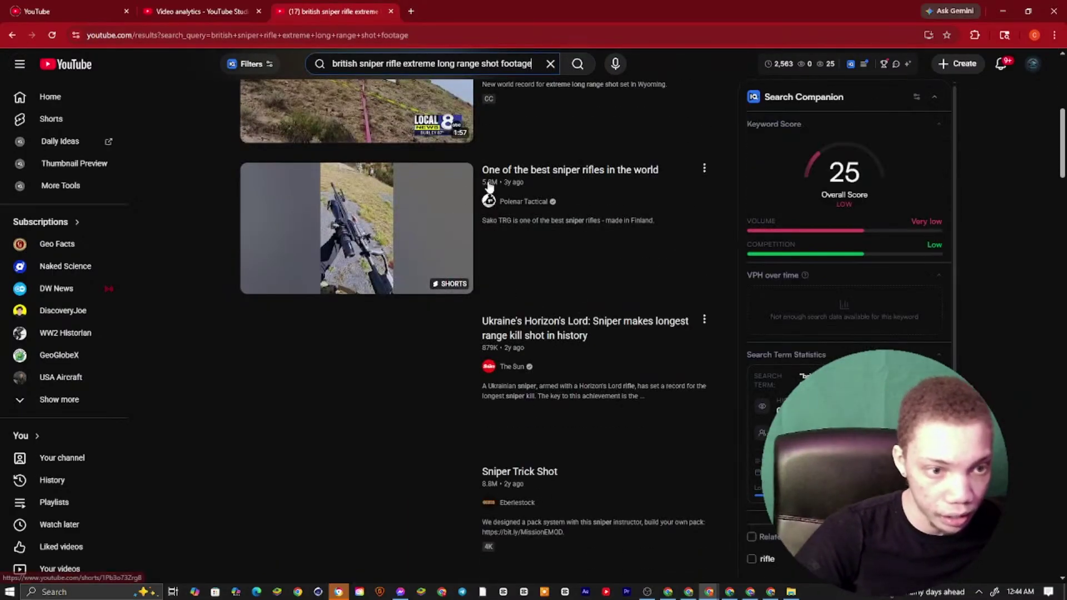
{"action": "scroll", "coordinate": [391, 403], "scroll_direction": "down", "scroll_amount": 5}
{"action": "scroll", "coordinate": [391, 402], "scroll_direction": "down", "scroll_amount": 4}
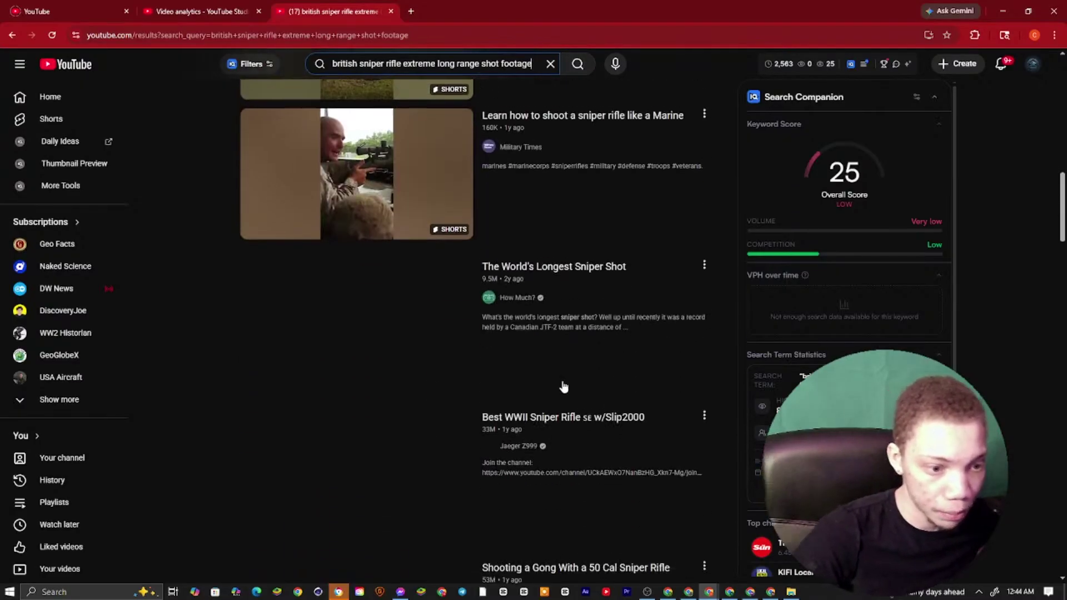
{"action": "scroll", "coordinate": [511, 240], "scroll_direction": "up", "scroll_amount": 1}
{"action": "scroll", "coordinate": [508, 233], "scroll_direction": "up", "scroll_amount": 2}
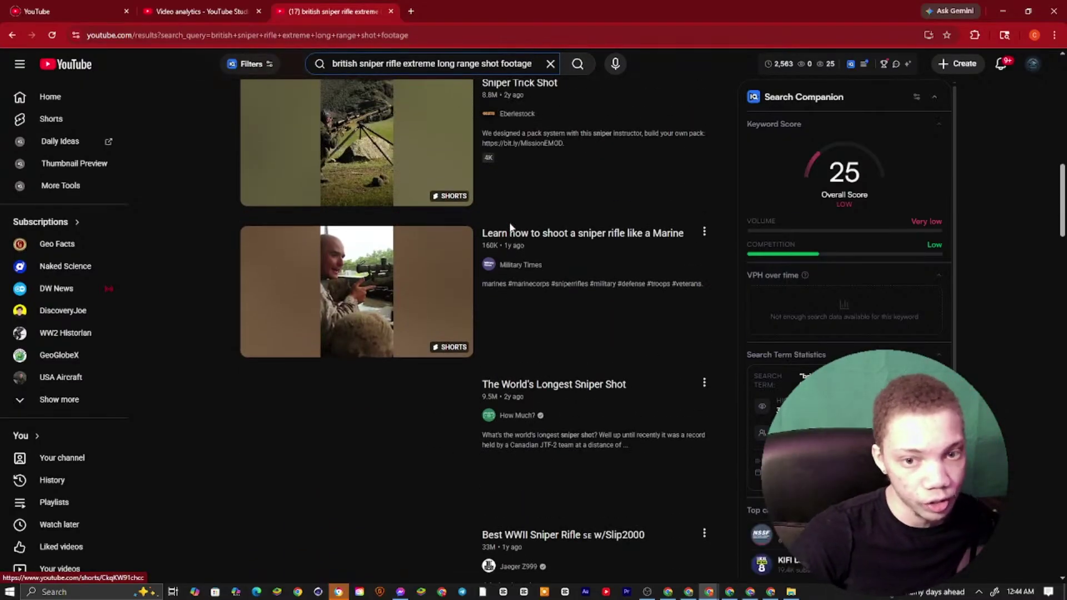
{"action": "mouse_move", "coordinate": [446, 270]}
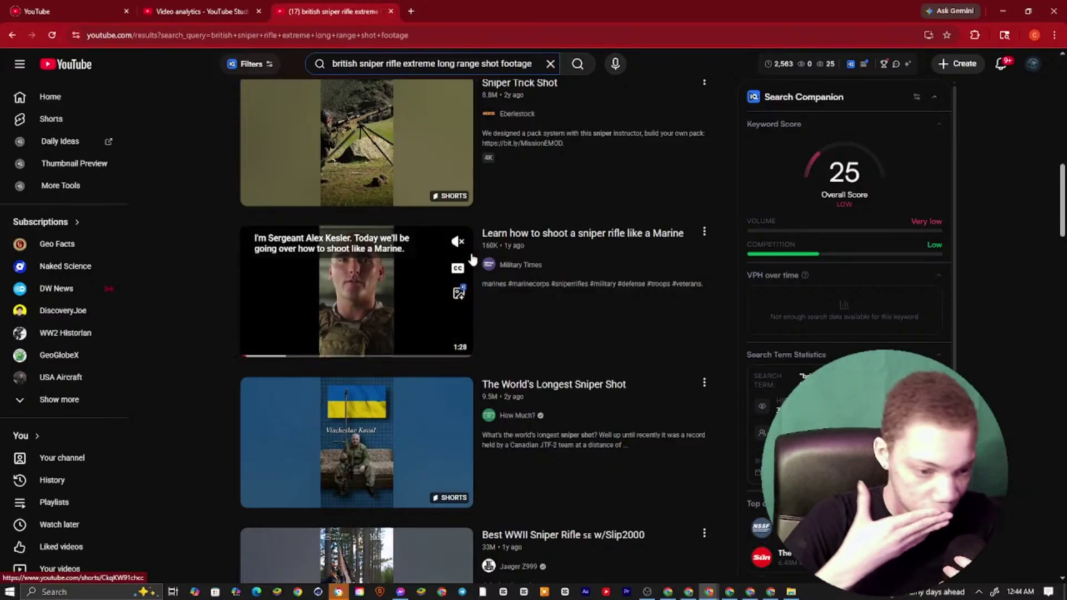
{"action": "scroll", "coordinate": [499, 281], "scroll_direction": "down", "scroll_amount": 3}
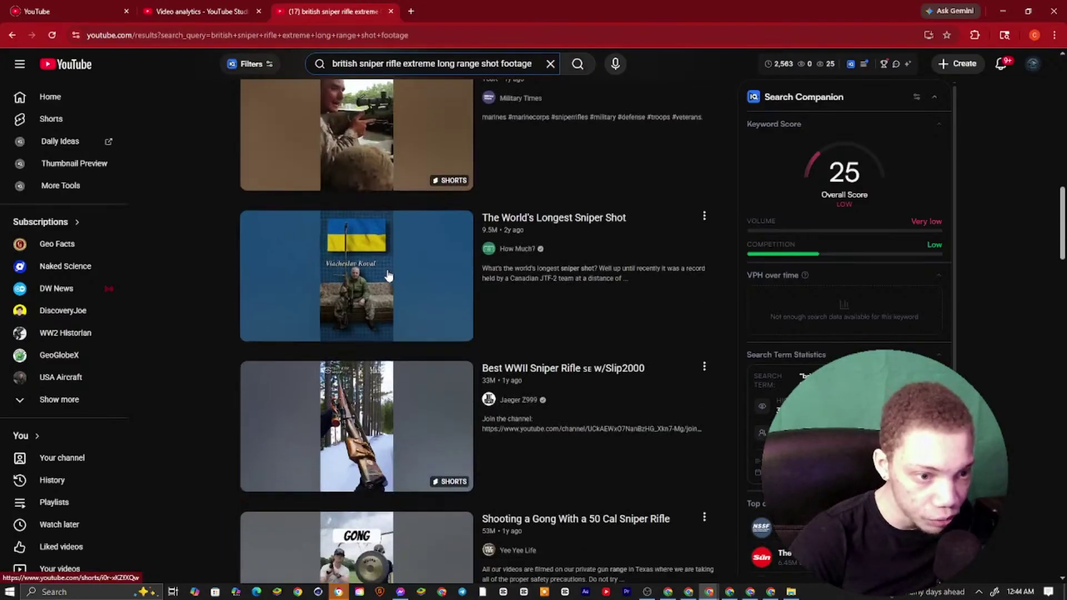
{"action": "scroll", "coordinate": [388, 275], "scroll_direction": "down", "scroll_amount": 5}
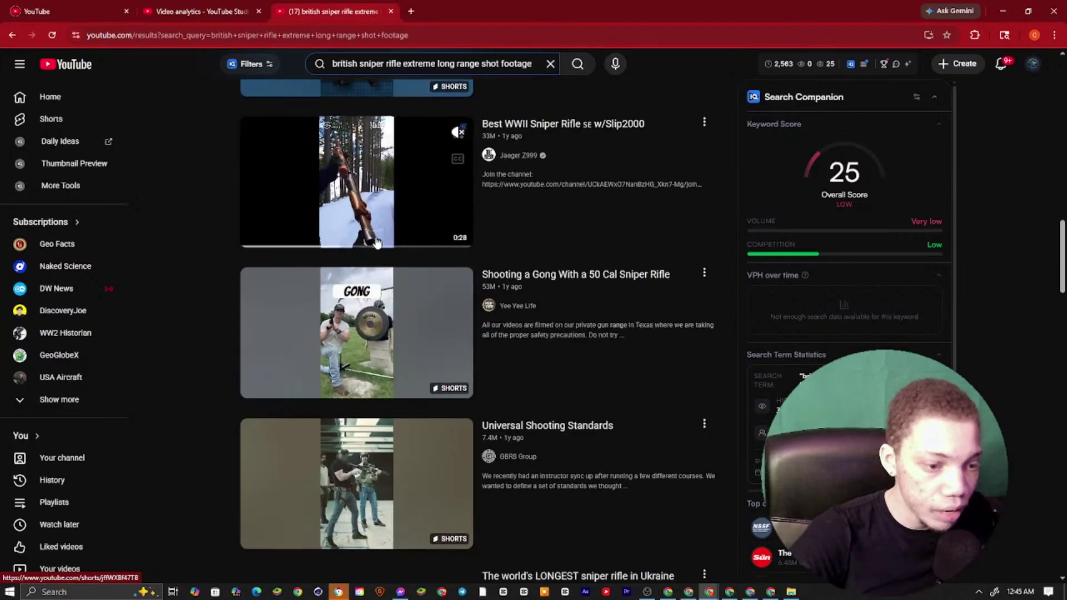
{"action": "scroll", "coordinate": [400, 328], "scroll_direction": "down", "scroll_amount": 2}
{"action": "scroll", "coordinate": [493, 337], "scroll_direction": "down", "scroll_amount": 2}
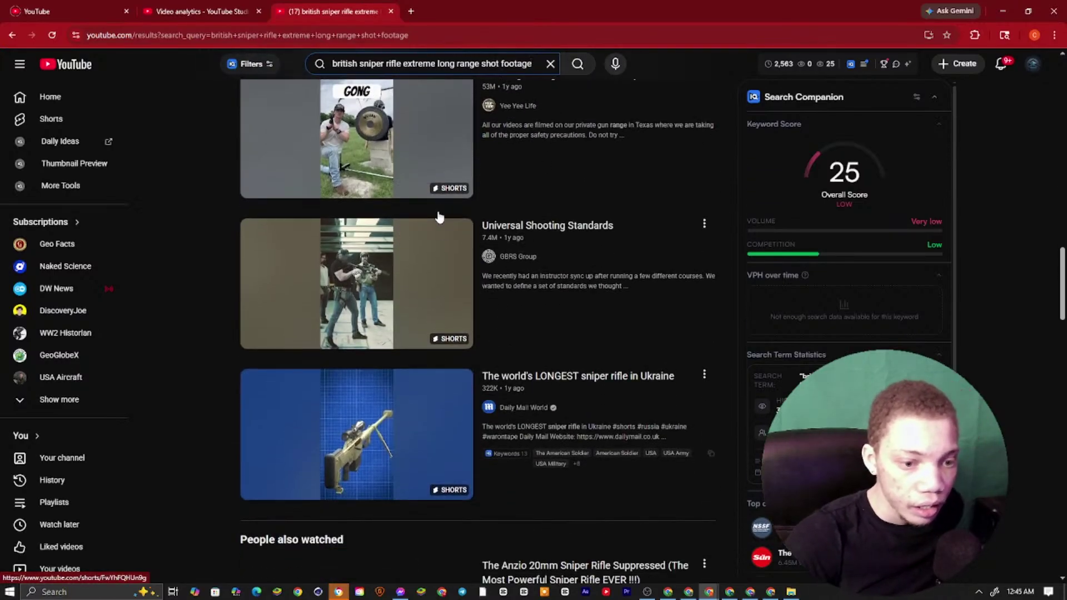
Open the Short "The world's LONGEST sniper rifle in Ukraine" in a new tab, view it, and return to the search results
{"action": "mouse_move", "coordinate": [498, 259]}
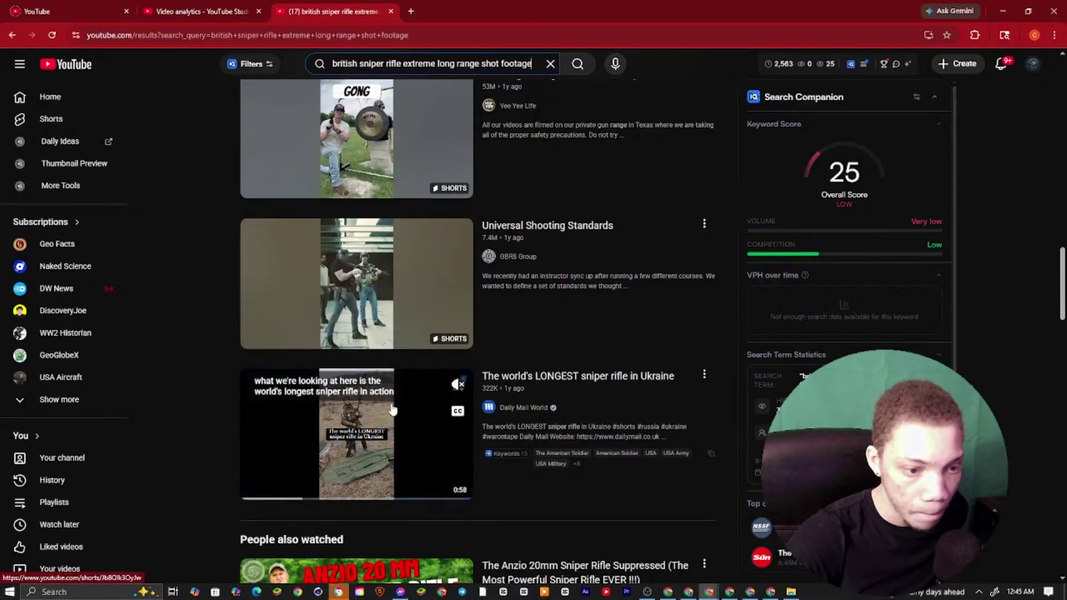
{"action": "right_click", "coordinate": [393, 409]}
{"action": "left_click", "coordinate": [414, 77]}
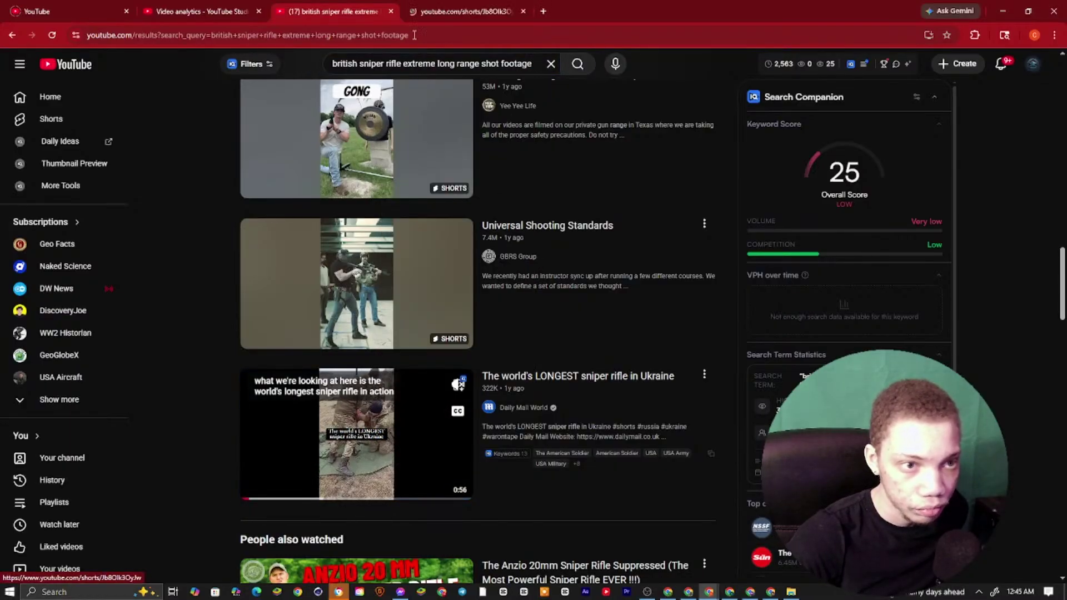
{"action": "left_click", "coordinate": [416, 11]}
{"action": "right_click", "coordinate": [414, 8]}
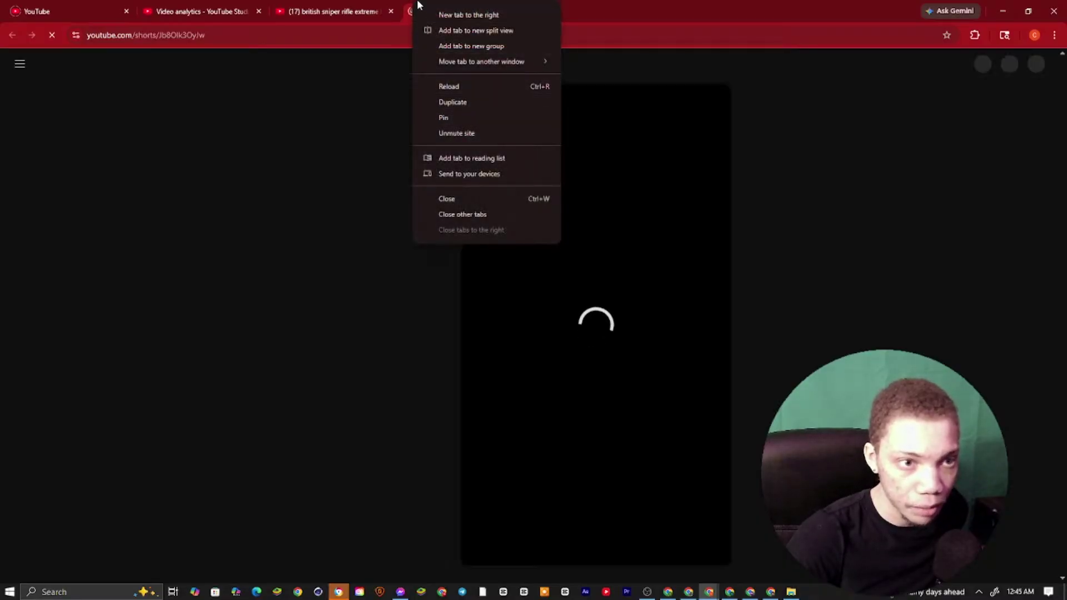
{"action": "key", "text": "Escape"}
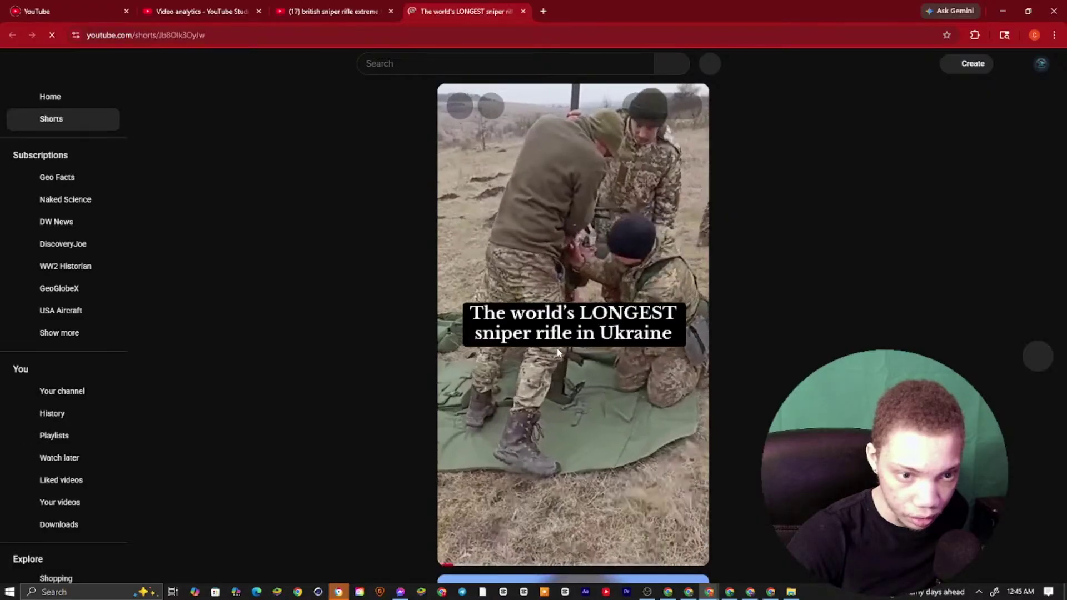
{"action": "key", "text": "ctrl+shift+Tab"}
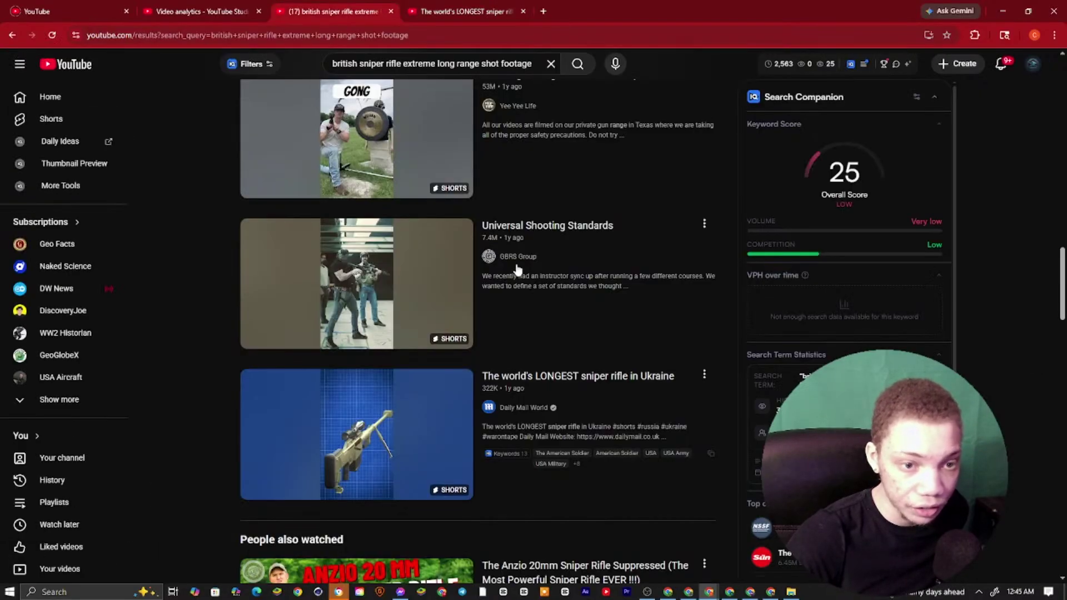
Open the Short "One of the best sniper rifles in the world" in a new tab placed directly after the search results tab
{"action": "scroll", "coordinate": [394, 356], "scroll_direction": "down", "scroll_amount": 5}
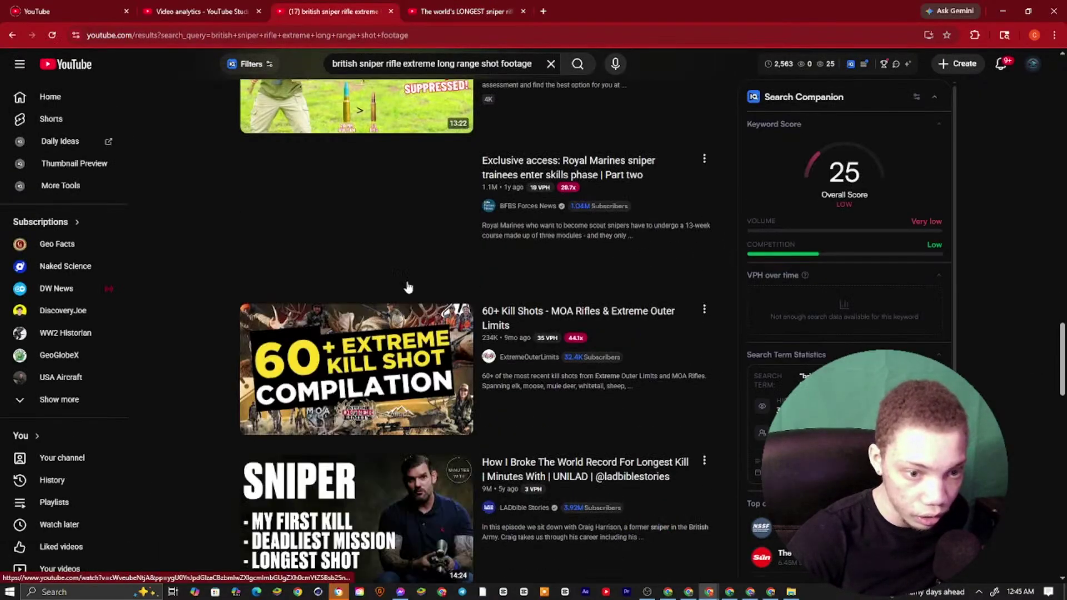
{"action": "left_click", "coordinate": [461, 11]}
{"action": "left_click", "coordinate": [382, 7]}
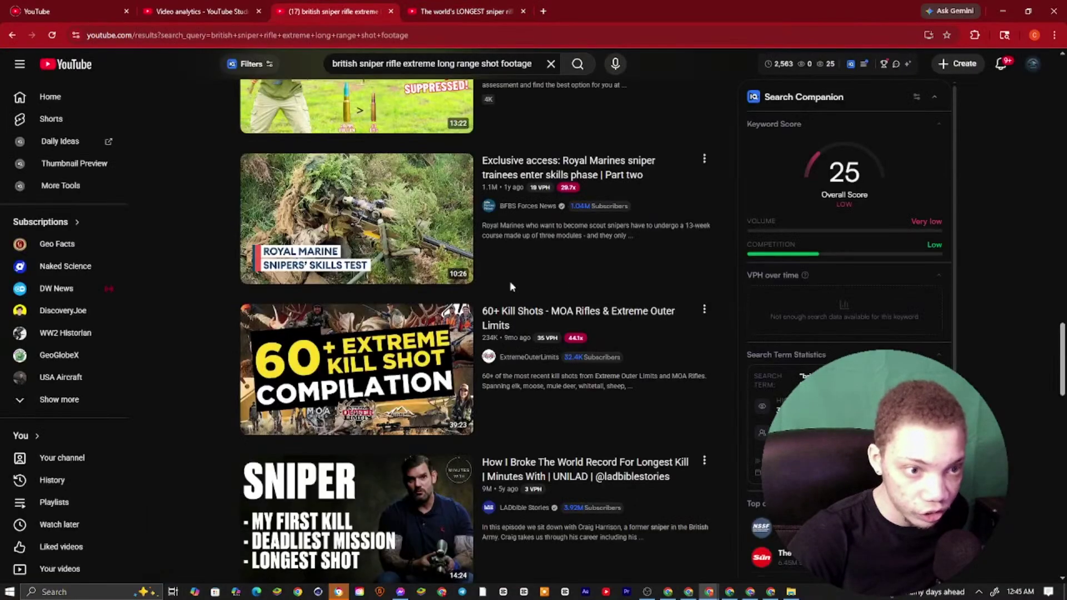
{"action": "scroll", "coordinate": [509, 281], "scroll_direction": "down", "scroll_amount": 8}
{"action": "scroll", "coordinate": [516, 325], "scroll_direction": "up", "scroll_amount": 4}
{"action": "scroll", "coordinate": [516, 325], "scroll_direction": "up", "scroll_amount": 15}
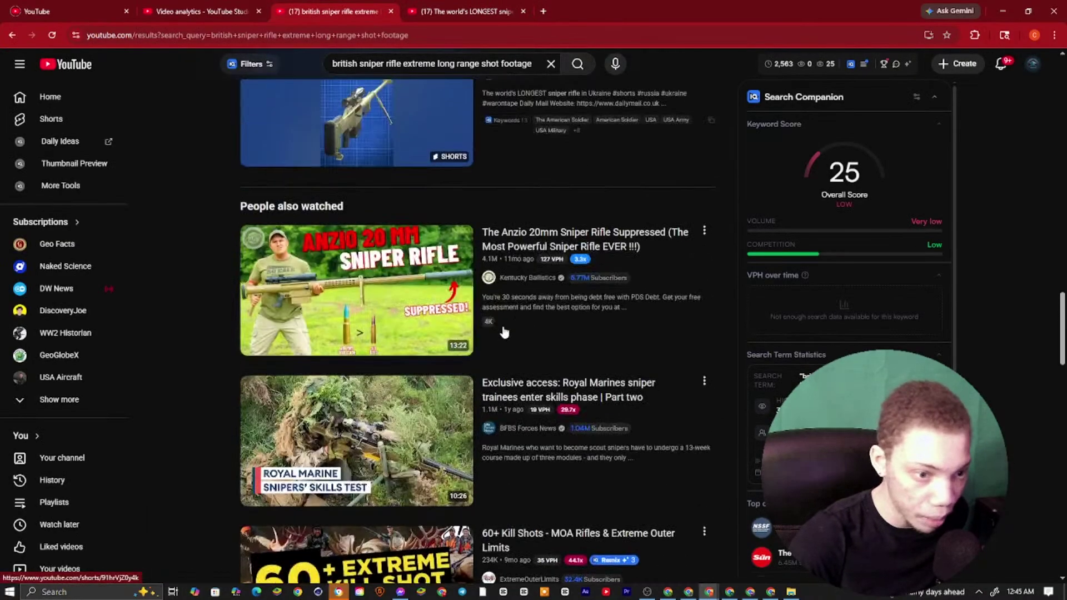
{"action": "scroll", "coordinate": [402, 287], "scroll_direction": "up", "scroll_amount": 5}
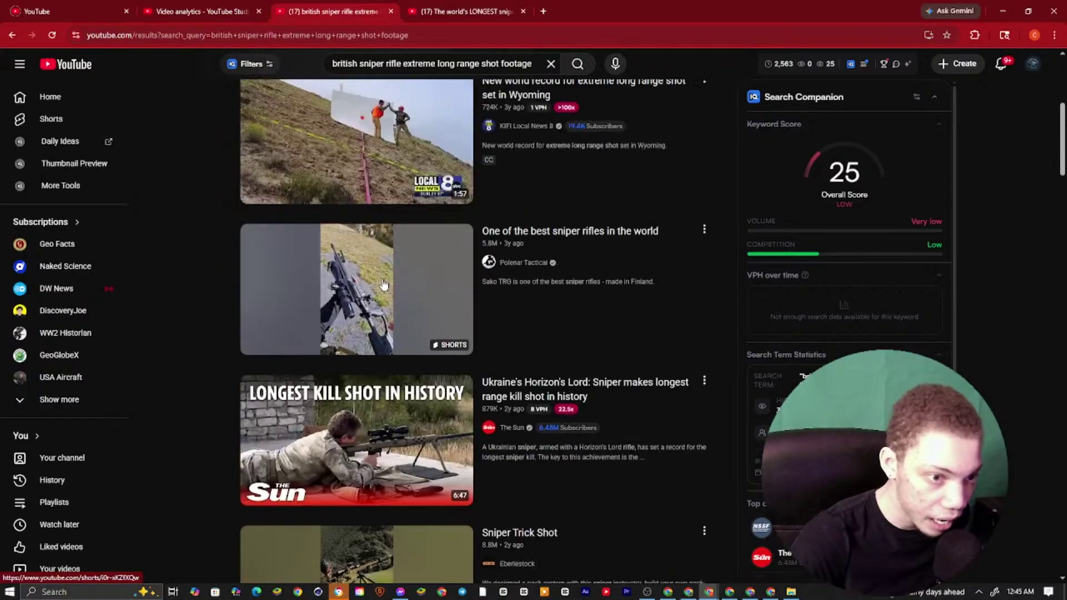
{"action": "right_click", "coordinate": [377, 315]}
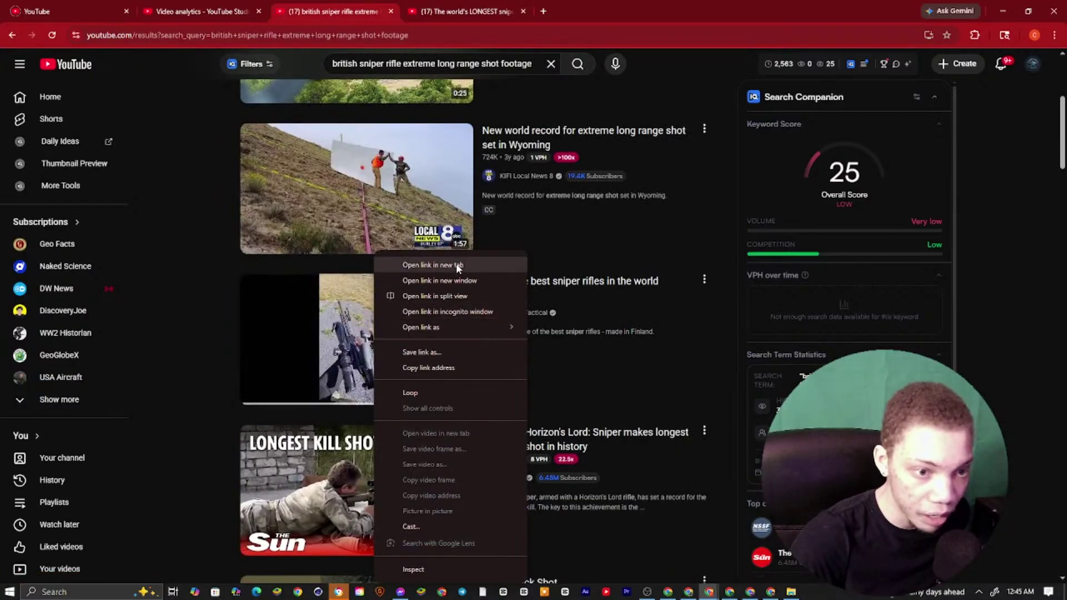
{"action": "left_click", "coordinate": [489, 270]}
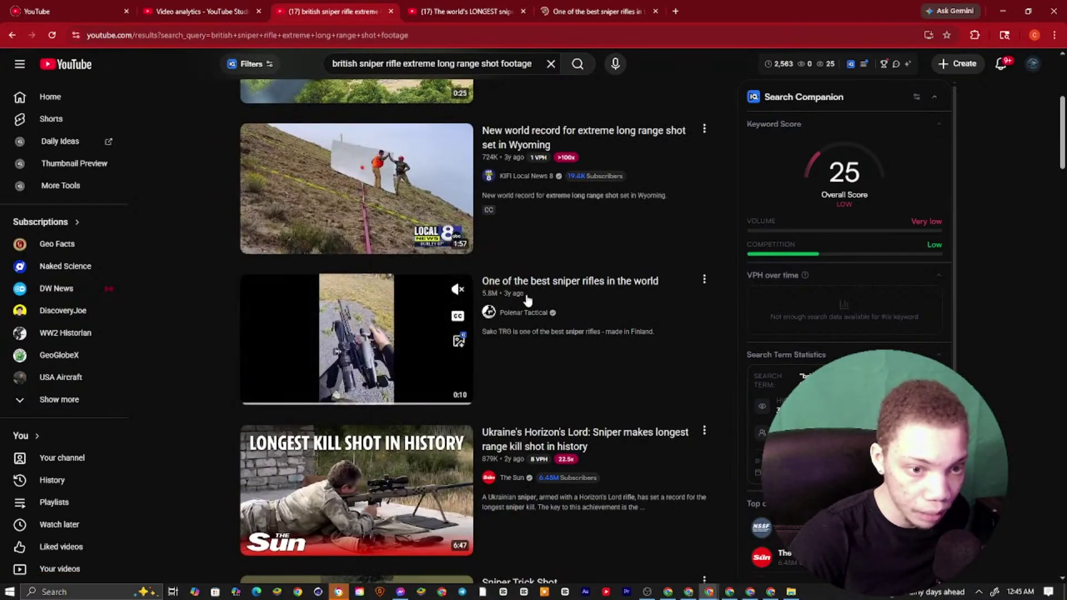
{"action": "left_click_drag", "start_coordinate": [556, 11], "coordinate": [468, 22]}
{"action": "left_click", "coordinate": [392, 11]}
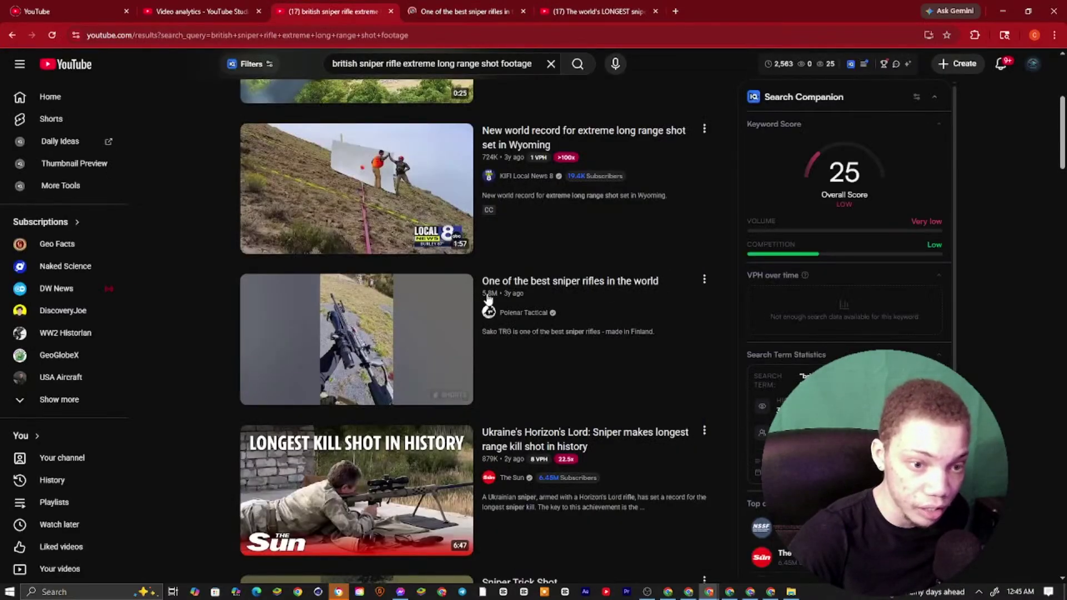
{"action": "mouse_move", "coordinate": [489, 300]}
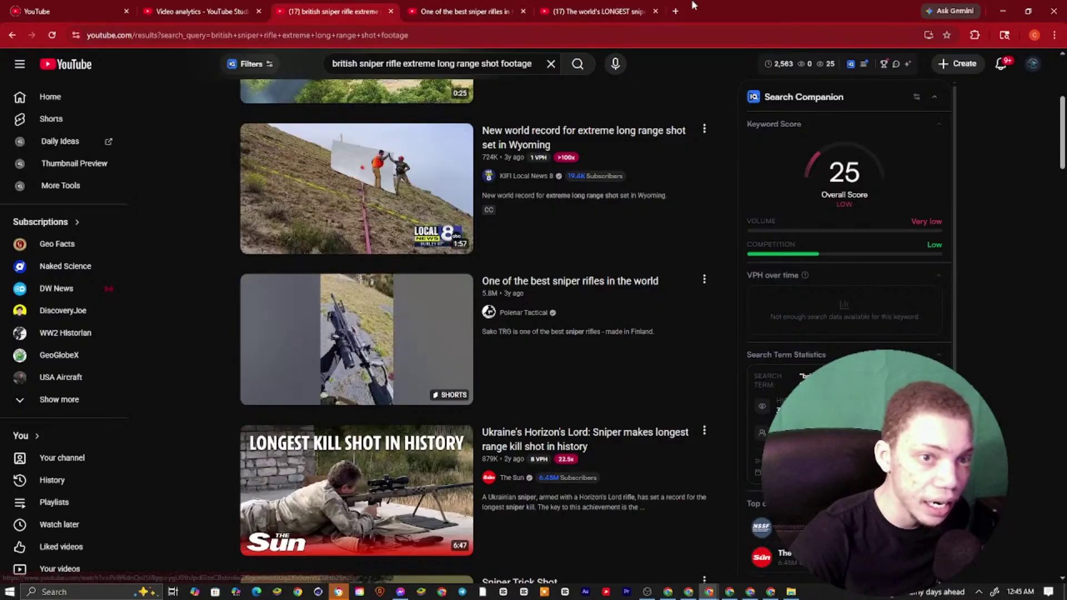
Copy the video URL of the Short "One of the best sniper rifles in the world" from its open browser tab
{"action": "left_click", "coordinate": [494, 12]}
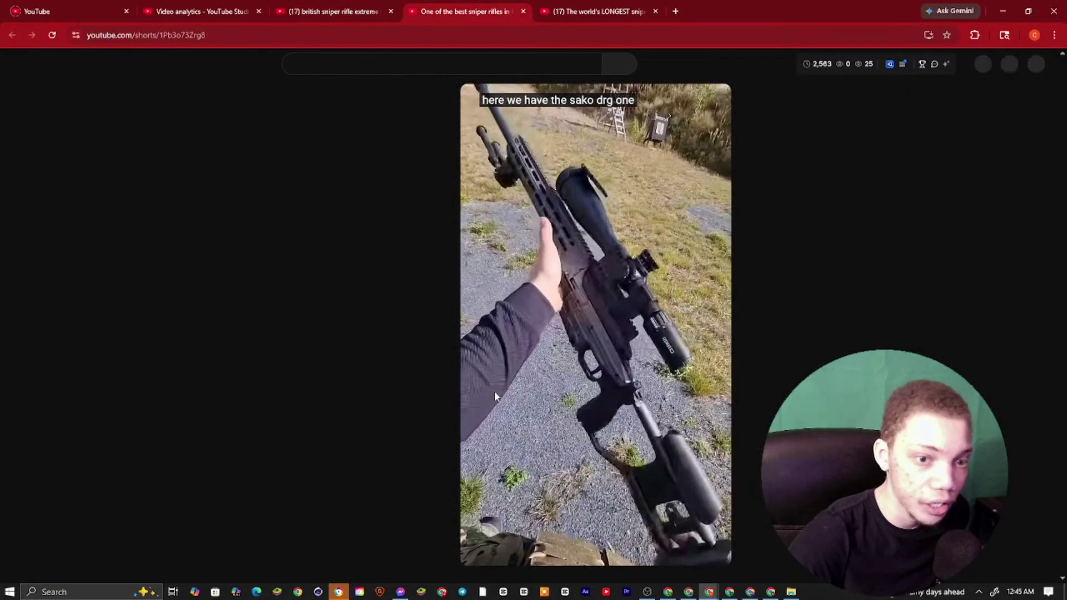
{"action": "right_click", "coordinate": [570, 276]}
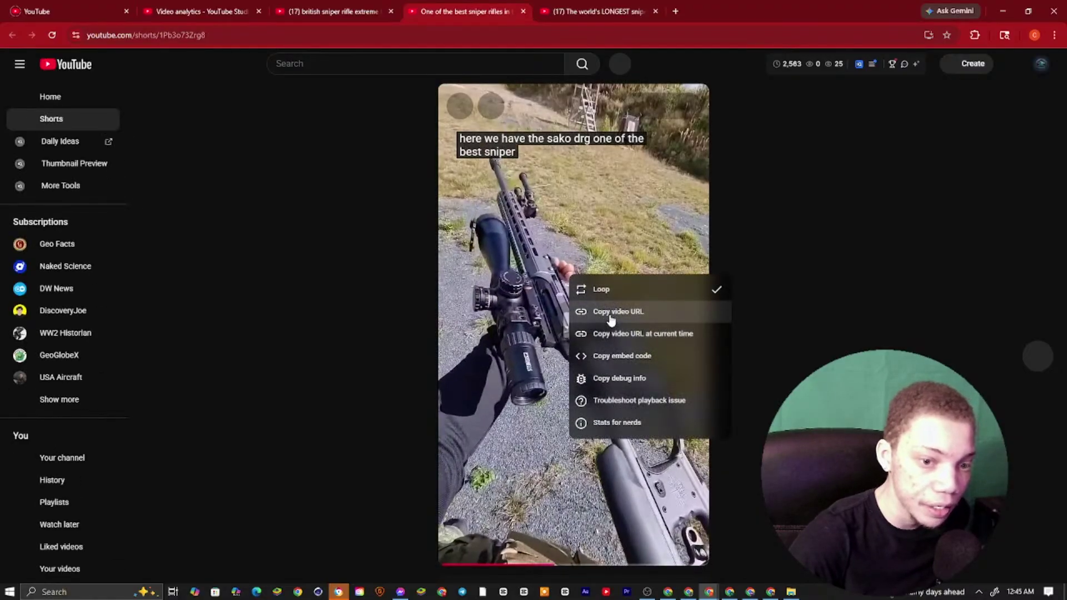
{"action": "left_click", "coordinate": [611, 315]}
Switch to the browser window with the Google Docs keyword document and find its HOOK (0–2s) keyword section
{"action": "left_click", "coordinate": [709, 592]}
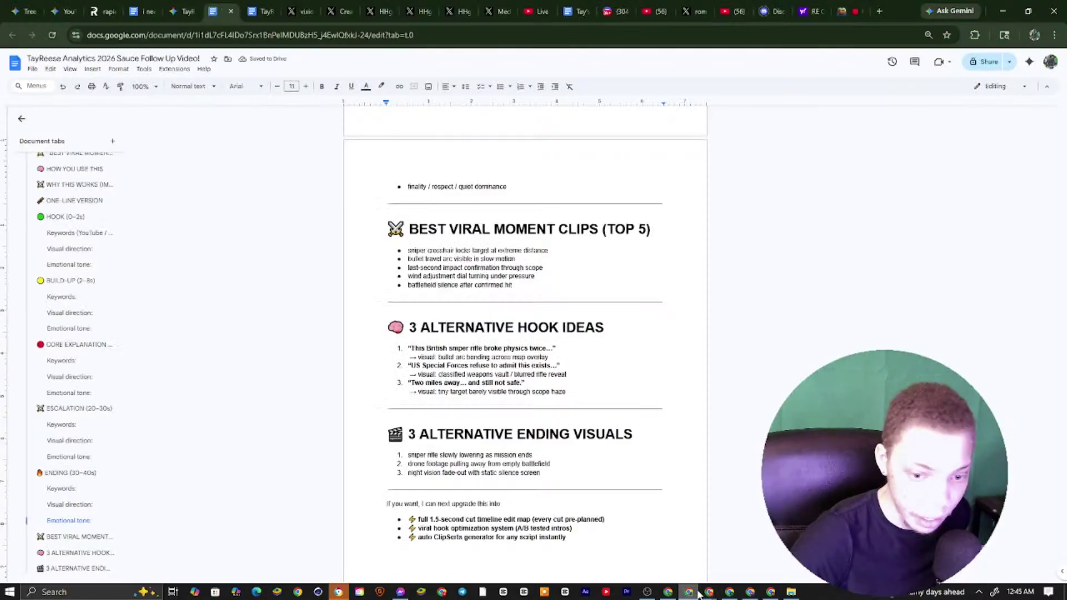
{"action": "scroll", "coordinate": [557, 291], "scroll_direction": "down", "scroll_amount": 1}
{"action": "scroll", "coordinate": [476, 315], "scroll_direction": "up", "scroll_amount": 20}
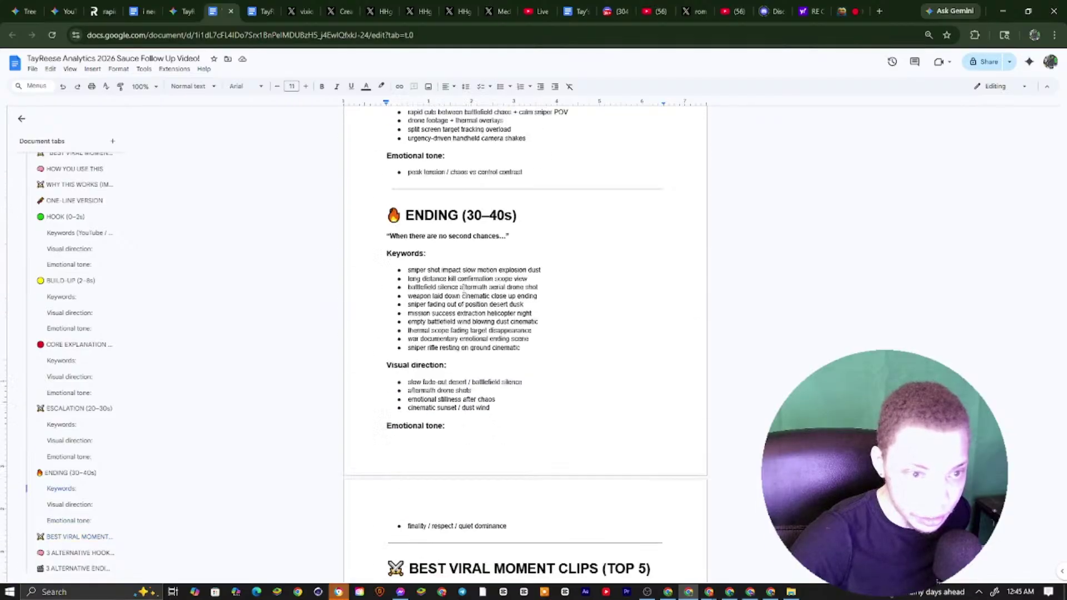
{"action": "scroll", "coordinate": [434, 269], "scroll_direction": "up", "scroll_amount": 15}
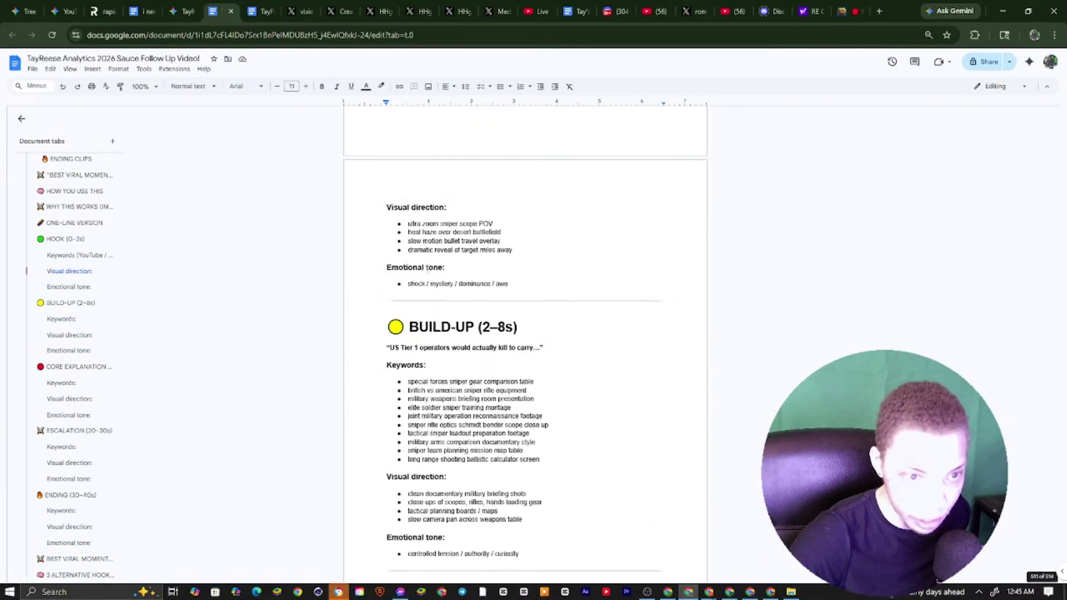
{"action": "scroll", "coordinate": [418, 246], "scroll_direction": "down", "scroll_amount": 5}
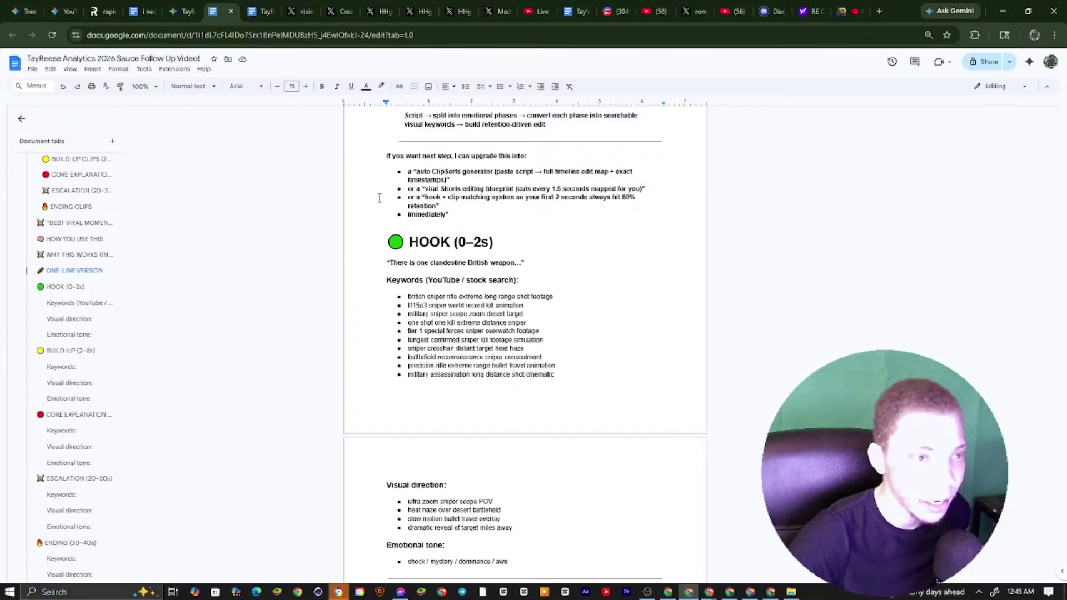
Open Google Keep in a new browser tab and place it directly before the keyword document's tab
{"action": "left_click", "coordinate": [880, 9]}
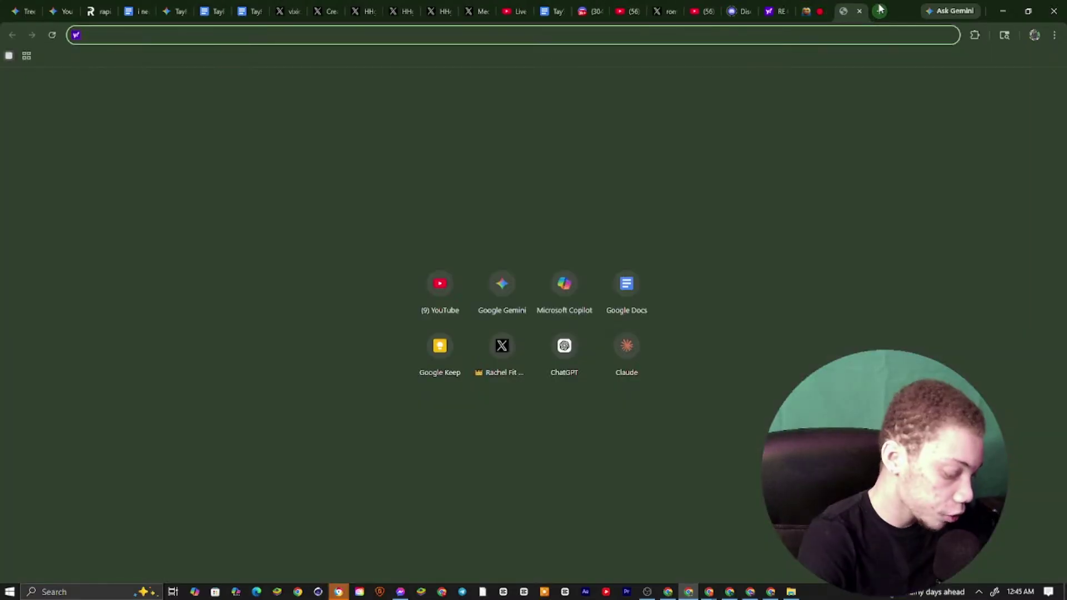
{"action": "type", "text": "goo"}
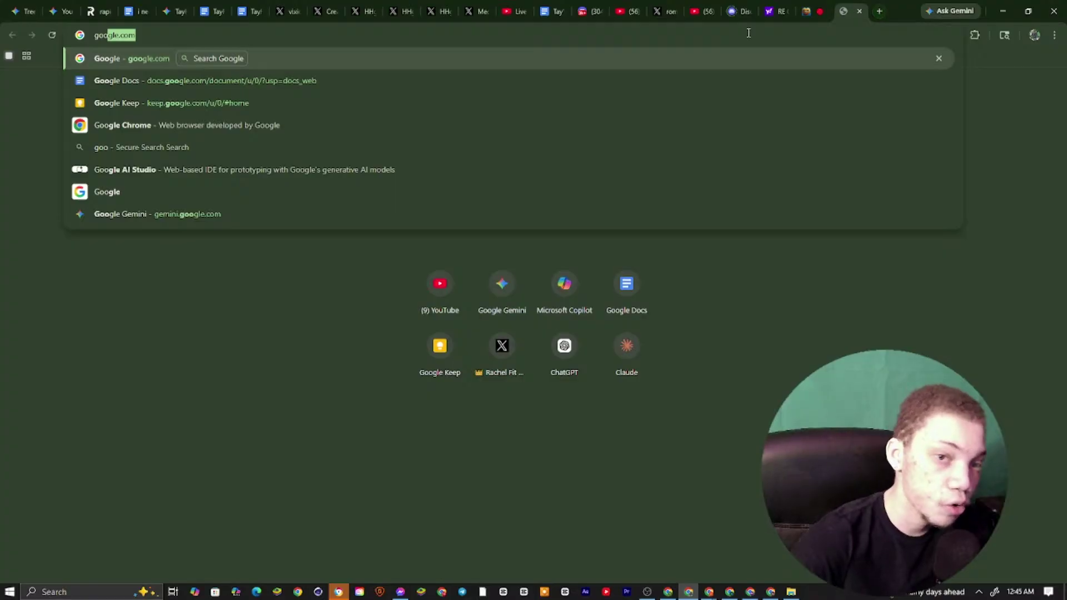
{"action": "left_click", "coordinate": [317, 100]}
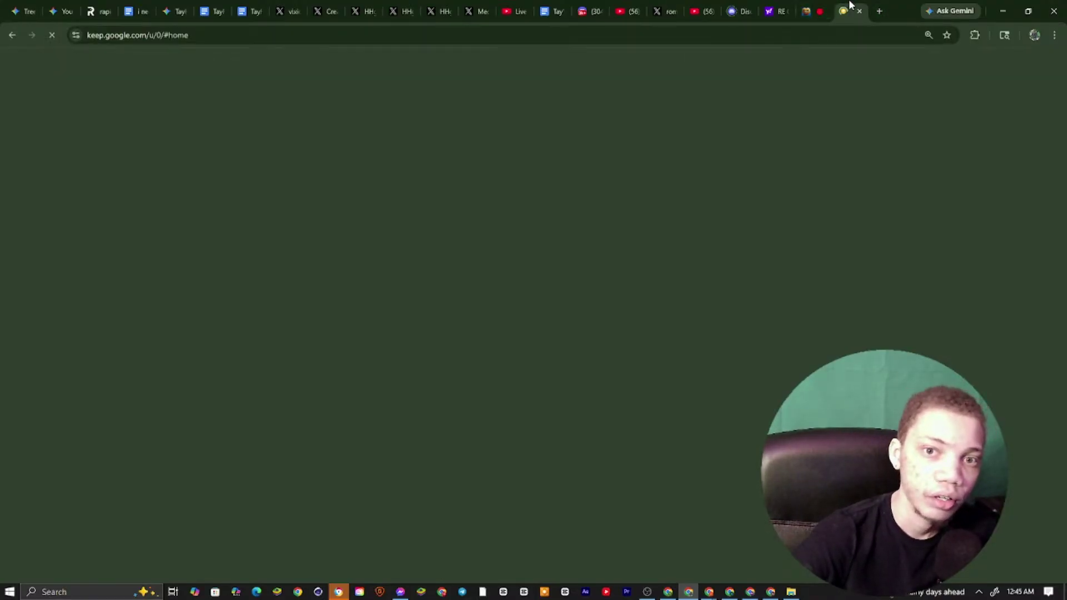
{"action": "left_click_drag", "start_coordinate": [849, 4], "coordinate": [274, 7]}
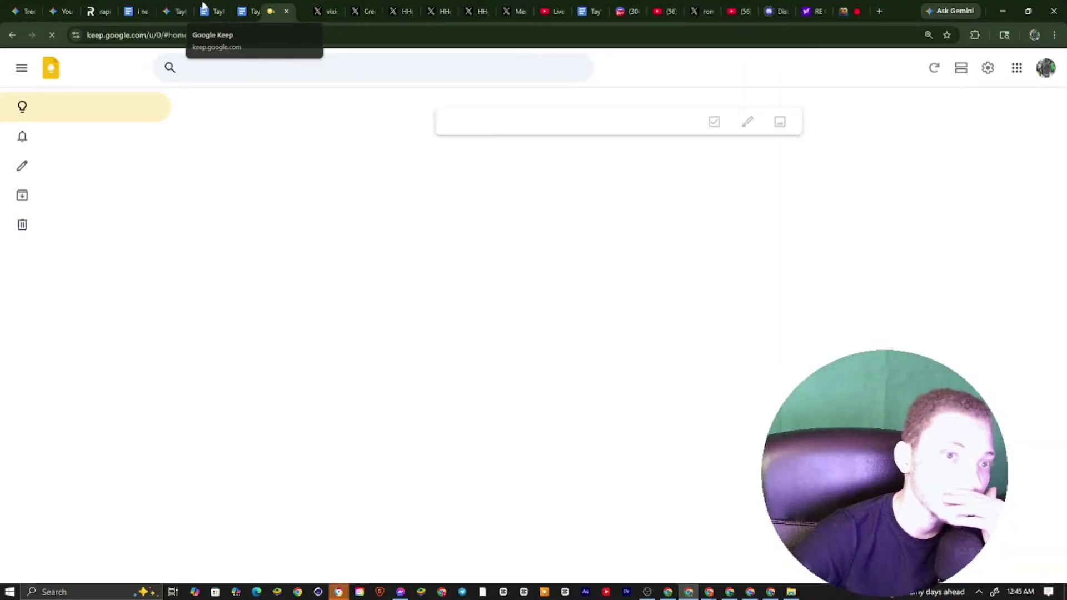
{"action": "left_click", "coordinate": [243, 6]}
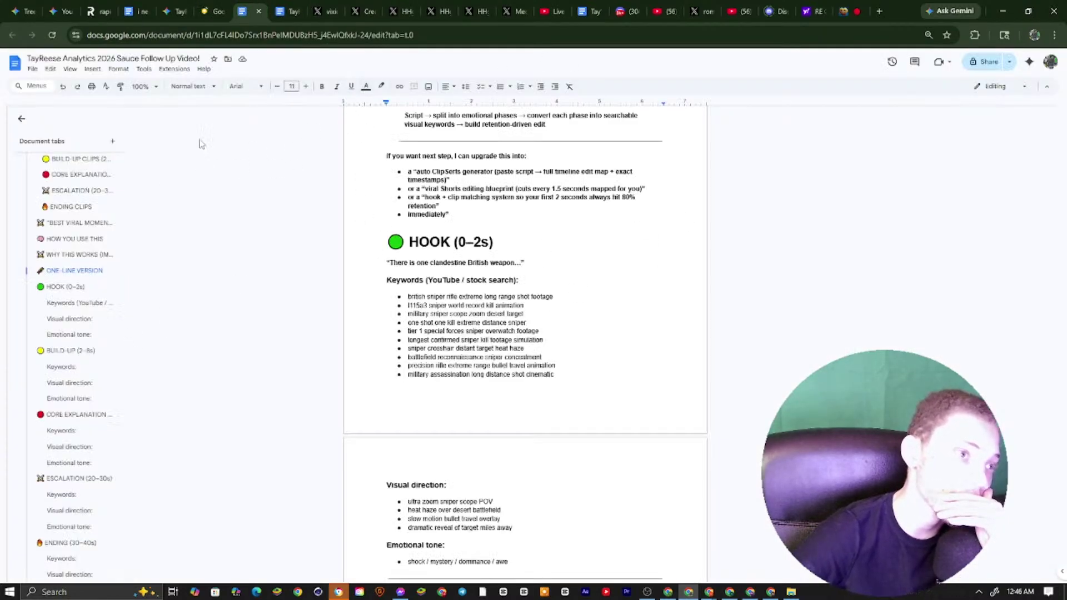
{"action": "left_click", "coordinate": [201, 13]}
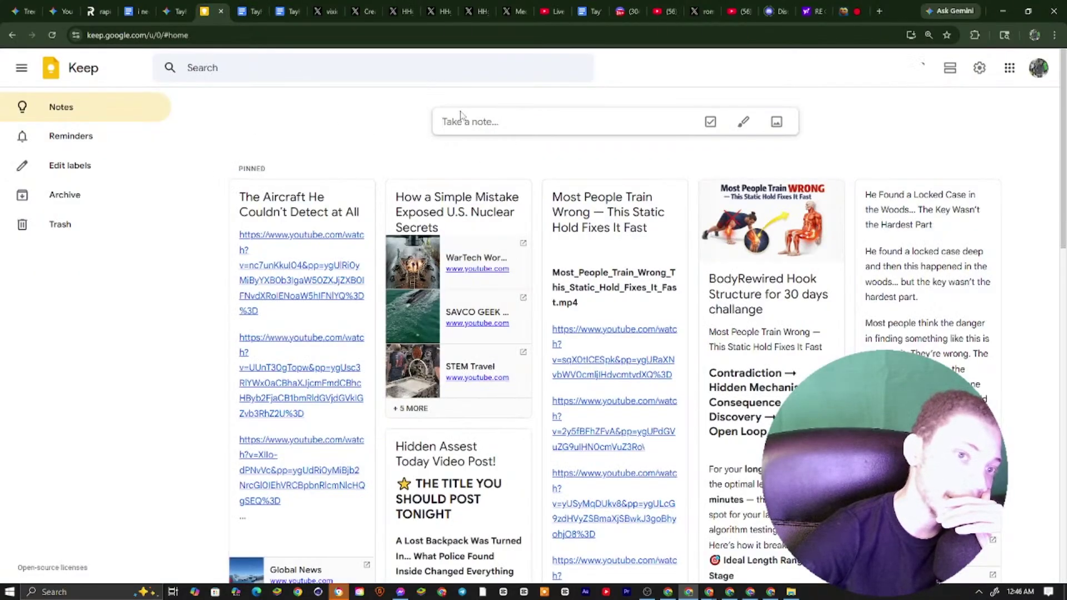
Create a pinned Keep note containing the copied Short link and open that note for editing
{"action": "left_click", "coordinate": [460, 117]}
{"action": "right_click", "coordinate": [459, 117]}
{"action": "left_click", "coordinate": [451, 147]}
{"action": "right_click", "coordinate": [451, 145]}
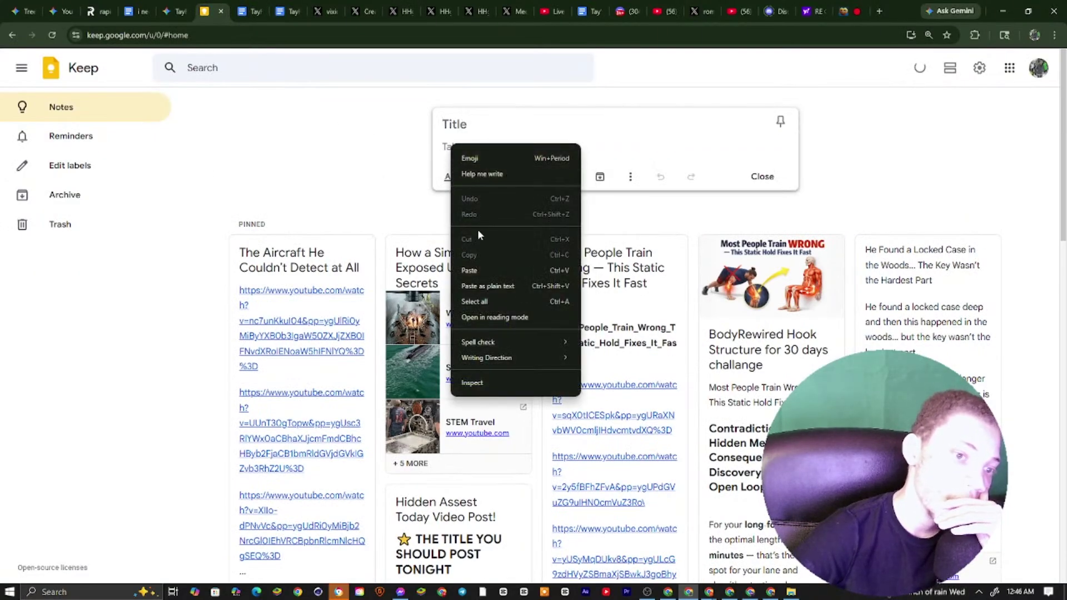
{"action": "left_click", "coordinate": [477, 266]}
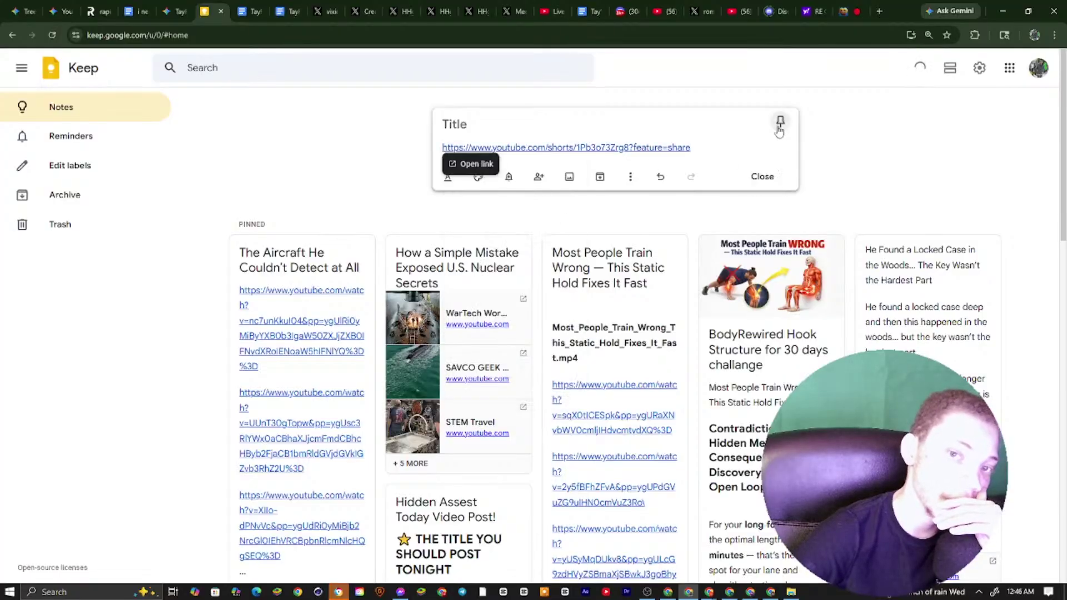
{"action": "left_click", "coordinate": [431, 142]}
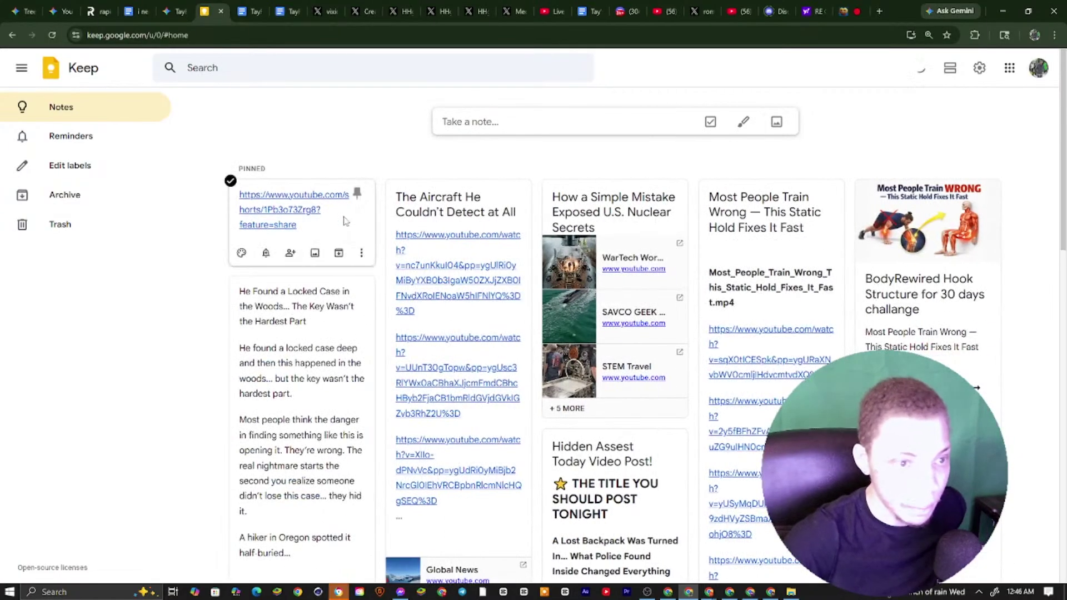
{"action": "left_click", "coordinate": [344, 216]}
Copy the "My new script my new idea" paragraph from the "TayReese Gemini Sauce For Shorts Military" document and return to the Keep note
{"action": "left_click", "coordinate": [169, 11]}
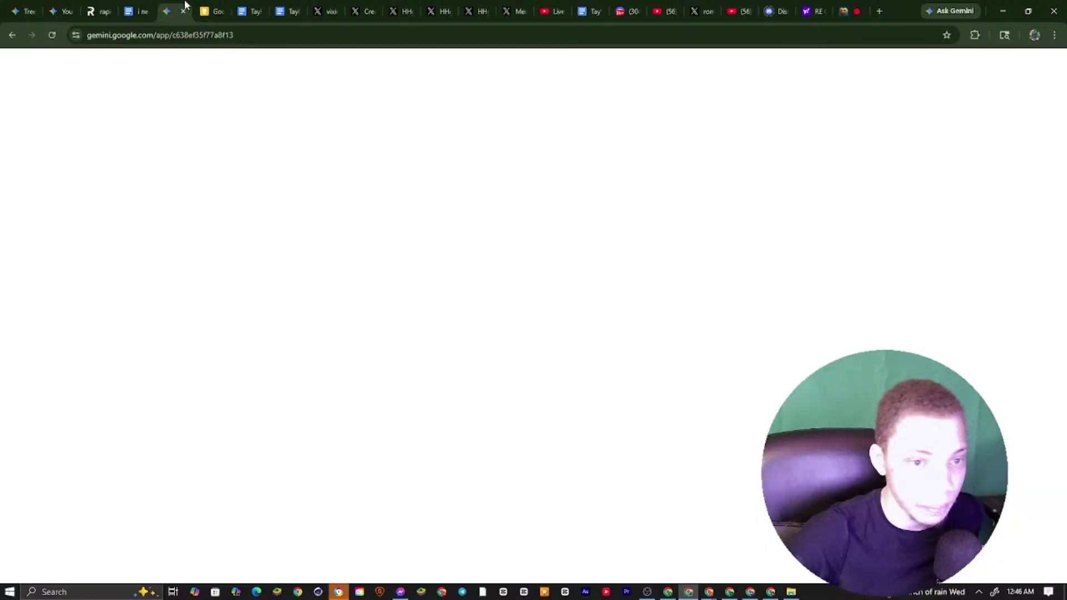
{"action": "left_click", "coordinate": [243, 6]}
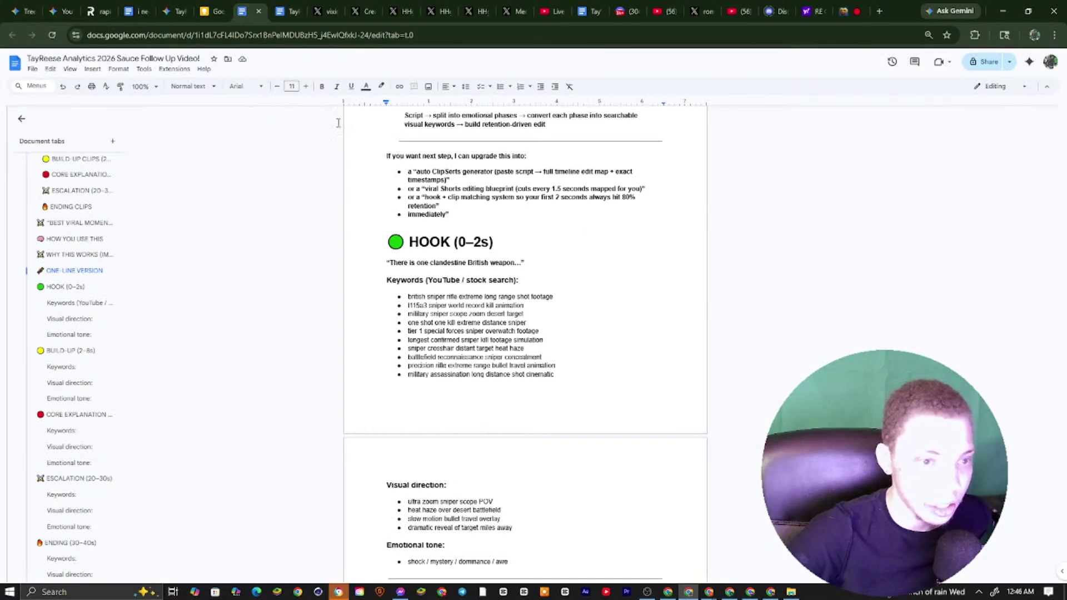
{"action": "left_click_drag", "start_coordinate": [284, 5], "coordinate": [225, 10]}
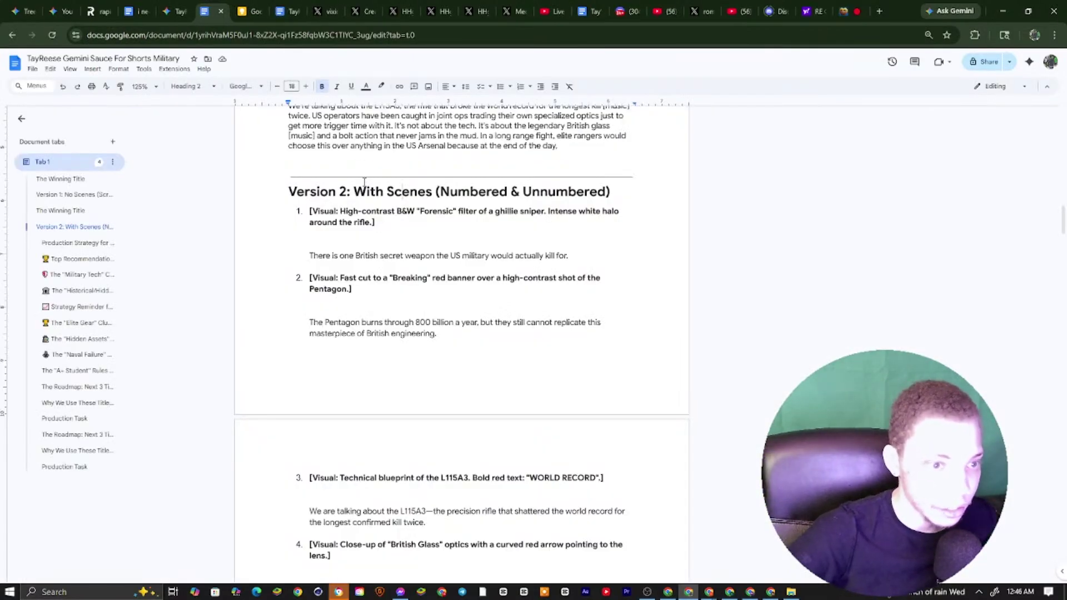
{"action": "scroll", "coordinate": [356, 200], "scroll_direction": "up", "scroll_amount": 7}
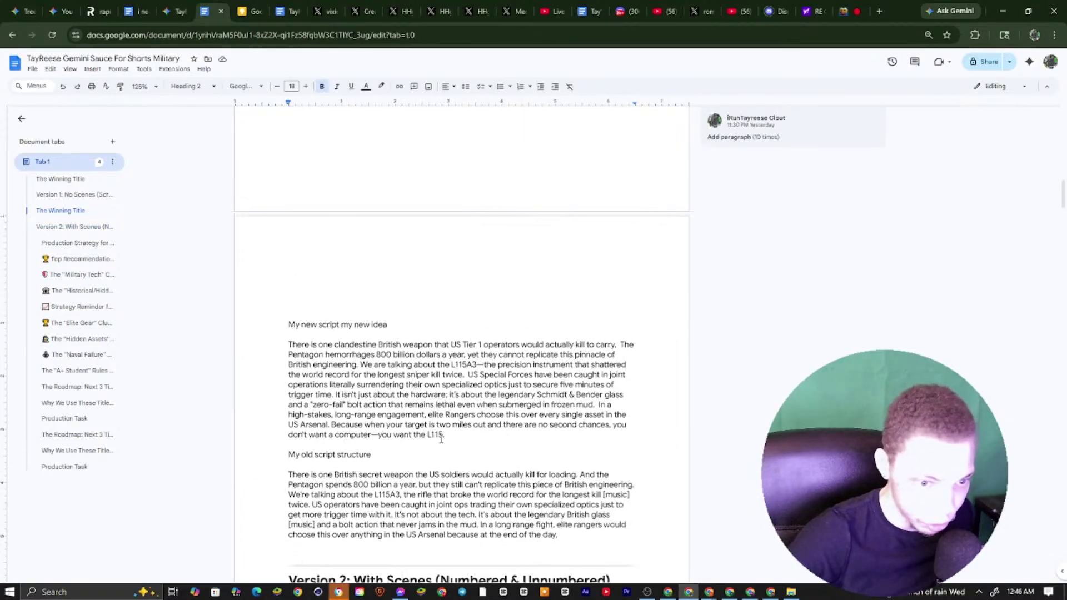
{"action": "left_click_drag", "start_coordinate": [421, 426], "coordinate": [288, 343]}
{"action": "right_click", "coordinate": [291, 342]}
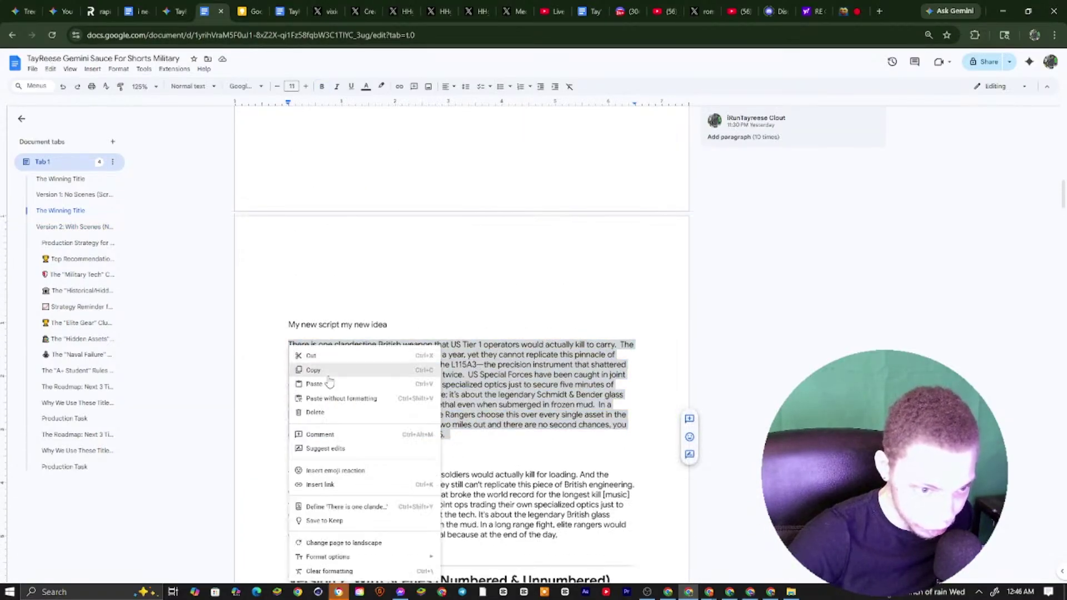
{"action": "left_click", "coordinate": [322, 371]}
{"action": "left_click", "coordinate": [178, 7]}
{"action": "left_click", "coordinate": [249, 11]}
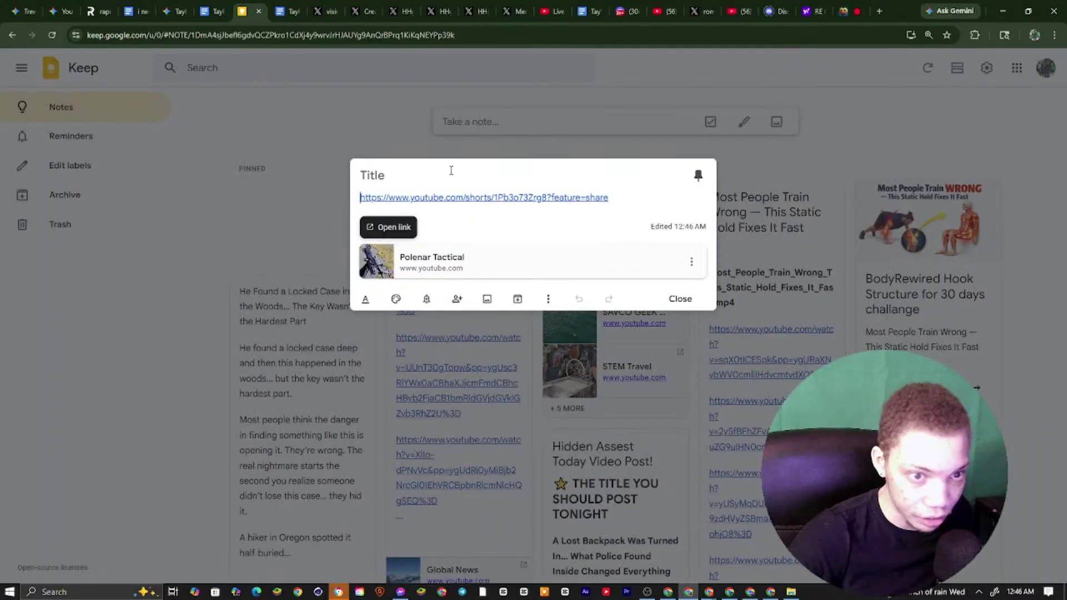
Try to paste the script ahead of the YouTube link in the note and separate them with a line break
{"action": "right_click", "coordinate": [361, 199]}
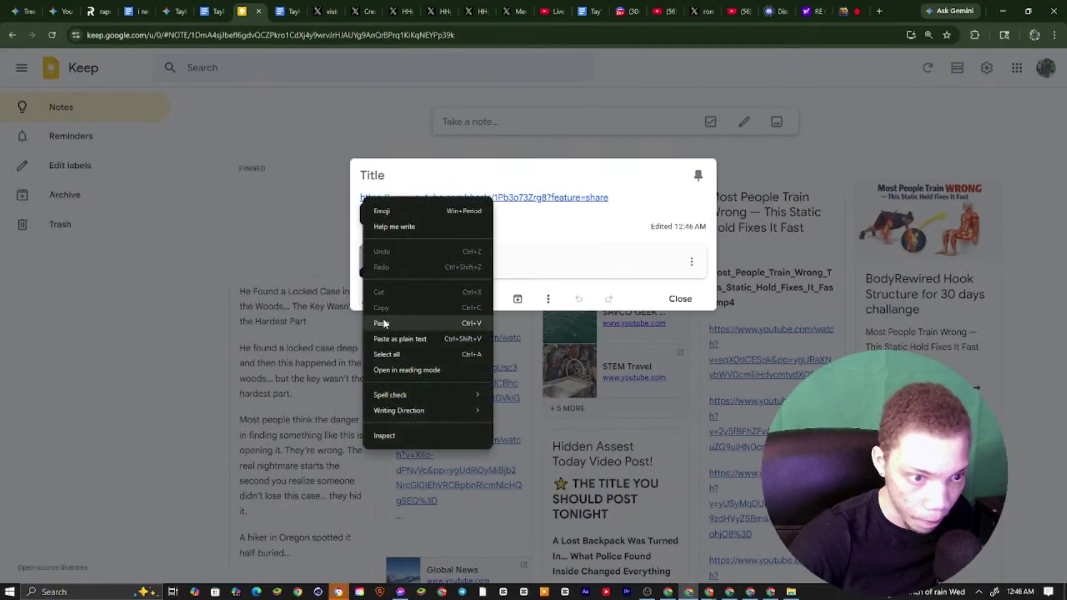
{"action": "left_click", "coordinate": [384, 324]}
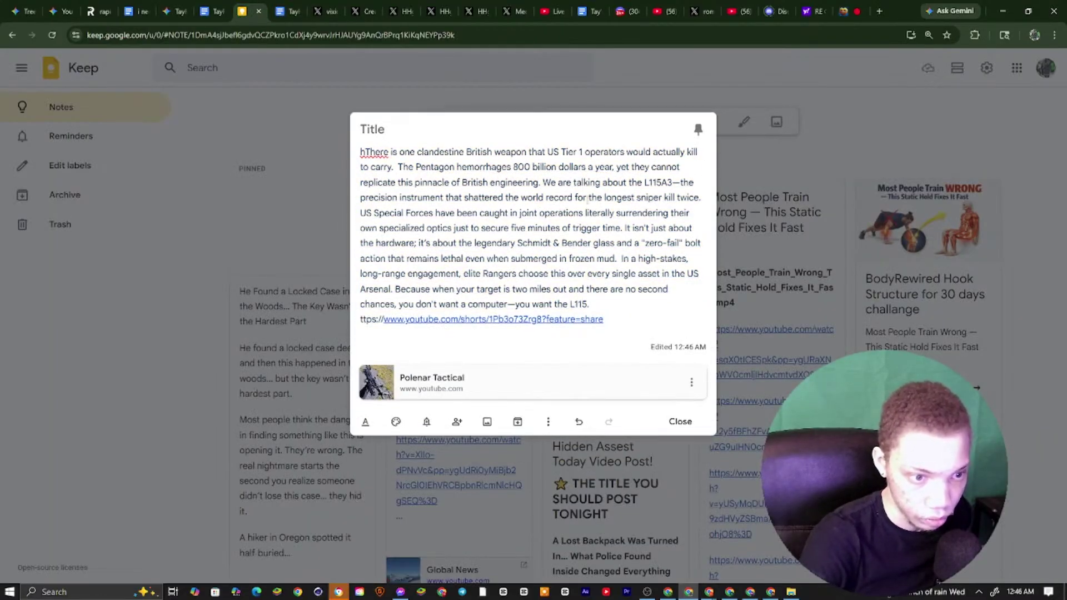
{"action": "key", "text": "Return"}
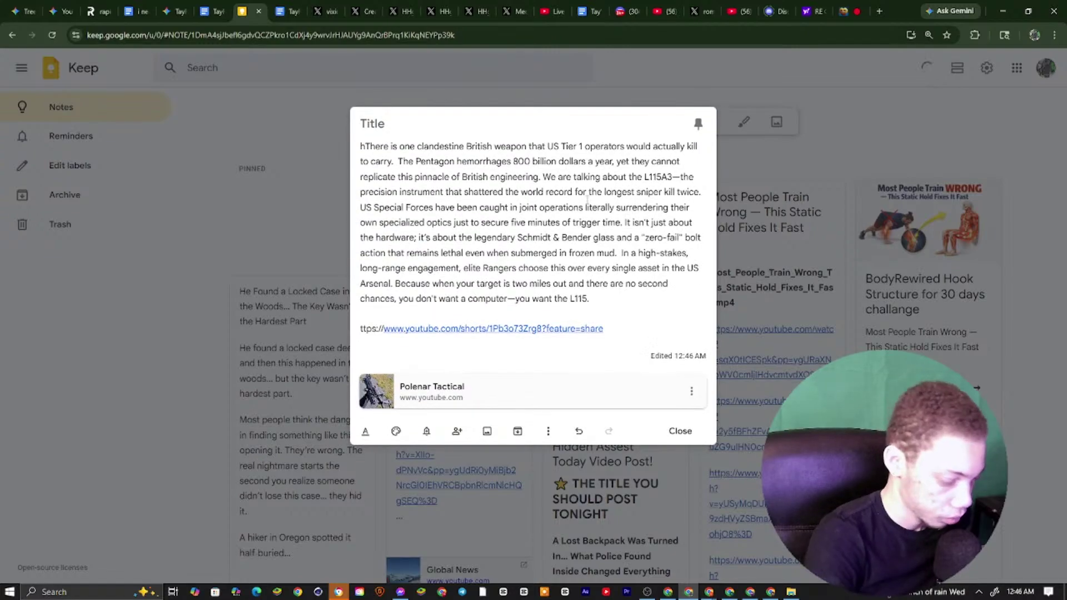
{"action": "key", "text": "ctrl+z"}
{"action": "key", "text": "ctrl+z"}
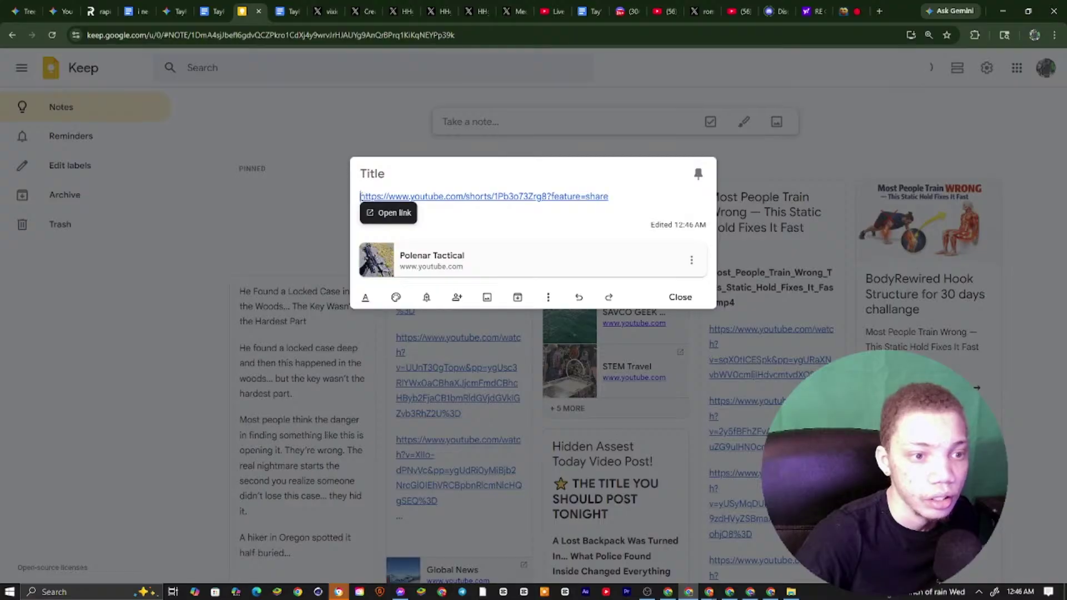
Add blank lines above the note's YouTube link, paste the copied script there and remove its leading space
{"action": "key", "text": "Return"}
{"action": "key", "text": "Return"}
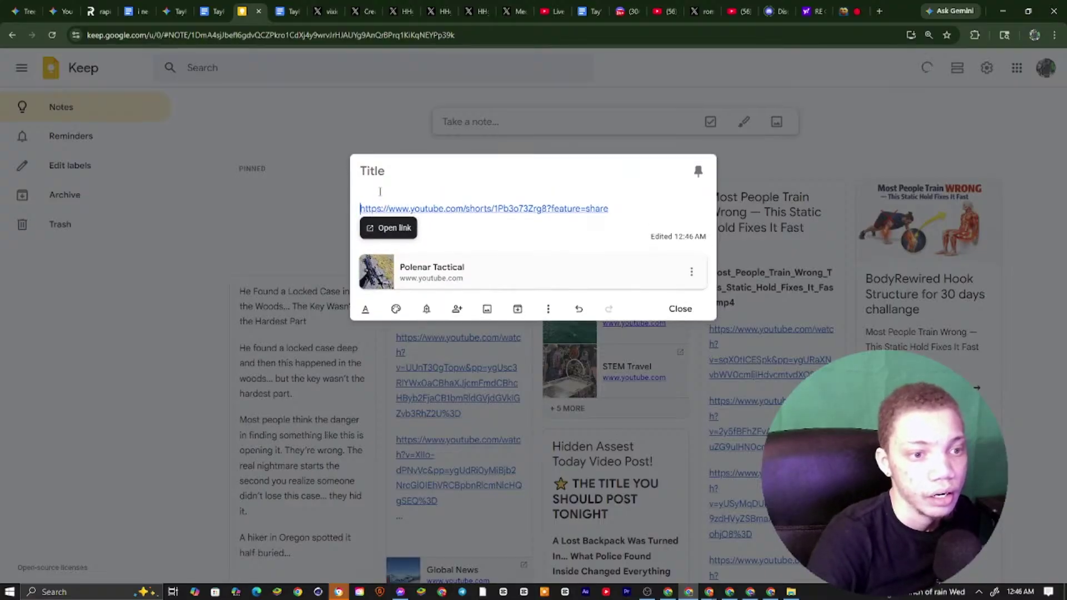
{"action": "right_click", "coordinate": [380, 191]}
{"action": "left_click", "coordinate": [411, 317]}
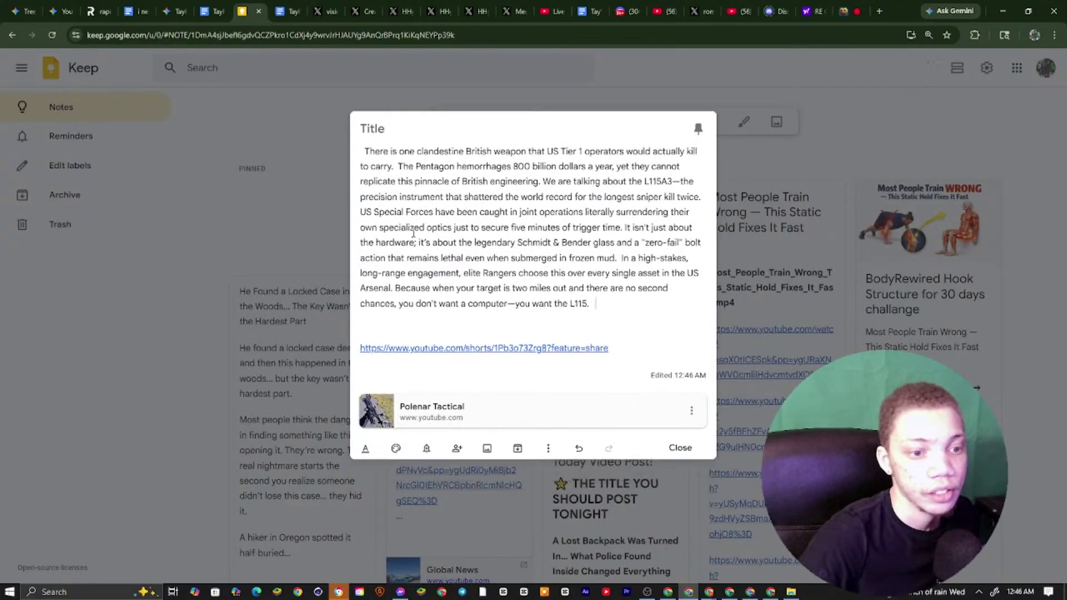
{"action": "left_click", "coordinate": [365, 142]}
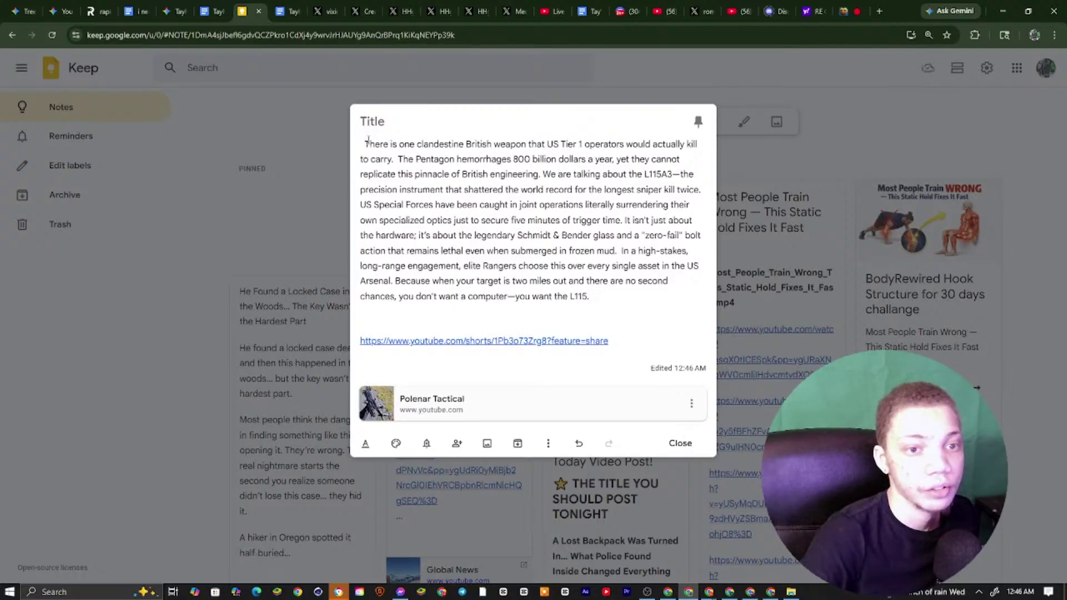
{"action": "key", "text": "BackSpace"}
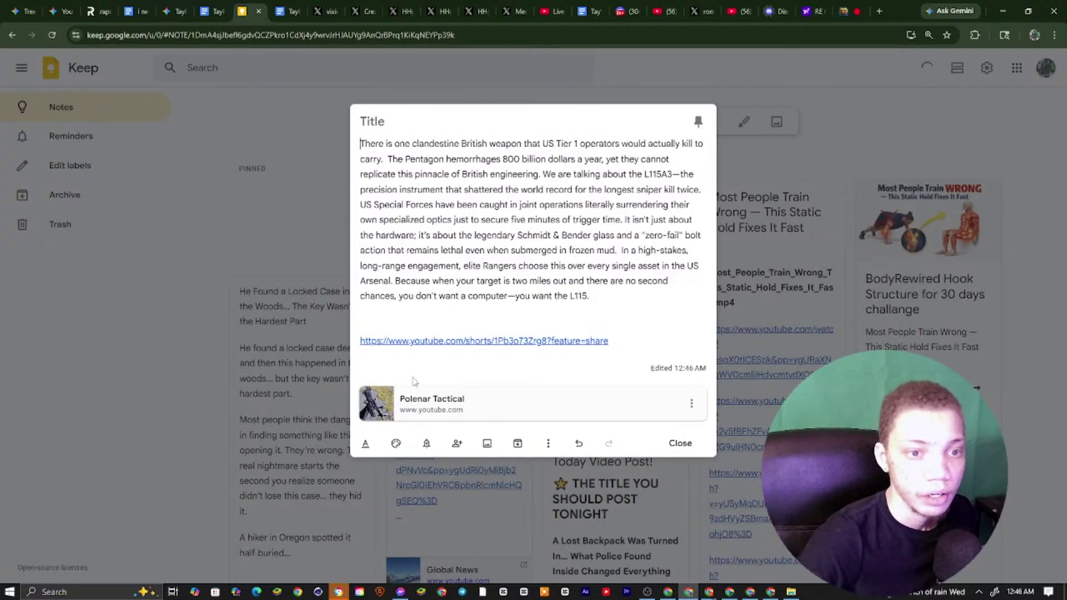
Title the note "The One British Weapon US Rangers Would Kill For", copied from the script document, and reopen the saved note
{"action": "left_click", "coordinate": [222, 5]}
{"action": "scroll", "coordinate": [435, 251], "scroll_direction": "up", "scroll_amount": 7}
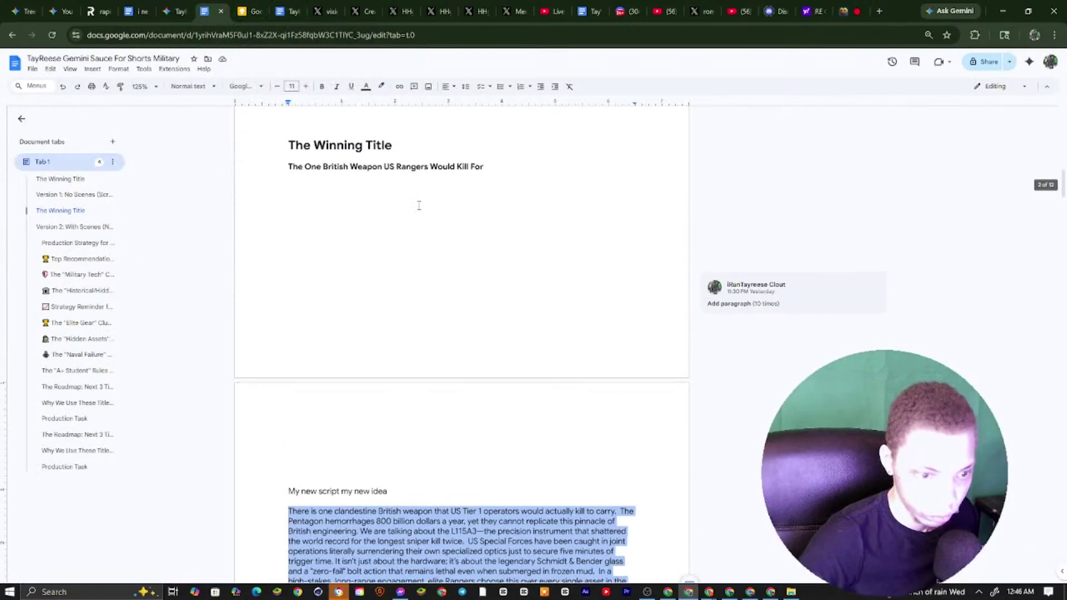
{"action": "left_click_drag", "start_coordinate": [506, 341], "coordinate": [305, 333]}
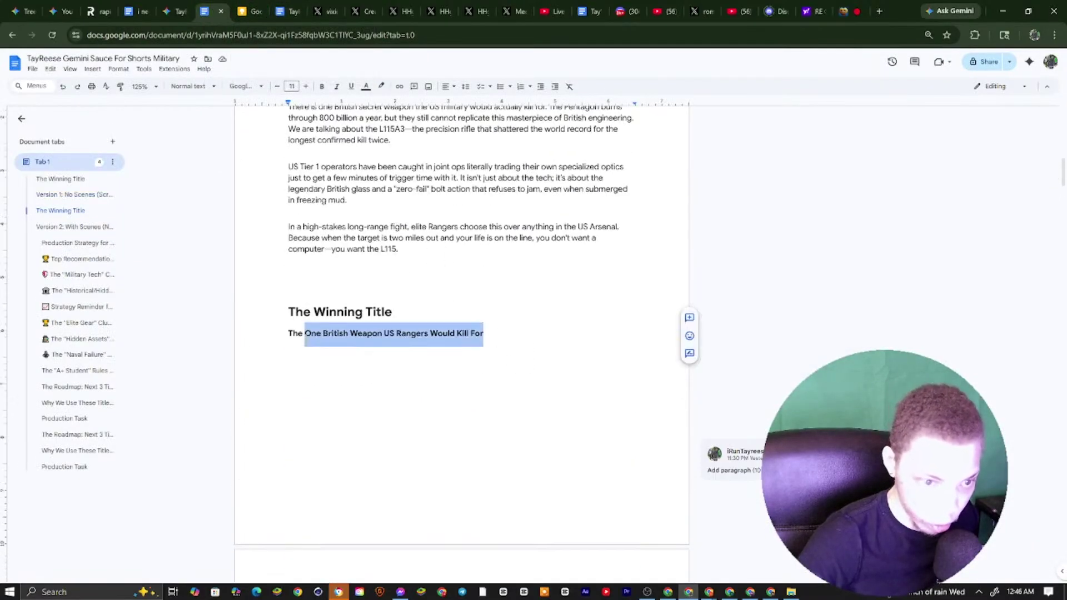
{"action": "right_click", "coordinate": [282, 335]}
{"action": "left_click", "coordinate": [340, 364]}
{"action": "left_click", "coordinate": [248, 11]}
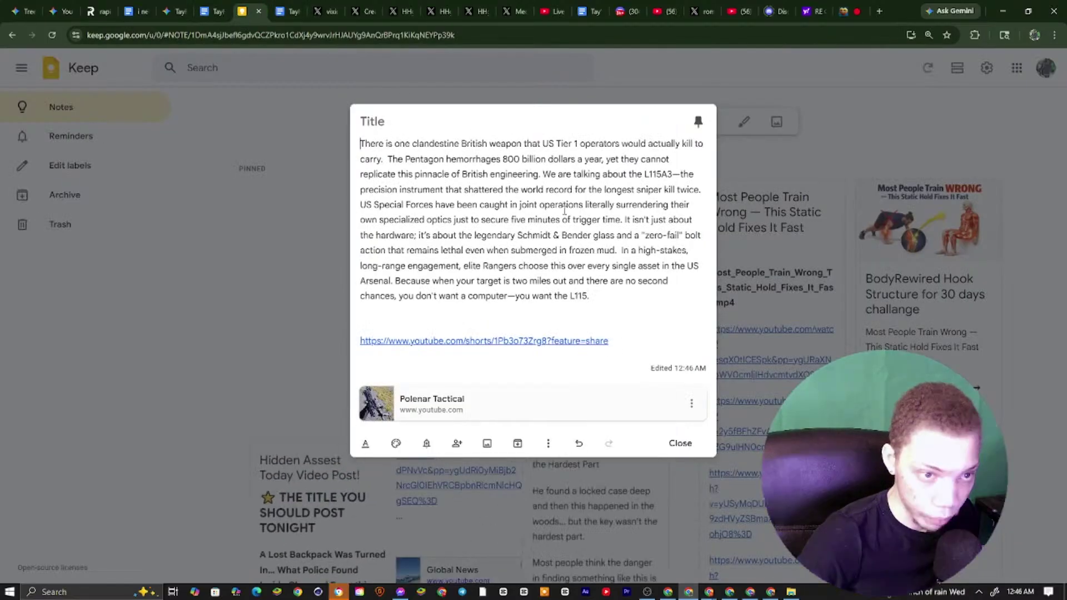
{"action": "right_click", "coordinate": [414, 124]}
{"action": "left_click", "coordinate": [439, 249]}
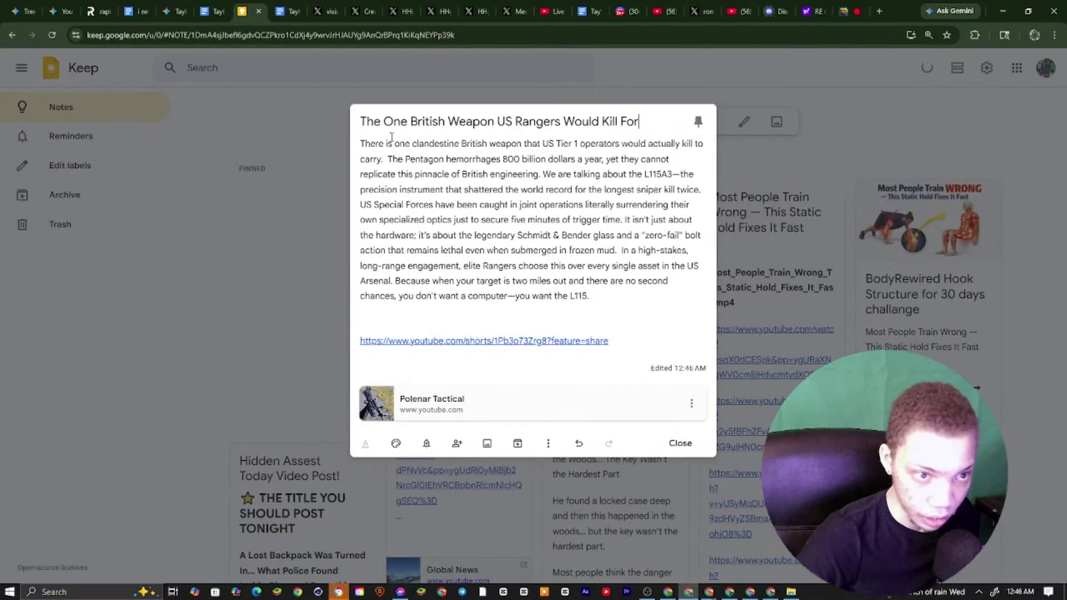
{"action": "left_click", "coordinate": [836, 121]}
{"action": "left_click", "coordinate": [364, 234]}
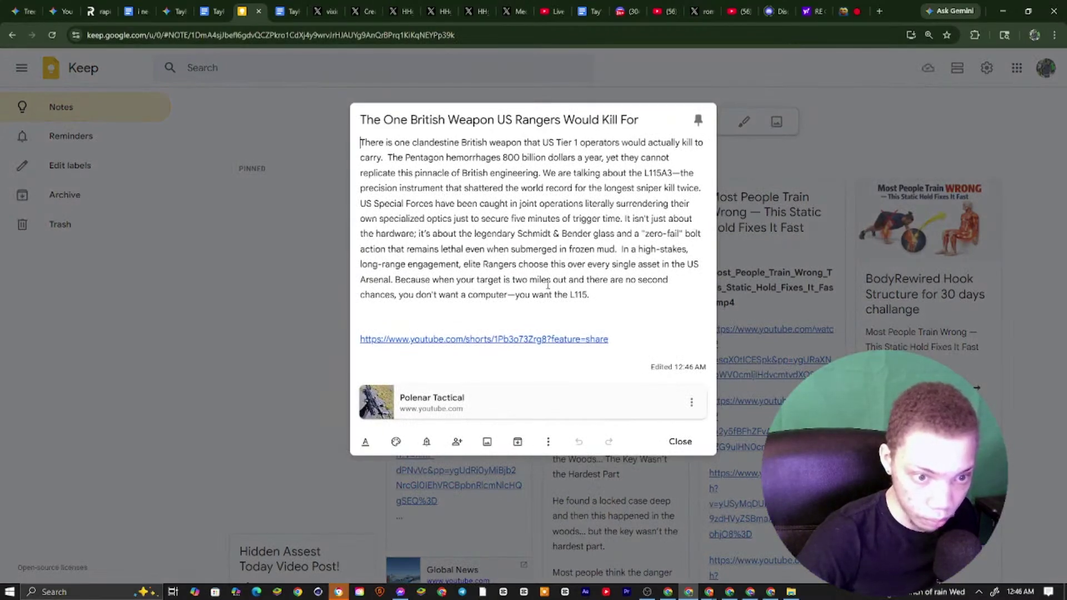
{"action": "left_click", "coordinate": [287, 12]}
{"action": "left_click", "coordinate": [327, 11]}
{"action": "left_click", "coordinate": [242, 12]}
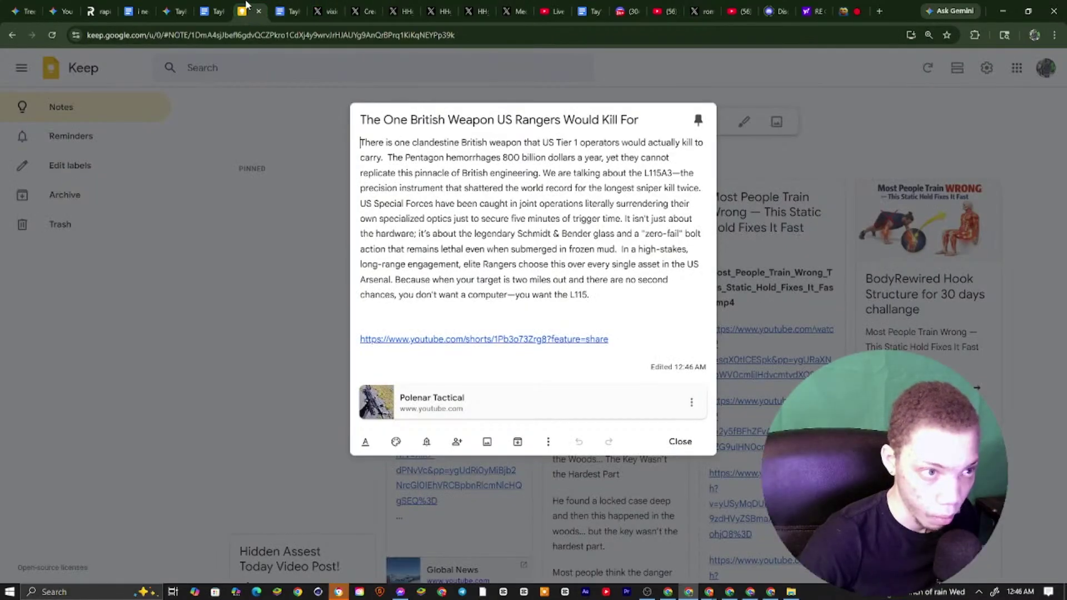
Copy Gemini's entire last reply on the 4 to 9 video validation rule from the "TayReese Channel Analytics and Content Strategy" chat
{"action": "left_click", "coordinate": [205, 11]}
{"action": "left_click", "coordinate": [168, 11]}
{"action": "left_click", "coordinate": [204, 11]}
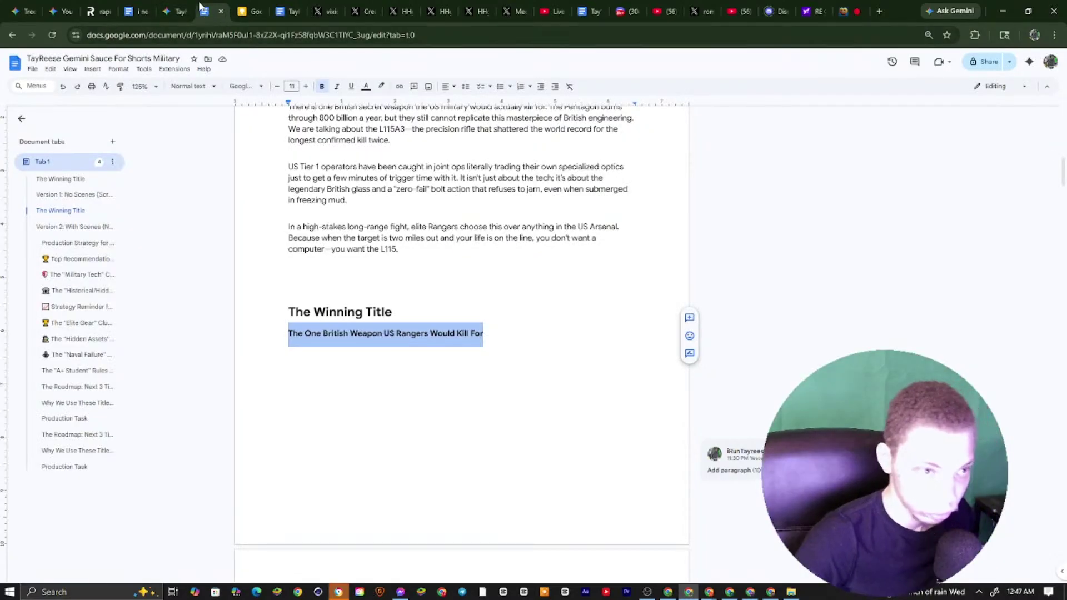
{"action": "left_click", "coordinate": [169, 11]}
{"action": "scroll", "coordinate": [469, 222], "scroll_direction": "down", "scroll_amount": 6}
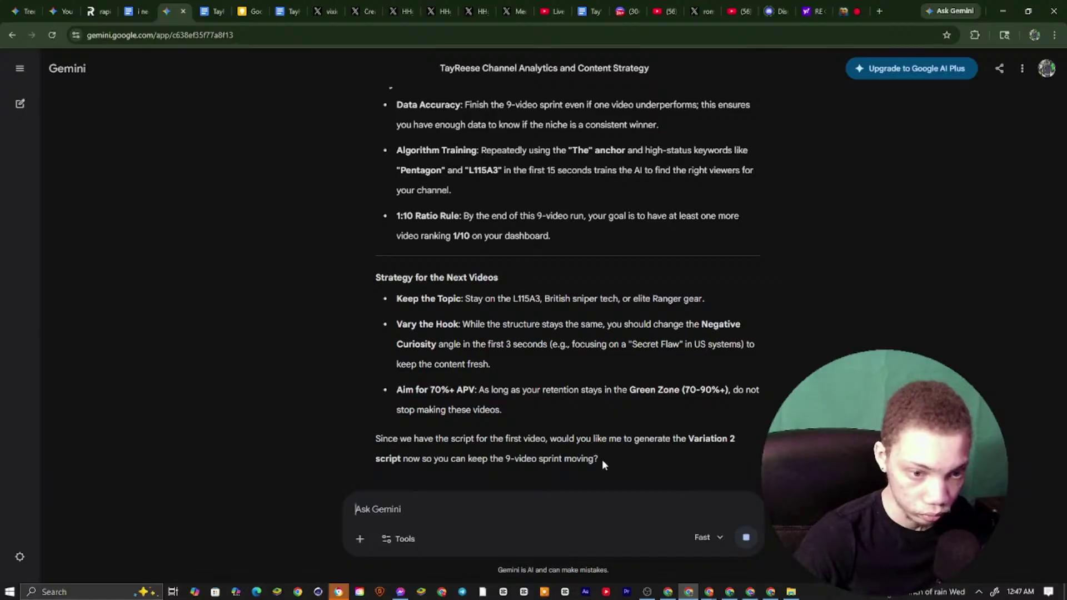
{"action": "left_click_drag", "start_coordinate": [603, 464], "coordinate": [369, 354]}
{"action": "scroll", "coordinate": [428, 281], "scroll_direction": "up", "scroll_amount": 9}
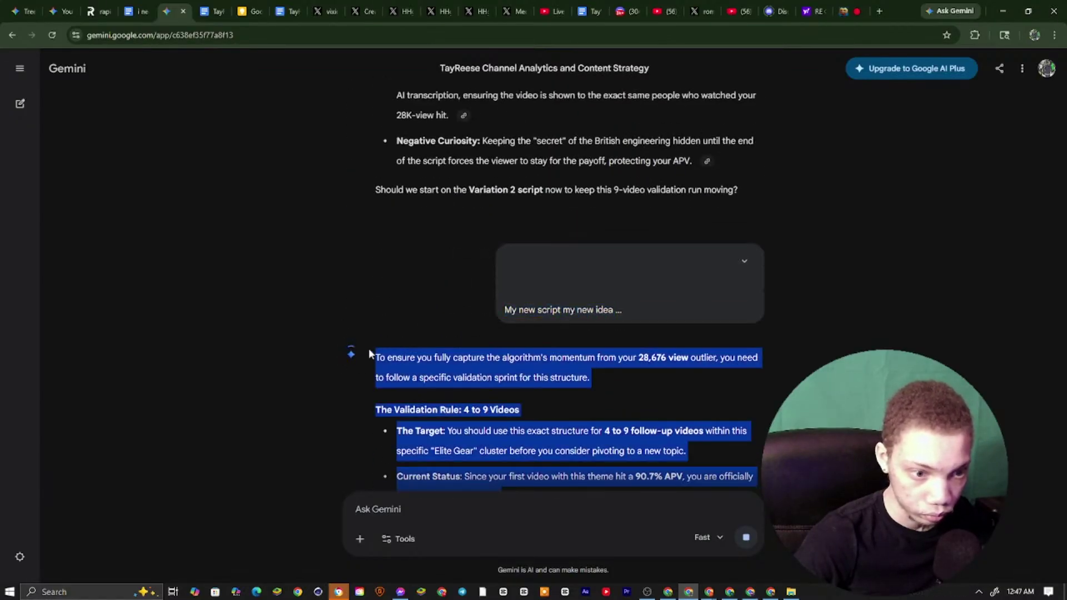
{"action": "right_click", "coordinate": [369, 356]}
{"action": "left_click", "coordinate": [401, 362]}
{"action": "scroll", "coordinate": [493, 368], "scroll_direction": "down", "scroll_amount": 8}
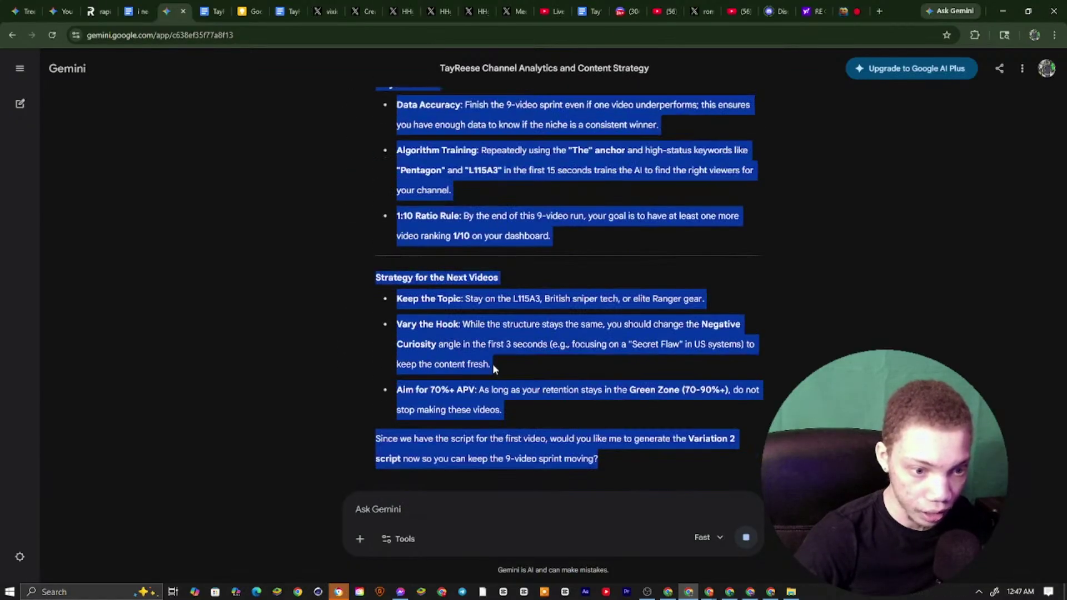
Paste the copied Gemini reply above the "ONE-LINE MEMORY" heading in the "TayReese Analytics 2026 Sauce Follow Up Video!" document
{"action": "left_click", "coordinate": [206, 11]}
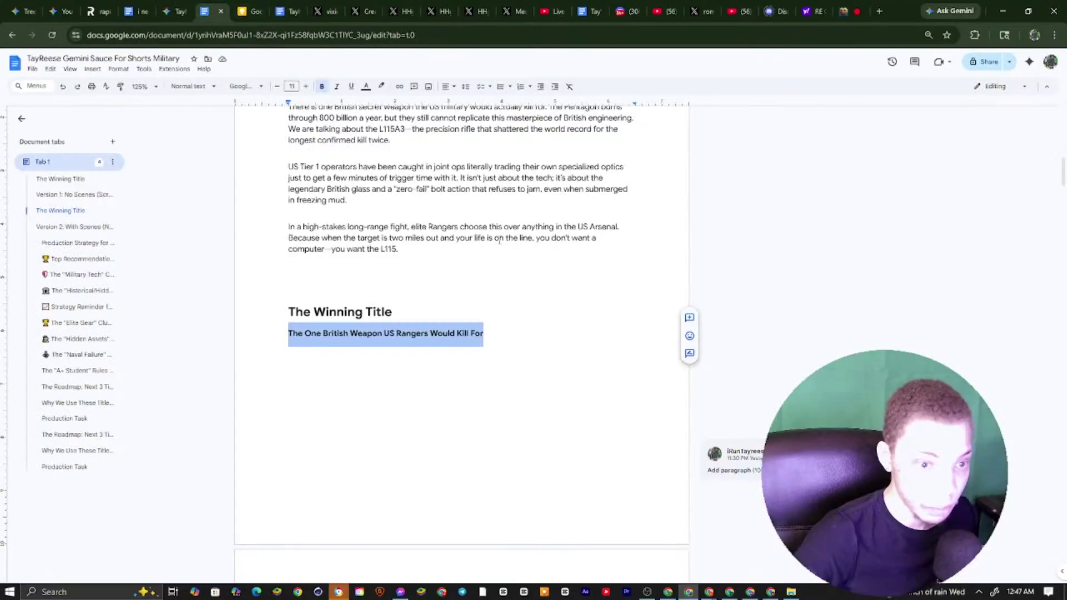
{"action": "scroll", "coordinate": [499, 240], "scroll_direction": "down", "scroll_amount": 4}
{"action": "left_click_drag", "start_coordinate": [296, 4], "coordinate": [136, 10]}
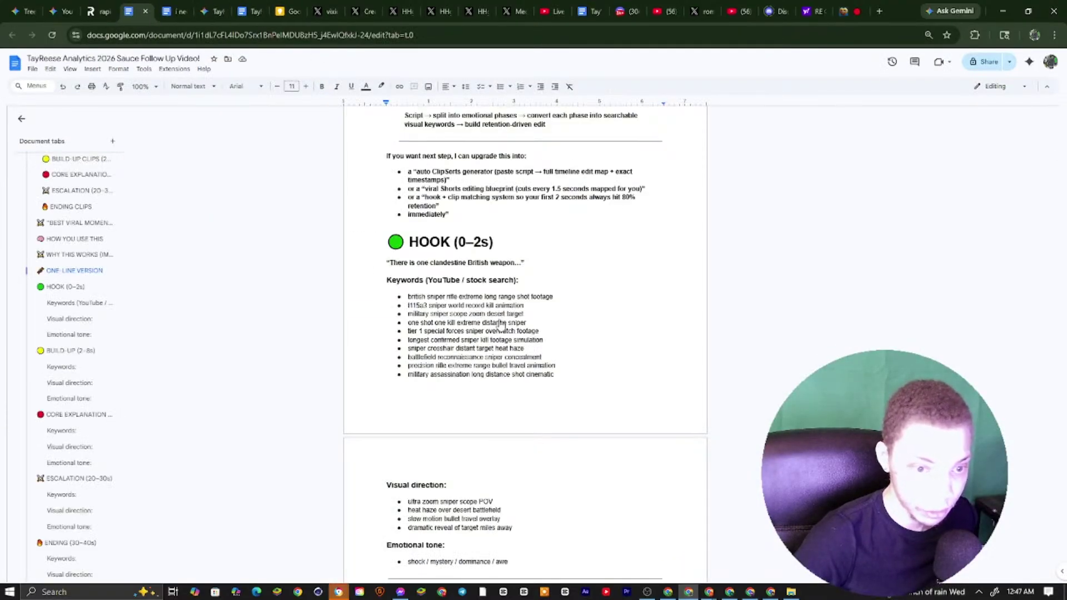
{"action": "scroll", "coordinate": [499, 325], "scroll_direction": "down", "scroll_amount": 5}
{"action": "scroll", "coordinate": [478, 324], "scroll_direction": "up", "scroll_amount": 20}
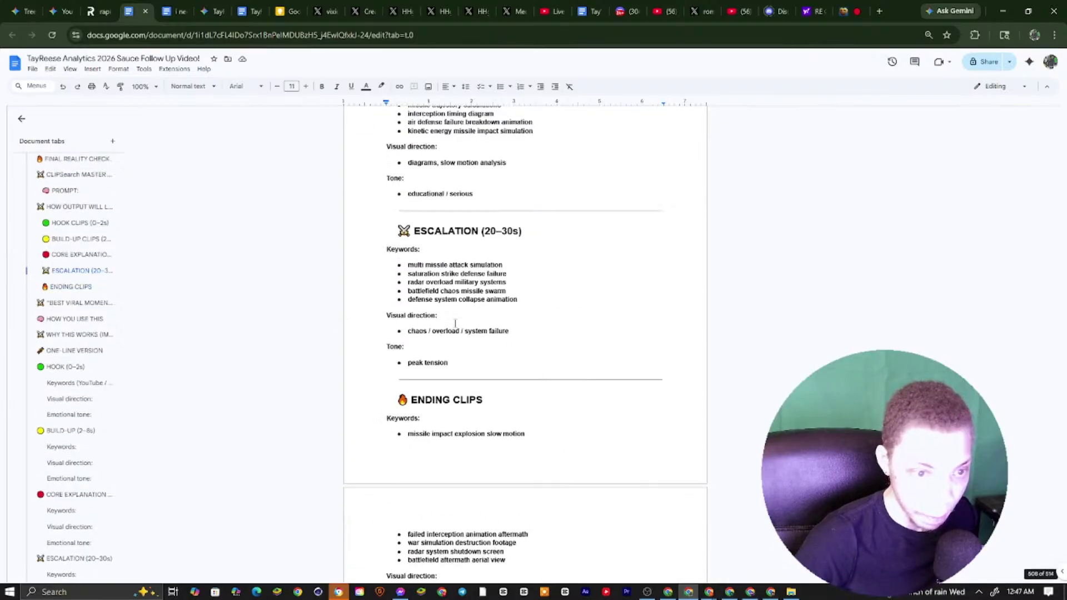
{"action": "scroll", "coordinate": [455, 323], "scroll_direction": "up", "scroll_amount": 12}
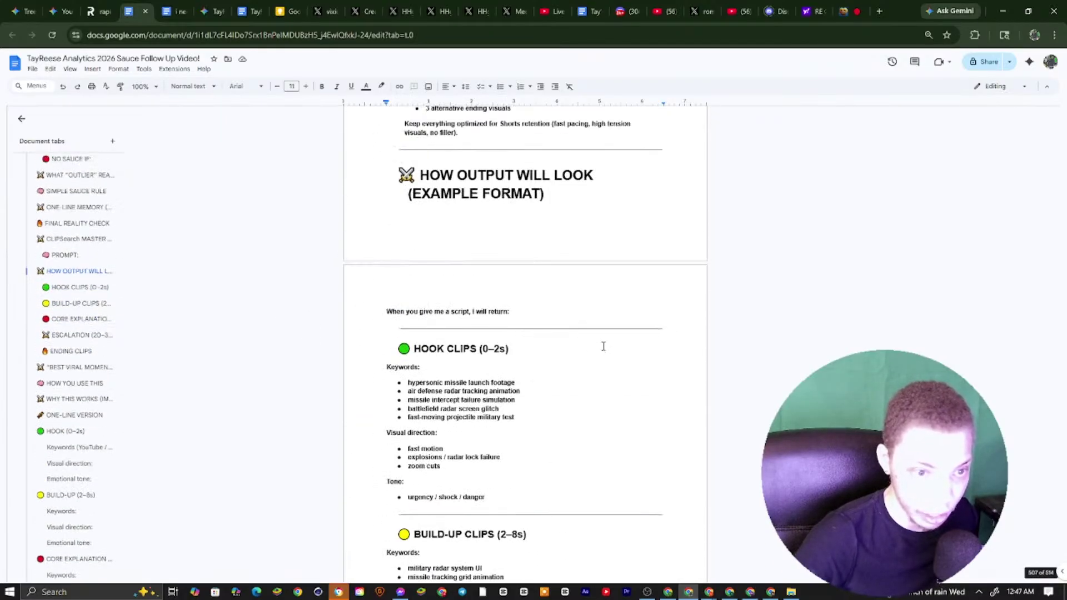
{"action": "scroll", "coordinate": [603, 346], "scroll_direction": "up", "scroll_amount": 10}
{"action": "scroll", "coordinate": [410, 226], "scroll_direction": "up", "scroll_amount": 3}
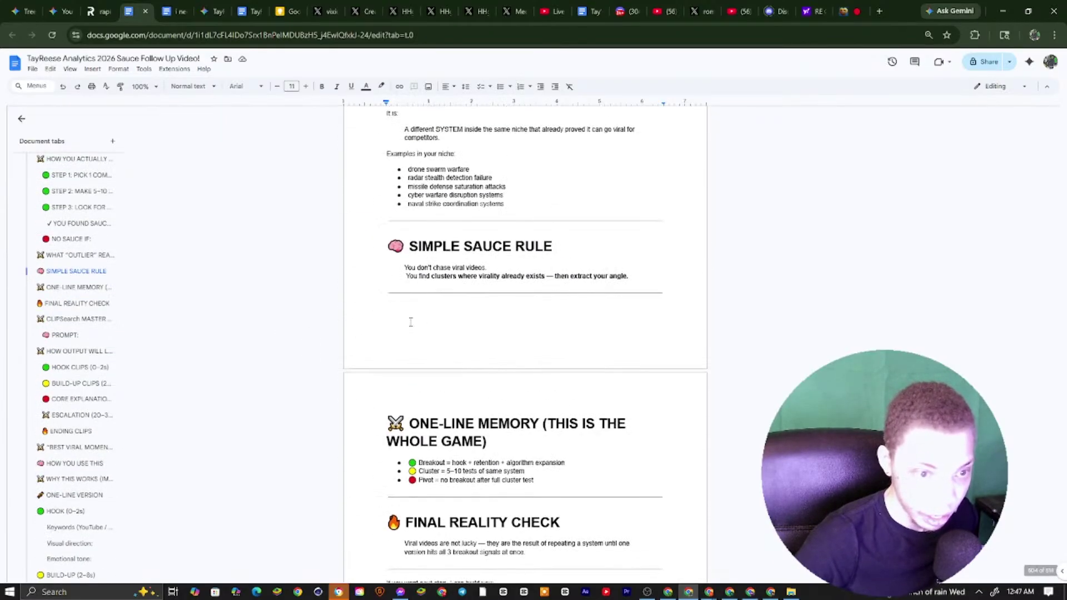
{"action": "left_click", "coordinate": [389, 398]}
{"action": "right_click", "coordinate": [420, 309]}
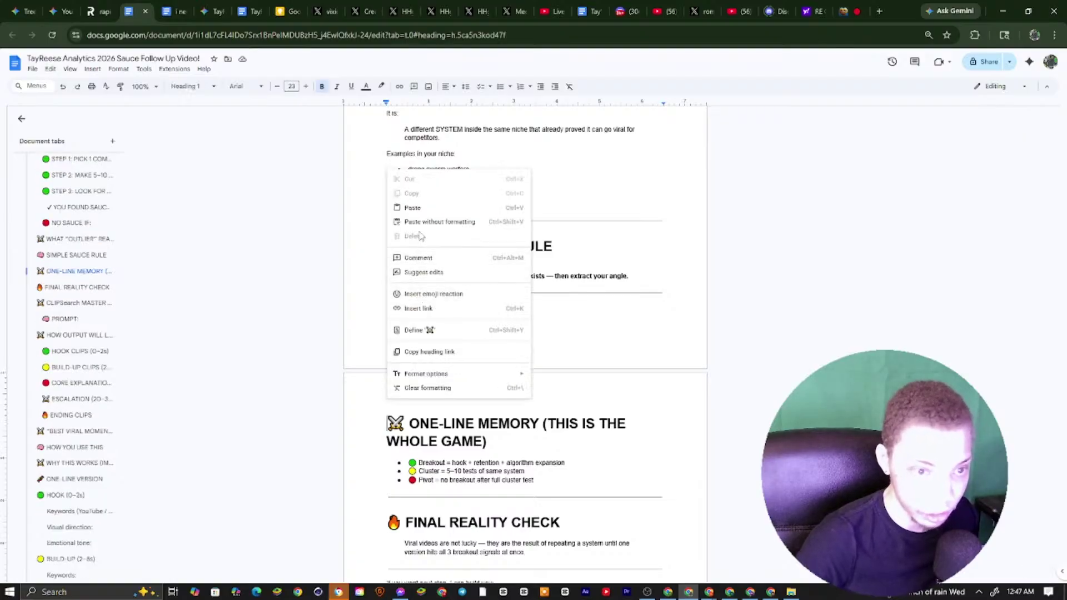
{"action": "left_click", "coordinate": [414, 207]}
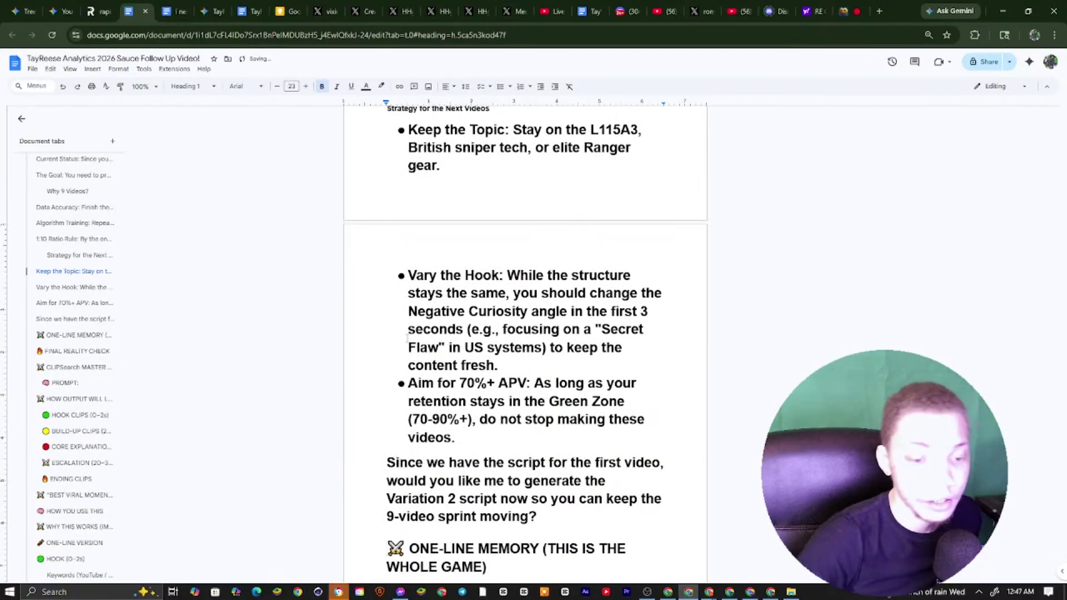
Reduce the font size of the pasted text from "Vary the Hook" through the closing question about the Variation 2 script
{"action": "scroll", "coordinate": [580, 395], "scroll_direction": "down", "scroll_amount": 4}
{"action": "left_click_drag", "start_coordinate": [527, 284], "coordinate": [431, 290]}
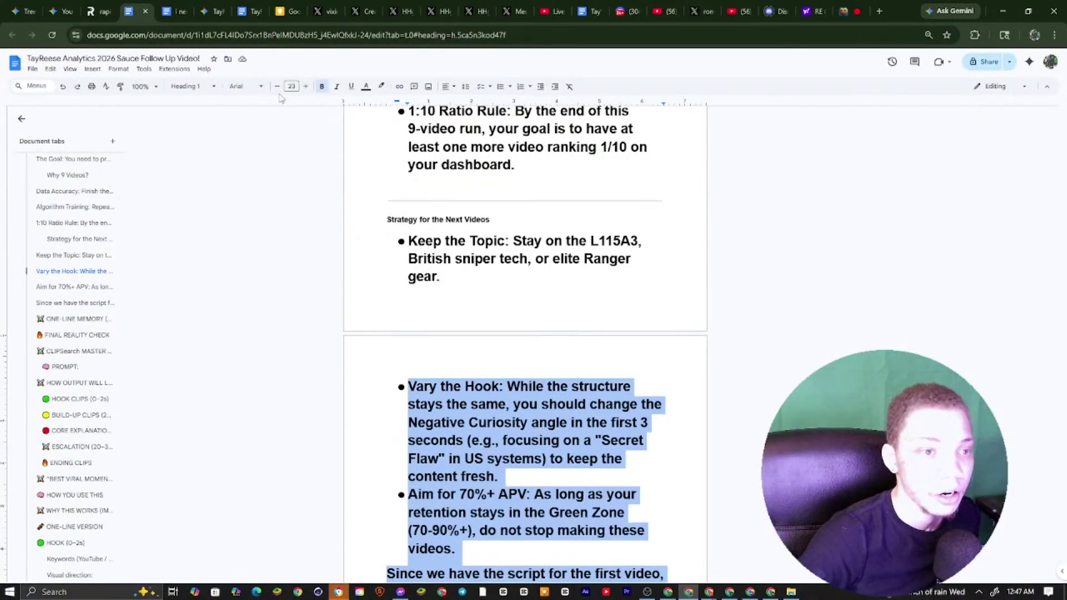
{"action": "left_click", "coordinate": [277, 87]}
{"action": "left_click", "coordinate": [276, 87]}
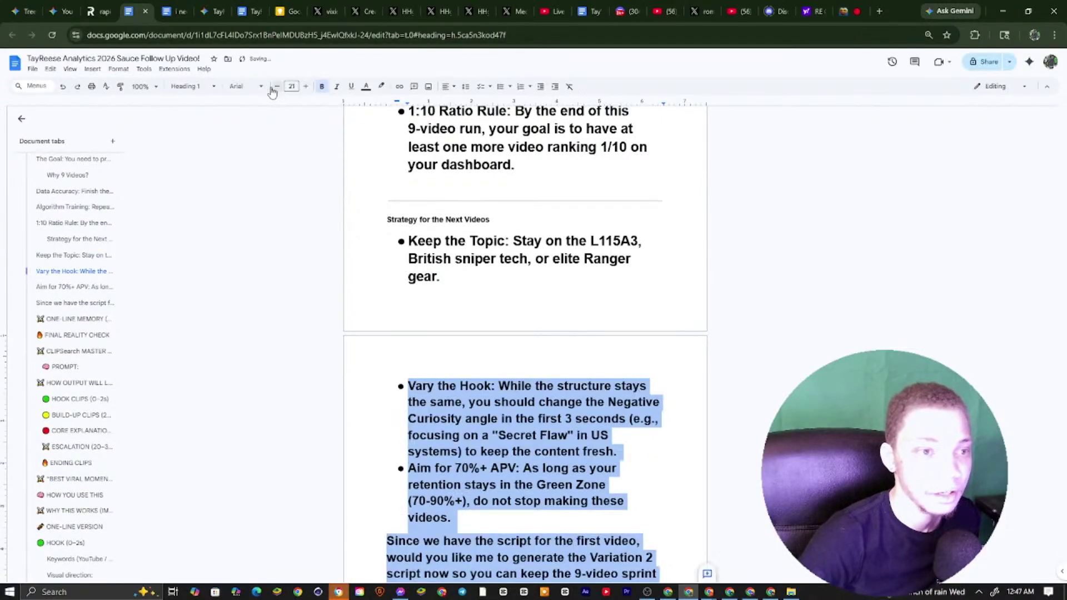
Reduce the font size of the pasted text from "9 Videos?" through the "Strategy for the Next Videos" section
{"action": "scroll", "coordinate": [469, 261], "scroll_direction": "up", "scroll_amount": 3}
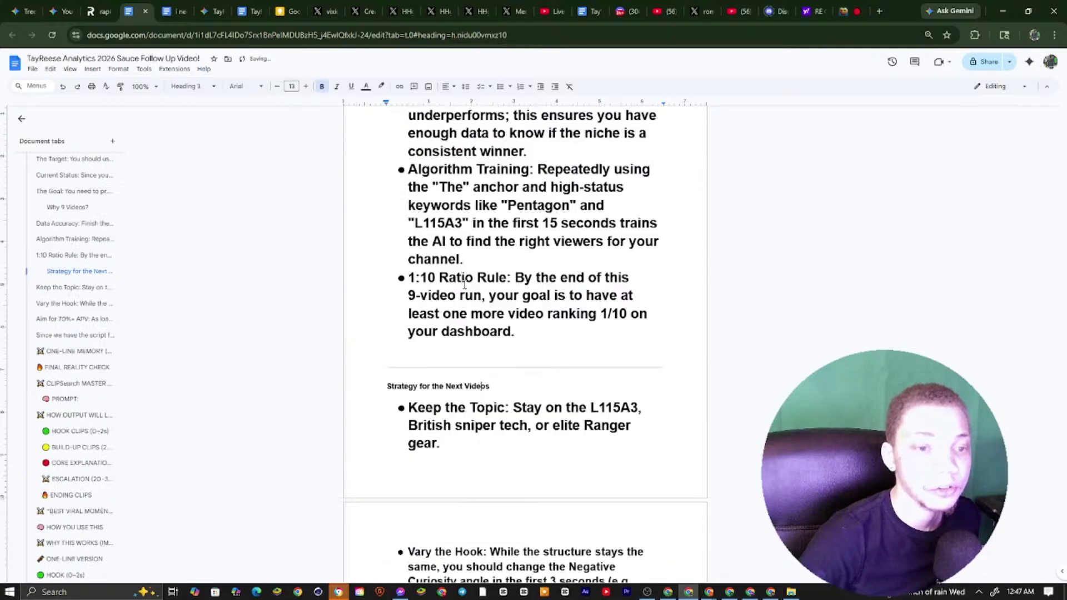
{"action": "scroll", "coordinate": [456, 405], "scroll_direction": "up", "scroll_amount": 2}
{"action": "left_click_drag", "start_coordinate": [441, 498], "coordinate": [405, 263]}
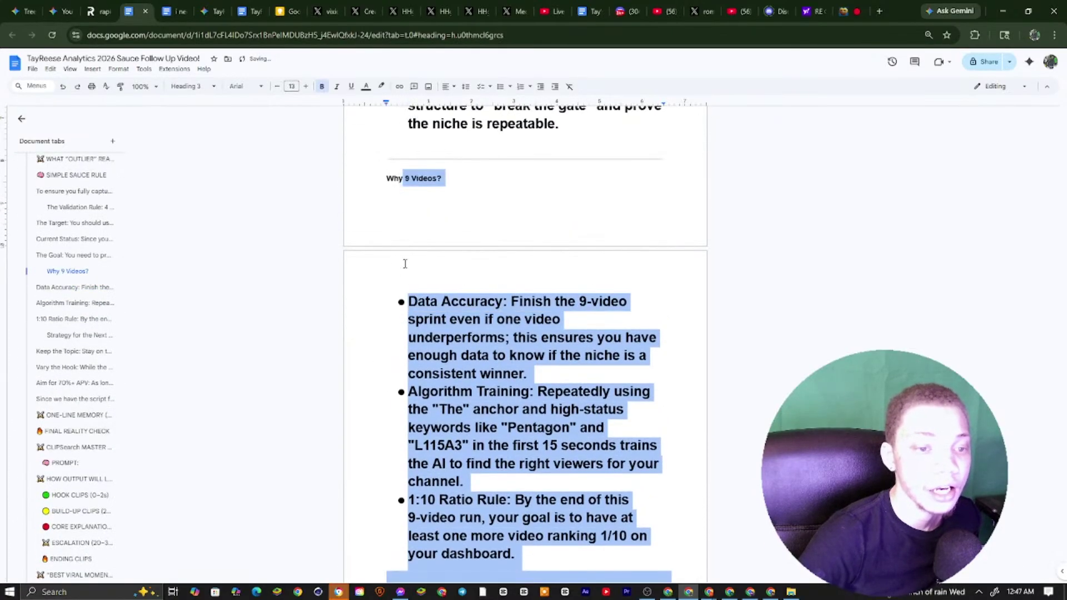
{"action": "left_click", "coordinate": [276, 88]}
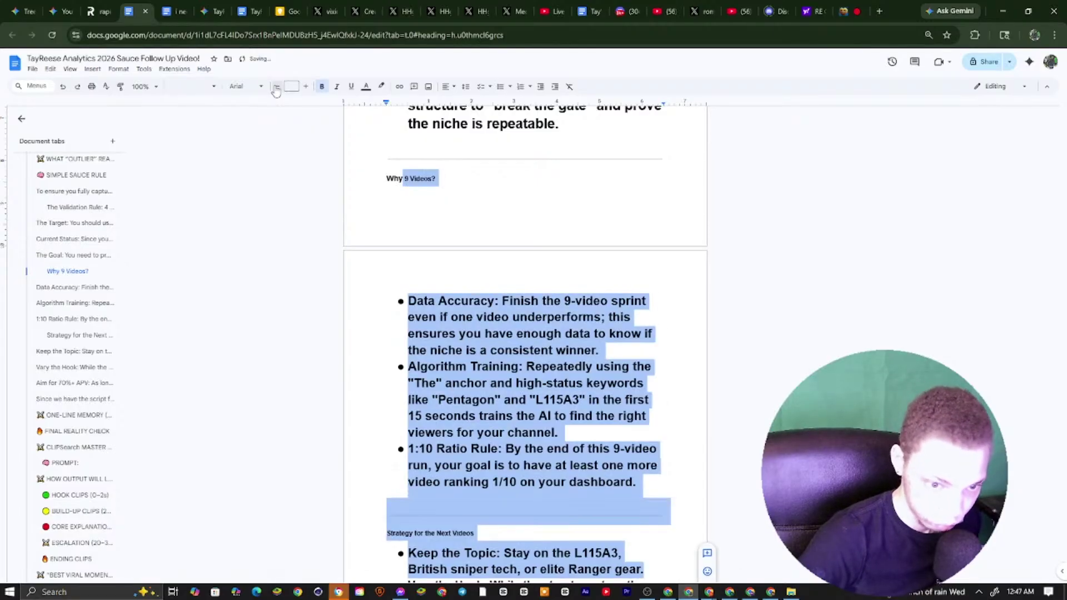
{"action": "left_click", "coordinate": [616, 301]}
Set the pasted opening paragraph and validation rule bullets to size 19, and shrink the text from "Why 9 Videos?" to "Algorithm Training" further
{"action": "scroll", "coordinate": [550, 318], "scroll_direction": "up", "scroll_amount": 4}
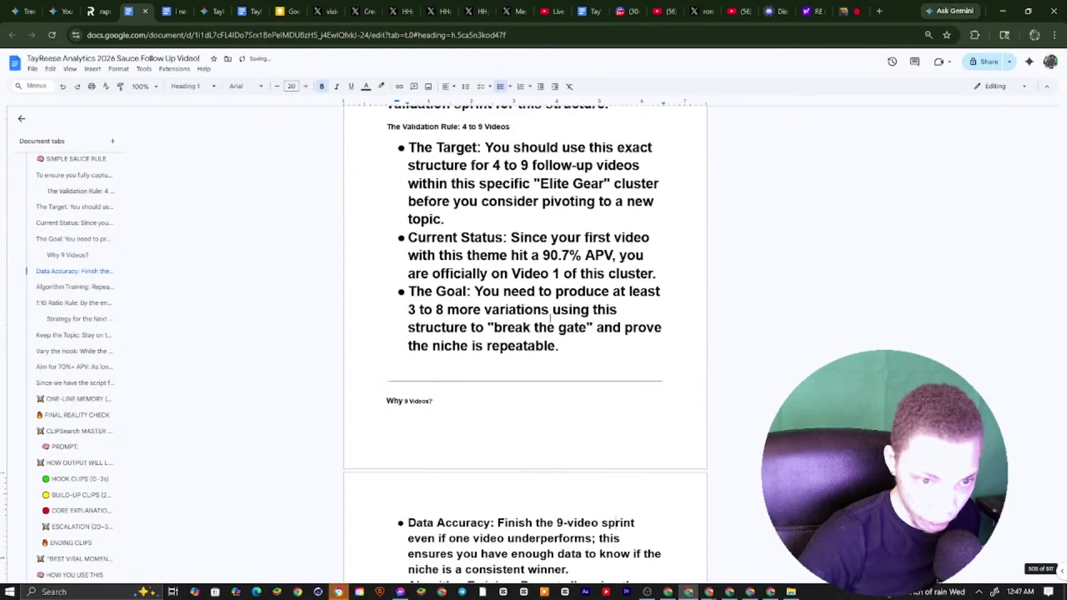
{"action": "scroll", "coordinate": [426, 378], "scroll_direction": "up", "scroll_amount": 2}
{"action": "left_click_drag", "start_coordinate": [458, 506], "coordinate": [368, 154]}
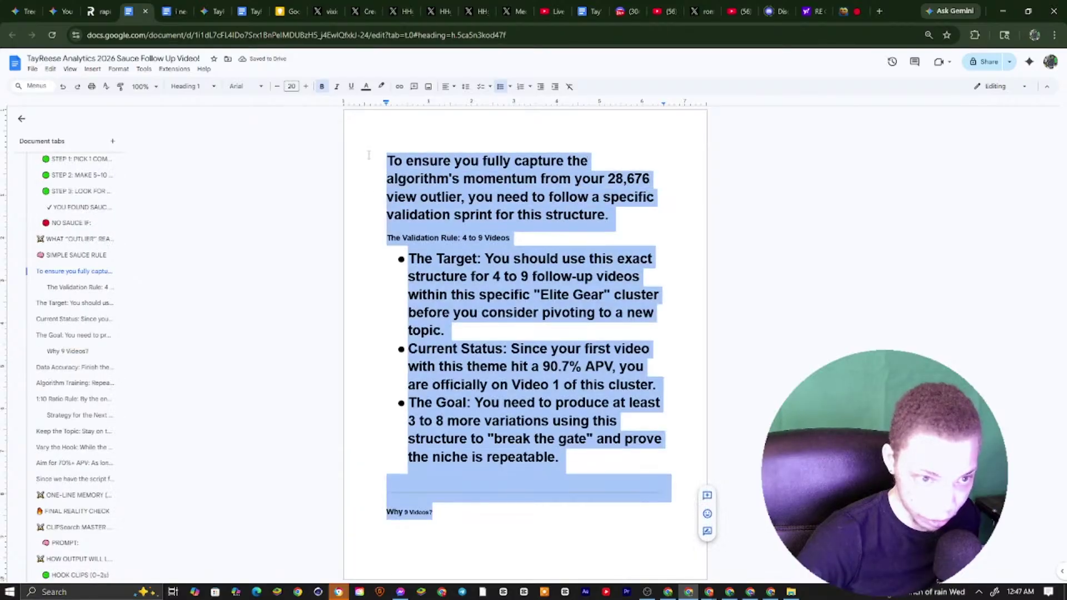
{"action": "left_click", "coordinate": [277, 88]}
{"action": "left_click", "coordinate": [458, 214]}
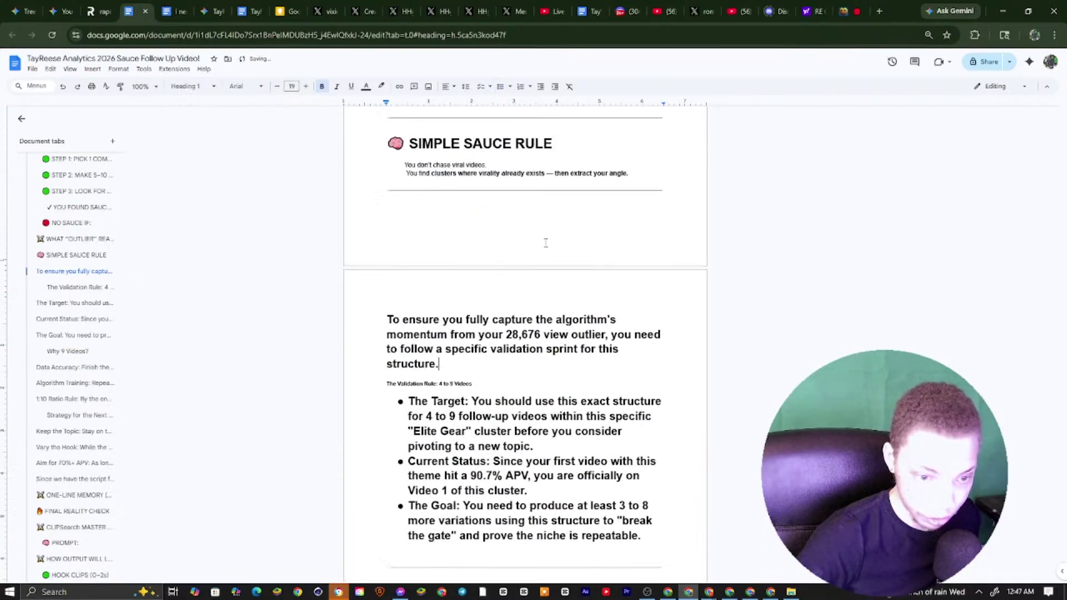
{"action": "scroll", "coordinate": [438, 345], "scroll_direction": "down", "scroll_amount": 4}
{"action": "left_click_drag", "start_coordinate": [571, 434], "coordinate": [386, 352]}
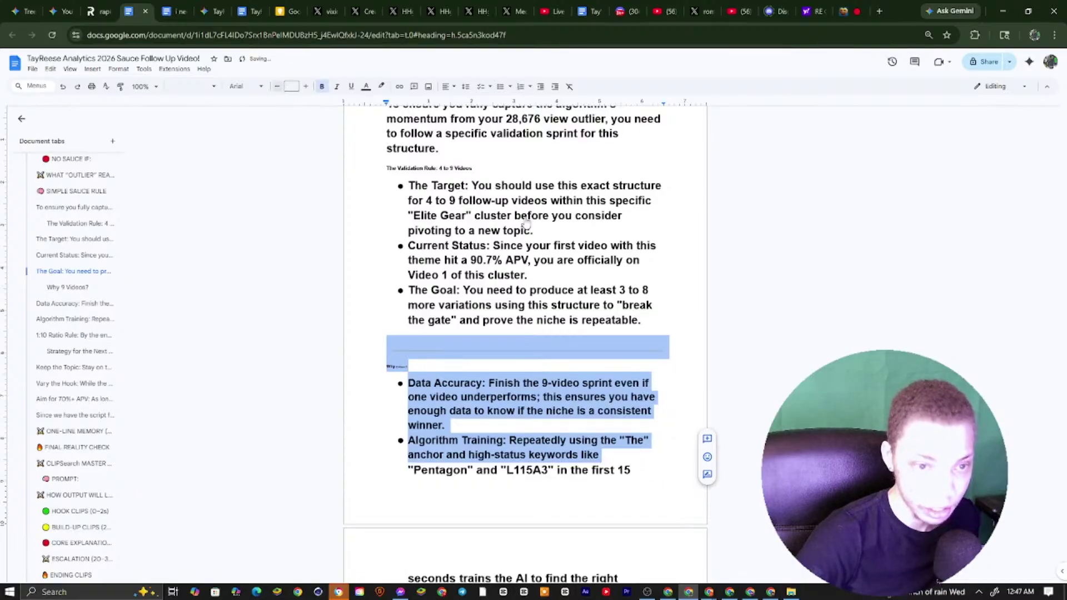
Review the pasted section and the "FINAL REALITY CHECK" statement on viral videos, then read through the clip keyword sections to the document's end
{"action": "scroll", "coordinate": [521, 225], "scroll_direction": "up", "scroll_amount": 10}
{"action": "scroll", "coordinate": [476, 219], "scroll_direction": "down", "scroll_amount": 6}
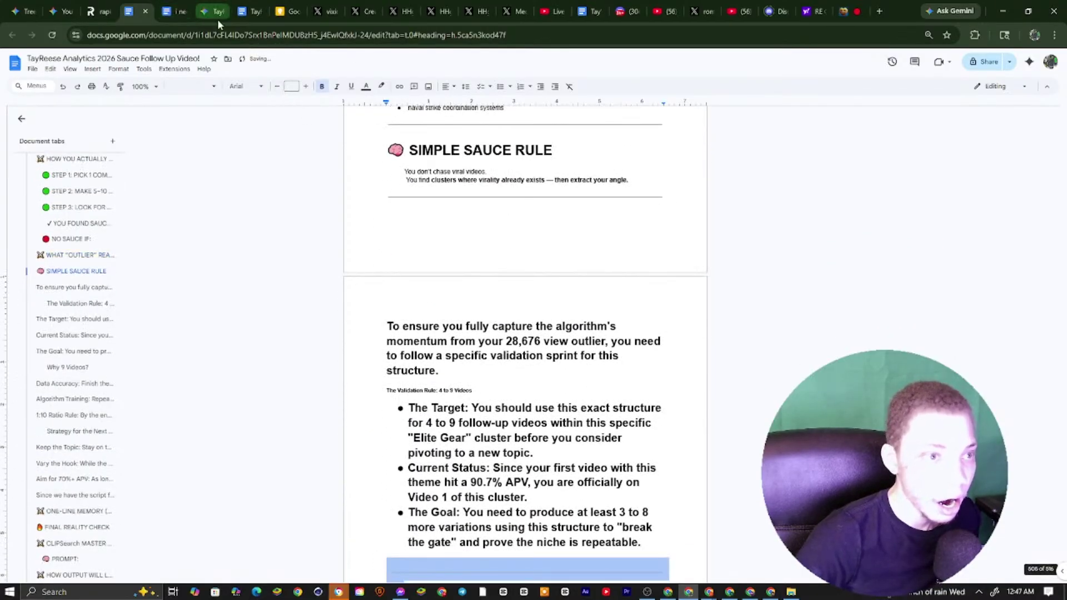
{"action": "scroll", "coordinate": [491, 209], "scroll_direction": "down", "scroll_amount": 20}
{"action": "scroll", "coordinate": [491, 210], "scroll_direction": "up", "scroll_amount": 3}
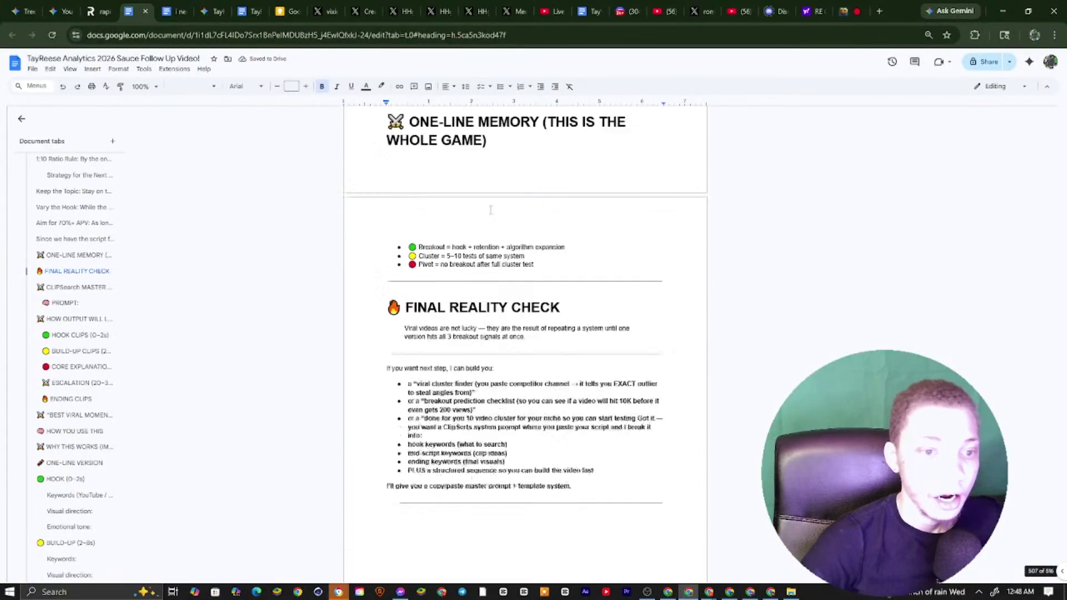
{"action": "scroll", "coordinate": [490, 209], "scroll_direction": "up", "scroll_amount": 5}
{"action": "scroll", "coordinate": [453, 288], "scroll_direction": "down", "scroll_amount": 6}
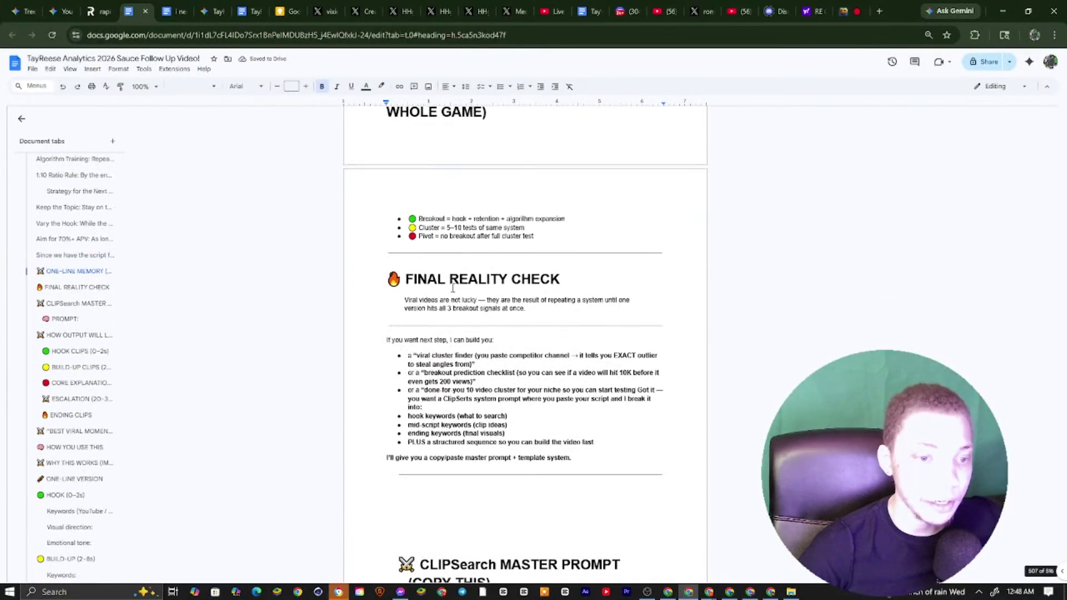
{"action": "left_click_drag", "start_coordinate": [402, 279], "coordinate": [590, 274]}
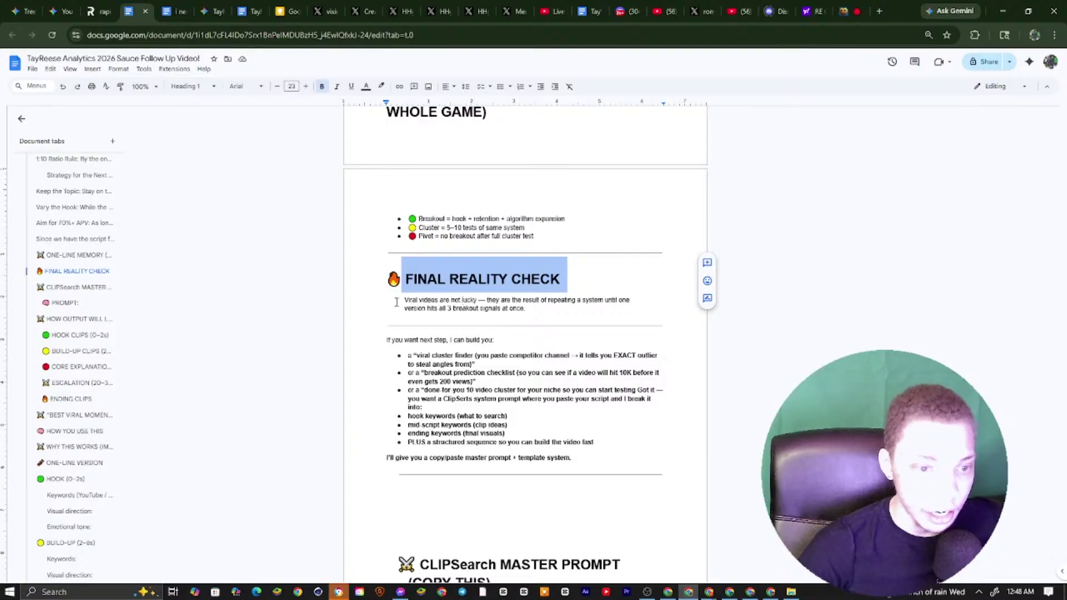
{"action": "left_click_drag", "start_coordinate": [396, 302], "coordinate": [510, 301]}
{"action": "left_click_drag", "start_coordinate": [673, 300], "coordinate": [519, 298]}
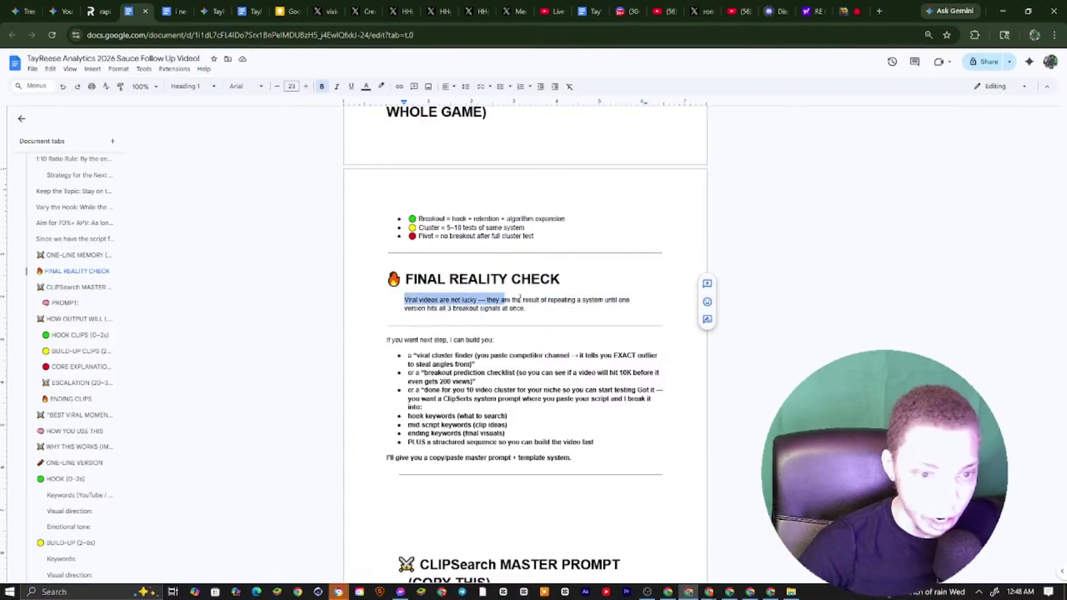
{"action": "left_click_drag", "start_coordinate": [404, 300], "coordinate": [555, 301]}
{"action": "left_click_drag", "start_coordinate": [410, 303], "coordinate": [650, 299]}
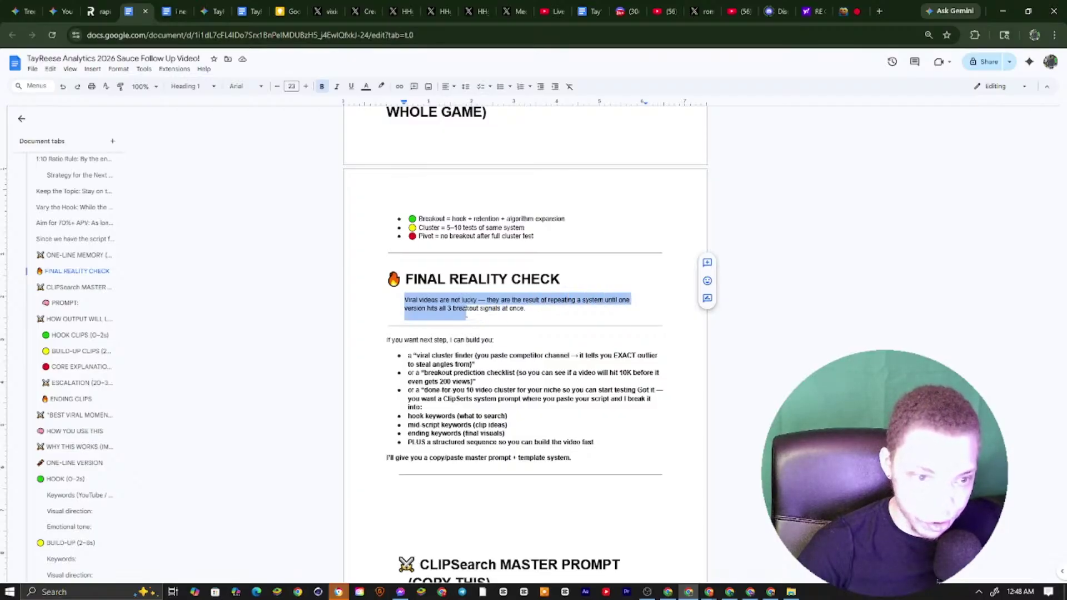
{"action": "mouse_move", "coordinate": [428, 308]}
{"action": "left_mouse_down"}
{"action": "mouse_move", "coordinate": [528, 314]}
{"action": "mouse_move", "coordinate": [422, 328]}
{"action": "left_mouse_up"}
{"action": "scroll", "coordinate": [428, 311], "scroll_direction": "down", "scroll_amount": 9}
{"action": "scroll", "coordinate": [436, 267], "scroll_direction": "down", "scroll_amount": 20}
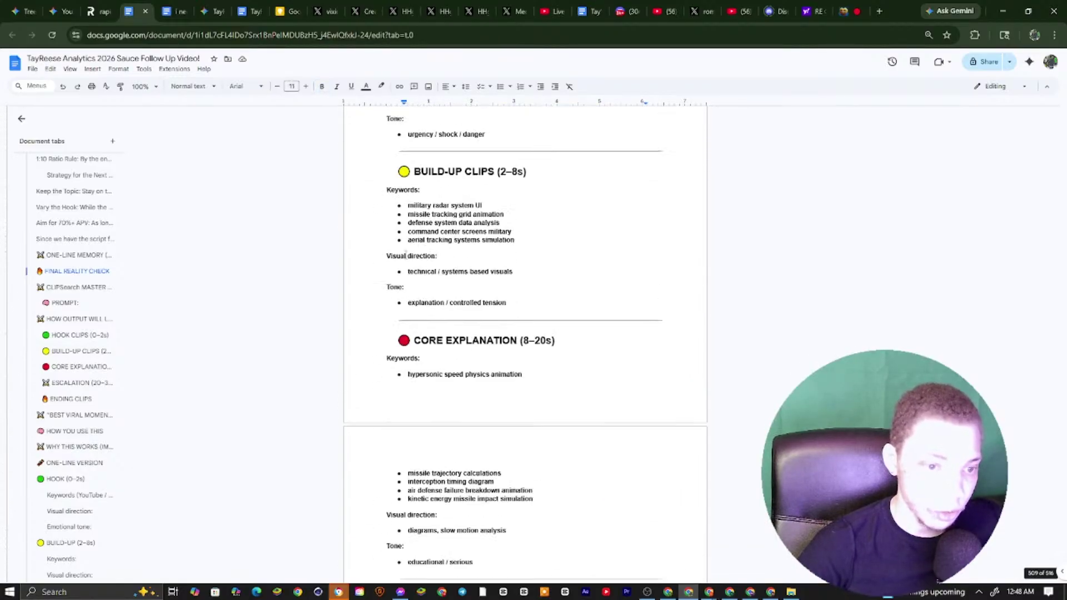
{"action": "scroll", "coordinate": [427, 274], "scroll_direction": "down", "scroll_amount": 20}
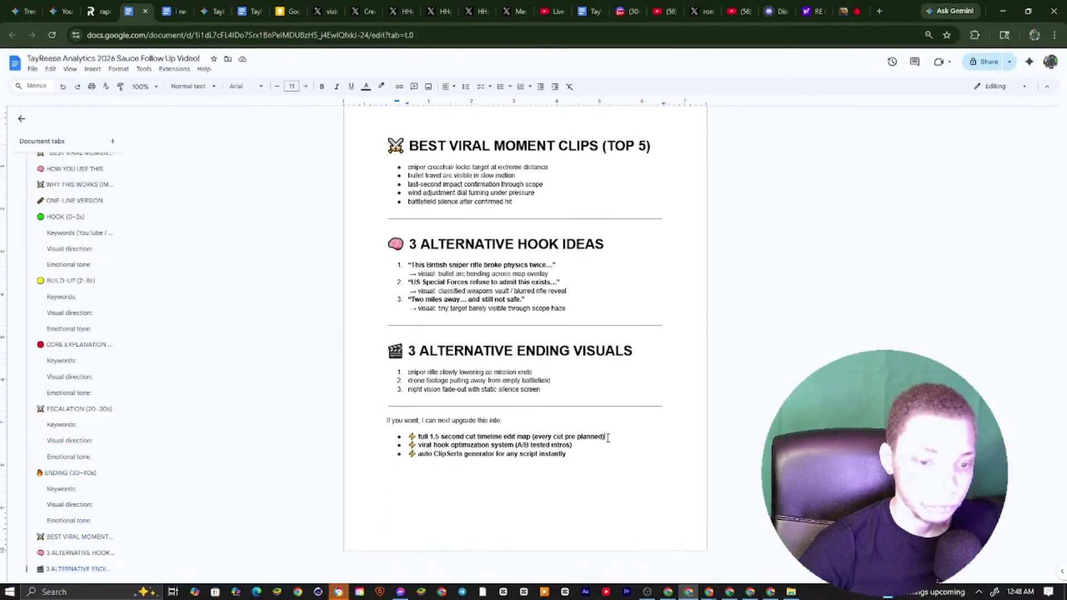
Examine the title "The One British System US Rangers Would Kill For" under Top Recommendation in the title ideas document
{"action": "left_click", "coordinate": [177, 11]}
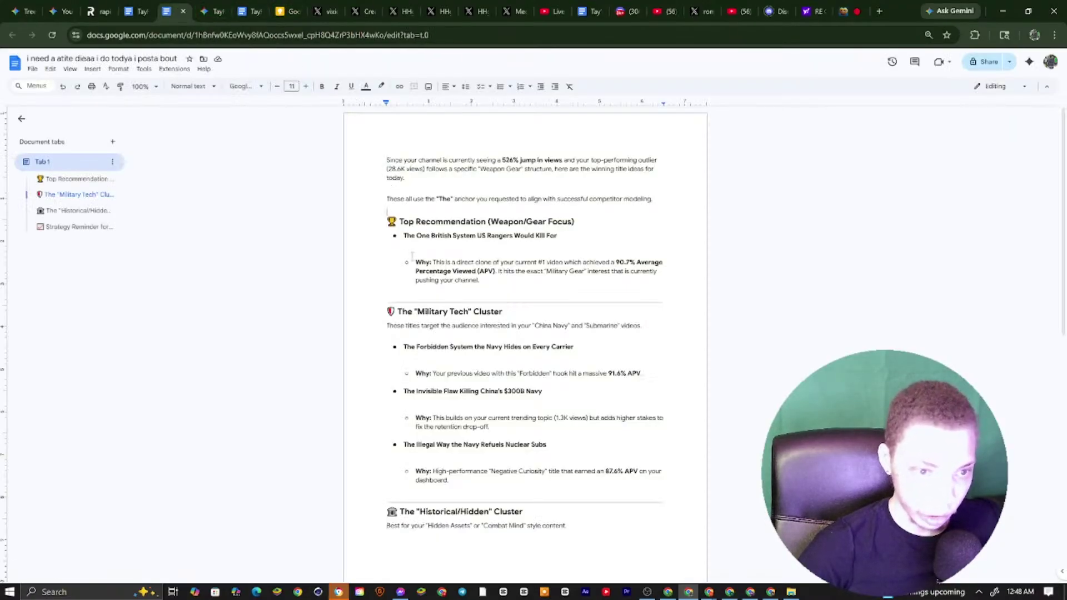
{"action": "left_click_drag", "start_coordinate": [559, 236], "coordinate": [431, 236]}
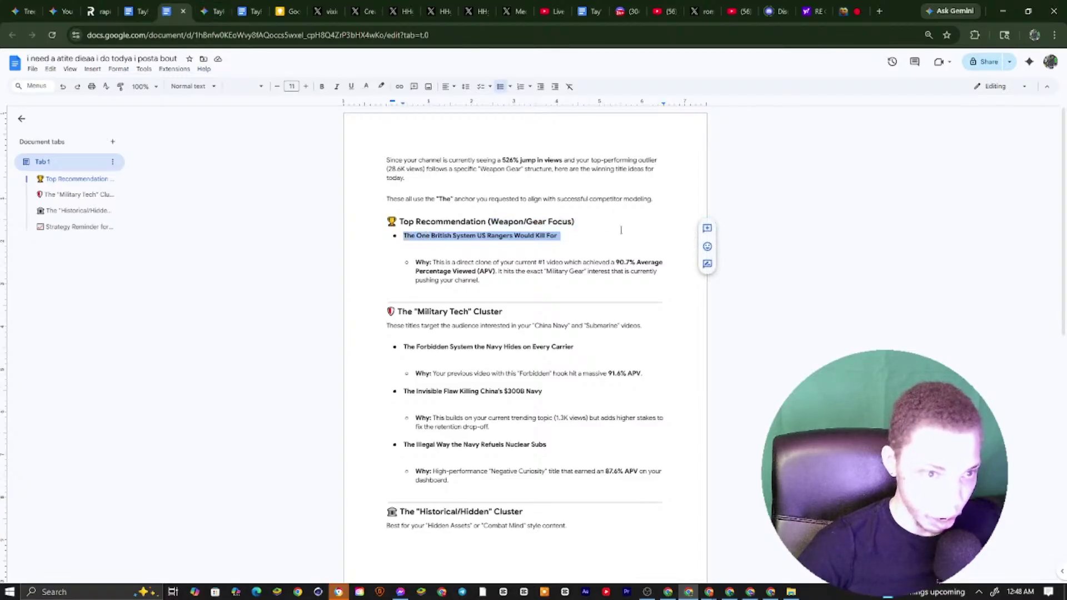
{"action": "left_click_drag", "start_coordinate": [557, 235], "coordinate": [401, 235]}
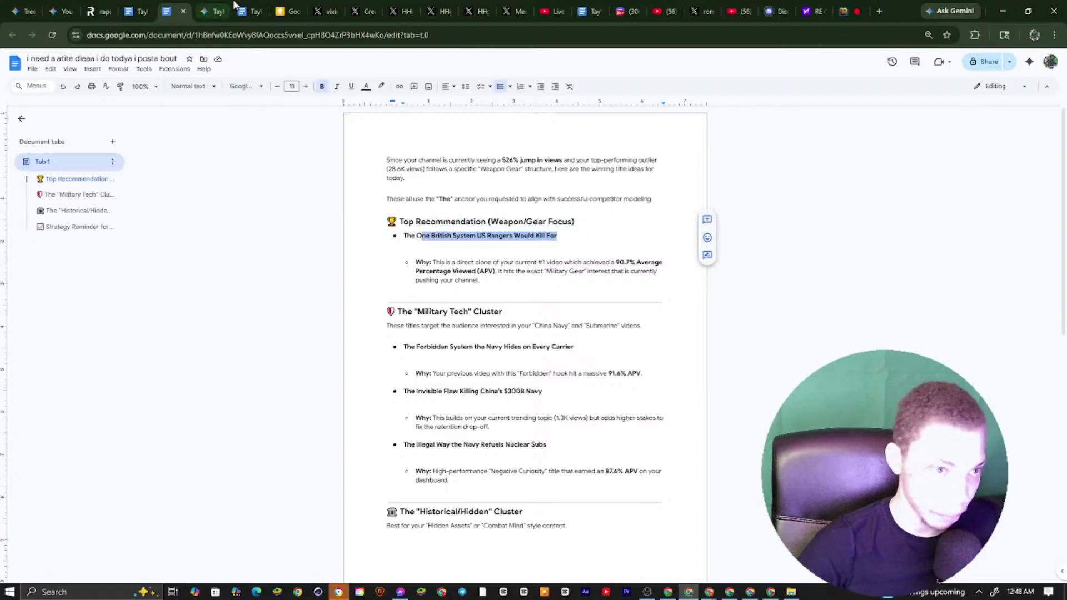
Compare the "My new script my new idea" paragraph with the "My old script structure" paragraph in "TayReese Gemini Sauce For Shorts Military"
{"action": "left_click", "coordinate": [254, 9]}
{"action": "scroll", "coordinate": [405, 150], "scroll_direction": "up", "scroll_amount": 2}
{"action": "scroll", "coordinate": [500, 352], "scroll_direction": "down", "scroll_amount": 8}
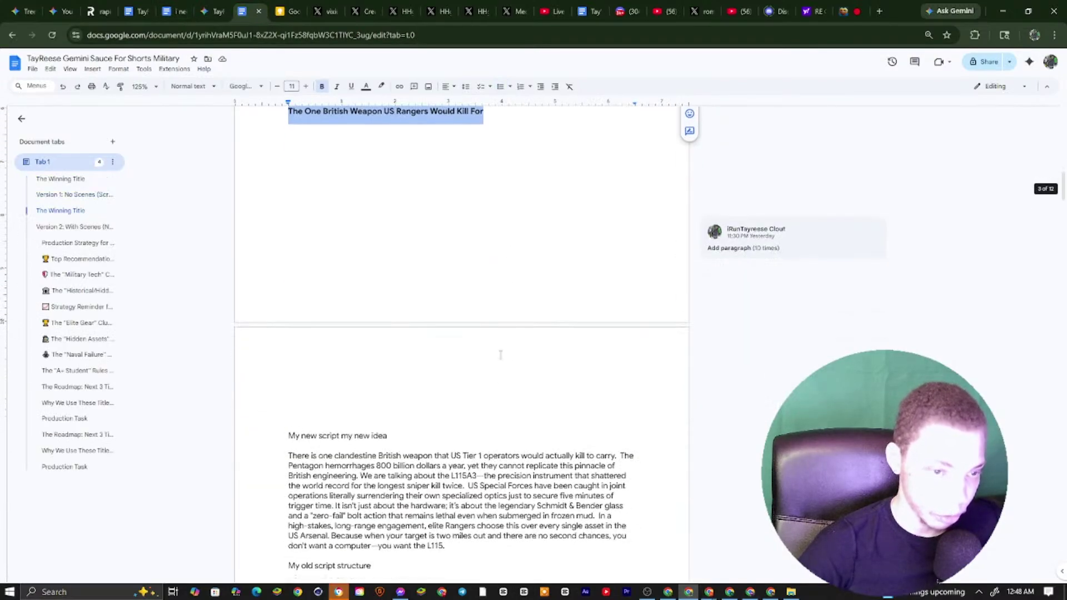
{"action": "left_click_drag", "start_coordinate": [286, 172], "coordinate": [484, 271]}
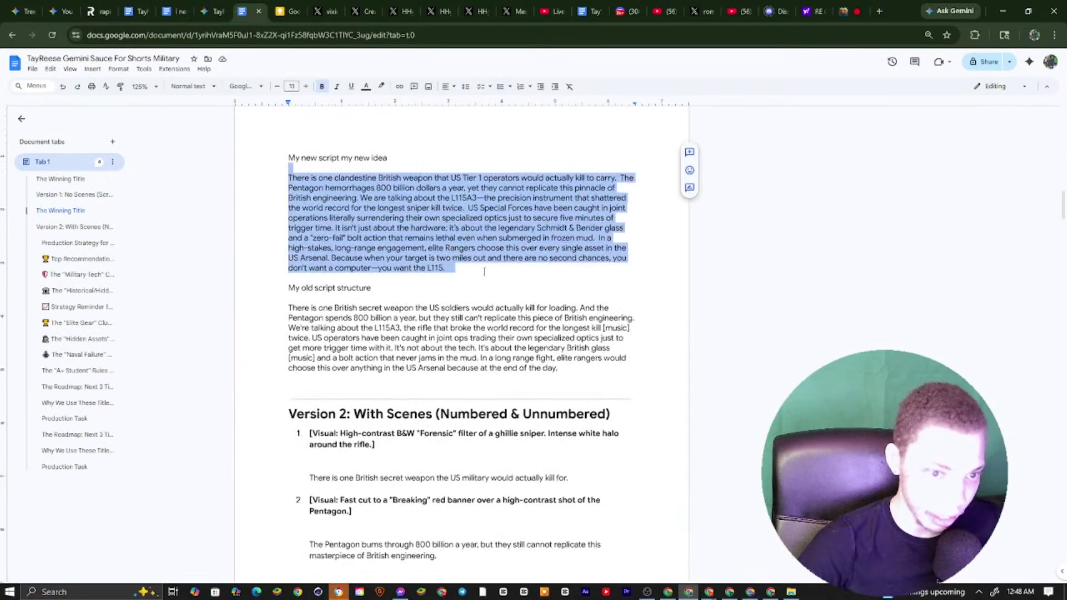
{"action": "left_click_drag", "start_coordinate": [282, 304], "coordinate": [525, 374]}
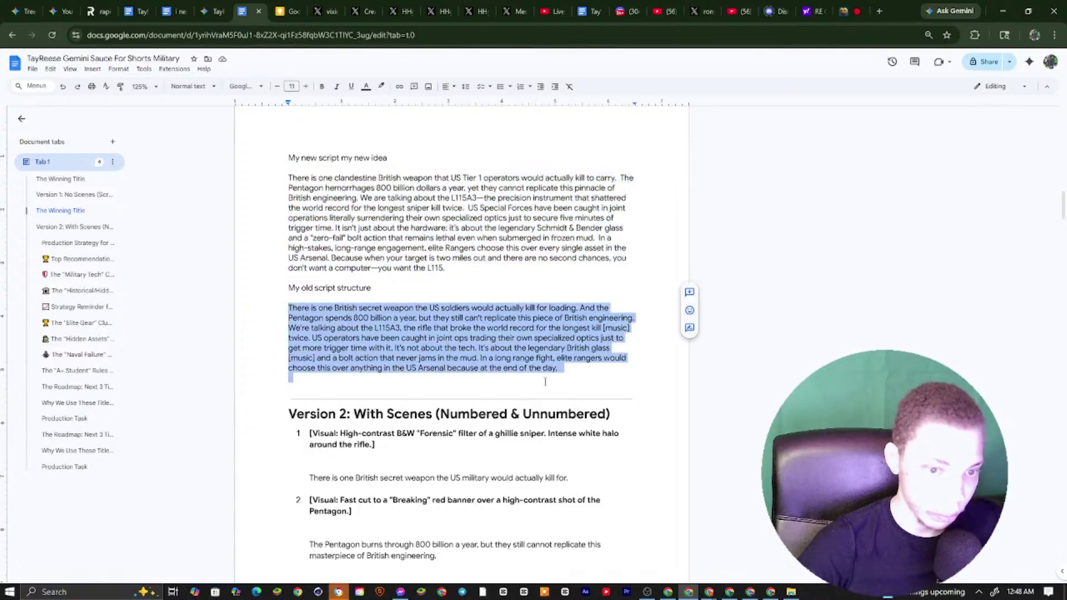
{"action": "scroll", "coordinate": [500, 361], "scroll_direction": "up", "scroll_amount": 10}
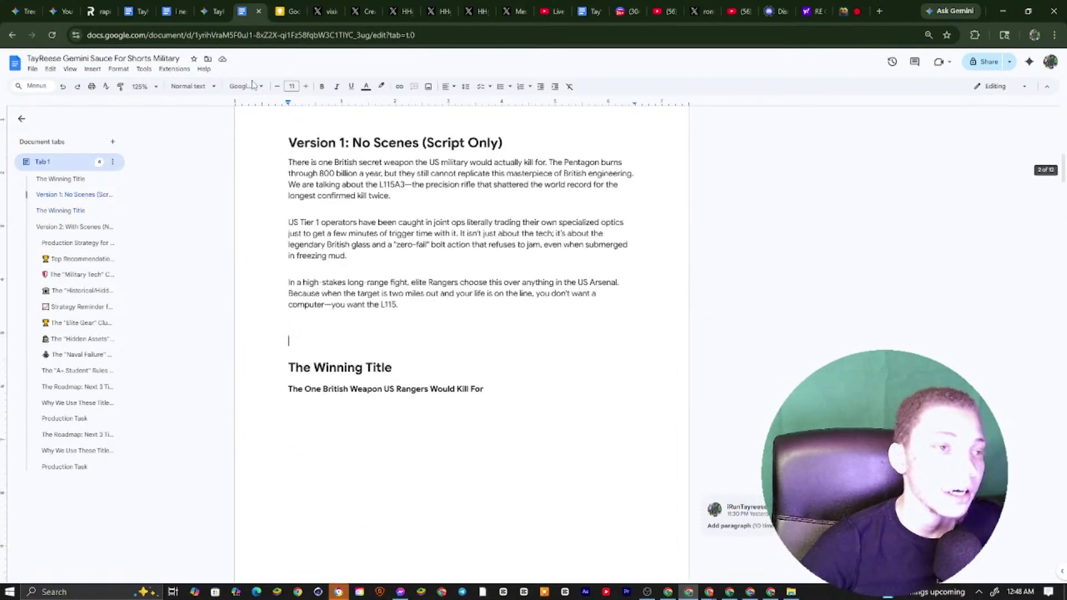
Move the Gemini Sauce document's tab beside "TayReese Analytics 2026 Sauce Follow Up Video!" and switch to that analytics document
{"action": "left_click", "coordinate": [216, 9]}
{"action": "left_click_drag", "start_coordinate": [244, 10], "coordinate": [181, 6]}
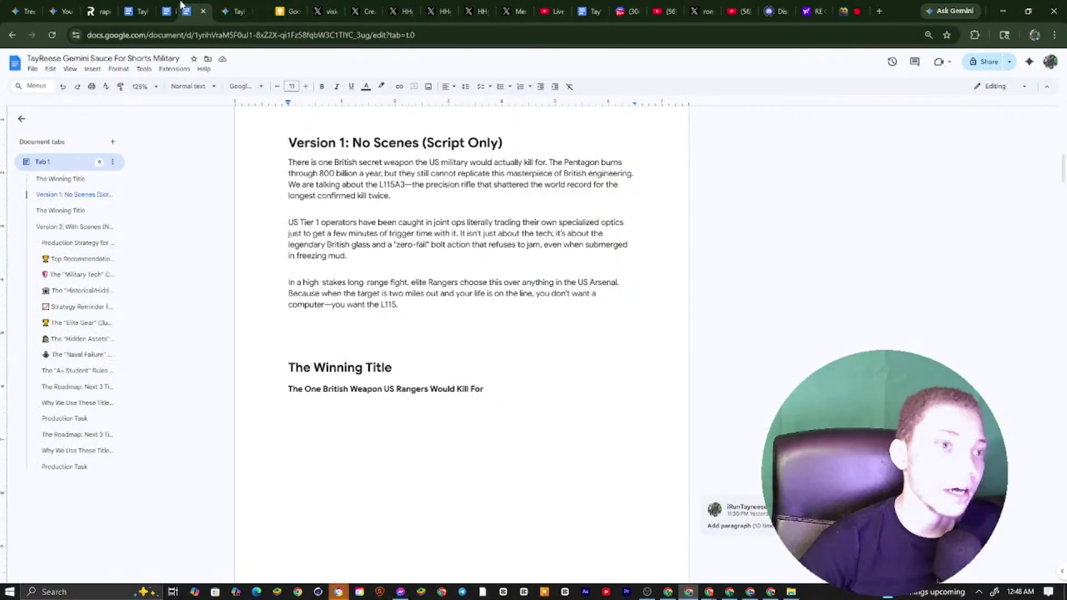
{"action": "left_click", "coordinate": [132, 5]}
{"action": "left_click", "coordinate": [181, 5]}
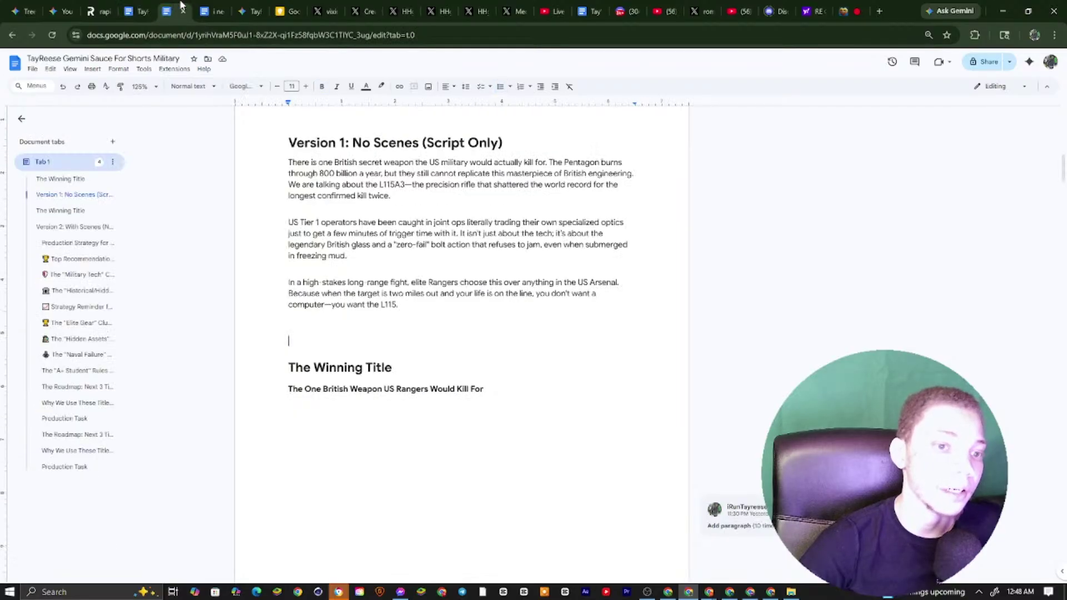
{"action": "left_click", "coordinate": [152, 6]}
Examine the "BEST VIRAL MOMENT CLIPS (TOP 5)" and "3 ALTERNATIVE HOOK IDEAS" sections, and read back through the keyword sections to HOOK (0–2s)
{"action": "left_click_drag", "start_coordinate": [411, 146], "coordinate": [389, 146]}
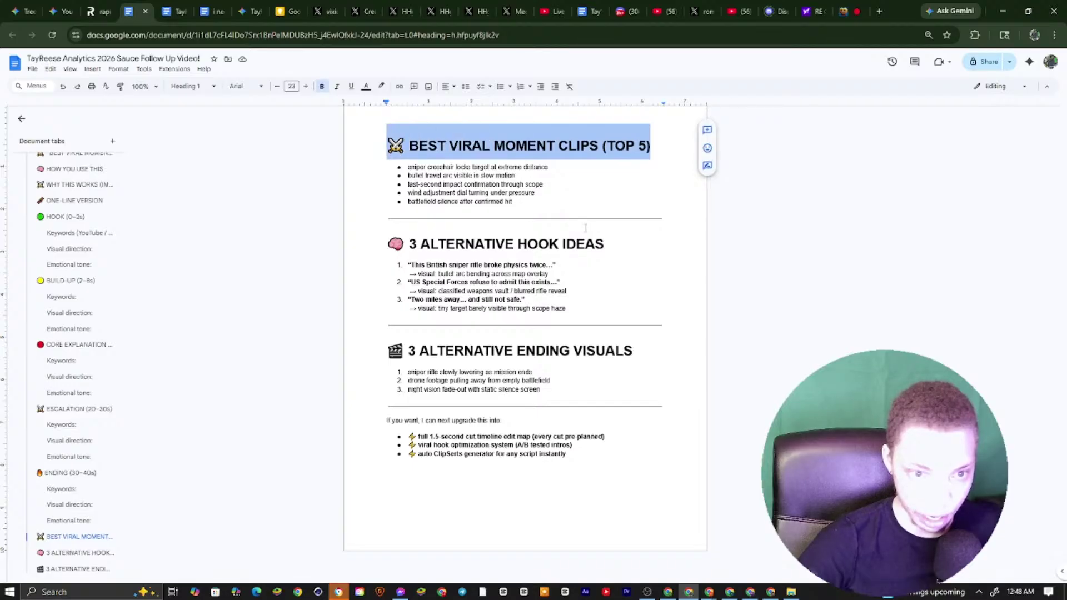
{"action": "left_click_drag", "start_coordinate": [611, 245], "coordinate": [439, 244]}
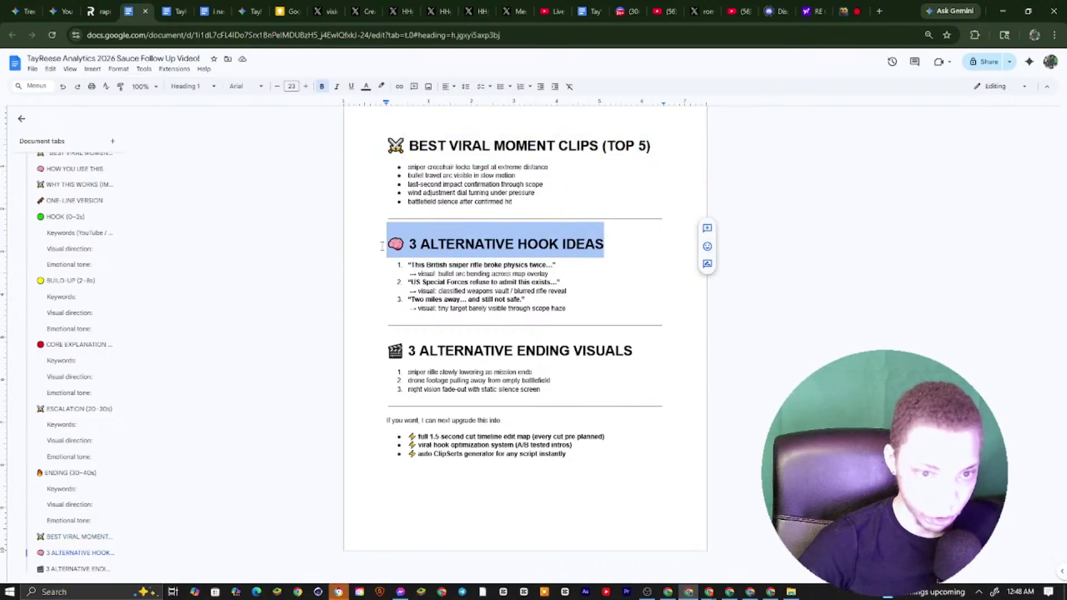
{"action": "left_click", "coordinate": [545, 283]}
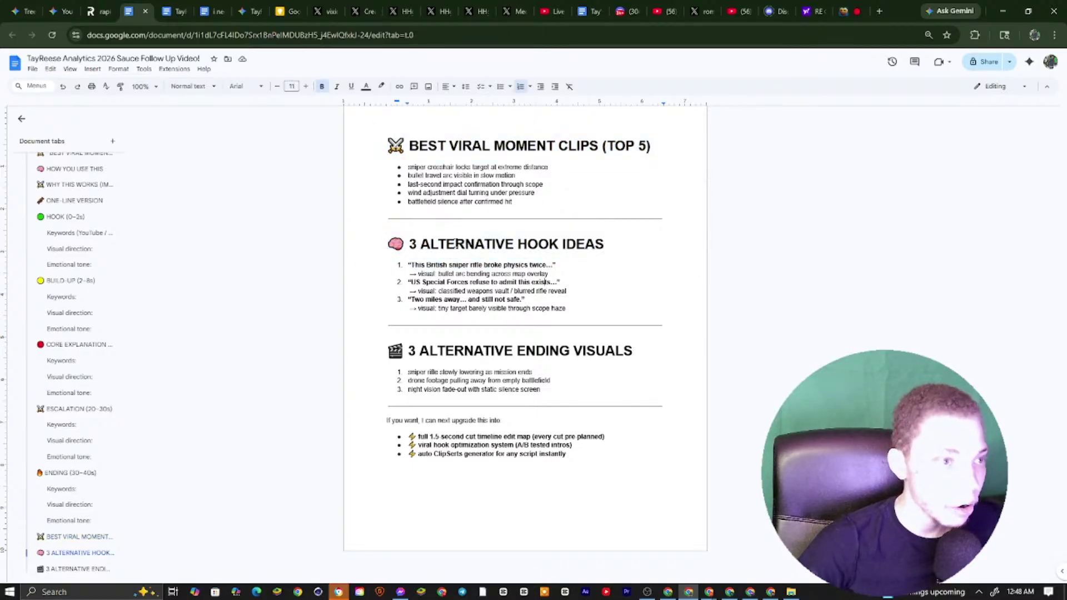
{"action": "scroll", "coordinate": [428, 285], "scroll_direction": "up", "scroll_amount": 8}
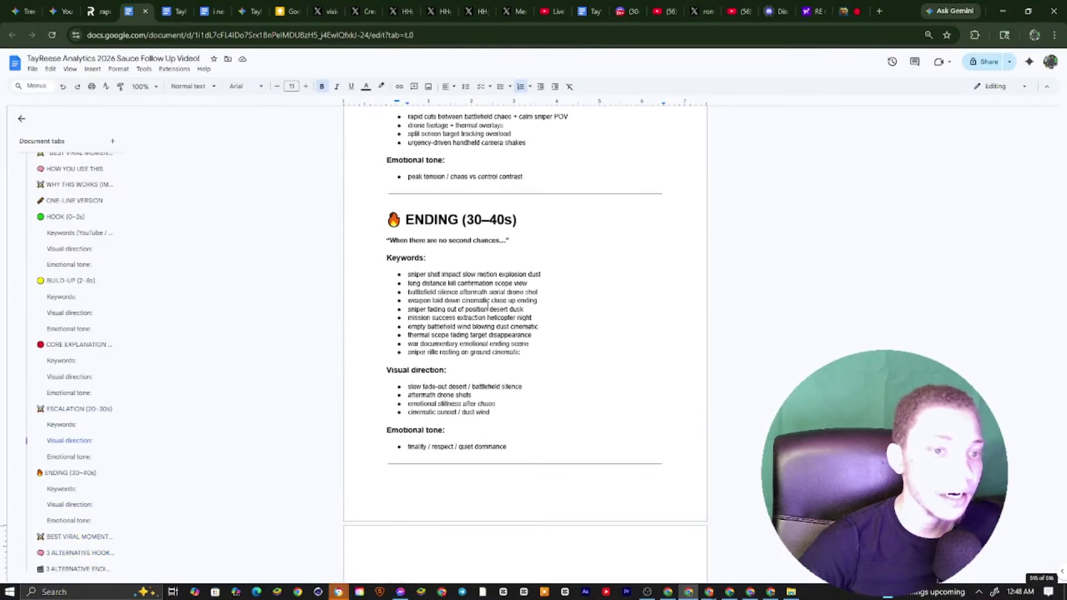
{"action": "scroll", "coordinate": [523, 365], "scroll_direction": "down", "scroll_amount": 6}
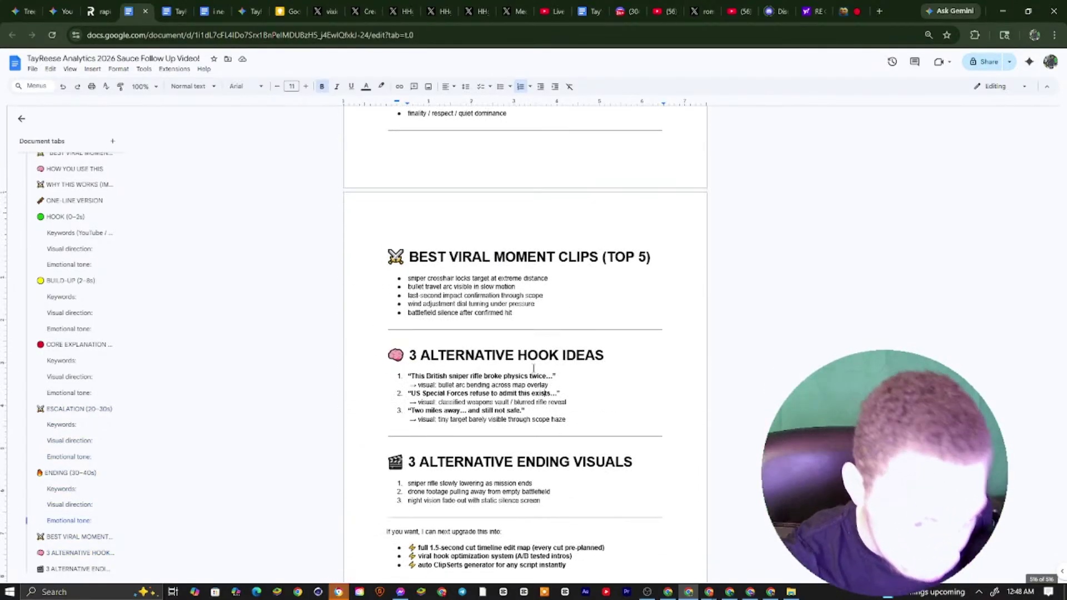
{"action": "scroll", "coordinate": [525, 345], "scroll_direction": "up", "scroll_amount": 8}
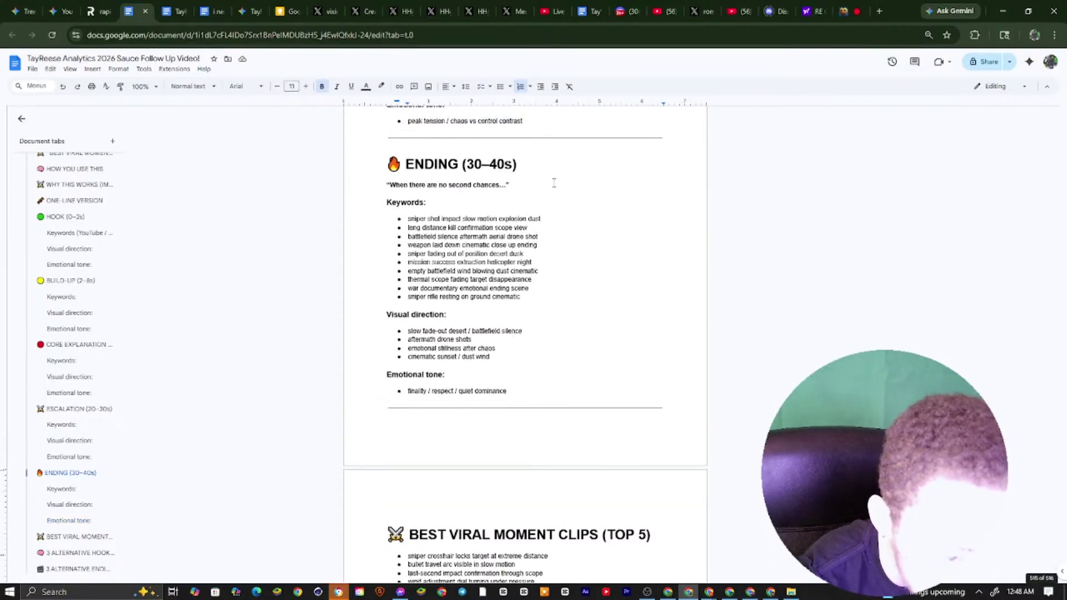
{"action": "scroll", "coordinate": [443, 289], "scroll_direction": "up", "scroll_amount": 10}
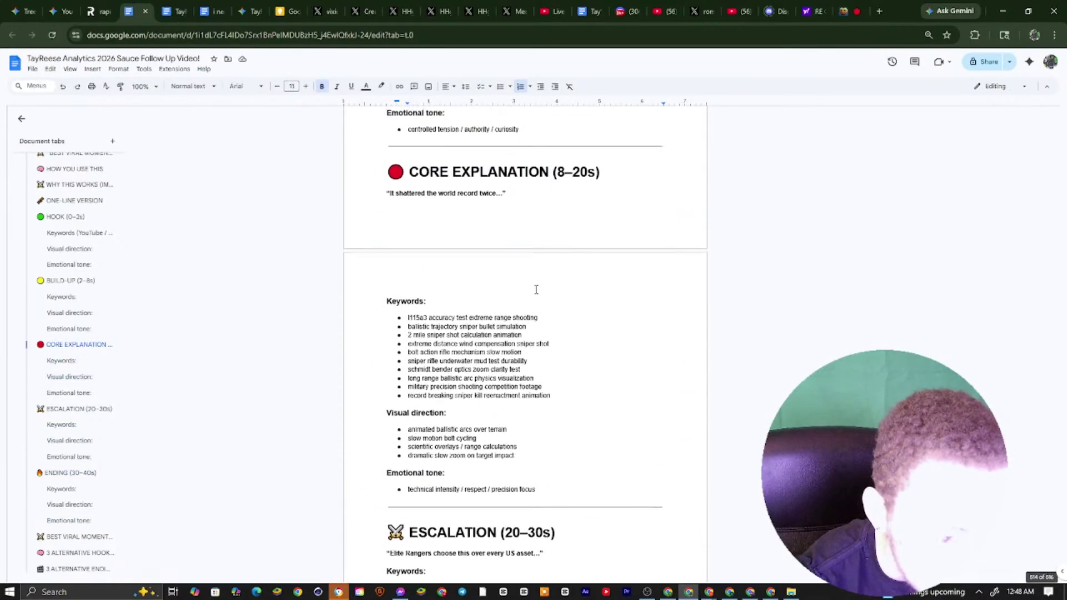
{"action": "scroll", "coordinate": [443, 289], "scroll_direction": "up", "scroll_amount": 15}
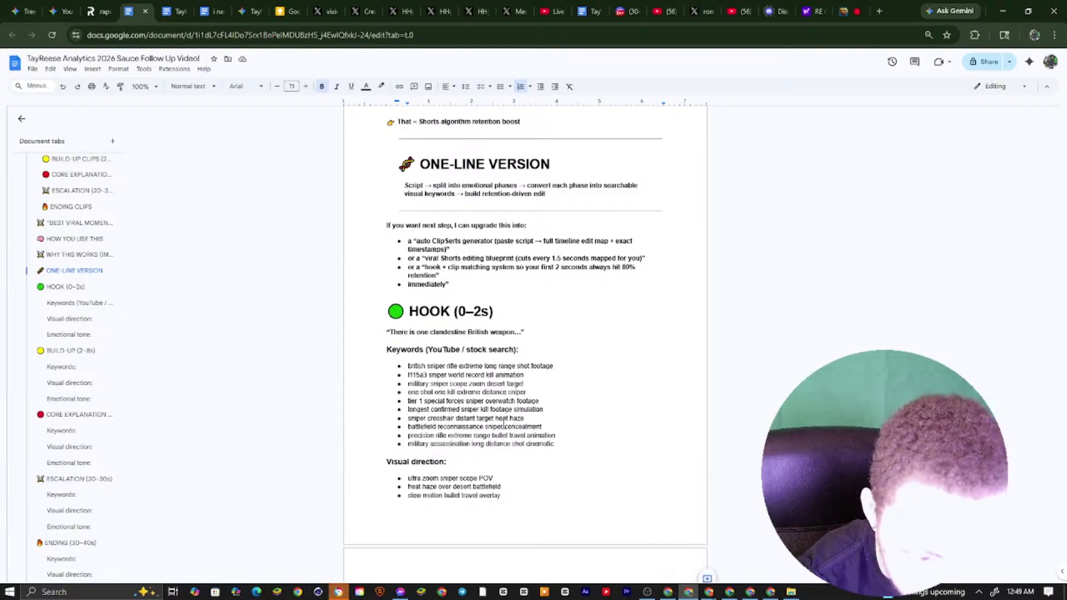
Copy the HOOK keyword "battlefield reconnaissance sniper concealment" from the document and search YouTube for it
{"action": "scroll", "coordinate": [456, 356], "scroll_direction": "down", "scroll_amount": 1}
{"action": "left_click_drag", "start_coordinate": [407, 366], "coordinate": [557, 372]}
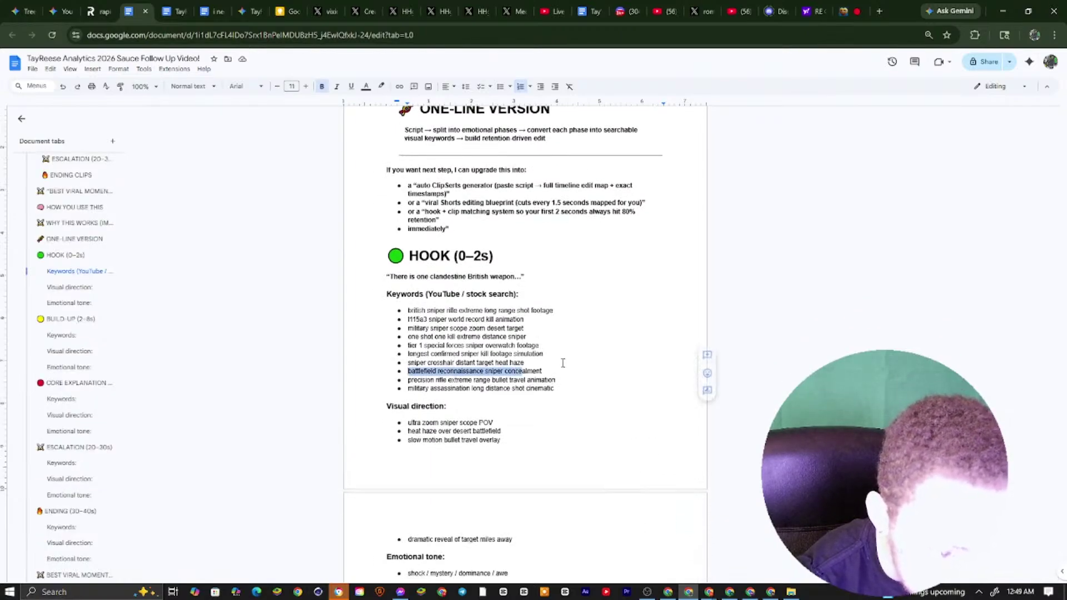
{"action": "right_click", "coordinate": [555, 372]}
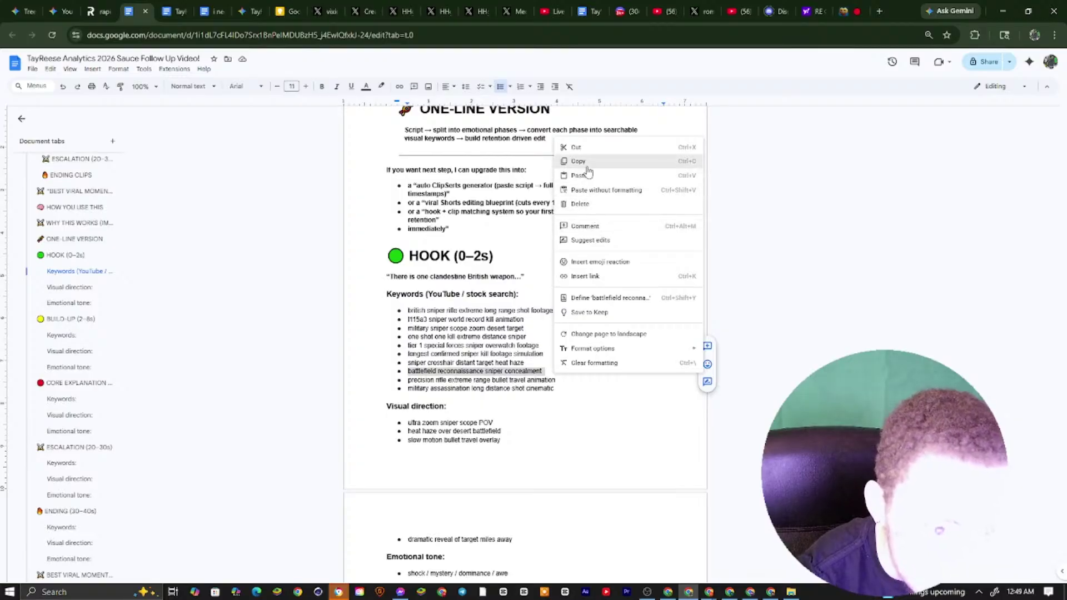
{"action": "left_click", "coordinate": [698, 592]}
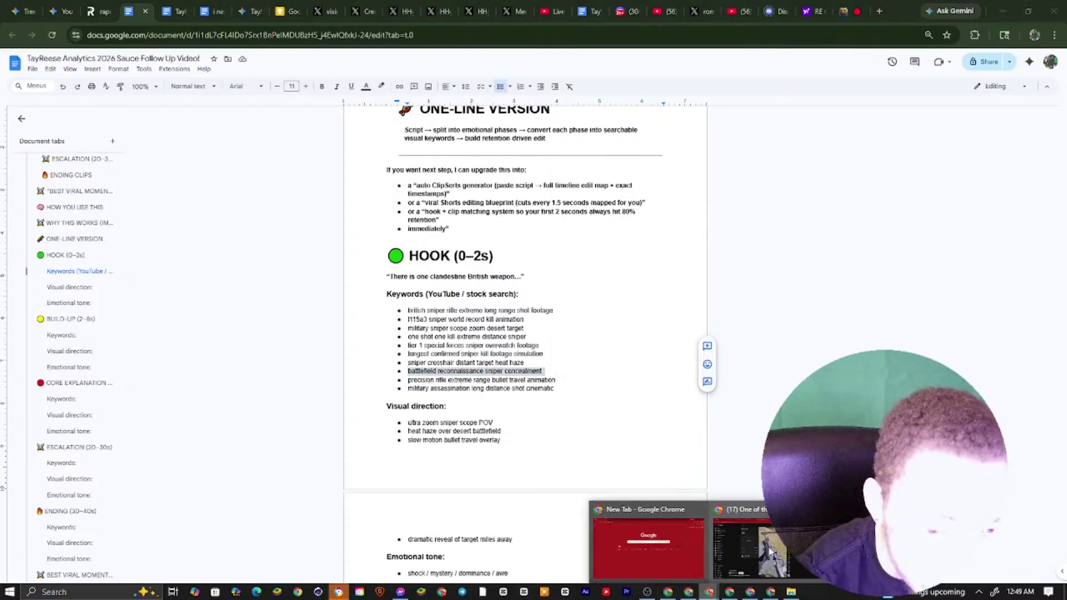
{"action": "left_click", "coordinate": [643, 547]}
{"action": "right_click", "coordinate": [492, 65]}
{"action": "left_click", "coordinate": [514, 165]}
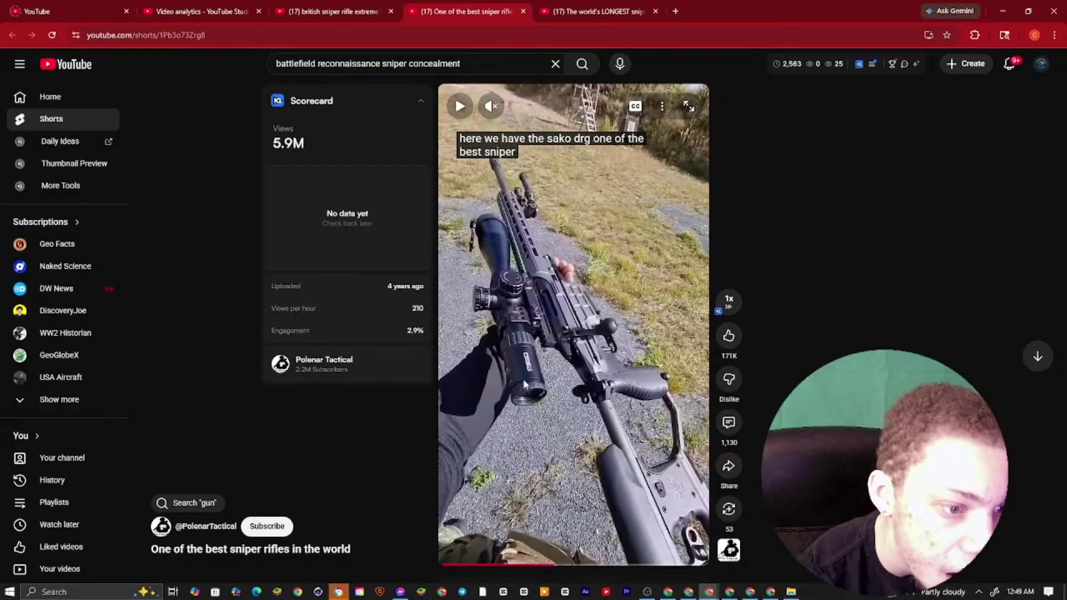
{"action": "left_click", "coordinate": [582, 70]}
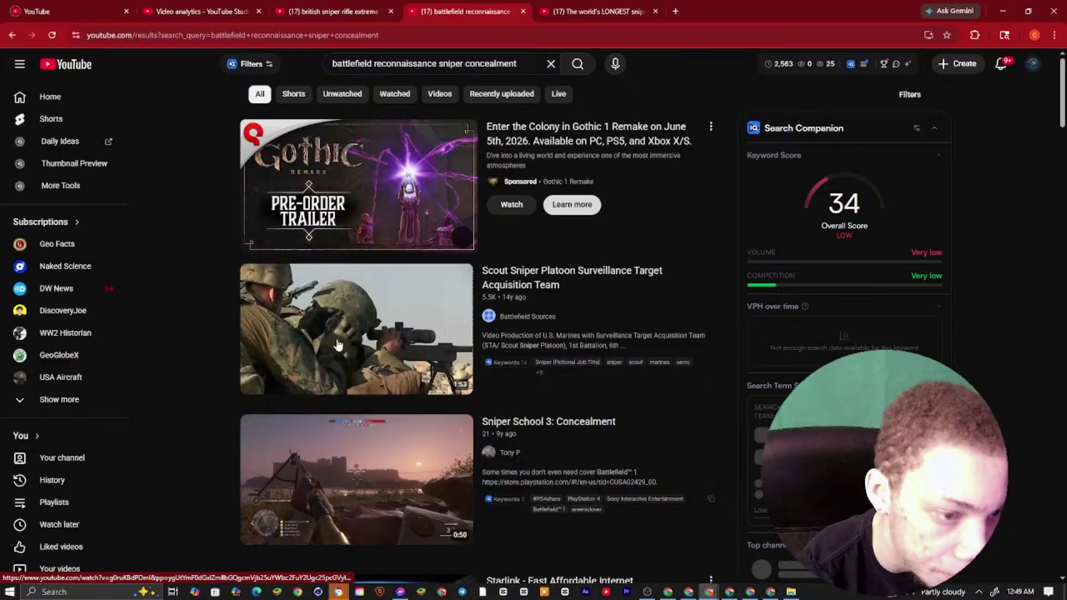
Expand the Shorts results and open the US Military Short "How US Sniper Dons Ghillie Suit For Extreme ..."
{"action": "scroll", "coordinate": [545, 275], "scroll_direction": "down", "scroll_amount": 8}
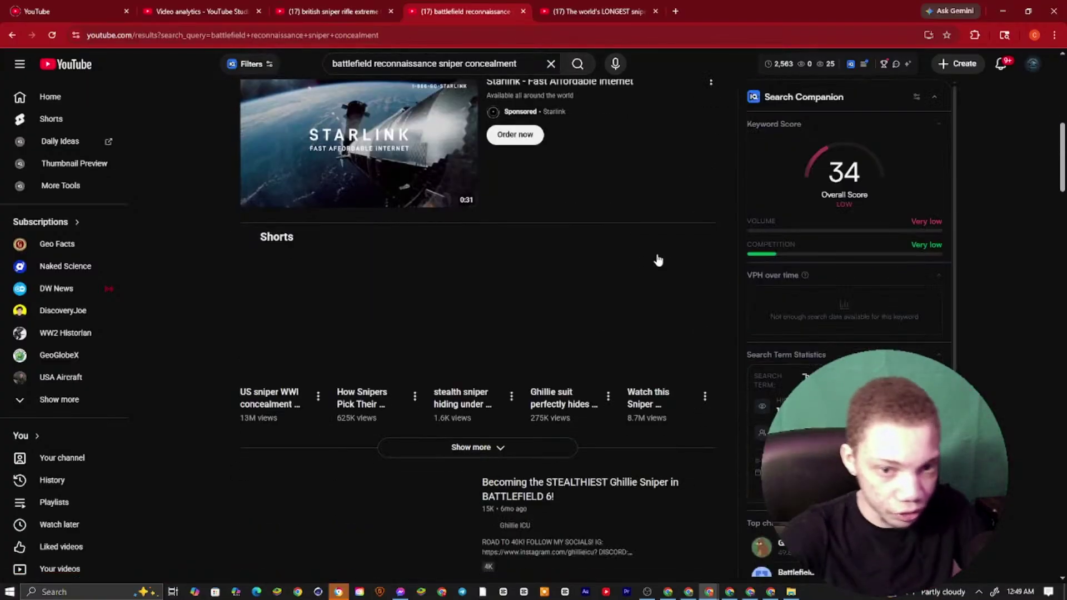
{"action": "scroll", "coordinate": [657, 260], "scroll_direction": "down", "scroll_amount": 3}
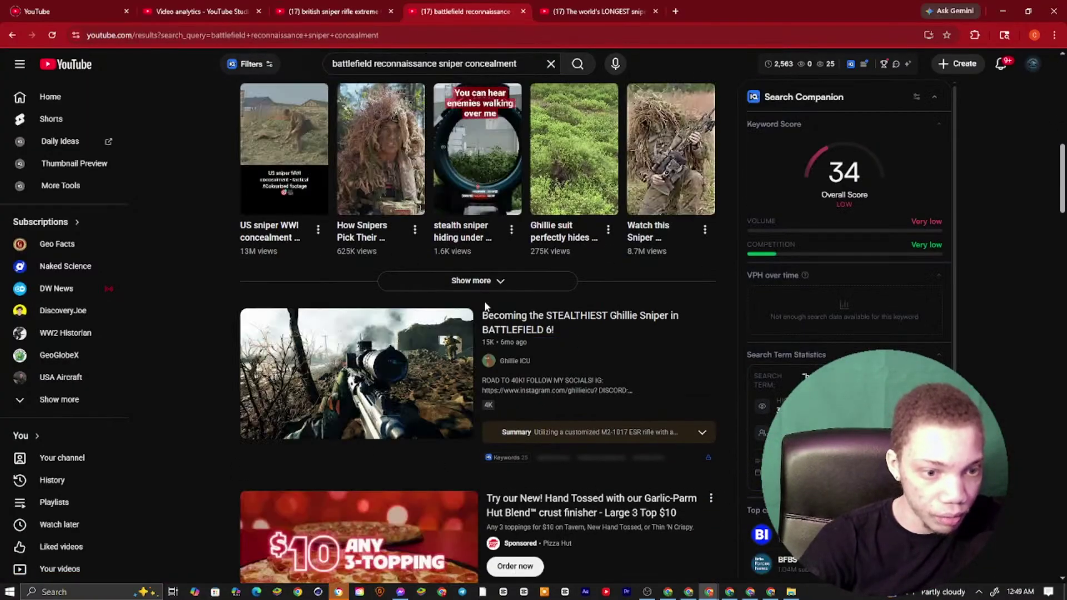
{"action": "left_click", "coordinate": [495, 284]}
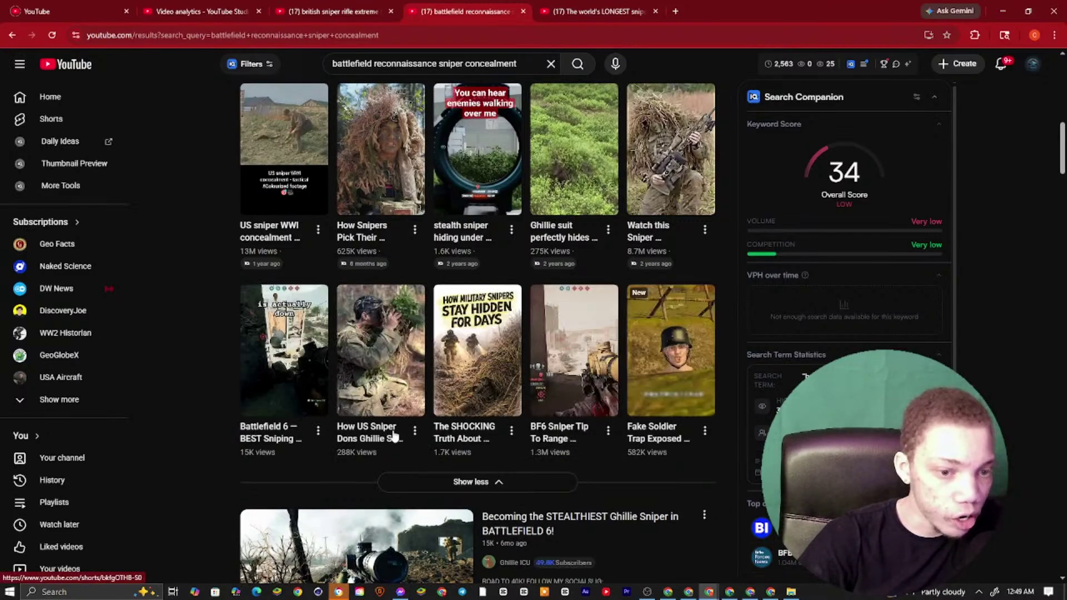
{"action": "right_click", "coordinate": [359, 427]}
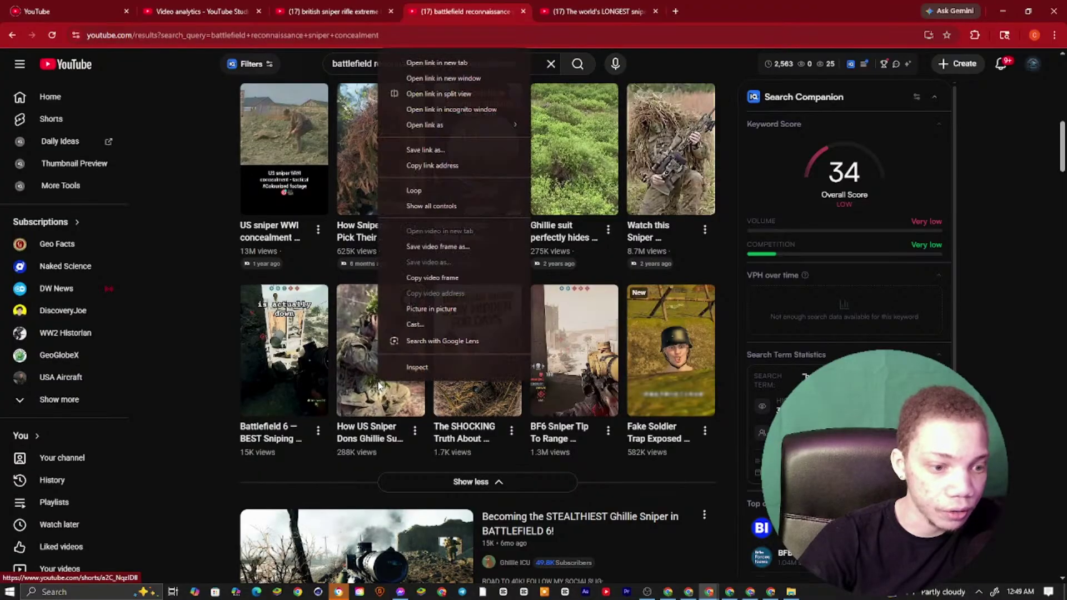
{"action": "left_click", "coordinate": [355, 453]}
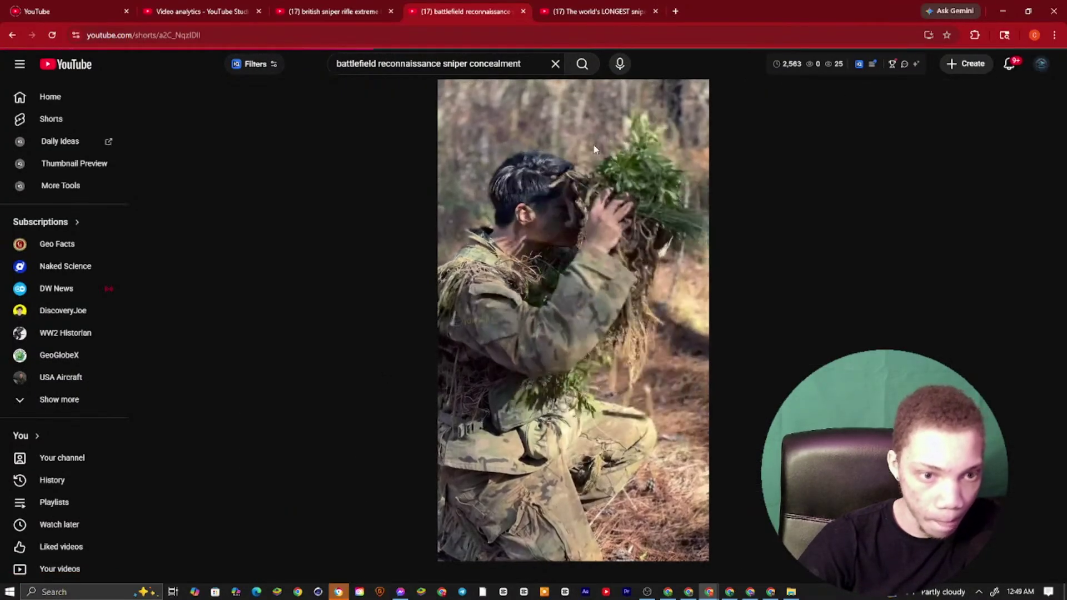
Copy the ghillie suit Short's video URL and skip ahead to preview the later part of the clip
{"action": "right_click", "coordinate": [554, 163]}
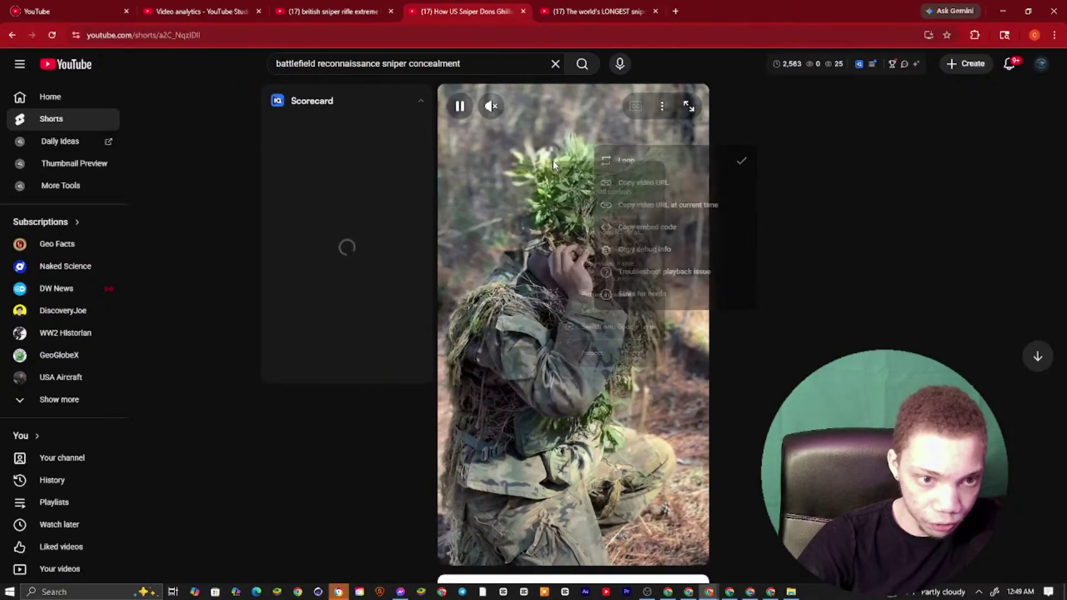
{"action": "left_click", "coordinate": [603, 191]}
{"action": "right_click", "coordinate": [526, 191]}
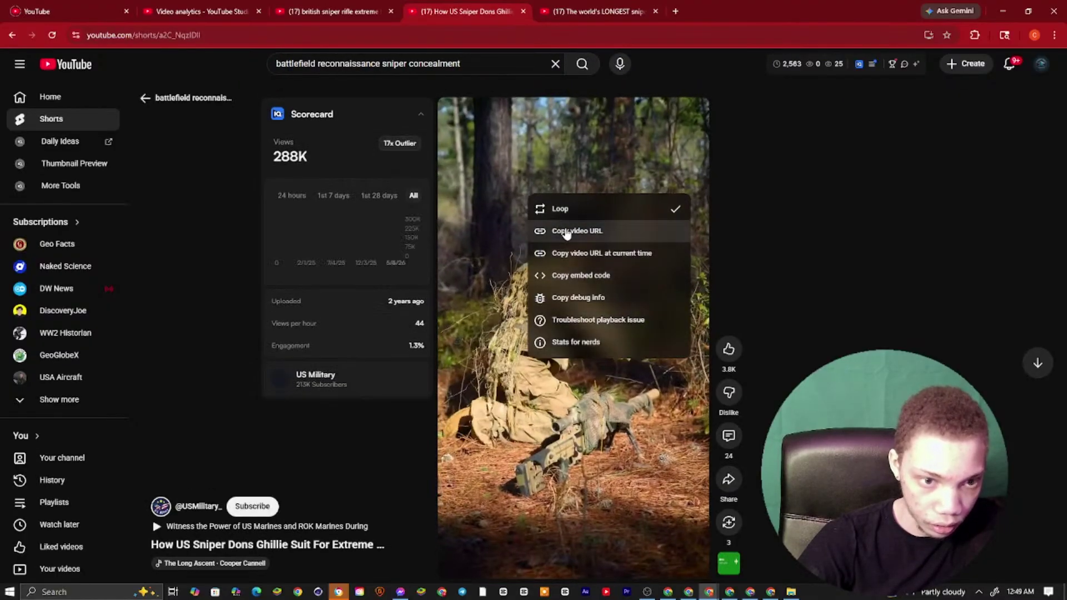
{"action": "left_click", "coordinate": [563, 228]}
{"action": "left_click", "coordinate": [567, 240]}
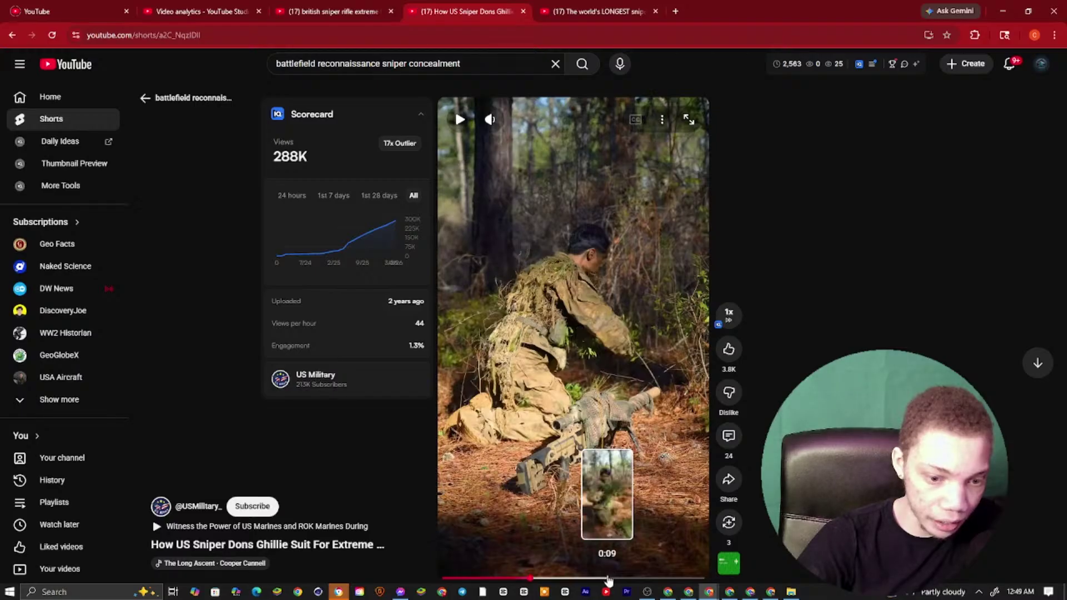
{"action": "left_click", "coordinate": [650, 578]}
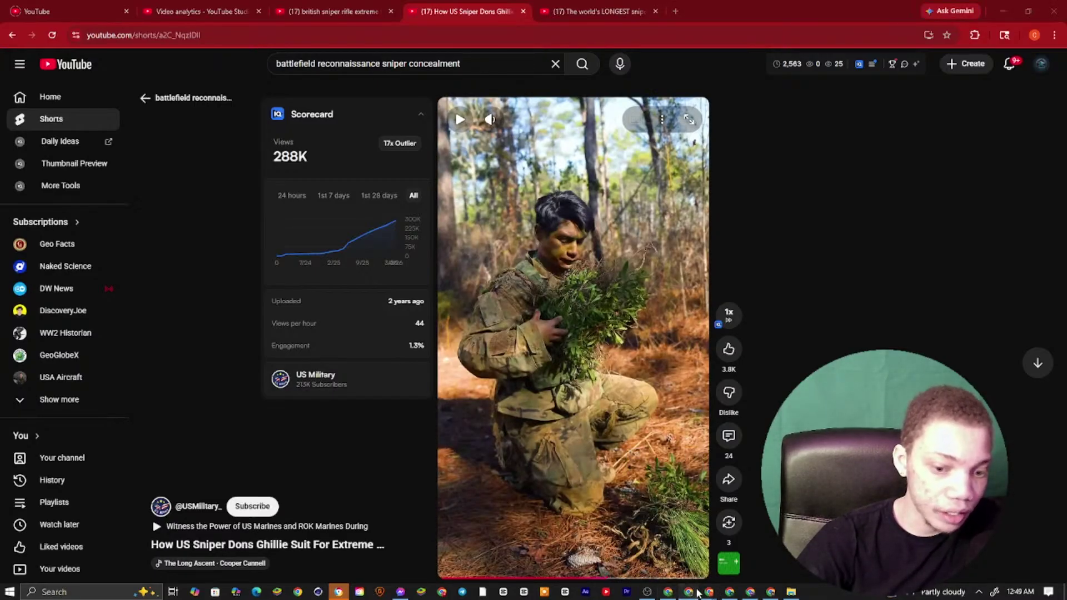
Paste the copied link above the existing one in the Google Keep note "The One British Weapon US Rangers Would Kill For" and close the note
{"action": "left_click", "coordinate": [697, 592]}
{"action": "left_click", "coordinate": [289, 11]}
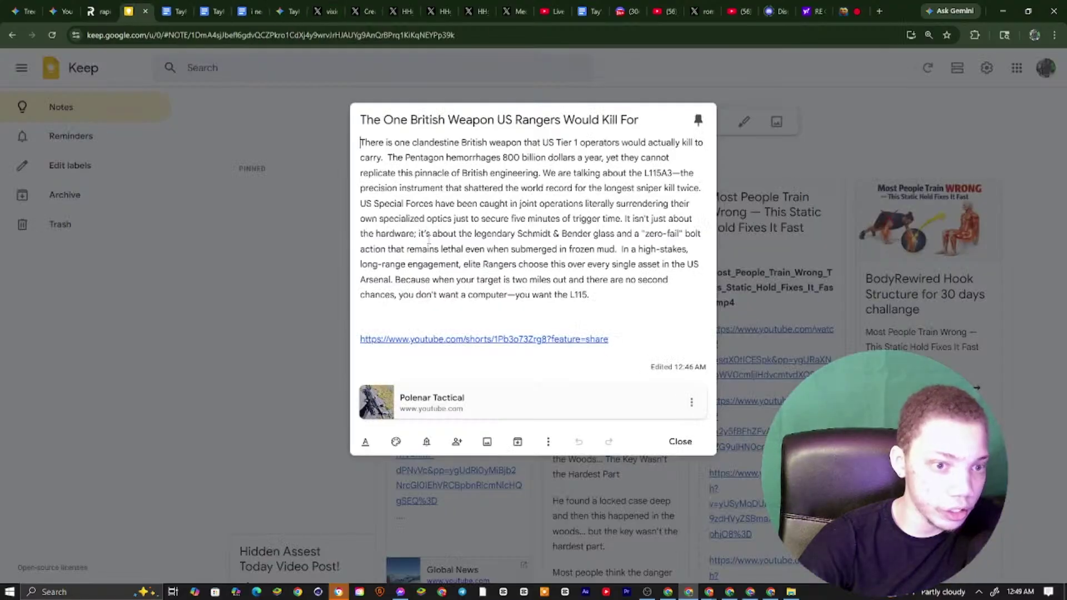
{"action": "left_click", "coordinate": [418, 328]}
{"action": "right_click", "coordinate": [418, 327]}
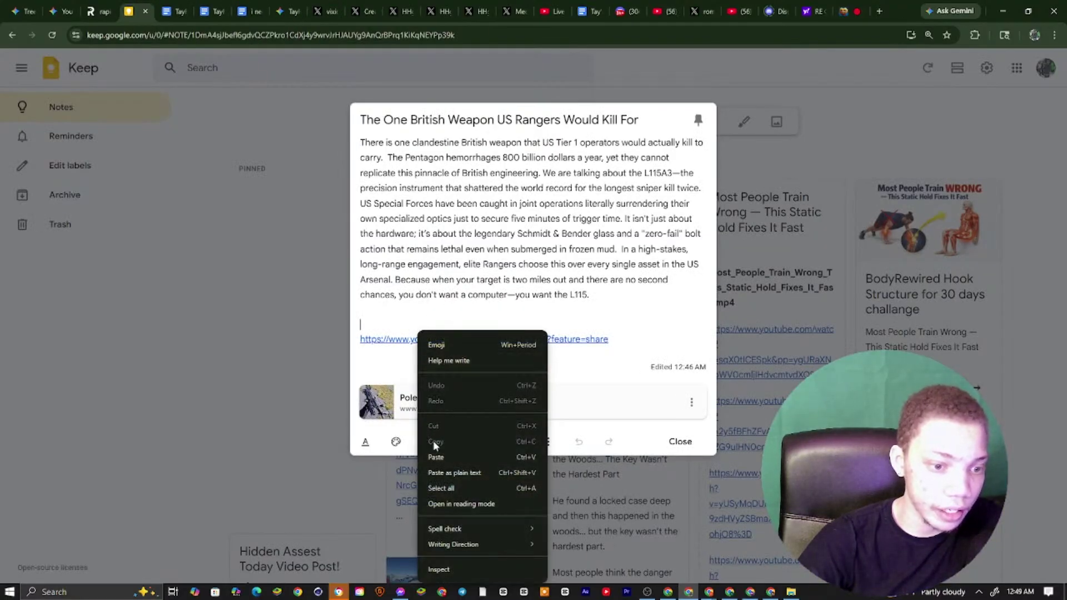
{"action": "left_click", "coordinate": [436, 456]}
{"action": "left_click", "coordinate": [227, 305]}
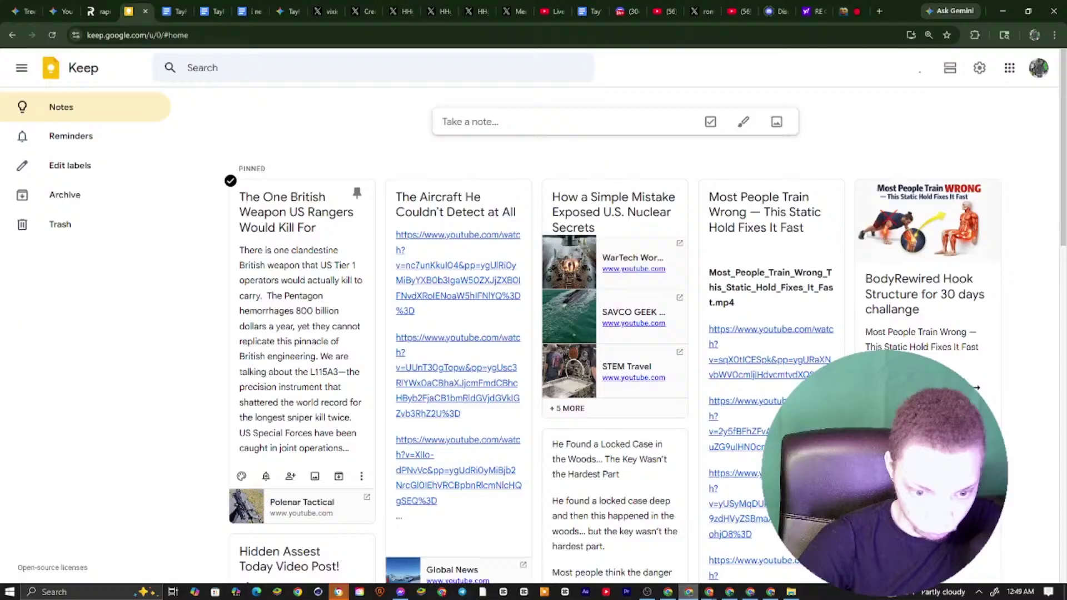
Return to the analytics document and copy the BUILD-UP (2–8s) keyword "special forces sniper gear comparison table"
{"action": "left_click", "coordinate": [677, 593]}
{"action": "left_click", "coordinate": [710, 592]}
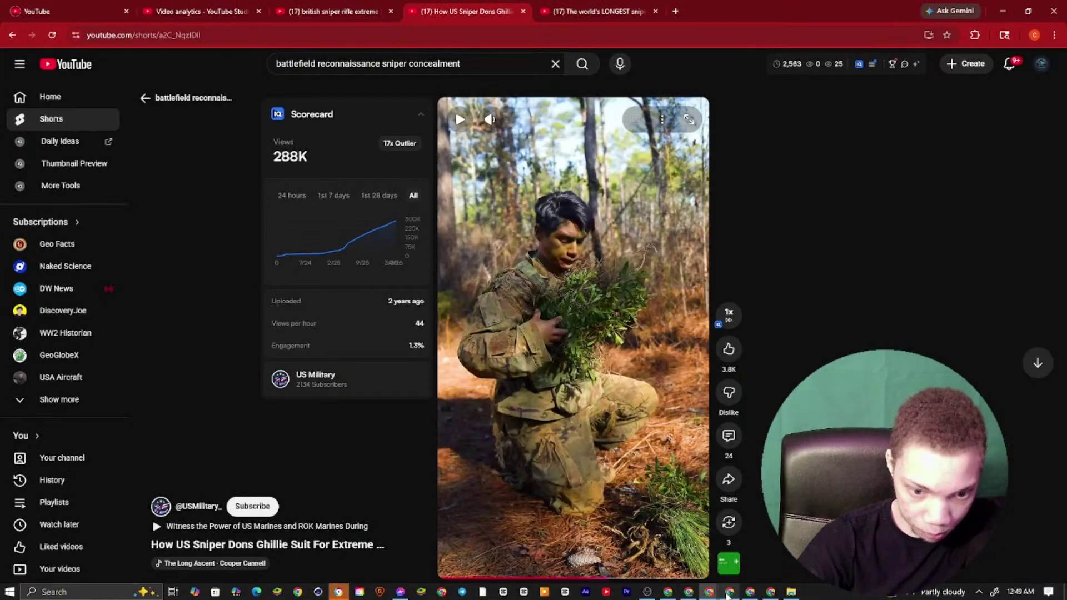
{"action": "left_click", "coordinate": [688, 593]}
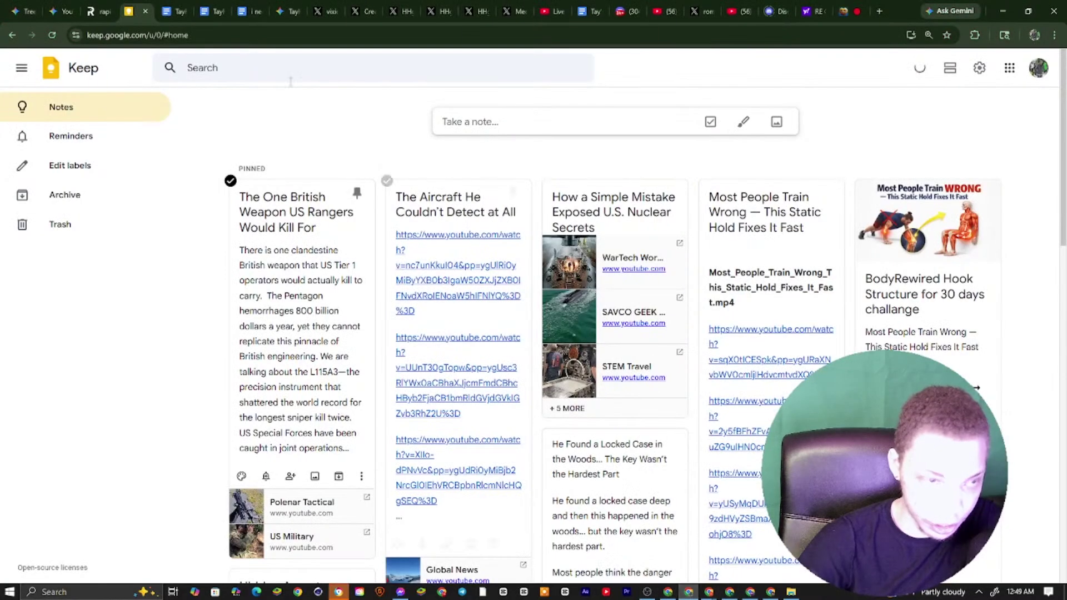
{"action": "left_click", "coordinate": [166, 10]}
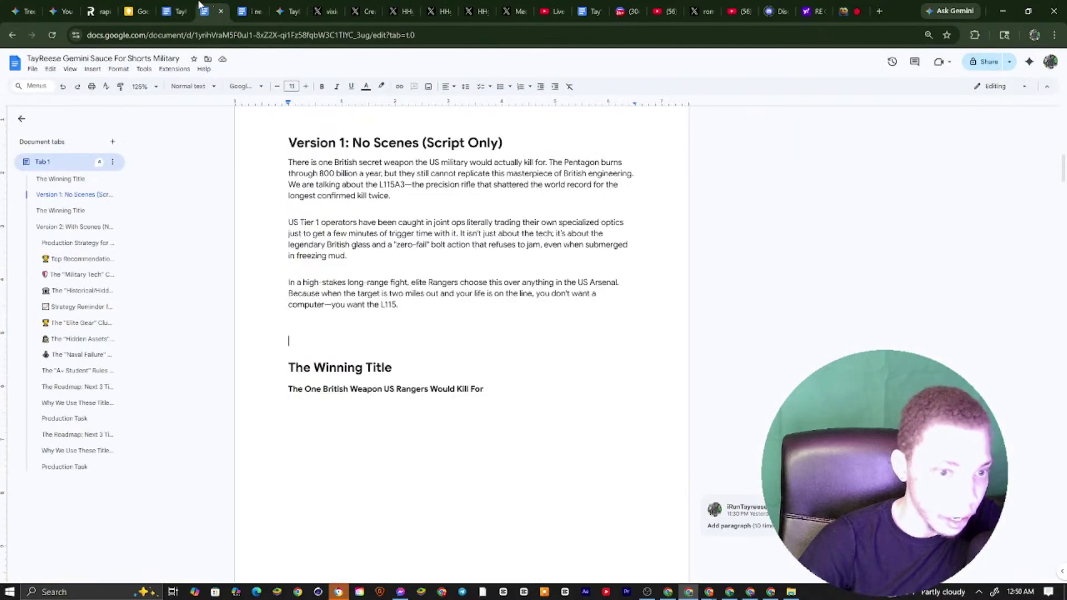
{"action": "scroll", "coordinate": [409, 328], "scroll_direction": "down", "scroll_amount": 7}
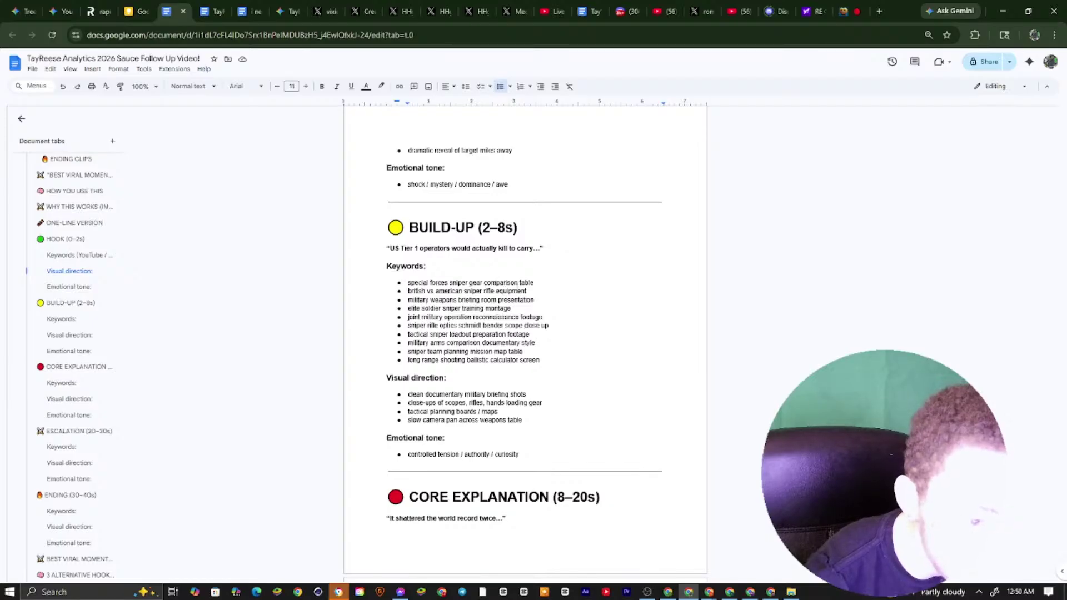
{"action": "left_click_drag", "start_coordinate": [476, 282], "coordinate": [403, 291]}
{"action": "right_click", "coordinate": [402, 291]}
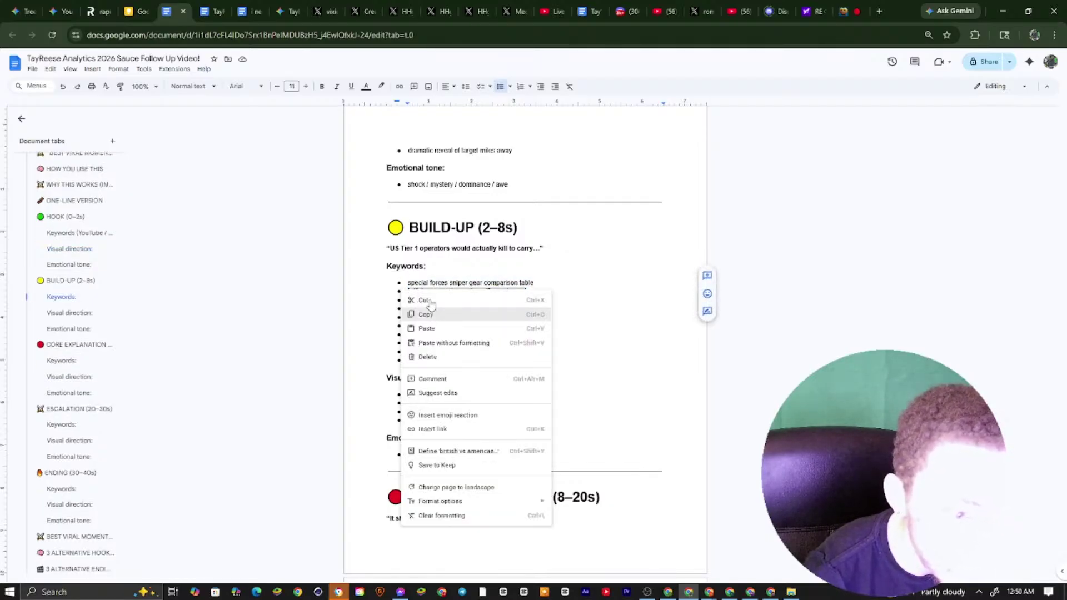
{"action": "left_click", "coordinate": [446, 255]}
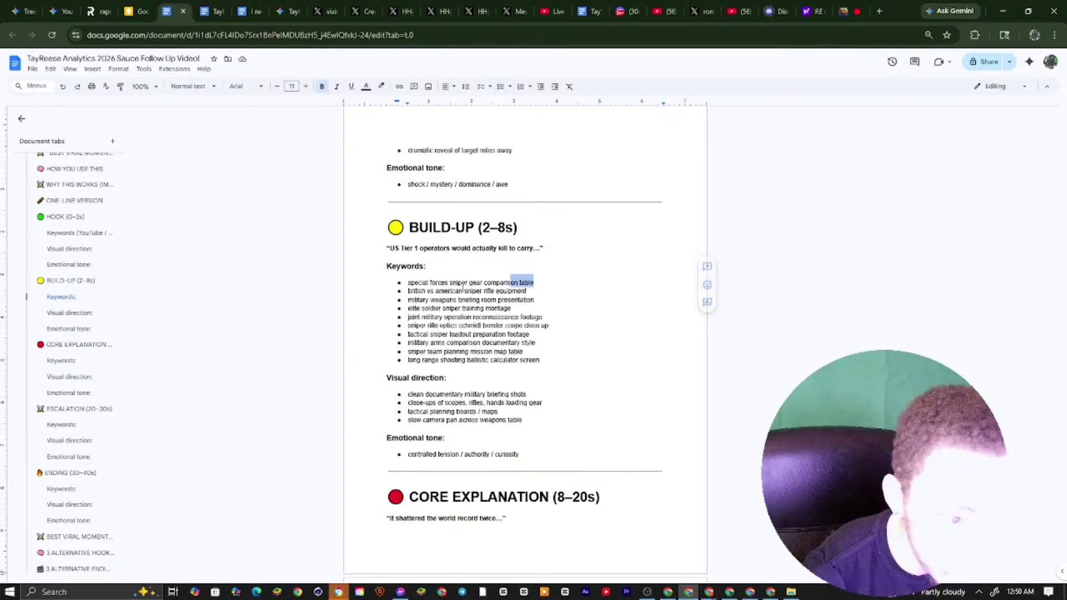
Switch to the YouTube window, search for "british vs american sniper rifle equipment" and limit the results to Shorts
{"action": "left_click", "coordinate": [687, 592]}
{"action": "mouse_move", "coordinate": [708, 591]}
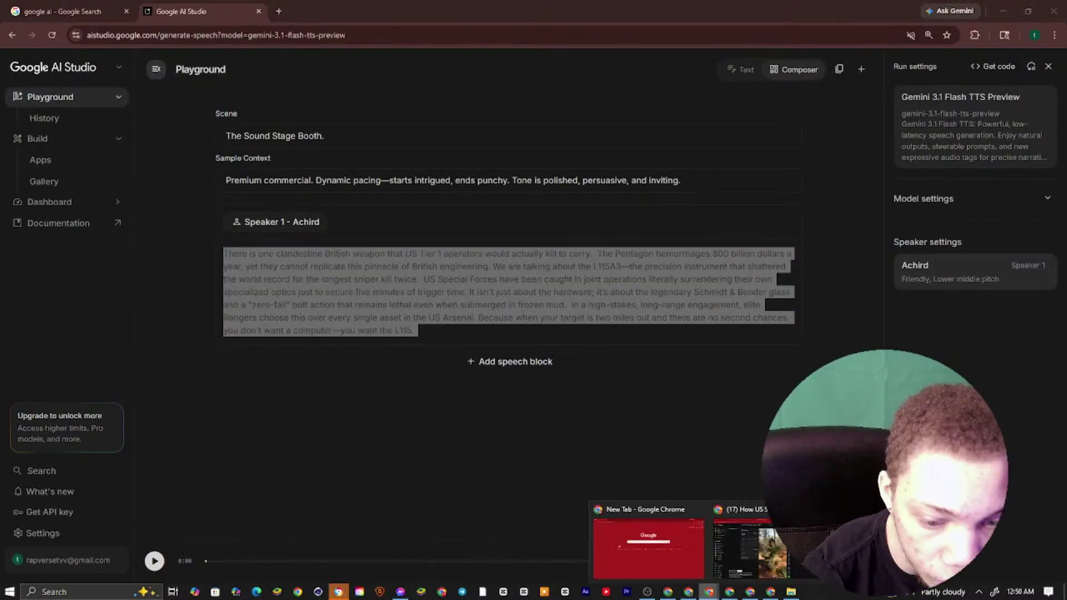
{"action": "left_click", "coordinate": [750, 542]}
{"action": "left_click", "coordinate": [555, 63]}
{"action": "right_click", "coordinate": [553, 64]}
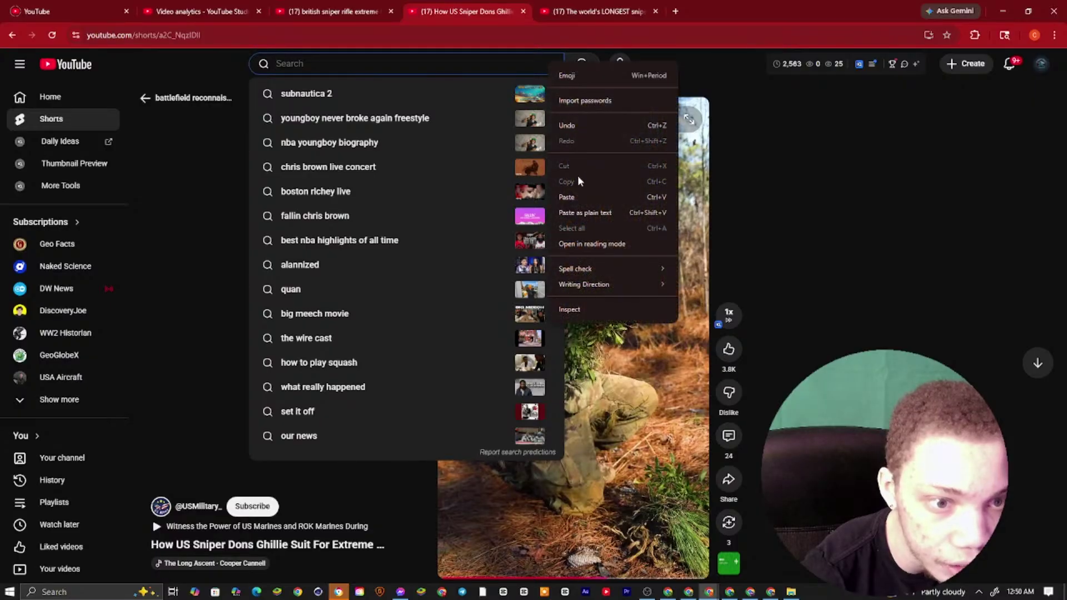
{"action": "left_click", "coordinate": [578, 175]}
{"action": "key", "text": "Return"}
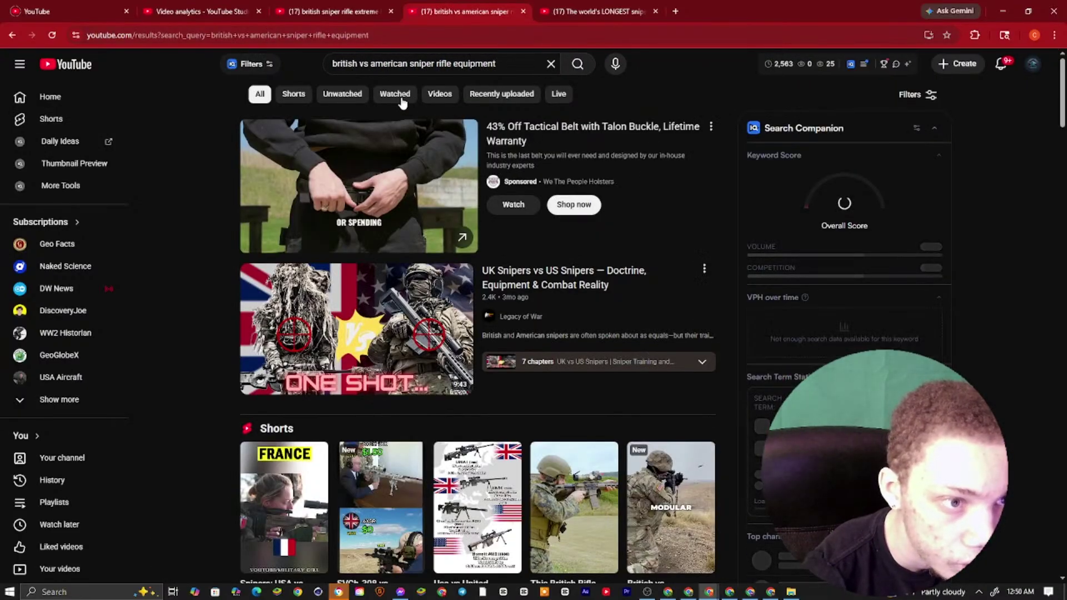
{"action": "left_click", "coordinate": [288, 98]}
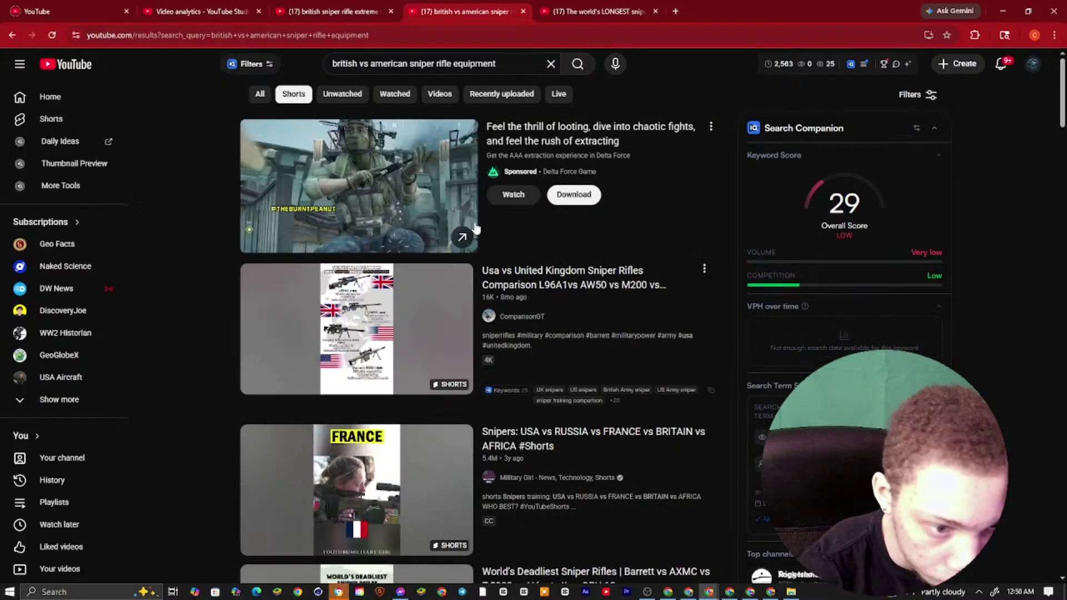
Look through the Shorts results, open the British Military channel from "British vs American guns: Who's was better: Part 1" and subscribe to it
{"action": "scroll", "coordinate": [408, 402], "scroll_direction": "down", "scroll_amount": 10}
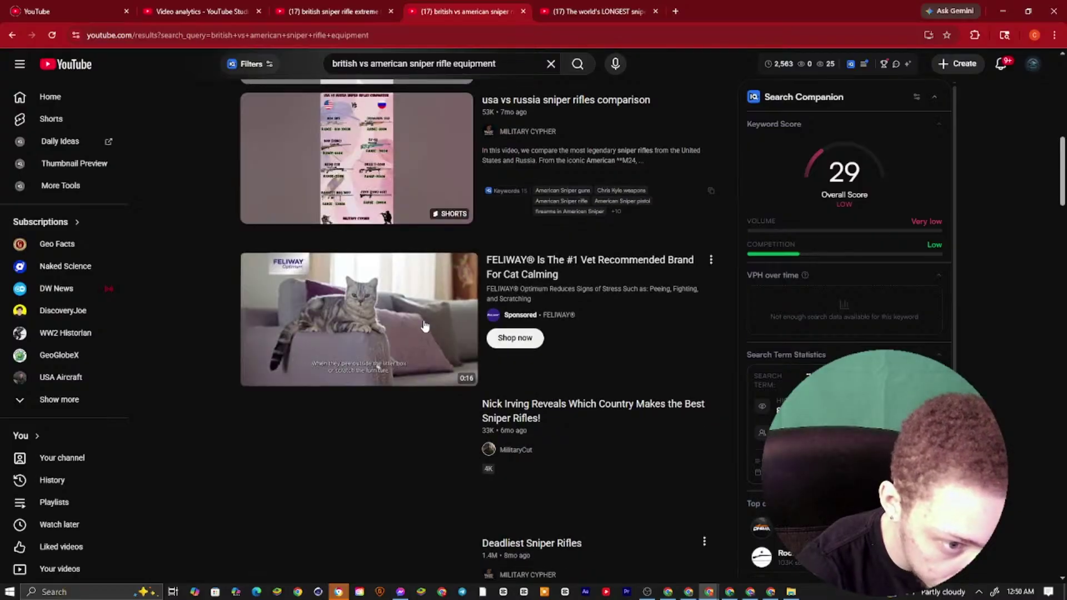
{"action": "scroll", "coordinate": [364, 353], "scroll_direction": "down", "scroll_amount": 12}
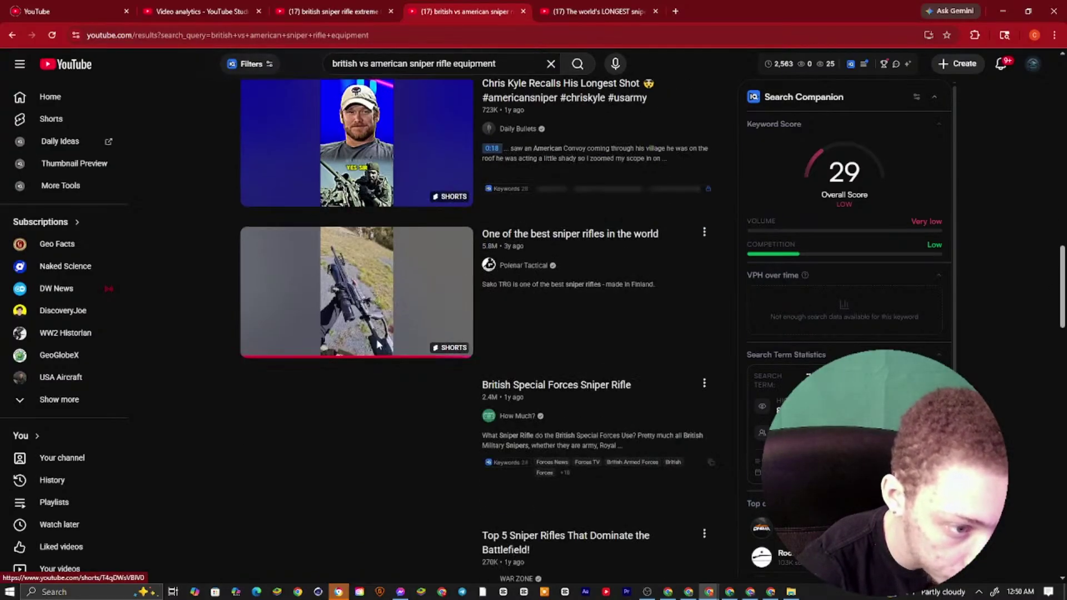
{"action": "scroll", "coordinate": [405, 344], "scroll_direction": "down", "scroll_amount": 9}
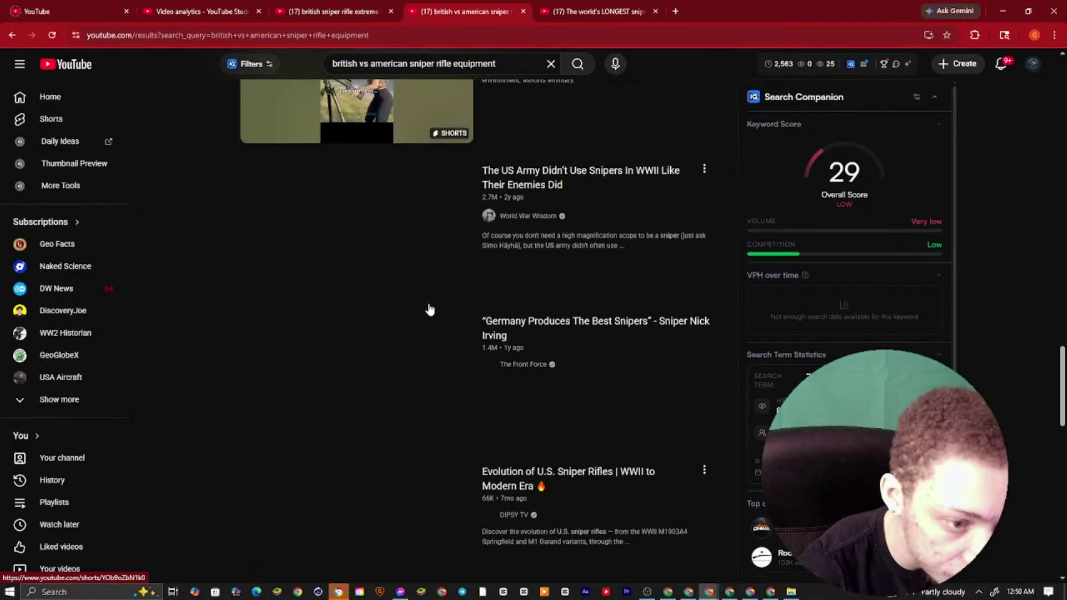
{"action": "scroll", "coordinate": [403, 288], "scroll_direction": "down", "scroll_amount": 15}
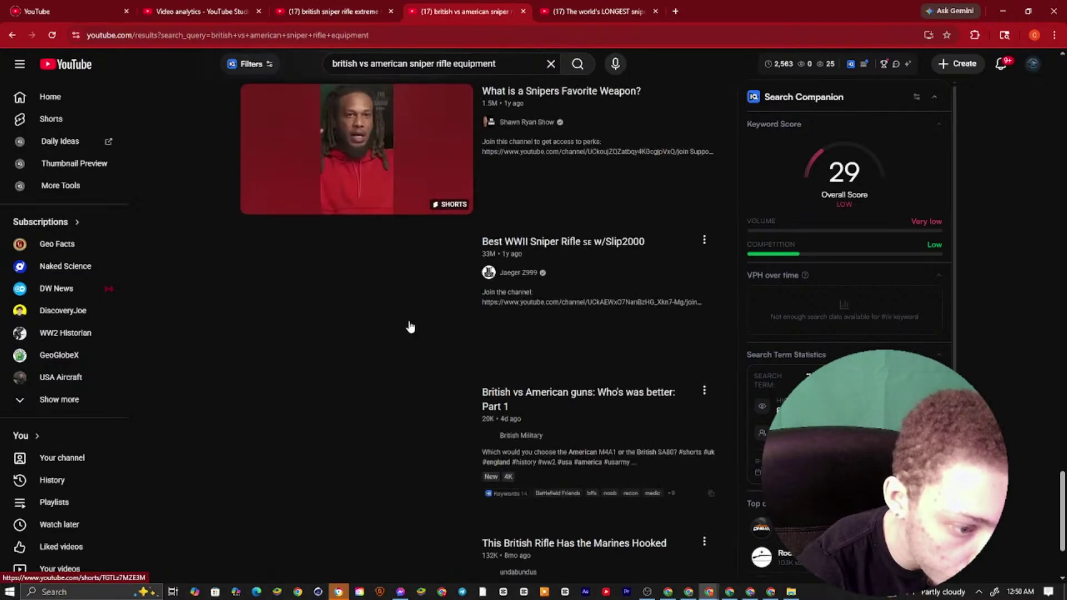
{"action": "scroll", "coordinate": [404, 342], "scroll_direction": "down", "scroll_amount": 3}
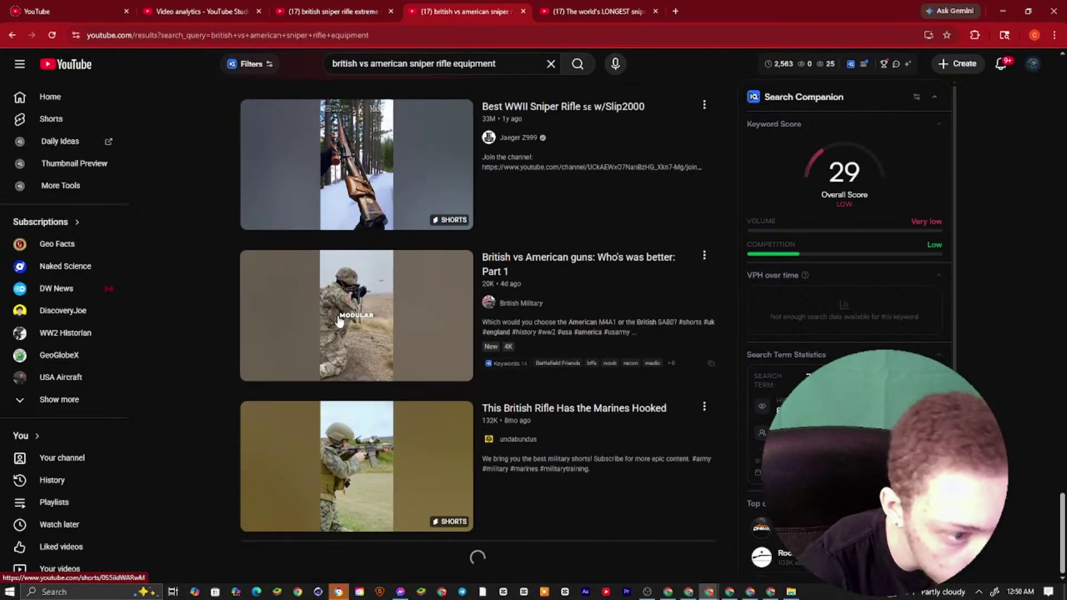
{"action": "scroll", "coordinate": [389, 289], "scroll_direction": "down", "scroll_amount": 5}
{"action": "scroll", "coordinate": [481, 260], "scroll_direction": "up", "scroll_amount": 2}
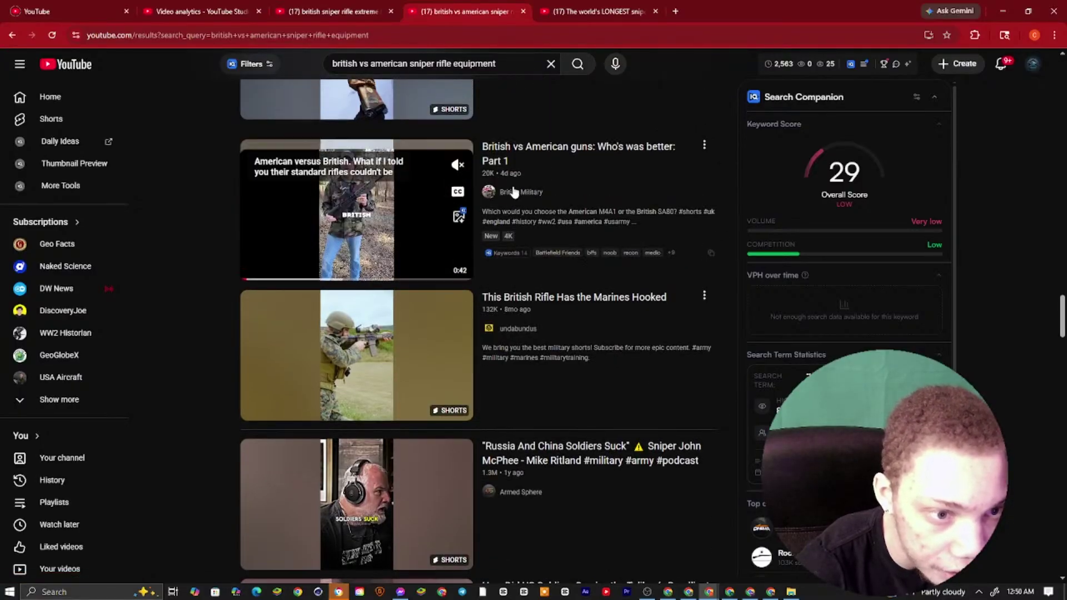
{"action": "left_click", "coordinate": [533, 193]}
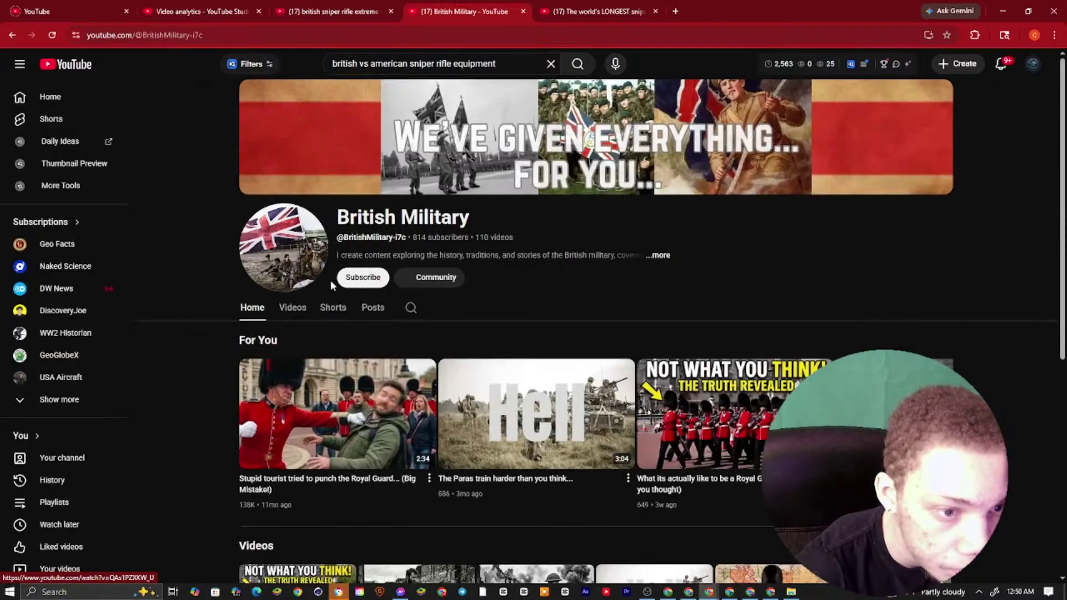
{"action": "left_click", "coordinate": [356, 278]}
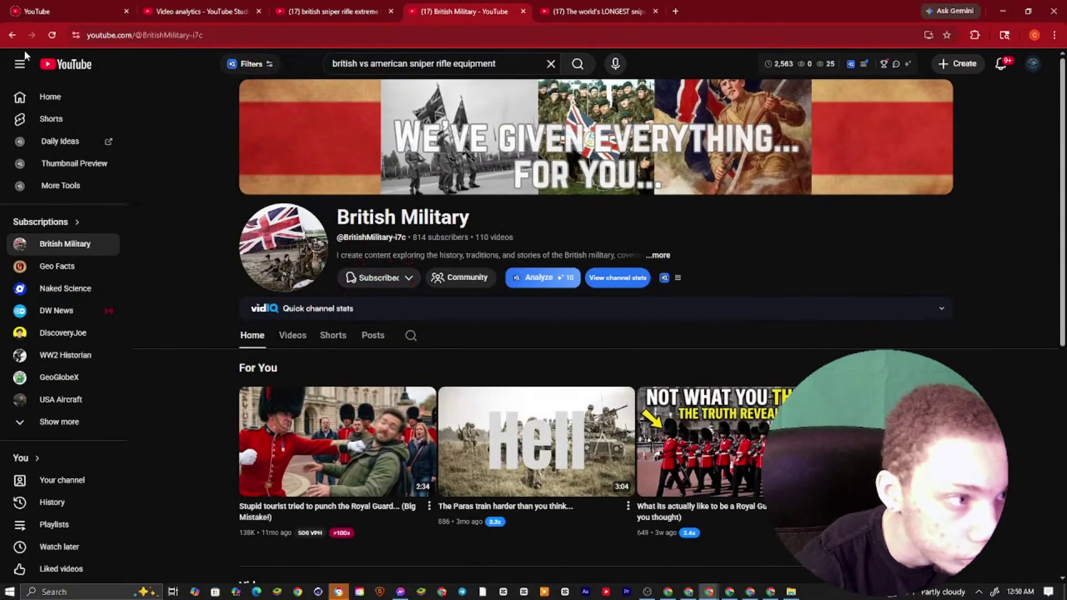
Go back to the search results and open the Short "This British Rifle Has the Marines Hooked" in a new tab
{"action": "left_click", "coordinate": [5, 36]}
{"action": "scroll", "coordinate": [462, 399], "scroll_direction": "down", "scroll_amount": 8}
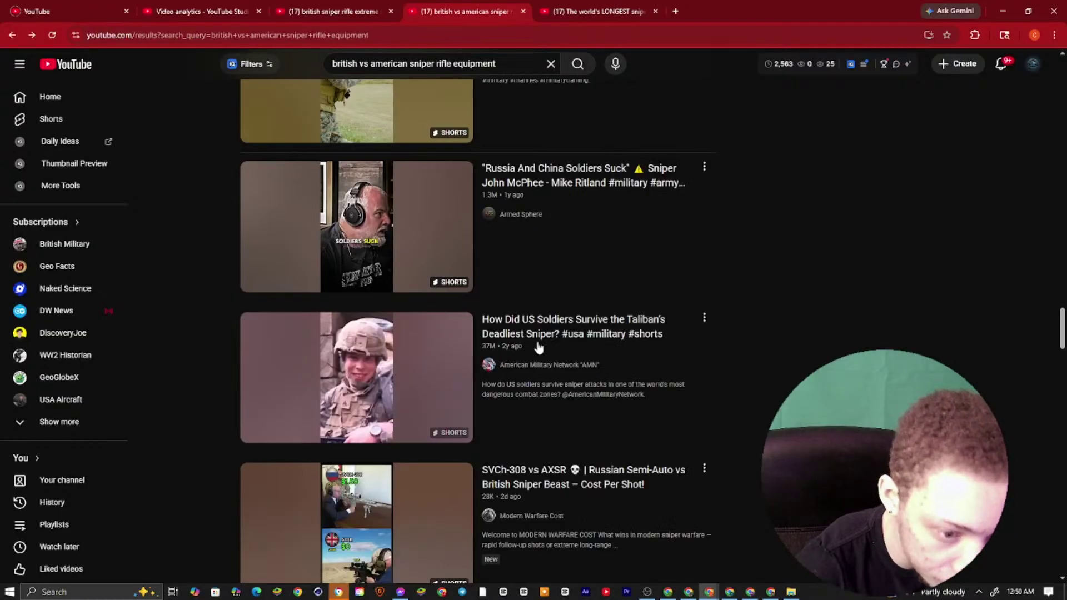
{"action": "scroll", "coordinate": [462, 398], "scroll_direction": "up", "scroll_amount": 4}
{"action": "scroll", "coordinate": [372, 300], "scroll_direction": "up", "scroll_amount": 4}
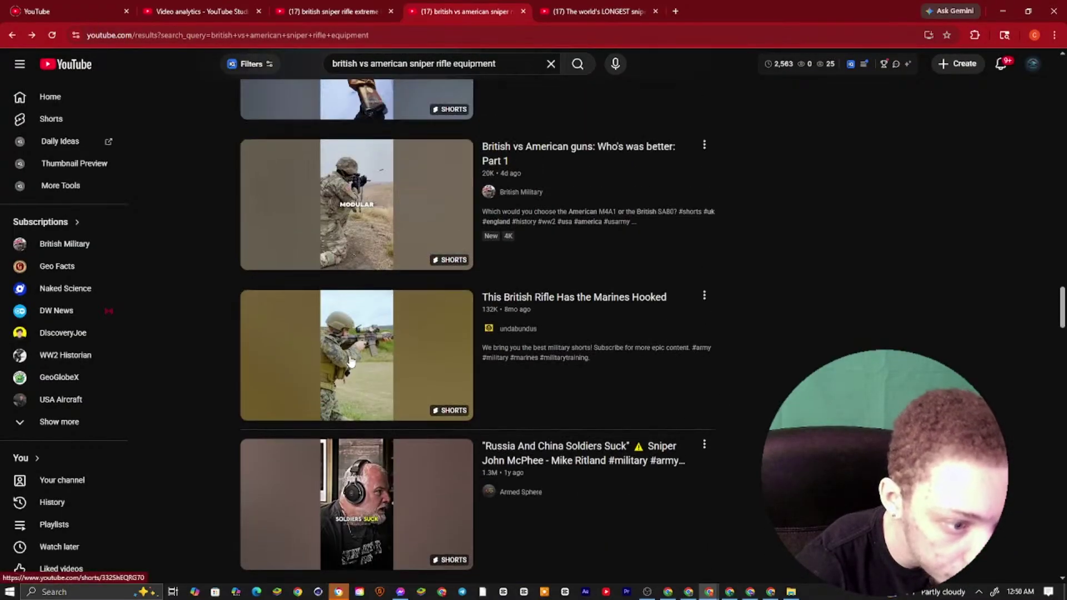
{"action": "right_click", "coordinate": [350, 353]}
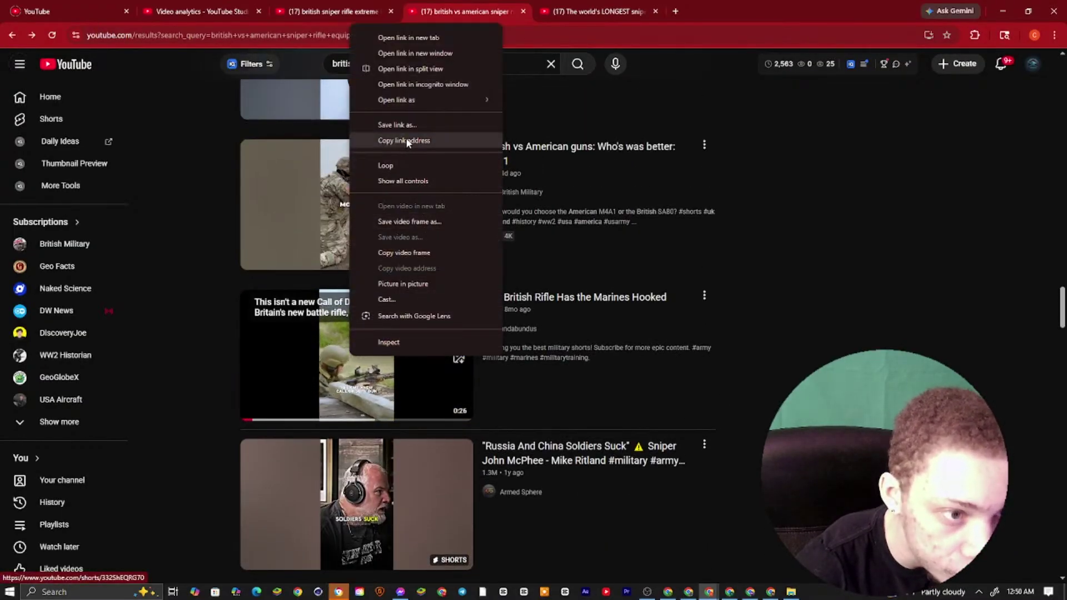
{"action": "left_click", "coordinate": [410, 38]}
{"action": "left_click", "coordinate": [560, 4]}
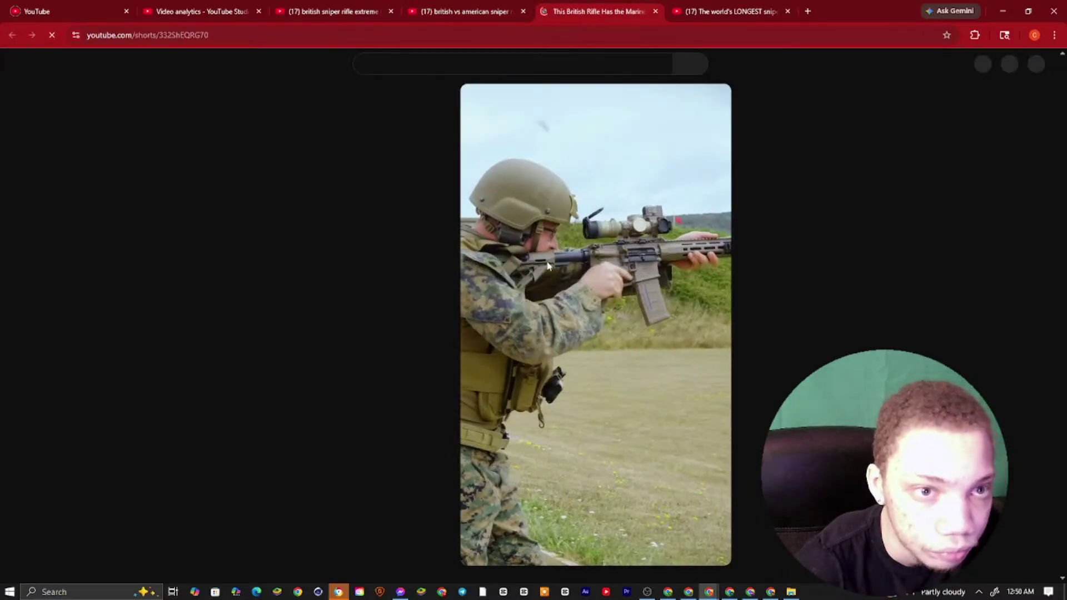
Preview the Marines rifle Short, skip ahead in the clip and copy its video URL
{"action": "left_click", "coordinate": [617, 502]}
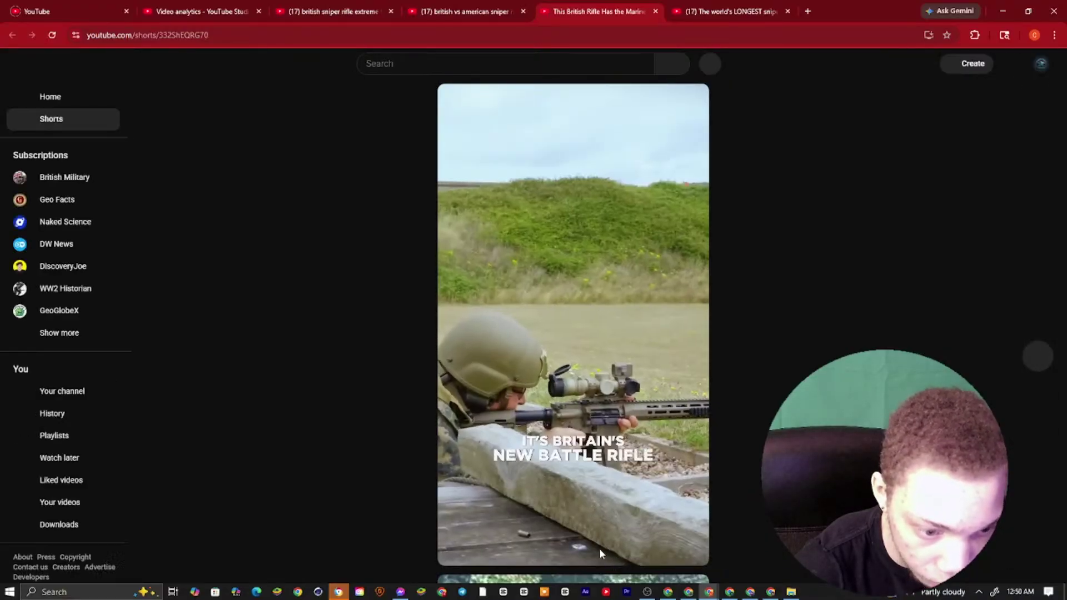
{"action": "left_click", "coordinate": [599, 548]}
{"action": "left_click", "coordinate": [509, 295]}
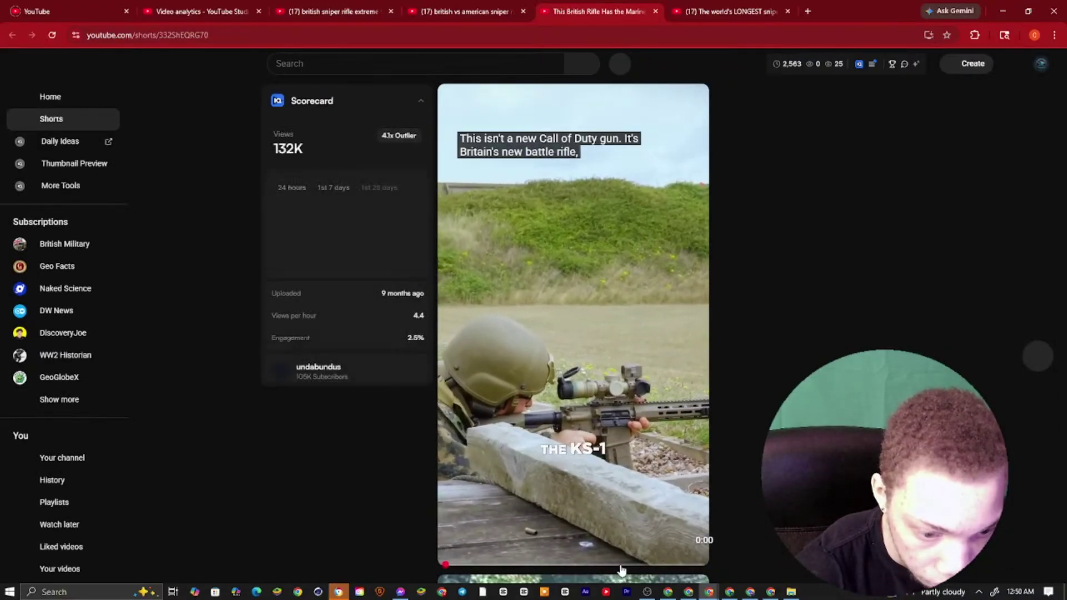
{"action": "left_click", "coordinate": [510, 295]}
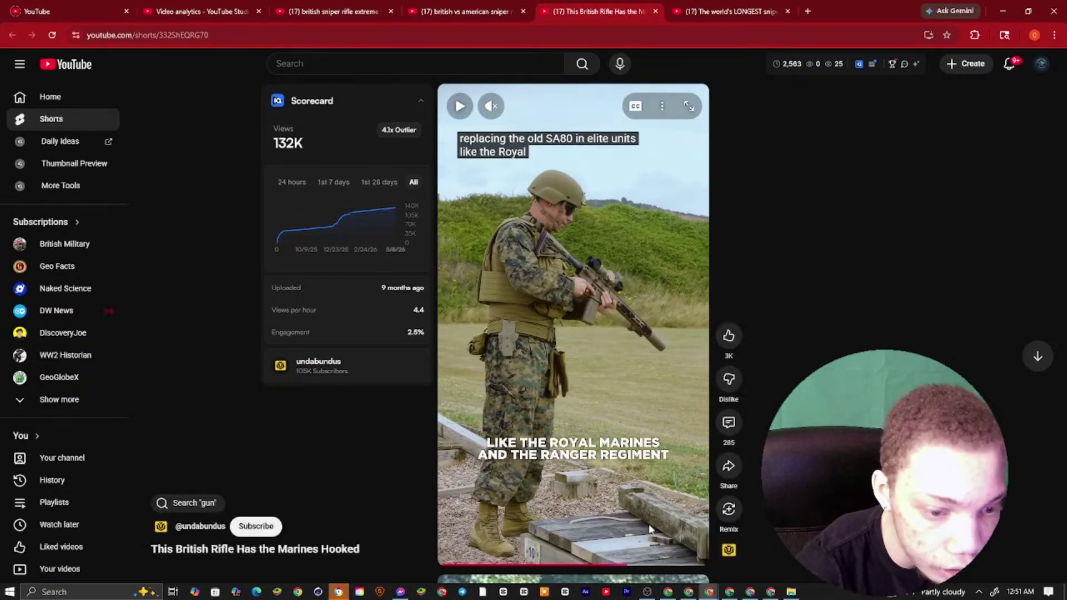
{"action": "right_click", "coordinate": [518, 331]}
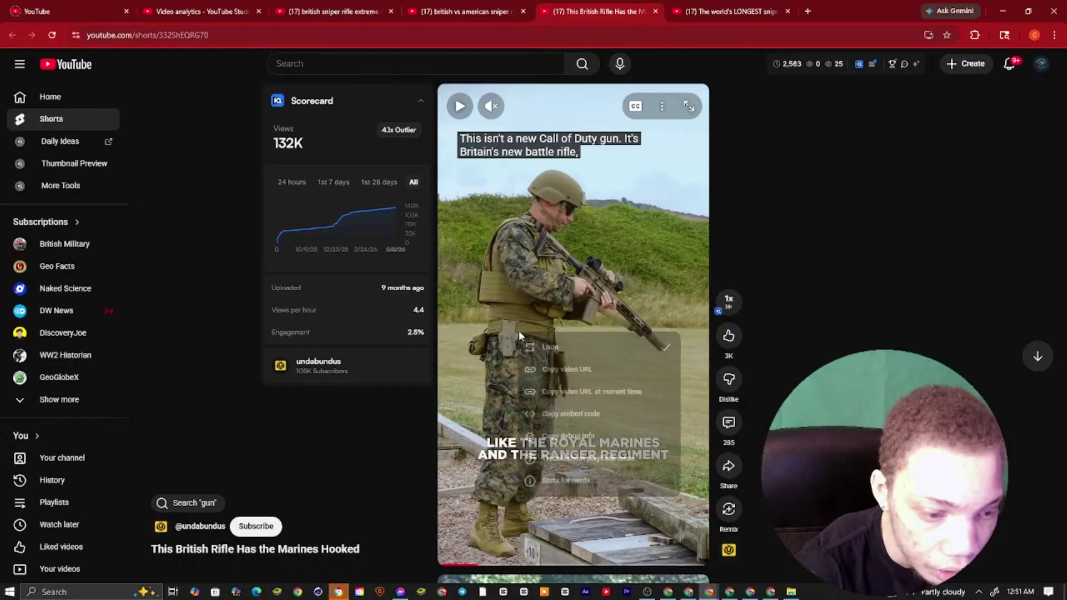
{"action": "left_click", "coordinate": [606, 370]}
Paste the copied link below the existing ones in the Keep note "The One British Weapon US Rangers Would Kill For" and return to the analytics document
{"action": "left_click", "coordinate": [702, 592]}
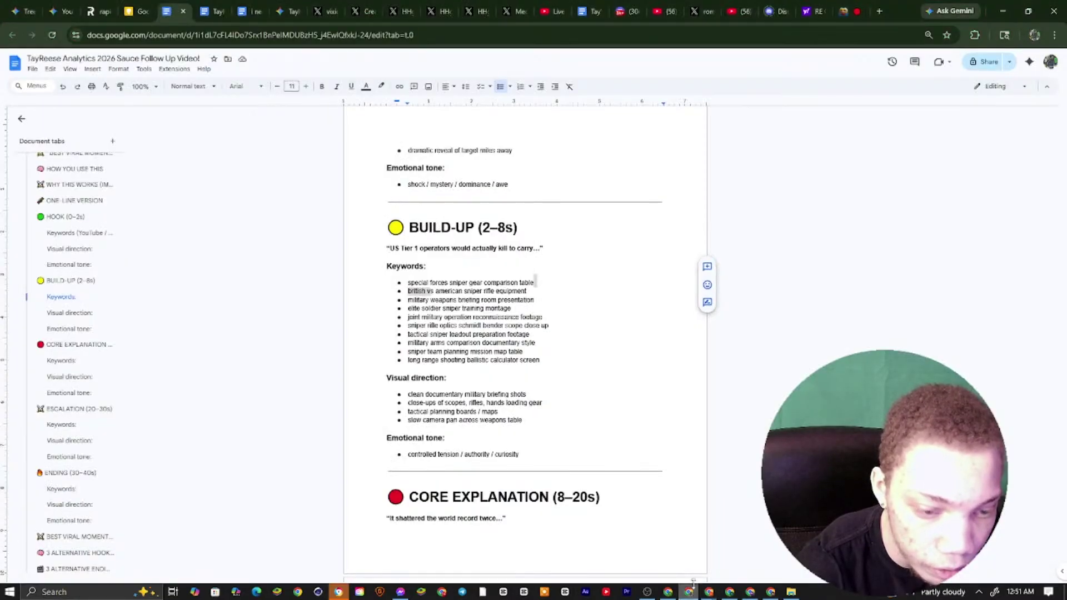
{"action": "left_click", "coordinate": [136, 11]}
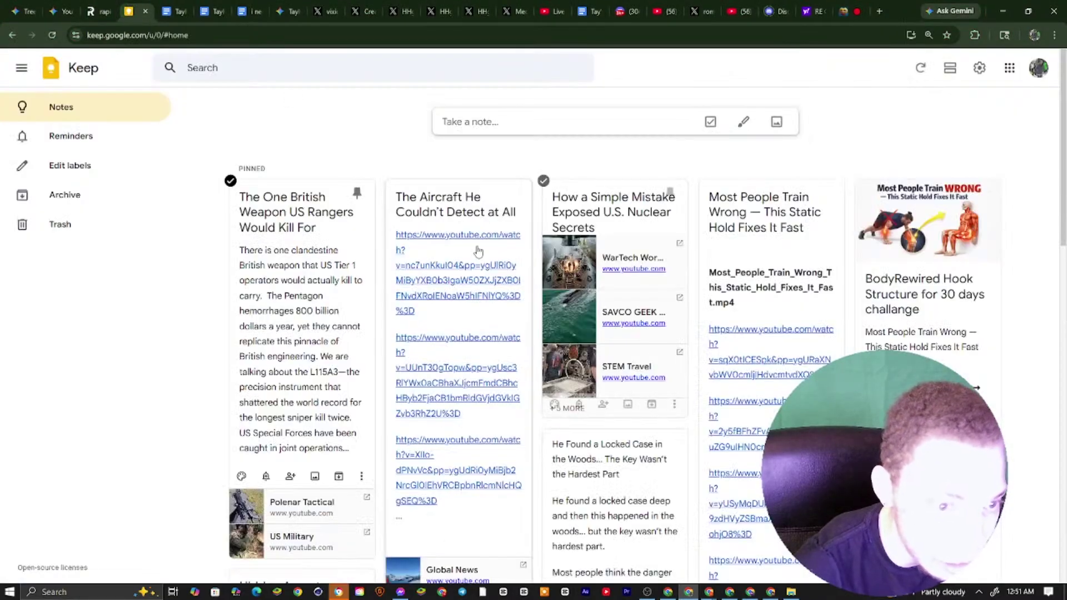
{"action": "left_click", "coordinate": [312, 277]}
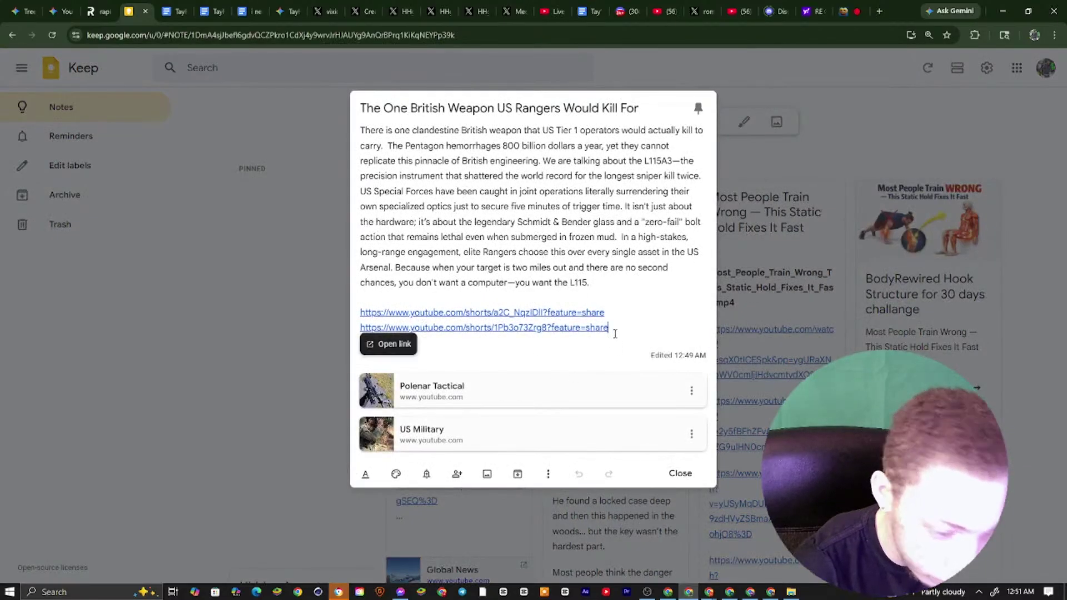
{"action": "key", "text": "Return"}
{"action": "key", "text": "ctrl+v"}
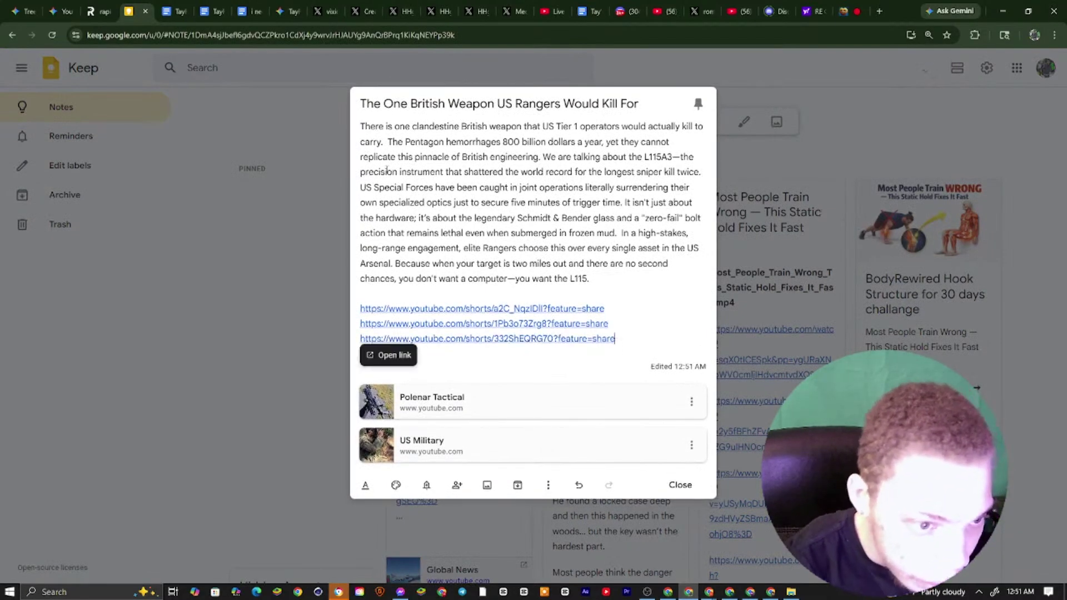
{"action": "left_click", "coordinate": [197, 196]}
{"action": "left_click", "coordinate": [256, 322]}
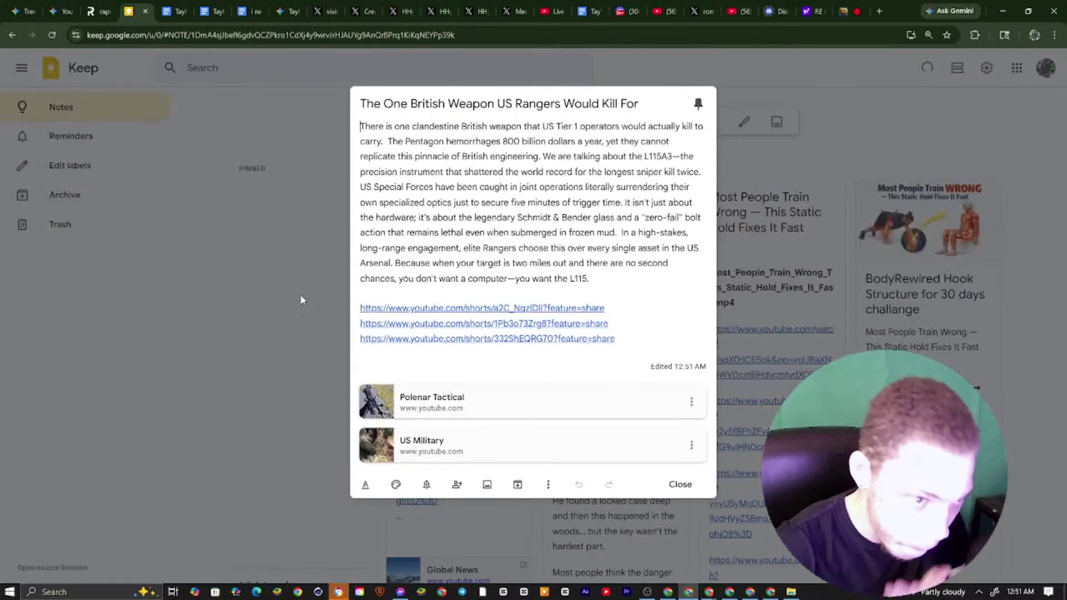
{"action": "left_click", "coordinate": [174, 7]}
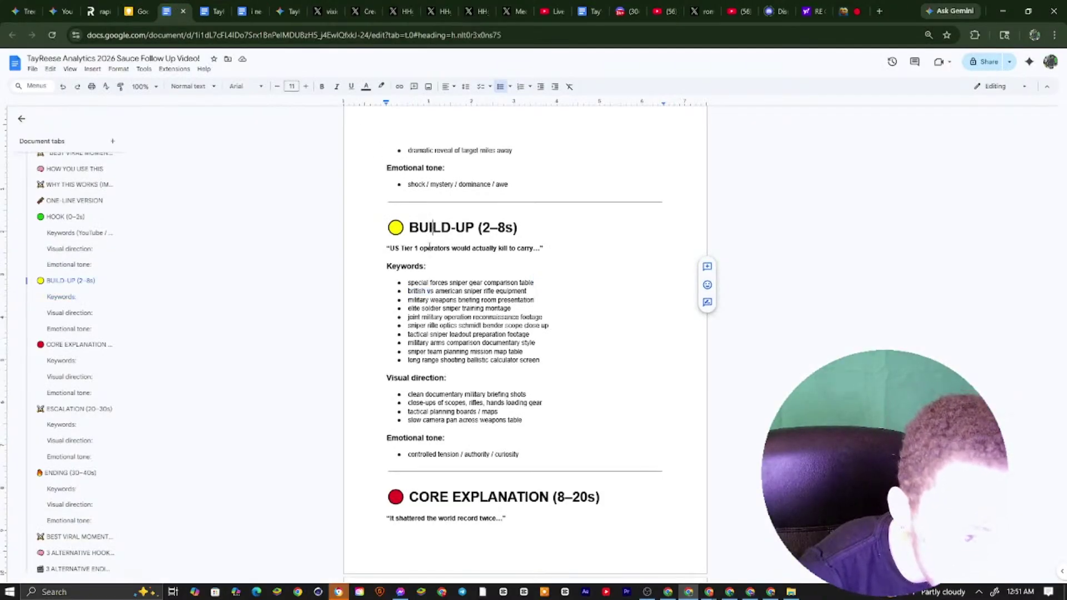
{"action": "left_click_drag", "start_coordinate": [542, 362], "coordinate": [428, 365]}
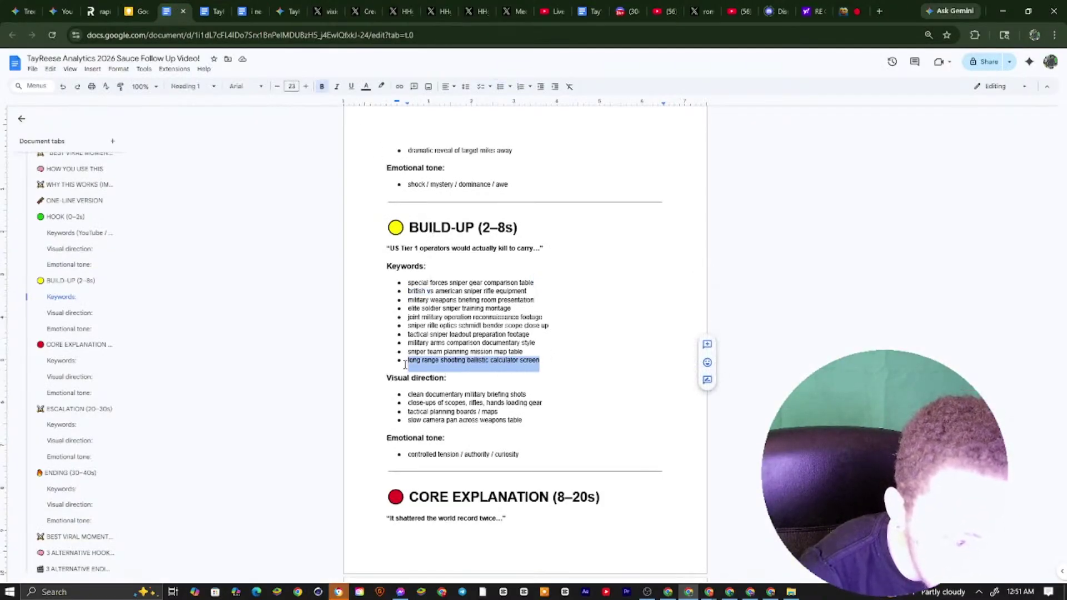
{"action": "left_click", "coordinate": [406, 366]}
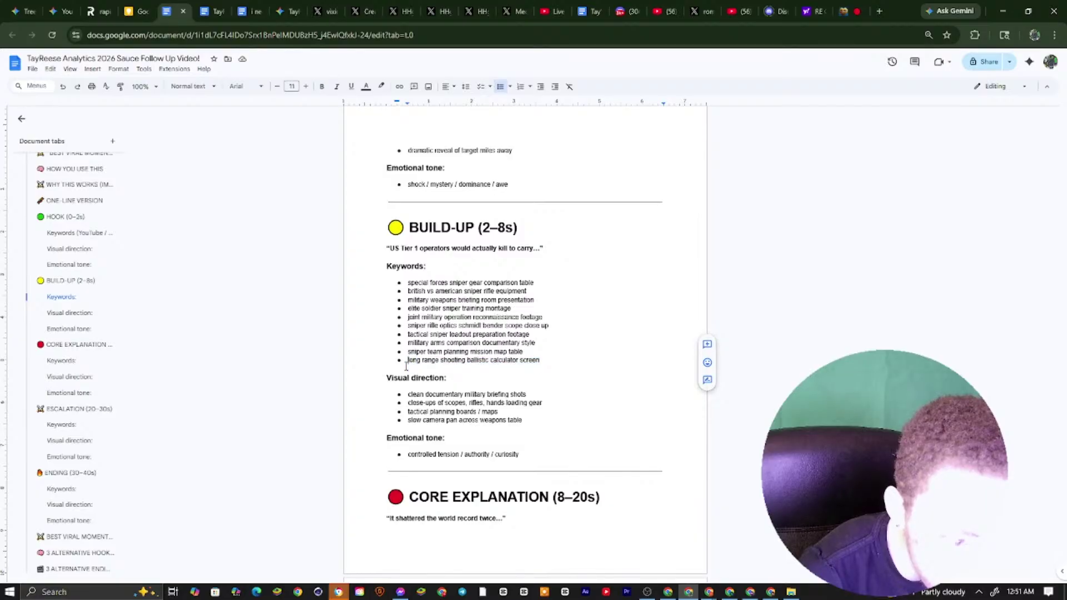
{"action": "triple_click", "coordinate": [562, 362]}
{"action": "scroll", "coordinate": [524, 357], "scroll_direction": "down", "scroll_amount": 1}
{"action": "left_click_drag", "start_coordinate": [571, 289], "coordinate": [531, 291]}
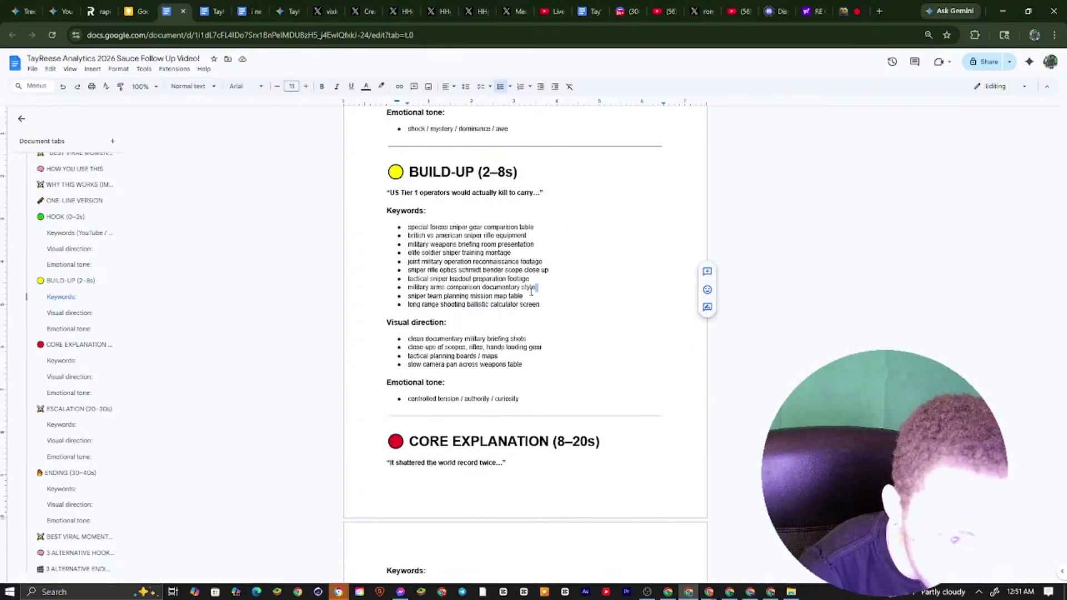
{"action": "left_click", "coordinate": [411, 211]}
Copy everything from the BUILD-UP (2–8s) heading through the end of the analytics document
{"action": "left_click_drag", "start_coordinate": [388, 177], "coordinate": [545, 503]}
{"action": "scroll", "coordinate": [543, 505], "scroll_direction": "down", "scroll_amount": 6}
{"action": "scroll", "coordinate": [538, 529], "scroll_direction": "down", "scroll_amount": 15}
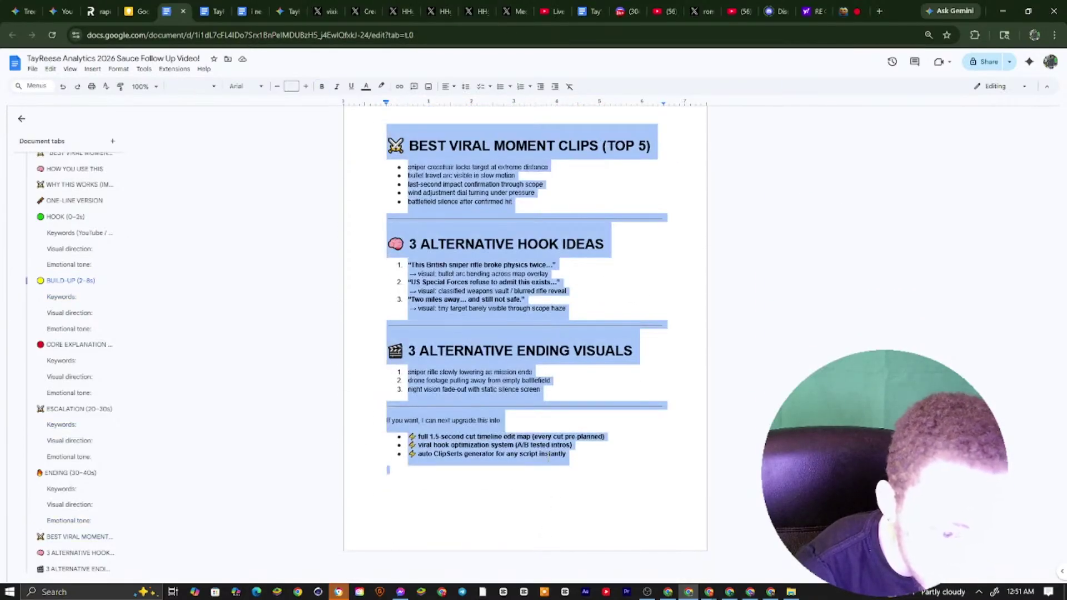
{"action": "right_click", "coordinate": [548, 223]}
Paste the copied sections into the ChatGPT conversation, put a request for at least 10 - 400 more clip keywords before them and send it
{"action": "left_click", "coordinate": [668, 588]}
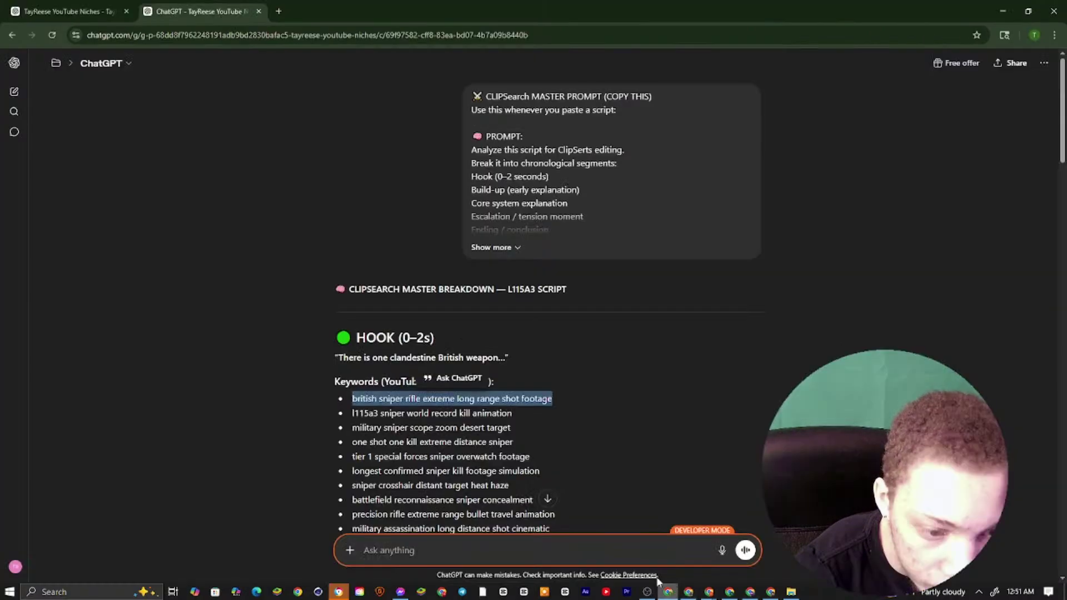
{"action": "right_click", "coordinate": [570, 546]}
{"action": "left_click", "coordinate": [458, 541]}
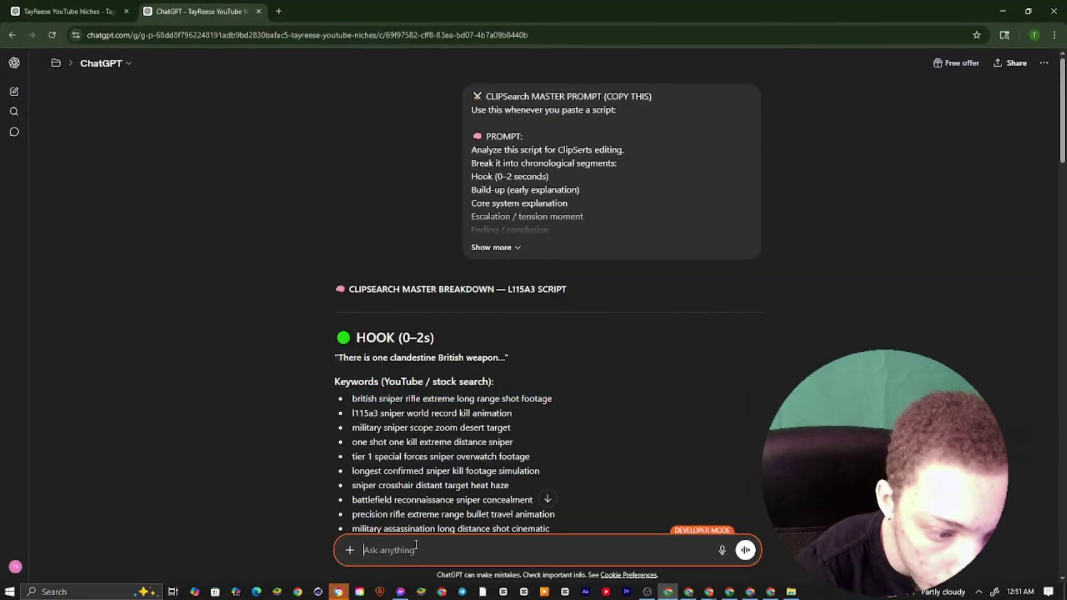
{"action": "right_click", "coordinate": [417, 538]}
{"action": "left_click", "coordinate": [448, 417]}
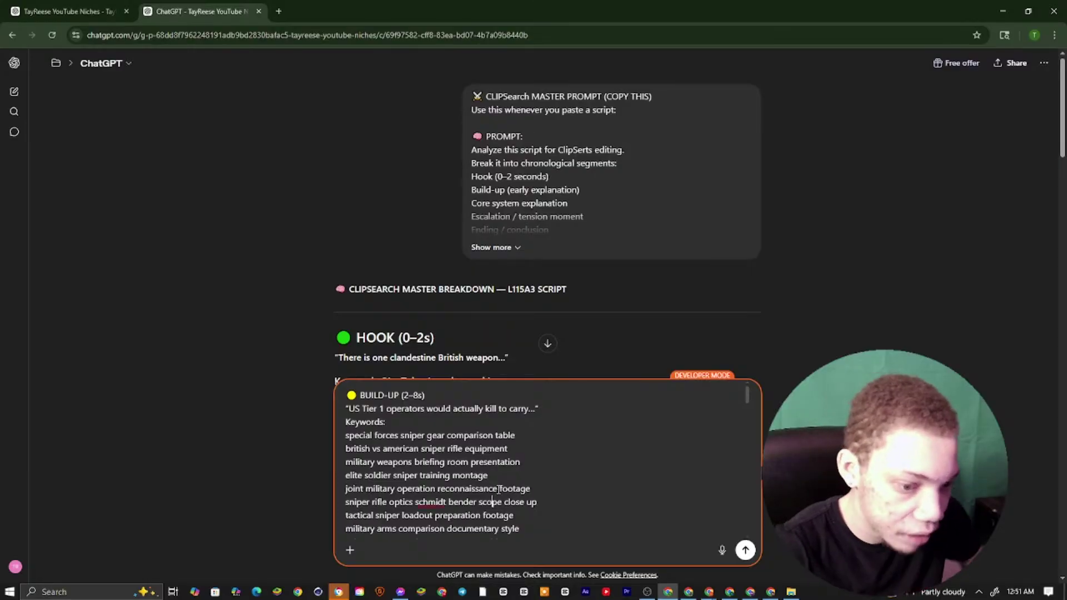
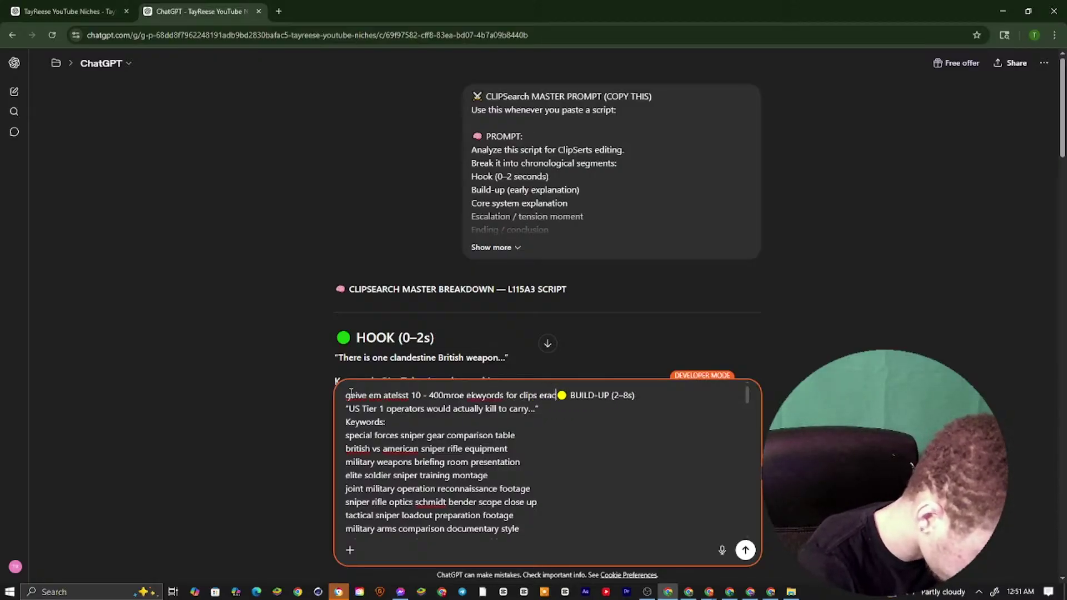
{"action": "key", "text": "Return"}
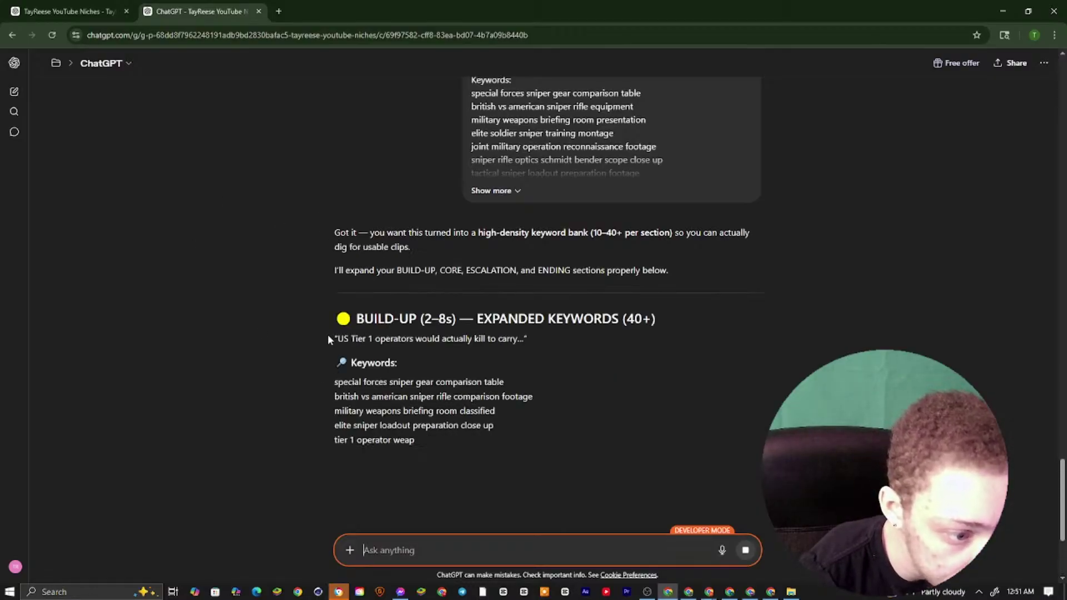
Copy ChatGPT's whole expanded keyword reply, from its opening line through the "make full timeline edit map" suggestion
{"action": "left_click_drag", "start_coordinate": [327, 336], "coordinate": [629, 333]}
{"action": "scroll", "coordinate": [629, 332], "scroll_direction": "down", "scroll_amount": 2}
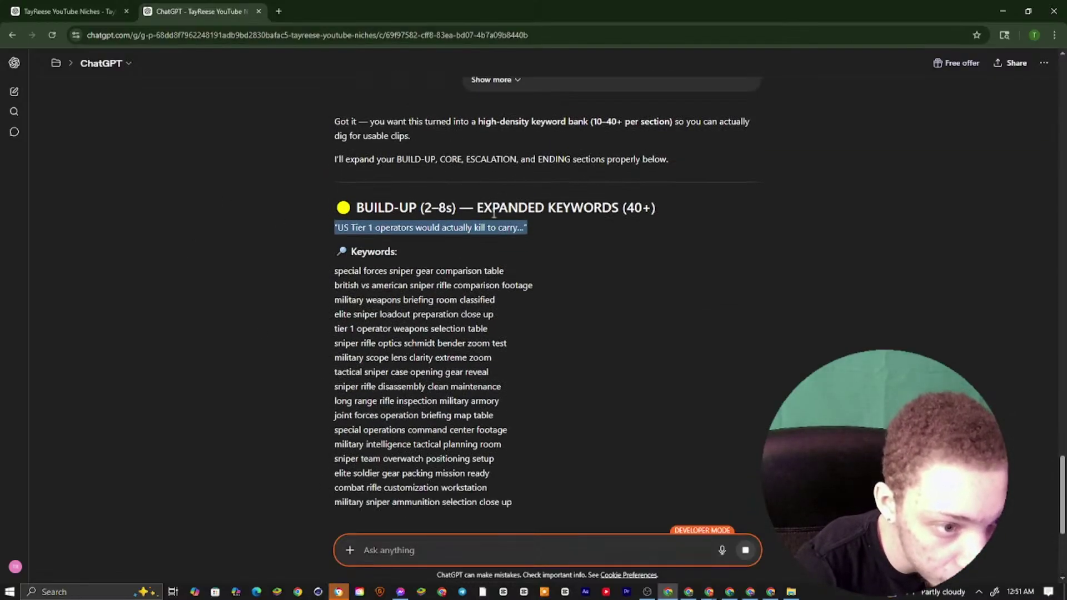
{"action": "left_click_drag", "start_coordinate": [709, 212], "coordinate": [396, 209]}
{"action": "left_click_drag", "start_coordinate": [328, 118], "coordinate": [516, 536]}
{"action": "scroll", "coordinate": [547, 305], "scroll_direction": "down", "scroll_amount": 5}
{"action": "scroll", "coordinate": [547, 305], "scroll_direction": "down", "scroll_amount": 15}
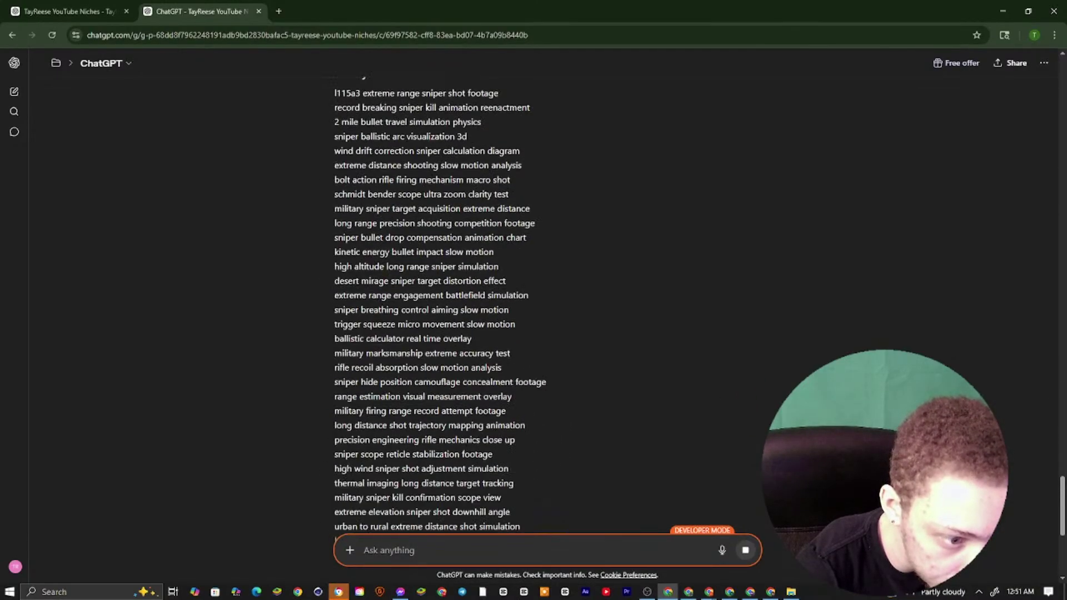
{"action": "left_click_drag", "start_coordinate": [335, 101], "coordinate": [505, 393]}
{"action": "scroll", "coordinate": [556, 524], "scroll_direction": "down", "scroll_amount": 10}
{"action": "right_click", "coordinate": [451, 351]}
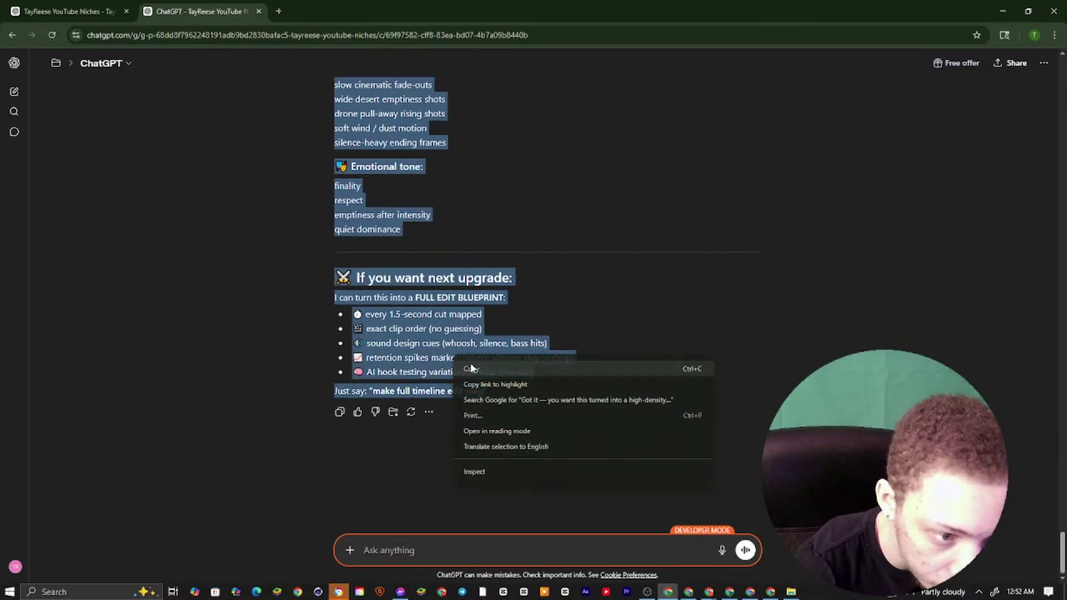
{"action": "left_click", "coordinate": [482, 370]}
Paste the copied keyword reply at the end of the document "TayReese Analytics 2026 Sauce Follow Up Video!", below the alternative ending visuals
{"action": "left_click", "coordinate": [688, 592]}
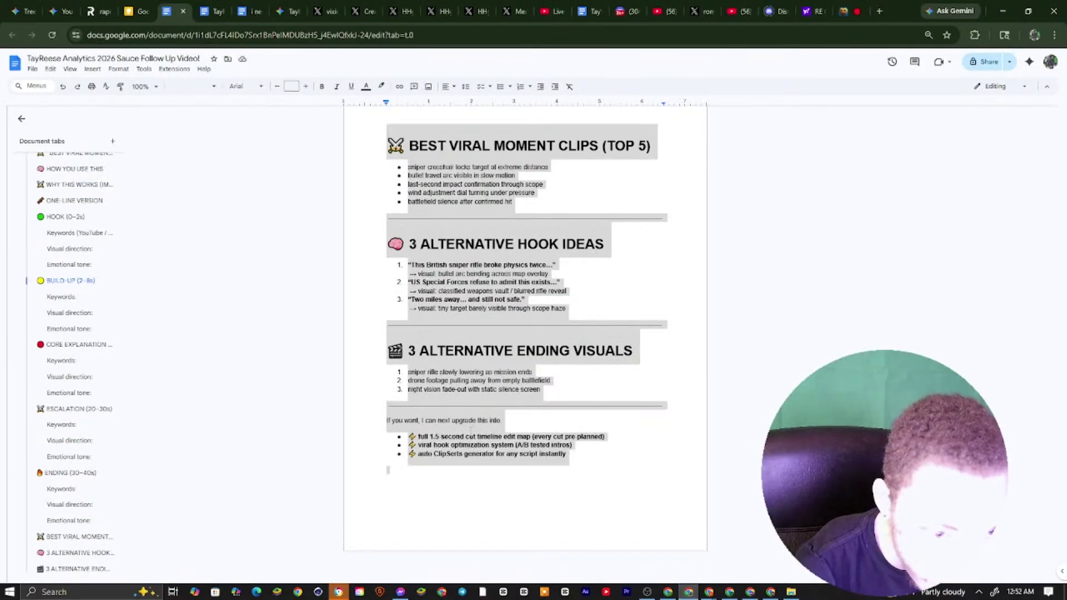
{"action": "left_click", "coordinate": [469, 471]}
{"action": "right_click", "coordinate": [489, 471]}
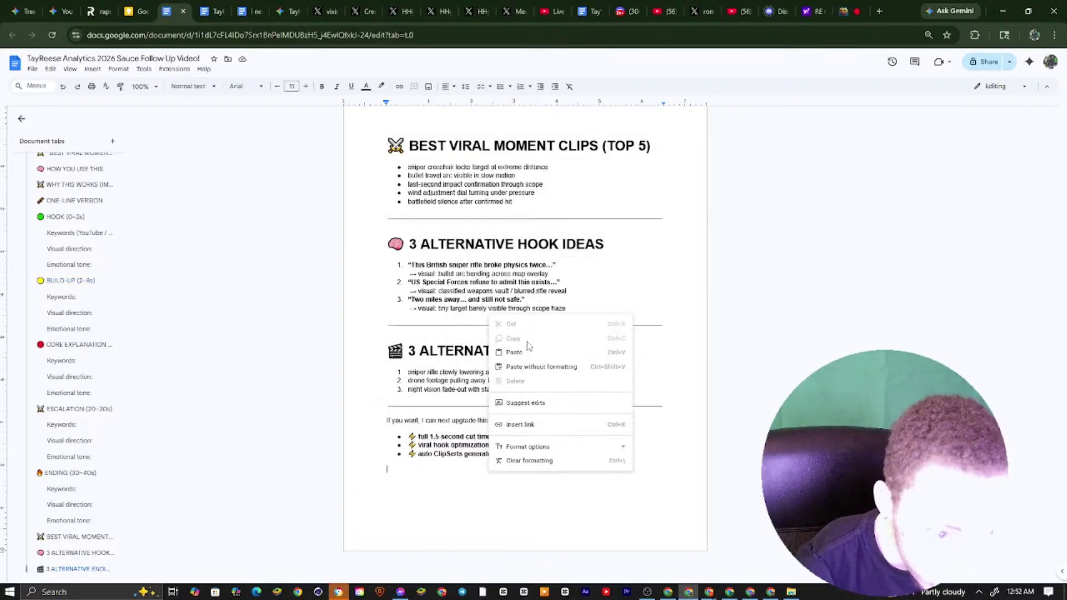
{"action": "left_click", "coordinate": [476, 203]}
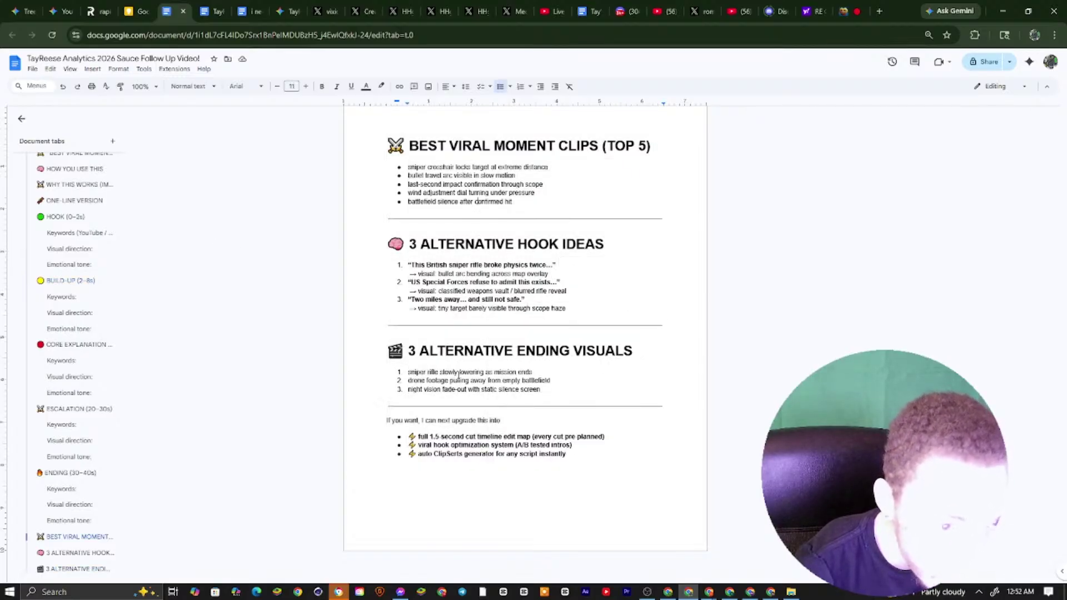
{"action": "right_click", "coordinate": [420, 470]}
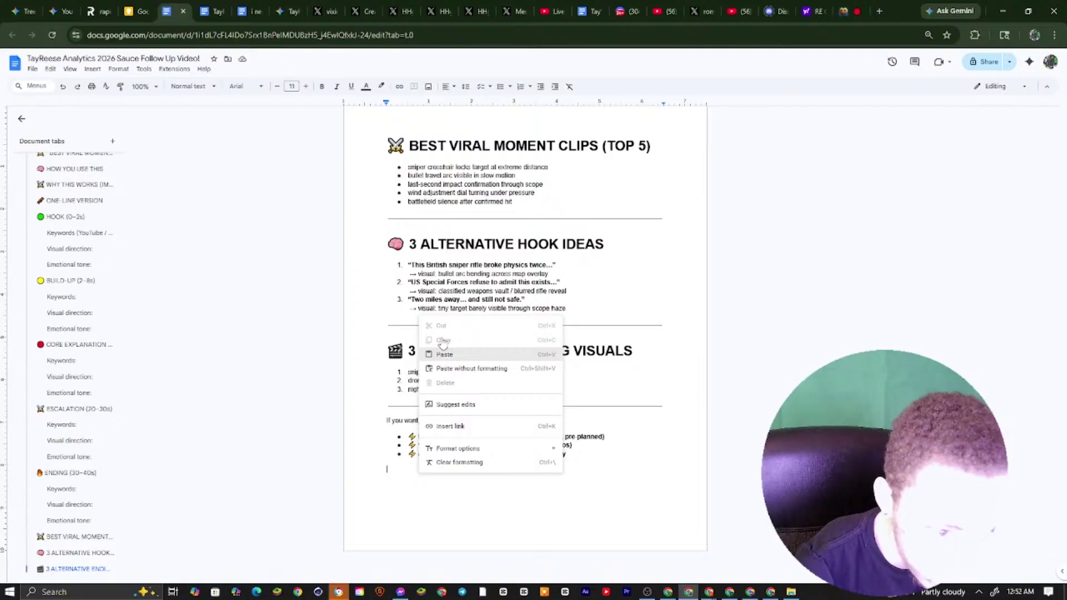
{"action": "key", "text": "Escape"}
{"action": "left_click", "coordinate": [204, 11]}
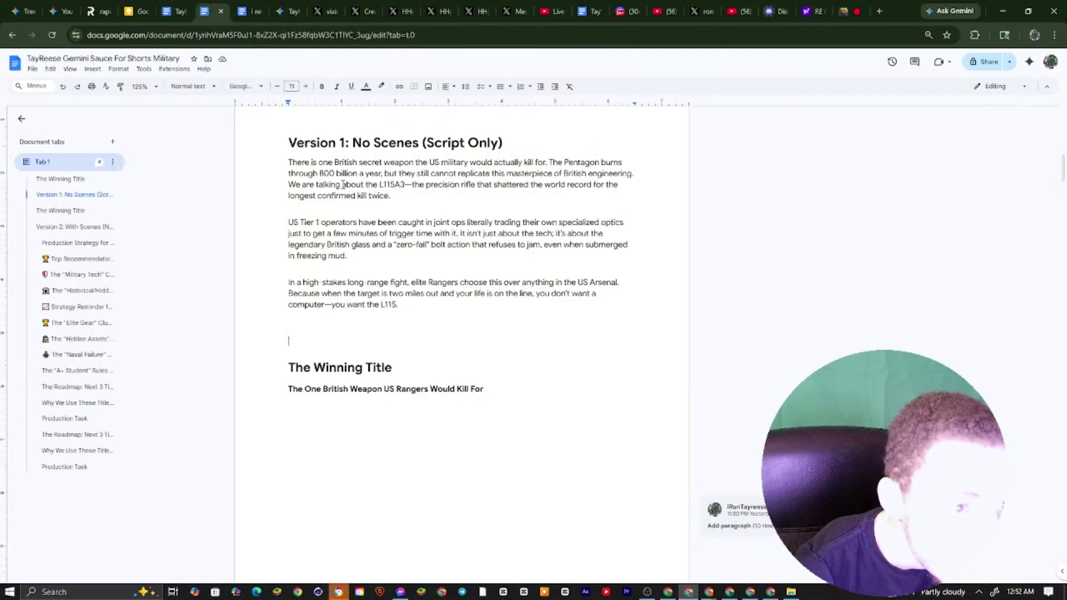
{"action": "key", "text": "ctrl+Tab"}
{"action": "key", "text": "ctrl+shift+Tab"}
{"action": "key", "text": "ctrl+shift+Tab"}
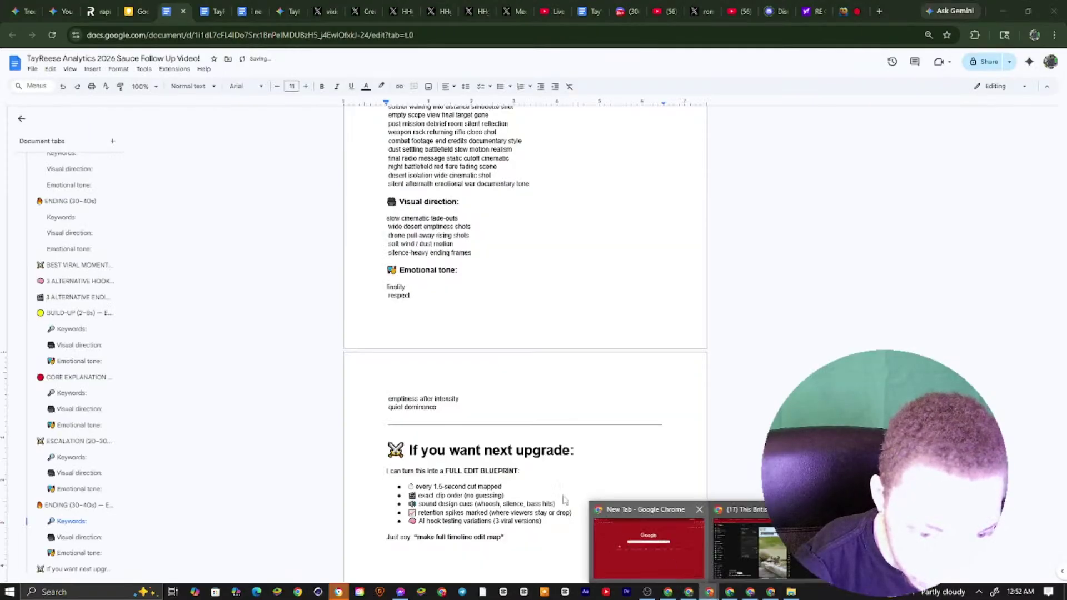
Read through the FULL EDIT BLUEPRINT suggestions under the "If you want next upgrade" heading and glance at the neighbouring documents
{"action": "left_click_drag", "start_coordinate": [416, 488], "coordinate": [545, 494]}
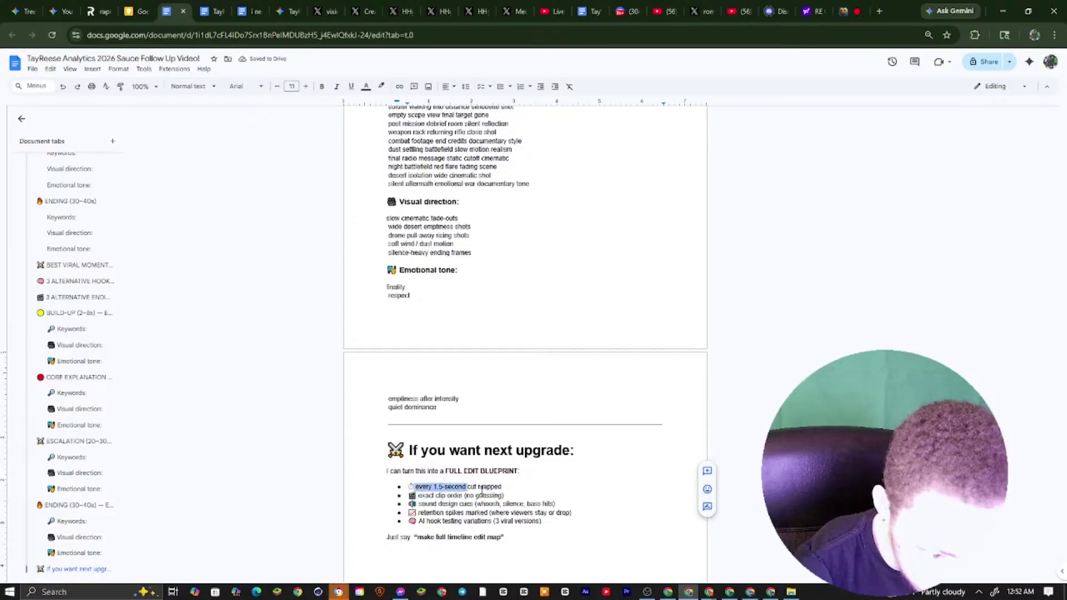
{"action": "scroll", "coordinate": [380, 440], "scroll_direction": "down", "scroll_amount": 1}
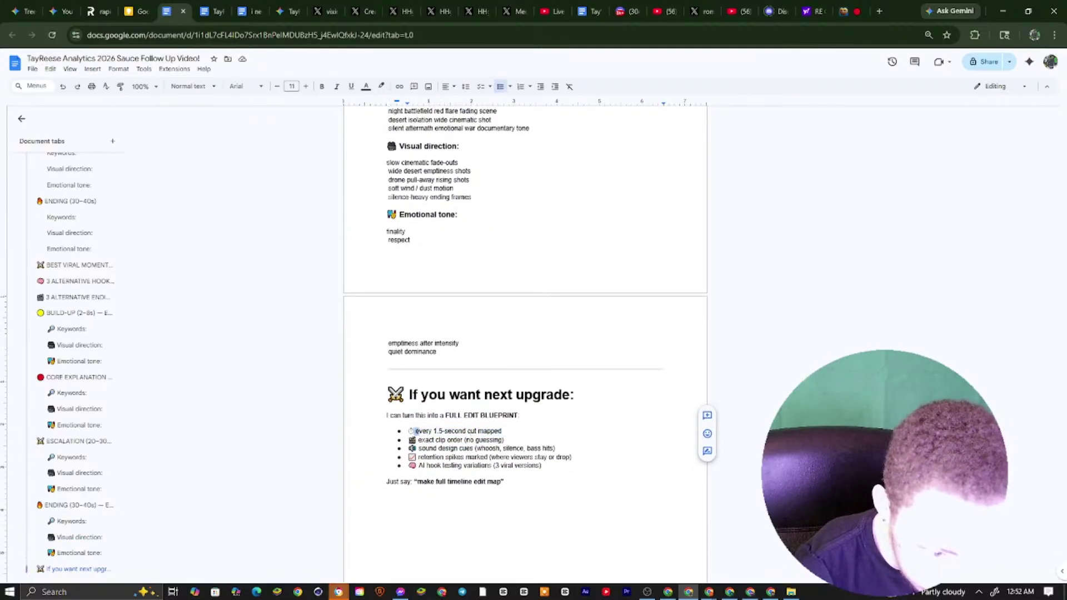
{"action": "left_click_drag", "start_coordinate": [411, 447], "coordinate": [559, 448]}
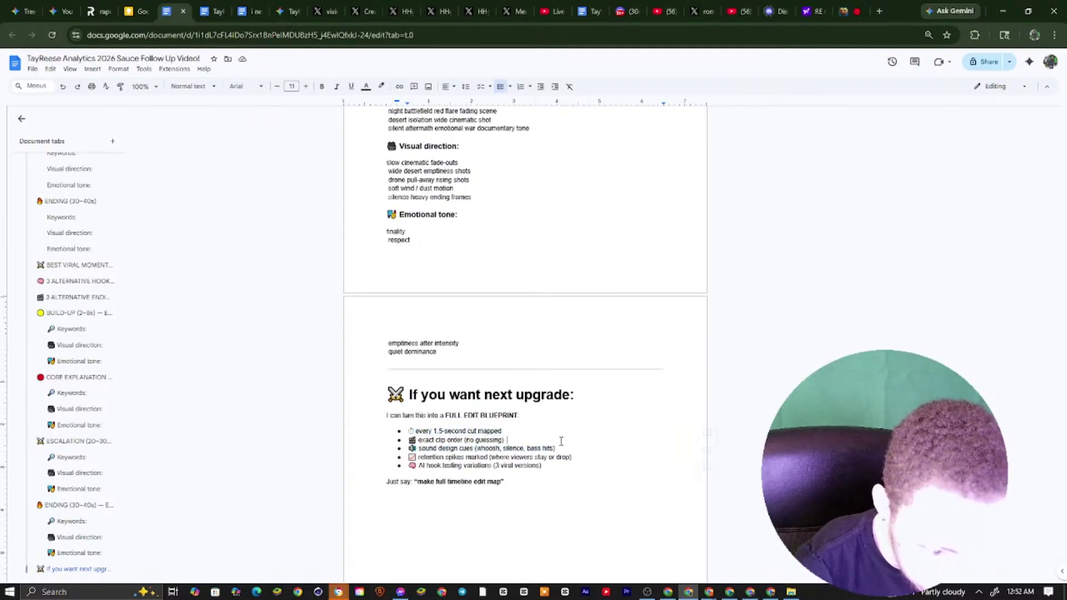
{"action": "triple_click", "coordinate": [577, 447]}
{"action": "left_click_drag", "start_coordinate": [420, 456], "coordinate": [616, 462]}
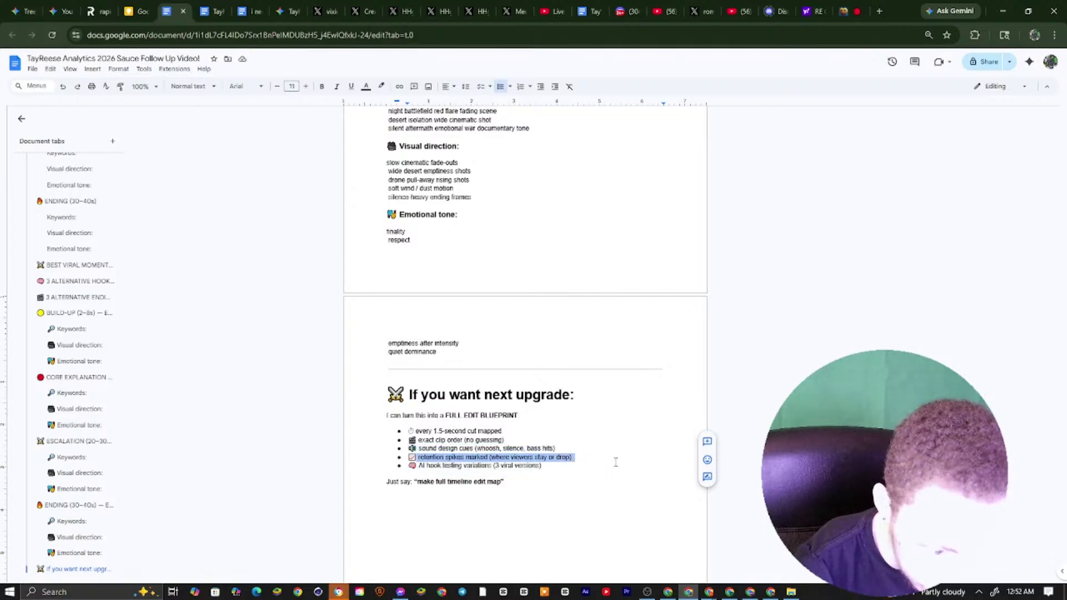
{"action": "left_click_drag", "start_coordinate": [408, 465], "coordinate": [556, 465]}
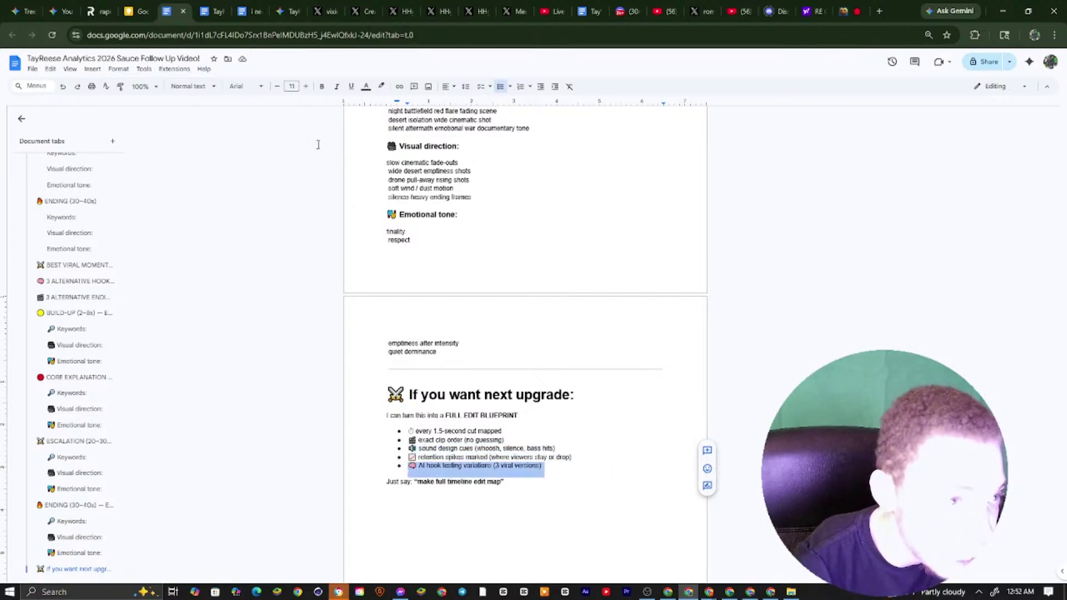
{"action": "left_click", "coordinate": [581, 442]}
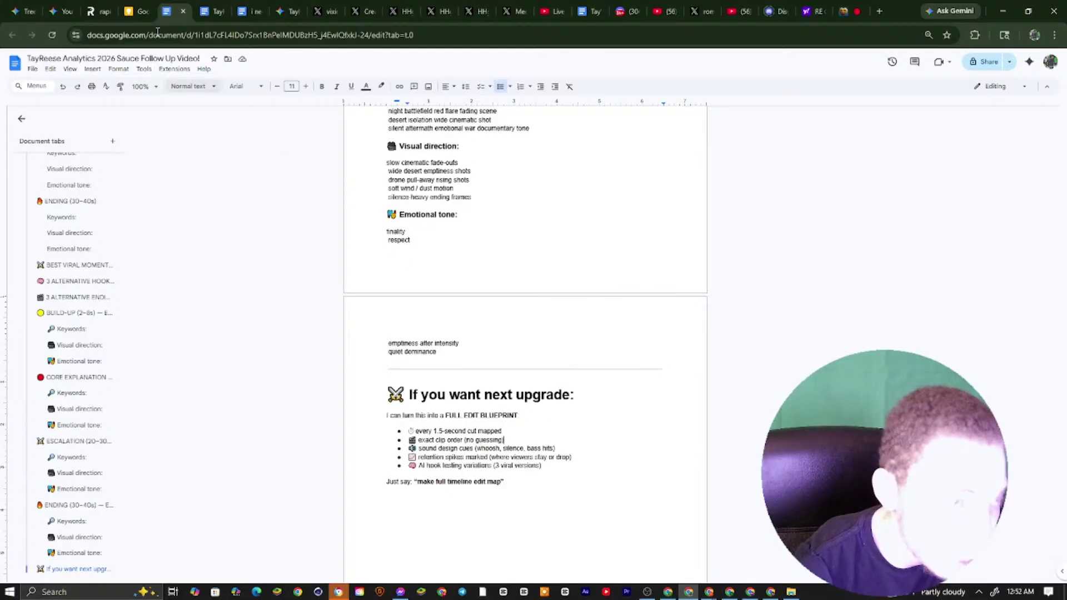
{"action": "left_click", "coordinate": [225, 8]}
{"action": "left_click", "coordinate": [243, 7]}
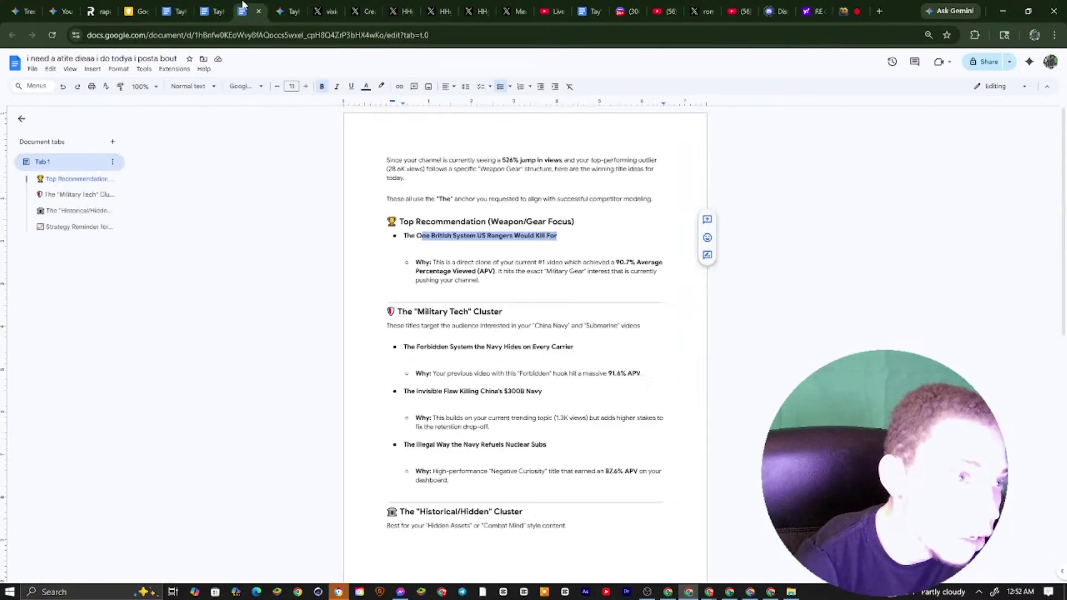
{"action": "left_click", "coordinate": [179, 8]}
Review the pasted expanded keyword lists from the ENDING section back up to BUILD-UP and down to CORE EXPLANATION
{"action": "scroll", "coordinate": [380, 179], "scroll_direction": "down", "scroll_amount": 3}
{"action": "scroll", "coordinate": [466, 206], "scroll_direction": "up", "scroll_amount": 5}
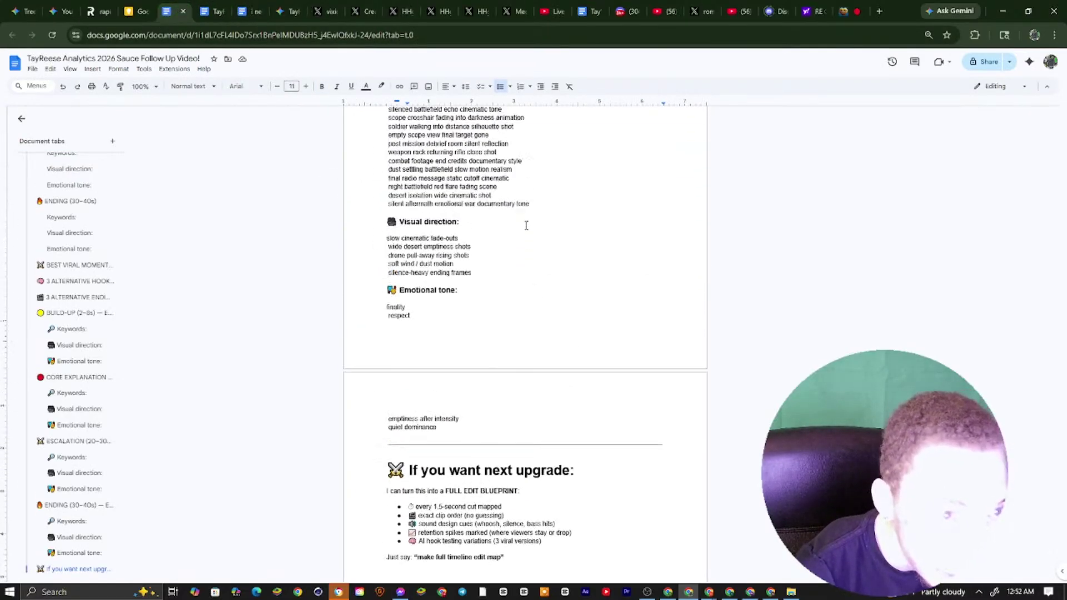
{"action": "scroll", "coordinate": [466, 205], "scroll_direction": "up", "scroll_amount": 15}
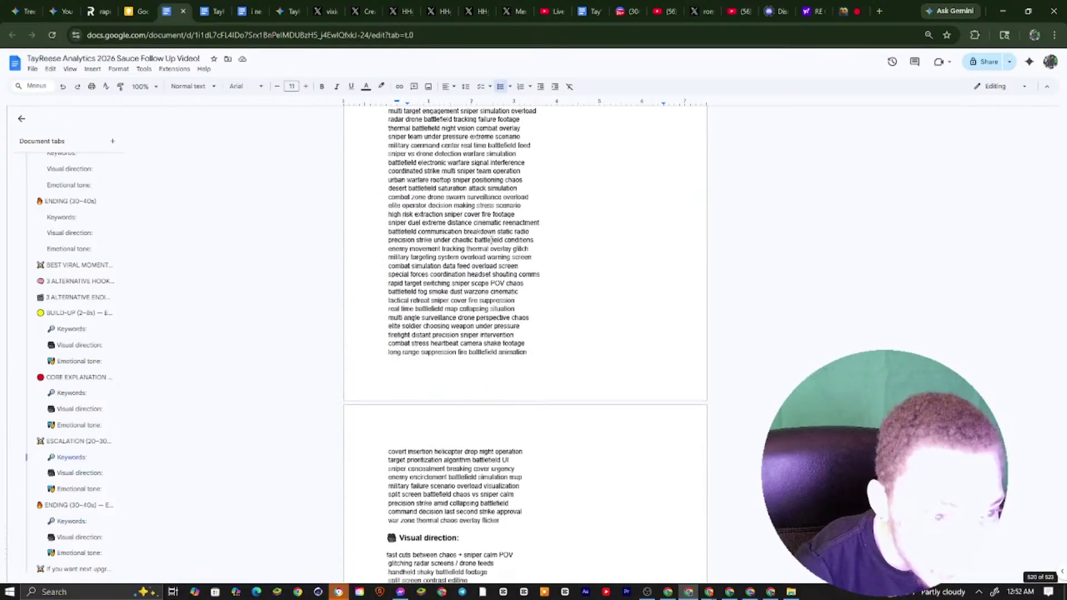
{"action": "scroll", "coordinate": [493, 240], "scroll_direction": "up", "scroll_amount": 7}
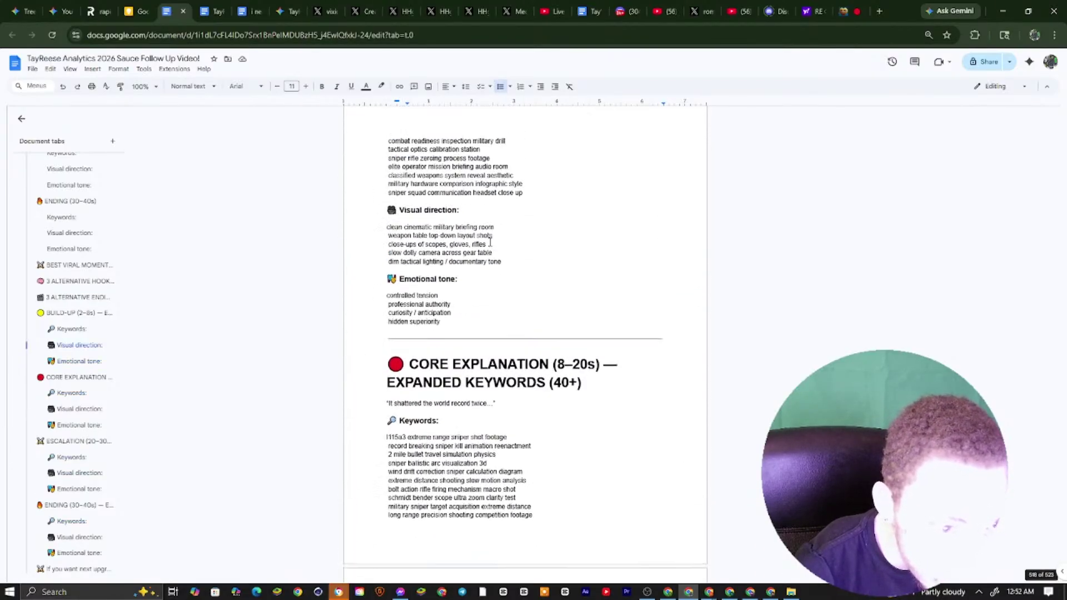
{"action": "scroll", "coordinate": [456, 293], "scroll_direction": "up", "scroll_amount": 8}
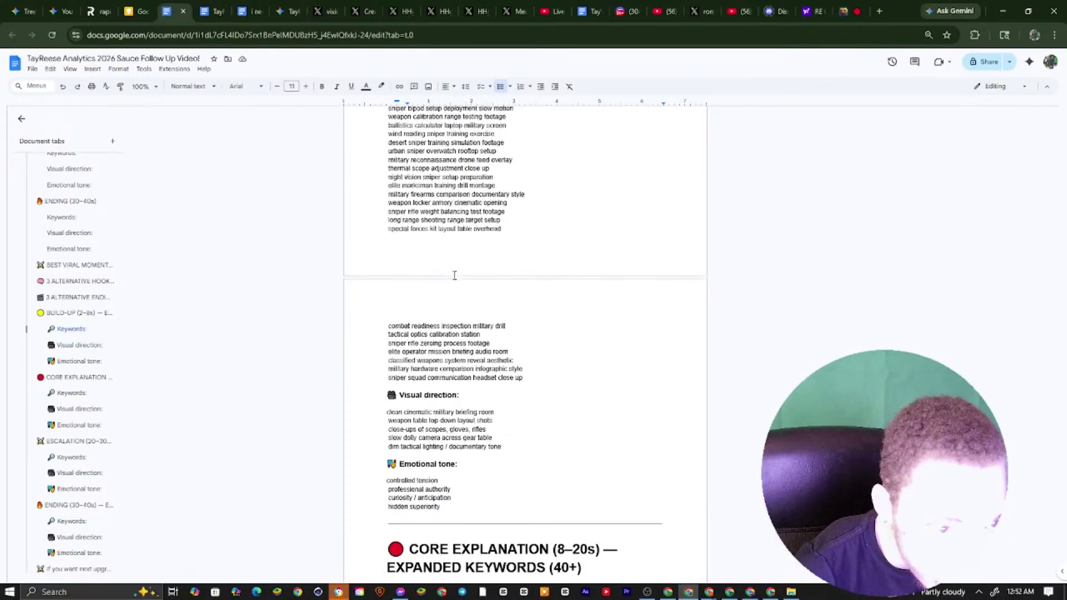
{"action": "scroll", "coordinate": [454, 274], "scroll_direction": "up", "scroll_amount": 2}
{"action": "scroll", "coordinate": [489, 261], "scroll_direction": "down", "scroll_amount": 6}
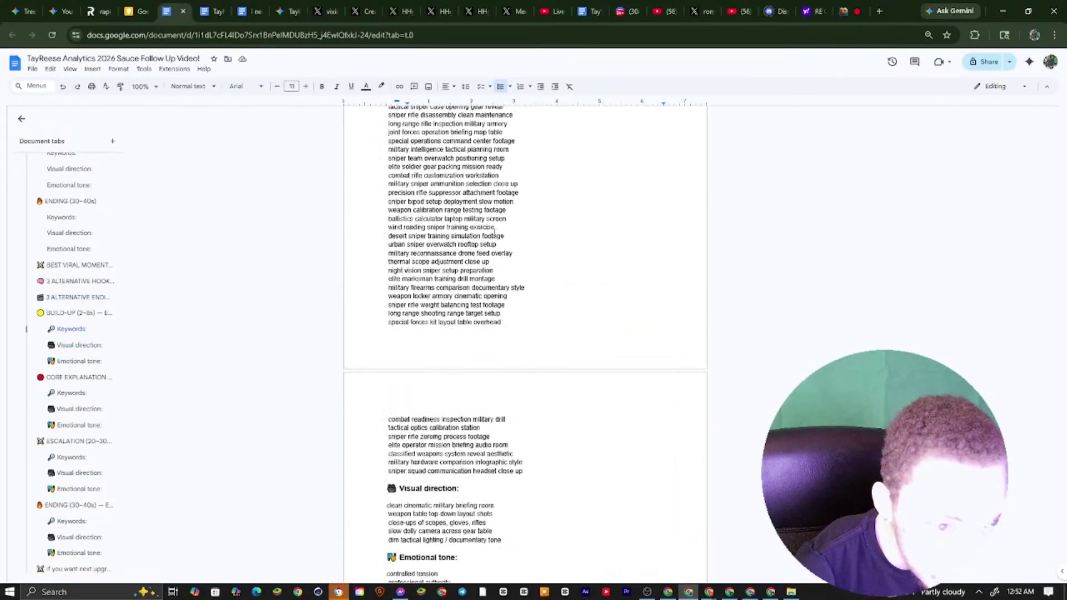
{"action": "left_click_drag", "start_coordinate": [516, 246], "coordinate": [469, 257]}
{"action": "scroll", "coordinate": [396, 253], "scroll_direction": "down", "scroll_amount": 10}
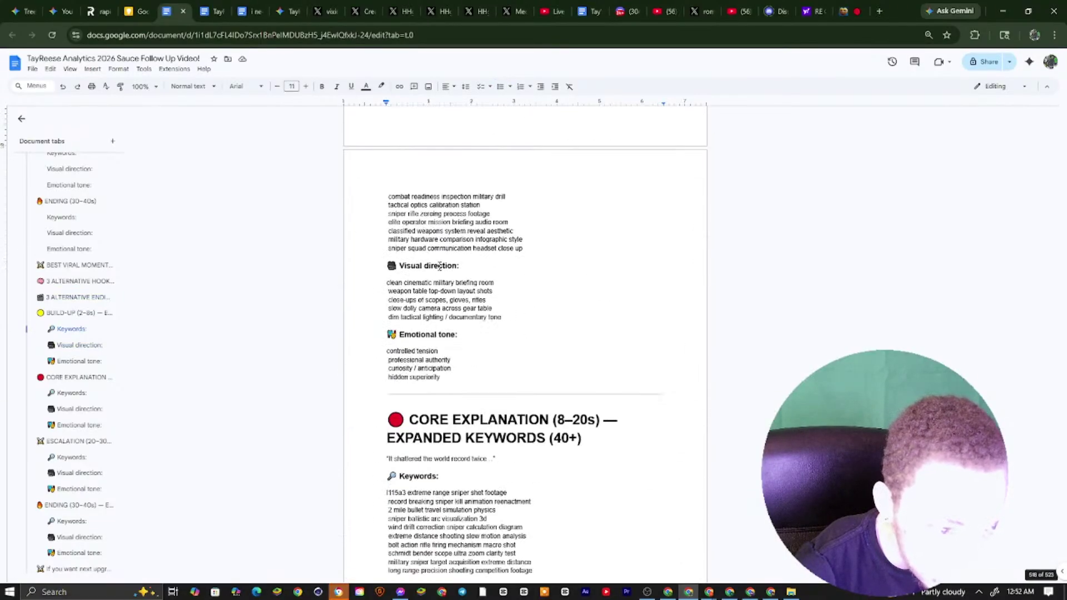
Copy the keyword "sniper bullet drop compensation animation chart" from the expanded CORE EXPLANATION list
{"action": "left_click_drag", "start_coordinate": [522, 306], "coordinate": [382, 300]}
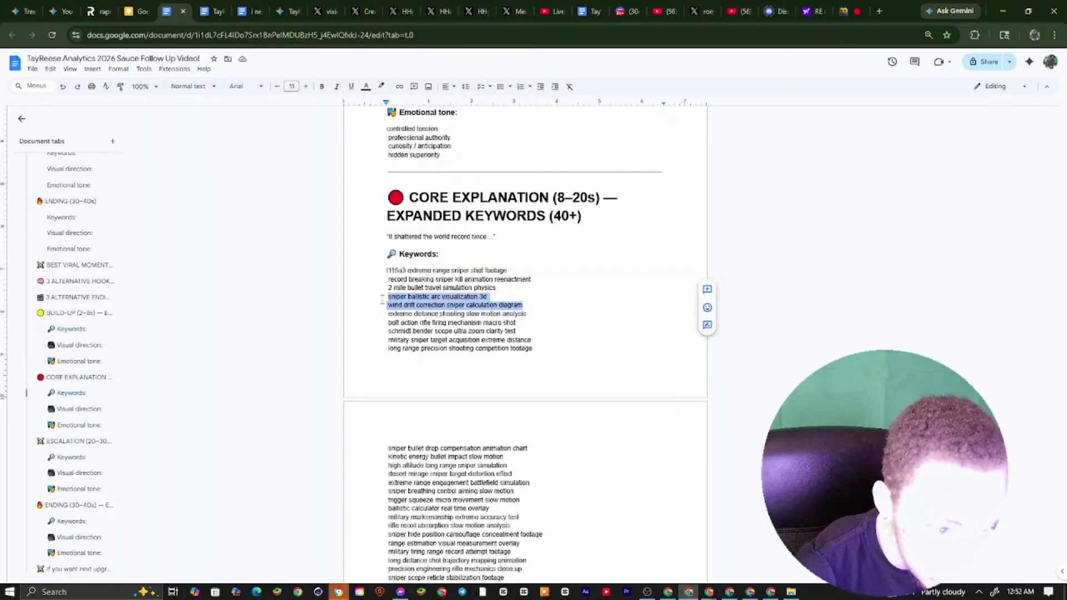
{"action": "scroll", "coordinate": [396, 305], "scroll_direction": "down", "scroll_amount": 2}
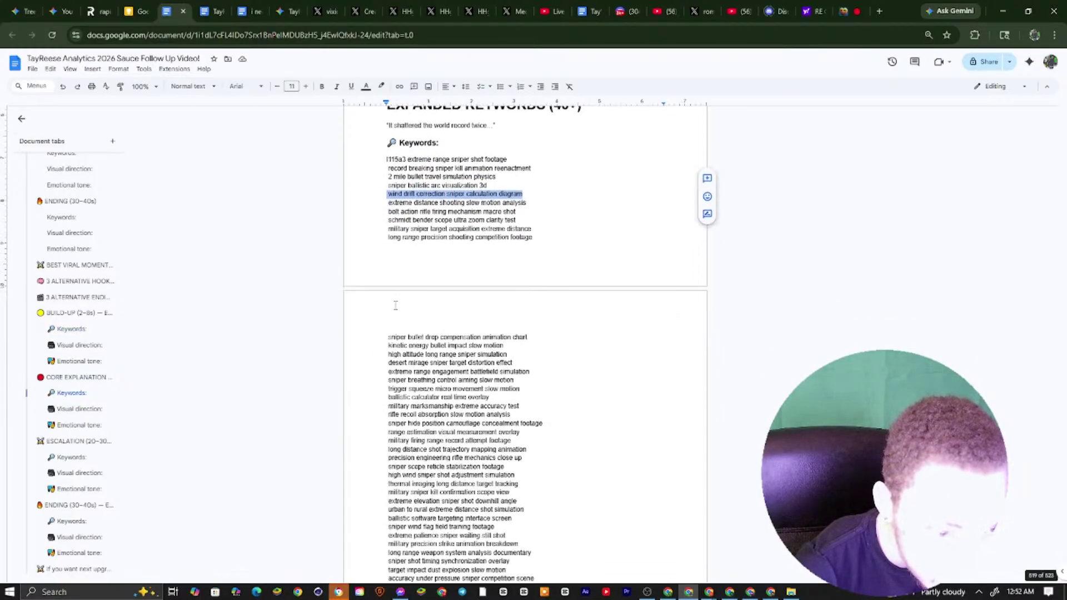
{"action": "left_click_drag", "start_coordinate": [386, 337], "coordinate": [548, 338]}
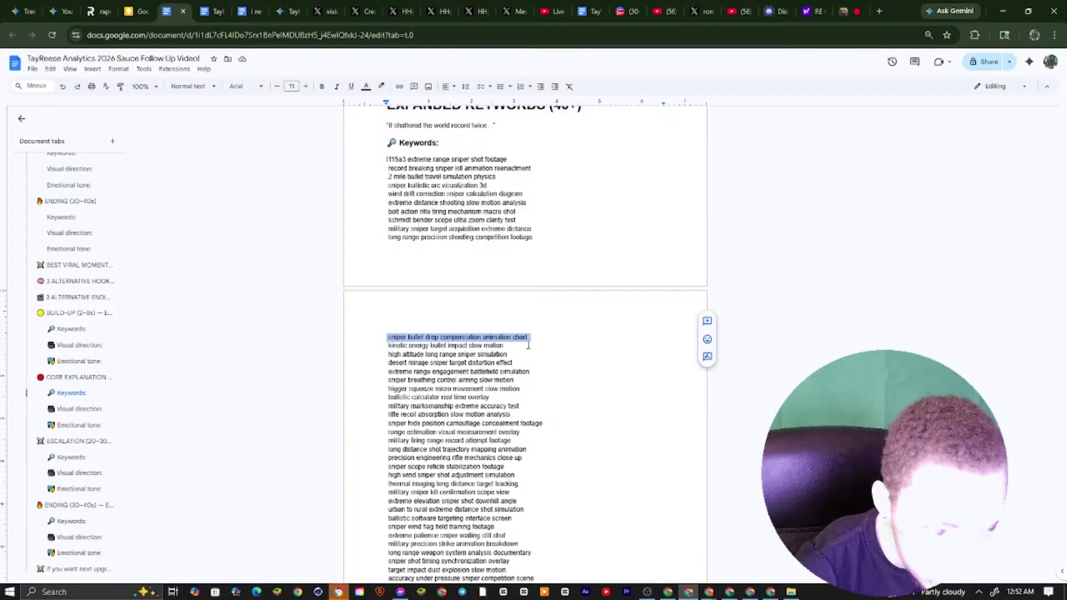
{"action": "right_click", "coordinate": [529, 346]}
{"action": "triple_click", "coordinate": [439, 338]}
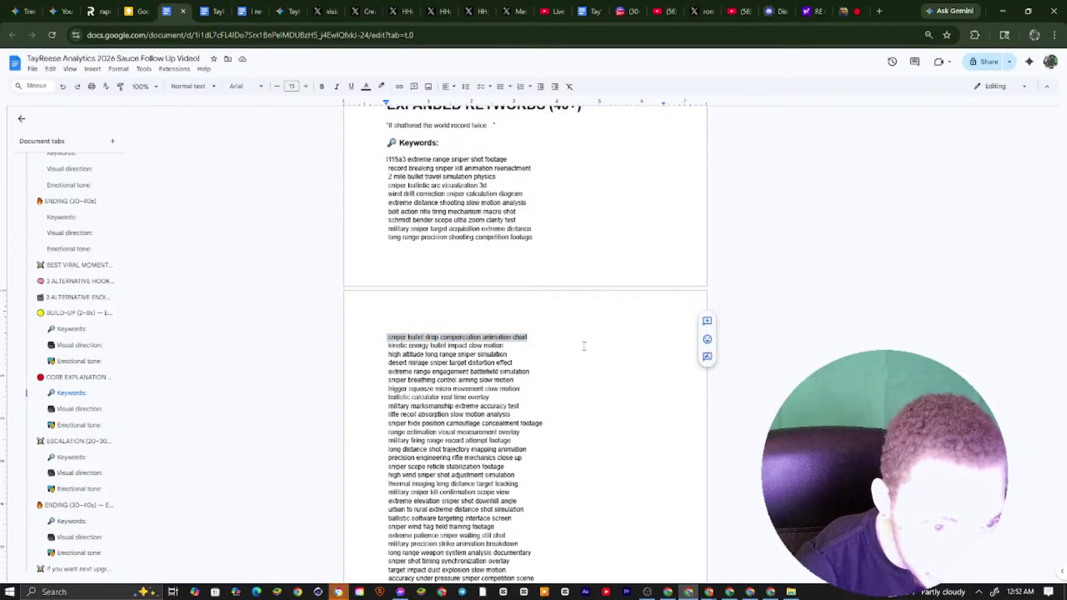
{"action": "right_click", "coordinate": [457, 338]}
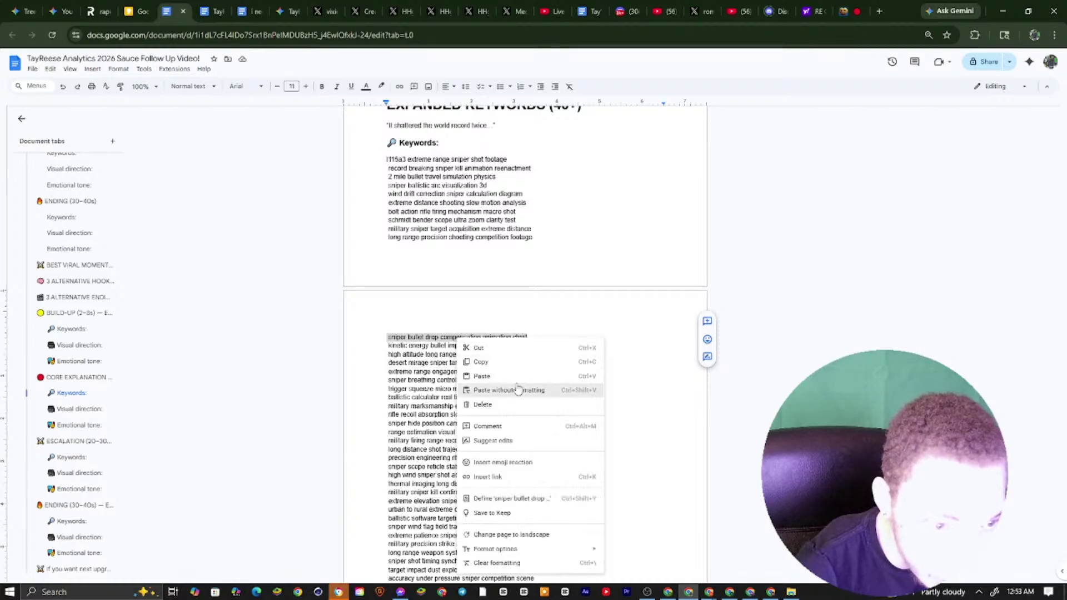
{"action": "left_click", "coordinate": [480, 362]}
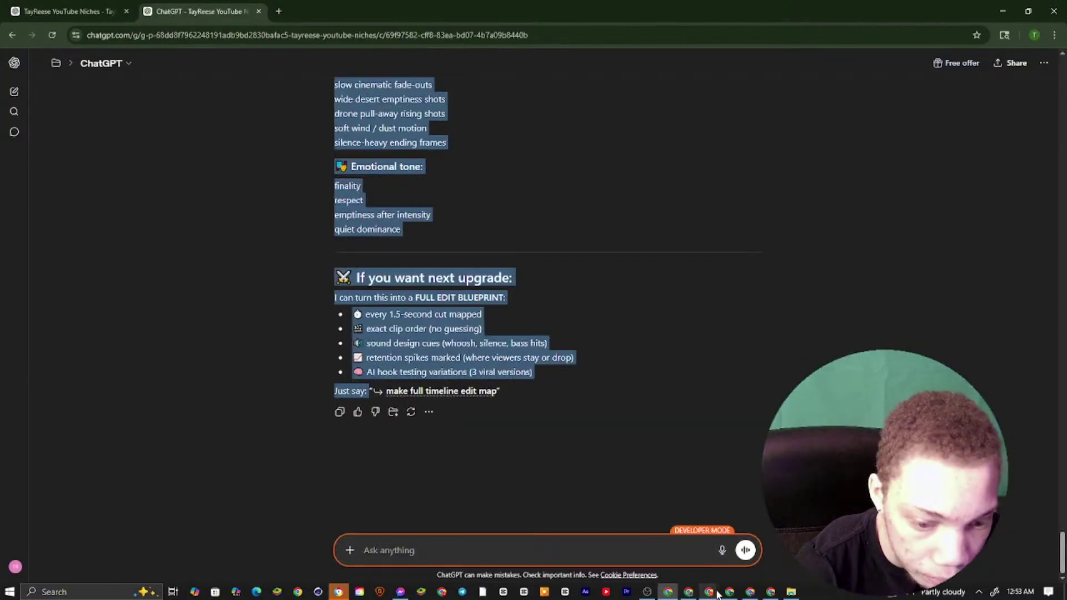
Search YouTube for "sniper bullet drop compensation animation chart" and move that browser tab ahead of the earlier sniper searches
{"action": "mouse_move", "coordinate": [689, 592]}
{"action": "left_click", "coordinate": [735, 550]}
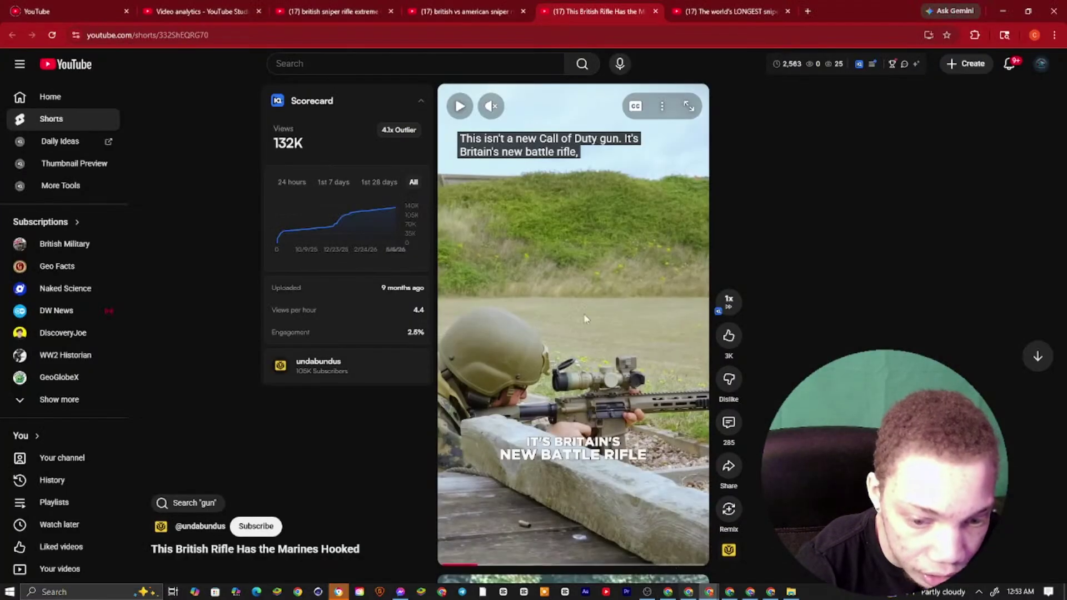
{"action": "right_click", "coordinate": [523, 66]}
{"action": "left_click", "coordinate": [564, 200]}
{"action": "key", "text": "Return"}
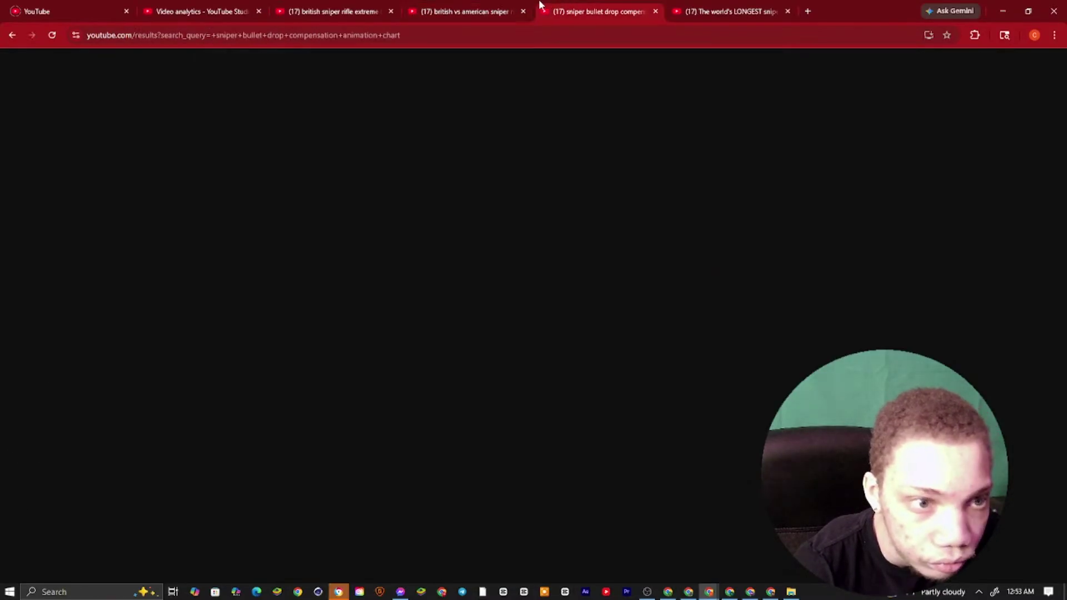
{"action": "left_click_drag", "start_coordinate": [555, 11], "coordinate": [333, 11]}
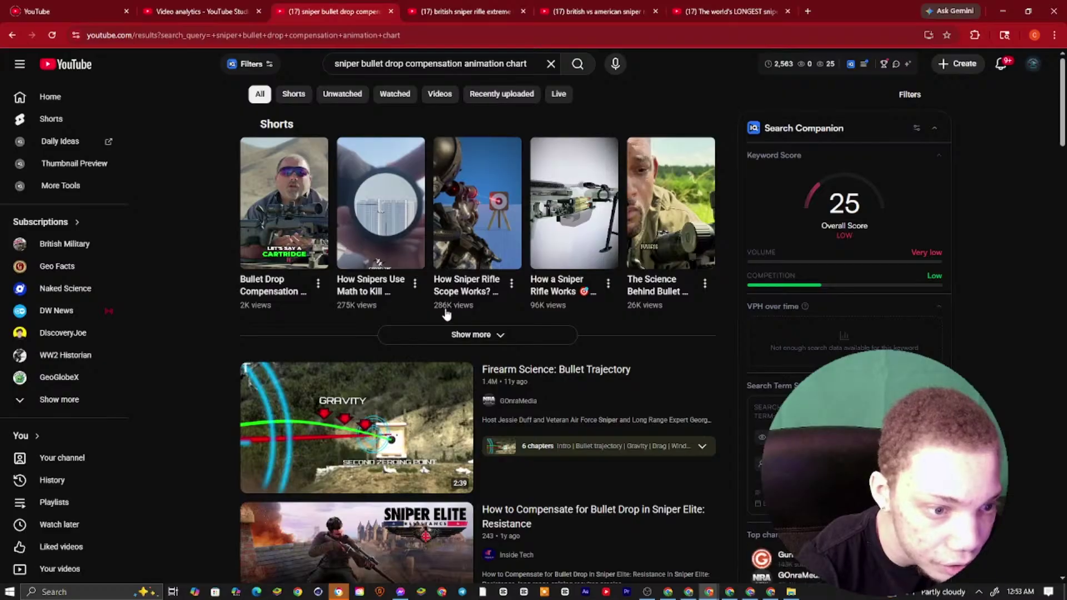
Open the Short "How Sniper Rifle Scope Works?" from the search results in a new tab and play it
{"action": "right_click", "coordinate": [504, 241]}
{"action": "left_click", "coordinate": [508, 248]}
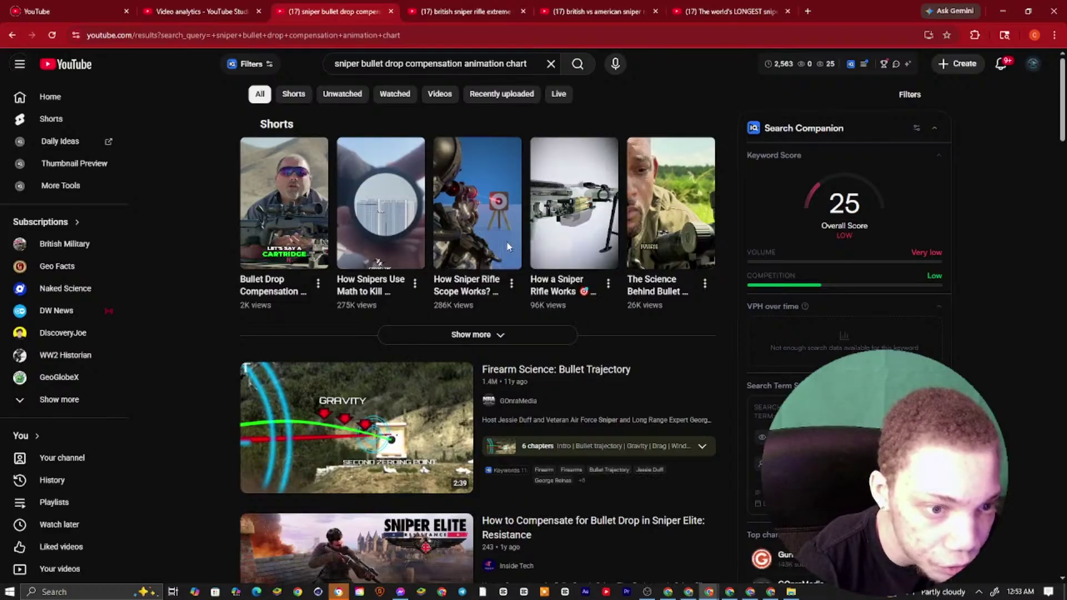
{"action": "left_click", "coordinate": [416, 7]}
{"action": "left_click", "coordinate": [300, 6]}
{"action": "left_click", "coordinate": [440, 5]}
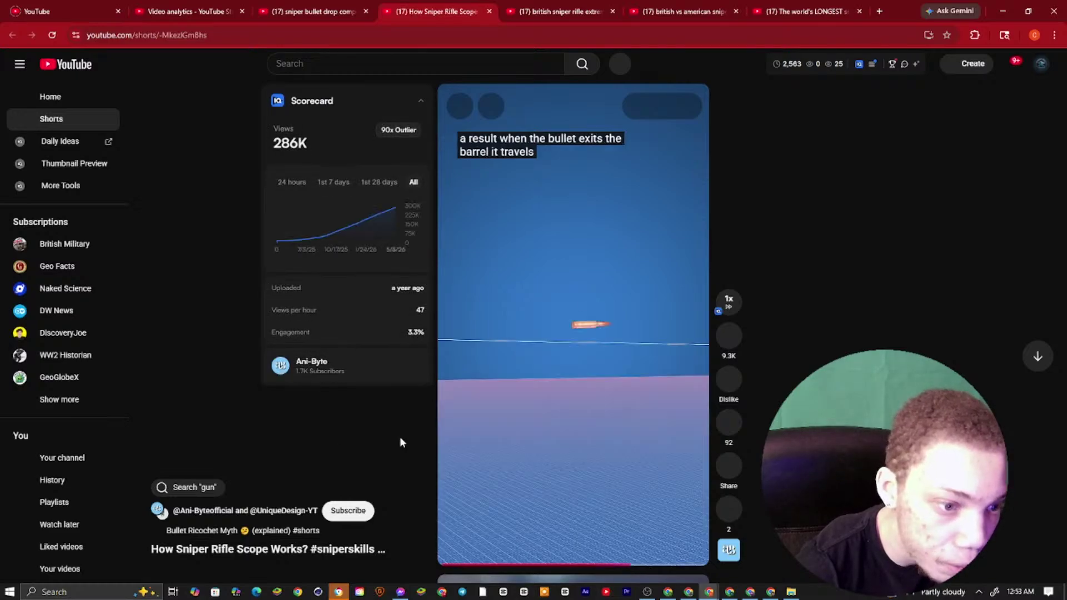
Pause the sniper scope Short, copy its video URL and return to the window with the analytics document
{"action": "left_click", "coordinate": [556, 374]}
{"action": "right_click", "coordinate": [557, 374]}
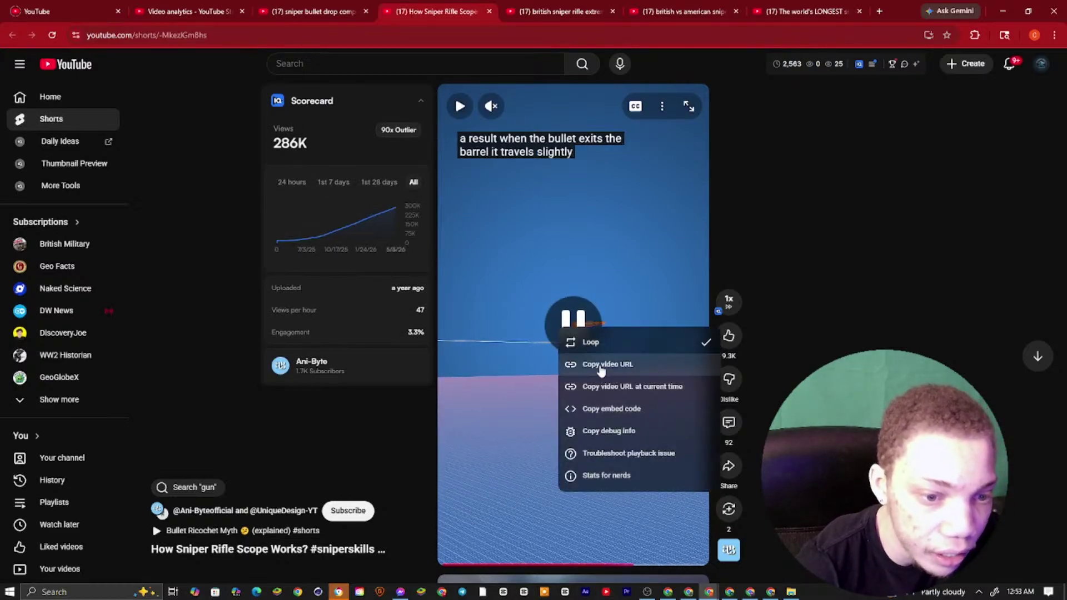
{"action": "left_click", "coordinate": [602, 371]}
{"action": "left_click", "coordinate": [688, 591]}
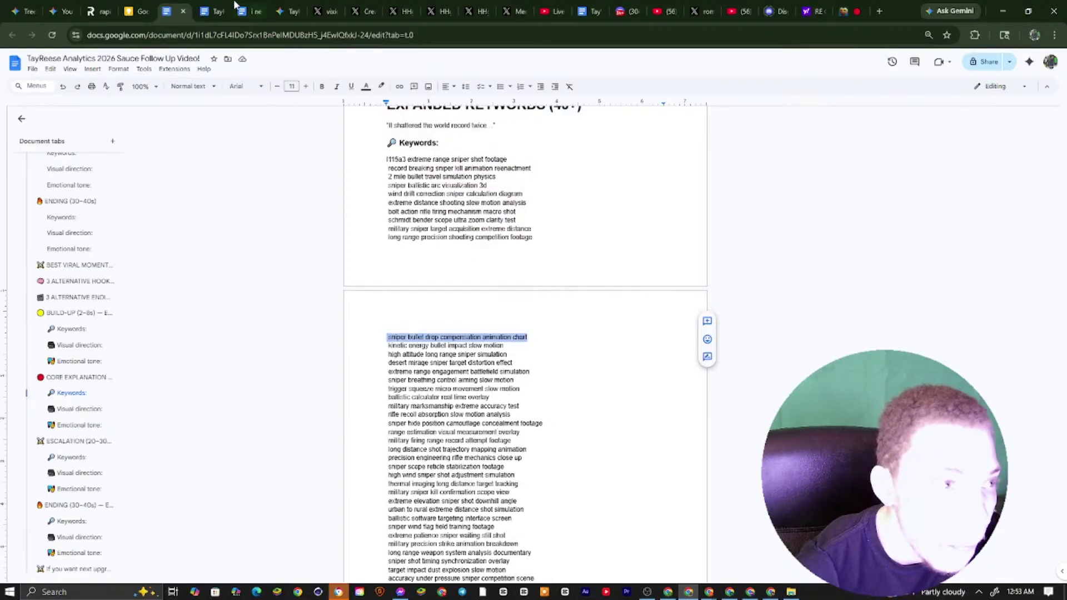
Paste the copied Short link on a new line under the links in the Keep note "The One British Weapon US Rangers Would Kill For"
{"action": "key", "text": "ctrl+shift+Tab"}
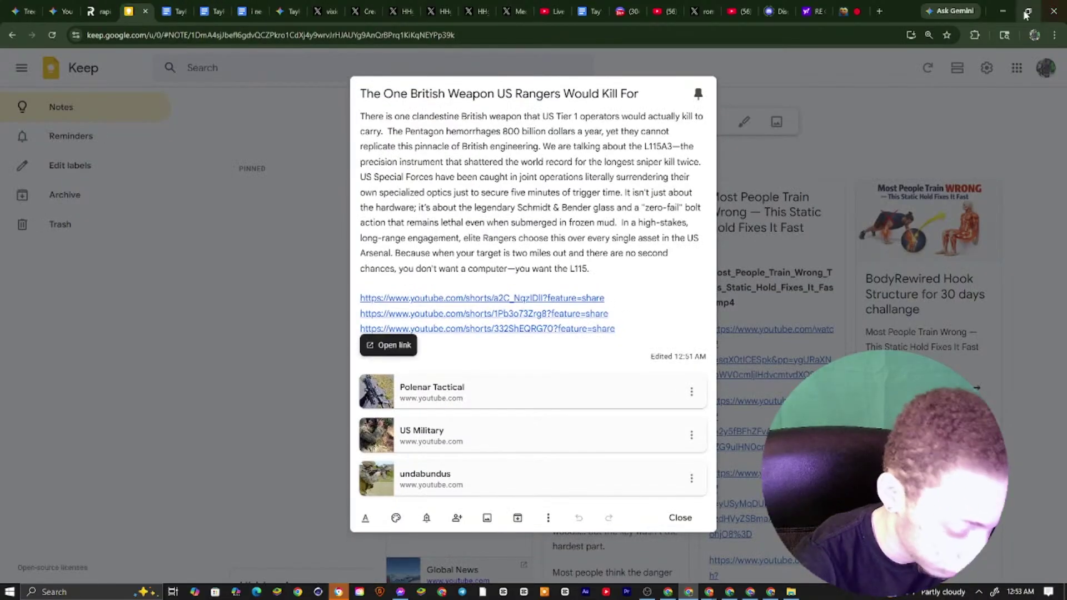
{"action": "key", "text": "Return"}
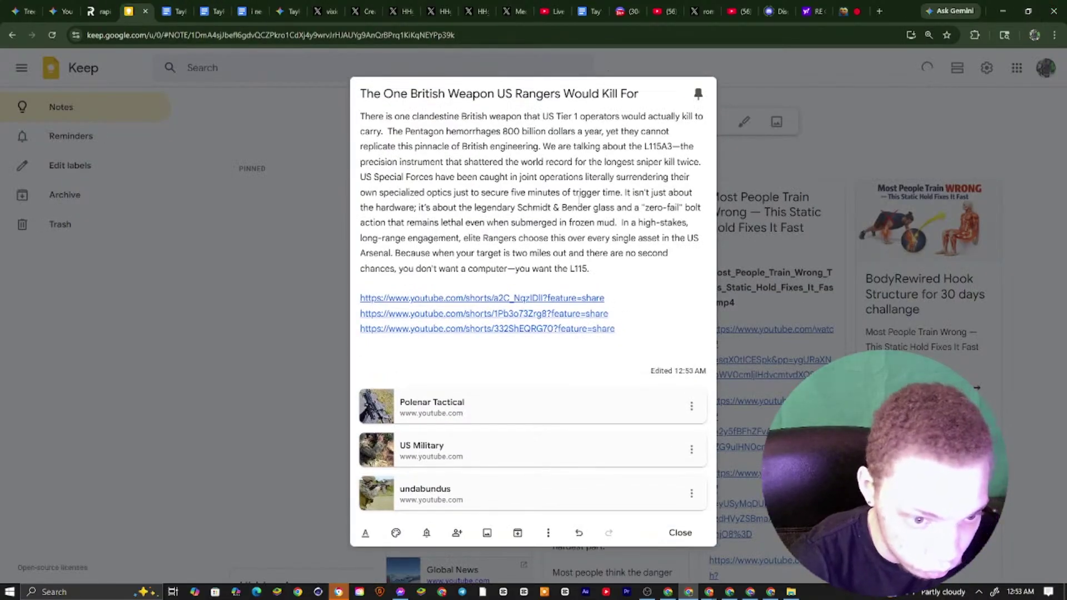
{"action": "right_click", "coordinate": [404, 345]}
{"action": "left_click", "coordinate": [435, 221]}
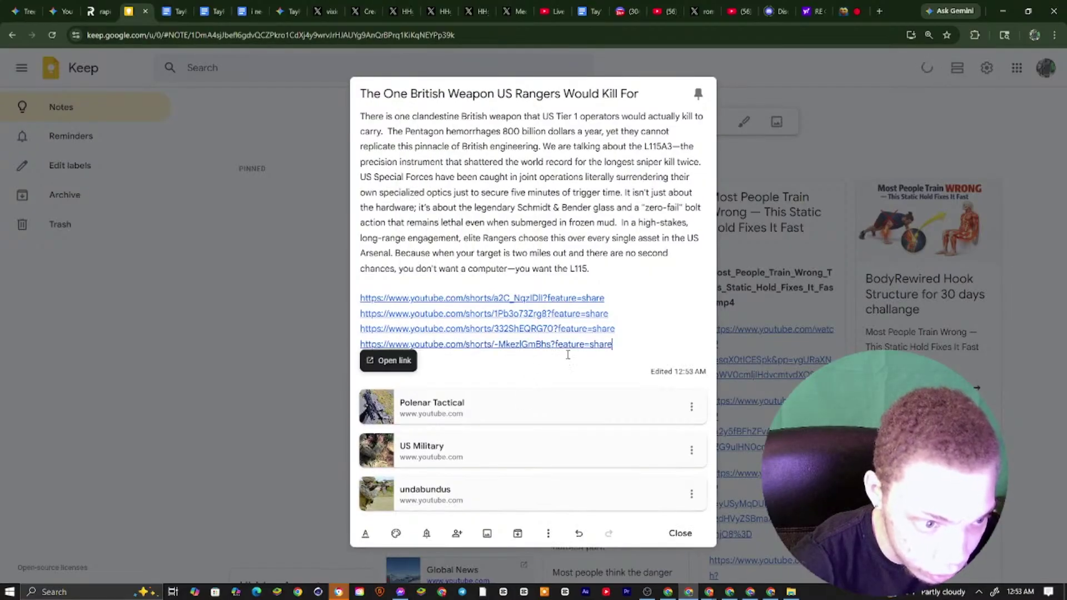
Return to the YouTube results for "sniper bullet drop compensation animation chart", expand the Shorts shelf and examine its clips
{"action": "left_click", "coordinate": [669, 592]}
{"action": "mouse_move", "coordinate": [708, 592]}
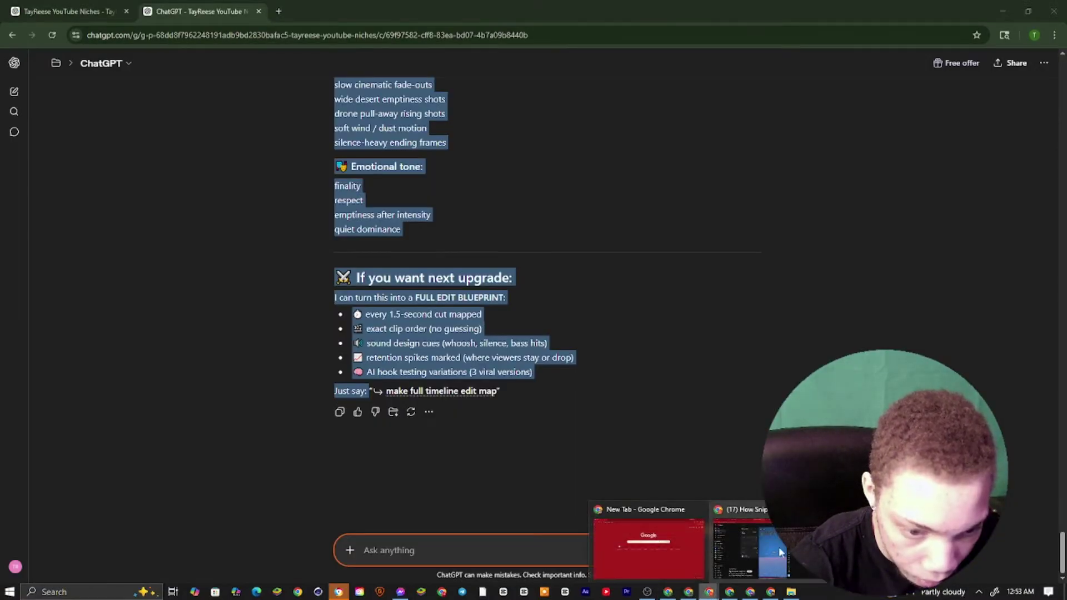
{"action": "left_click", "coordinate": [778, 547]}
{"action": "left_click", "coordinate": [362, 5]}
{"action": "scroll", "coordinate": [512, 322], "scroll_direction": "down", "scroll_amount": 8}
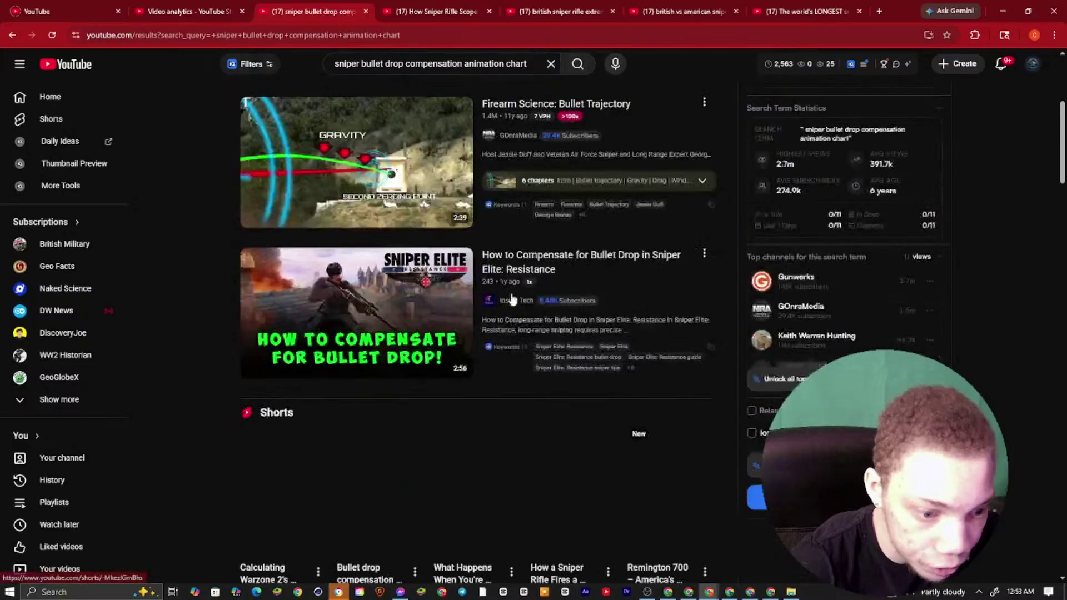
{"action": "left_click", "coordinate": [469, 360]}
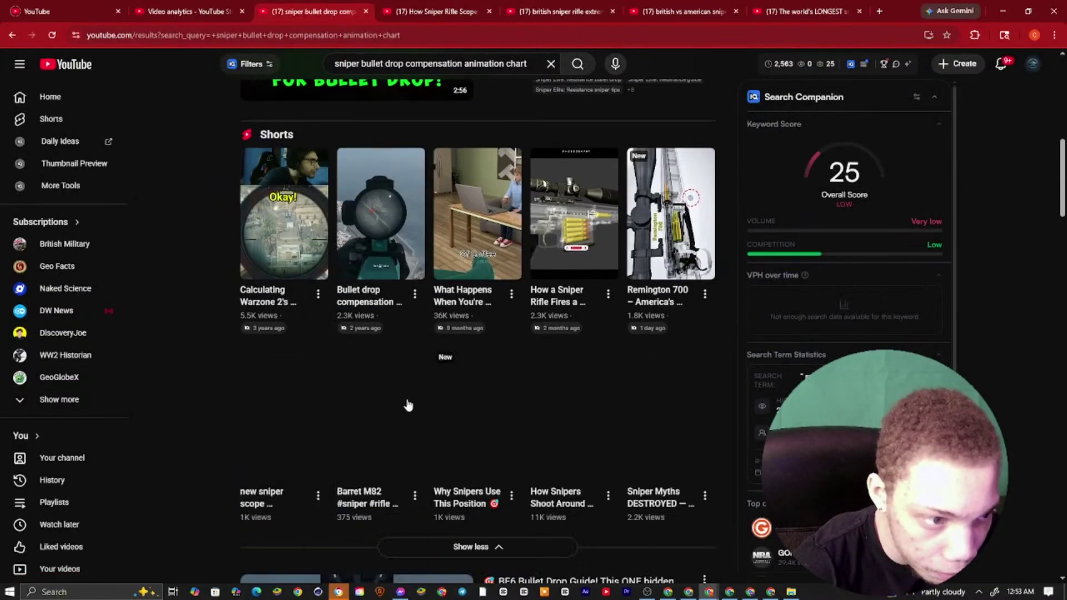
{"action": "scroll", "coordinate": [445, 389], "scroll_direction": "down", "scroll_amount": 1}
{"action": "scroll", "coordinate": [424, 419], "scroll_direction": "down", "scroll_amount": 5}
{"action": "scroll", "coordinate": [556, 333], "scroll_direction": "up", "scroll_amount": 3}
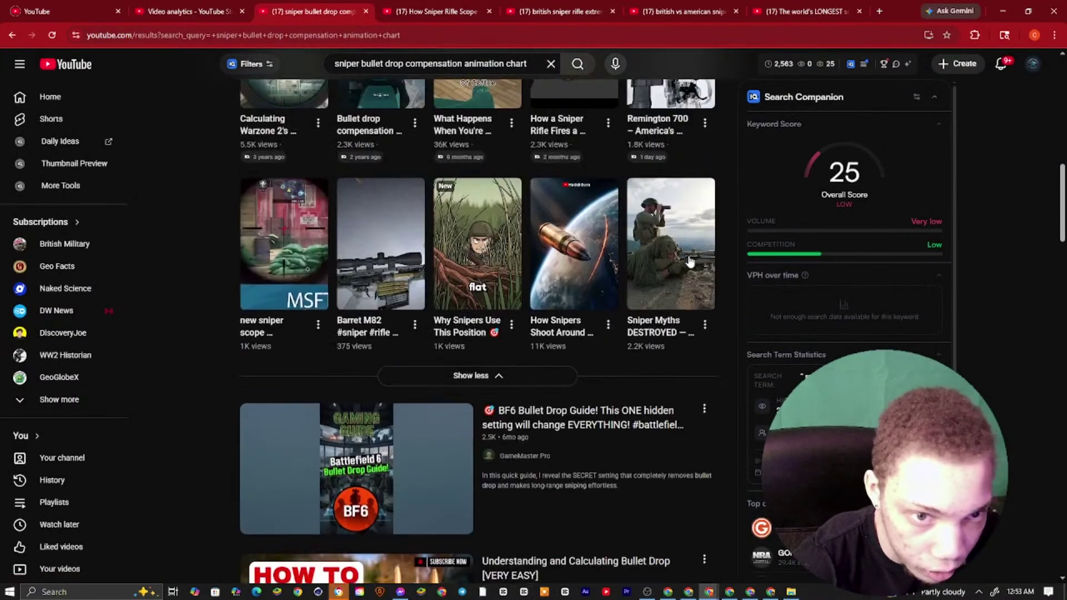
{"action": "scroll", "coordinate": [637, 310], "scroll_direction": "up", "scroll_amount": 3}
Look through the remaining bullet drop search results for usable clips, including "What Does Bullet Drop Look Like @ 250 Yards?"
{"action": "scroll", "coordinate": [542, 435], "scroll_direction": "down", "scroll_amount": 10}
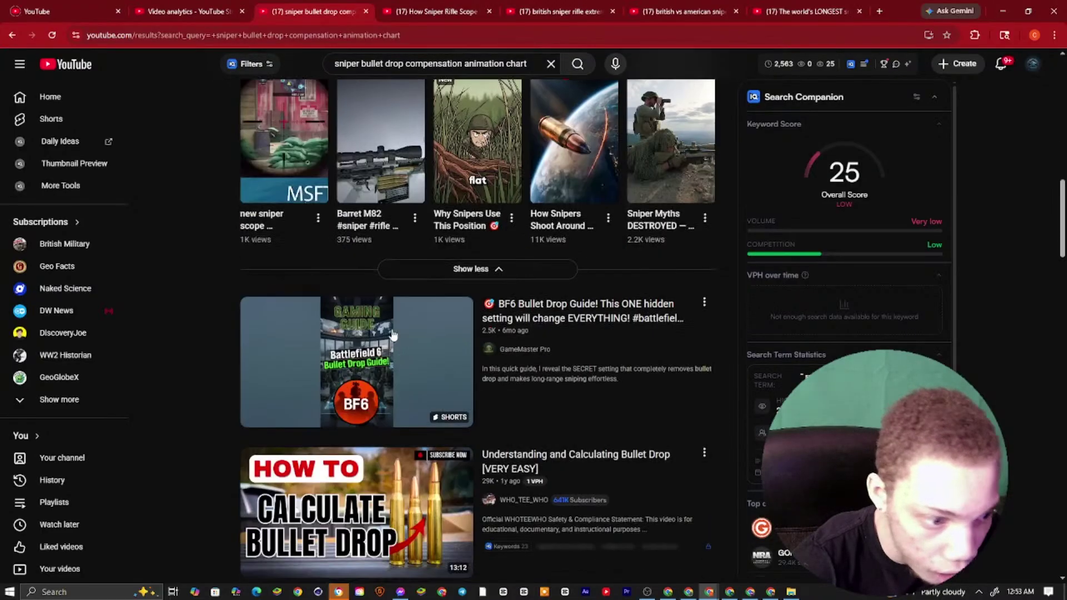
{"action": "scroll", "coordinate": [542, 434], "scroll_direction": "down", "scroll_amount": 10}
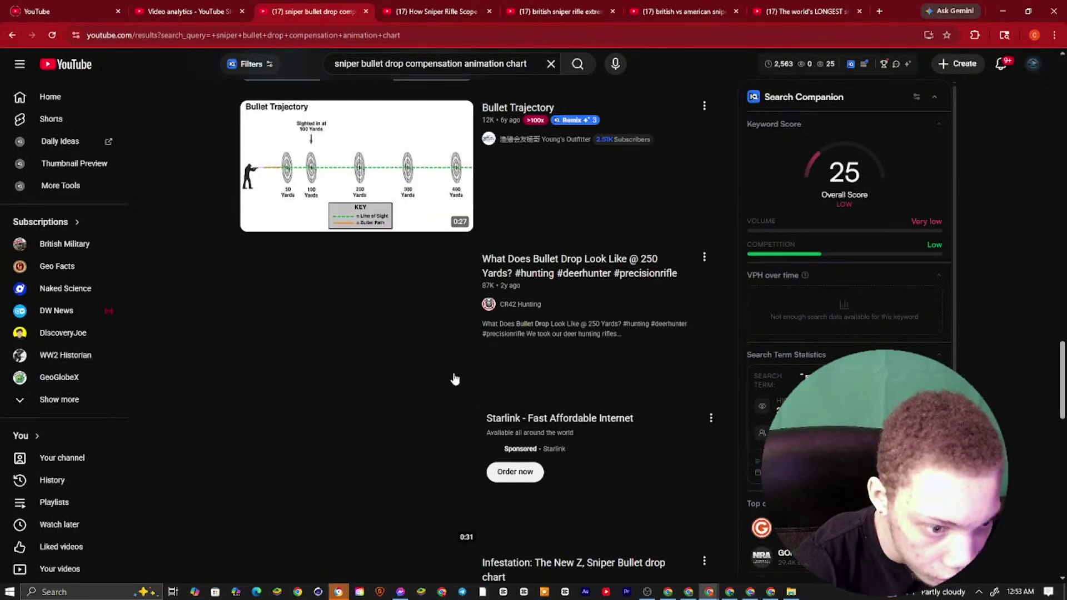
{"action": "scroll", "coordinate": [452, 376], "scroll_direction": "up", "scroll_amount": 3}
{"action": "scroll", "coordinate": [386, 330], "scroll_direction": "down", "scroll_amount": 4}
{"action": "scroll", "coordinate": [386, 331], "scroll_direction": "down", "scroll_amount": 4}
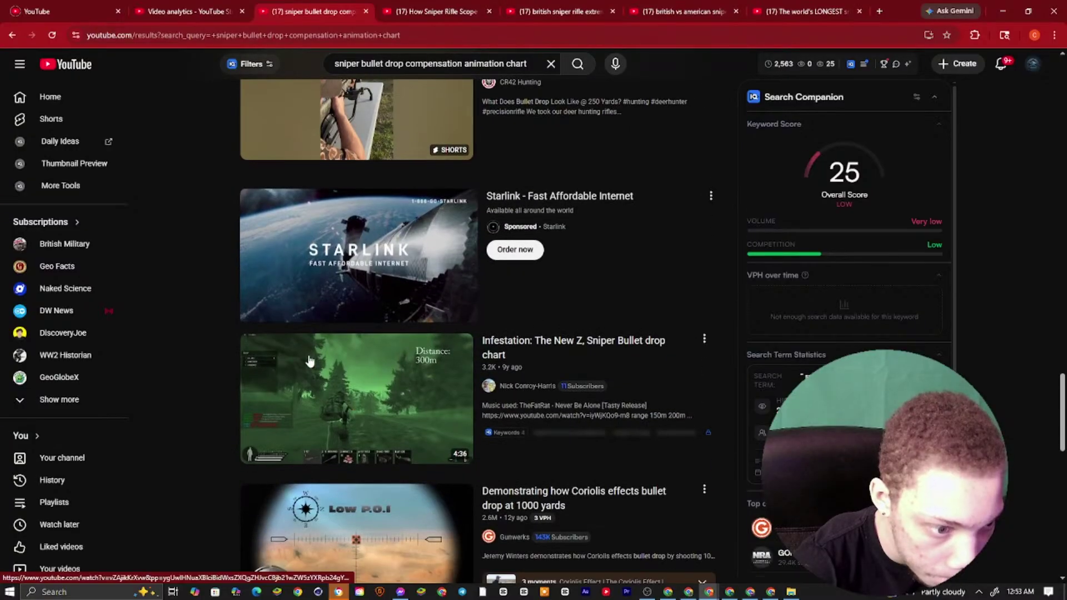
{"action": "scroll", "coordinate": [378, 329], "scroll_direction": "up", "scroll_amount": 4}
{"action": "right_click", "coordinate": [363, 329]}
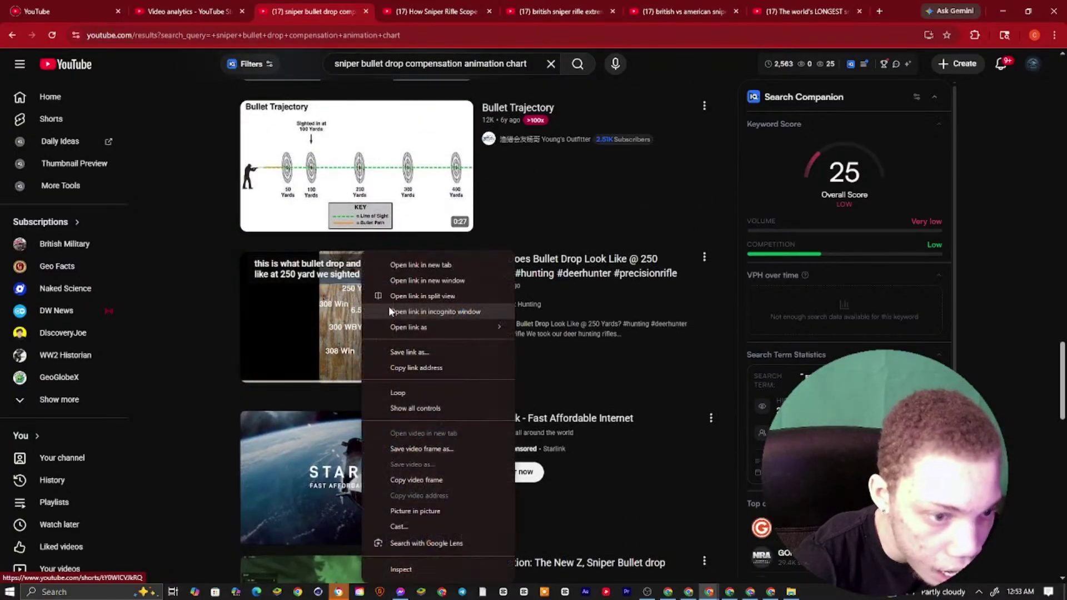
Switch to the ChatGPT window and copy the keyword "soldier breathing out after mission tension release" from the last expanded keyword list
{"action": "left_click", "coordinate": [701, 595]}
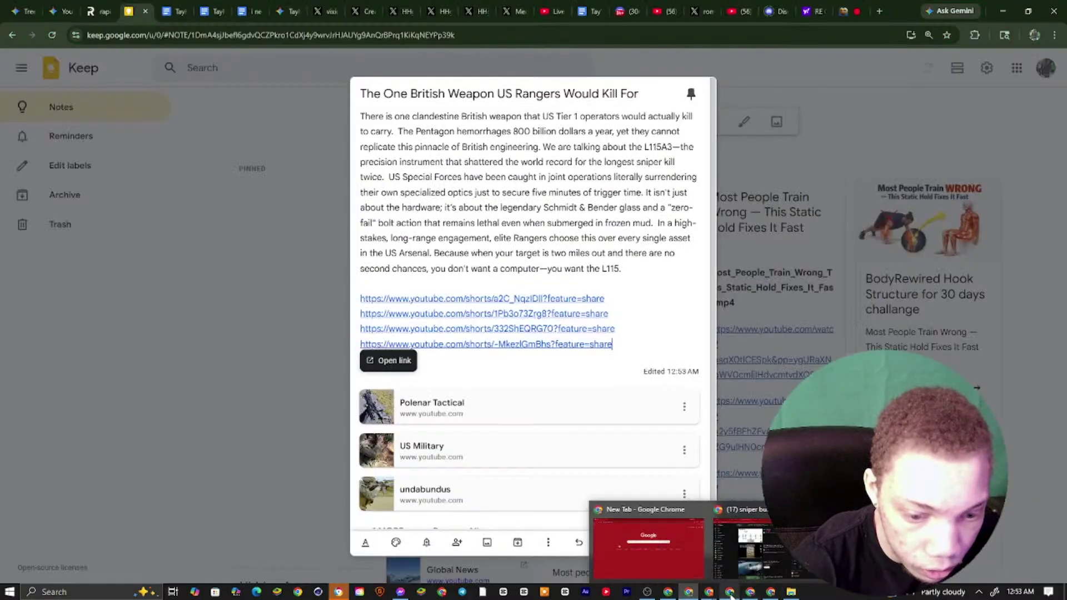
{"action": "left_click", "coordinate": [688, 595]}
{"action": "left_click", "coordinate": [678, 595]}
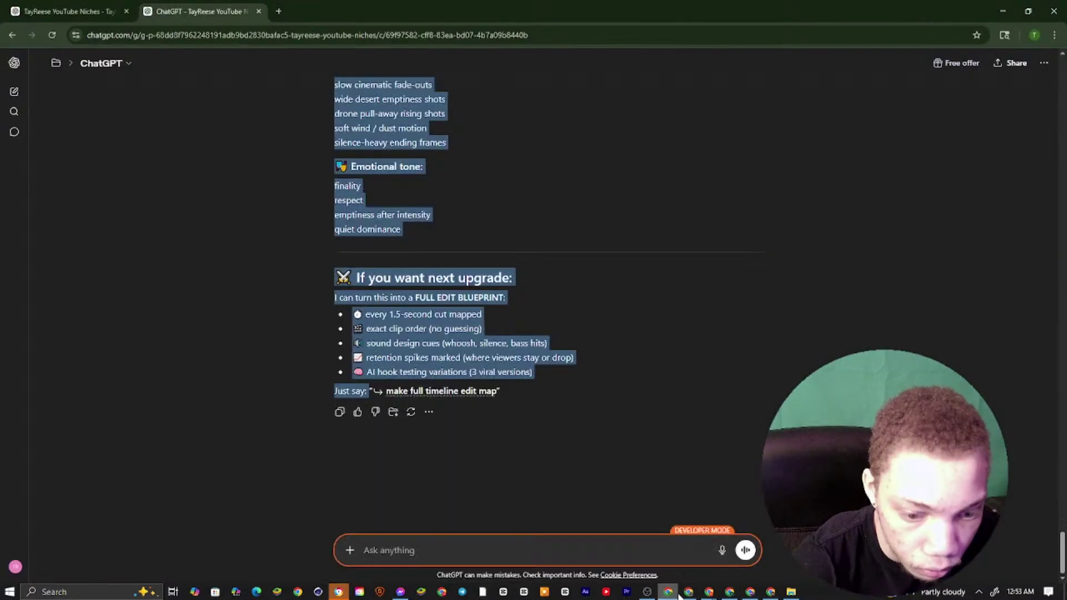
{"action": "left_click", "coordinate": [379, 307]}
{"action": "scroll", "coordinate": [657, 296], "scroll_direction": "up", "scroll_amount": 8}
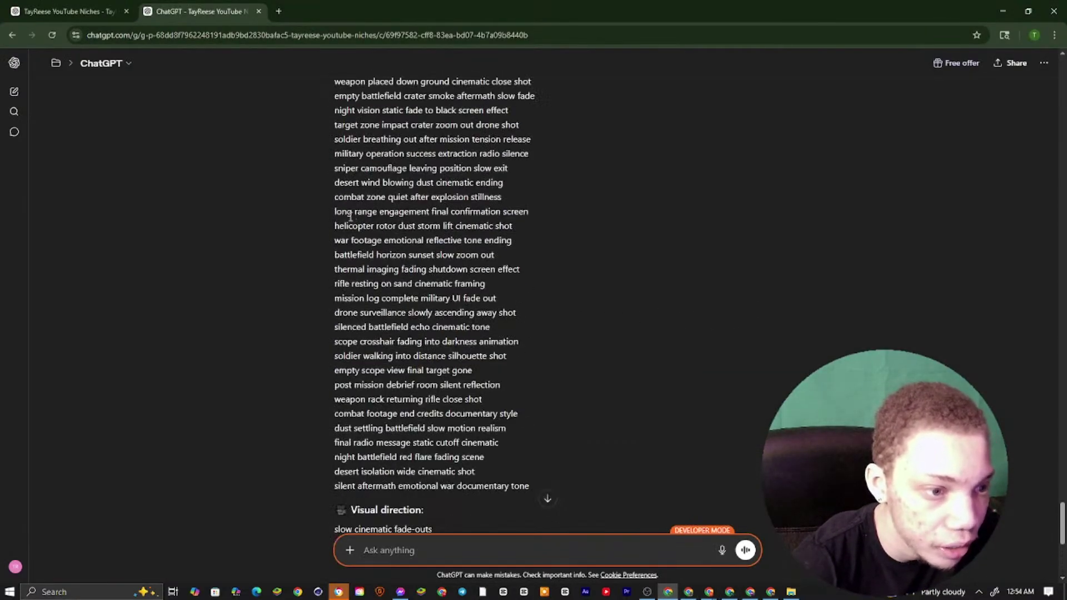
{"action": "scroll", "coordinate": [362, 240], "scroll_direction": "up", "scroll_amount": 3}
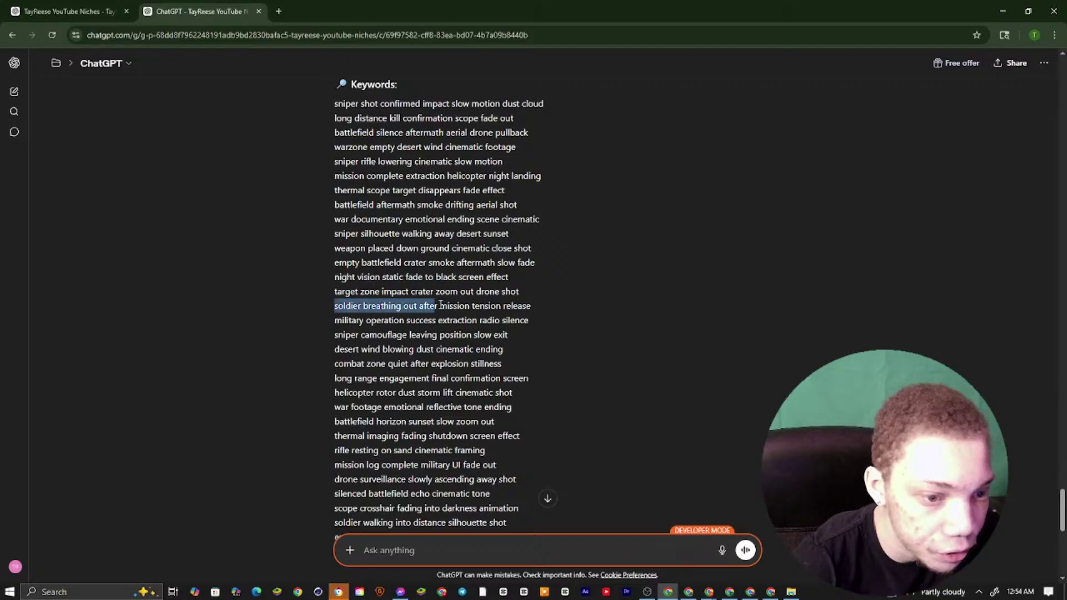
{"action": "left_click_drag", "start_coordinate": [531, 303], "coordinate": [535, 300]}
{"action": "right_click", "coordinate": [531, 301]}
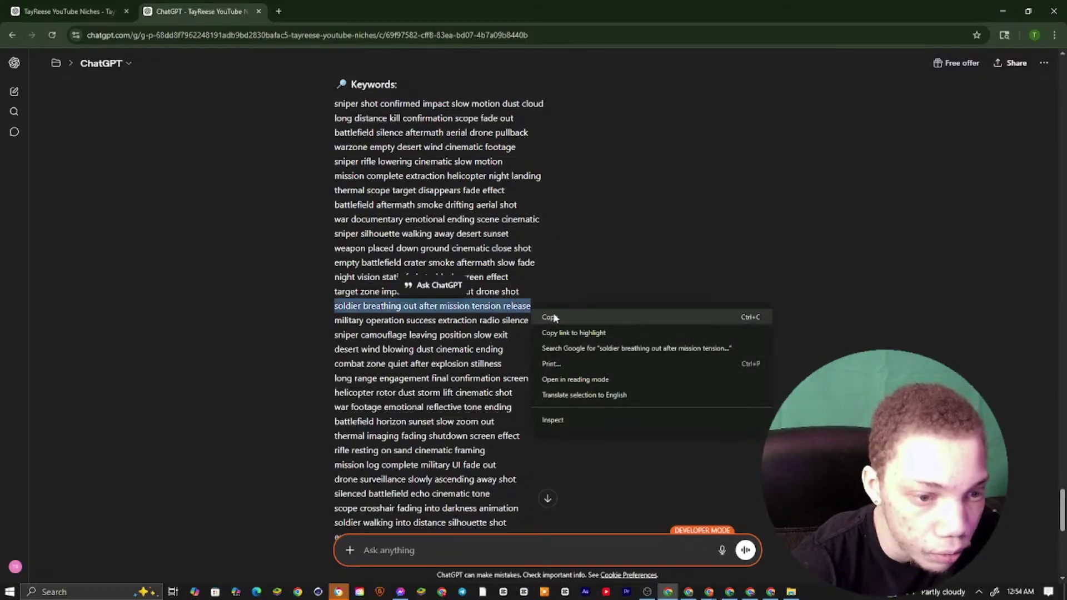
{"action": "left_click", "coordinate": [555, 318]}
Switch back to the YouTube window and search for "soldier breathing out after mission tension release"
{"action": "left_click", "coordinate": [688, 591]}
{"action": "left_click", "coordinate": [709, 591]}
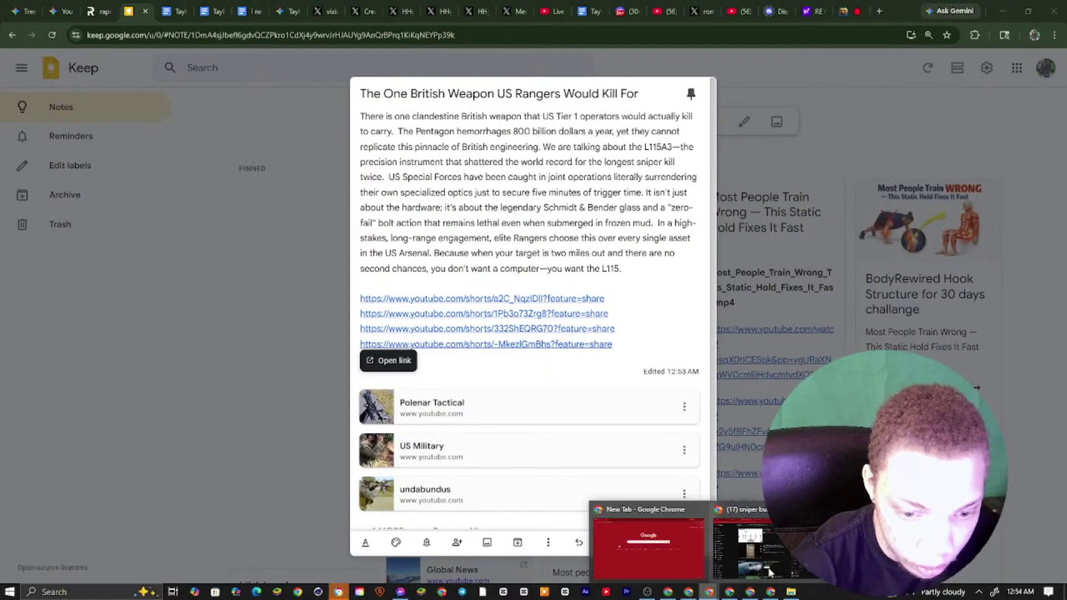
{"action": "left_click", "coordinate": [748, 547]}
{"action": "left_click", "coordinate": [549, 66]}
{"action": "right_click", "coordinate": [549, 68]}
{"action": "left_click", "coordinate": [567, 194]}
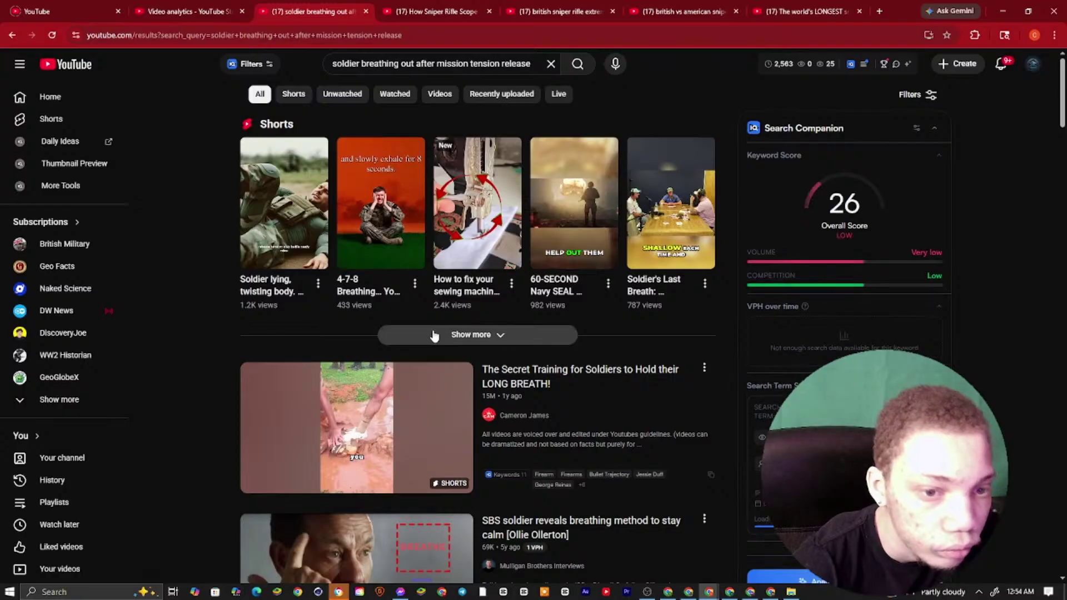
Expand the Shorts shelf, try the Shorts filter and look through the soldier breathing results for usable clips and channels
{"action": "left_click", "coordinate": [434, 335]}
{"action": "scroll", "coordinate": [422, 342], "scroll_direction": "down", "scroll_amount": 10}
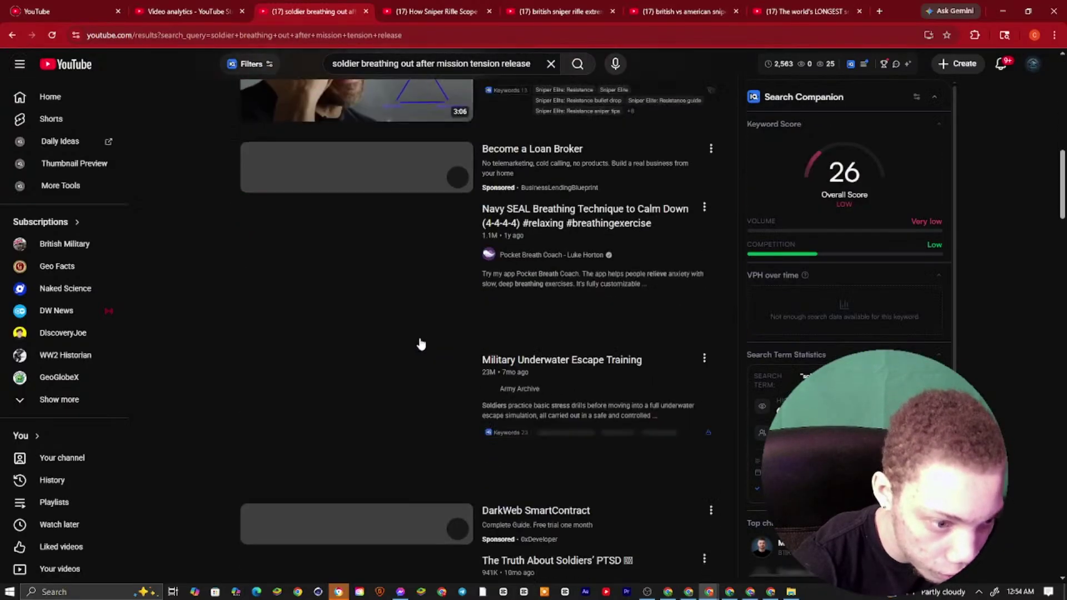
{"action": "scroll", "coordinate": [593, 376], "scroll_direction": "up", "scroll_amount": 10}
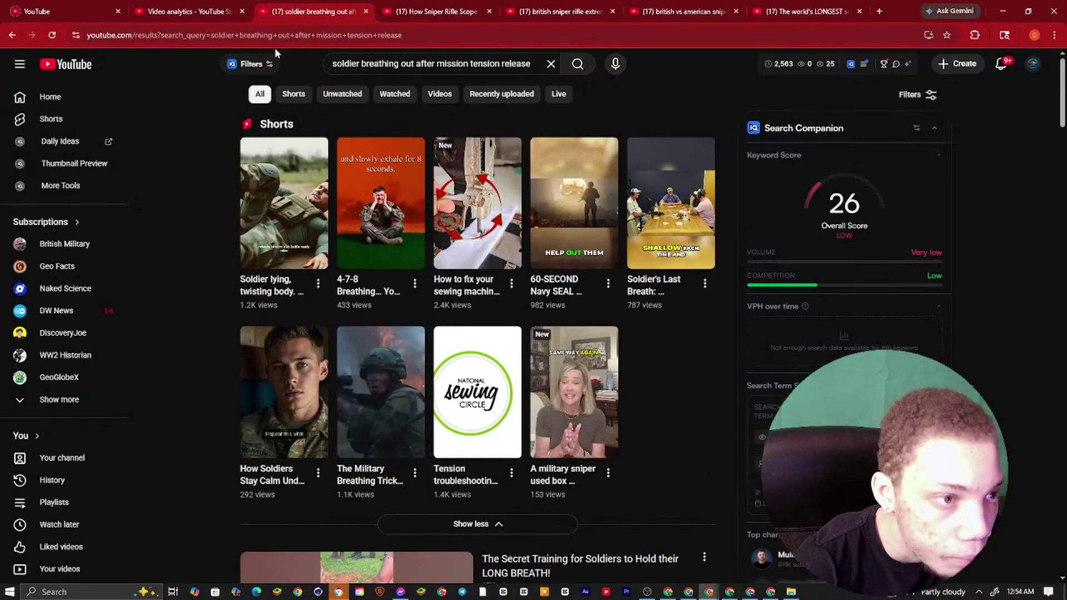
{"action": "left_click", "coordinate": [300, 96]}
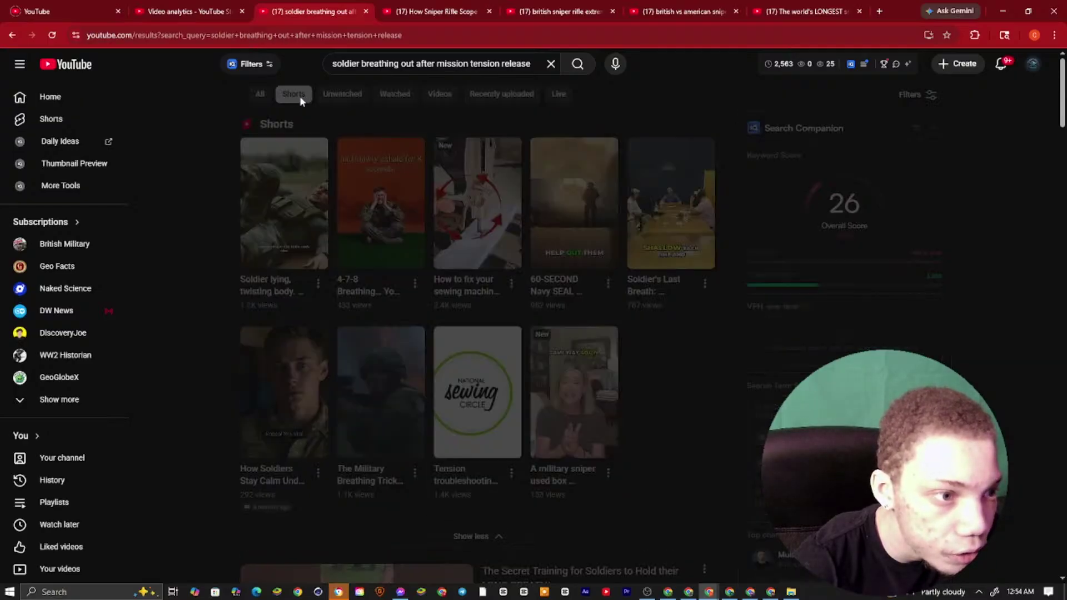
{"action": "scroll", "coordinate": [500, 286], "scroll_direction": "down", "scroll_amount": 4}
{"action": "scroll", "coordinate": [500, 288], "scroll_direction": "down", "scroll_amount": 7}
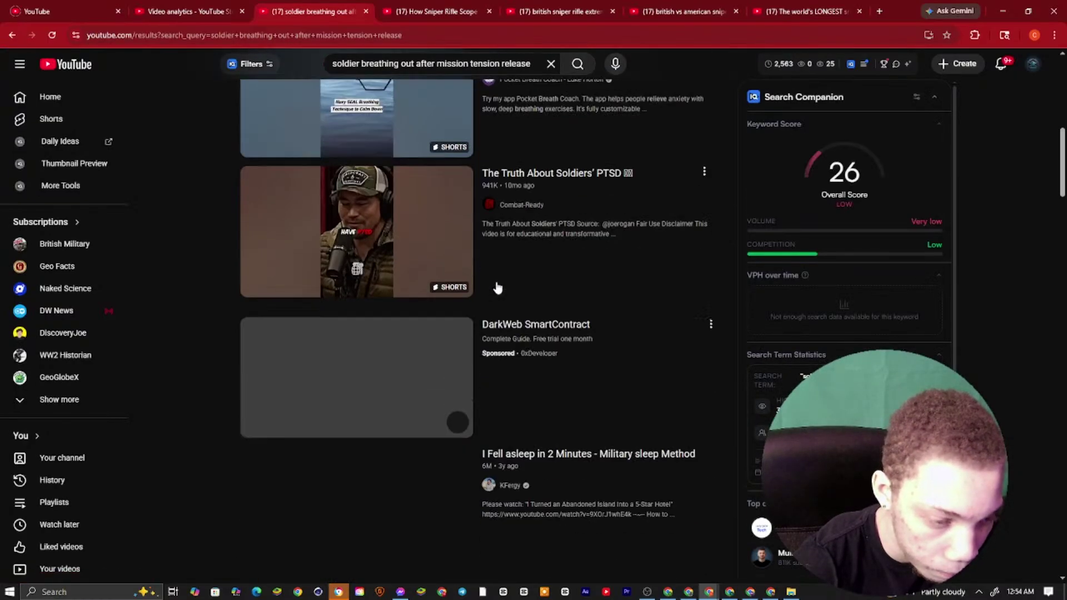
{"action": "scroll", "coordinate": [402, 255], "scroll_direction": "up", "scroll_amount": 2}
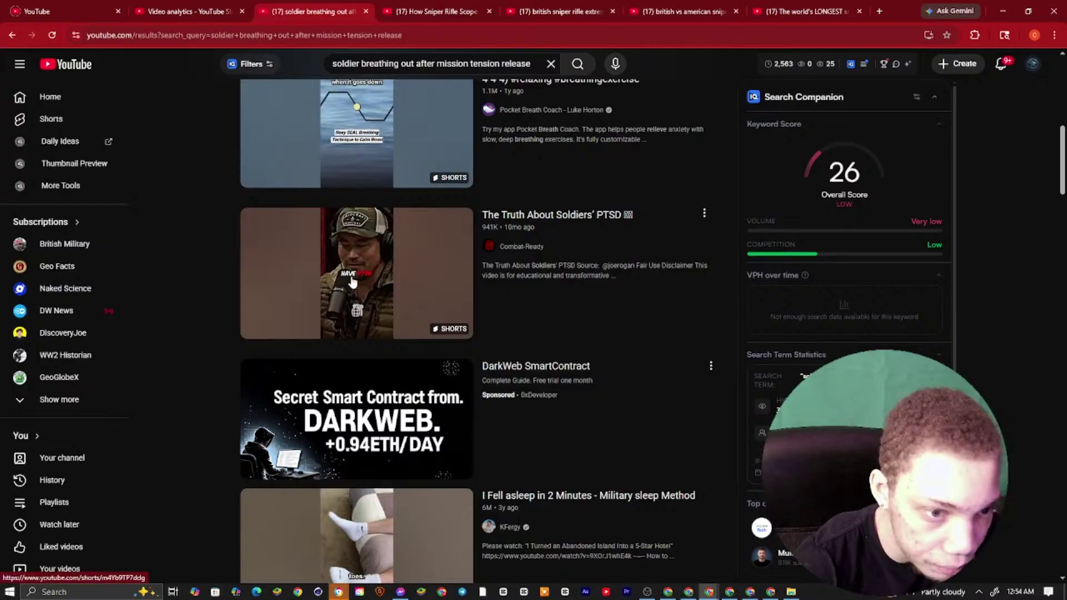
{"action": "scroll", "coordinate": [393, 300], "scroll_direction": "down", "scroll_amount": 3}
{"action": "scroll", "coordinate": [393, 300], "scroll_direction": "up", "scroll_amount": 4}
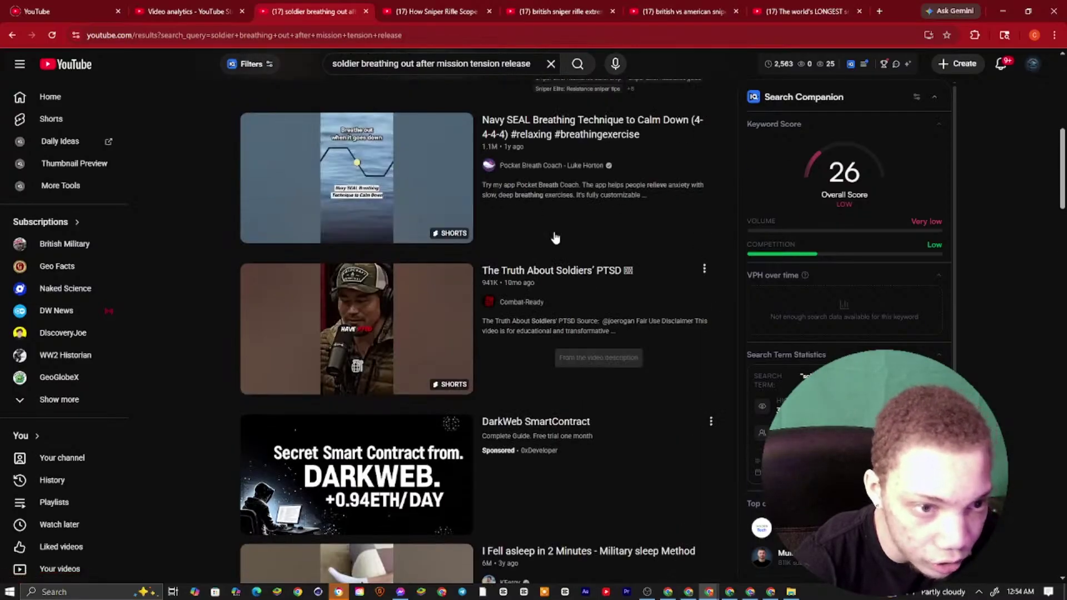
Open the Combat-Ready channel in a new tab and place that tab directly after the search results
{"action": "right_click", "coordinate": [520, 305]}
{"action": "left_click", "coordinate": [551, 317]}
{"action": "left_click_drag", "start_coordinate": [511, 10], "coordinate": [432, 6]}
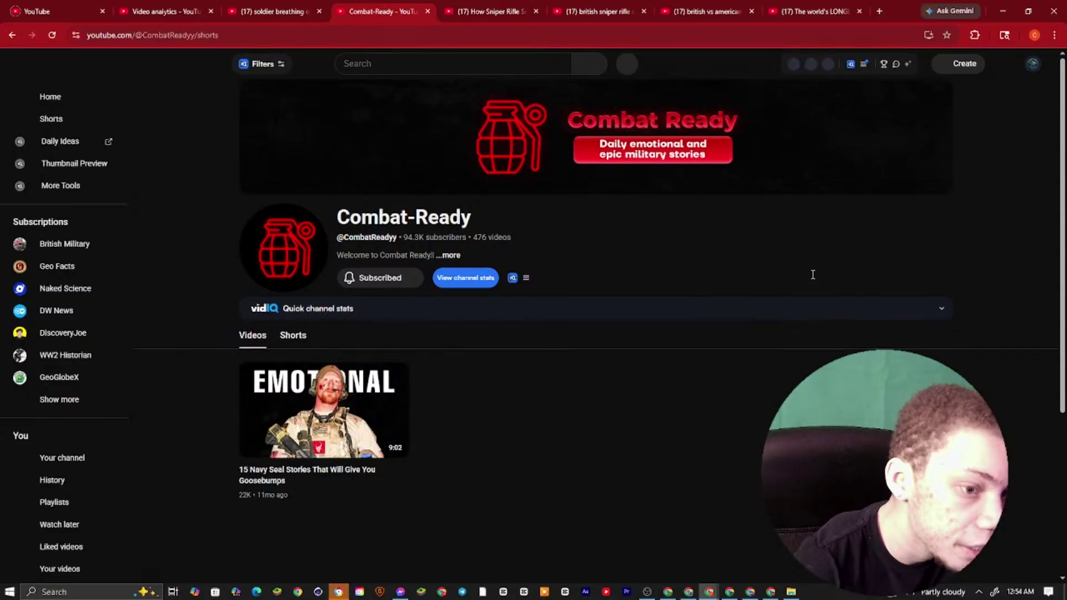
Look through the Combat-Ready channel's Shorts for clips that suit the sniper script
{"action": "scroll", "coordinate": [593, 488], "scroll_direction": "down", "scroll_amount": 6}
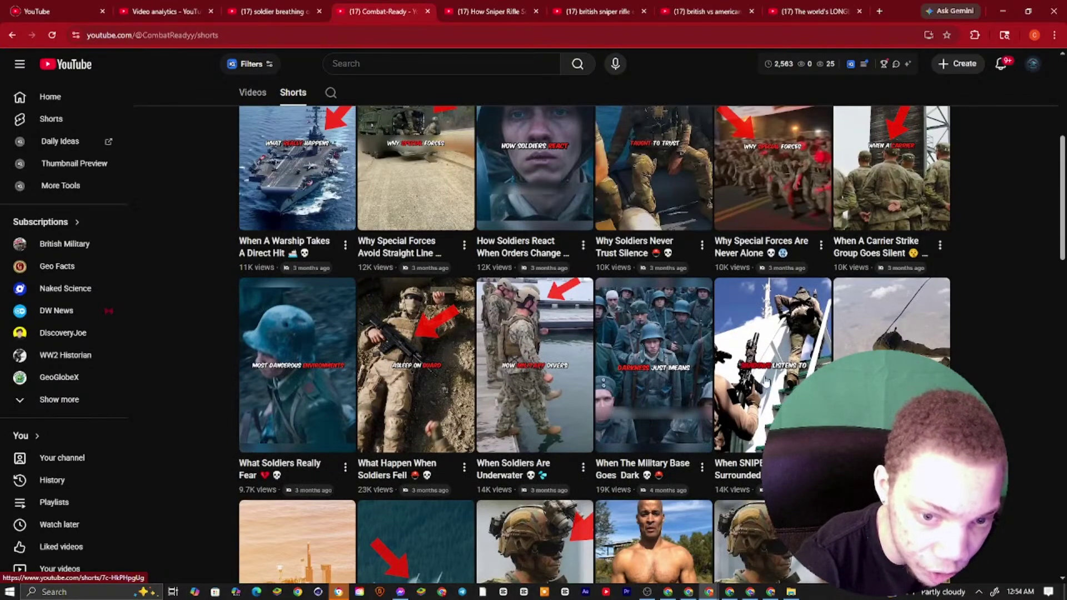
{"action": "scroll", "coordinate": [664, 495], "scroll_direction": "down", "scroll_amount": 5}
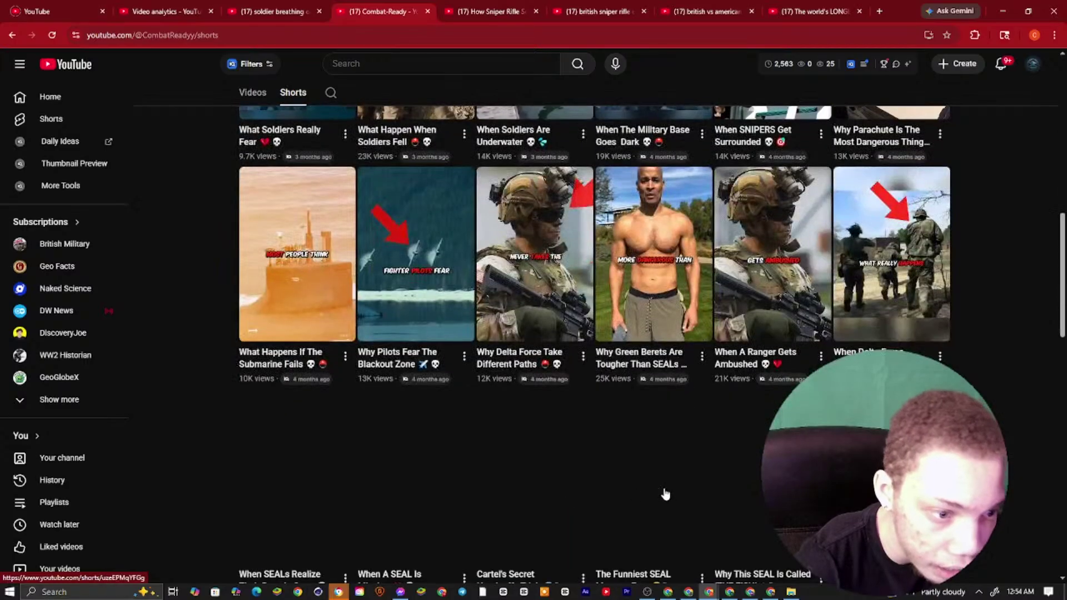
{"action": "scroll", "coordinate": [210, 300], "scroll_direction": "down", "scroll_amount": 4}
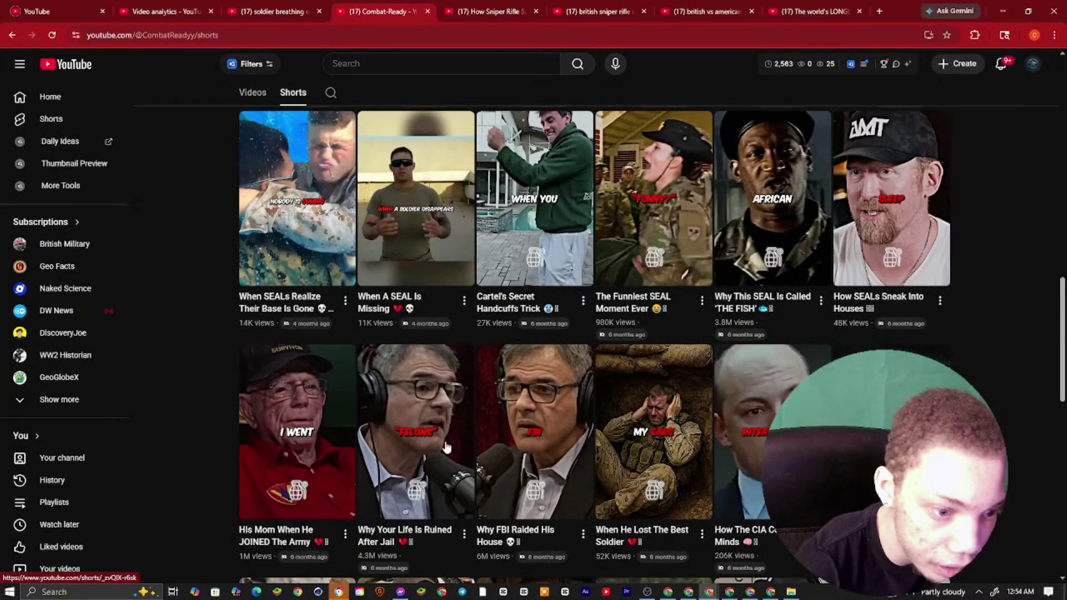
{"action": "scroll", "coordinate": [465, 465], "scroll_direction": "down", "scroll_amount": 5}
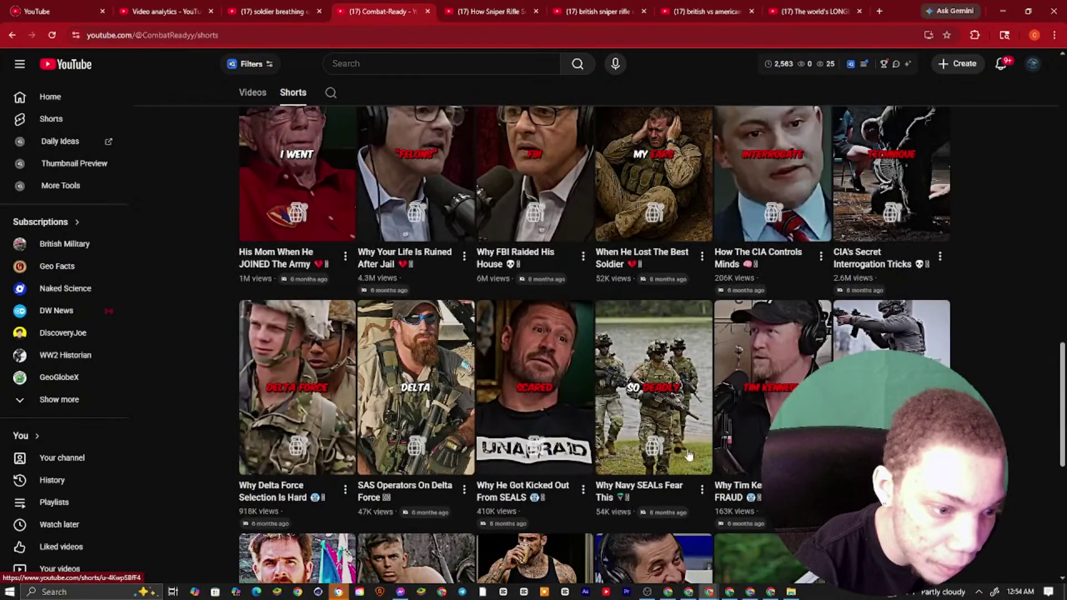
{"action": "scroll", "coordinate": [611, 400], "scroll_direction": "up", "scroll_amount": 4}
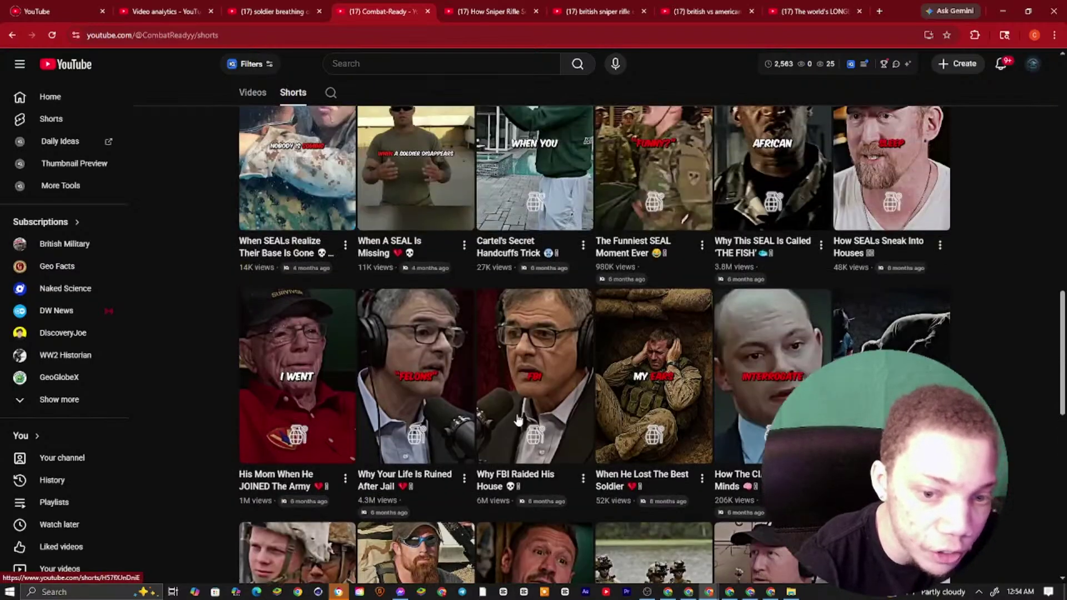
{"action": "scroll", "coordinate": [652, 384], "scroll_direction": "up", "scroll_amount": 10}
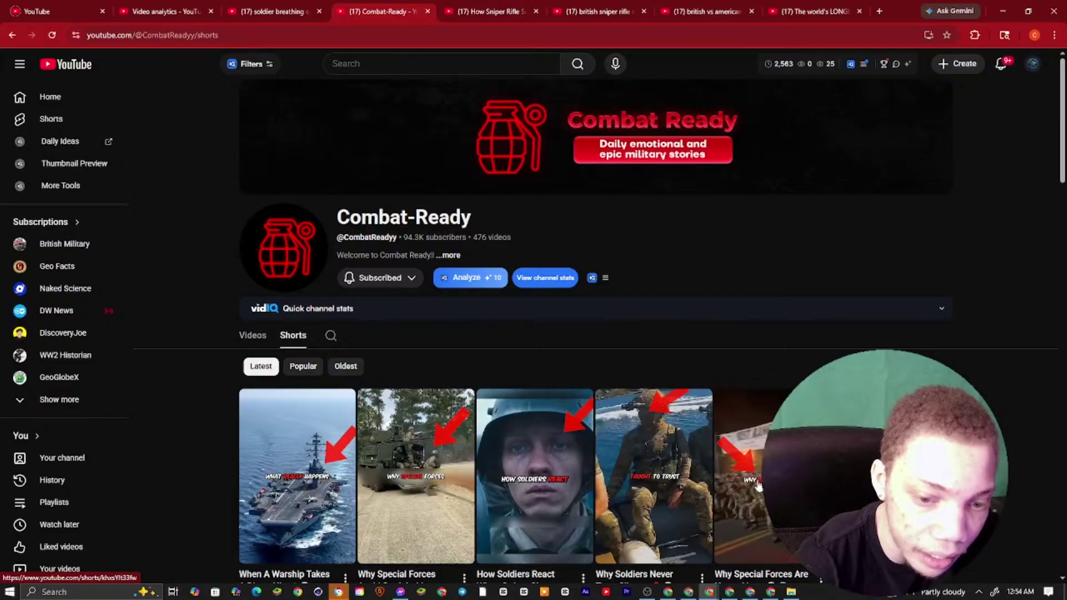
{"action": "scroll", "coordinate": [759, 486], "scroll_direction": "down", "scroll_amount": 3}
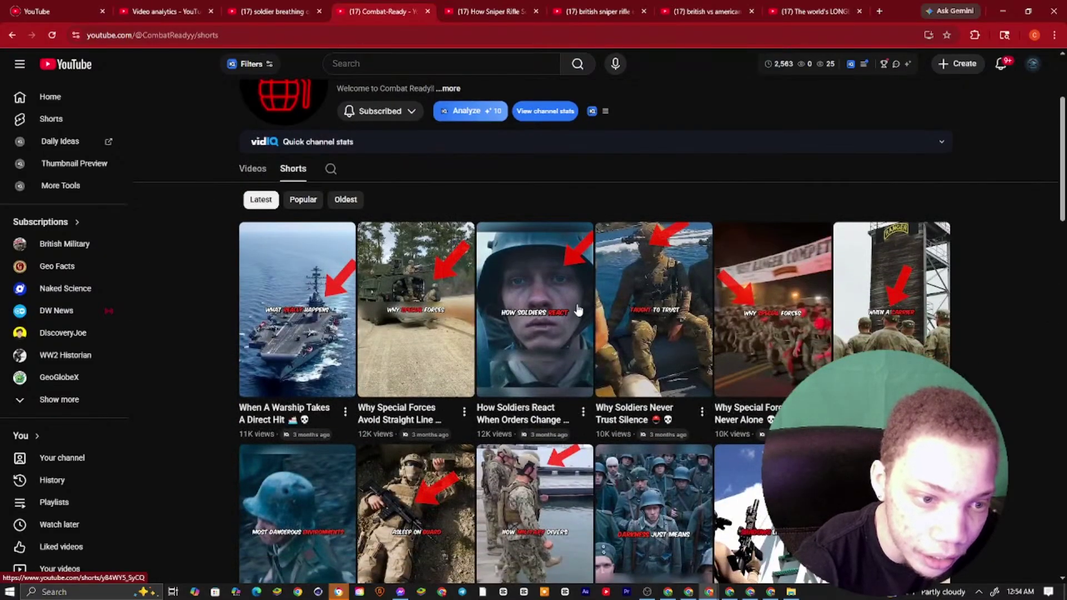
{"action": "scroll", "coordinate": [556, 305], "scroll_direction": "down", "scroll_amount": 4}
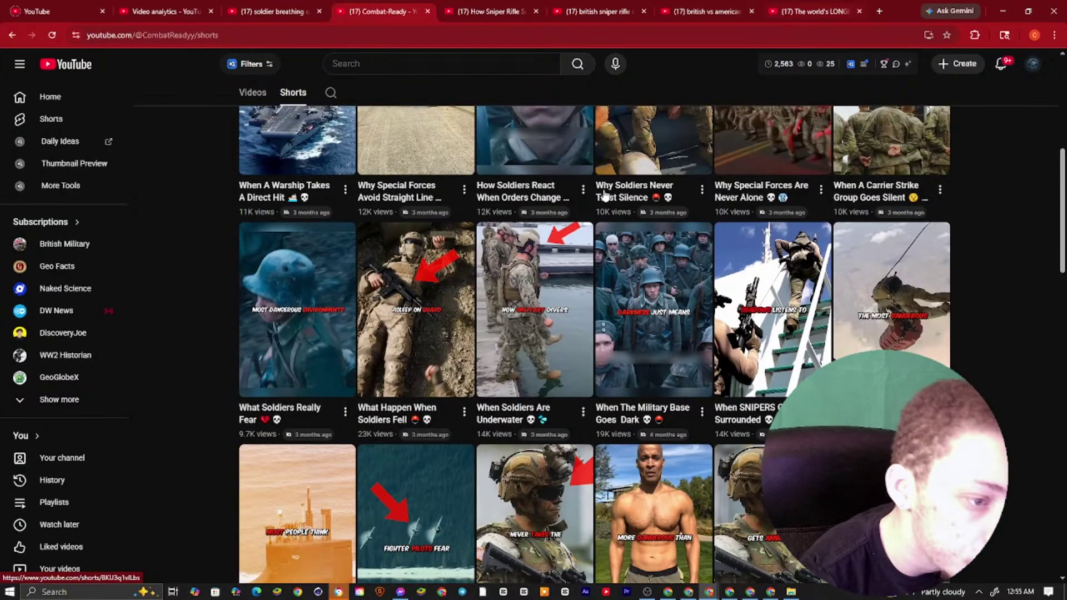
Open the Short "What Happen When Soldiers Fell" in a new tab and return to the Combat-Ready channel's Shorts
{"action": "right_click", "coordinate": [381, 278]}
{"action": "left_click", "coordinate": [401, 280]}
{"action": "left_click", "coordinate": [411, 6]}
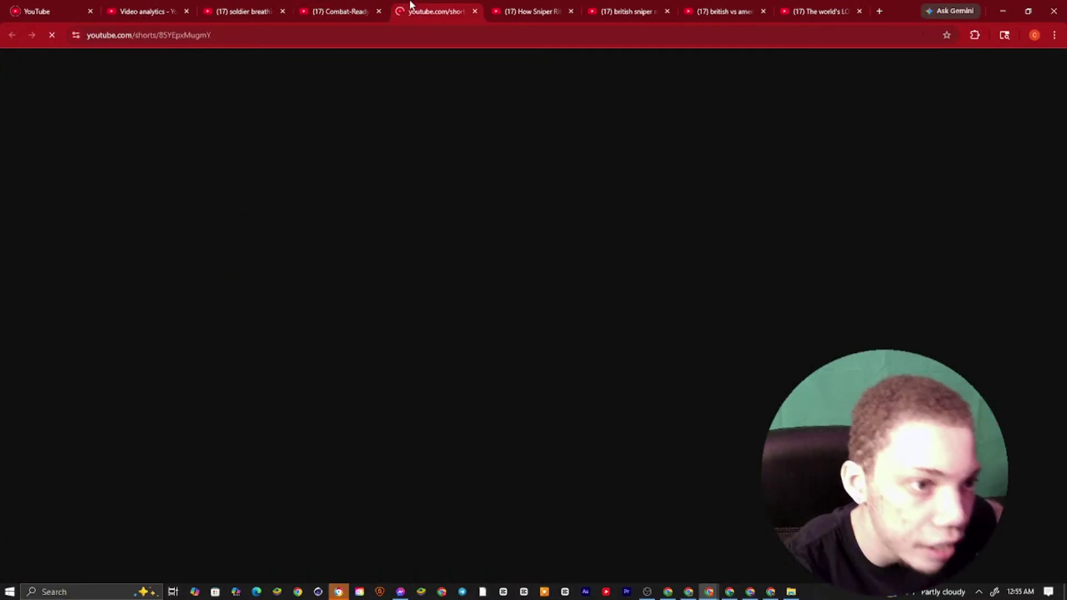
{"action": "left_click", "coordinate": [364, 8]}
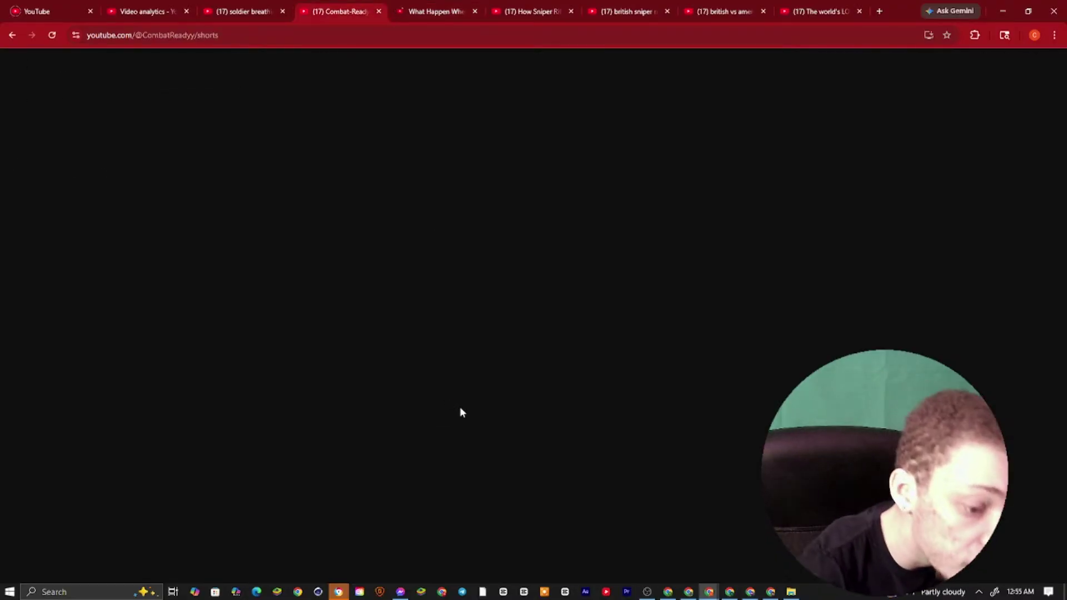
Watch the Short "What Happen When Soldiers Fell" for usable footage and return to the Combat-Ready channel's Shorts
{"action": "scroll", "coordinate": [466, 336], "scroll_direction": "down", "scroll_amount": 7}
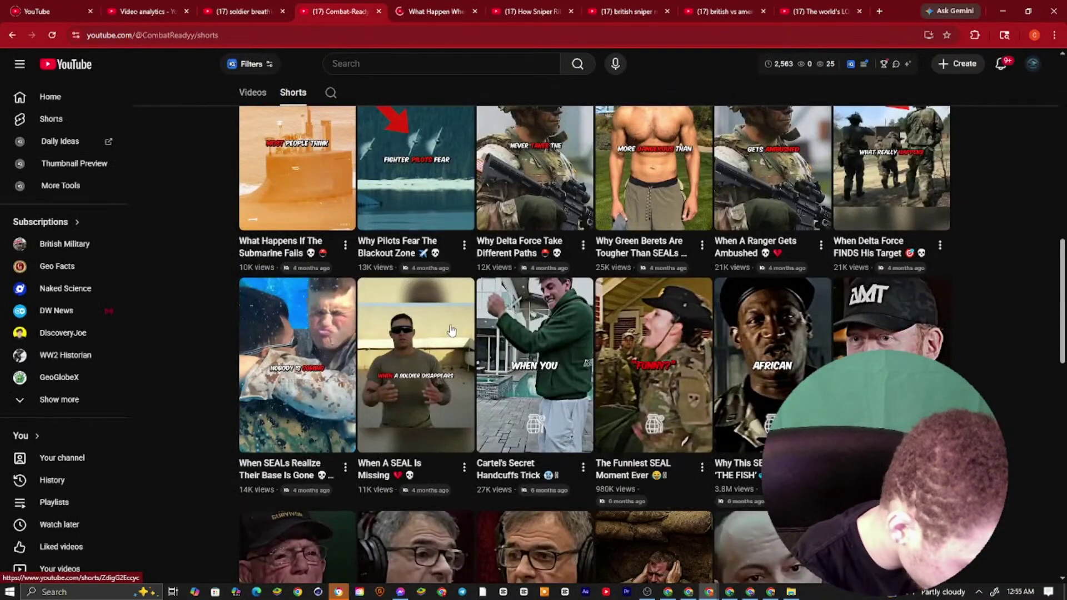
{"action": "key", "text": "ctrl+minus"}
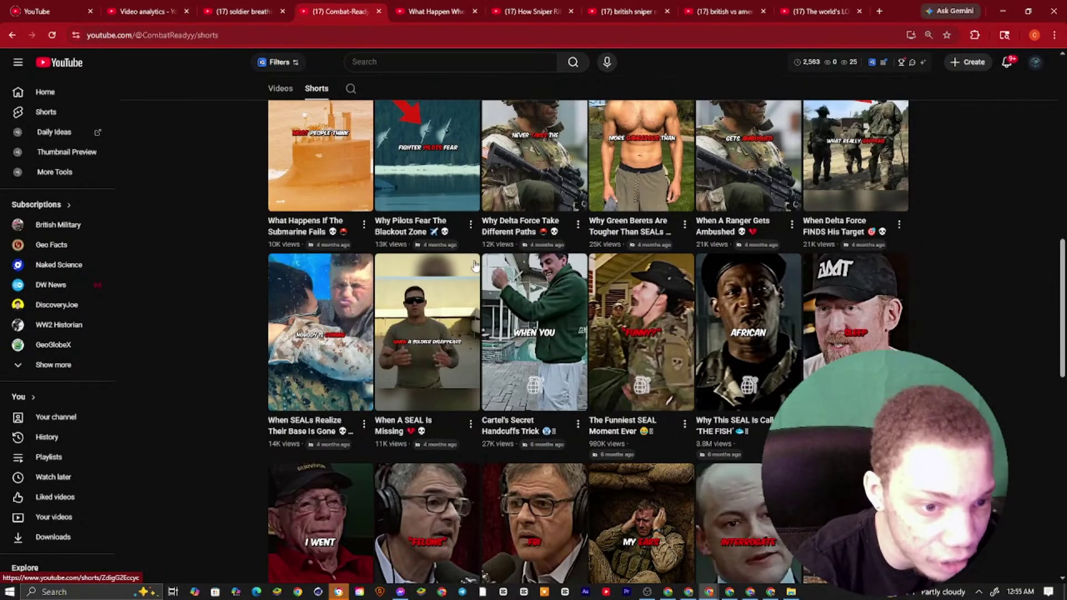
{"action": "key", "text": "ctrl+Tab"}
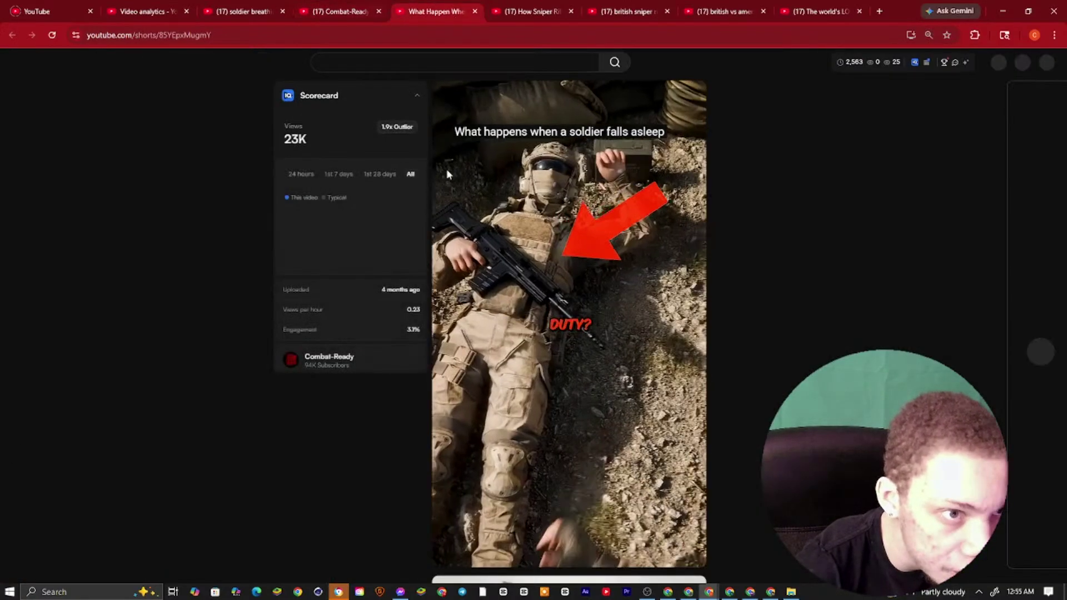
{"action": "left_click", "coordinate": [570, 349]}
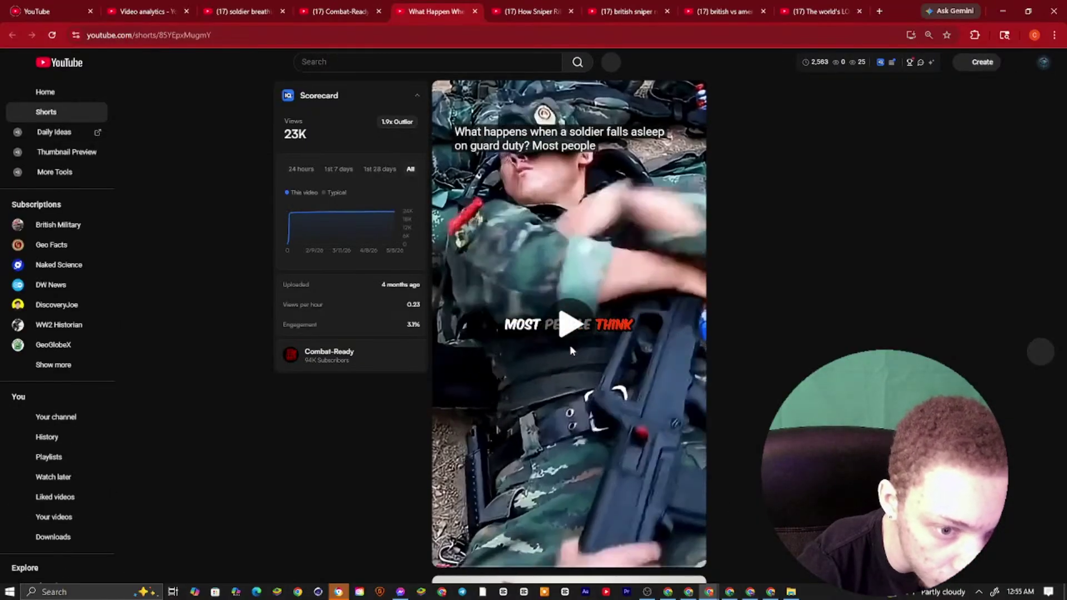
{"action": "left_click", "coordinate": [570, 350]}
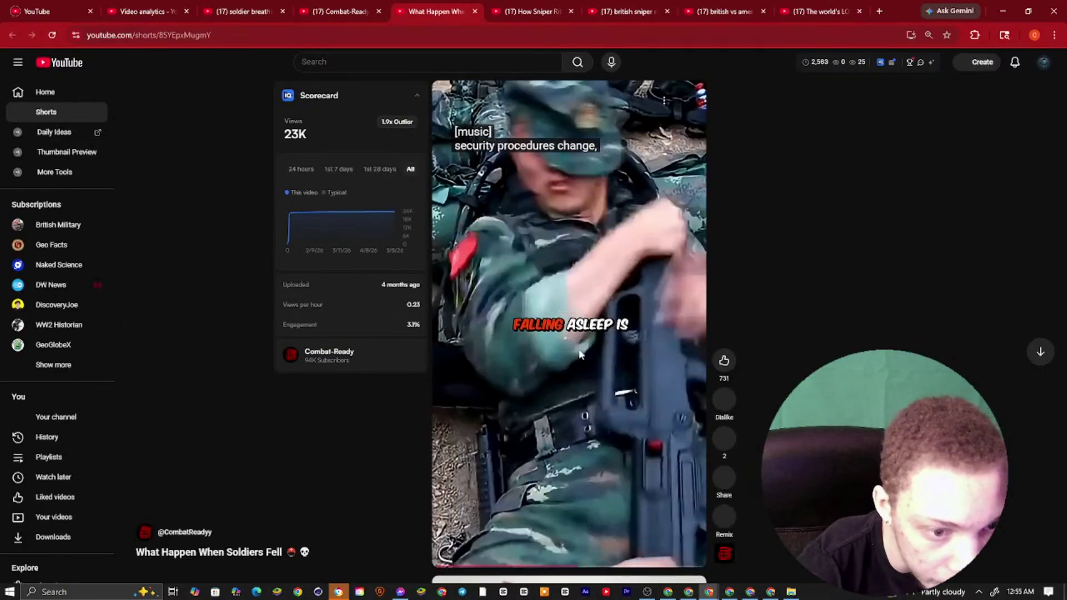
{"action": "left_click", "coordinate": [555, 379]}
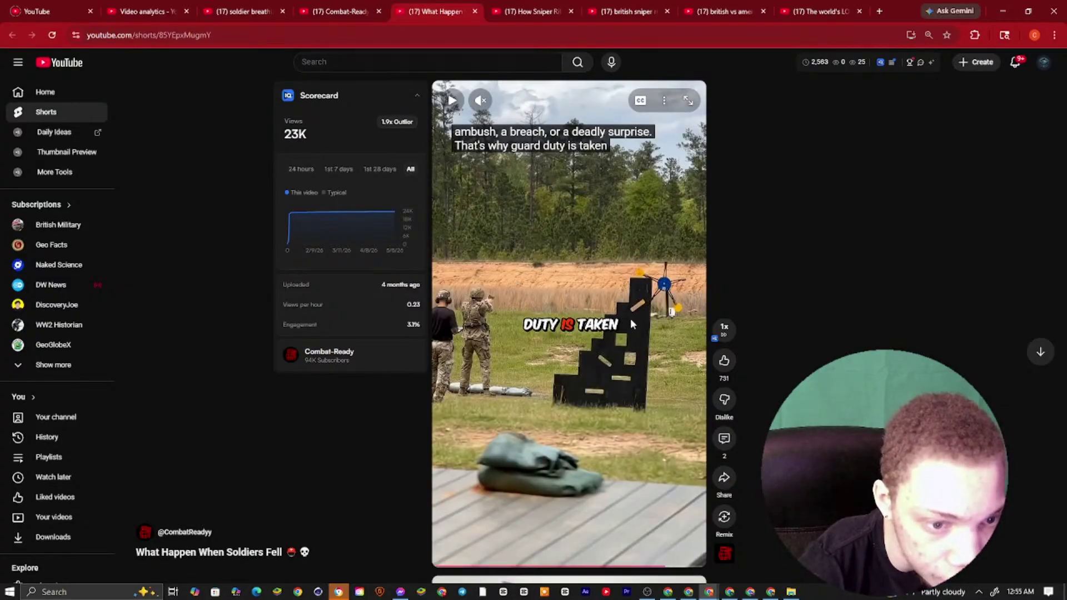
{"action": "left_click", "coordinate": [379, 5]}
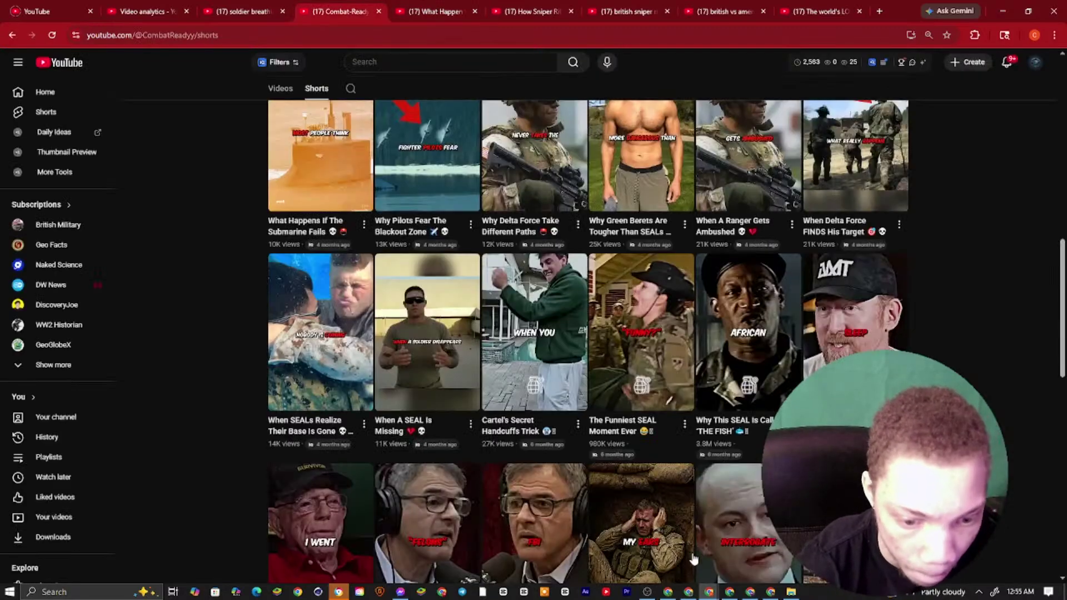
Check the Google Keep note, then copy the ending keyword "mission complete extraction helicopter night landing" from the ChatGPT list
{"action": "left_click", "coordinate": [688, 591]}
{"action": "left_click", "coordinate": [471, 223]}
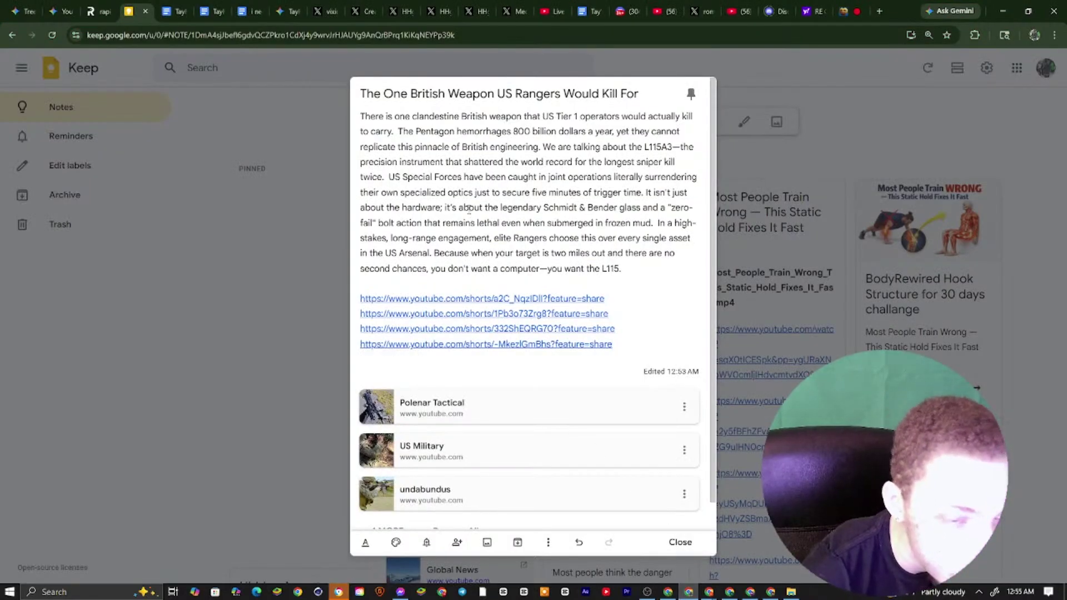
{"action": "left_click", "coordinate": [674, 593]}
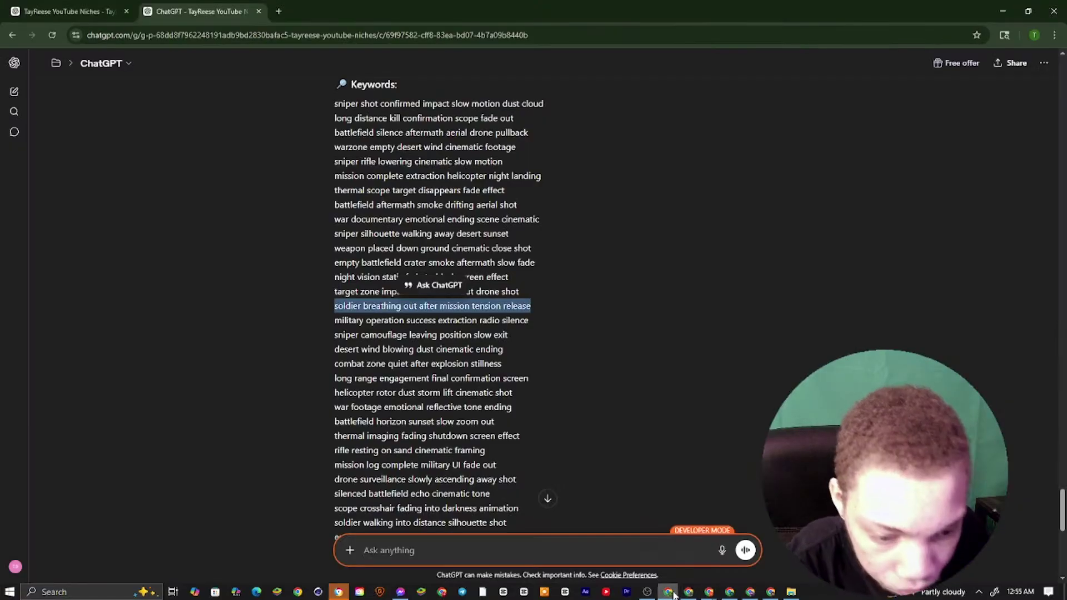
{"action": "scroll", "coordinate": [492, 269], "scroll_direction": "up", "scroll_amount": 3}
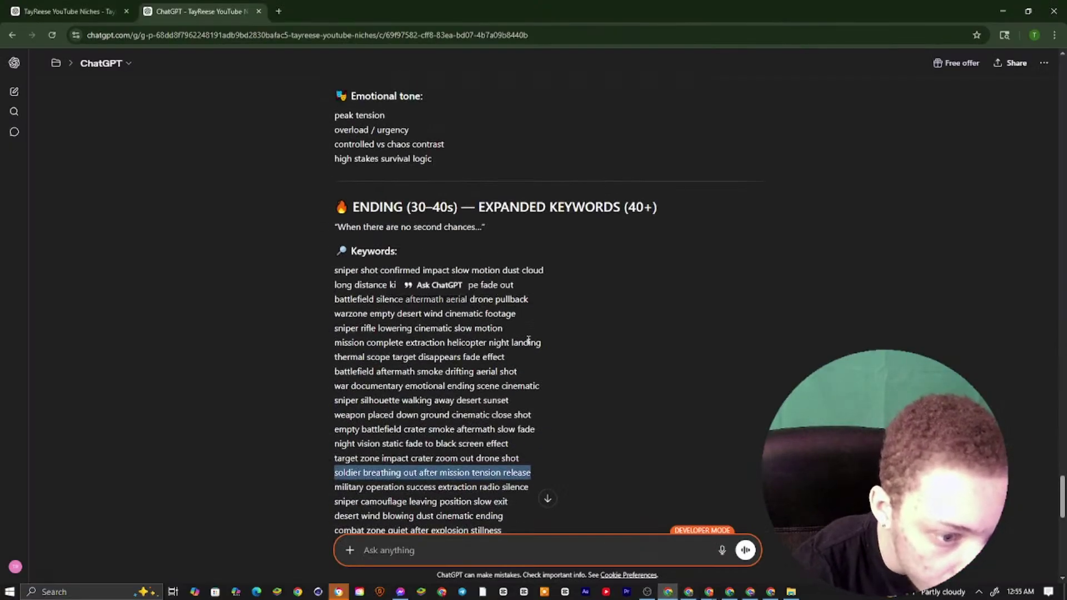
{"action": "left_click_drag", "start_coordinate": [543, 344], "coordinate": [331, 342]}
{"action": "key", "text": "super+c"}
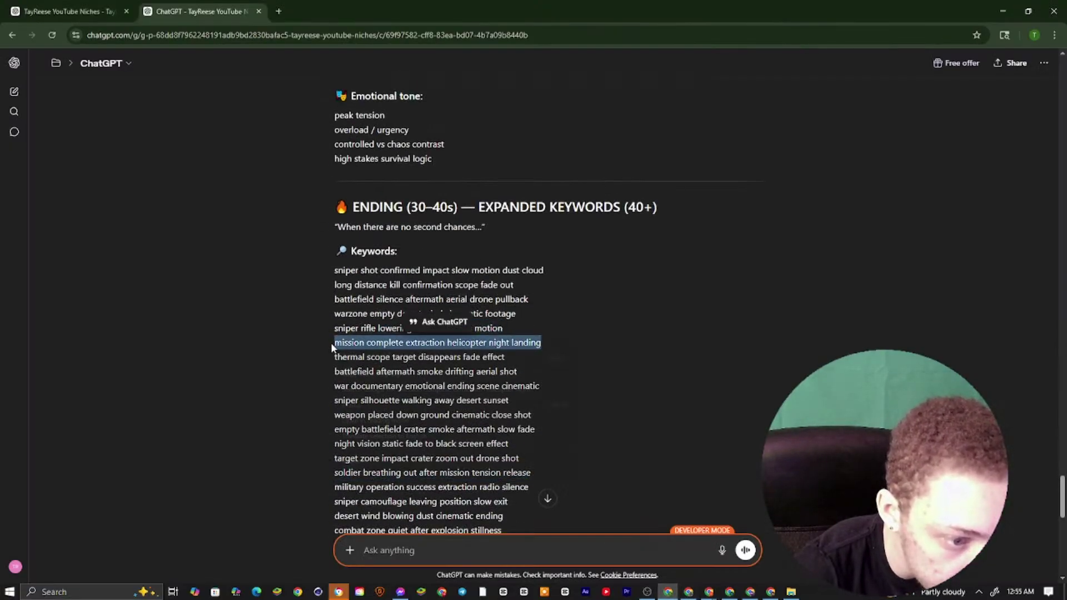
Switch to YouTube and search for "mission complete extraction helicopter night landing"
{"action": "left_click", "coordinate": [708, 592]}
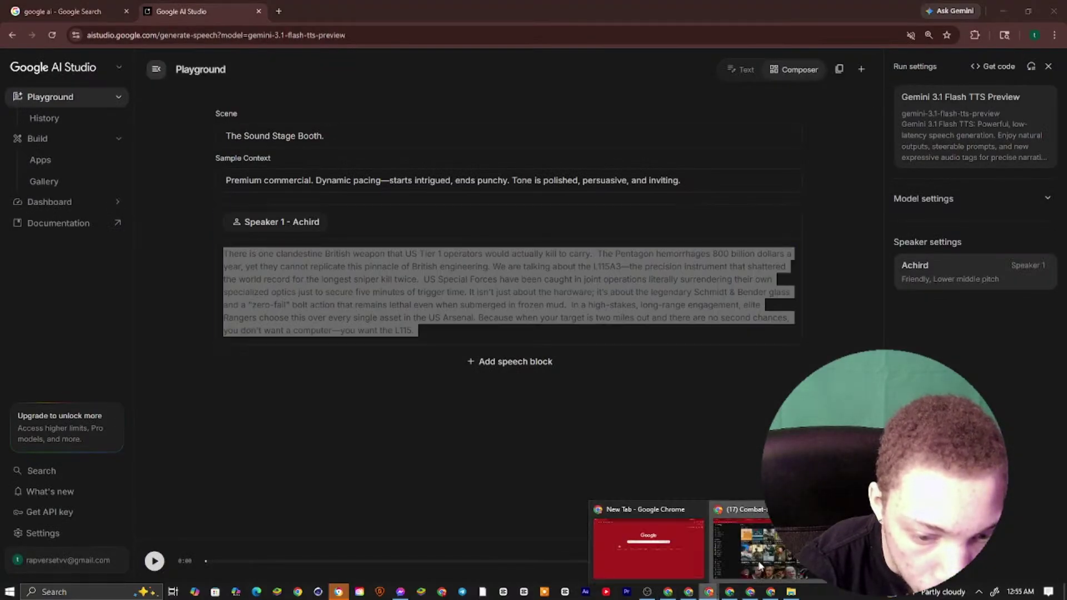
{"action": "left_click", "coordinate": [758, 565]}
{"action": "right_click", "coordinate": [506, 62]}
{"action": "left_click", "coordinate": [555, 210]}
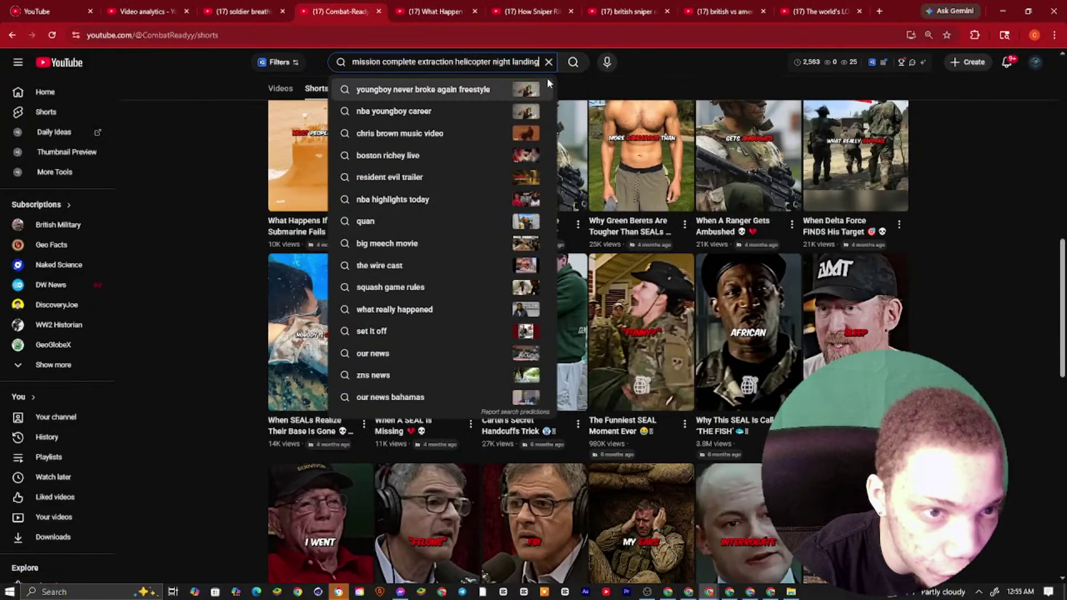
{"action": "key", "text": "Return"}
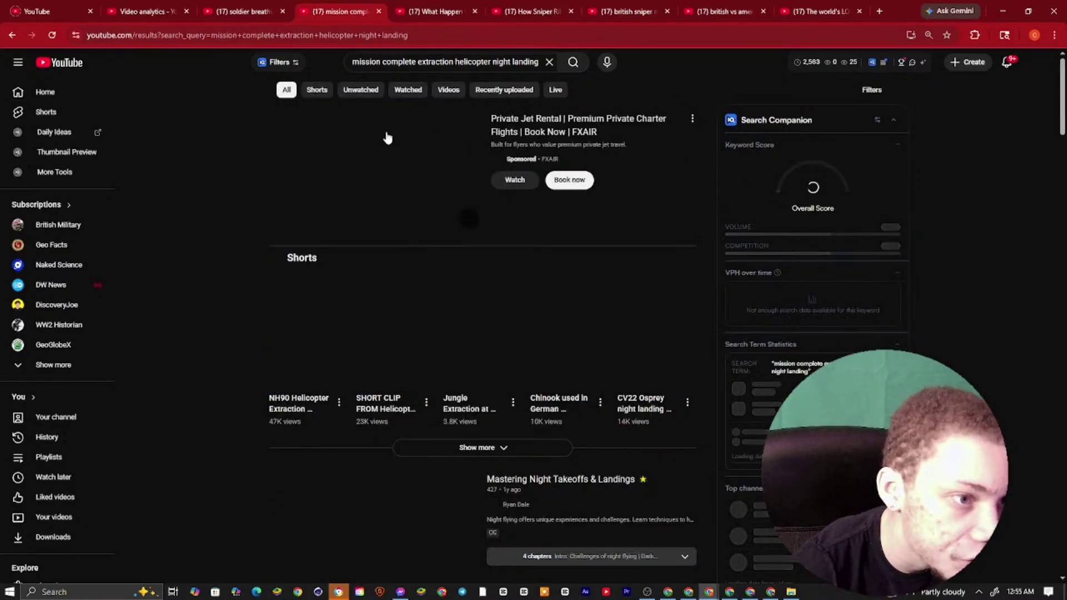
Filter the results to Shorts and copy the link of the Short "NH90 Helicopter Extraction Training"
{"action": "left_click", "coordinate": [318, 91]}
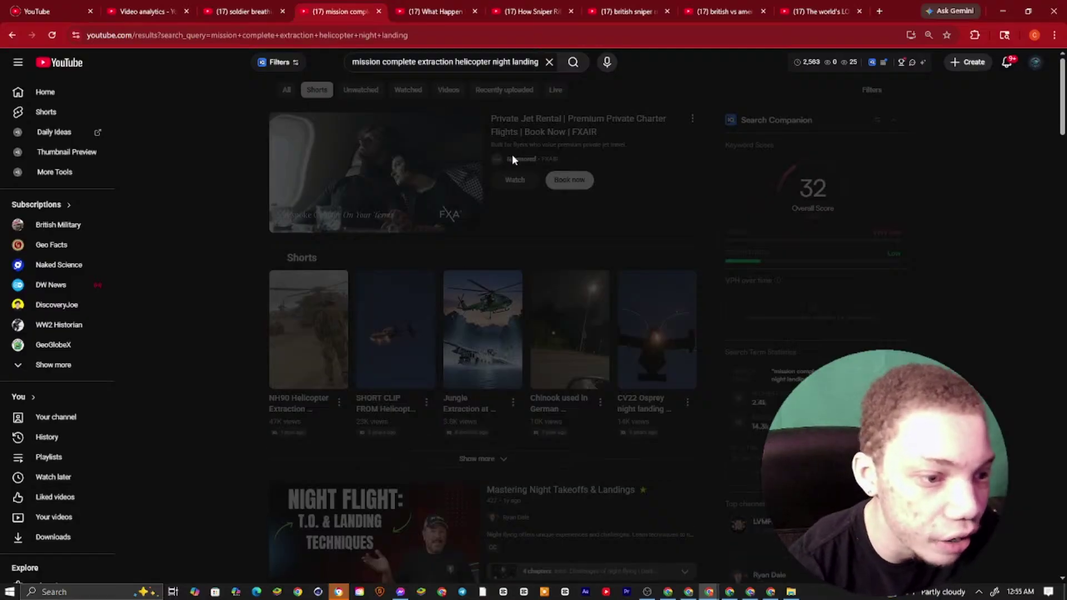
{"action": "scroll", "coordinate": [522, 213], "scroll_direction": "down", "scroll_amount": 7}
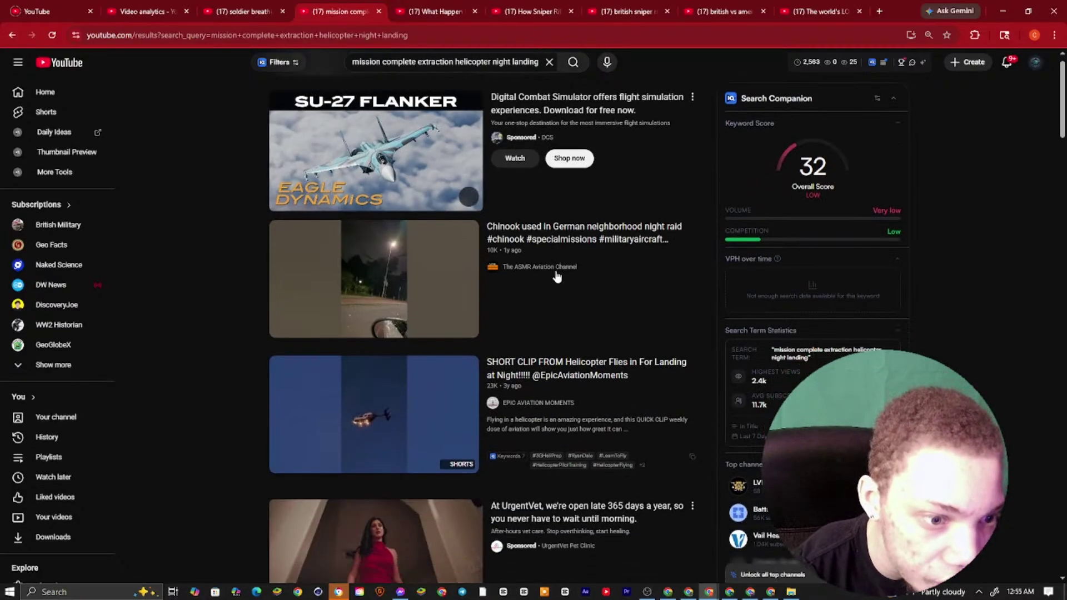
{"action": "scroll", "coordinate": [477, 252], "scroll_direction": "up", "scroll_amount": 3}
{"action": "scroll", "coordinate": [475, 254], "scroll_direction": "up", "scroll_amount": 1}
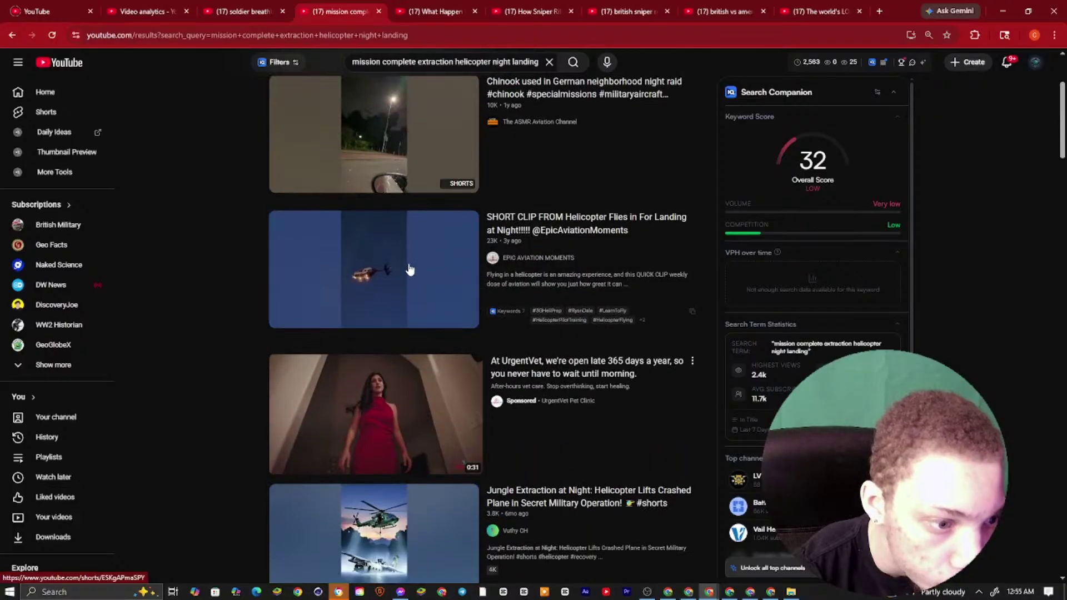
{"action": "scroll", "coordinate": [464, 274], "scroll_direction": "down", "scroll_amount": 9}
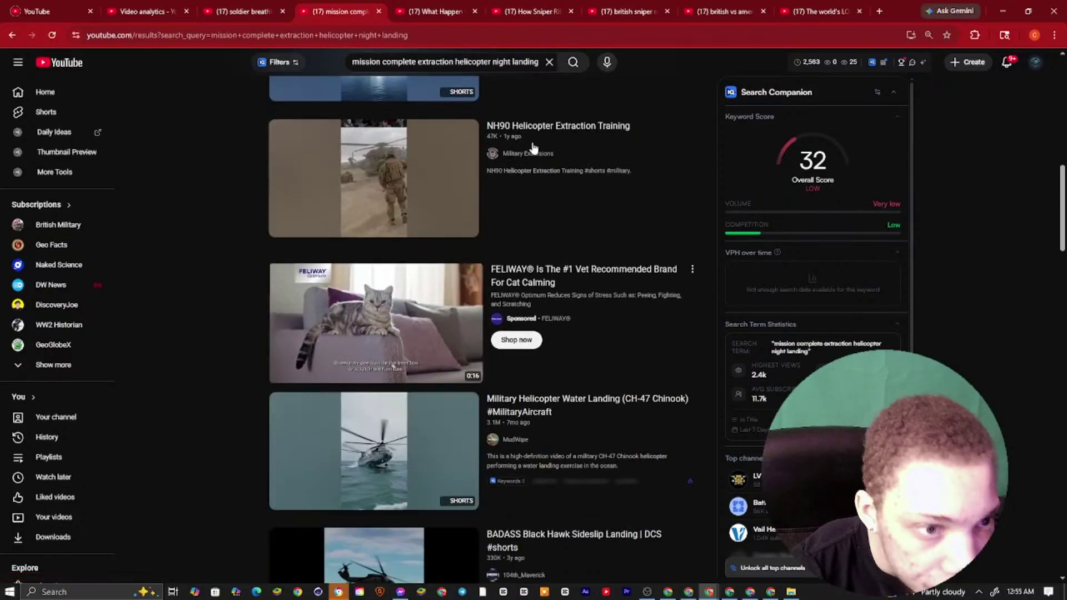
{"action": "right_click", "coordinate": [375, 189]}
{"action": "left_click", "coordinate": [438, 294]}
Paste the copied Short link on a new line below the last link in the Google Keep script note
{"action": "left_click", "coordinate": [708, 592]}
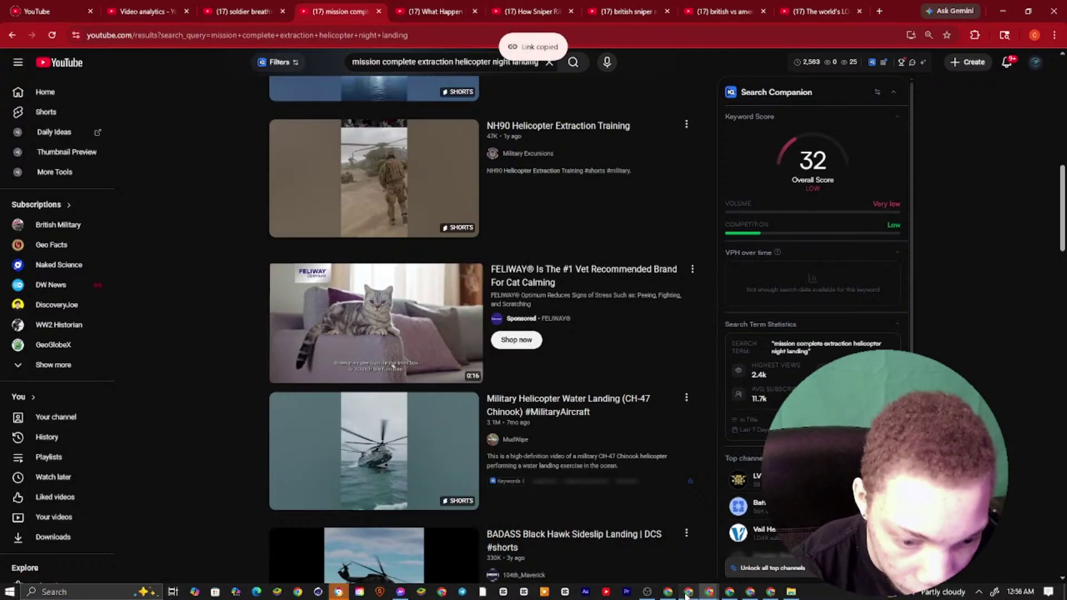
{"action": "left_click", "coordinate": [689, 592]}
{"action": "left_click", "coordinate": [639, 344]}
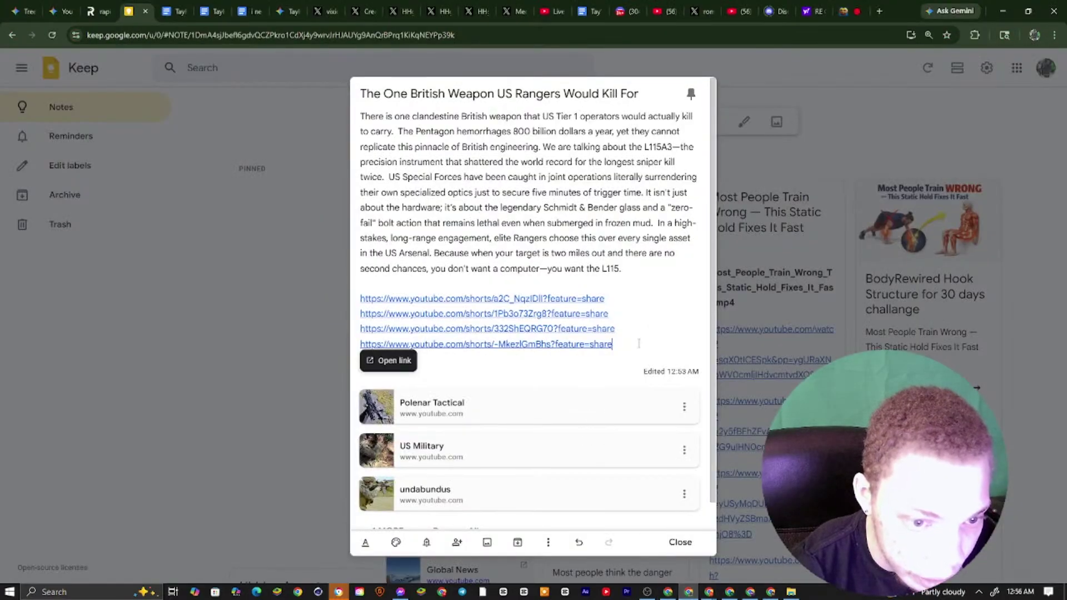
{"action": "key", "text": "Return"}
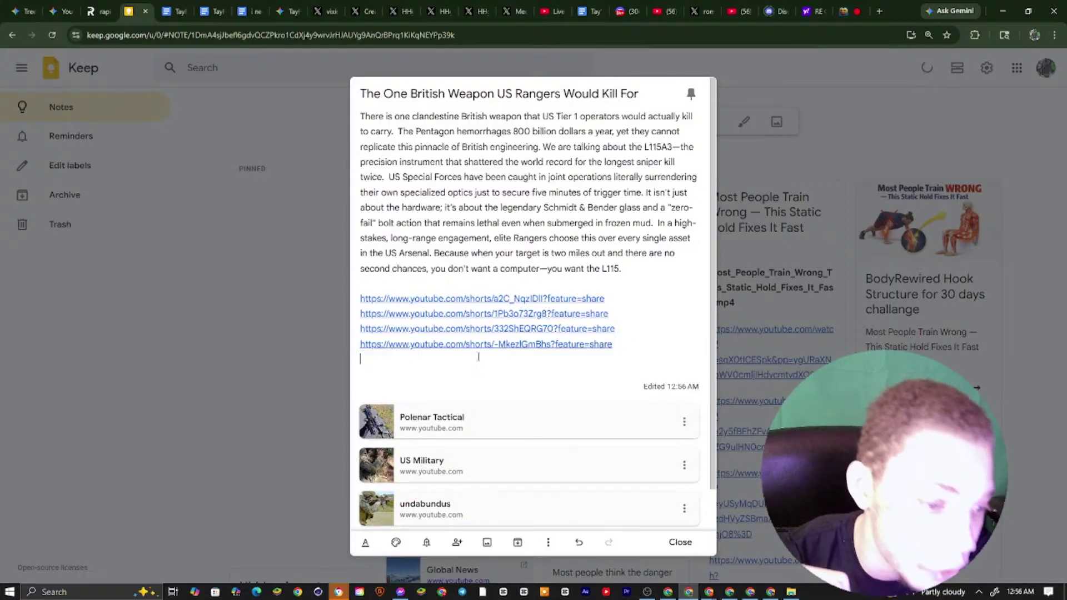
{"action": "right_click", "coordinate": [478, 357]}
{"action": "left_click", "coordinate": [513, 236]}
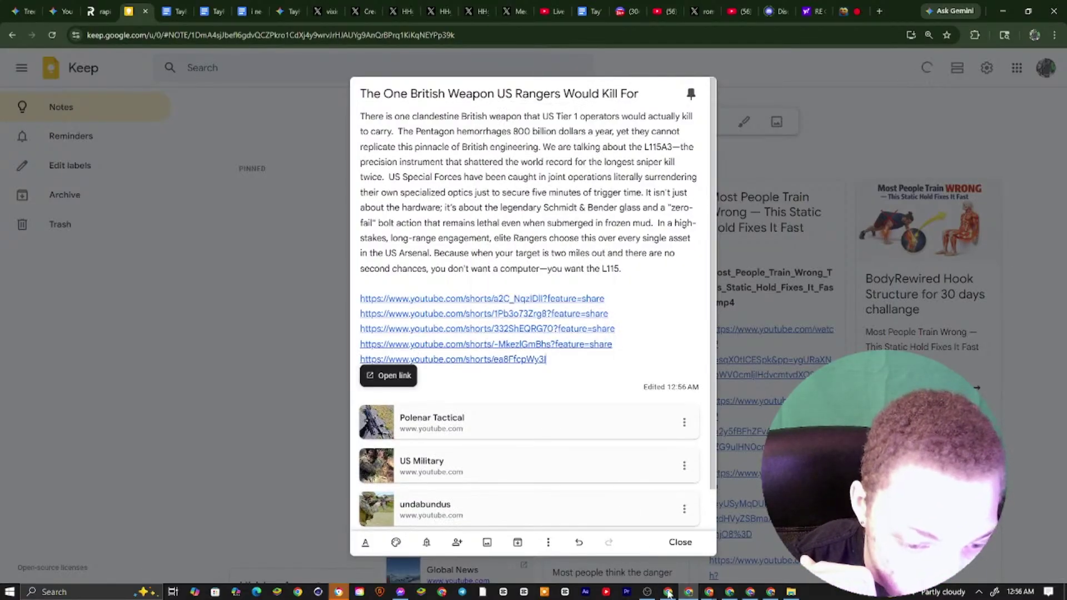
Switch to ChatGPT and copy the keyword "military targeting system overload warning screen" from the expanded lists
{"action": "key", "text": "alt+Tab"}
{"action": "scroll", "coordinate": [636, 461], "scroll_direction": "down", "scroll_amount": 5}
{"action": "scroll", "coordinate": [637, 461], "scroll_direction": "up", "scroll_amount": 4}
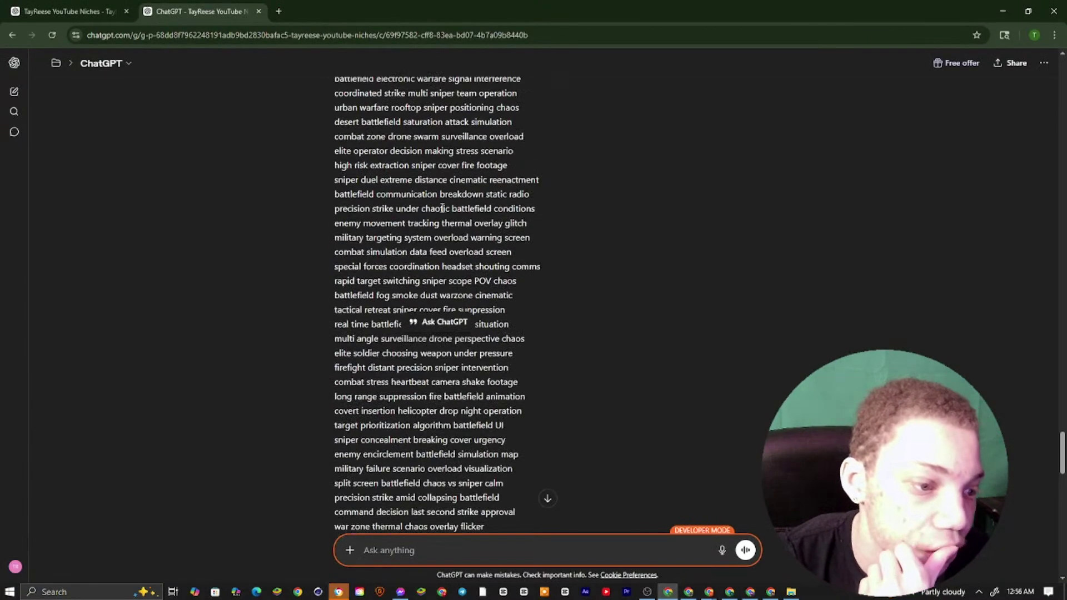
{"action": "left_click_drag", "start_coordinate": [333, 266], "coordinate": [544, 258]}
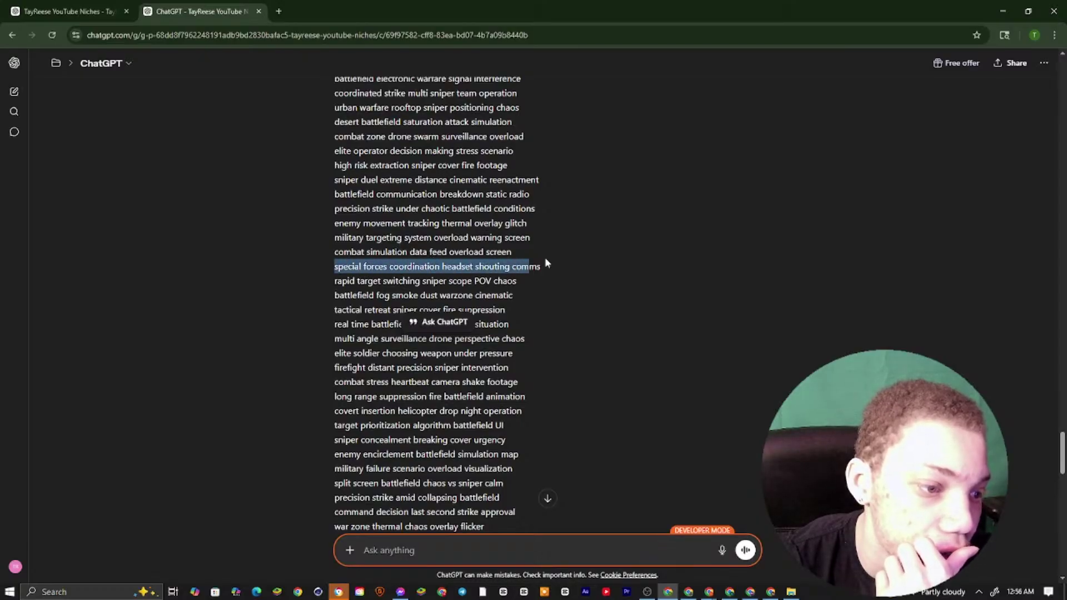
{"action": "left_click", "coordinate": [384, 250]}
{"action": "left_click_drag", "start_coordinate": [335, 240], "coordinate": [531, 239]}
{"action": "right_click", "coordinate": [513, 242]}
{"action": "left_click", "coordinate": [529, 251]}
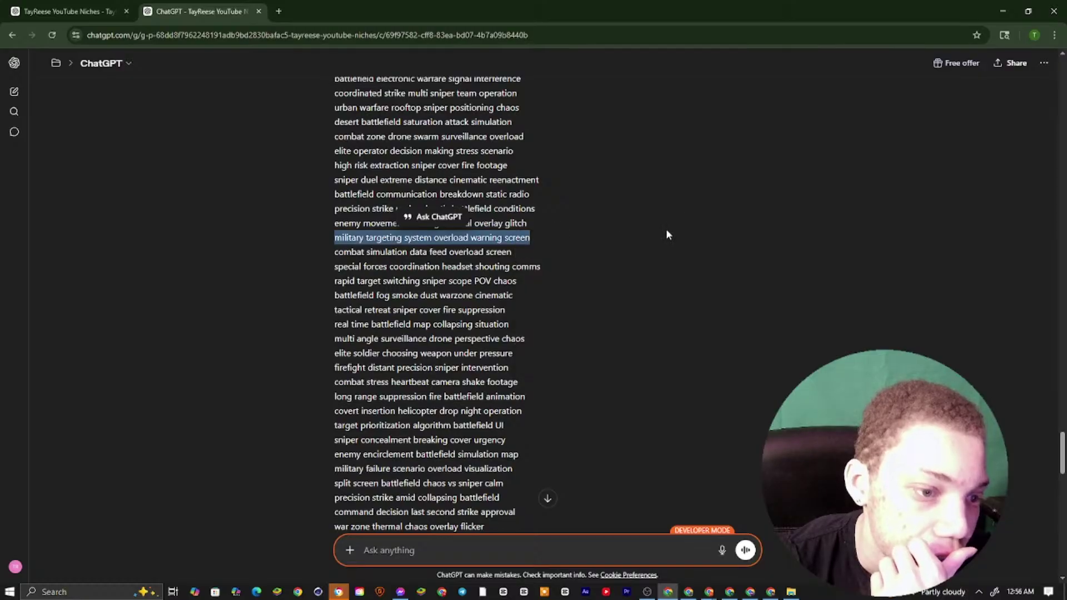
Switch to YouTube and replace the search with "military targeting system overload warning screen"
{"action": "left_click", "coordinate": [709, 591]}
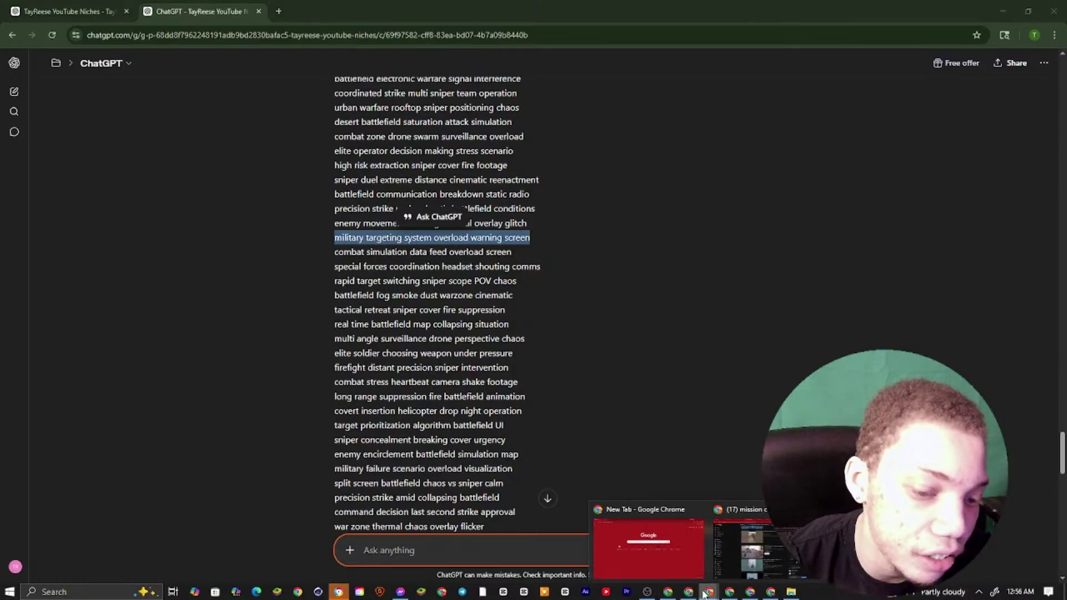
{"action": "left_click", "coordinate": [747, 569]}
{"action": "left_click", "coordinate": [551, 62]}
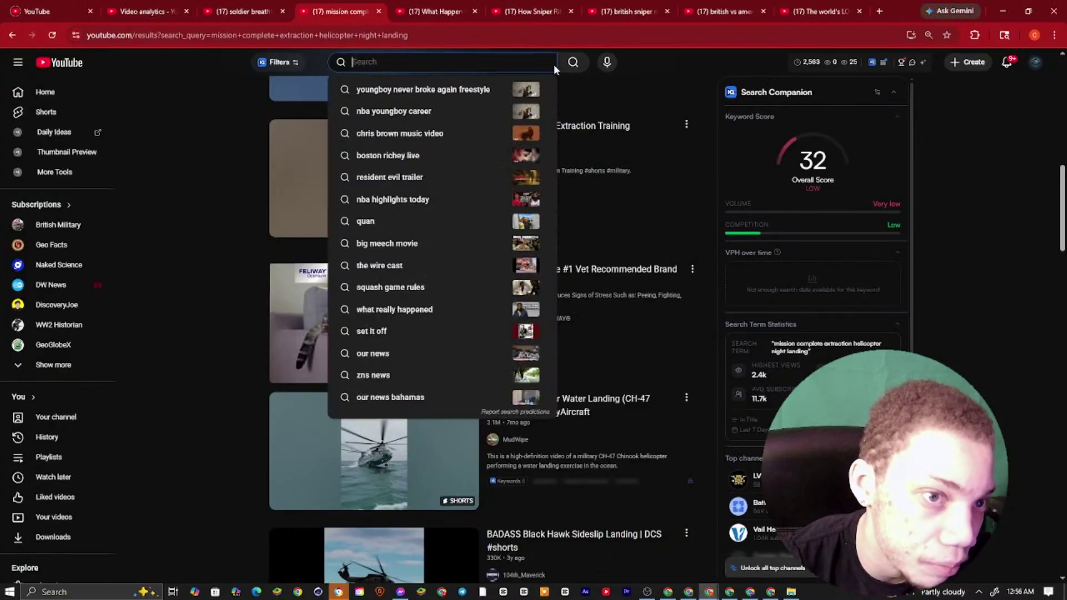
{"action": "right_click", "coordinate": [553, 67]}
{"action": "left_click", "coordinate": [575, 202]}
{"action": "key", "text": "Return"}
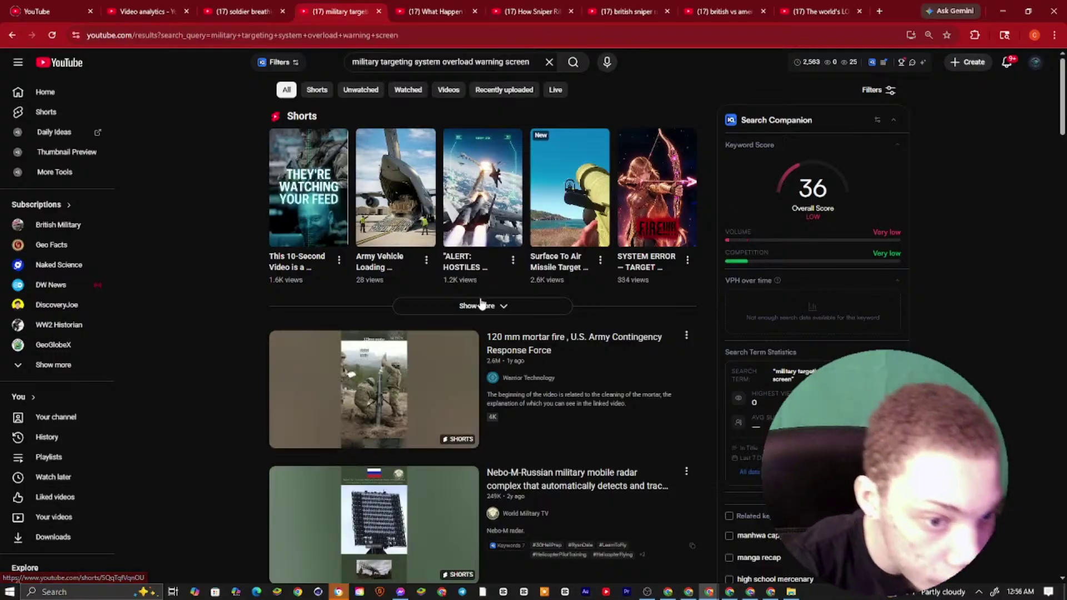
Expand the Shorts shelves and look through the military targeting results for footage that suits the sniper script
{"action": "left_click", "coordinate": [481, 306]}
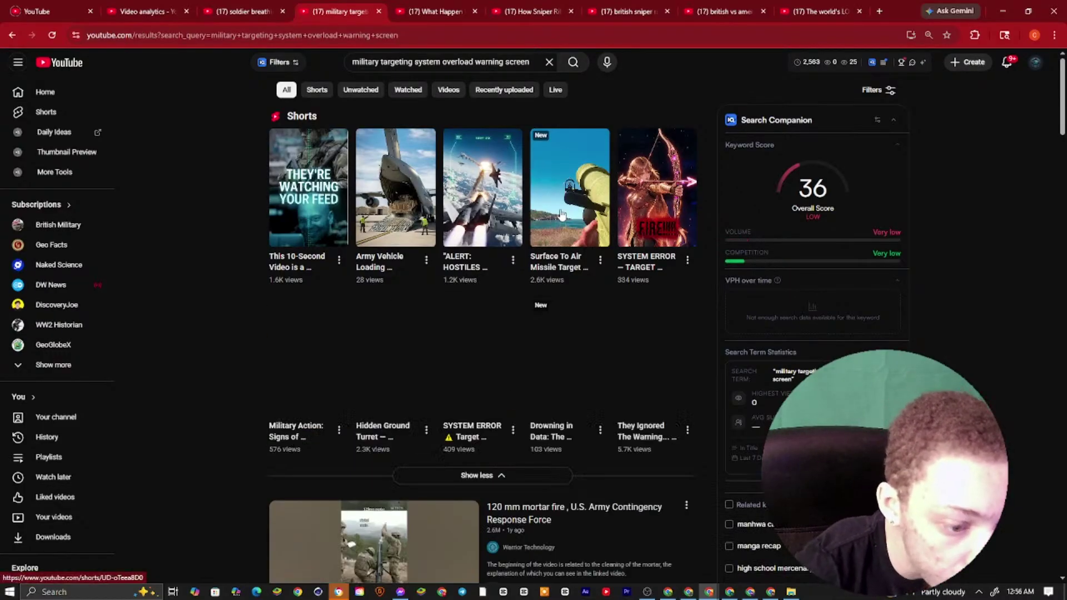
{"action": "scroll", "coordinate": [574, 250], "scroll_direction": "down", "scroll_amount": 7}
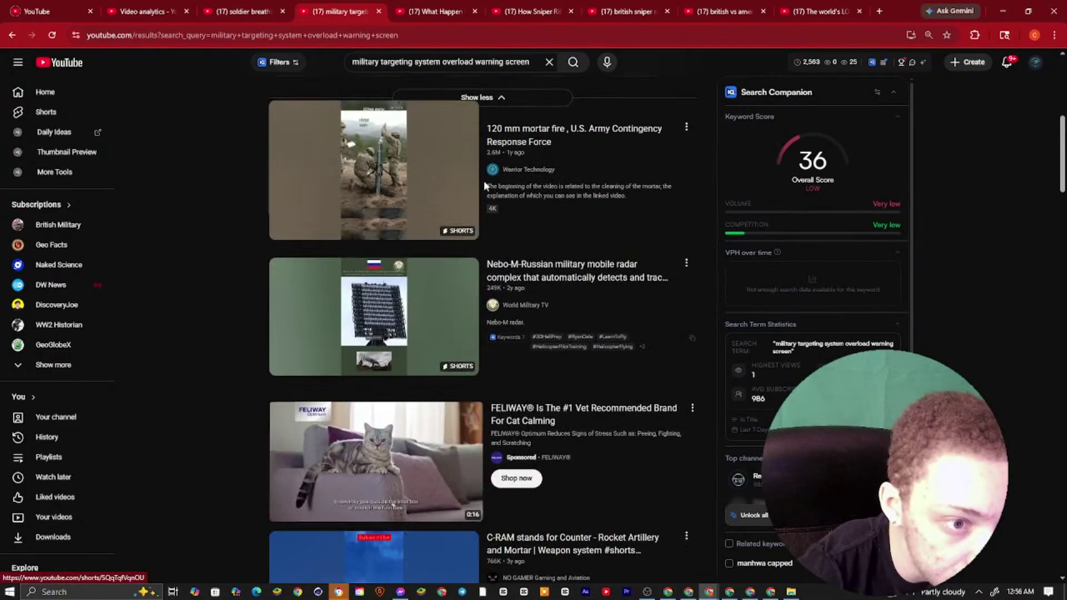
{"action": "scroll", "coordinate": [445, 216], "scroll_direction": "down", "scroll_amount": 11}
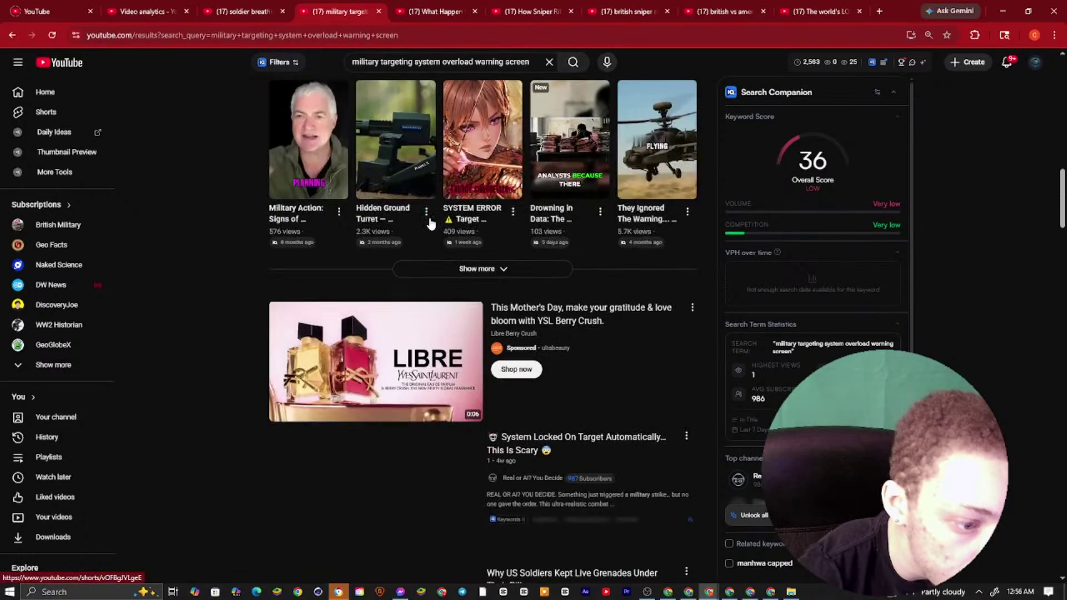
{"action": "left_click", "coordinate": [500, 269]}
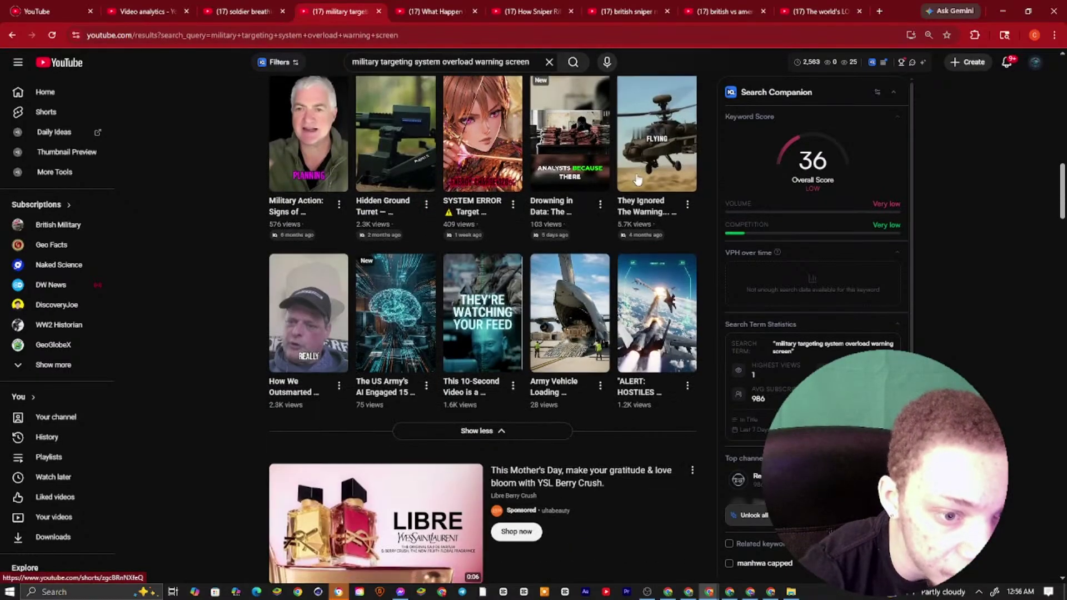
{"action": "scroll", "coordinate": [626, 185], "scroll_direction": "down", "scroll_amount": 6}
{"action": "scroll", "coordinate": [626, 185], "scroll_direction": "up", "scroll_amount": 5}
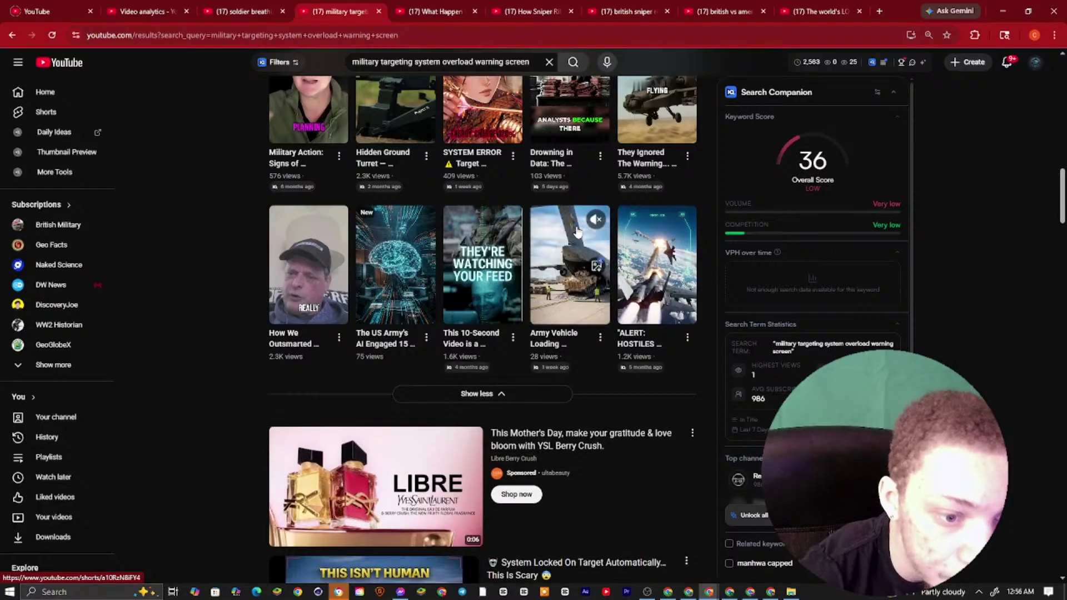
{"action": "scroll", "coordinate": [578, 232], "scroll_direction": "down", "scroll_amount": 11}
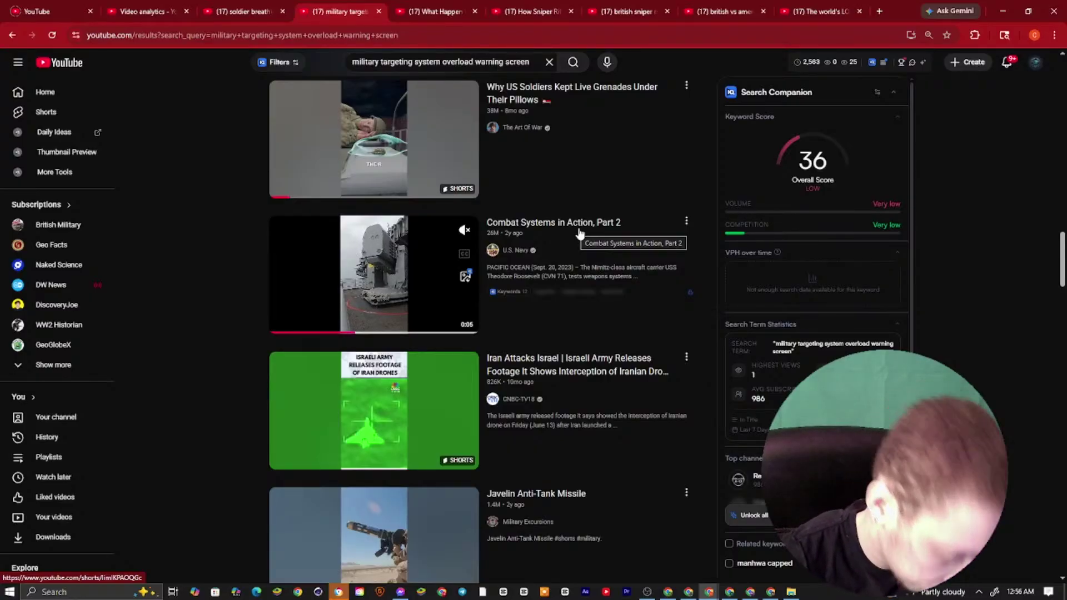
{"action": "scroll", "coordinate": [578, 254], "scroll_direction": "down", "scroll_amount": 10}
{"action": "scroll", "coordinate": [572, 250], "scroll_direction": "up", "scroll_amount": 4}
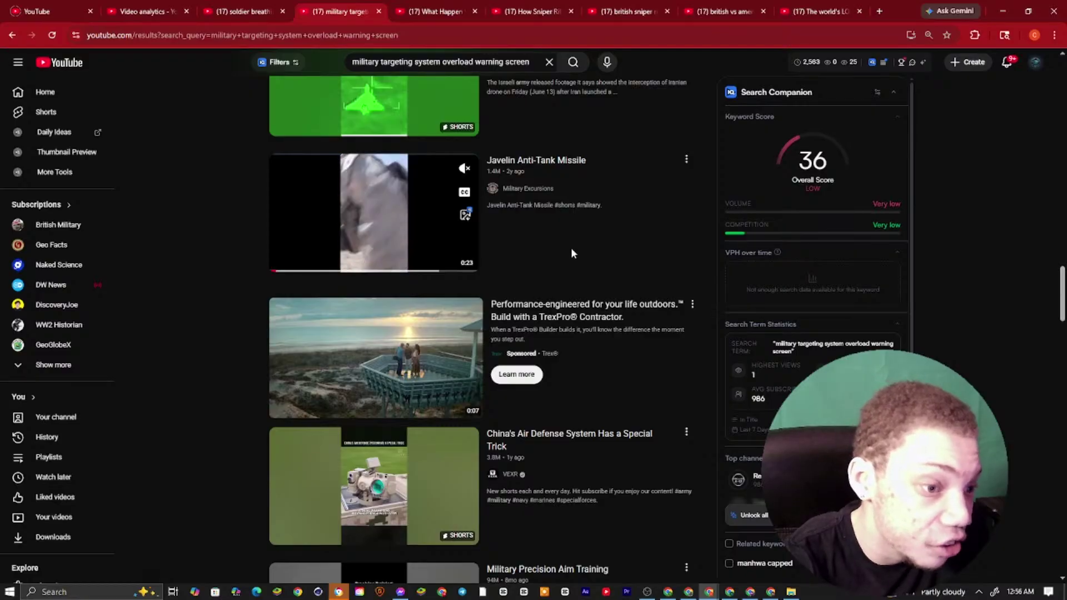
Copy the link of the "Javelin Anti-Tank Missile" Short and paste it on a new line below the last link in the Google Keep script note
{"action": "right_click", "coordinate": [384, 192]}
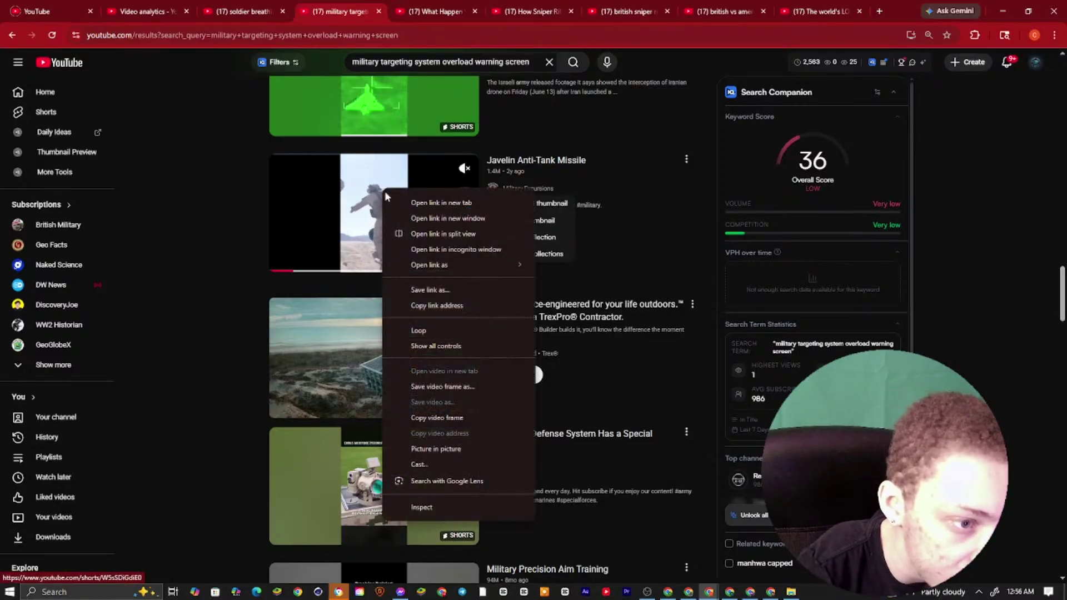
{"action": "left_click", "coordinate": [411, 303]}
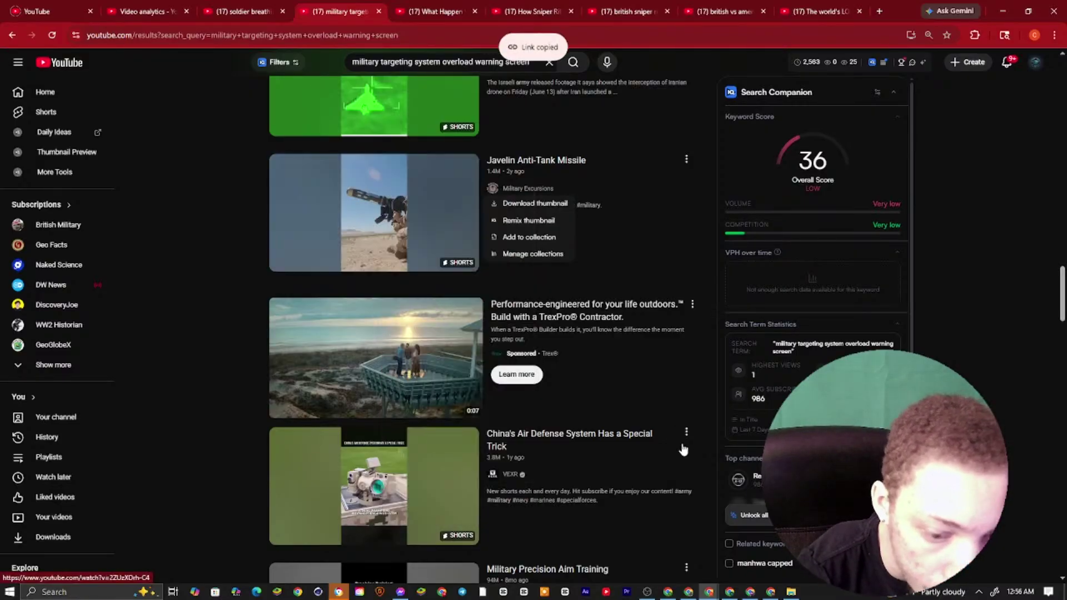
{"action": "left_click", "coordinate": [690, 591]}
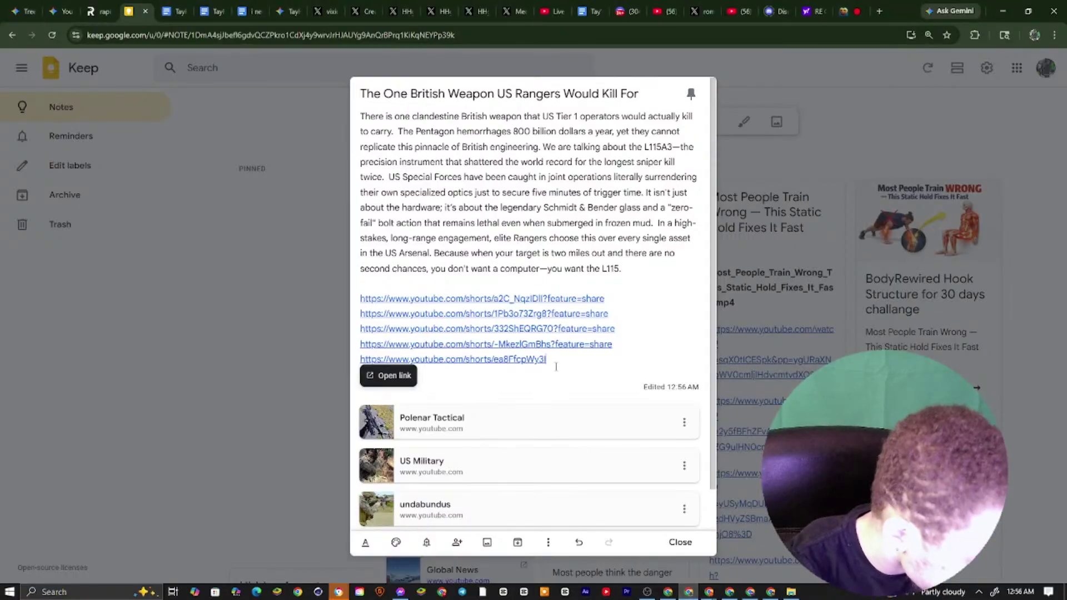
{"action": "key", "text": "Return"}
{"action": "key", "text": "ctrl+v"}
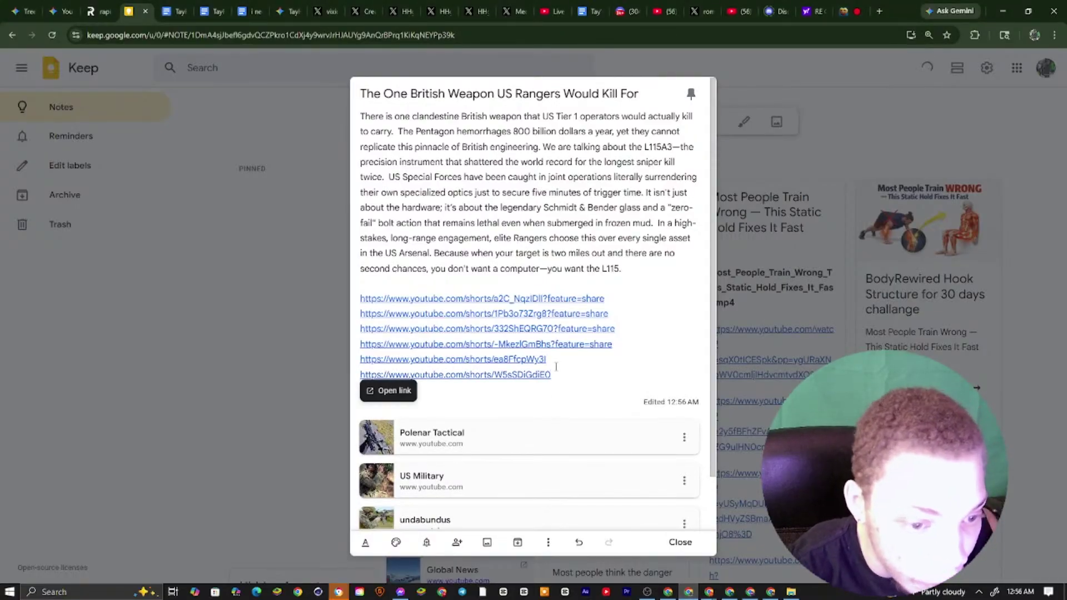
Copy the full L115A3 script paragraph from the Keep note and switch to Google AI Studio
{"action": "left_click_drag", "start_coordinate": [644, 273], "coordinate": [332, 92]}
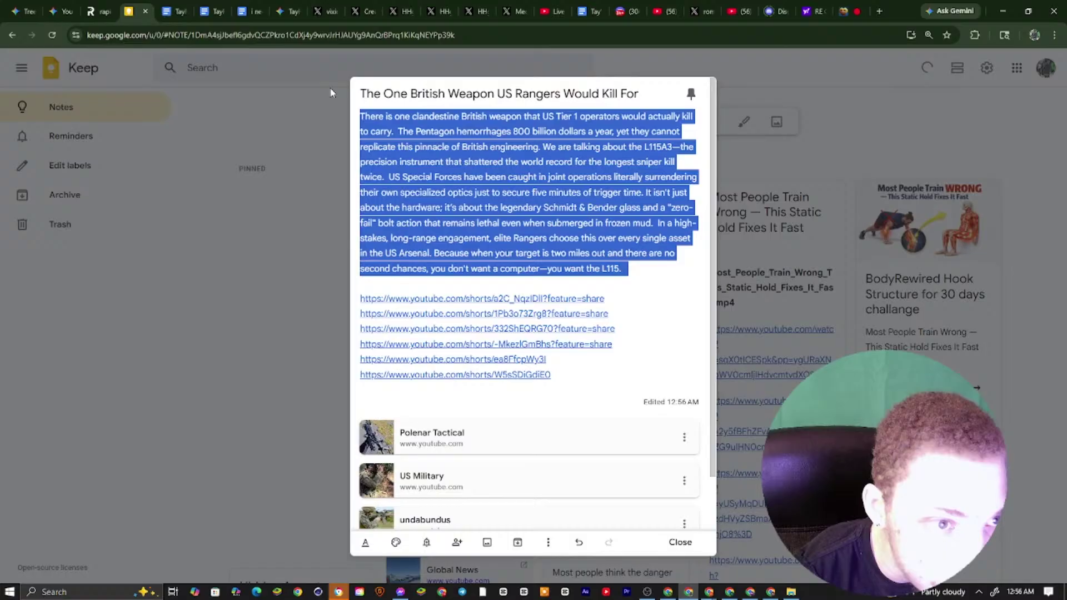
{"action": "right_click", "coordinate": [393, 133]}
{"action": "left_click", "coordinate": [424, 206]}
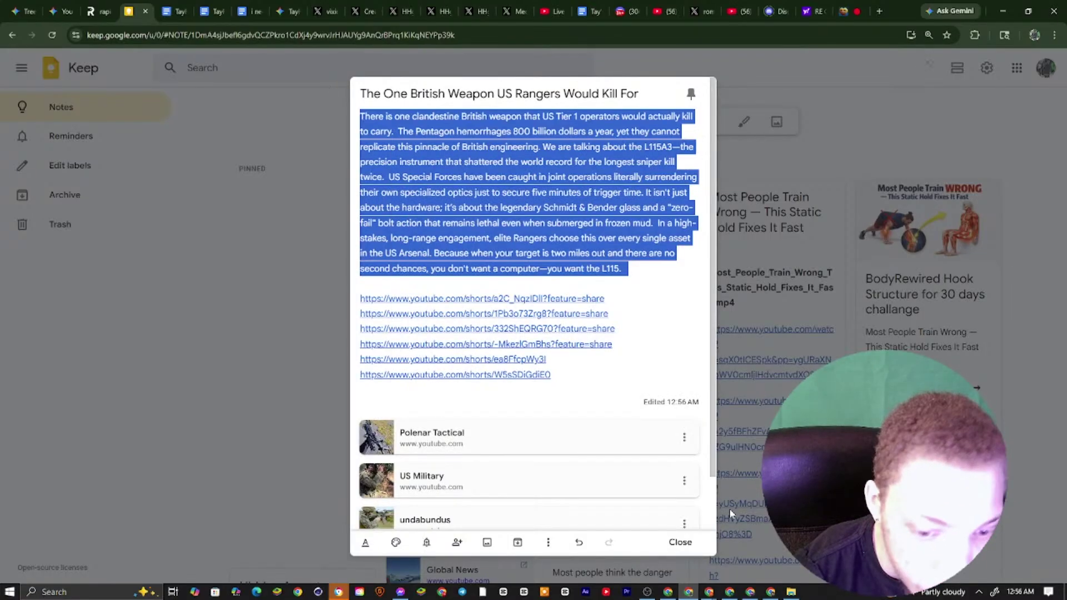
{"action": "left_click", "coordinate": [728, 593]}
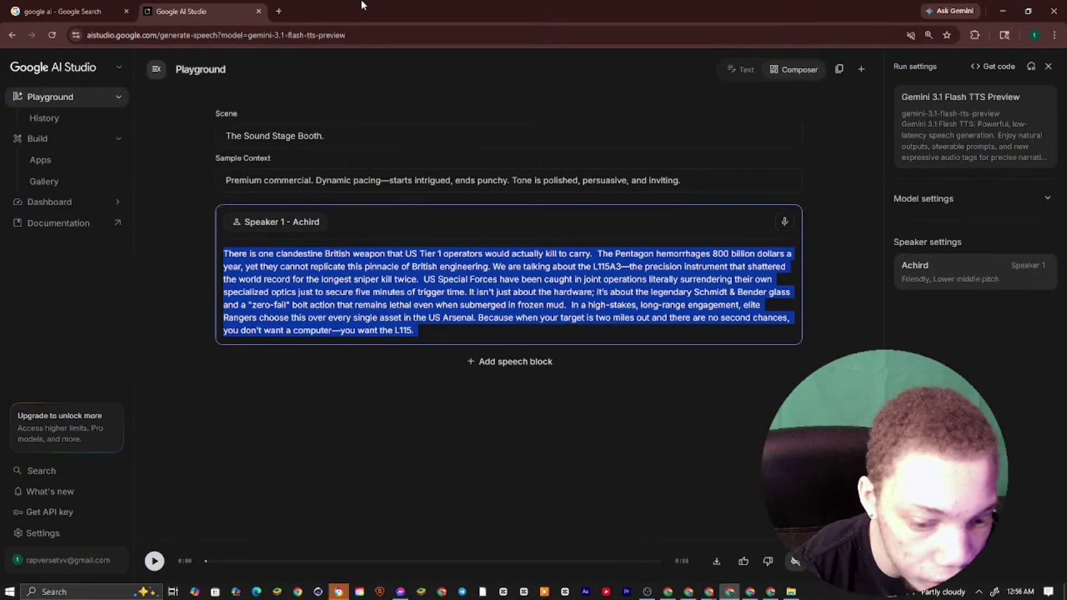
Unmute the Google AI Studio site and preview the beginning and end of the generated voice-over
{"action": "right_click", "coordinate": [248, 9]}
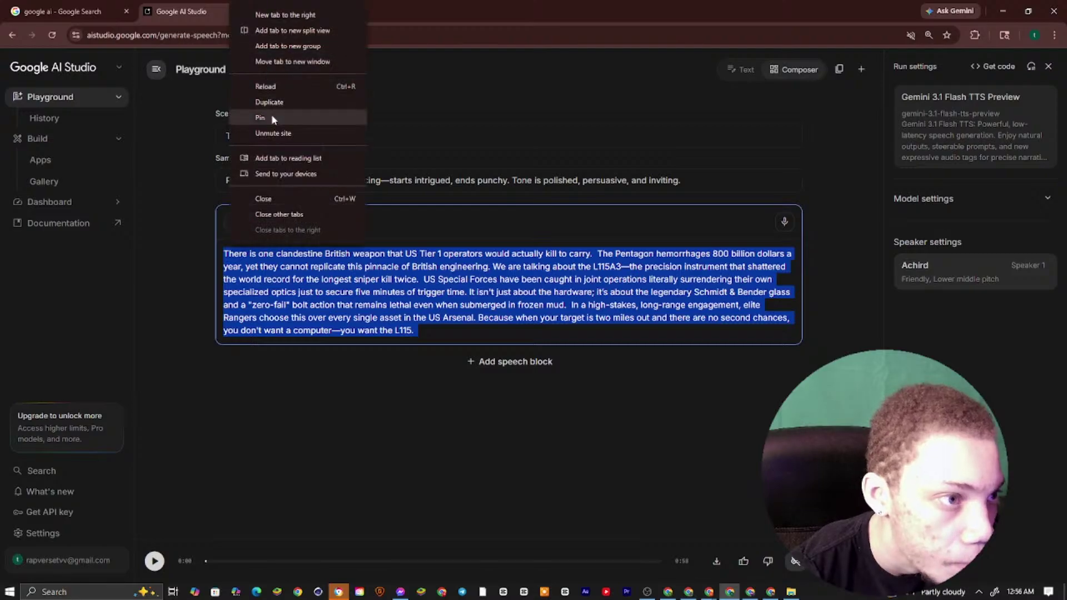
{"action": "left_click", "coordinate": [272, 132]}
{"action": "left_click", "coordinate": [154, 561]}
{"action": "left_click", "coordinate": [240, 562]}
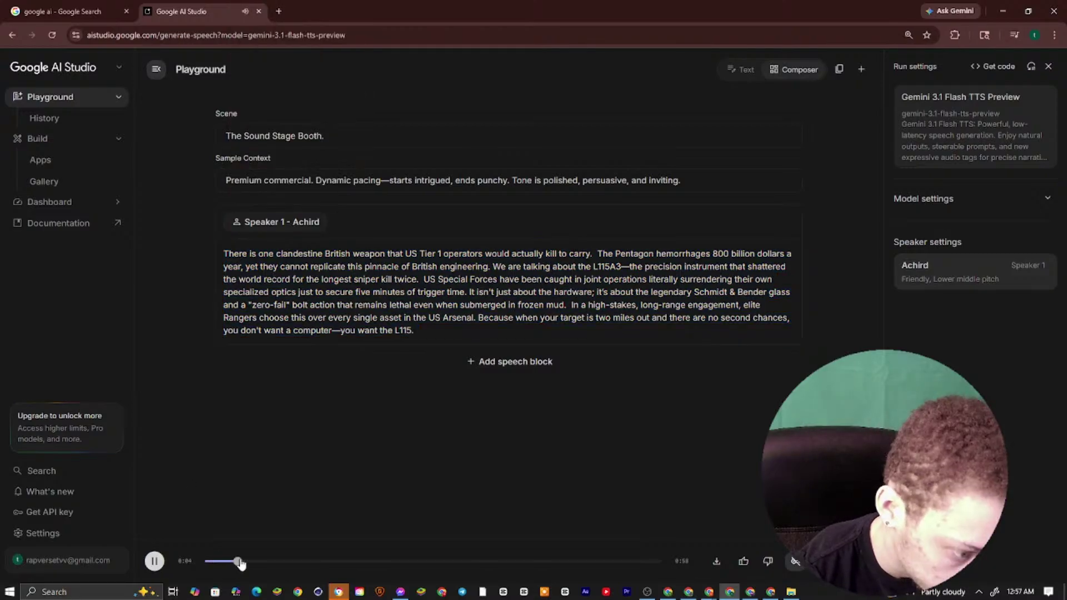
{"action": "left_click", "coordinate": [217, 561]}
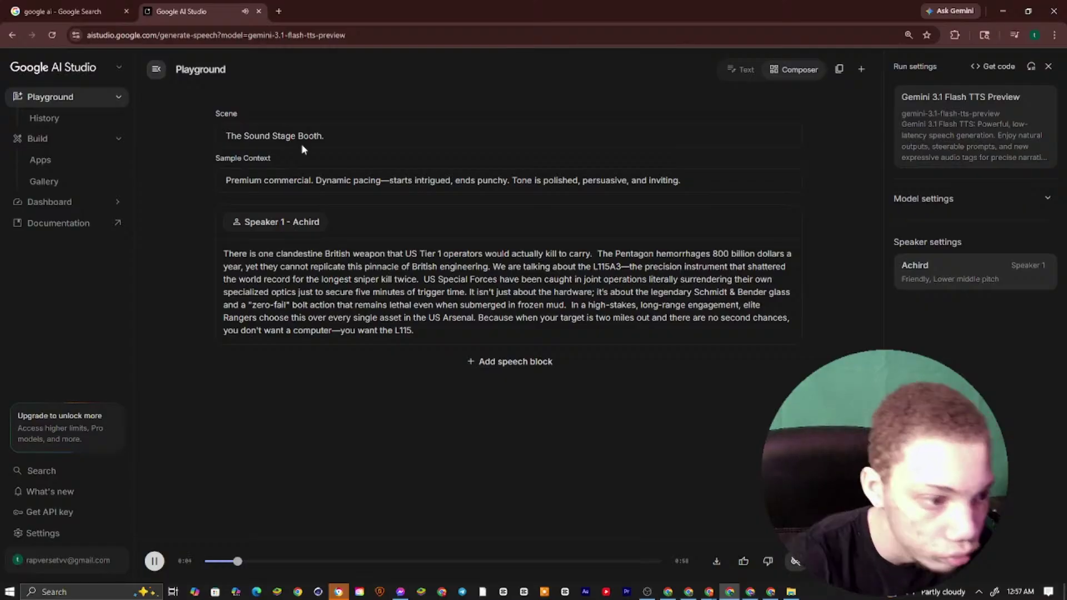
{"action": "left_click", "coordinate": [250, 256]}
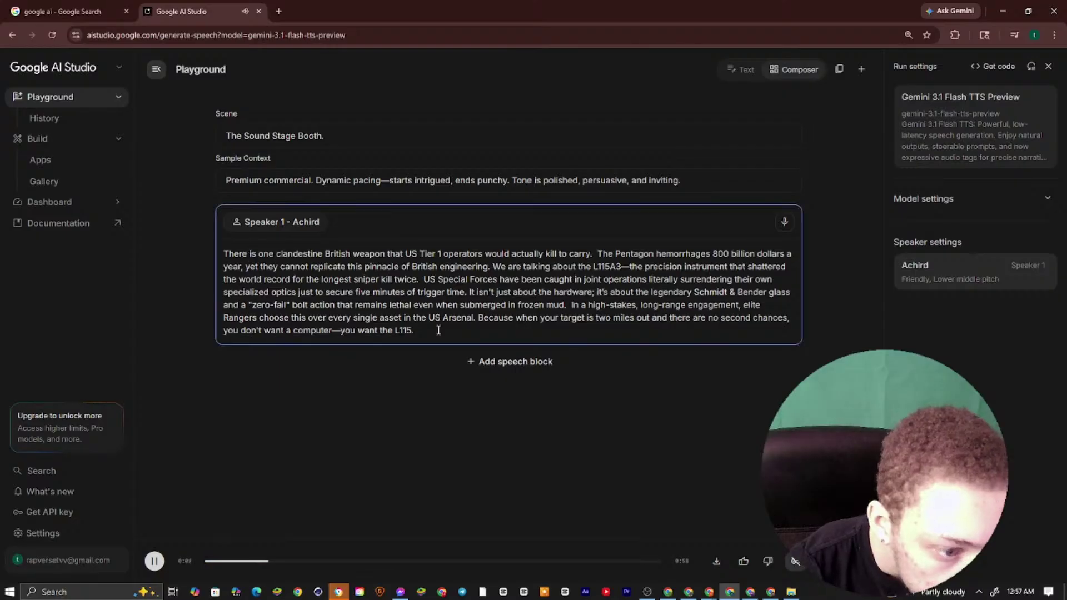
{"action": "left_click_drag", "start_coordinate": [439, 330], "coordinate": [268, 498]}
{"action": "left_click_drag", "start_coordinate": [268, 561], "coordinate": [649, 566]}
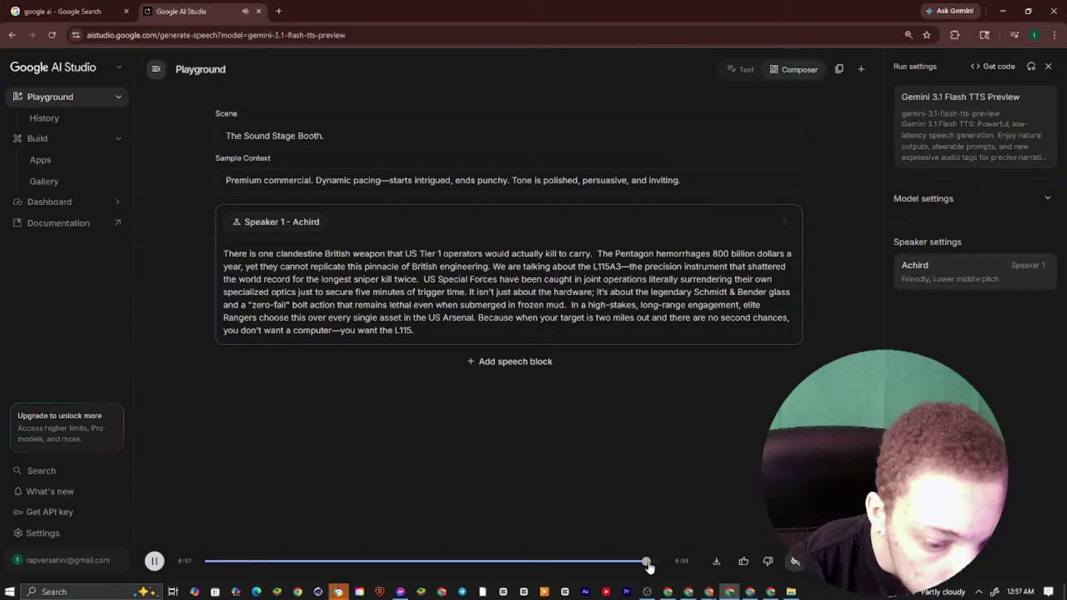
Download the generated voice-over audio and show the downloaded file in its folder
{"action": "left_click", "coordinate": [716, 561]}
{"action": "left_click", "coordinate": [154, 561]}
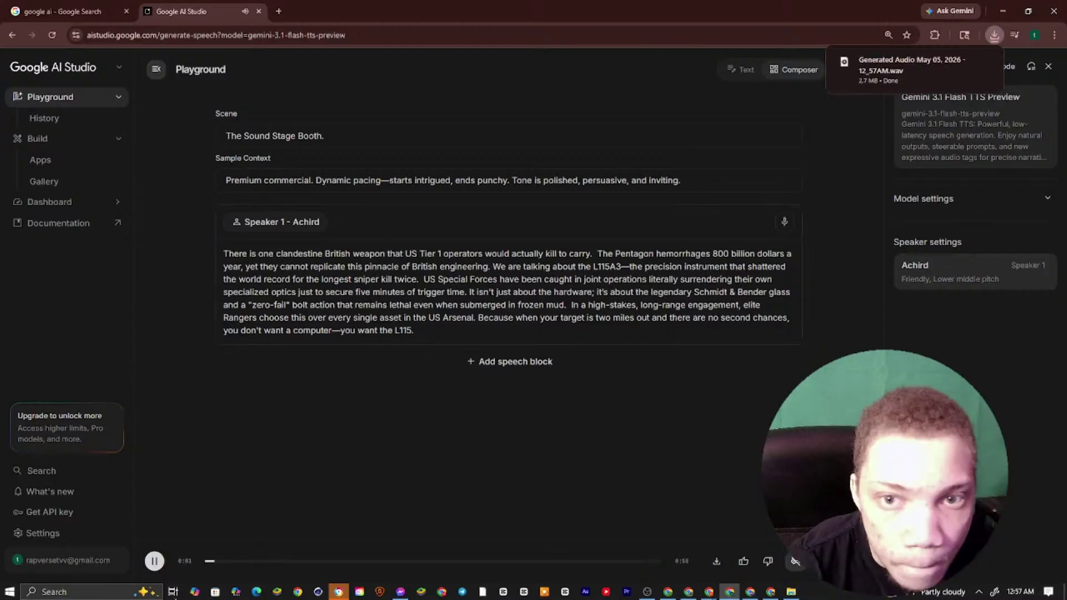
{"action": "left_click", "coordinate": [989, 38]}
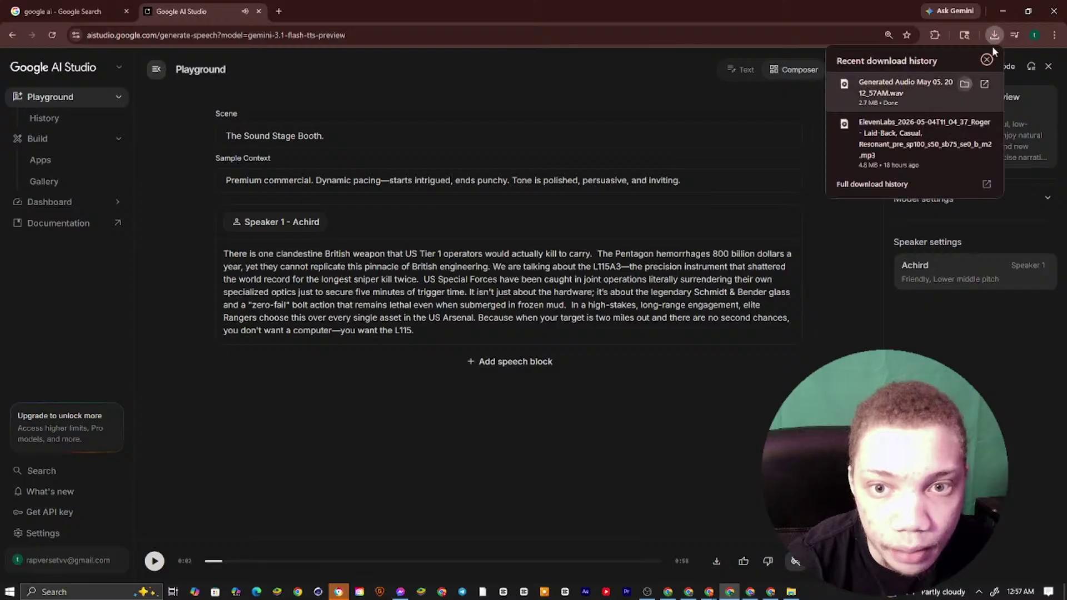
{"action": "left_click", "coordinate": [983, 60]}
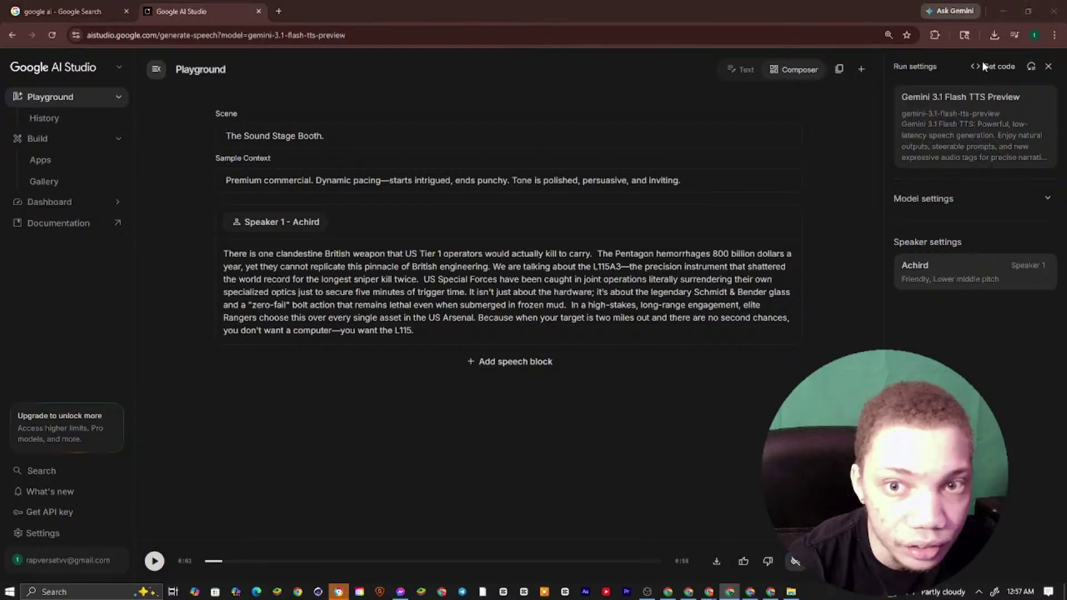
Switch to ChatGPT and return to the start of the expanded Escalation keyword list
{"action": "mouse_move", "coordinate": [723, 550]}
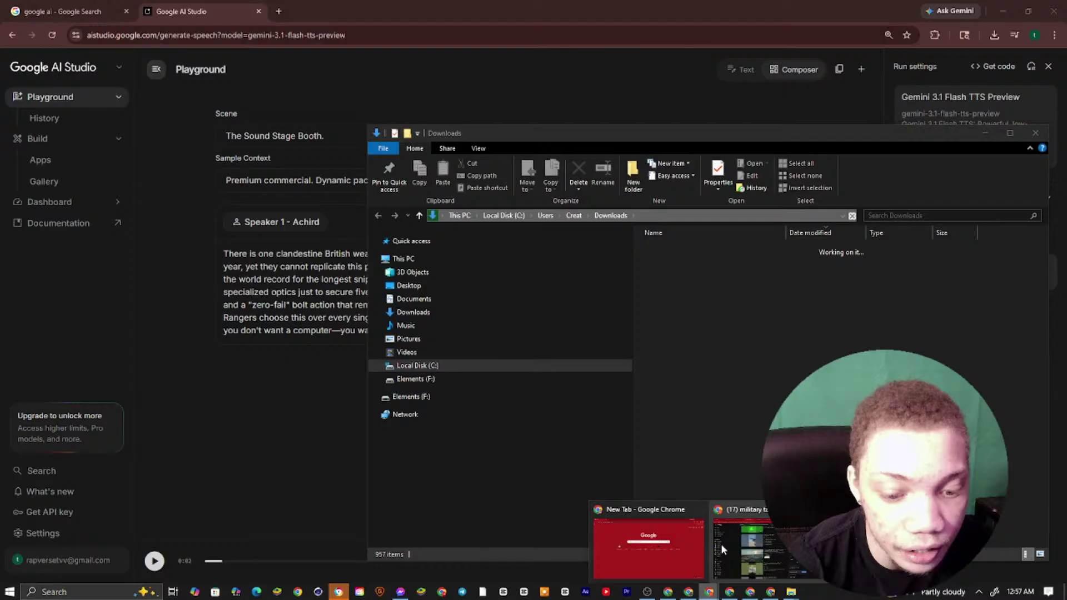
{"action": "left_click", "coordinate": [739, 594]}
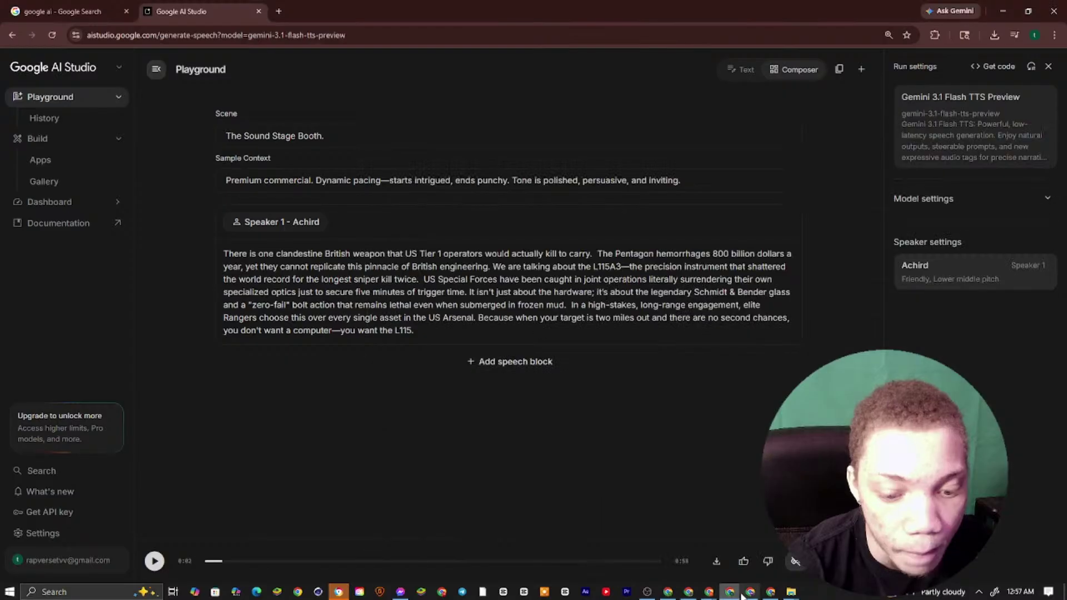
{"action": "left_click", "coordinate": [742, 594]}
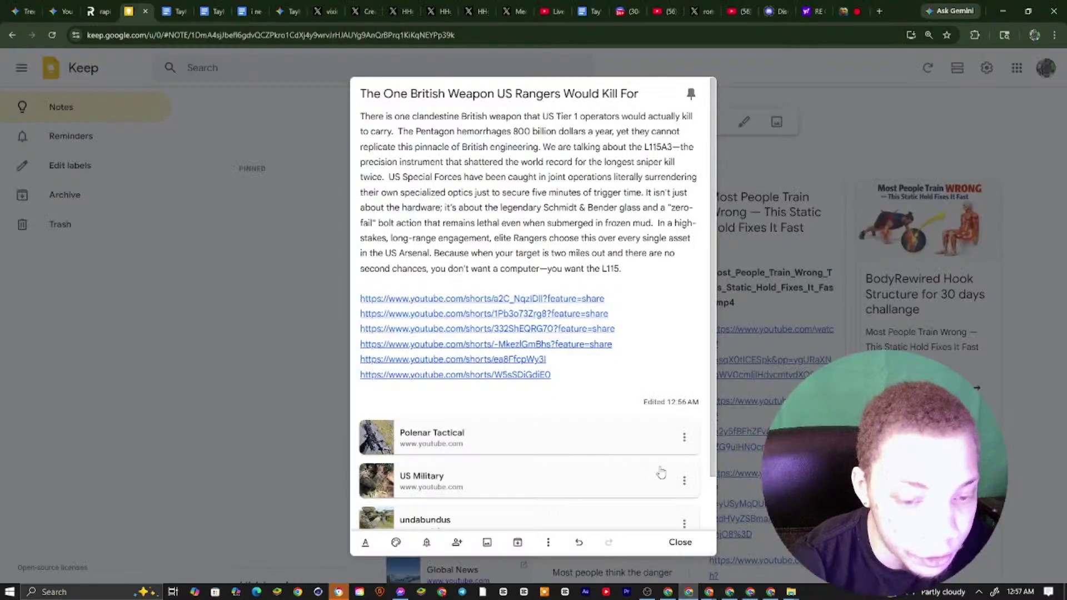
{"action": "key", "text": "alt+Tab"}
{"action": "scroll", "coordinate": [323, 401], "scroll_direction": "up", "scroll_amount": 5}
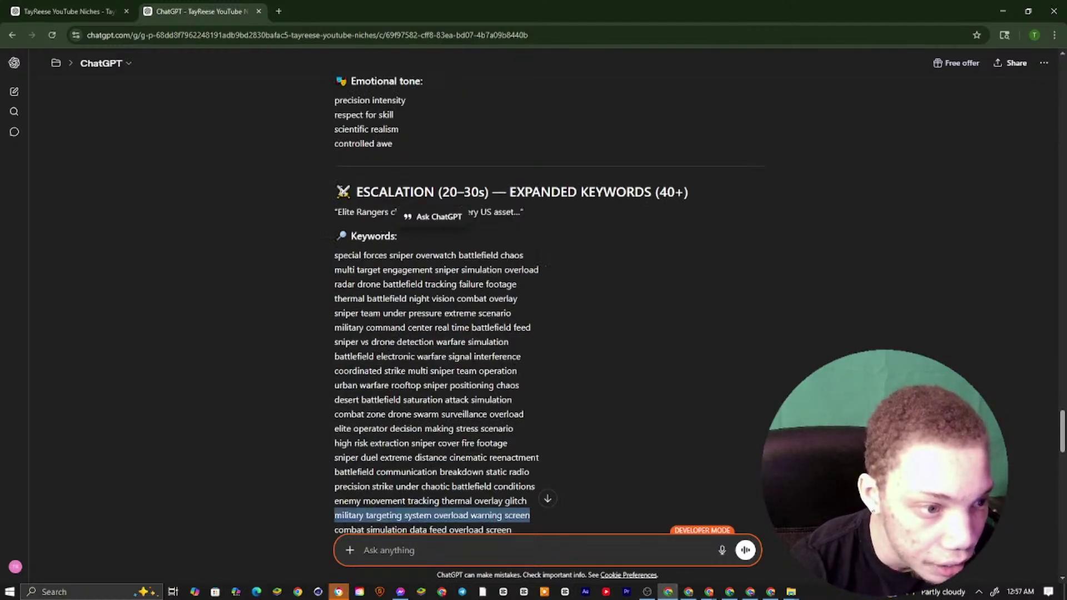
{"action": "left_click_drag", "start_coordinate": [336, 191], "coordinate": [550, 383]}
{"action": "scroll", "coordinate": [568, 347], "scroll_direction": "down", "scroll_amount": 2}
{"action": "scroll", "coordinate": [569, 350], "scroll_direction": "down", "scroll_amount": 3}
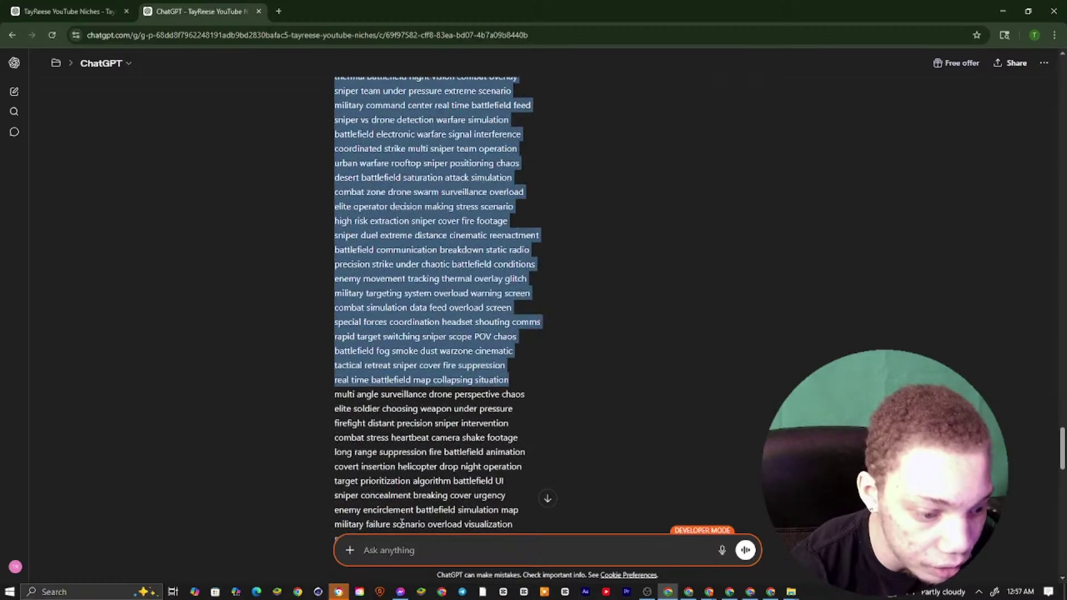
{"action": "left_click", "coordinate": [363, 470]}
{"action": "right_click", "coordinate": [364, 470]}
Ask ChatGPT for 100 to 300 more and better keywords for higher-quality clips
{"action": "left_click", "coordinate": [396, 549]}
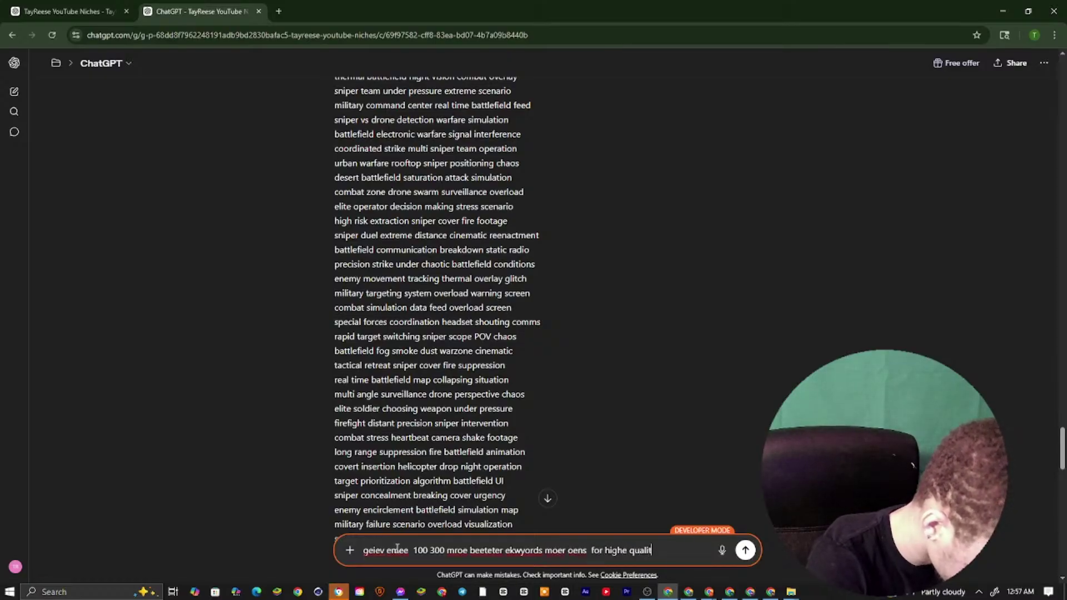
{"action": "key", "text": "Return"}
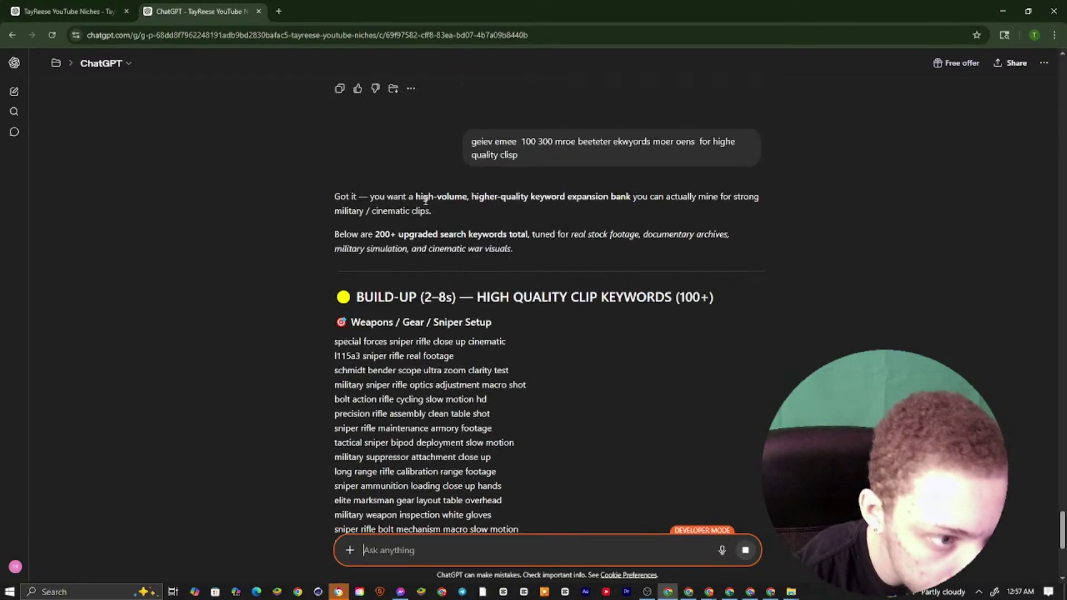
Copy ChatGPT's entire high-quality keyword response, from its opening line through the closing upgrade suggestions
{"action": "left_click_drag", "start_coordinate": [483, 208], "coordinate": [439, 115]}
{"action": "left_click", "coordinate": [421, 352]}
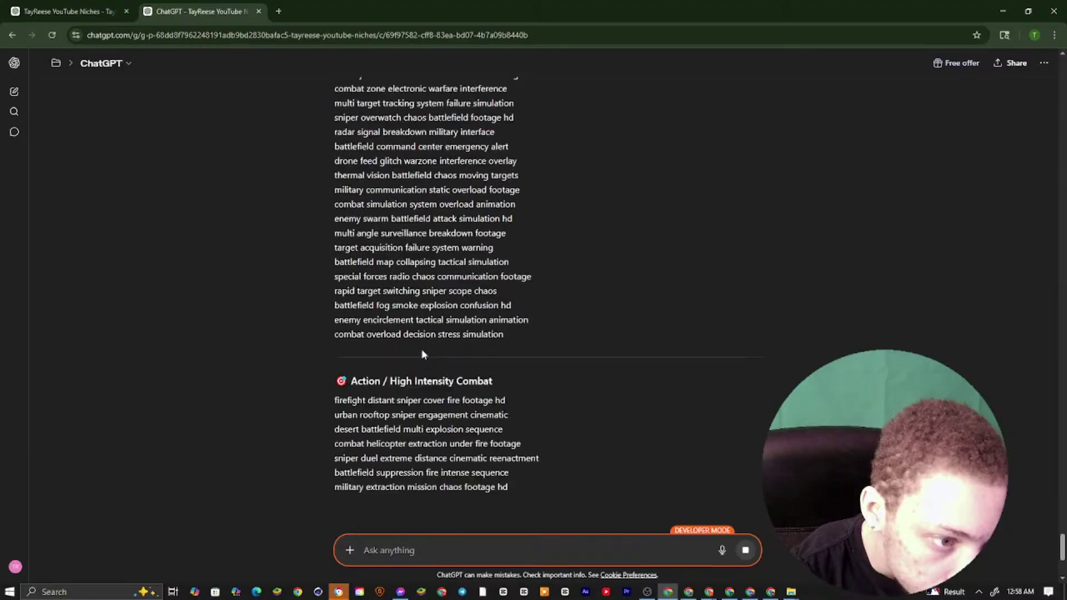
{"action": "left_click_drag", "start_coordinate": [422, 349], "coordinate": [438, 466]}
{"action": "right_click", "coordinate": [439, 435]}
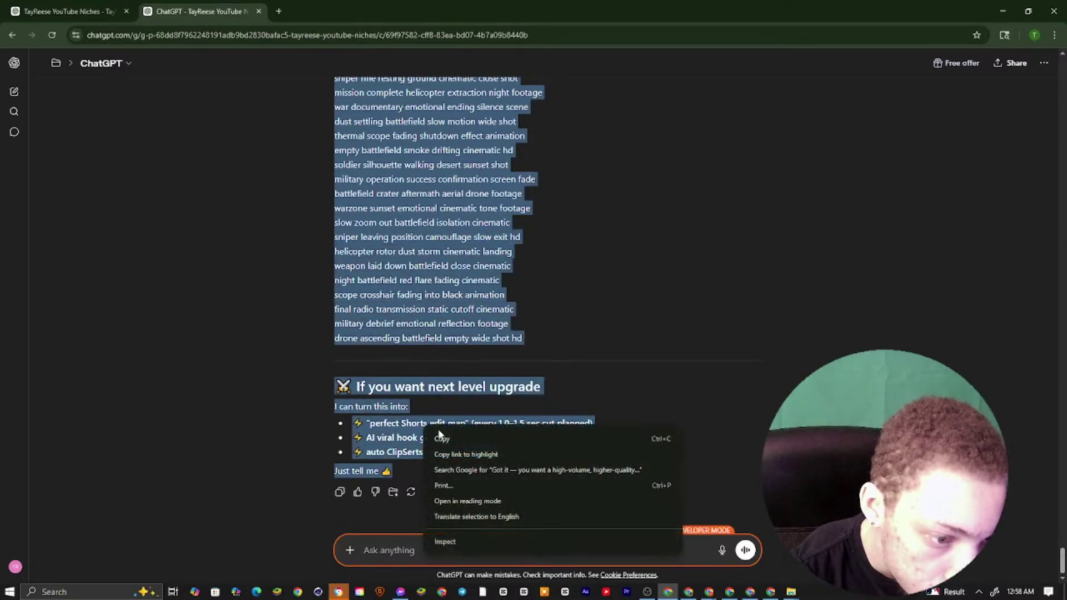
{"action": "left_click", "coordinate": [441, 438]}
Switch to the Google Docs keyword document and place the cursor below its last section to paste the copied response
{"action": "left_click", "coordinate": [728, 592]}
{"action": "left_click", "coordinate": [687, 592]}
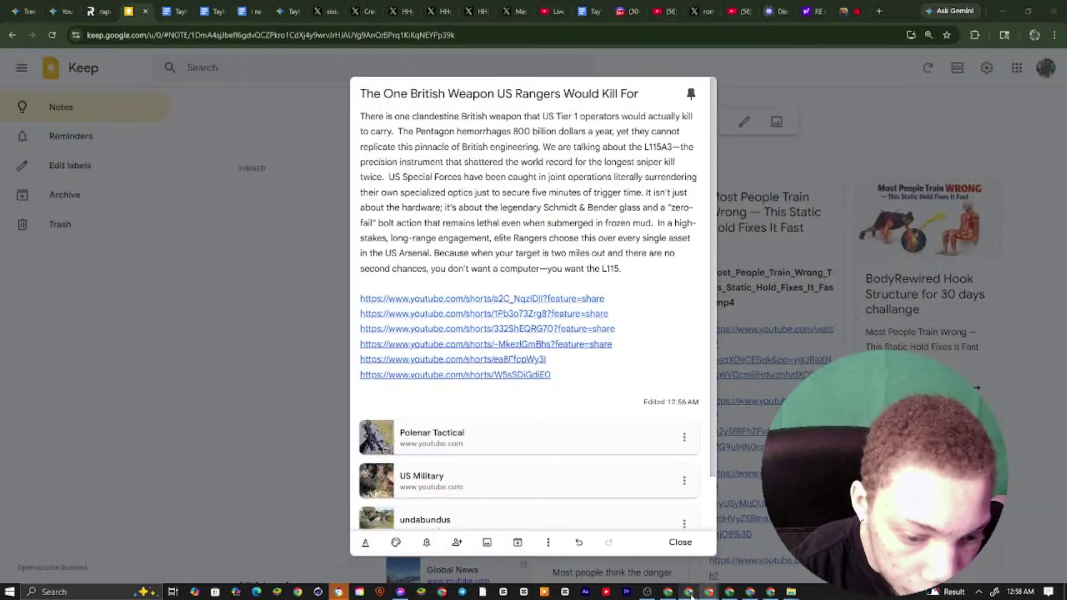
{"action": "left_click", "coordinate": [169, 11]}
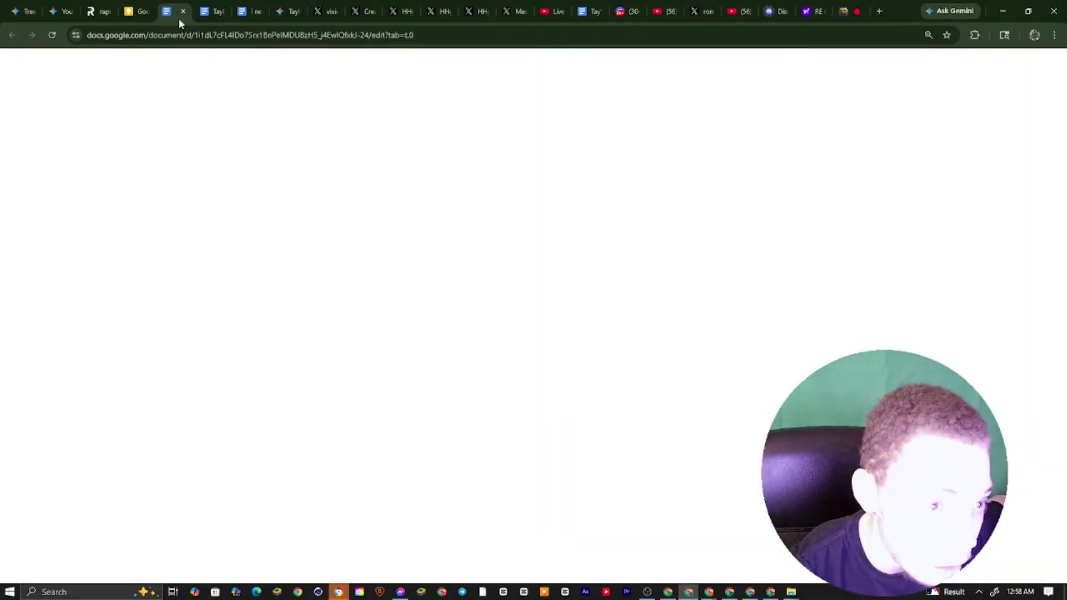
{"action": "scroll", "coordinate": [589, 224], "scroll_direction": "down", "scroll_amount": 10}
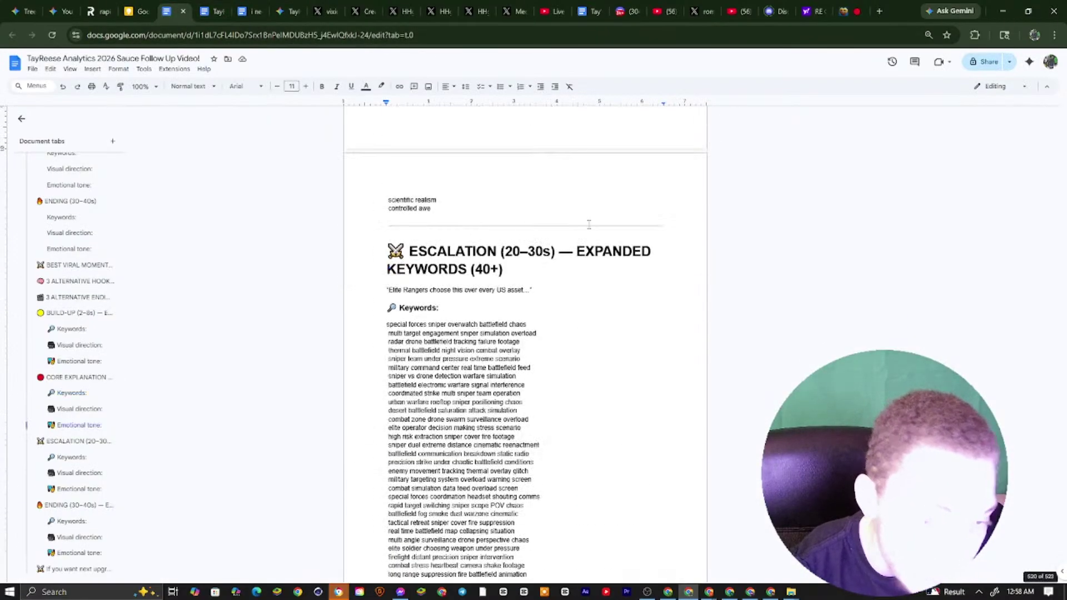
{"action": "scroll", "coordinate": [678, 360], "scroll_direction": "down", "scroll_amount": 15}
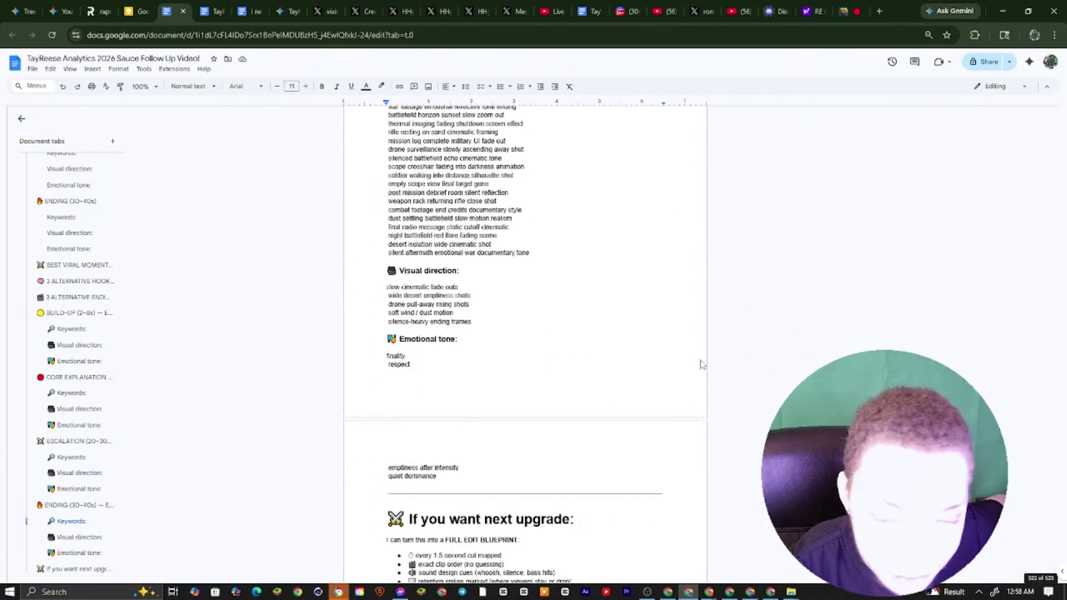
{"action": "right_click", "coordinate": [418, 359]}
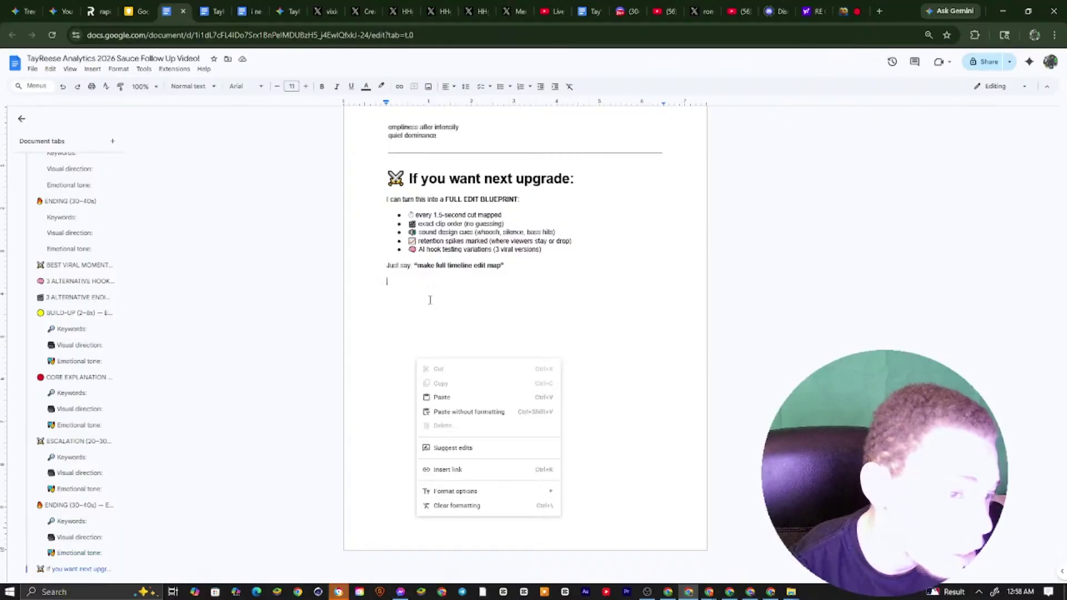
Switch to ChatGPT and copy the keyword "desert warzone empty cinematic wide shot hd" from the Ending list
{"action": "left_click", "coordinate": [668, 591]}
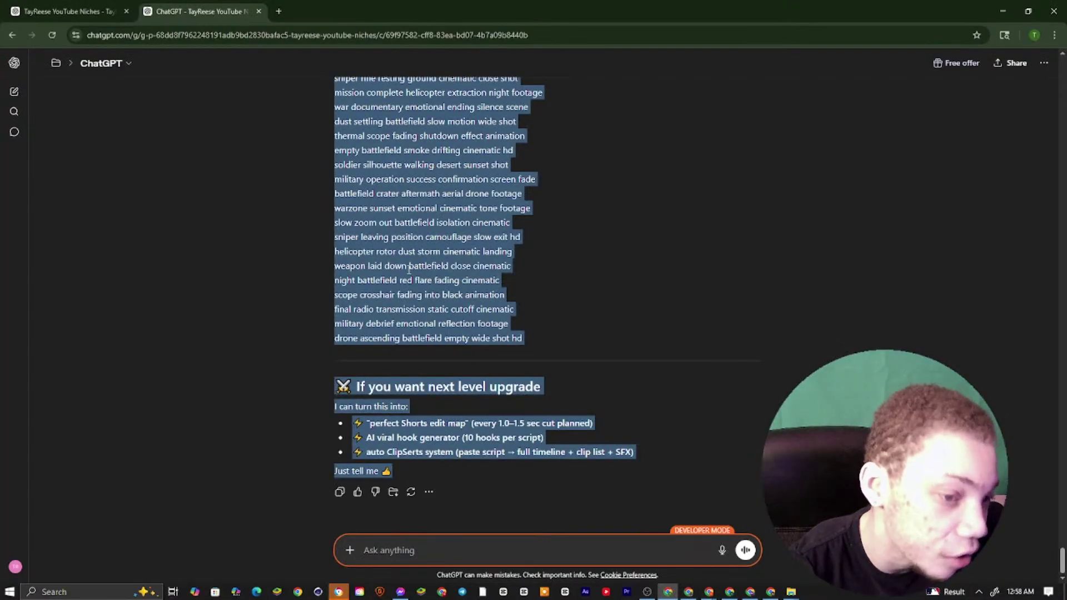
{"action": "left_click", "coordinate": [508, 285]}
{"action": "scroll", "coordinate": [508, 285], "scroll_direction": "up", "scroll_amount": 3}
{"action": "left_click_drag", "start_coordinate": [521, 281], "coordinate": [338, 283]}
{"action": "right_click", "coordinate": [336, 287]}
{"action": "left_click", "coordinate": [354, 295]}
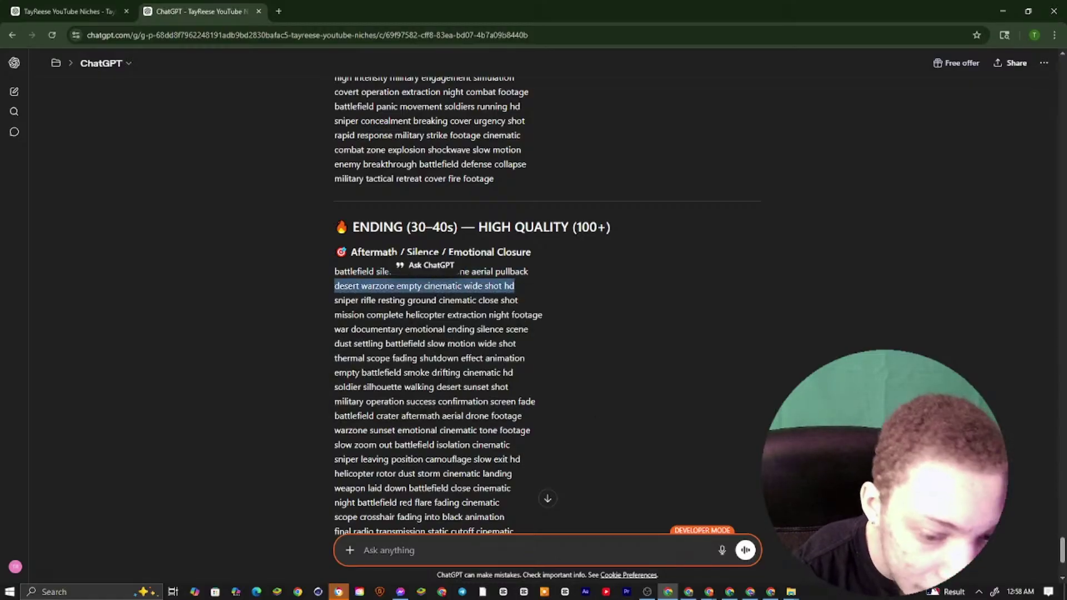
Switch to YouTube, search for "desert warzone empty cinematic wide shot hd", and limit the results to Shorts
{"action": "mouse_move", "coordinate": [751, 594]}
{"action": "left_click", "coordinate": [754, 571]}
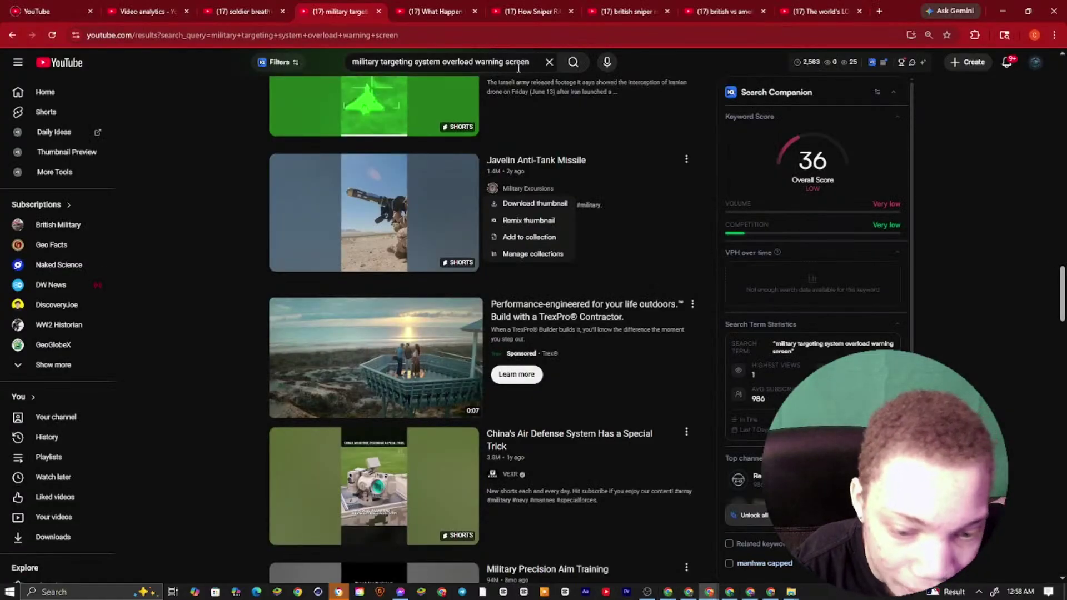
{"action": "left_click", "coordinate": [550, 66]}
{"action": "right_click", "coordinate": [551, 65]}
{"action": "left_click", "coordinate": [558, 119]}
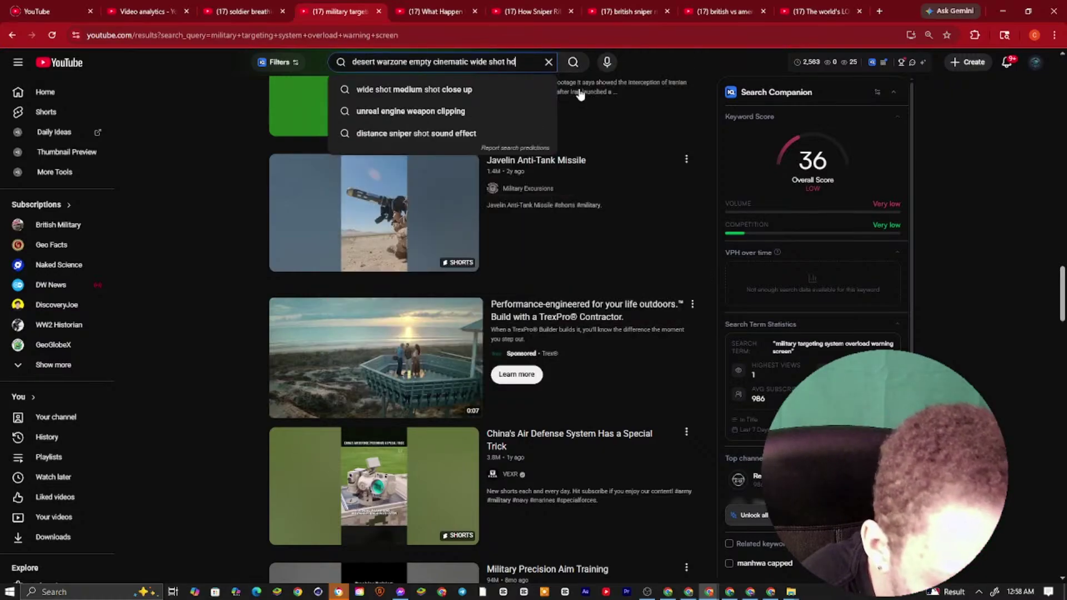
{"action": "left_click", "coordinate": [573, 62]}
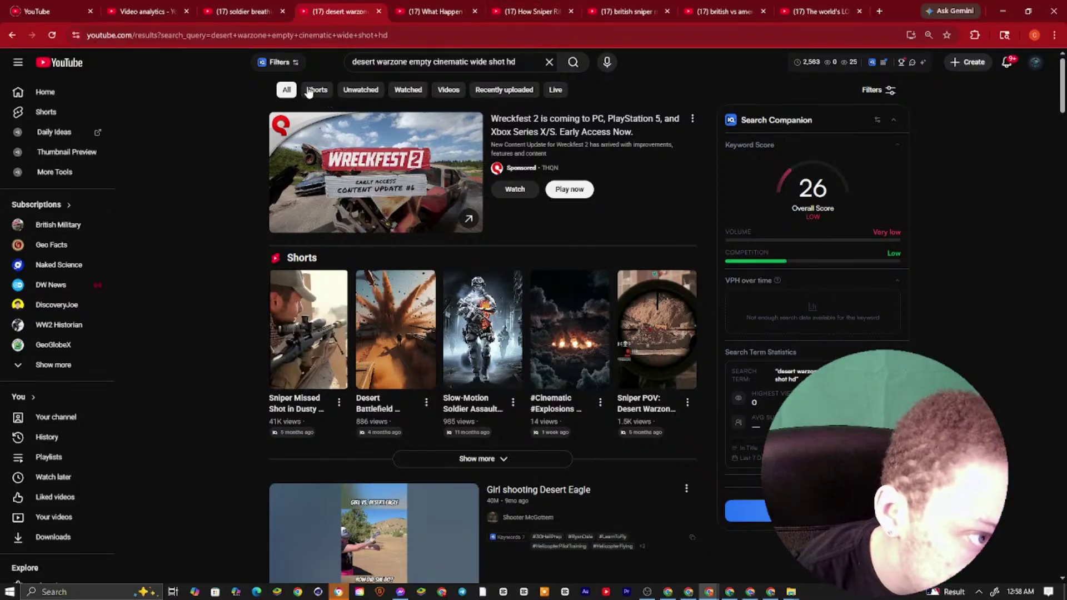
{"action": "left_click", "coordinate": [310, 90]}
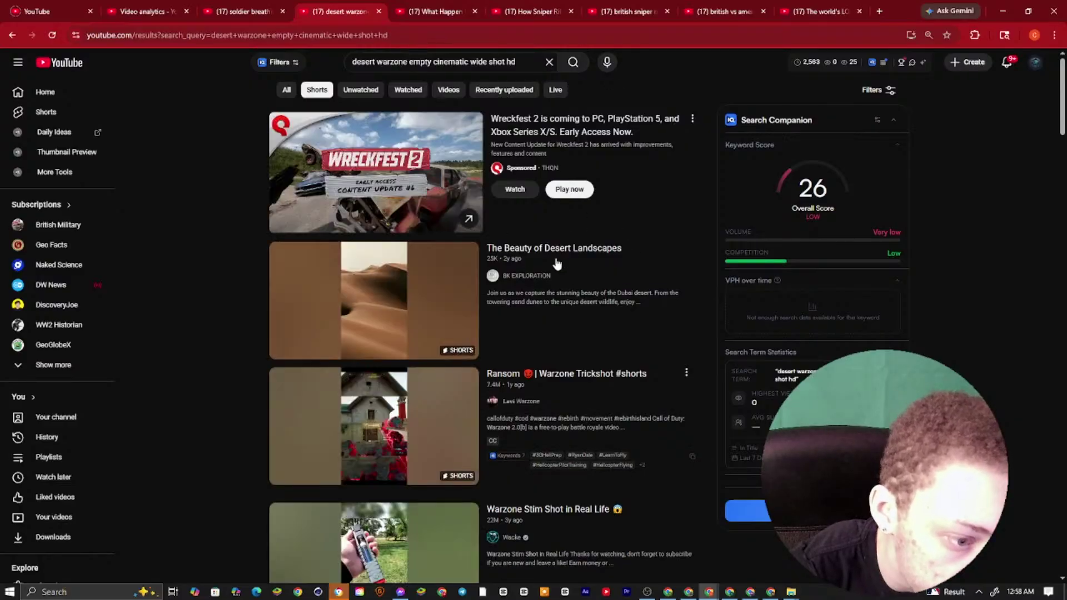
Find the "MW2 Desert Eagle (.50 GS) Empty Weapon Inspect Animation" Short in the search results and copy its link address
{"action": "scroll", "coordinate": [444, 184], "scroll_direction": "down", "scroll_amount": 10}
{"action": "scroll", "coordinate": [488, 218], "scroll_direction": "up", "scroll_amount": 4}
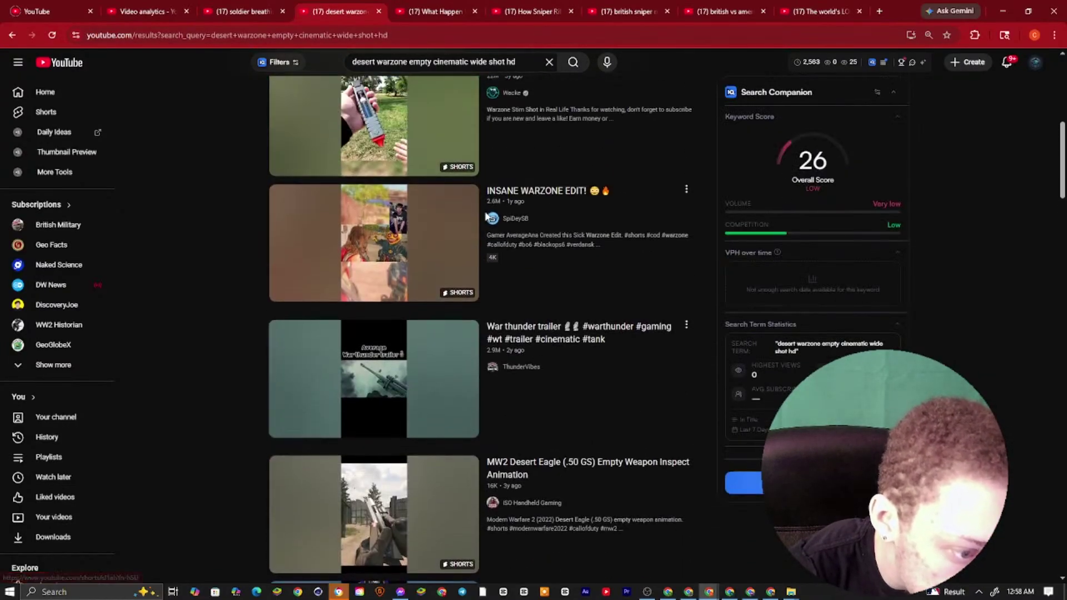
{"action": "scroll", "coordinate": [487, 218], "scroll_direction": "down", "scroll_amount": 6}
{"action": "right_click", "coordinate": [418, 244]}
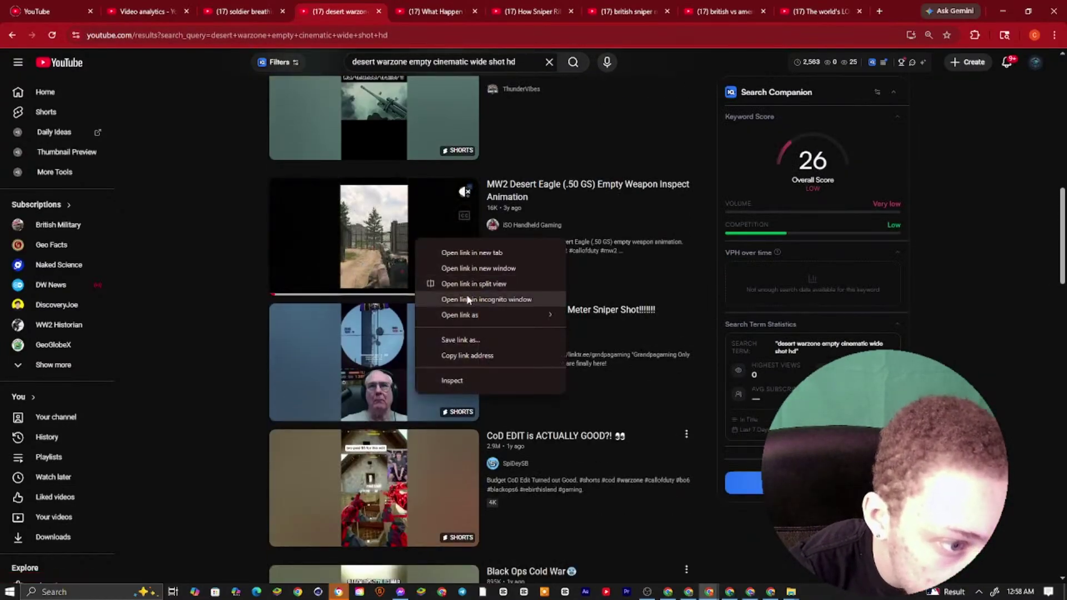
{"action": "left_click", "coordinate": [467, 355]}
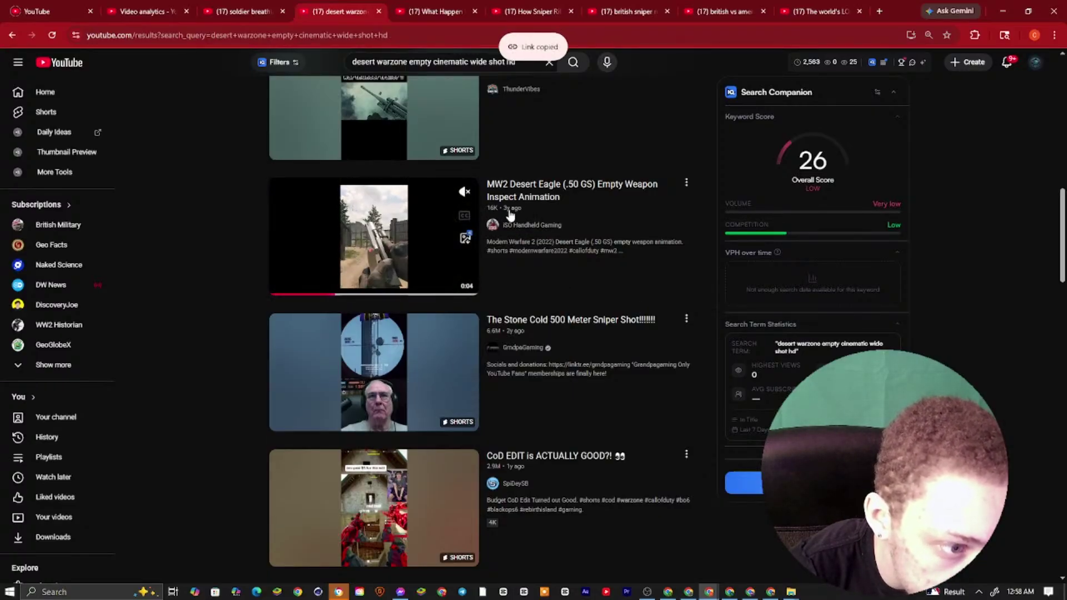
{"action": "scroll", "coordinate": [434, 292], "scroll_direction": "down", "scroll_amount": 10}
{"action": "scroll", "coordinate": [433, 292], "scroll_direction": "up", "scroll_amount": 10}
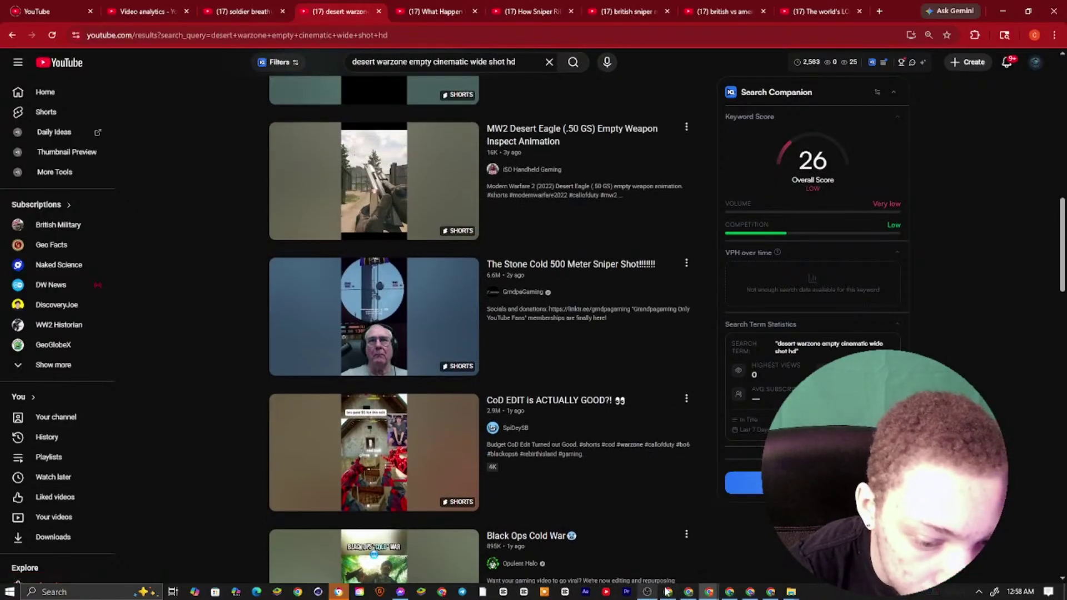
Switch to Google Keep and paste the copied Short link on a new line below the last link in the British weapon note
{"action": "left_click", "coordinate": [690, 593]}
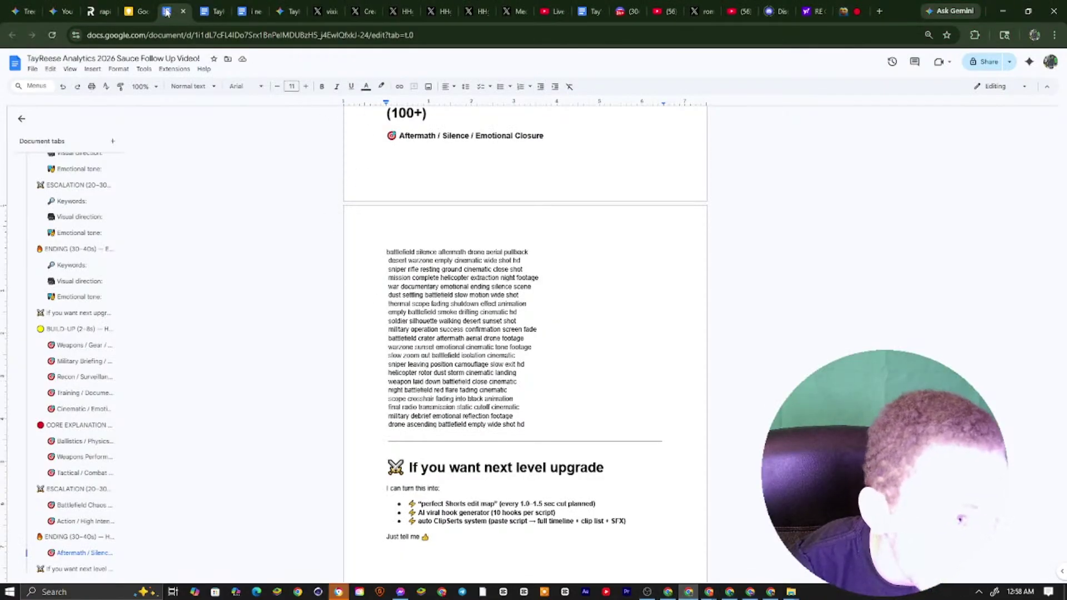
{"action": "left_click", "coordinate": [138, 11]}
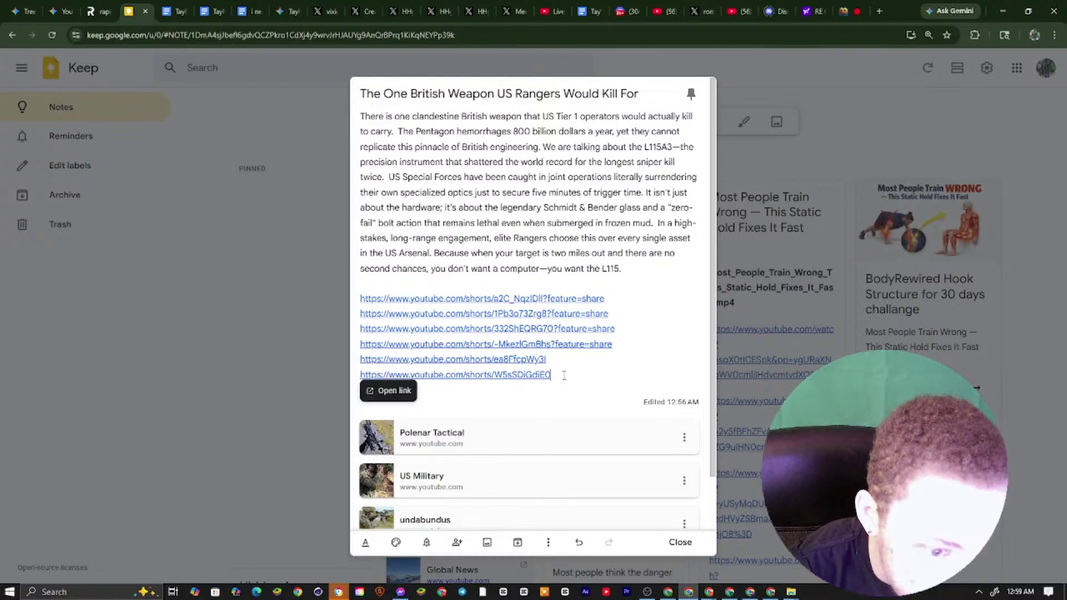
{"action": "key", "text": "Return"}
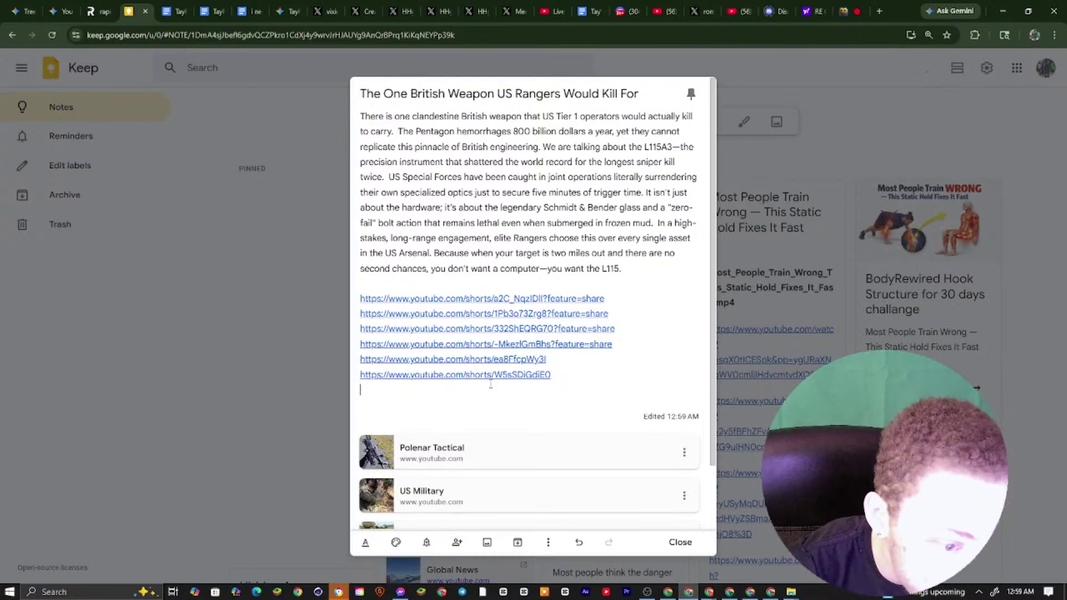
{"action": "right_click", "coordinate": [490, 384]}
{"action": "left_click", "coordinate": [503, 249]}
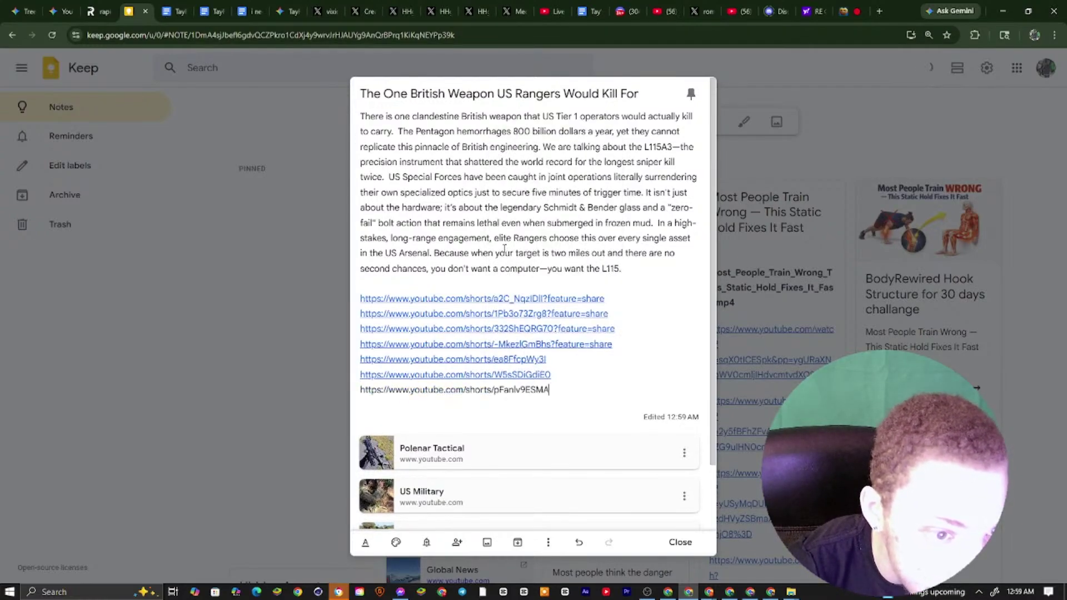
Switch to ChatGPT and copy the keyword "combat helicopter extraction under fire footage" from the Action / High Intensity Combat list
{"action": "left_click", "coordinate": [742, 593]}
{"action": "mouse_move", "coordinate": [717, 591]}
{"action": "left_click", "coordinate": [615, 578]}
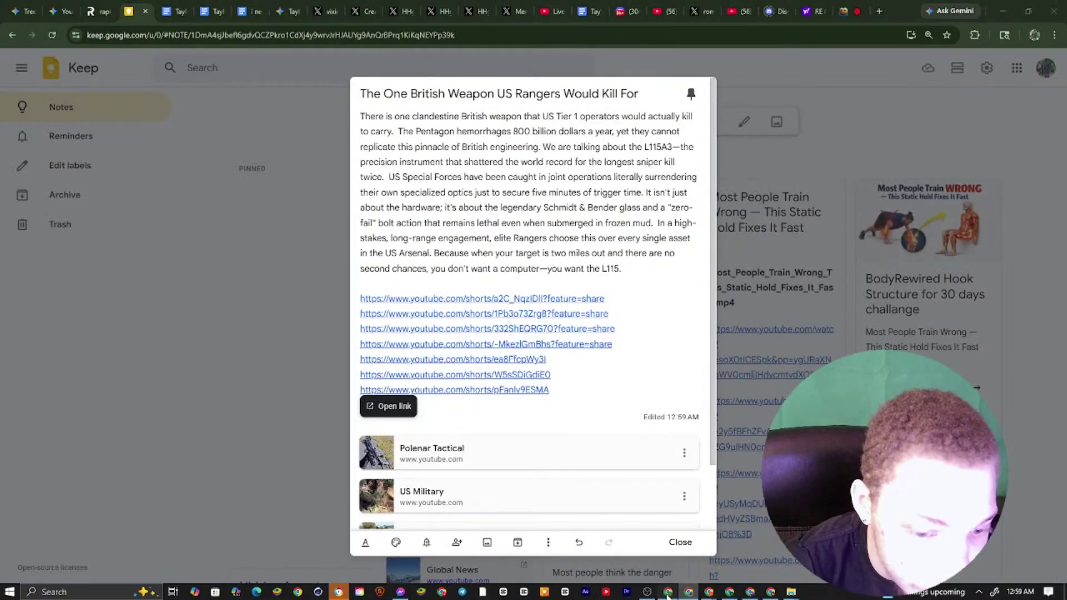
{"action": "left_click", "coordinate": [668, 592]}
{"action": "scroll", "coordinate": [435, 382], "scroll_direction": "up", "scroll_amount": 5}
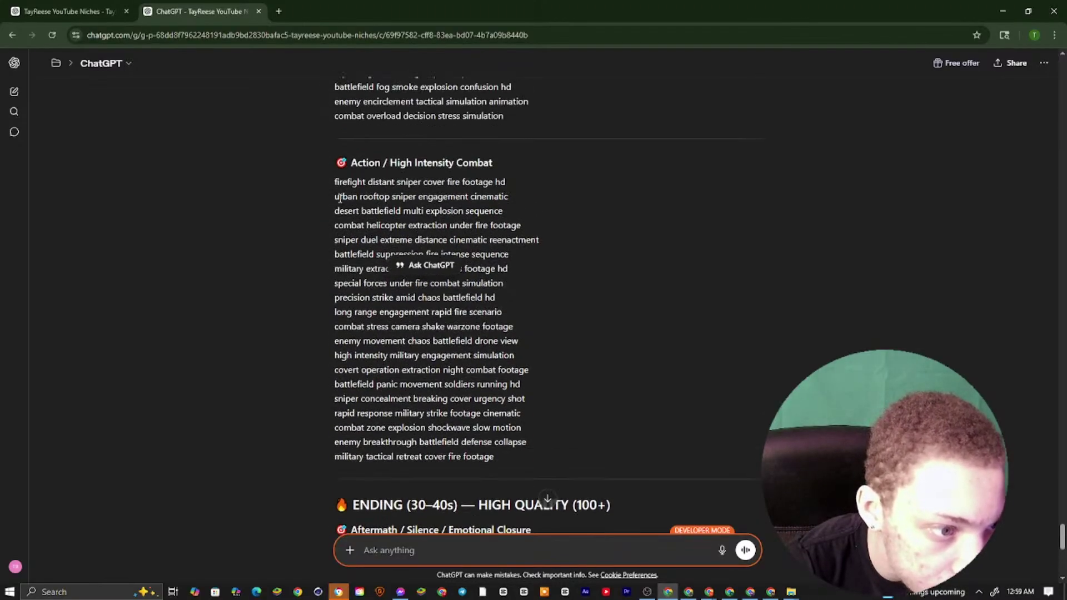
{"action": "right_click", "coordinate": [520, 227]}
{"action": "left_click", "coordinate": [540, 239]}
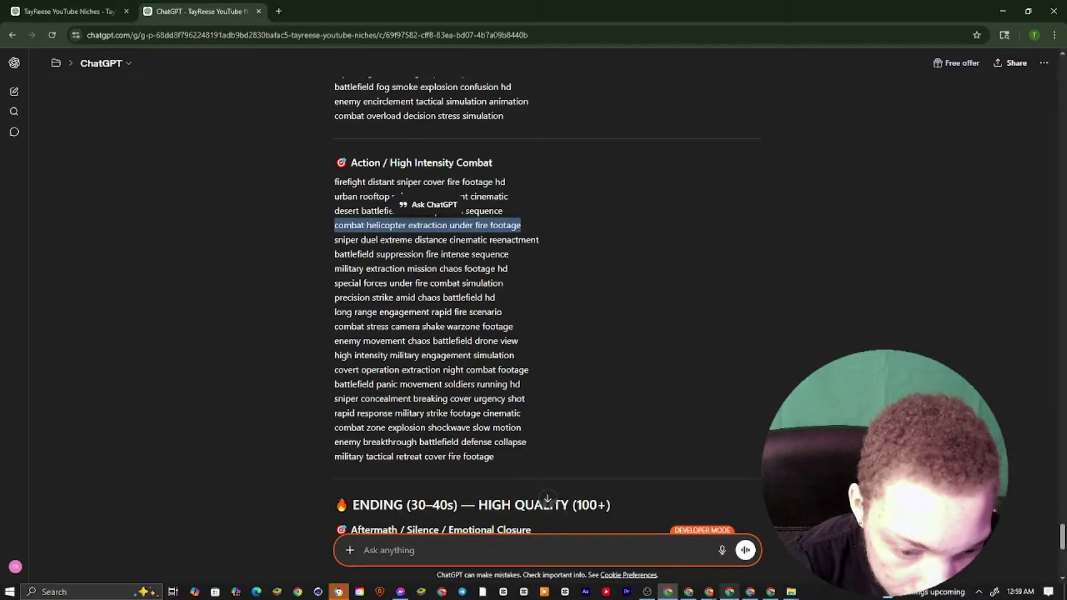
Switch to the YouTube window and search for the copied phrase "combat helicopter extraction under fire footage"
{"action": "left_click", "coordinate": [709, 592]}
{"action": "left_click", "coordinate": [715, 529]}
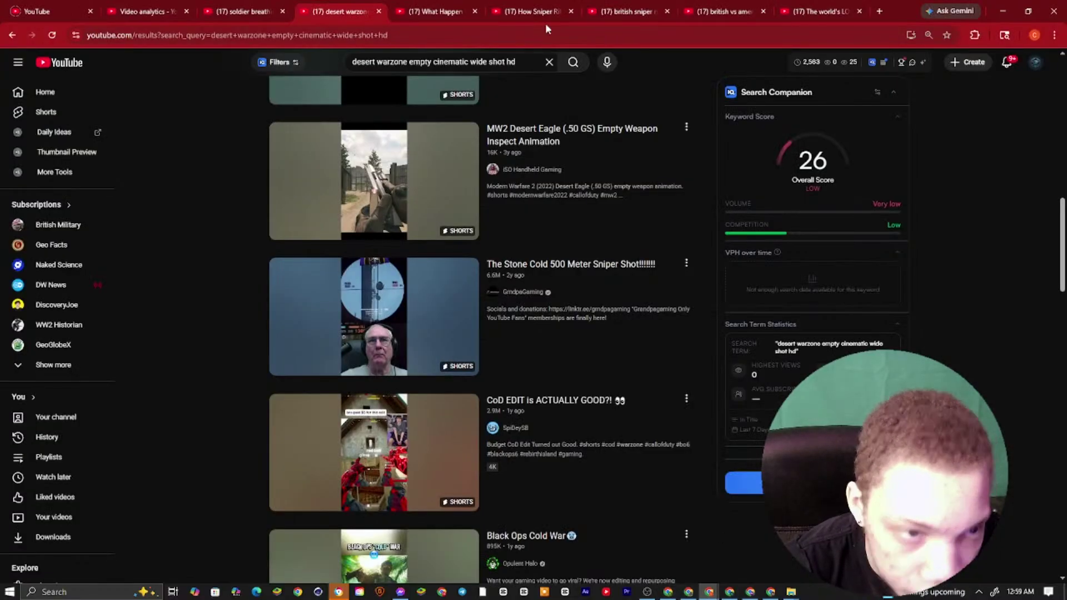
{"action": "left_click", "coordinate": [551, 63]}
{"action": "right_click", "coordinate": [552, 63]}
{"action": "left_click", "coordinate": [566, 119]}
{"action": "key", "text": "Return"}
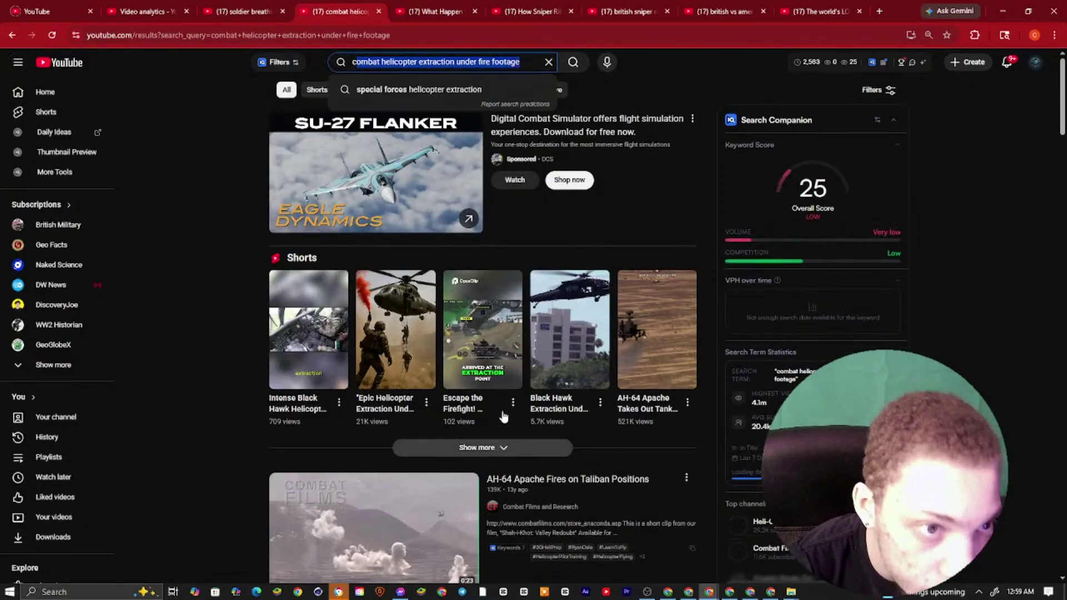
Expand the Shorts section of the search results and look over its helicopter clips
{"action": "left_click", "coordinate": [499, 447]}
{"action": "left_click", "coordinate": [536, 63]}
{"action": "scroll", "coordinate": [586, 311], "scroll_direction": "down", "scroll_amount": 5}
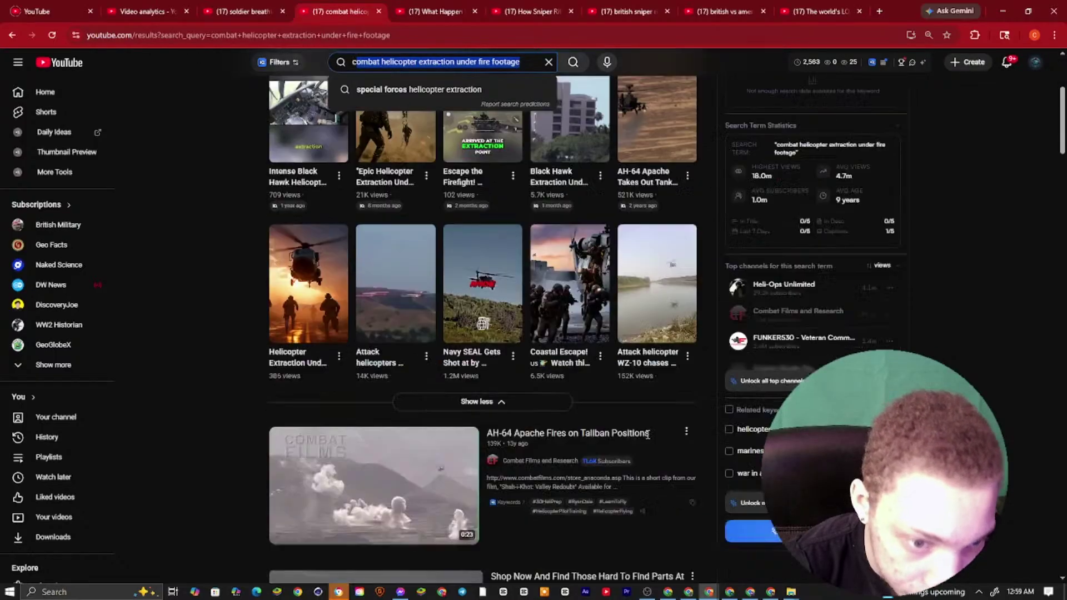
{"action": "scroll", "coordinate": [661, 253], "scroll_direction": "up", "scroll_amount": 2}
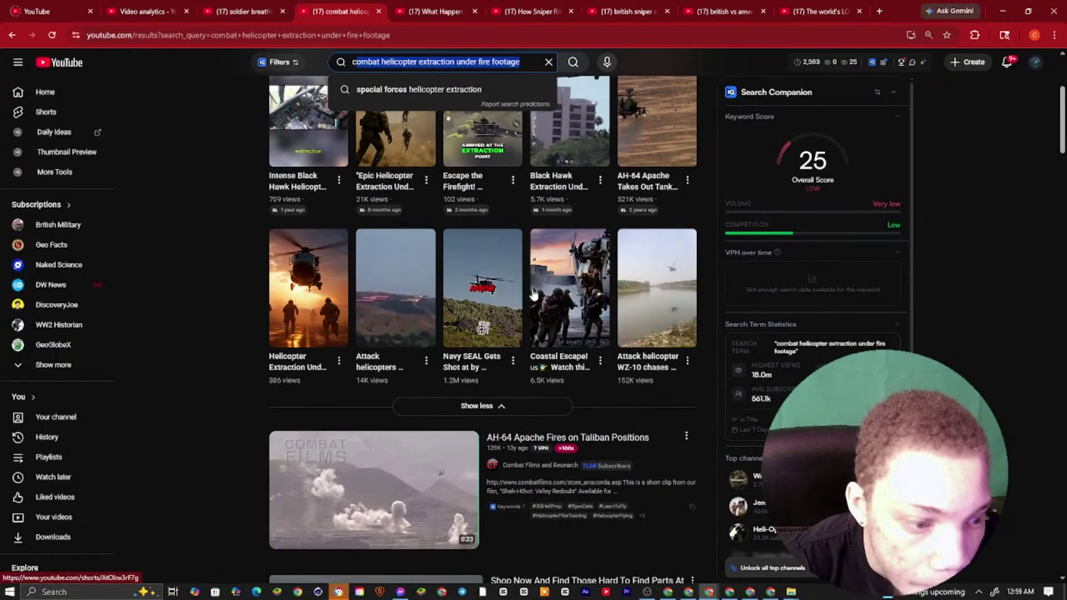
{"action": "scroll", "coordinate": [661, 253], "scroll_direction": "up", "scroll_amount": 4}
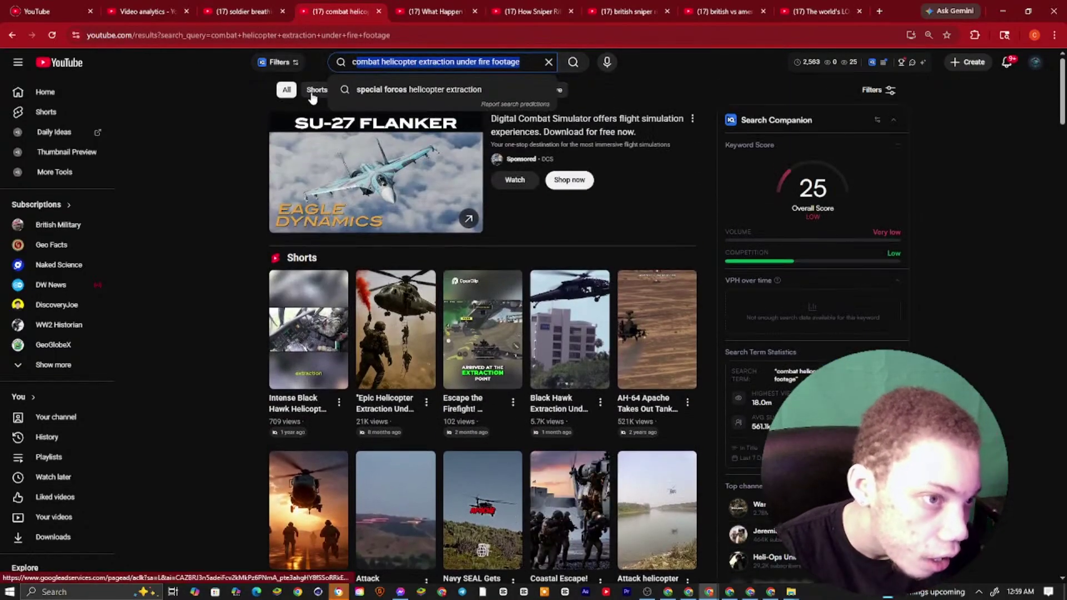
Filter the search results to Shorts and browse them for suitable combat helicopter footage
{"action": "left_click", "coordinate": [315, 93]}
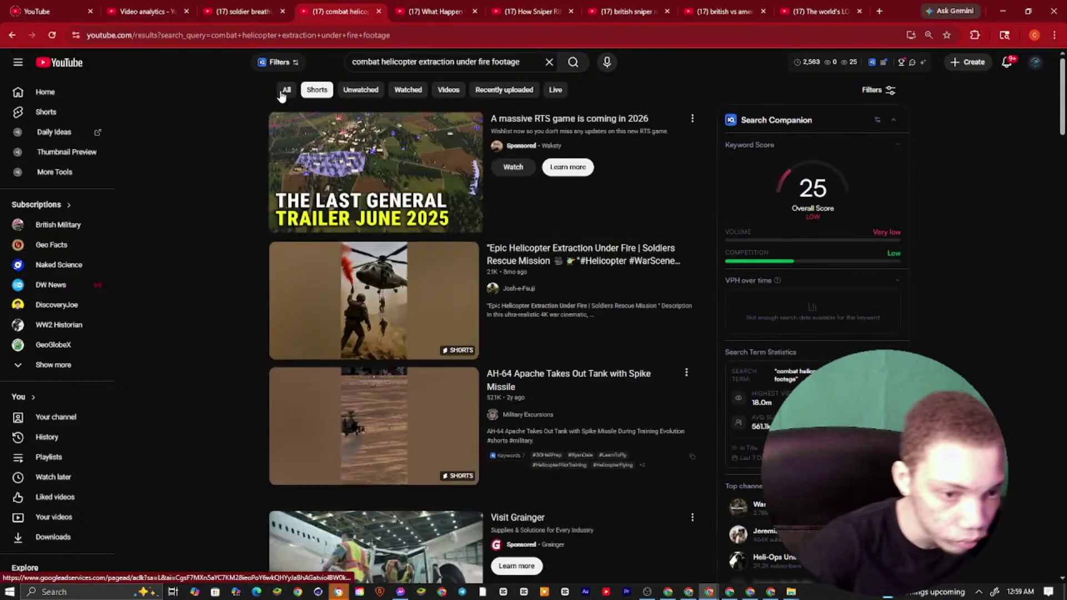
{"action": "scroll", "coordinate": [400, 267], "scroll_direction": "down", "scroll_amount": 1}
{"action": "mouse_move", "coordinate": [393, 256]}
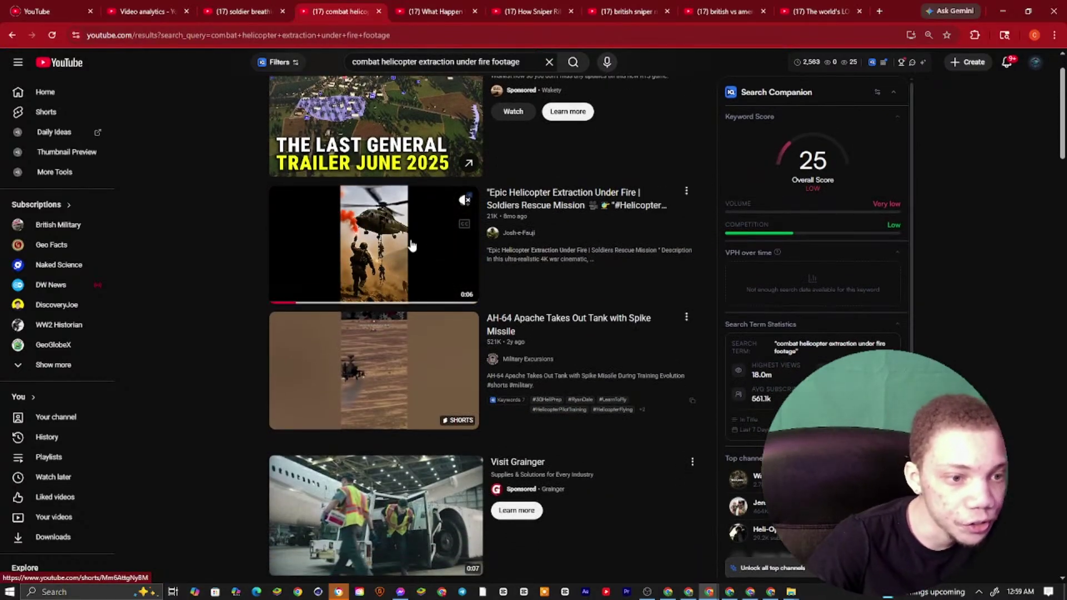
{"action": "scroll", "coordinate": [334, 266], "scroll_direction": "down", "scroll_amount": 8}
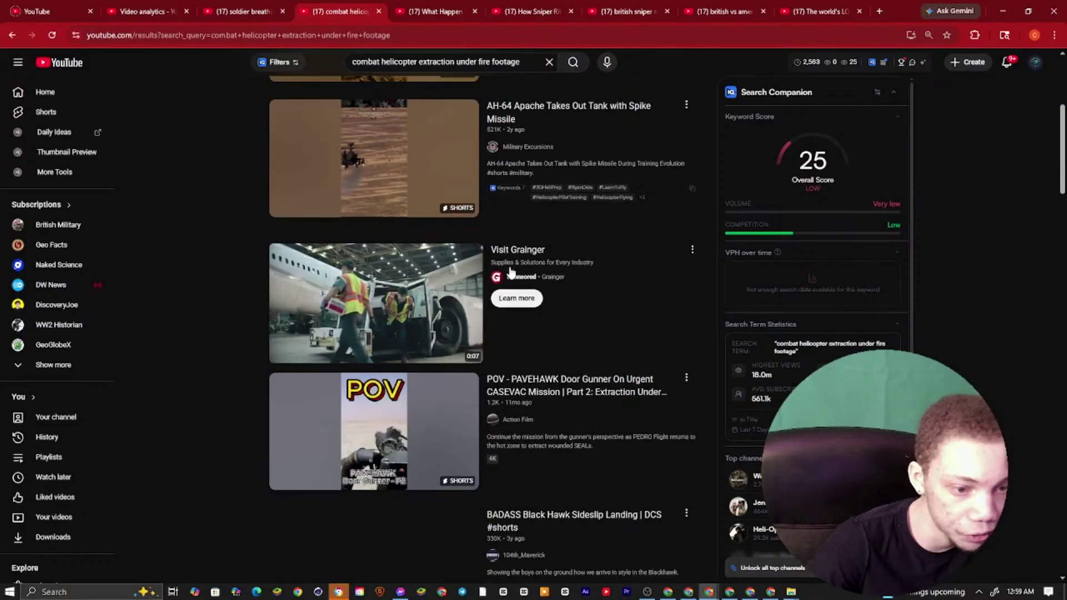
{"action": "scroll", "coordinate": [404, 374], "scroll_direction": "down", "scroll_amount": 6}
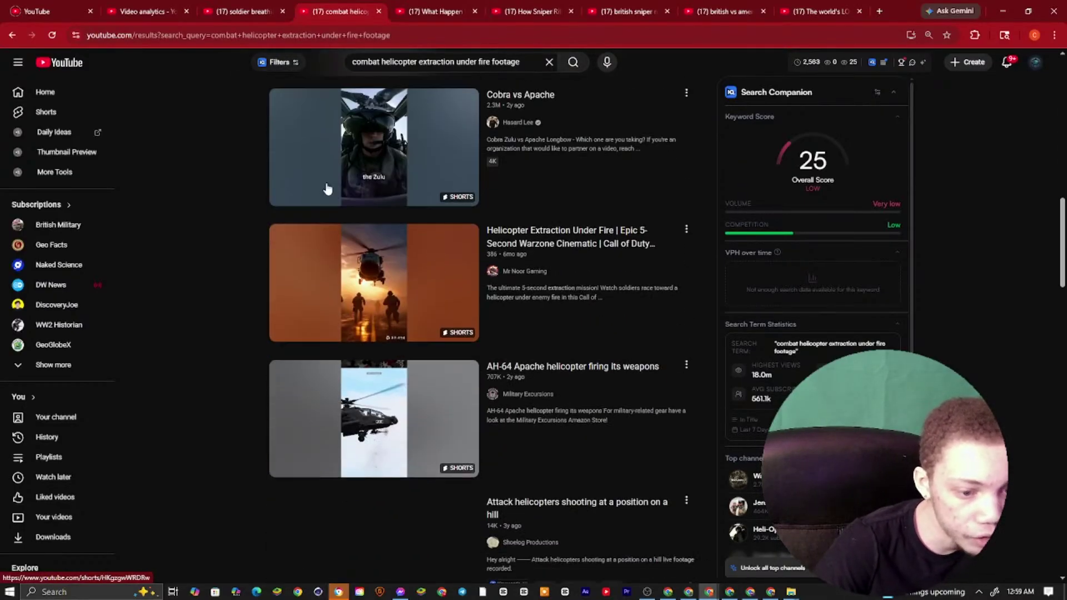
{"action": "scroll", "coordinate": [465, 374], "scroll_direction": "down", "scroll_amount": 14}
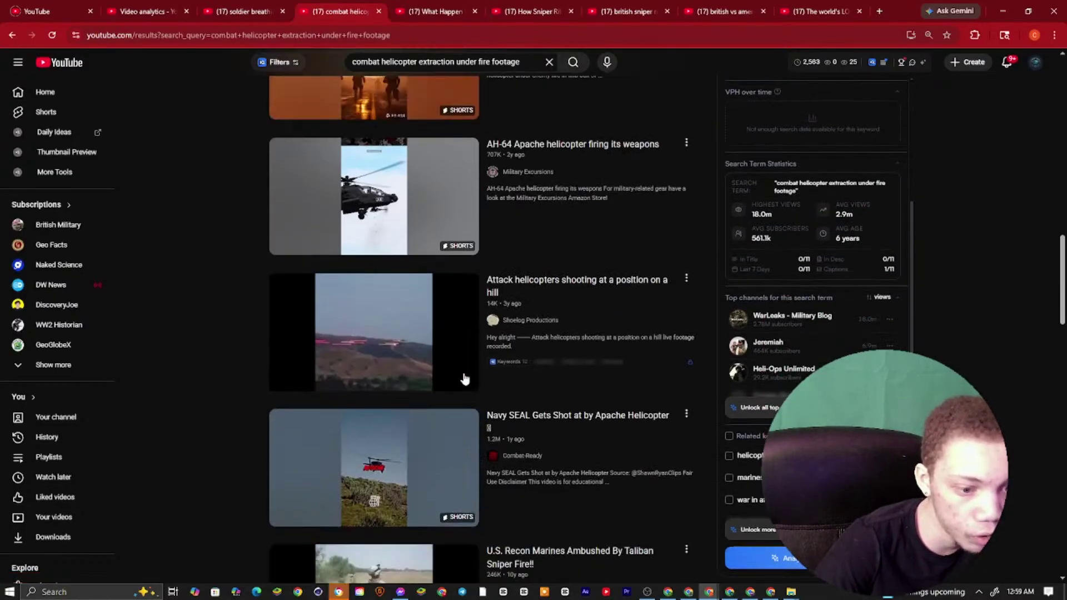
{"action": "scroll", "coordinate": [316, 385], "scroll_direction": "down", "scroll_amount": 11}
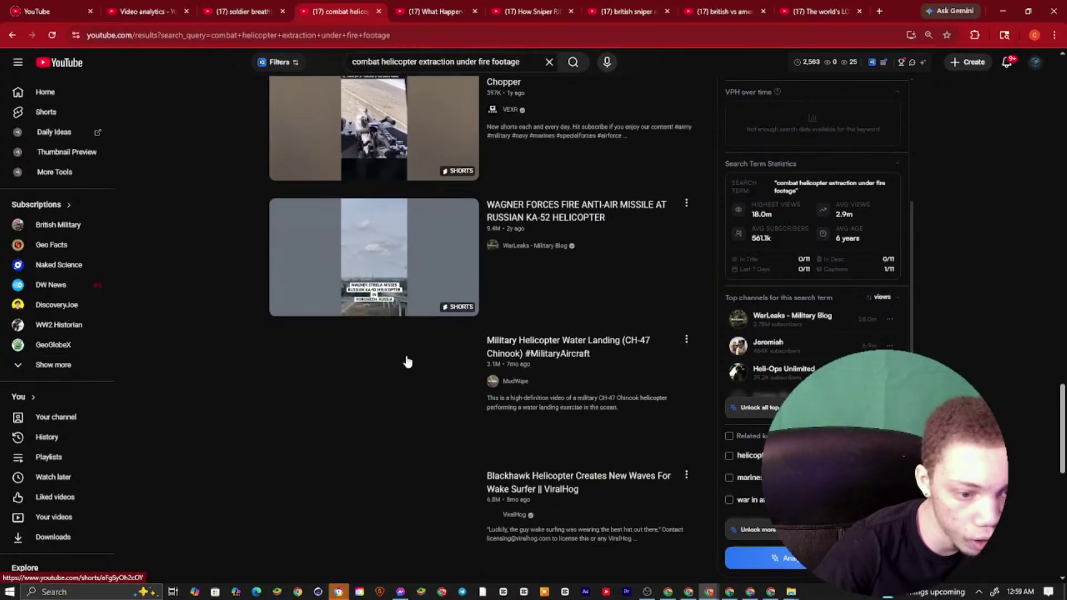
{"action": "scroll", "coordinate": [351, 347], "scroll_direction": "down", "scroll_amount": 3}
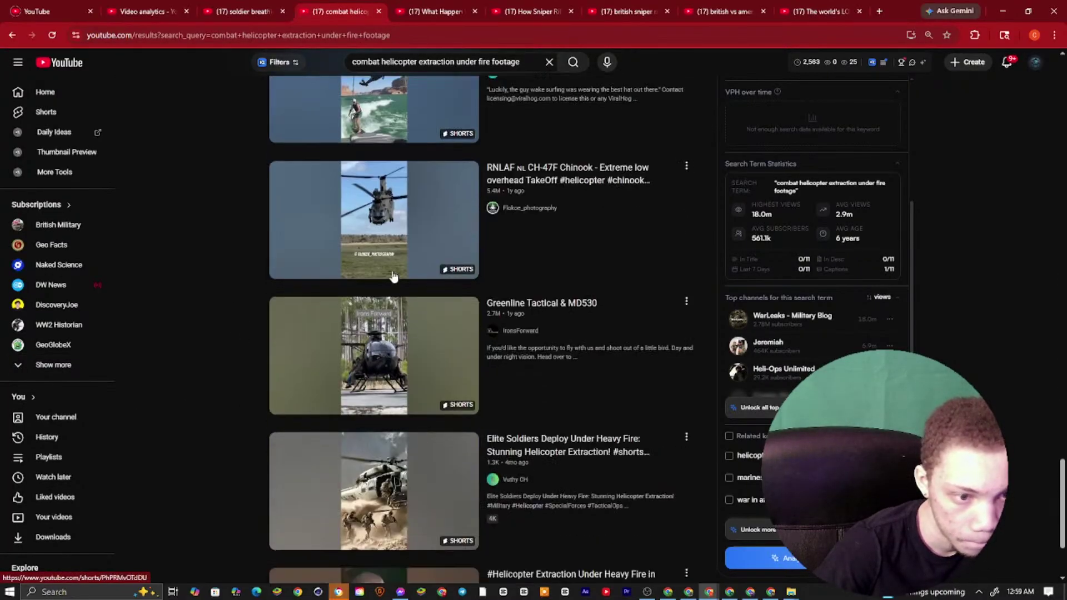
Open the RNLAF CH-47F Chinook takeoff short in a new tab placed directly after the search results tab
{"action": "right_click", "coordinate": [387, 237]}
{"action": "left_click", "coordinate": [433, 246]}
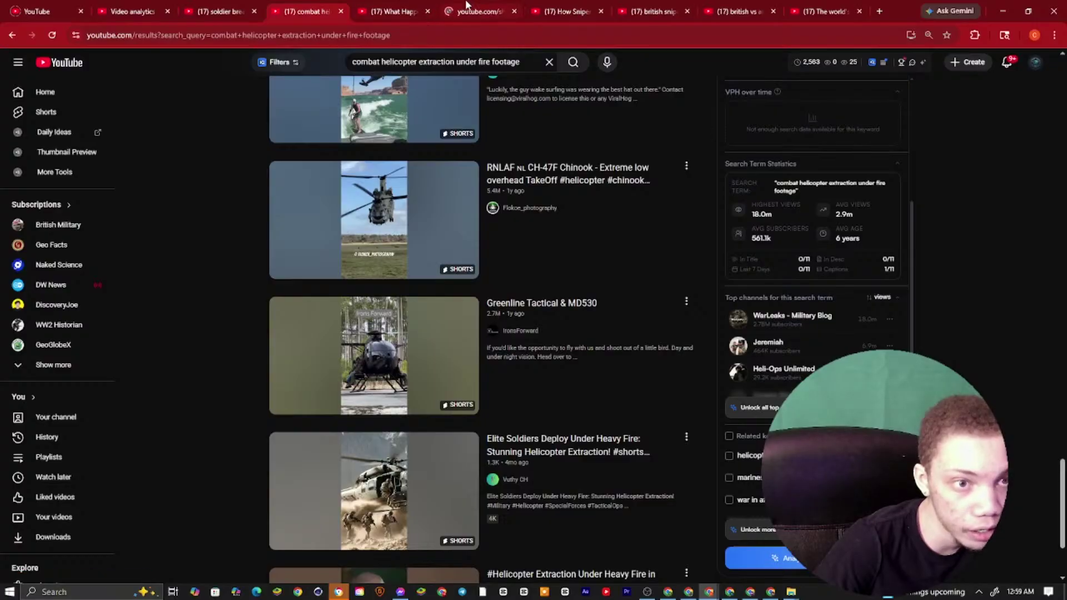
{"action": "left_click_drag", "start_coordinate": [465, 4], "coordinate": [370, 4]}
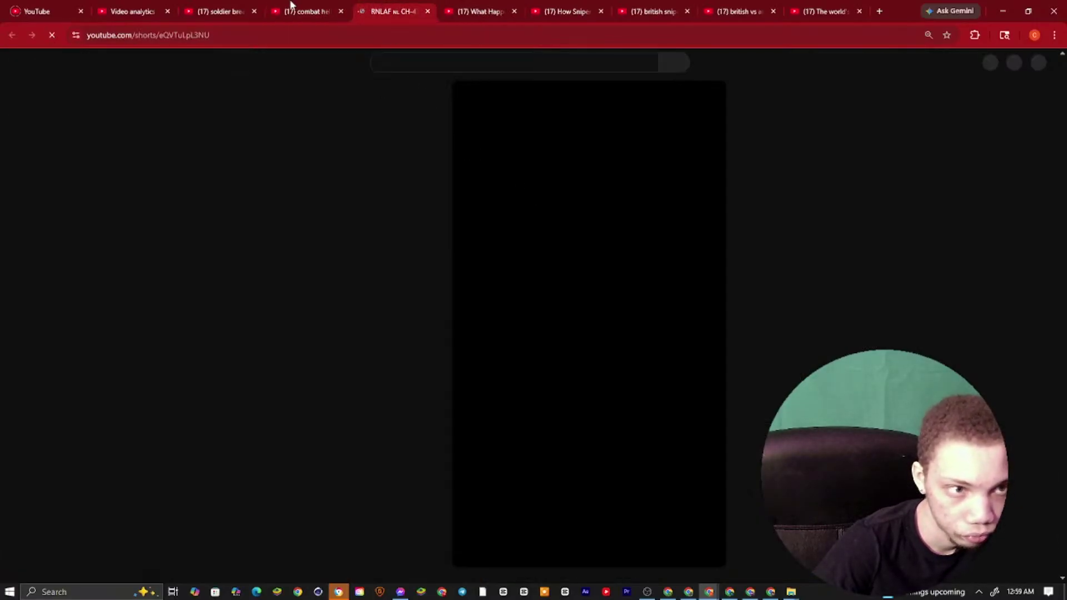
{"action": "left_click", "coordinate": [293, 7]}
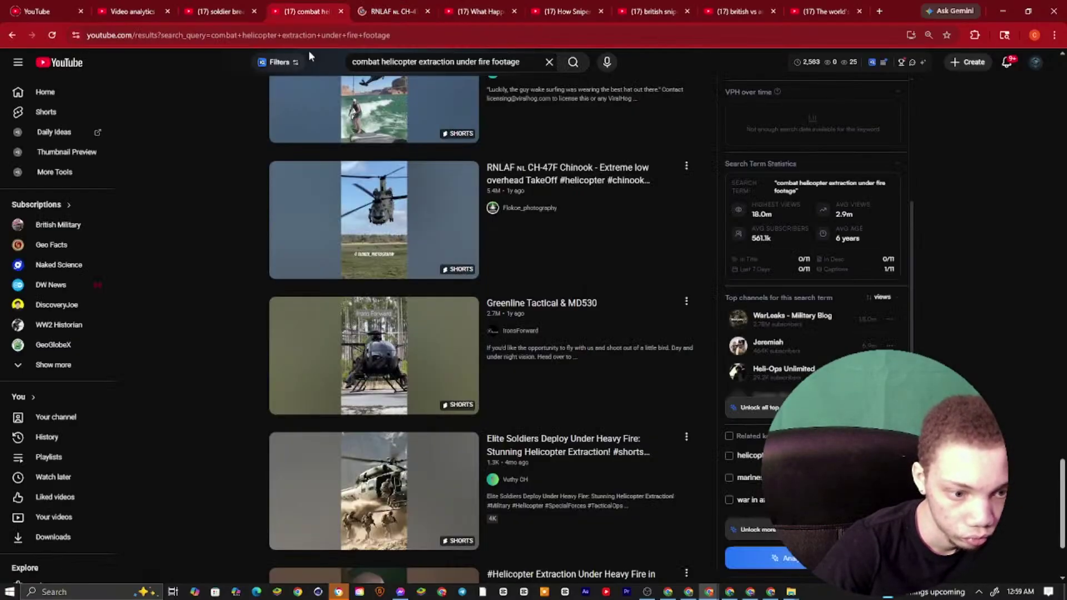
{"action": "left_click", "coordinate": [378, 6]}
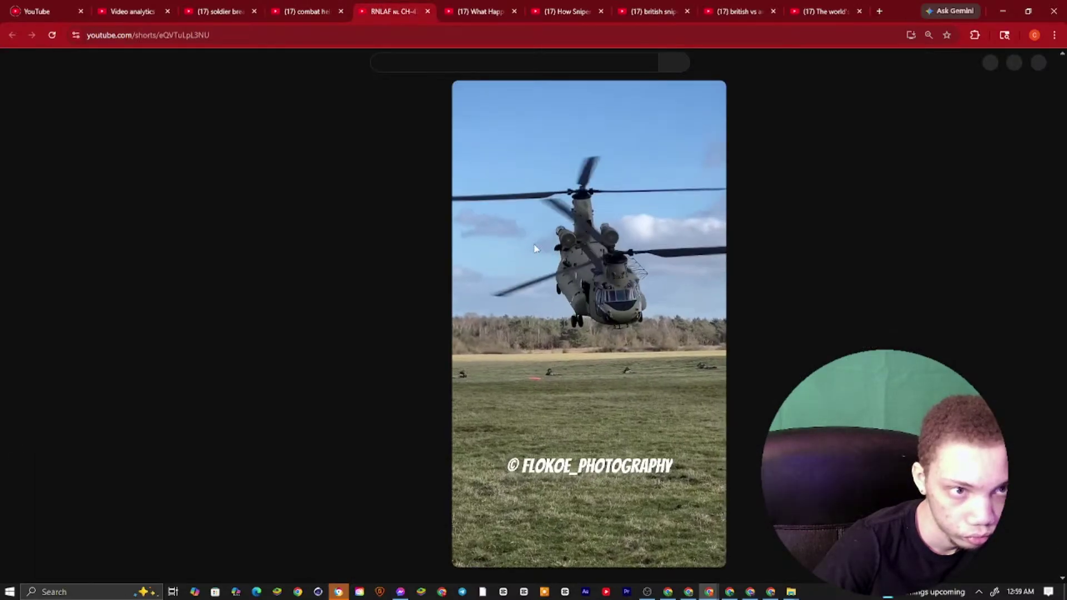
Copy the Chinook short's video URL and paste it on a new line below the links in the Keep note
{"action": "right_click", "coordinate": [537, 245]}
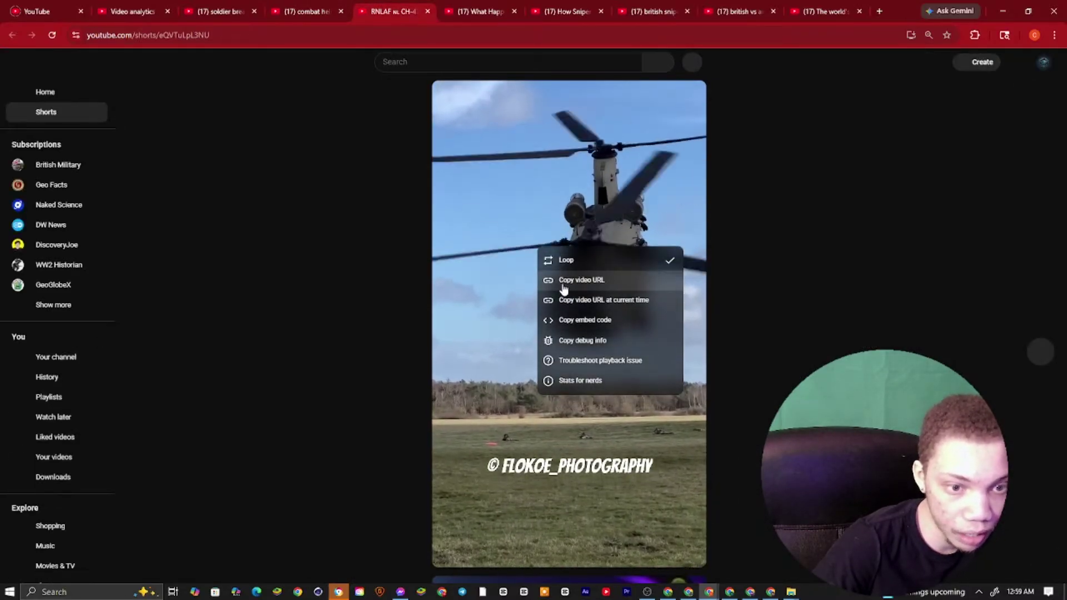
{"action": "left_click", "coordinate": [563, 284]}
{"action": "key", "text": "alt+Tab"}
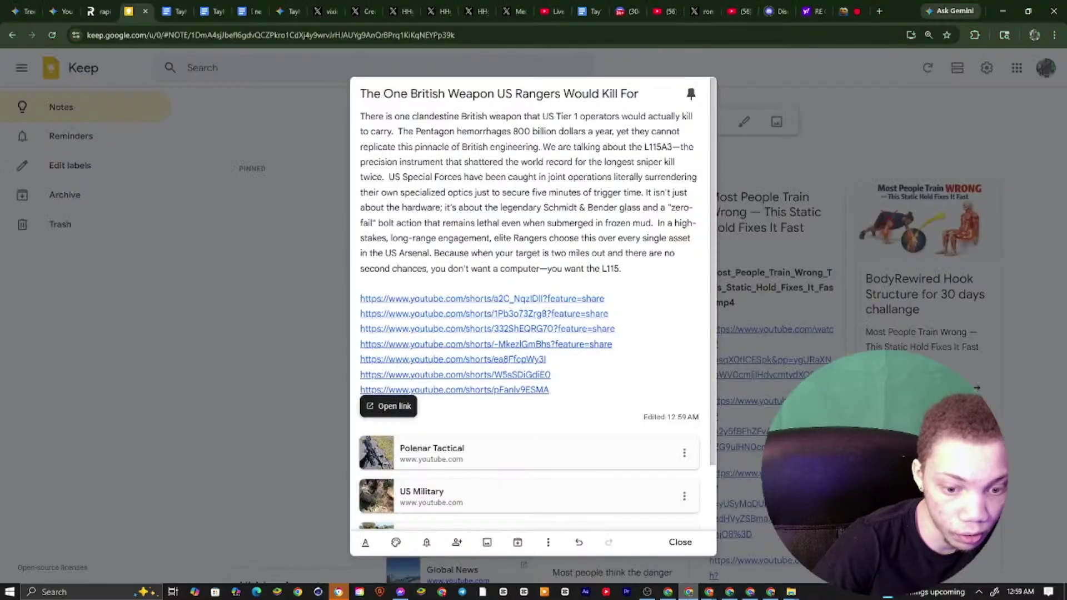
{"action": "key", "text": "Return"}
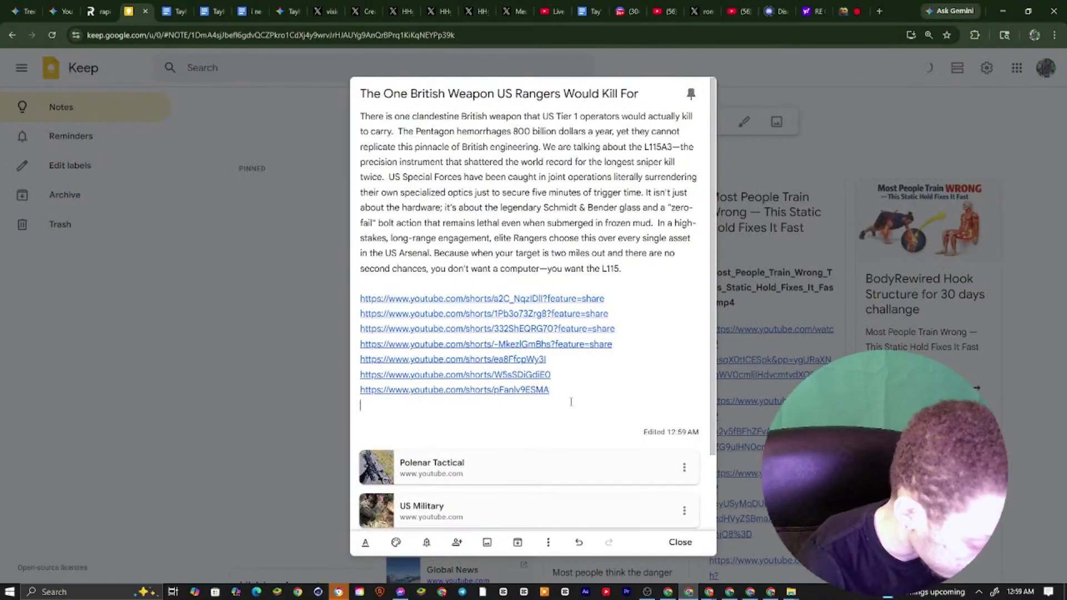
{"action": "key", "text": "ctrl+v"}
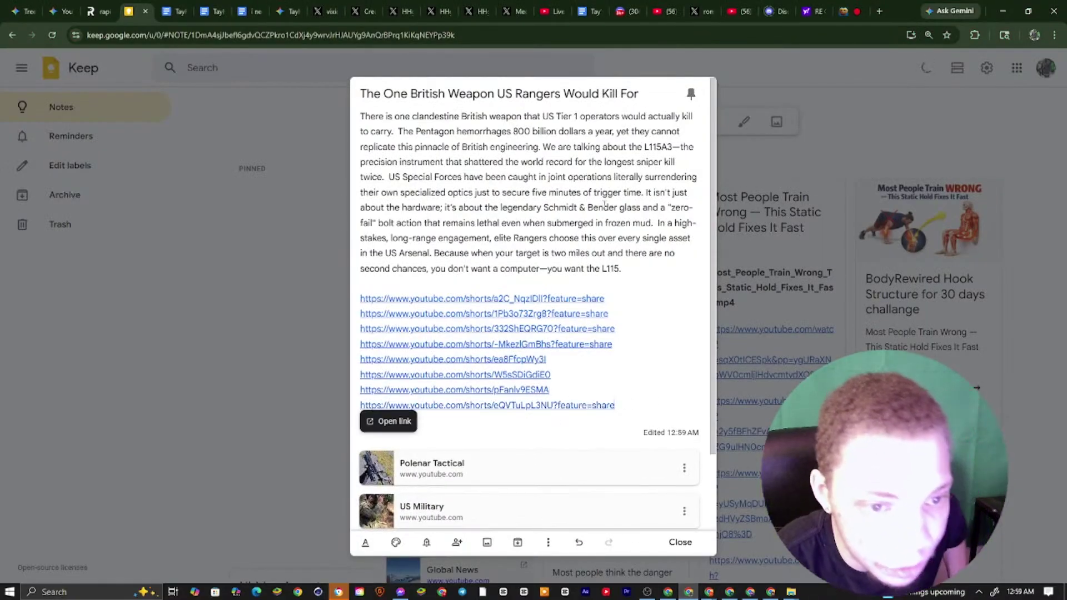
Copy the first YouTube Shorts link in the note's link list
{"action": "left_click_drag", "start_coordinate": [627, 299], "coordinate": [442, 277]}
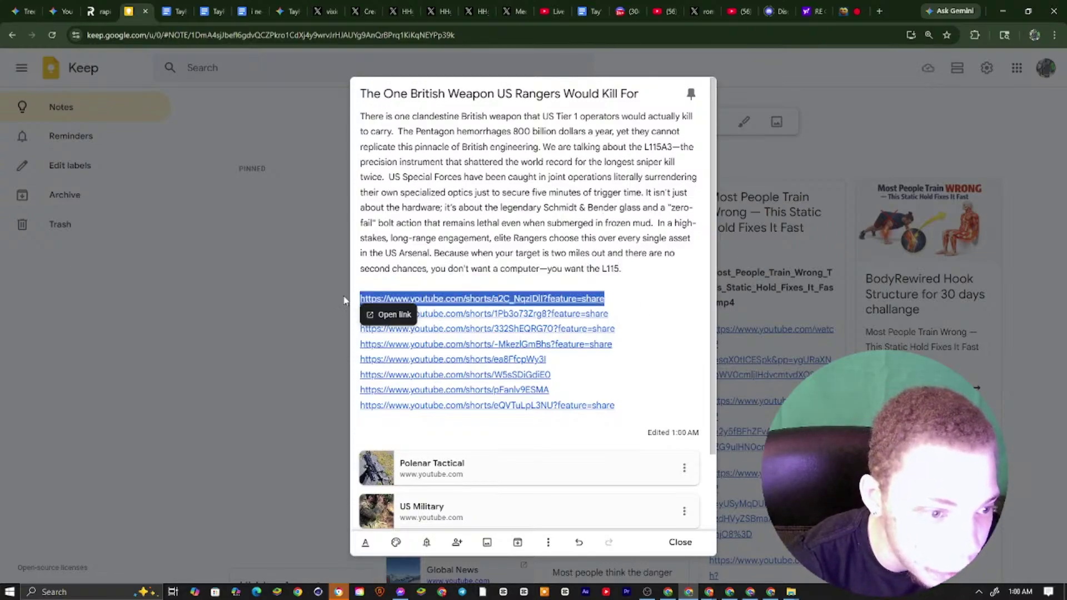
{"action": "right_click", "coordinate": [368, 298]}
{"action": "left_click", "coordinate": [384, 345]}
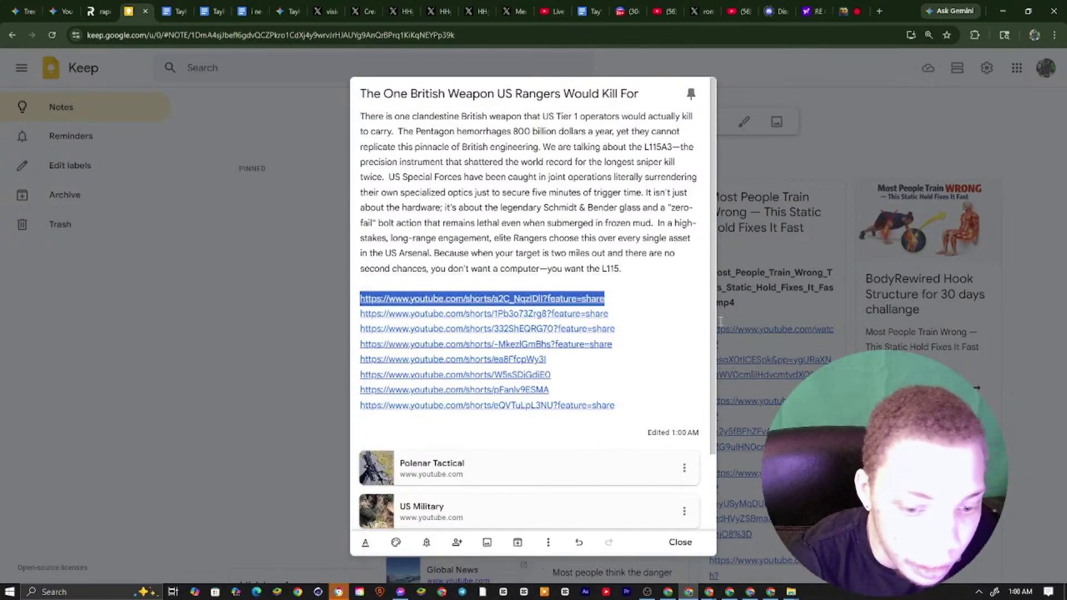
Switch to the YouTube browser window and open its full browsing history
{"action": "left_click", "coordinate": [659, 571]}
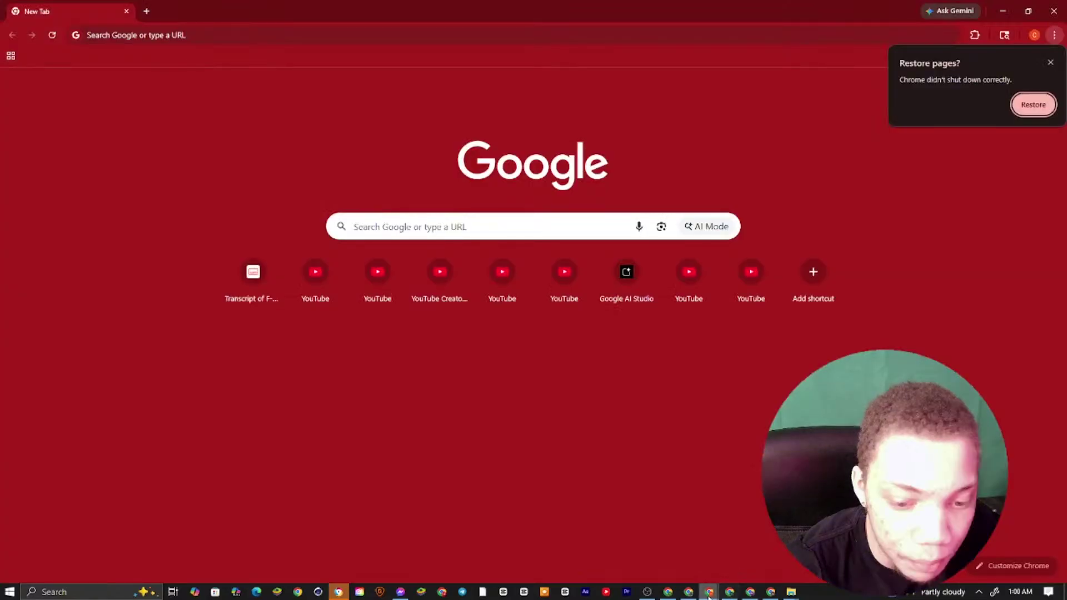
{"action": "left_click", "coordinate": [1054, 35]}
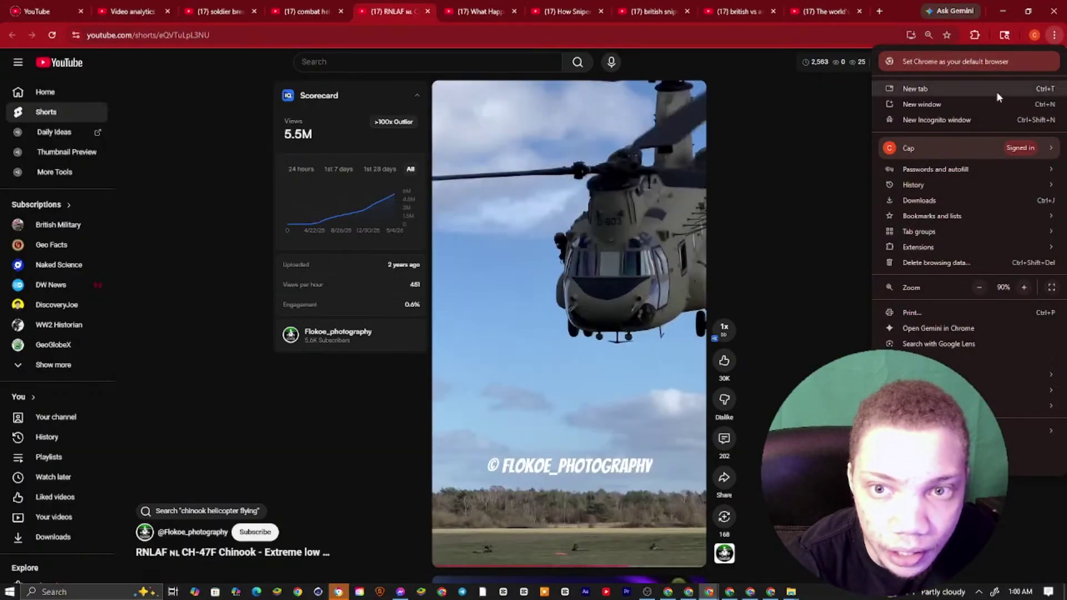
{"action": "left_click", "coordinate": [853, 178]}
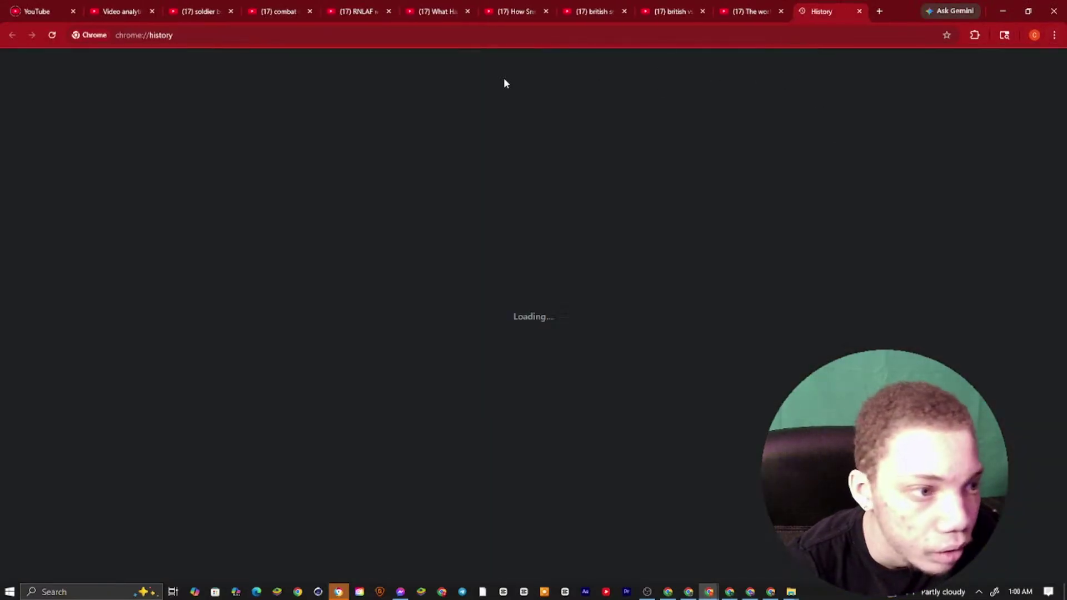
{"action": "scroll", "coordinate": [606, 238], "scroll_direction": "down", "scroll_amount": 15}
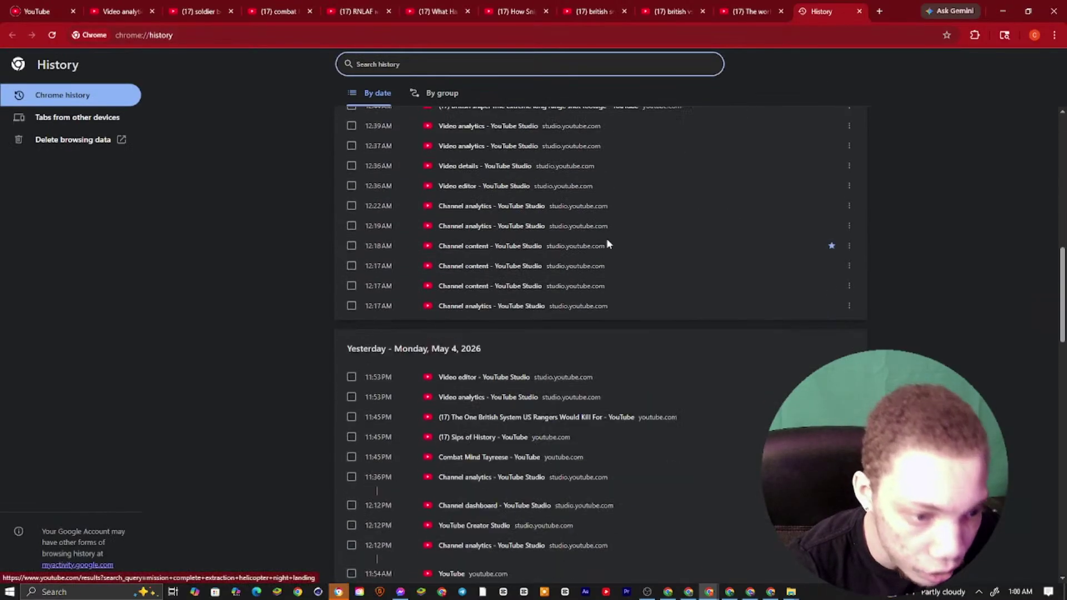
{"action": "scroll", "coordinate": [520, 239], "scroll_direction": "up", "scroll_amount": 9}
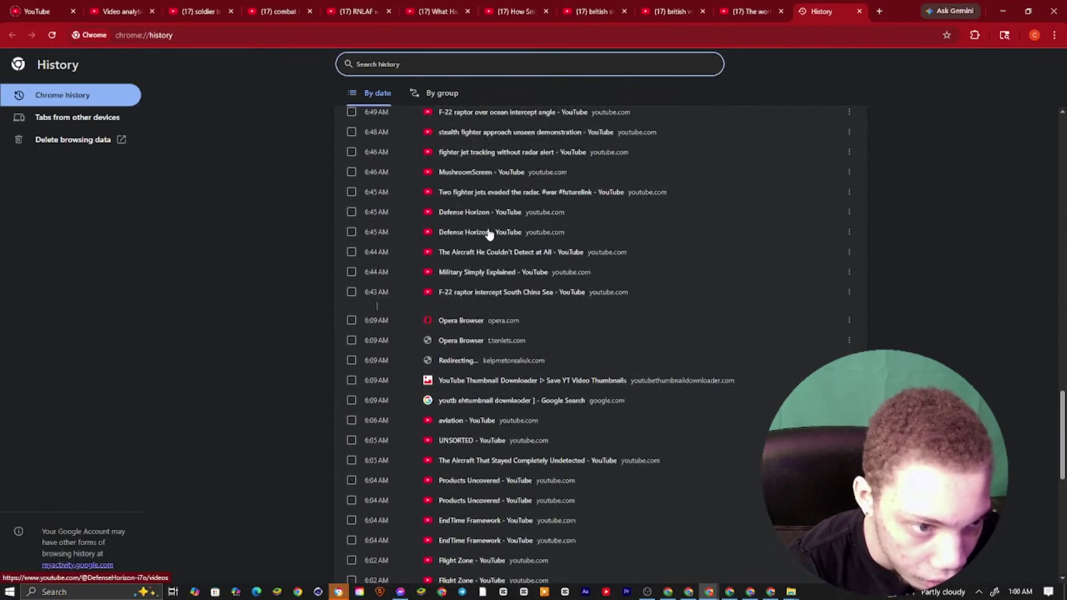
{"action": "scroll", "coordinate": [494, 250], "scroll_direction": "down", "scroll_amount": 6}
{"action": "left_click", "coordinate": [459, 215]}
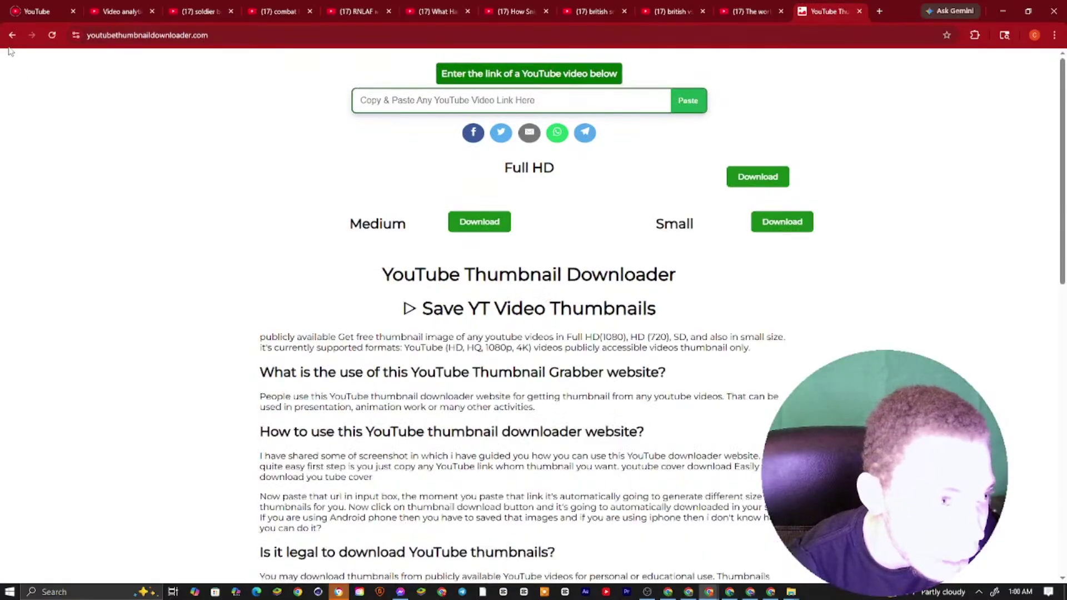
{"action": "left_click", "coordinate": [12, 34]}
Find the YT1D Free YouTube Video Downloader entry in the browsing history and open that site
{"action": "scroll", "coordinate": [566, 267], "scroll_direction": "down", "scroll_amount": 10}
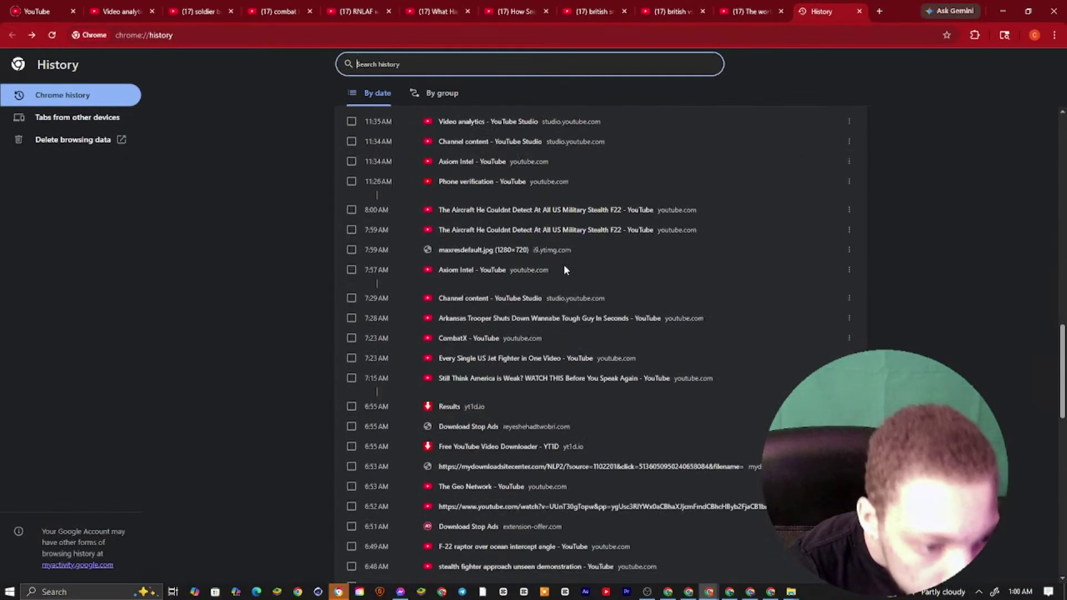
{"action": "scroll", "coordinate": [567, 268], "scroll_direction": "down", "scroll_amount": 9}
{"action": "scroll", "coordinate": [477, 250], "scroll_direction": "up", "scroll_amount": 3}
{"action": "scroll", "coordinate": [466, 211], "scroll_direction": "up", "scroll_amount": 1}
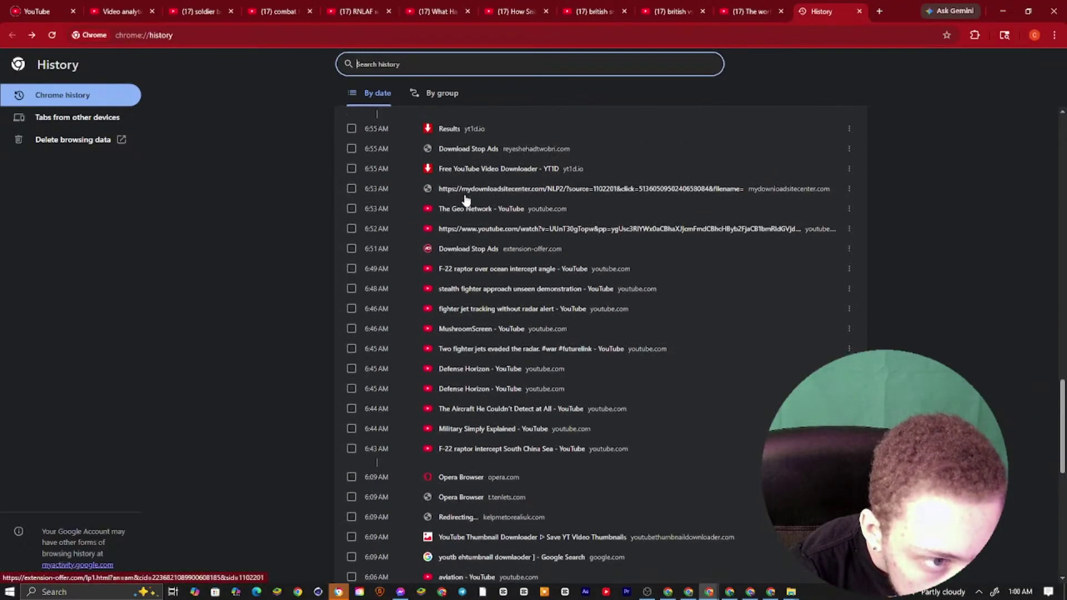
{"action": "left_click", "coordinate": [468, 170]}
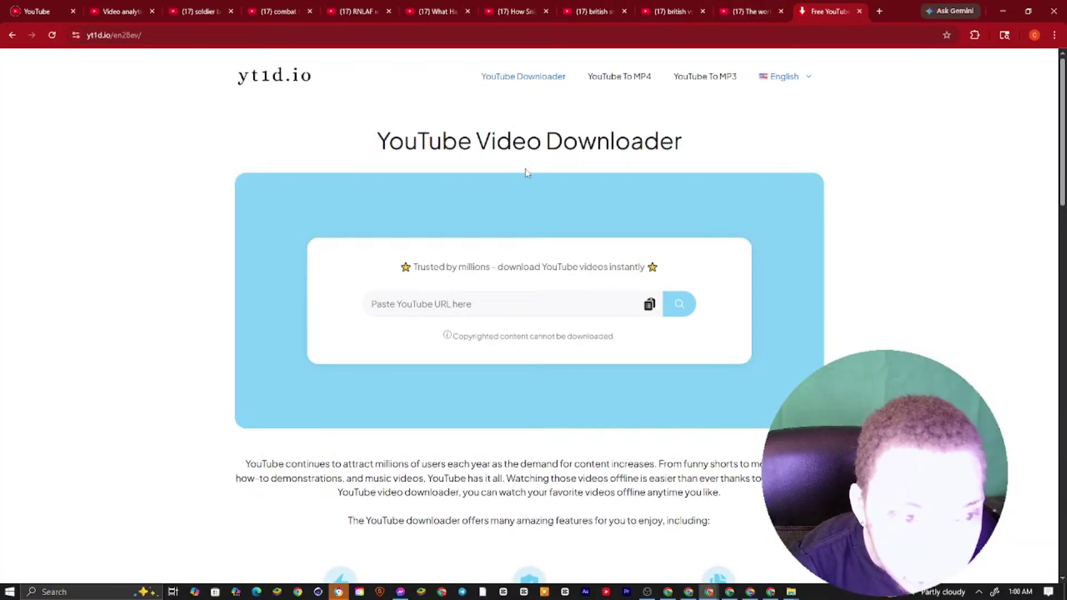
Submit the copied Shorts link to the YT1D video downloader and close the ad page that pops up
{"action": "left_click", "coordinate": [436, 300]}
{"action": "right_click", "coordinate": [436, 300]}
{"action": "left_click", "coordinate": [467, 409]}
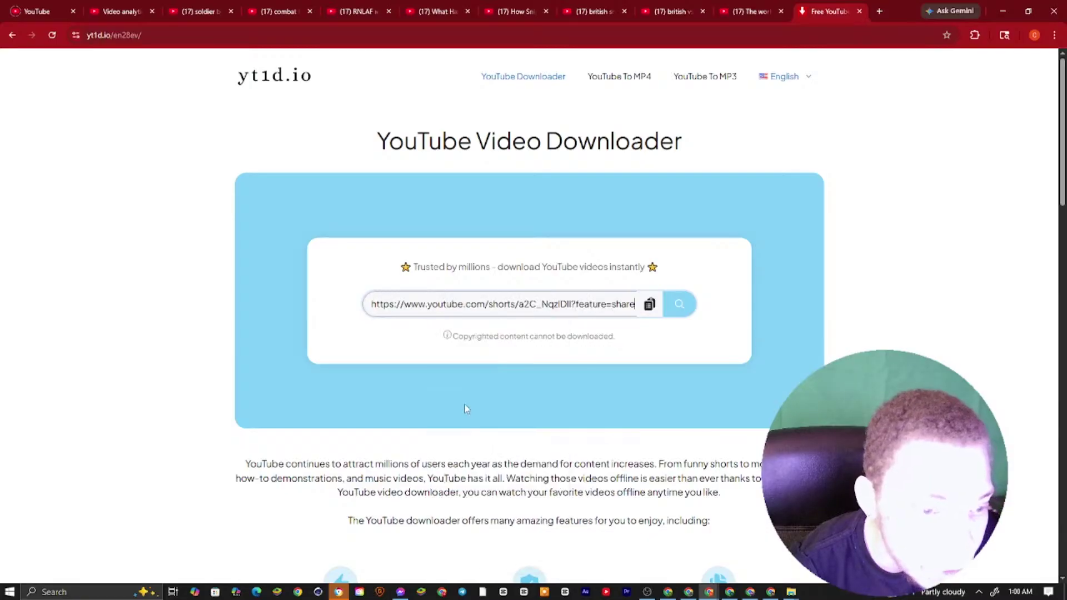
{"action": "left_click", "coordinate": [668, 310]}
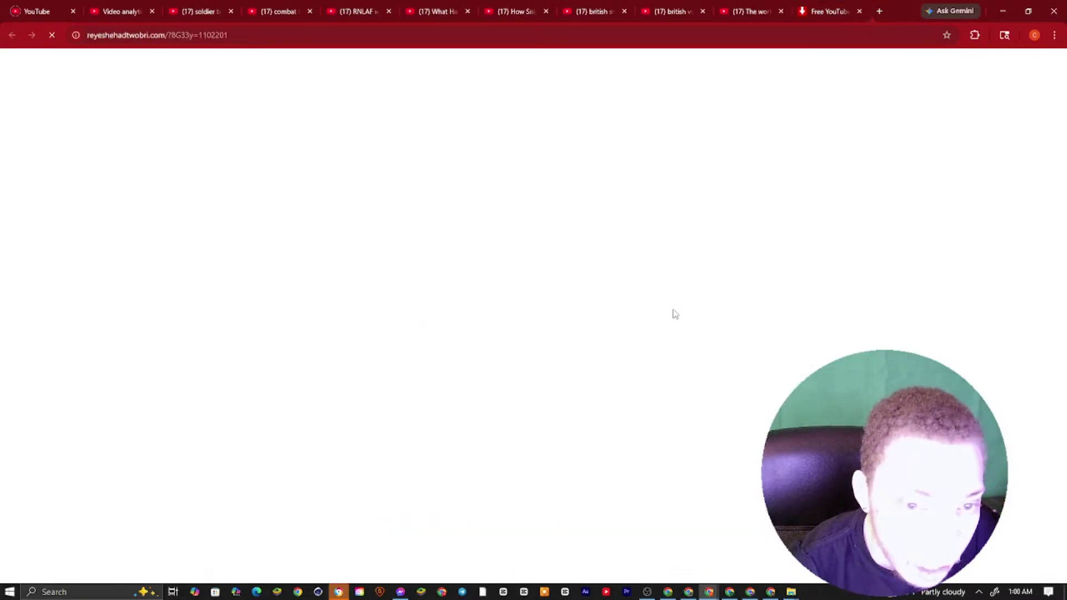
{"action": "left_click", "coordinate": [859, 11]}
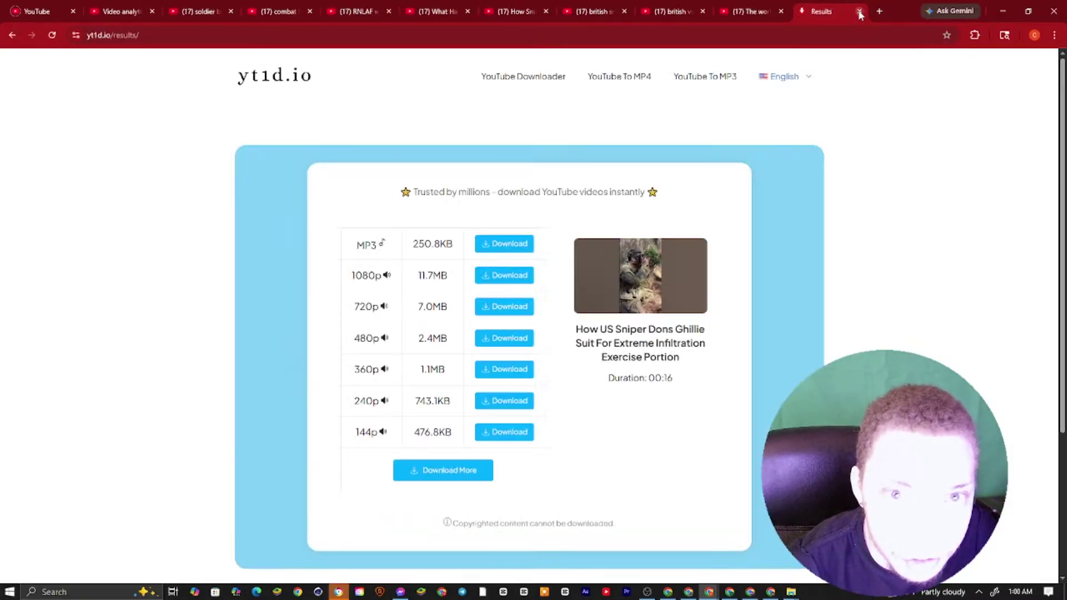
Download the 1080p version of the ghillie suit sniper clip and close the ad page that opens
{"action": "left_click", "coordinate": [490, 276]}
{"action": "left_click", "coordinate": [859, 12]}
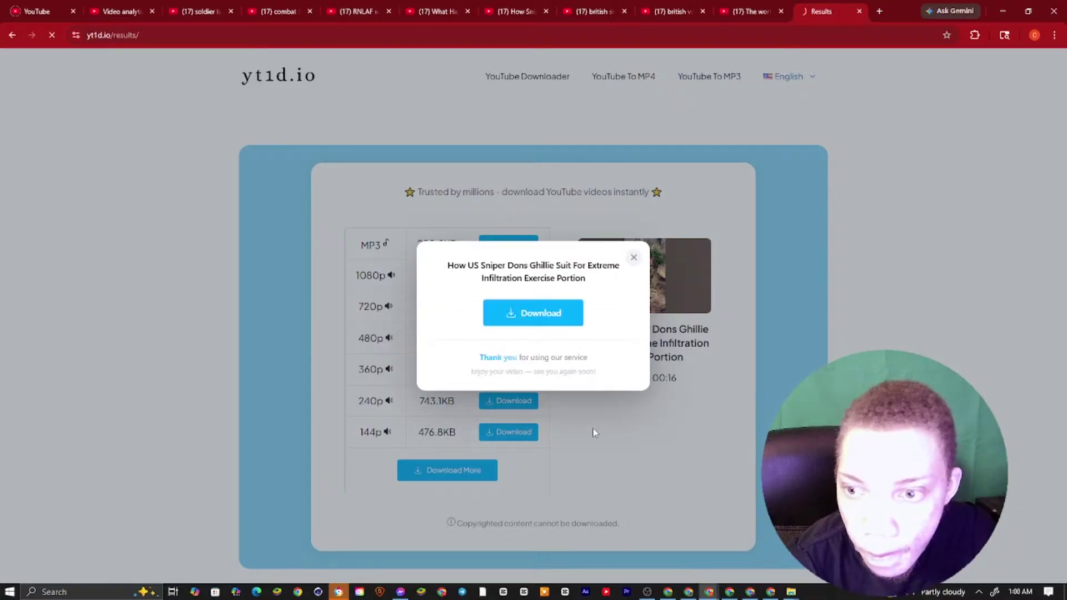
Switch to OBS and turn the visibility of Video Capture Device 5 off and back on
{"action": "left_click", "coordinate": [647, 592]}
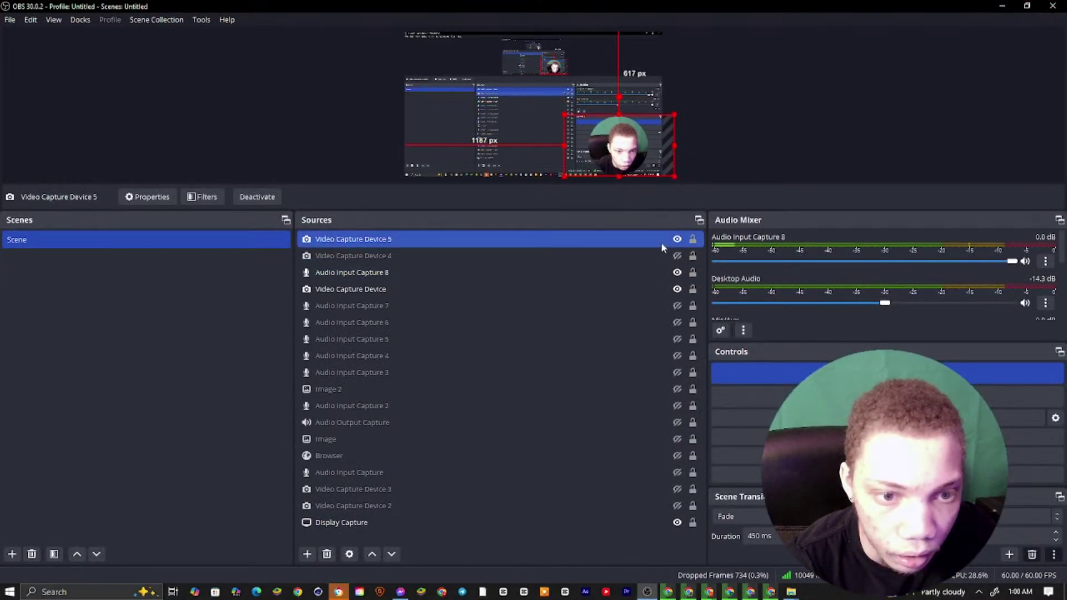
{"action": "left_click", "coordinate": [677, 240]}
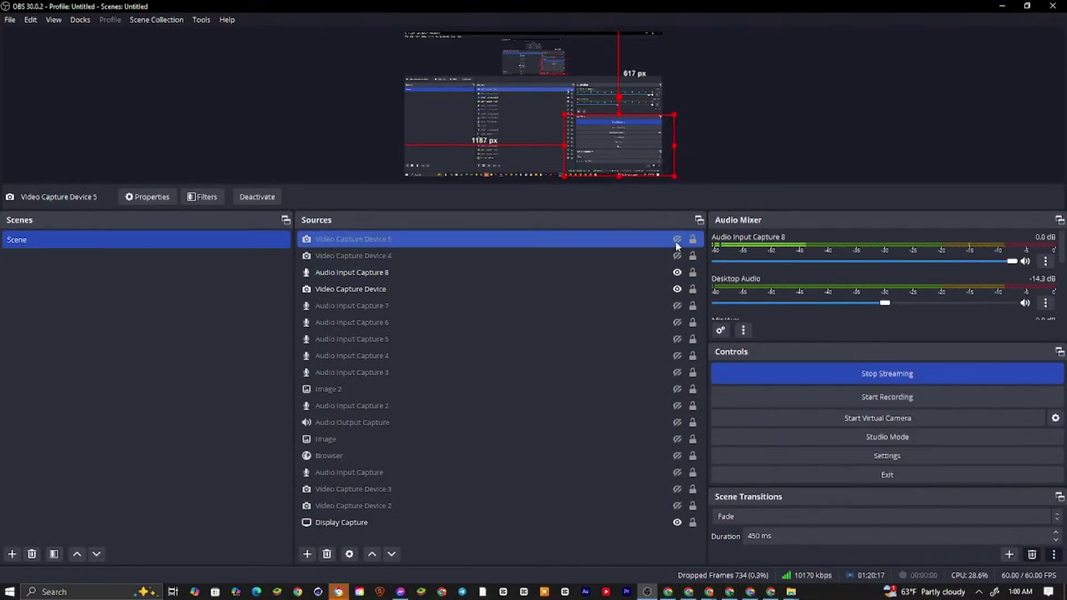
{"action": "left_click", "coordinate": [677, 242]}
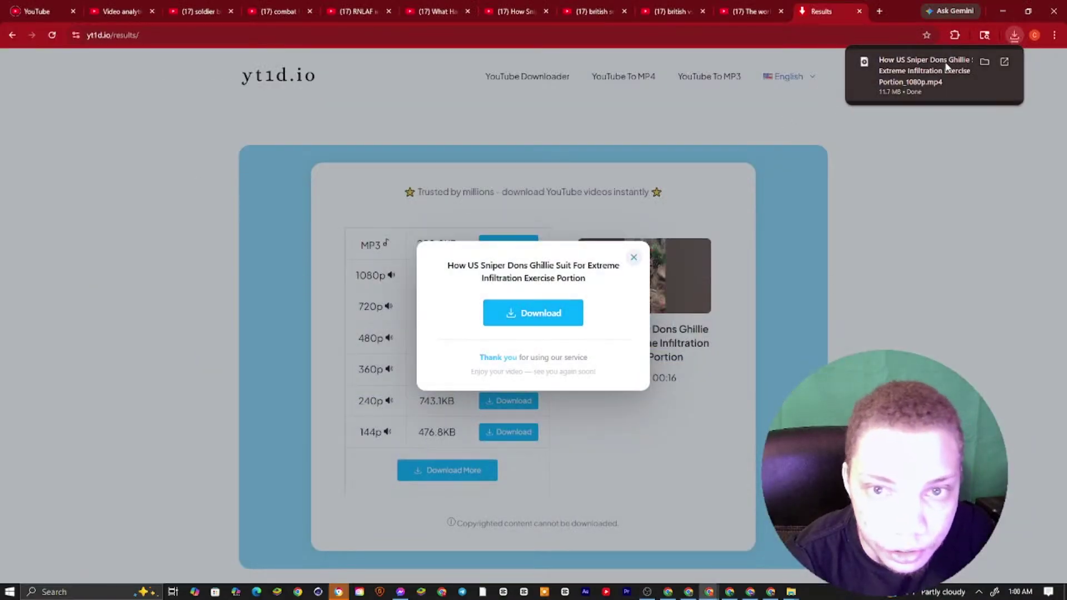
Open a new browser tab and check the recent download history for the ghillie suit clip
{"action": "left_click", "coordinate": [761, 10]}
{"action": "left_click", "coordinate": [845, 7]}
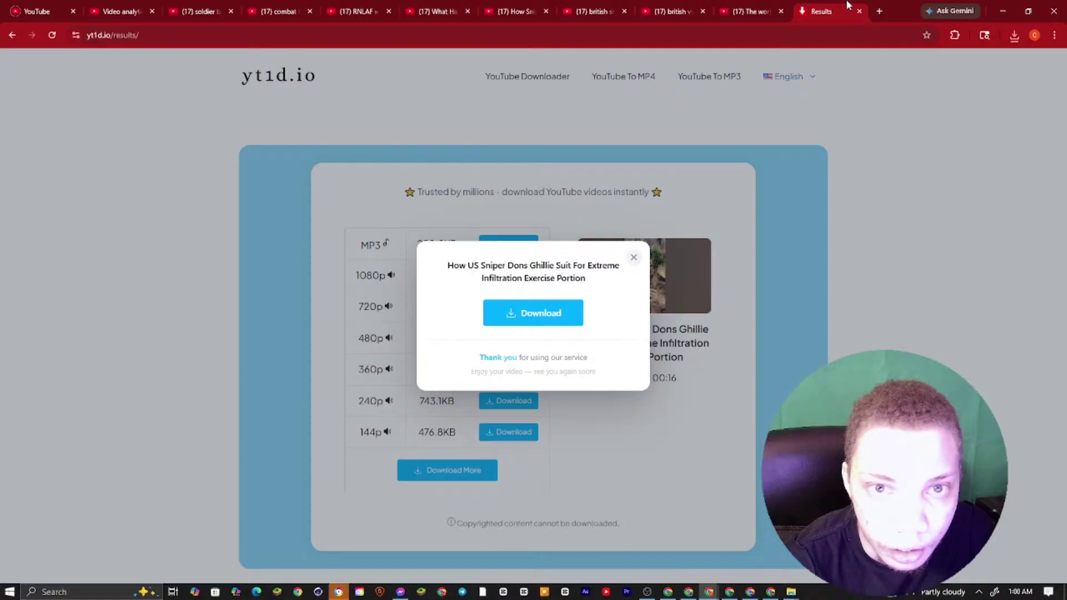
{"action": "left_click", "coordinate": [881, 11]}
{"action": "left_click", "coordinate": [1014, 35]}
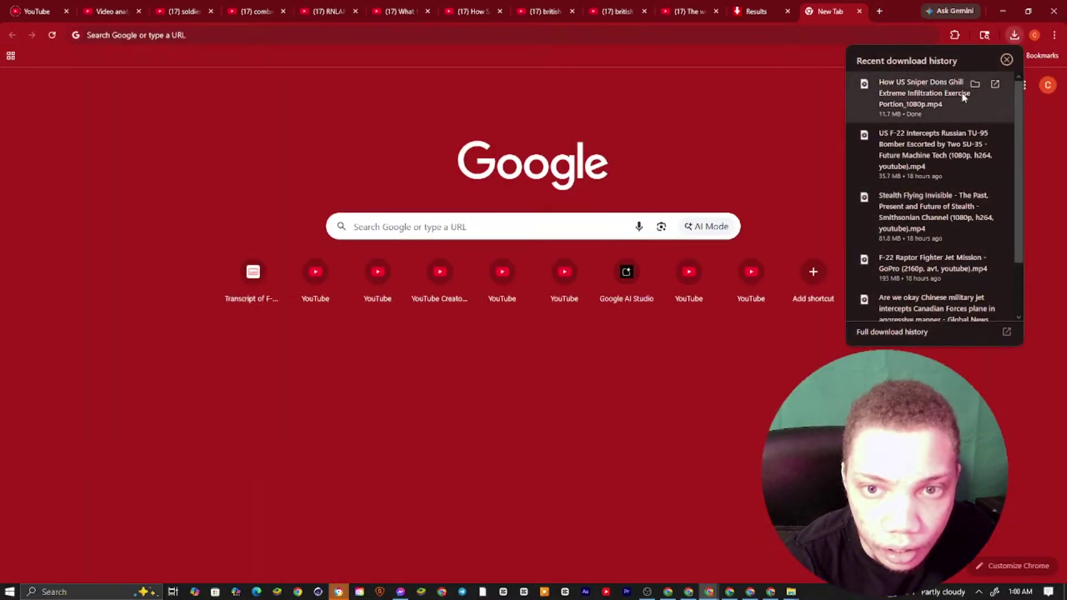
Launch CapCut and create a new project
{"action": "left_click", "coordinate": [564, 592]}
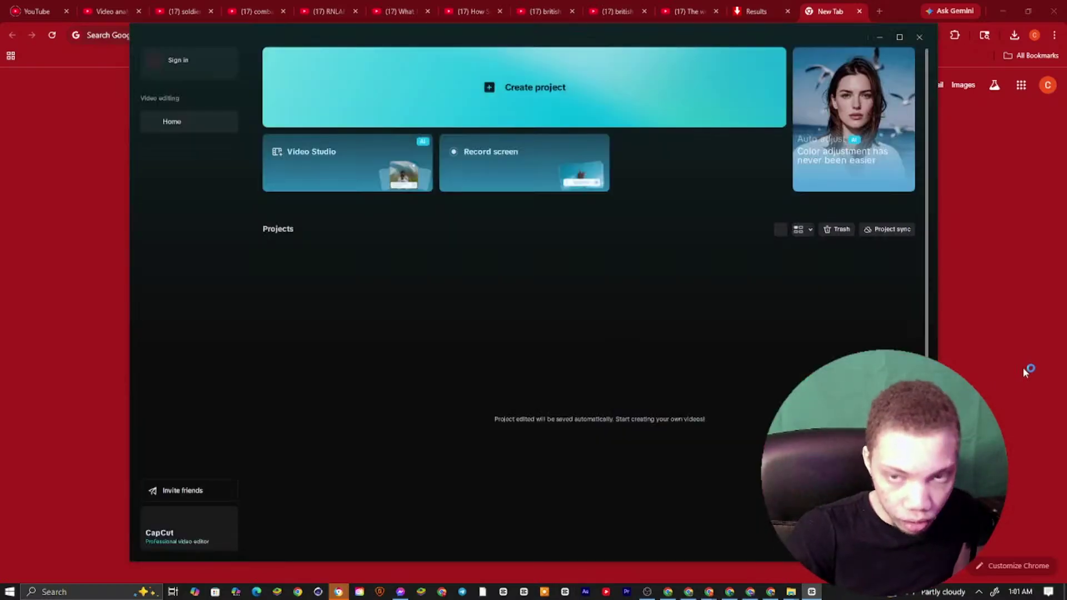
{"action": "left_click", "coordinate": [526, 87]}
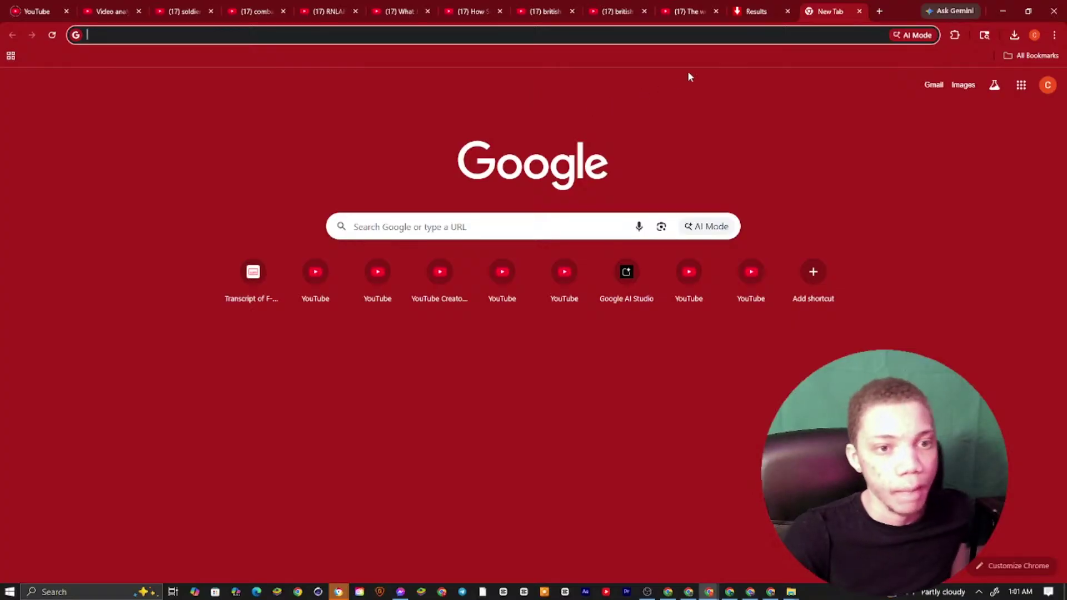
{"action": "left_click_drag", "start_coordinate": [827, 11], "coordinate": [614, 11]}
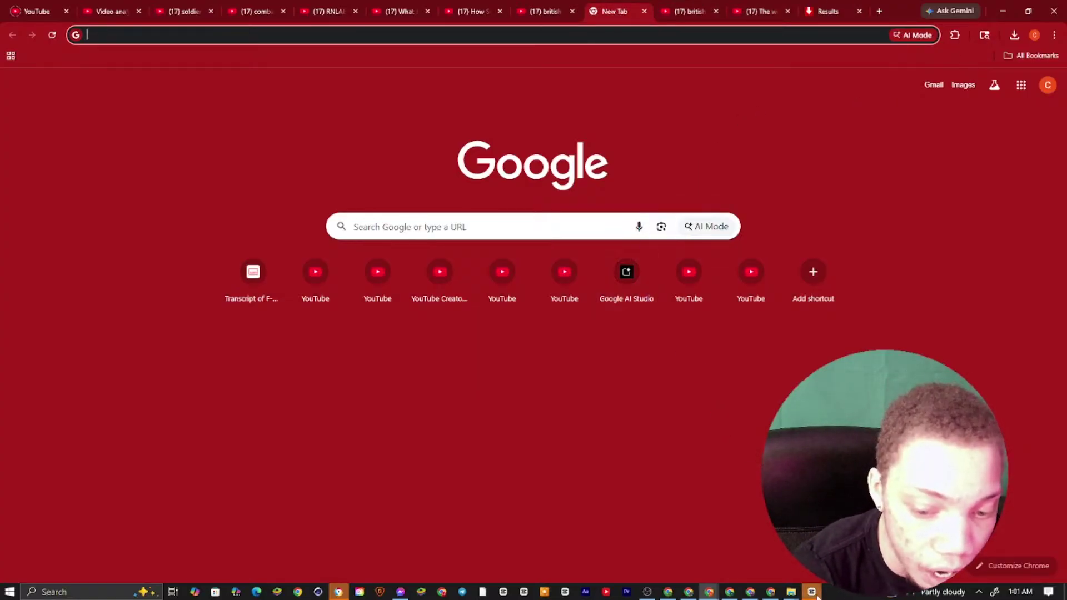
{"action": "left_click", "coordinate": [812, 593]}
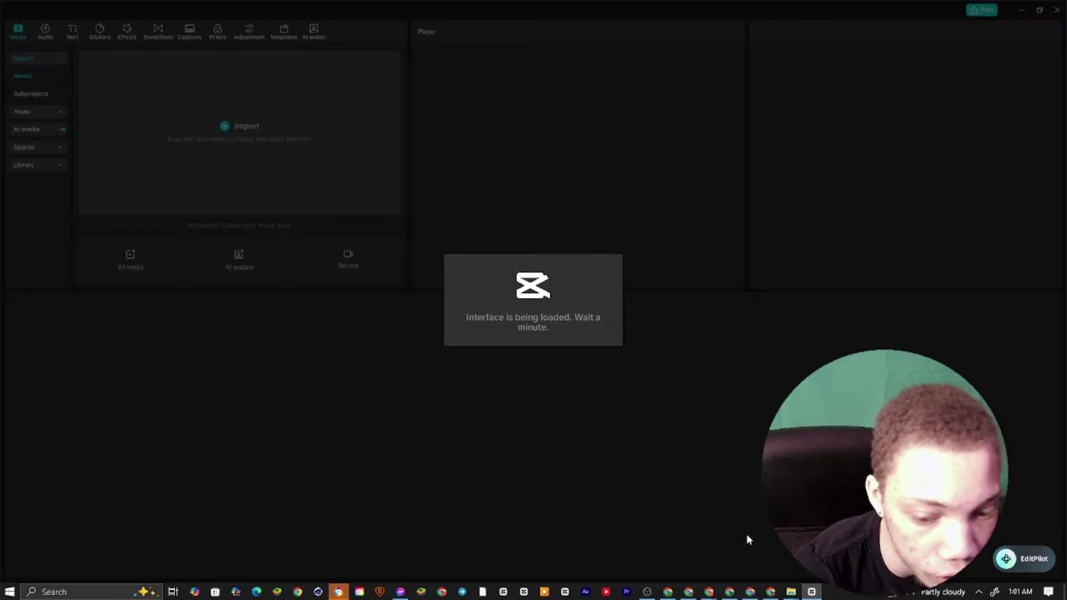
Move CapCut's taskbar icon next to the YouTube browser's icon and return to the CapCut project
{"action": "left_click", "coordinate": [750, 591]}
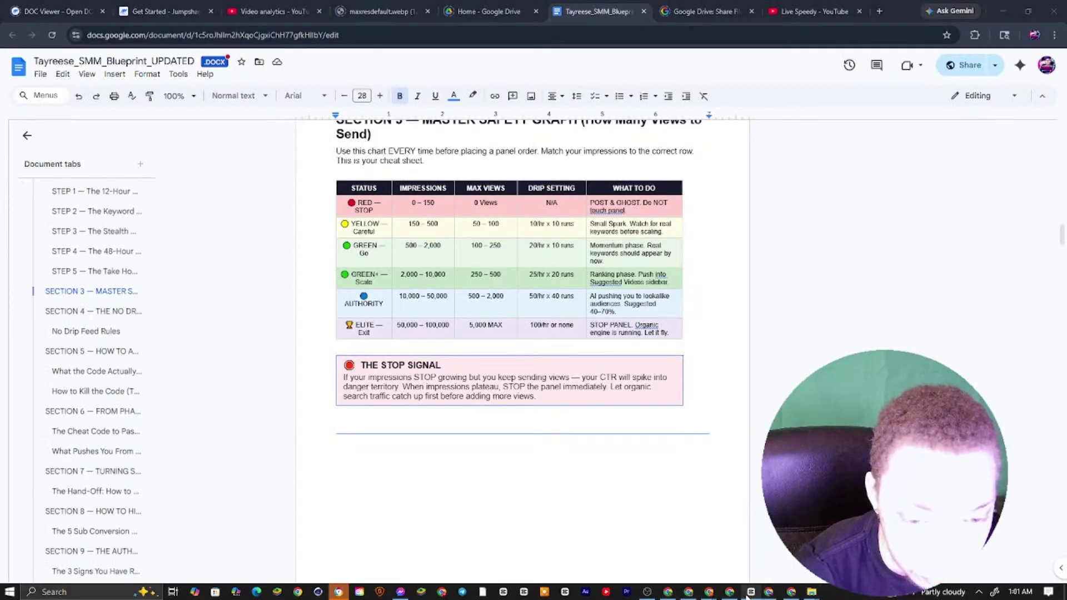
{"action": "left_click", "coordinate": [730, 592]}
{"action": "left_click", "coordinate": [745, 592]}
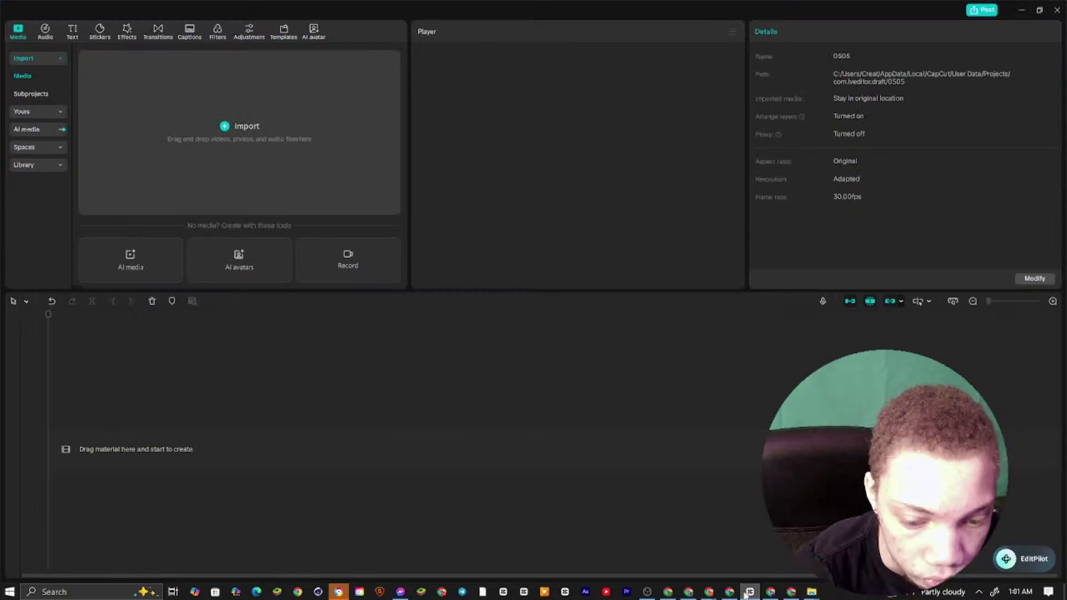
{"action": "left_click", "coordinate": [737, 592]}
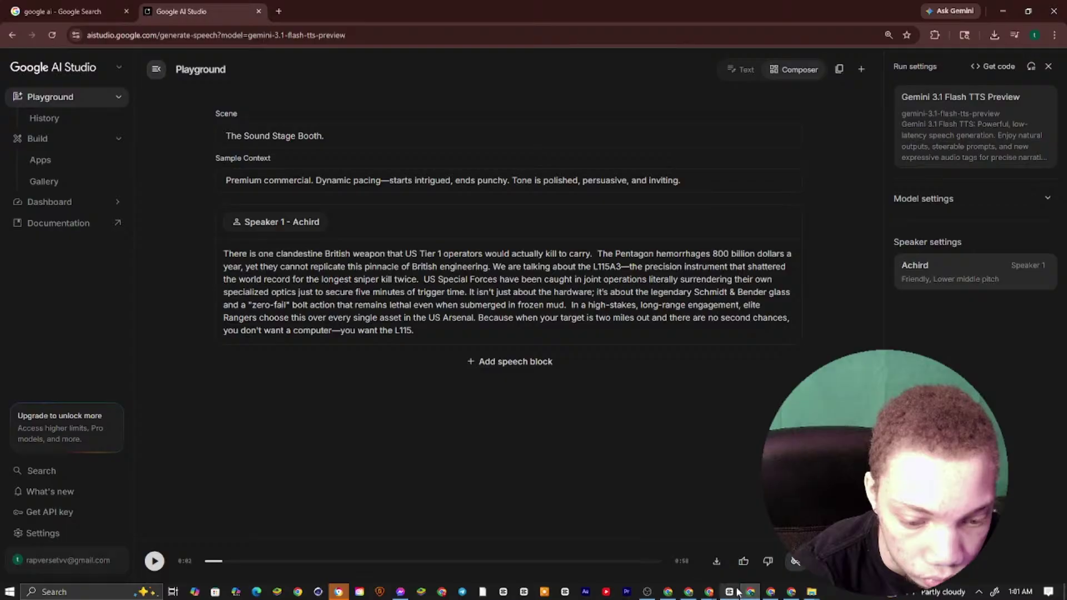
{"action": "left_click", "coordinate": [731, 591]}
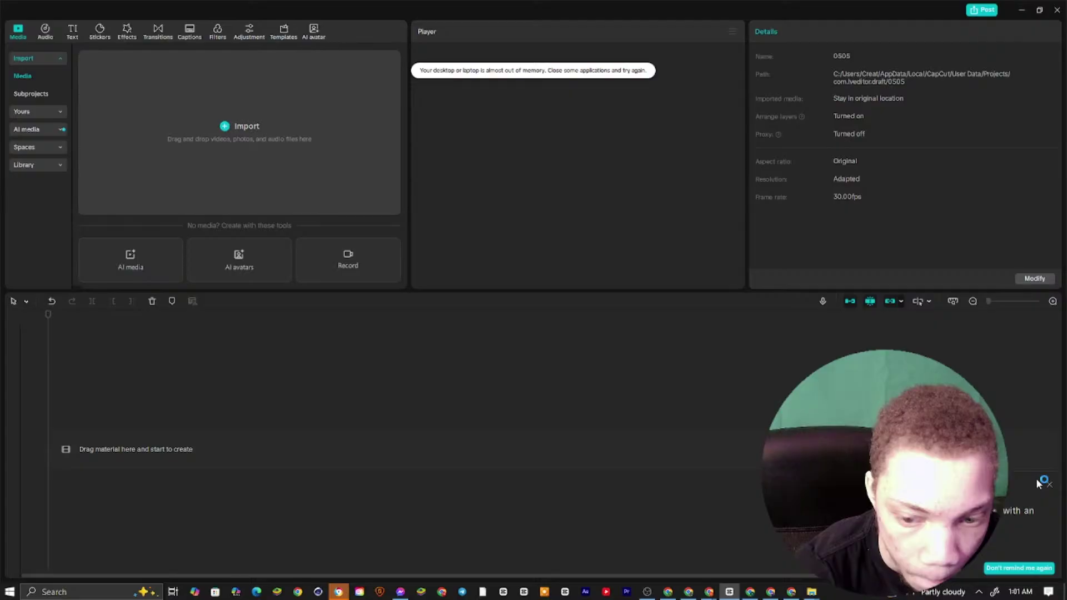
Place the generated voiceover and the downloaded ghillie suit clip on the CapCut timeline and mute the clip
{"action": "left_click", "coordinate": [737, 592]}
{"action": "left_click", "coordinate": [755, 592]}
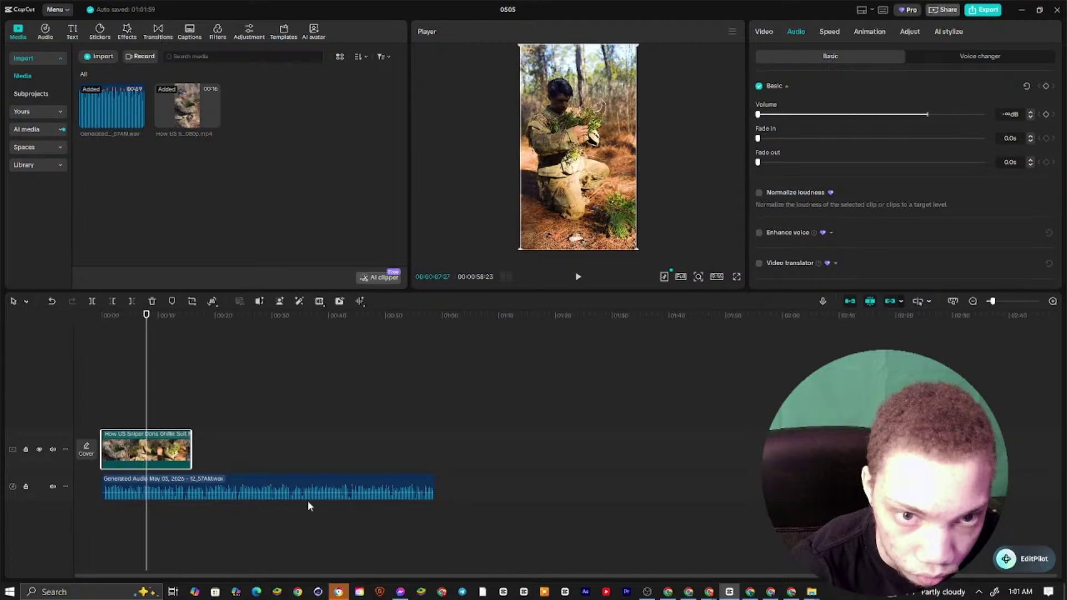
{"action": "left_click", "coordinate": [308, 499]}
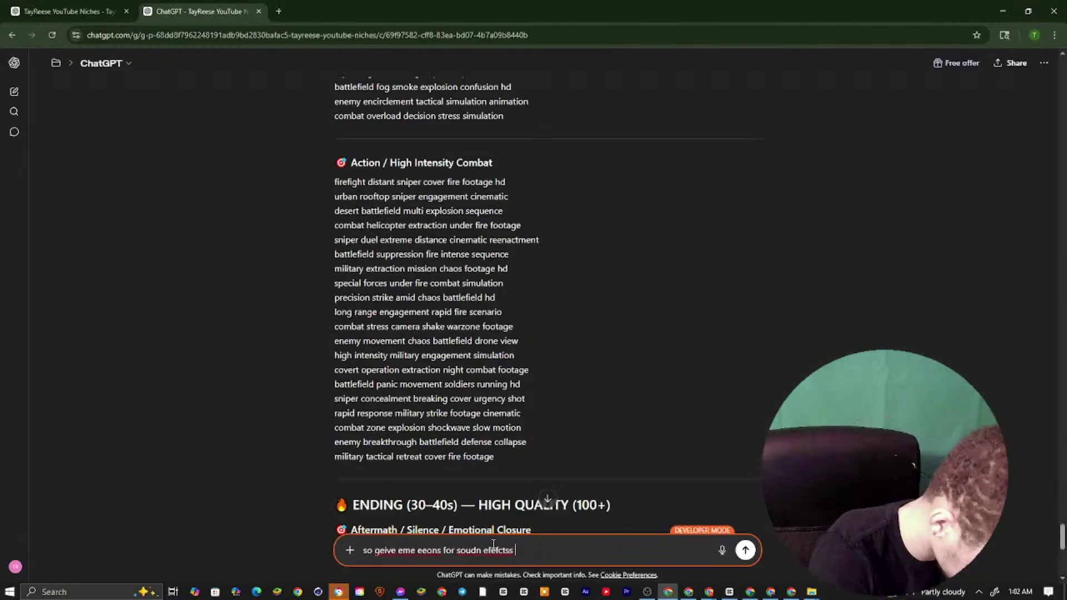
Ask ChatGPT for sound effect and music keywords covering the video from hook to ending
{"action": "type", "text": "or"}
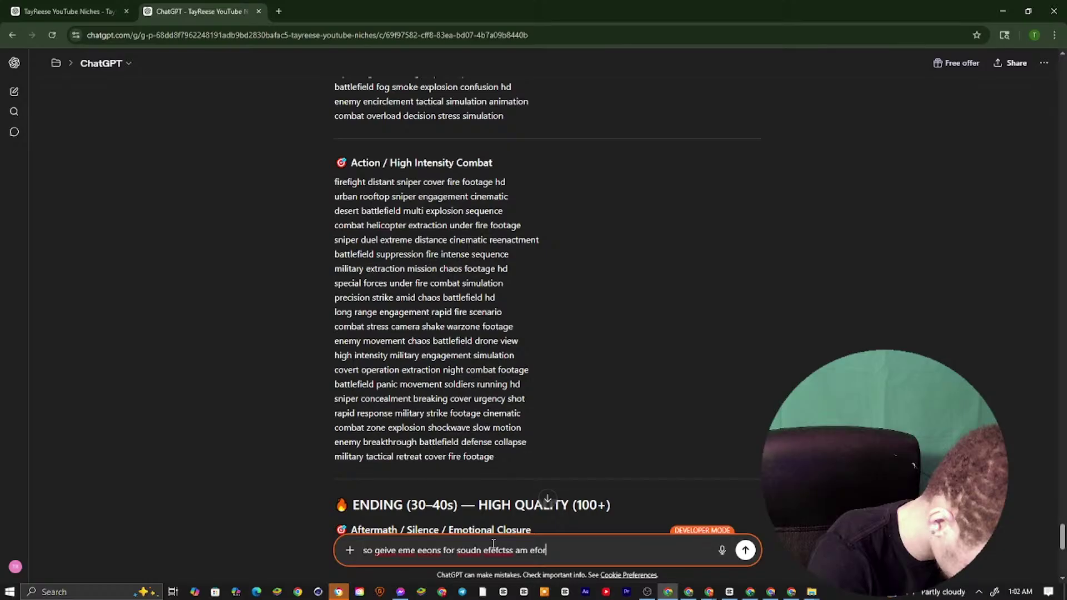
{"action": "type", "text": "  hook tto ending amnd music"}
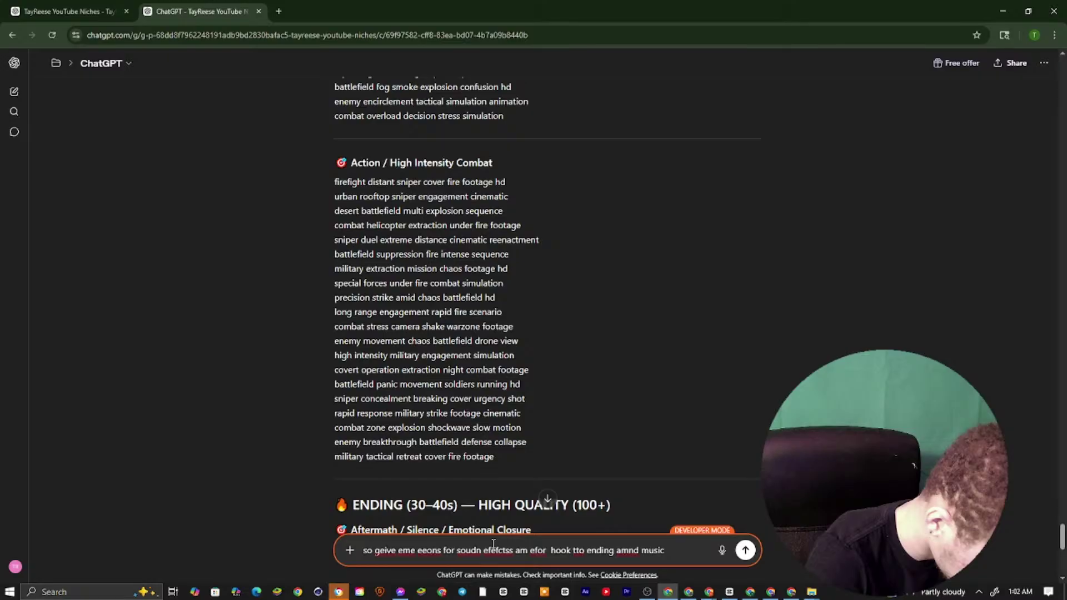
{"action": "key", "text": "Return"}
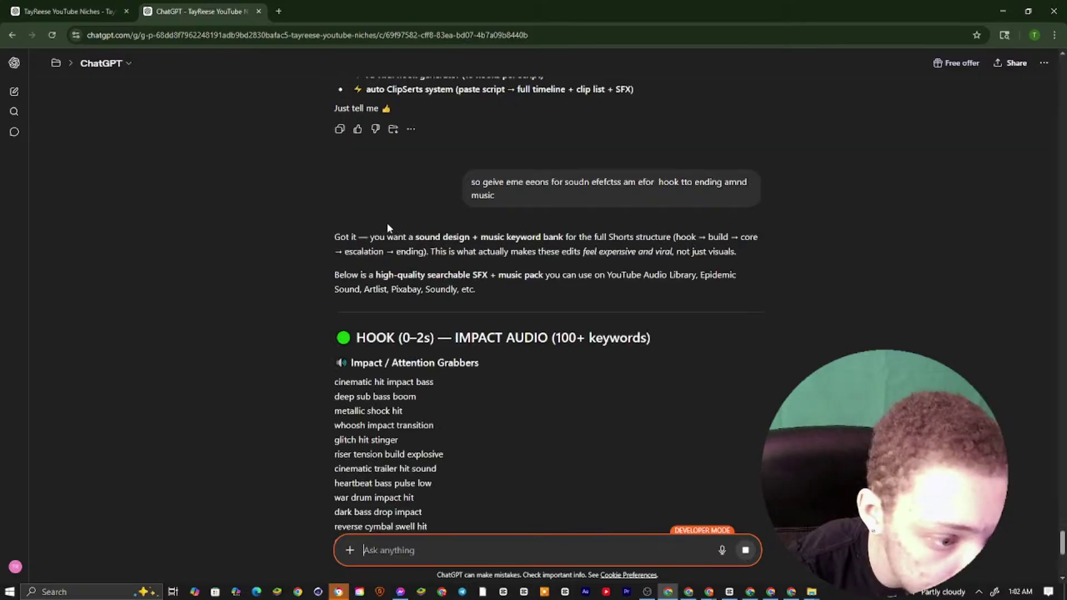
Select ChatGPT's entire sound design and music keyword response down to "Just say" and copy it
{"action": "left_click_drag", "start_coordinate": [333, 237], "coordinate": [501, 344]}
{"action": "scroll", "coordinate": [495, 355], "scroll_direction": "down", "scroll_amount": 14}
{"action": "scroll", "coordinate": [444, 422], "scroll_direction": "down", "scroll_amount": 15}
{"action": "scroll", "coordinate": [447, 352], "scroll_direction": "down", "scroll_amount": 3}
{"action": "scroll", "coordinate": [444, 354], "scroll_direction": "down", "scroll_amount": 8}
{"action": "scroll", "coordinate": [451, 351], "scroll_direction": "down", "scroll_amount": 1}
{"action": "scroll", "coordinate": [469, 379], "scroll_direction": "down", "scroll_amount": 5}
{"action": "scroll", "coordinate": [468, 385], "scroll_direction": "down", "scroll_amount": 4}
{"action": "scroll", "coordinate": [468, 385], "scroll_direction": "down", "scroll_amount": 3}
{"action": "scroll", "coordinate": [467, 382], "scroll_direction": "down", "scroll_amount": 5}
{"action": "scroll", "coordinate": [467, 389], "scroll_direction": "down", "scroll_amount": 2}
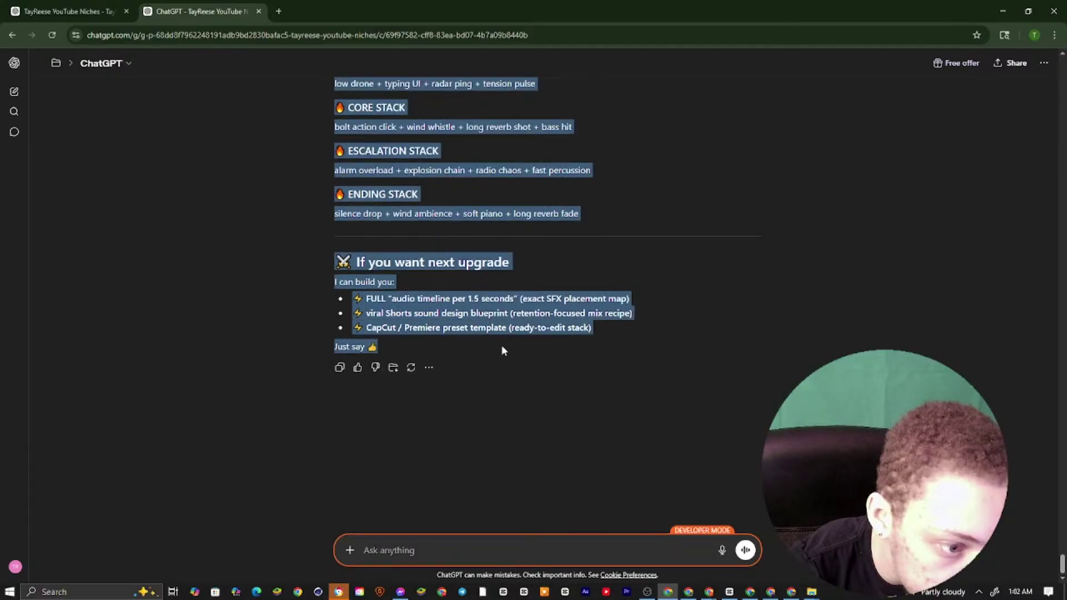
{"action": "right_click", "coordinate": [500, 305]}
{"action": "left_click", "coordinate": [522, 315]}
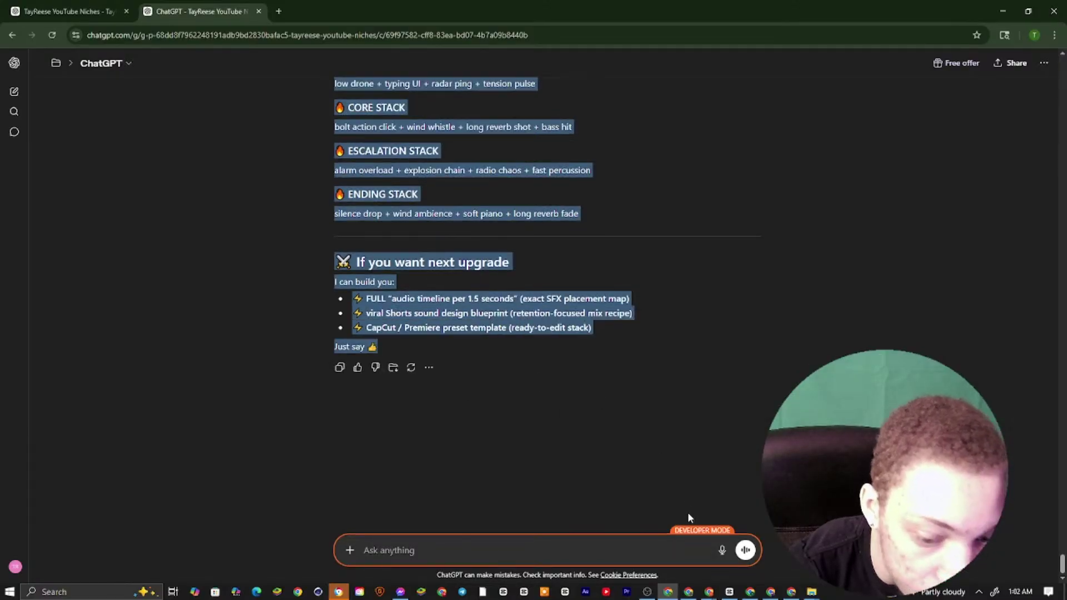
Switch to the "TayReese Analytics 2026 Sauce Follow Up Video!" document and paste the copied keywords below its last line
{"action": "left_click", "coordinate": [688, 592]}
{"action": "key", "text": "ctrl+Tab"}
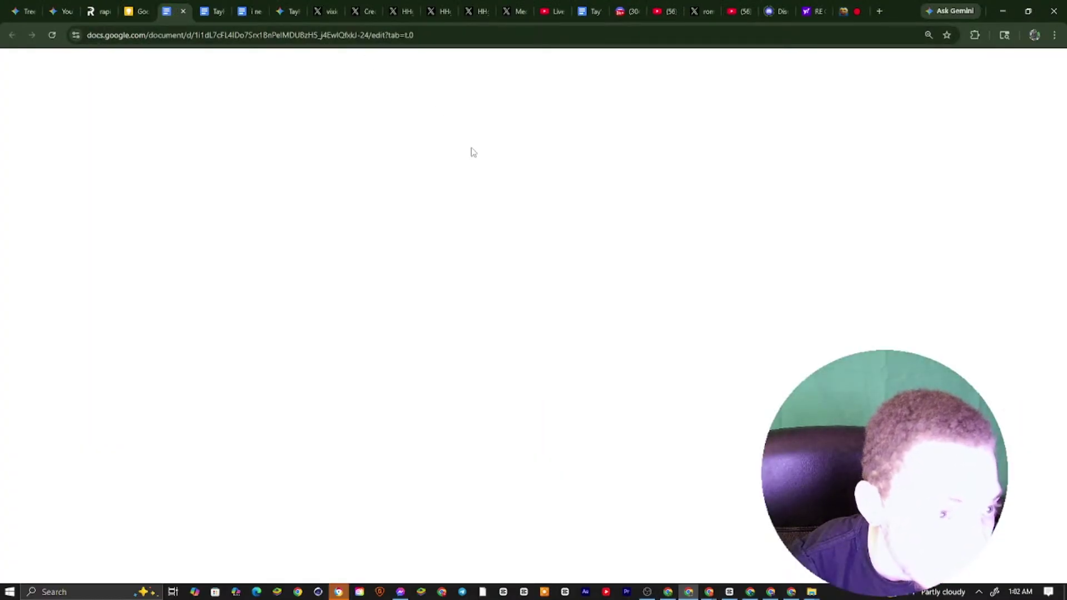
{"action": "scroll", "coordinate": [544, 242], "scroll_direction": "down", "scroll_amount": 2}
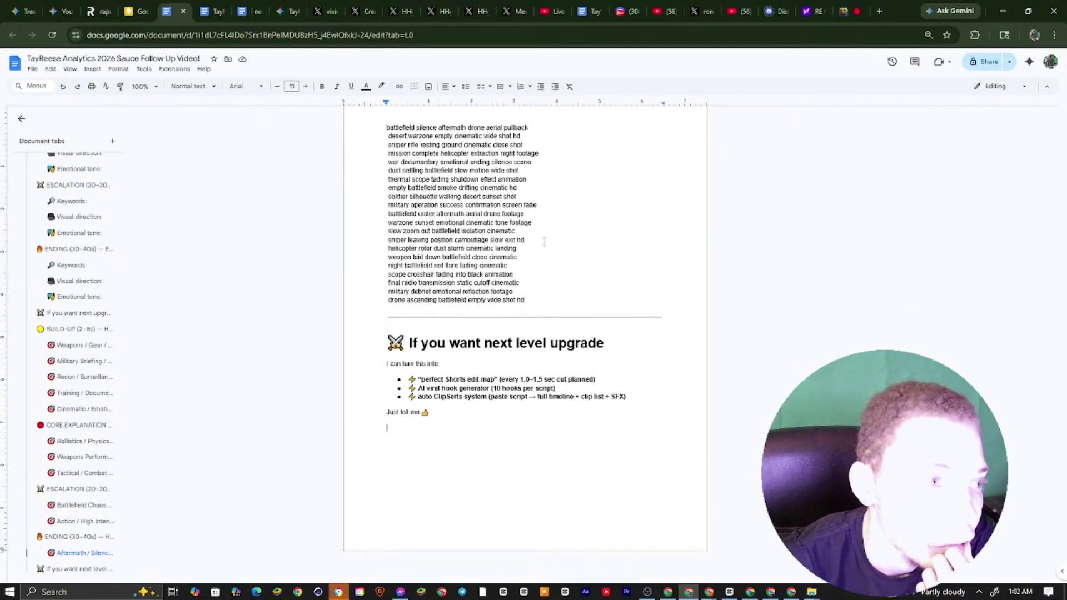
{"action": "left_click", "coordinate": [505, 409]}
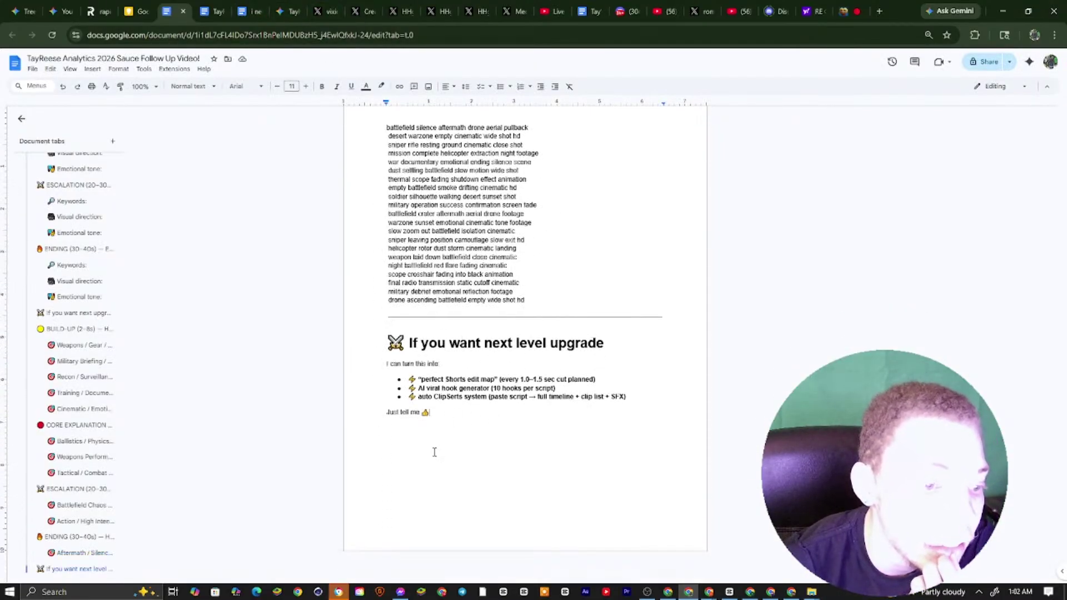
{"action": "right_click", "coordinate": [435, 427]}
{"action": "key", "text": "Escape"}
{"action": "key", "text": "Return"}
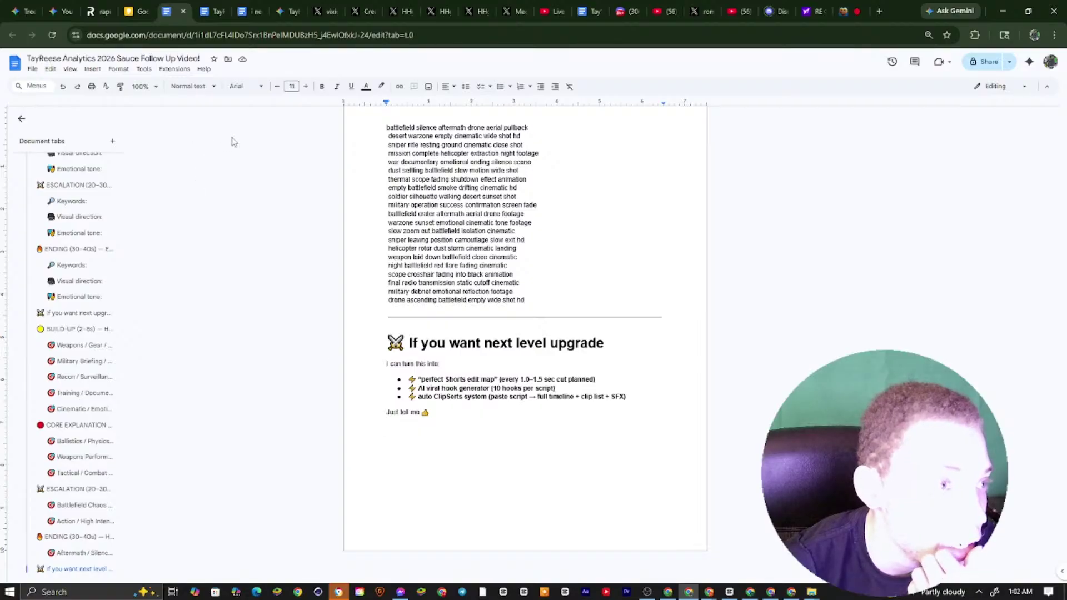
{"action": "left_click", "coordinate": [210, 12]}
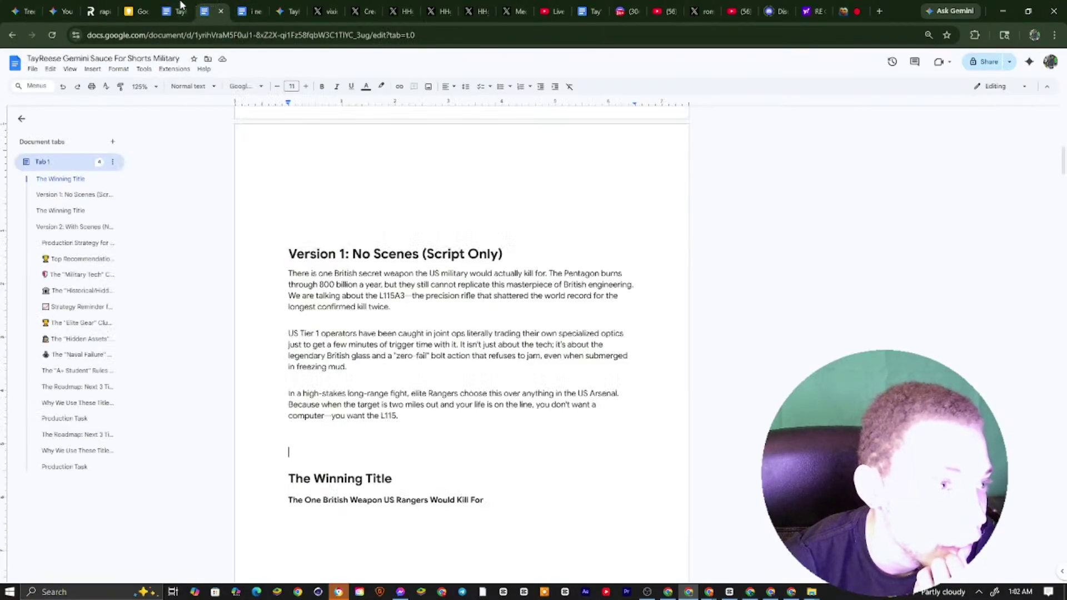
{"action": "left_click", "coordinate": [176, 10]}
{"action": "right_click", "coordinate": [381, 437]}
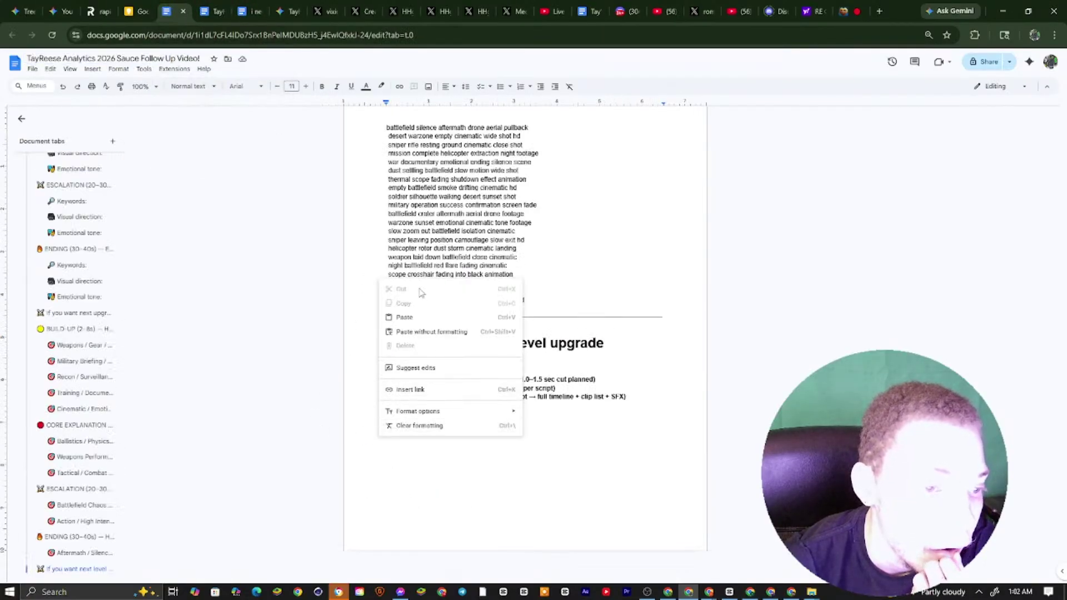
Switch to the second Chrome window showing a New Tab page
{"action": "left_click", "coordinate": [776, 591]}
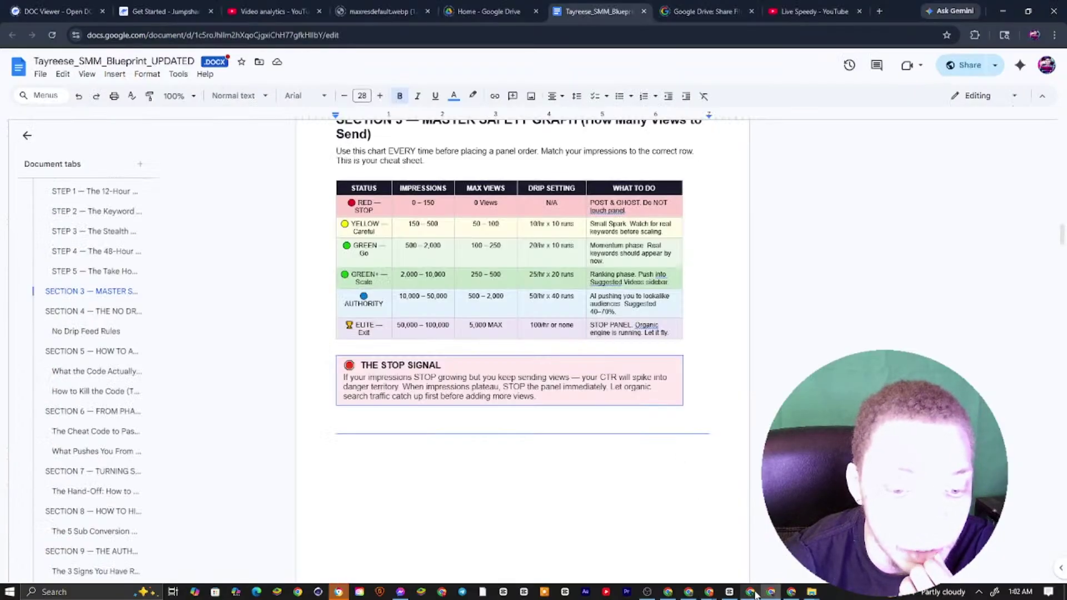
{"action": "left_click", "coordinate": [709, 591]}
{"action": "mouse_move", "coordinate": [699, 575]}
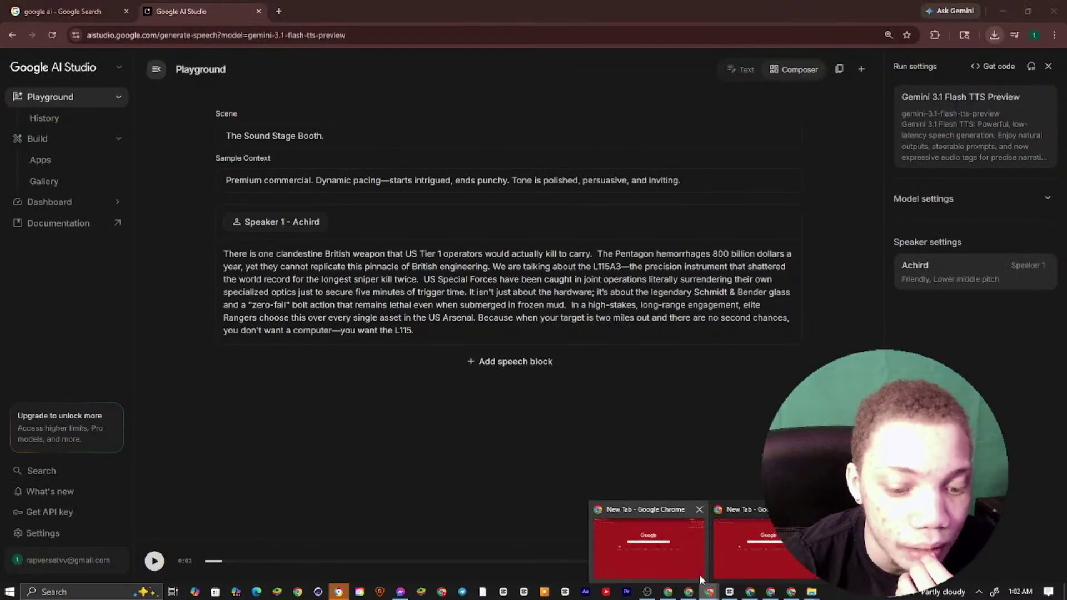
{"action": "left_click", "coordinate": [763, 549]}
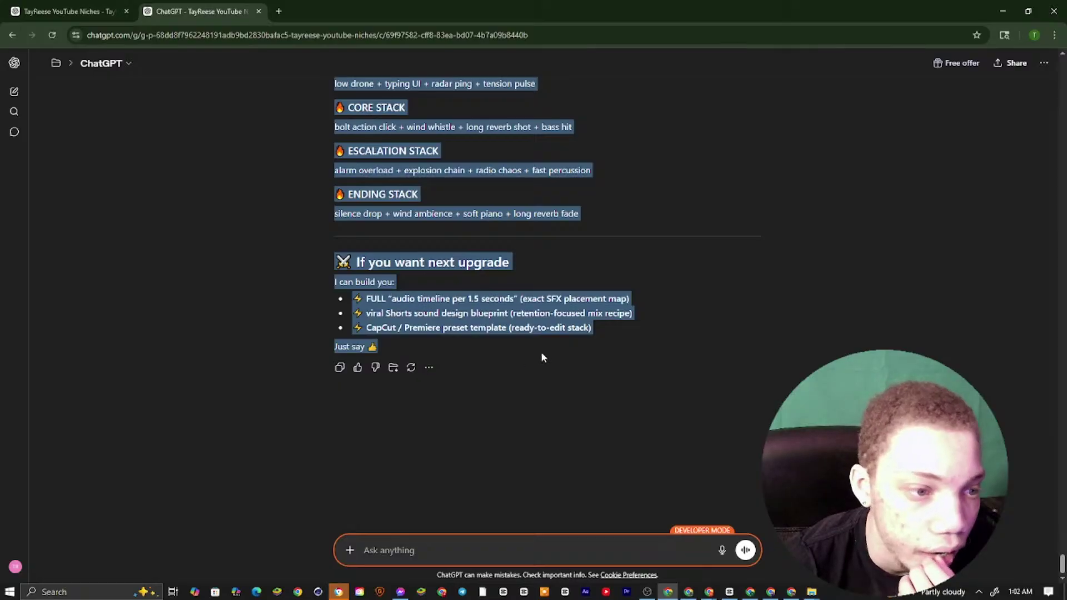
Return to the ChatGPT response and copy "cinematic hit impact bass", the first keyword under Impact / Attention Grabbers
{"action": "scroll", "coordinate": [543, 357], "scroll_direction": "up", "scroll_amount": 15}
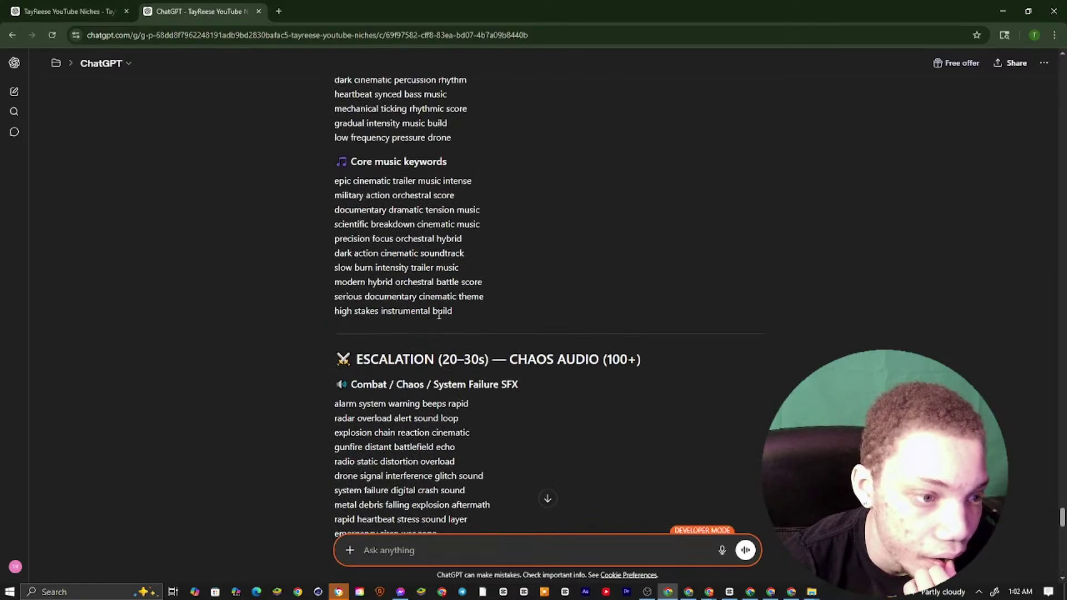
{"action": "scroll", "coordinate": [439, 315], "scroll_direction": "up", "scroll_amount": 20}
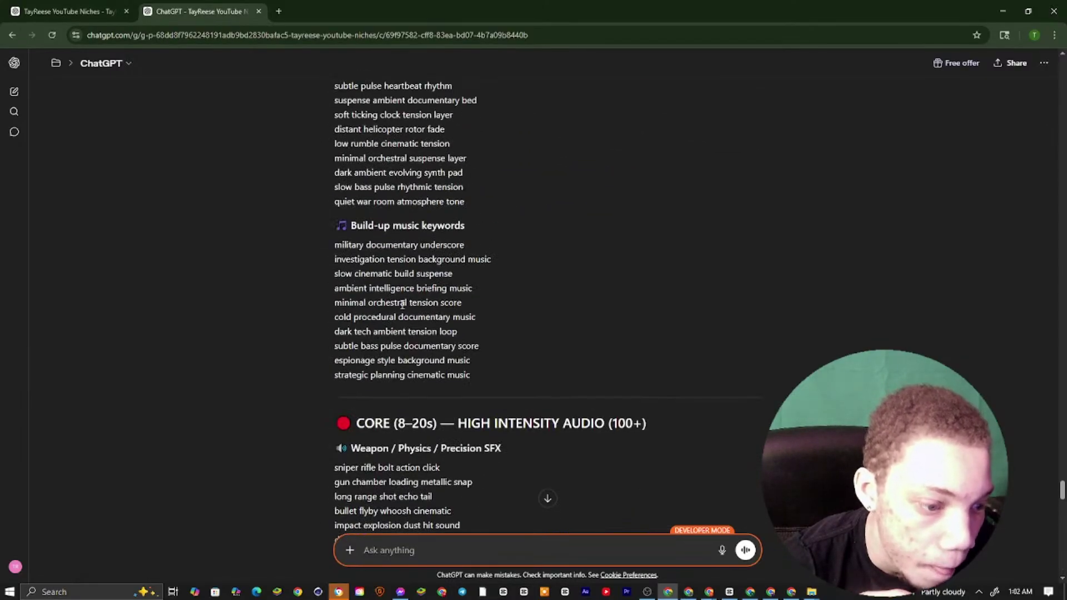
{"action": "scroll", "coordinate": [402, 304], "scroll_direction": "up", "scroll_amount": 20}
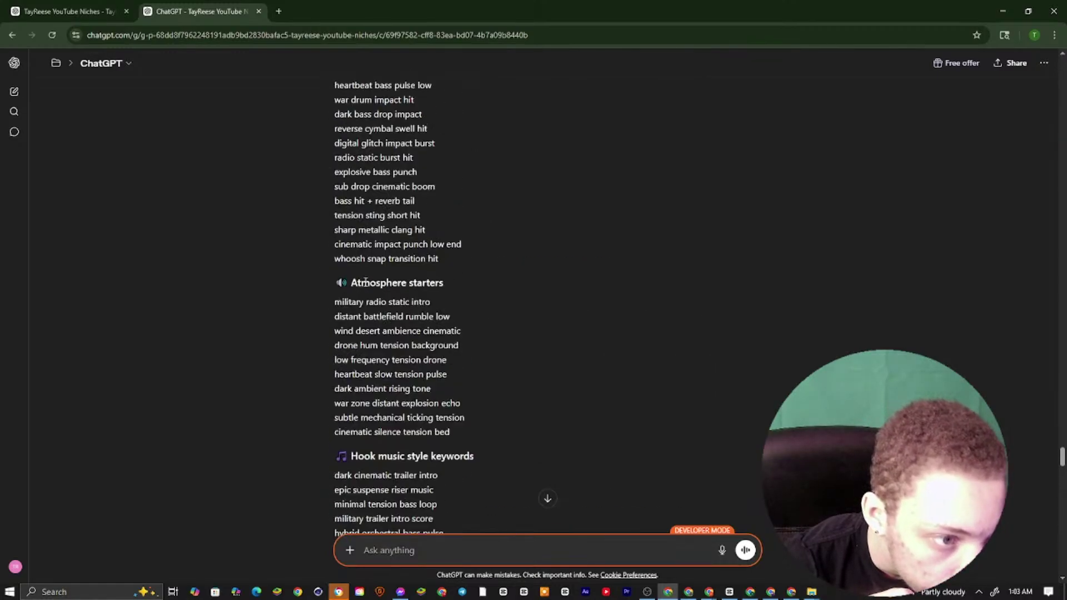
{"action": "scroll", "coordinate": [365, 282], "scroll_direction": "up", "scroll_amount": 6}
{"action": "scroll", "coordinate": [341, 250], "scroll_direction": "down", "scroll_amount": 2}
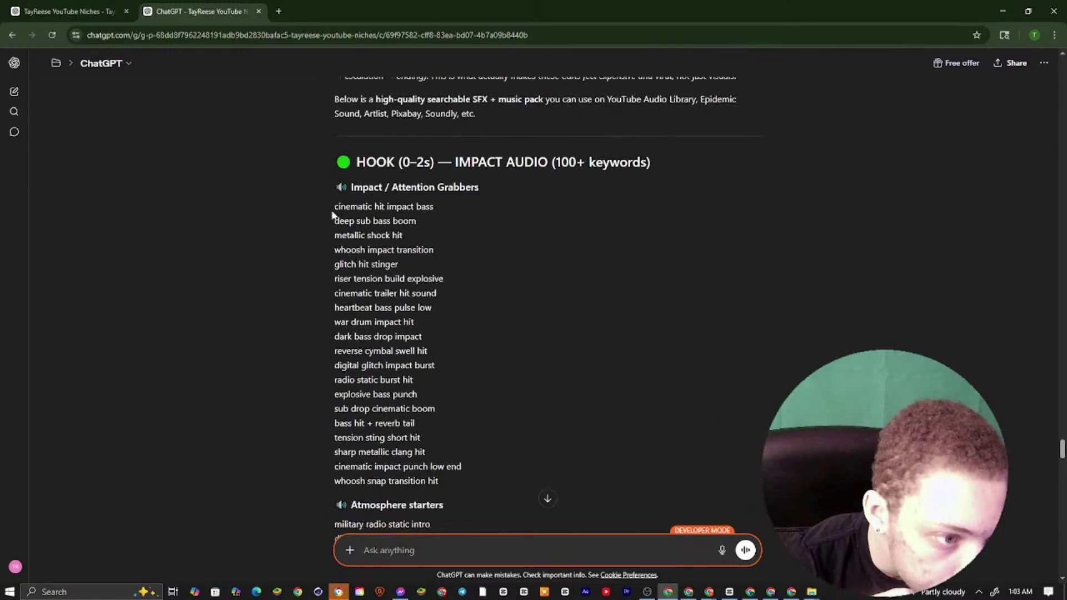
{"action": "left_click_drag", "start_coordinate": [333, 208], "coordinate": [433, 207]}
{"action": "right_click", "coordinate": [419, 203]}
{"action": "left_click", "coordinate": [439, 215]}
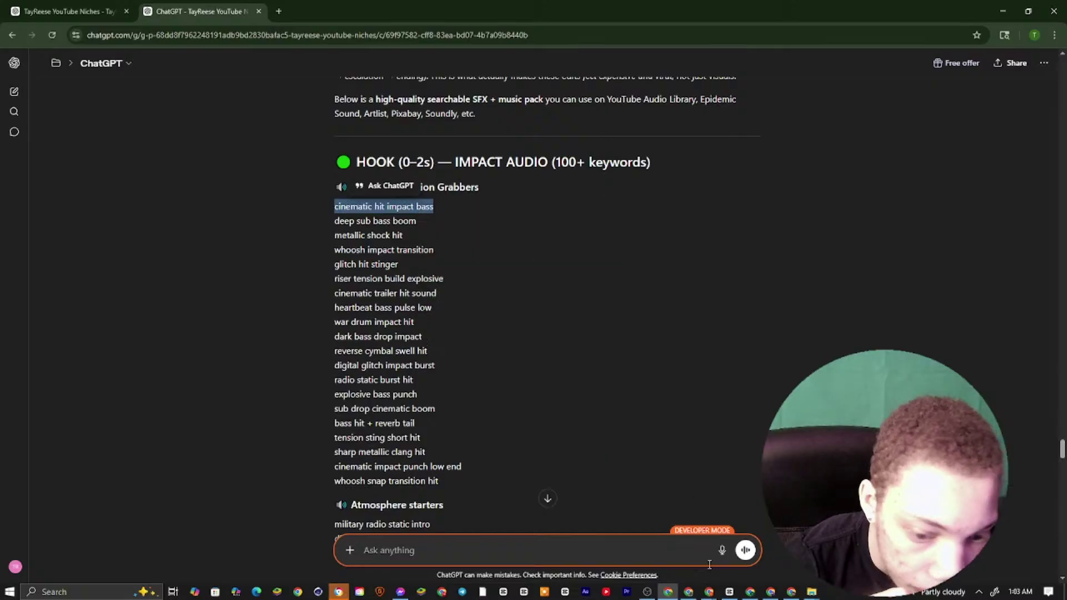
Switch to CapCut and search its sound effects library for the copied keyword "cinematic hit impact bass"
{"action": "left_click", "coordinate": [728, 592]}
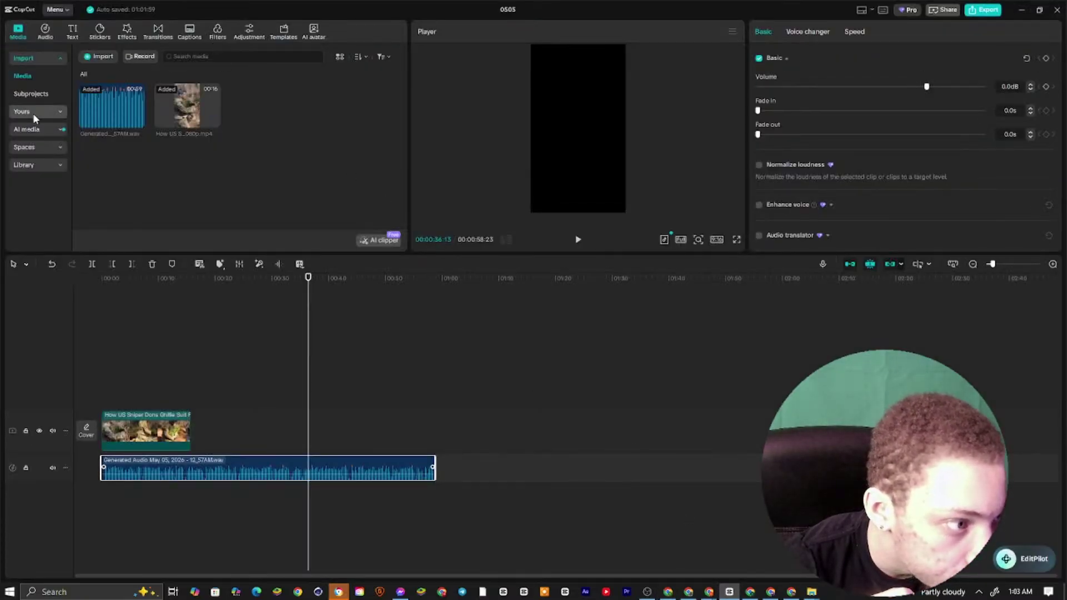
{"action": "left_click", "coordinate": [47, 34]}
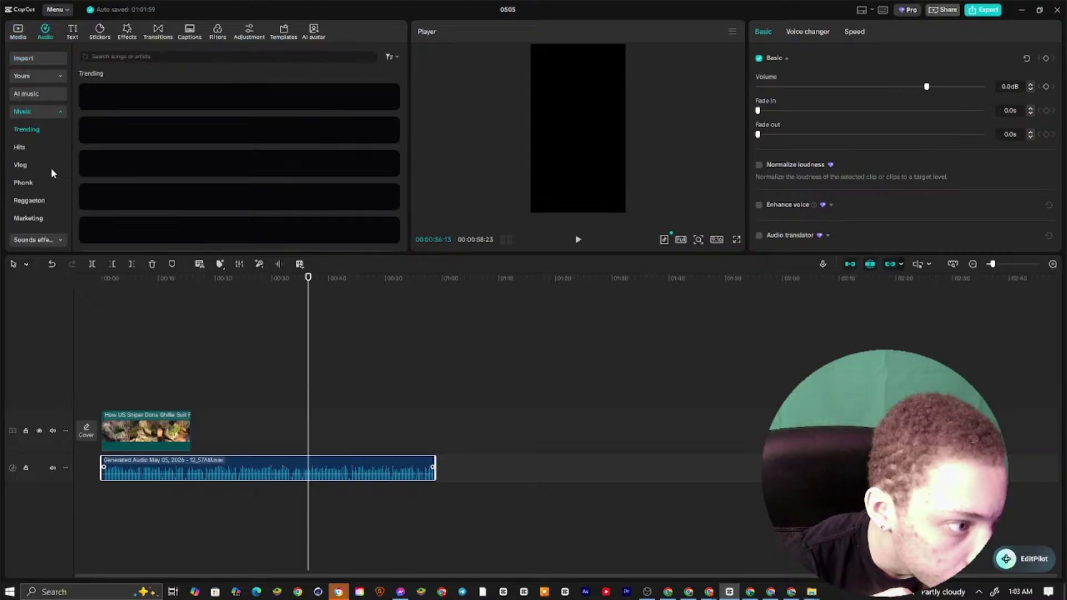
{"action": "left_click", "coordinate": [54, 240]}
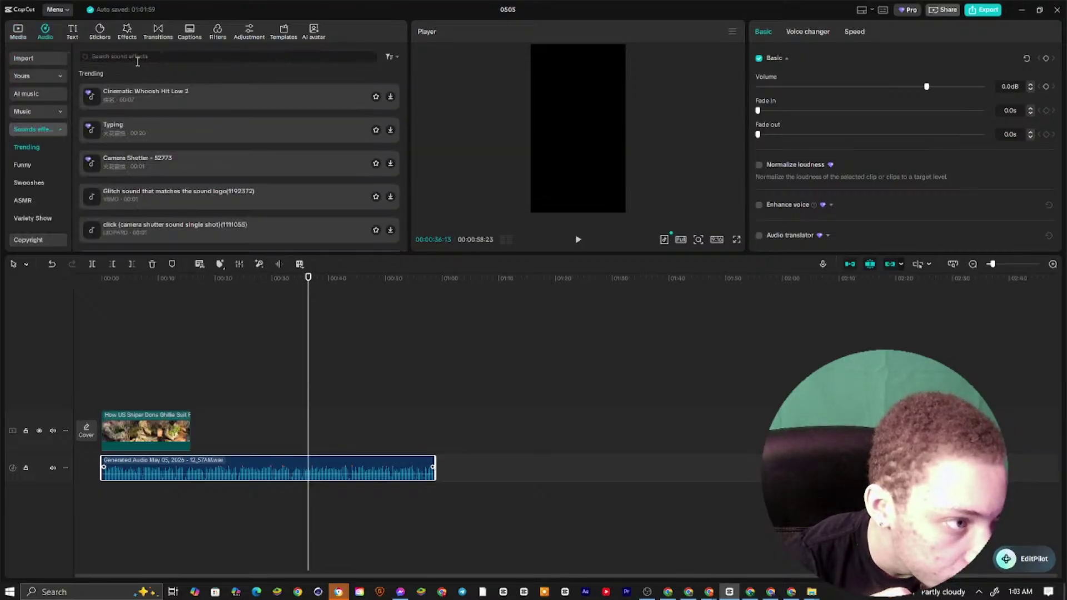
{"action": "right_click", "coordinate": [142, 61]}
{"action": "left_click", "coordinate": [151, 72]}
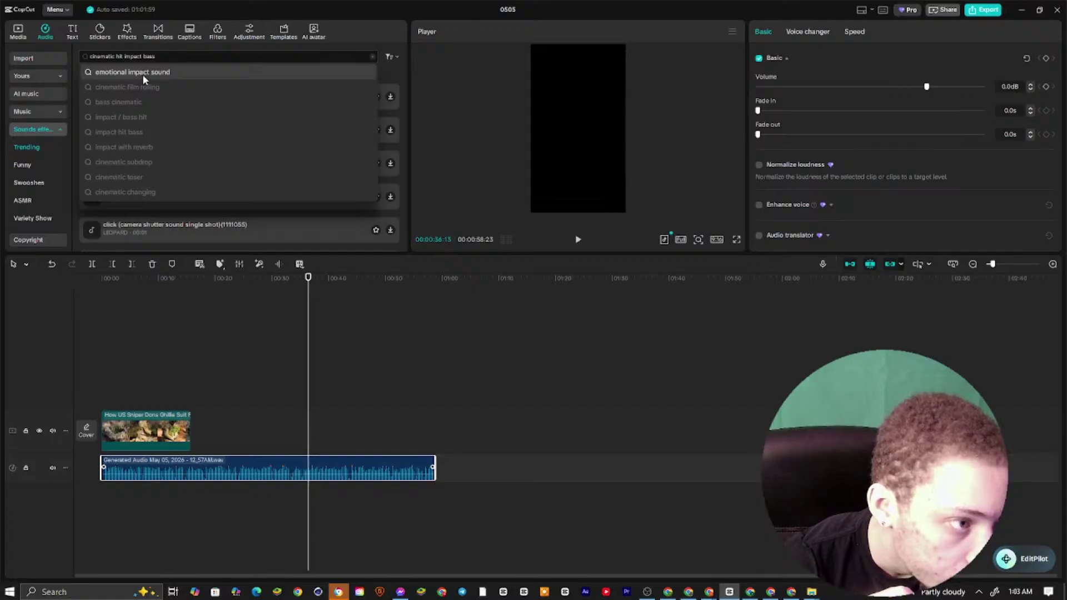
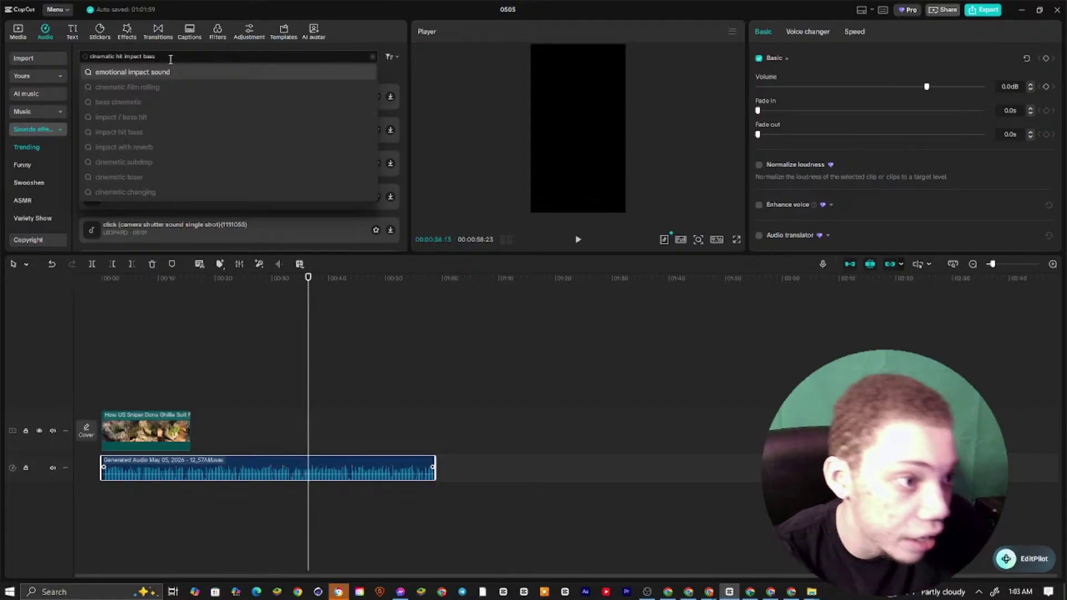
{"action": "key", "text": "Return"}
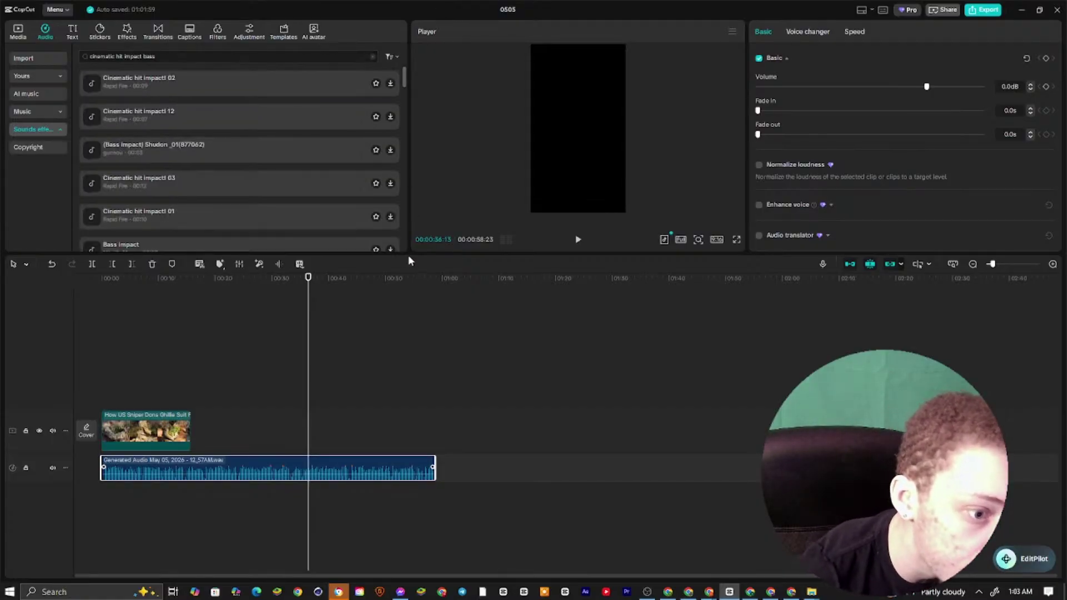
Preview the "Cinematic hit impact! 02" sound effect, add it to the timeline and move it to the start beneath the voiceover
{"action": "left_click_drag", "start_coordinate": [404, 252], "coordinate": [404, 315]}
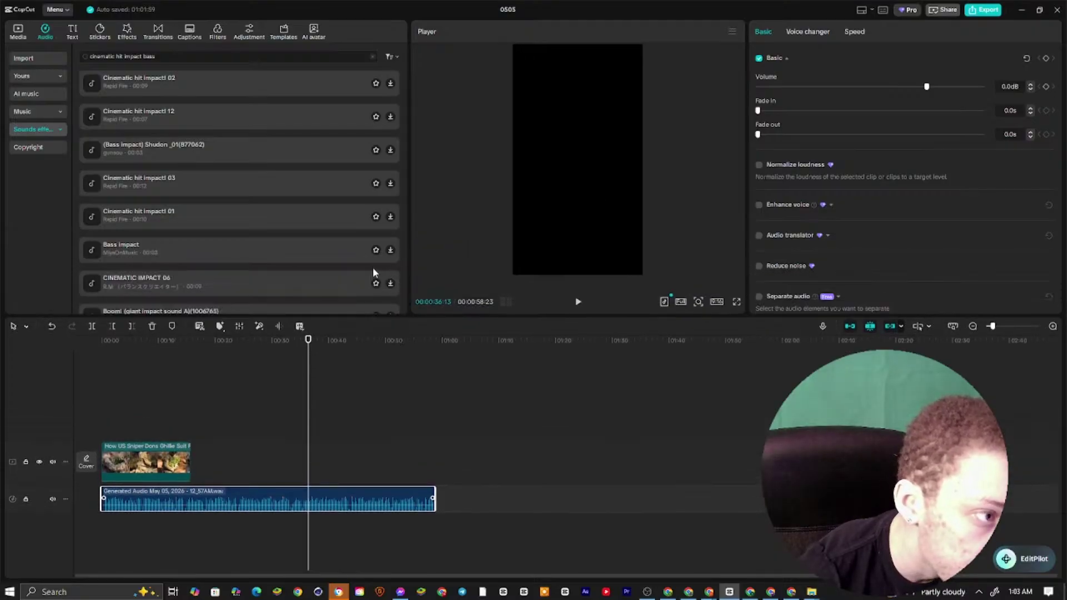
{"action": "left_click", "coordinate": [289, 92]}
{"action": "left_click", "coordinate": [389, 83]}
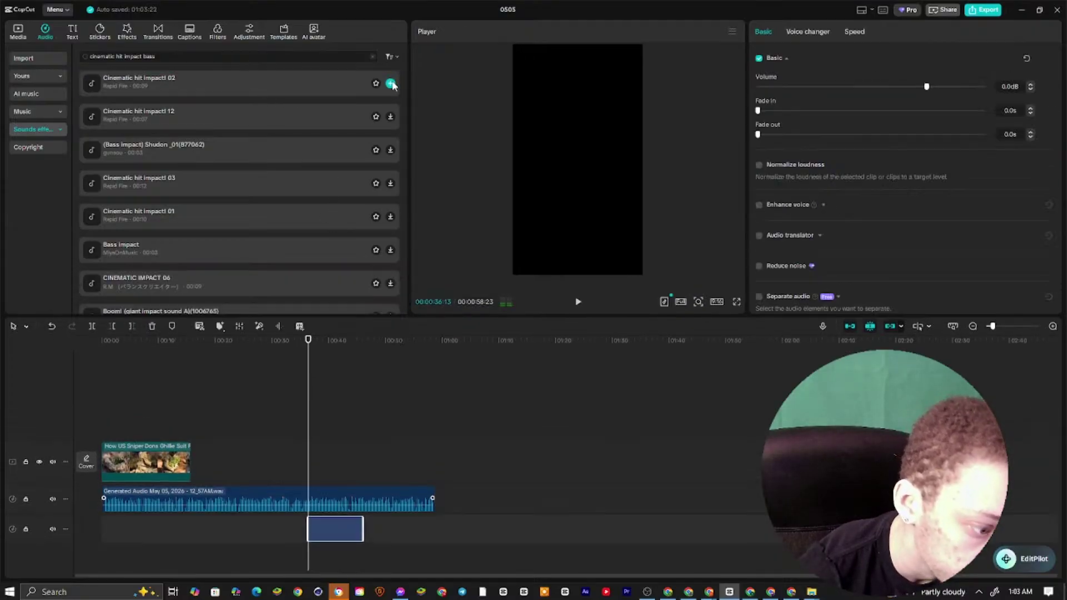
{"action": "left_click_drag", "start_coordinate": [342, 517], "coordinate": [121, 541]}
Split the impact sound effect at about 4 seconds and delete the part after the cut
{"action": "left_click_drag", "start_coordinate": [310, 440], "coordinate": [125, 388]}
{"action": "left_click", "coordinate": [92, 329]}
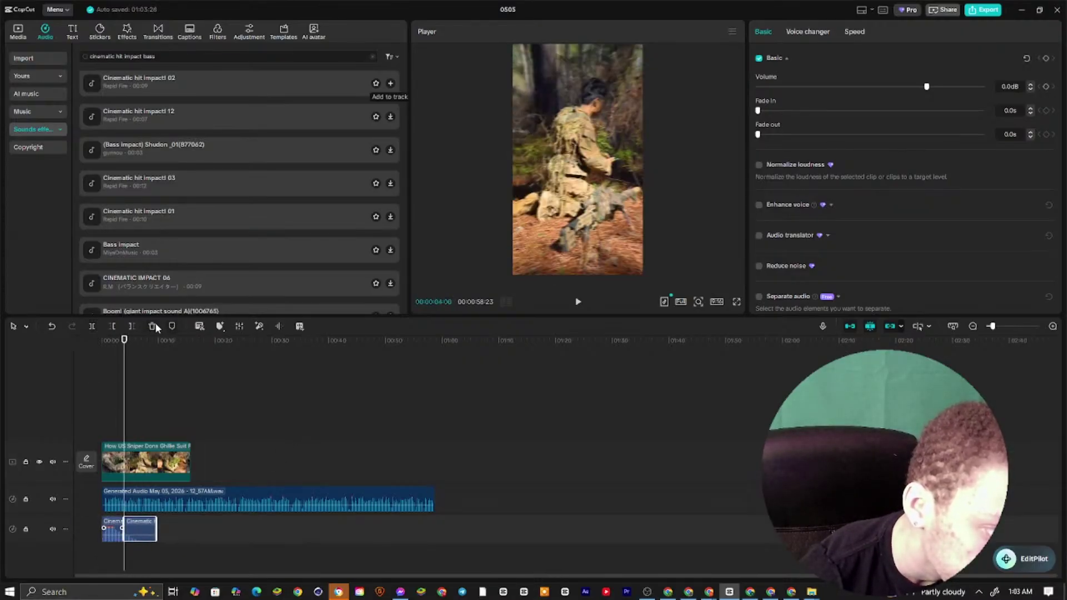
{"action": "key", "text": "Delete"}
Play the opening, lower the impact sound effect's volume to about -13.8 dB, and listen to the mix again
{"action": "key", "text": "Up"}
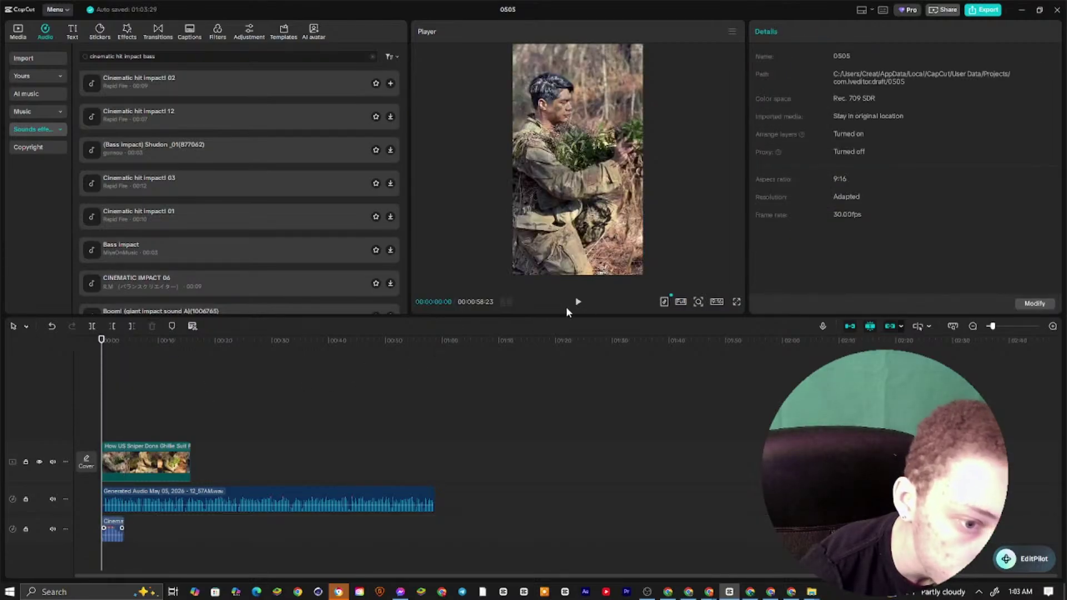
{"action": "left_click", "coordinate": [578, 302]}
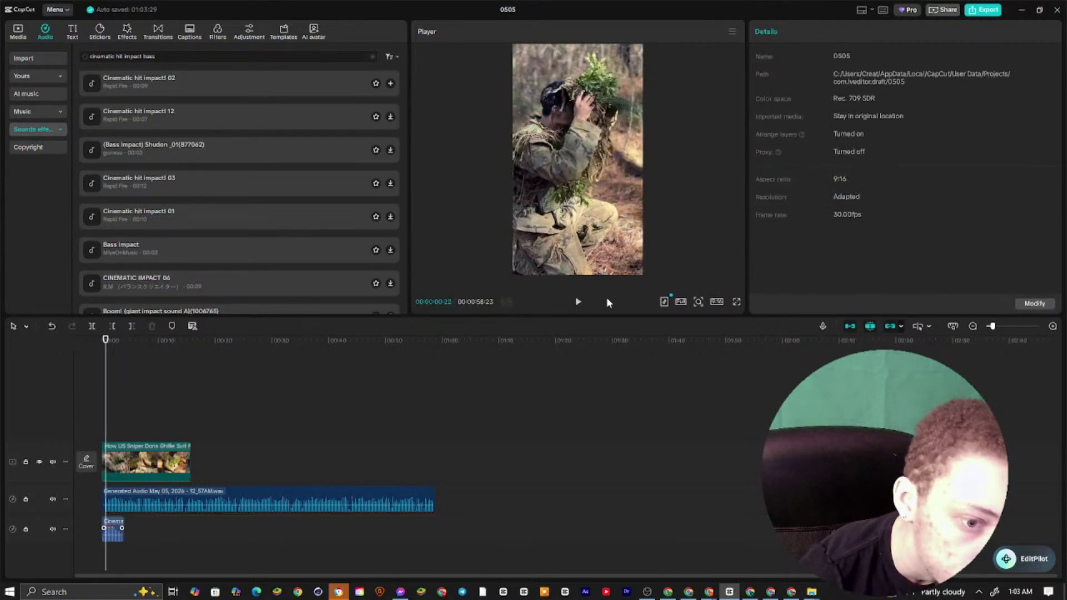
{"action": "left_click", "coordinate": [579, 301]}
{"action": "left_click", "coordinate": [114, 529]}
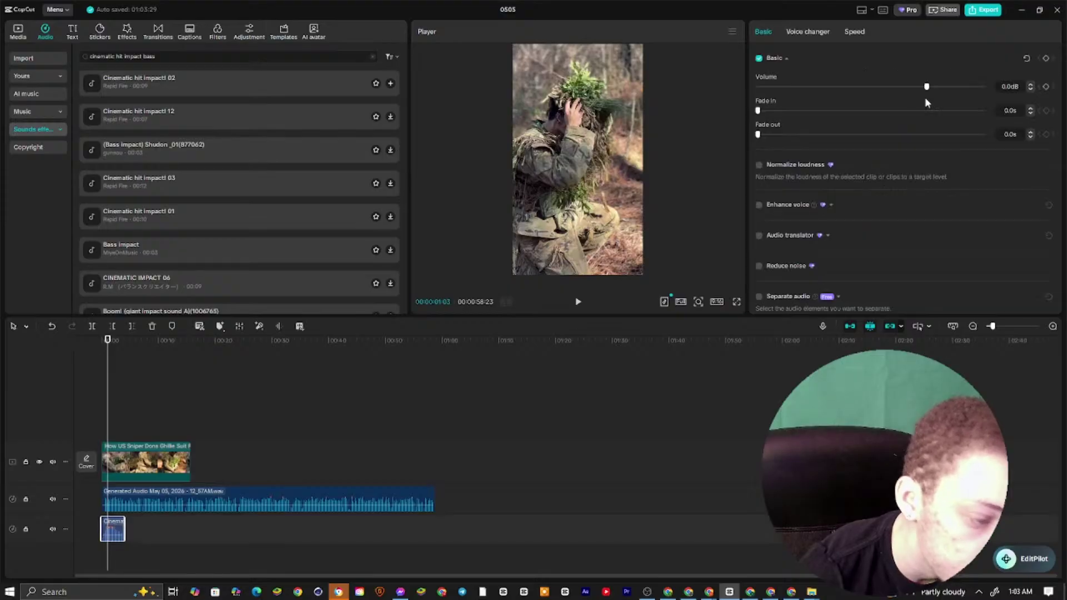
{"action": "left_click_drag", "start_coordinate": [926, 88], "coordinate": [886, 89]}
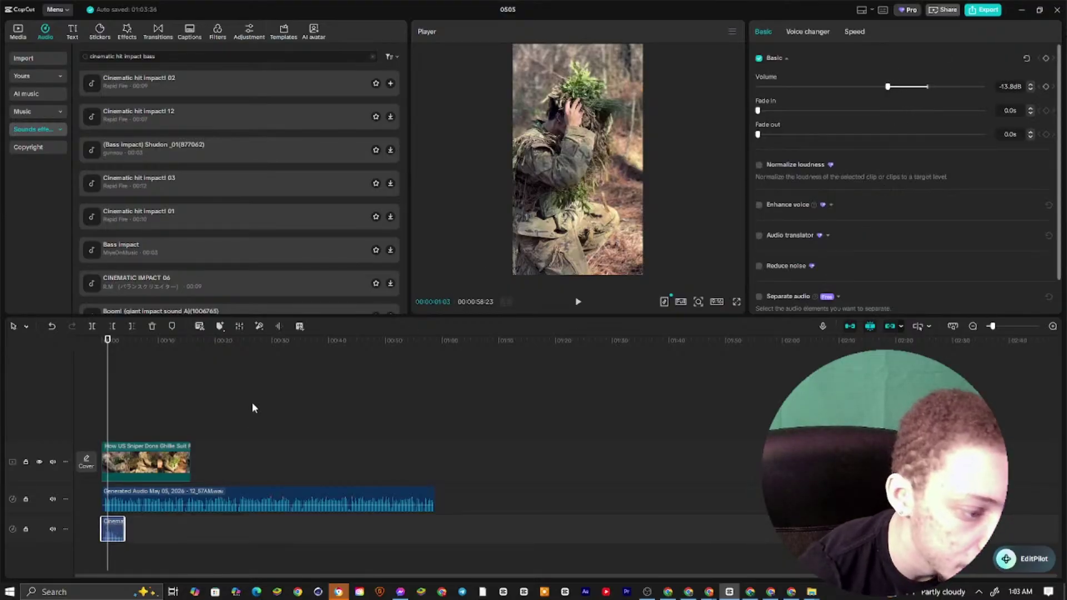
{"action": "left_click", "coordinate": [239, 503]}
{"action": "left_click", "coordinate": [578, 303]}
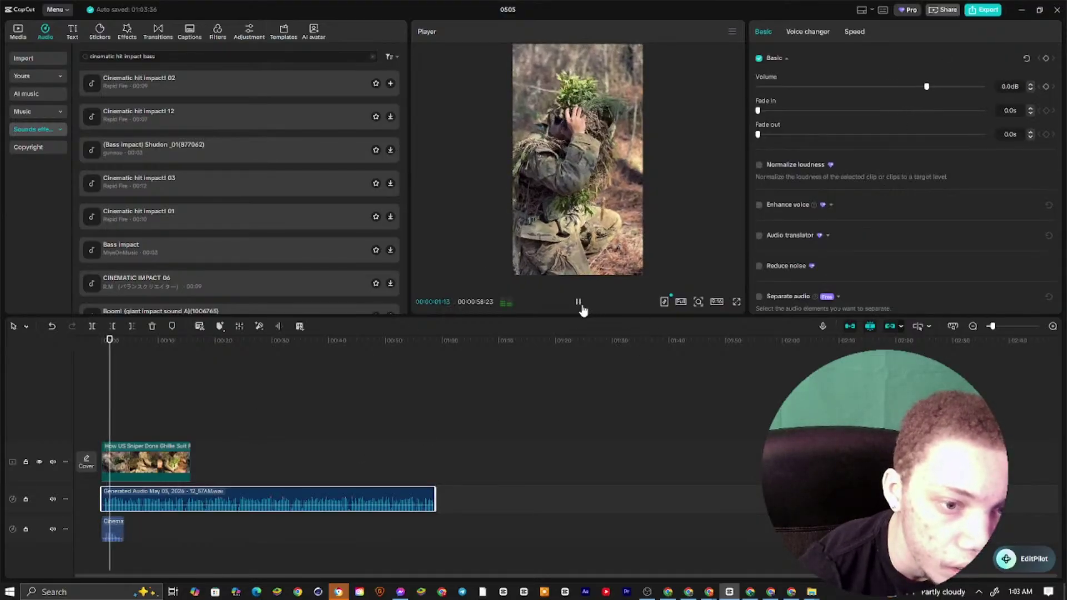
{"action": "left_click", "coordinate": [579, 303]}
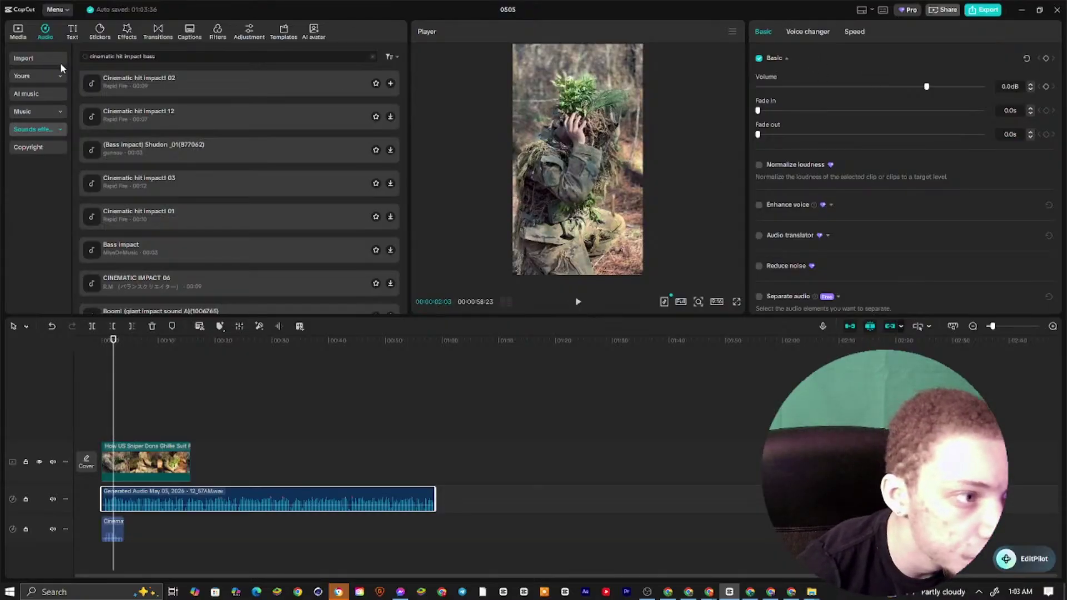
Generate English auto captions for the voiceover clip
{"action": "left_click", "coordinate": [72, 31]}
{"action": "left_click", "coordinate": [326, 424]}
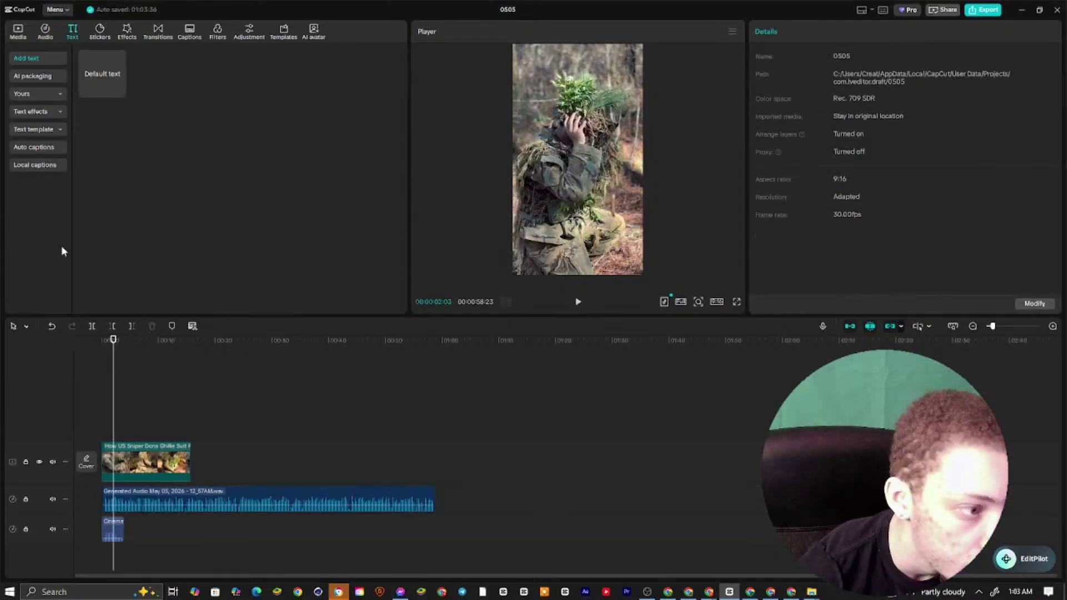
{"action": "left_click", "coordinate": [35, 147]}
{"action": "left_click", "coordinate": [207, 499]}
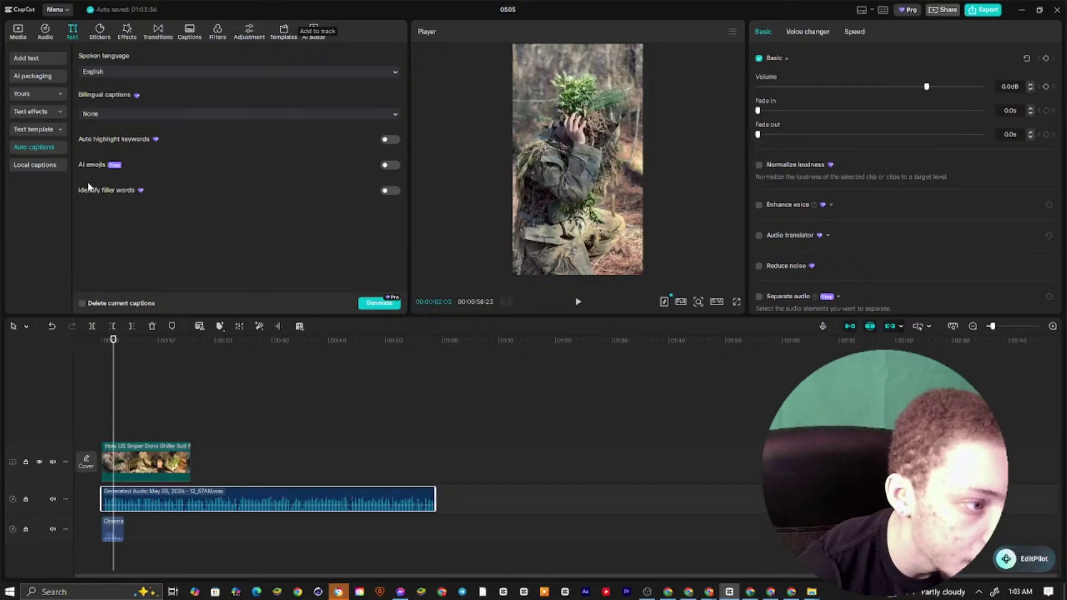
{"action": "left_click", "coordinate": [378, 305]}
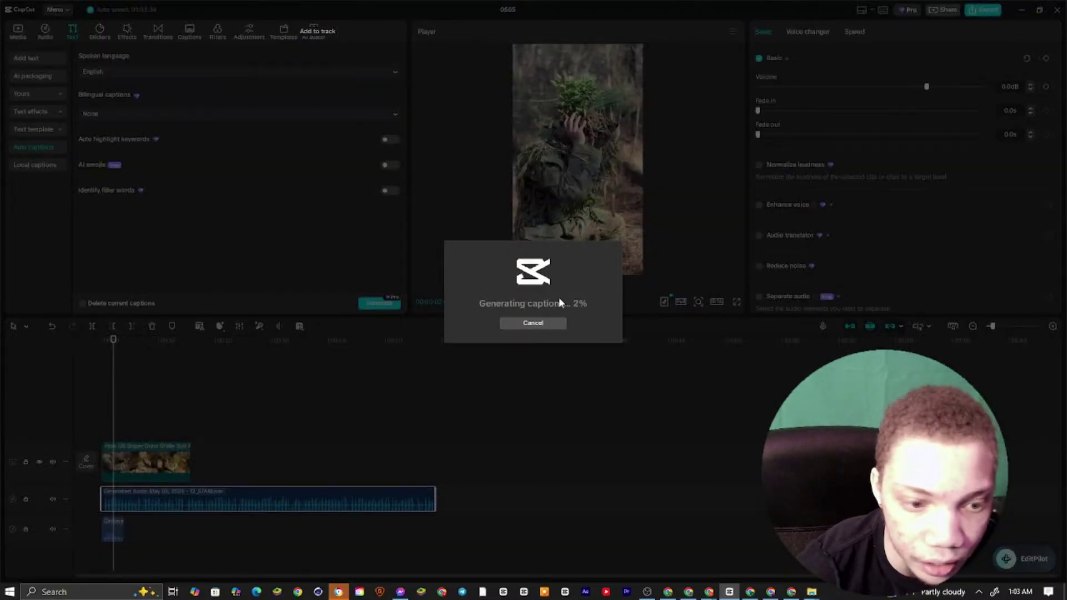
Switch to the Google Keep note "The One British Weapon US Rangers Would Kill For" and copy its second YouTube Shorts link
{"action": "left_click", "coordinate": [688, 591]}
{"action": "left_click", "coordinate": [708, 592]}
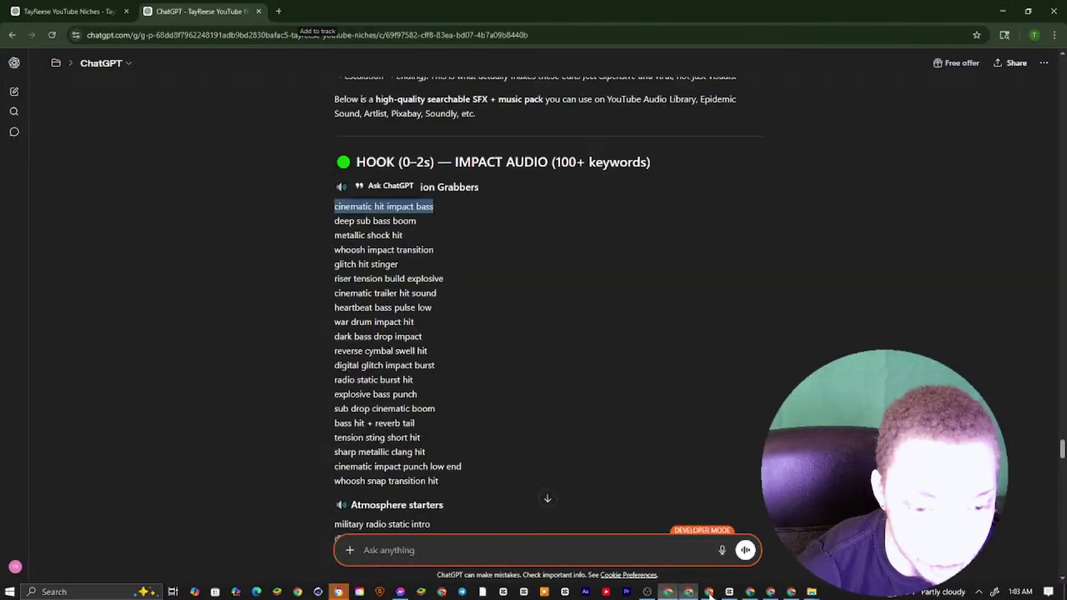
{"action": "mouse_move", "coordinate": [709, 592]}
{"action": "left_click", "coordinate": [679, 568]}
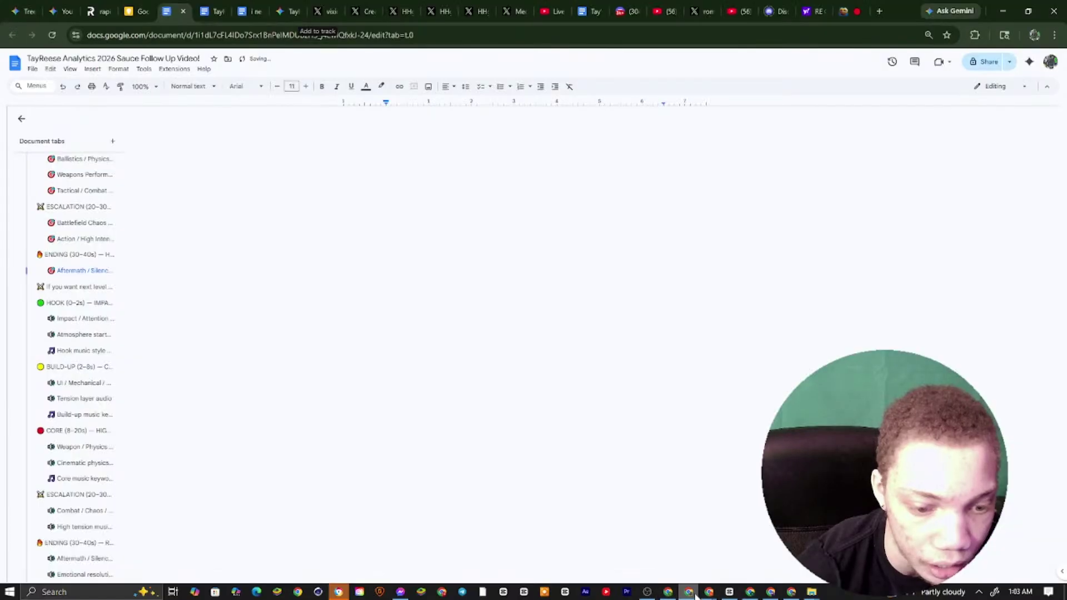
{"action": "left_click", "coordinate": [136, 11]}
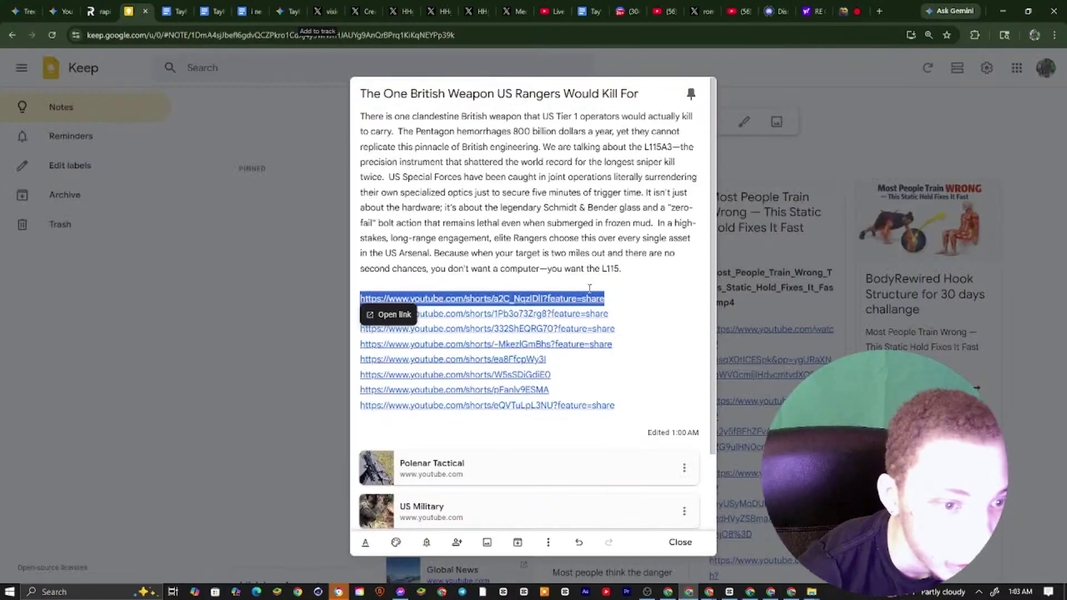
{"action": "left_click_drag", "start_coordinate": [606, 312], "coordinate": [359, 313]}
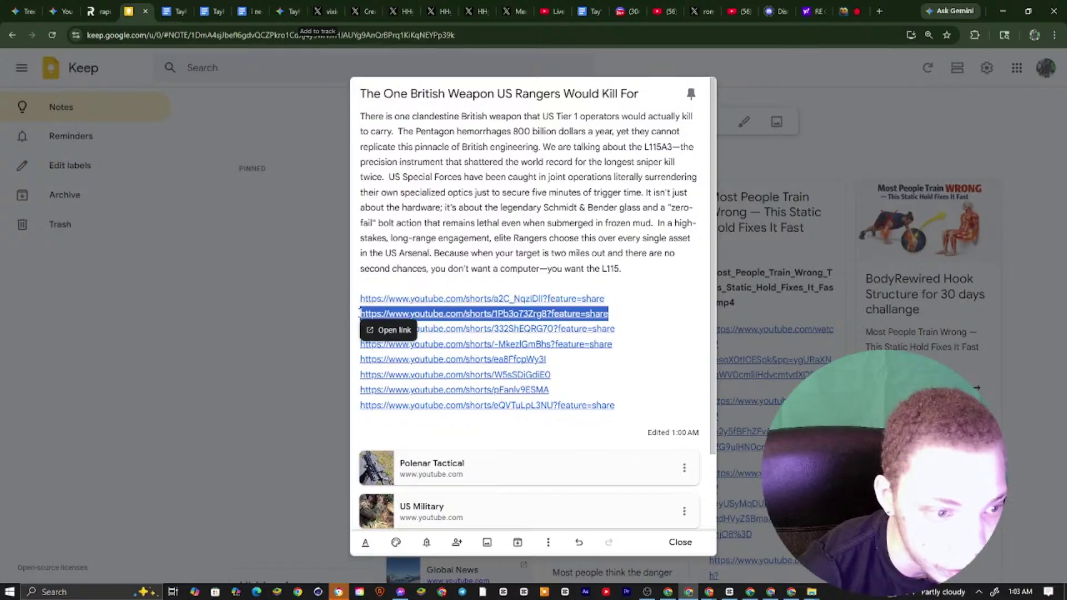
{"action": "right_click", "coordinate": [451, 329]}
{"action": "left_click_drag", "start_coordinate": [655, 320], "coordinate": [361, 317]}
{"action": "right_click", "coordinate": [361, 317]}
{"action": "left_click", "coordinate": [431, 83]}
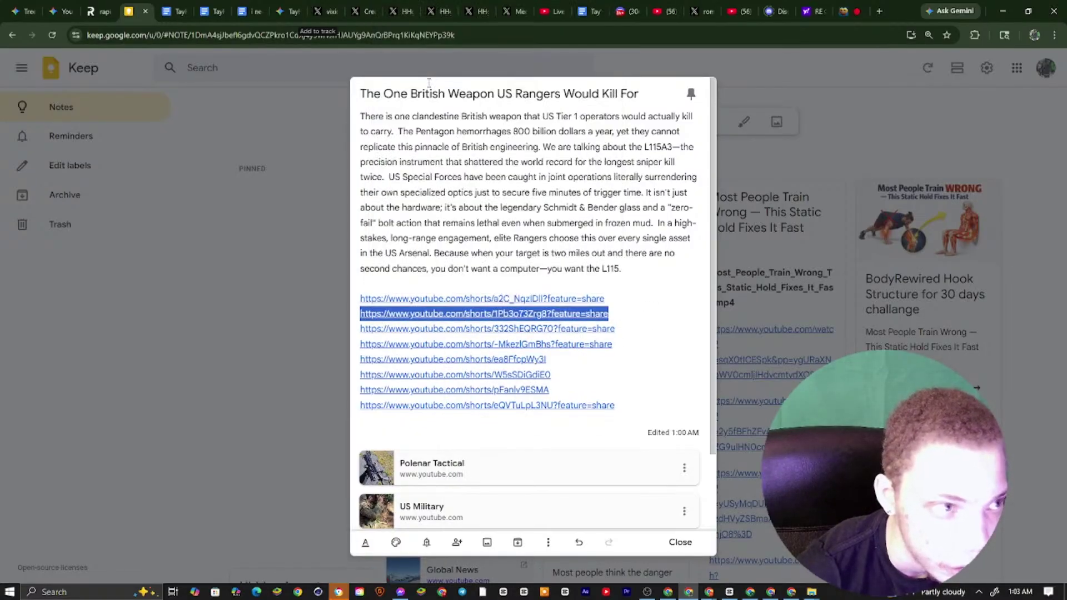
{"action": "left_click", "coordinate": [747, 591]}
{"action": "left_click", "coordinate": [785, 593]}
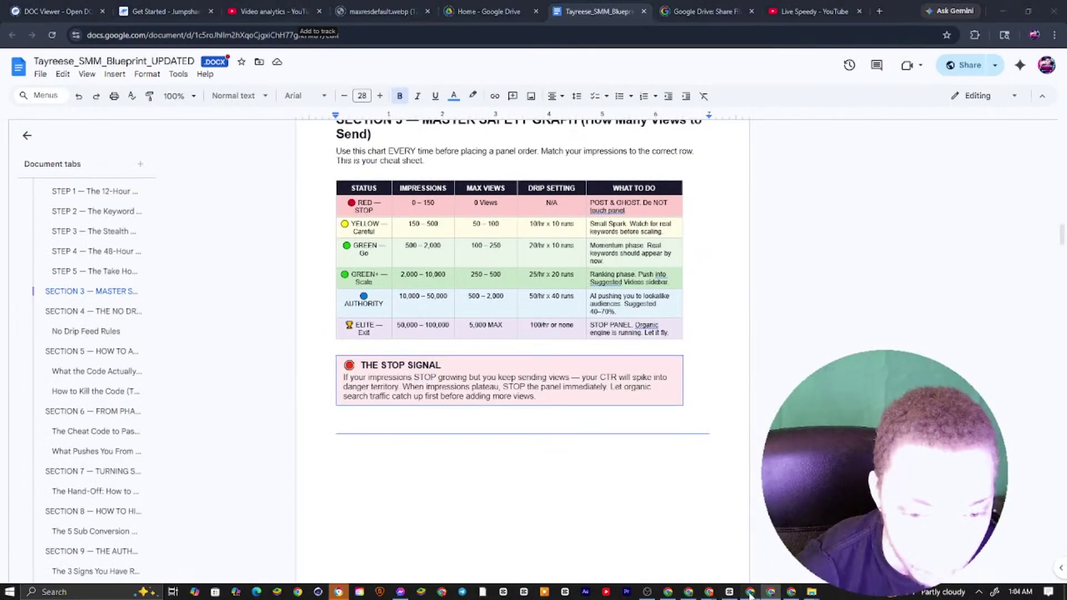
{"action": "left_click", "coordinate": [710, 592]}
{"action": "left_click", "coordinate": [688, 592]}
{"action": "left_click", "coordinate": [709, 593]}
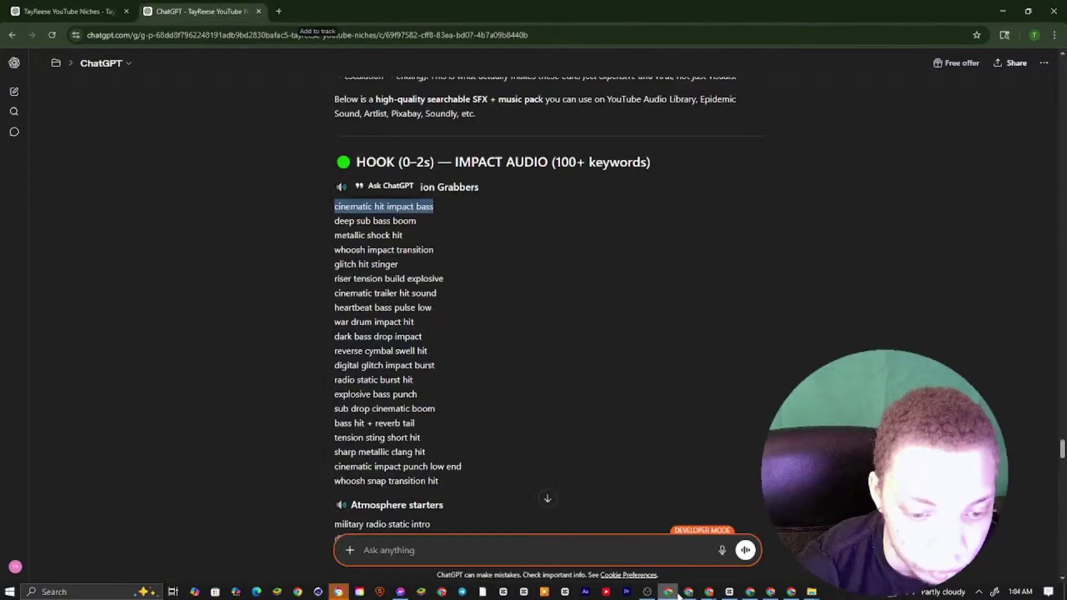
{"action": "left_click", "coordinate": [688, 592]}
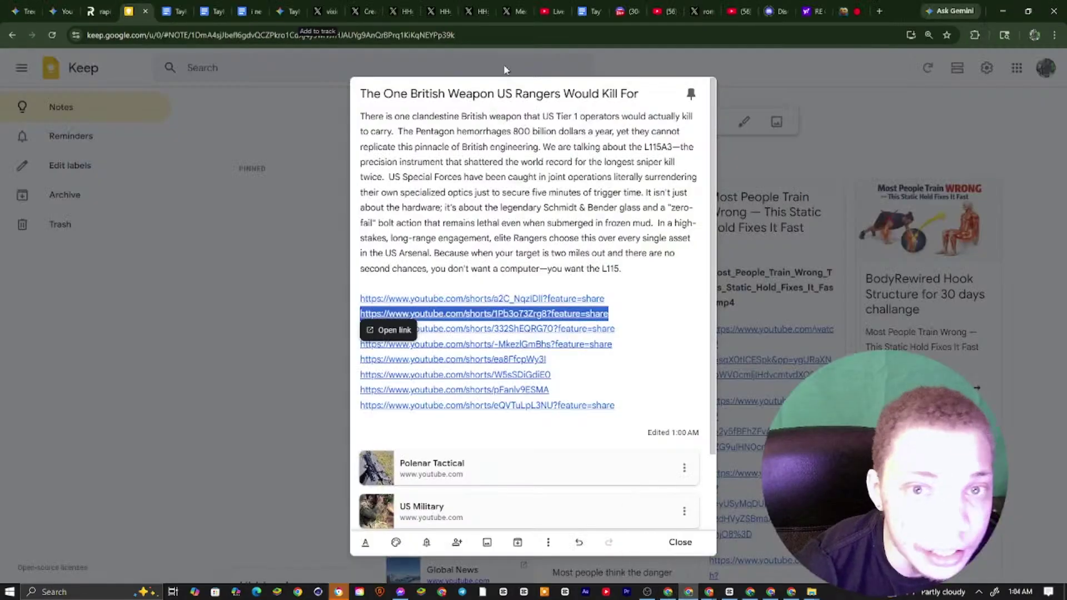
Switch to the Chrome window with the yt1d.io results, dismiss the finished download and return to the downloader's start page
{"action": "mouse_move", "coordinate": [709, 593]}
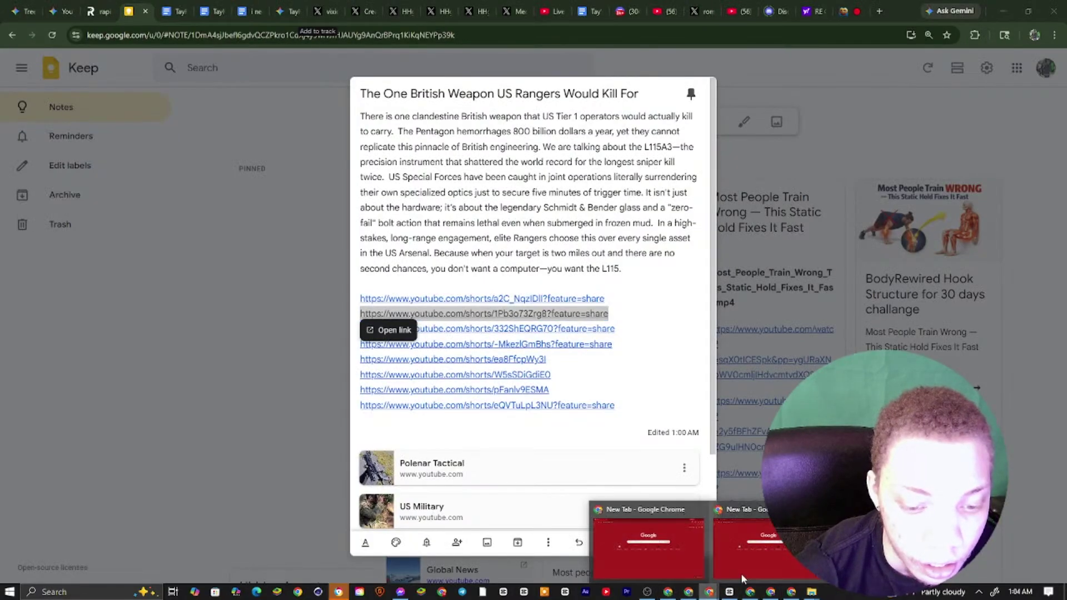
{"action": "left_click", "coordinate": [636, 536]}
{"action": "left_click", "coordinate": [831, 11]}
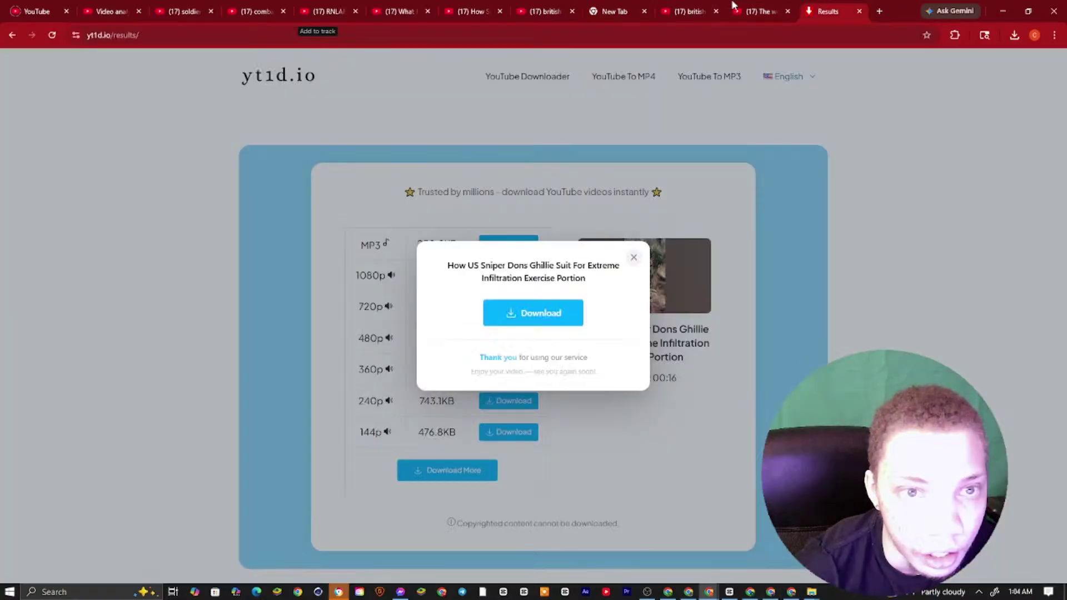
{"action": "left_click", "coordinate": [633, 257]}
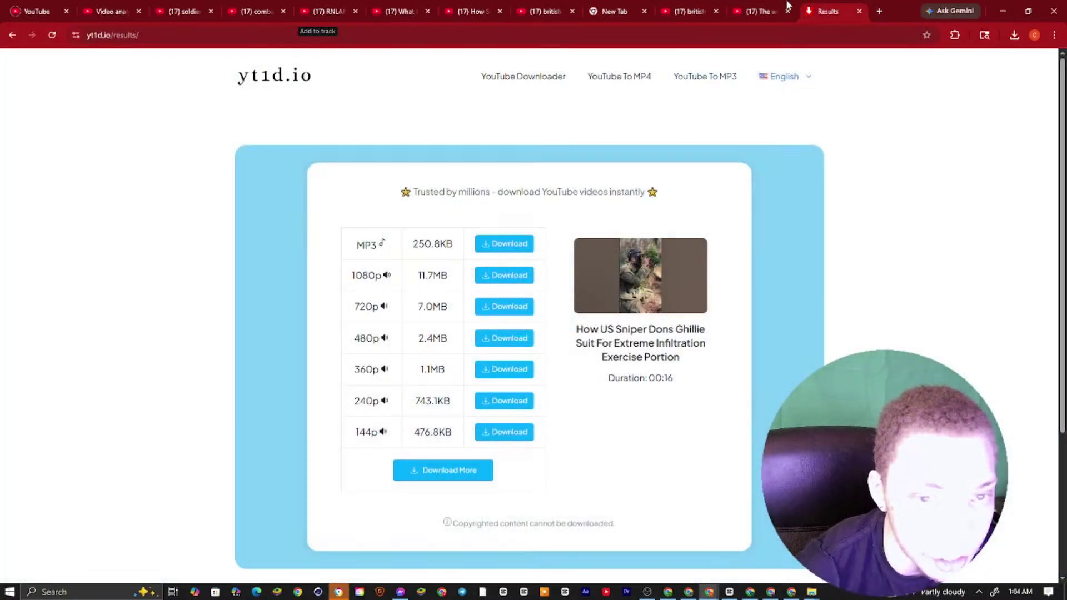
{"action": "left_click", "coordinate": [284, 82]}
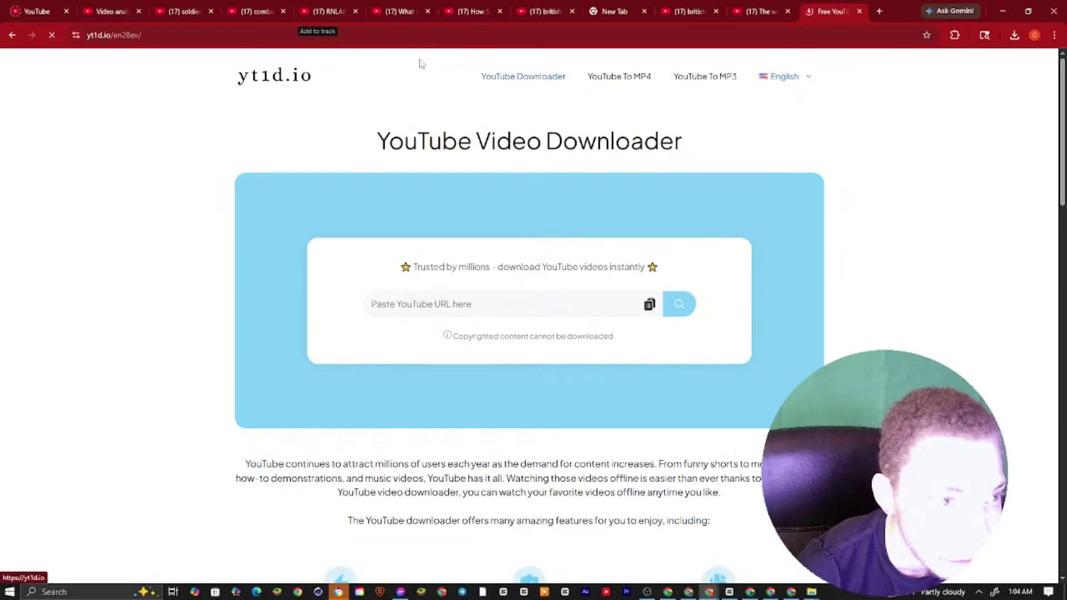
Paste the copied Shorts link into the YouTube downloader, look up the video and close the extra tab
{"action": "right_click", "coordinate": [457, 306]}
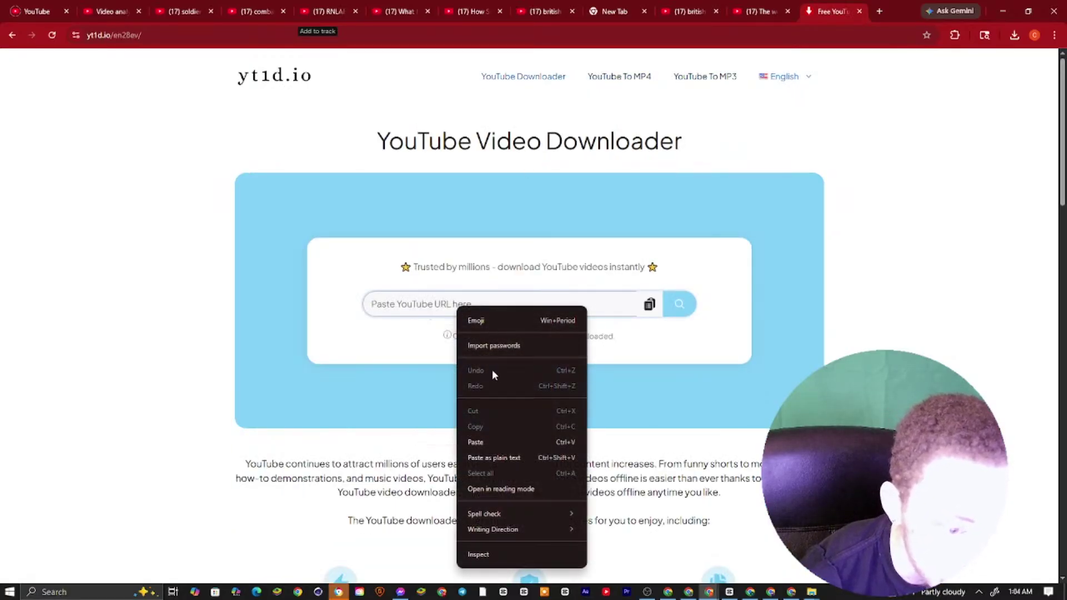
{"action": "left_click", "coordinate": [493, 441]}
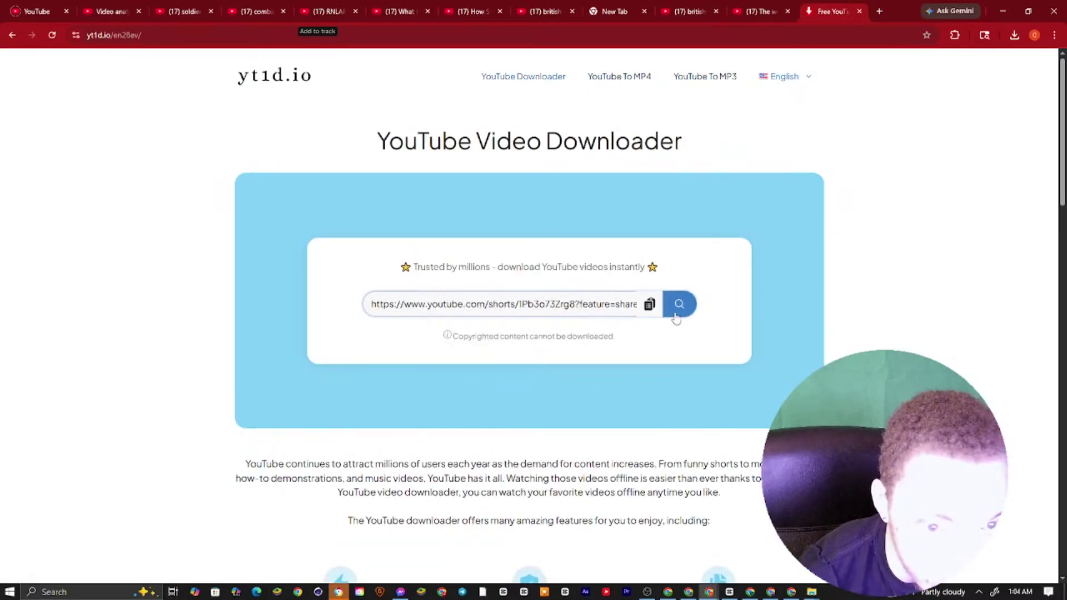
{"action": "left_click", "coordinate": [678, 304]}
{"action": "left_click", "coordinate": [859, 11]}
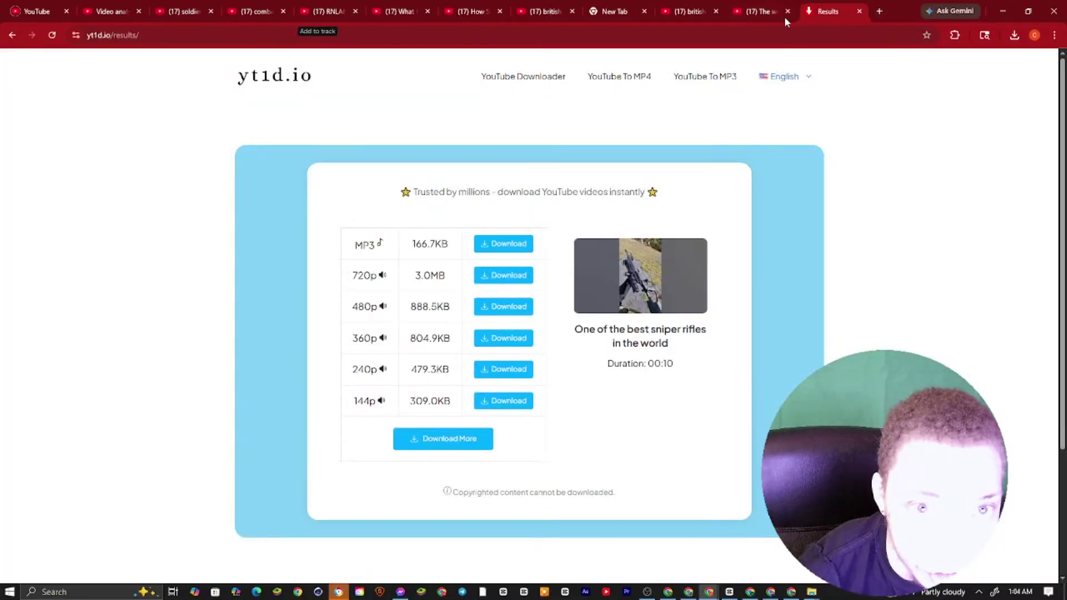
Download the 720p version of "One of the best sniper rifles in the world" and close the extra tab that opens
{"action": "left_click", "coordinate": [496, 276]}
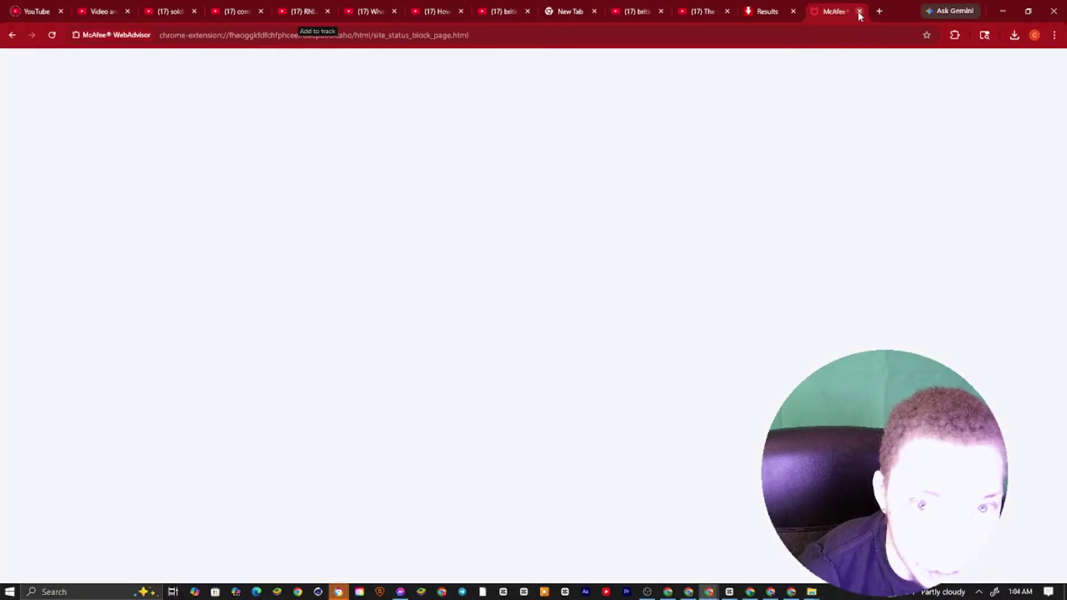
{"action": "left_click", "coordinate": [859, 11]}
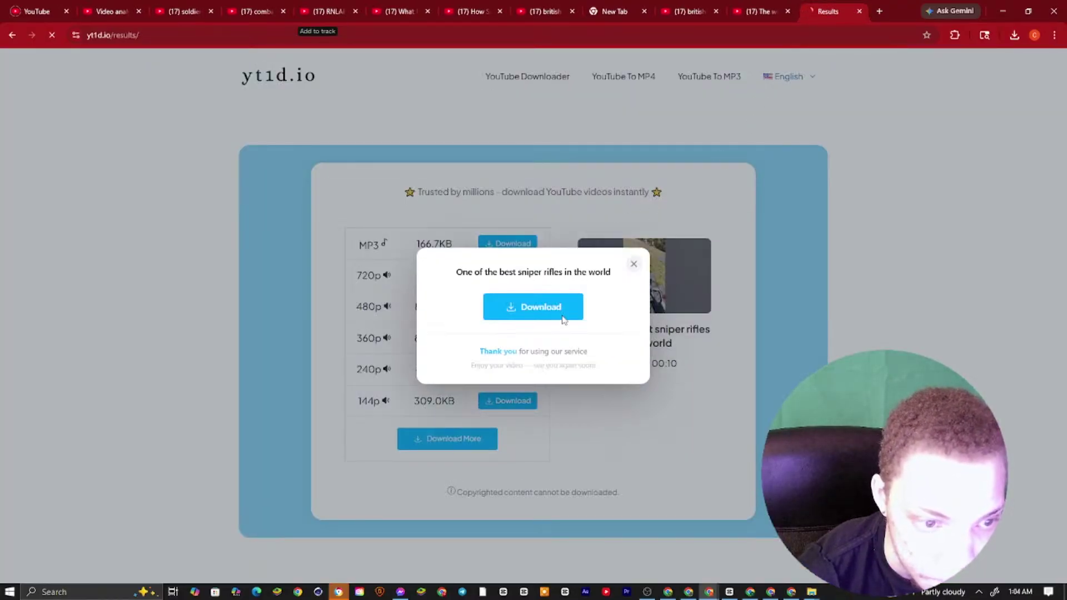
{"action": "left_click", "coordinate": [544, 314]}
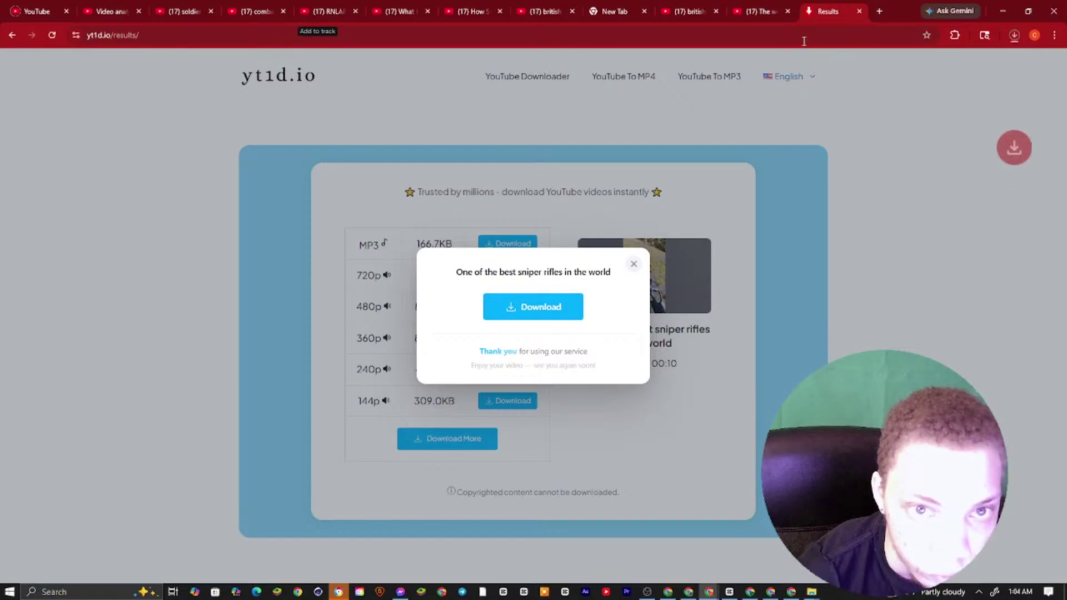
Add the downloaded sniper rifle clip after the ghillie suit clip in CapCut's main track and split it at about 20 seconds
{"action": "left_click", "coordinate": [878, 11]}
{"action": "left_click", "coordinate": [1015, 35]}
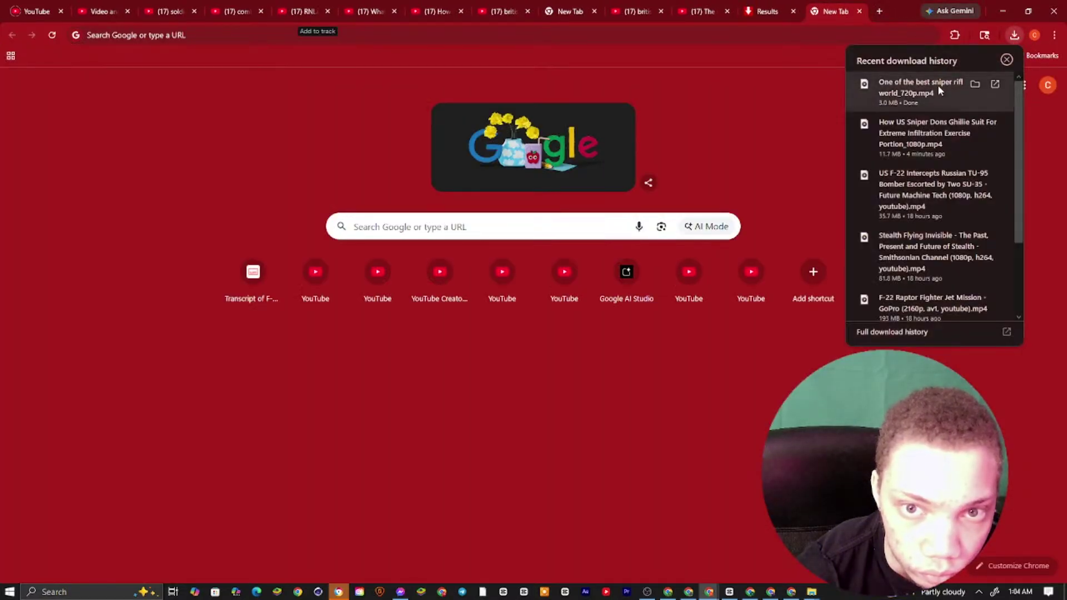
{"action": "mouse_move", "coordinate": [938, 85]}
{"action": "left_mouse_down"}
{"action": "mouse_move", "coordinate": [796, 567]}
{"action": "mouse_move", "coordinate": [736, 591]}
{"action": "left_mouse_up"}
{"action": "left_click_drag", "start_coordinate": [731, 592], "coordinate": [250, 461]}
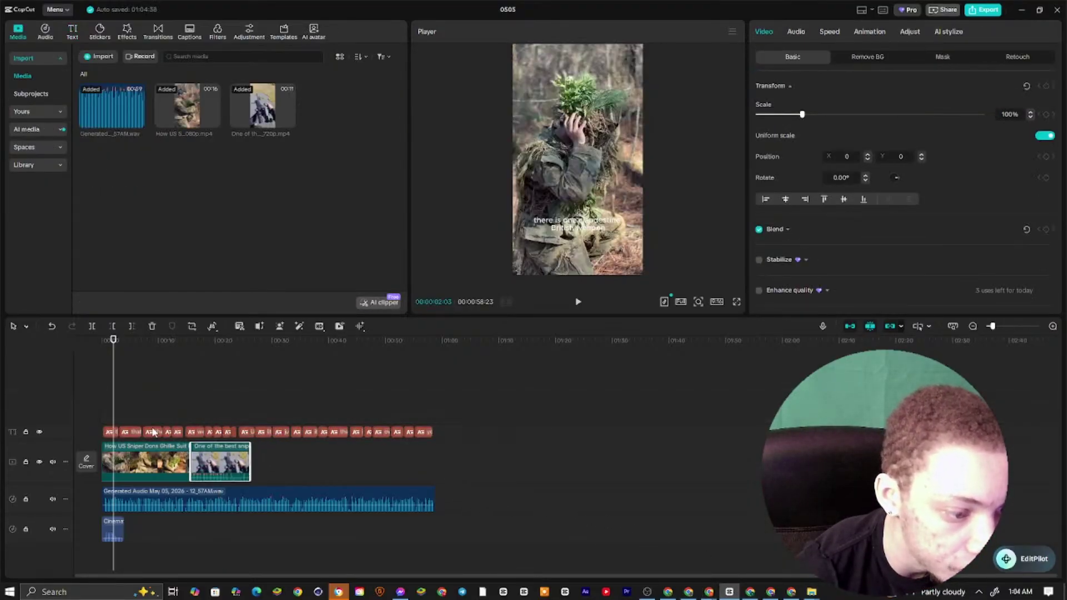
{"action": "left_click_drag", "start_coordinate": [187, 439], "coordinate": [221, 462]}
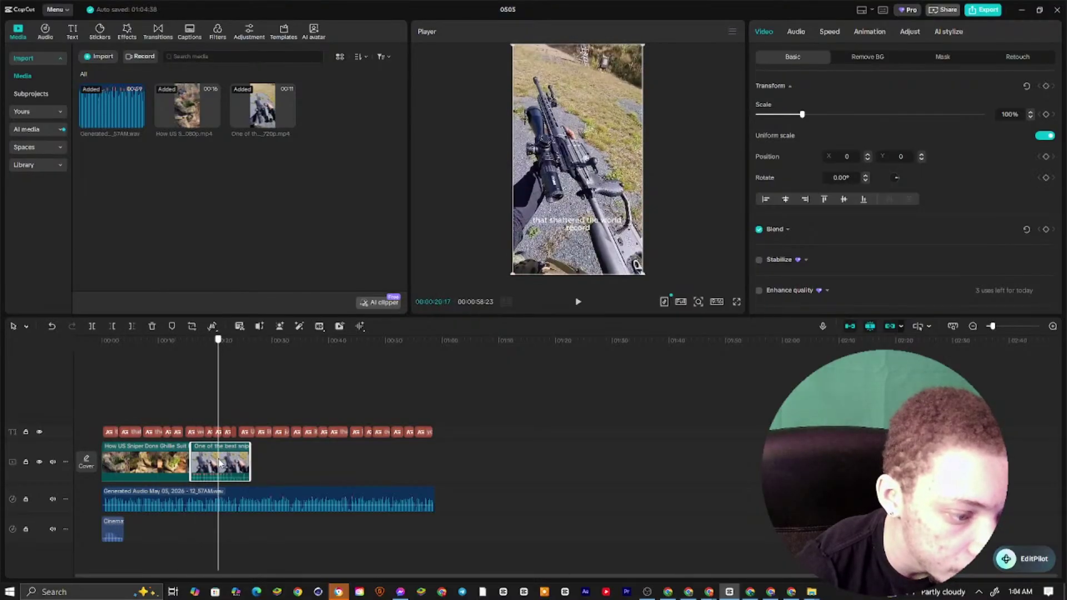
{"action": "left_click_drag", "start_coordinate": [218, 383], "coordinate": [234, 457]}
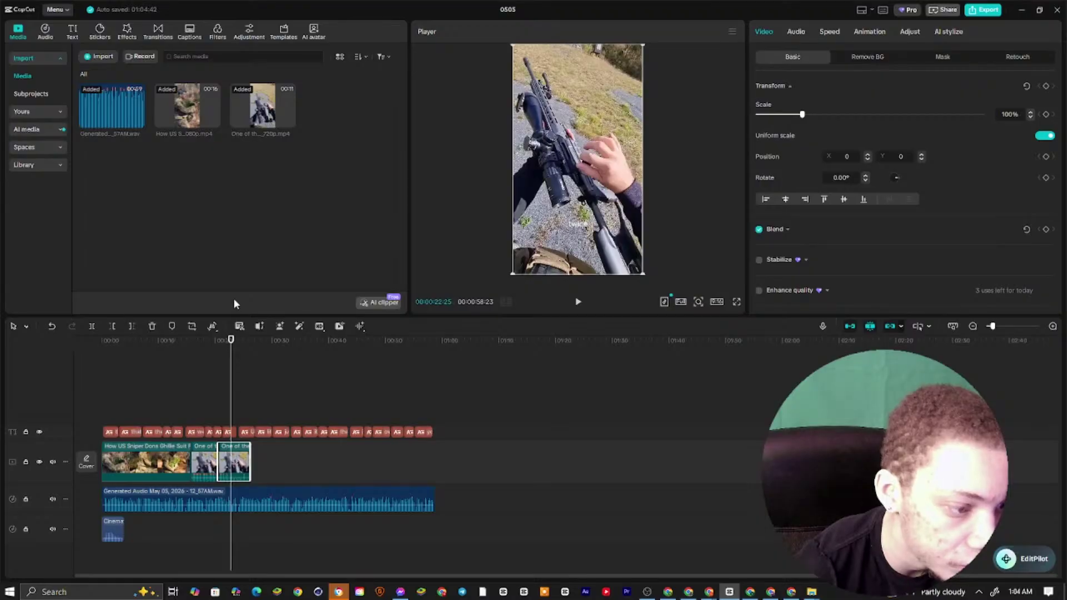
Browse the transition library, including the Trending, Hits, Light and Classic categories, for a transition for the split clip
{"action": "left_click", "coordinate": [153, 33]}
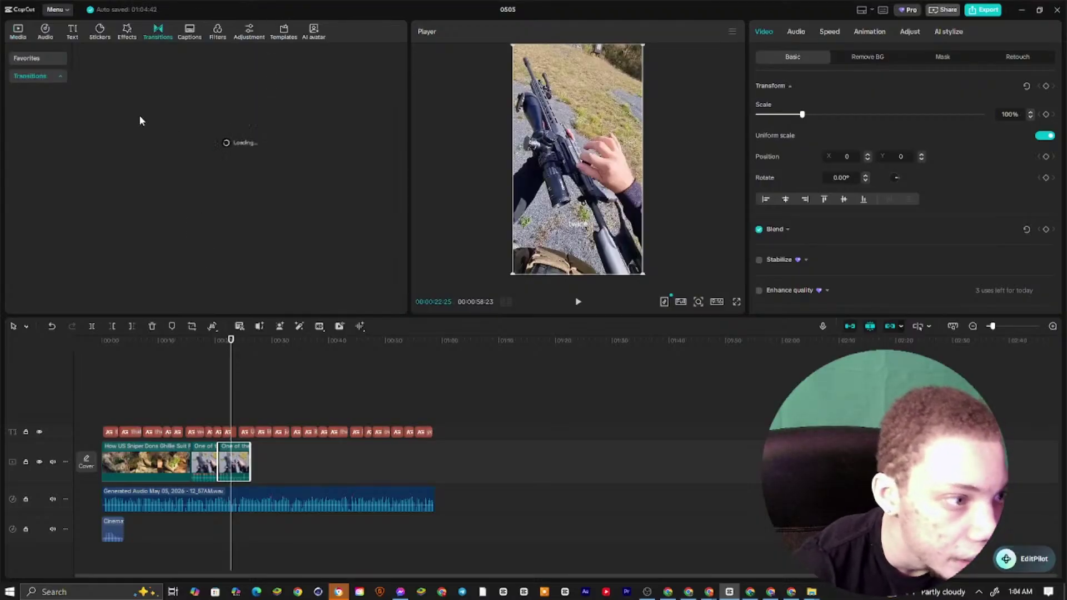
{"action": "scroll", "coordinate": [265, 195], "scroll_direction": "down", "scroll_amount": 1}
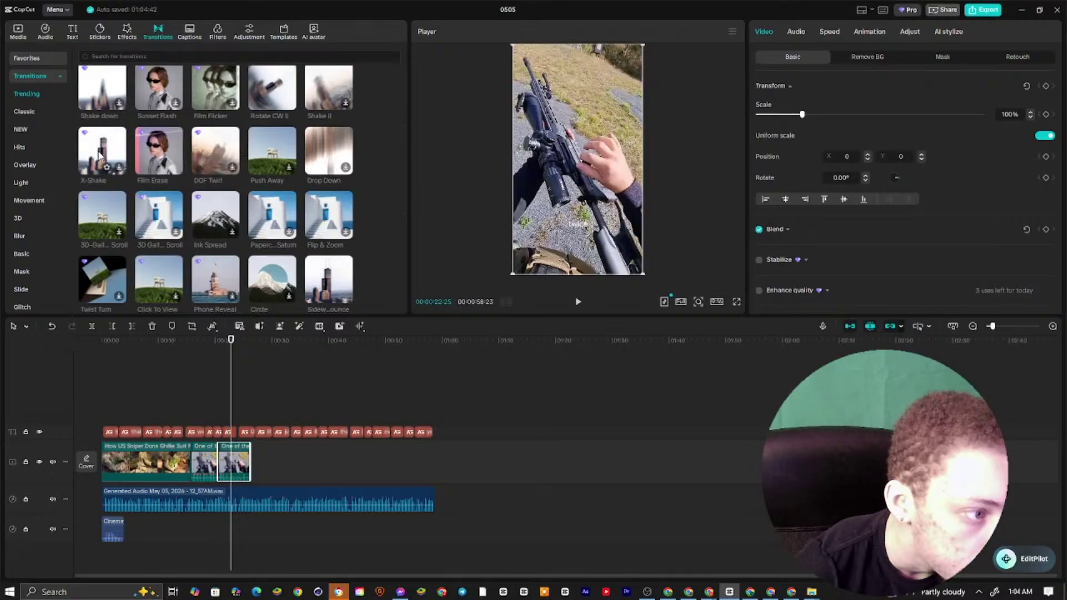
{"action": "scroll", "coordinate": [205, 189], "scroll_direction": "down", "scroll_amount": 3}
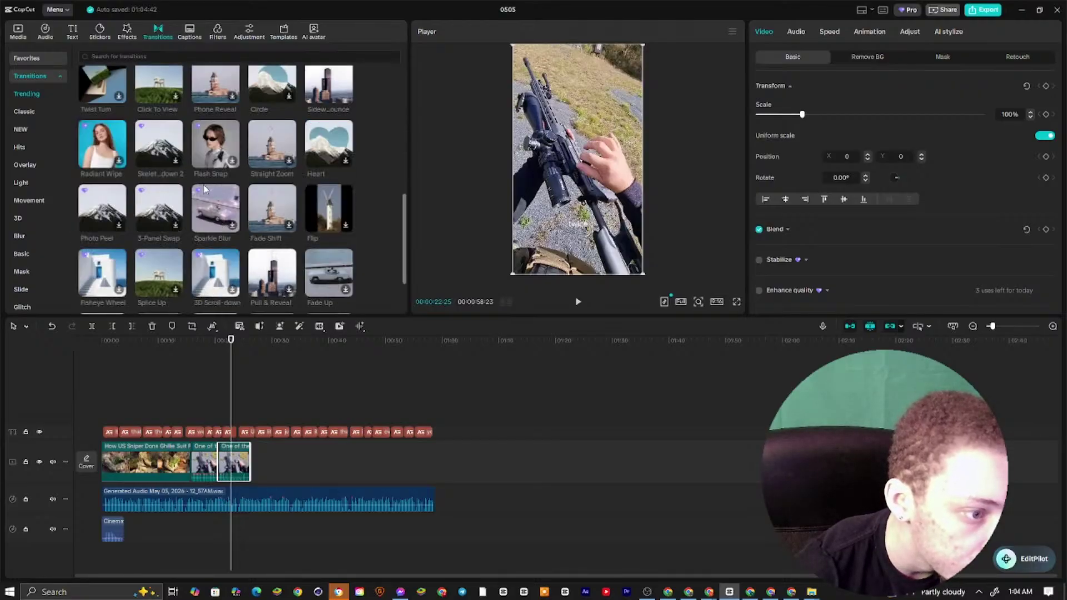
{"action": "left_click", "coordinate": [35, 146]}
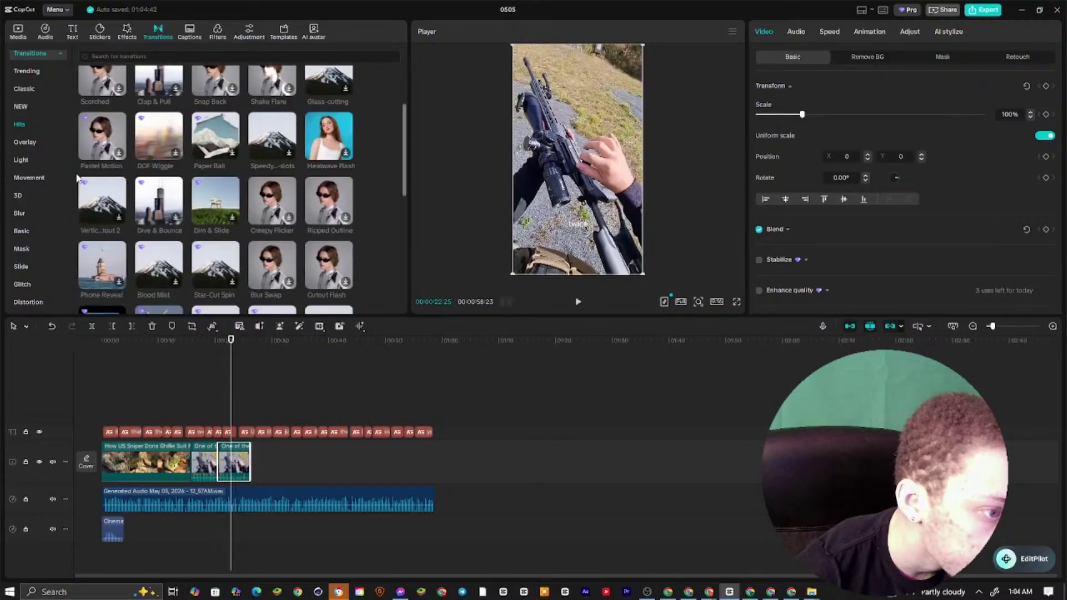
{"action": "left_click", "coordinate": [32, 177]}
{"action": "left_click", "coordinate": [28, 160]}
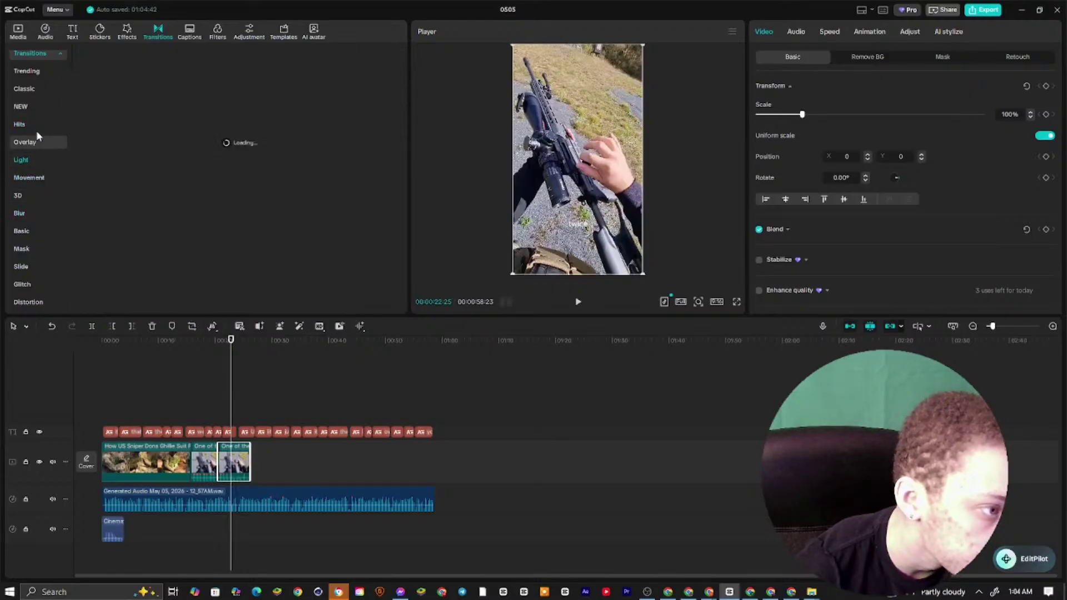
{"action": "scroll", "coordinate": [108, 150], "scroll_direction": "down", "scroll_amount": 1}
{"action": "scroll", "coordinate": [116, 185], "scroll_direction": "down", "scroll_amount": 4}
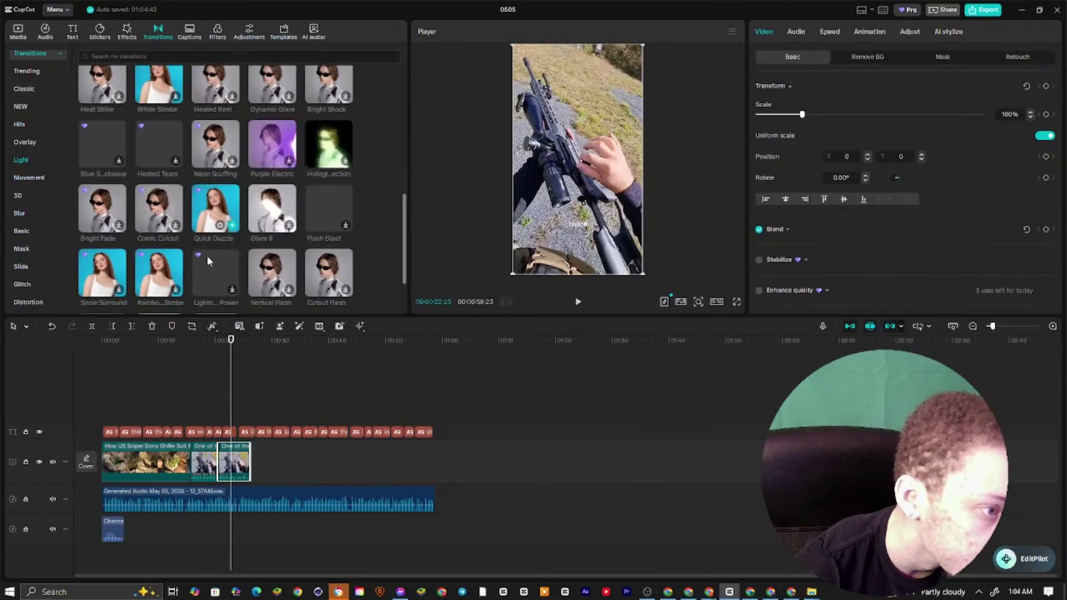
{"action": "left_click_drag", "start_coordinate": [257, 315], "coordinate": [257, 358]}
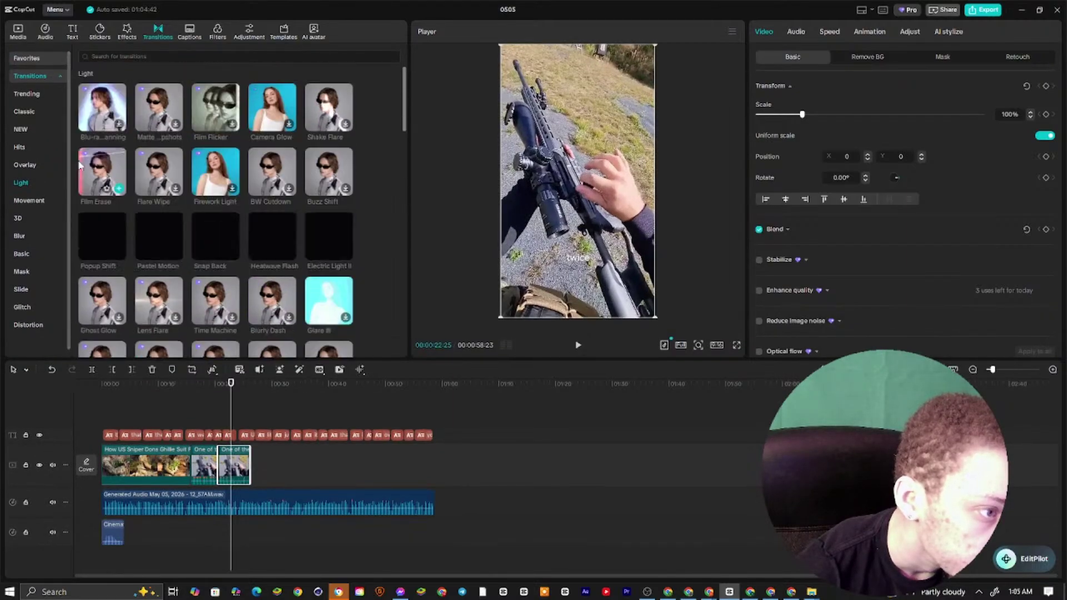
{"action": "scroll", "coordinate": [166, 166], "scroll_direction": "up", "scroll_amount": 1}
{"action": "left_click", "coordinate": [29, 126]}
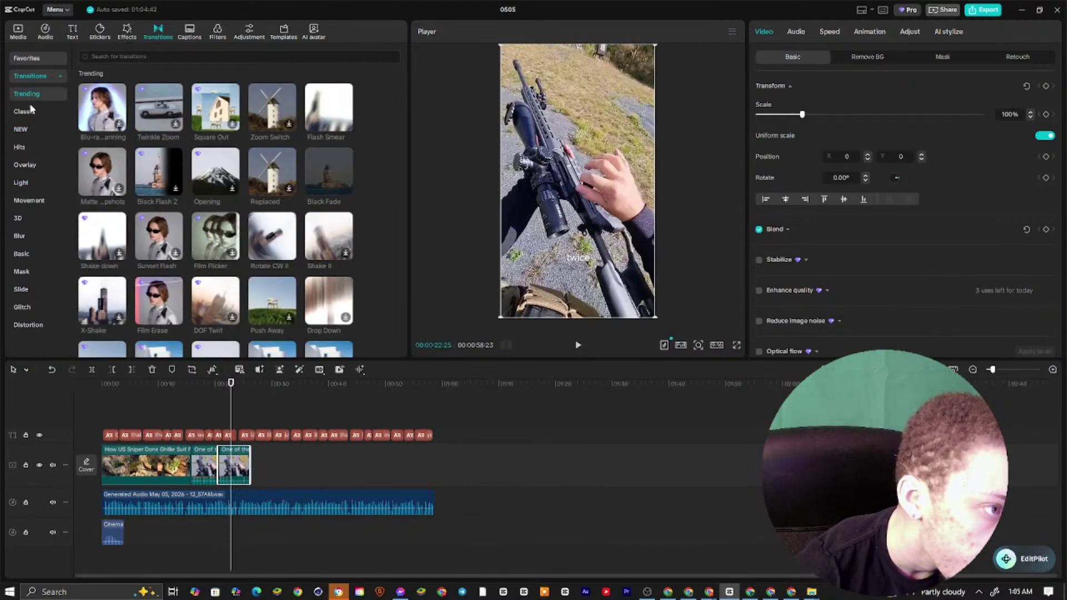
{"action": "left_click", "coordinate": [32, 111]}
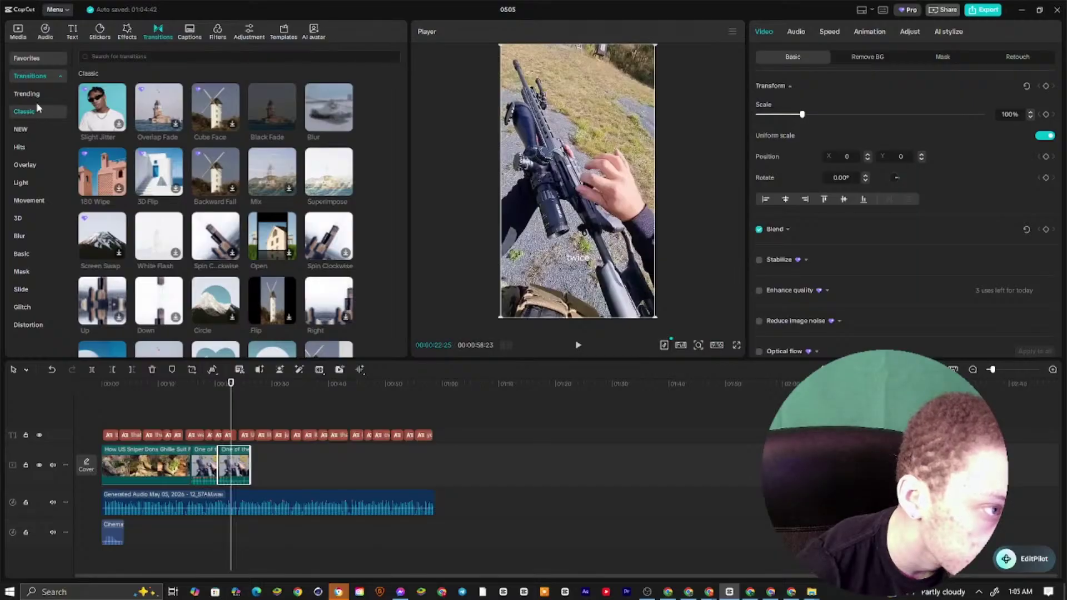
{"action": "left_click", "coordinate": [36, 96]}
{"action": "scroll", "coordinate": [72, 216], "scroll_direction": "down", "scroll_amount": 3}
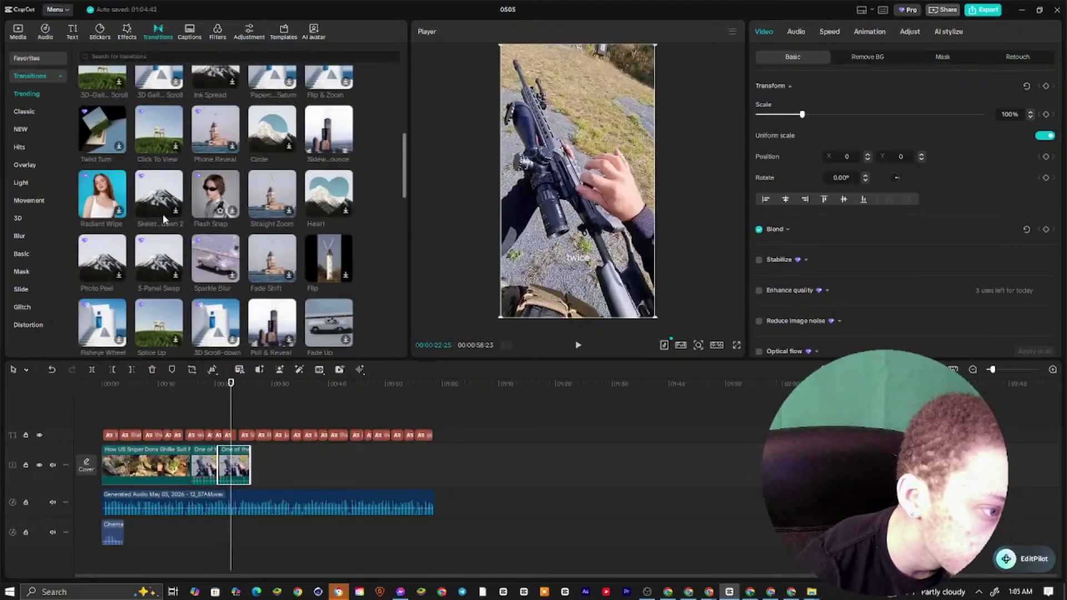
{"action": "left_click", "coordinate": [44, 59]}
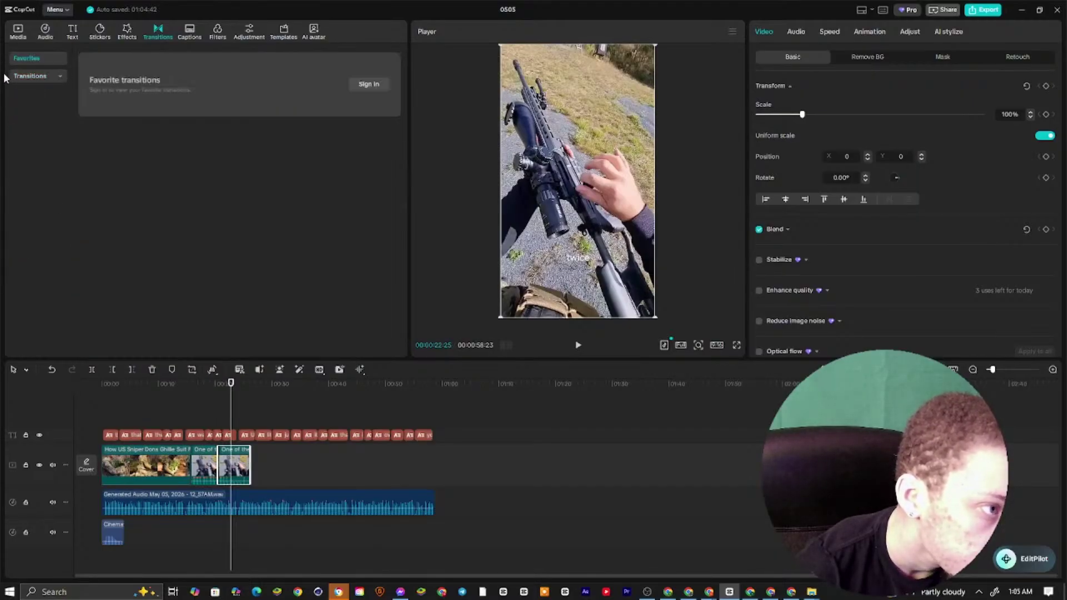
{"action": "left_click", "coordinate": [34, 76]}
{"action": "left_click", "coordinate": [136, 57]}
{"action": "left_click", "coordinate": [157, 34]}
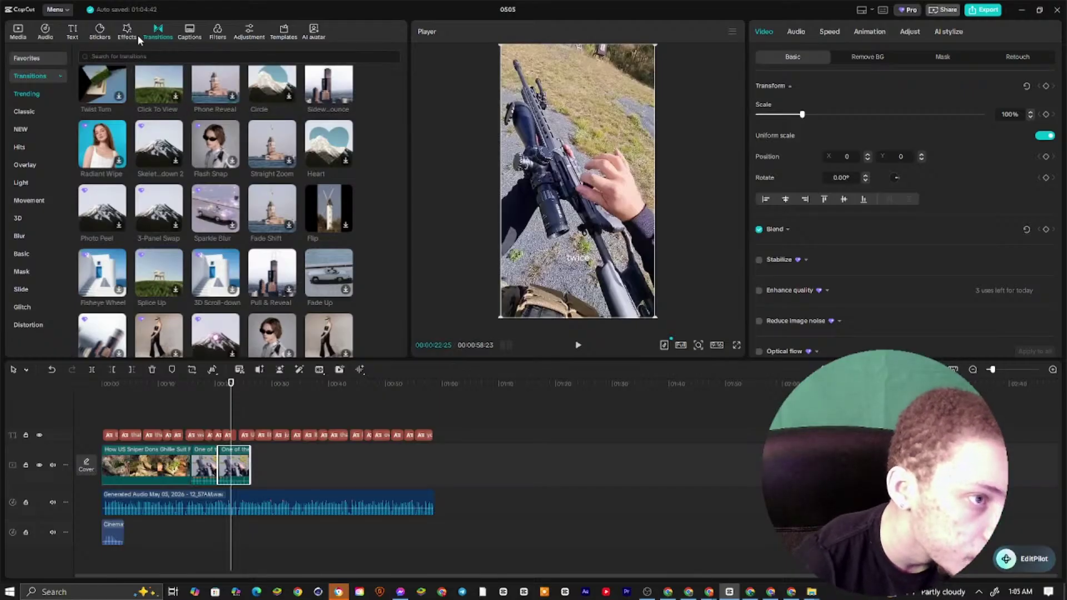
Search the transitions for "glare", apply Glare II at the cut between the two rifle clip halves, and preview it
{"action": "left_click", "coordinate": [158, 56]}
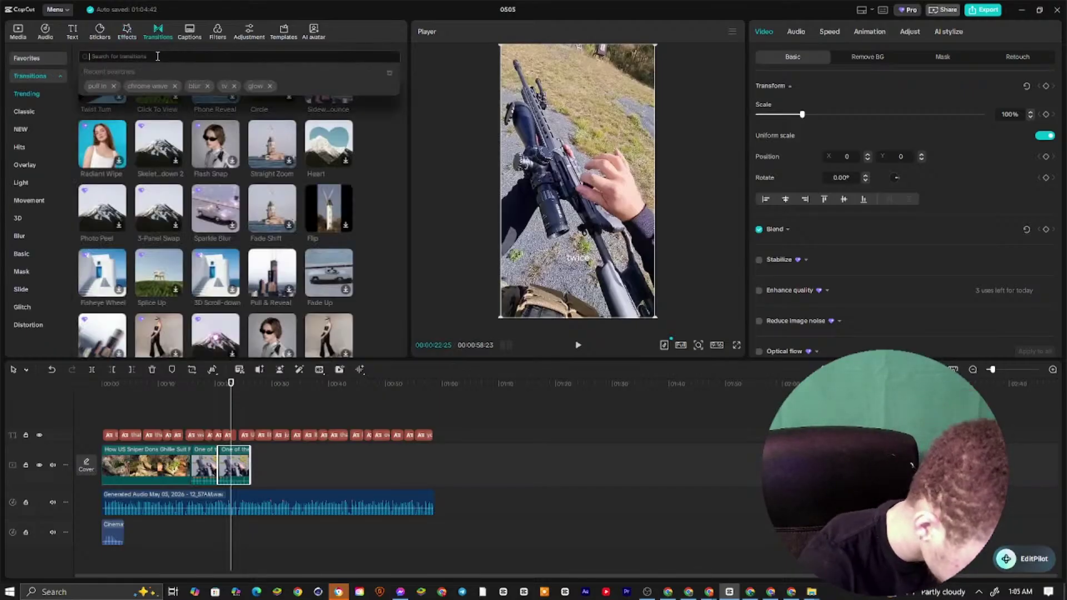
{"action": "type", "text": "glare"}
{"action": "key", "text": "Return"}
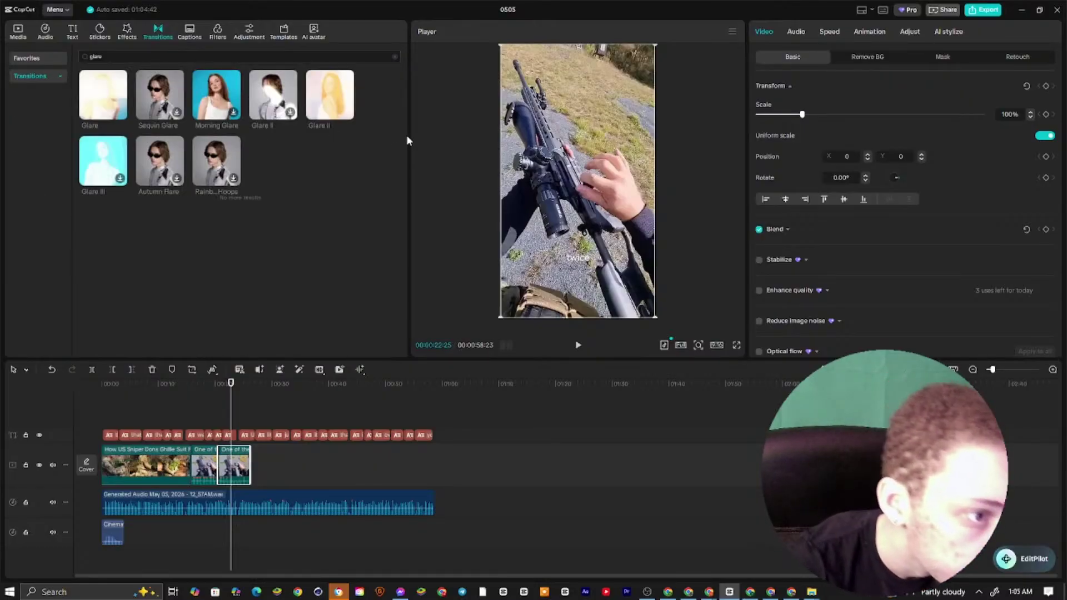
{"action": "left_click", "coordinate": [345, 99]}
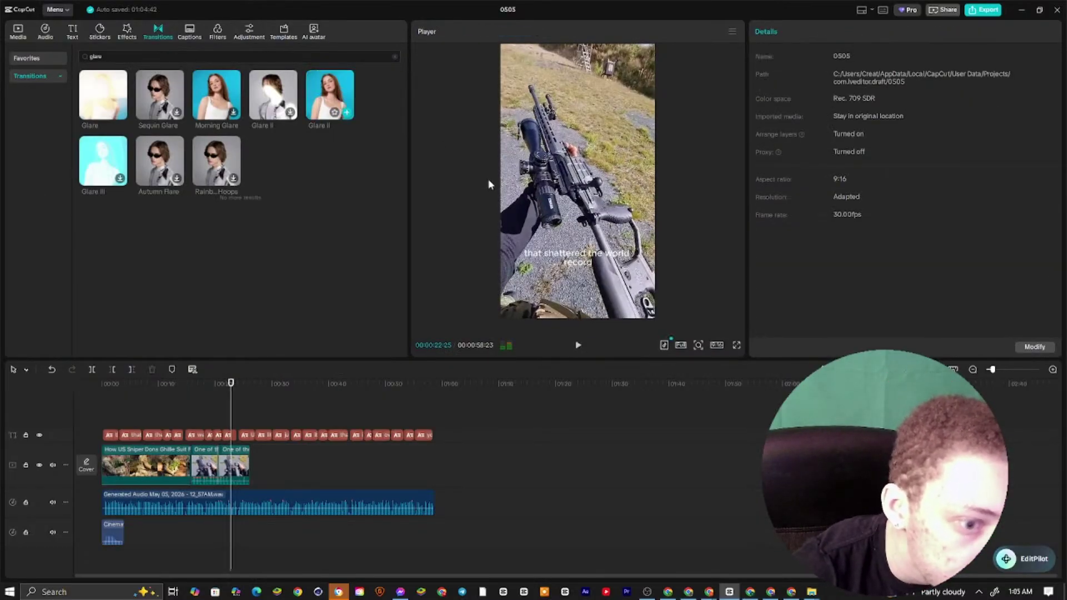
{"action": "left_click", "coordinate": [347, 112]}
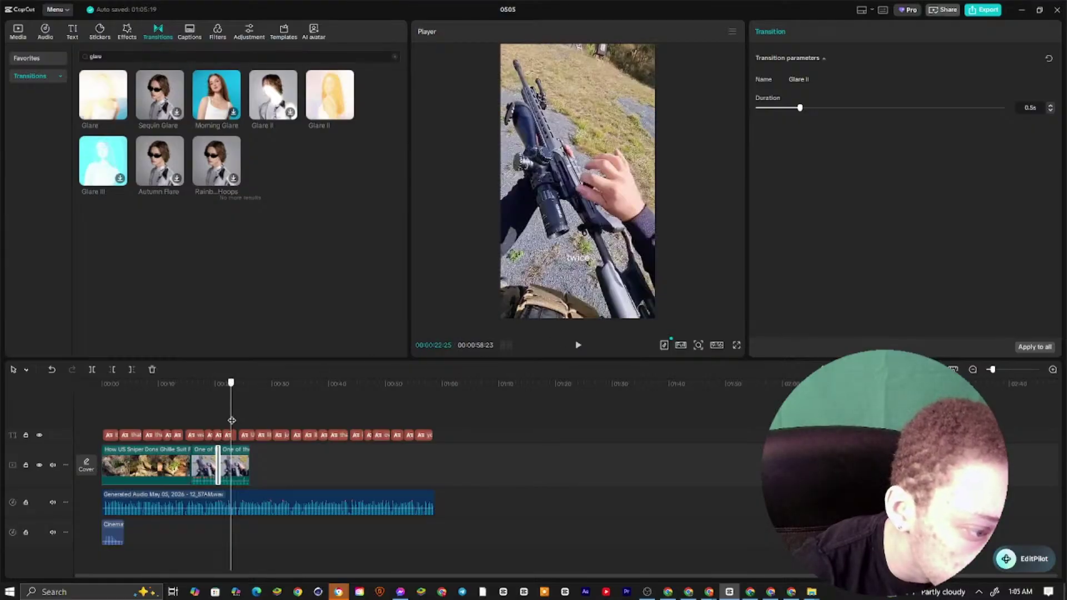
{"action": "left_click_drag", "start_coordinate": [232, 421], "coordinate": [204, 428]}
{"action": "left_click", "coordinate": [578, 345]}
{"action": "left_click", "coordinate": [578, 345]}
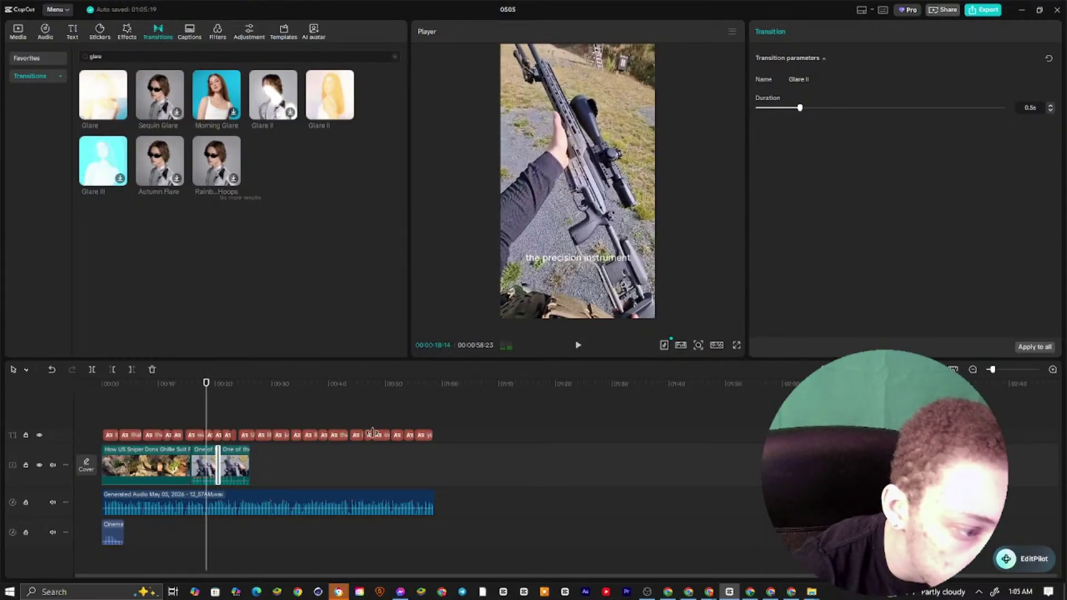
Mute all video clips on the main track by setting their volume to -∞ dB, and play back the transition
{"action": "left_click", "coordinate": [311, 463]}
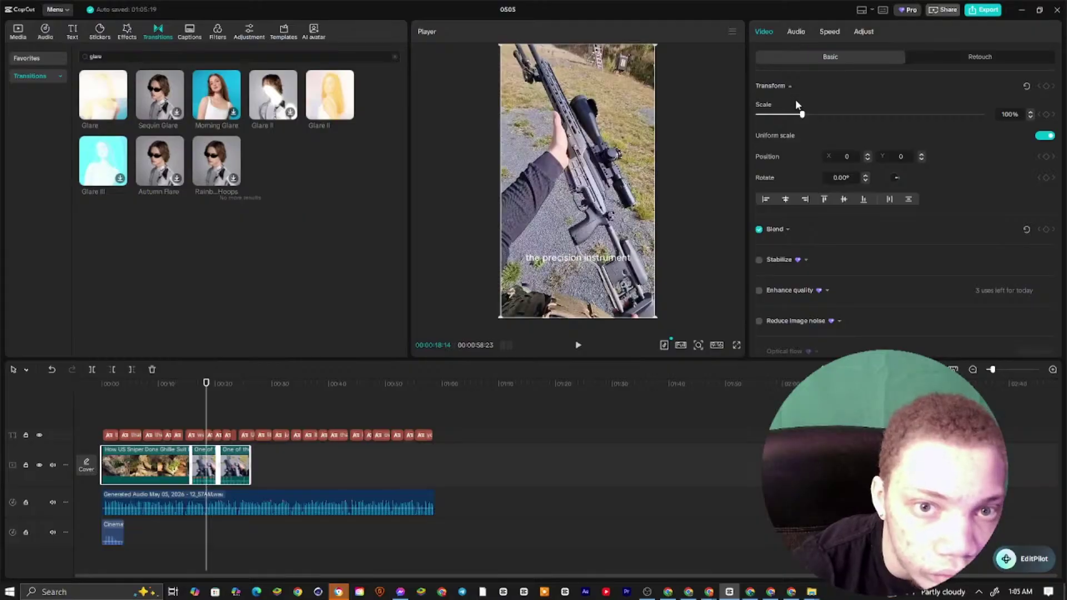
{"action": "left_click", "coordinate": [795, 31]}
{"action": "left_click", "coordinate": [578, 345]}
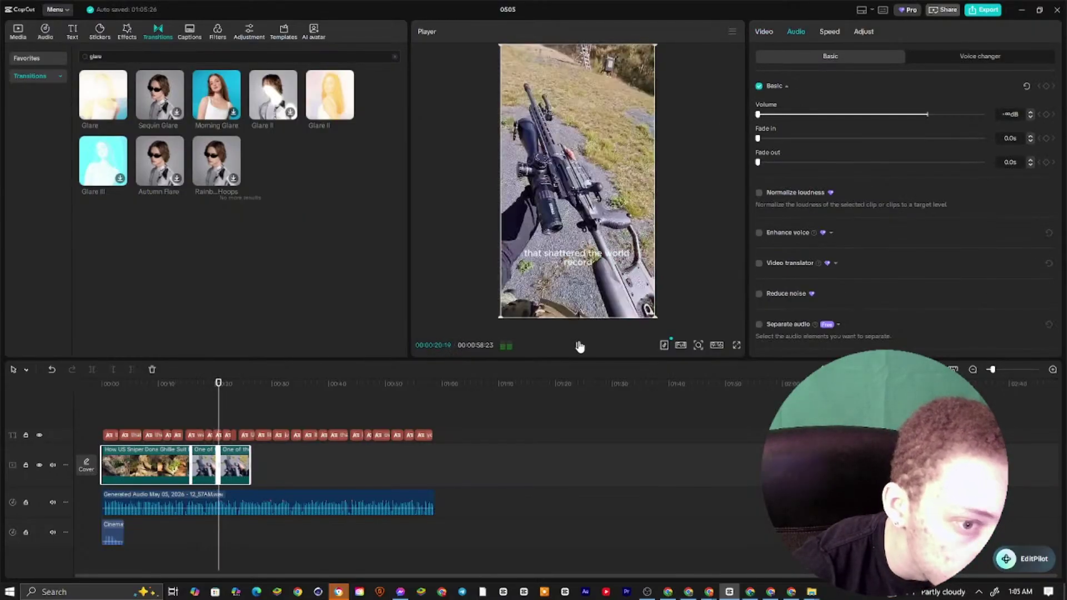
{"action": "left_click", "coordinate": [578, 345]}
Set the duration of the Glare II transition between the rifle clip halves to 2.4 s
{"action": "left_click", "coordinate": [218, 470]}
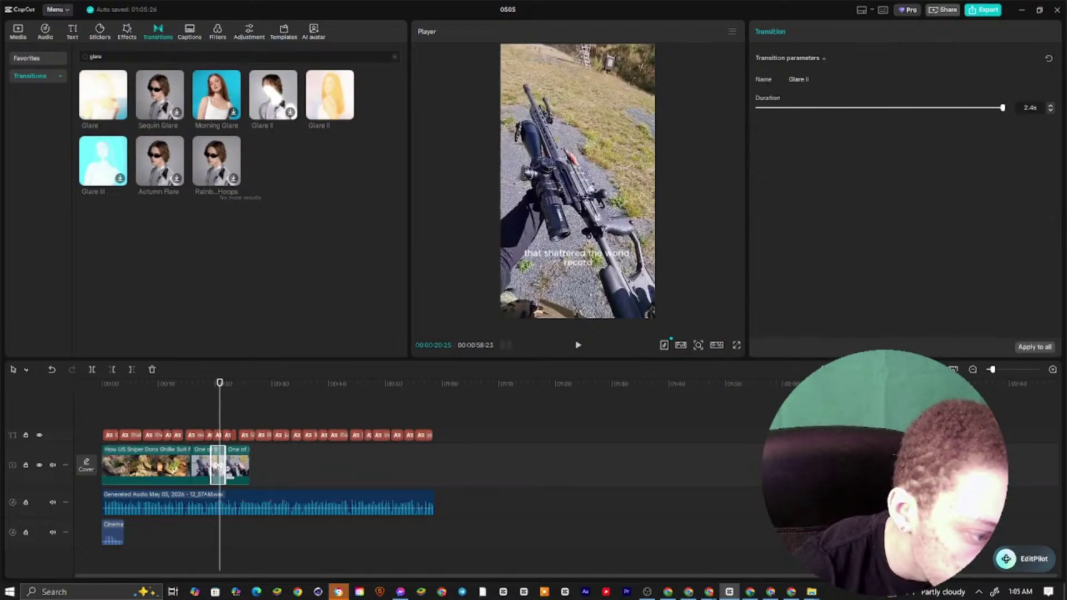
{"action": "left_click", "coordinate": [245, 496]}
Move the captions to the vertical middle of the frame and widen the text box so "that shattered the world record" fits on one line
{"action": "left_click", "coordinate": [580, 254]}
{"action": "left_click_drag", "start_coordinate": [581, 254], "coordinate": [644, 191]}
{"action": "left_click", "coordinate": [565, 195]}
{"action": "left_click", "coordinate": [551, 178]}
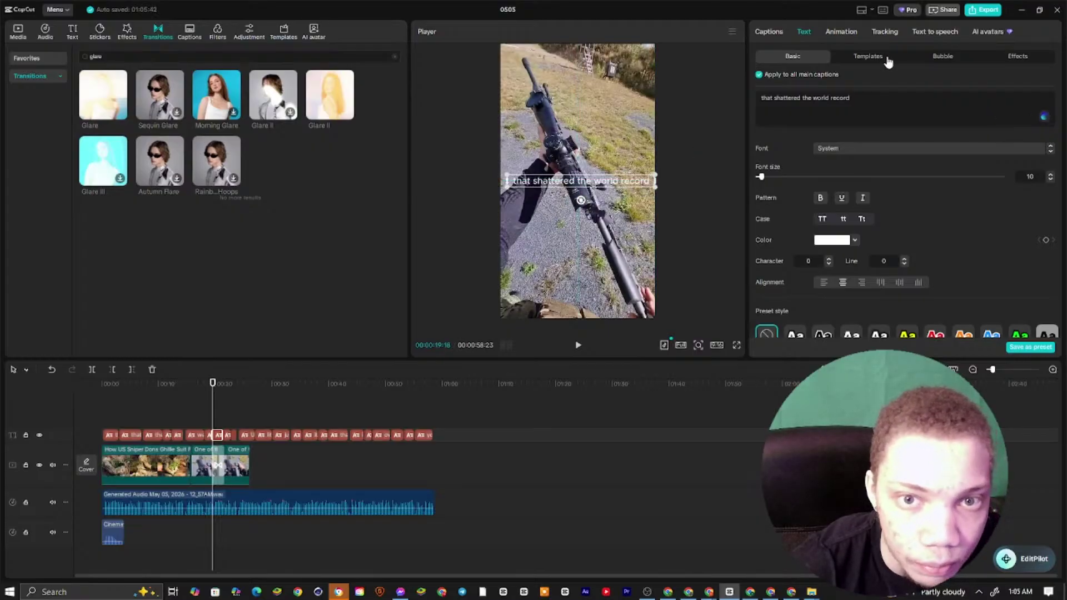
Try the bold italic white "The quick" caption template on all captions and play back the result
{"action": "left_click", "coordinate": [866, 57]}
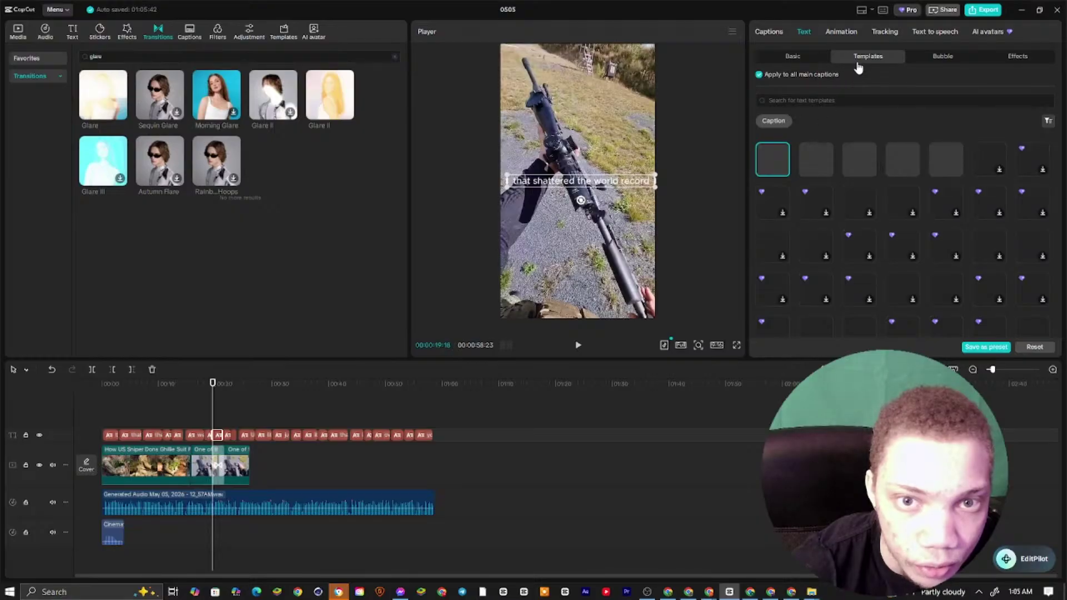
{"action": "scroll", "coordinate": [805, 172], "scroll_direction": "down", "scroll_amount": 3}
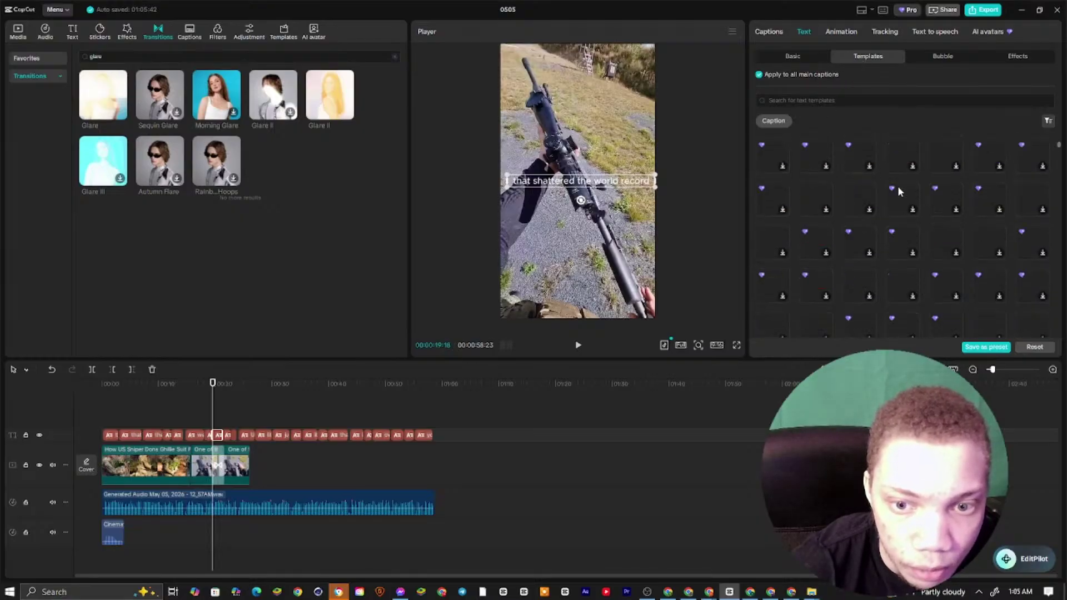
{"action": "scroll", "coordinate": [872, 186], "scroll_direction": "up", "scroll_amount": 2}
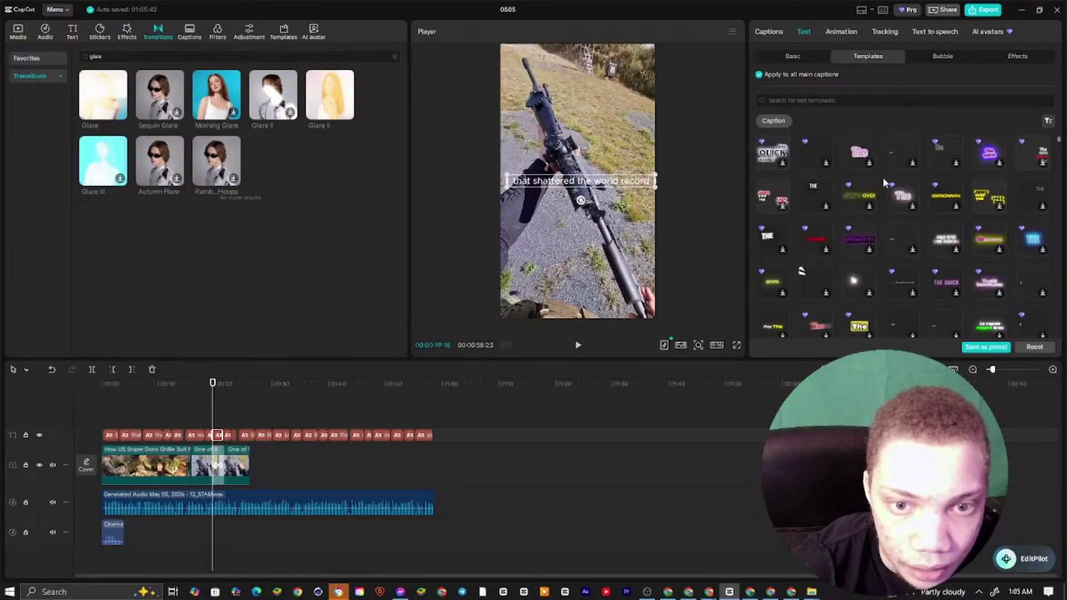
{"action": "scroll", "coordinate": [902, 222], "scroll_direction": "down", "scroll_amount": 2}
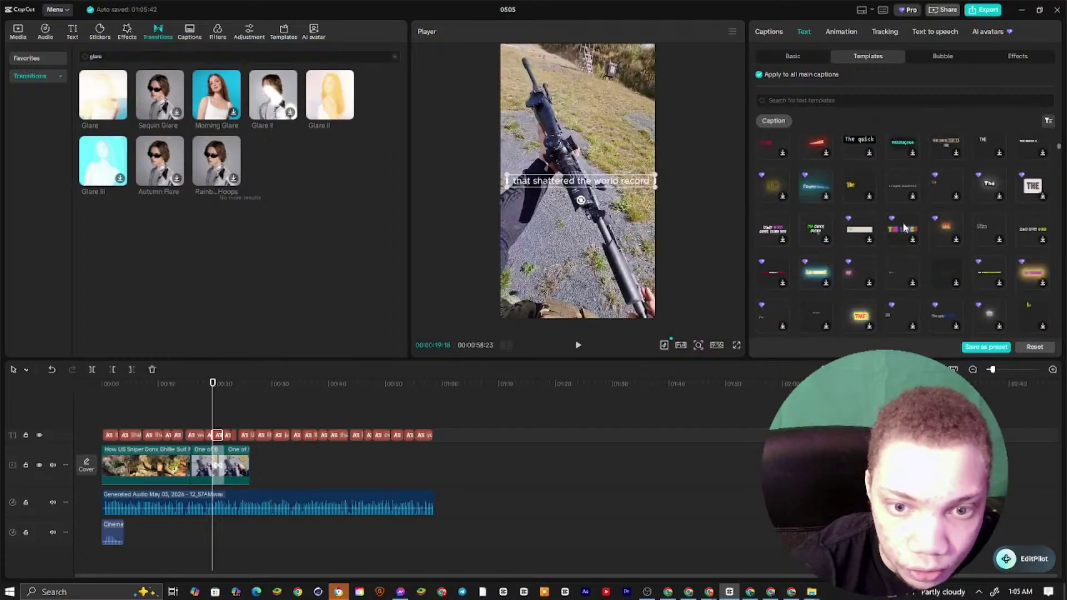
{"action": "scroll", "coordinate": [922, 221], "scroll_direction": "down", "scroll_amount": 1}
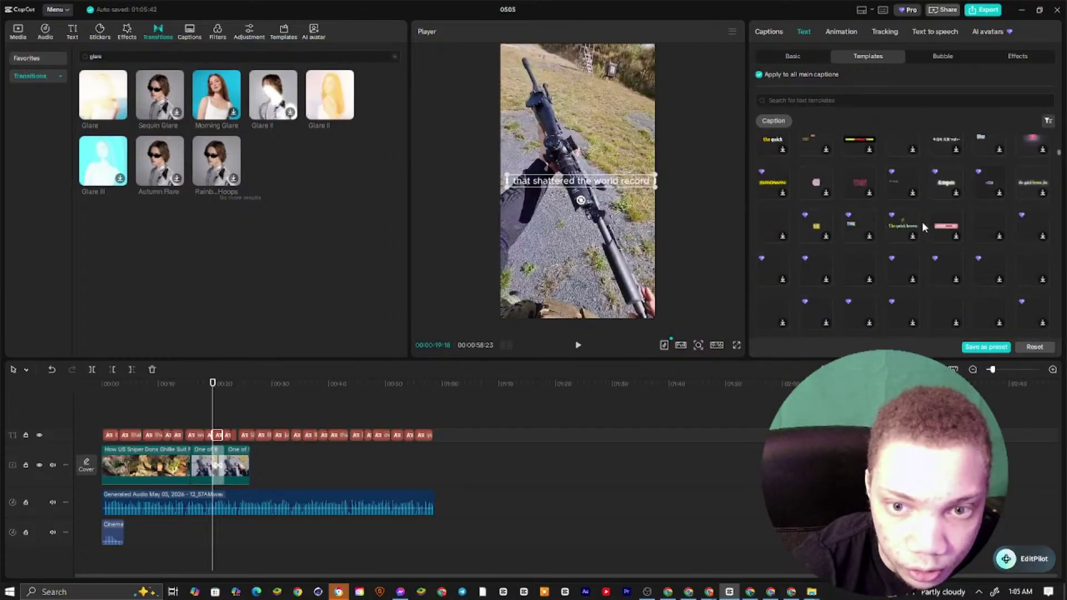
{"action": "scroll", "coordinate": [914, 217], "scroll_direction": "down", "scroll_amount": 2}
{"action": "scroll", "coordinate": [868, 183], "scroll_direction": "down", "scroll_amount": 2}
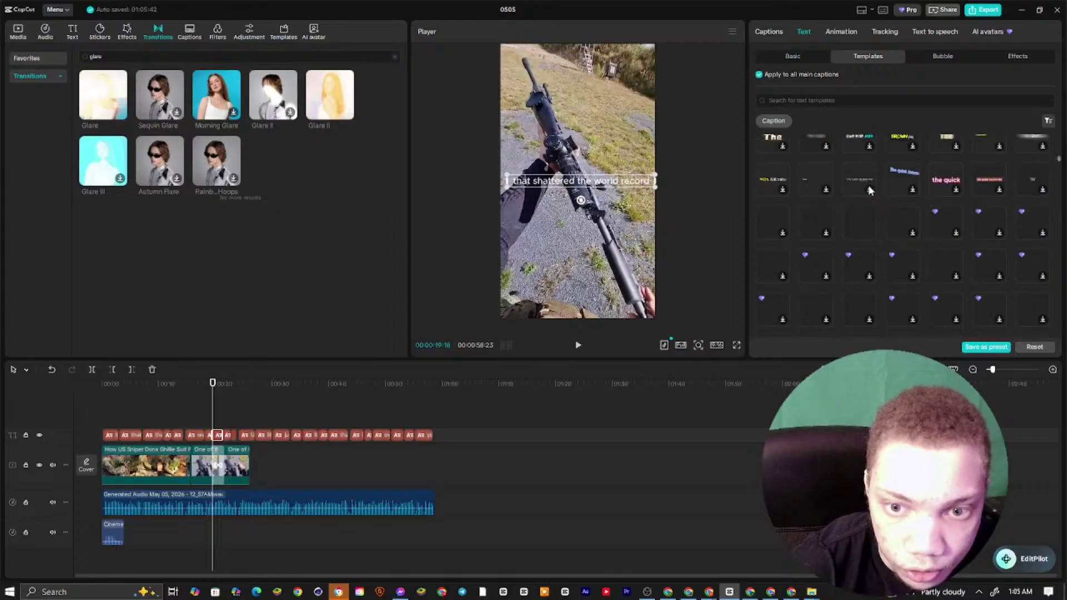
{"action": "scroll", "coordinate": [868, 191], "scroll_direction": "down", "scroll_amount": 2}
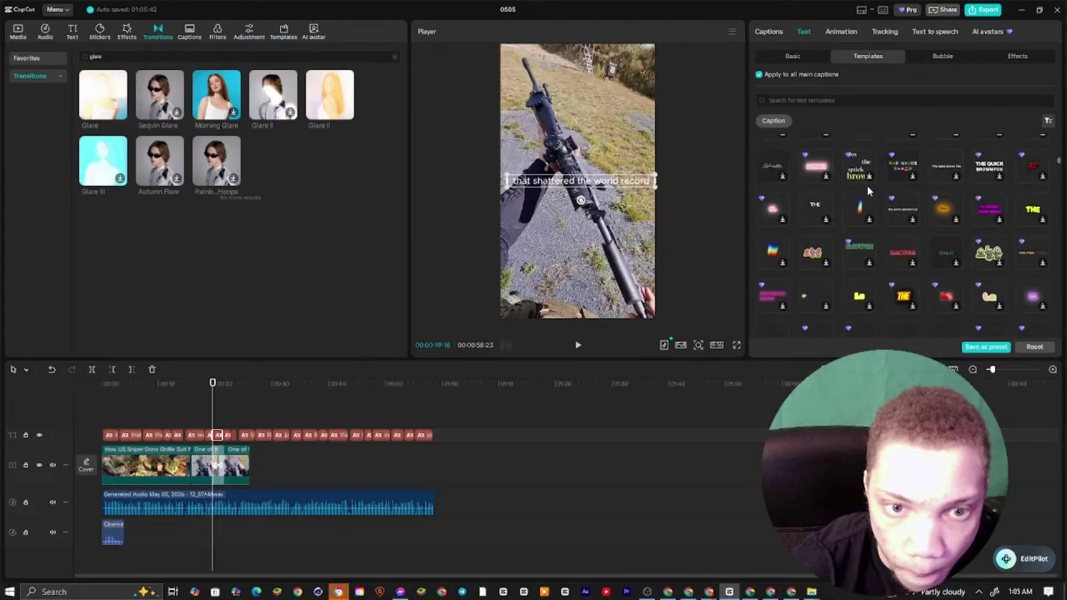
{"action": "scroll", "coordinate": [870, 192], "scroll_direction": "up", "scroll_amount": 3}
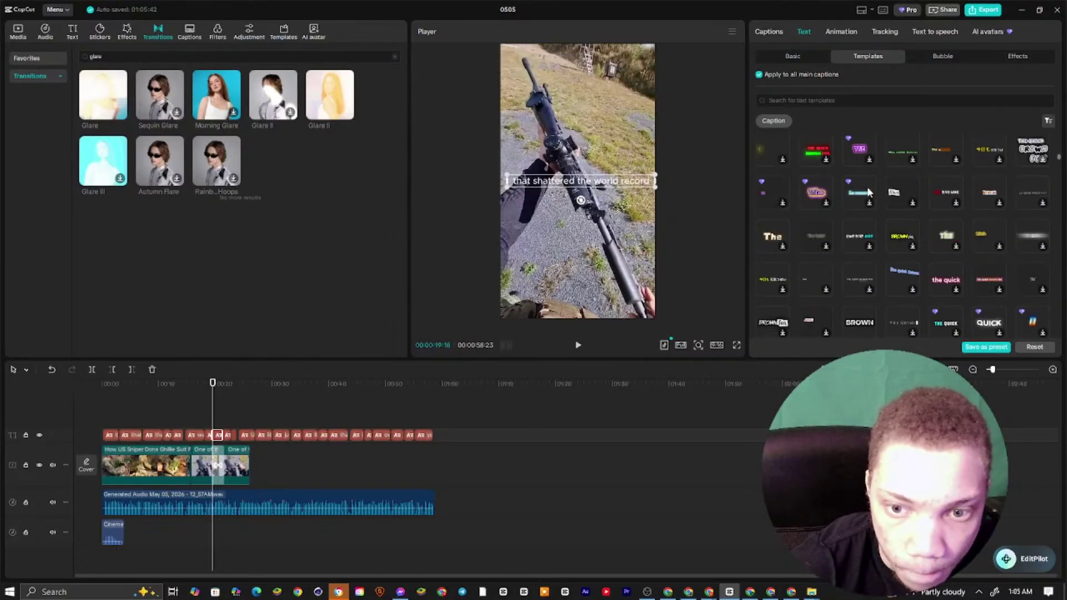
{"action": "scroll", "coordinate": [944, 184], "scroll_direction": "down", "scroll_amount": 4}
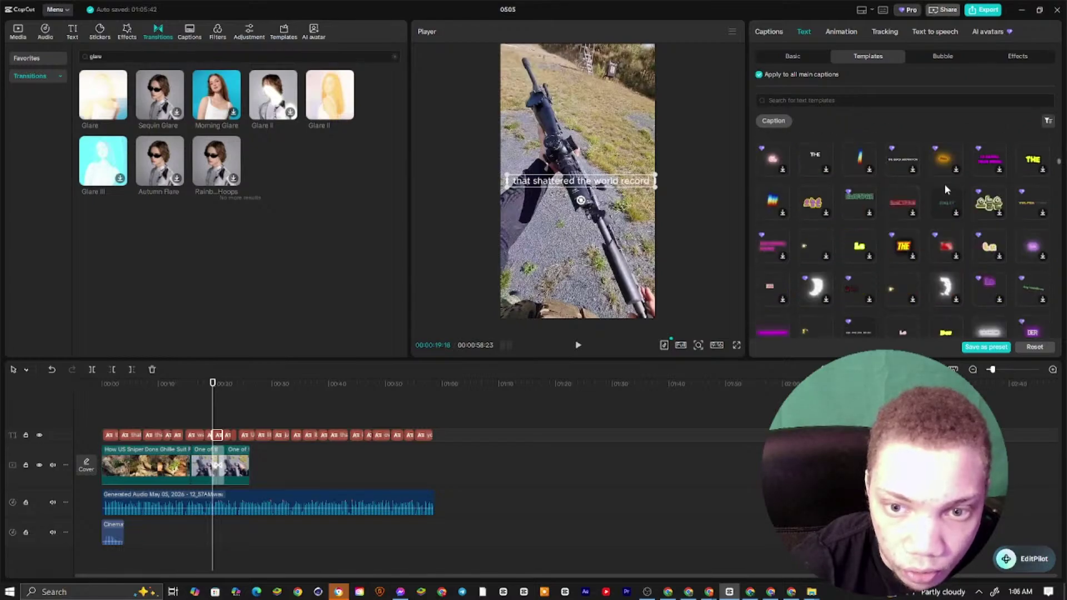
{"action": "scroll", "coordinate": [878, 193], "scroll_direction": "down", "scroll_amount": 5}
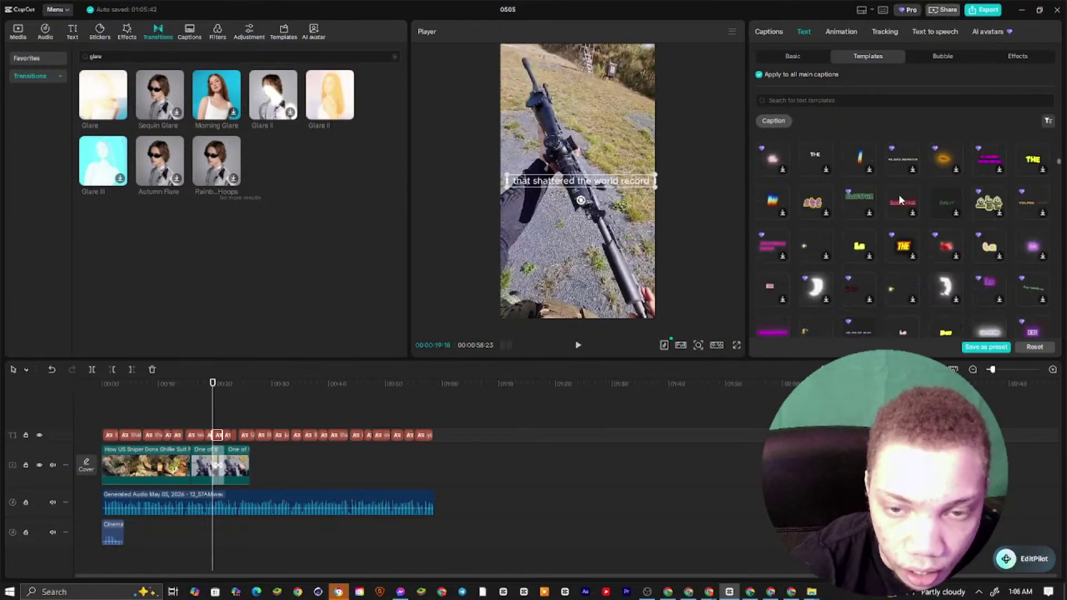
{"action": "scroll", "coordinate": [877, 198], "scroll_direction": "down", "scroll_amount": 4}
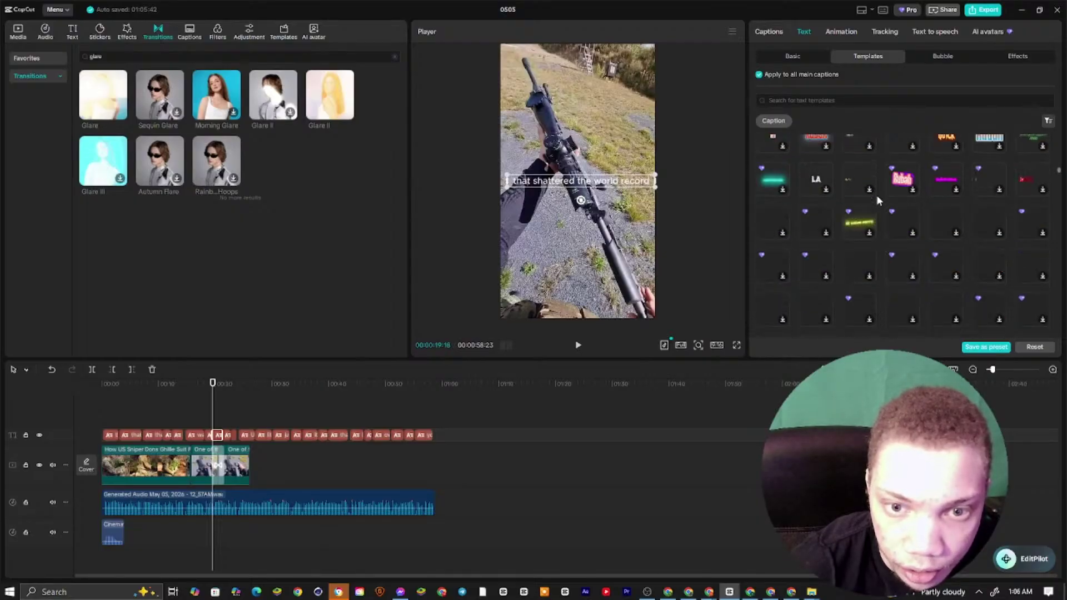
{"action": "scroll", "coordinate": [876, 194], "scroll_direction": "down", "scroll_amount": 2}
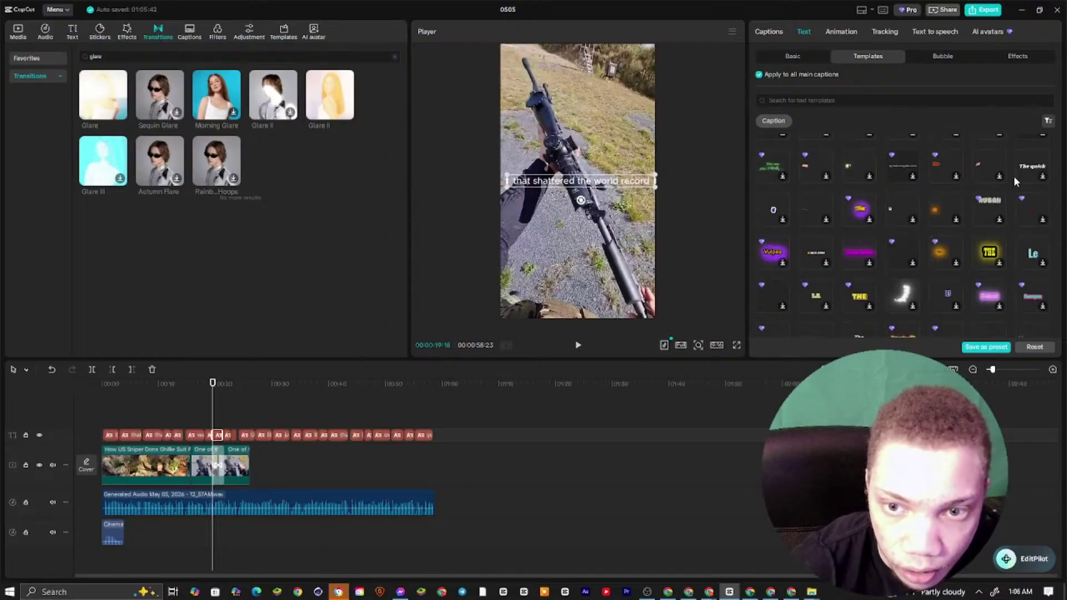
{"action": "left_click", "coordinate": [1030, 170]}
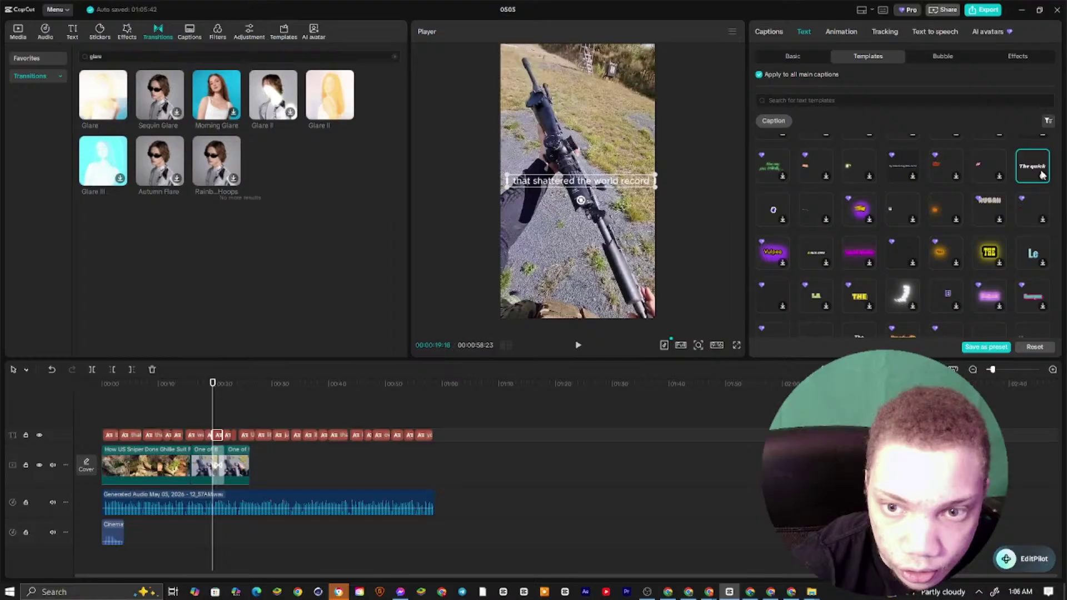
{"action": "left_click", "coordinate": [578, 345]}
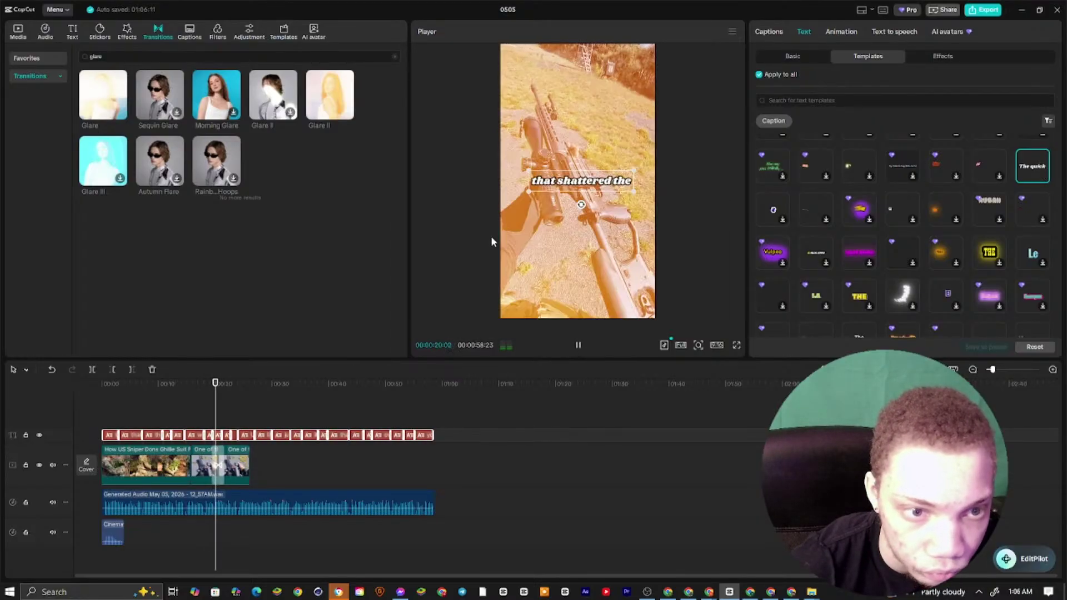
{"action": "left_click", "coordinate": [581, 347]}
{"action": "scroll", "coordinate": [812, 144], "scroll_direction": "down", "scroll_amount": 3}
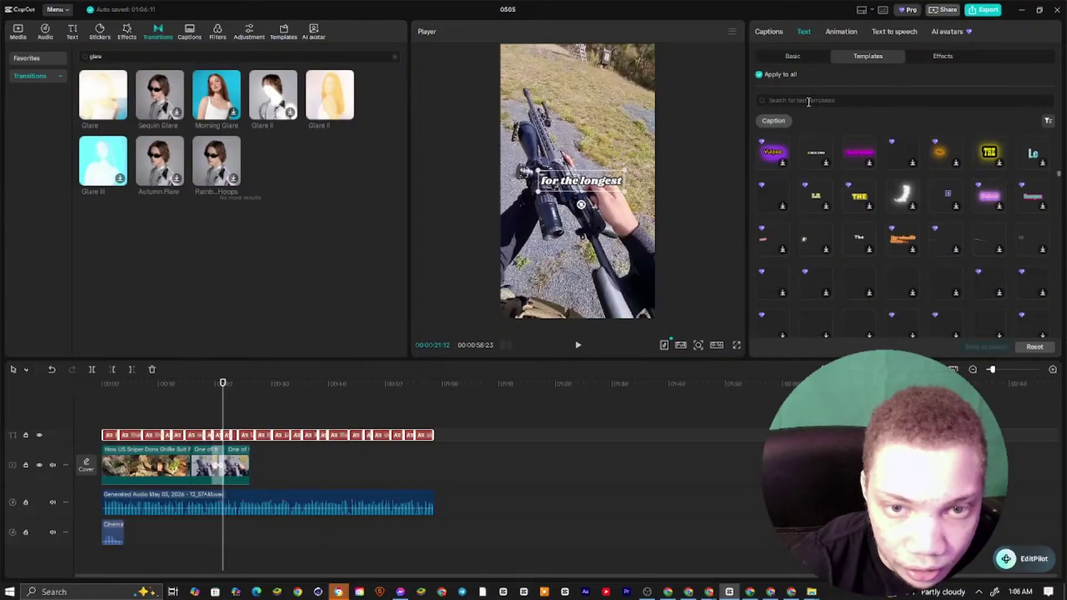
Examine the fonts available for the captions, from the downloadable styles through the installed system fonts
{"action": "left_click", "coordinate": [792, 56]}
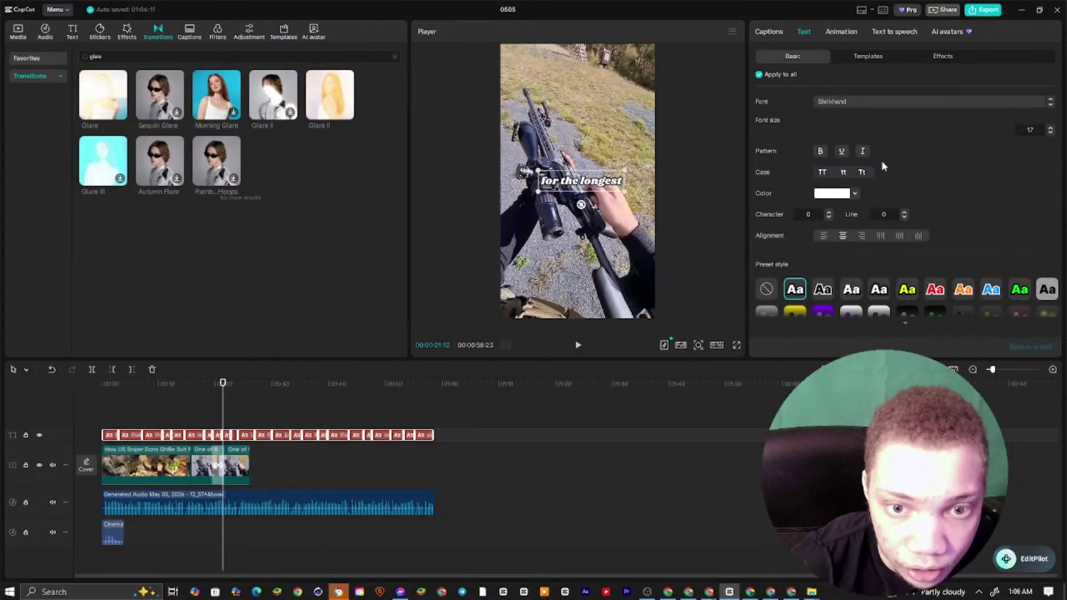
{"action": "left_click", "coordinate": [836, 101]}
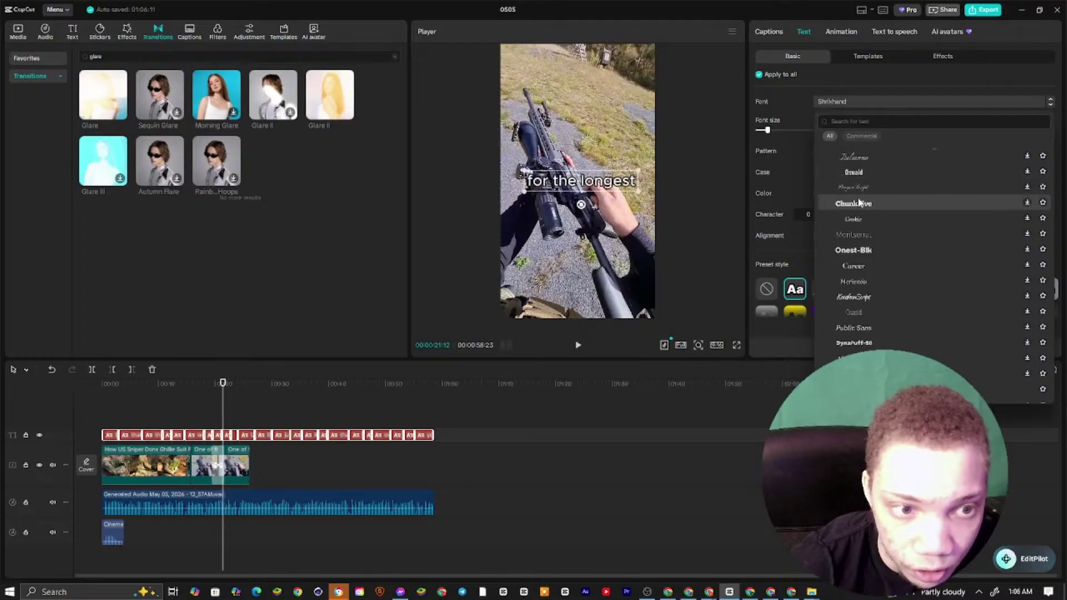
{"action": "scroll", "coordinate": [861, 206], "scroll_direction": "down", "scroll_amount": 3}
{"action": "scroll", "coordinate": [862, 206], "scroll_direction": "down", "scroll_amount": 5}
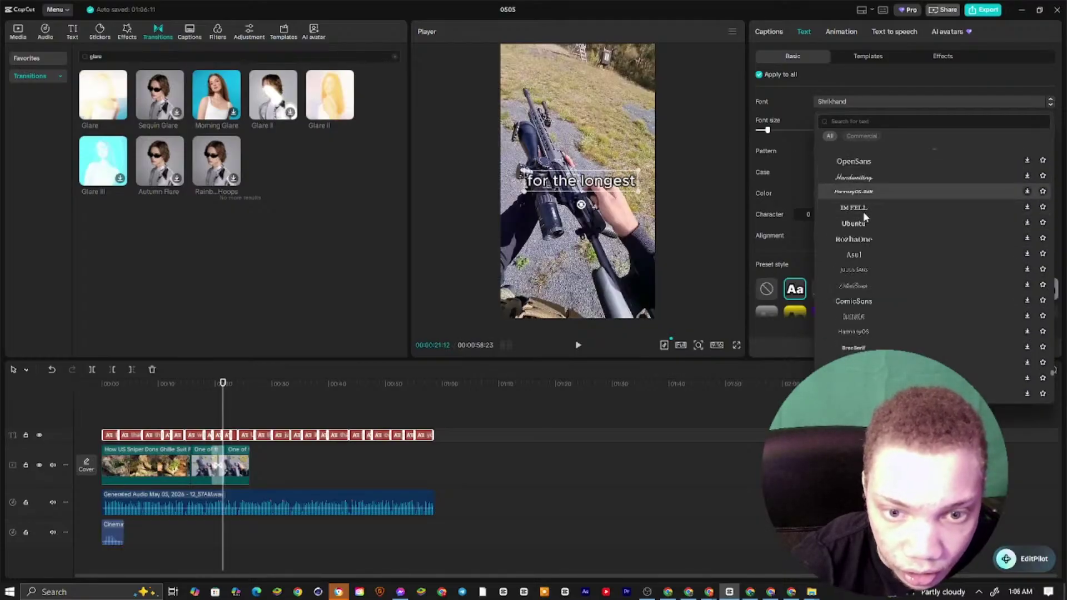
{"action": "scroll", "coordinate": [872, 239], "scroll_direction": "down", "scroll_amount": 3}
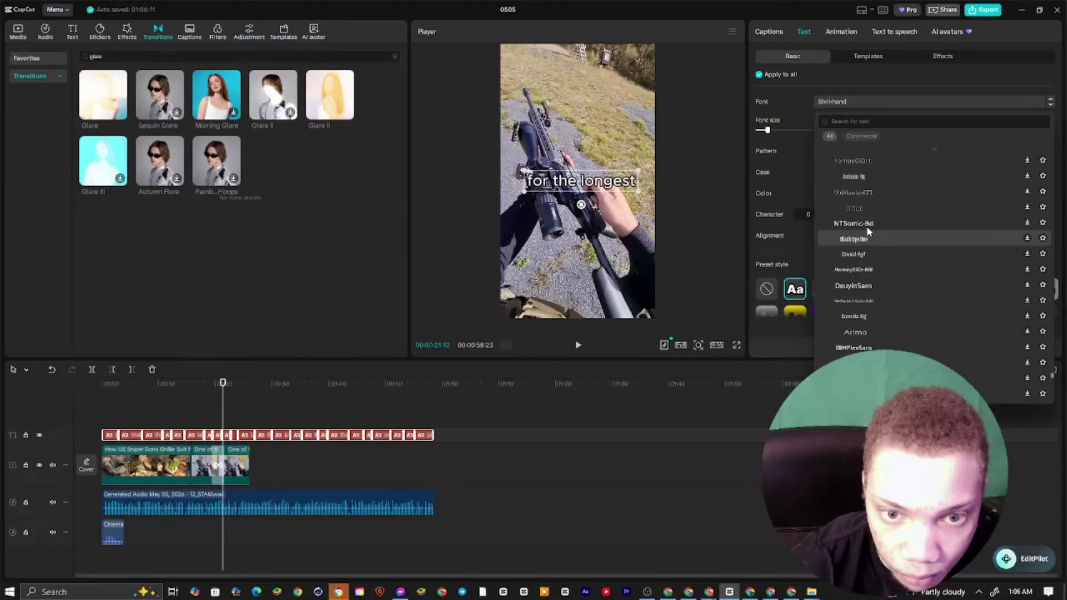
{"action": "scroll", "coordinate": [868, 230], "scroll_direction": "down", "scroll_amount": 10}
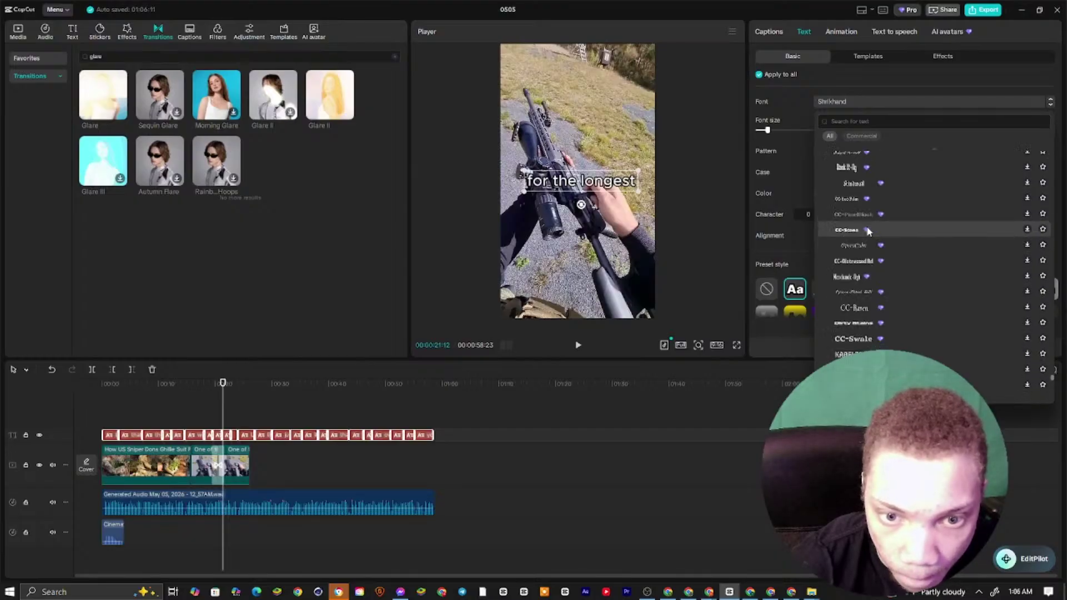
{"action": "scroll", "coordinate": [868, 230], "scroll_direction": "down", "scroll_amount": 10}
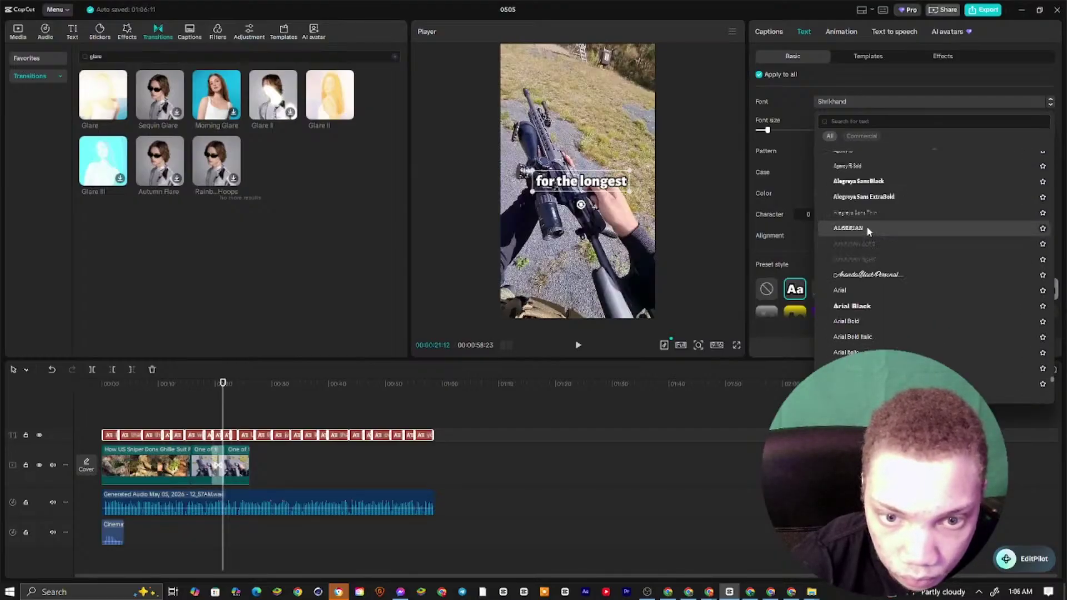
{"action": "scroll", "coordinate": [868, 229], "scroll_direction": "down", "scroll_amount": 10}
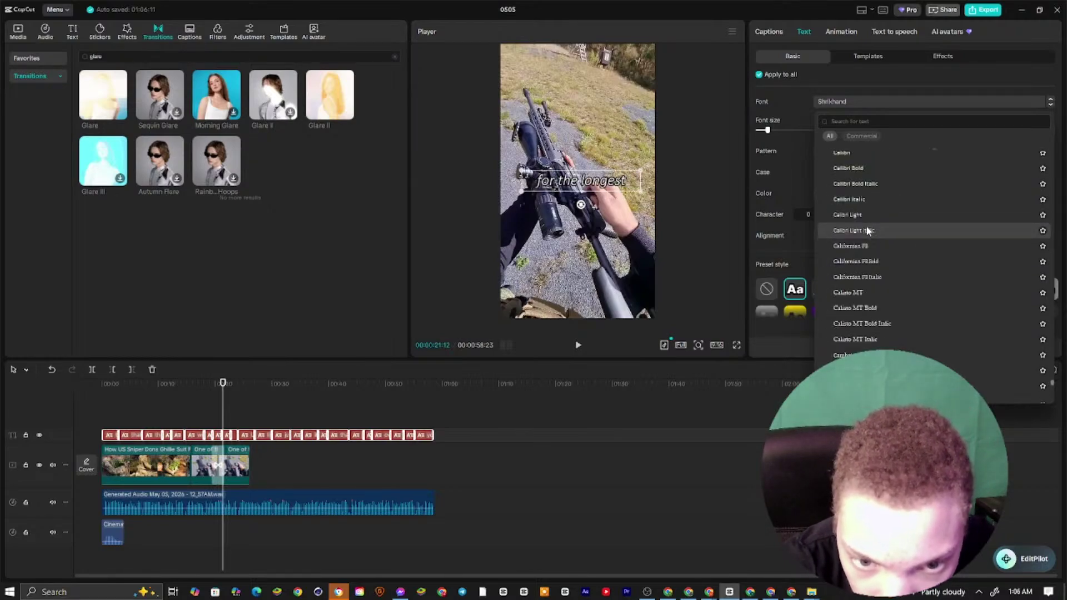
{"action": "scroll", "coordinate": [865, 229], "scroll_direction": "down", "scroll_amount": 10}
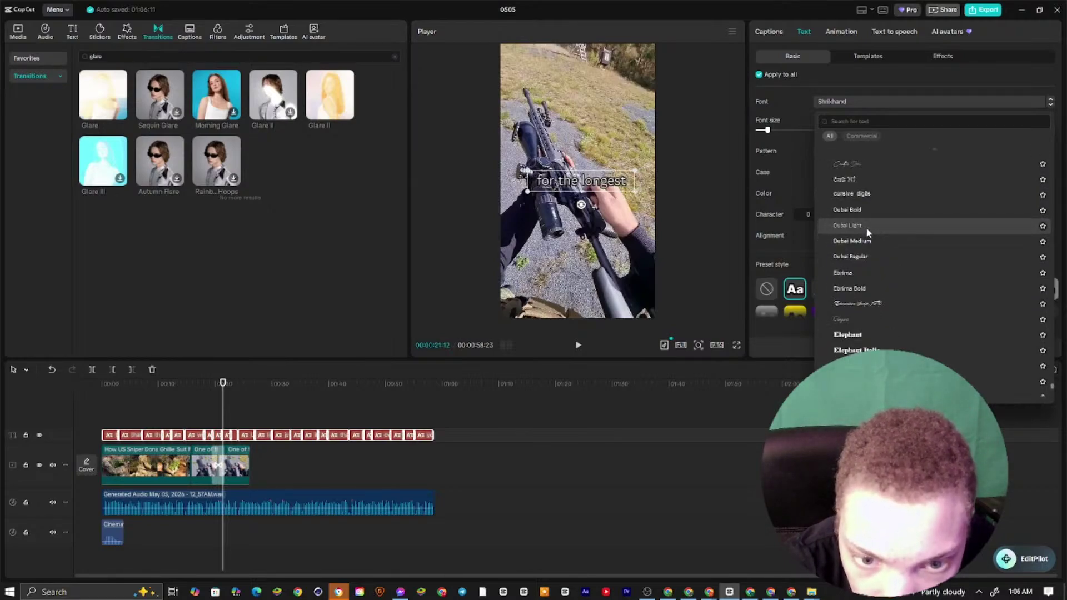
{"action": "scroll", "coordinate": [866, 229], "scroll_direction": "down", "scroll_amount": 10}
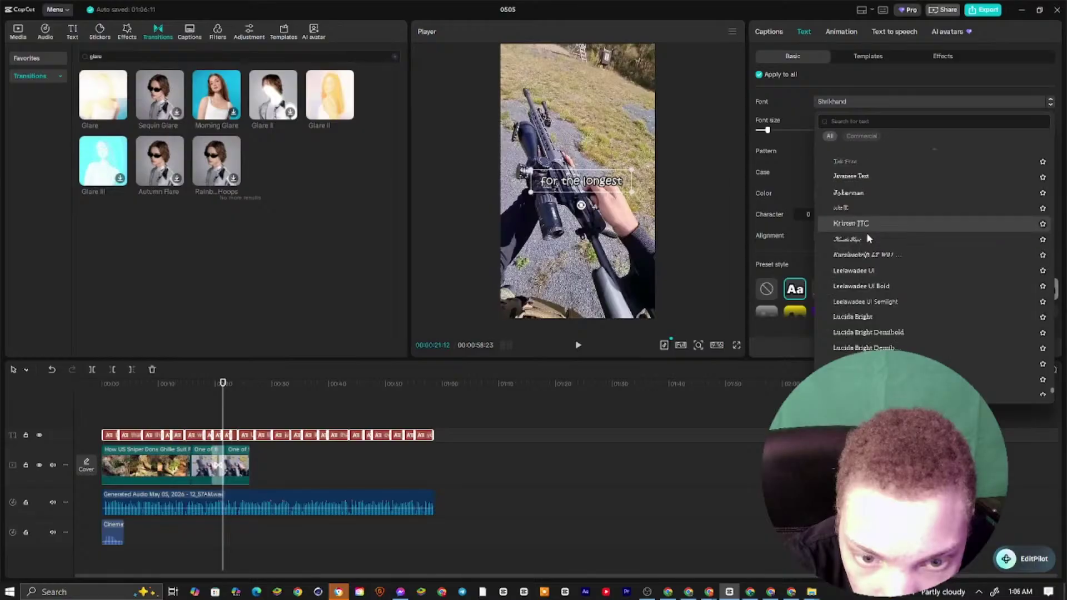
{"action": "scroll", "coordinate": [865, 232], "scroll_direction": "down", "scroll_amount": 5}
{"action": "scroll", "coordinate": [866, 233], "scroll_direction": "down", "scroll_amount": 10}
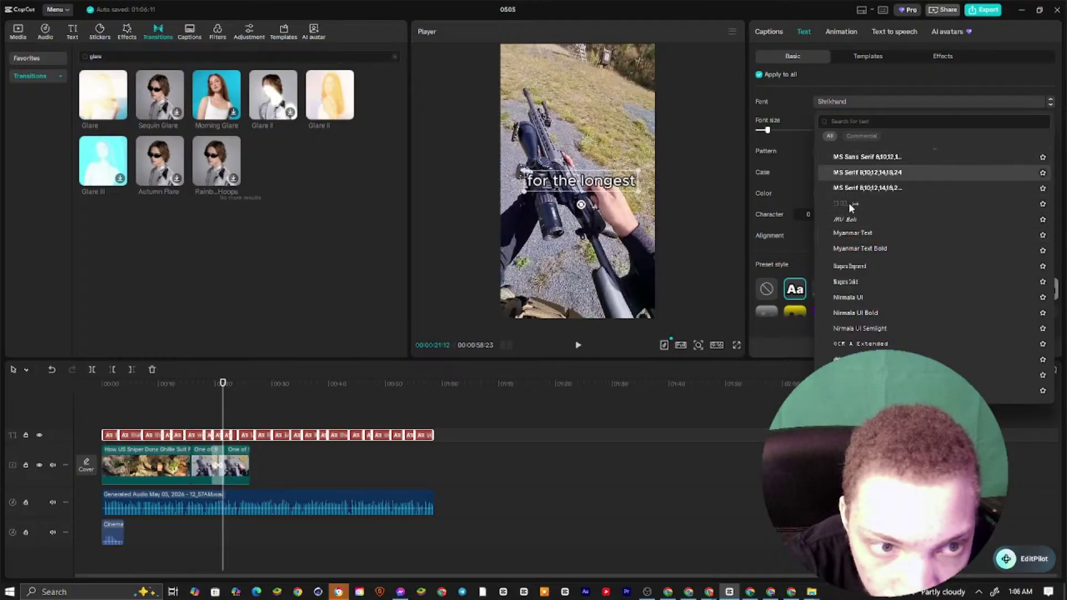
{"action": "scroll", "coordinate": [845, 223], "scroll_direction": "down", "scroll_amount": 5}
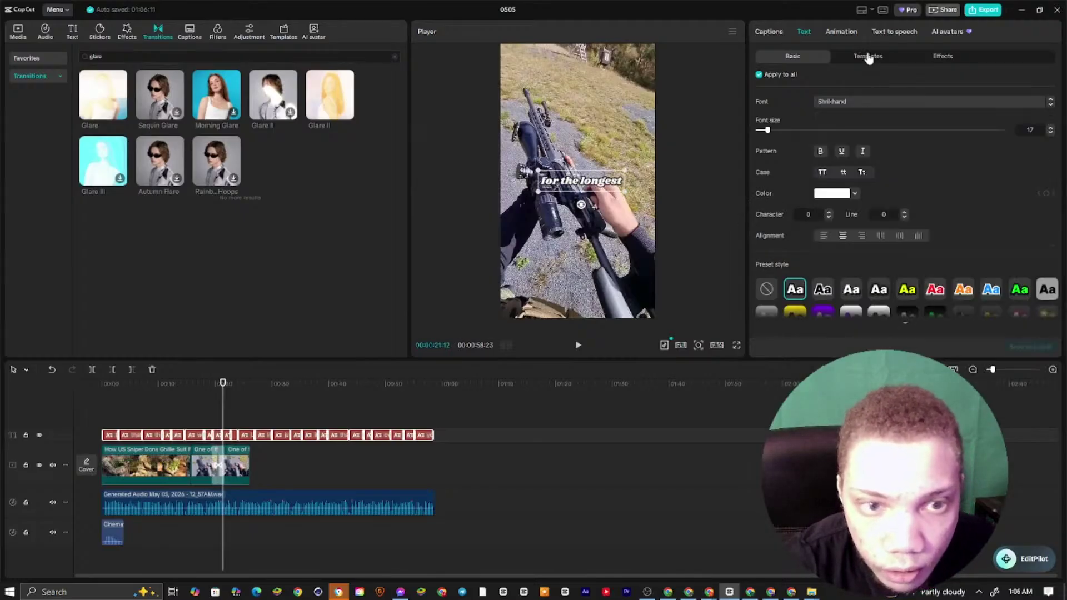
Apply the bold white single-word caption template reading "brown" and "quick" to all captions
{"action": "left_click", "coordinate": [868, 56]}
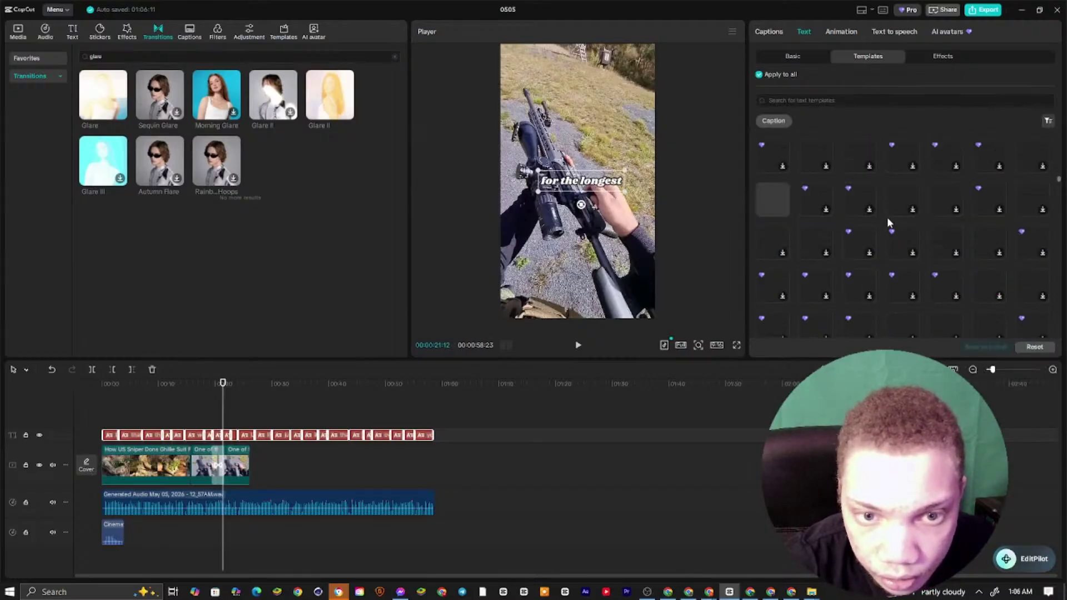
{"action": "scroll", "coordinate": [855, 178], "scroll_direction": "up", "scroll_amount": 1}
{"action": "scroll", "coordinate": [833, 178], "scroll_direction": "down", "scroll_amount": 5}
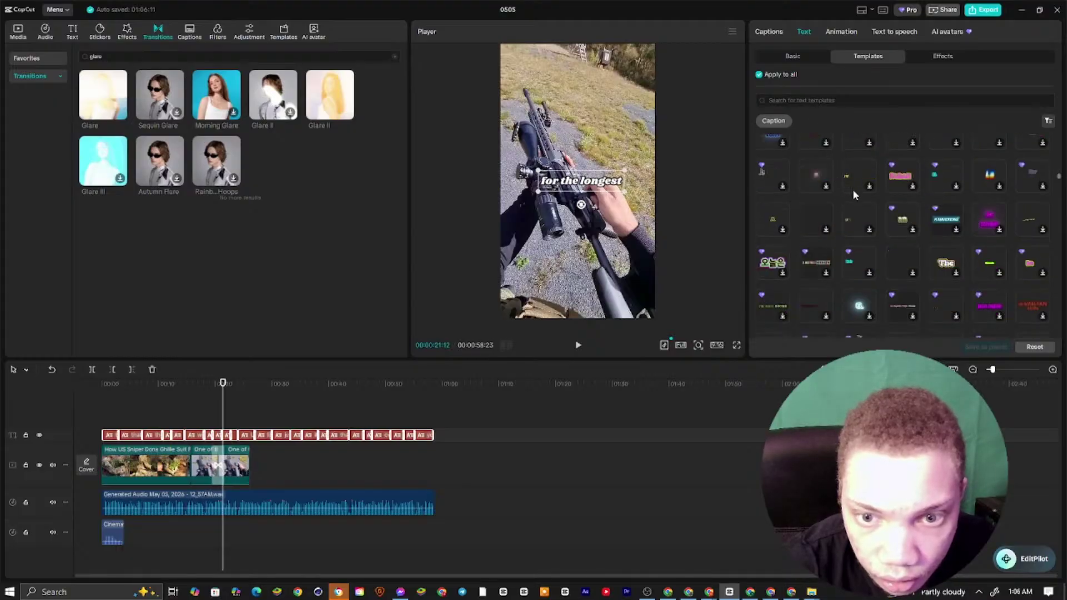
{"action": "scroll", "coordinate": [844, 226], "scroll_direction": "down", "scroll_amount": 3}
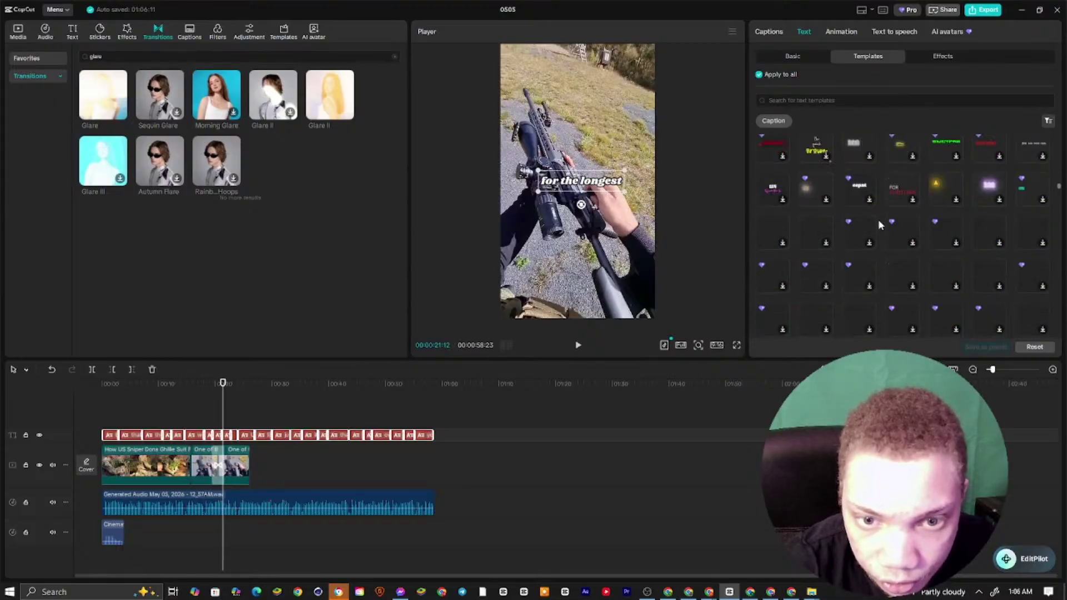
{"action": "scroll", "coordinate": [899, 244], "scroll_direction": "down", "scroll_amount": 3}
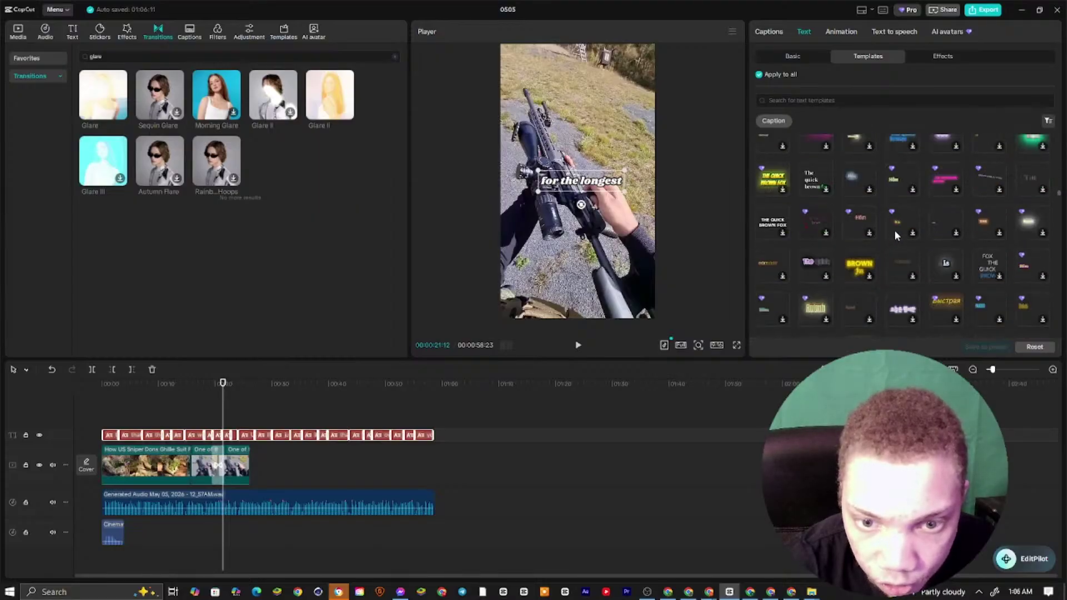
{"action": "scroll", "coordinate": [894, 230], "scroll_direction": "down", "scroll_amount": 5}
{"action": "scroll", "coordinate": [895, 230], "scroll_direction": "down", "scroll_amount": 2}
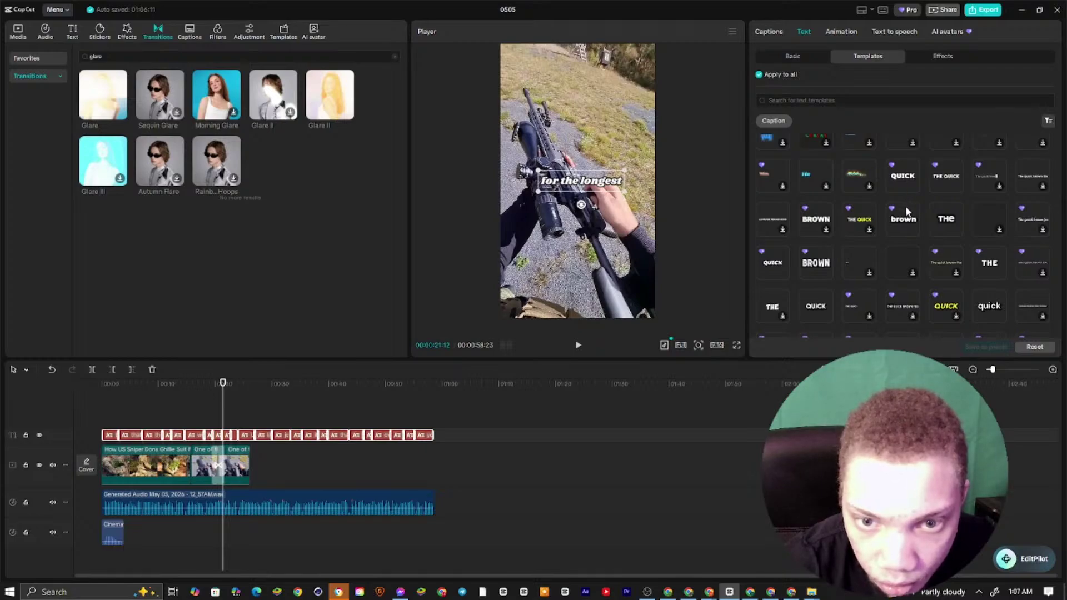
{"action": "left_click", "coordinate": [904, 205]}
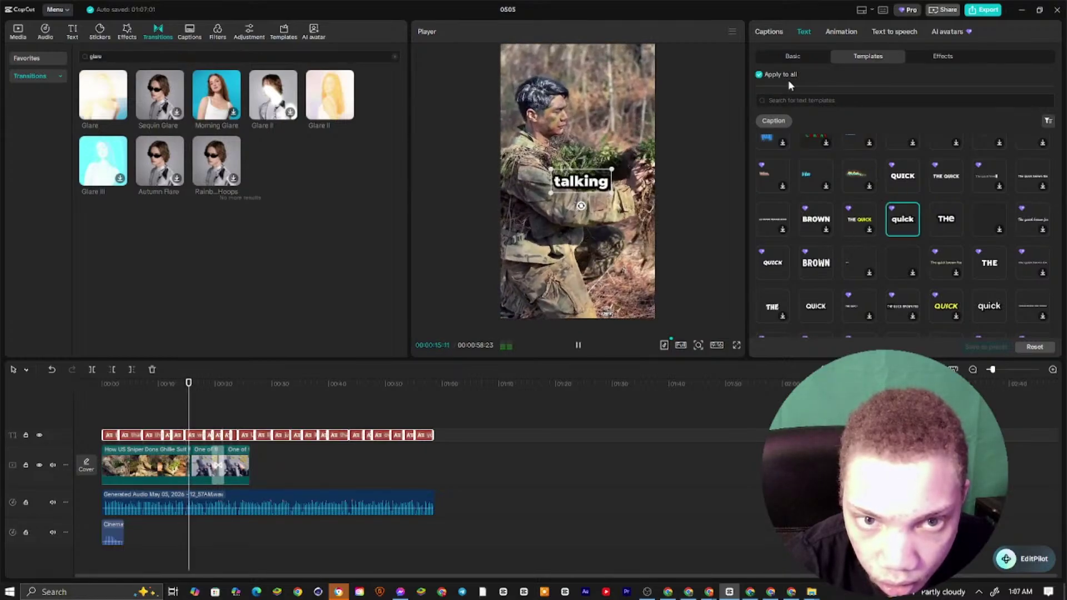
Stop playback at the "L ONE FIFTEENA3" caption and set the font size of all captions to 14 so it fits on one line
{"action": "left_click", "coordinate": [792, 56]}
{"action": "left_click", "coordinate": [578, 344]}
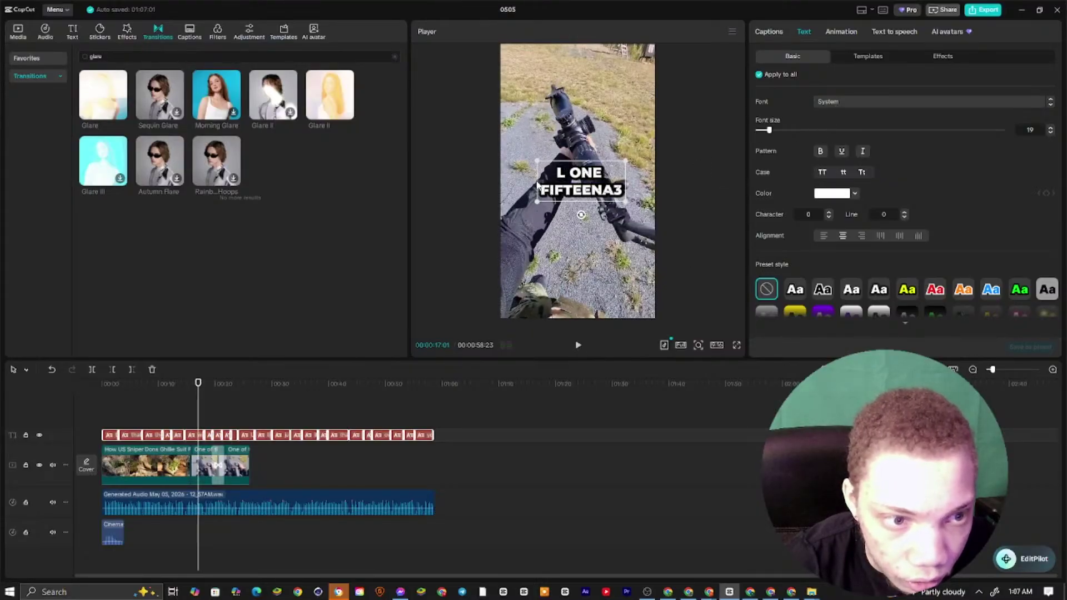
{"action": "mouse_move", "coordinate": [537, 201]}
{"action": "left_mouse_down"}
{"action": "mouse_move", "coordinate": [558, 198]}
{"action": "mouse_move", "coordinate": [543, 199]}
{"action": "left_mouse_up"}
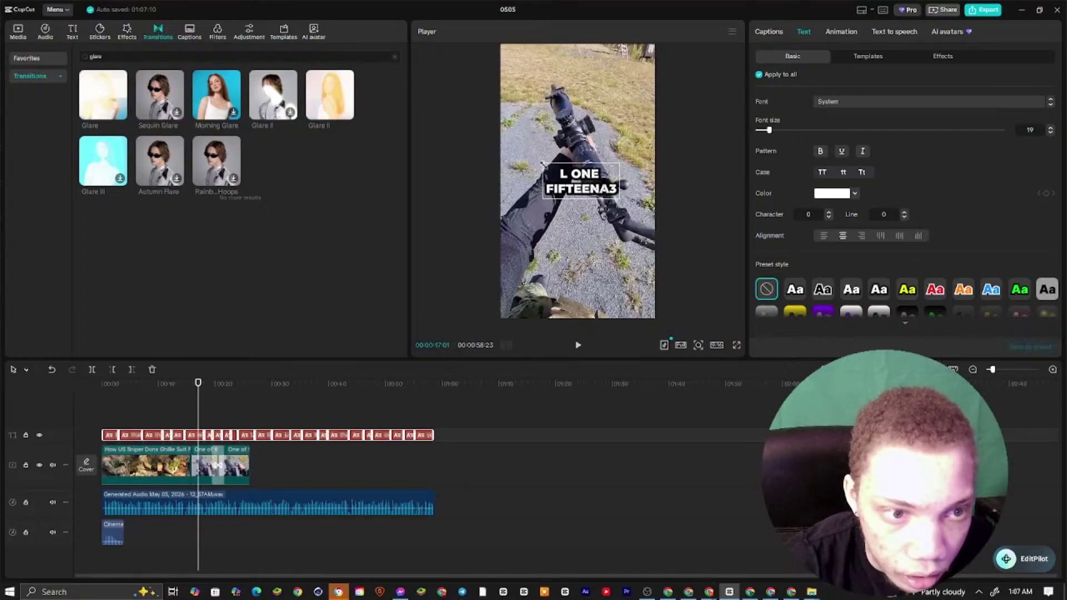
{"action": "left_click_drag", "start_coordinate": [543, 198], "coordinate": [536, 203]}
{"action": "left_click_drag", "start_coordinate": [768, 131], "coordinate": [766, 132]}
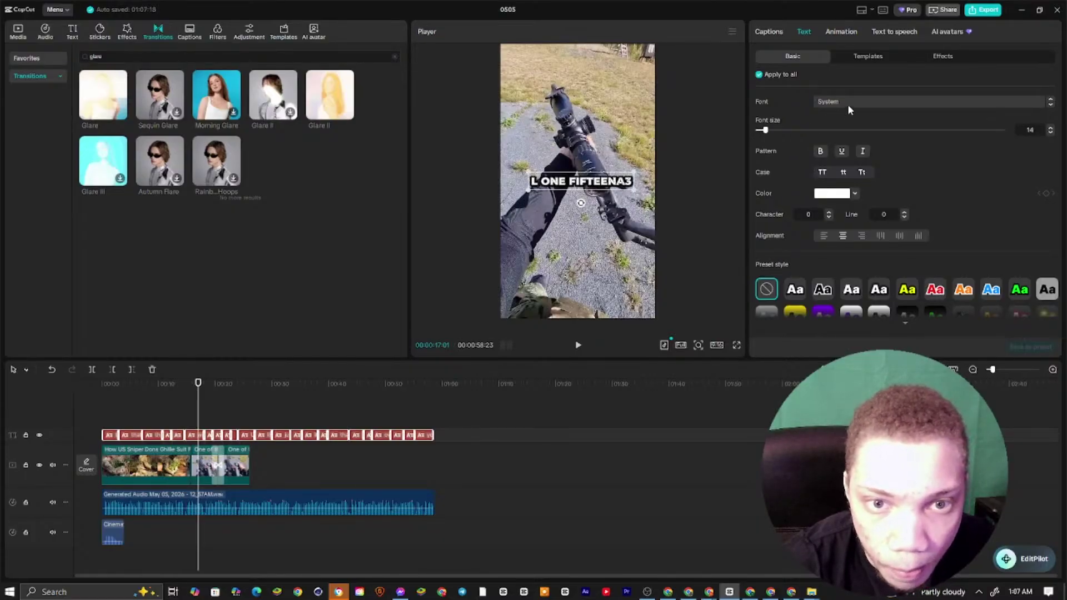
Search the caption fonts for "m" and apply the MPLUS2-Blk preset font to all captions
{"action": "left_click", "coordinate": [833, 102]}
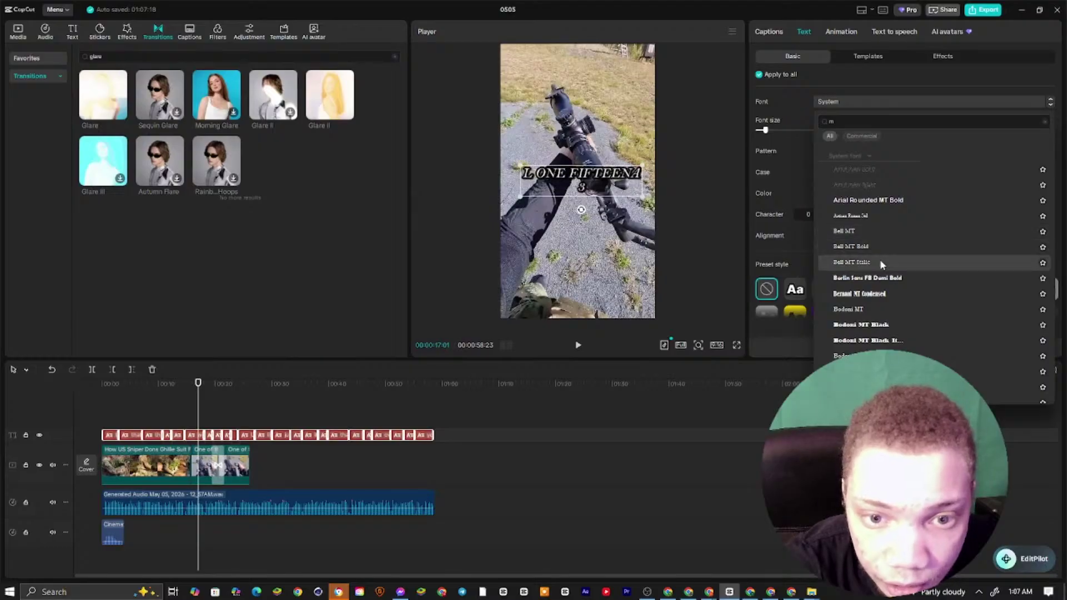
{"action": "scroll", "coordinate": [879, 259], "scroll_direction": "down", "scroll_amount": 8}
{"action": "scroll", "coordinate": [882, 265], "scroll_direction": "down", "scroll_amount": 10}
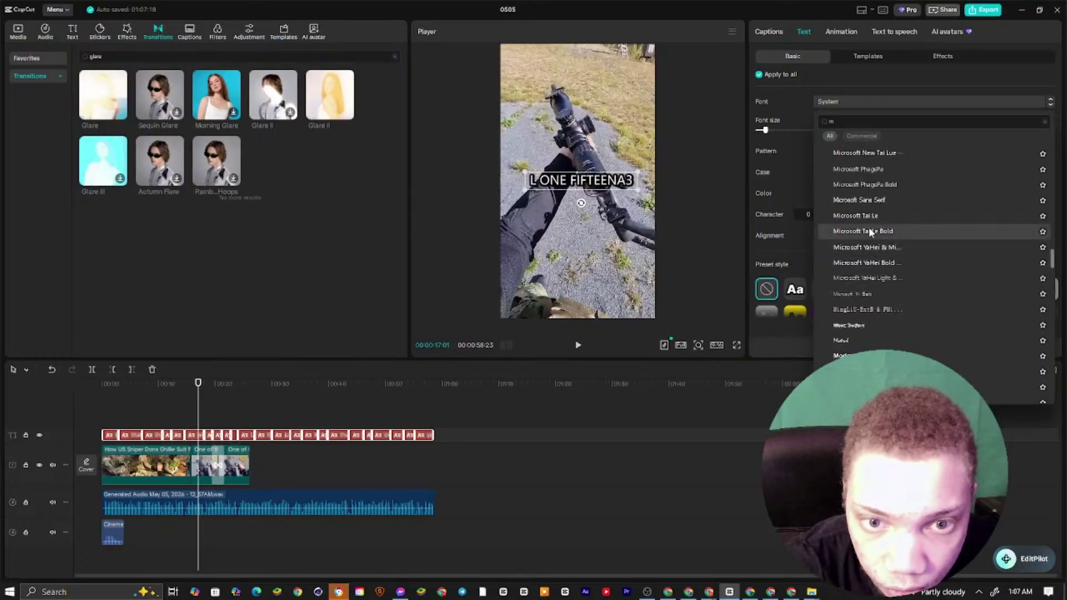
{"action": "scroll", "coordinate": [871, 261], "scroll_direction": "down", "scroll_amount": 4}
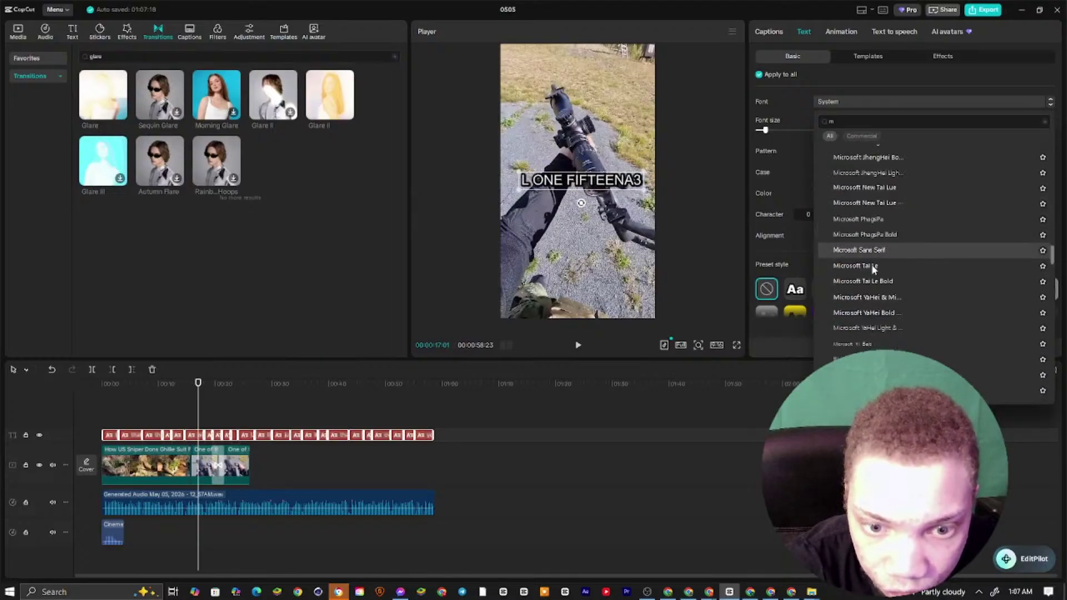
{"action": "scroll", "coordinate": [875, 329], "scroll_direction": "down", "scroll_amount": 4}
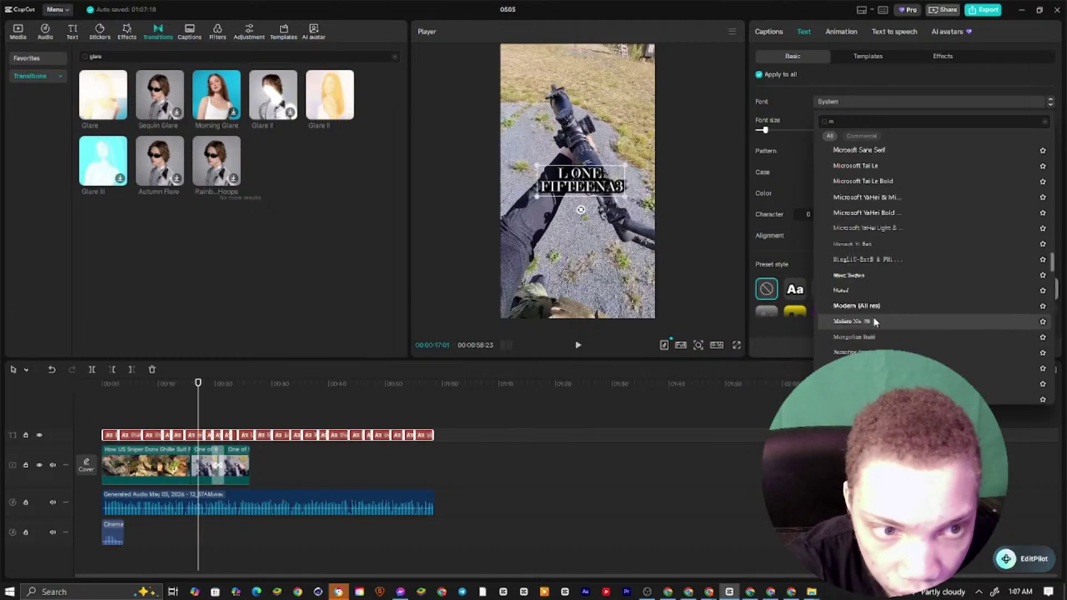
{"action": "scroll", "coordinate": [873, 329], "scroll_direction": "down", "scroll_amount": 2}
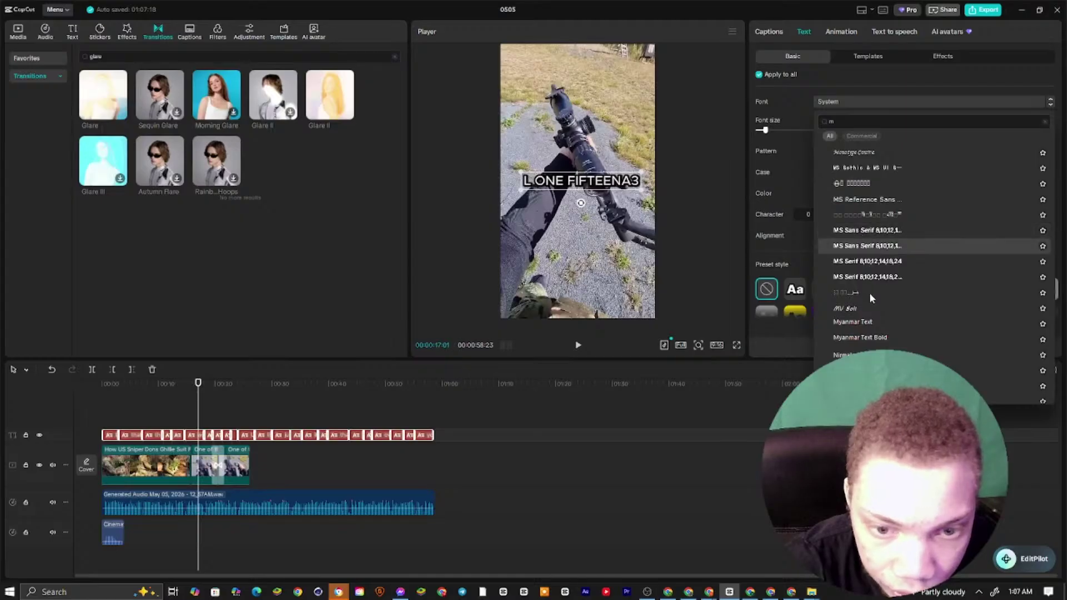
{"action": "scroll", "coordinate": [865, 323], "scroll_direction": "down", "scroll_amount": 10}
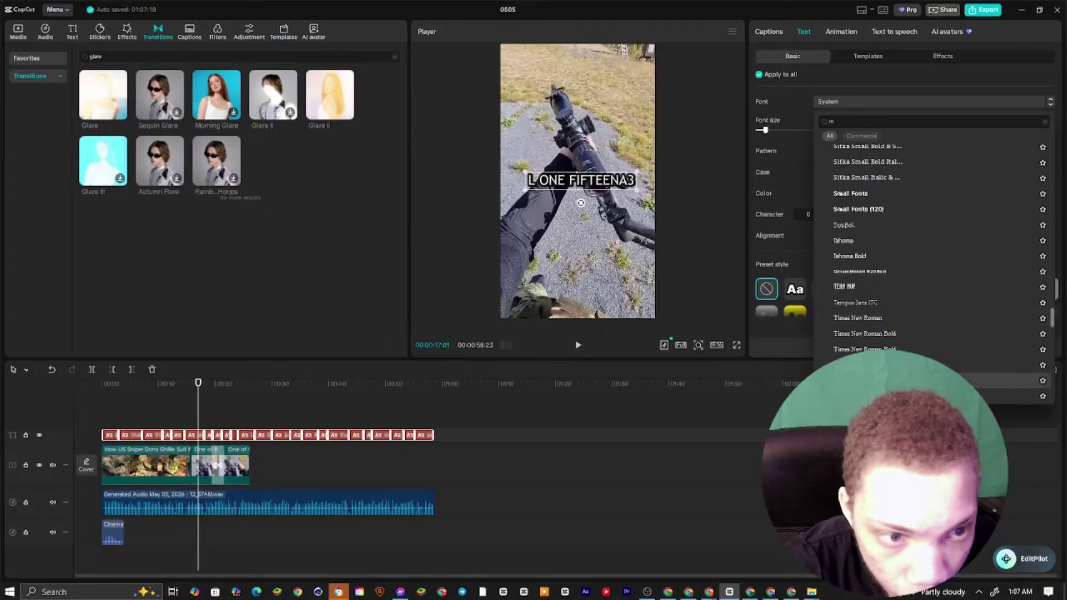
{"action": "scroll", "coordinate": [933, 379], "scroll_direction": "down", "scroll_amount": 2}
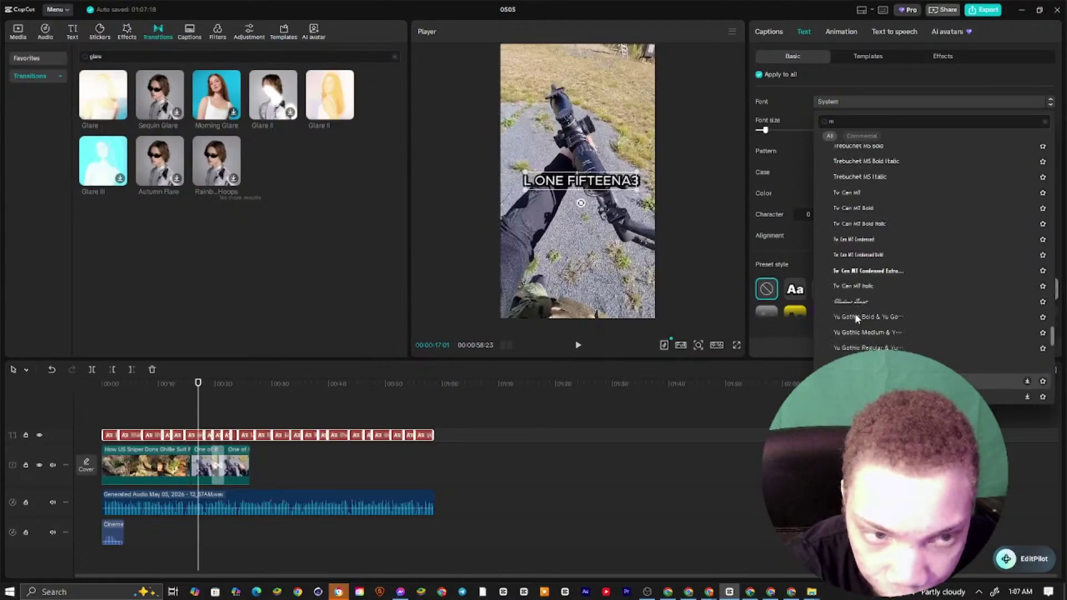
{"action": "scroll", "coordinate": [933, 366], "scroll_direction": "down", "scroll_amount": 2}
{"action": "scroll", "coordinate": [933, 344], "scroll_direction": "down", "scroll_amount": 8}
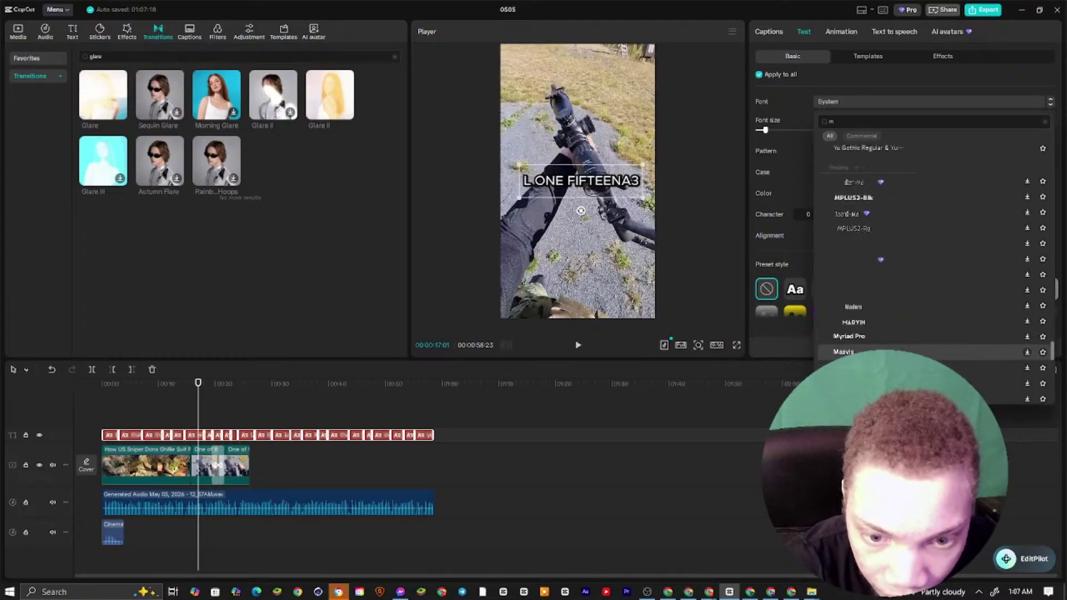
{"action": "scroll", "coordinate": [875, 220], "scroll_direction": "up", "scroll_amount": 2}
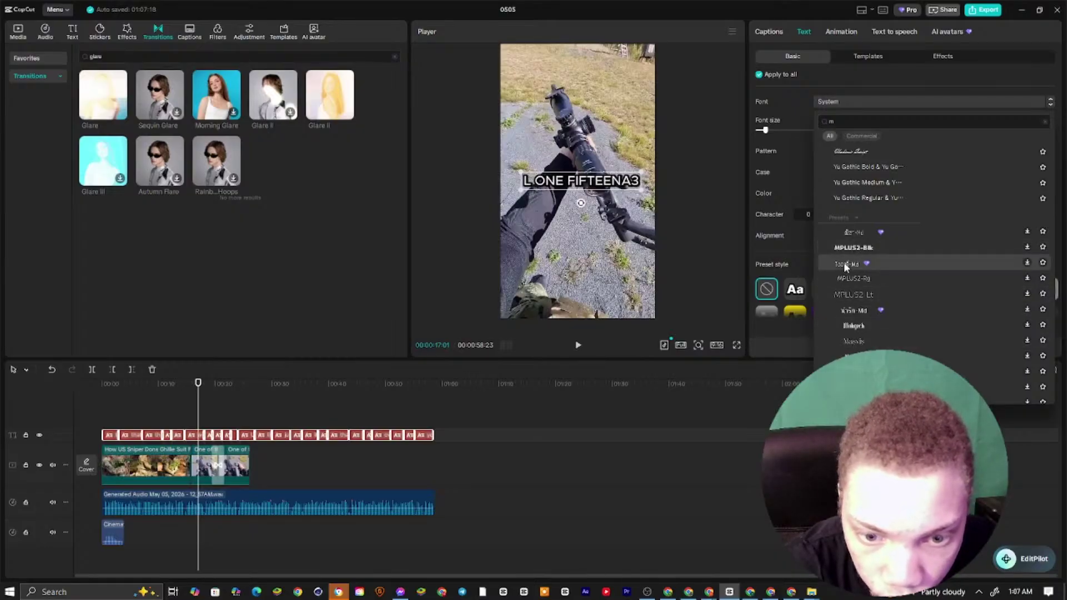
{"action": "left_click", "coordinate": [850, 249]}
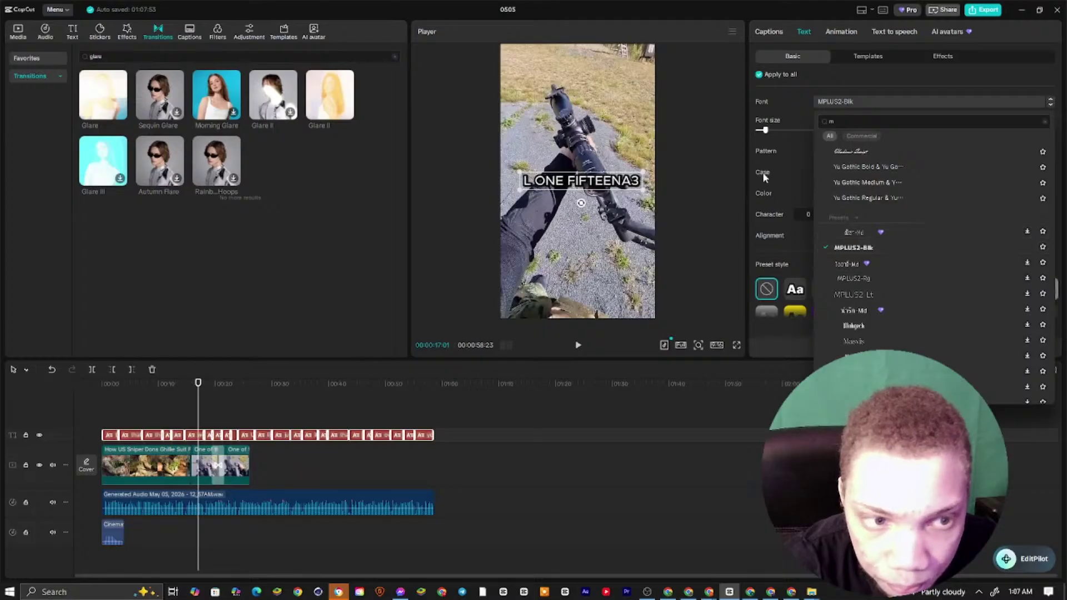
{"action": "left_click", "coordinate": [705, 178]}
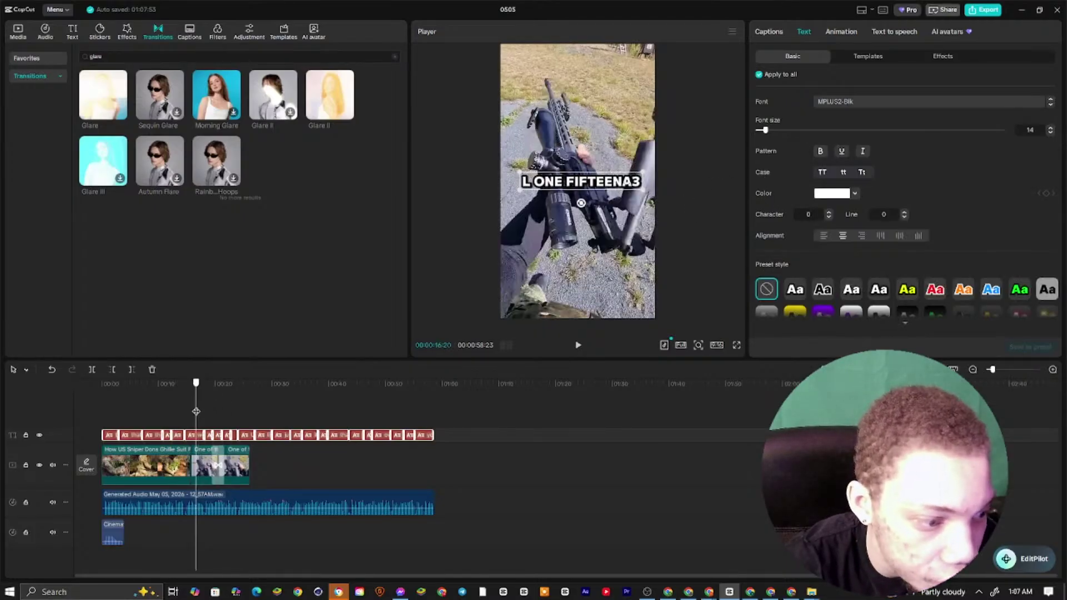
Play the video from the start of the timeline and pause on the word "British" in the first caption
{"action": "left_click", "coordinate": [114, 423]}
{"action": "key", "text": "Home"}
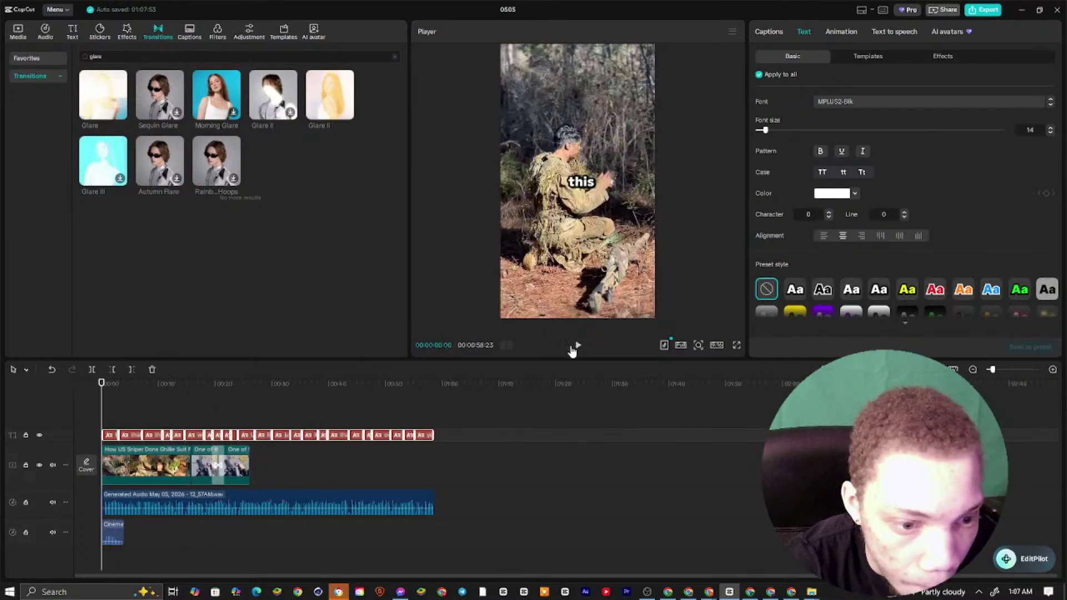
{"action": "left_click", "coordinate": [578, 346]}
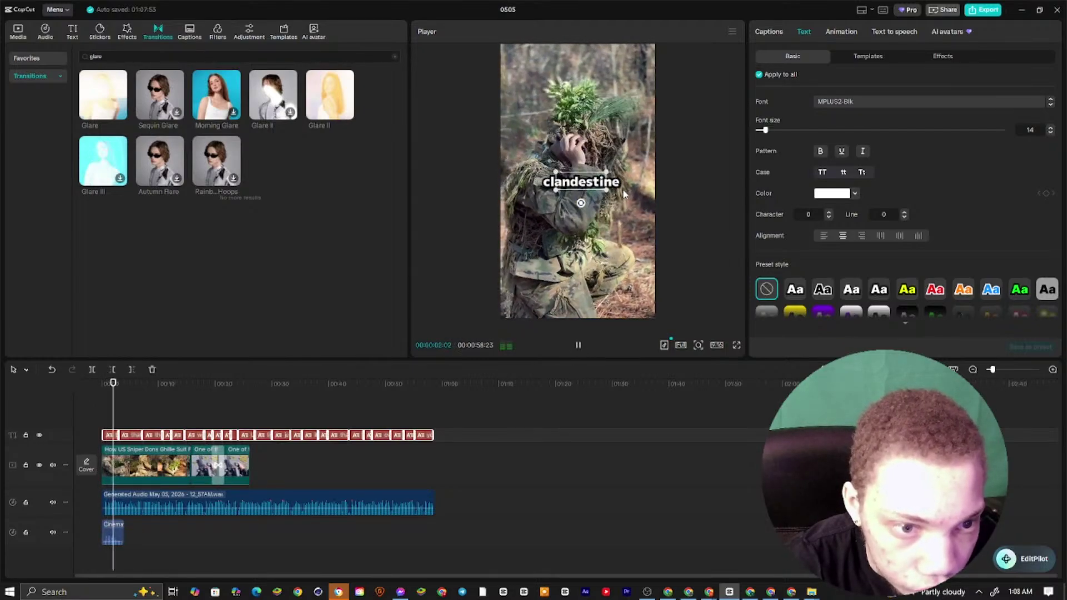
{"action": "left_click", "coordinate": [583, 222]}
{"action": "left_click", "coordinate": [578, 345]}
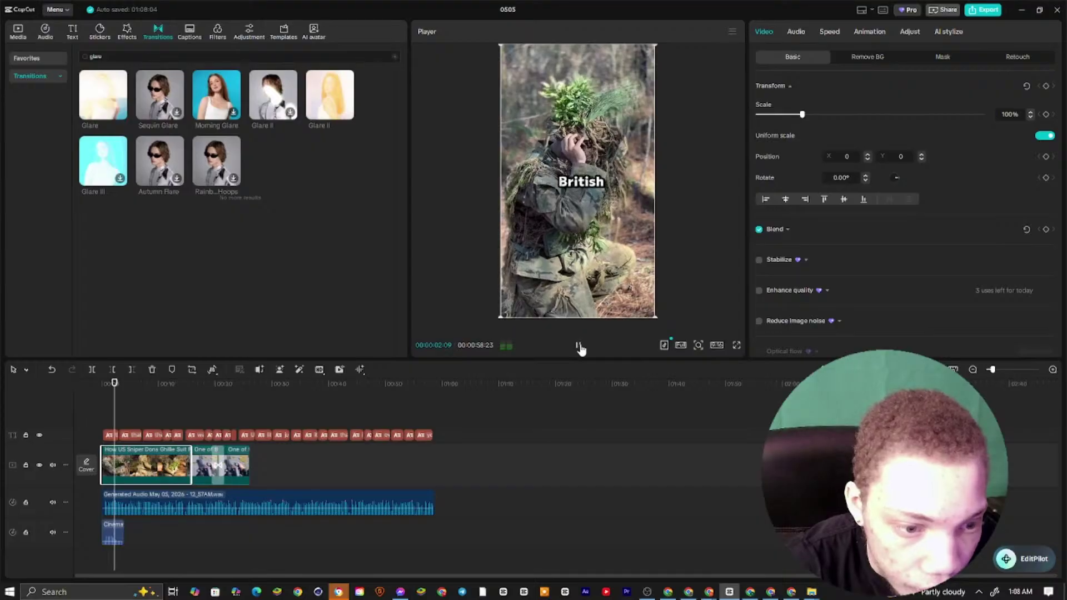
{"action": "left_click", "coordinate": [578, 344]}
{"action": "left_click_drag", "start_coordinate": [522, 356], "coordinate": [525, 350]}
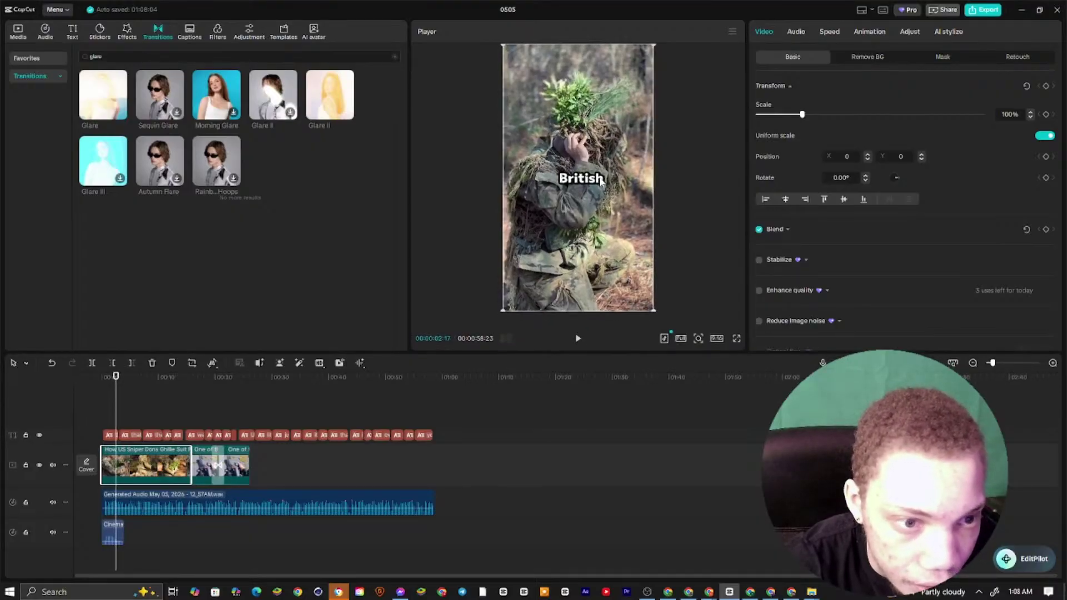
Convert all captions to uppercase and set their font size to 17
{"action": "left_click", "coordinate": [598, 179]}
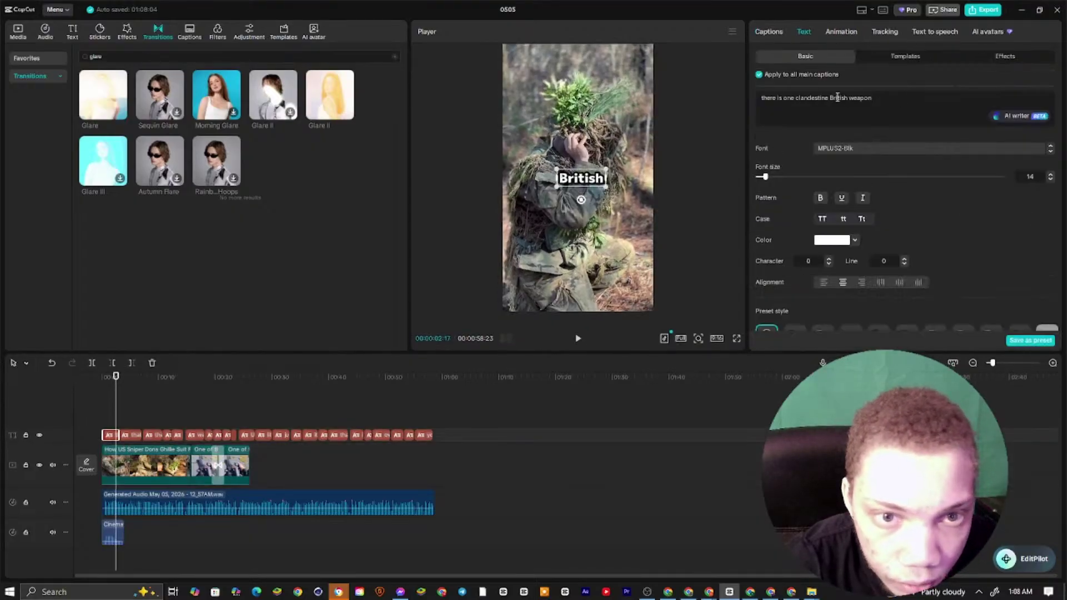
{"action": "left_click", "coordinate": [775, 177]}
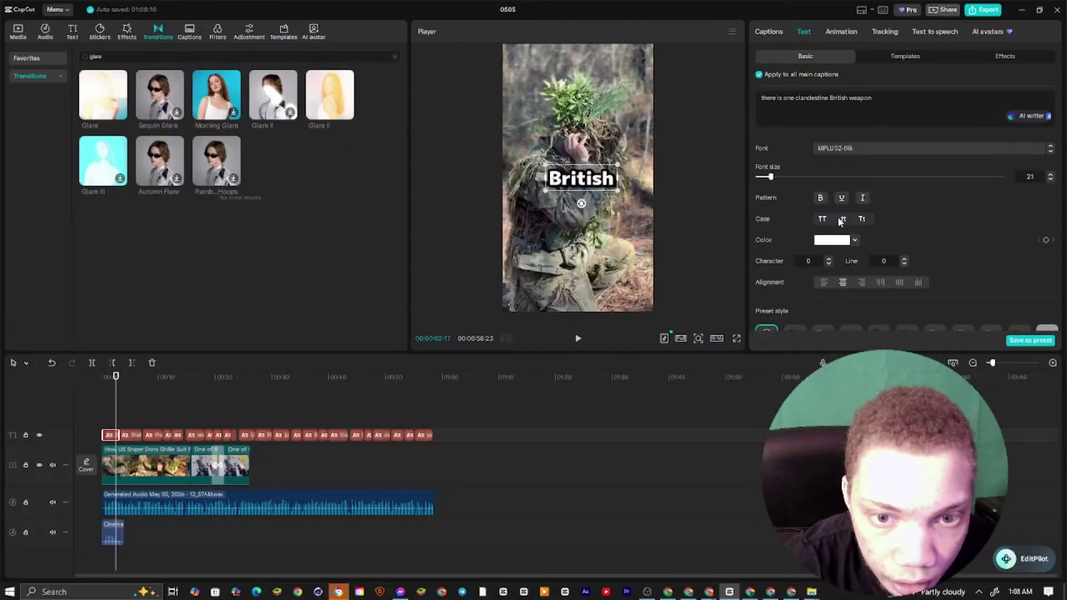
{"action": "left_click", "coordinate": [823, 219]}
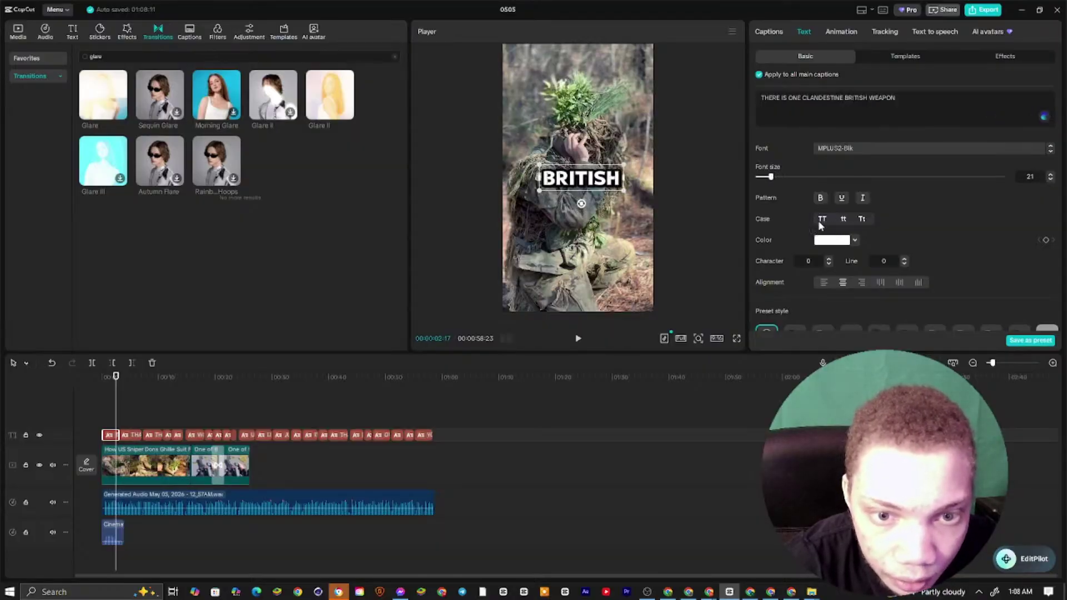
{"action": "left_click", "coordinate": [822, 203]}
{"action": "scroll", "coordinate": [824, 222], "scroll_direction": "down", "scroll_amount": 2}
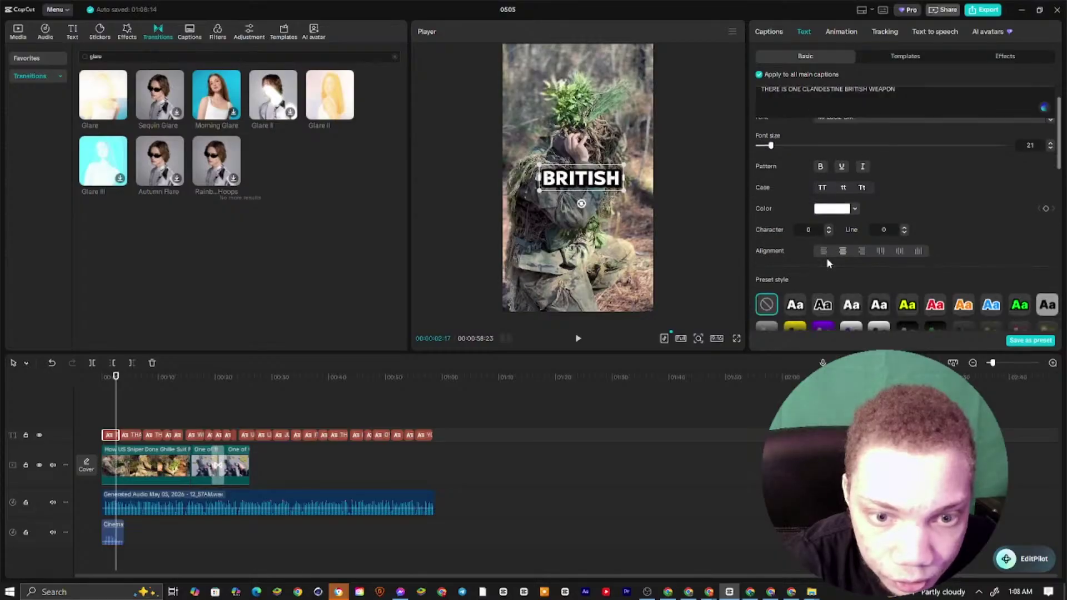
{"action": "scroll", "coordinate": [759, 151], "scroll_direction": "up", "scroll_amount": 2}
{"action": "left_click", "coordinate": [767, 167]}
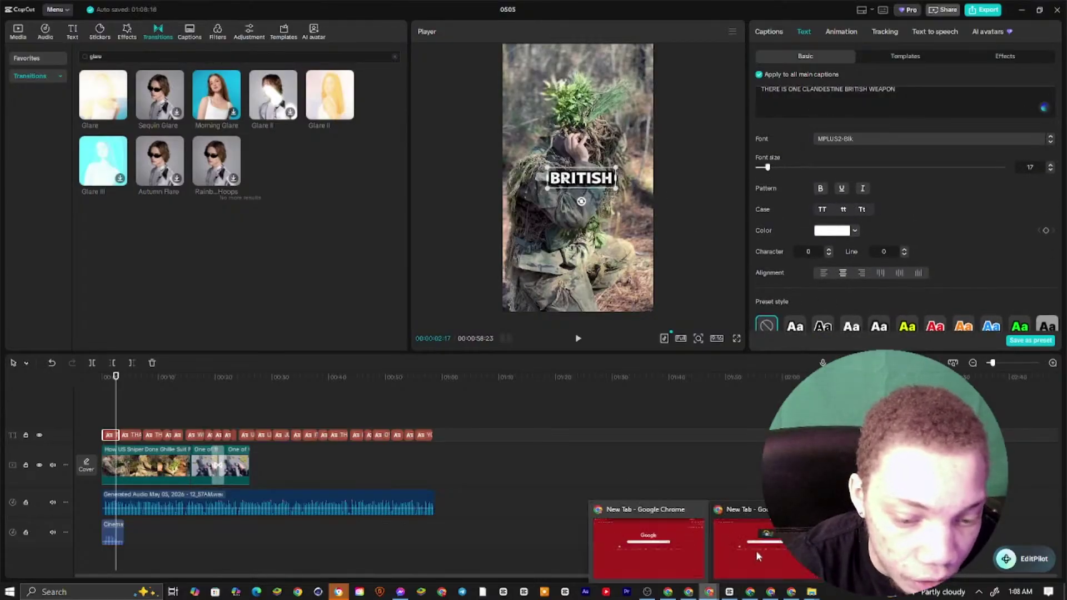
Switch to the Chrome window with YouTube Studio open and move the Live Speedy tab directly after the Studio tab
{"action": "left_click", "coordinate": [704, 592]}
{"action": "left_click", "coordinate": [701, 594]}
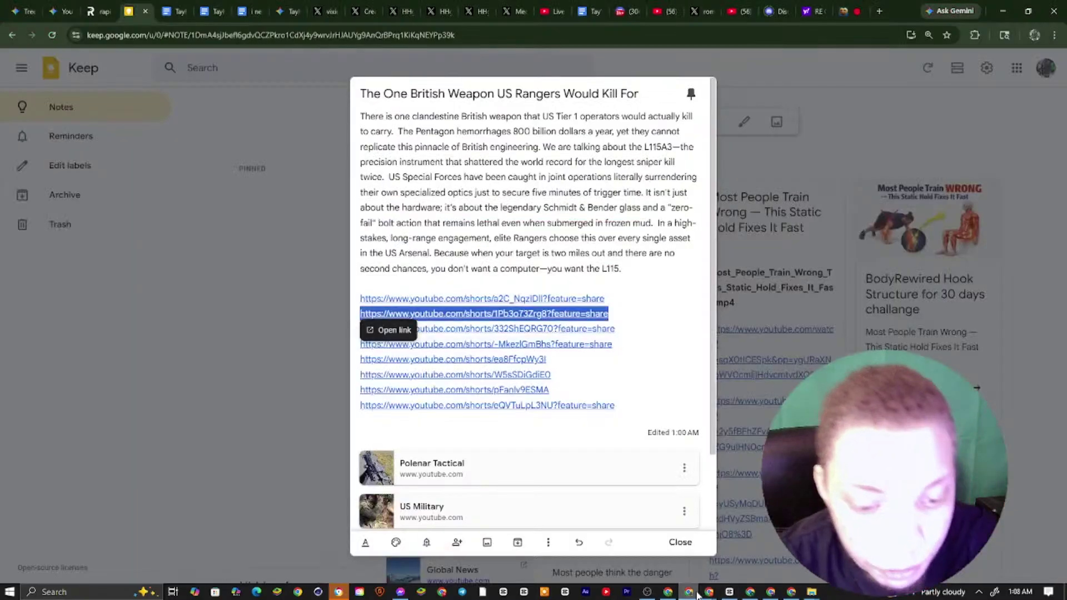
{"action": "left_click", "coordinate": [790, 590]}
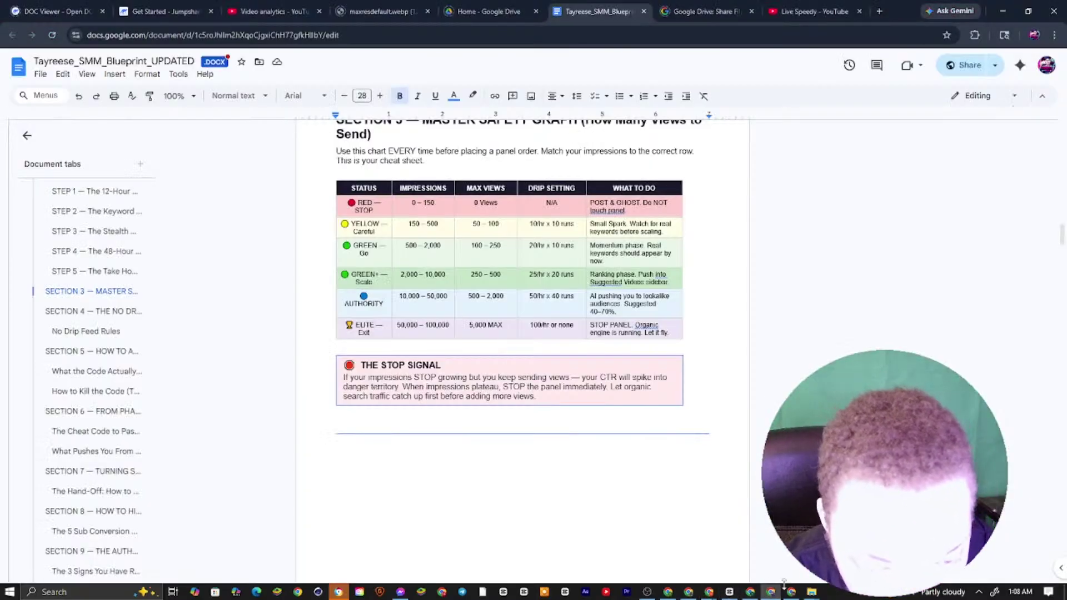
{"action": "left_click", "coordinate": [278, 11]}
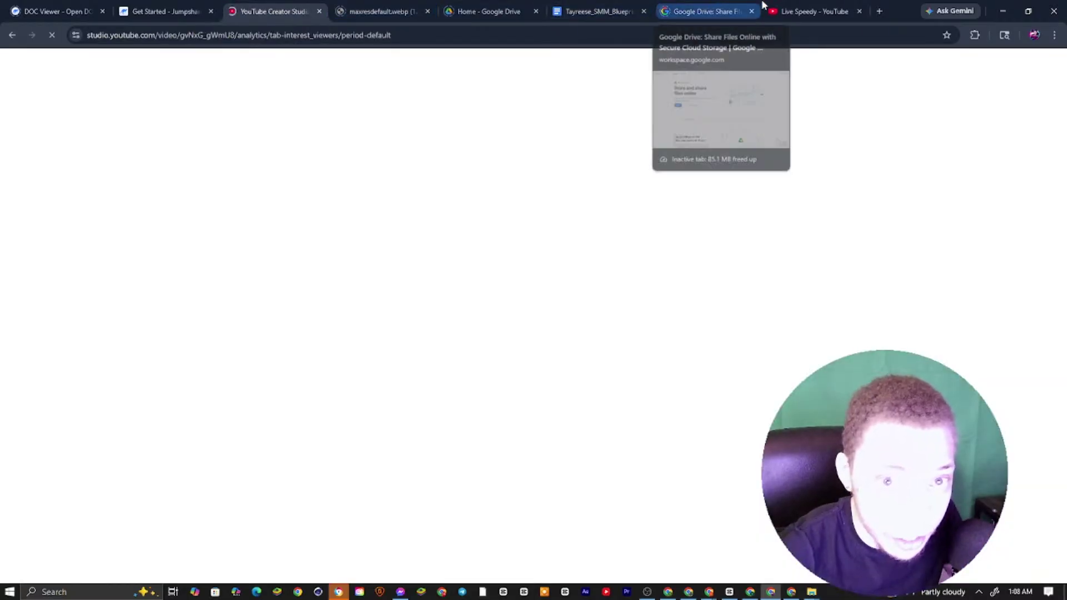
{"action": "left_click_drag", "start_coordinate": [778, 10], "coordinate": [367, 8]}
Search YouTube for "hals yotube automation"
{"action": "double_click", "coordinate": [515, 63]}
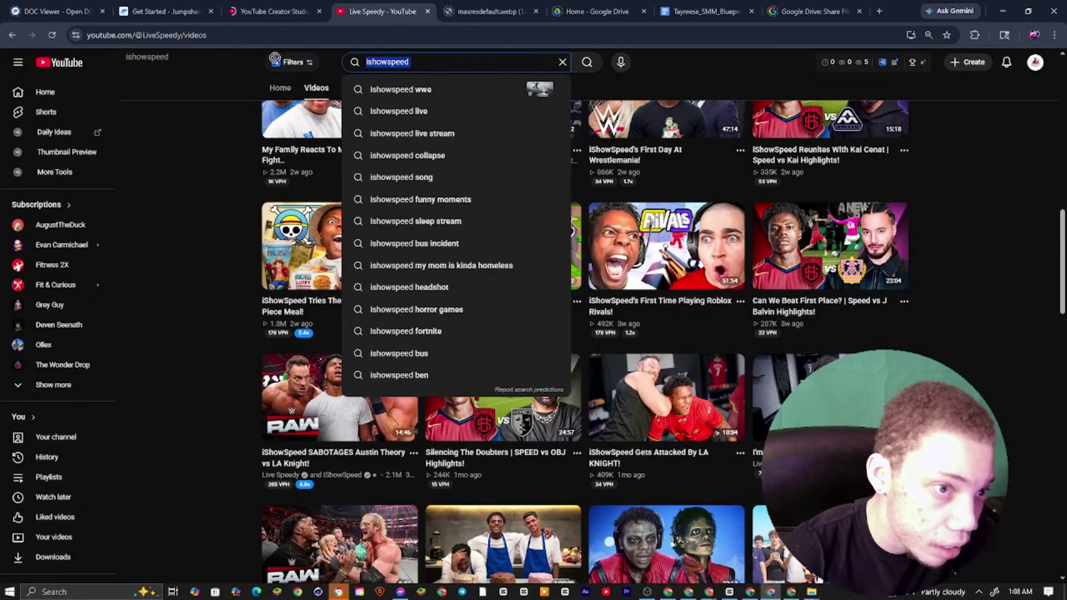
{"action": "type", "text": "hals yo"}
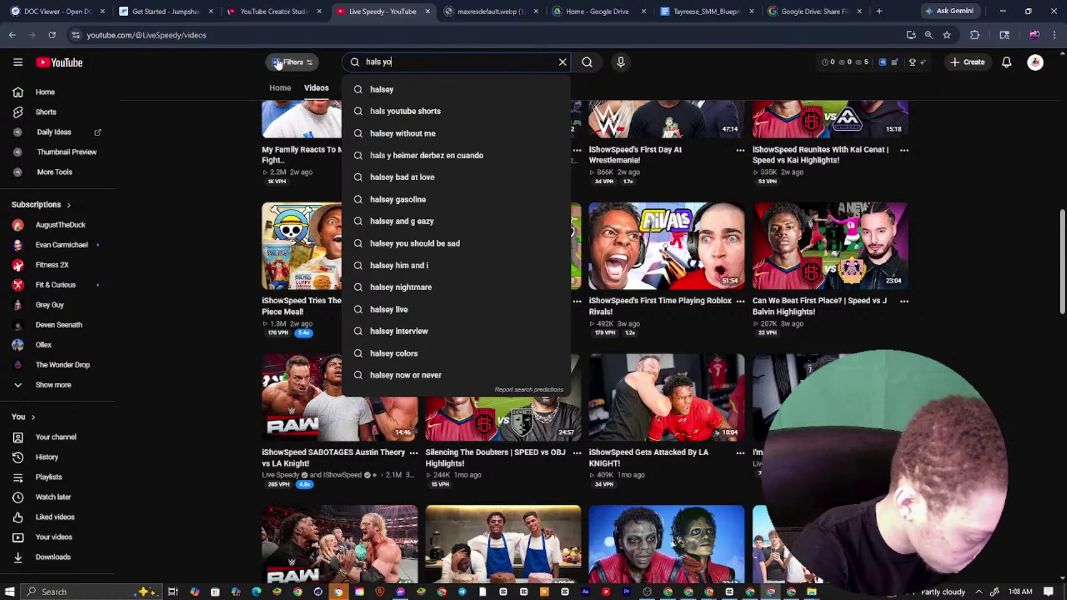
{"action": "type", "text": "tube automation"}
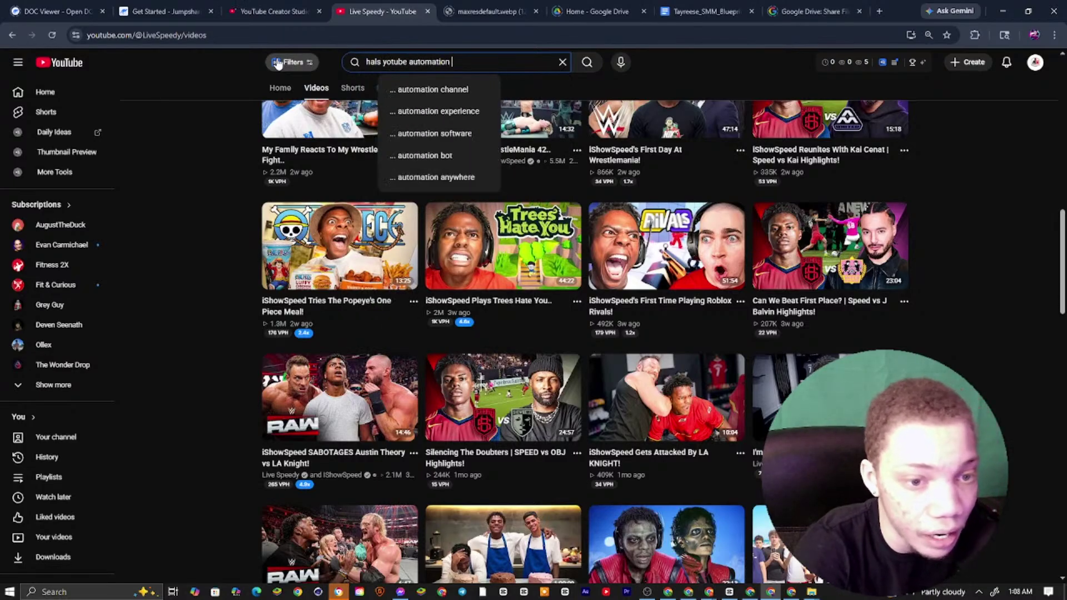
{"action": "key", "text": "Return"}
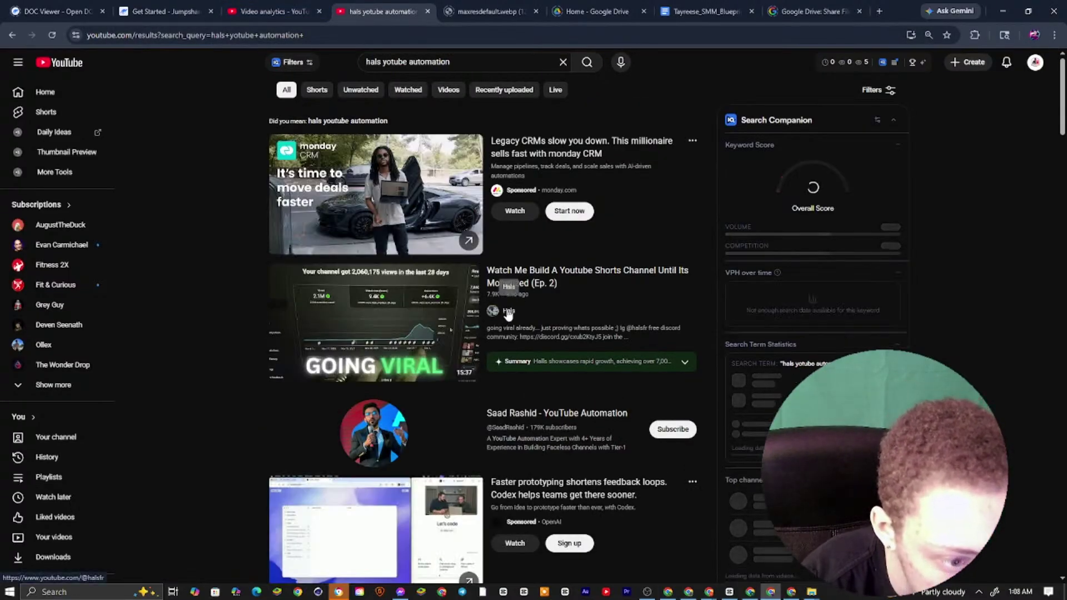
Subscribe to the Hals channel and open its video "Make Your Youtube Shorts Look Professional (Even in CapCut)"
{"action": "left_click", "coordinate": [507, 313]}
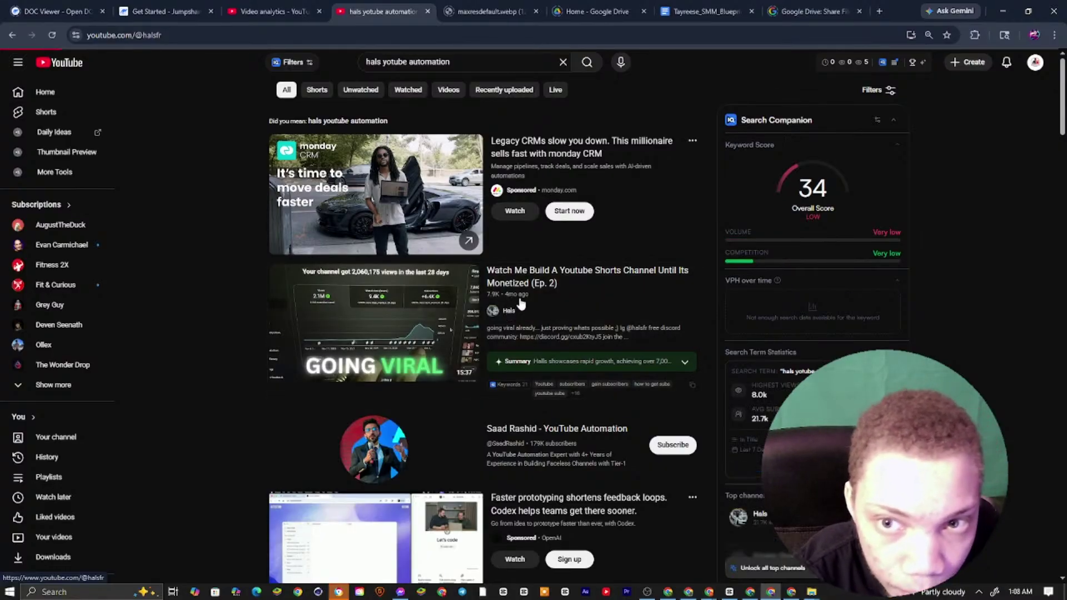
{"action": "left_click", "coordinate": [394, 275]}
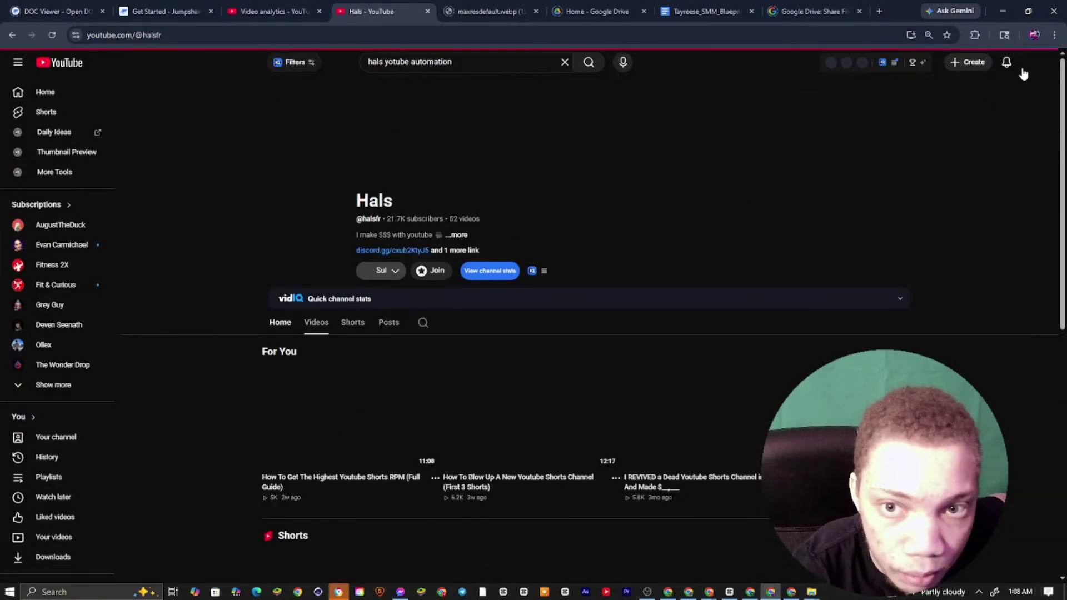
{"action": "left_click", "coordinate": [317, 324]}
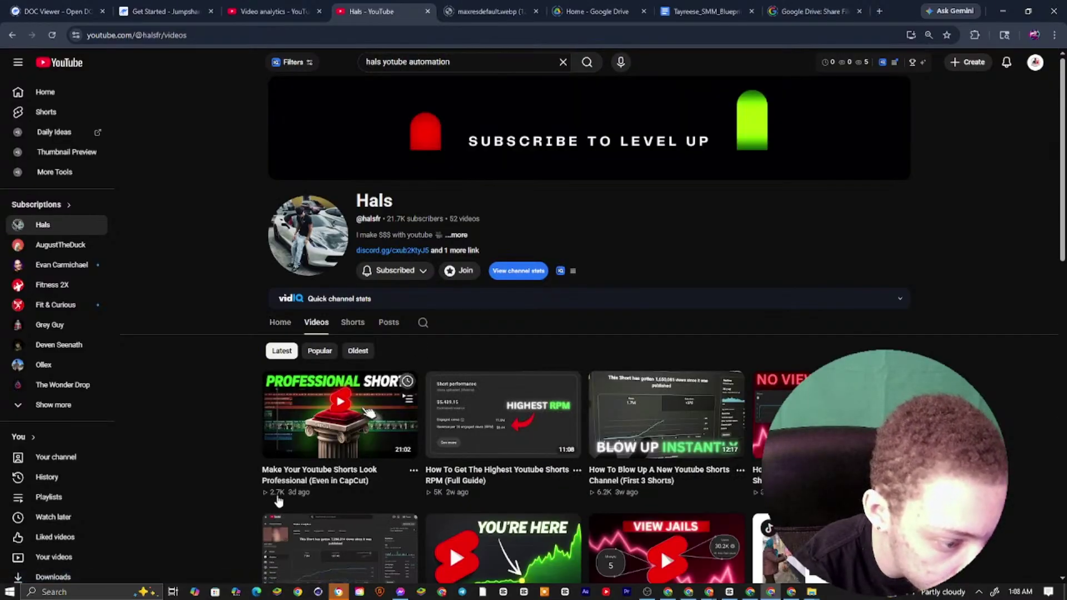
{"action": "left_click", "coordinate": [341, 425]}
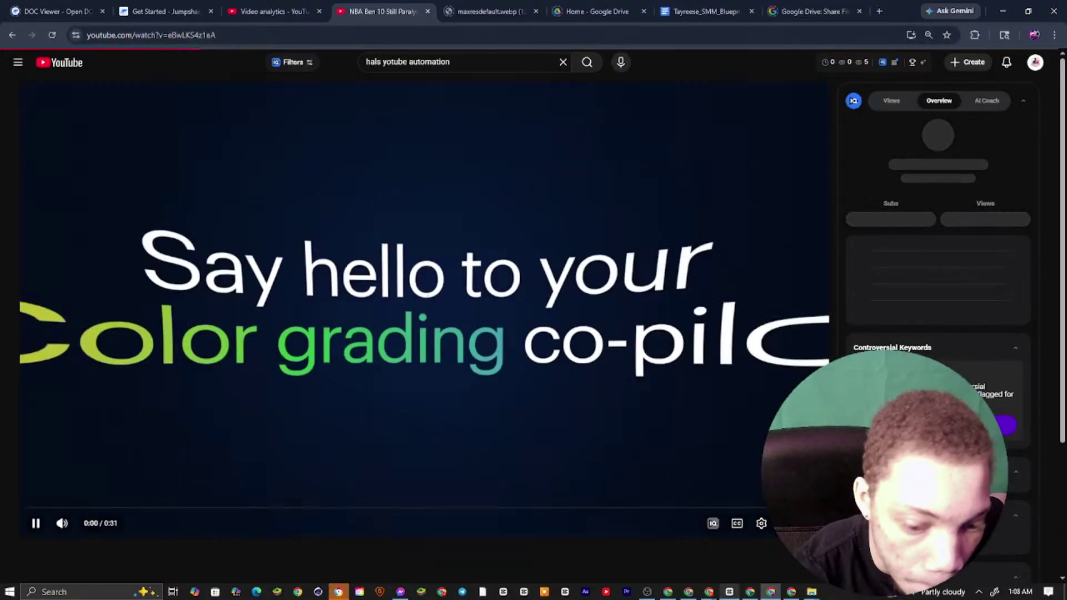
Check the YouTube Studio analytics overview of the Tree Cutting Fails 2026 video while the Hals video plays
{"action": "left_click", "coordinate": [315, 8]}
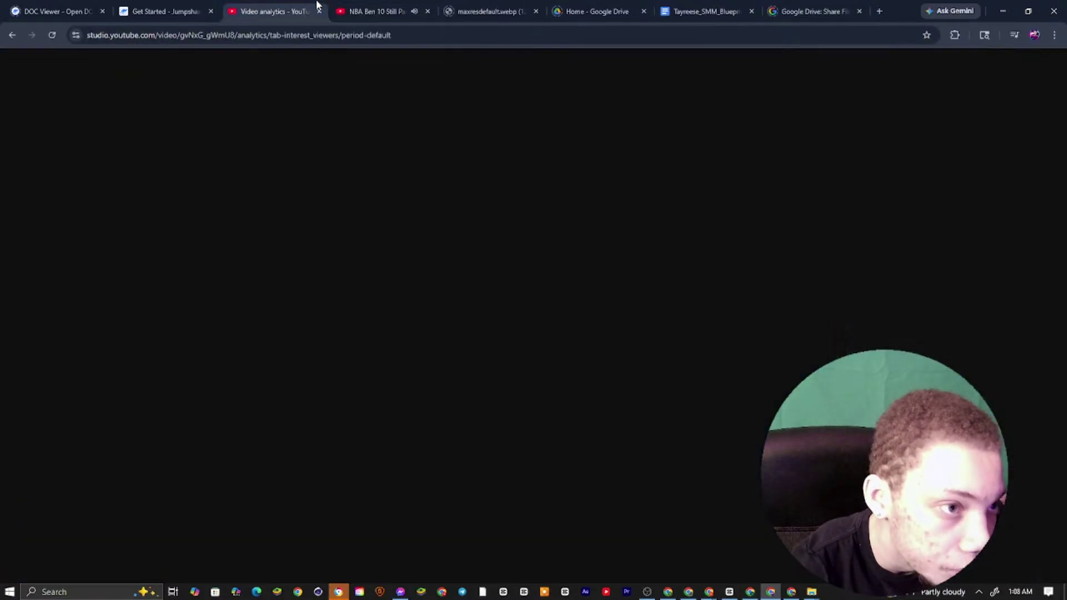
{"action": "left_click", "coordinate": [356, 12]}
{"action": "left_click", "coordinate": [263, 8]}
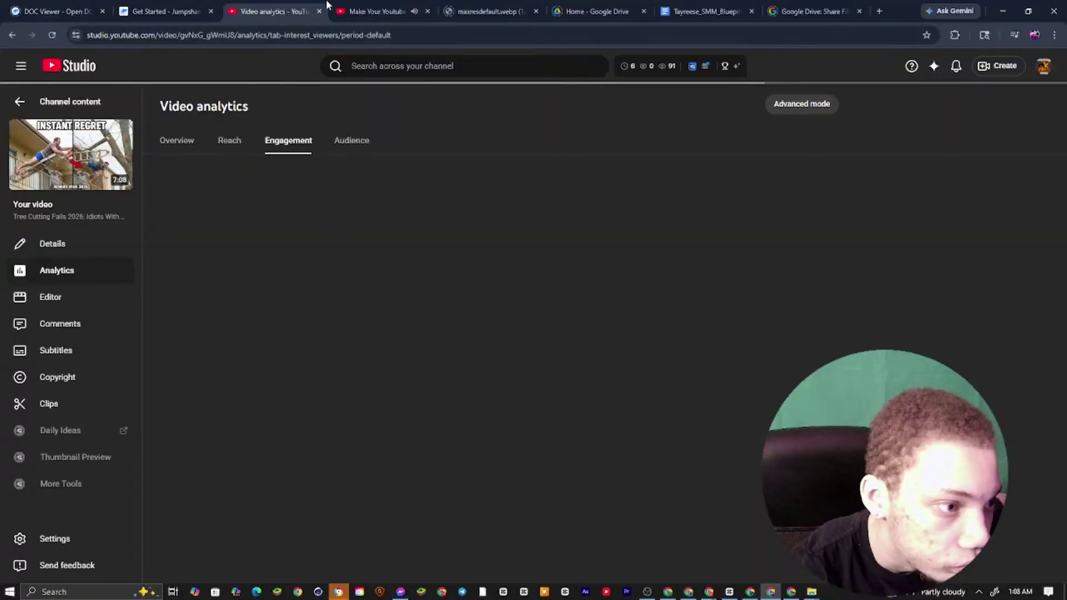
{"action": "left_click", "coordinate": [191, 143]}
{"action": "left_click", "coordinate": [378, 11]}
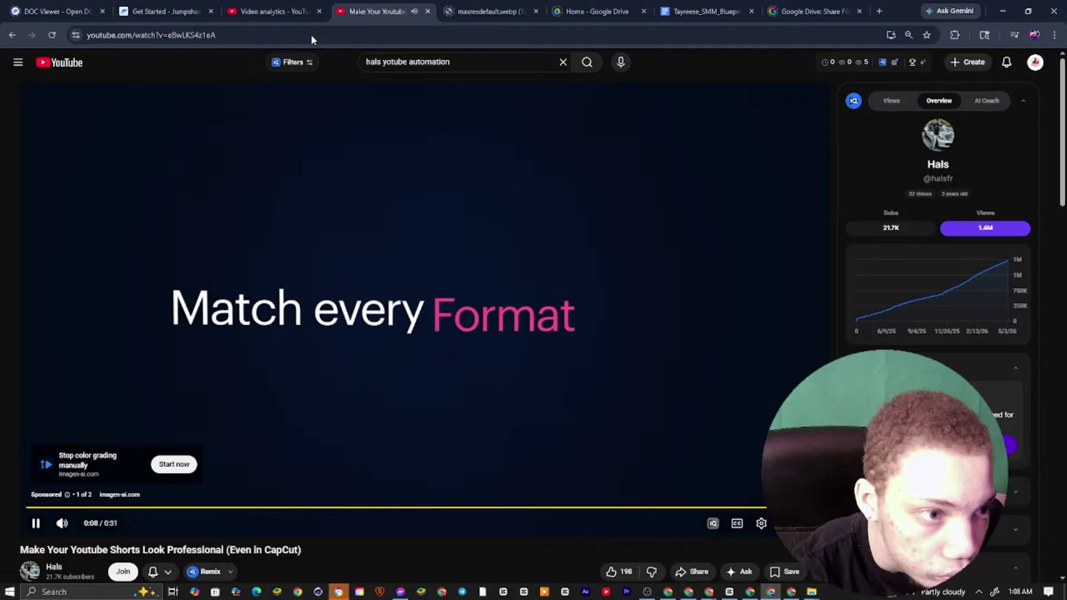
{"action": "left_click", "coordinate": [275, 11]}
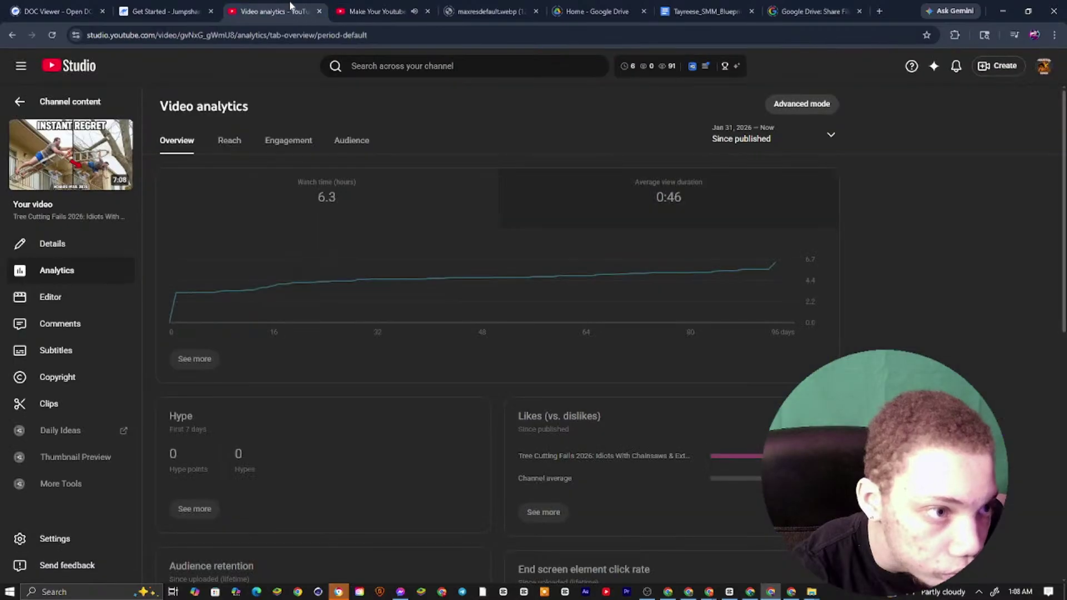
Return to the Hals Shorts editing video, skip past its intro to about 2:58 and resume playback
{"action": "left_click", "coordinate": [366, 6]}
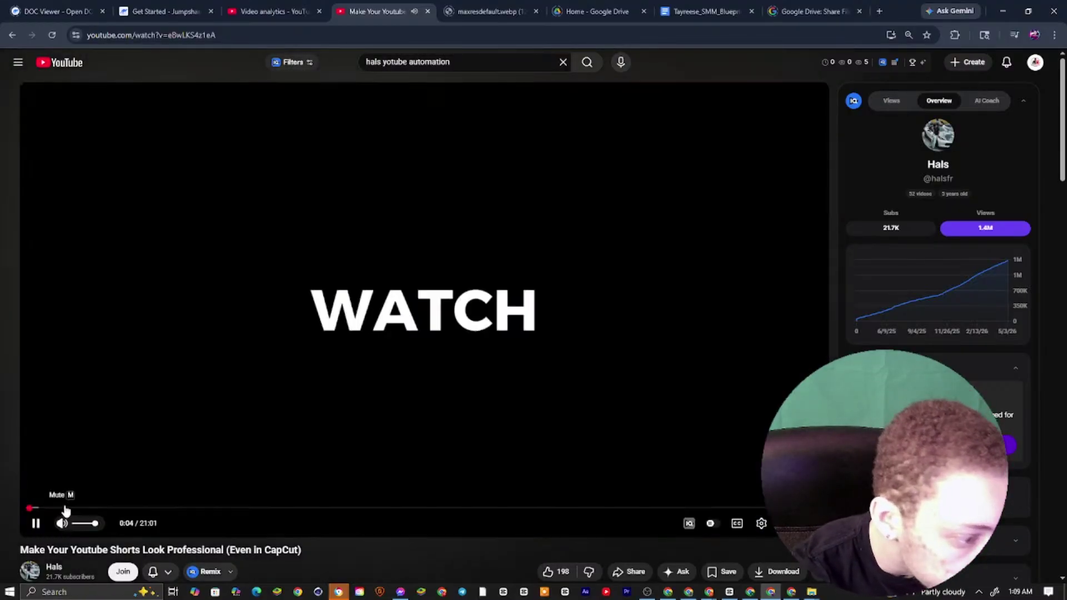
{"action": "scroll", "coordinate": [72, 507], "scroll_direction": "down", "scroll_amount": 4}
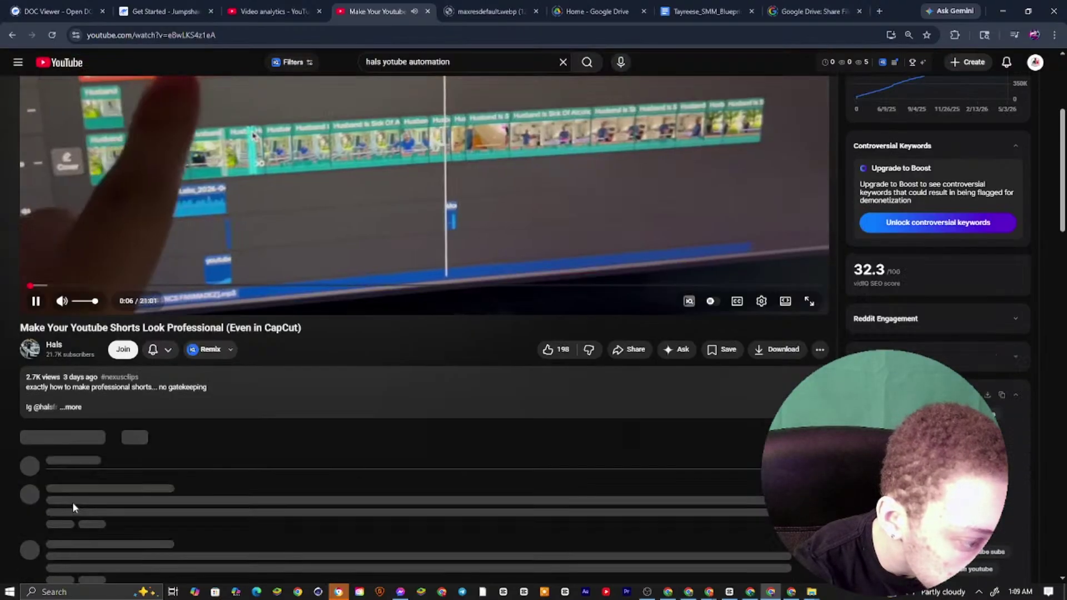
{"action": "scroll", "coordinate": [77, 412], "scroll_direction": "up", "scroll_amount": 4}
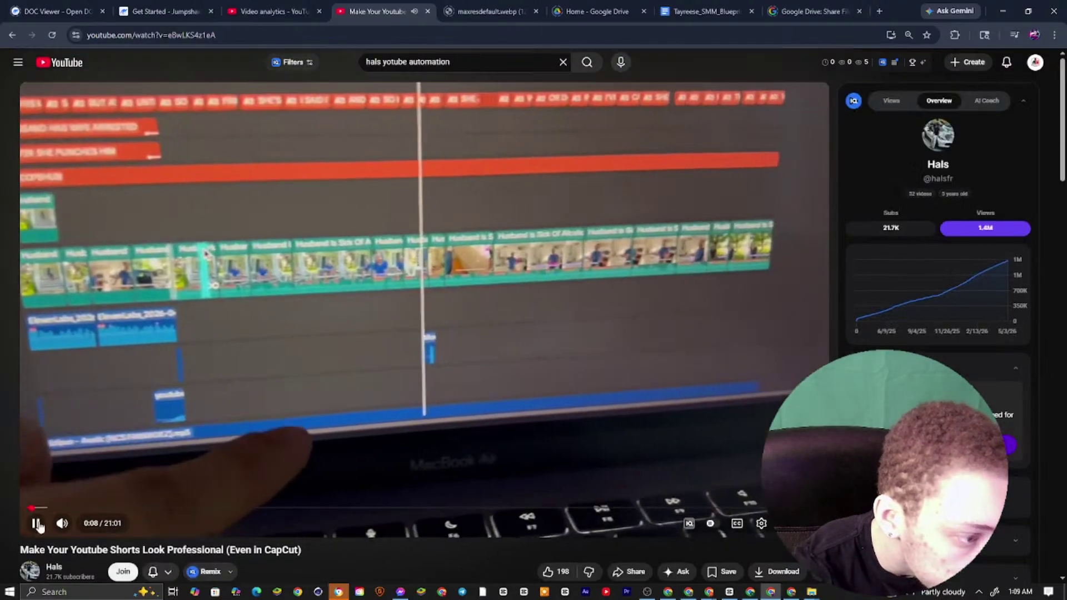
{"action": "left_click", "coordinate": [58, 507]}
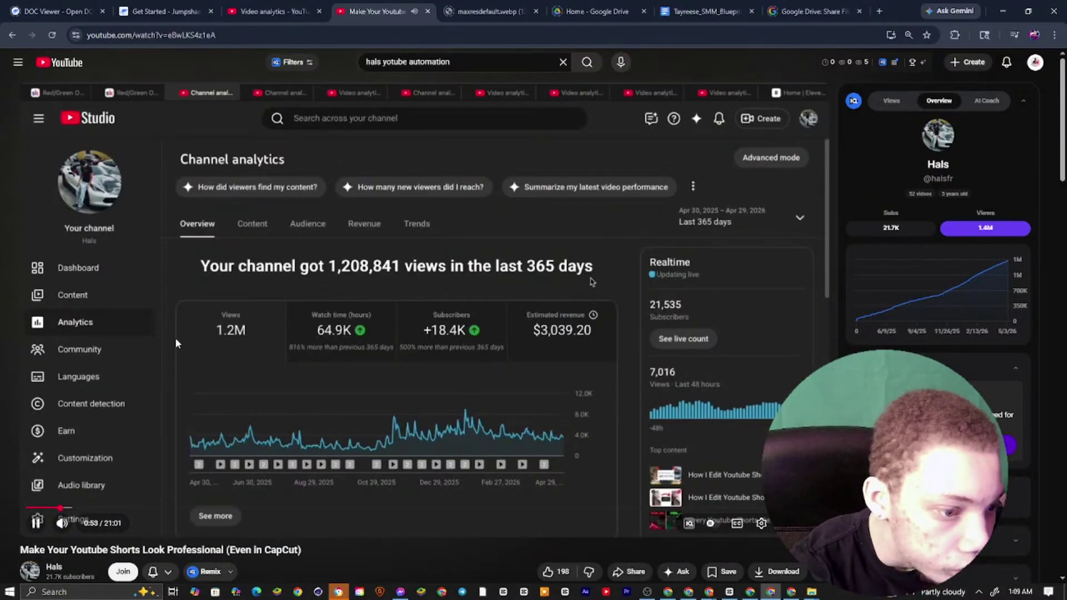
{"action": "left_click", "coordinate": [175, 338]}
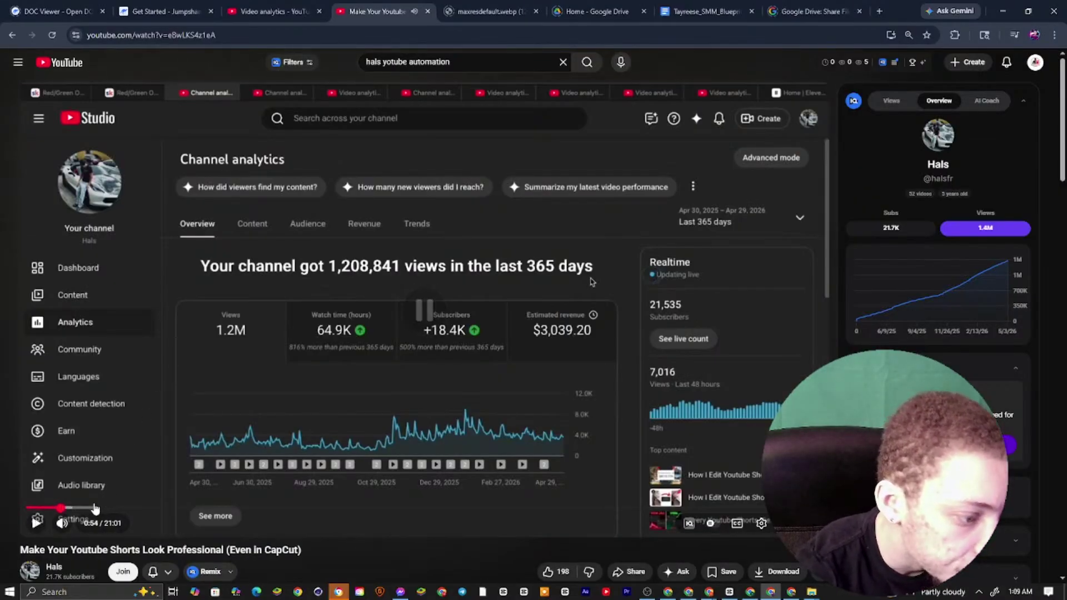
{"action": "left_click", "coordinate": [139, 508]}
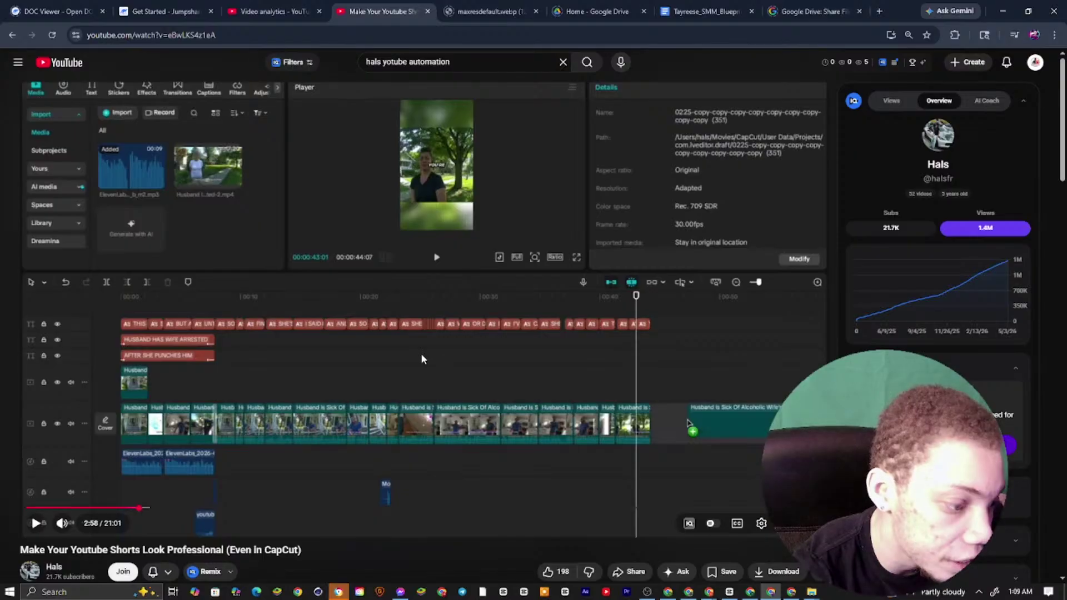
{"action": "left_click", "coordinate": [349, 374]}
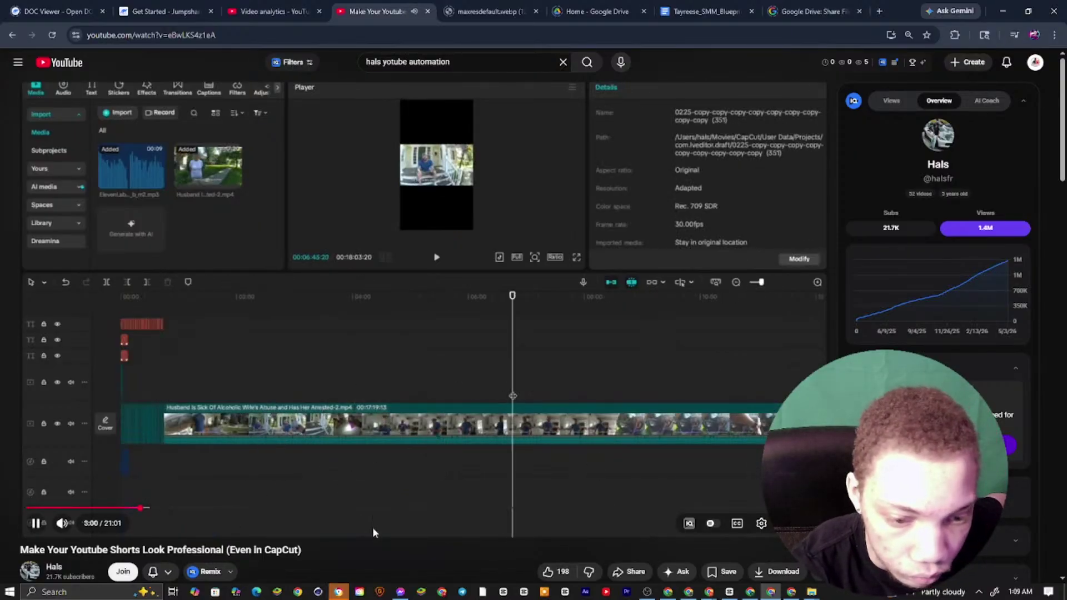
Set the tutorial video's playback quality to 1080p
{"action": "left_click", "coordinate": [761, 523]}
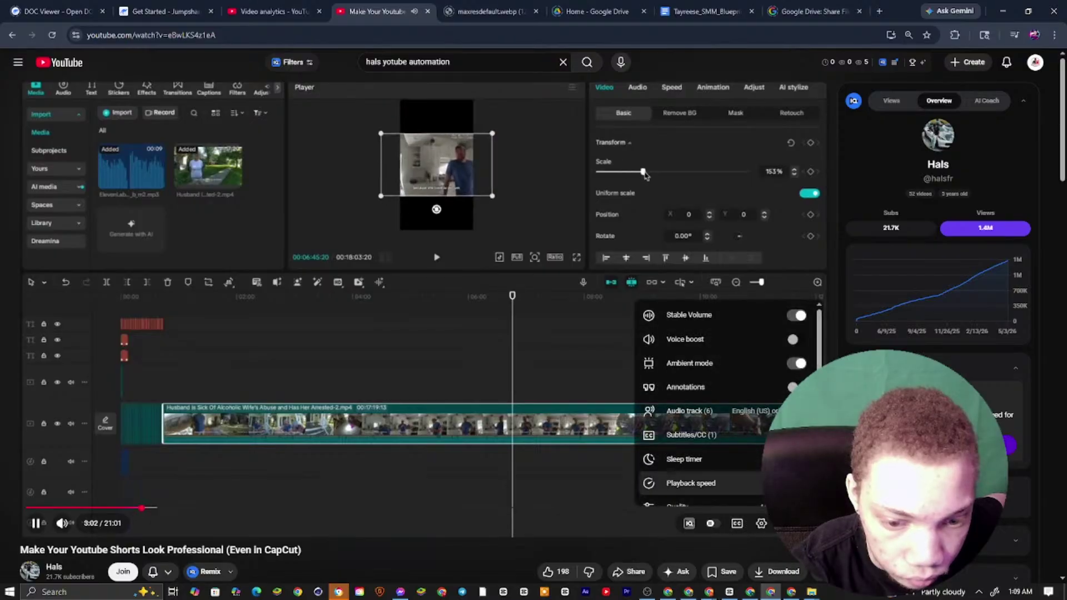
{"action": "scroll", "coordinate": [722, 472], "scroll_direction": "down", "scroll_amount": 2}
{"action": "left_click", "coordinate": [683, 503]}
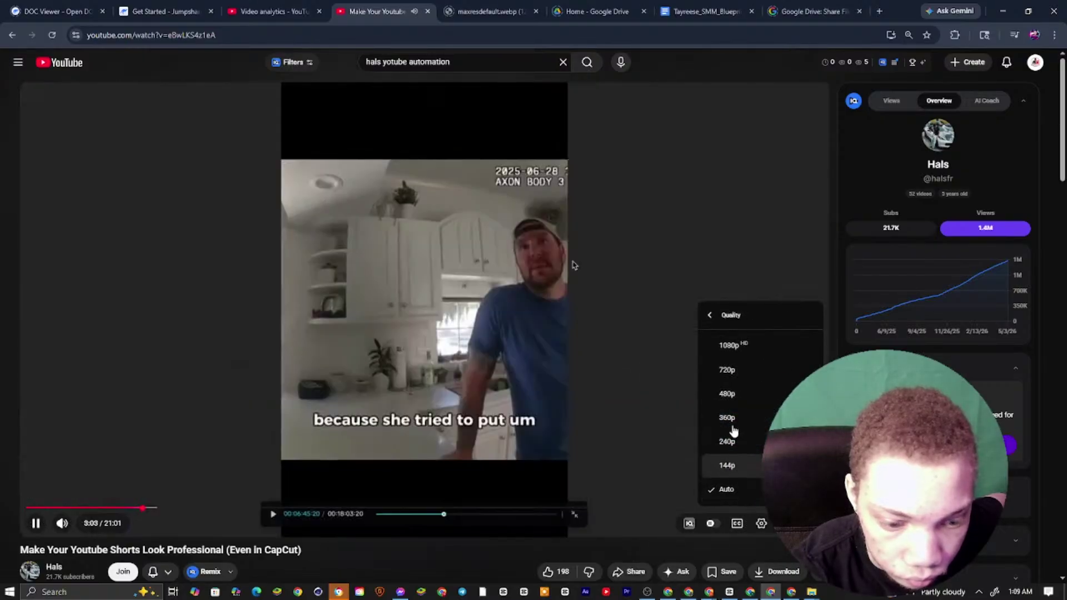
{"action": "left_click", "coordinate": [722, 347]}
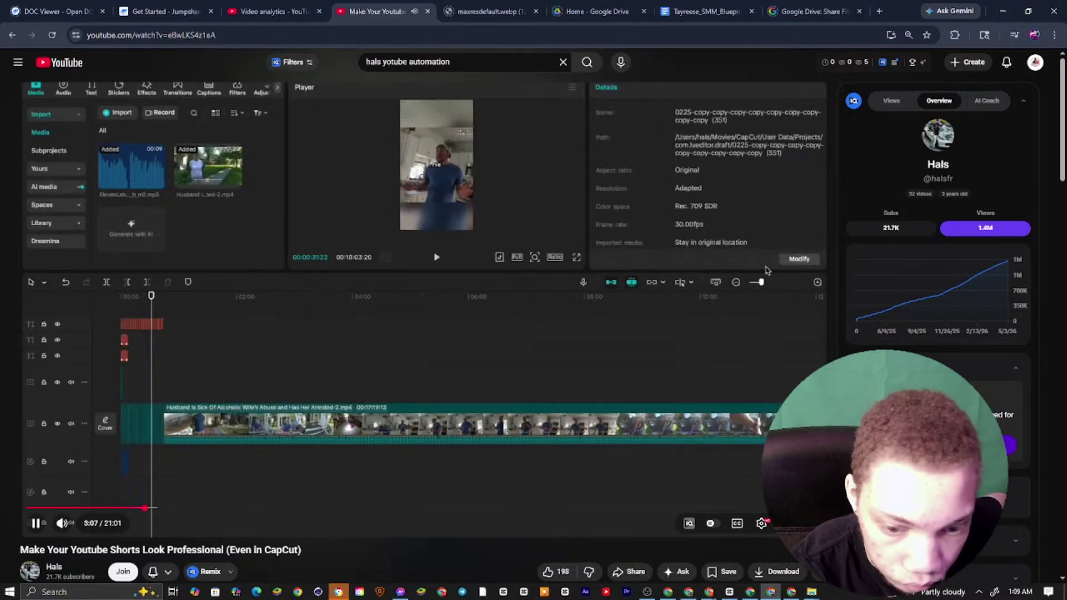
Show the tutorial in full screen, seek back to an earlier point and resume playback
{"action": "key", "text": "f"}
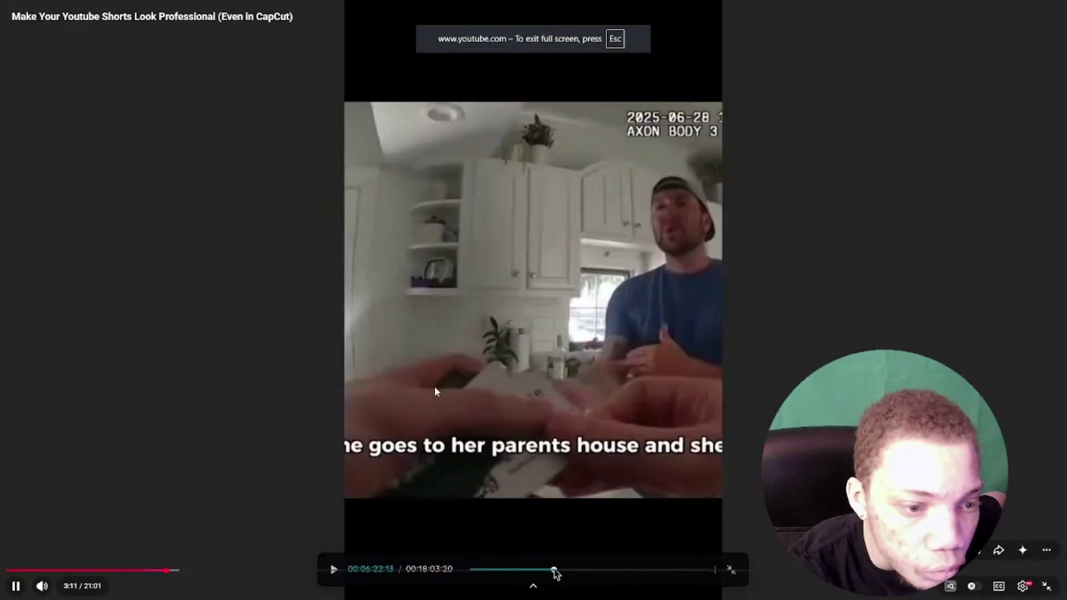
{"action": "mouse_move", "coordinate": [140, 571]}
{"action": "left_mouse_down"}
{"action": "mouse_move", "coordinate": [89, 572]}
{"action": "mouse_move", "coordinate": [107, 583]}
{"action": "mouse_move", "coordinate": [147, 578]}
{"action": "left_mouse_up"}
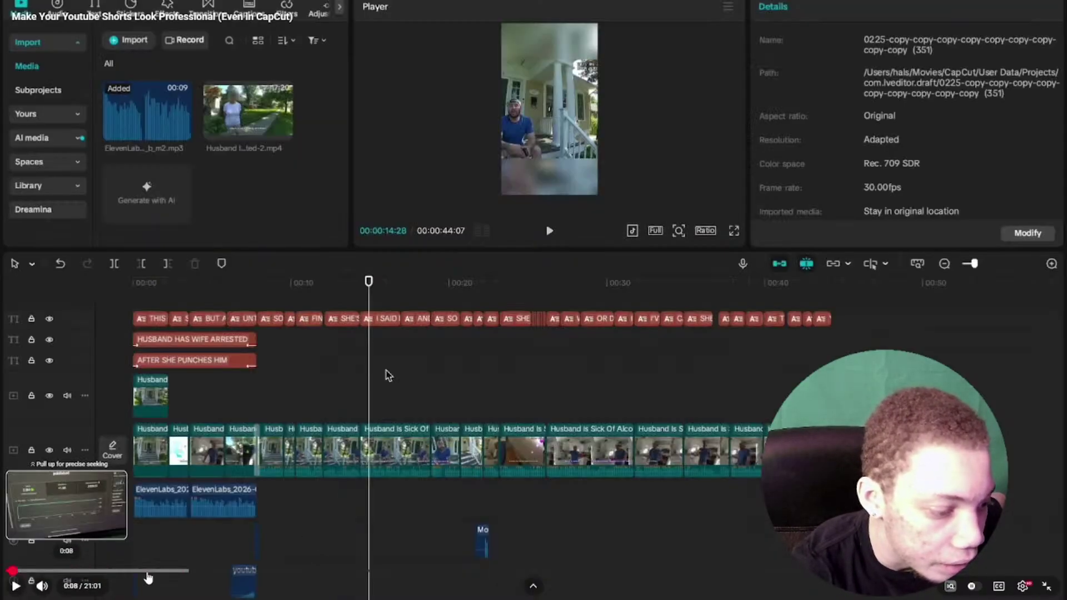
{"action": "left_click", "coordinate": [398, 353]}
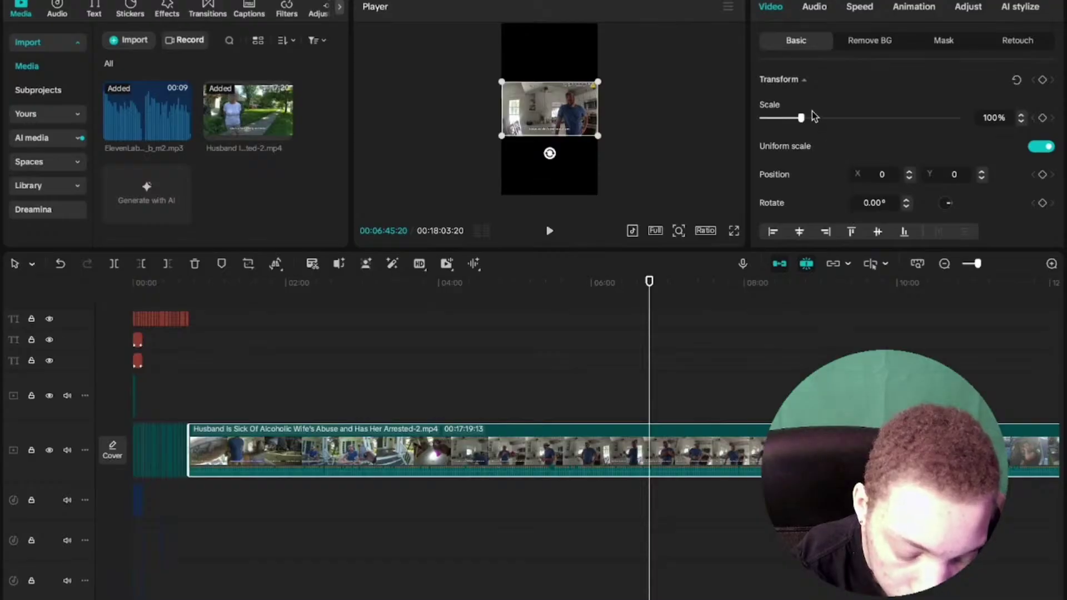
{"action": "left_click_drag", "start_coordinate": [814, 116], "coordinate": [835, 118]}
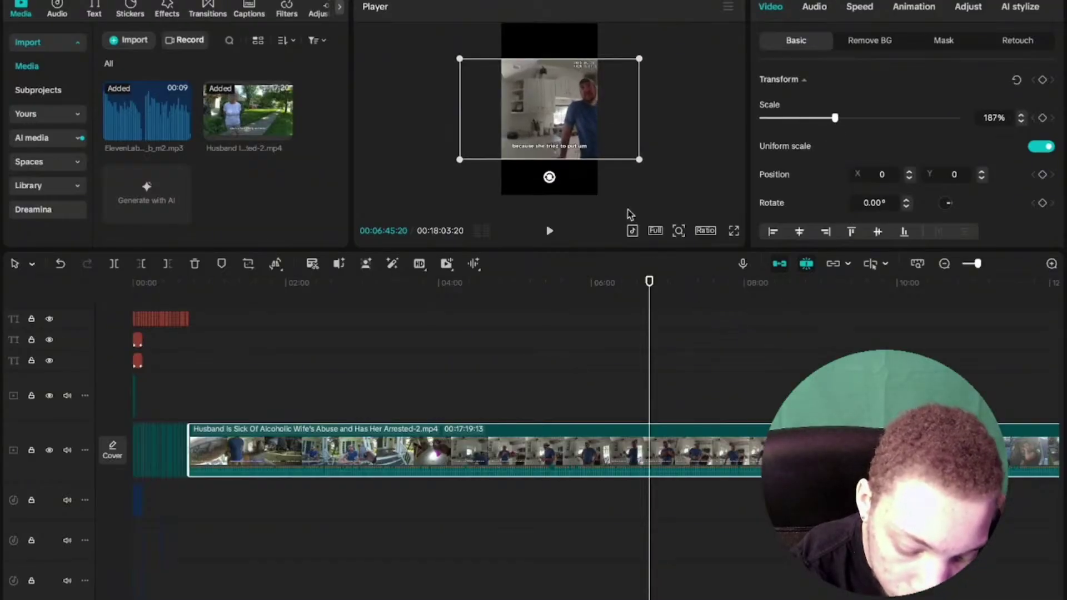
{"action": "left_click", "coordinate": [734, 231]}
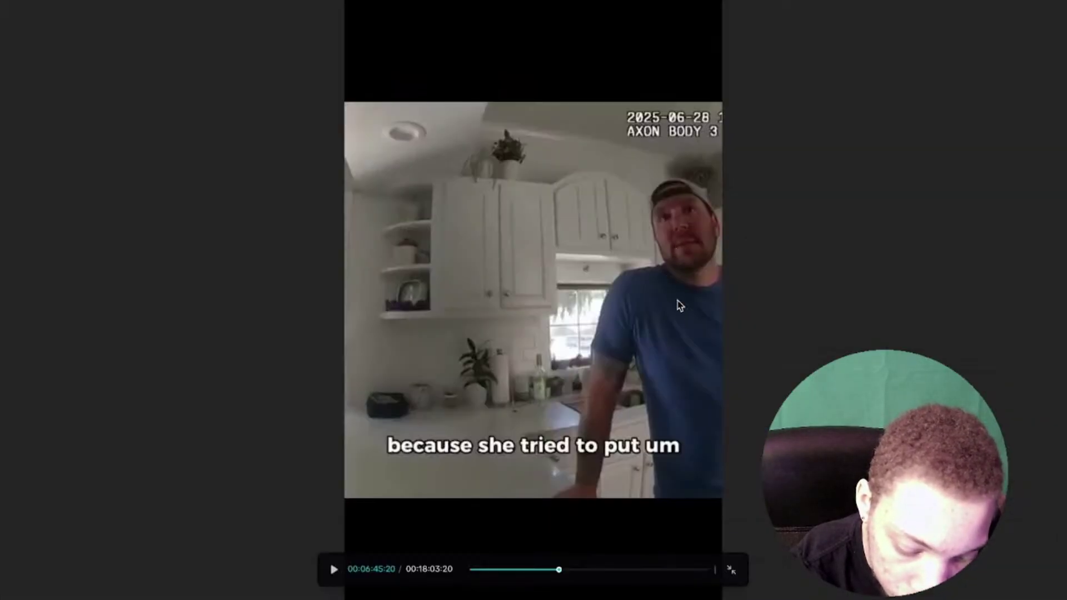
{"action": "left_click", "coordinate": [731, 570]}
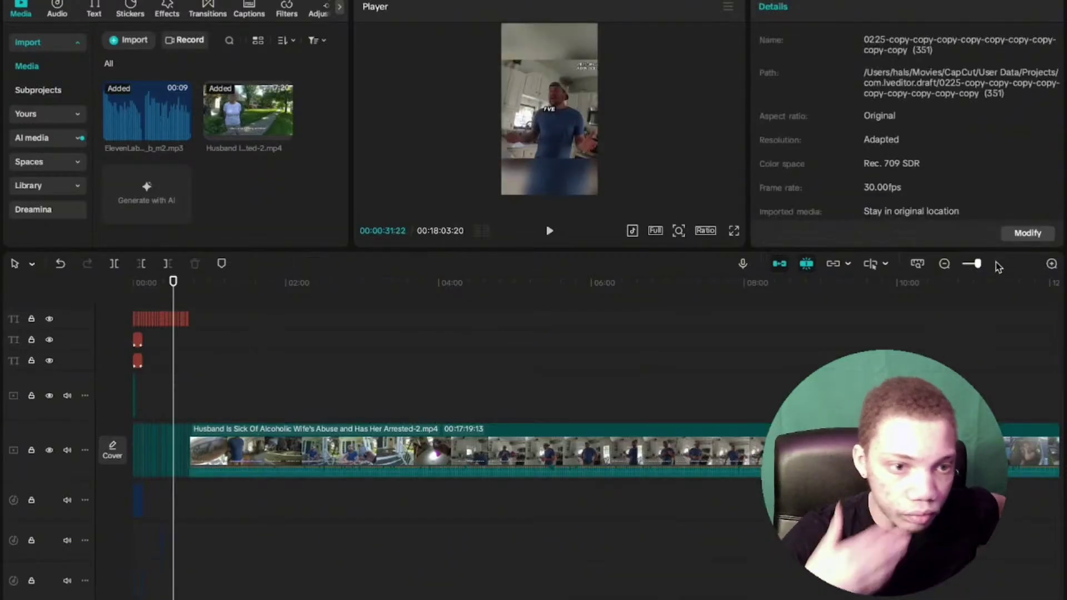
{"action": "left_click", "coordinate": [994, 264]}
{"action": "left_click", "coordinate": [734, 231]}
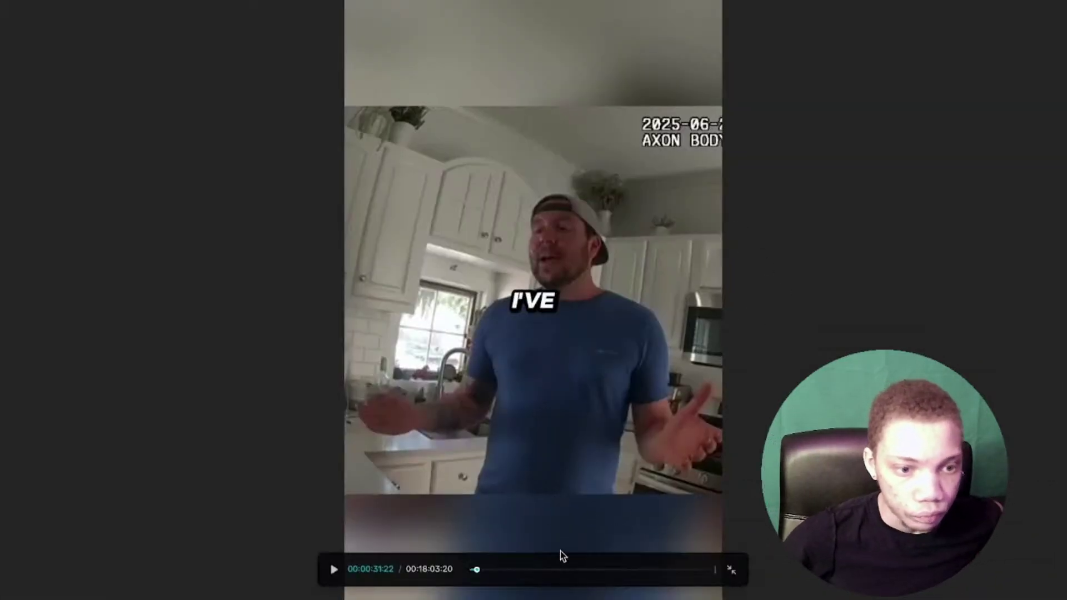
{"action": "left_click_drag", "start_coordinate": [560, 569], "coordinate": [473, 571]}
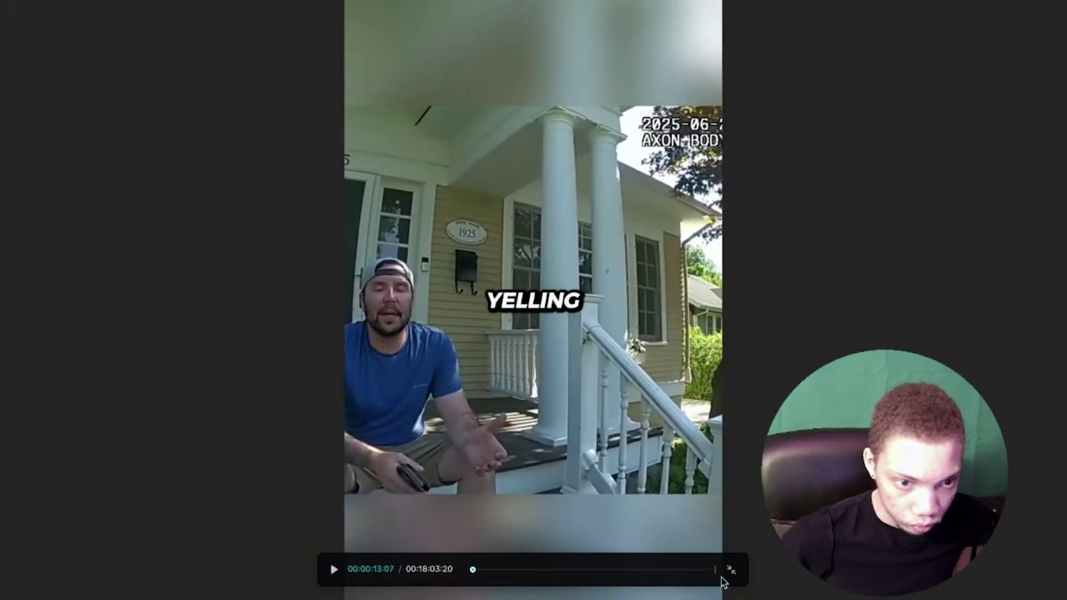
{"action": "left_click", "coordinate": [730, 570]}
{"action": "left_click", "coordinate": [980, 264]}
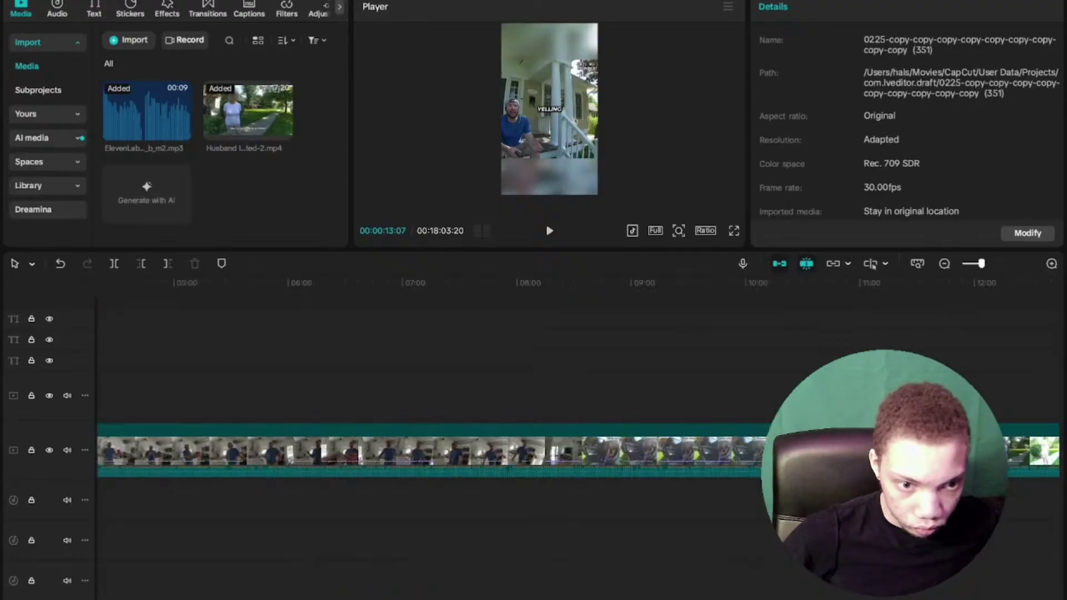
{"action": "left_click", "coordinate": [547, 450]}
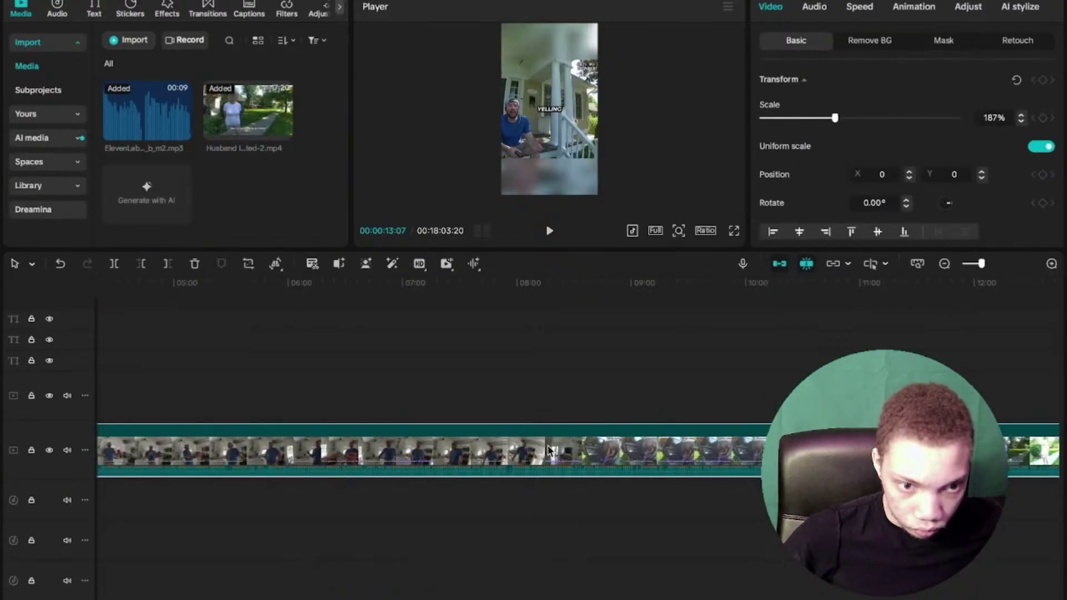
{"action": "scroll", "coordinate": [584, 555], "scroll_direction": "left", "scroll_amount": 2}
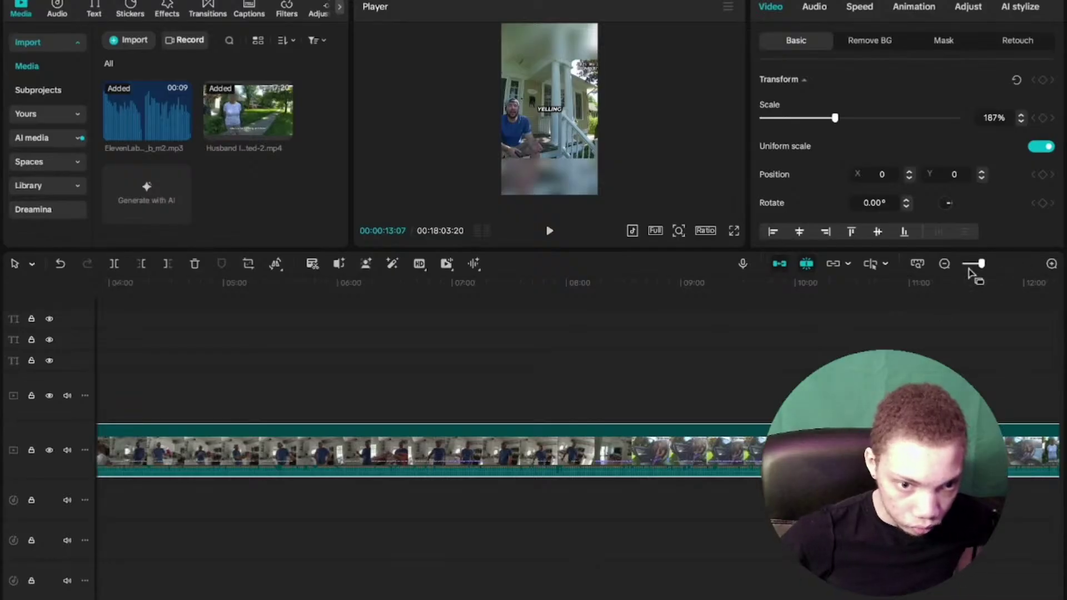
{"action": "key", "text": "super+z"}
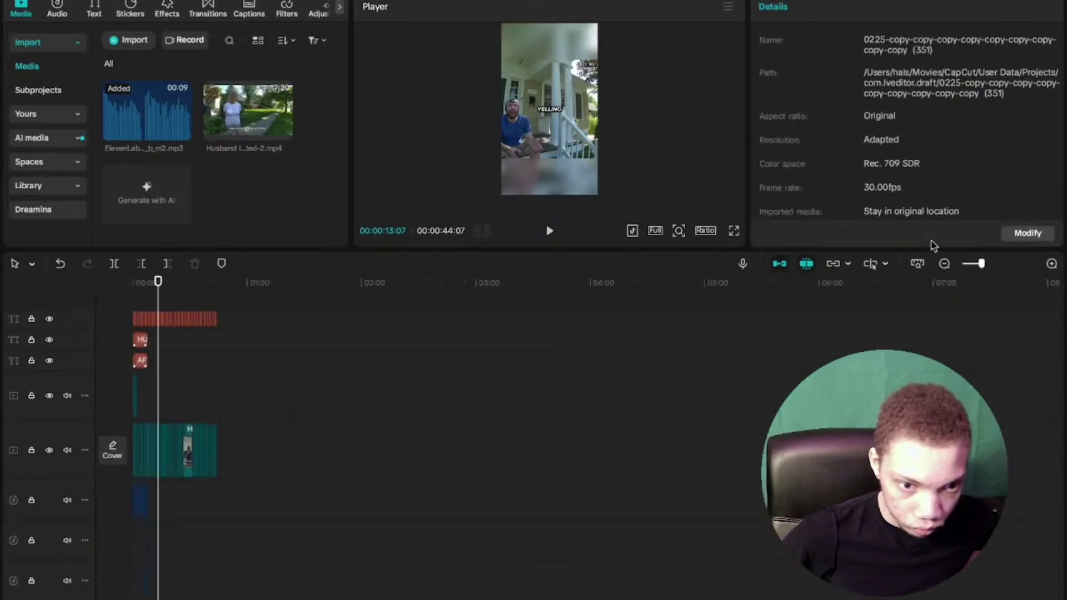
{"action": "left_click", "coordinate": [995, 264]}
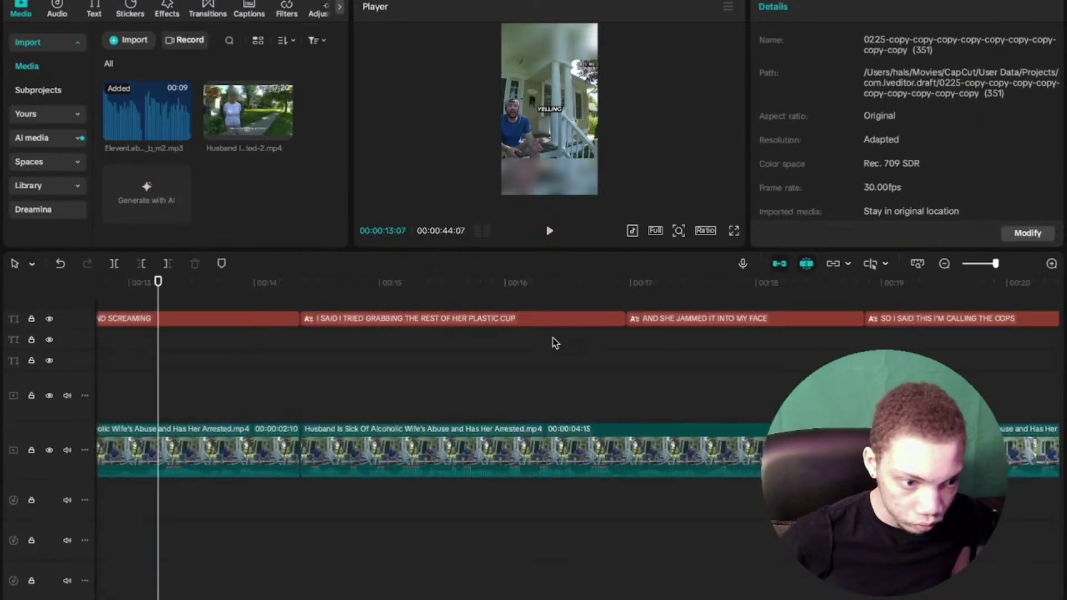
{"action": "left_click_drag", "start_coordinate": [995, 264], "coordinate": [988, 264]}
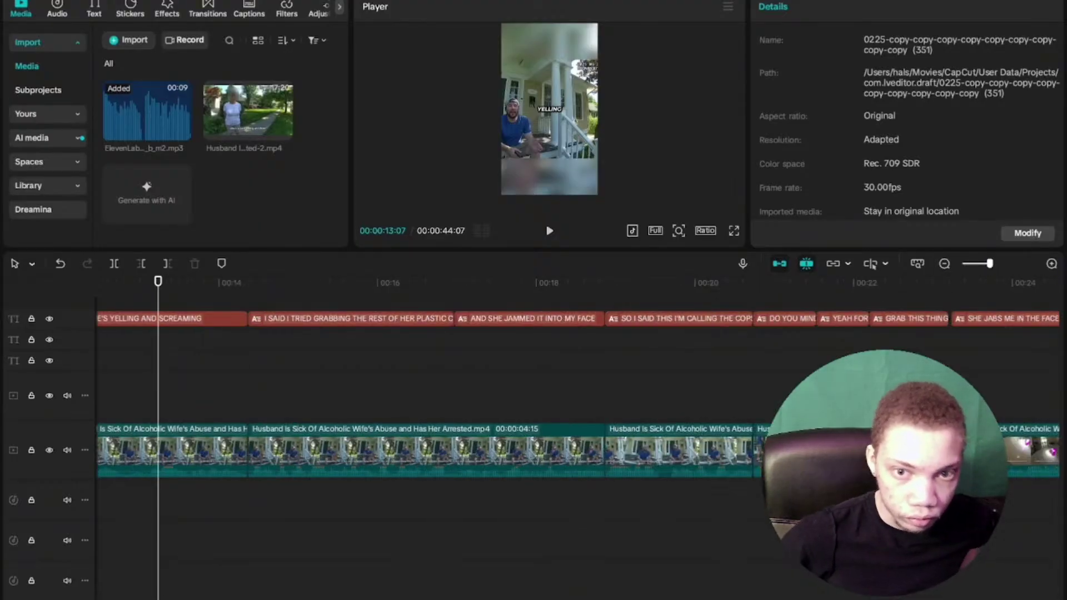
{"action": "scroll", "coordinate": [280, 507], "scroll_direction": "left", "scroll_amount": 5}
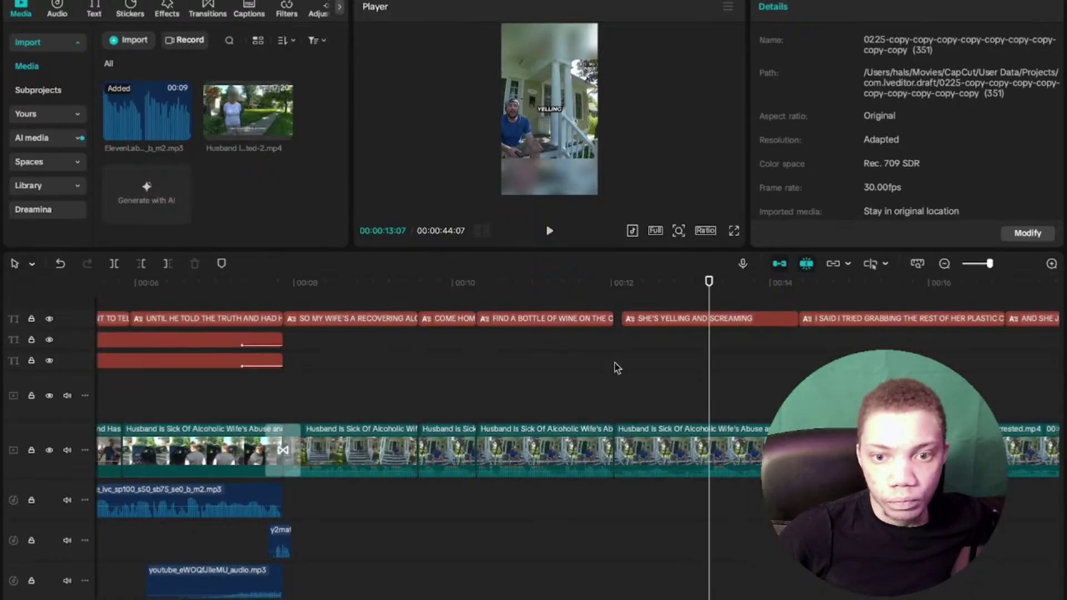
{"action": "left_click_drag", "start_coordinate": [988, 264], "coordinate": [983, 265]}
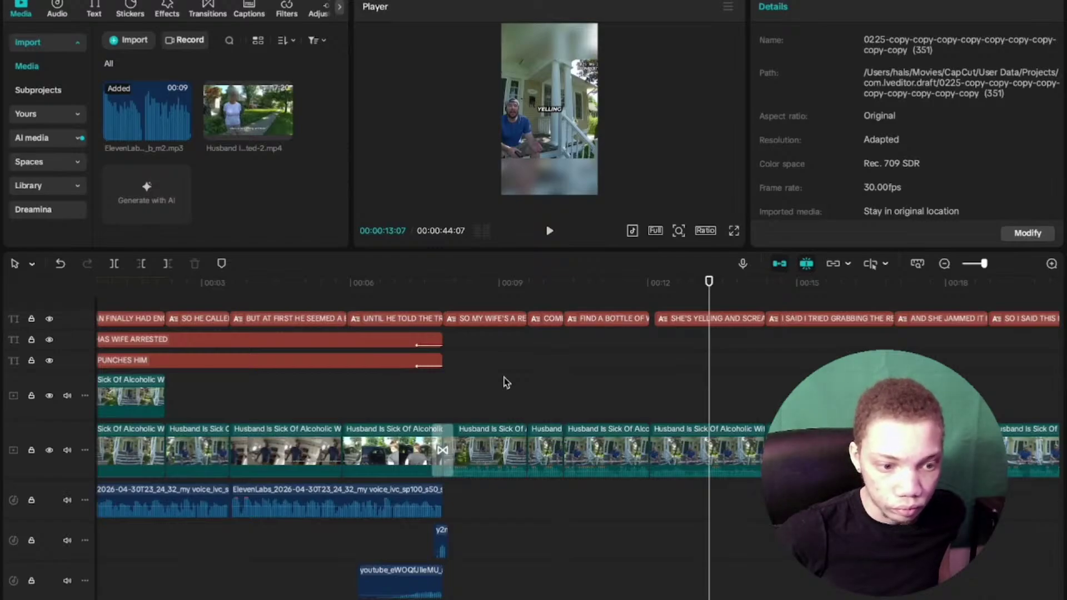
{"action": "key", "text": "Up"}
{"action": "key", "text": "Up"}
{"action": "key", "text": "Up"}
{"action": "key", "text": "Up"}
{"action": "key", "text": "Up"}
{"action": "key", "text": "Up"}
{"action": "key", "text": "Up"}
{"action": "key", "text": "Up"}
{"action": "key", "text": "Up"}
{"action": "key", "text": "Up"}
{"action": "key", "text": "Up"}
{"action": "key", "text": "Up"}
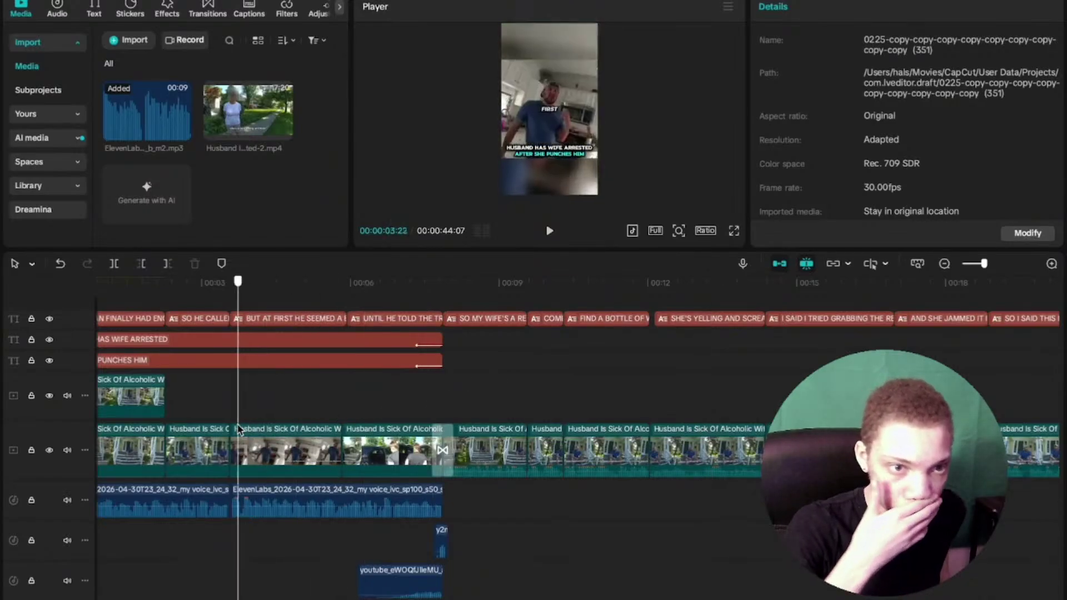
{"action": "left_click_drag", "start_coordinate": [311, 399], "coordinate": [331, 402]}
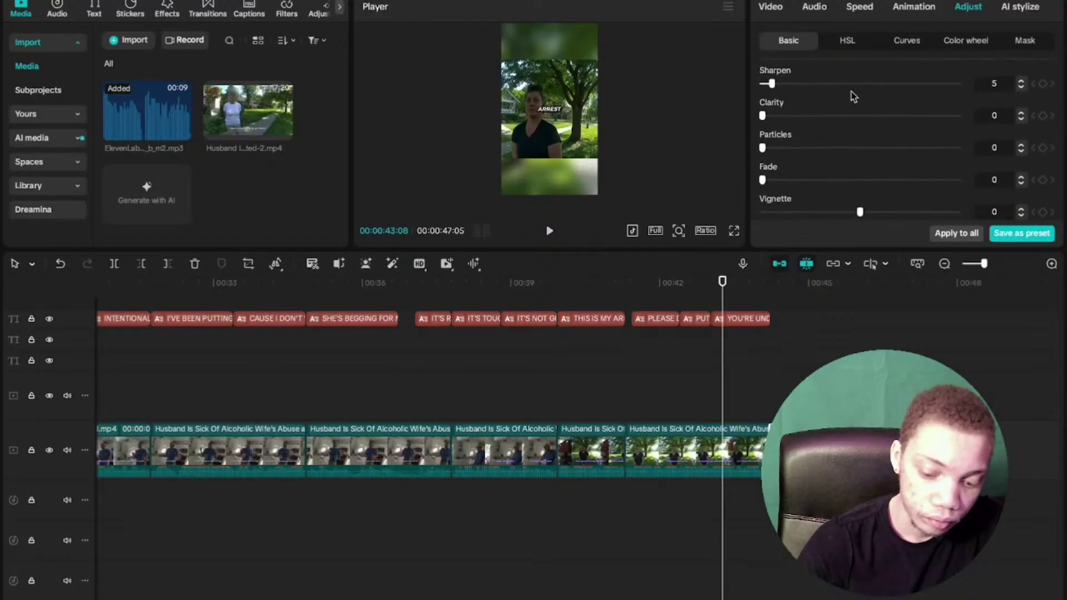
{"action": "left_click", "coordinate": [733, 232]}
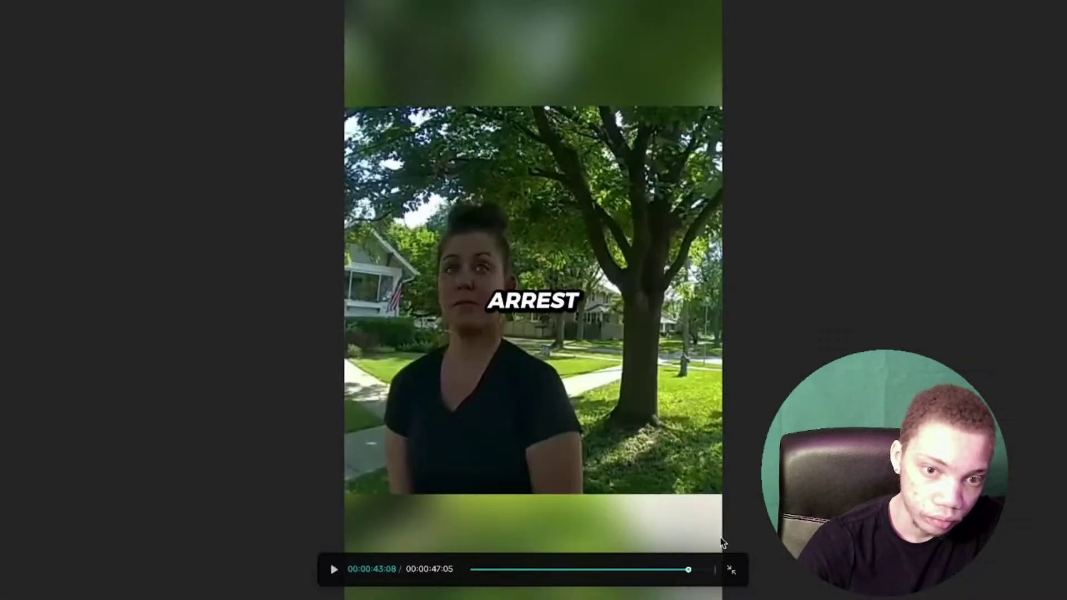
{"action": "left_click", "coordinate": [695, 570]}
{"action": "mouse_move", "coordinate": [696, 570]}
{"action": "left_mouse_down"}
{"action": "mouse_move", "coordinate": [709, 568]}
{"action": "mouse_move", "coordinate": [684, 569]}
{"action": "left_mouse_up"}
{"action": "left_click", "coordinate": [734, 571]}
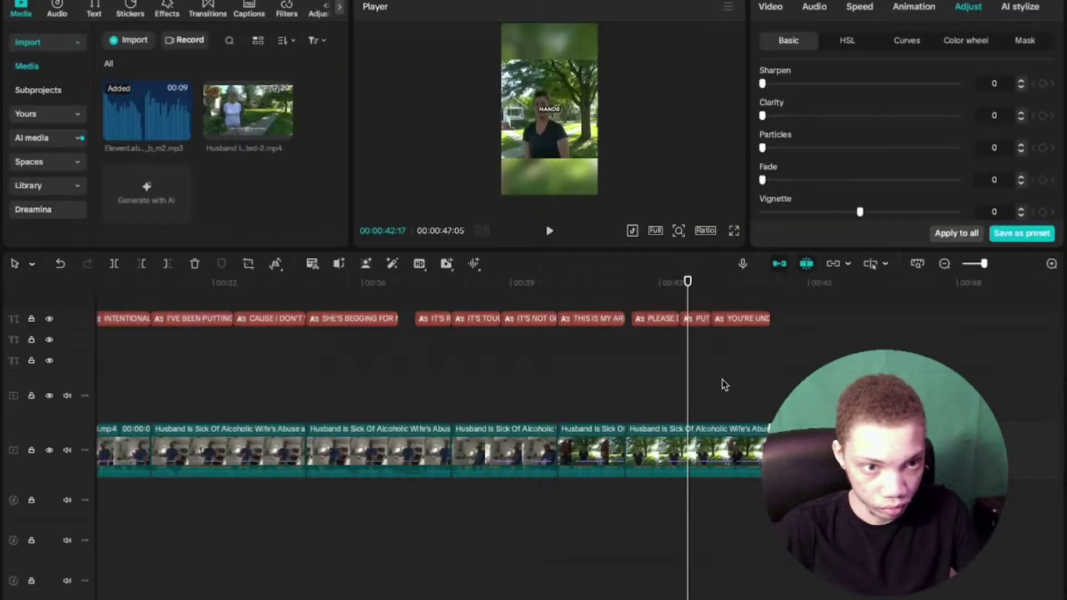
{"action": "left_click_drag", "start_coordinate": [723, 384], "coordinate": [759, 407]}
{"action": "left_click", "coordinate": [817, 410]}
{"action": "left_click_drag", "start_coordinate": [817, 451], "coordinate": [794, 496]}
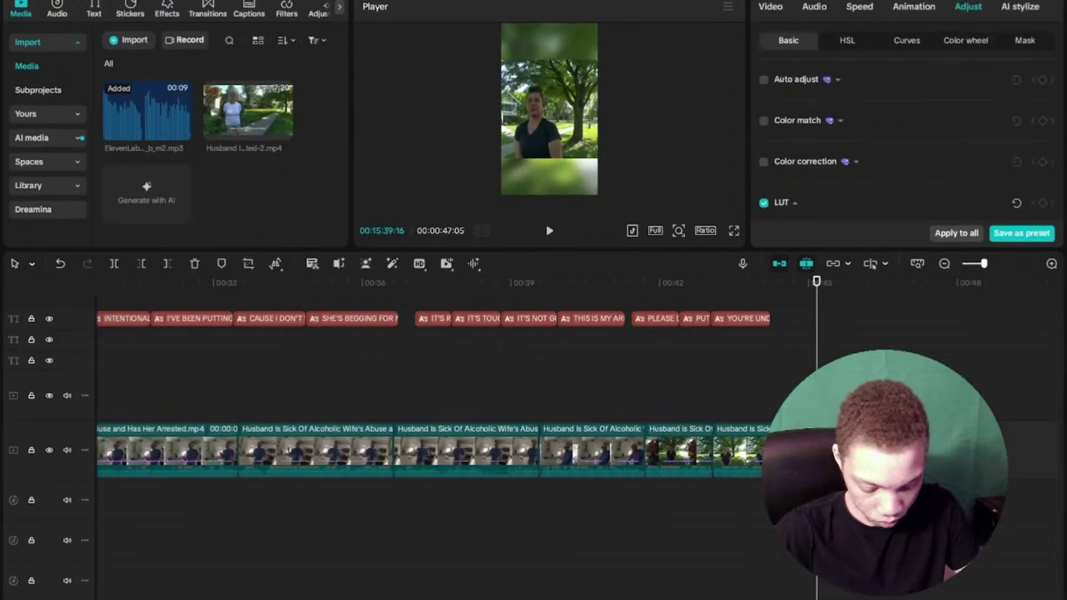
{"action": "left_click", "coordinate": [752, 402]}
{"action": "left_click", "coordinate": [660, 449]}
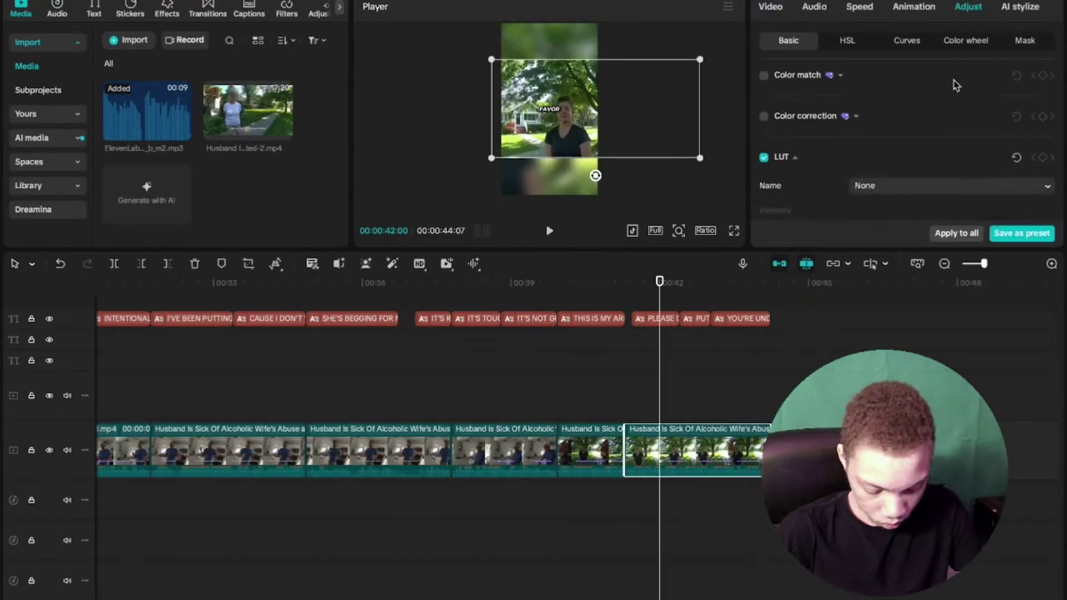
{"action": "scroll", "coordinate": [967, 139], "scroll_direction": "down", "scroll_amount": 6}
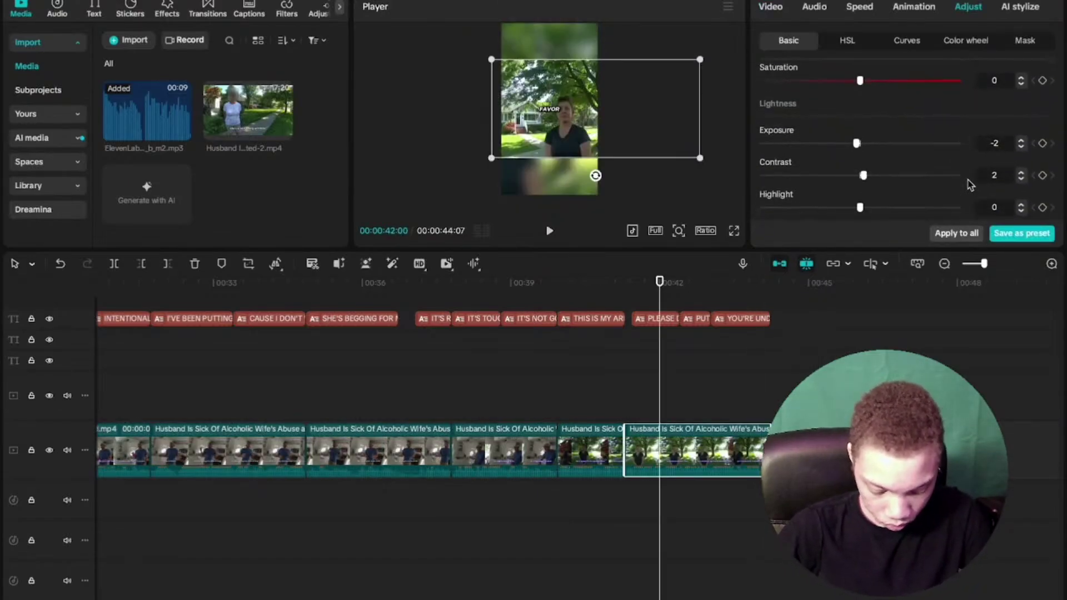
{"action": "scroll", "coordinate": [929, 161], "scroll_direction": "down", "scroll_amount": 3}
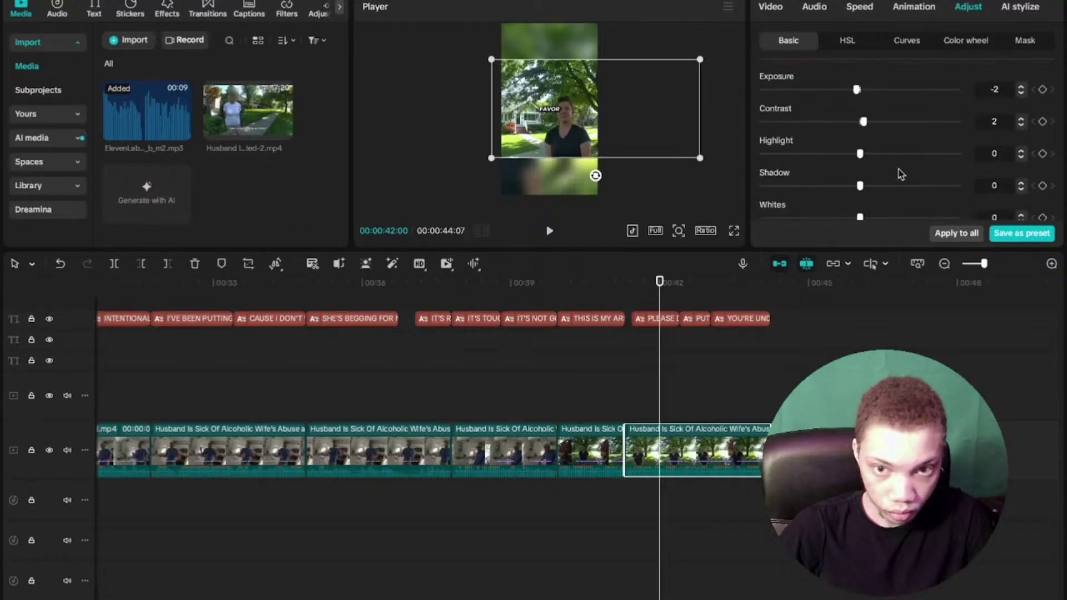
{"action": "scroll", "coordinate": [894, 166], "scroll_direction": "up", "scroll_amount": 3}
{"action": "scroll", "coordinate": [877, 170], "scroll_direction": "up", "scroll_amount": 1}
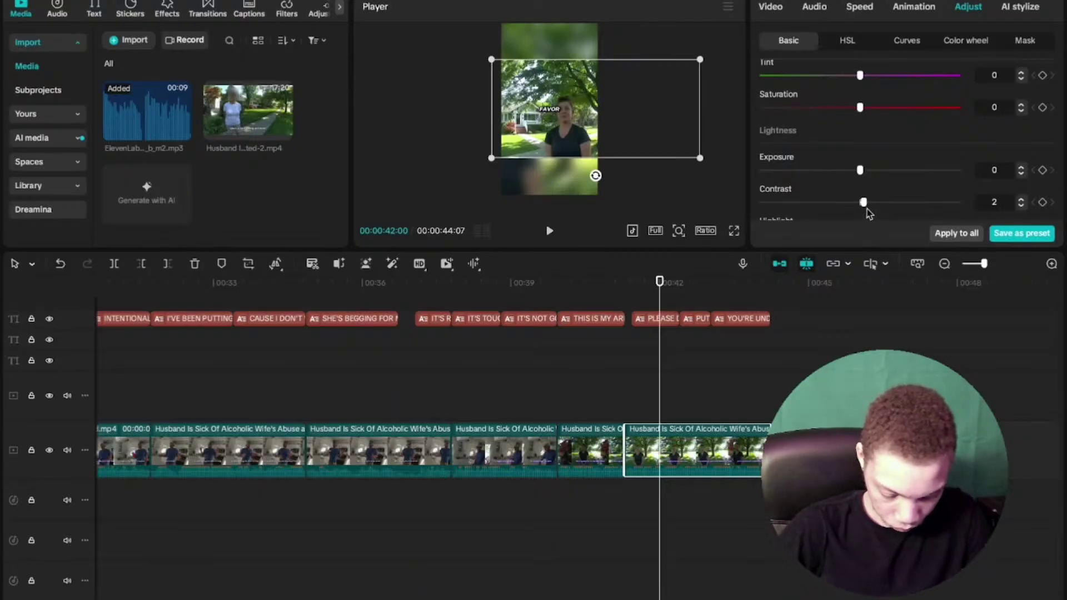
Look through the last clip's basic adjustments and try raising its saturation to about 24
{"action": "scroll", "coordinate": [860, 204], "scroll_direction": "down", "scroll_amount": 8}
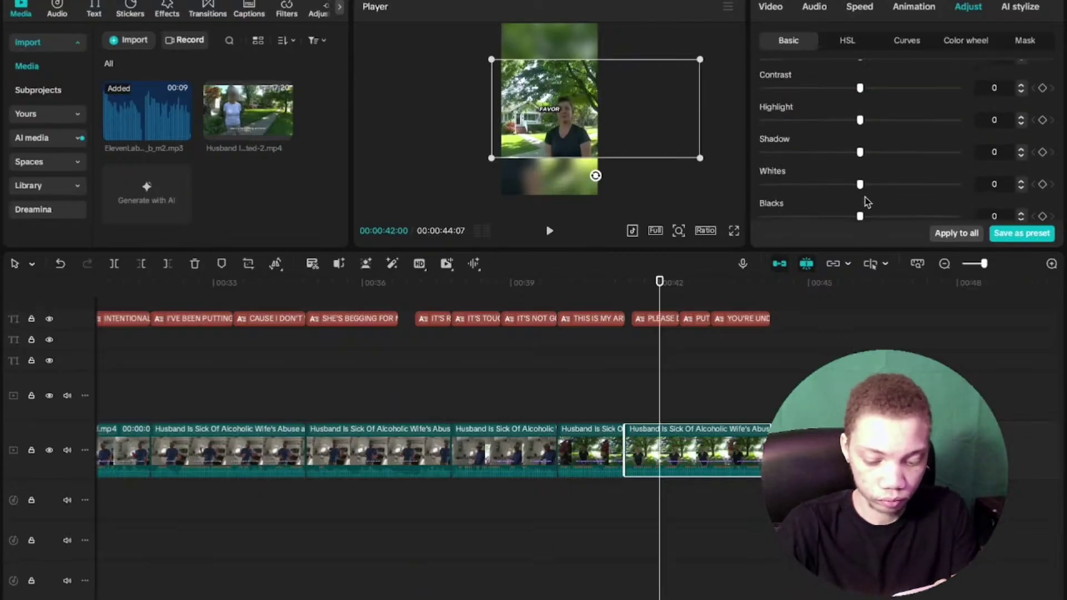
{"action": "mouse_move", "coordinate": [762, 97]}
{"action": "left_mouse_down"}
{"action": "mouse_move", "coordinate": [923, 100]}
{"action": "mouse_move", "coordinate": [762, 99]}
{"action": "left_mouse_up"}
{"action": "scroll", "coordinate": [860, 146], "scroll_direction": "up", "scroll_amount": 3}
{"action": "scroll", "coordinate": [860, 145], "scroll_direction": "up", "scroll_amount": 6}
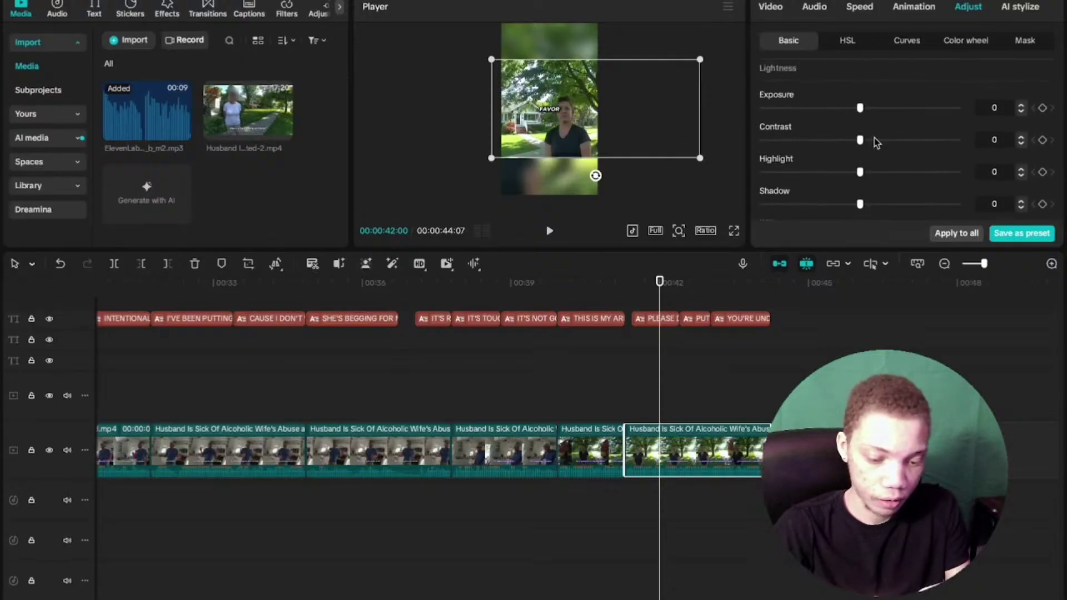
{"action": "scroll", "coordinate": [885, 154], "scroll_direction": "up", "scroll_amount": 1}
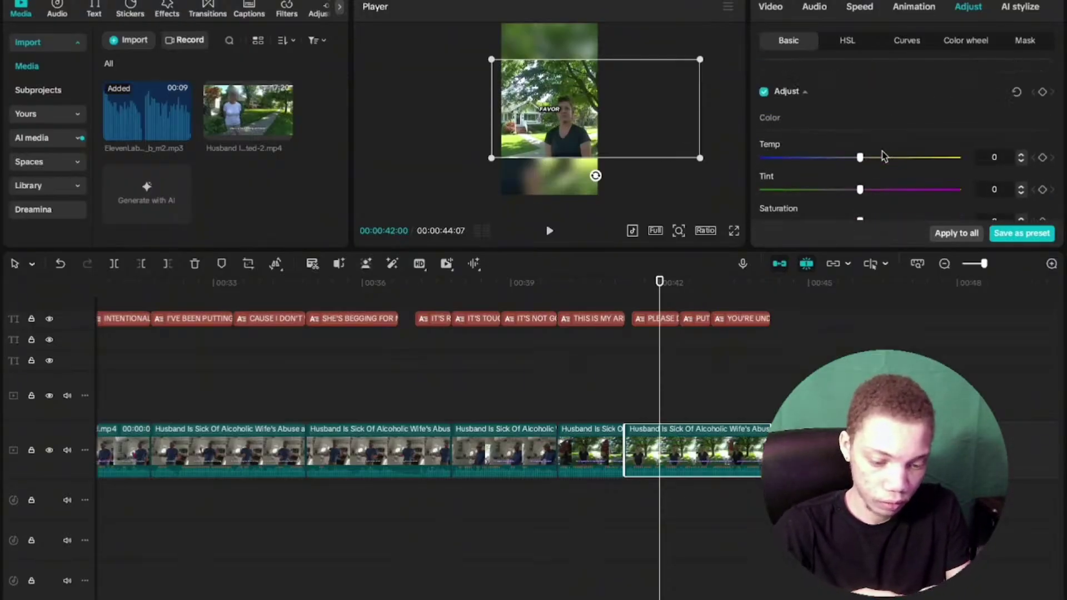
{"action": "scroll", "coordinate": [874, 174], "scroll_direction": "down", "scroll_amount": 2}
{"action": "left_click_drag", "start_coordinate": [860, 142], "coordinate": [897, 146]}
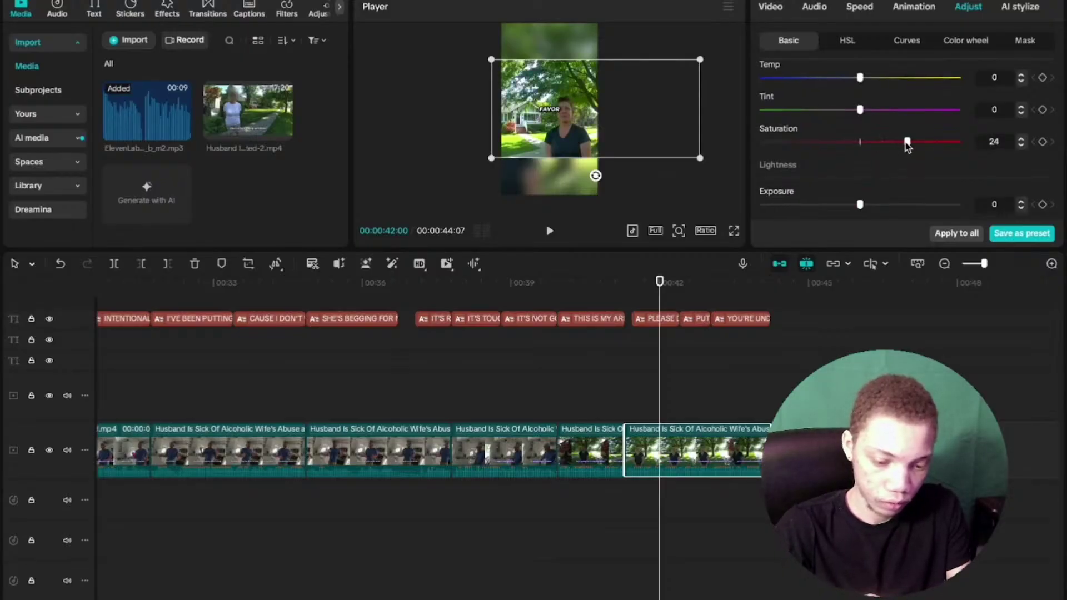
{"action": "left_click", "coordinate": [652, 372]}
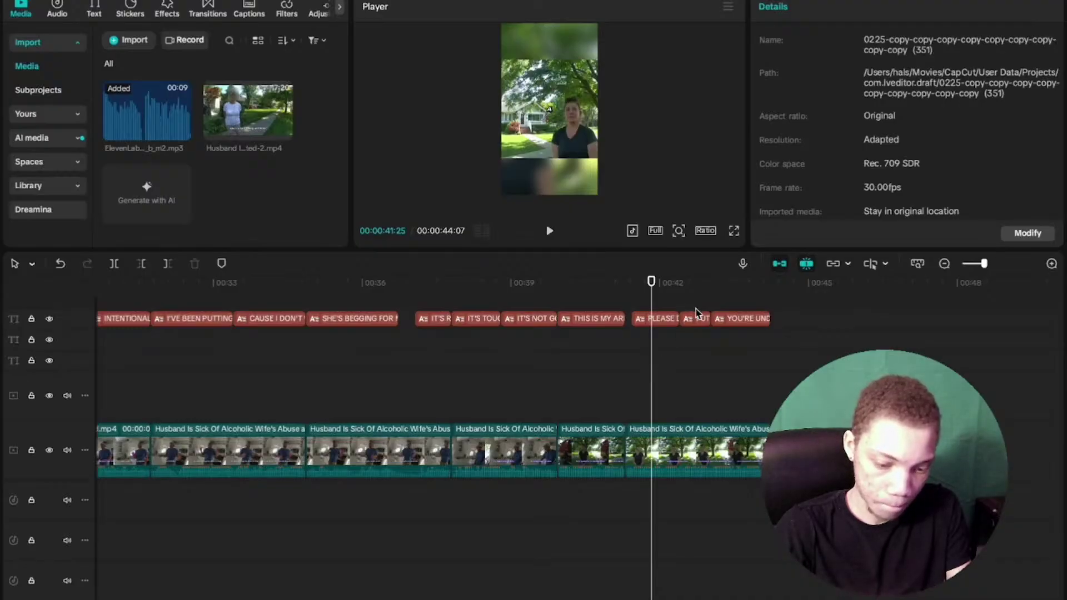
Reselect the last clip and examine the Sharpen setting in its basic adjustments
{"action": "left_click", "coordinate": [675, 434]}
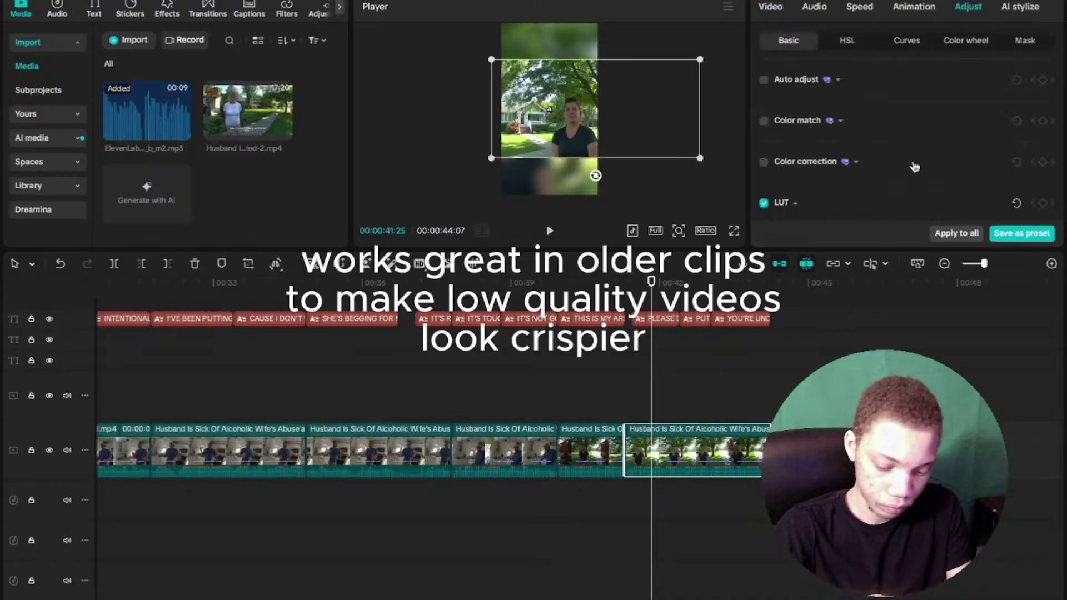
{"action": "scroll", "coordinate": [915, 161], "scroll_direction": "down", "scroll_amount": 3}
{"action": "scroll", "coordinate": [916, 141], "scroll_direction": "down", "scroll_amount": 5}
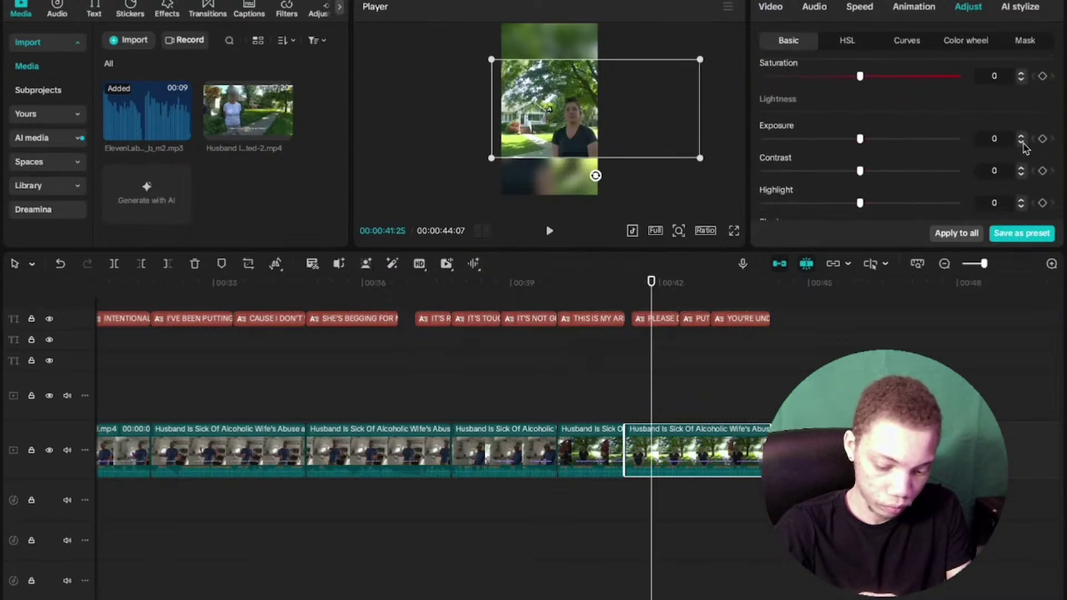
{"action": "scroll", "coordinate": [1024, 167], "scroll_direction": "down", "scroll_amount": 6}
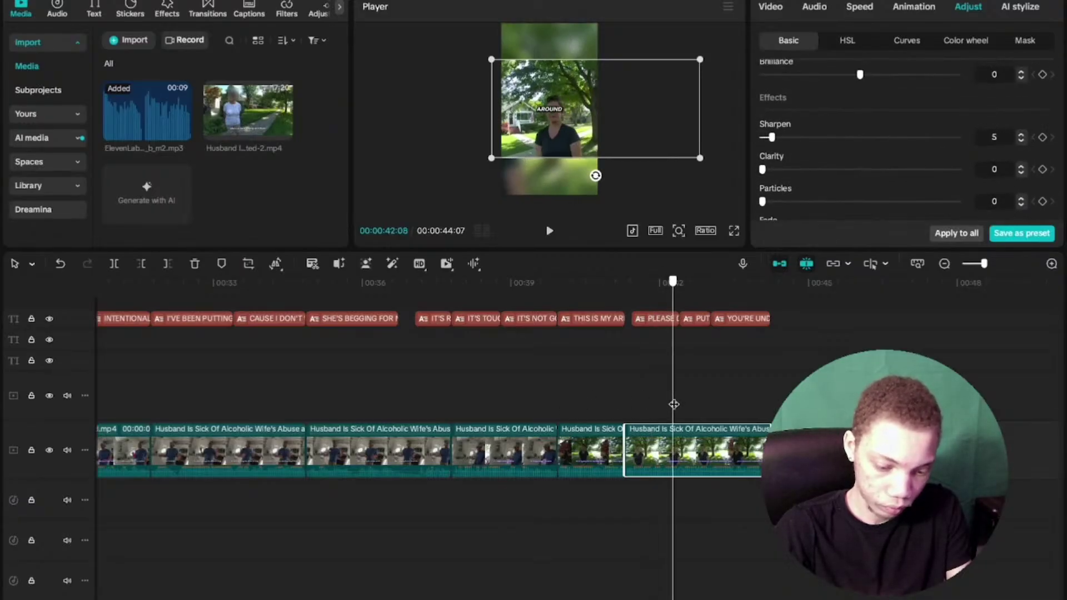
Move the playhead back to about 38 seconds and check the preview in full screen
{"action": "left_click", "coordinate": [572, 392]}
{"action": "left_click_drag", "start_coordinate": [572, 392], "coordinate": [481, 395]}
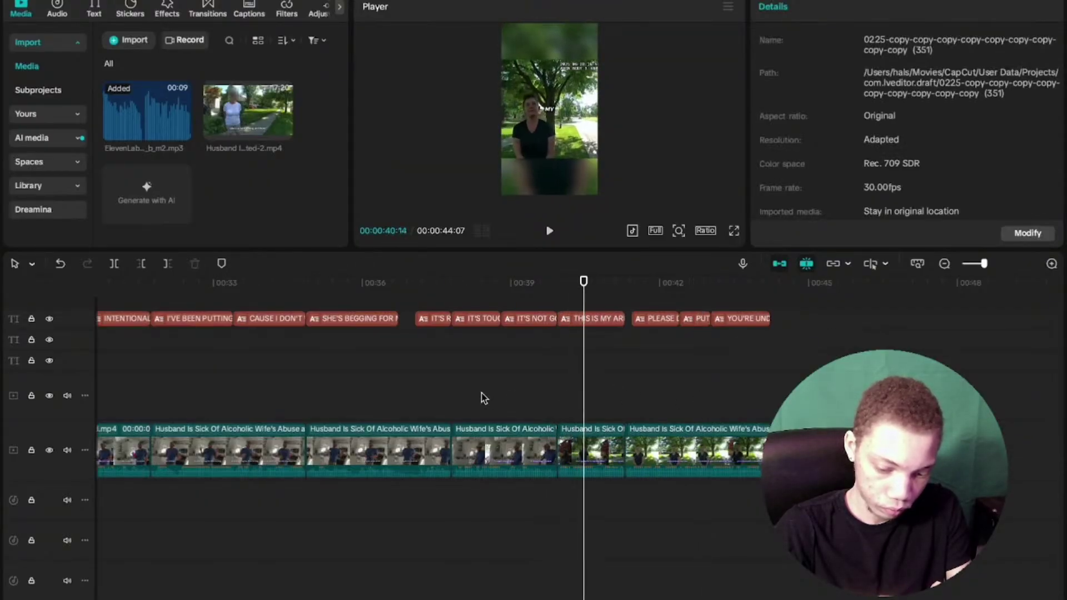
{"action": "left_click", "coordinate": [734, 231]}
{"action": "left_click", "coordinate": [734, 572]}
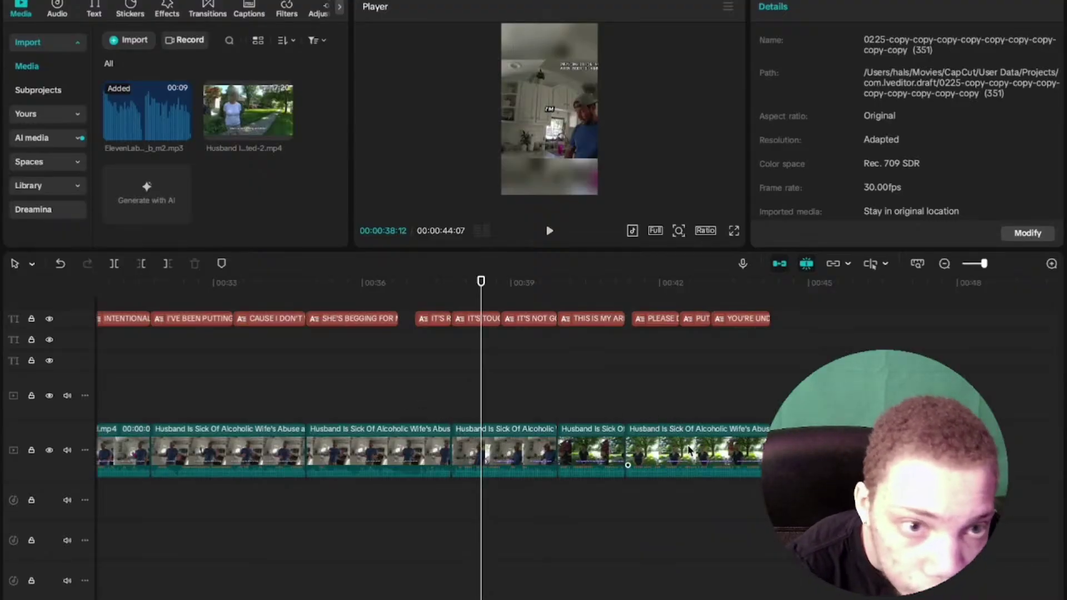
Return to the beginning of the timeline and check the frame at 00:00:01:07 in full screen
{"action": "scroll", "coordinate": [690, 593], "scroll_direction": "down", "scroll_amount": 1}
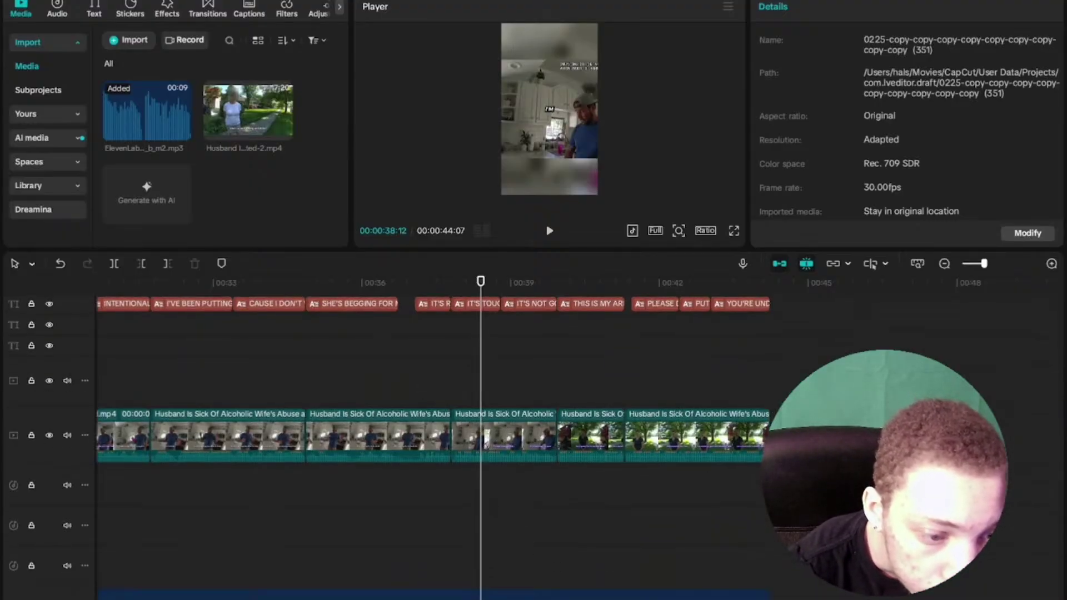
{"action": "left_click", "coordinate": [695, 420]}
{"action": "key", "text": "Home"}
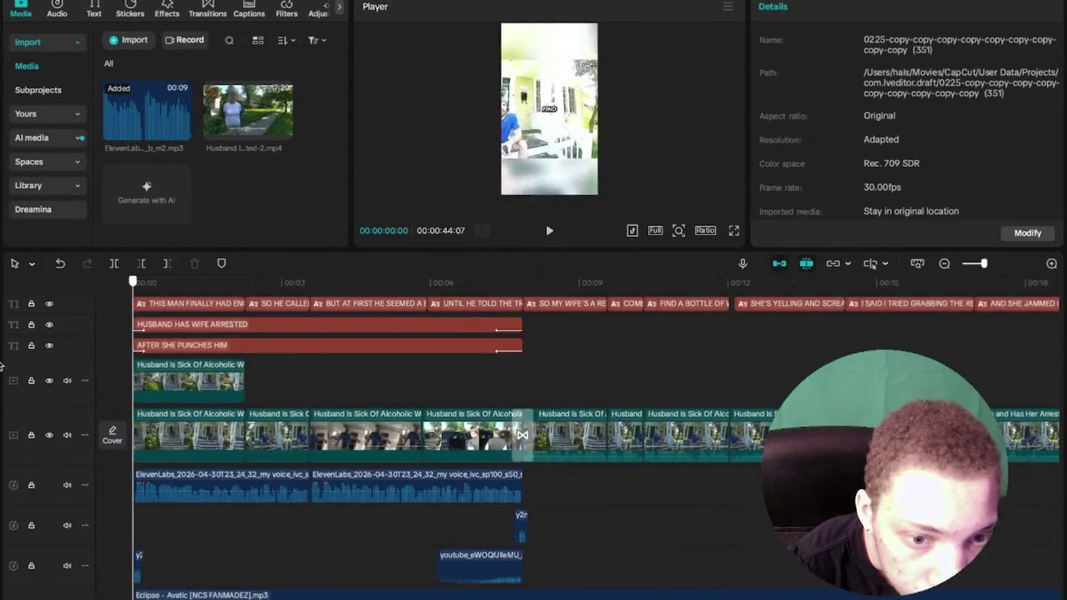
{"action": "left_click", "coordinate": [194, 351]}
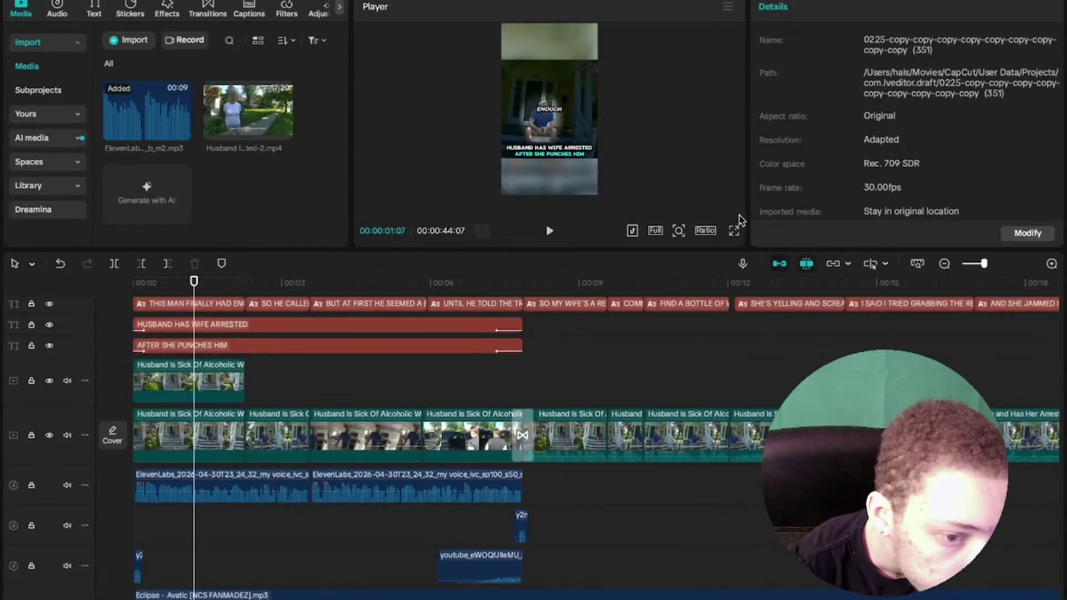
{"action": "left_click", "coordinate": [734, 231]}
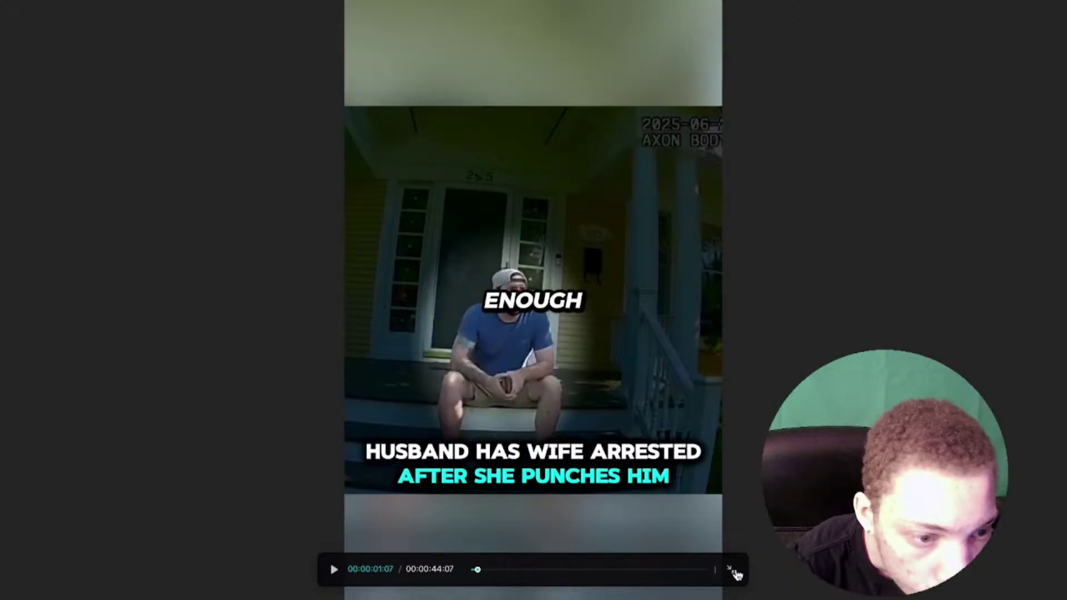
{"action": "left_click", "coordinate": [734, 571]}
Select the third main-track clip, around 00:00:04:25, and set its canvas background to None
{"action": "left_click", "coordinate": [212, 437]}
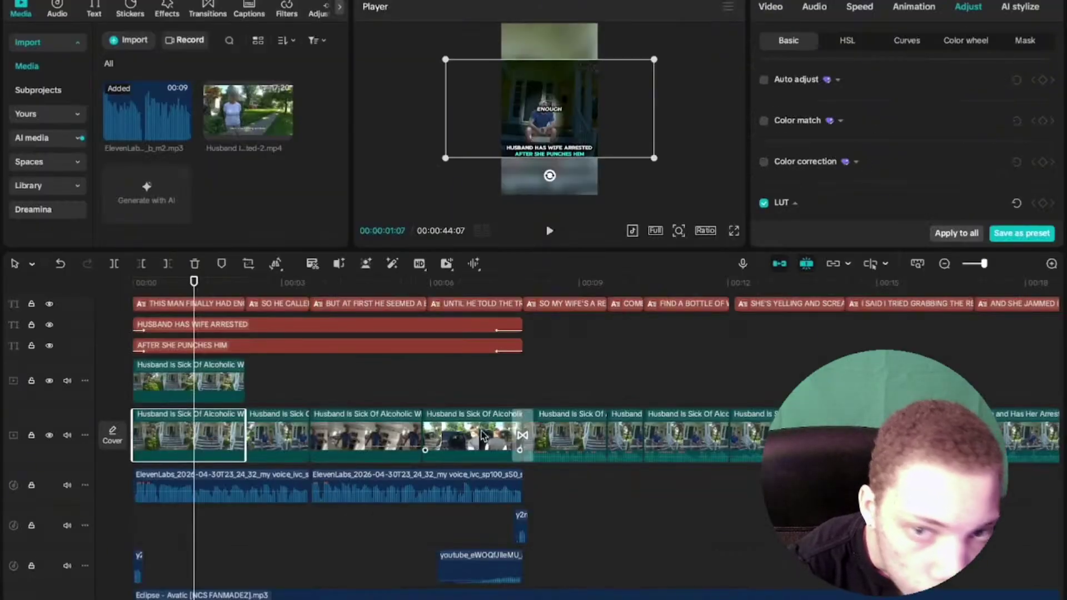
{"action": "left_click", "coordinate": [424, 394]}
{"action": "left_click", "coordinate": [372, 436]}
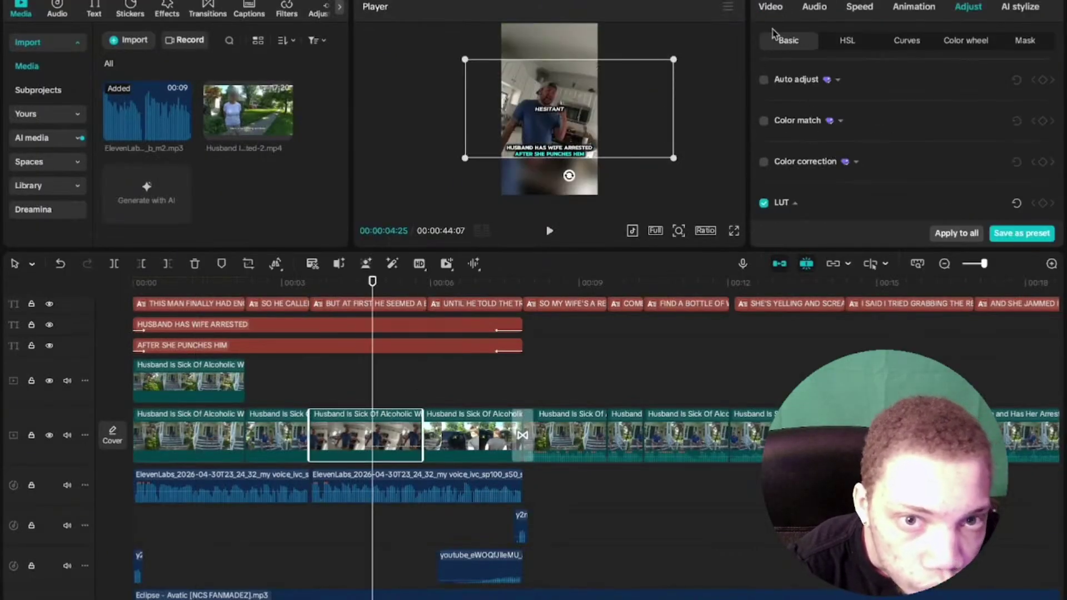
{"action": "left_click", "coordinate": [772, 9]}
{"action": "scroll", "coordinate": [809, 124], "scroll_direction": "down", "scroll_amount": 15}
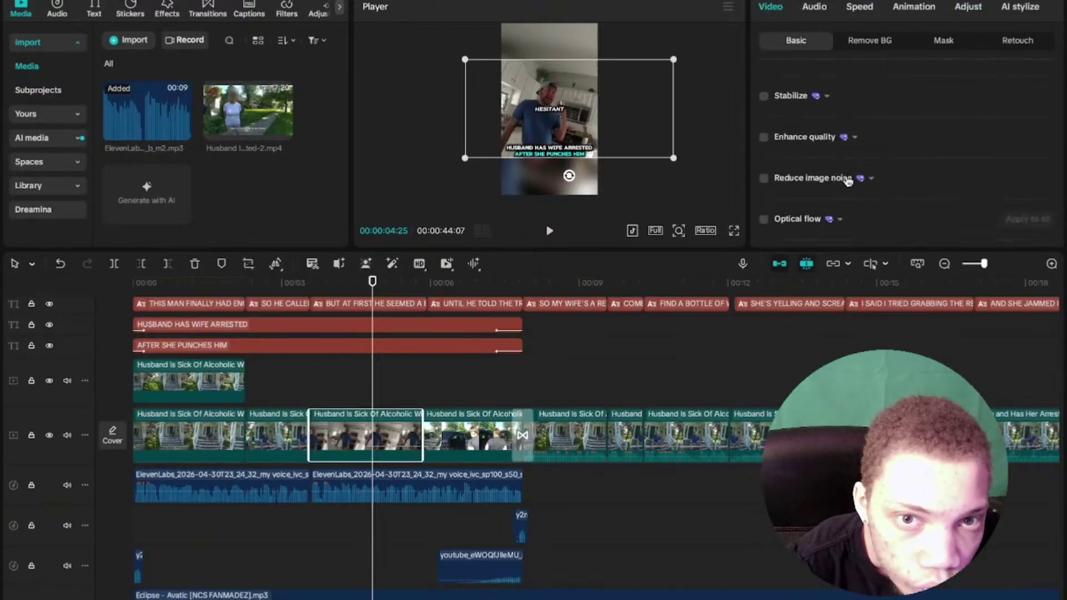
{"action": "left_click", "coordinate": [800, 220]}
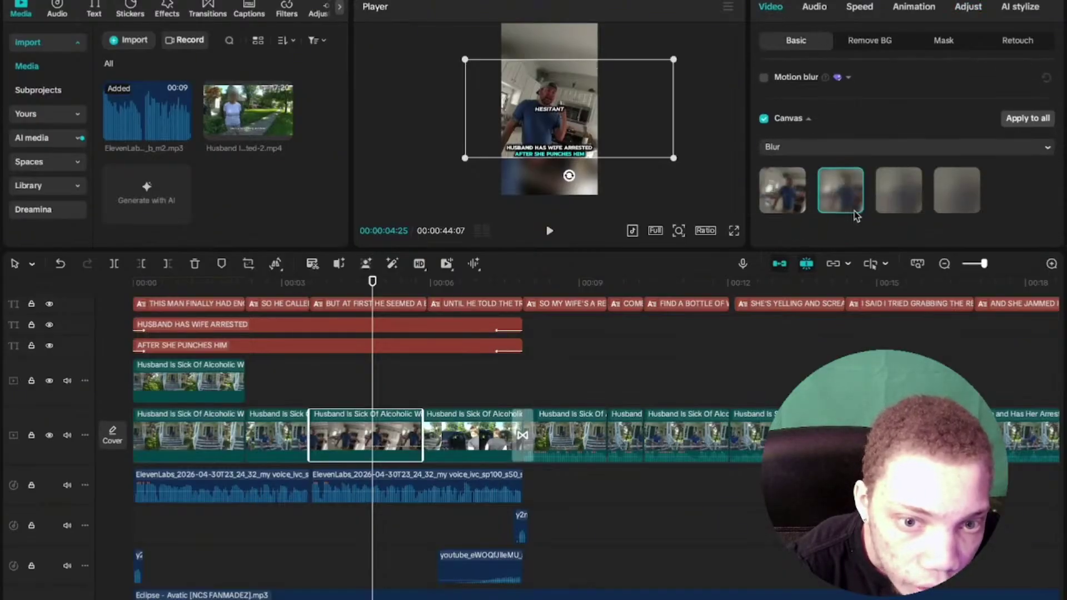
{"action": "left_click", "coordinate": [837, 143]}
{"action": "left_click", "coordinate": [830, 145]}
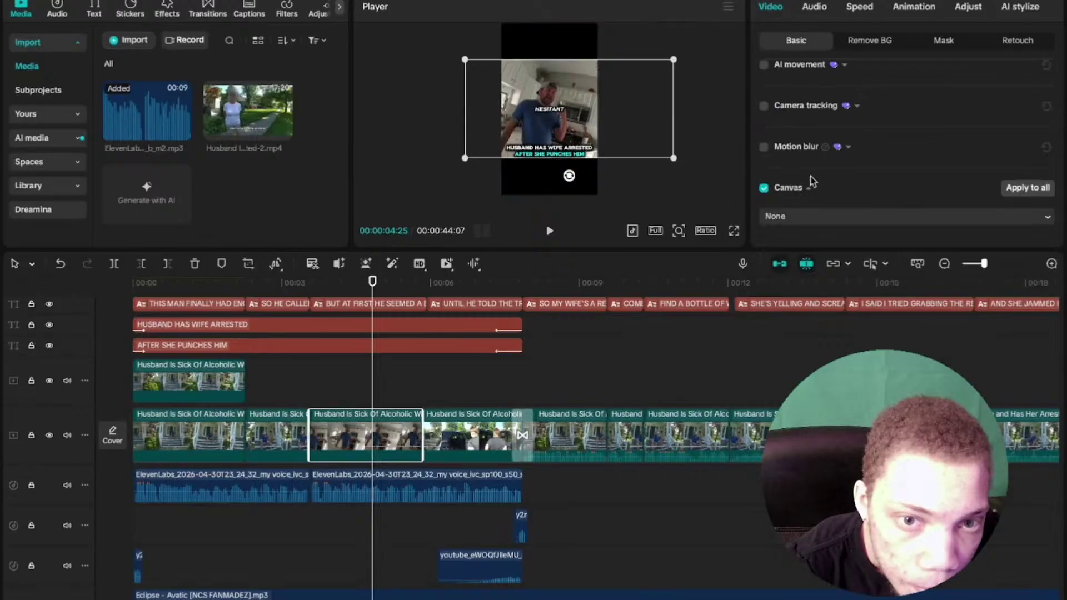
Apply the None canvas background to all clips and review it along the timeline
{"action": "left_click", "coordinate": [336, 375]}
{"action": "left_click", "coordinate": [368, 414]}
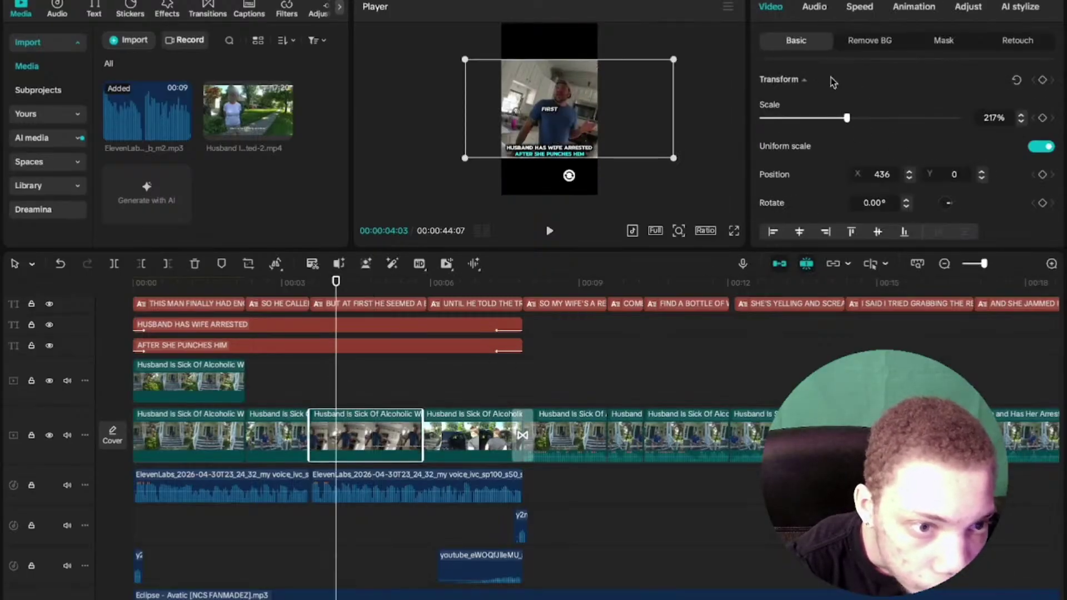
{"action": "scroll", "coordinate": [866, 167], "scroll_direction": "down", "scroll_amount": 10}
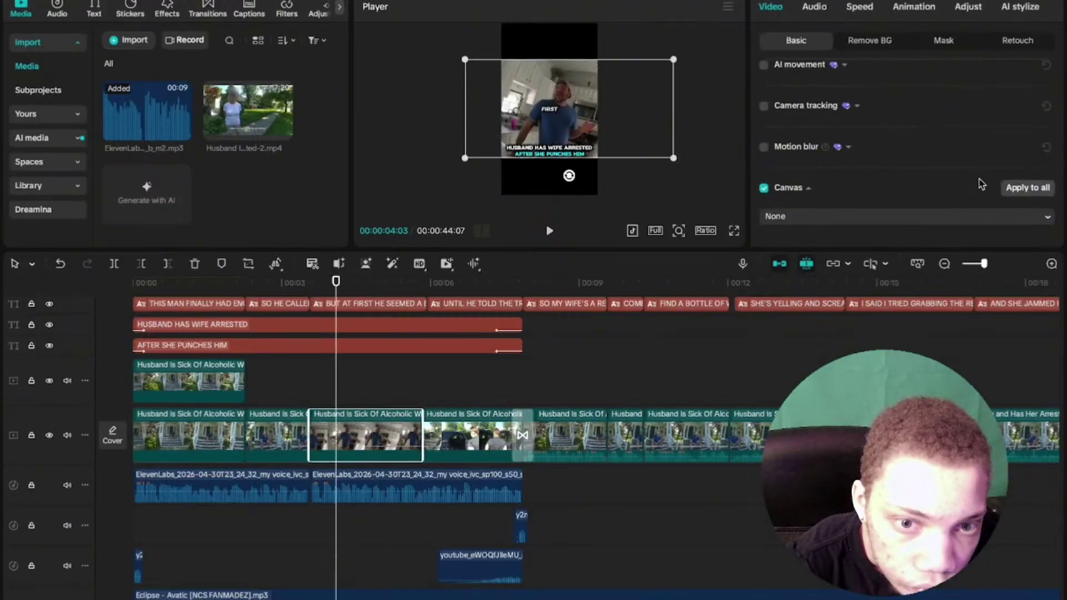
{"action": "left_click", "coordinate": [1027, 187]}
{"action": "left_click", "coordinate": [272, 381]}
{"action": "key", "text": "Home"}
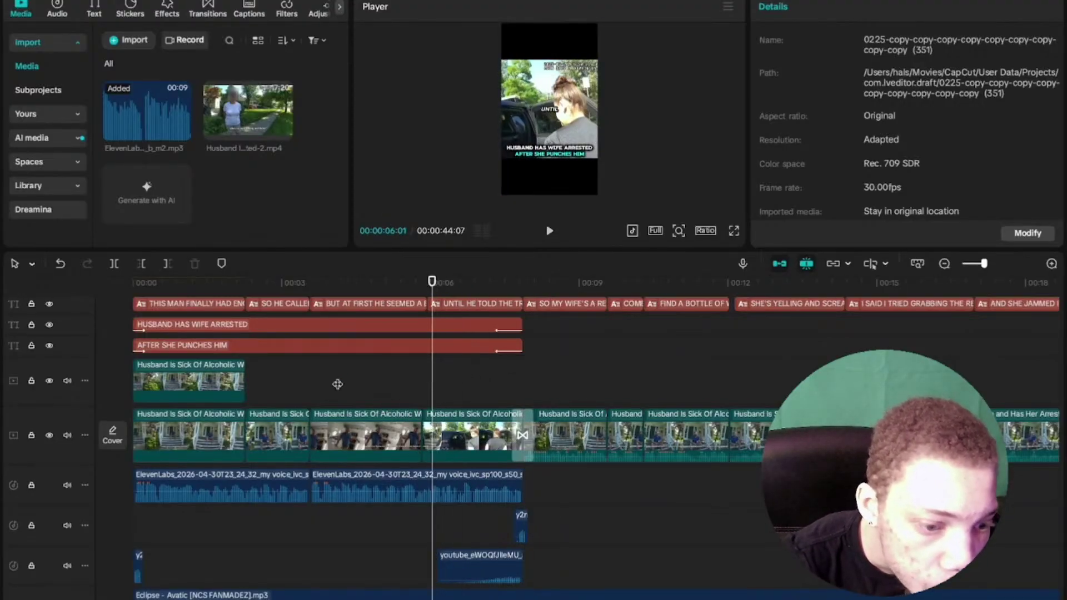
Inspect the crop area of the third main-track clip and preview the frame in full screen
{"action": "left_click", "coordinate": [364, 437]}
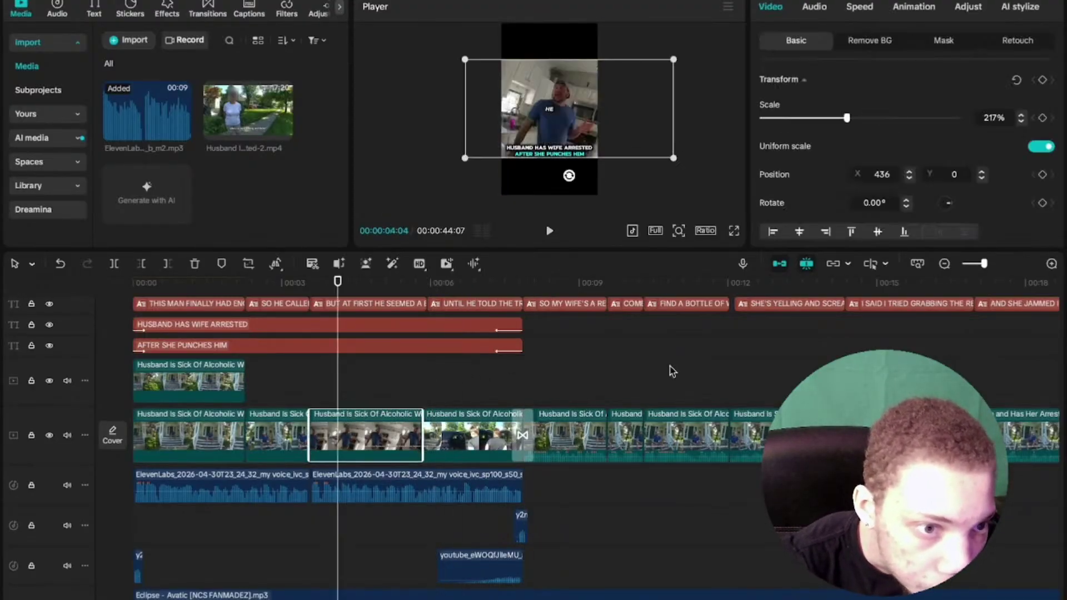
{"action": "left_click", "coordinate": [248, 266]}
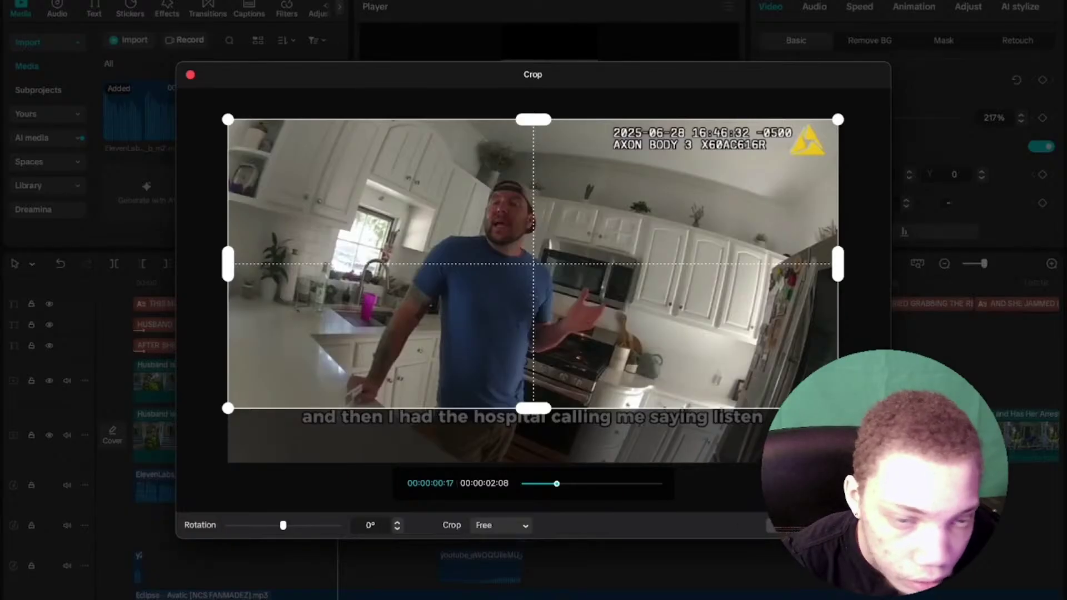
{"action": "left_click", "coordinate": [850, 525]}
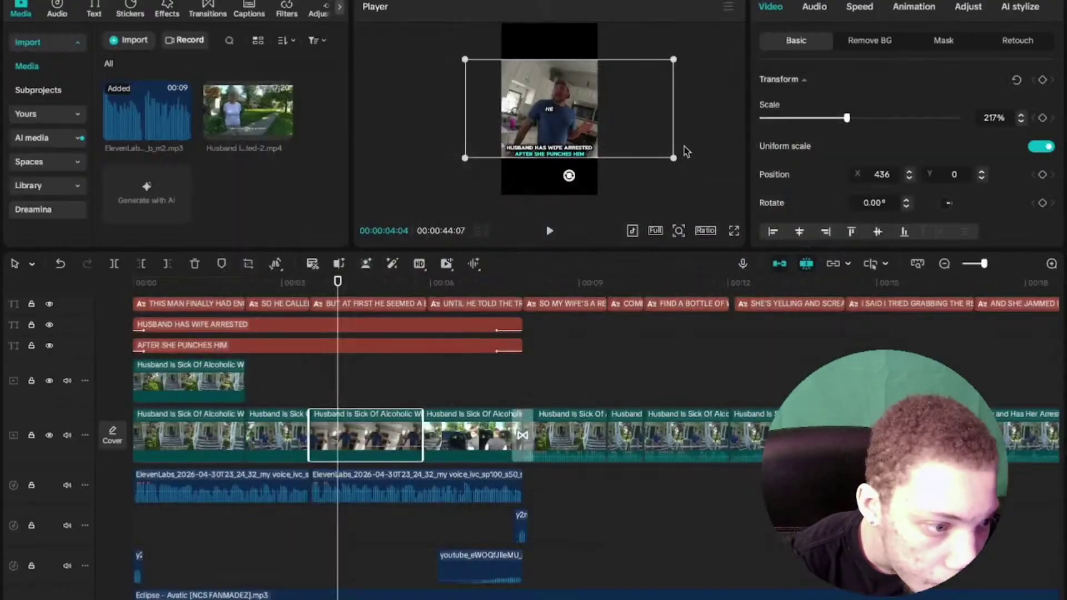
{"action": "left_click", "coordinate": [737, 230]}
{"action": "left_click", "coordinate": [731, 567]}
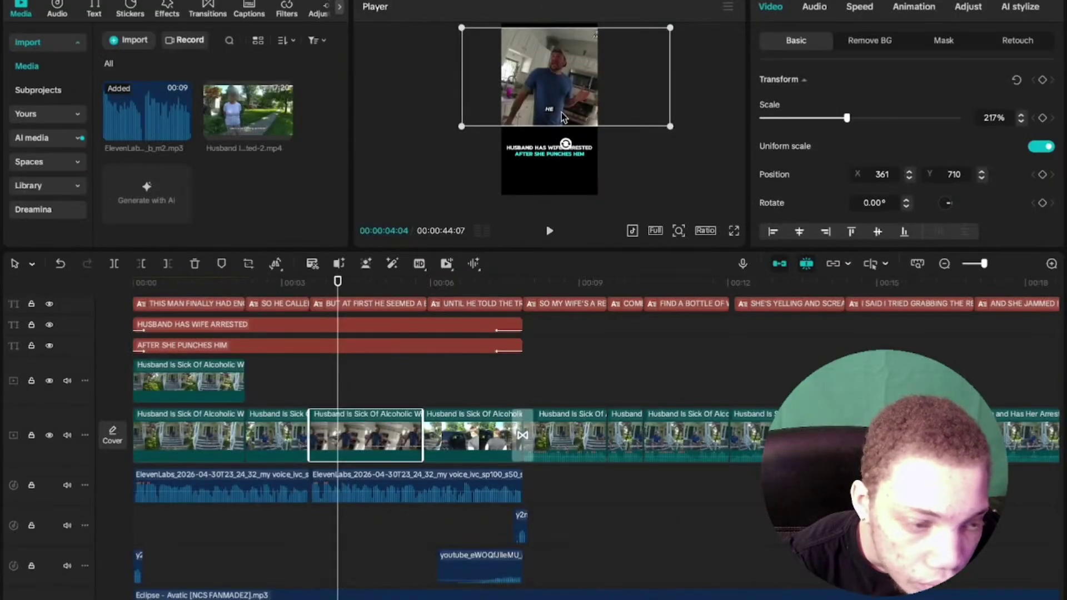
Centre the third main-track clip in the frame, then apply a Blur canvas background to all clips
{"action": "left_click_drag", "start_coordinate": [566, 111], "coordinate": [551, 141]}
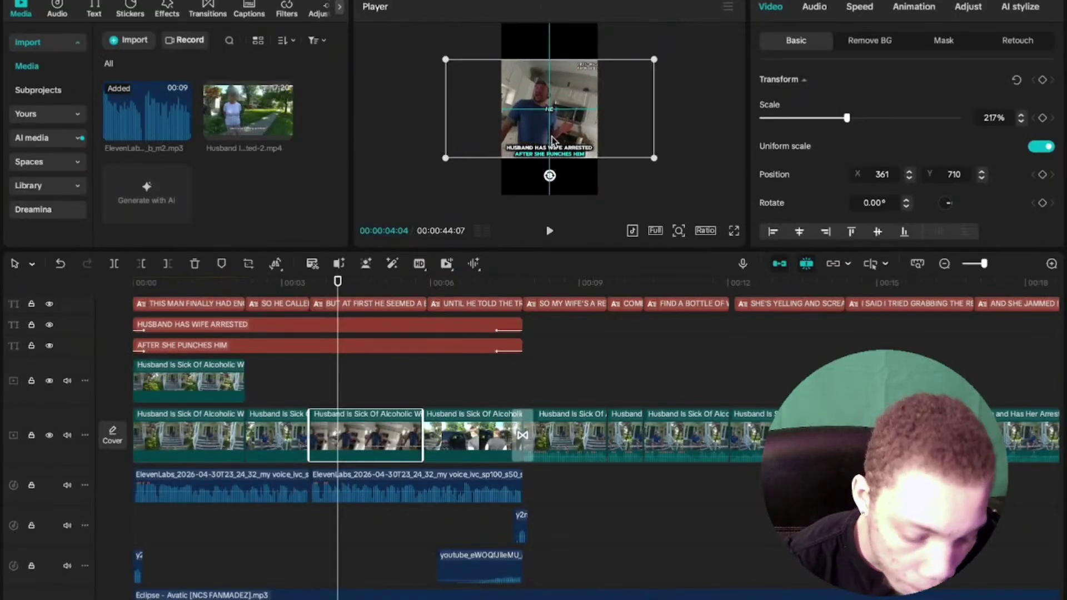
{"action": "scroll", "coordinate": [850, 144], "scroll_direction": "down", "scroll_amount": 5}
{"action": "scroll", "coordinate": [850, 168], "scroll_direction": "down", "scroll_amount": 8}
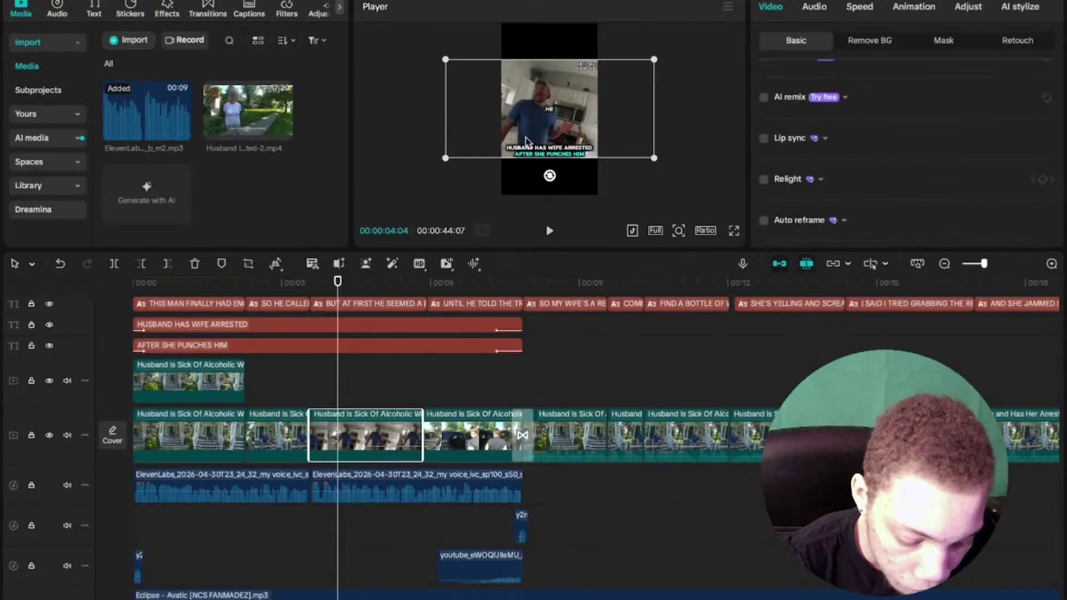
{"action": "left_click", "coordinate": [806, 216]}
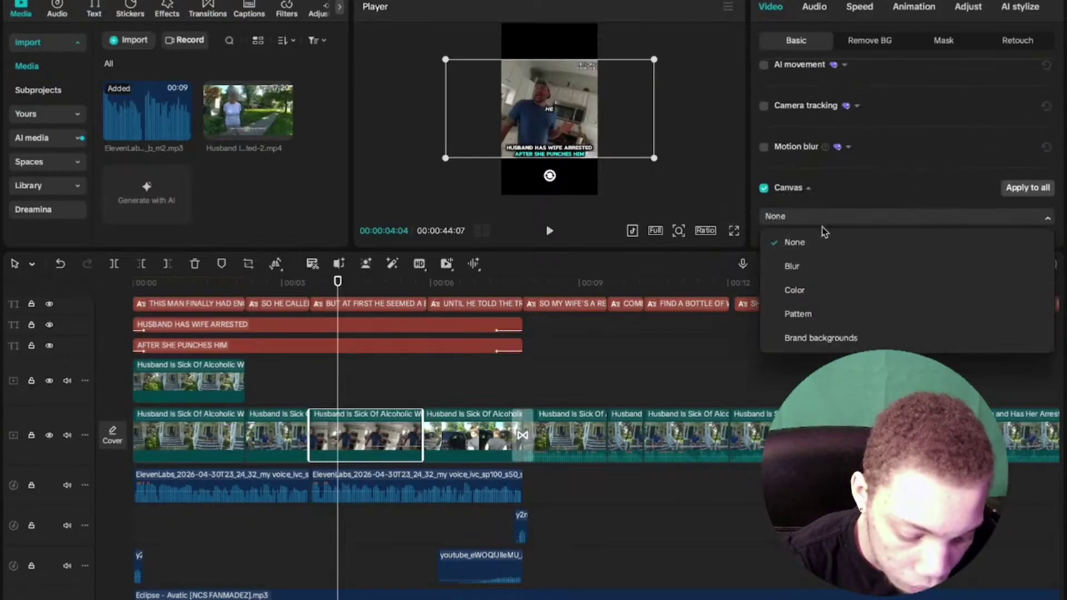
{"action": "left_click", "coordinate": [791, 264]}
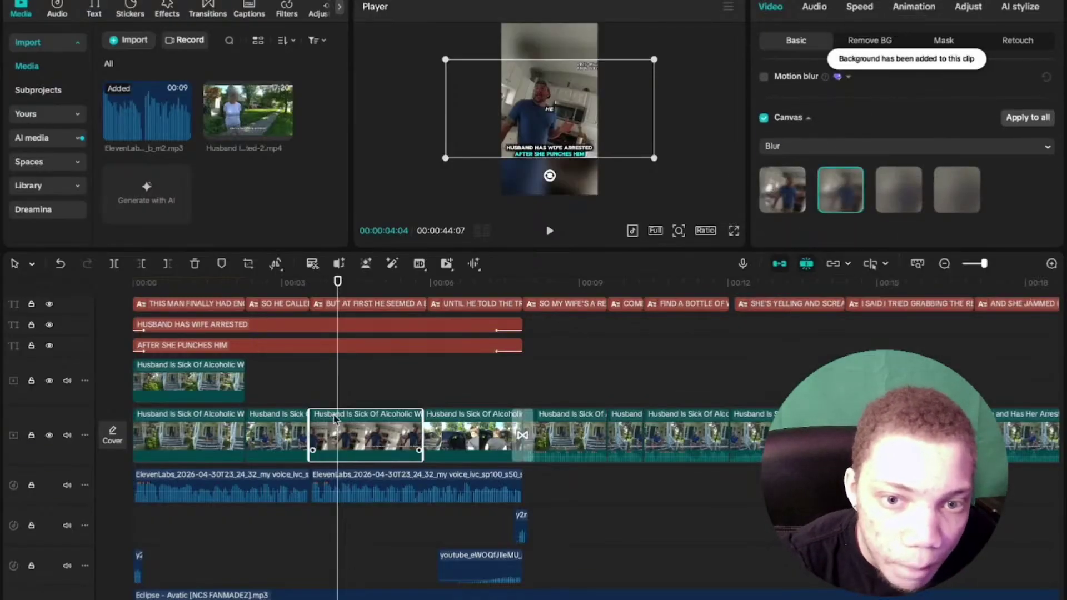
{"action": "left_click", "coordinate": [1027, 117]}
{"action": "left_click", "coordinate": [261, 380]}
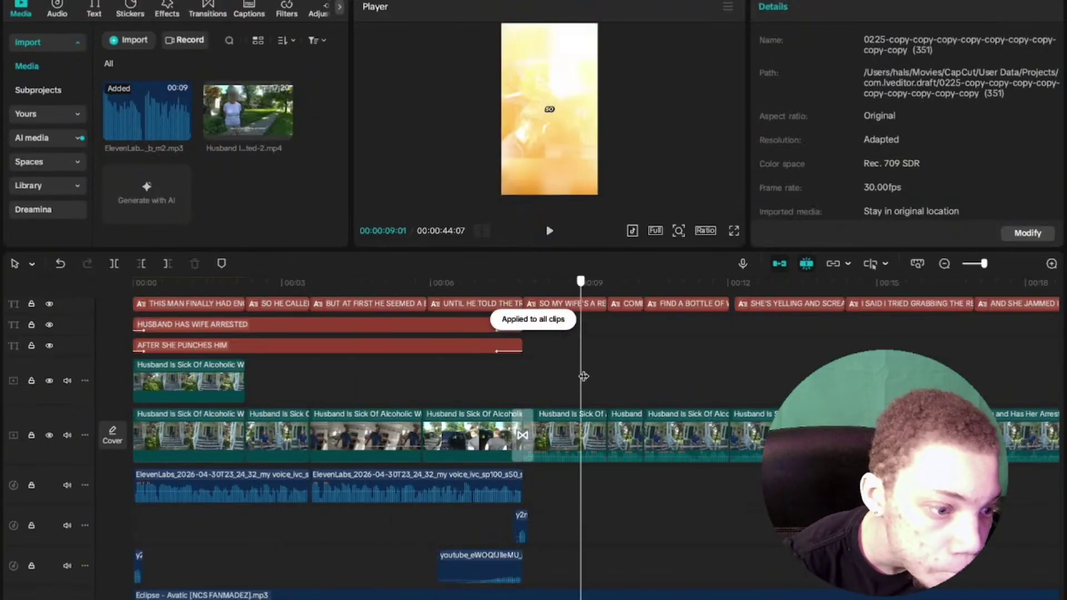
Try cropping away the lower part of the clip at 00:00:11:09, then undo the crop
{"action": "left_click", "coordinate": [694, 414]}
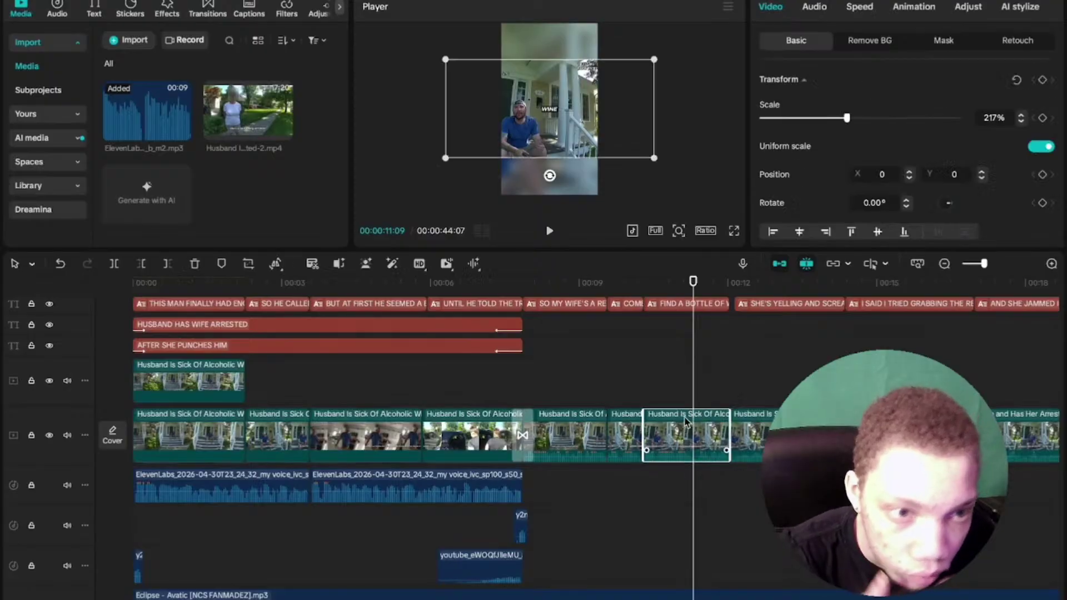
{"action": "left_click", "coordinate": [253, 266]}
{"action": "left_click_drag", "start_coordinate": [575, 417], "coordinate": [575, 335]}
{"action": "key", "text": "Return"}
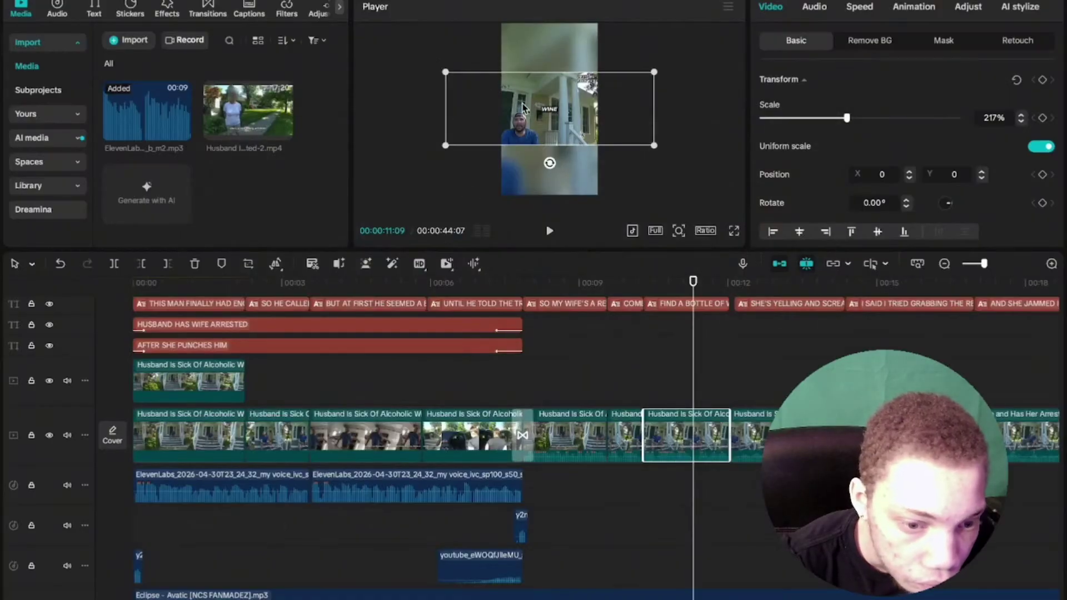
{"action": "left_click", "coordinate": [603, 148]}
{"action": "left_click", "coordinate": [593, 143]}
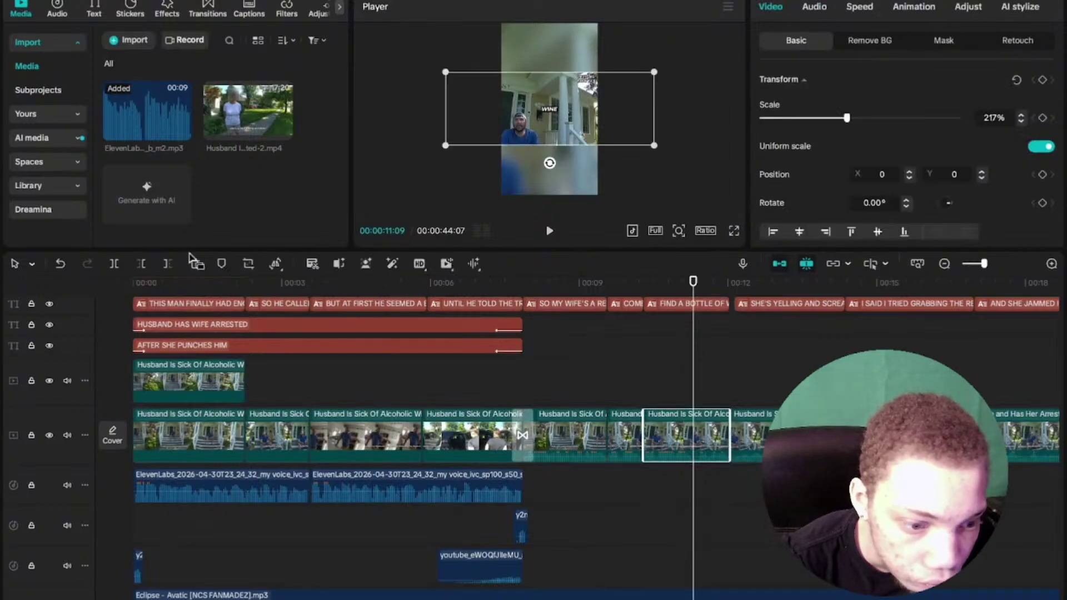
{"action": "left_click", "coordinate": [60, 264]}
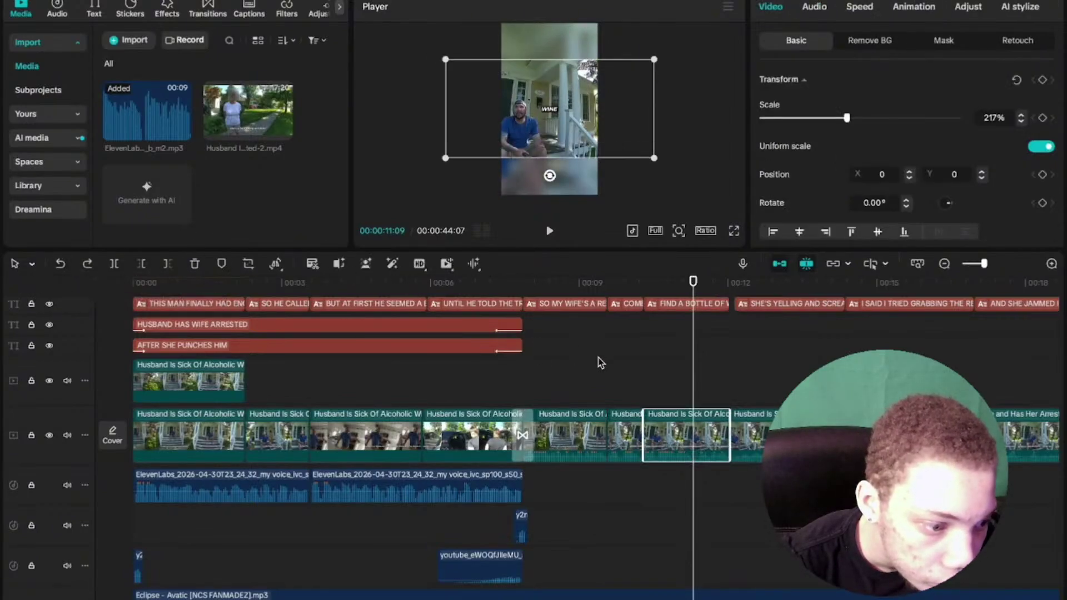
{"action": "left_click_drag", "start_coordinate": [595, 361], "coordinate": [165, 355]}
{"action": "scroll", "coordinate": [108, 350], "scroll_direction": "up", "scroll_amount": 2}
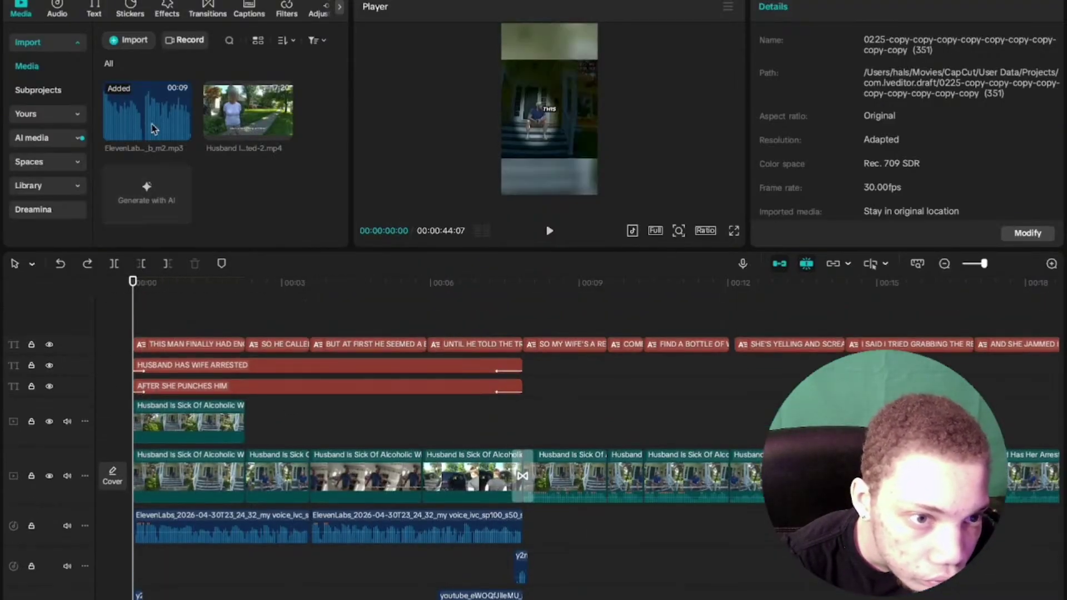
{"action": "left_click", "coordinate": [93, 11]}
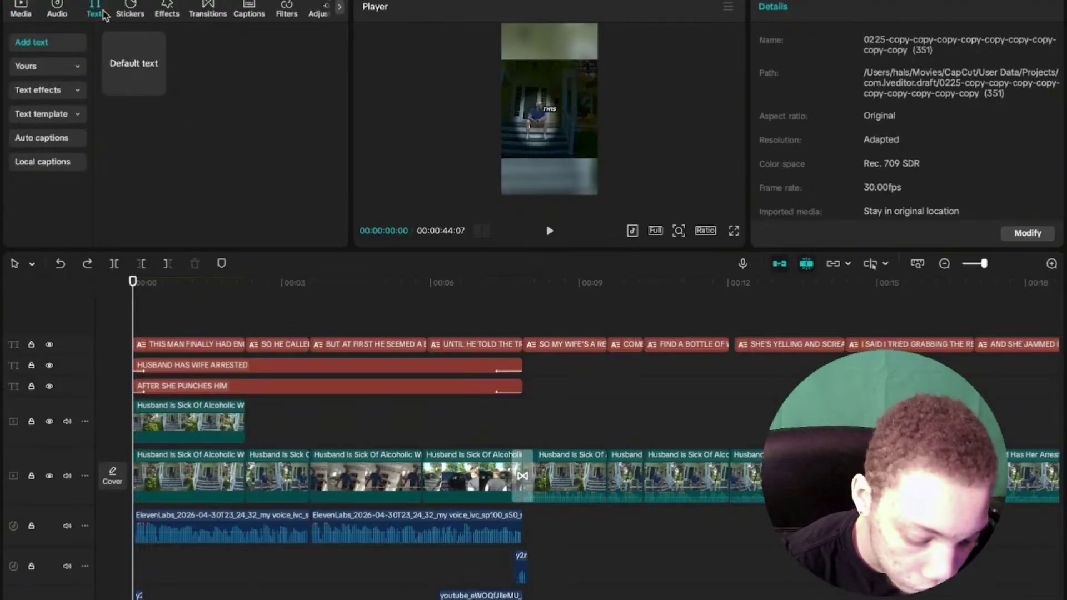
{"action": "left_click_drag", "start_coordinate": [155, 86], "coordinate": [129, 384]}
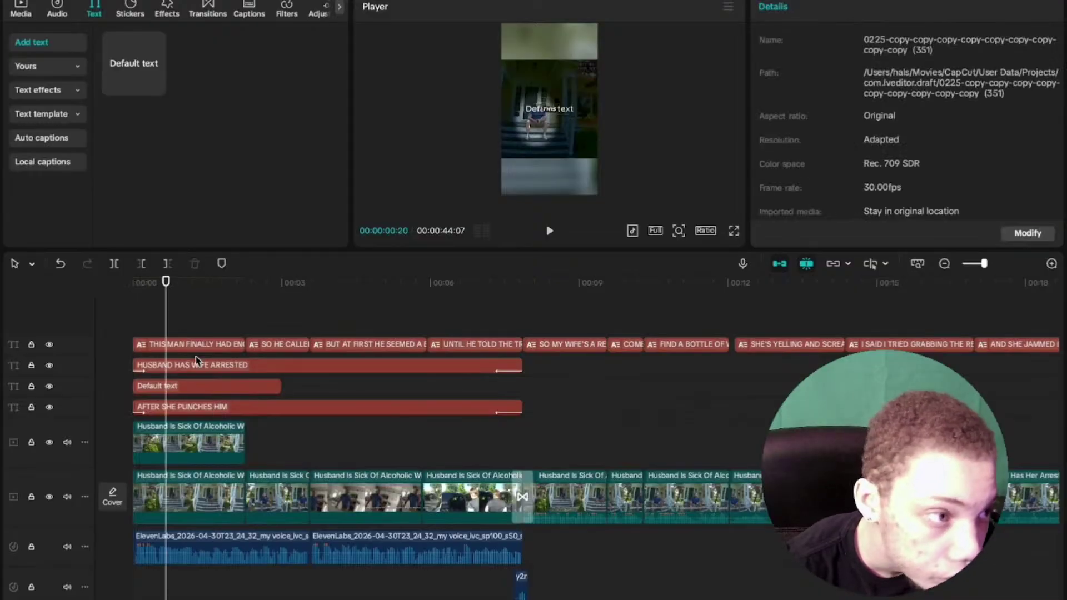
{"action": "left_click", "coordinate": [206, 388]}
{"action": "key", "text": "ctrl+a"}
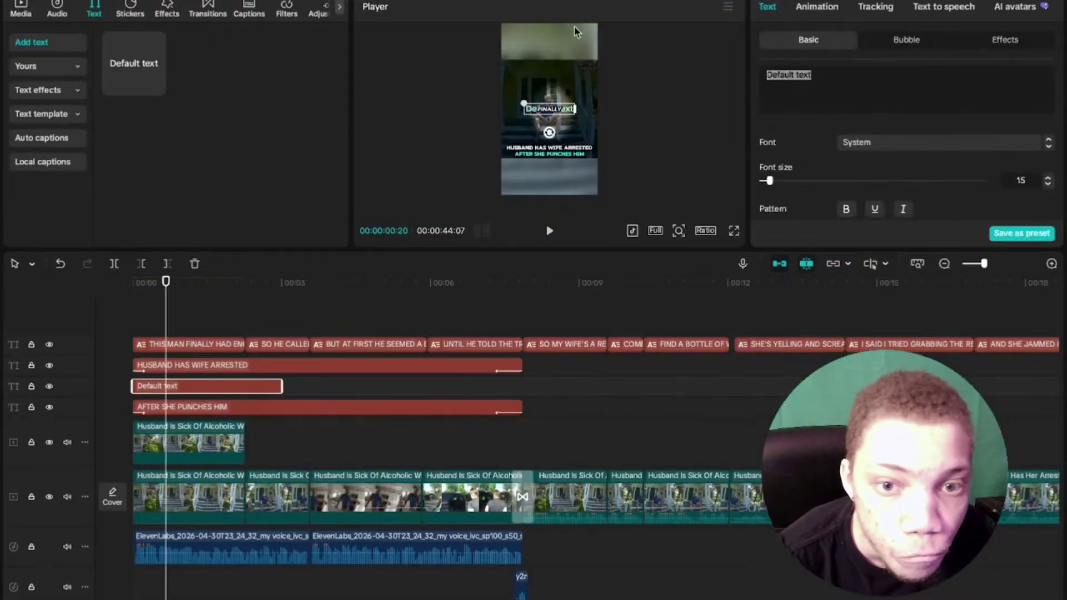
{"action": "type", "text": "@HALSCOPS"}
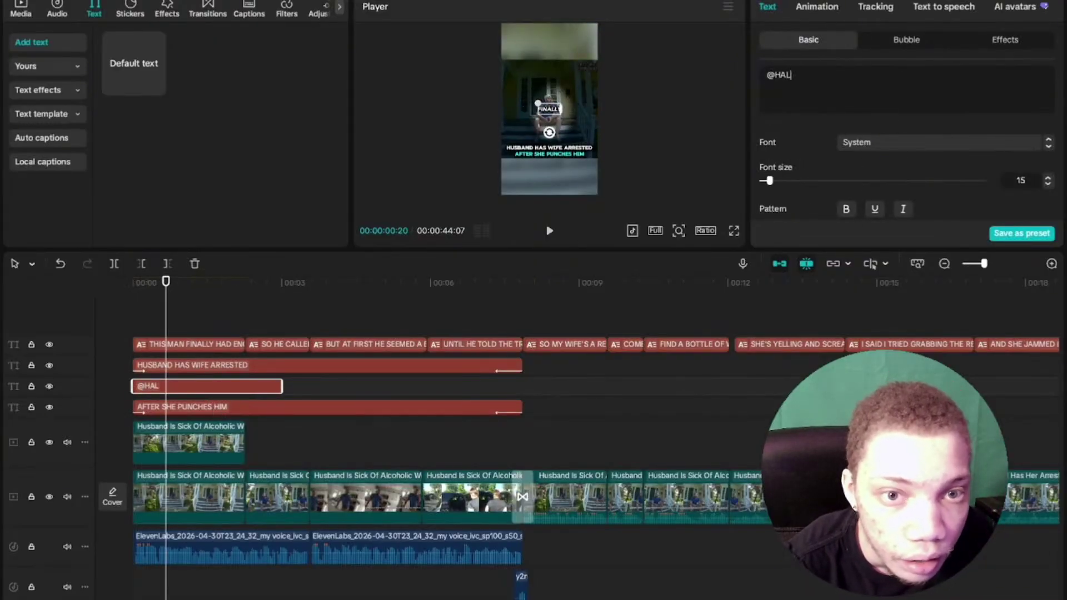
{"action": "left_click_drag", "start_coordinate": [571, 110], "coordinate": [572, 119]}
{"action": "left_click", "coordinate": [1047, 184]}
{"action": "left_click", "coordinate": [1048, 184]}
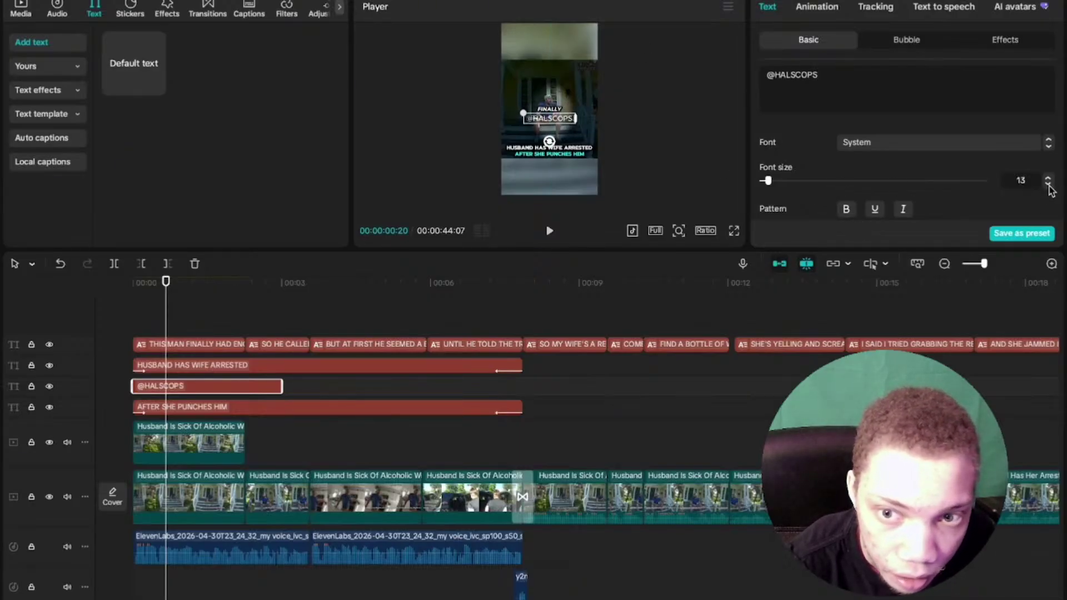
{"action": "left_click", "coordinate": [1047, 184]}
{"action": "left_click", "coordinate": [1048, 184]}
{"action": "left_click", "coordinate": [1047, 184]}
{"action": "left_click", "coordinate": [1048, 184]}
{"action": "left_click", "coordinate": [1047, 183]}
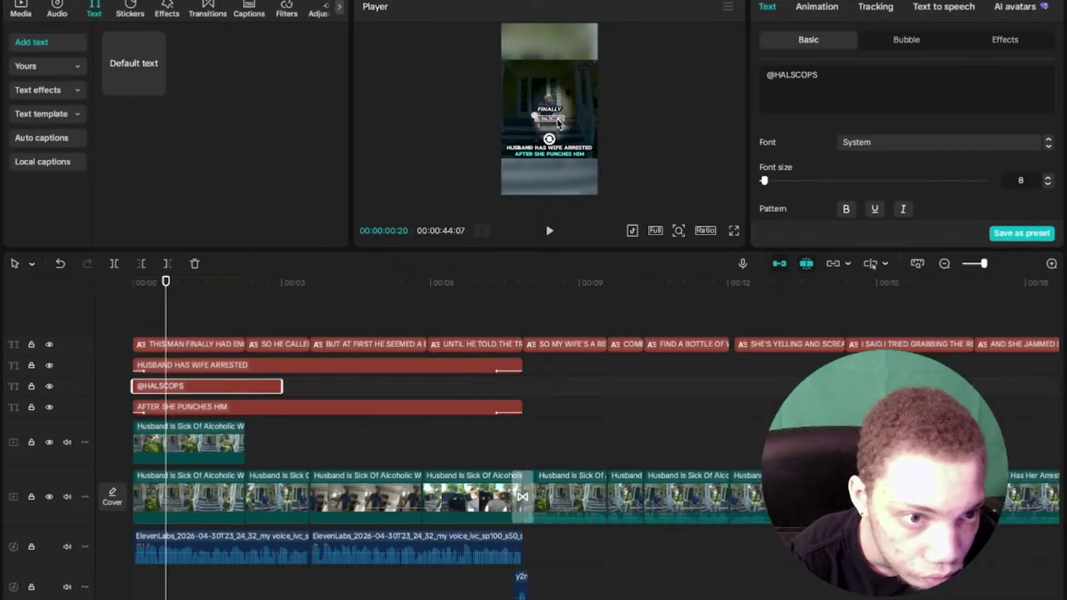
{"action": "left_click_drag", "start_coordinate": [558, 124], "coordinate": [545, 107]}
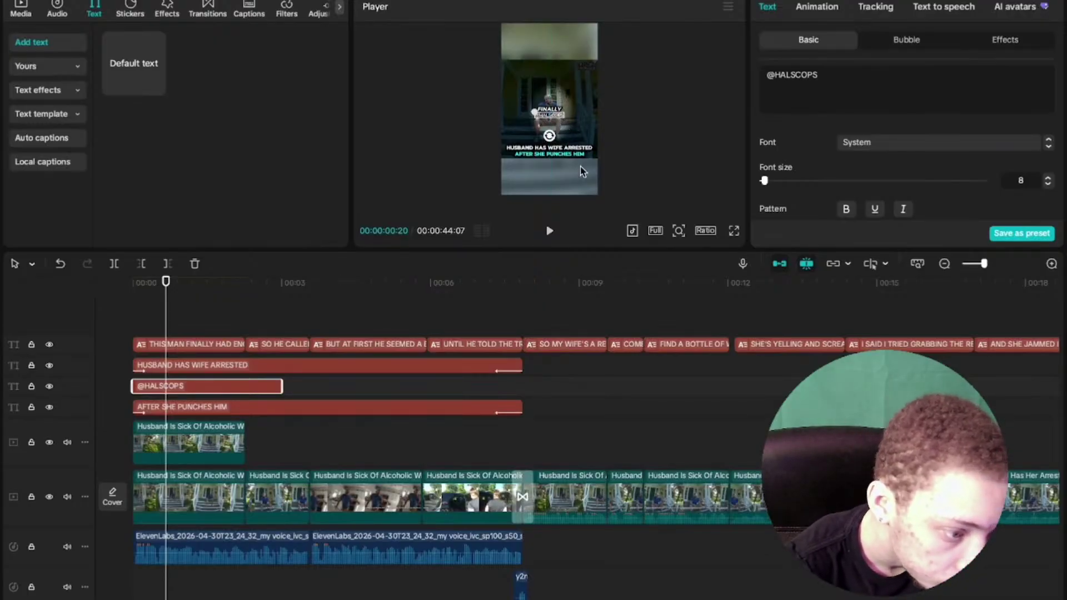
{"action": "left_click", "coordinate": [1048, 184]}
{"action": "left_click", "coordinate": [1048, 184]}
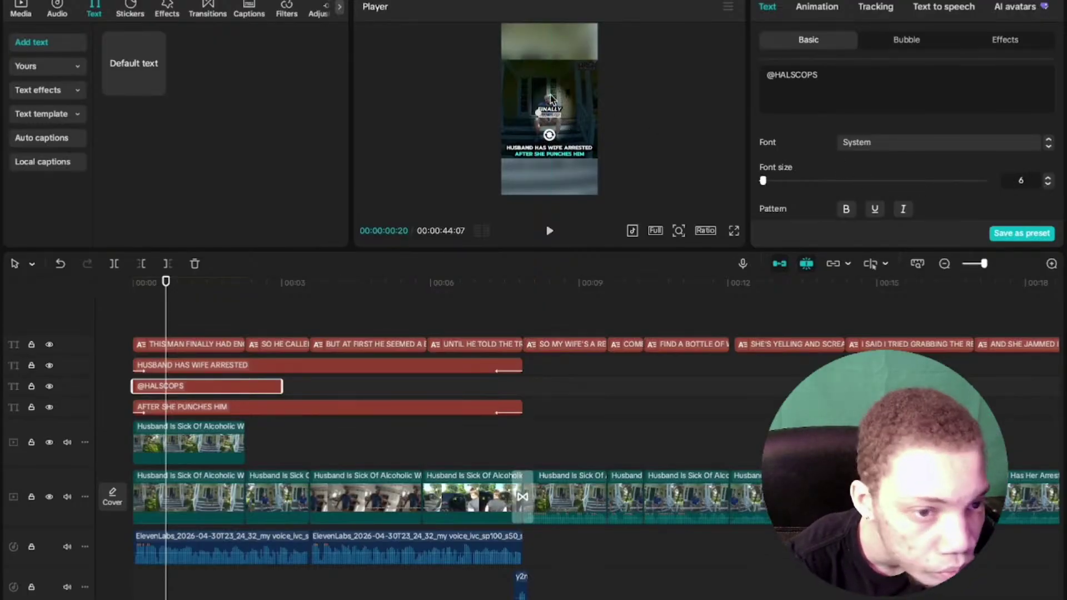
{"action": "left_click_drag", "start_coordinate": [551, 118], "coordinate": [549, 121]}
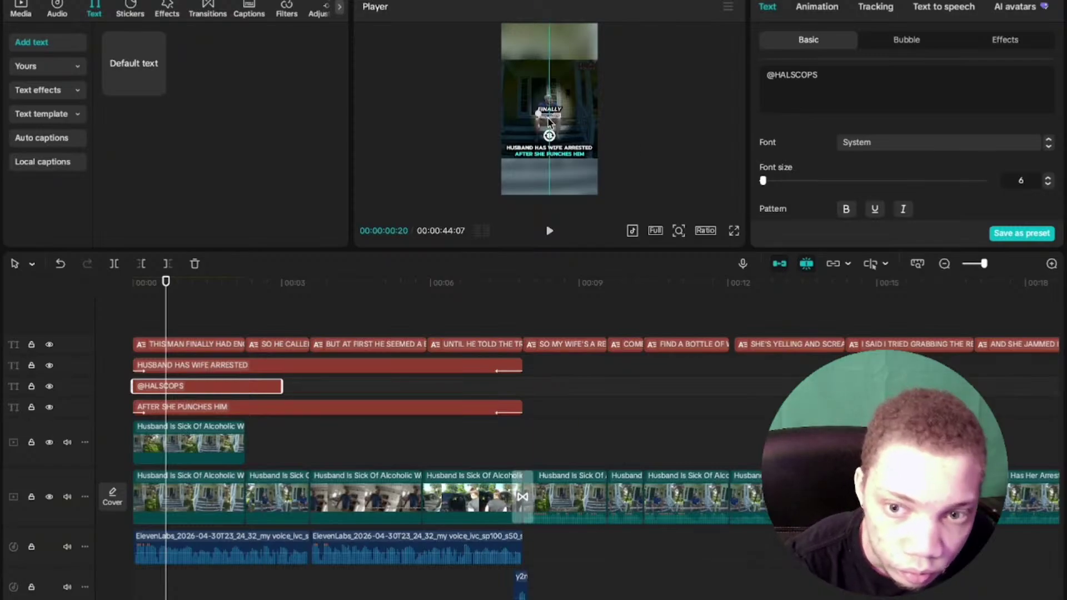
{"action": "left_click", "coordinate": [734, 230]}
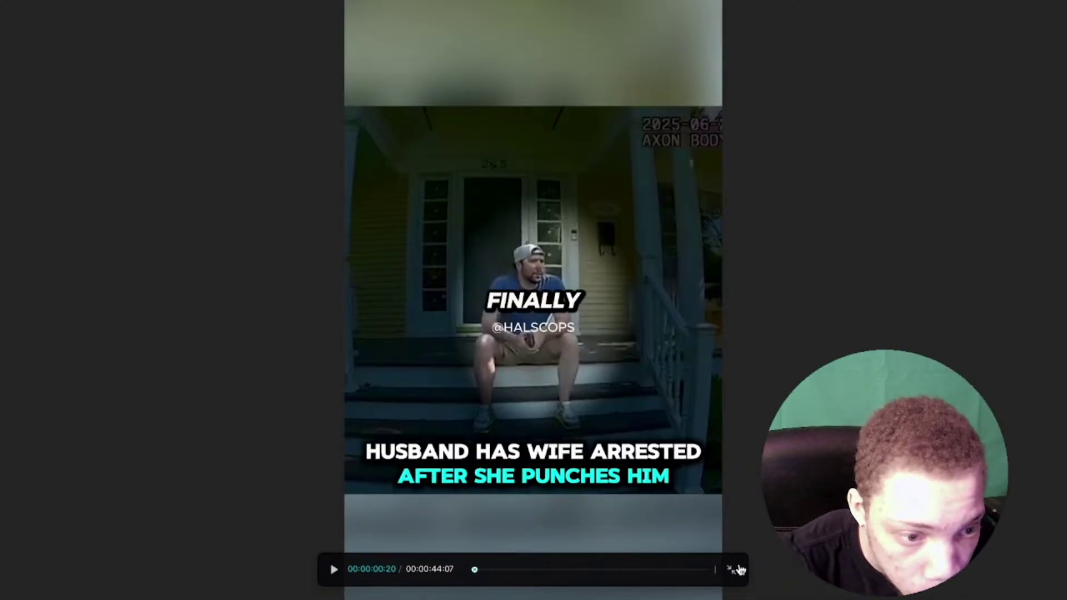
{"action": "left_click", "coordinate": [729, 573]}
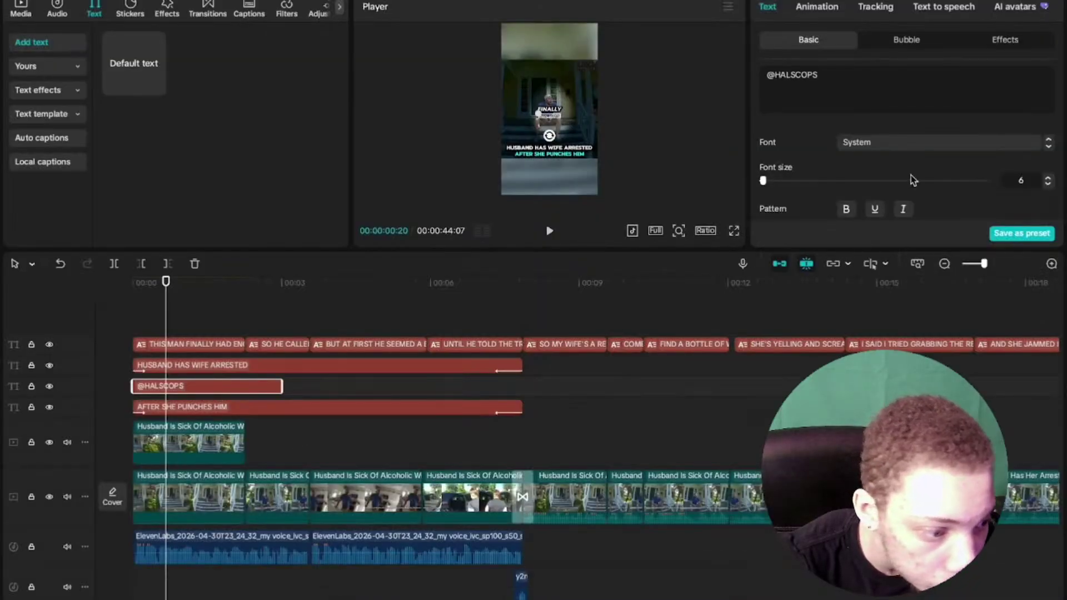
{"action": "left_click_drag", "start_coordinate": [281, 385], "coordinate": [1028, 389]}
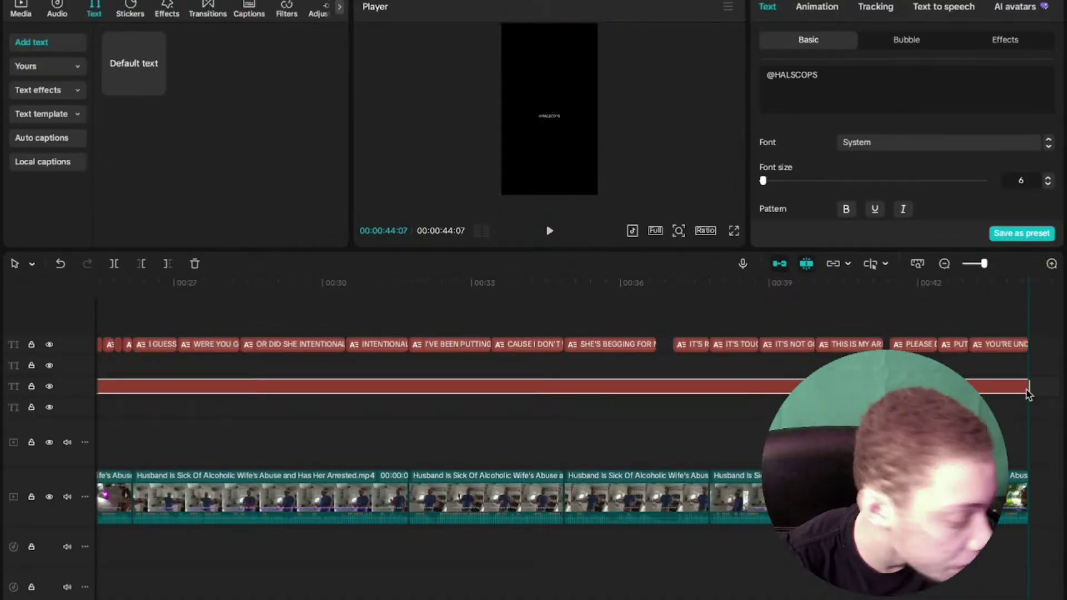
{"action": "left_click", "coordinate": [770, 318]}
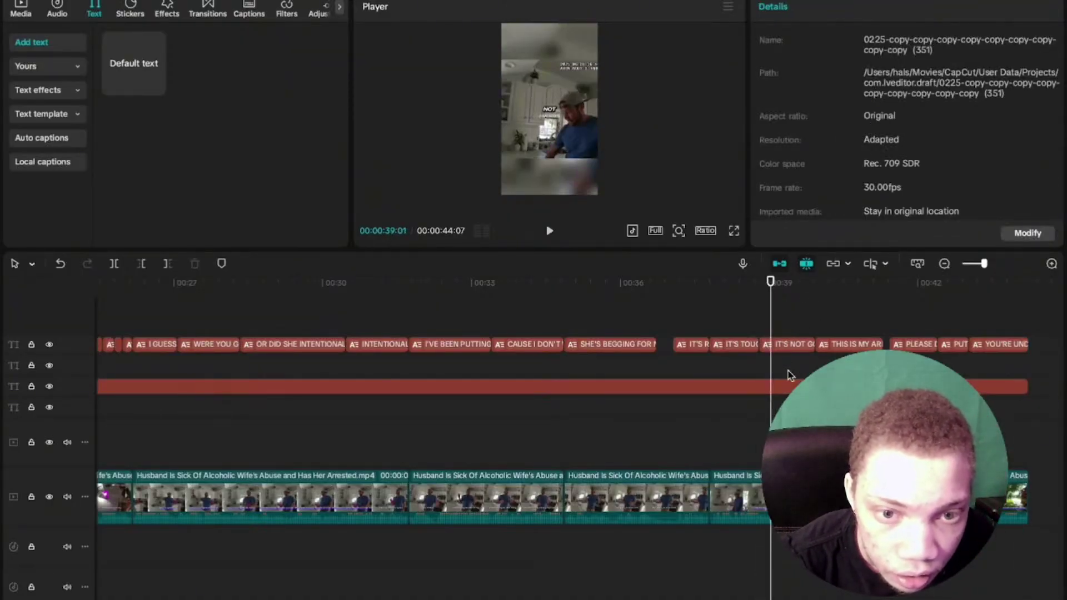
{"action": "left_click", "coordinate": [789, 385]}
{"action": "left_click", "coordinate": [895, 152]}
{"action": "left_click", "coordinate": [896, 153]}
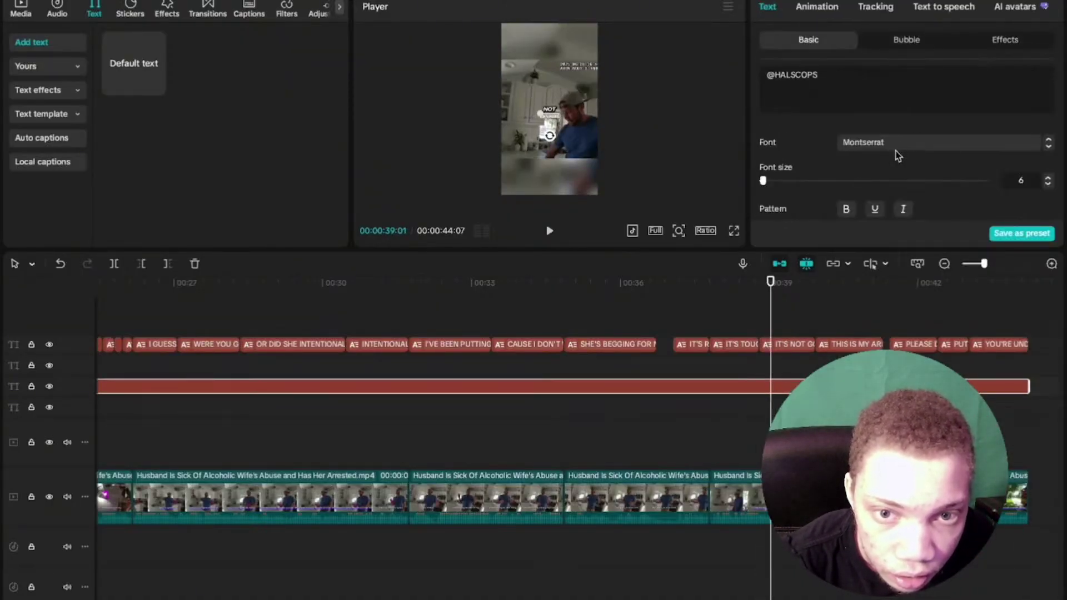
{"action": "left_click", "coordinate": [896, 150]}
{"action": "scroll", "coordinate": [940, 219], "scroll_direction": "up", "scroll_amount": 2}
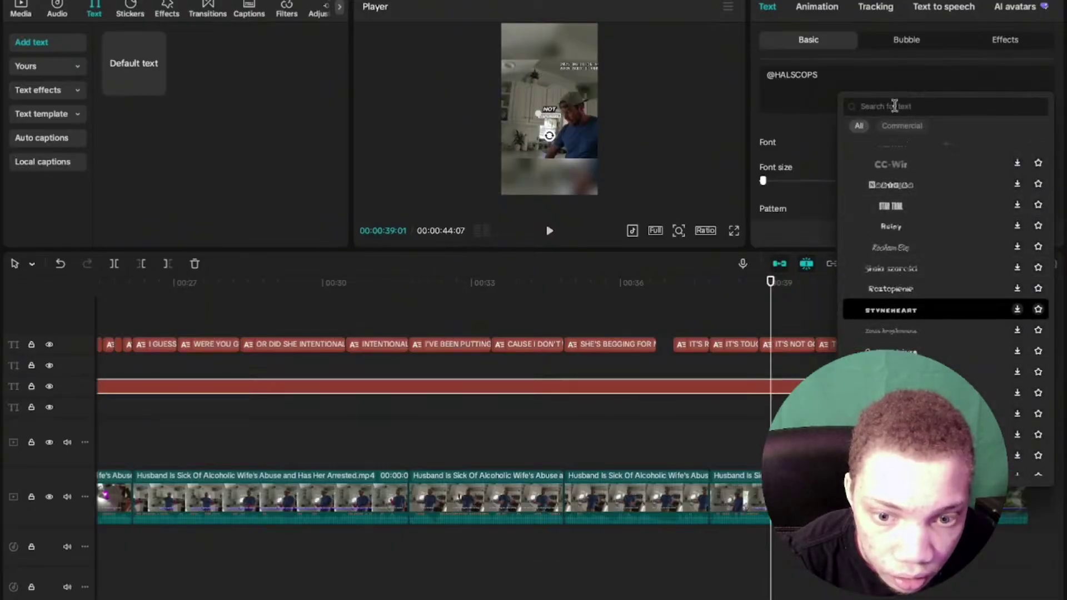
{"action": "left_click", "coordinate": [830, 137]}
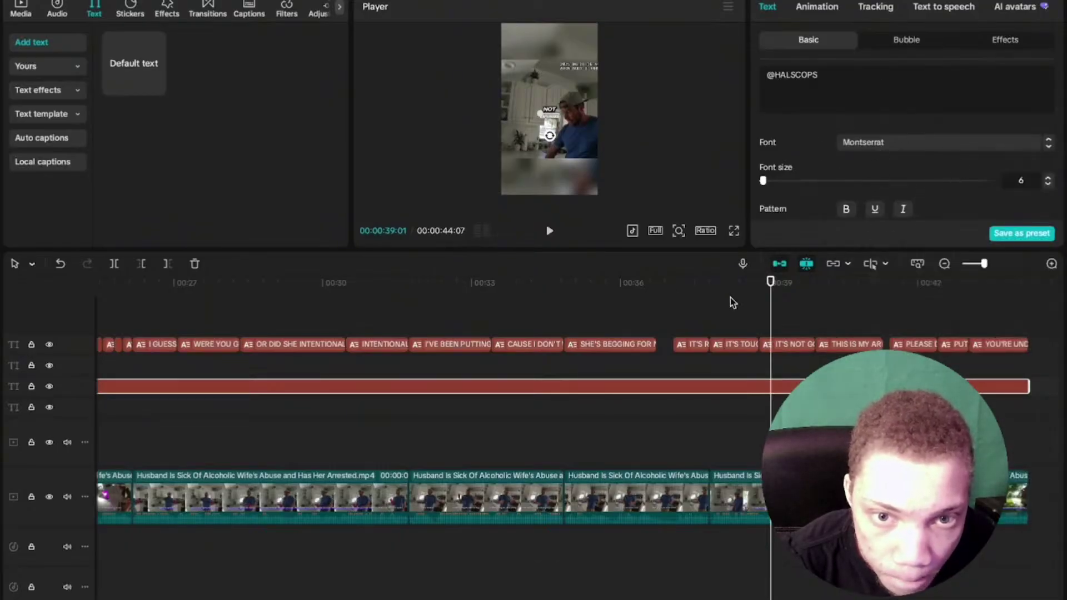
{"action": "scroll", "coordinate": [883, 166], "scroll_direction": "down", "scroll_amount": 3}
{"action": "scroll", "coordinate": [901, 165], "scroll_direction": "up", "scroll_amount": 2}
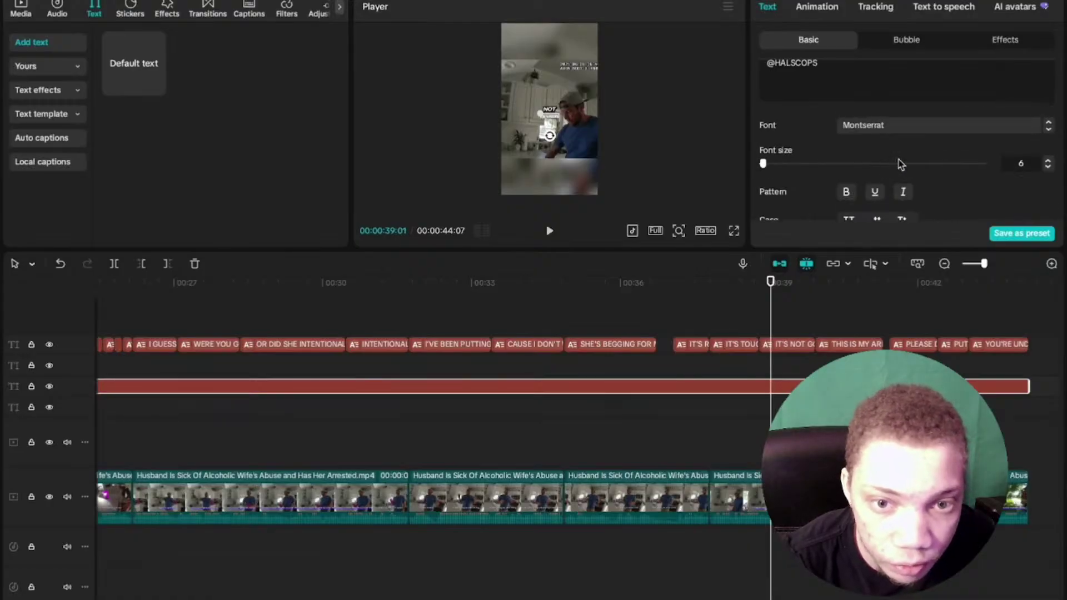
{"action": "scroll", "coordinate": [894, 162], "scroll_direction": "down", "scroll_amount": 3}
{"action": "scroll", "coordinate": [883, 161], "scroll_direction": "up", "scroll_amount": 2}
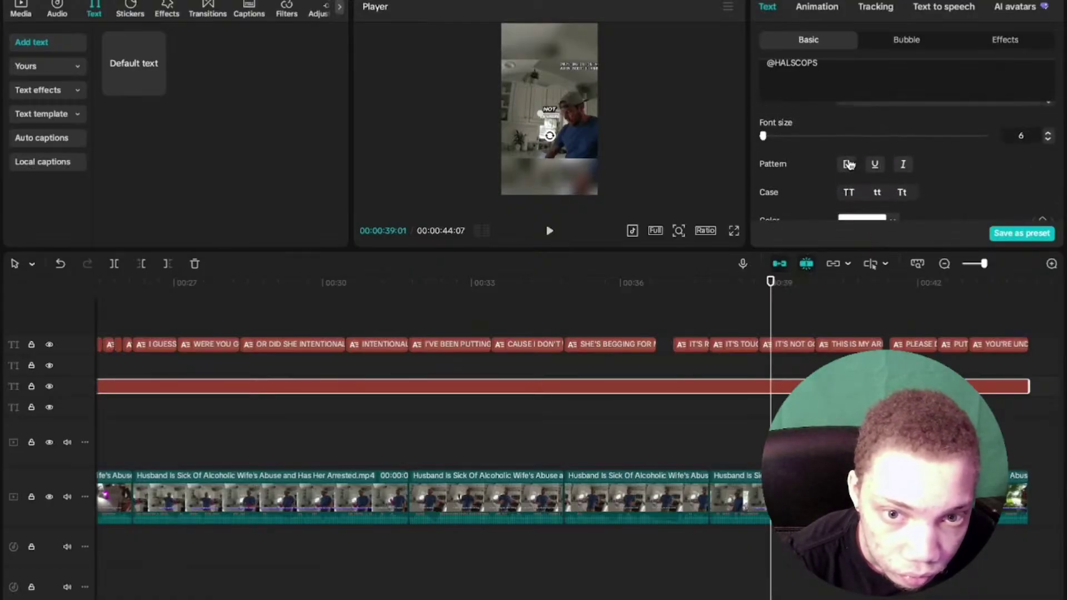
{"action": "scroll", "coordinate": [905, 165], "scroll_direction": "down", "scroll_amount": 8}
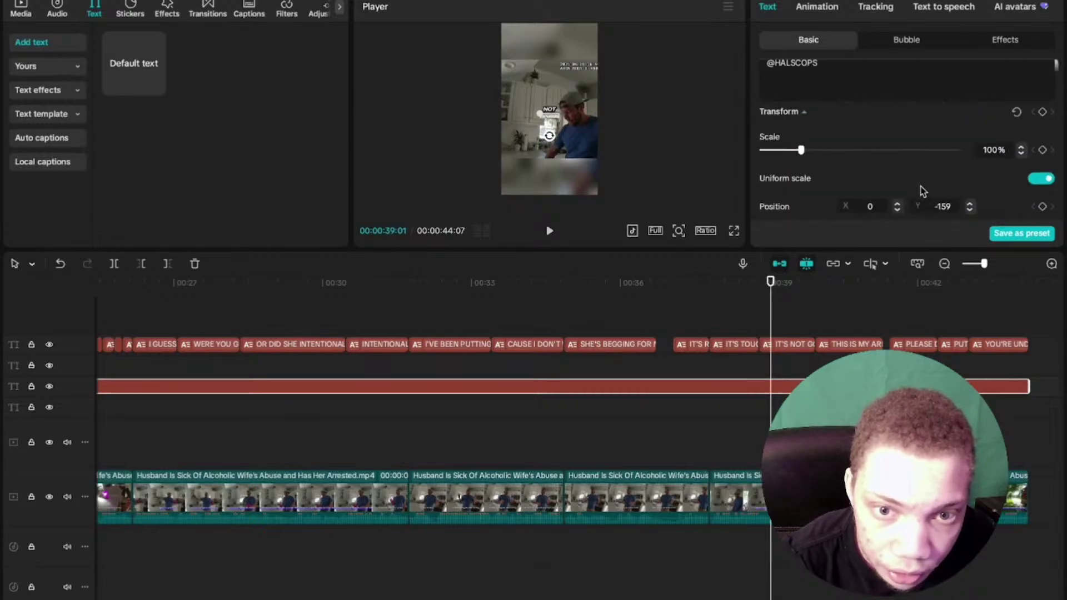
{"action": "scroll", "coordinate": [824, 183], "scroll_direction": "down", "scroll_amount": 1}
{"action": "scroll", "coordinate": [836, 166], "scroll_direction": "up", "scroll_amount": 2}
{"action": "scroll", "coordinate": [848, 166], "scroll_direction": "down", "scroll_amount": 4}
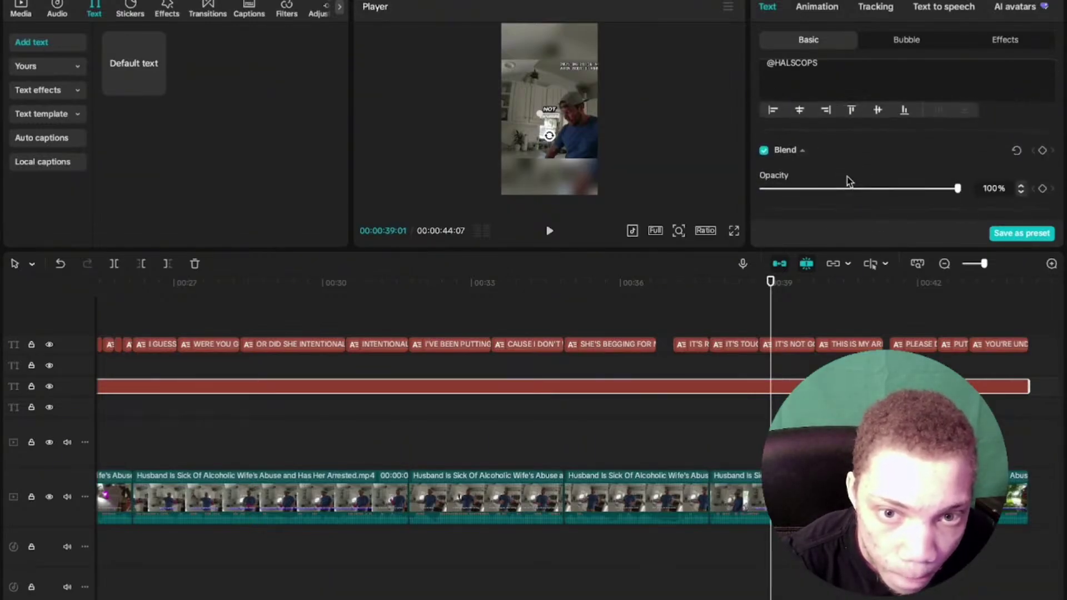
{"action": "scroll", "coordinate": [840, 178], "scroll_direction": "down", "scroll_amount": 3}
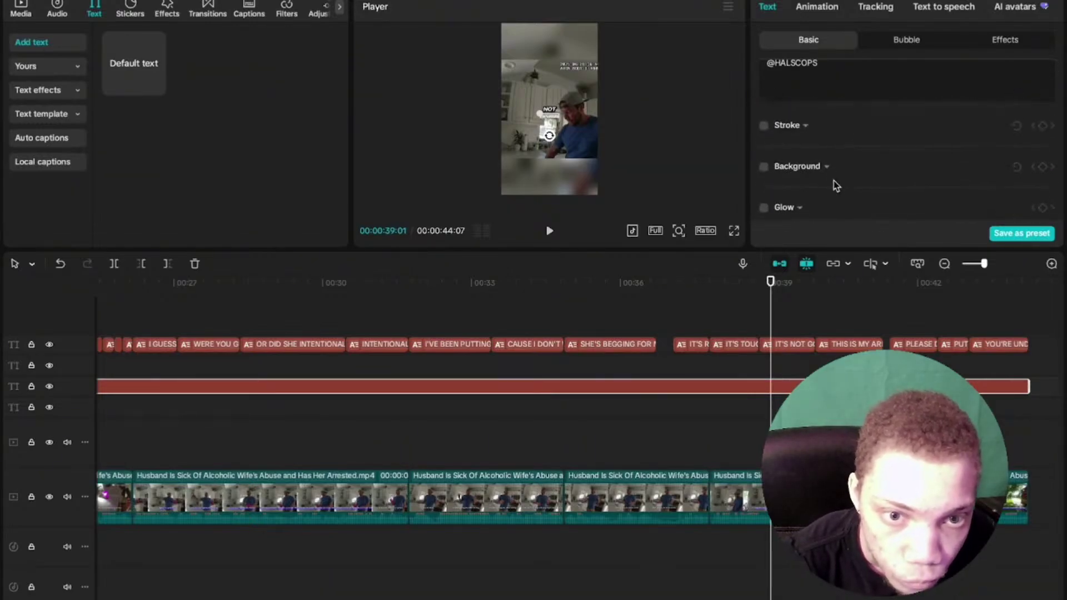
{"action": "left_click", "coordinate": [734, 232]}
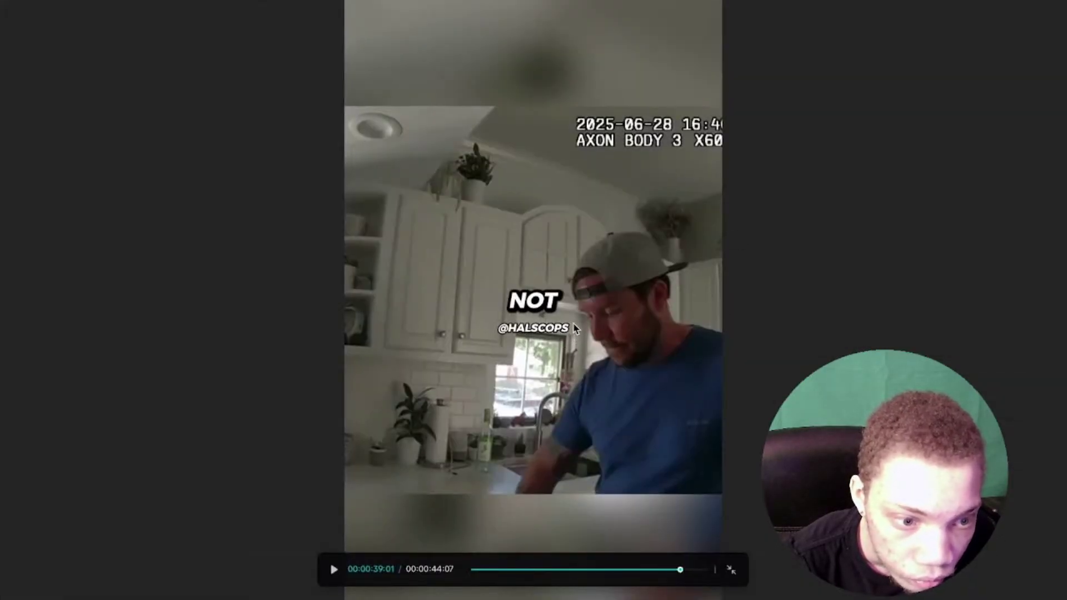
{"action": "left_click", "coordinate": [731, 570]}
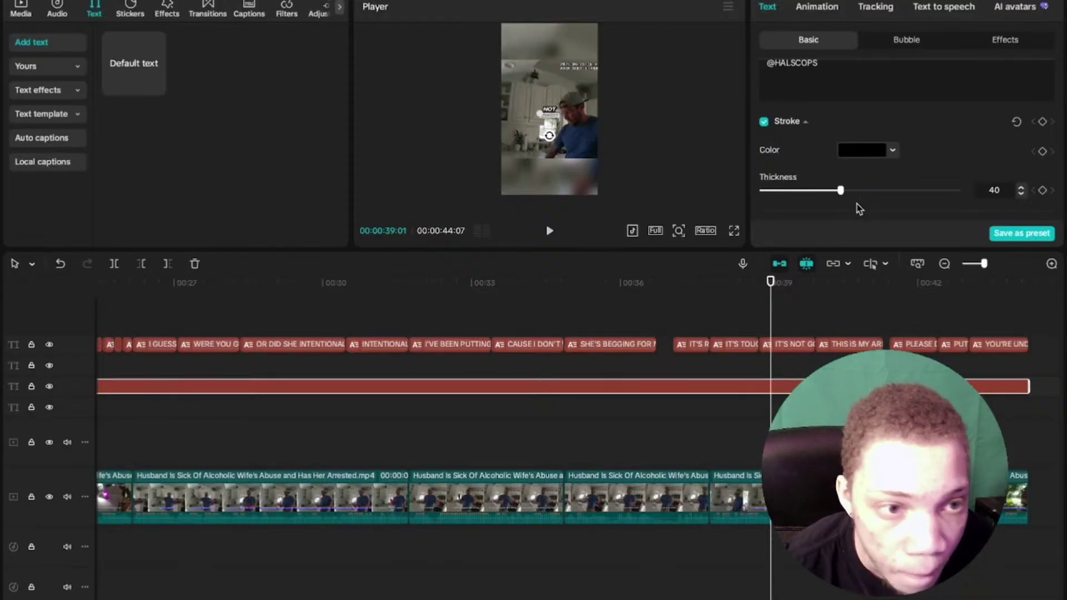
{"action": "left_click_drag", "start_coordinate": [845, 191], "coordinate": [870, 192]}
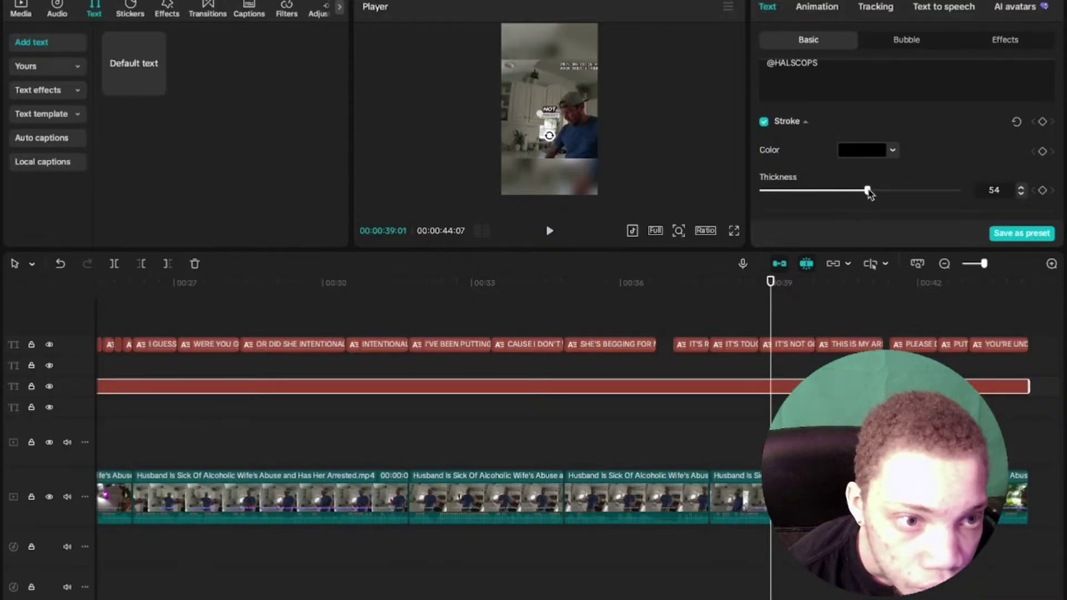
{"action": "scroll", "coordinate": [872, 159], "scroll_direction": "down", "scroll_amount": 5}
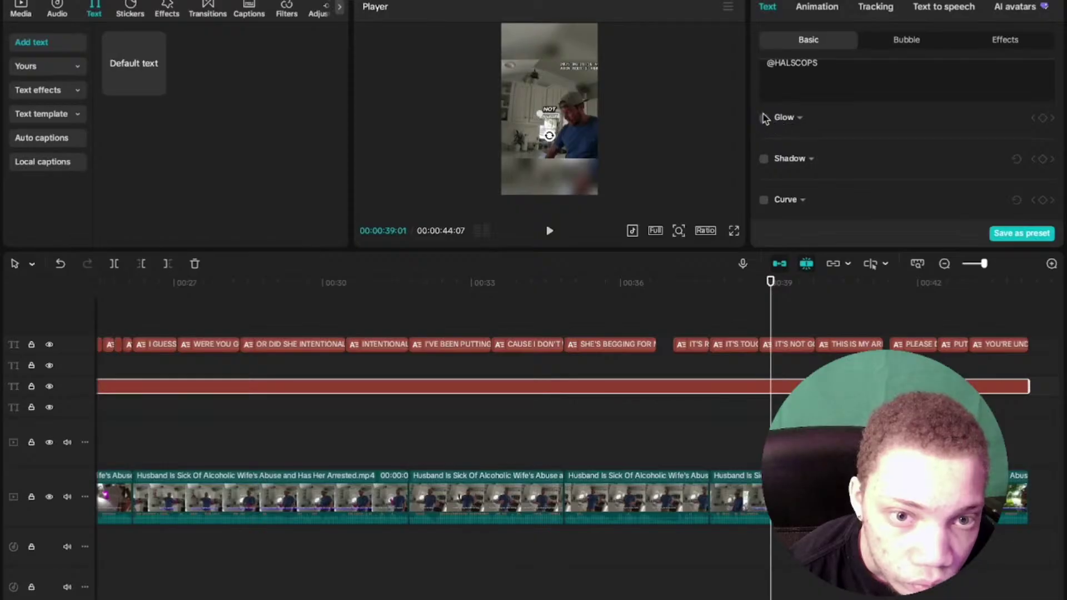
{"action": "left_click", "coordinate": [763, 118]}
{"action": "scroll", "coordinate": [823, 136], "scroll_direction": "down", "scroll_amount": 2}
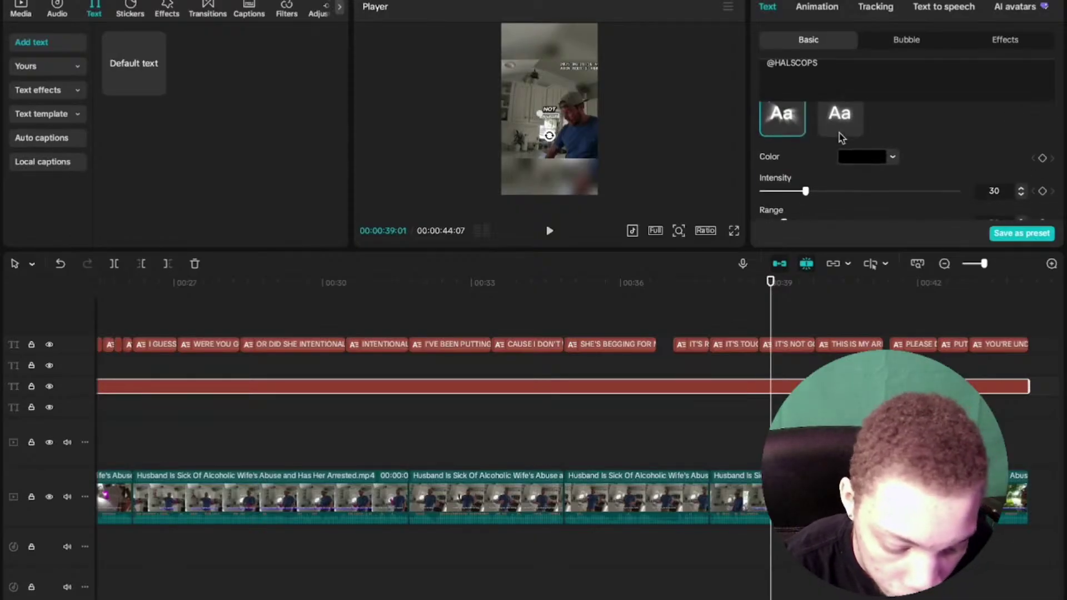
{"action": "left_click", "coordinate": [839, 131]}
{"action": "scroll", "coordinate": [863, 166], "scroll_direction": "down", "scroll_amount": 1}
{"action": "scroll", "coordinate": [861, 172], "scroll_direction": "down", "scroll_amount": 1}
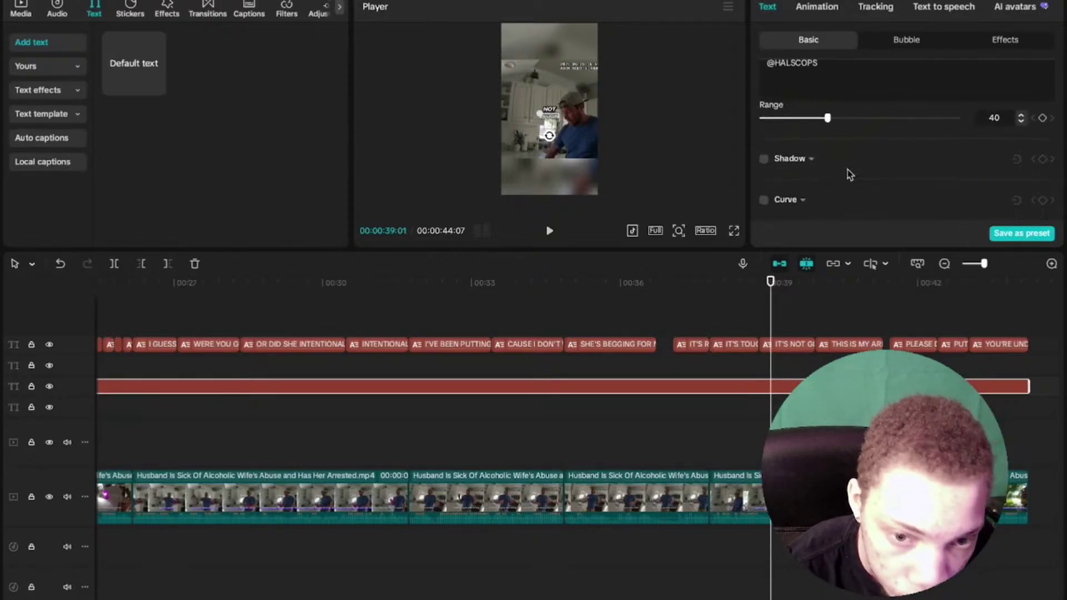
{"action": "left_click", "coordinate": [764, 160]}
{"action": "scroll", "coordinate": [844, 177], "scroll_direction": "down", "scroll_amount": 2}
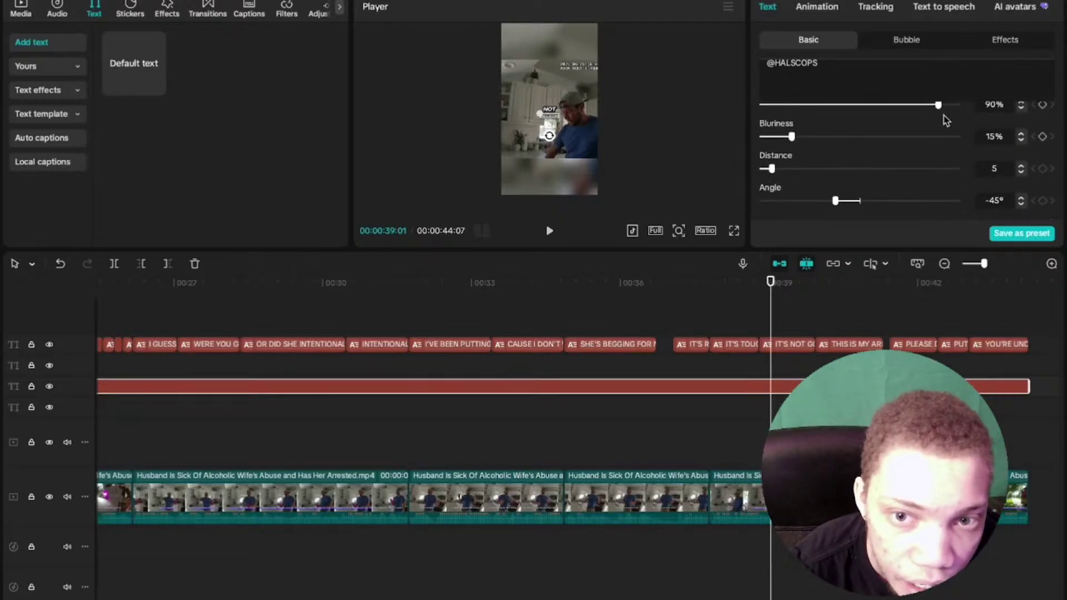
{"action": "left_click", "coordinate": [969, 106]}
{"action": "left_click", "coordinate": [1021, 140]}
{"action": "left_click", "coordinate": [1021, 140]}
{"action": "left_click", "coordinate": [1021, 140]}
{"action": "left_click", "coordinate": [1021, 140]}
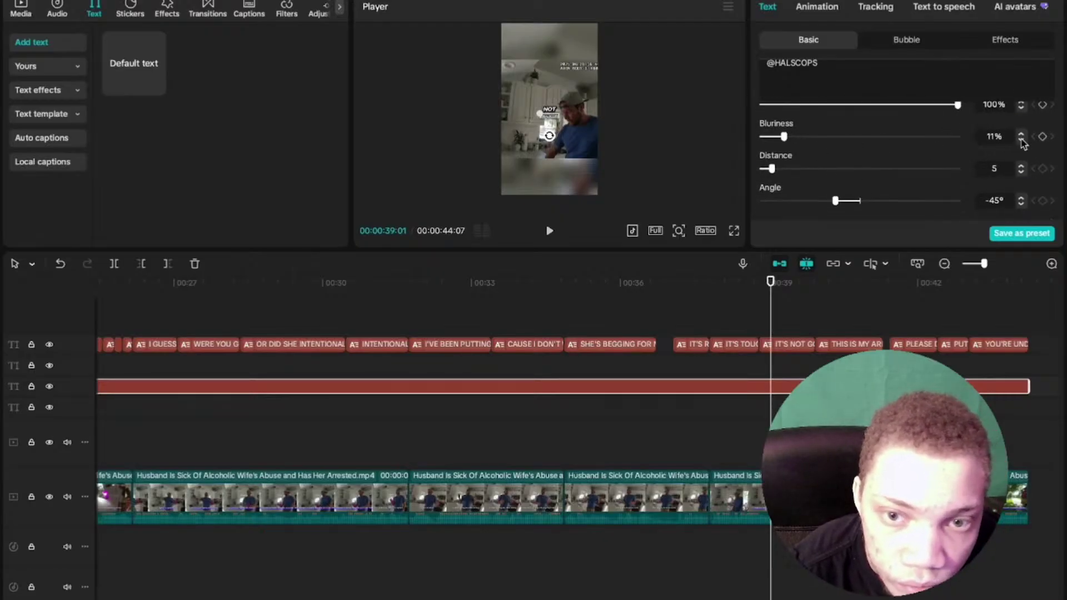
{"action": "left_click", "coordinate": [1021, 140]}
{"action": "left_click", "coordinate": [1021, 140]}
{"action": "left_click", "coordinate": [1021, 140]}
{"action": "left_click", "coordinate": [1021, 140]}
{"action": "left_click", "coordinate": [1021, 165]}
{"action": "left_click", "coordinate": [1021, 165]}
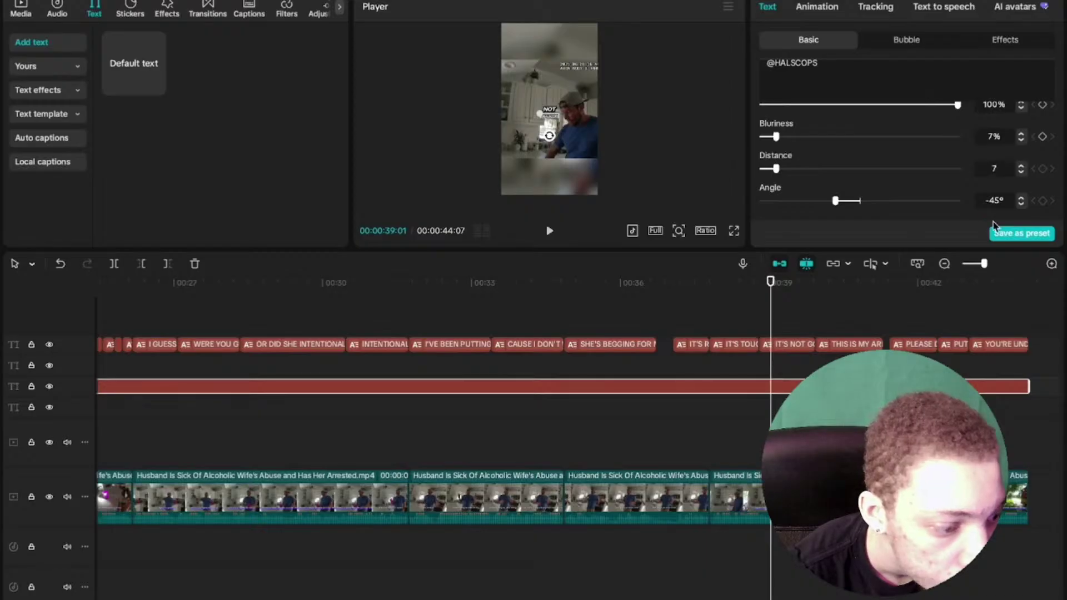
Set the text's glow intensity to 20 and preview the frame at 00:00:32:28 in full screen
{"action": "scroll", "coordinate": [907, 190], "scroll_direction": "up", "scroll_amount": 2}
{"action": "scroll", "coordinate": [907, 190], "scroll_direction": "down", "scroll_amount": 4}
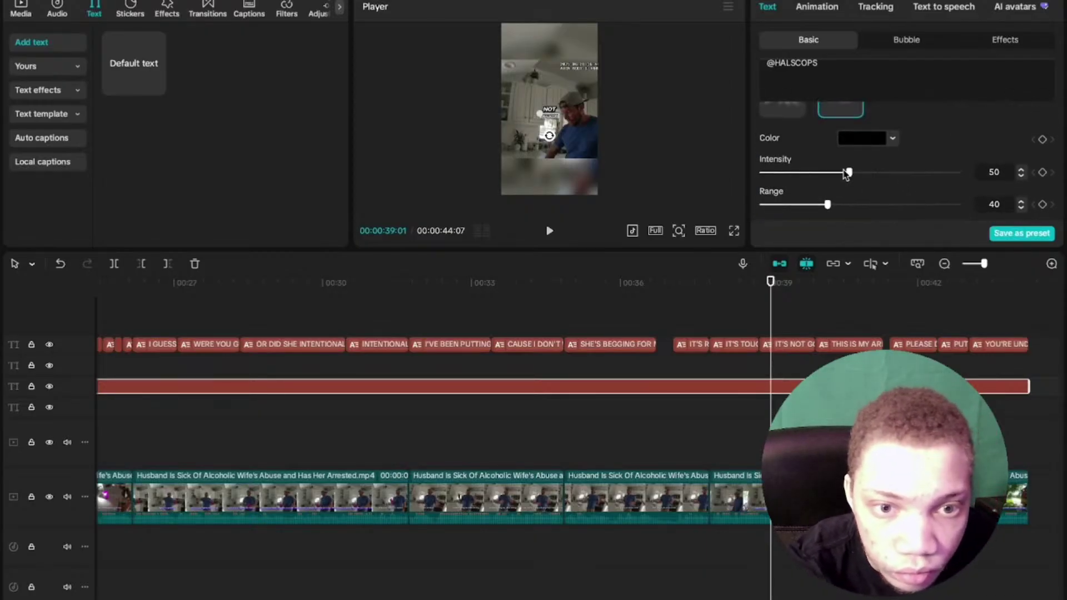
{"action": "left_click_drag", "start_coordinate": [845, 173], "coordinate": [783, 174]}
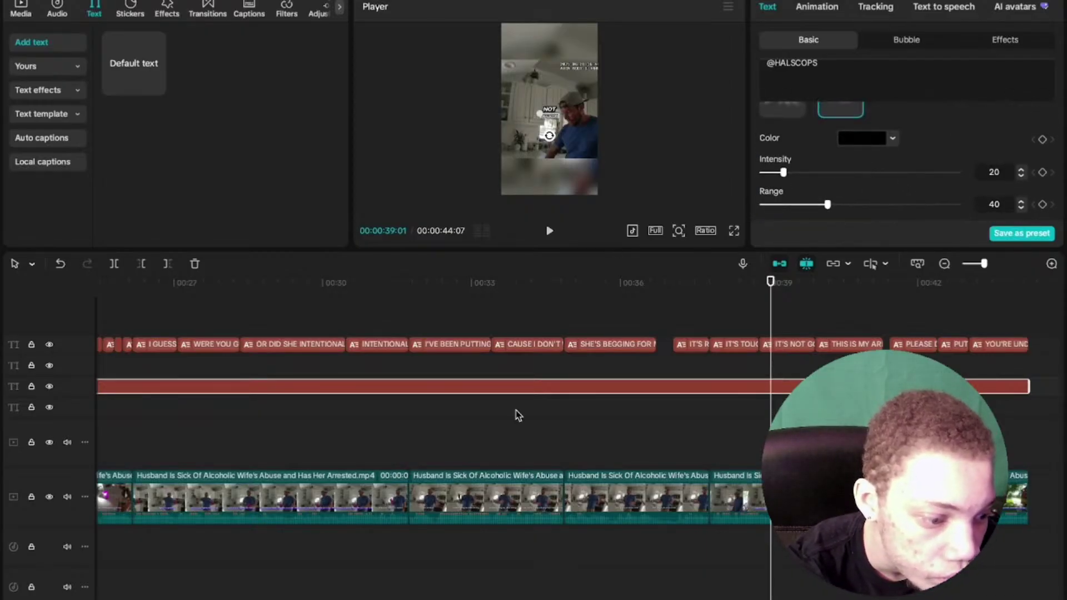
{"action": "left_click", "coordinate": [468, 362]}
{"action": "left_click", "coordinate": [734, 230]}
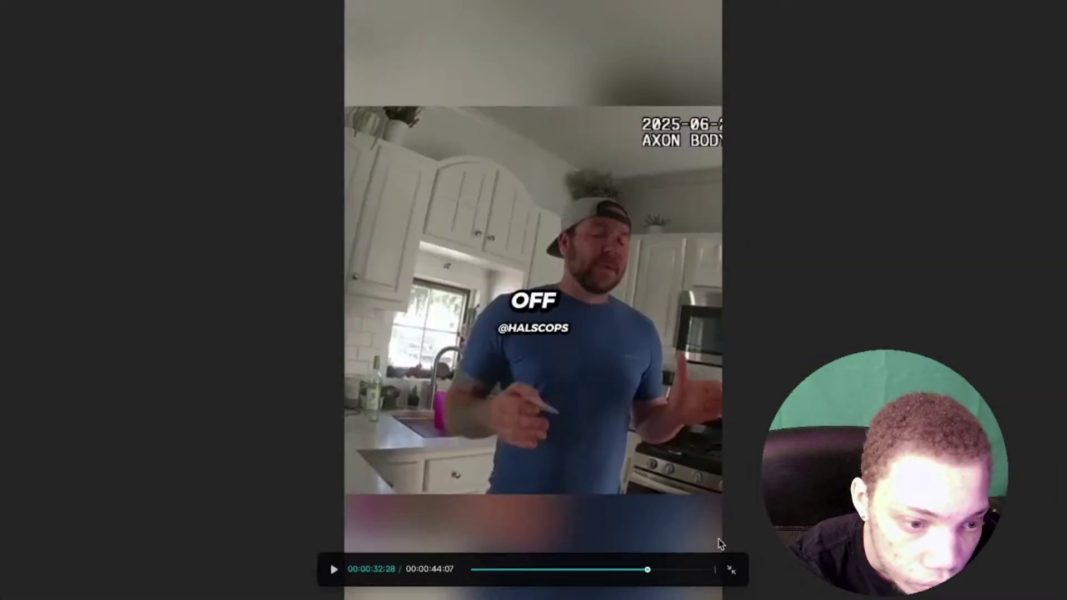
{"action": "left_click", "coordinate": [731, 570]}
{"action": "left_click", "coordinate": [521, 383]}
{"action": "left_click", "coordinate": [550, 123]}
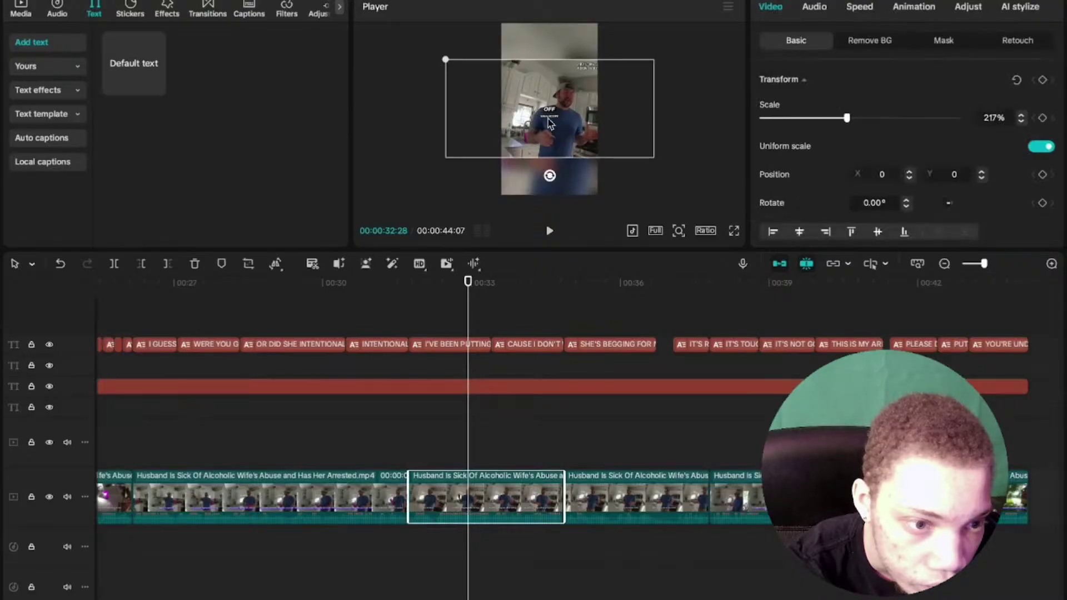
{"action": "left_click", "coordinate": [535, 388]}
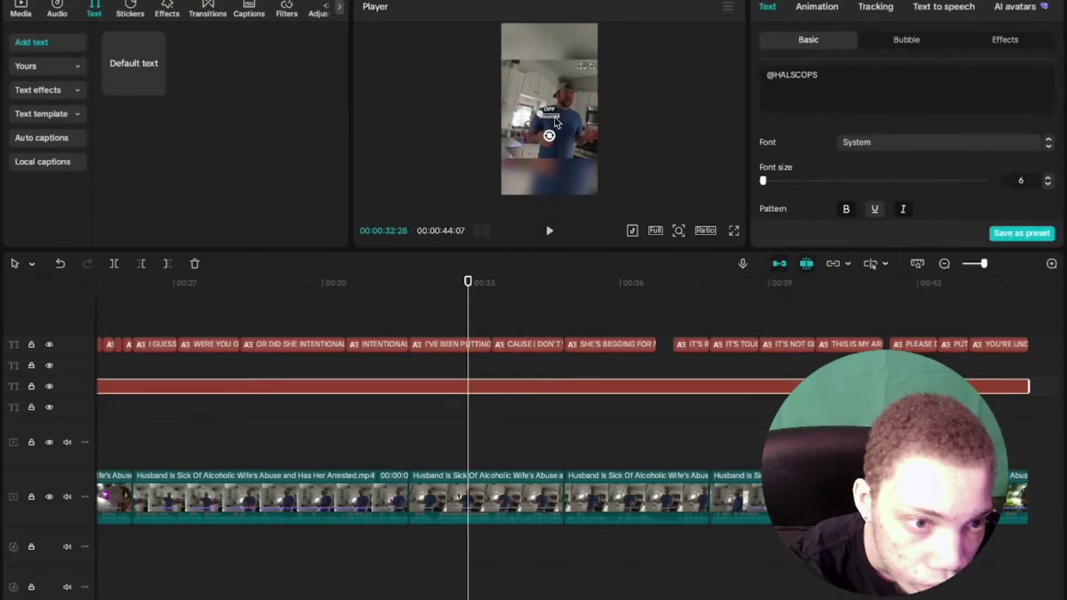
{"action": "key", "text": "ctrl+shift+f"}
{"action": "left_click", "coordinate": [731, 570]}
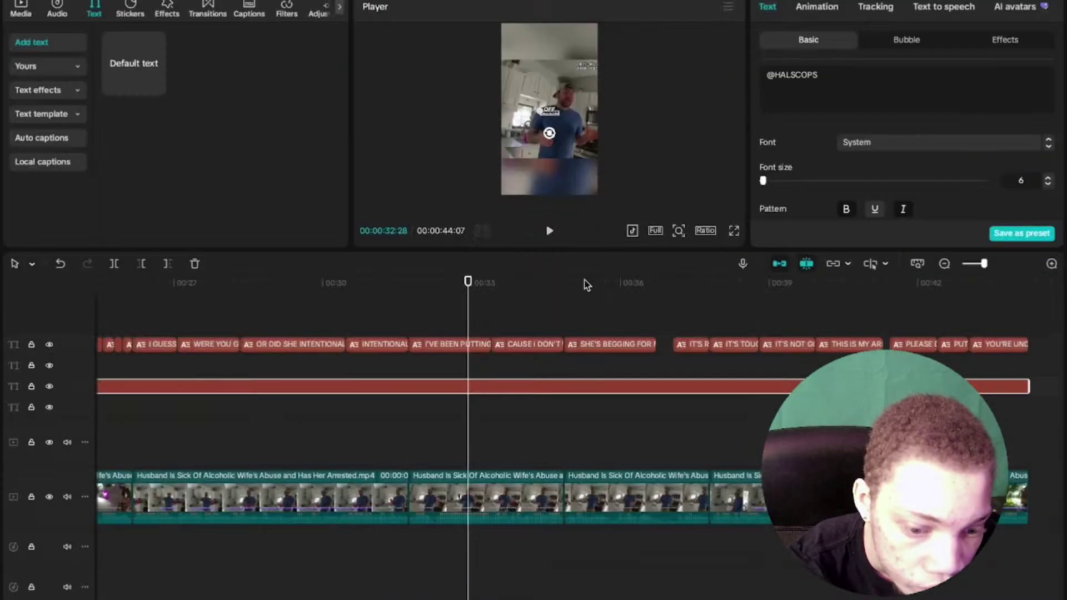
{"action": "scroll", "coordinate": [855, 153], "scroll_direction": "down", "scroll_amount": 10}
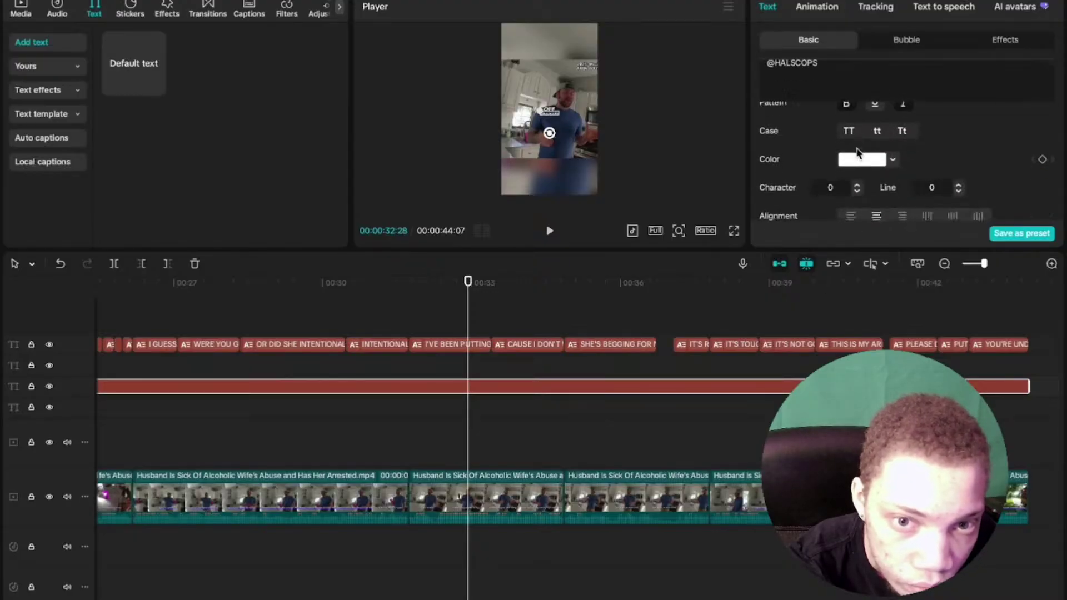
{"action": "scroll", "coordinate": [877, 145], "scroll_direction": "down", "scroll_amount": 2}
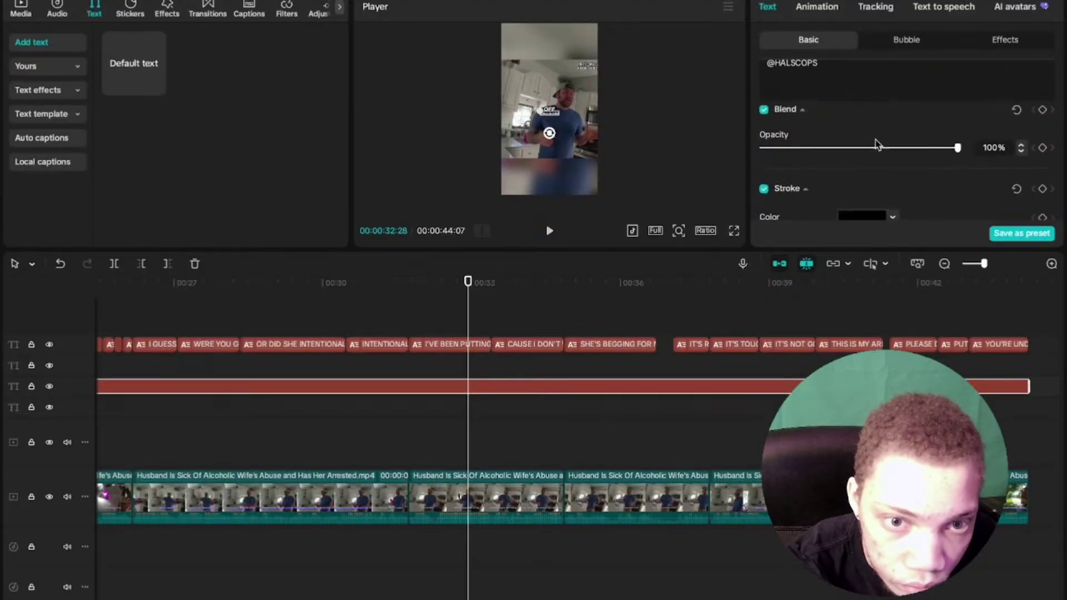
{"action": "left_click_drag", "start_coordinate": [876, 153], "coordinate": [821, 149]}
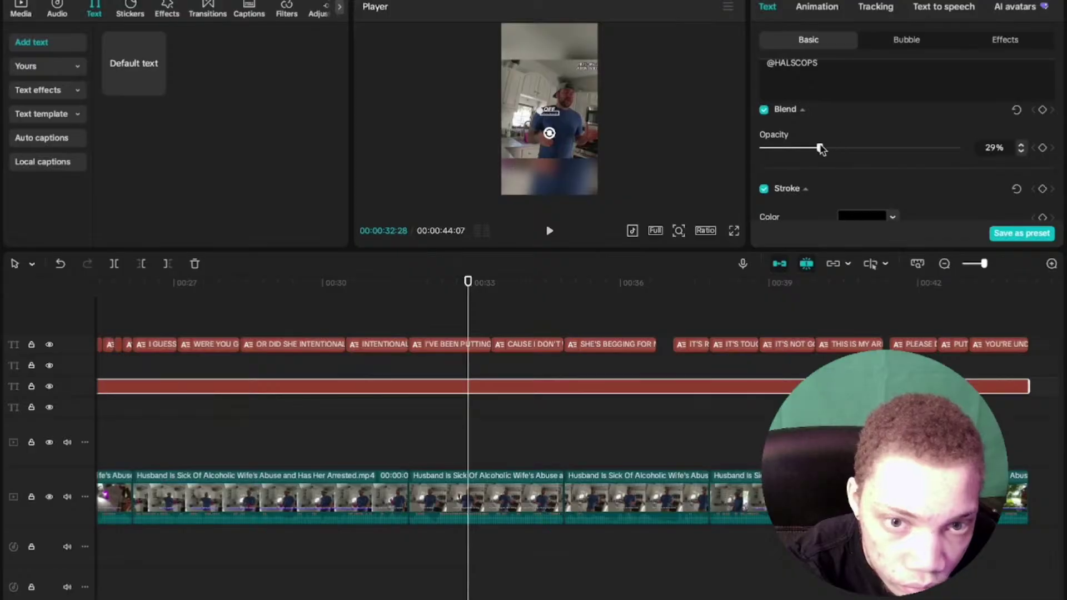
{"action": "left_click", "coordinate": [734, 230]}
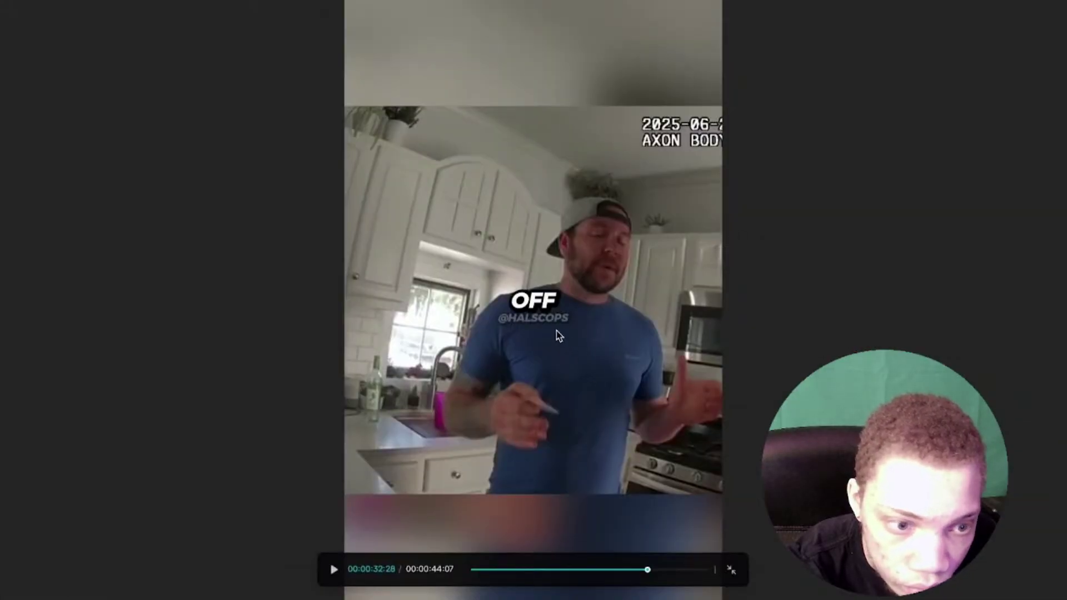
{"action": "left_click", "coordinate": [731, 569]}
{"action": "left_click_drag", "start_coordinate": [787, 148], "coordinate": [780, 146]}
{"action": "left_click", "coordinate": [733, 230]}
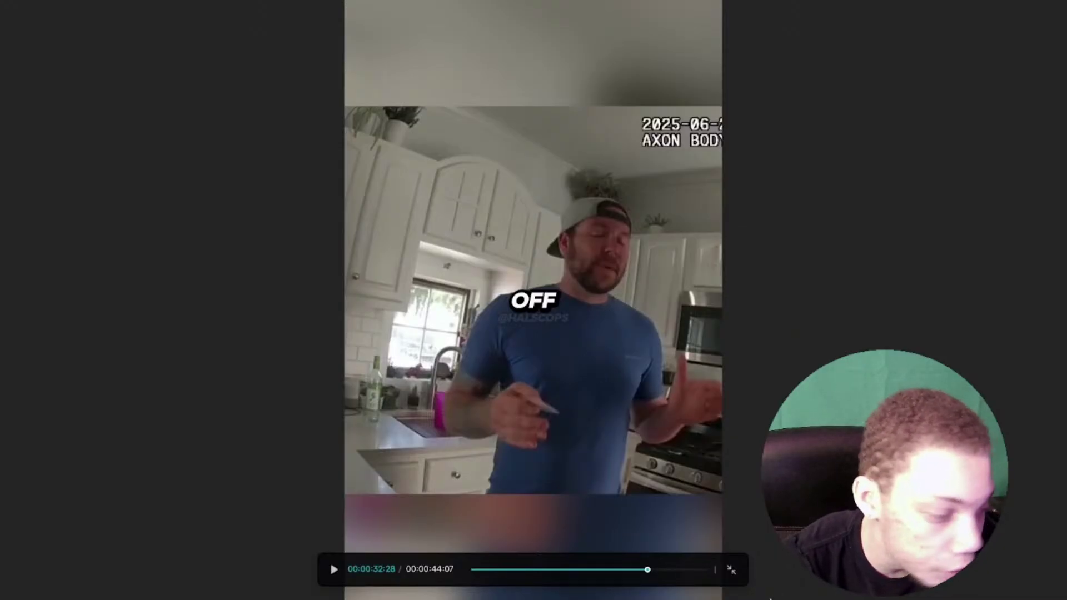
{"action": "left_click", "coordinate": [731, 569]}
{"action": "left_click", "coordinate": [1020, 152]}
{"action": "left_click", "coordinate": [1021, 151]}
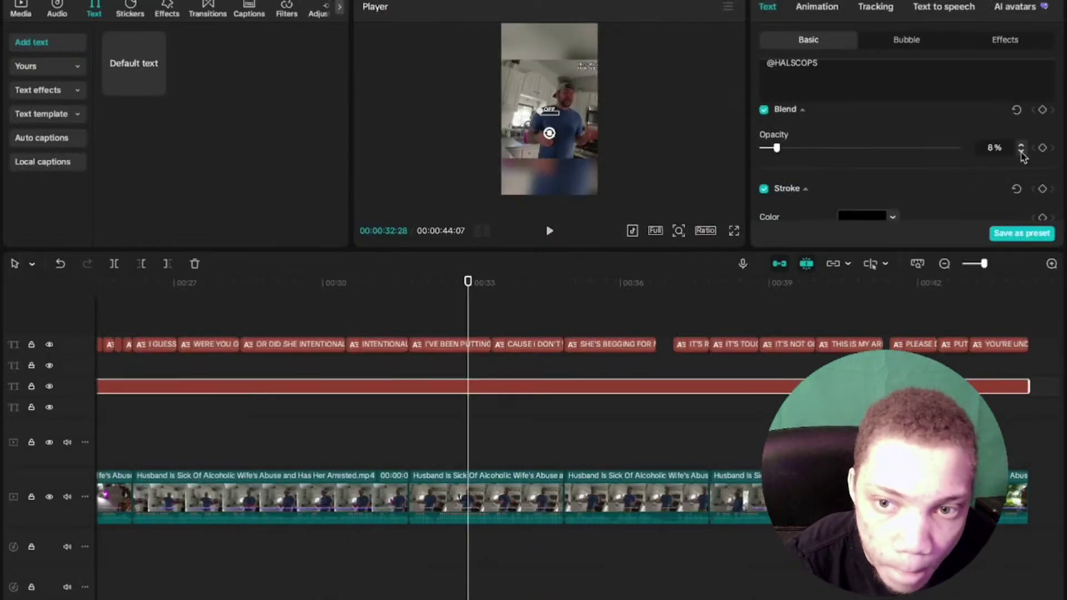
{"action": "left_click", "coordinate": [734, 231]}
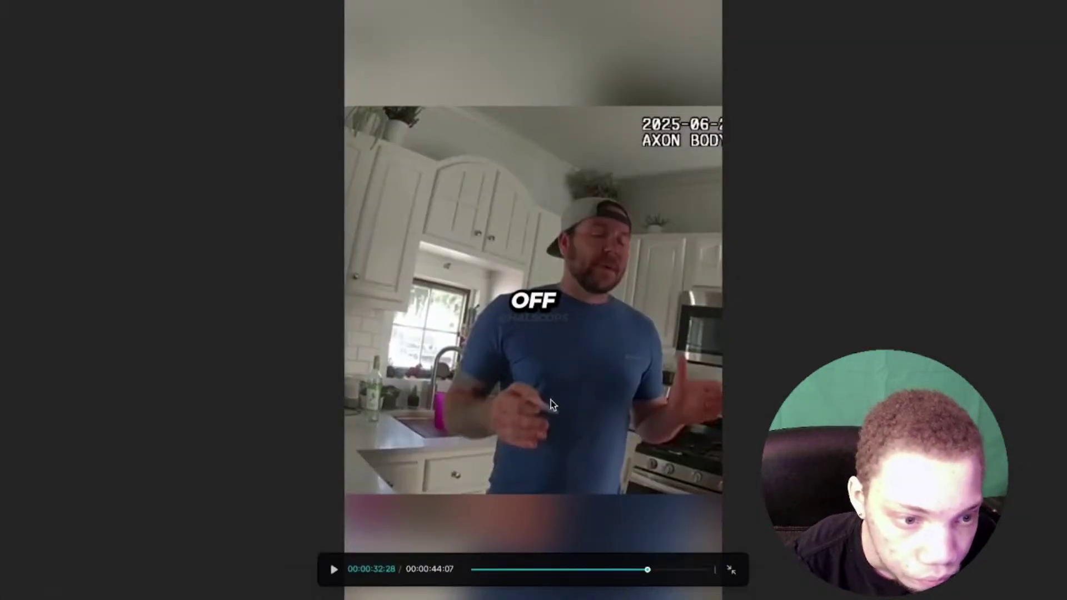
{"action": "left_click", "coordinate": [729, 567]}
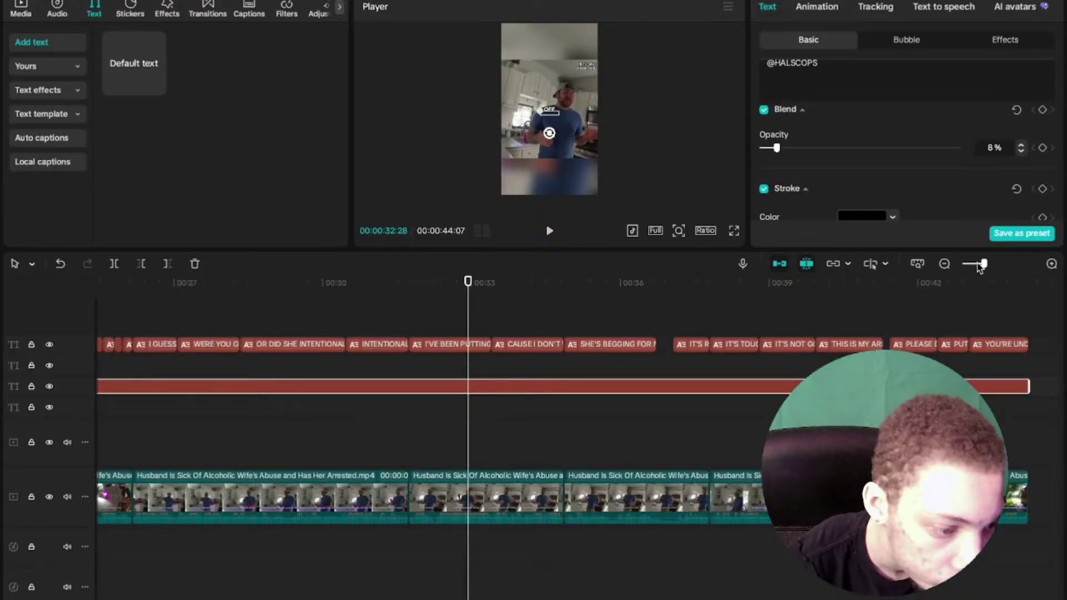
Split the uncut ElevenLabs voiceover clip at 00:00:03:17 and trim the silence from the start of its second piece
{"action": "left_click_drag", "start_coordinate": [980, 265], "coordinate": [967, 265]}
{"action": "left_click", "coordinate": [315, 374]}
{"action": "key", "text": "Home"}
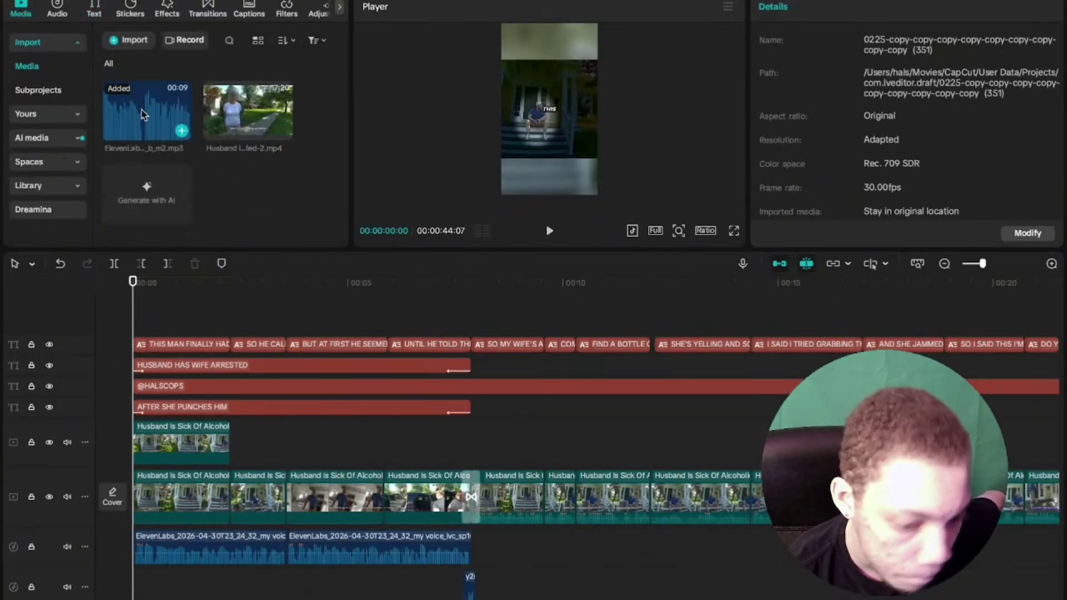
{"action": "scroll", "coordinate": [298, 465], "scroll_direction": "down", "scroll_amount": 3}
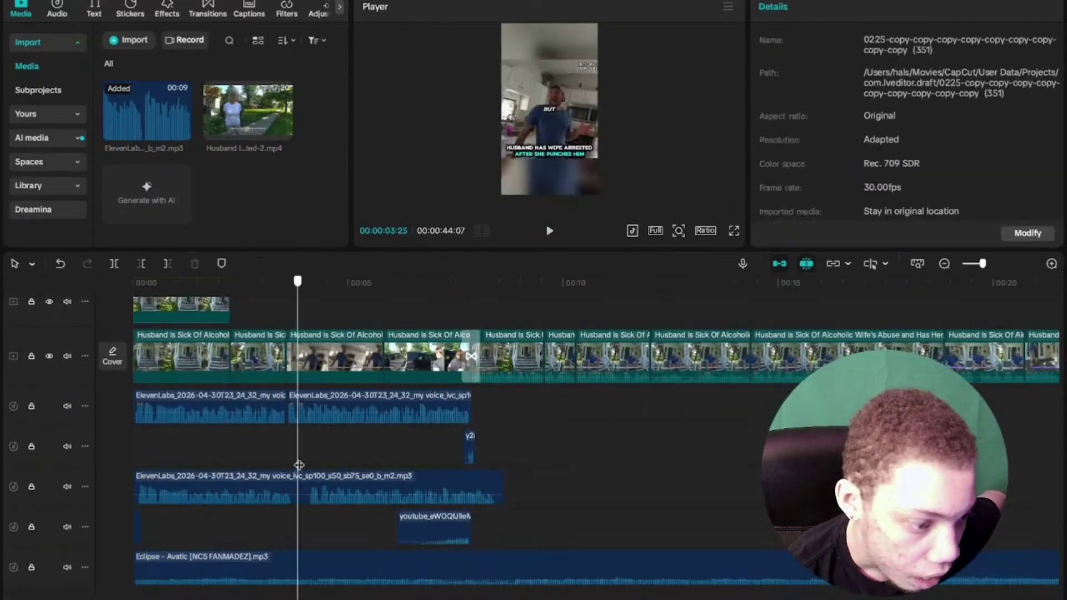
{"action": "left_click", "coordinate": [283, 463]}
{"action": "left_click_drag", "start_coordinate": [283, 463], "coordinate": [83, 463]}
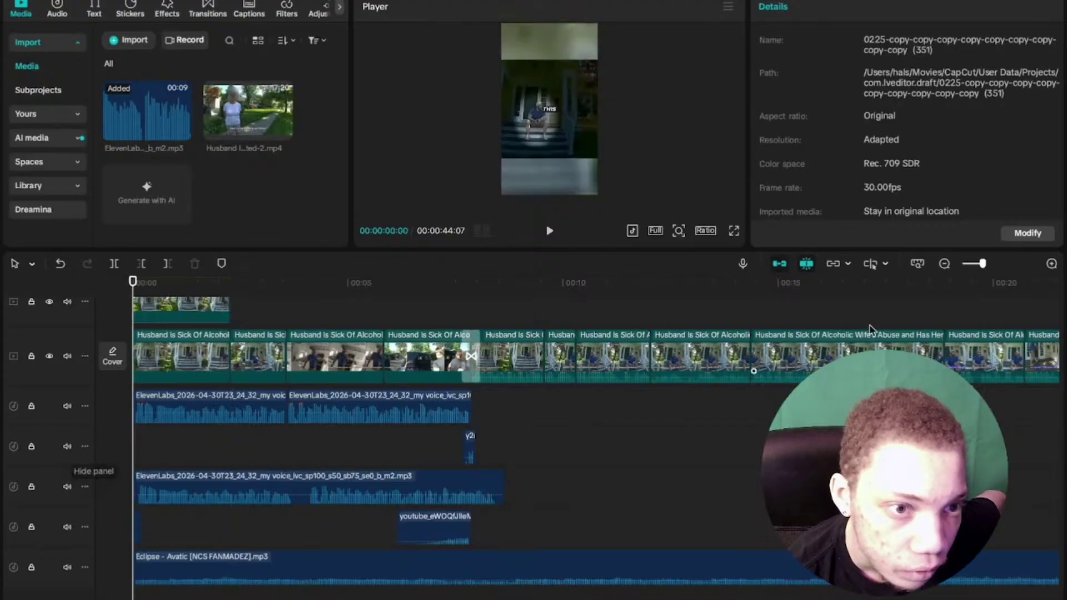
{"action": "left_click_drag", "start_coordinate": [989, 265], "coordinate": [995, 264]}
{"action": "left_click", "coordinate": [138, 485]}
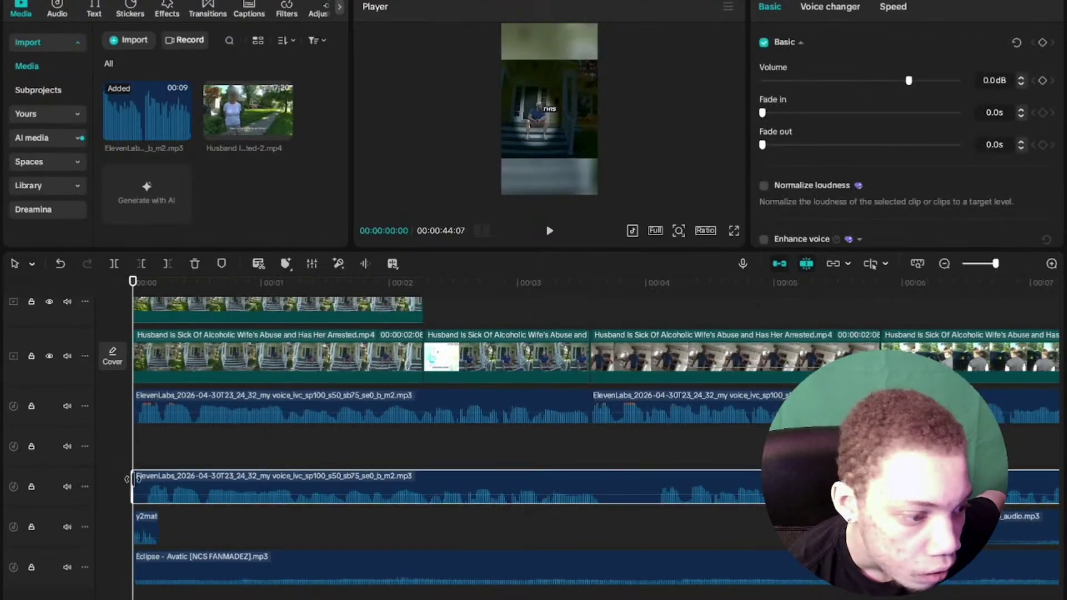
{"action": "left_click_drag", "start_coordinate": [435, 464], "coordinate": [590, 461]}
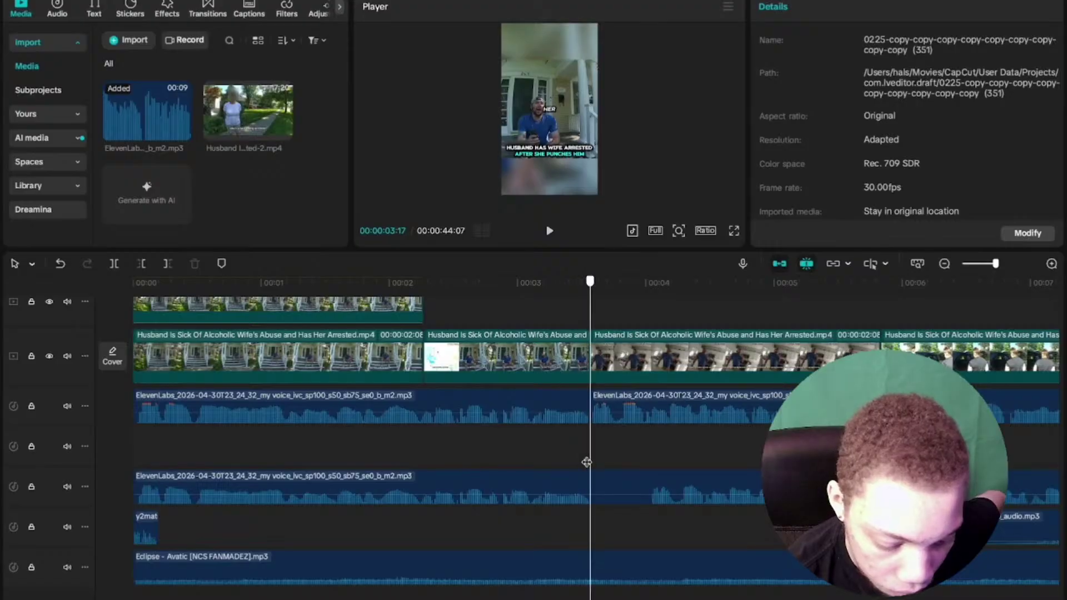
{"action": "left_click", "coordinate": [561, 488]}
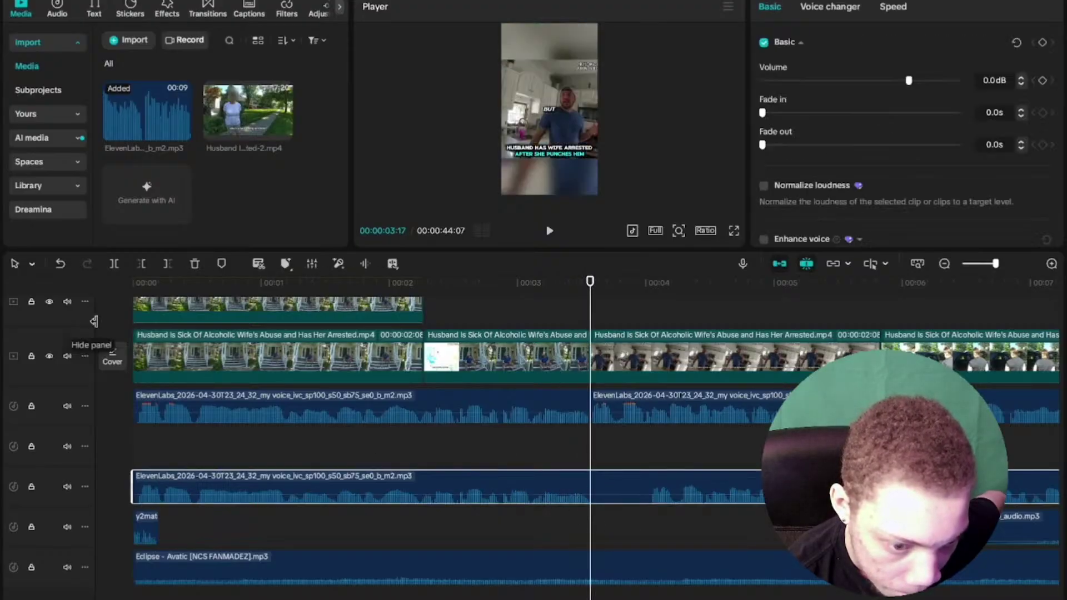
{"action": "left_click", "coordinate": [114, 262]}
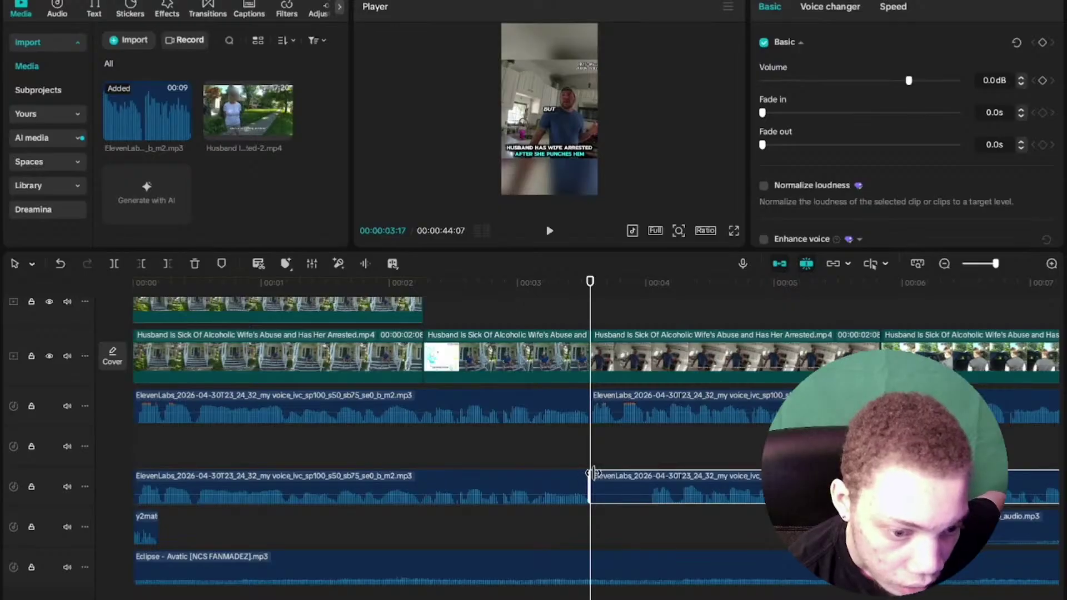
{"action": "mouse_move", "coordinate": [591, 476]}
{"action": "left_mouse_down"}
{"action": "mouse_move", "coordinate": [647, 475]}
{"action": "mouse_move", "coordinate": [590, 477]}
{"action": "left_mouse_up"}
Trim the end of the second piece of the lower ElevenLabs voiceover at 00:00:07:27
{"action": "left_click", "coordinate": [510, 454]}
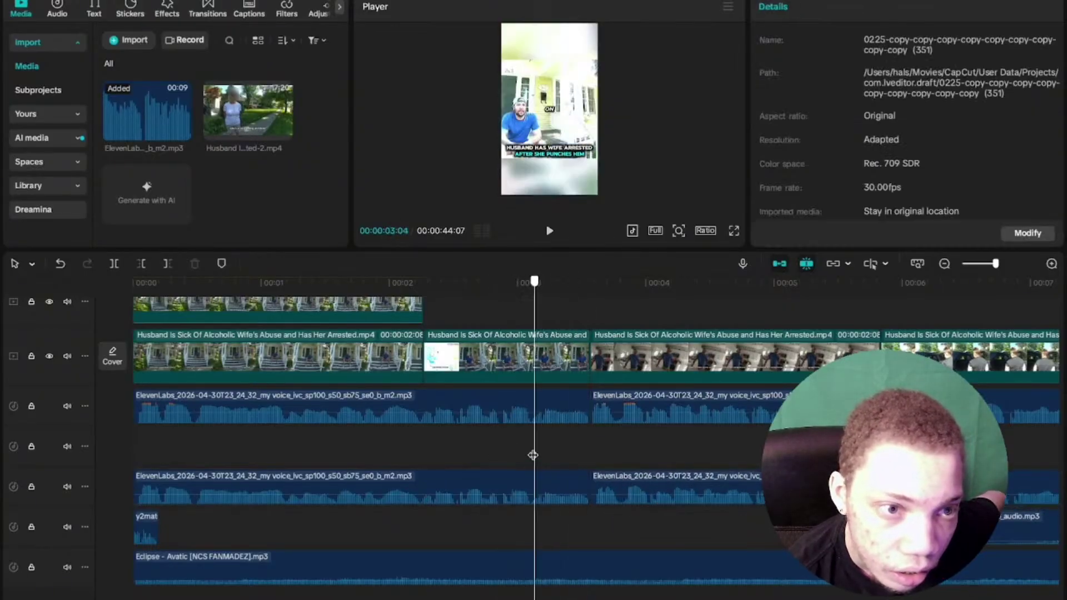
{"action": "scroll", "coordinate": [555, 439], "scroll_direction": "right", "scroll_amount": 10}
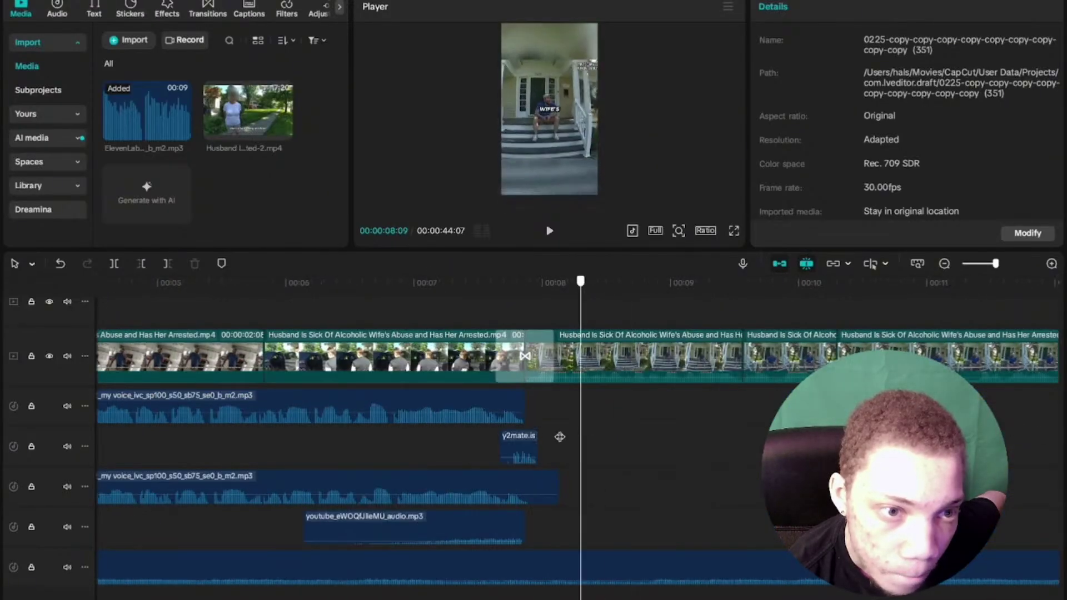
{"action": "left_click", "coordinate": [529, 429]}
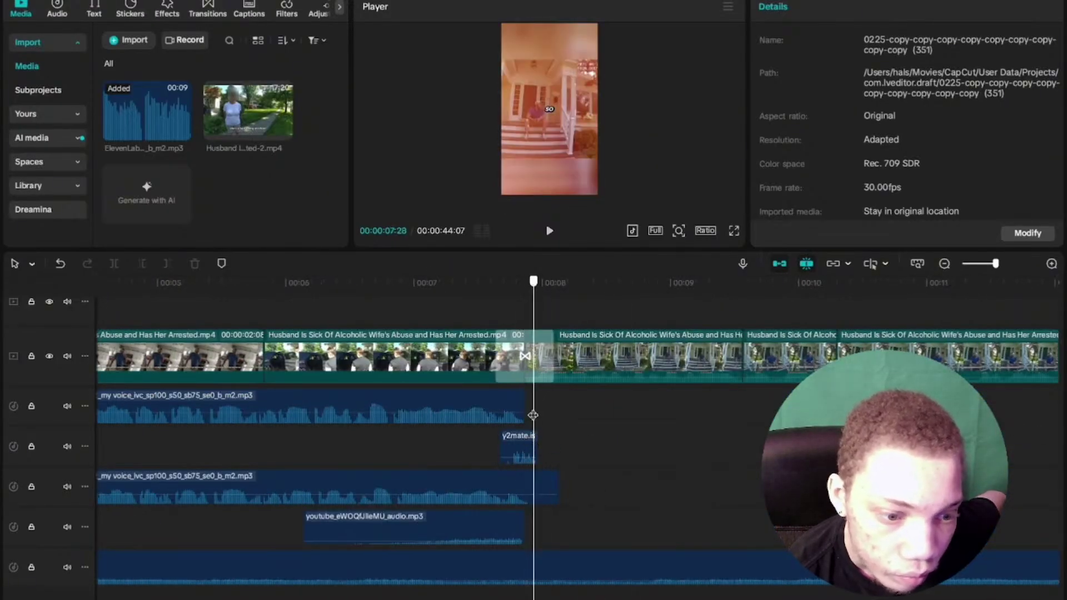
{"action": "left_click", "coordinate": [460, 480]}
{"action": "left_click", "coordinate": [167, 264]}
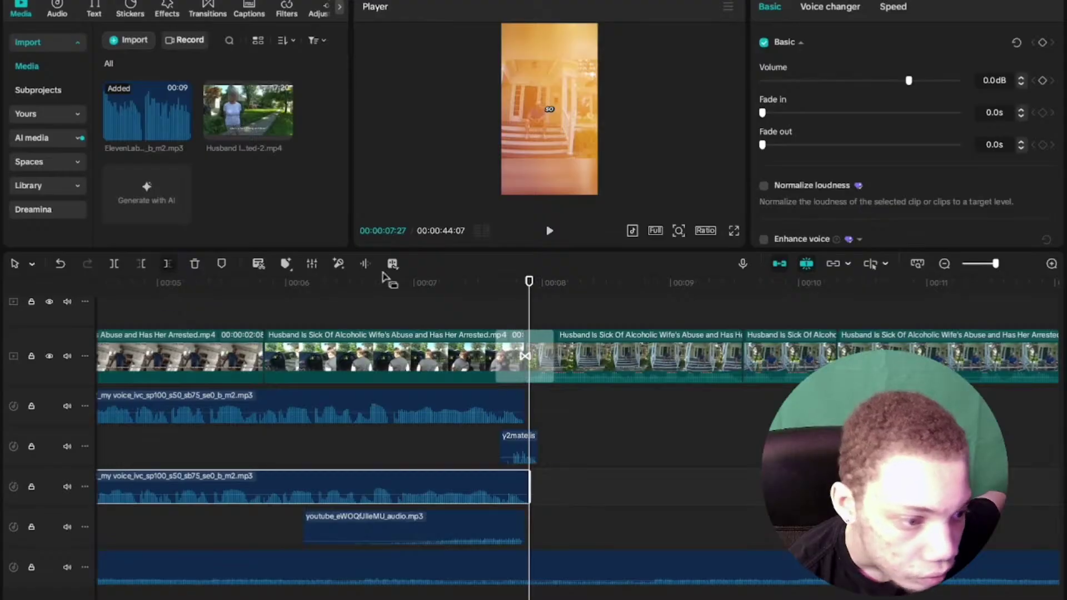
Delete both pieces of the duplicate ElevenLabs voiceover from the lower audio track
{"action": "left_click", "coordinate": [972, 264]}
{"action": "left_click_drag", "start_coordinate": [262, 488], "coordinate": [126, 483]}
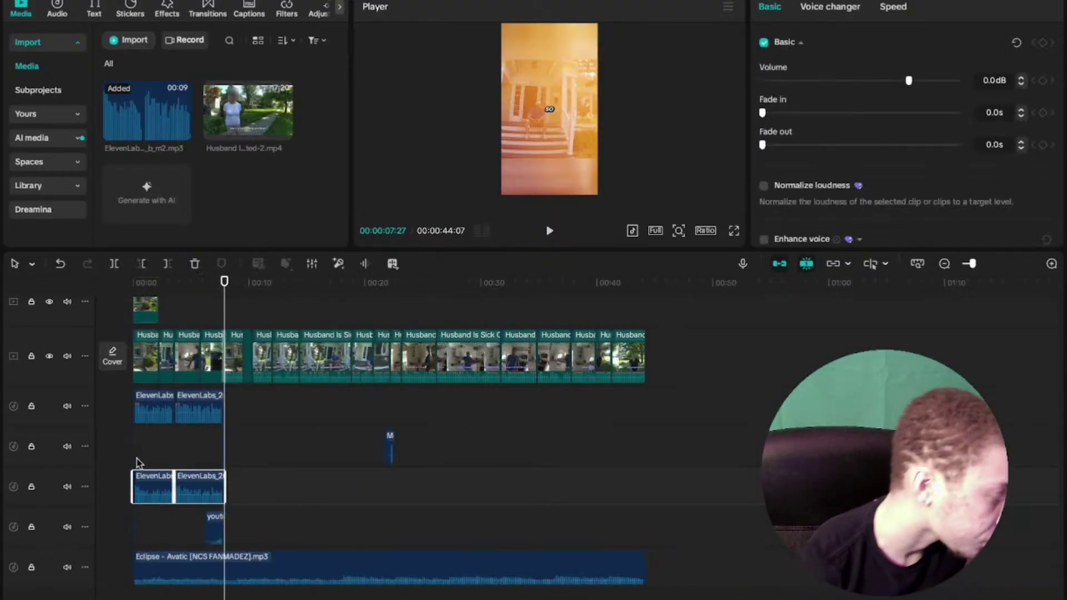
{"action": "key", "text": "Delete"}
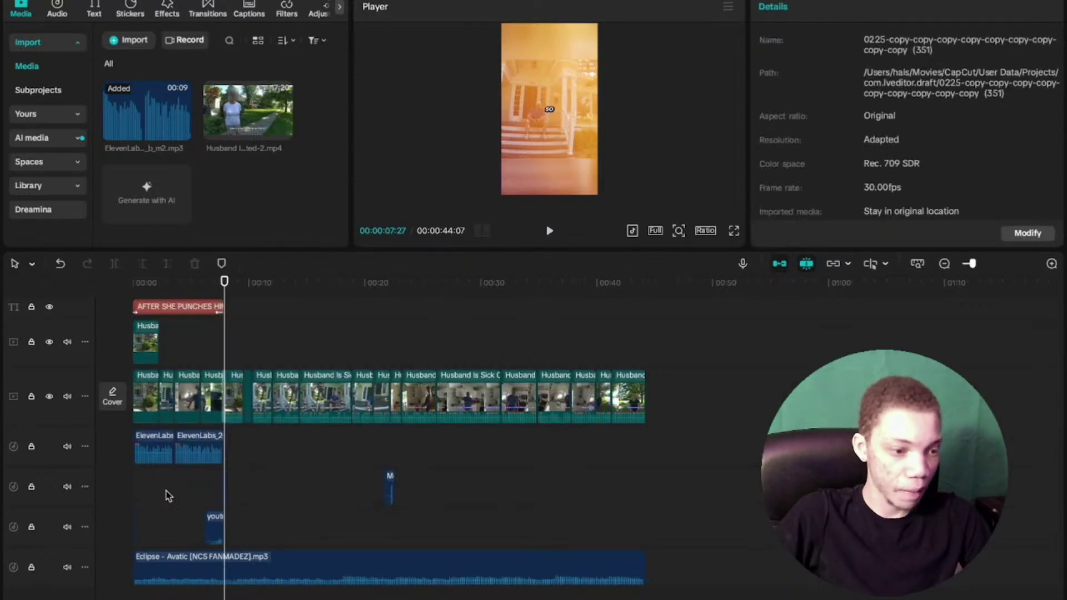
{"action": "key", "text": "Home"}
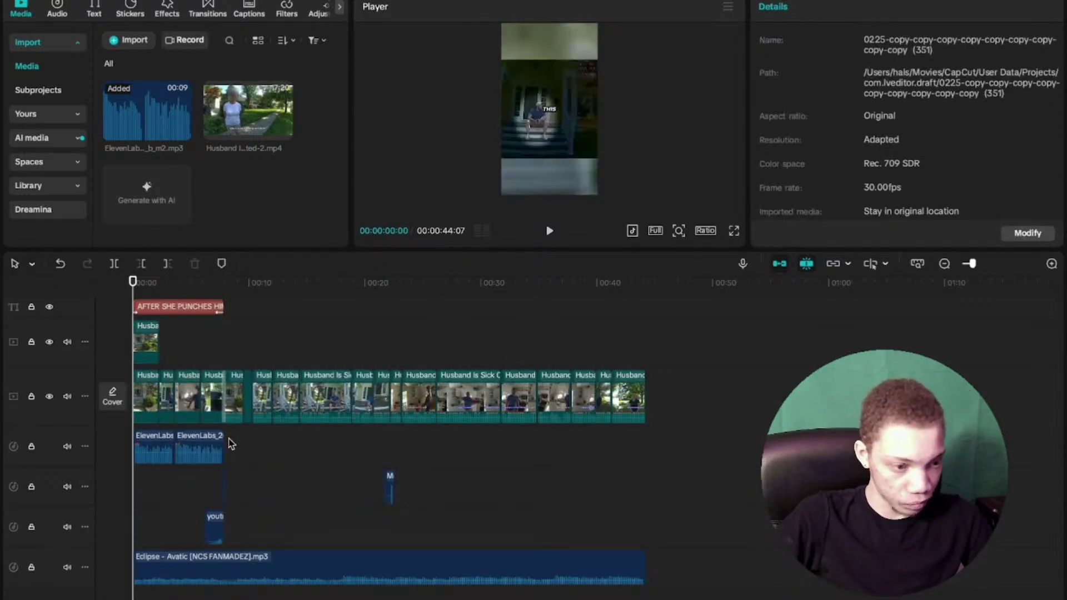
{"action": "scroll", "coordinate": [404, 504], "scroll_direction": "up", "scroll_amount": 3}
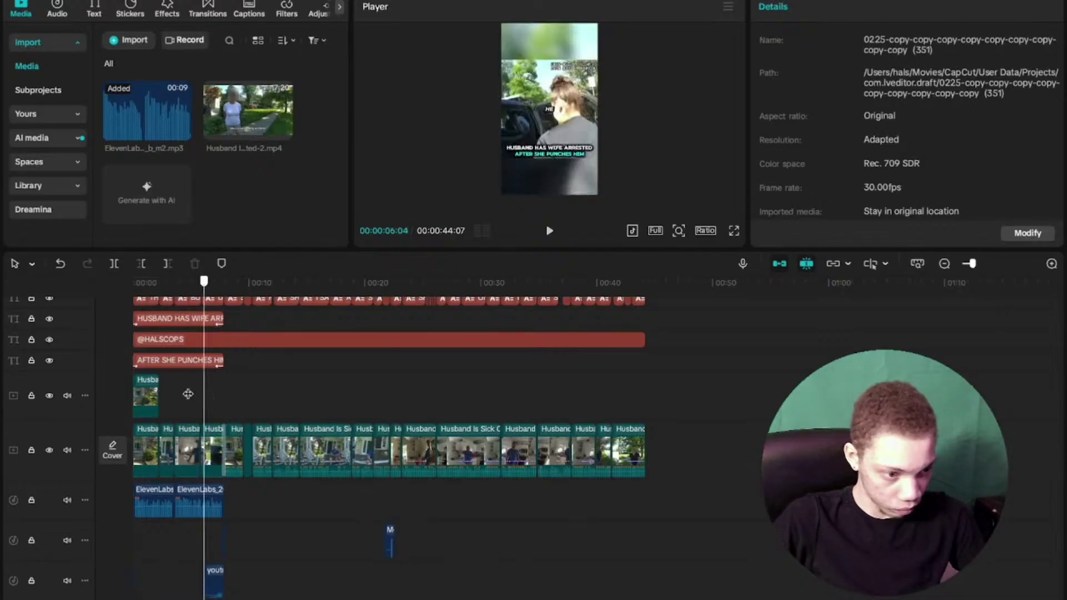
{"action": "scroll", "coordinate": [302, 419], "scroll_direction": "up", "scroll_amount": 3}
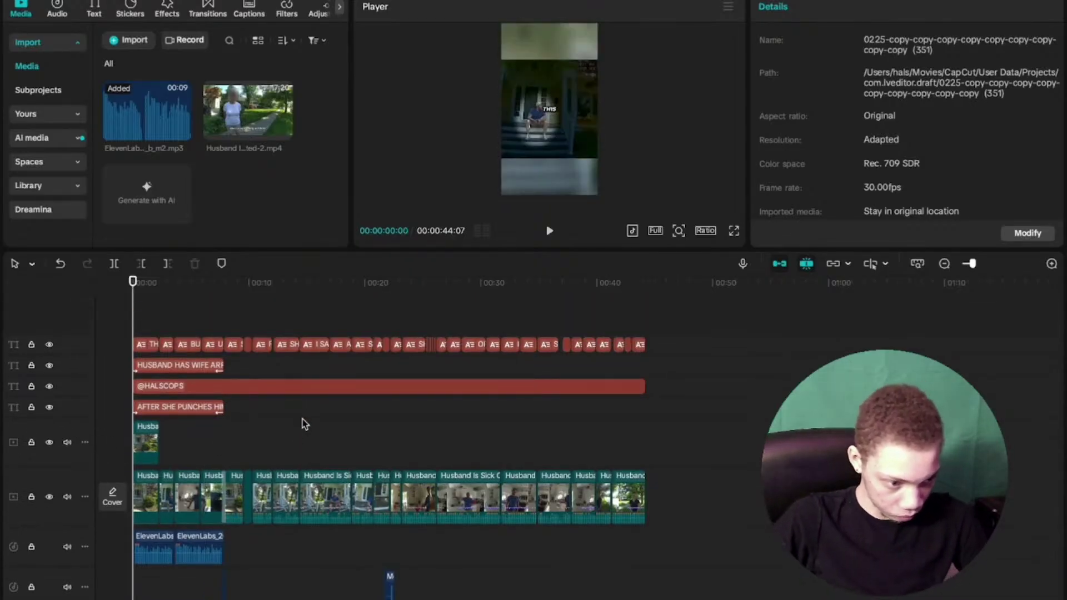
{"action": "left_click_drag", "start_coordinate": [202, 409], "coordinate": [181, 386]}
{"action": "left_click", "coordinate": [222, 442]}
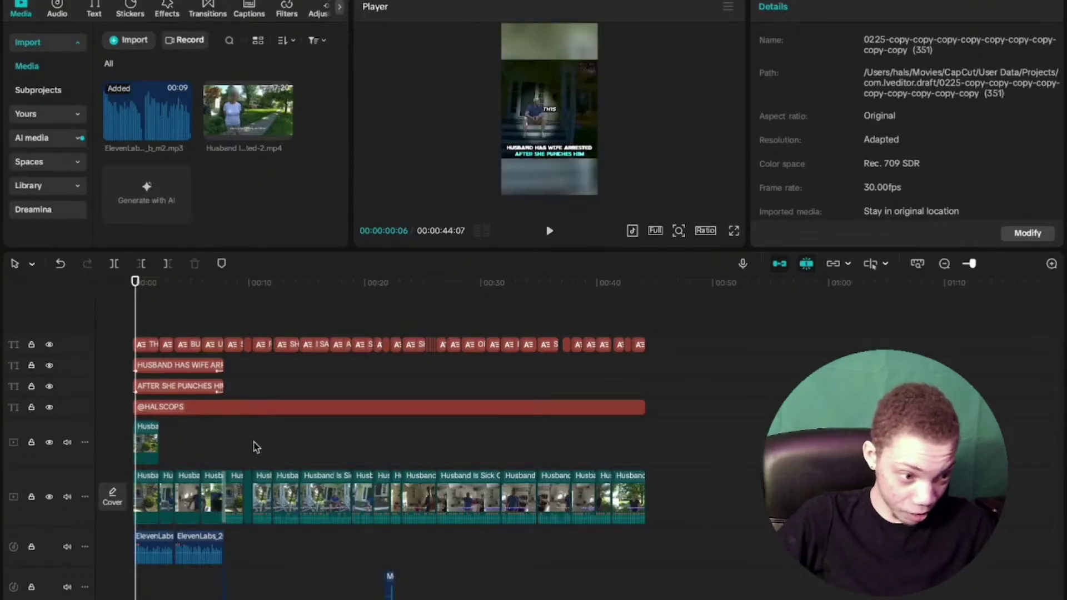
Play the Short's opening from the start through about seven seconds and review its titles, overlay clip and cuts
{"action": "scroll", "coordinate": [255, 448], "scroll_direction": "down", "scroll_amount": 2}
{"action": "scroll", "coordinate": [972, 277], "scroll_direction": "up", "scroll_amount": 3}
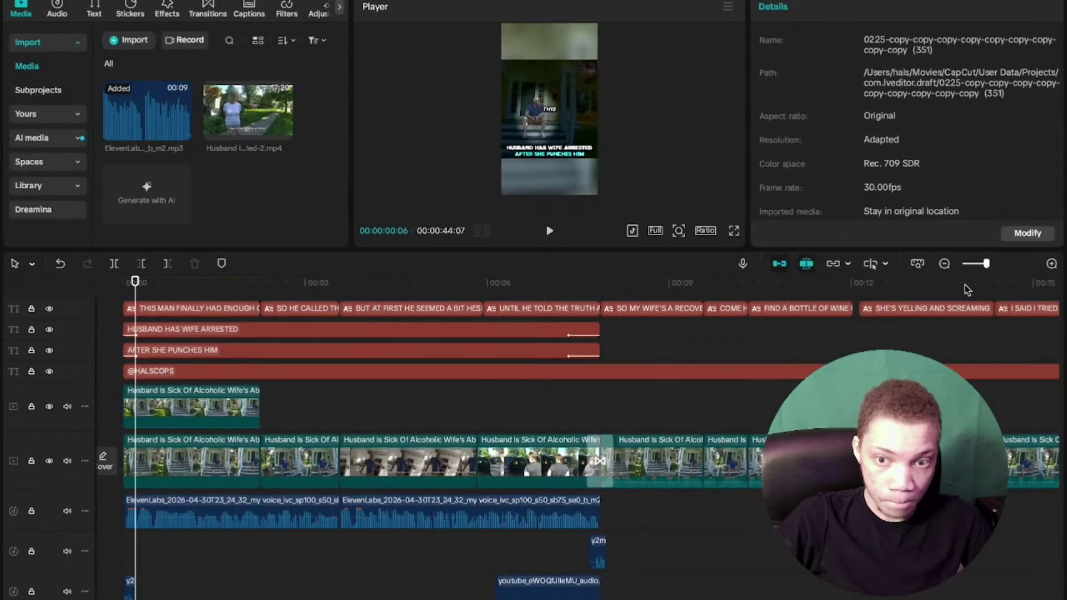
{"action": "left_click", "coordinate": [295, 411]}
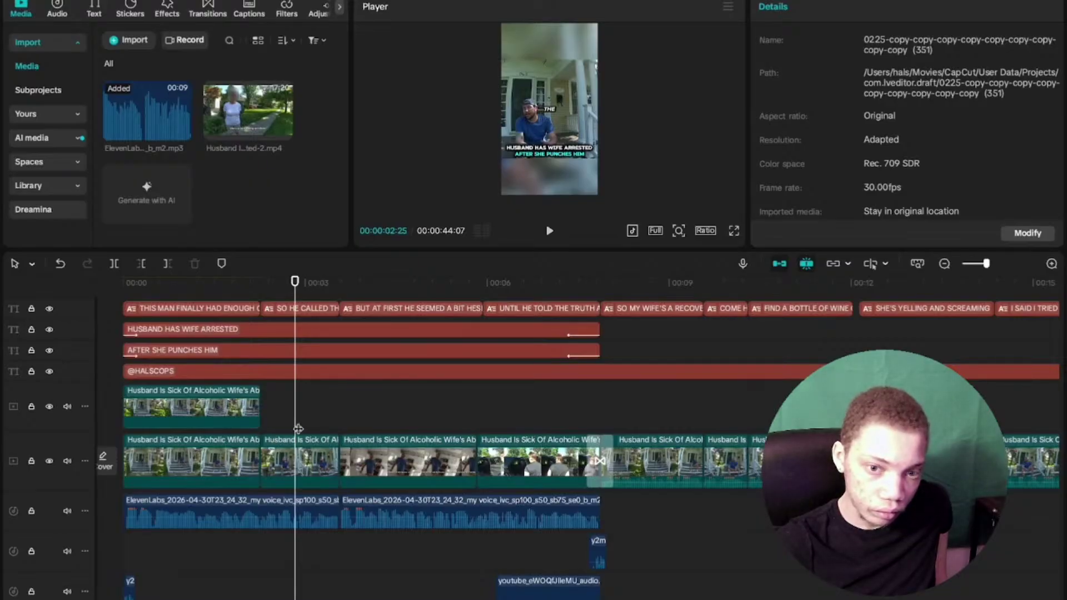
{"action": "left_click_drag", "start_coordinate": [295, 419], "coordinate": [132, 419]}
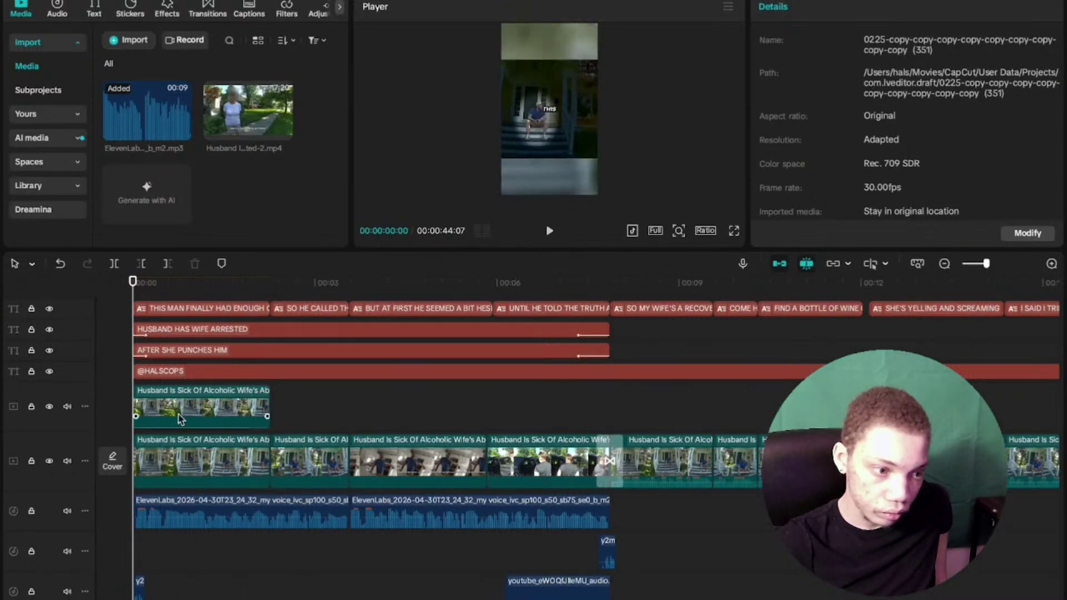
{"action": "key", "text": "space"}
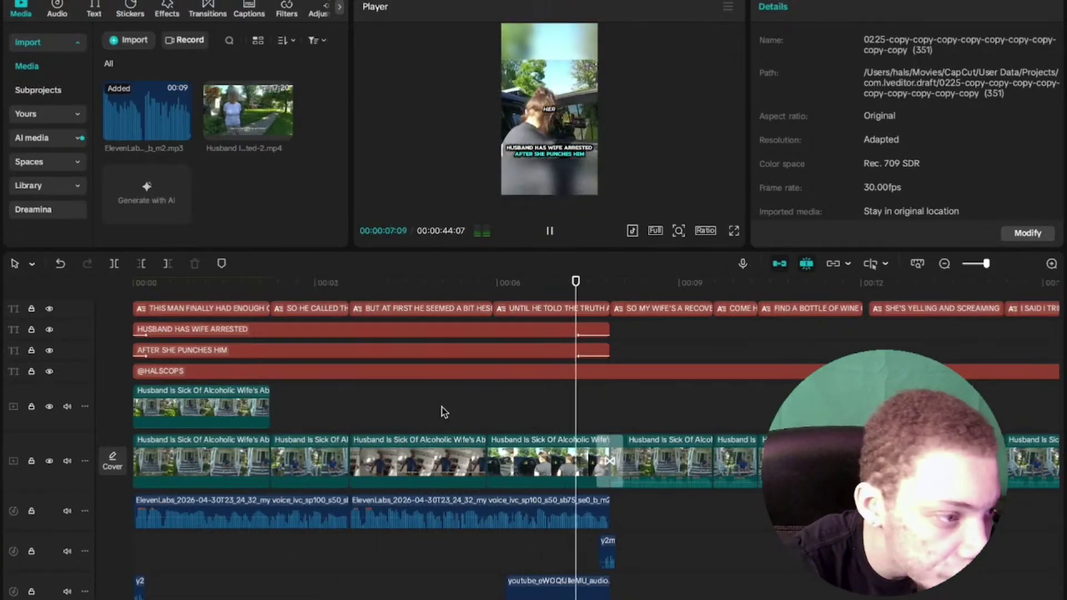
{"action": "left_click", "coordinate": [443, 411]}
{"action": "left_click", "coordinate": [197, 410]}
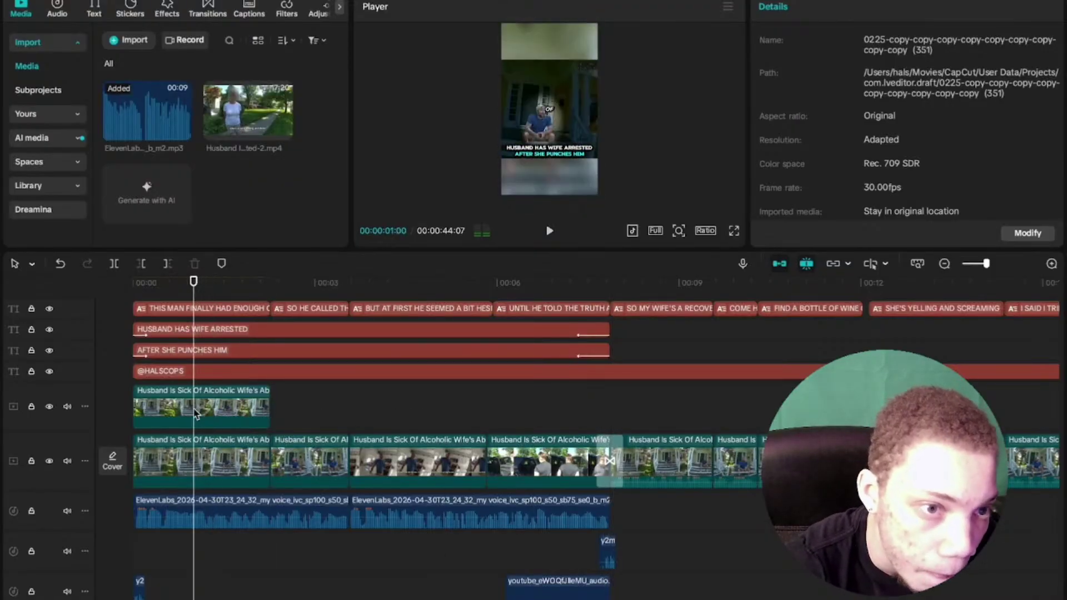
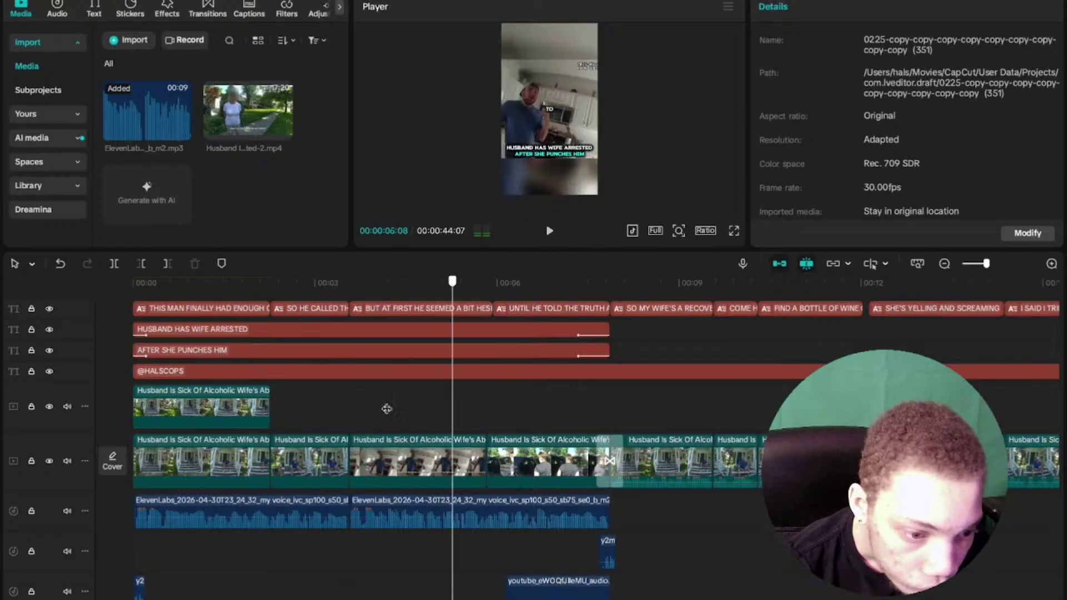
{"action": "left_click", "coordinate": [192, 321]}
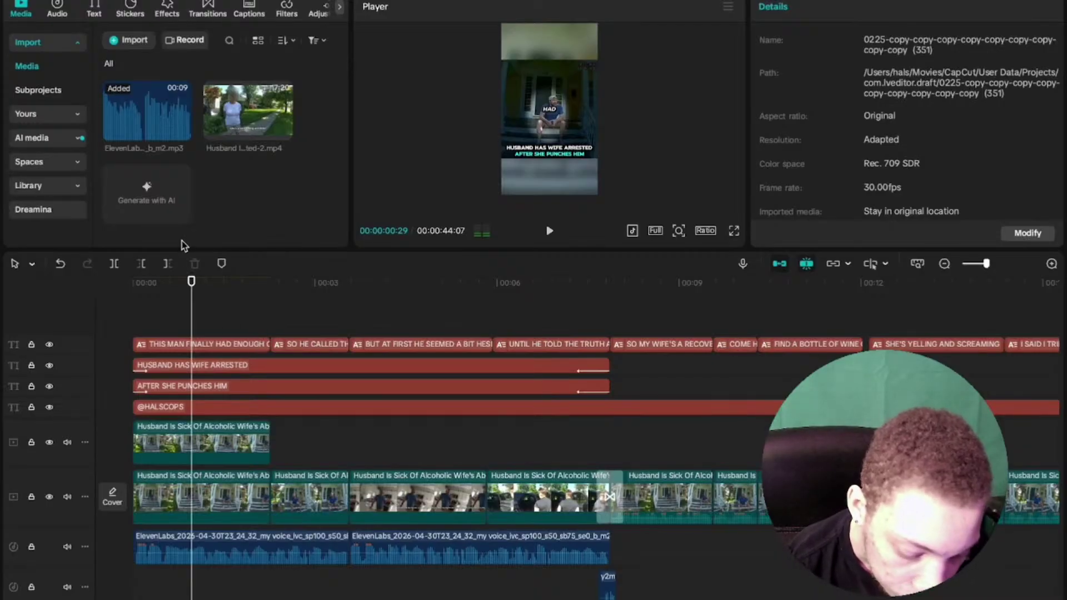
Review the Short's one-word captions full screen, skipping ahead through the middle section to about 32 seconds
{"action": "left_click", "coordinate": [734, 231]}
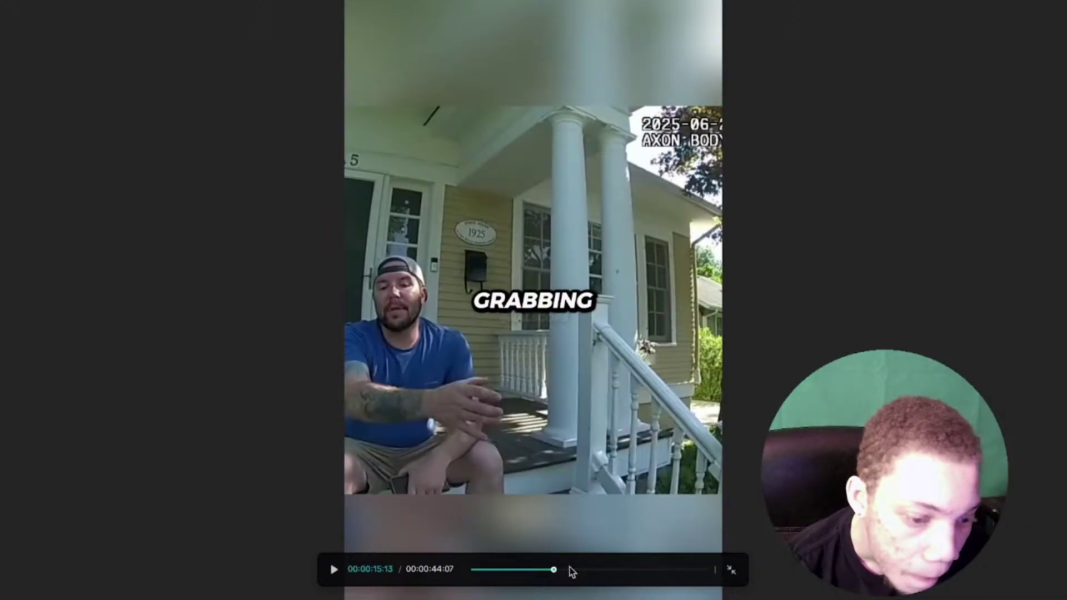
{"action": "left_click", "coordinate": [570, 569]}
{"action": "left_click", "coordinate": [526, 253]}
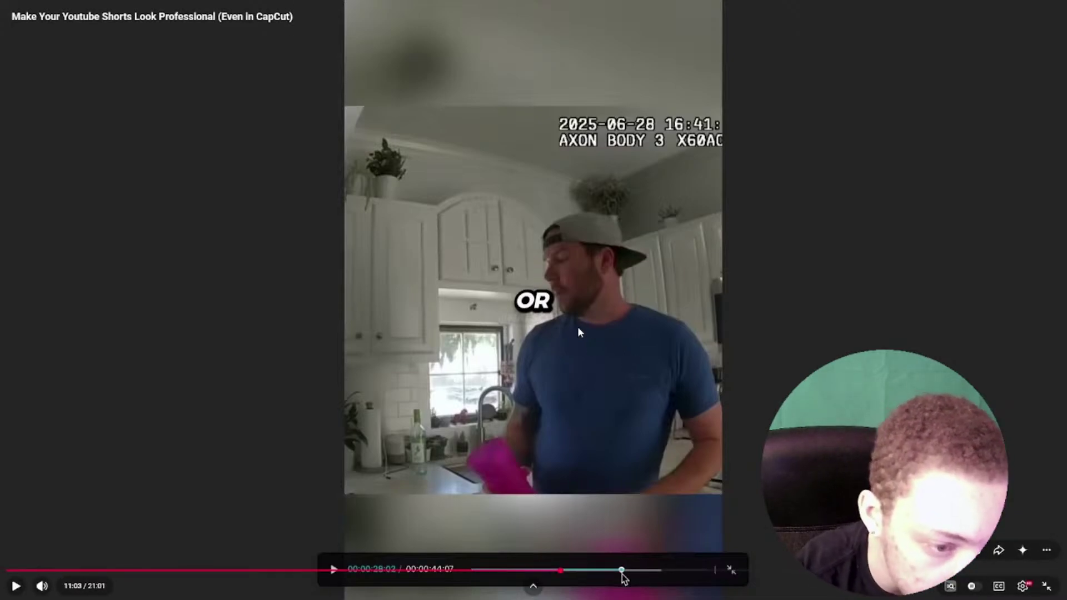
{"action": "left_click", "coordinate": [568, 313]}
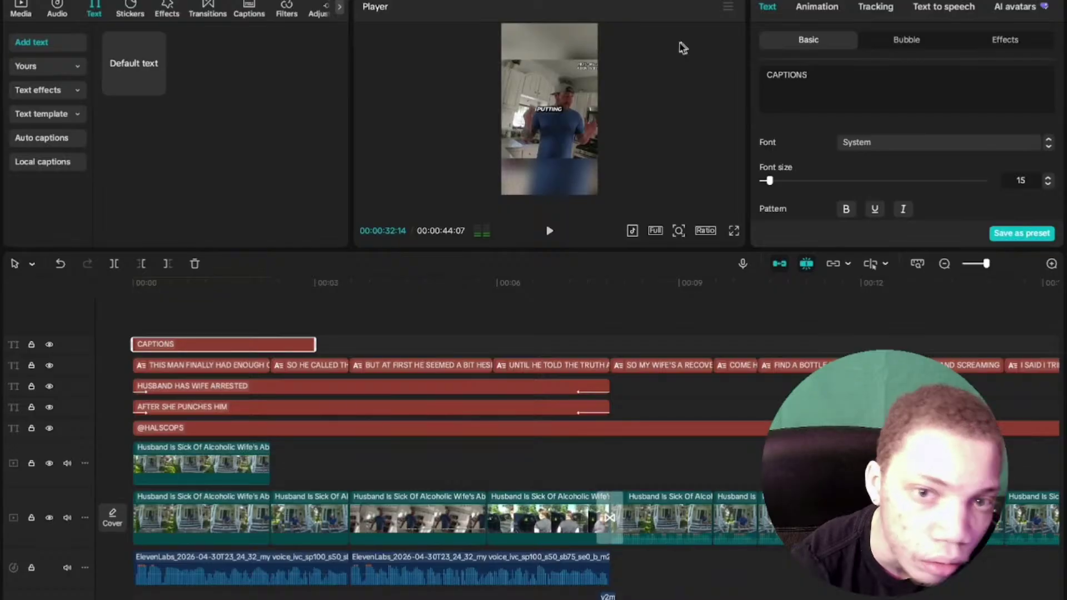
Preview the plain CAPTIONS text full screen at 00:00:02:01 and delete it from the timeline
{"action": "left_click", "coordinate": [257, 327]}
{"action": "left_click", "coordinate": [257, 344]}
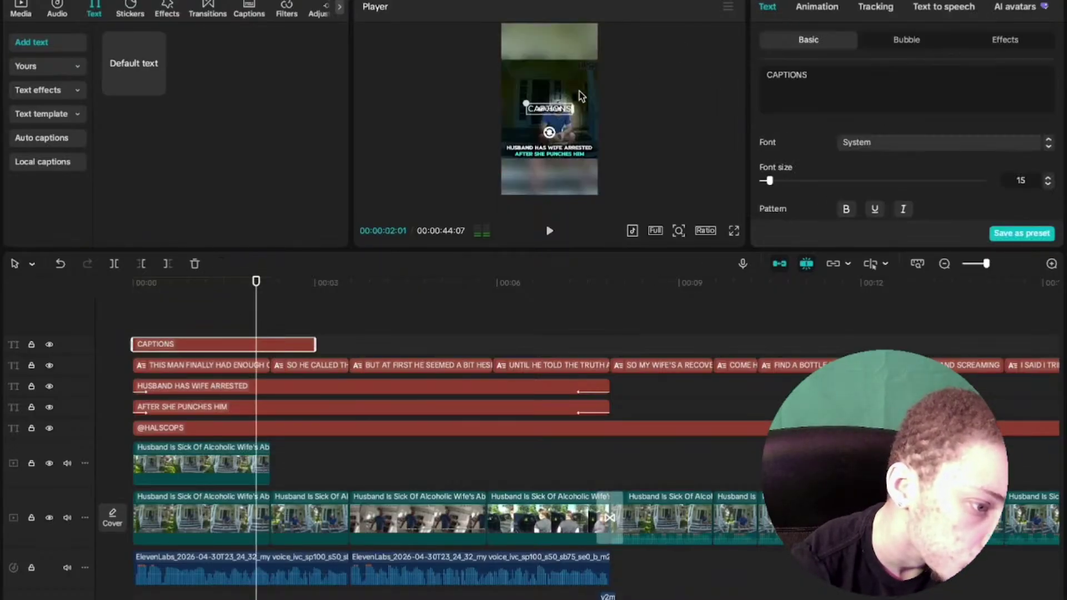
{"action": "left_click", "coordinate": [734, 231]}
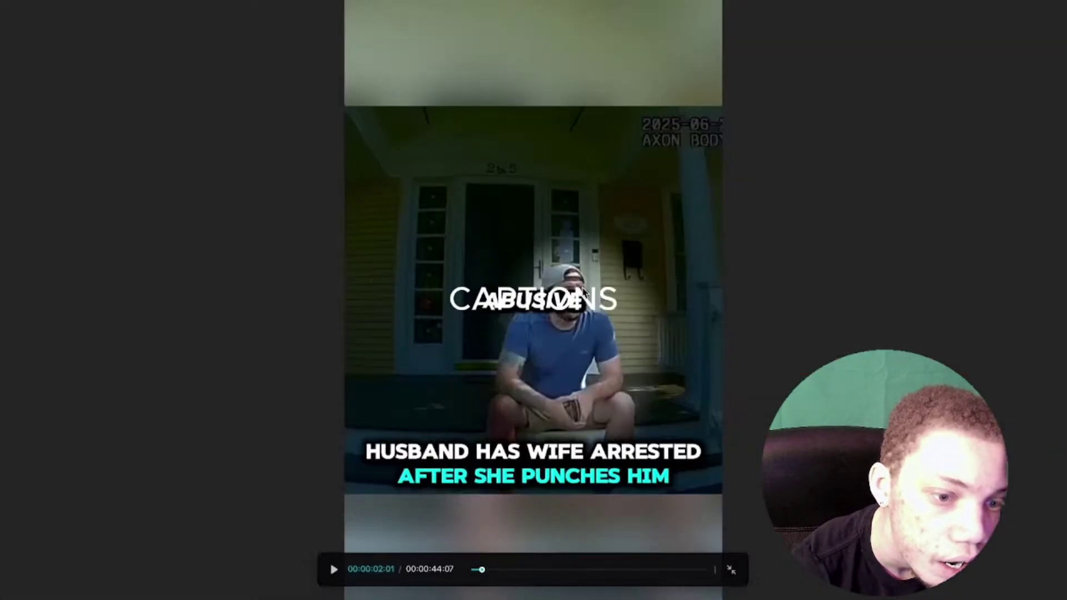
{"action": "left_click", "coordinate": [731, 571]}
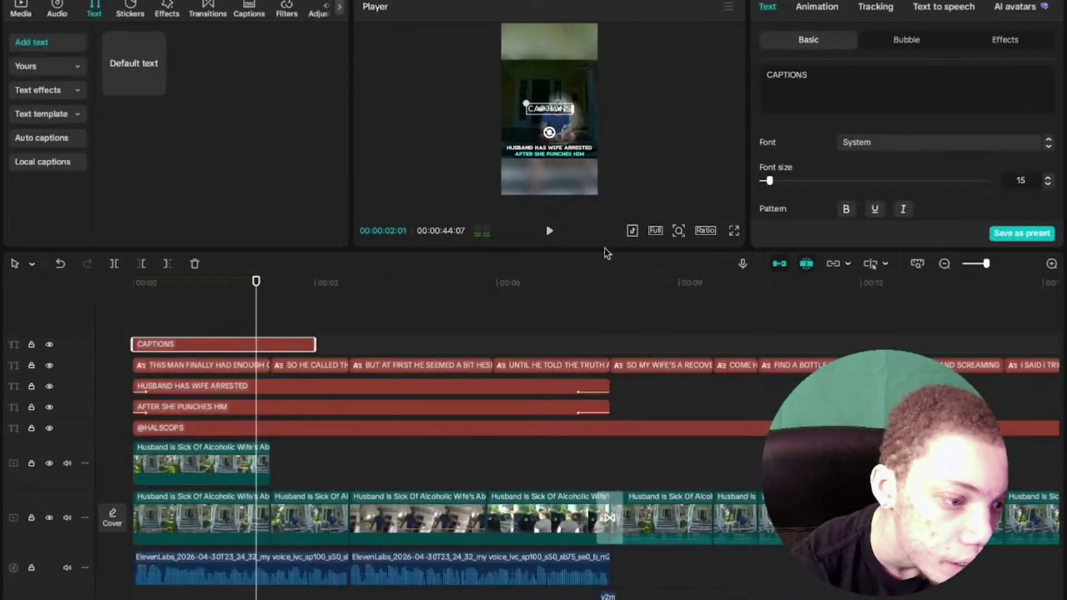
{"action": "key", "text": "Delete"}
Examine the first caption's text settings at 00:00:01:01, including font choices, size, scale, position, opacity and stroke
{"action": "left_click", "coordinate": [198, 327]}
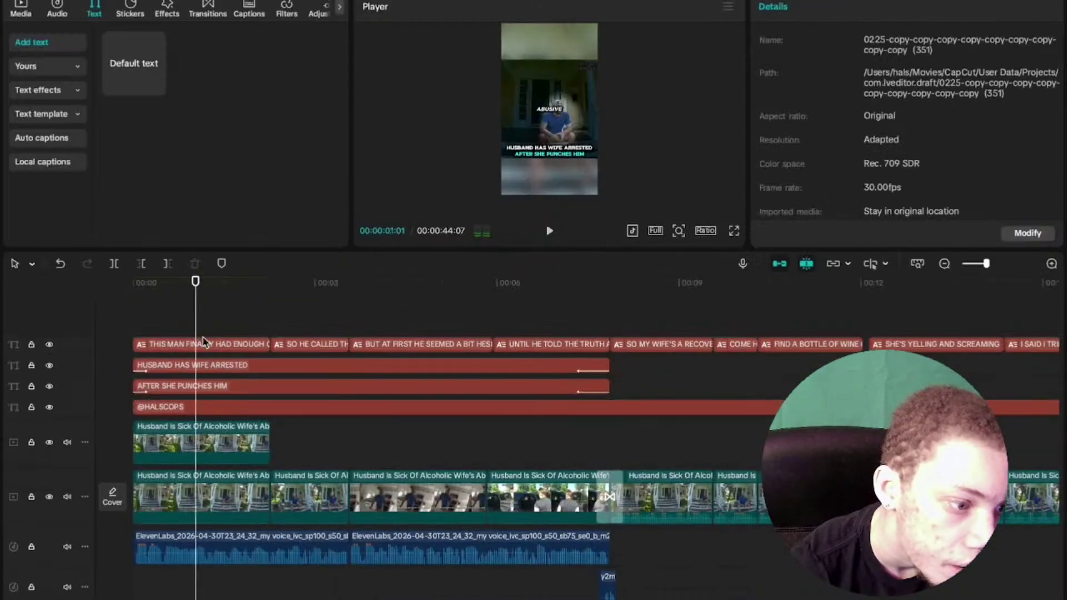
{"action": "left_click", "coordinate": [239, 346]}
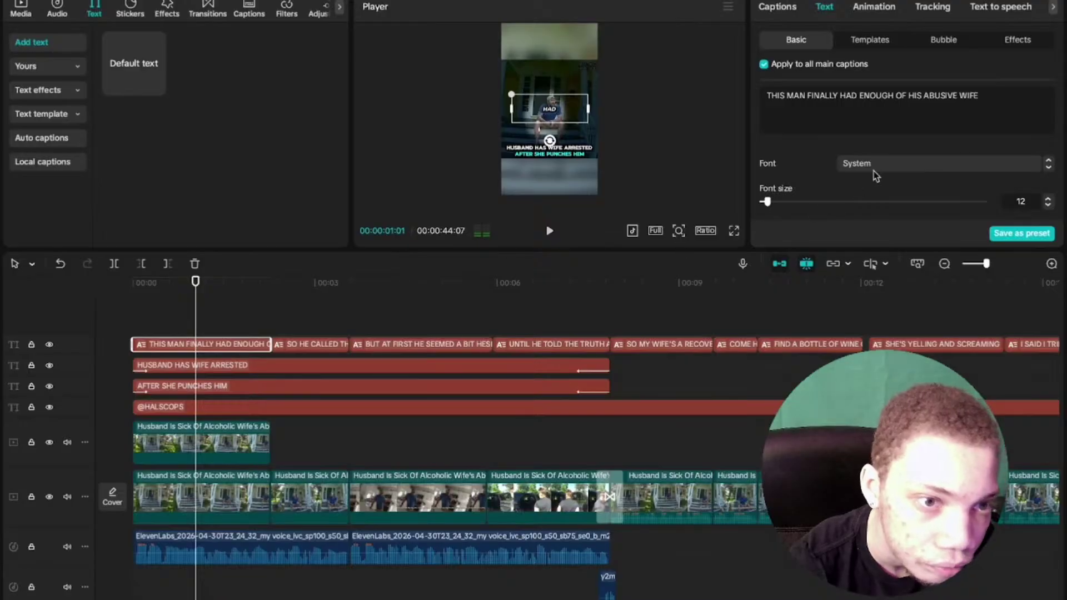
{"action": "scroll", "coordinate": [875, 166], "scroll_direction": "down", "scroll_amount": 3}
{"action": "scroll", "coordinate": [877, 167], "scroll_direction": "up", "scroll_amount": 1}
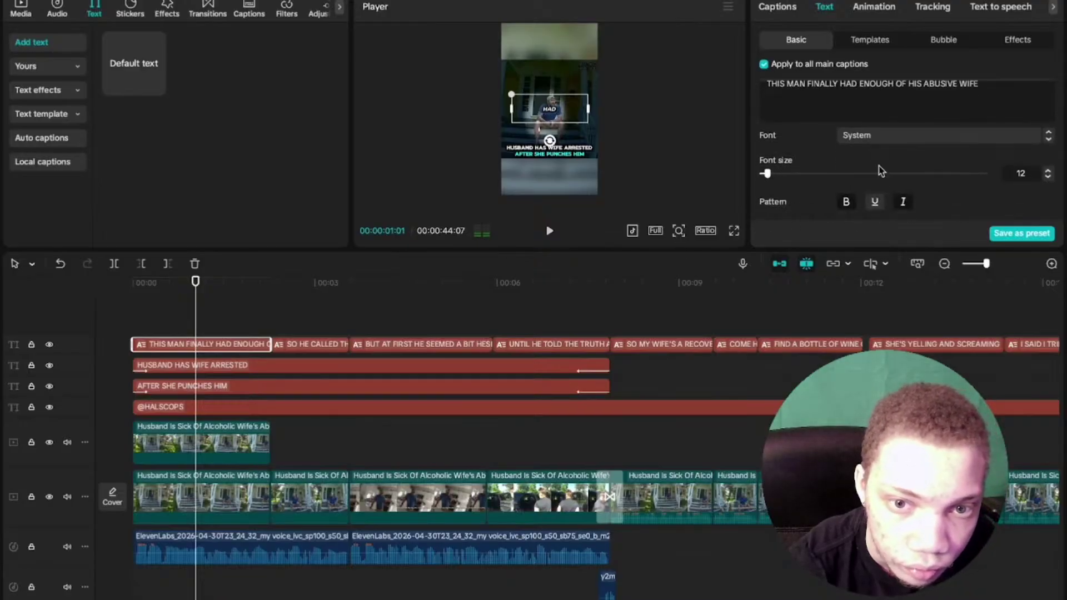
{"action": "scroll", "coordinate": [880, 170], "scroll_direction": "down", "scroll_amount": 3}
{"action": "scroll", "coordinate": [879, 169], "scroll_direction": "down", "scroll_amount": 10}
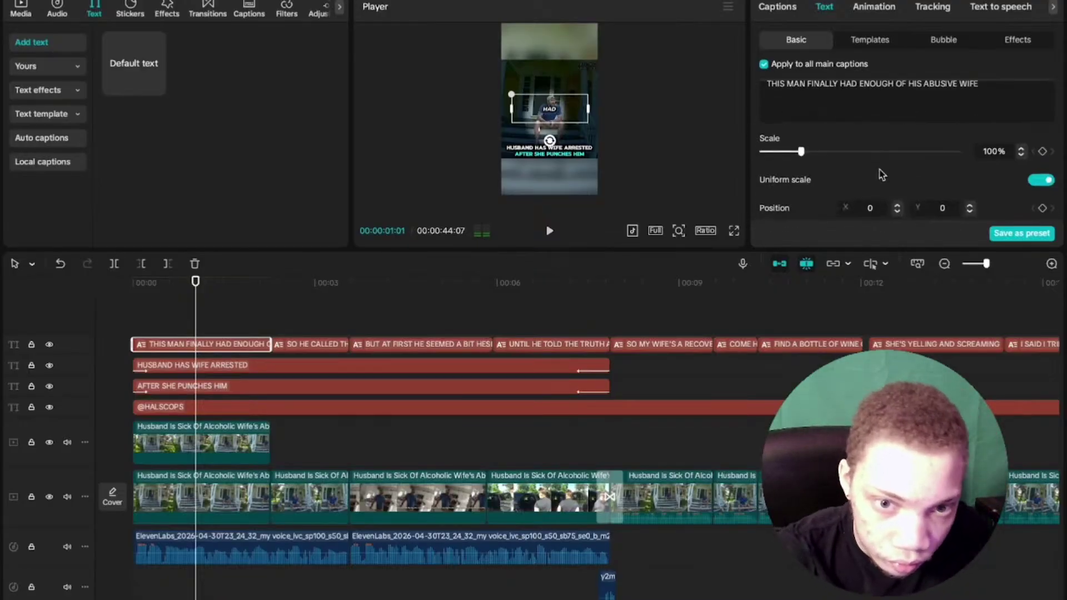
{"action": "scroll", "coordinate": [805, 162], "scroll_direction": "down", "scroll_amount": 2}
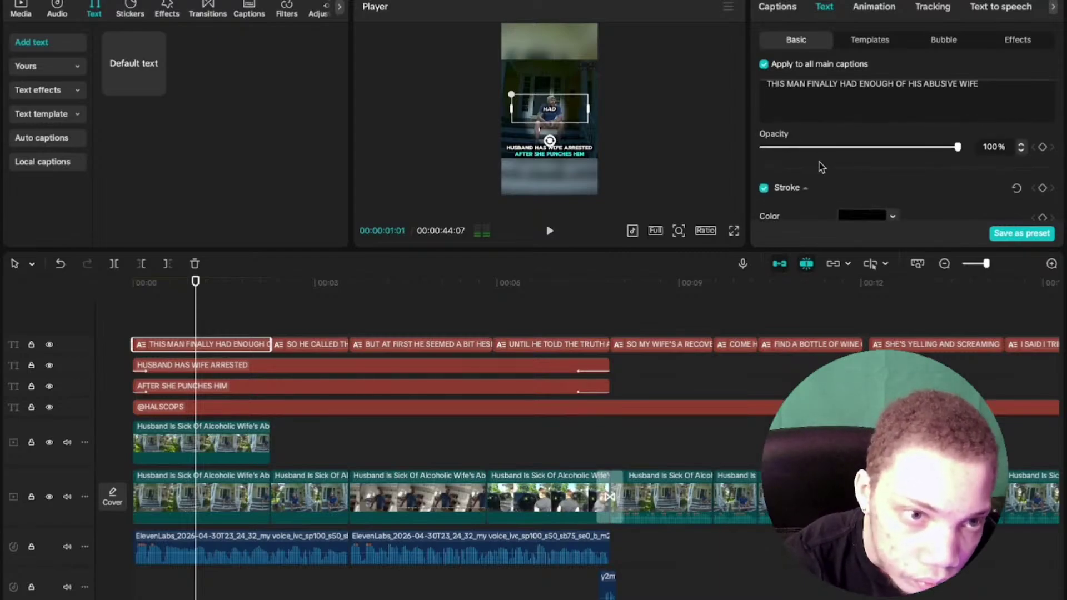
{"action": "scroll", "coordinate": [821, 167], "scroll_direction": "up", "scroll_amount": 12}
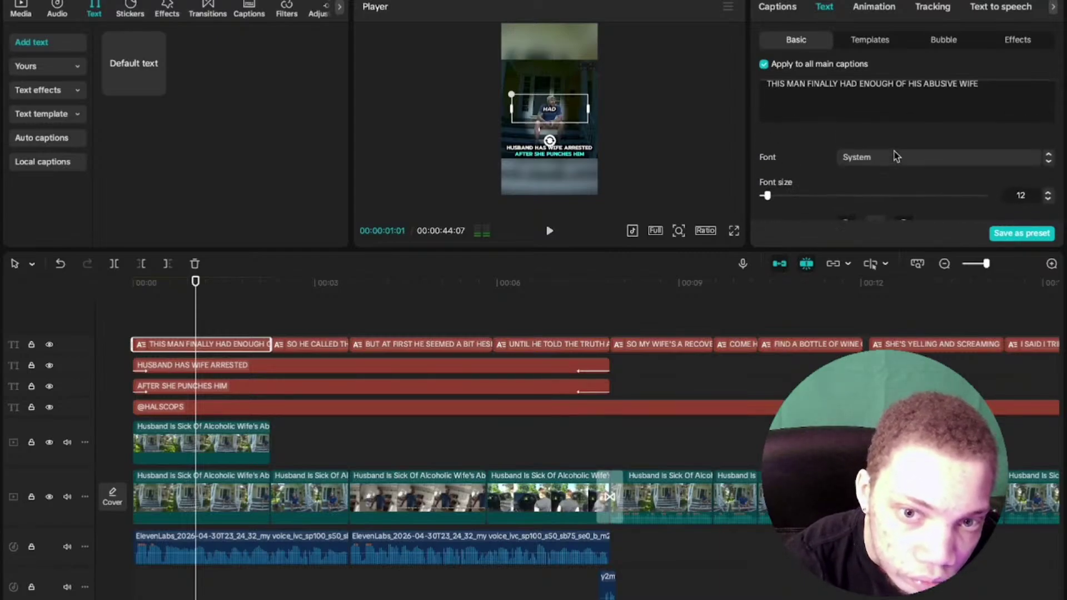
{"action": "left_click", "coordinate": [921, 173]}
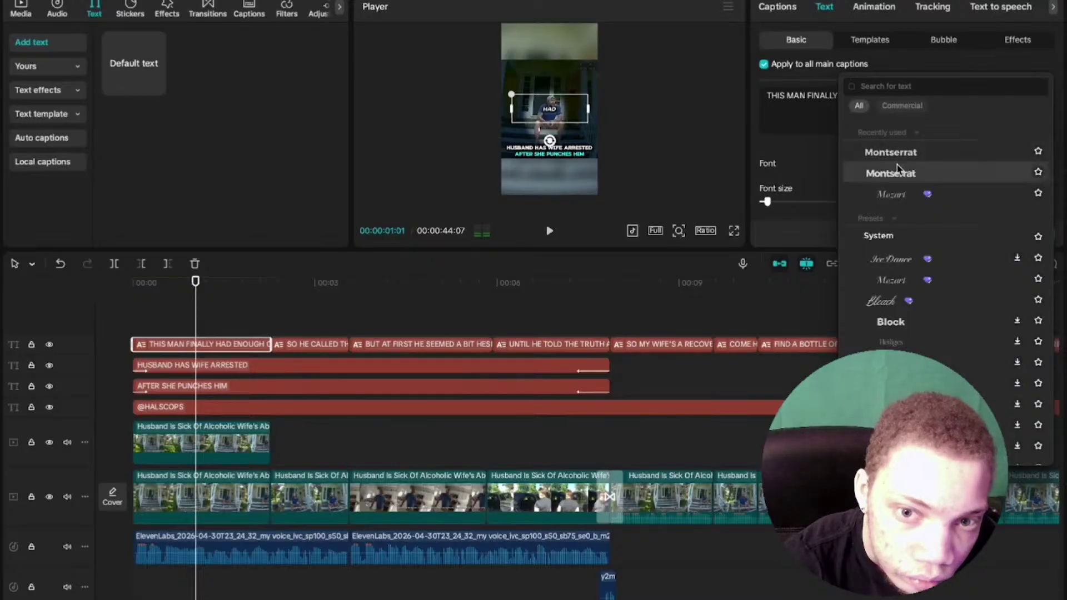
{"action": "left_click", "coordinate": [808, 154]}
{"action": "scroll", "coordinate": [941, 164], "scroll_direction": "down", "scroll_amount": 2}
{"action": "scroll", "coordinate": [940, 164], "scroll_direction": "up", "scroll_amount": 2}
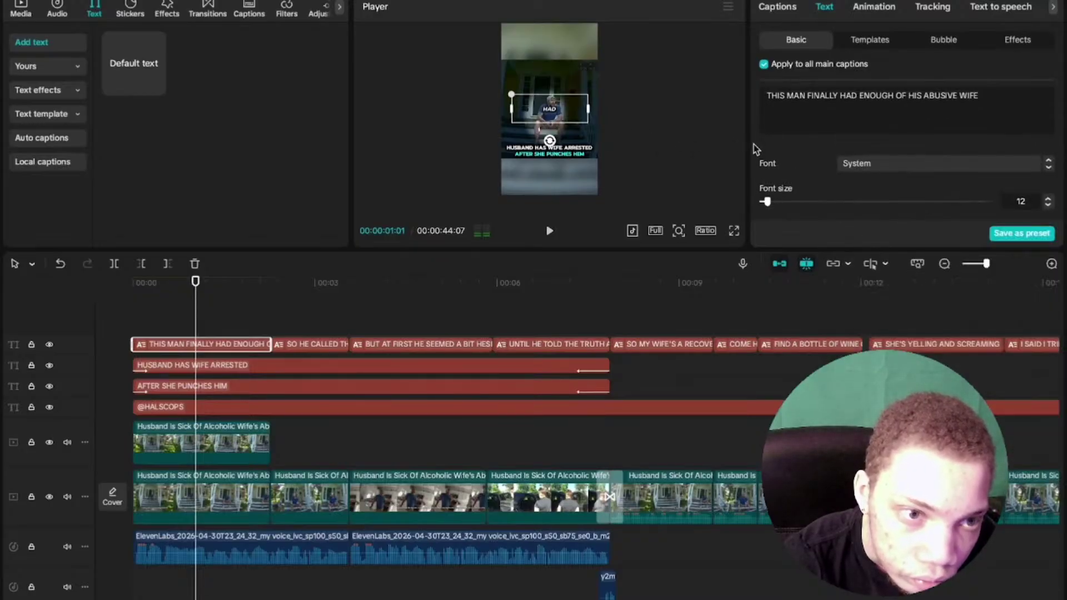
Try a font size of 36 on all main captions, preview it full screen, and undo the size change
{"action": "left_click", "coordinate": [789, 201]}
{"action": "left_click_drag", "start_coordinate": [790, 202], "coordinate": [783, 203]}
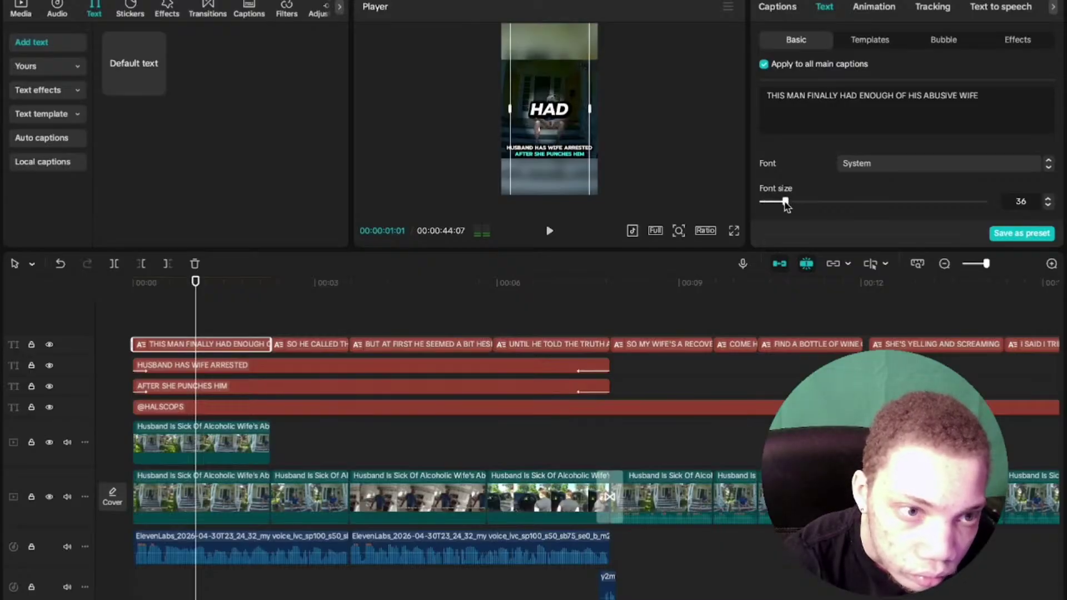
{"action": "left_click", "coordinate": [734, 231]}
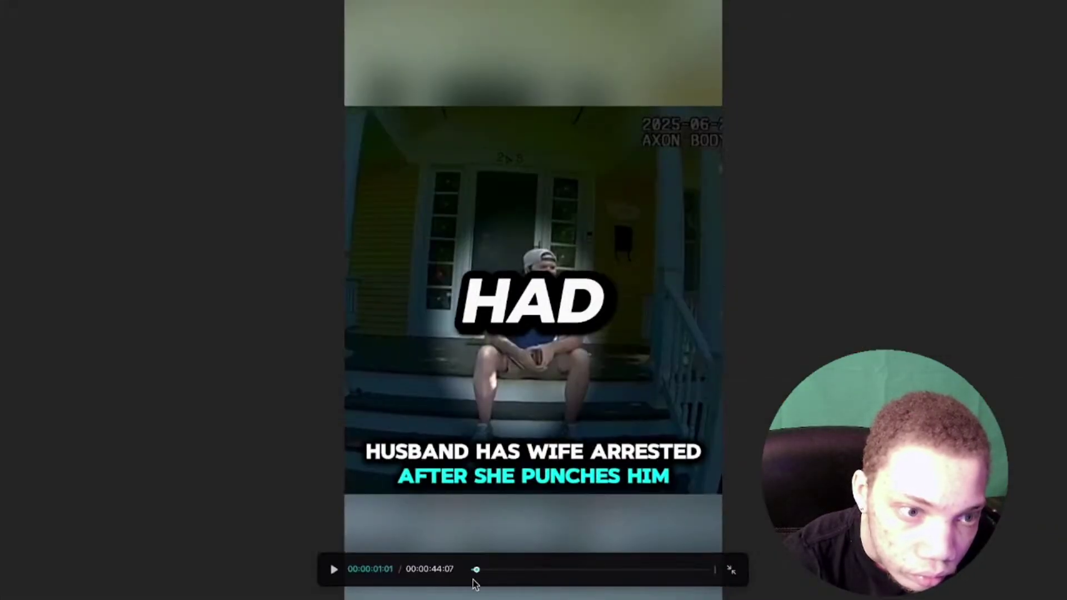
{"action": "left_click", "coordinate": [471, 570]}
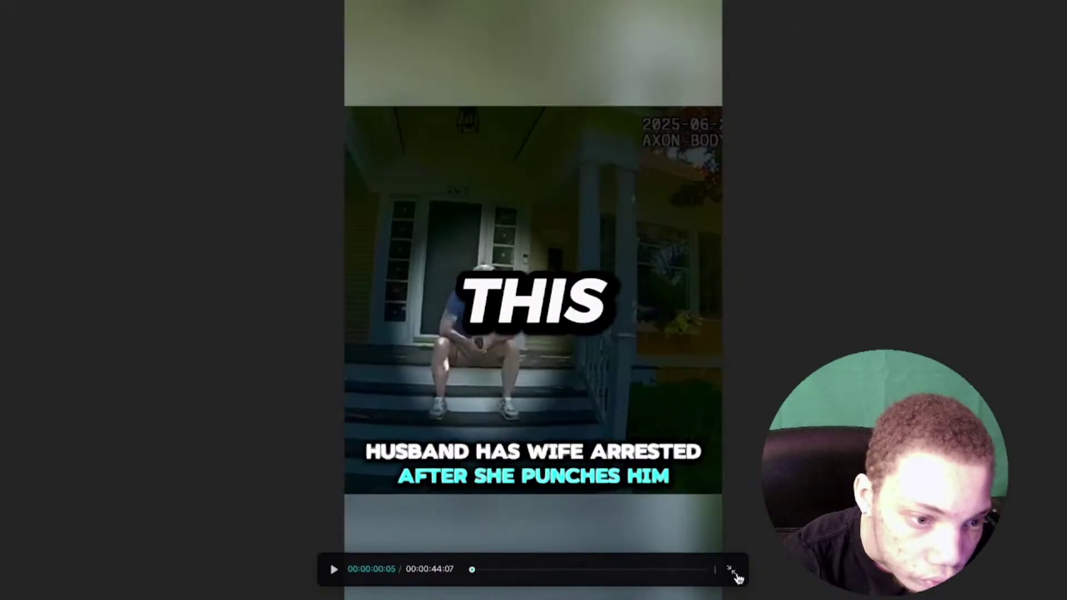
{"action": "left_click", "coordinate": [734, 574]}
{"action": "left_click", "coordinate": [60, 263]}
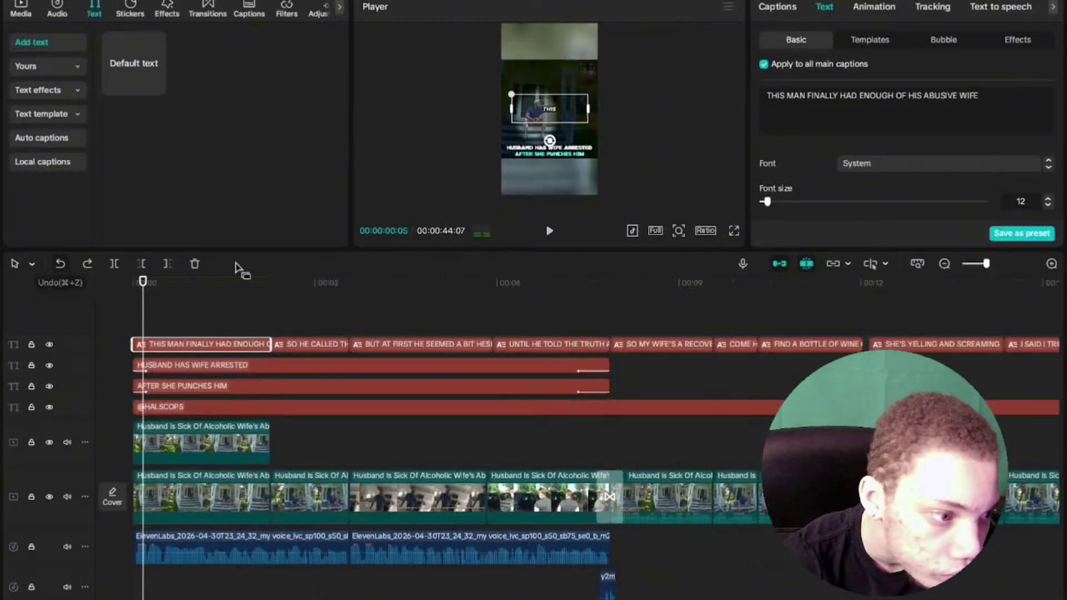
Check the opening caption THIS full screen and examine the caption's case, color and spacing settings
{"action": "left_click", "coordinate": [734, 231]}
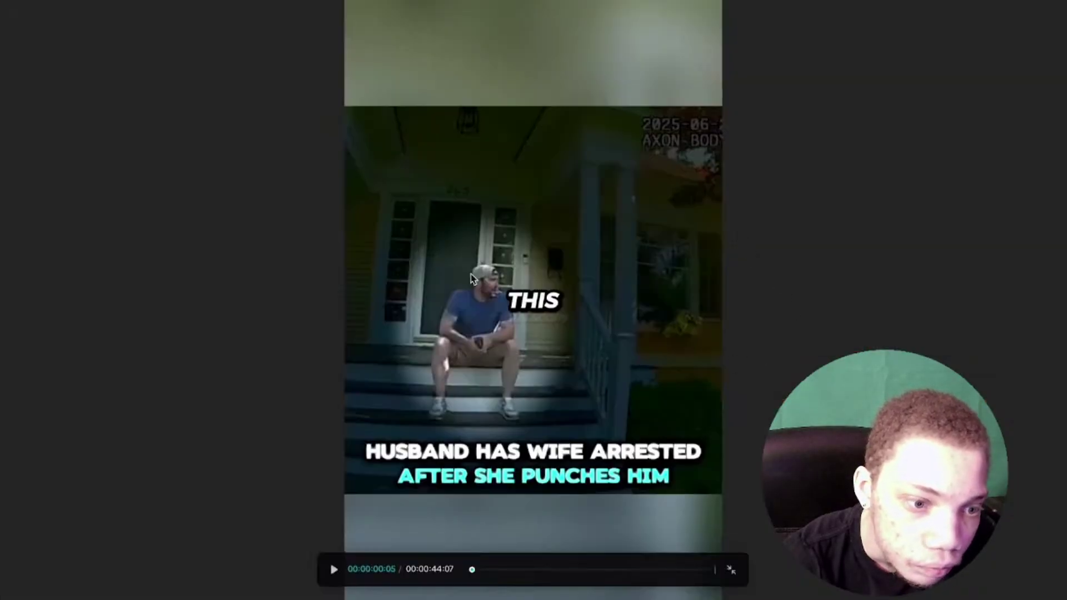
{"action": "left_click", "coordinate": [731, 566]}
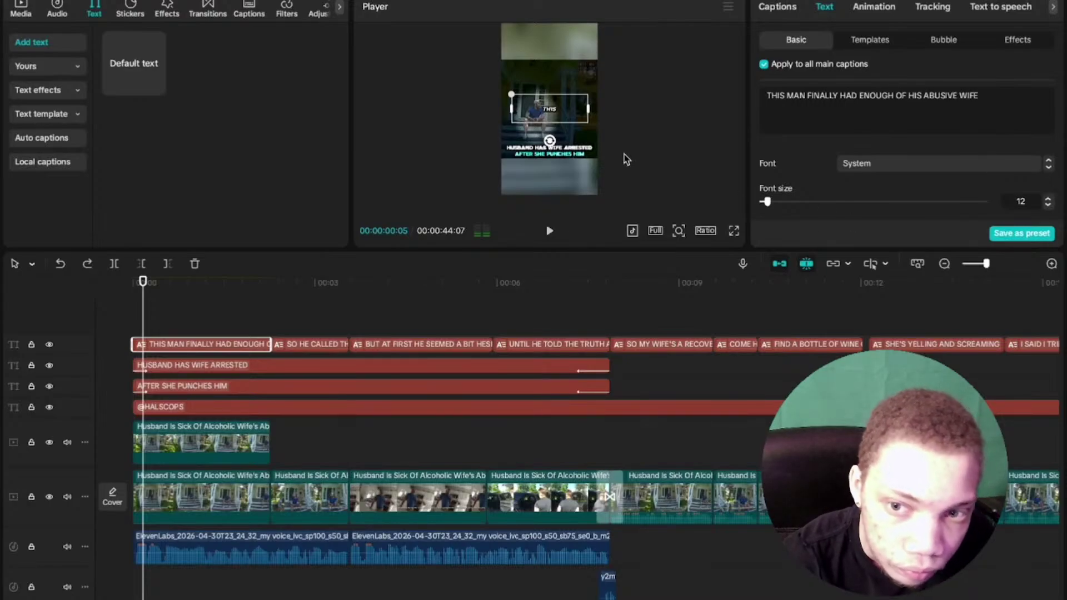
{"action": "scroll", "coordinate": [888, 176], "scroll_direction": "down", "scroll_amount": 4}
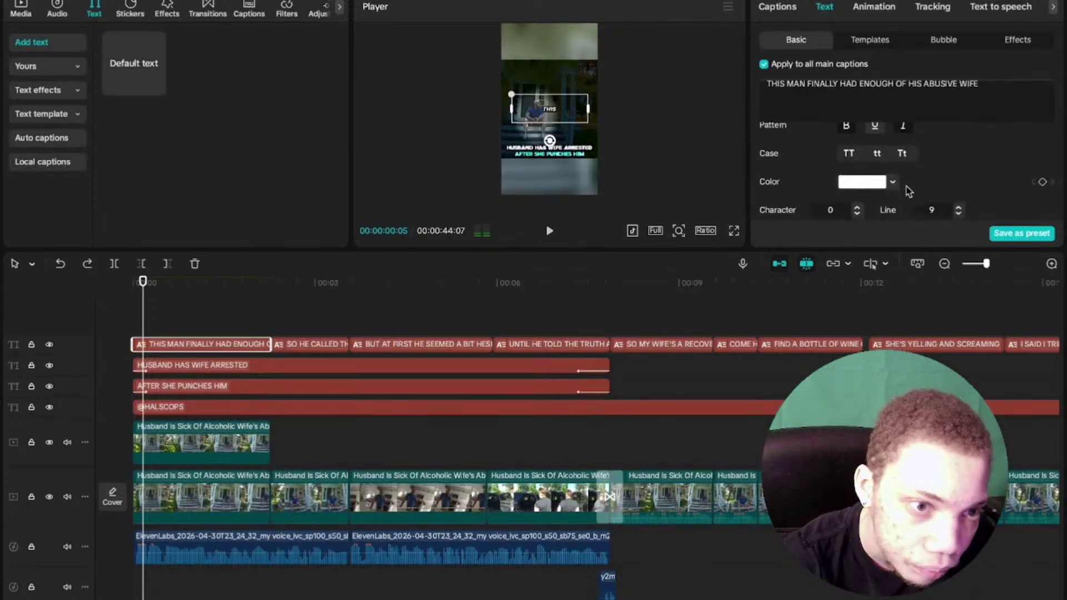
Examine the main captions' text style settings, including color, spacing, alignment, stroke, background, glow and shadow
{"action": "scroll", "coordinate": [850, 176], "scroll_direction": "up", "scroll_amount": 2}
{"action": "scroll", "coordinate": [935, 189], "scroll_direction": "down", "scroll_amount": 10}
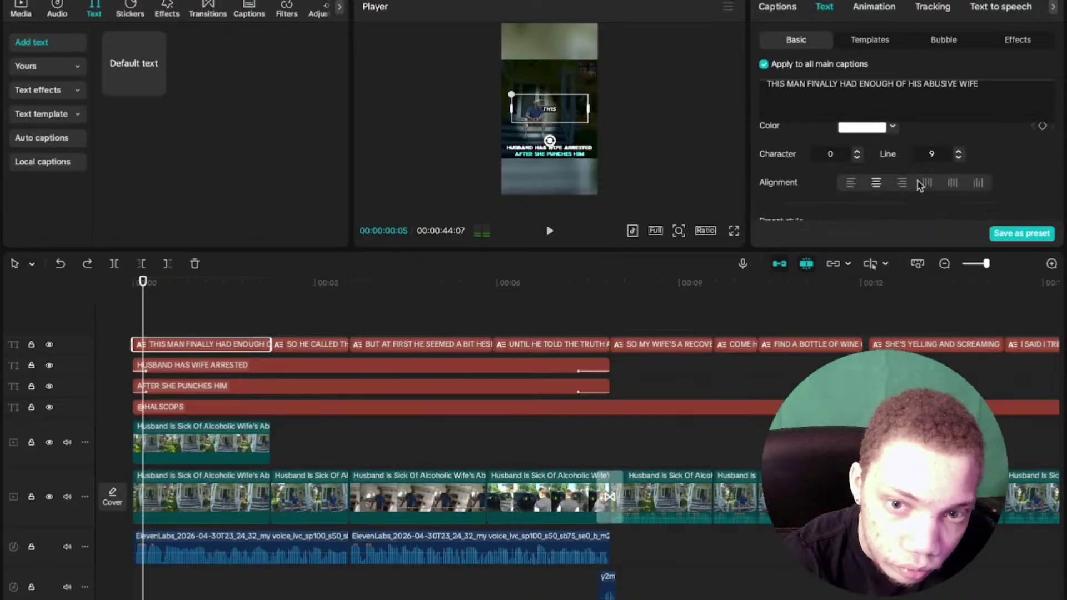
{"action": "scroll", "coordinate": [841, 185], "scroll_direction": "down", "scroll_amount": 4}
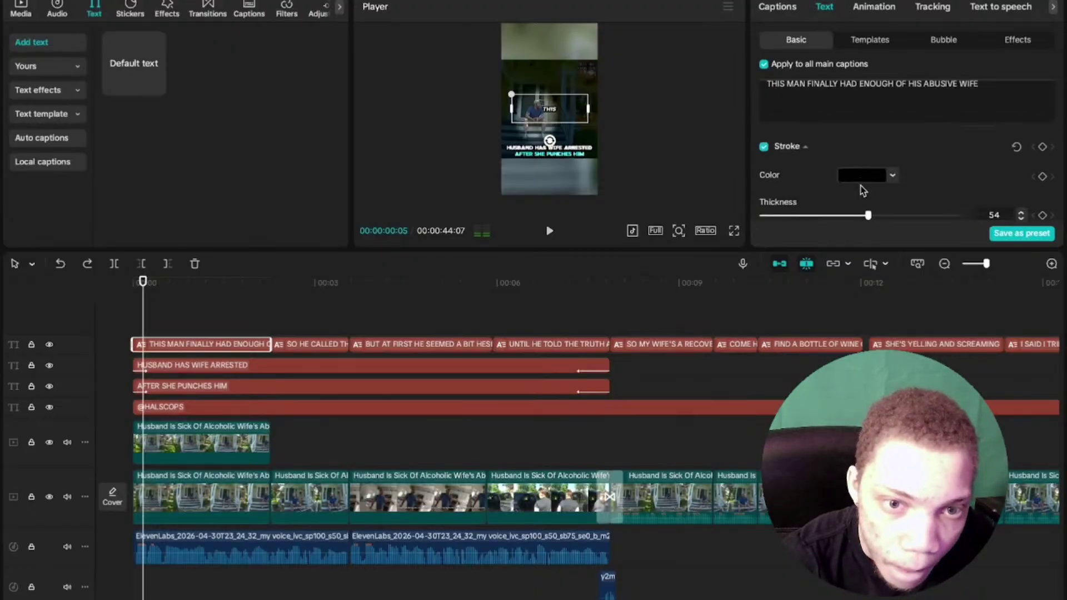
{"action": "scroll", "coordinate": [889, 179], "scroll_direction": "up", "scroll_amount": 1}
{"action": "scroll", "coordinate": [890, 177], "scroll_direction": "down", "scroll_amount": 2}
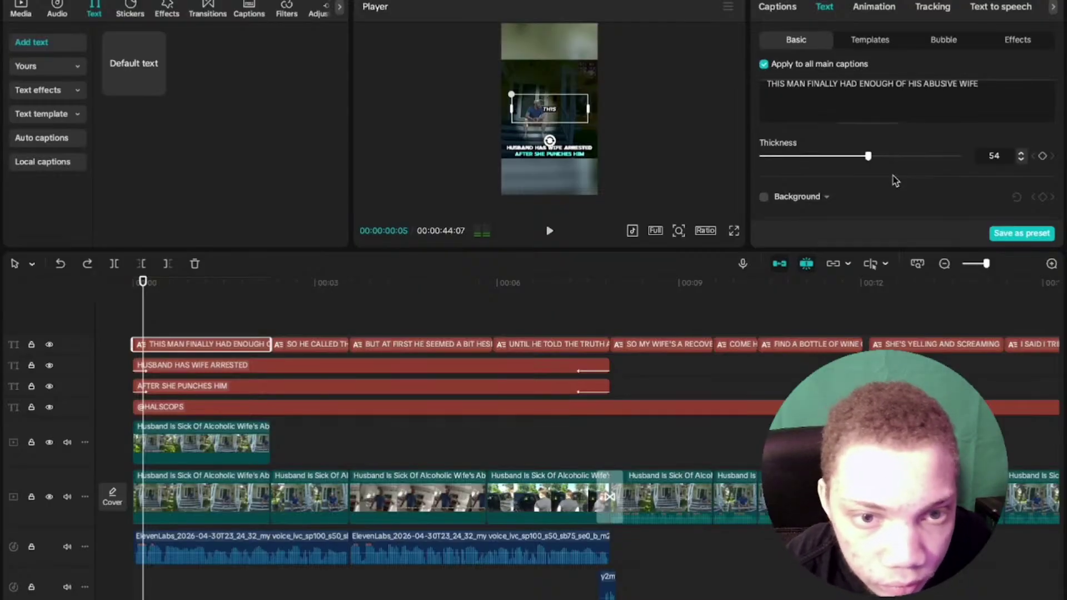
{"action": "scroll", "coordinate": [892, 178], "scroll_direction": "down", "scroll_amount": 2}
{"action": "scroll", "coordinate": [889, 181], "scroll_direction": "down", "scroll_amount": 3}
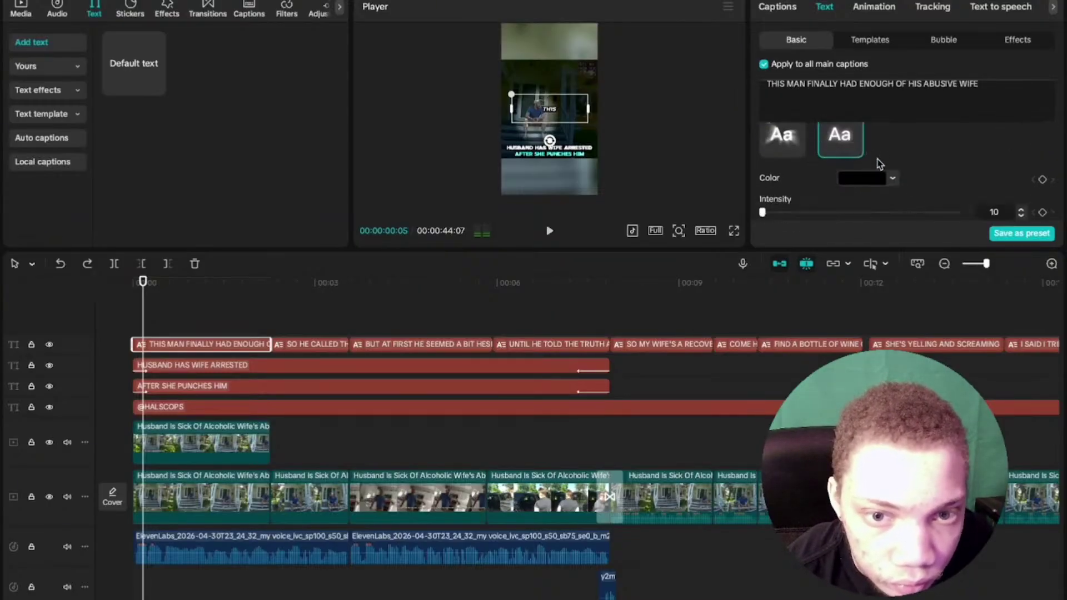
{"action": "scroll", "coordinate": [904, 179], "scroll_direction": "down", "scroll_amount": 8}
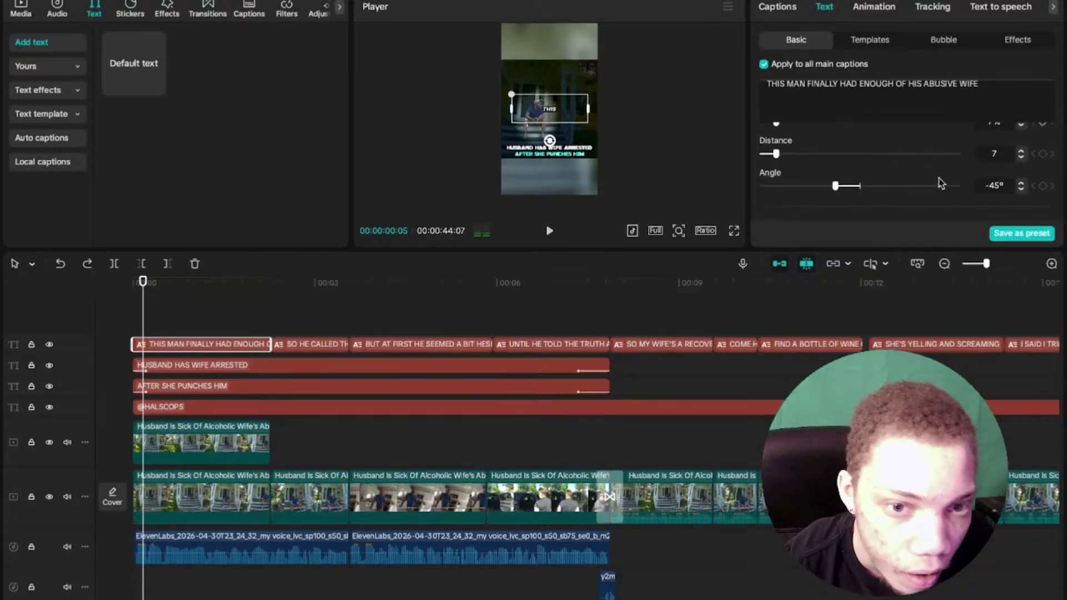
{"action": "scroll", "coordinate": [812, 170], "scroll_direction": "up", "scroll_amount": 1}
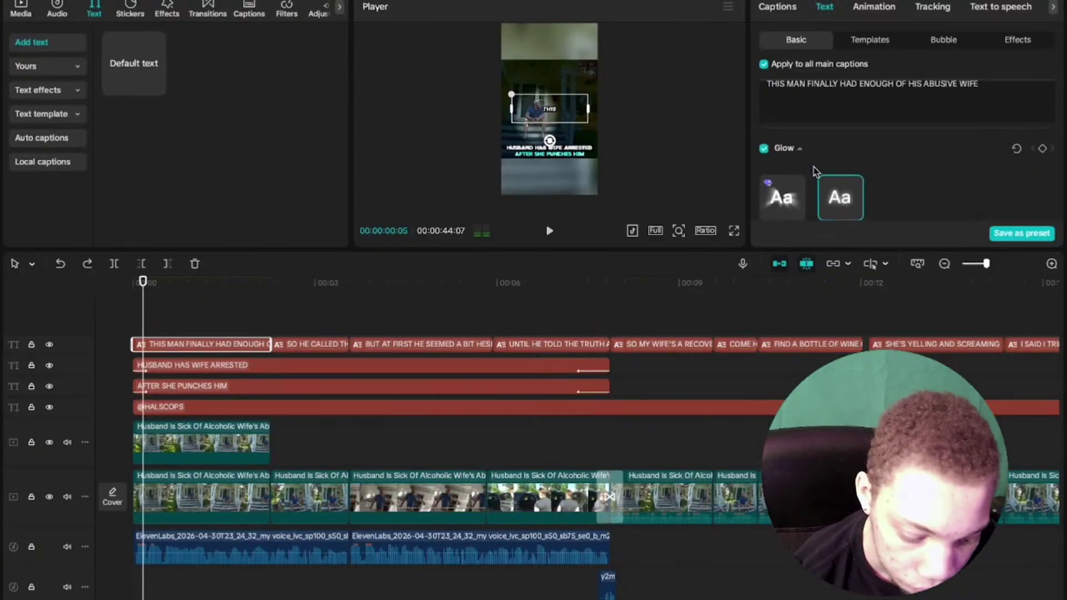
{"action": "scroll", "coordinate": [834, 175], "scroll_direction": "down", "scroll_amount": 2}
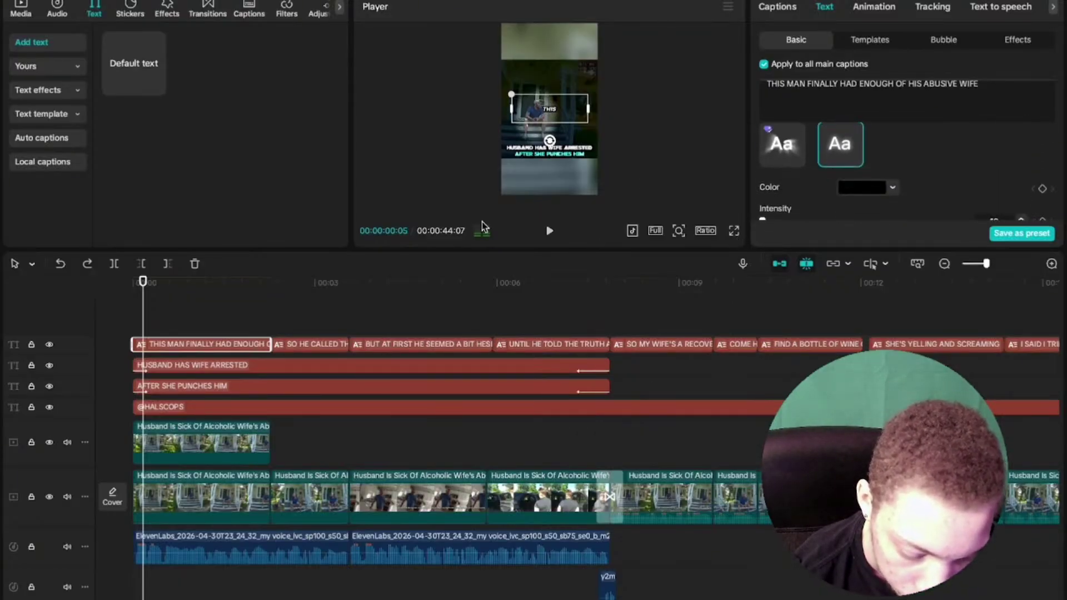
Add a default text clip above the captions at the start of the timeline, reading CAPTIONS, and position it just above the caption in the frame
{"action": "left_click_drag", "start_coordinate": [158, 54], "coordinate": [134, 342]}
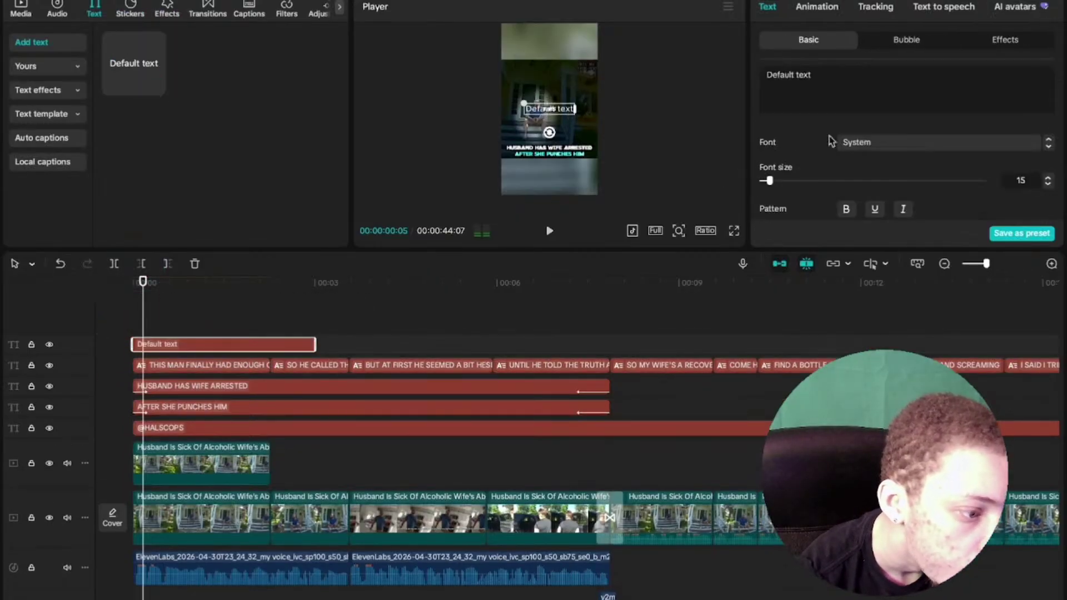
{"action": "left_click", "coordinate": [863, 89]}
{"action": "type", "text": "CAP"}
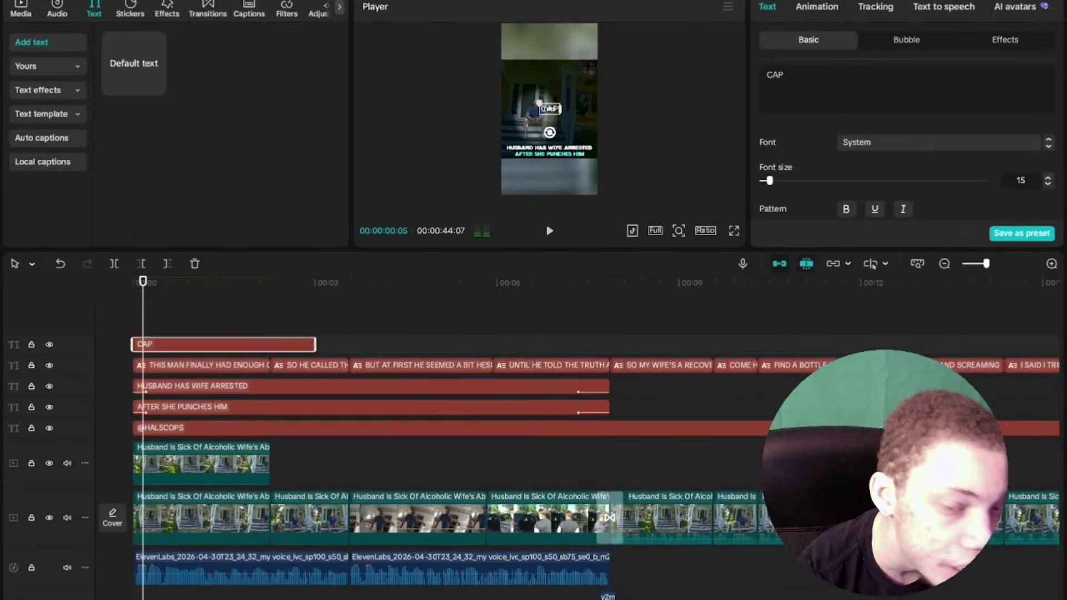
{"action": "type", "text": "TIONS"}
{"action": "key", "text": "BackSpace"}
{"action": "key", "text": "BackSpace"}
{"action": "key", "text": "BackSpace"}
{"action": "key", "text": "BackSpace"}
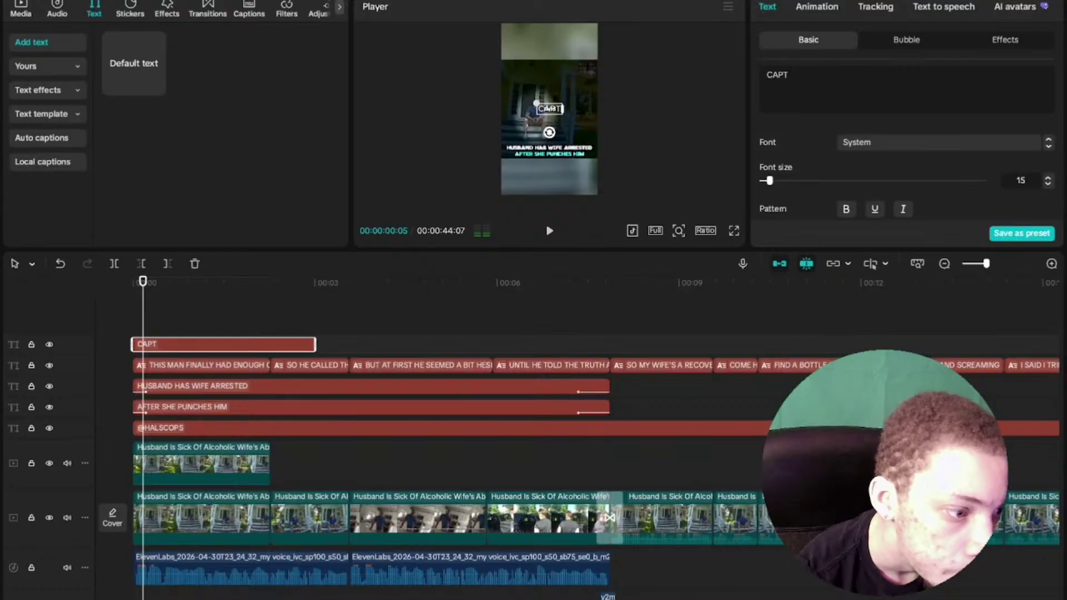
{"action": "type", "text": "IONS"}
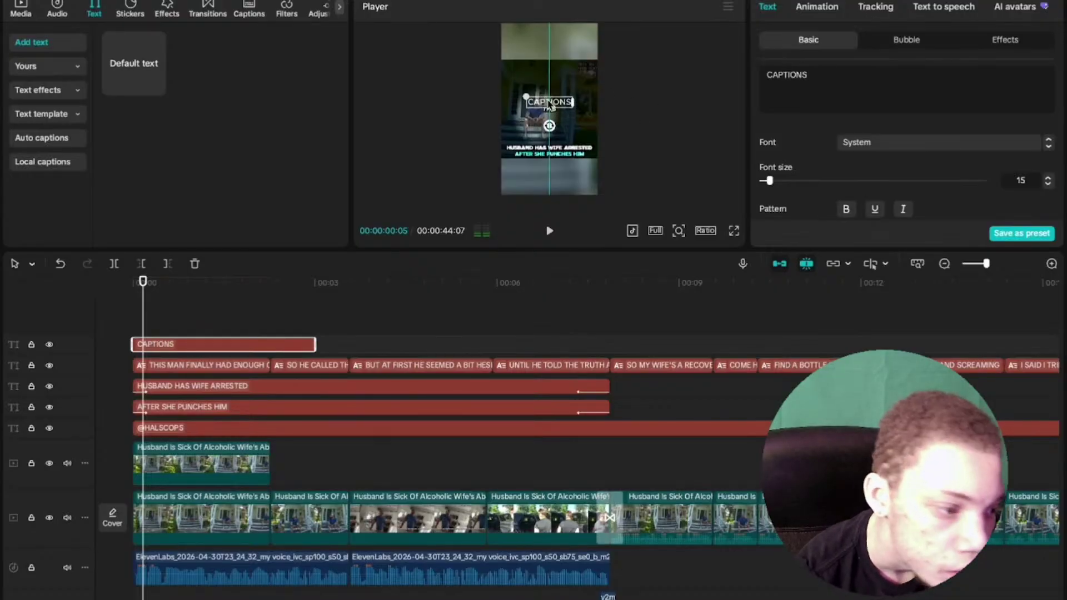
Give the CAPTIONS text a black stroke and font size 14, and check it in the full-screen preview
{"action": "scroll", "coordinate": [824, 162], "scroll_direction": "down", "scroll_amount": 2}
{"action": "scroll", "coordinate": [822, 157], "scroll_direction": "down", "scroll_amount": 10}
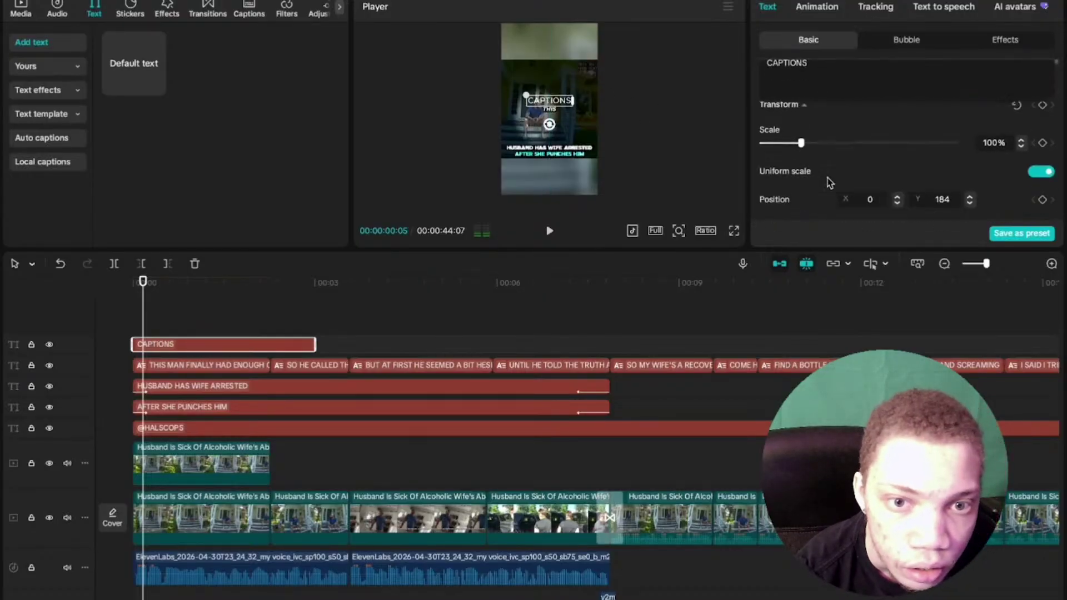
{"action": "scroll", "coordinate": [817, 185], "scroll_direction": "down", "scroll_amount": 2}
{"action": "left_click", "coordinate": [763, 106]}
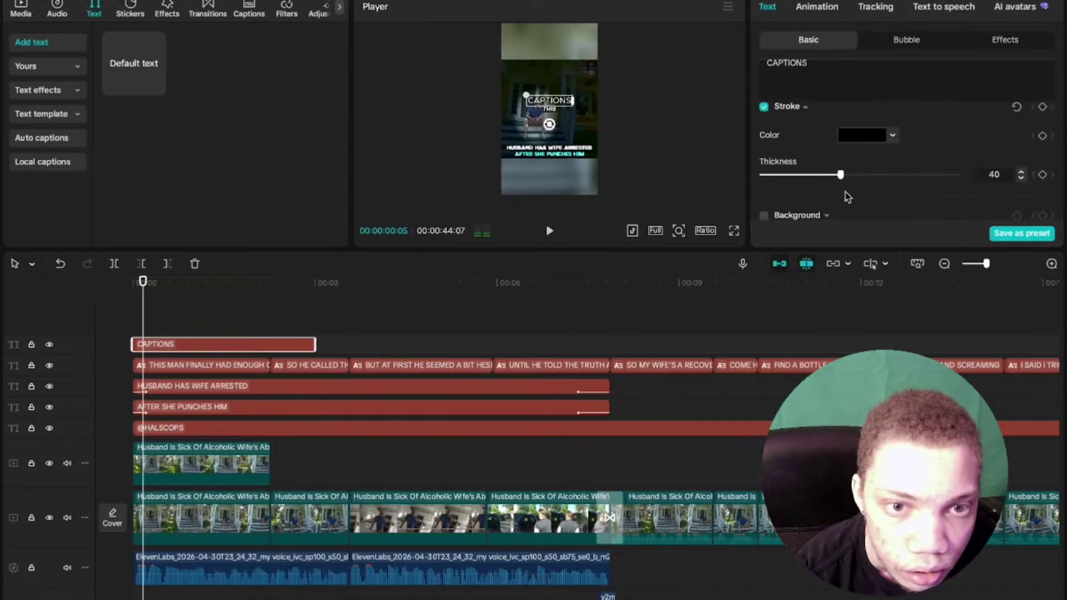
{"action": "scroll", "coordinate": [850, 150], "scroll_direction": "up", "scroll_amount": 12}
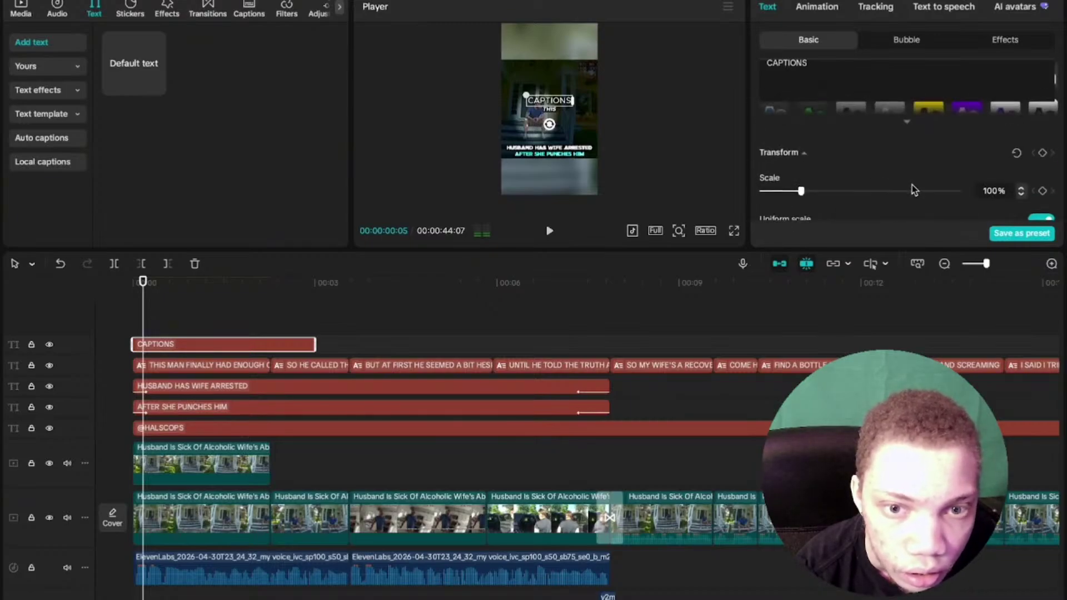
{"action": "scroll", "coordinate": [1004, 163], "scroll_direction": "up", "scroll_amount": 5}
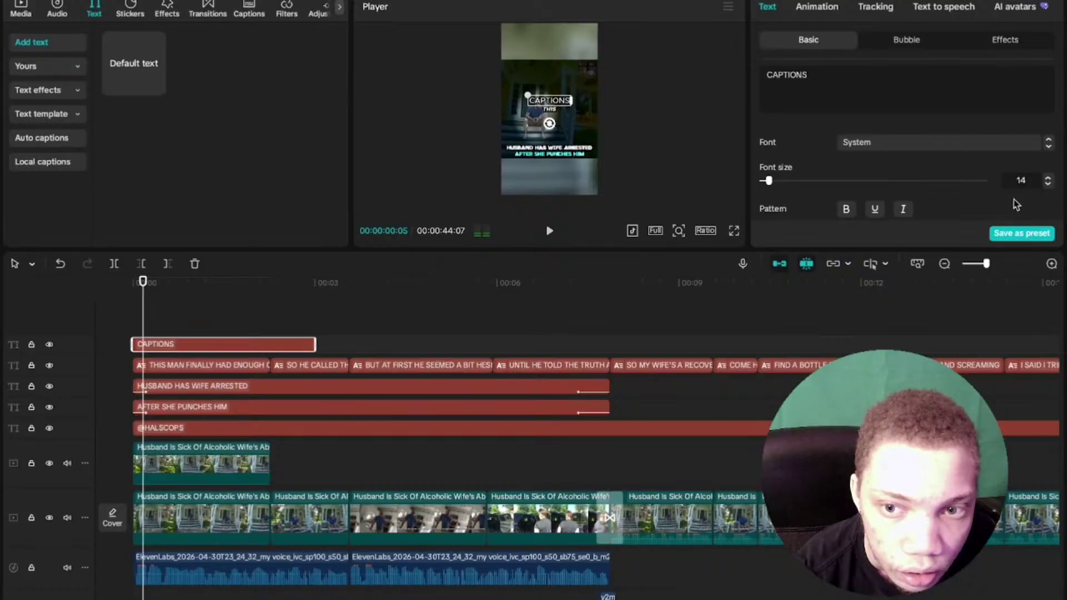
{"action": "left_click", "coordinate": [734, 231]}
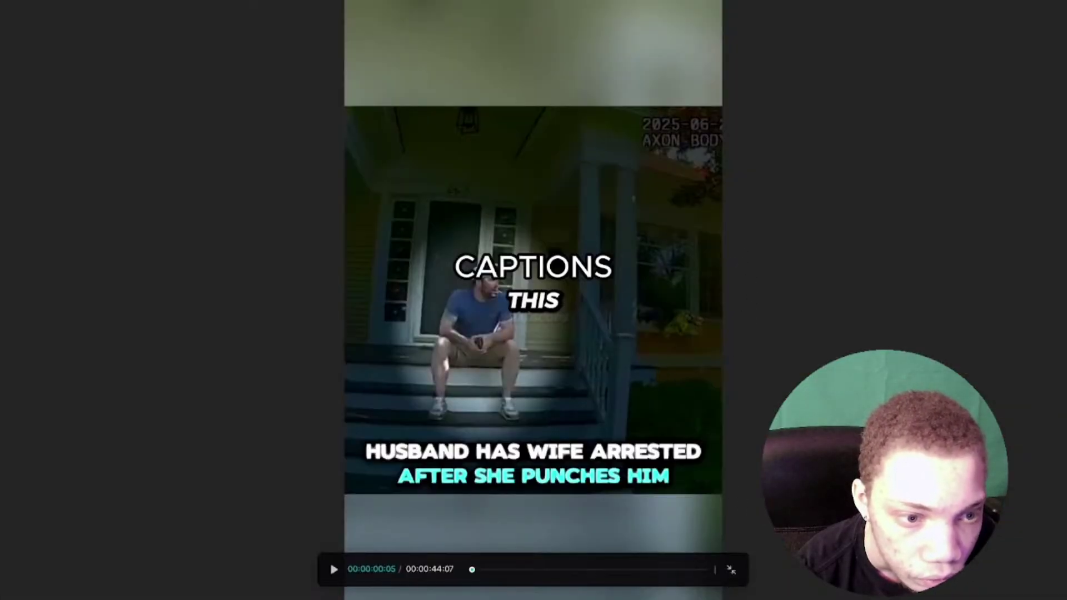
{"action": "key", "text": "Escape"}
{"action": "left_click", "coordinate": [191, 331]}
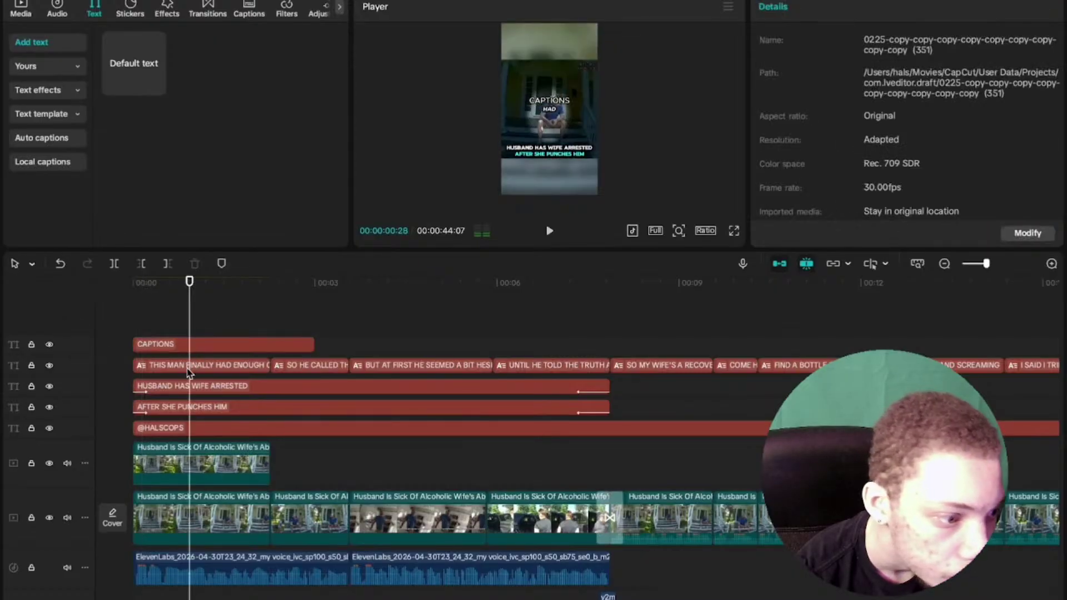
Delete the CAPTIONS text clip from the timeline
{"action": "left_click", "coordinate": [192, 365]}
{"action": "left_click", "coordinate": [869, 39]}
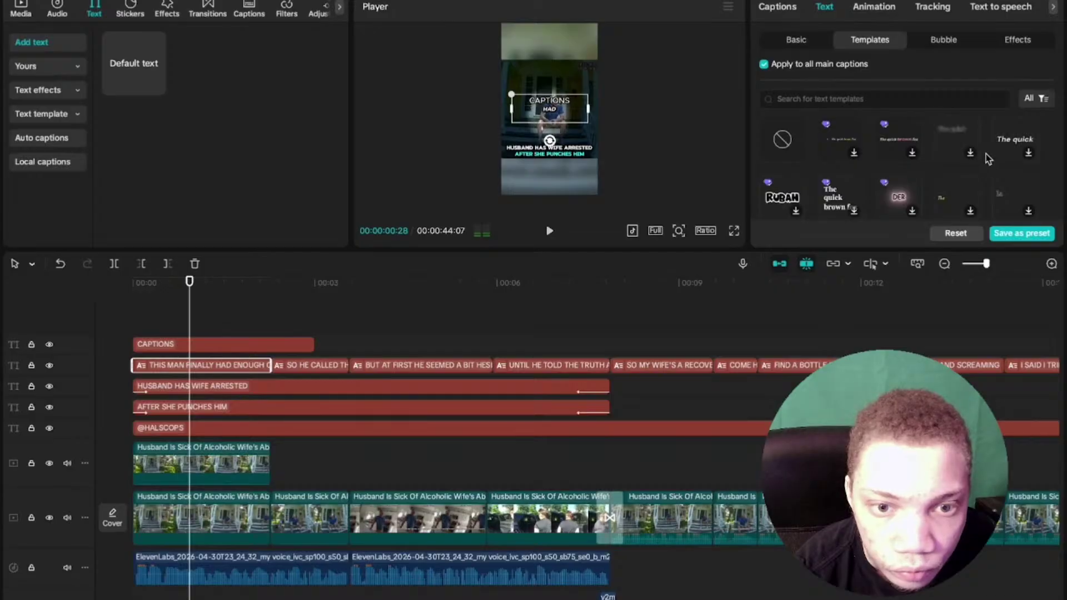
{"action": "left_click", "coordinate": [224, 345]}
{"action": "key", "text": "Delete"}
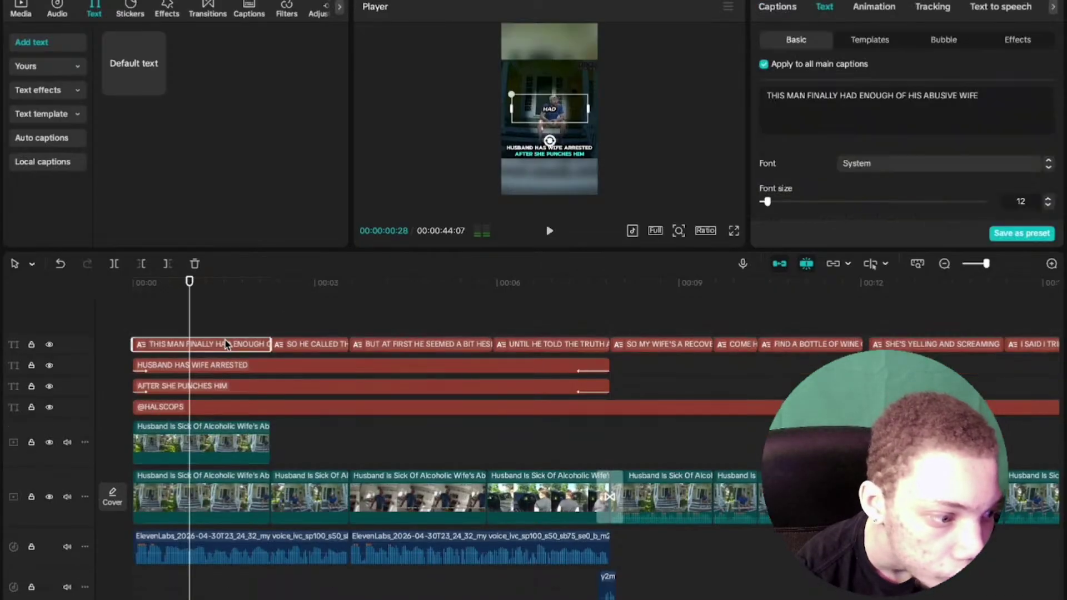
Apply the white serif "The quick brown fox" text template to all main captions and play the result full screen
{"action": "left_click", "coordinate": [871, 42]}
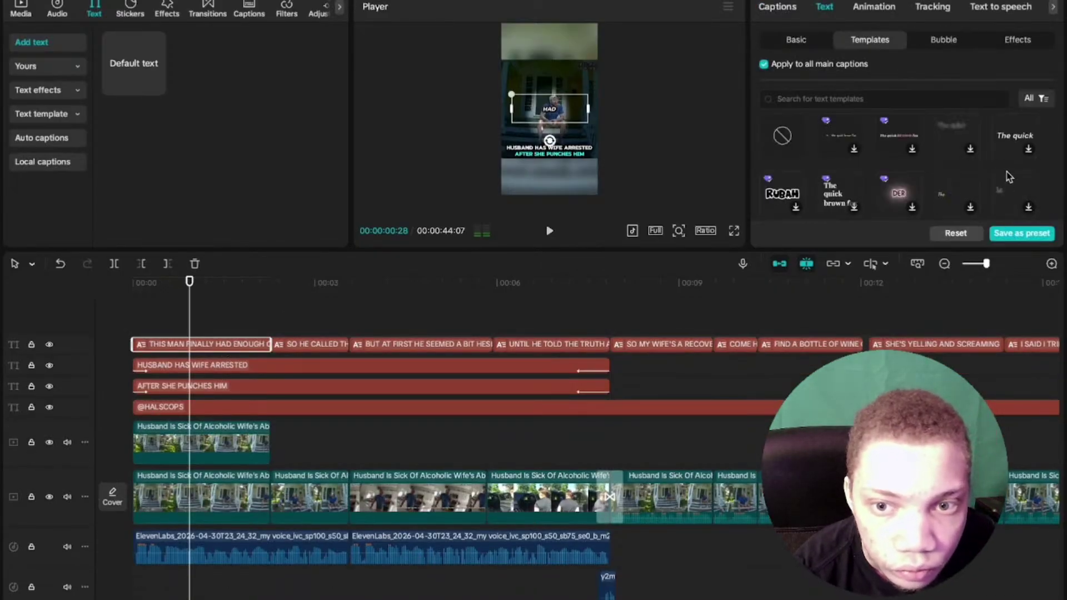
{"action": "left_click", "coordinate": [839, 192]}
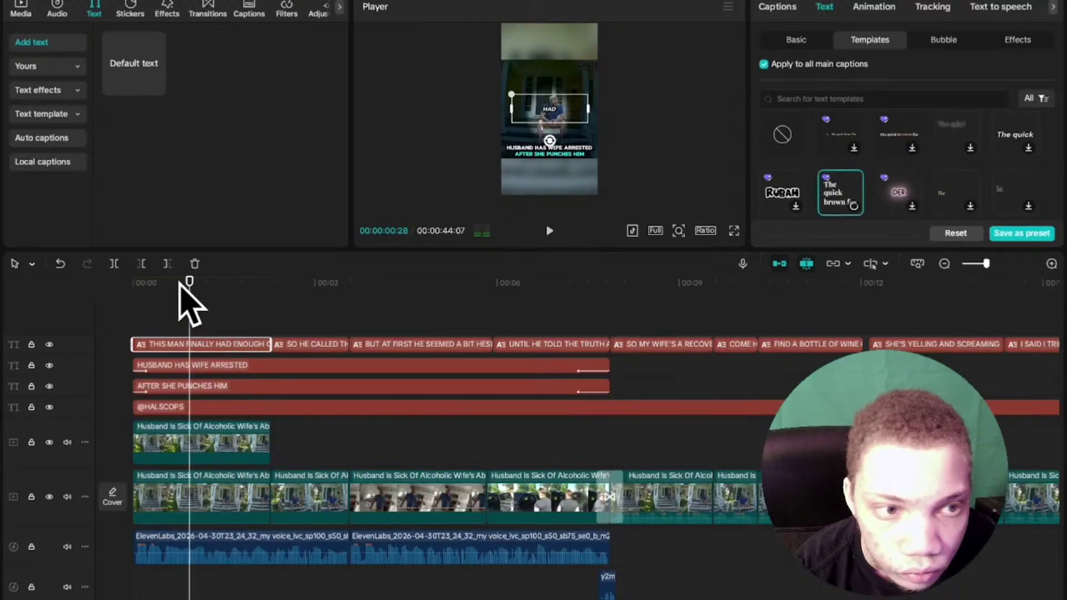
{"action": "left_click", "coordinate": [133, 310]}
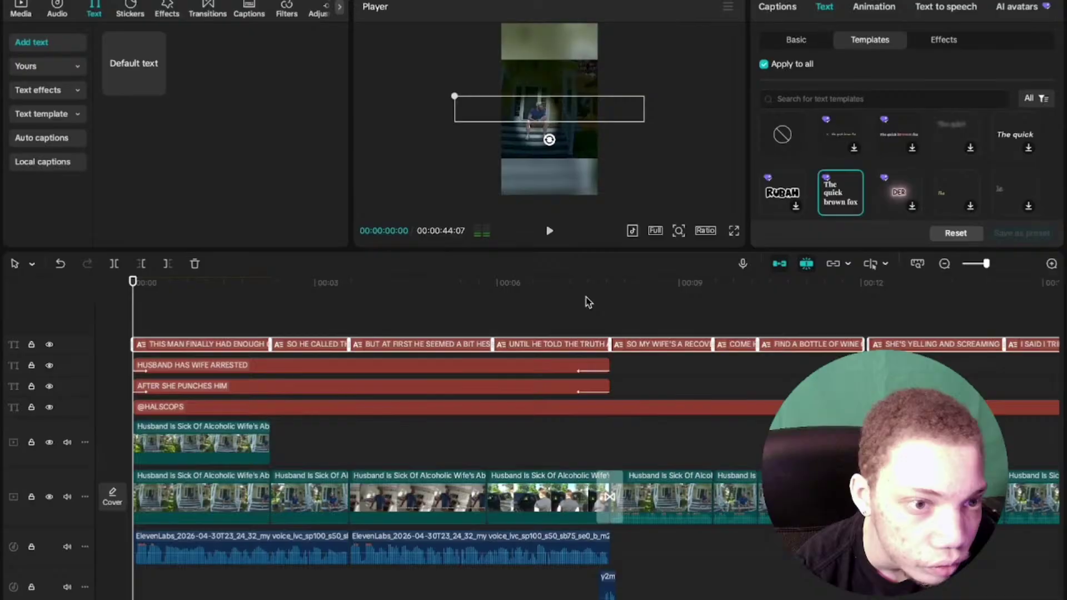
{"action": "left_click", "coordinate": [732, 231]}
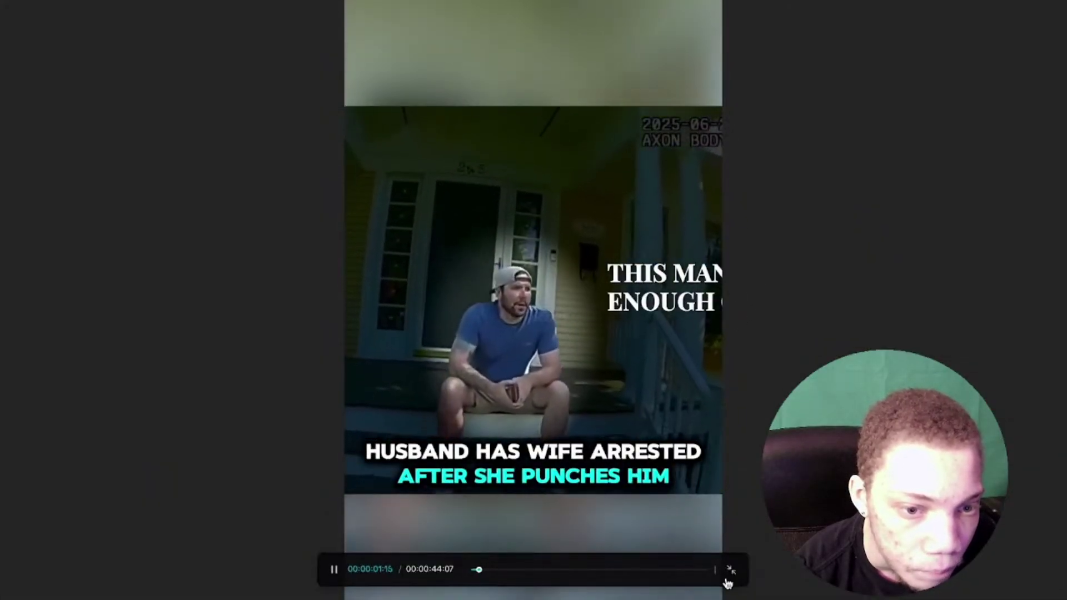
{"action": "left_click", "coordinate": [731, 570]}
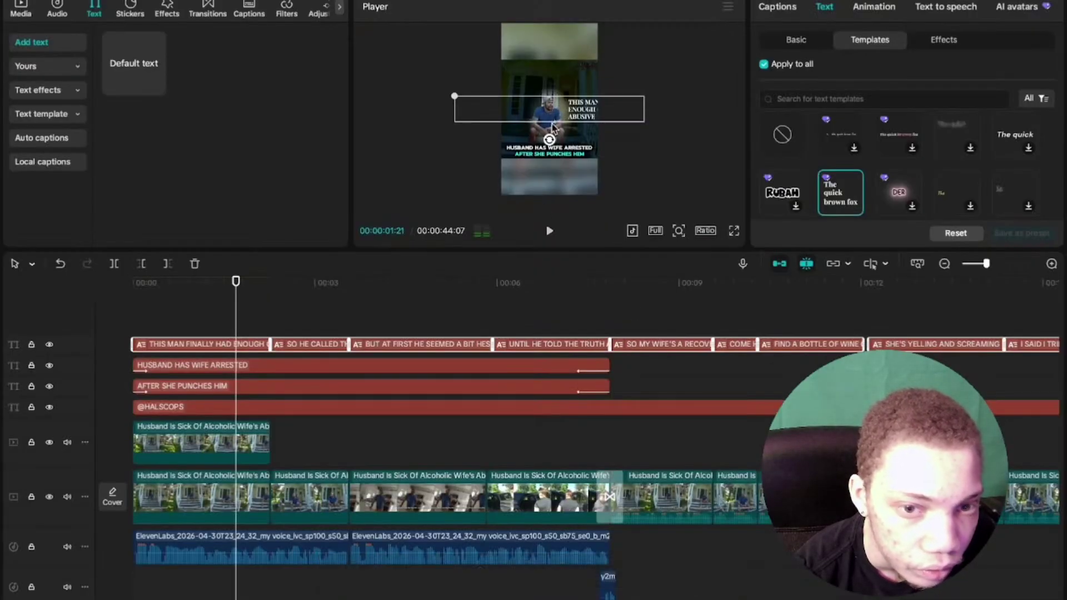
{"action": "left_click", "coordinate": [735, 231]}
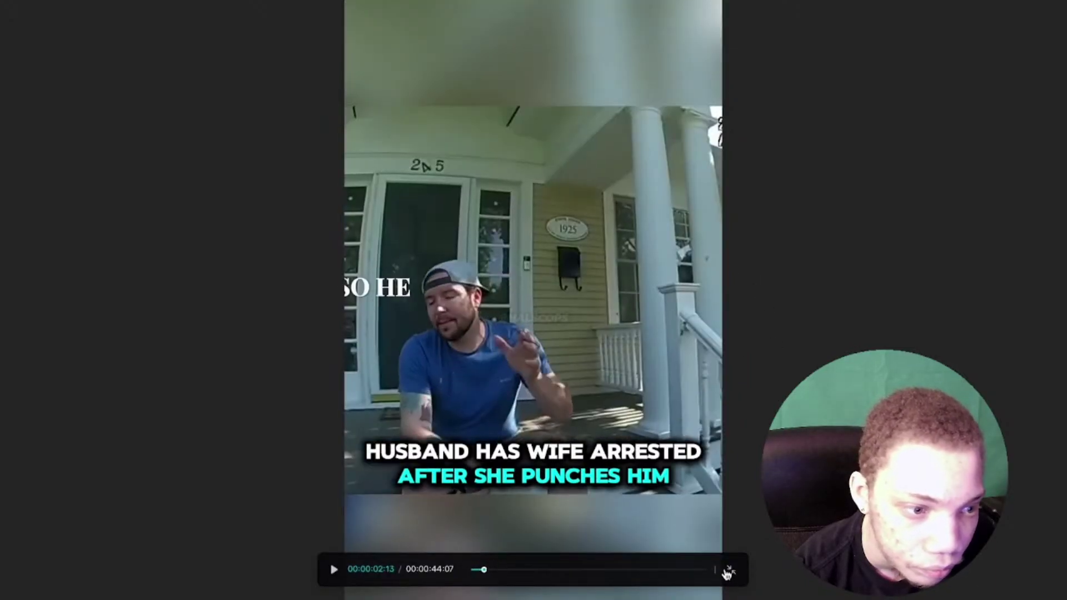
{"action": "left_click", "coordinate": [729, 572]}
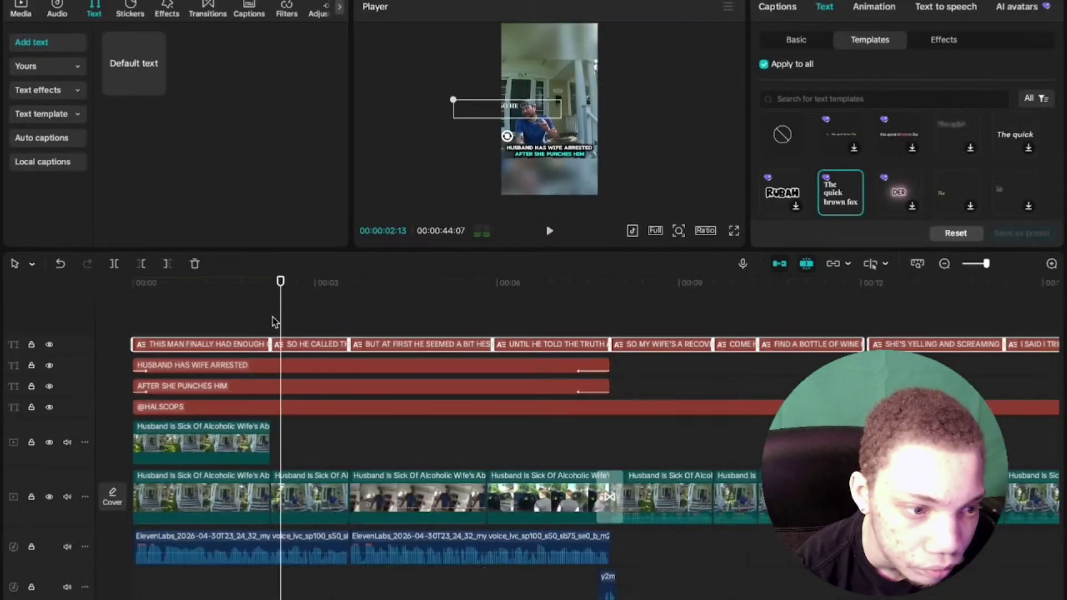
Undo the serif text template on the captions
{"action": "left_click", "coordinate": [60, 265]}
{"action": "left_click", "coordinate": [60, 264]}
{"action": "left_click", "coordinate": [60, 265]}
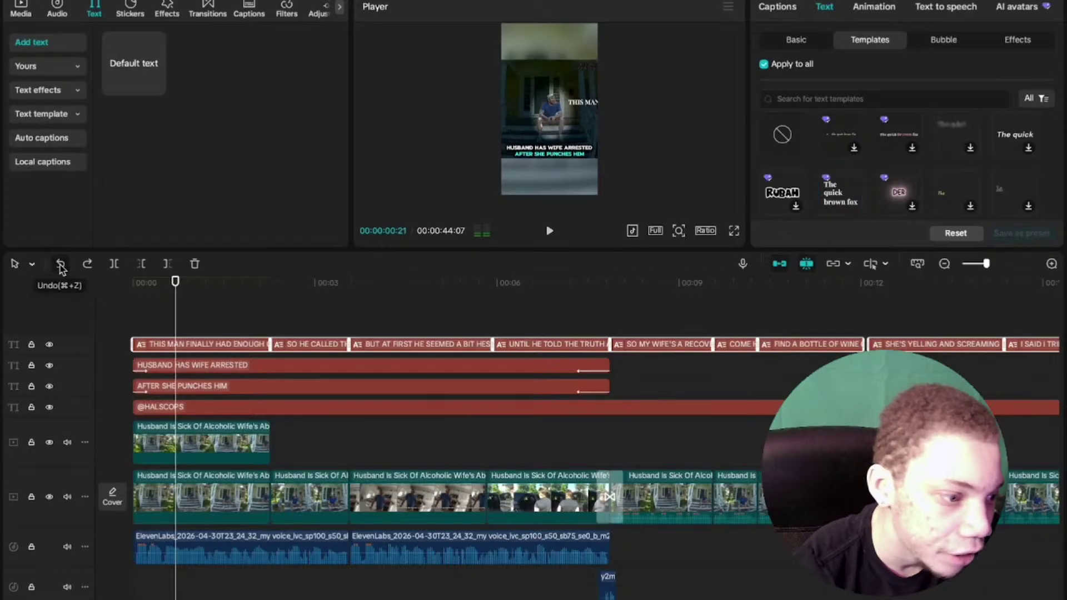
{"action": "left_click", "coordinate": [60, 265]}
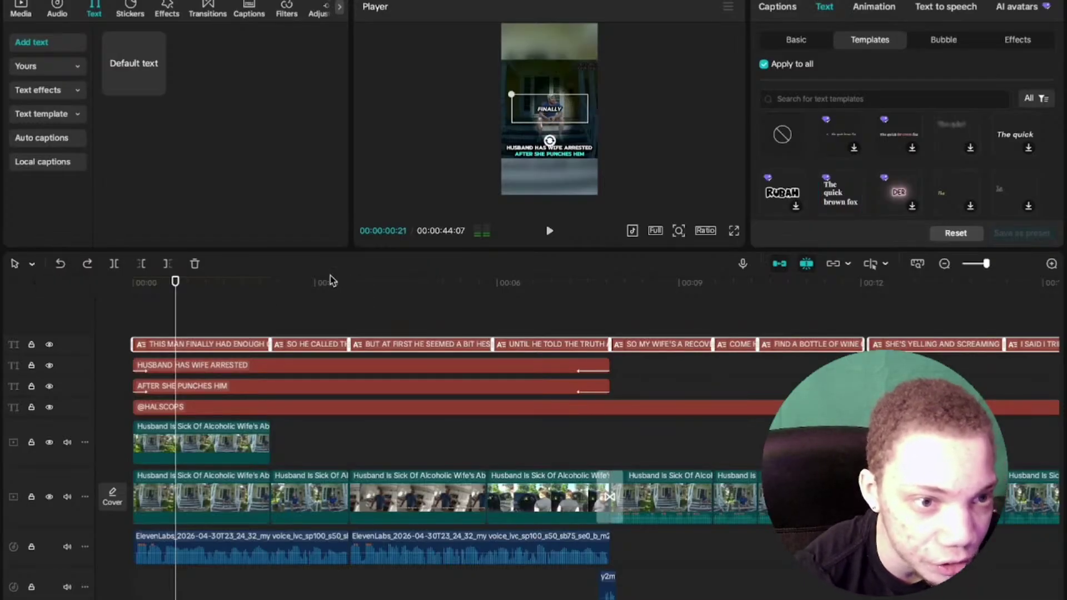
Play the captions in the full-screen preview to check their original style
{"action": "left_click", "coordinate": [733, 230]}
{"action": "key", "text": "space"}
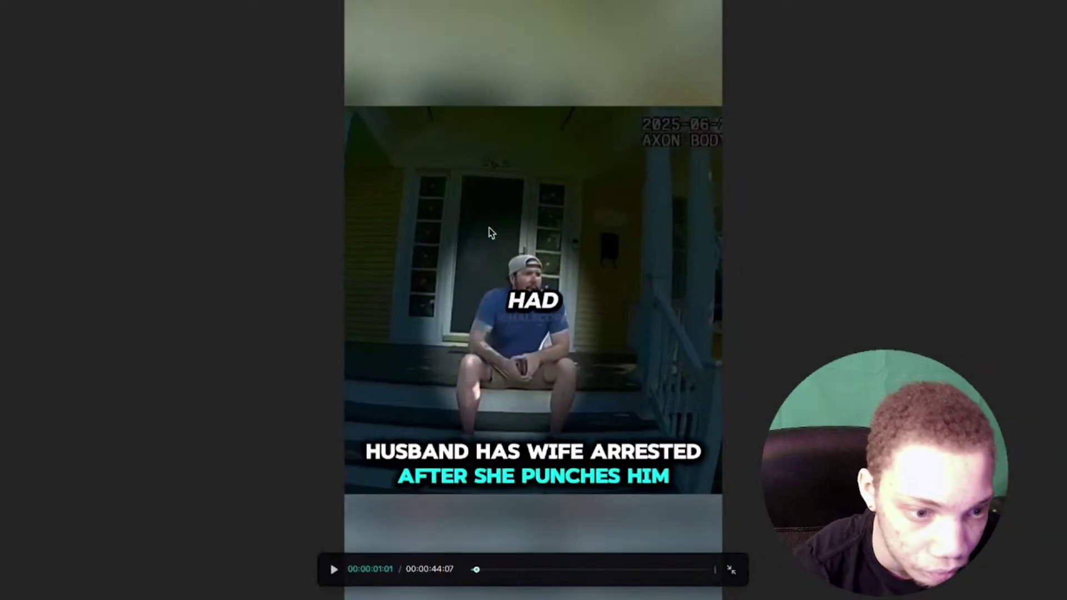
{"action": "left_click", "coordinate": [732, 567]}
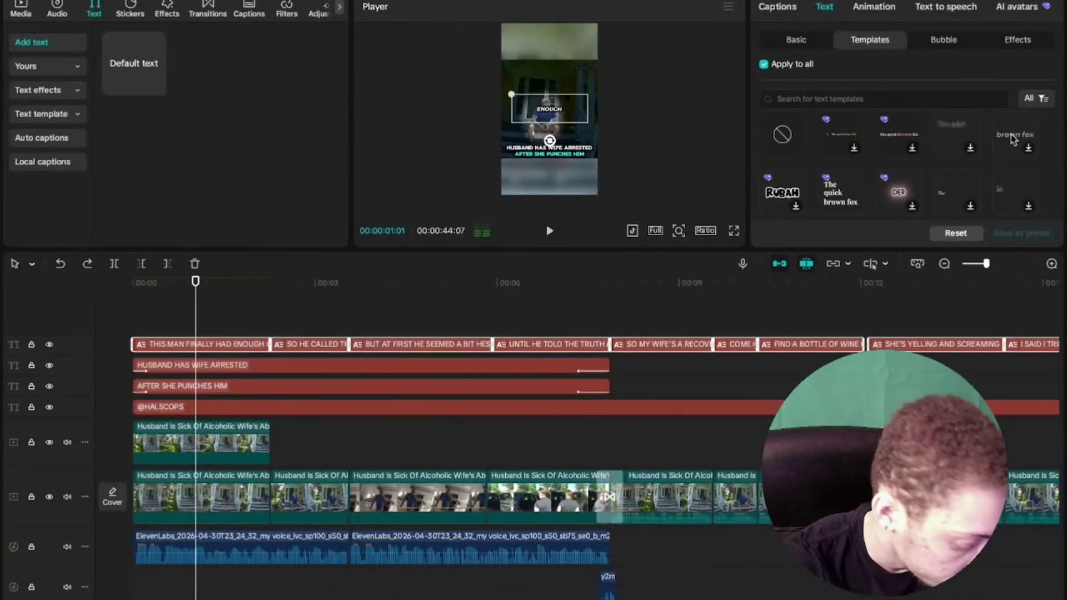
{"action": "left_click", "coordinate": [567, 317]}
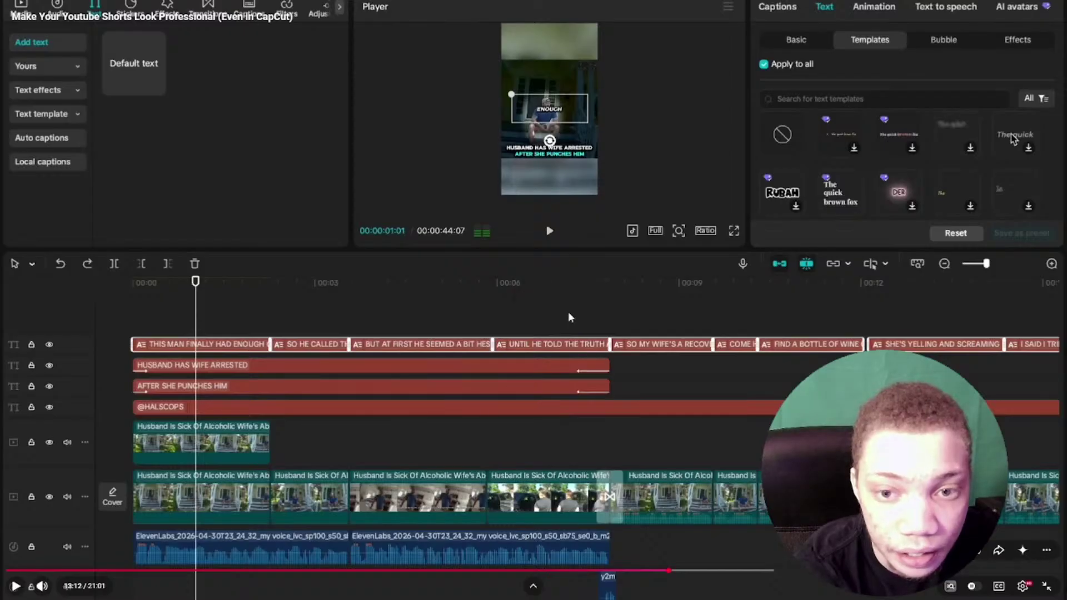
{"action": "left_click", "coordinate": [568, 317]}
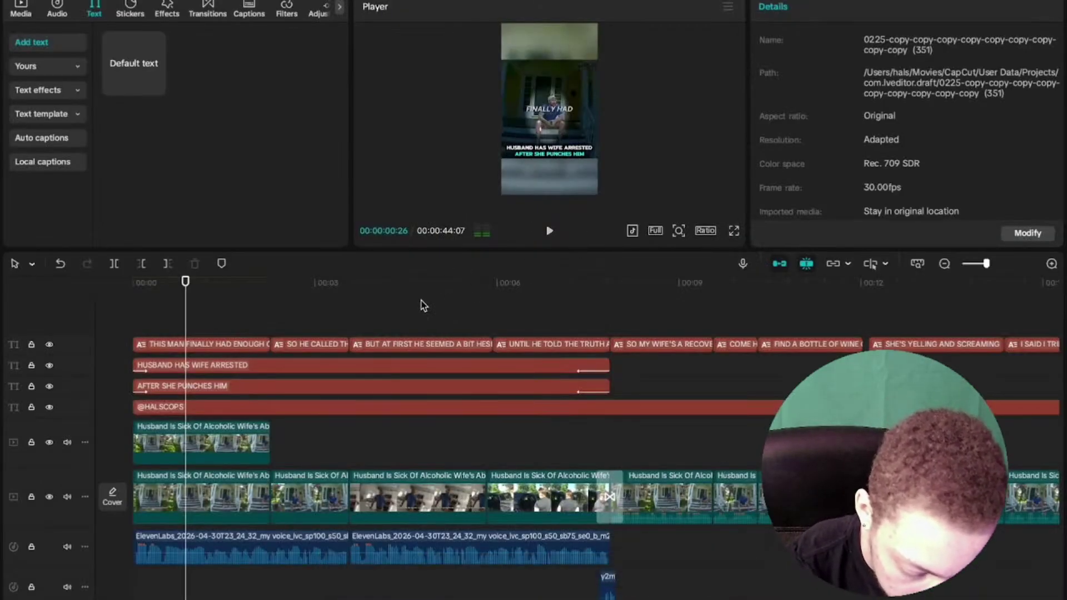
Select the first caption and remove the text template from all captions
{"action": "left_click", "coordinate": [217, 351]}
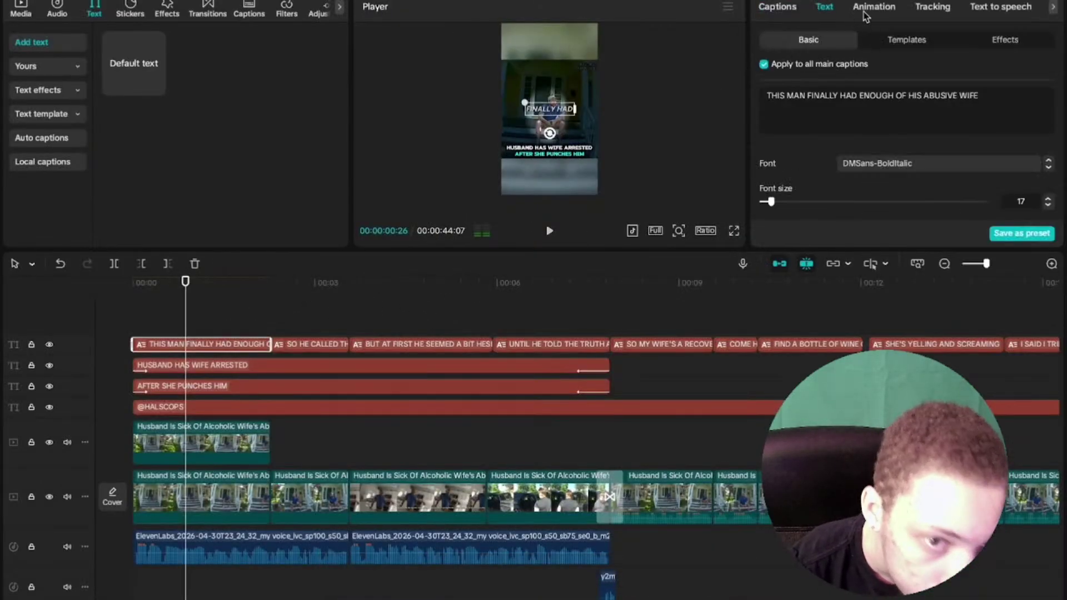
{"action": "left_click", "coordinate": [900, 40]}
{"action": "mouse_move", "coordinate": [688, 554]}
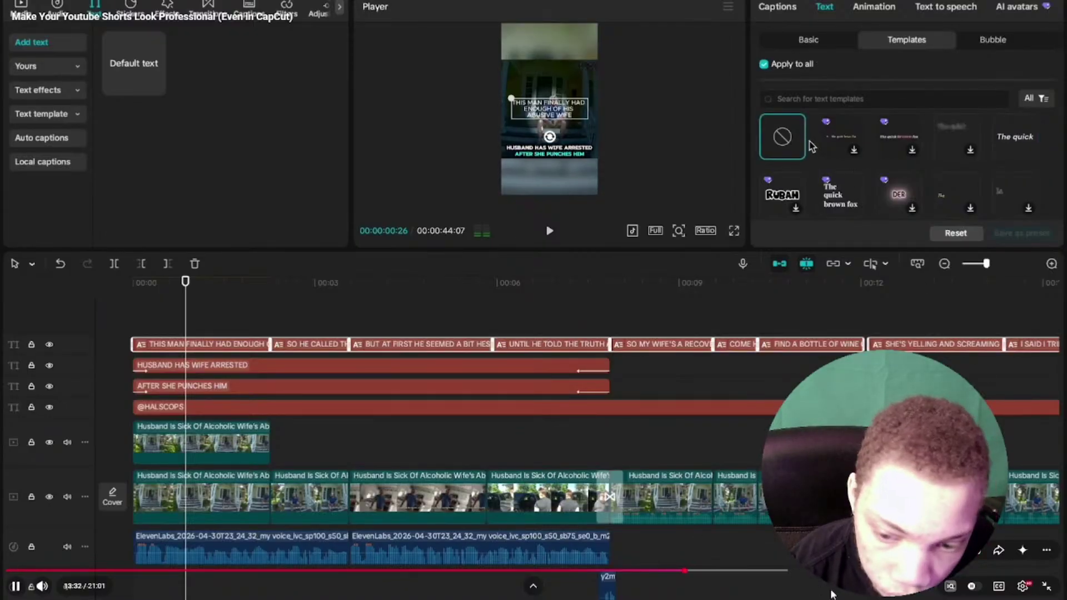
{"action": "left_click", "coordinate": [1022, 586]}
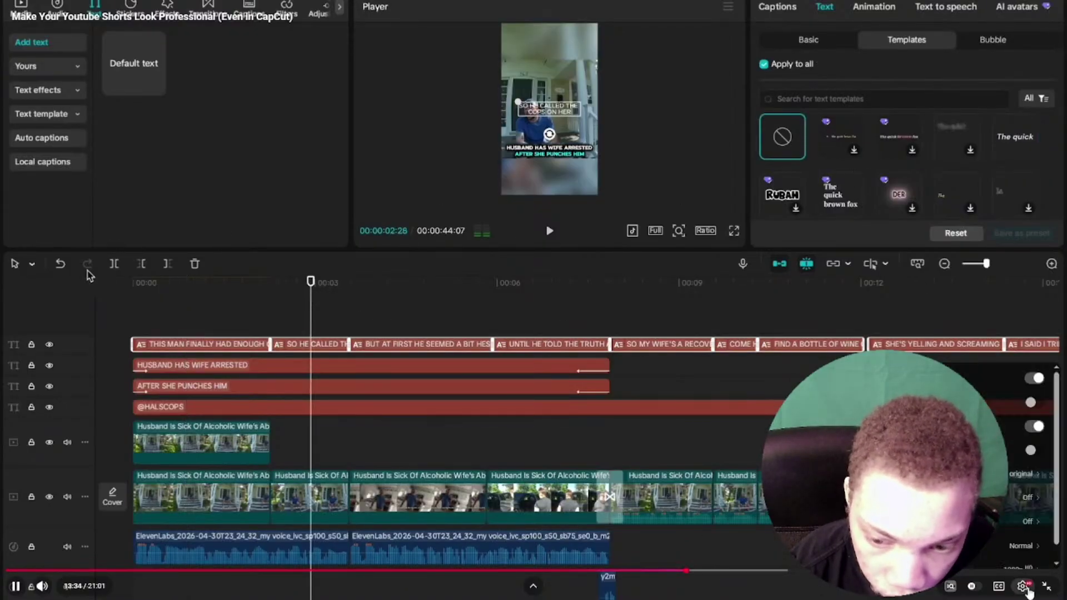
Play the opening shots of the short in the full-screen preview through the first transition, and leave the preview
{"action": "left_click", "coordinate": [989, 565]}
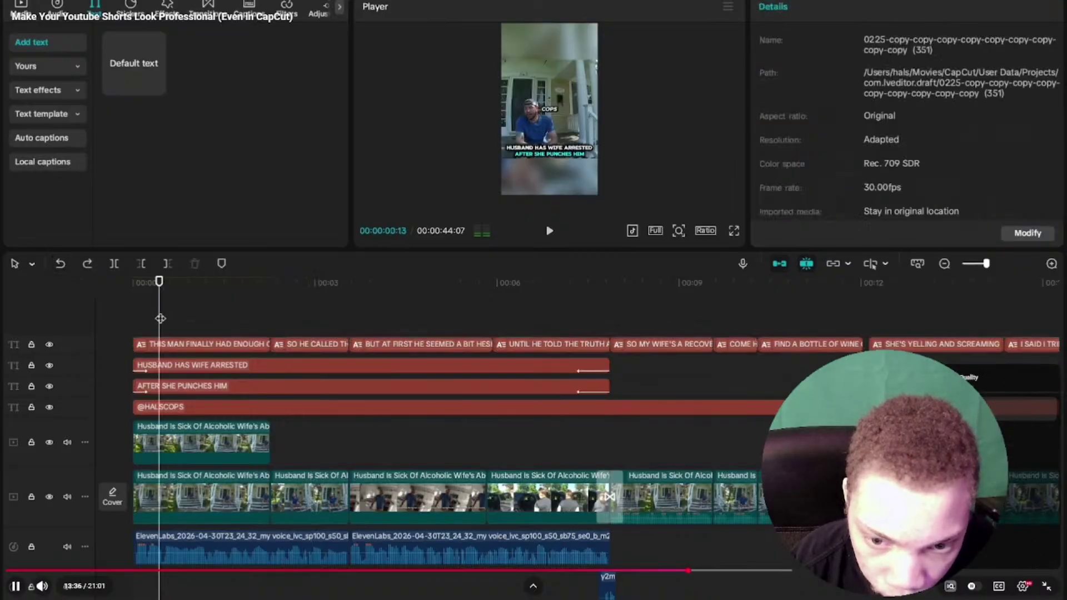
{"action": "left_click", "coordinate": [596, 105]}
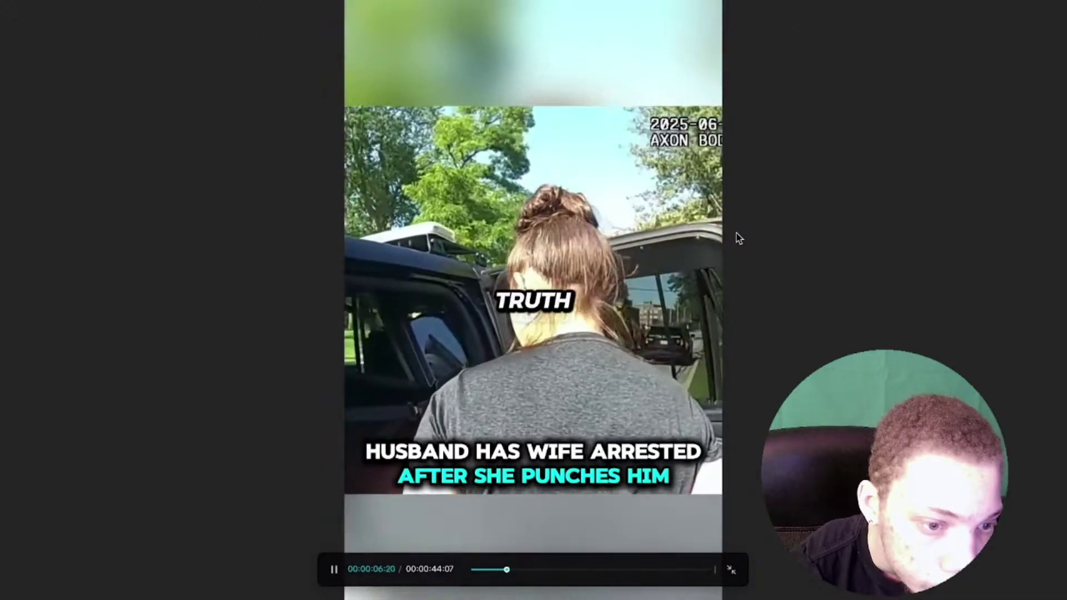
{"action": "key", "text": "space"}
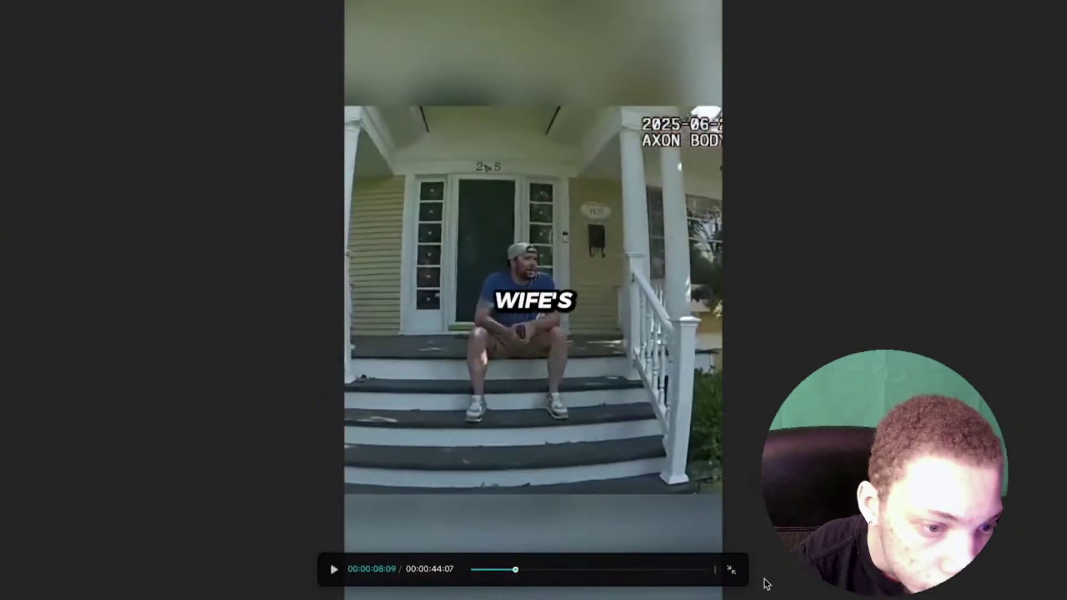
{"action": "left_click", "coordinate": [742, 577]}
Examine the youtube audio clip and the transition at the end of the fourth video clip, with the playhead at 00:00:07:24
{"action": "left_click", "coordinate": [599, 336]}
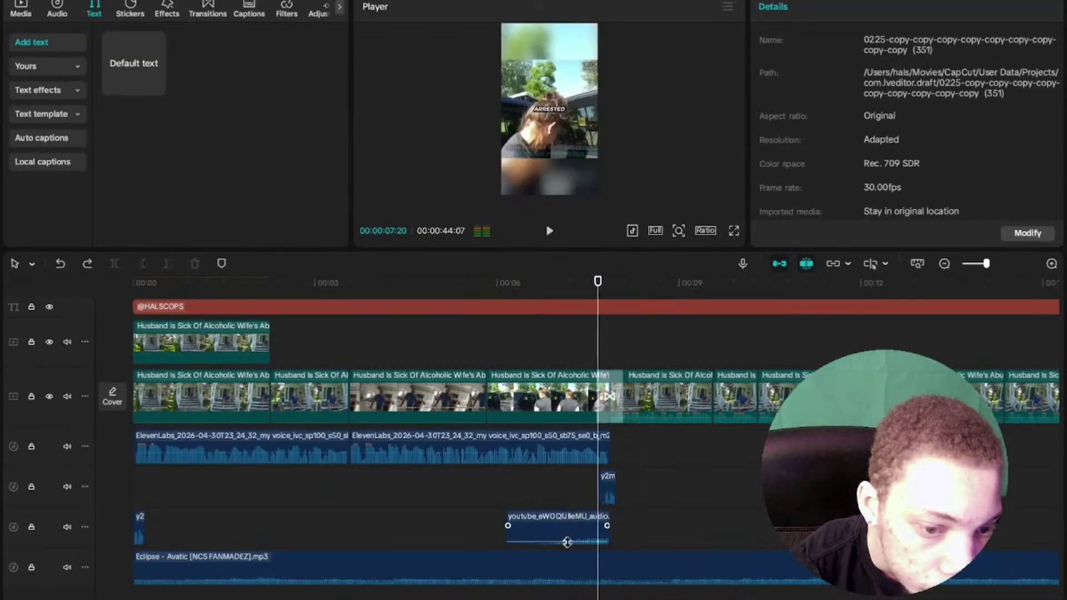
{"action": "left_click", "coordinate": [570, 520]}
{"action": "key", "text": "super+equal"}
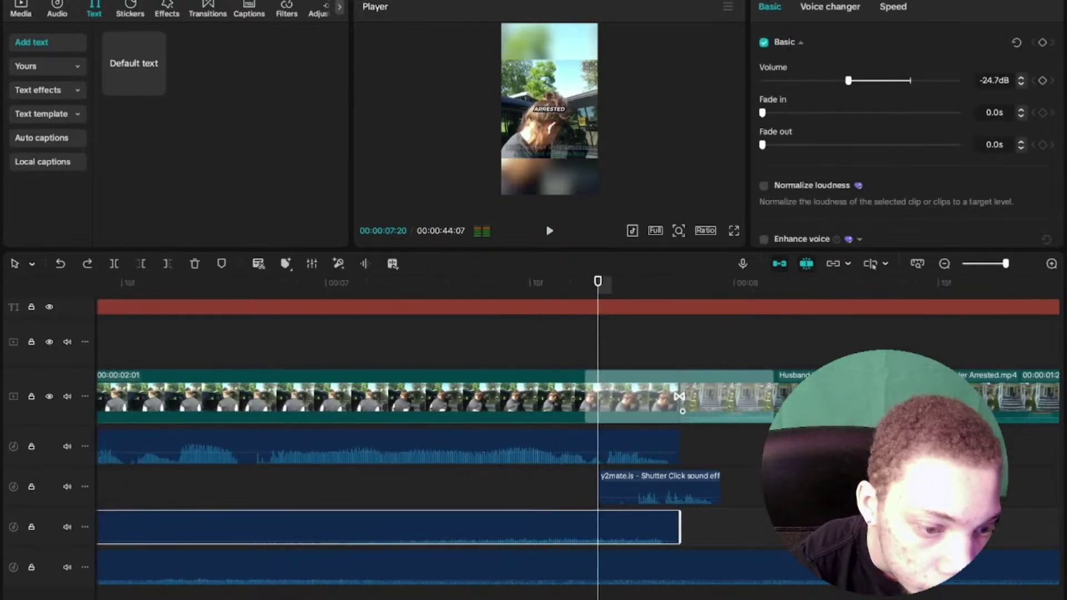
{"action": "left_click", "coordinate": [652, 353]}
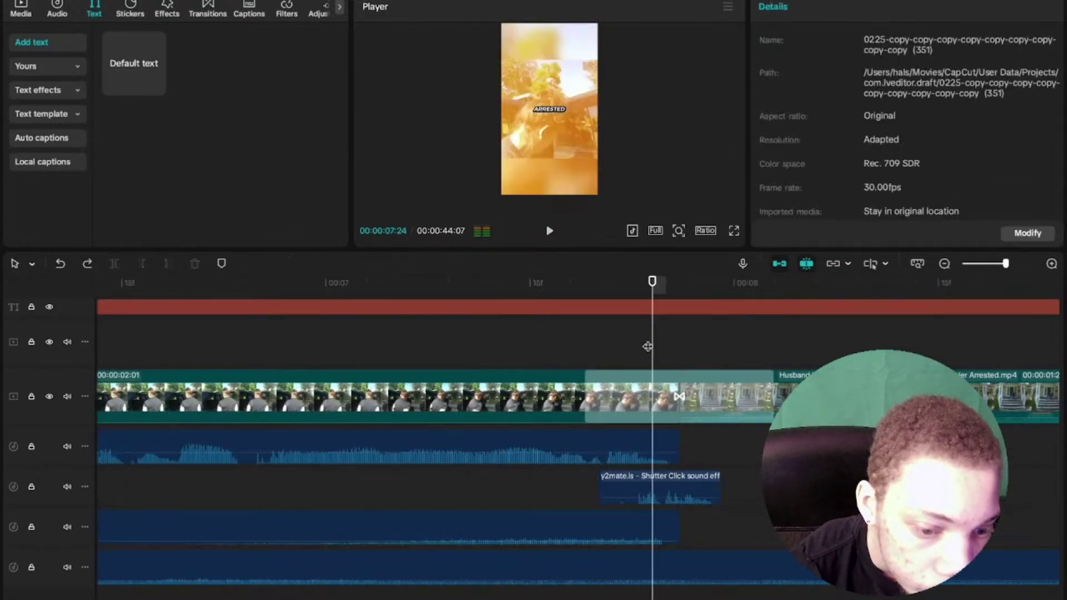
{"action": "left_click", "coordinate": [659, 384]}
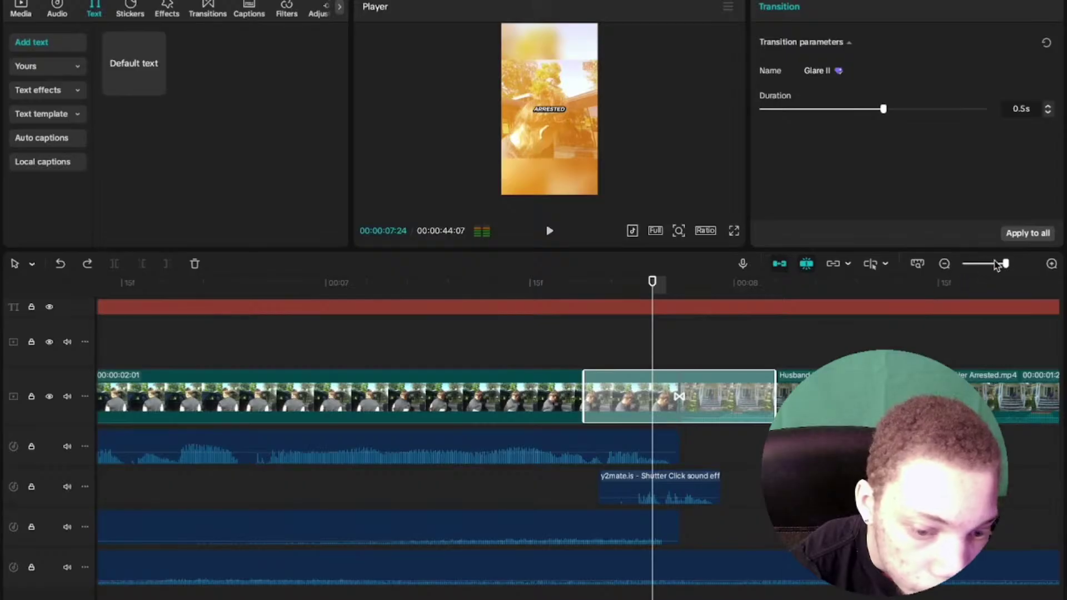
Check where the youtube audio clip starts under the fourth video clip, with the playhead at about 00:00:06:04
{"action": "left_click_drag", "start_coordinate": [1005, 263], "coordinate": [985, 263]}
{"action": "left_click", "coordinate": [341, 355]}
{"action": "left_click_drag", "start_coordinate": [341, 355], "coordinate": [467, 358]}
{"action": "left_click", "coordinate": [522, 528]}
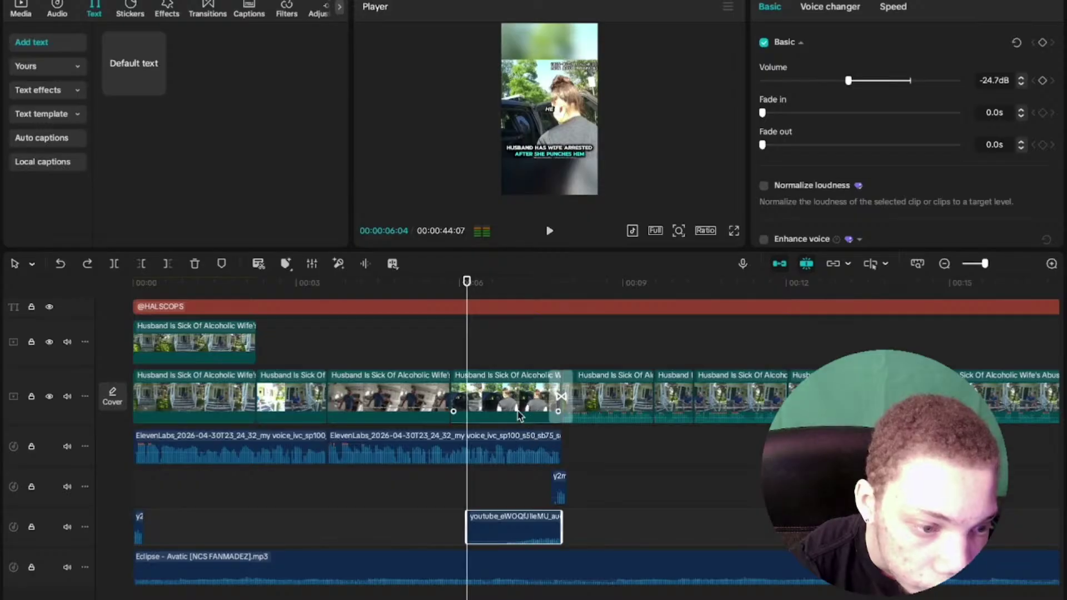
{"action": "left_click", "coordinate": [493, 352]}
{"action": "left_click_drag", "start_coordinate": [493, 353], "coordinate": [466, 355]}
Try the youtube audio clip under the second video clip, ending where that clip ends, and preview it full screen from 00:00:02:23
{"action": "left_click_drag", "start_coordinate": [519, 535], "coordinate": [288, 530]}
{"action": "left_click", "coordinate": [283, 353]}
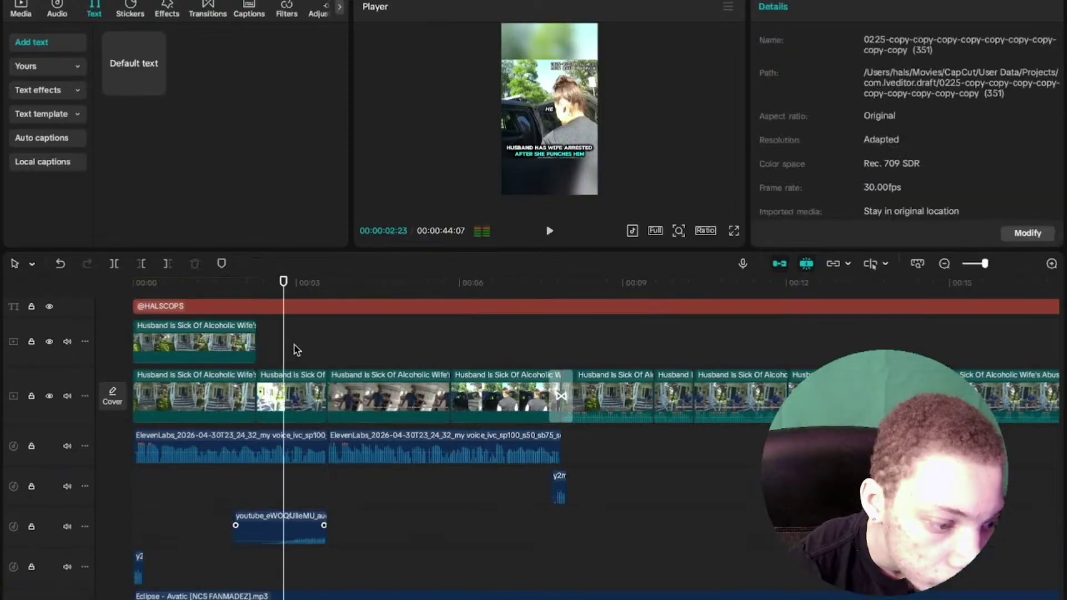
{"action": "left_click", "coordinate": [733, 232]}
{"action": "key", "text": "space"}
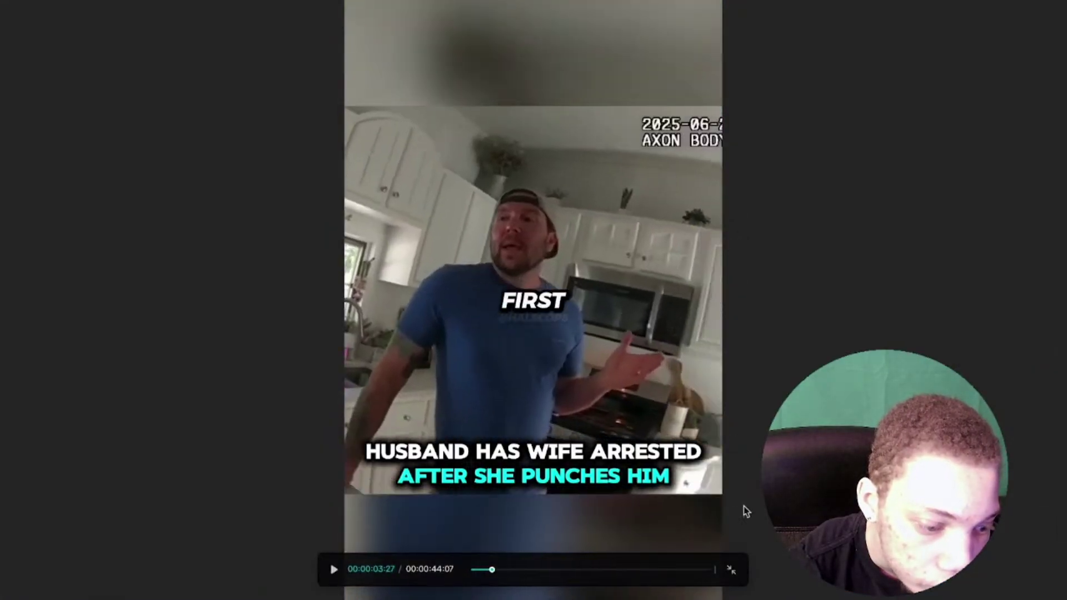
{"action": "left_click", "coordinate": [735, 571]}
Move the youtube audio clip back under the fourth video clip so both end together, and set the playhead to 00:00:05:16
{"action": "left_click_drag", "start_coordinate": [296, 522], "coordinate": [527, 533]}
{"action": "left_click", "coordinate": [434, 346]}
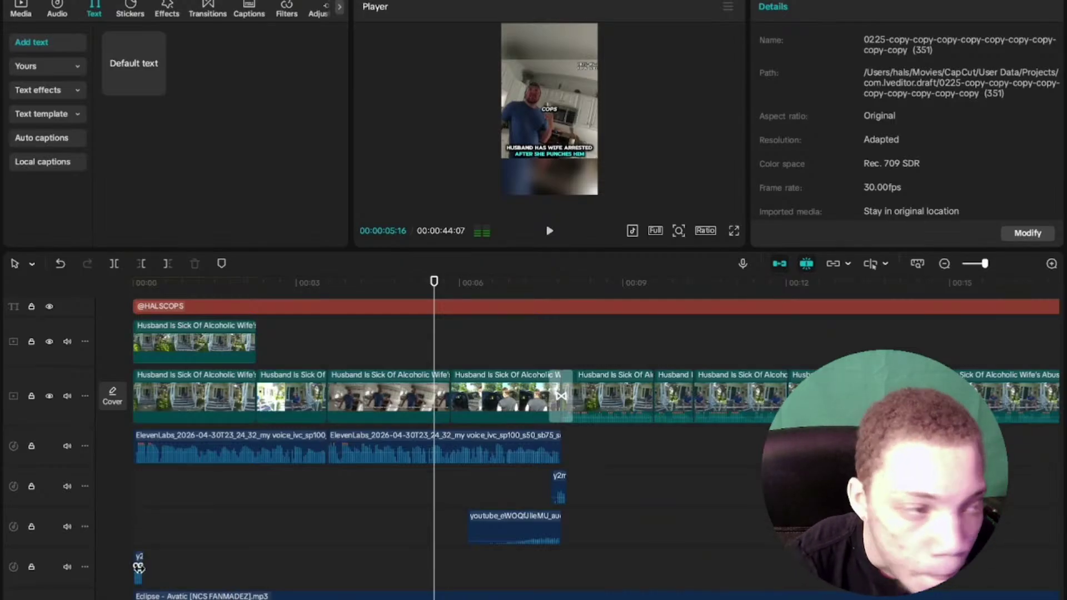
Locate the Mouse Click sound effect near 00:21 and view the audio tracks across the whole timeline
{"action": "scroll", "coordinate": [460, 510], "scroll_direction": "right", "scroll_amount": 10}
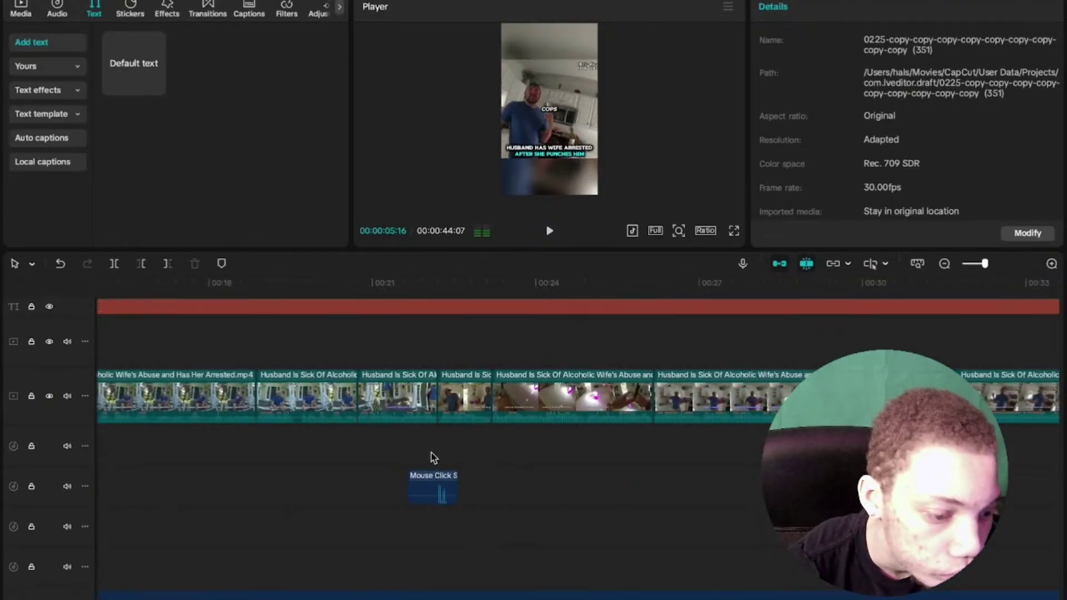
{"action": "left_click", "coordinate": [431, 453]}
{"action": "left_click", "coordinate": [398, 488]}
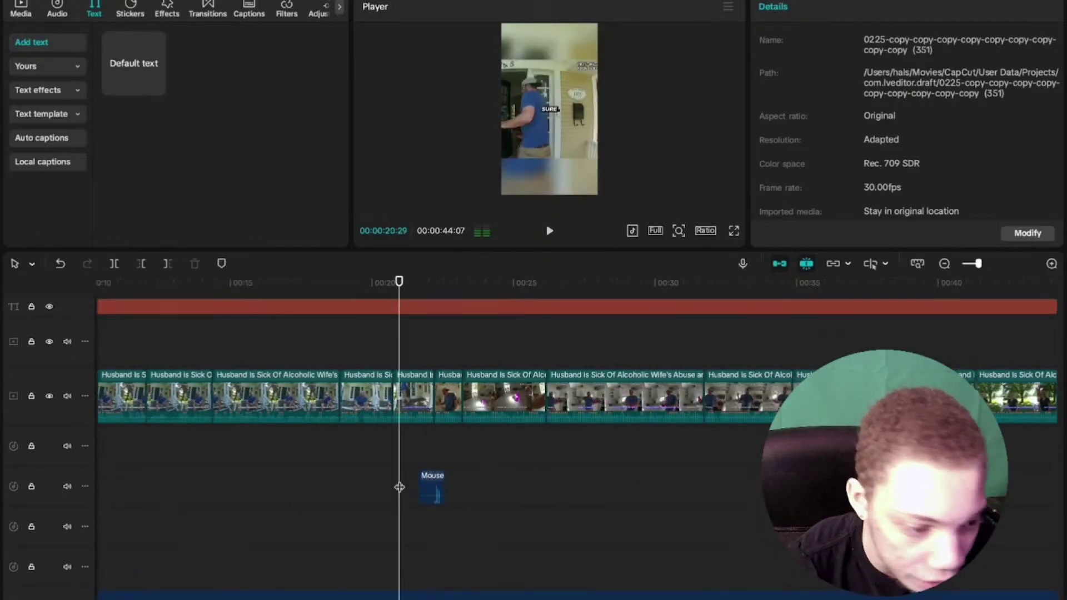
{"action": "left_click_drag", "start_coordinate": [983, 264], "coordinate": [967, 265]}
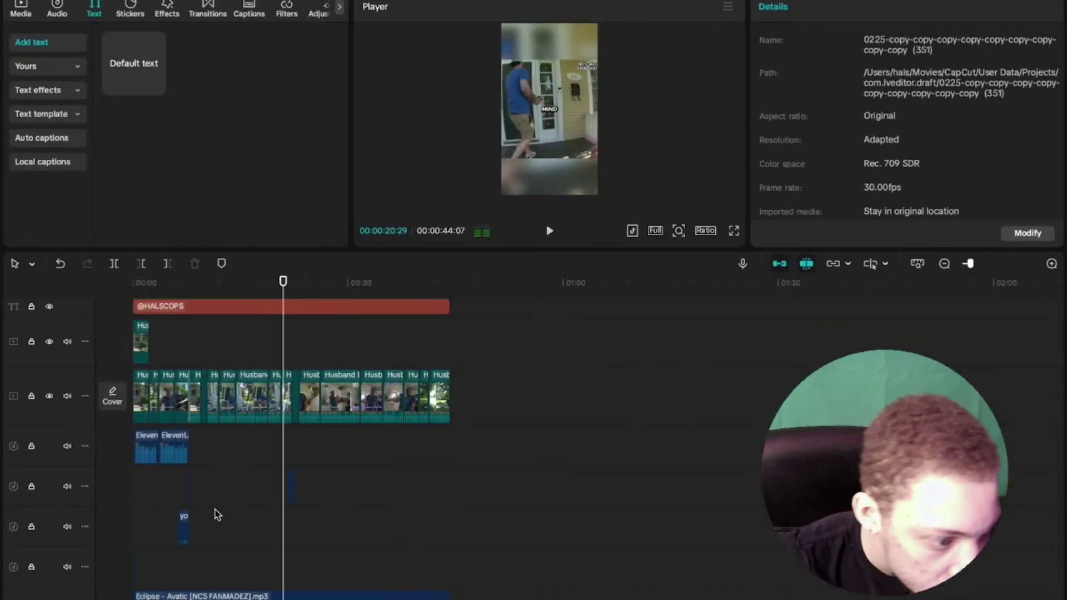
{"action": "left_click", "coordinate": [160, 504]}
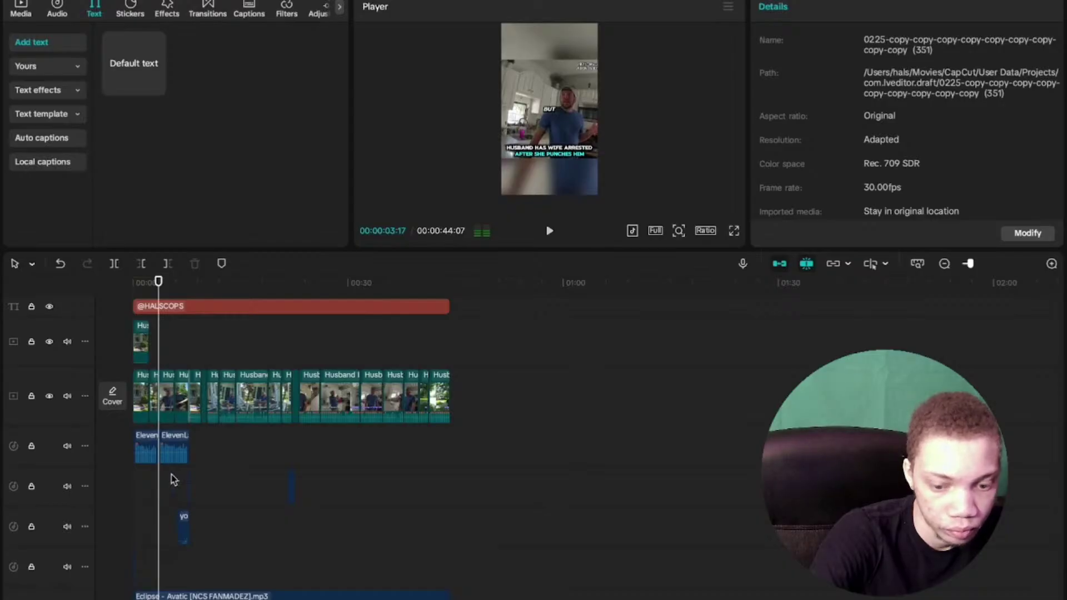
Examine the voiceover and sound effect clips placed under the opening shots
{"action": "left_click", "coordinate": [991, 263]}
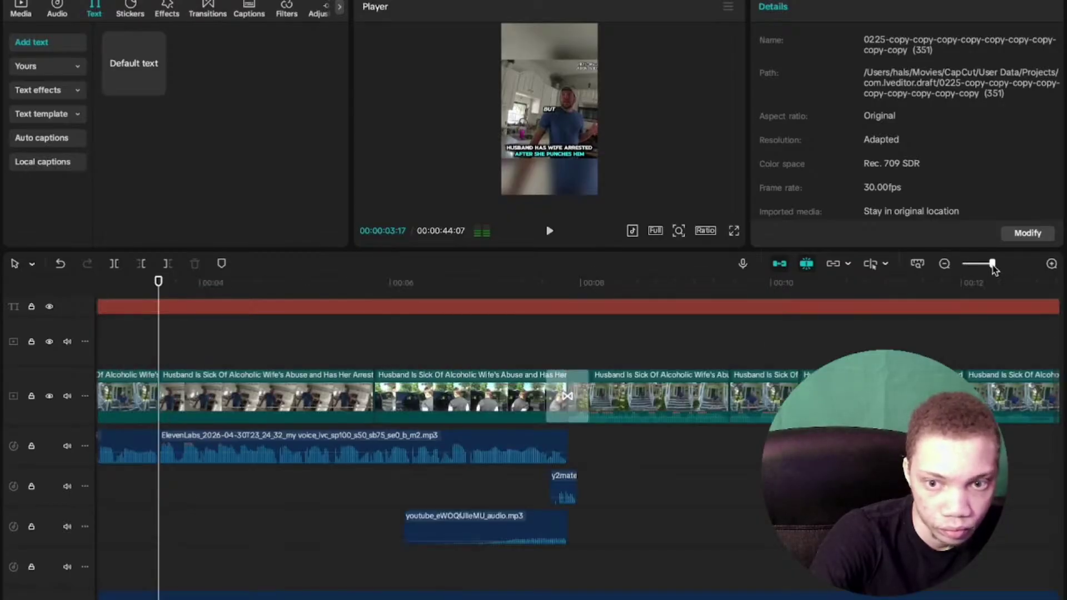
{"action": "left_click", "coordinate": [410, 336]}
{"action": "key", "text": "Home"}
{"action": "left_click", "coordinate": [573, 356]}
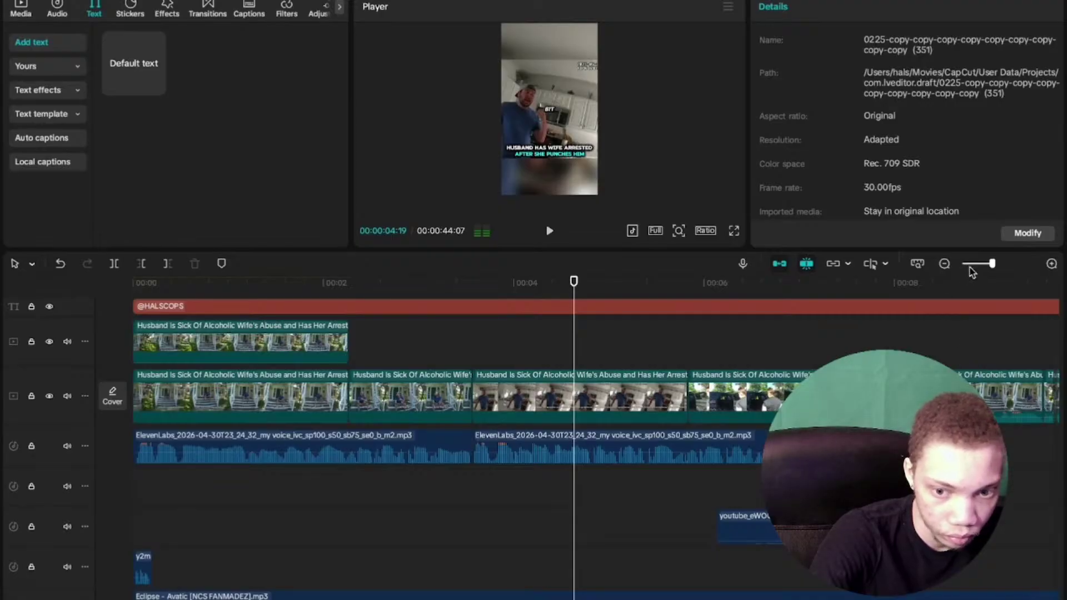
Check the Mouse Click sound effect and the later shots along the timeline, and return the playhead to the start
{"action": "left_click", "coordinate": [972, 265]}
{"action": "left_click", "coordinate": [513, 471]}
{"action": "left_click", "coordinate": [548, 484]}
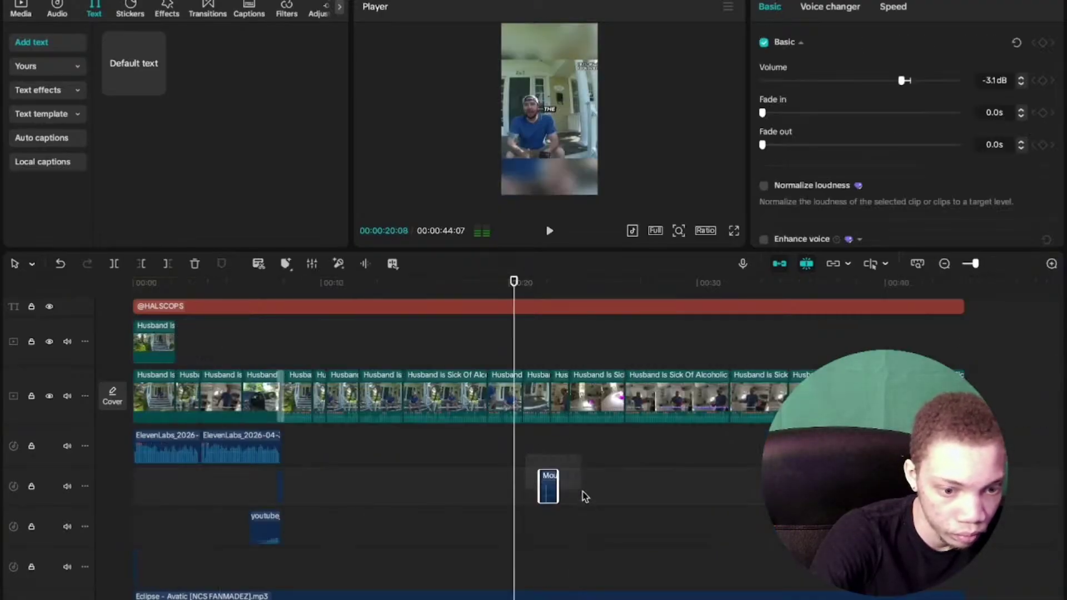
{"action": "left_click", "coordinate": [633, 492]}
{"action": "left_click", "coordinate": [816, 494]}
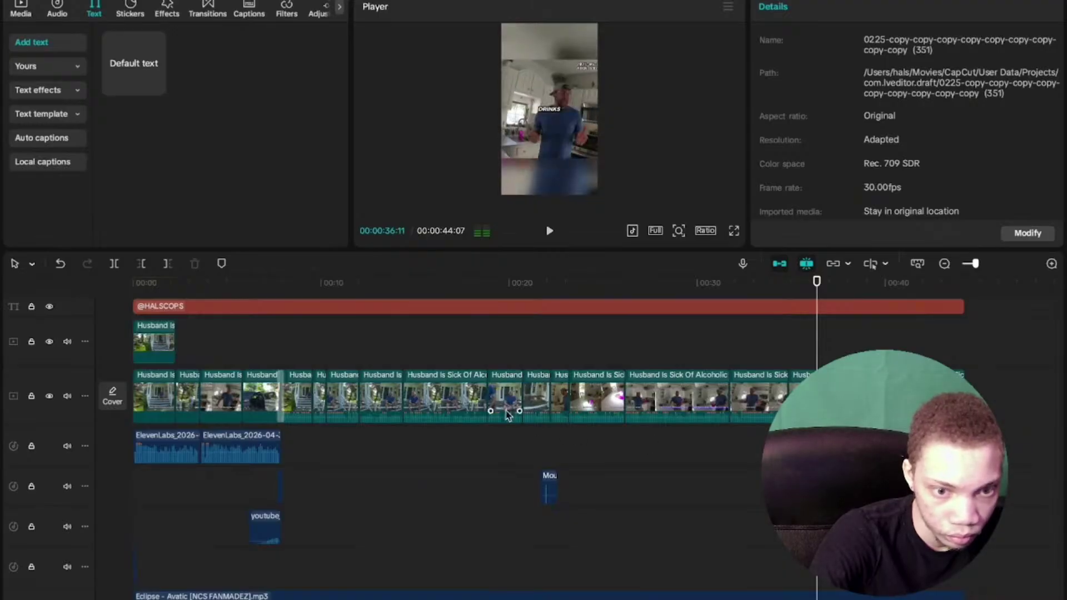
{"action": "left_click", "coordinate": [436, 358]}
{"action": "left_click", "coordinate": [241, 358]}
{"action": "left_click", "coordinate": [132, 359]}
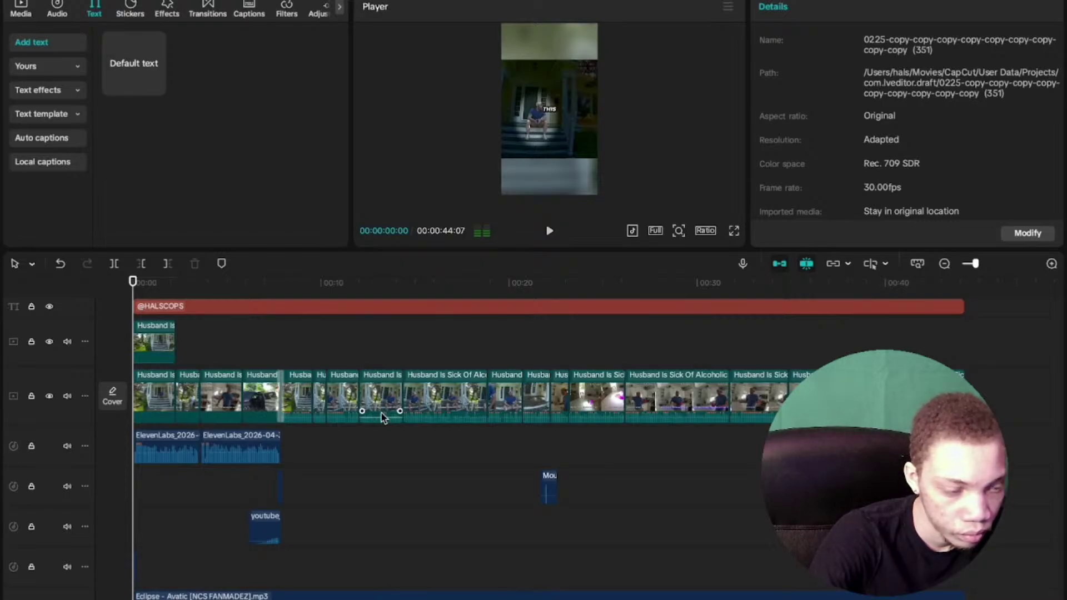
View the spotlight effect of the opening shot in the full-screen preview, and leave the preview
{"action": "left_click", "coordinate": [1006, 265]}
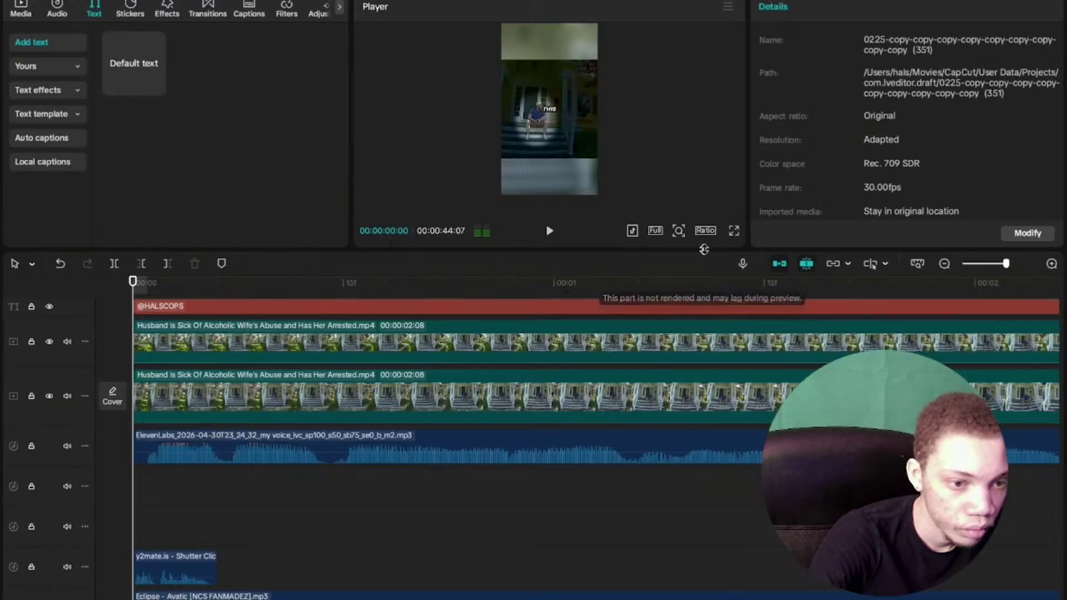
{"action": "left_click", "coordinate": [734, 231]}
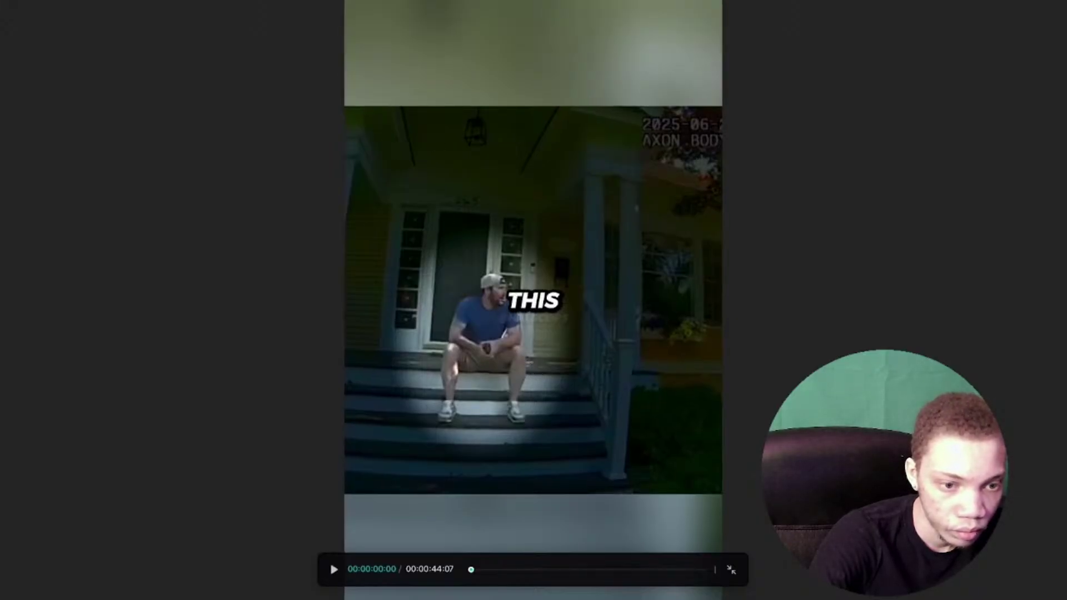
{"action": "left_click", "coordinate": [730, 574]}
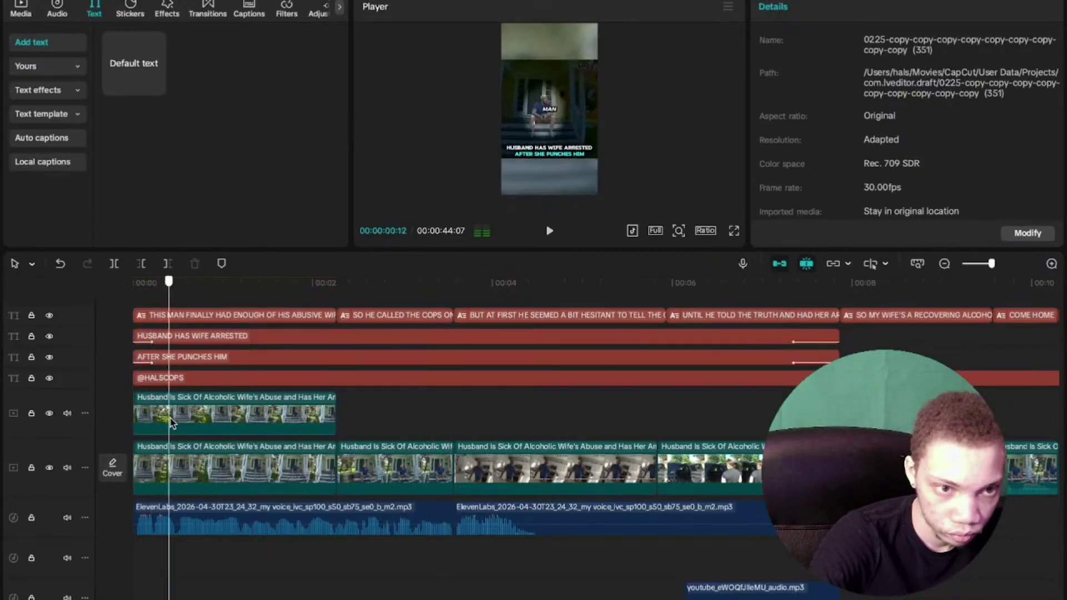
Scrub through the first second of the opening shot to check the moving spotlight, and return the playhead to 00:00:00:00
{"action": "left_click", "coordinate": [192, 413]}
{"action": "left_click", "coordinate": [351, 433]}
{"action": "left_click", "coordinate": [206, 305]}
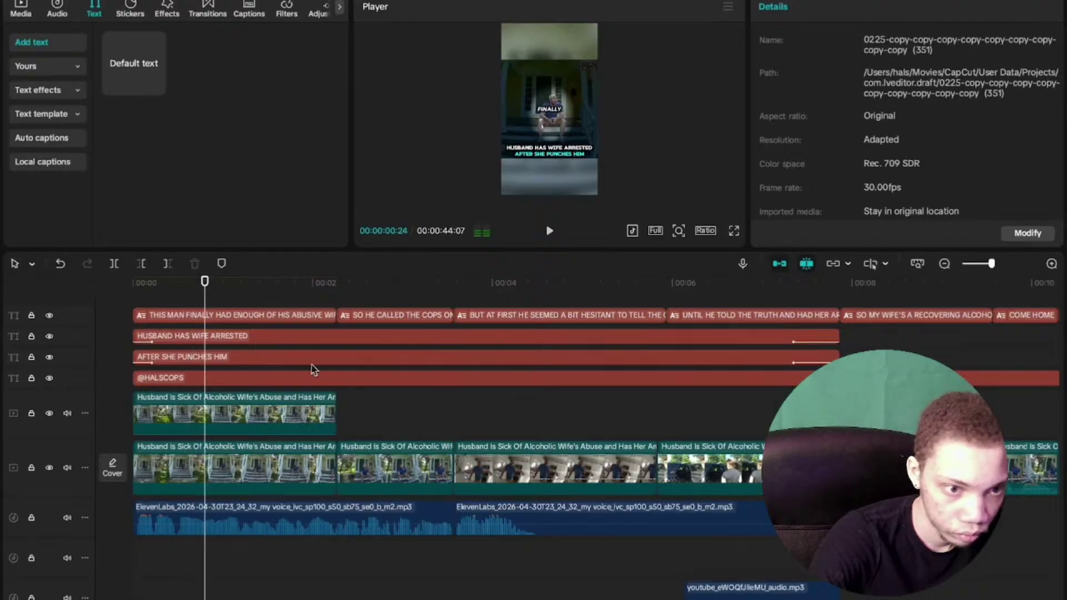
{"action": "left_click", "coordinate": [162, 306]}
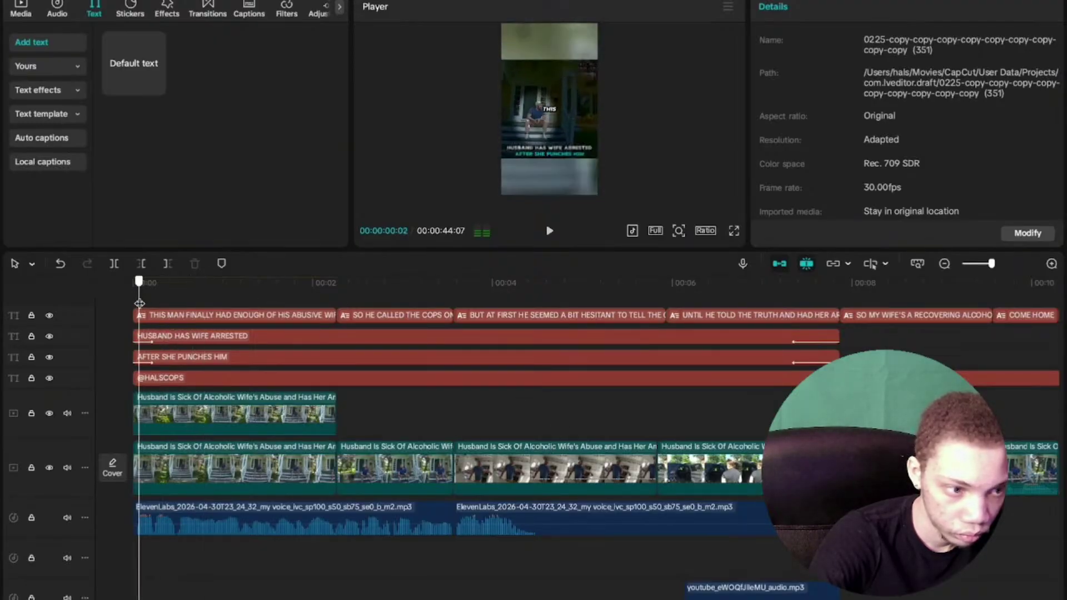
{"action": "left_click_drag", "start_coordinate": [159, 309], "coordinate": [102, 311]}
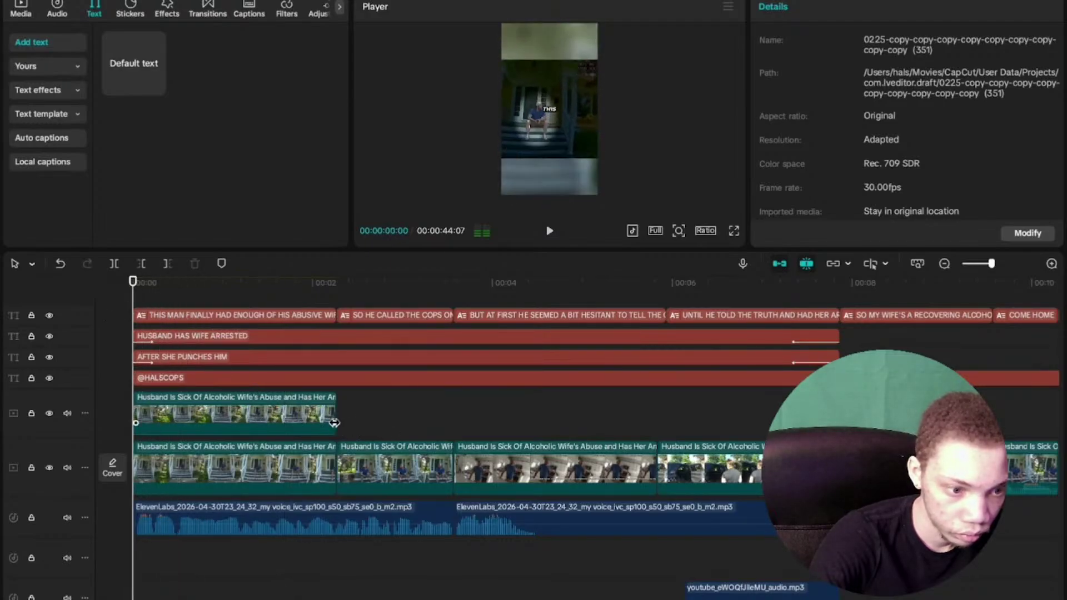
Compare the first main-track clip with its duplicate on the track above, and select the duplicate overlay clip
{"action": "left_click", "coordinate": [271, 412]}
{"action": "left_click", "coordinate": [257, 449]}
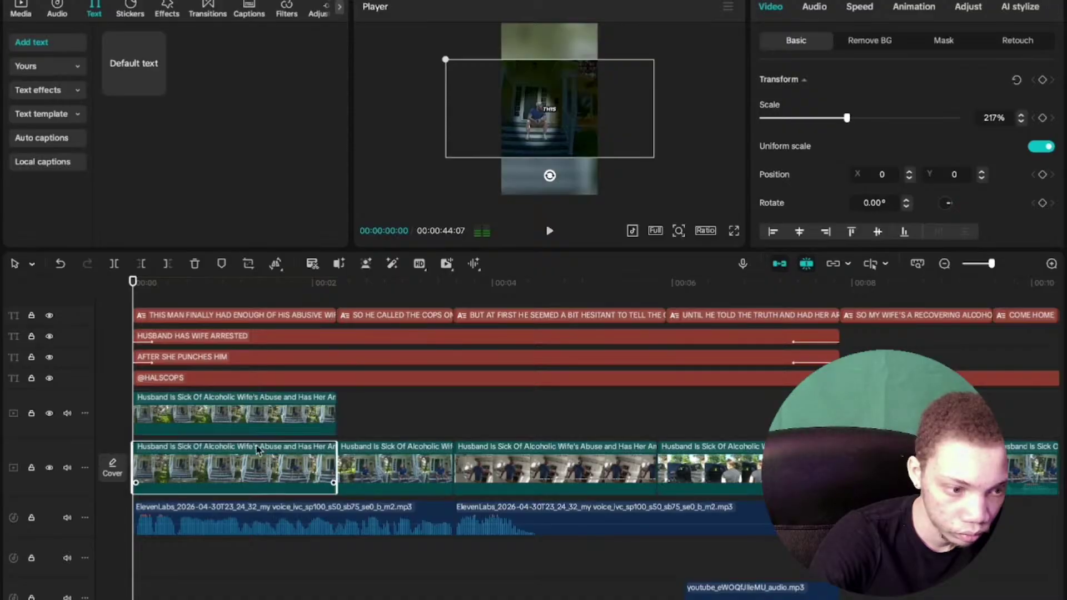
{"action": "left_click", "coordinate": [224, 431]}
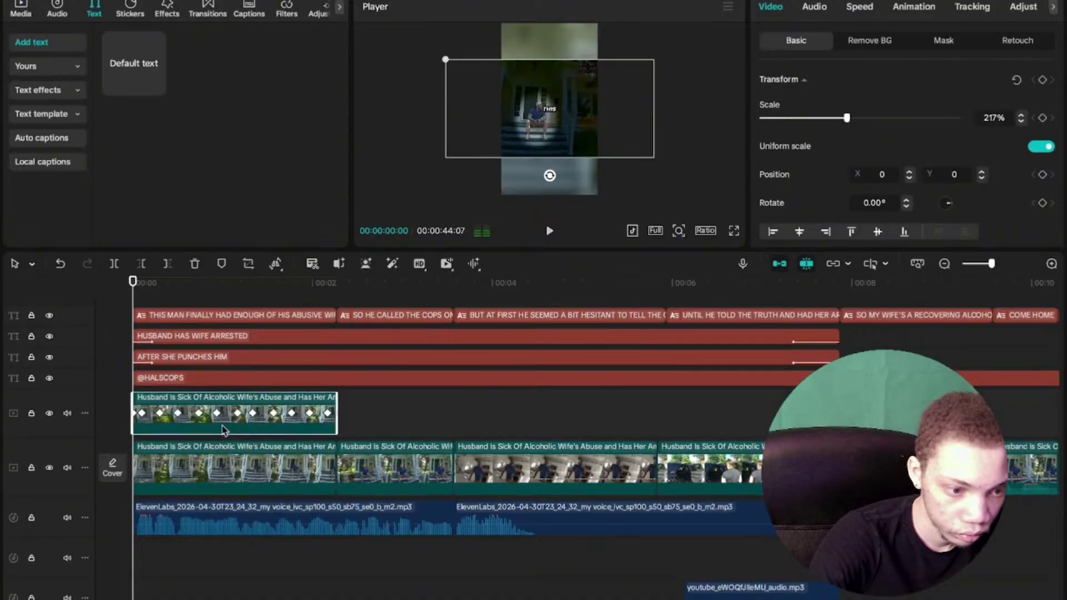
{"action": "left_click", "coordinate": [227, 454]}
{"action": "left_click", "coordinate": [207, 423]}
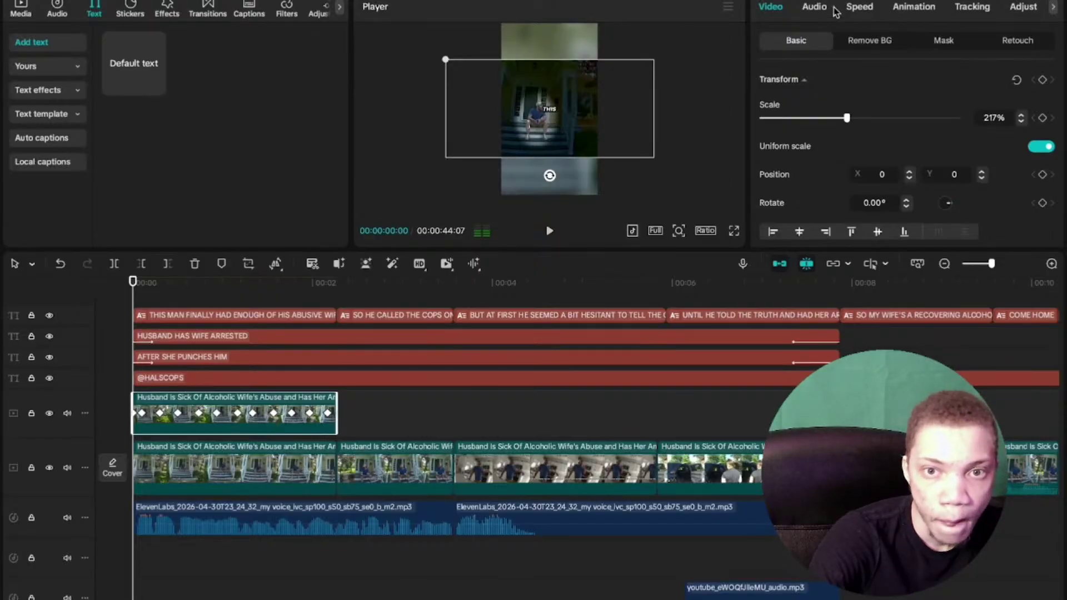
Open the overlay clip's Circle mask and reposition the mask to X -111, Y -96 at the first frame
{"action": "left_click", "coordinate": [949, 42]}
{"action": "left_click", "coordinate": [898, 145]}
{"action": "scroll", "coordinate": [911, 144], "scroll_direction": "down", "scroll_amount": 2}
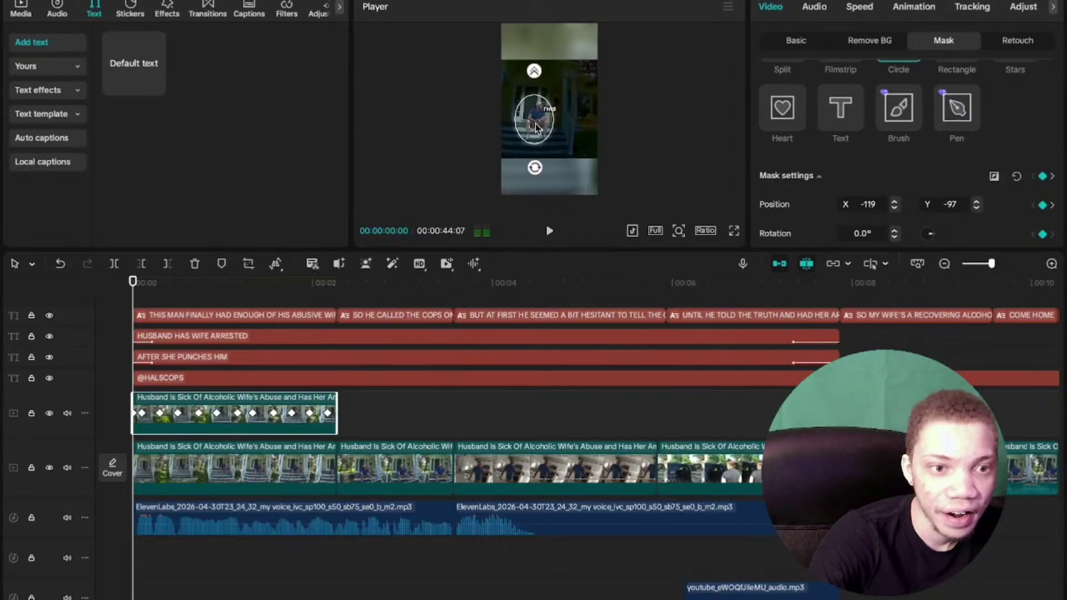
{"action": "left_click_drag", "start_coordinate": [537, 128], "coordinate": [539, 128]}
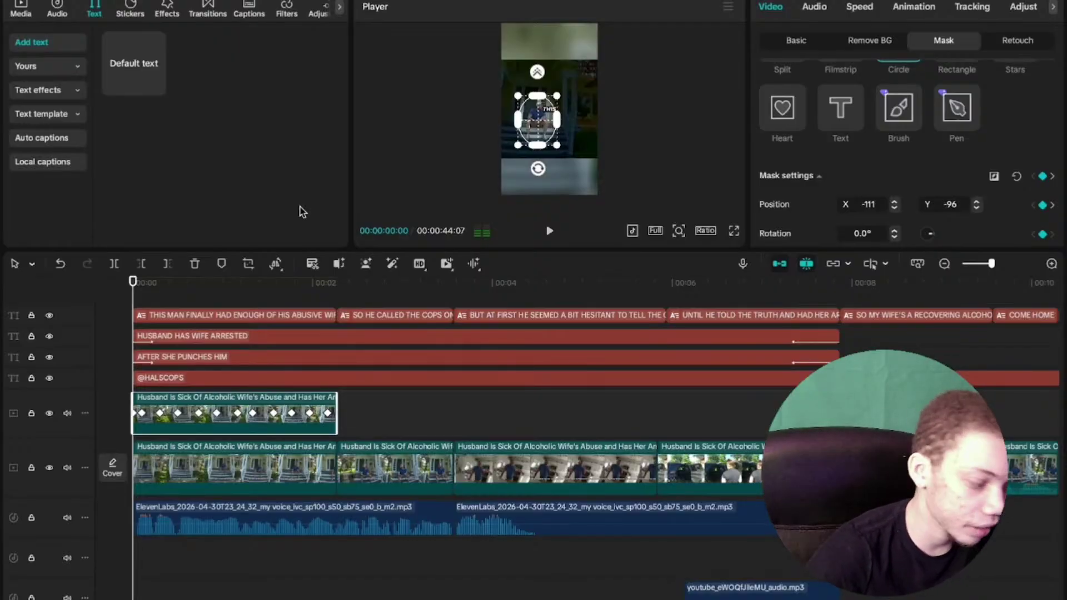
Leave the full-screen video on YouTube and open the video creator's channel page in a new tab
{"action": "key", "text": "Escape"}
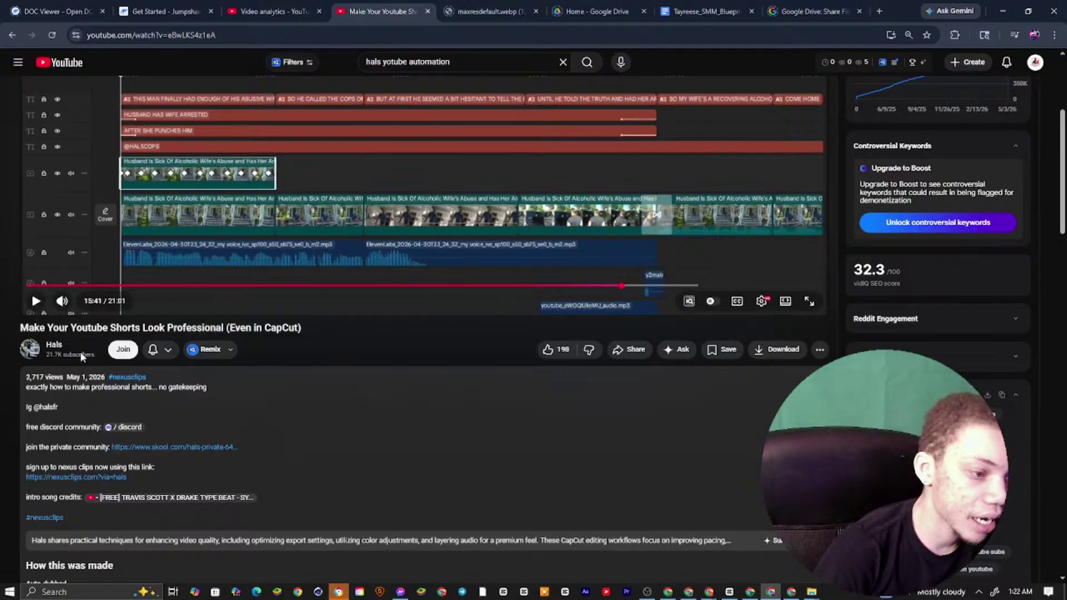
{"action": "left_click_drag", "start_coordinate": [26, 380], "coordinate": [116, 390]}
{"action": "scroll", "coordinate": [293, 430], "scroll_direction": "up", "scroll_amount": 4}
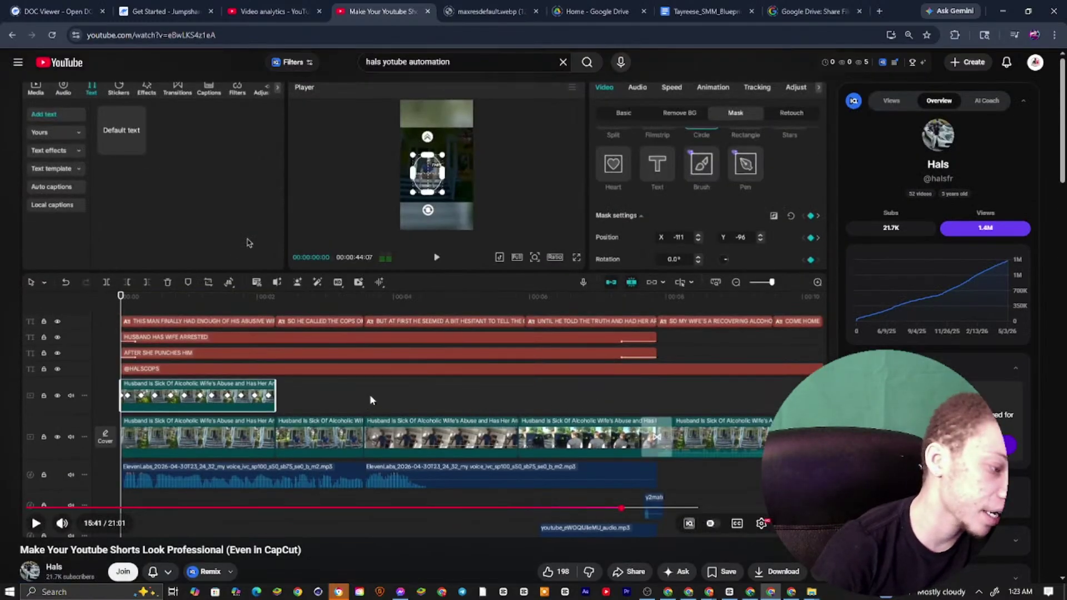
{"action": "right_click", "coordinate": [54, 566]}
{"action": "left_click", "coordinate": [113, 429]}
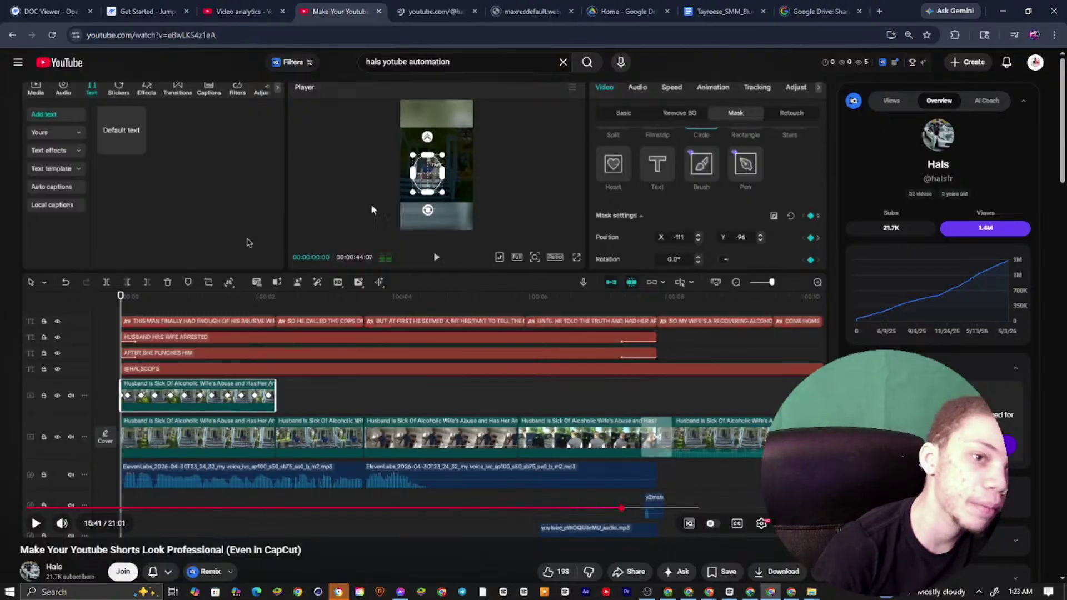
{"action": "left_click", "coordinate": [458, 24]}
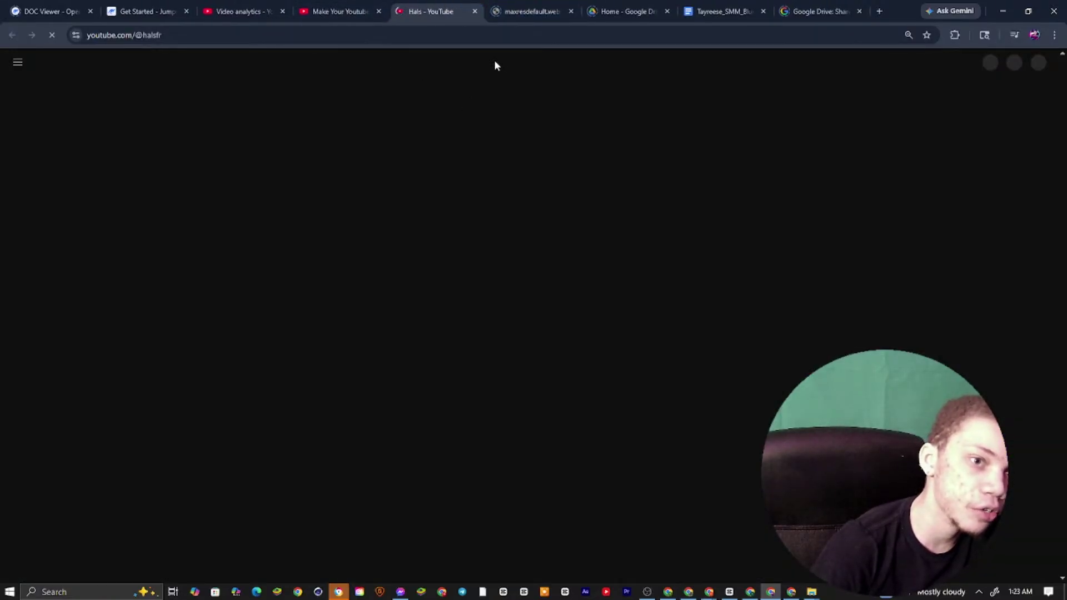
Return from the creator's channel page to the CapCut tutorial on YouTube and resume it in full screen
{"action": "left_click", "coordinate": [347, 10]}
{"action": "left_click", "coordinate": [436, 12]}
{"action": "left_click", "coordinate": [343, 11]}
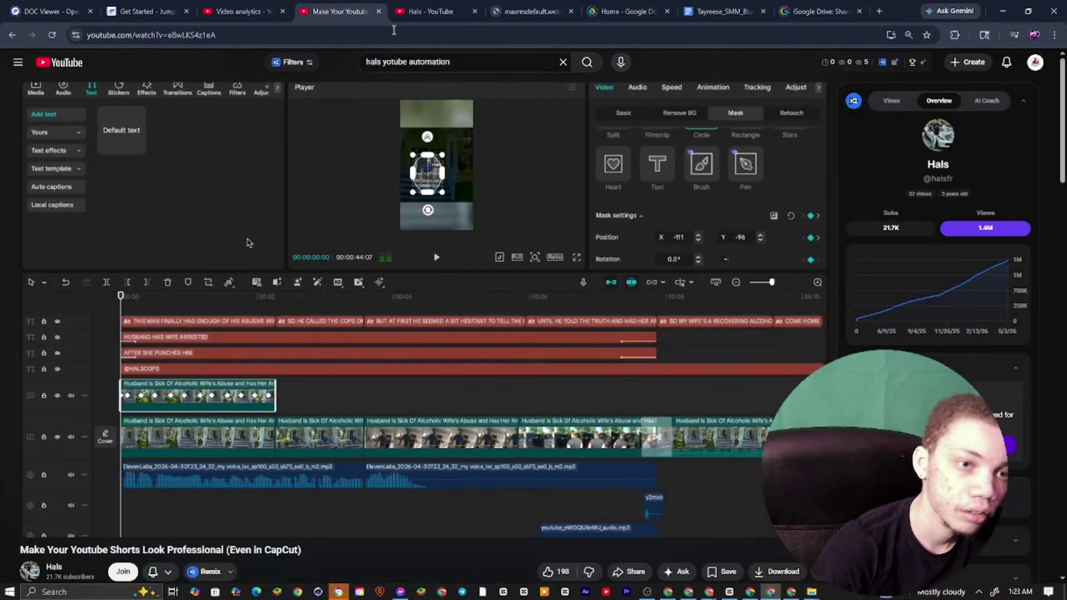
{"action": "left_click", "coordinate": [248, 242]}
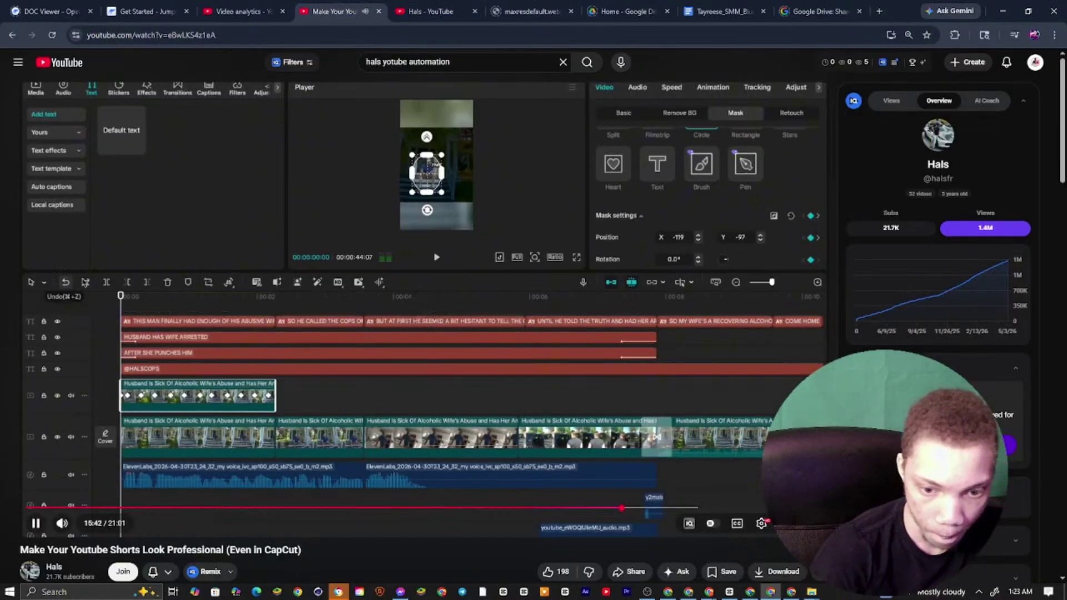
{"action": "double_click", "coordinate": [496, 398]}
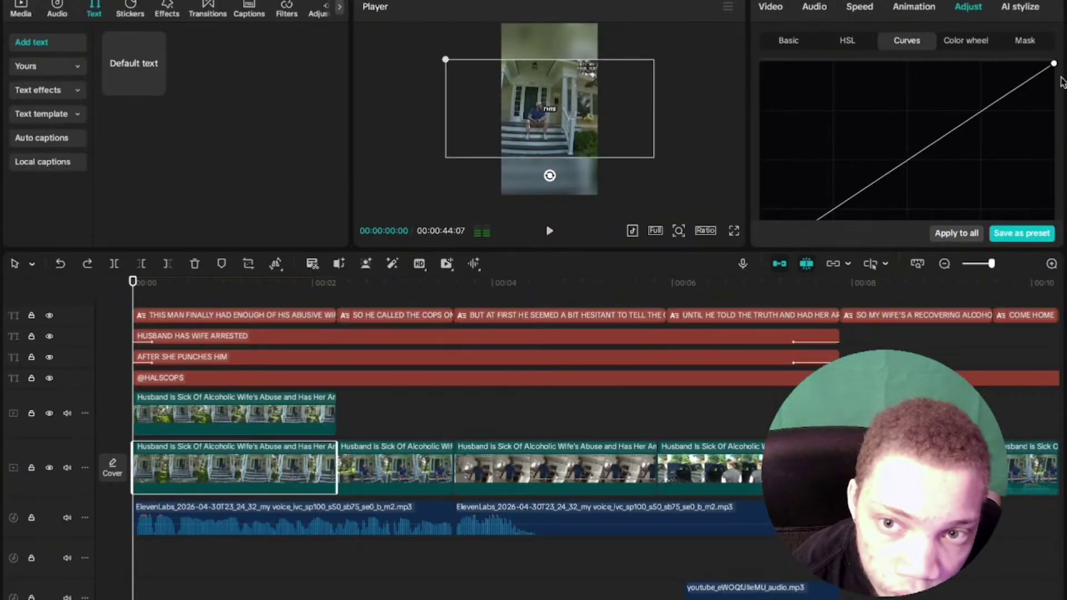
Darken the first main-track clip by lowering the highlight endpoint of its adjustment curve
{"action": "left_click_drag", "start_coordinate": [1043, 177], "coordinate": [1049, 184]}
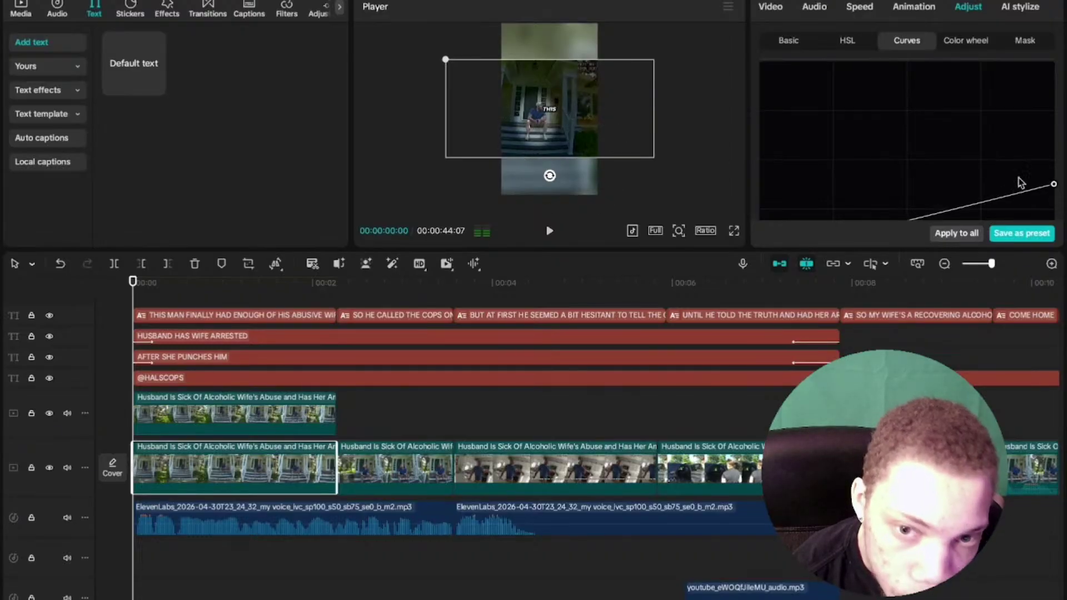
{"action": "scroll", "coordinate": [1020, 182], "scroll_direction": "down", "scroll_amount": 3}
{"action": "mouse_move", "coordinate": [1054, 101]}
{"action": "left_mouse_down"}
{"action": "mouse_move", "coordinate": [1055, 111]}
{"action": "mouse_move", "coordinate": [1054, 102]}
{"action": "left_mouse_up"}
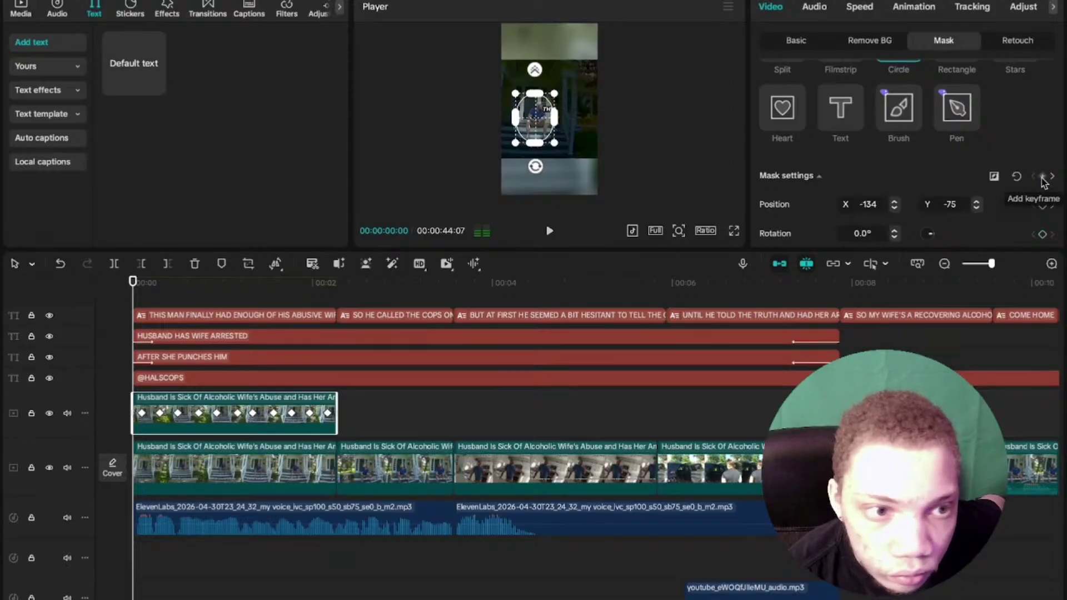
Check the spotlight in the full-screen preview, including the frame at 00:00:00:15, and return to the editor
{"action": "mouse_move", "coordinate": [274, 503]}
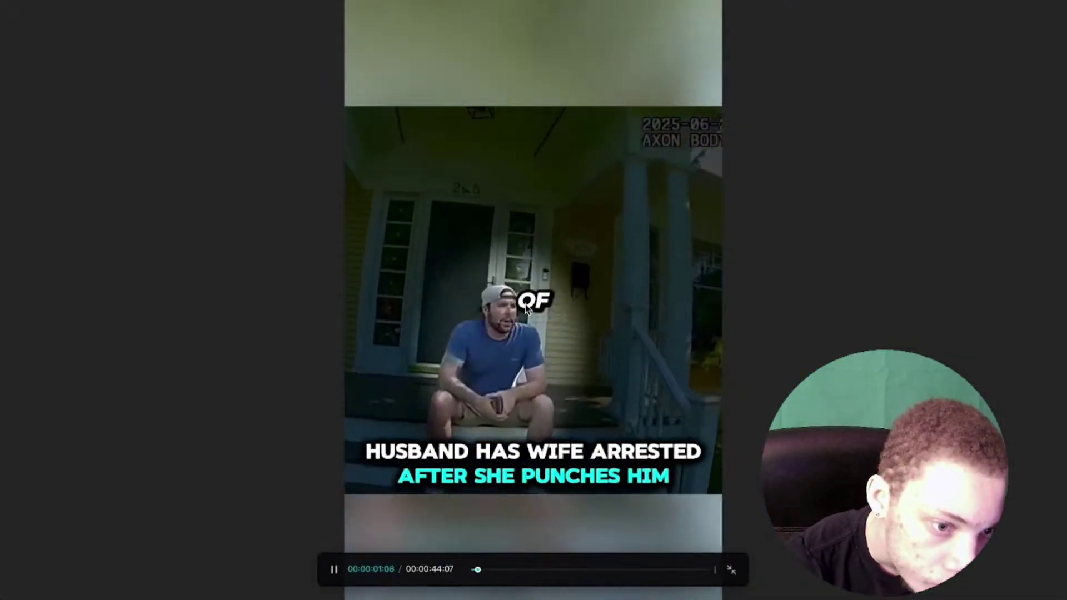
{"action": "left_click", "coordinate": [725, 572]}
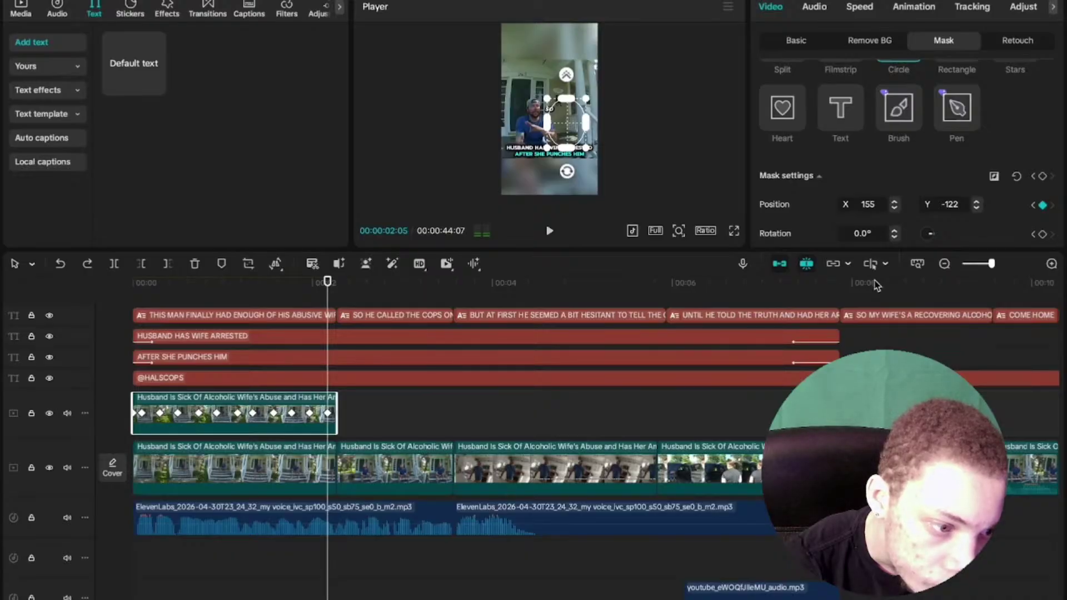
{"action": "left_click", "coordinate": [250, 303]}
{"action": "left_click", "coordinate": [178, 282]}
{"action": "left_click", "coordinate": [183, 336]}
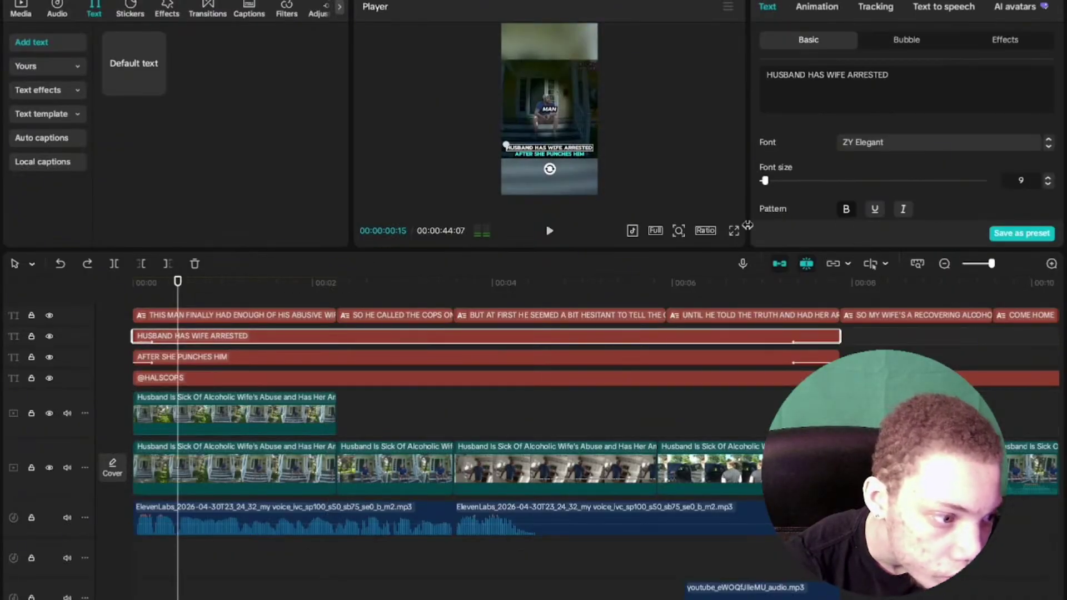
{"action": "left_click", "coordinate": [733, 230]}
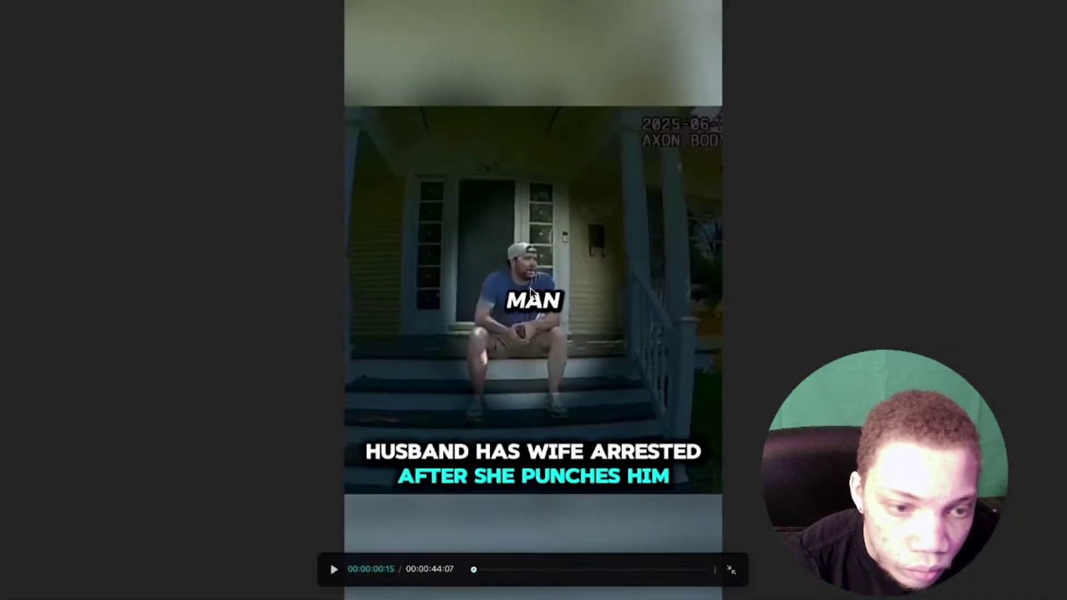
{"action": "left_click", "coordinate": [731, 572]}
Survey the whole timeline by scrubbing to 00:00:27:02, and return the playhead to the first frame
{"action": "left_click_drag", "start_coordinate": [821, 282], "coordinate": [861, 282]}
{"action": "left_click_drag", "start_coordinate": [991, 263], "coordinate": [971, 263]}
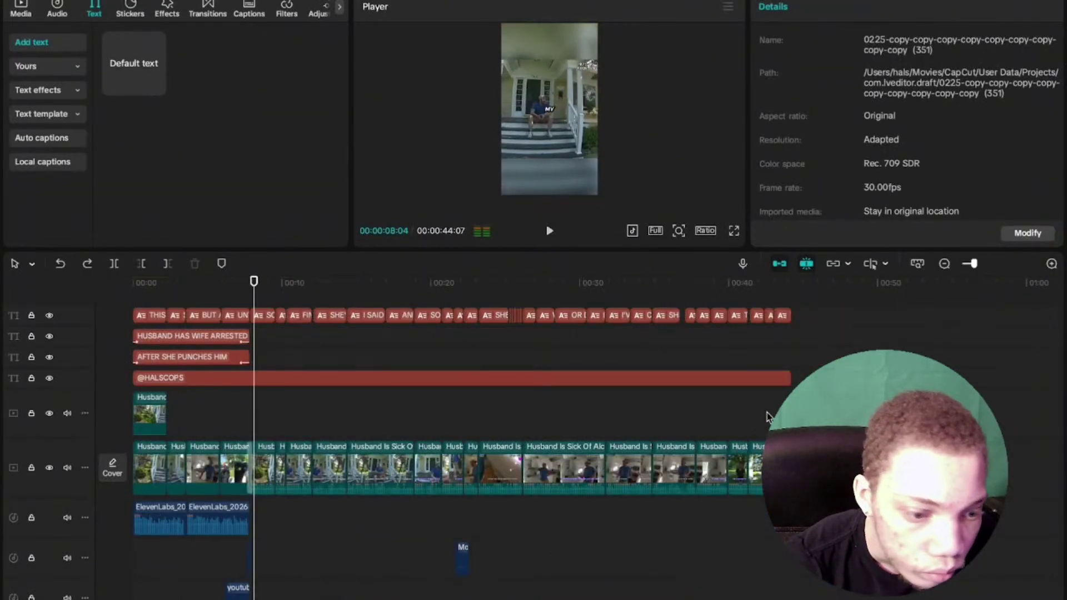
{"action": "left_click_drag", "start_coordinate": [766, 417], "coordinate": [535, 415]}
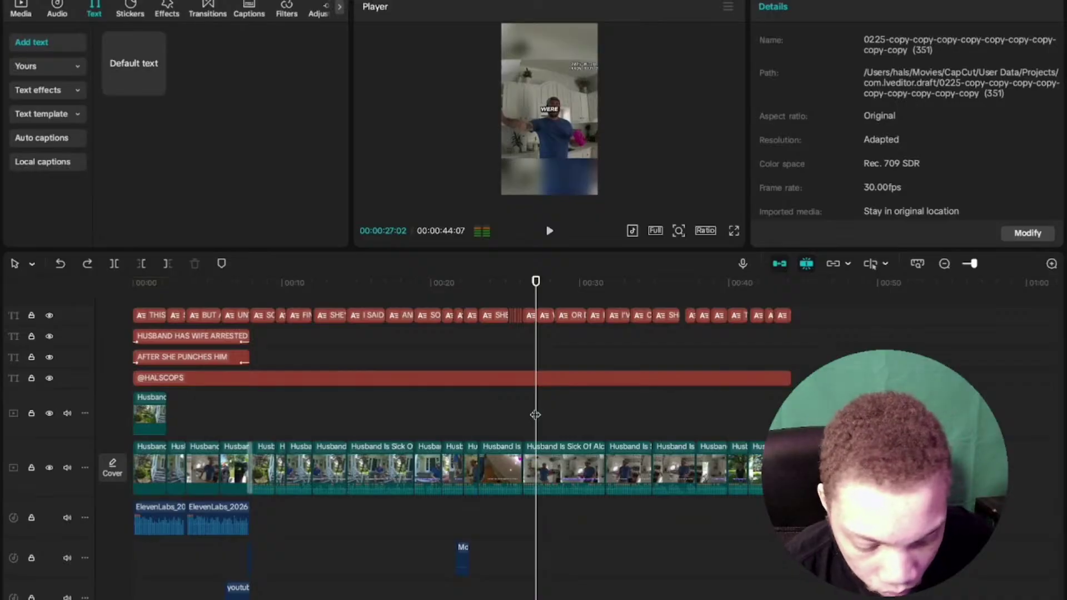
{"action": "left_click_drag", "start_coordinate": [173, 297], "coordinate": [132, 302]}
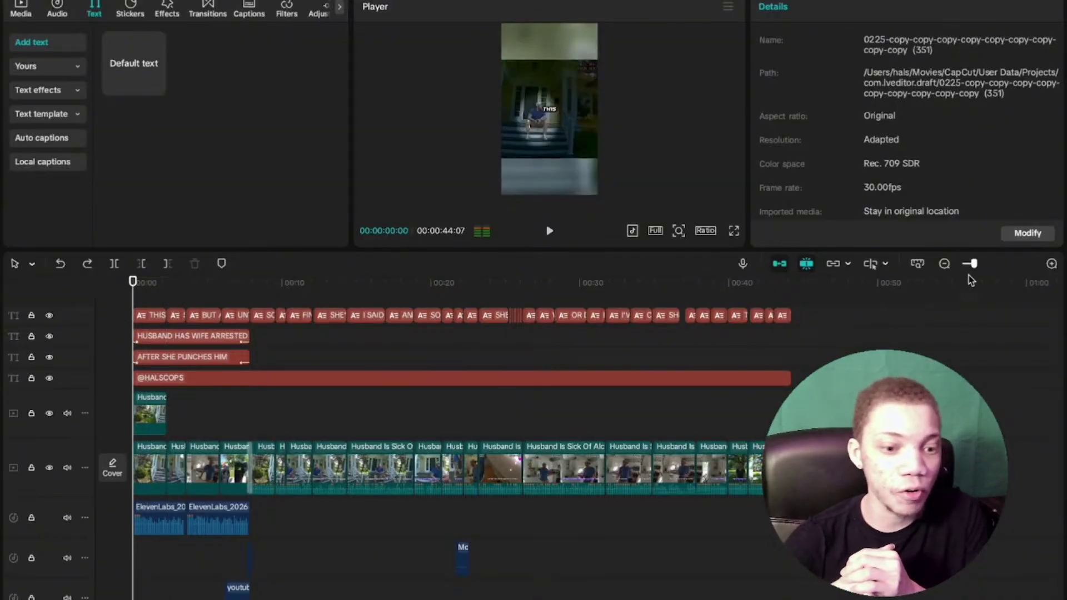
Place the playhead at 00:00:14:11, select the main-track clip starting there and show its basic video settings
{"action": "left_click_drag", "start_coordinate": [971, 265], "coordinate": [980, 265]}
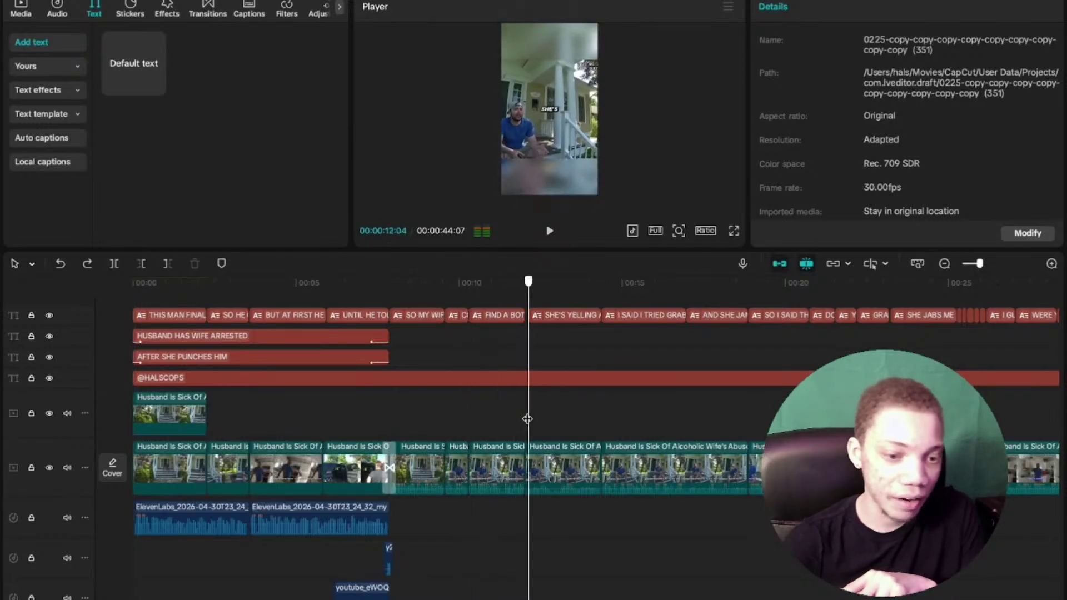
{"action": "left_click", "coordinate": [562, 420]}
{"action": "left_click", "coordinate": [618, 424]}
{"action": "left_click_drag", "start_coordinate": [608, 428], "coordinate": [601, 428]}
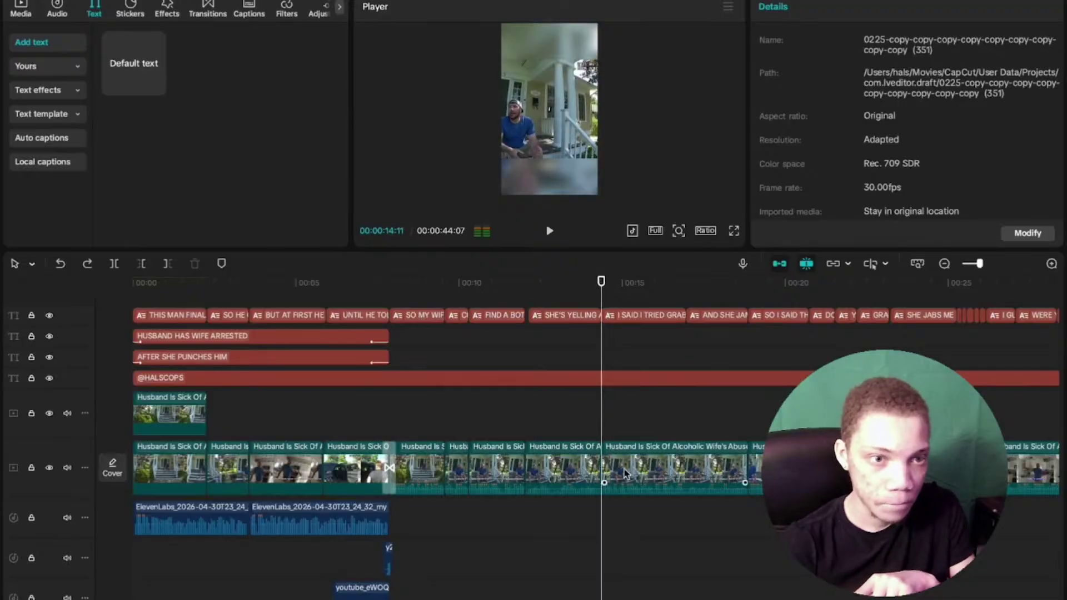
{"action": "left_click", "coordinate": [627, 474]}
{"action": "left_click", "coordinate": [806, 47]}
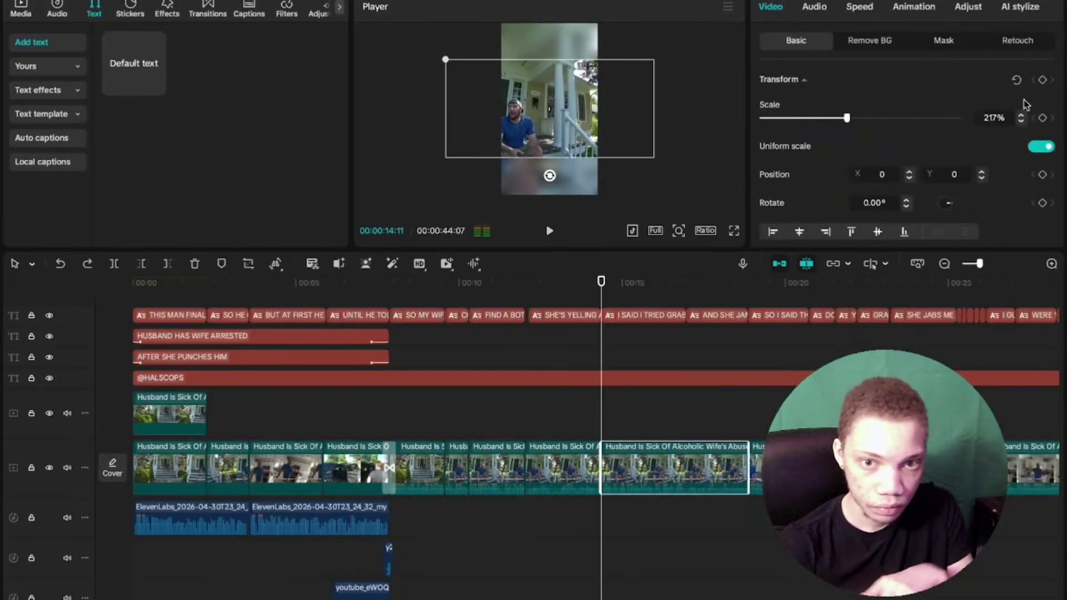
Add a transform keyframe to the selected clip and scale it up to 284% at a second point for a zoom-in
{"action": "scroll", "coordinate": [1037, 107], "scroll_direction": "down", "scroll_amount": 2}
{"action": "scroll", "coordinate": [1011, 145], "scroll_direction": "up", "scroll_amount": 2}
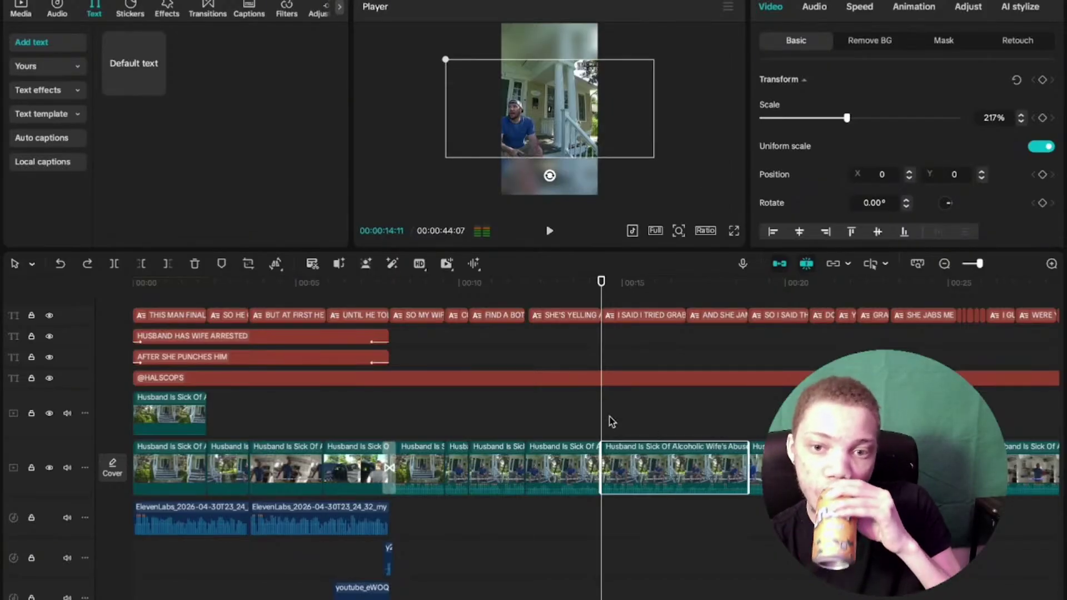
{"action": "left_click", "coordinate": [1042, 79]}
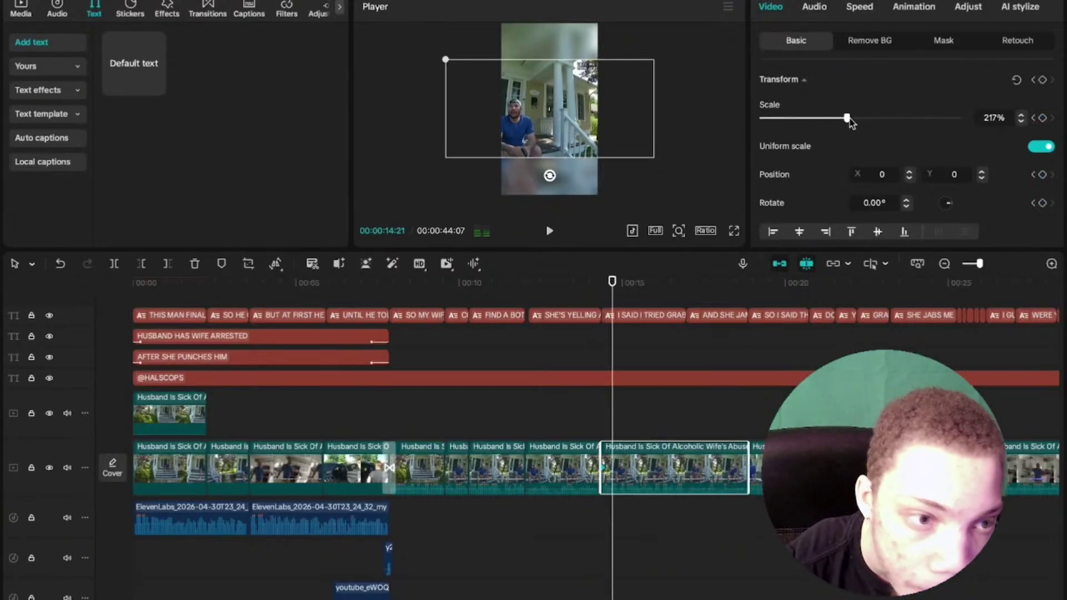
{"action": "left_click_drag", "start_coordinate": [852, 122], "coordinate": [875, 122]}
{"action": "key", "text": "space"}
{"action": "key", "text": "space"}
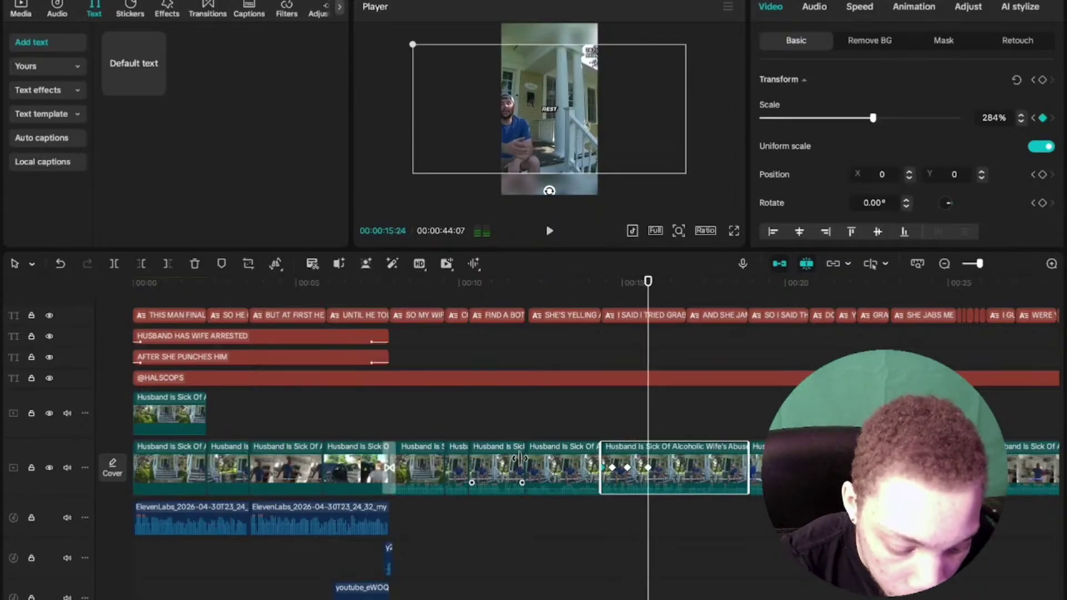
Play the keyframed zoom-in in the full-screen preview from just before the clip, and return to the editor
{"action": "left_click", "coordinate": [591, 402]}
{"action": "left_click", "coordinate": [733, 231]}
{"action": "key", "text": "space"}
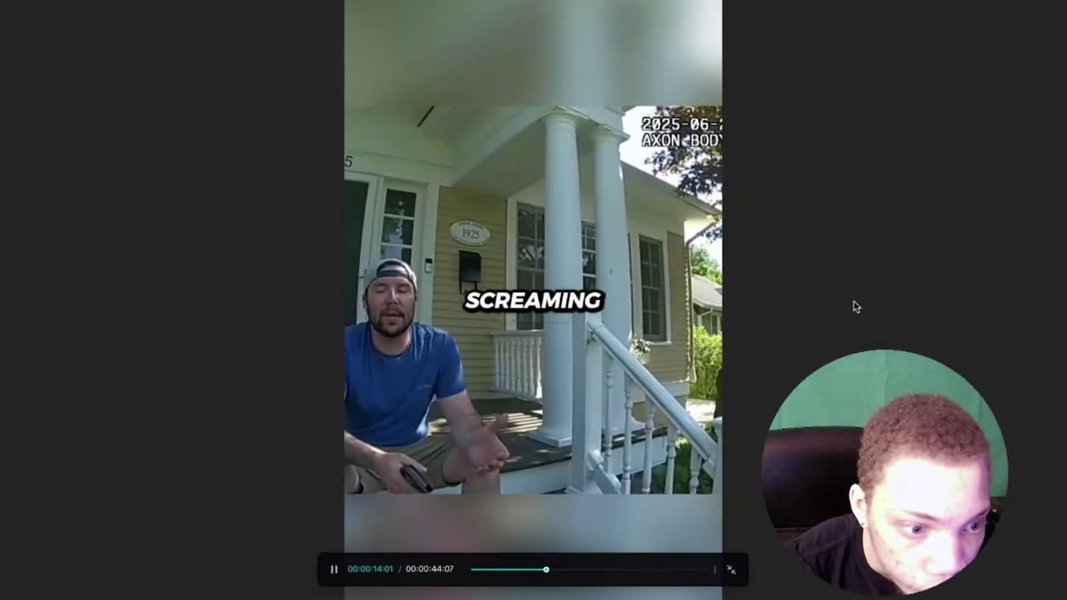
{"action": "key", "text": "space"}
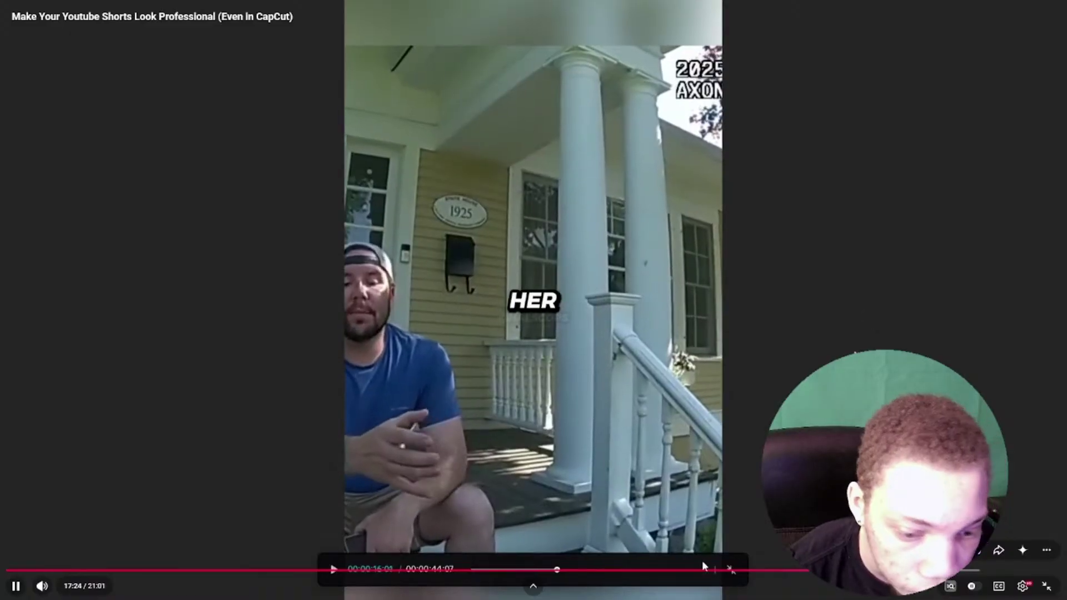
{"action": "left_click", "coordinate": [731, 569]}
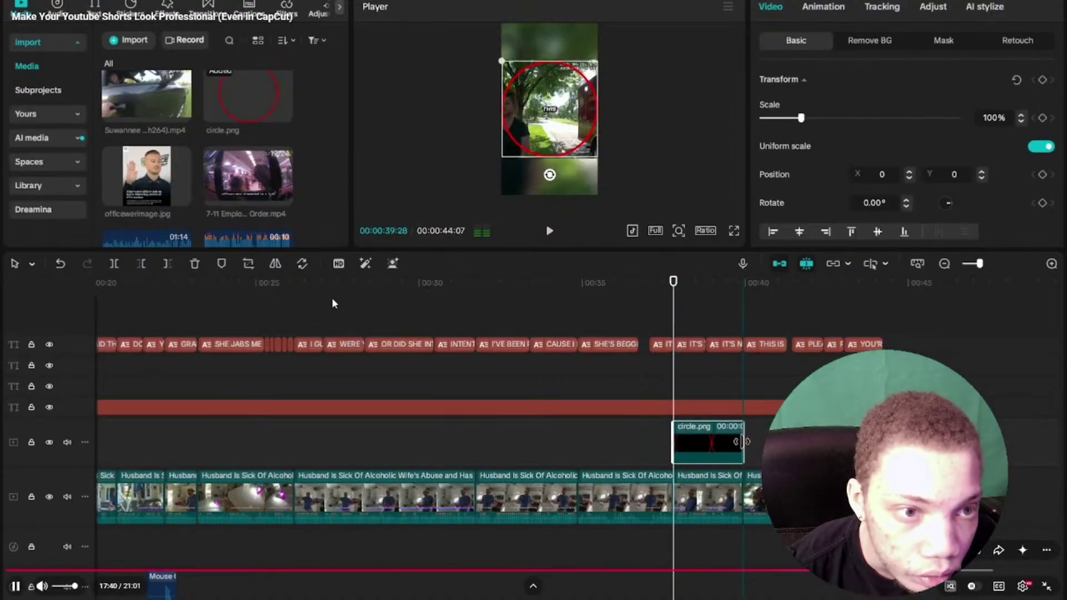
Pause and resume the tutorial at the circle.png overlay, and skip the sponsored ad
{"action": "left_click", "coordinate": [388, 320]}
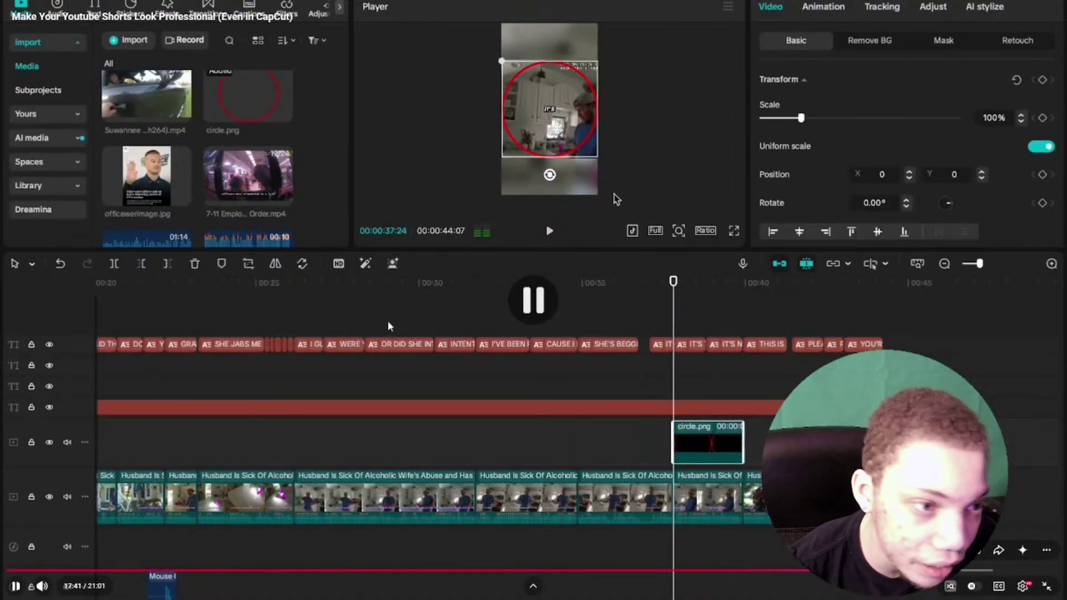
{"action": "left_click", "coordinate": [402, 285]}
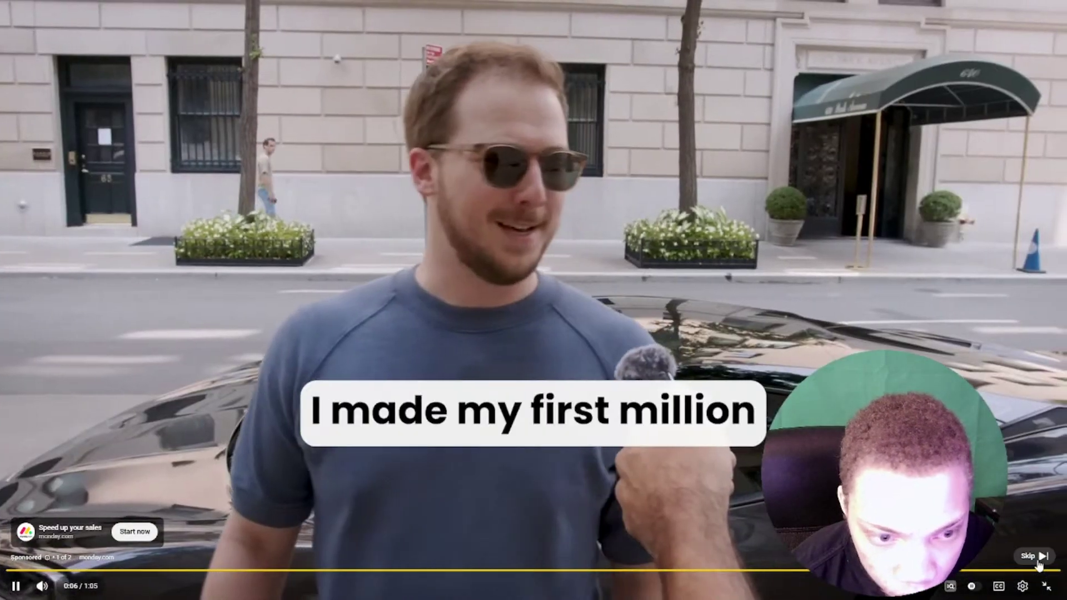
{"action": "left_click", "coordinate": [1037, 557]}
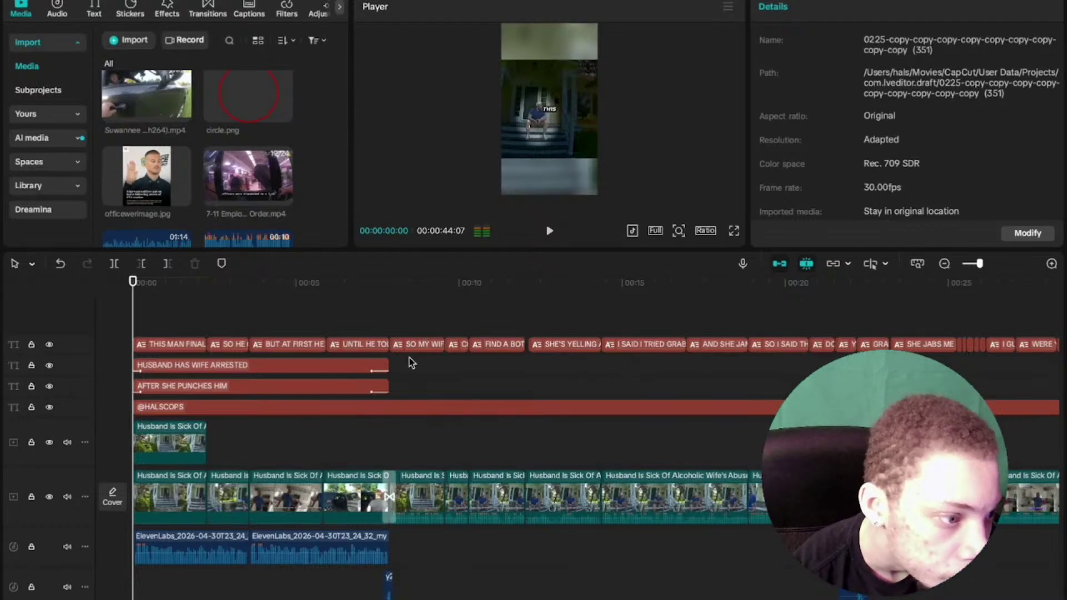
Scrub to 00:00:07:06, select all the main-track video clips and inspect their audio volume setting
{"action": "left_click_drag", "start_coordinate": [315, 310], "coordinate": [368, 325]}
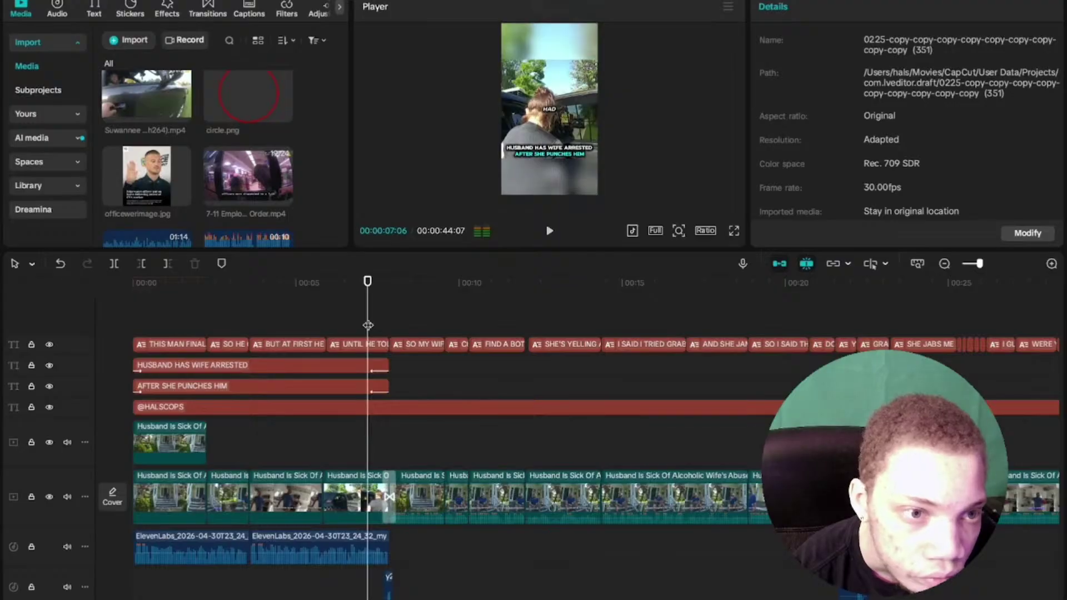
{"action": "mouse_move", "coordinate": [845, 345]}
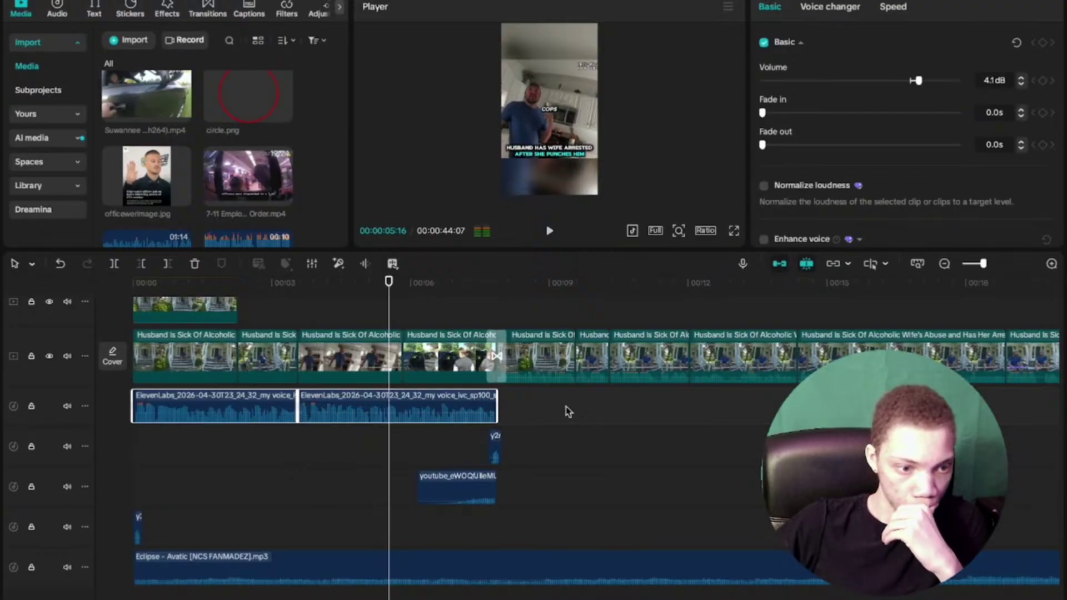
{"action": "left_click_drag", "start_coordinate": [567, 411], "coordinate": [917, 361]}
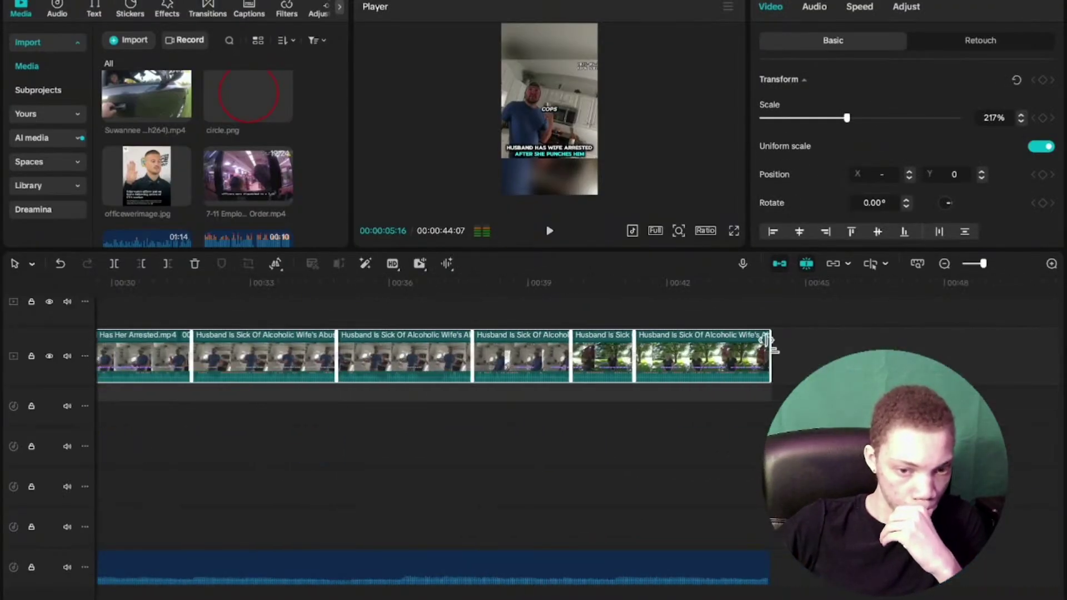
{"action": "left_click", "coordinate": [815, 8]}
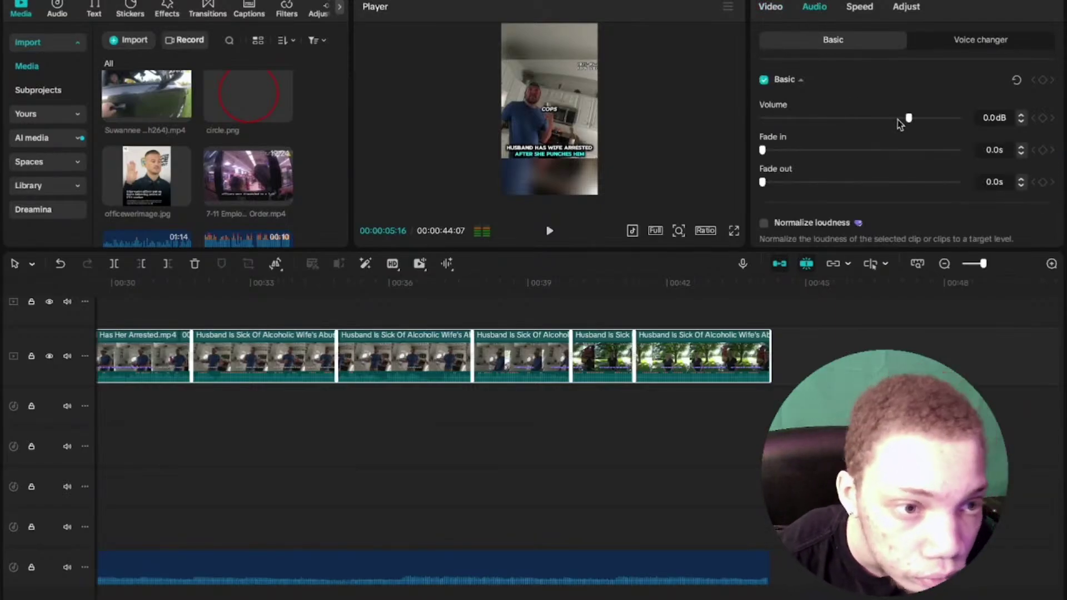
{"action": "left_click_drag", "start_coordinate": [894, 120], "coordinate": [908, 118]}
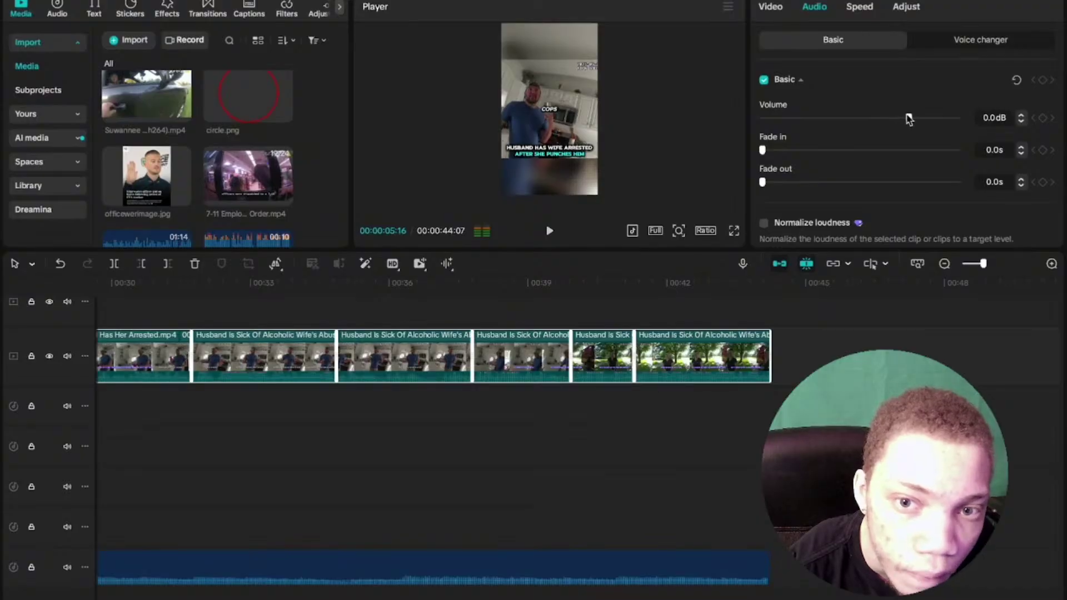
Set the volume of the youtube audio sound-effect clip leading up to the transition to 0.0 dB and deselect it
{"action": "left_click_drag", "start_coordinate": [982, 264], "coordinate": [966, 264]}
{"action": "left_click", "coordinate": [240, 422]}
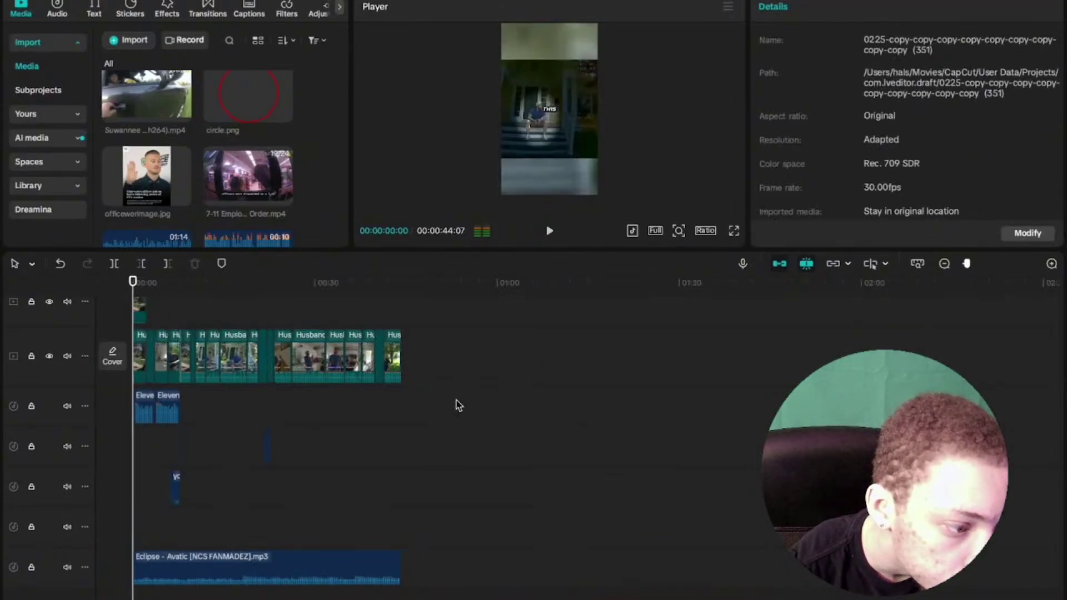
{"action": "left_click", "coordinate": [987, 263]}
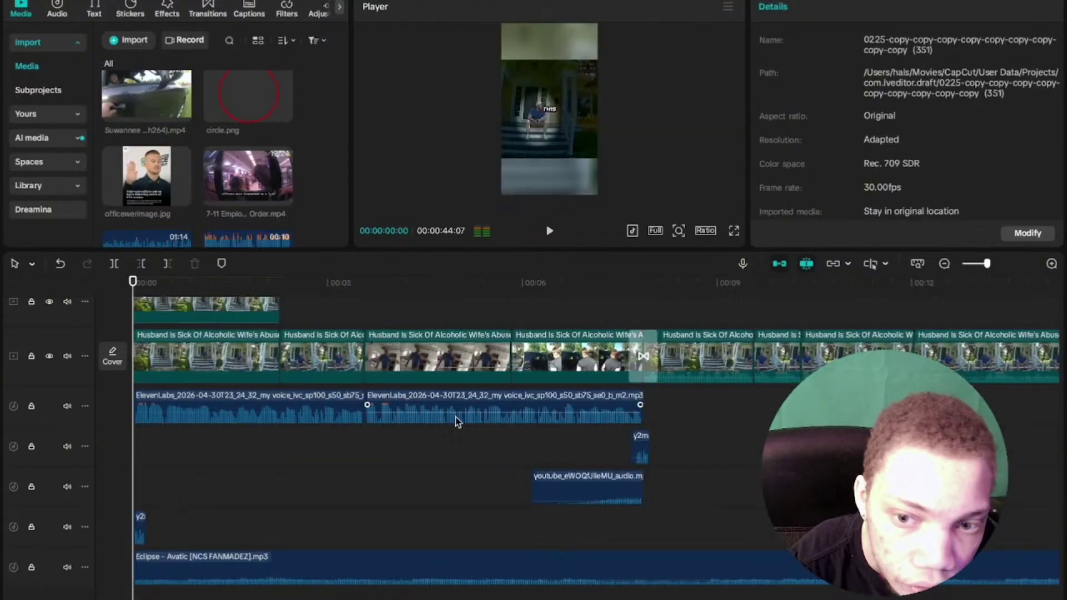
{"action": "left_click", "coordinate": [589, 457]}
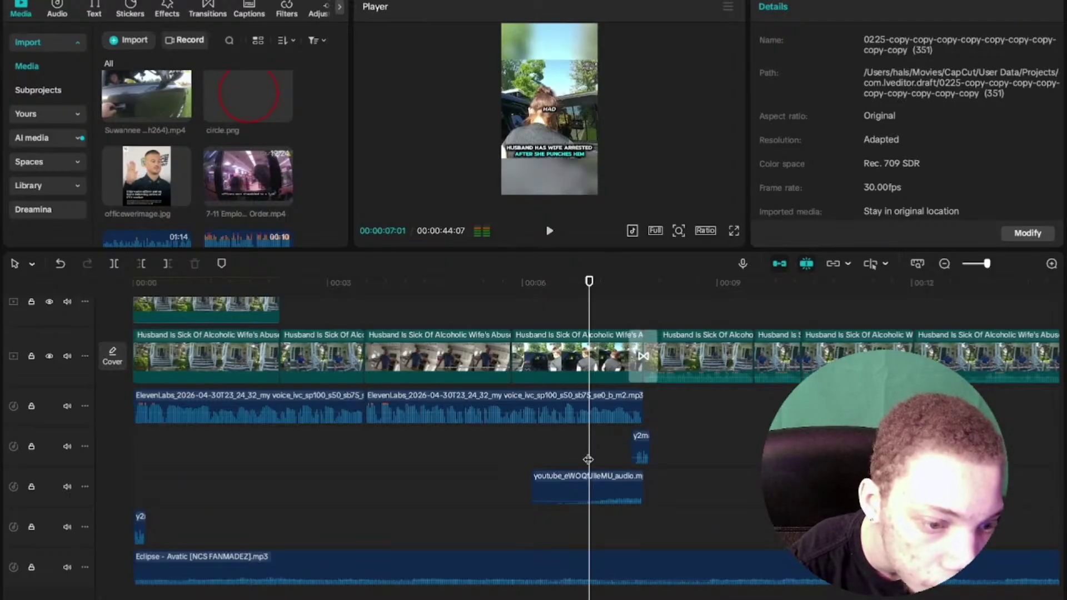
{"action": "left_click", "coordinate": [574, 487]}
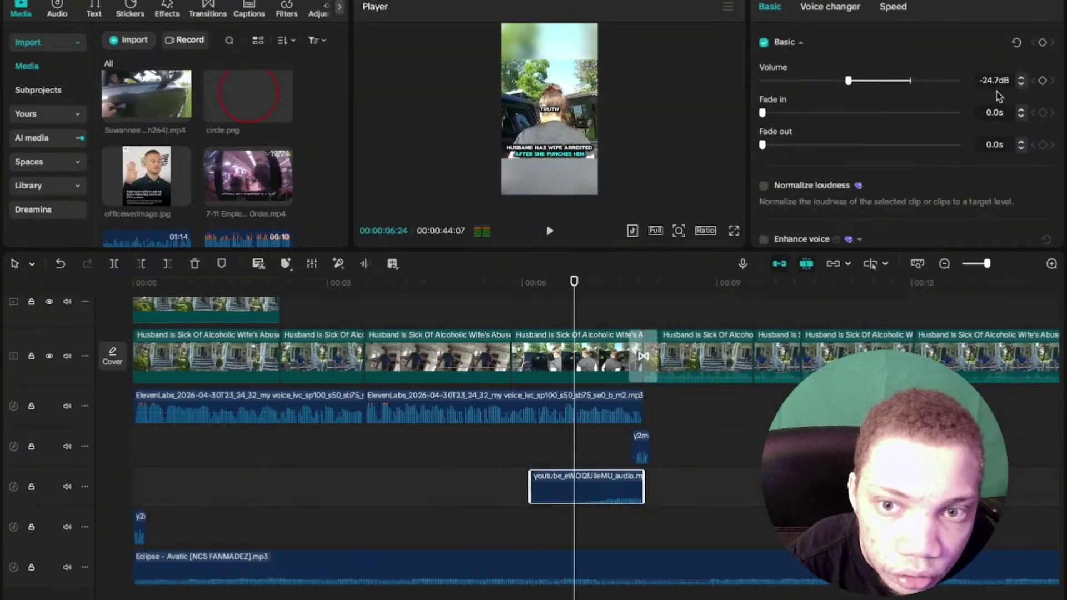
{"action": "left_click", "coordinate": [909, 81]}
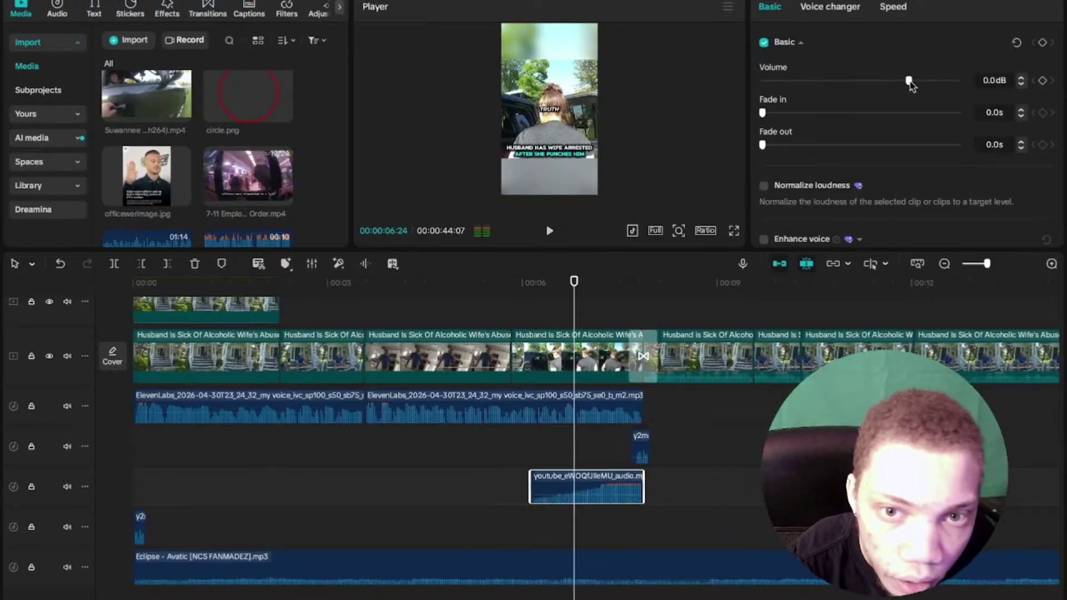
{"action": "left_click", "coordinate": [433, 462]}
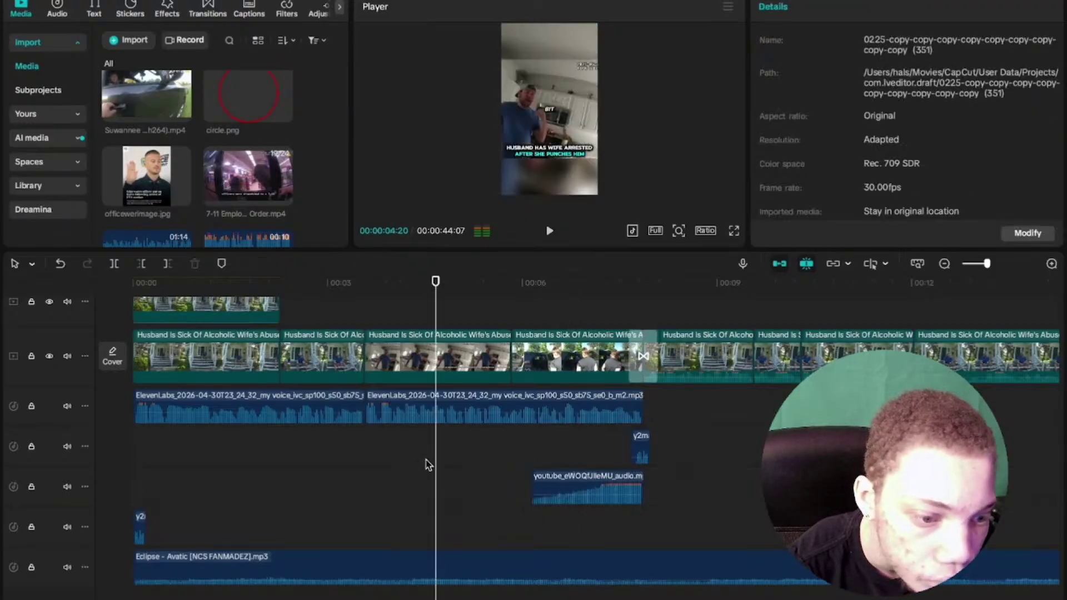
Watch the tutorial's full-screen preview of the short, pausing and resuming it at 19:18 and 19:21
{"action": "left_click", "coordinate": [734, 230]}
{"action": "key", "text": "space"}
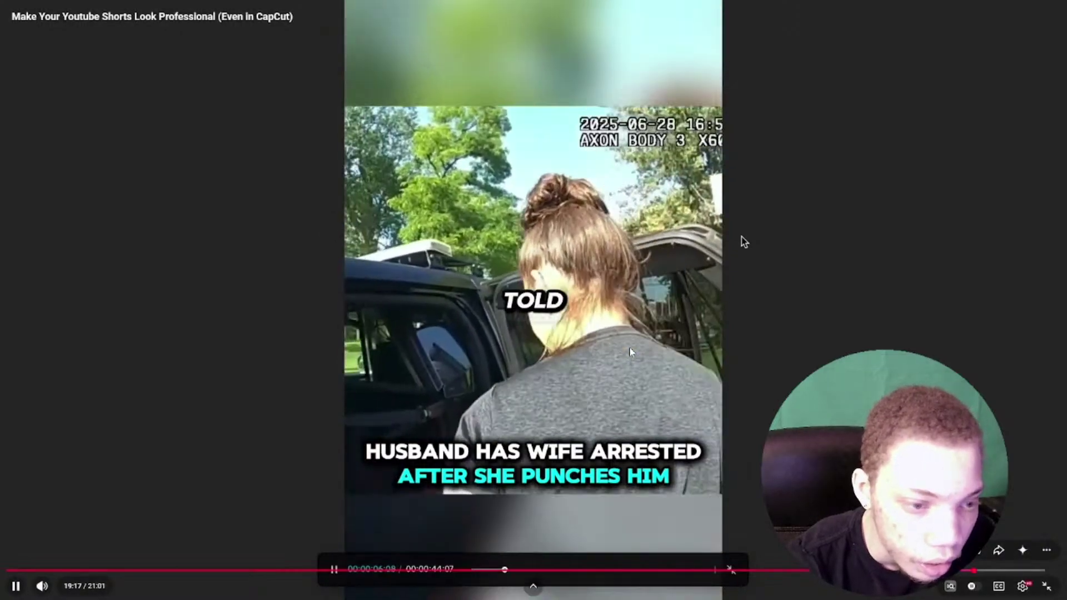
{"action": "left_click", "coordinate": [512, 414]}
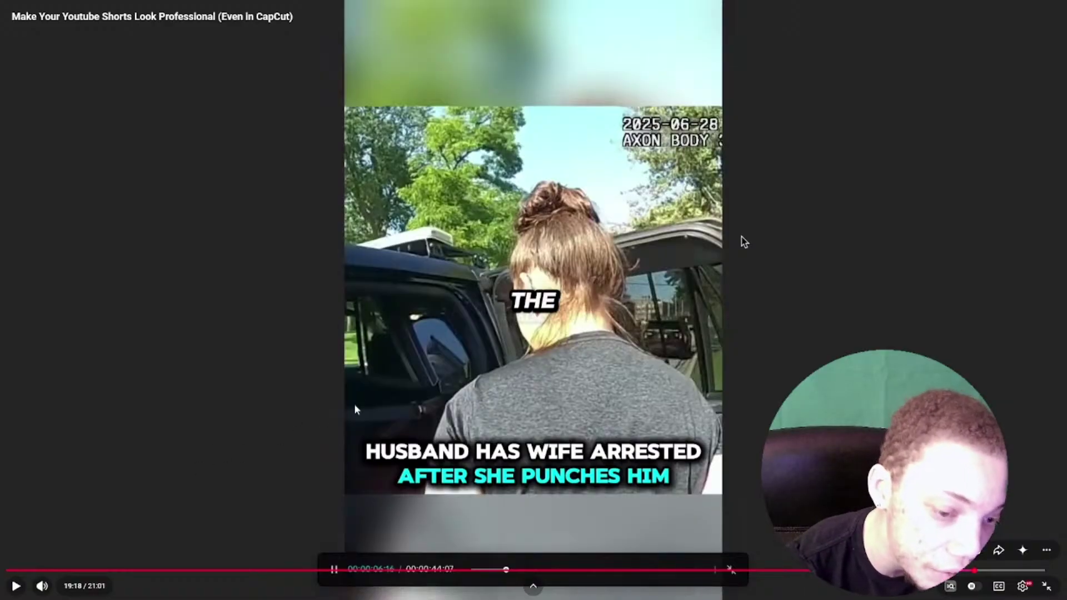
{"action": "left_click", "coordinate": [744, 242]}
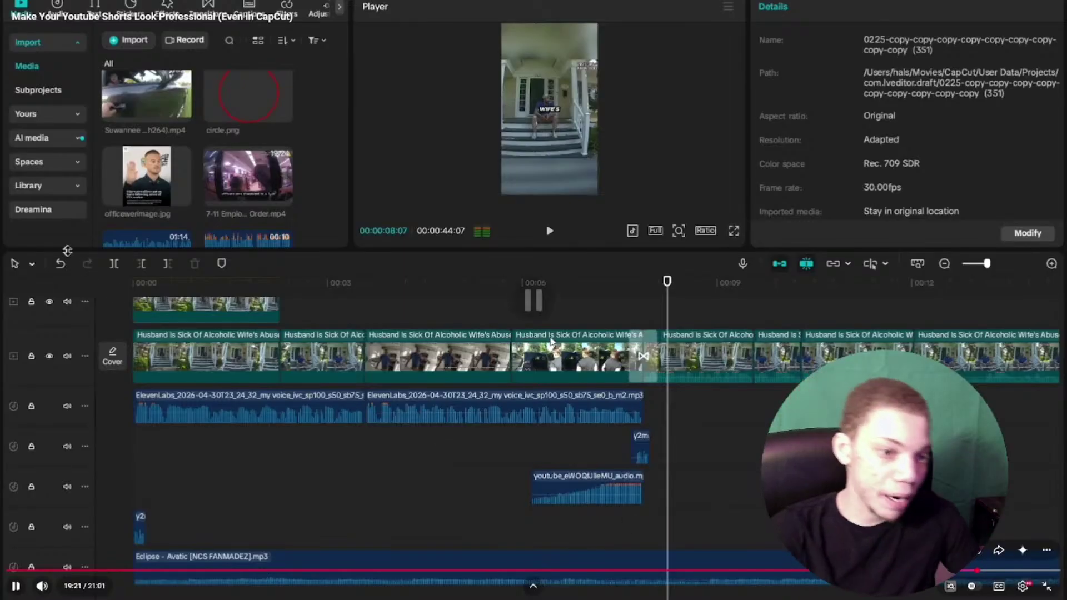
{"action": "left_click", "coordinate": [552, 341]}
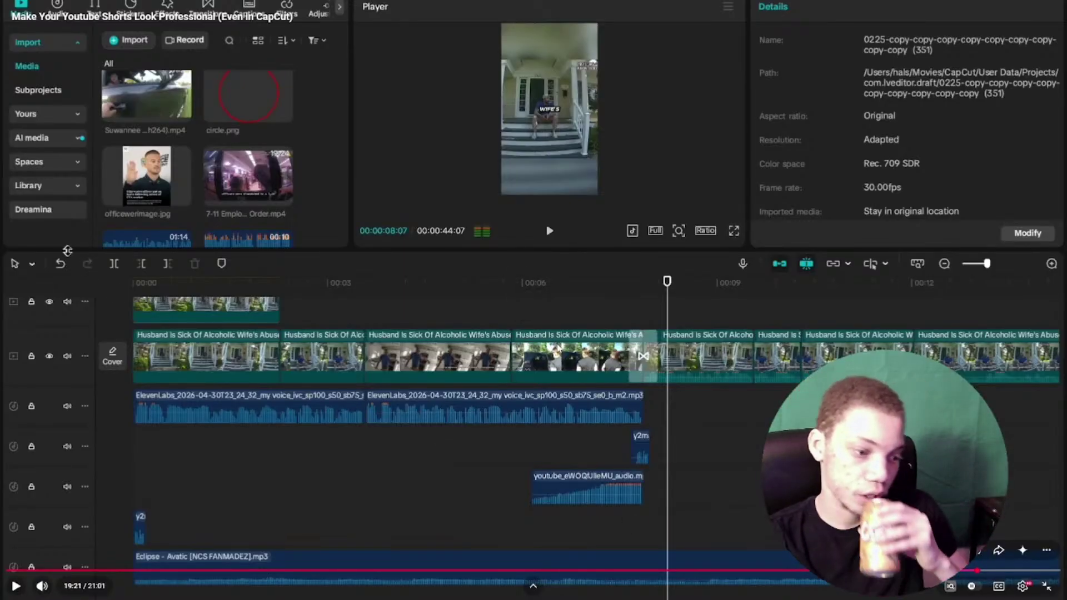
{"action": "key", "text": "space"}
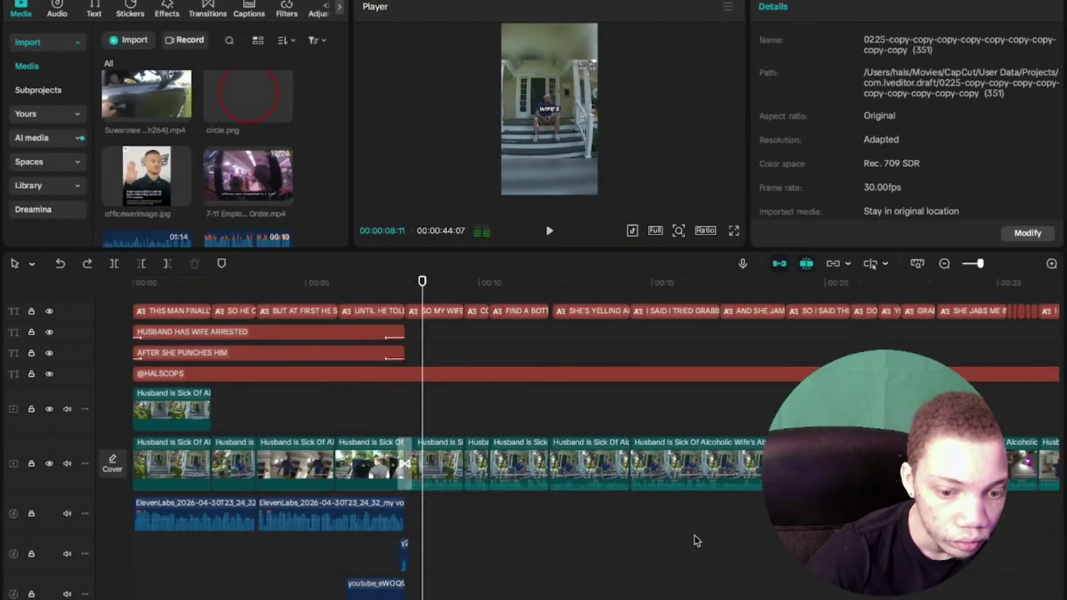
Watch the tutorial's export settings and skip ahead through the closing analytics, leave full-screen playback and pause the video at 20:56
{"action": "left_click", "coordinate": [255, 428]}
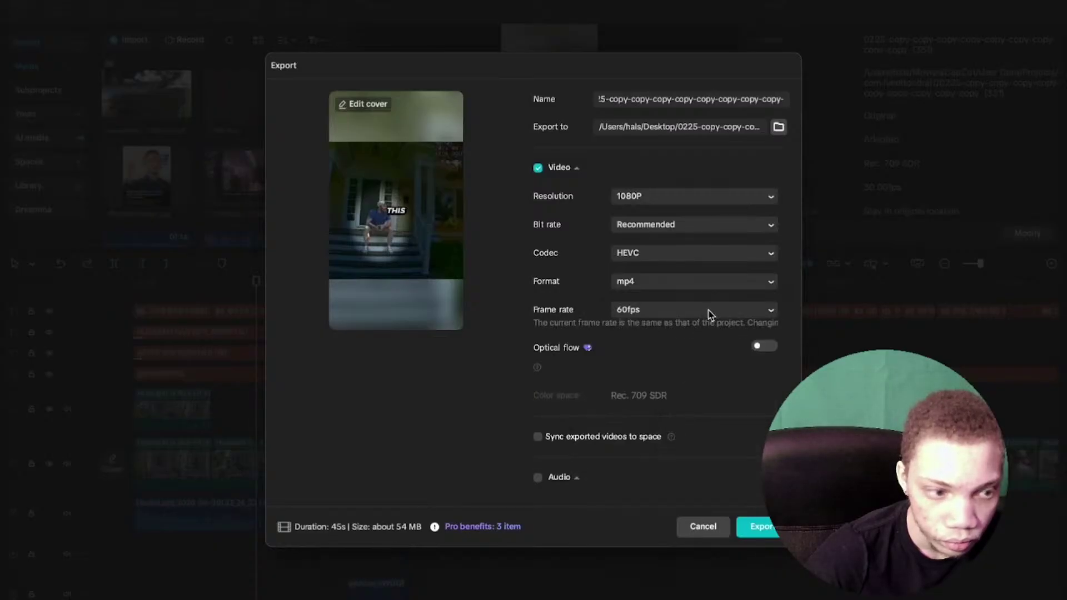
{"action": "mouse_move", "coordinate": [1043, 534]}
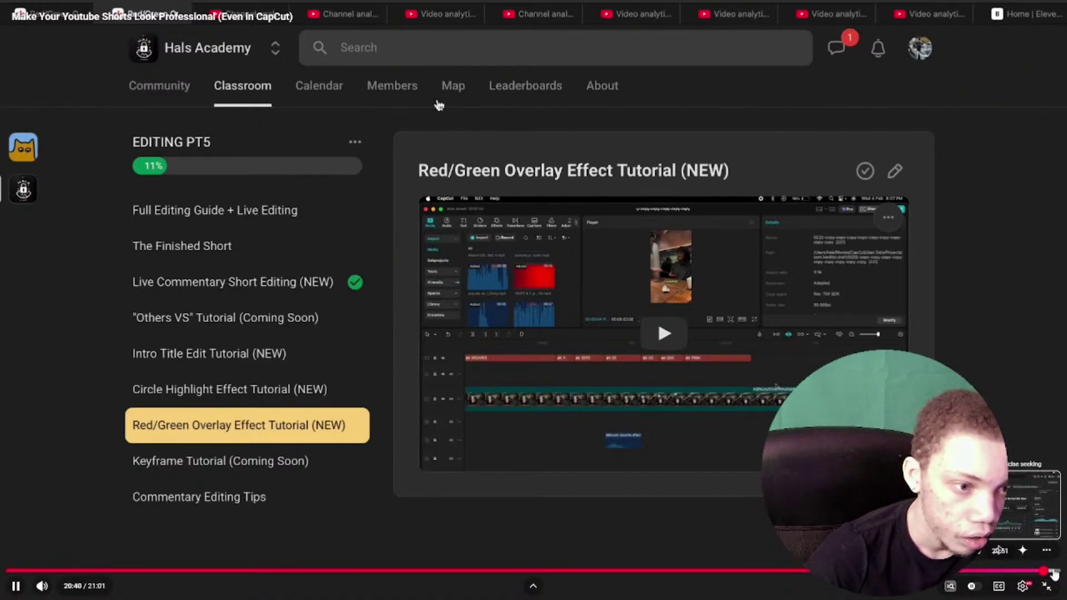
{"action": "left_click", "coordinate": [667, 276]}
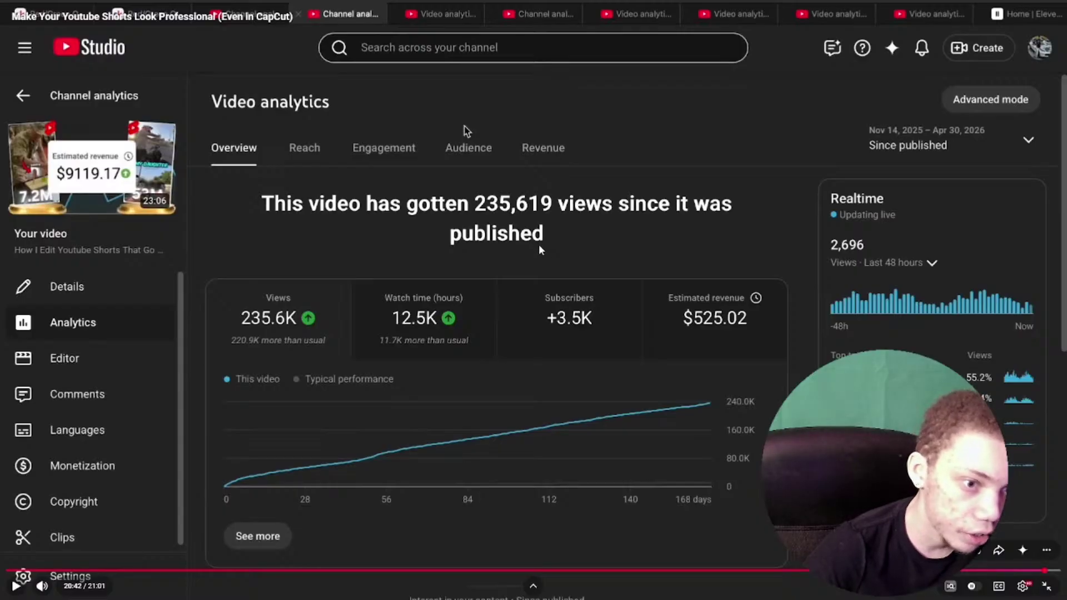
{"action": "left_click", "coordinate": [512, 239]}
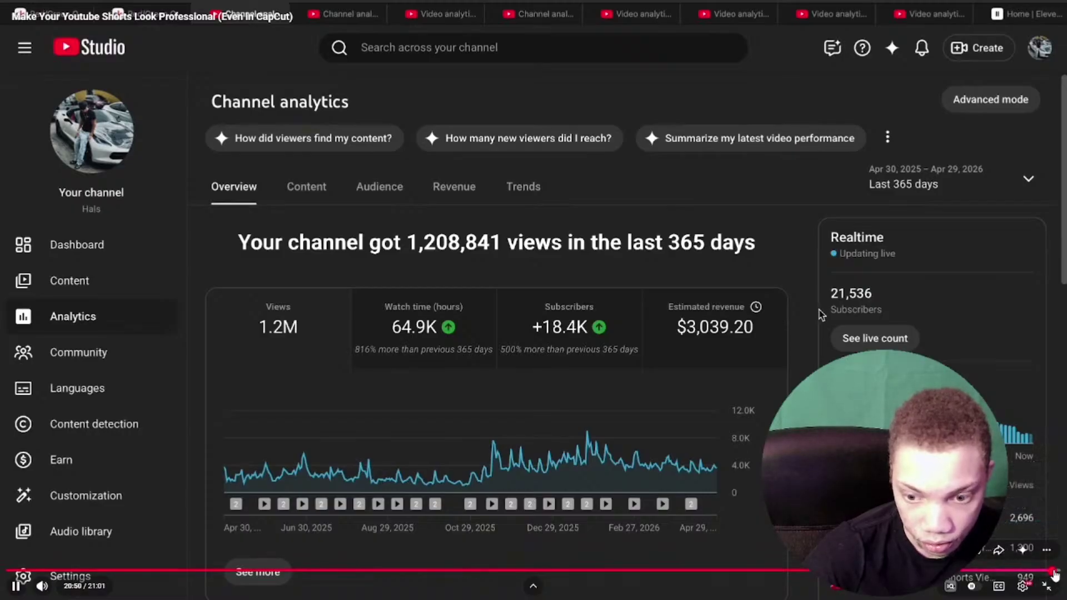
{"action": "left_click", "coordinate": [1047, 586]}
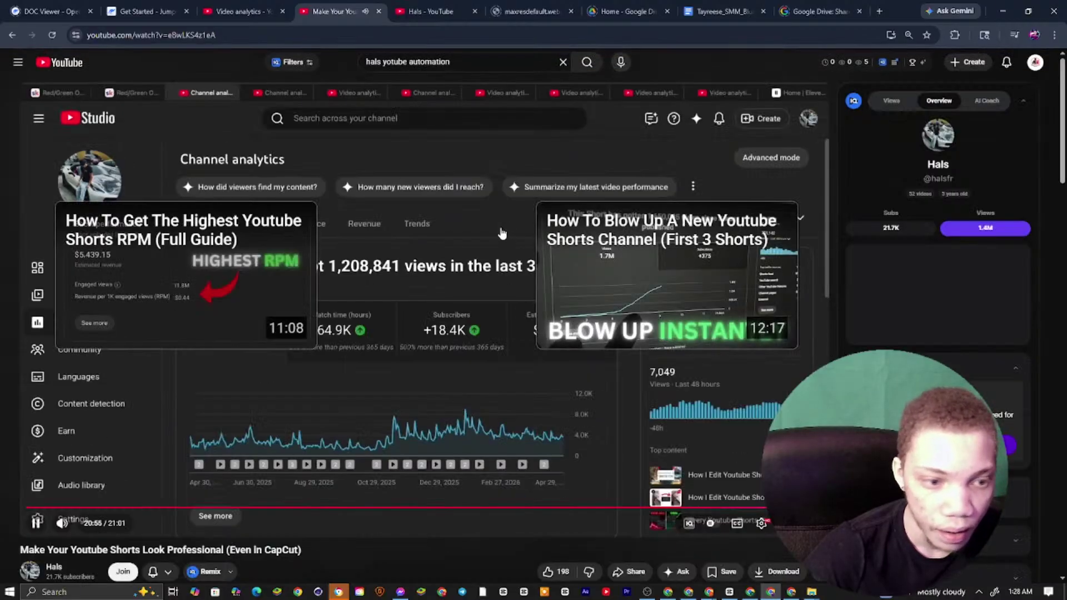
{"action": "left_click", "coordinate": [499, 221]}
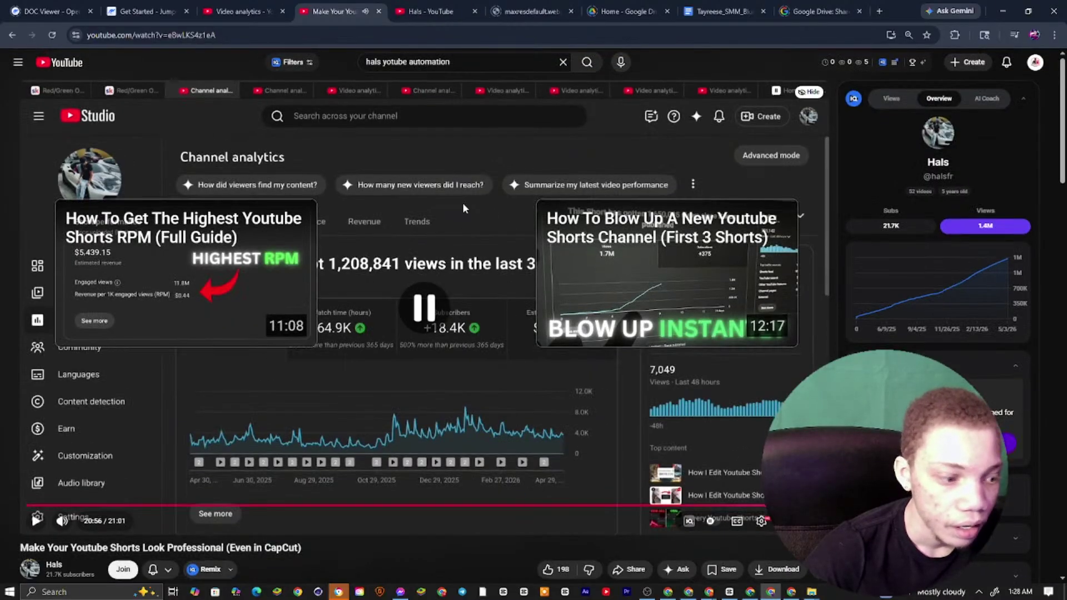
Switch to the 0505 project in CapCut and set the generated voiceover clip's volume to -4.1 dB, checking the level during playback
{"action": "scroll", "coordinate": [321, 239], "scroll_direction": "down", "scroll_amount": 5}
{"action": "left_click", "coordinate": [730, 591]}
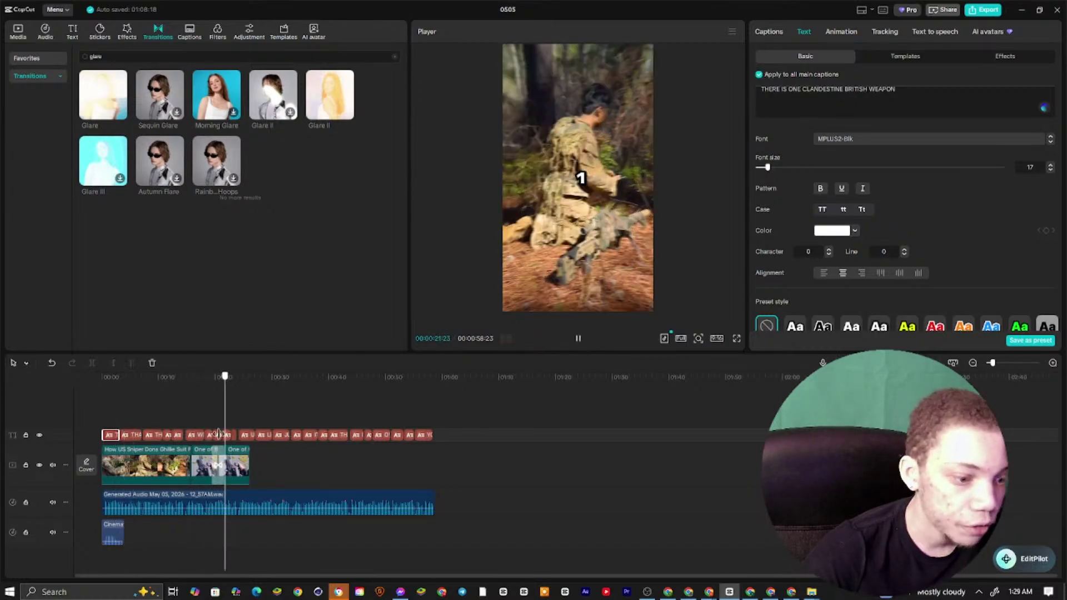
{"action": "left_click", "coordinate": [163, 458]}
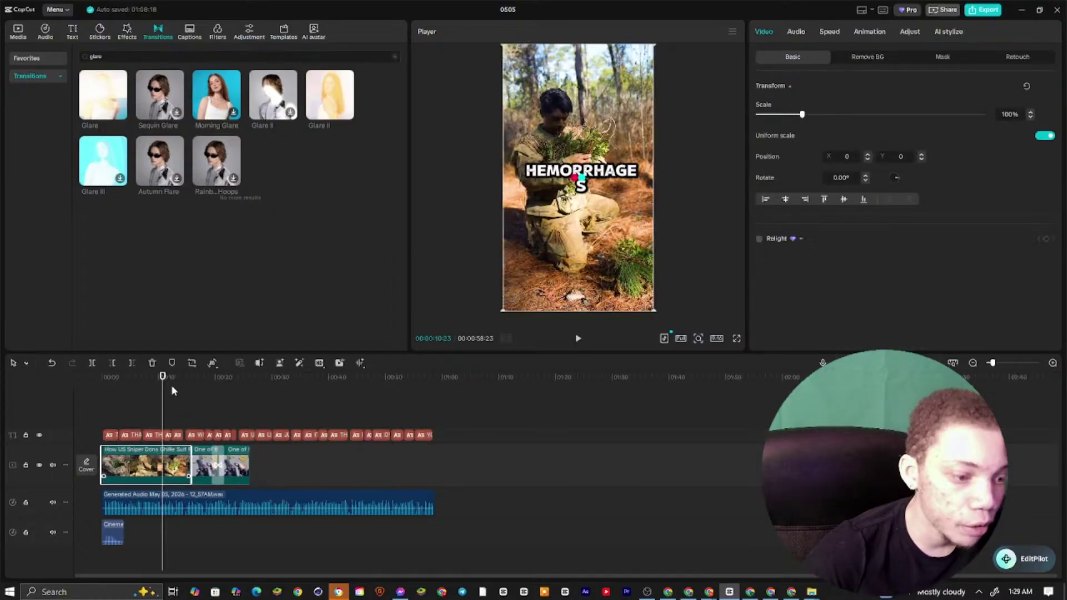
{"action": "left_click_drag", "start_coordinate": [138, 421], "coordinate": [162, 426]}
{"action": "left_click", "coordinate": [164, 510]}
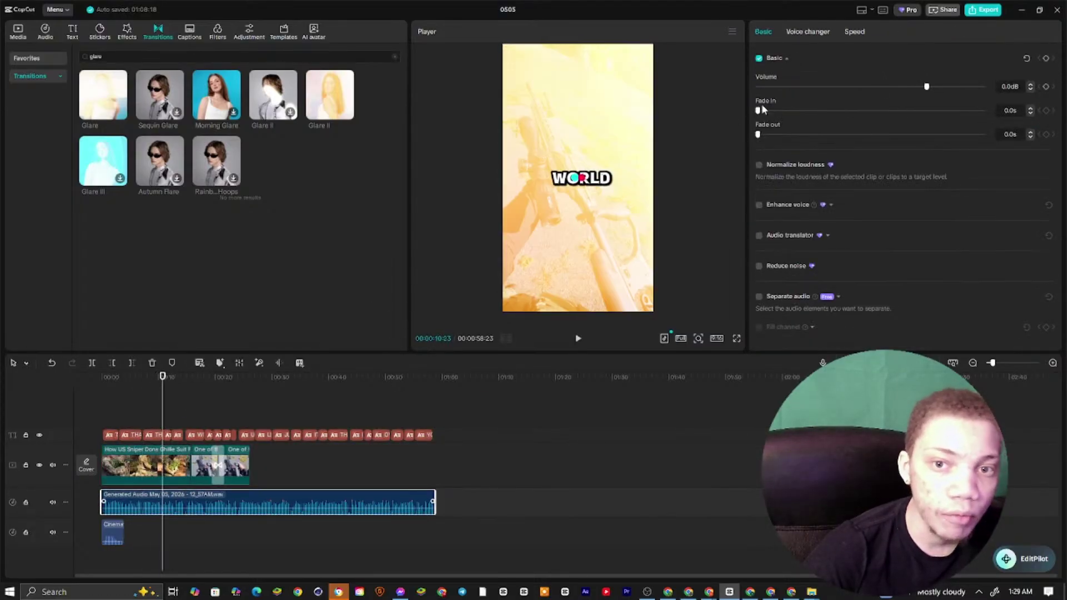
{"action": "left_click_drag", "start_coordinate": [920, 86], "coordinate": [916, 89]}
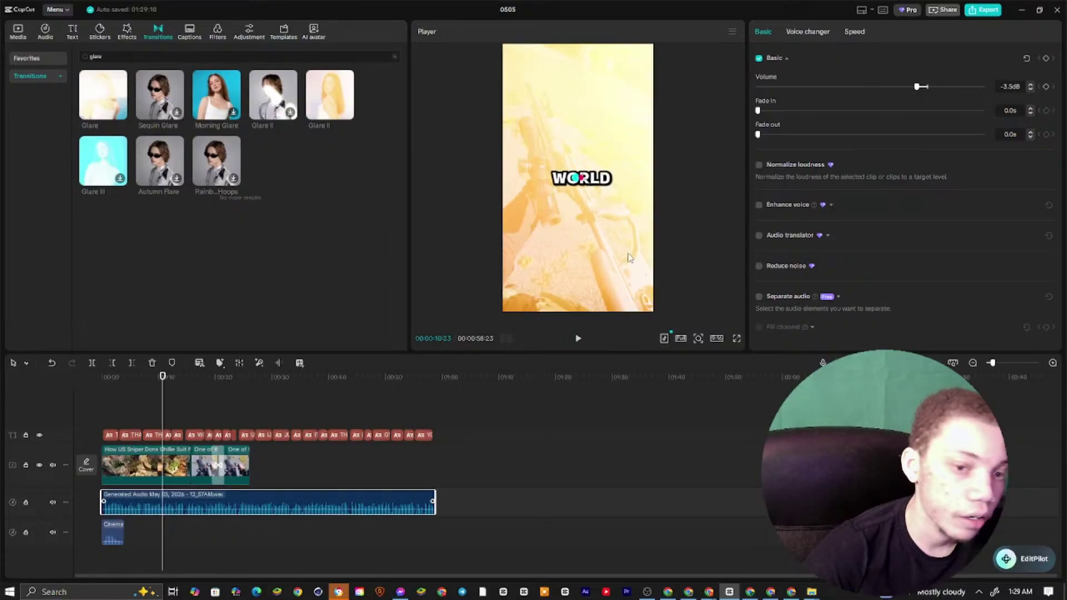
{"action": "left_click", "coordinate": [578, 339]}
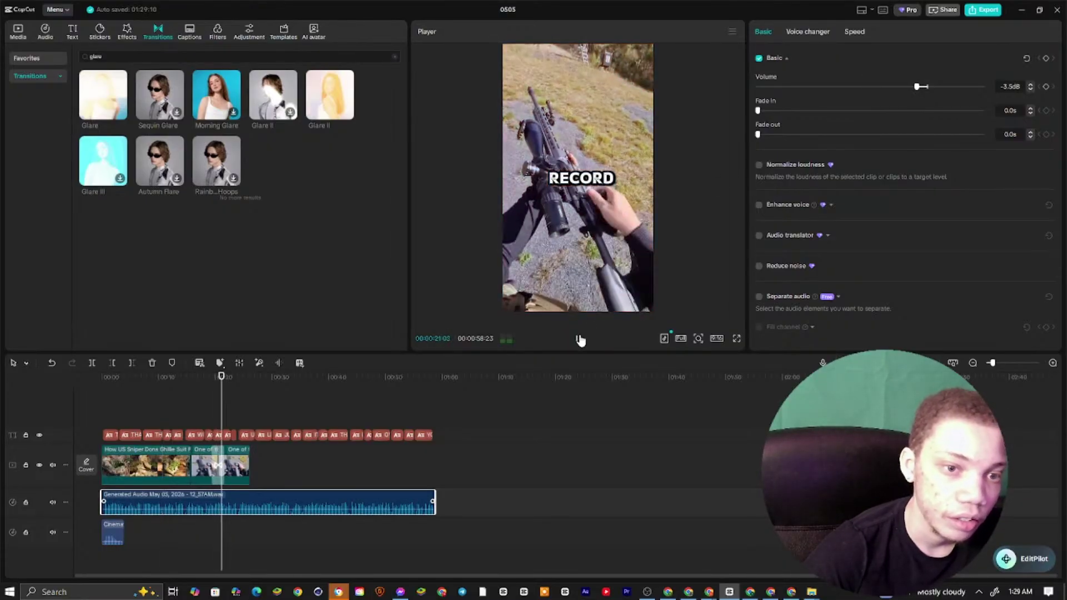
{"action": "left_click_drag", "start_coordinate": [918, 86], "coordinate": [926, 87]}
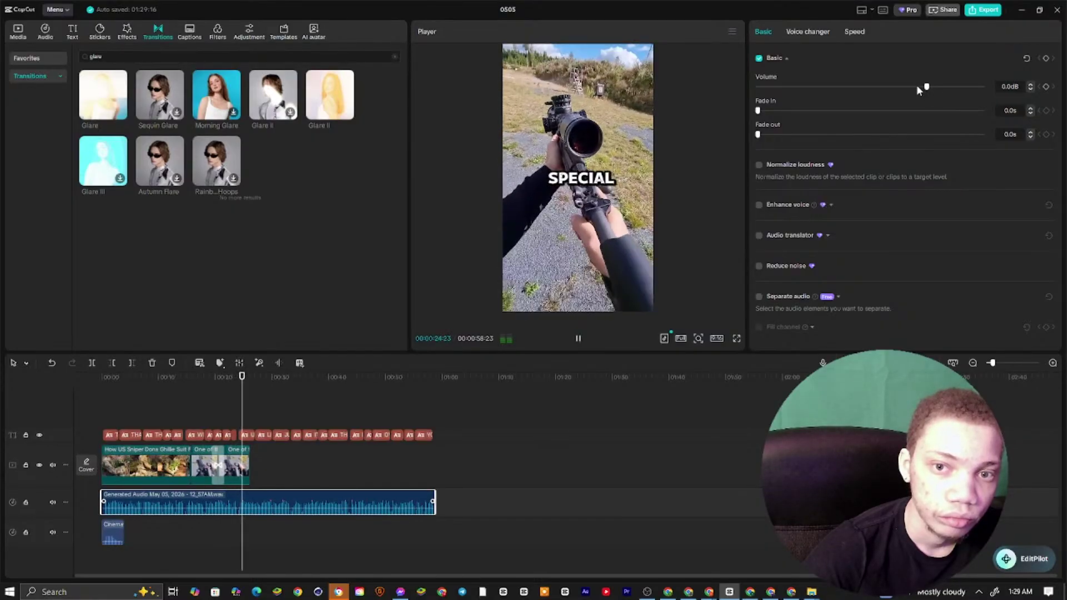
{"action": "left_click", "coordinate": [915, 86]}
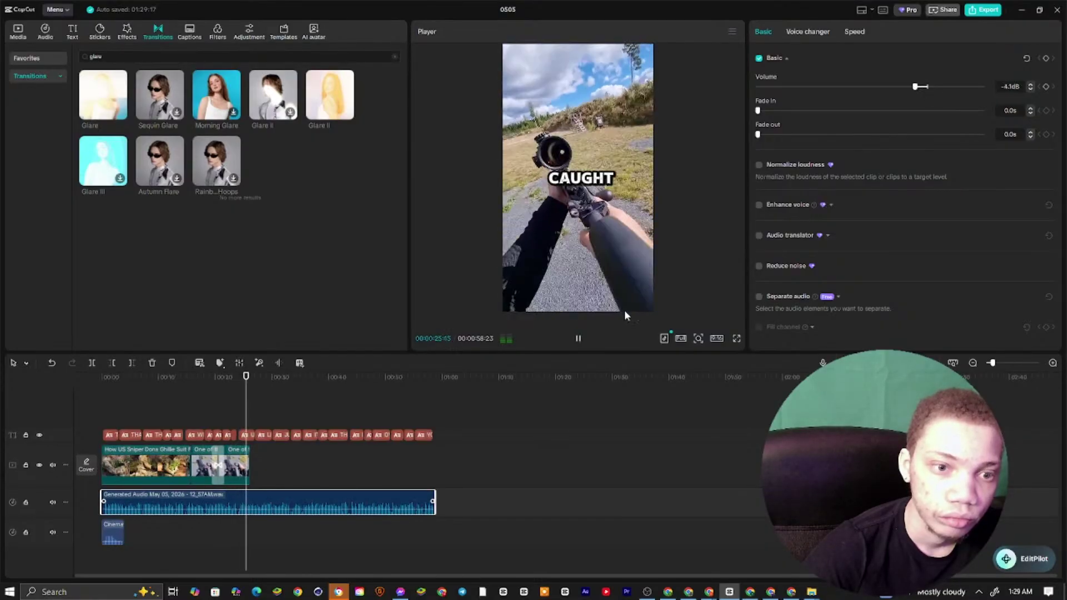
{"action": "left_click", "coordinate": [578, 338]}
At 00:00:17:07, widen the "L ONE FIFTEENA3" caption's text box to fit one line and set the captions' font size to 12
{"action": "left_click", "coordinate": [200, 410]}
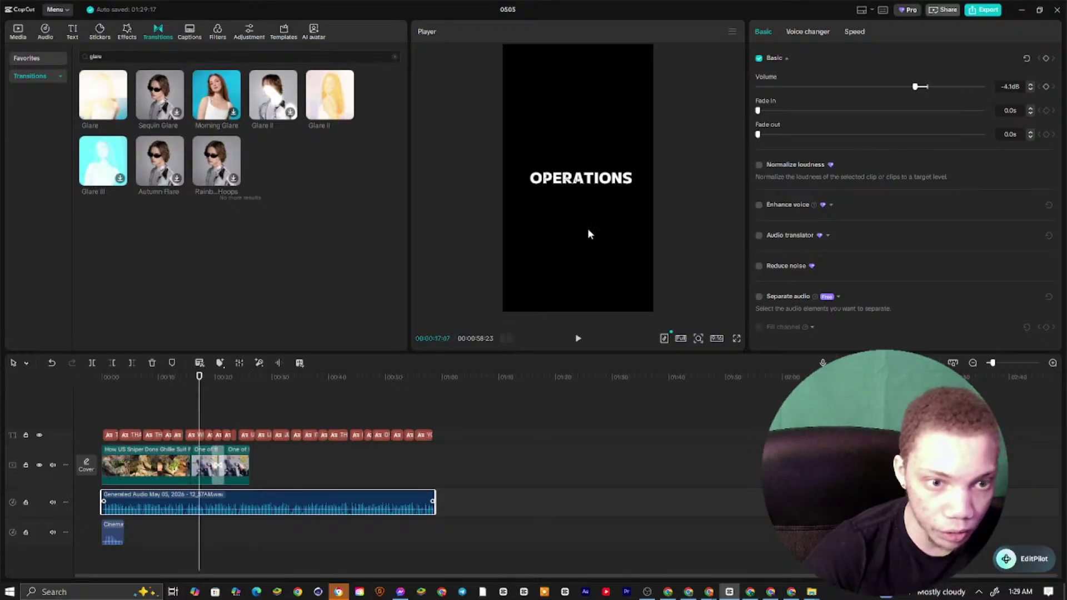
{"action": "left_click", "coordinate": [592, 189]}
{"action": "left_click", "coordinate": [603, 183]}
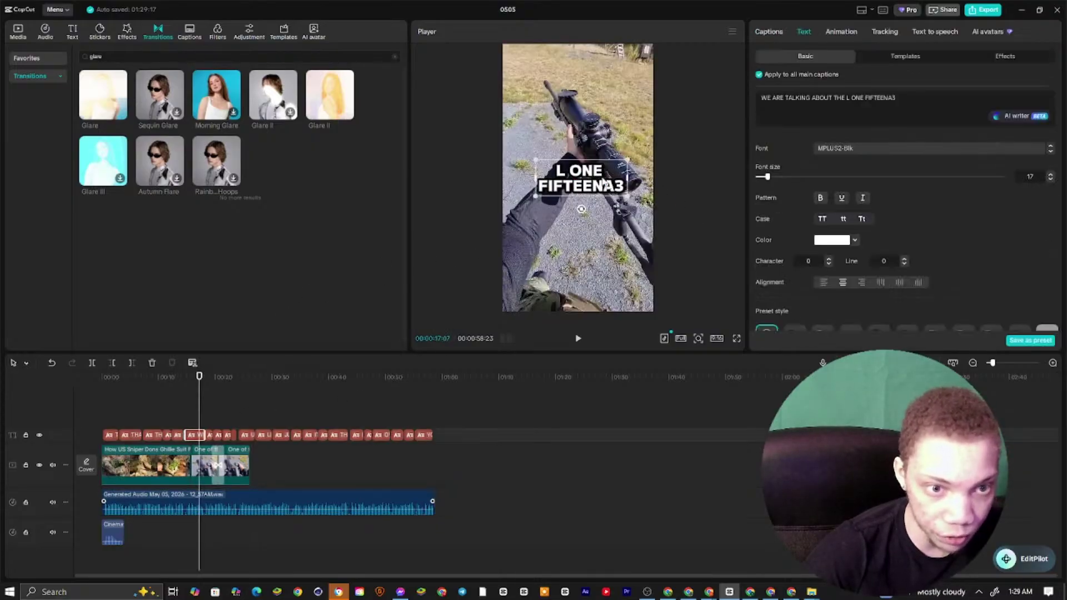
{"action": "left_click_drag", "start_coordinate": [535, 178], "coordinate": [488, 178]}
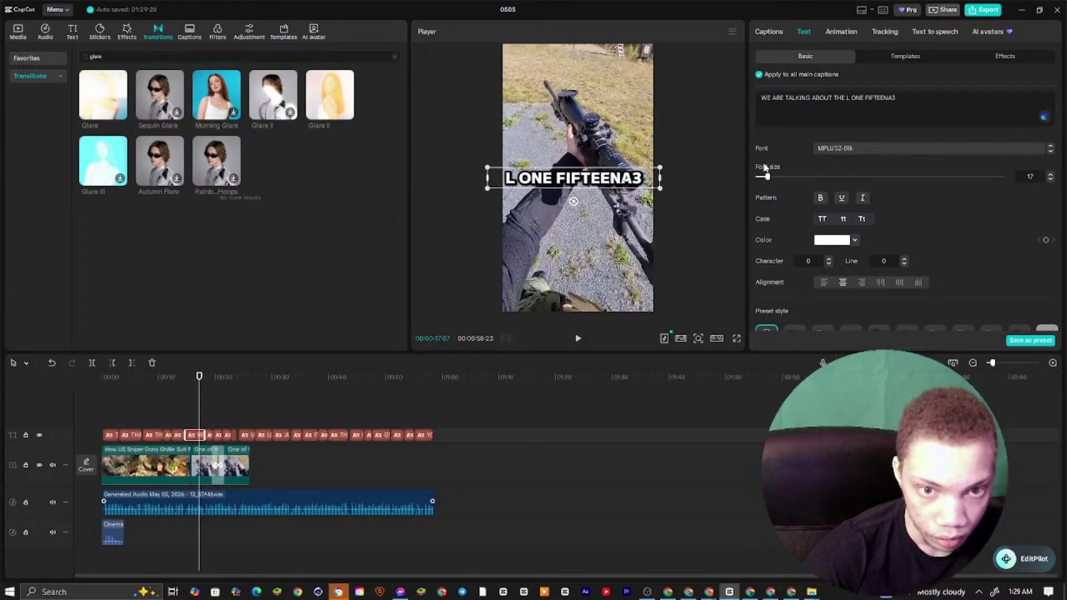
{"action": "left_click_drag", "start_coordinate": [767, 177], "coordinate": [763, 177]}
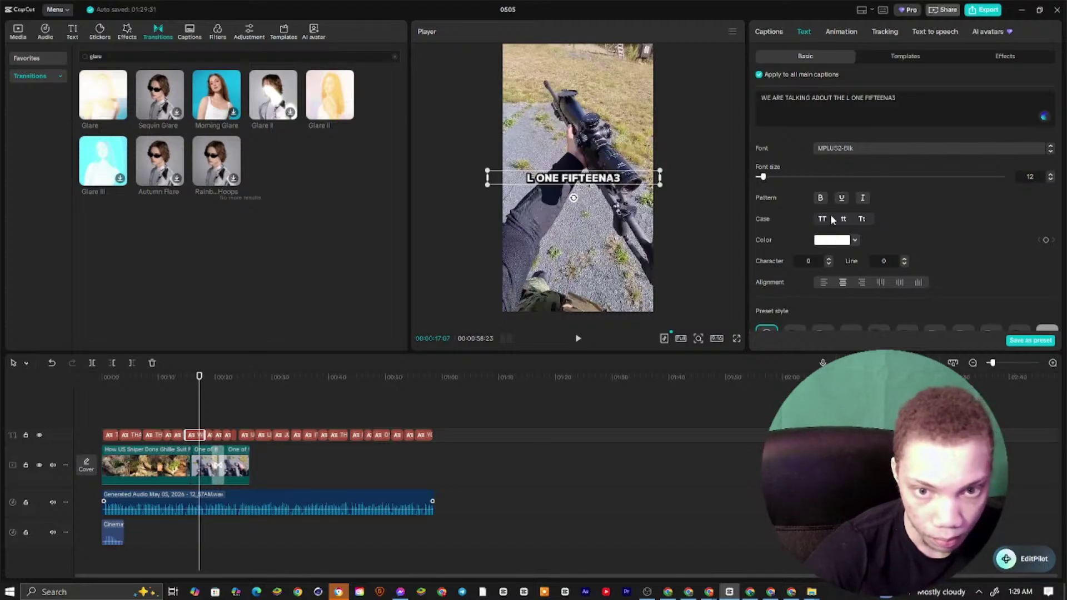
Try a character spacing of -2, a line spacing of 1 and right alignment on the captions
{"action": "left_click", "coordinate": [828, 263]}
{"action": "left_click", "coordinate": [828, 263]}
{"action": "left_click", "coordinate": [829, 263]}
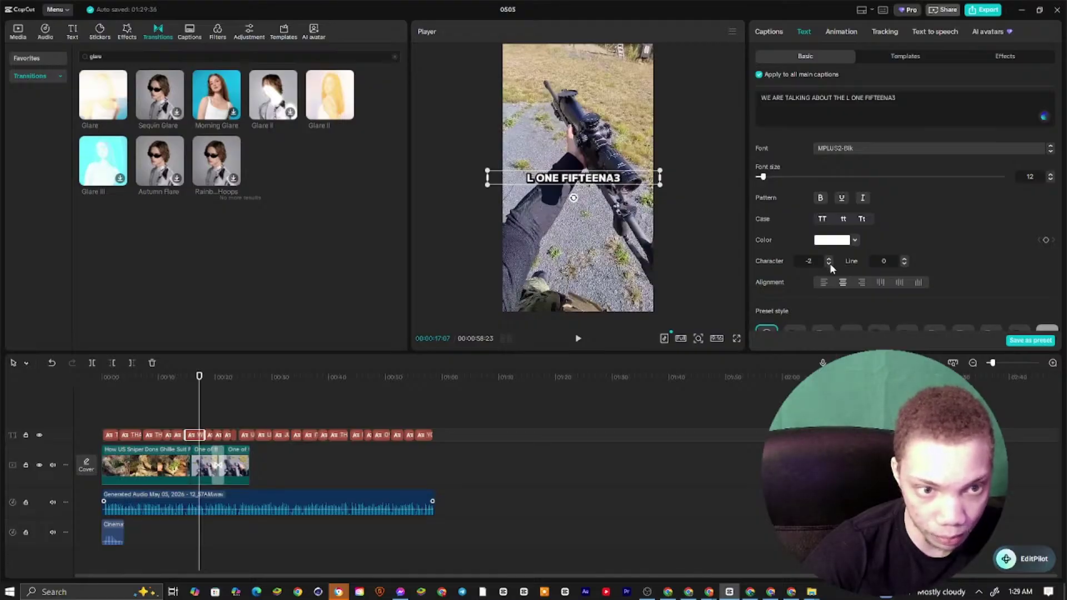
{"action": "left_click", "coordinate": [903, 259]}
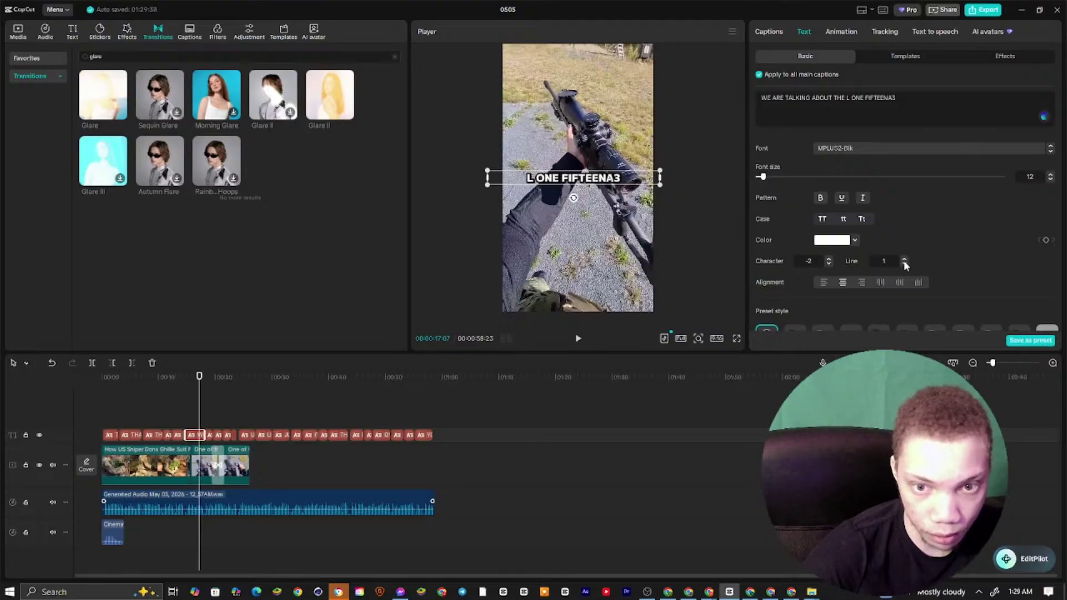
{"action": "left_click", "coordinate": [861, 282]}
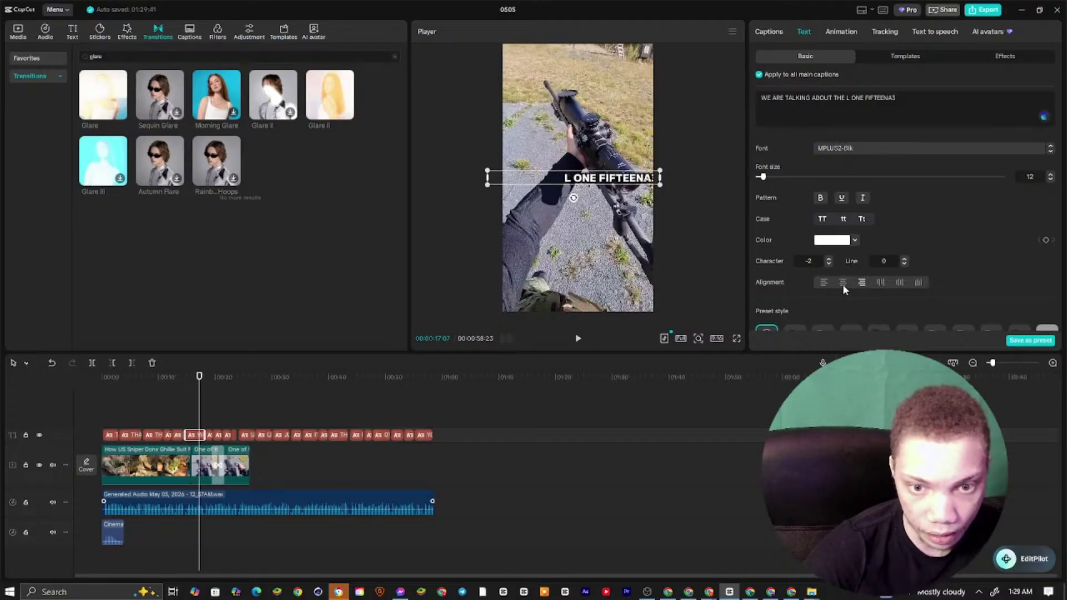
{"action": "left_click", "coordinate": [842, 282]}
Move the captions slightly higher in the frame and set their character spacing to 0
{"action": "left_click_drag", "start_coordinate": [617, 189], "coordinate": [616, 184]}
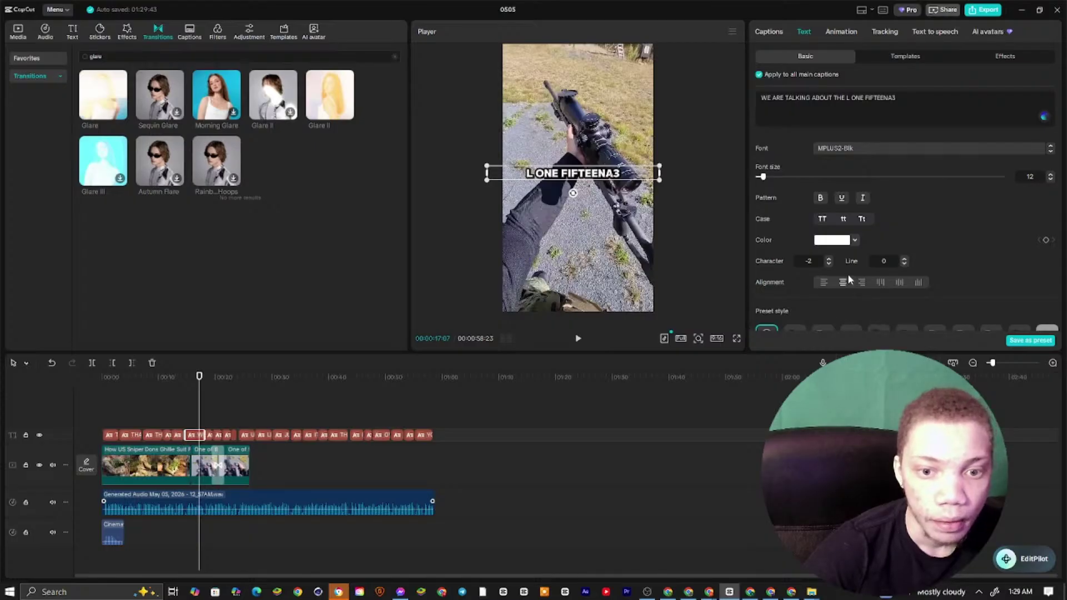
{"action": "left_click", "coordinate": [829, 264]}
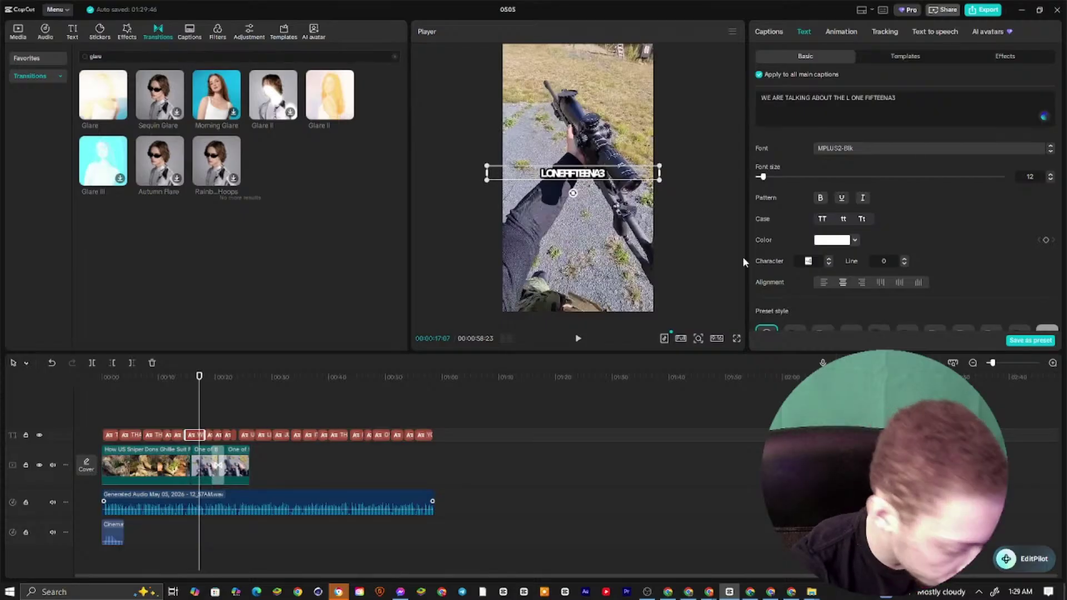
{"action": "type", "text": "0"}
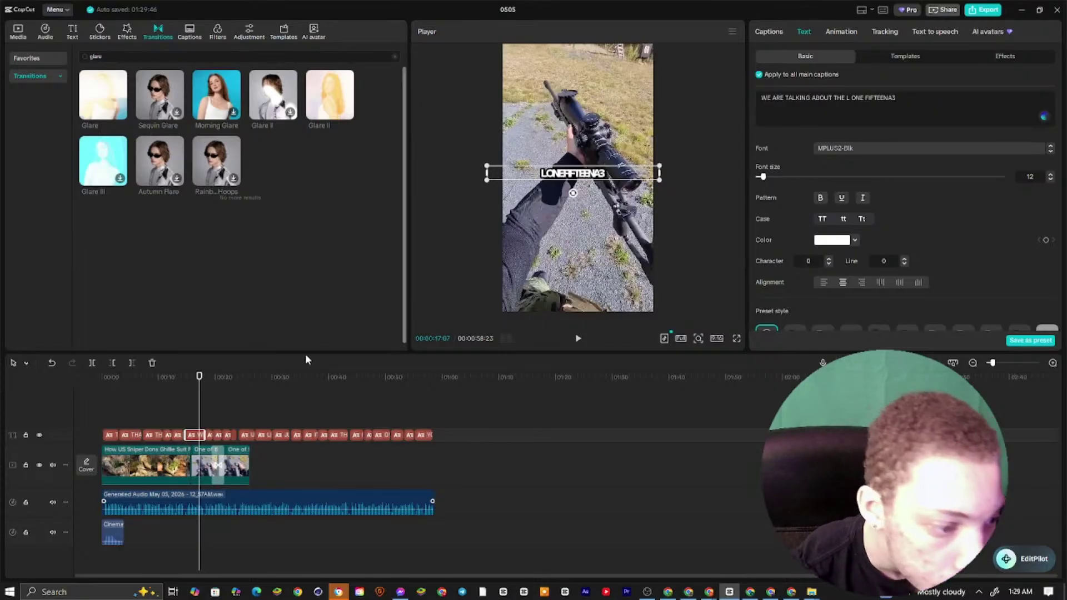
Play the short from the beginning to check the captions, and stop at about 00:00:03:01
{"action": "left_click", "coordinate": [205, 399]}
{"action": "key", "text": "Home"}
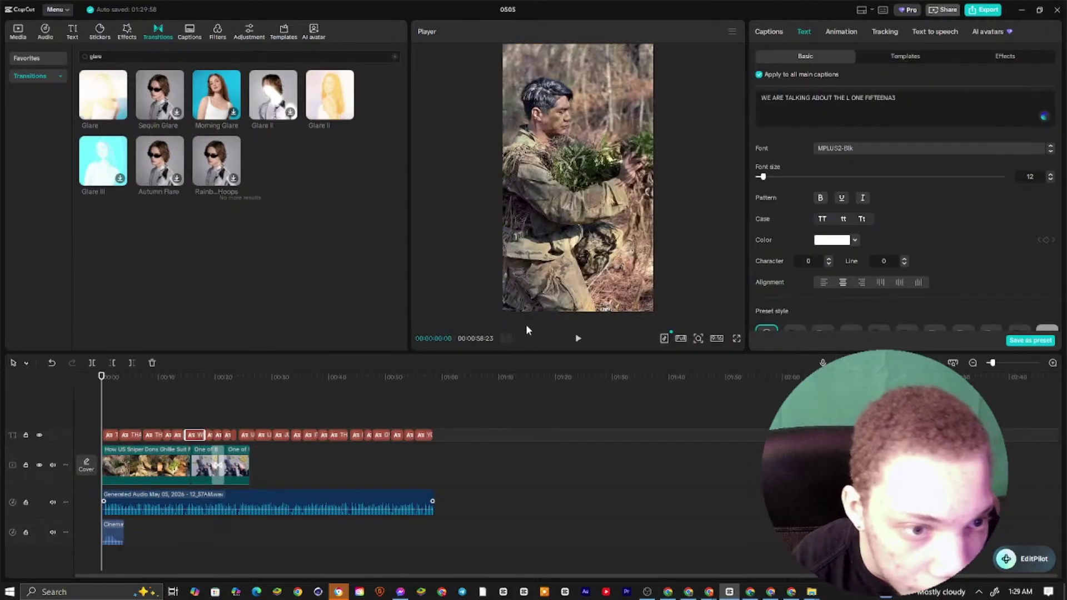
{"action": "left_click", "coordinate": [578, 340]}
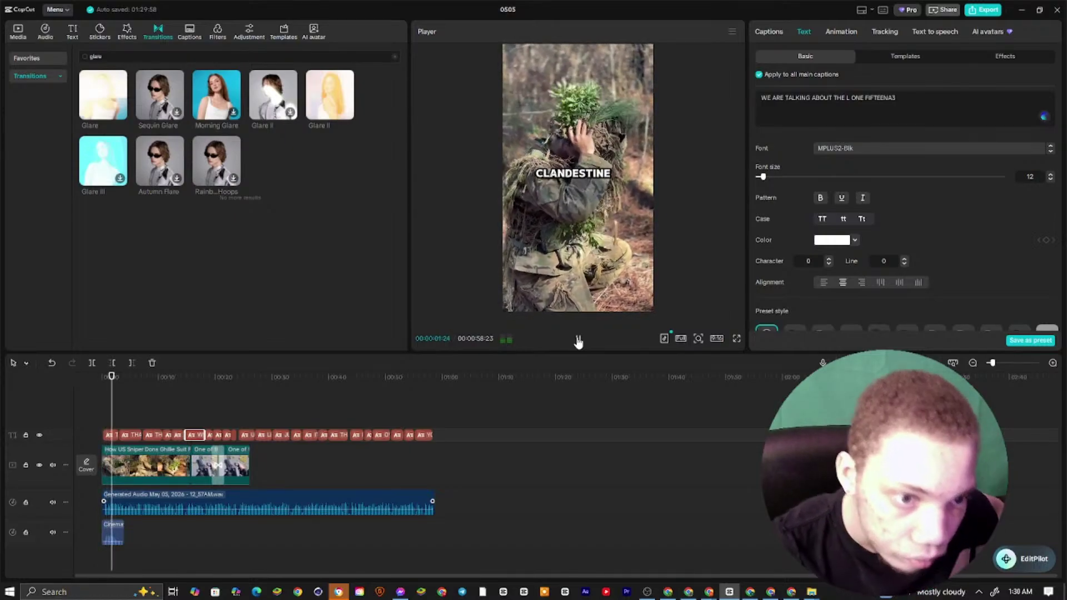
{"action": "left_click", "coordinate": [578, 340]}
Select the opening caption that ends in "WEAPON" and set the font size of all main captions to 19
{"action": "left_click", "coordinate": [568, 176]}
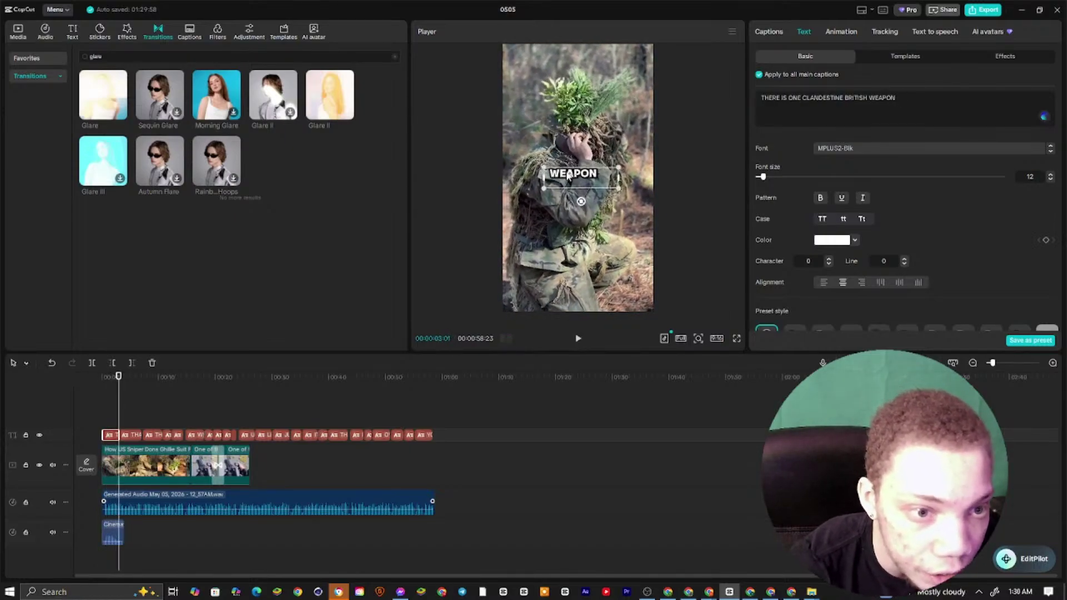
{"action": "left_click", "coordinate": [1050, 174]}
{"action": "left_click", "coordinate": [1050, 175]}
{"action": "left_click", "coordinate": [1050, 175]}
{"action": "left_click", "coordinate": [1050, 175]}
{"action": "left_click", "coordinate": [1050, 174]}
{"action": "left_click", "coordinate": [1050, 175]}
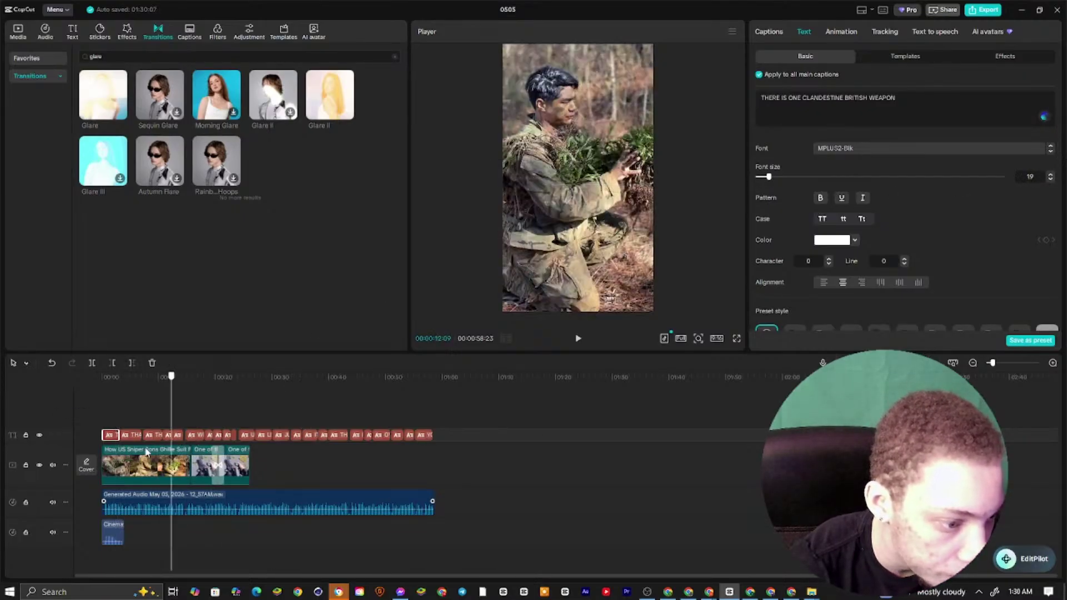
Select the last video clip at 00:00:25:11 and switch to the Chrome window with the Google Keep script note
{"action": "left_click_drag", "start_coordinate": [105, 456], "coordinate": [233, 483]}
{"action": "left_click", "coordinate": [244, 479]}
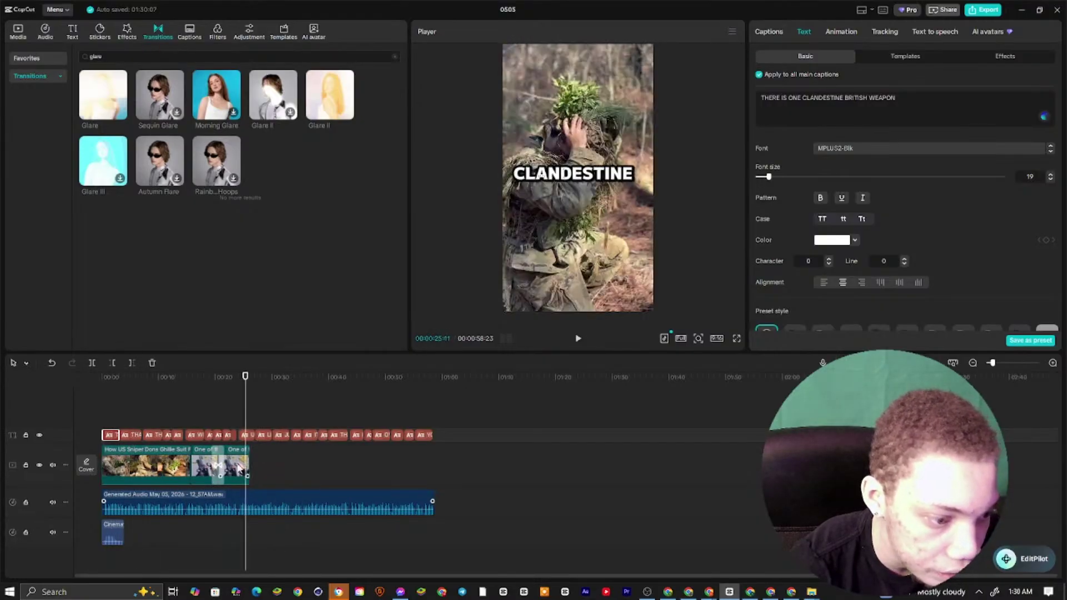
{"action": "mouse_move", "coordinate": [707, 595]}
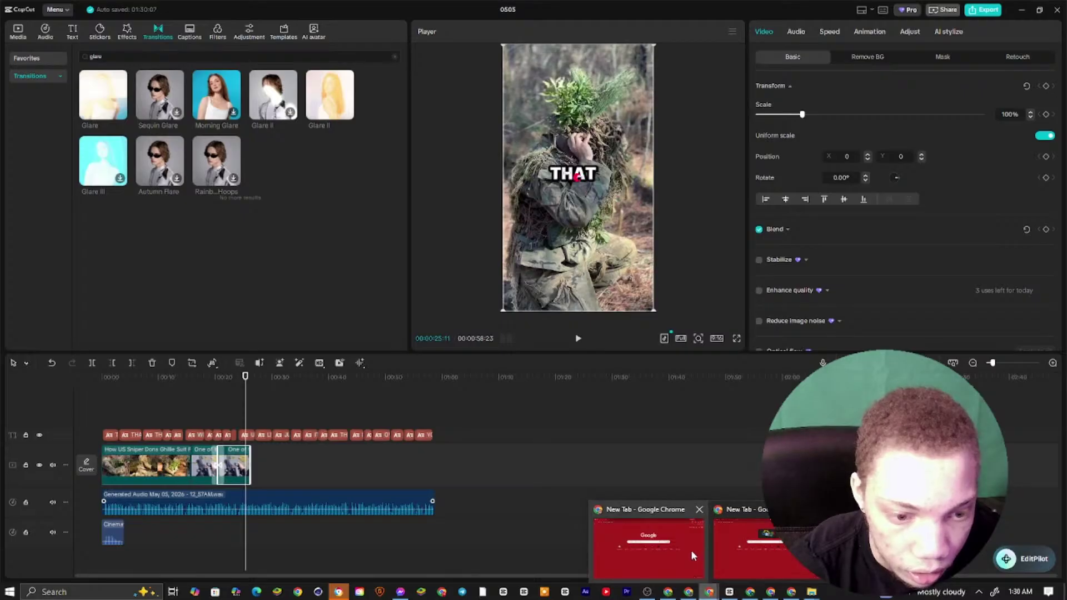
{"action": "left_click", "coordinate": [691, 549]}
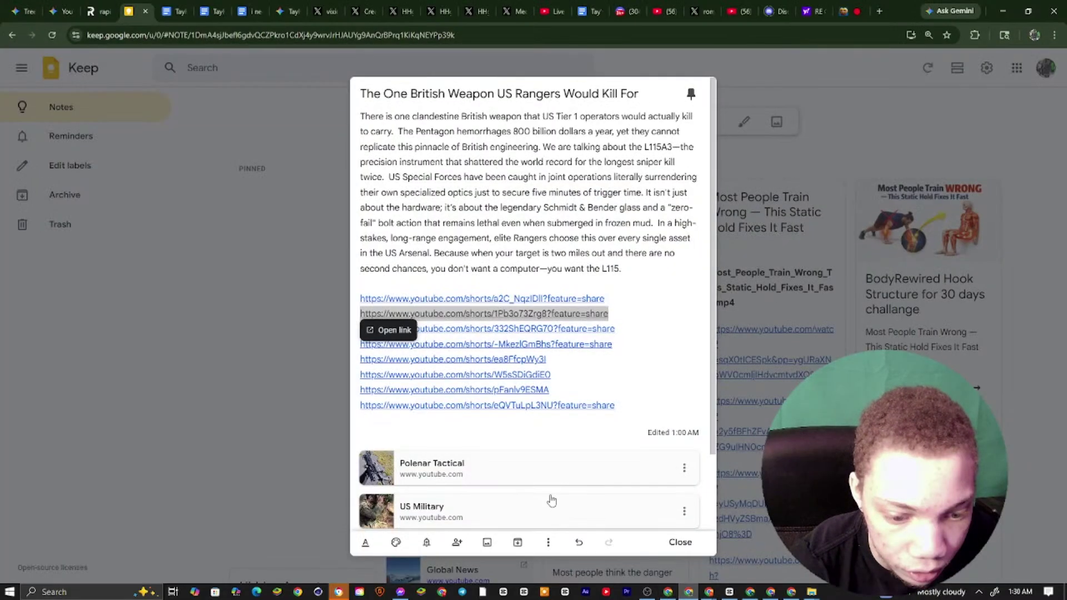
Copy the third YouTube shorts link in the script note
{"action": "scroll", "coordinate": [480, 426], "scroll_direction": "down", "scroll_amount": 2}
{"action": "left_click_drag", "start_coordinate": [635, 240], "coordinate": [345, 245]}
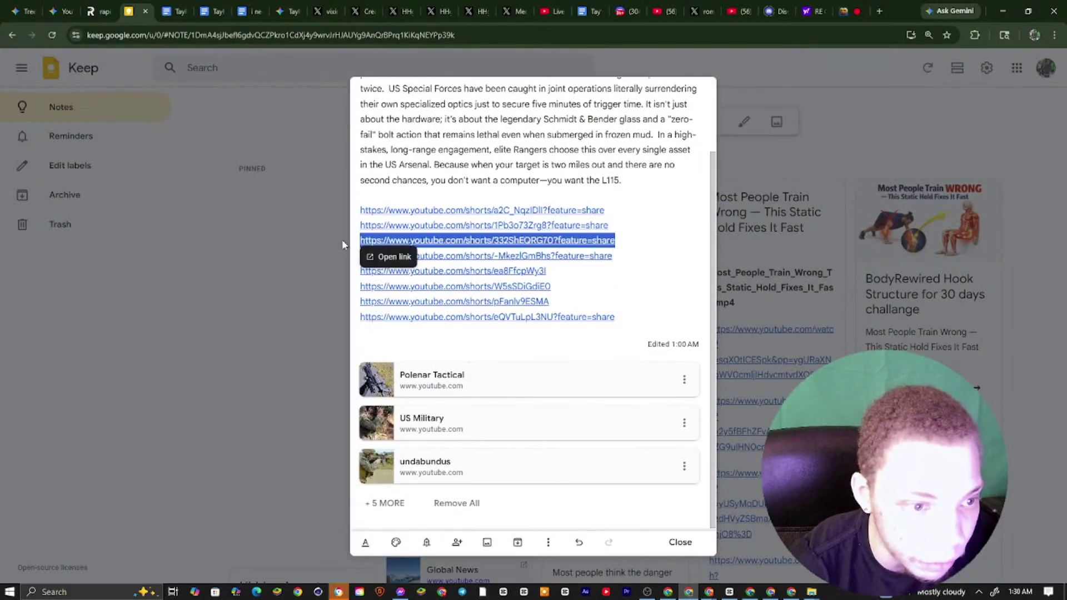
{"action": "right_click", "coordinate": [423, 241]}
{"action": "left_click", "coordinate": [454, 311]}
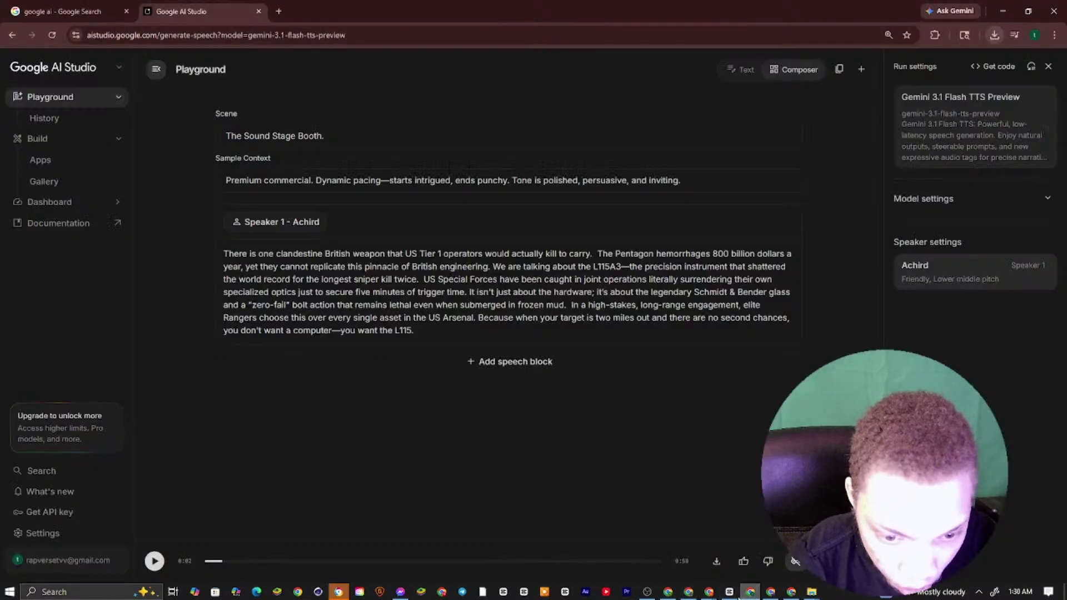
Look through the open browser windows for the YouTube video downloader page
{"action": "left_click", "coordinate": [729, 592]}
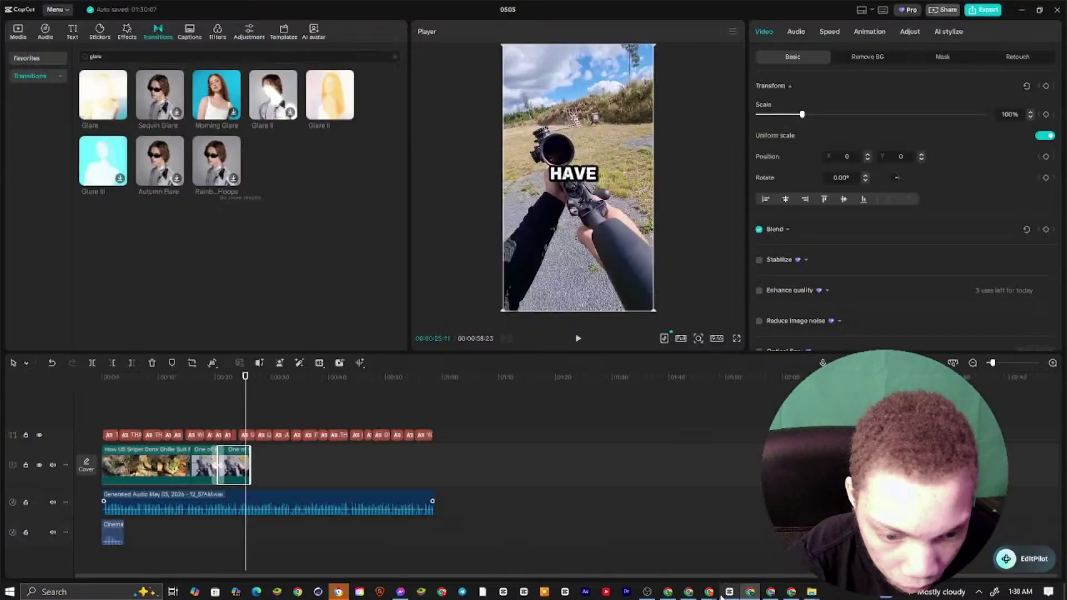
{"action": "mouse_move", "coordinate": [716, 596]}
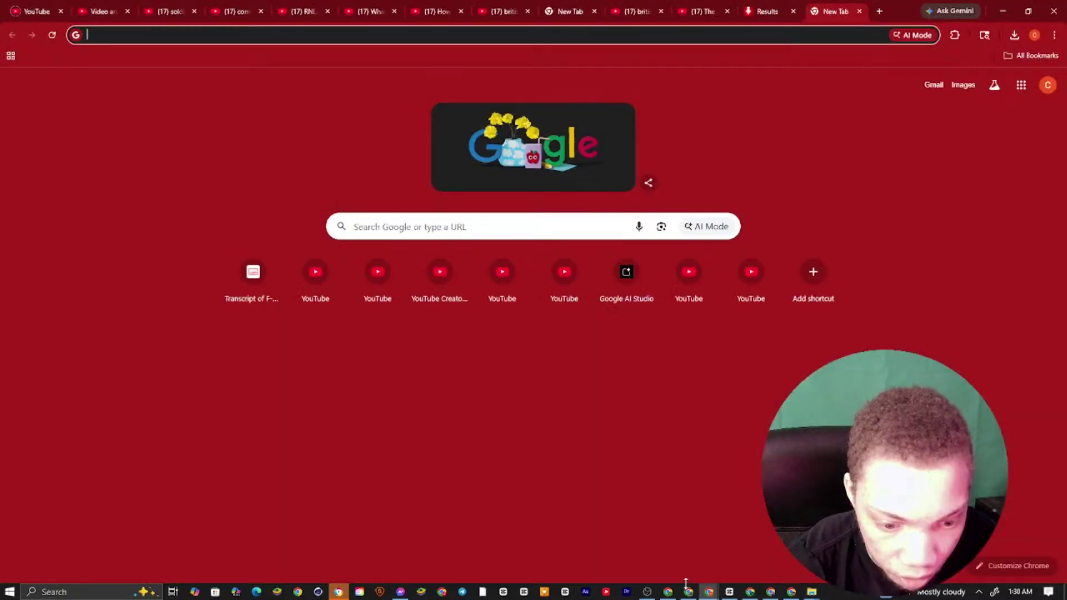
{"action": "left_click", "coordinate": [668, 591]}
{"action": "left_click", "coordinate": [689, 592]}
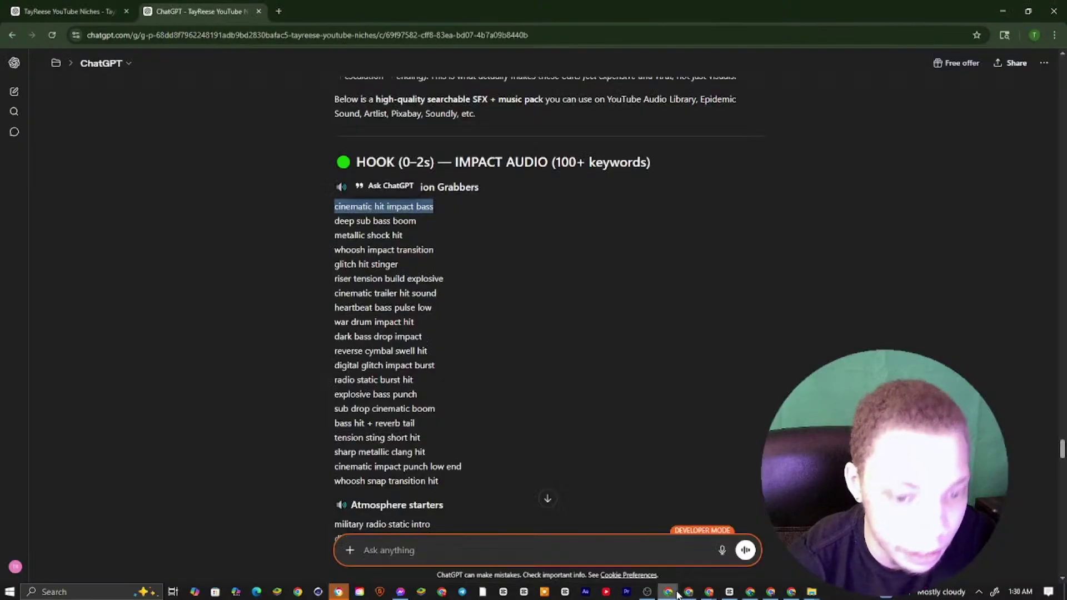
{"action": "mouse_move", "coordinate": [705, 593]}
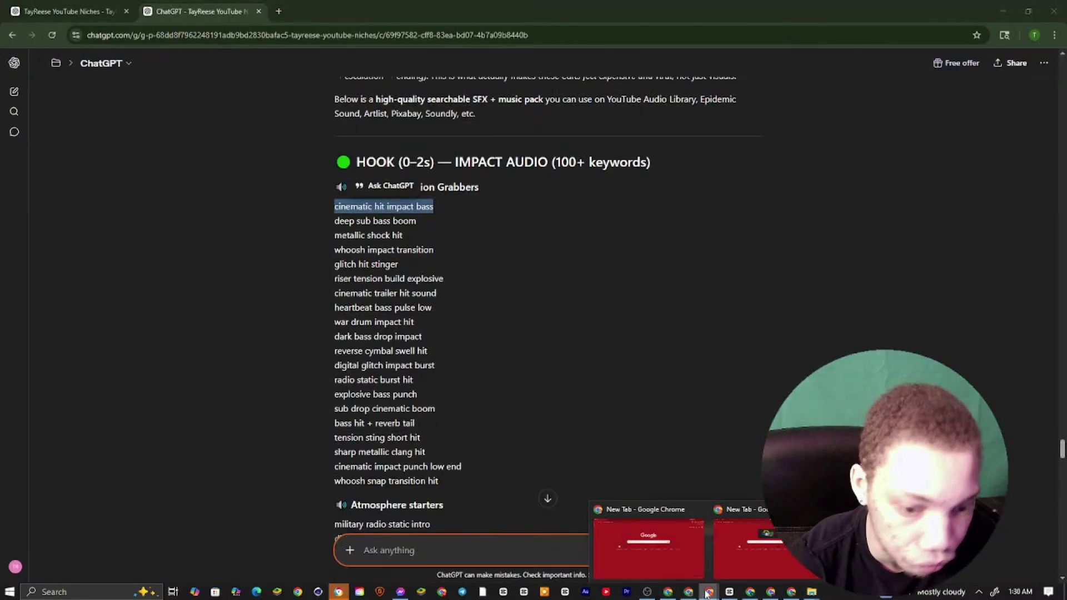
{"action": "left_click", "coordinate": [671, 565]}
{"action": "left_click", "coordinate": [729, 592]}
{"action": "left_click", "coordinate": [750, 592]}
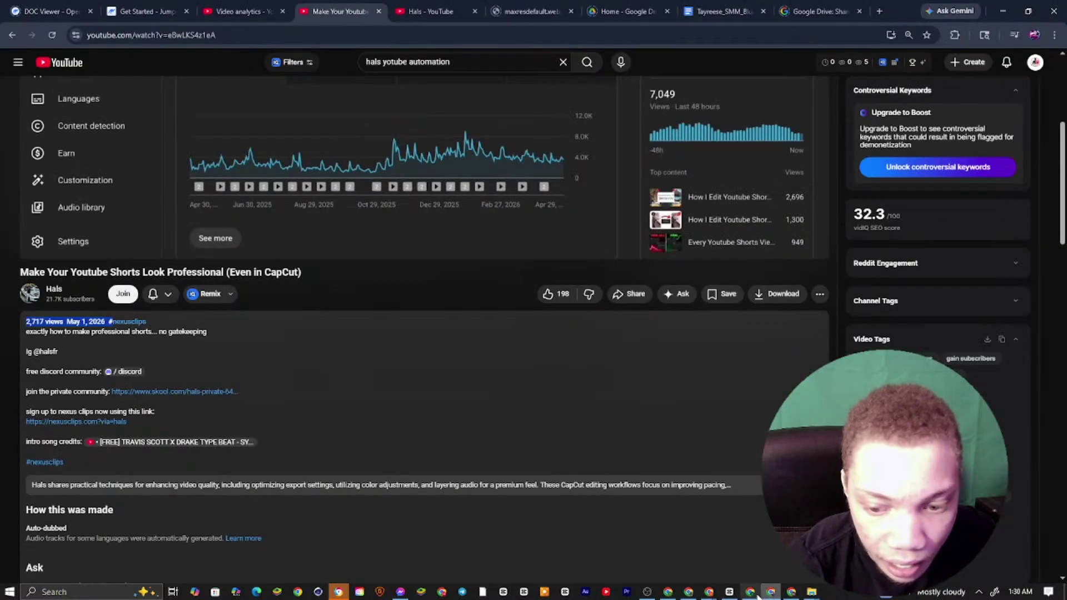
{"action": "left_click", "coordinate": [770, 592]}
{"action": "left_click", "coordinate": [778, 593]}
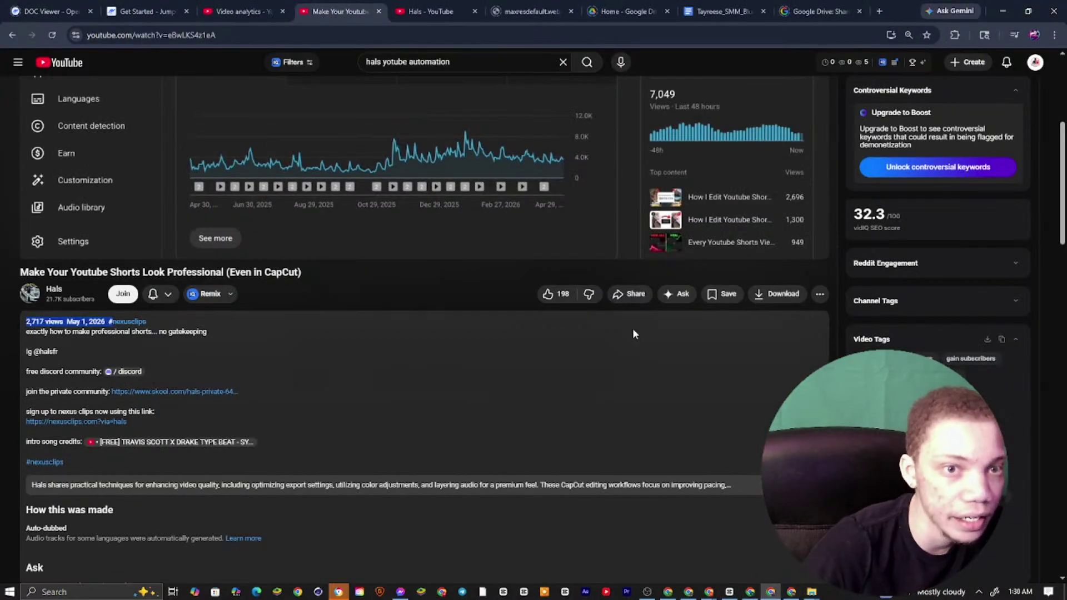
{"action": "left_click", "coordinate": [791, 592]}
{"action": "left_click", "coordinate": [770, 592]}
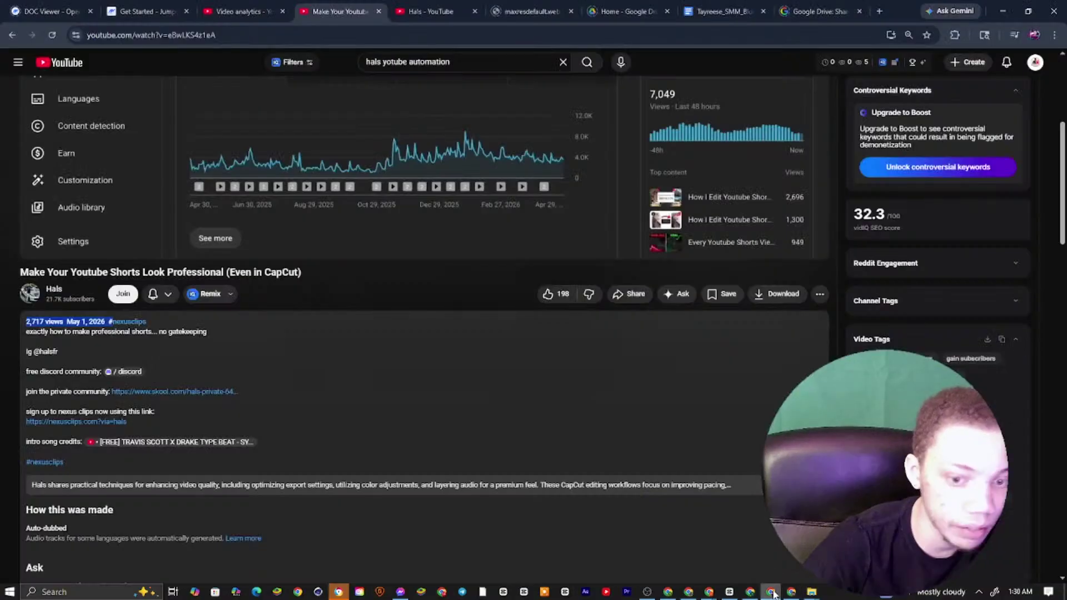
{"action": "left_click", "coordinate": [757, 594]}
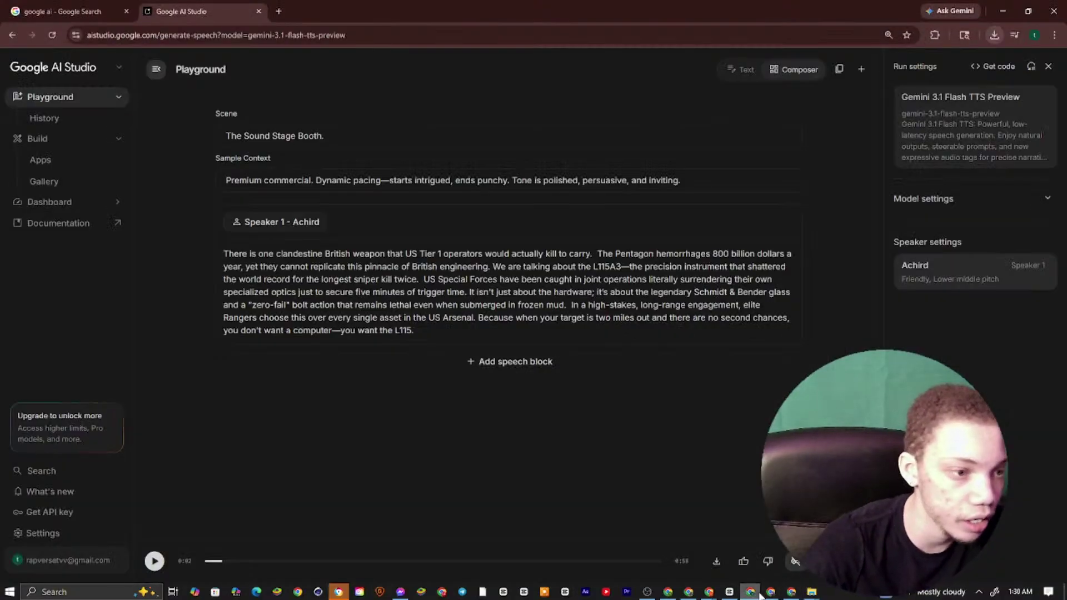
{"action": "left_click", "coordinate": [701, 593]}
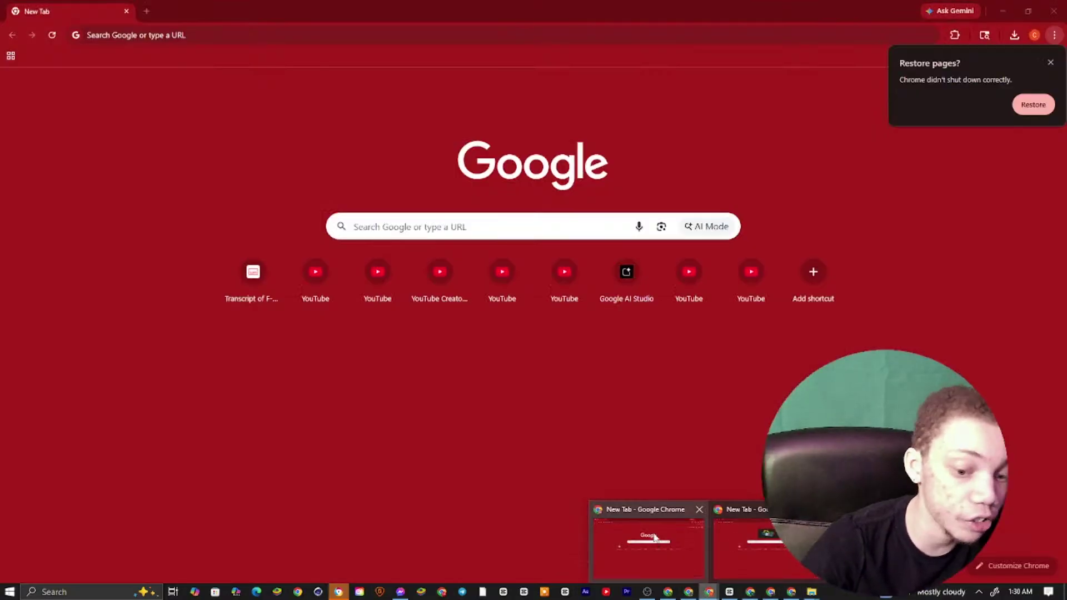
{"action": "left_click", "coordinate": [652, 532]}
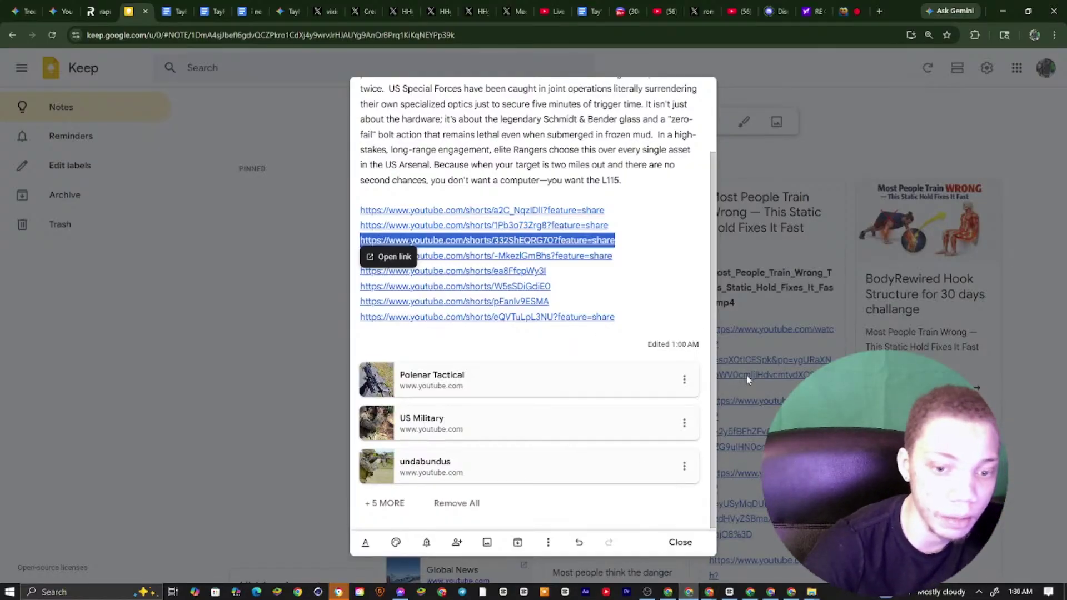
Reopen the yt1d.io Results page from the browsing history in the empty Chrome window and go to the site's YouTube downloader page
{"action": "left_click", "coordinate": [704, 593]}
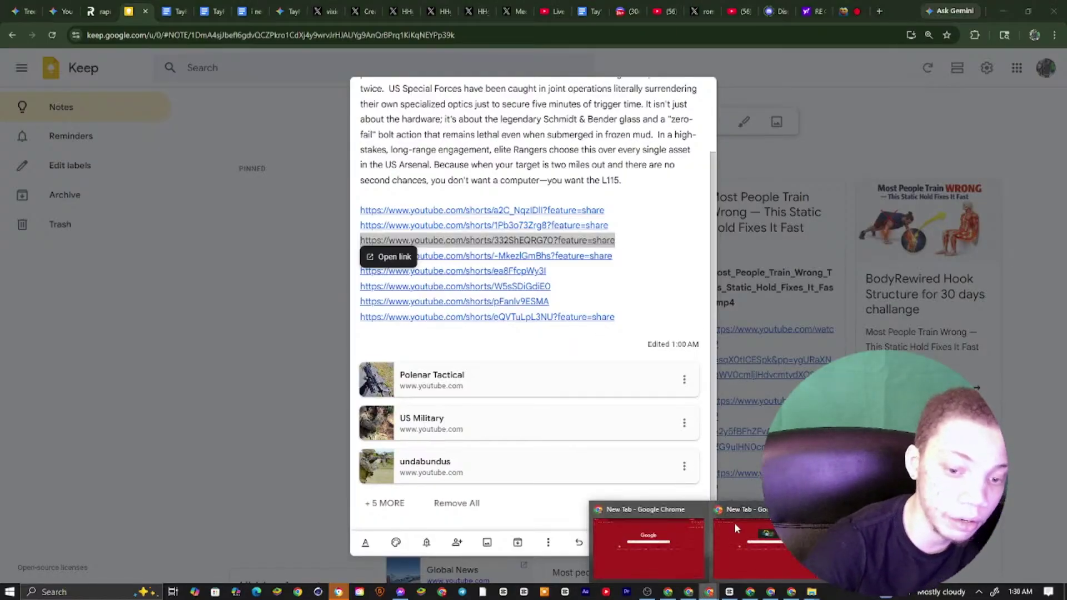
{"action": "left_click", "coordinate": [685, 531]}
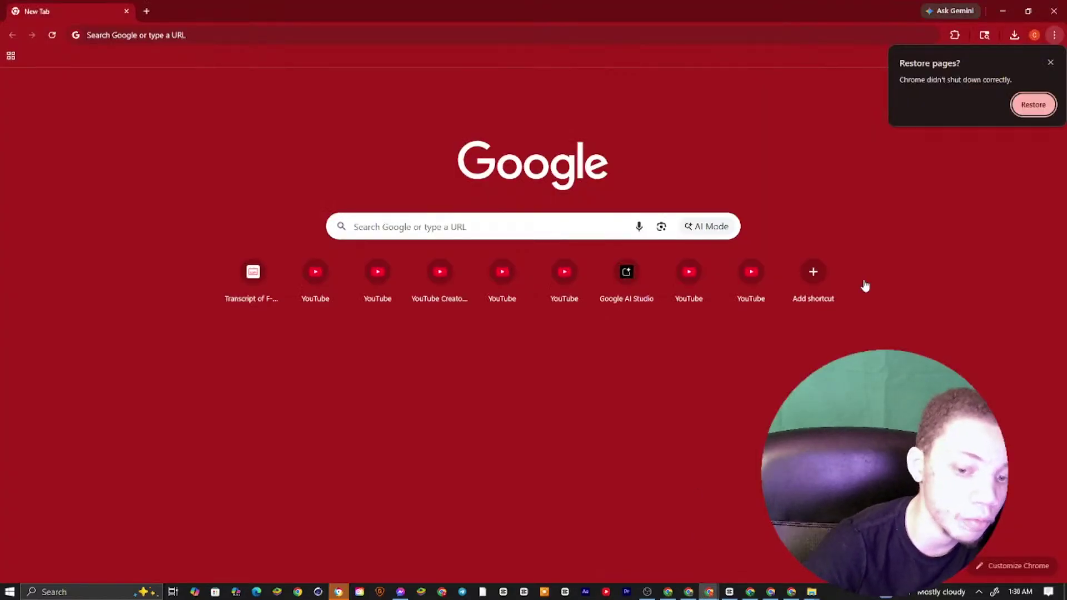
{"action": "left_click", "coordinate": [1054, 35]}
{"action": "mouse_move", "coordinate": [917, 184]}
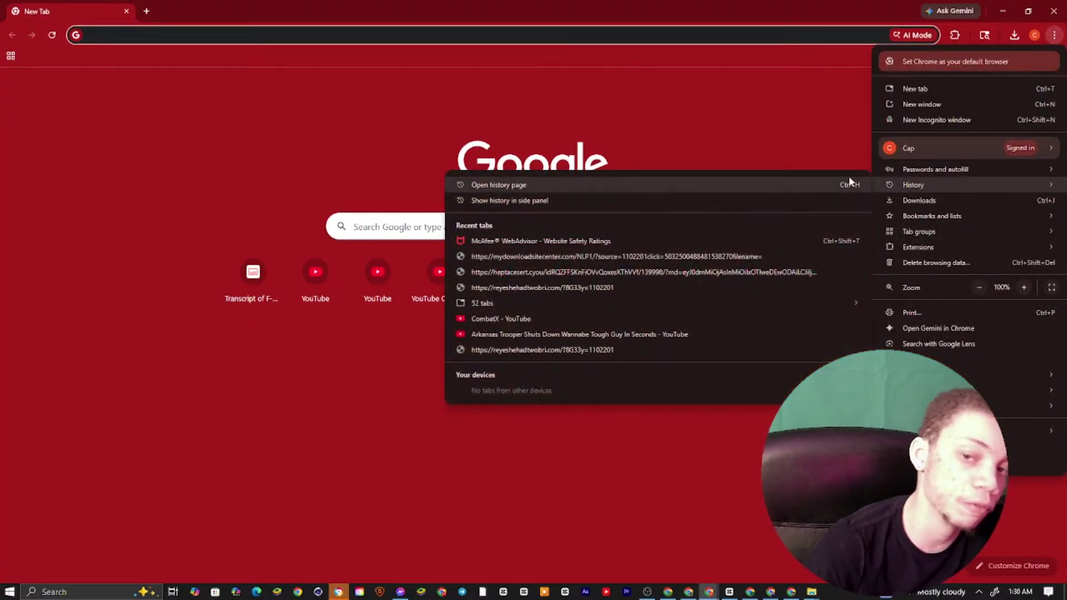
{"action": "left_click", "coordinate": [848, 175]}
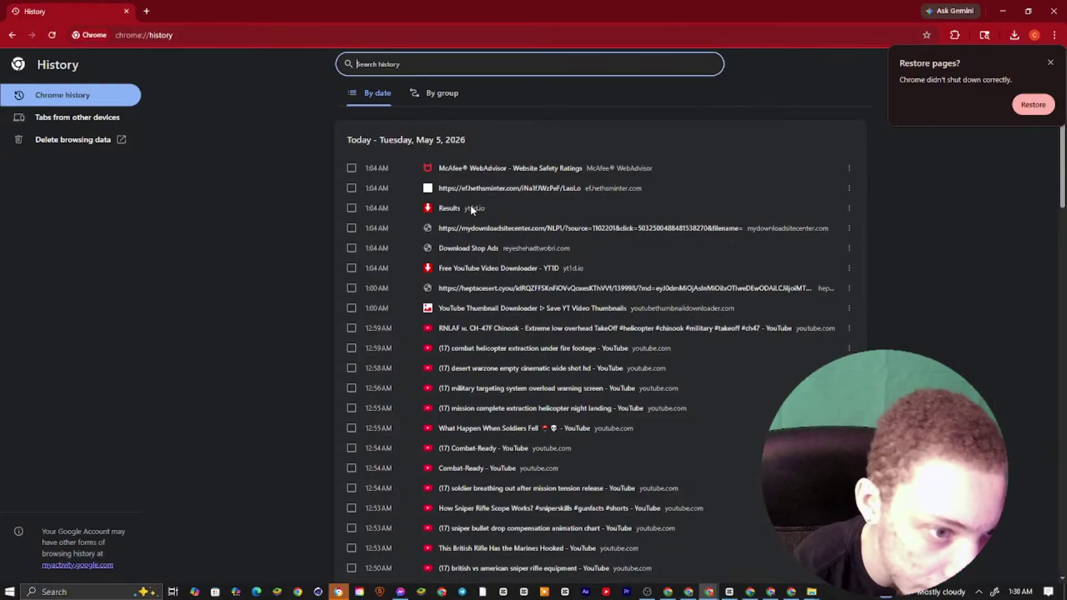
{"action": "left_click", "coordinate": [452, 209]}
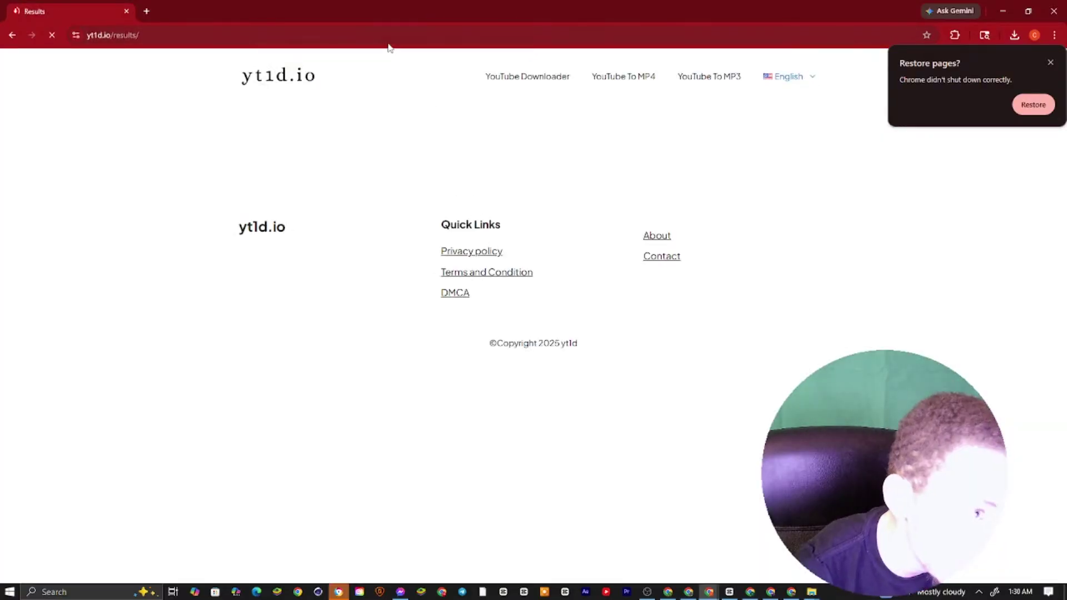
{"action": "left_click", "coordinate": [277, 84]}
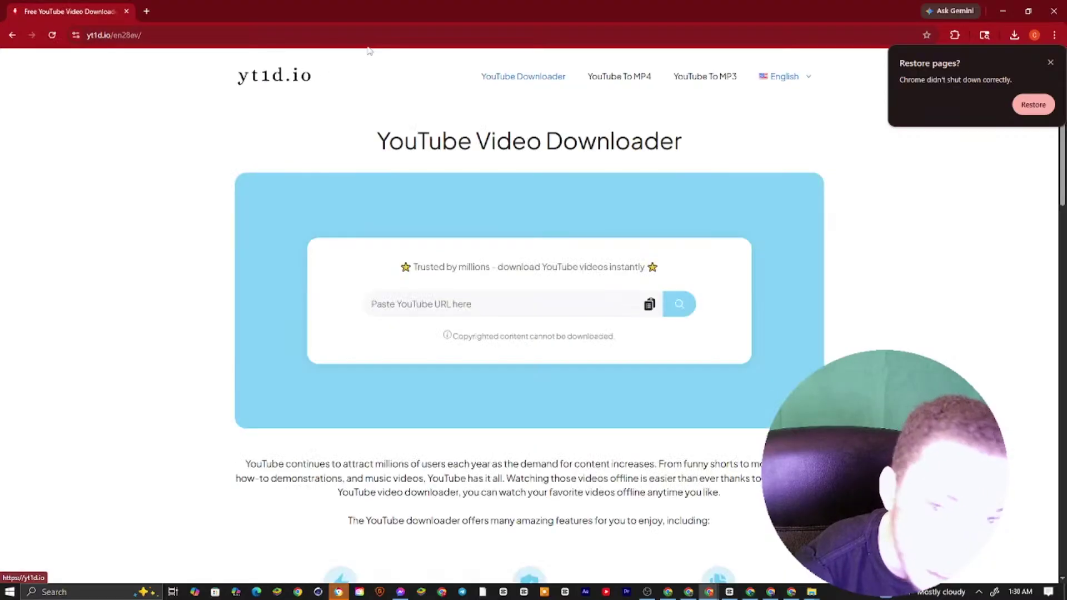
Paste the copied shorts link into the downloader, fetch its download options and close the ad tab
{"action": "right_click", "coordinate": [424, 309]}
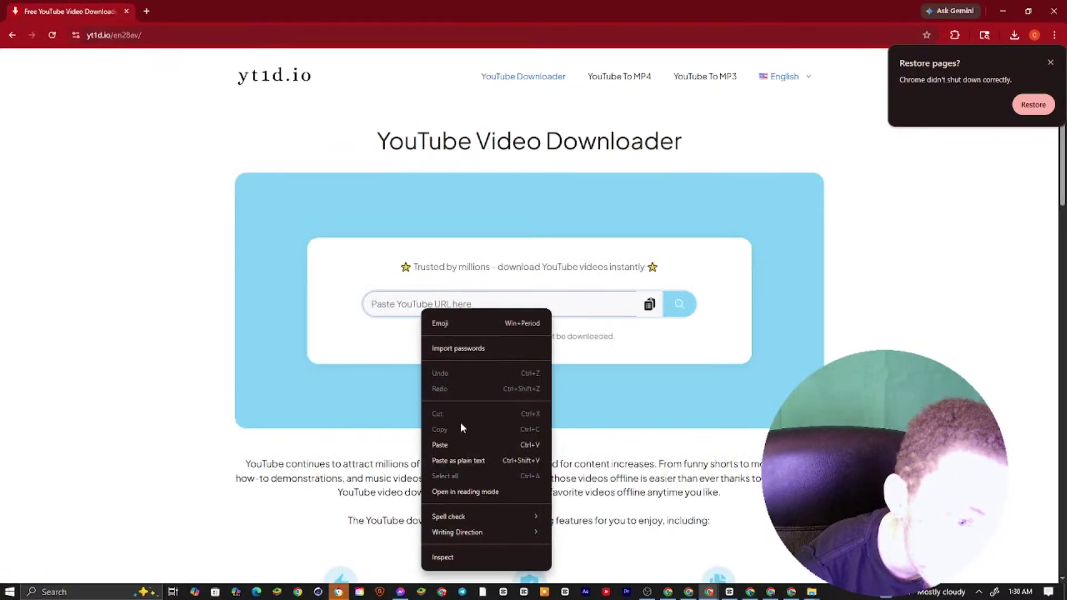
{"action": "left_click", "coordinate": [445, 443]}
{"action": "left_click", "coordinate": [679, 304]}
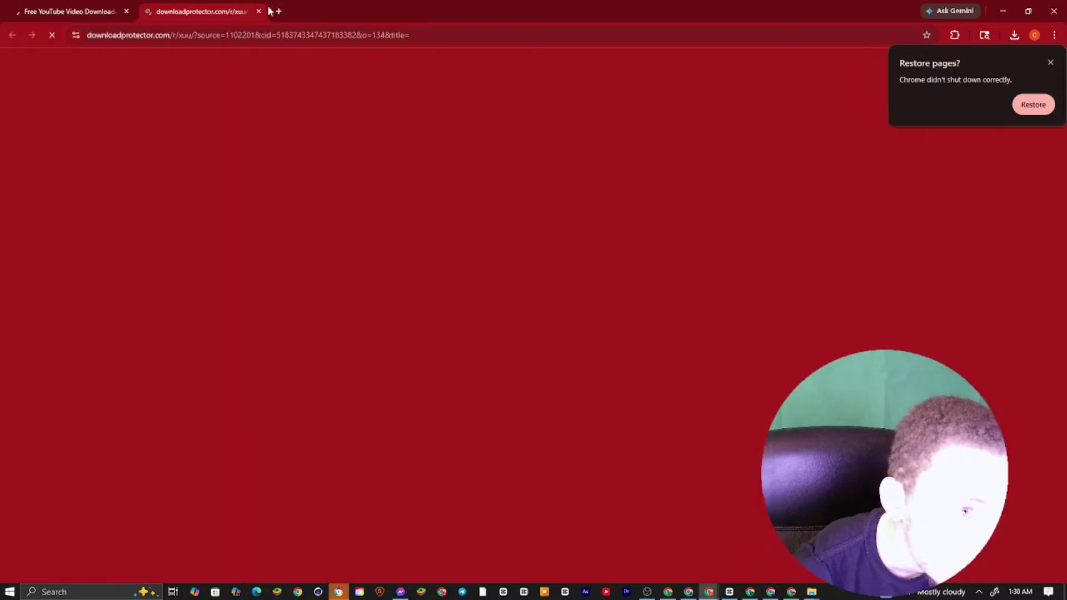
{"action": "left_click", "coordinate": [72, 11]}
{"action": "left_click", "coordinate": [258, 12]}
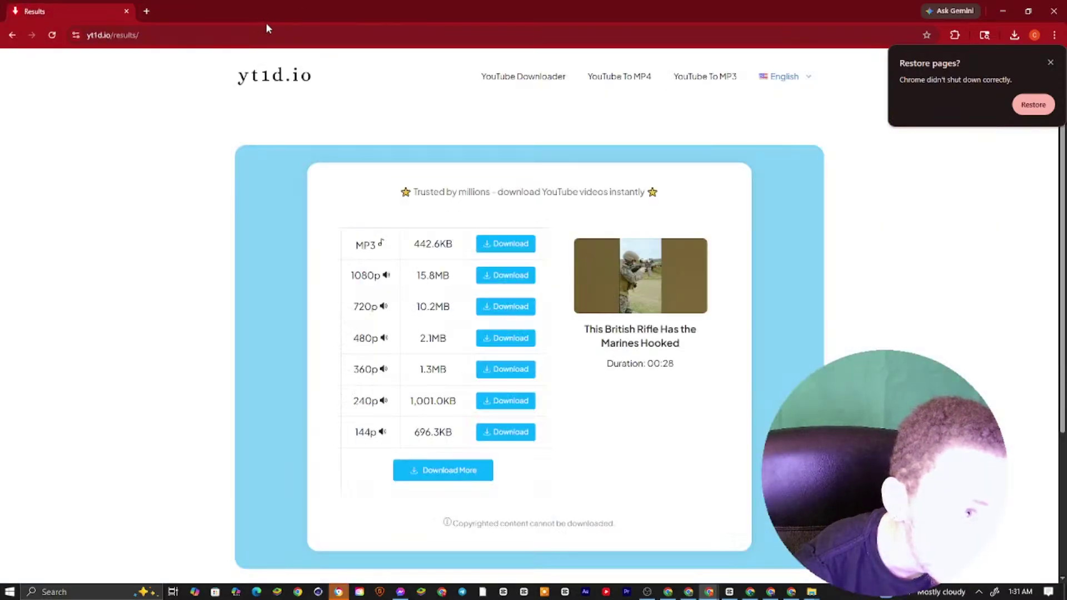
Download "This British Rifle Has the Marines Hooked" in 1080p, closing the ad tab and the restore-pages notice
{"action": "left_click", "coordinate": [503, 276]}
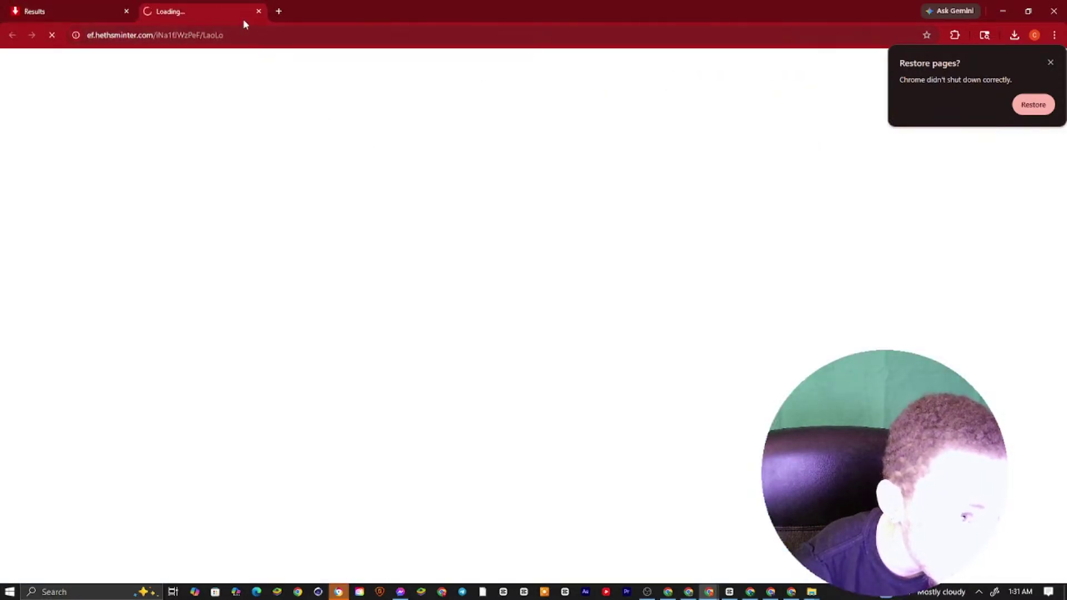
{"action": "left_click", "coordinate": [259, 12]}
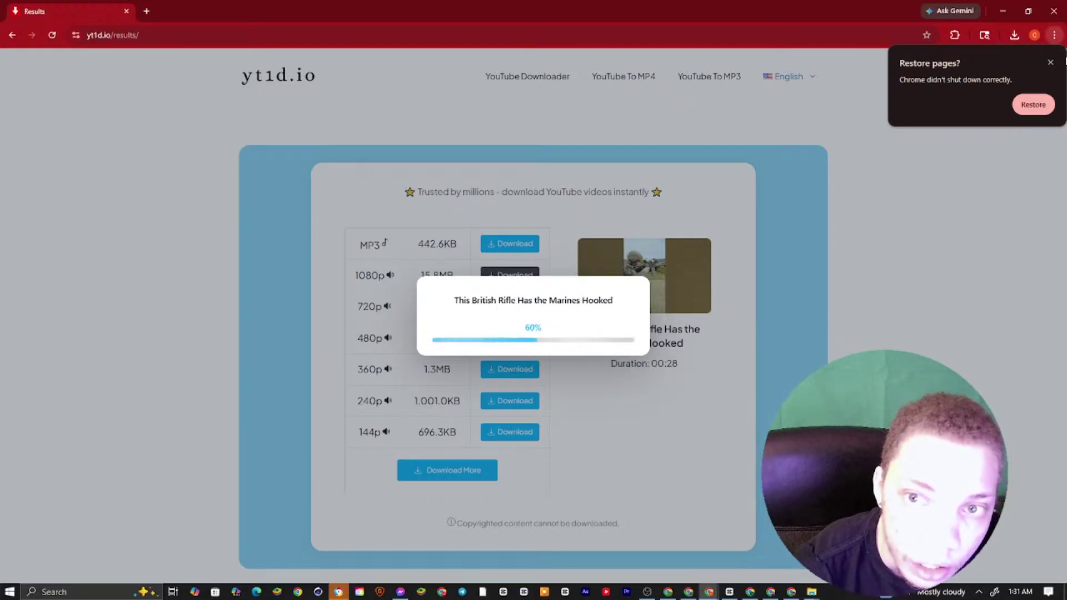
{"action": "left_click", "coordinate": [1050, 63]}
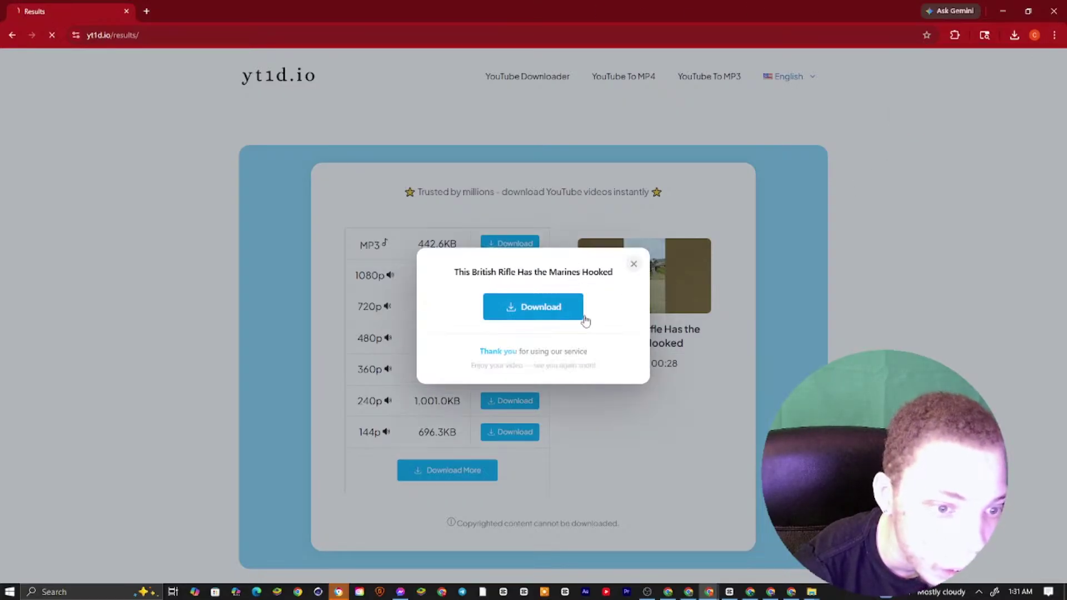
{"action": "left_click", "coordinate": [554, 309]}
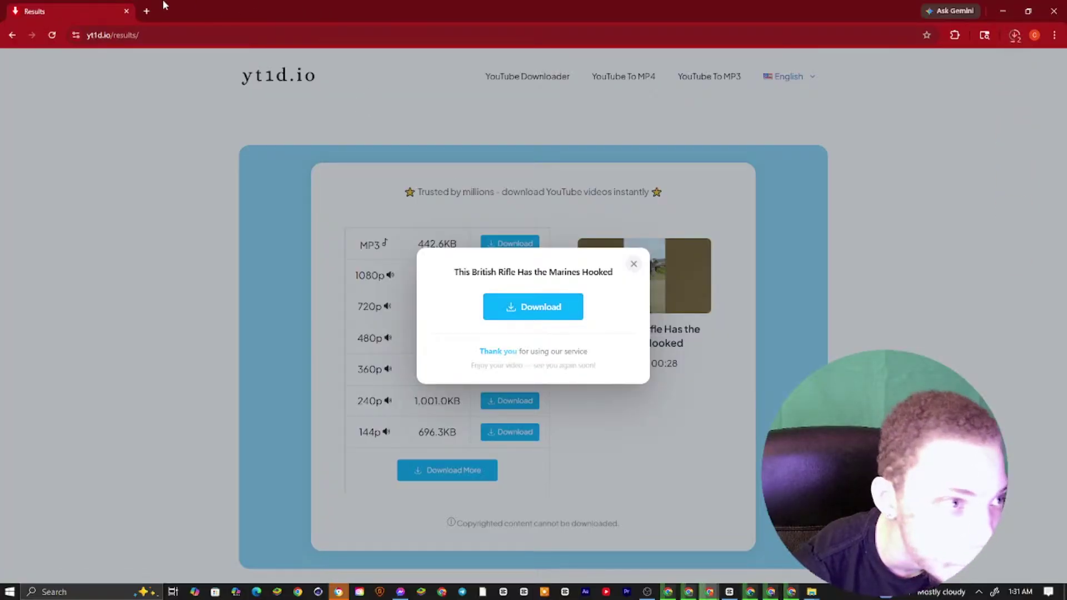
Bring the latest downloaded British rifle video from the recent downloads into the CapCut timeline, directly behind the last video clip
{"action": "left_click", "coordinate": [146, 10]}
{"action": "left_click", "coordinate": [1016, 35]}
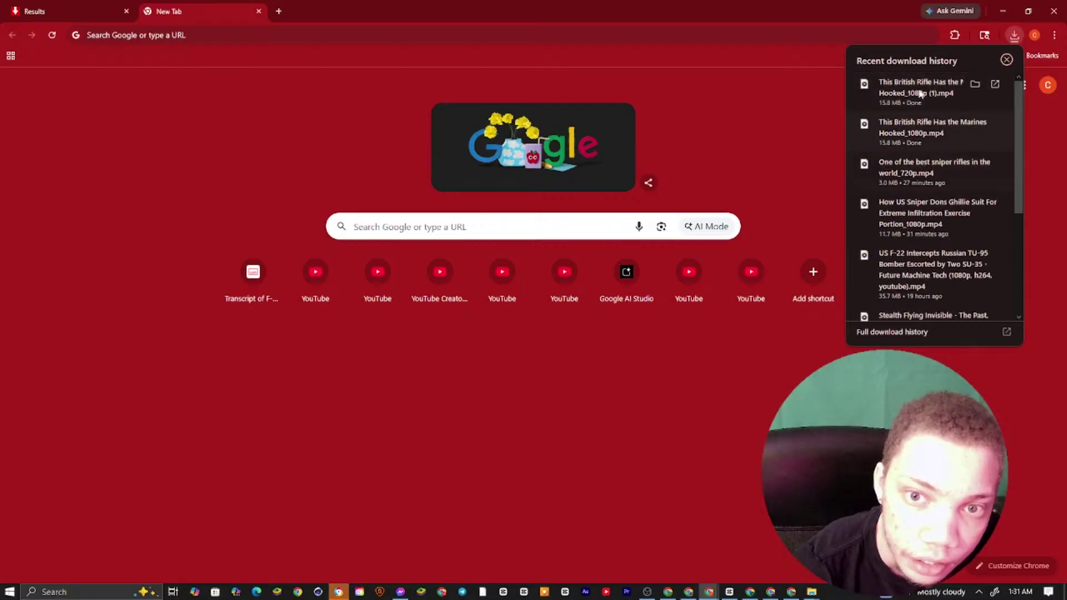
{"action": "left_click_drag", "start_coordinate": [902, 87], "coordinate": [328, 482]}
{"action": "left_click", "coordinate": [255, 411]}
Split the British rifle clip at 00:00:35:11 and again at about 30 seconds
{"action": "left_click", "coordinate": [324, 424]}
{"action": "left_click", "coordinate": [303, 424]}
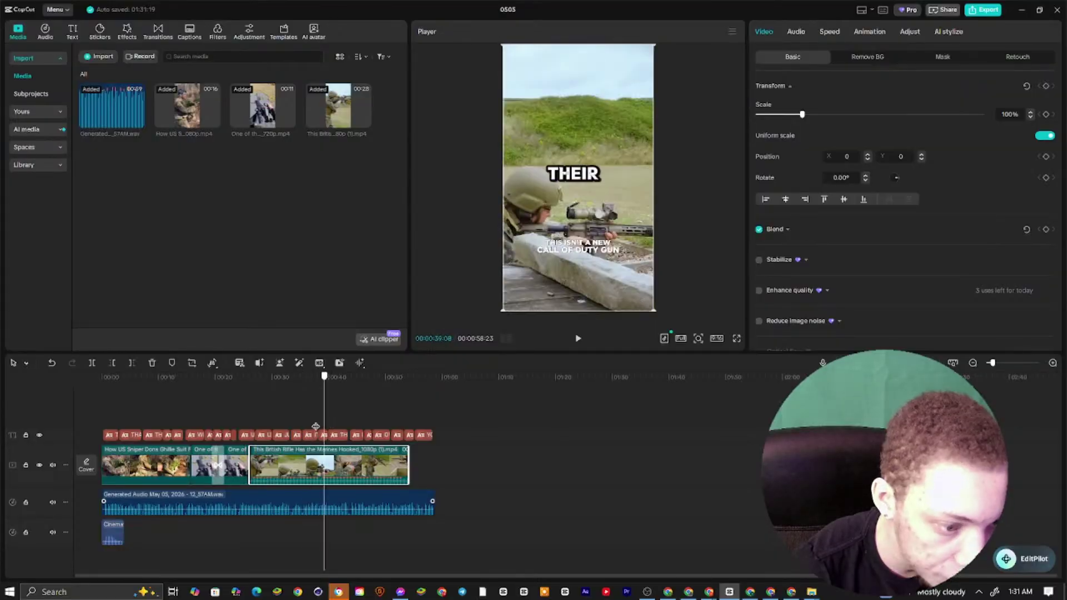
{"action": "left_click", "coordinate": [92, 362]}
{"action": "left_click", "coordinate": [324, 461]}
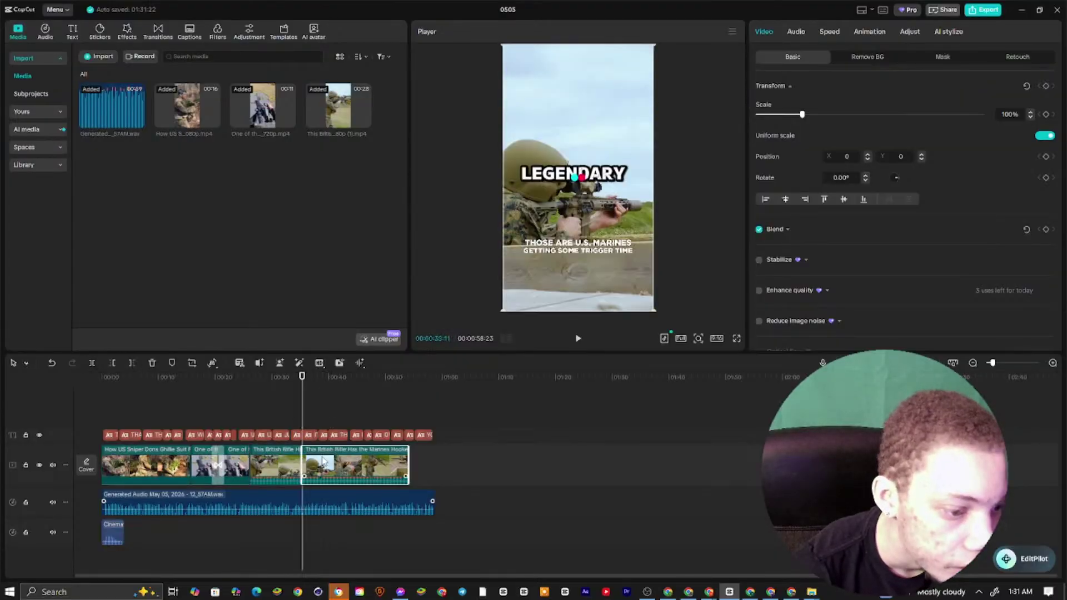
{"action": "left_click", "coordinate": [299, 417]}
{"action": "left_click", "coordinate": [269, 460]}
Move the playhead to 00:00:27:02, select the first British rifle segment and show its entrance animations
{"action": "left_click_drag", "start_coordinate": [302, 431], "coordinate": [254, 423]}
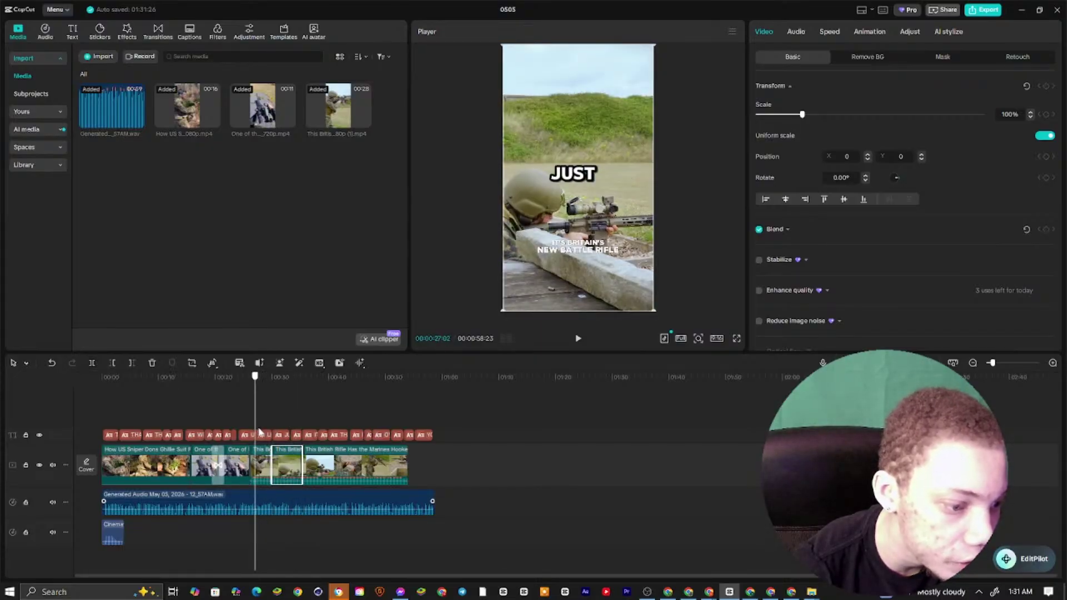
{"action": "left_click", "coordinate": [836, 31]}
{"action": "left_click", "coordinate": [869, 39]}
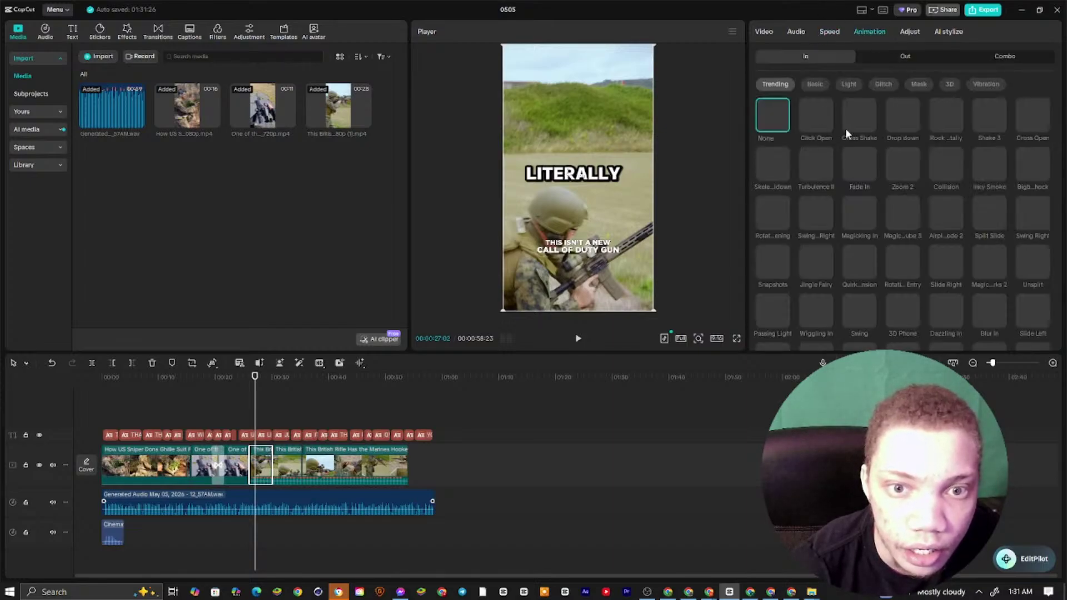
Try the Click Open entrance animation on the first British rifle segment, preview it and remove it
{"action": "left_click", "coordinate": [810, 128]}
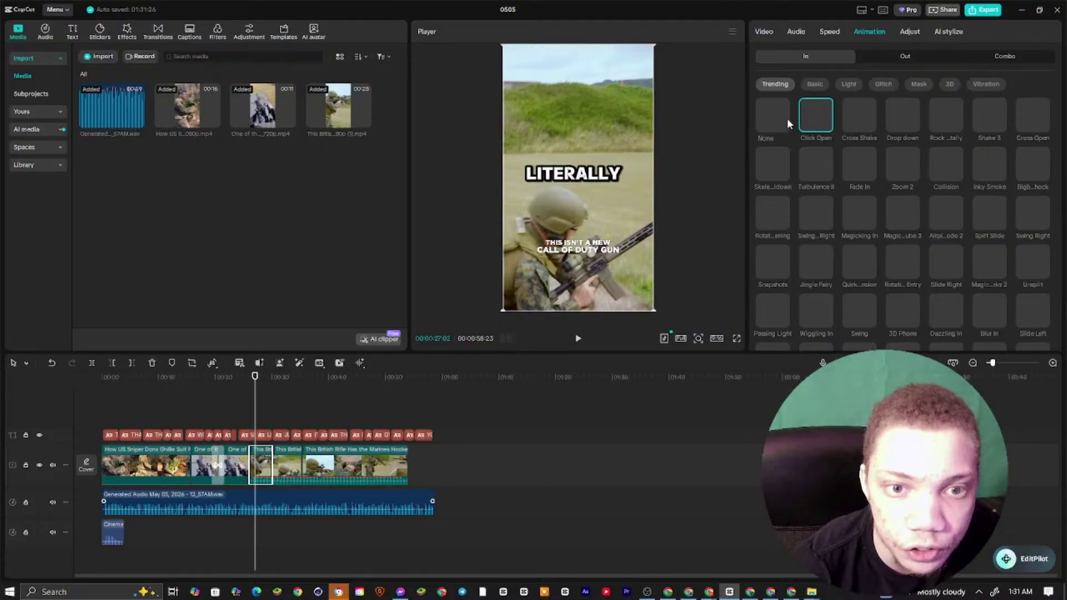
{"action": "left_click", "coordinate": [785, 116]}
{"action": "left_click", "coordinate": [815, 115]}
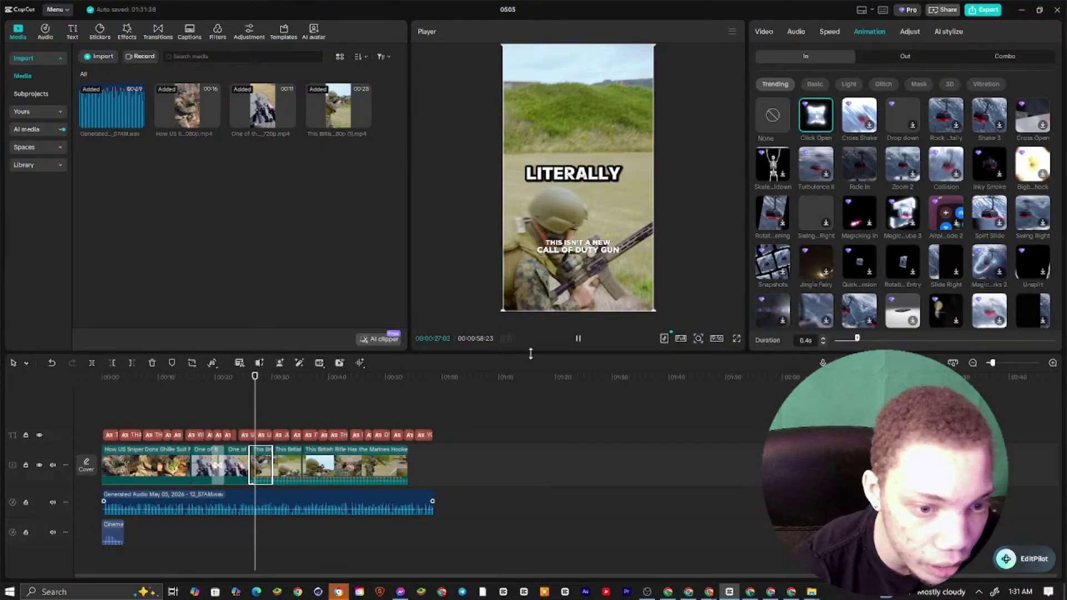
{"action": "left_click", "coordinate": [580, 339]}
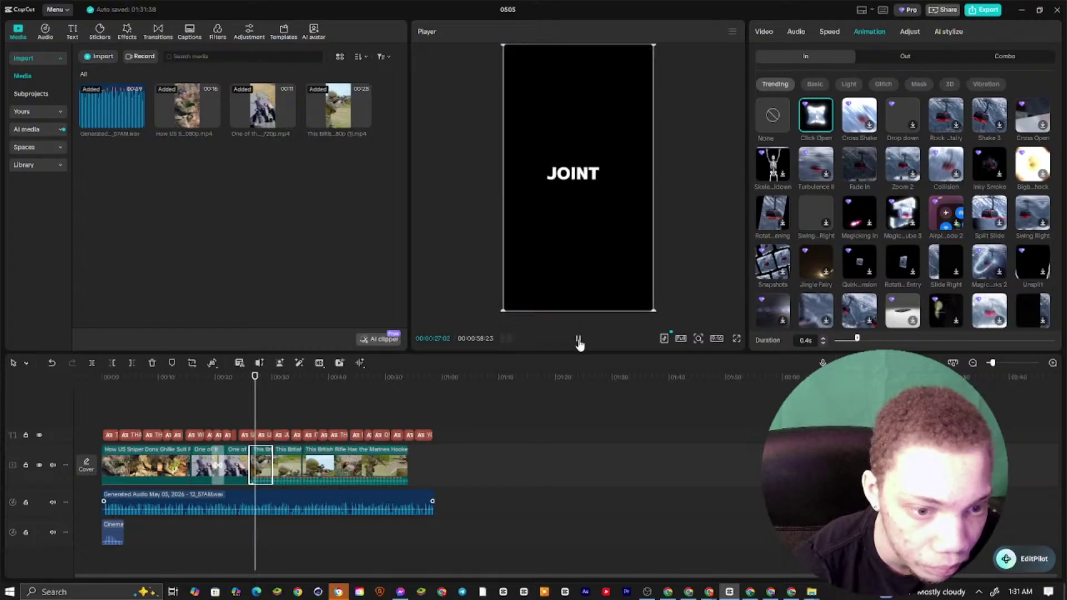
{"action": "left_click", "coordinate": [768, 124]}
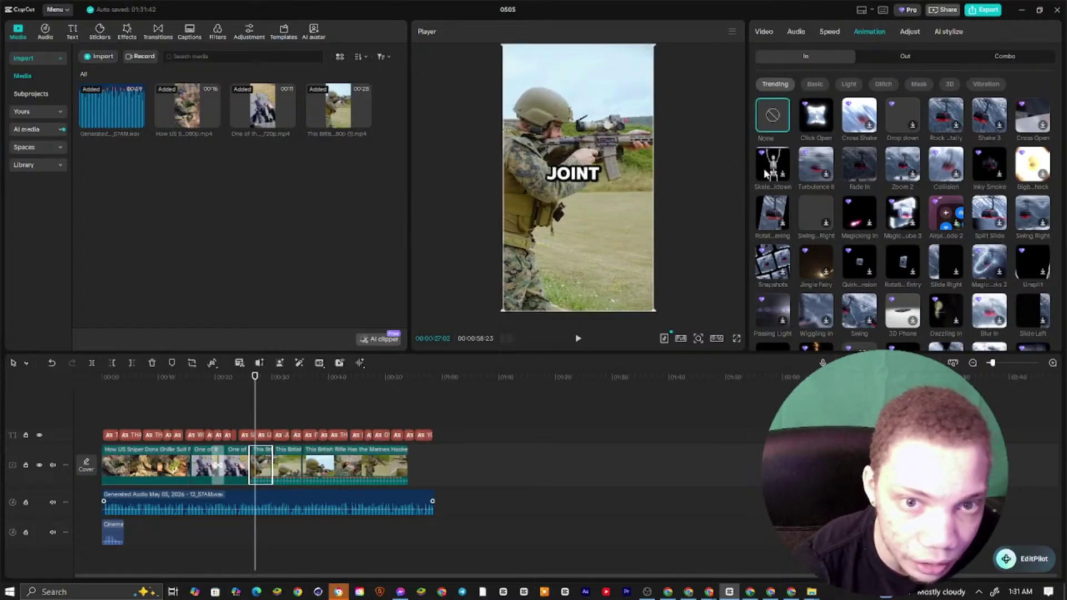
Apply the Cross Shake entrance animation to the first British rifle segment and set its duration to 0.2s
{"action": "left_click", "coordinate": [856, 126]}
{"action": "left_click", "coordinate": [853, 339]}
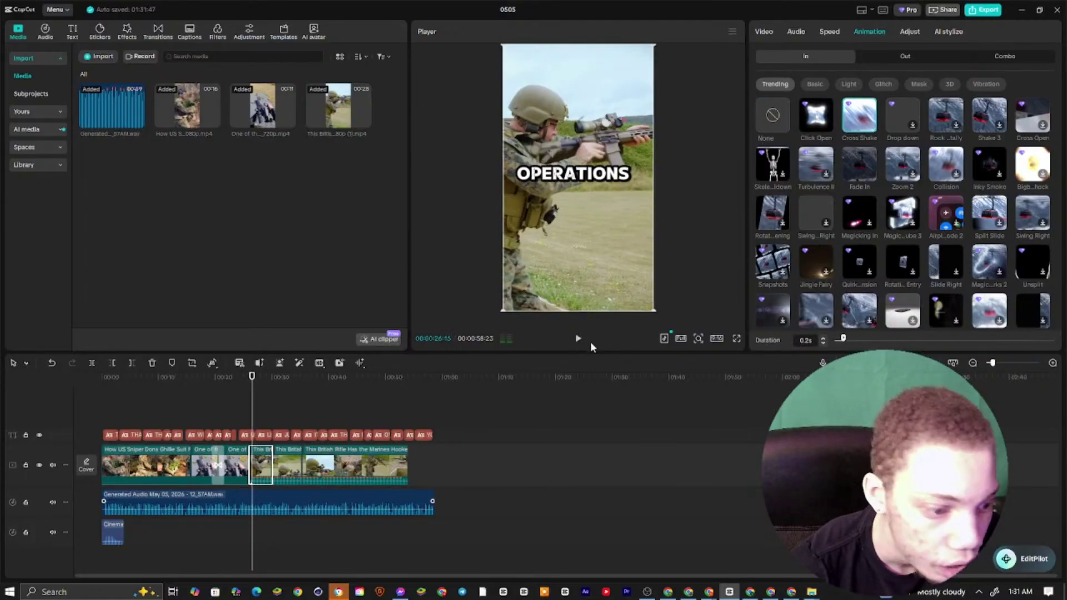
Mute the original audio of all three British rifle segments, previewing the sound against the voiceover
{"action": "left_click", "coordinate": [478, 406]}
{"action": "left_click", "coordinate": [292, 471]}
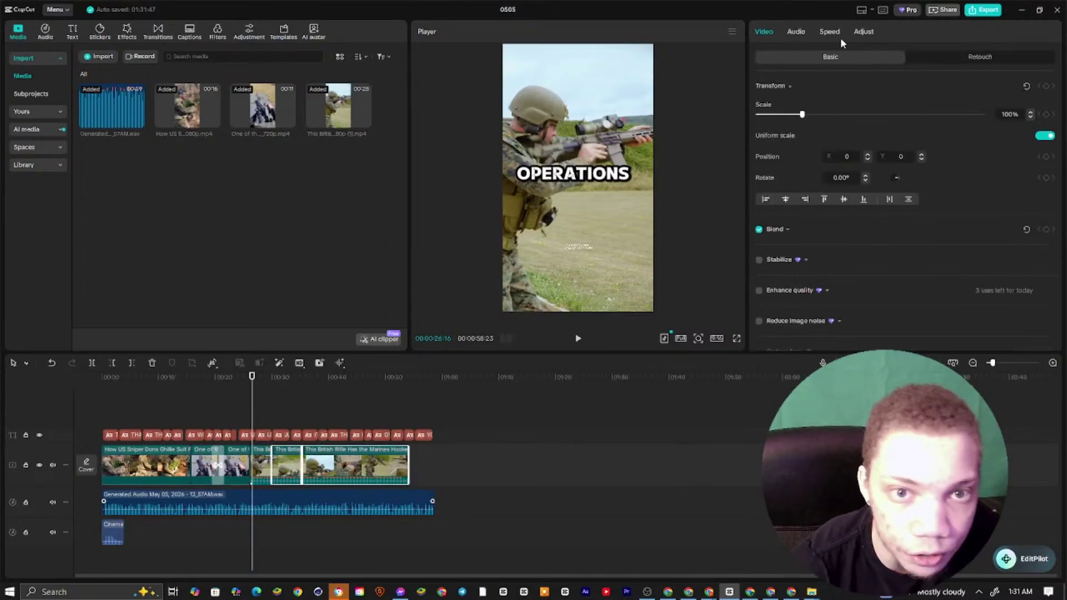
{"action": "left_click", "coordinate": [804, 31]}
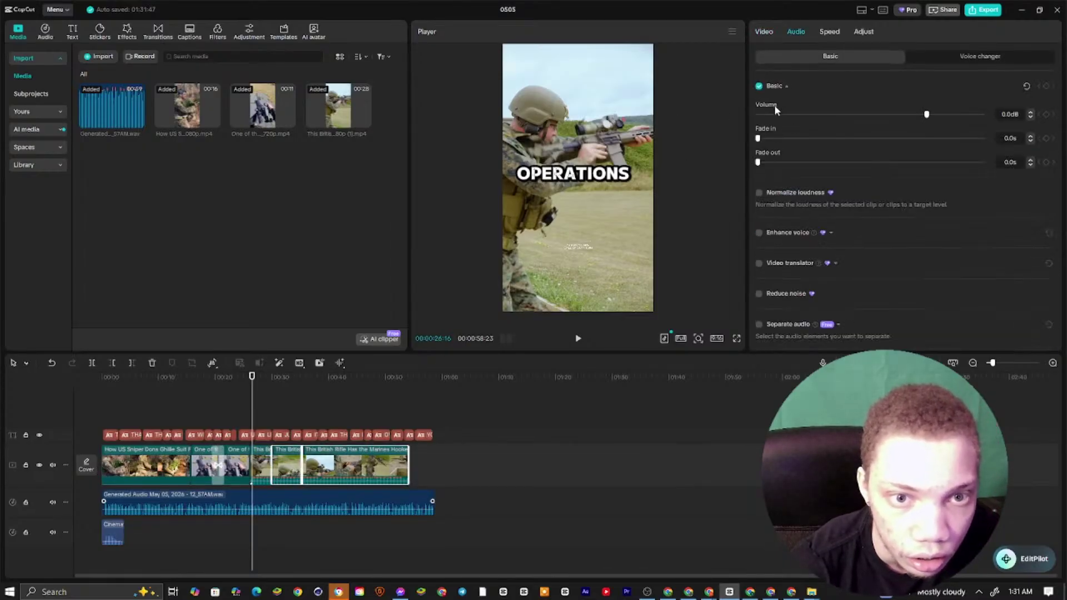
{"action": "left_click_drag", "start_coordinate": [774, 113], "coordinate": [607, 147]}
{"action": "left_click", "coordinate": [578, 339]}
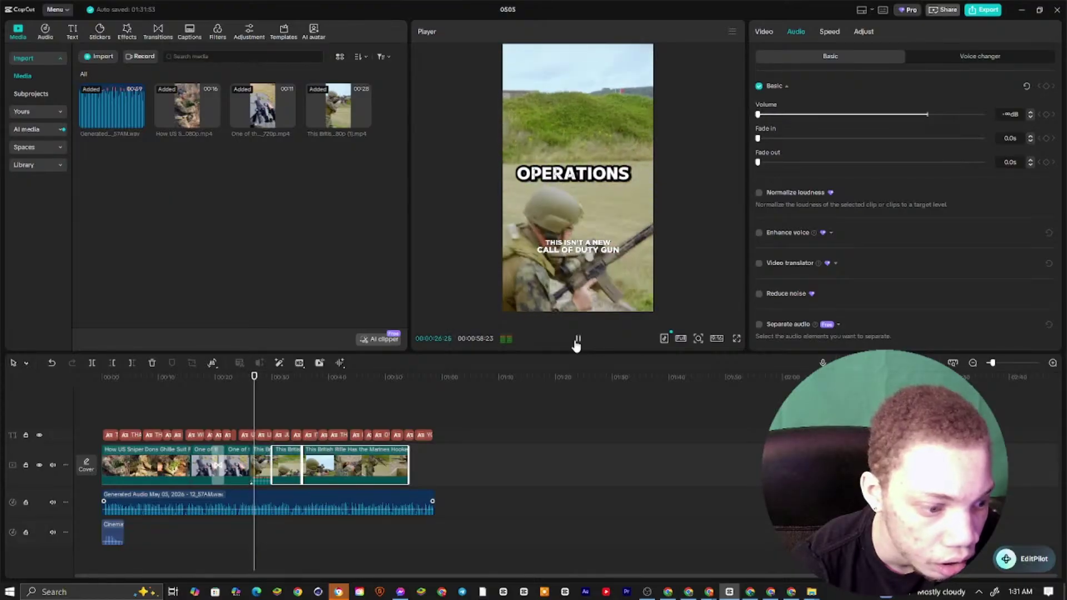
{"action": "left_click", "coordinate": [622, 261]}
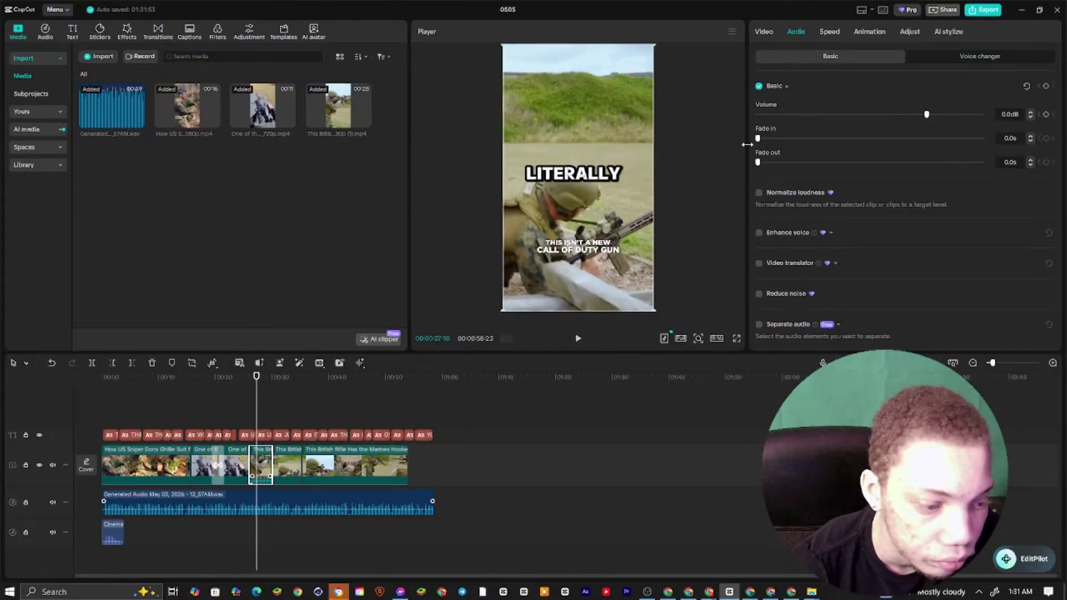
{"action": "left_click", "coordinate": [578, 337]}
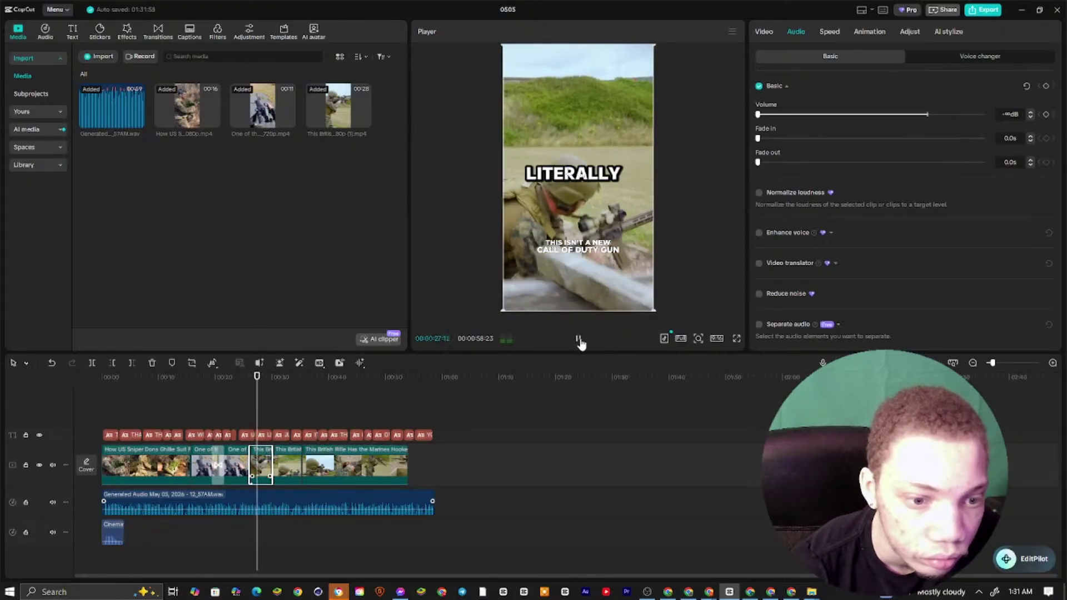
Split the voiceover track where the first British rifle segment begins
{"action": "left_click", "coordinate": [304, 500]}
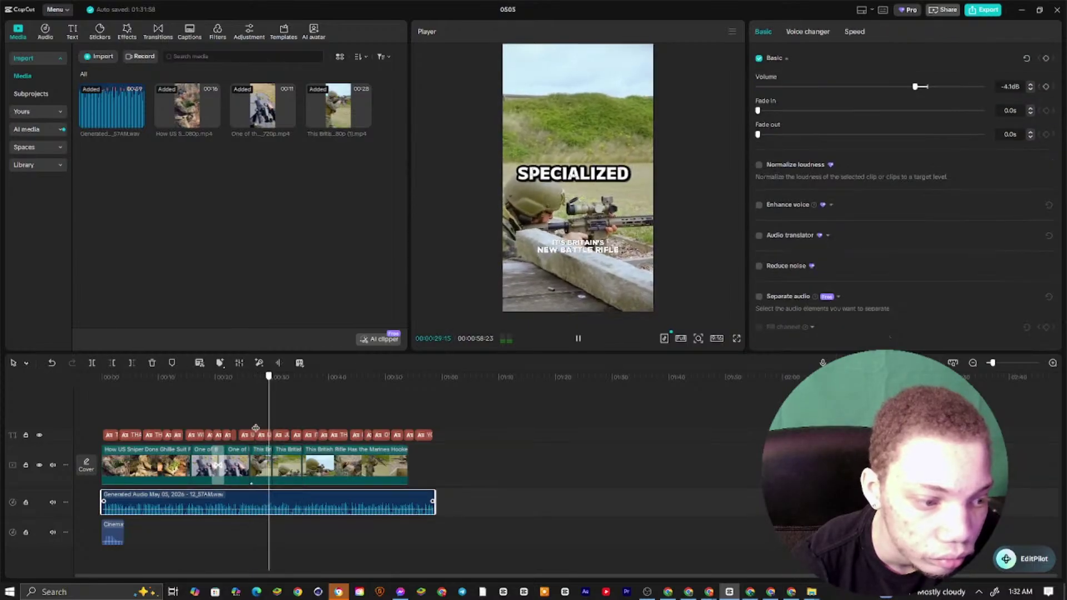
{"action": "left_click", "coordinate": [250, 378]}
{"action": "left_click", "coordinate": [92, 363]}
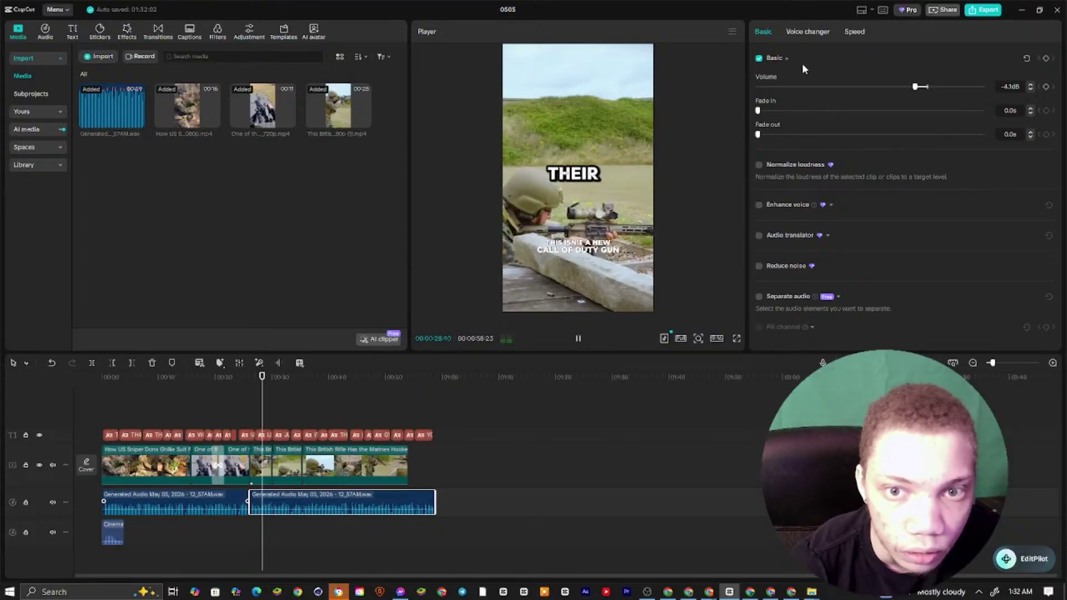
Set the second voiceover part's volume to 0.0 dB and fade-in to 0.5s, and enable Enhance voice at intensity 75
{"action": "left_click_drag", "start_coordinate": [916, 87], "coordinate": [926, 87]}
{"action": "left_click", "coordinate": [769, 109]}
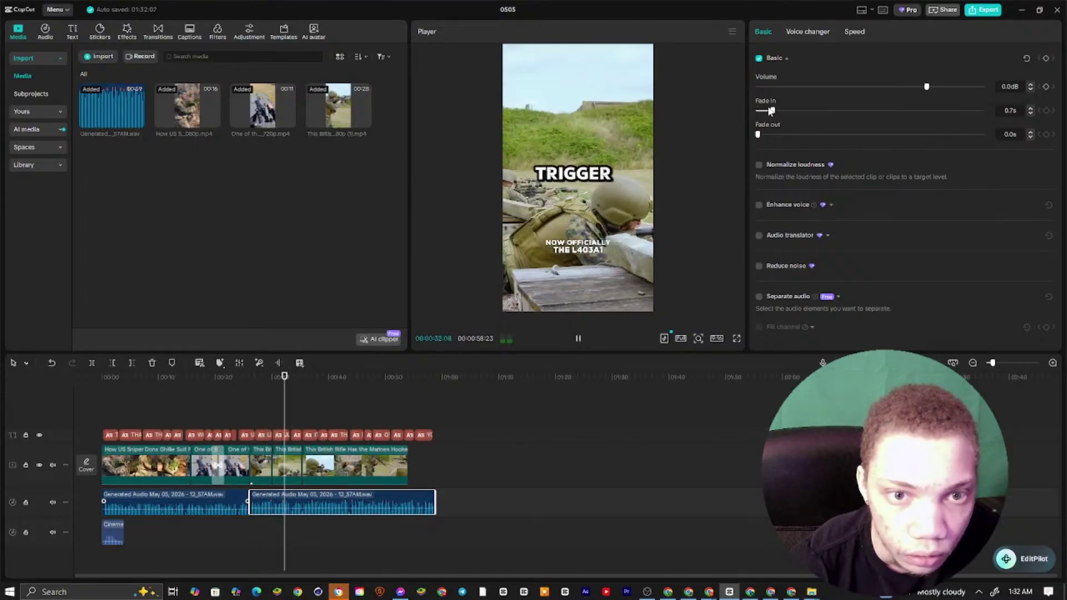
{"action": "left_click", "coordinate": [759, 205]}
{"action": "left_click", "coordinate": [576, 345]}
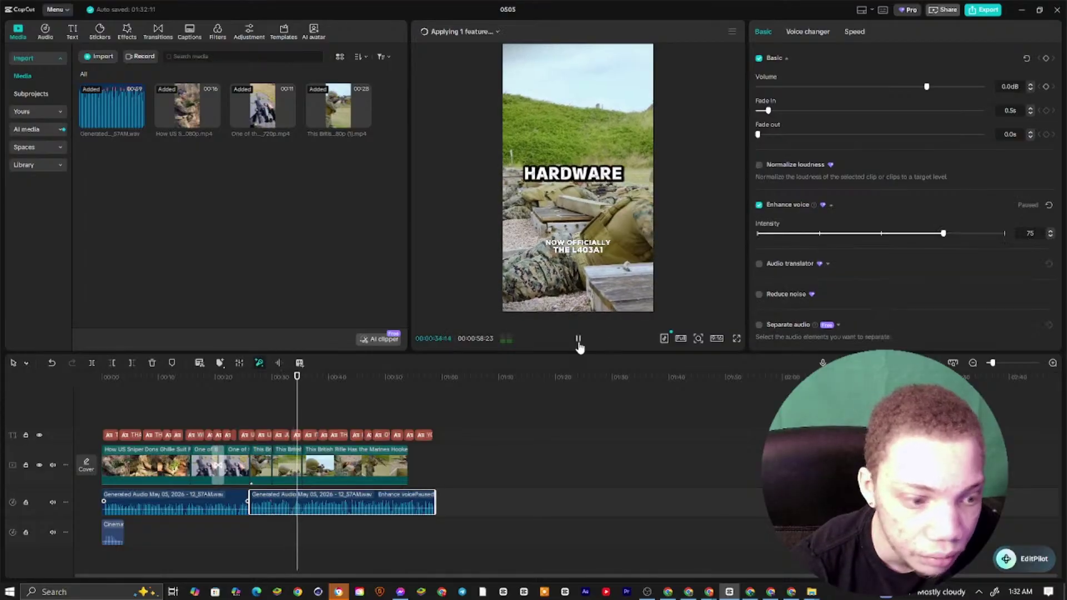
Try deleting the last British rifle segment together with its captions, and undo the deletion
{"action": "left_click", "coordinate": [292, 469]}
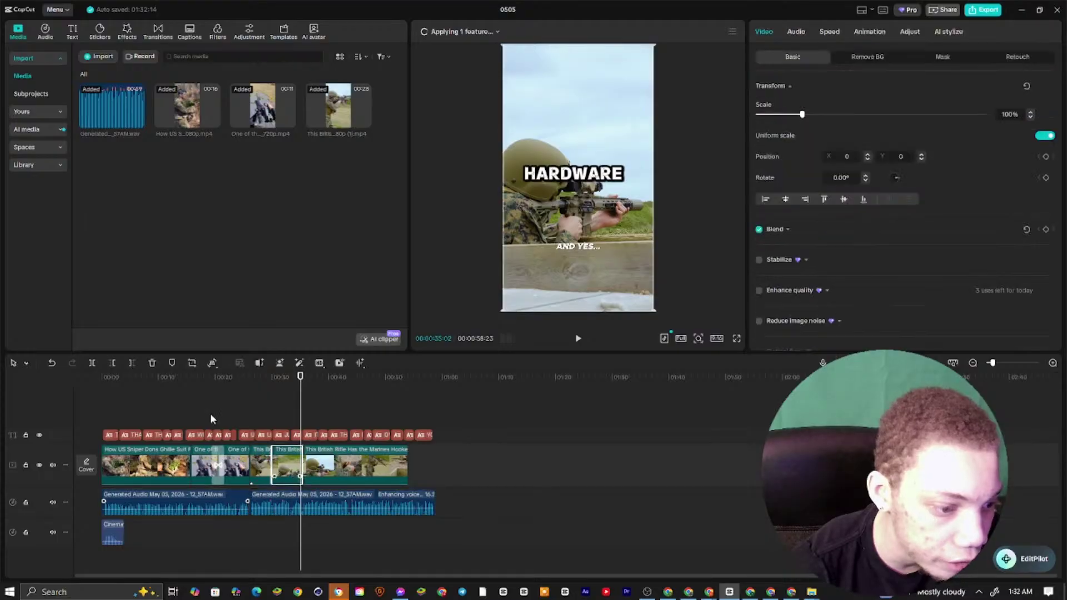
{"action": "left_click", "coordinate": [330, 475]}
{"action": "mouse_move", "coordinate": [301, 425]}
{"action": "left_mouse_down"}
{"action": "mouse_move", "coordinate": [323, 428]}
{"action": "mouse_move", "coordinate": [309, 415]}
{"action": "left_mouse_up"}
{"action": "left_click", "coordinate": [154, 362]}
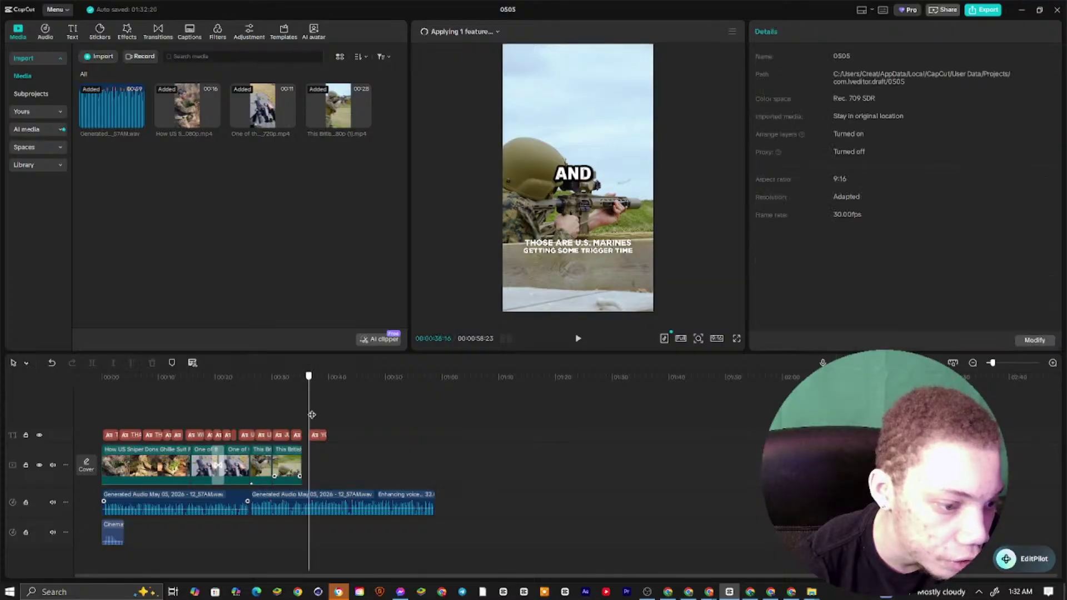
{"action": "key", "text": "ctrl+z"}
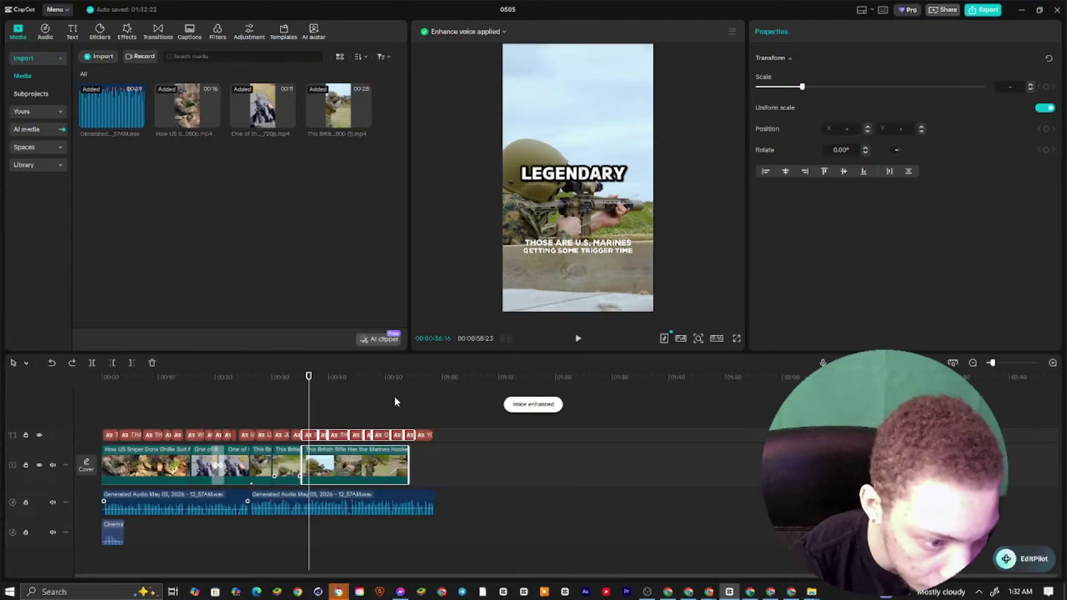
Split the last British rifle segment at 00:00:40:25 and delete everything after the cut
{"action": "left_click", "coordinate": [395, 395]}
{"action": "left_click", "coordinate": [364, 460]}
{"action": "left_click_drag", "start_coordinate": [399, 408], "coordinate": [333, 408]}
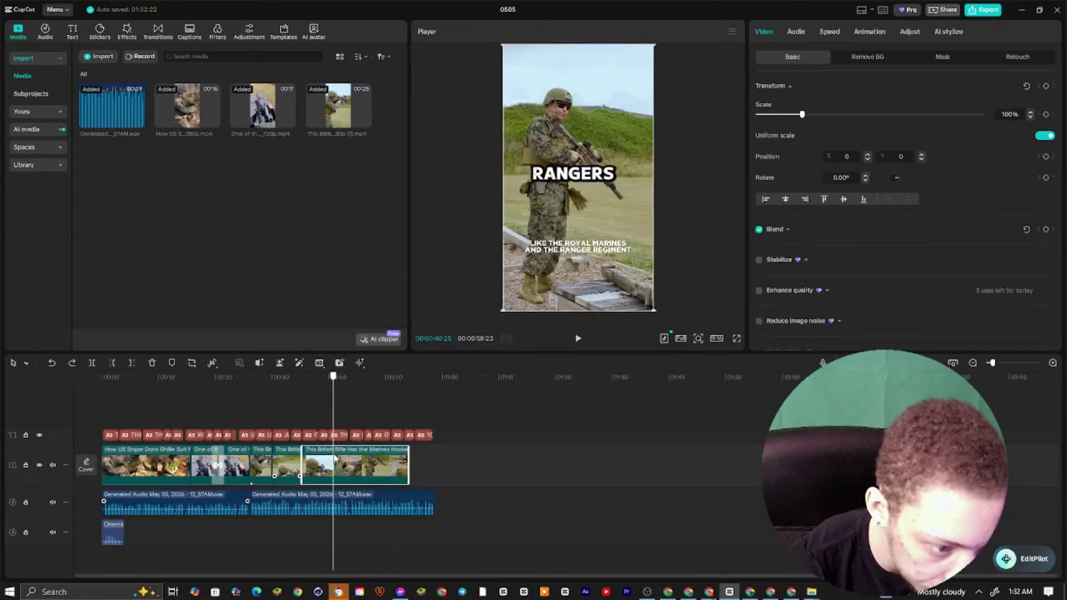
{"action": "left_click", "coordinate": [91, 362]}
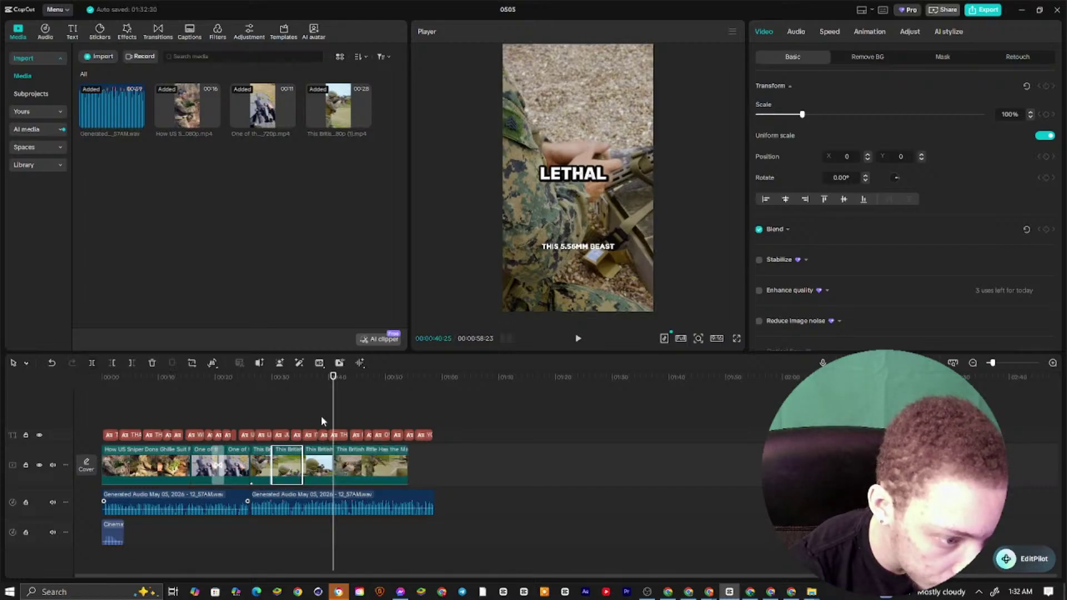
{"action": "left_click", "coordinate": [265, 451]}
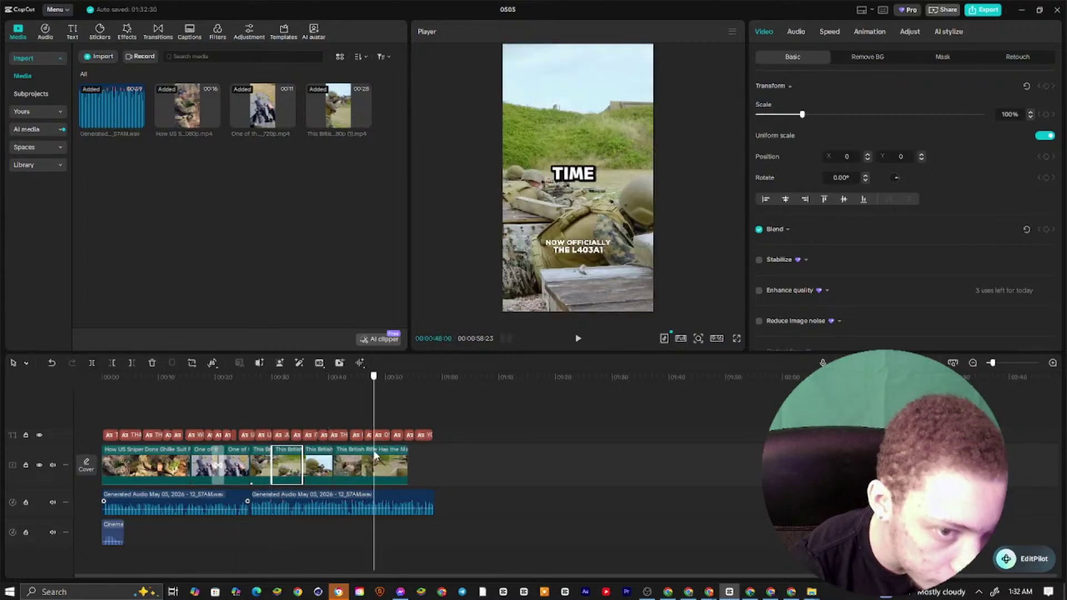
{"action": "left_click", "coordinate": [336, 463]}
{"action": "left_click", "coordinate": [344, 464]}
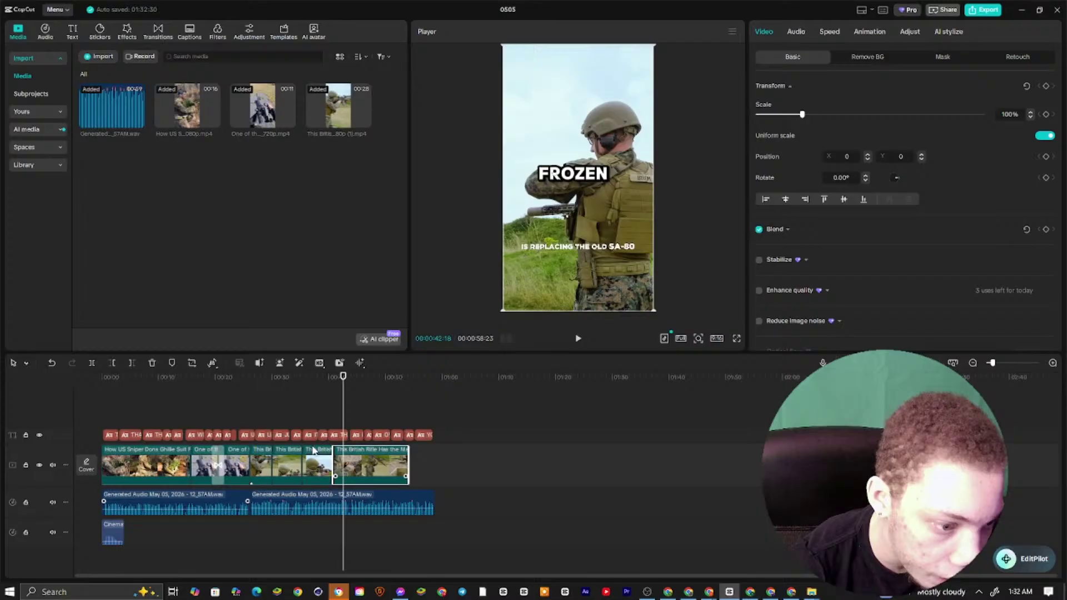
{"action": "left_click", "coordinate": [151, 363]}
Split the remaining last British rifle segment at 00:00:39:26, just before the "That remains lethal" caption
{"action": "left_click", "coordinate": [336, 465]}
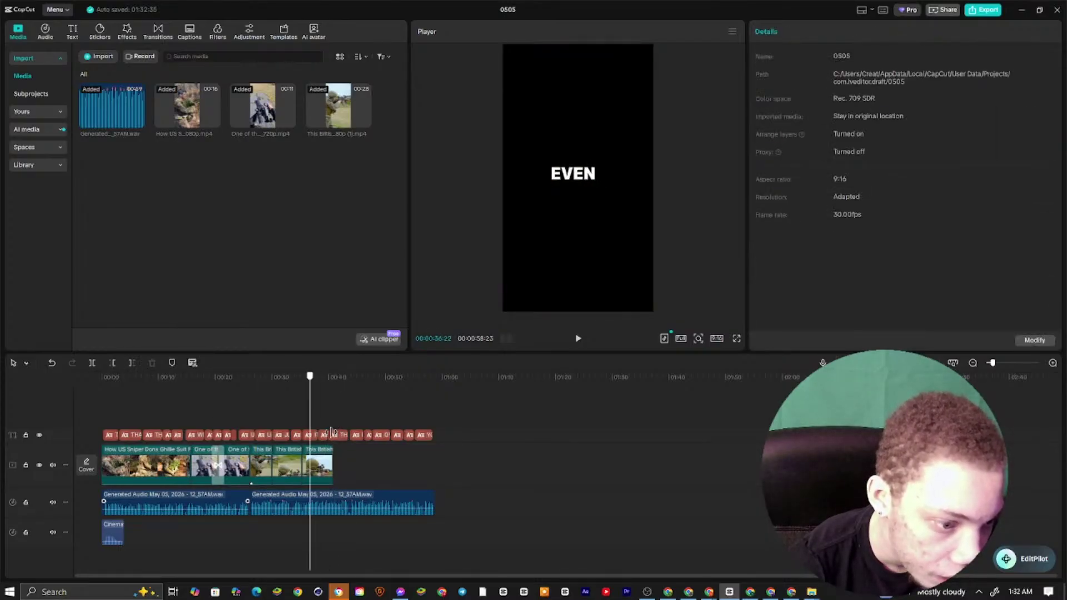
{"action": "left_click", "coordinate": [321, 464]}
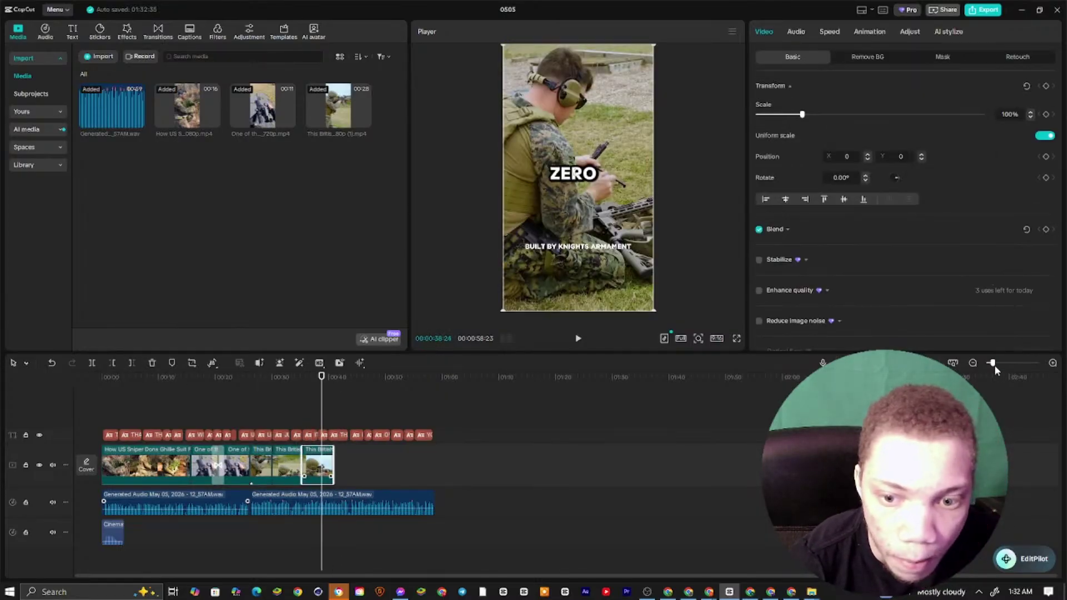
{"action": "left_click_drag", "start_coordinate": [992, 363], "coordinate": [1007, 363]}
{"action": "left_click_drag", "start_coordinate": [537, 420], "coordinate": [611, 435]}
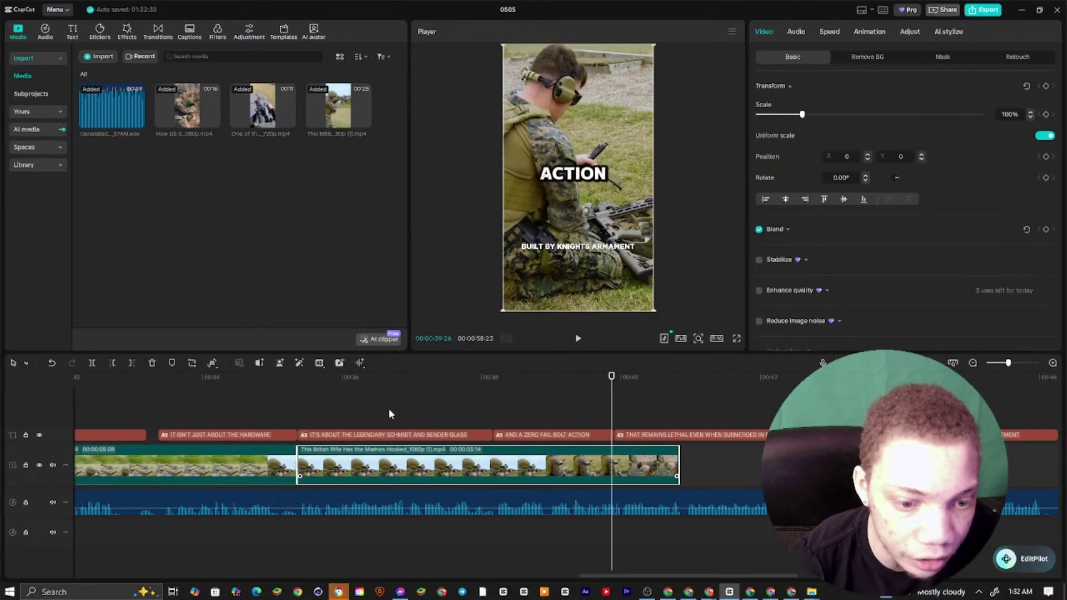
{"action": "left_click", "coordinate": [90, 363]}
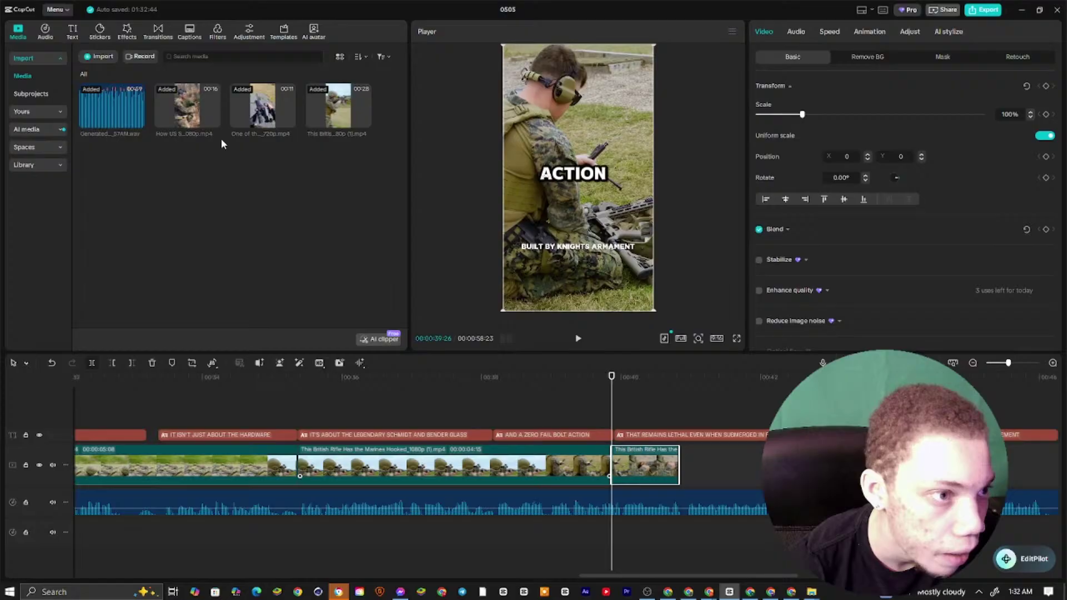
Add a custom adjustment layer and extend it from the start of the timeline to the end of the captions
{"action": "left_click", "coordinate": [250, 33]}
{"action": "left_click", "coordinate": [118, 93]}
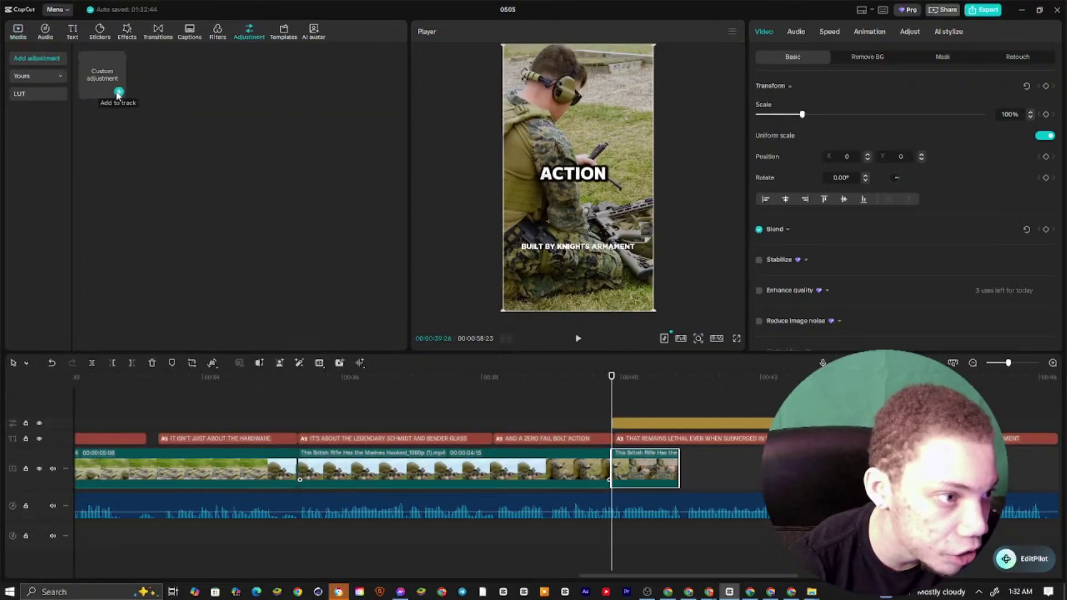
{"action": "left_click_drag", "start_coordinate": [377, 420], "coordinate": [1, 446]}
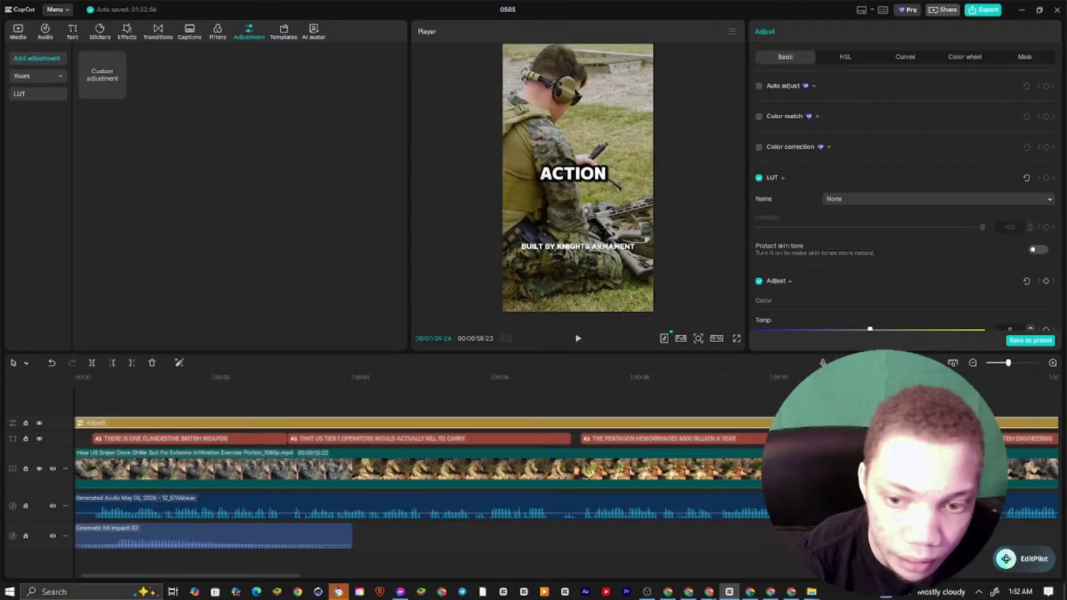
{"action": "scroll", "coordinate": [483, 429], "scroll_direction": "down", "scroll_amount": 5}
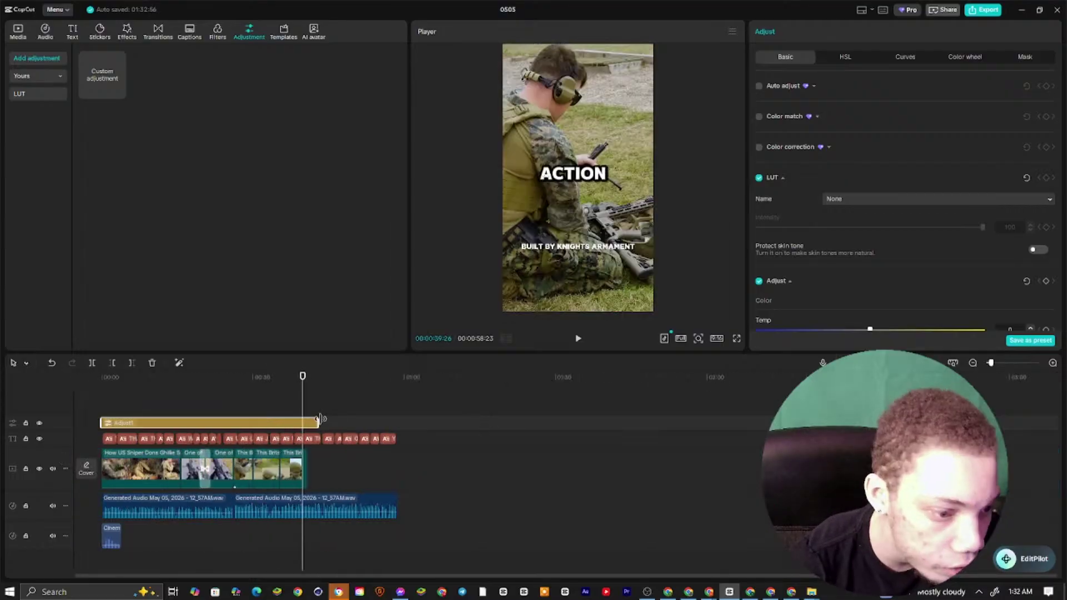
{"action": "left_click_drag", "start_coordinate": [321, 418], "coordinate": [394, 420]}
{"action": "left_click", "coordinate": [306, 398]}
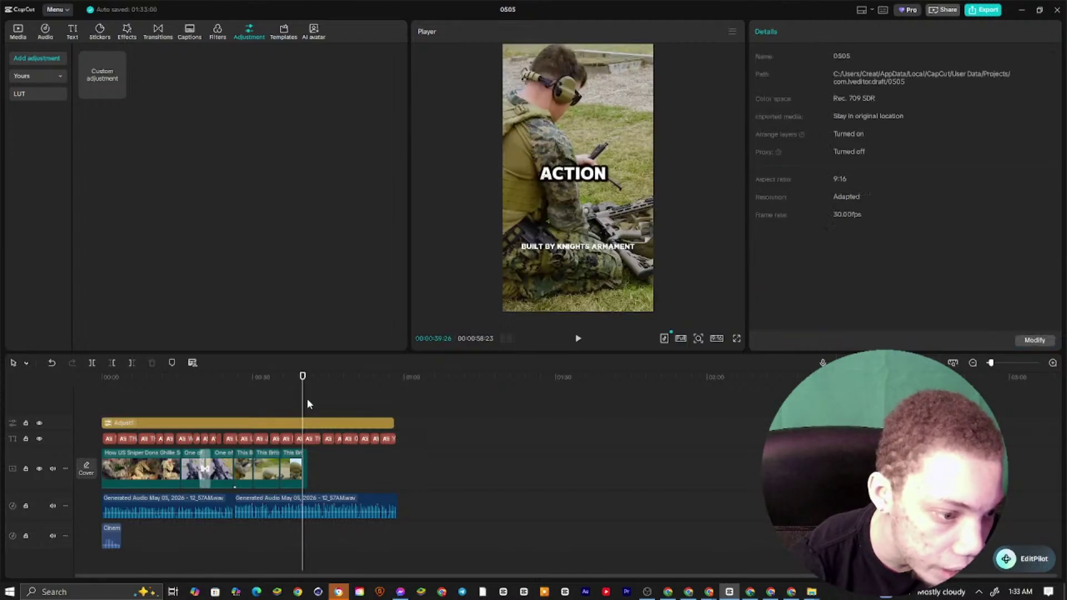
Darken the adjustment layer's Luma curve by lowering its highlight end and pulling a midpoint below the diagonal
{"action": "left_click", "coordinate": [159, 423]}
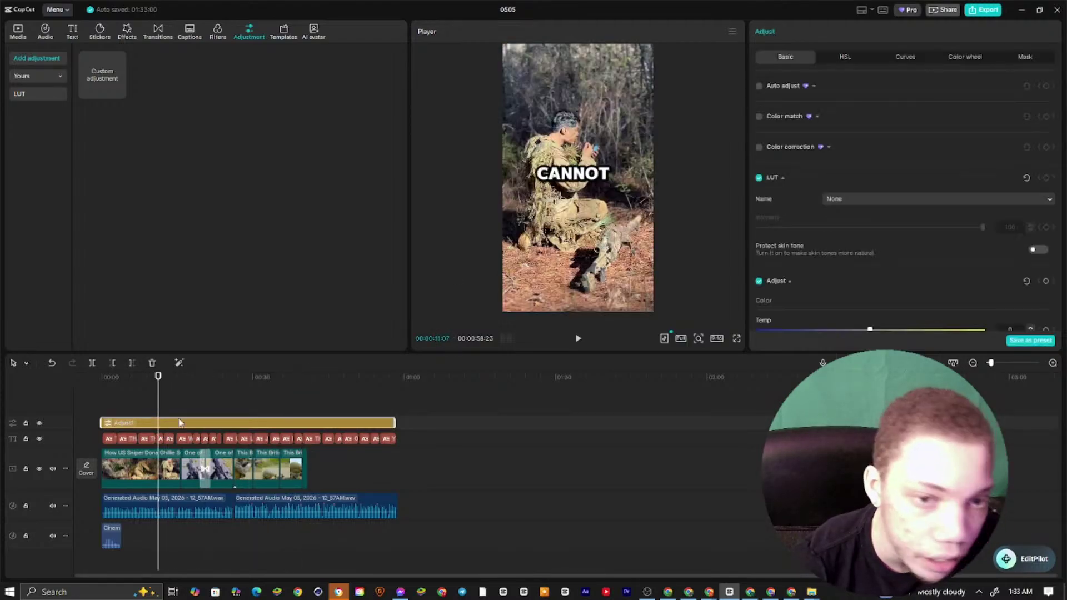
{"action": "left_click", "coordinate": [903, 60]}
{"action": "left_click_drag", "start_coordinate": [1054, 111], "coordinate": [1053, 194]}
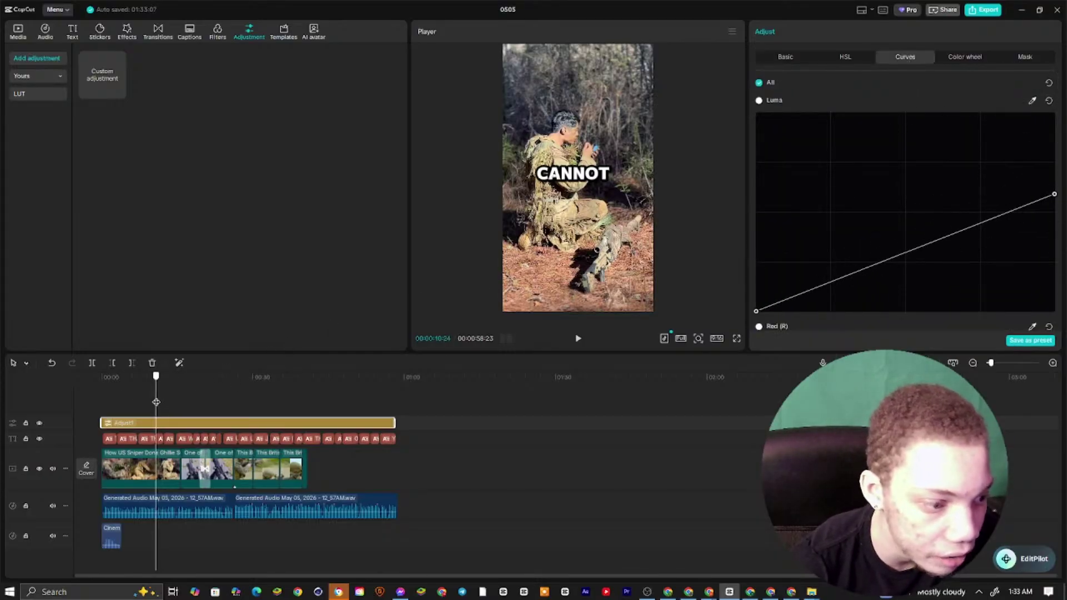
{"action": "left_click", "coordinate": [119, 378]}
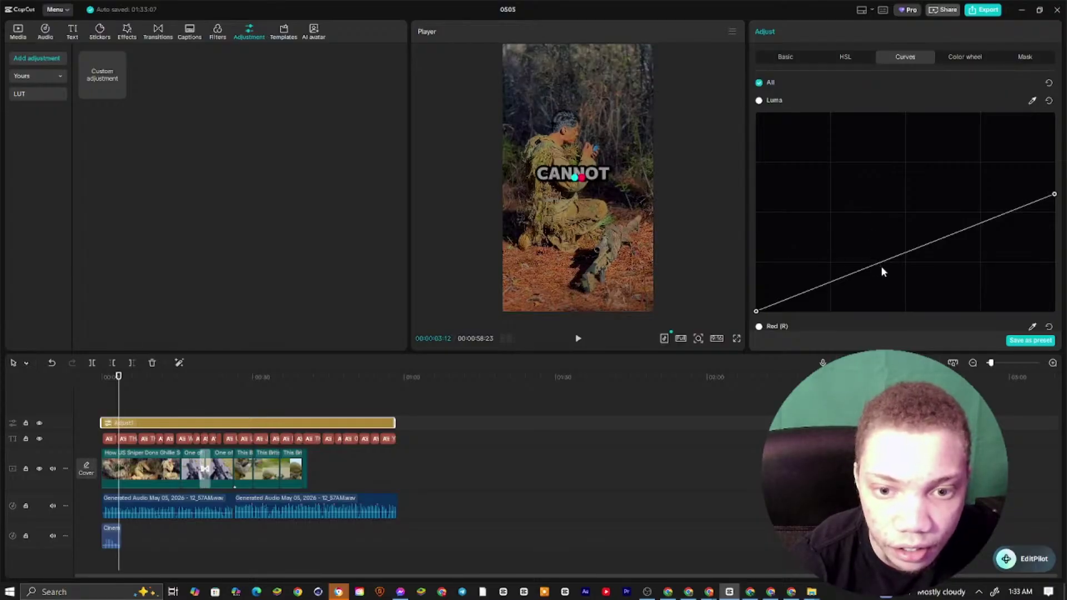
{"action": "mouse_move", "coordinate": [877, 263]}
{"action": "left_mouse_down"}
{"action": "mouse_move", "coordinate": [872, 238]}
{"action": "mouse_move", "coordinate": [882, 255]}
{"action": "mouse_move", "coordinate": [880, 245]}
{"action": "left_mouse_up"}
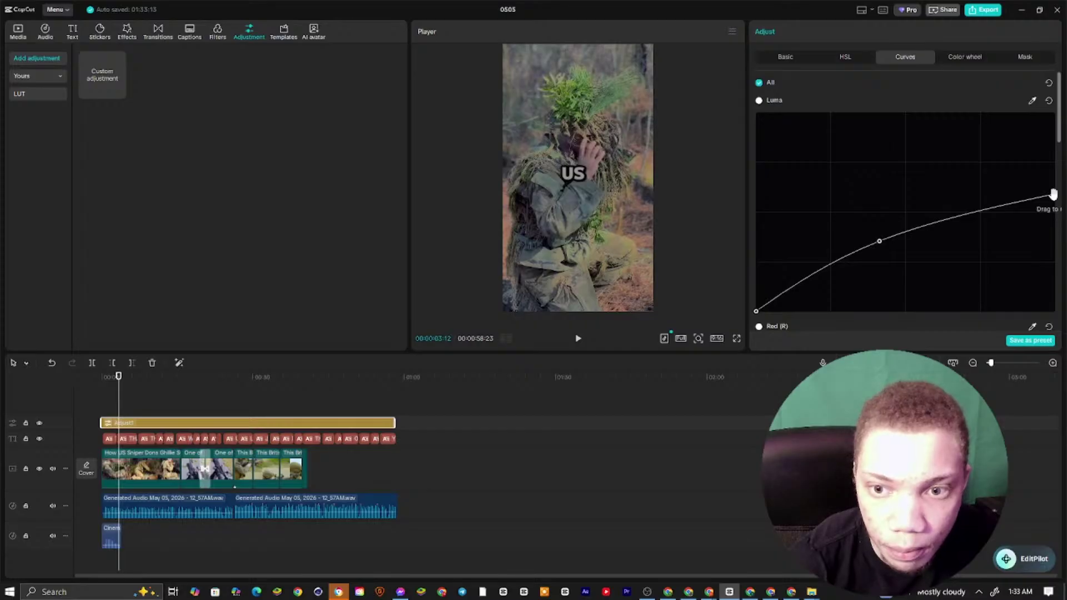
{"action": "left_click_drag", "start_coordinate": [1053, 194], "coordinate": [1053, 145]}
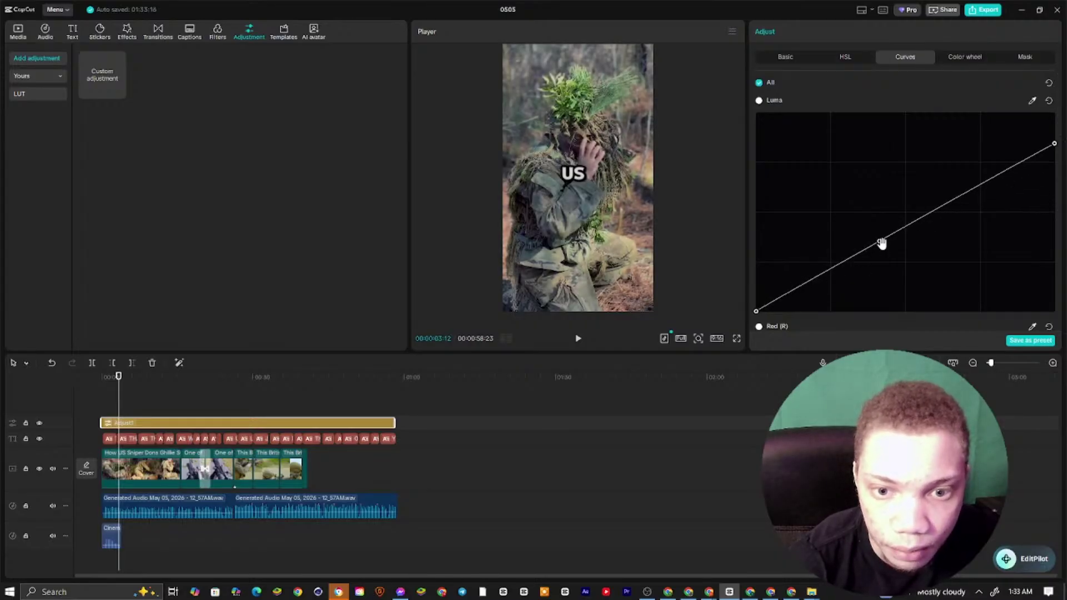
{"action": "mouse_move", "coordinate": [881, 243]}
{"action": "left_mouse_down"}
{"action": "mouse_move", "coordinate": [907, 262]}
{"action": "mouse_move", "coordinate": [898, 254]}
{"action": "left_mouse_up"}
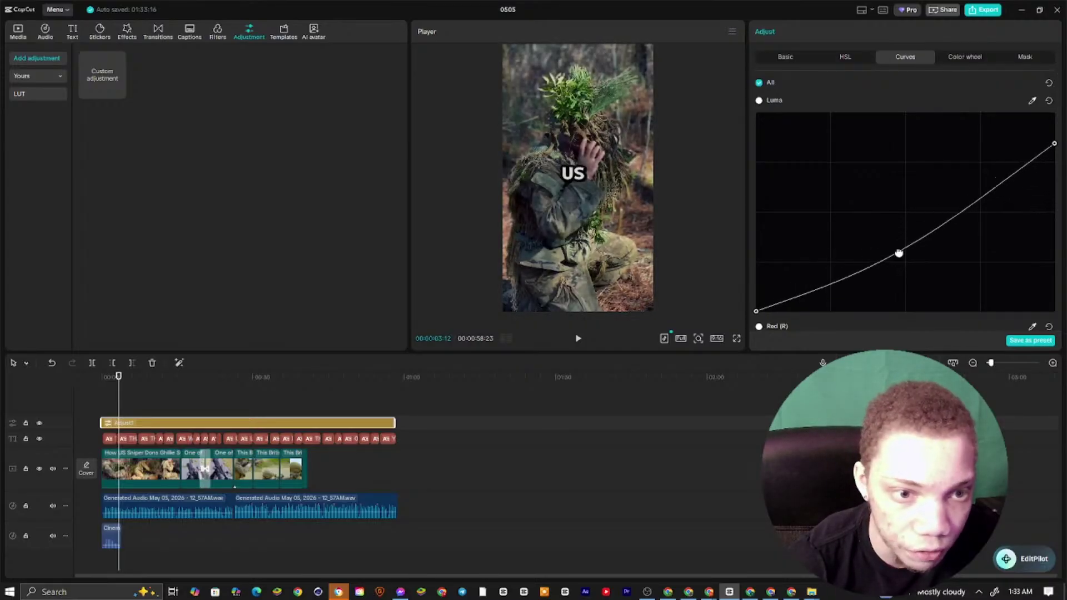
Preview the graded short from the start and raise the Luma curve's highlight end slightly
{"action": "left_click", "coordinate": [100, 377]}
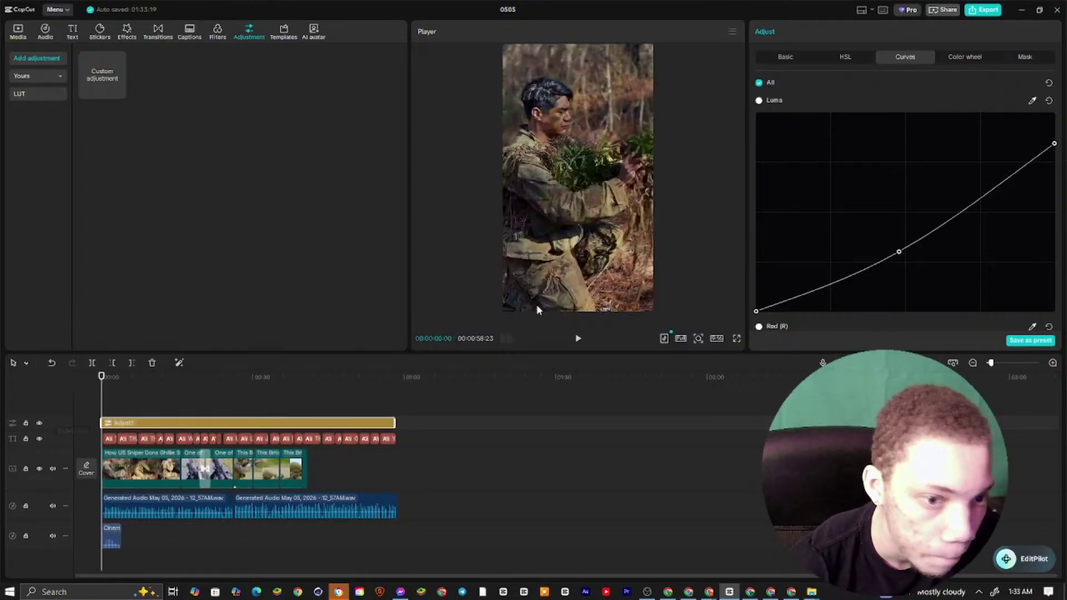
{"action": "left_click", "coordinate": [575, 340]}
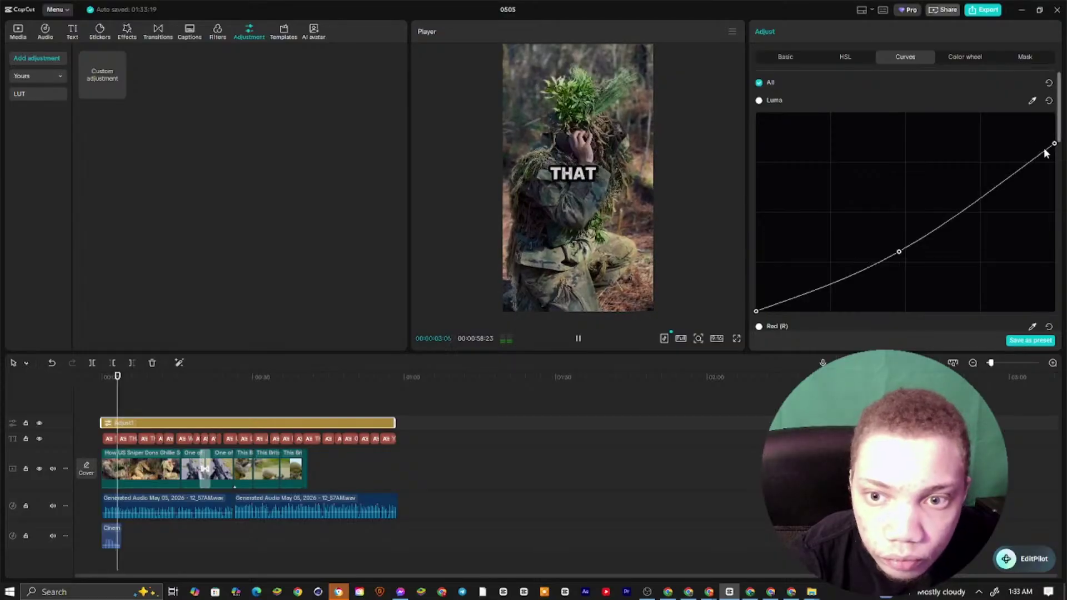
{"action": "left_click_drag", "start_coordinate": [1053, 142], "coordinate": [1054, 135]}
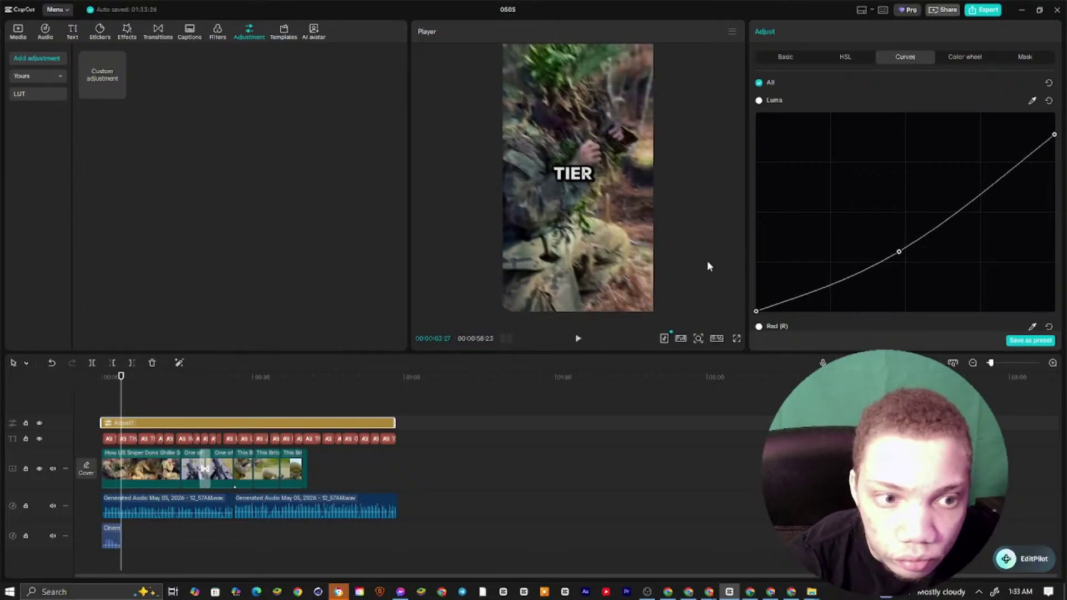
{"action": "left_click", "coordinate": [578, 339]}
{"action": "left_click", "coordinate": [578, 338]}
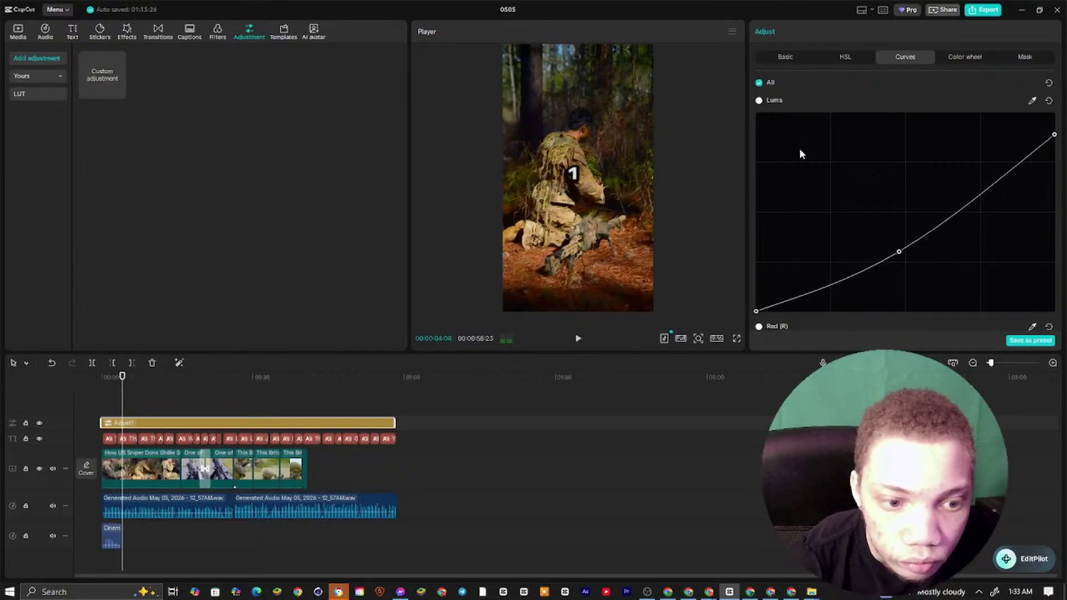
Set the adjustment layer's exposure to 10, contrast to 4, sharpen to 7, temperature to 10 and tint to 9
{"action": "left_click", "coordinate": [784, 58]}
{"action": "scroll", "coordinate": [838, 199], "scroll_direction": "down", "scroll_amount": 5}
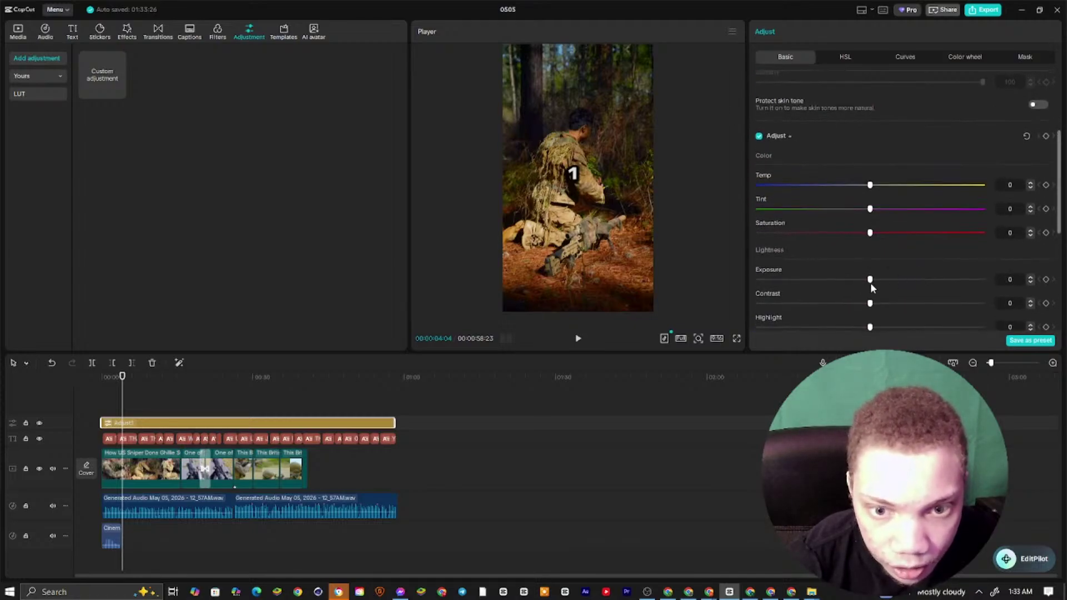
{"action": "left_click_drag", "start_coordinate": [887, 283], "coordinate": [876, 304]}
{"action": "scroll", "coordinate": [851, 261], "scroll_direction": "down", "scroll_amount": 4}
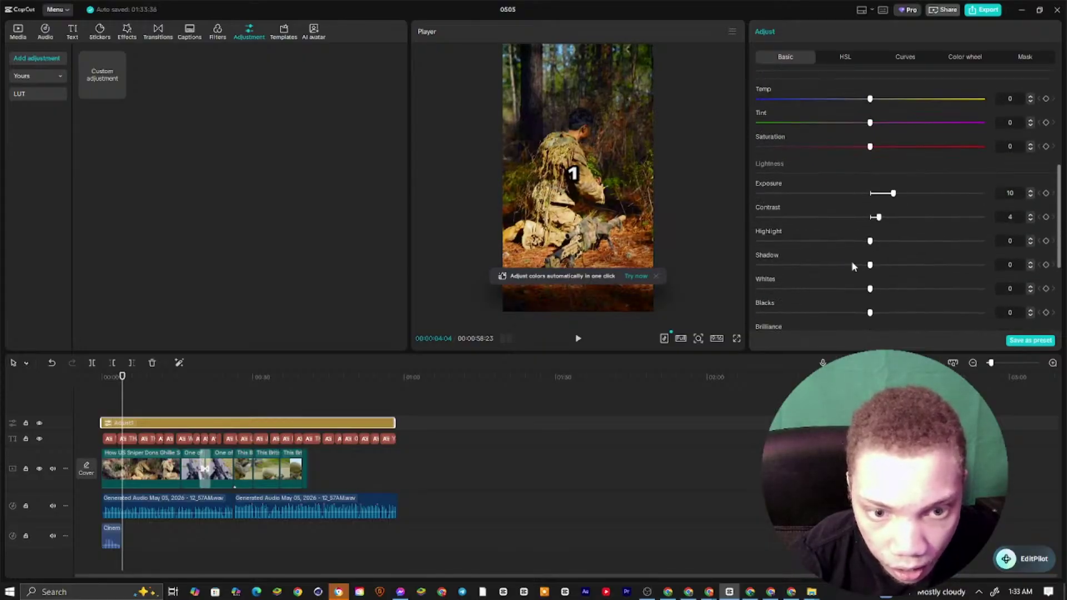
{"action": "mouse_move", "coordinate": [779, 255]}
{"action": "left_mouse_down"}
{"action": "mouse_move", "coordinate": [809, 262]}
{"action": "mouse_move", "coordinate": [789, 271]}
{"action": "left_mouse_up"}
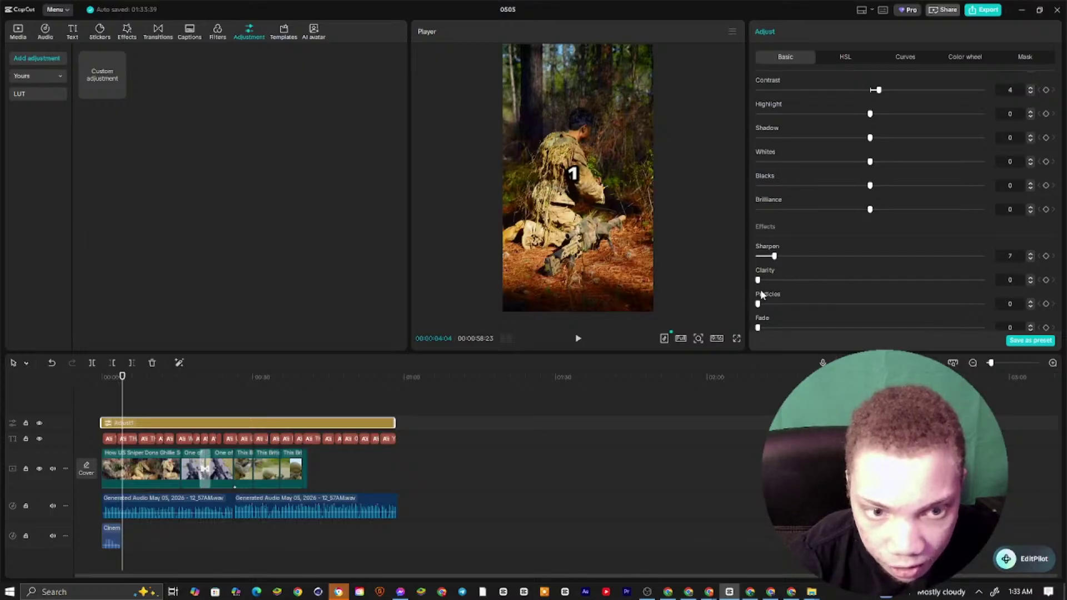
{"action": "scroll", "coordinate": [760, 293], "scroll_direction": "up", "scroll_amount": 8}
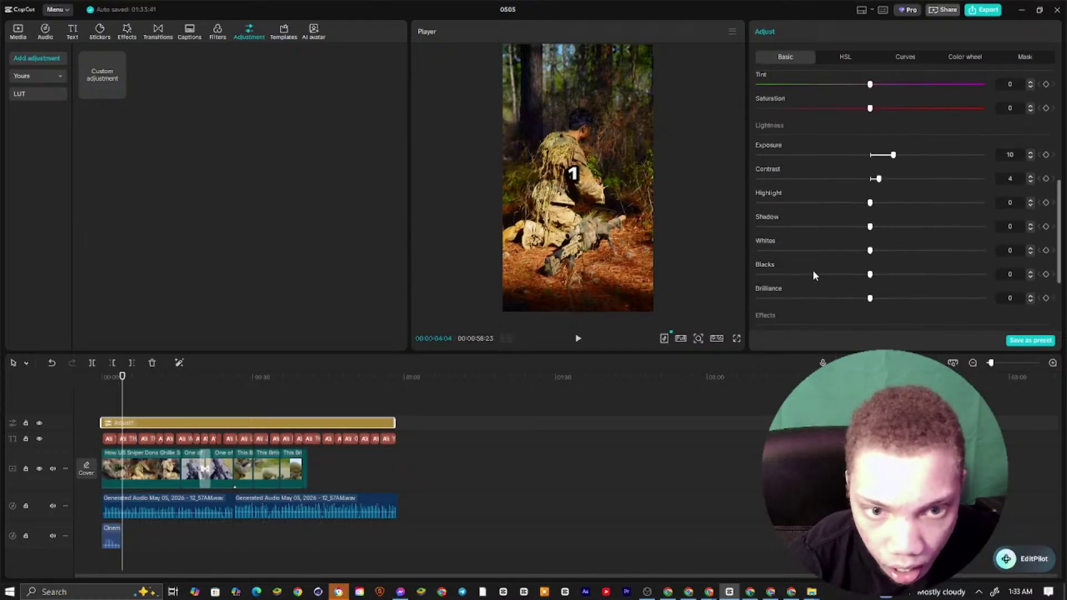
{"action": "left_click", "coordinate": [892, 257]}
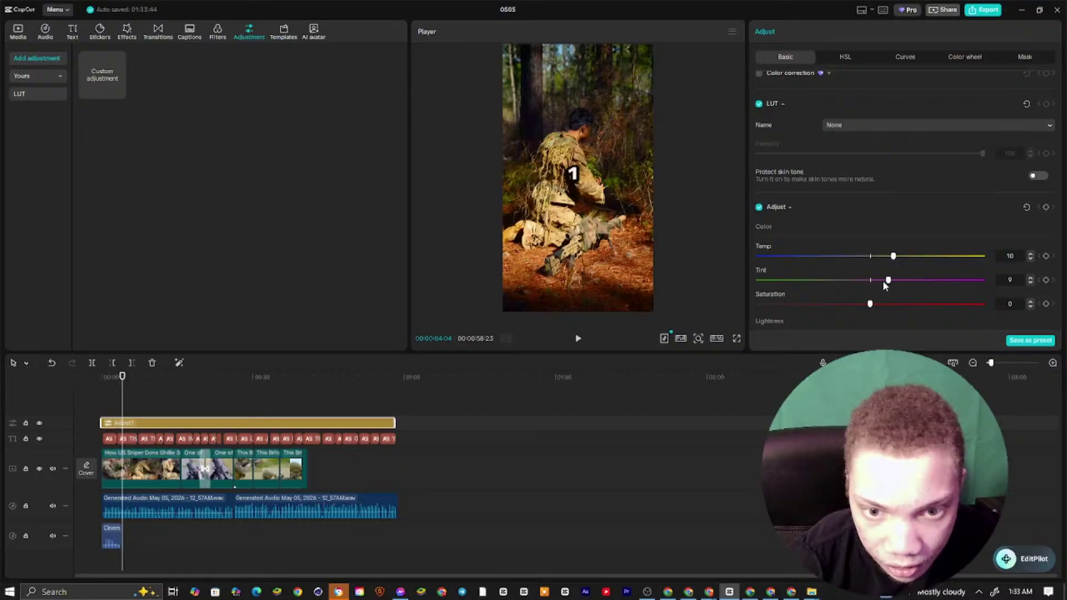
Enable Color match on the adjustment layer with the current video frame as reference, dismissing the sign-in and firewall dialogs
{"action": "scroll", "coordinate": [822, 199], "scroll_direction": "up", "scroll_amount": 3}
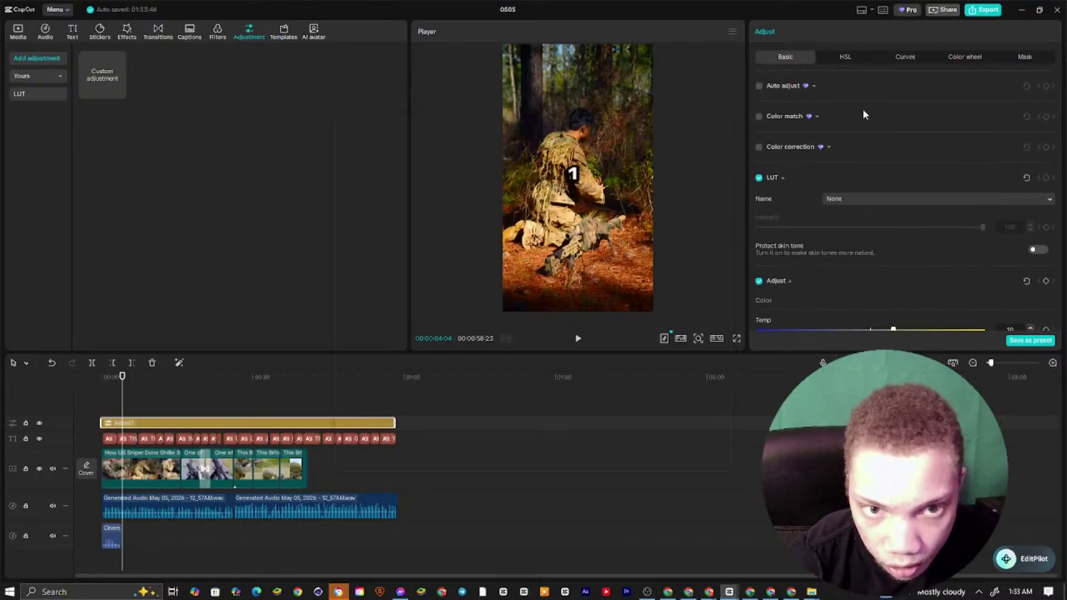
{"action": "left_click", "coordinate": [758, 116]}
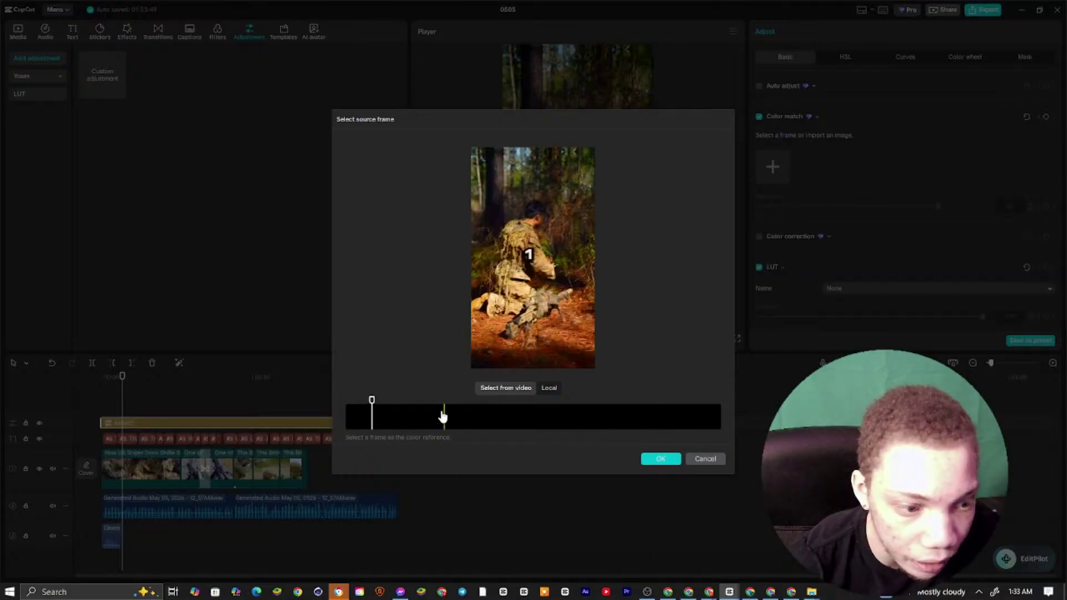
{"action": "left_click", "coordinate": [537, 390]}
{"action": "left_click", "coordinate": [523, 390]}
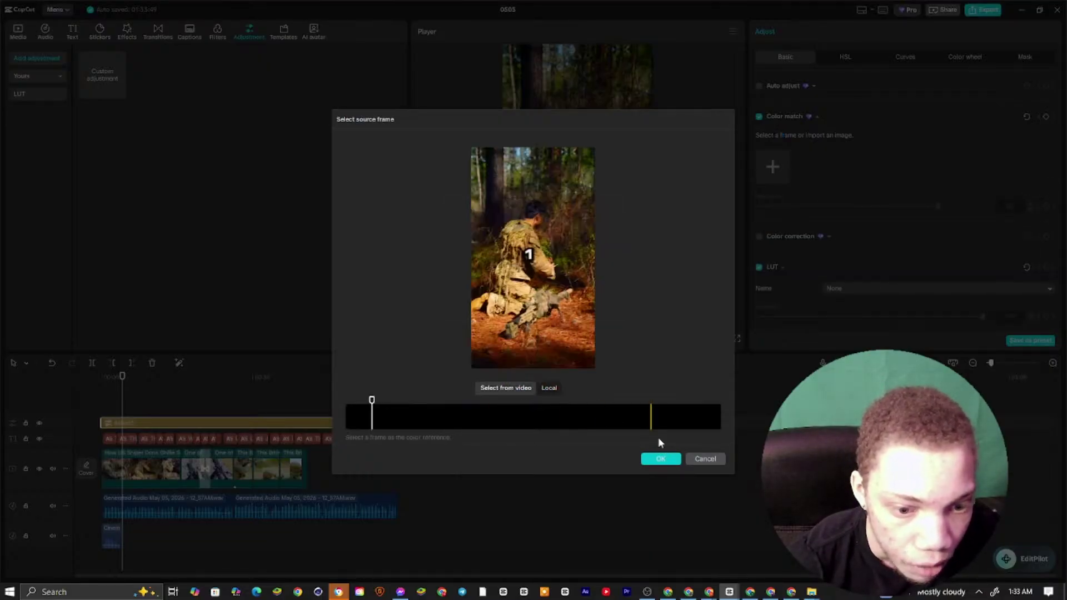
{"action": "left_click", "coordinate": [657, 457]}
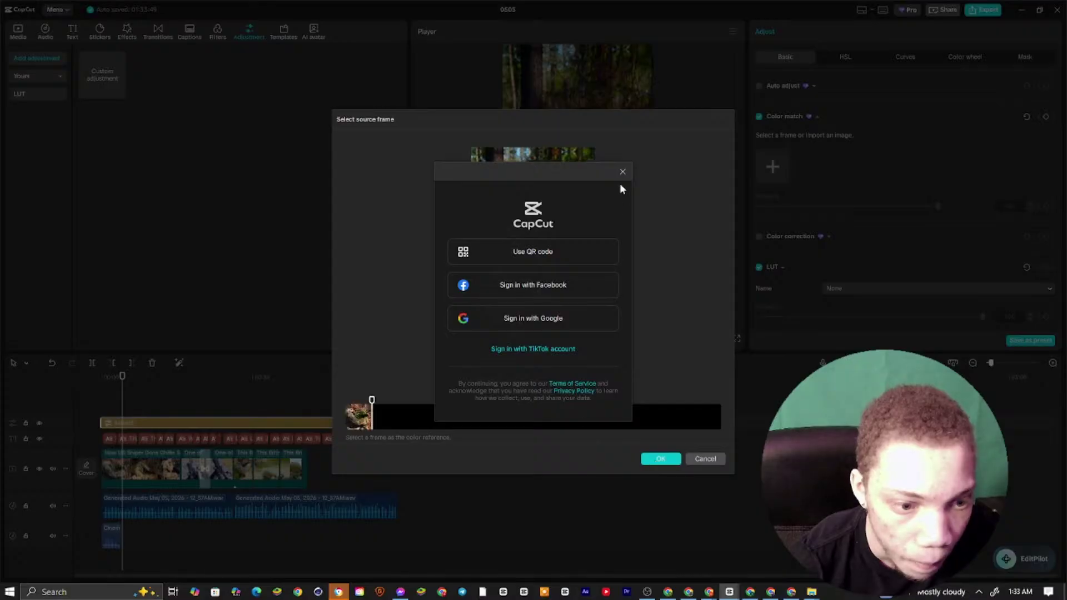
{"action": "left_click", "coordinate": [619, 184]}
{"action": "left_click", "coordinate": [667, 458]}
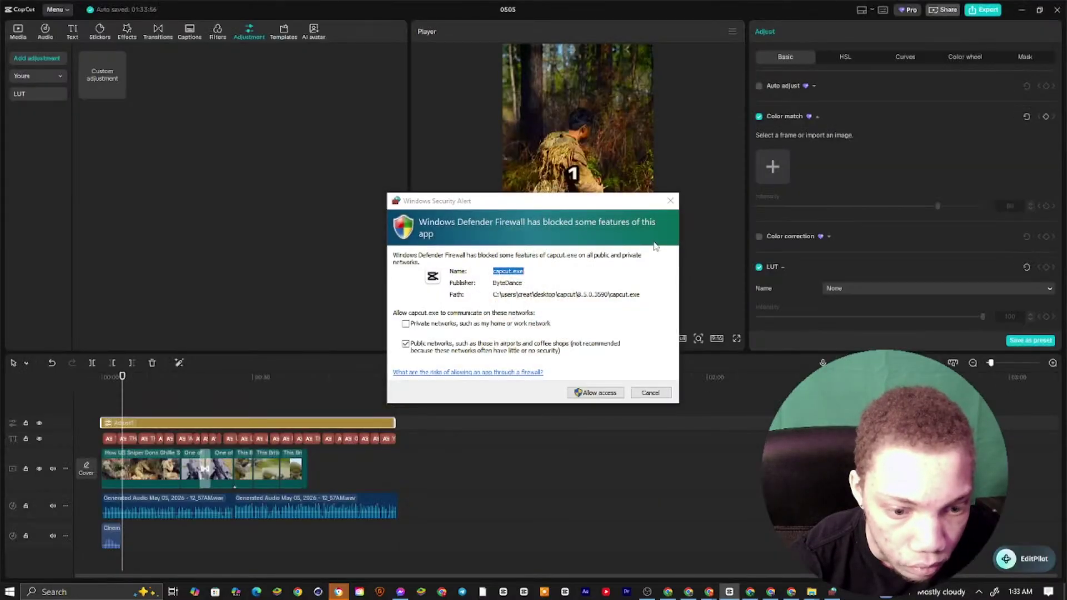
{"action": "left_click", "coordinate": [642, 395]}
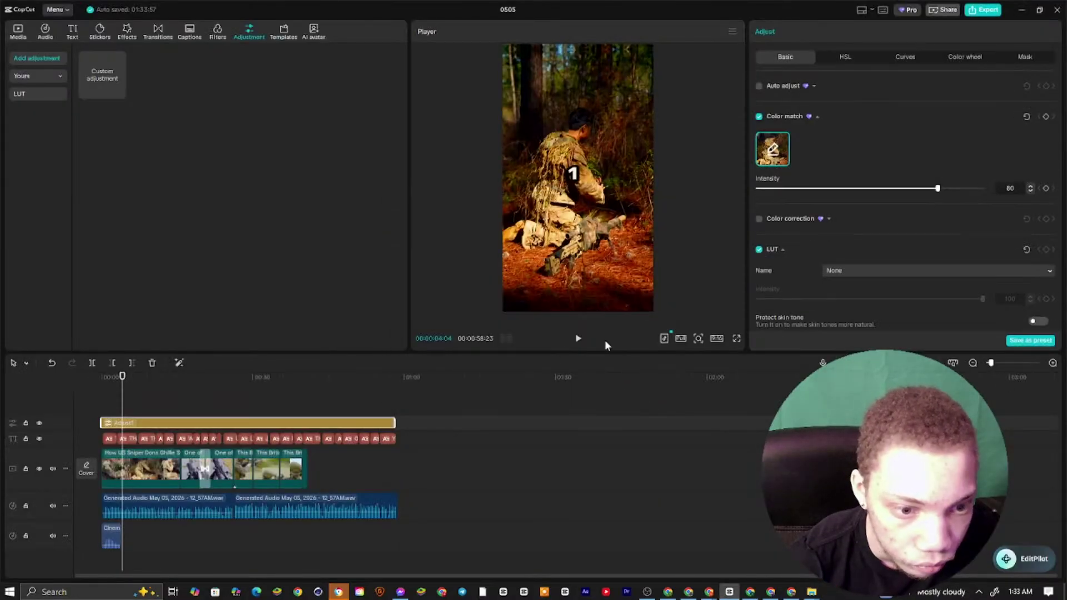
Set the Color match intensity to 2 and preview the short from the start
{"action": "left_click", "coordinate": [578, 338]}
{"action": "left_click_drag", "start_coordinate": [898, 189], "coordinate": [762, 202]}
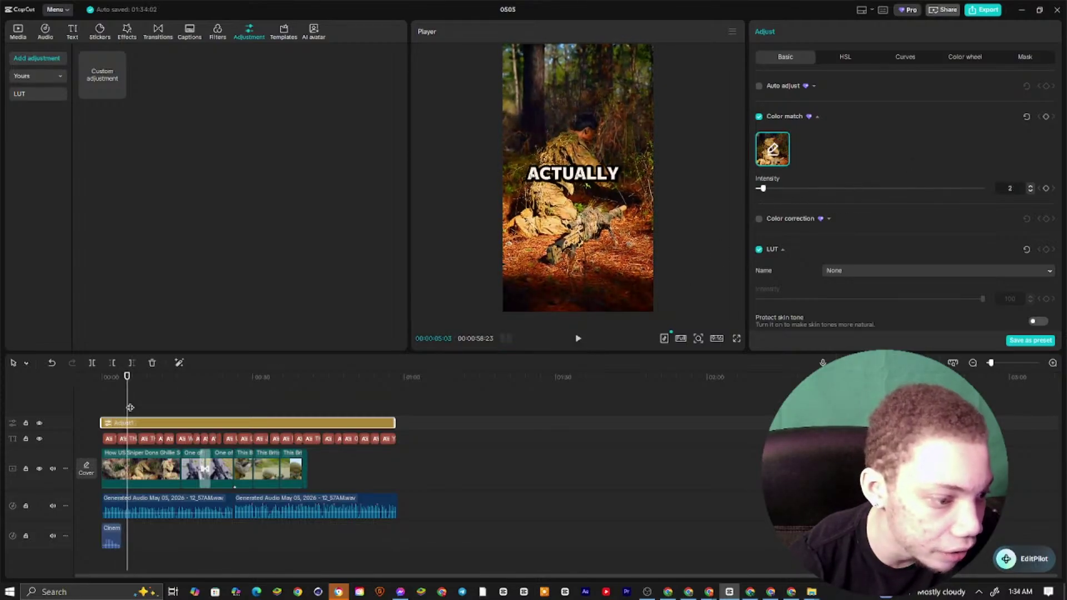
{"action": "left_click_drag", "start_coordinate": [130, 407], "coordinate": [96, 476]}
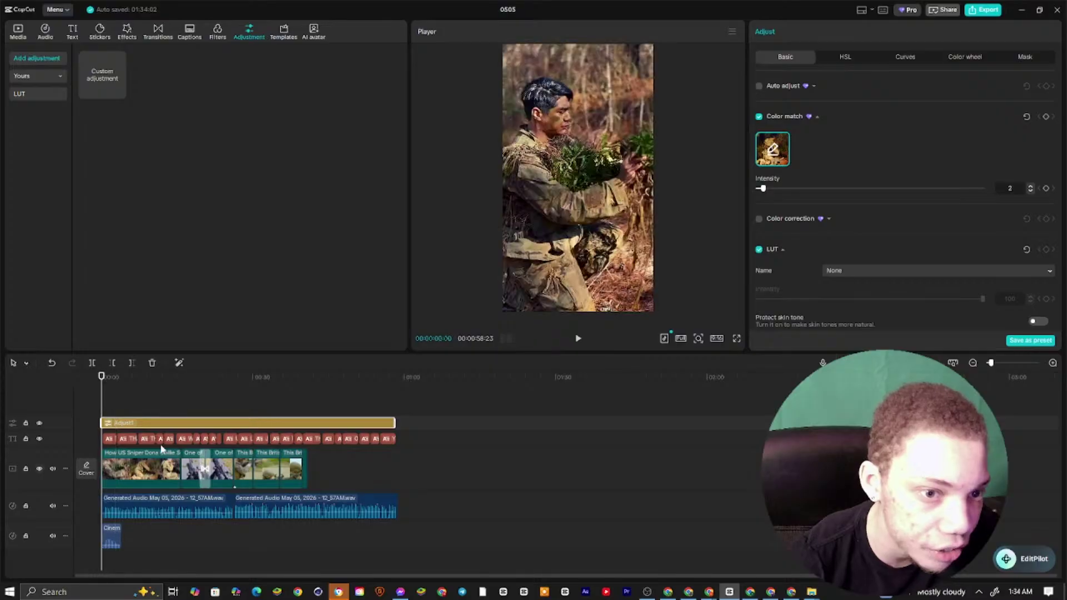
{"action": "left_click", "coordinate": [577, 338]}
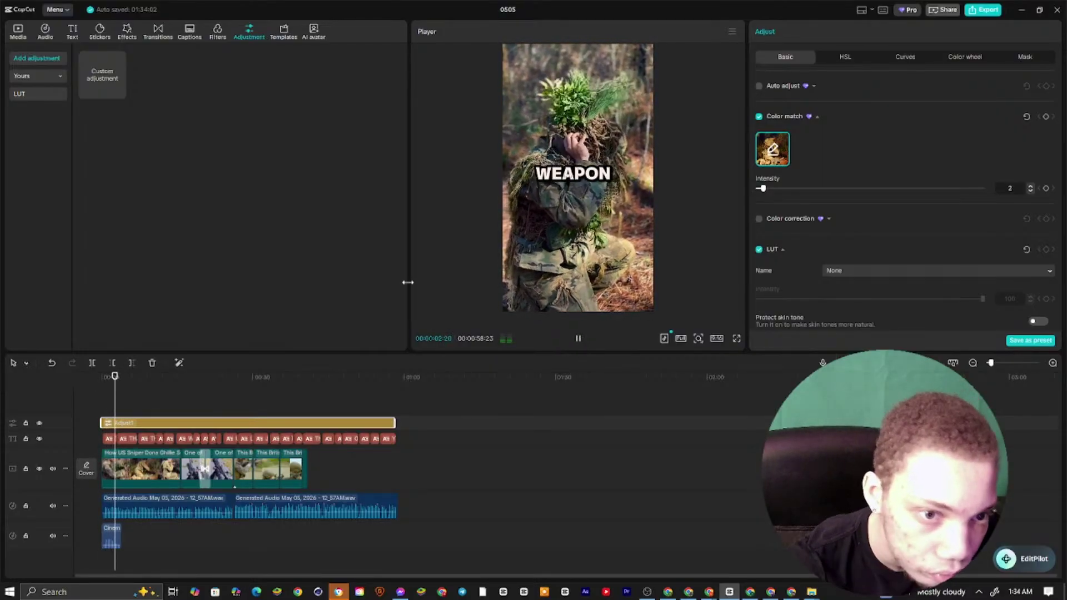
Select all captions and move their track above the adjustment layer
{"action": "left_click", "coordinate": [419, 441]}
{"action": "left_click", "coordinate": [583, 173]}
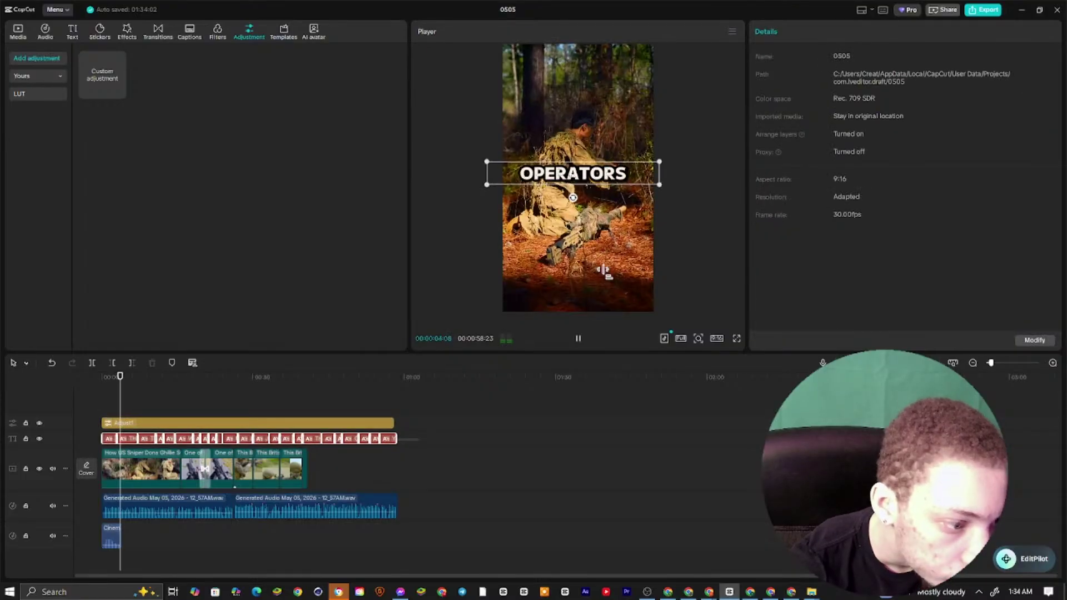
{"action": "key", "text": "space"}
{"action": "left_click_drag", "start_coordinate": [389, 442], "coordinate": [383, 424]}
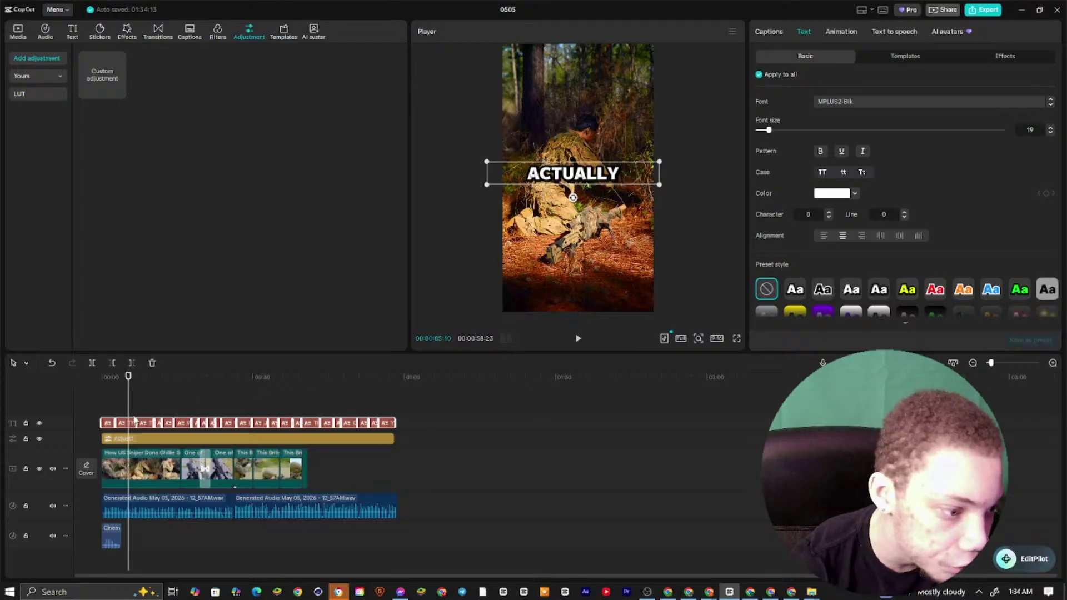
Scrub the short from its opening to the end of the footage and play from there
{"action": "left_click_drag", "start_coordinate": [134, 420], "coordinate": [108, 421]}
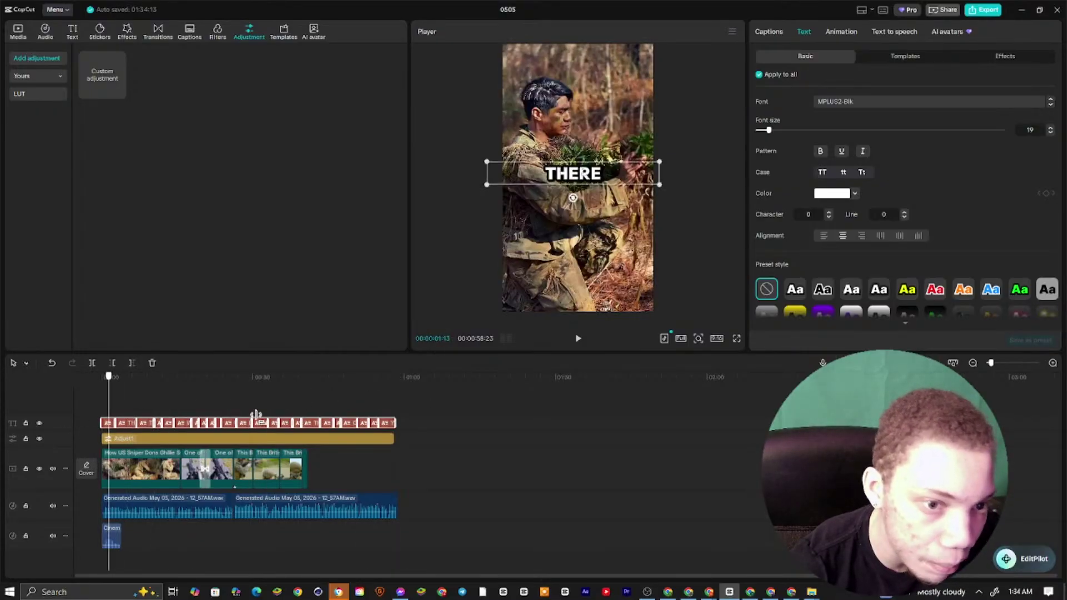
{"action": "left_click_drag", "start_coordinate": [256, 414], "coordinate": [310, 425]}
{"action": "left_click", "coordinate": [577, 338]}
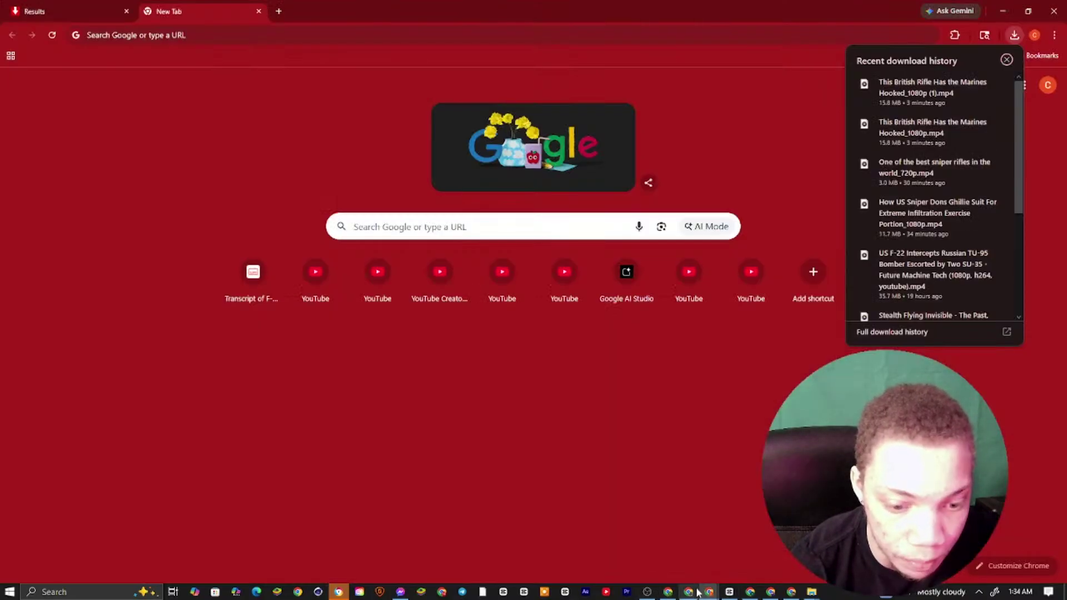
Switch to the Google Keep script note in Chrome and copy the sixth YouTube Shorts link, ending in W5sSDiGdiE0
{"action": "left_click", "coordinate": [689, 594]}
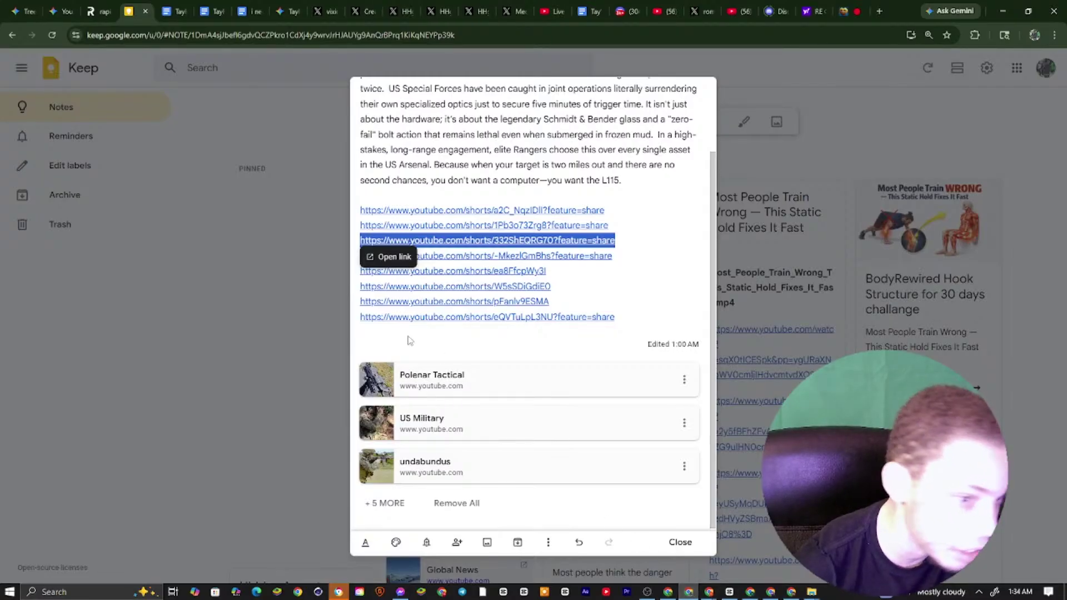
{"action": "left_click", "coordinate": [376, 287]}
{"action": "right_click", "coordinate": [376, 287]}
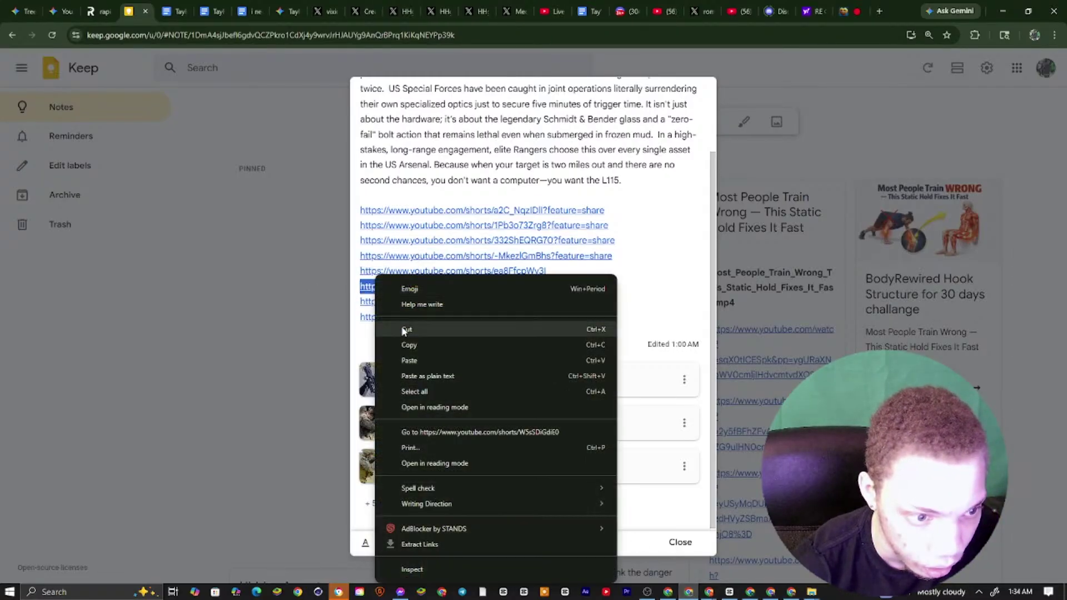
{"action": "left_click", "coordinate": [388, 344]}
{"action": "left_click", "coordinate": [771, 593]}
{"action": "left_click", "coordinate": [771, 595]}
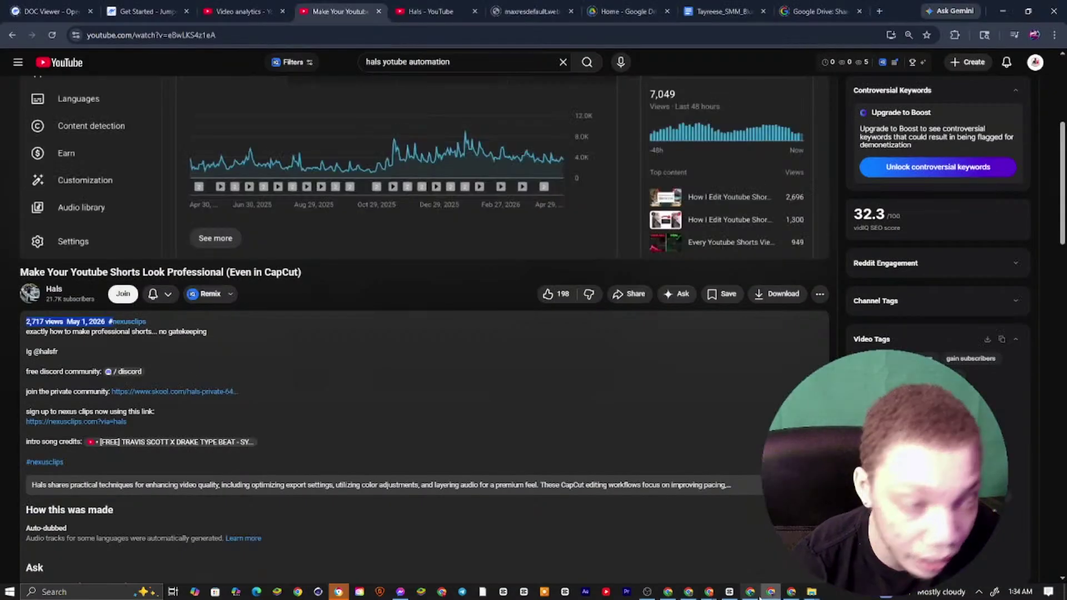
{"action": "left_click", "coordinate": [750, 593]}
{"action": "left_click", "coordinate": [771, 593]}
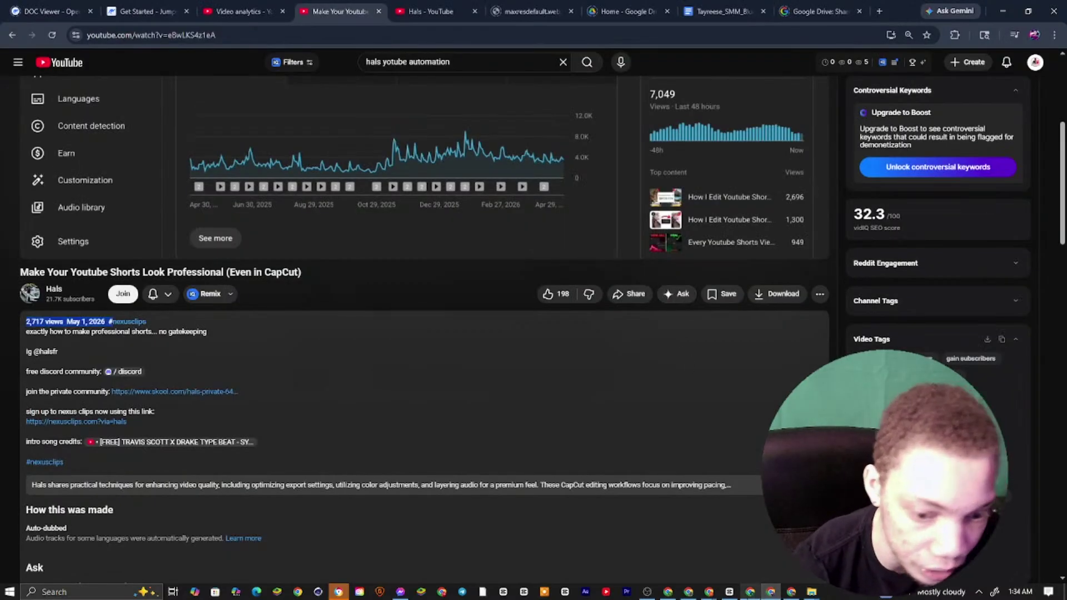
{"action": "left_click", "coordinate": [725, 590]}
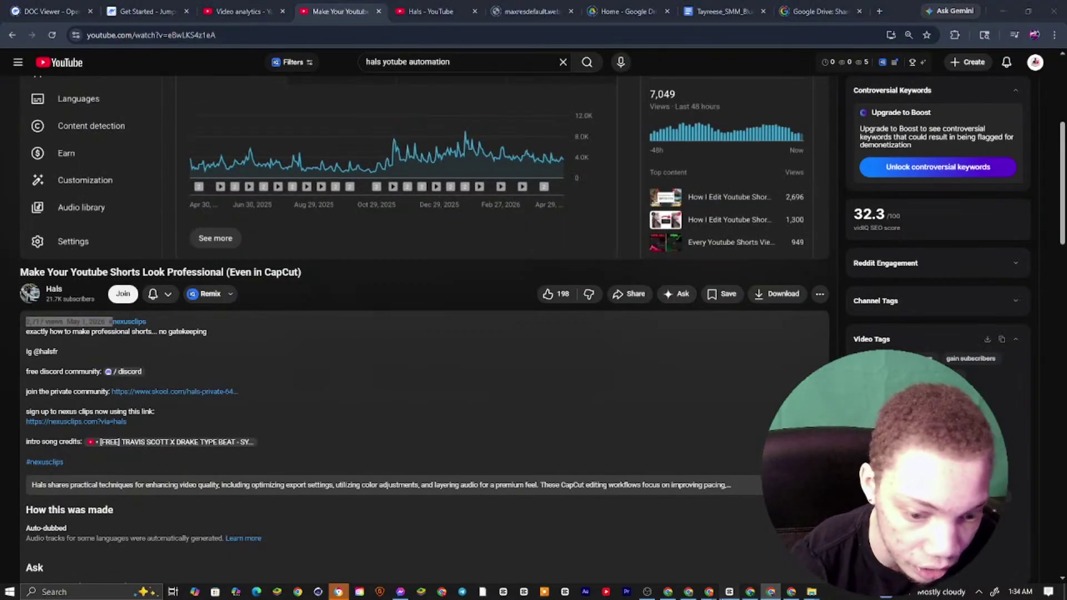
{"action": "left_click", "coordinate": [706, 595]}
{"action": "left_click", "coordinate": [688, 592]}
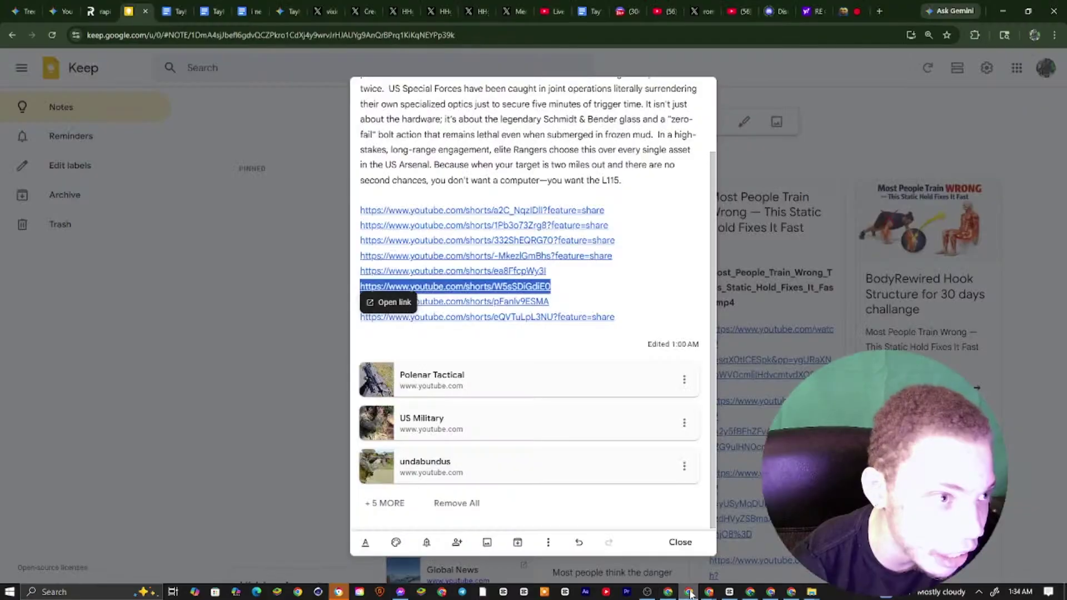
Switch to the yt1d.io results in the other Chrome window, dismiss the finished download and return to the downloader's home page
{"action": "left_click", "coordinate": [709, 593]}
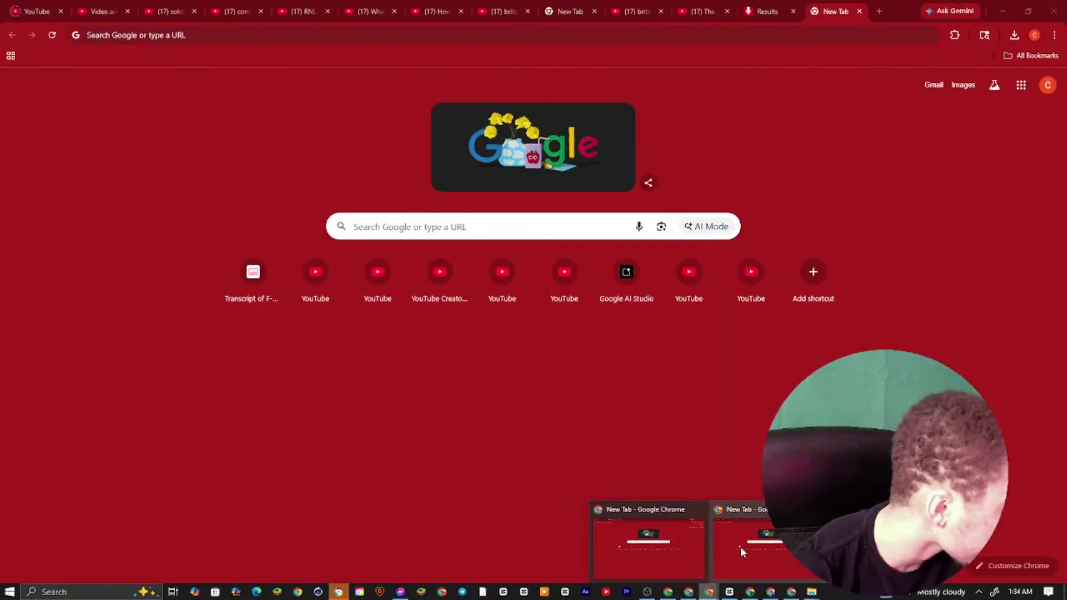
{"action": "left_click", "coordinate": [738, 547]}
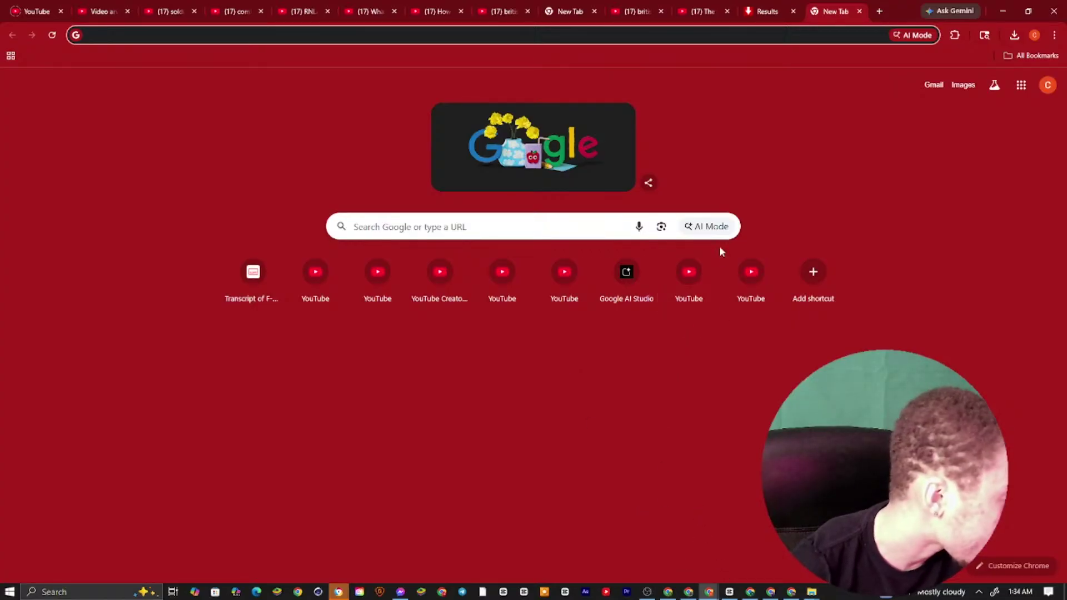
{"action": "left_click", "coordinate": [780, 7]}
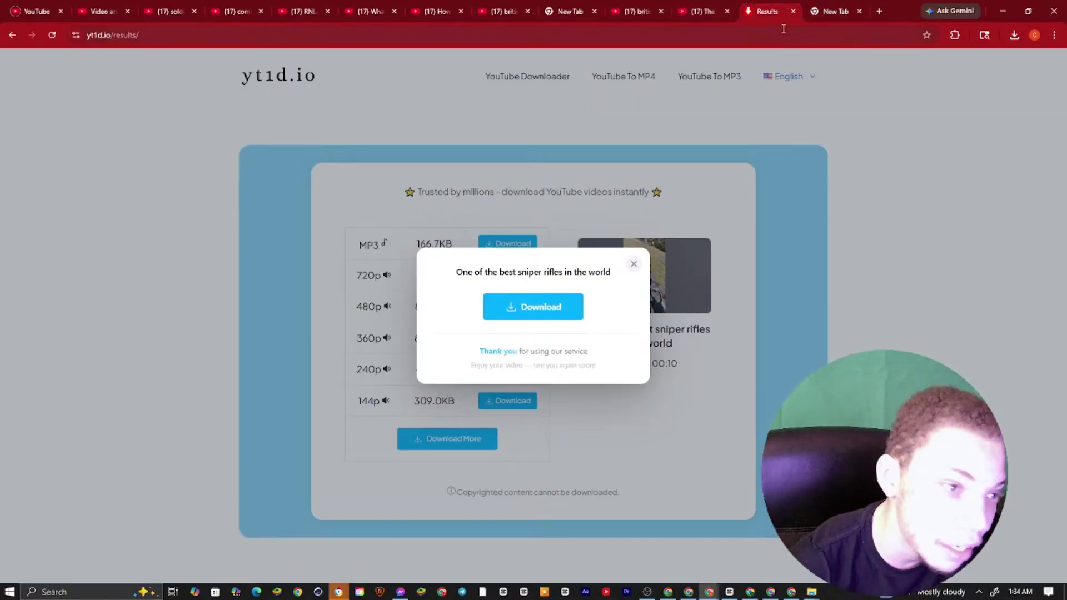
{"action": "left_click", "coordinate": [633, 265]}
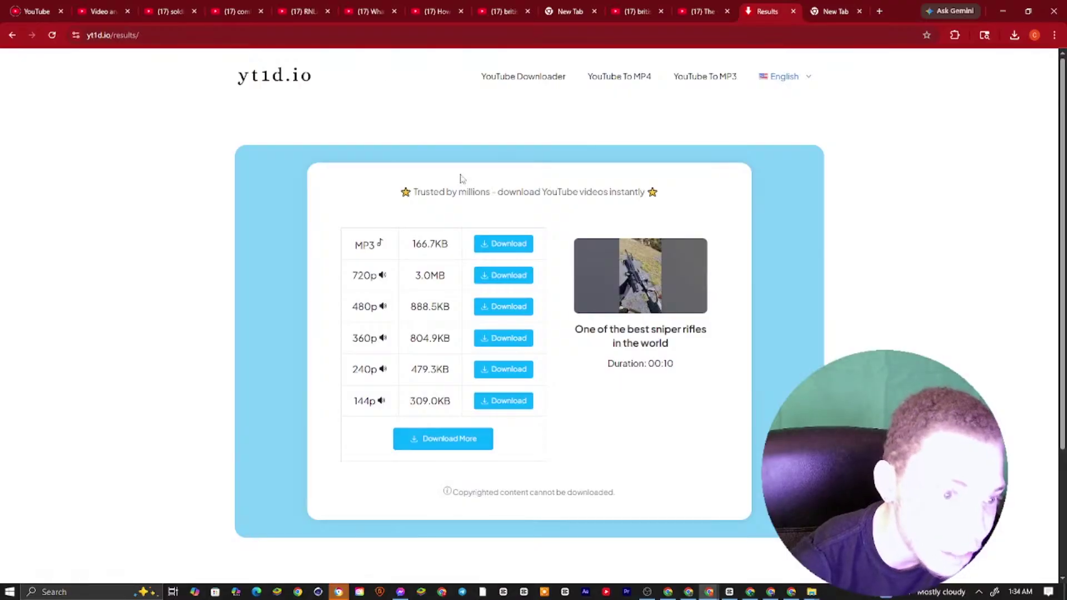
{"action": "left_click", "coordinate": [261, 81]}
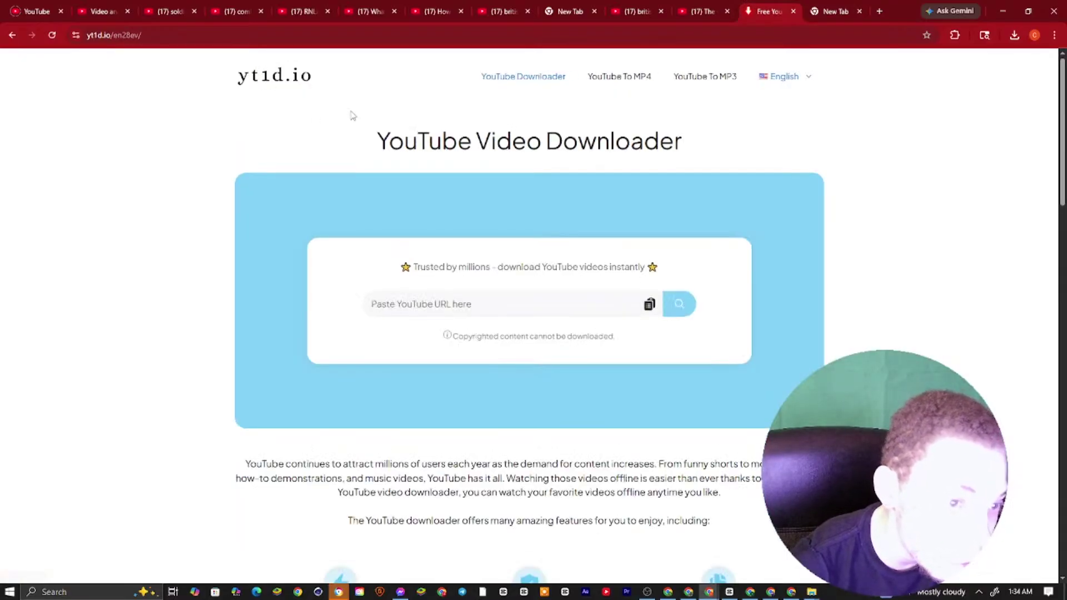
Submit the copied Shorts link to the YouTube Video Downloader and close the advertising page it opens
{"action": "right_click", "coordinate": [425, 307]}
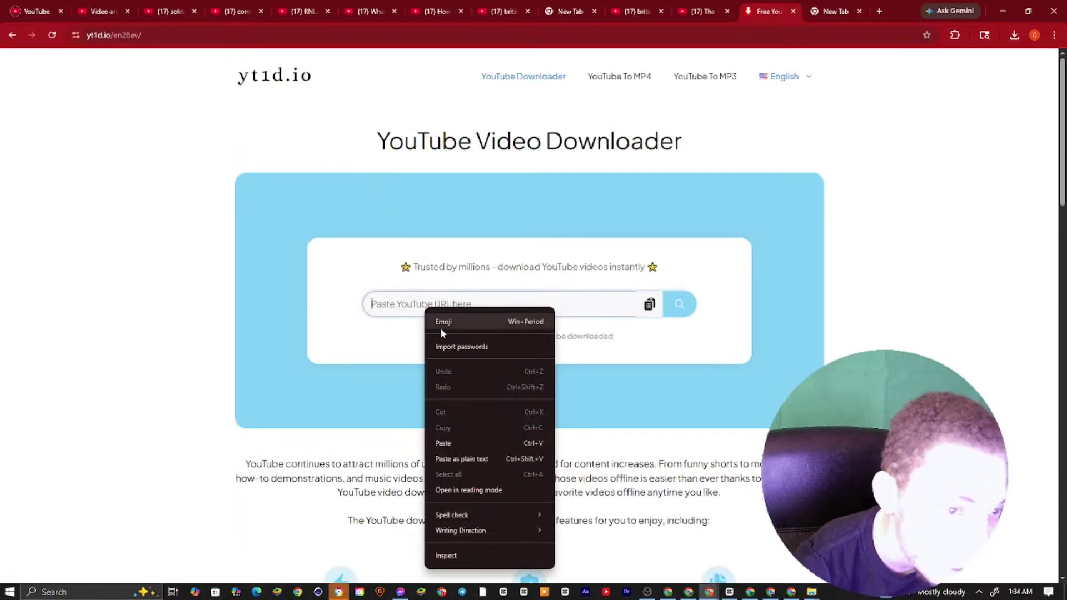
{"action": "left_click", "coordinate": [453, 443]}
{"action": "left_click", "coordinate": [679, 304]}
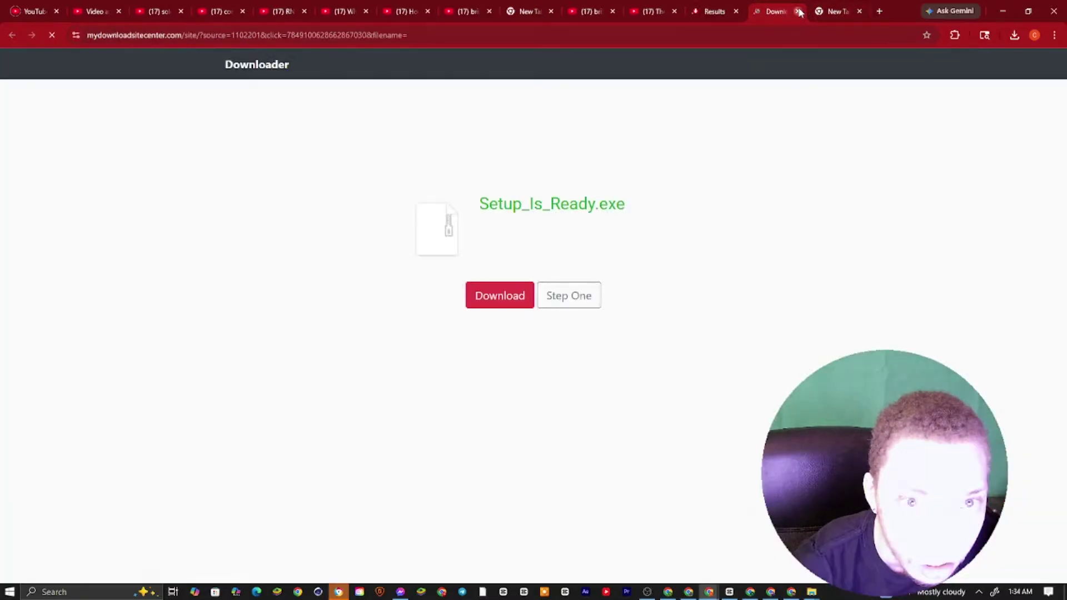
{"action": "left_click", "coordinate": [798, 12]}
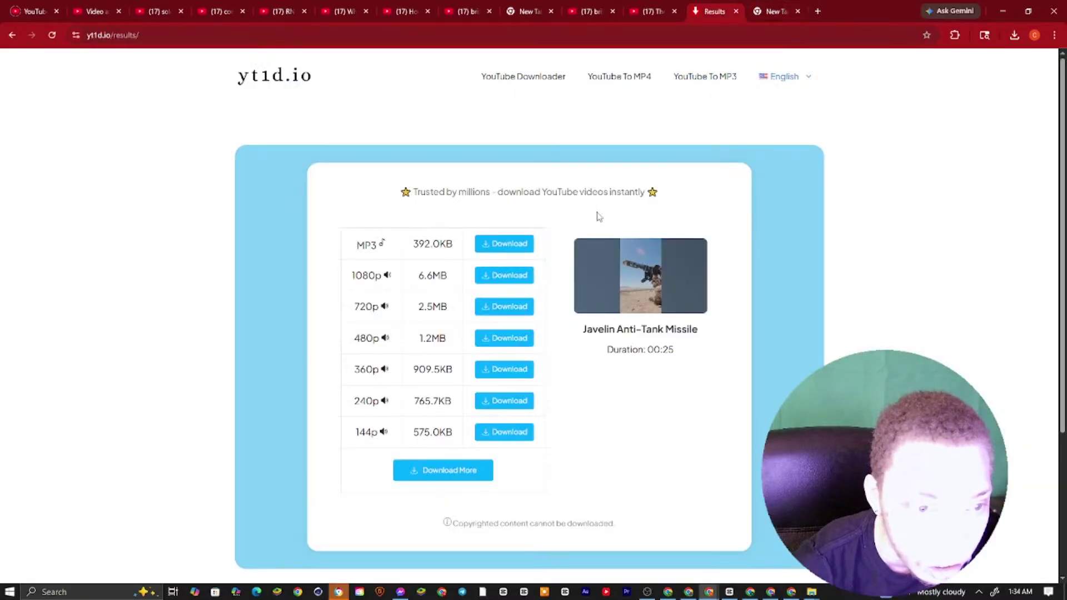
Download the Javelin Anti-Tank Missile video in 1080p, closing the pop-up ad page
{"action": "left_click", "coordinate": [510, 275]}
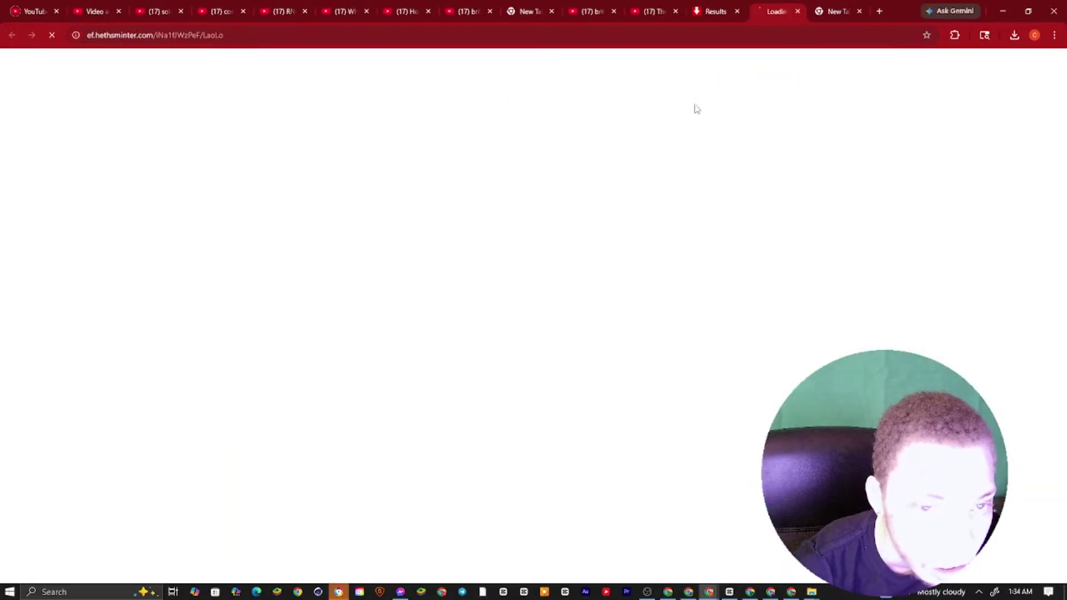
{"action": "left_click", "coordinate": [797, 11]}
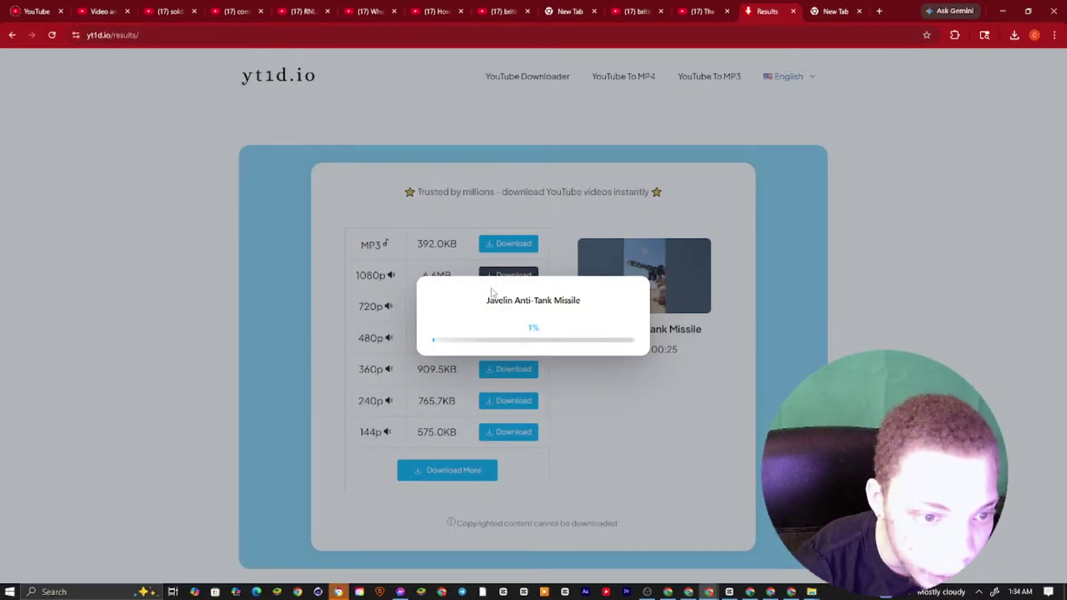
{"action": "left_click", "coordinate": [555, 309]}
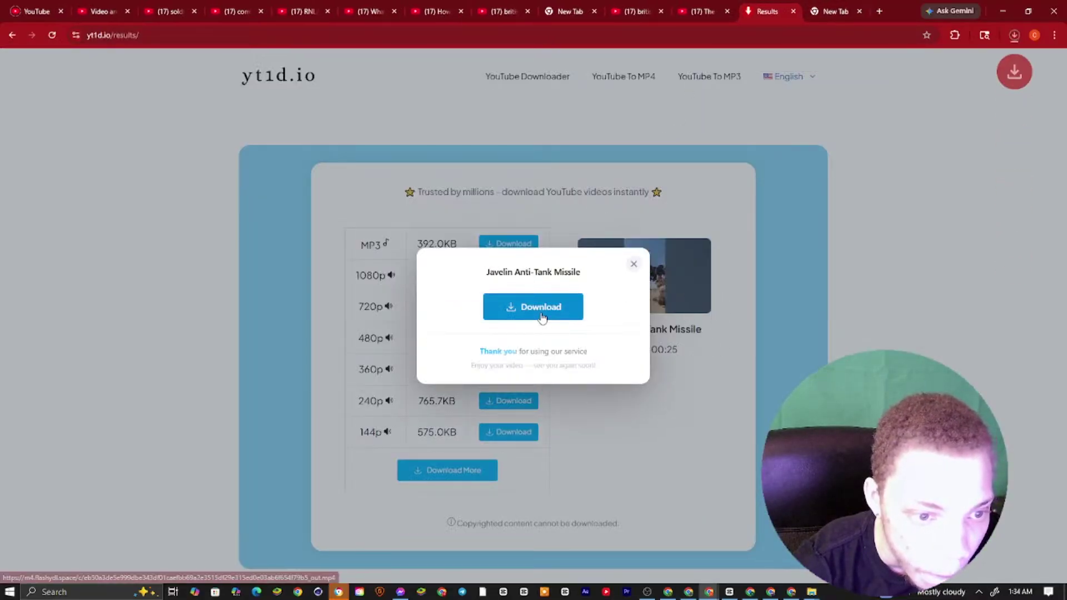
Place the downloaded Javelin Anti-Tank Missile clip on a track above the main footage in CapCut, near the last rifle clip's end, and mute it
{"action": "left_click", "coordinate": [853, 7]}
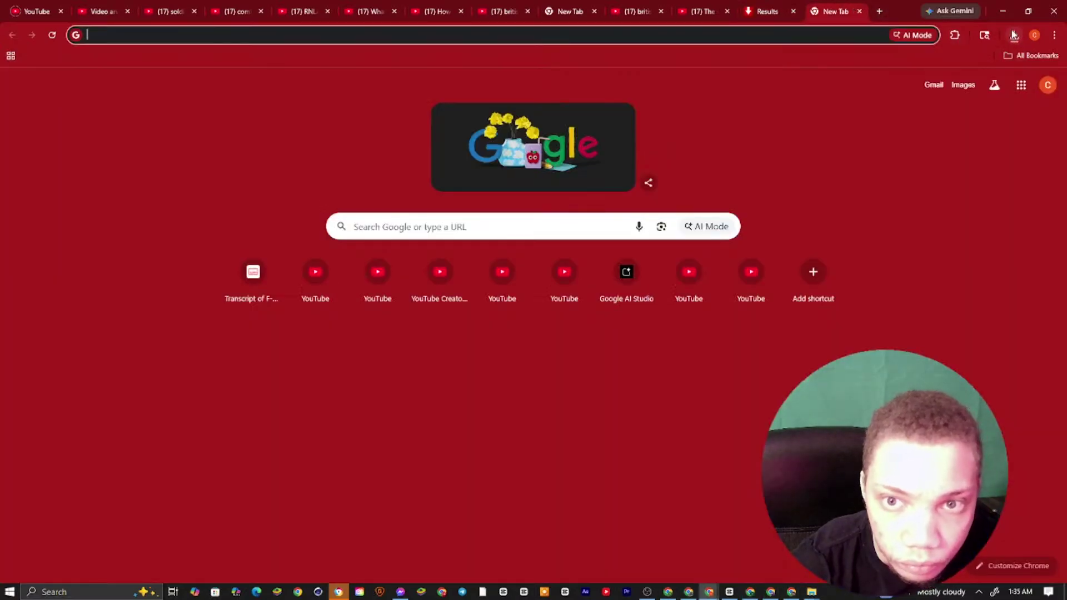
{"action": "left_click", "coordinate": [1014, 35]}
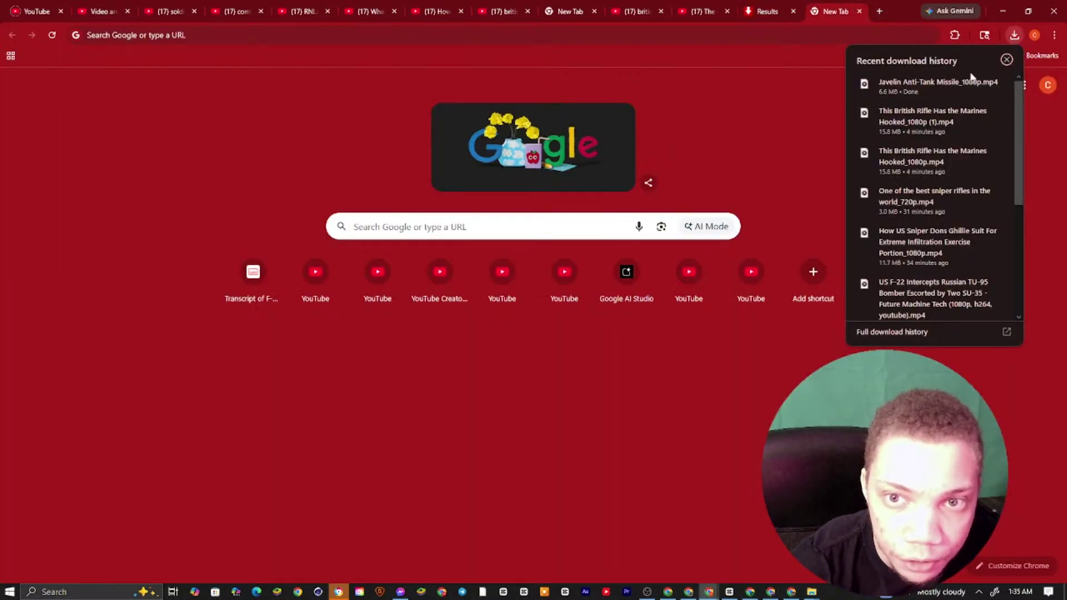
{"action": "left_click_drag", "start_coordinate": [933, 86], "coordinate": [322, 451]}
{"action": "left_click", "coordinate": [341, 473]}
{"action": "left_click", "coordinate": [795, 32]}
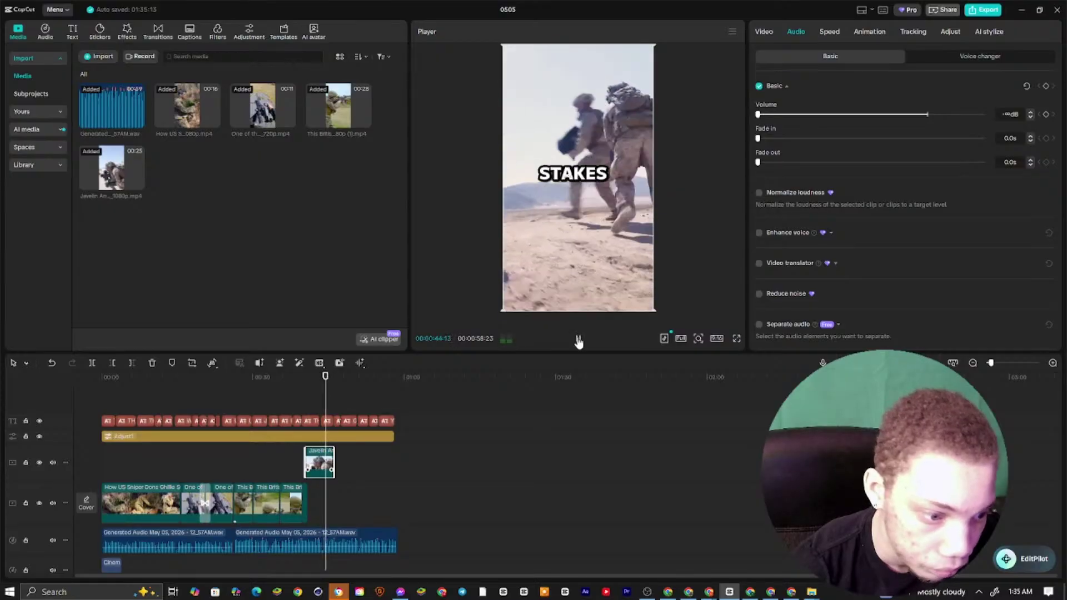
Extend the end of the Javelin clip to about 52 seconds on the timeline and resume playback
{"action": "left_click", "coordinate": [578, 340]}
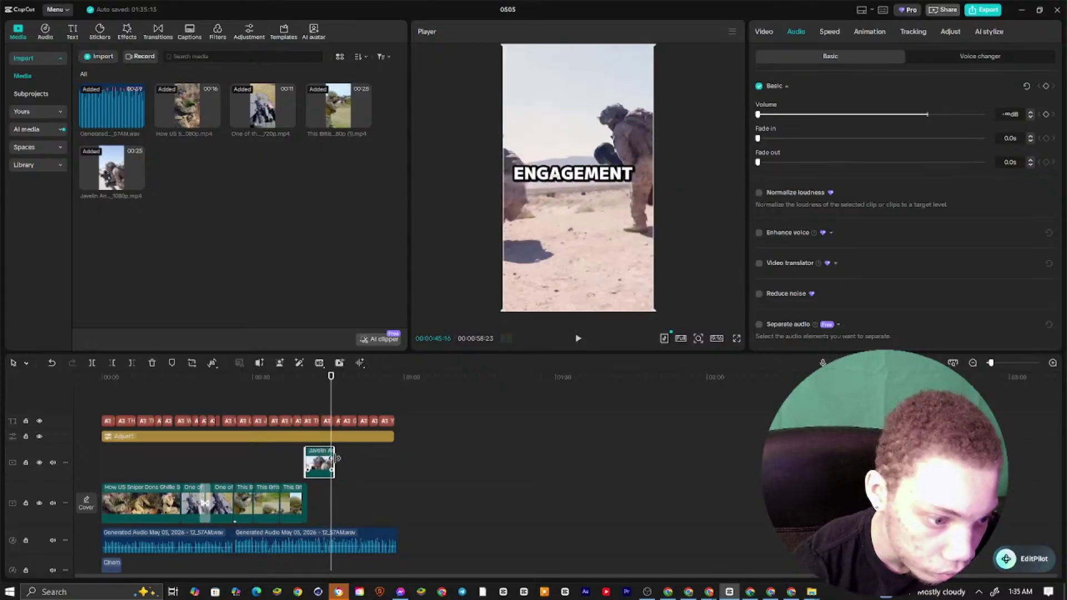
{"action": "left_click_drag", "start_coordinate": [336, 458], "coordinate": [368, 460]}
{"action": "left_click", "coordinate": [577, 340]}
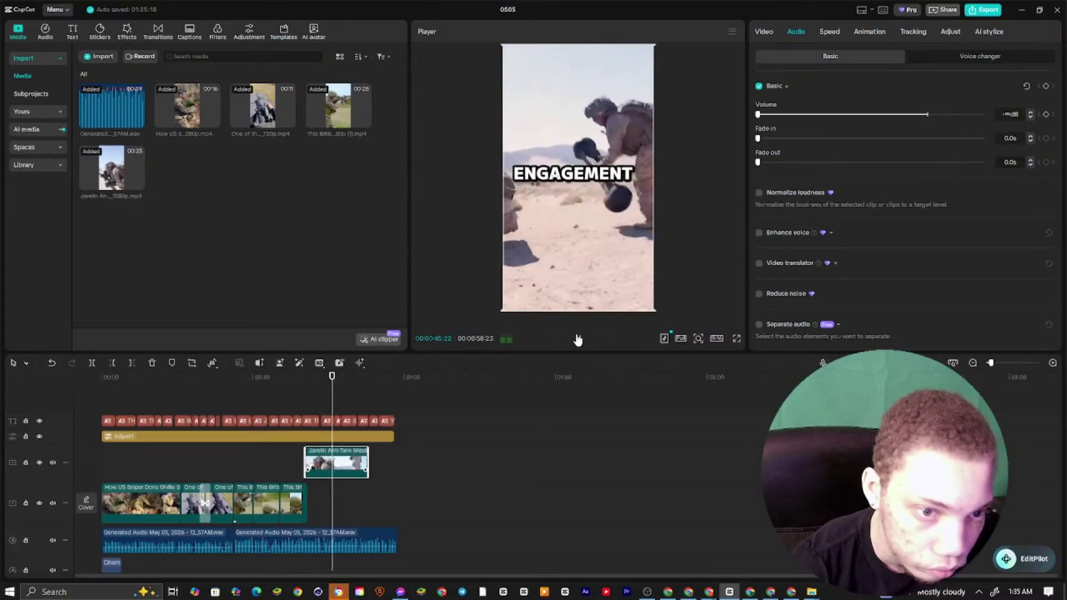
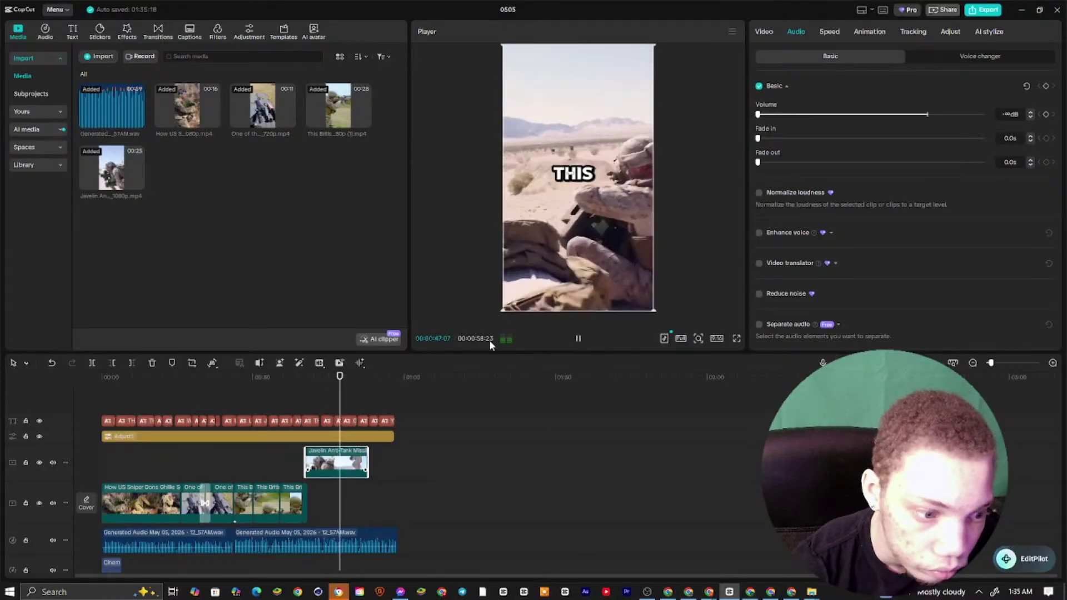
Set the Javelin clip's audio fade-in to 0.7 s, return the playhead to about 4 seconds and enlarge the timeline area
{"action": "left_click_drag", "start_coordinate": [757, 138], "coordinate": [775, 139]}
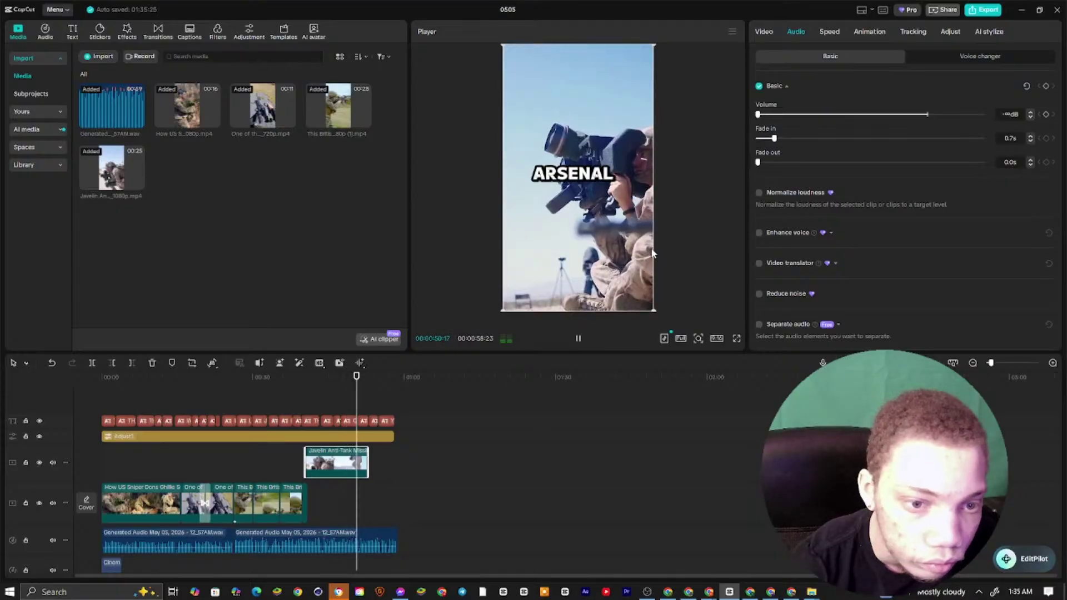
{"action": "key", "text": "space"}
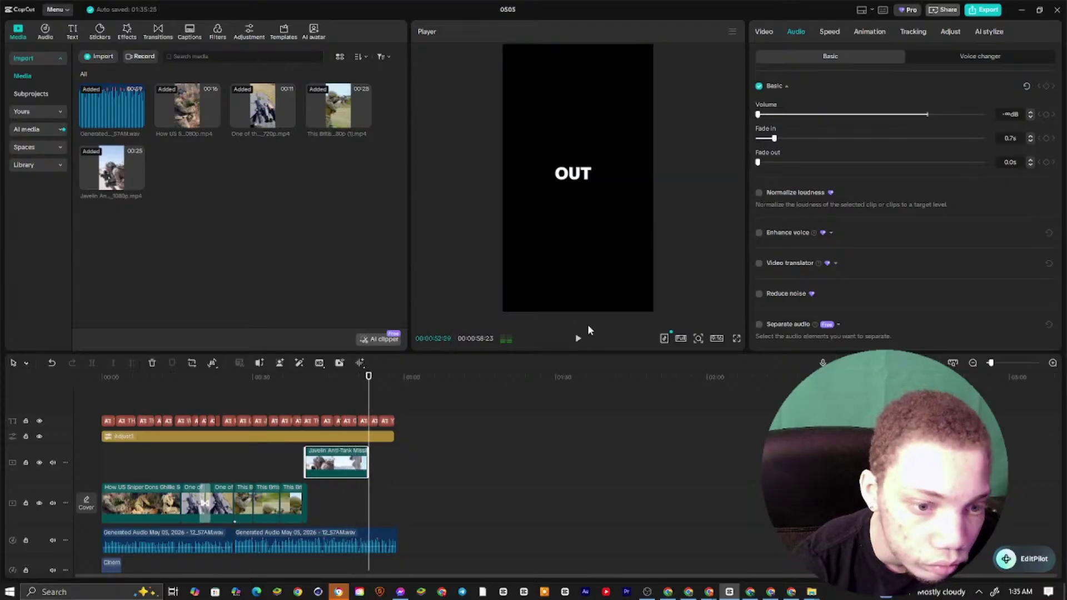
{"action": "left_click_drag", "start_coordinate": [359, 398], "coordinate": [124, 417]}
{"action": "left_click_drag", "start_coordinate": [194, 351], "coordinate": [216, 265]}
Switch to the Google Keep script note in Chrome and copy the last YouTube Shorts link, containing eQVTuLpL3NU
{"action": "left_click", "coordinate": [709, 591]}
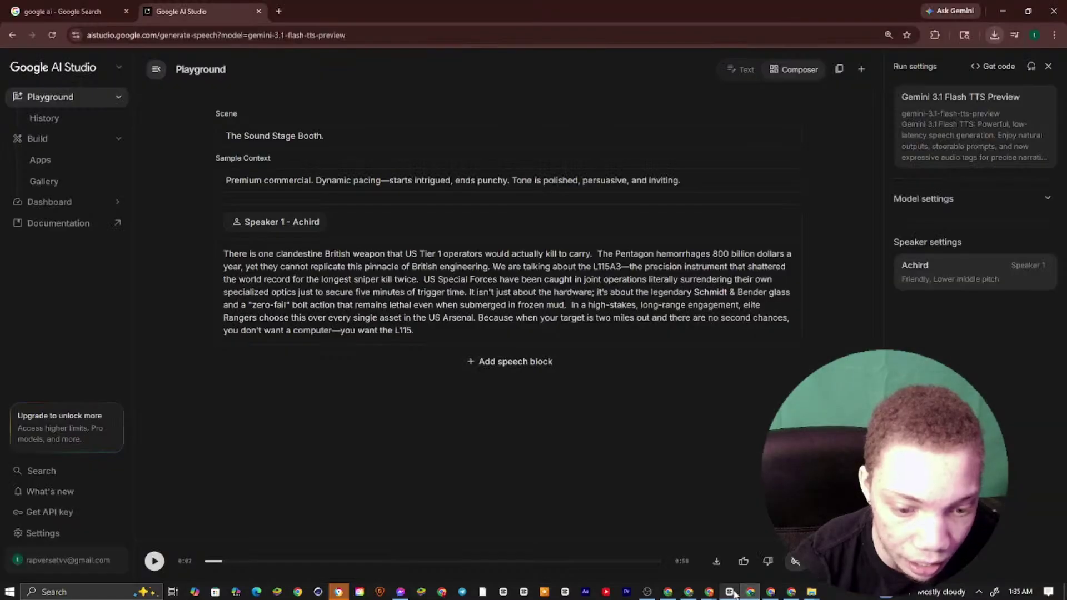
{"action": "left_click", "coordinate": [729, 592]}
{"action": "left_click", "coordinate": [711, 592]}
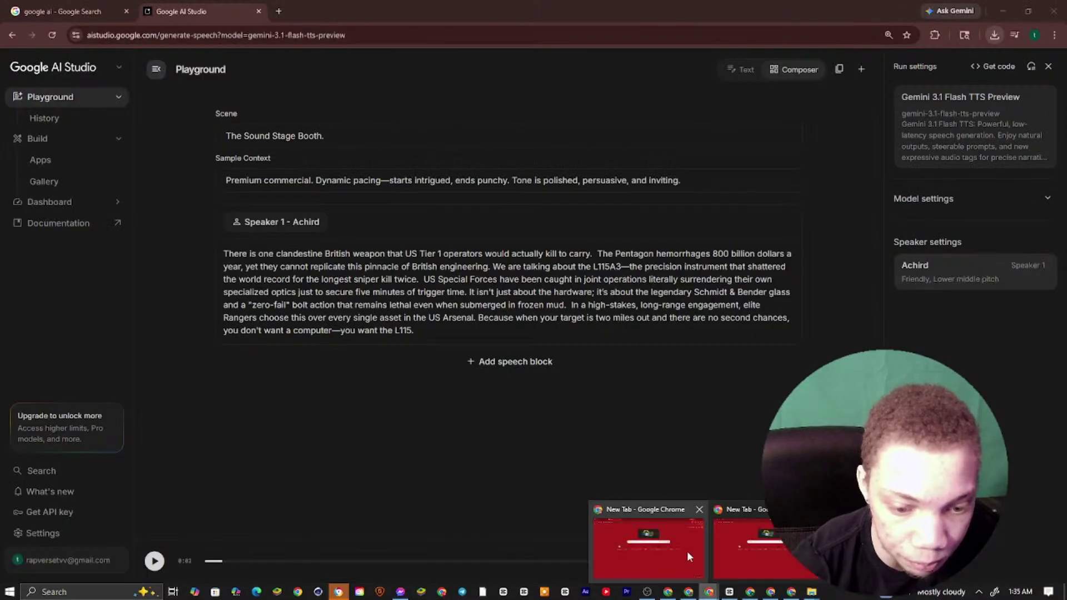
{"action": "left_click", "coordinate": [687, 551]}
{"action": "left_click", "coordinate": [711, 594]}
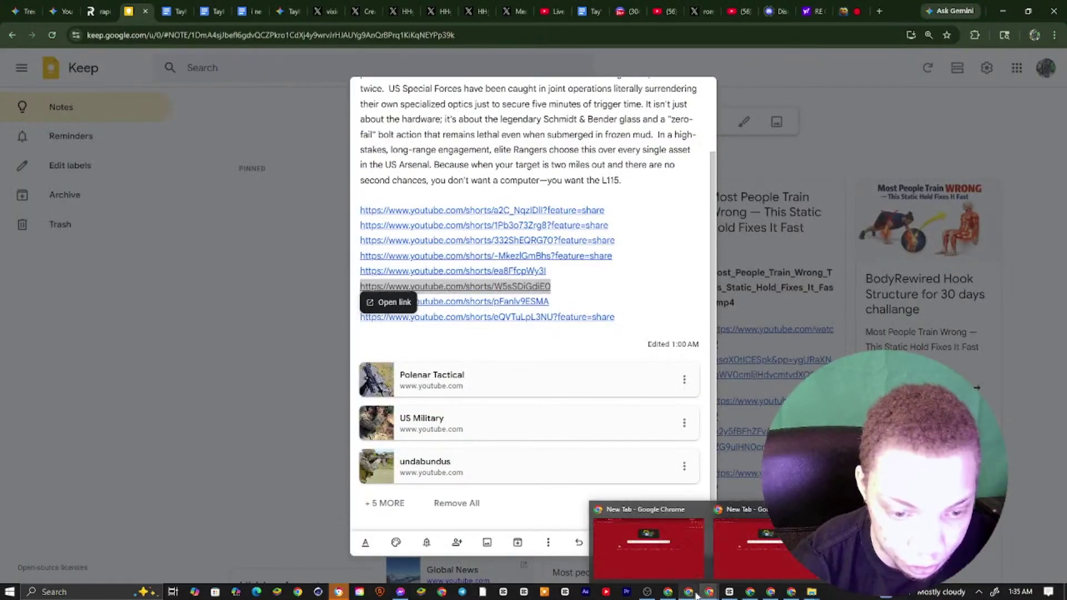
{"action": "left_click_drag", "start_coordinate": [589, 302], "coordinate": [339, 309]}
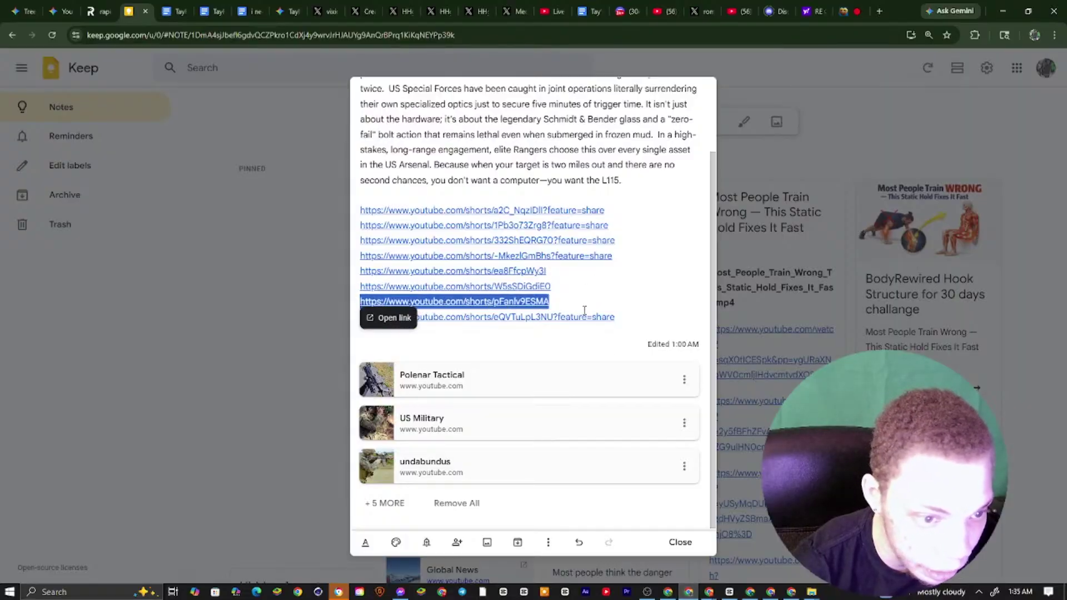
{"action": "left_click_drag", "start_coordinate": [595, 321], "coordinate": [359, 324]}
{"action": "right_click", "coordinate": [364, 328]}
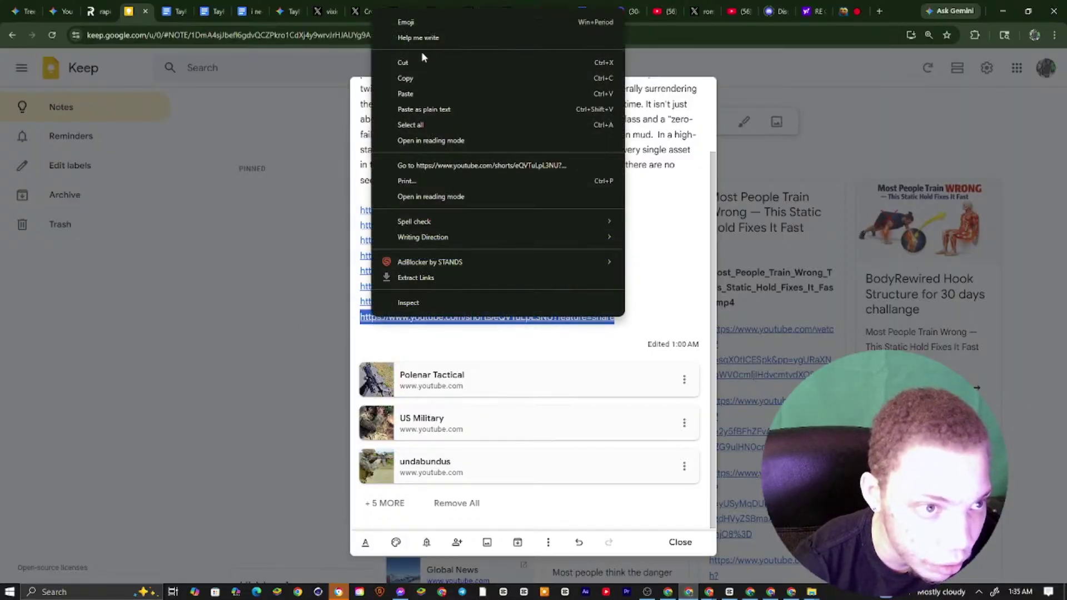
{"action": "left_click", "coordinate": [400, 78]}
Switch to the yt1d.io results in the other Chrome window, dismiss the Javelin download dialog and return to the downloader's home page
{"action": "left_click", "coordinate": [729, 592]}
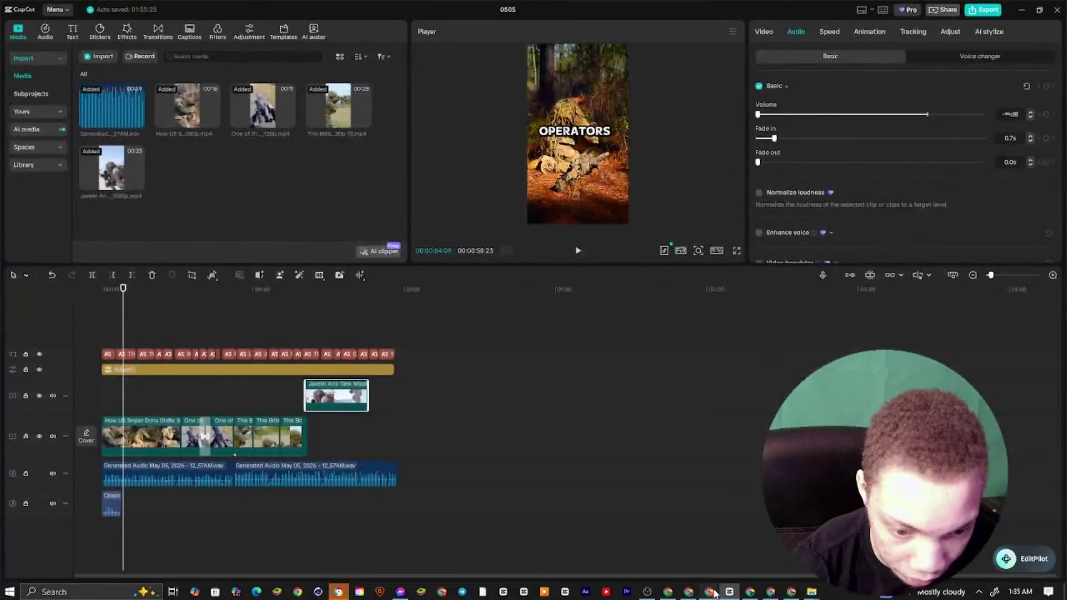
{"action": "mouse_move", "coordinate": [709, 592]}
{"action": "left_click", "coordinate": [749, 576]}
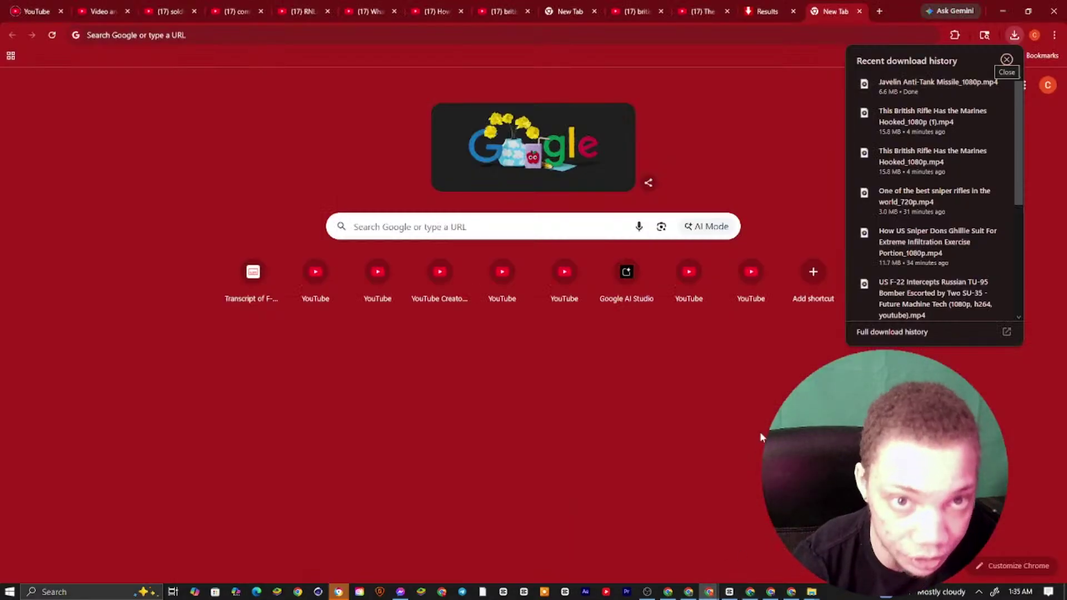
{"action": "left_click", "coordinate": [747, 7]}
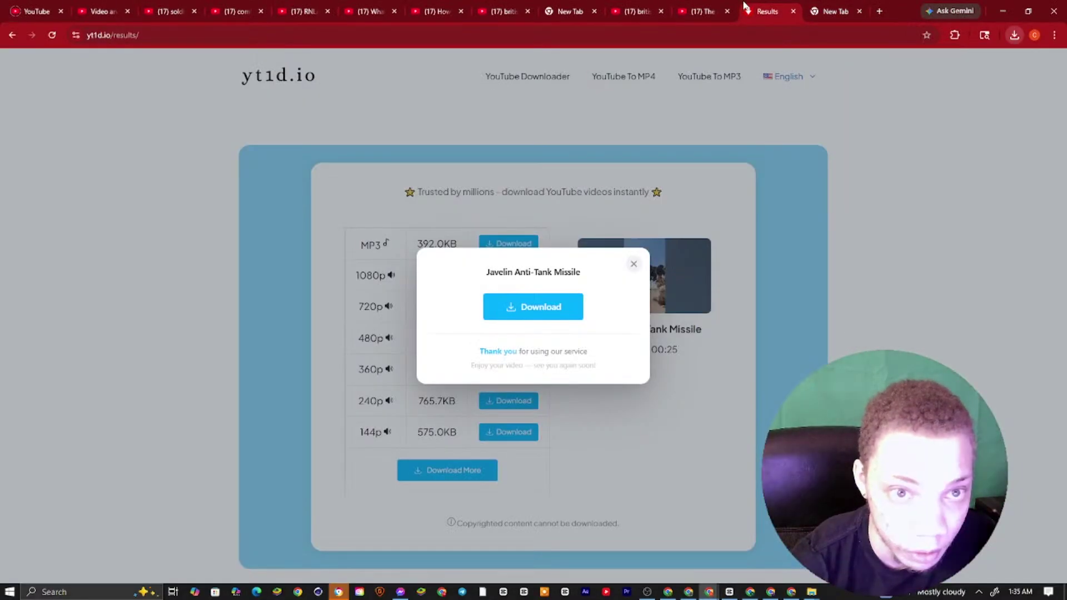
{"action": "left_click", "coordinate": [633, 265]}
{"action": "left_click", "coordinate": [300, 86]}
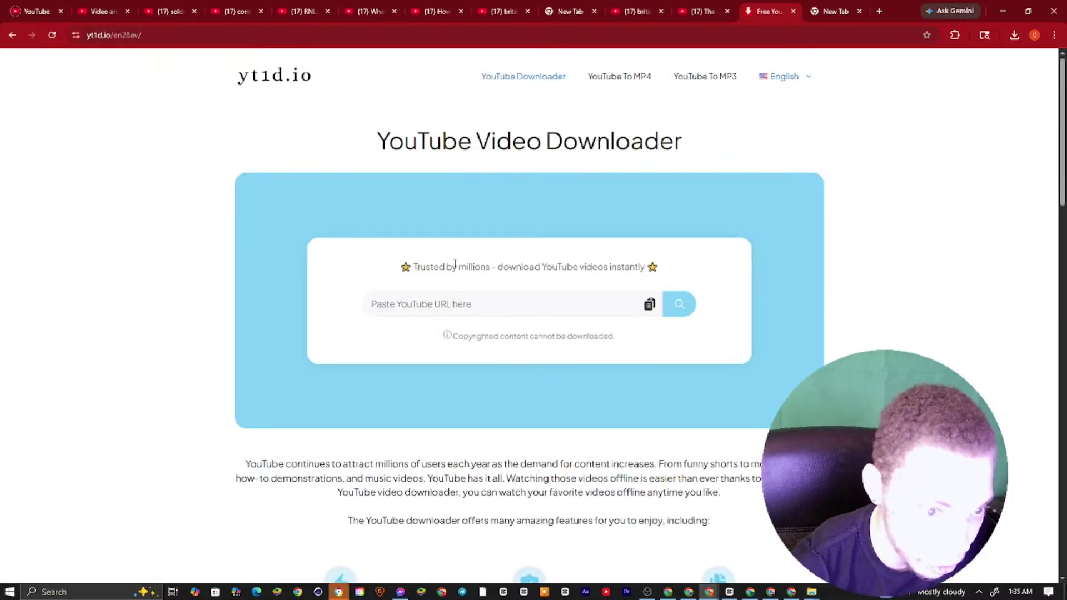
Submit the copied eQVTuLpL3NU Shorts link to the YouTube Video Downloader and close the advertising page it opens
{"action": "left_click", "coordinate": [488, 303]}
{"action": "right_click", "coordinate": [488, 300]}
{"action": "left_click", "coordinate": [510, 431]}
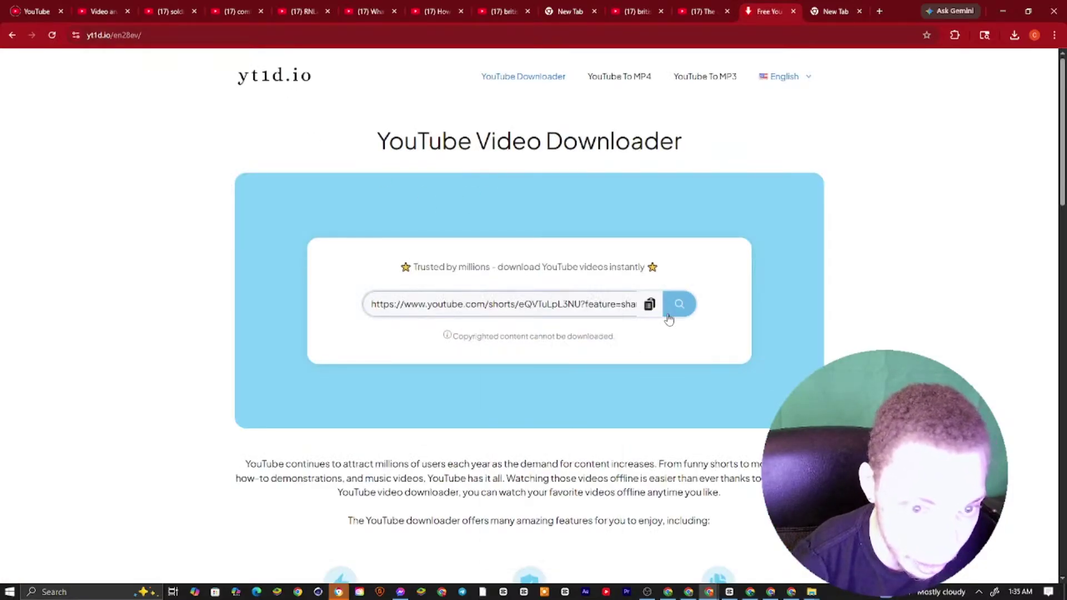
{"action": "left_click", "coordinate": [676, 306]}
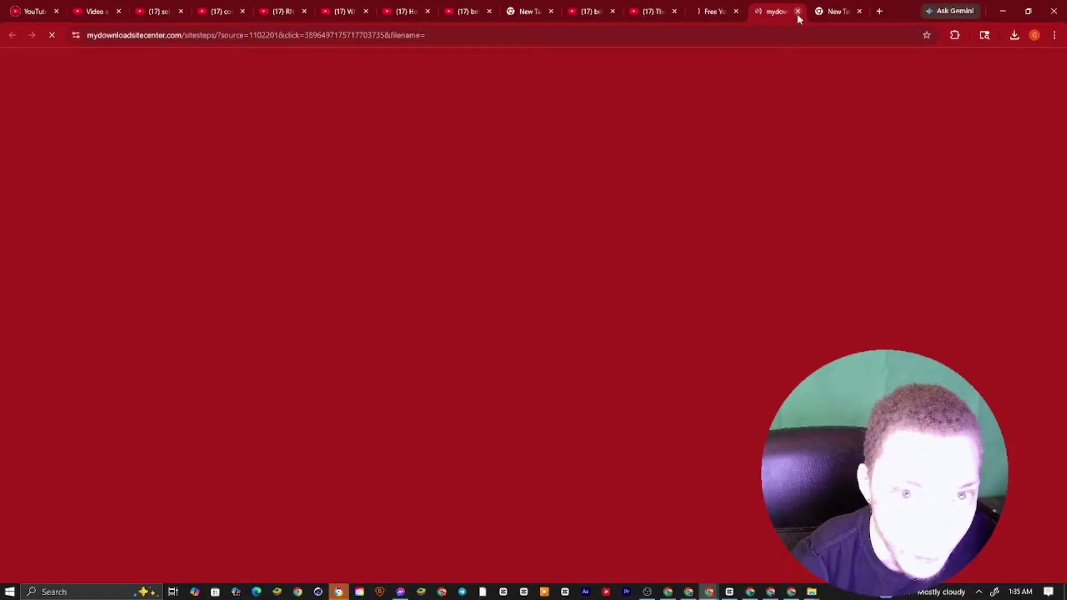
{"action": "left_click", "coordinate": [797, 13]}
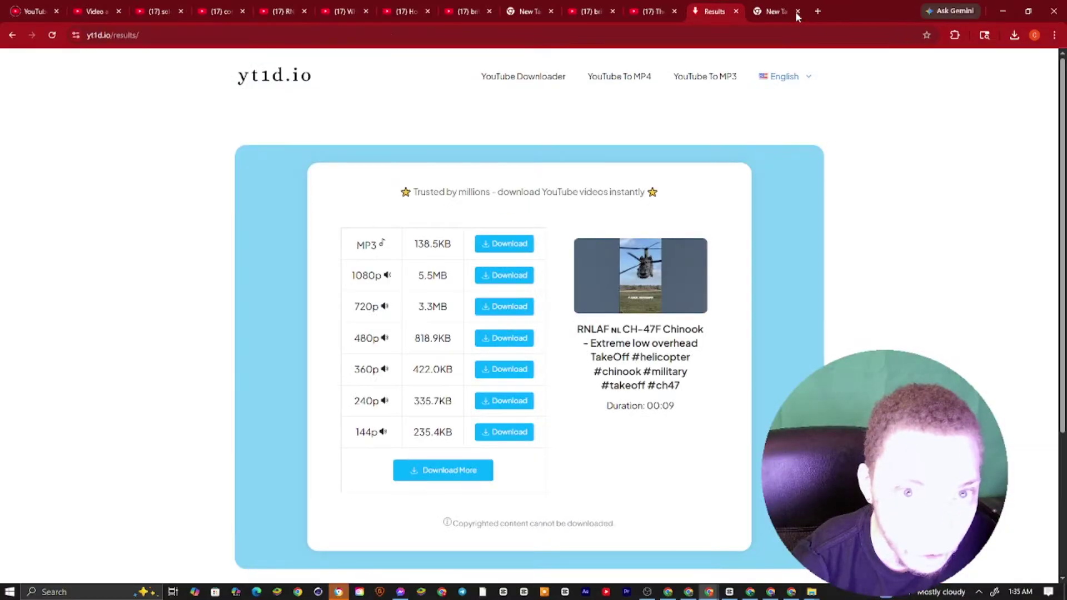
Download the RNLAF CH-47F Chinook takeoff video in 1080p, closing the pop-up ad page
{"action": "left_click", "coordinate": [522, 275]}
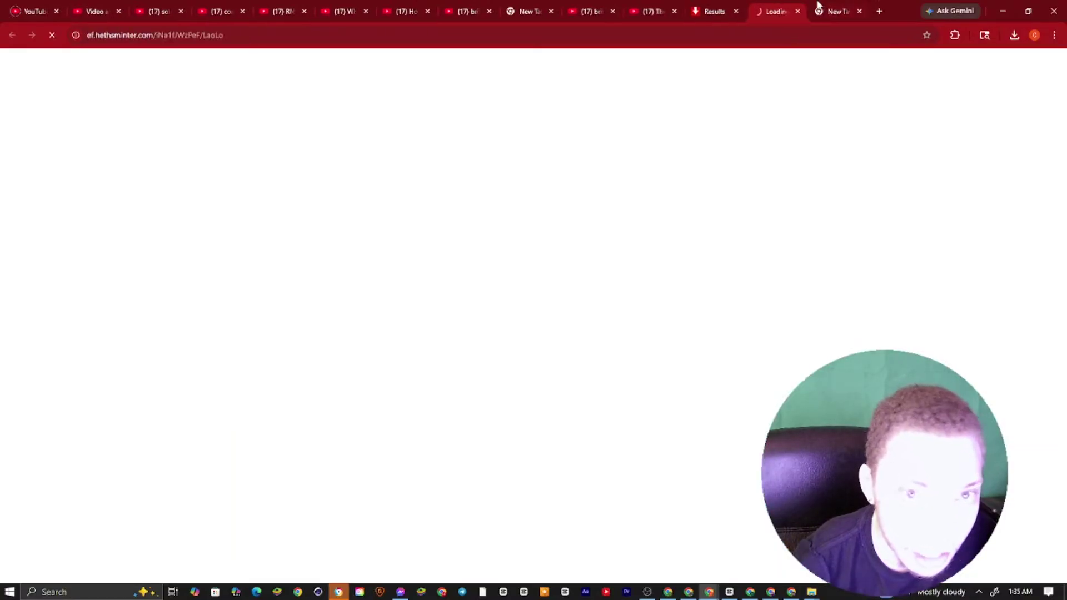
{"action": "left_click", "coordinate": [796, 11]}
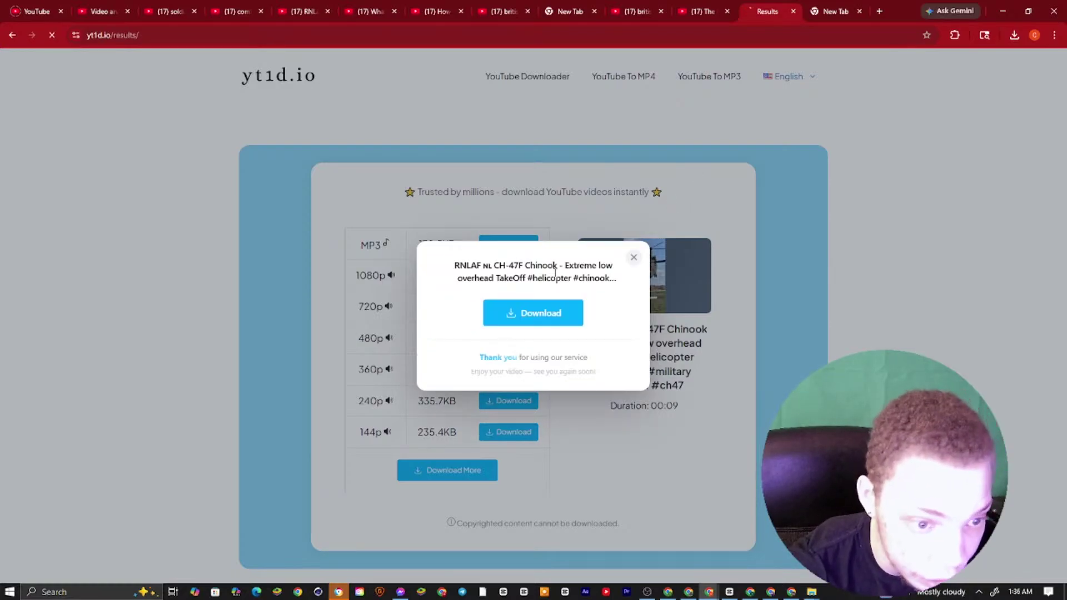
{"action": "left_click", "coordinate": [550, 301]}
Add the downloaded Chinook video to the main track in CapCut, starting at about 50 seconds near the Javelin clip's end
{"action": "left_click", "coordinate": [842, 15]}
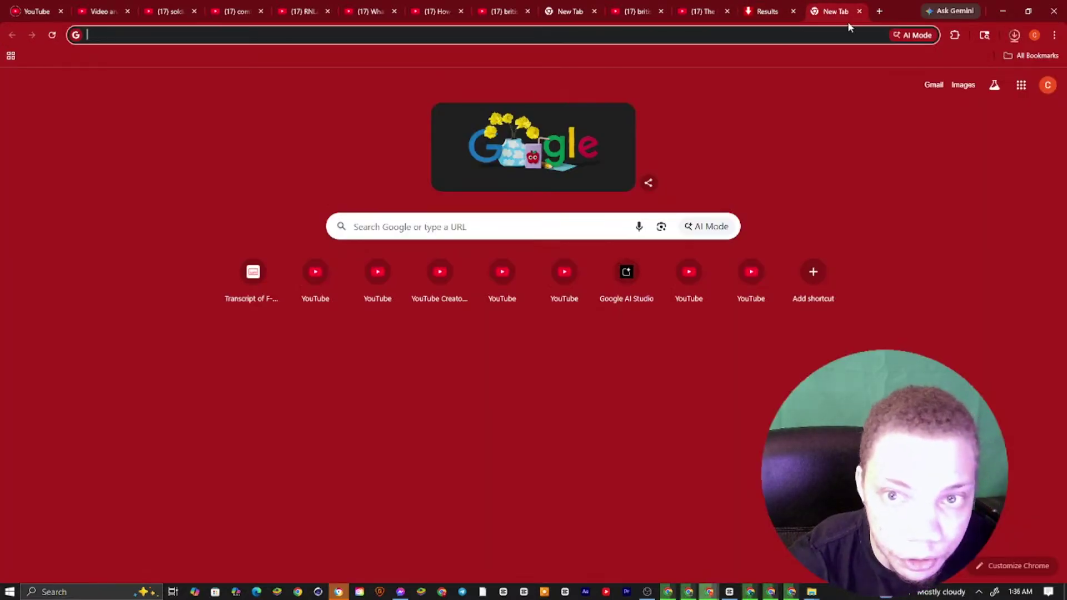
{"action": "left_click", "coordinate": [1010, 37]}
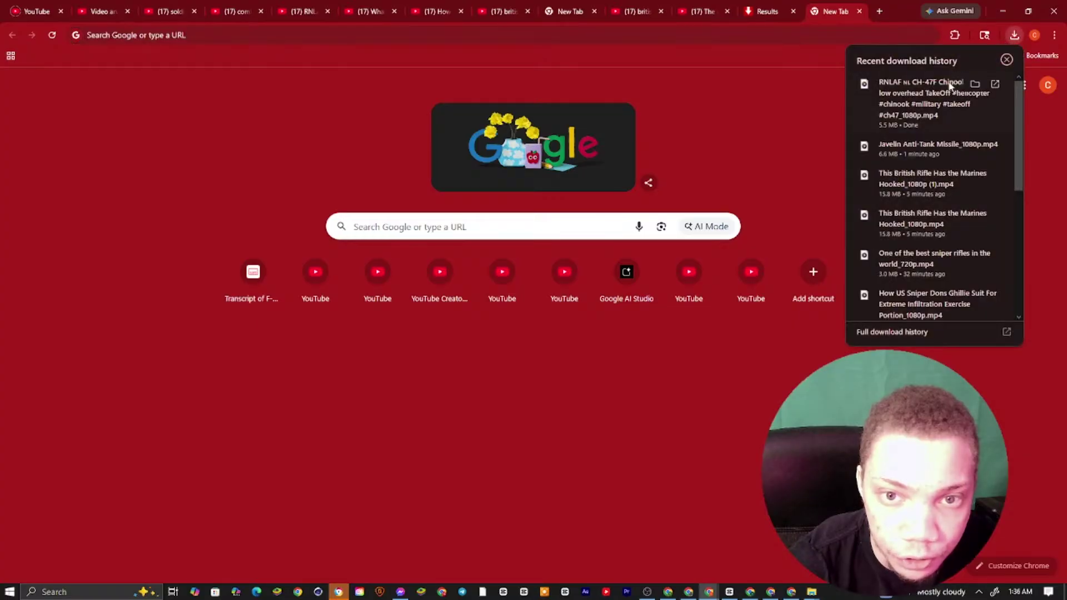
{"action": "left_click_drag", "start_coordinate": [933, 100], "coordinate": [673, 239]}
{"action": "left_click_drag", "start_coordinate": [727, 589], "coordinate": [467, 489]}
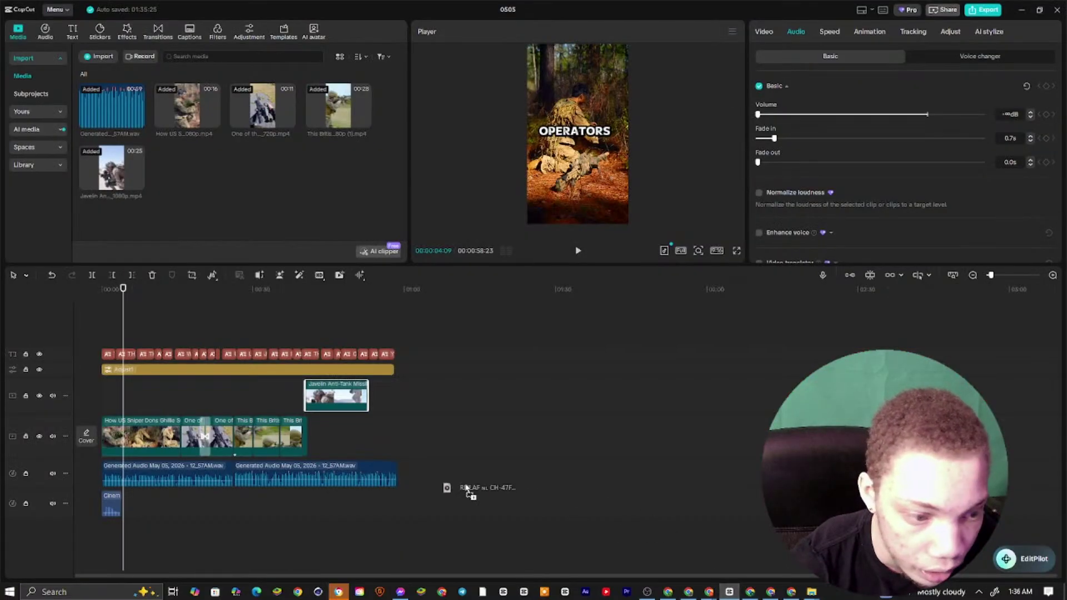
{"action": "left_click_drag", "start_coordinate": [367, 461], "coordinate": [379, 436]}
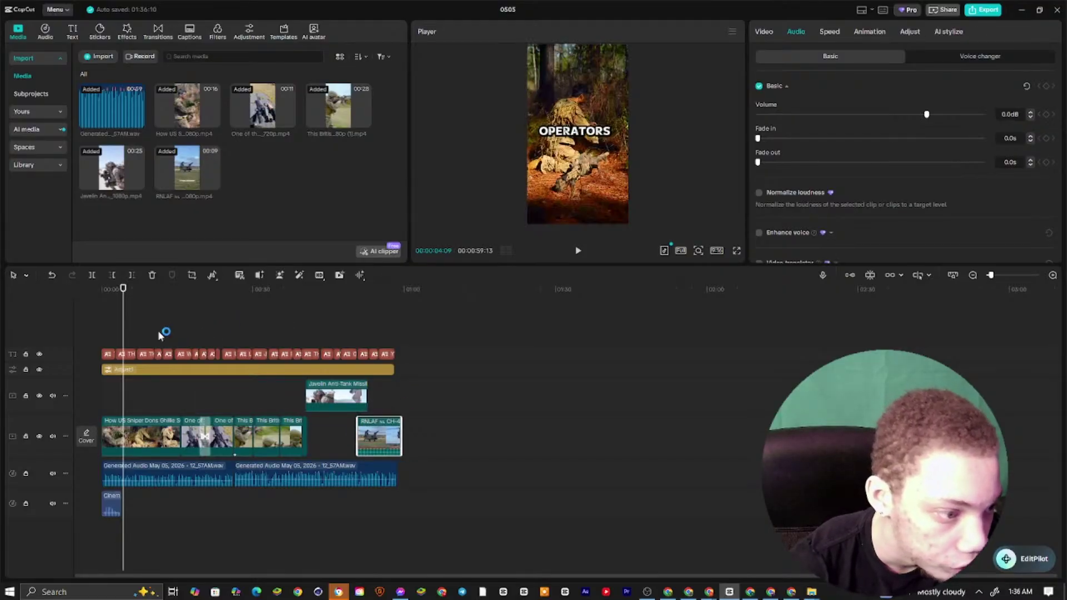
Scale the Chinook clip to 173% and keyframe its position from X -154, Y -759 at 54 seconds to X -629, Y -1233 near its end
{"action": "left_click_drag", "start_coordinate": [122, 328], "coordinate": [374, 351]}
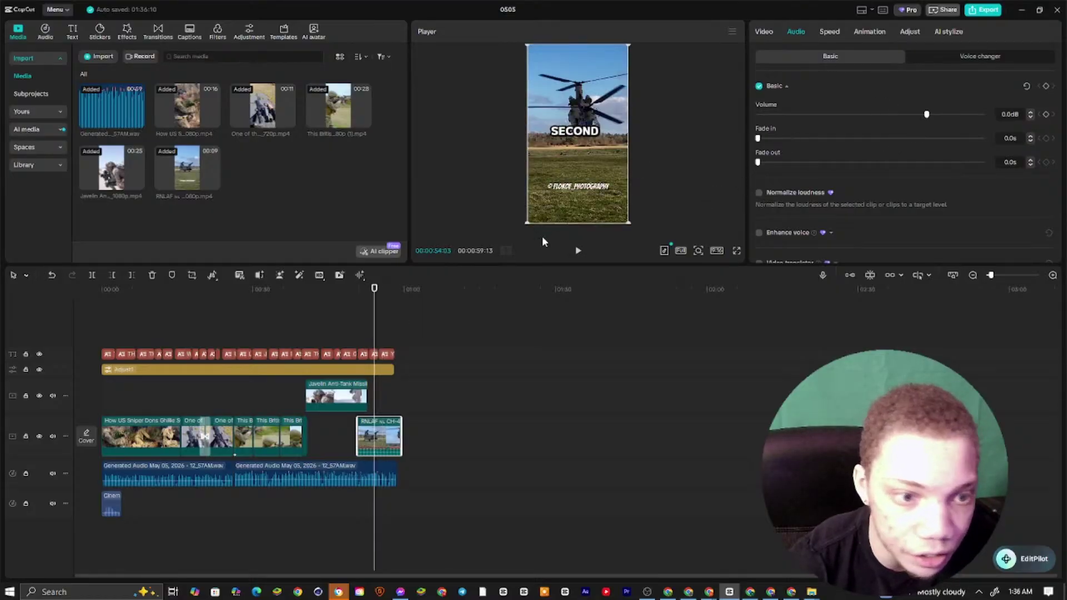
{"action": "left_click", "coordinate": [764, 32]}
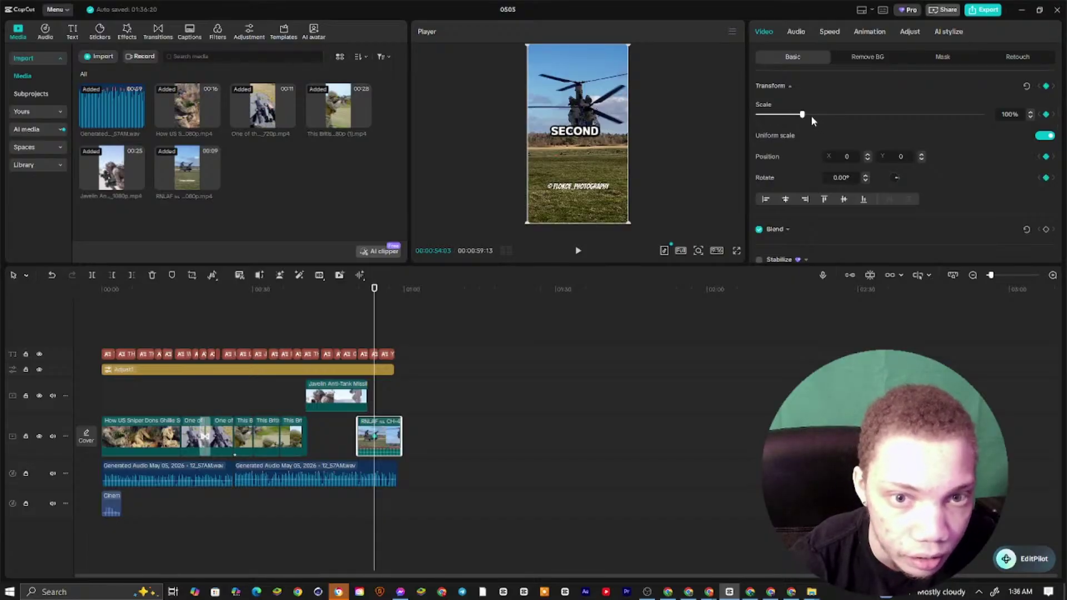
{"action": "left_click_drag", "start_coordinate": [812, 119], "coordinate": [836, 119]}
{"action": "left_click_drag", "start_coordinate": [606, 154], "coordinate": [598, 191]}
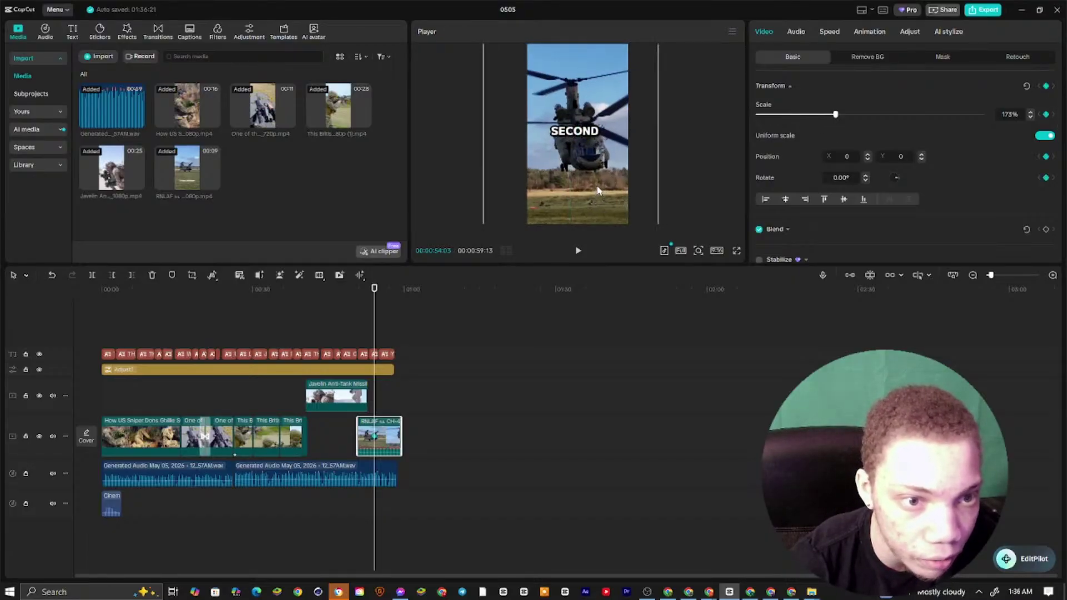
{"action": "mouse_move", "coordinate": [376, 320]}
{"action": "left_mouse_down"}
{"action": "mouse_move", "coordinate": [362, 320]}
{"action": "mouse_move", "coordinate": [392, 320]}
{"action": "left_mouse_up"}
{"action": "mouse_move", "coordinate": [569, 161]}
{"action": "left_mouse_down"}
{"action": "mouse_move", "coordinate": [576, 185]}
{"action": "mouse_move", "coordinate": [555, 175]}
{"action": "left_mouse_up"}
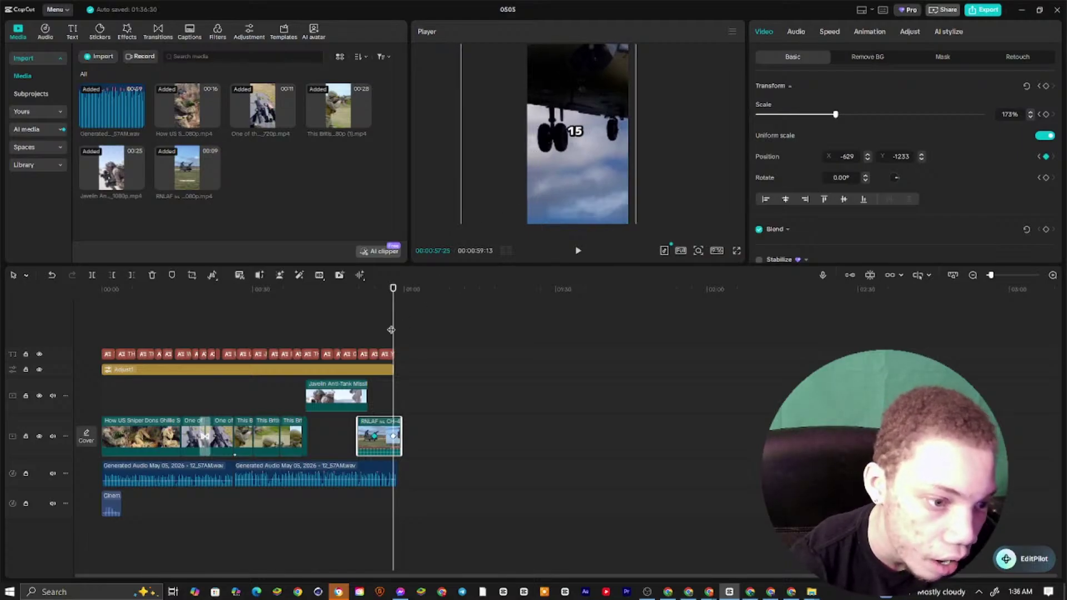
Play the edit back from about 28 seconds in an enlarged preview, with the whole timeline in view
{"action": "left_click_drag", "start_coordinate": [391, 330], "coordinate": [242, 329]}
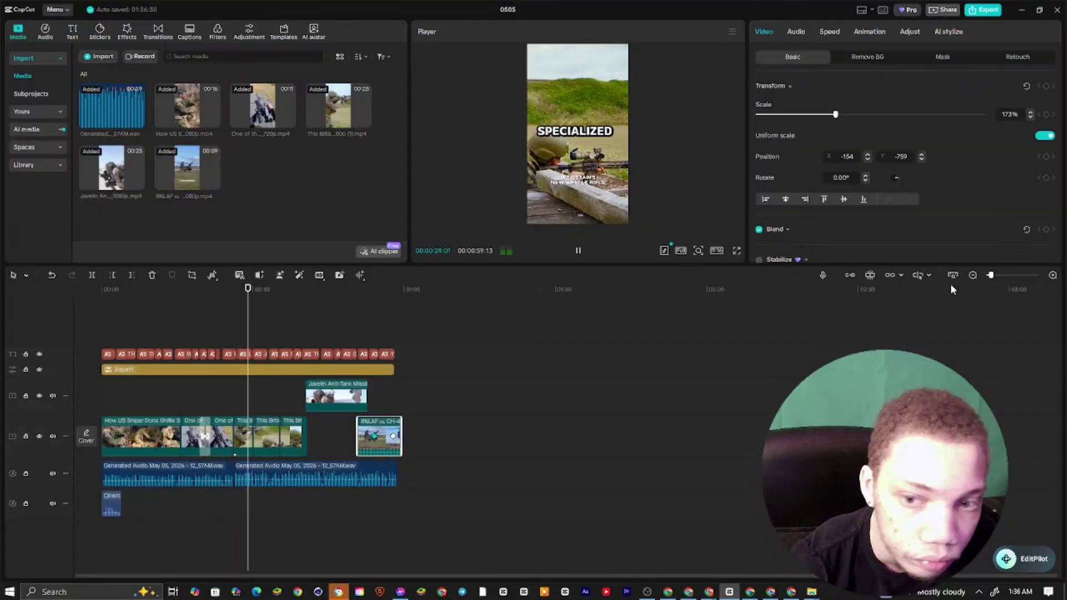
{"action": "left_click", "coordinate": [1006, 276]}
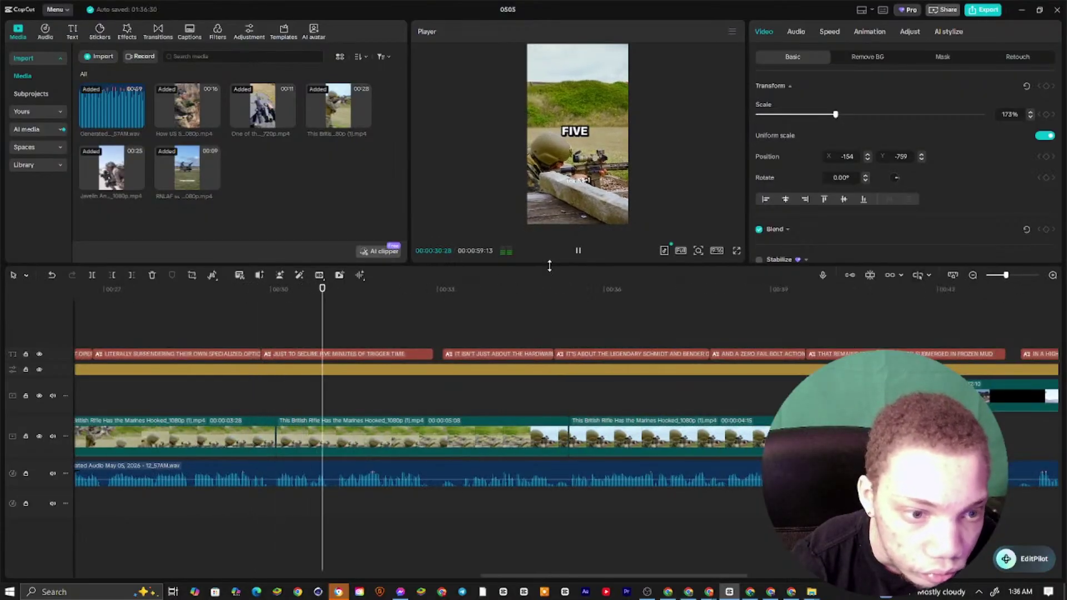
{"action": "left_click_drag", "start_coordinate": [550, 265], "coordinate": [549, 280]}
{"action": "key", "text": "space"}
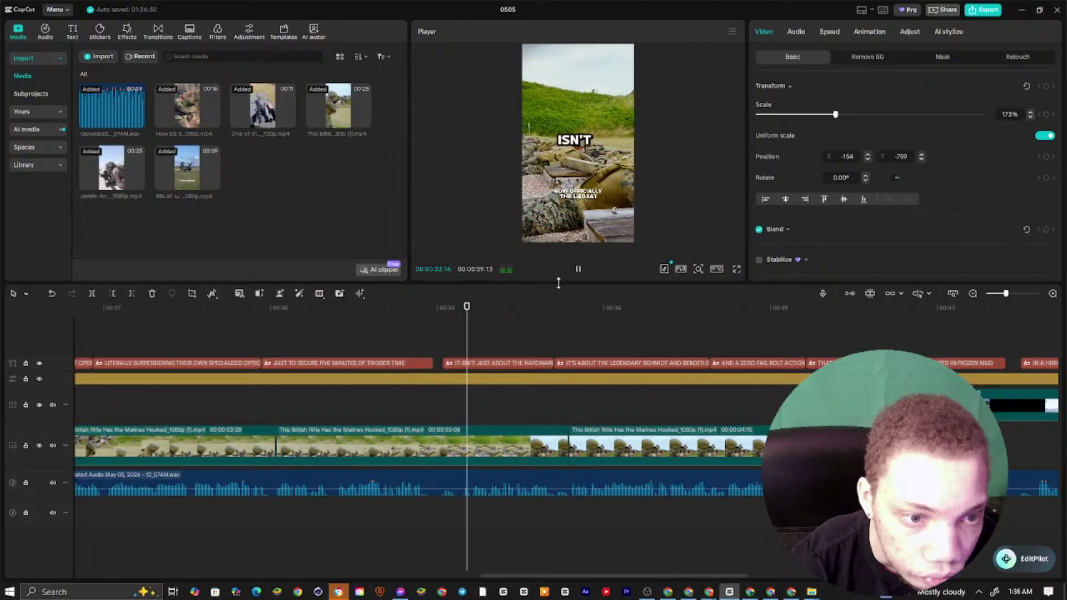
{"action": "left_click_drag", "start_coordinate": [561, 281], "coordinate": [560, 366]}
{"action": "key", "text": "space"}
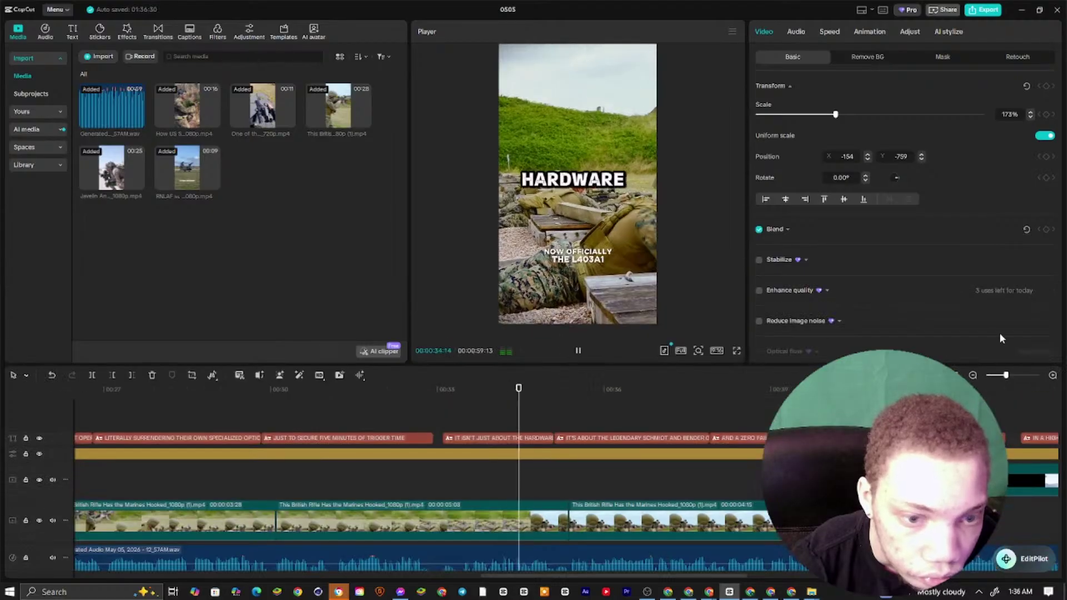
{"action": "left_click_drag", "start_coordinate": [1004, 377], "coordinate": [989, 376]}
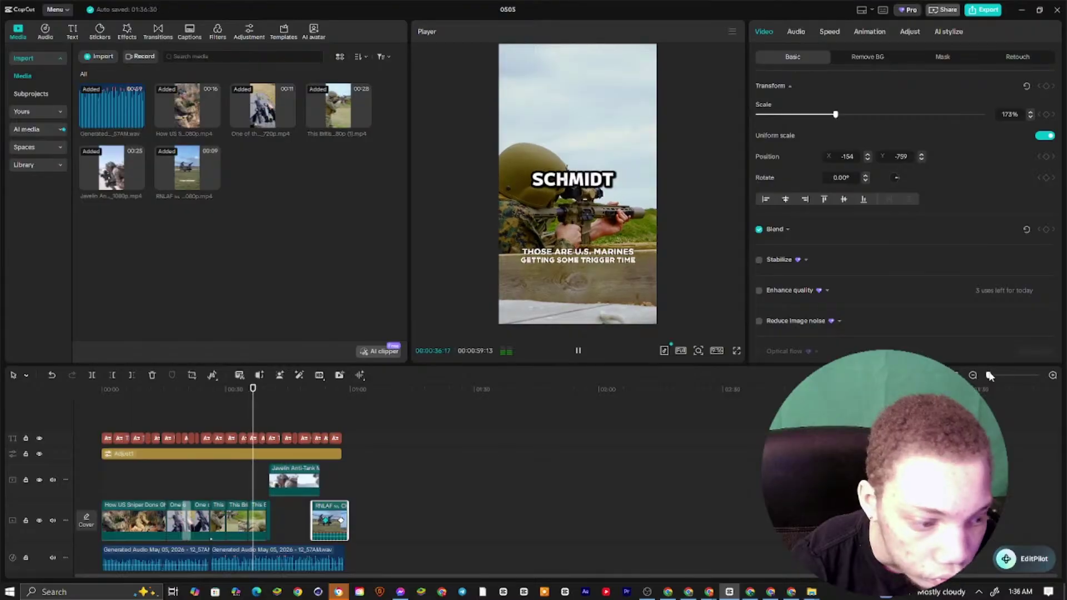
Copy the British rifle clips on the main track, keeping the originals in place
{"action": "left_click_drag", "start_coordinate": [627, 365], "coordinate": [627, 360]}
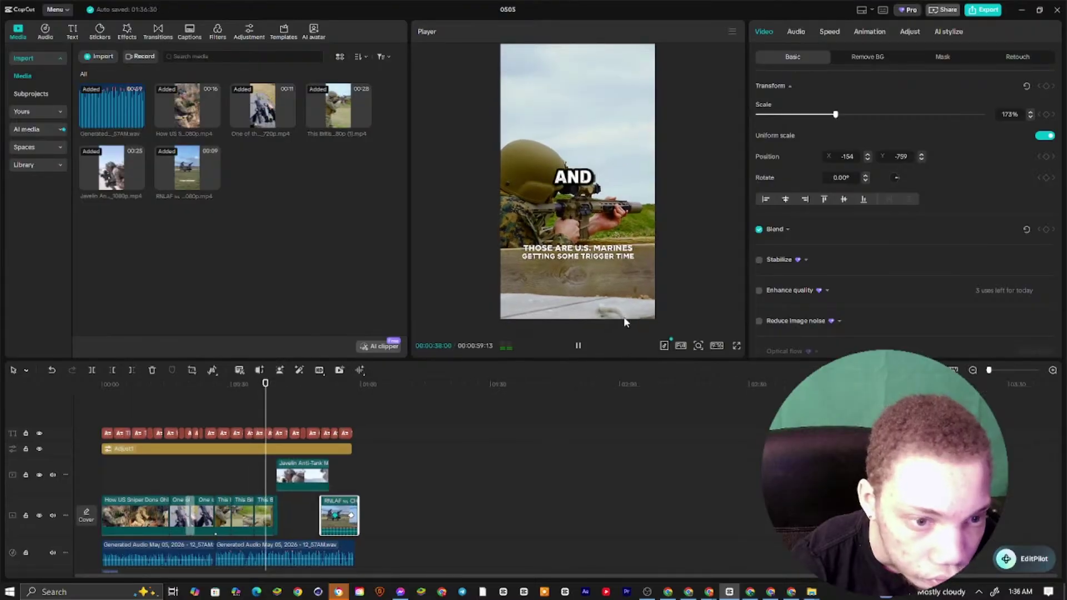
{"action": "left_click", "coordinate": [254, 516]}
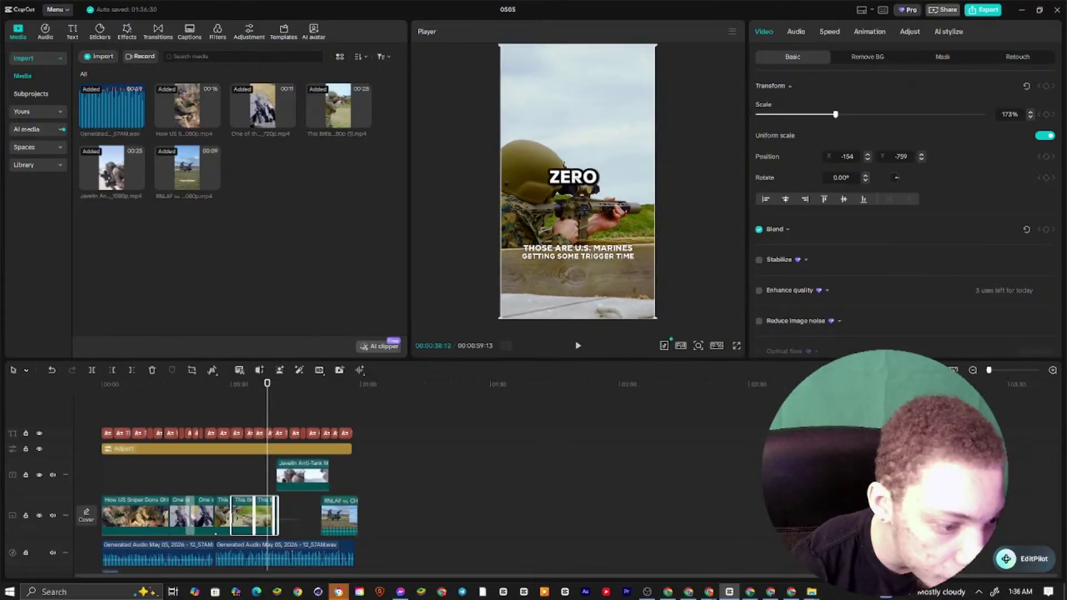
{"action": "left_click", "coordinate": [236, 520]}
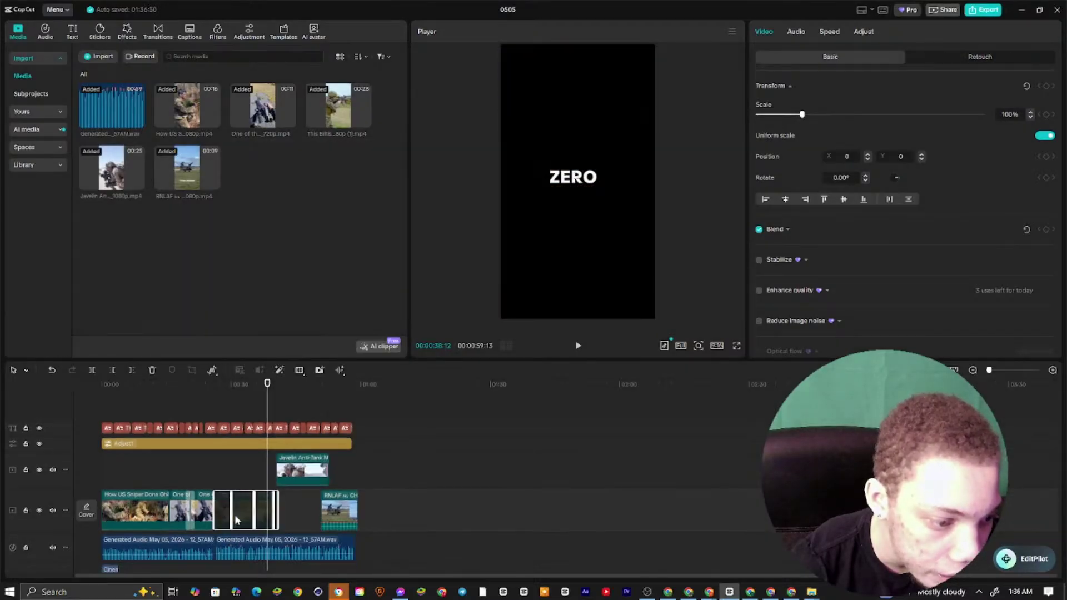
{"action": "key", "text": "ctrl+z"}
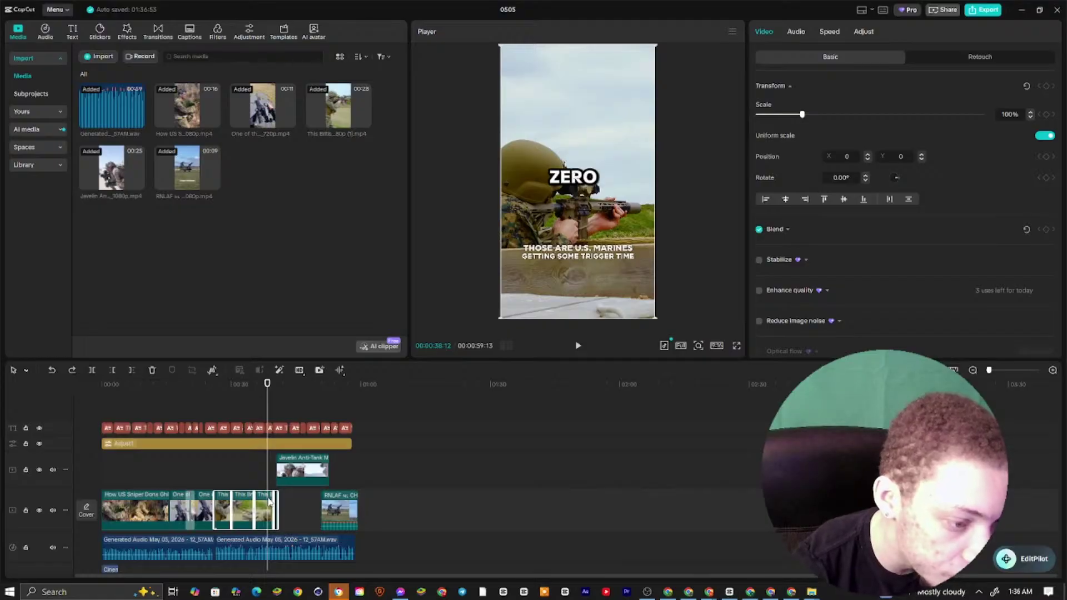
{"action": "right_click", "coordinate": [269, 501]}
{"action": "left_click", "coordinate": [341, 169]}
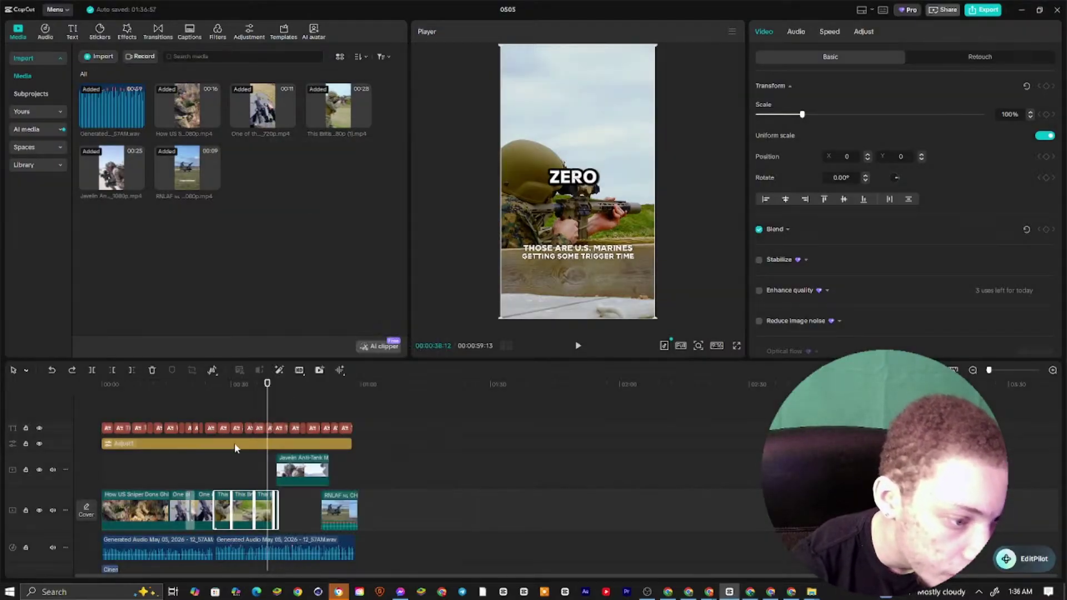
{"action": "right_click", "coordinate": [245, 476]}
{"action": "left_click", "coordinate": [261, 517]}
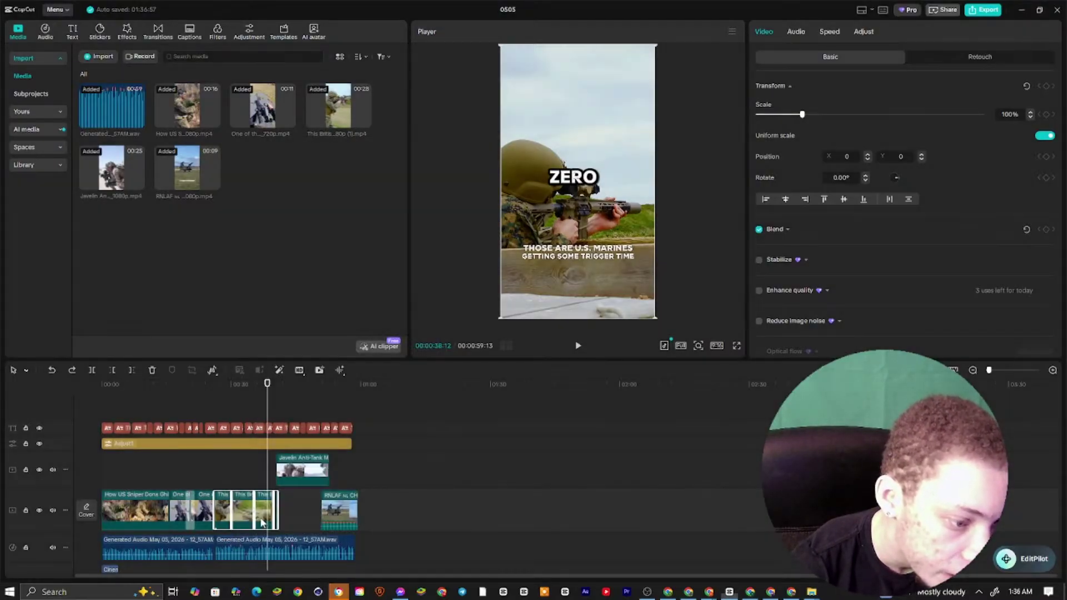
Place the copied British rifle clips on a track directly above the originals and combine them into a compound clip
{"action": "left_click", "coordinate": [282, 490]}
{"action": "left_click_drag", "start_coordinate": [280, 497], "coordinate": [229, 494]}
{"action": "left_click", "coordinate": [250, 400]}
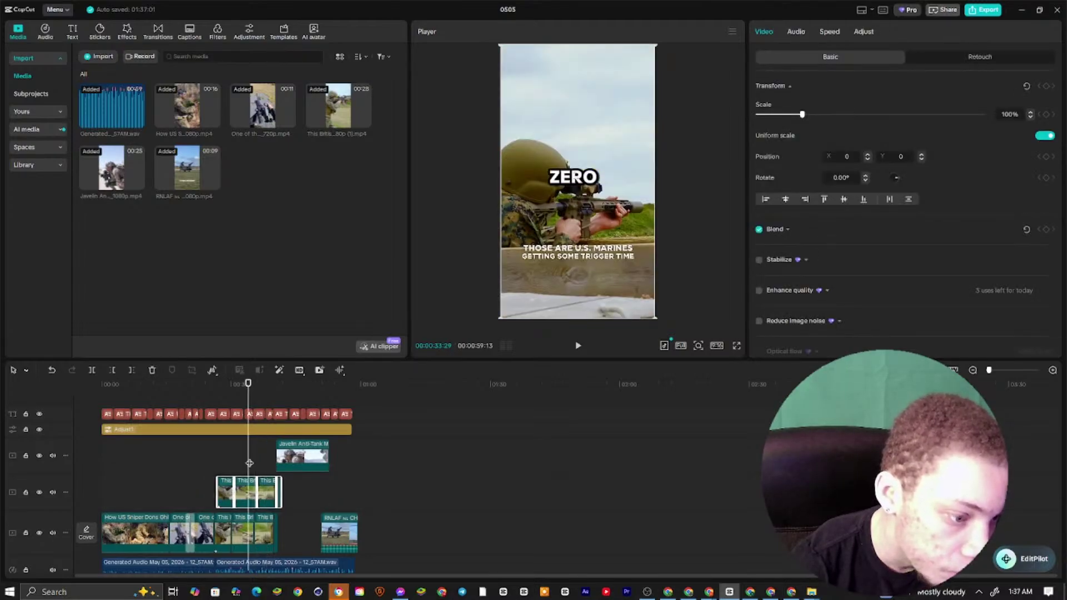
{"action": "right_click", "coordinate": [250, 492]}
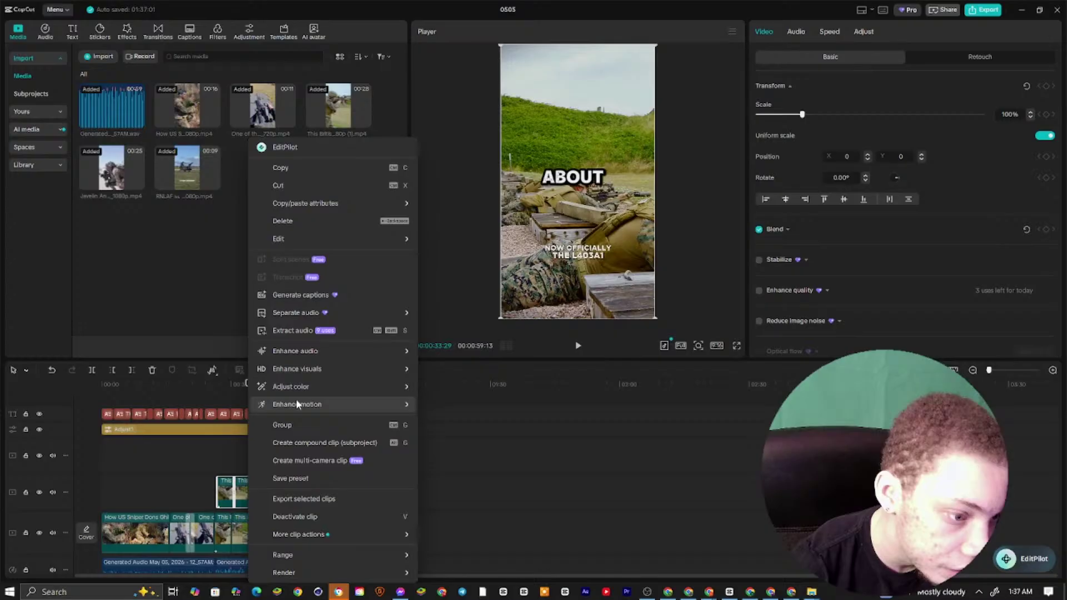
{"action": "left_click", "coordinate": [311, 442]}
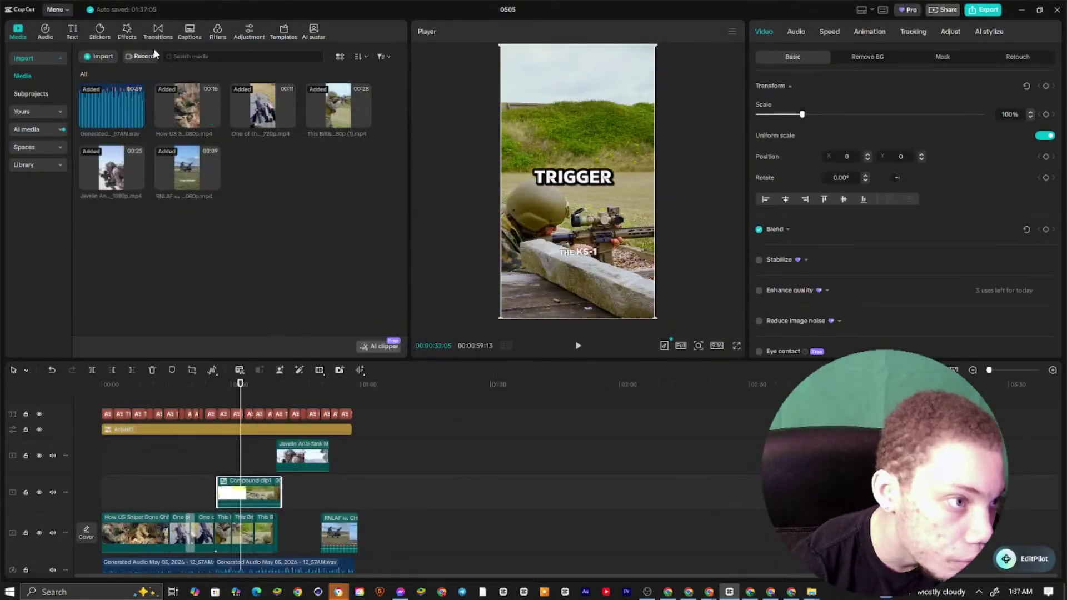
Find the Blur video effect and apply it to the compound clip
{"action": "left_click", "coordinate": [164, 31]}
{"action": "left_click", "coordinate": [117, 57]}
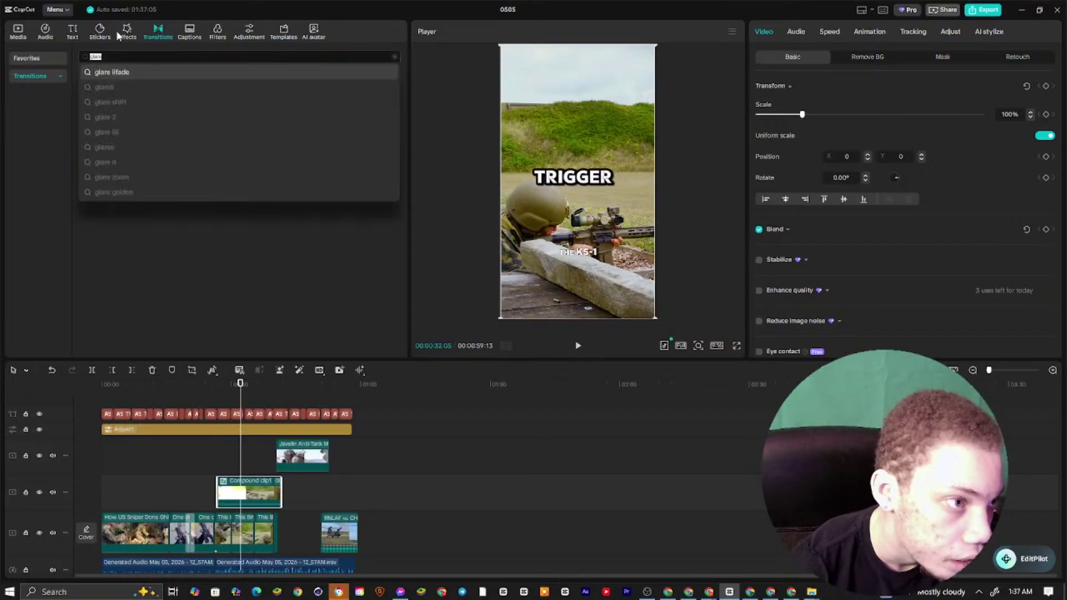
{"action": "left_click", "coordinate": [126, 32]}
{"action": "left_click", "coordinate": [134, 55]}
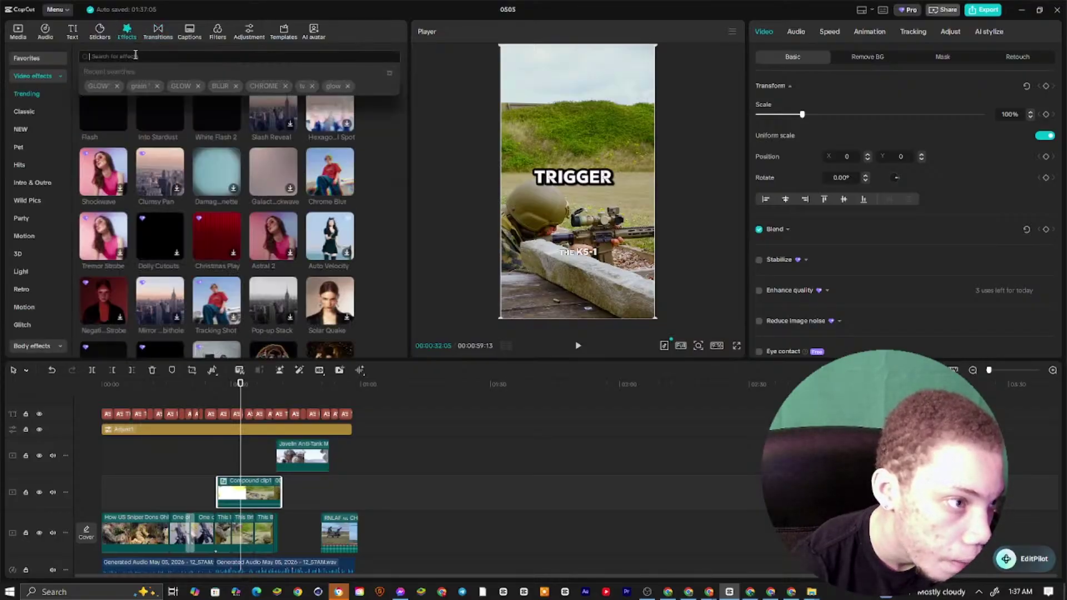
{"action": "left_click", "coordinate": [219, 86]}
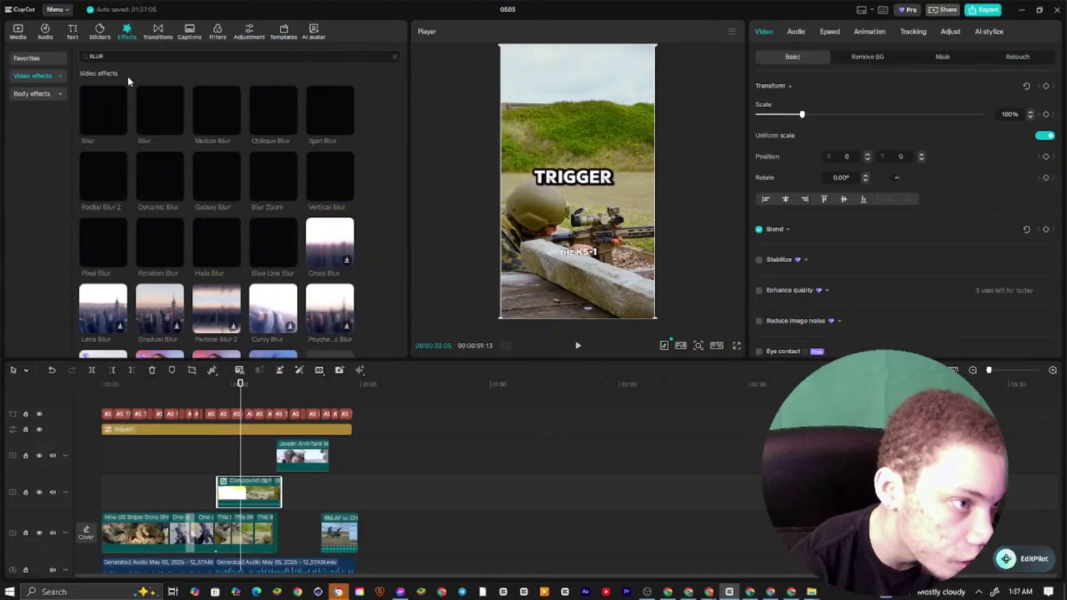
{"action": "left_click_drag", "start_coordinate": [104, 111], "coordinate": [238, 497]}
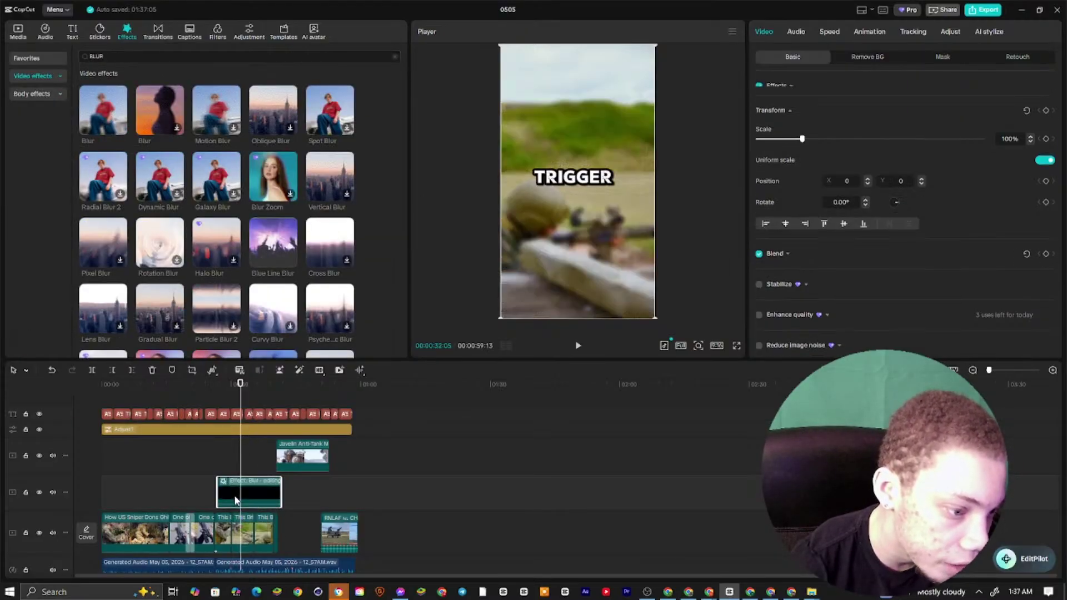
Mask the Blur effect with a rectangle over the burned-in subtitles, at X 0, Y -508, sized 1294 by 173
{"action": "left_click", "coordinate": [992, 66]}
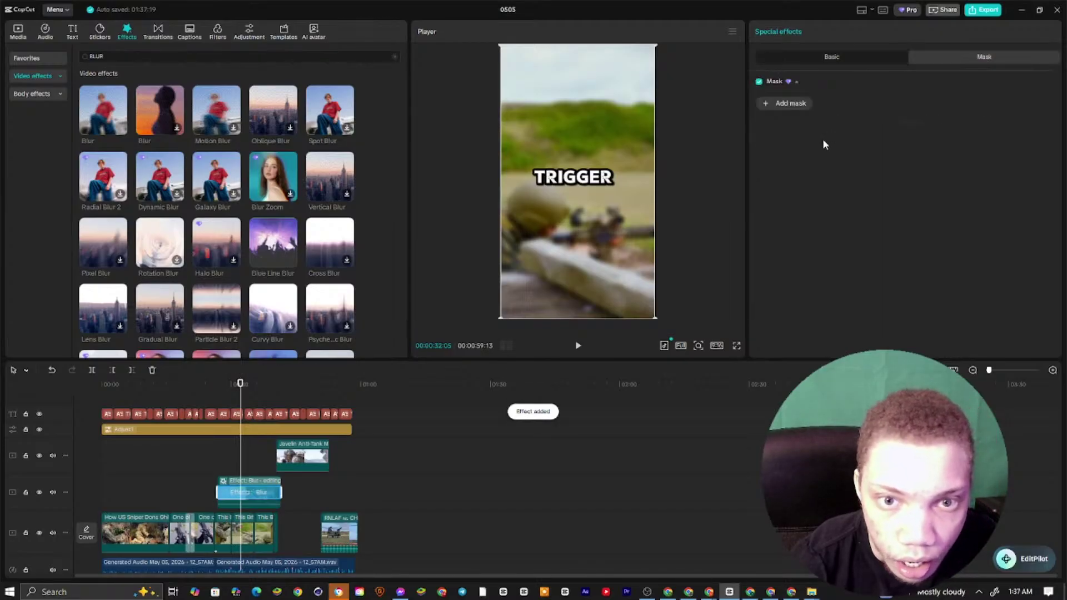
{"action": "left_click", "coordinate": [790, 103]}
{"action": "left_click_drag", "start_coordinate": [575, 161], "coordinate": [485, 255]}
{"action": "left_click_drag", "start_coordinate": [577, 216], "coordinate": [575, 249]}
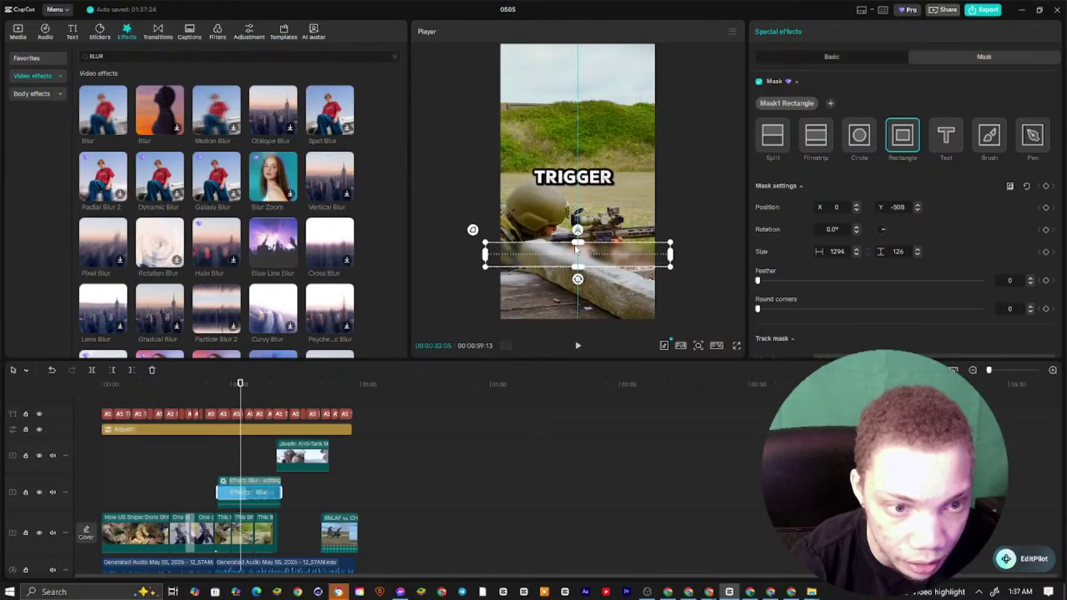
{"action": "left_click_drag", "start_coordinate": [238, 407], "coordinate": [262, 411]}
{"action": "left_click_drag", "start_coordinate": [296, 454], "coordinate": [246, 488]}
Play back the blurred-subtitle section into the Javelin clip with all tracks in view, and return to about 24 seconds
{"action": "left_click", "coordinate": [568, 347]}
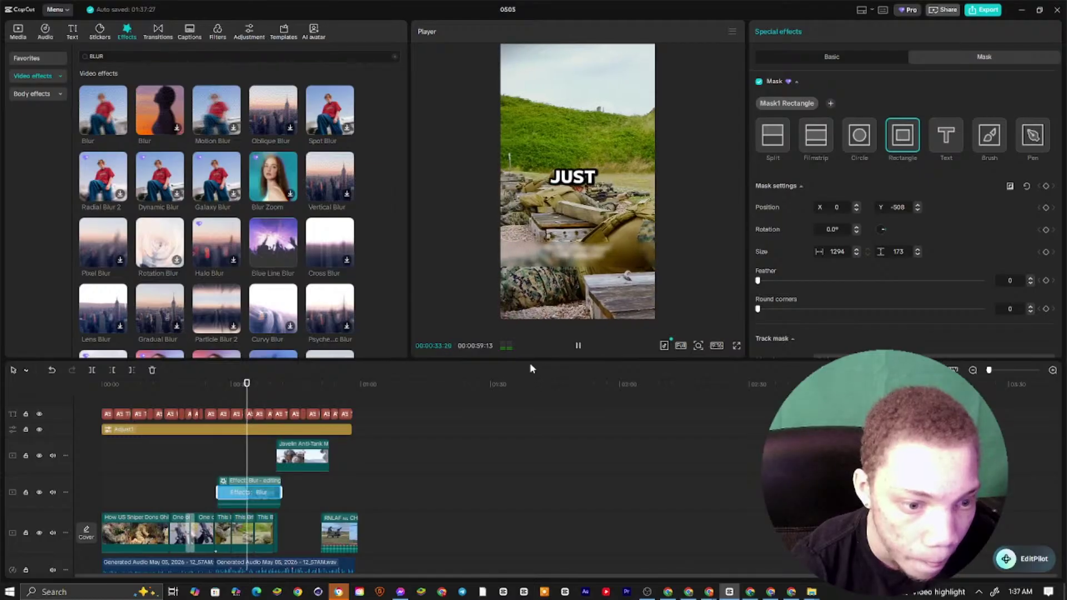
{"action": "left_click_drag", "start_coordinate": [528, 359], "coordinate": [551, 311]}
{"action": "key", "text": "space"}
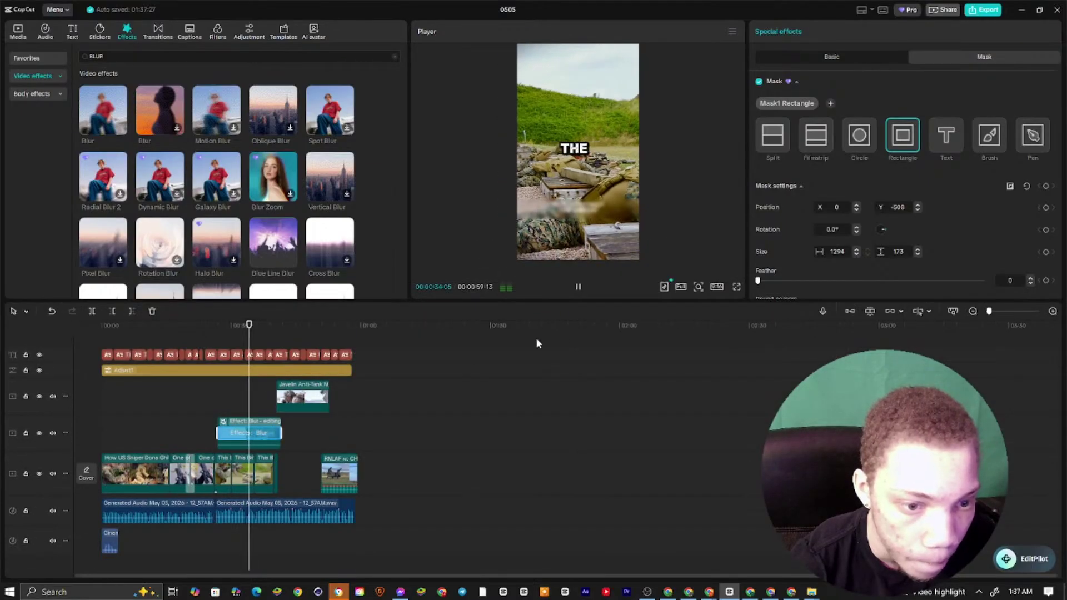
{"action": "left_click", "coordinate": [289, 507]}
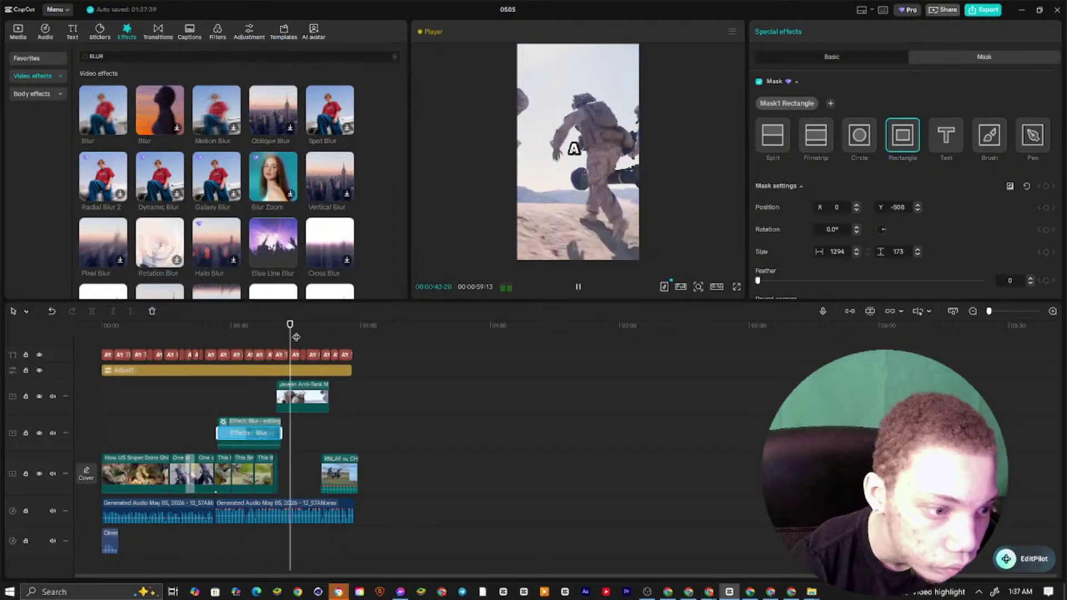
{"action": "left_click", "coordinate": [222, 325]}
{"action": "left_click", "coordinate": [205, 325]}
{"action": "key", "text": "space"}
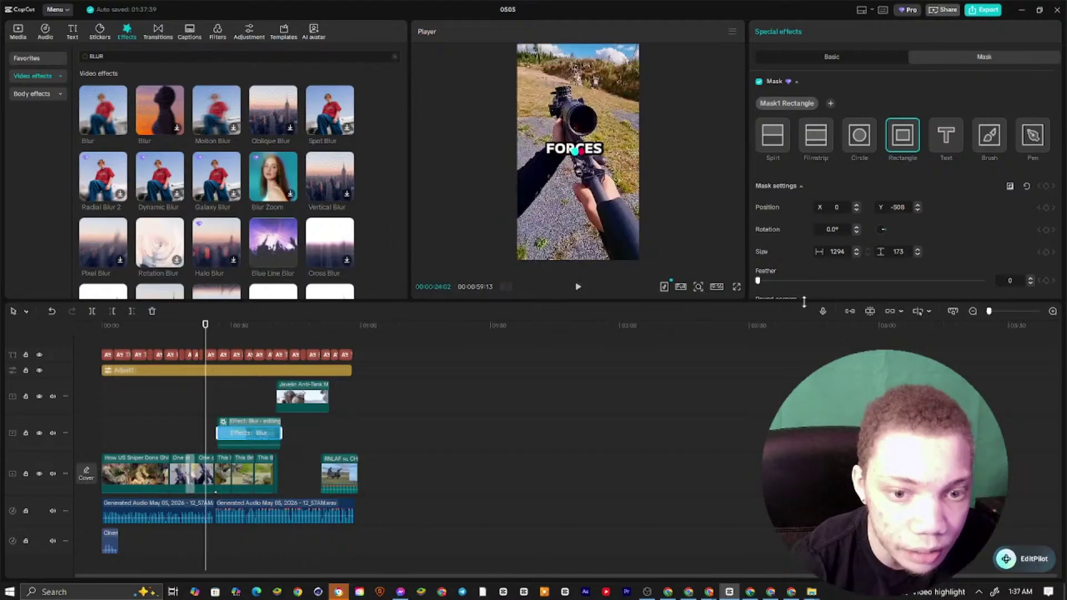
Inspect the Glare II transition between the two sniper rifle clips and scrub ahead to the first British rifle clip
{"action": "left_click", "coordinate": [1000, 313]}
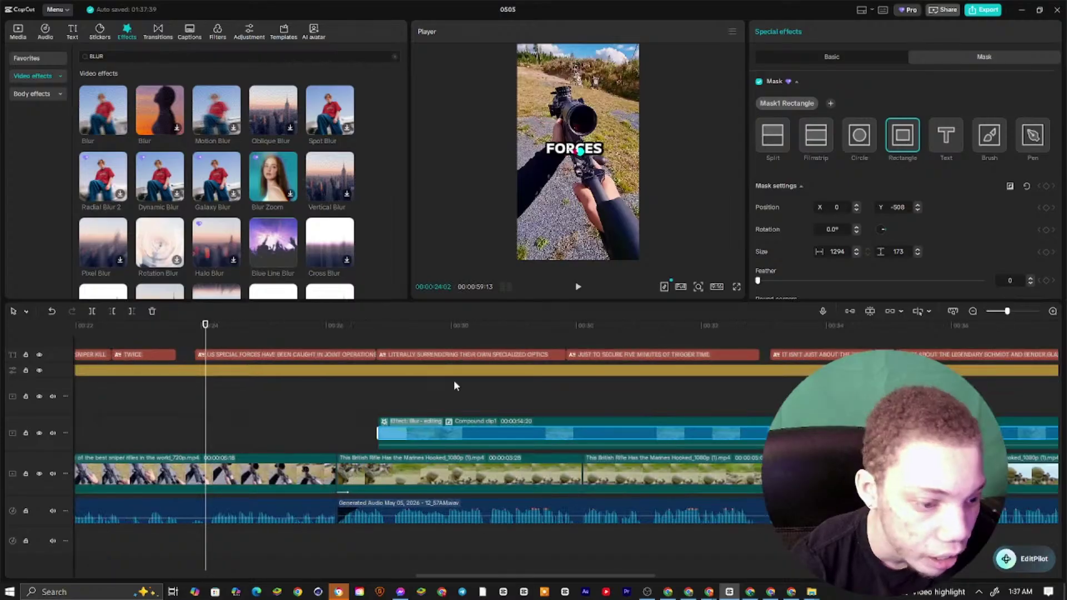
{"action": "left_click_drag", "start_coordinate": [204, 333], "coordinate": [280, 370]}
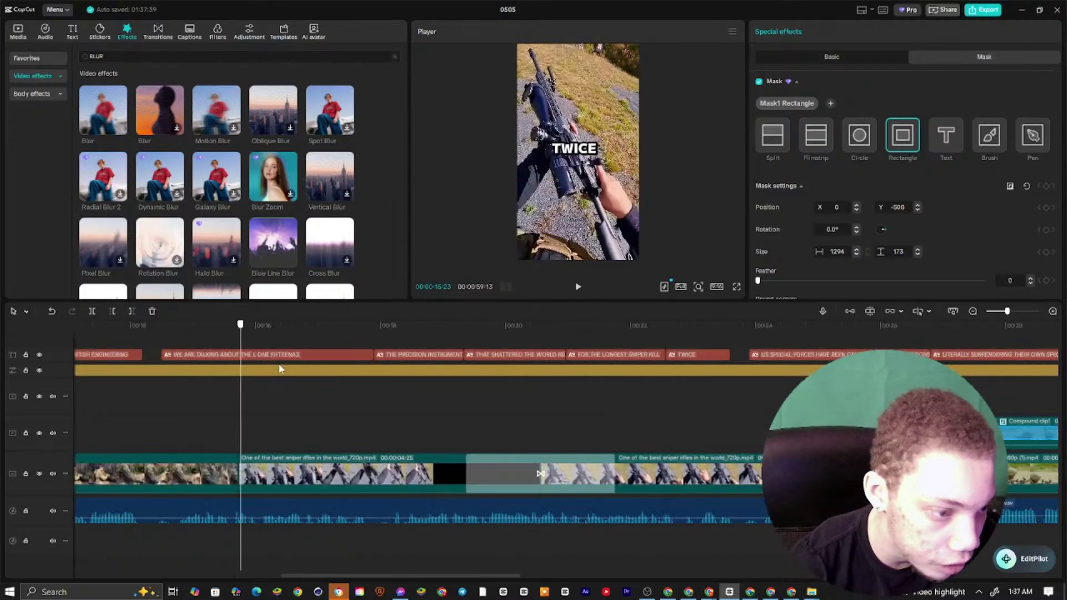
{"action": "left_click", "coordinate": [572, 439]}
{"action": "left_click", "coordinate": [563, 477]}
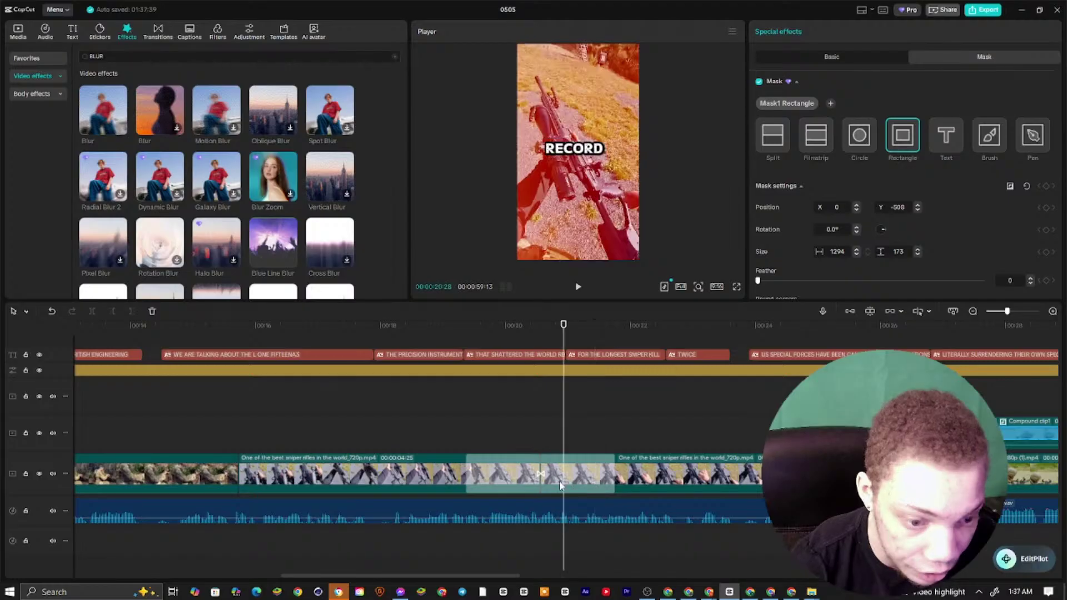
{"action": "left_click_drag", "start_coordinate": [565, 338], "coordinate": [796, 392]}
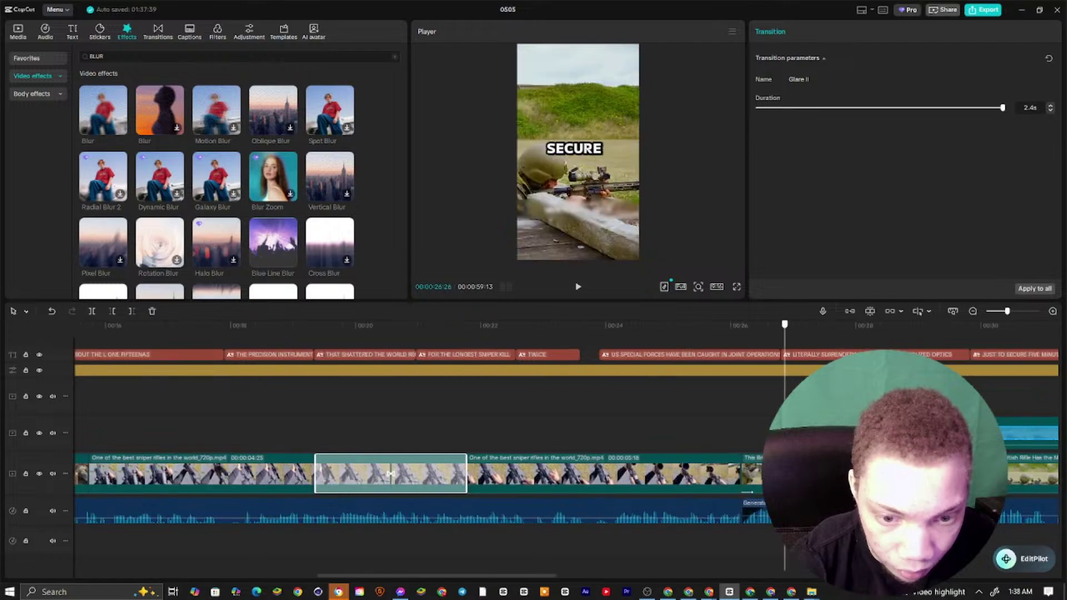
Add the Flash Smear transition between the second sniper rifle clip and the first British rifle clip, accepting duplicate frames
{"action": "left_click", "coordinate": [778, 472]}
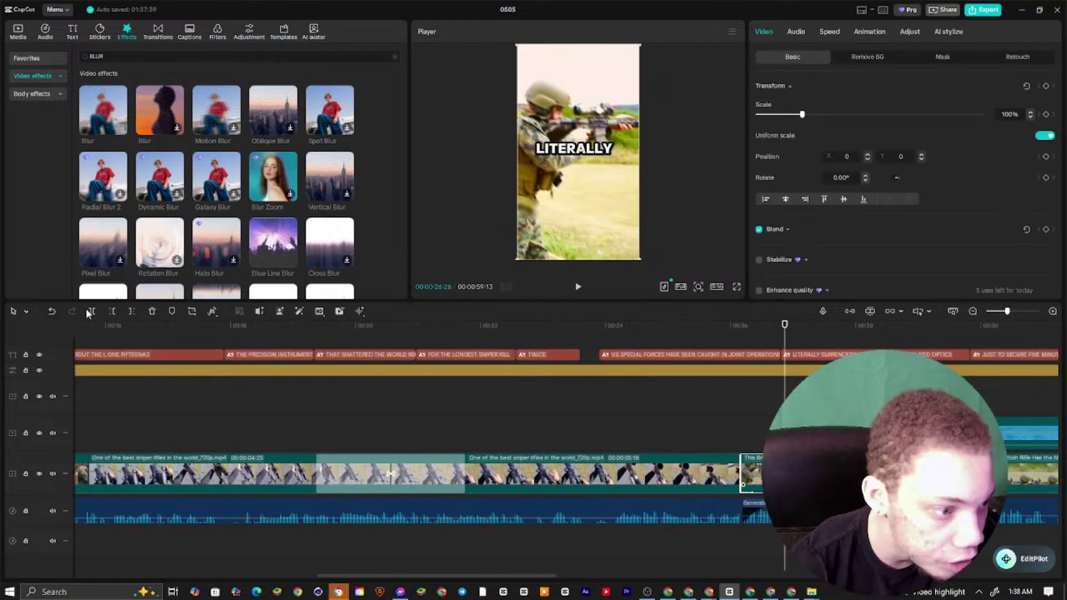
{"action": "left_click_drag", "start_coordinate": [136, 300], "coordinate": [133, 342]}
{"action": "left_click", "coordinate": [158, 32]}
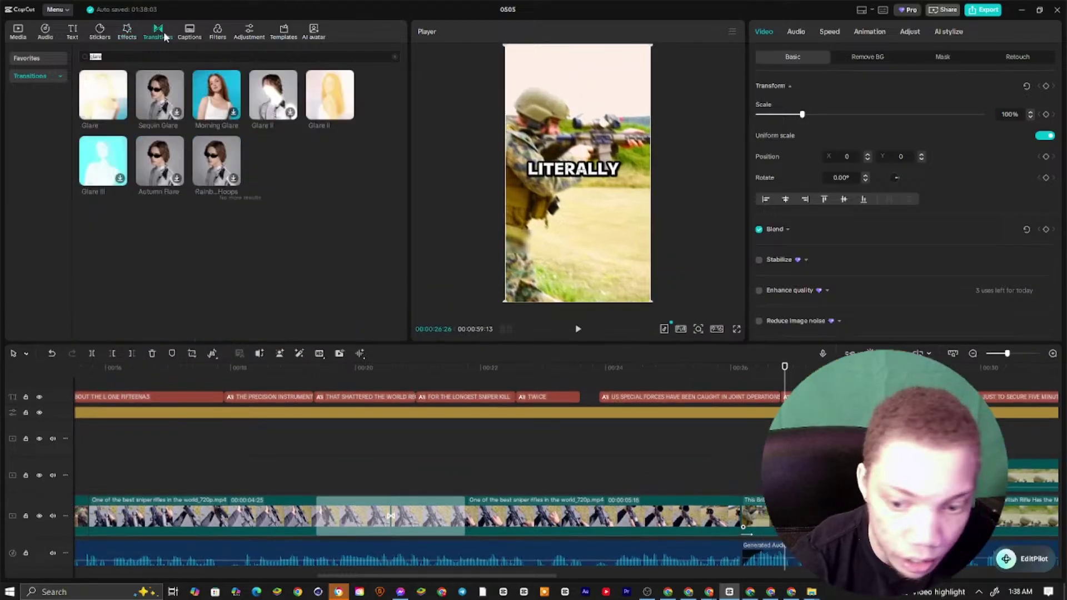
{"action": "left_click", "coordinate": [395, 59]}
{"action": "scroll", "coordinate": [255, 191], "scroll_direction": "down", "scroll_amount": 5}
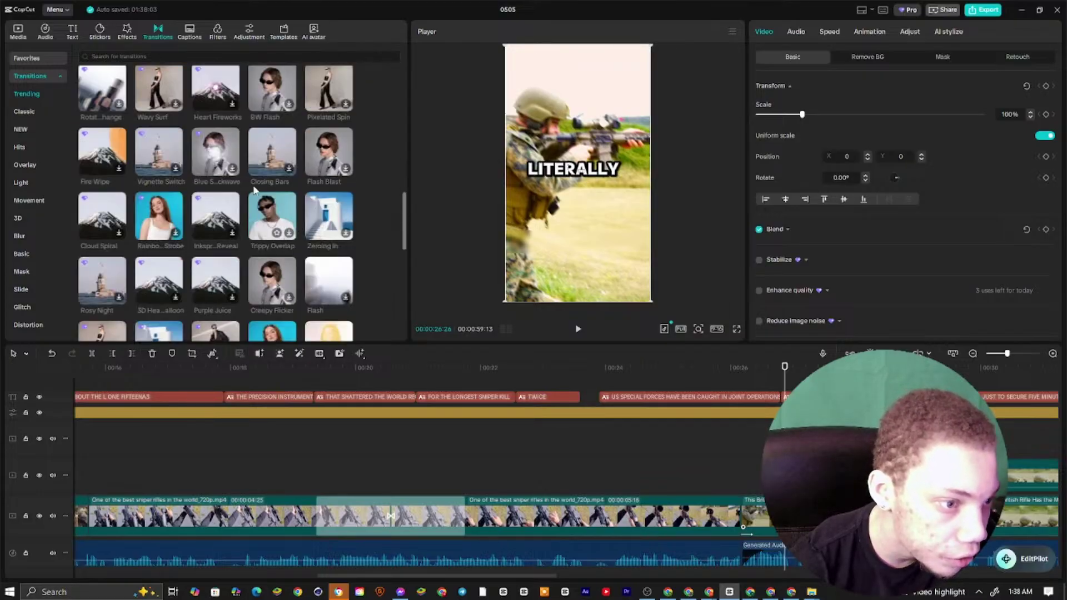
{"action": "scroll", "coordinate": [265, 153], "scroll_direction": "up", "scroll_amount": 5}
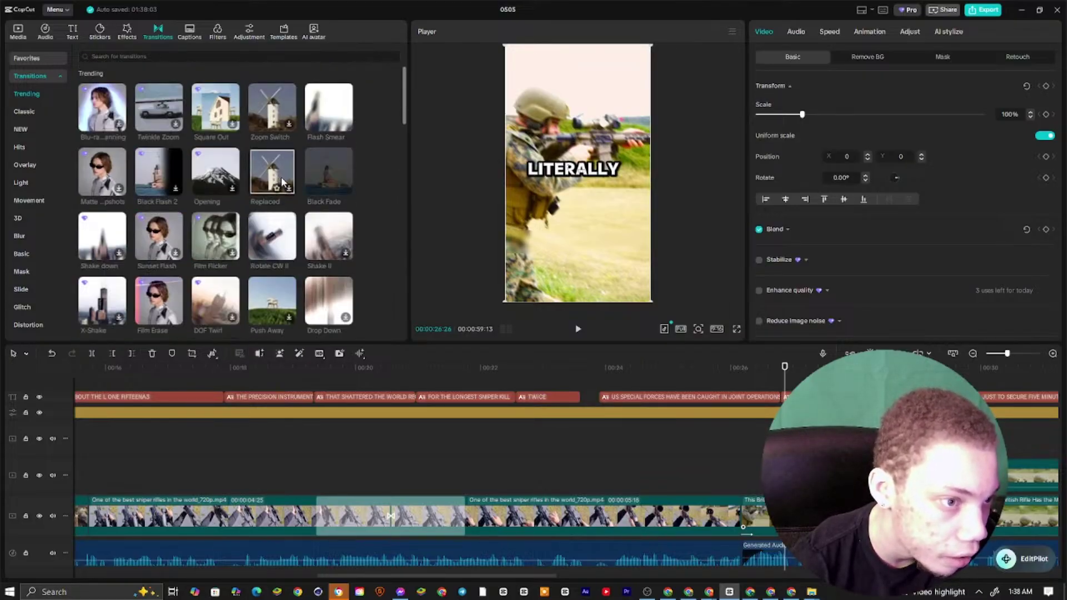
{"action": "mouse_move", "coordinate": [321, 119]}
{"action": "left_mouse_down"}
{"action": "mouse_move", "coordinate": [472, 195]}
{"action": "mouse_move", "coordinate": [514, 270]}
{"action": "mouse_move", "coordinate": [392, 212]}
{"action": "left_mouse_up"}
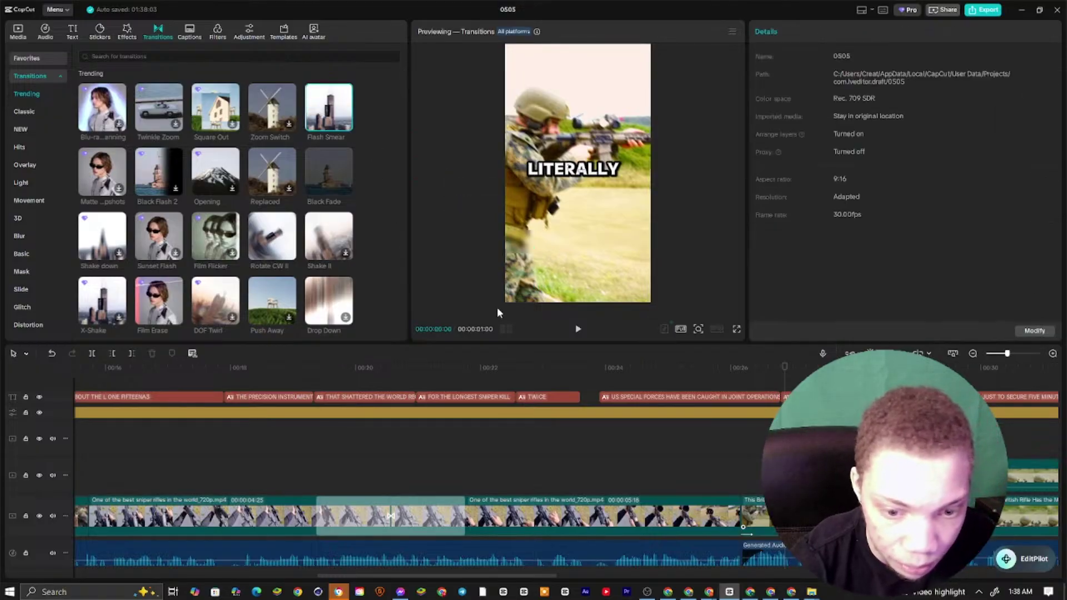
{"action": "left_click", "coordinate": [767, 515]}
{"action": "key", "text": "Left"}
{"action": "key", "text": "Left"}
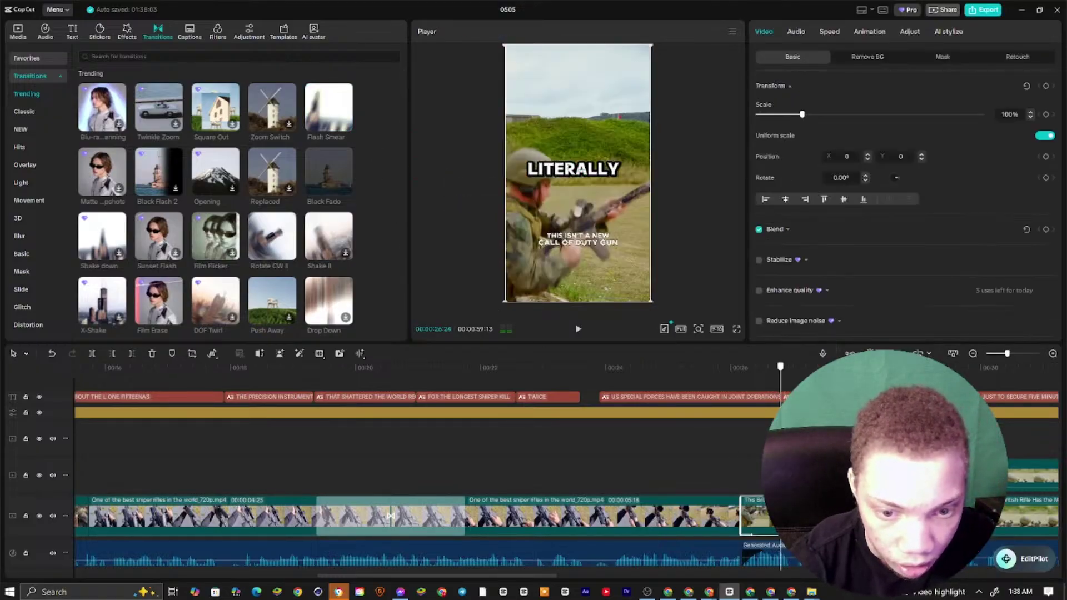
{"action": "left_click_drag", "start_coordinate": [328, 107], "coordinate": [747, 513]}
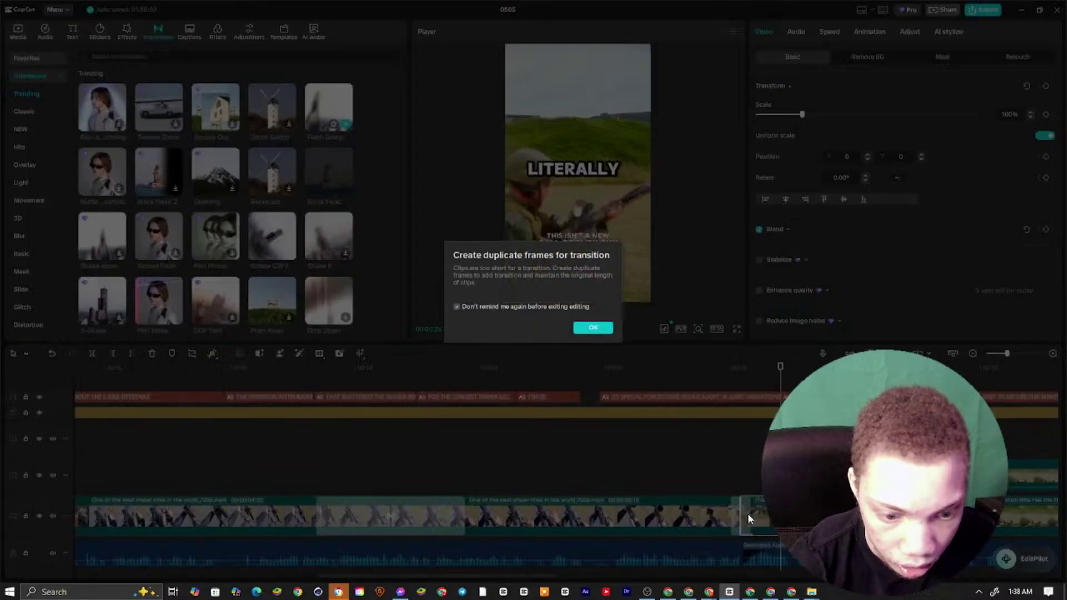
{"action": "left_click", "coordinate": [594, 328]}
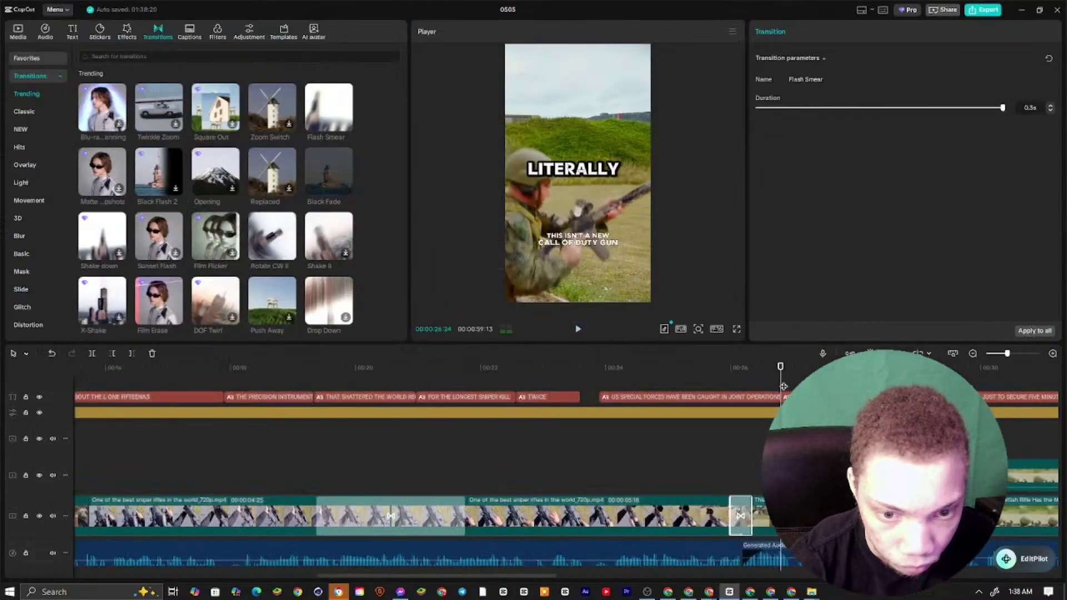
Play the edit from the Flash Smear transition to about 35 seconds, with the whole timeline in view
{"action": "left_click_drag", "start_coordinate": [783, 385], "coordinate": [730, 383]}
{"action": "left_click", "coordinate": [578, 329]}
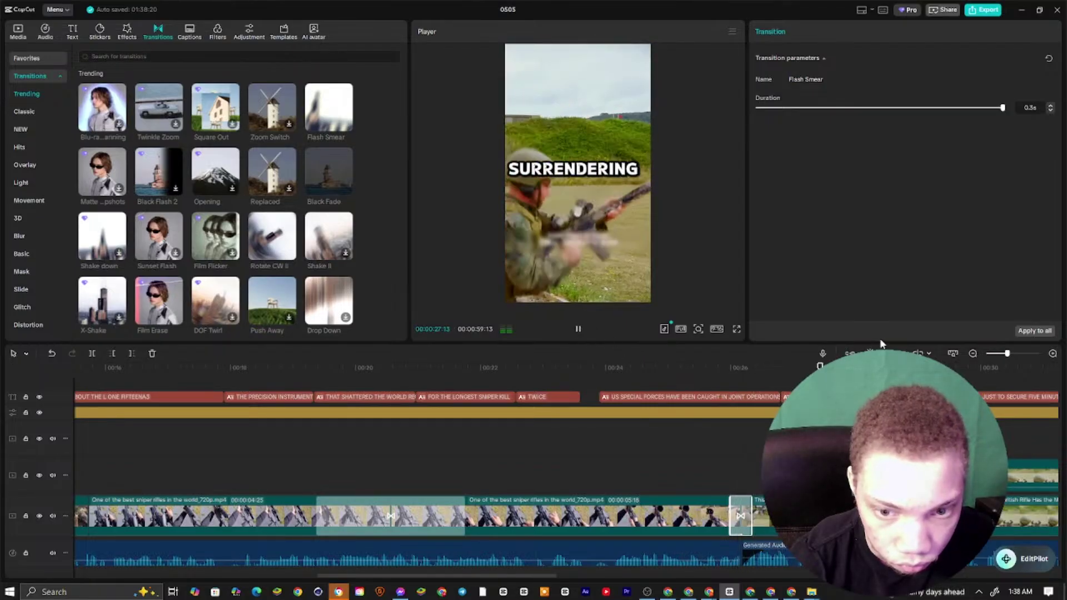
{"action": "left_click_drag", "start_coordinate": [880, 344], "coordinate": [856, 277]}
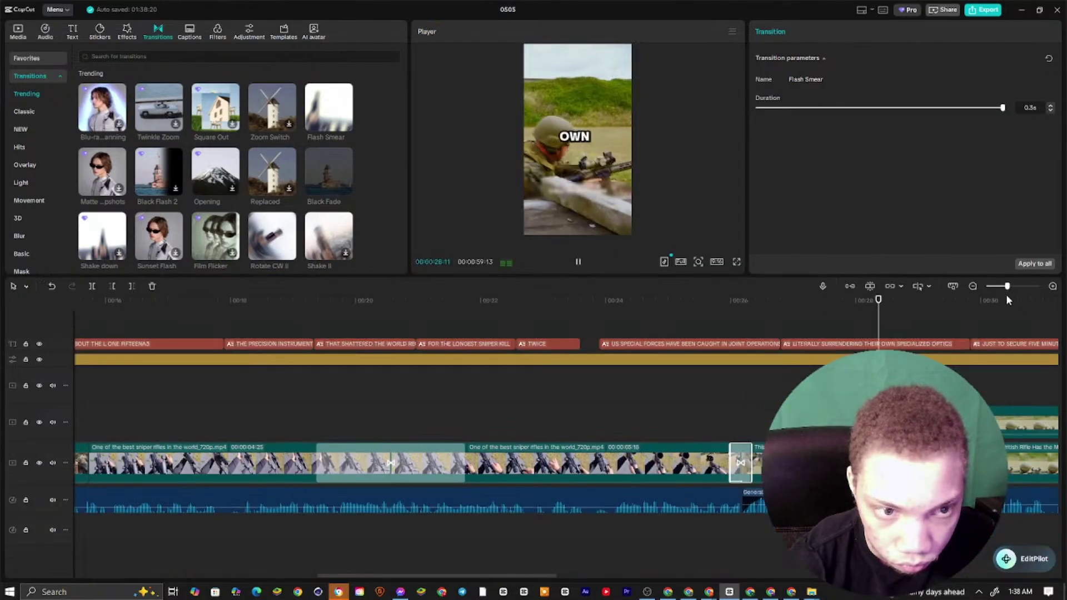
{"action": "left_click_drag", "start_coordinate": [1006, 286], "coordinate": [991, 286]}
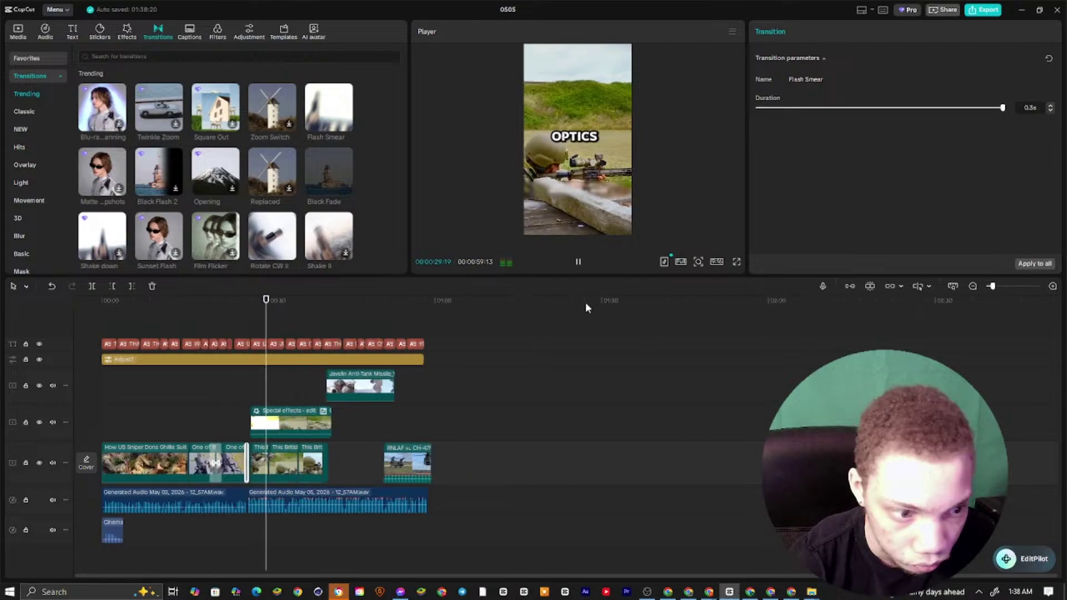
{"action": "left_click", "coordinate": [578, 263]}
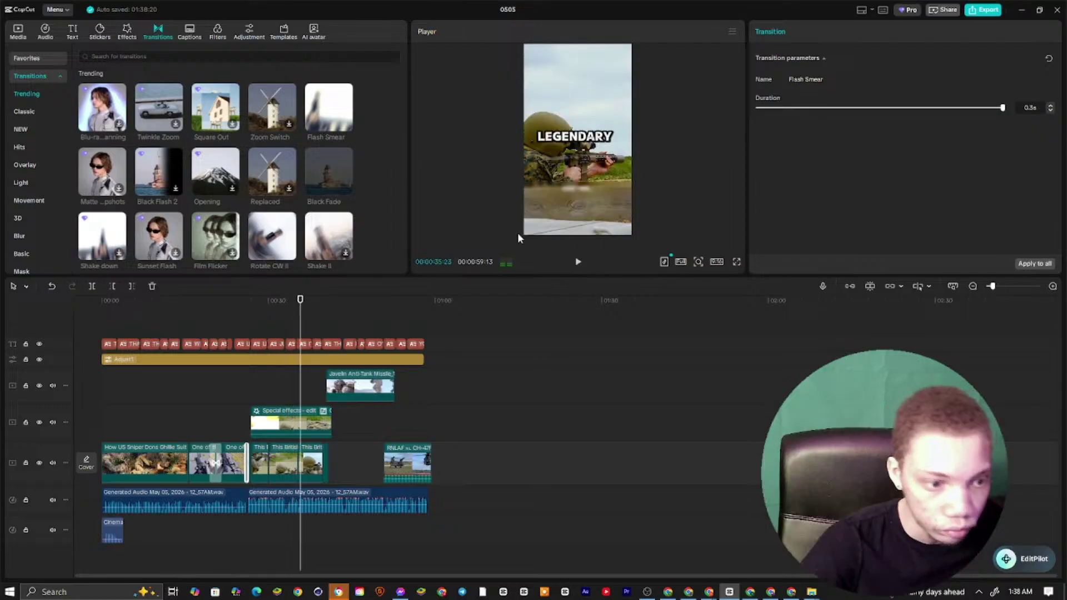
Set the font size of all main captions to 16 and return to about 2 seconds in the timeline
{"action": "left_click", "coordinate": [579, 140]}
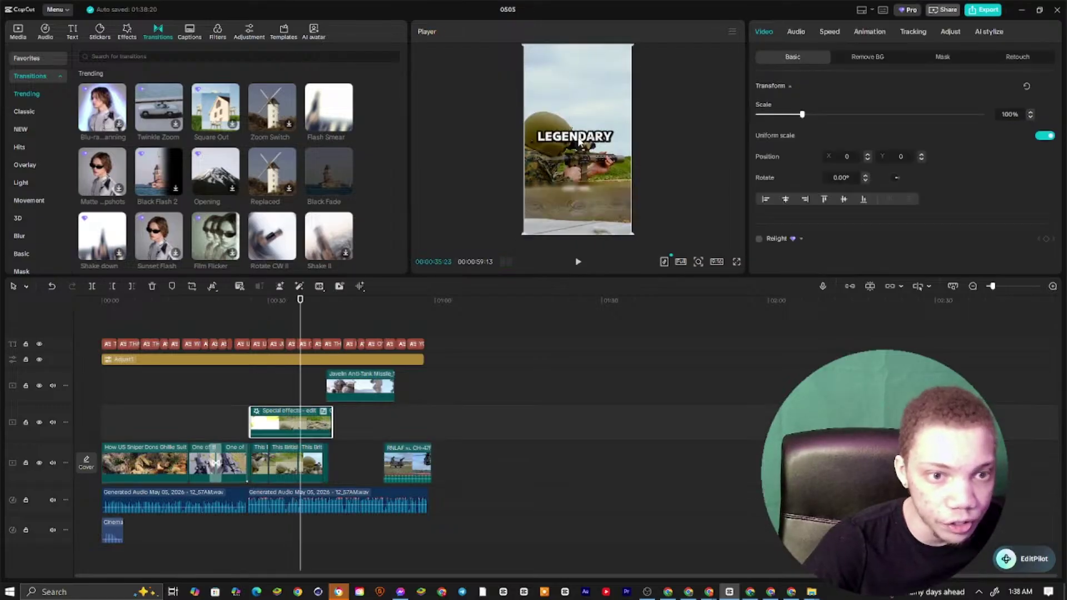
{"action": "left_click", "coordinate": [578, 141]}
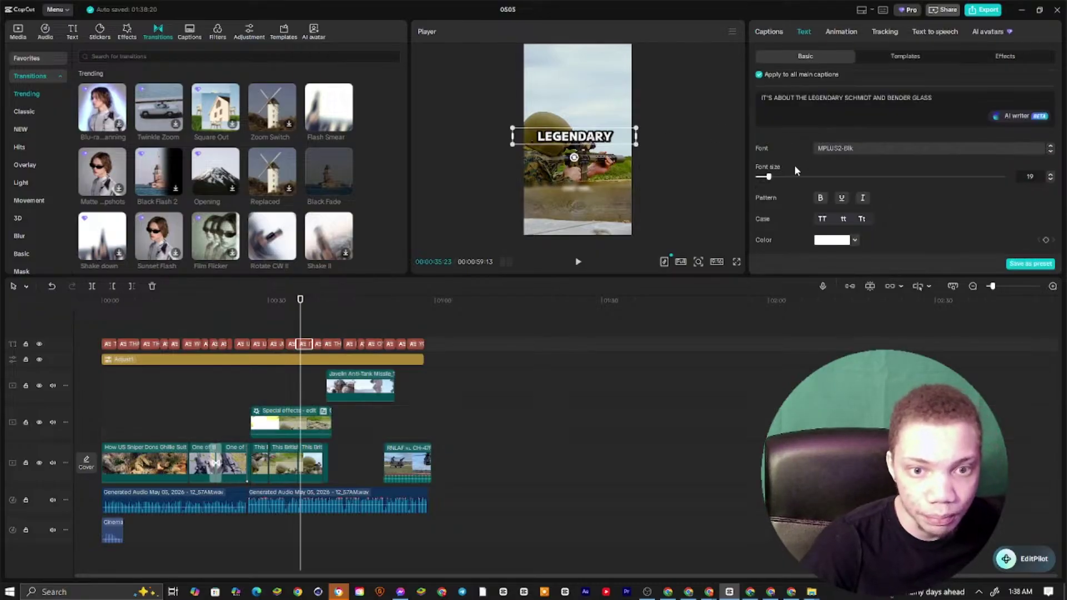
{"action": "left_click", "coordinate": [1050, 179]}
{"action": "left_click", "coordinate": [1050, 179]}
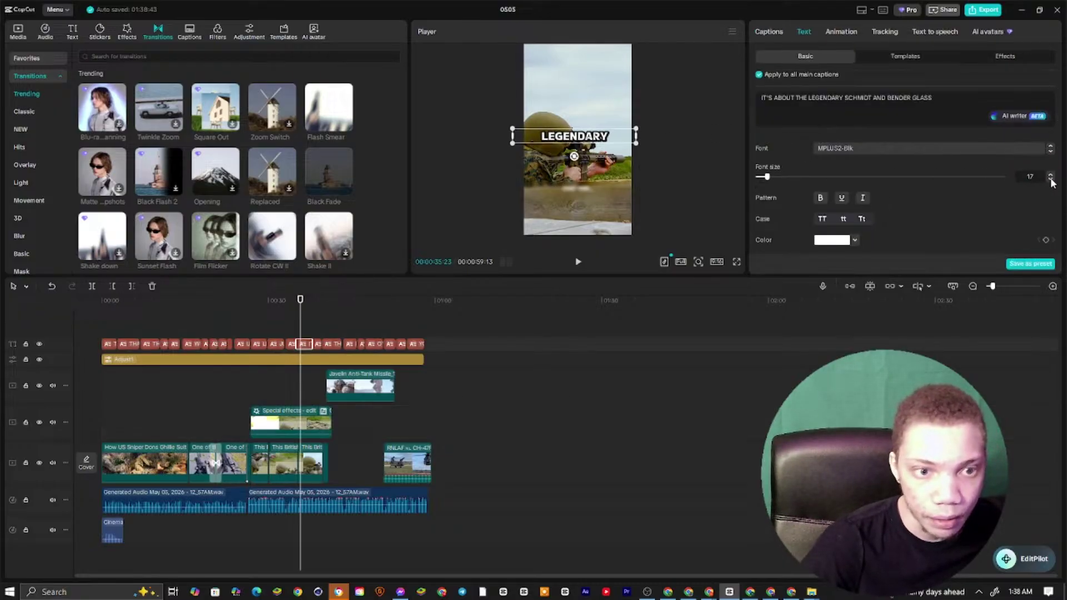
{"action": "left_click", "coordinate": [1050, 179]}
{"action": "key", "text": "Down"}
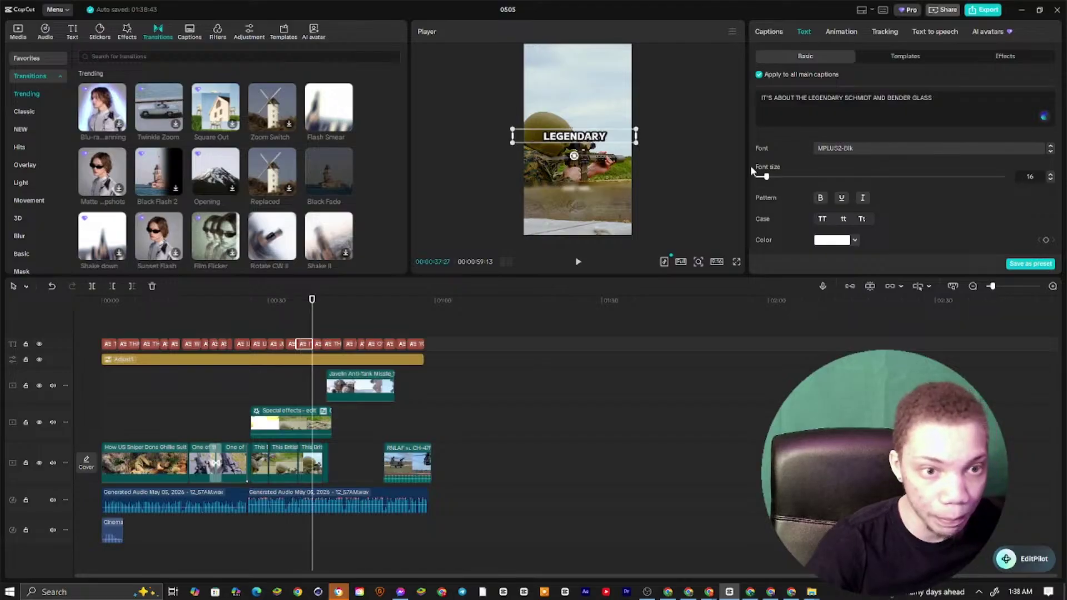
{"action": "key", "text": "Up"}
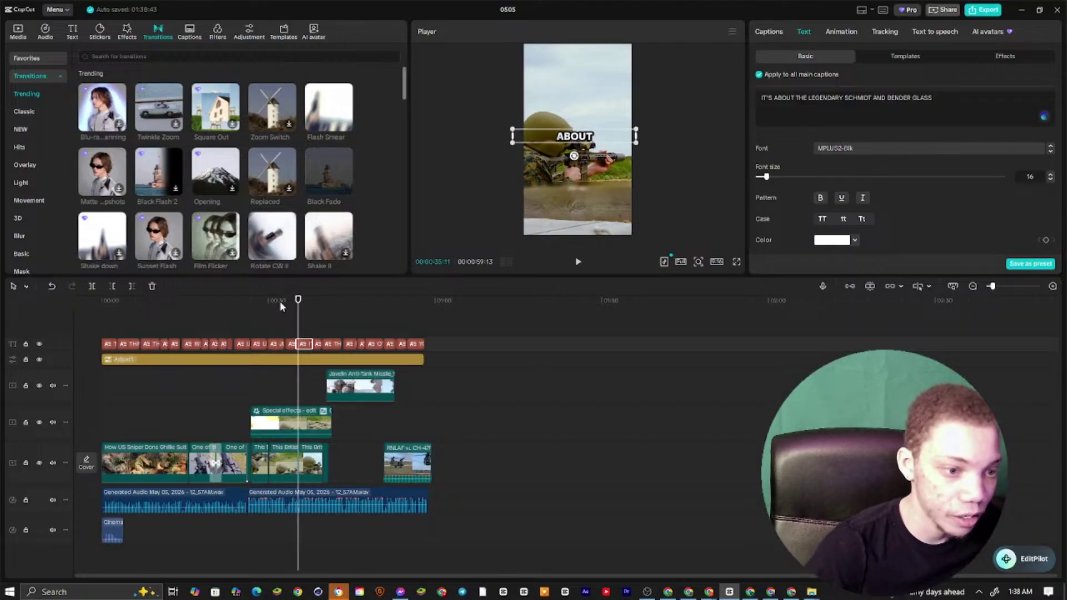
{"action": "left_click_drag", "start_coordinate": [298, 314], "coordinate": [113, 323]}
Switch to the ChatGPT list of audio keywords and look through the Atmosphere starters section
{"action": "left_click", "coordinate": [689, 588]}
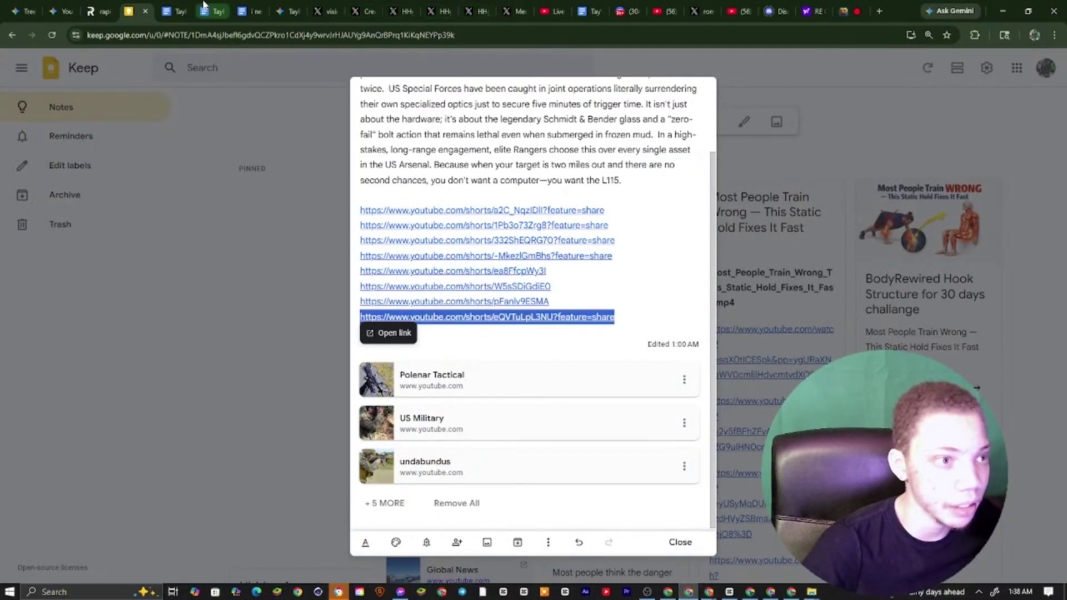
{"action": "left_click", "coordinate": [668, 592]}
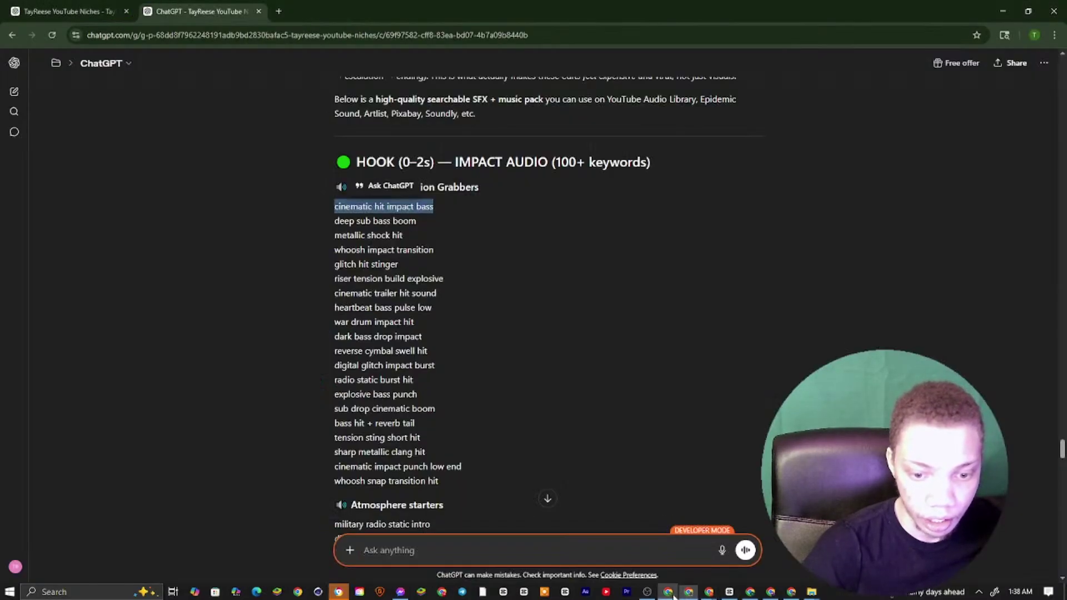
{"action": "scroll", "coordinate": [437, 353], "scroll_direction": "down", "scroll_amount": 4}
{"action": "scroll", "coordinate": [438, 358], "scroll_direction": "down", "scroll_amount": 2}
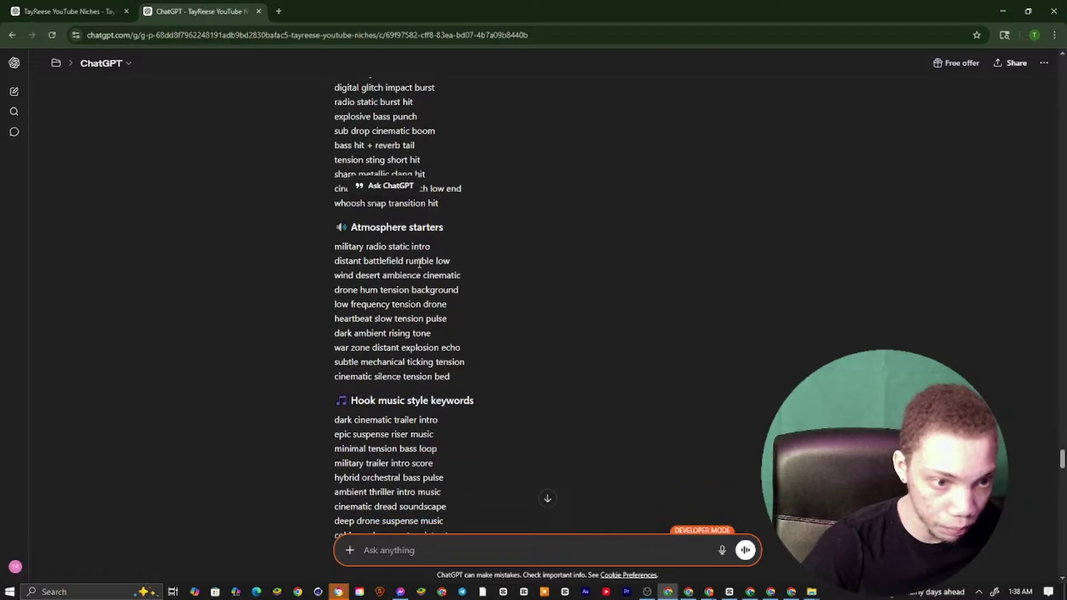
{"action": "triple_click", "coordinate": [417, 248]}
{"action": "right_click", "coordinate": [411, 268]}
{"action": "left_click", "coordinate": [408, 267]}
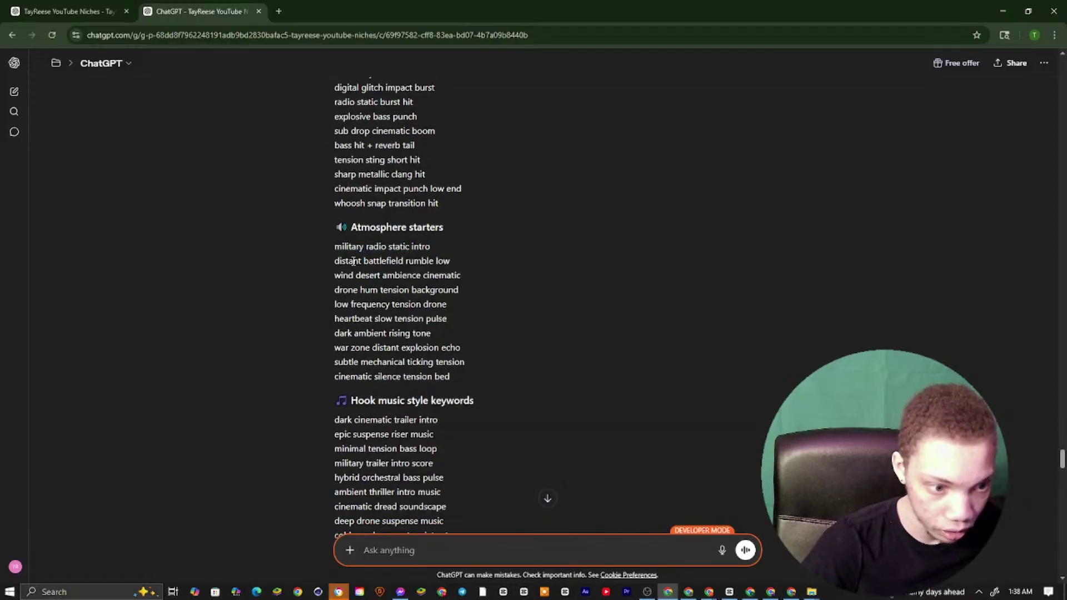
Copy "dark cinematic trailer intro" from the Hook music style keywords and switch back to CapCut
{"action": "scroll", "coordinate": [425, 401], "scroll_direction": "down", "scroll_amount": 2}
{"action": "scroll", "coordinate": [426, 400], "scroll_direction": "down", "scroll_amount": 1}
{"action": "left_click_drag", "start_coordinate": [440, 311], "coordinate": [287, 311]}
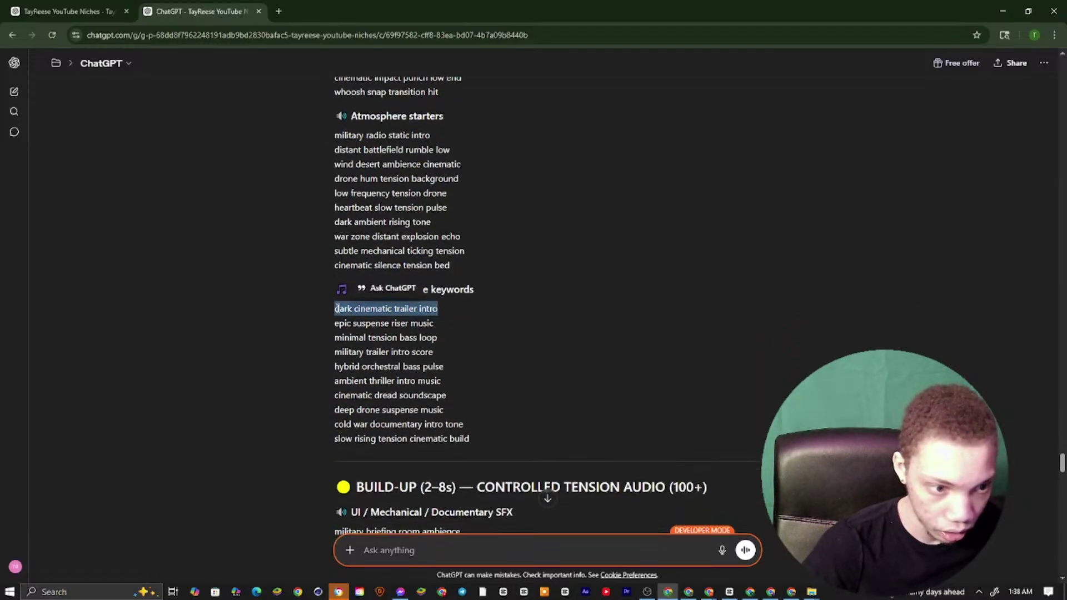
{"action": "right_click", "coordinate": [340, 310]}
{"action": "left_click", "coordinate": [358, 328]}
{"action": "left_click", "coordinate": [729, 592]}
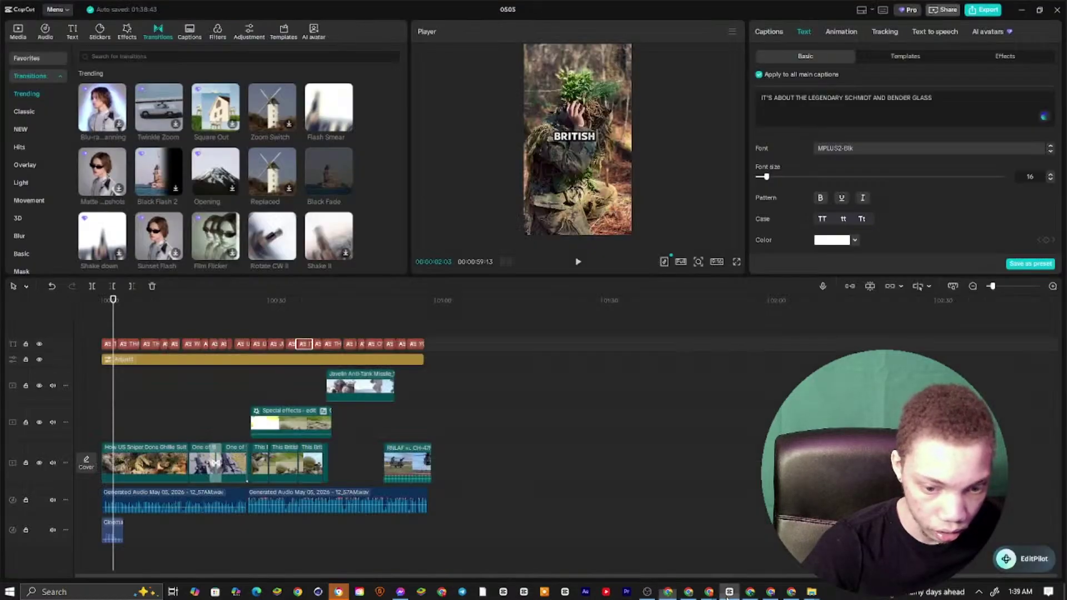
{"action": "left_click", "coordinate": [133, 57]}
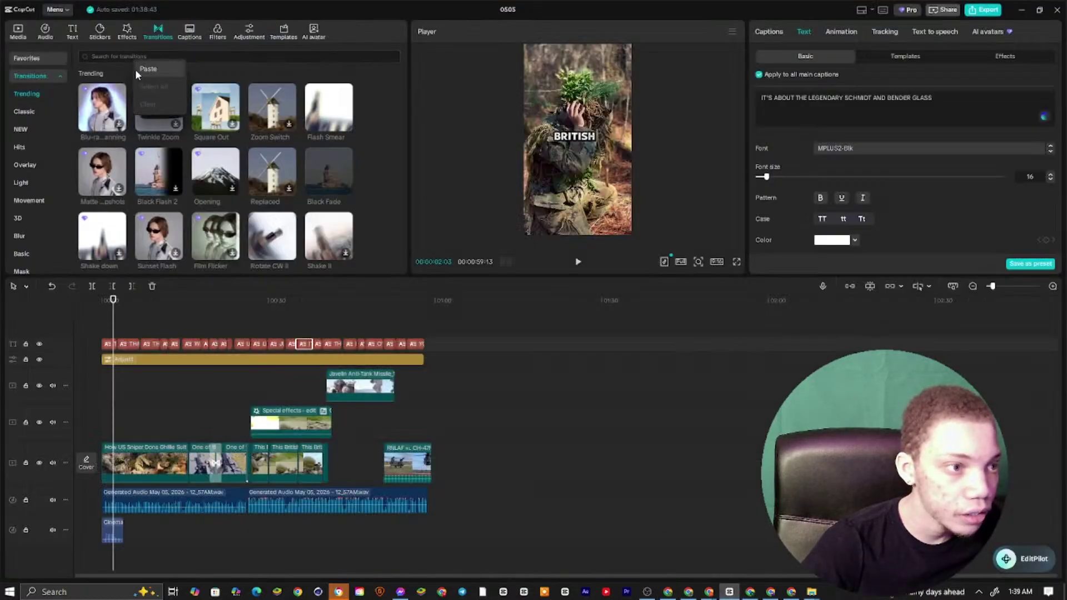
{"action": "key", "text": "ctrl+v"}
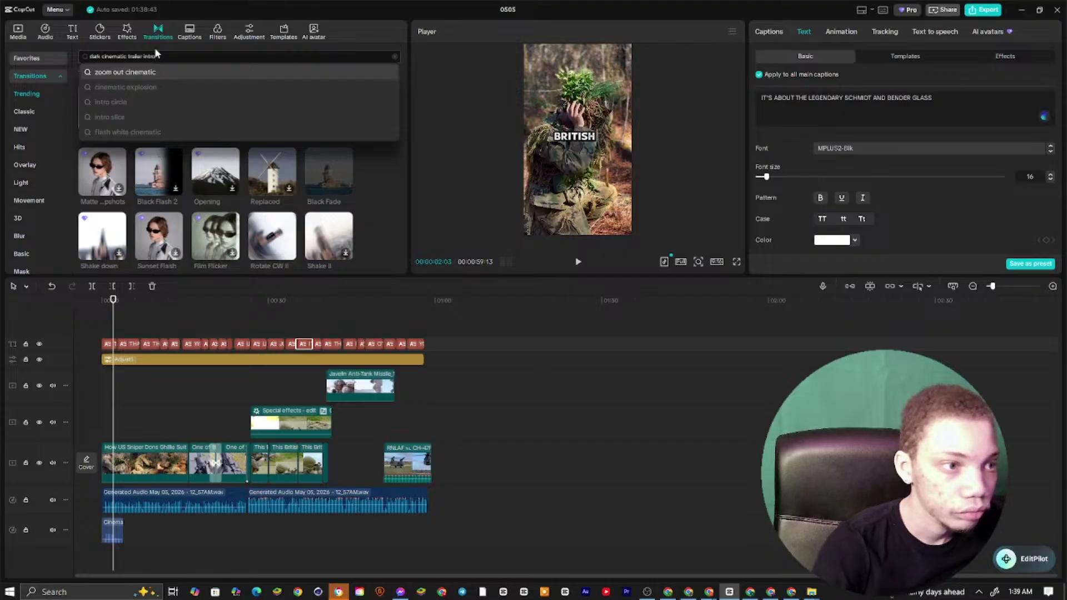
{"action": "key", "text": "Return"}
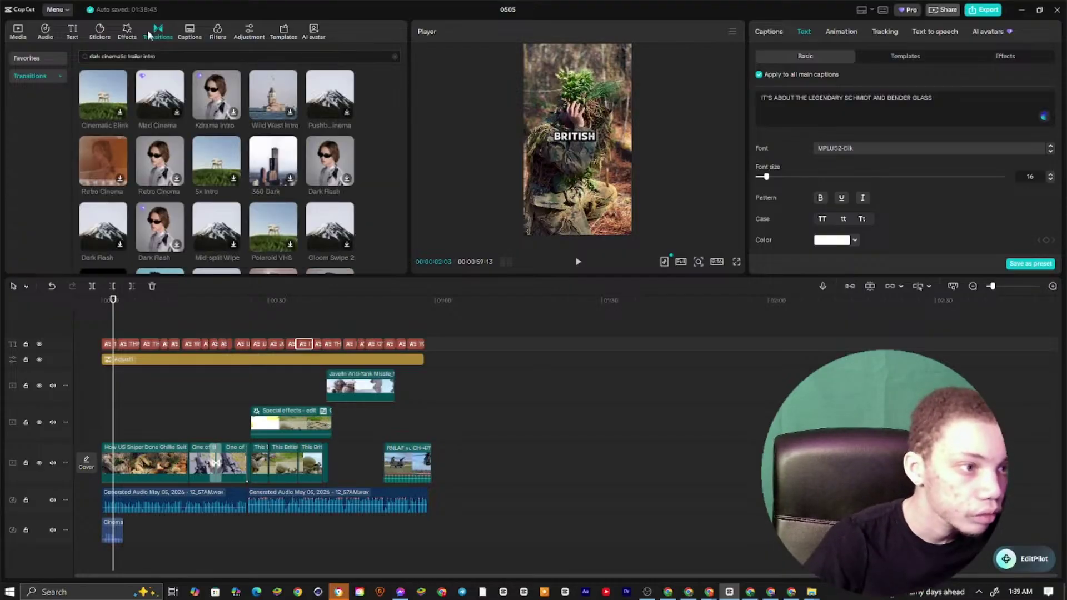
Search the music library for "dark cinematic trailer intro"
{"action": "left_click", "coordinate": [46, 29]}
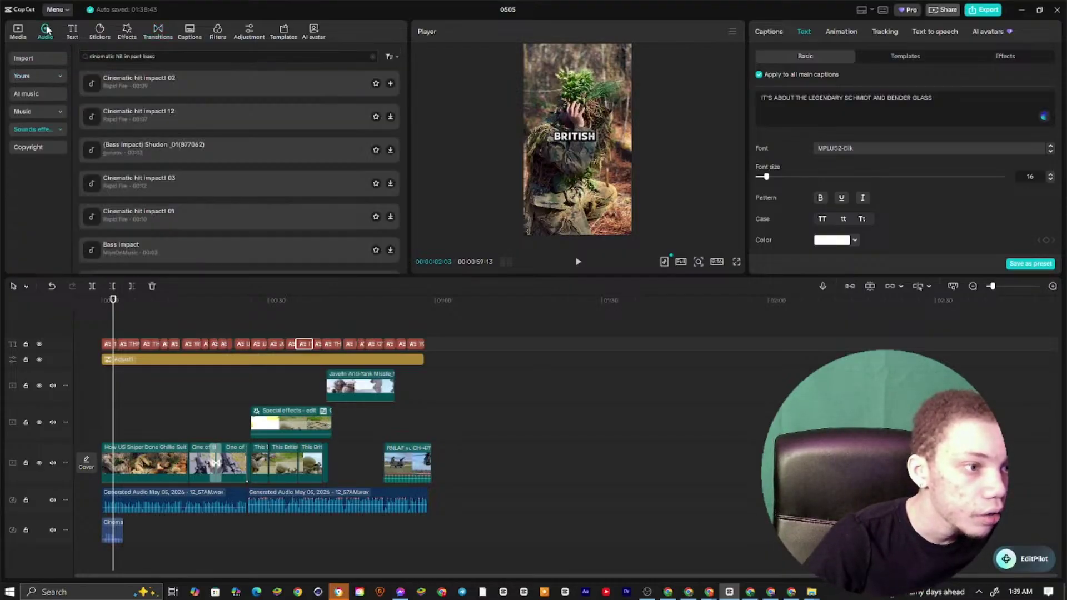
{"action": "left_click", "coordinate": [162, 56]}
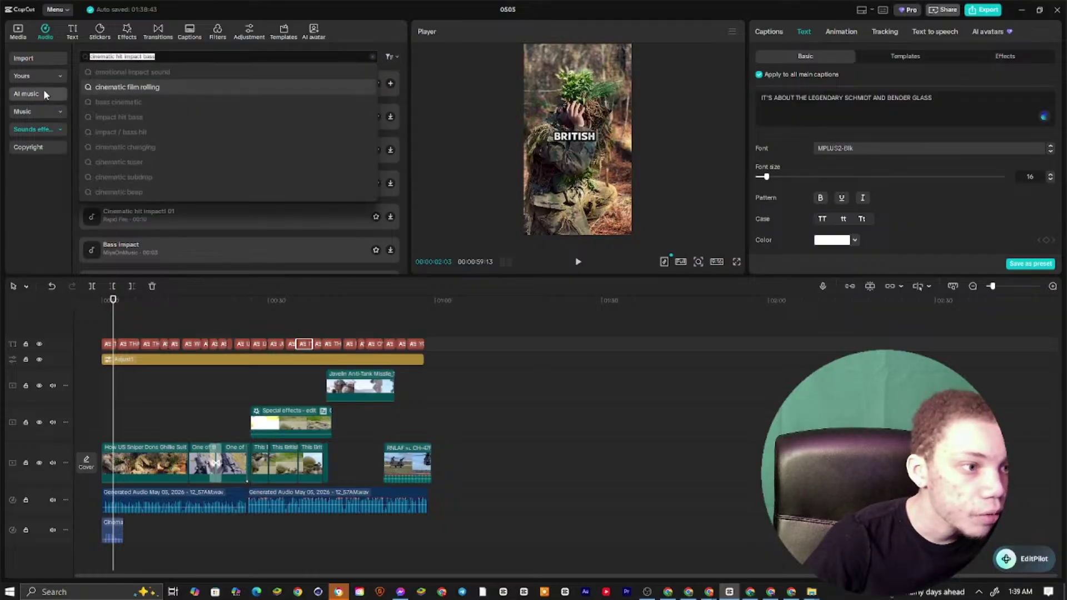
{"action": "left_click", "coordinate": [43, 110]}
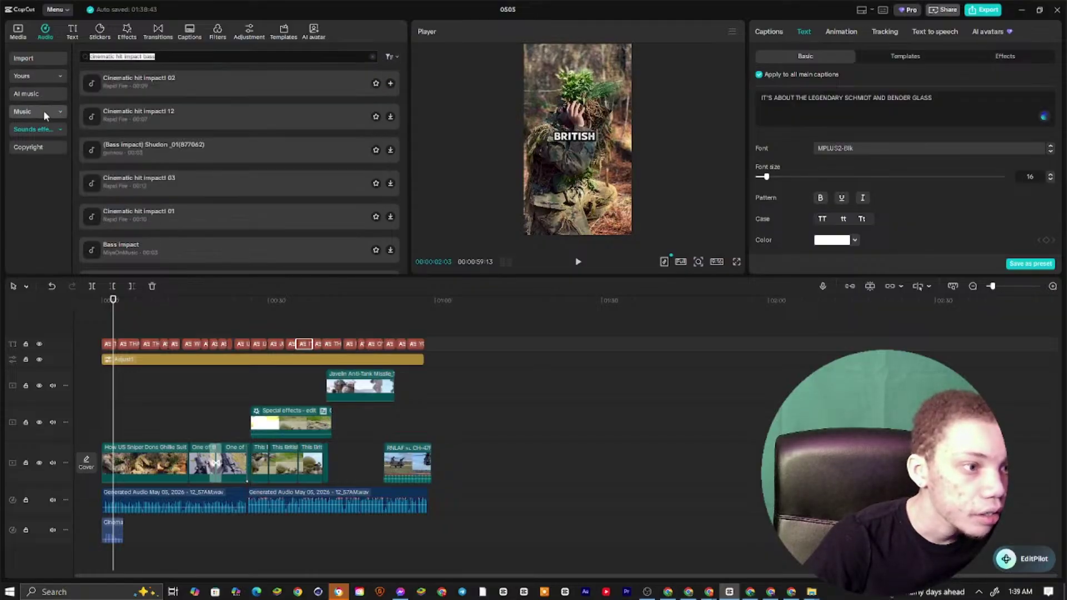
{"action": "right_click", "coordinate": [189, 56]}
{"action": "left_click", "coordinate": [210, 68]}
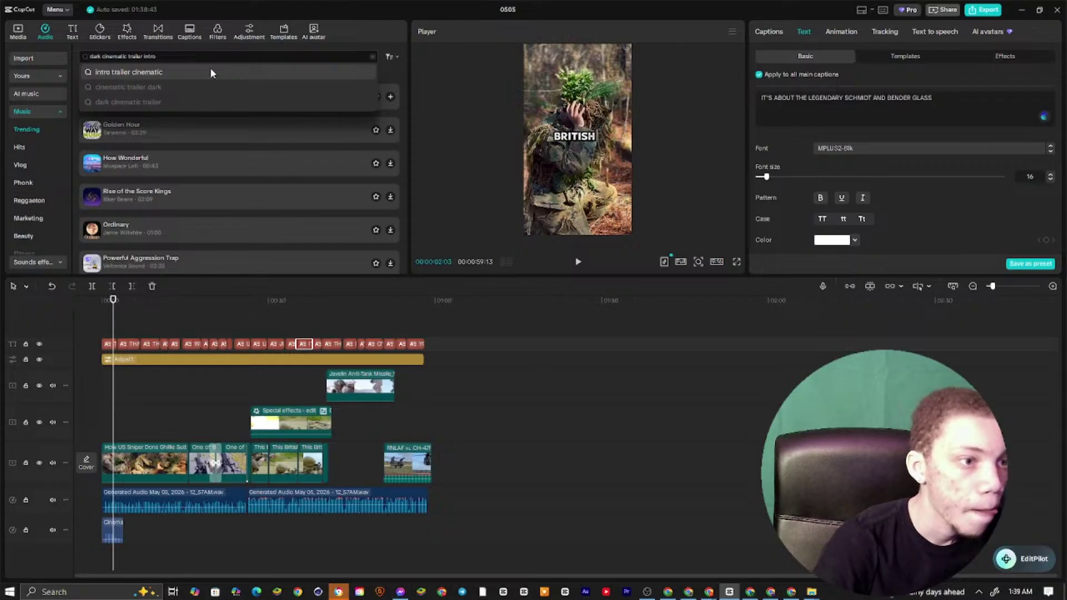
{"action": "key", "text": "Return"}
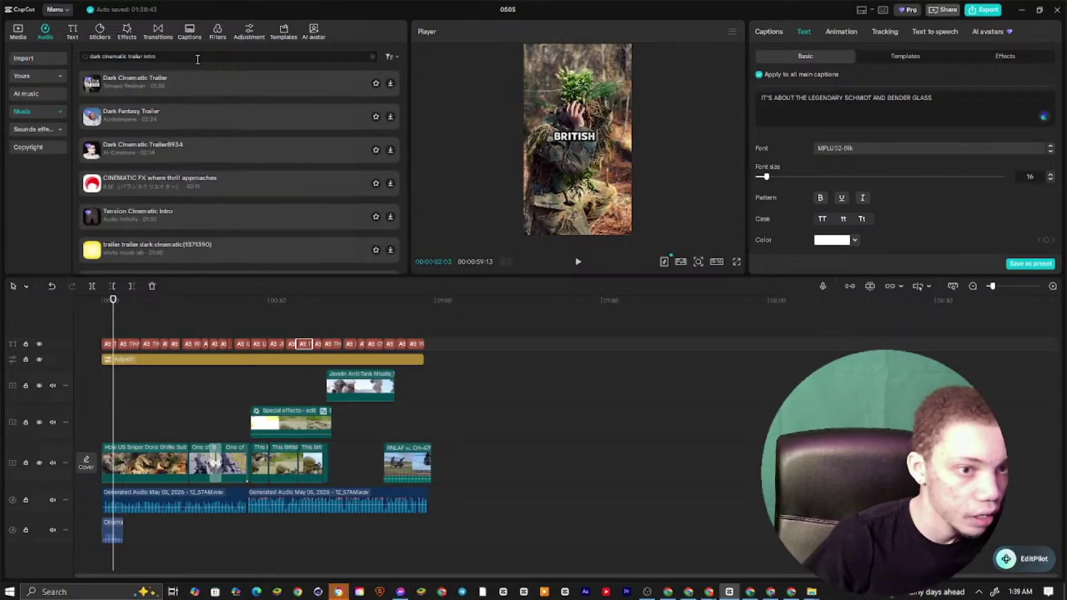
Add the Dark Cinematic Trailer music from the start of the timeline and trim it to about one minute
{"action": "left_click", "coordinate": [283, 92]}
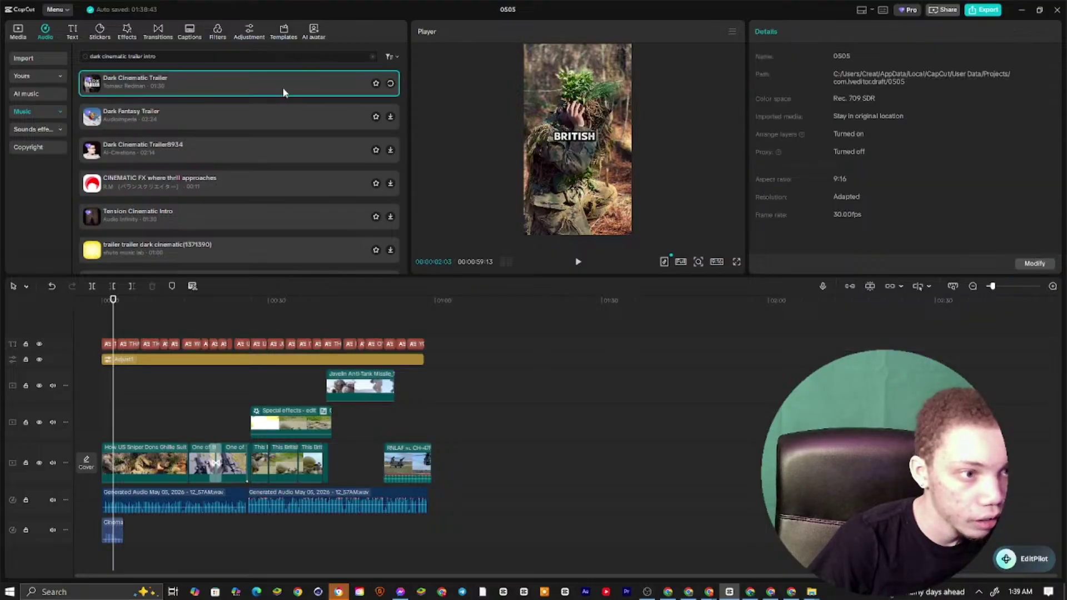
{"action": "left_click", "coordinate": [391, 83]}
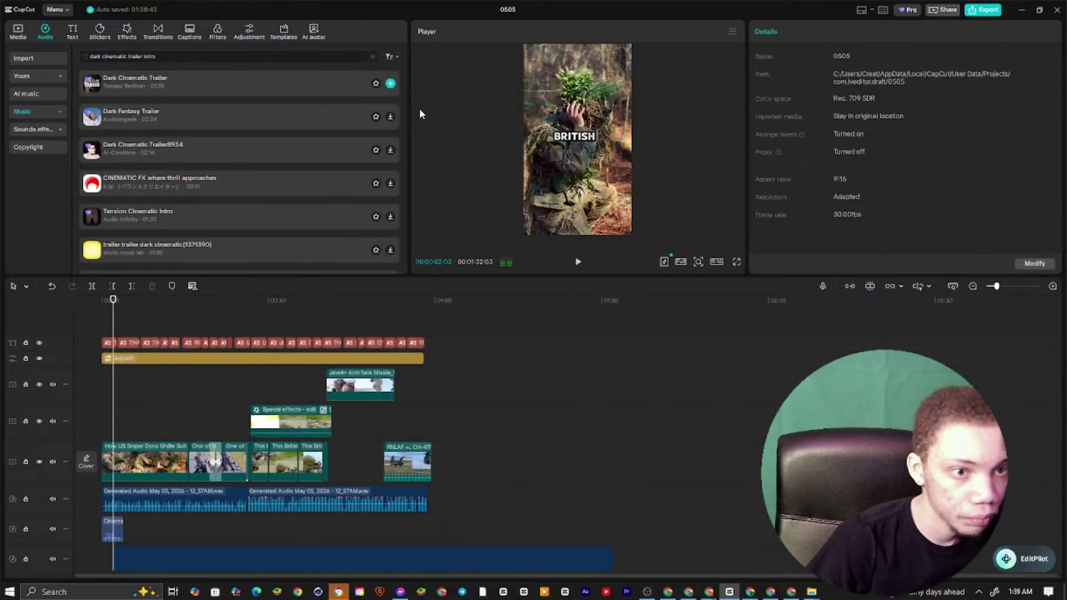
{"action": "left_click_drag", "start_coordinate": [232, 547], "coordinate": [220, 548]}
{"action": "left_click_drag", "start_coordinate": [599, 557], "coordinate": [434, 549]}
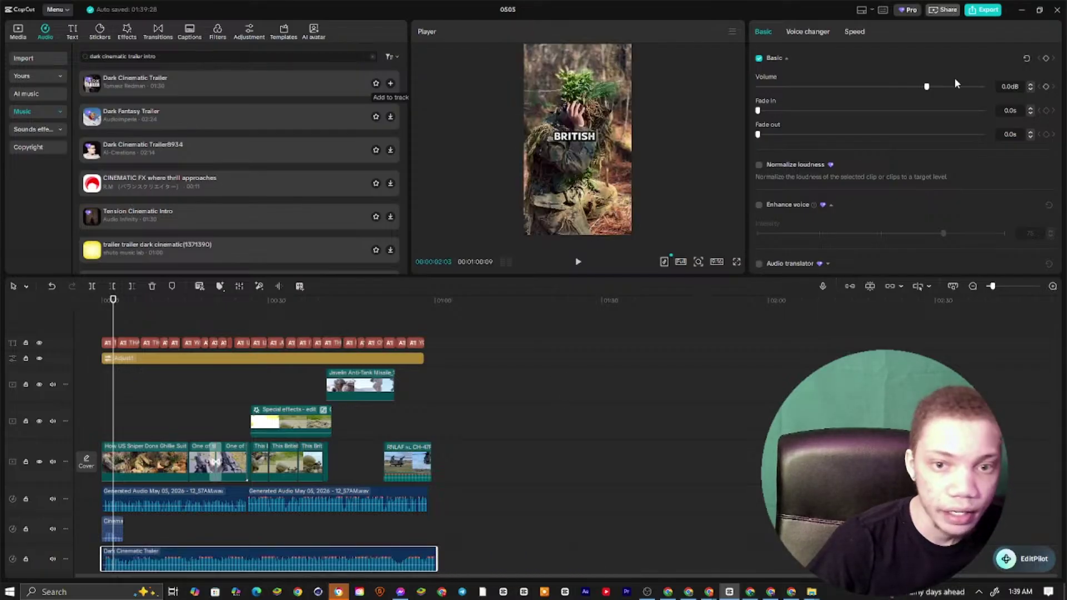
Set the Dark Cinematic Trailer music to -19.7 dB volume with a 0.3 s fade-in while playing the edit
{"action": "left_click_drag", "start_coordinate": [848, 89], "coordinate": [795, 88]}
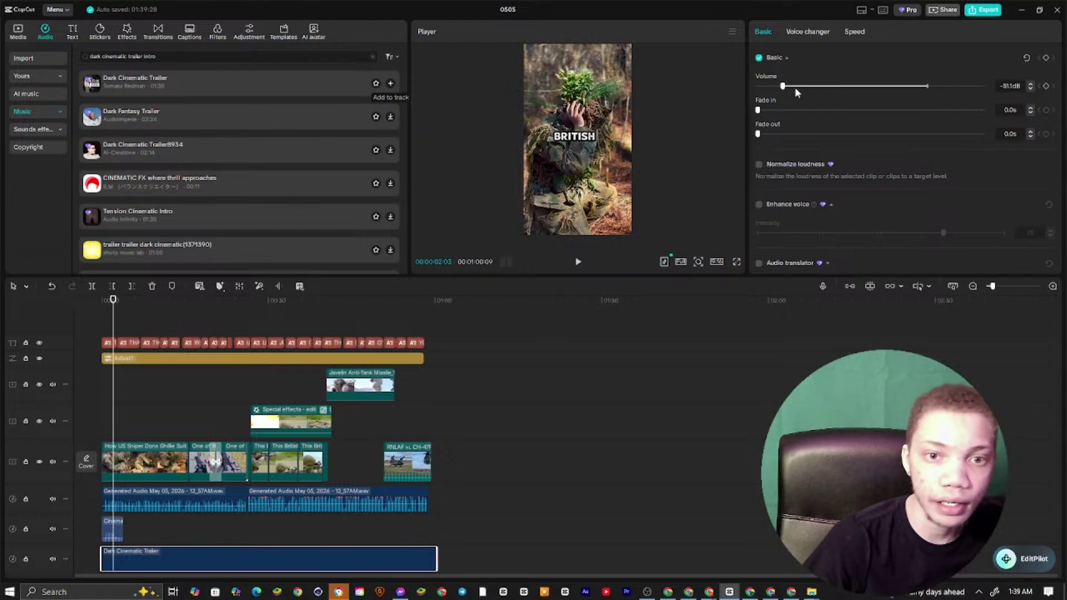
{"action": "left_click", "coordinate": [578, 261]}
{"action": "left_click_drag", "start_coordinate": [828, 86], "coordinate": [877, 88]}
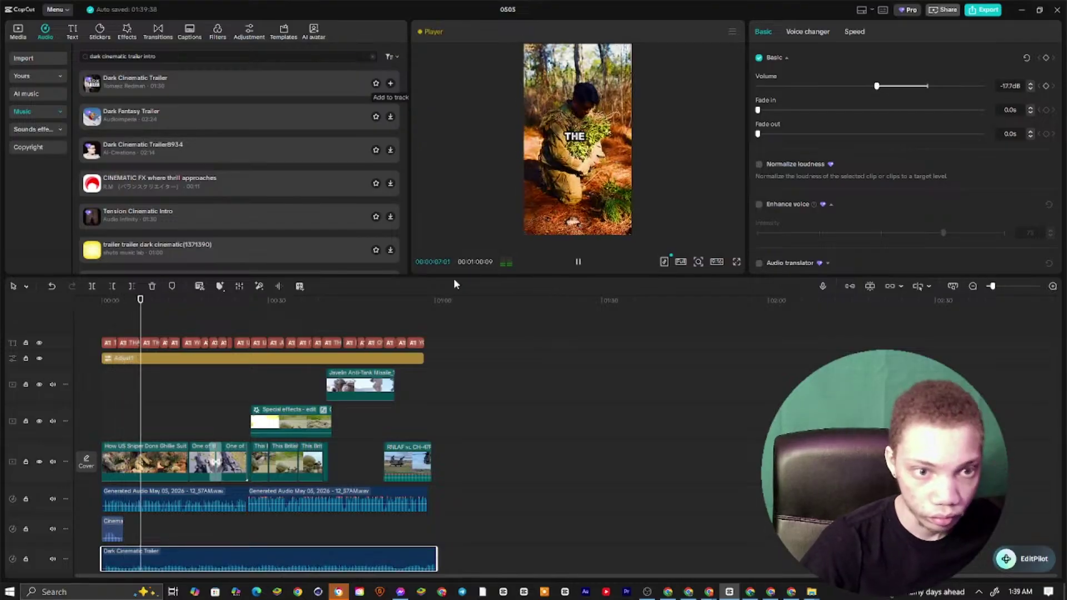
{"action": "left_click_drag", "start_coordinate": [455, 285], "coordinate": [459, 358]}
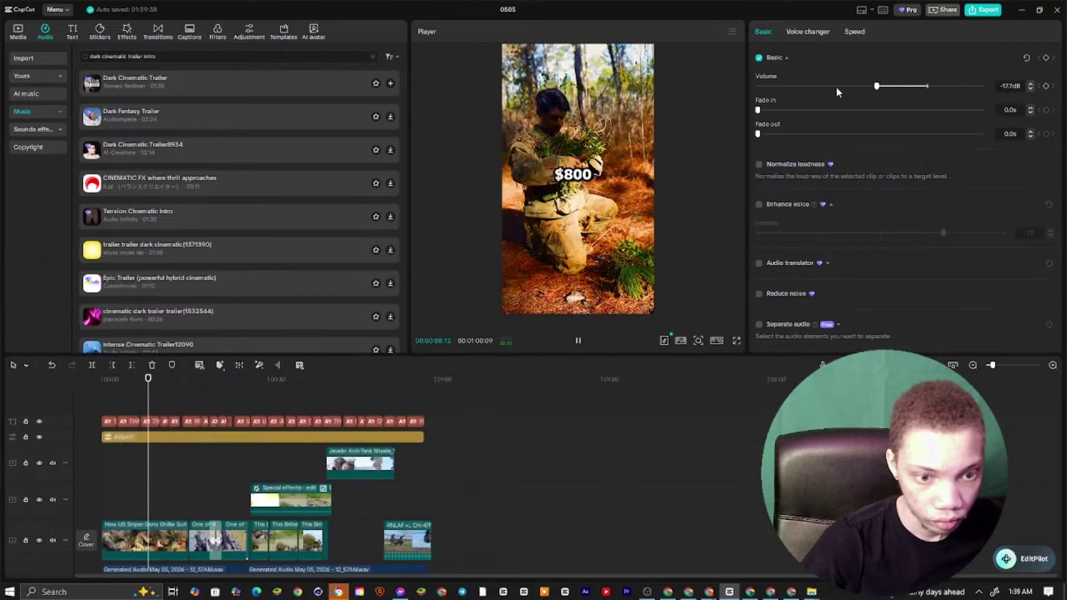
{"action": "left_click", "coordinate": [874, 86]}
{"action": "mouse_move", "coordinate": [758, 110]}
{"action": "left_mouse_down"}
{"action": "mouse_move", "coordinate": [779, 111]}
{"action": "mouse_move", "coordinate": [764, 110]}
{"action": "left_mouse_up"}
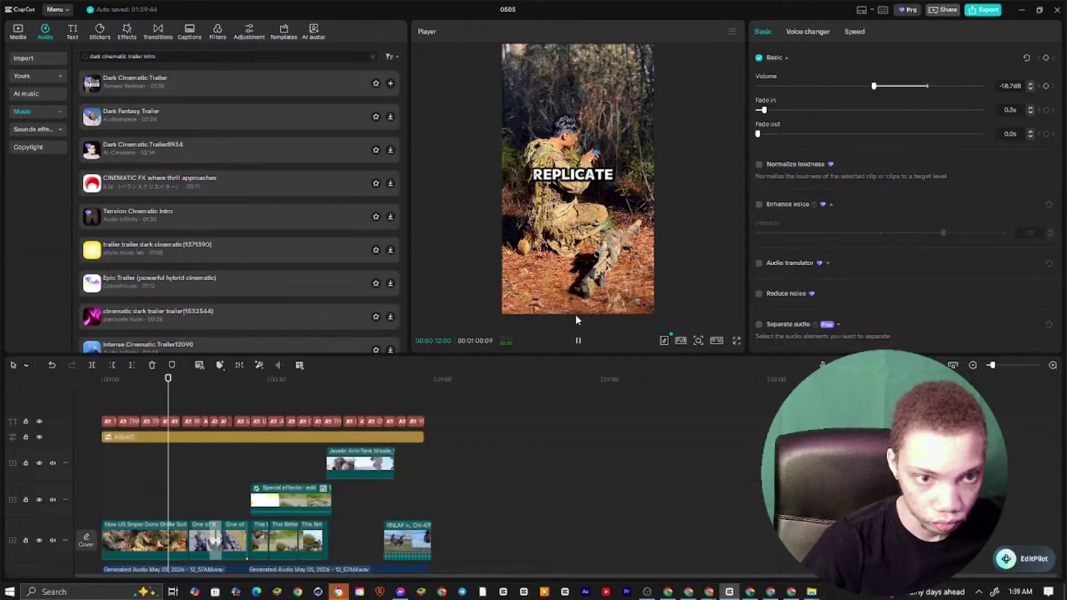
{"action": "left_click", "coordinate": [868, 88]}
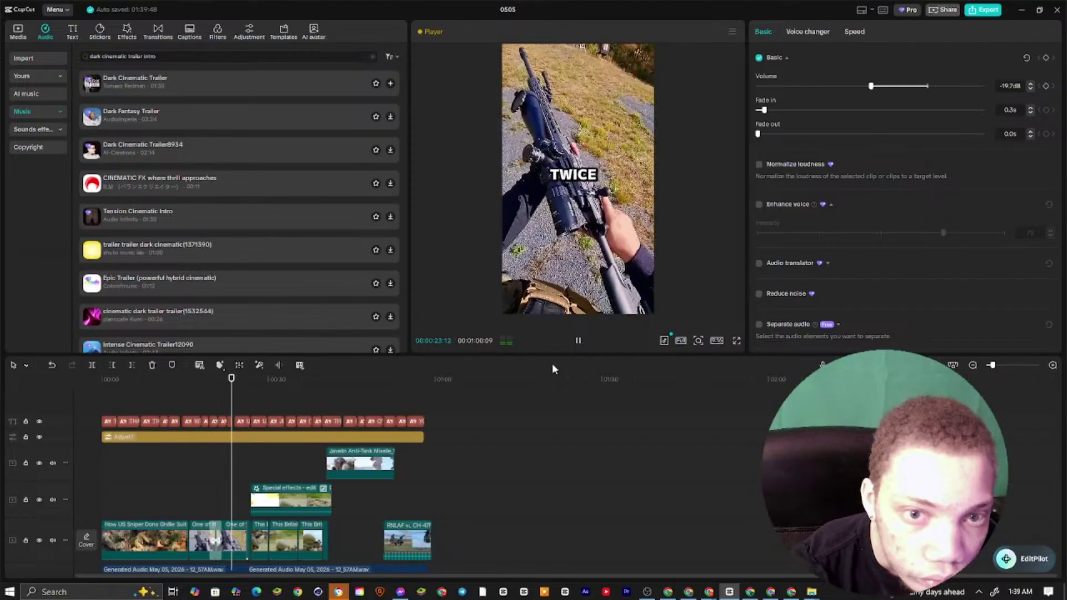
Raise the first generated voice-over clip's volume to 3.2 dB, with all audio tracks in view
{"action": "left_click_drag", "start_coordinate": [552, 364], "coordinate": [570, 283]}
{"action": "left_click", "coordinate": [259, 490]}
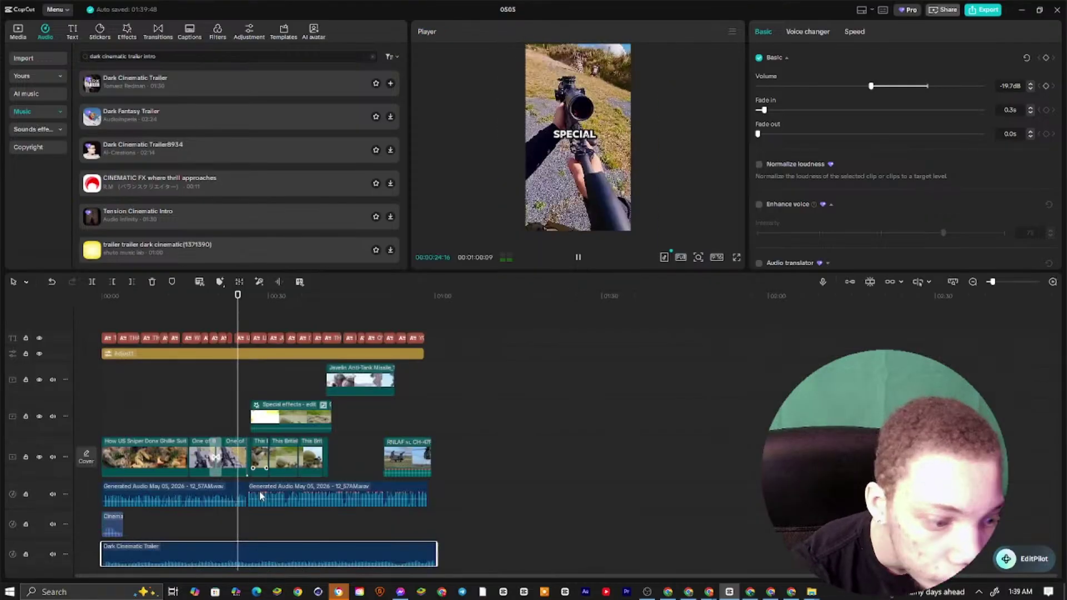
{"action": "key", "text": "space"}
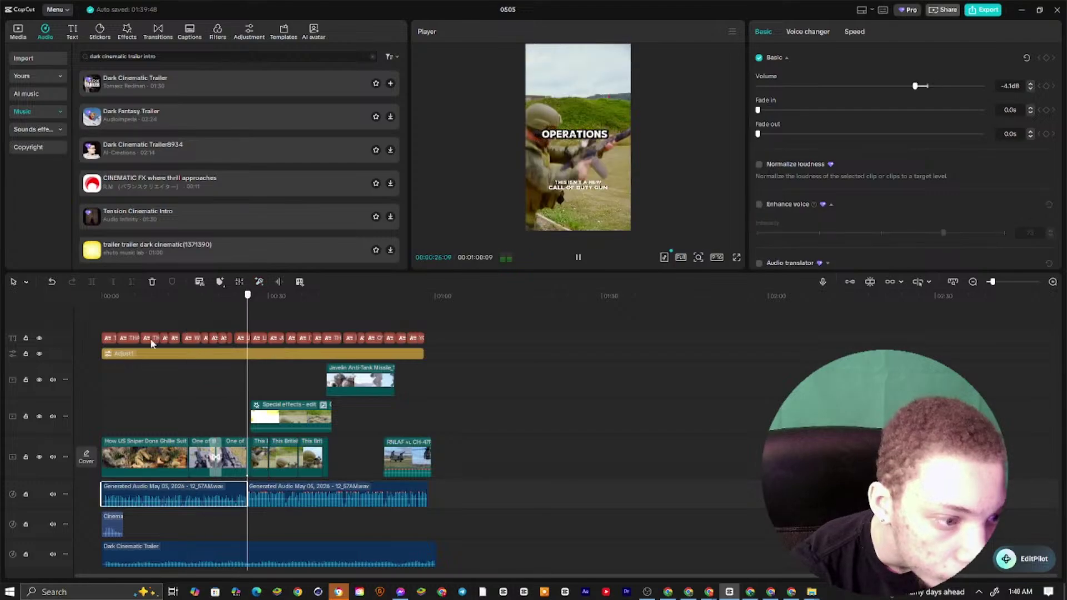
{"action": "key", "text": "space"}
{"action": "left_click_drag", "start_coordinate": [915, 87], "coordinate": [935, 86]}
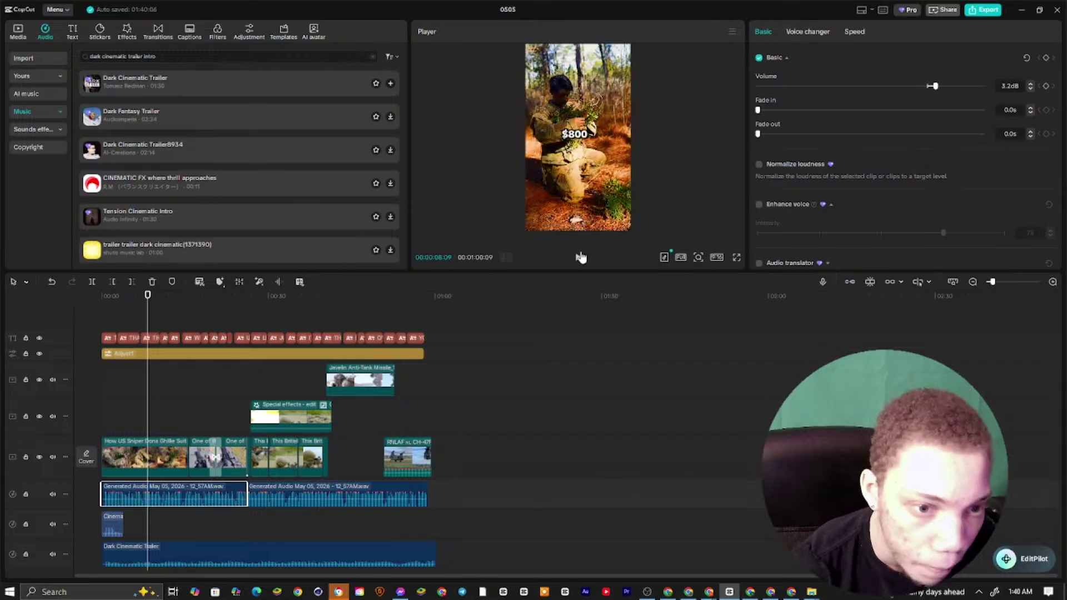
Play the voice-over and music mix from about 8 seconds and again from about 32 seconds
{"action": "left_click", "coordinate": [577, 257]}
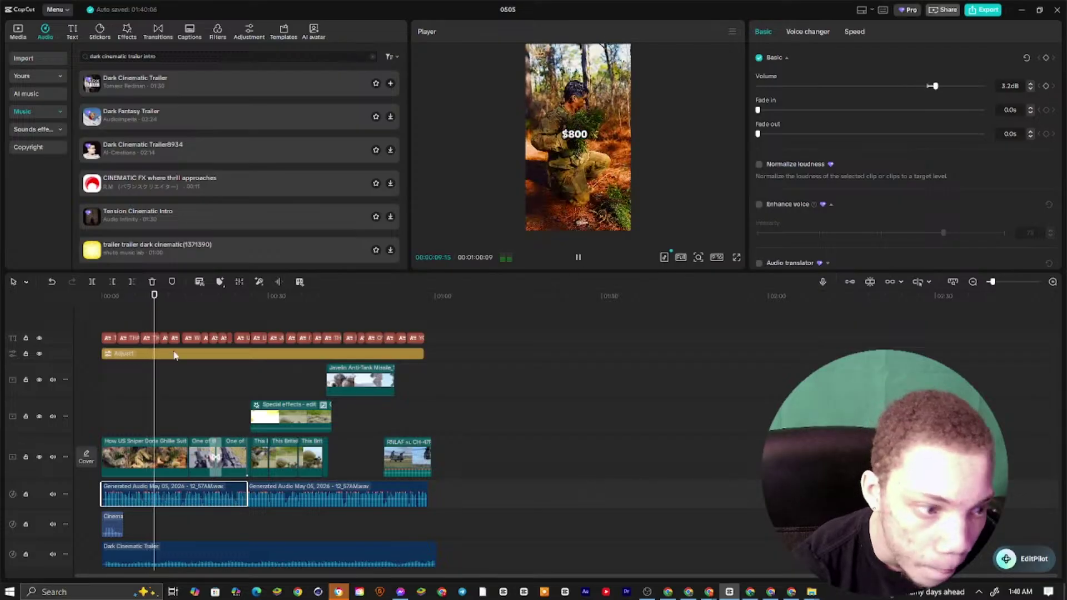
{"action": "left_click_drag", "start_coordinate": [159, 329], "coordinate": [280, 326]}
{"action": "left_click", "coordinate": [578, 256]}
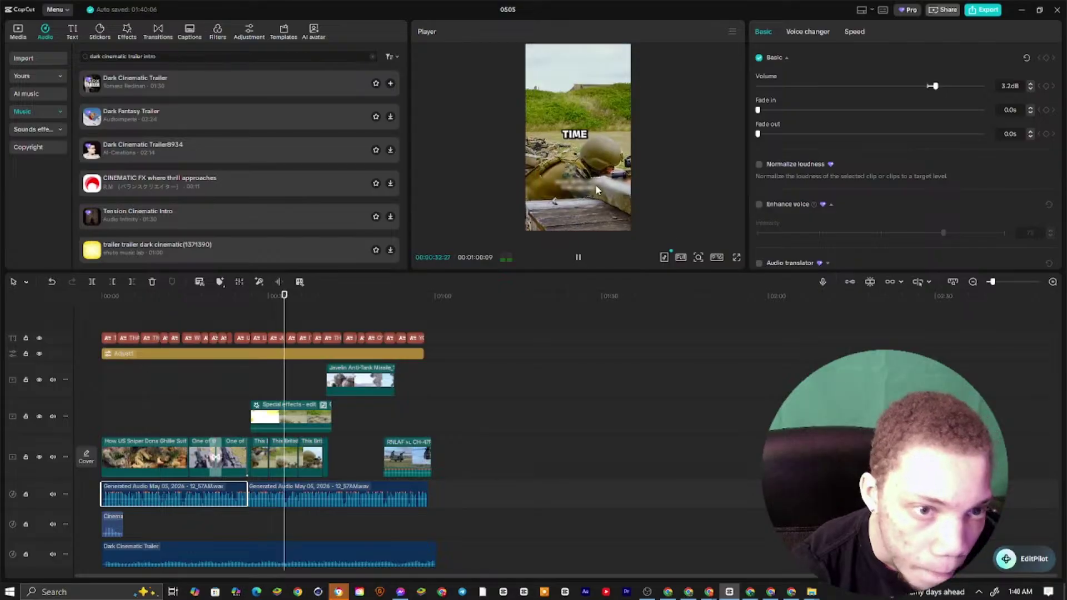
Pause playback at about 37 seconds and enlarge the player preview to check the blurred subtitle under the GLASS caption
{"action": "left_click_drag", "start_coordinate": [606, 270], "coordinate": [582, 329]}
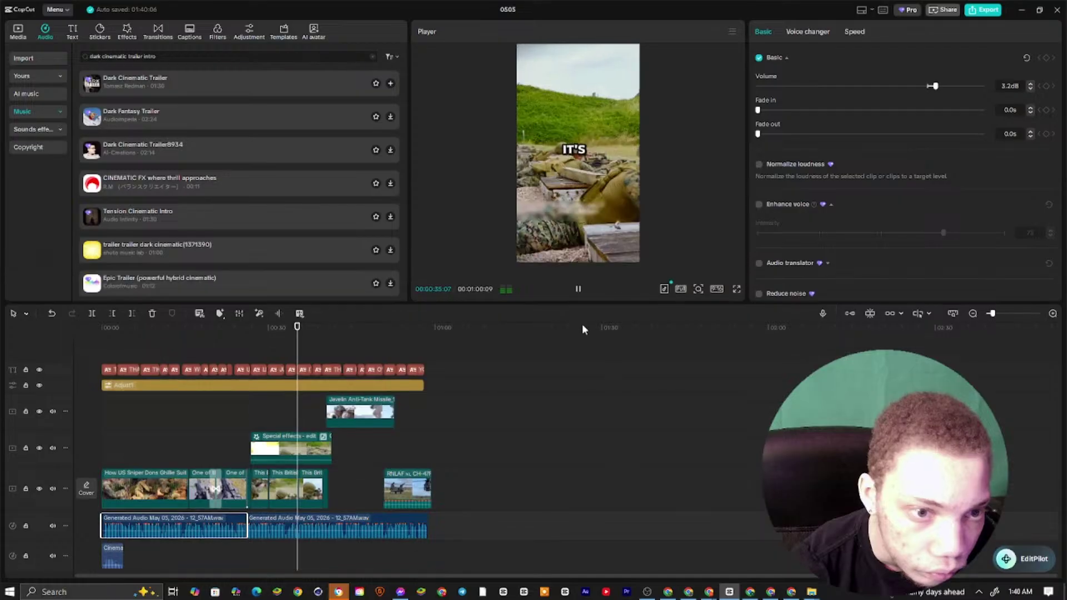
{"action": "left_click", "coordinate": [578, 290]}
{"action": "left_click_drag", "start_coordinate": [575, 304], "coordinate": [572, 309]}
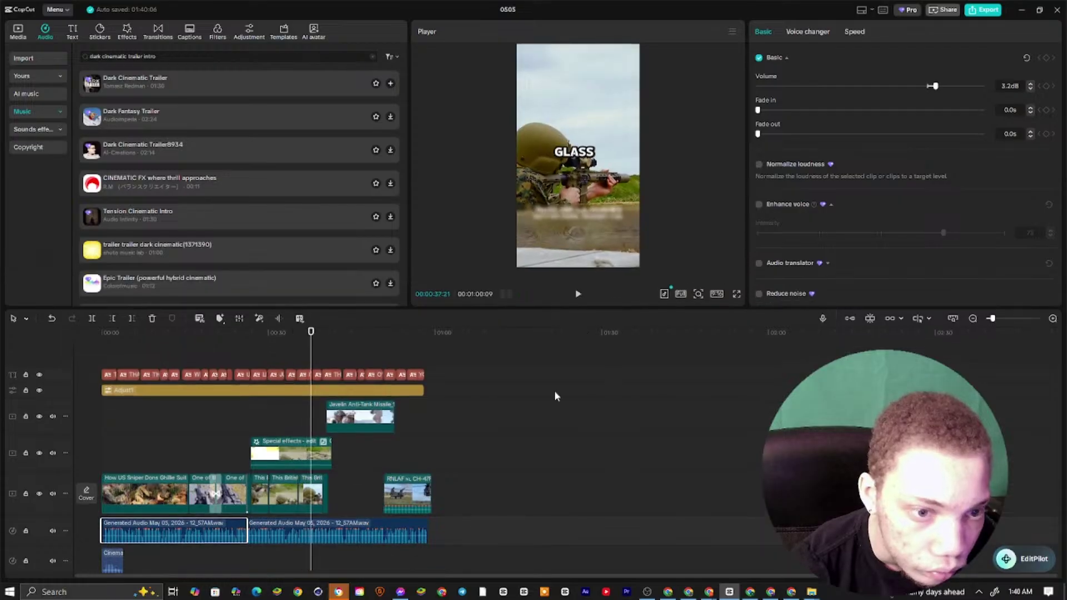
{"action": "left_click", "coordinate": [575, 194]}
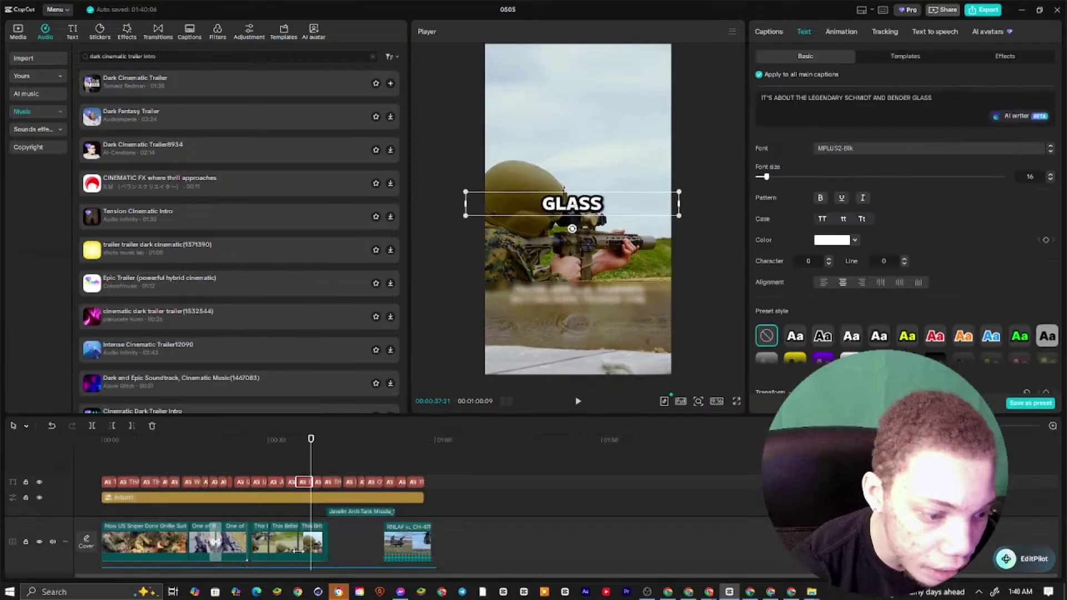
Try to shorten the blurred overlay above the British rifle footage by splitting it at 00:00:39:25 and deleting the remainder
{"action": "left_click", "coordinate": [314, 545]}
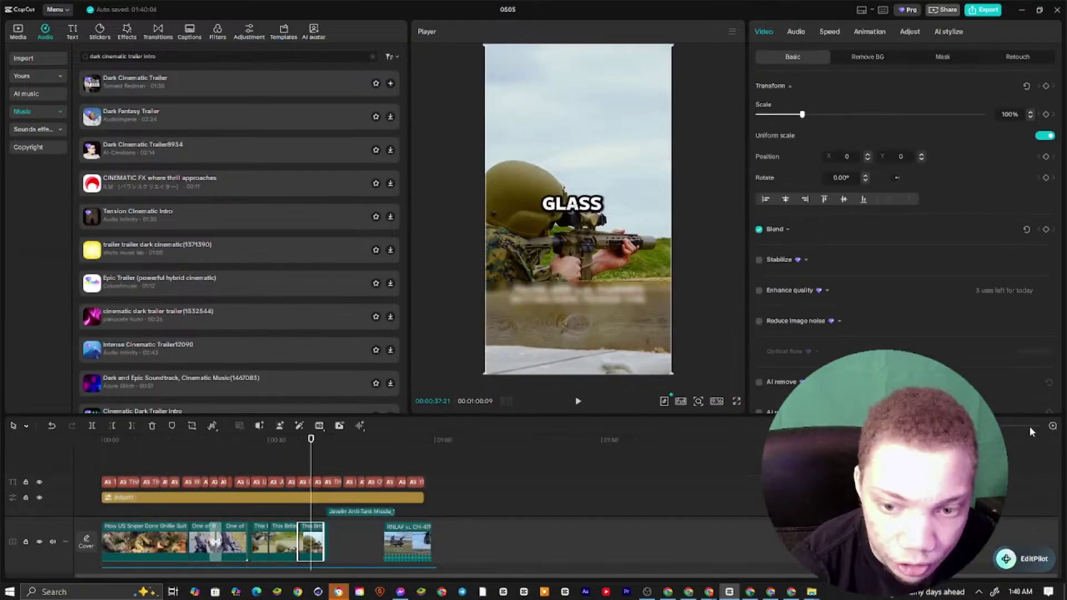
{"action": "scroll", "coordinate": [614, 439], "scroll_direction": "up", "scroll_amount": 6}
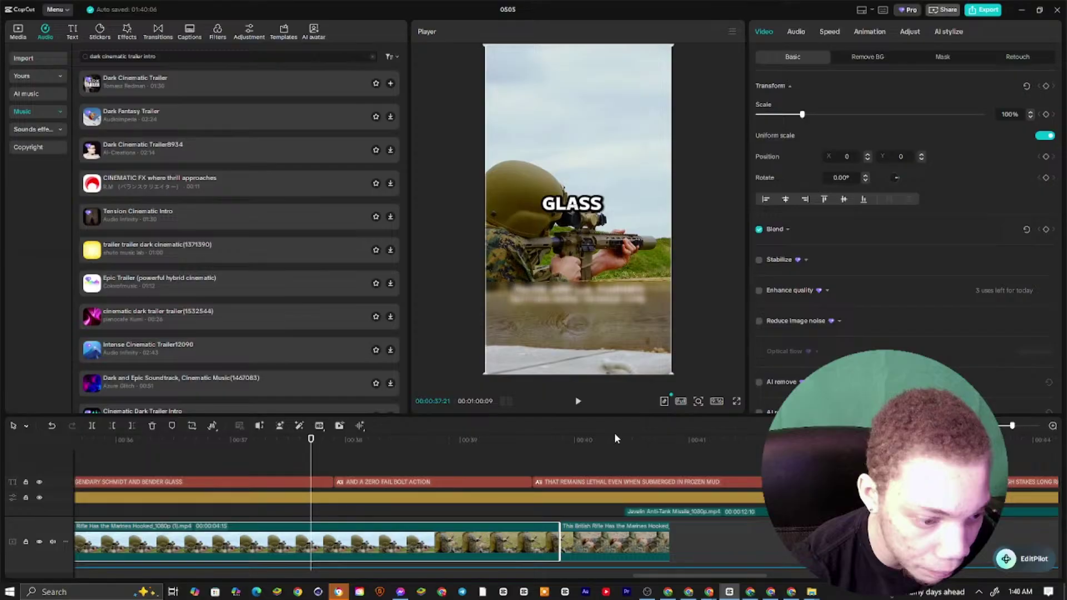
{"action": "left_click_drag", "start_coordinate": [432, 416], "coordinate": [437, 375]}
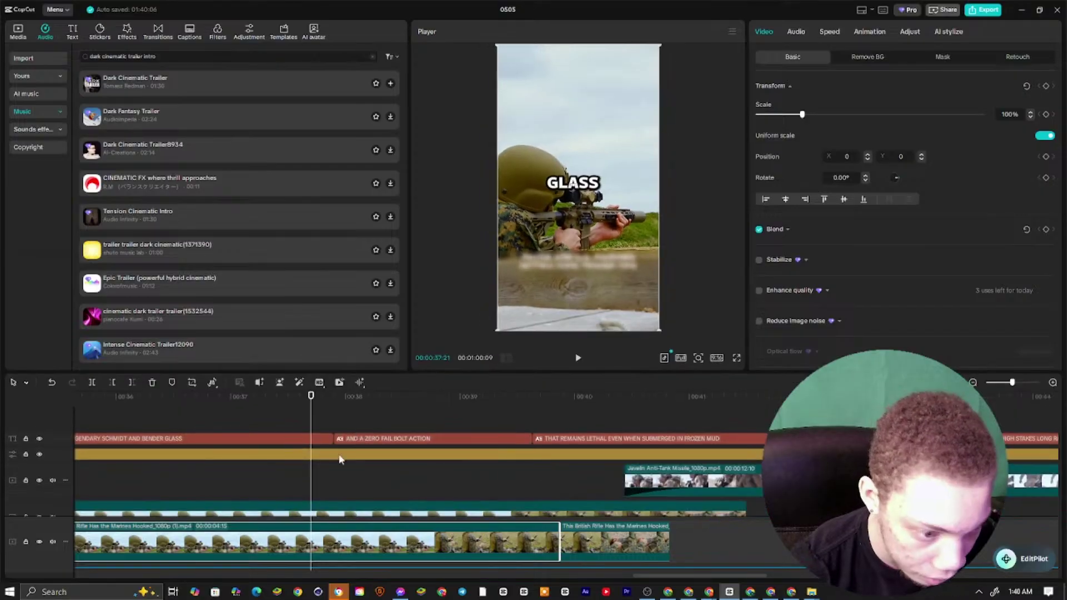
{"action": "left_click_drag", "start_coordinate": [314, 412], "coordinate": [491, 312]}
{"action": "left_click", "coordinate": [543, 454]}
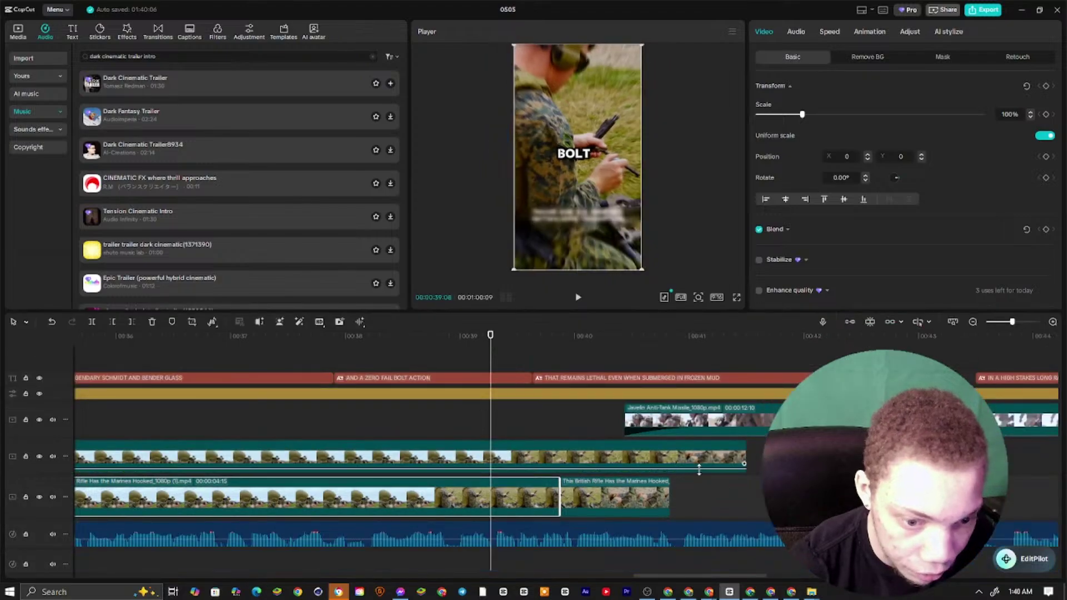
{"action": "left_click_drag", "start_coordinate": [505, 430], "coordinate": [557, 444]}
{"action": "left_click", "coordinate": [93, 322]}
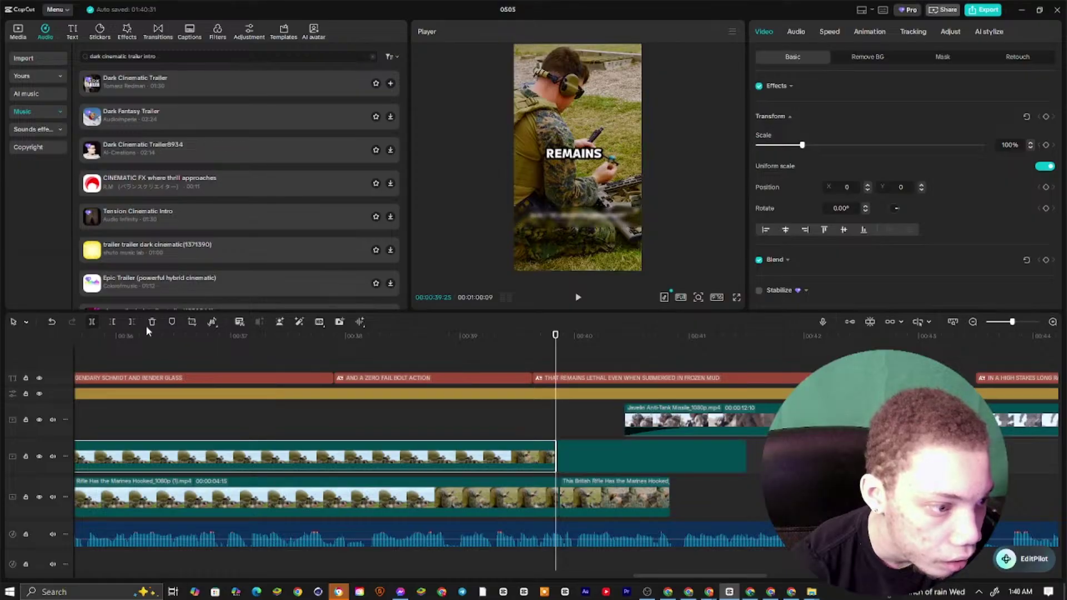
{"action": "left_click", "coordinate": [152, 322]}
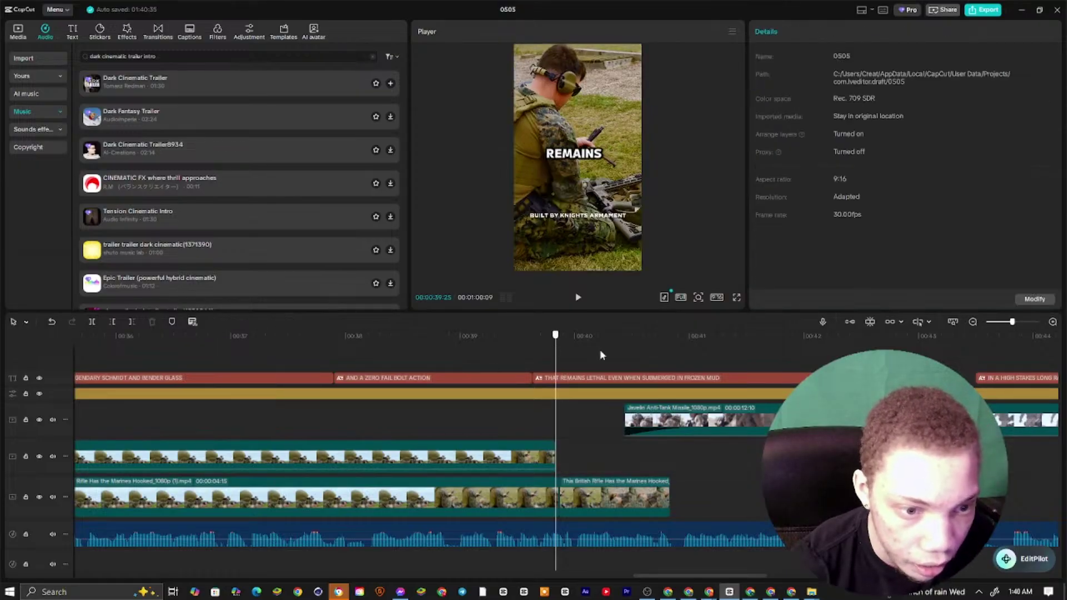
{"action": "left_click", "coordinate": [589, 358]}
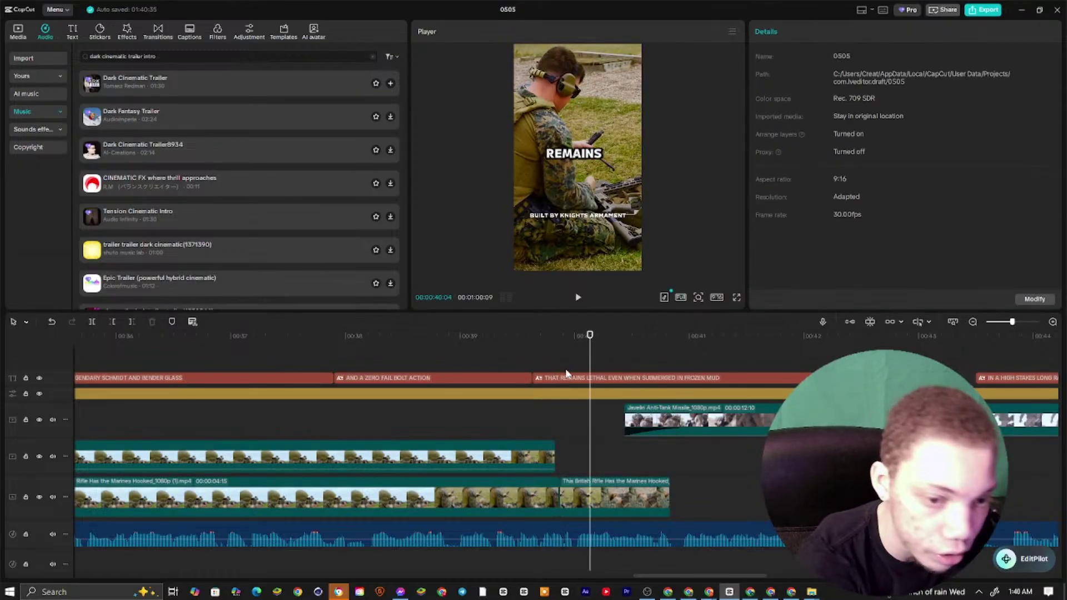
{"action": "key", "text": "ctrl+z"}
Combine the overlay clips above the British rifle footage into one compound clip and check its start at about 27 seconds
{"action": "left_click_drag", "start_coordinate": [707, 516], "coordinate": [364, 459]}
{"action": "right_click", "coordinate": [363, 472]}
{"action": "left_click", "coordinate": [419, 408]}
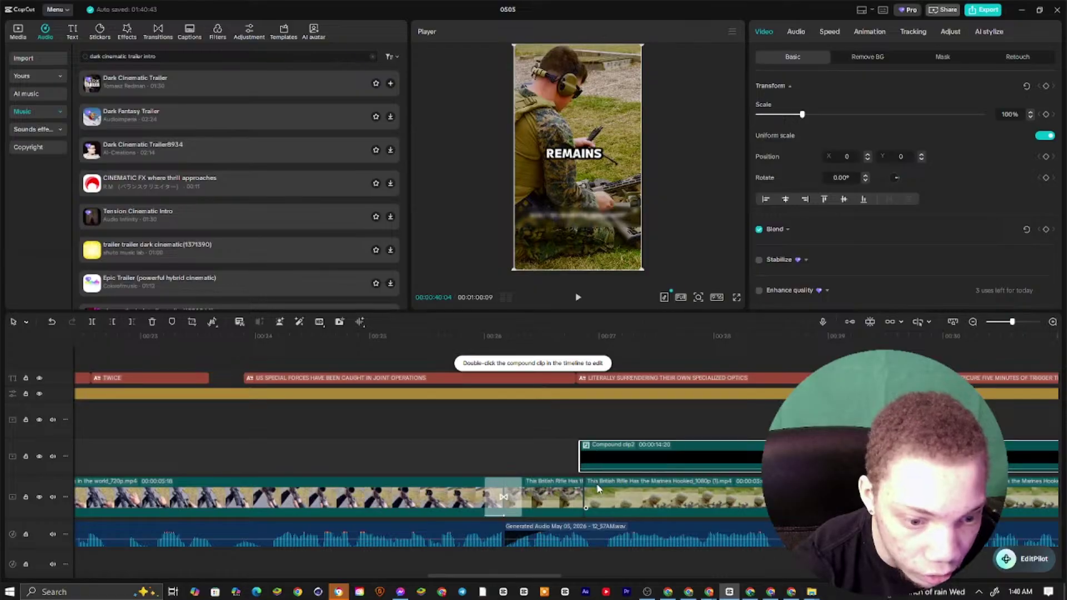
{"action": "left_click", "coordinate": [595, 494]}
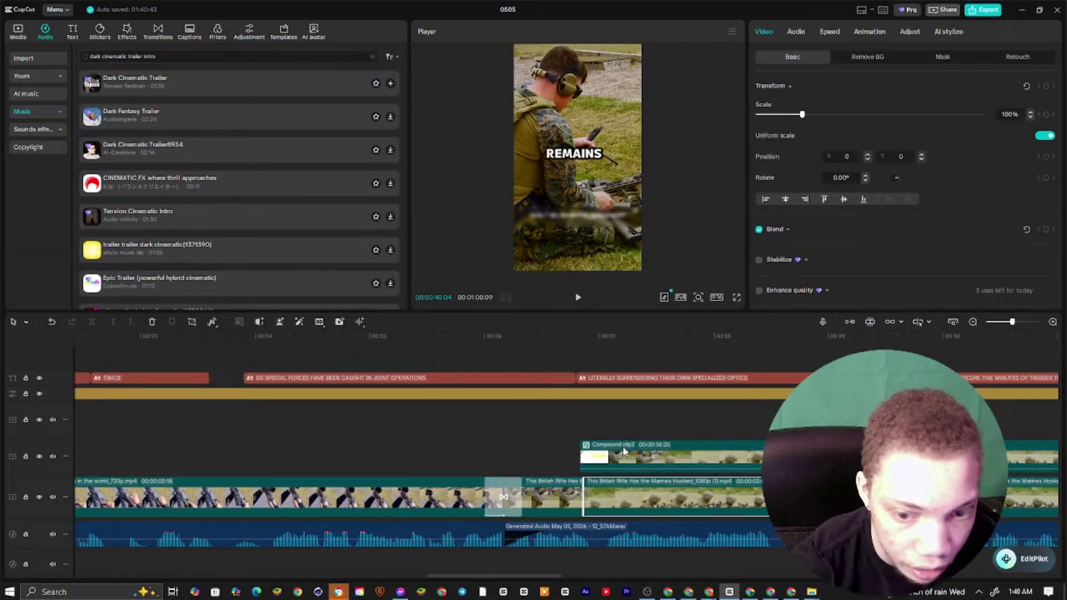
{"action": "left_click", "coordinate": [615, 426]}
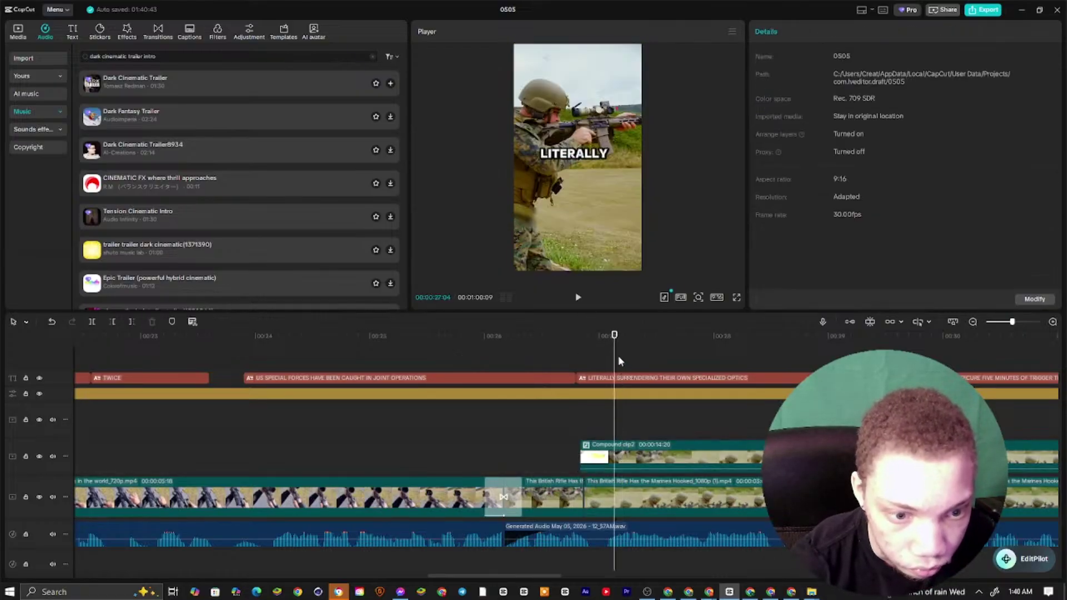
{"action": "left_click", "coordinate": [581, 401]}
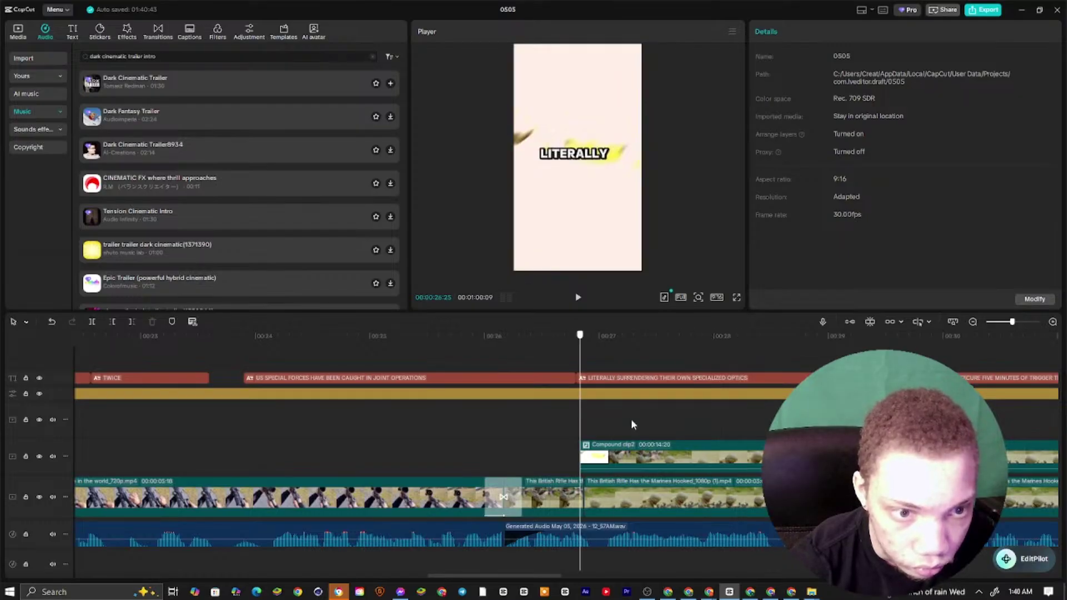
Split Compound clip2 on the timeline at 00:00:27:06 and again at 00:00:27:24
{"action": "left_click", "coordinate": [659, 414]}
{"action": "left_click", "coordinate": [656, 449]}
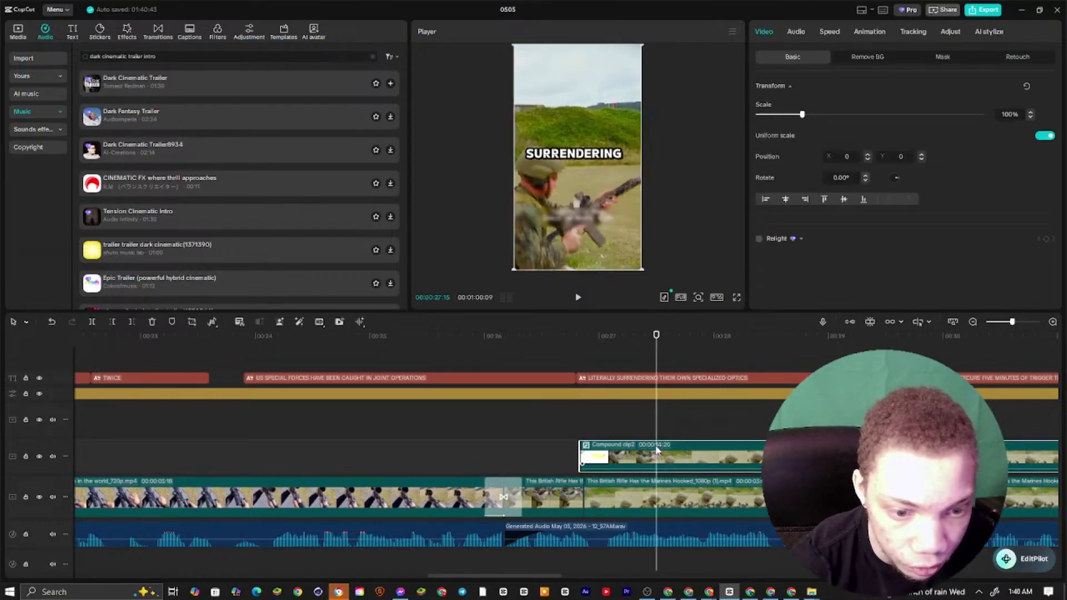
{"action": "left_click", "coordinate": [622, 450]}
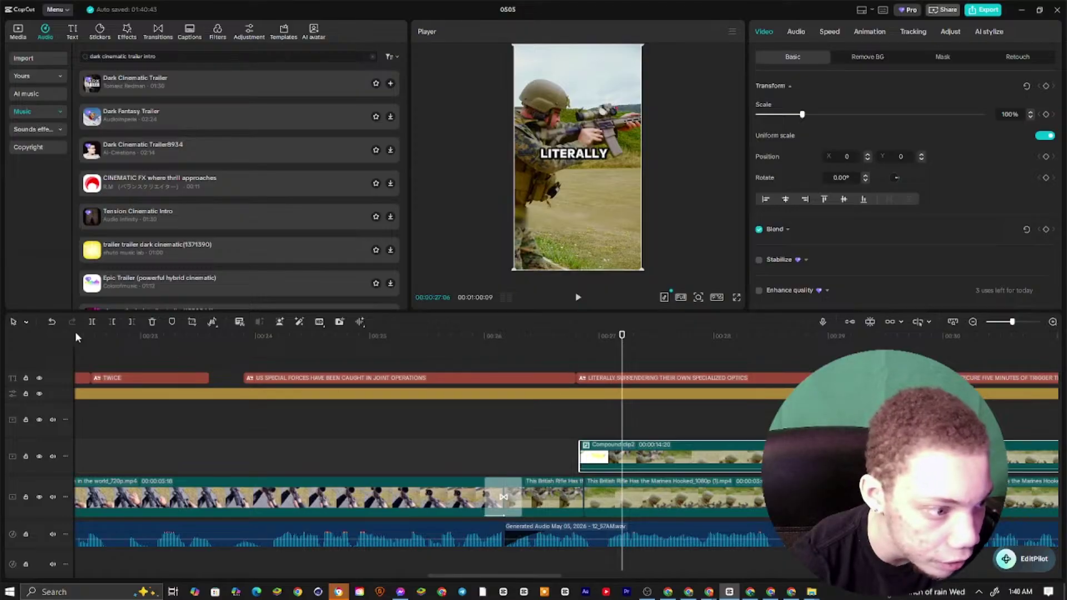
{"action": "left_click", "coordinate": [92, 323]}
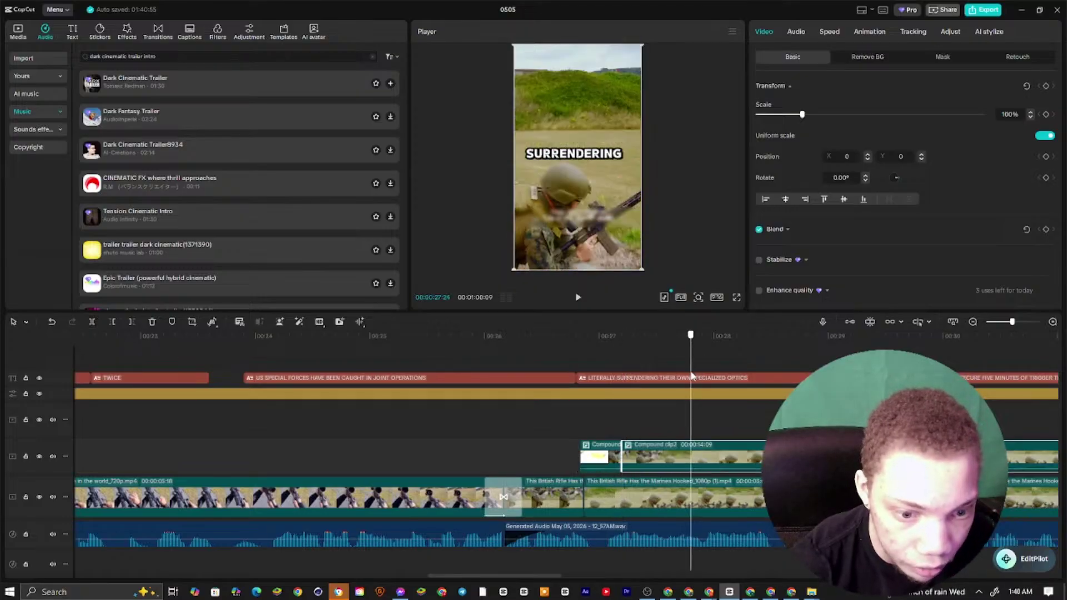
{"action": "left_click", "coordinate": [93, 322]}
Apply the Shake Slide out animation to the short middle piece of Compound clip2 with a 0.6 s duration
{"action": "left_click", "coordinate": [655, 358]}
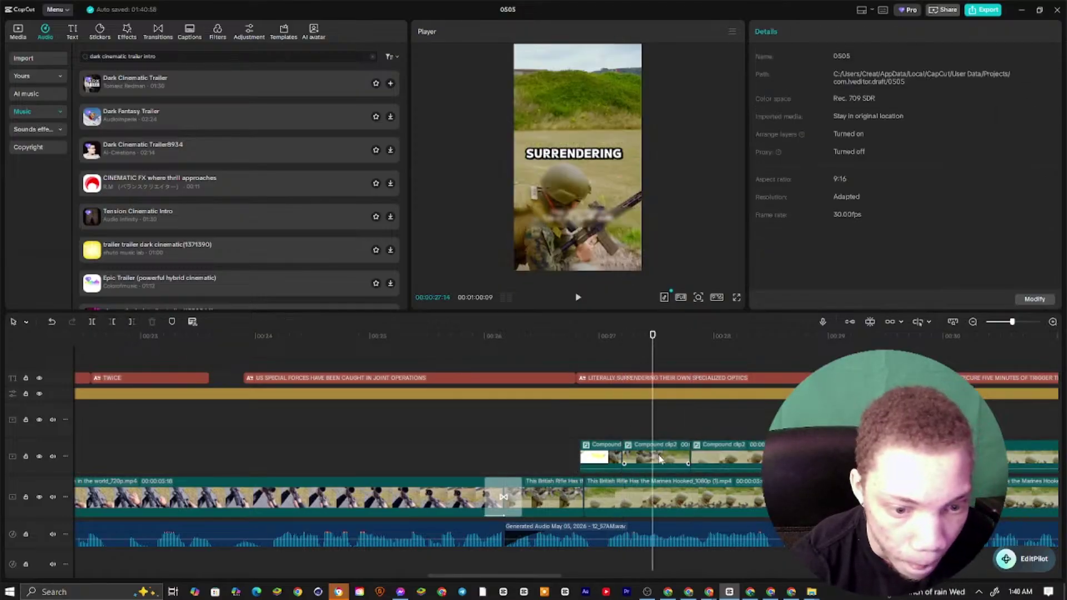
{"action": "left_click", "coordinate": [656, 456]}
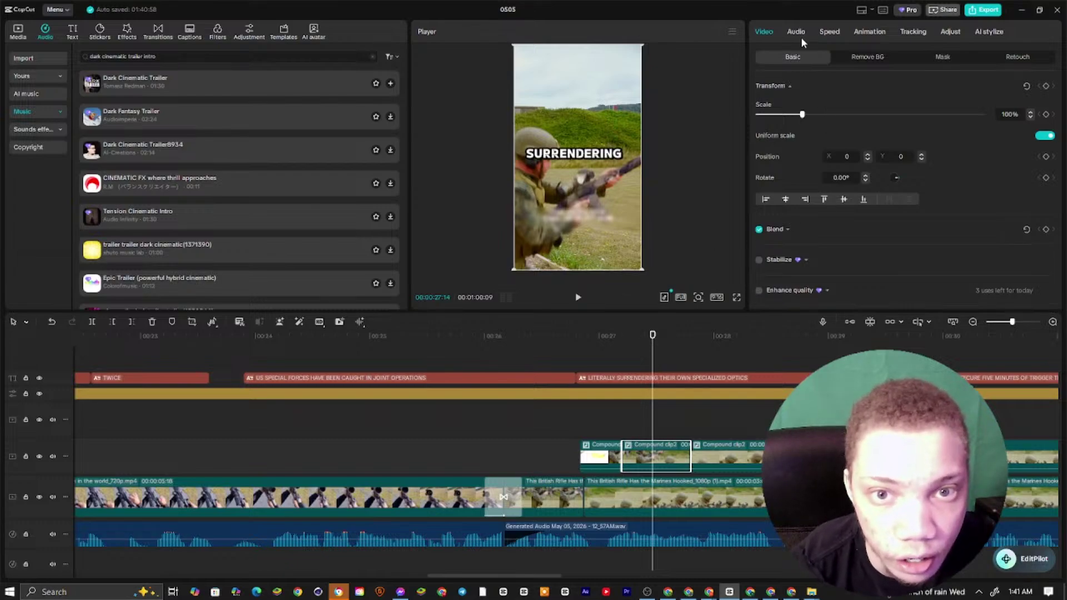
{"action": "left_click", "coordinate": [870, 32]}
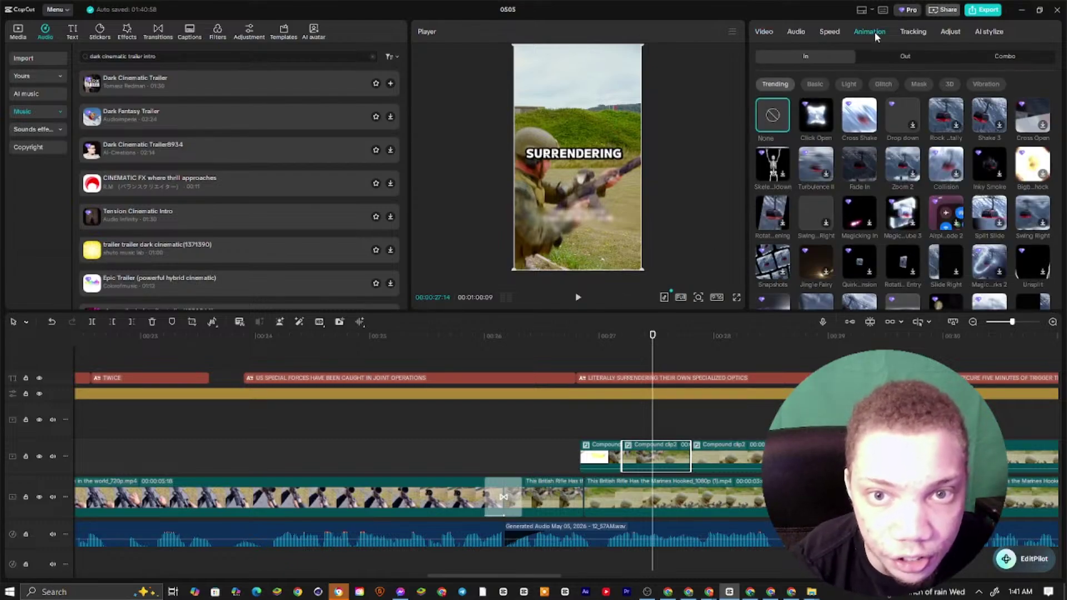
{"action": "left_click", "coordinate": [906, 57]}
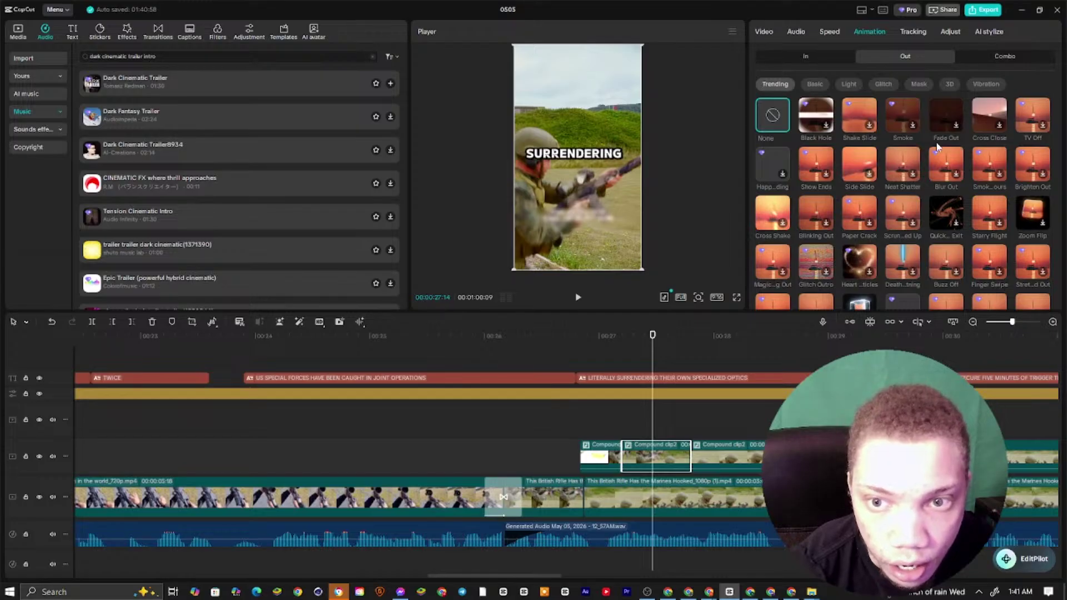
{"action": "left_click", "coordinate": [869, 115]}
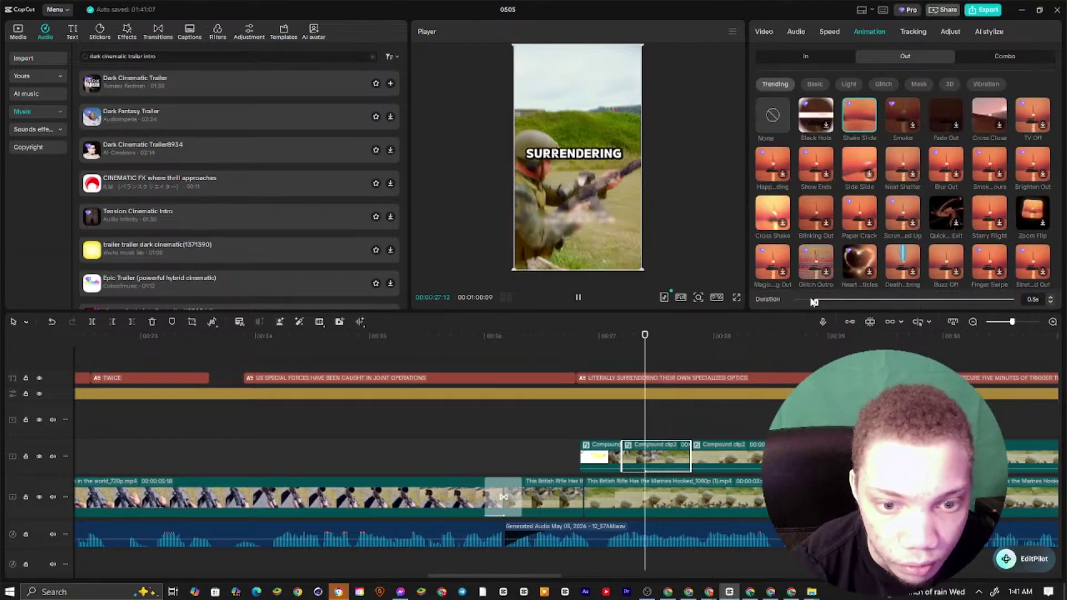
{"action": "left_click_drag", "start_coordinate": [814, 302], "coordinate": [803, 302]}
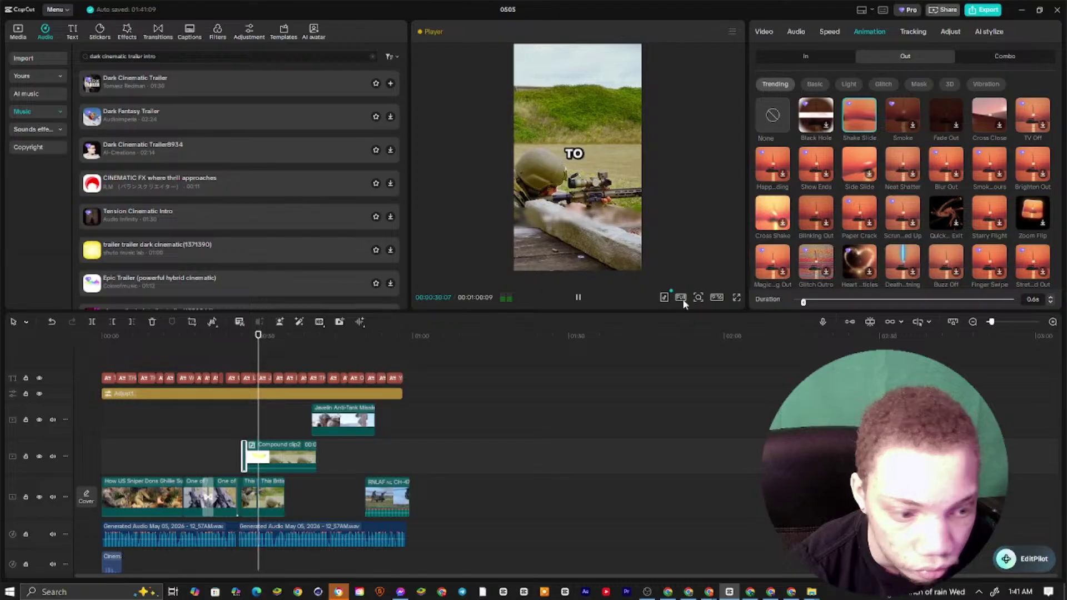
{"action": "left_click", "coordinate": [578, 297]}
Combine every caption, adjustment, video and audio clip on the timeline into one compound clip
{"action": "left_click_drag", "start_coordinate": [583, 312], "coordinate": [583, 181]}
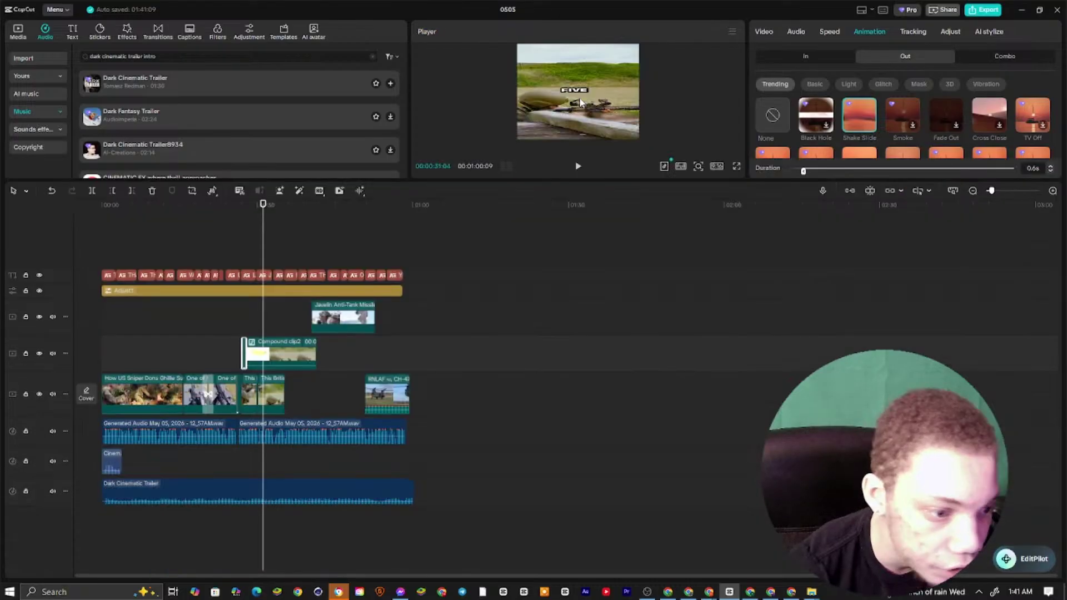
{"action": "key", "text": "ctrl+a"}
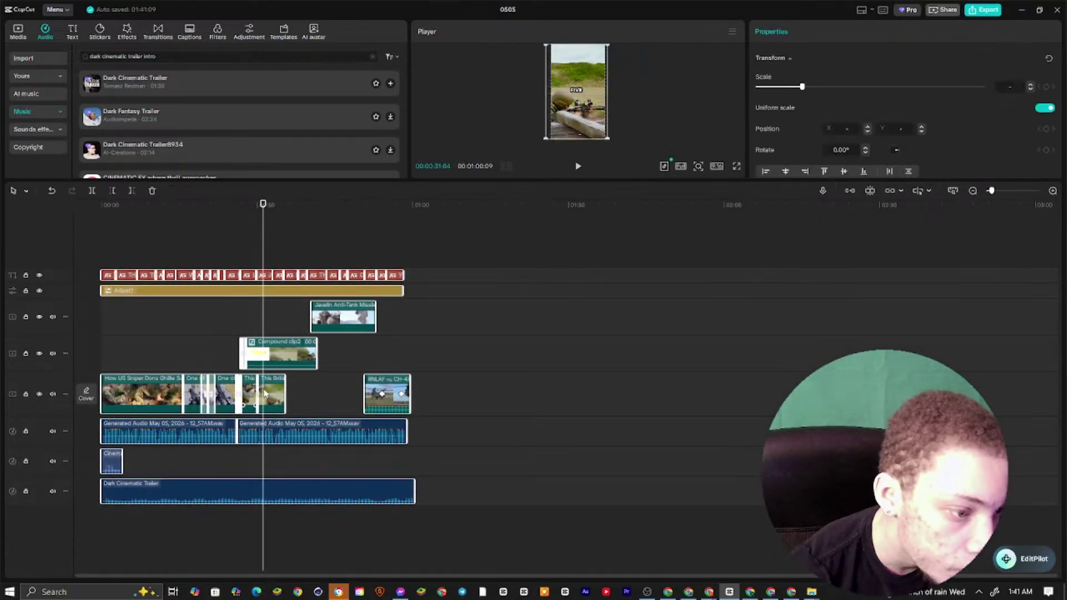
{"action": "left_click", "coordinate": [276, 395]}
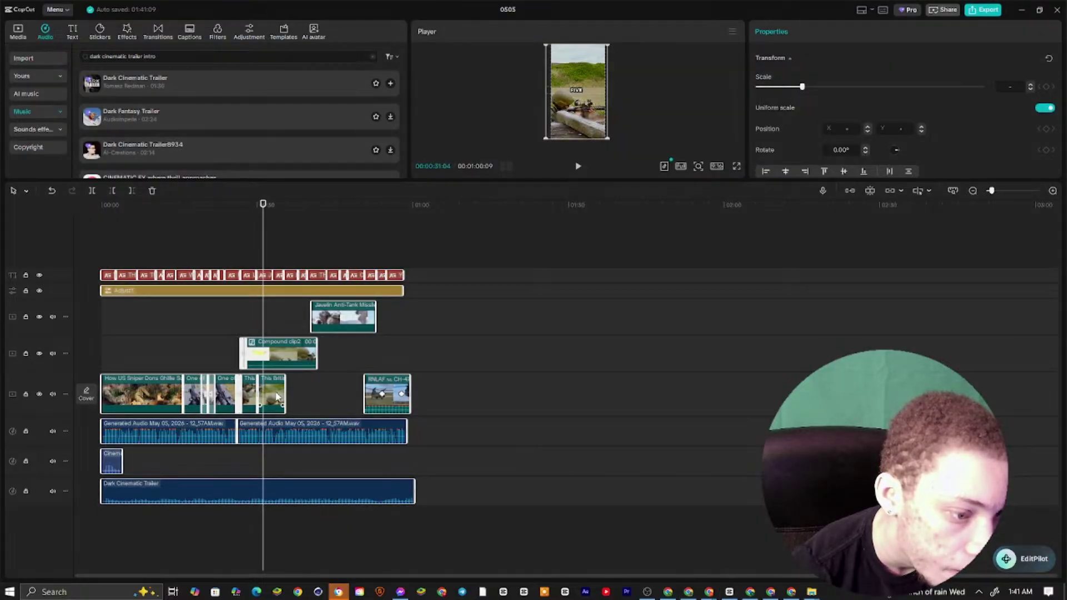
{"action": "right_click", "coordinate": [276, 396]}
{"action": "left_click", "coordinate": [315, 476]}
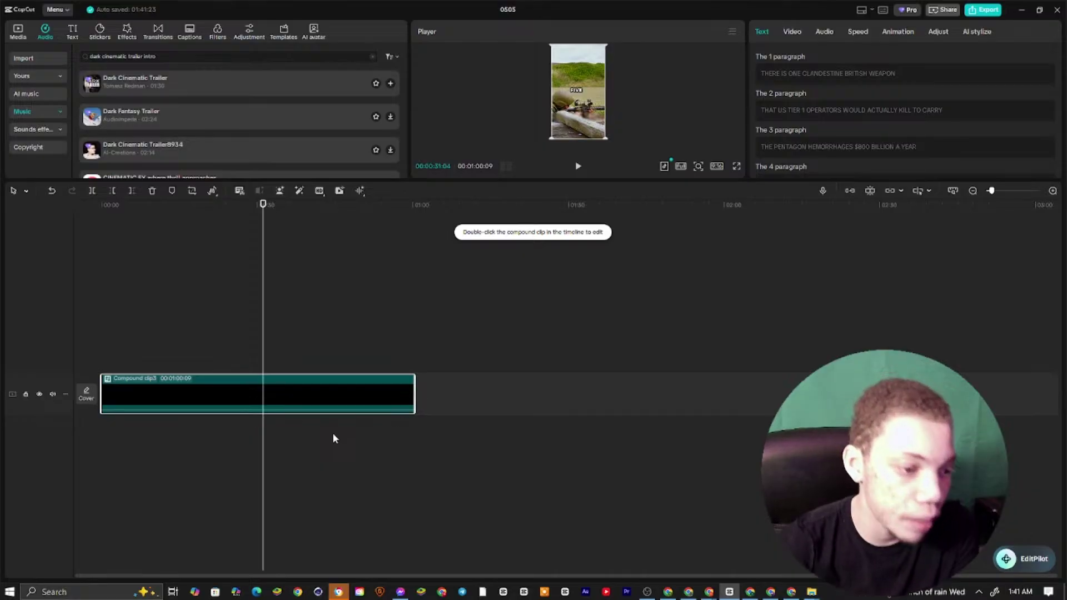
Turn on Motion blur for the full-length compound clip
{"action": "left_click_drag", "start_coordinate": [550, 181], "coordinate": [567, 402]}
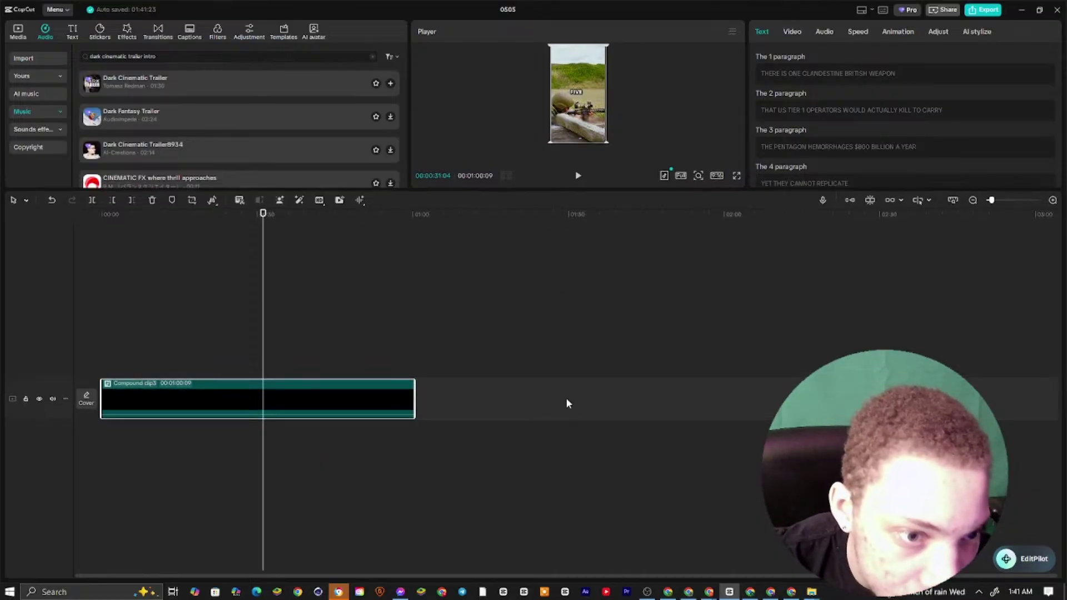
{"action": "left_click", "coordinate": [792, 34]}
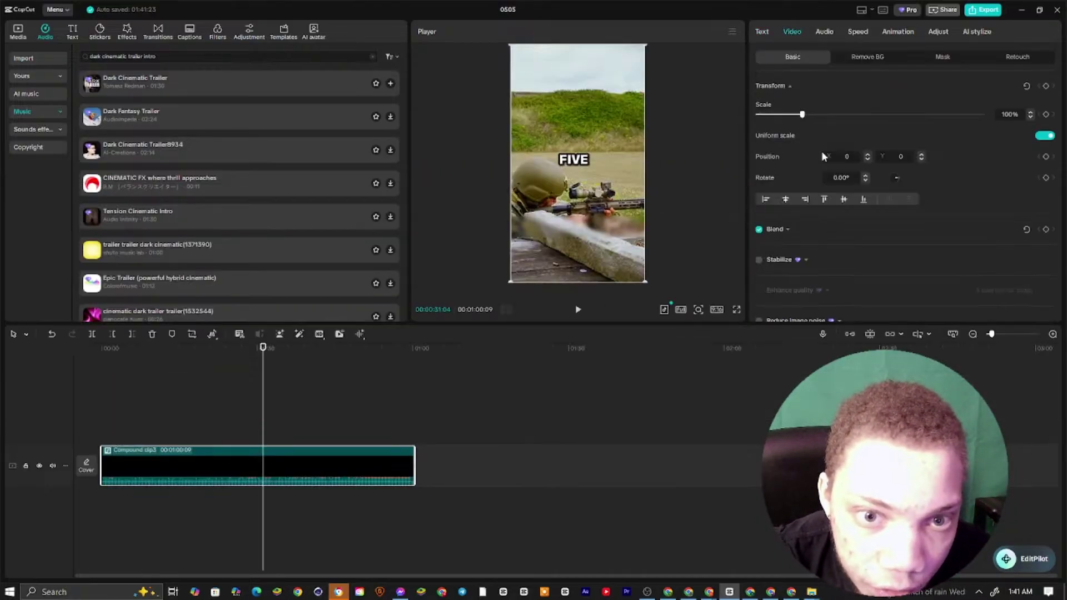
{"action": "scroll", "coordinate": [800, 127], "scroll_direction": "down", "scroll_amount": 6}
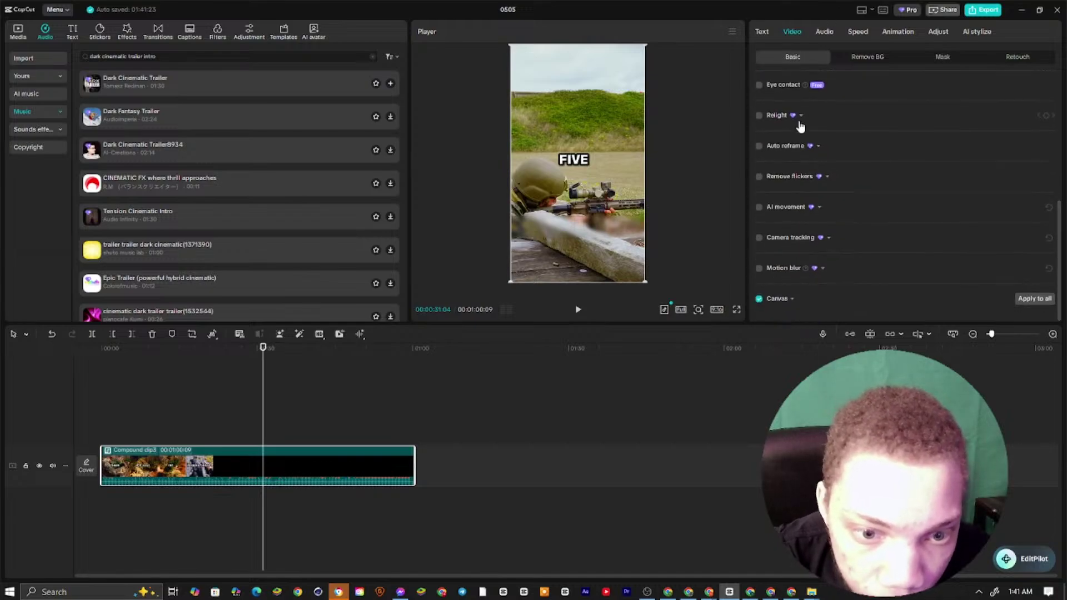
{"action": "left_click", "coordinate": [758, 269]}
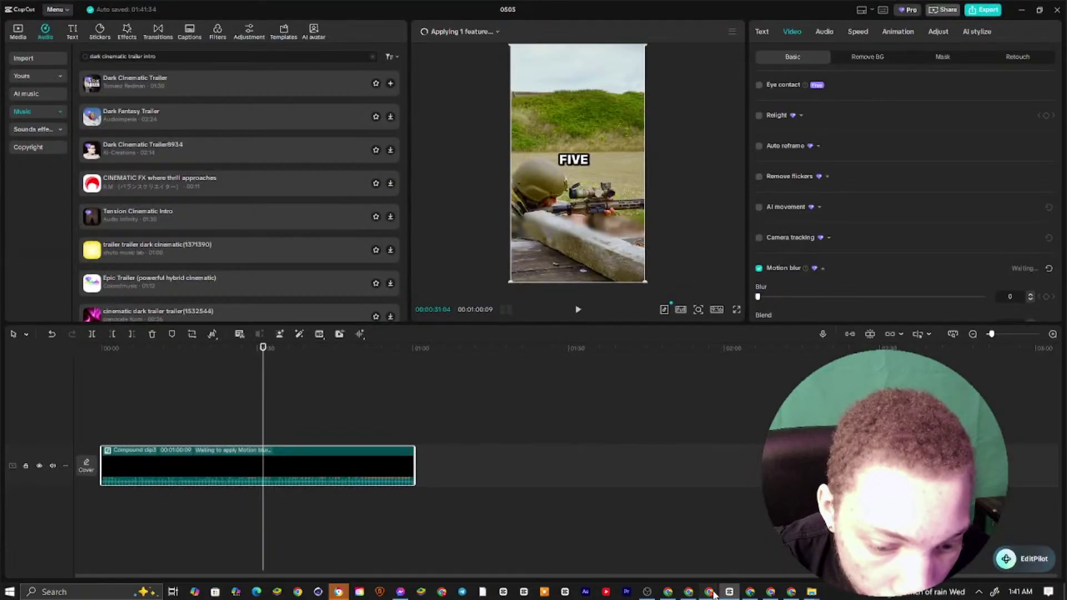
Switch to the Google Keep note and review the script under the title about the British weapon US Rangers would kill for
{"action": "left_click", "coordinate": [709, 592]}
{"action": "left_click", "coordinate": [687, 592]}
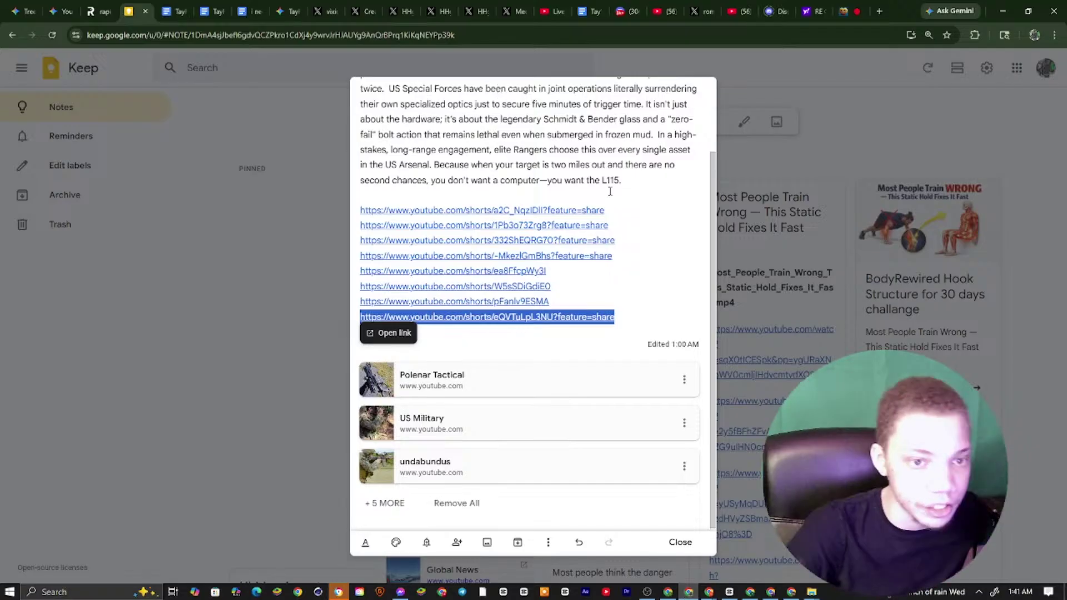
{"action": "scroll", "coordinate": [638, 191], "scroll_direction": "up", "scroll_amount": 2}
{"action": "left_click_drag", "start_coordinate": [621, 268], "coordinate": [600, 98]}
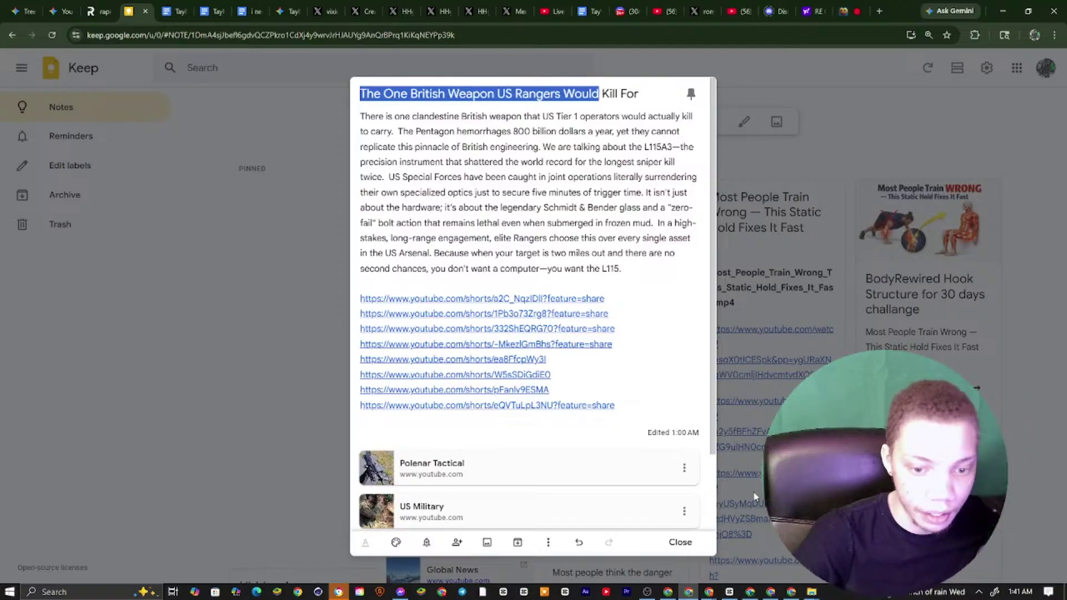
Return to CapCut, check the Motion blur processing progress, and preview the compound clip
{"action": "left_click", "coordinate": [737, 593]}
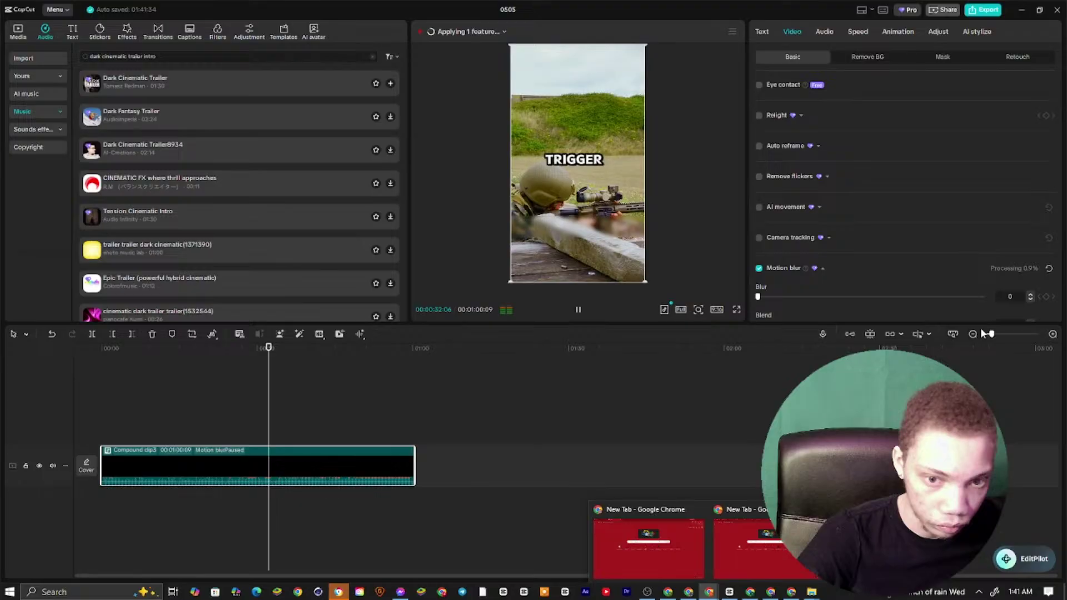
{"action": "left_click", "coordinate": [461, 32]}
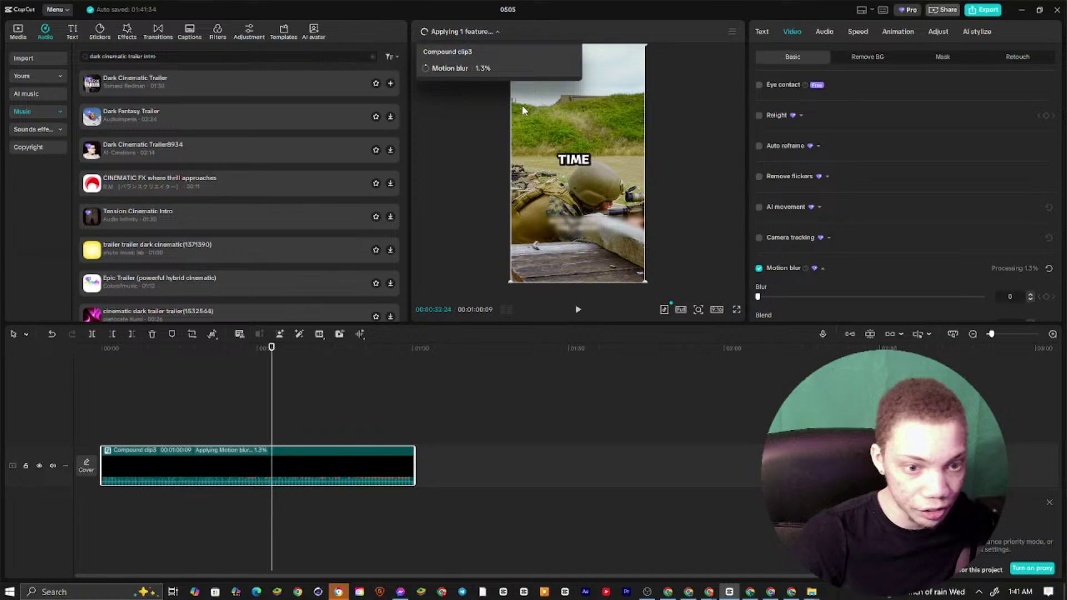
{"action": "left_click", "coordinate": [578, 309]}
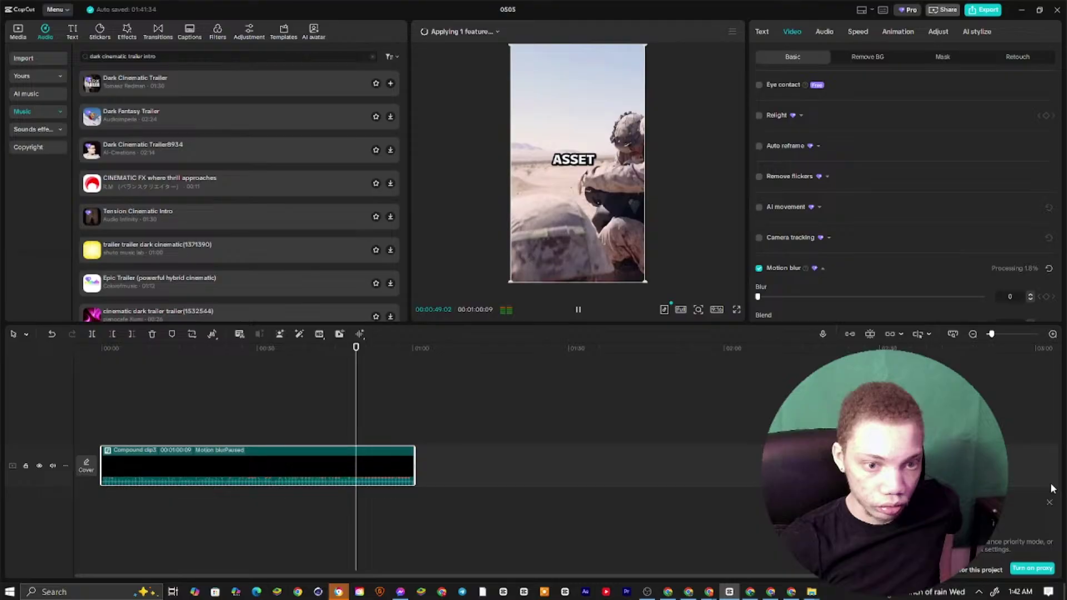
{"action": "left_click", "coordinate": [578, 311]}
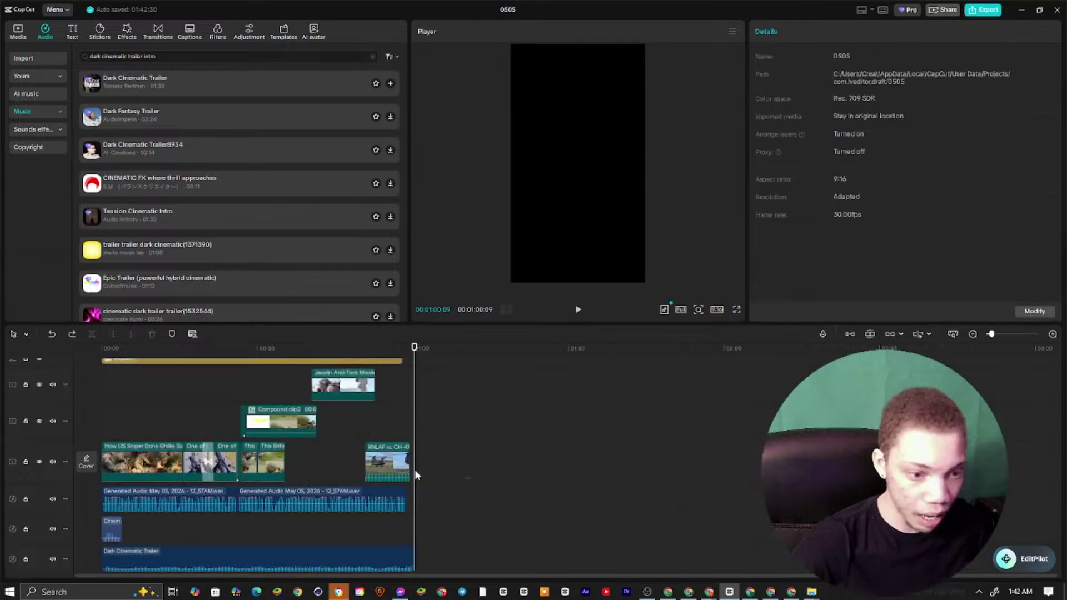
Select all the separate video clips across the three video tracks and set their volume to -∞ dB
{"action": "left_click_drag", "start_coordinate": [470, 482], "coordinate": [71, 368]}
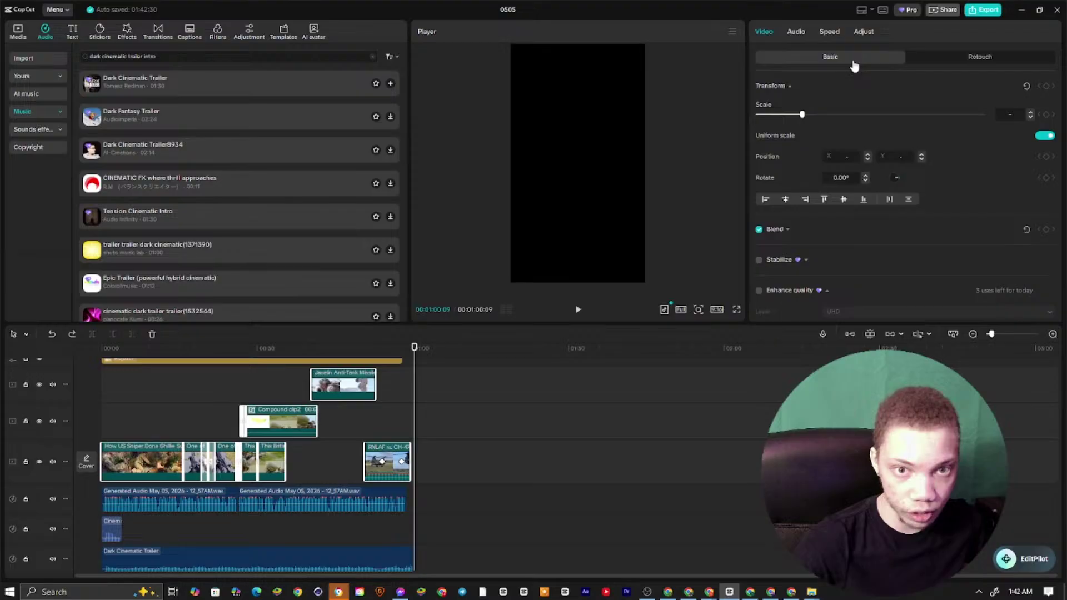
{"action": "left_click", "coordinate": [795, 32]}
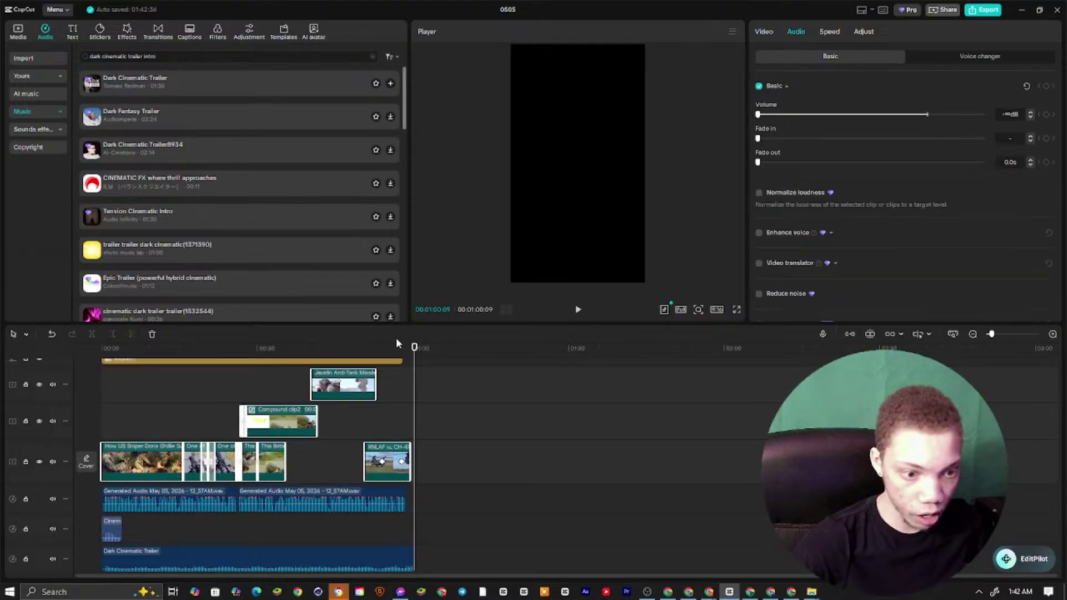
Play the timeline from about 33 seconds to review the footage against the voice-over
{"action": "left_click", "coordinate": [272, 348]}
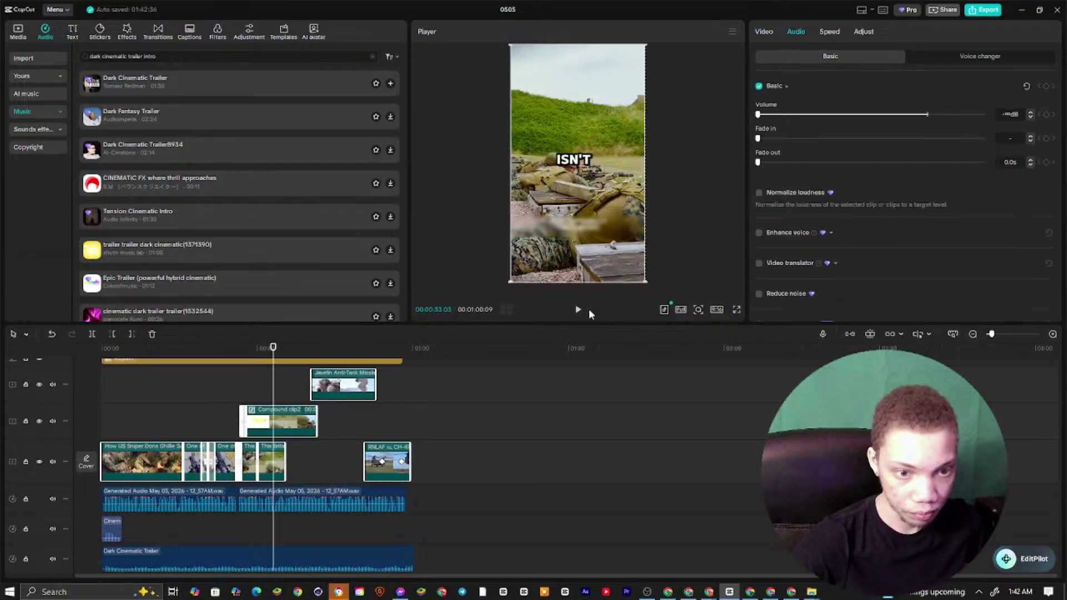
{"action": "left_click", "coordinate": [589, 309]}
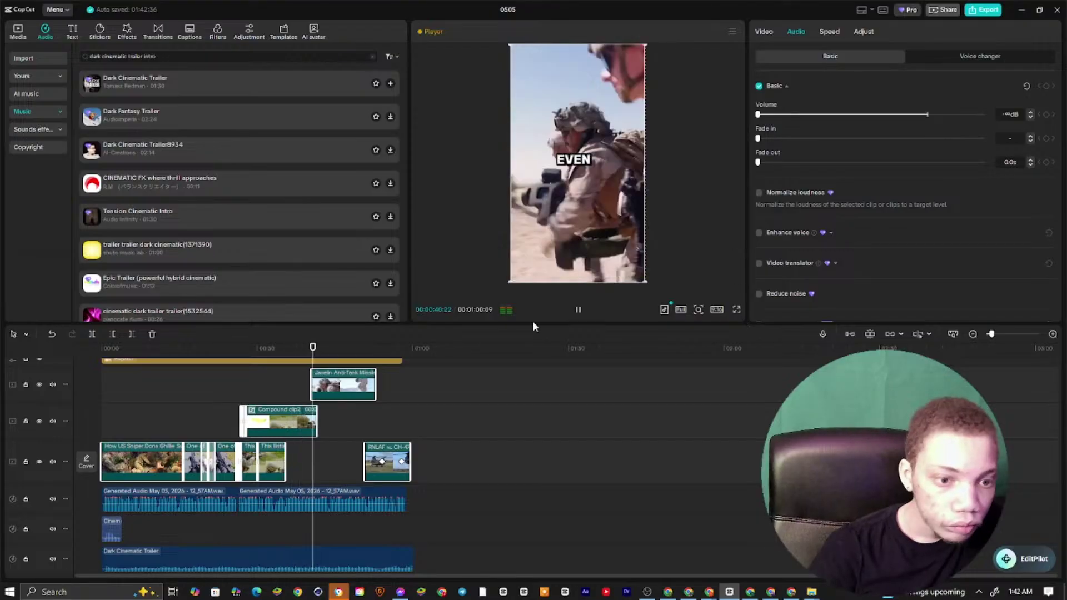
{"action": "left_click_drag", "start_coordinate": [530, 323], "coordinate": [550, 287]}
{"action": "left_click", "coordinate": [579, 275]}
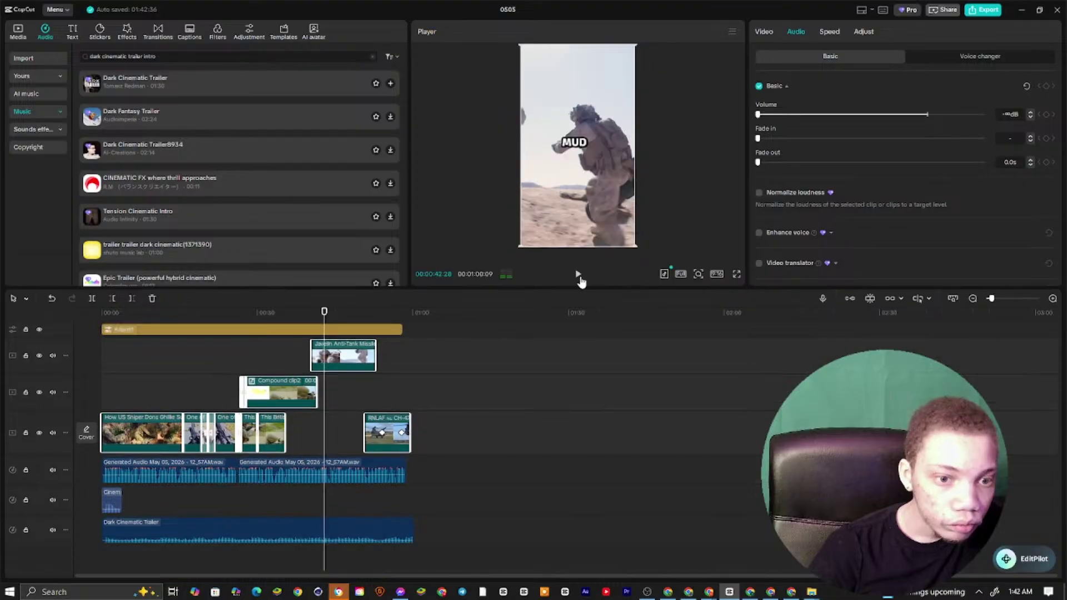
{"action": "left_click", "coordinate": [578, 275]}
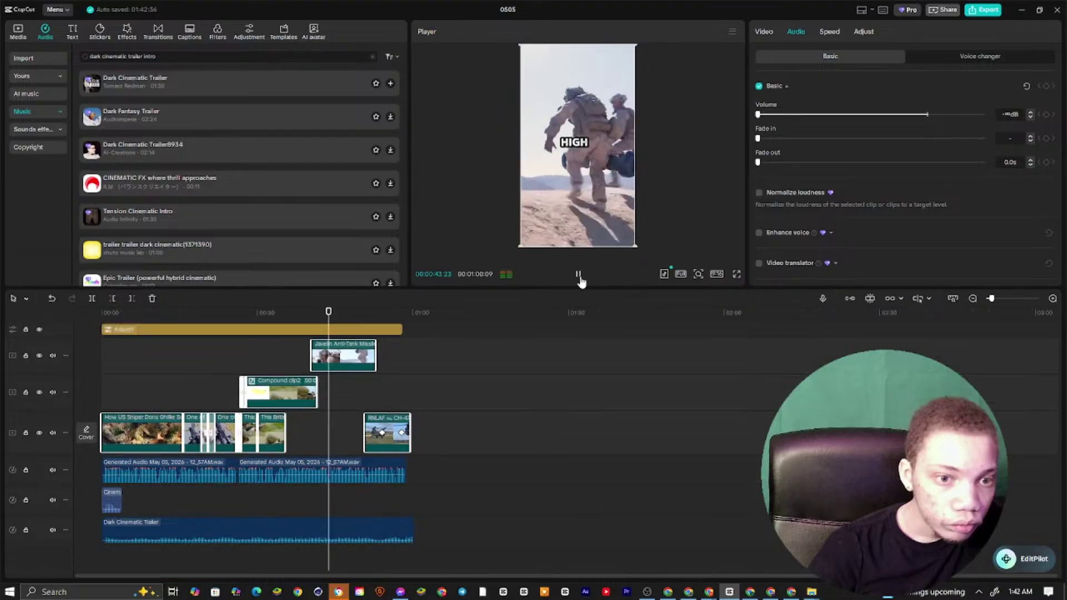
{"action": "left_click", "coordinate": [359, 464]}
{"action": "left_click", "coordinate": [657, 550]}
Switch to the ChatGPT sound keyword list and copy "reverse cymbal swell hit" from the Impact / Attention Grabbers section
{"action": "left_click", "coordinate": [689, 591]}
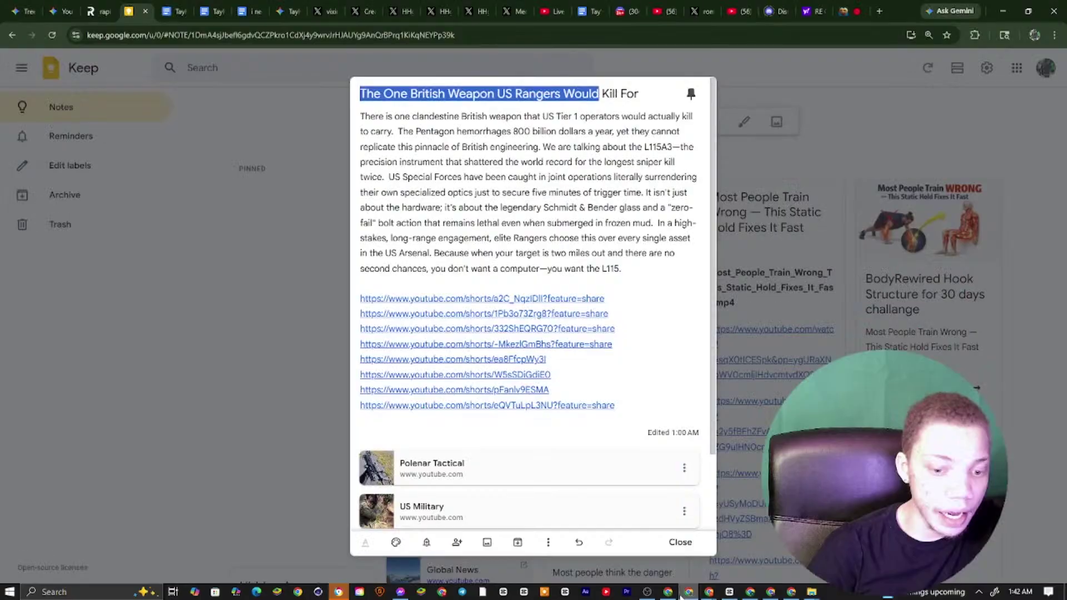
{"action": "left_click", "coordinate": [709, 592]}
{"action": "scroll", "coordinate": [436, 339], "scroll_direction": "down", "scroll_amount": 5}
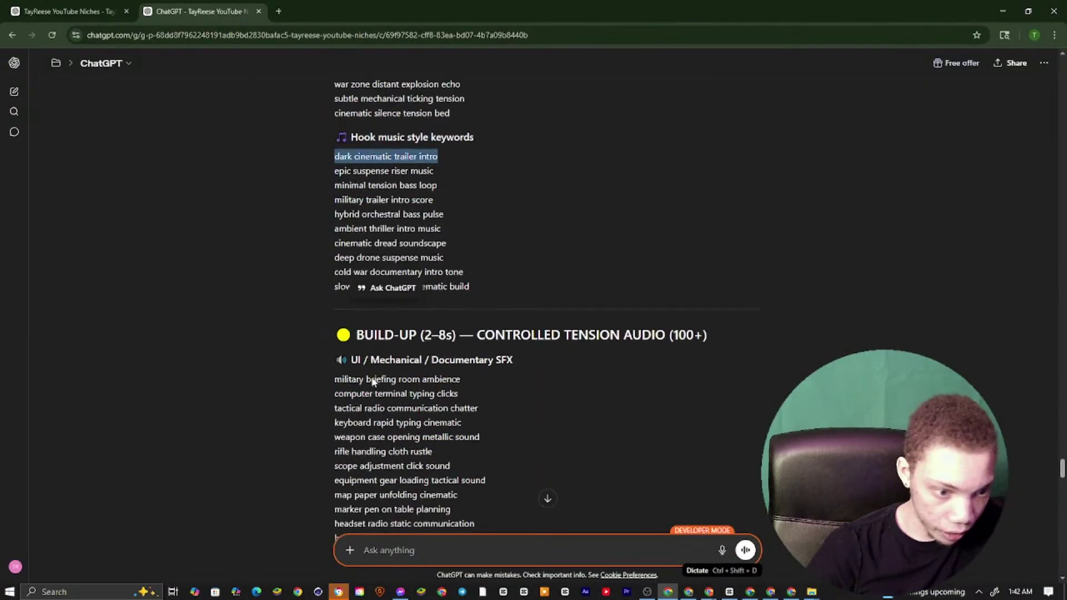
{"action": "scroll", "coordinate": [505, 160], "scroll_direction": "down", "scroll_amount": 1}
{"action": "scroll", "coordinate": [449, 220], "scroll_direction": "up", "scroll_amount": 10}
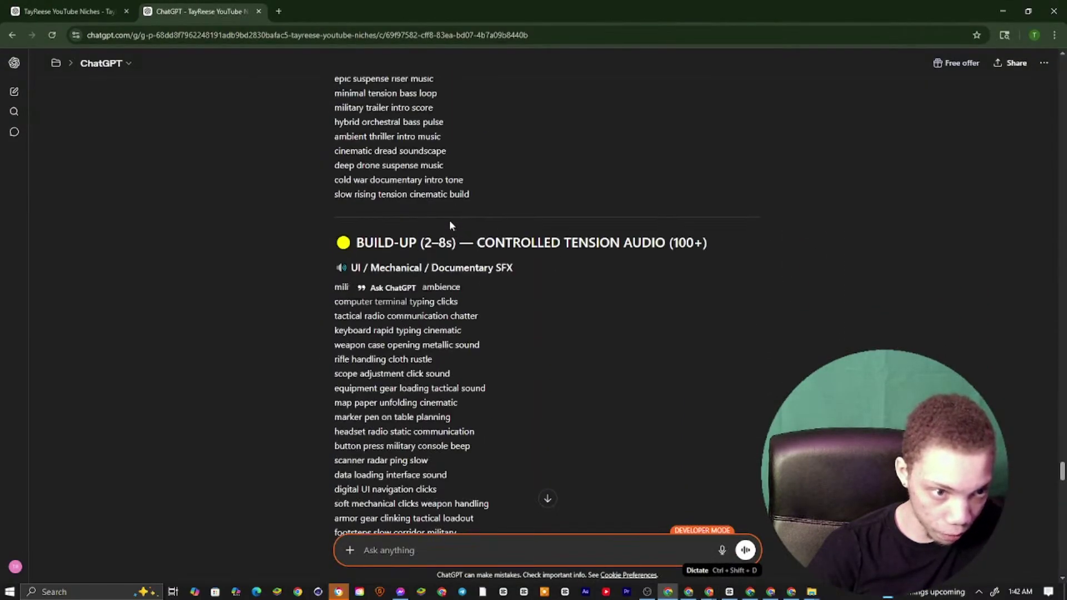
{"action": "scroll", "coordinate": [445, 236], "scroll_direction": "up", "scroll_amount": 5}
{"action": "scroll", "coordinate": [422, 322], "scroll_direction": "down", "scroll_amount": 4}
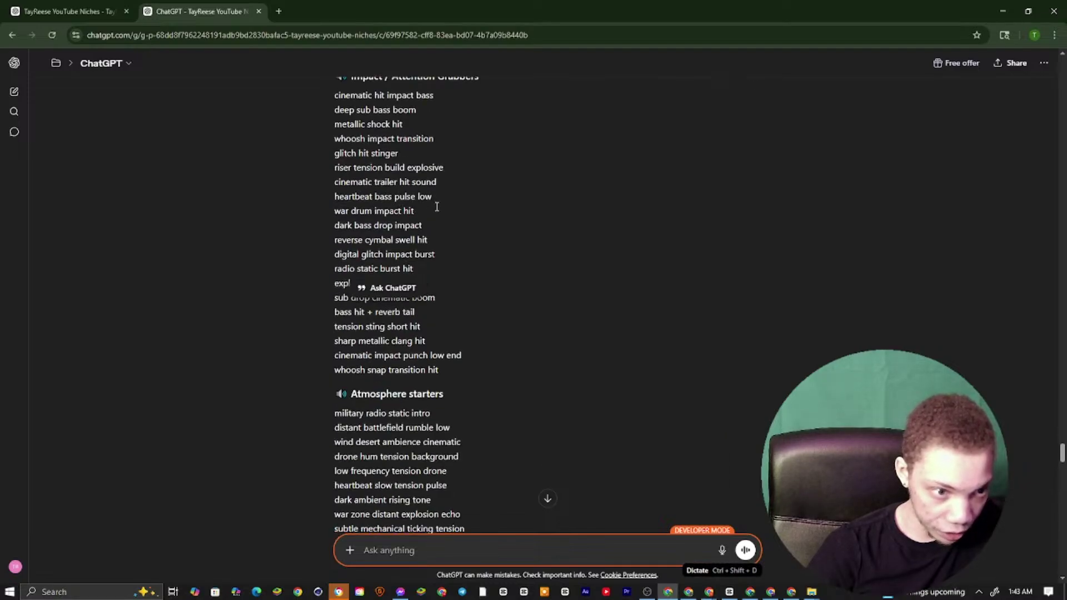
{"action": "left_click_drag", "start_coordinate": [437, 209], "coordinate": [335, 216]}
{"action": "left_click_drag", "start_coordinate": [428, 240], "coordinate": [330, 243]}
{"action": "right_click", "coordinate": [330, 242]}
{"action": "left_click", "coordinate": [350, 250]}
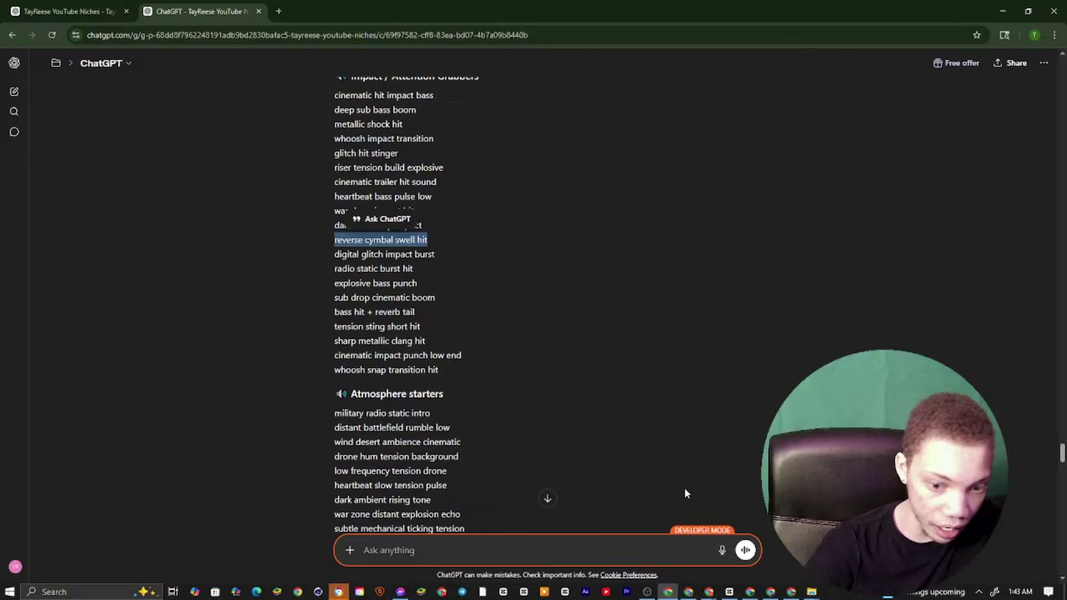
Switch to CapCut, search the music library for "reverse cymbal swell hit", and preview Crash Cymbal Reverse 02
{"action": "left_click", "coordinate": [729, 592]}
{"action": "left_click", "coordinate": [372, 56]}
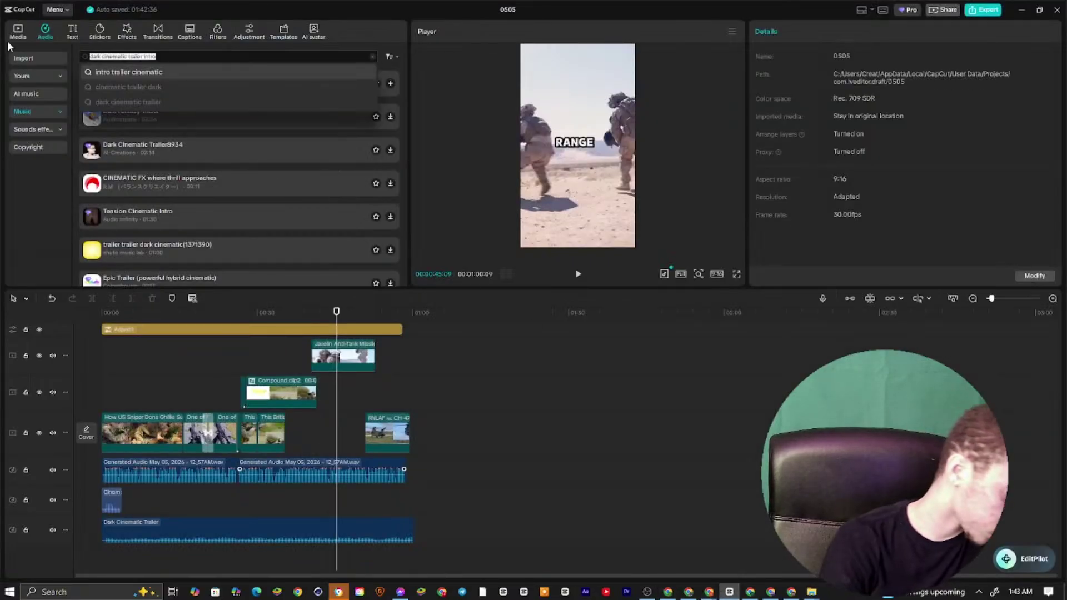
{"action": "key", "text": "ctrl+v"}
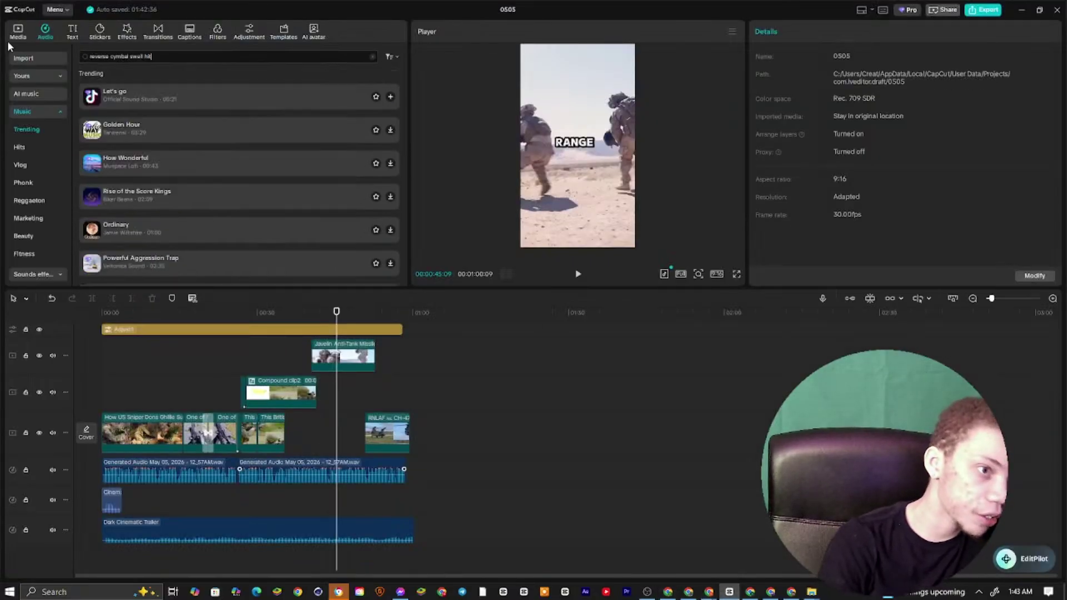
{"action": "key", "text": "Return"}
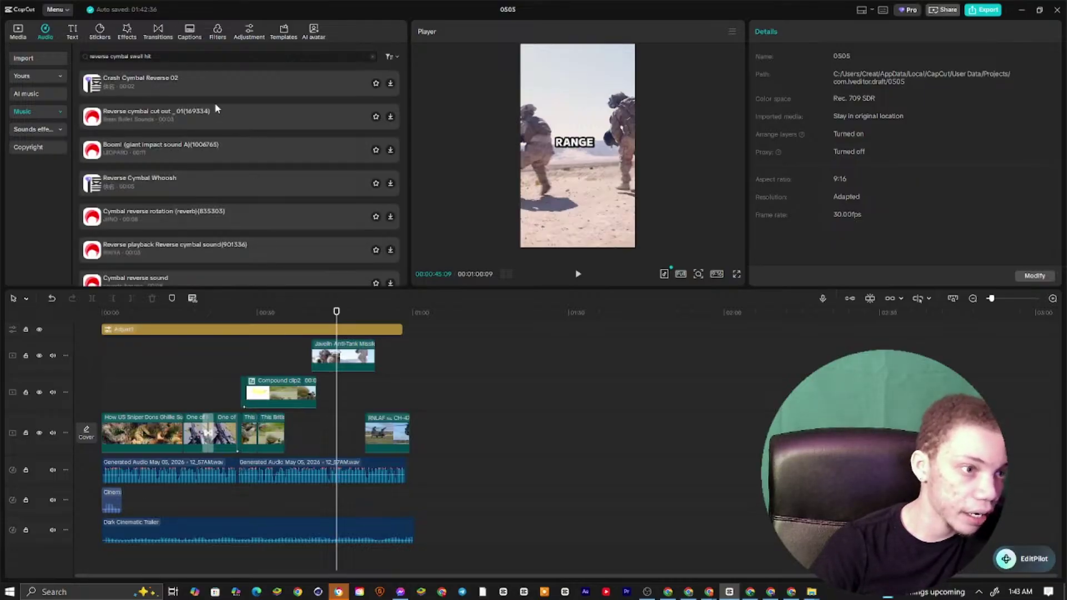
{"action": "left_click", "coordinate": [206, 90]}
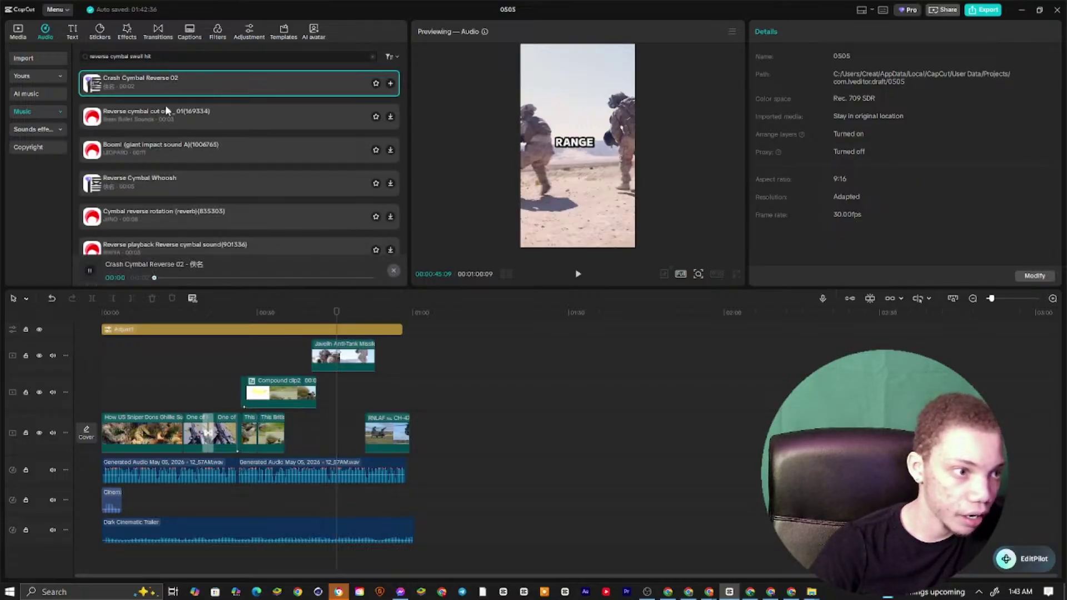
Search the sound effects library for "reverse cymbal swell hit" and add Cymbal reverse(896749) to the timeline at about 45 seconds
{"action": "left_click", "coordinate": [58, 132]}
{"action": "left_click", "coordinate": [127, 57]}
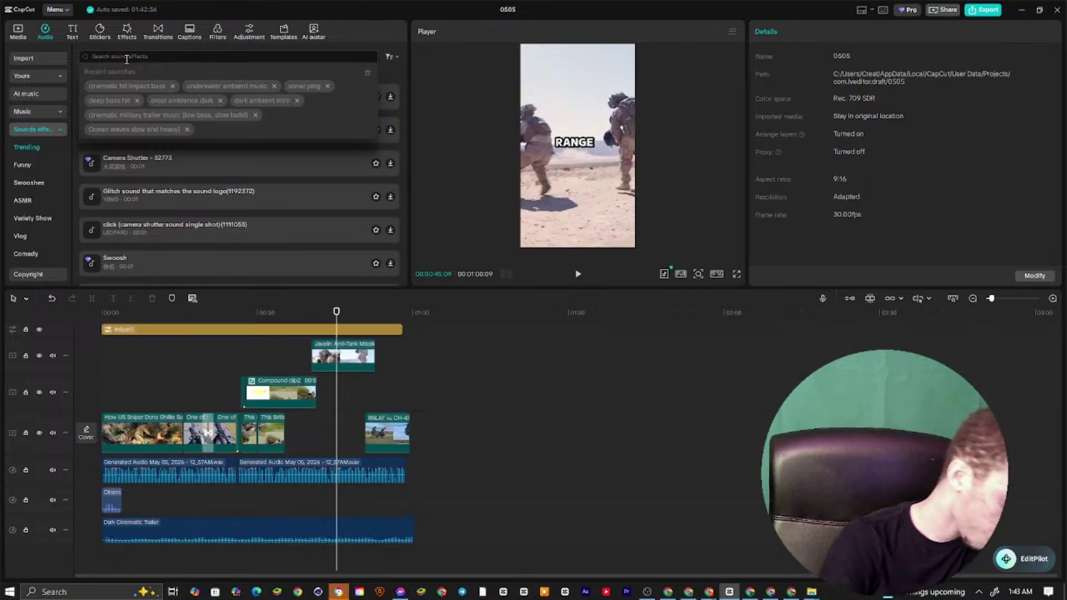
{"action": "key", "text": "ctrl+v"}
{"action": "key", "text": "Return"}
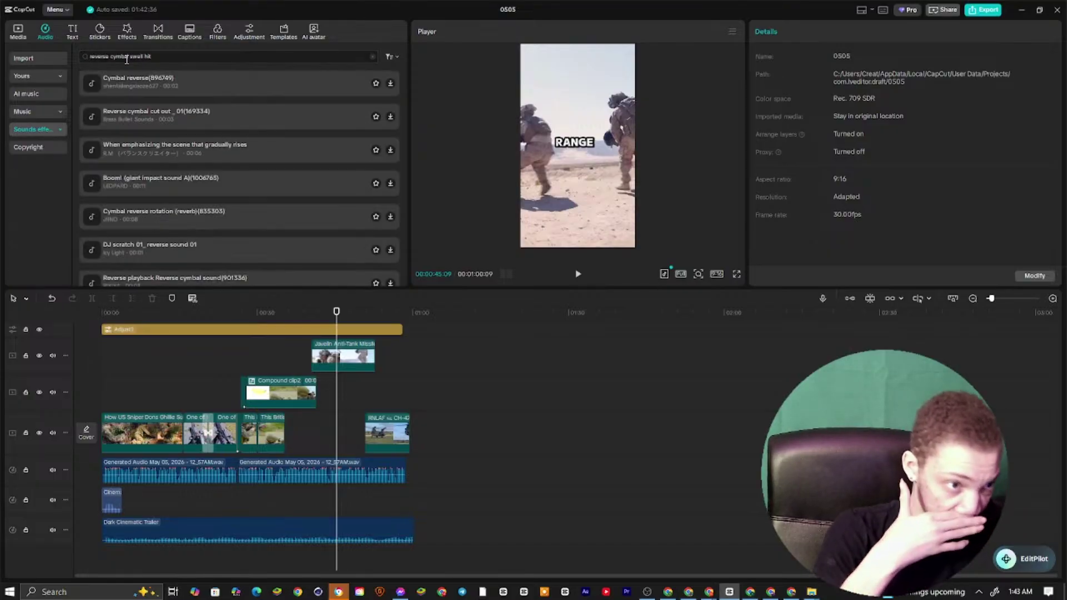
{"action": "left_click", "coordinate": [177, 86]}
{"action": "left_click", "coordinate": [390, 83]}
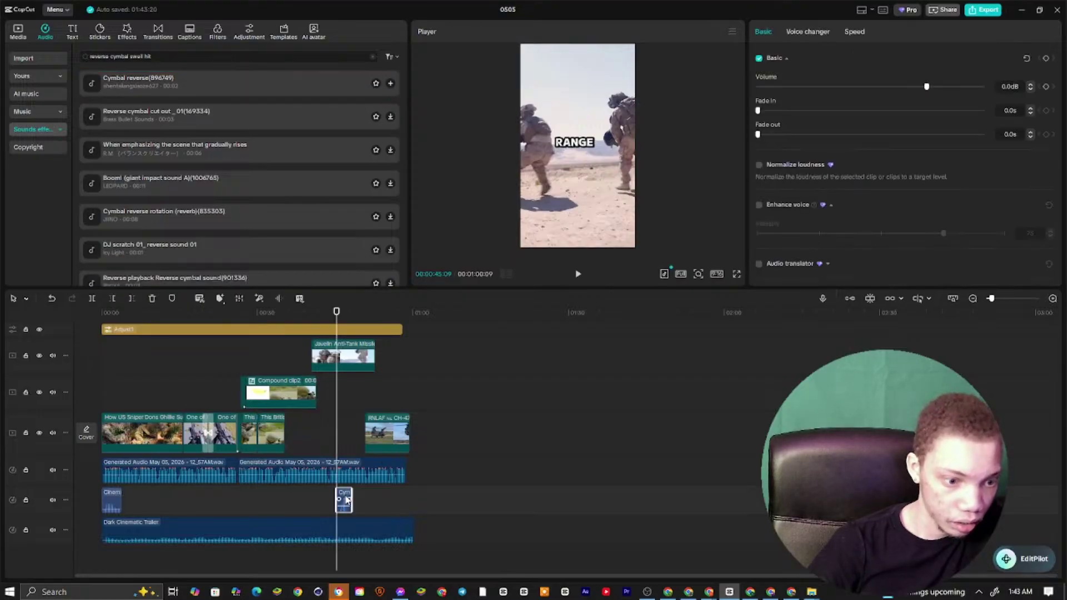
Lower the cymbal sound effect's volume to -4.3 dB while playing the timeline through to its end
{"action": "left_click", "coordinate": [580, 275]}
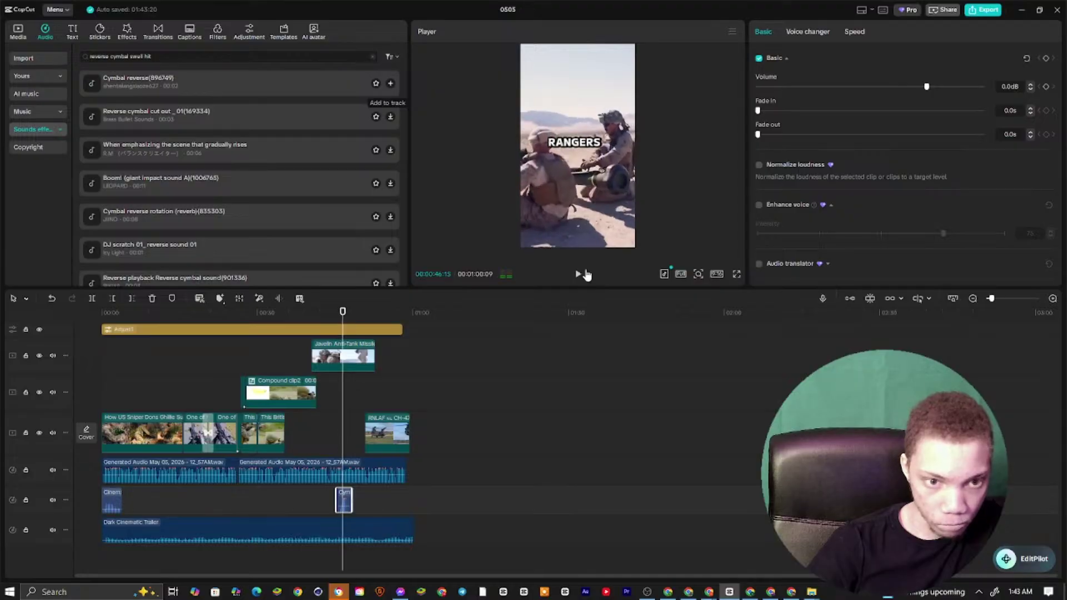
{"action": "mouse_move", "coordinate": [926, 87]}
{"action": "left_mouse_down"}
{"action": "mouse_move", "coordinate": [892, 87]}
{"action": "mouse_move", "coordinate": [914, 86]}
{"action": "left_mouse_up"}
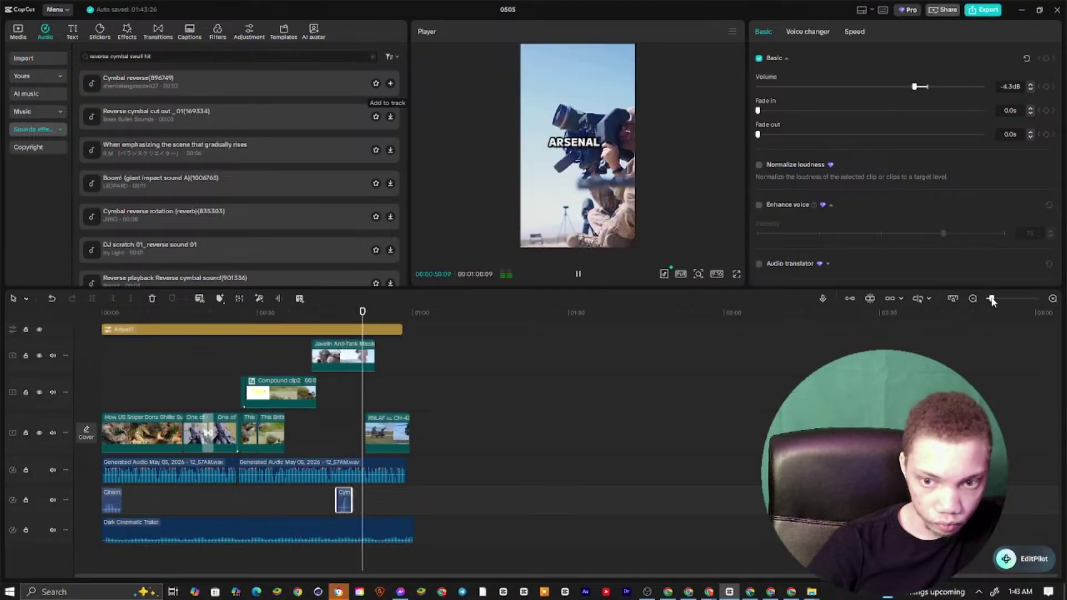
{"action": "left_click_drag", "start_coordinate": [991, 298], "coordinate": [989, 299]}
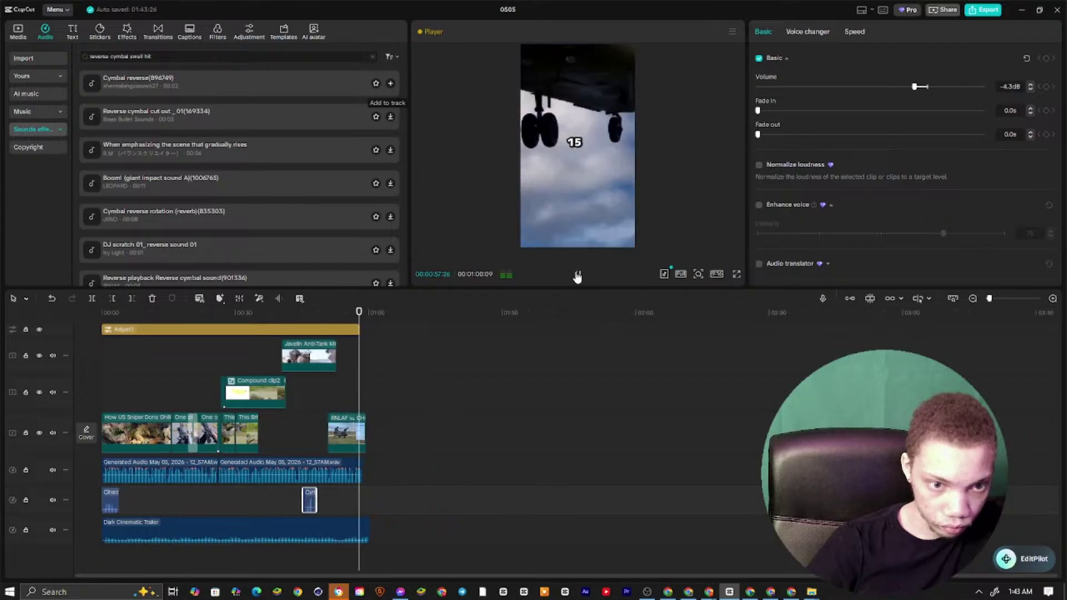
{"action": "left_click", "coordinate": [580, 278]}
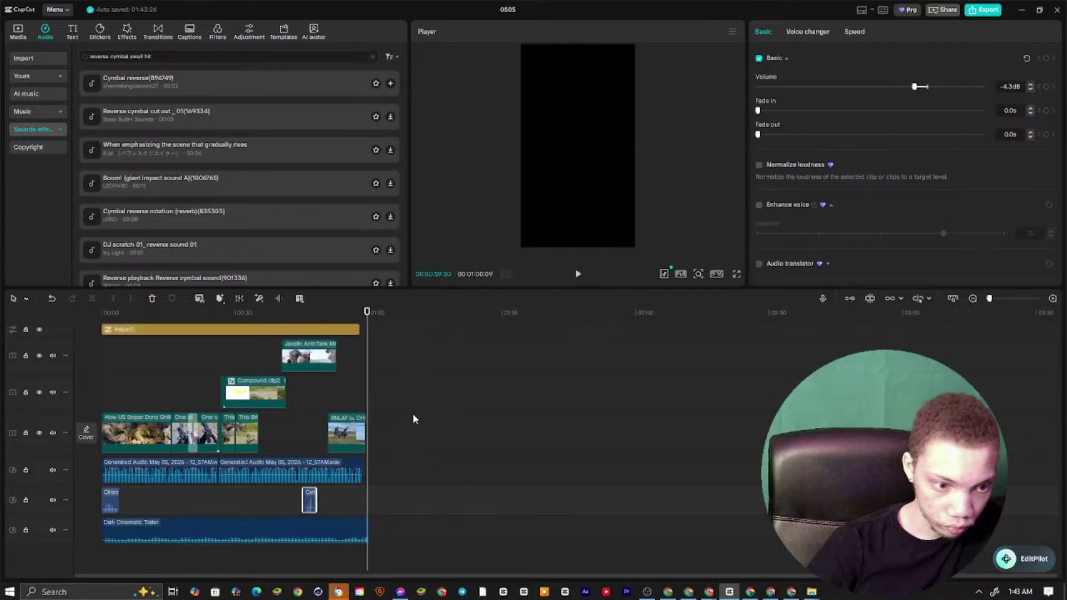
Select every clip on all the timeline tracks and combine them into one compound clip
{"action": "left_click", "coordinate": [353, 430]}
{"action": "left_click_drag", "start_coordinate": [367, 377], "coordinate": [245, 456]}
{"action": "left_click_drag", "start_coordinate": [515, 547], "coordinate": [2, 257]}
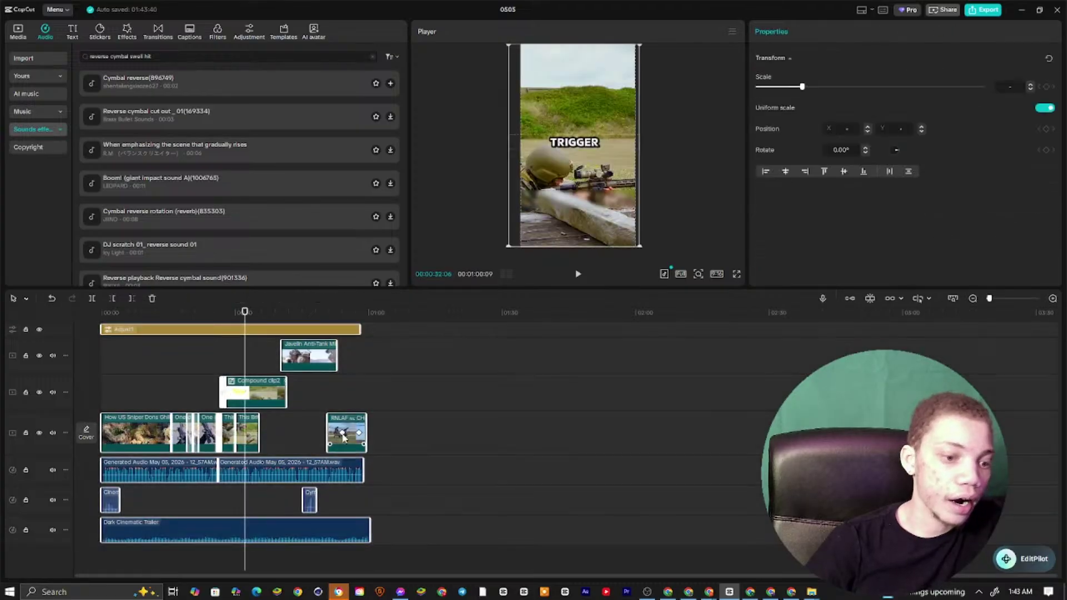
{"action": "right_click", "coordinate": [345, 432]}
{"action": "left_click", "coordinate": [277, 481]}
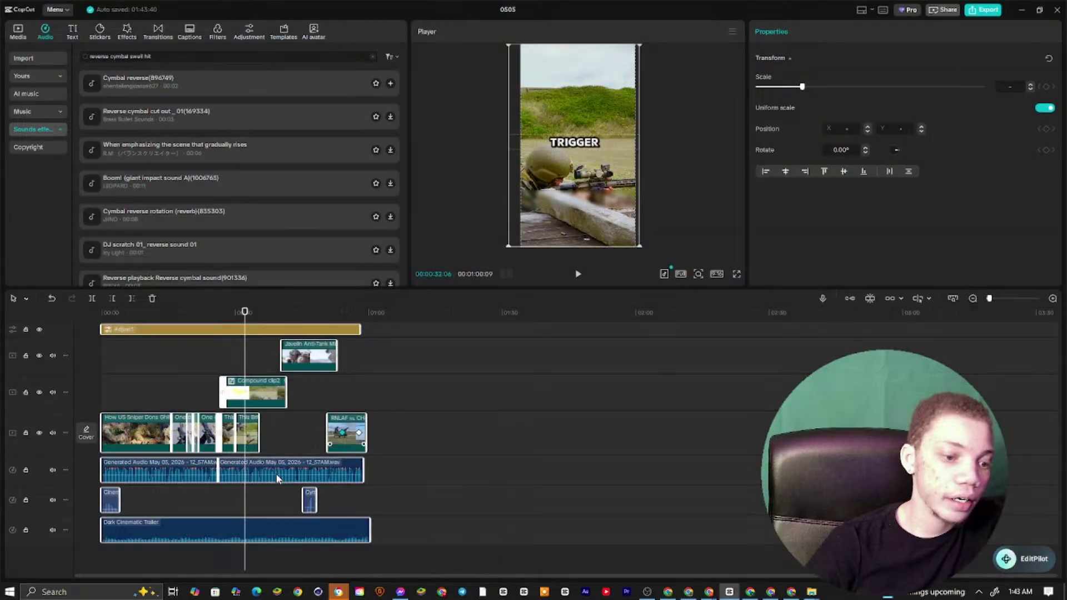
{"action": "right_click", "coordinate": [278, 481]}
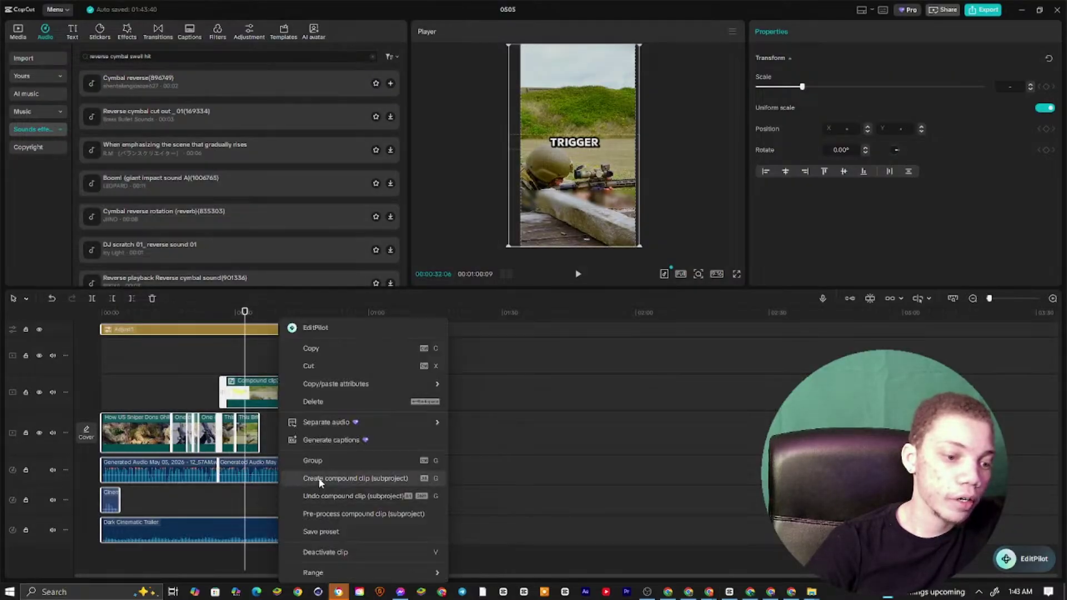
{"action": "left_click", "coordinate": [321, 496]}
{"action": "mouse_move", "coordinate": [248, 324]}
{"action": "left_mouse_down"}
{"action": "mouse_move", "coordinate": [274, 321]}
{"action": "mouse_move", "coordinate": [77, 347]}
{"action": "left_mouse_up"}
Enable Motion blur on the new compound clip and set its Blur to 0
{"action": "left_click", "coordinate": [792, 32]}
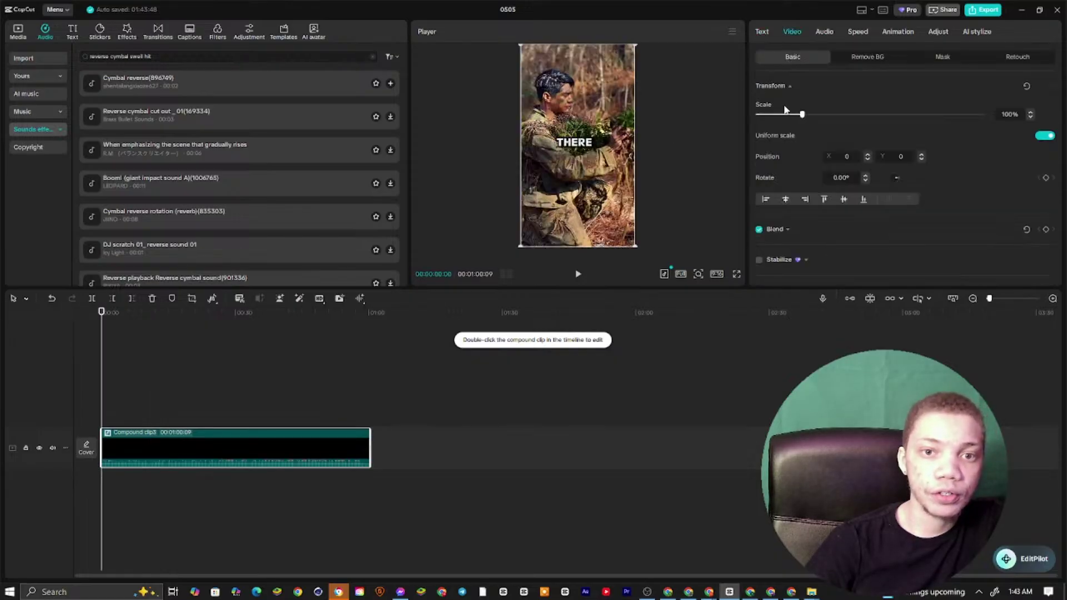
{"action": "scroll", "coordinate": [793, 167], "scroll_direction": "down", "scroll_amount": 10}
{"action": "scroll", "coordinate": [794, 144], "scroll_direction": "down", "scroll_amount": 3}
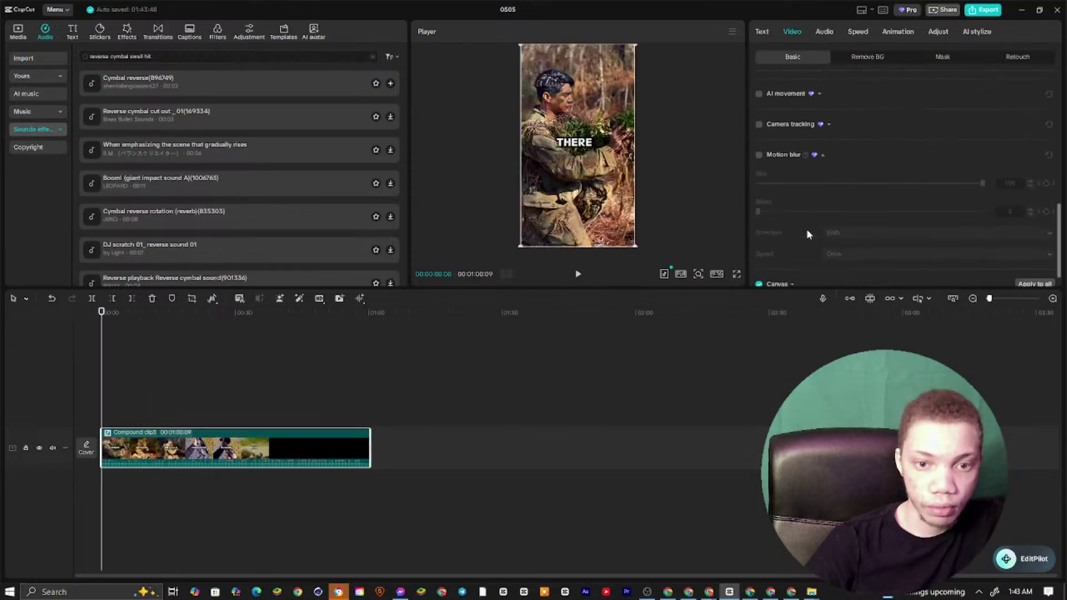
{"action": "left_click", "coordinate": [759, 156]}
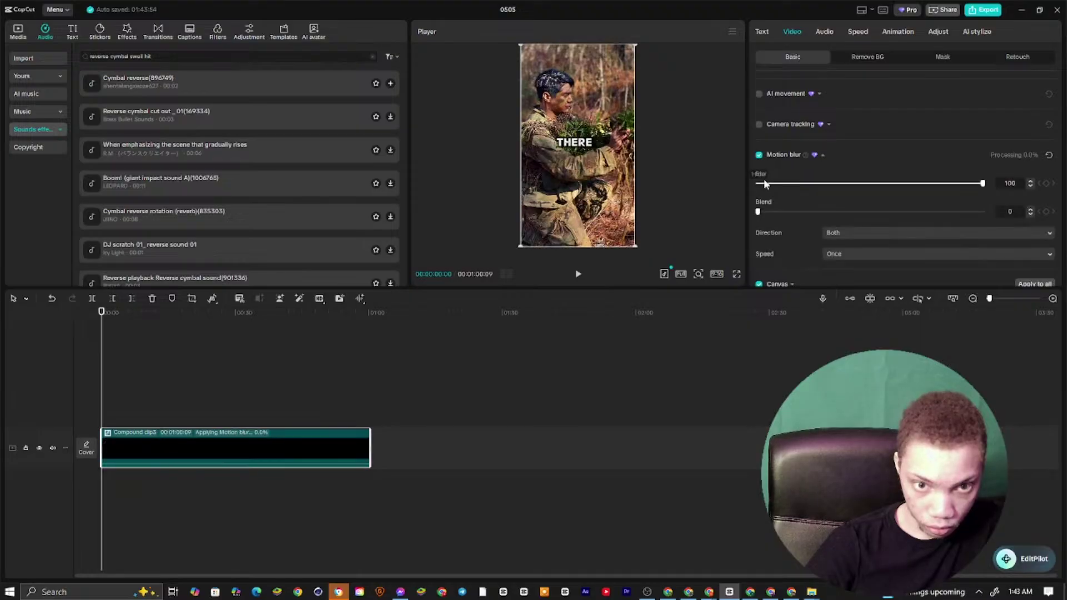
{"action": "left_click", "coordinate": [758, 183]}
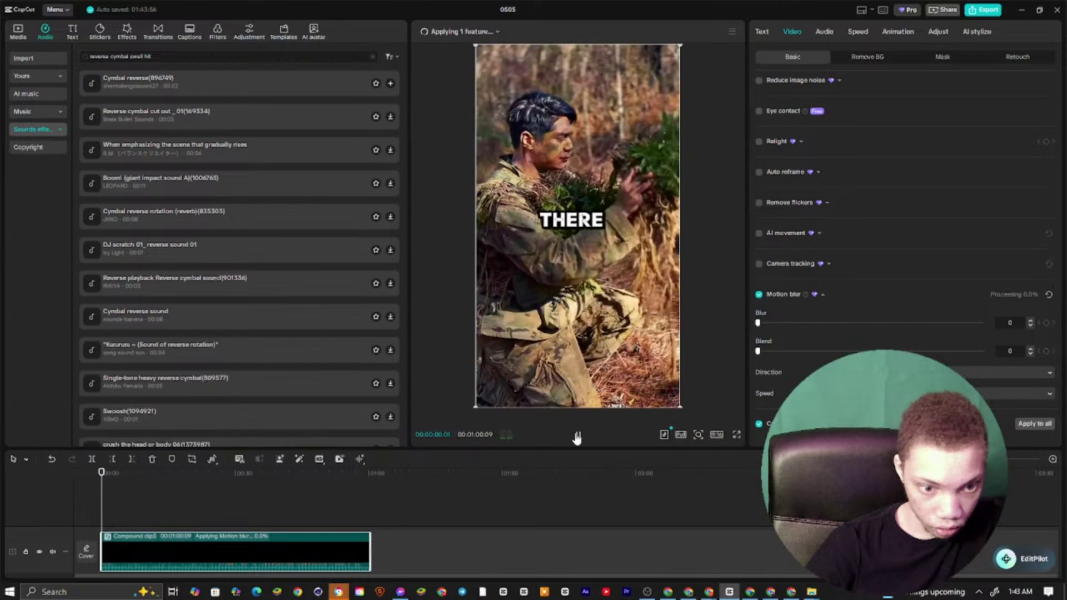
Play the compound clip from the start to review the short, pausing and resuming near 19 seconds
{"action": "left_click", "coordinate": [577, 435]}
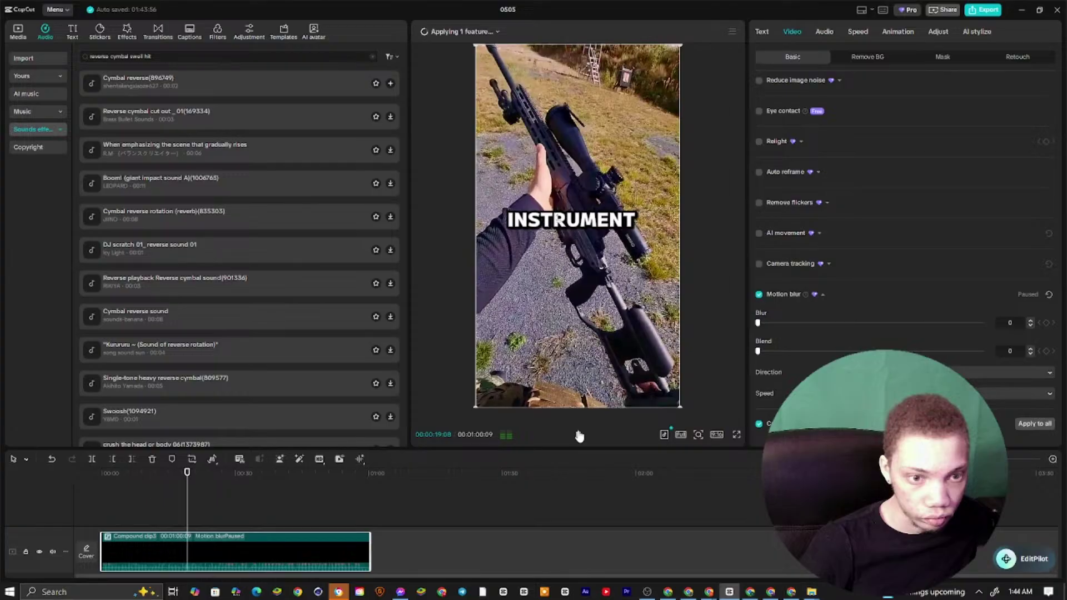
{"action": "left_click", "coordinate": [578, 435]}
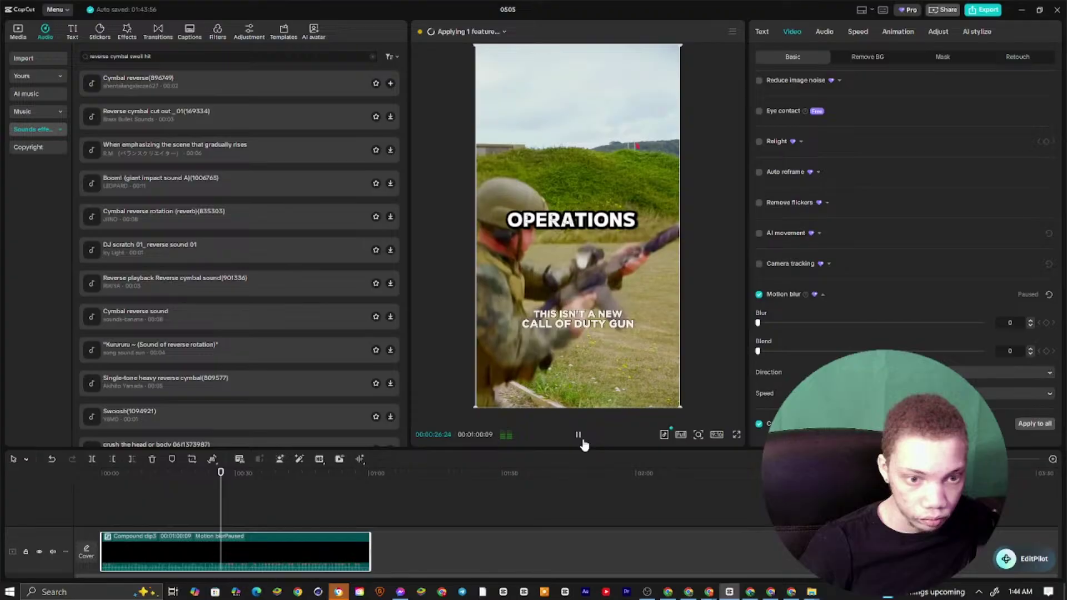
Switch to YouTube Studio in the browser and review the channel analytics overview and its top content
{"action": "key", "text": "alt+Tab"}
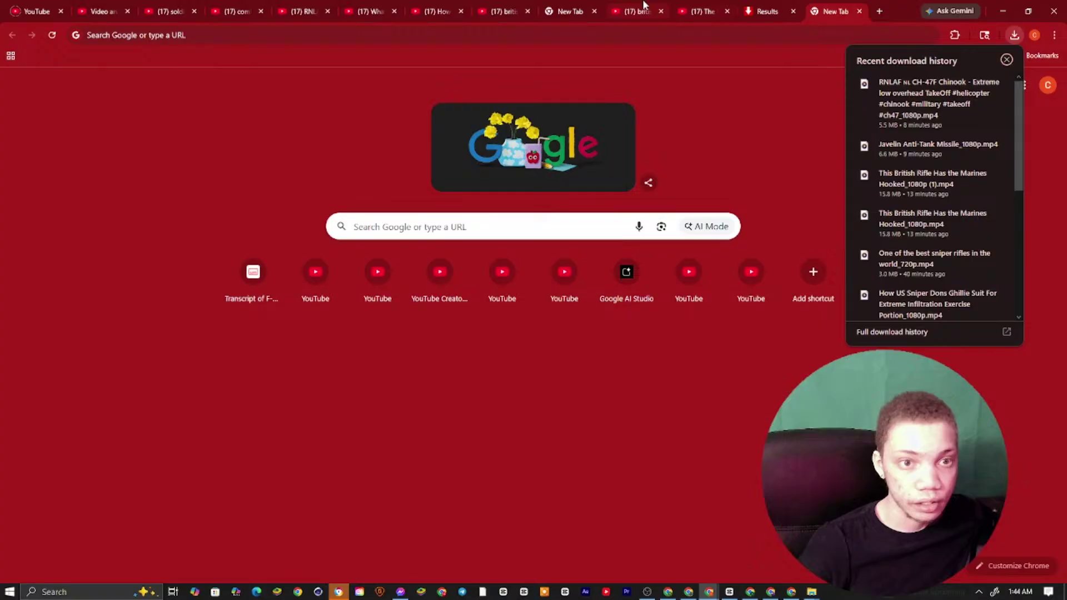
{"action": "left_click", "coordinate": [126, 5]}
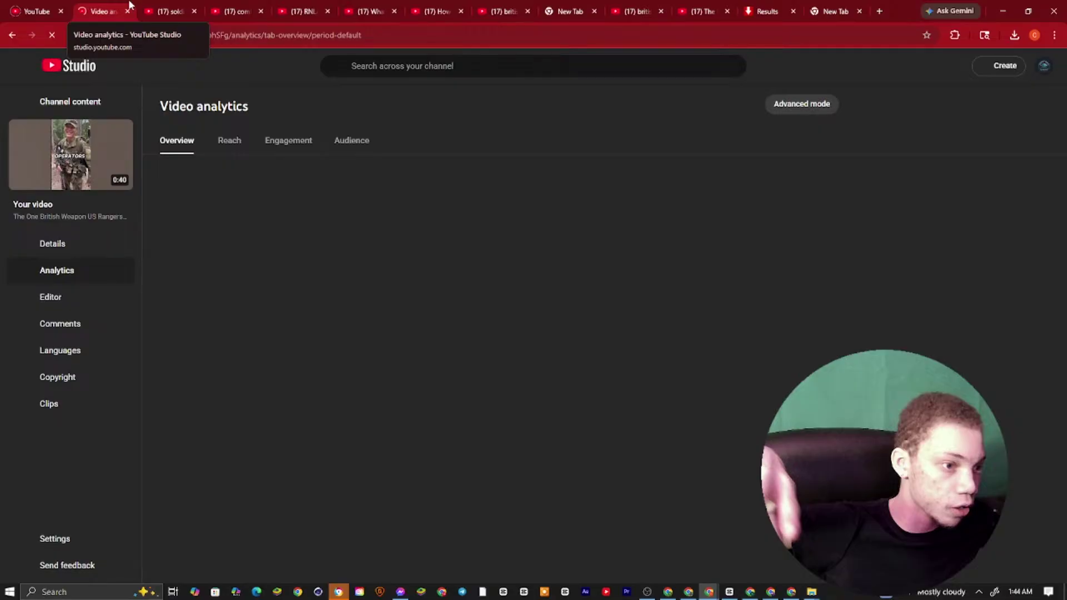
{"action": "left_click", "coordinate": [52, 266]}
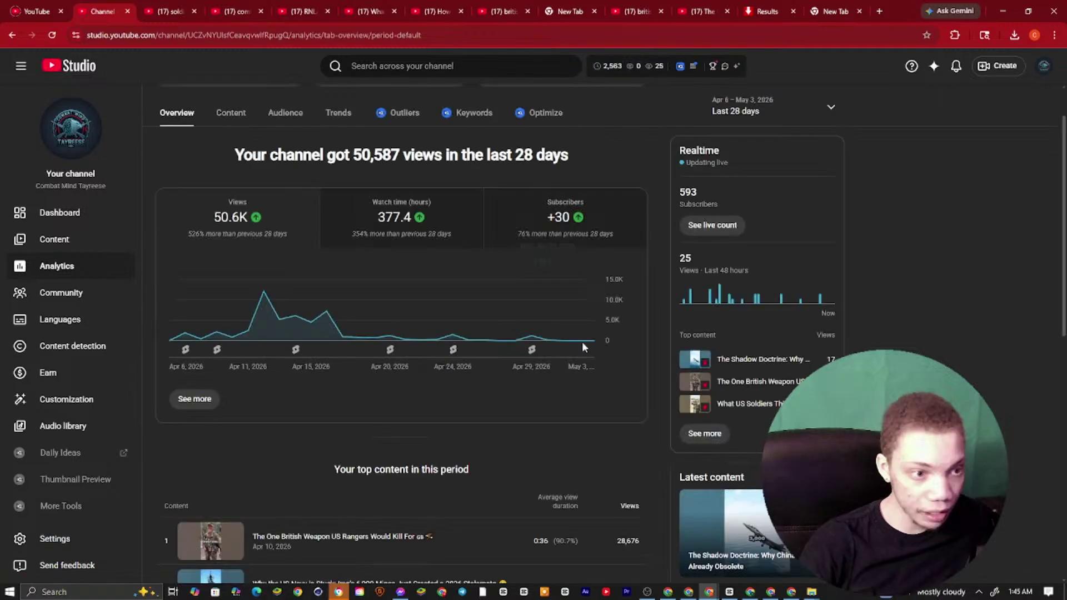
{"action": "scroll", "coordinate": [820, 365], "scroll_direction": "down", "scroll_amount": 5}
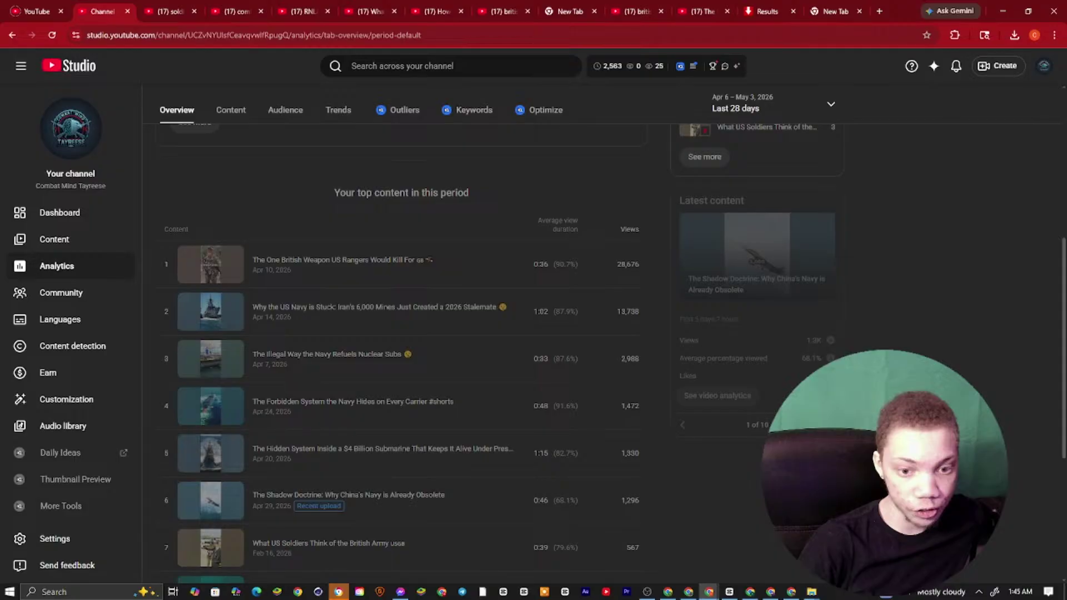
Check the Motion blur progress in CapCut, then highlight the top video's average view percentage in YouTube Studio
{"action": "key", "text": "alt+Tab"}
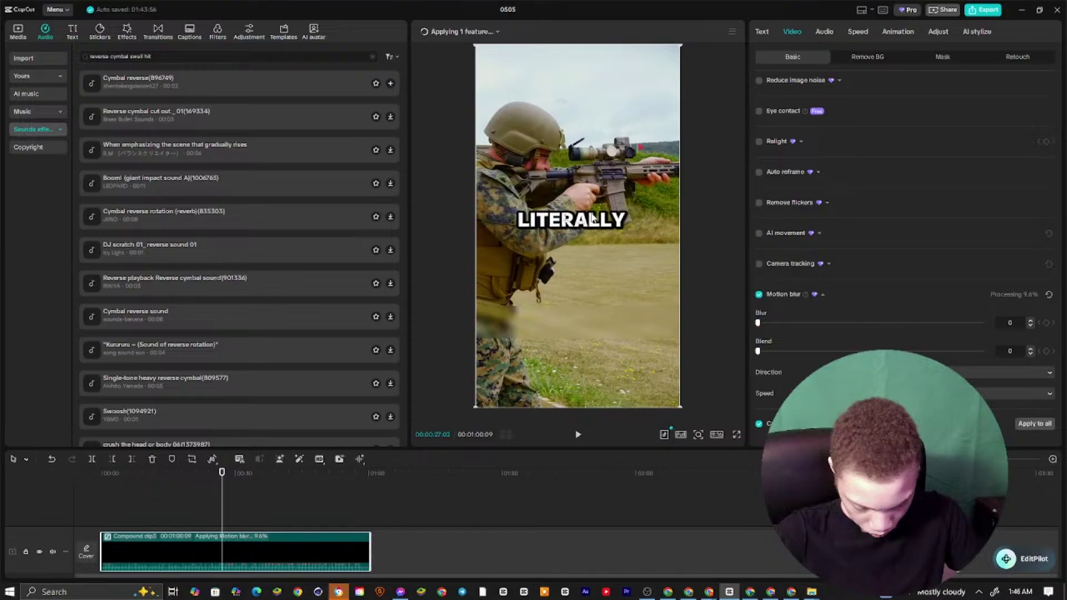
{"action": "key", "text": "alt+Tab"}
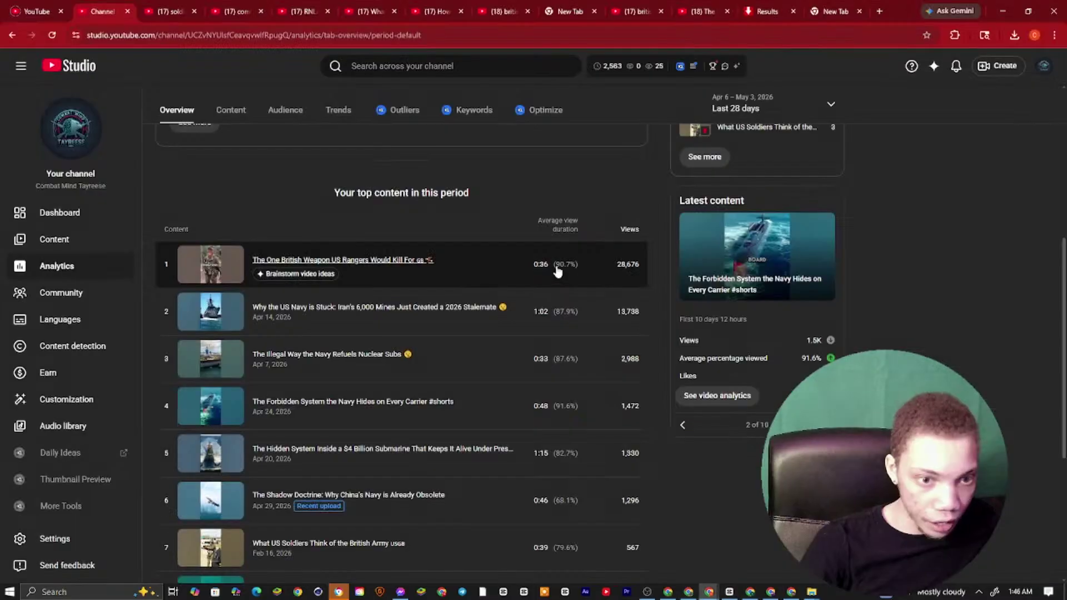
{"action": "left_click_drag", "start_coordinate": [558, 271], "coordinate": [599, 269]}
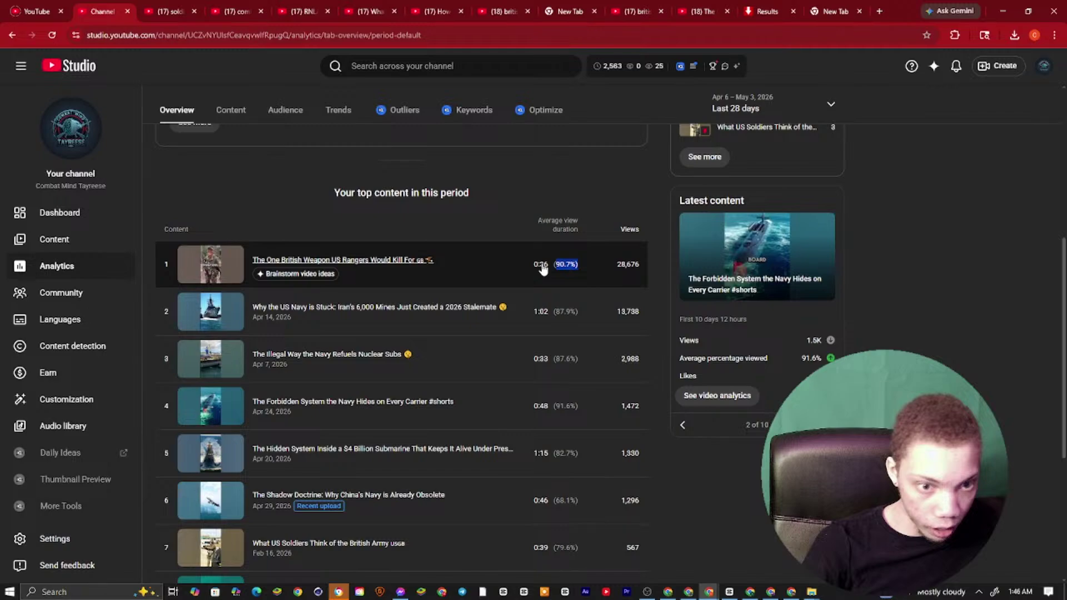
Switch to the Google Keep script note for the British weapon video and look through the Google Docs tabs
{"action": "key", "text": "alt+Tab"}
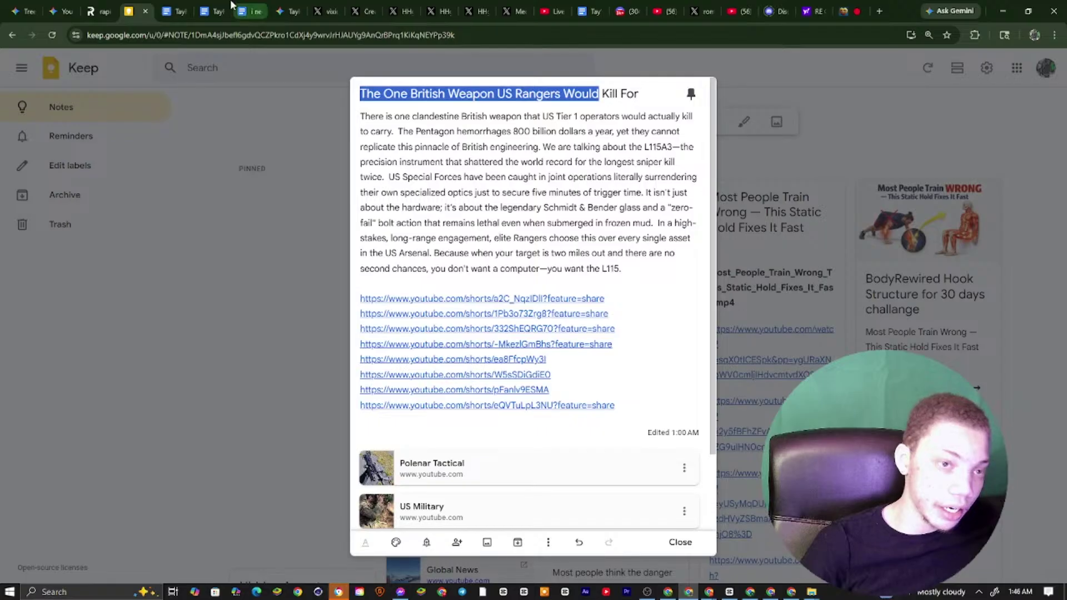
{"action": "left_click", "coordinate": [175, 11]}
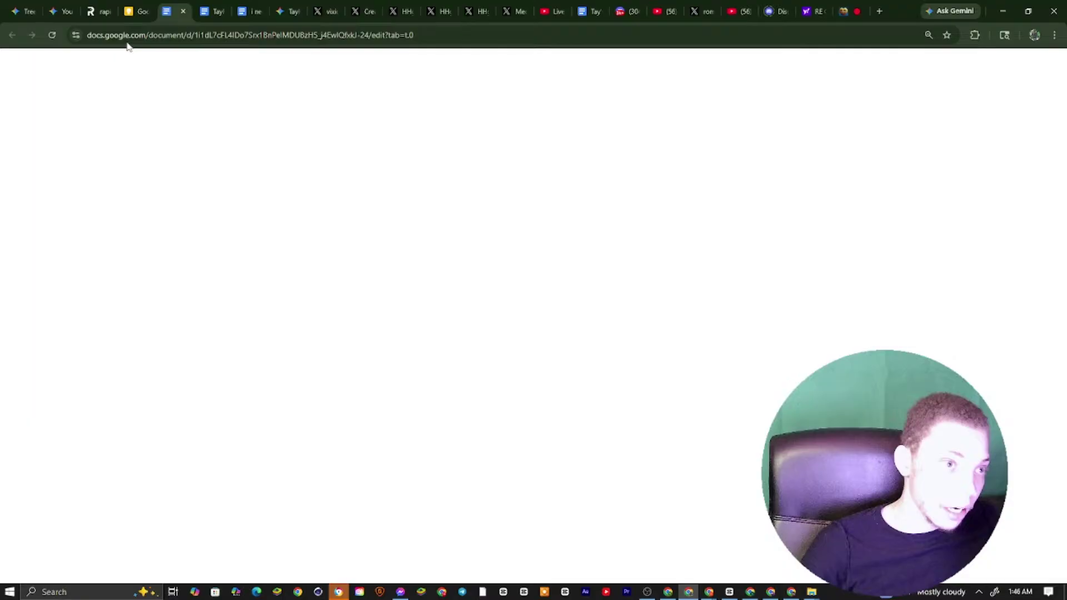
{"action": "key", "text": "ctrl+Tab"}
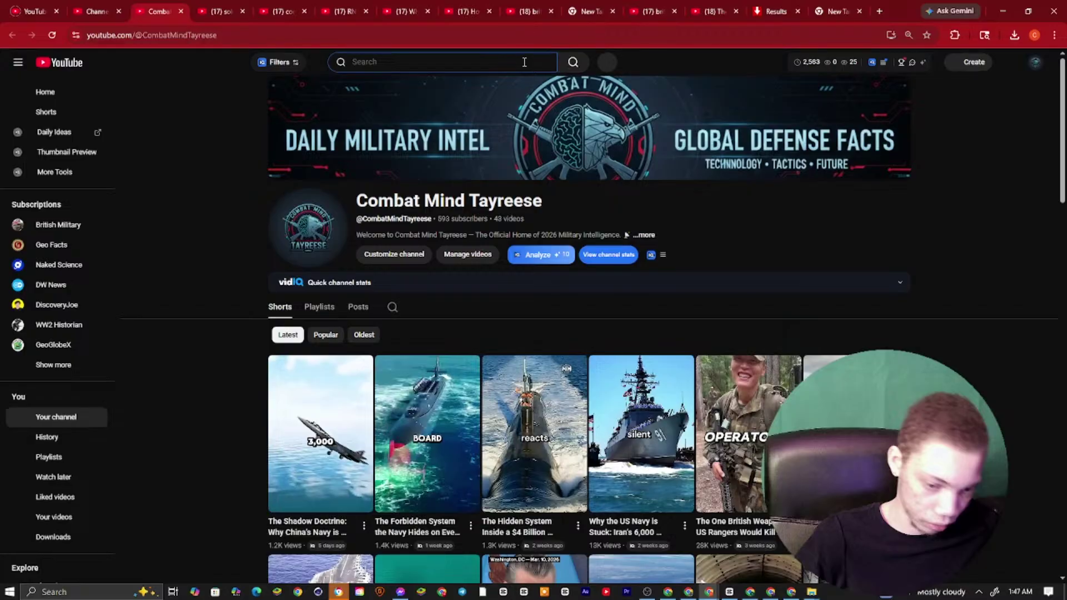
Search YouTube for the Steelers streamer by name and browse the Videos list on that channel
{"action": "type", "text": "joey wagner"}
{"action": "key", "text": "Return"}
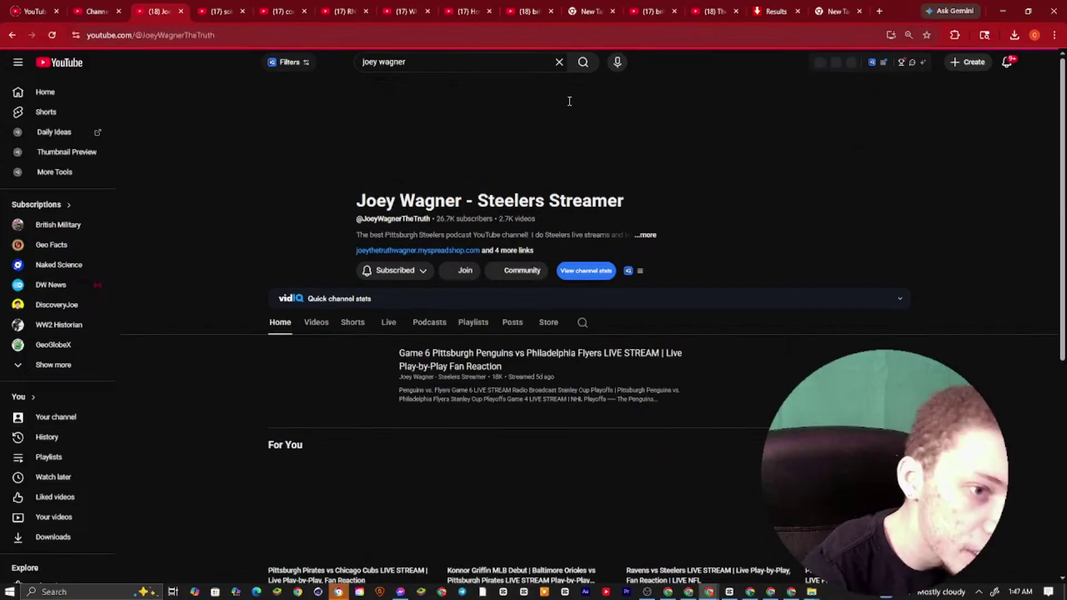
{"action": "left_click", "coordinate": [300, 323]}
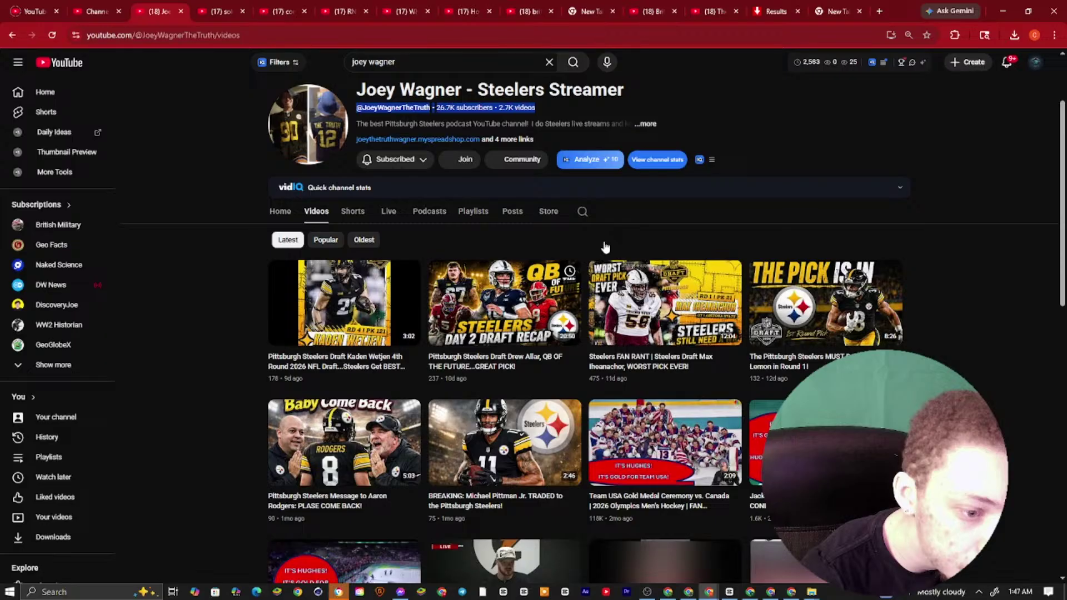
{"action": "scroll", "coordinate": [529, 346], "scroll_direction": "down", "scroll_amount": 10}
{"action": "scroll", "coordinate": [375, 336], "scroll_direction": "up", "scroll_amount": 15}
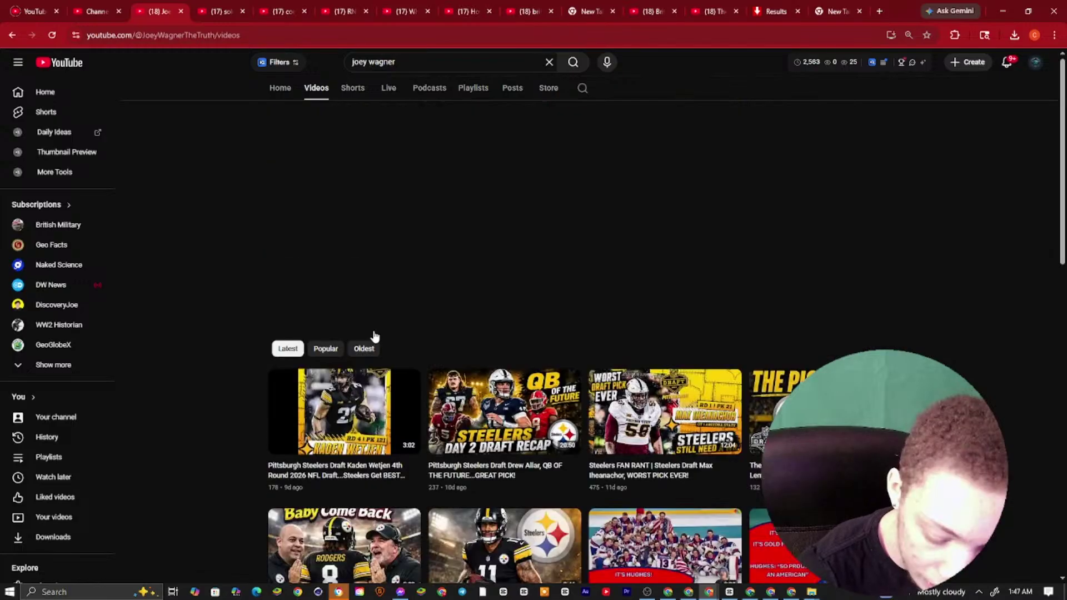
Return to the YouTube Studio channel analytics overview
{"action": "left_click", "coordinate": [106, 12]}
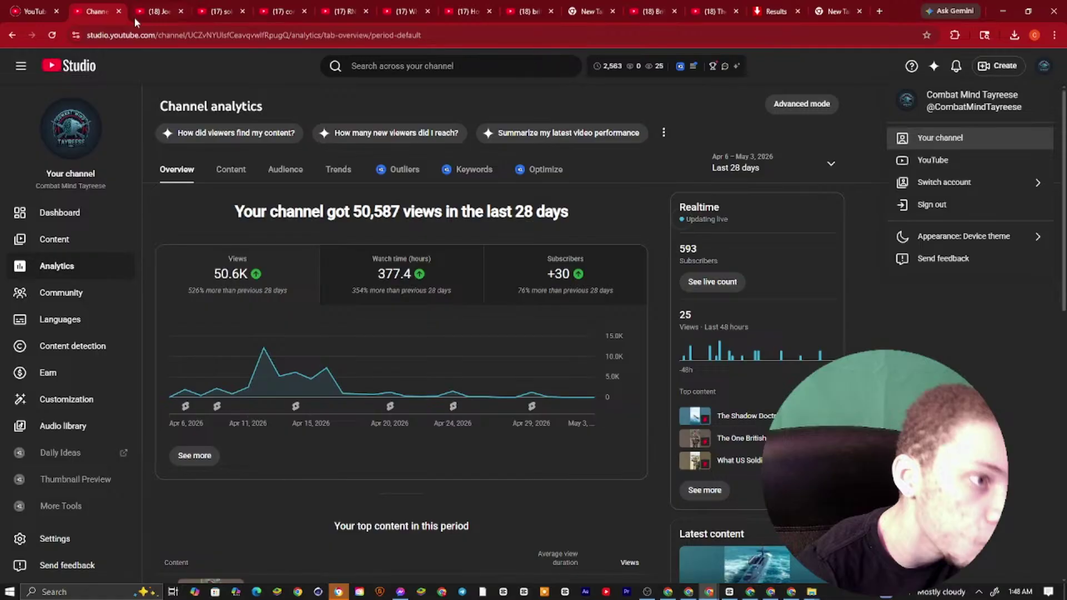
{"action": "mouse_move", "coordinate": [134, 17]}
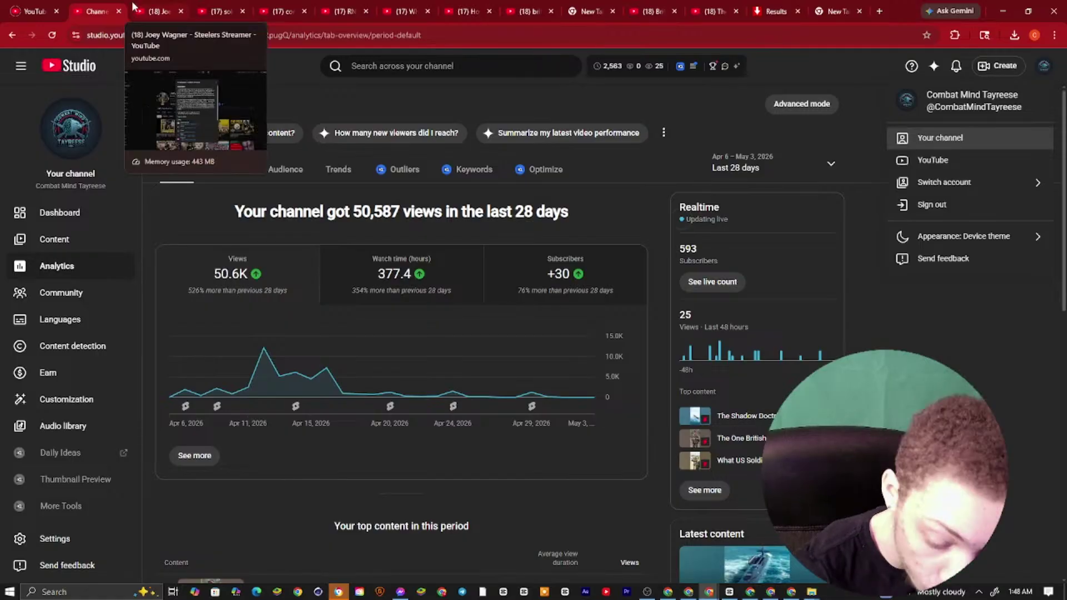
Highlight the headline stating the channel's views for the last 28 days in the YouTube Studio analytics overview
{"action": "left_click", "coordinate": [135, 8]}
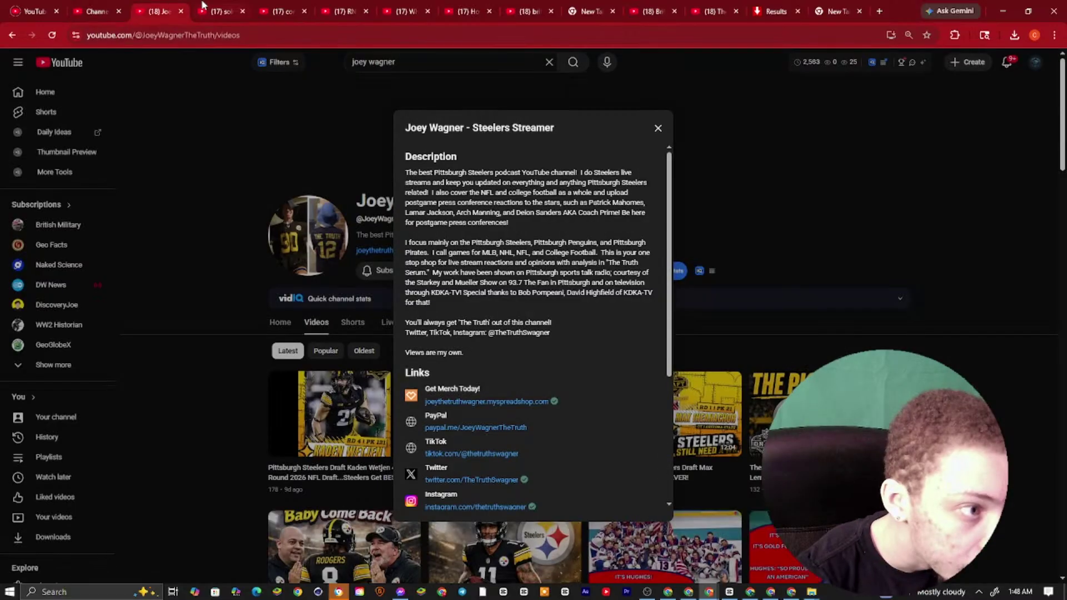
{"action": "key", "text": "ctrl+shift+Tab"}
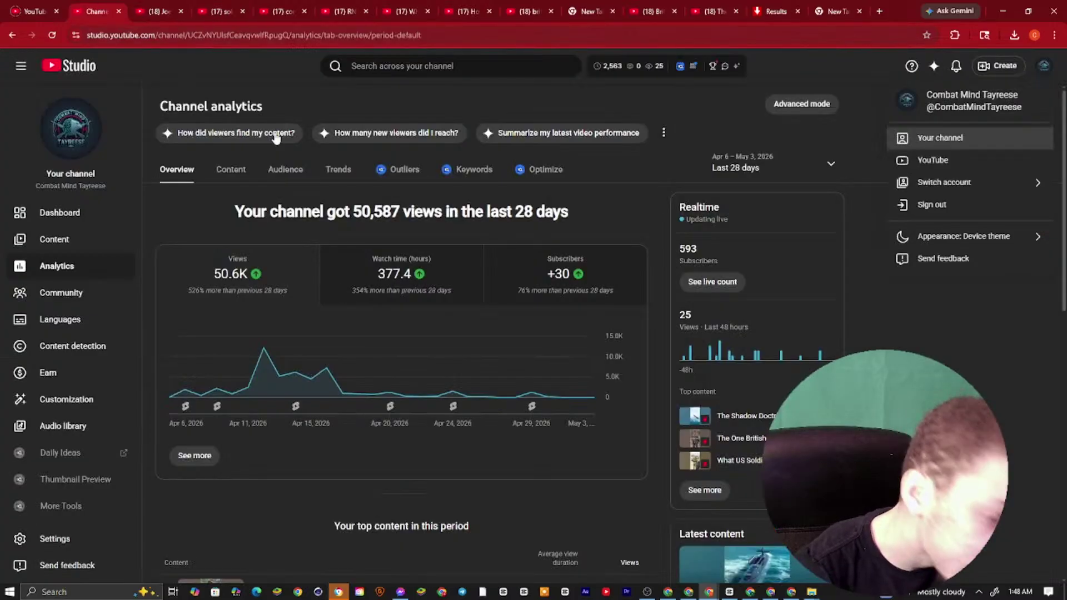
{"action": "left_click_drag", "start_coordinate": [569, 212], "coordinate": [260, 210]}
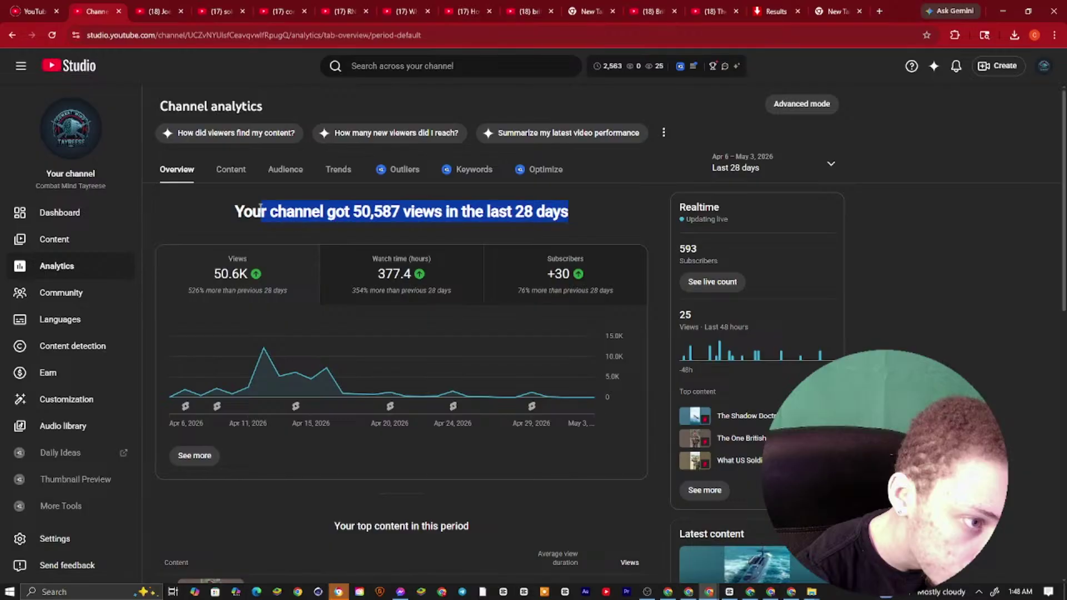
{"action": "scroll", "coordinate": [260, 210], "scroll_direction": "down", "scroll_amount": 8}
Switch to the Steelers streamer's channel details, highlight the links and the subscriber count, and close the details
{"action": "key", "text": "ctrl+Tab"}
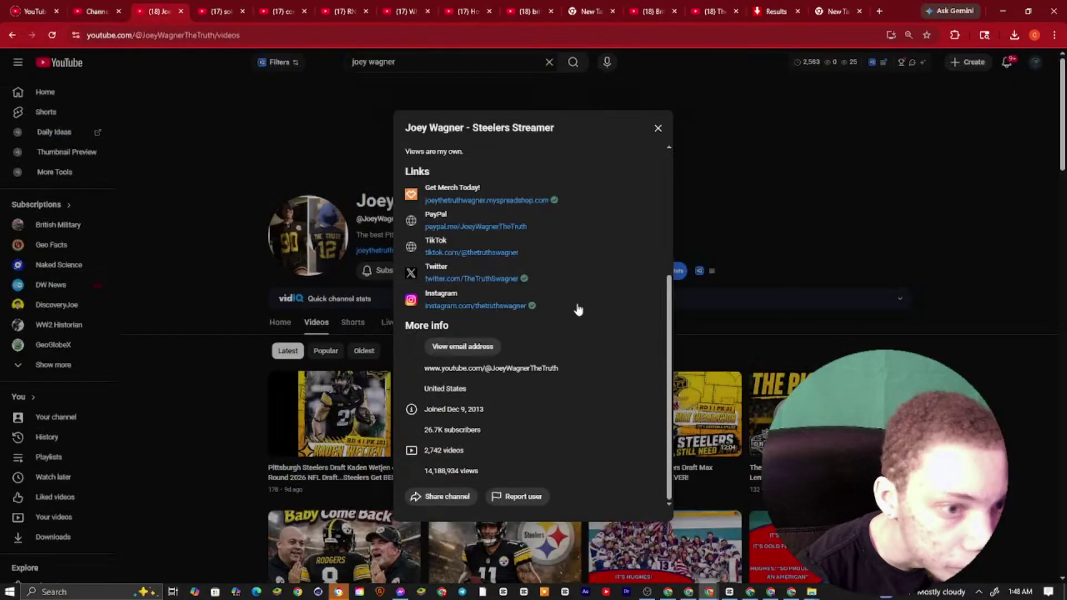
{"action": "left_click_drag", "start_coordinate": [405, 171], "coordinate": [550, 500]}
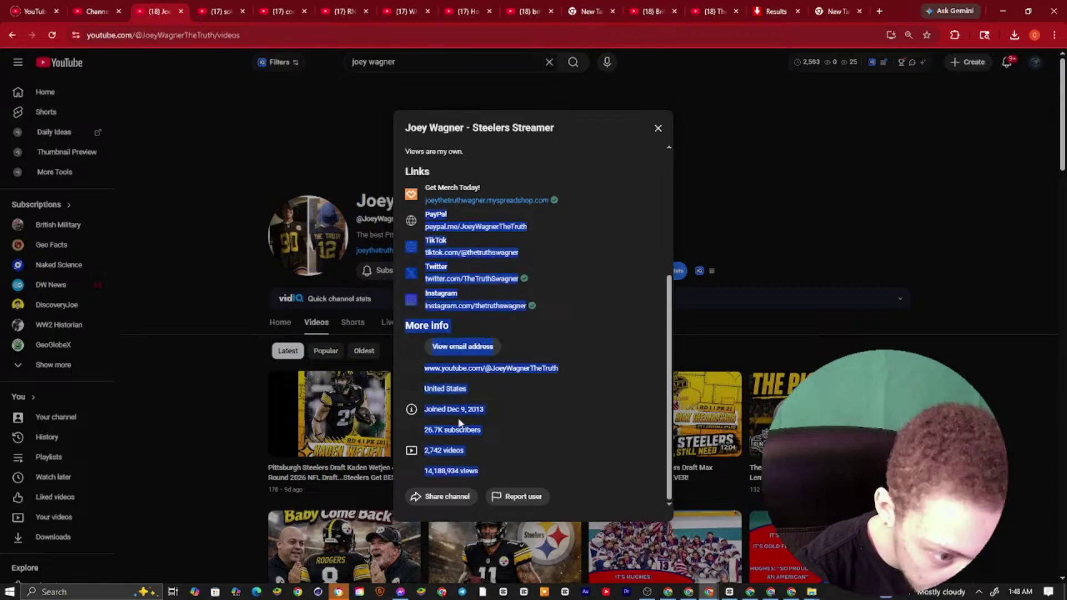
{"action": "left_click", "coordinate": [479, 425]}
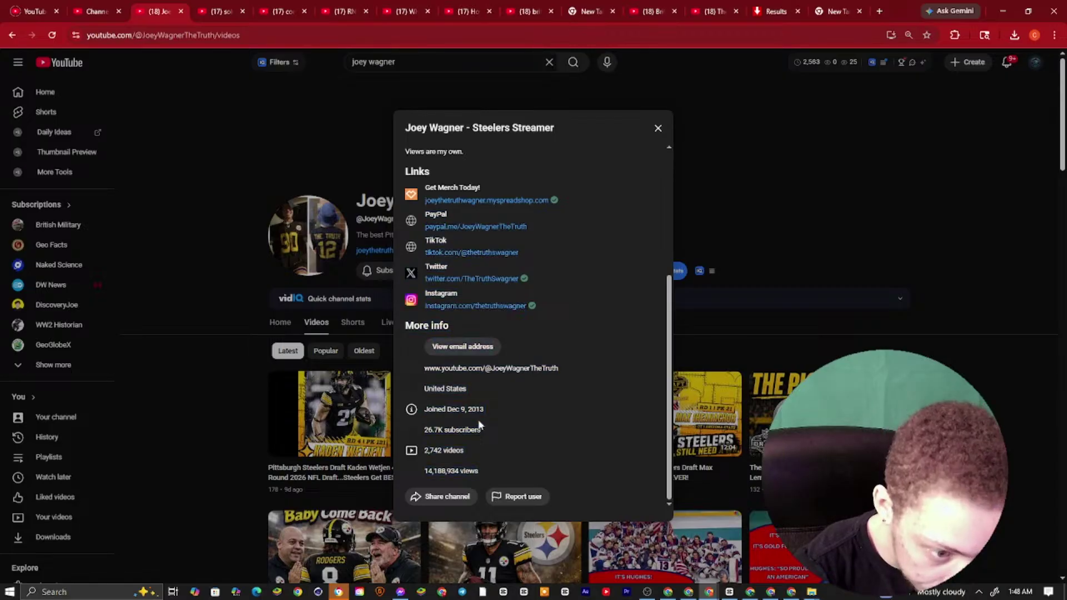
{"action": "triple_click", "coordinate": [479, 426]}
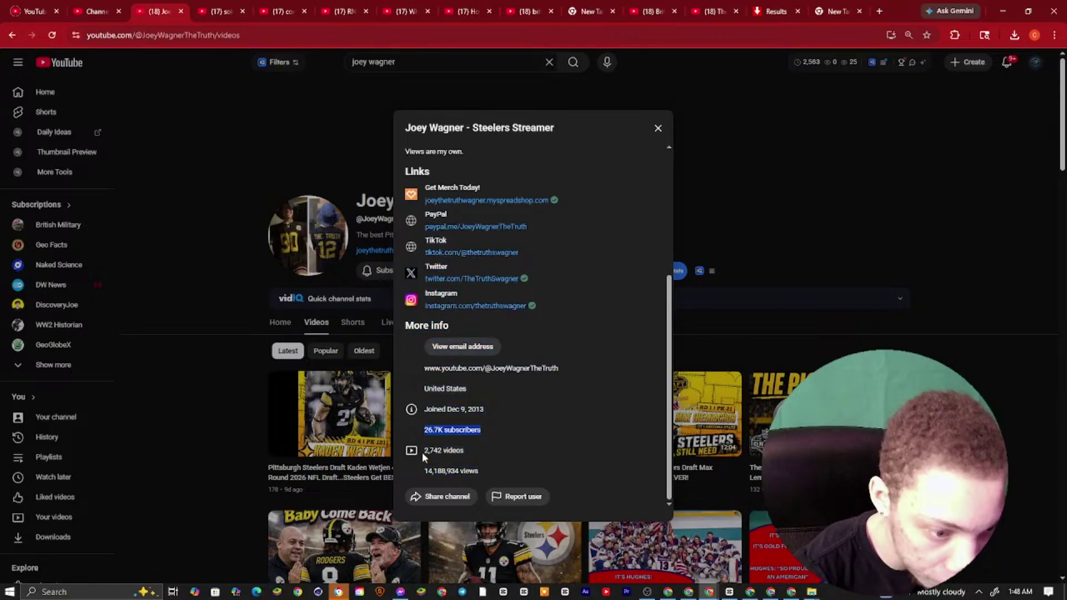
{"action": "left_click", "coordinate": [313, 345]}
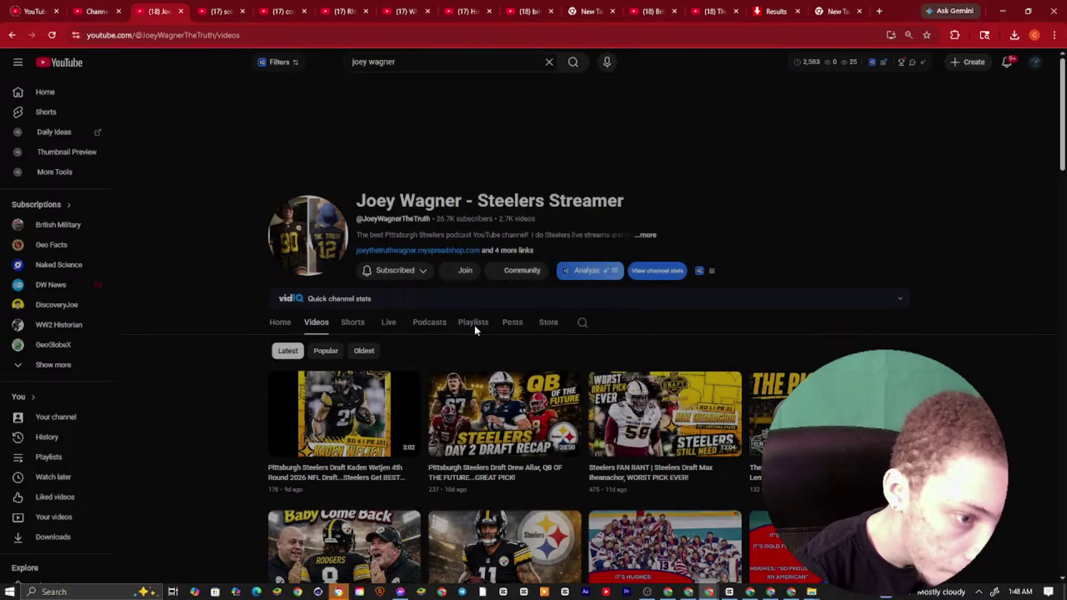
Browse the Live streams list on the Steelers streamer's channel and highlight the channel title
{"action": "left_click", "coordinate": [388, 322]}
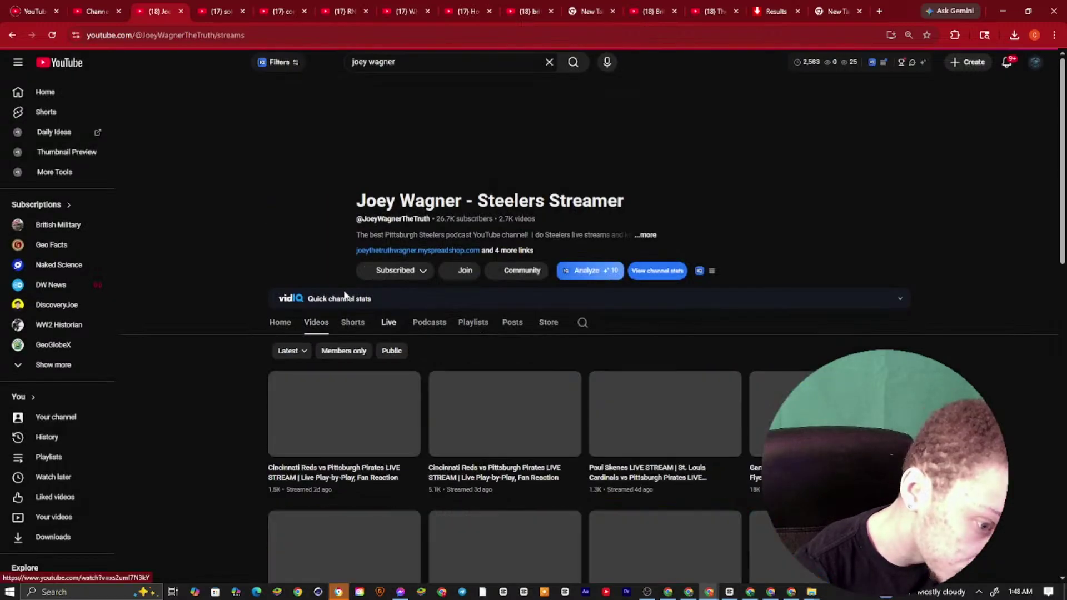
{"action": "scroll", "coordinate": [325, 363], "scroll_direction": "down", "scroll_amount": 4}
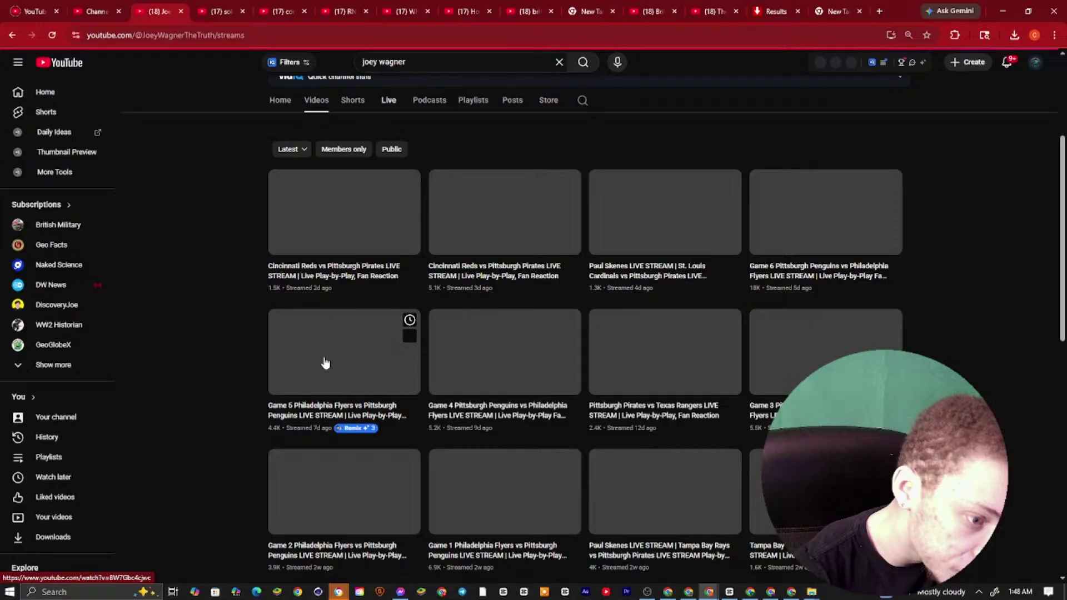
{"action": "scroll", "coordinate": [302, 493], "scroll_direction": "up", "scroll_amount": 4}
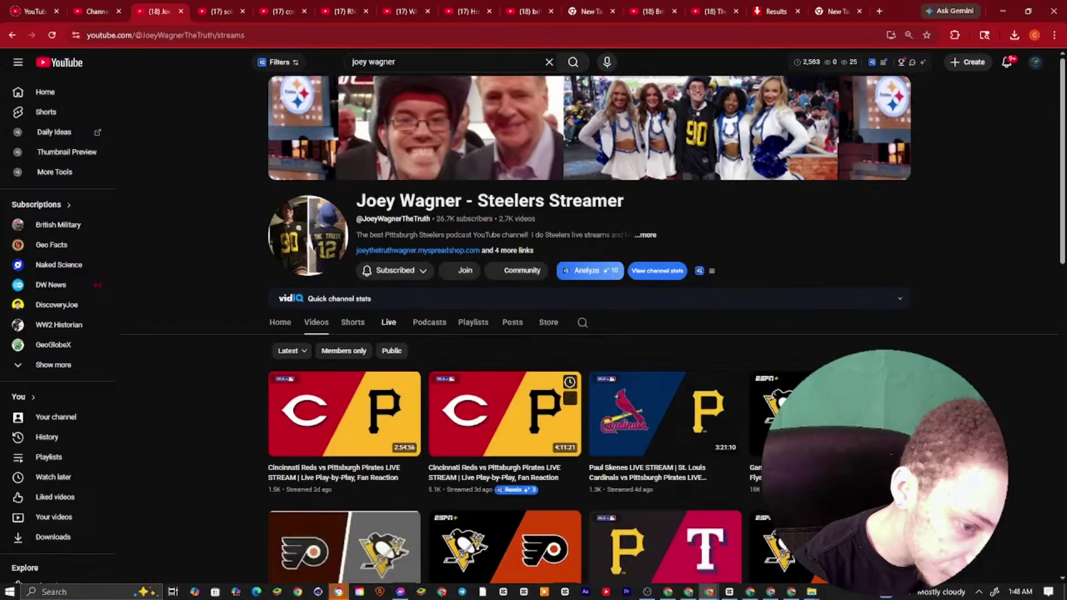
{"action": "scroll", "coordinate": [521, 327], "scroll_direction": "down", "scroll_amount": 5}
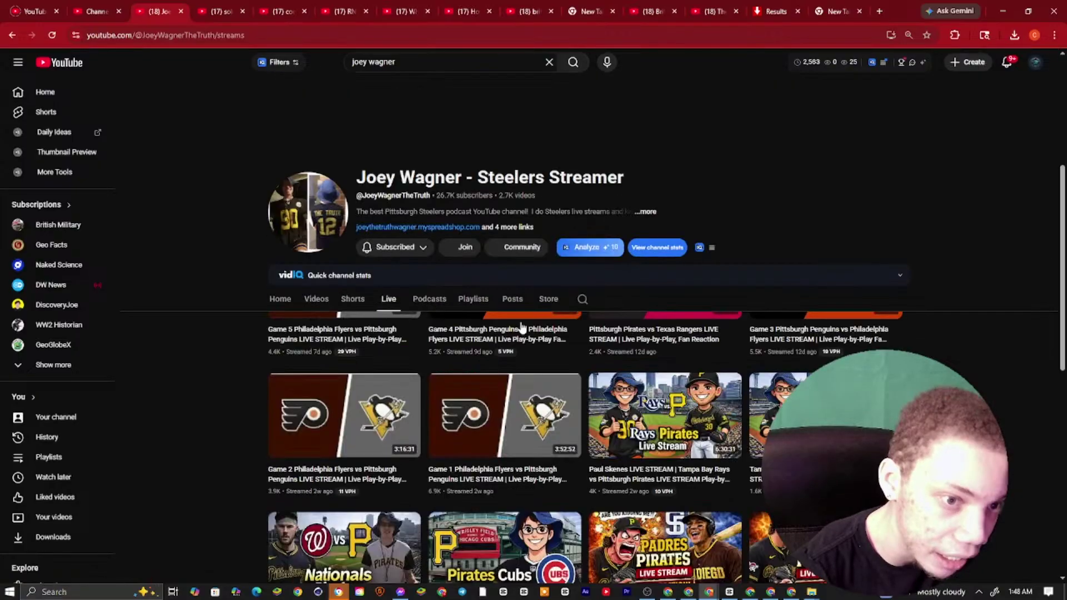
{"action": "scroll", "coordinate": [521, 327], "scroll_direction": "down", "scroll_amount": 5}
{"action": "scroll", "coordinate": [554, 345], "scroll_direction": "up", "scroll_amount": 10}
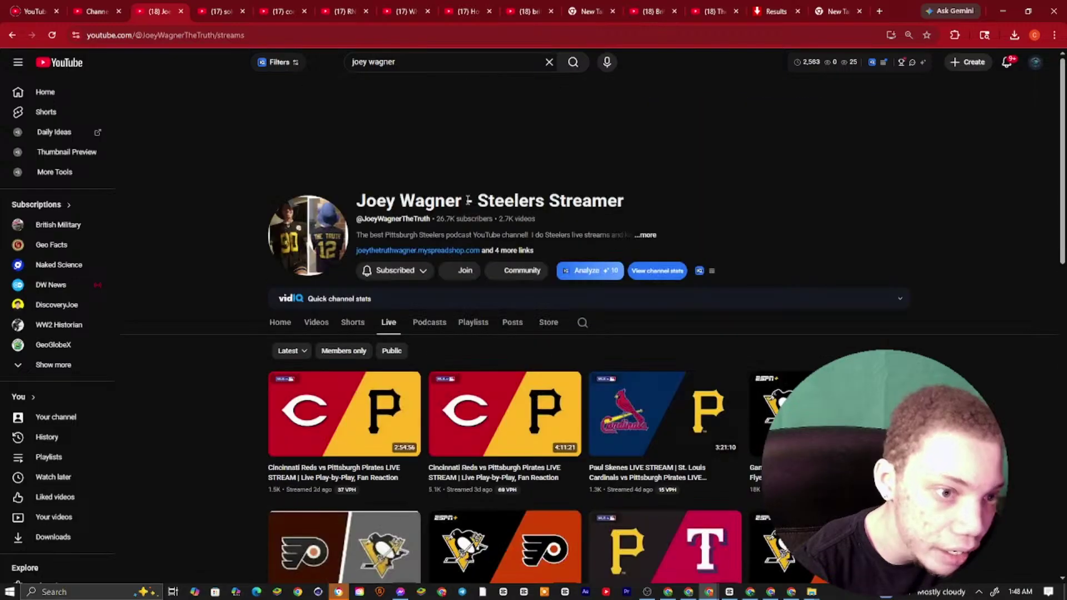
{"action": "triple_click", "coordinate": [638, 203]}
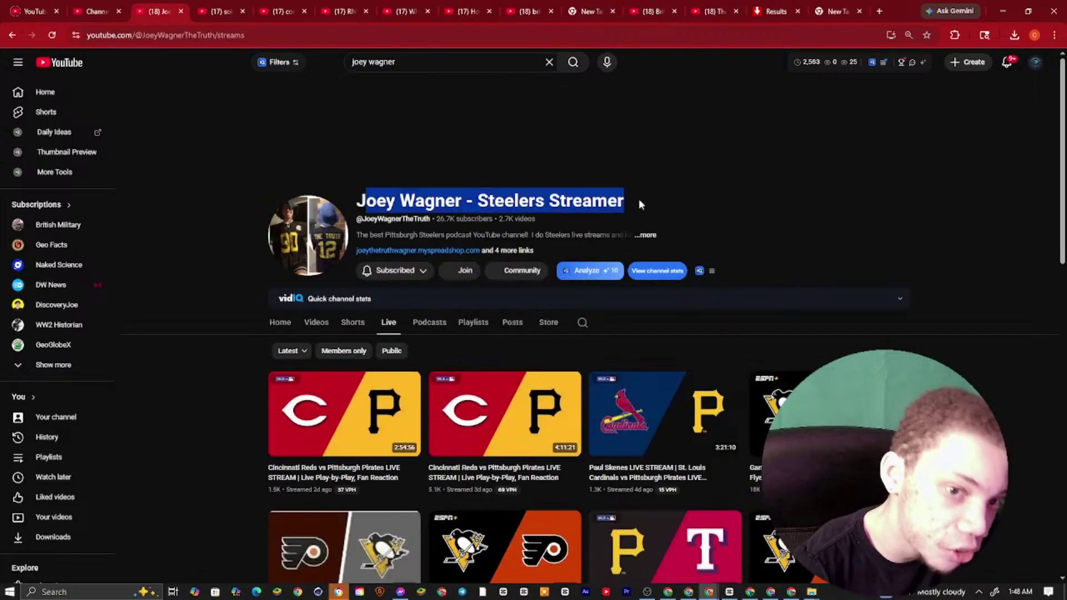
{"action": "left_click", "coordinate": [638, 201]}
{"action": "scroll", "coordinate": [581, 244], "scroll_direction": "down", "scroll_amount": 12}
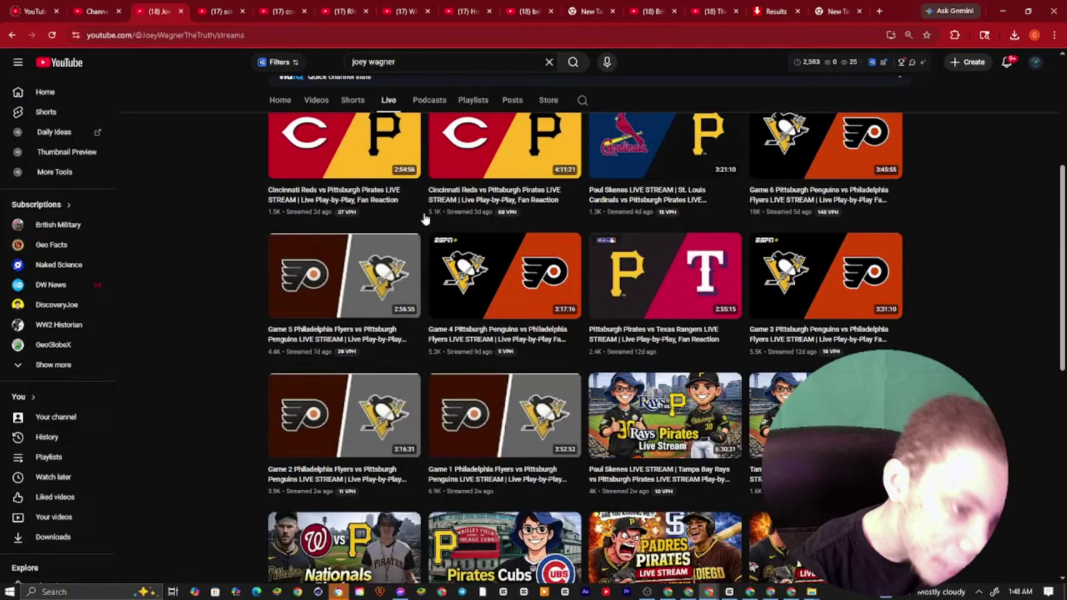
{"action": "scroll", "coordinate": [581, 245], "scroll_direction": "down", "scroll_amount": 3}
{"action": "scroll", "coordinate": [626, 251], "scroll_direction": "up", "scroll_amount": 15}
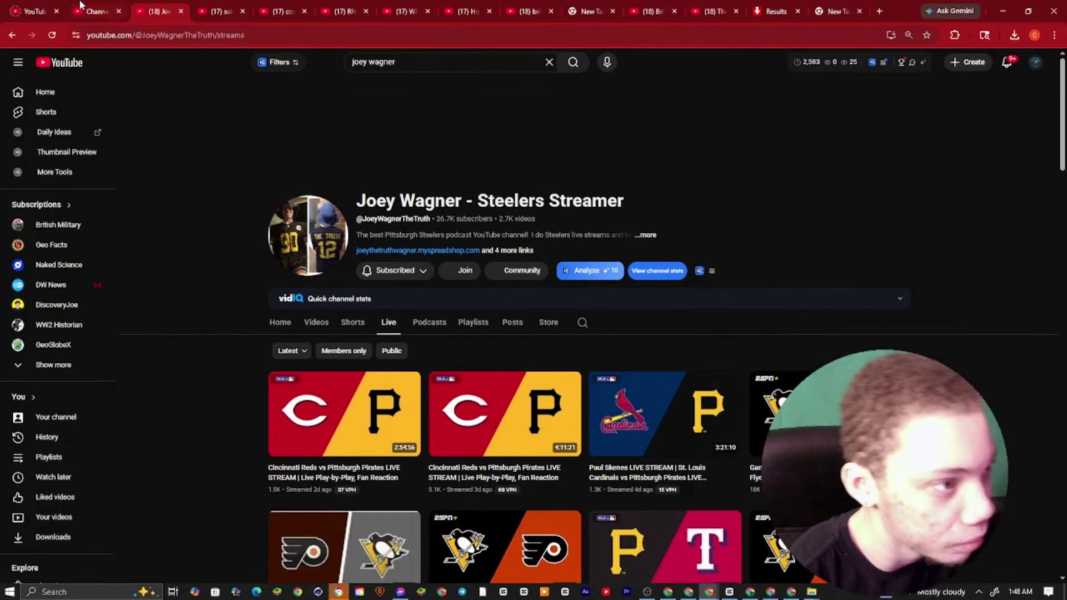
Return to the YouTube Studio channel analytics and review the top content and latest content sections
{"action": "left_click", "coordinate": [97, 8]}
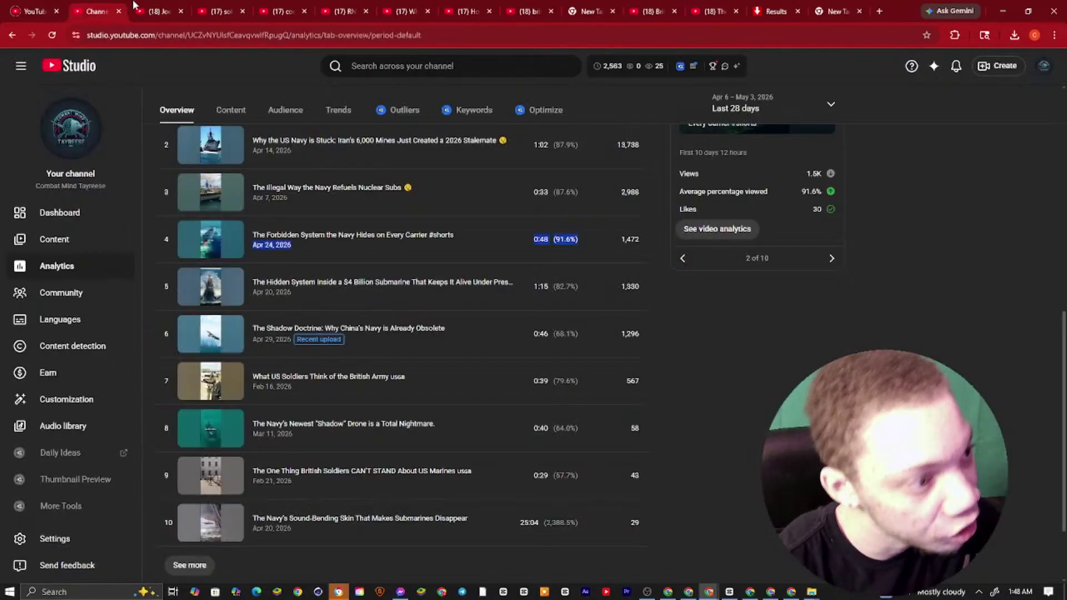
{"action": "left_click", "coordinate": [136, 6]}
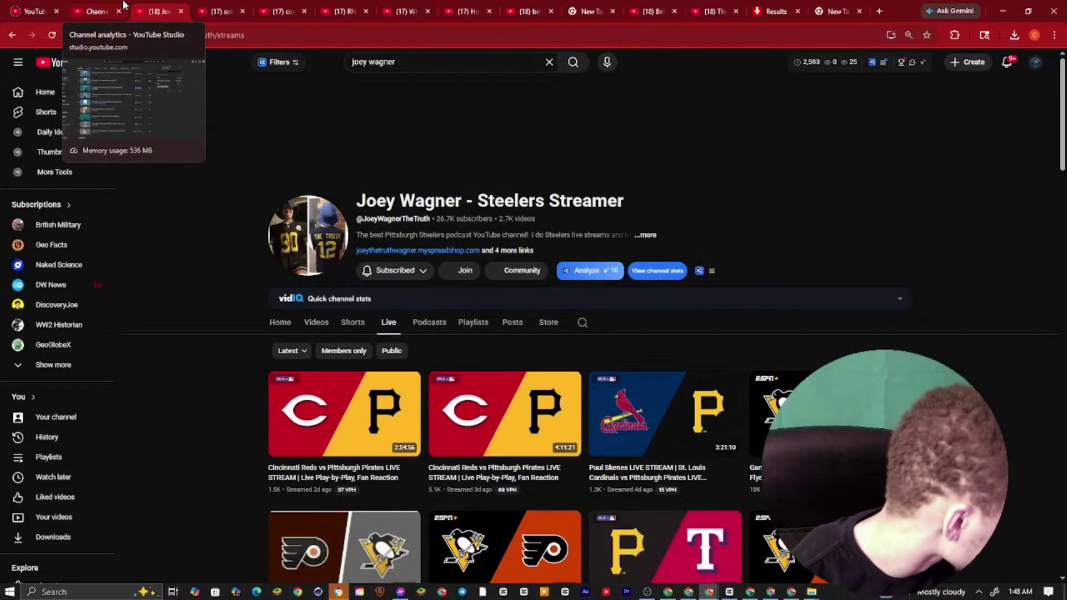
{"action": "left_click", "coordinate": [97, 8]}
{"action": "scroll", "coordinate": [605, 110], "scroll_direction": "up", "scroll_amount": 10}
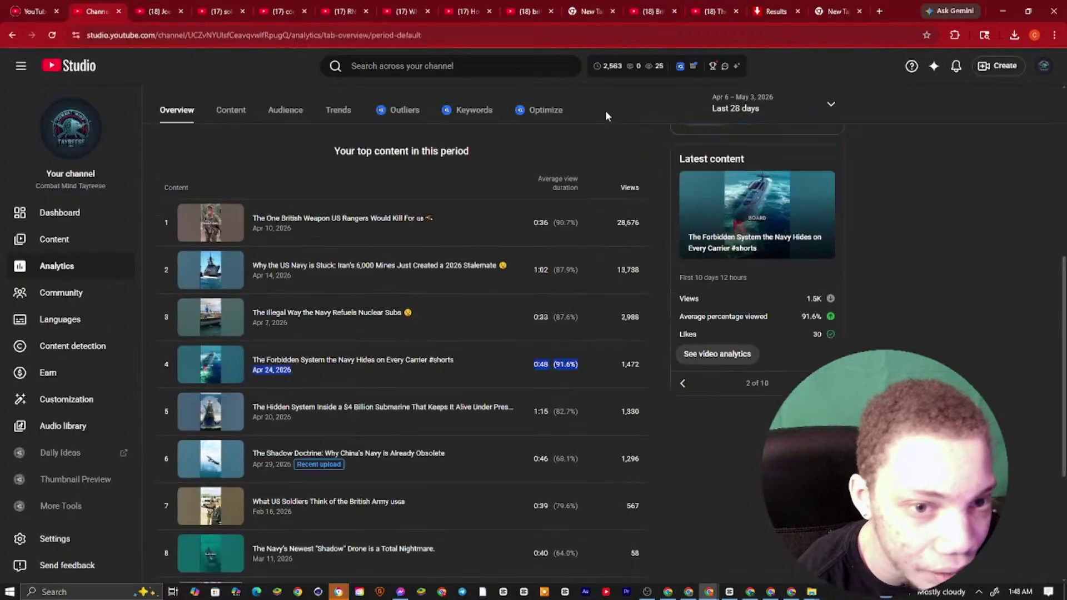
{"action": "scroll", "coordinate": [748, 277], "scroll_direction": "down", "scroll_amount": 5}
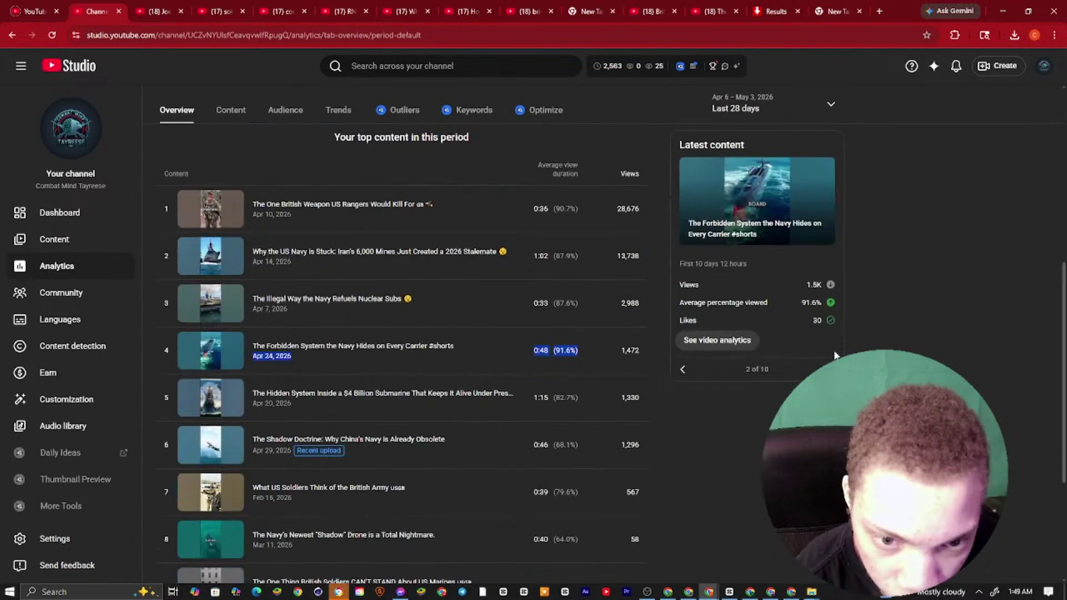
Page through the Latest content videos to "How the U.S. Navy's Size is Hiding a $400,000 Crisis (2026)", highlighting the average percentage viewed
{"action": "left_click_drag", "start_coordinate": [795, 298], "coordinate": [667, 308]}
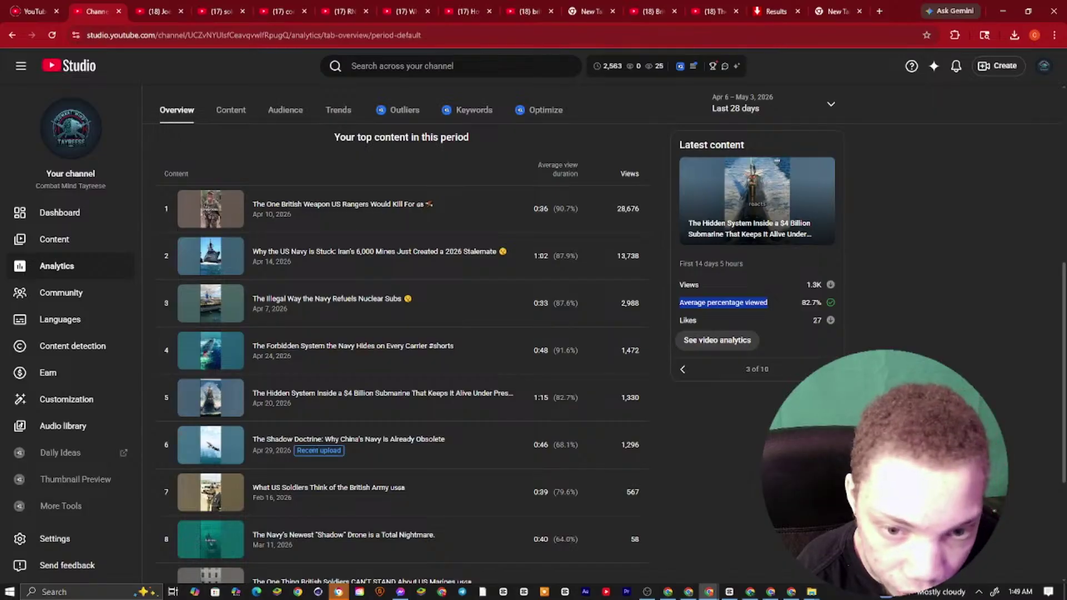
{"action": "left_click", "coordinate": [836, 305]}
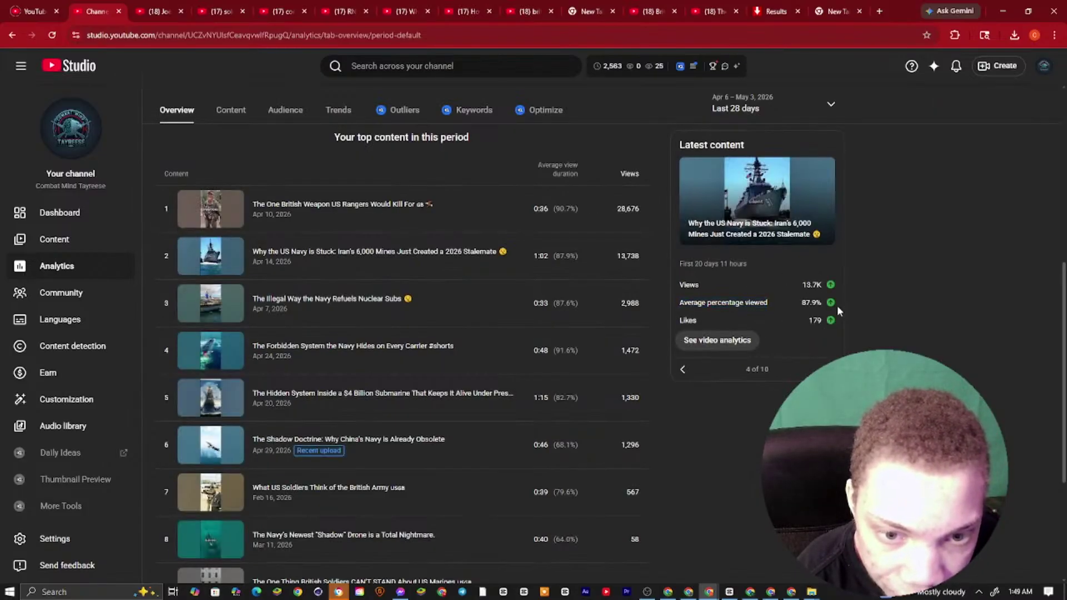
{"action": "left_click_drag", "start_coordinate": [678, 303], "coordinate": [777, 304]}
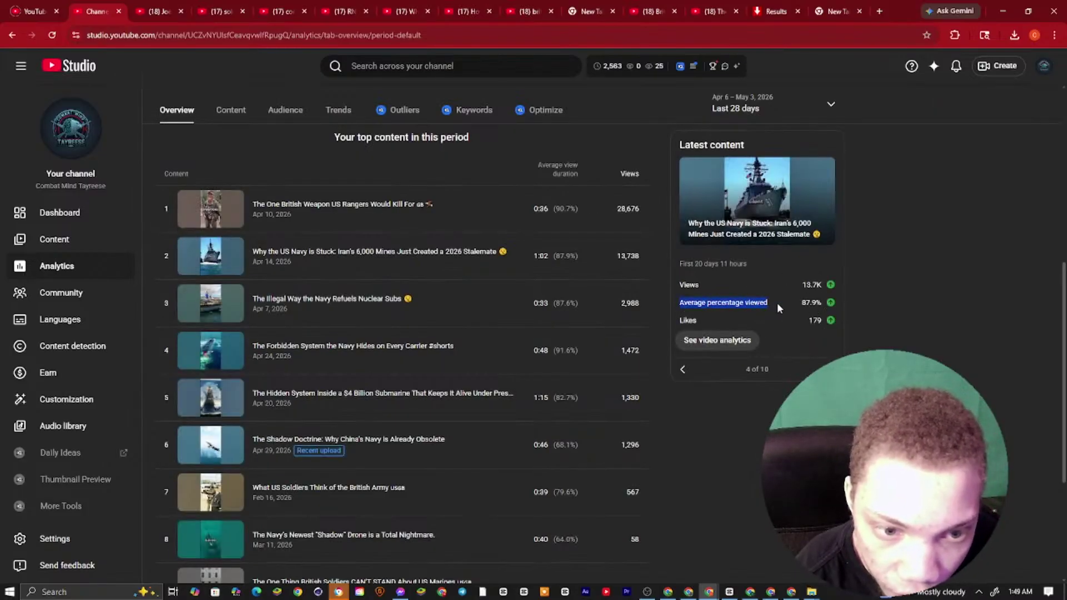
{"action": "left_click", "coordinate": [833, 305]}
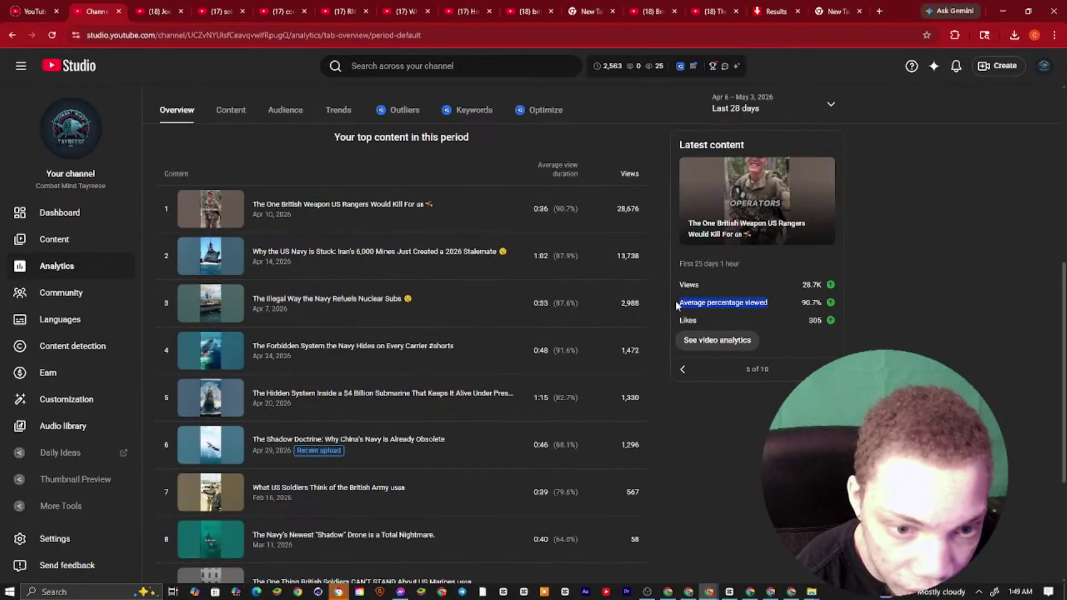
{"action": "left_click_drag", "start_coordinate": [680, 303], "coordinate": [821, 304]}
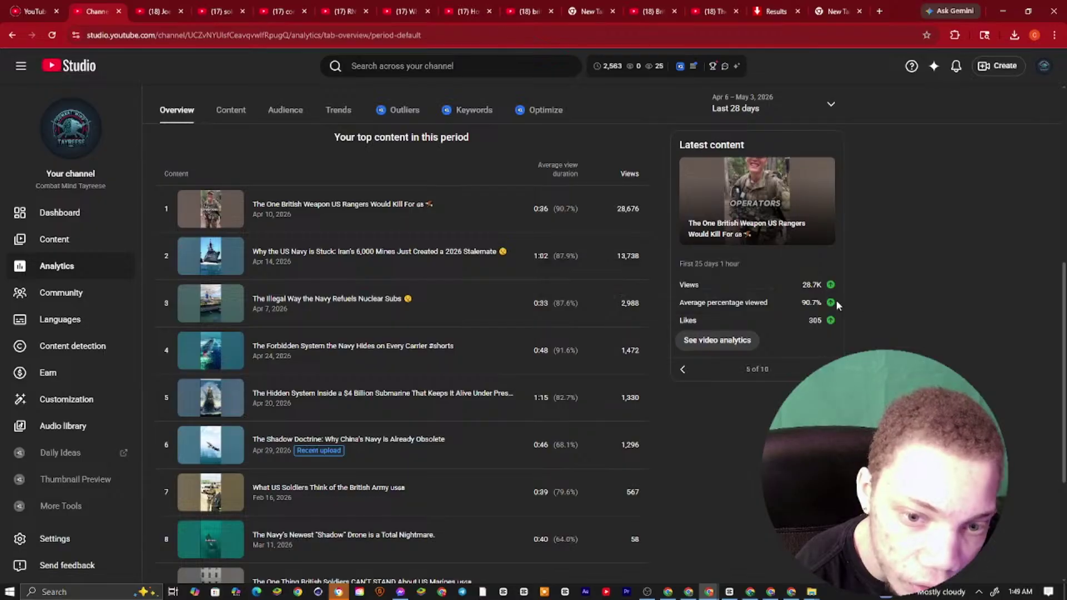
{"action": "left_click", "coordinate": [830, 367]}
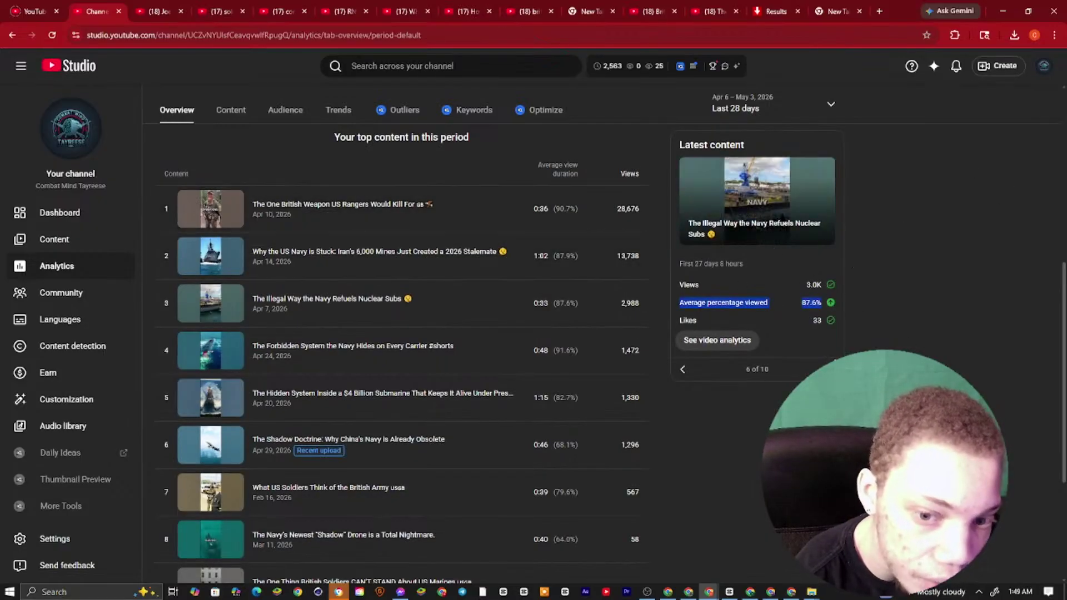
{"action": "left_click", "coordinate": [828, 366]}
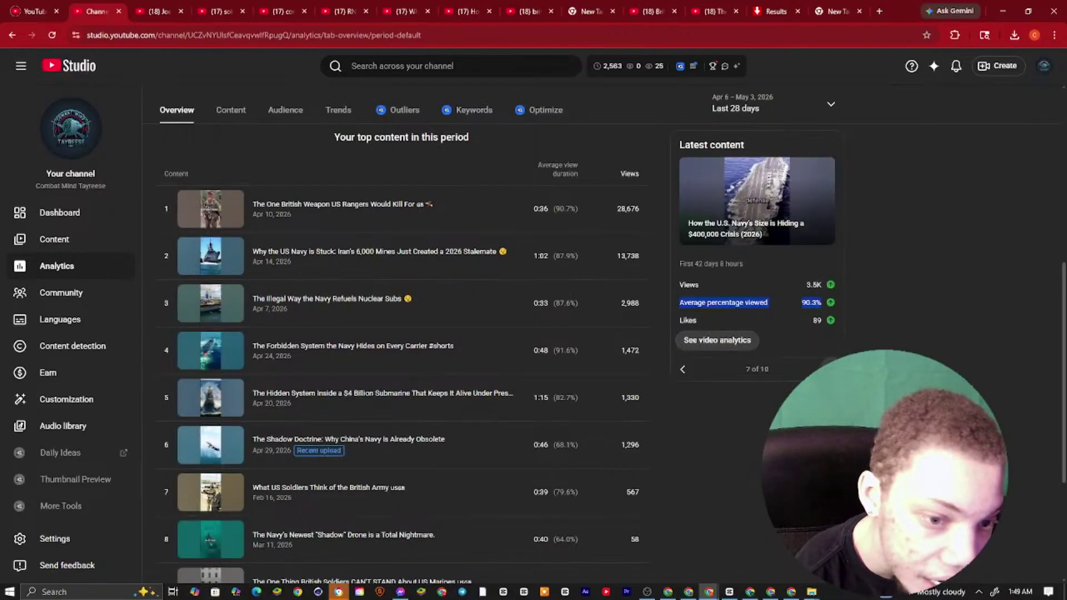
Open the video analytics for the Short "What US Soldiers Think of the British Army" from the top content list
{"action": "left_click", "coordinate": [203, 6]}
{"action": "left_click", "coordinate": [175, 7]}
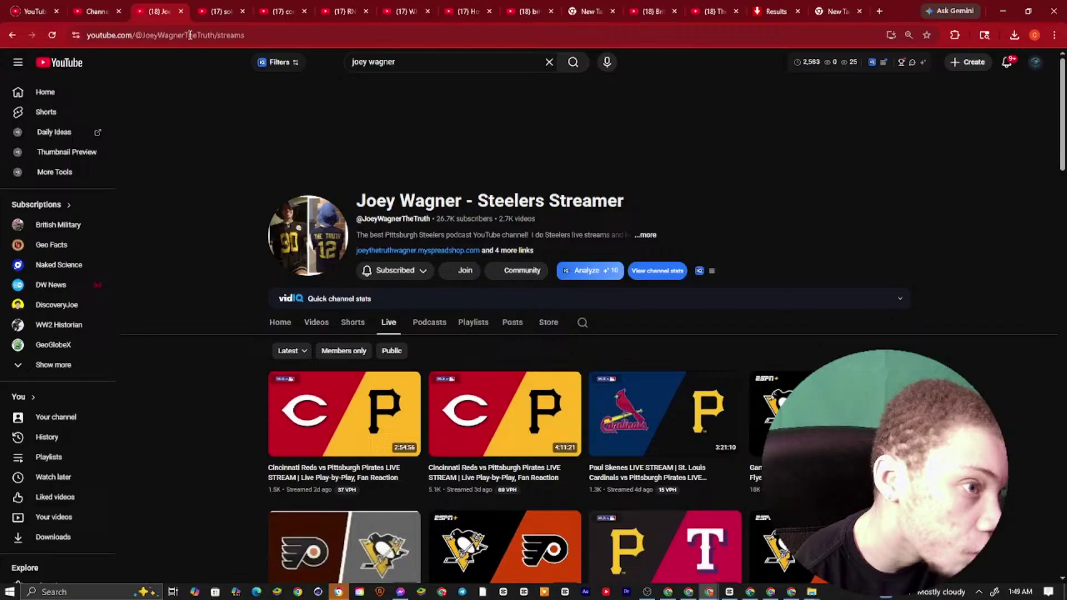
{"action": "left_click", "coordinate": [205, 8]}
{"action": "left_click", "coordinate": [166, 8]}
{"action": "left_click", "coordinate": [100, 8]}
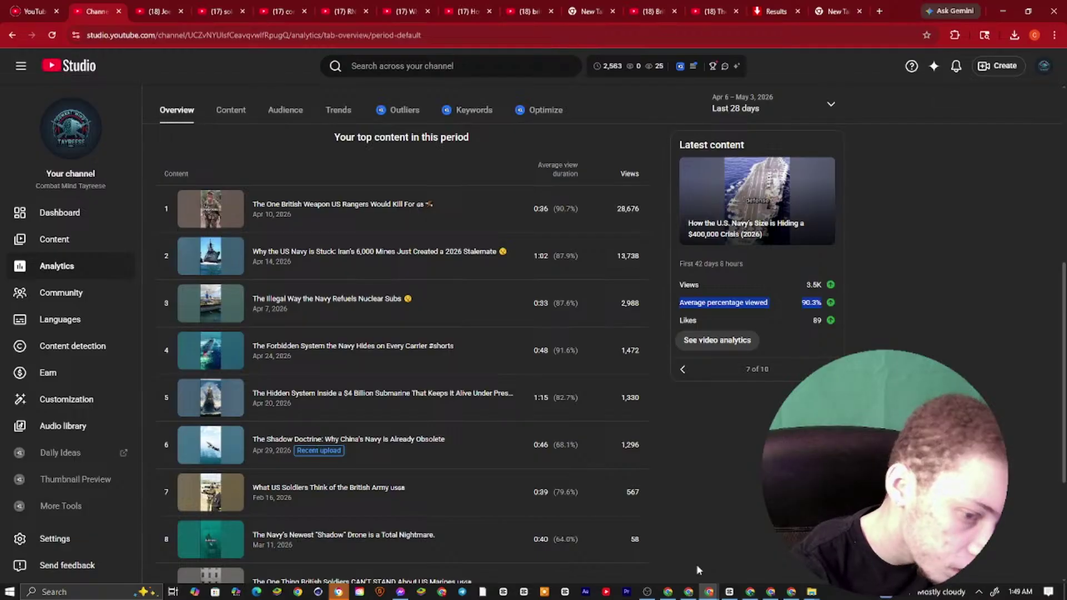
{"action": "left_click", "coordinate": [369, 488]}
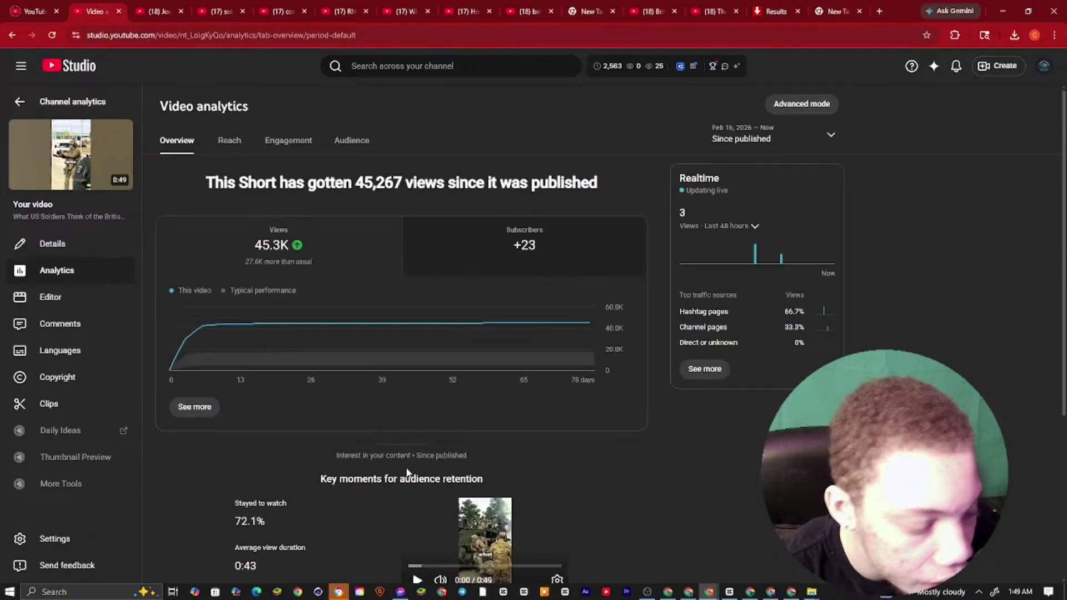
Open the newest Cincinnati Reds vs Pittsburgh Pirates live stream on the Steelers streamer's channel and check the YouTube notifications
{"action": "left_click", "coordinate": [244, 7]}
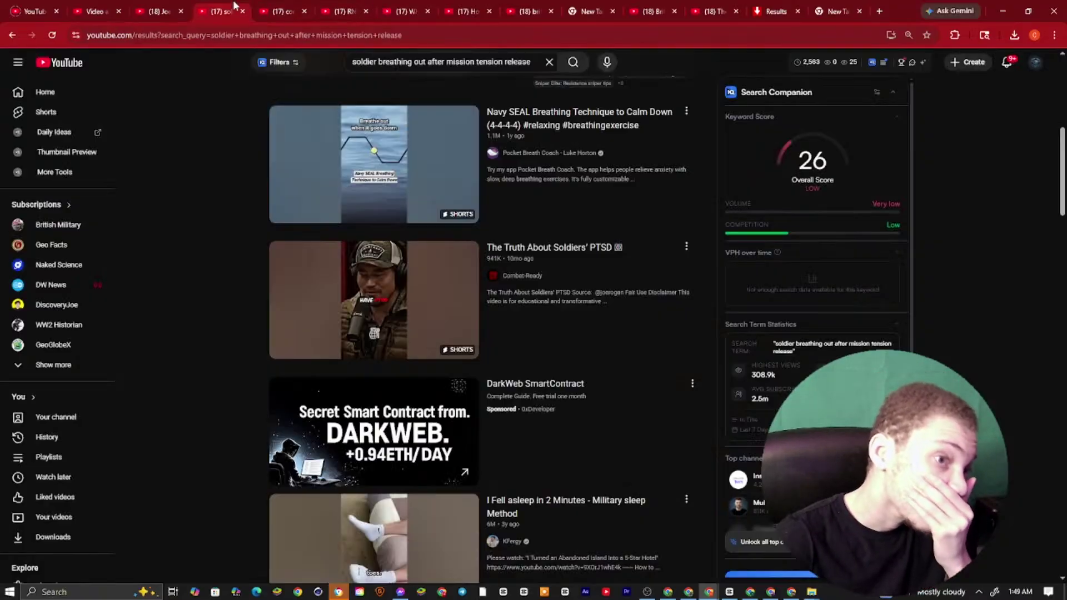
{"action": "left_click", "coordinate": [148, 6]}
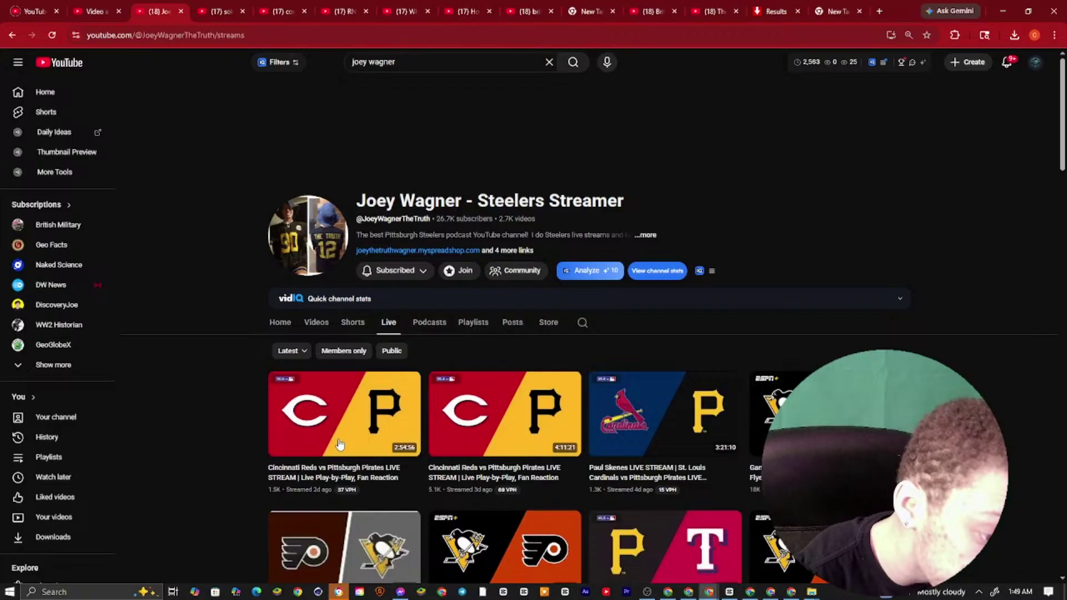
{"action": "left_click", "coordinate": [340, 443]}
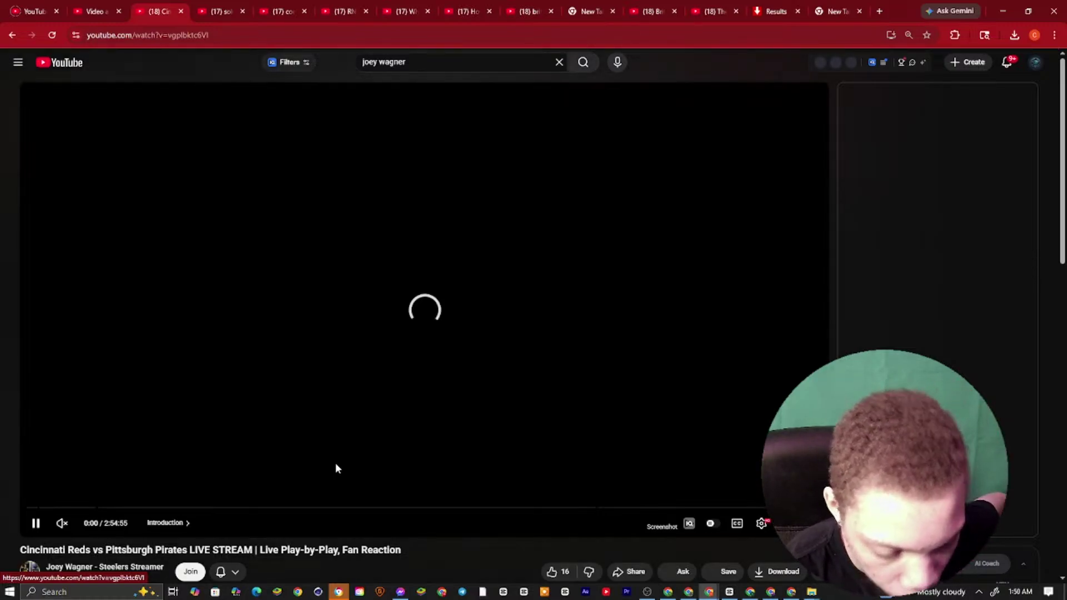
{"action": "scroll", "coordinate": [449, 200], "scroll_direction": "down", "scroll_amount": 1}
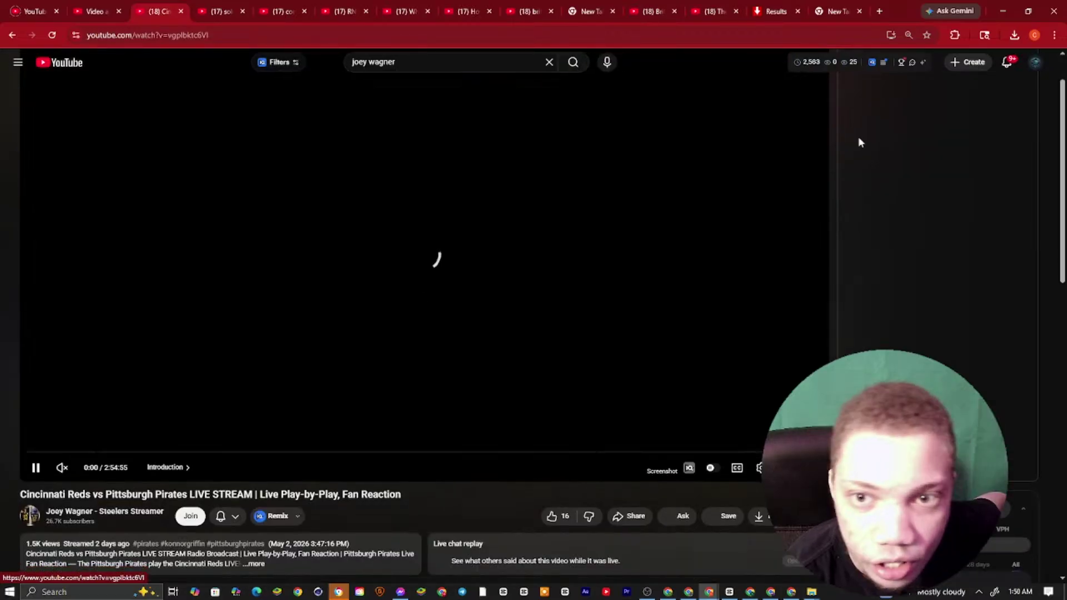
{"action": "left_click", "coordinate": [1007, 71]}
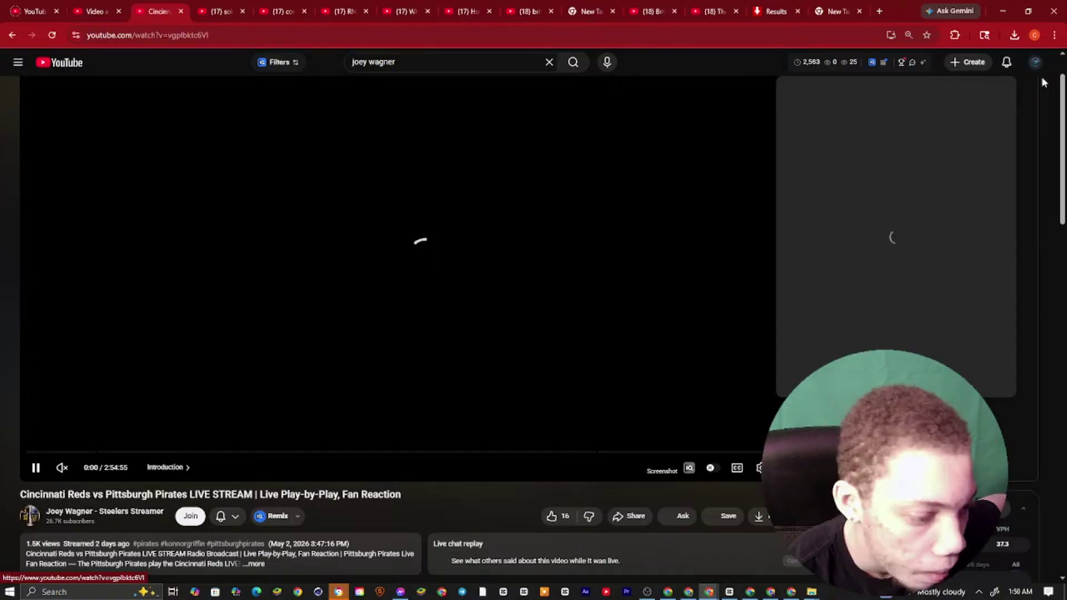
Unmute the Cincinnati Reds vs Pittsburgh Pirates stream and change the sound setting of its browser tab
{"action": "left_click", "coordinate": [1025, 65]}
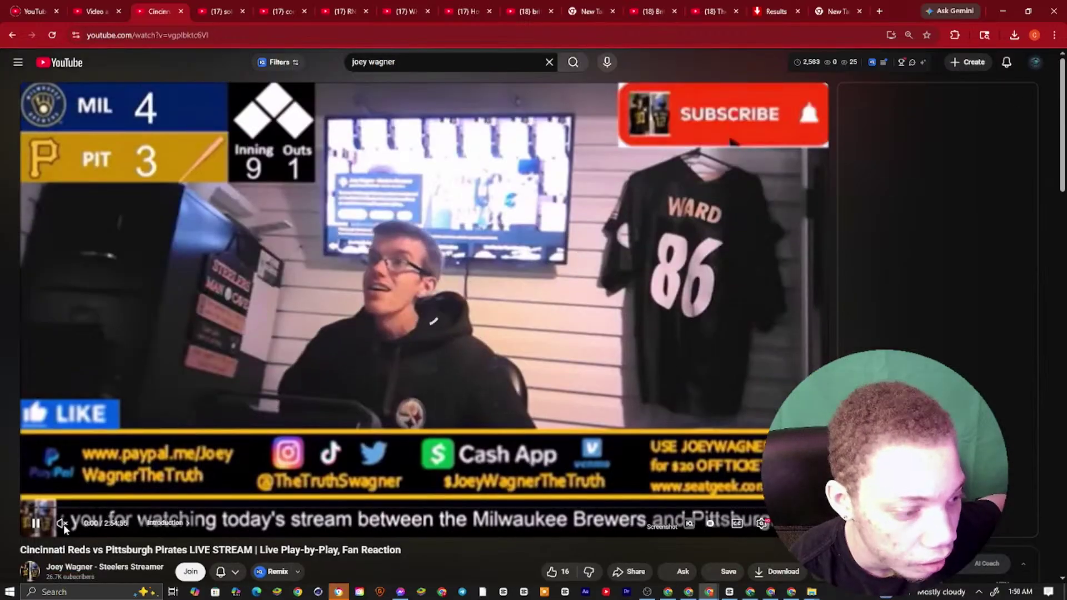
{"action": "left_click", "coordinate": [63, 525]}
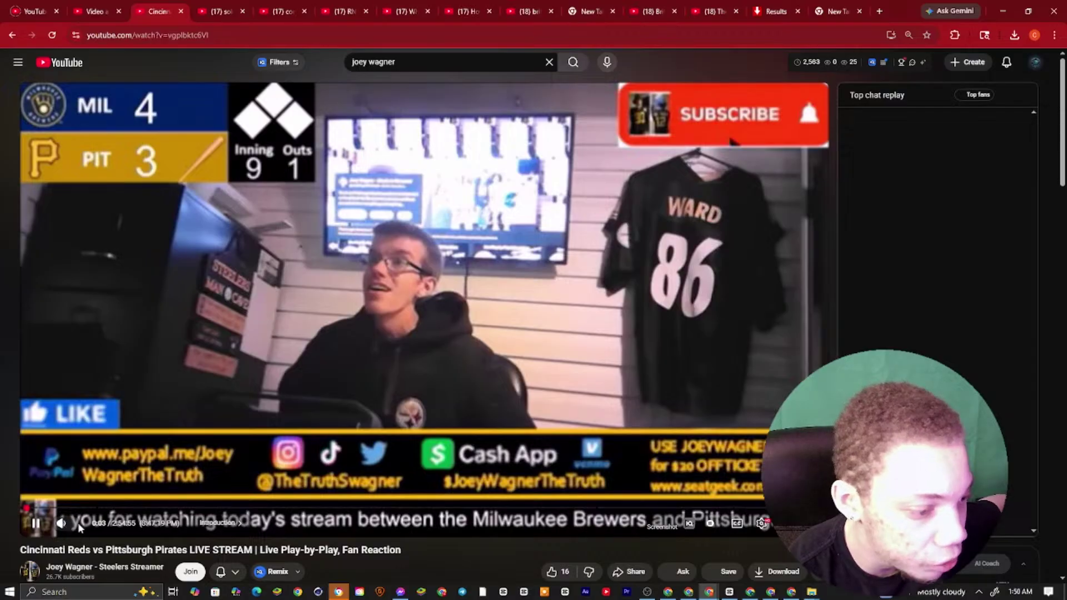
{"action": "left_click", "coordinate": [167, 12]}
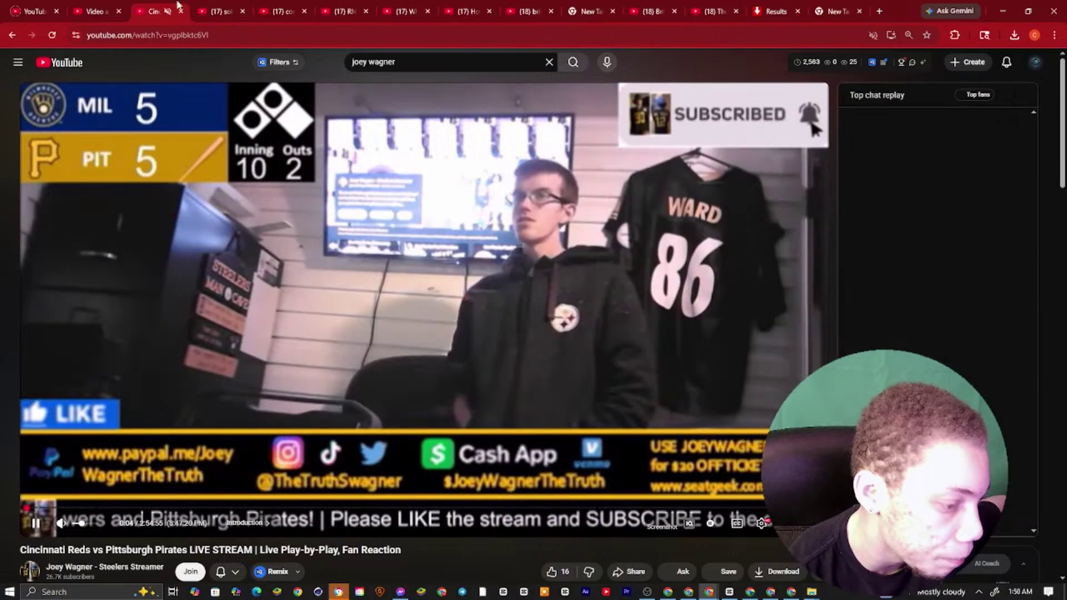
{"action": "right_click", "coordinate": [166, 8]}
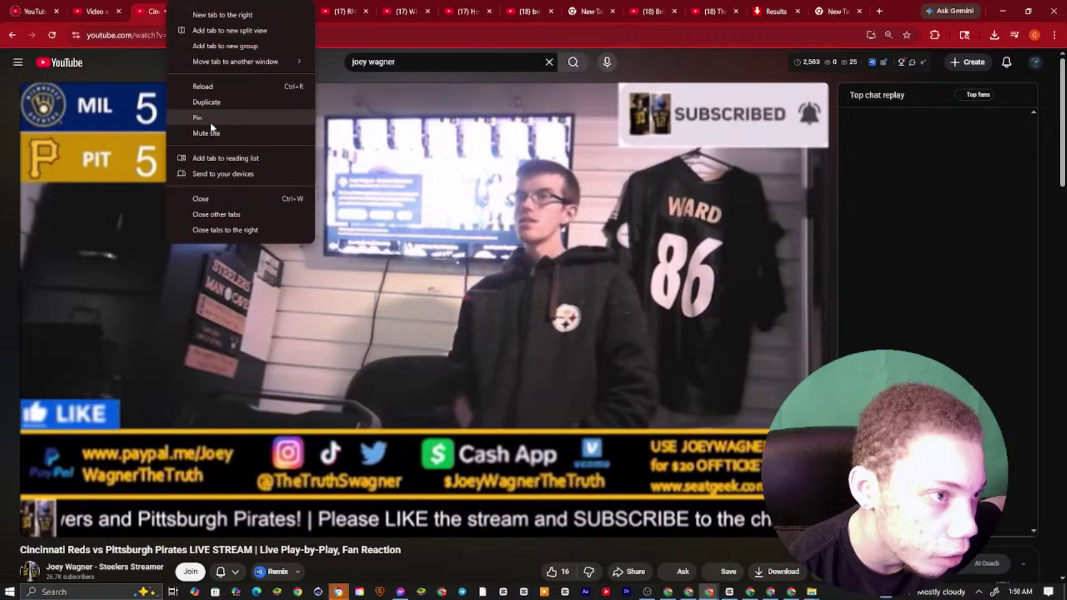
{"action": "left_click", "coordinate": [210, 122]}
Check the stream's view count and date against the analytics of the Short "What US Soldiers Think of the British Army"
{"action": "scroll", "coordinate": [101, 259], "scroll_direction": "down", "scroll_amount": 4}
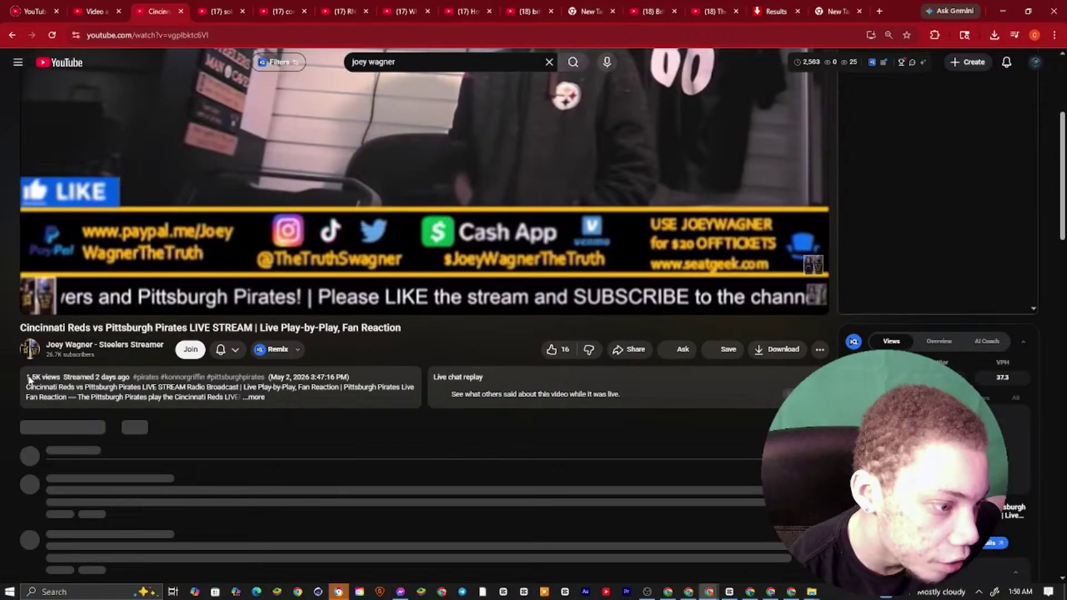
{"action": "key", "text": "ctrl+shift+Tab"}
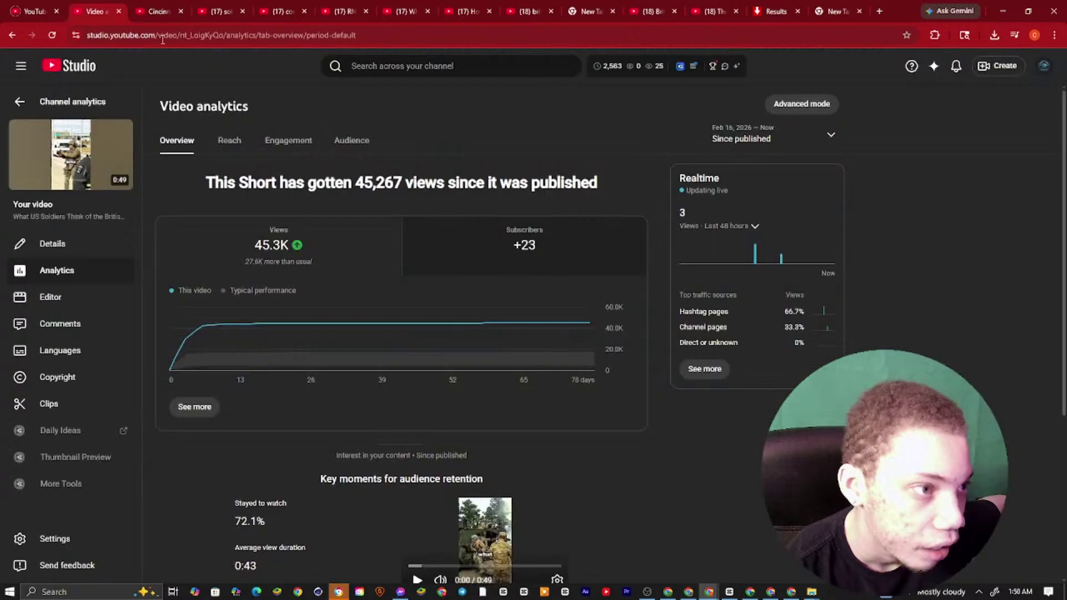
{"action": "key", "text": "ctrl+Tab"}
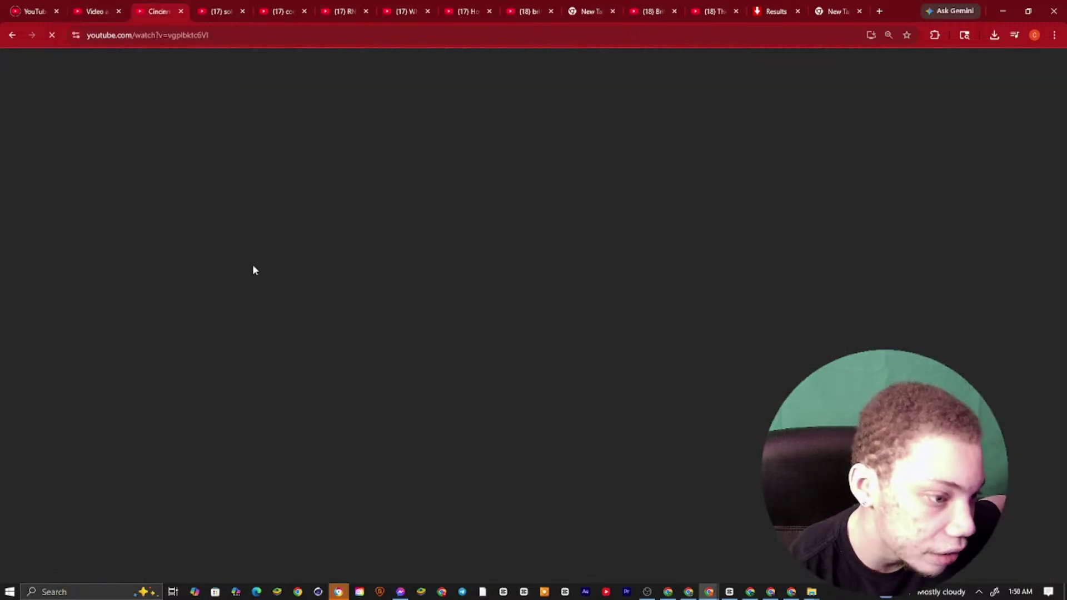
{"action": "key", "text": "ctrl+Tab"}
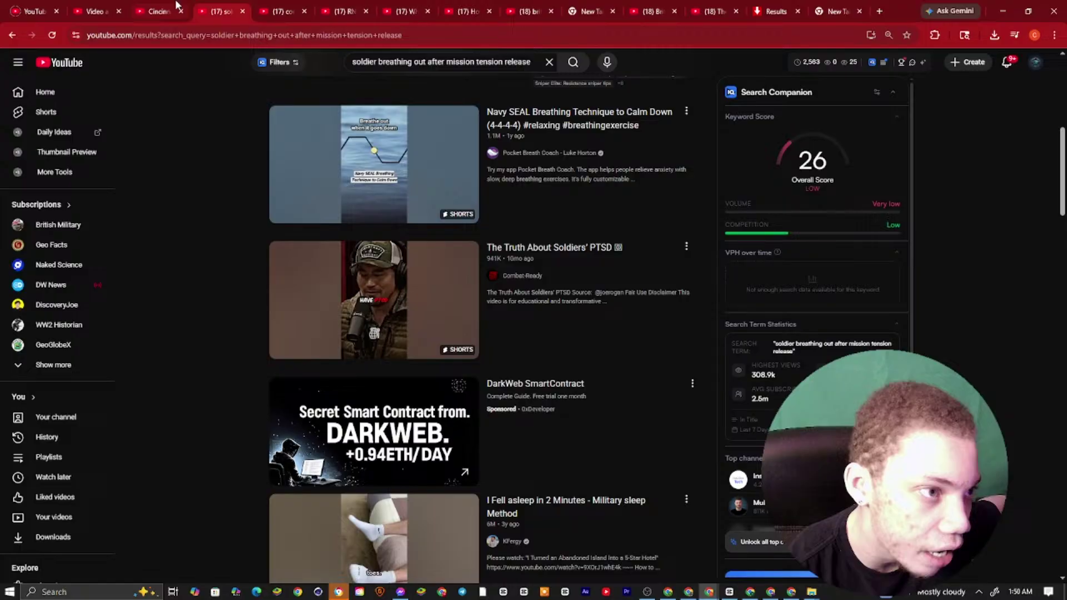
{"action": "left_click", "coordinate": [176, 5]}
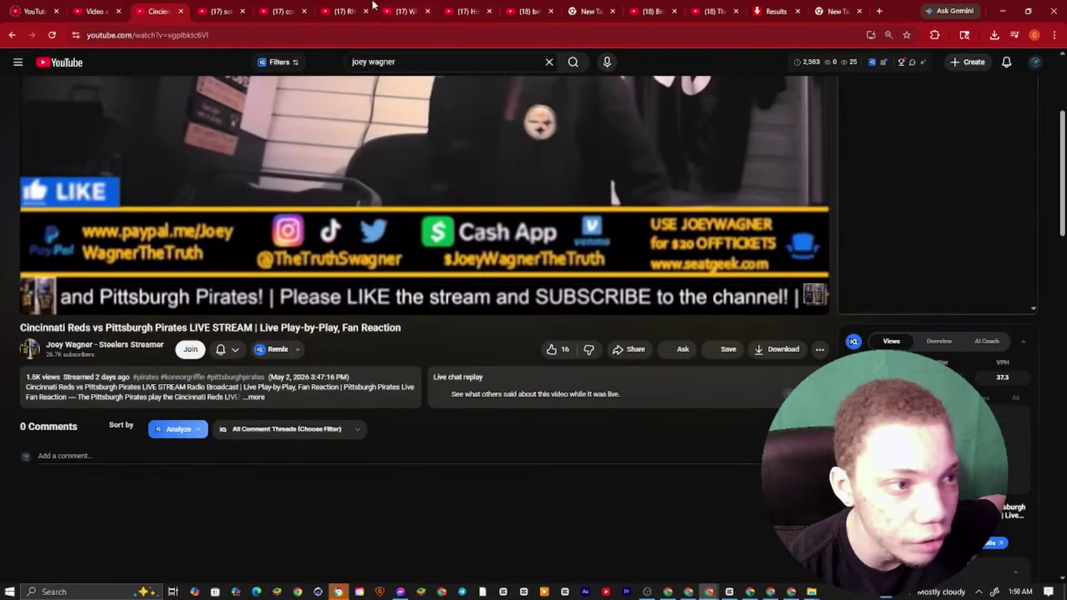
Switch to CapCut to check the motion blur processing and move the playhead to 00:00:32:29
{"action": "key", "text": "alt+Tab"}
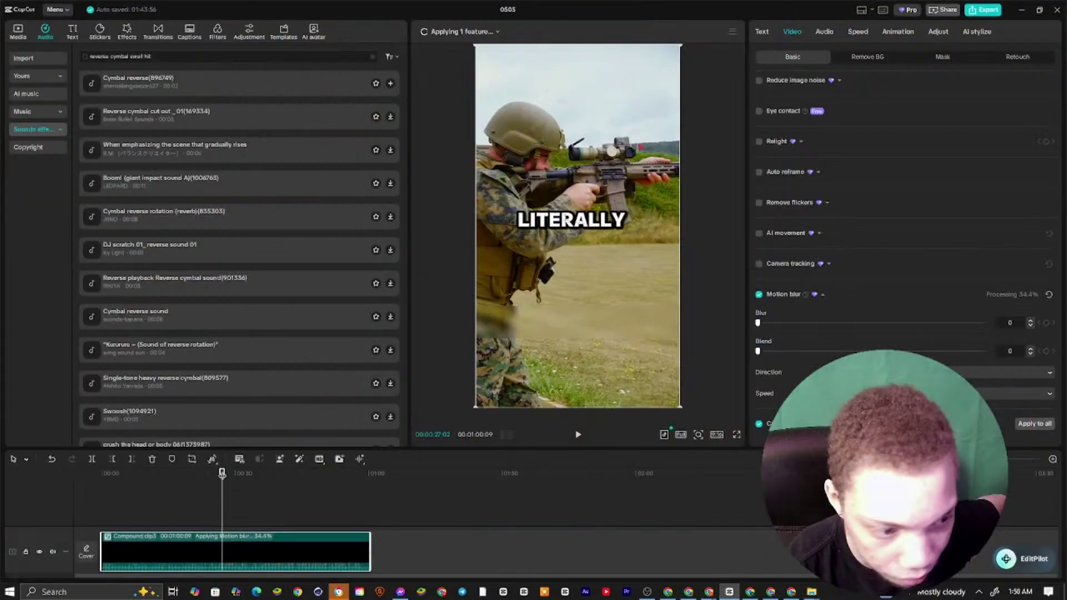
{"action": "left_click", "coordinate": [248, 473]}
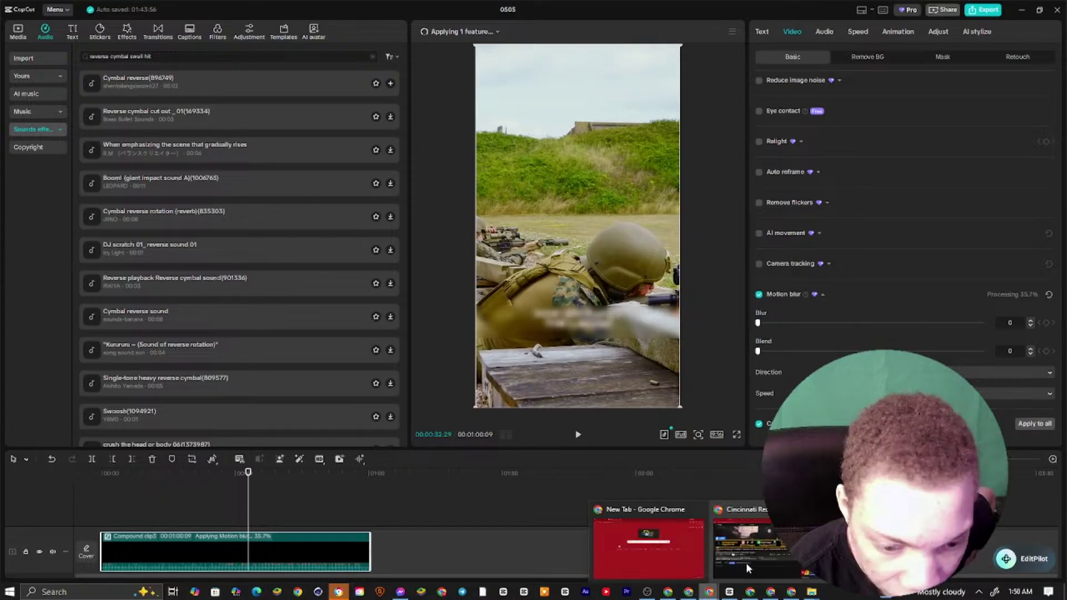
Switch back to the YouTube browser window, open YouTube Studio for the Combat Mind Tayreese channel and go to its channel analytics
{"action": "left_click", "coordinate": [688, 592]}
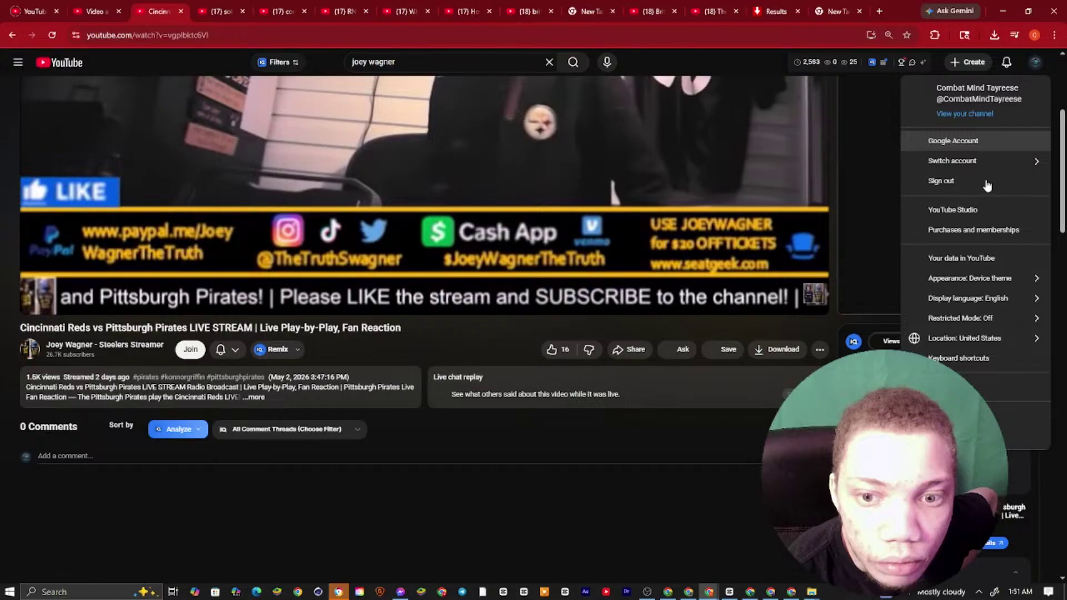
{"action": "left_click", "coordinate": [967, 209]}
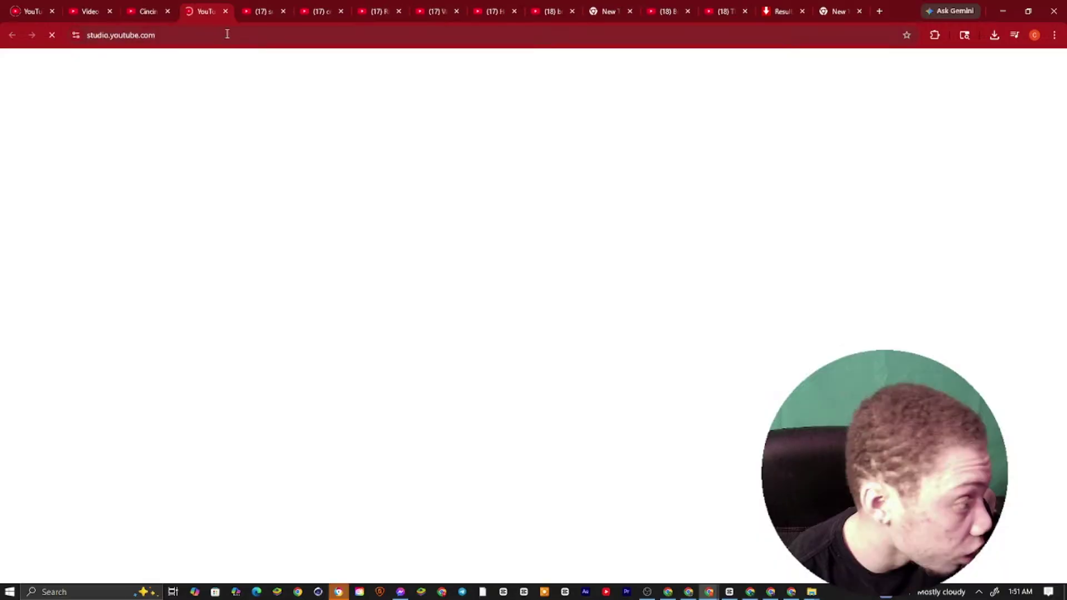
{"action": "left_click", "coordinate": [688, 592]}
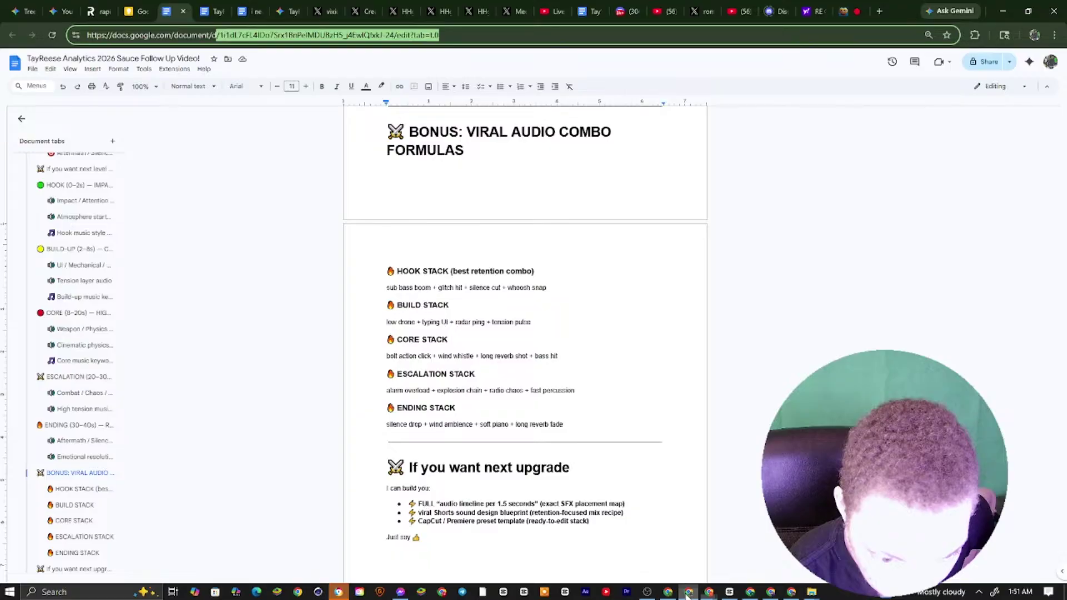
{"action": "left_click", "coordinate": [687, 592]}
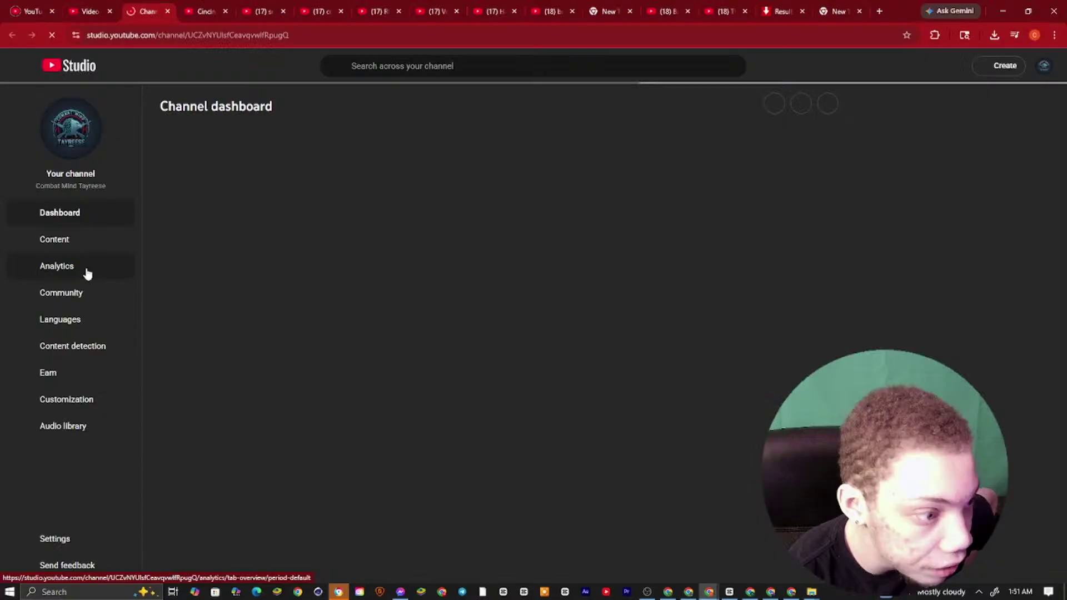
{"action": "left_click", "coordinate": [86, 272]}
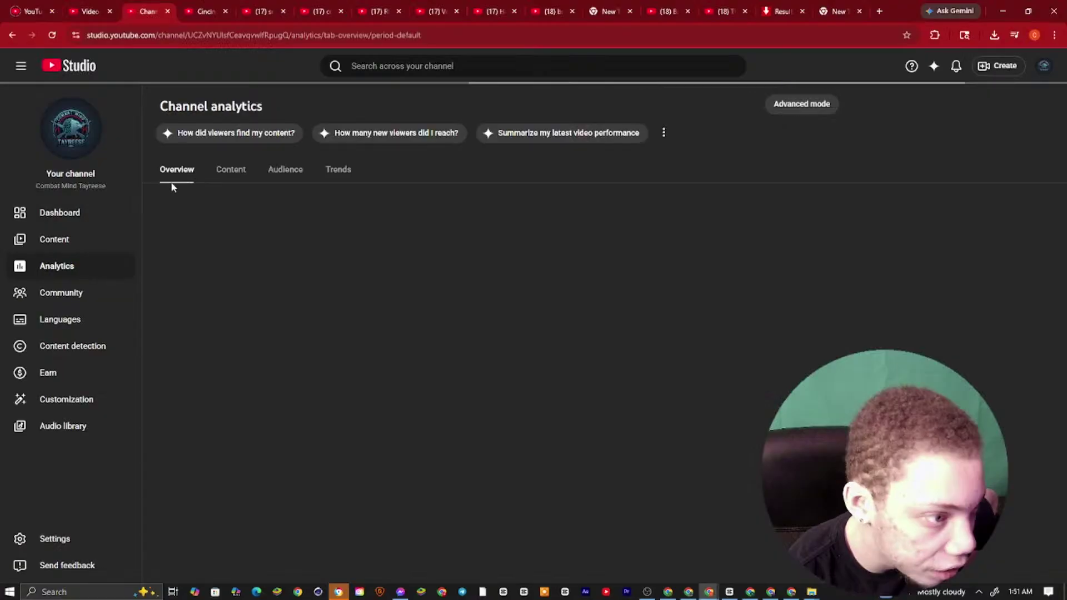
Set the channel analytics period to Lifetime and review the total views and the top content list
{"action": "left_click", "coordinate": [775, 168]}
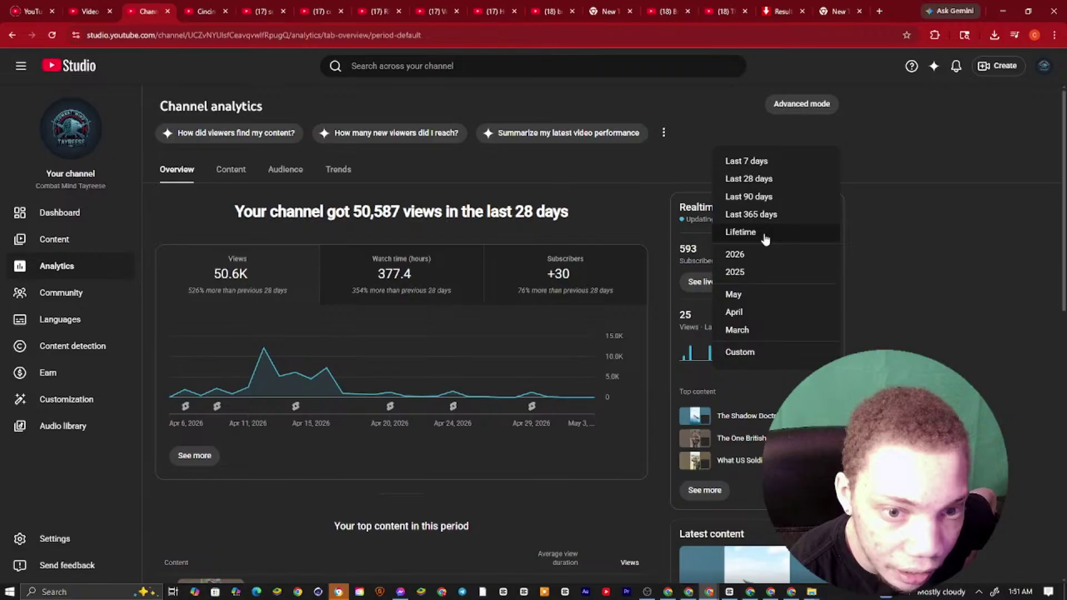
{"action": "left_click", "coordinate": [765, 238]}
{"action": "left_click_drag", "start_coordinate": [555, 157], "coordinate": [450, 160]}
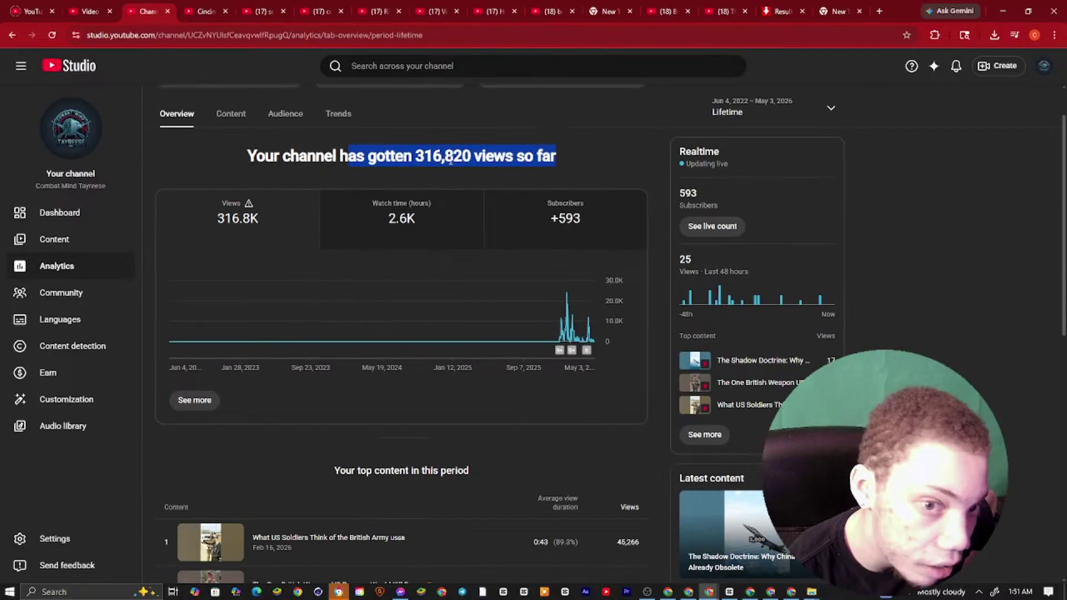
{"action": "scroll", "coordinate": [378, 194], "scroll_direction": "down", "scroll_amount": 5}
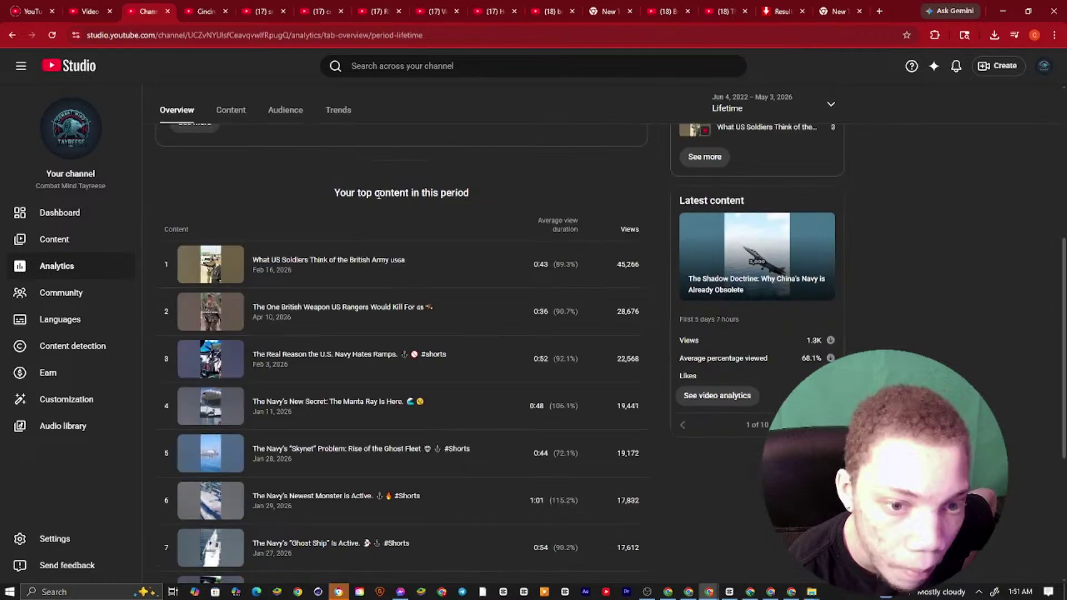
{"action": "scroll", "coordinate": [378, 195], "scroll_direction": "up", "scroll_amount": 4}
Return to CapCut and expand the processing status to check the compound clip's motion blur progress
{"action": "left_click", "coordinate": [729, 591]}
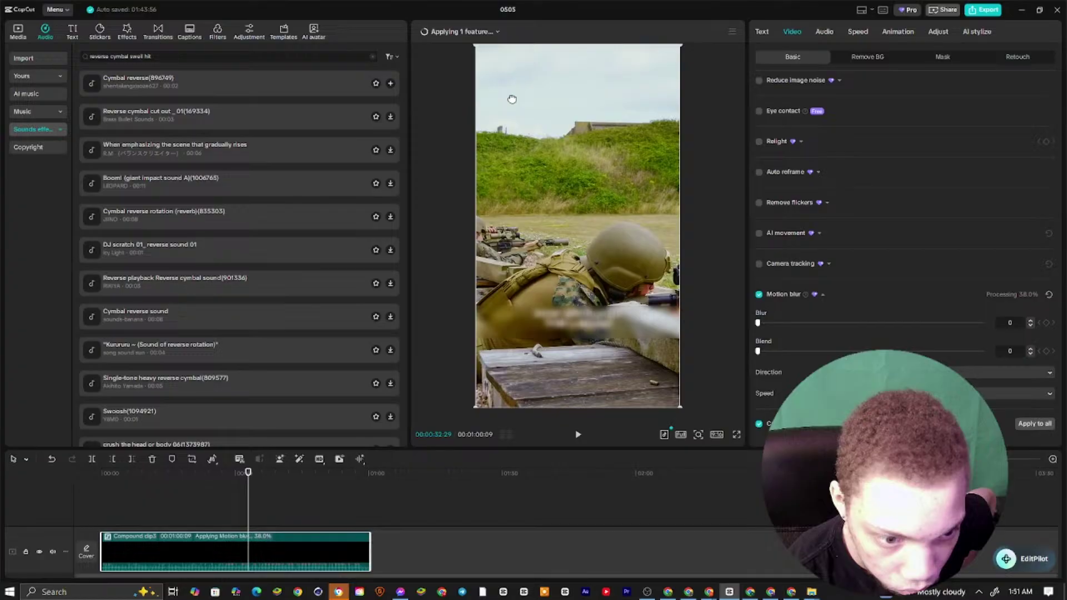
{"action": "left_click", "coordinate": [460, 32]}
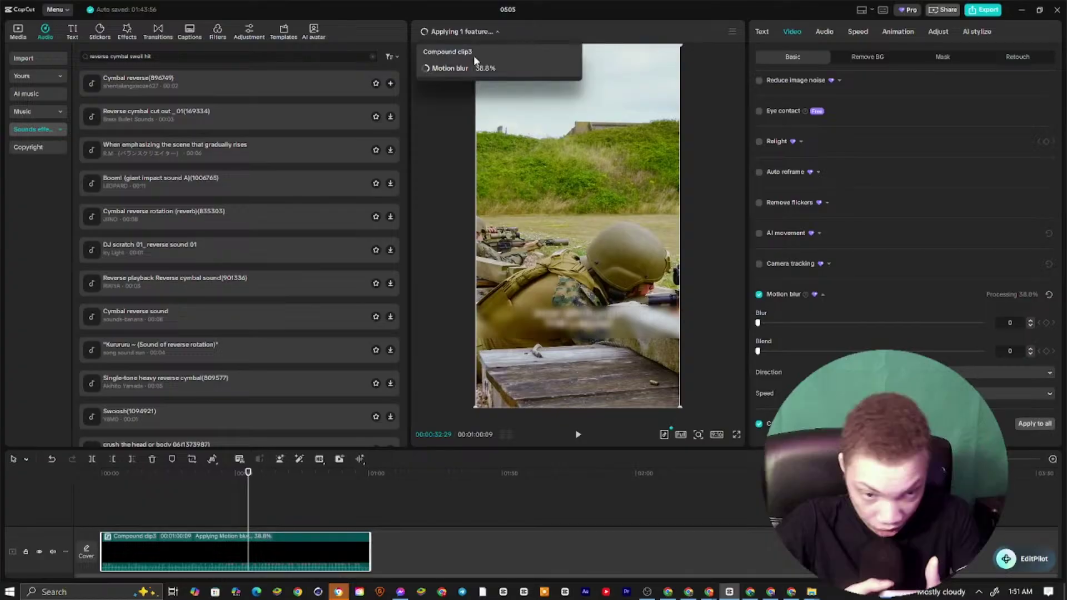
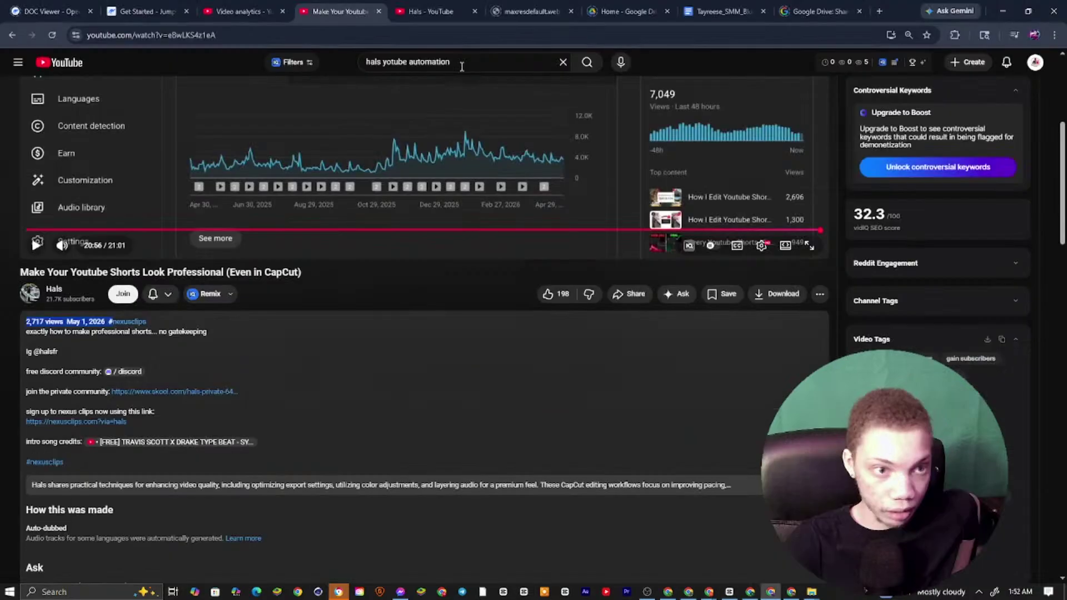
Search YouTube for "jack craig" and open the Jack Craig channel
{"action": "left_click", "coordinate": [461, 62]}
{"action": "type", "text": "jack"}
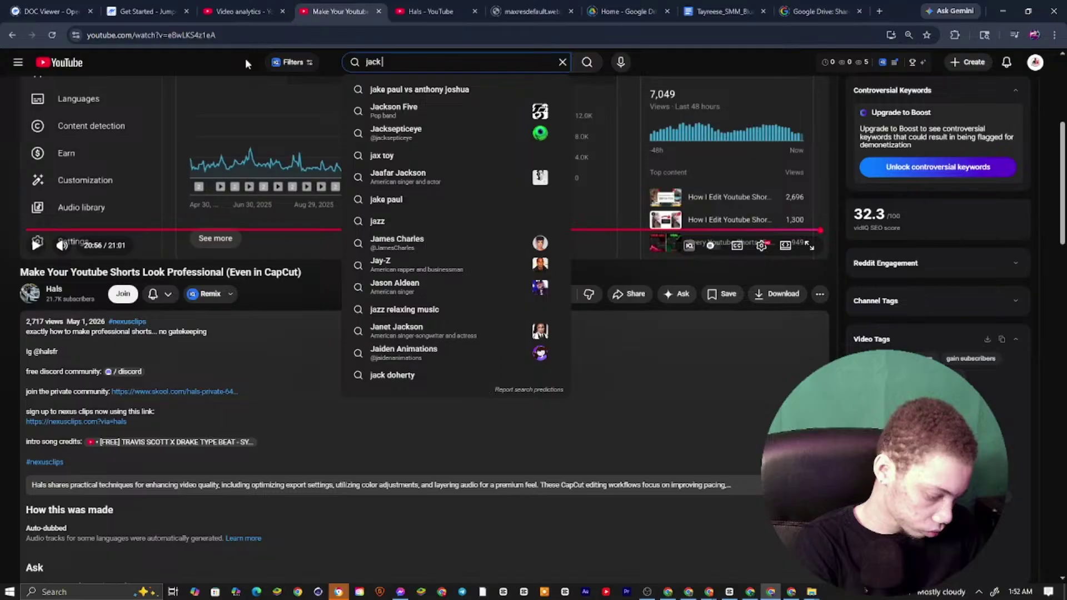
{"action": "type", "text": "craig"}
{"action": "key", "text": "Return"}
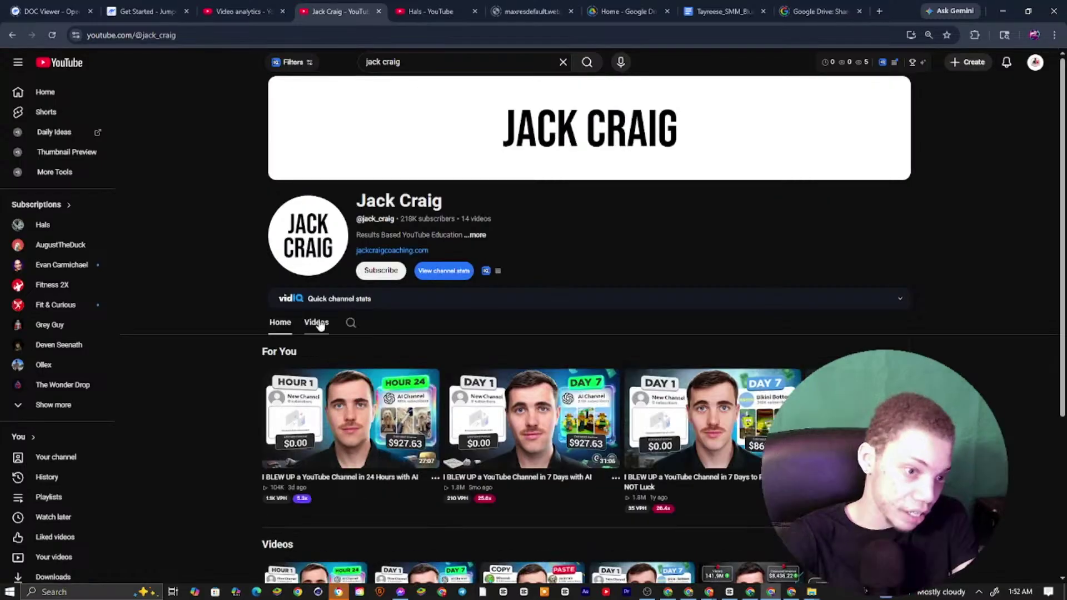
Browse the Jack Craig channel's full list of videos, from the latest uploads to the oldest
{"action": "left_click", "coordinate": [319, 326]}
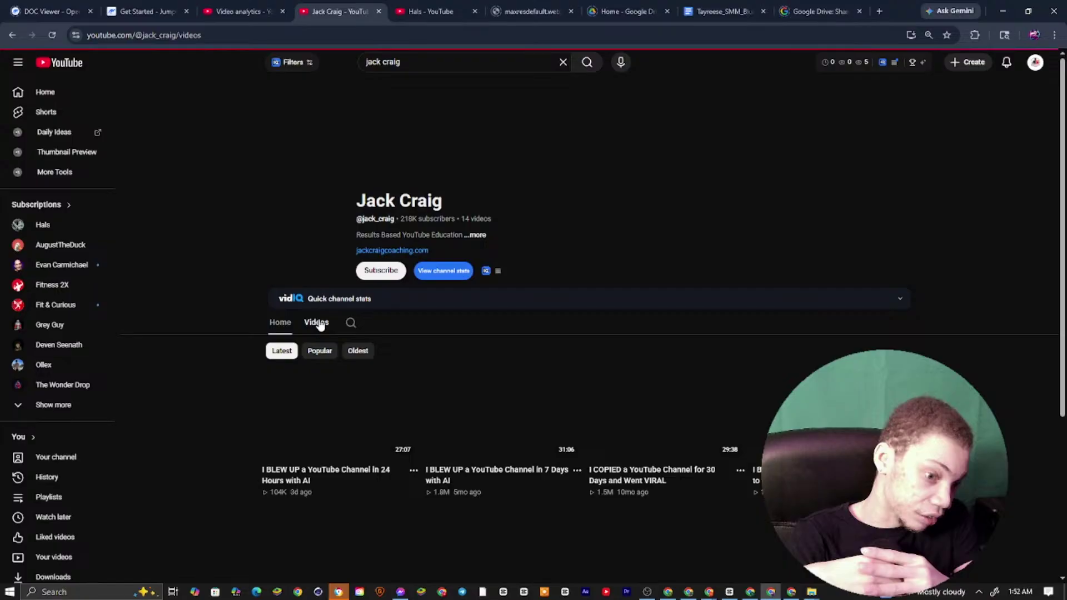
{"action": "scroll", "coordinate": [351, 213], "scroll_direction": "down", "scroll_amount": 4}
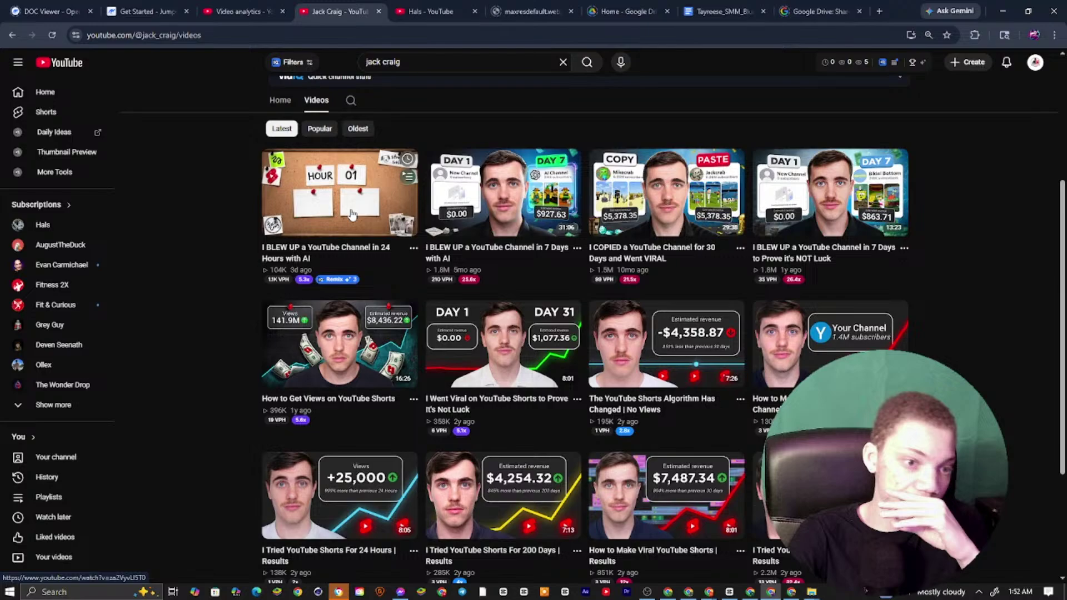
{"action": "scroll", "coordinate": [378, 192], "scroll_direction": "up", "scroll_amount": 4}
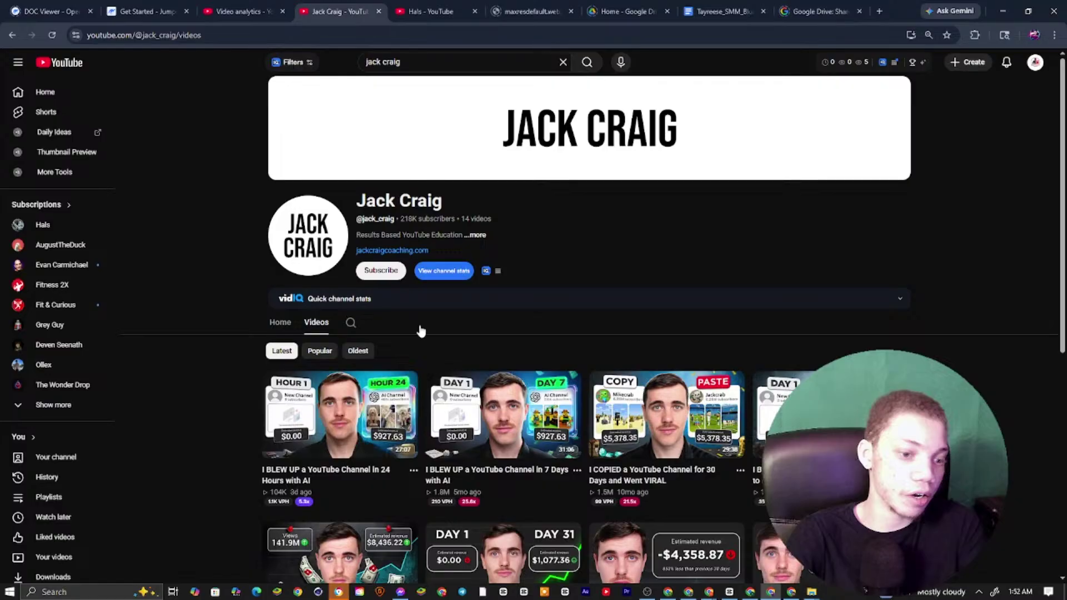
{"action": "scroll", "coordinate": [421, 331], "scroll_direction": "down", "scroll_amount": 7}
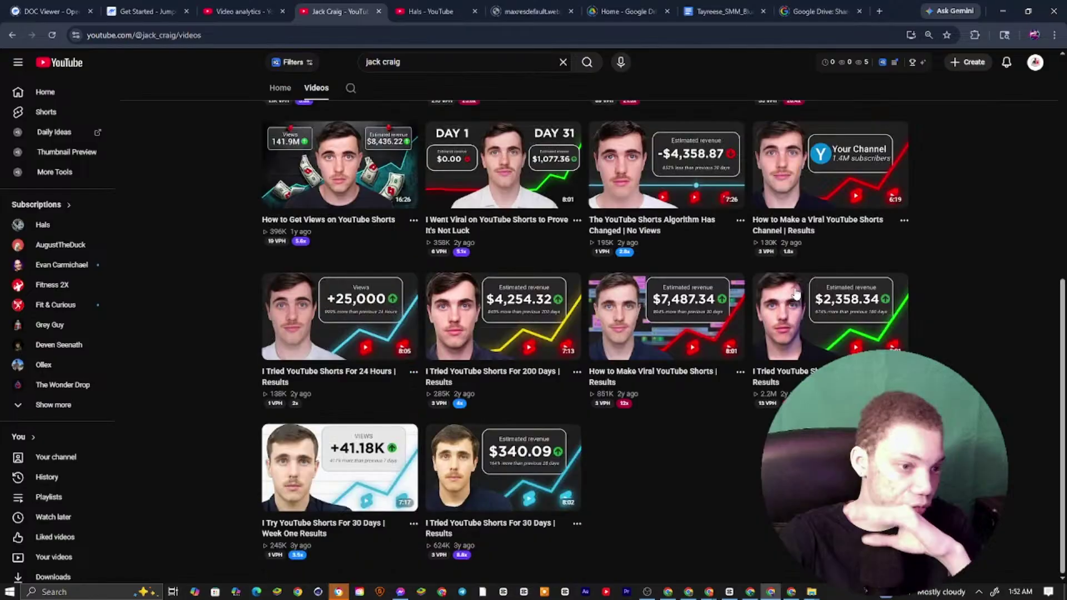
Check the Industrial Chaos channel's videos in YouTube Studio, the motion blur progress in CapCut and the voiceover script in Google AI Studio
{"action": "left_click", "coordinate": [221, 4]}
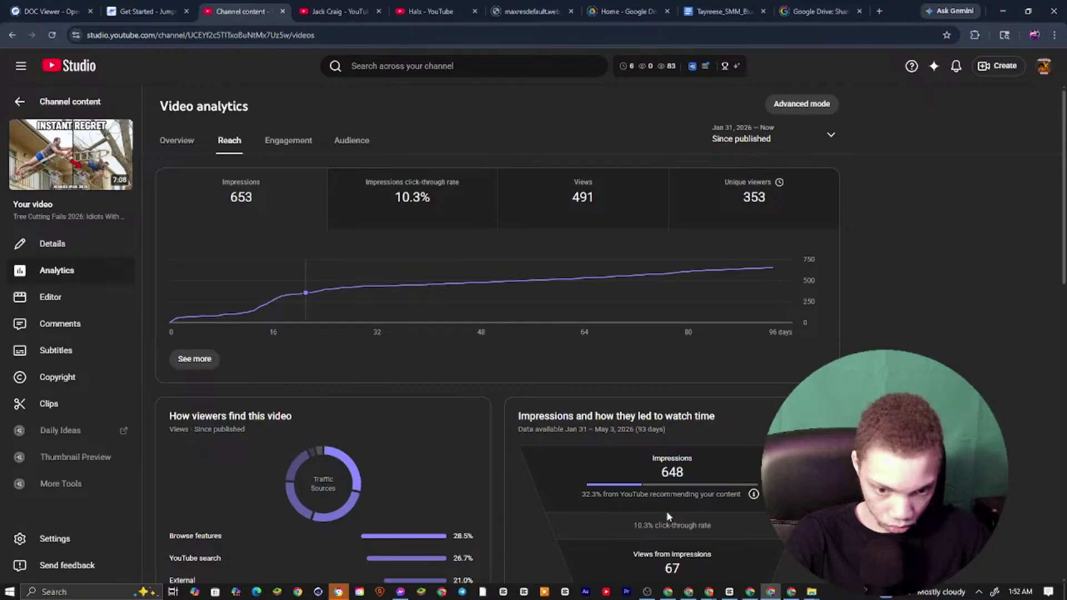
{"action": "left_click", "coordinate": [731, 587]}
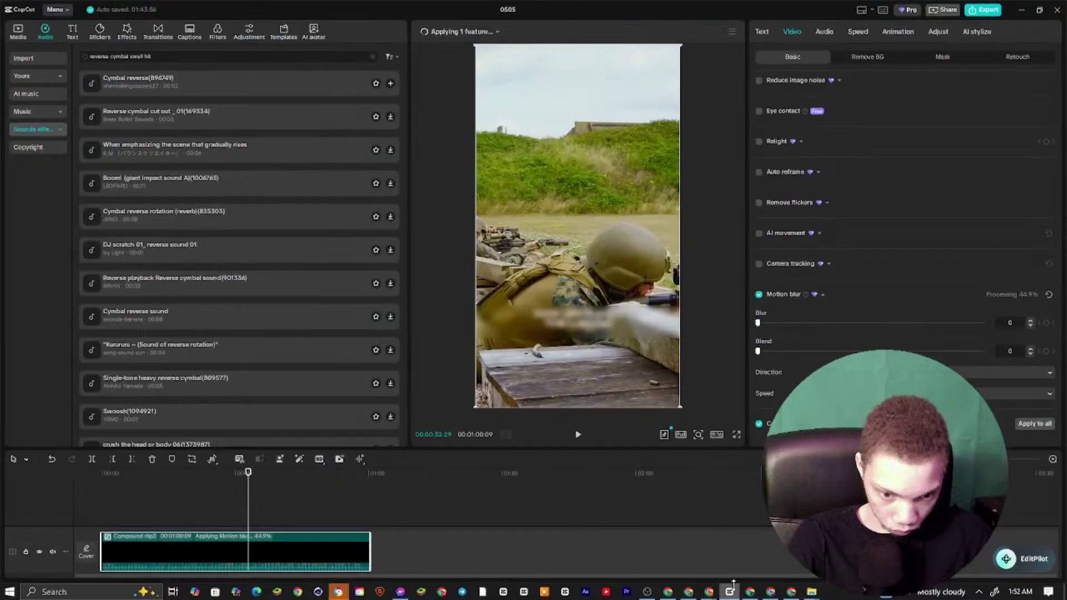
{"action": "left_click", "coordinate": [754, 592]}
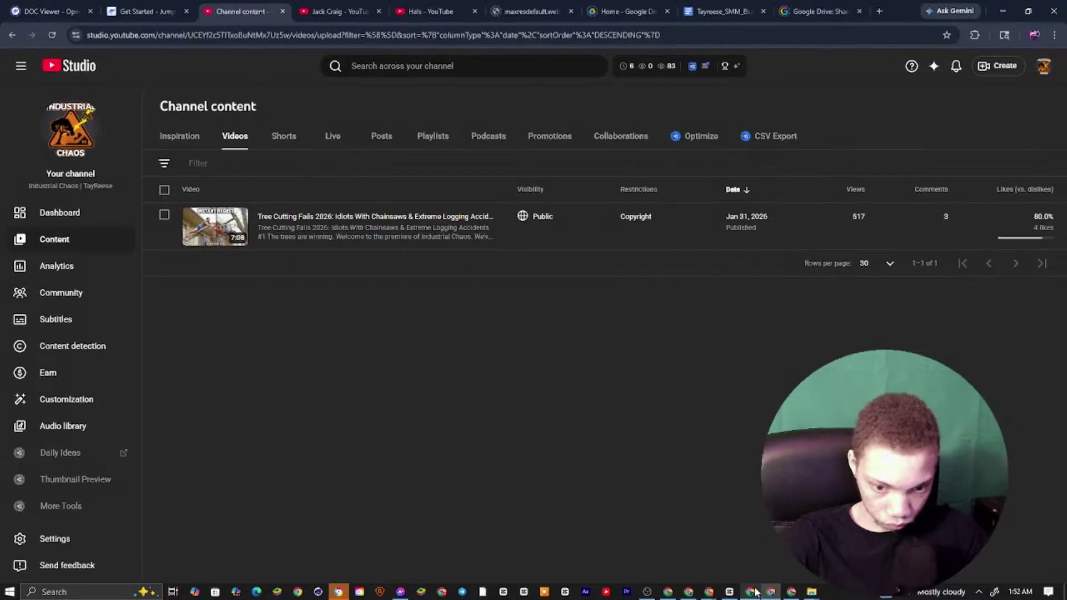
{"action": "left_click", "coordinate": [751, 591]}
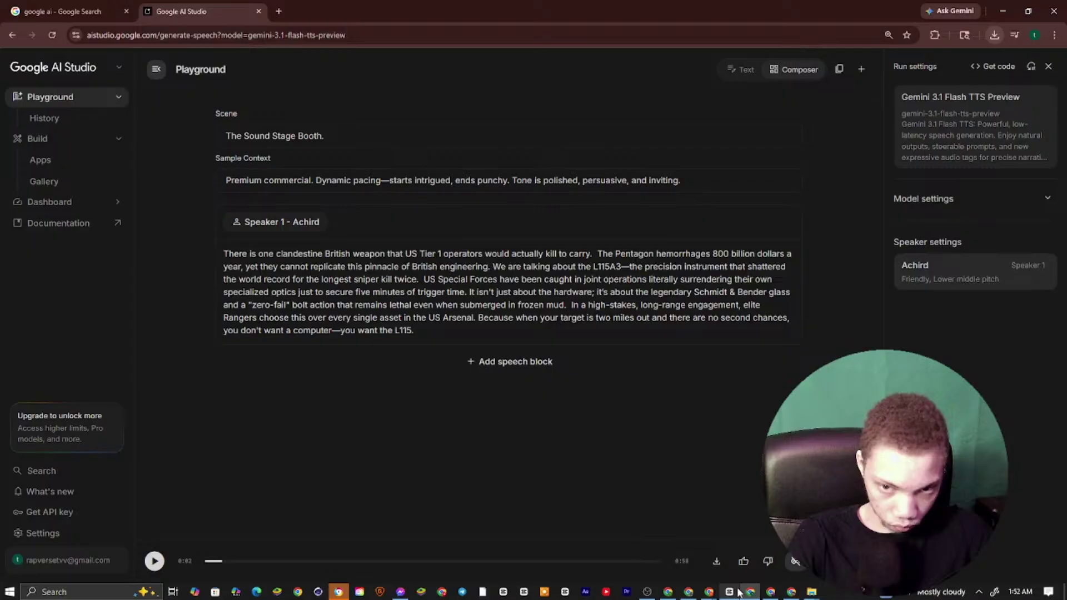
Return to the Jack Craig channel and view its vidIQ channel stats, including subscribers and views gained
{"action": "left_click", "coordinate": [739, 593]}
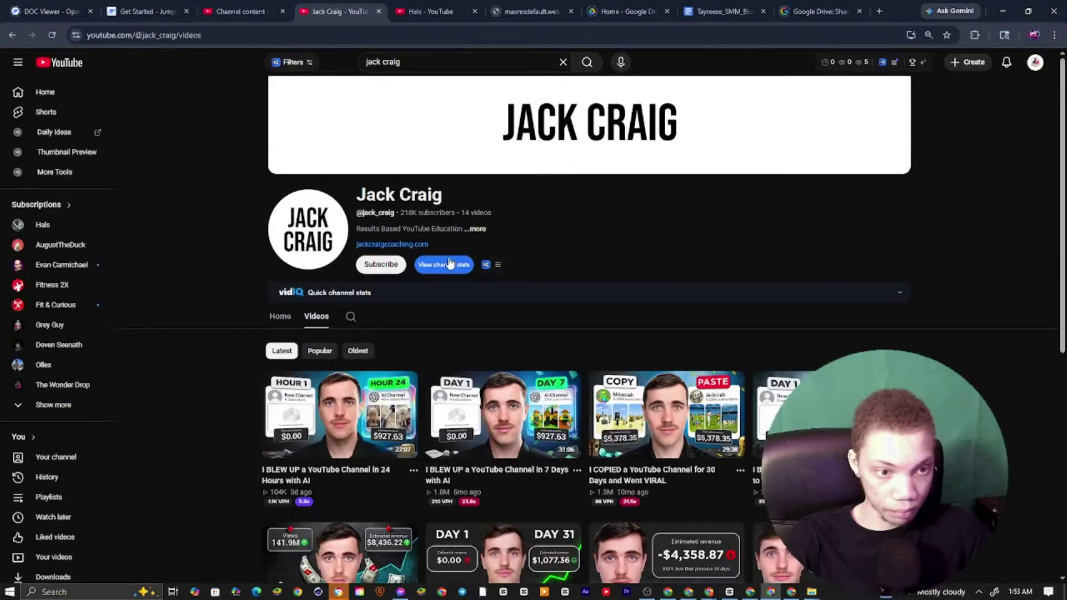
{"action": "left_click", "coordinate": [450, 263]}
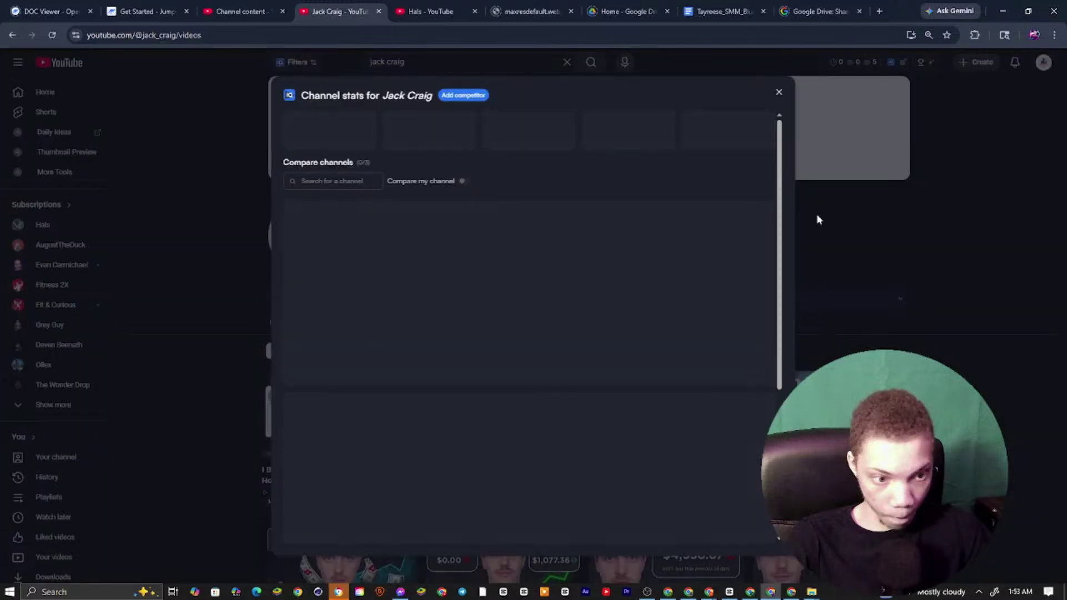
{"action": "left_click", "coordinate": [779, 92]}
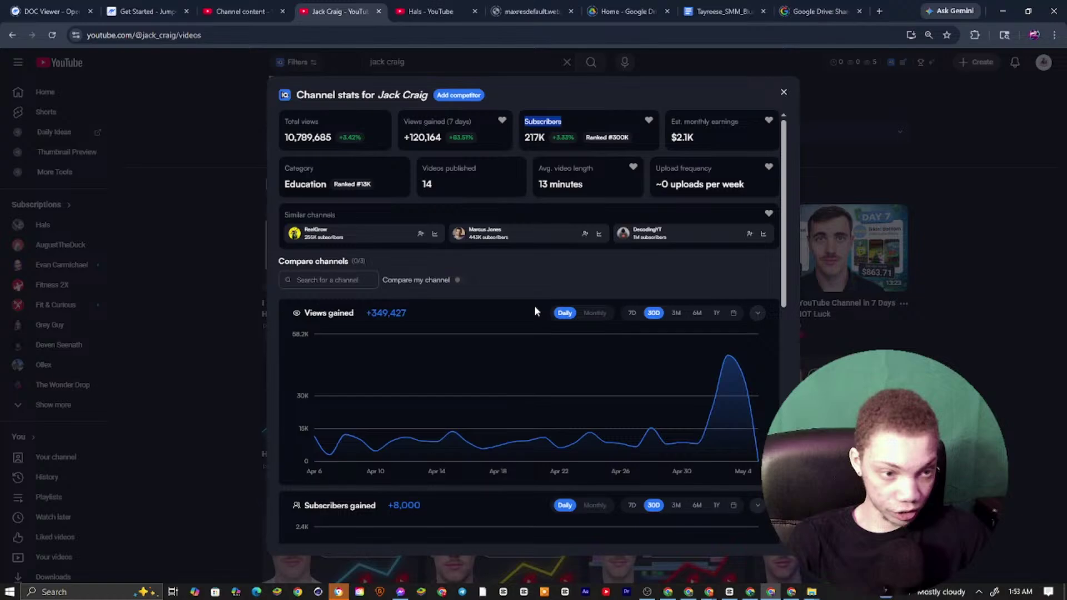
Check the Jack Craig channel's views gained over 7 days, rescan its video list and return to the Industrial Chaos channel content
{"action": "left_click", "coordinate": [631, 313]}
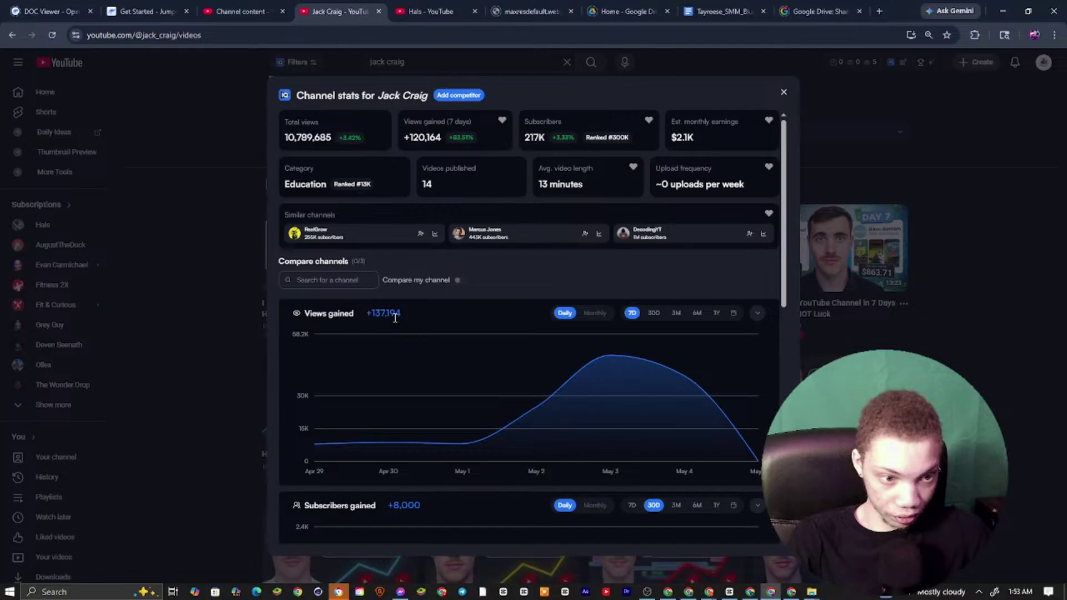
{"action": "key", "text": "Escape"}
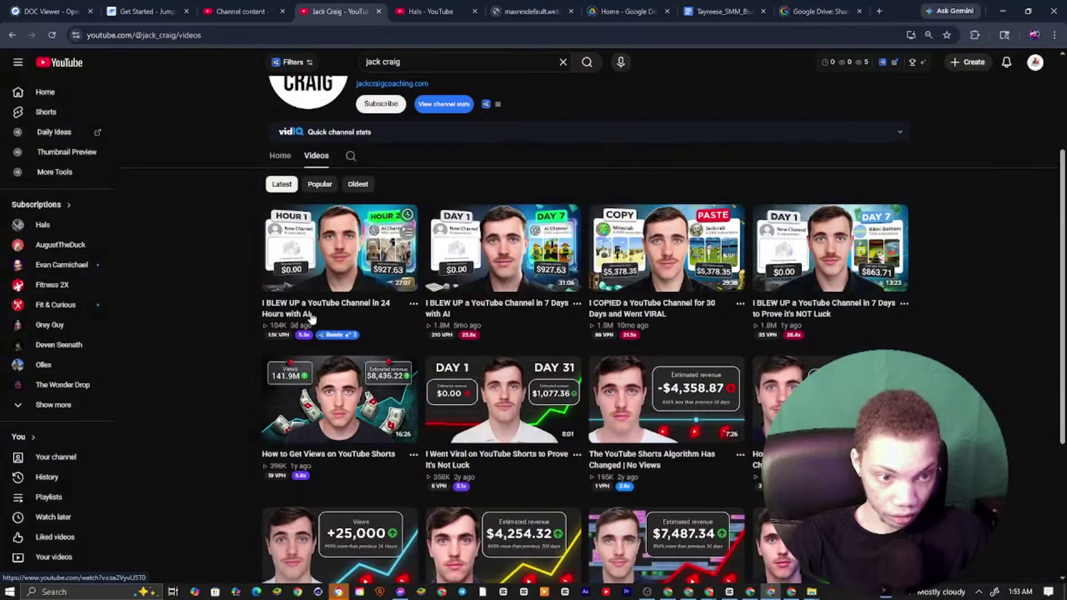
{"action": "scroll", "coordinate": [430, 170], "scroll_direction": "up", "scroll_amount": 3}
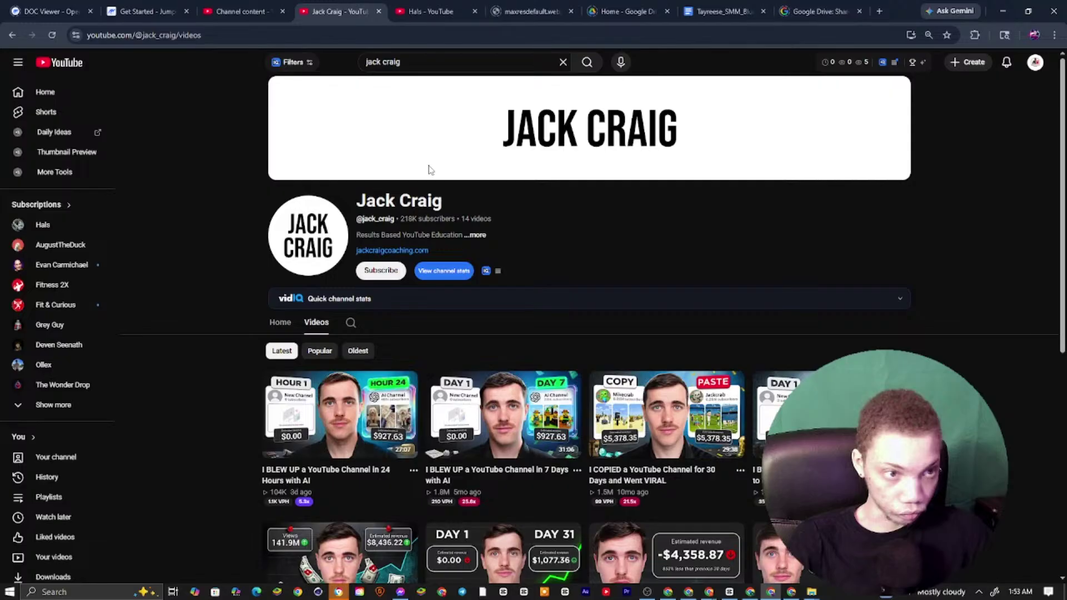
{"action": "scroll", "coordinate": [430, 170], "scroll_direction": "down", "scroll_amount": 7}
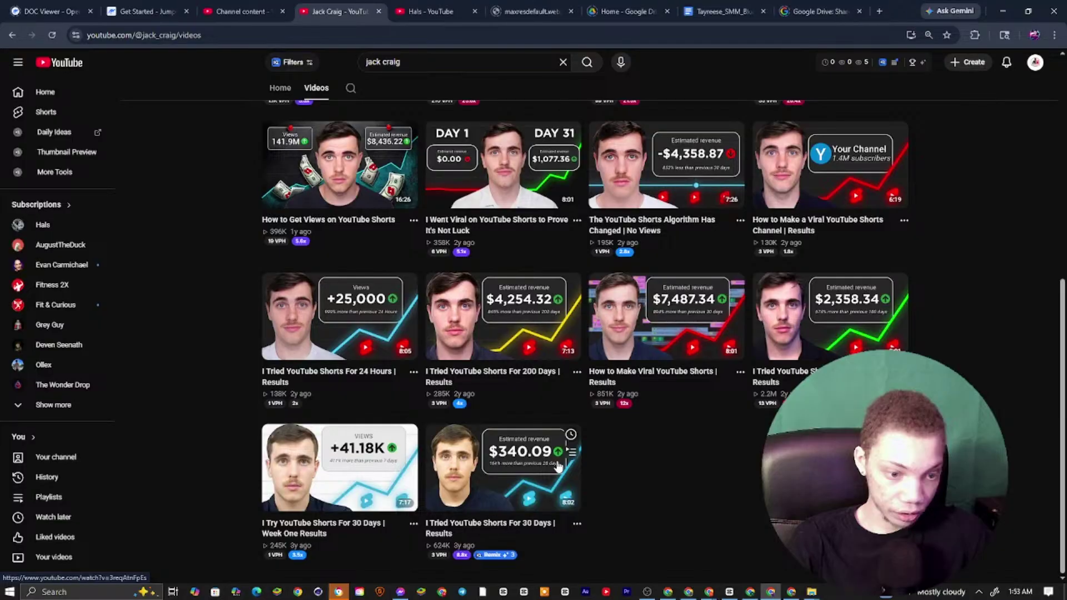
{"action": "key", "text": "ctrl+shift+Tab"}
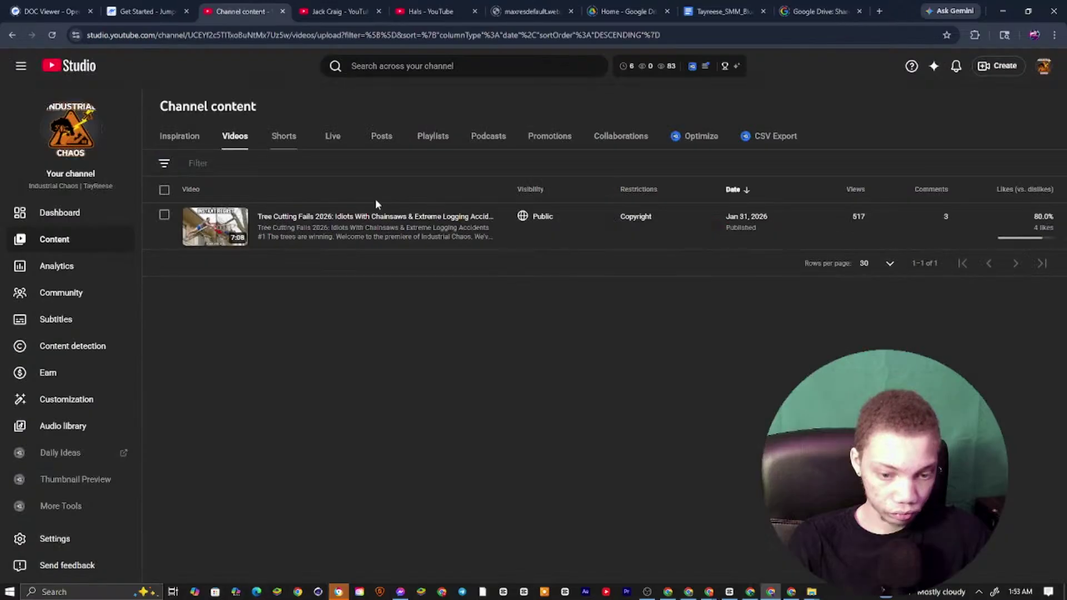
Review the viral audio combo formulas, starting from the Hook Stack, in the Google Docs follow-up video document
{"action": "left_click", "coordinate": [692, 588]}
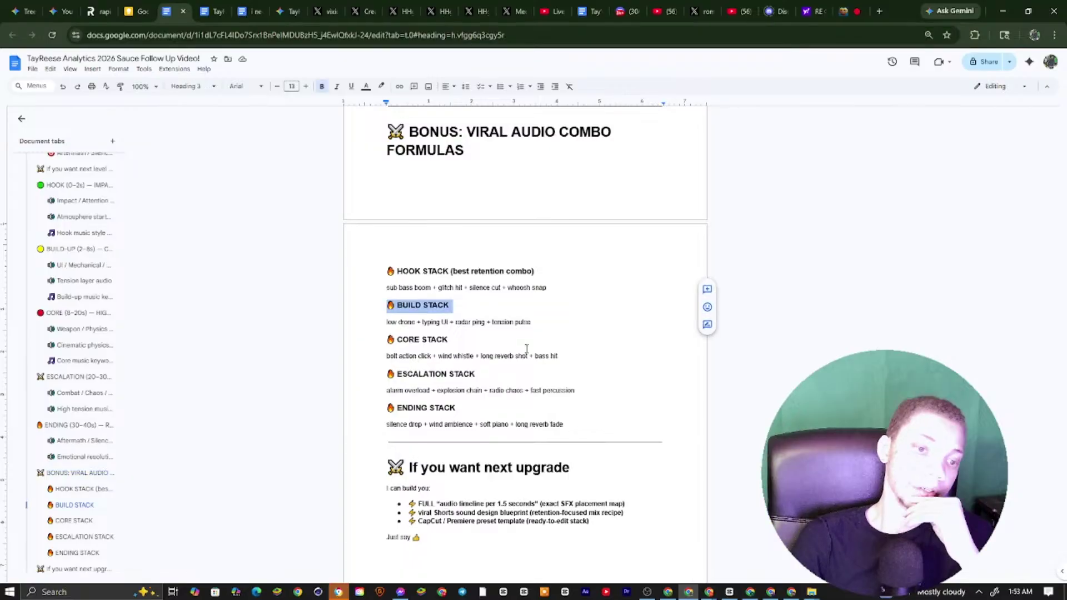
{"action": "left_click", "coordinate": [485, 271]}
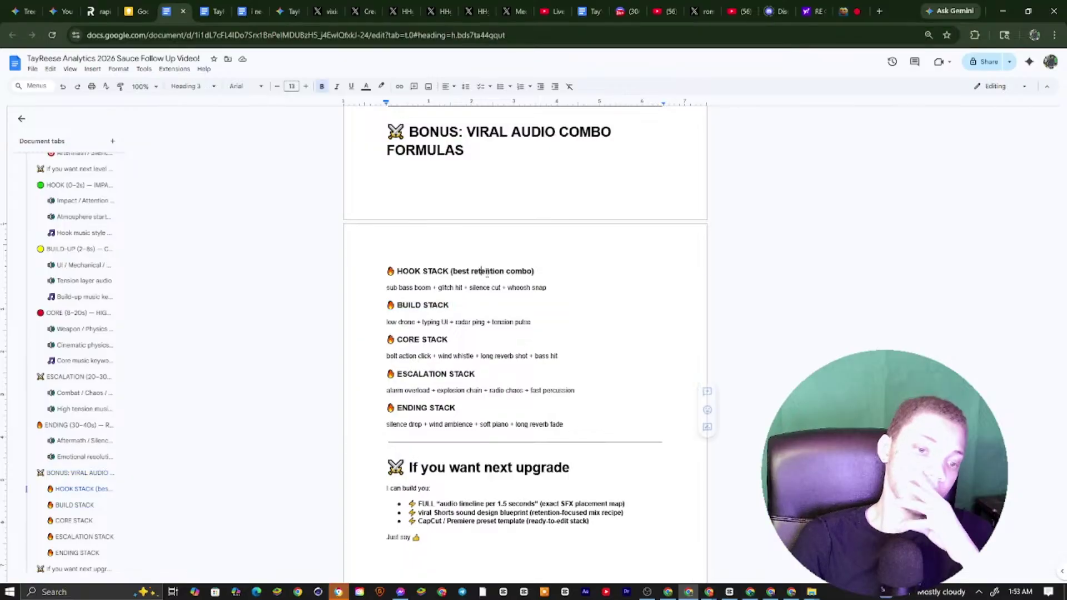
{"action": "scroll", "coordinate": [487, 272], "scroll_direction": "down", "scroll_amount": 3}
{"action": "scroll", "coordinate": [499, 300], "scroll_direction": "up", "scroll_amount": 5}
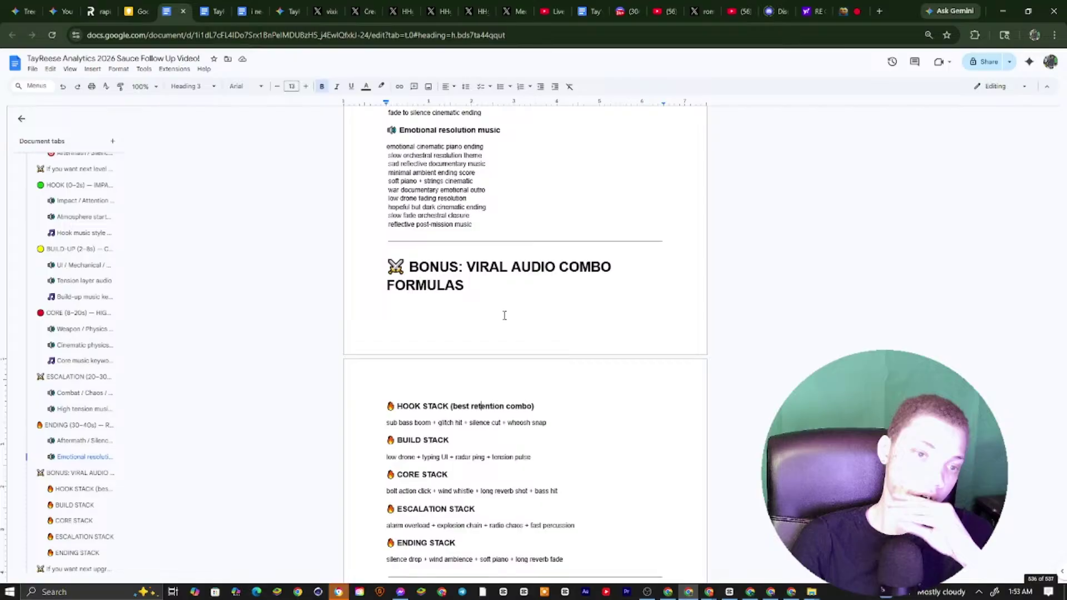
Switch to the Combat Mind channel in YouTube Studio and review its lifetime analytics overview
{"action": "left_click", "coordinate": [778, 592]}
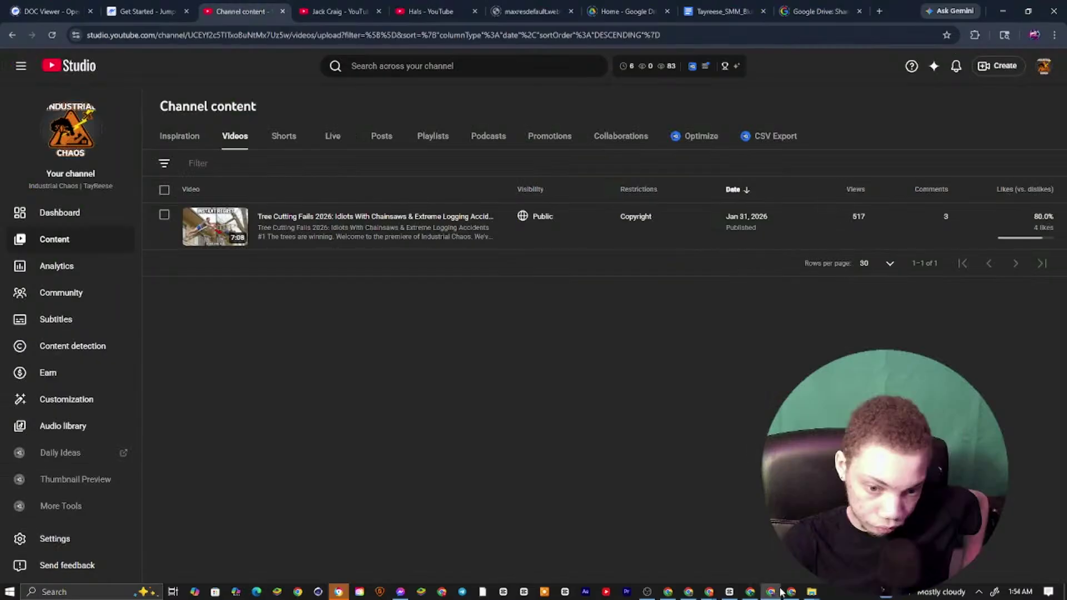
{"action": "left_click", "coordinate": [707, 592]}
{"action": "left_click", "coordinate": [706, 592]}
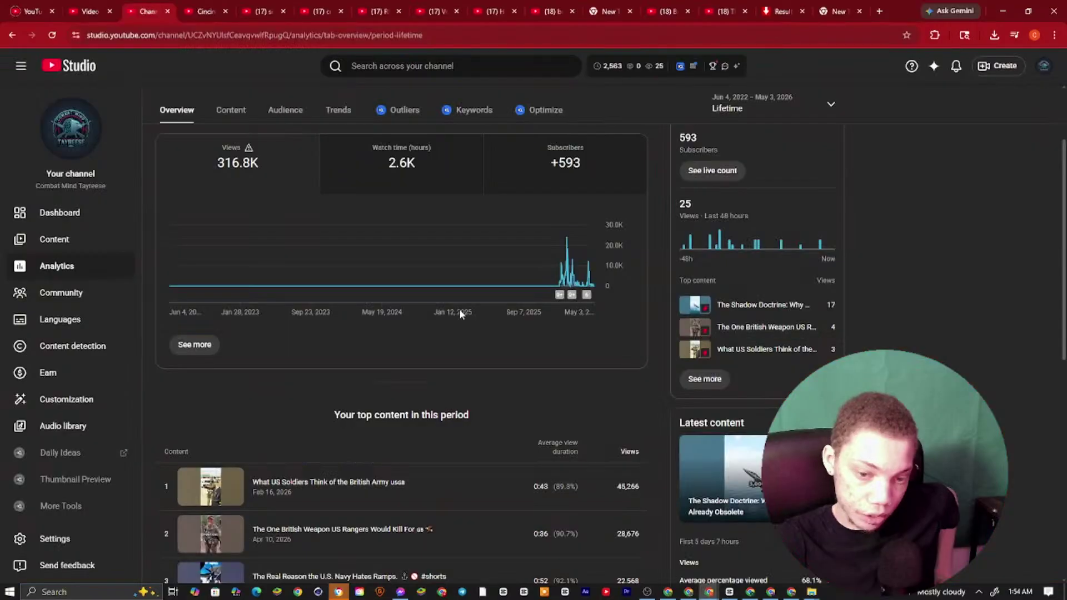
{"action": "scroll", "coordinate": [618, 511], "scroll_direction": "up", "scroll_amount": 2}
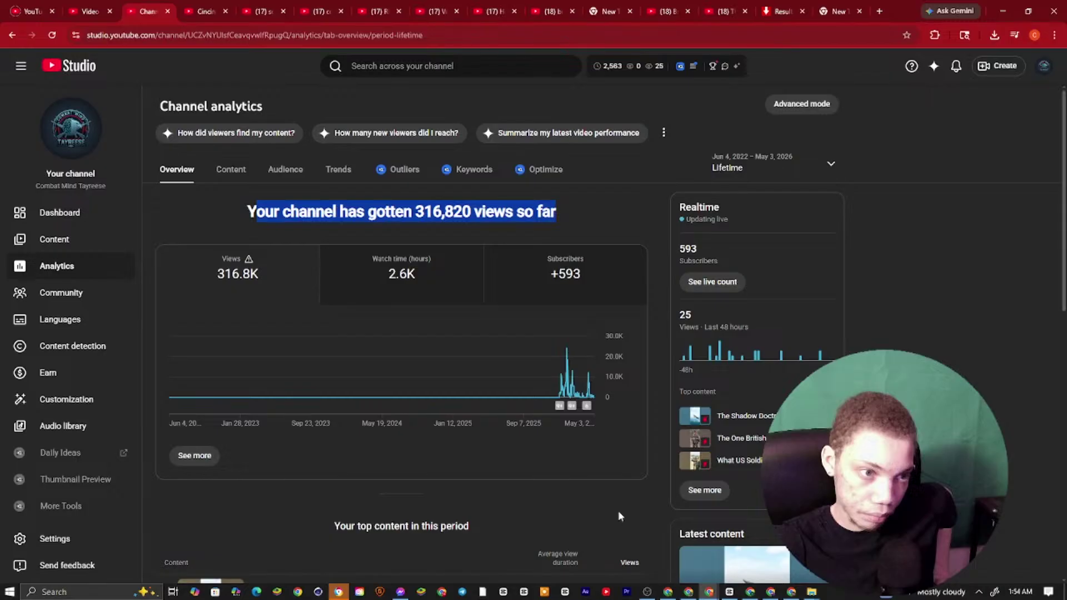
{"action": "scroll", "coordinate": [618, 511], "scroll_direction": "down", "scroll_amount": 1}
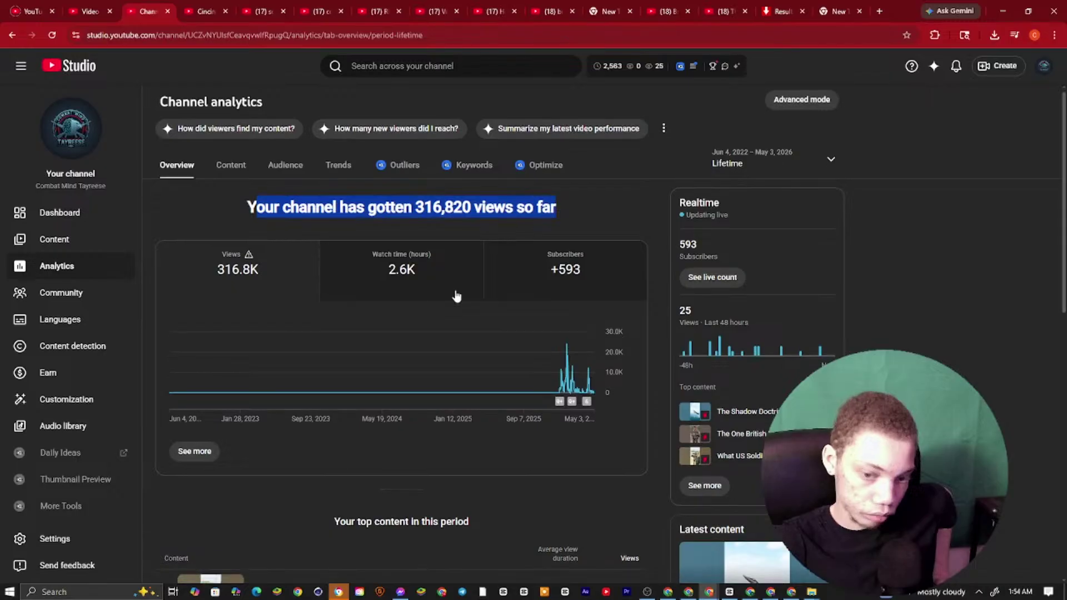
Copy the title "The One British Weapon US Rangers Would Kill For" from the Google Keep note and search YouTube for it
{"action": "key", "text": "alt+Tab"}
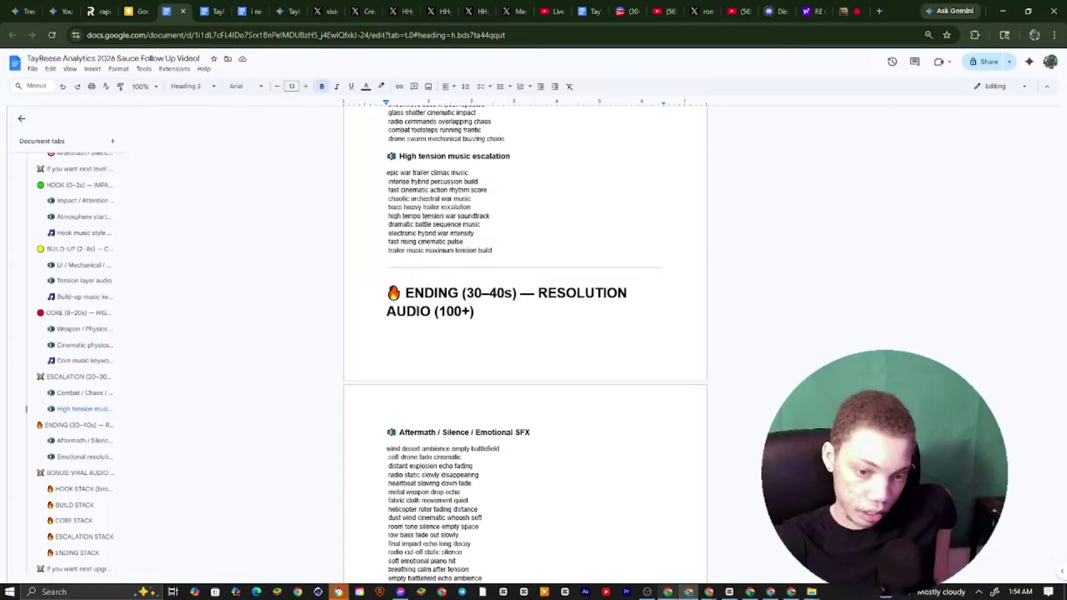
{"action": "key", "text": "ctrl+shift+Tab"}
{"action": "left_click_drag", "start_coordinate": [642, 95], "coordinate": [375, 90]}
{"action": "key", "text": "ctrl+c"}
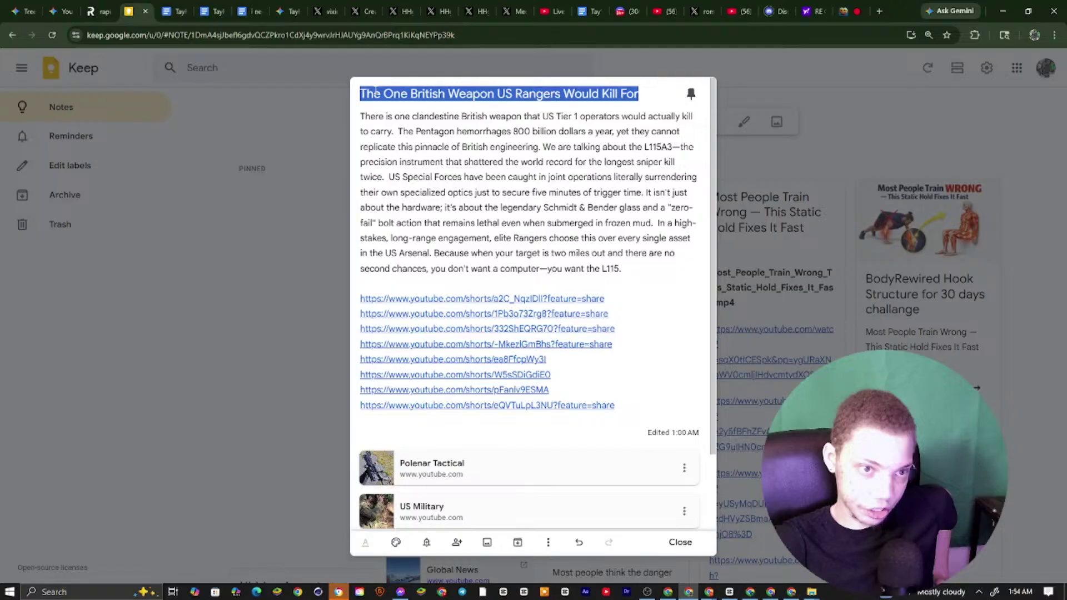
{"action": "left_click", "coordinate": [658, 11]}
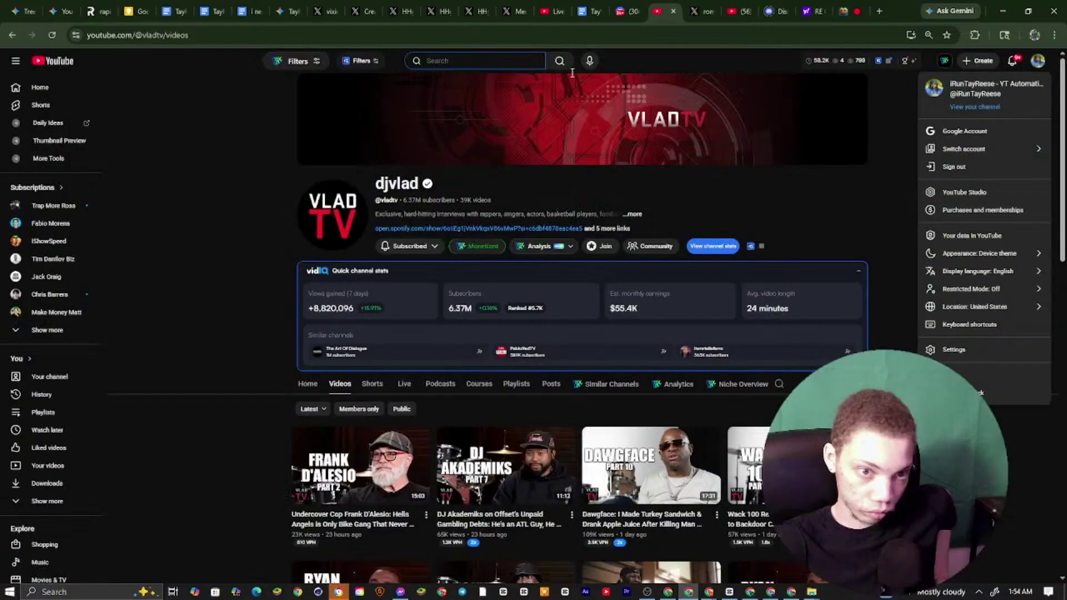
{"action": "key", "text": "ctrl+v"}
{"action": "key", "text": "Return"}
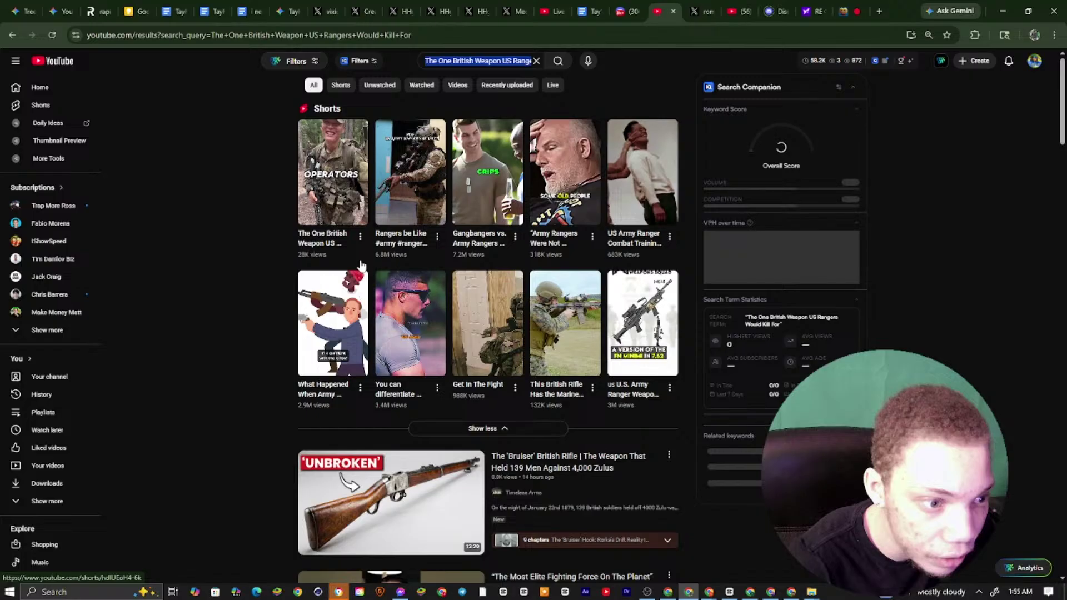
Place the browser tab with the YouTube search results directly after the Google Keep tab
{"action": "left_click", "coordinate": [447, 65]}
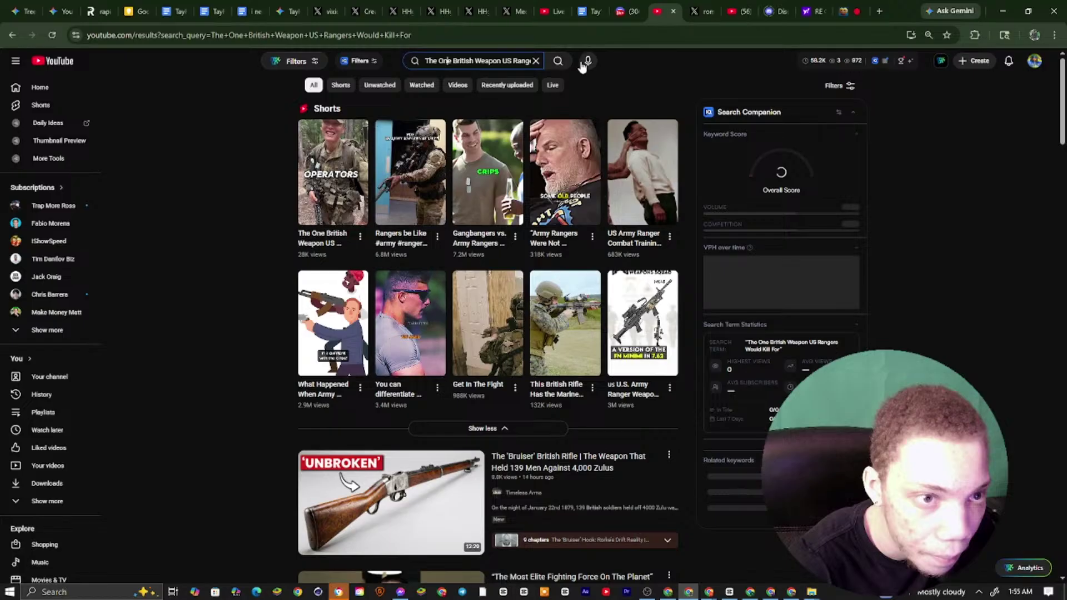
{"action": "left_click", "coordinate": [148, 5]}
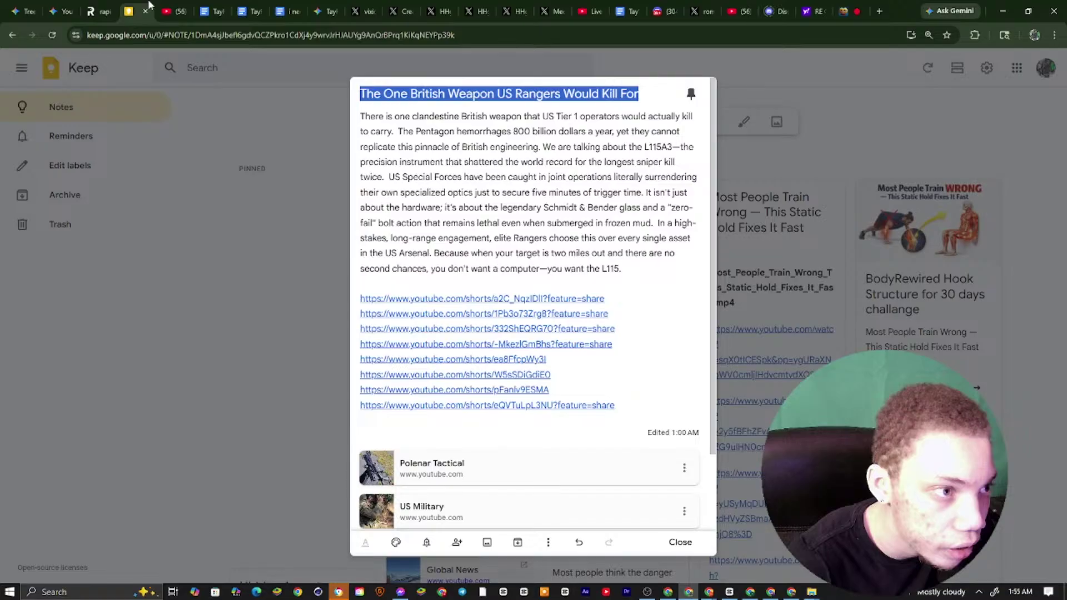
{"action": "left_click", "coordinate": [174, 6]}
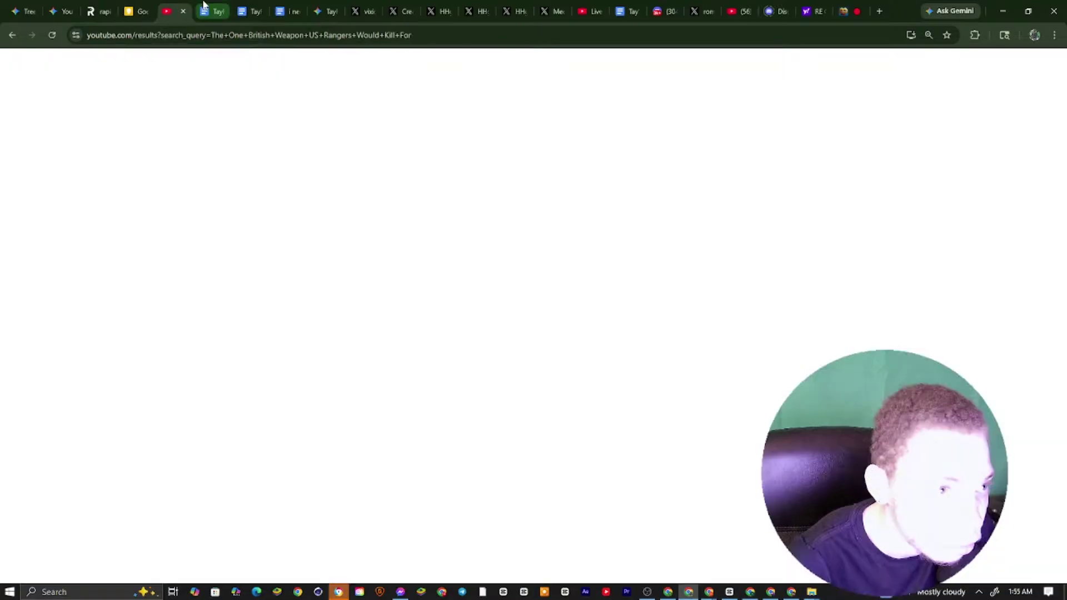
{"action": "left_click", "coordinate": [203, 7]}
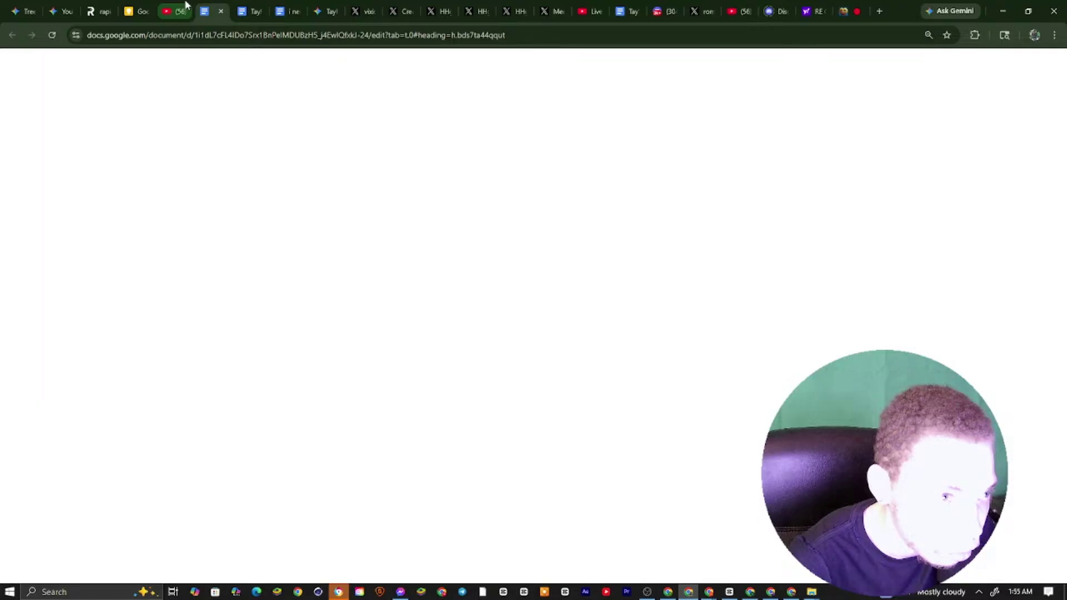
Look up the short "The One British Weapon US Rangers Would Kill For" in YouTube Studio, view its analytics and clear the channel search
{"action": "key", "text": "alt+Tab"}
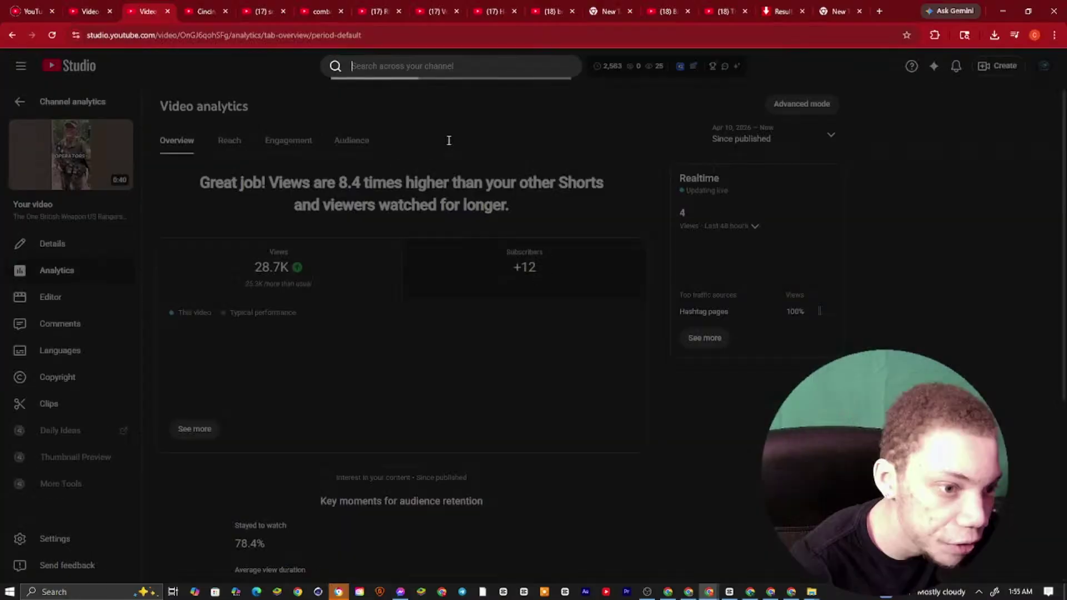
{"action": "left_click", "coordinate": [414, 65]}
{"action": "key", "text": "ctrl+v"}
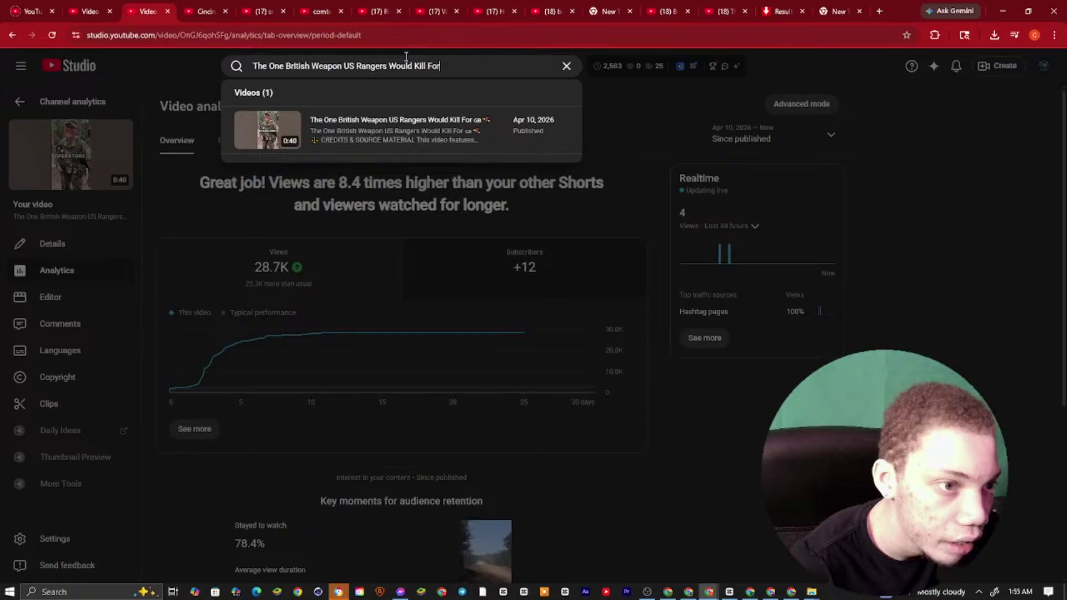
{"action": "key", "text": "ctrl+a"}
{"action": "key", "text": "BackSpace"}
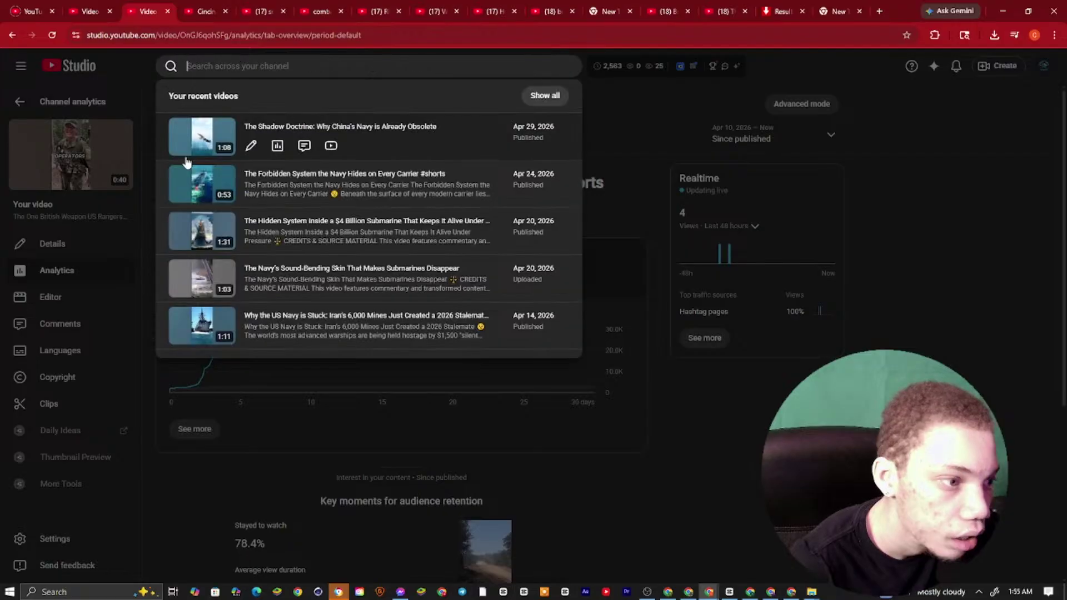
Return to the YouTube search results and examine the vidIQ search term statistics, including highest views, average views and average subscribers
{"action": "key", "text": "alt+Tab"}
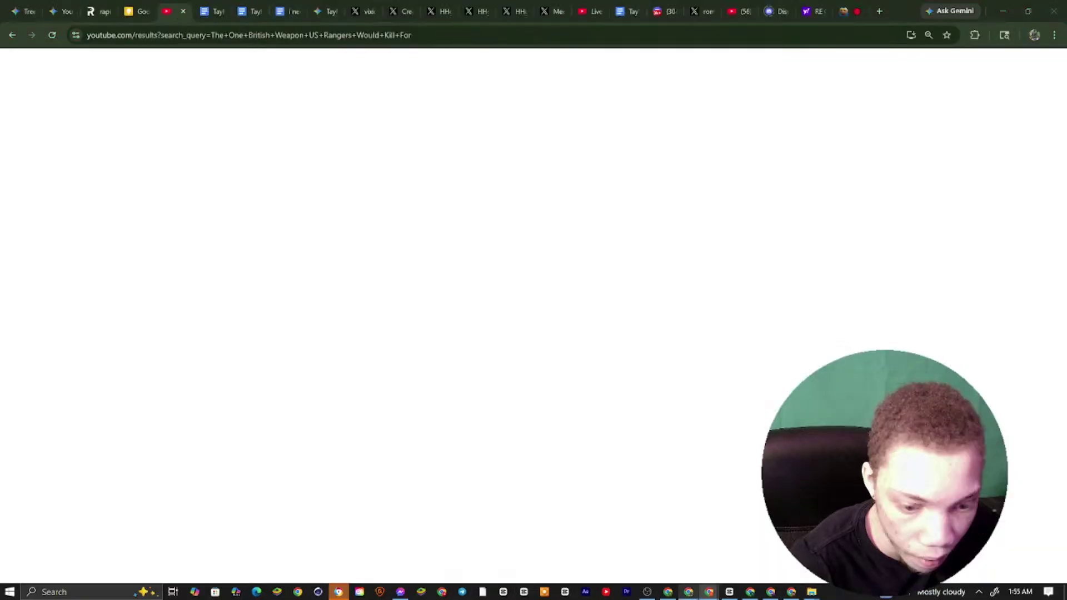
{"action": "key", "text": "alt+Tab"}
{"action": "left_click", "coordinate": [689, 593]}
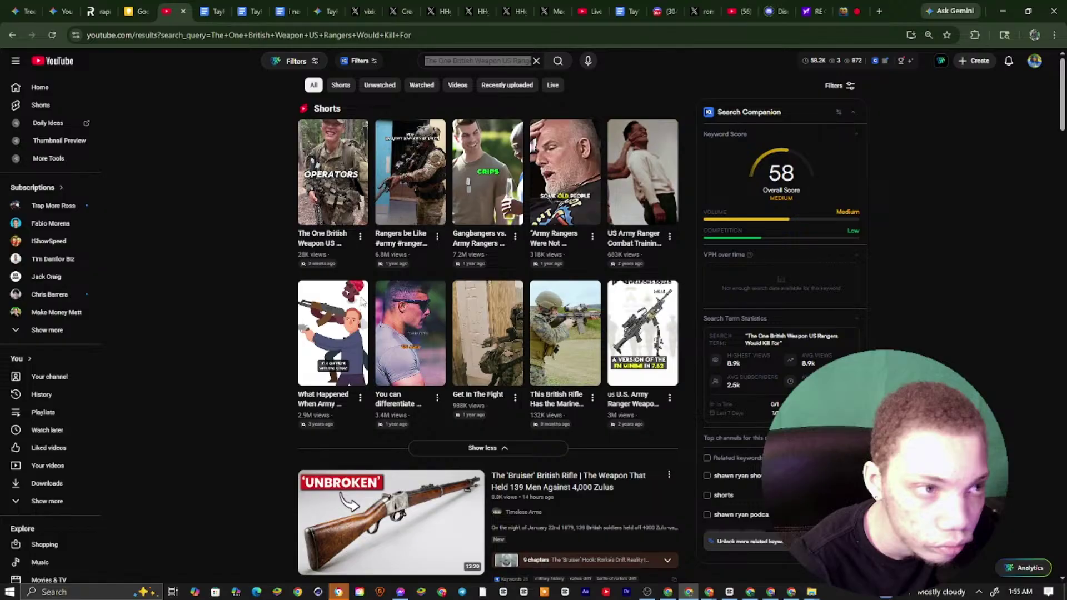
{"action": "scroll", "coordinate": [715, 331], "scroll_direction": "down", "scroll_amount": 2}
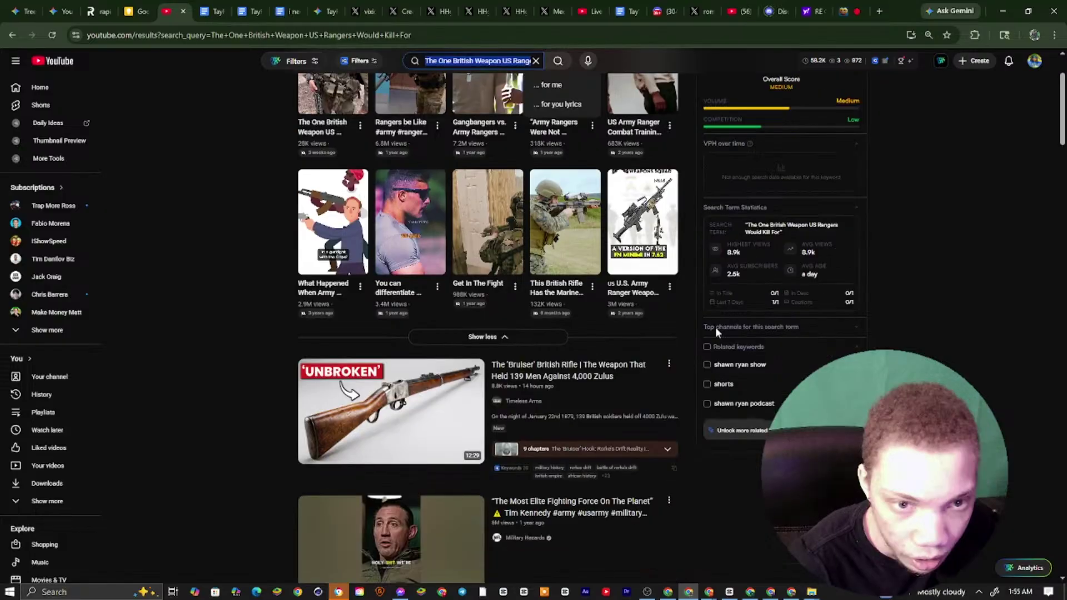
{"action": "scroll", "coordinate": [715, 326], "scroll_direction": "up", "scroll_amount": 2}
{"action": "left_click_drag", "start_coordinate": [725, 350], "coordinate": [775, 361]}
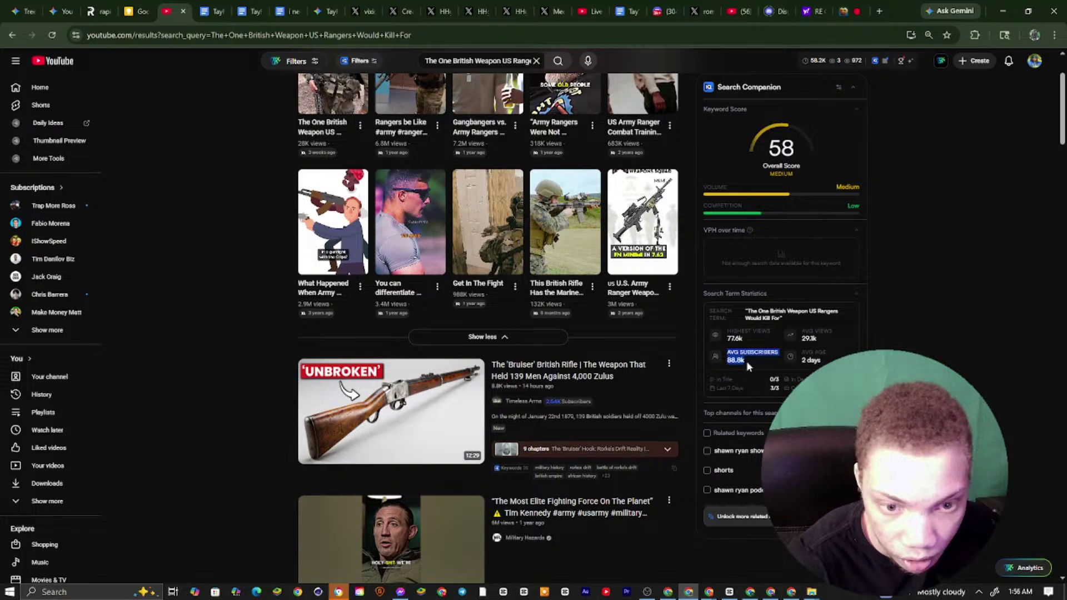
{"action": "left_click_drag", "start_coordinate": [745, 361], "coordinate": [473, 60]}
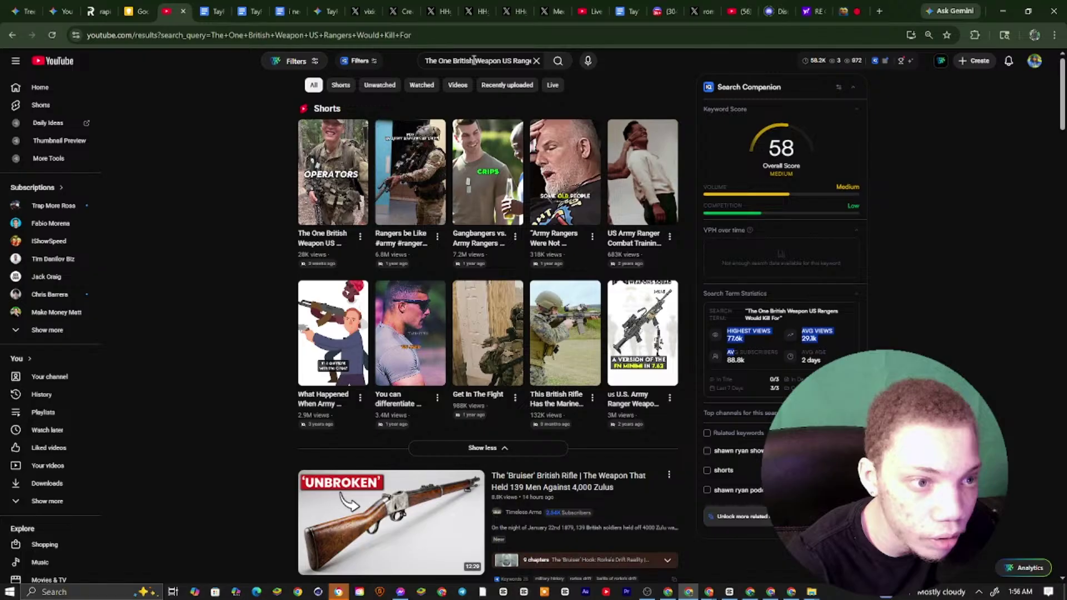
Copy the Google Keep note's title into a new chat in ChatGPT's TayReese YouTube Niches project
{"action": "key", "text": "ctrl+shift+Tab"}
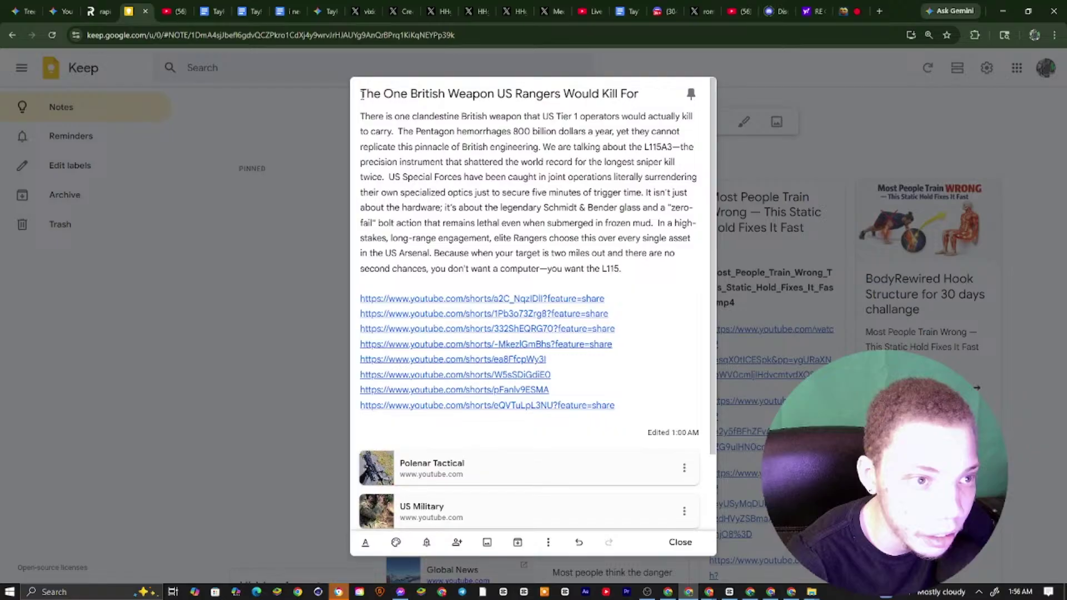
{"action": "right_click", "coordinate": [364, 116]}
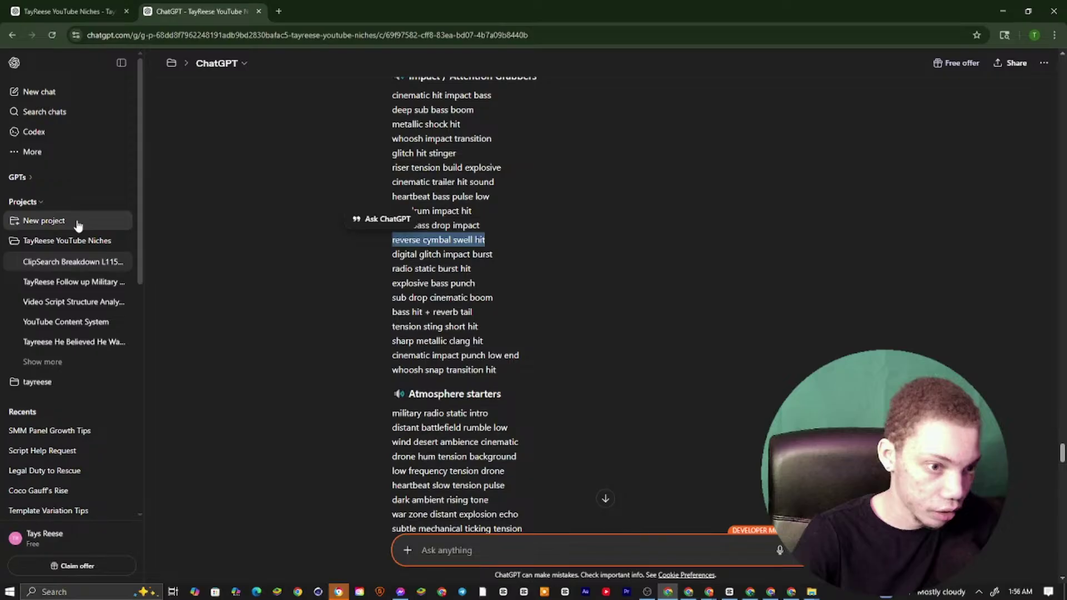
{"action": "left_click", "coordinate": [67, 240]}
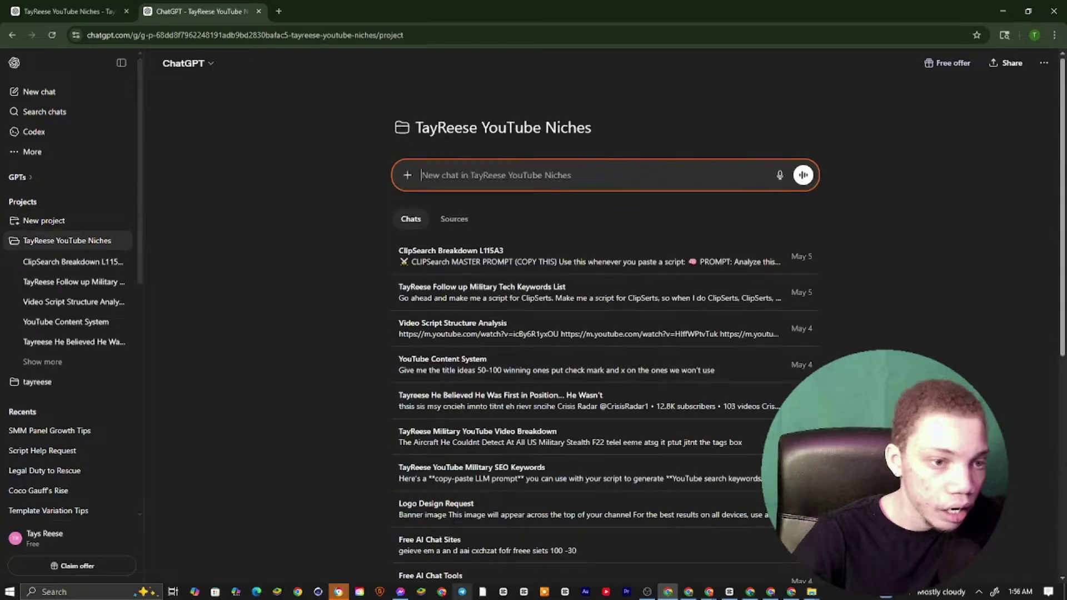
{"action": "right_click", "coordinate": [443, 180]}
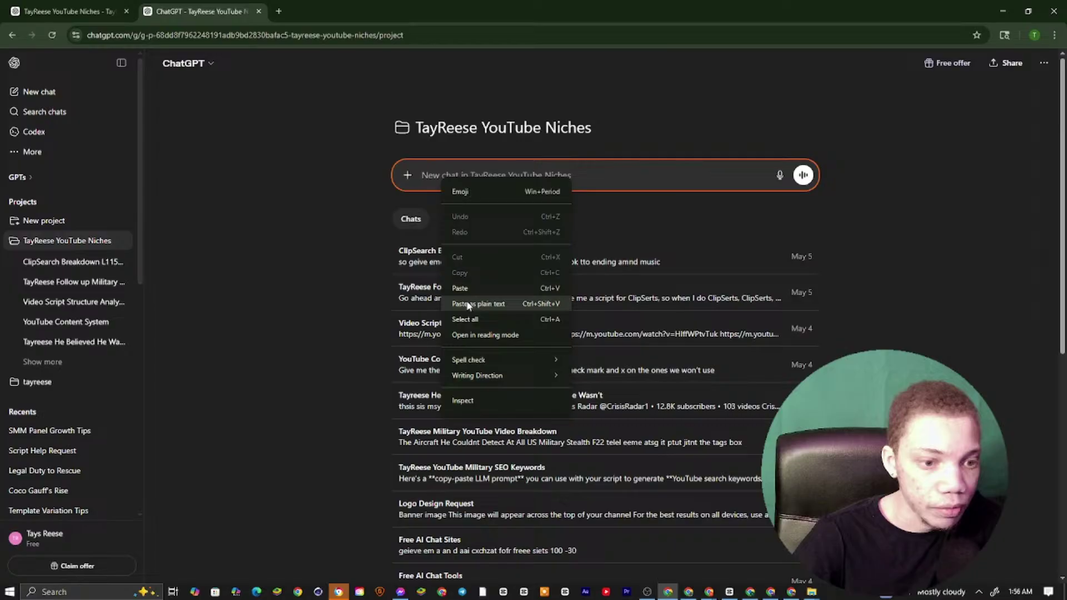
Copy the L115A3 script paragraph from the Google Keep note and add it after the title in the ChatGPT prompt
{"action": "key", "text": "alt+Tab"}
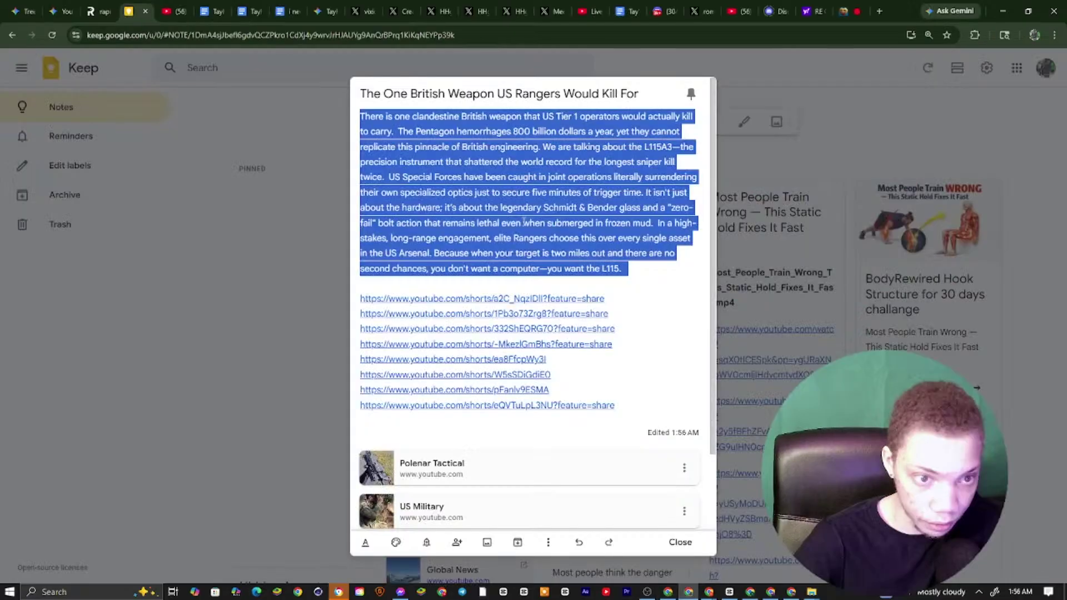
{"action": "key", "text": "alt+Tab"}
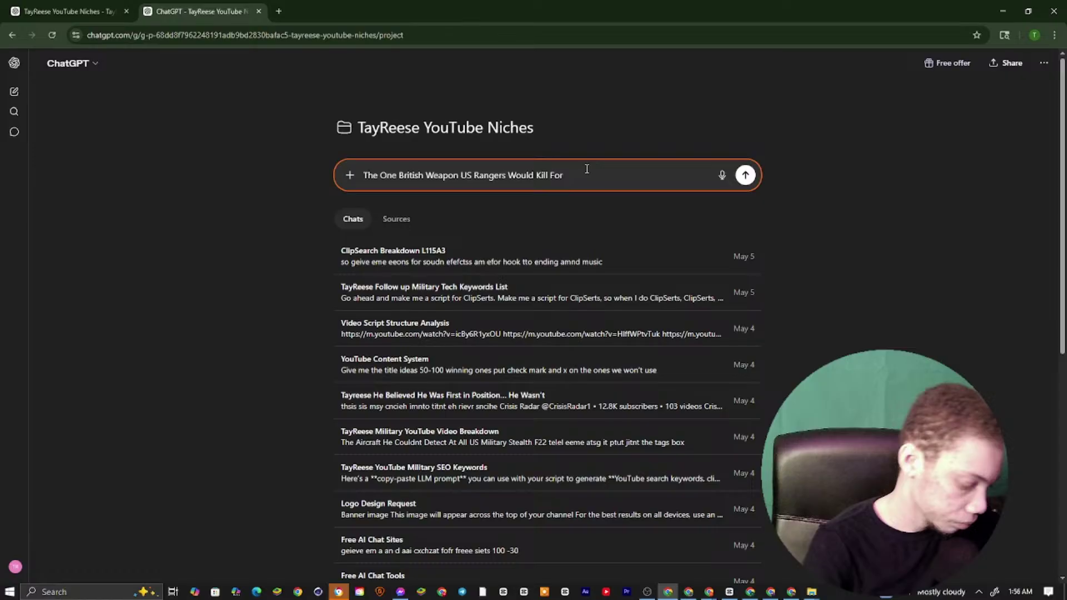
{"action": "type", "text": "There is one clandestine British weapon that US Tier 1 operators would actually kill to carry.  The Pentagon hemorrhages 800 billion dollars a year, yet they cannot replicate this pinnacle of British engineering. We are talking about the L115A3—the precision instrument that shattered the world record for the longest sniper kill twice.  US Special Forces have been caught in joint operations literally surrendering their own specialized optics just to secure five minutes of trigger time. It isn't just about the hardware; it's about the legendary Schmidt & Bender glass and a \"zero-fail\" bolt action that remains lethal even when submerged in frozen mud.  In a high-stakes, long-range engagement, elite Rangers choose this over every single asset in the US Arsenal. Because when your target is two miles out and there are no second chances, you don't want a computer—you want the L115."}
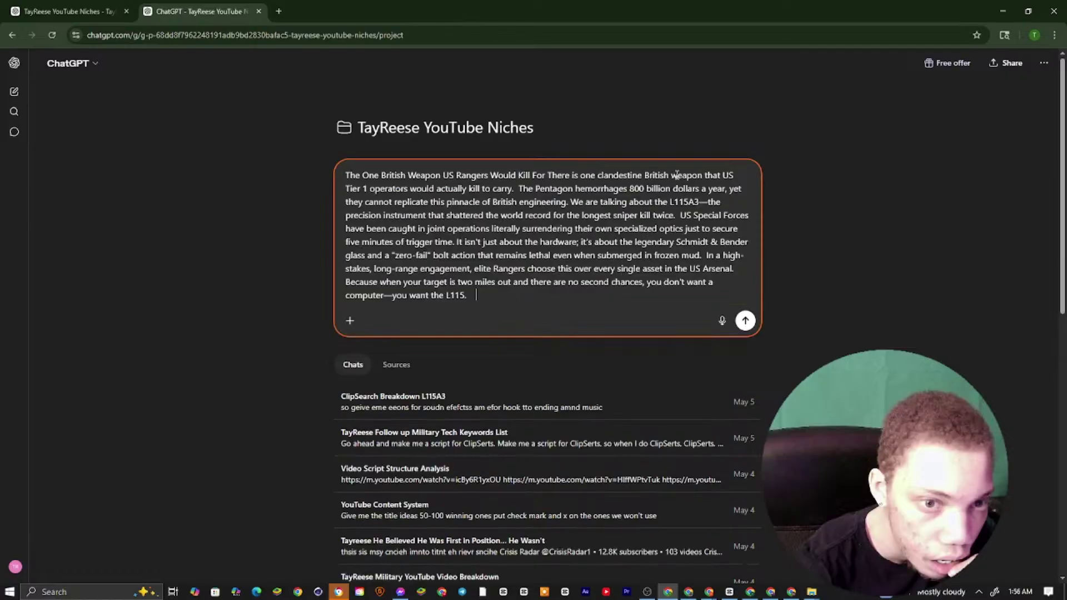
Put the script paragraph on its own line below the title in the ChatGPT prompt and remove the extra spaces before "For"
{"action": "left_click", "coordinate": [531, 174]}
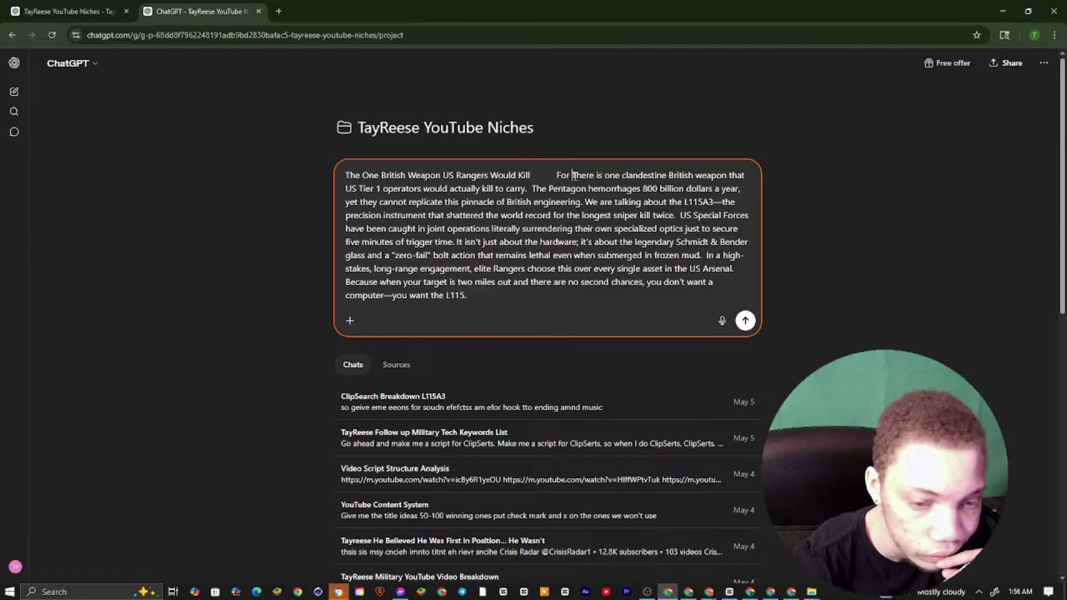
{"action": "left_click", "coordinate": [573, 175]}
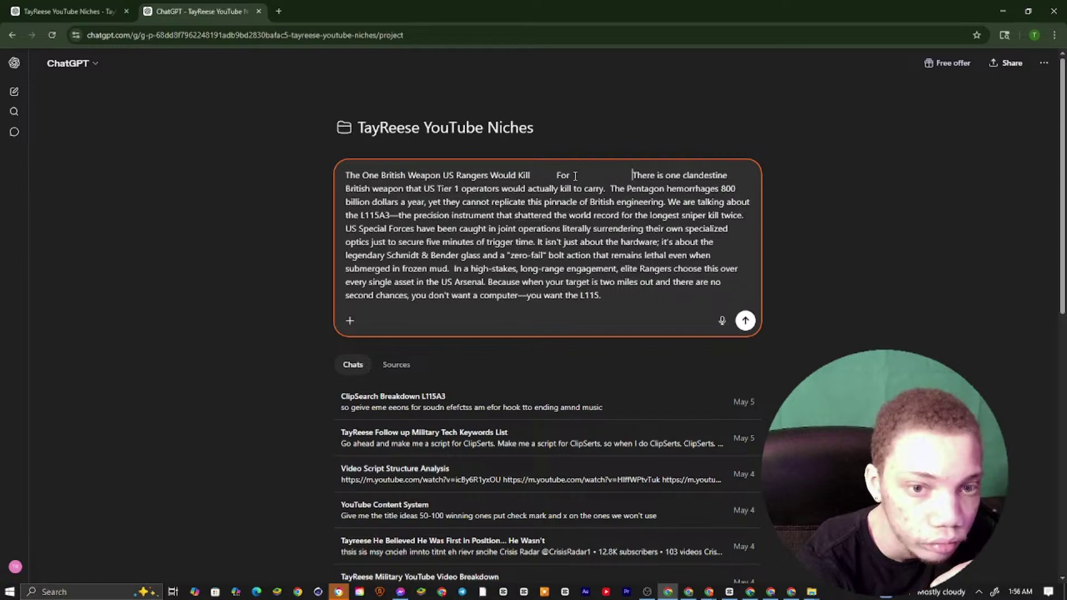
{"action": "key", "text": "shift+Return"}
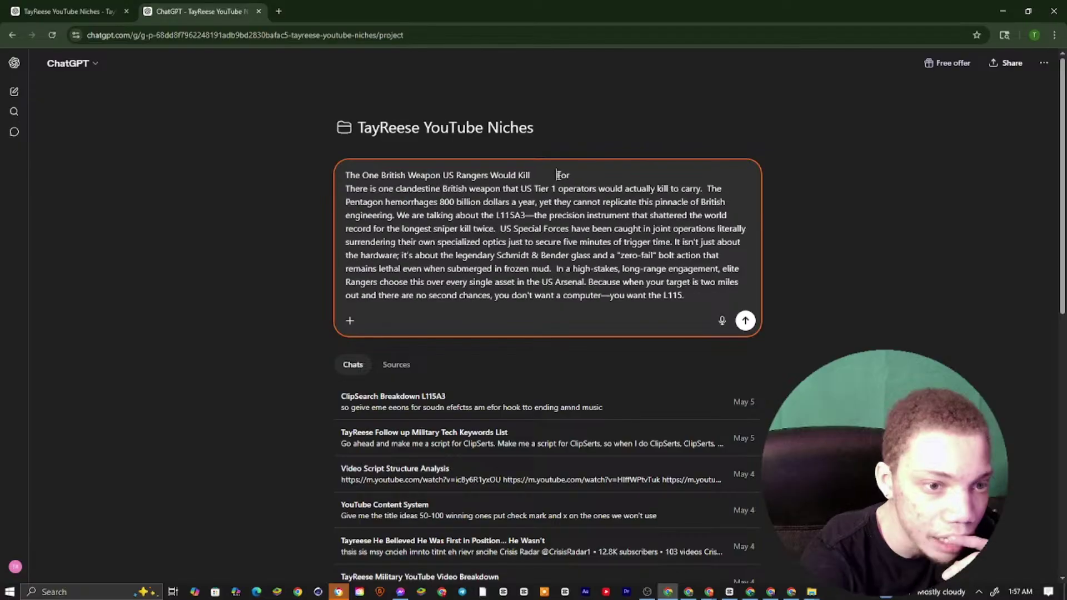
{"action": "key", "text": "BackSpace"}
{"action": "key", "text": "BackSpace"}
{"action": "key", "text": "BackSpace"}
{"action": "key", "text": "BackSpace"}
{"action": "key", "text": "BackSpace"}
{"action": "key", "text": "BackSpace"}
{"action": "key", "text": "BackSpace"}
{"action": "key", "text": "BackSpace"}
{"action": "key", "text": "BackSpace"}
{"action": "key", "text": "BackSpace"}
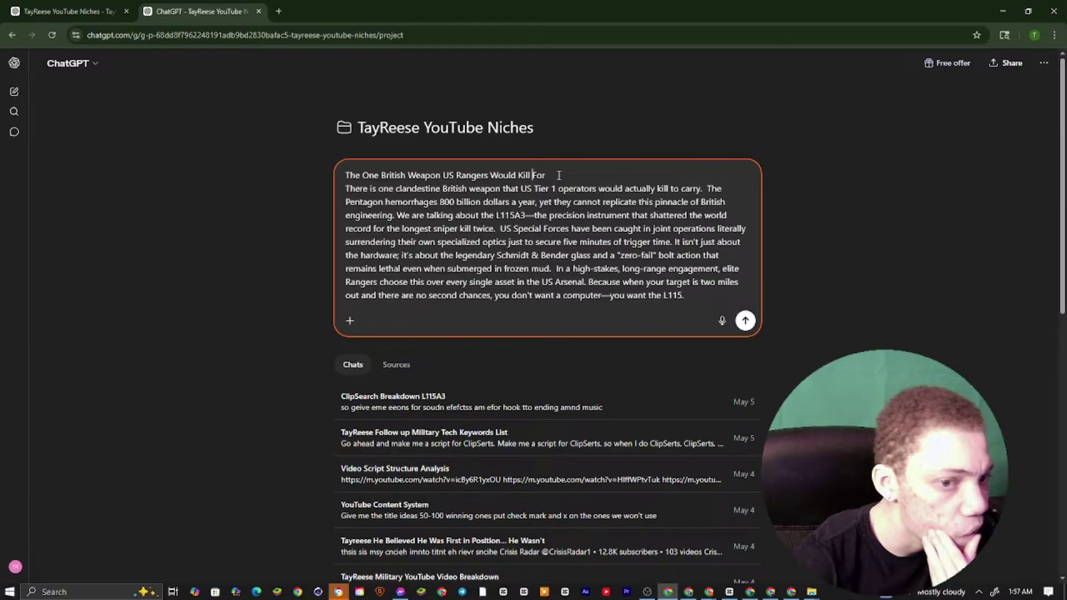
Add a request after the script for a transformative title like the current one that suits the script and can get pushed
{"action": "left_click", "coordinate": [688, 298]}
{"action": "type", "text": "geiev eem a atarsnfom"}
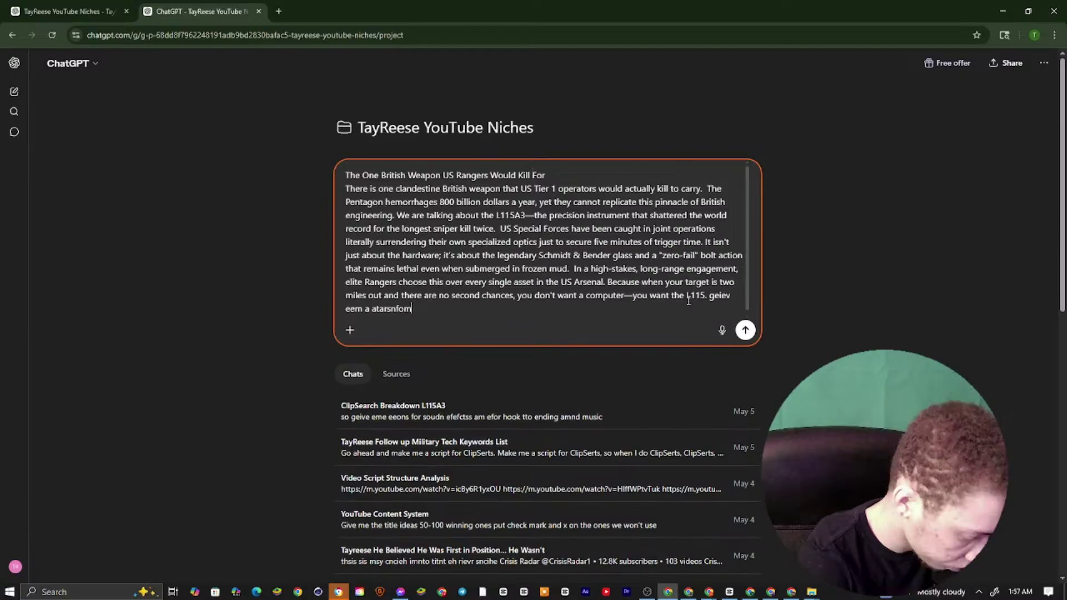
{"action": "type", "text": "retiev ttile litk b"}
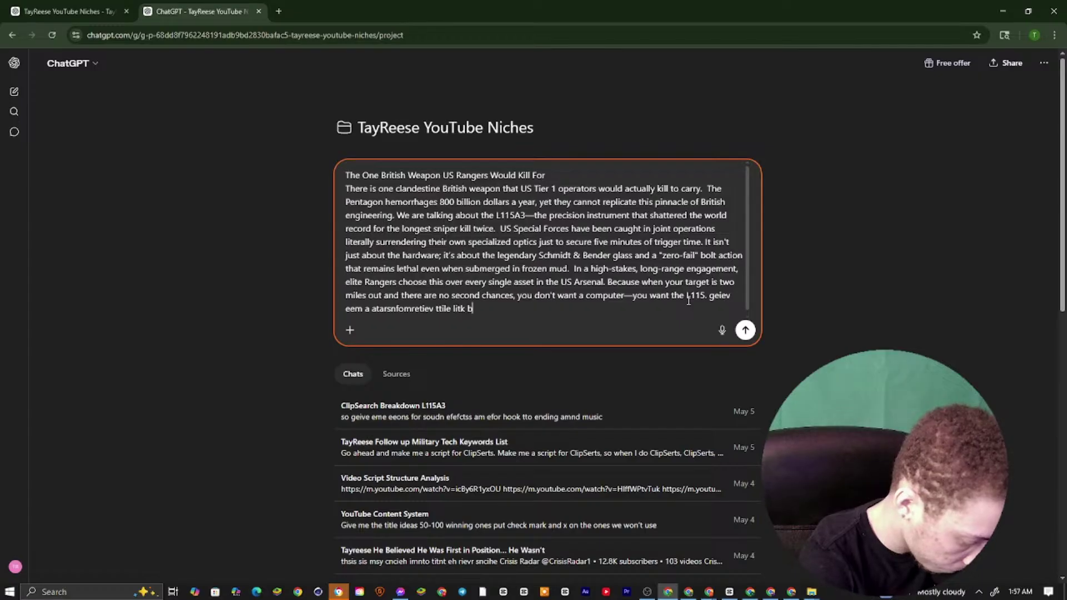
{"action": "type", "text": "that btut hata my s"}
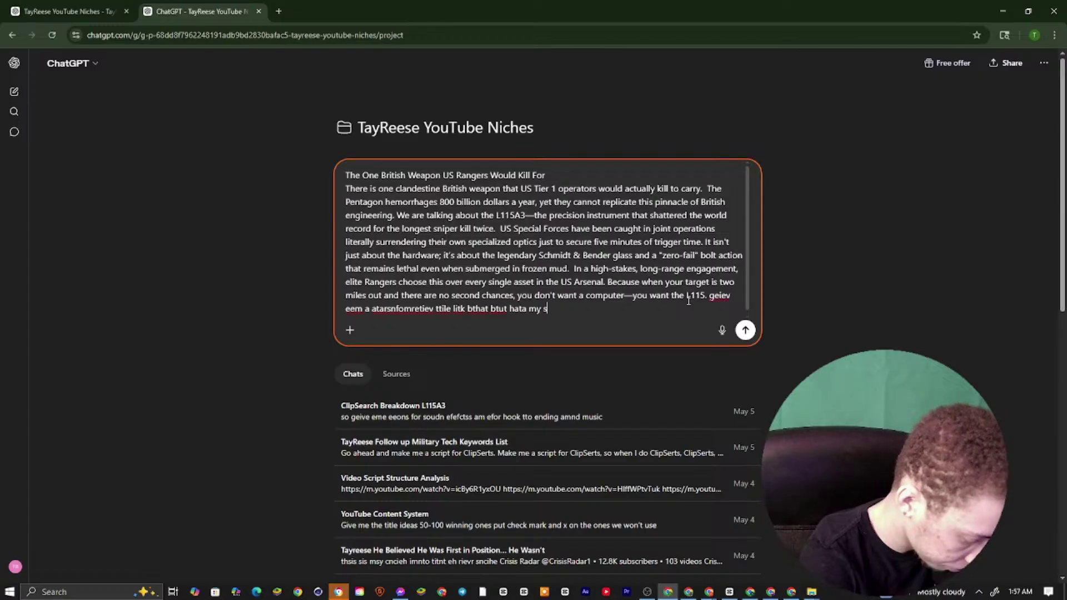
{"action": "type", "text": "cruipt thta acn g"}
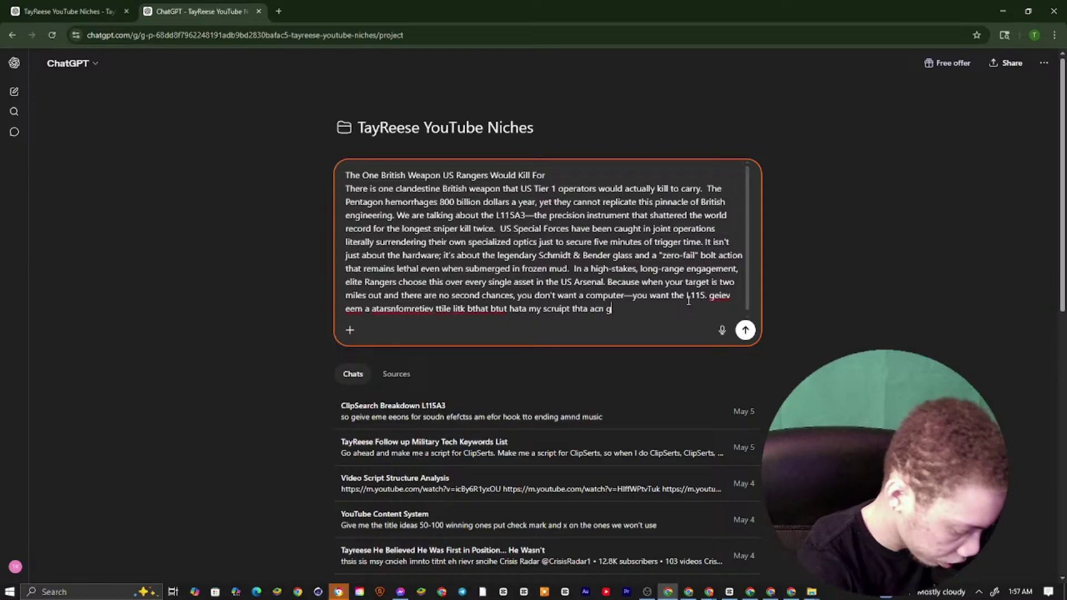
{"action": "type", "text": "et osuedh"}
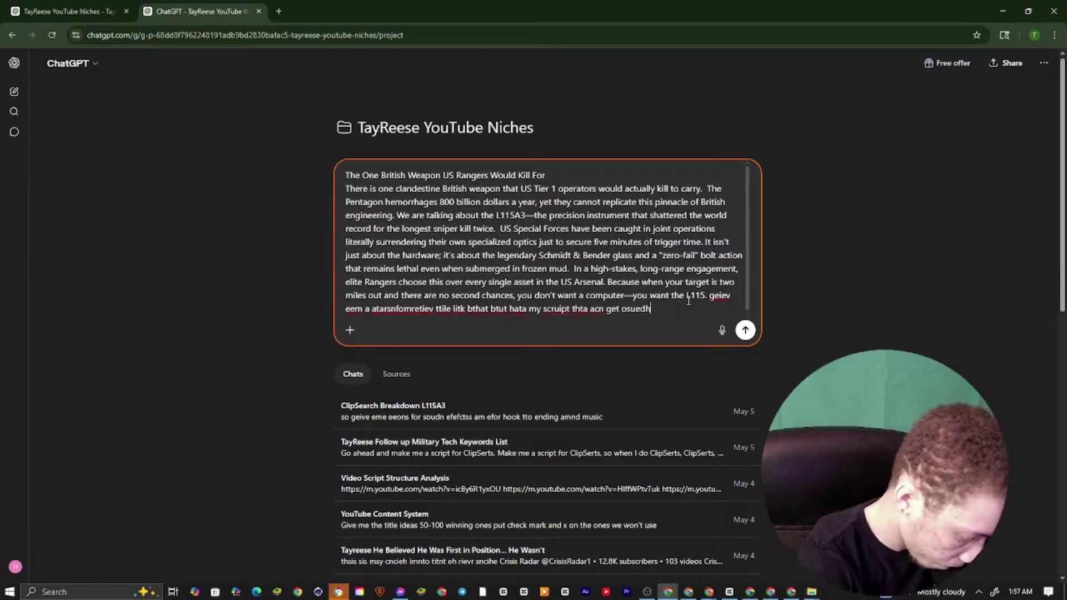
{"action": "type", "text": " and nto"}
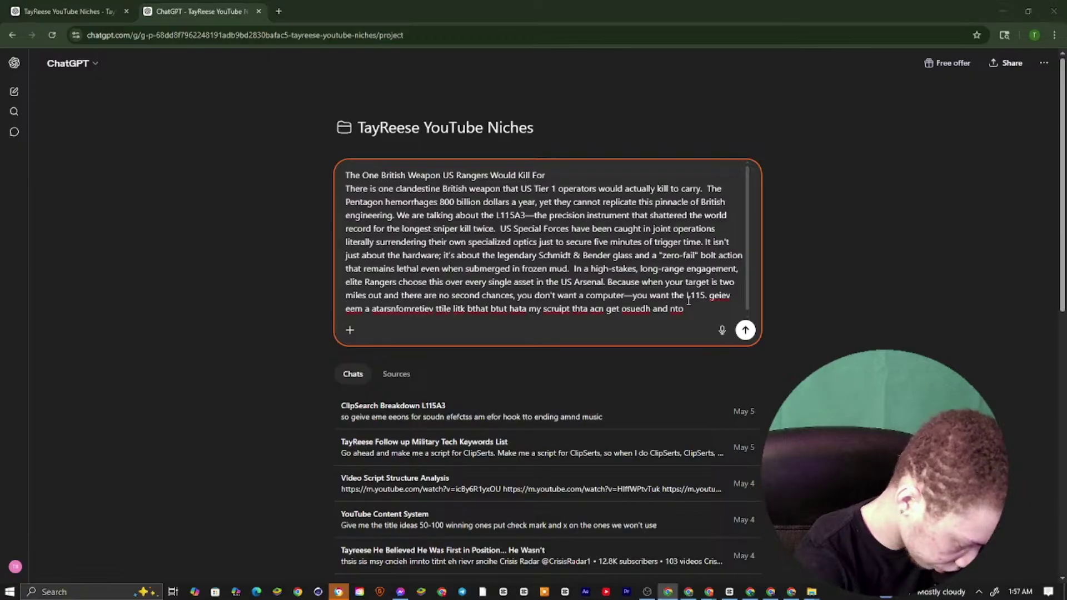
{"action": "left_click", "coordinate": [454, 176]}
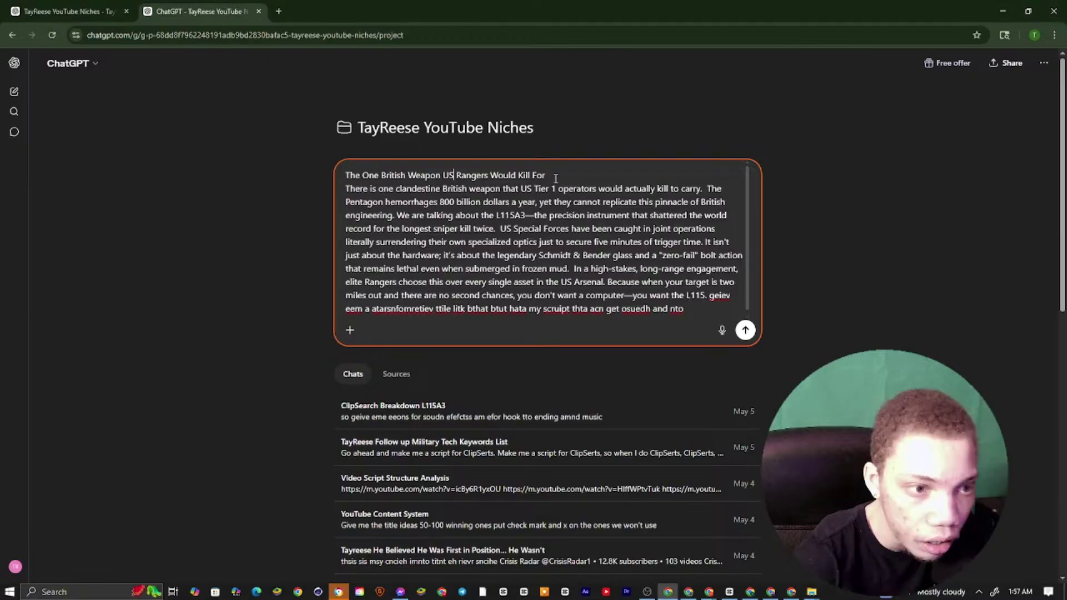
{"action": "left_click", "coordinate": [699, 304]}
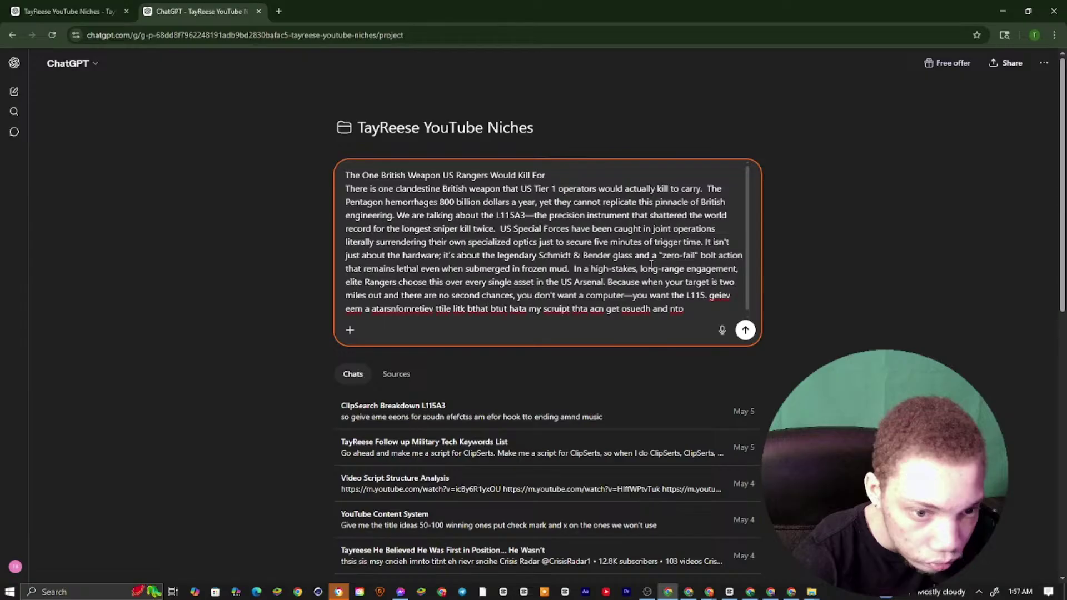
Dictate a request for a title the YouTube algorithm could push without getting zero views, and send the prompt
{"action": "key", "text": "ctrl+shift+d"}
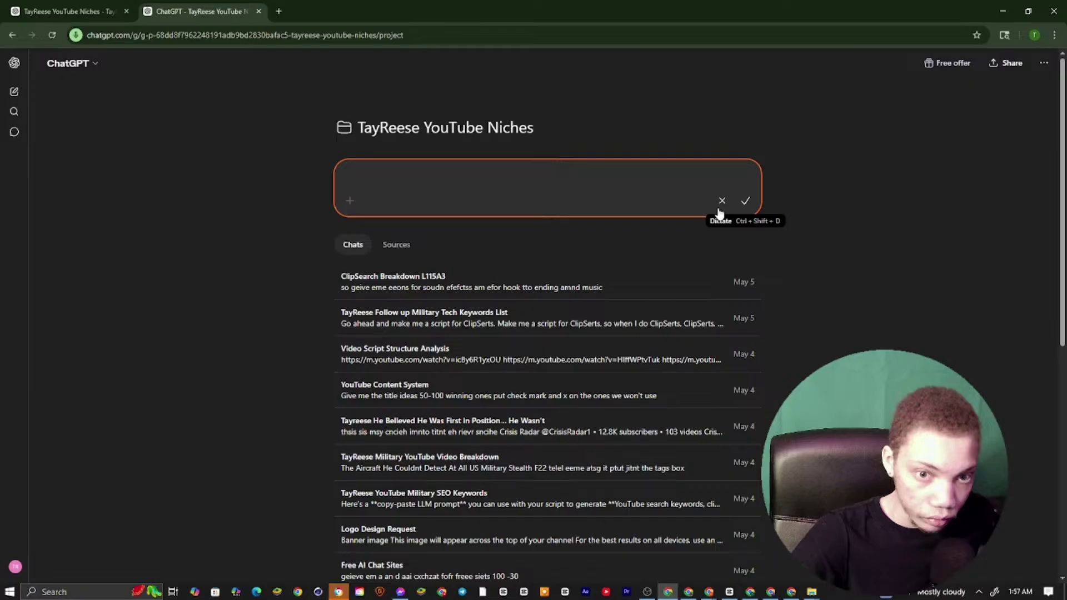
{"action": "key", "text": "alt+Tab"}
{"action": "key", "text": "alt+Tab"}
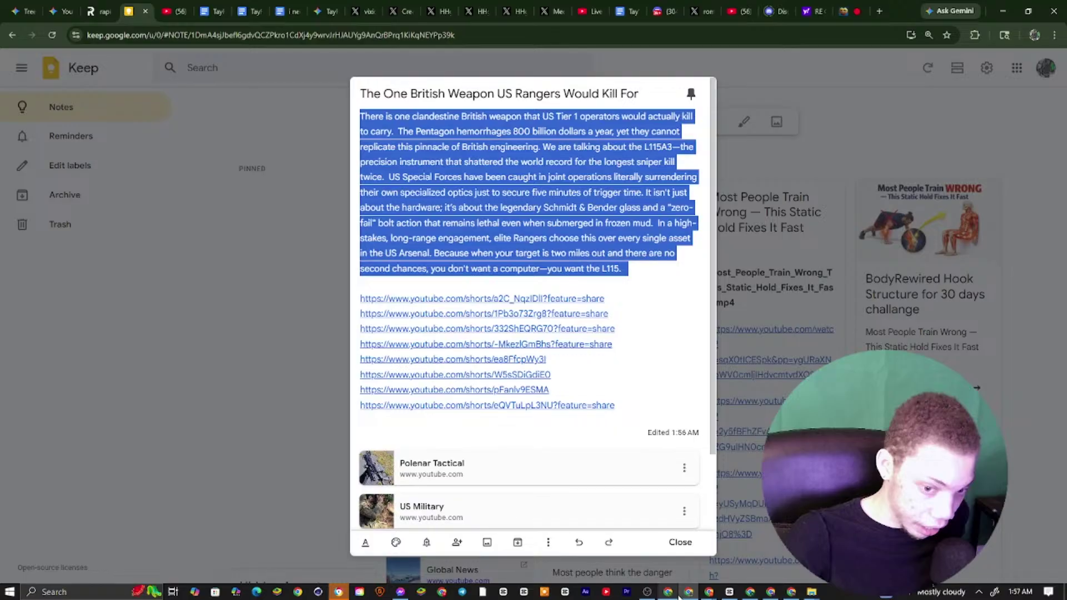
{"action": "key", "text": "alt+Tab"}
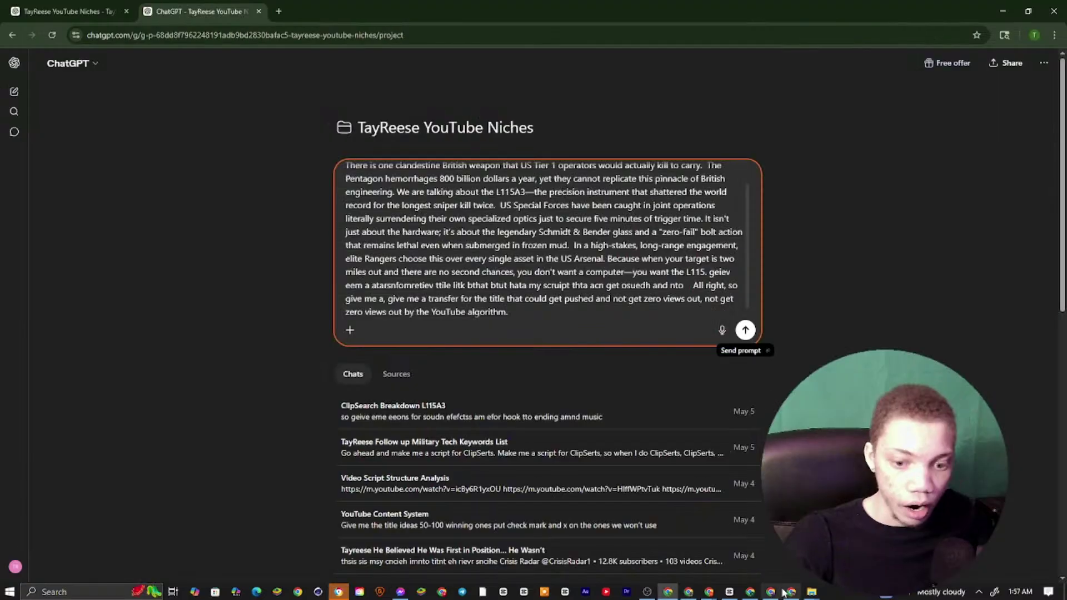
{"action": "left_click", "coordinate": [745, 335]}
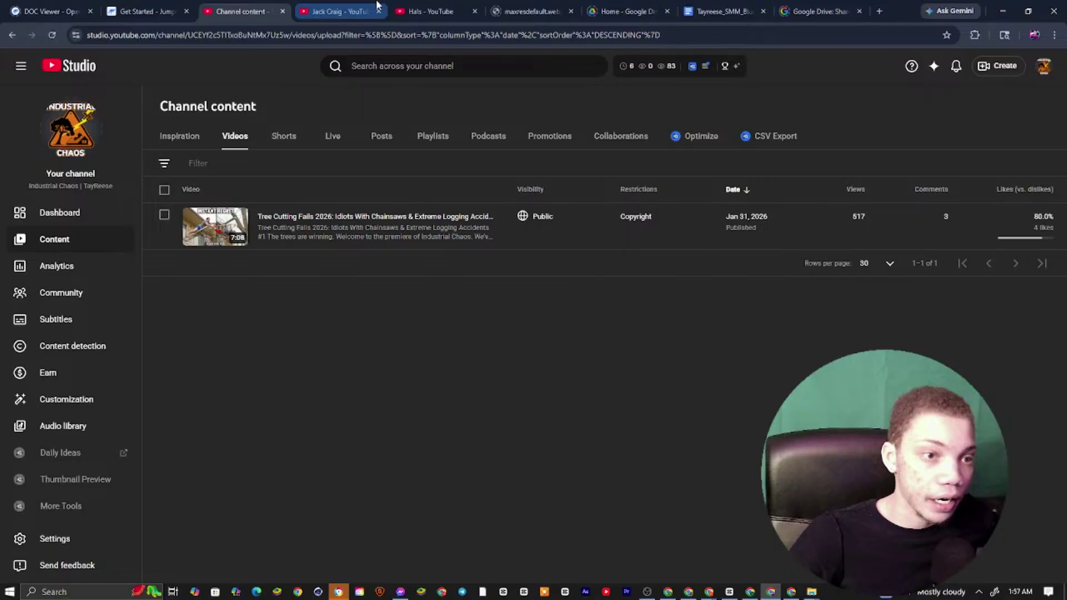
Switch to the YouTube tab showing Jack Craig, search for "ryan hall" and open the Ryan Hall, Y'all channel
{"action": "left_click", "coordinate": [377, 5]}
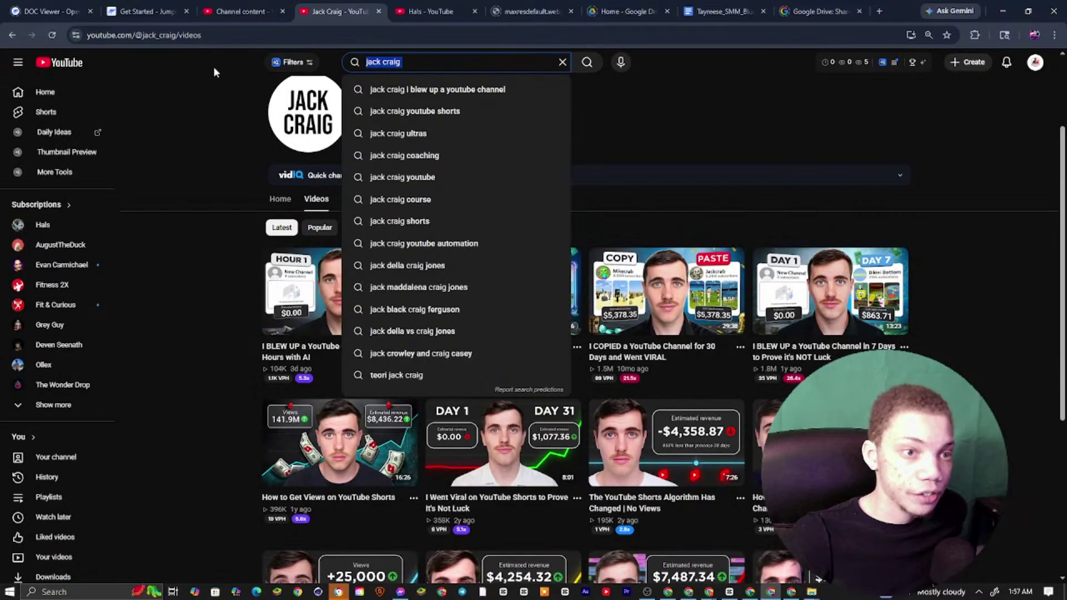
{"action": "type", "text": "ryan hall"}
{"action": "key", "text": "Return"}
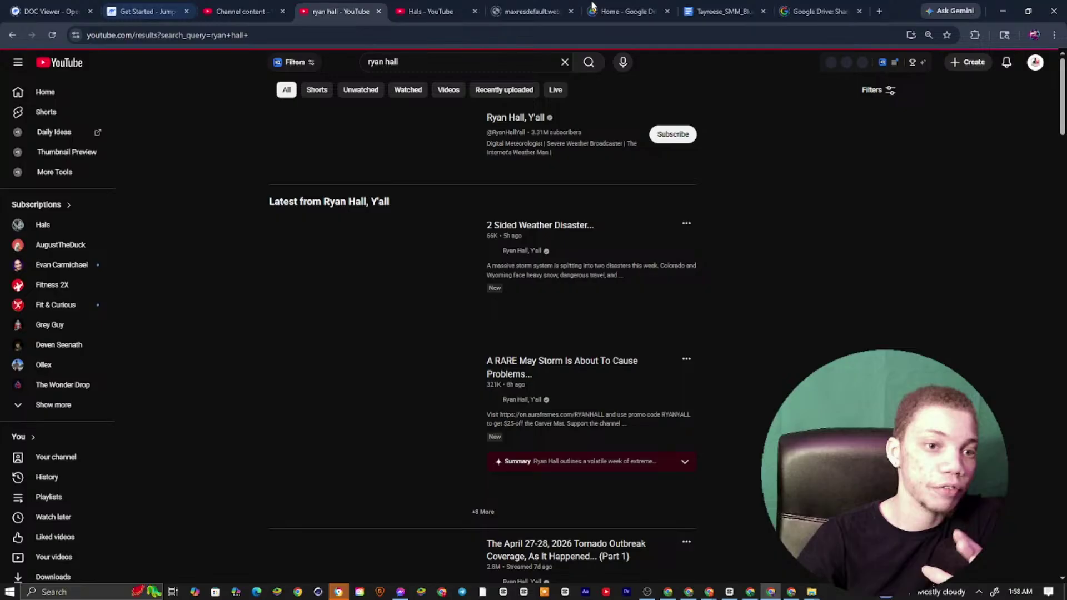
{"action": "left_click", "coordinate": [402, 126]}
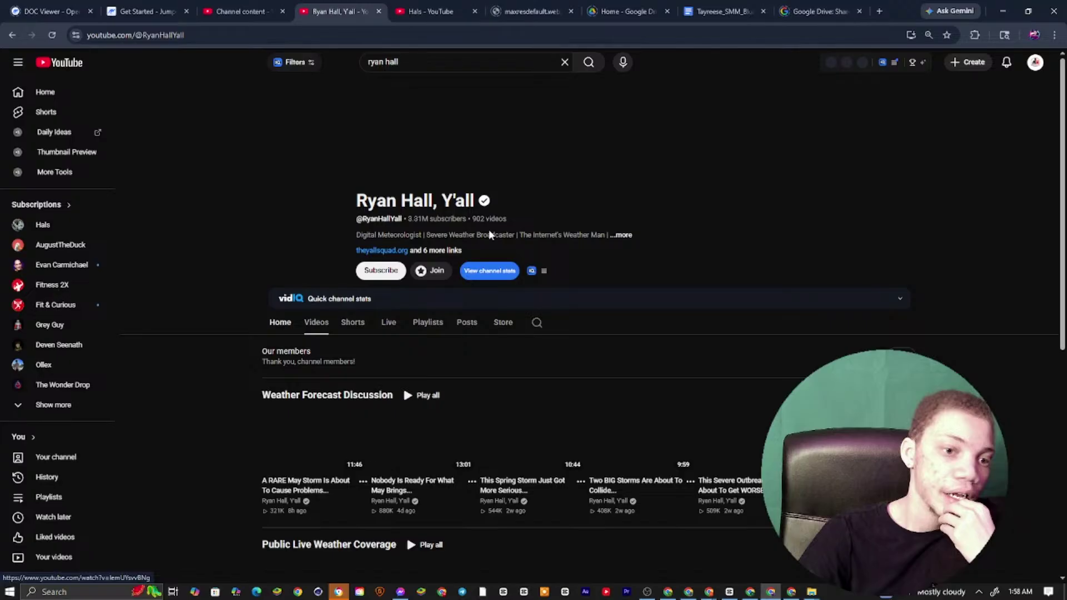
Browse the channel's videos and live streams, and open the April 28, 2026 severe weather coverage
{"action": "left_click", "coordinate": [316, 322]}
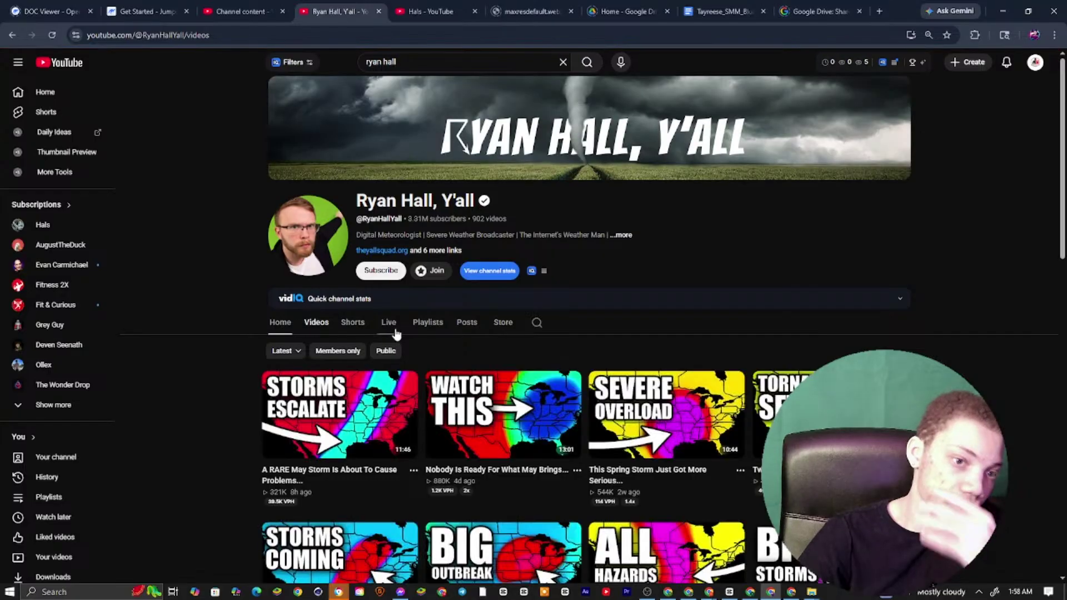
{"action": "left_click", "coordinate": [392, 325]}
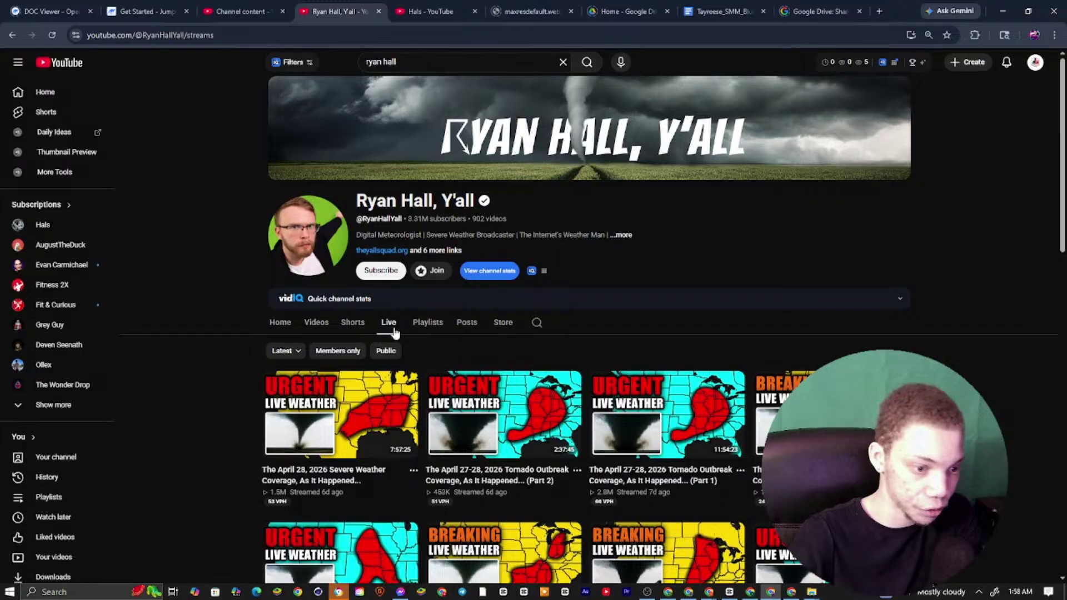
{"action": "left_click", "coordinate": [322, 453]}
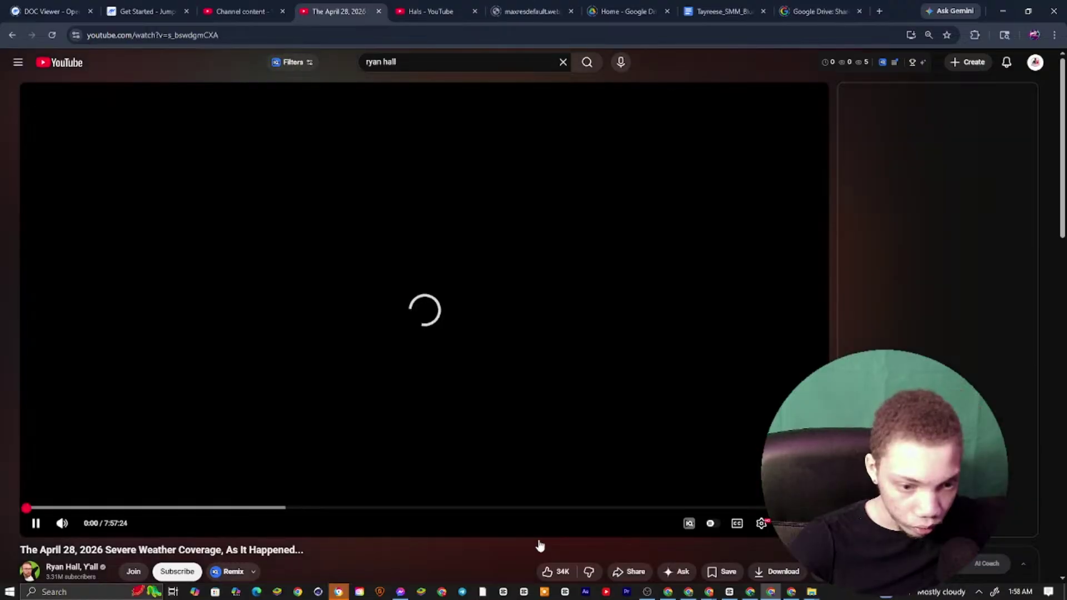
Skip ahead in the weather stream and examine its view figures, description, comments and vidIQ channel overview
{"action": "scroll", "coordinate": [132, 464], "scroll_direction": "down", "scroll_amount": 1}
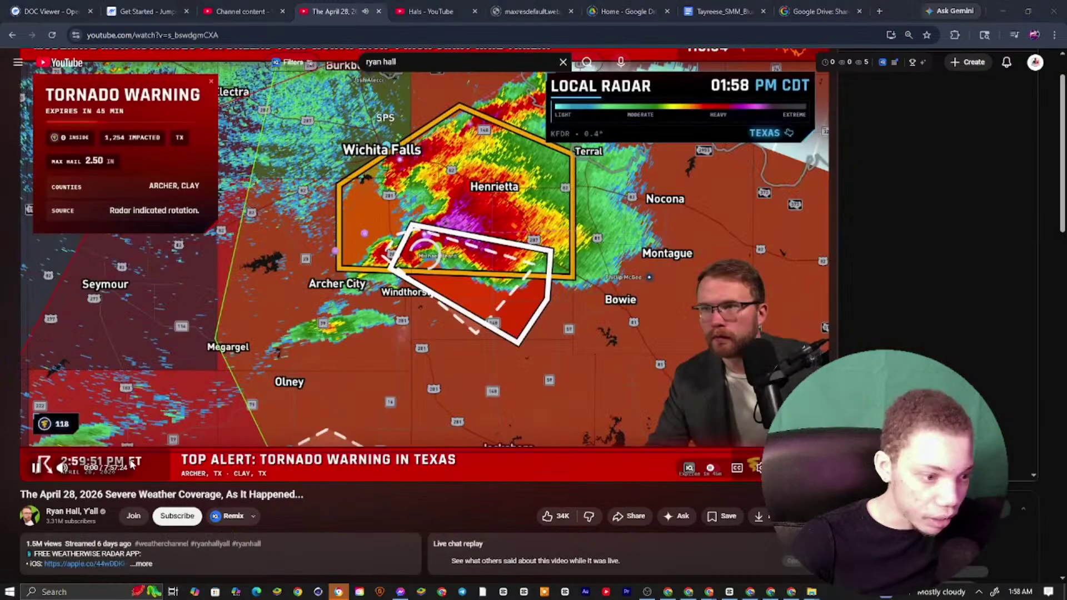
{"action": "left_click", "coordinate": [65, 469]}
{"action": "scroll", "coordinate": [230, 494], "scroll_direction": "down", "scroll_amount": 2}
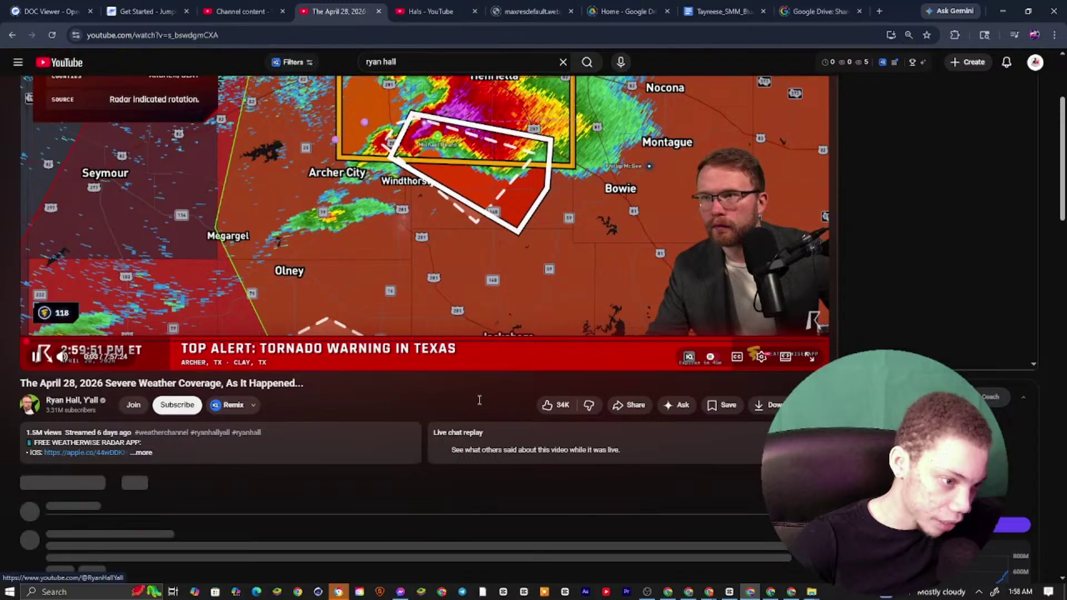
{"action": "scroll", "coordinate": [721, 479], "scroll_direction": "down", "scroll_amount": 1}
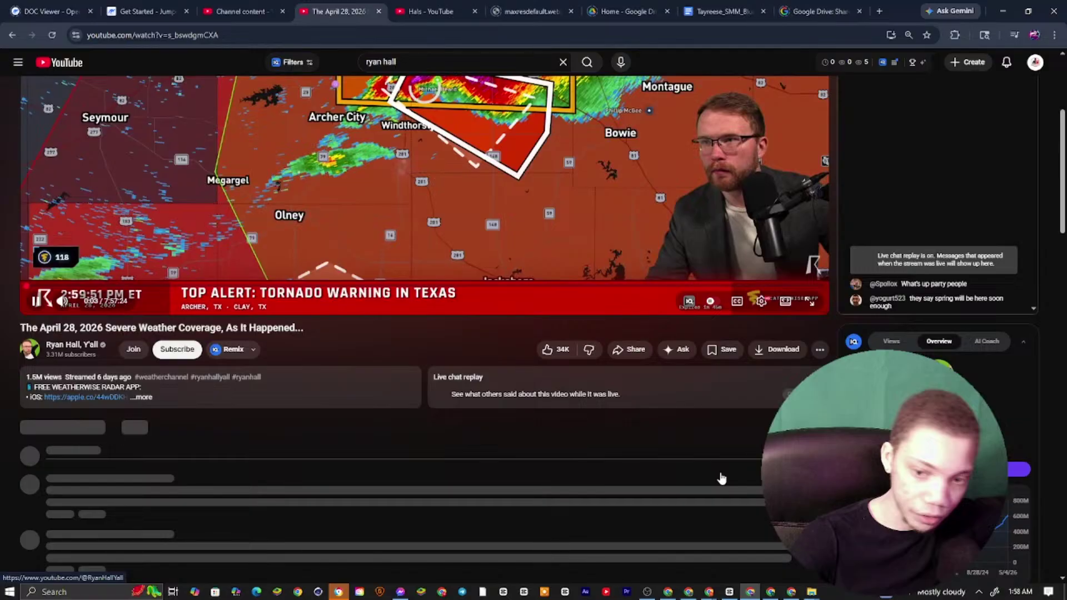
{"action": "left_click", "coordinate": [241, 11]}
{"action": "key", "text": "ctrl+Tab"}
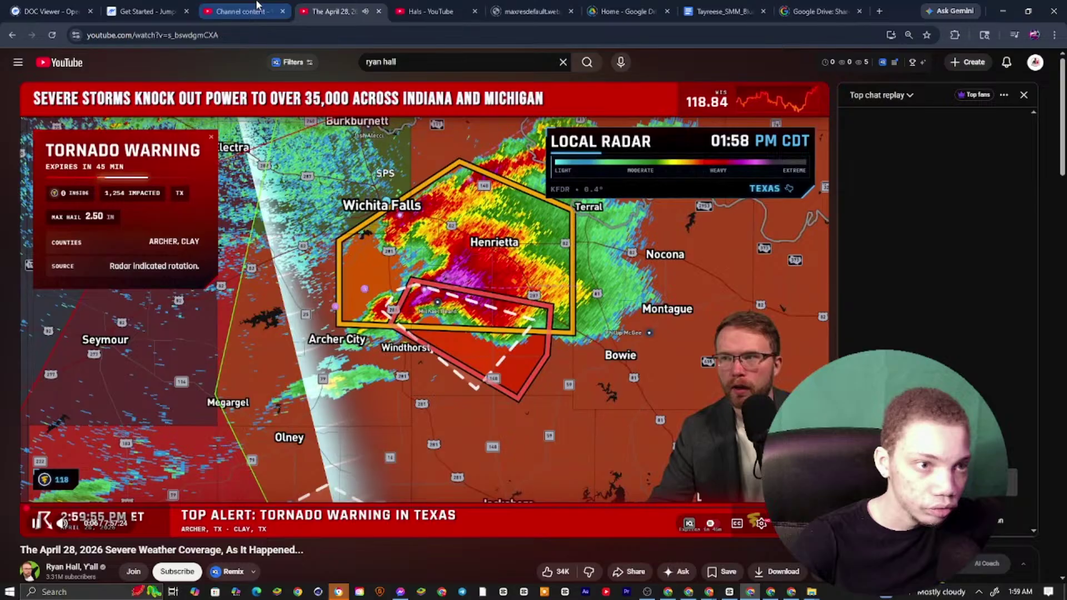
{"action": "left_click", "coordinate": [280, 508]}
{"action": "scroll", "coordinate": [642, 437], "scroll_direction": "down", "scroll_amount": 7}
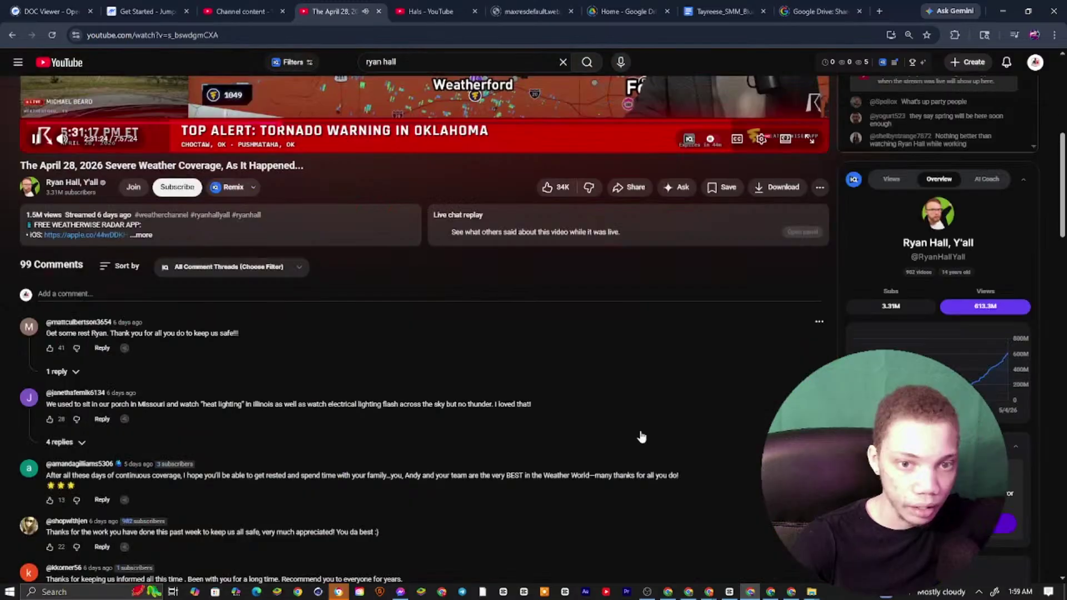
{"action": "scroll", "coordinate": [205, 336], "scroll_direction": "up", "scroll_amount": 2}
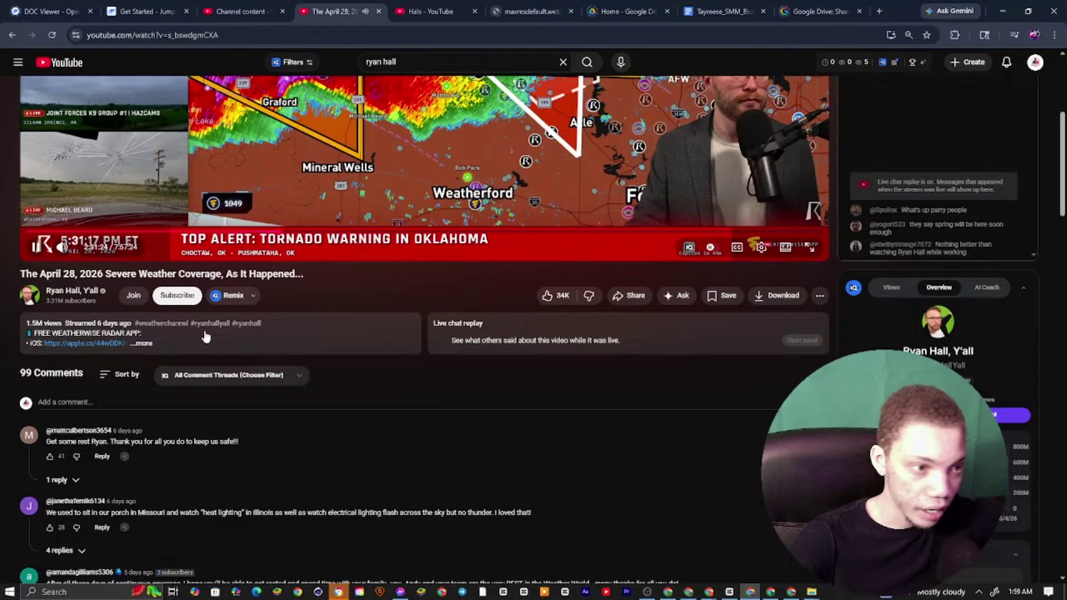
Return to ChatGPT, review the title suggestions and copy the recommended "Why US Rangers Respect the British L115A3 Sniper Rifle"
{"action": "key", "text": "alt+Tab"}
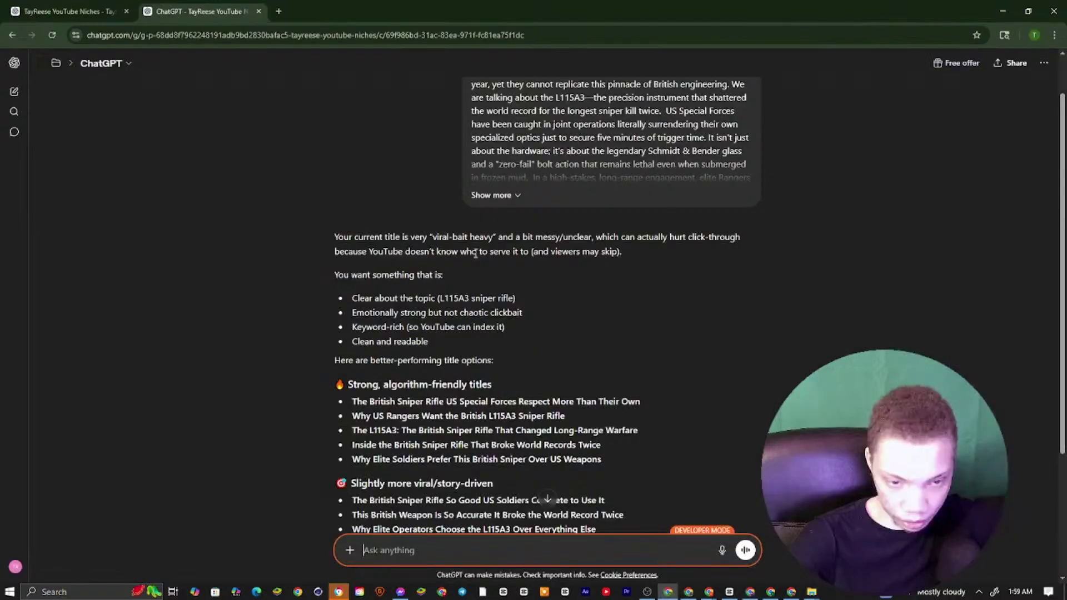
{"action": "scroll", "coordinate": [474, 252], "scroll_direction": "down", "scroll_amount": 3}
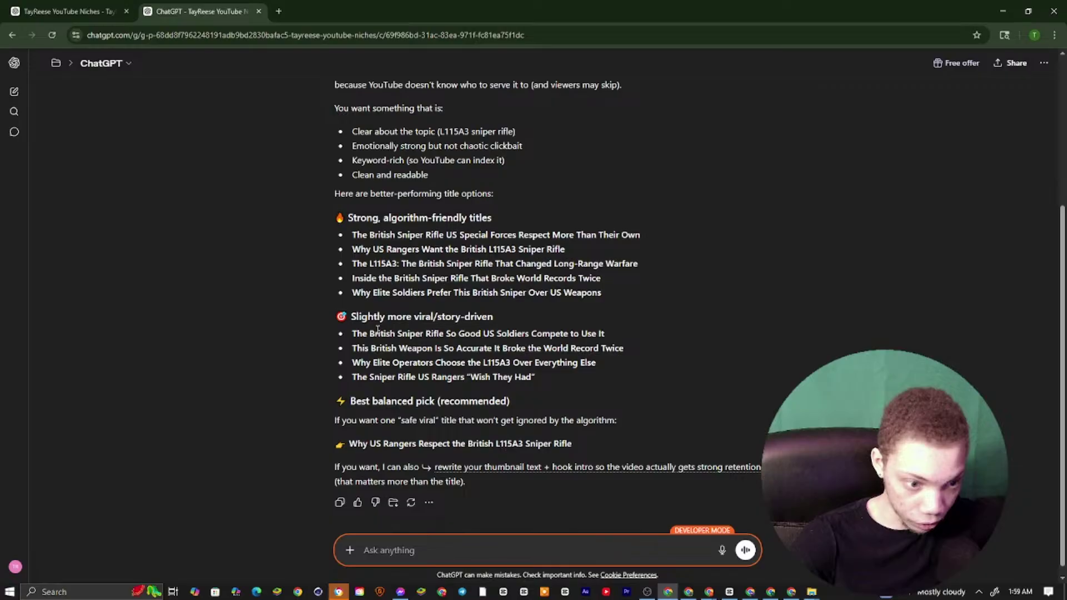
{"action": "left_click_drag", "start_coordinate": [349, 443], "coordinate": [572, 443]}
{"action": "key", "text": "super+c"}
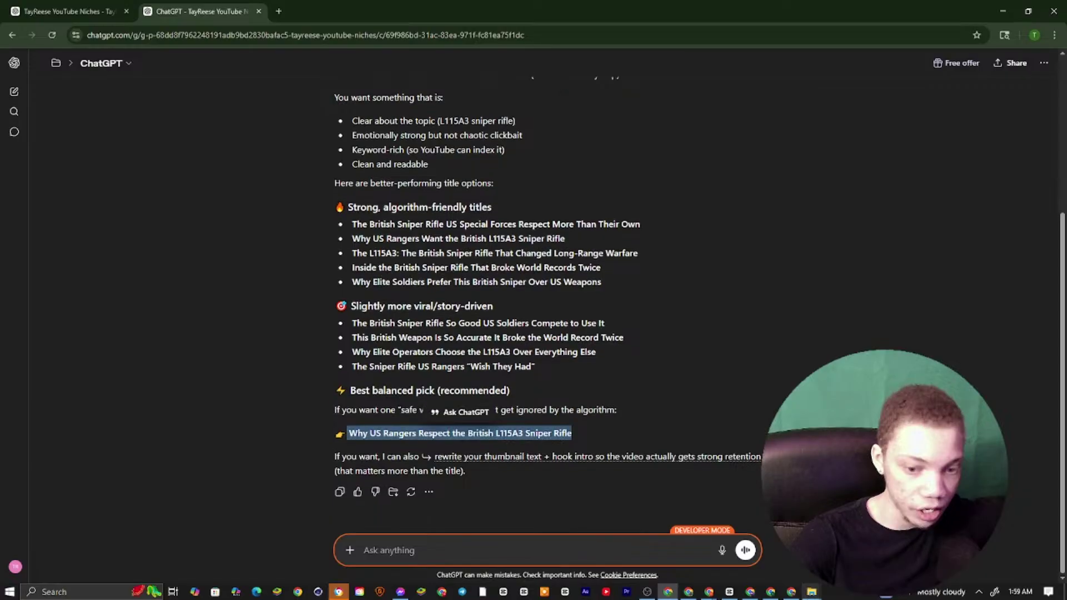
Switch to the YouTube search for "The One British Weapon US Rangers Would Kill For" and examine its vidIQ keyword score and search term statistics
{"action": "left_click", "coordinate": [708, 592]}
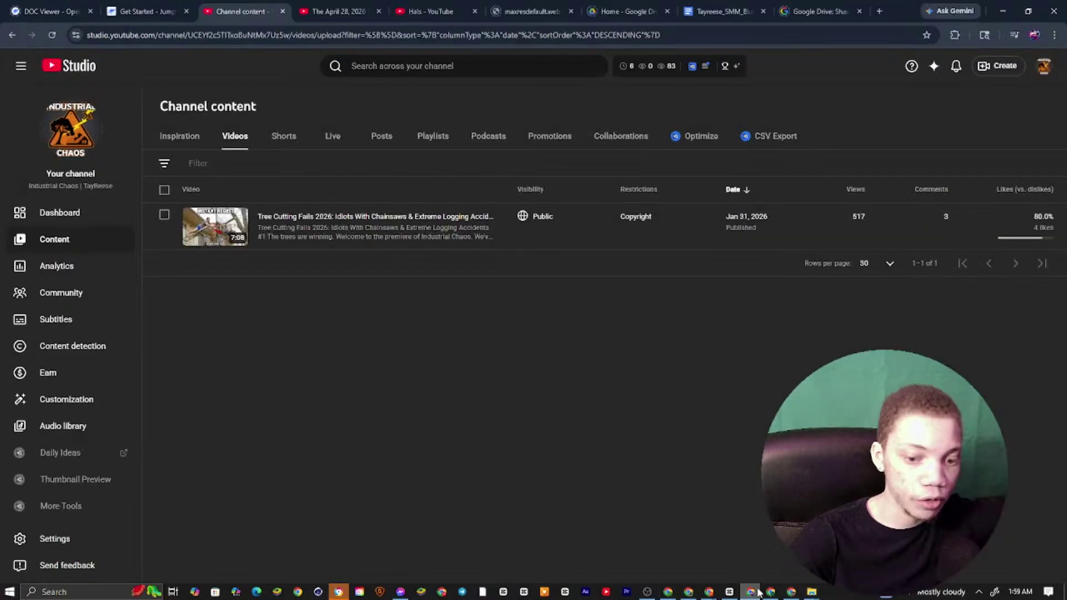
{"action": "left_click", "coordinate": [710, 592]}
{"action": "double_click", "coordinate": [777, 176]}
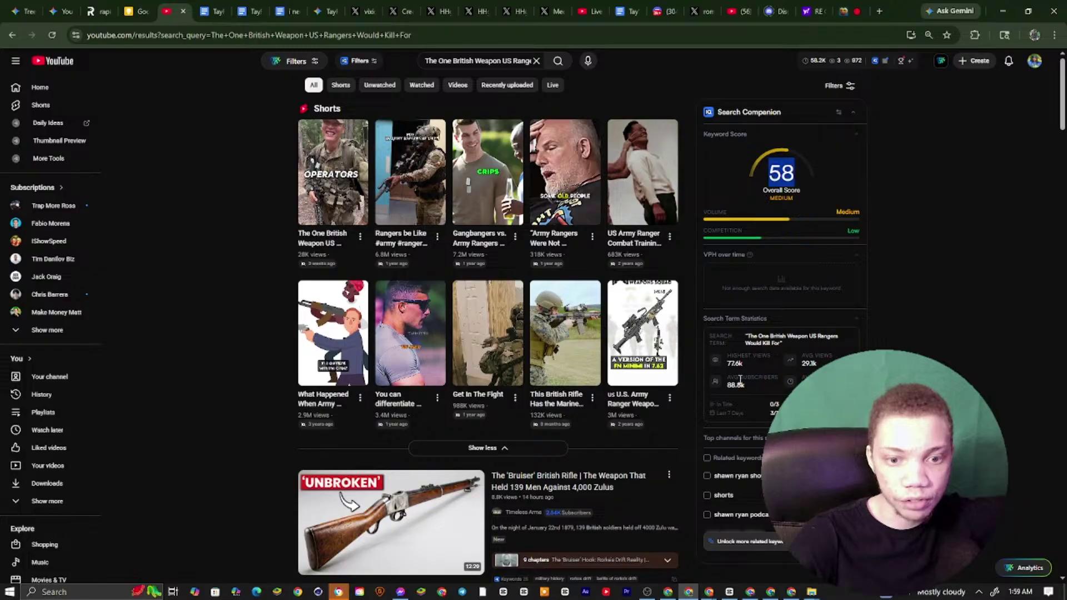
{"action": "left_click", "coordinate": [729, 380]}
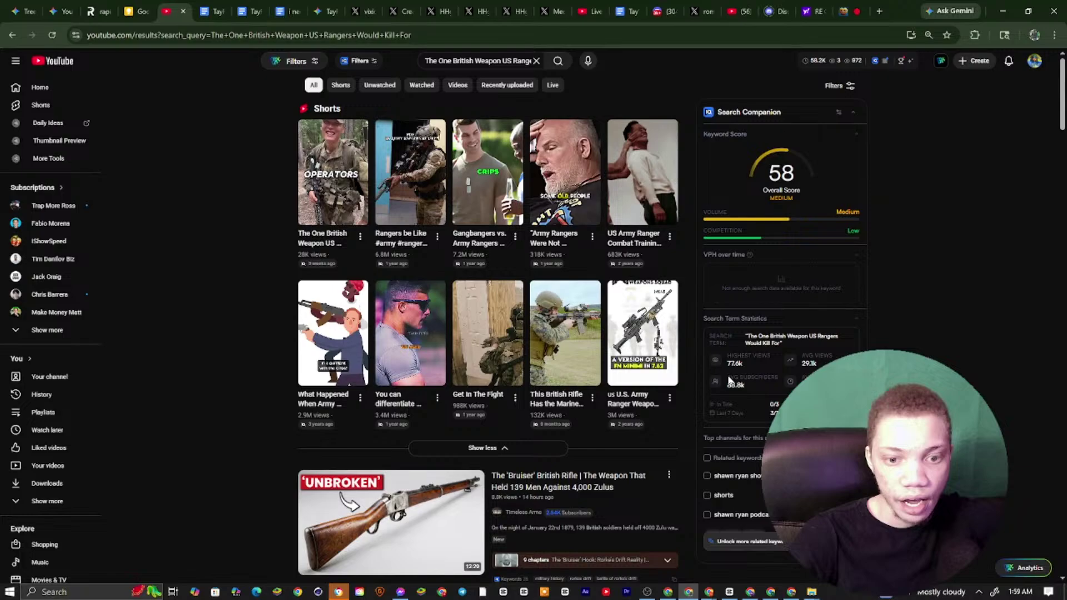
Search YouTube for "Why US Rangers Respect the British L115A3 Sniper Rifle" and expand the Shorts results
{"action": "left_click", "coordinate": [536, 60]}
{"action": "right_click", "coordinate": [537, 57]}
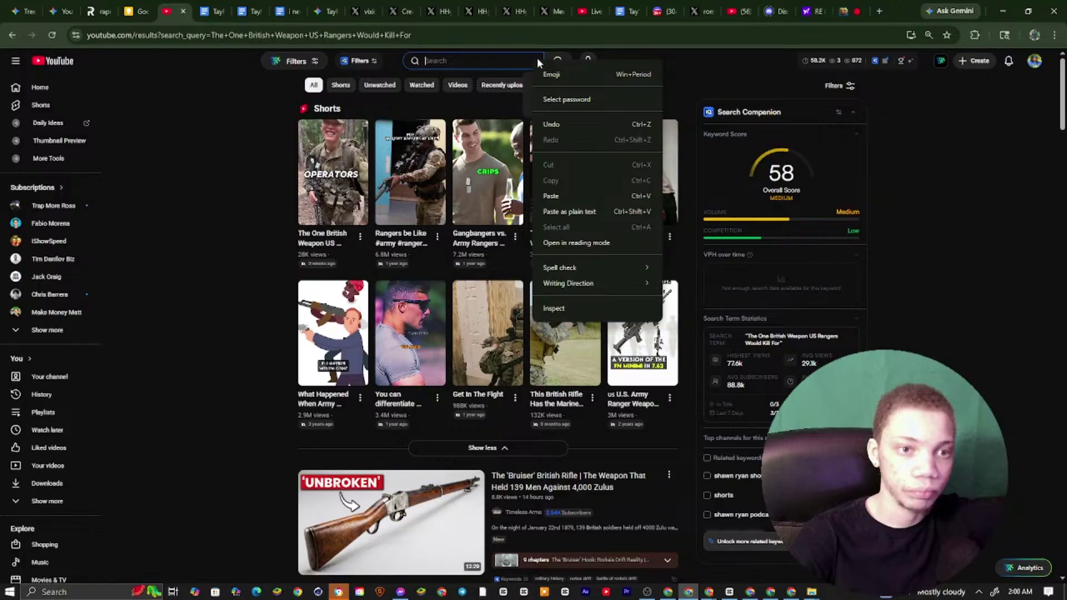
{"action": "left_click", "coordinate": [551, 196]}
{"action": "key", "text": "Return"}
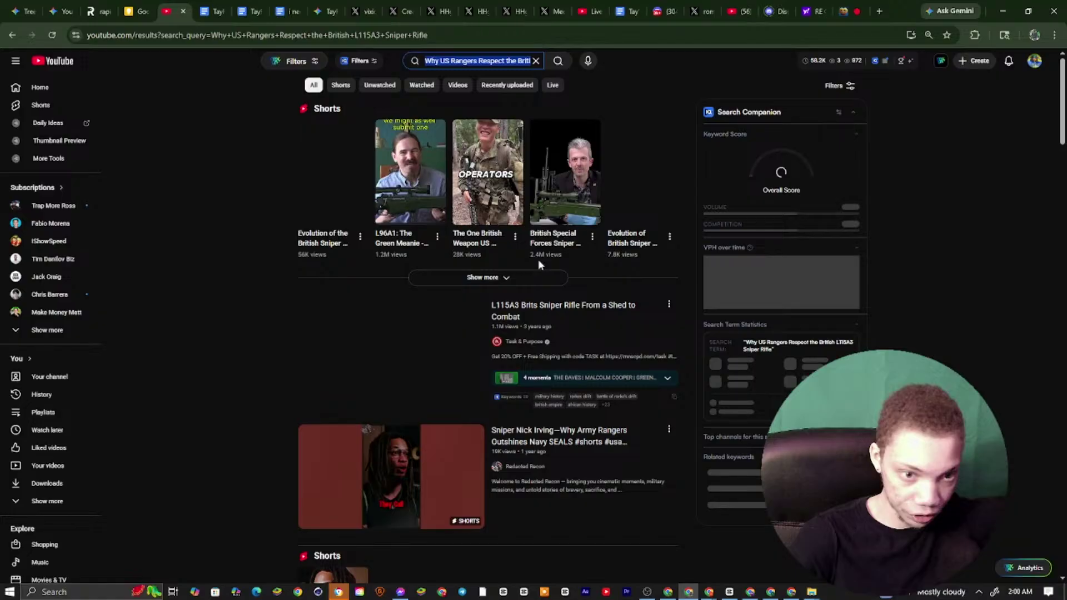
{"action": "left_click", "coordinate": [496, 277]}
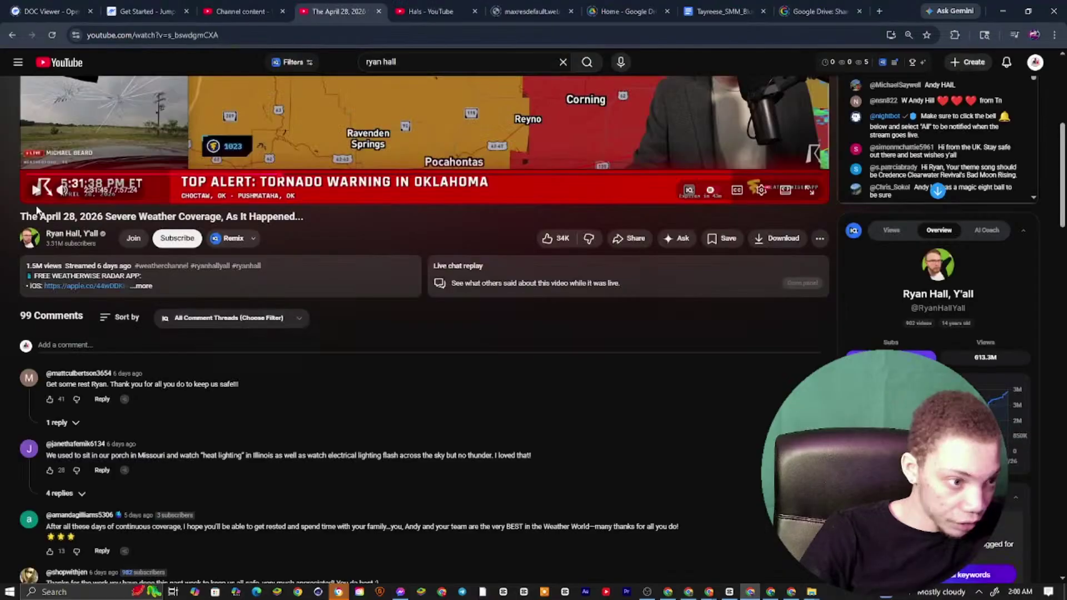
Highlight the title of the April 28, 2026 weather coverage on YouTube, and check the motion blur progress in CapCut
{"action": "left_click_drag", "start_coordinate": [21, 216], "coordinate": [315, 214]}
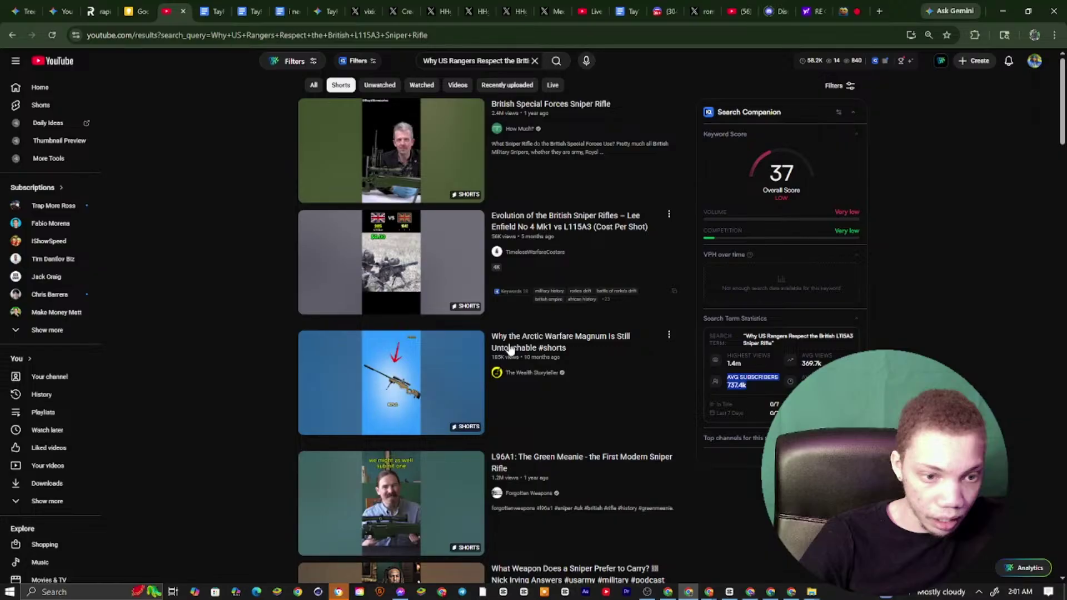
{"action": "key", "text": "alt+Tab"}
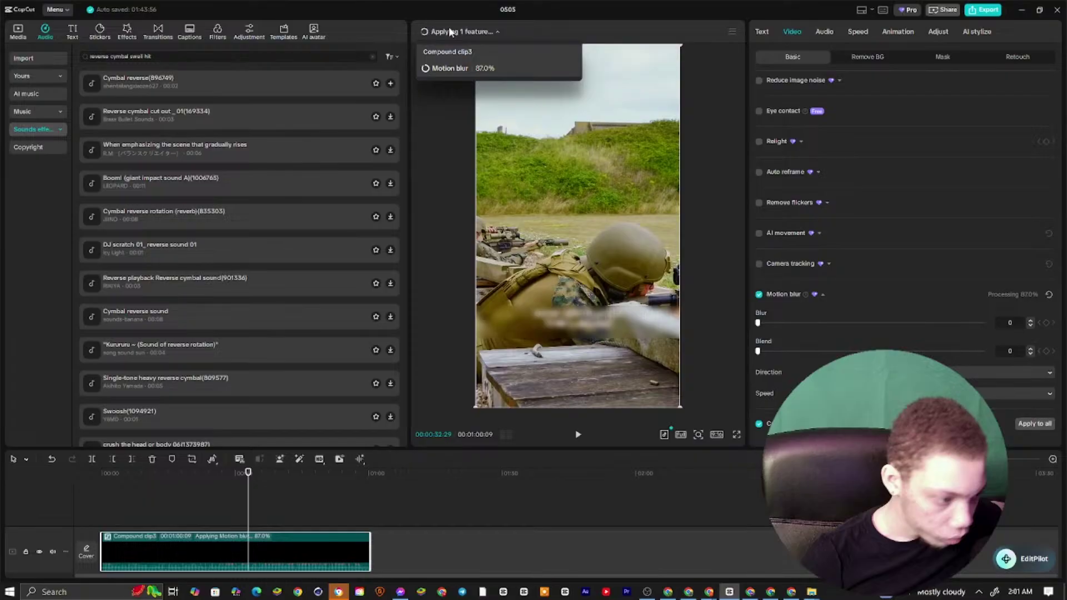
Switch to Gemini and try asking for an .mp4 file name for "Why US Rangers Respect the British L115A3 Sniper Rifle"
{"action": "key", "text": "alt+Tab"}
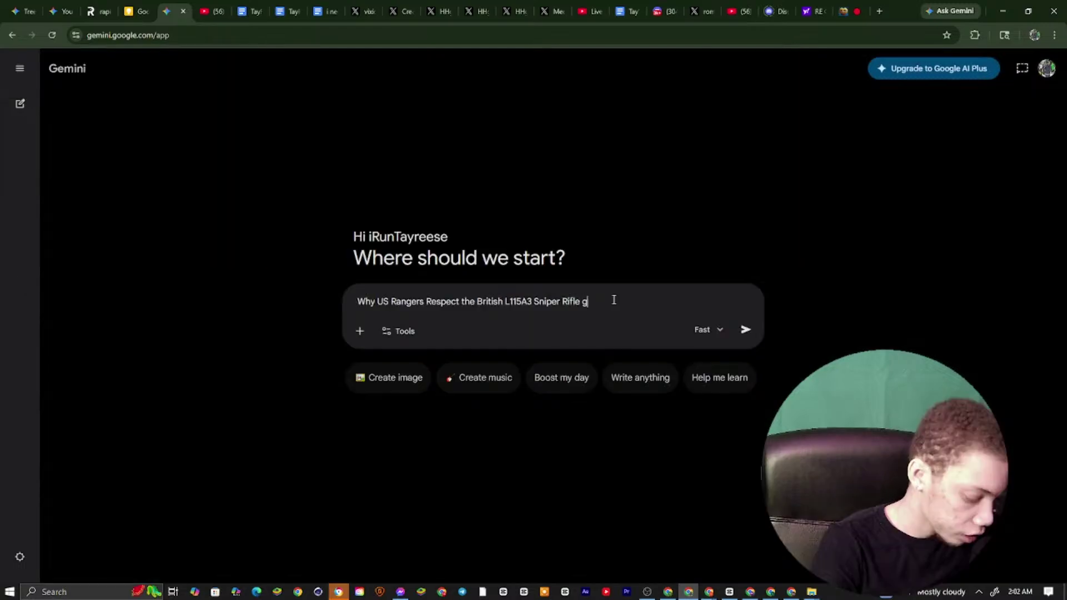
{"action": "type", "text": "oeve em"}
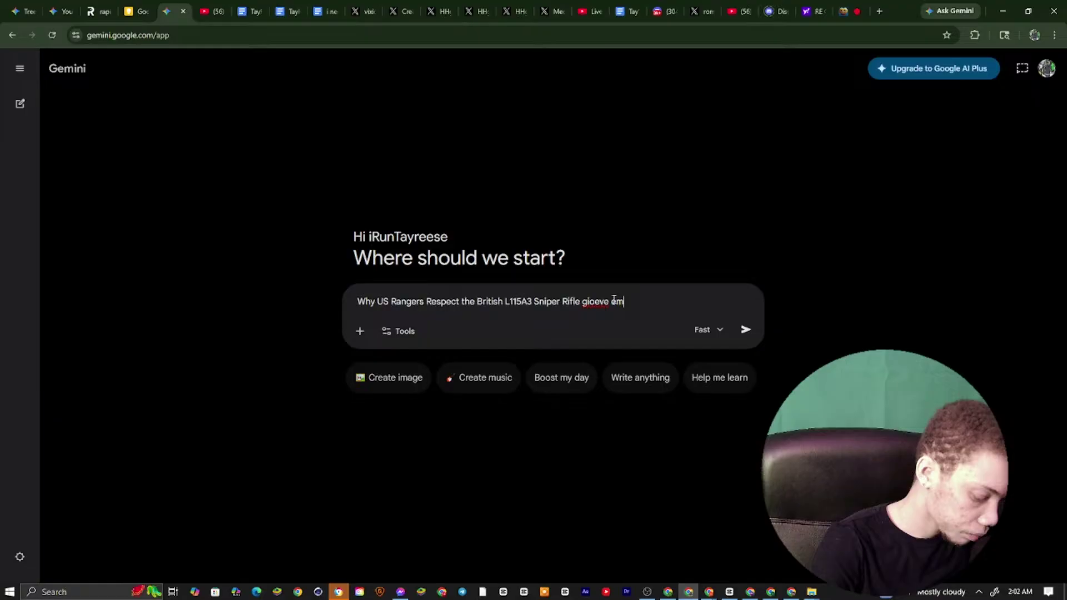
{"action": "type", "text": "e ee .mp4 file ienjctisns pelkase"}
{"action": "key", "text": "Return"}
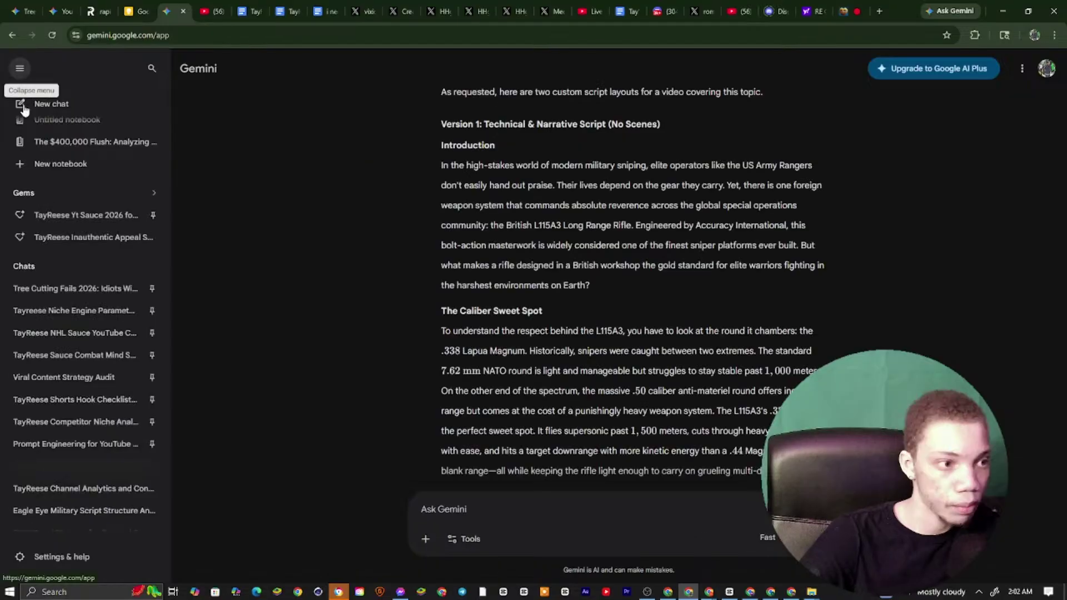
Start a new Gemini chat and ask for an .mp4 file name to rename "Why US Rangers Respect the British L115A3 Sniper Rifle"
{"action": "left_click", "coordinate": [24, 106]}
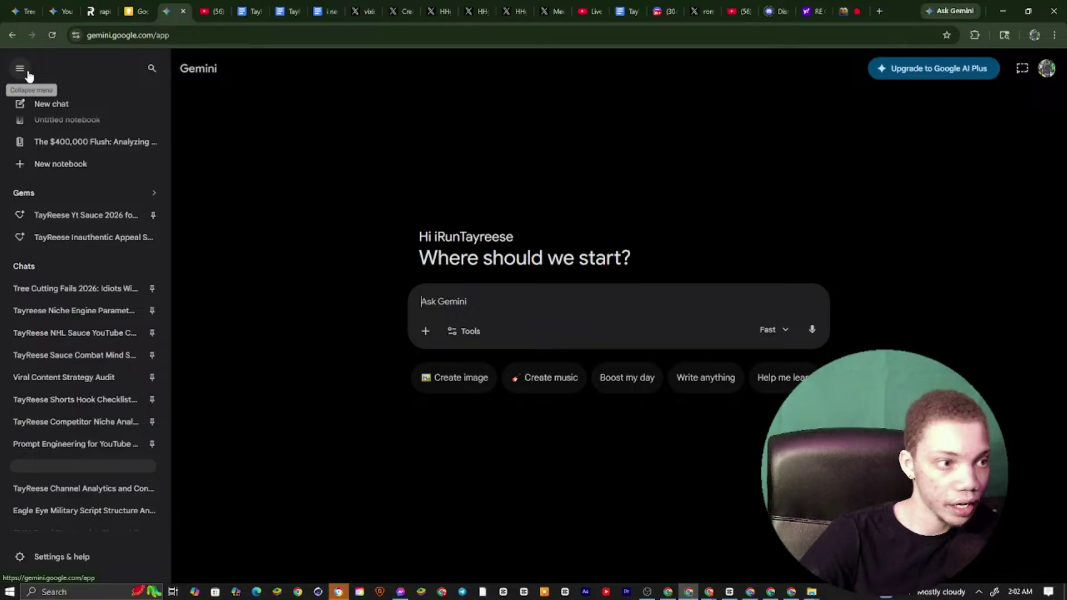
{"action": "left_click", "coordinate": [20, 68]}
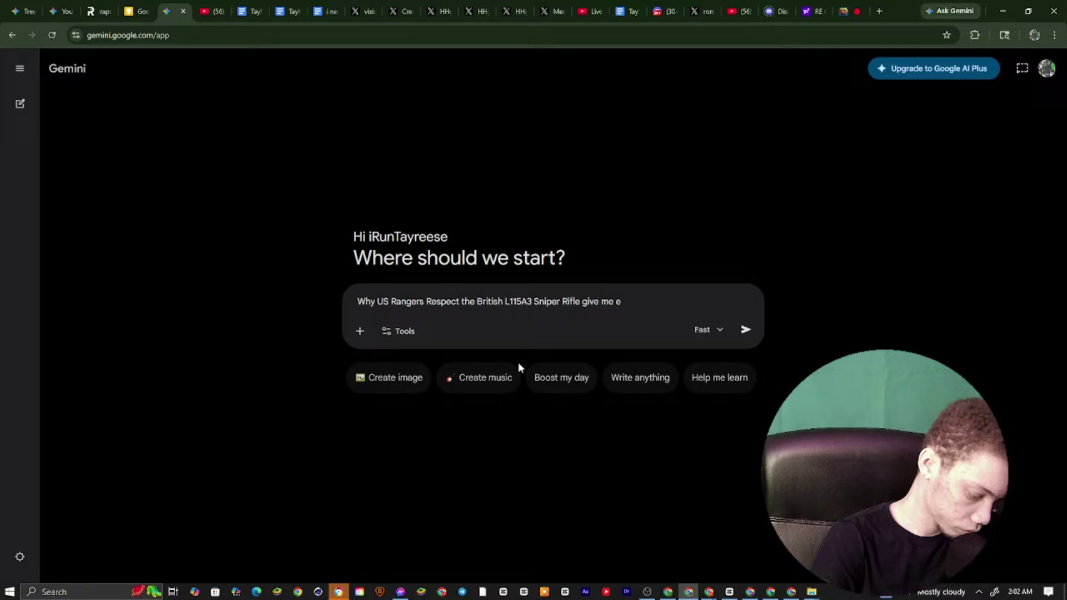
{"action": "type", "text": ".mp4 for the file "}
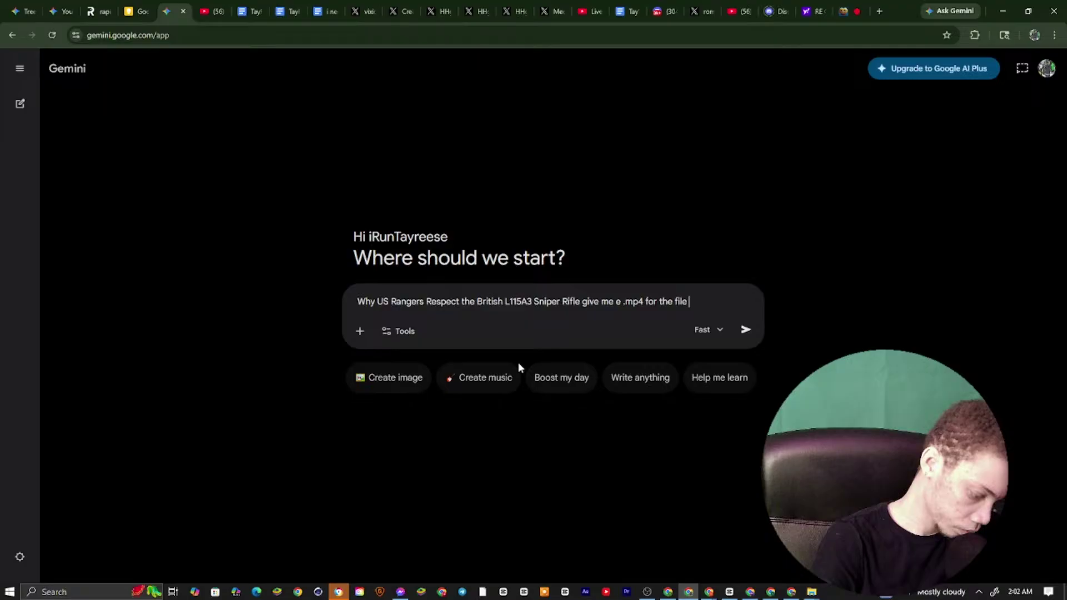
{"action": "type", "text": "name to rena"}
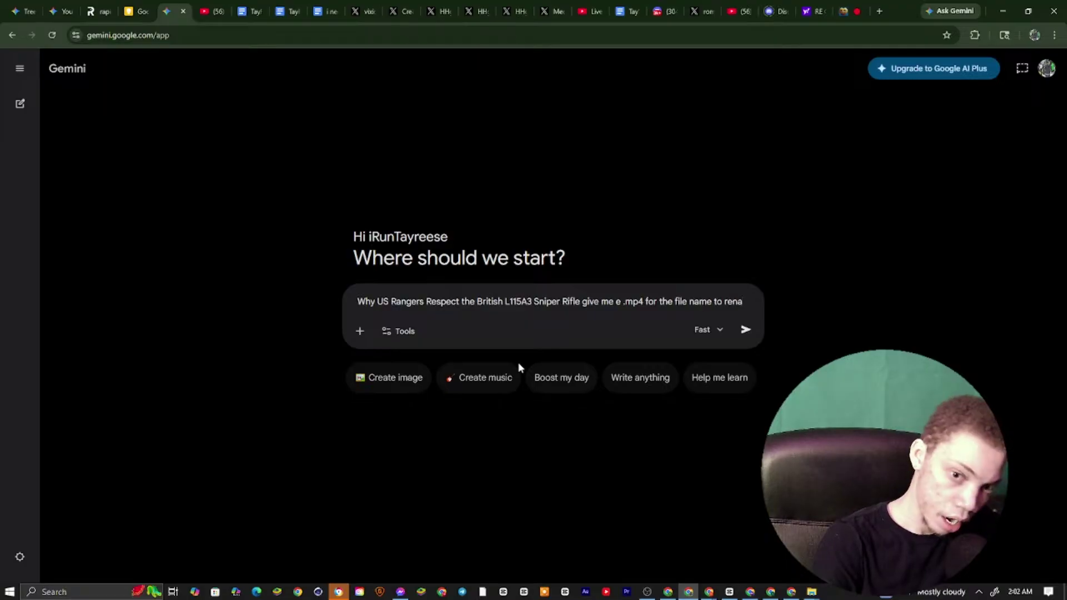
{"action": "type", "text": "me"}
{"action": "key", "text": "BackSpace"}
{"action": "key", "text": "BackSpace"}
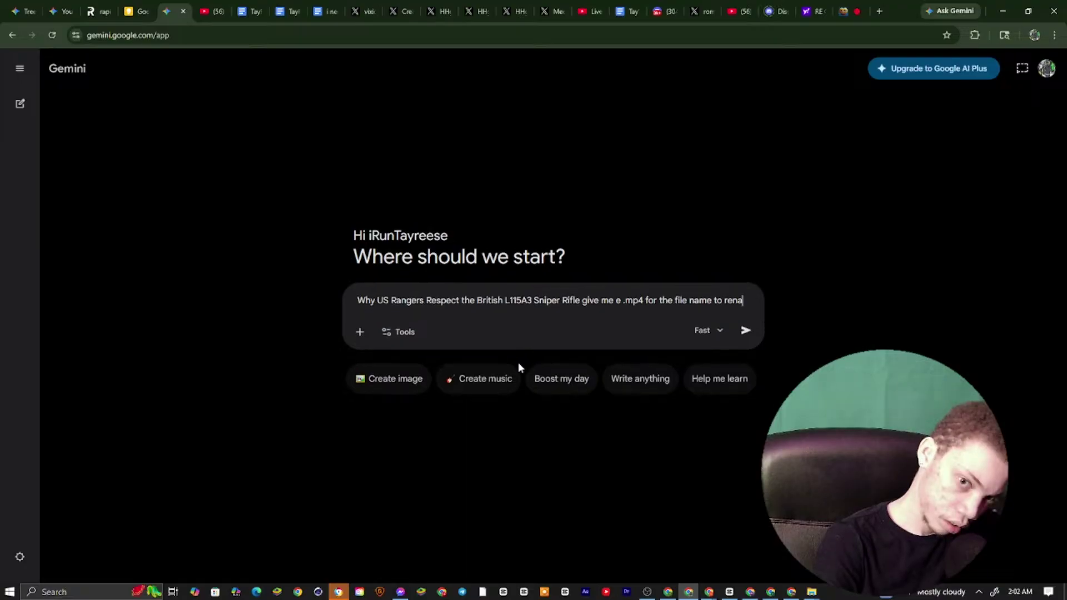
{"action": "key", "text": "BackSpace"}
{"action": "key", "text": "BackSpace"}
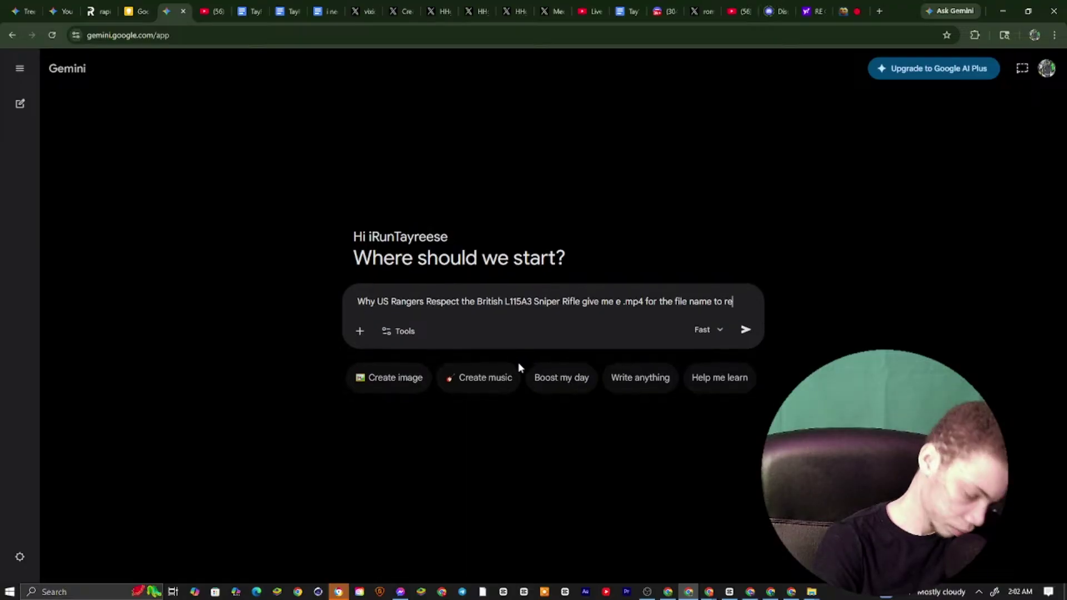
{"action": "type", "text": "b"}
{"action": "key", "text": "BackSpace"}
{"action": "type", "text": "name"}
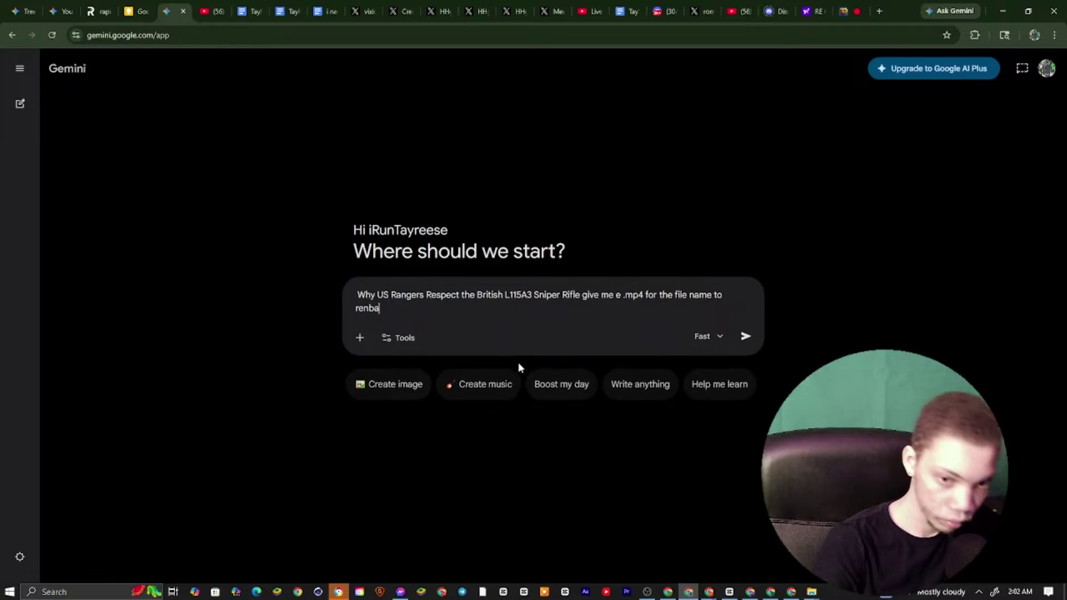
{"action": "key", "text": "BackSpace"}
{"action": "key", "text": "BackSpace"}
{"action": "key", "text": "BackSpace"}
{"action": "type", "text": "ame"}
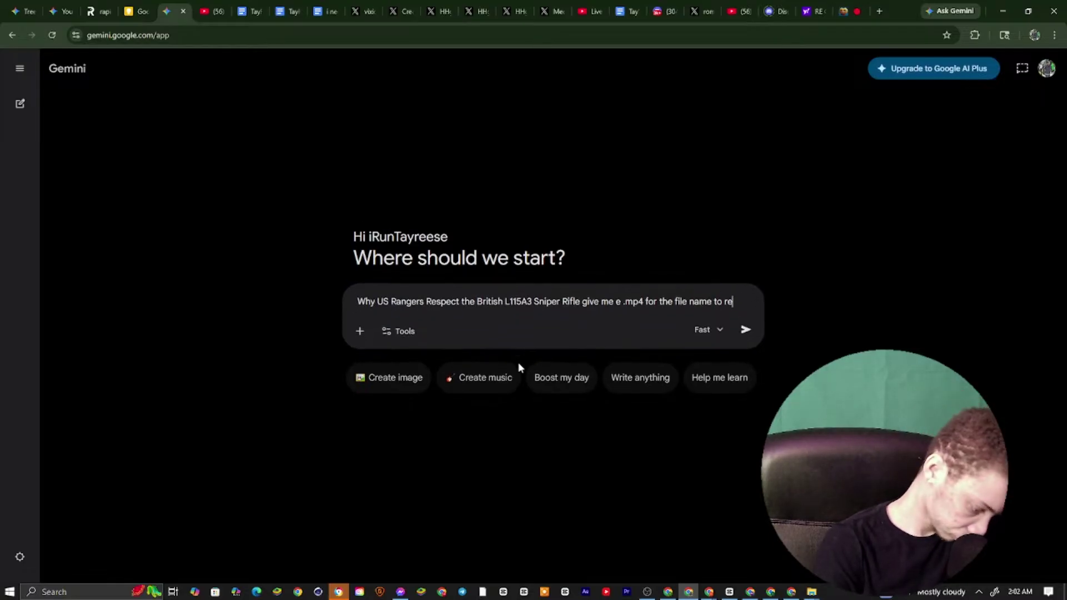
{"action": "type", "text": " it"}
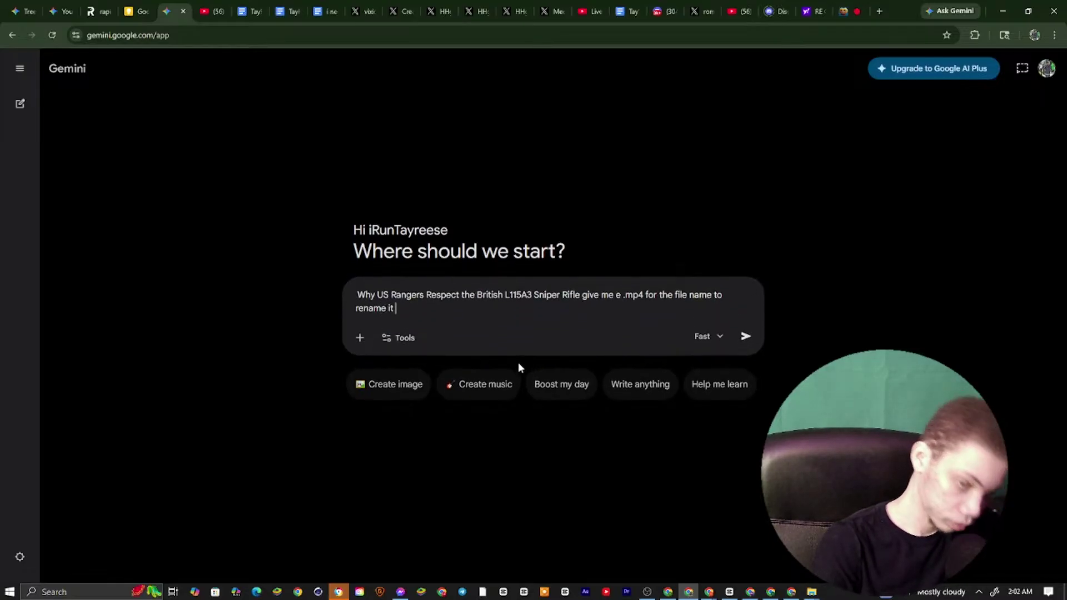
{"action": "key", "text": "Return"}
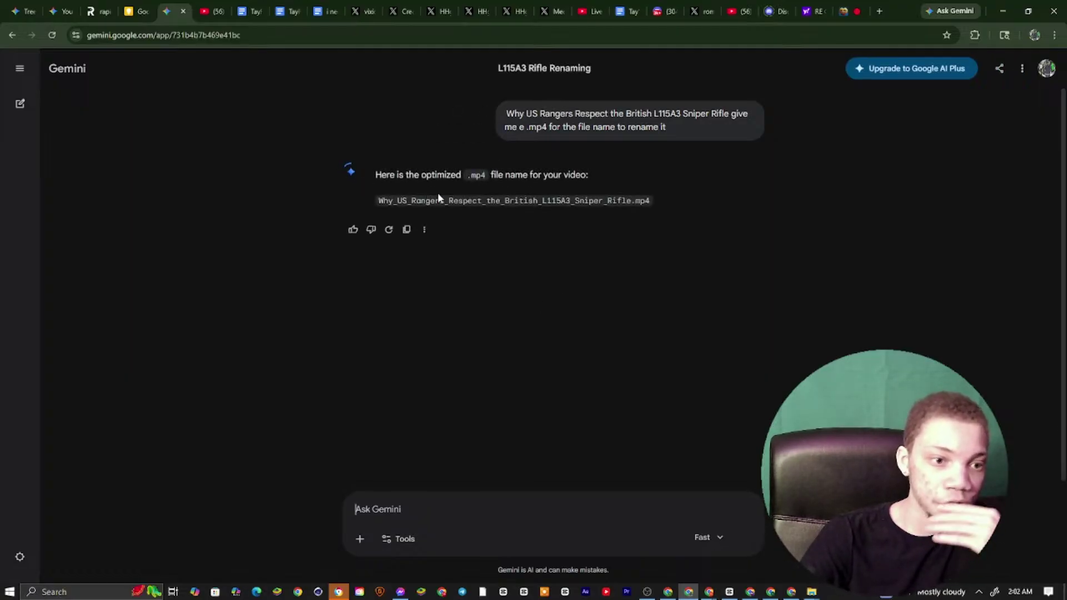
Check CapCut's motion blur progress, then examine the title, description and settings of "The One British Weapon US Rangers Would Kill For" in YouTube Studio
{"action": "left_click", "coordinate": [729, 592]}
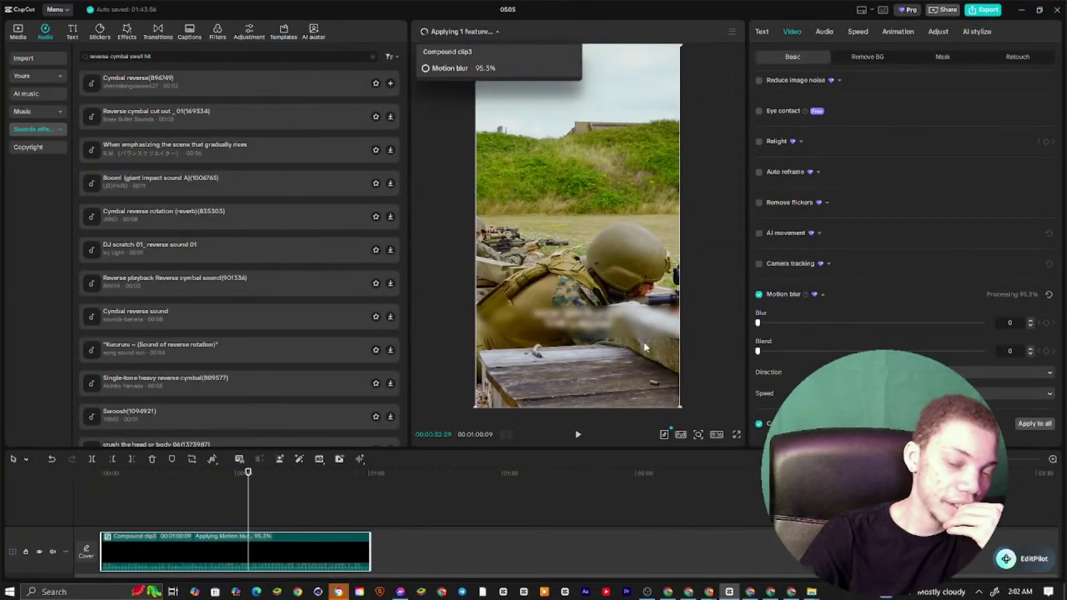
{"action": "mouse_move", "coordinate": [719, 592]}
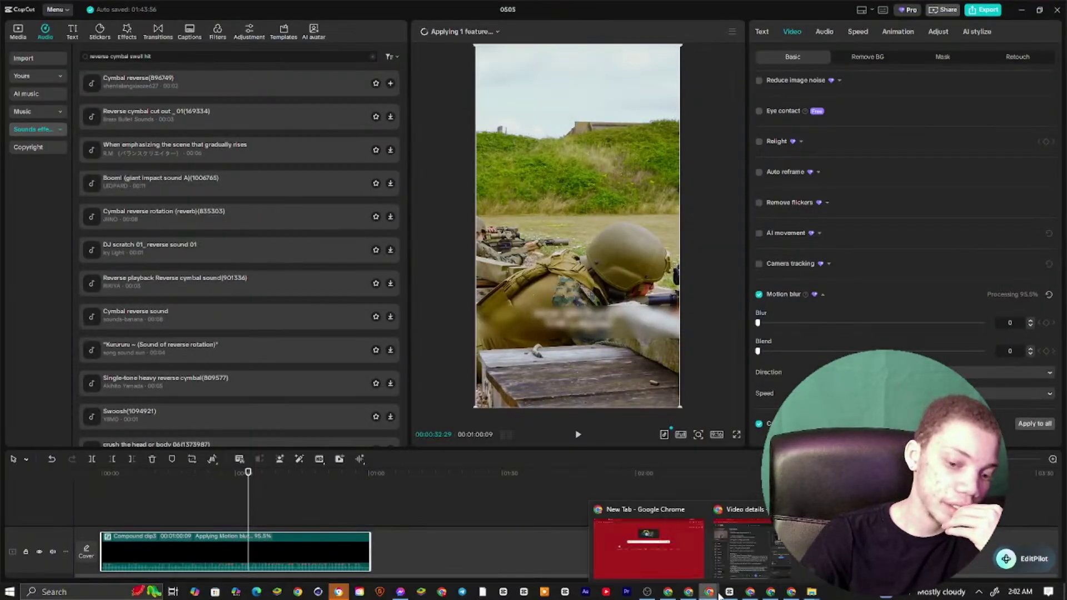
{"action": "left_click", "coordinate": [723, 562]}
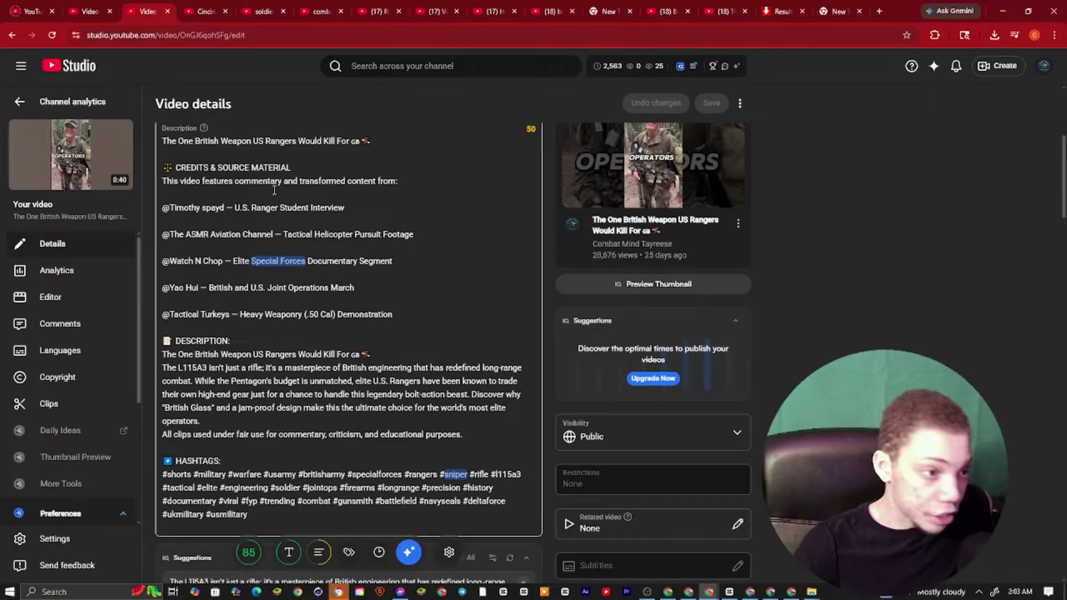
{"action": "scroll", "coordinate": [304, 232], "scroll_direction": "down", "scroll_amount": 1}
{"action": "scroll", "coordinate": [567, 228], "scroll_direction": "down", "scroll_amount": 4}
{"action": "scroll", "coordinate": [604, 252], "scroll_direction": "up", "scroll_amount": 5}
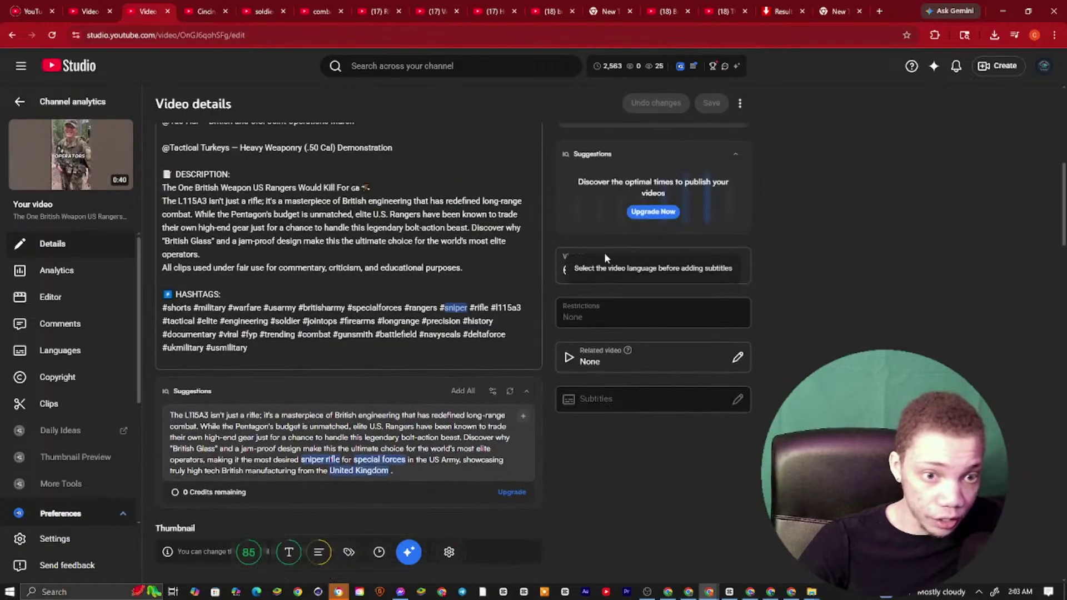
{"action": "scroll", "coordinate": [389, 234], "scroll_direction": "up", "scroll_amount": 10}
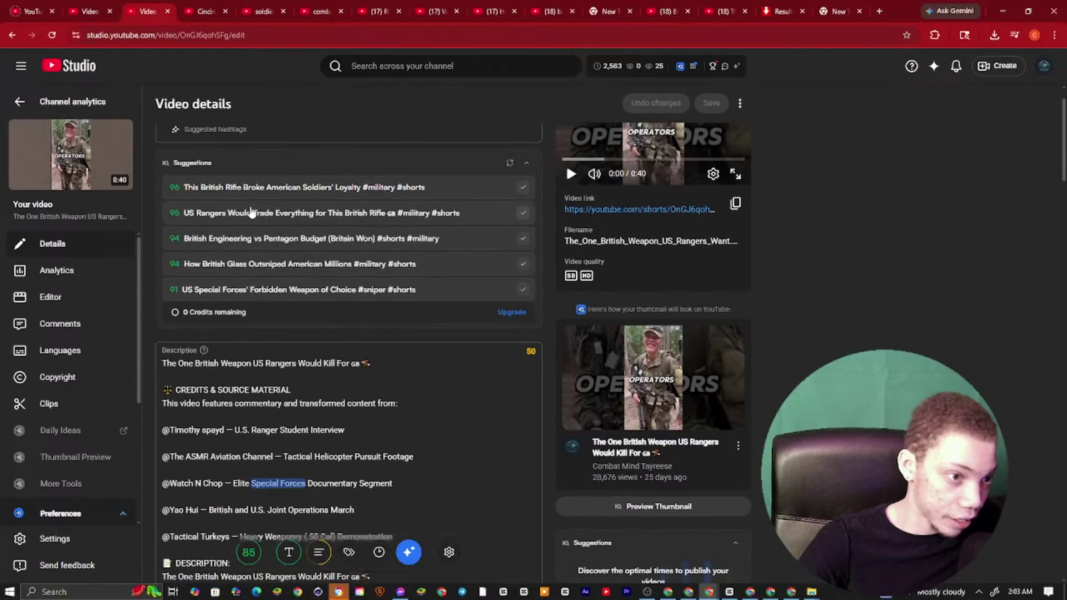
{"action": "left_click", "coordinate": [173, 144]}
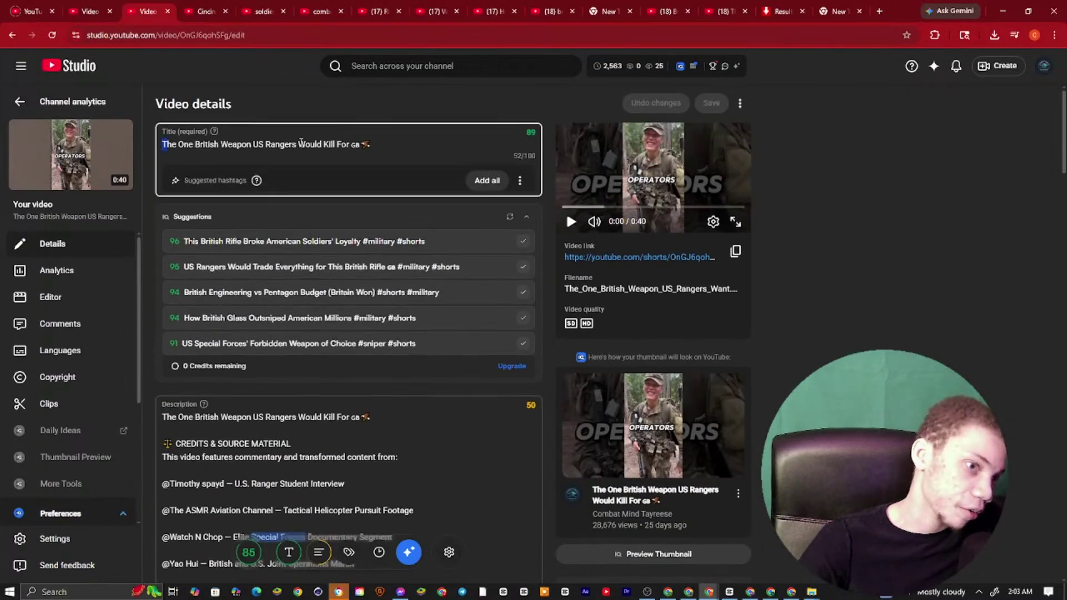
{"action": "key", "text": "ctrl+a"}
{"action": "scroll", "coordinate": [230, 156], "scroll_direction": "down", "scroll_amount": 3}
{"action": "scroll", "coordinate": [230, 155], "scroll_direction": "down", "scroll_amount": 15}
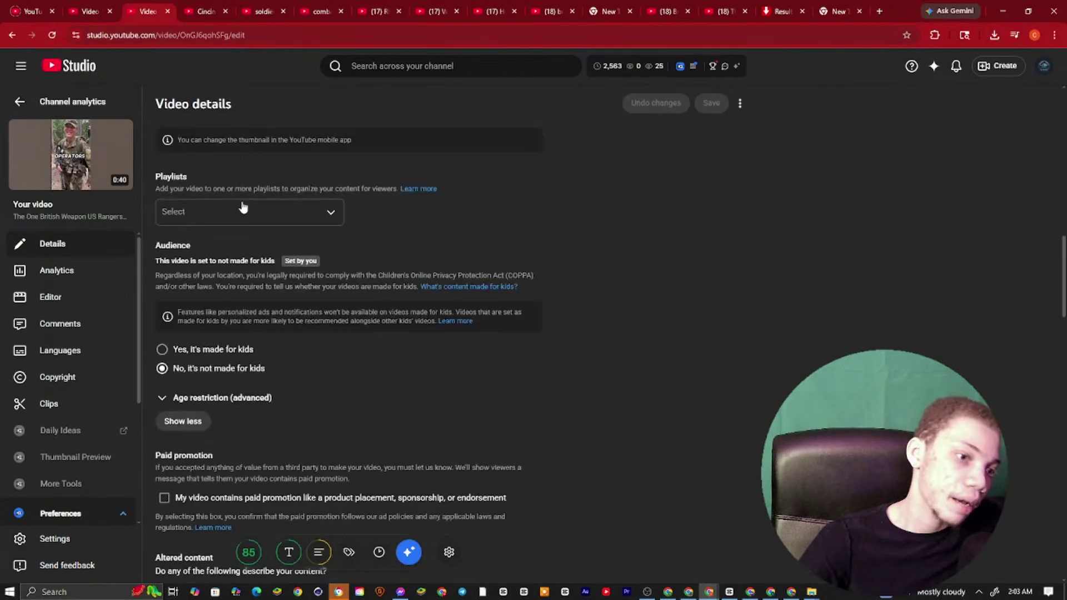
{"action": "scroll", "coordinate": [259, 291], "scroll_direction": "down", "scroll_amount": 1}
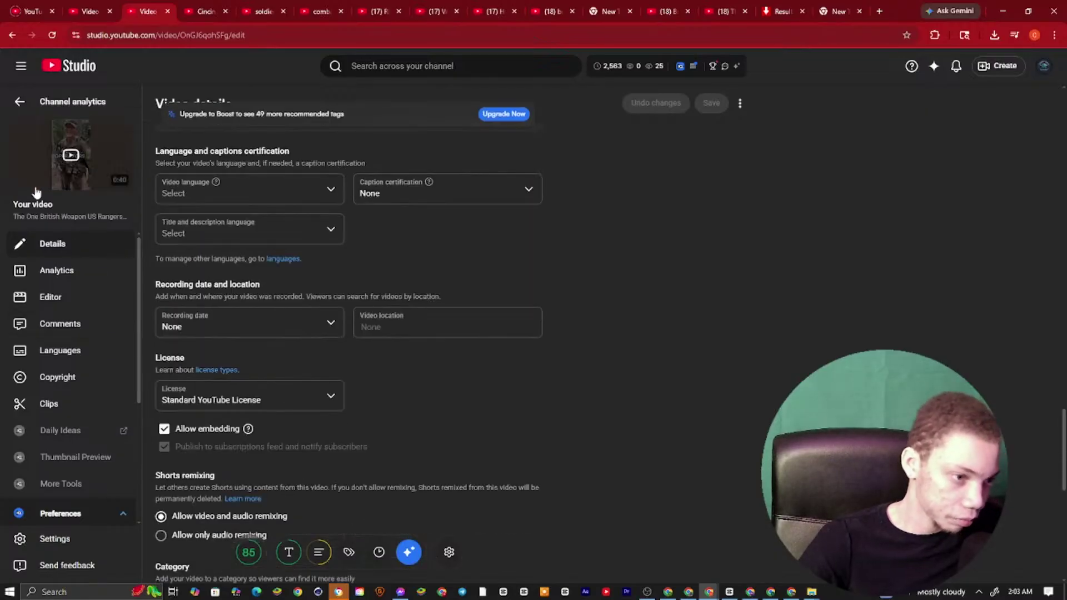
Open the published short's analytics, and check the compound clip's motion blur progress in CapCut
{"action": "left_click", "coordinate": [50, 268]}
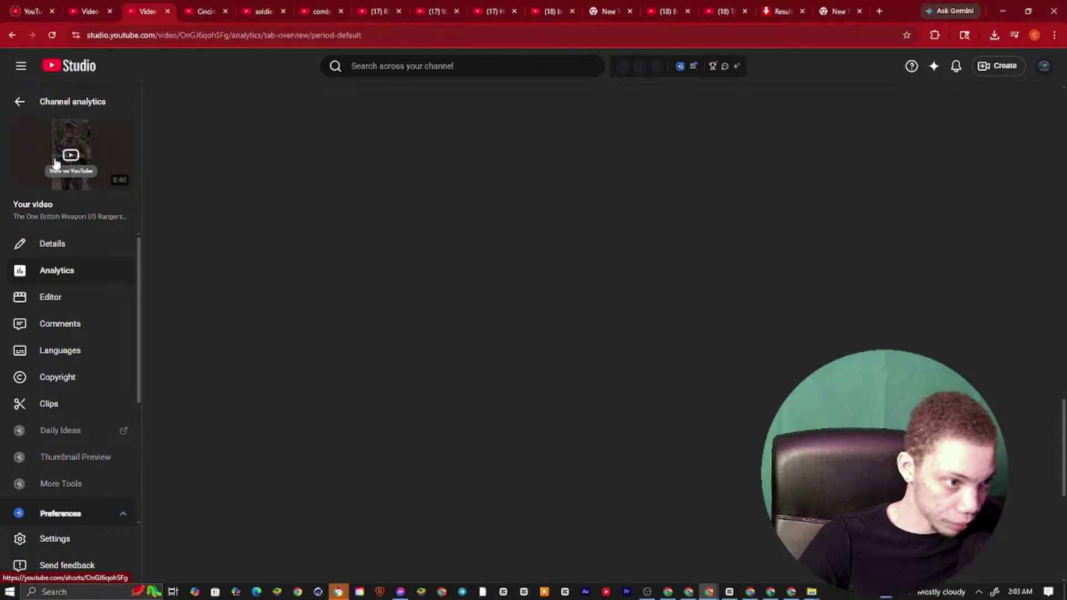
{"action": "left_click_drag", "start_coordinate": [36, 206], "coordinate": [55, 244]}
{"action": "left_click", "coordinate": [729, 592]}
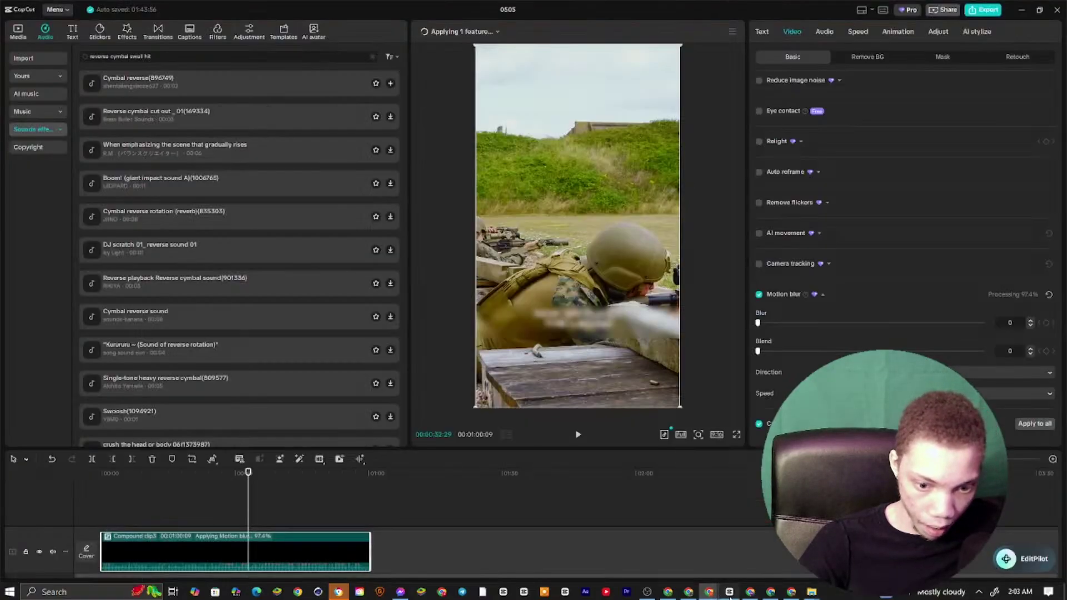
{"action": "left_click", "coordinate": [436, 34]}
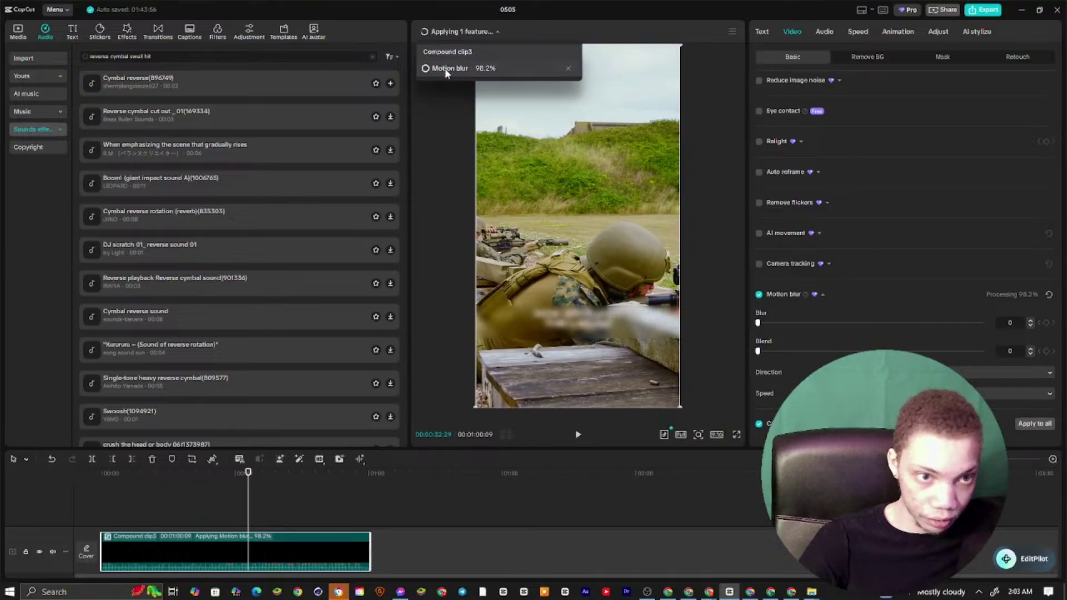
Return to the published short's analytics in YouTube Studio and examine its key moments for audience retention
{"action": "left_click", "coordinate": [749, 592]}
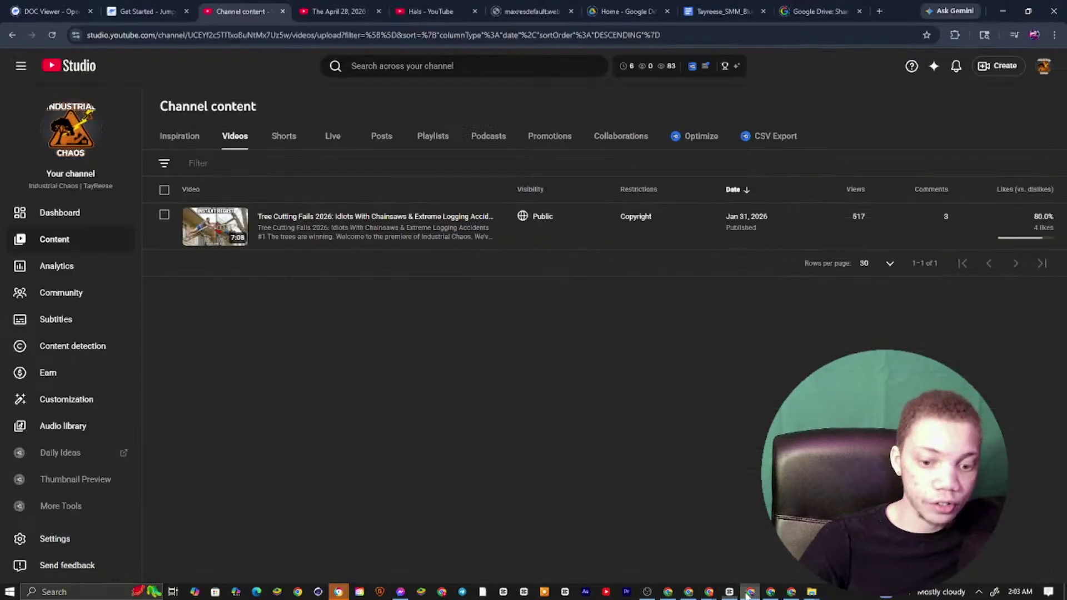
{"action": "left_click", "coordinate": [703, 592]}
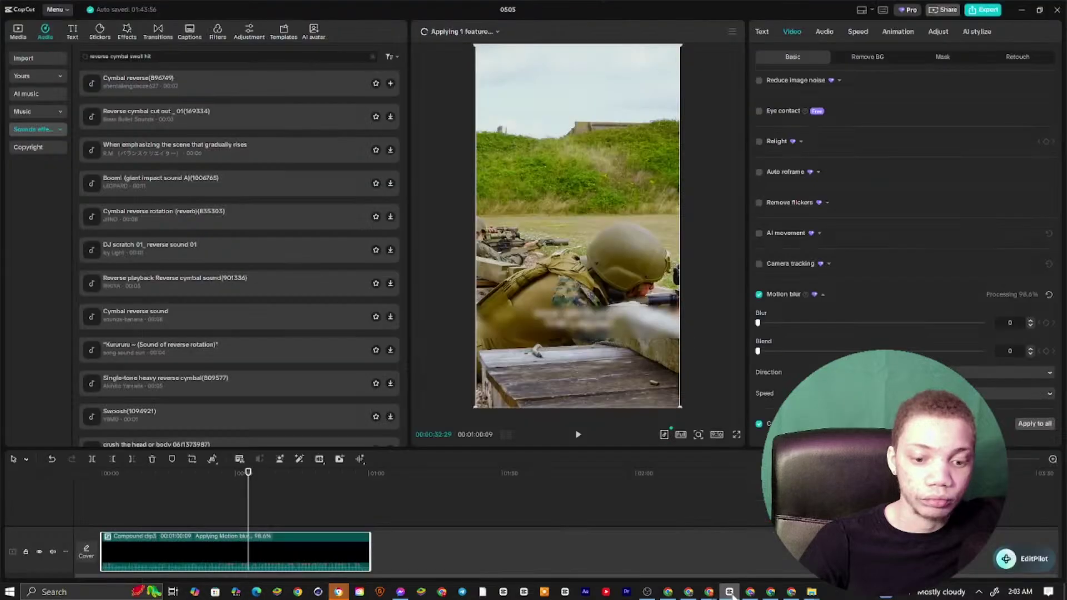
{"action": "left_click", "coordinate": [698, 594]}
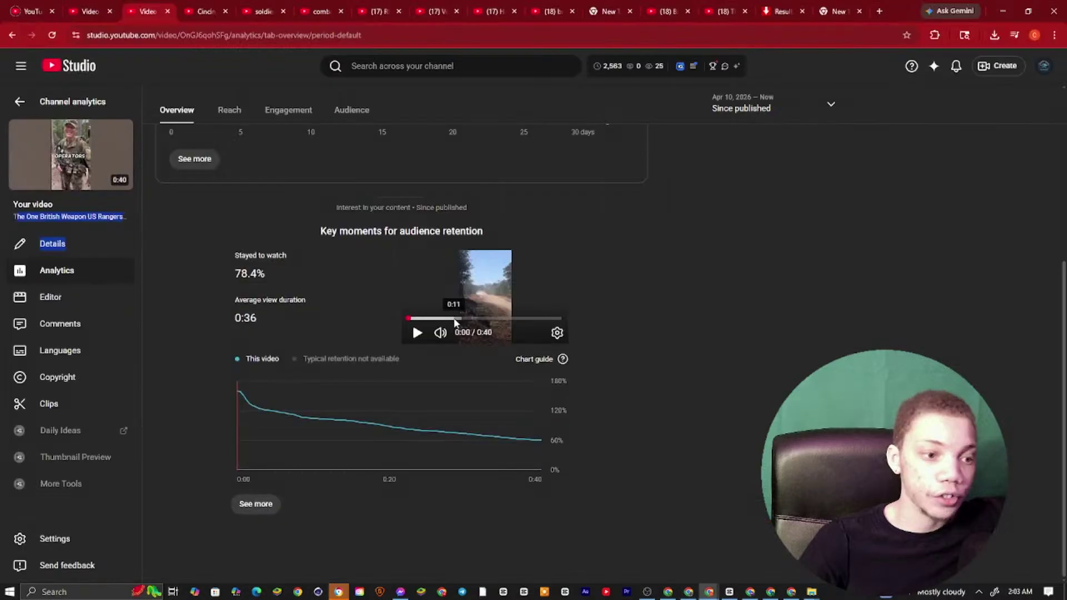
Examine the short's engagement analytics and the channel's lifetime overview in YouTube Studio, and check the motion blur progress in CapCut
{"action": "scroll", "coordinate": [229, 188], "scroll_direction": "up", "scroll_amount": 5}
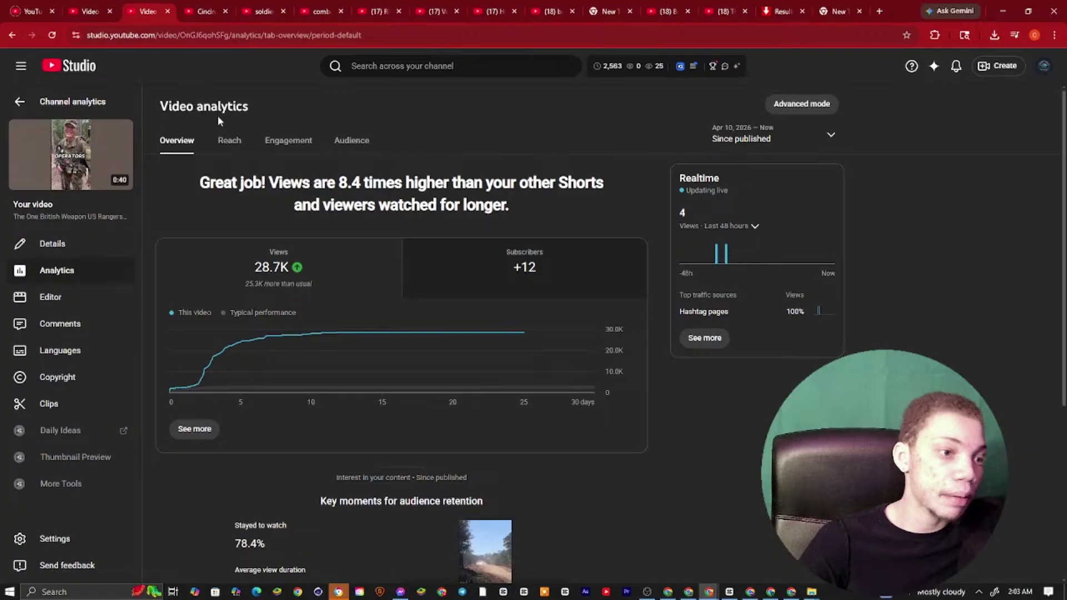
{"action": "left_click", "coordinate": [288, 140]}
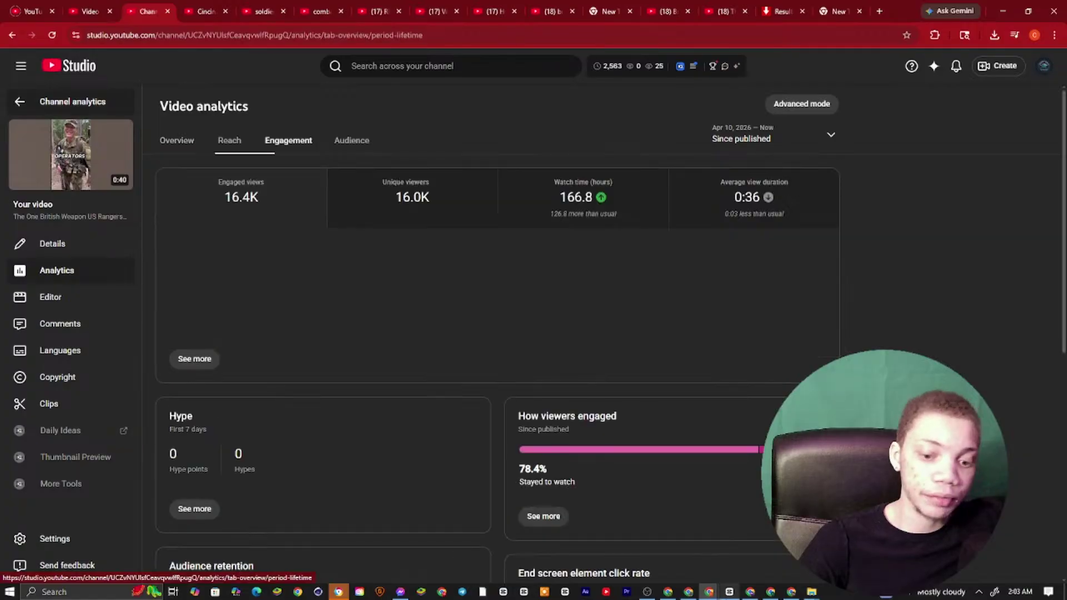
{"action": "left_click", "coordinate": [72, 101]}
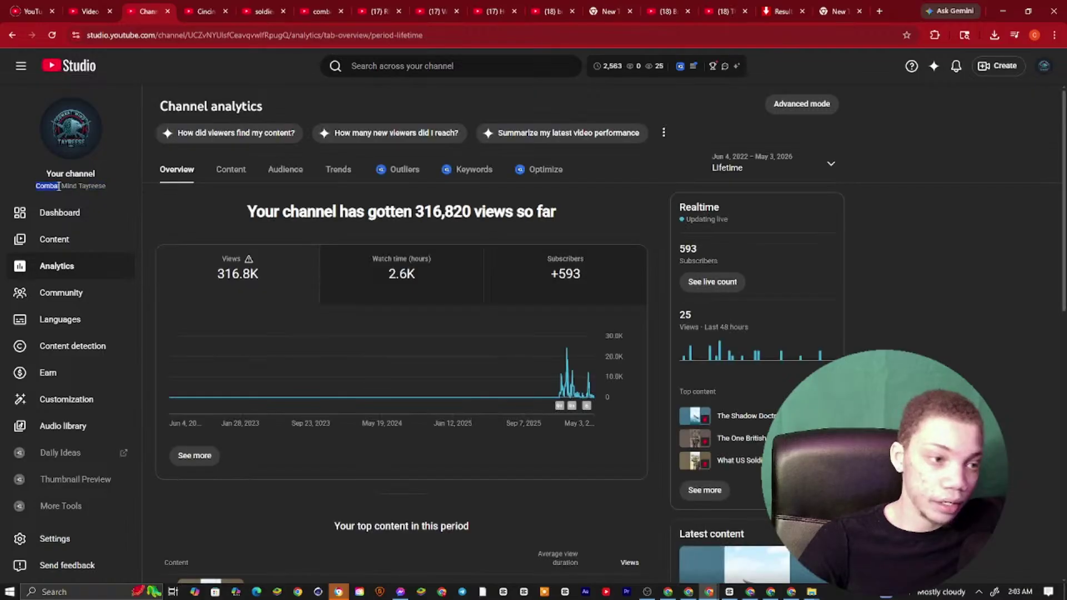
{"action": "mouse_move", "coordinate": [35, 185]}
{"action": "left_mouse_down"}
{"action": "mouse_move", "coordinate": [113, 188]}
{"action": "mouse_move", "coordinate": [51, 187]}
{"action": "left_mouse_up"}
{"action": "left_click", "coordinate": [728, 592]}
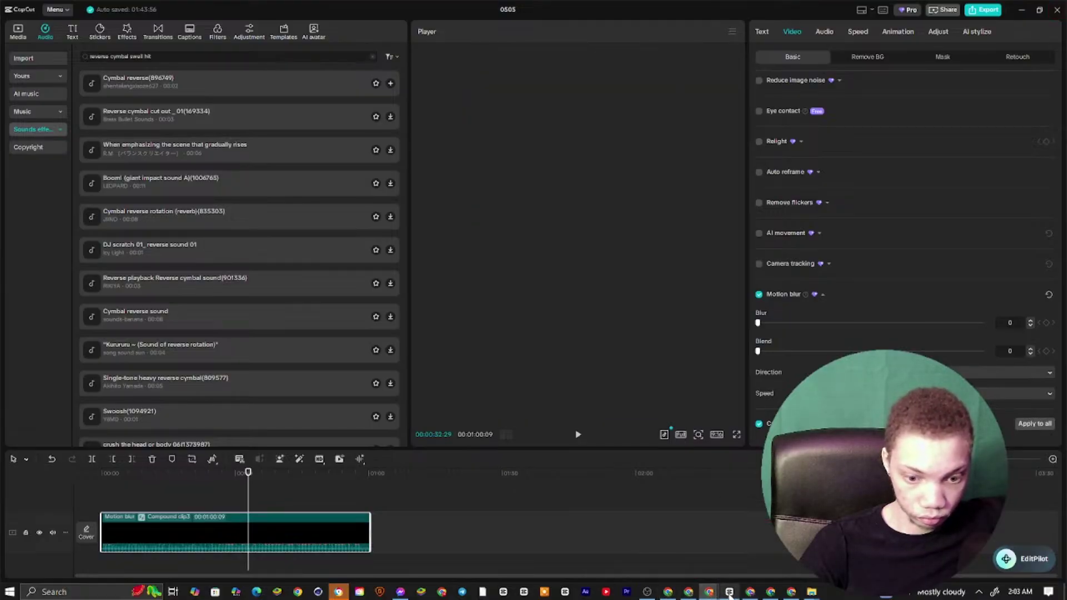
Replace the Google Keep script note's title with "Why US Rangers Respect the British L115A3 Sniper Rifle"
{"action": "left_click", "coordinate": [689, 592]}
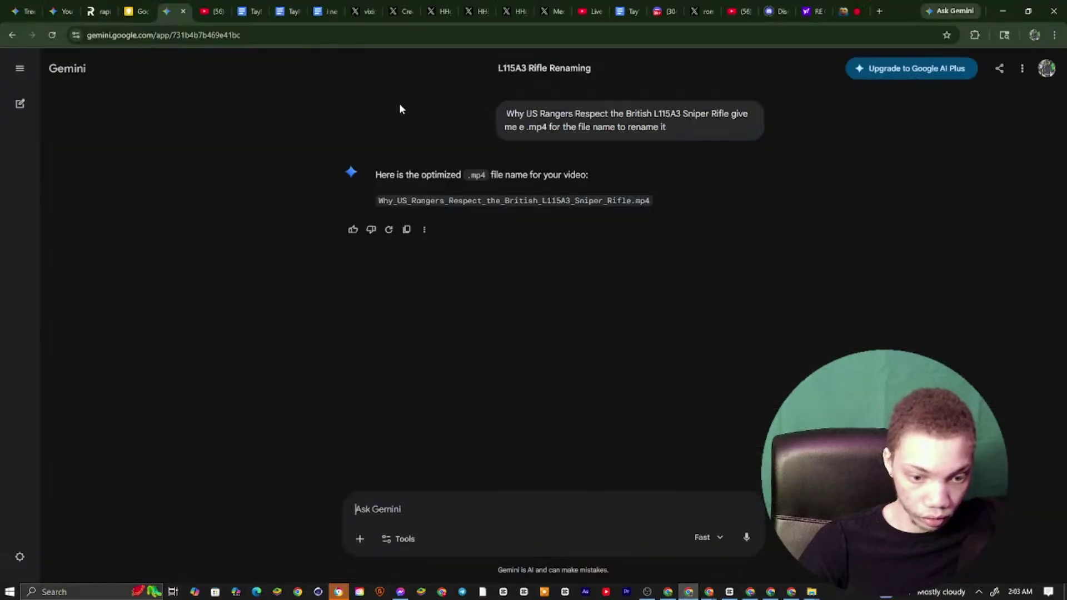
{"action": "left_click", "coordinate": [138, 11]}
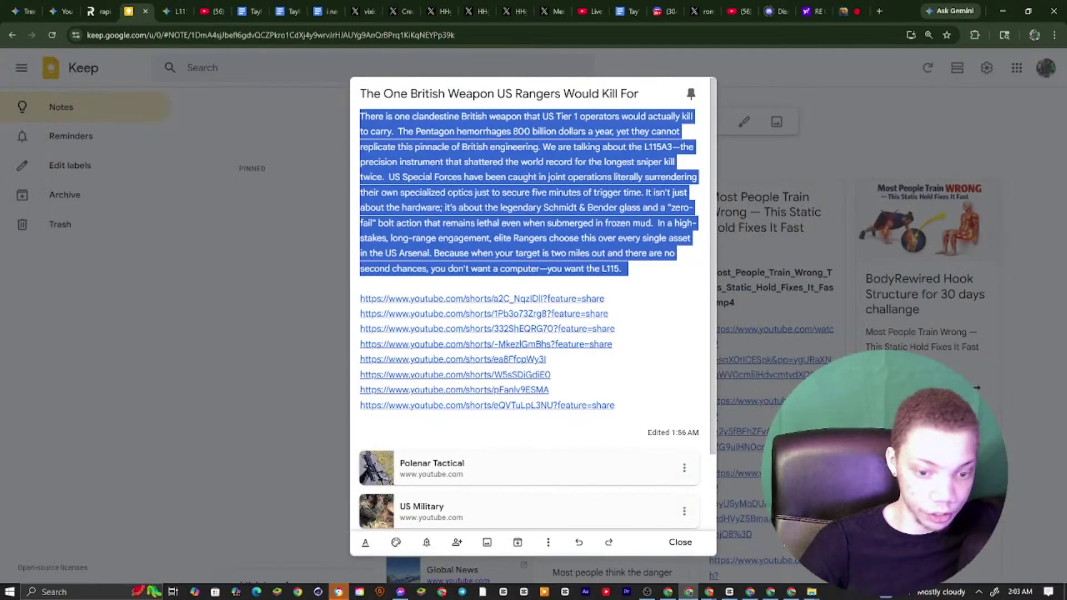
{"action": "left_click", "coordinate": [639, 93]}
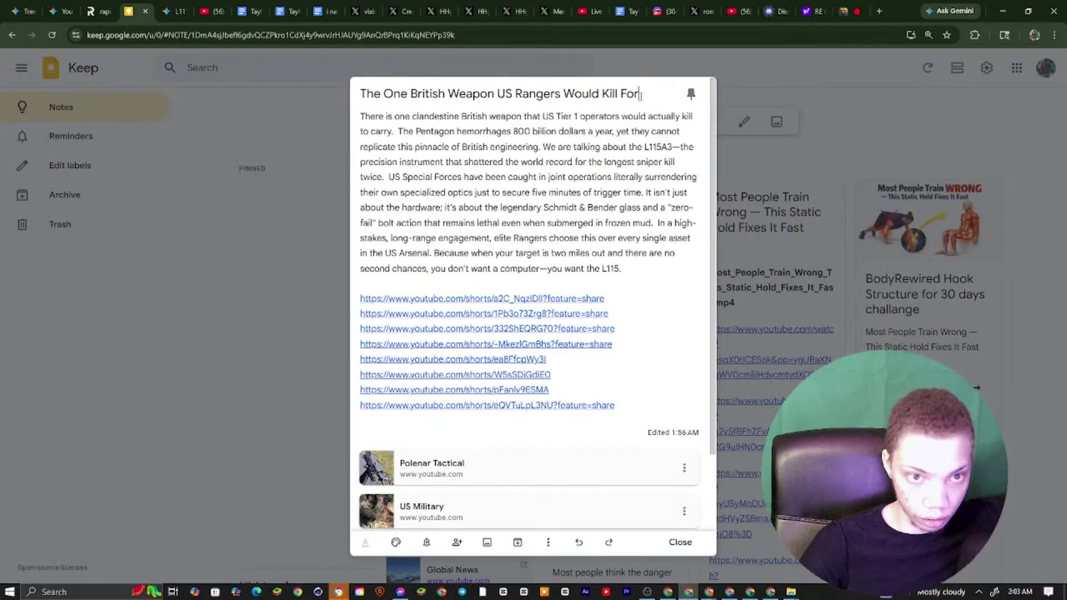
{"action": "key", "text": "ctrl+a"}
{"action": "right_click", "coordinate": [429, 88]}
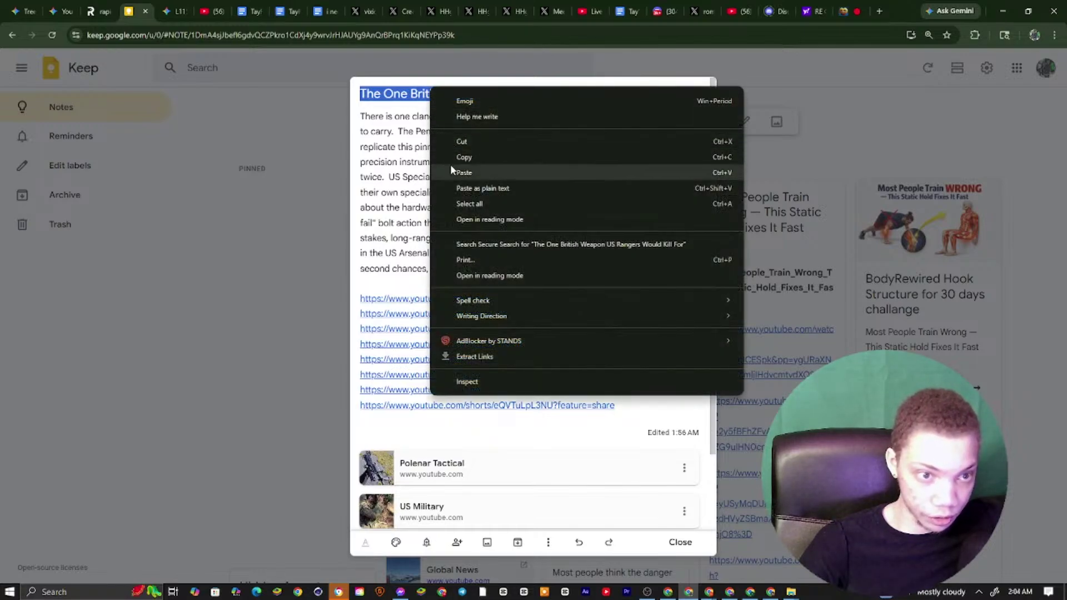
{"action": "left_click", "coordinate": [452, 167]}
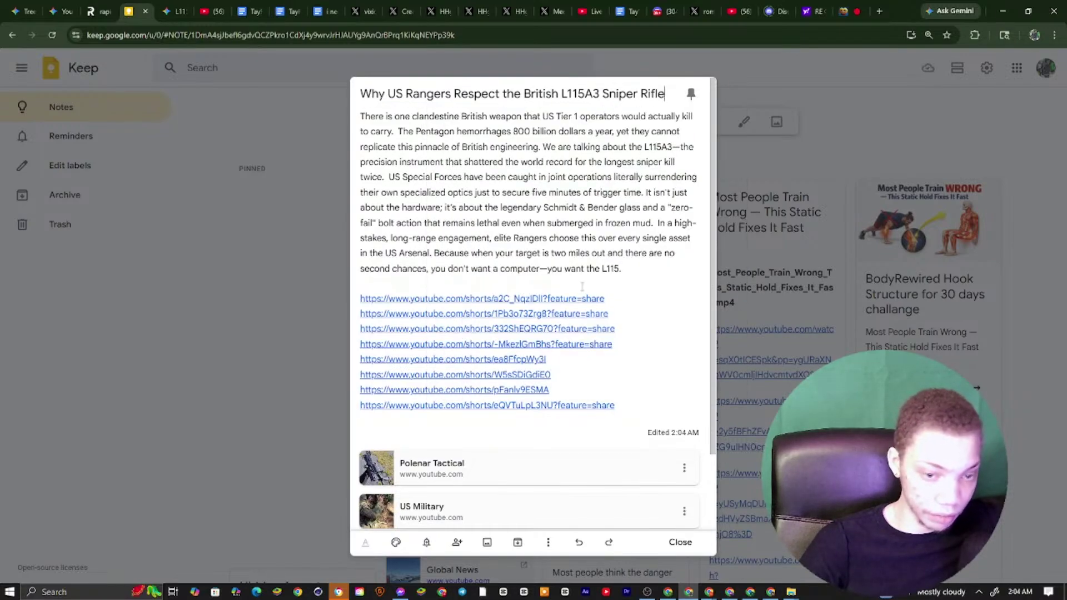
Close the open CapCut window
{"action": "left_click", "coordinate": [588, 590]}
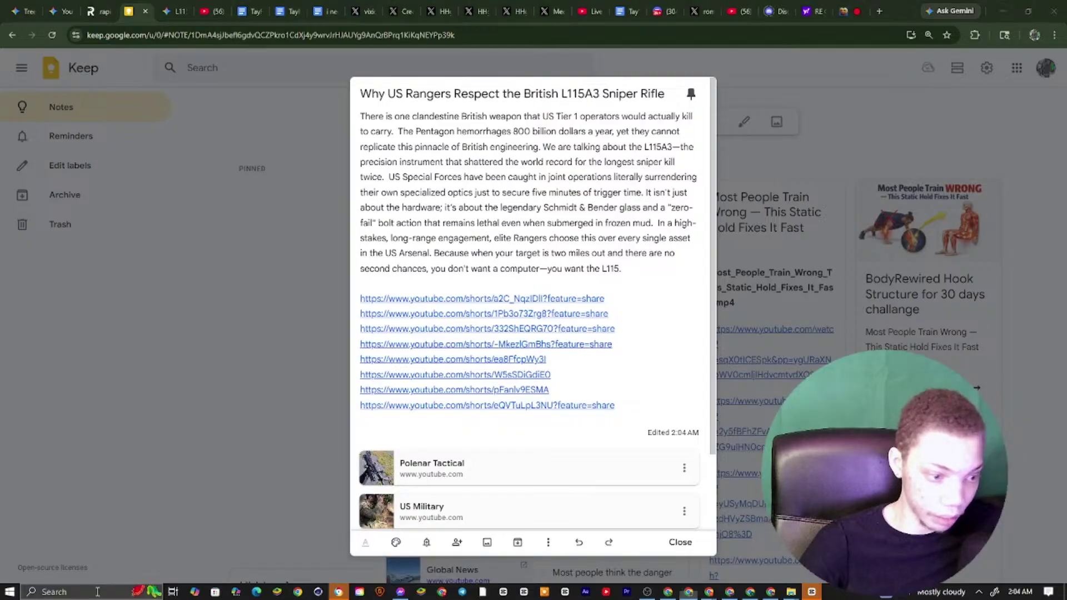
{"action": "left_click", "coordinate": [812, 593]}
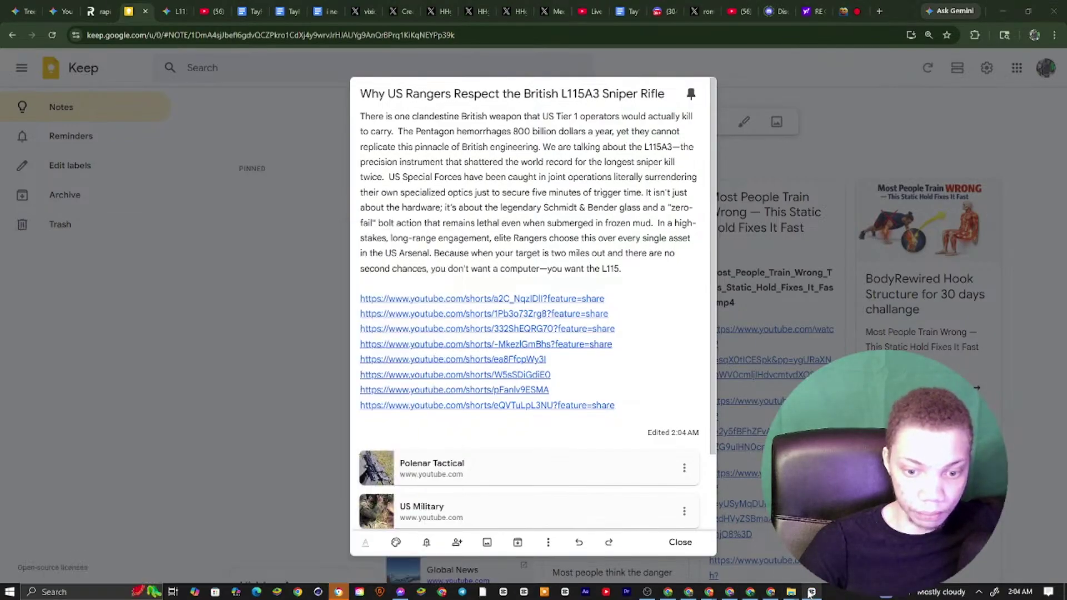
{"action": "right_click", "coordinate": [814, 593]}
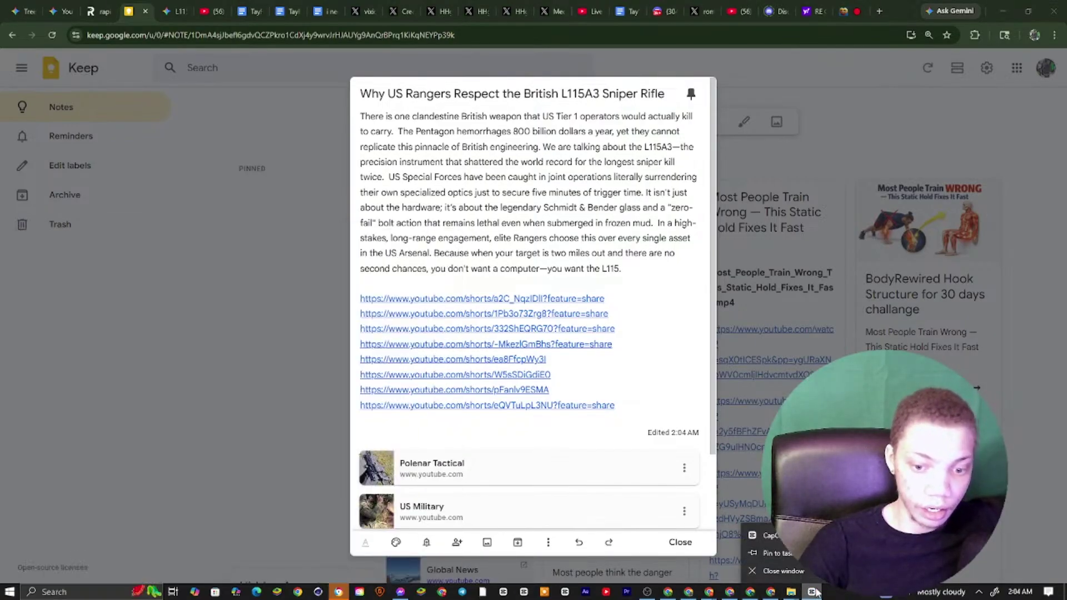
{"action": "left_click", "coordinate": [783, 572]}
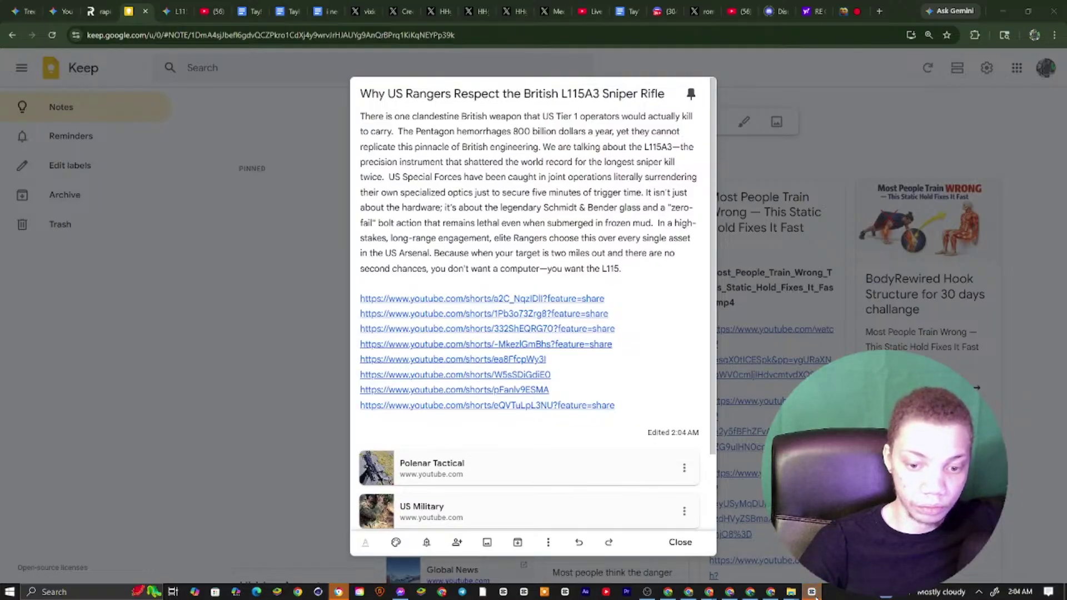
Open the user's AppData folder by running "appdata" from the Windows Run dialog
{"action": "left_click", "coordinate": [708, 592]}
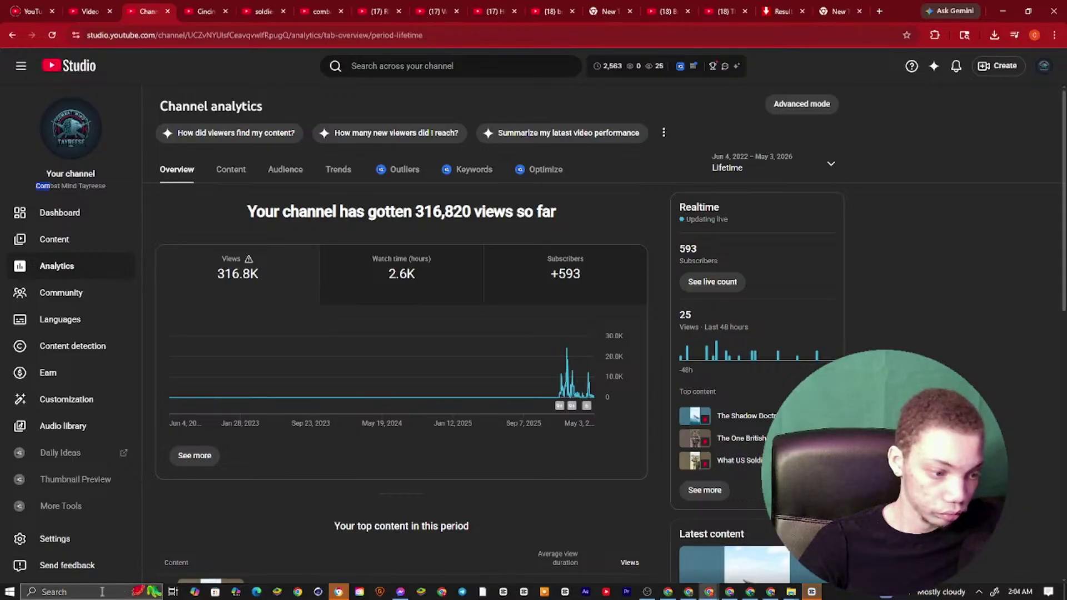
{"action": "left_click", "coordinate": [102, 591]}
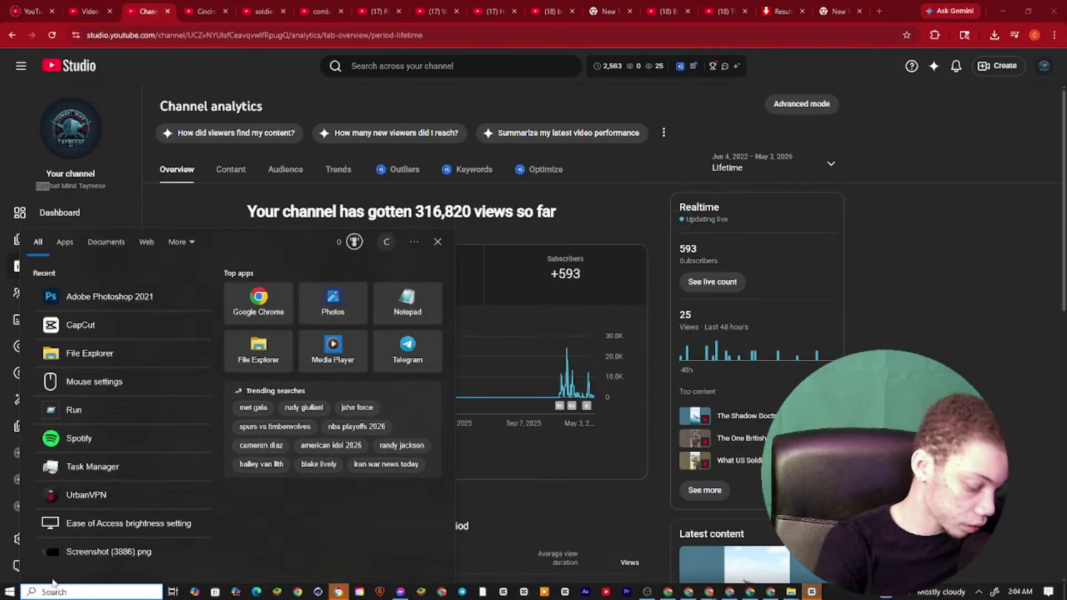
{"action": "type", "text": "run"}
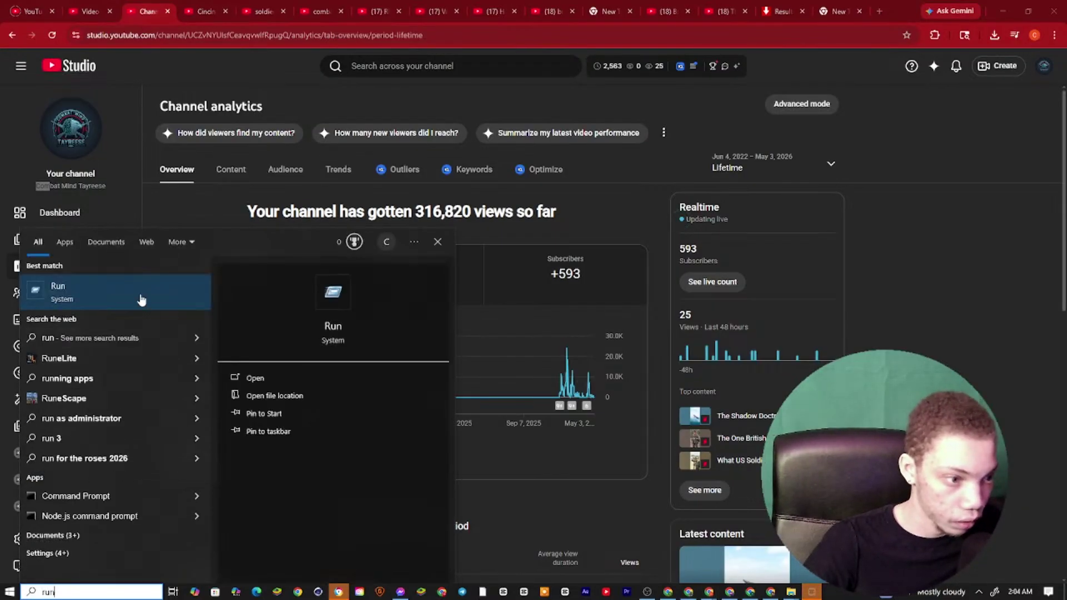
{"action": "left_click", "coordinate": [410, 378]}
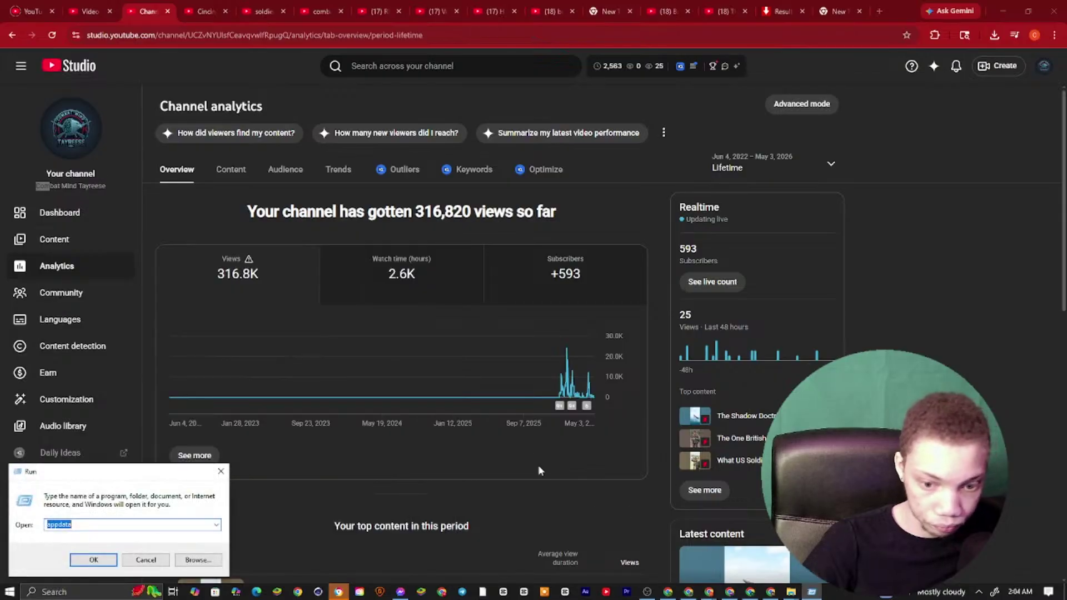
{"action": "left_click", "coordinate": [84, 563]}
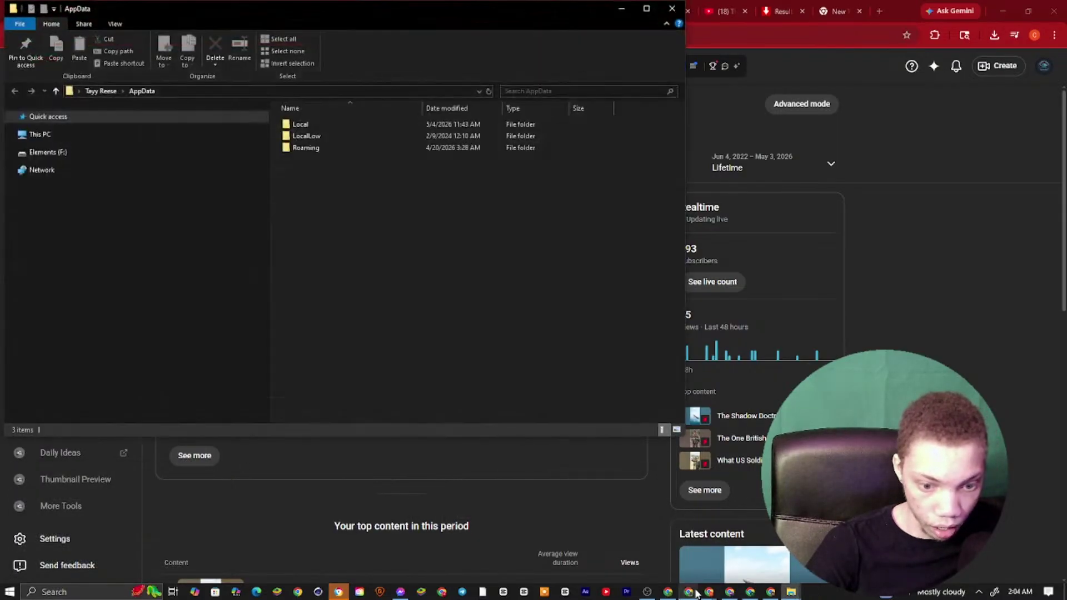
Open the Local folder in a maximized File Explorer window and look through its subfolders for CapCut
{"action": "double_click", "coordinate": [331, 124]}
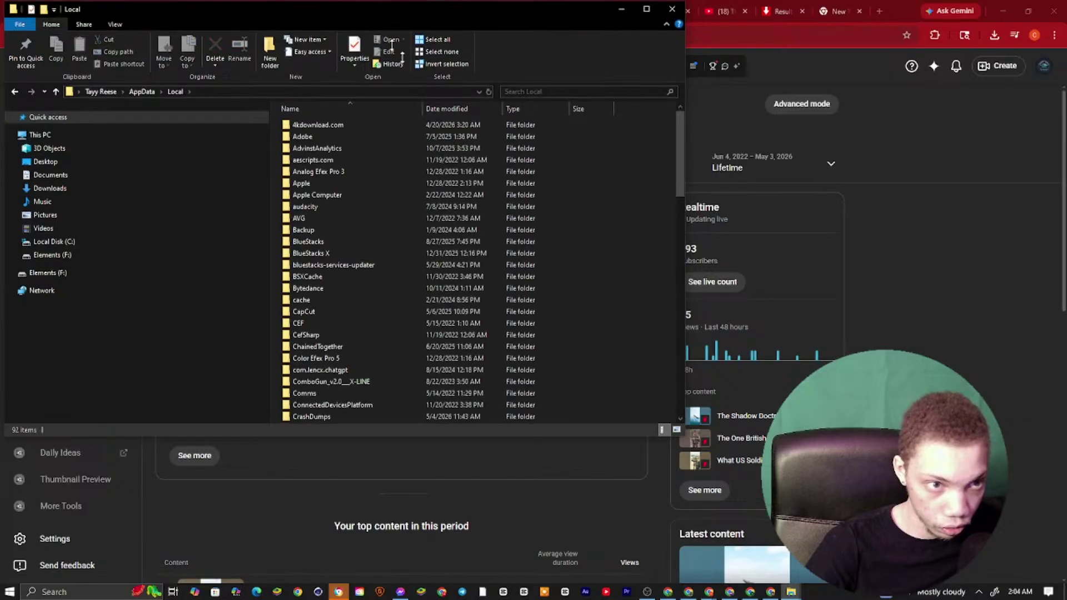
{"action": "left_click_drag", "start_coordinate": [434, 9], "coordinate": [434, 115]}
{"action": "double_click", "coordinate": [434, 114]}
{"action": "scroll", "coordinate": [482, 256], "scroll_direction": "down", "scroll_amount": 6}
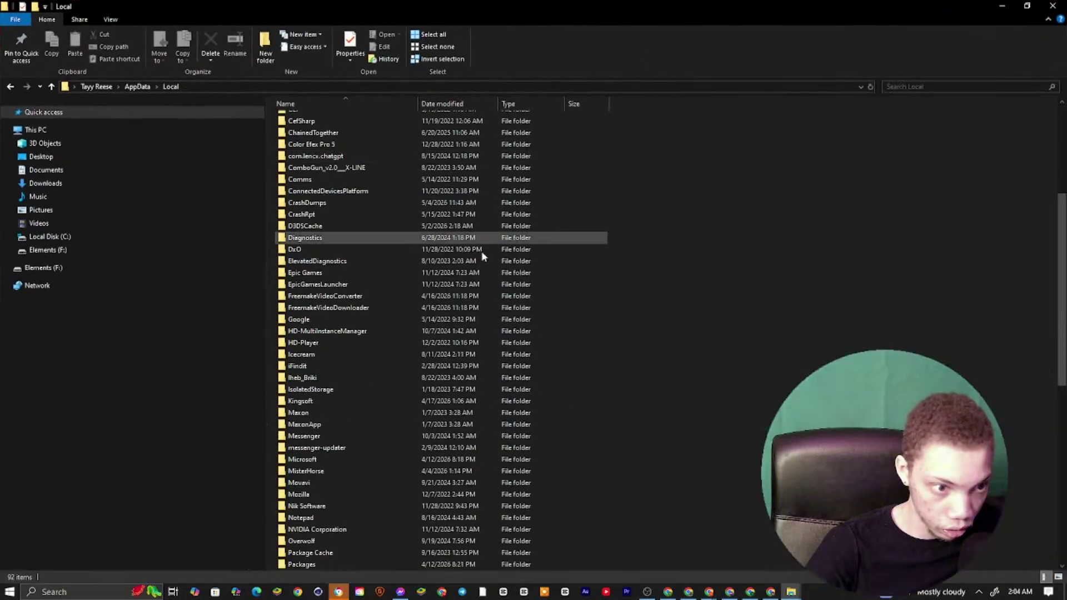
{"action": "scroll", "coordinate": [481, 258], "scroll_direction": "down", "scroll_amount": 9}
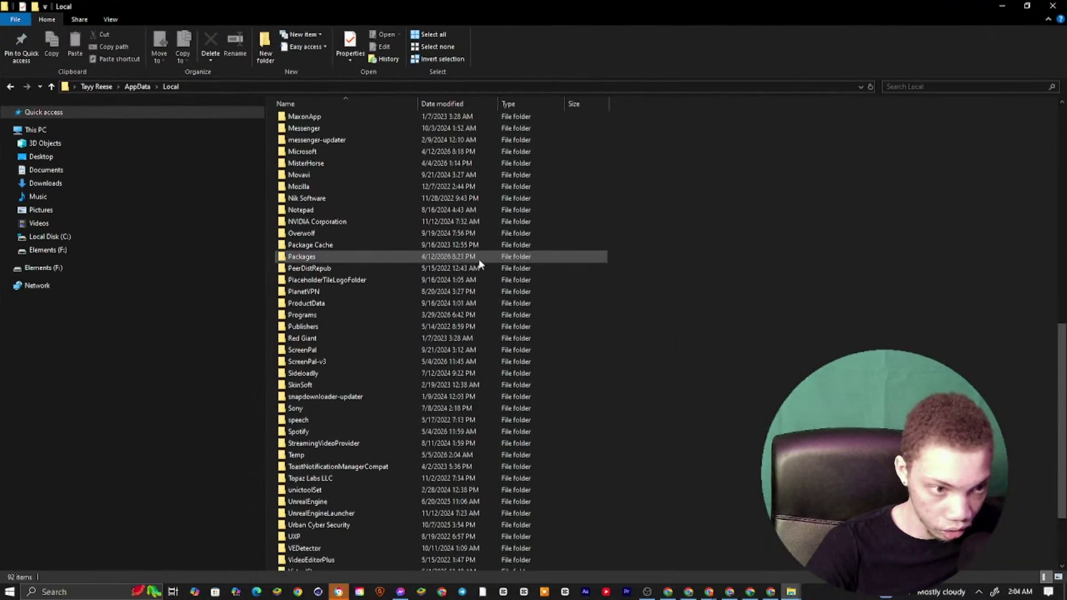
{"action": "scroll", "coordinate": [478, 258], "scroll_direction": "up", "scroll_amount": 15}
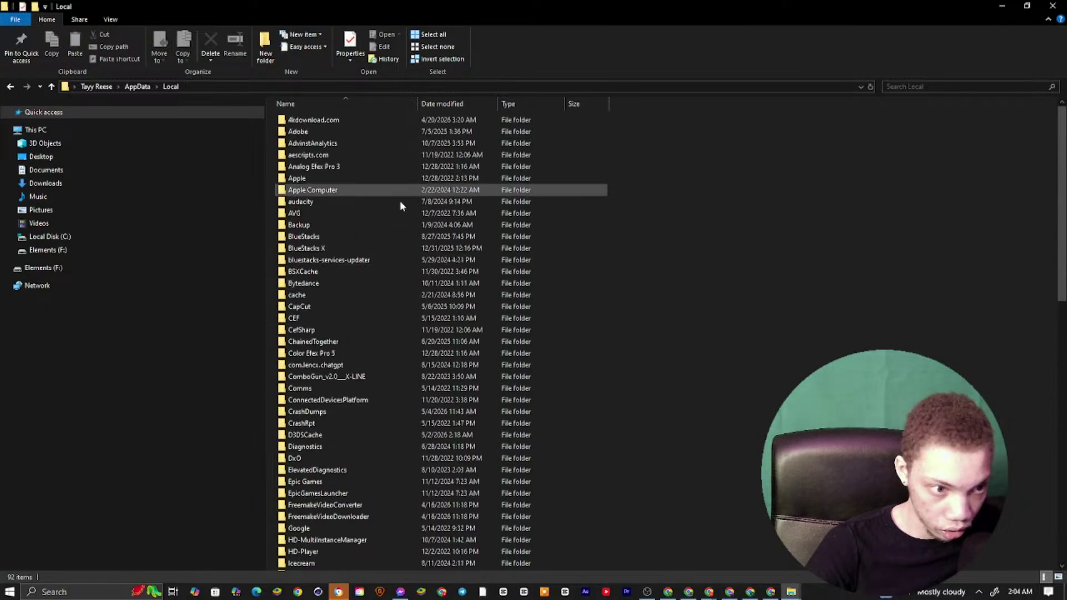
Open the MotionBlurCache folder under CapCut > User Data > Cache and select the .mp4 video with the picture thumbnail
{"action": "left_click", "coordinate": [320, 307]}
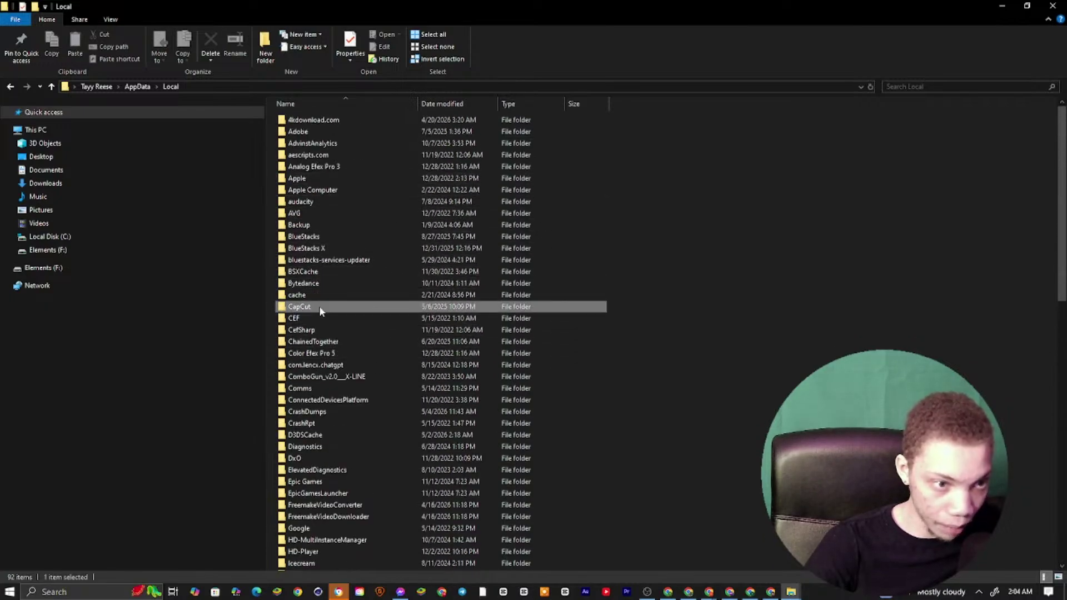
{"action": "double_click", "coordinate": [319, 305]}
{"action": "double_click", "coordinate": [321, 143]}
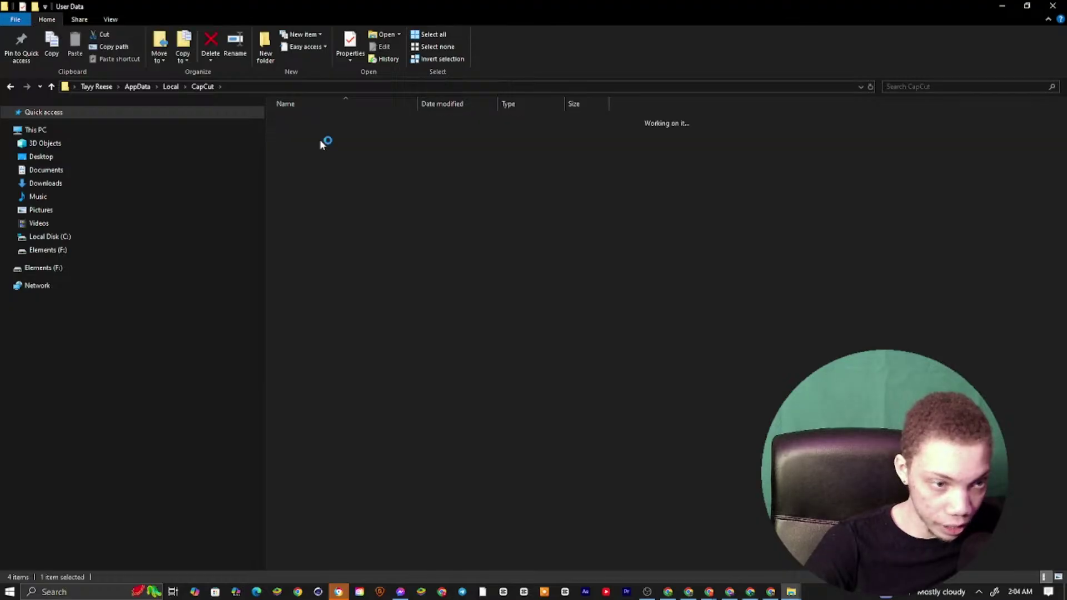
{"action": "double_click", "coordinate": [321, 144]}
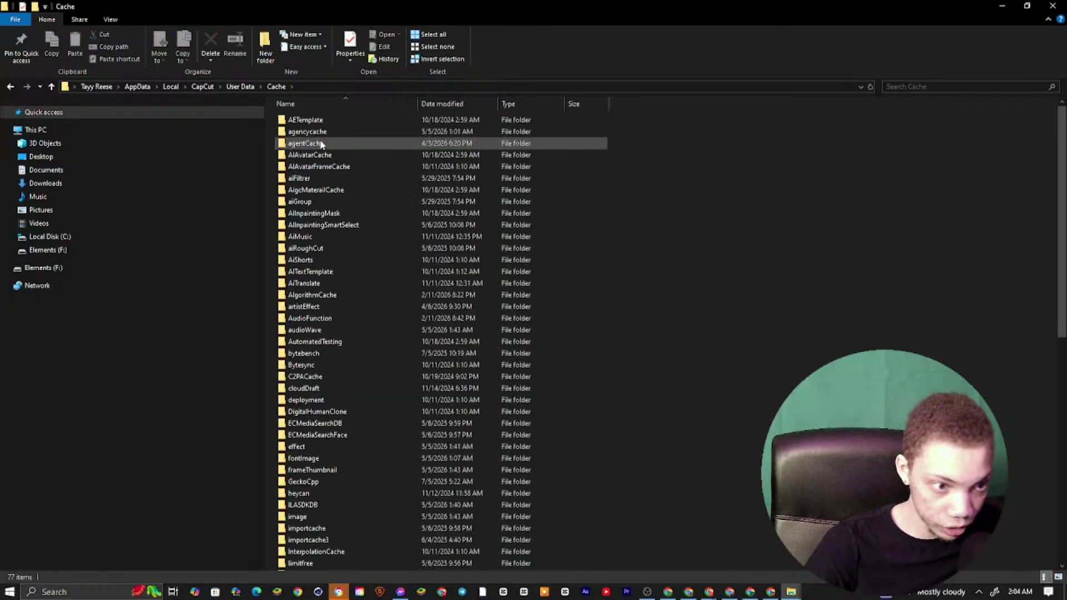
{"action": "scroll", "coordinate": [328, 183], "scroll_direction": "down", "scroll_amount": 12}
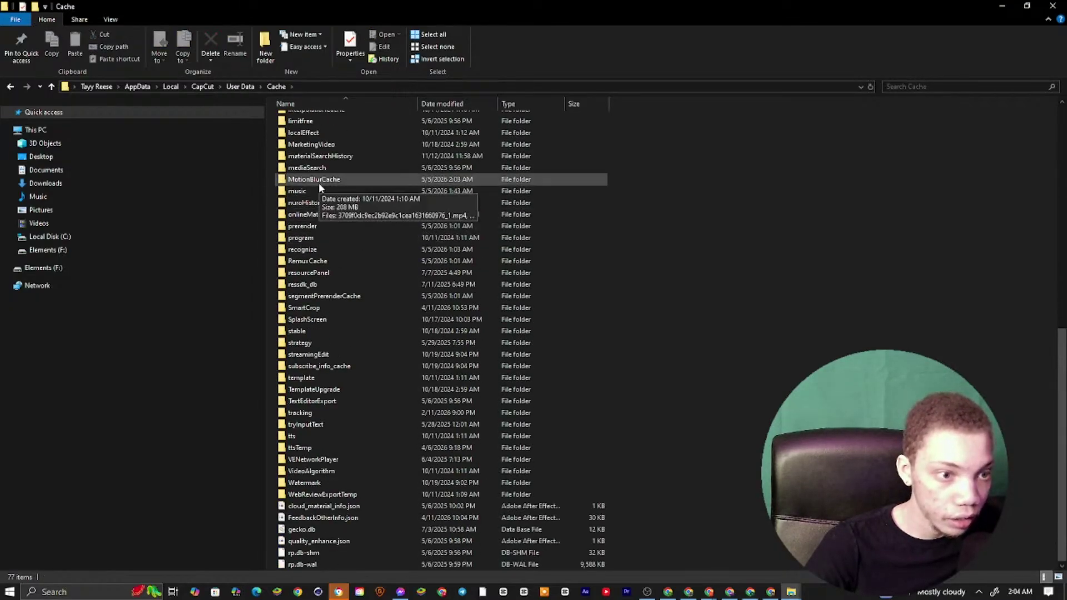
{"action": "double_click", "coordinate": [320, 183]}
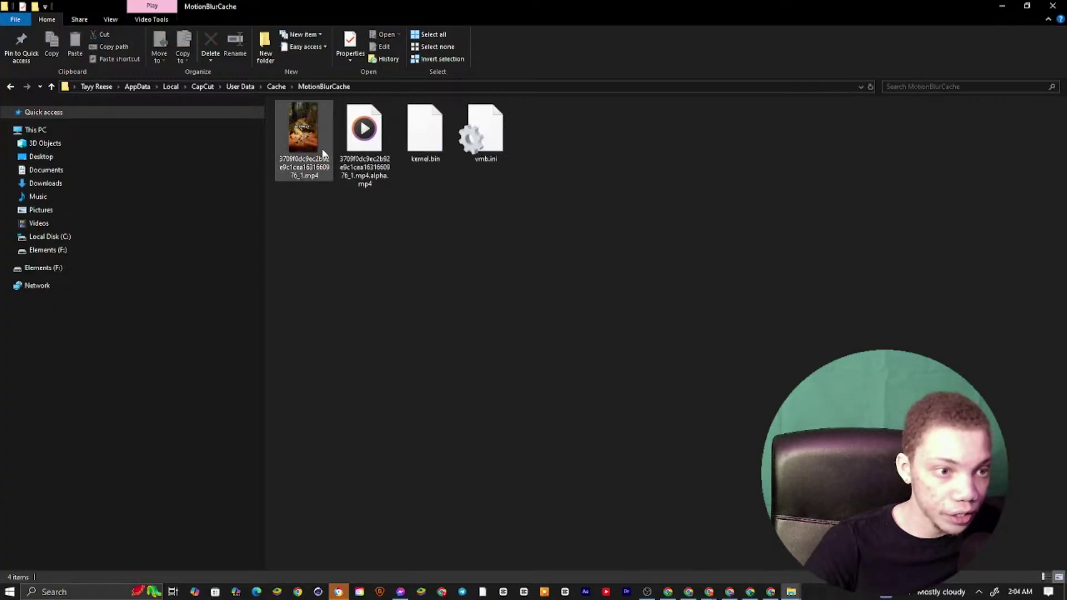
{"action": "left_click", "coordinate": [300, 167]}
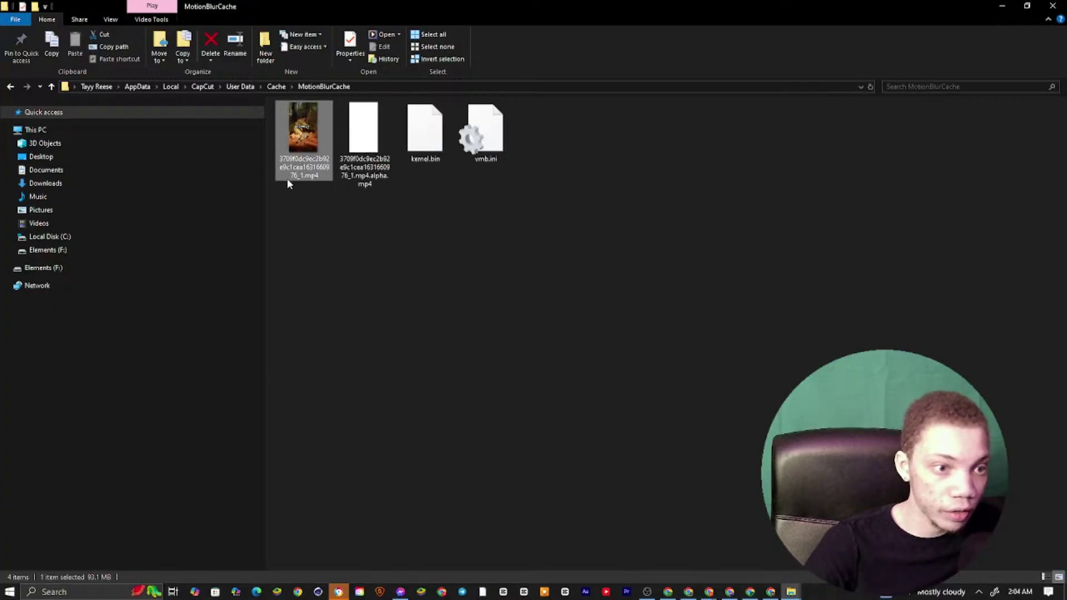
Copy the suggested file name "Why_US_Rangers_Respect_the_British_L115A3_Sniper_Rifle.mp4" from the Gemini chat
{"action": "left_click", "coordinate": [690, 593]}
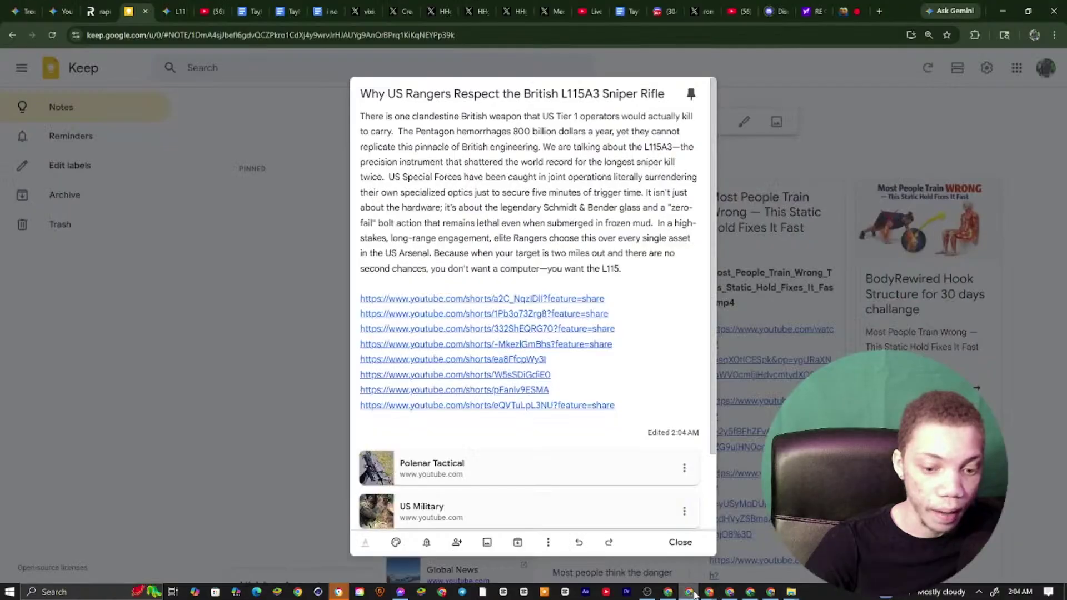
{"action": "left_click", "coordinate": [168, 10]}
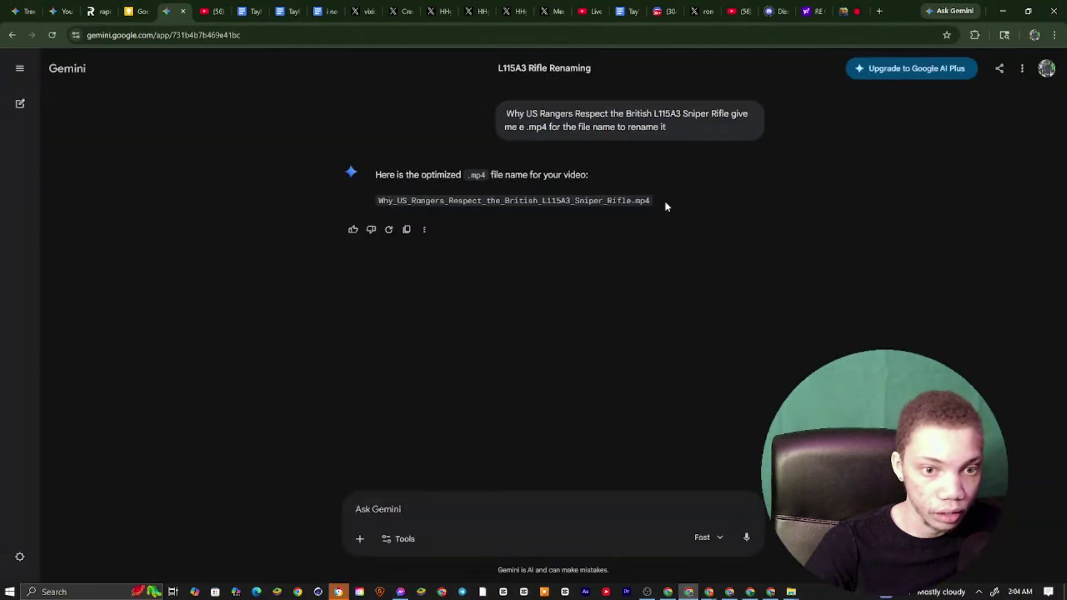
{"action": "left_click_drag", "start_coordinate": [666, 205], "coordinate": [404, 201]}
{"action": "right_click", "coordinate": [379, 205]}
{"action": "left_click", "coordinate": [405, 216]}
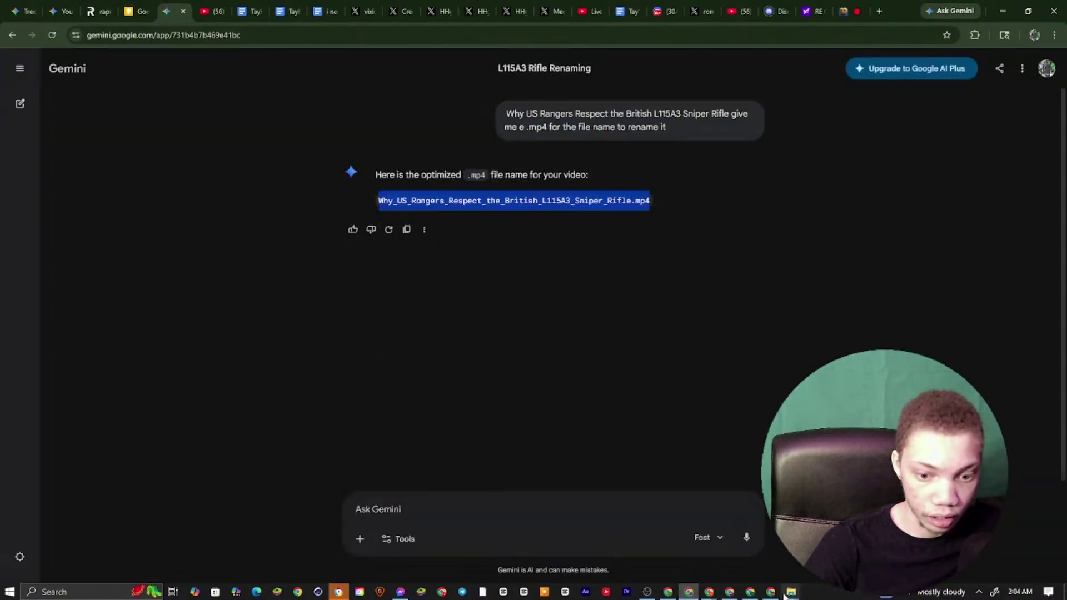
Rename the thumbnail .mp4 video in the MotionBlurCache folder with the copied name "Why_US_Rangers_Respect_the_British_L115A3_Sniper_Rifle.mp4"
{"action": "left_click", "coordinate": [790, 592]}
{"action": "left_click", "coordinate": [894, 547]}
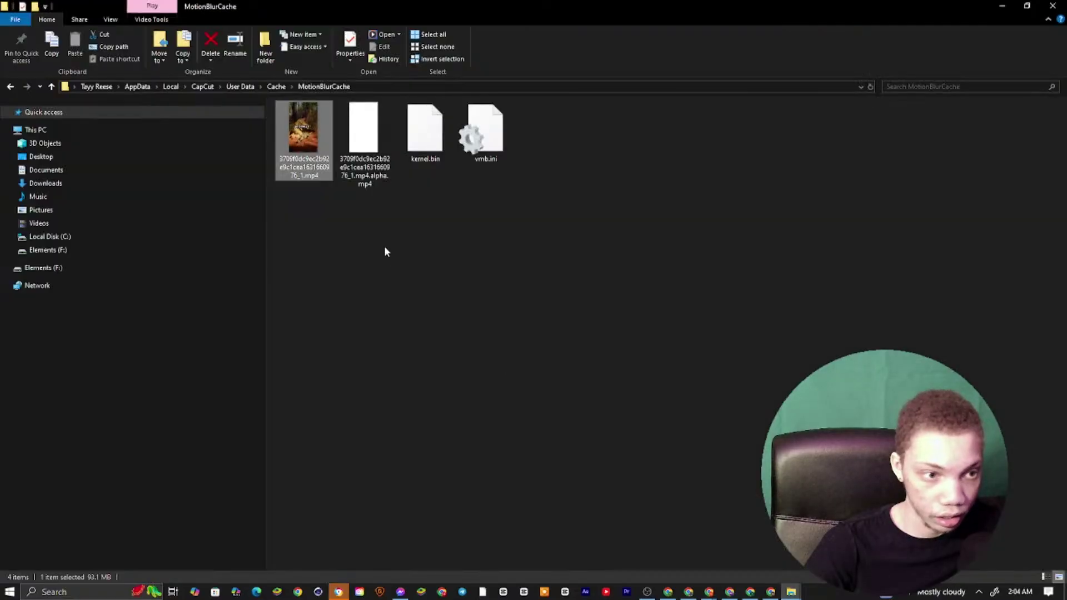
{"action": "right_click", "coordinate": [290, 161]}
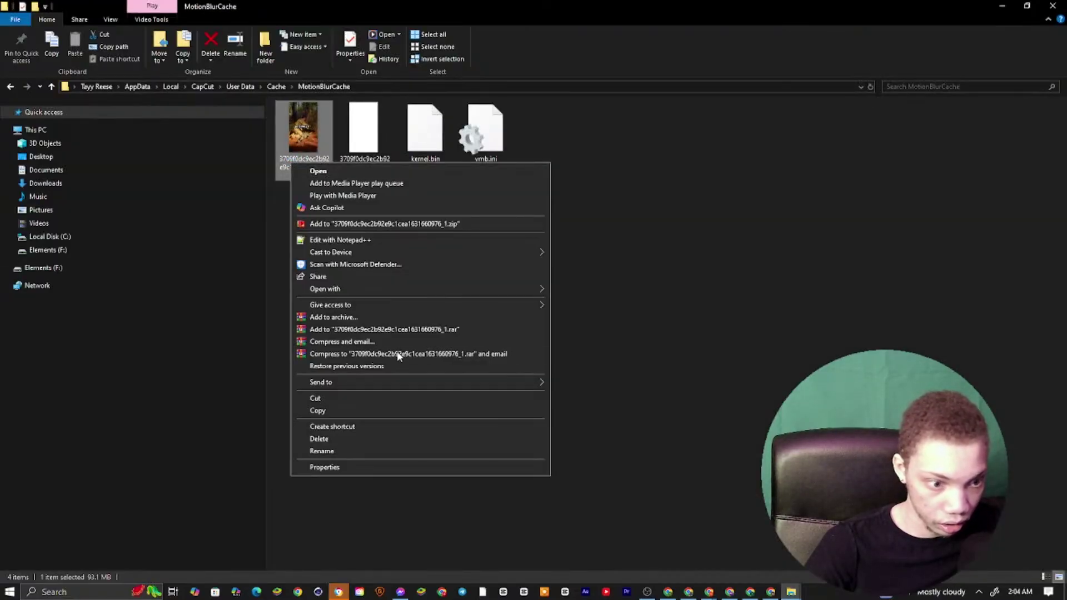
{"action": "left_click", "coordinate": [339, 450]}
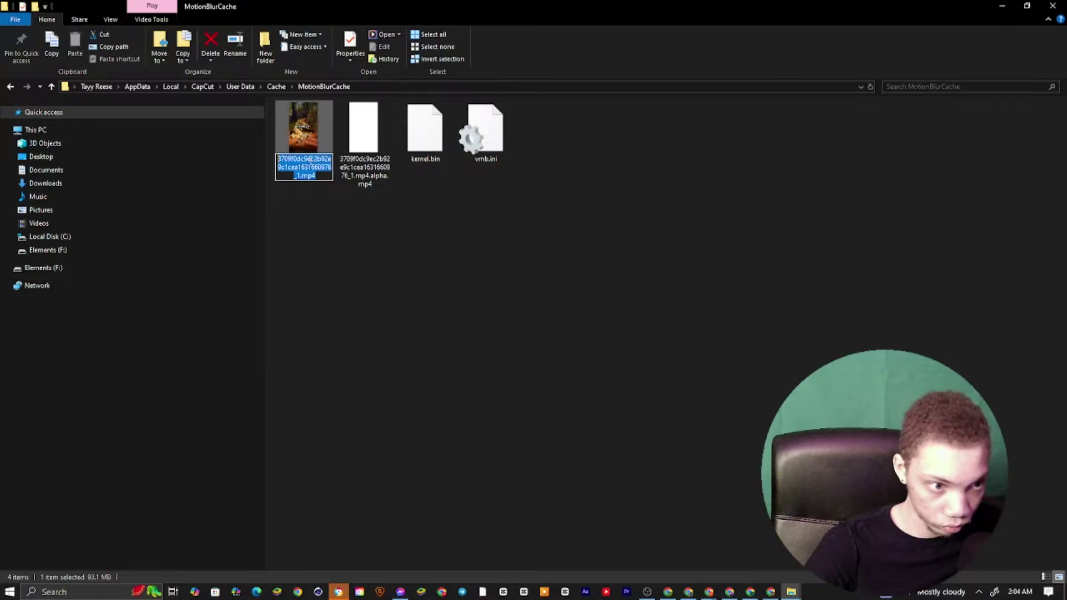
{"action": "right_click", "coordinate": [309, 159]}
{"action": "left_click", "coordinate": [323, 211]}
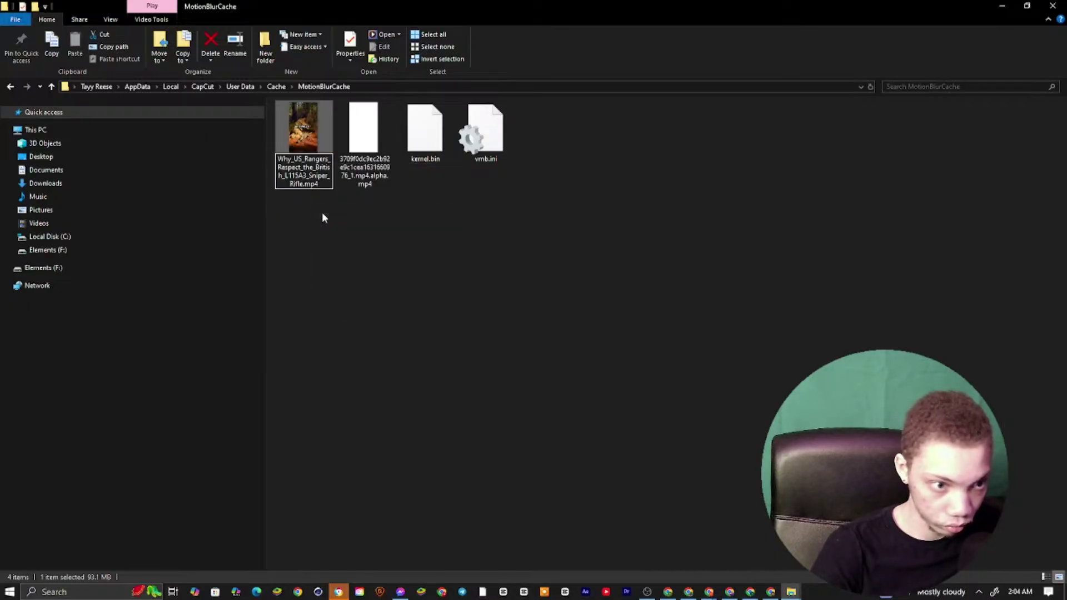
{"action": "key", "text": "Return"}
Start a video upload in the YouTube Studio channel window and supply the renamed L115A3 video from the MotionBlurCache folder
{"action": "left_click", "coordinate": [709, 592]}
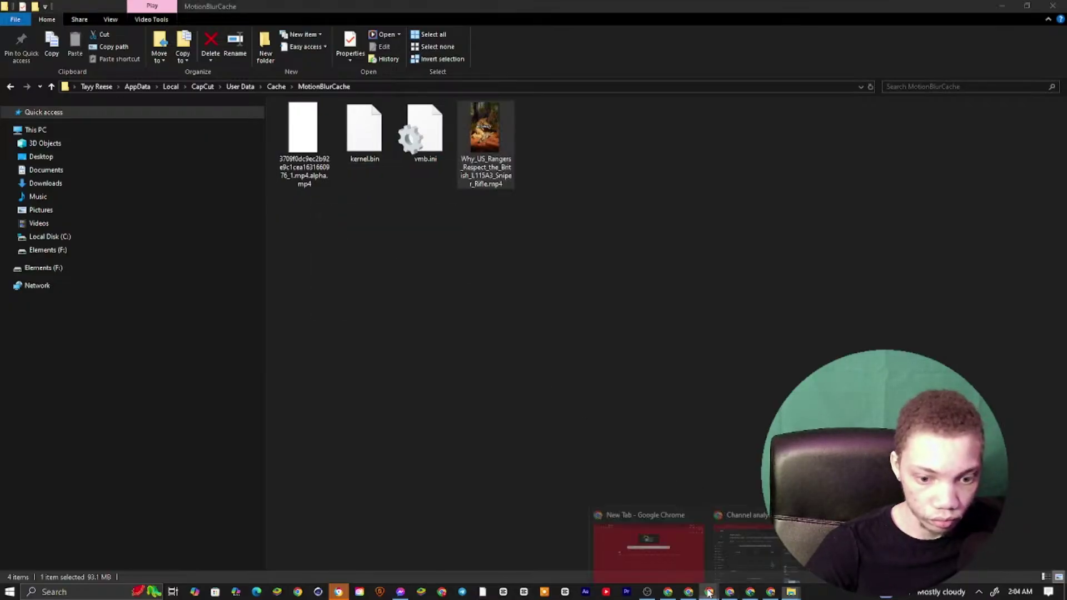
{"action": "left_click", "coordinate": [741, 545]}
{"action": "left_click", "coordinate": [977, 71]}
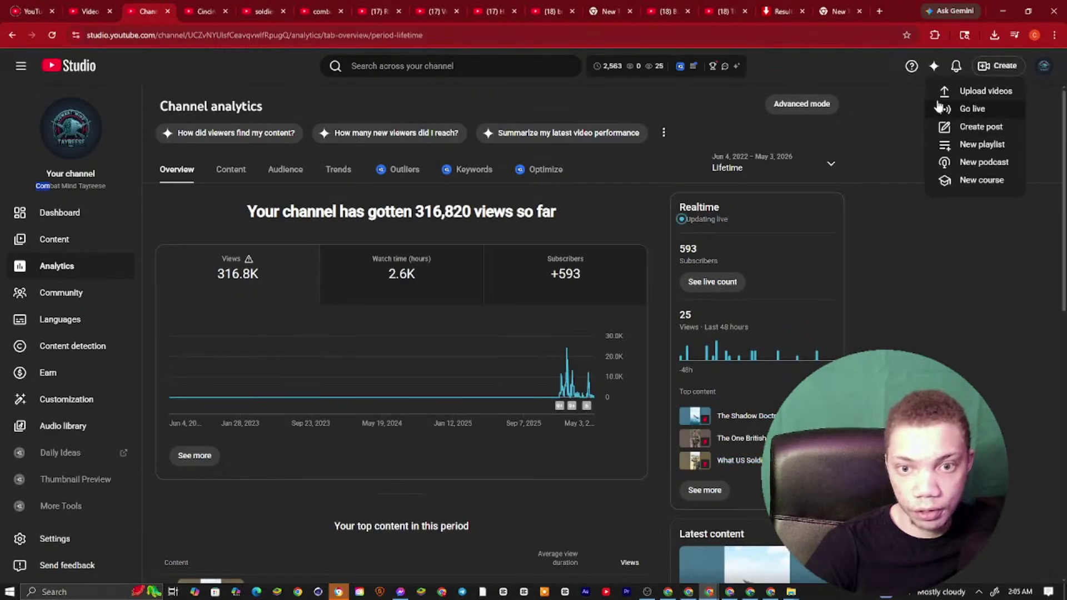
{"action": "left_click", "coordinate": [984, 90]}
{"action": "mouse_move", "coordinate": [774, 595]}
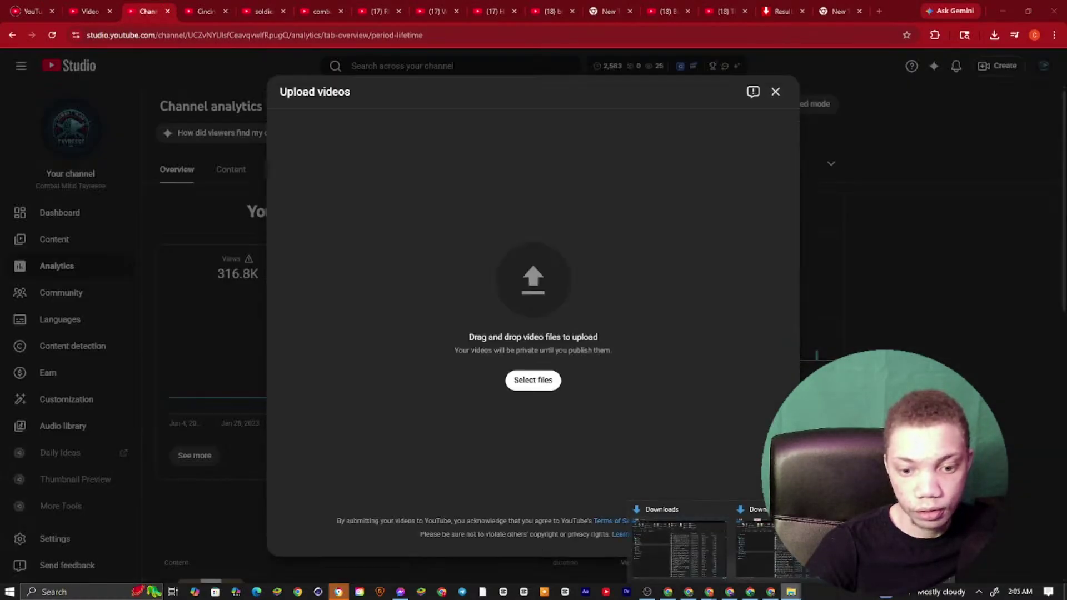
{"action": "left_click", "coordinate": [762, 550]}
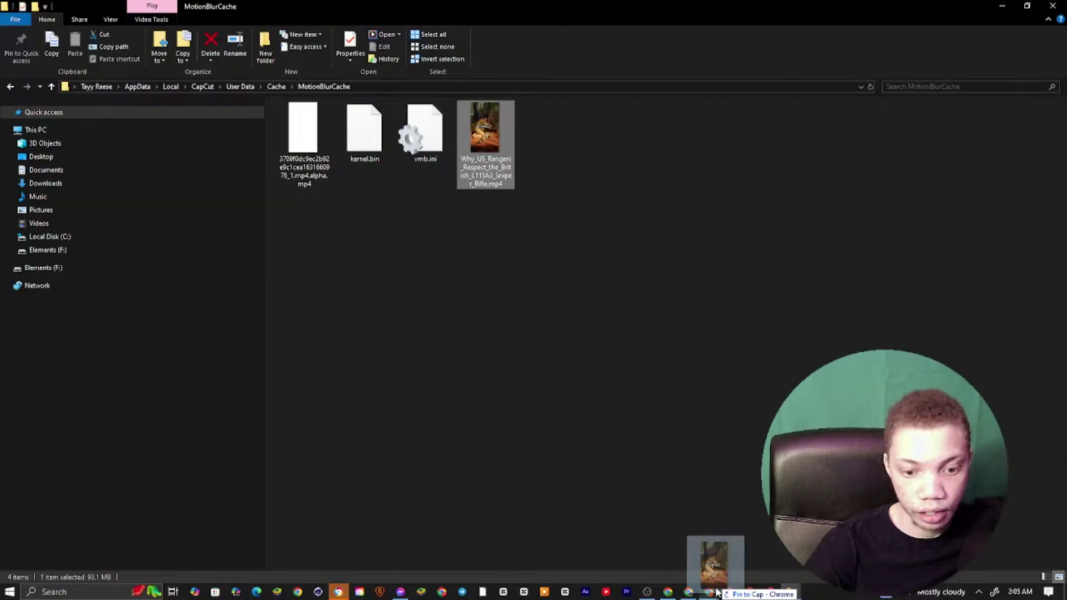
{"action": "mouse_move", "coordinate": [709, 592]}
{"action": "left_click_drag", "start_coordinate": [746, 558], "coordinate": [661, 534]}
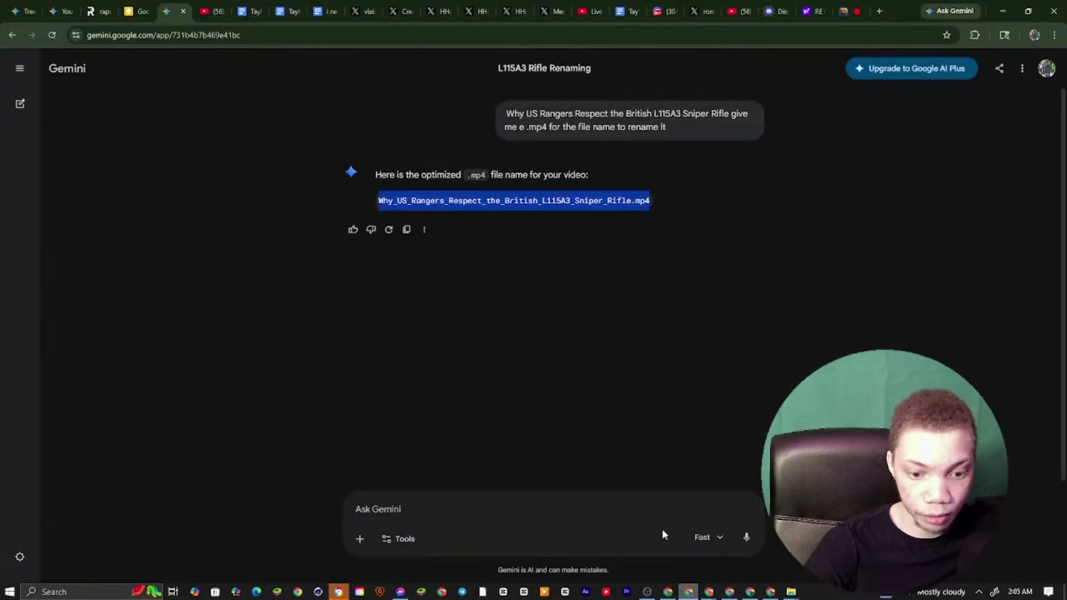
Copy the YouTube Shorts links from the L115A3 note in Google Keep and paste them into the Gemini prompt
{"action": "left_click", "coordinate": [136, 11]}
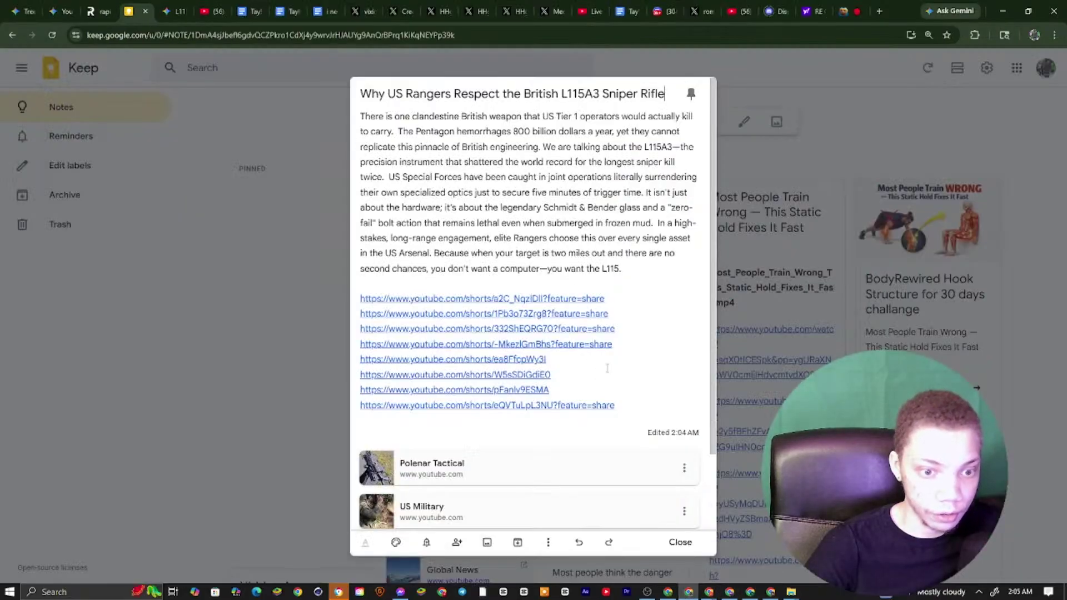
{"action": "left_click_drag", "start_coordinate": [620, 401], "coordinate": [362, 283]}
{"action": "right_click", "coordinate": [384, 273]}
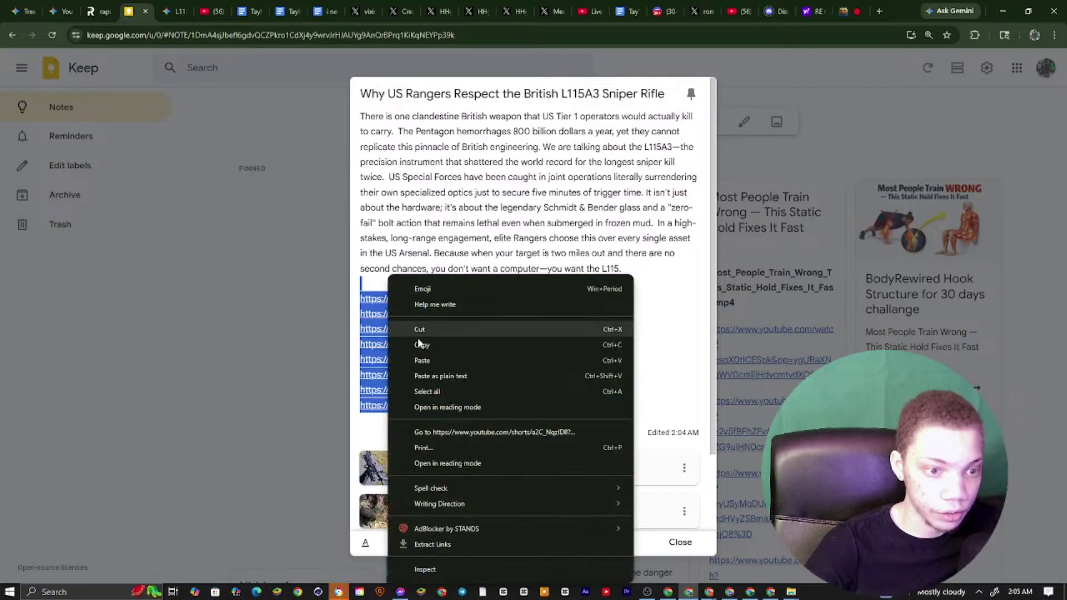
{"action": "left_click", "coordinate": [405, 346]}
{"action": "left_click", "coordinate": [196, 11]}
{"action": "left_click", "coordinate": [524, 501]}
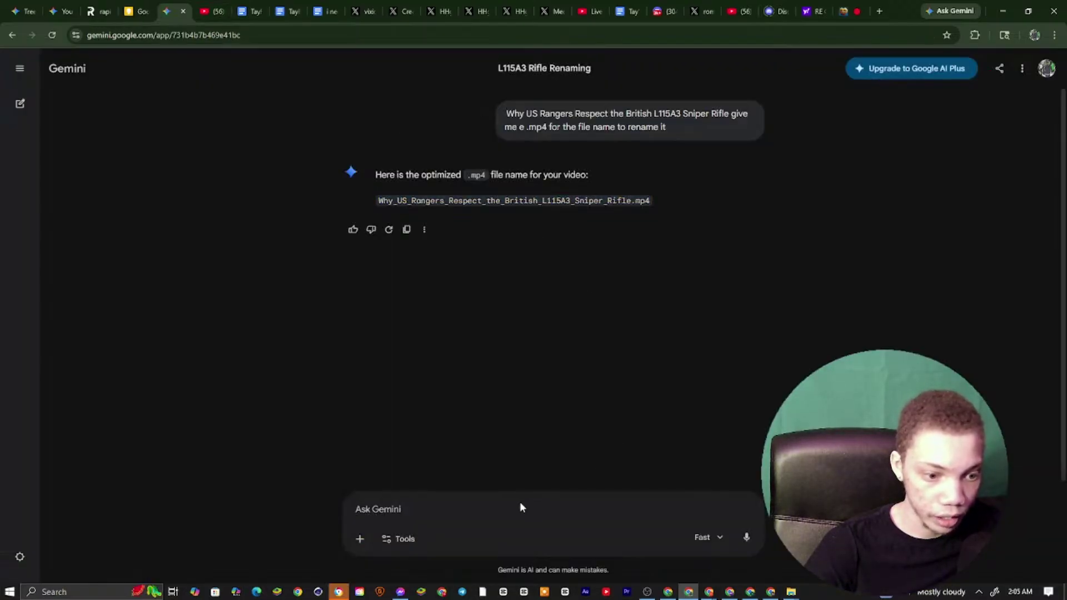
{"action": "right_click", "coordinate": [421, 506]}
{"action": "left_click", "coordinate": [452, 400]}
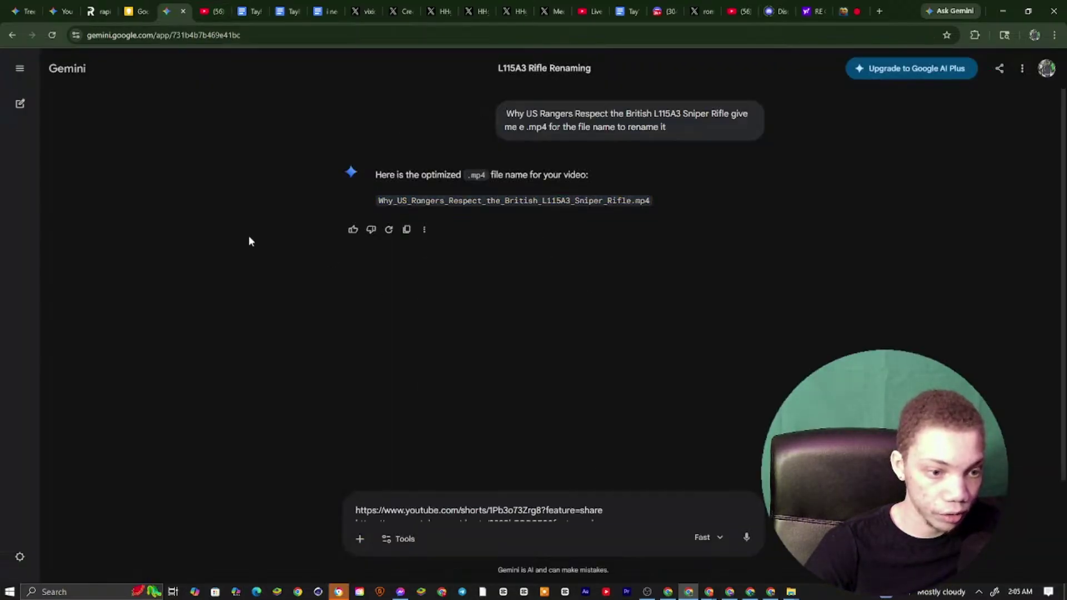
Search Google Keep for "credit" and open the note holding the "UNIVERSAL CLIPSOURCE + SEO ENGINE" master prompt
{"action": "left_click", "coordinate": [142, 8]}
{"action": "key", "text": "Escape"}
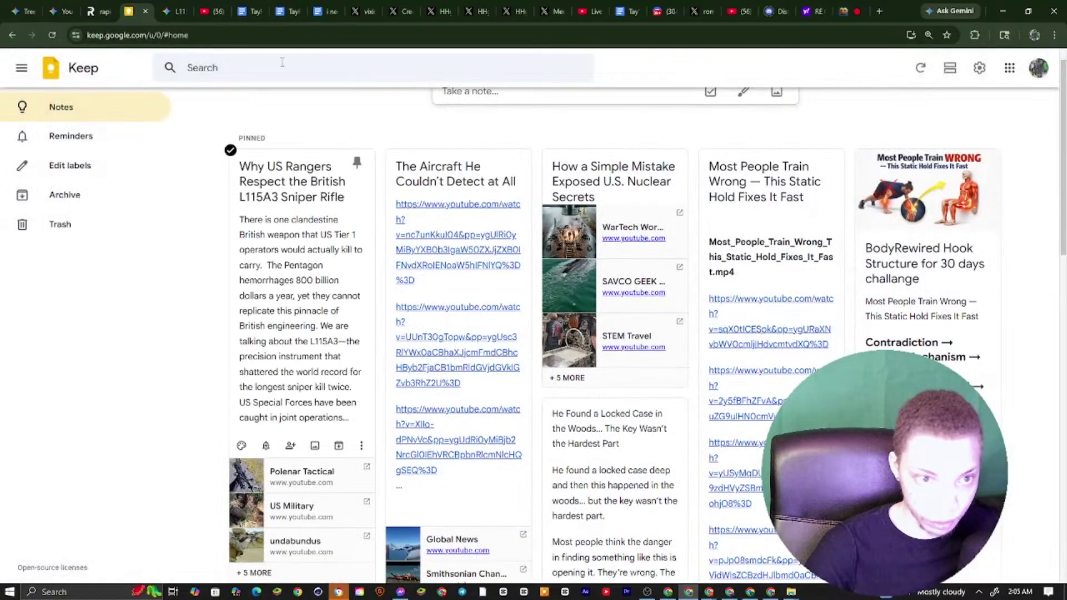
{"action": "left_click", "coordinate": [239, 77]}
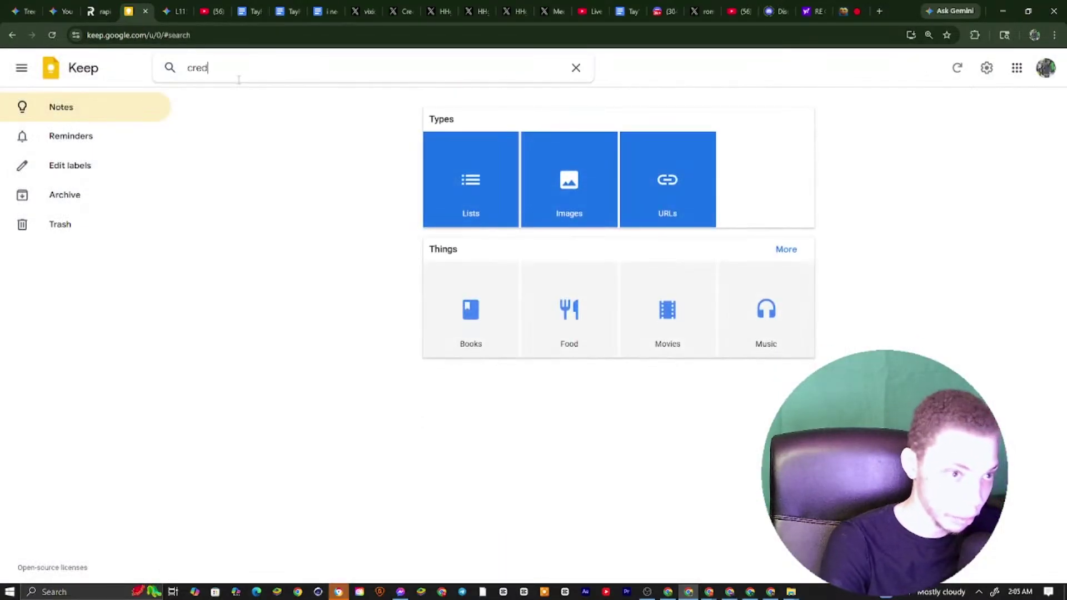
{"action": "type", "text": "credut"}
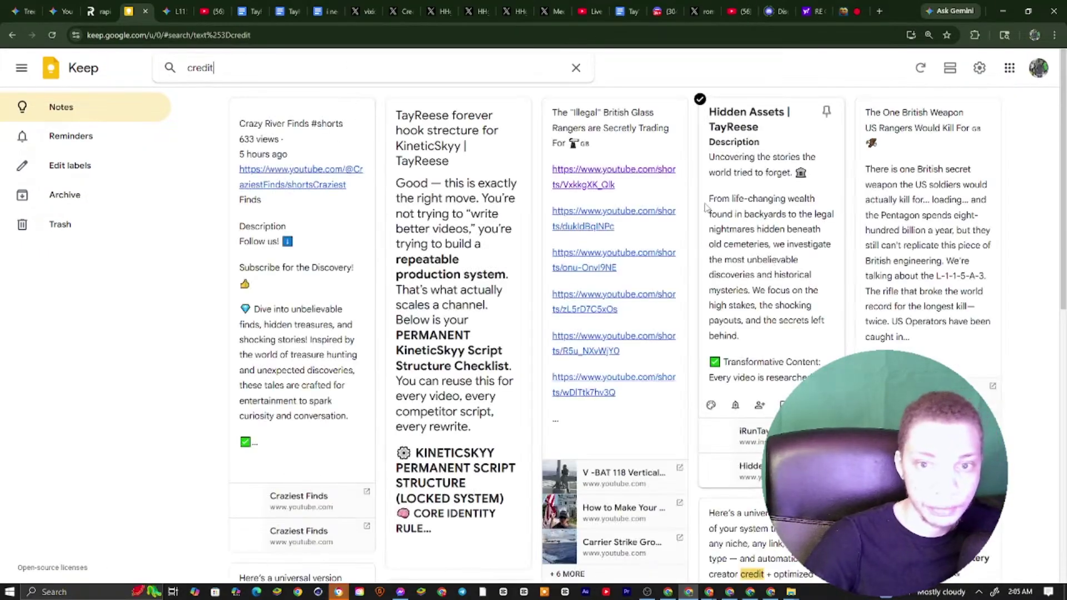
{"action": "scroll", "coordinate": [716, 178], "scroll_direction": "down", "scroll_amount": 7}
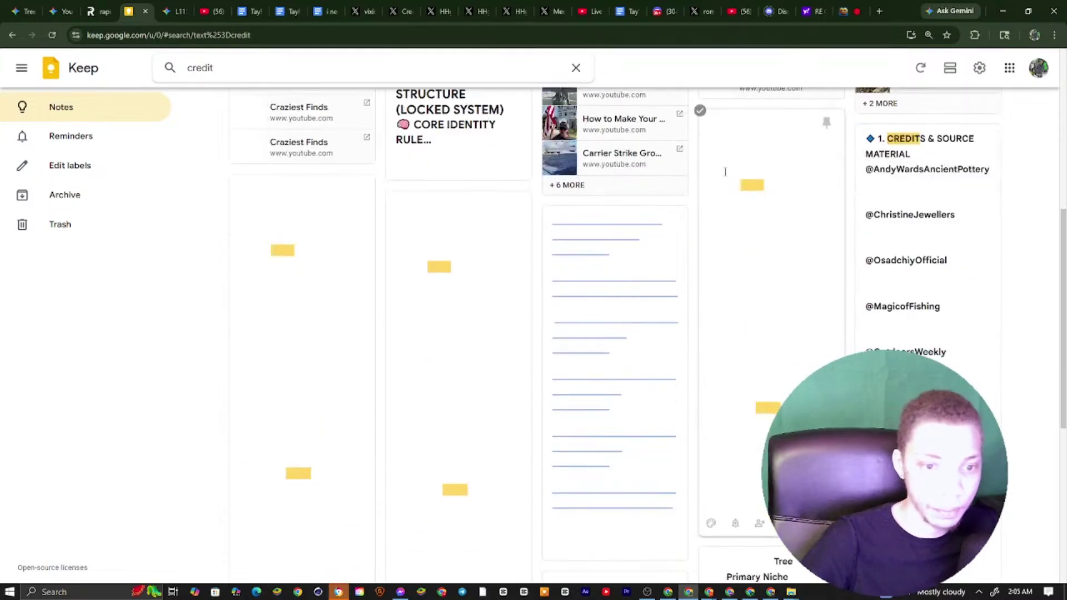
{"action": "scroll", "coordinate": [724, 171], "scroll_direction": "up", "scroll_amount": 7}
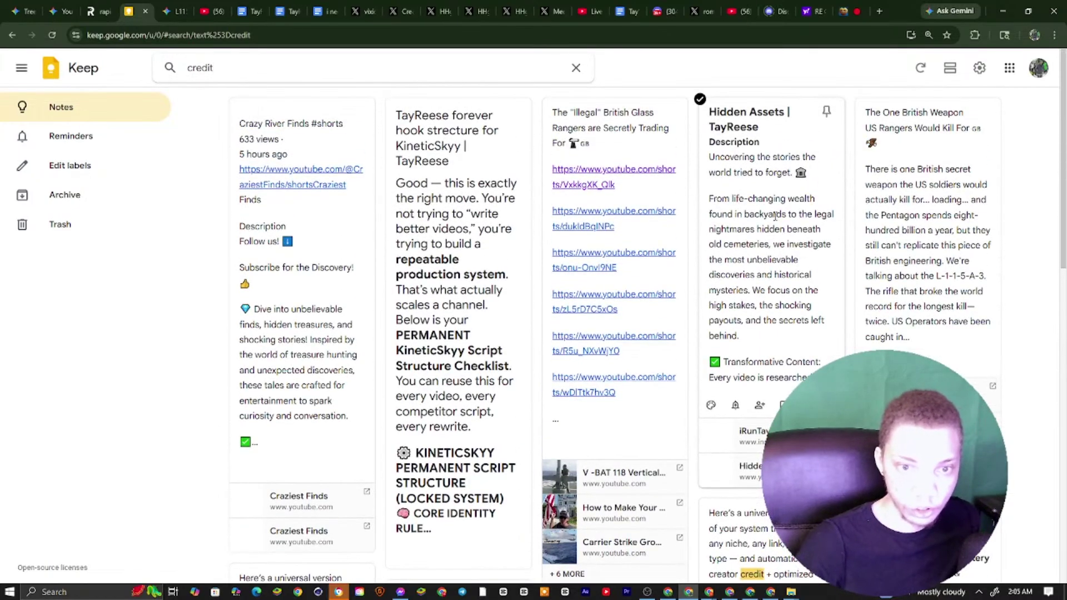
{"action": "scroll", "coordinate": [775, 217], "scroll_direction": "down", "scroll_amount": 9}
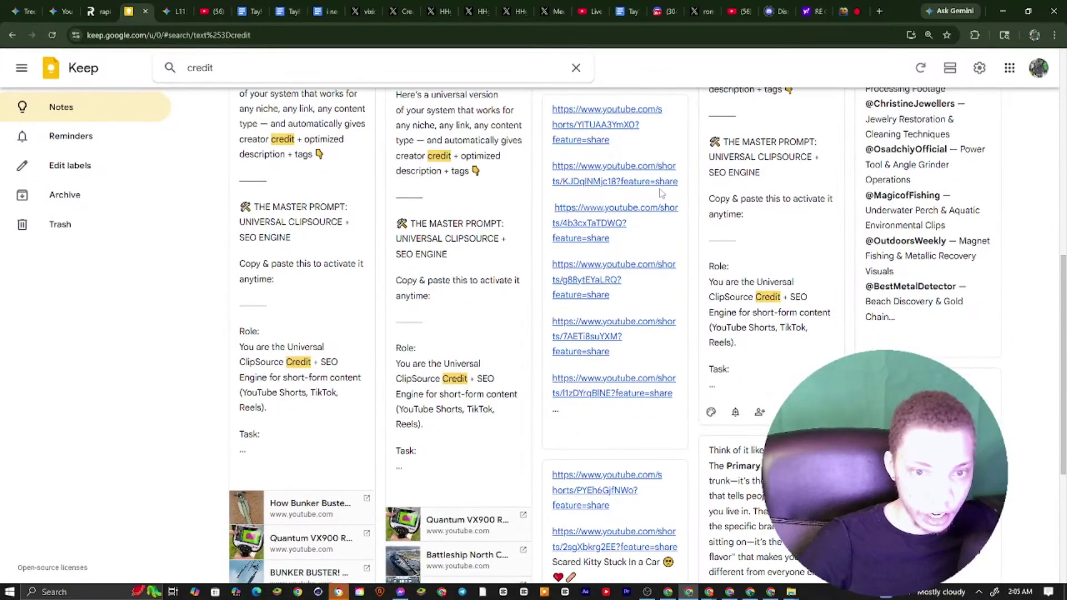
{"action": "left_click", "coordinate": [429, 168]}
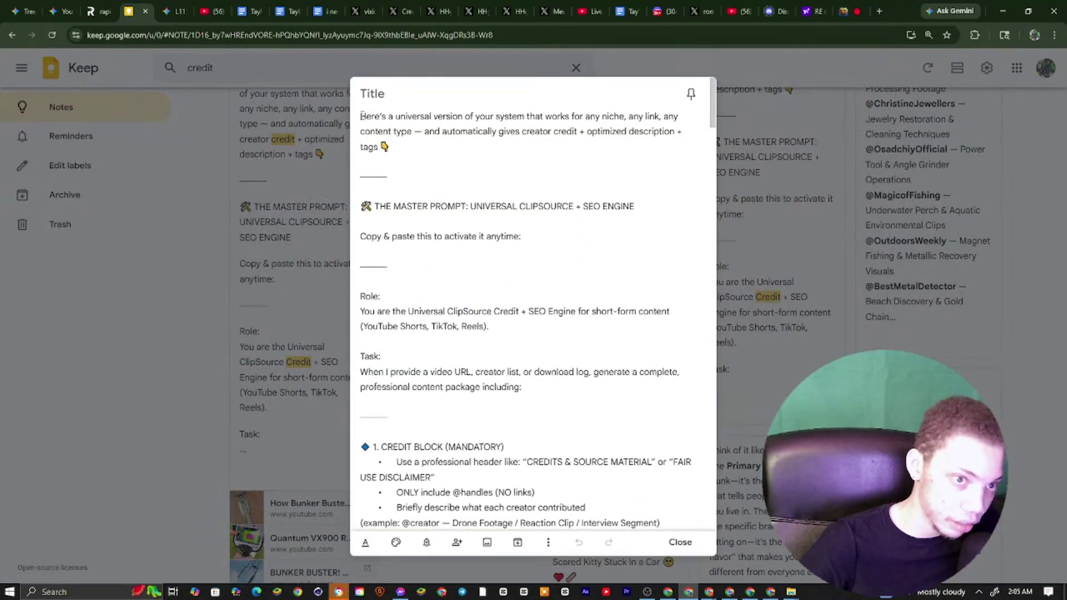
Copy the note's text from "Here's a universal version of your system" through the "If you want, I can upgrade this" paragraph
{"action": "left_click_drag", "start_coordinate": [361, 116], "coordinate": [533, 186]}
{"action": "scroll", "coordinate": [556, 100], "scroll_direction": "down", "scroll_amount": 20}
{"action": "left_click_drag", "start_coordinate": [582, 334], "coordinate": [491, 367]}
{"action": "scroll", "coordinate": [556, 222], "scroll_direction": "down", "scroll_amount": 5}
{"action": "scroll", "coordinate": [563, 274], "scroll_direction": "down", "scroll_amount": 6}
{"action": "scroll", "coordinate": [558, 411], "scroll_direction": "up", "scroll_amount": 5}
{"action": "scroll", "coordinate": [513, 231], "scroll_direction": "up", "scroll_amount": 3}
{"action": "scroll", "coordinate": [493, 333], "scroll_direction": "down", "scroll_amount": 5}
{"action": "right_click", "coordinate": [488, 355]}
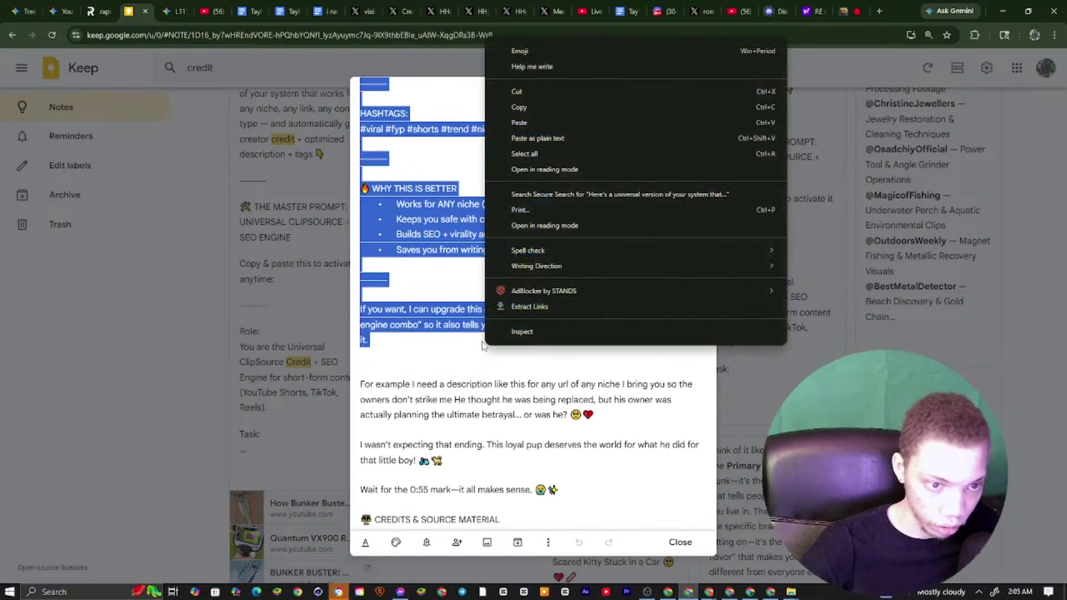
{"action": "left_click", "coordinate": [495, 107]}
Paste the copied master prompt among the links in the Gemini message, add "amke em aa description" after it, and send the message
{"action": "left_click", "coordinate": [177, 10]}
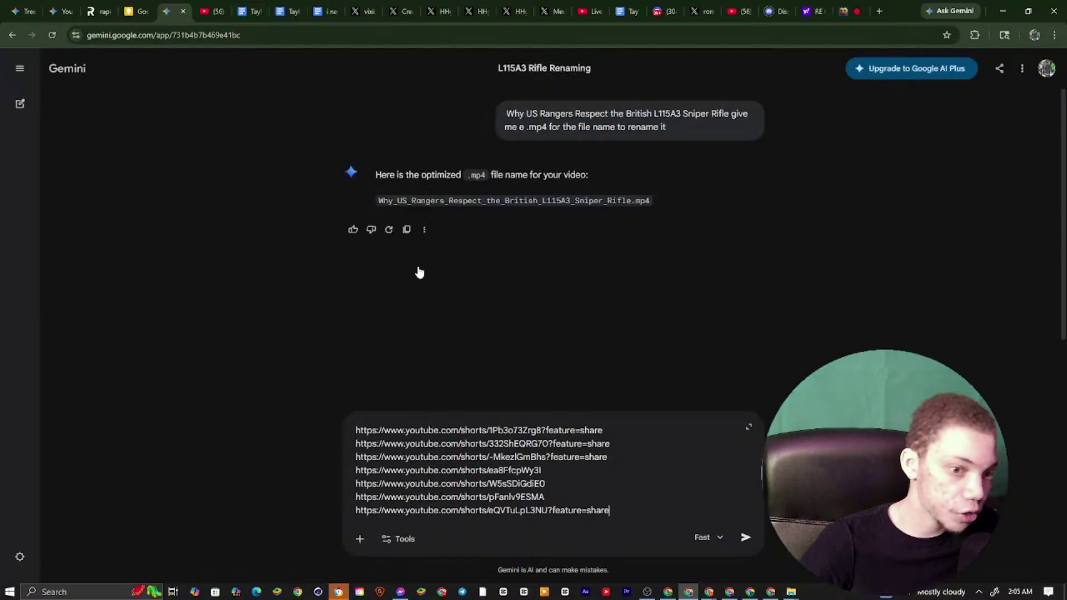
{"action": "right_click", "coordinate": [357, 429]}
{"action": "left_click", "coordinate": [389, 297]}
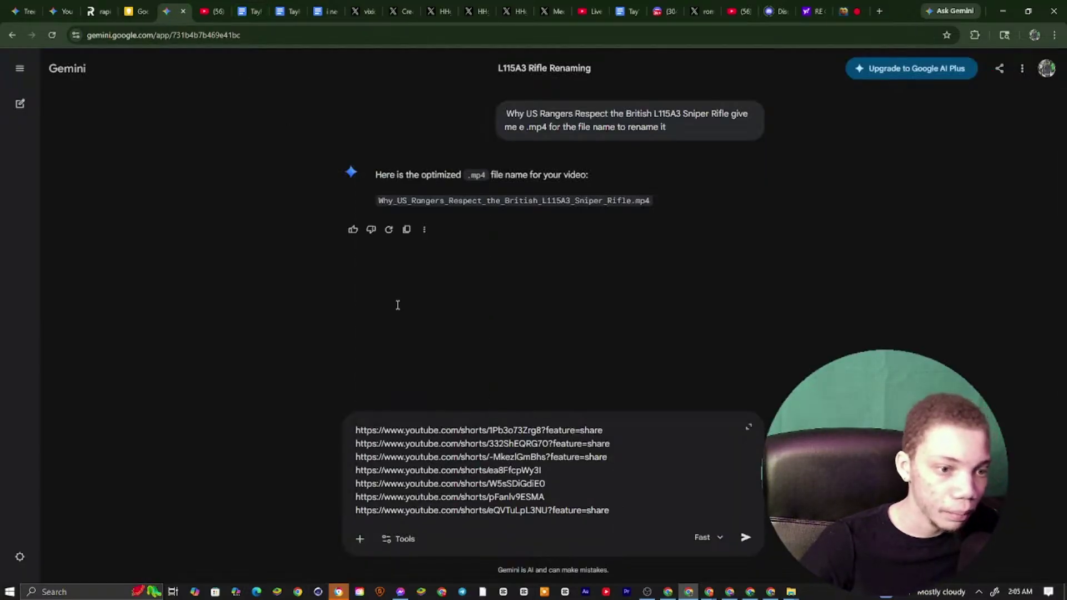
{"action": "key", "text": "shift+Return"}
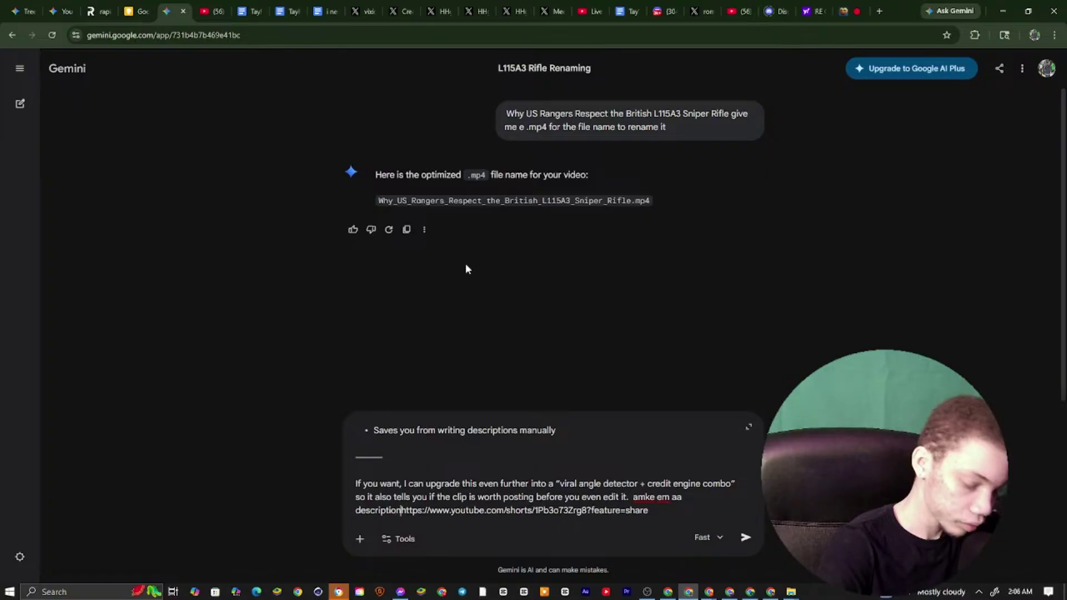
{"action": "key", "text": "shift+Return"}
{"action": "key", "text": "Return"}
Move the YouTube Studio live stream tab between the Google Keep and Gemini tabs, and return to the Gemini chat
{"action": "left_click", "coordinate": [234, 7]}
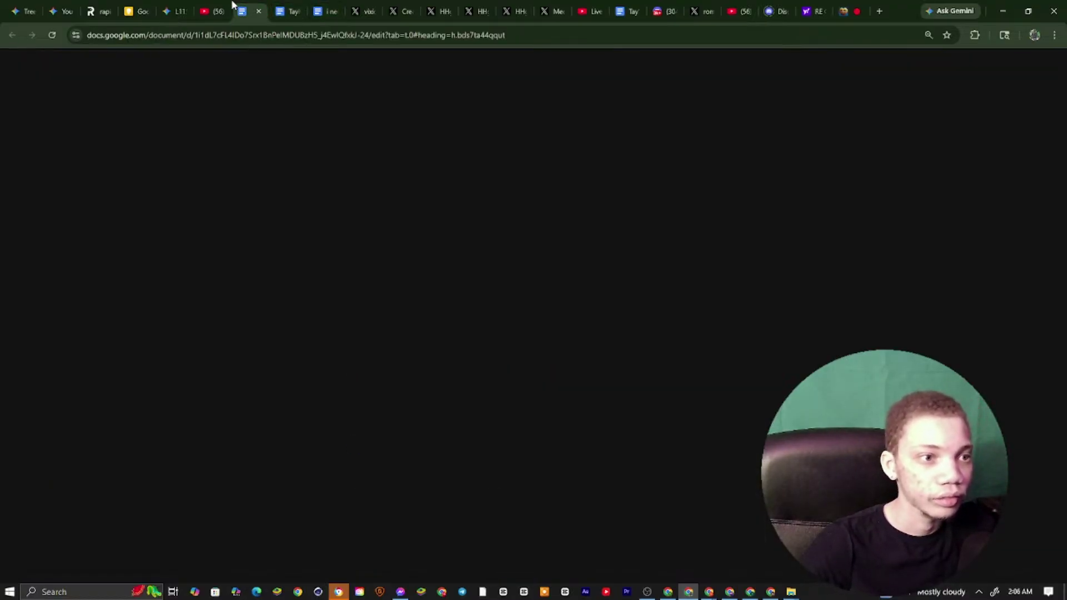
{"action": "left_click", "coordinate": [217, 9]}
{"action": "left_click", "coordinate": [189, 5]}
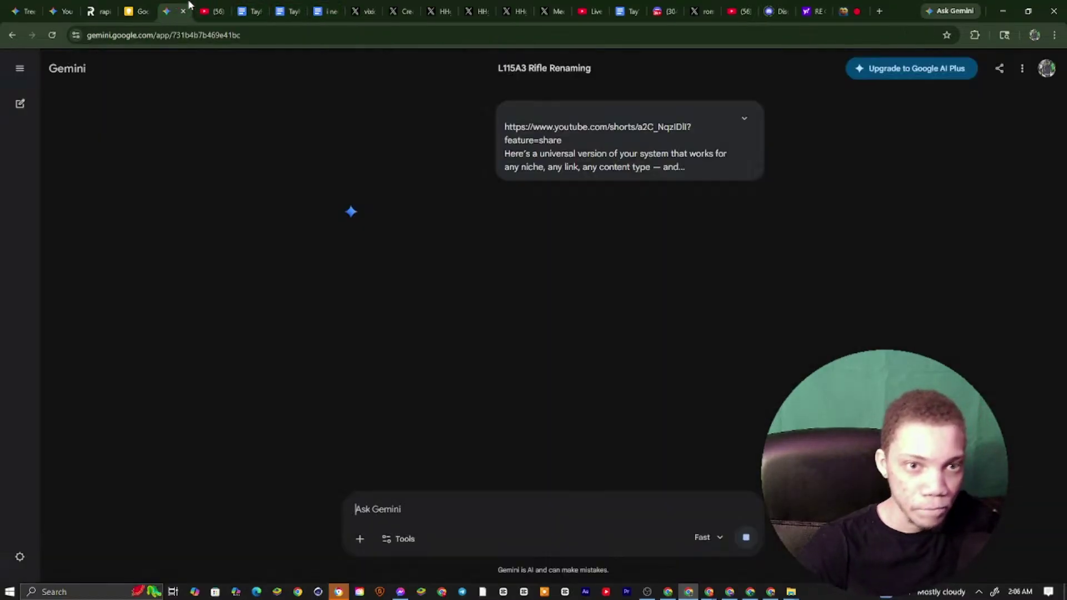
{"action": "left_click_drag", "start_coordinate": [601, 5], "coordinate": [188, 4]}
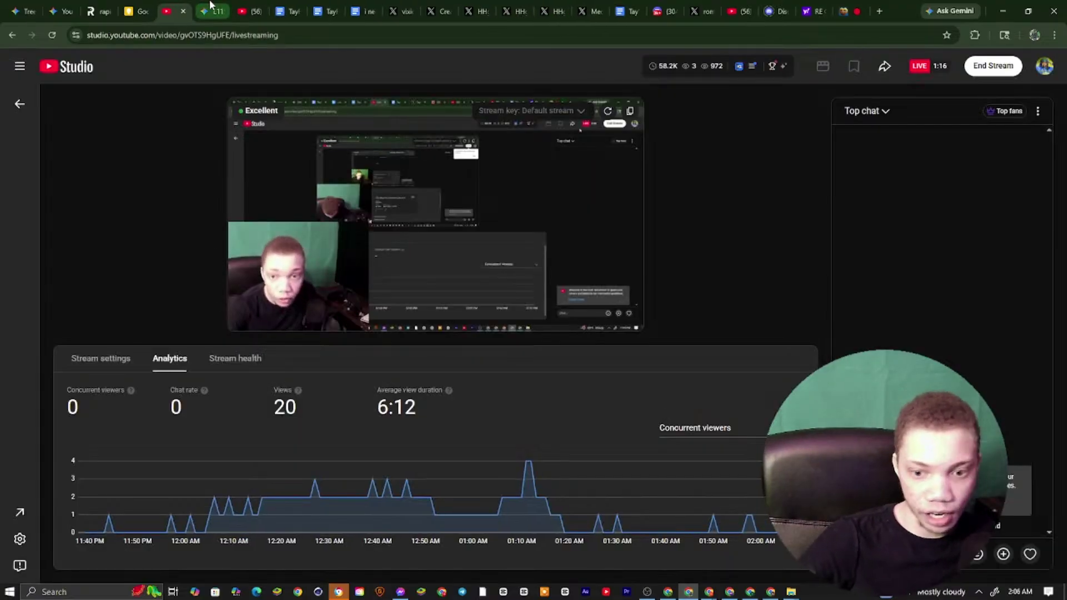
{"action": "left_click", "coordinate": [205, 10]}
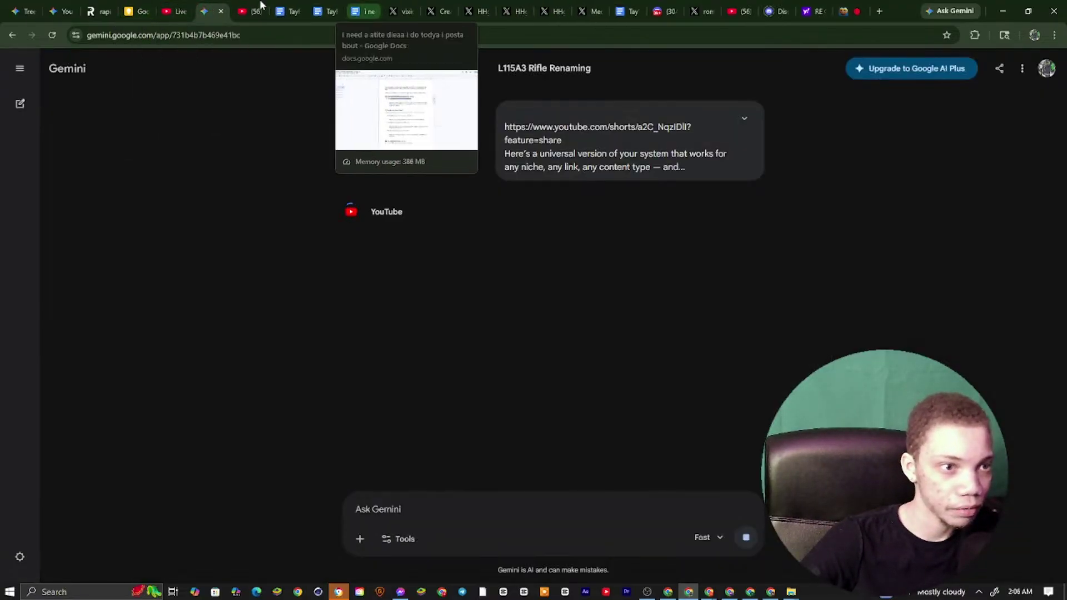
{"action": "left_click", "coordinate": [239, 5]}
{"action": "left_click", "coordinate": [226, 5]}
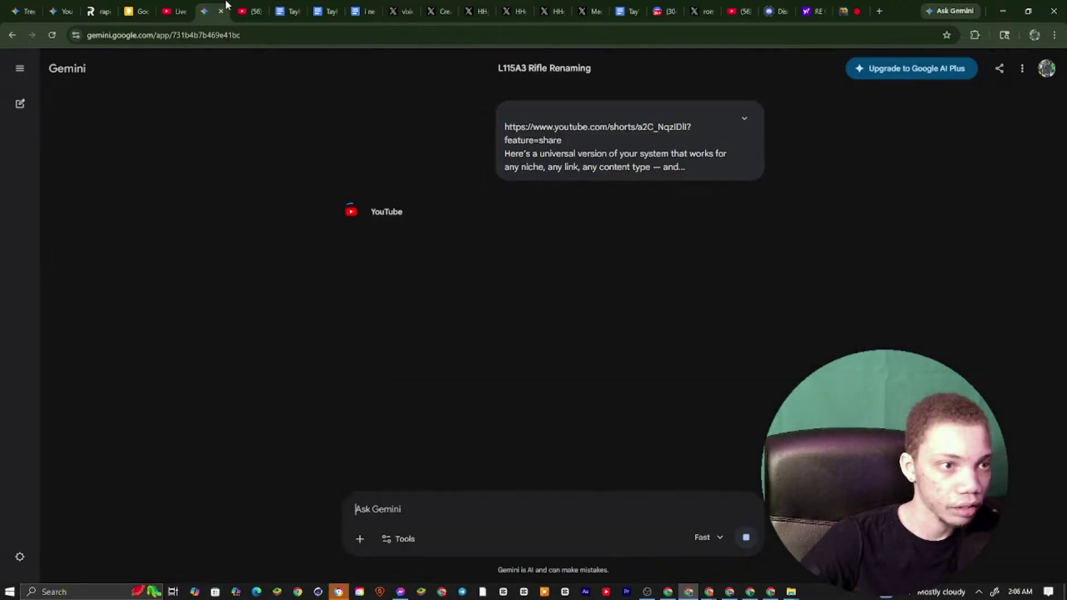
{"action": "left_click", "coordinate": [252, 5]}
{"action": "left_click", "coordinate": [215, 5]}
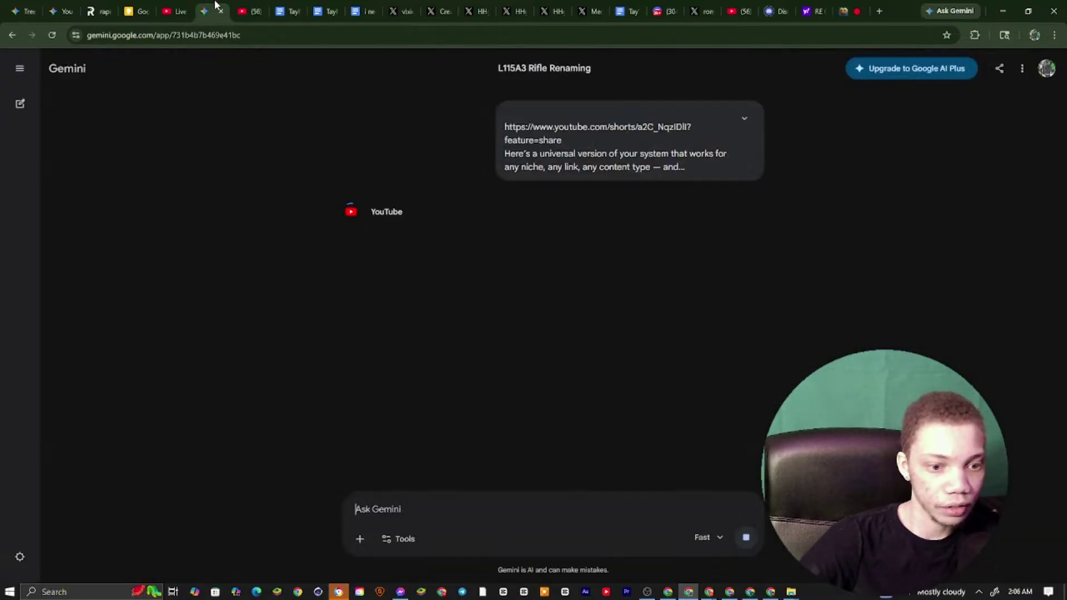
{"action": "left_click", "coordinate": [244, 6]}
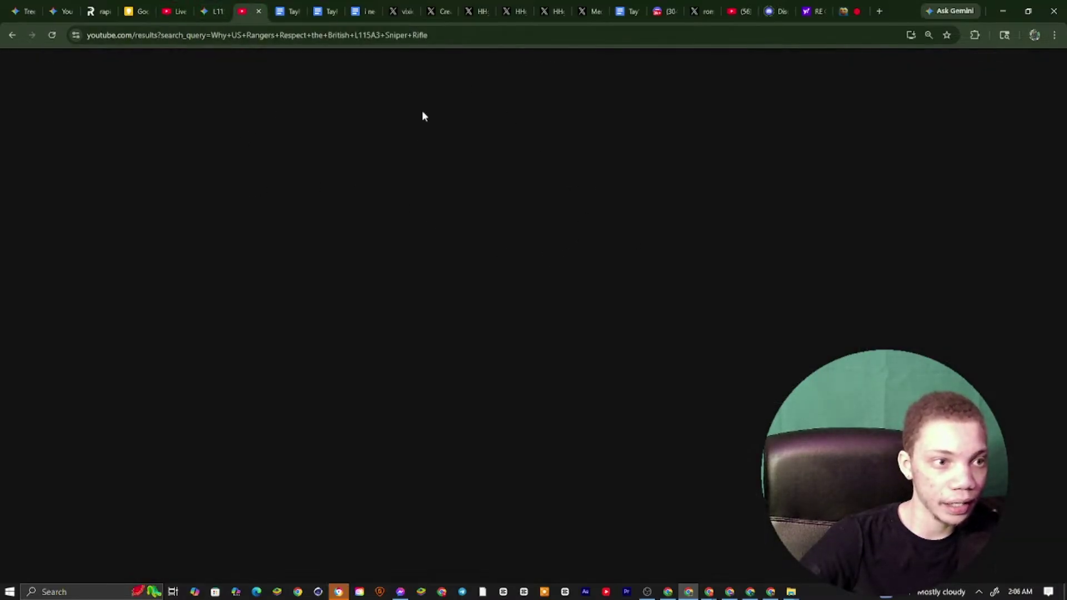
{"action": "left_click", "coordinate": [227, 5]}
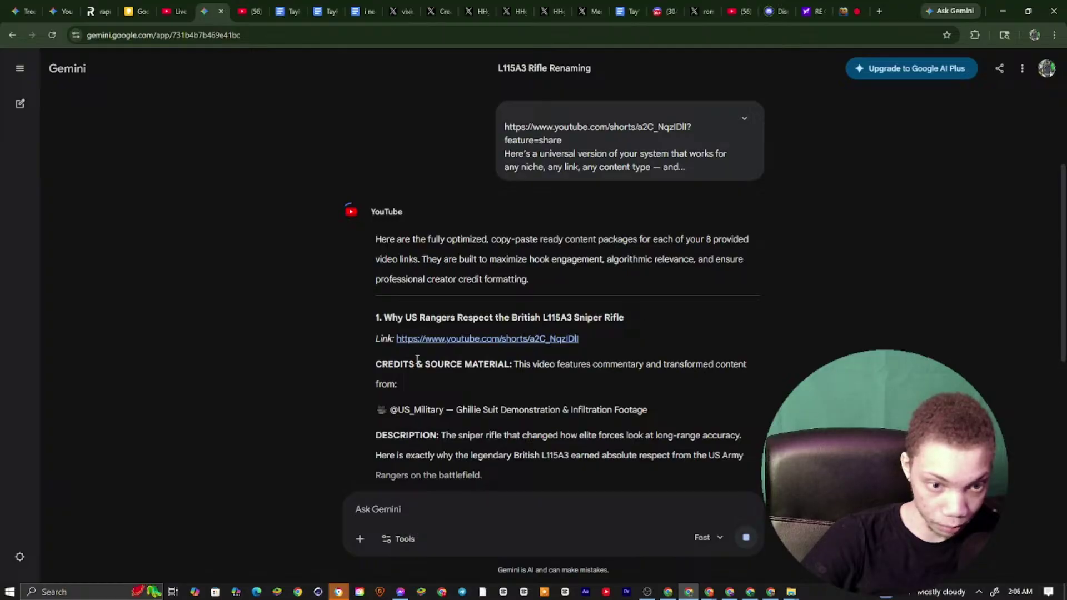
Send Gemini a follow-up message asking it to put all the creators' @ handles in one description
{"action": "left_click_drag", "start_coordinate": [372, 316], "coordinate": [618, 327]}
{"action": "scroll", "coordinate": [622, 329], "scroll_direction": "down", "scroll_amount": 2}
{"action": "left_click", "coordinate": [612, 304]}
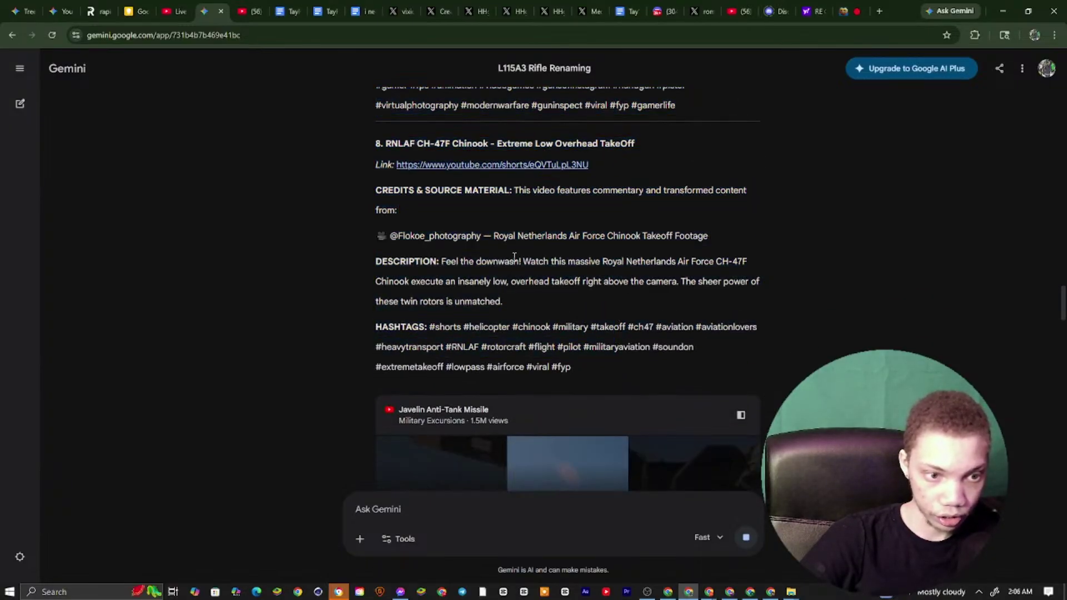
{"action": "left_click_drag", "start_coordinate": [564, 261], "coordinate": [375, 105]}
{"action": "left_click", "coordinate": [422, 495]}
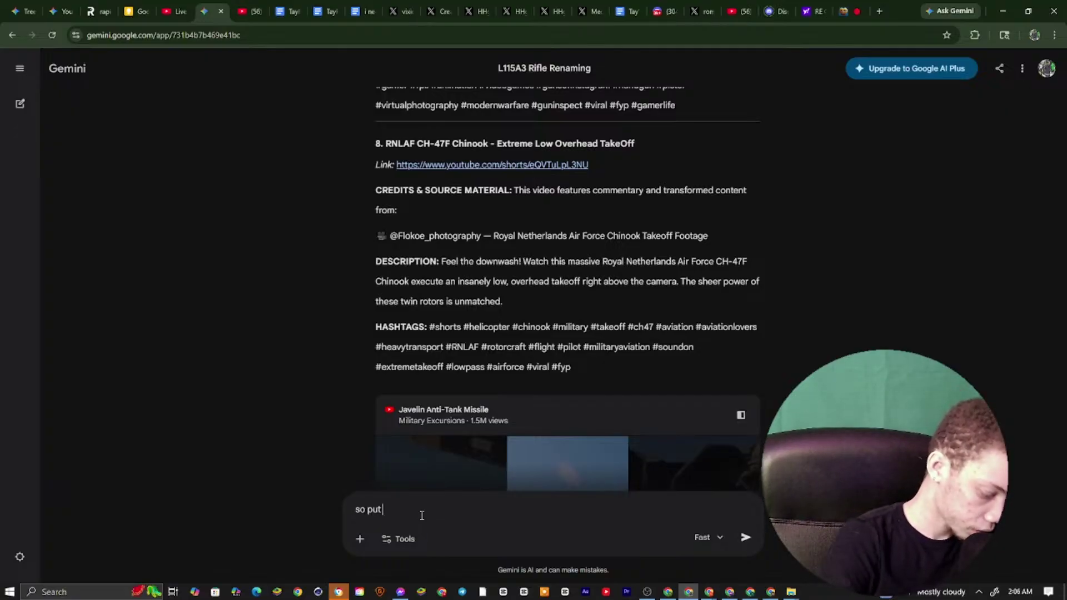
{"action": "type", "text": "so put alk tehre"}
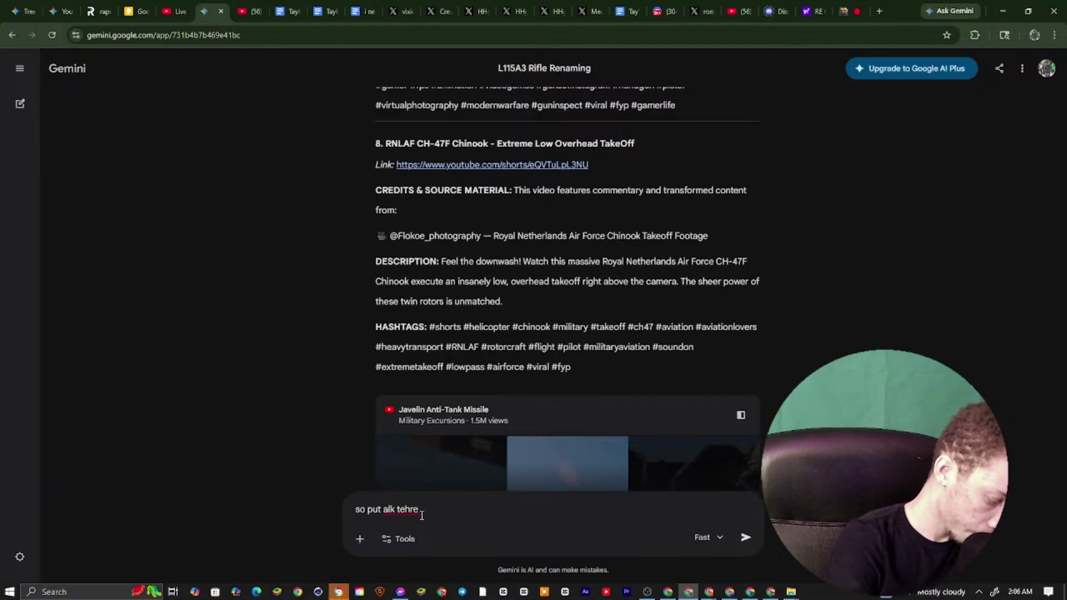
{"action": "type", "text": " @s"}
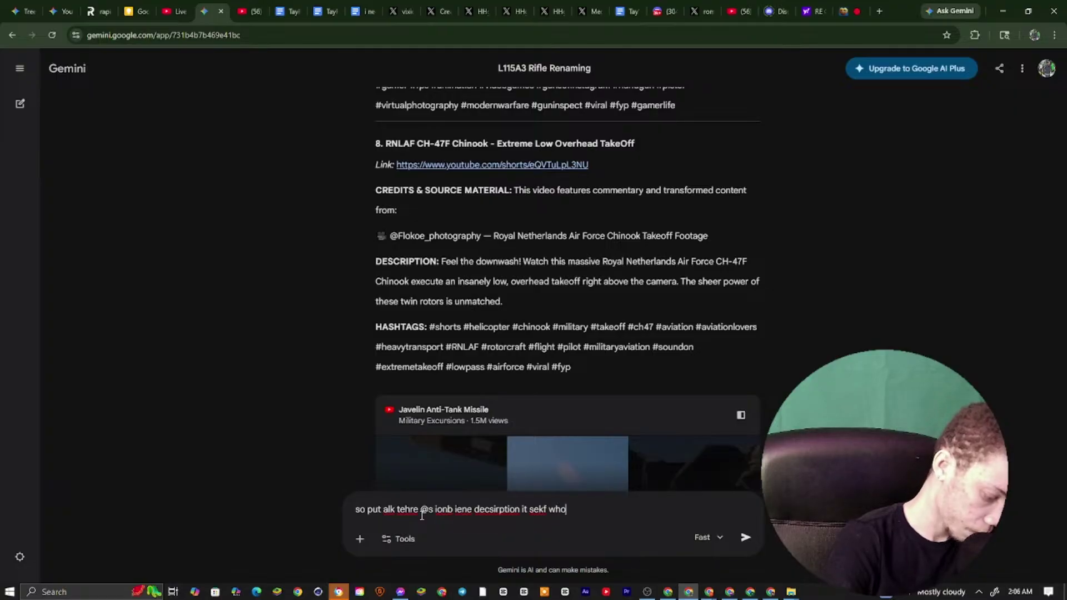
{"action": "key", "text": "Return"}
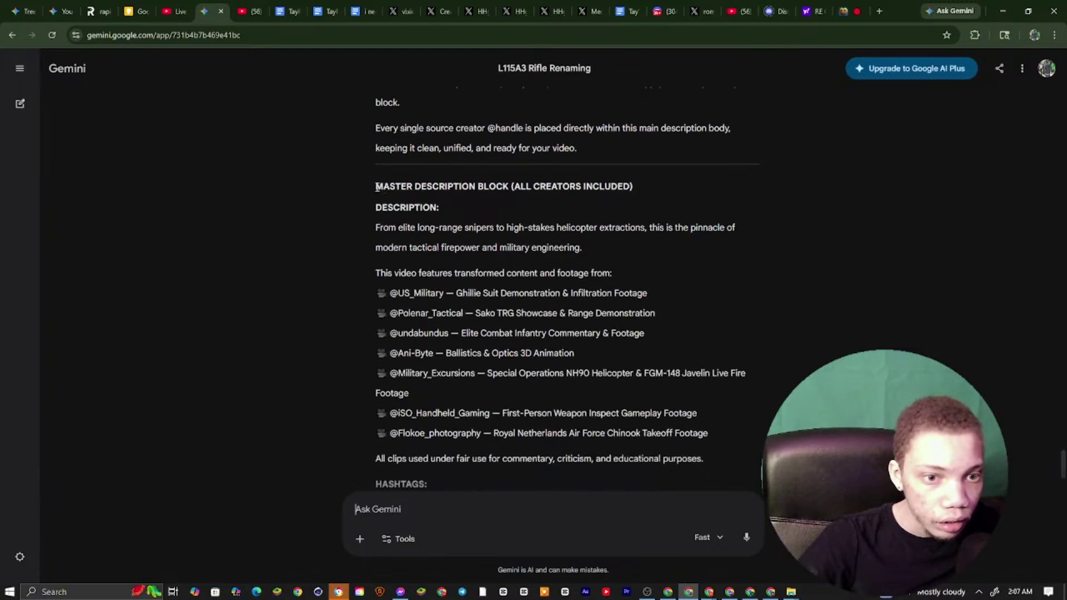
Copy Gemini's master description from "From elite long-range snipers" through the hashtags and paste it into the short's description in YouTube Studio
{"action": "left_click_drag", "start_coordinate": [485, 179], "coordinate": [638, 416]}
{"action": "right_click", "coordinate": [639, 416]}
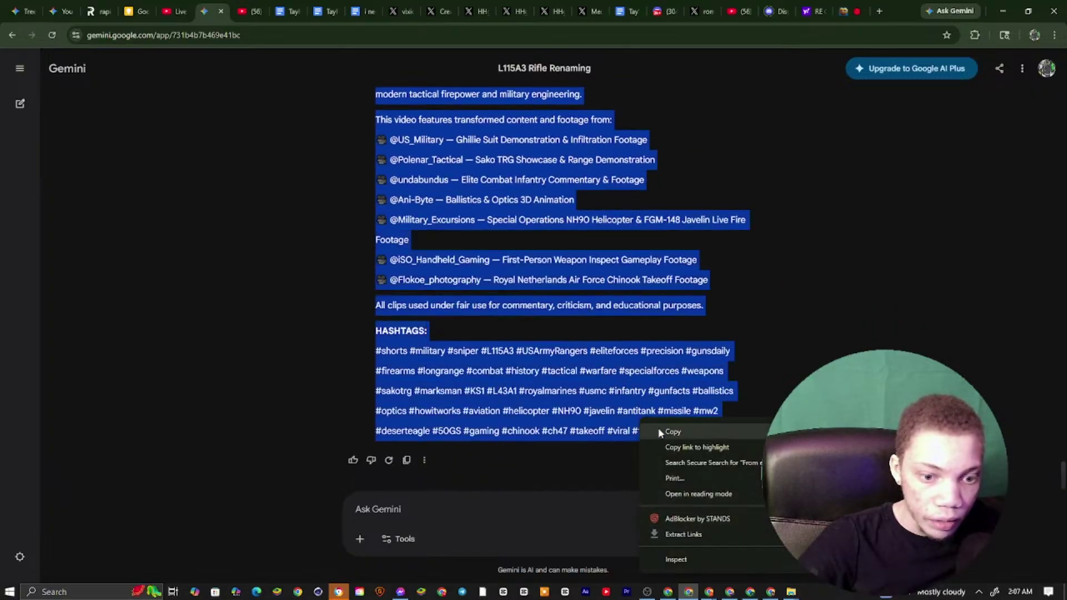
{"action": "left_click", "coordinate": [658, 428]}
{"action": "left_click", "coordinate": [708, 590]}
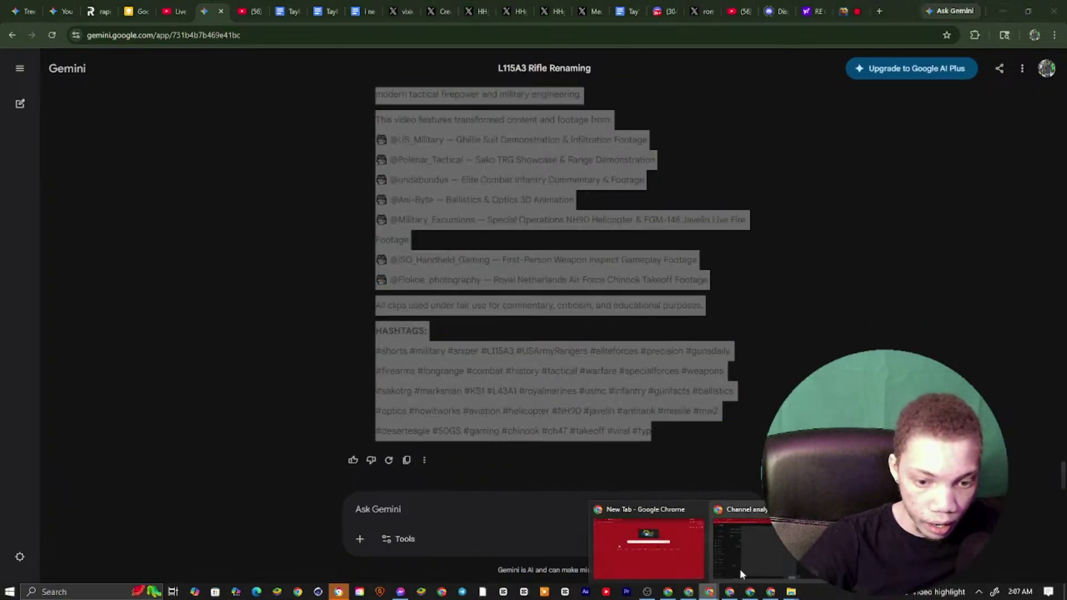
{"action": "left_click", "coordinate": [739, 569]}
{"action": "left_click", "coordinate": [416, 427]}
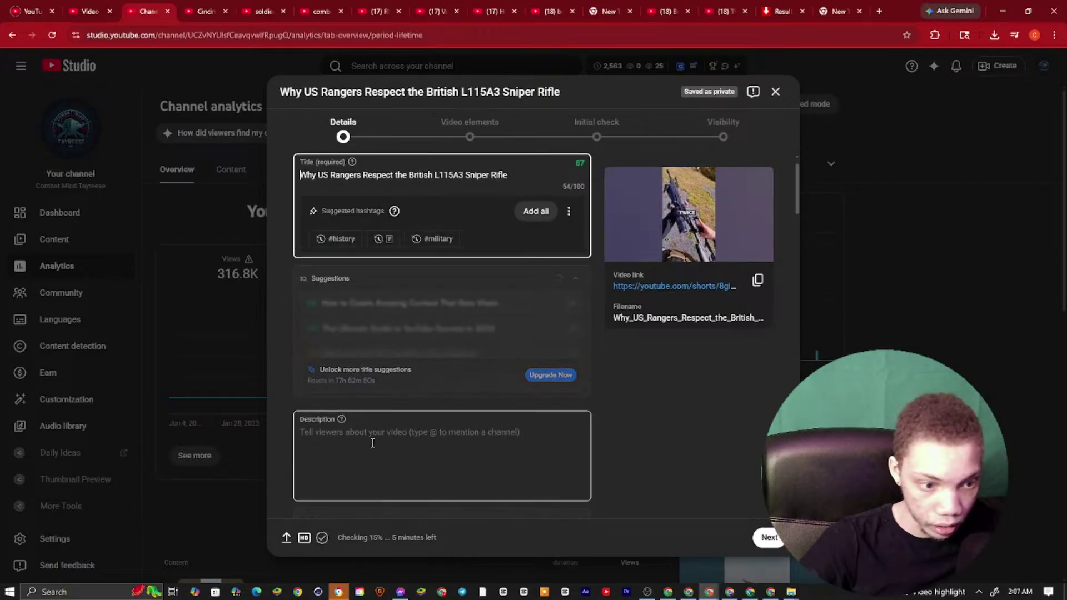
{"action": "right_click", "coordinate": [417, 439]}
{"action": "left_click", "coordinate": [415, 324]}
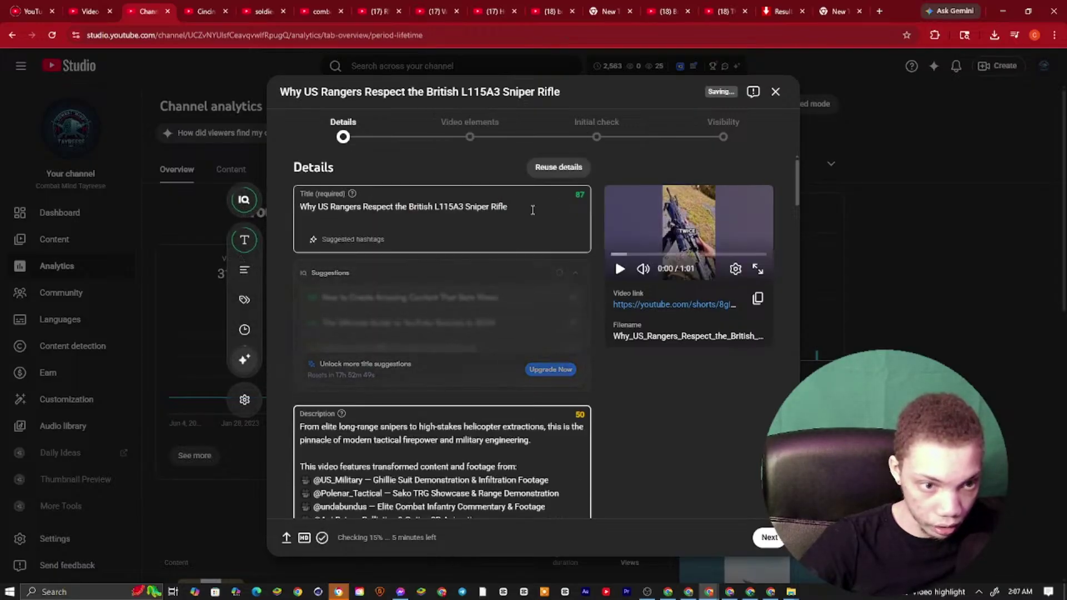
Copy the title "Why US Rangers Respect the British L115A3 Sniper Rifle" to the start of the description, on its own line
{"action": "triple_click", "coordinate": [396, 207]}
{"action": "right_click", "coordinate": [396, 211]}
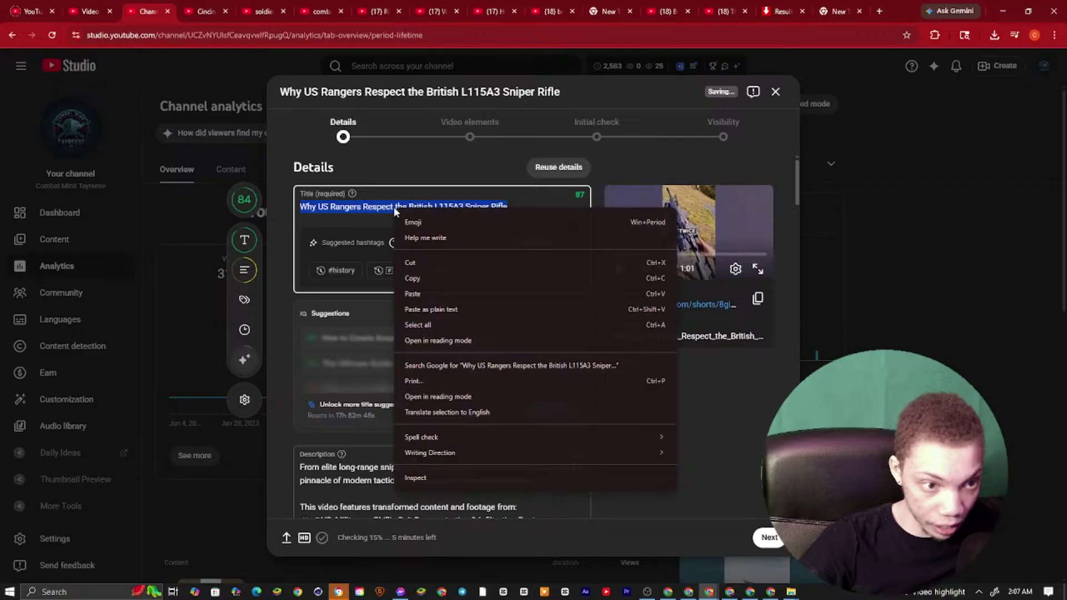
{"action": "left_click", "coordinate": [422, 278]}
{"action": "left_click", "coordinate": [305, 466]}
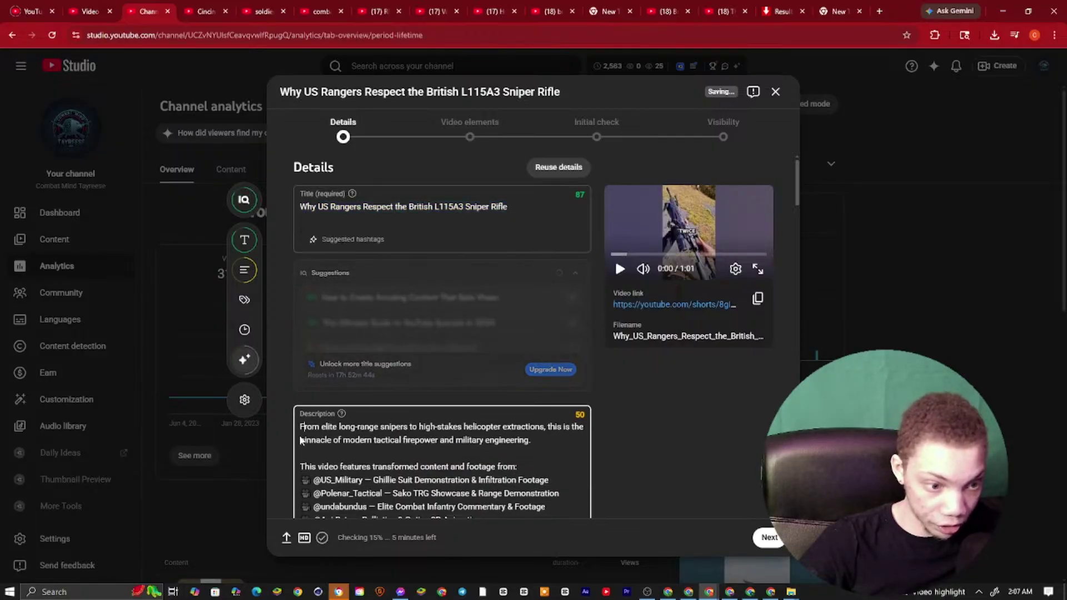
{"action": "right_click", "coordinate": [302, 428]}
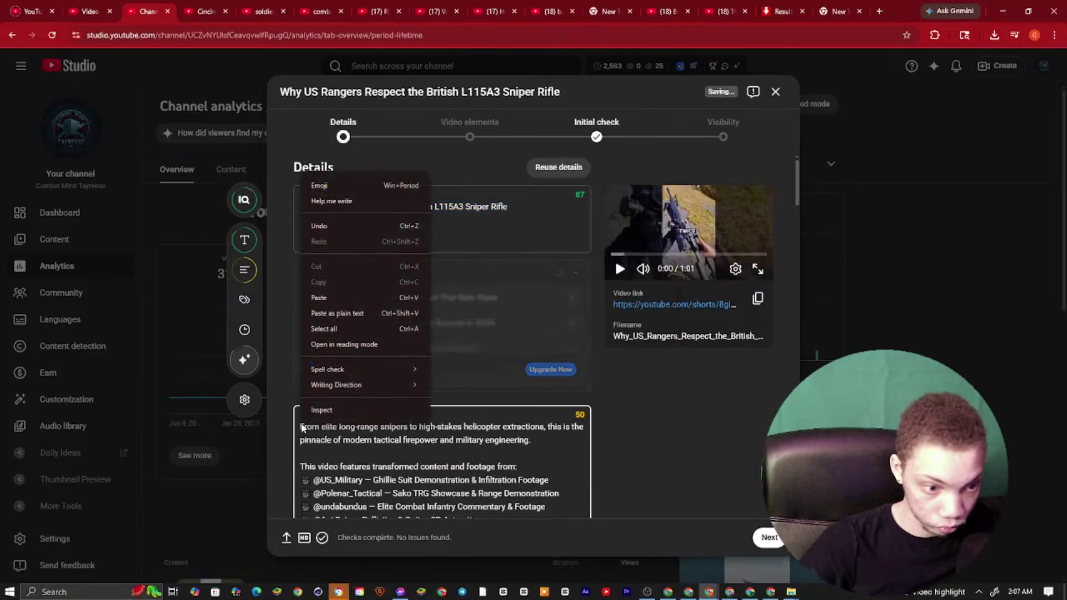
{"action": "left_click", "coordinate": [340, 294]}
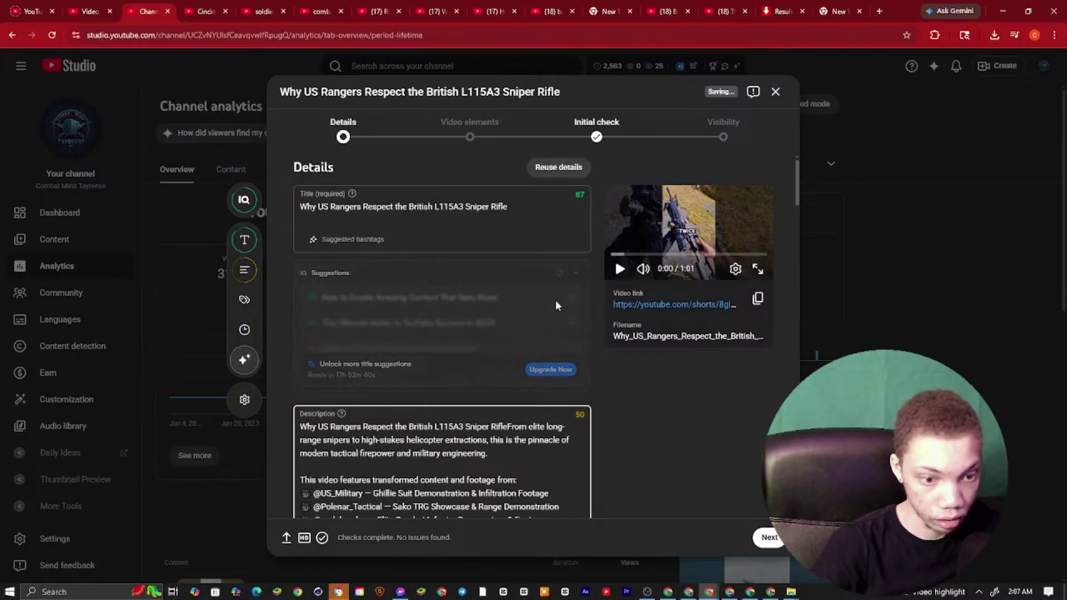
{"action": "key", "text": "Return"}
Review the remaining details settings, set the short's visibility to Public, publish it and dismiss the published dialog
{"action": "scroll", "coordinate": [678, 374], "scroll_direction": "down", "scroll_amount": 15}
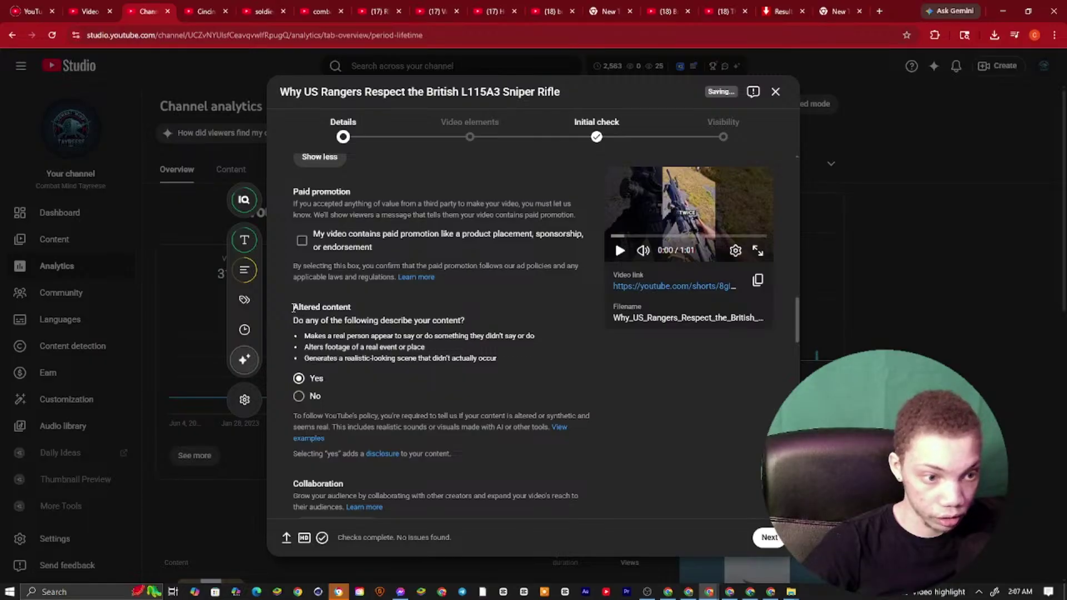
{"action": "left_click_drag", "start_coordinate": [293, 308], "coordinate": [530, 387]}
{"action": "scroll", "coordinate": [357, 261], "scroll_direction": "up", "scroll_amount": 4}
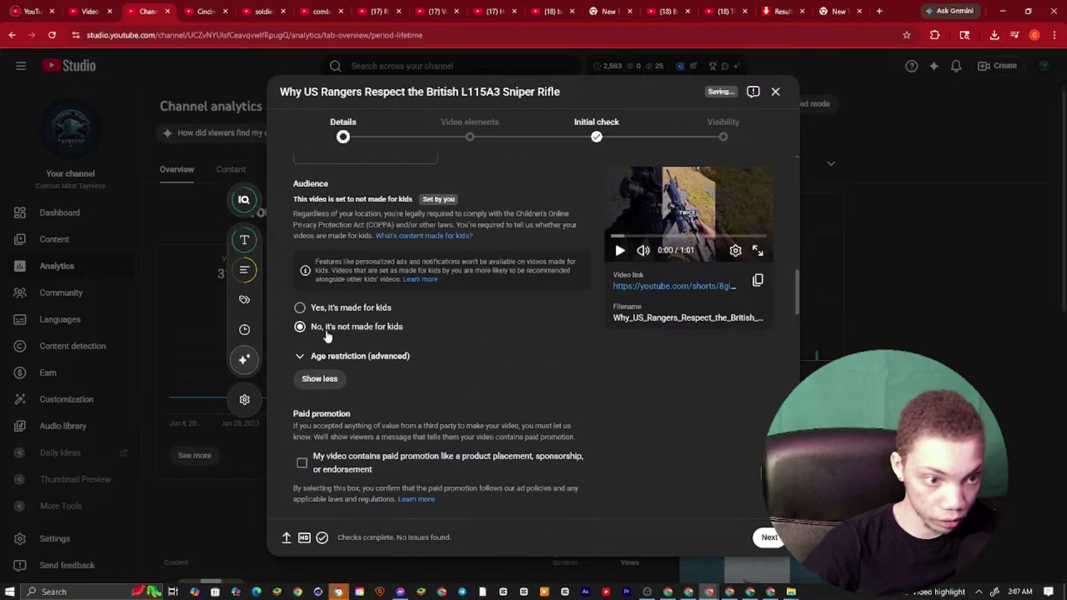
{"action": "scroll", "coordinate": [485, 327], "scroll_direction": "down", "scroll_amount": 12}
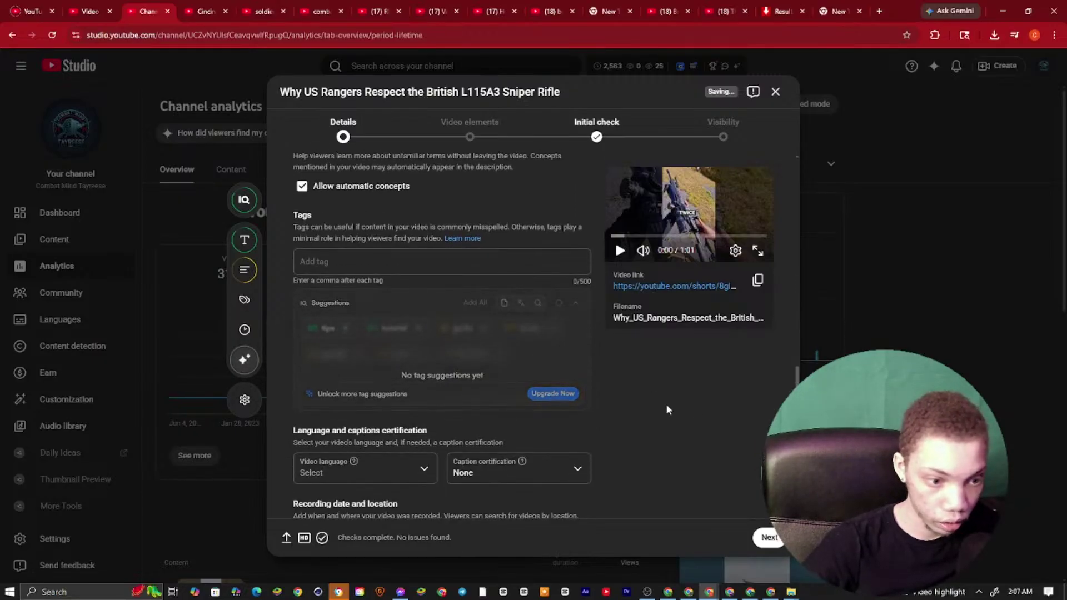
{"action": "scroll", "coordinate": [341, 478], "scroll_direction": "down", "scroll_amount": 8}
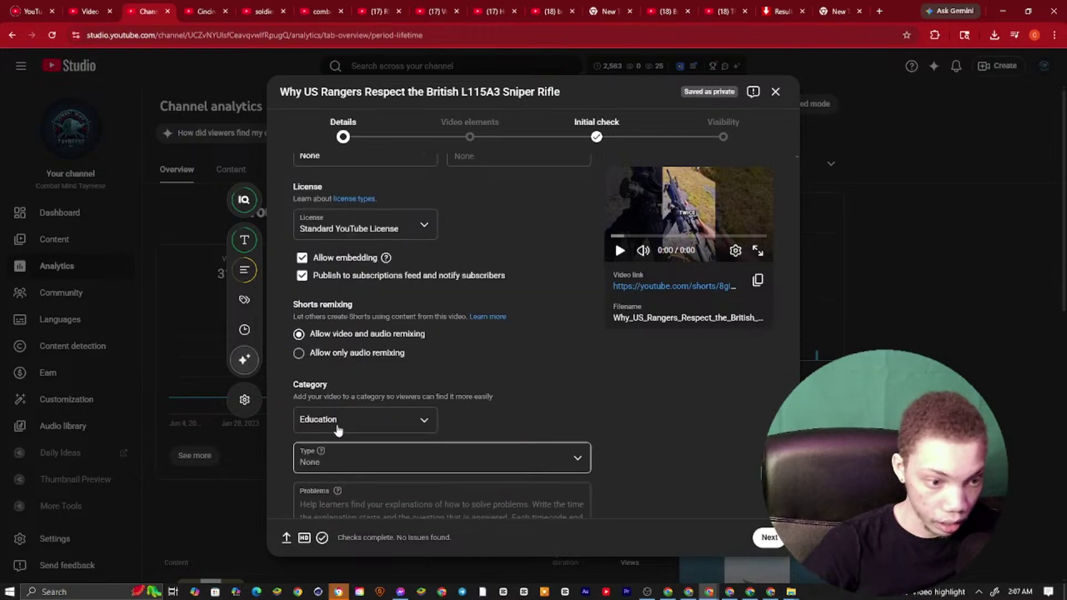
{"action": "scroll", "coordinate": [395, 245], "scroll_direction": "up", "scroll_amount": 3}
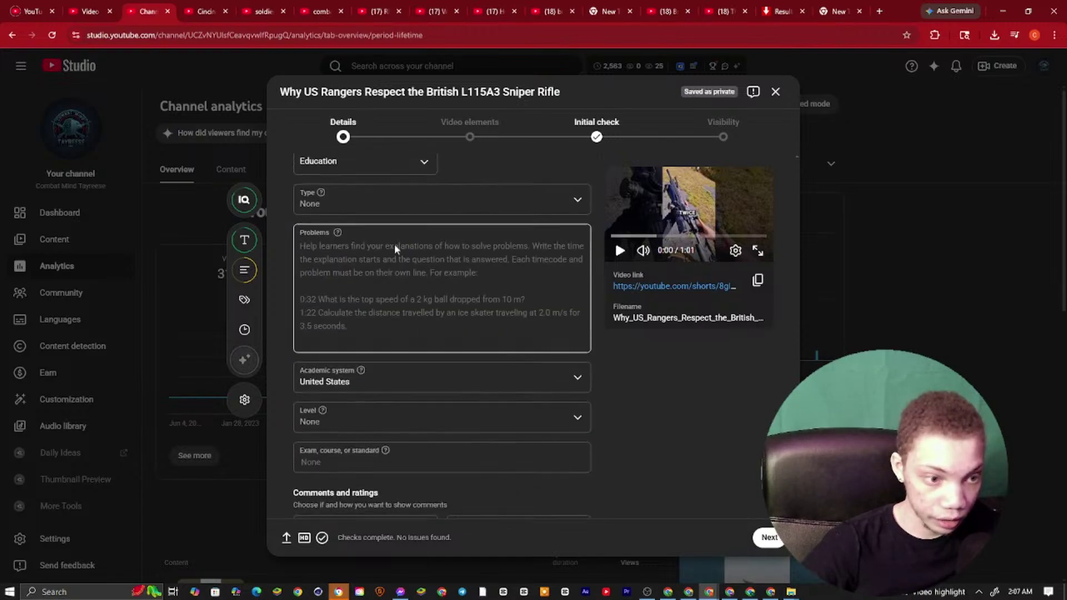
{"action": "left_click", "coordinate": [768, 537]}
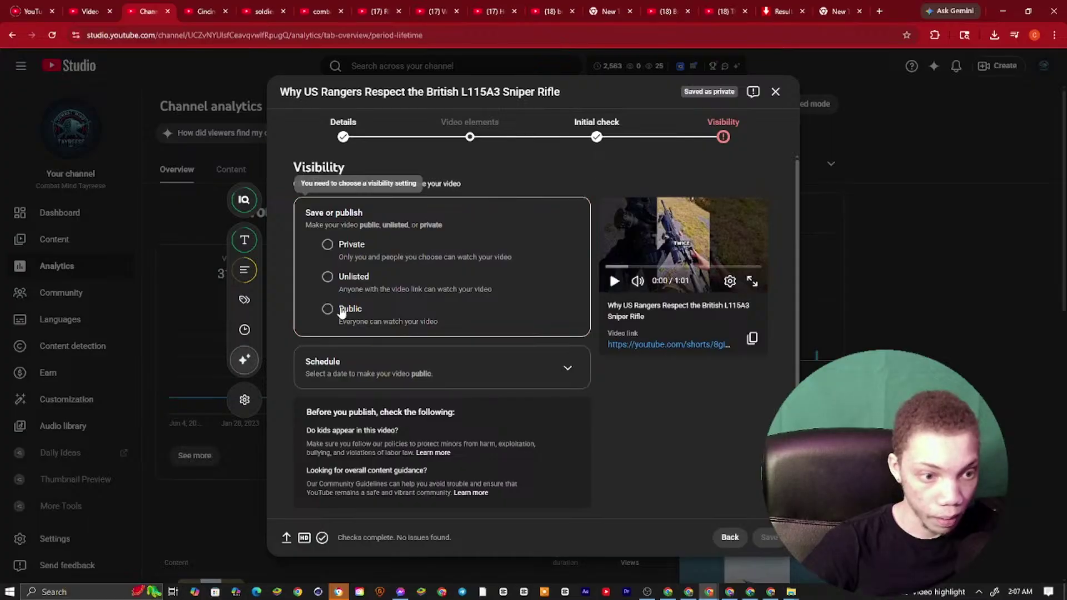
{"action": "left_click", "coordinate": [340, 310]}
{"action": "left_click", "coordinate": [775, 539]}
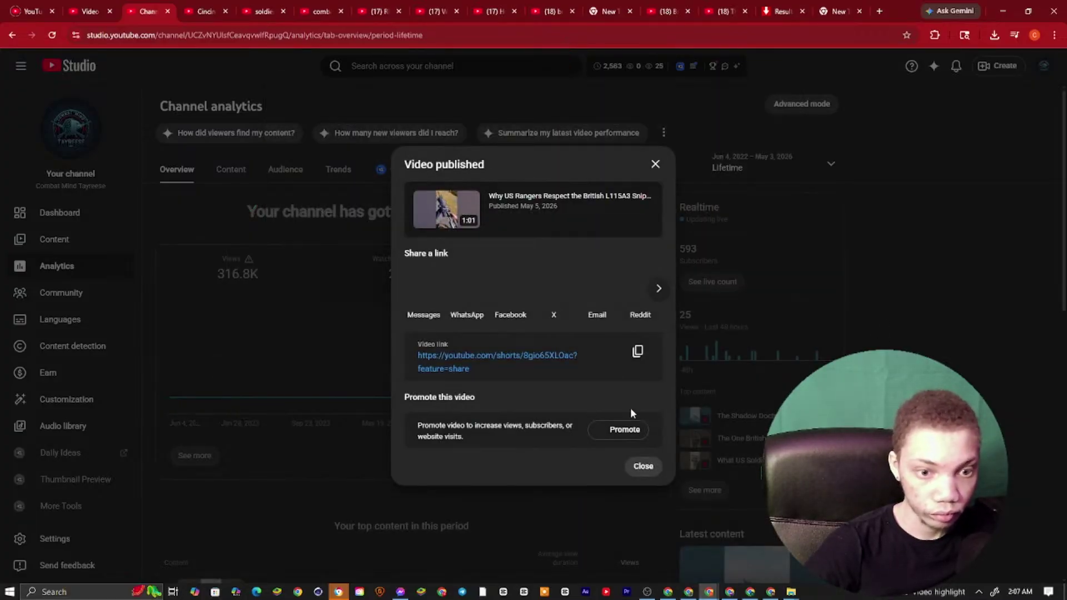
{"action": "left_click", "coordinate": [642, 465]}
Open the details of the newly published L115A3 short from the channel's Shorts list
{"action": "left_click", "coordinate": [71, 245]}
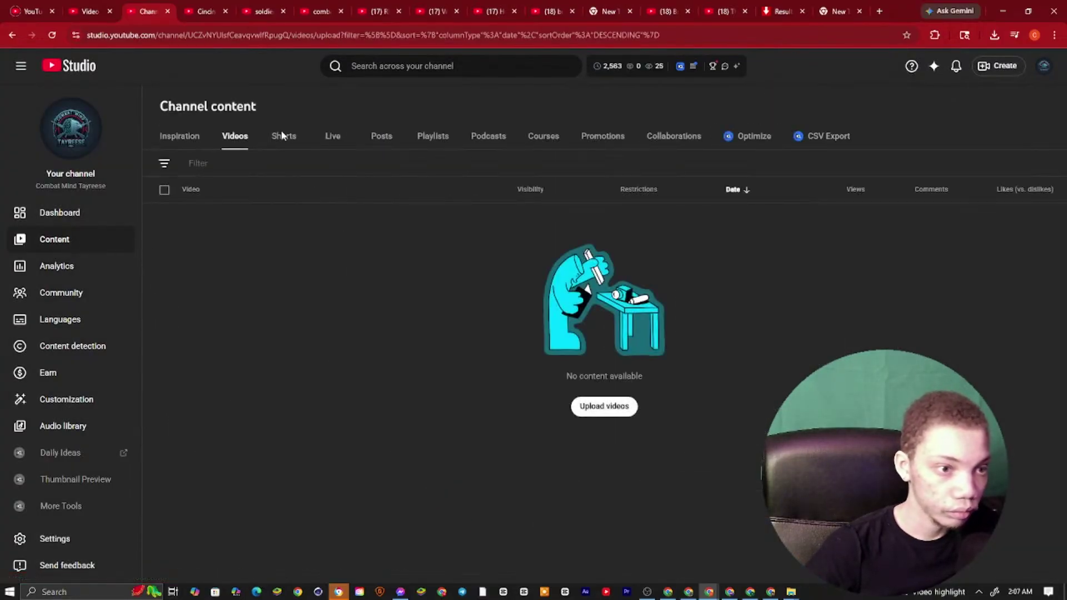
{"action": "left_click", "coordinate": [283, 138]}
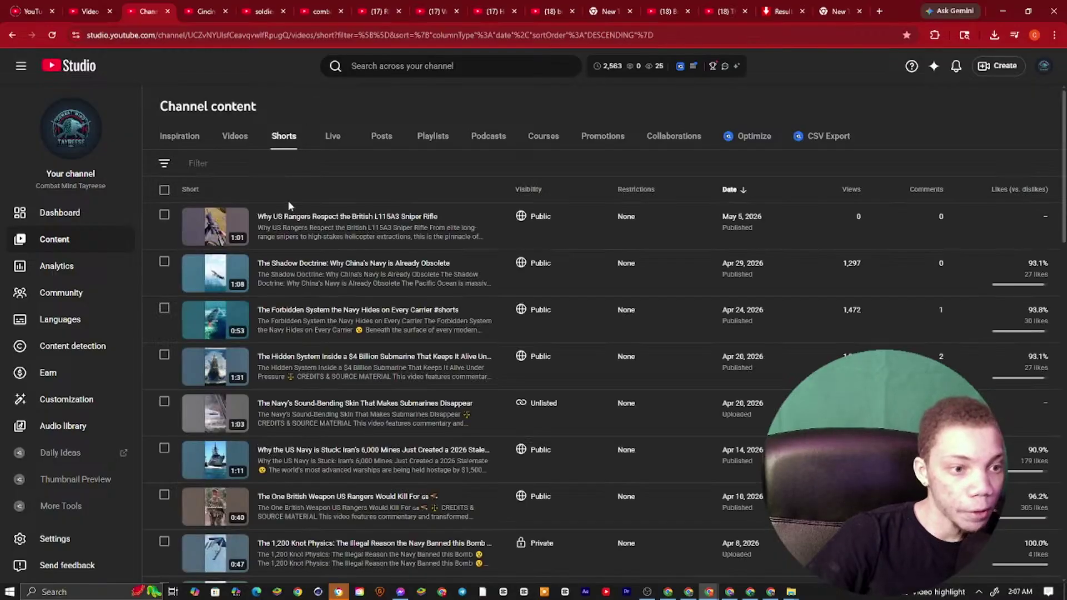
{"action": "left_click", "coordinate": [295, 221]}
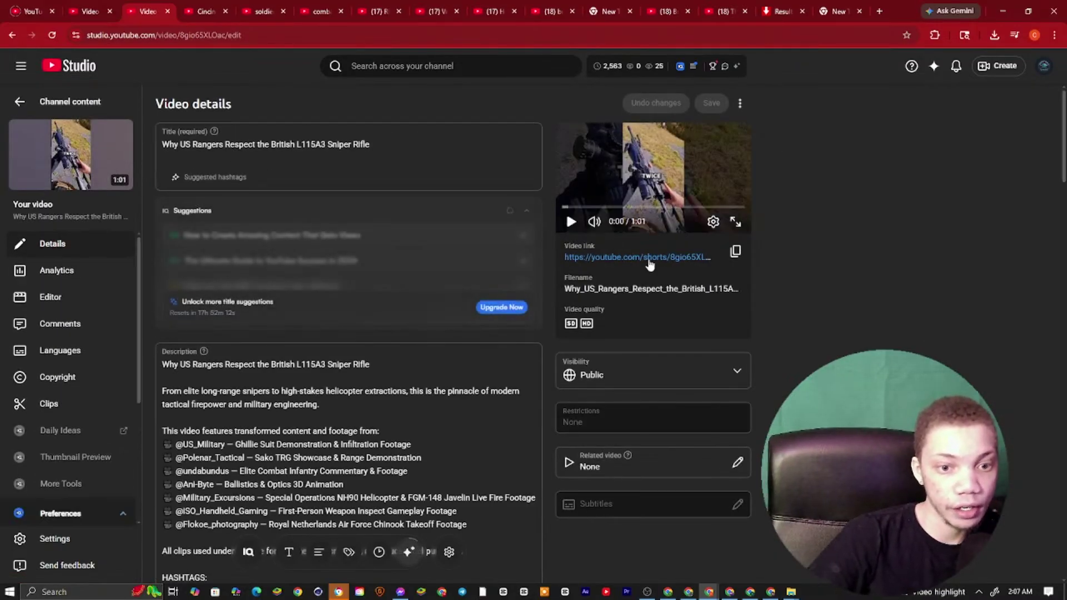
Check the short's analytics overview and engagement, and return to its video details
{"action": "left_click", "coordinate": [93, 282]}
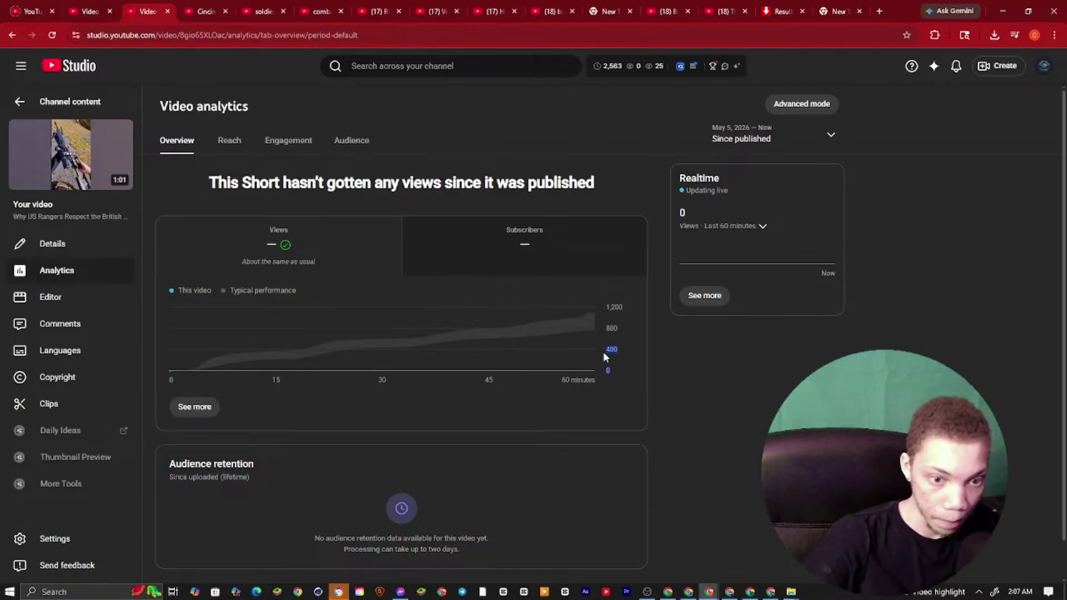
{"action": "triple_click", "coordinate": [419, 317]}
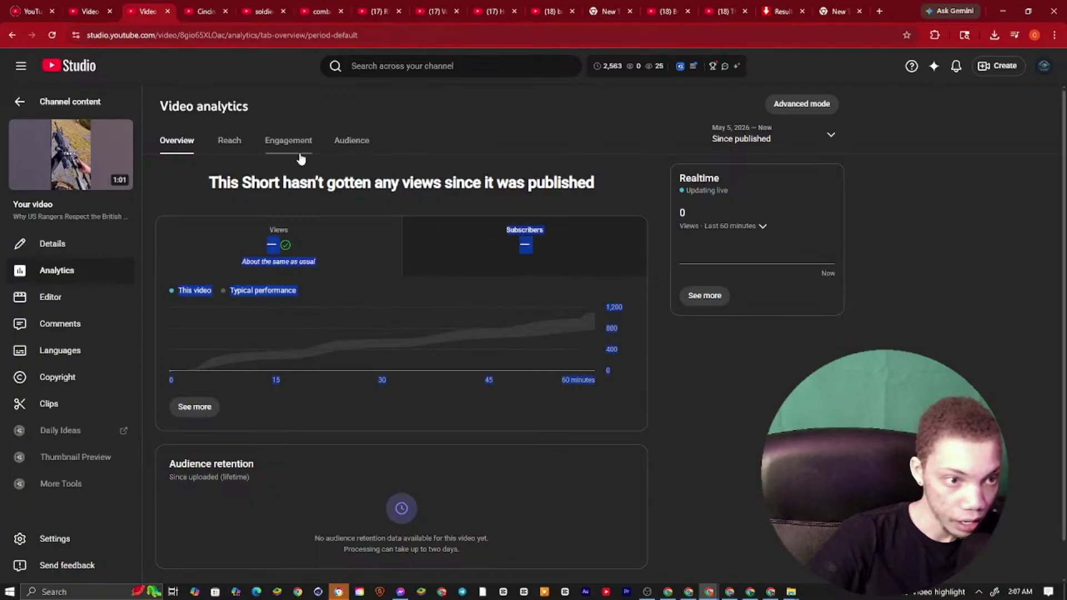
{"action": "left_click", "coordinate": [291, 142]}
{"action": "left_click", "coordinate": [97, 253]}
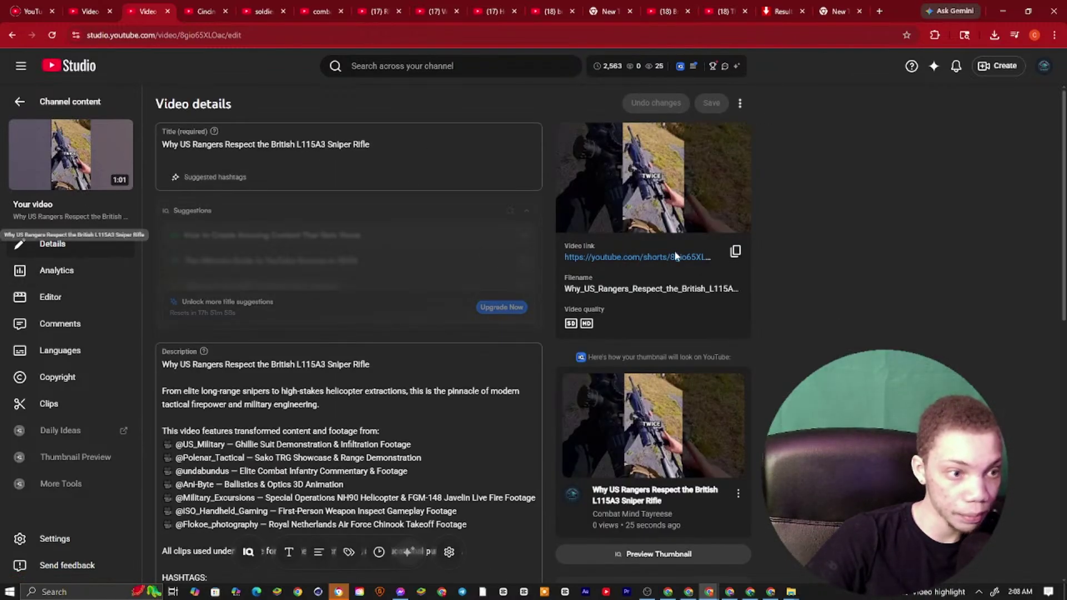
Open the published short from its video link, and load the same link in a new incognito window
{"action": "left_click", "coordinate": [665, 258]}
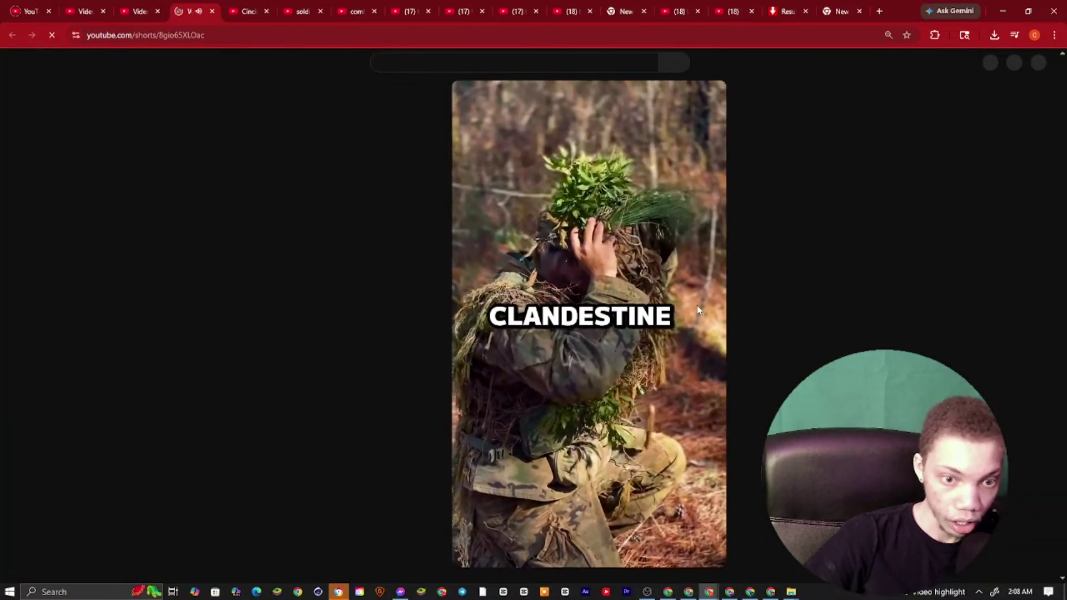
{"action": "right_click", "coordinate": [661, 271]}
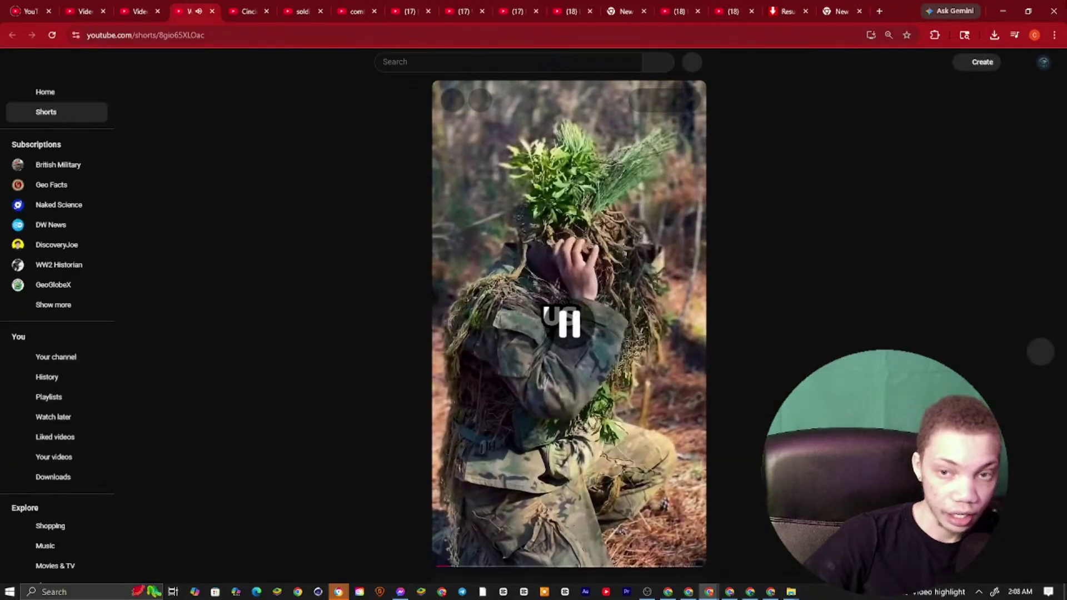
{"action": "left_click", "coordinate": [1053, 35]}
{"action": "left_click", "coordinate": [964, 118]}
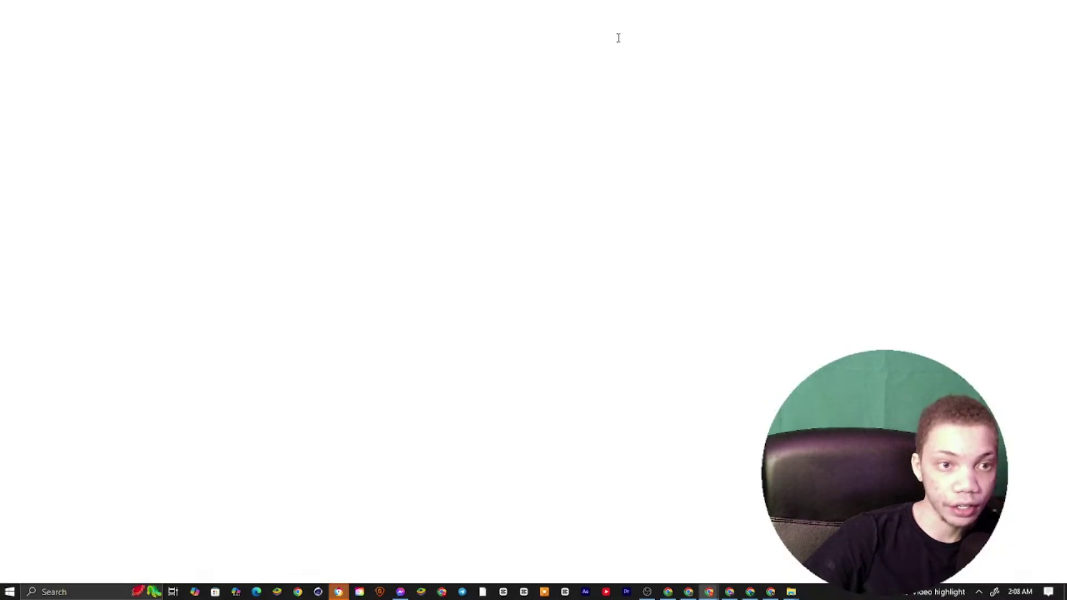
{"action": "right_click", "coordinate": [619, 36]}
{"action": "left_click", "coordinate": [651, 134]}
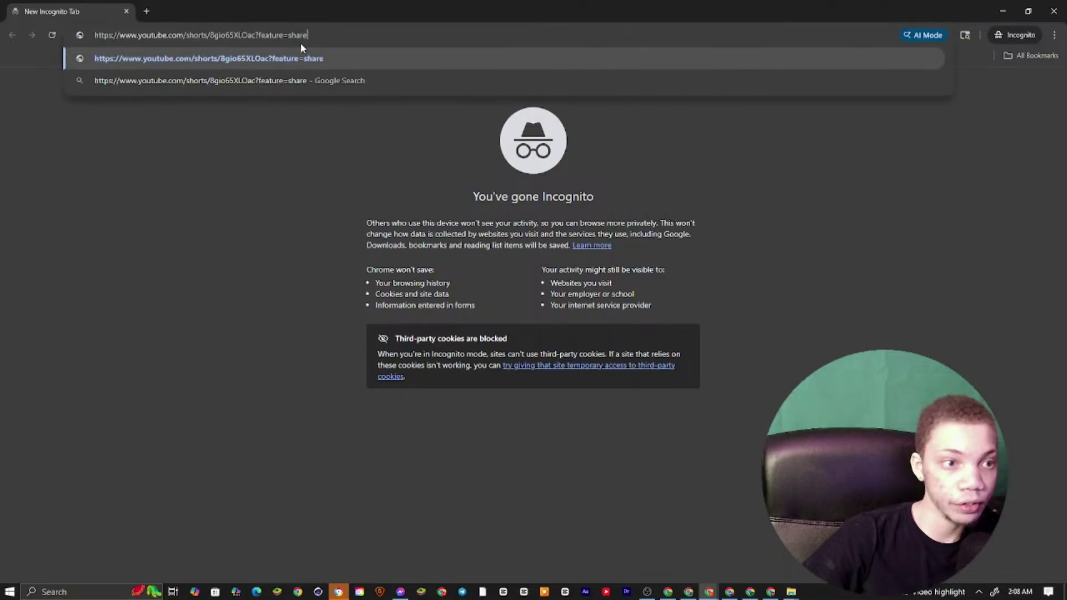
{"action": "left_click", "coordinate": [299, 58]}
Duplicate the short's incognito tab until four copies are open, and switch to the third copy
{"action": "right_click", "coordinate": [45, 10]}
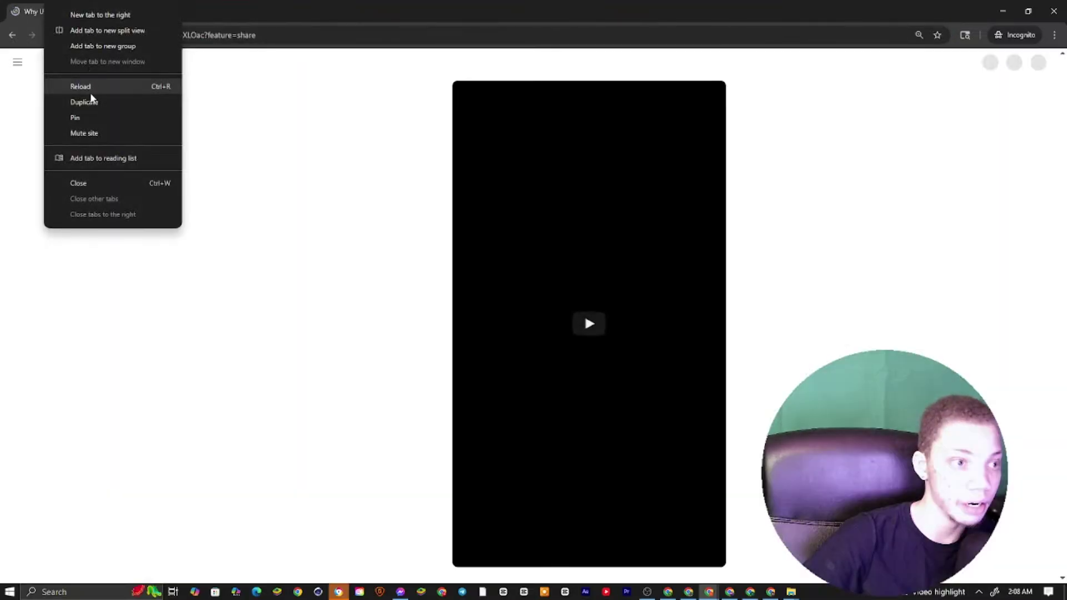
{"action": "left_click", "coordinate": [92, 100]}
{"action": "right_click", "coordinate": [162, 10]}
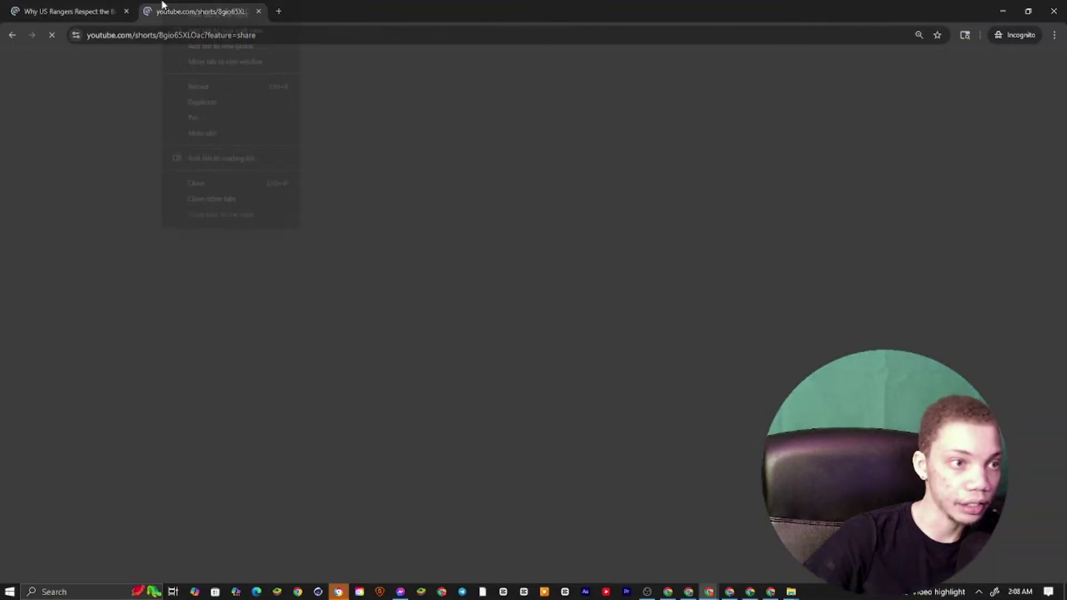
{"action": "left_click", "coordinate": [215, 8]}
{"action": "right_click", "coordinate": [216, 9]}
{"action": "left_click", "coordinate": [260, 102]}
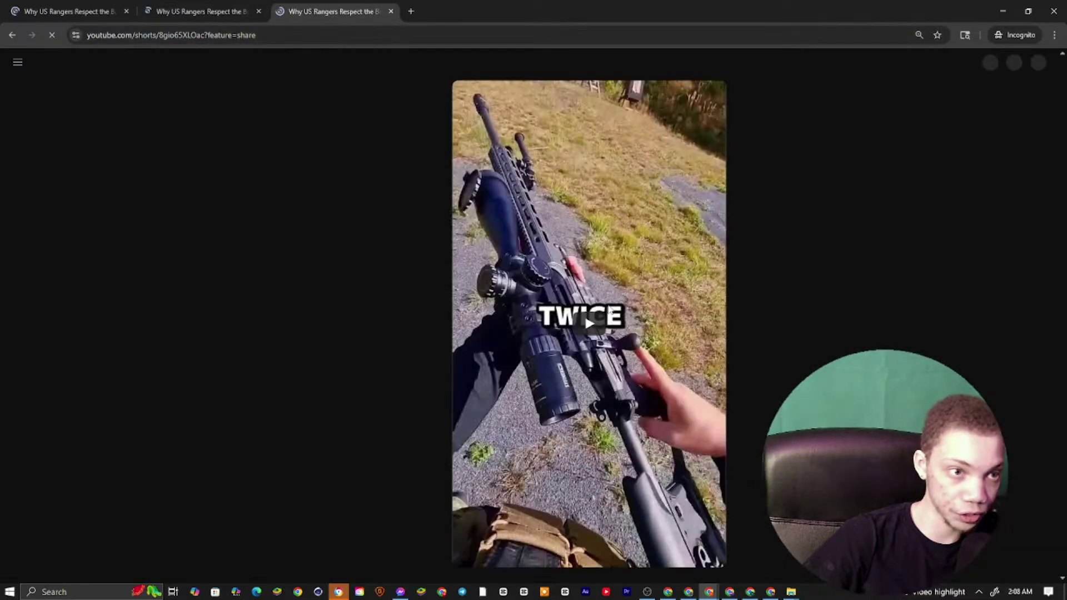
{"action": "right_click", "coordinate": [311, 11]}
{"action": "left_click", "coordinate": [369, 117]}
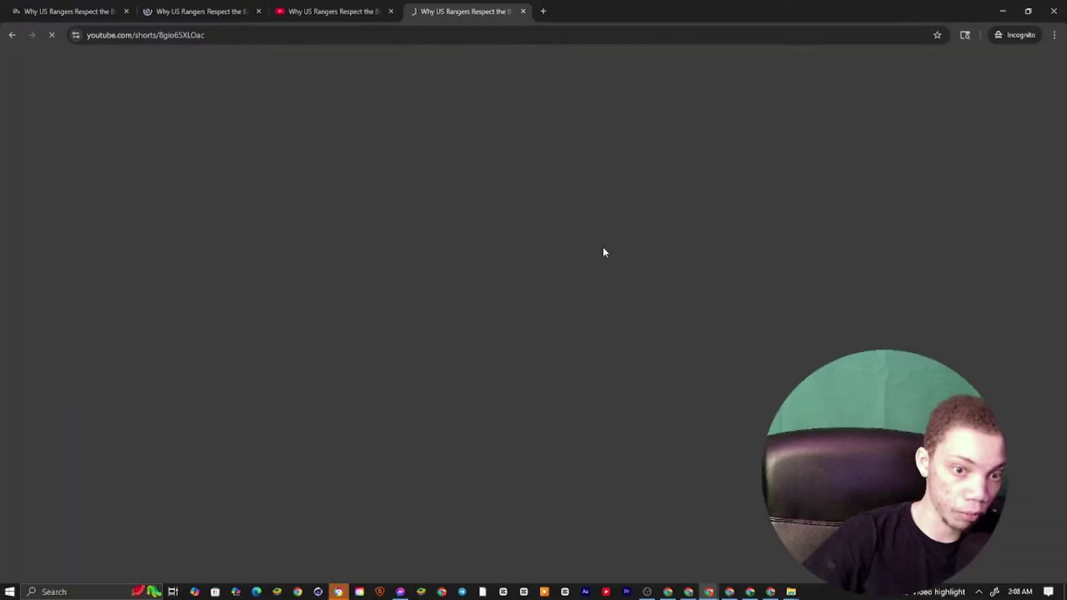
{"action": "left_click_drag", "start_coordinate": [479, 5], "coordinate": [168, 6]}
{"action": "left_click_drag", "start_coordinate": [485, 4], "coordinate": [300, 5]}
{"action": "right_click", "coordinate": [527, 151]}
{"action": "left_click", "coordinate": [563, 184]}
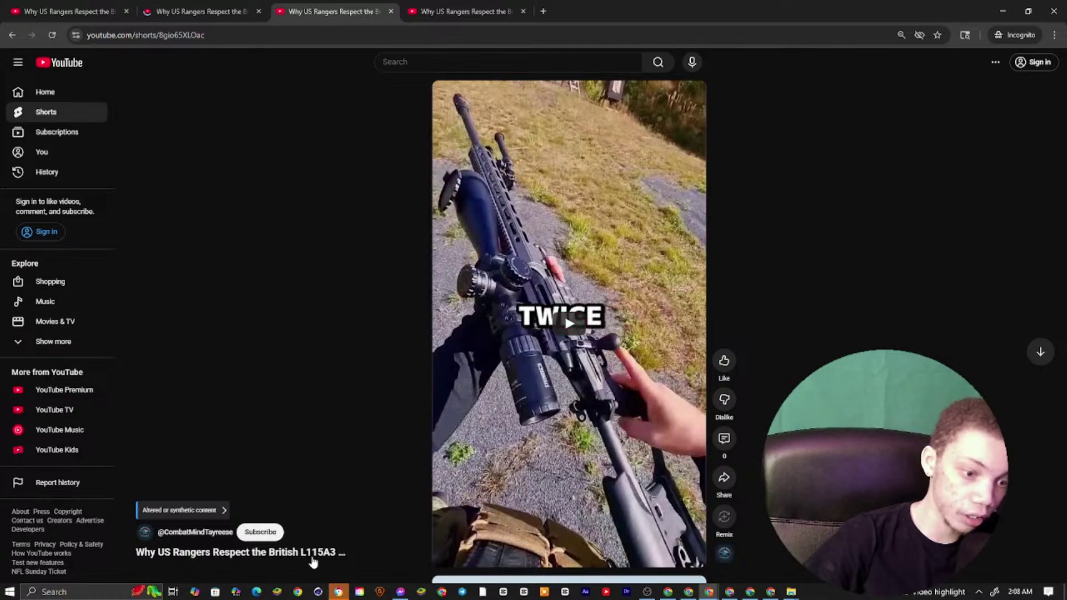
Open the short's full description in the incognito copy to check it, and minimize the incognito window
{"action": "left_click", "coordinate": [313, 552]}
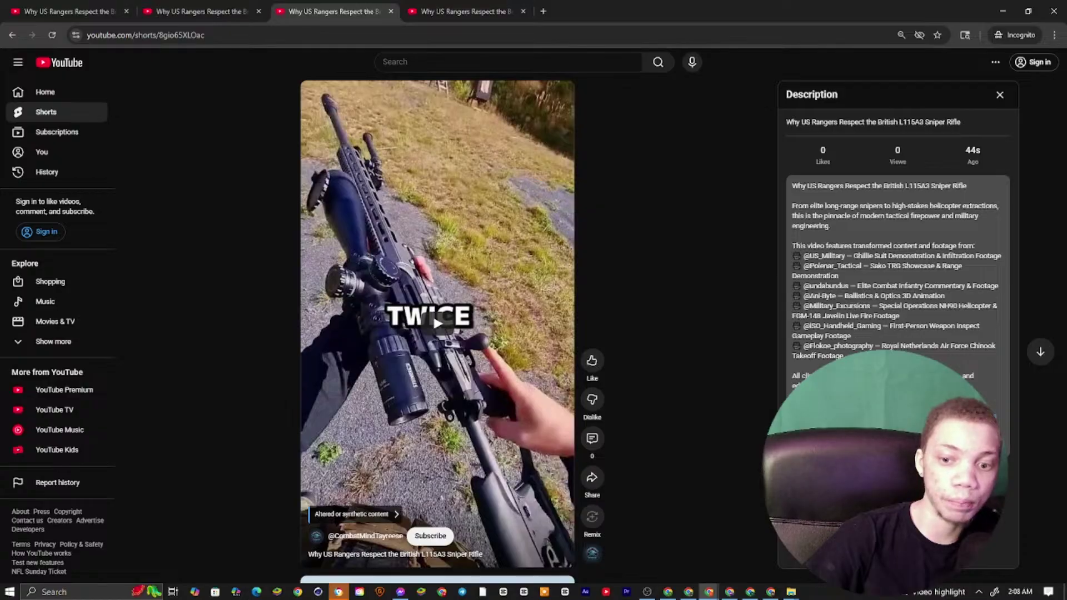
{"action": "left_click", "coordinate": [1002, 11]}
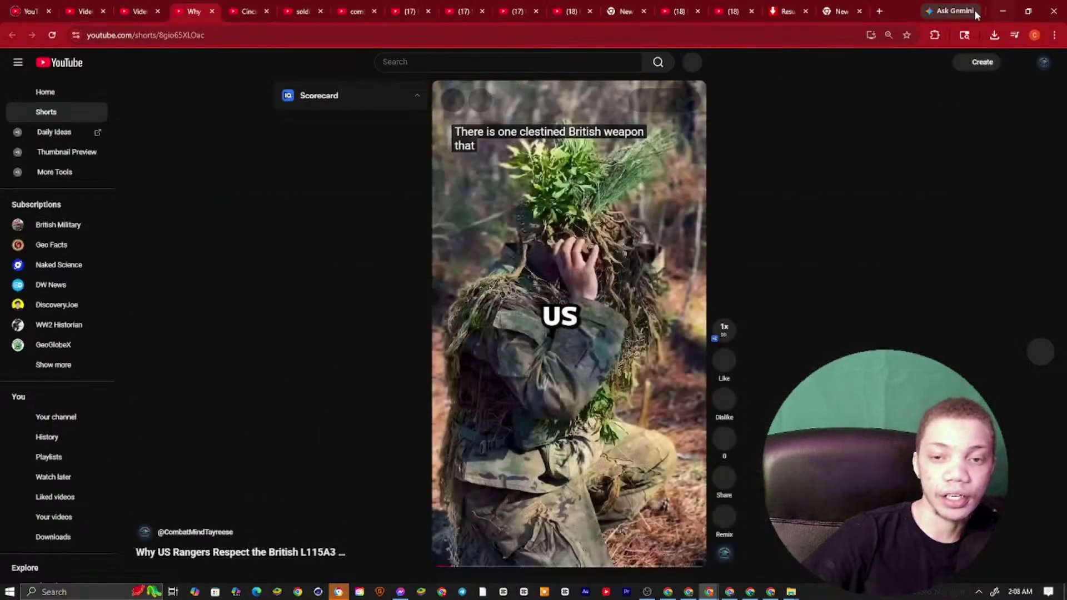
Find the iRunTayreese profile in the Chrome profile list and switch to its browser window
{"action": "left_click", "coordinate": [1032, 35]}
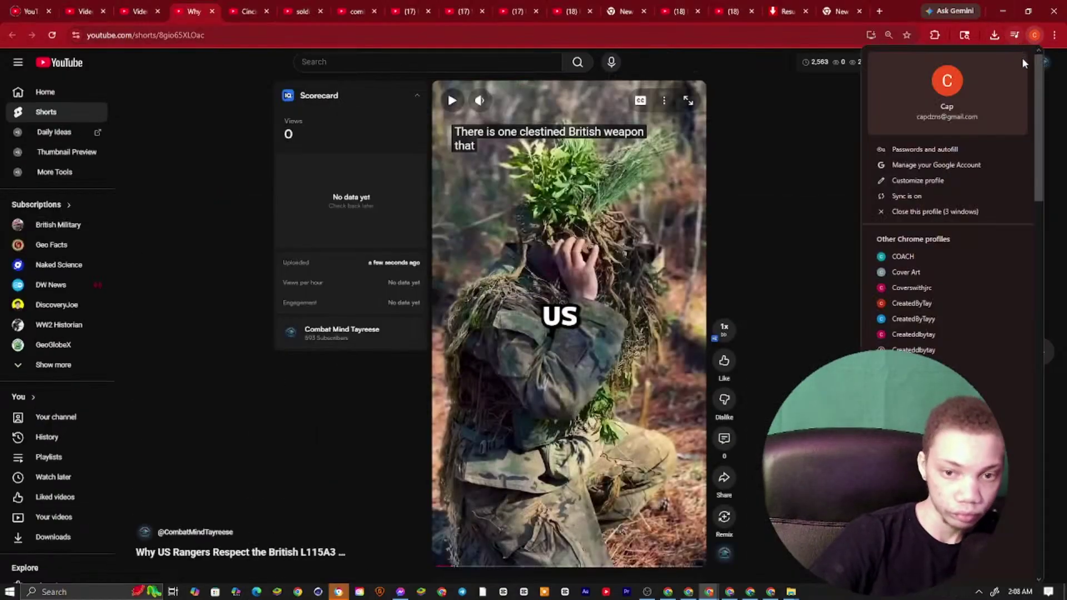
{"action": "scroll", "coordinate": [945, 178], "scroll_direction": "down", "scroll_amount": 8}
{"action": "scroll", "coordinate": [919, 189], "scroll_direction": "up", "scroll_amount": 10}
{"action": "scroll", "coordinate": [907, 168], "scroll_direction": "down", "scroll_amount": 20}
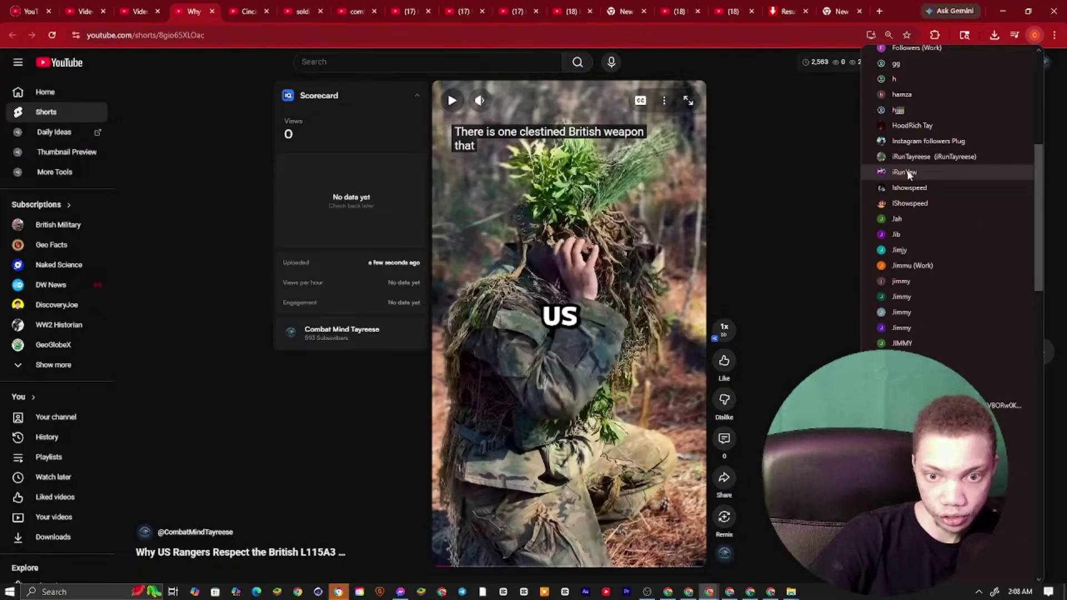
{"action": "scroll", "coordinate": [926, 211], "scroll_direction": "up", "scroll_amount": 5}
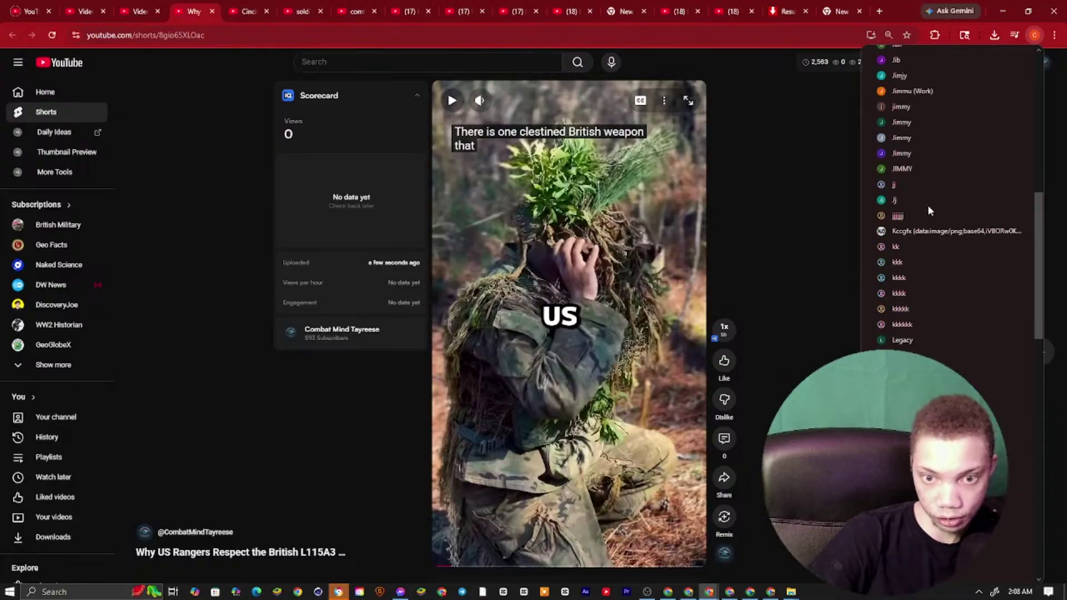
{"action": "scroll", "coordinate": [934, 261], "scroll_direction": "down", "scroll_amount": 3}
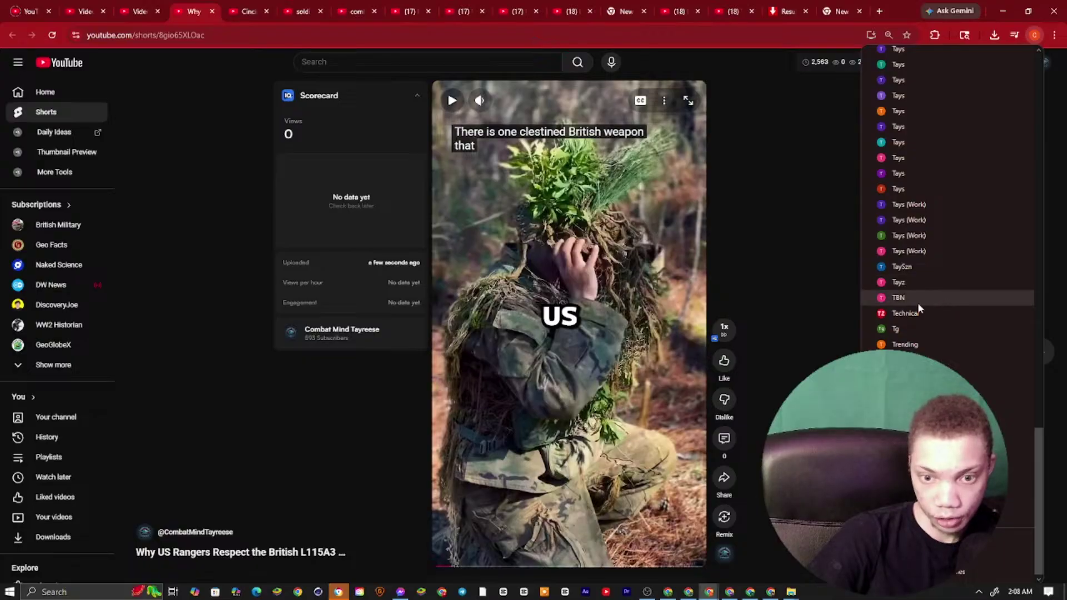
{"action": "scroll", "coordinate": [917, 311], "scroll_direction": "up", "scroll_amount": 10}
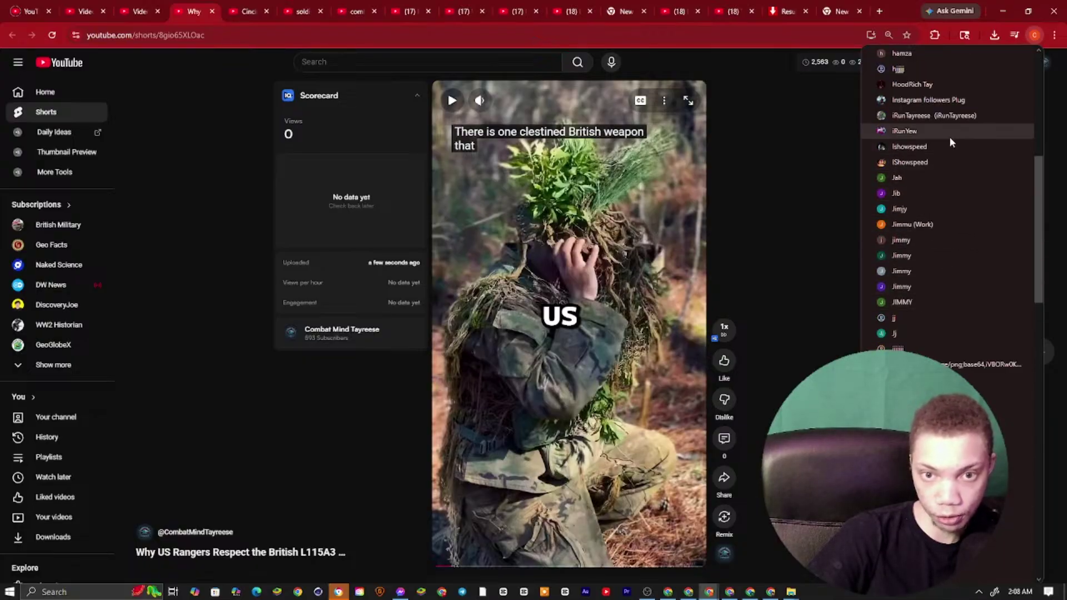
{"action": "left_click", "coordinate": [924, 115]}
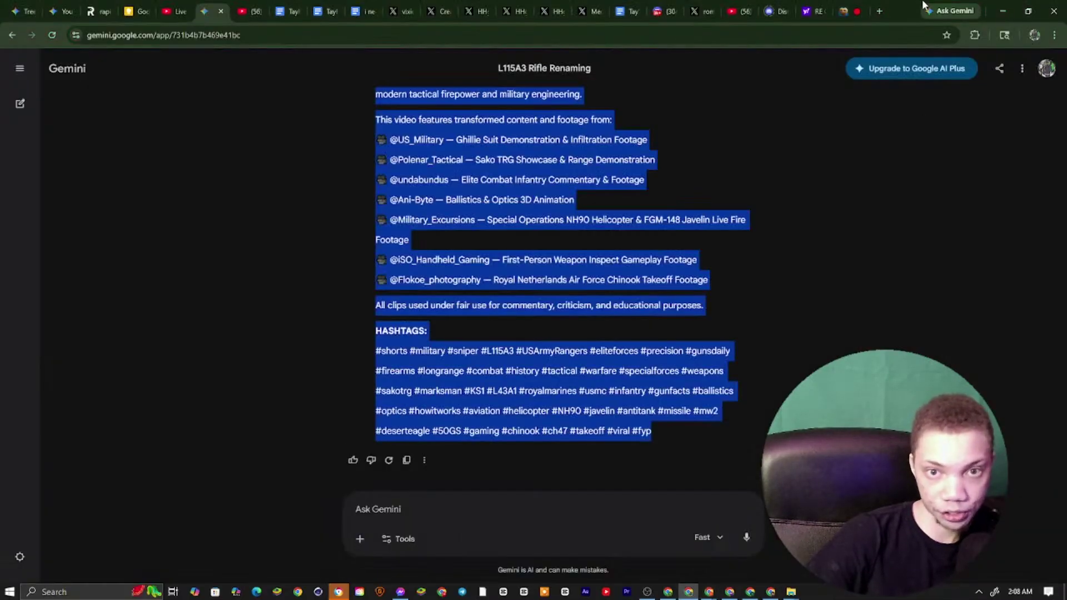
Open a new tab and move it between the two Google Docs tabs near the front
{"action": "left_click", "coordinate": [878, 10]}
{"action": "left_click_drag", "start_coordinate": [839, 10], "coordinate": [305, 8]}
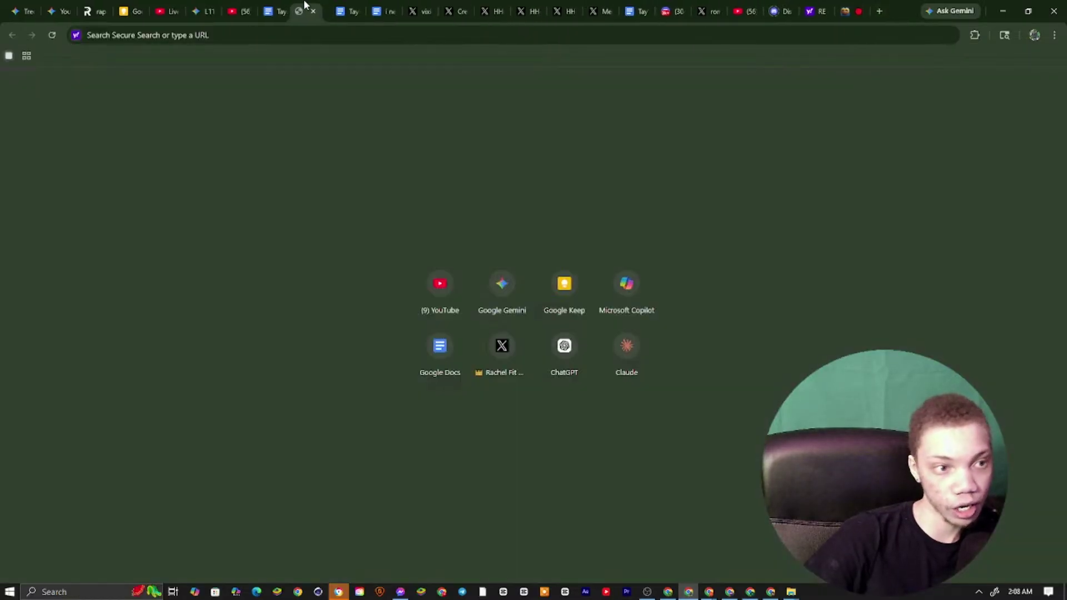
{"action": "left_click", "coordinate": [274, 10]}
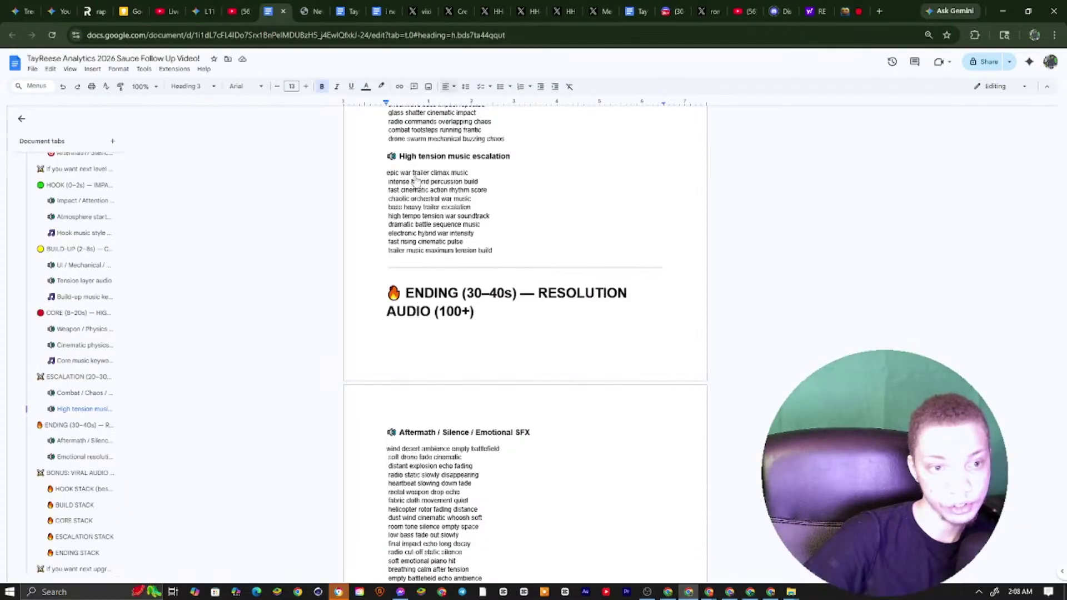
{"action": "scroll", "coordinate": [557, 266], "scroll_direction": "up", "scroll_amount": 3}
{"action": "left_click", "coordinate": [326, 7]}
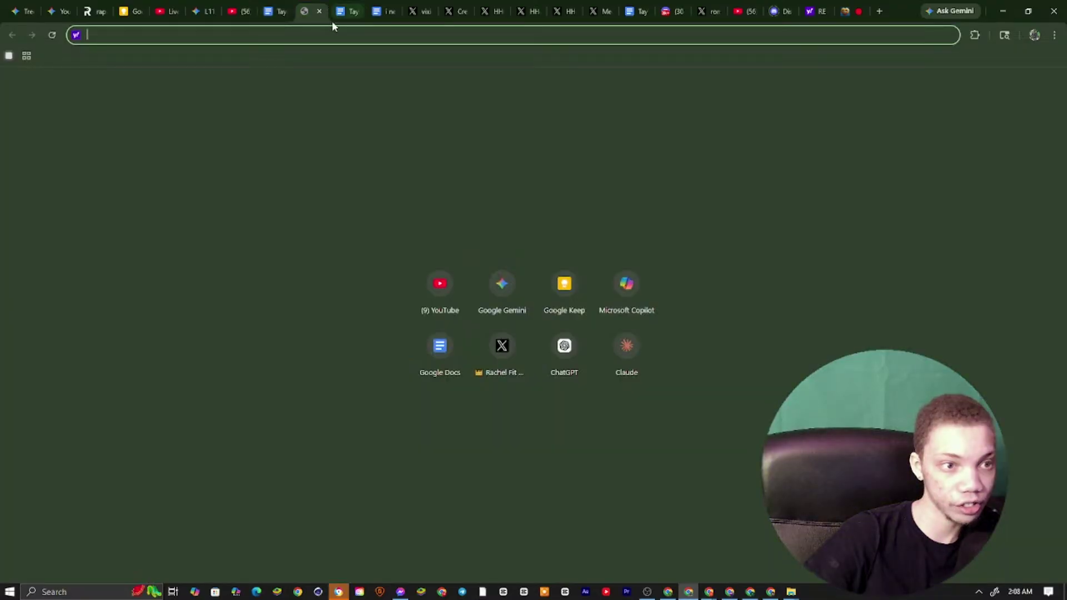
{"action": "left_click", "coordinate": [334, 6]}
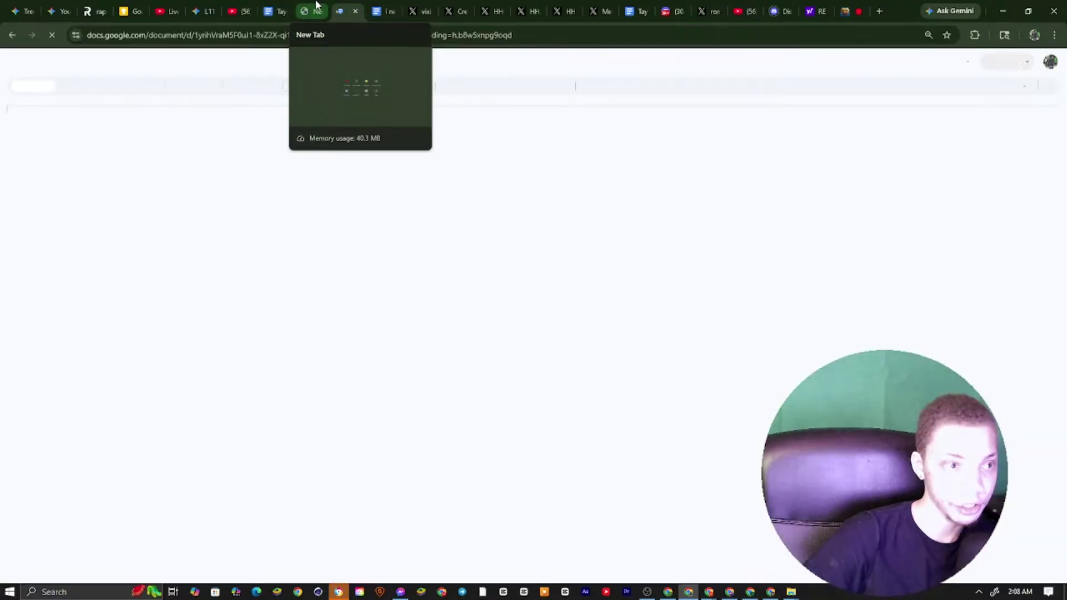
{"action": "left_click", "coordinate": [315, 6]}
{"action": "key", "text": "ctrl+shift+Tab"}
{"action": "key", "text": "ctrl+shift+Tab"}
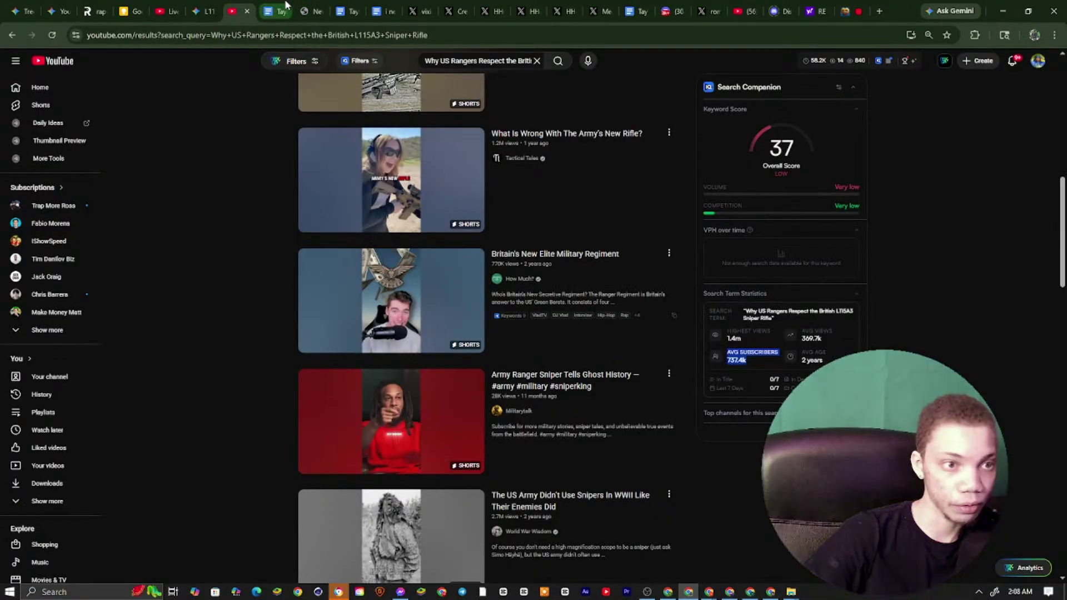
{"action": "key", "text": "ctrl+Tab"}
Load the copied short link in the new tab and move that tab beside the Google Keep tab
{"action": "left_click", "coordinate": [315, 7]}
{"action": "right_click", "coordinate": [315, 36]}
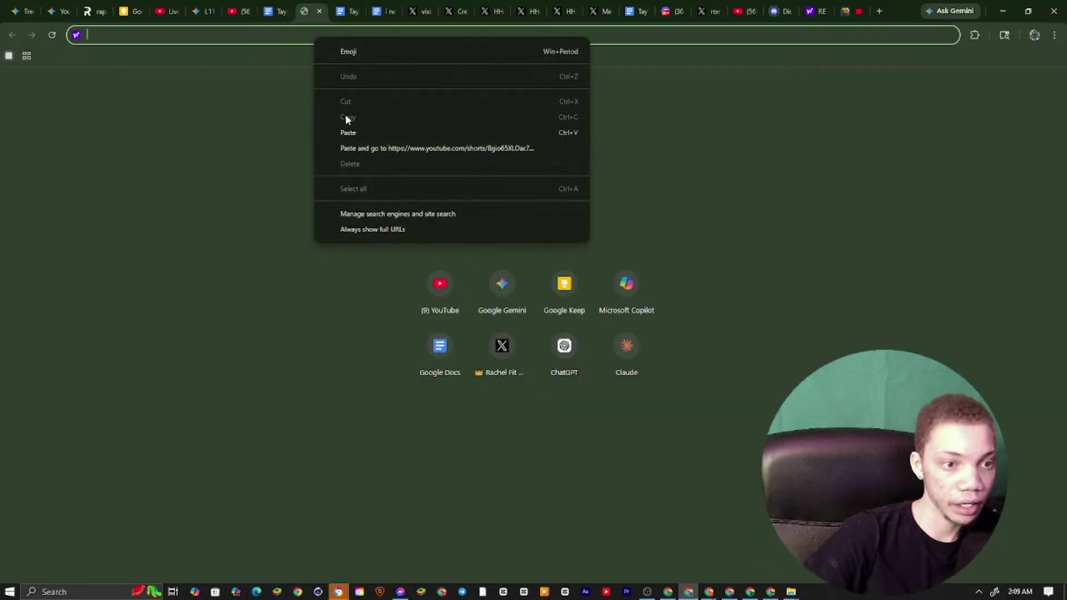
{"action": "left_click", "coordinate": [340, 128]}
{"action": "left_click", "coordinate": [185, 55]}
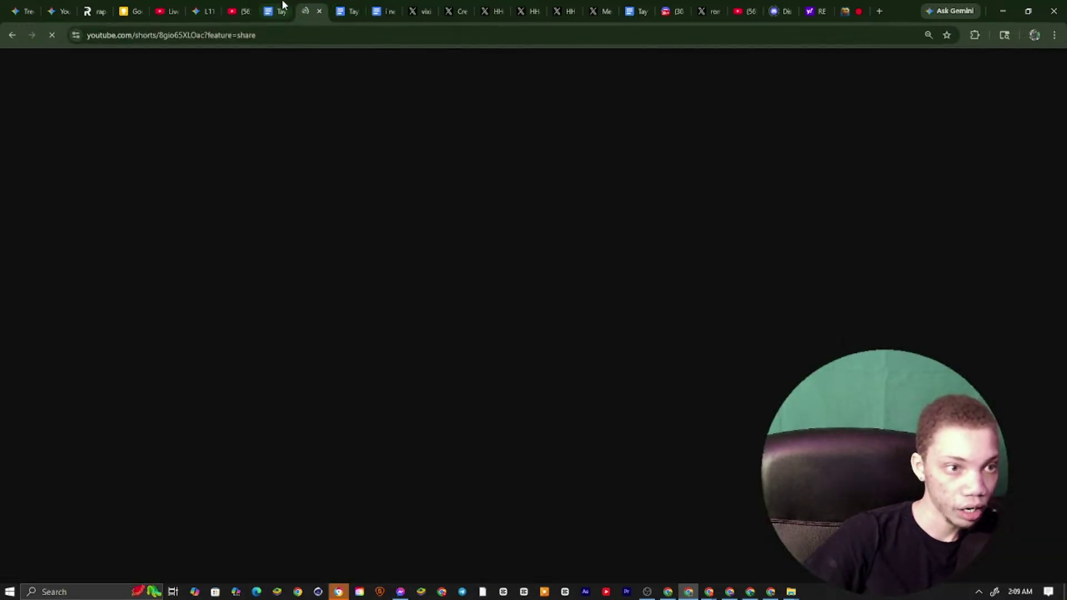
{"action": "left_click_drag", "start_coordinate": [300, 10], "coordinate": [170, 4]}
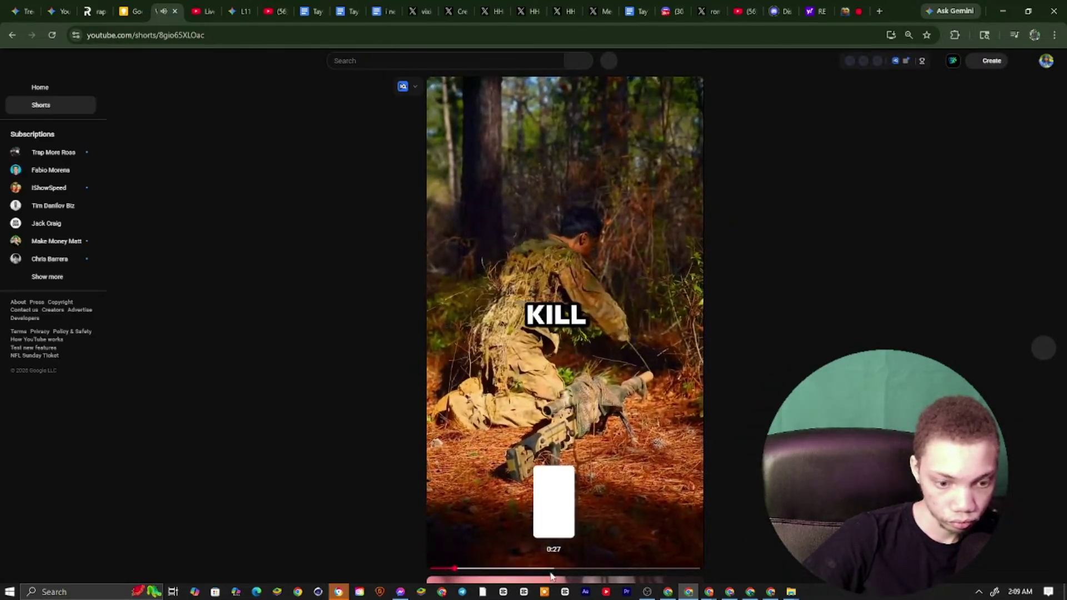
Skip ahead to about 0:26 in the L115A3 short, pause it, and like it
{"action": "left_click", "coordinate": [550, 569]}
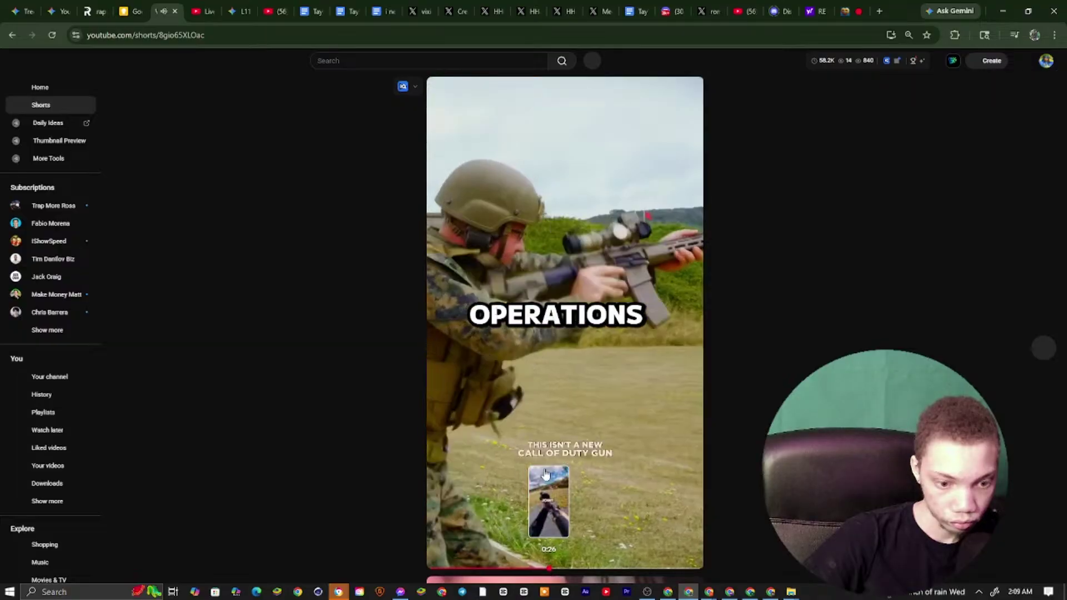
{"action": "left_click", "coordinate": [661, 412]}
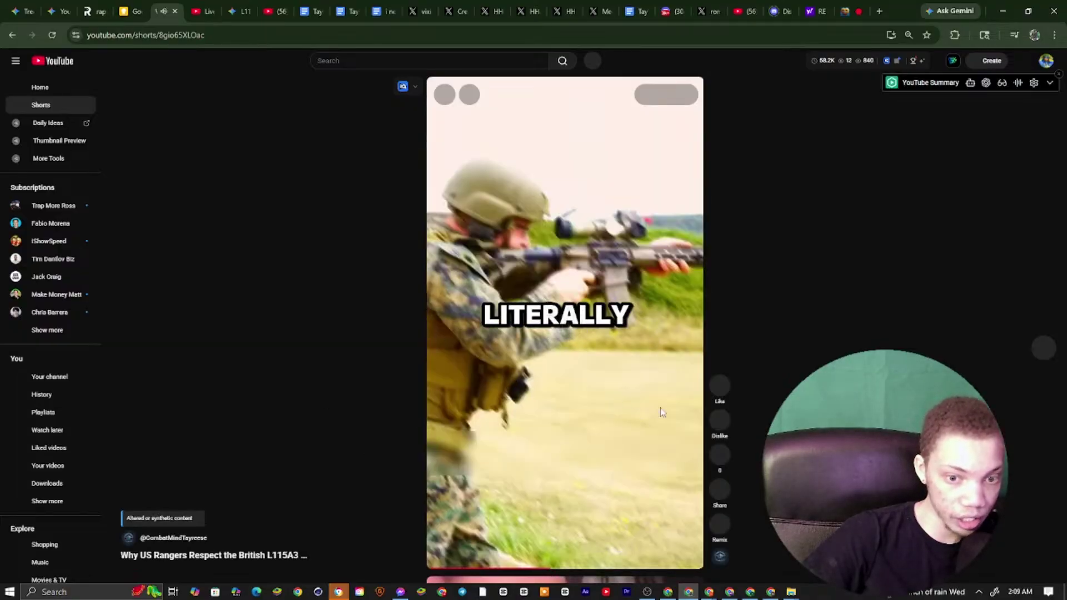
{"action": "left_click", "coordinate": [719, 385]}
Open the short's comments to check them, and close them again
{"action": "left_click", "coordinate": [720, 449]}
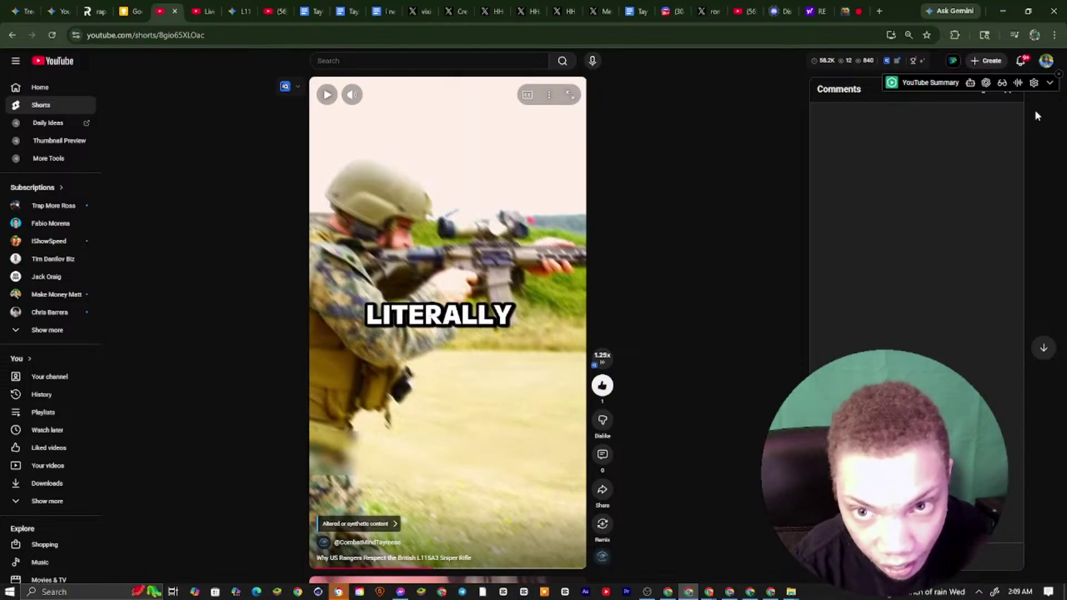
{"action": "left_click", "coordinate": [1008, 93]}
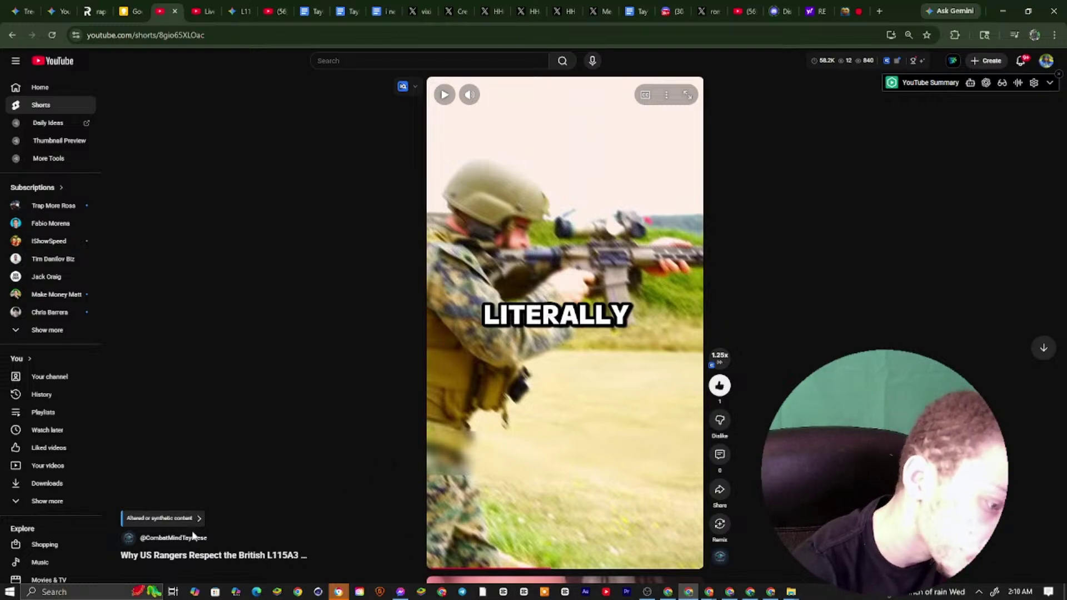
Bring up the previews of the other profile's open Chrome windows to choose one showing the short
{"action": "left_click", "coordinate": [709, 591]}
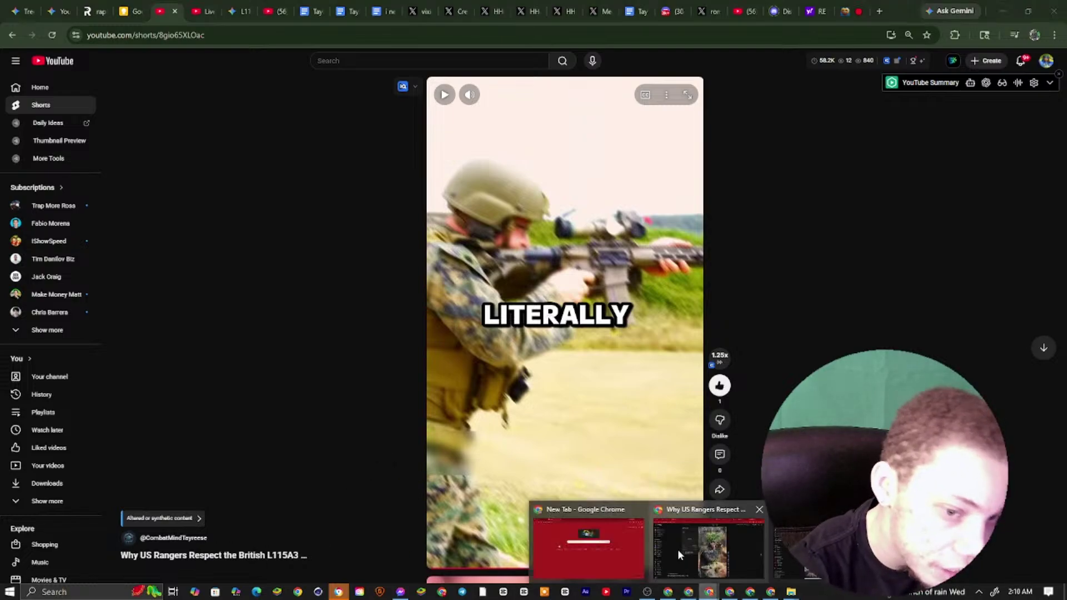
{"action": "mouse_move", "coordinate": [728, 550]}
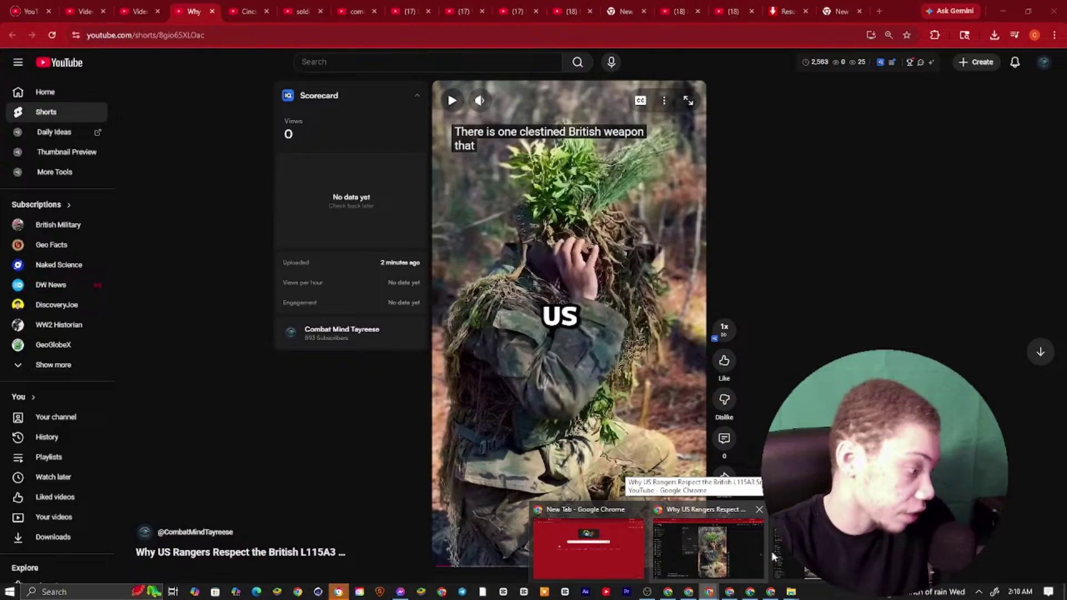